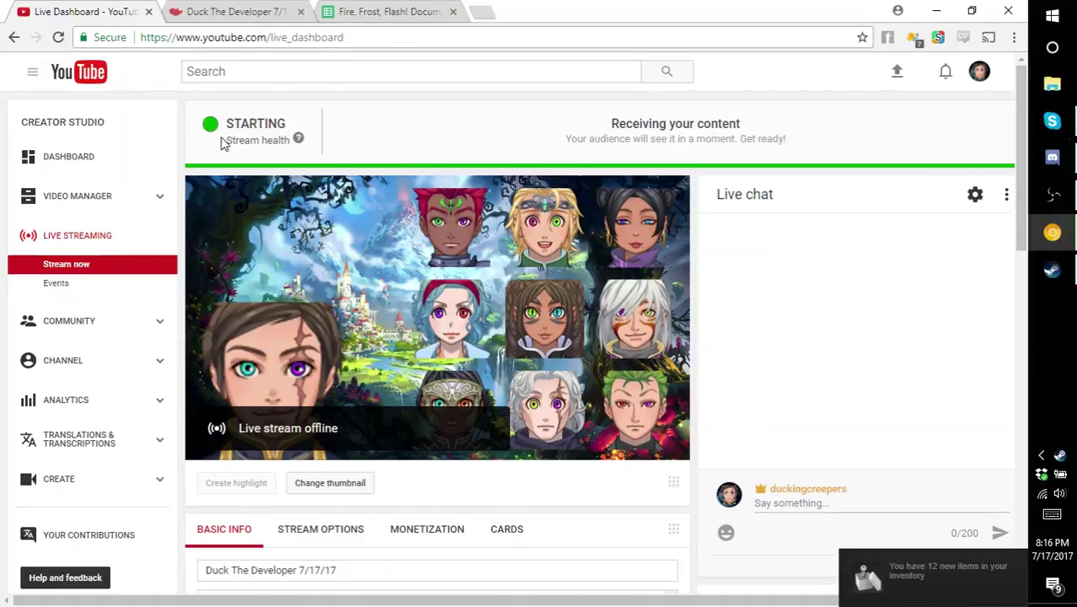
- Show the Fire, Frost, Flash! Documentation spreadsheet and place the pop-out live chat as a narrow, full-height column along the screen's left edge
left_click(248, 11)
left_click(357, 8)
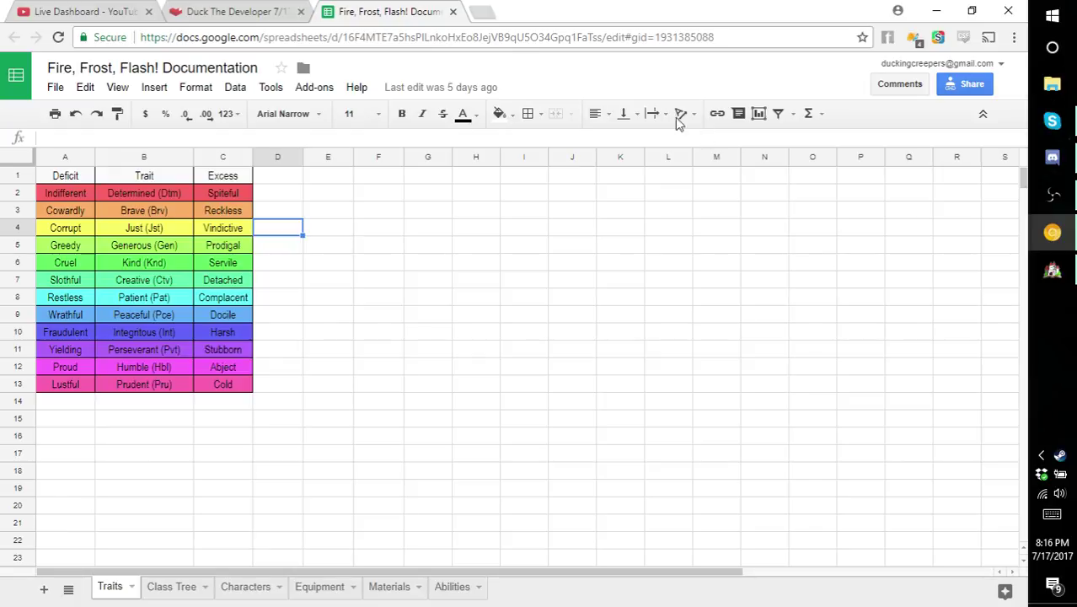
left_click(1055, 234)
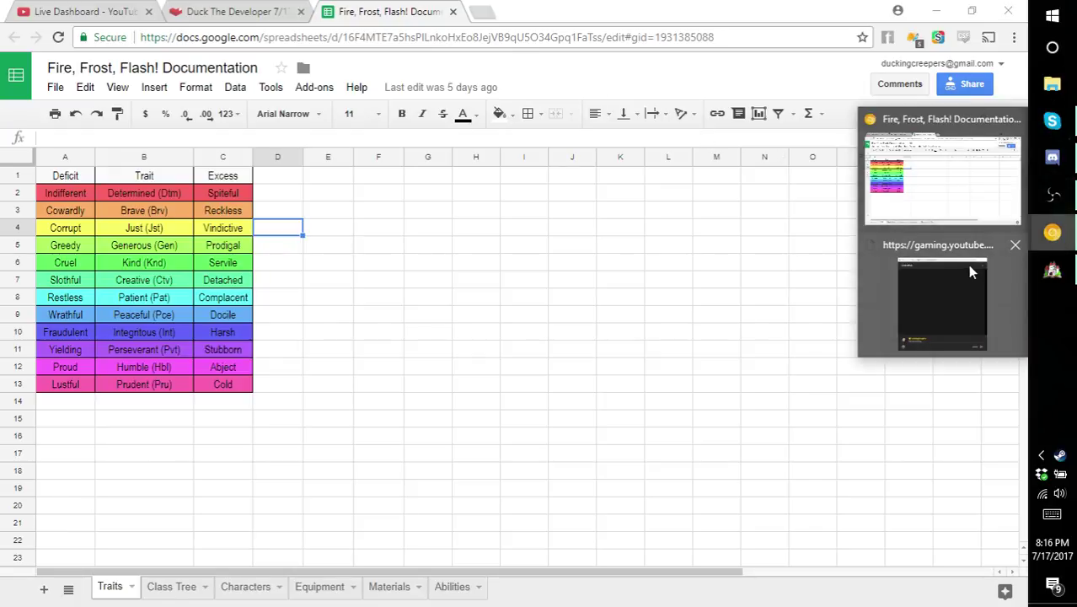
left_click(969, 267)
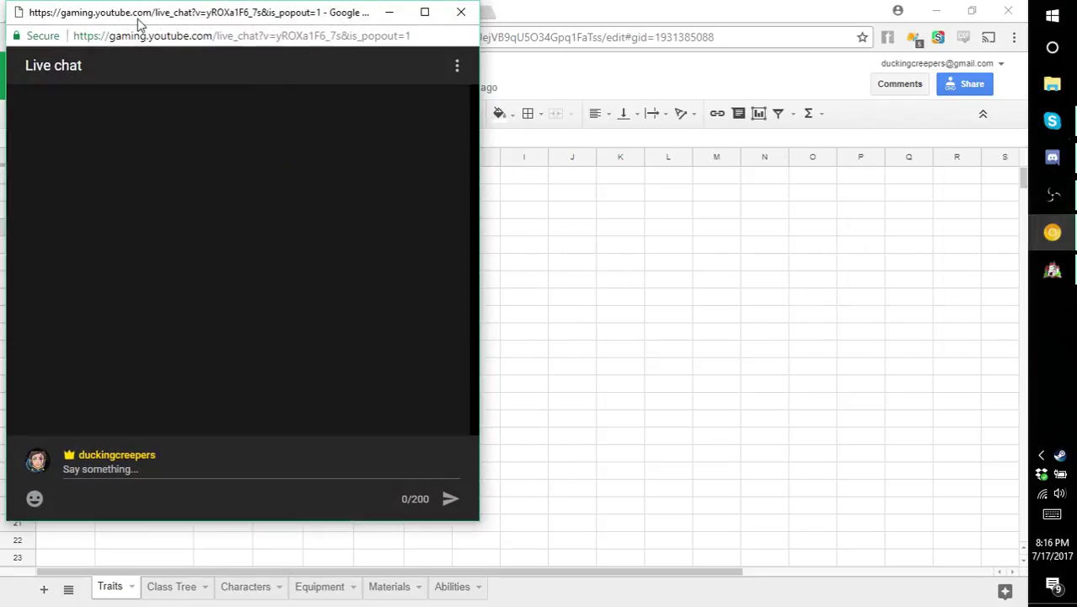
left_click_drag(138, 25, 125, 25)
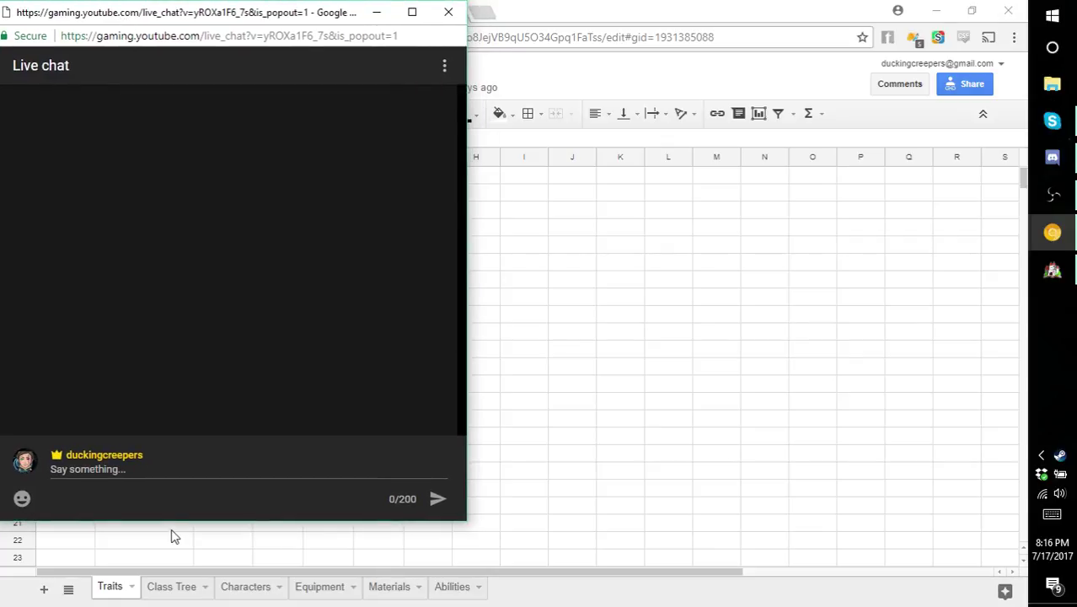
left_click_drag(183, 526, 202, 605)
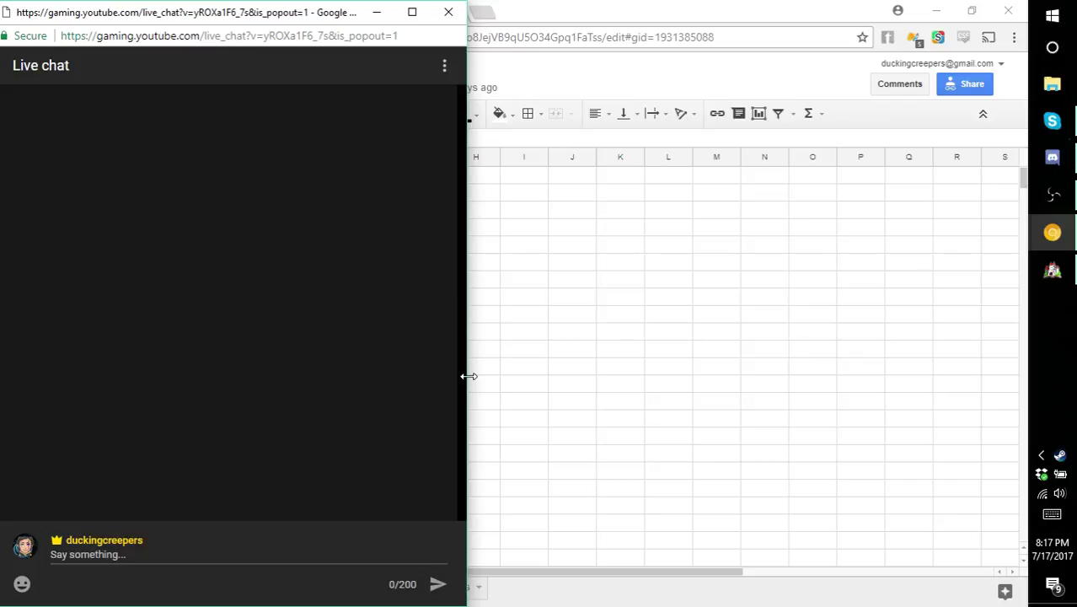
left_click_drag(465, 375, 318, 405)
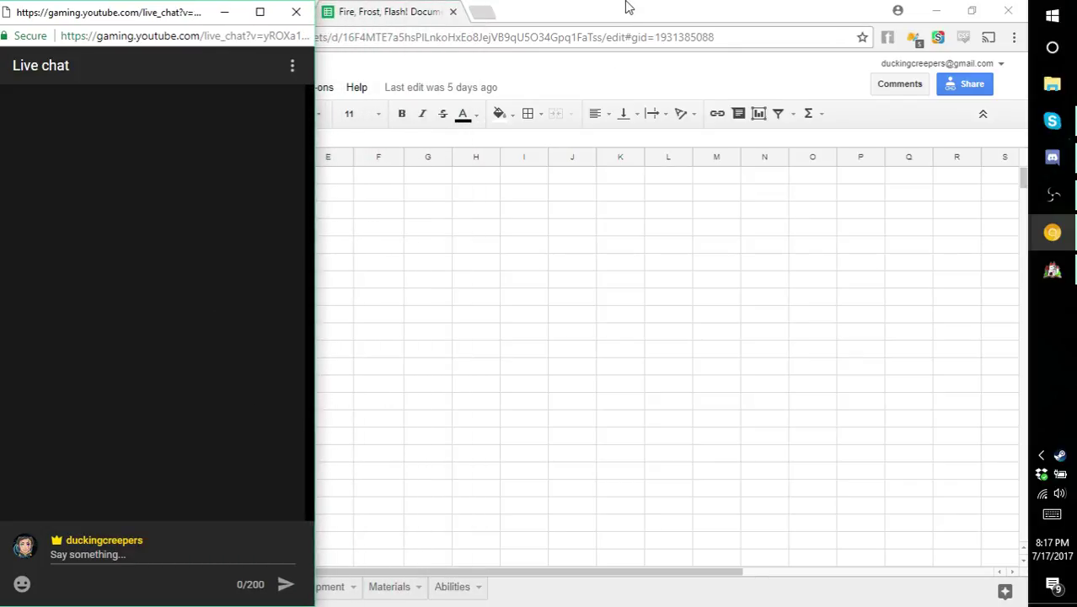
- Snap the spreadsheet's browser window beside the live chat and widen it to fill the rest of the screen
left_click_drag(628, 7, 1026, 59)
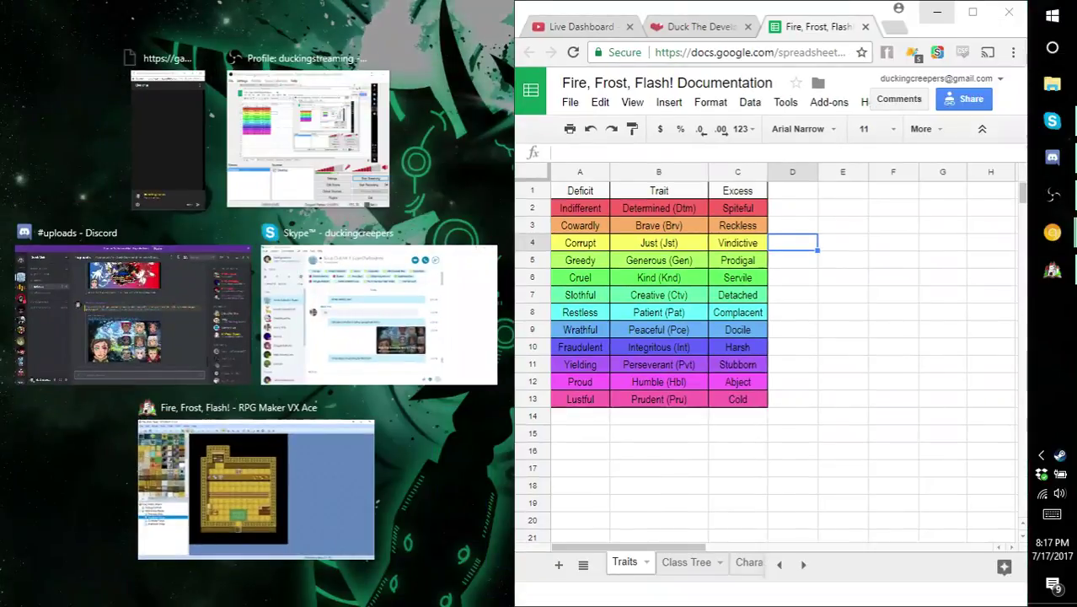
left_click(540, 135)
left_click_drag(515, 151, 302, 144)
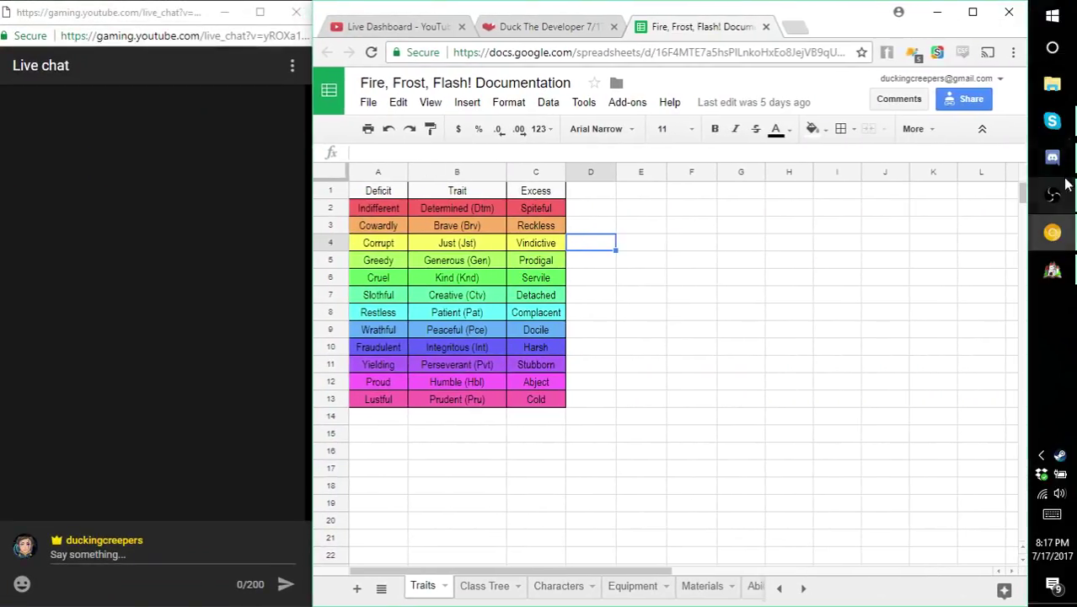
- Check the general_text channel in Discord and the live stream page in Chrome, and return to the spreadsheet
left_click(1052, 157)
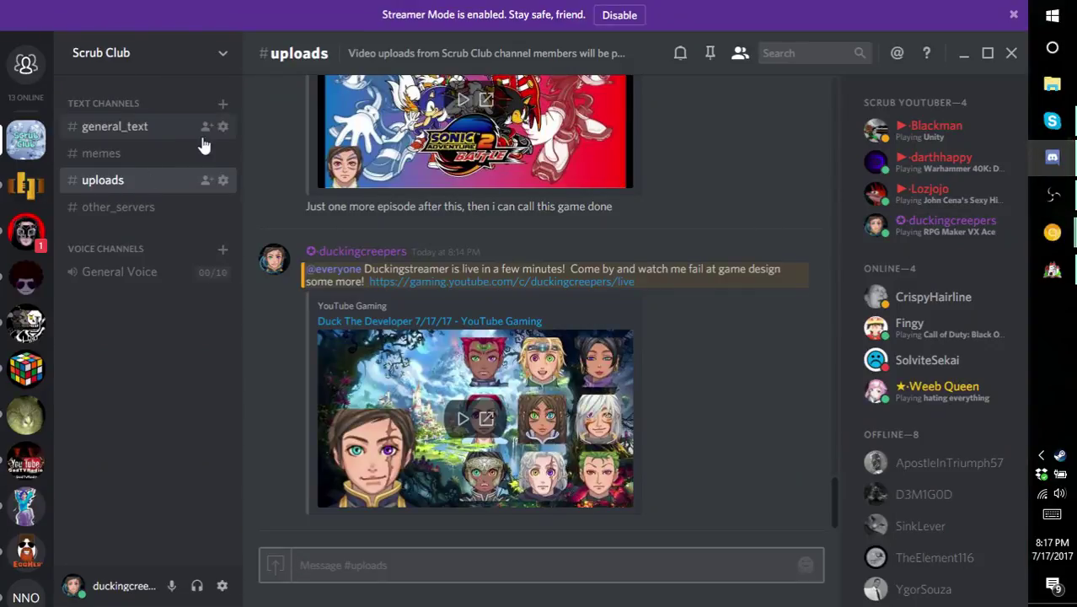
left_click(168, 131)
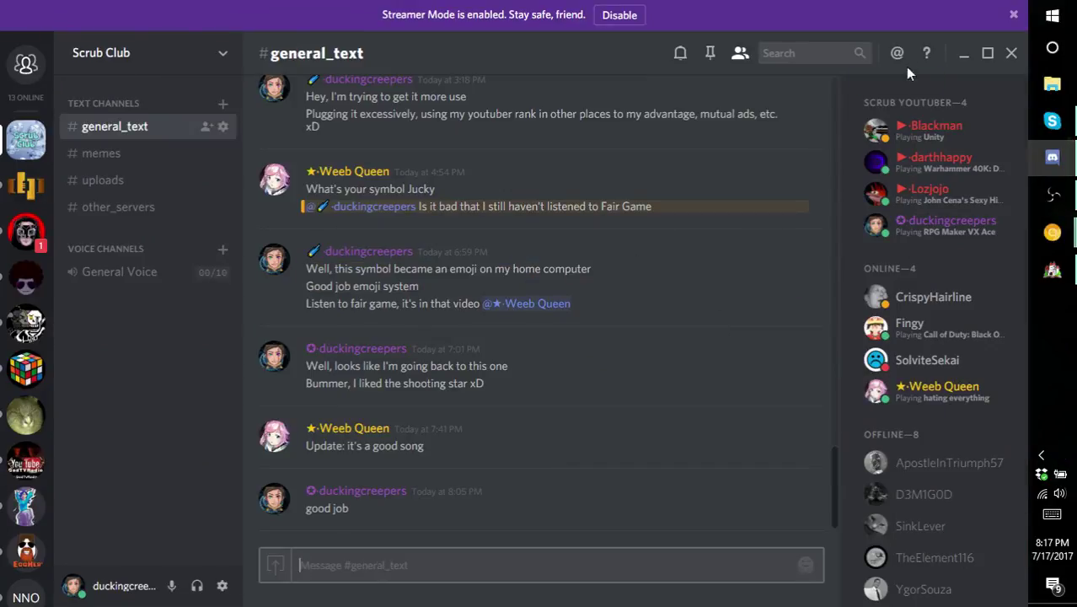
left_click(964, 54)
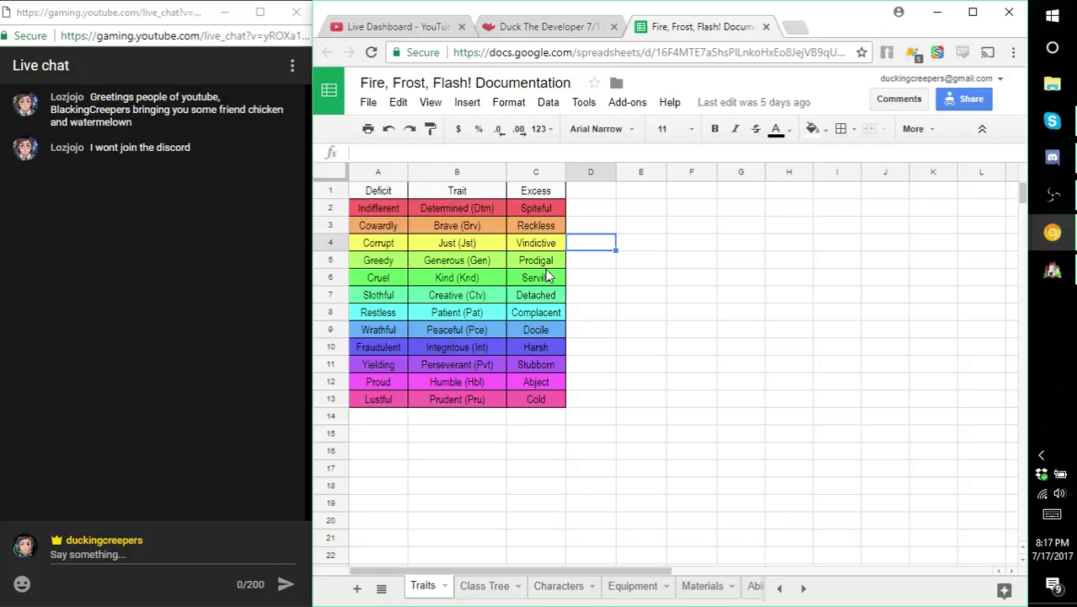
left_click(536, 27)
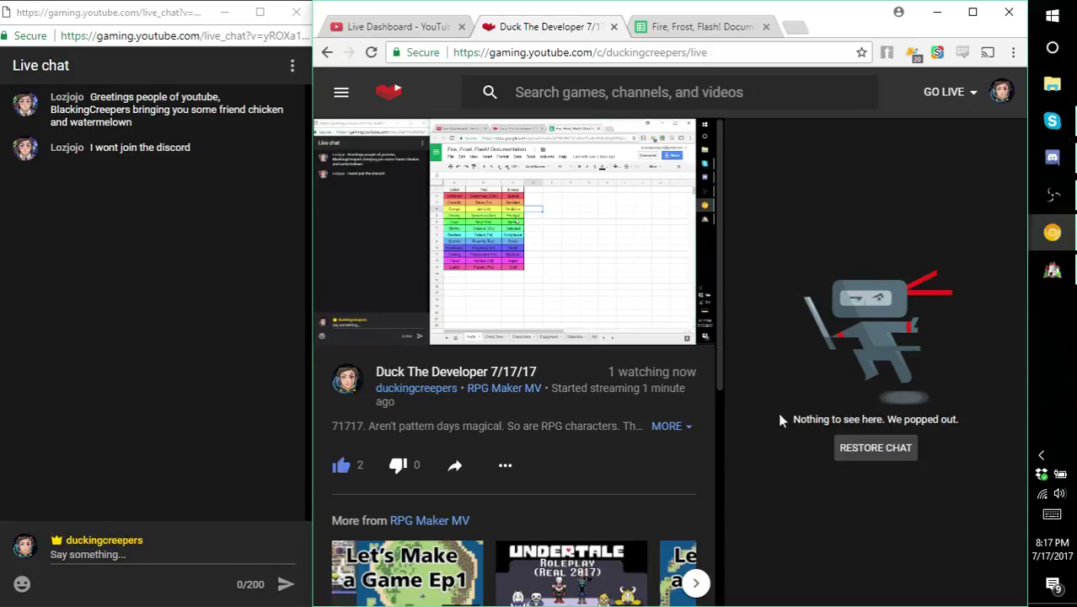
left_click(686, 27)
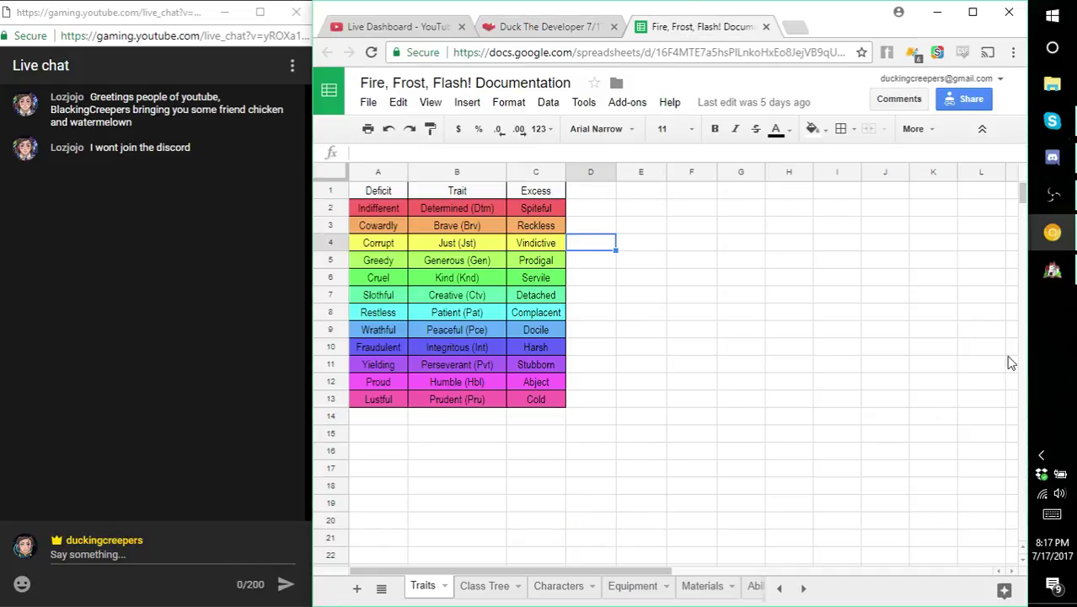
- Switch to RPG Maker VX Ace, snap its window beside the live chat and widen it, keeping the chat in front
left_click(1052, 270)
left_click_drag(473, 7, 1026, 17)
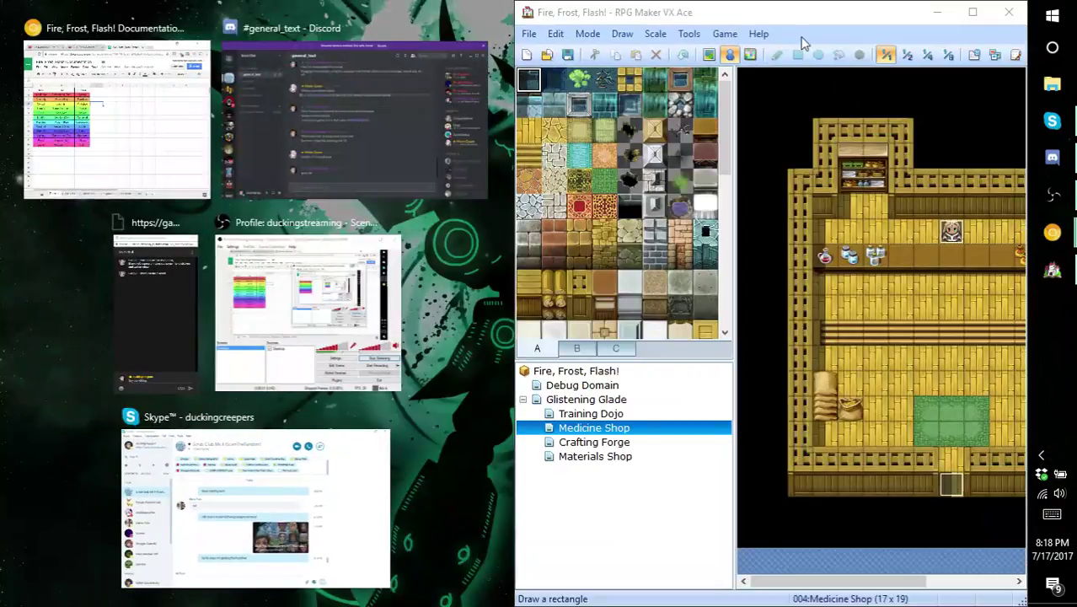
left_click(748, 52)
left_click_drag(516, 153, 306, 159)
left_click(242, 211)
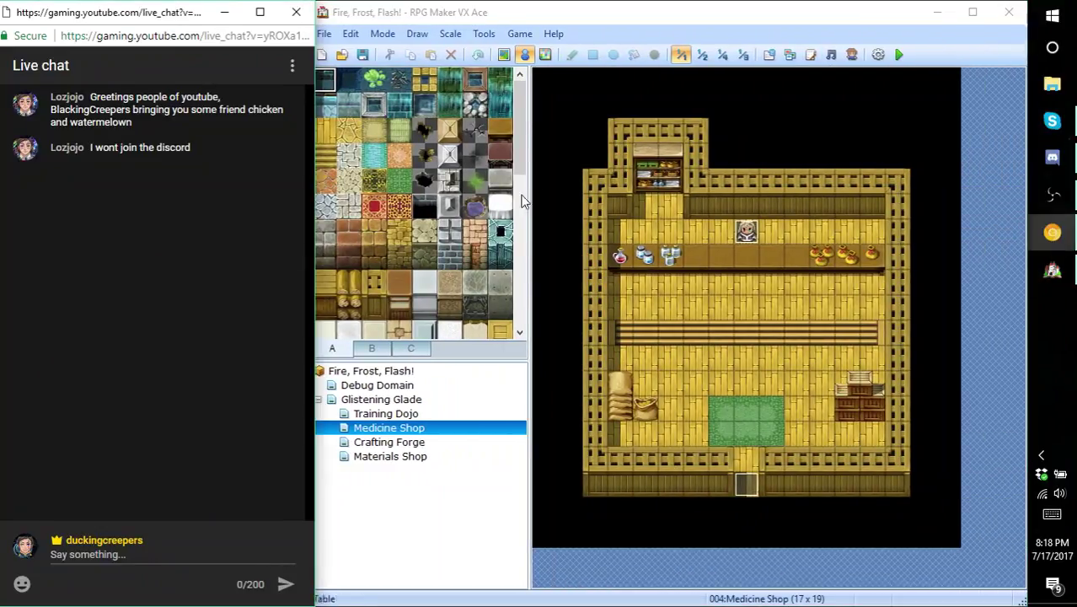
- Open the project's database at the Items list and close it without making changes
left_click(769, 54)
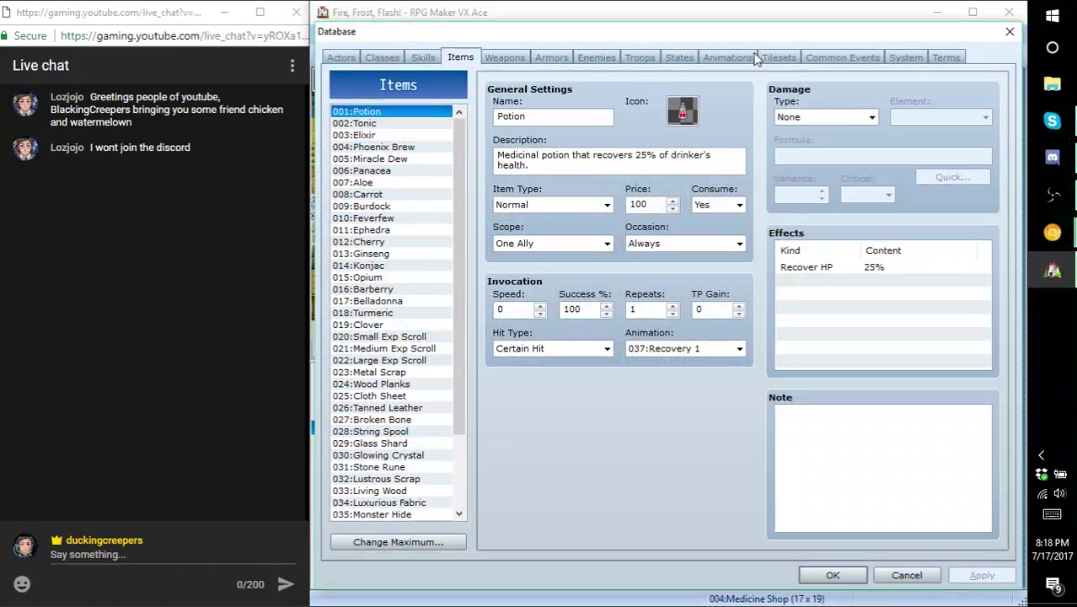
mouse_move(723, 41)
left_mouse_down()
mouse_move(710, 25)
mouse_move(722, 36)
left_mouse_up()
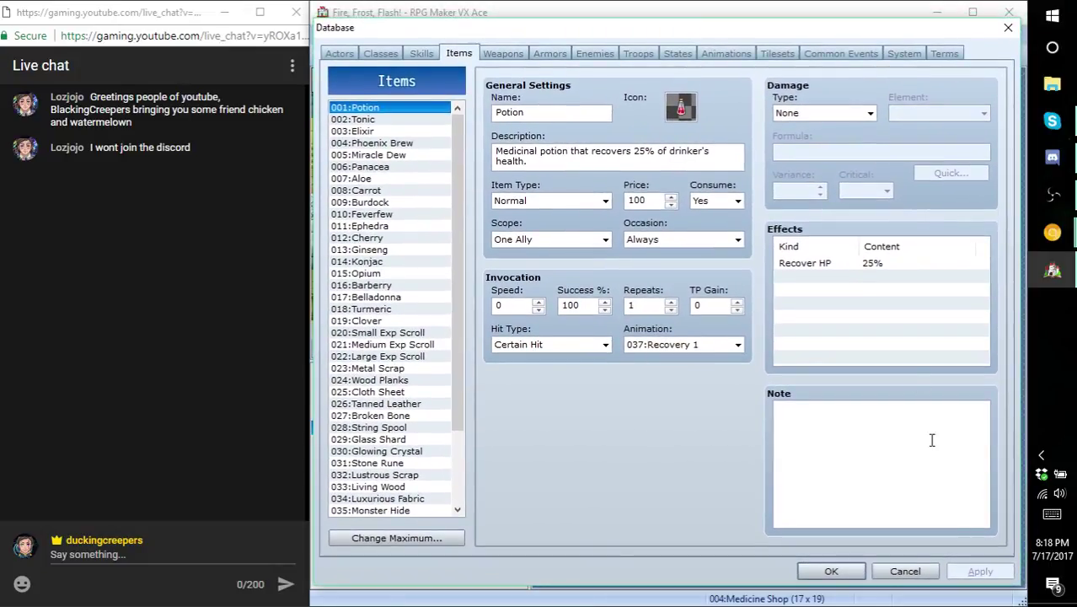
left_click(906, 571)
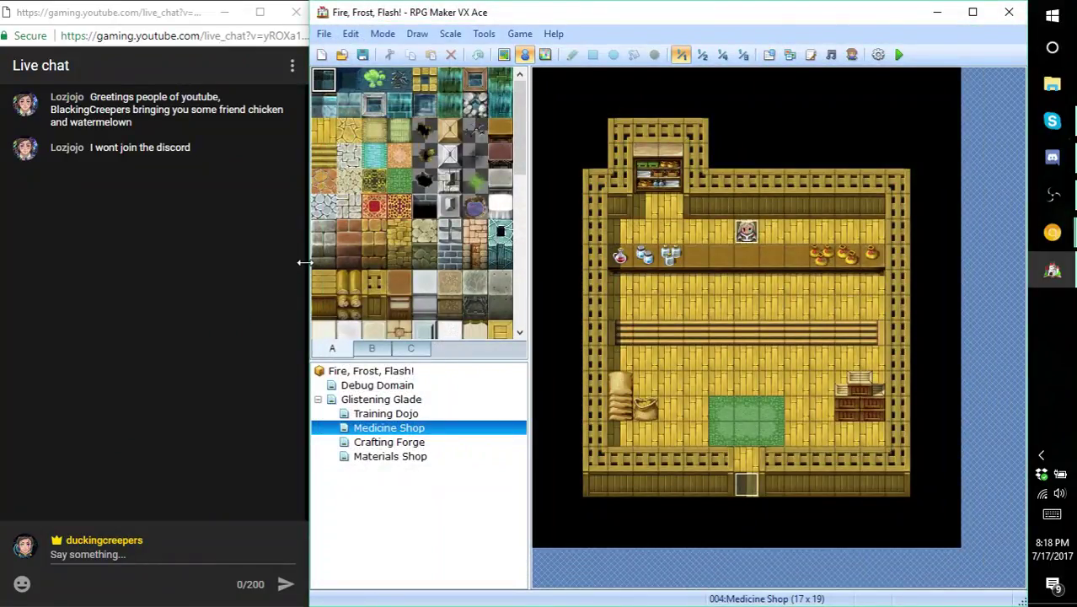
- Widen the RPG Maker window further and narrow the live chat window to match its edge
left_click_drag(303, 265, 249, 262)
left_click(240, 266)
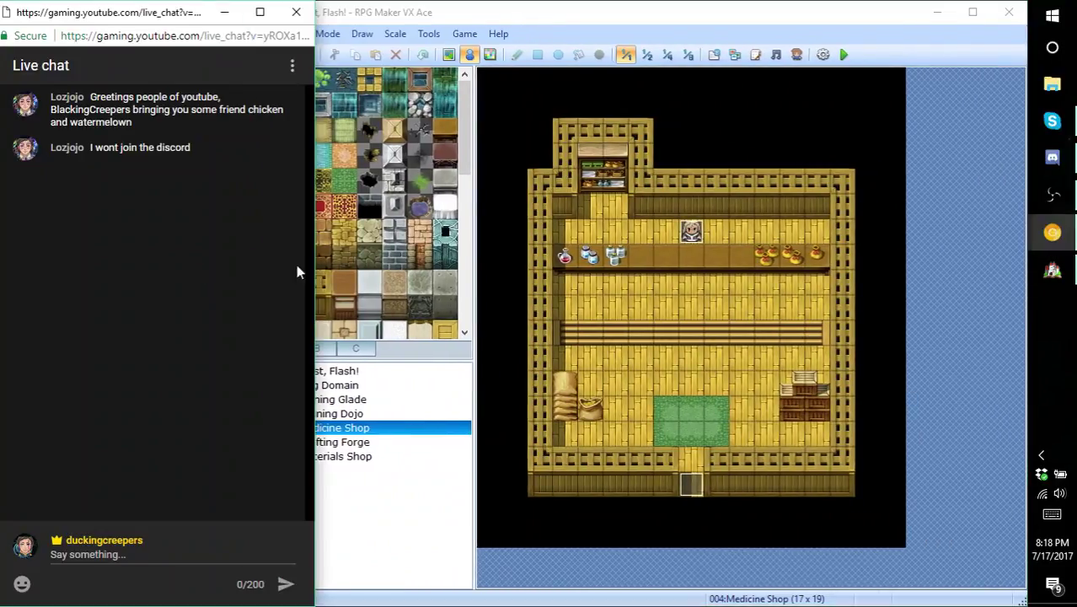
left_click_drag(315, 260, 255, 262)
- Switch to Skype, set the account status to Do Not Disturb and minimize the window
left_click(1052, 121)
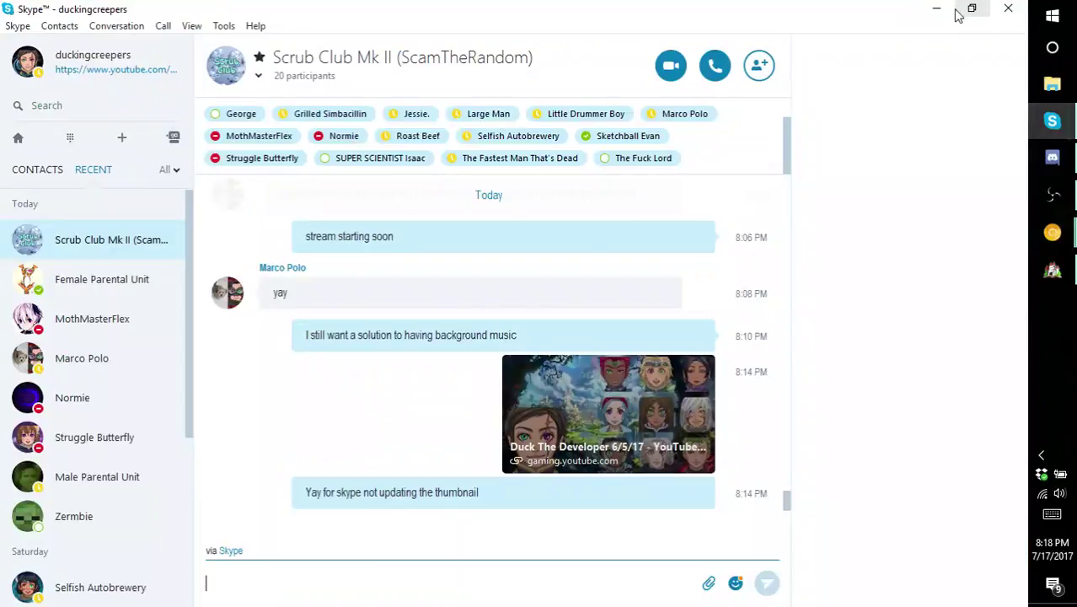
left_click(933, 11)
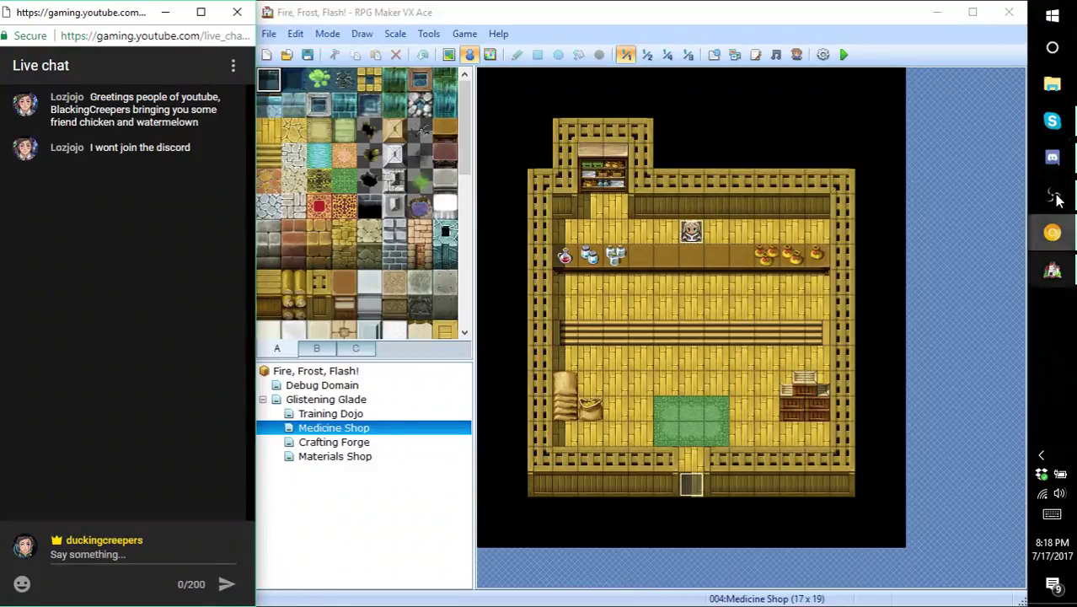
left_click(1052, 121)
left_click(38, 71)
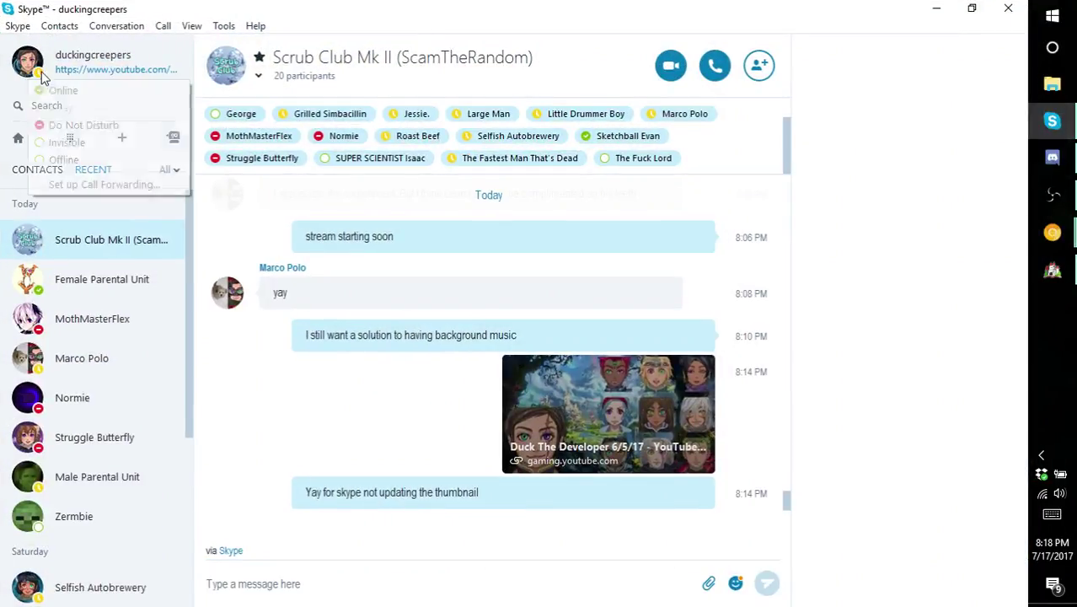
left_click(59, 123)
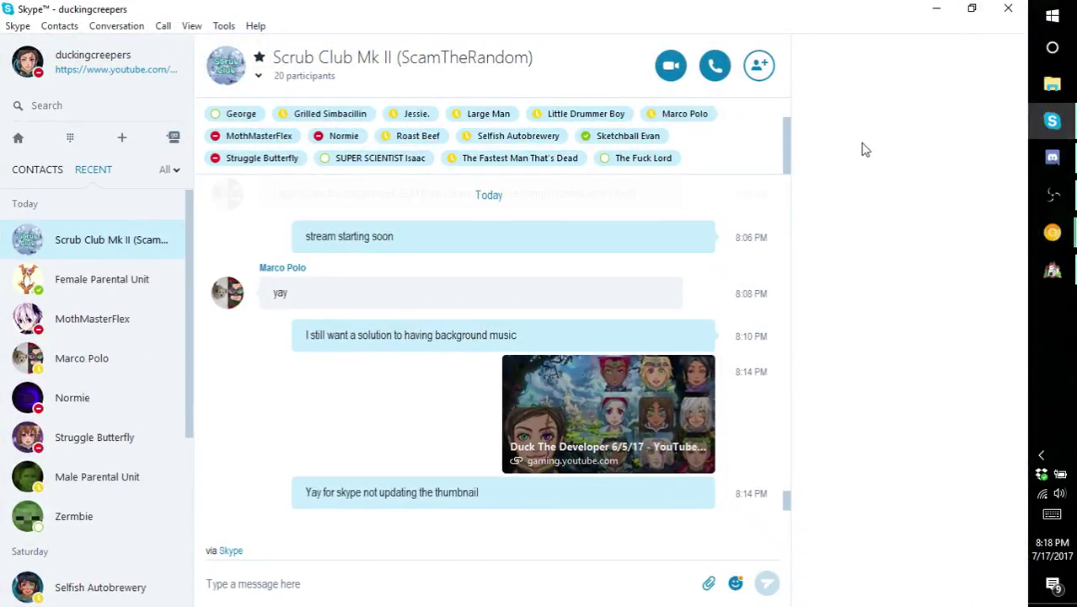
left_click(937, 8)
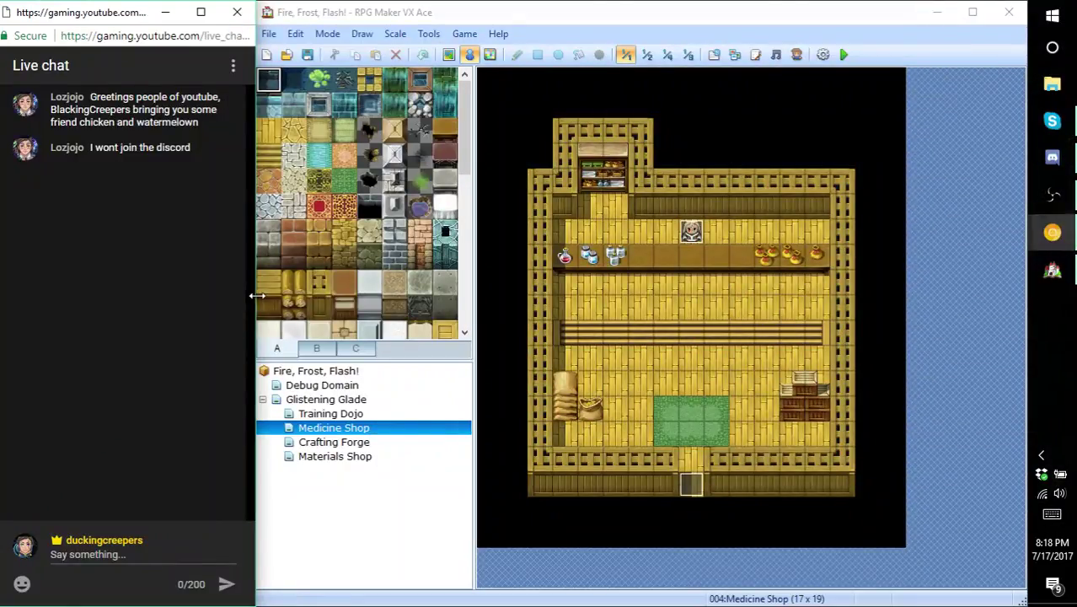
- Shift the boundary between live chat and RPG Maker to give the map editor a little more width
left_click_drag(255, 301, 229, 299)
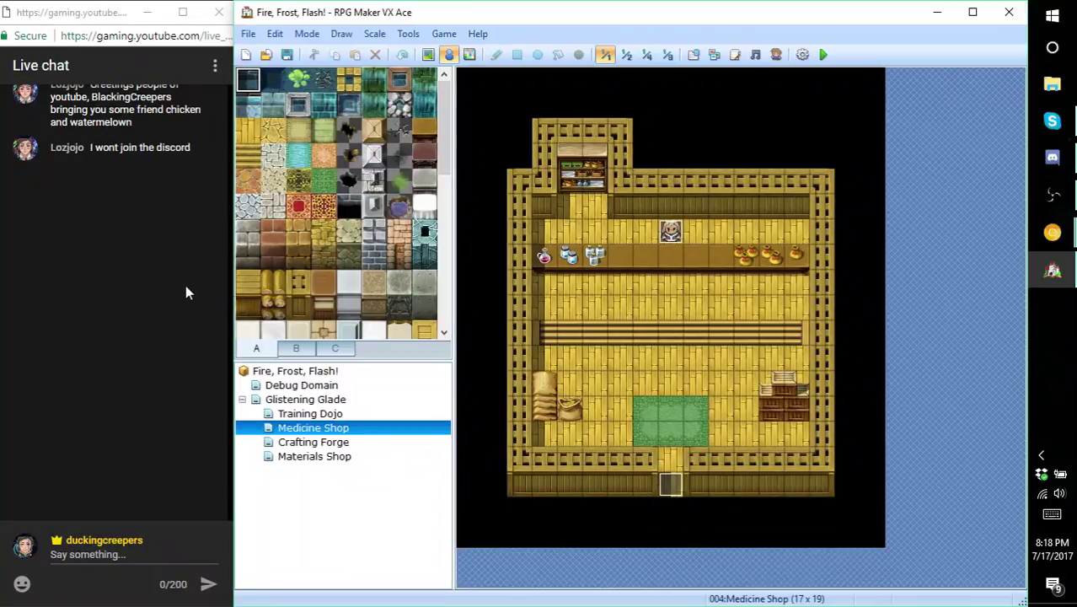
left_click(184, 284)
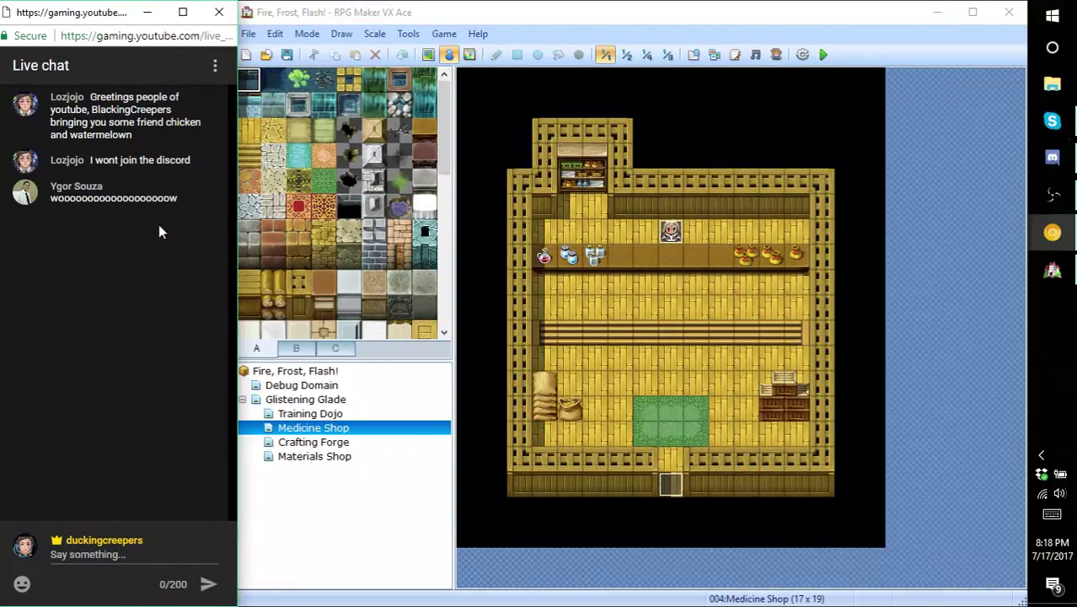
- Look through the Materials Shop, Crafting Forge, Medicine Shop and Training Dojo maps, ending on the Glistening Glade map around the pub
left_click(336, 462)
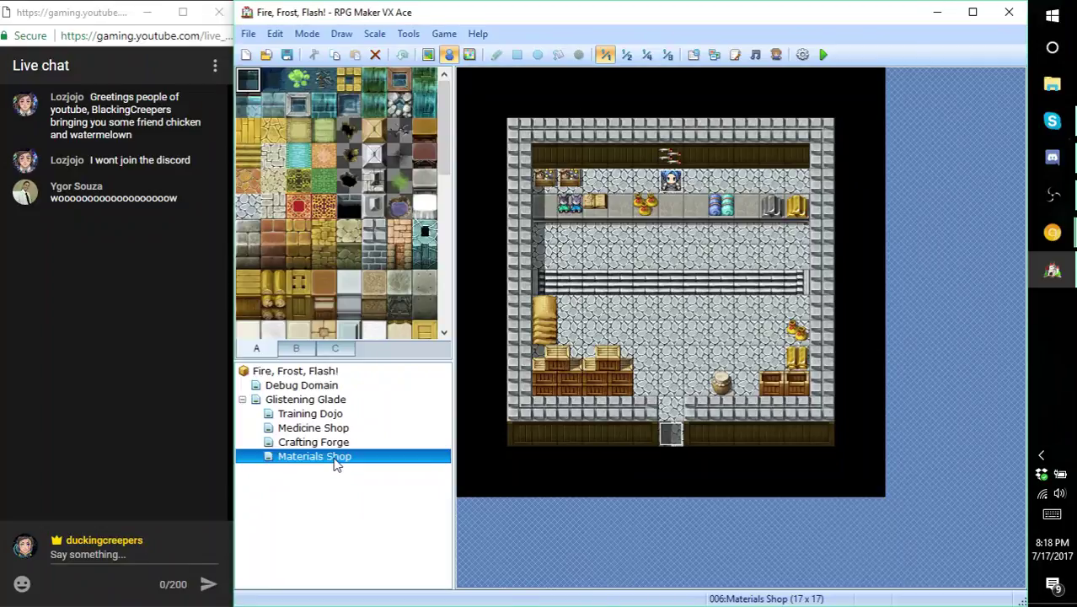
left_click(336, 444)
left_click(337, 428)
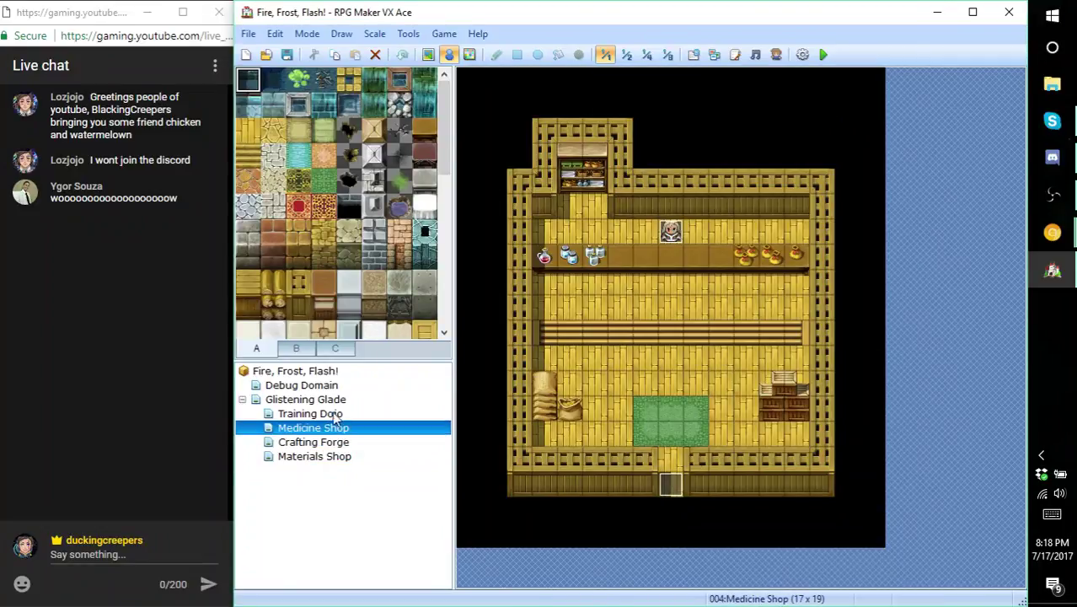
left_click(335, 414)
left_click(335, 399)
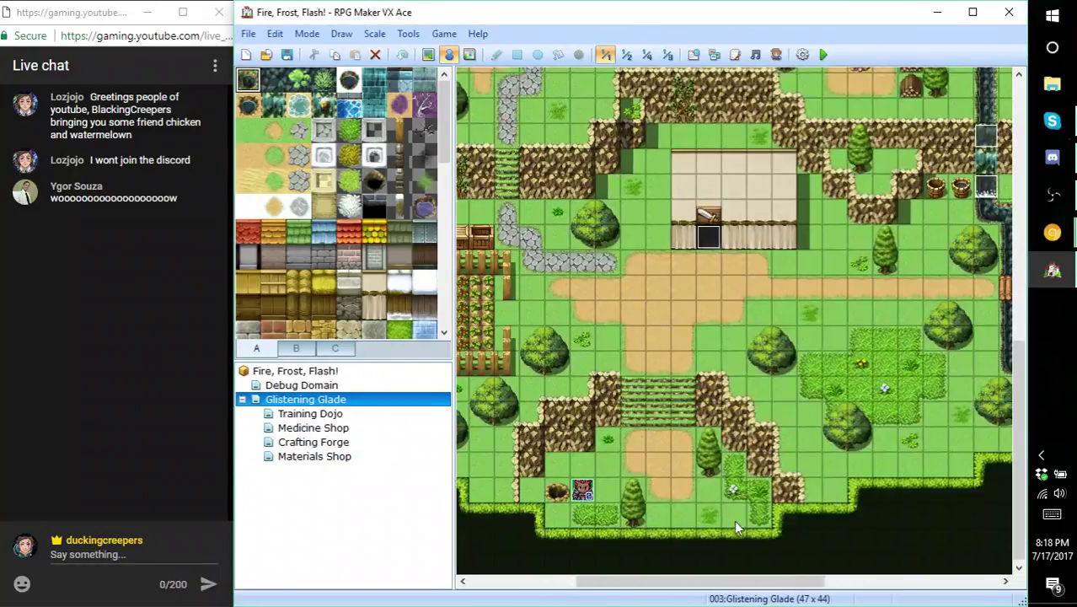
scroll(1001, 276, "up", 5)
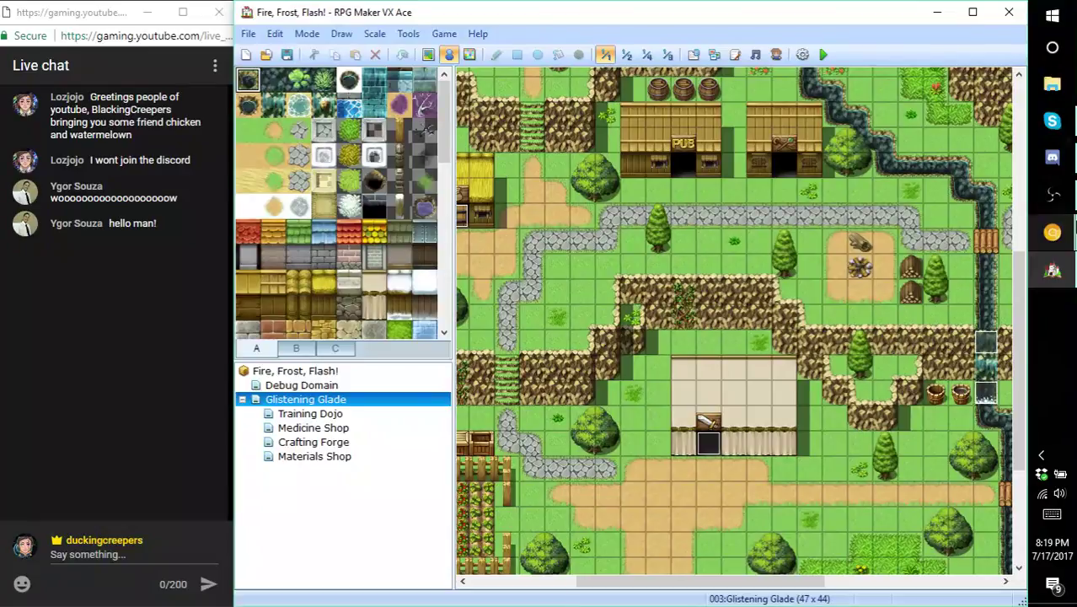
- Switch to the spreadsheet window in Chrome and widen it to meet the edge of the live chat
mouse_move(1053, 232)
left_click(971, 197)
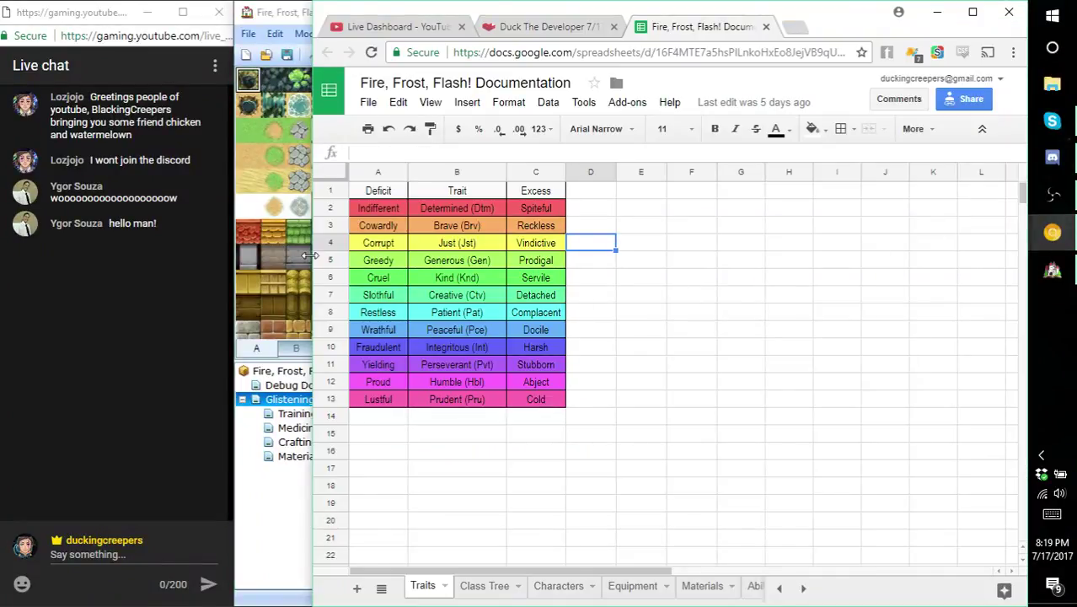
left_click_drag(312, 253, 236, 272)
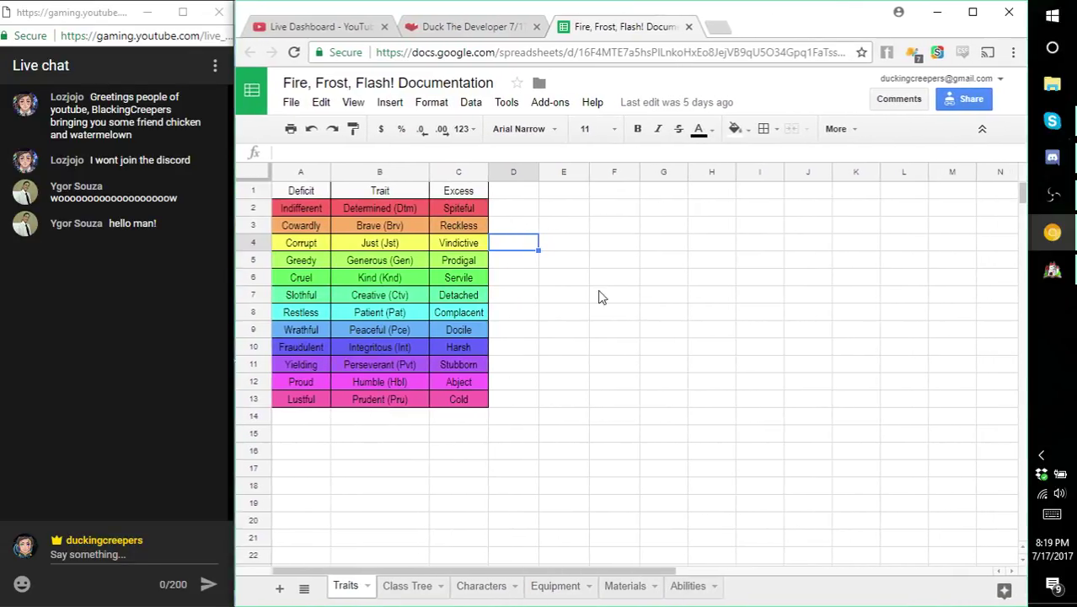
- Open the Characters sheet of the Fire, Frost, Flash! Documentation spreadsheet
left_click(600, 313)
left_click(519, 317)
left_click(482, 586)
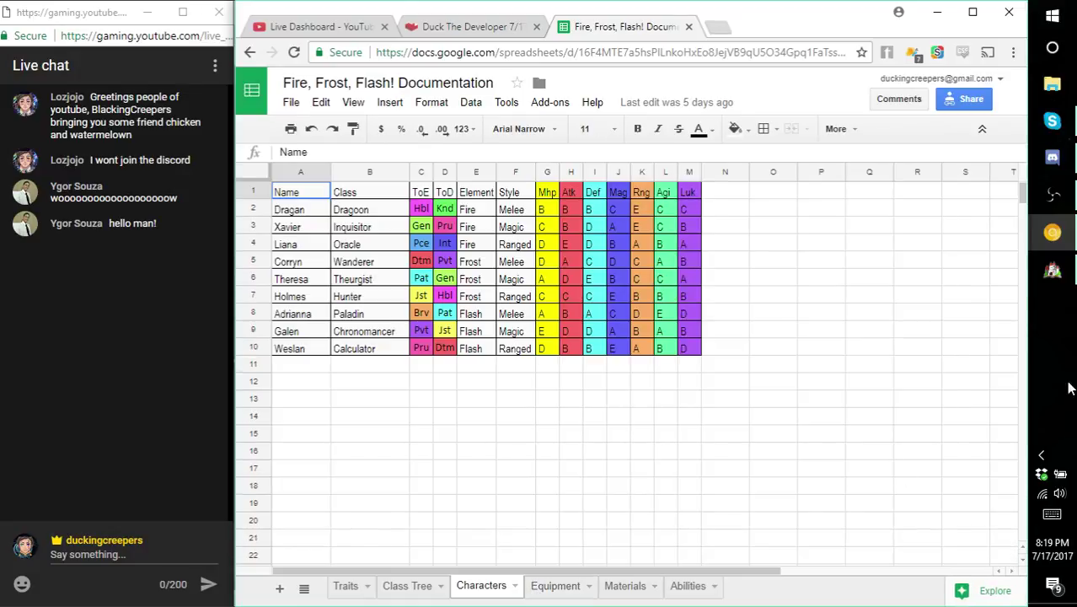
left_click(1051, 270)
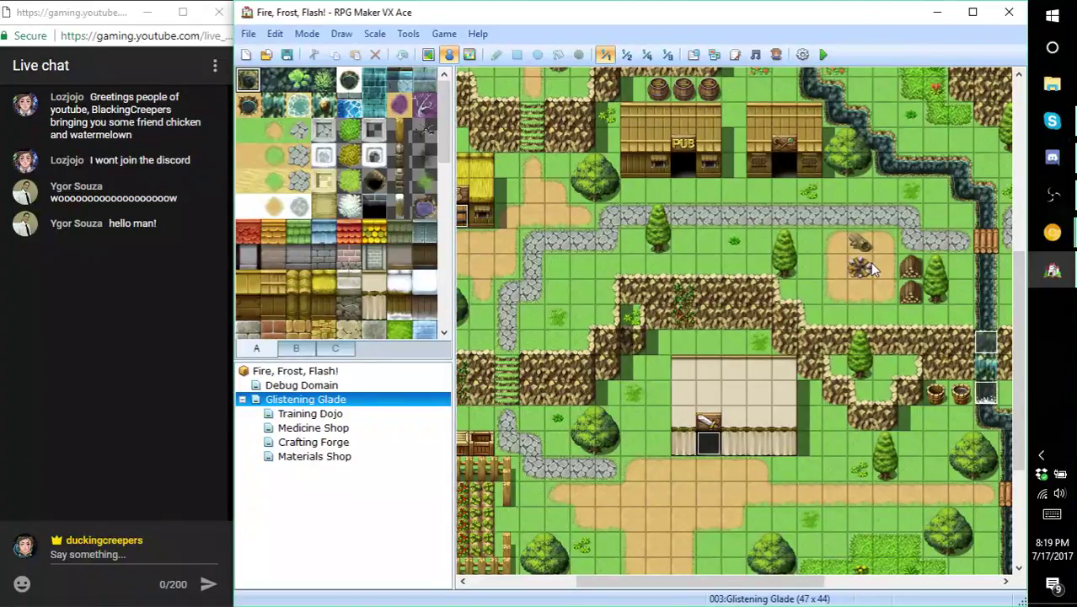
left_click(1056, 240)
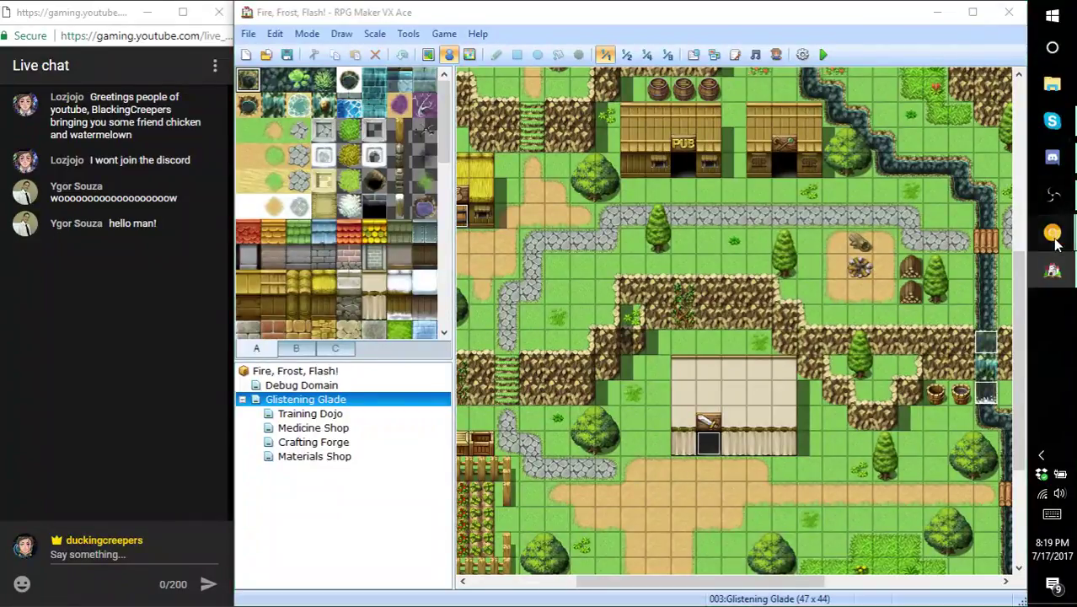
left_click(943, 177)
- Open the Equipment sheet and look through its equipment rows and across to the Base Item column
left_click(556, 585)
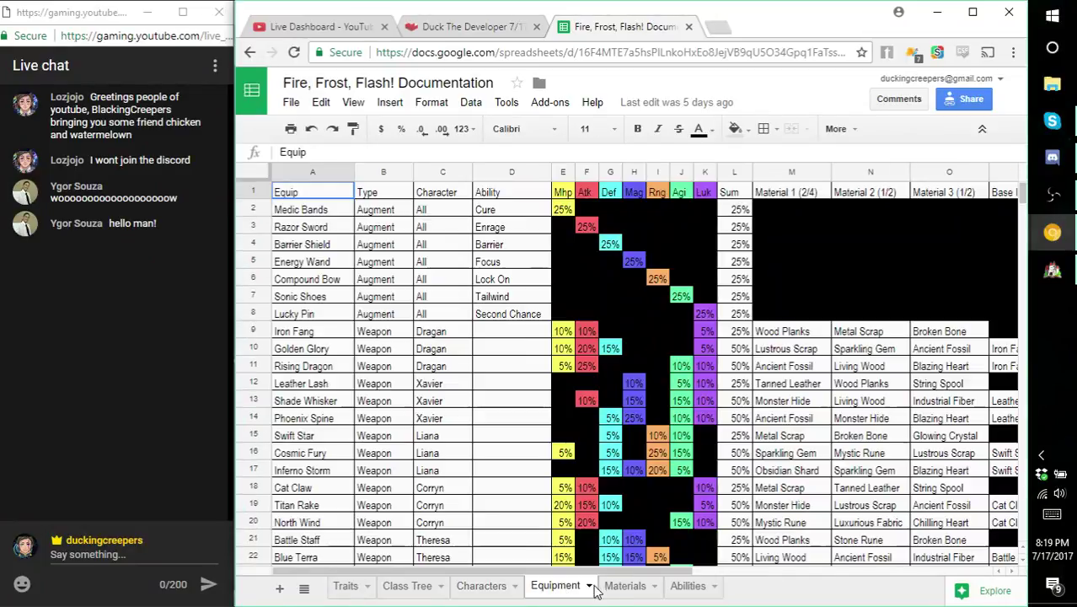
scroll(642, 499, "down", 2)
scroll(645, 491, "down", 4)
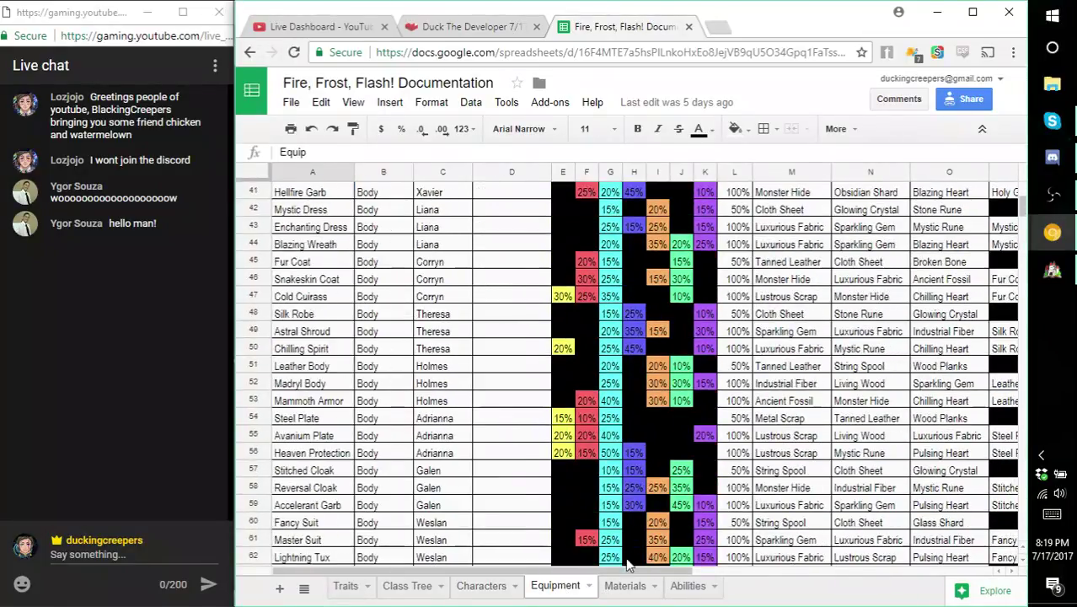
scroll(637, 502, "down", 2)
scroll(628, 512, "up", 4)
scroll(628, 510, "up", 6)
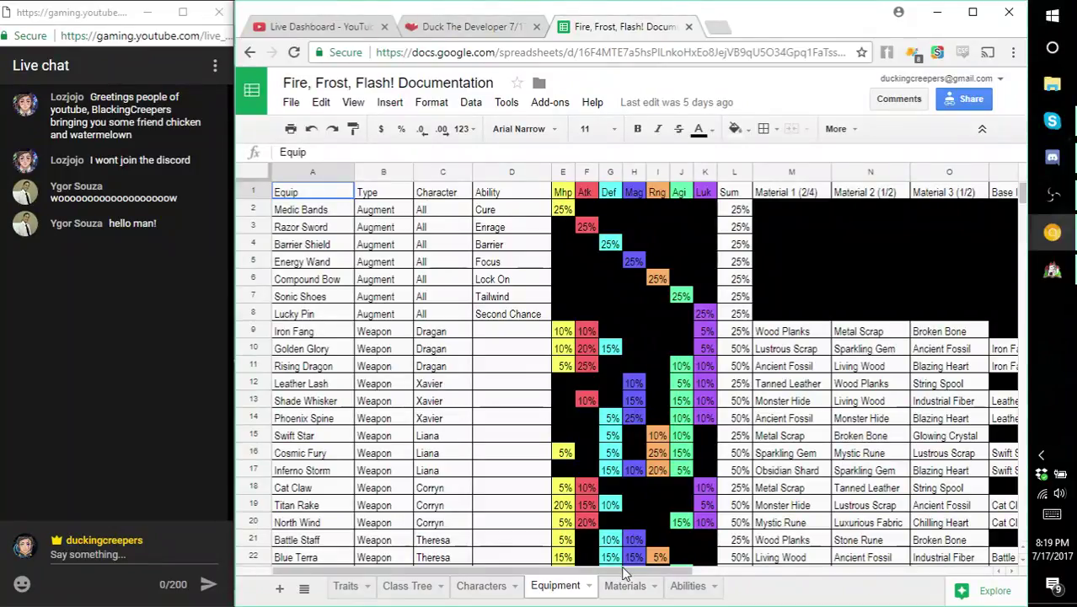
left_click_drag(628, 571, 718, 570)
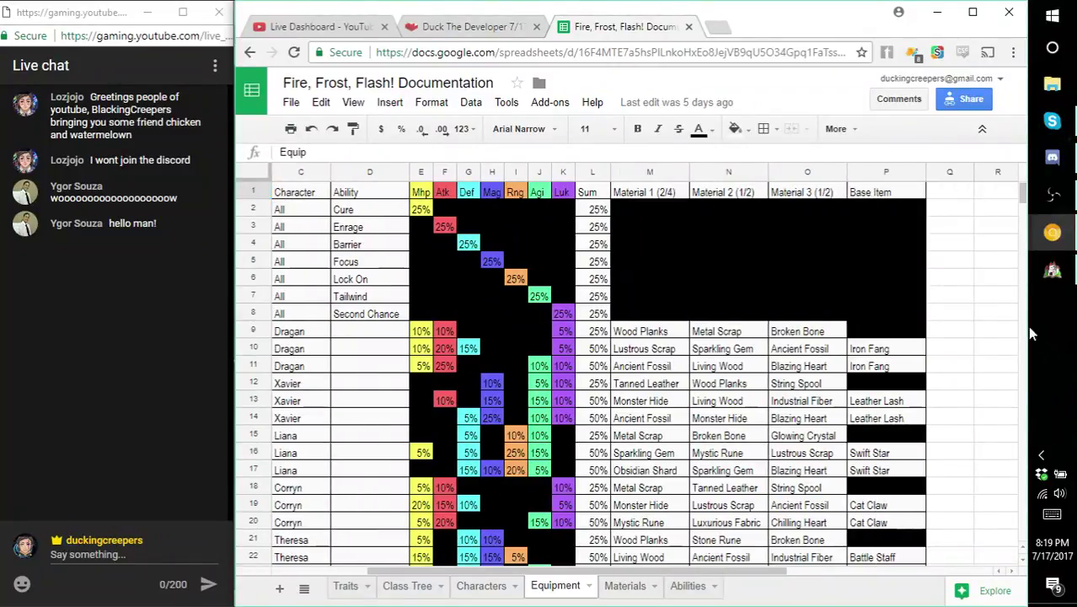
- Switch to RPG Maker VX Ace, open the Database and look through the Items list from Potion to Pulsing Heart
left_click(1052, 269)
left_click(693, 55)
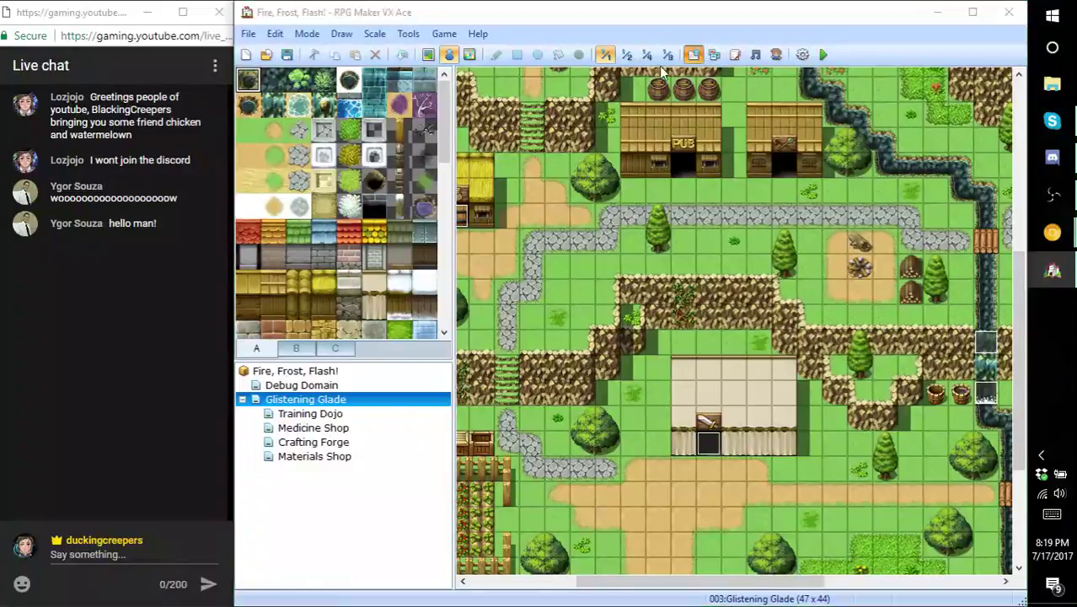
scroll(305, 340, "down", 3)
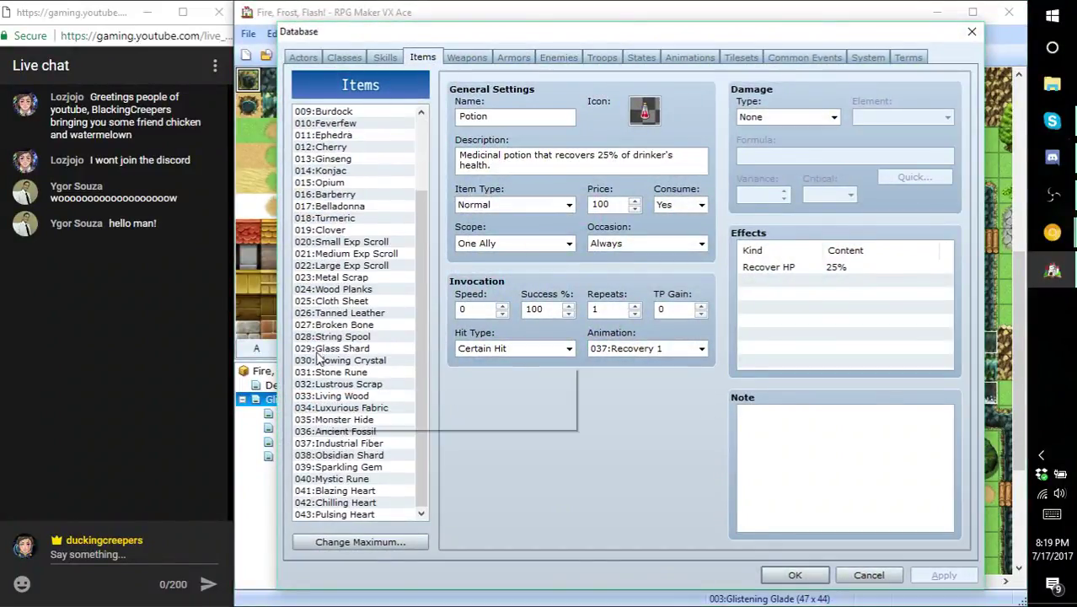
scroll(307, 345, "up", 3)
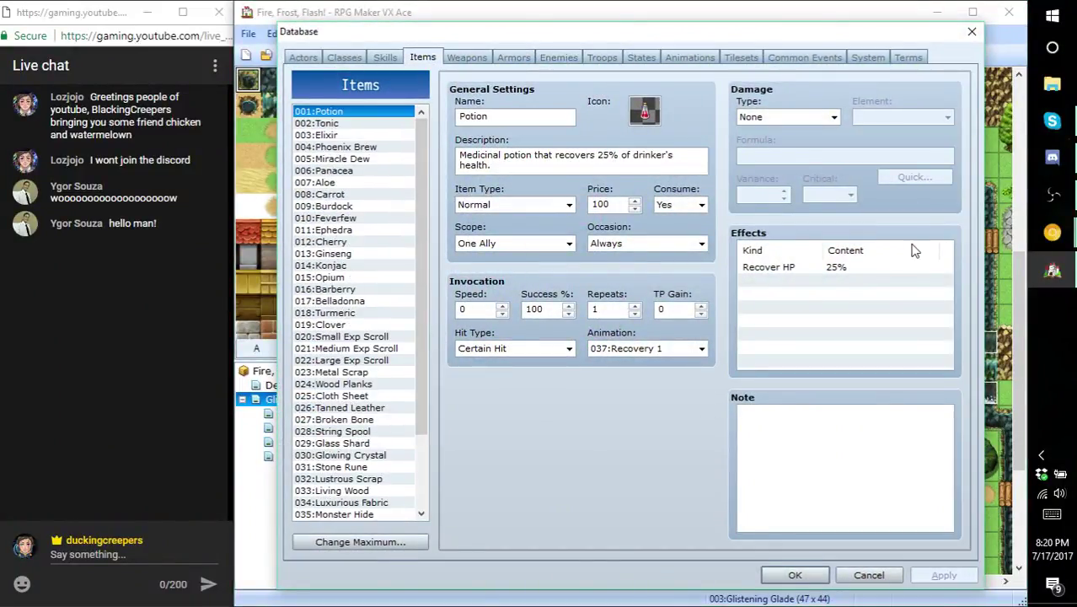
- Return to the spreadsheet window in Chrome and search Google for "rpgmaker crafting system" in a new tab
mouse_move(1064, 242)
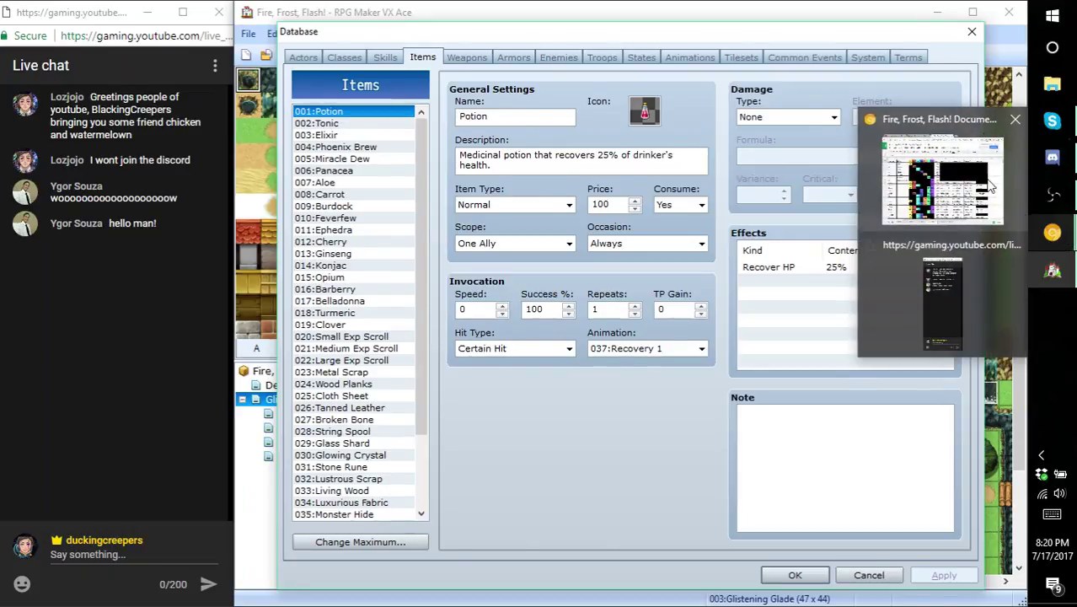
left_click(942, 181)
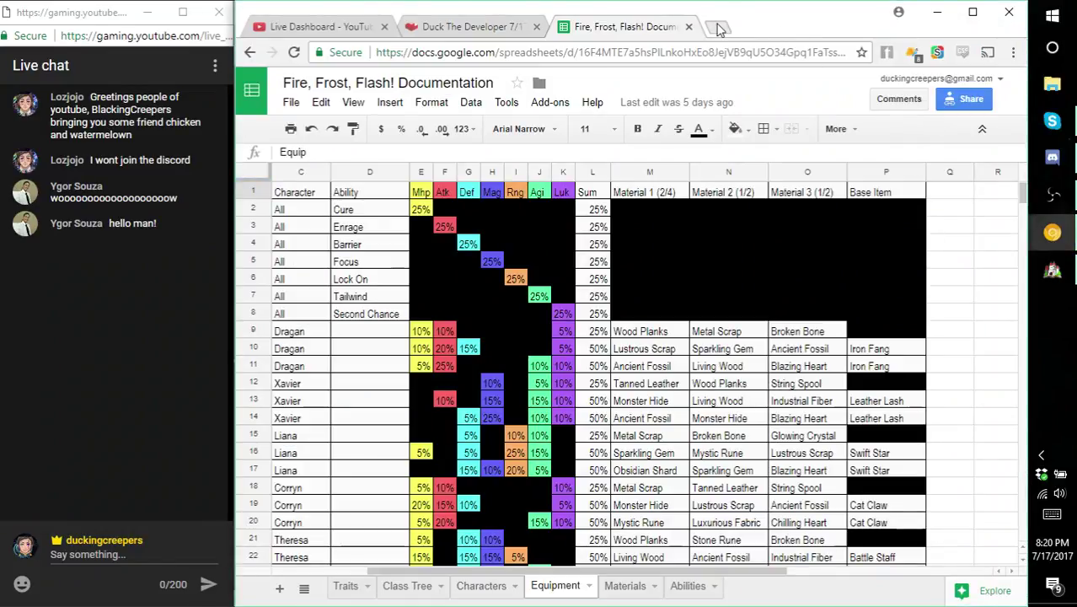
left_click(715, 26)
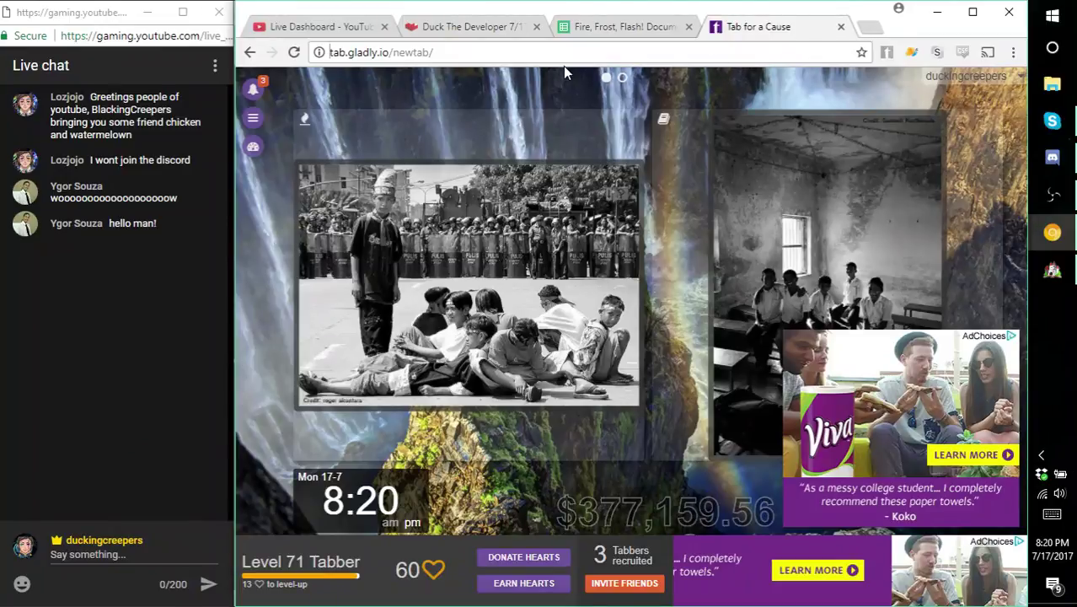
left_click_drag(433, 52, 304, 77)
key("BackSpace")
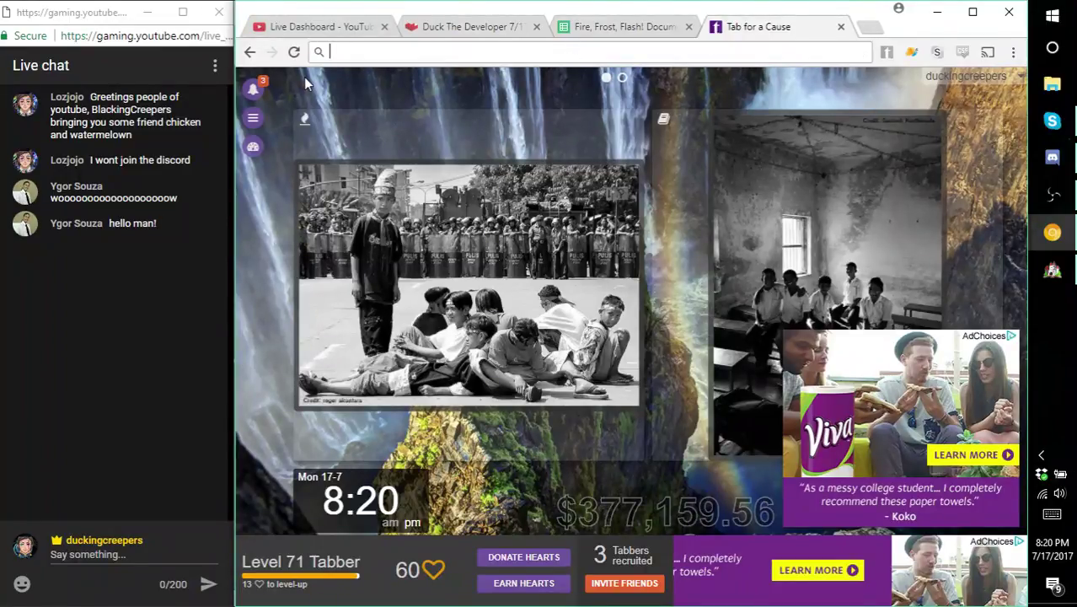
type("rp")
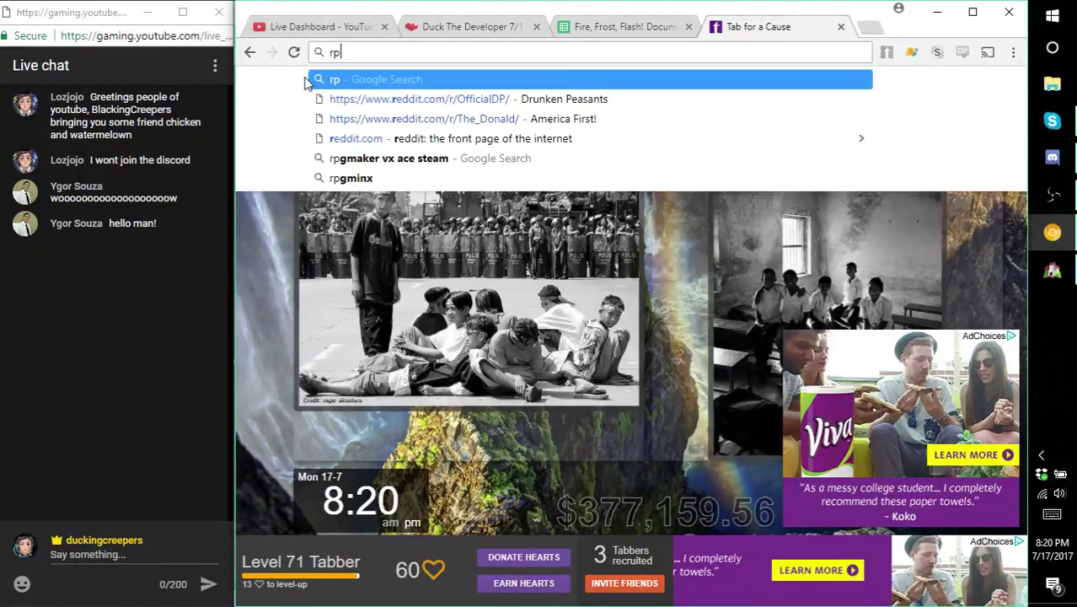
type("gmaker crafting system")
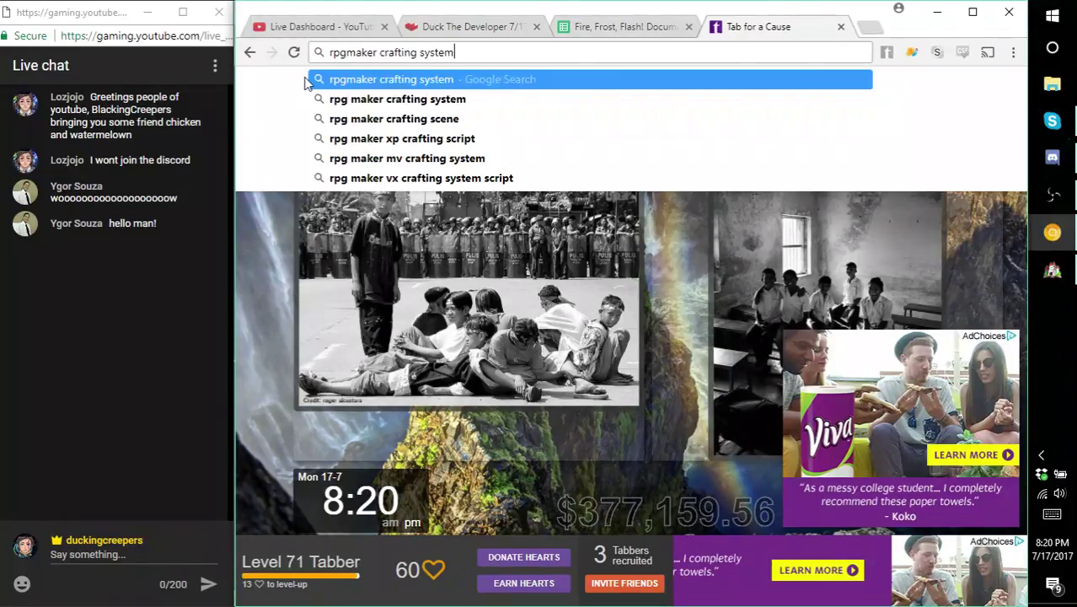
key("Return")
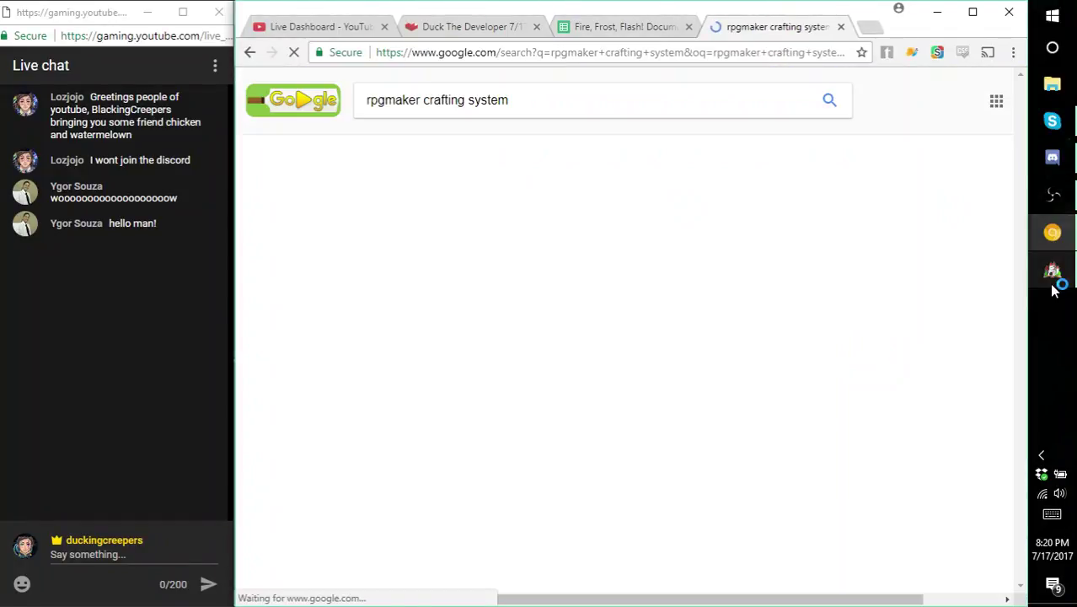
- Switch to RPG Maker VX Ace, dismiss the Database, and view the Coelocanth Crafting script in the Script Editor without changing it
left_click(1052, 270)
left_click(861, 584)
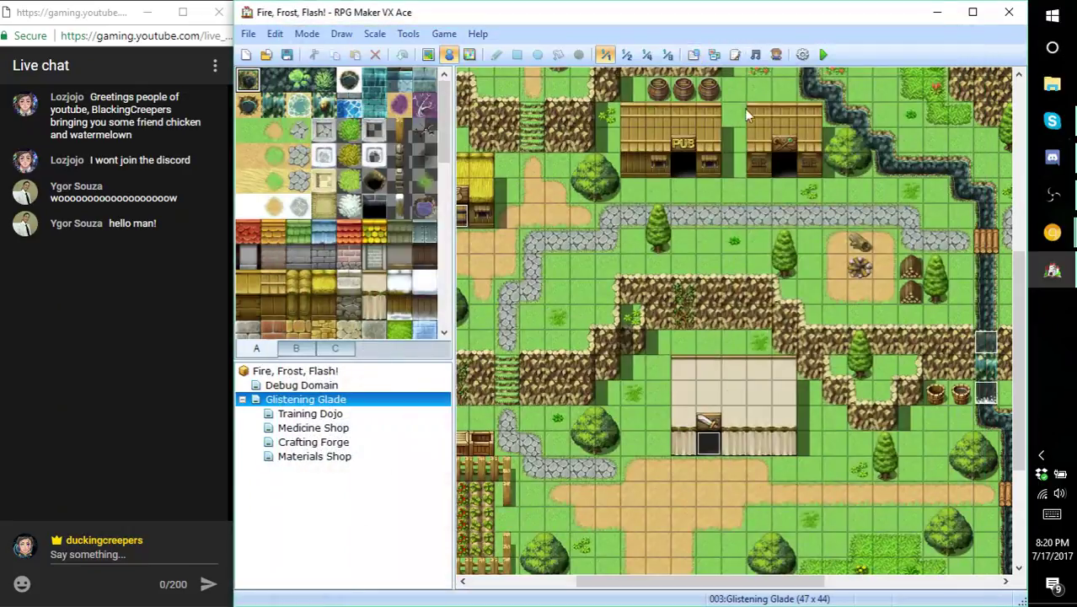
left_click(747, 53)
scroll(354, 330, "down", 20)
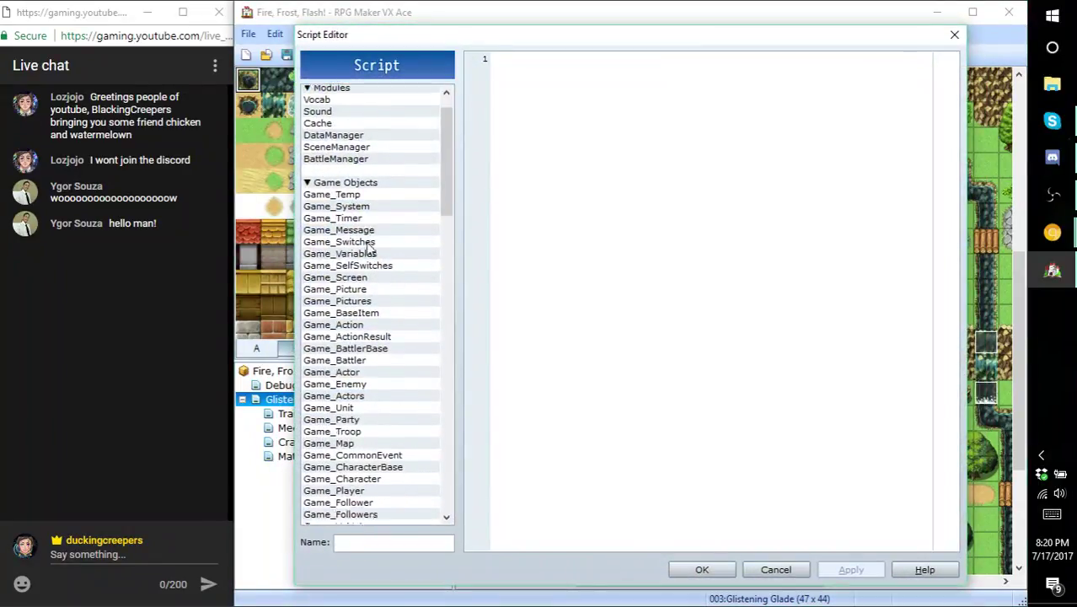
scroll(354, 330, "down", 15)
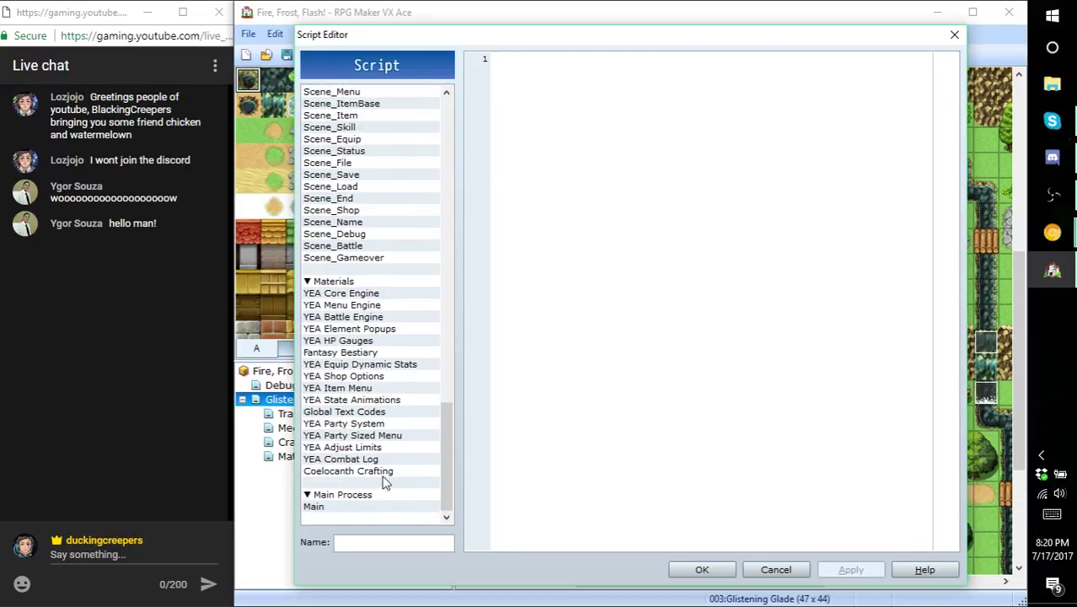
left_click(375, 472)
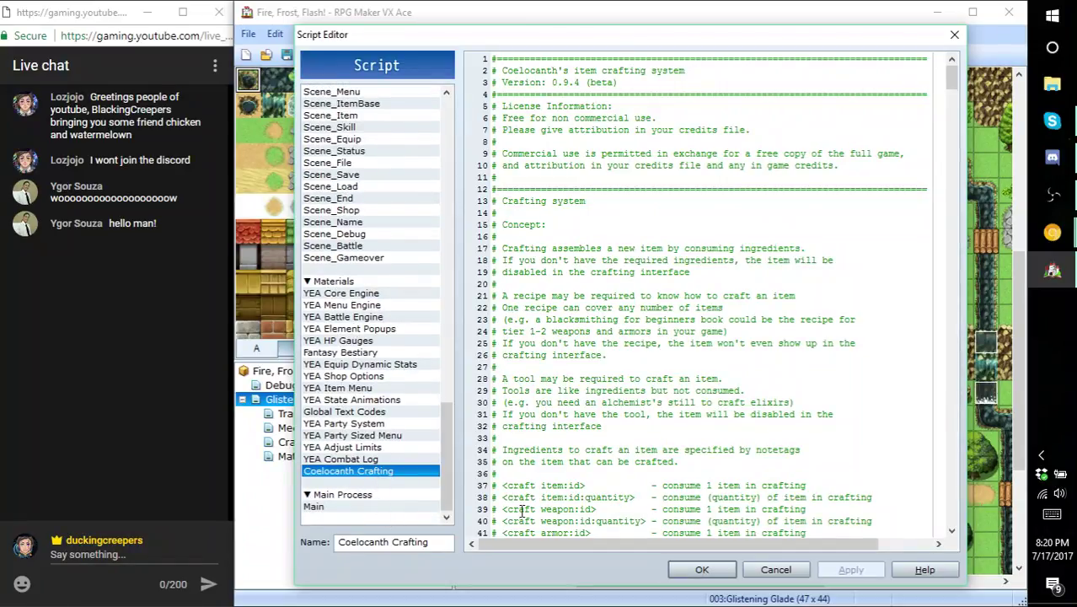
left_click(803, 571)
- Return to the search results in Chrome, open the rpgmaker.net Item Crafting page and skim down to its Crafting shops section
mouse_move(1052, 247)
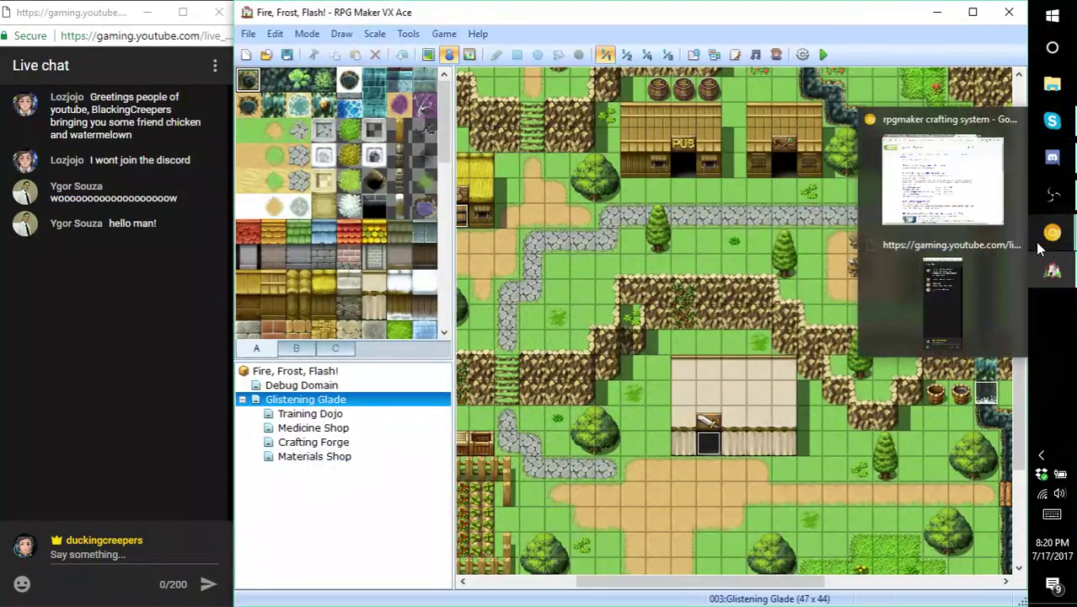
left_click(928, 173)
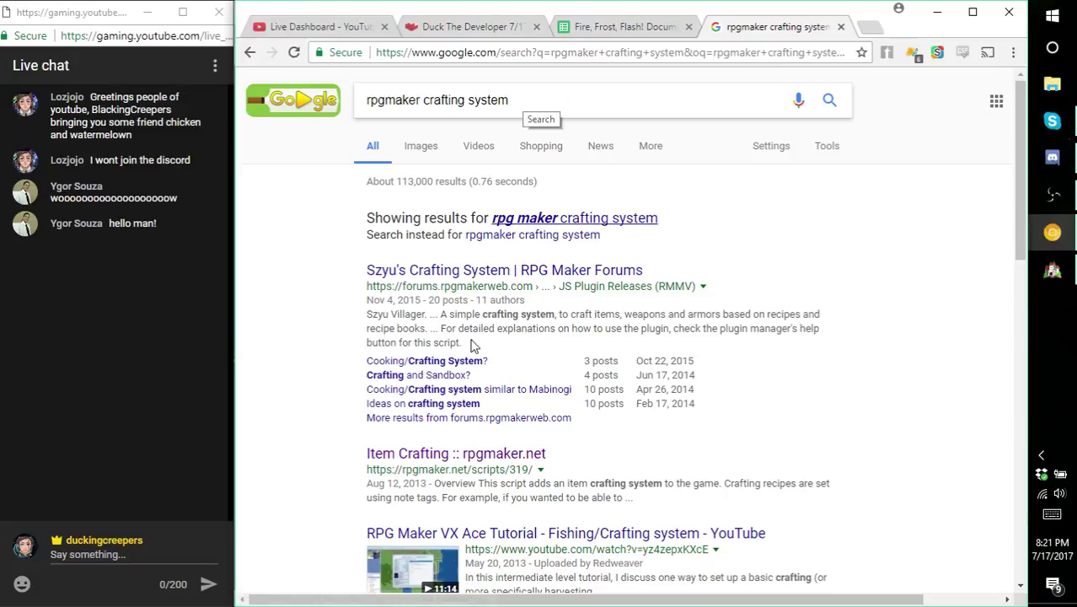
left_click(462, 457)
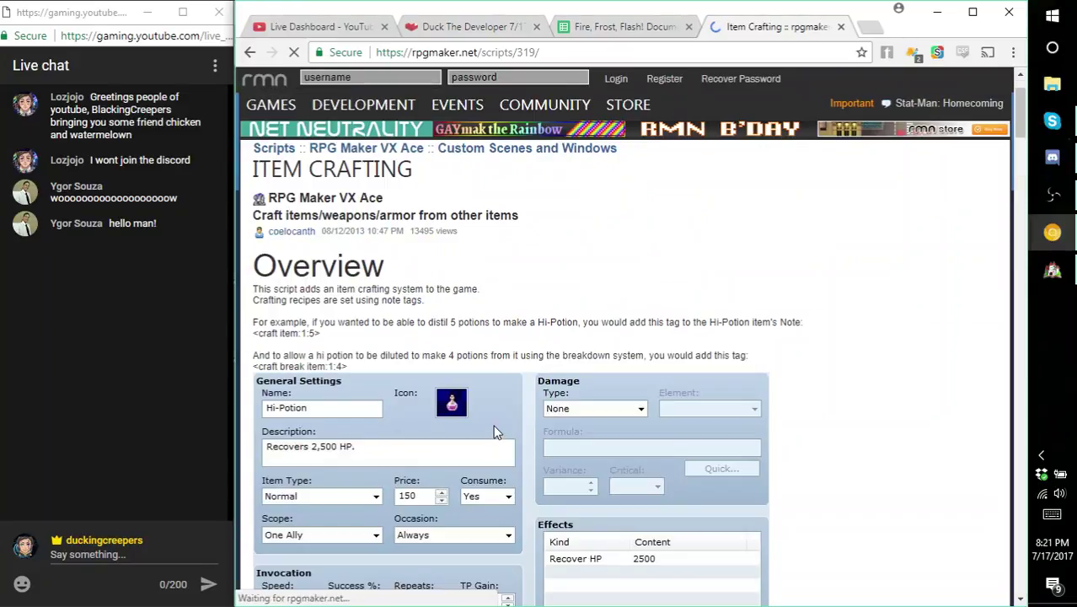
scroll(495, 404, "down", 5)
scroll(496, 401, "down", 9)
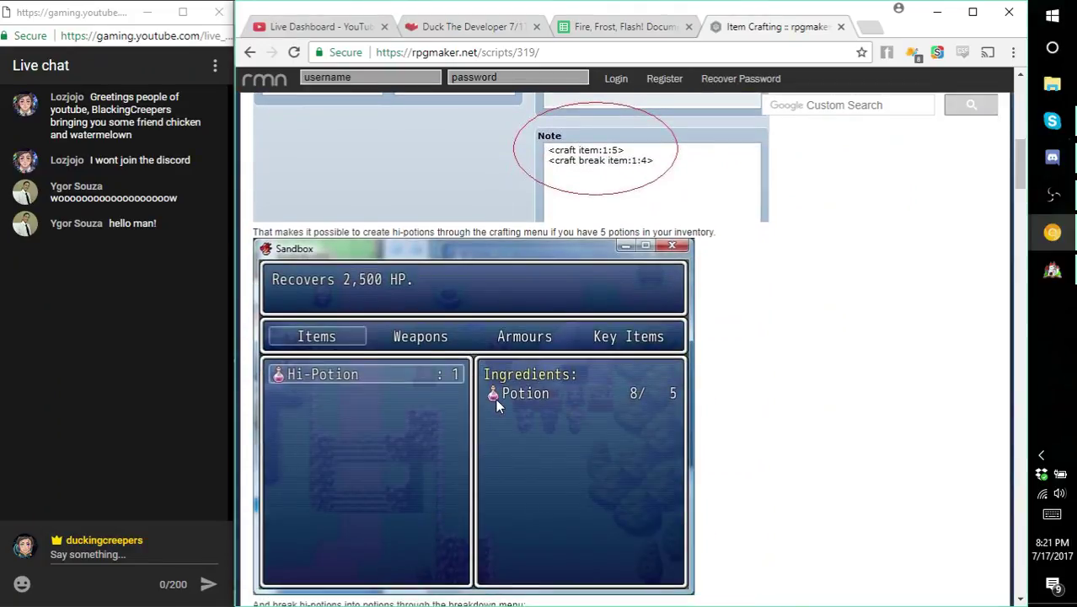
scroll(496, 405, "down", 8)
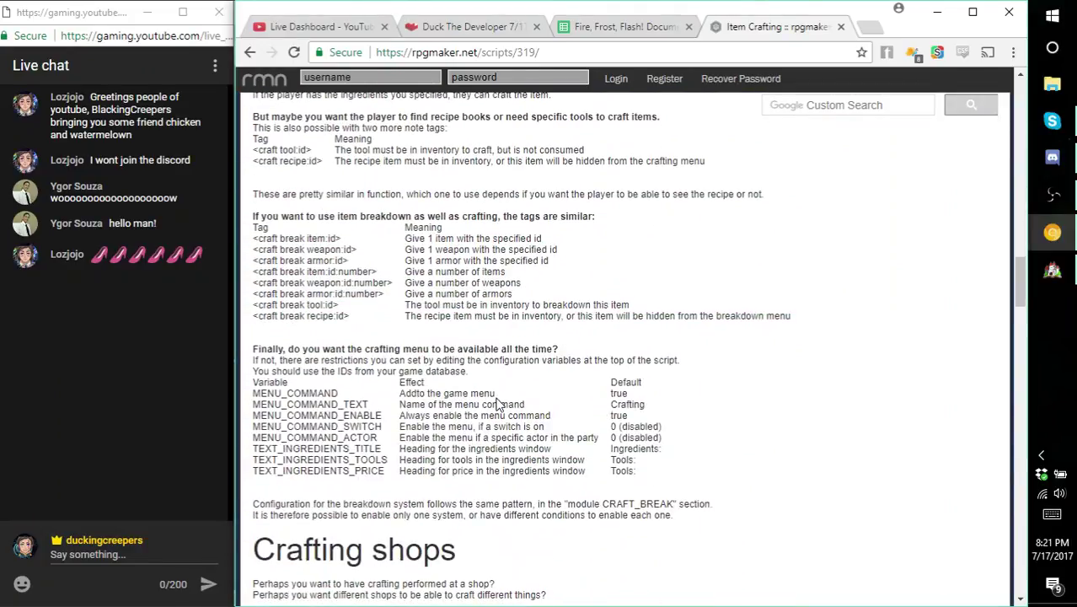
- Find "coel" on the Item Crafting page to check the script's author, and close the page search
key("ctrl+f")
type("coel")
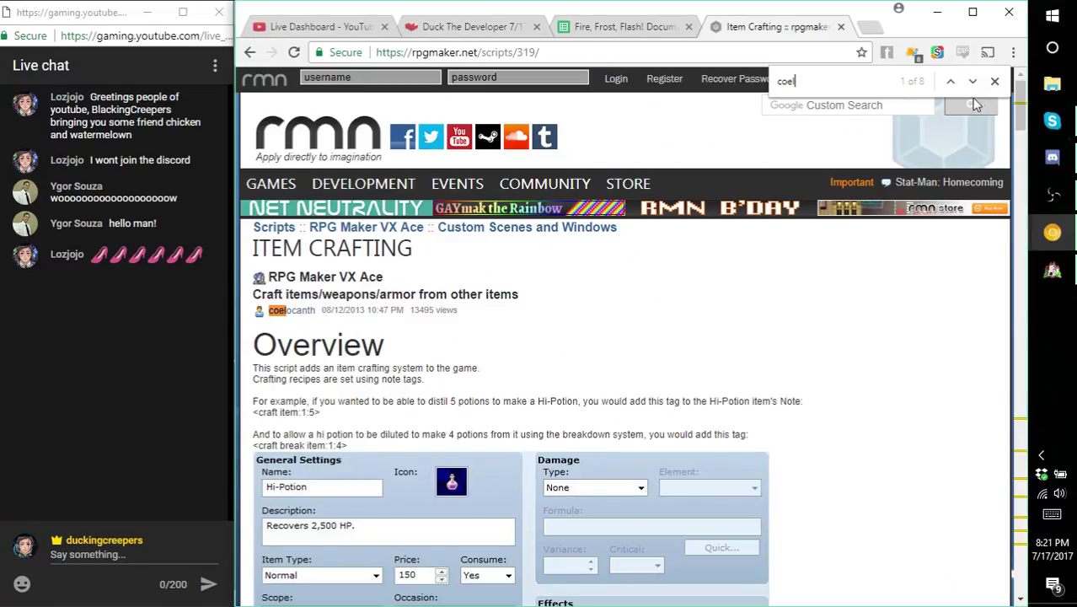
left_click(994, 81)
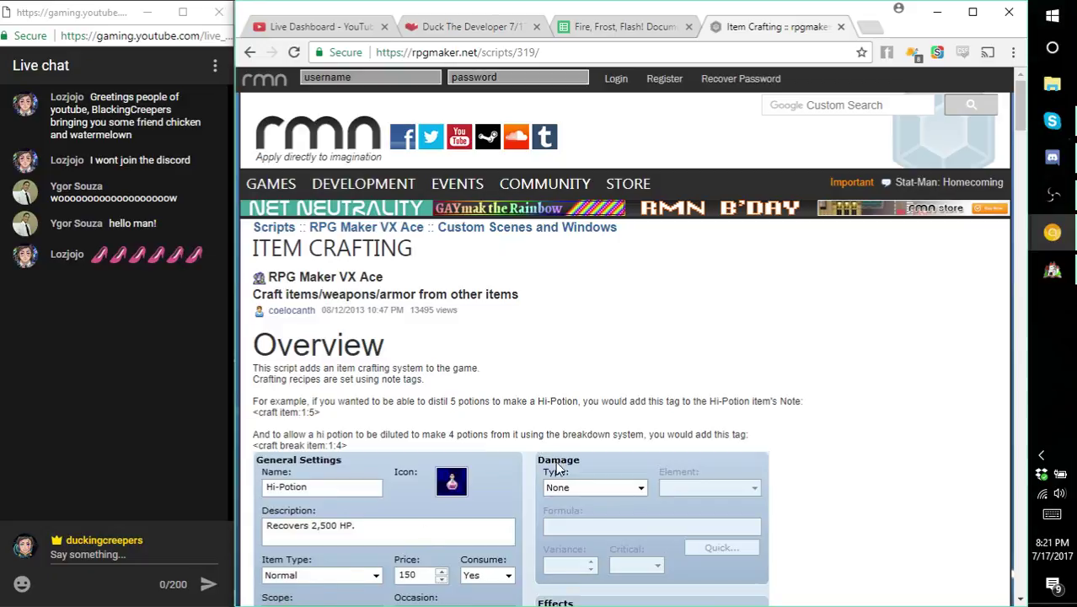
- Examine the Hi-Potion example in the overview, comparing its craft note tags with the crafting and breakdown menu pictures
scroll(641, 404, "down", 3)
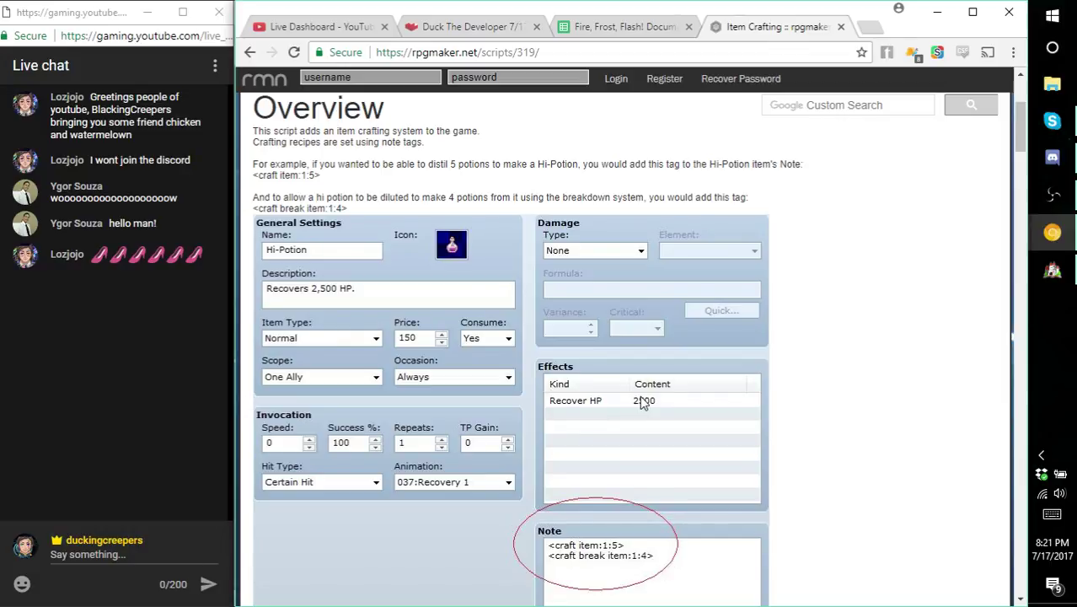
scroll(640, 404, "down", 3)
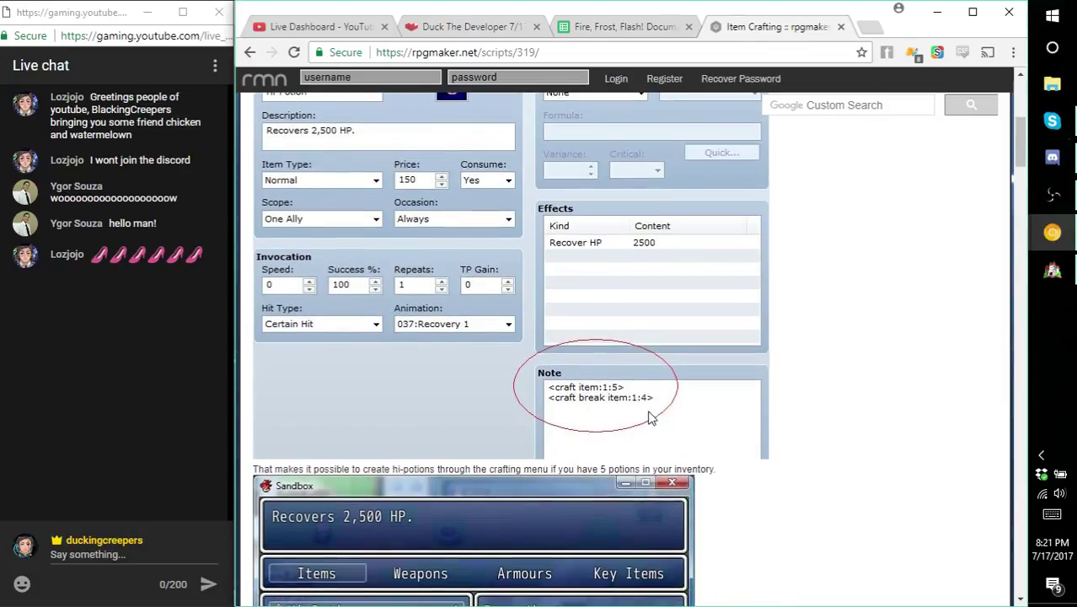
scroll(798, 445, "down", 1)
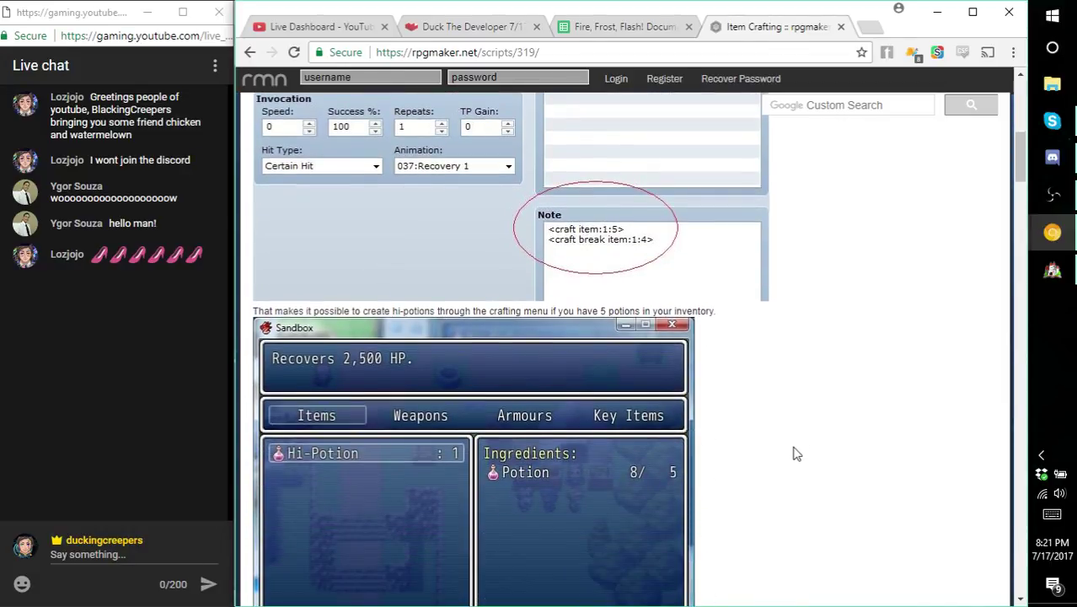
scroll(793, 468, "down", 1)
scroll(793, 493, "up", 3)
scroll(793, 493, "down", 7)
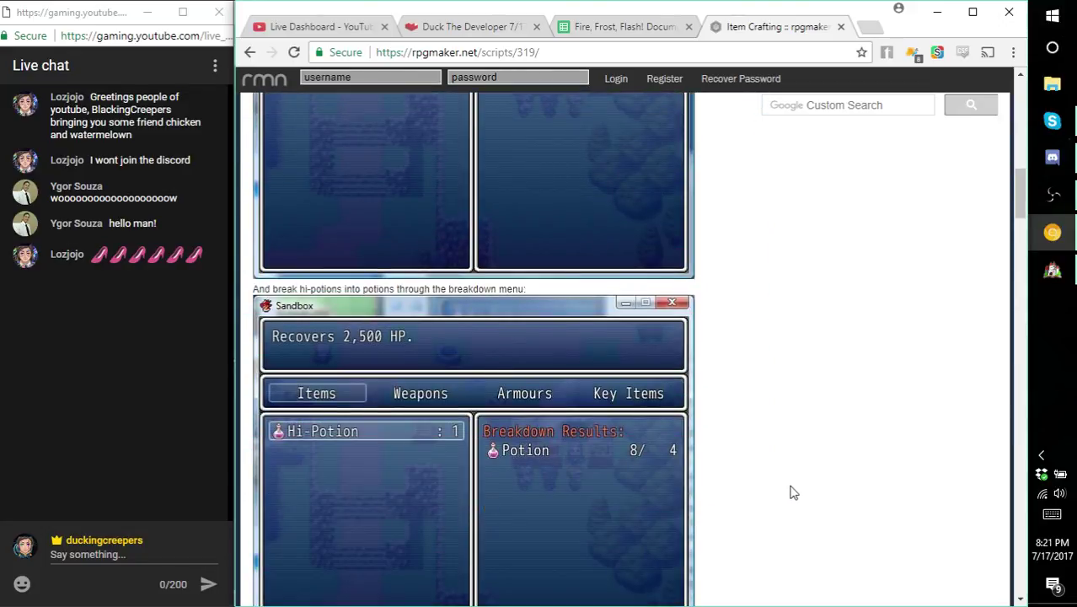
scroll(790, 492, "up", 1)
scroll(808, 468, "up", 4)
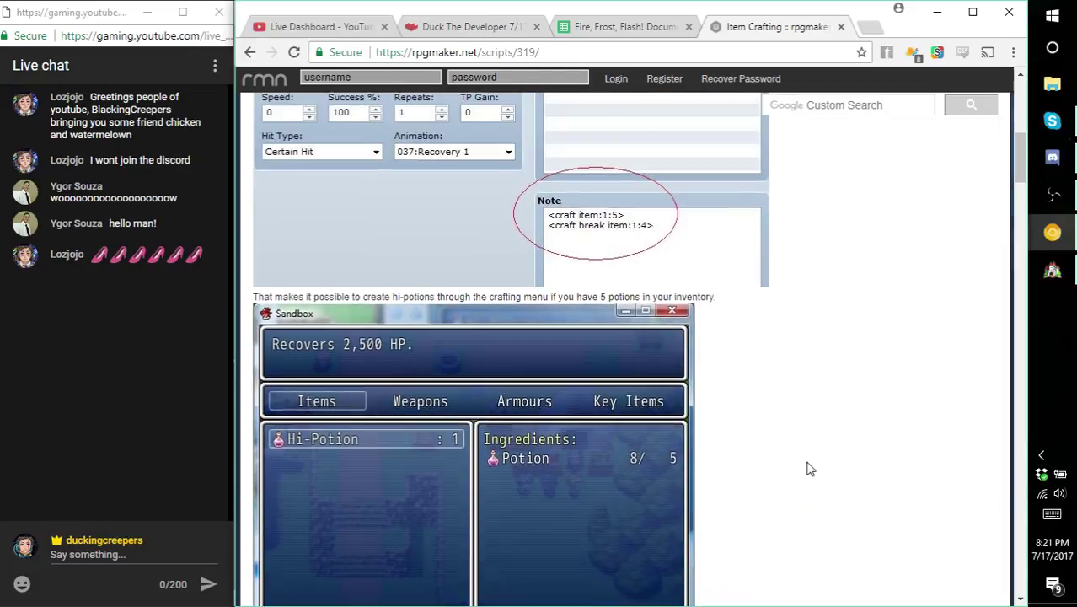
scroll(807, 470, "up", 1)
- Read past the breakdown menu example through the Features list to the craft tags in the Usage section
scroll(807, 470, "down", 8)
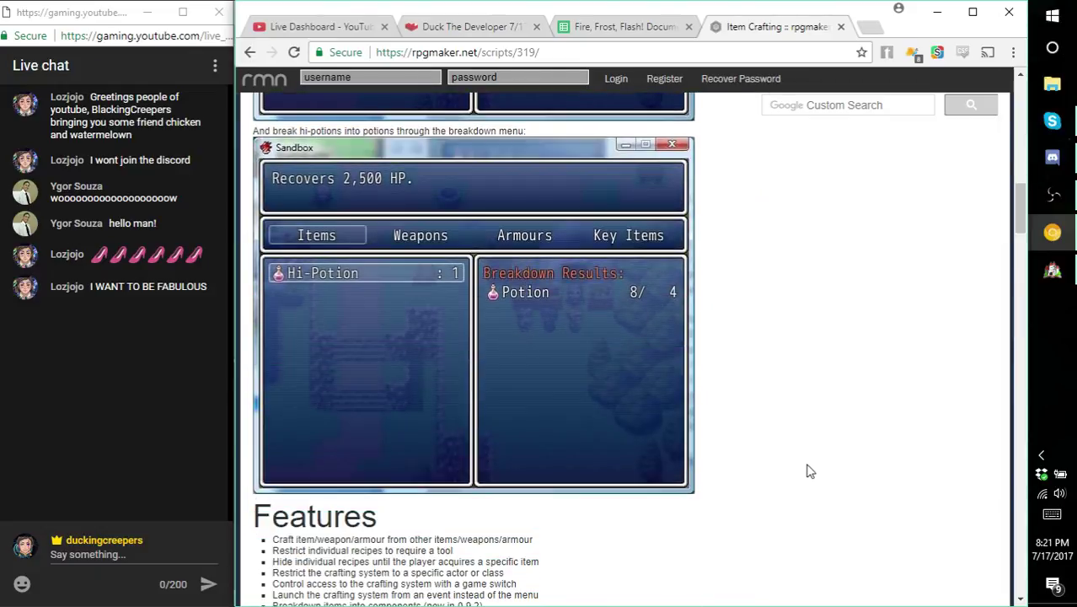
scroll(808, 472, "down", 2)
scroll(806, 479, "up", 1)
scroll(806, 478, "down", 1)
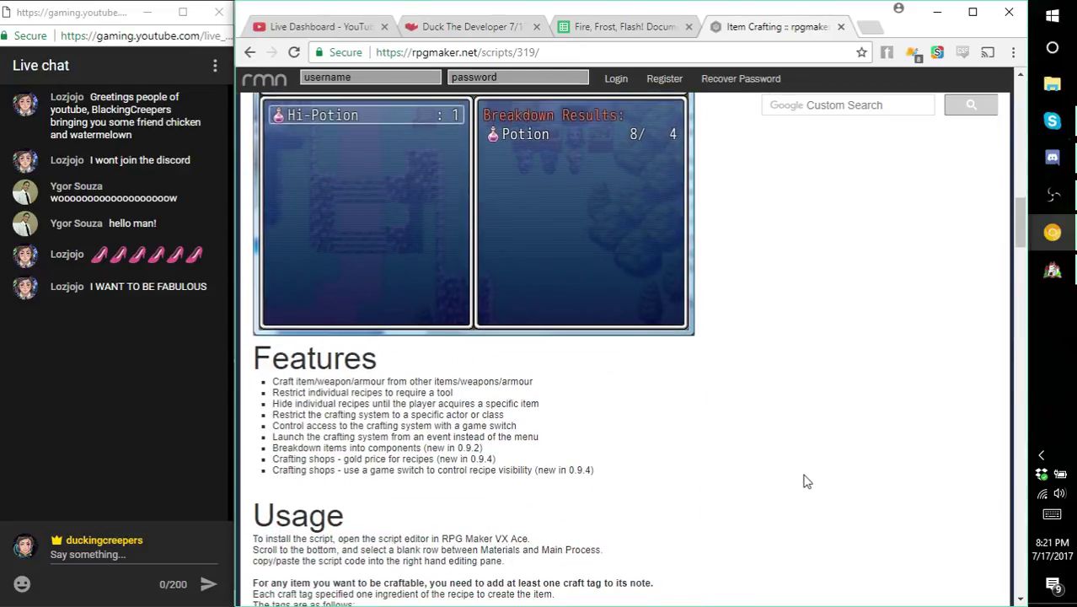
scroll(806, 481, "down", 5)
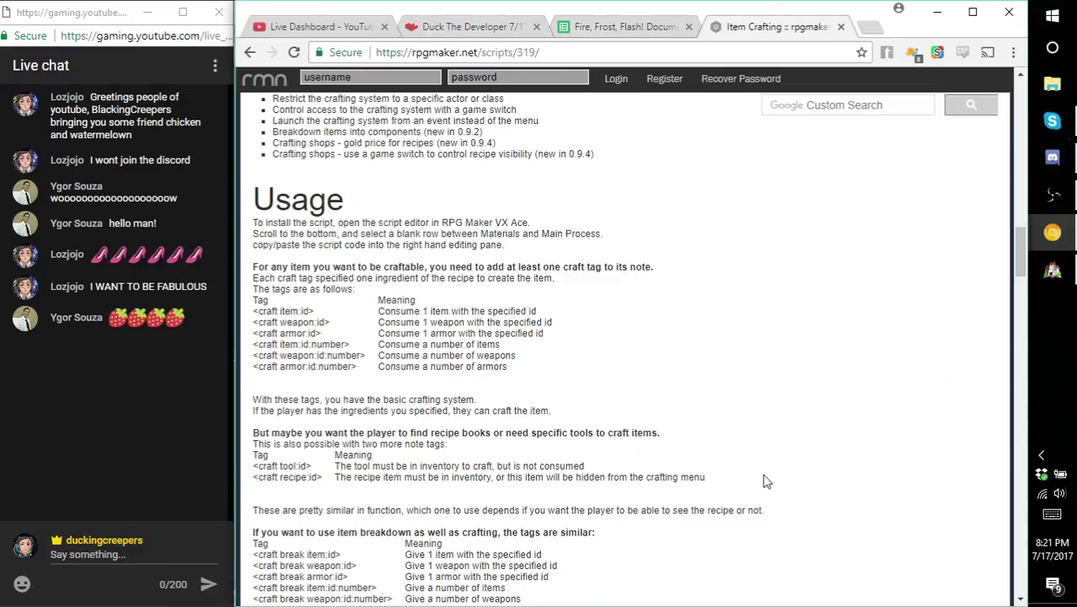
- Read the Usage section's crafting and breakdown tags and menu configuration variables, continuing to the Crafting shops example
scroll(759, 471, "up", 6)
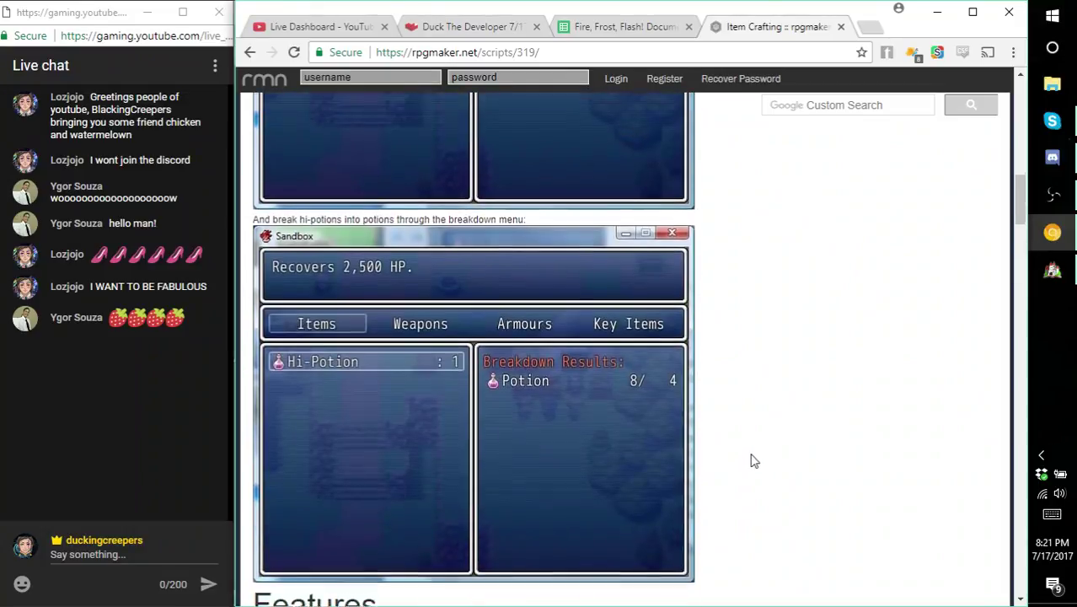
scroll(750, 456, "down", 8)
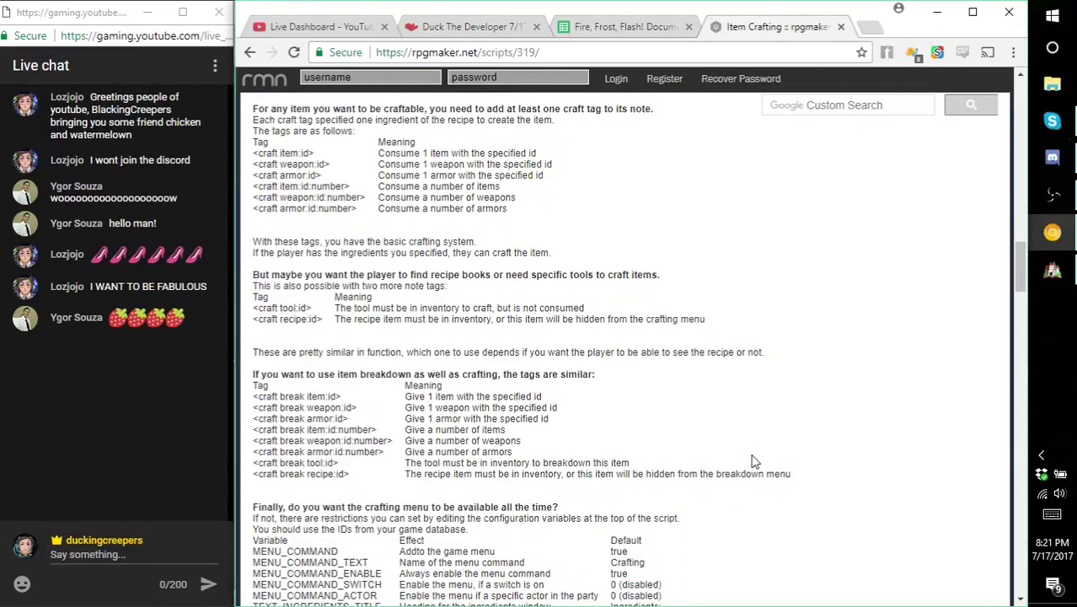
scroll(754, 461, "down", 6)
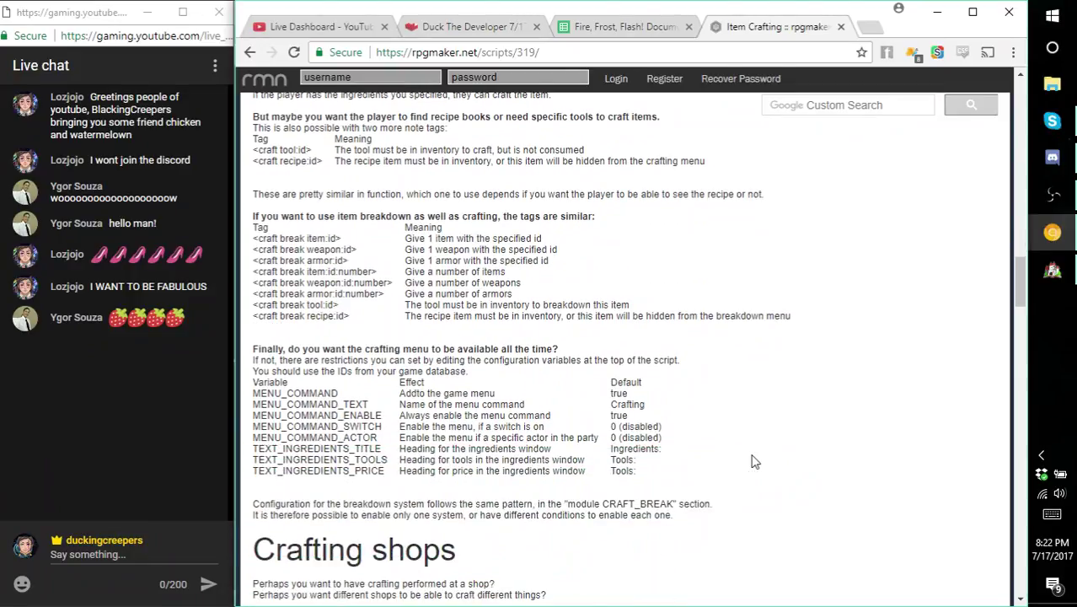
scroll(754, 462, "down", 5)
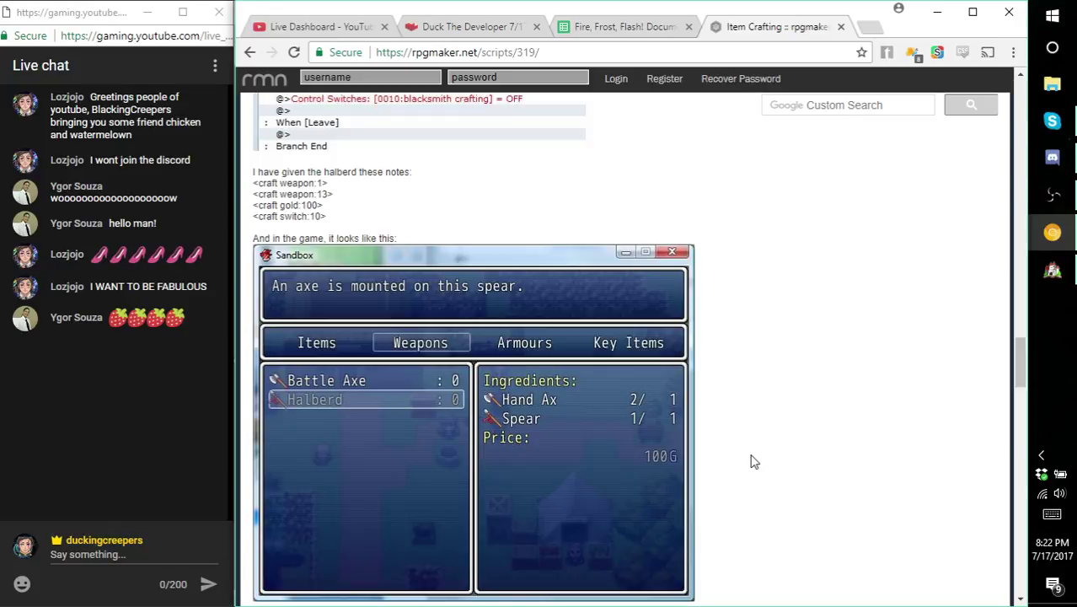
- Examine the halberd's craft note tags beneath the blacksmith's shop event, and look on to the page's Actions and Posts sections
scroll(754, 462, "up", 2)
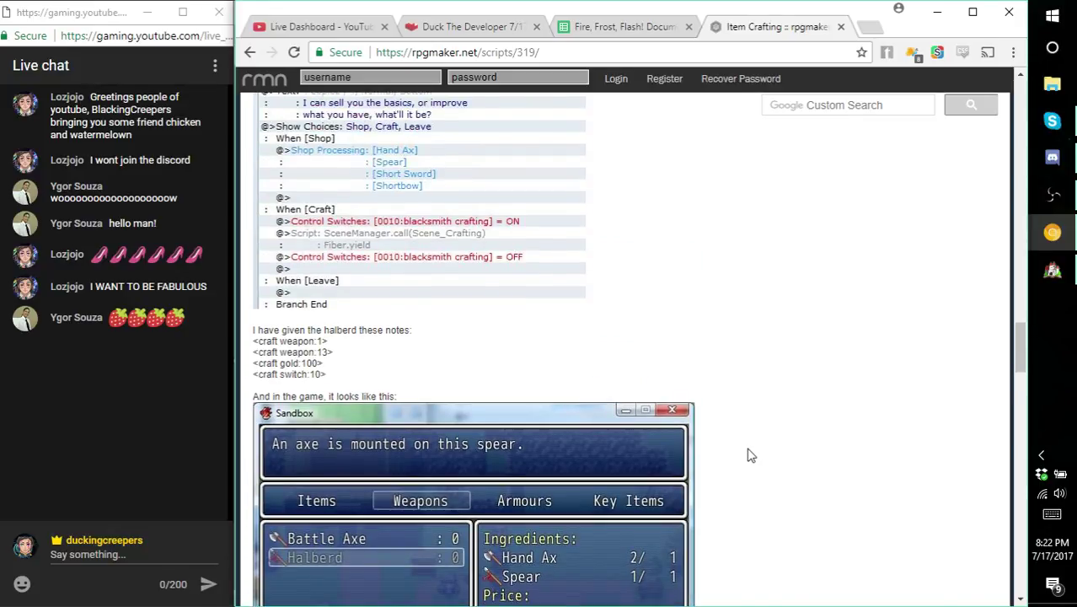
scroll(738, 453, "up", 2)
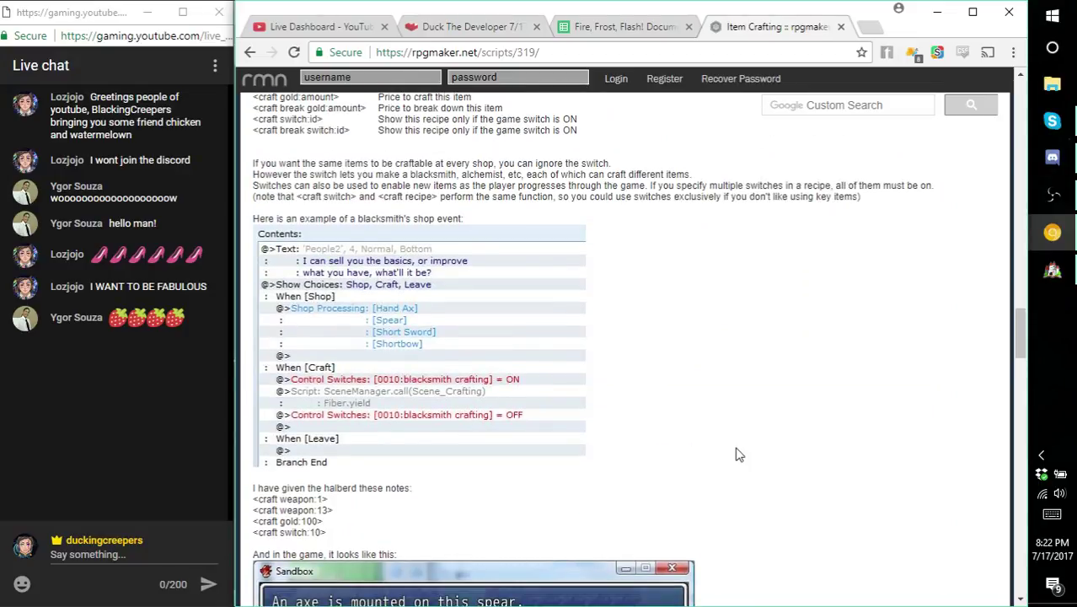
left_click_drag(320, 520, 314, 512)
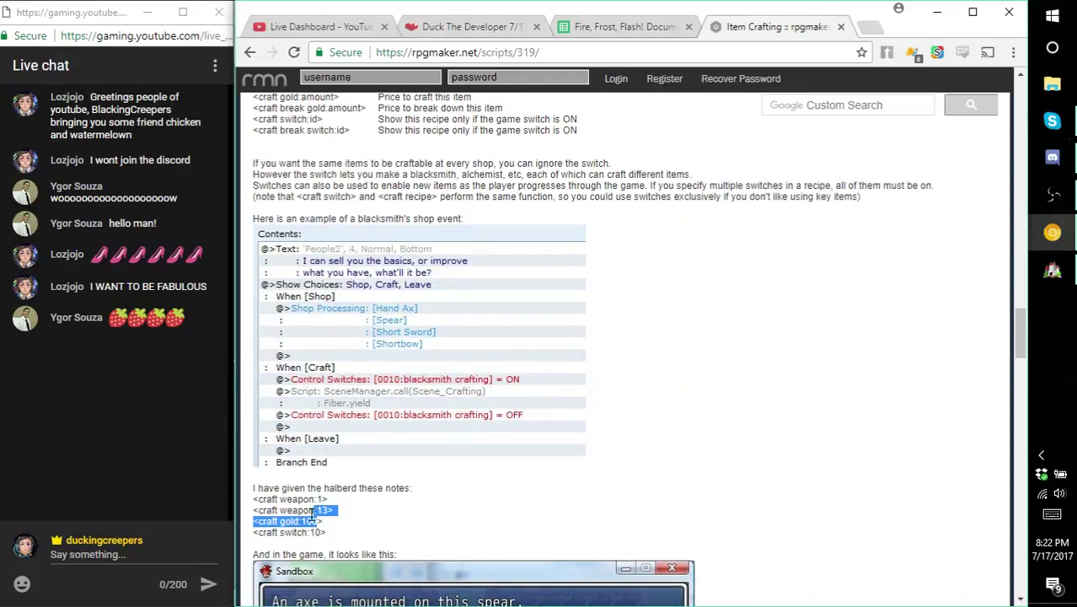
left_click(301, 512)
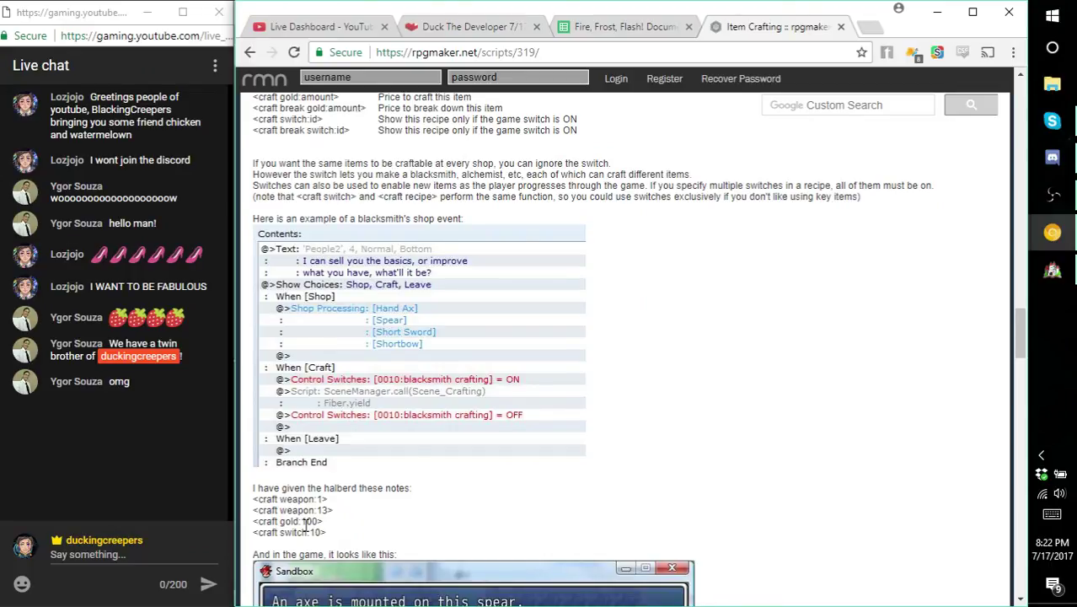
scroll(473, 389, "down", 6)
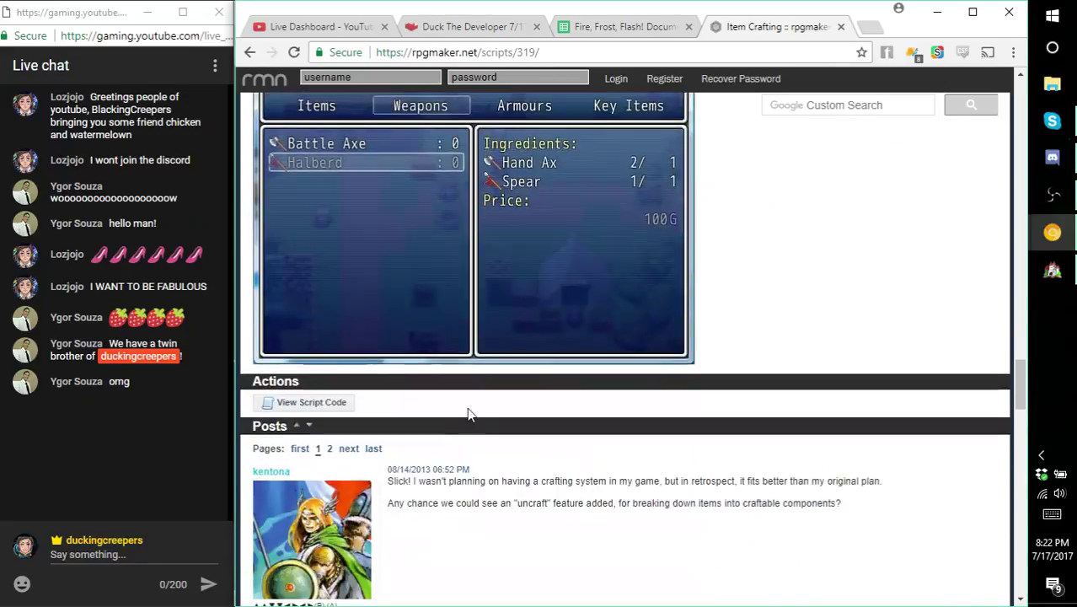
- Send "who is the twin xD" in the stream's live chat
left_click(168, 557)
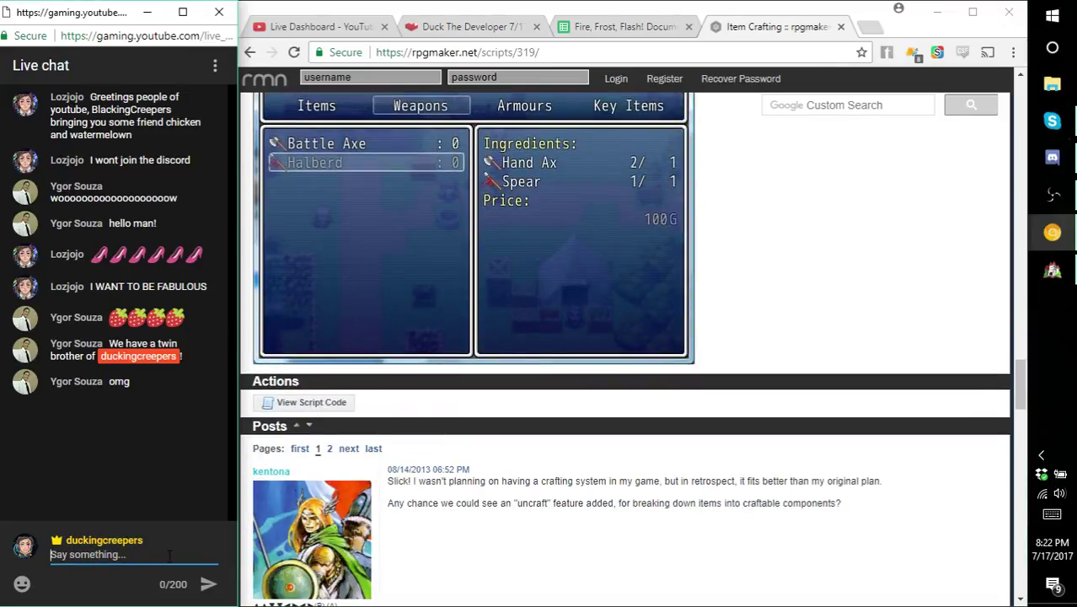
type("who is ")
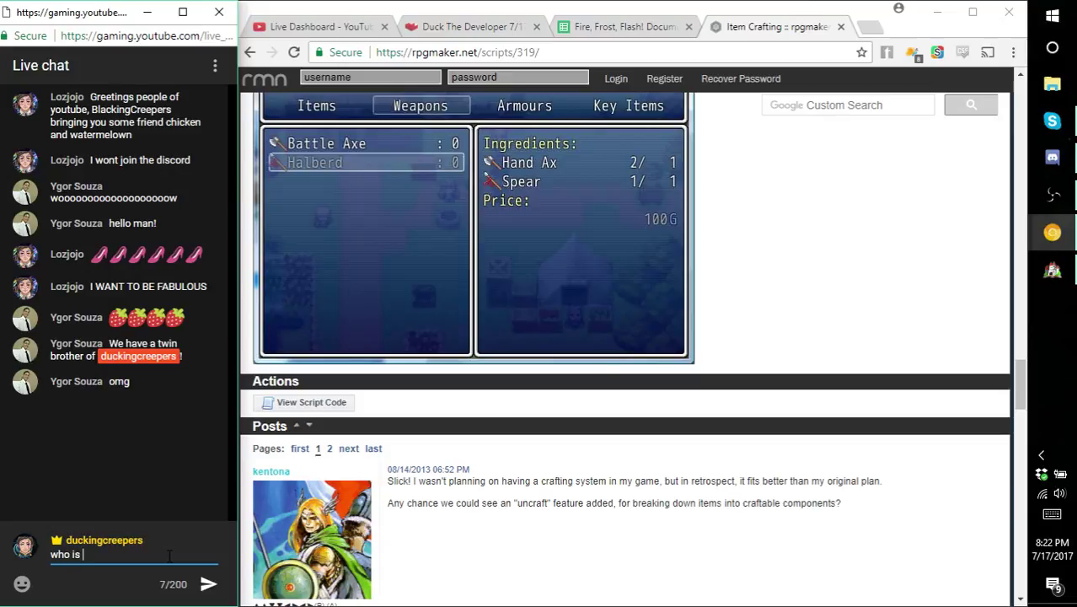
type("the twin xD")
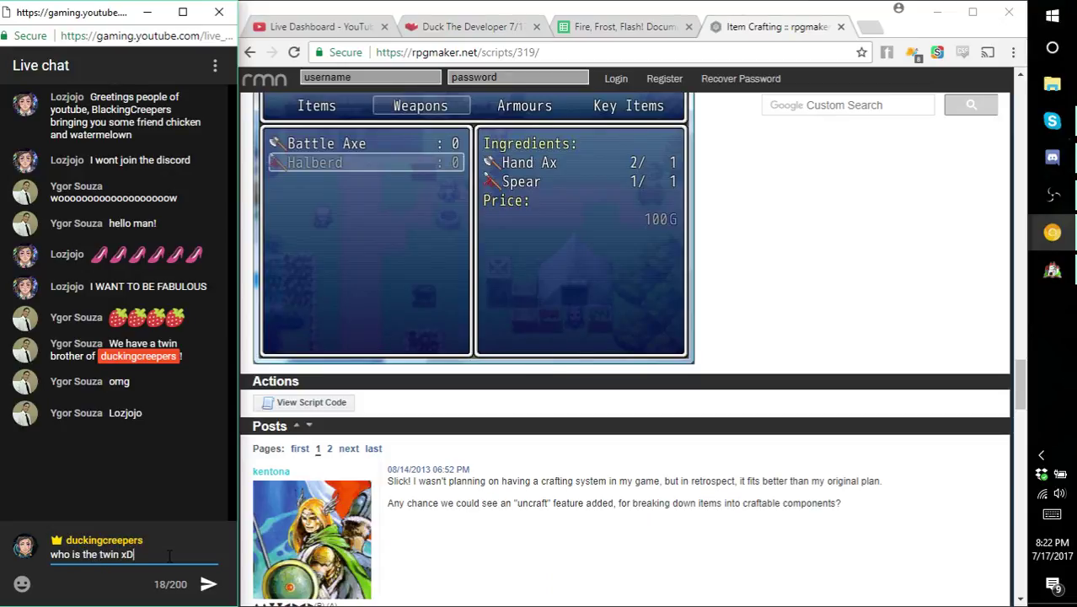
key("Return")
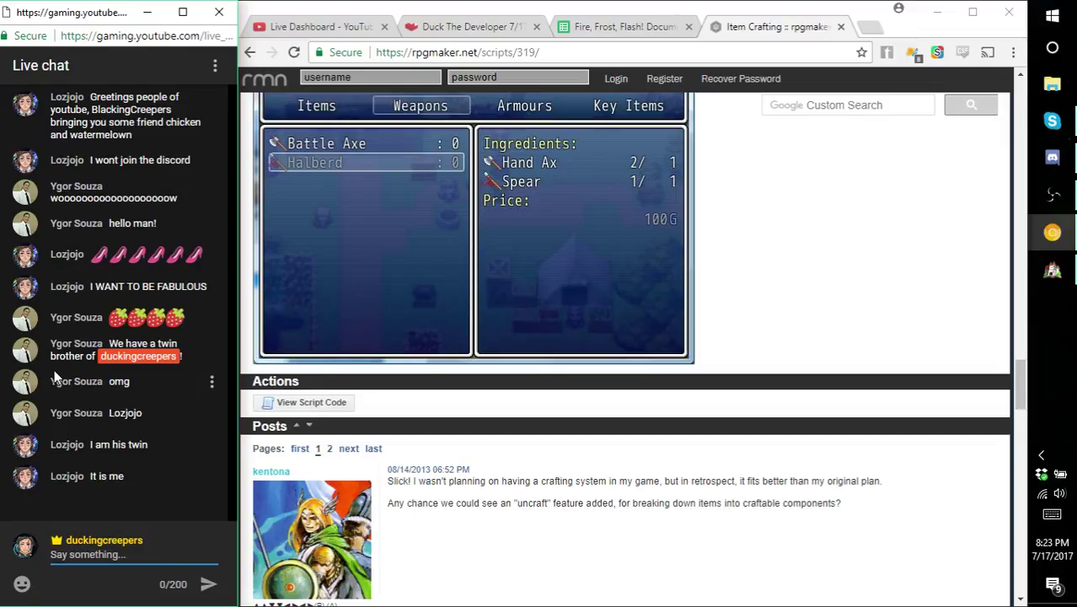
- Compare the blacksmith's shop event and the halberd's note tags with the in-game crafting menu picture
scroll(628, 277, "up", 6)
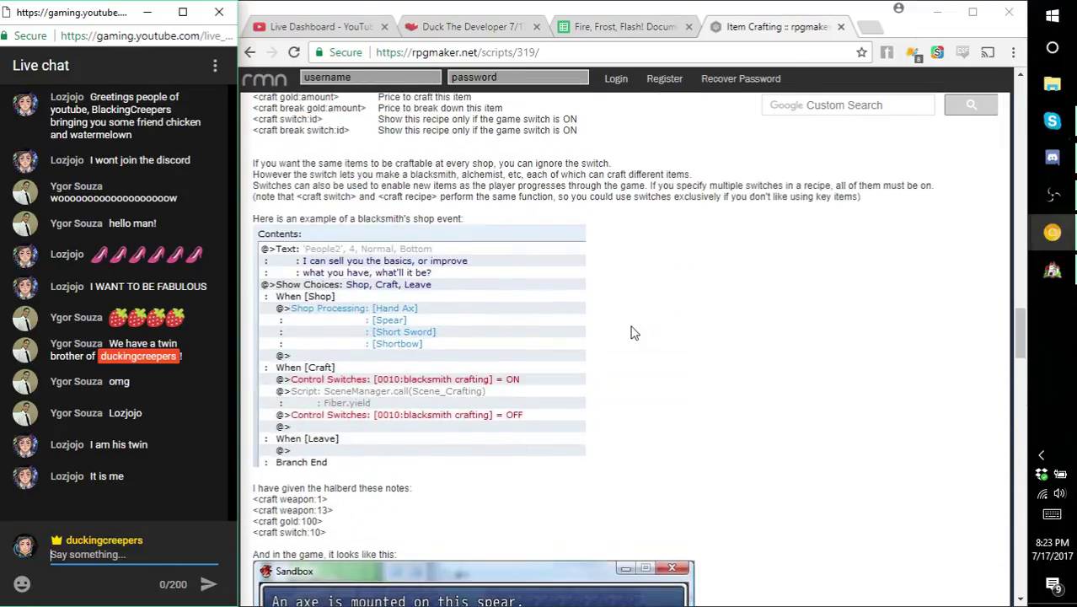
scroll(634, 332, "up", 1)
scroll(630, 337, "down", 2)
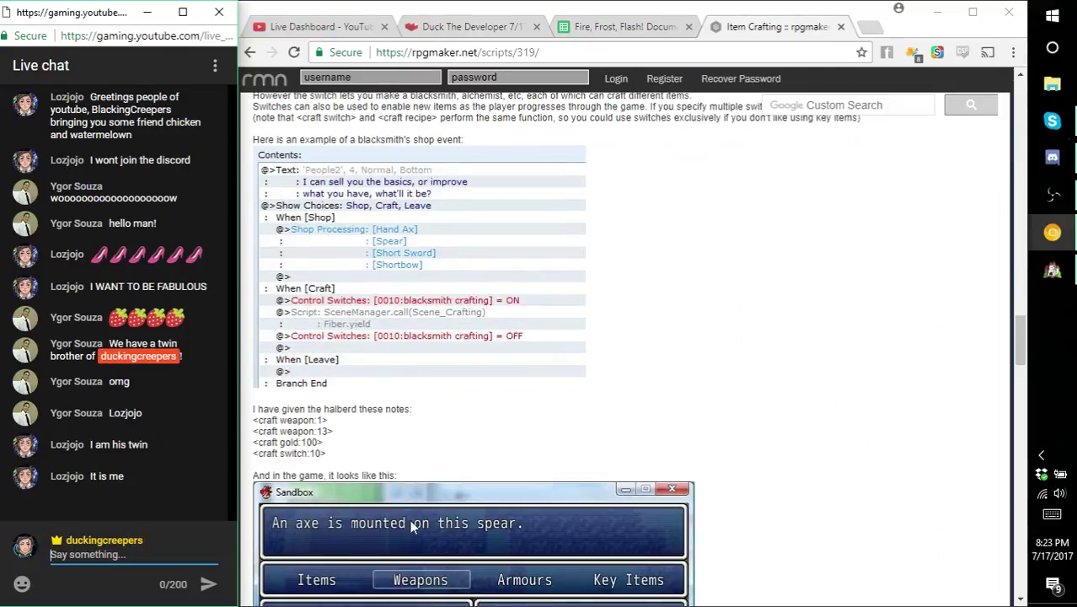
scroll(345, 485, "down", 2)
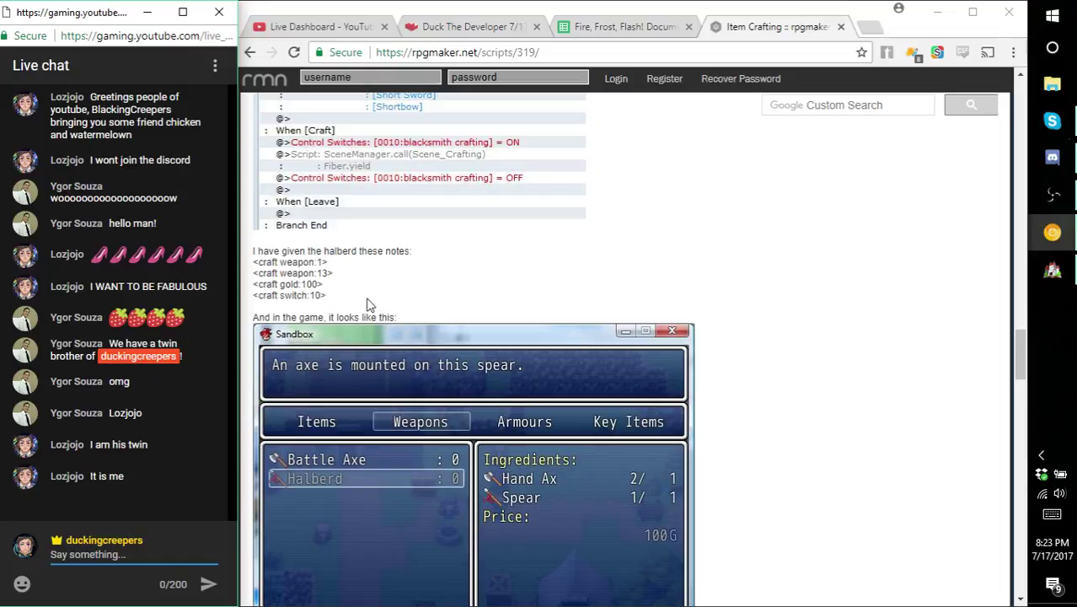
scroll(359, 303, "up", 3)
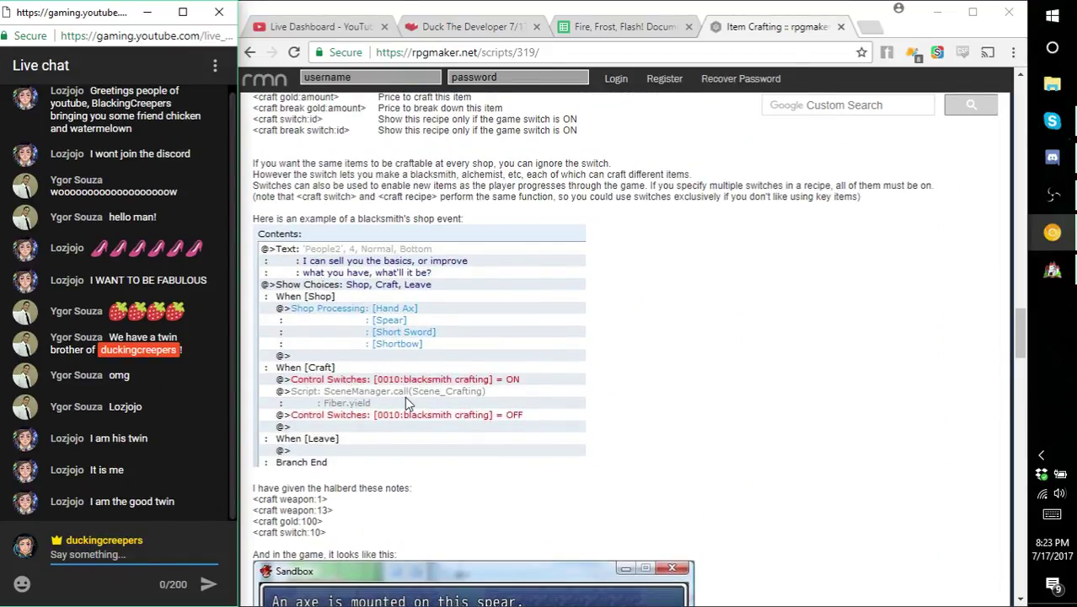
scroll(443, 418, "down", 2)
scroll(443, 418, "down", 3)
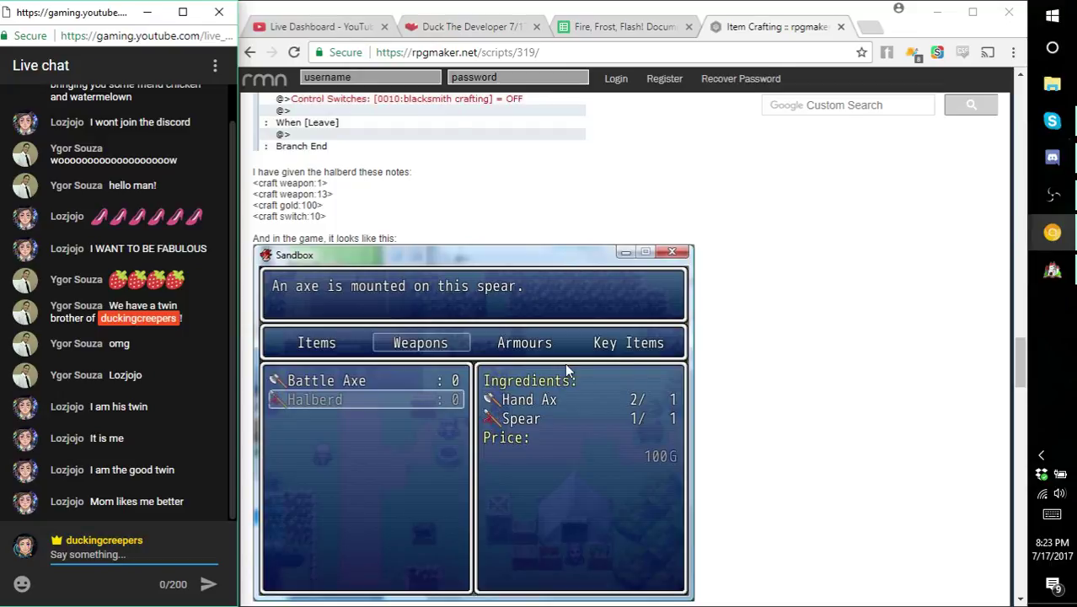
scroll(580, 343, "up", 1)
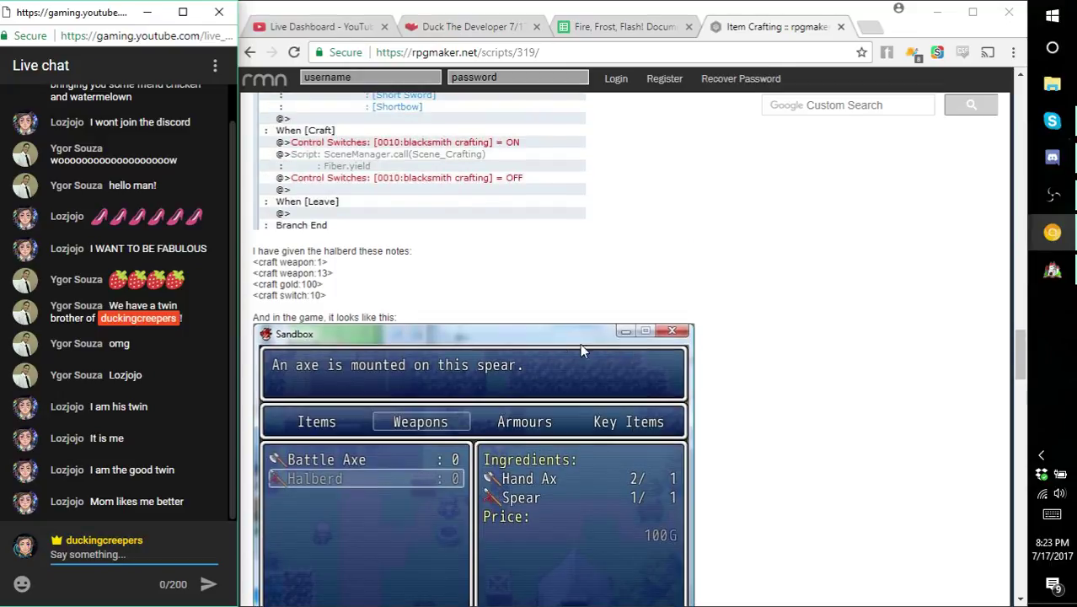
- Switch to RPG Maker VX Ace, open the database, look through the Items list and bring up the Weapons list
left_click(1052, 270)
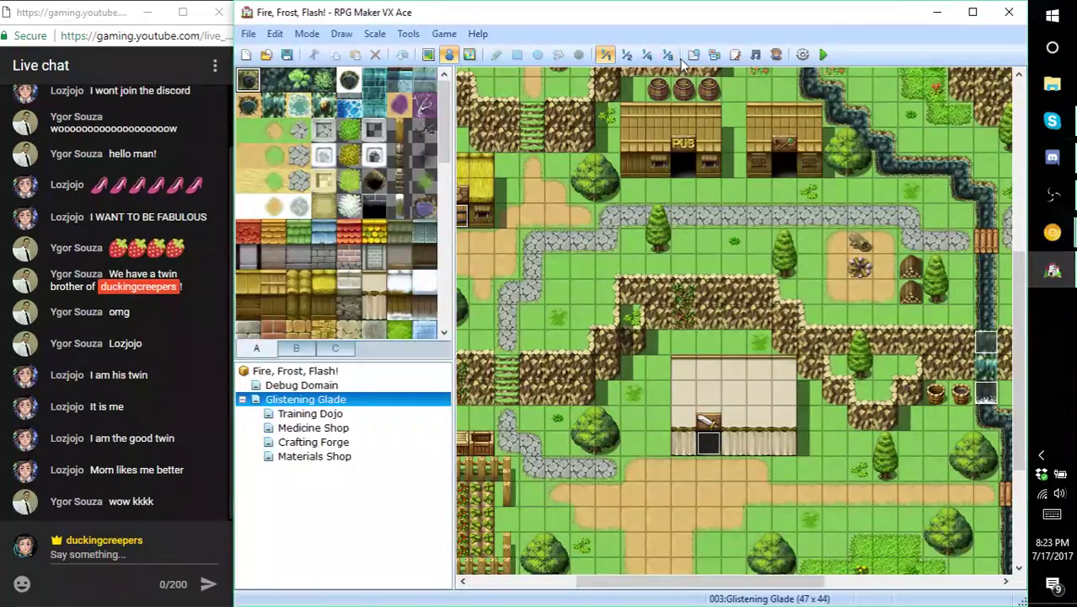
left_click(693, 54)
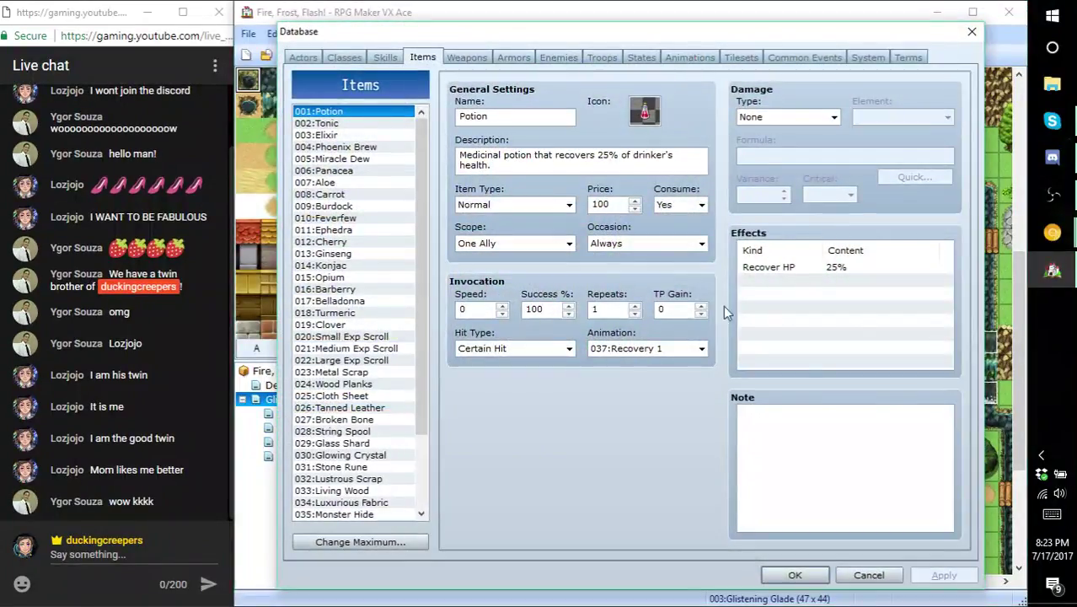
left_click_drag(418, 245, 384, 327)
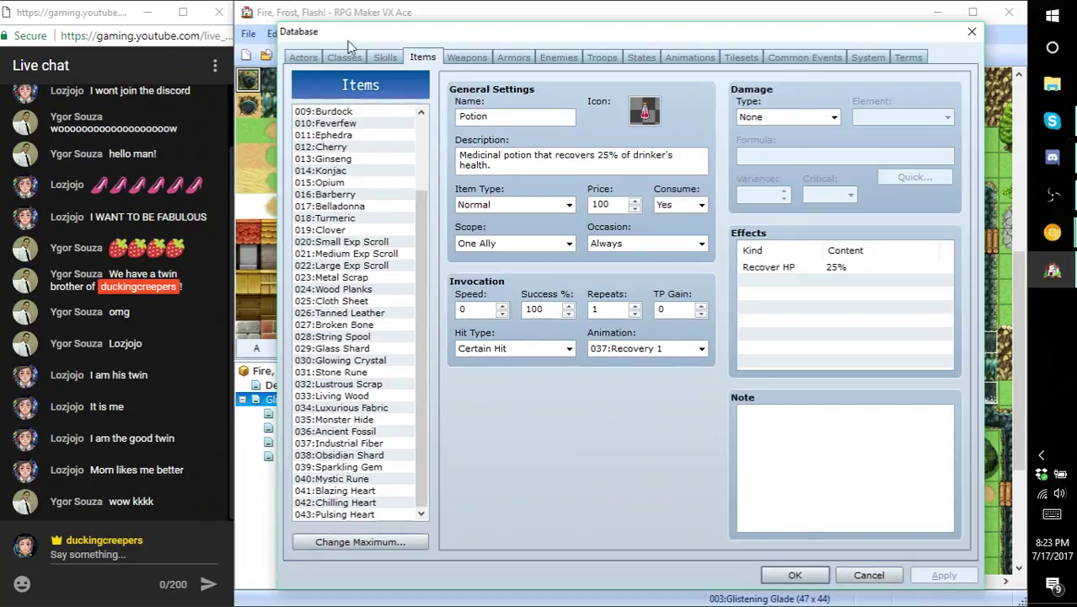
left_click(459, 57)
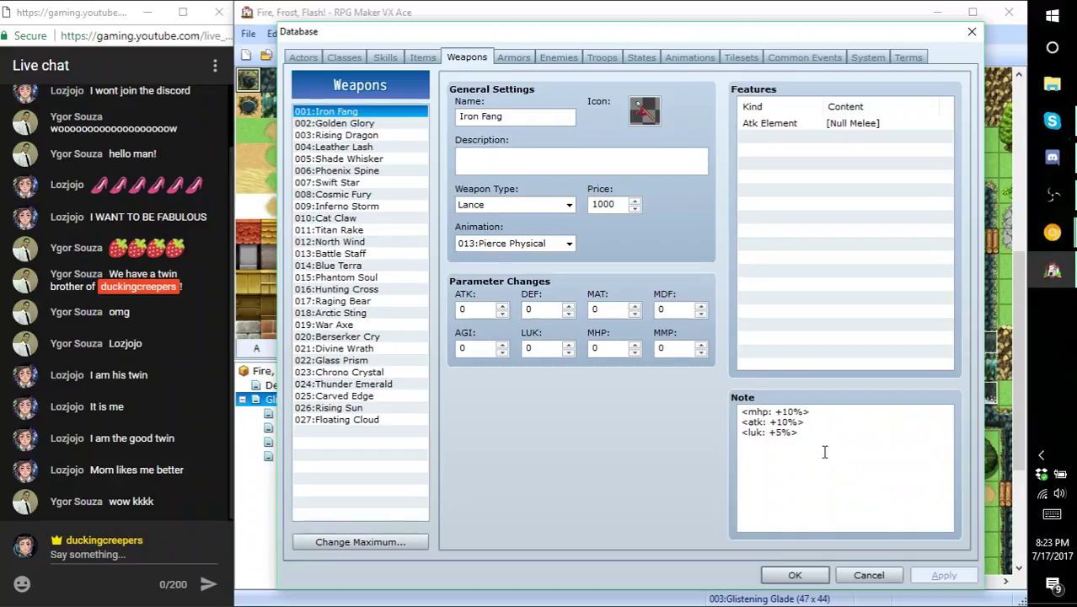
- Return to the Item Crafting page in Chrome and recheck the Crafting shops note tags and the halberd example
key("alt+Tab")
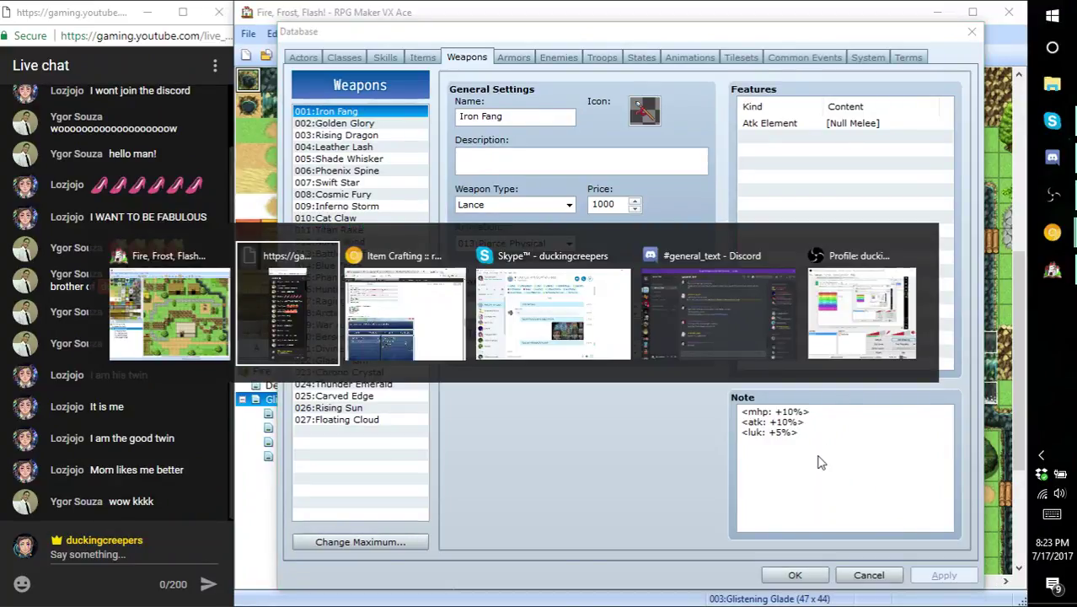
key("alt+Tab")
scroll(739, 463, "up", 3)
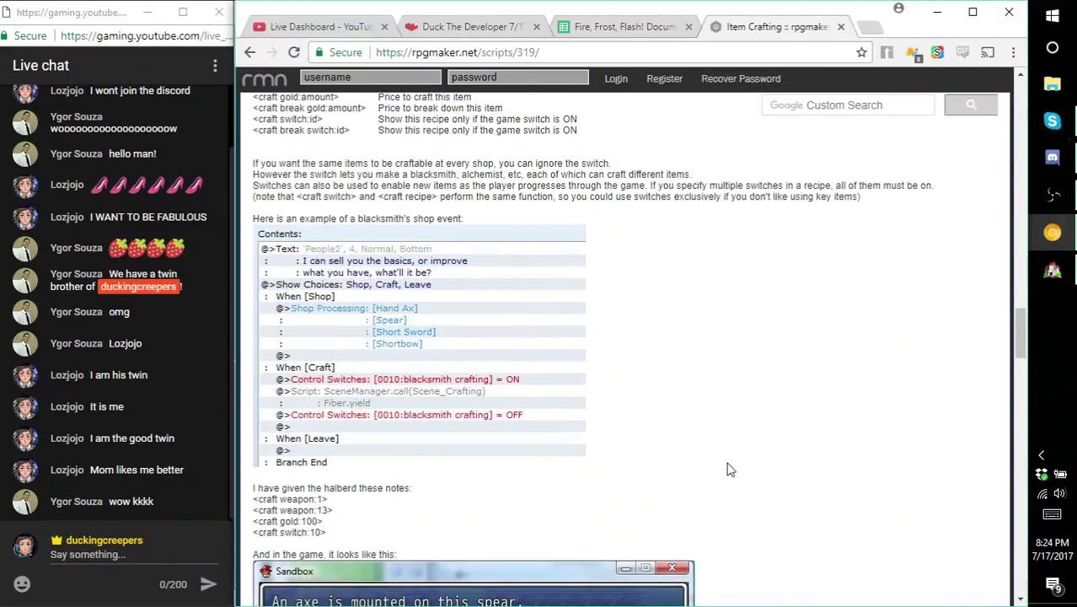
scroll(704, 478, "down", 5)
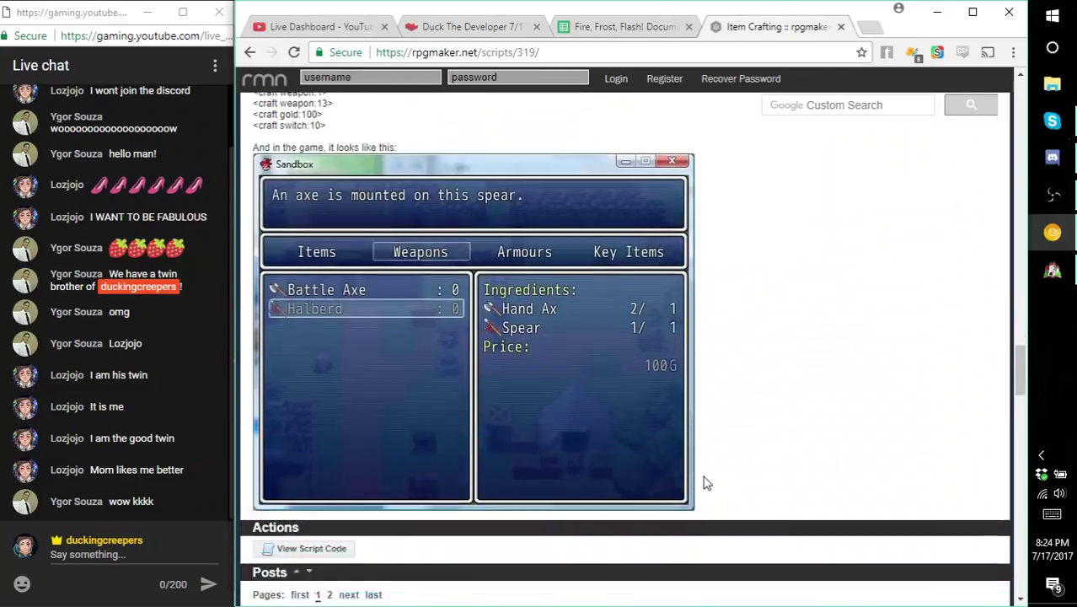
scroll(705, 482, "down", 5)
scroll(705, 482, "up", 10)
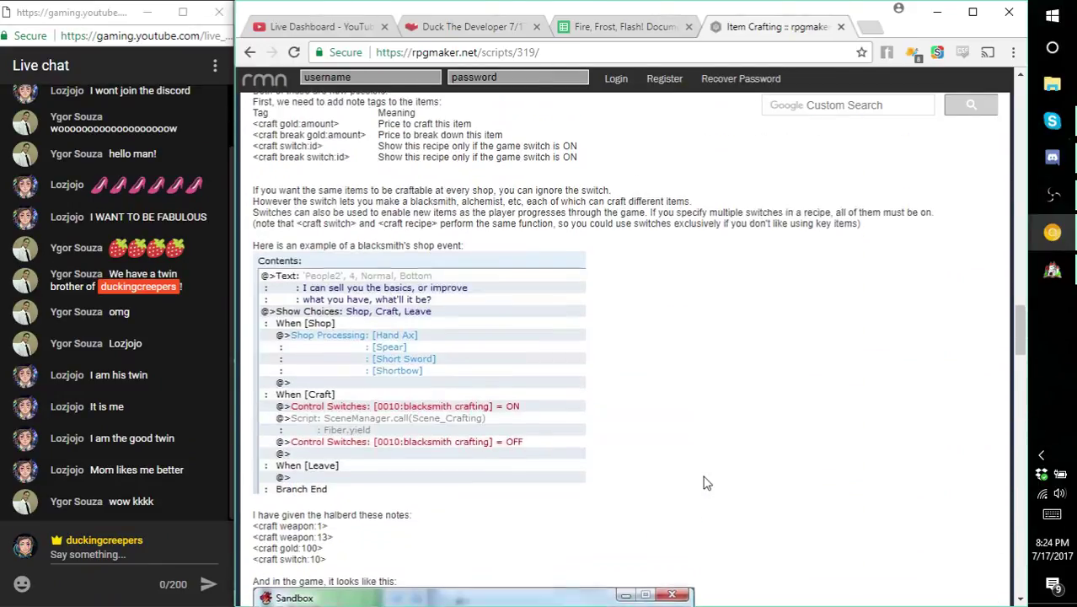
scroll(706, 482, "up", 1)
scroll(706, 483, "down", 3)
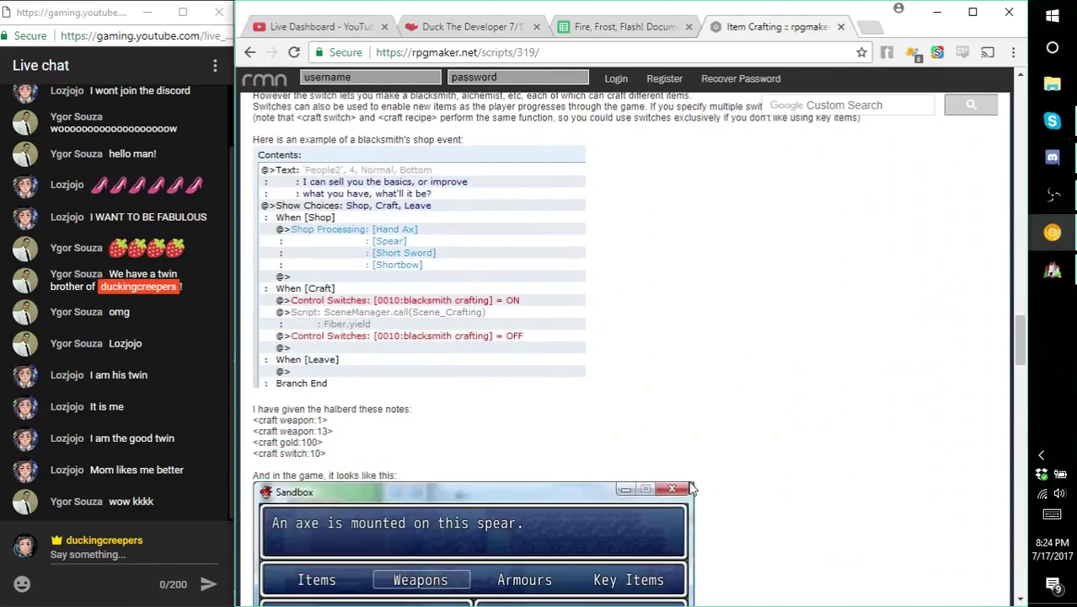
- Back in the RPG Maker database, start a new line in Iron Fang's note with "<craft item:"
key("alt+Tab")
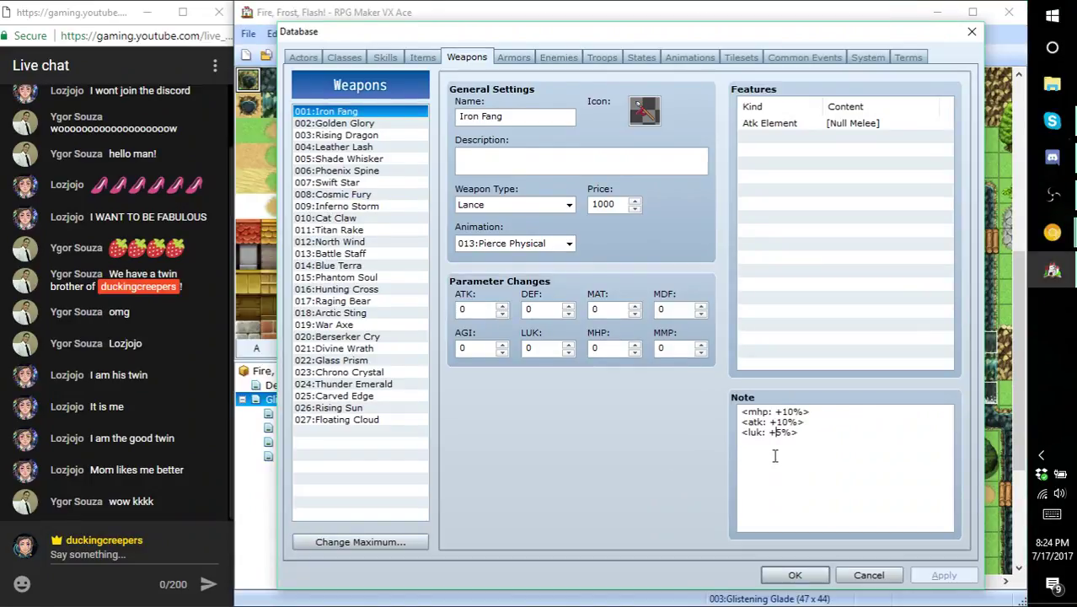
key("Return")
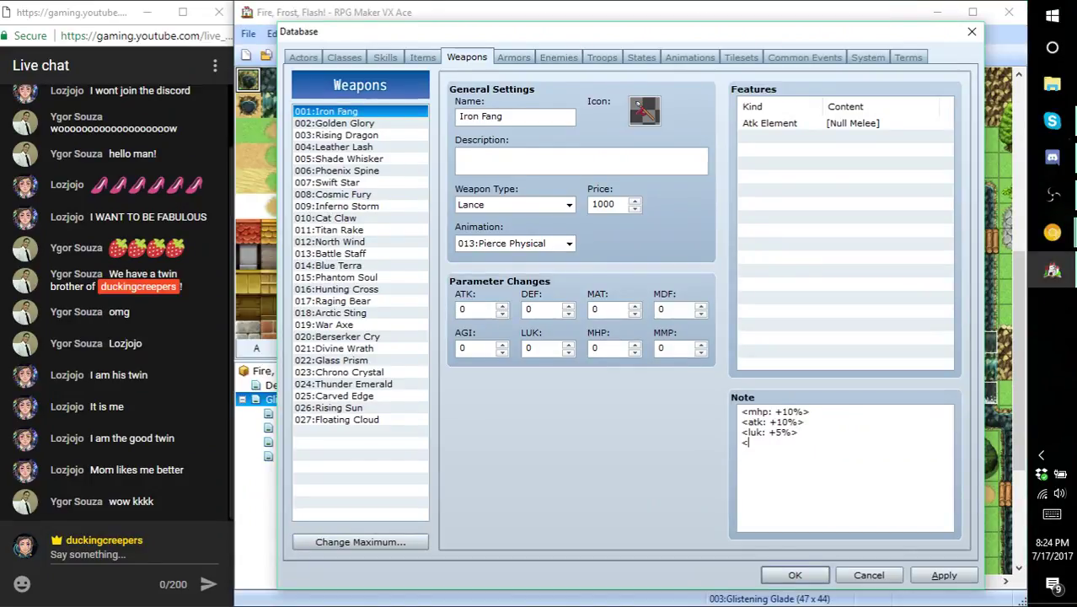
type("<craft item:")
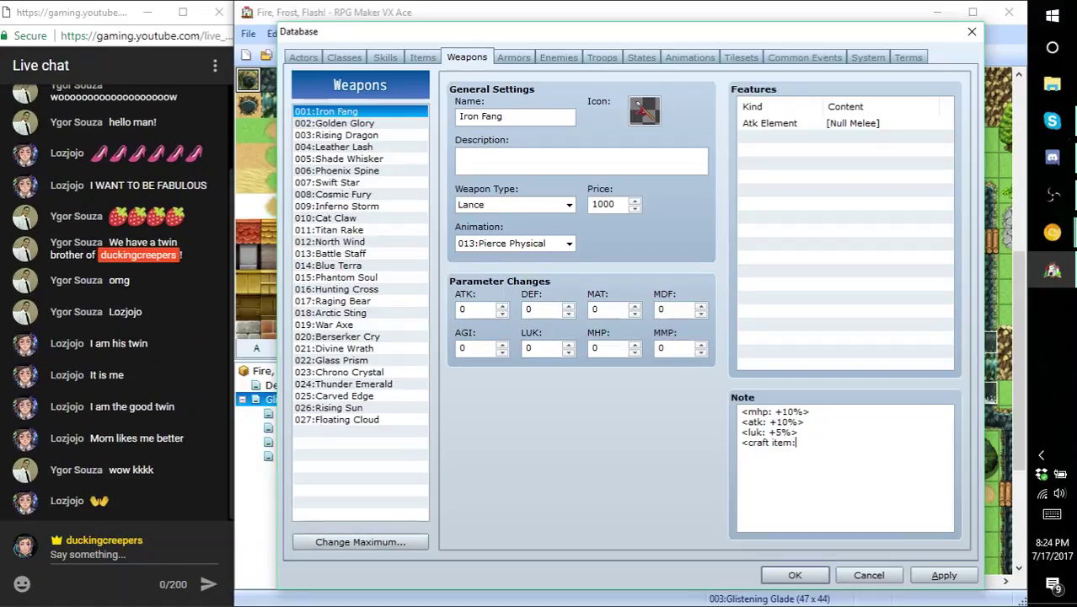
- Switch to the Item Crafting page in Chrome and recheck the menu configuration variables and Crafting shops note tags against Iron Fang's note
key("alt+Tab")
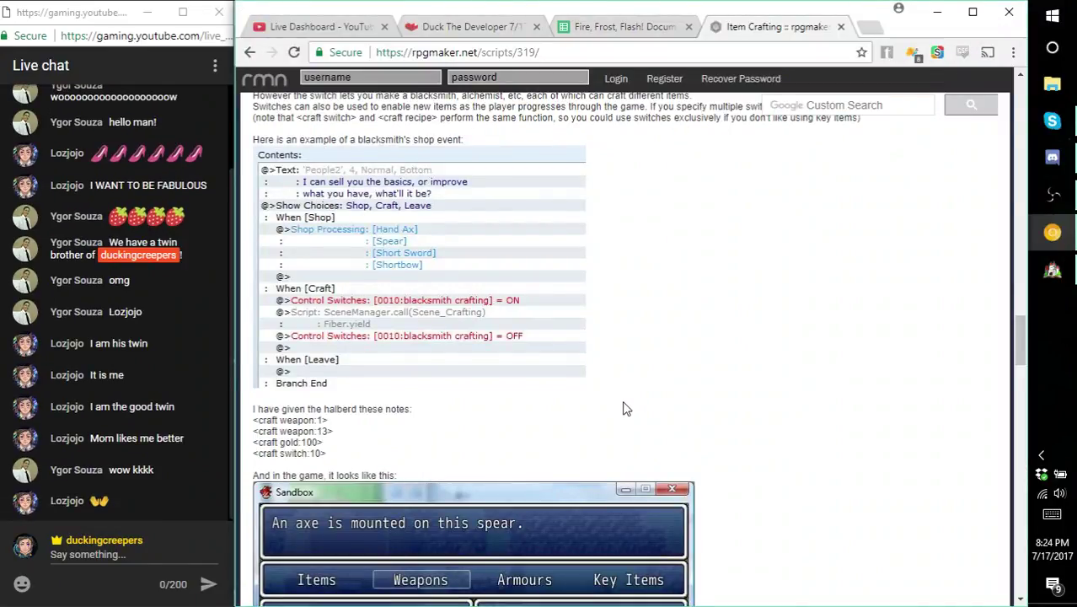
scroll(624, 410, "up", 6)
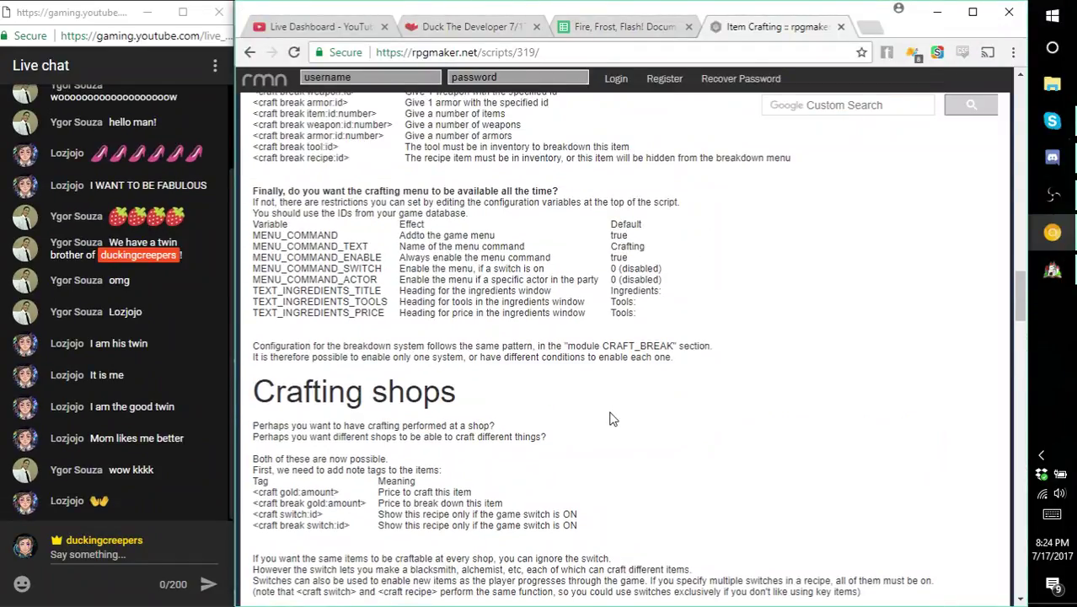
key("alt+Tab")
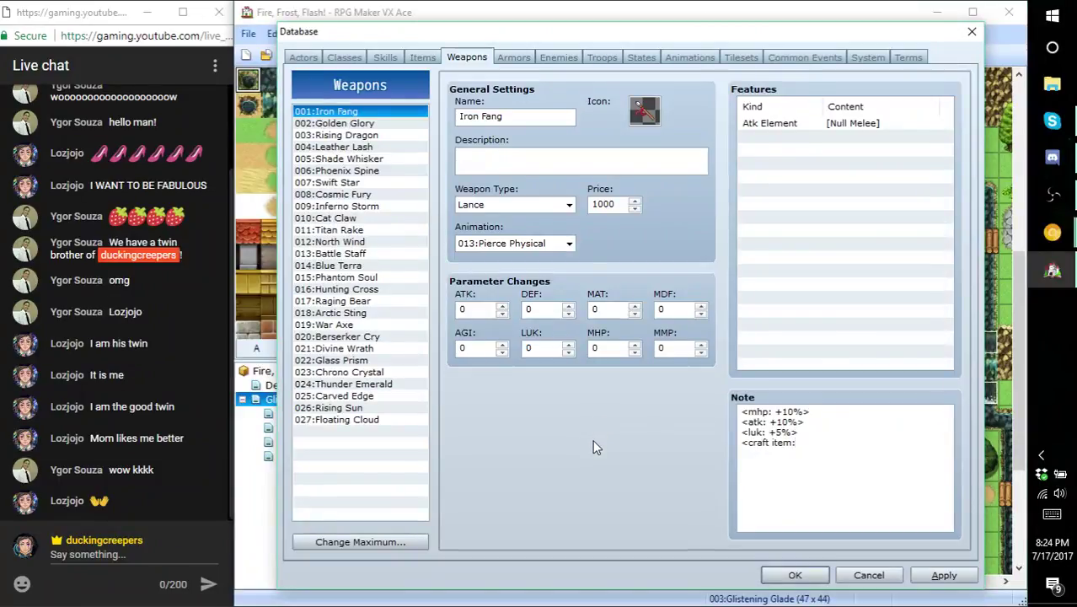
key("alt+Tab")
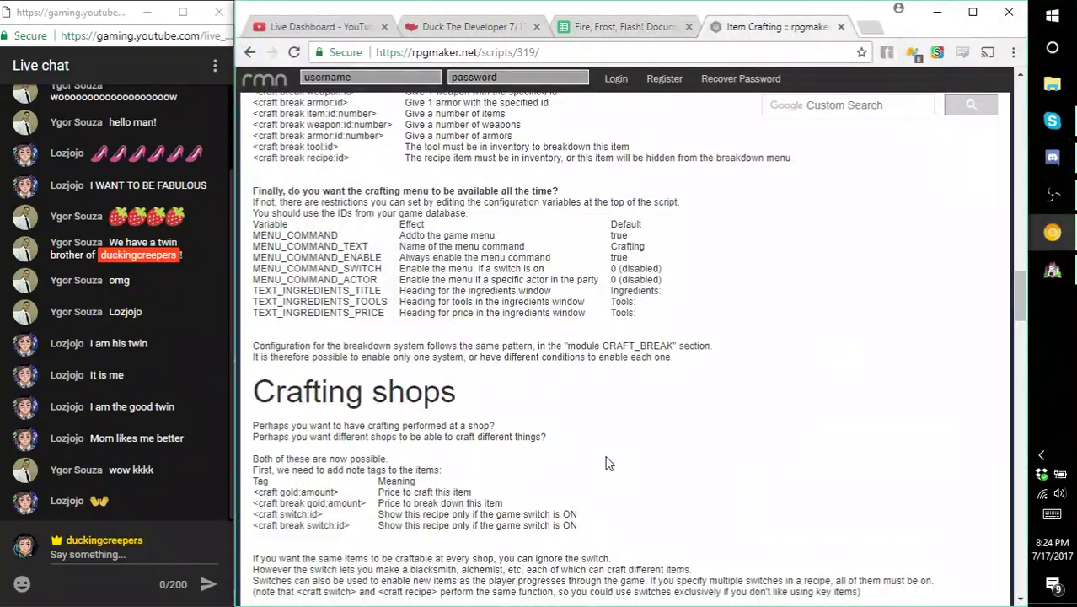
key("alt+Tab")
key("alt+Tab")
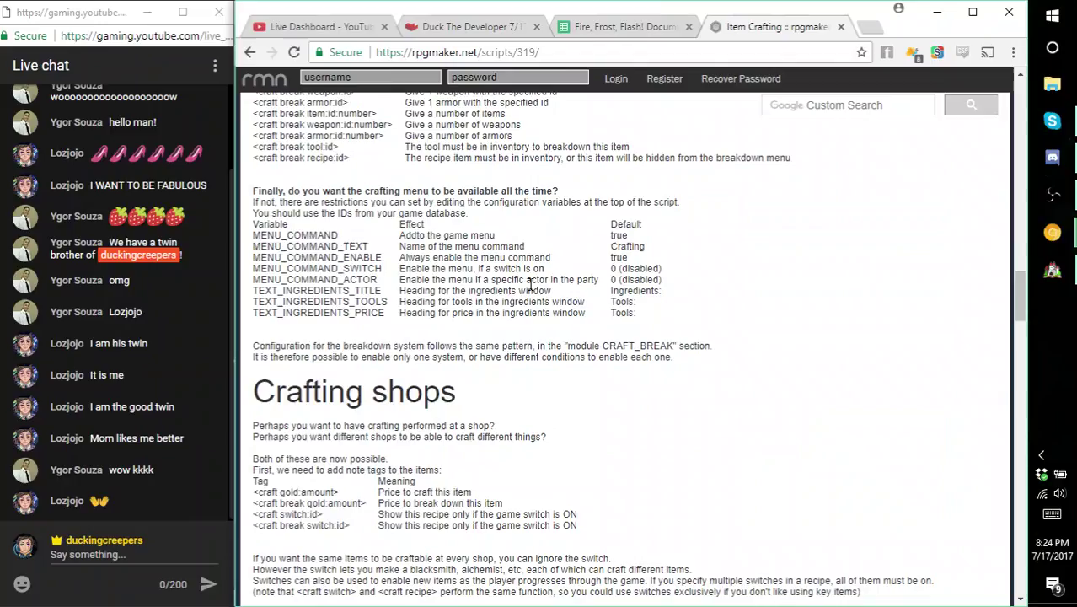
- Open the Fire, Frost, Flash! Documentation spreadsheet, review the Materials sheet and return to the Equipment sheet
left_click(615, 26)
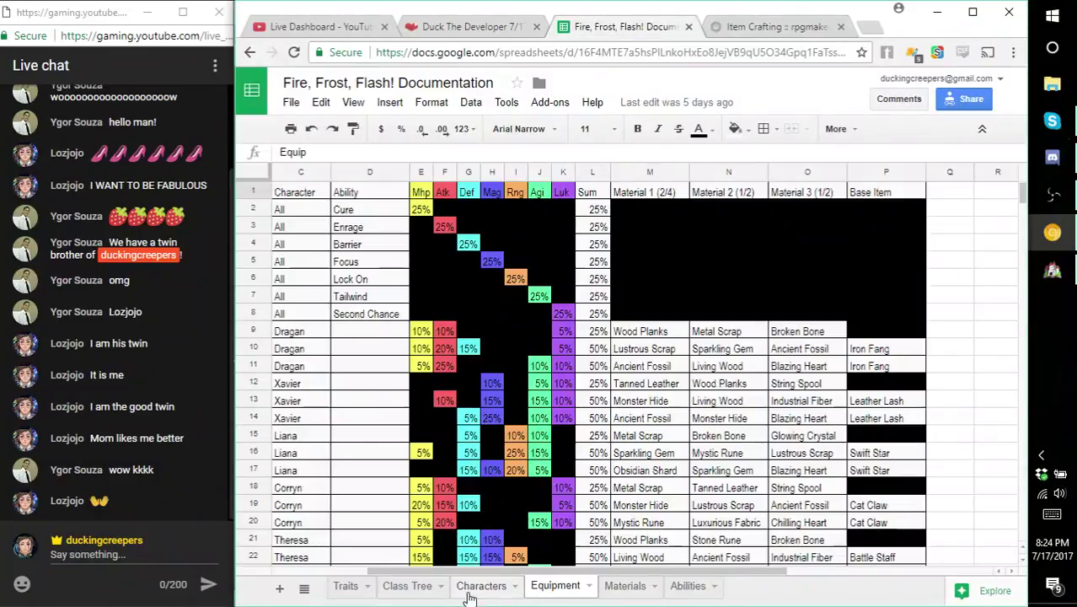
left_click(601, 594)
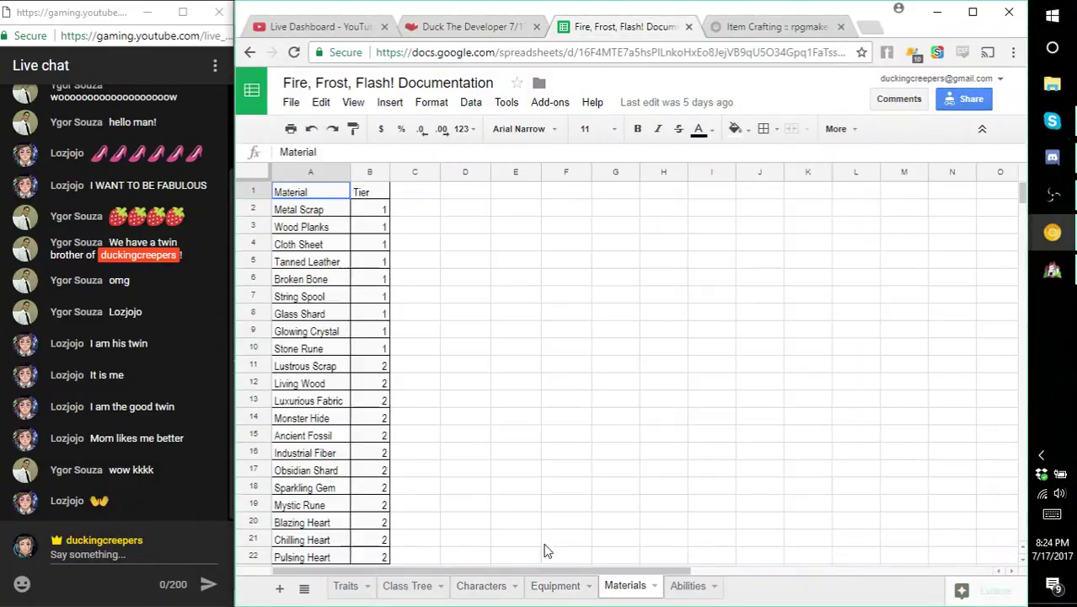
scroll(424, 456, "down", 1)
scroll(424, 456, "up", 1)
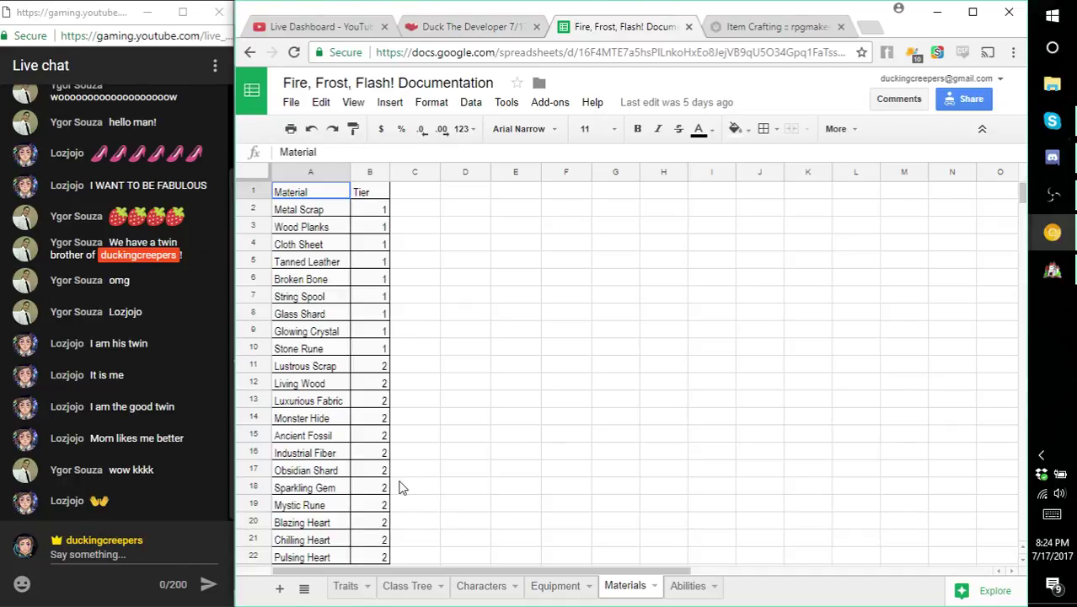
scroll(401, 487, "down", 1)
scroll(400, 484, "up", 1)
left_click(552, 585)
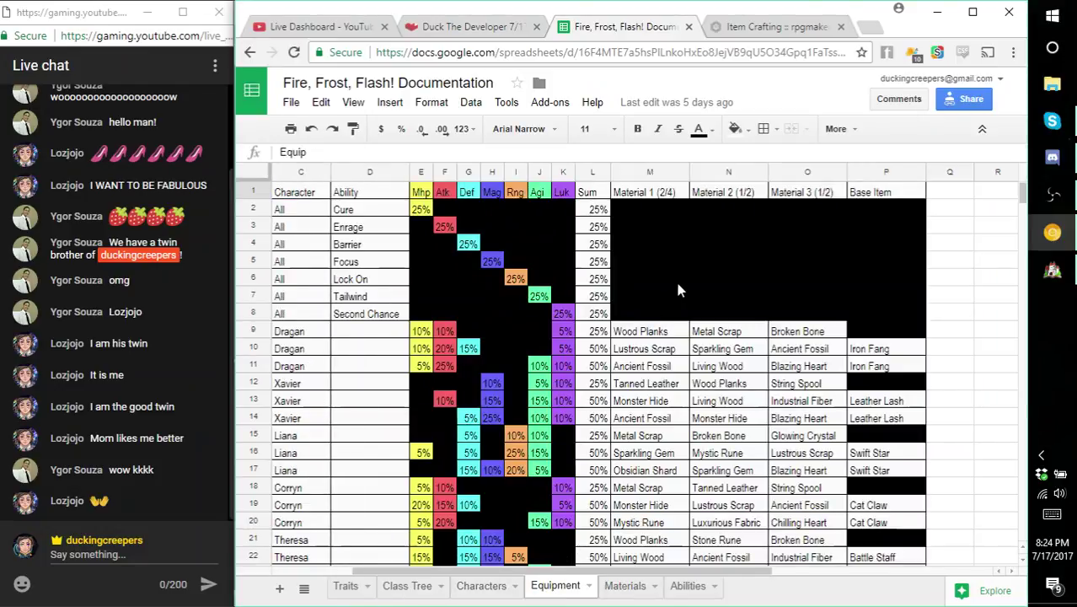
- Go through Iron Fang's row on the Equipment sheet to read its stats and crafting materials
left_click(684, 348)
key("Up")
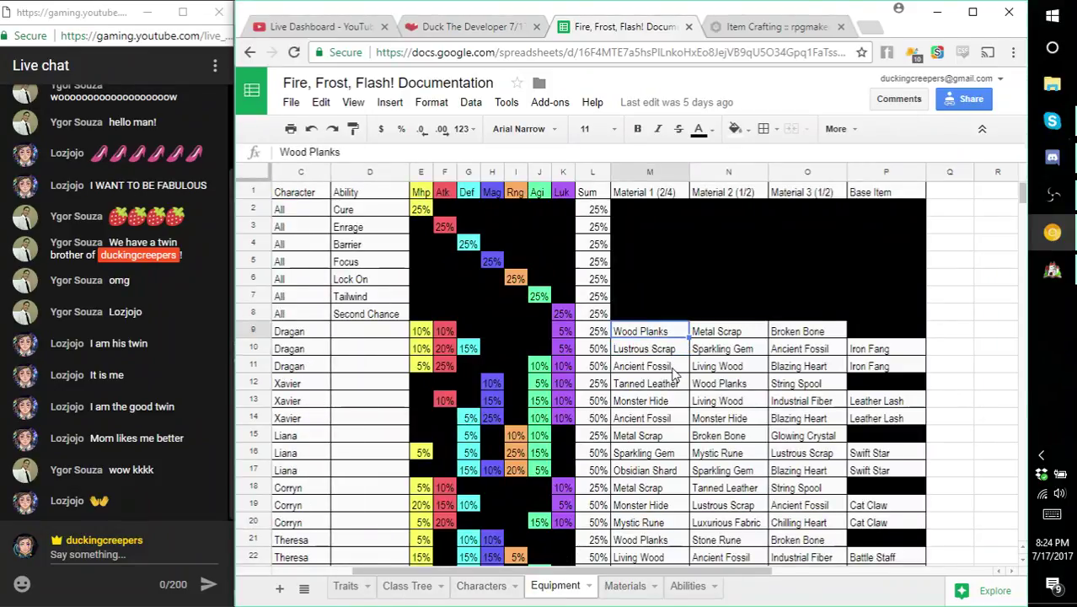
key("Left")
key("Home")
key("Right")
key("Right")
key("Right")
key("Right")
key("Right")
key("Right")
key("Right")
key("Right")
key("Right")
key("Right")
key("Right")
key("Right")
key("Right")
key("Right")
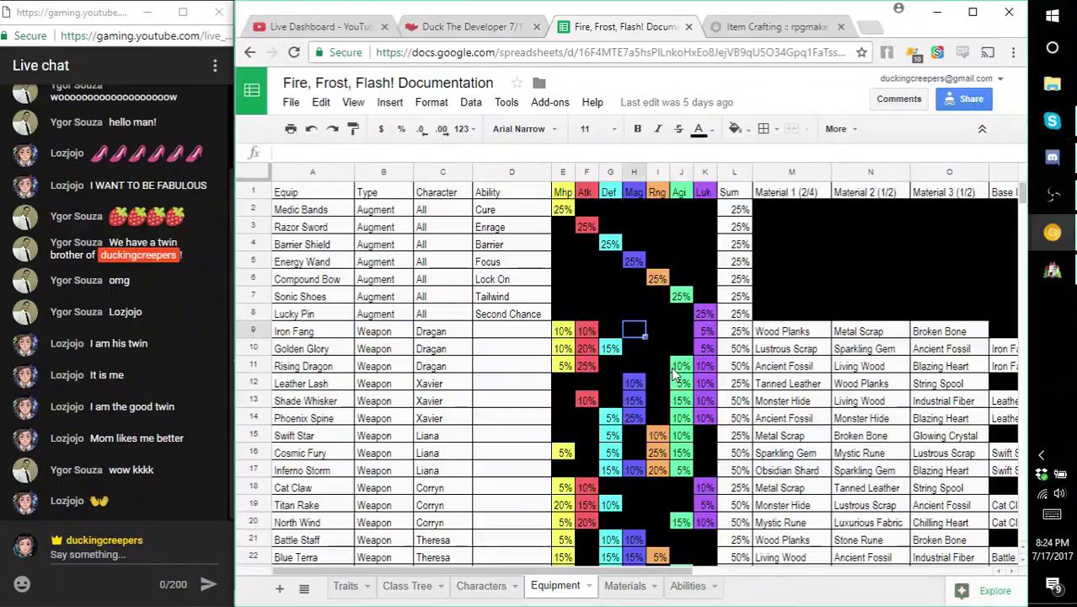
key("Left")
- Switch to the RPG Maker database, look up Wood Planks in the Items list and complete Iron Fang's first craft tag as "<craft item:24:2>"
key("alt+Tab")
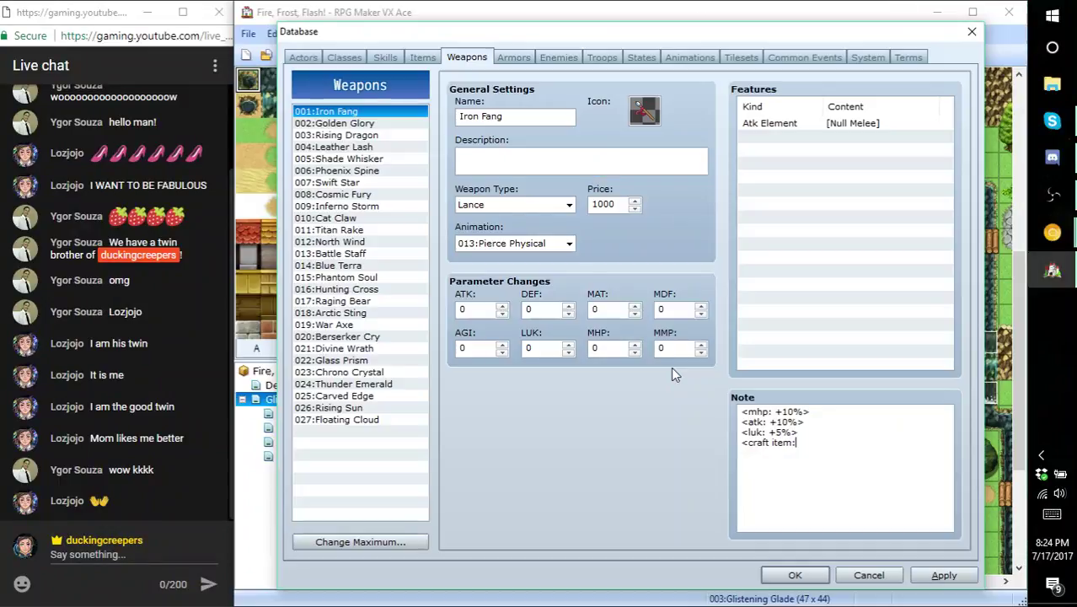
left_click(431, 59)
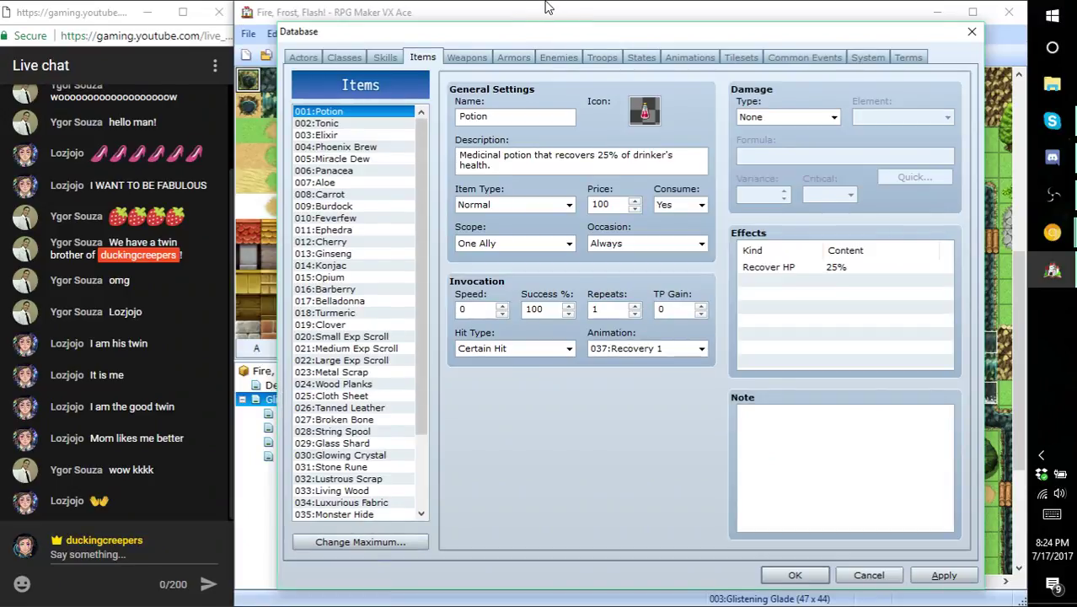
left_click(468, 57)
left_click(832, 441)
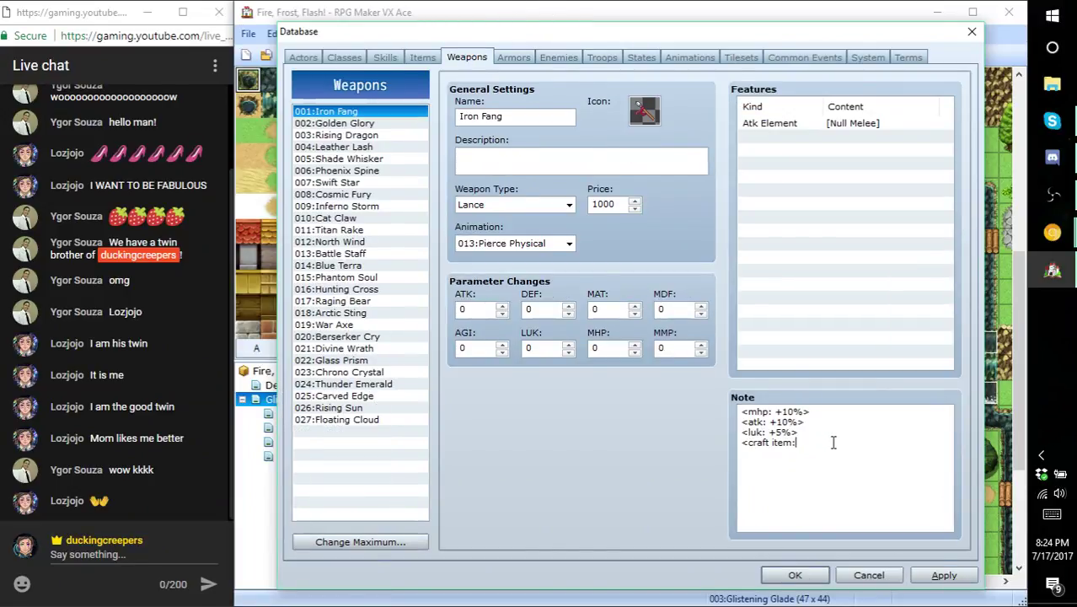
type("24:2>")
key("Return")
- Look up Metal Scrap in the Items list and add the line "<craft item:23>" to Iron Fang's note
type("<craft item:")
left_click(422, 57)
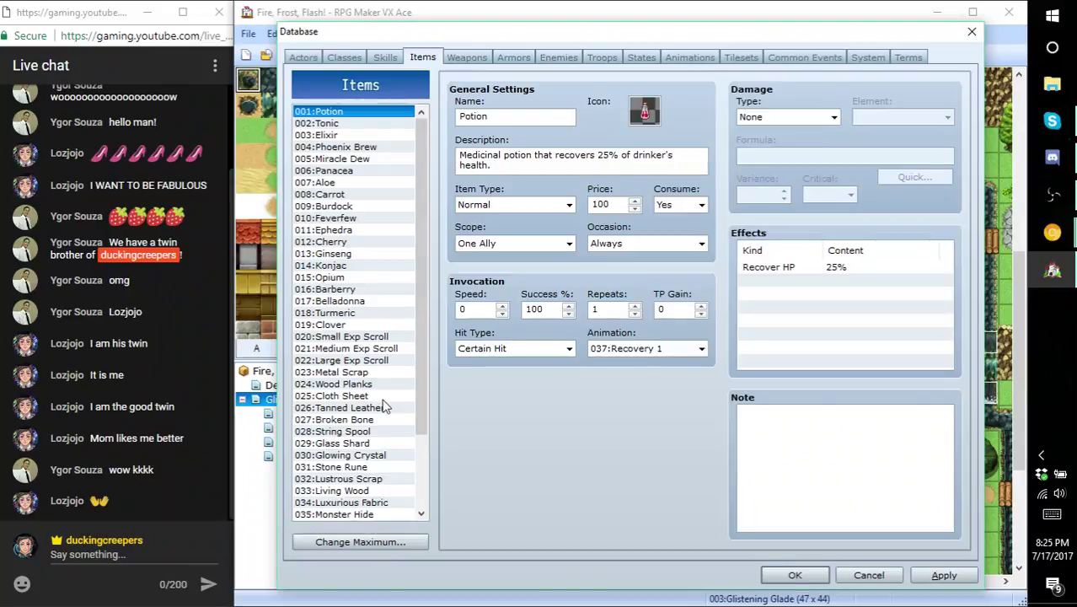
left_click(455, 56)
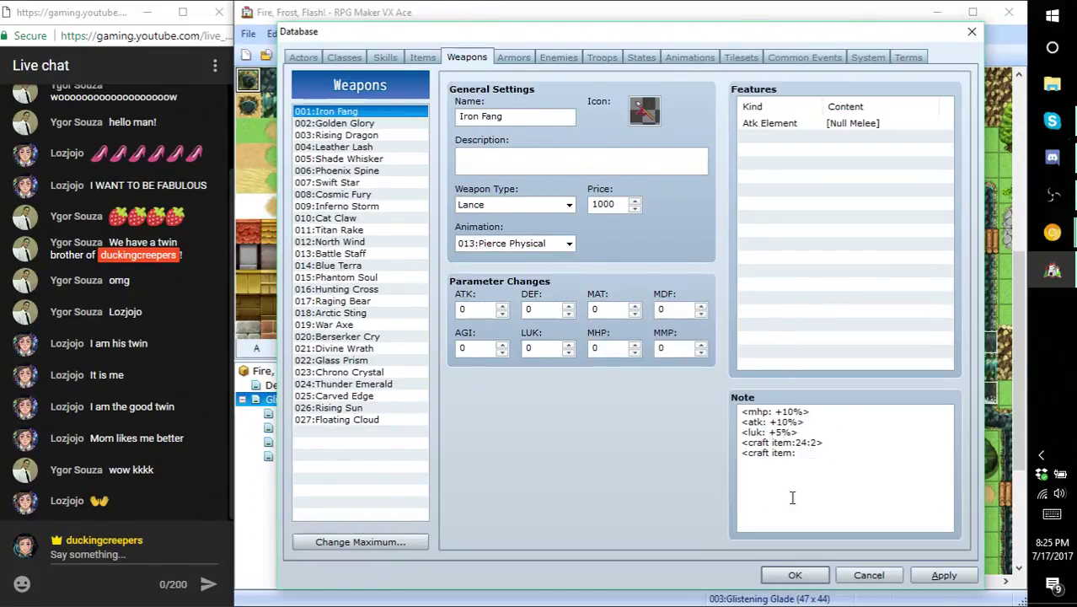
left_click(819, 452)
type(">")
key("Return")
- Check the Items list and Iron Fang's materials on the Equipment sheet in Chrome, and return to the RPG Maker database
left_click(430, 60)
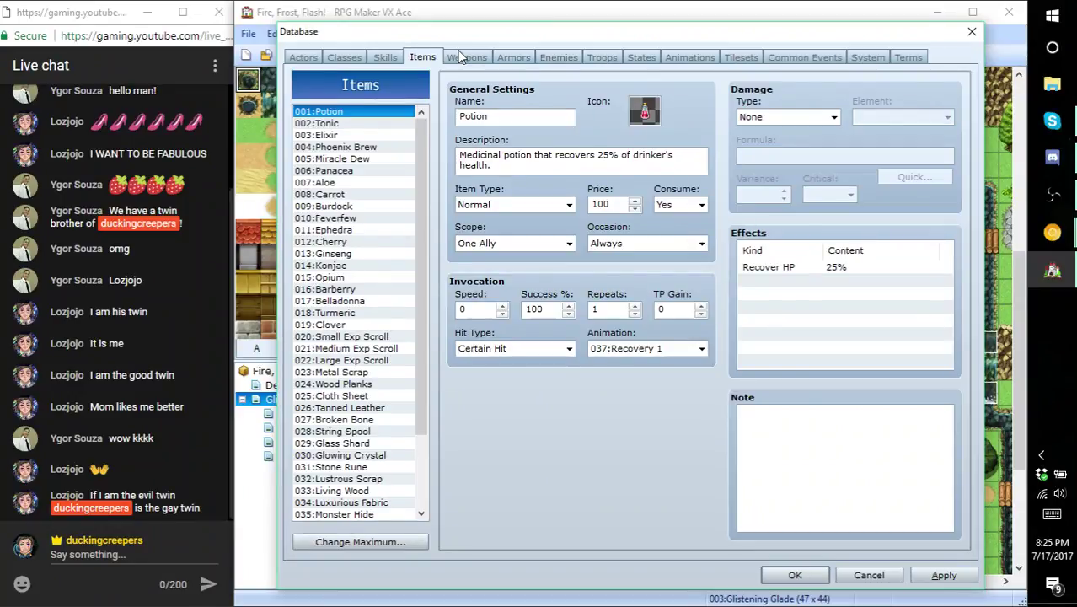
left_click(460, 57)
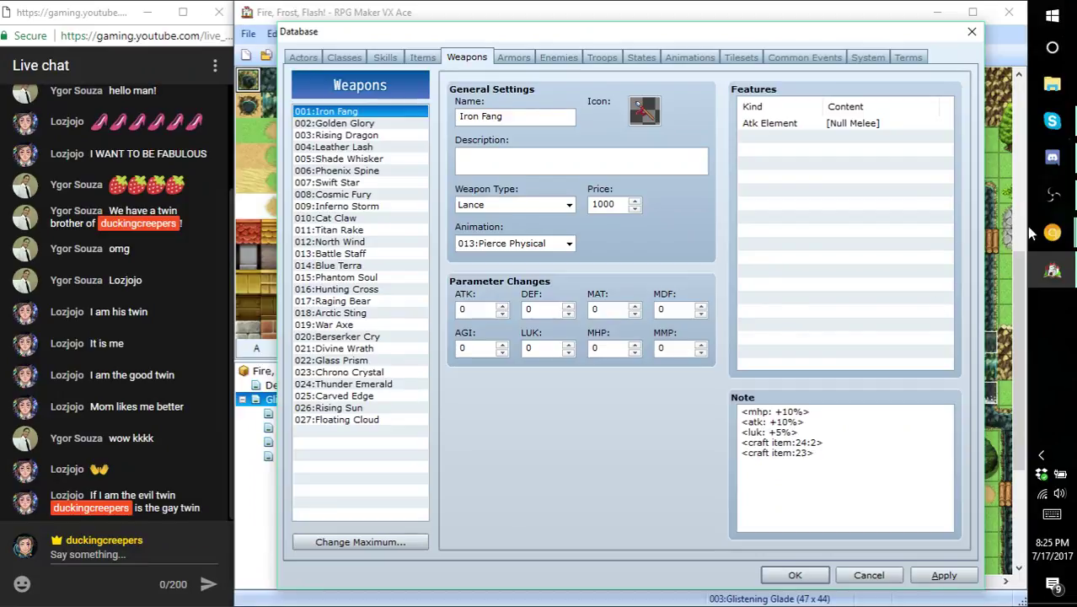
mouse_move(1052, 233)
left_click(973, 190)
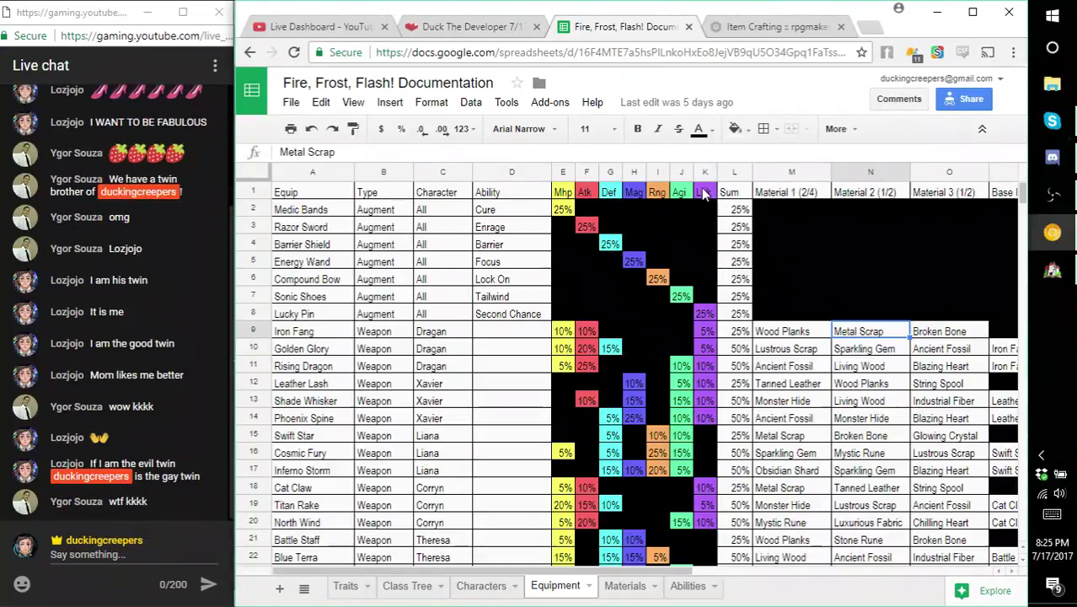
left_click(1050, 275)
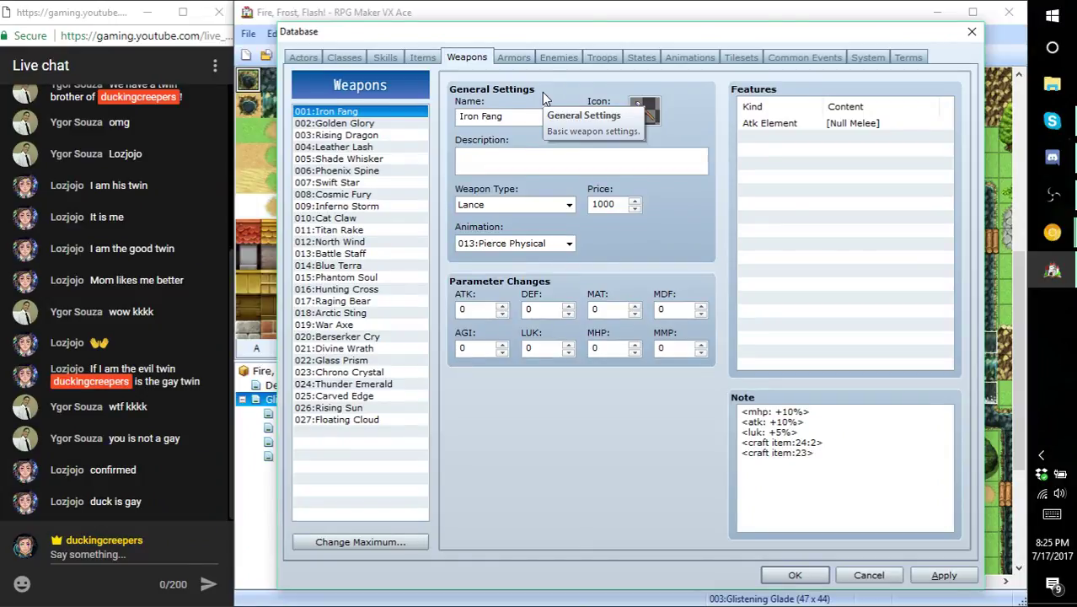
- Look up Broken Bone in the Items list, add the line "<craft item:27>" to Iron Fang's note and apply the changes
left_click(520, 61)
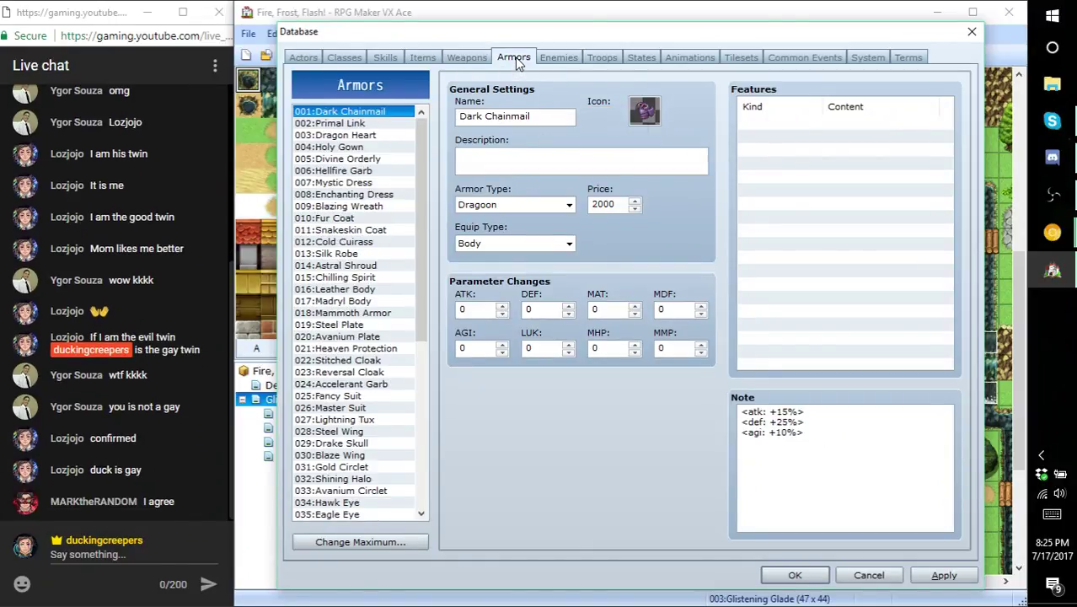
left_click(469, 65)
left_click(430, 59)
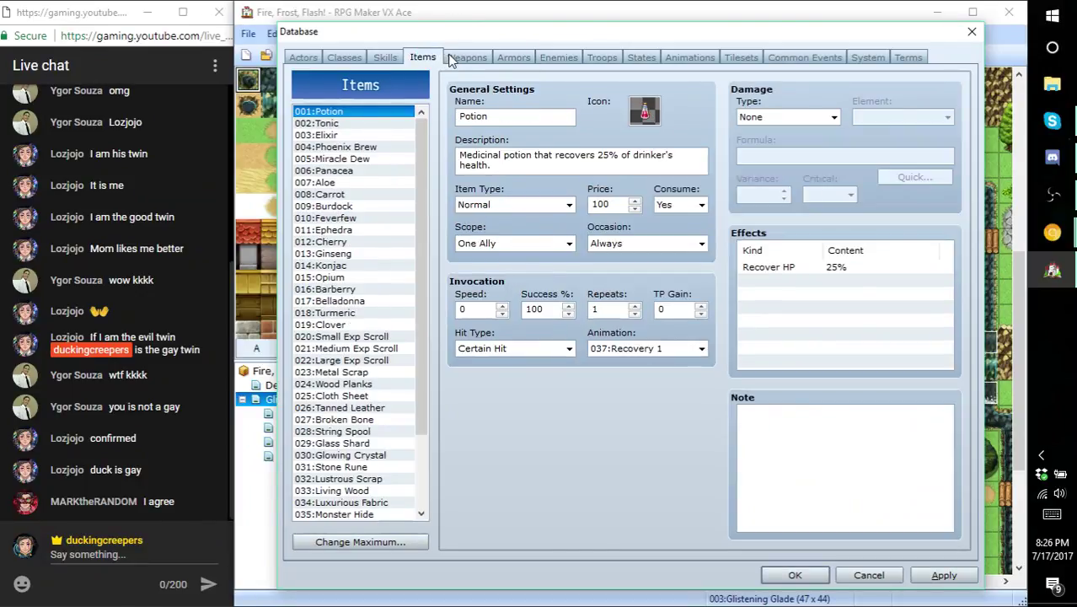
scroll(379, 367, "down", 3)
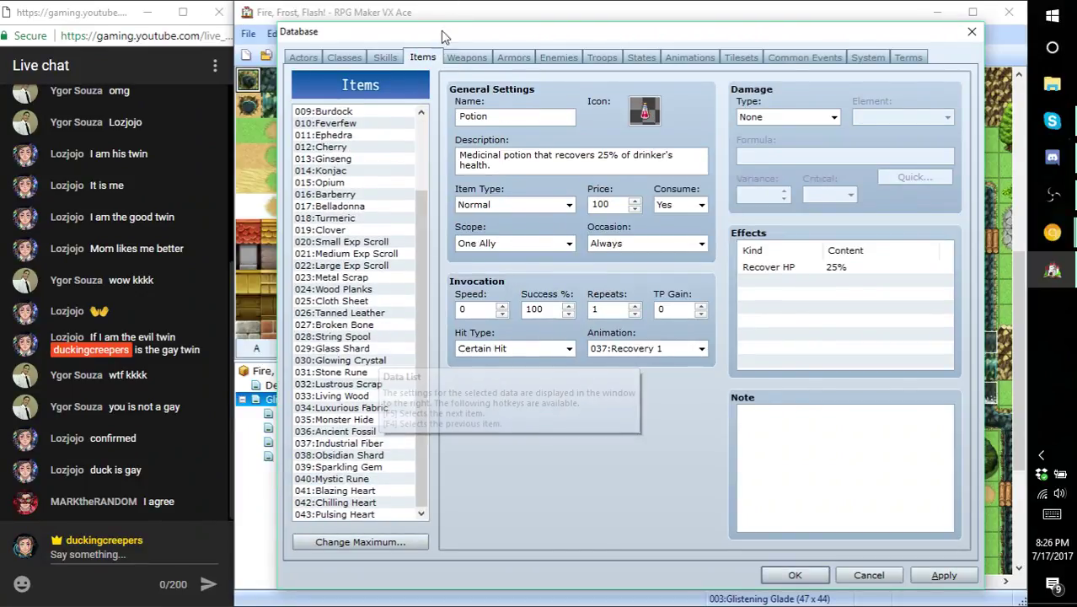
left_click(466, 57)
left_click(838, 459)
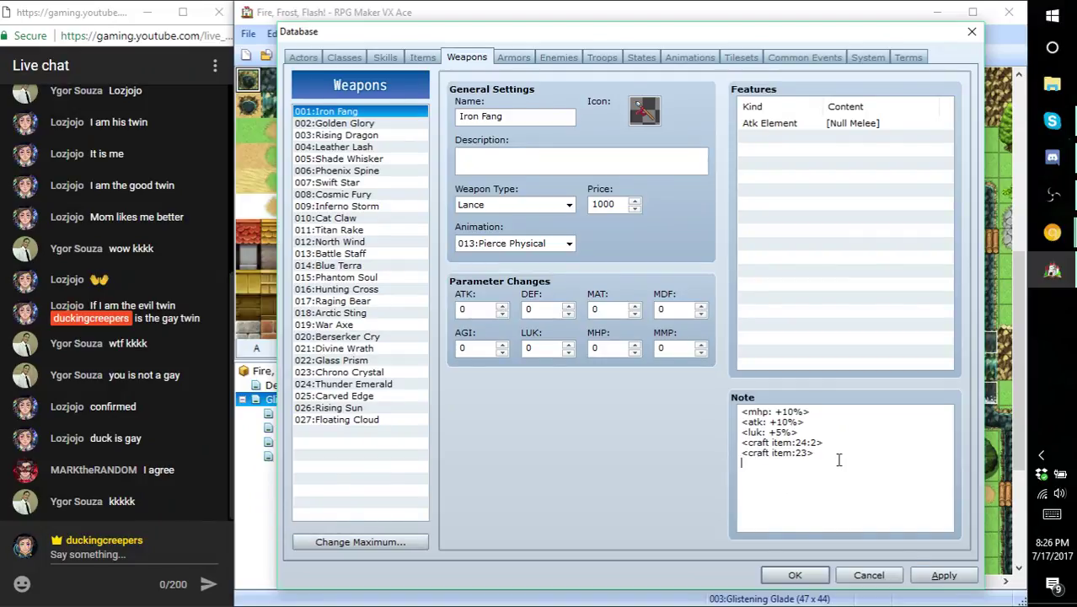
type("<craft item:27>")
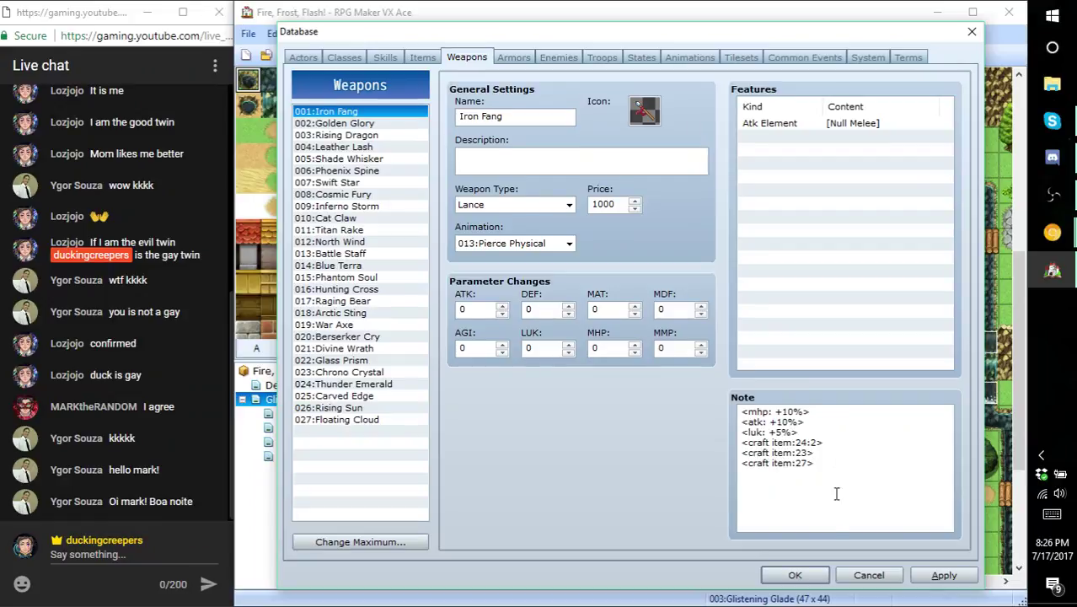
left_click(934, 578)
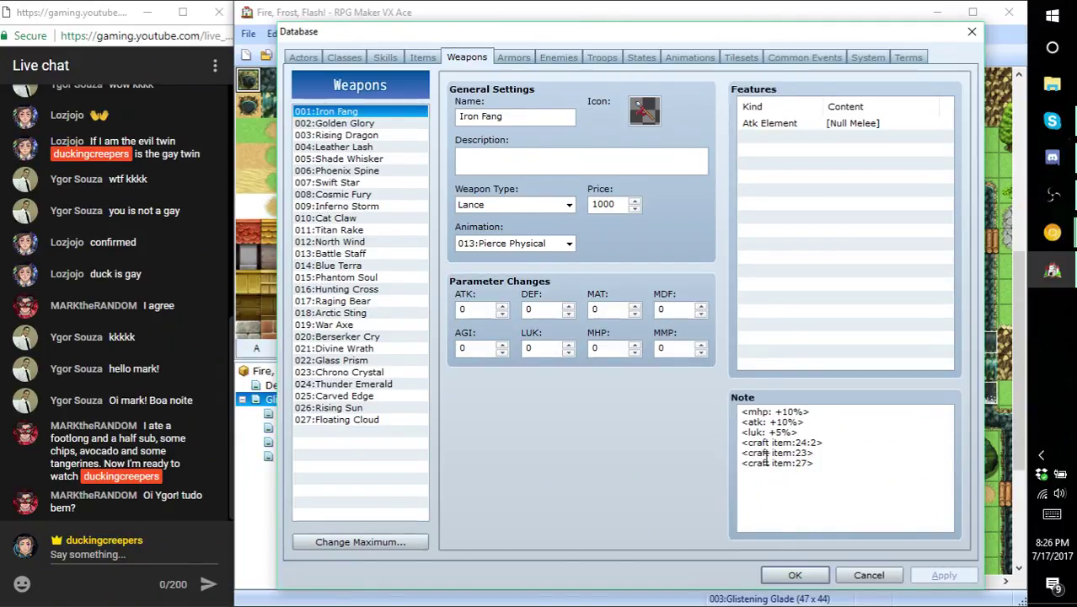
- Start a new line in Iron Fang's note with "<craft" and check the gold tag on the Item Crafting page in Chrome
left_click(820, 463)
key("Return")
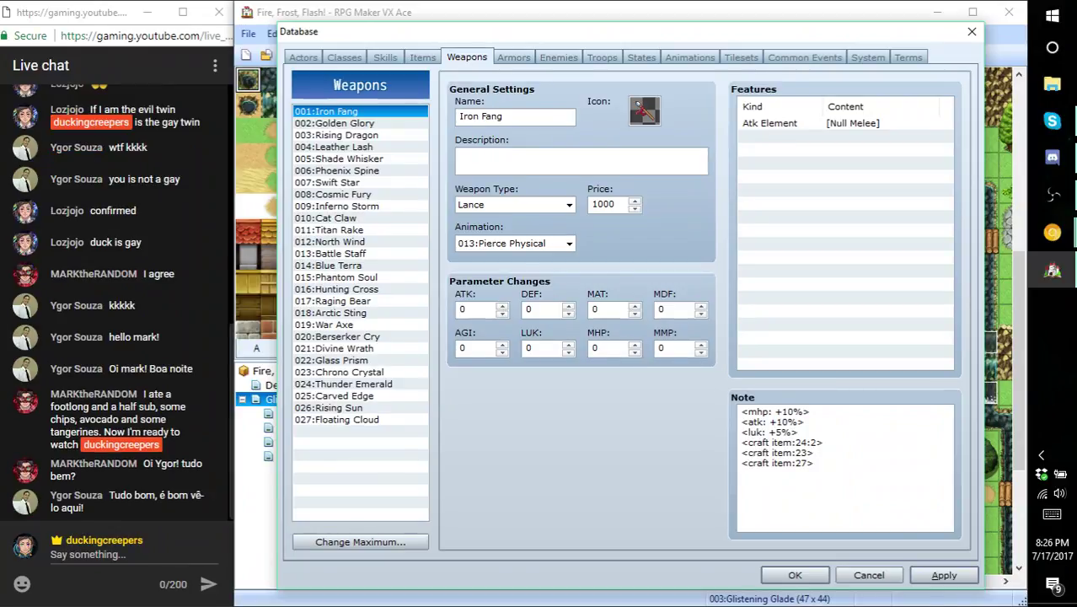
type("<craft")
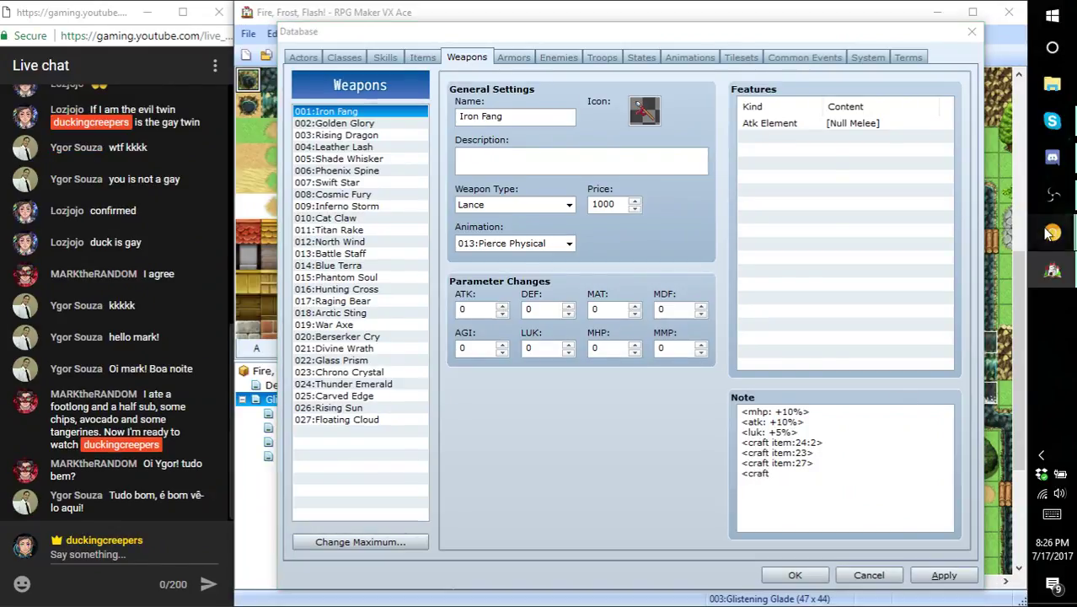
mouse_move(1051, 231)
left_click(969, 189)
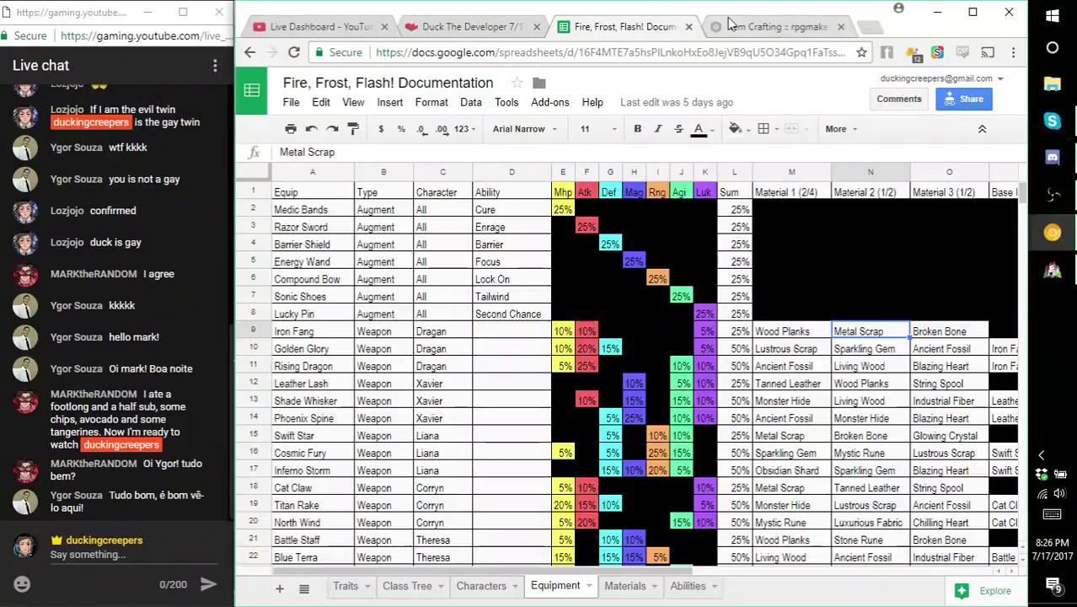
left_click(742, 26)
scroll(600, 246, "down", 1)
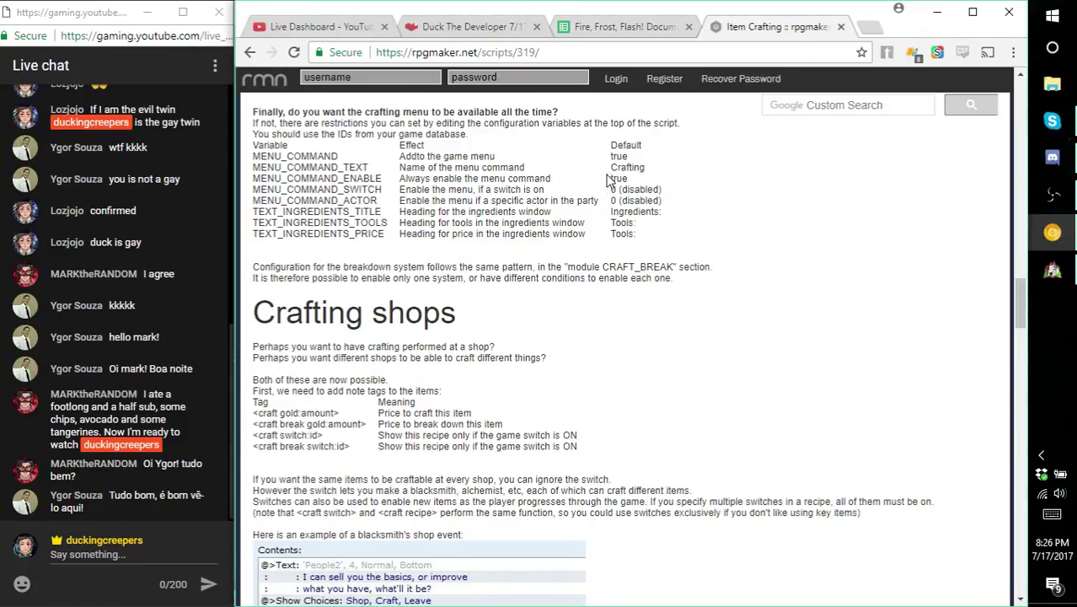
- Back in the RPG Maker database, complete the tag as "<craft gold: 250>" and apply the changes
left_click(1051, 269)
type("gold:")
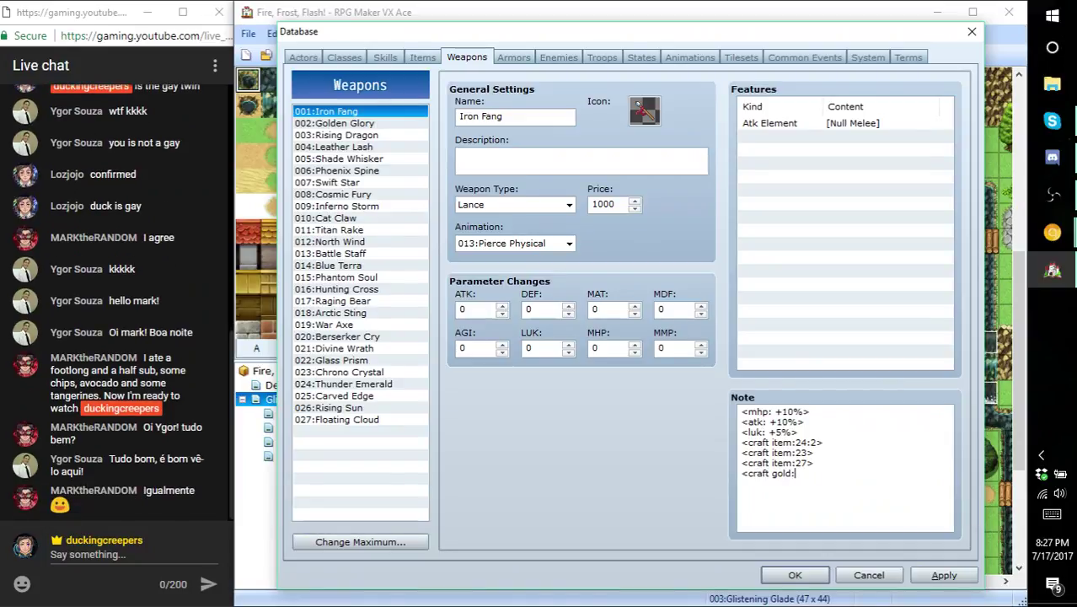
type(" 250>")
left_click(937, 576)
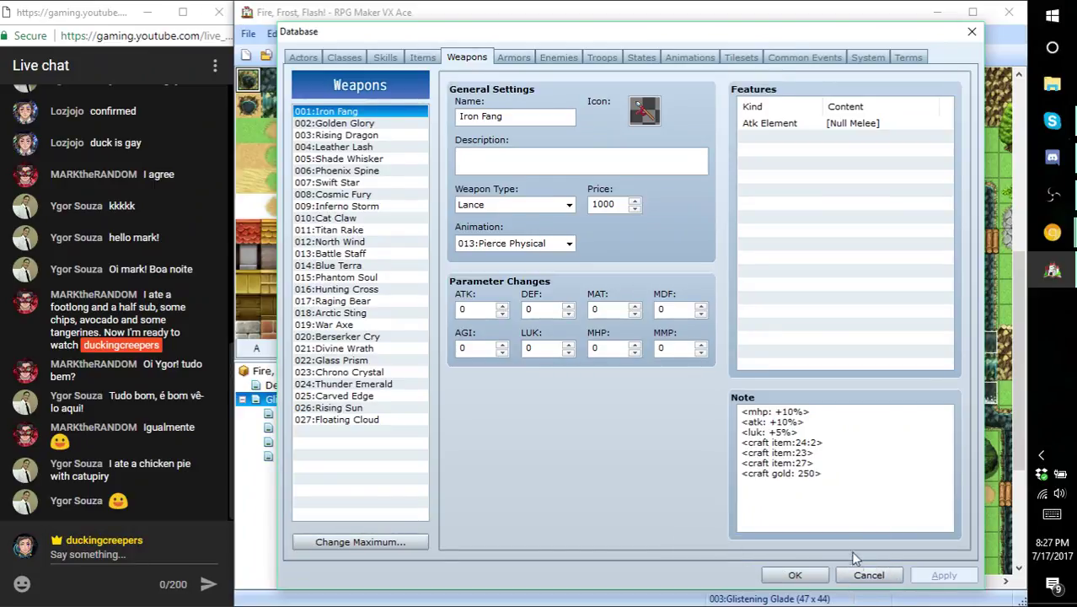
- Remove the space in Iron Fang's gold tag so that it reads "<craft gold:250>", and apply the changes
left_click(853, 484)
key("Left")
key("Left")
key("Left")
key("Left")
key("BackSpace")
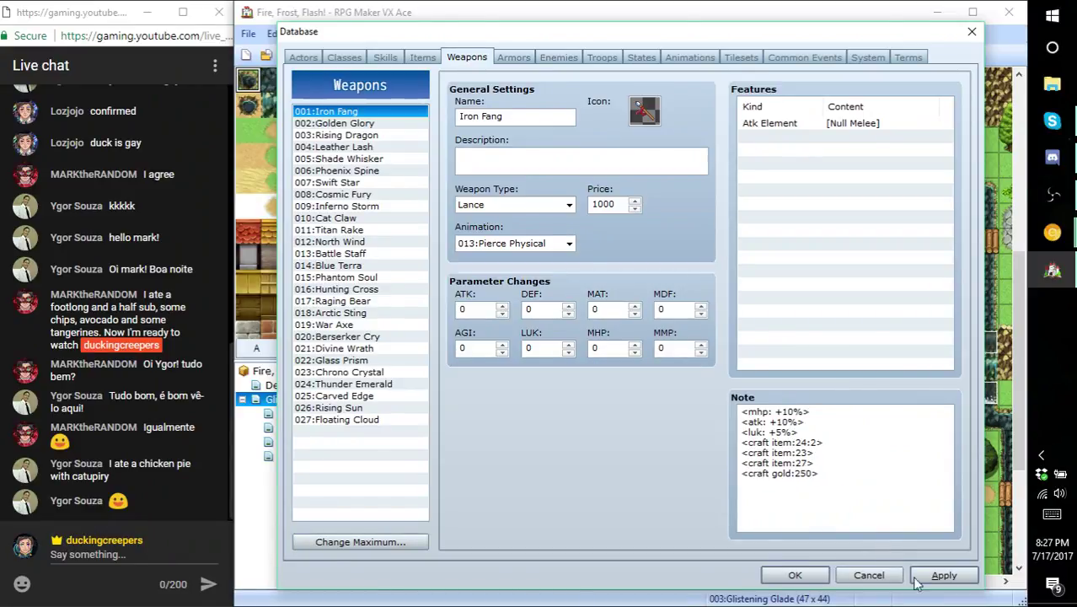
left_click(943, 578)
- Send the message "banned" in the live chat
left_click_drag(819, 474, 738, 444)
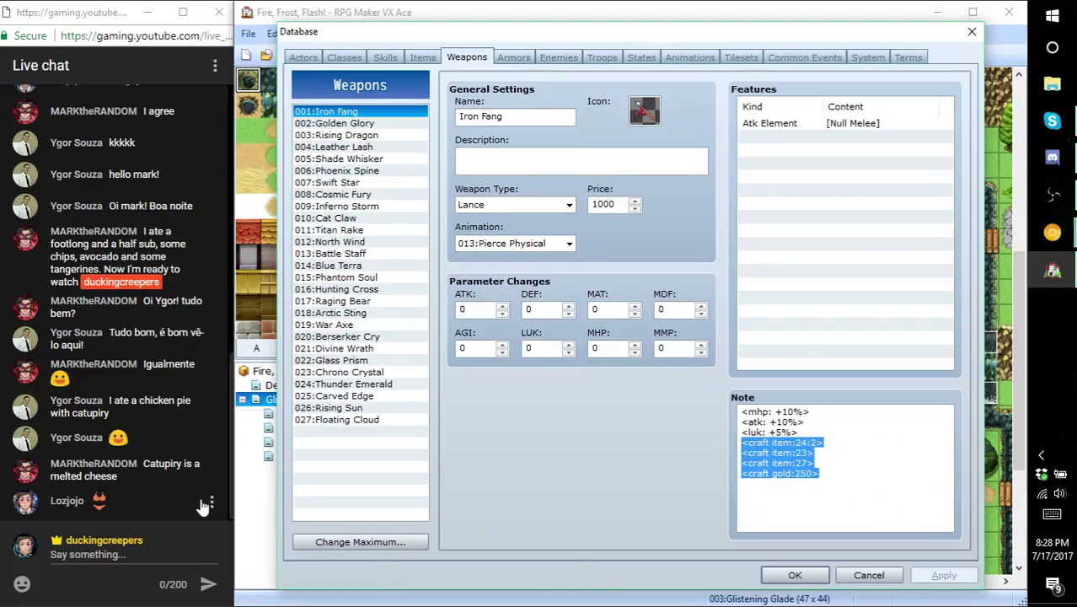
left_click(211, 502)
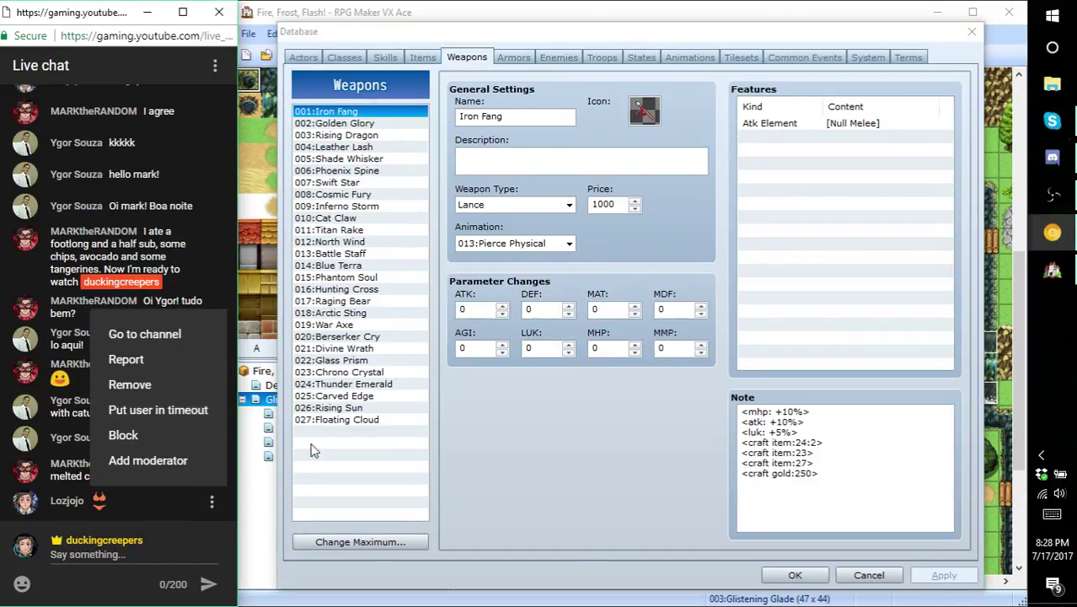
left_click(190, 510)
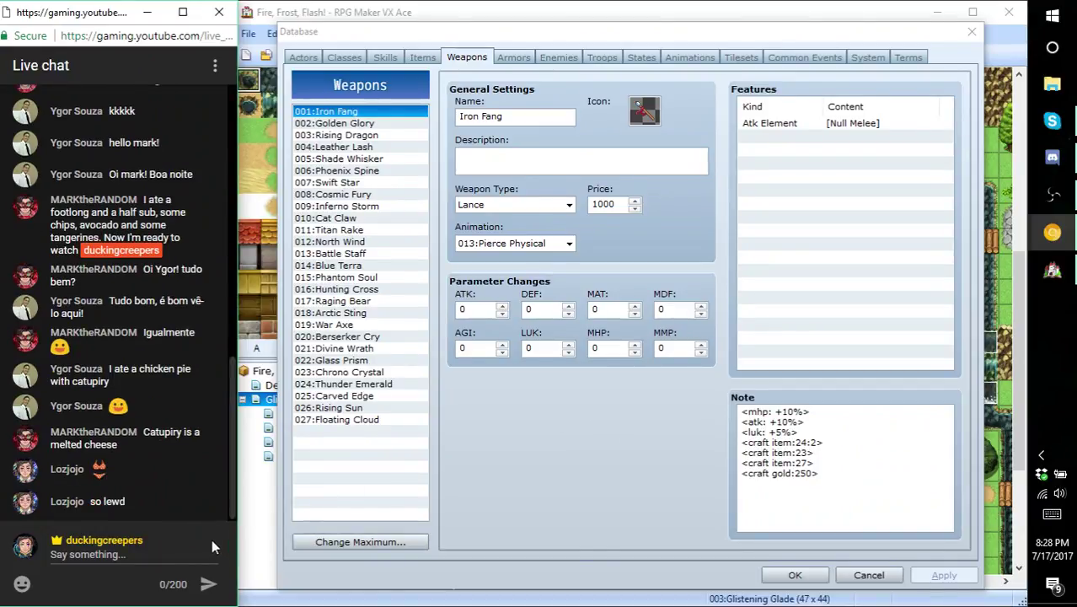
left_click(107, 563)
type("banned")
key("Return")
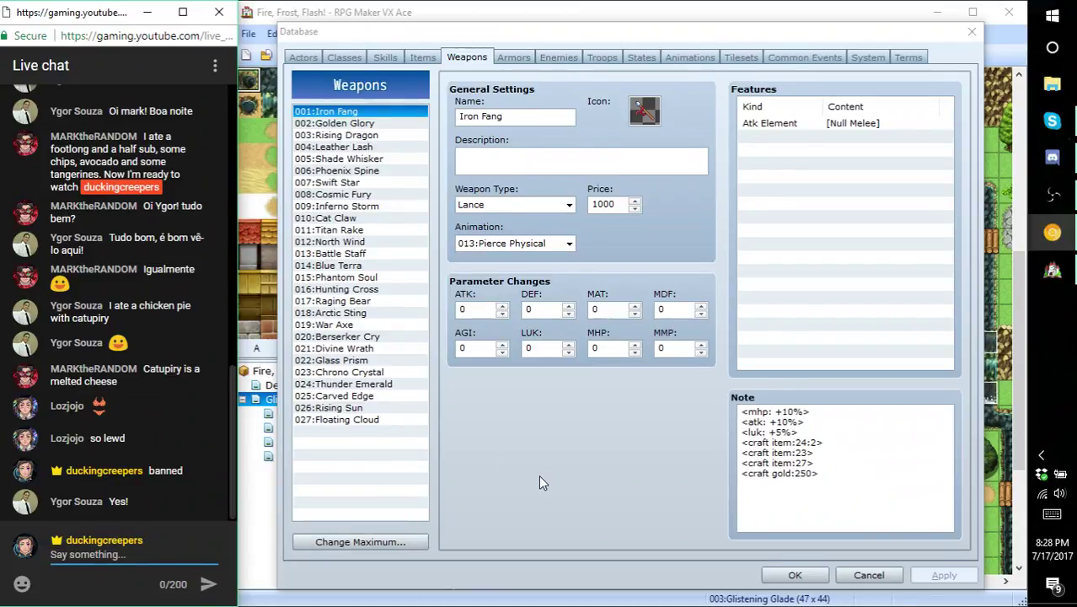
- Close the database and save the project
left_click_drag(824, 474, 741, 442)
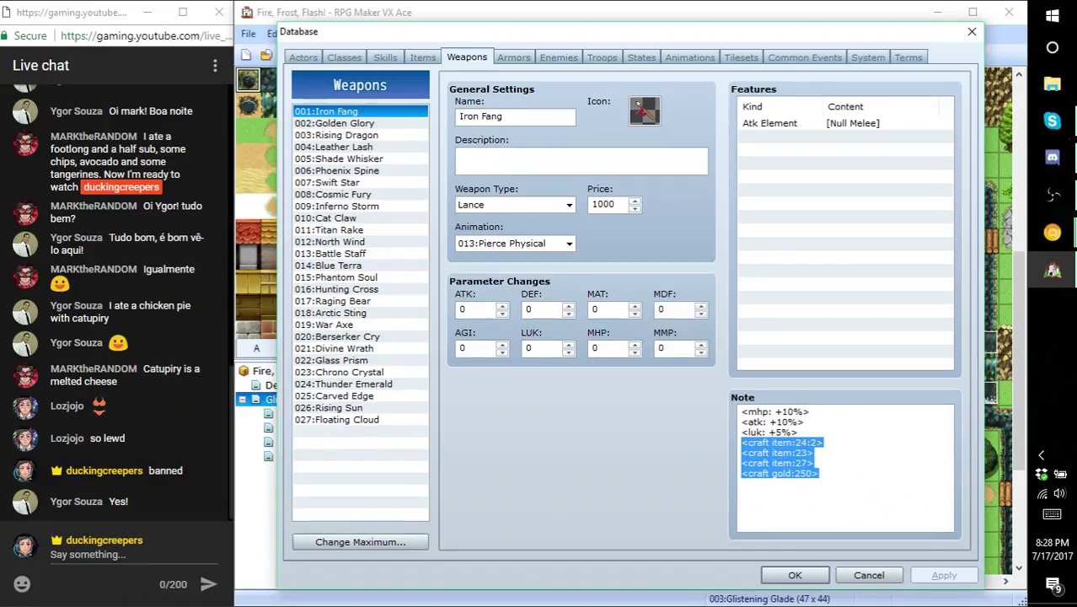
left_click(869, 574)
left_click(287, 53)
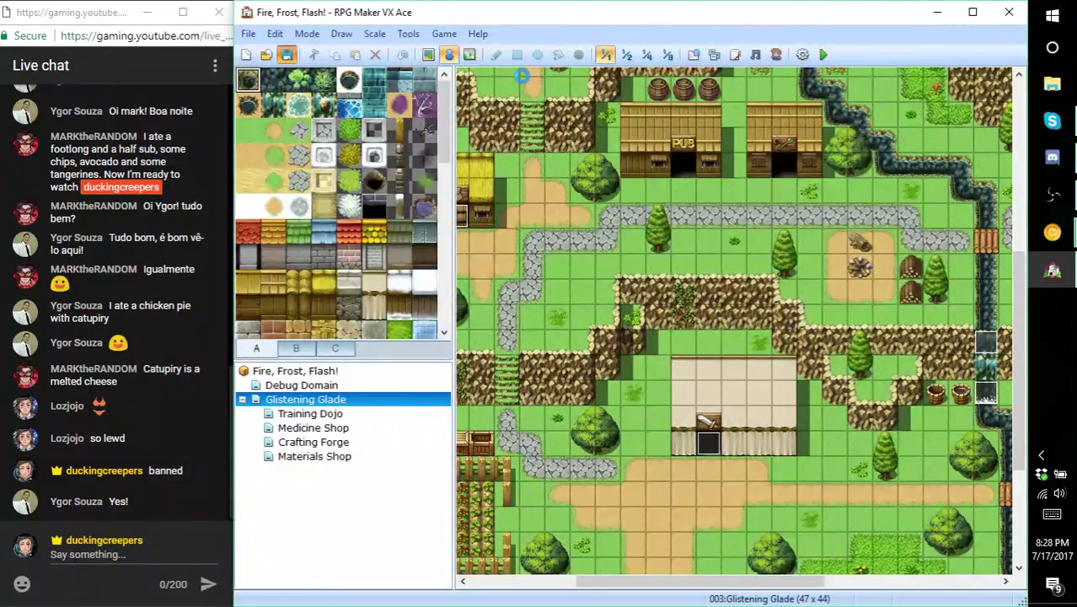
- Start a playtest of the game and load the File 1 save
left_click(823, 54)
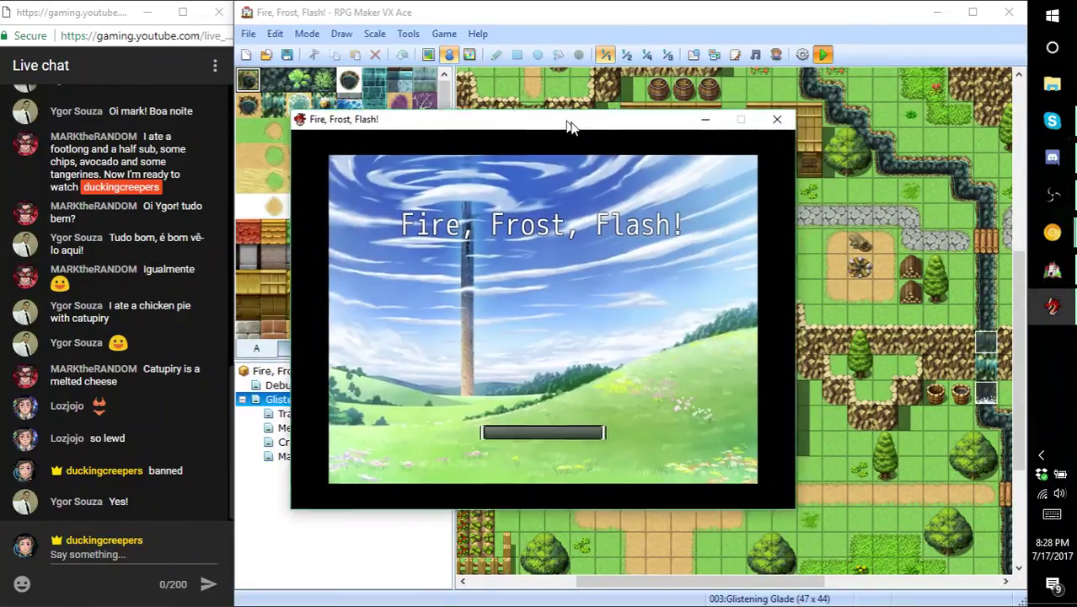
left_click_drag(570, 123, 669, 130)
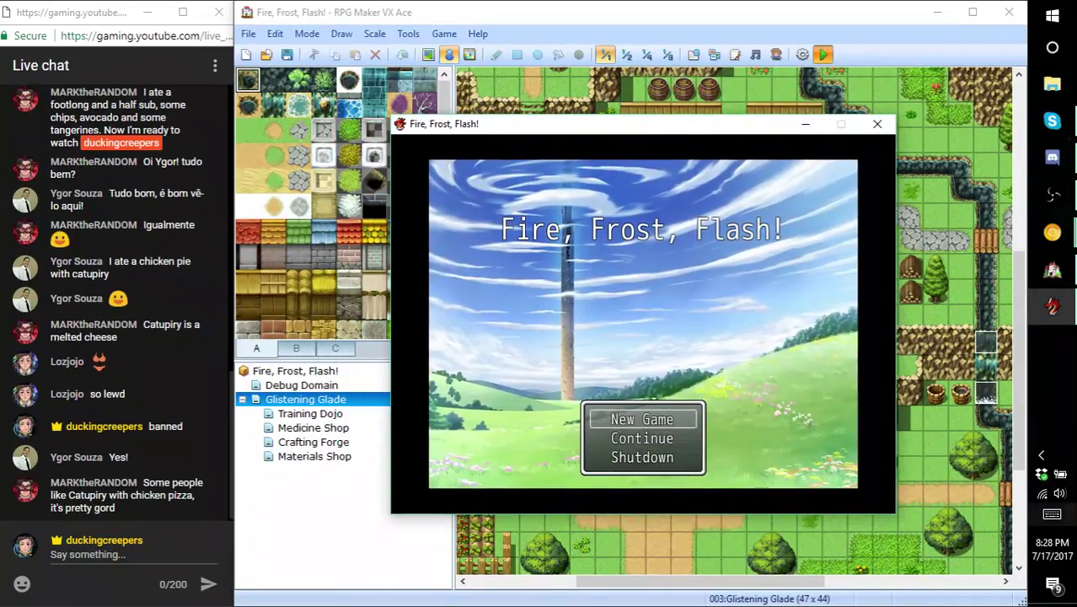
key("Return")
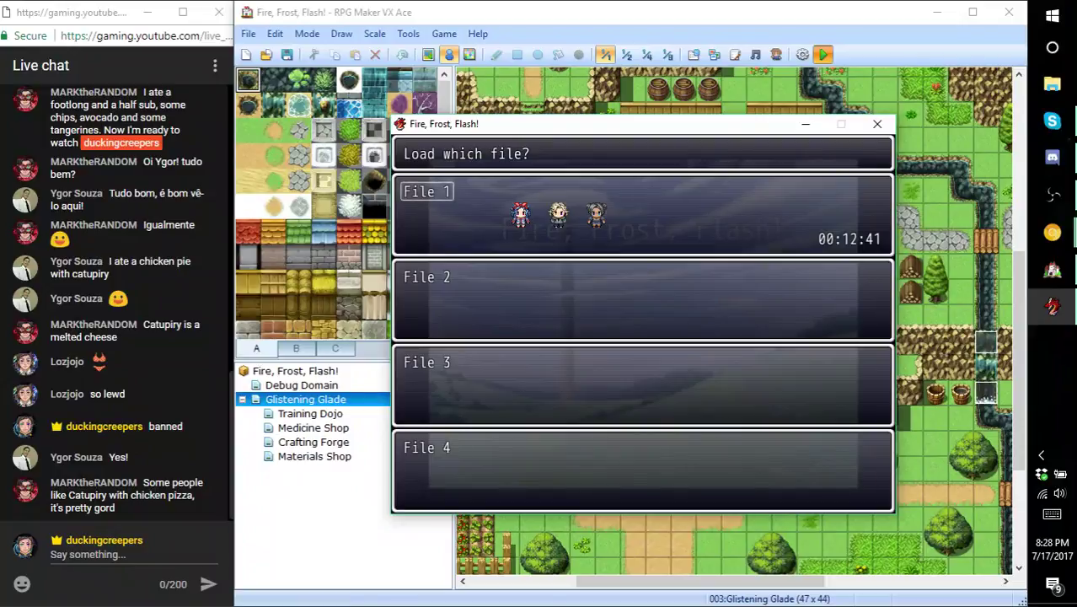
key("Return")
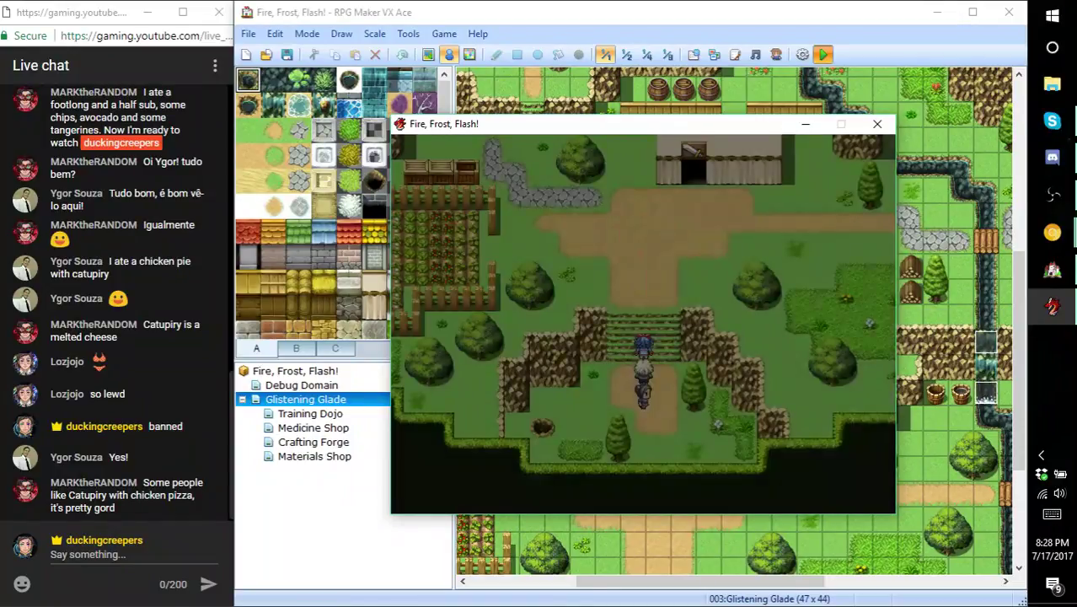
- Walk the party up the stairs and past the large tent towards the cliff in Glistening Glade, and end the playtest
key("Up")
key("Up")
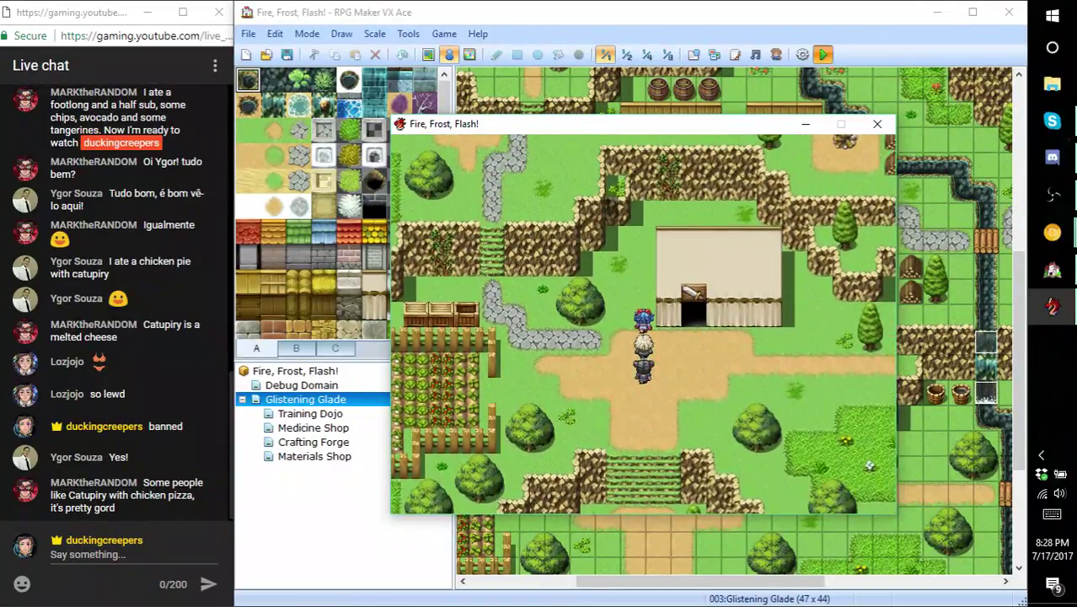
key("Left")
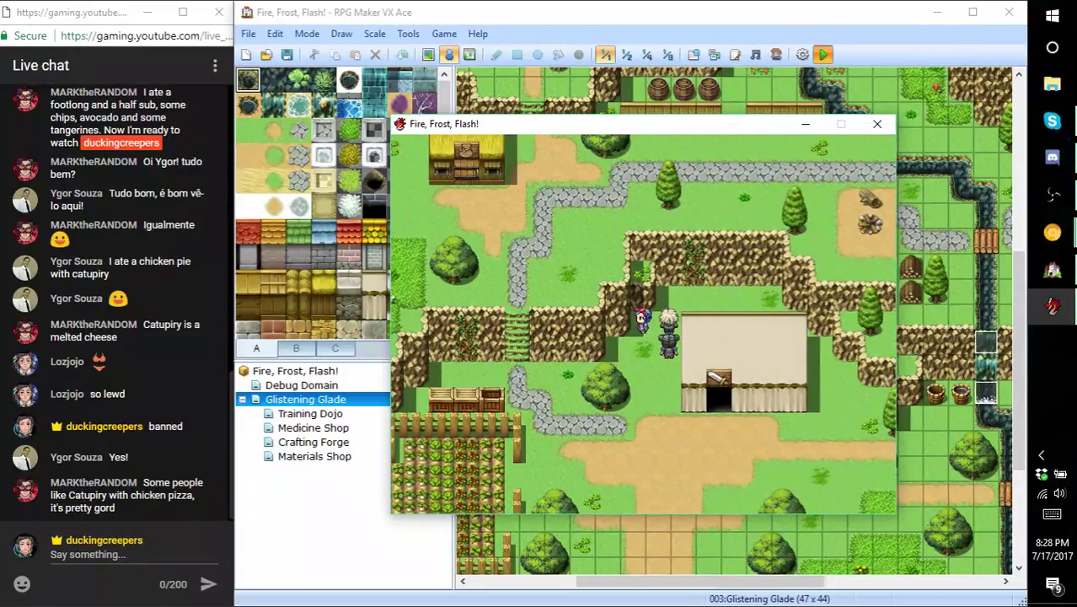
key("Left")
key("Left")
key("Left")
key("Left")
key("Up")
left_click(876, 124)
- Restart the playtest, move the selection through the title menu and continue from the saved game
left_click(824, 55)
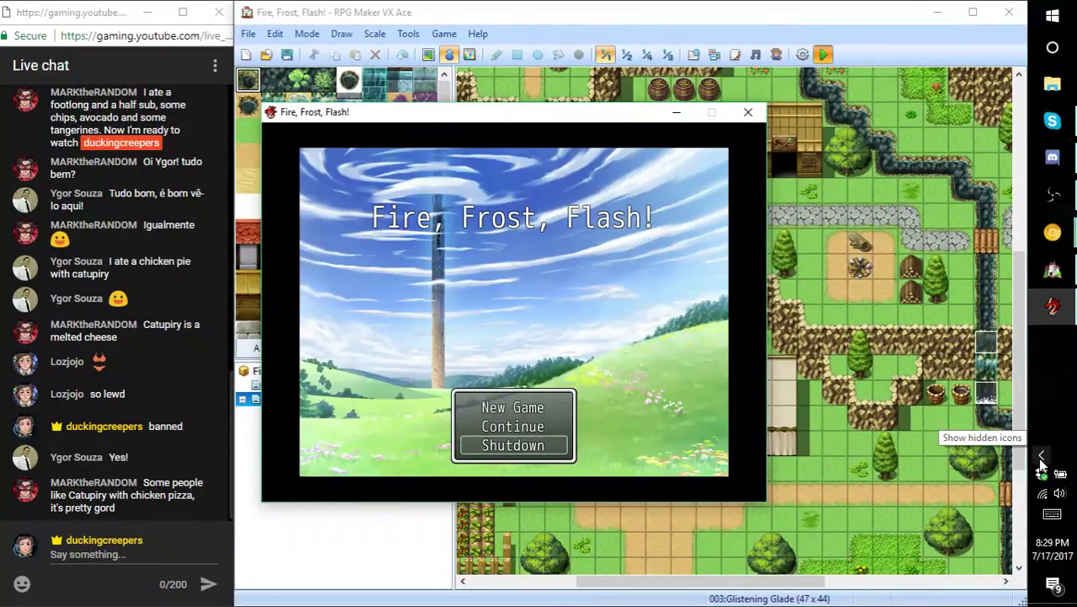
key("Down")
key("Down")
key("Down")
key("Down")
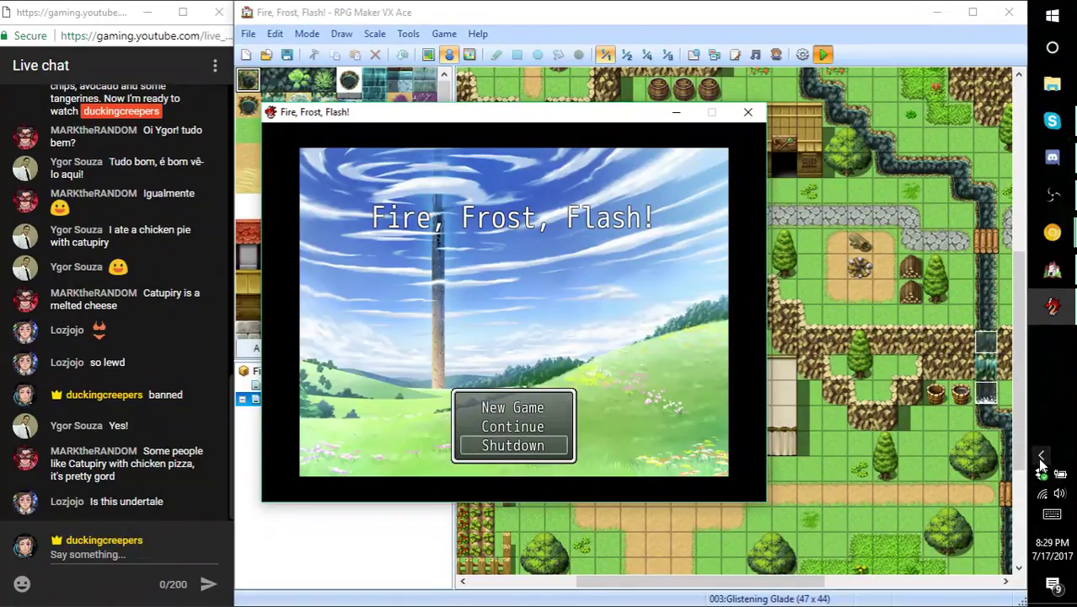
key("Down")
key("Down")
key("Return")
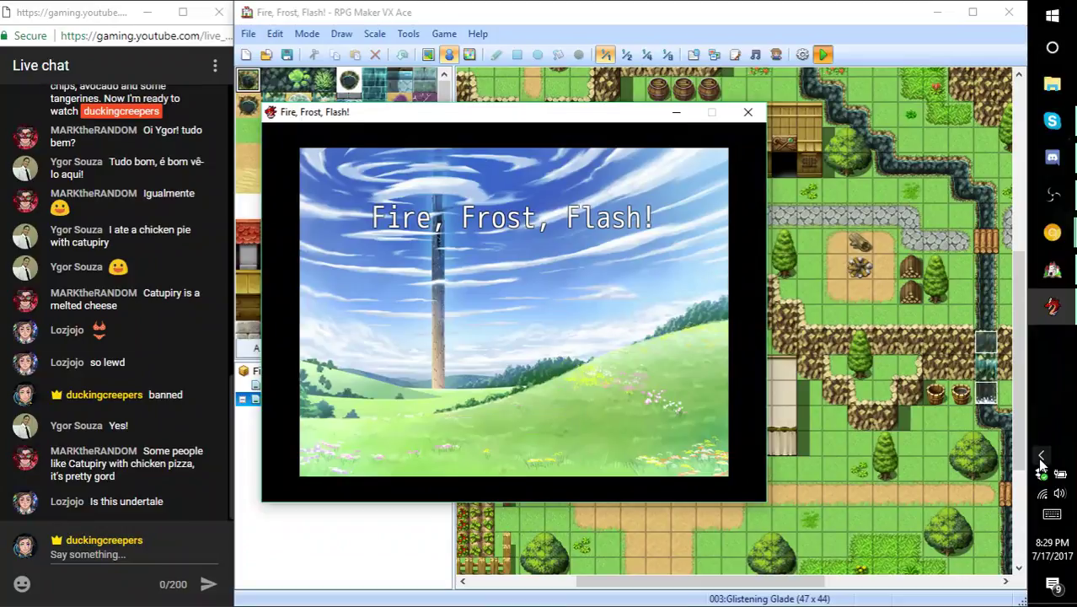
key("Return")
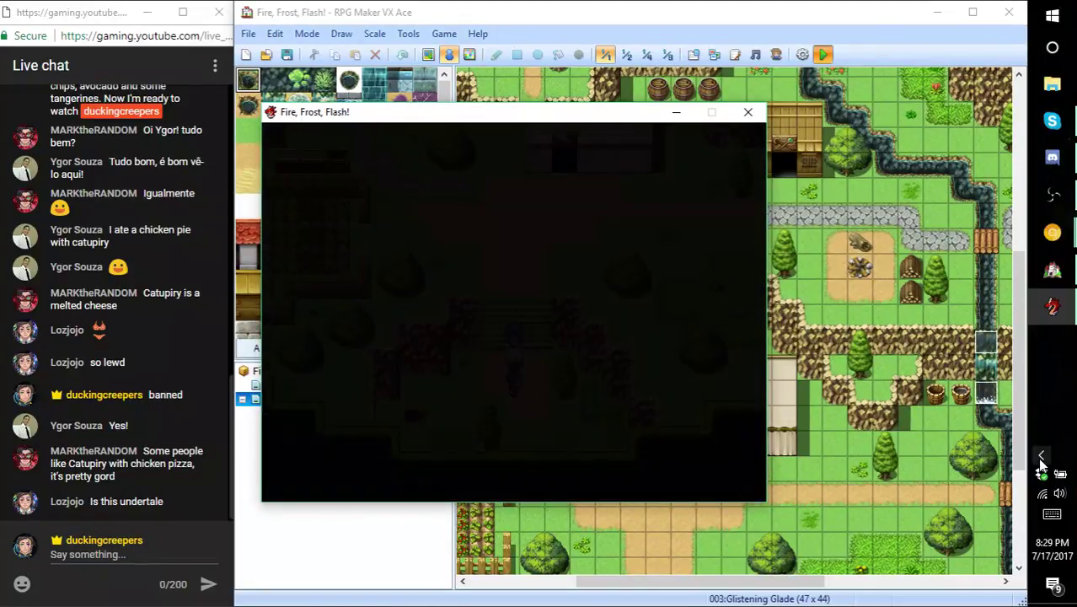
- Walk the party from the entrance stairs to the crates above the fenced vegetable garden
key("Up")
key("Left")
key("Left")
key("Up")
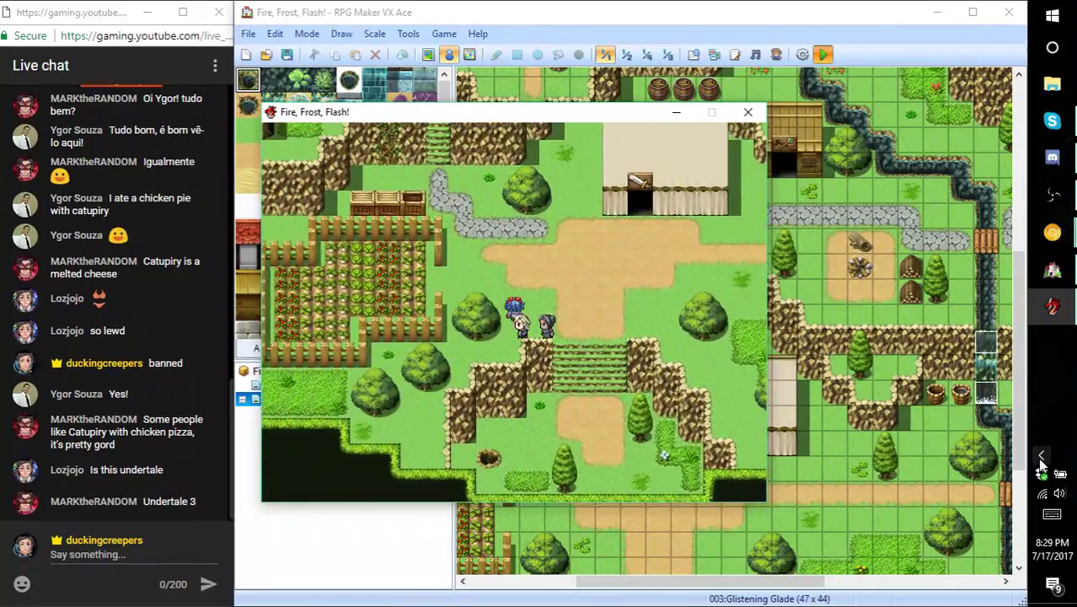
key("Up")
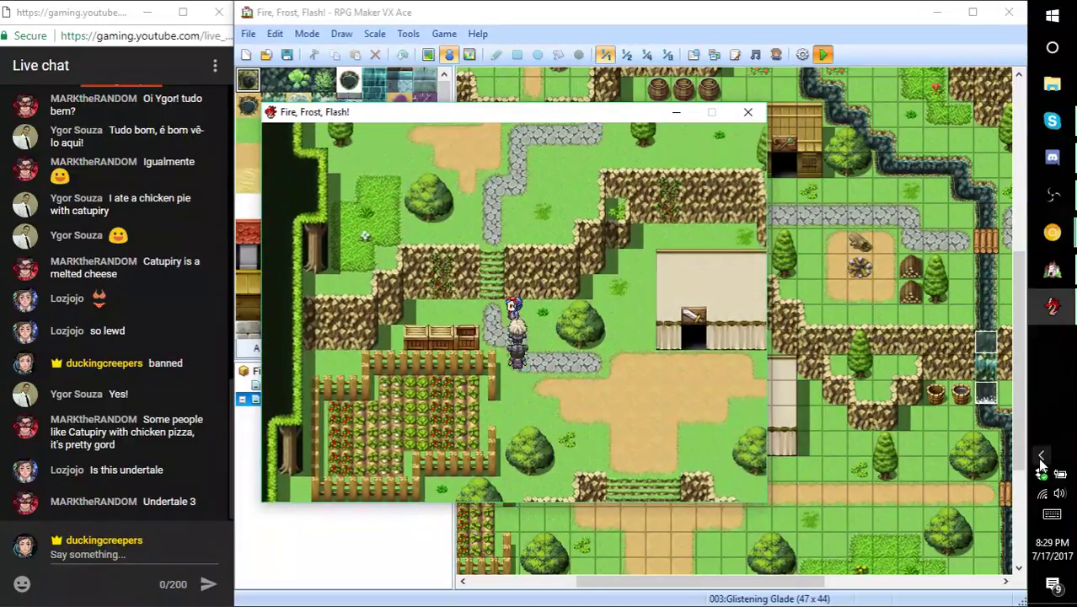
key("Left")
key("Left")
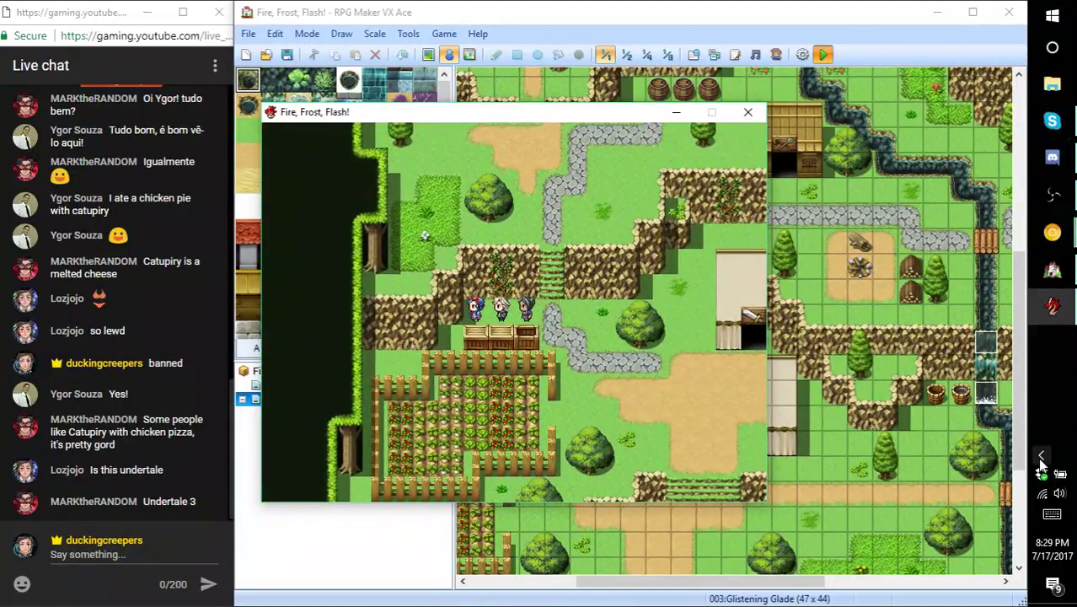
- Test upward and downward movement repeatedly beside the crates, end the playtest, and briefly check the title menu in a fresh one
key("Up")
key("Down")
key("Up")
key("Down")
key("Up")
key("Down")
key("Up")
key("Down")
left_click(747, 111)
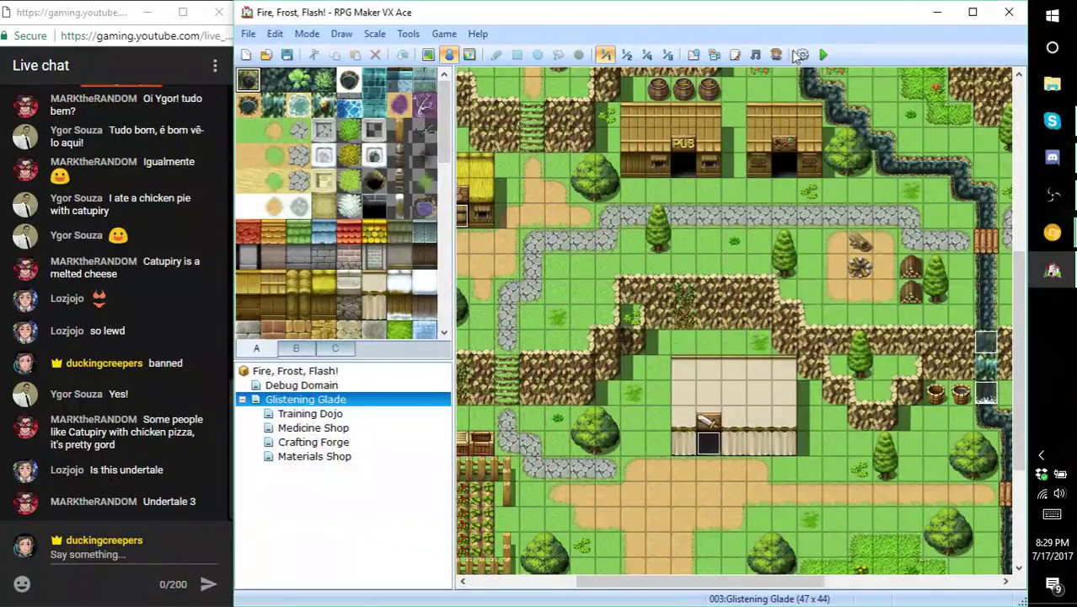
left_click(821, 55)
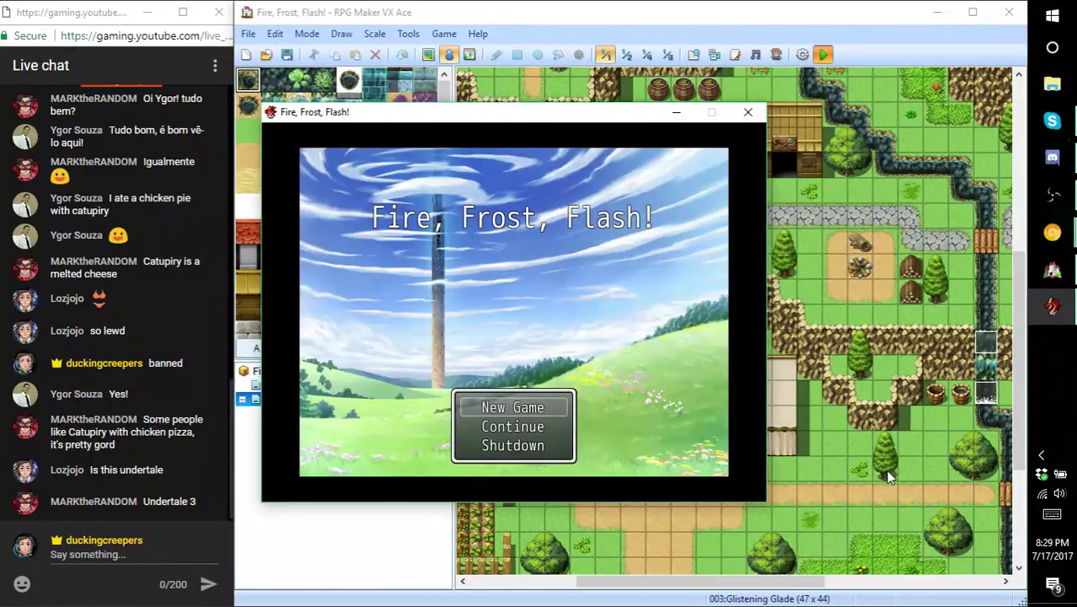
left_click(747, 112)
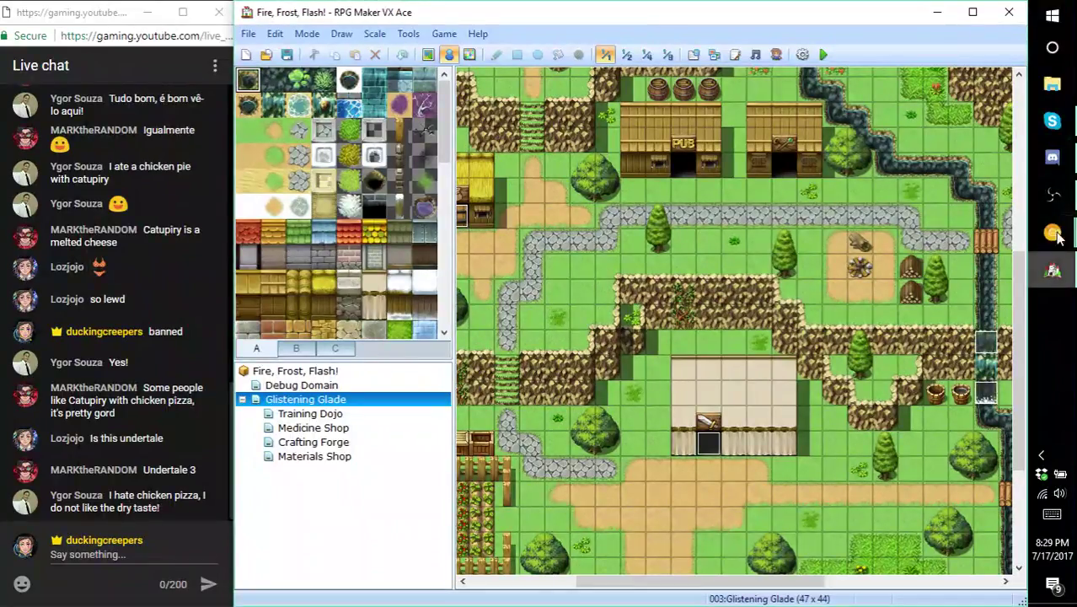
- Switch to Chrome, search for "keyboard test" in a new tab, open Keyboard Tester from the results and launch the tester
mouse_move(1052, 232)
left_click(991, 165)
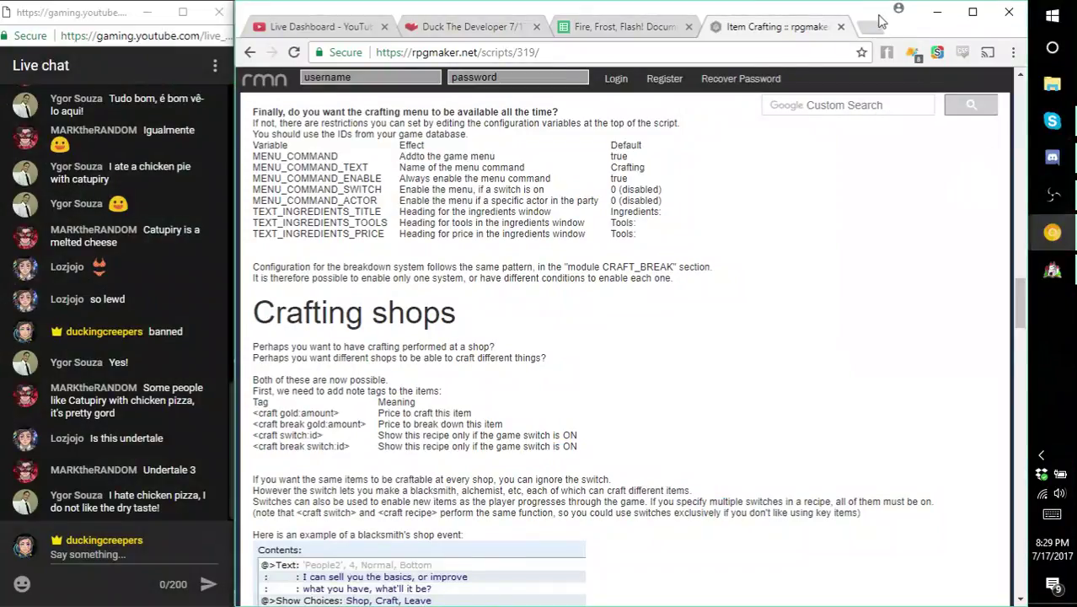
left_click(877, 27)
type("keyboard test")
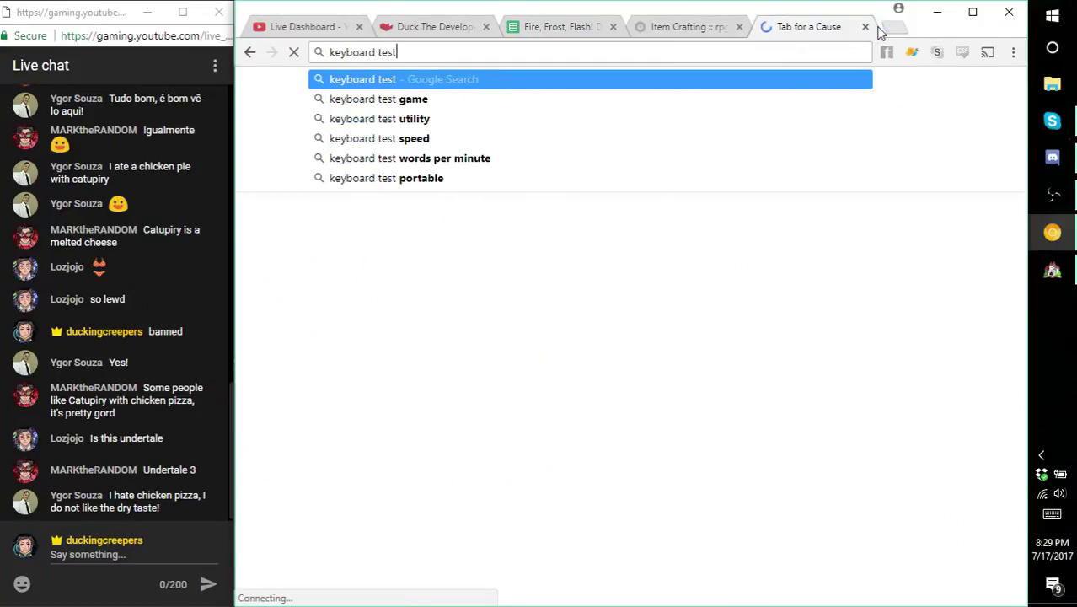
key("Return")
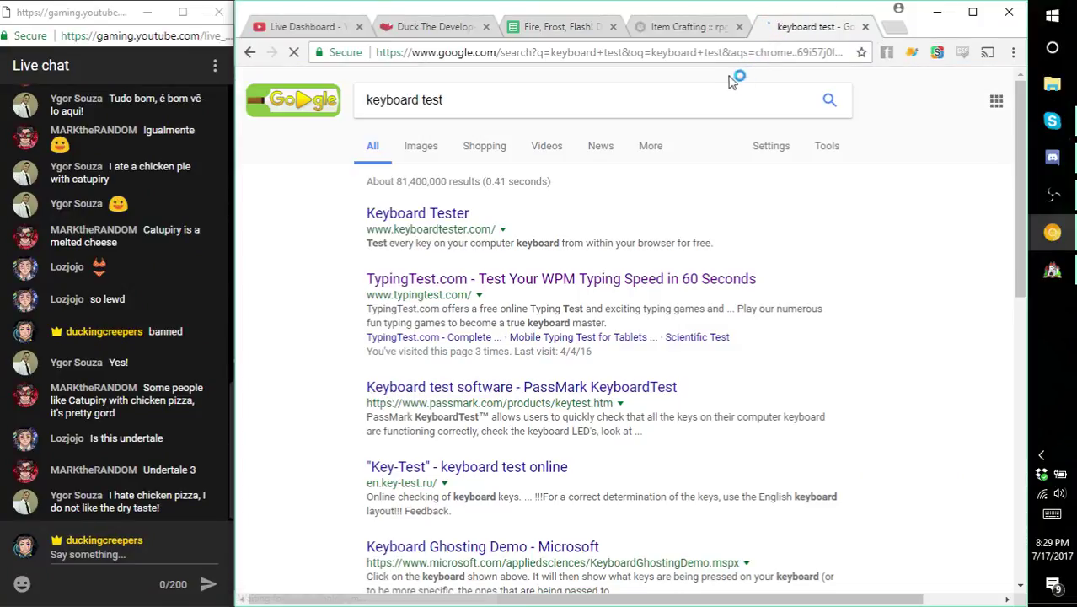
left_click(447, 219)
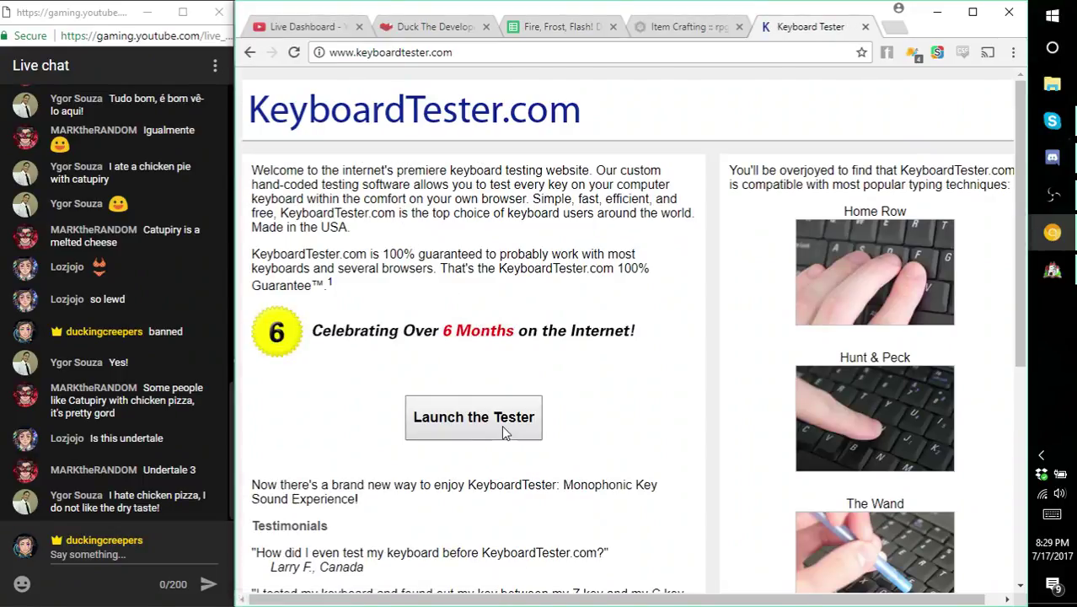
left_click(497, 420)
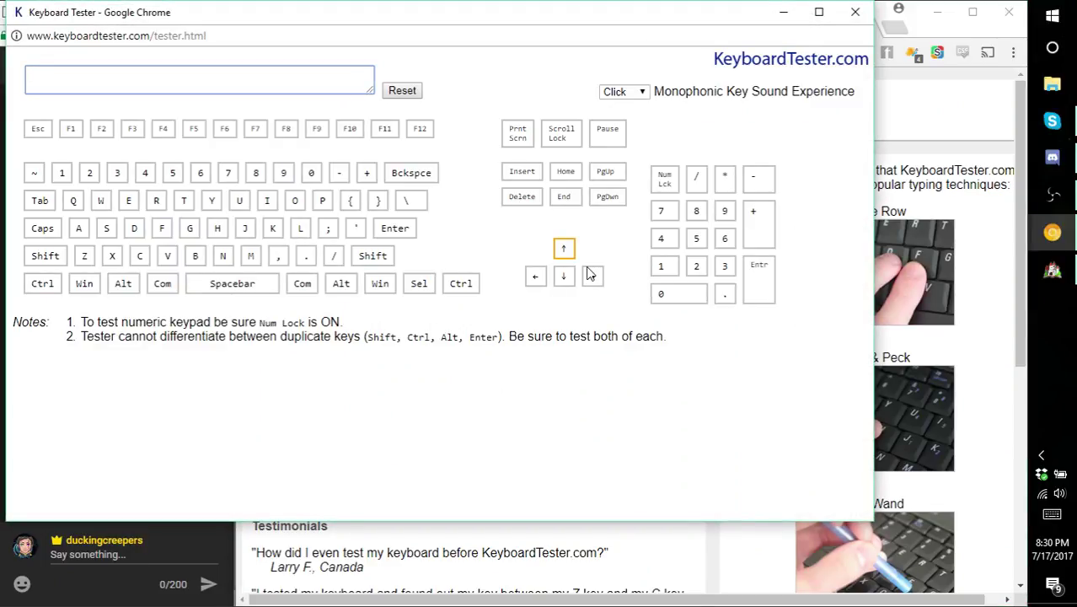
- Test all four arrow keys and Shift several times in the keyboard tester
key("Left")
key("Right")
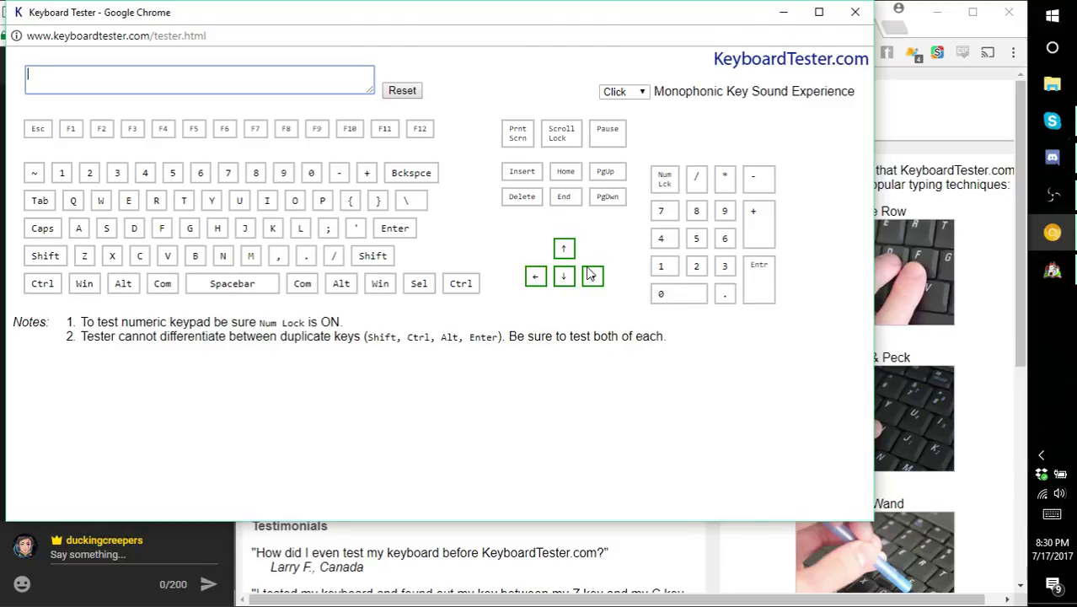
key("Up")
key("Down")
key("Up")
key("Right")
key("shift")
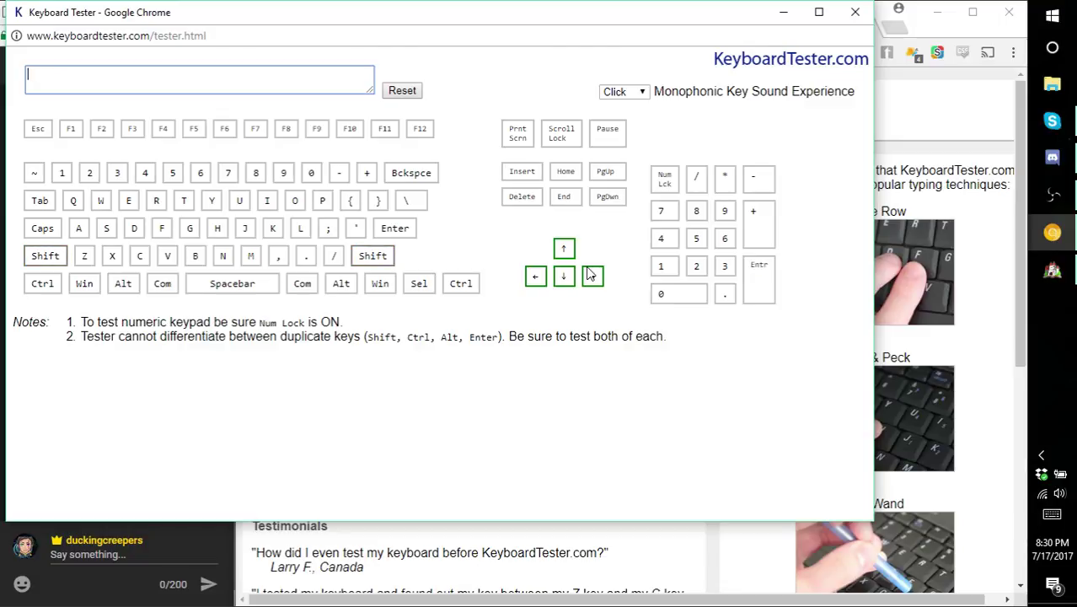
key("shift")
key("Right")
key("Down")
key("Left")
key("Up")
key("Left")
key("Right")
key("Up")
key("Down")
key("Left")
key("Right")
key("Down")
- Try the Josh key sound in the tester with the arrow keys
left_click(624, 92)
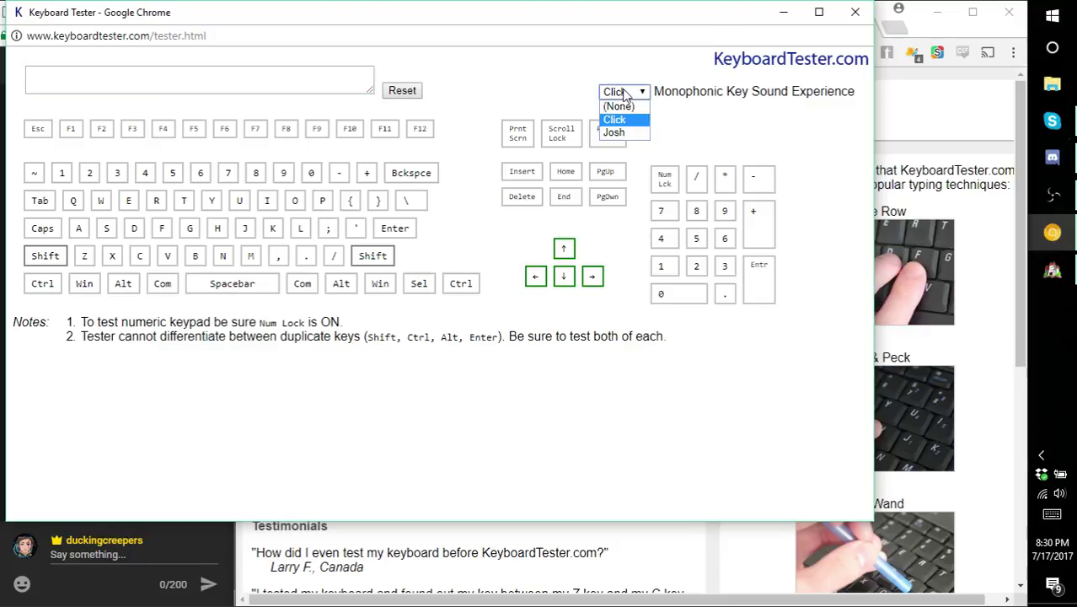
left_click(624, 133)
key("Up")
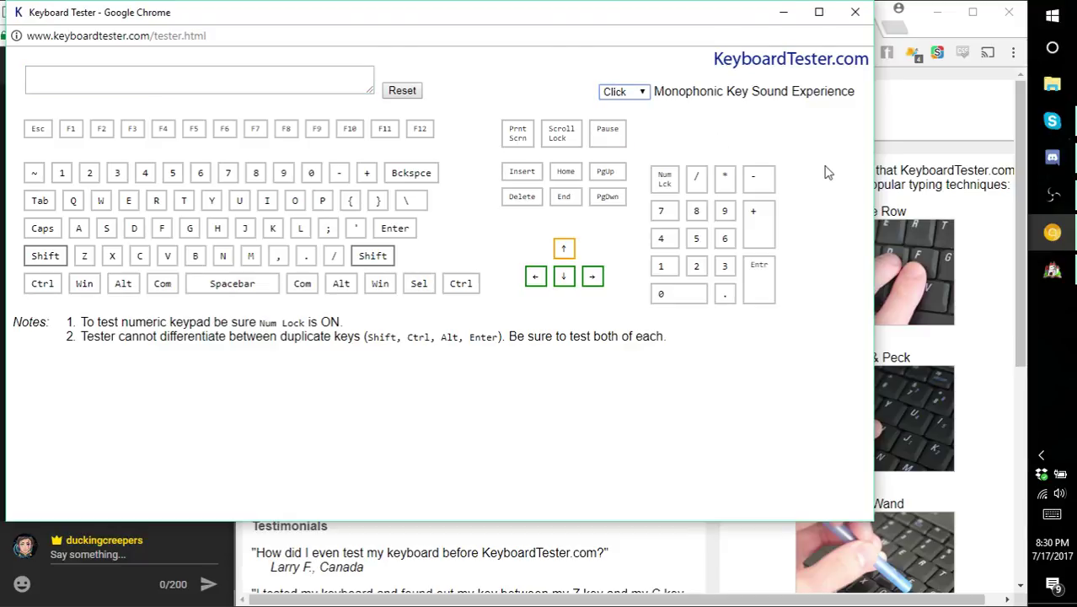
key("Left")
key("Down")
key("Up")
left_click(642, 92)
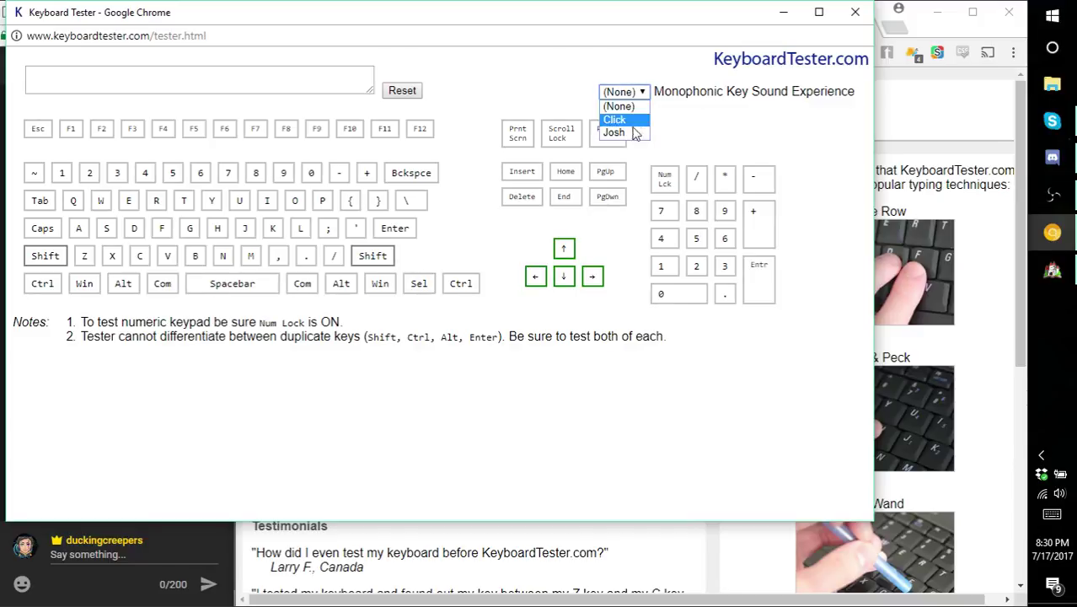
left_click(625, 133)
key("Up")
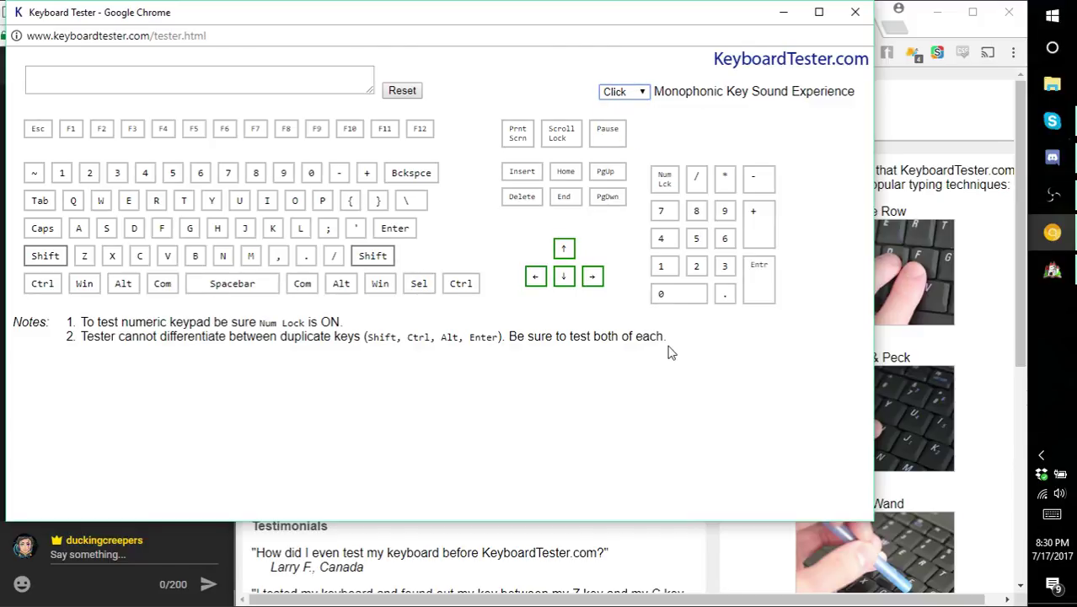
key("Left")
- Set the key sound to Josh, test the letters "qwerty" and close the keyboard tester window
left_click(639, 94)
left_click(639, 95)
left_click(640, 94)
left_click(617, 133)
type("qwerty")
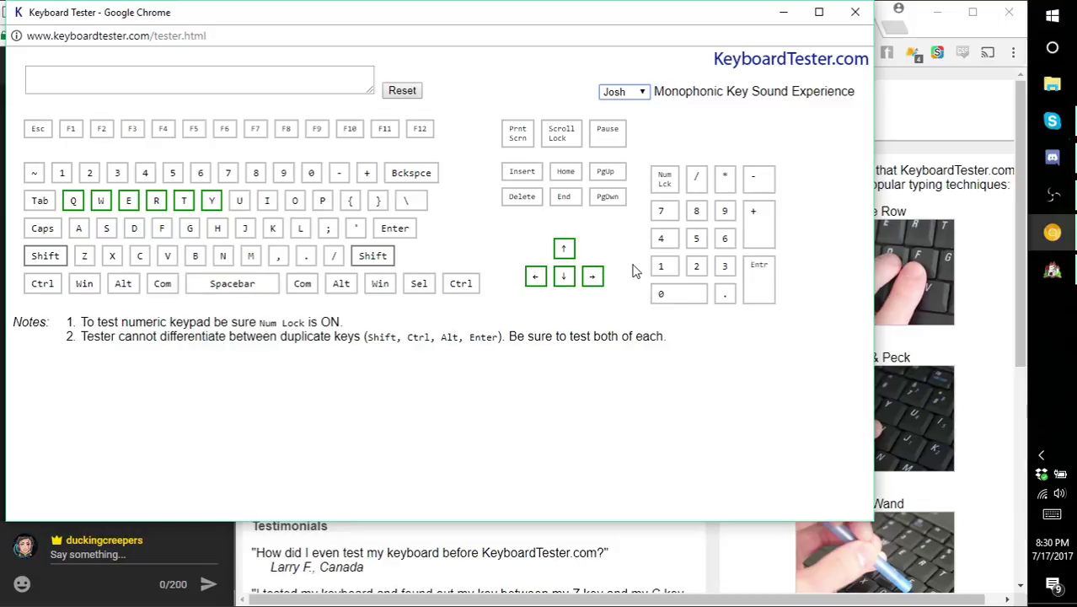
left_click(855, 11)
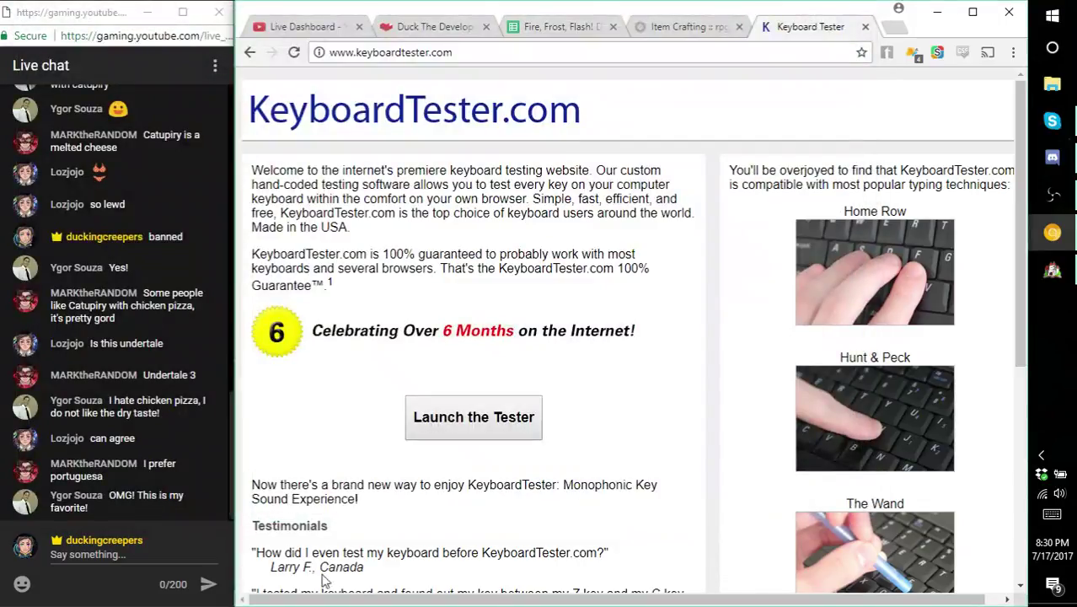
- Close the Keyboard Tester browser tab, returning to the Item Crafting page
left_click(176, 550)
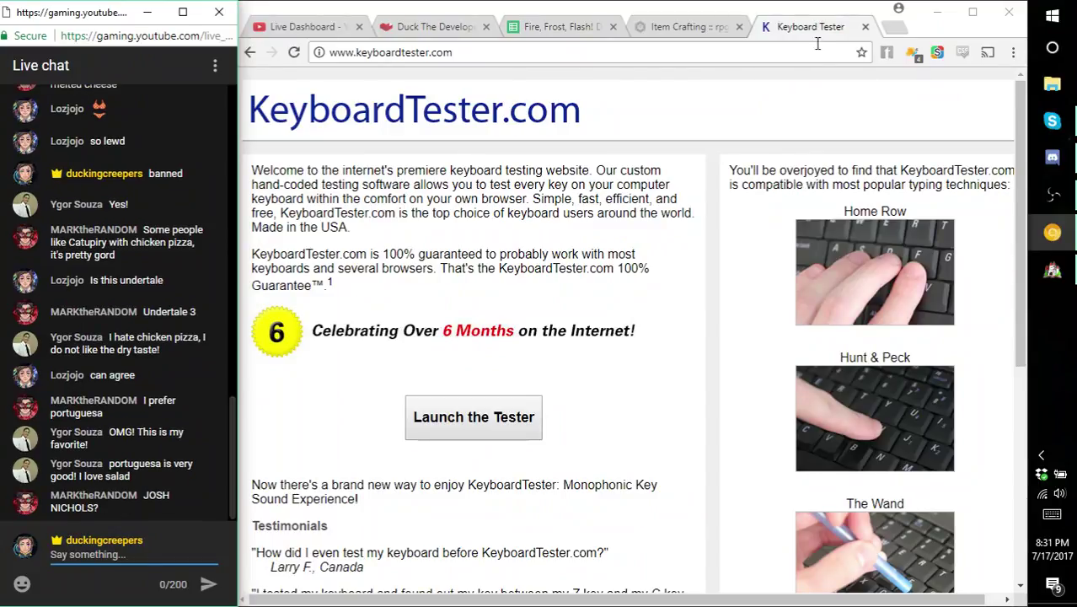
left_click(864, 27)
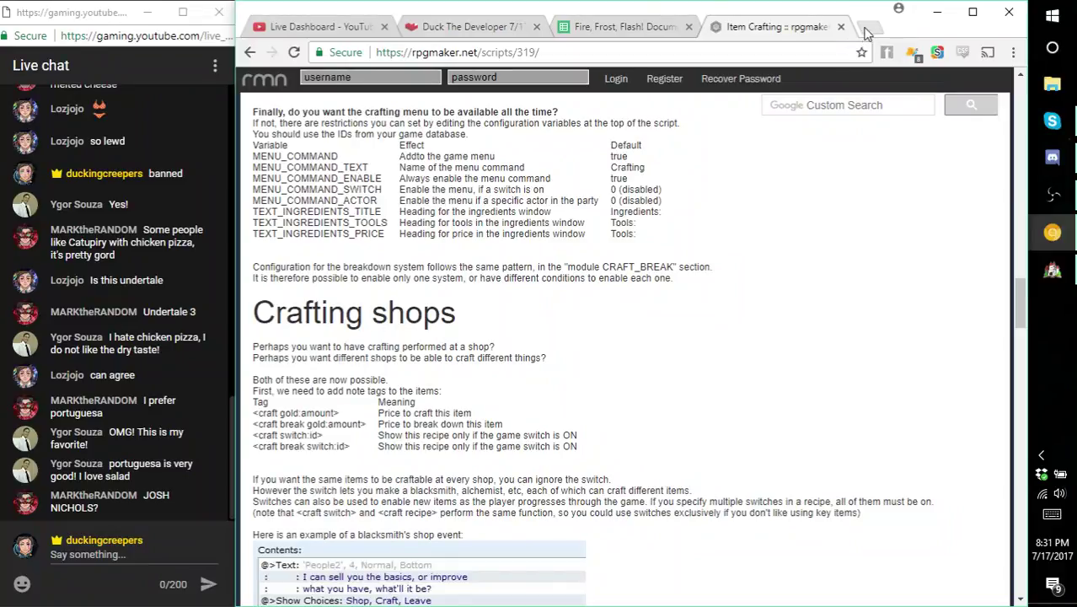
left_click(870, 29)
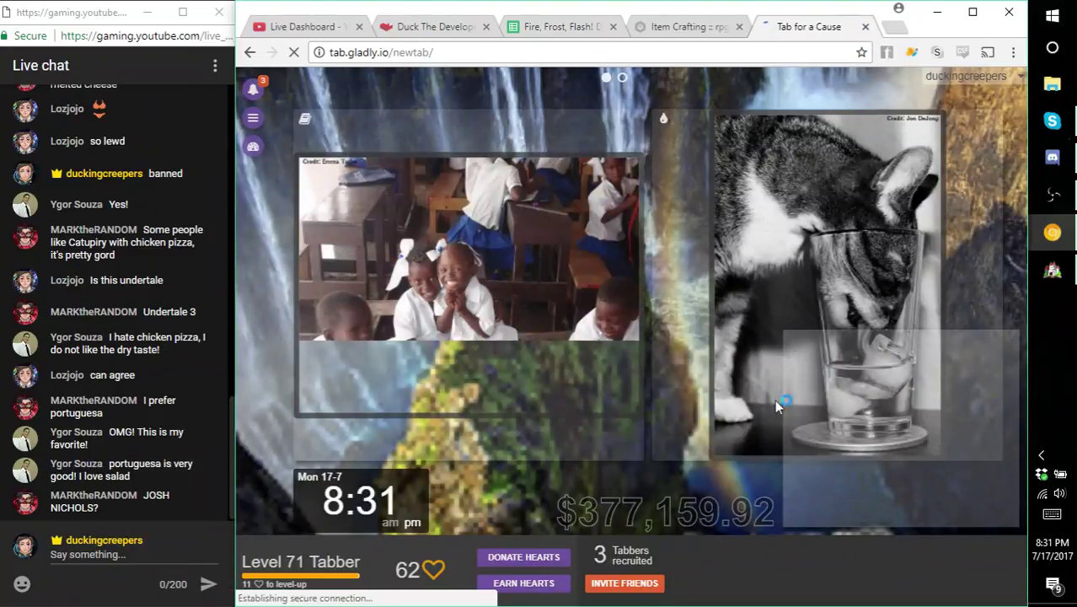
left_click(865, 27)
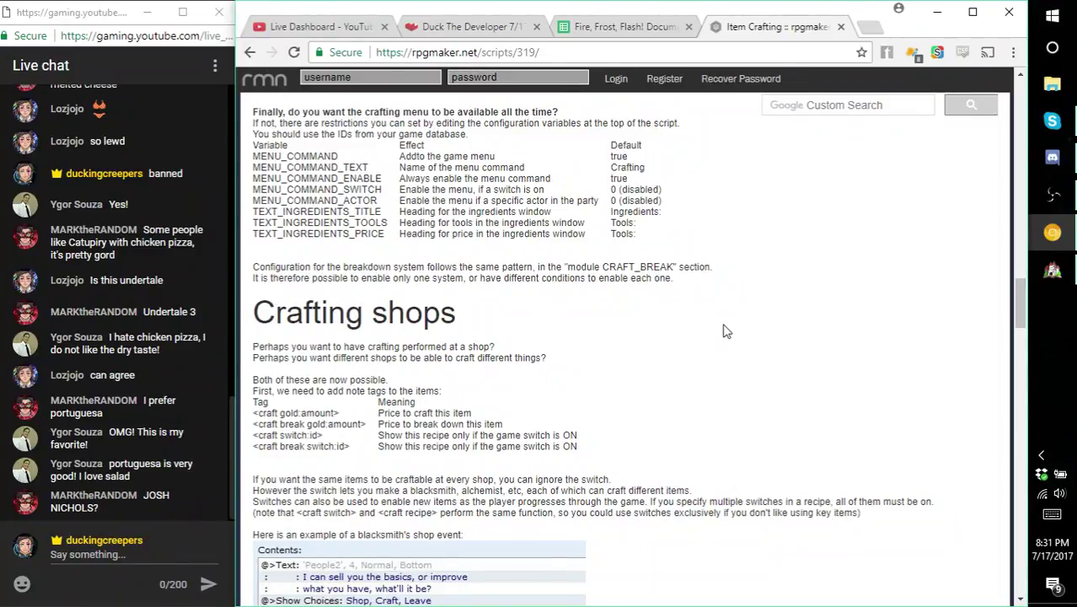
- Switch to RPG Maker VX Ace, playtest the game to check downward movement through the title menu options, and close the game window
left_click(1052, 270)
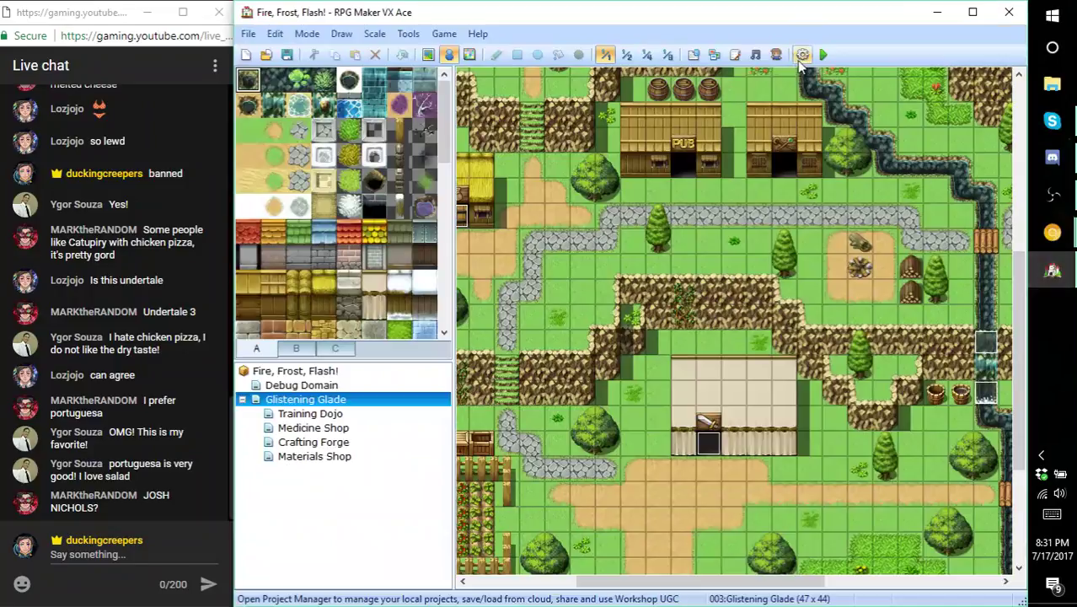
left_click(824, 55)
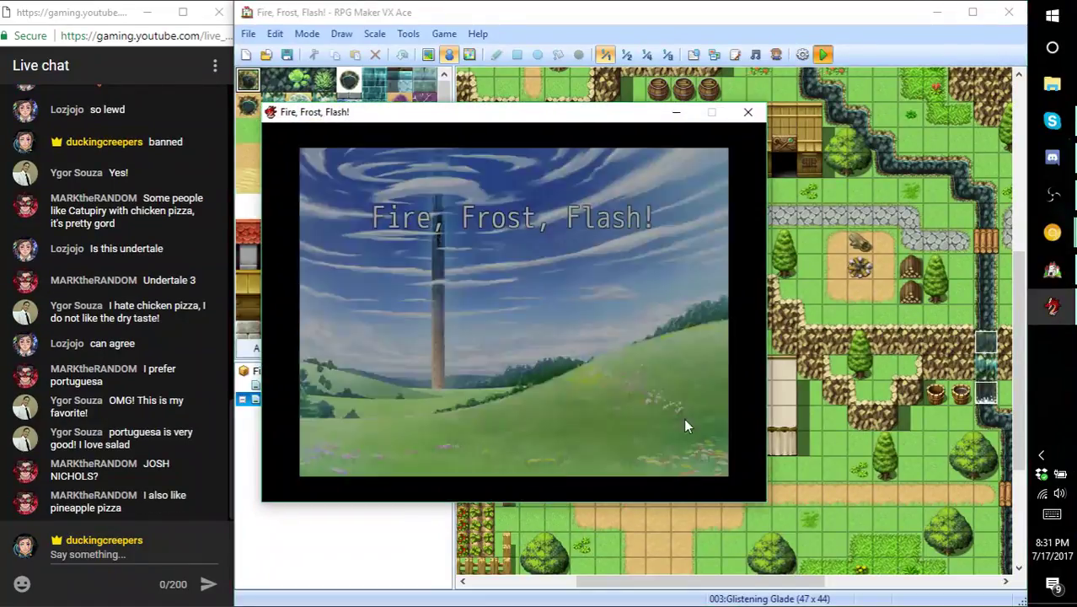
key("Down")
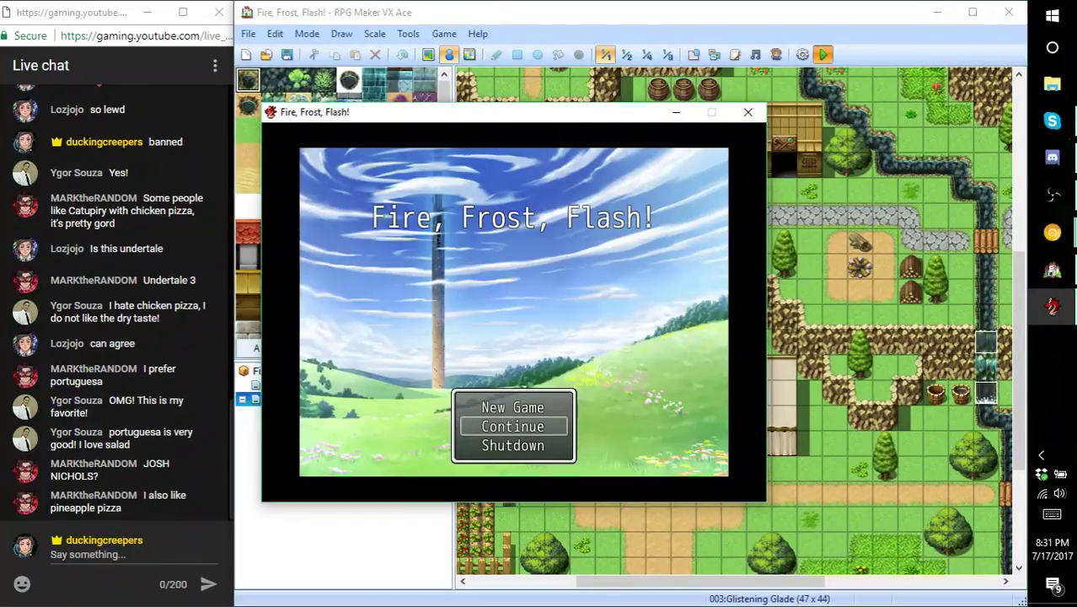
key("Down")
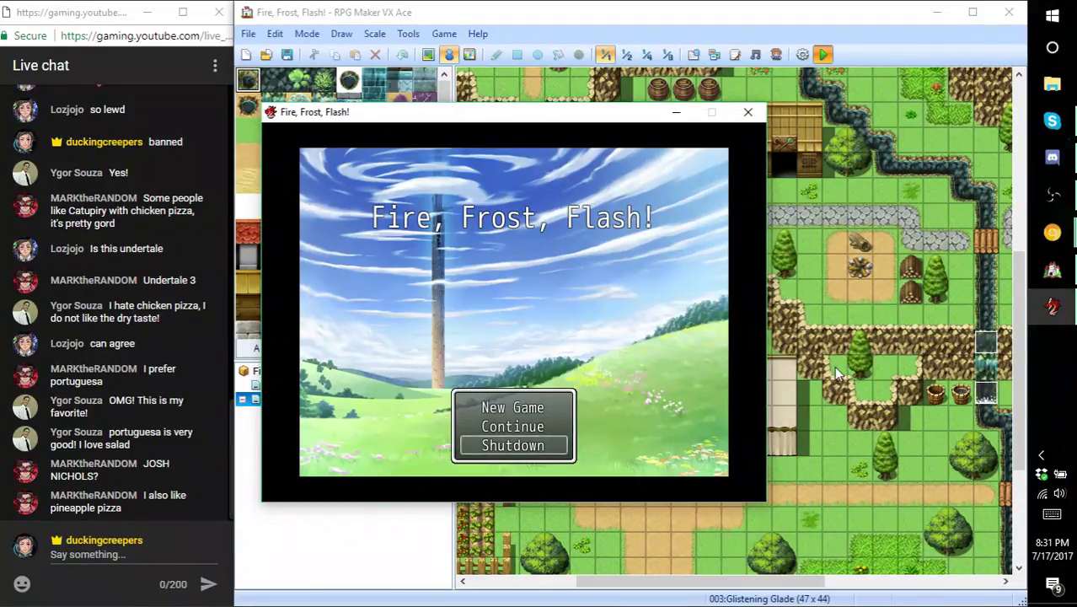
key("Down")
key("Down")
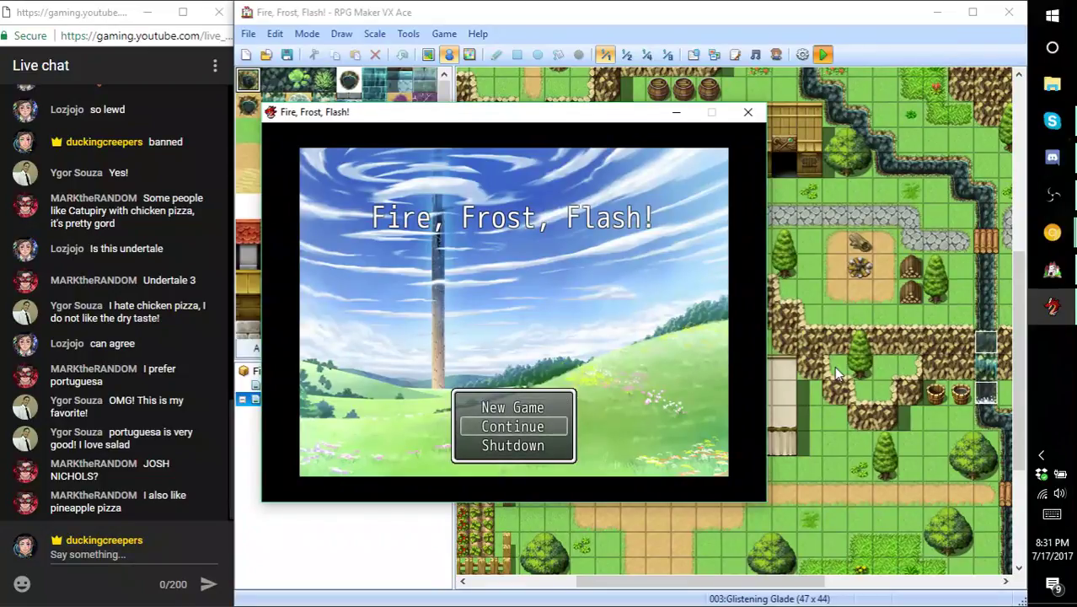
key("Down")
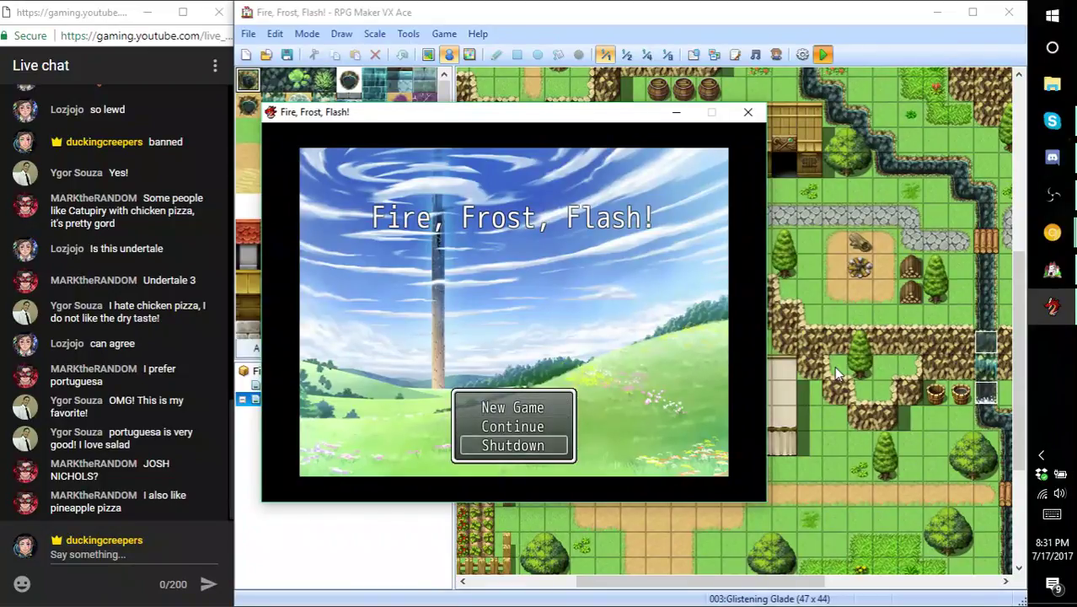
key("Down")
key("Down")
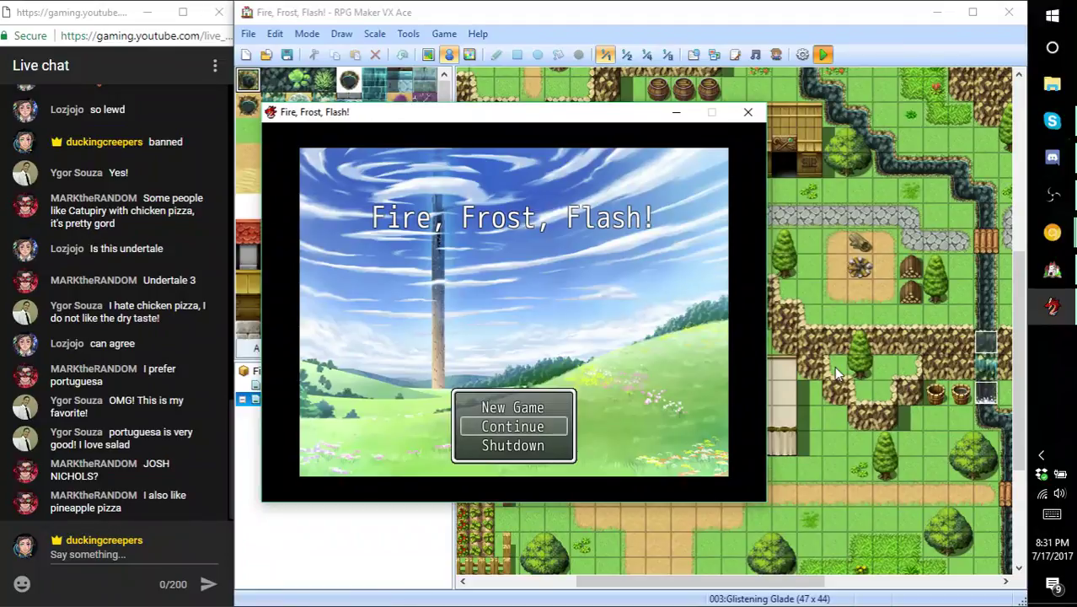
key("Down")
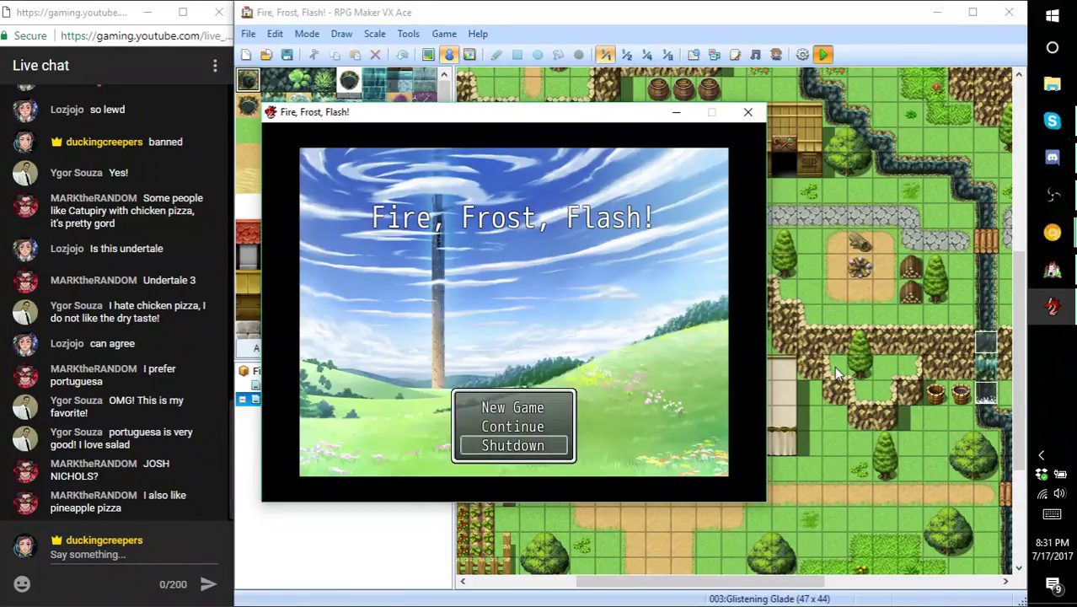
key("Down")
key("Down")
key("Down")
left_click(746, 113)
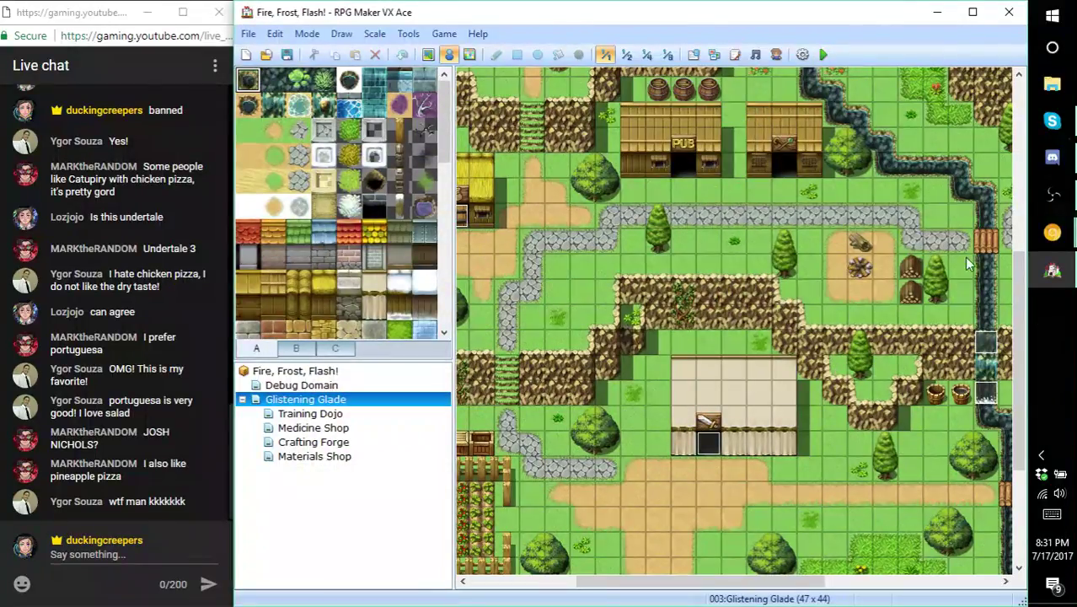
- Switch to Chrome, glance at the Fire, Frost, Flash! Documentation sheet and review the Features and Usage sections of the Item Crafting page
mouse_move(1042, 253)
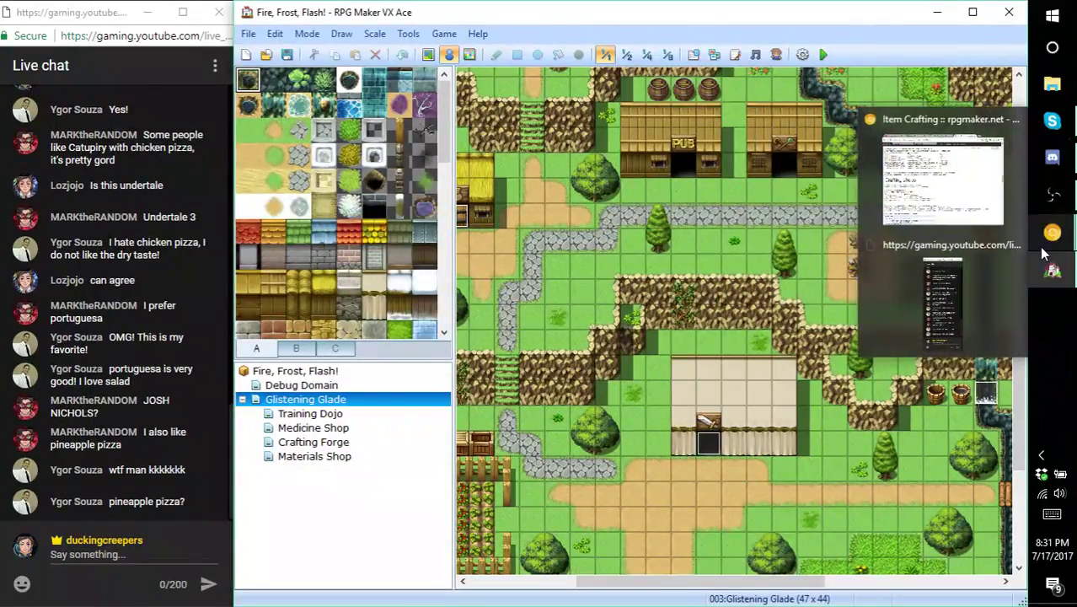
left_click(942, 177)
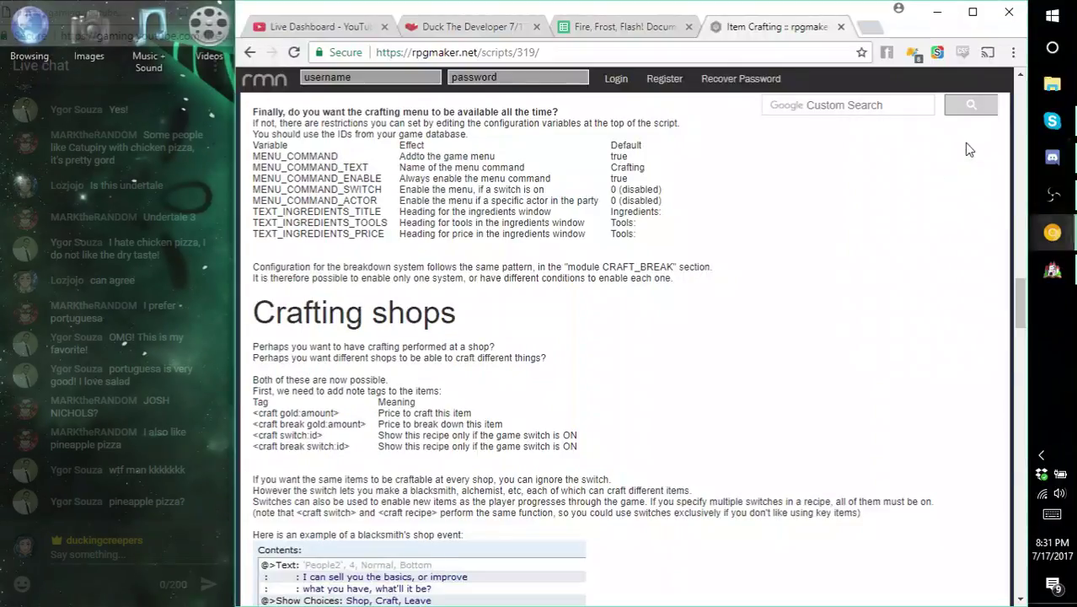
left_click(649, 31)
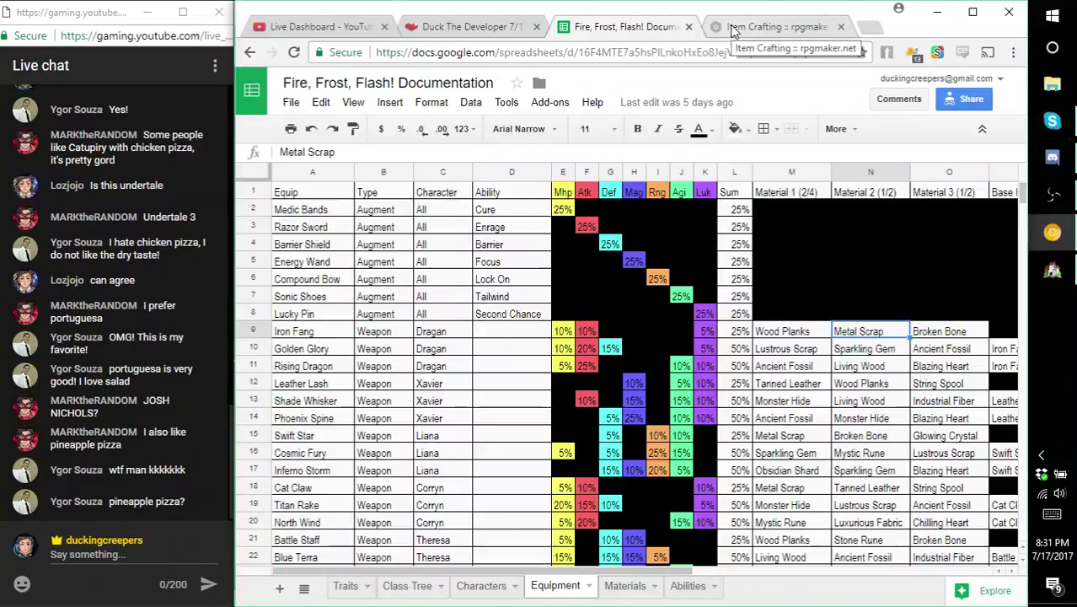
left_click(737, 31)
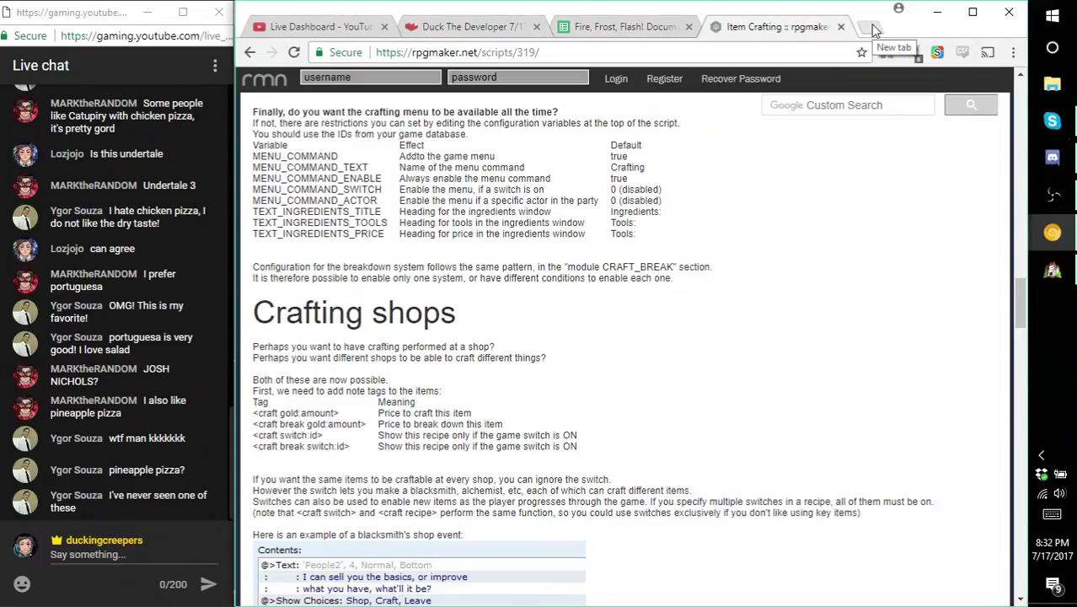
scroll(743, 533, "up", 1)
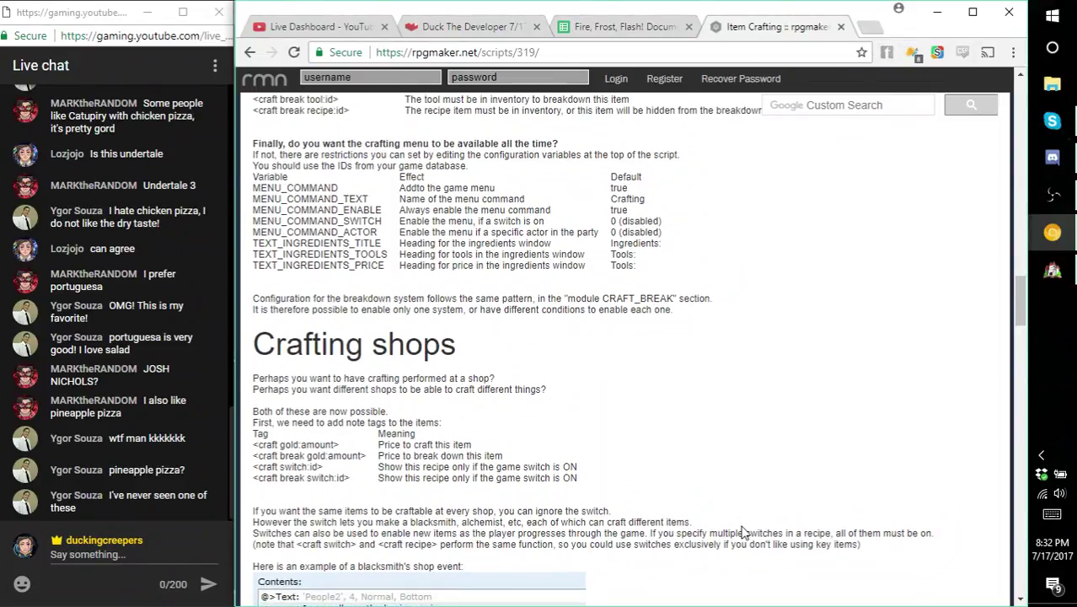
scroll(744, 533, "up", 10)
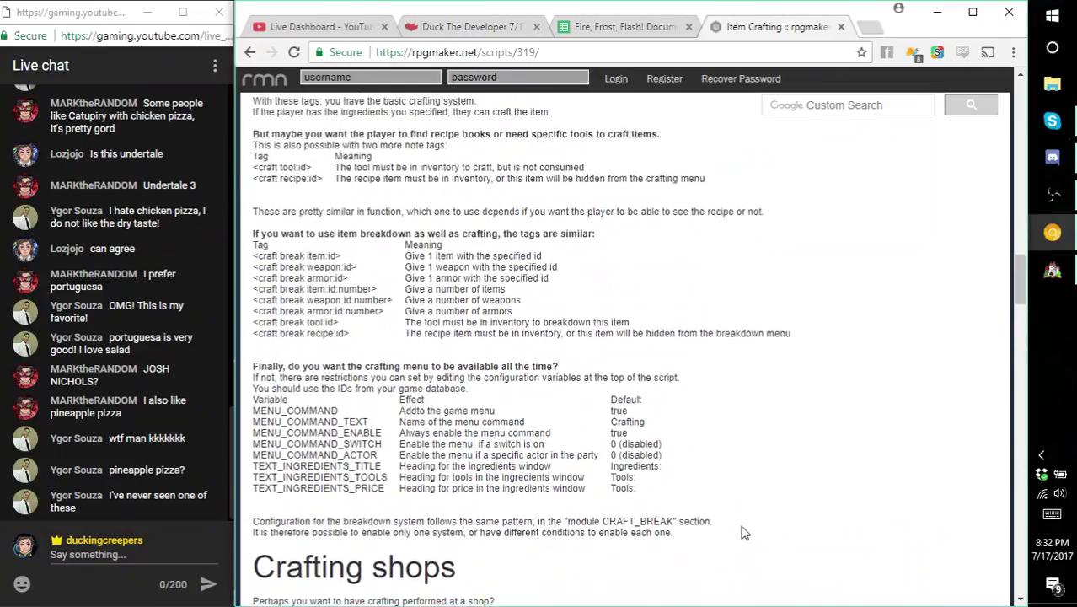
scroll(743, 533, "down", 3)
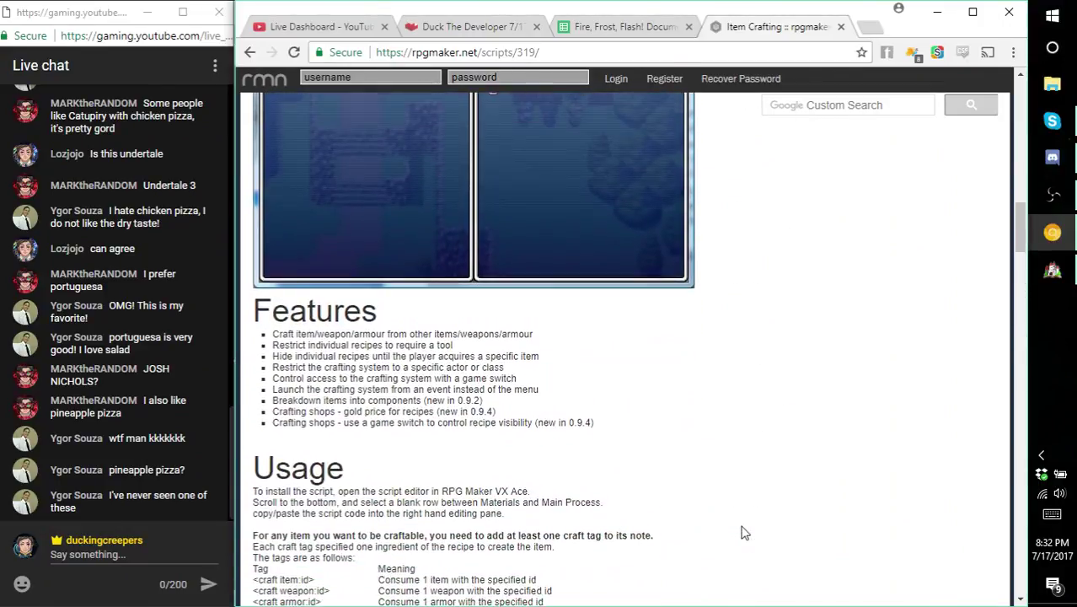
scroll(743, 532, "up", 2)
scroll(743, 533, "down", 5)
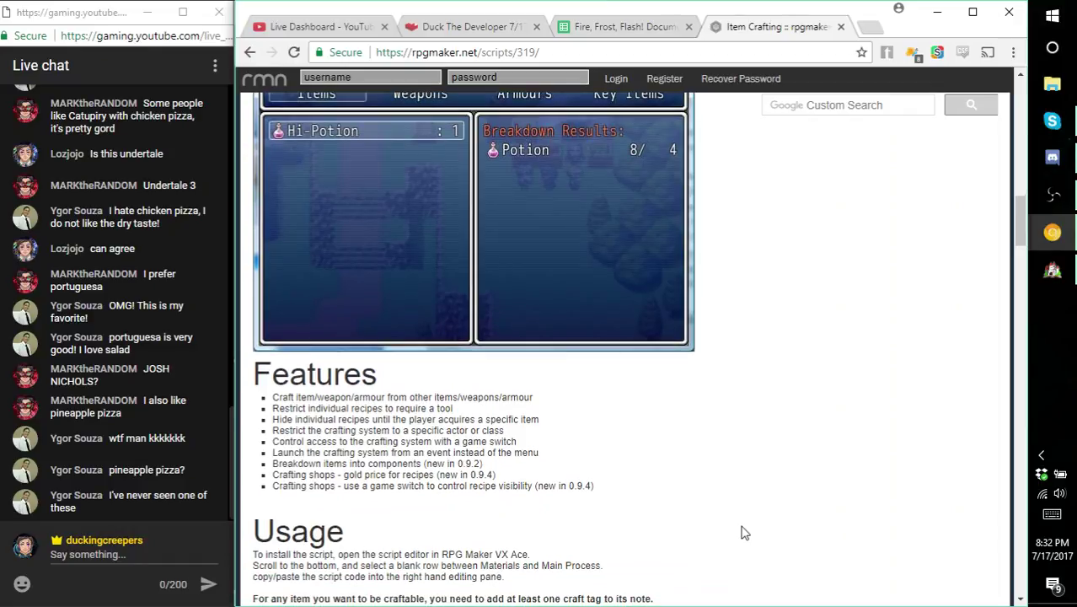
scroll(743, 533, "up", 6)
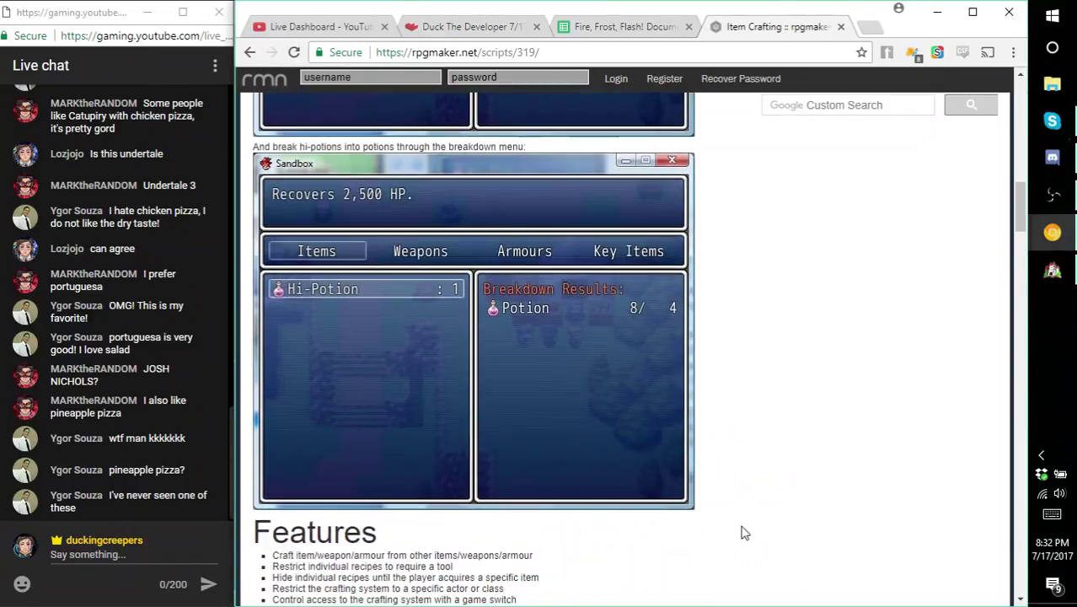
scroll(743, 532, "down", 3)
- Search for "rpgmaker game controls" in a new tab and read the rpgmaker.net forum topic on the controls for RMVX games
left_click(873, 27)
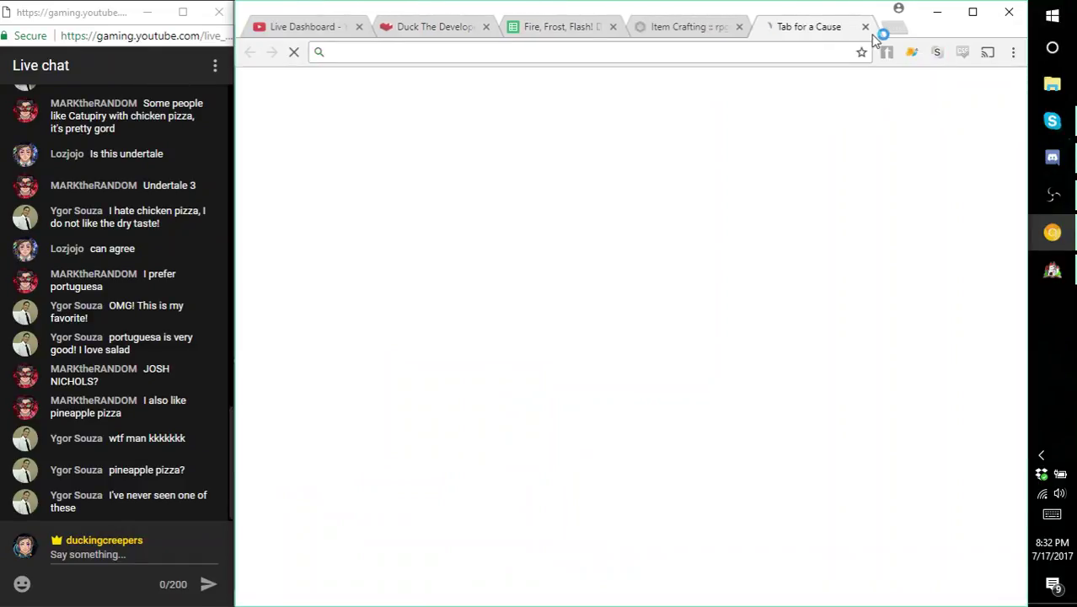
type("rpgmaker game controls")
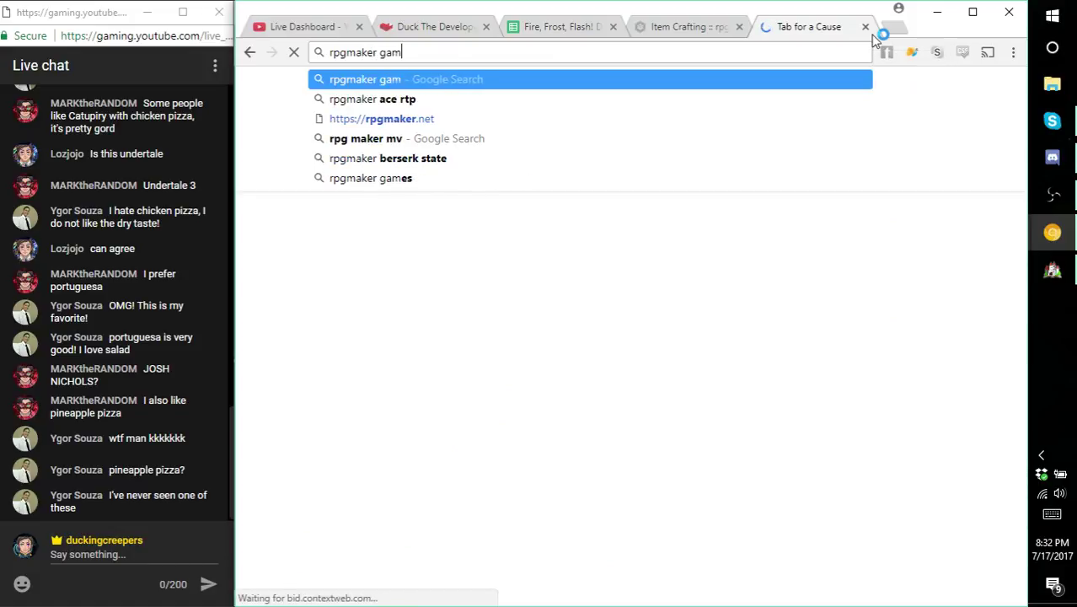
key("Return")
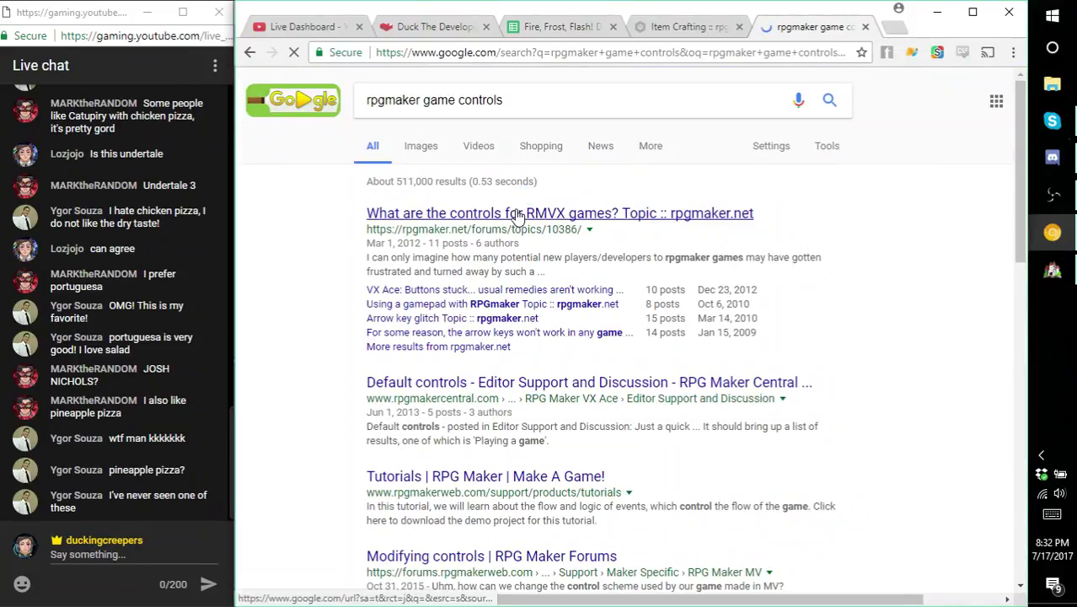
left_click(516, 213)
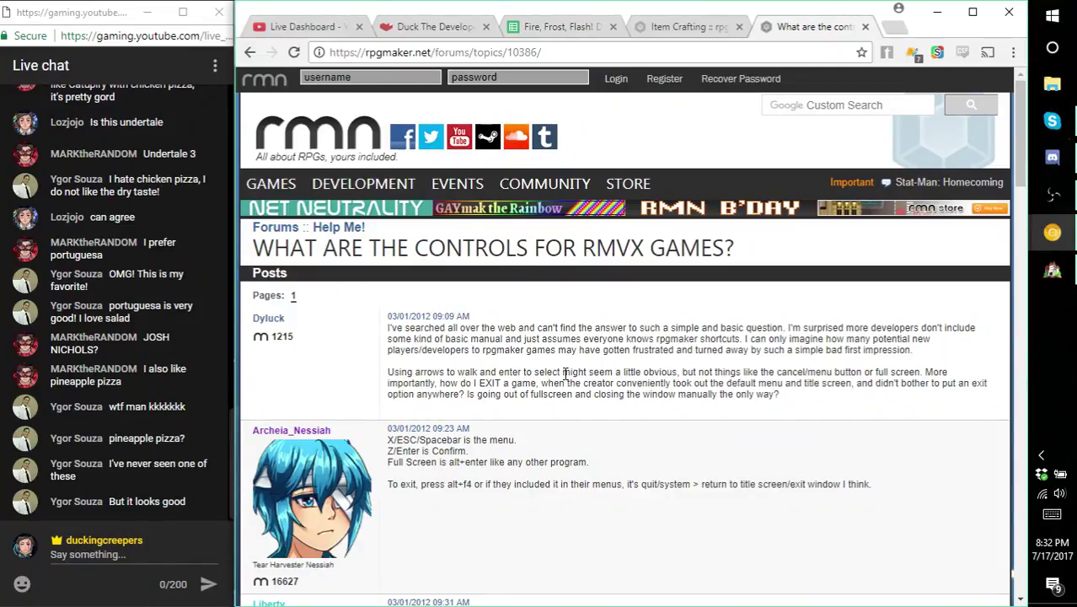
scroll(564, 371, "down", 3)
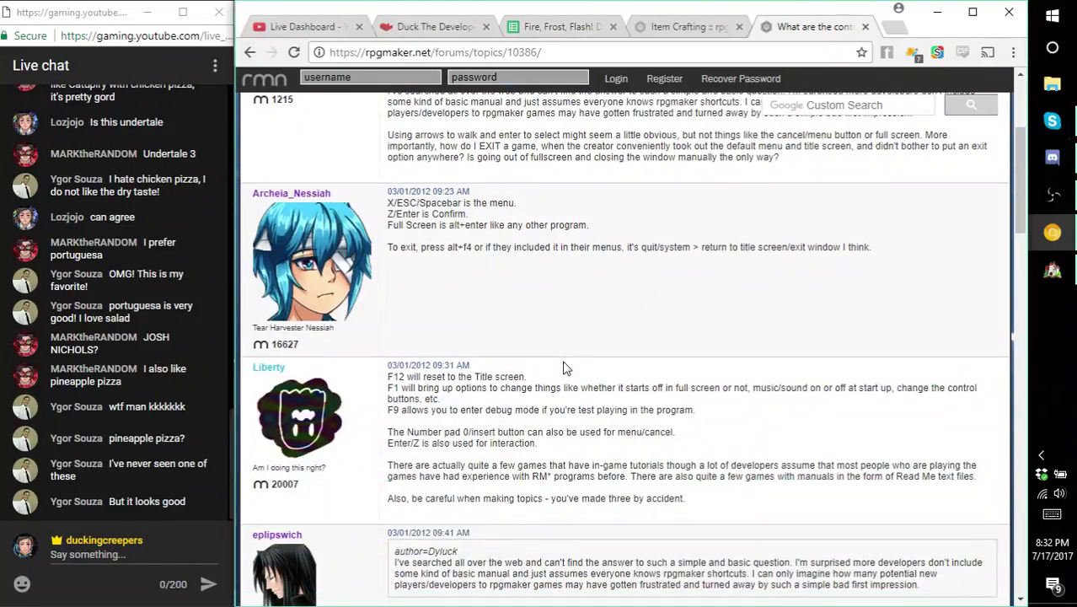
scroll(566, 369, "down", 1)
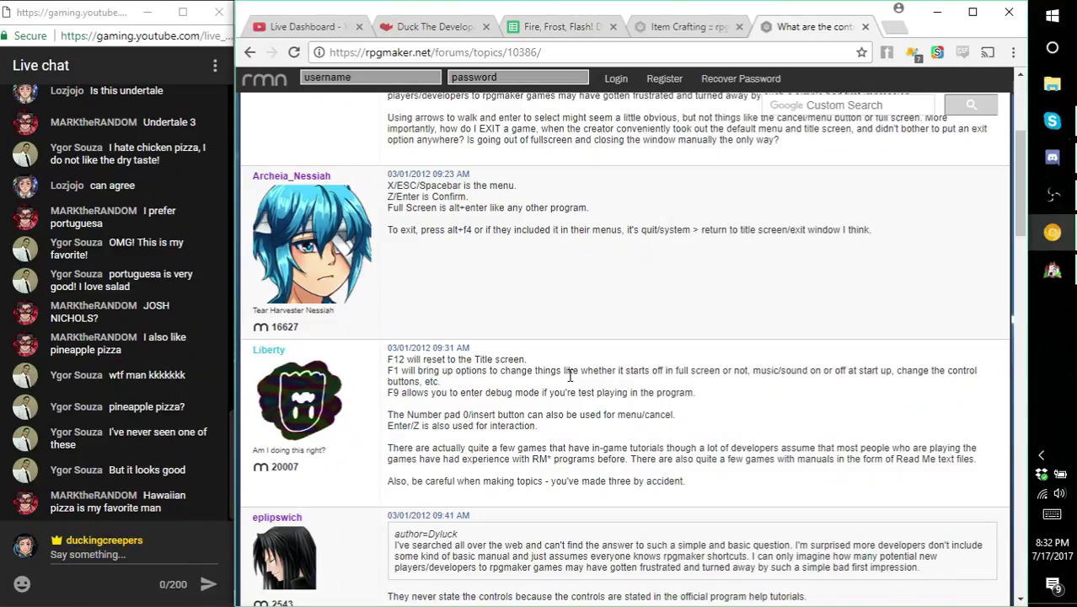
- Switch to RPG Maker VX Ace, start a playtest and continue from the File 1 save
left_click(1051, 270)
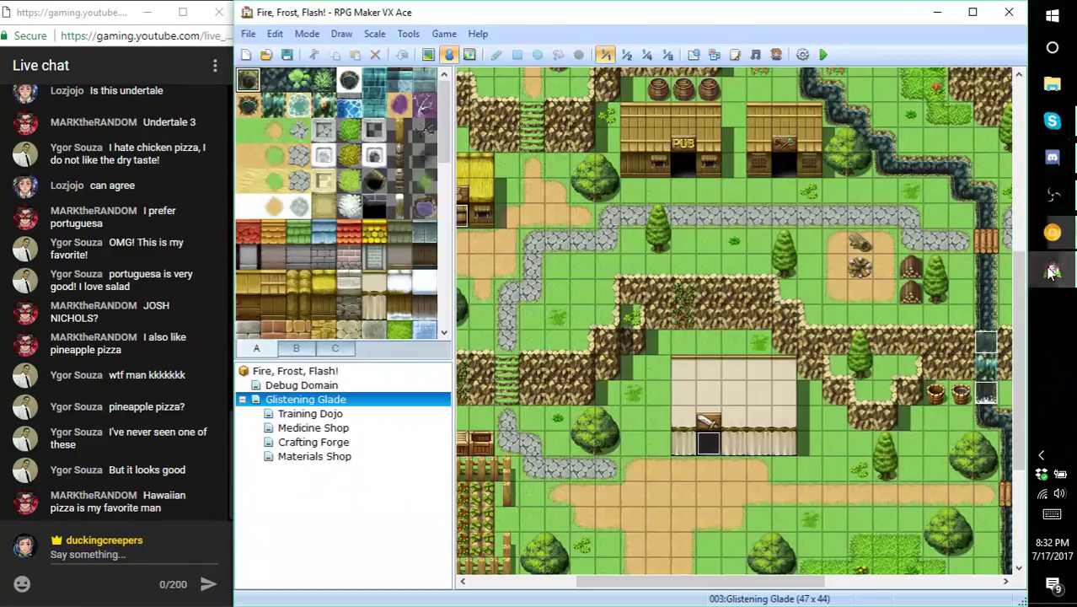
left_click(819, 56)
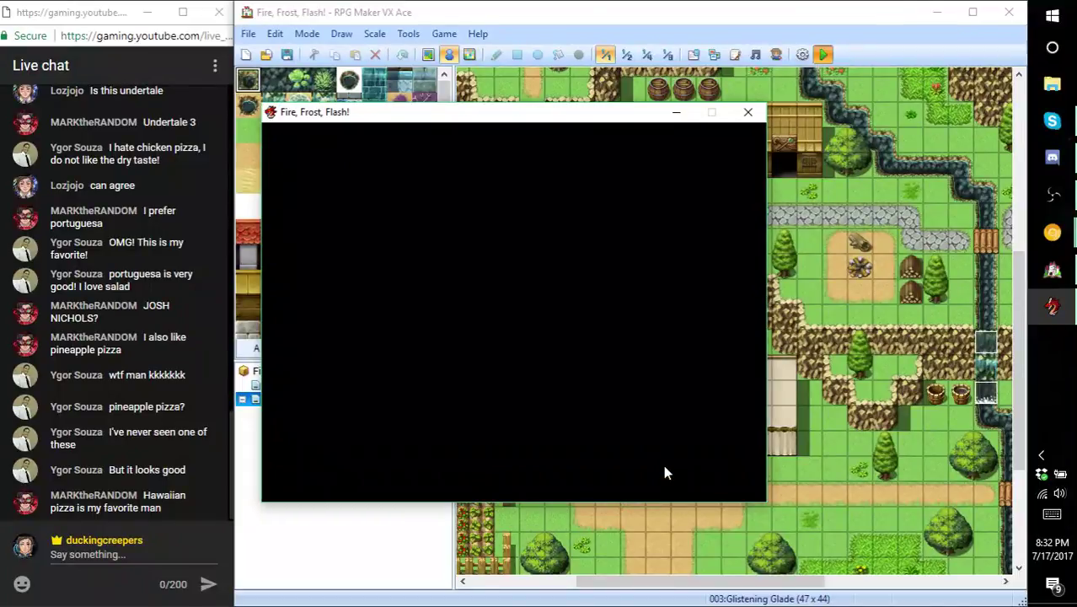
key("Down")
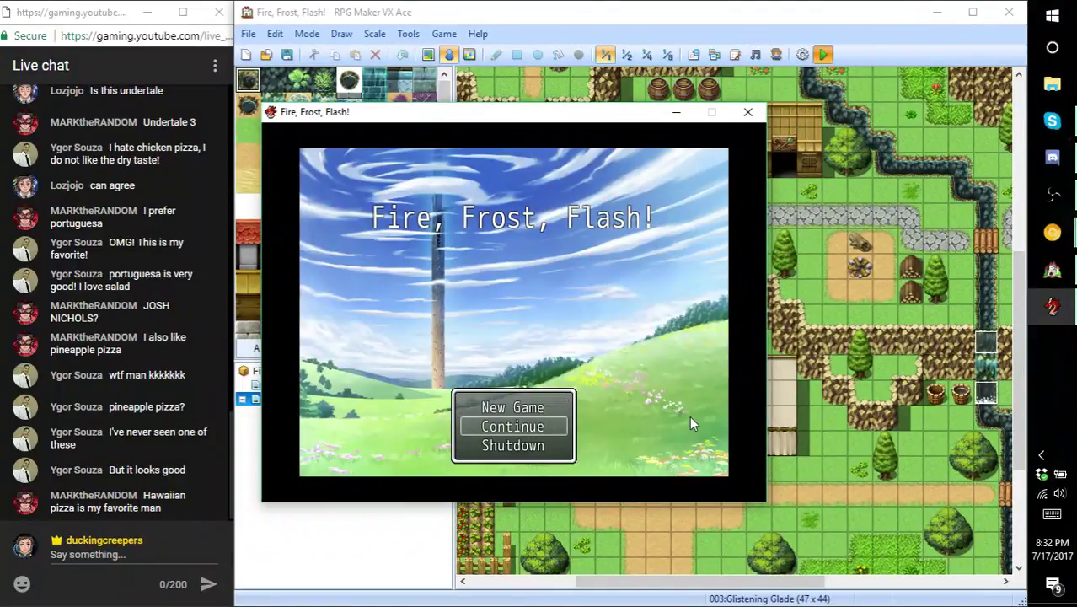
key("Return")
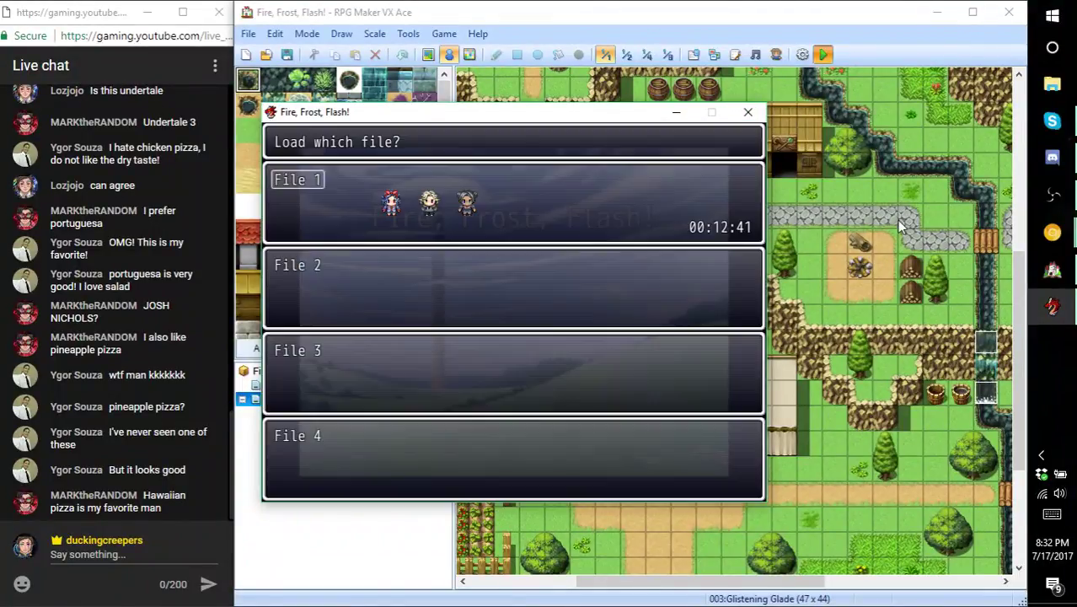
key("Return")
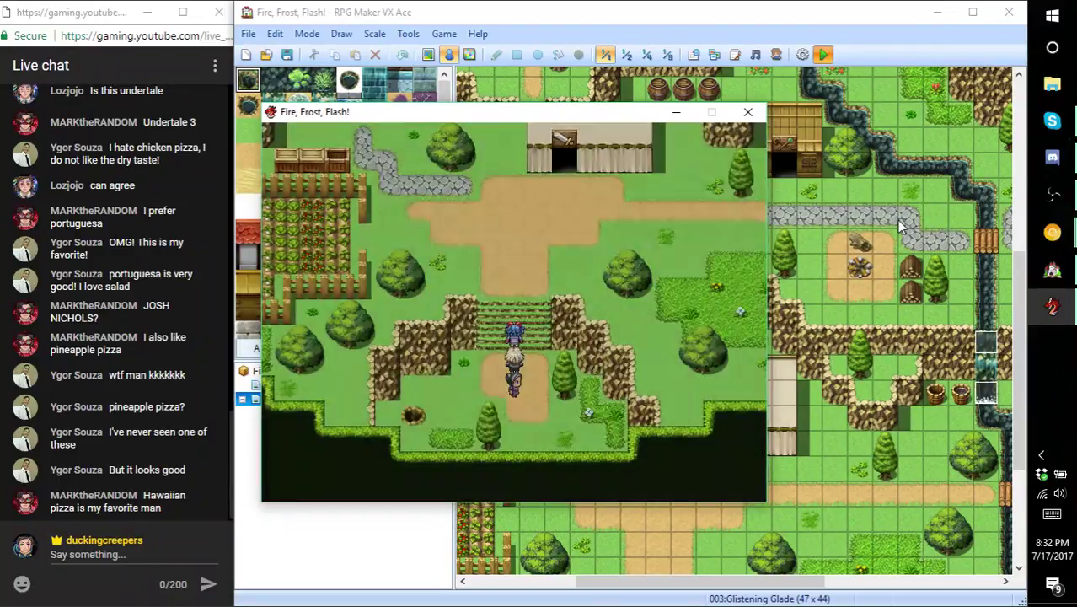
- Walk the party north and west through Glistening Glade to test the directional movement, and close the game window
key("Up")
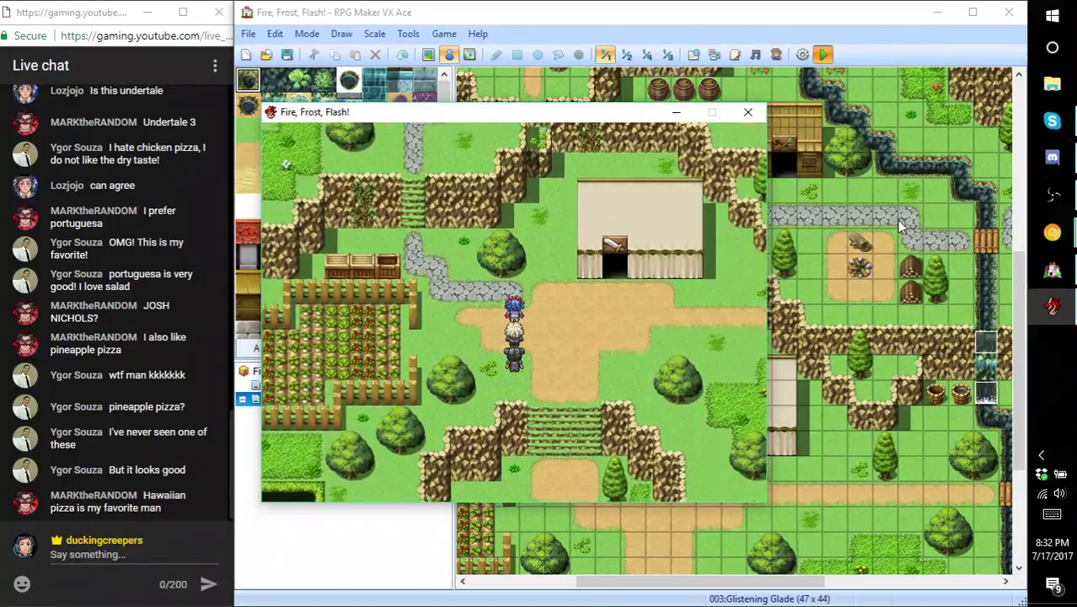
key("Left")
key("Up")
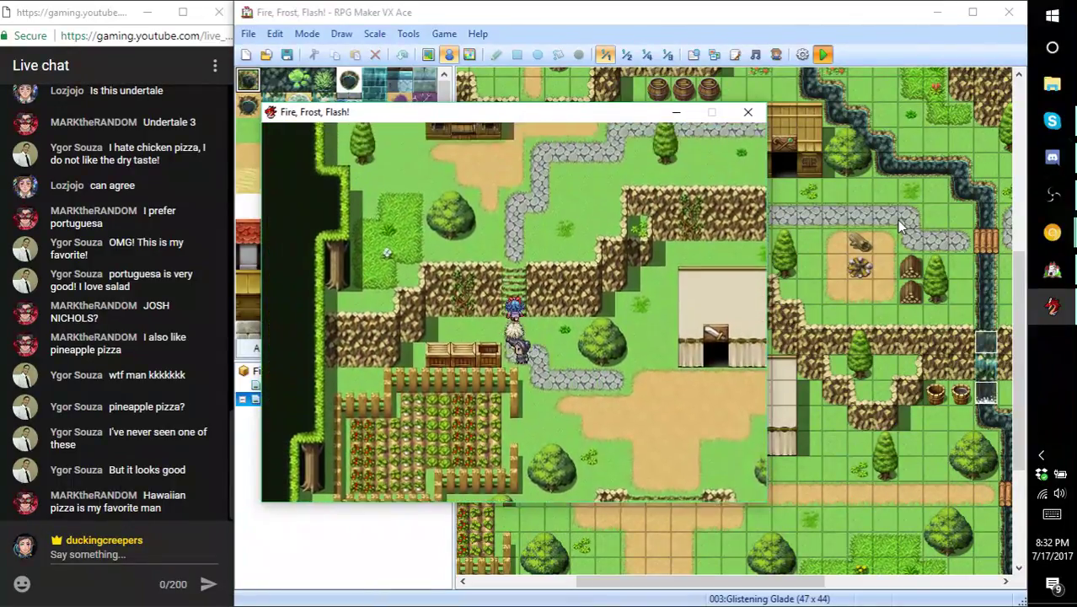
key("Up")
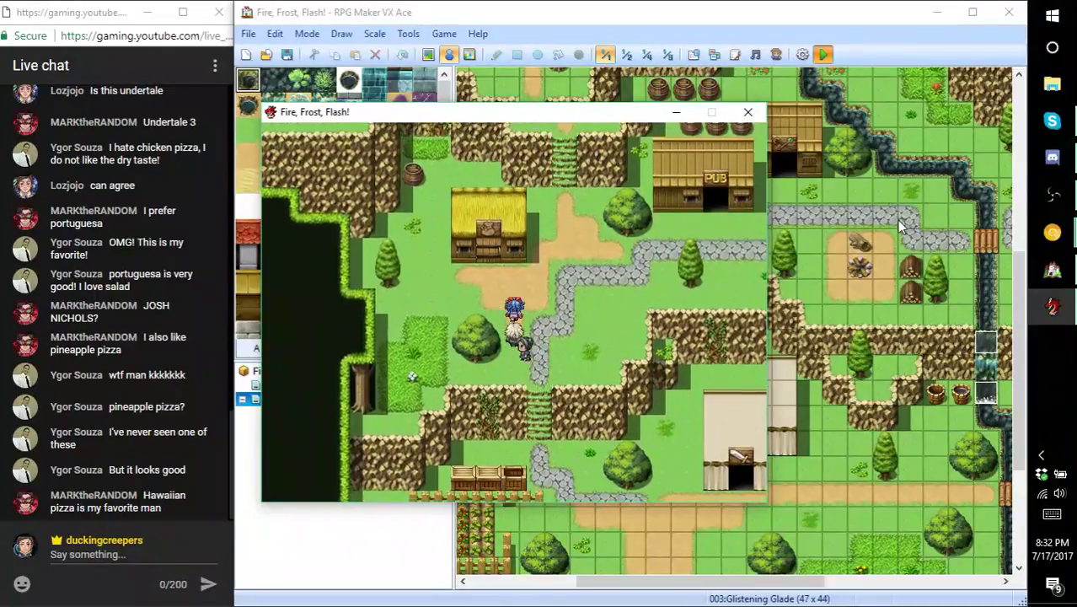
key("Left")
key("Left")
key("Up")
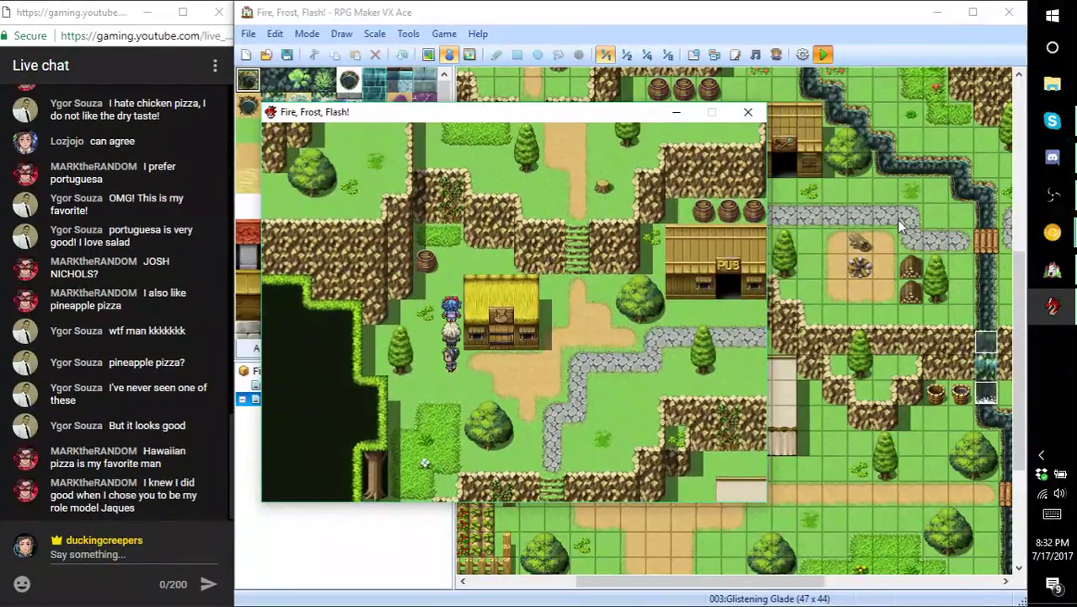
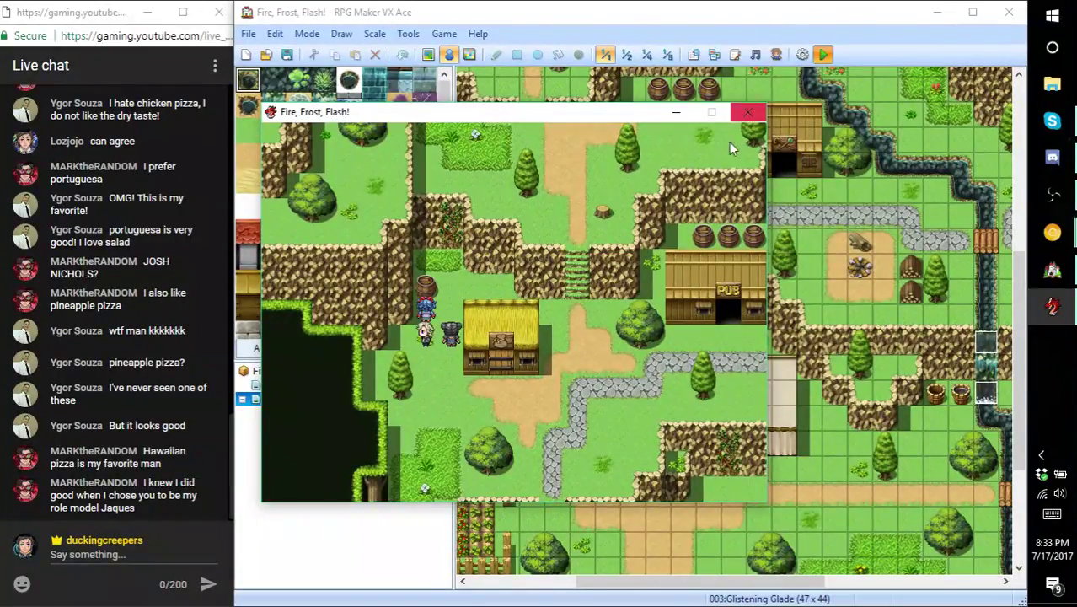
left_click(747, 112)
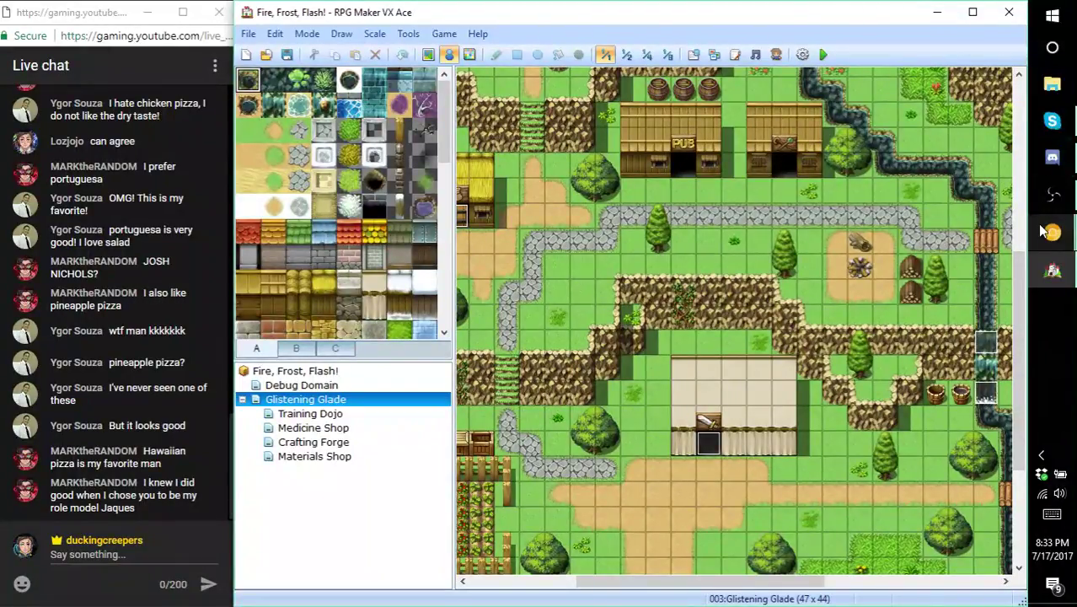
- Switch to Chrome and test the arrow keys by moving the cell selection in all directions around the Equipment sheet of Fire, Frost, Flash! Documentation
mouse_move(1053, 232)
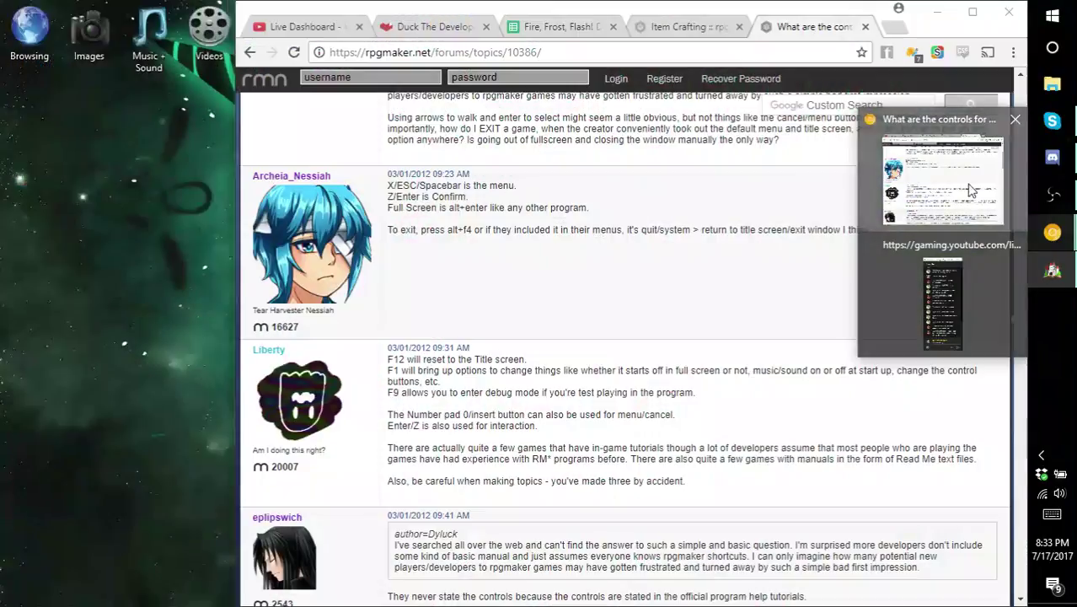
left_click(944, 173)
left_click(724, 28)
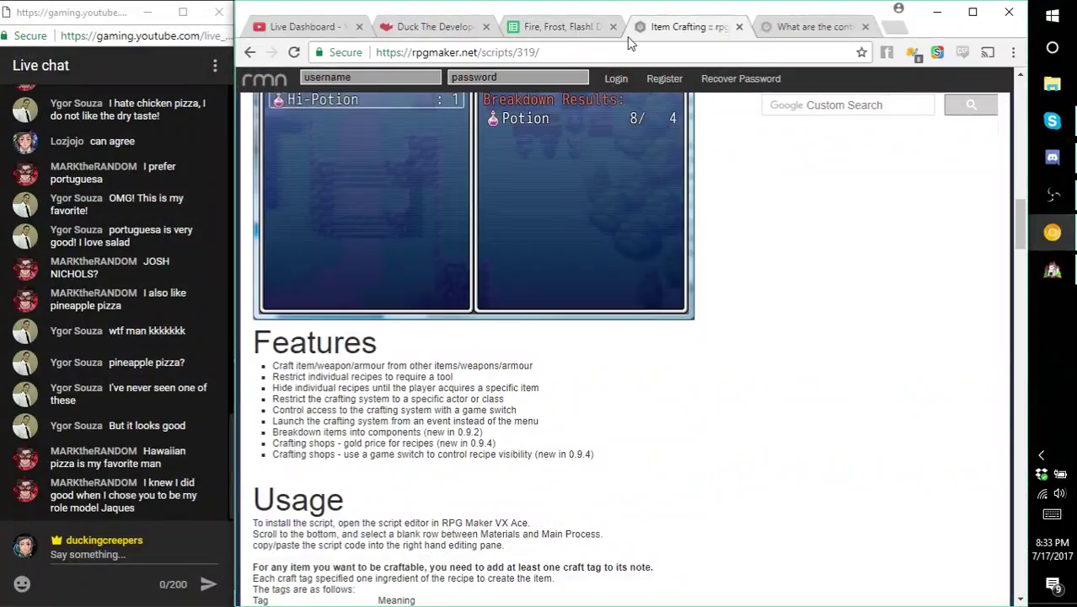
left_click(568, 26)
key("Down")
key("Down")
key("Down")
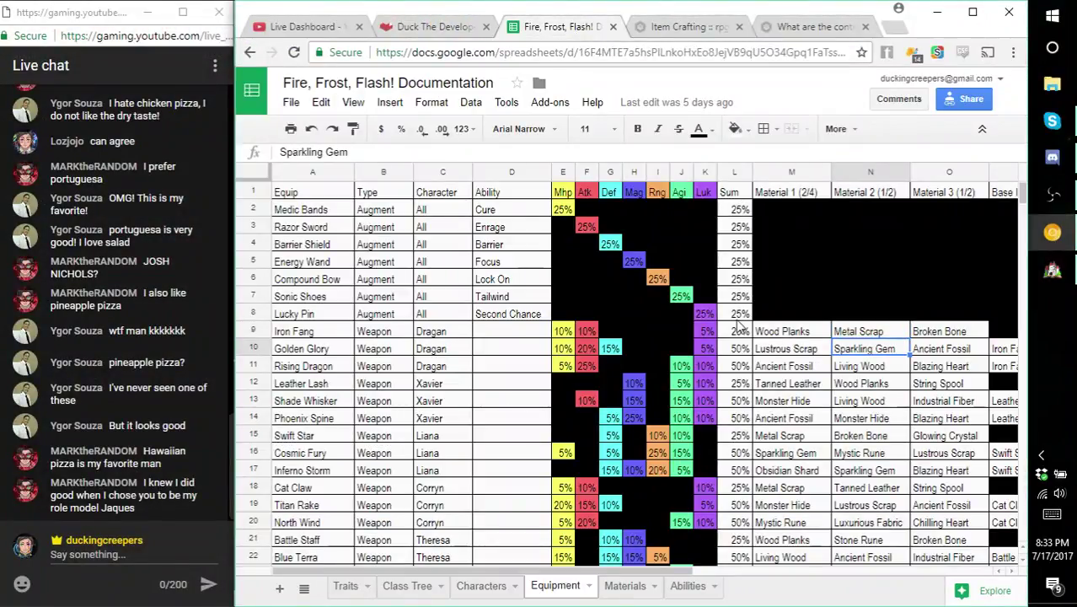
key("Right")
key("Right")
key("Left")
key("Left")
key("Left")
key("Left")
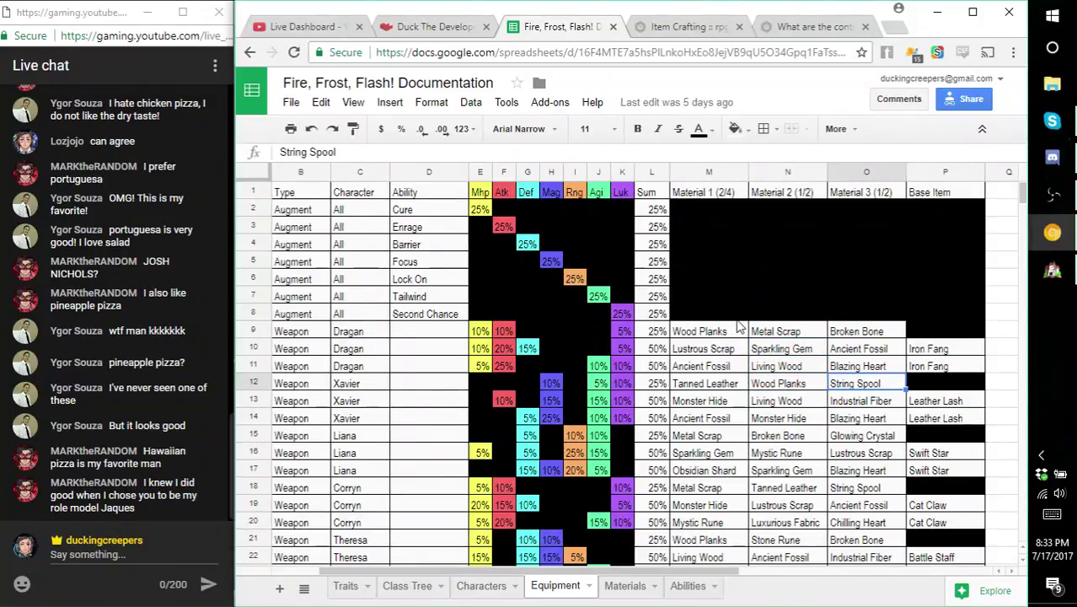
key("Down")
key("Down")
key("Down")
key("Down")
key("Down")
key("Down")
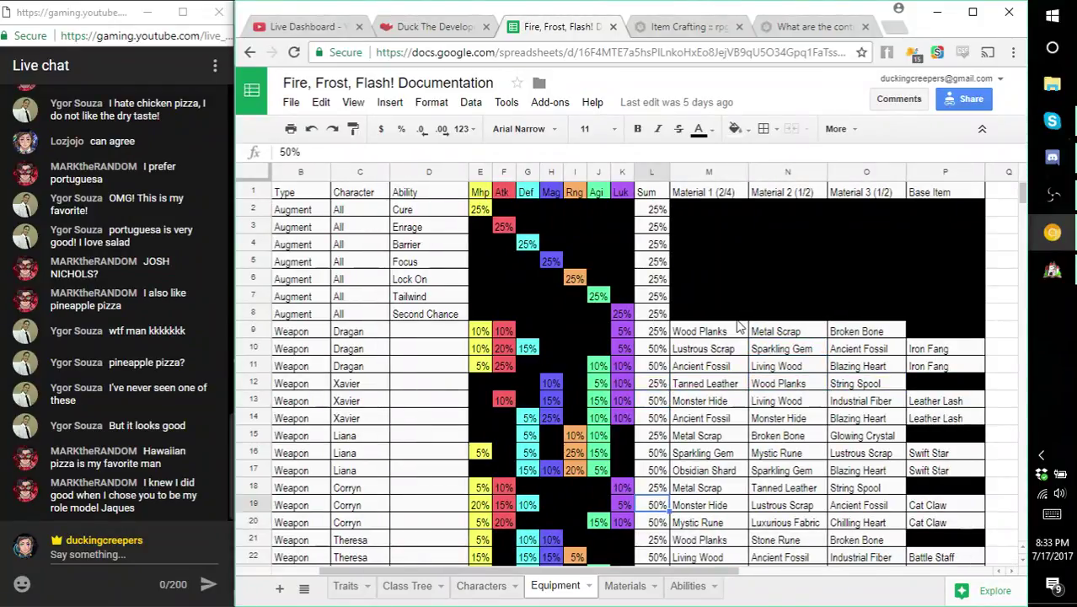
key("Right")
key("Up")
key("Up")
key("Up")
key("Up")
key("Left")
key("Left")
key("Left")
key("Left")
key("Left")
key("Left")
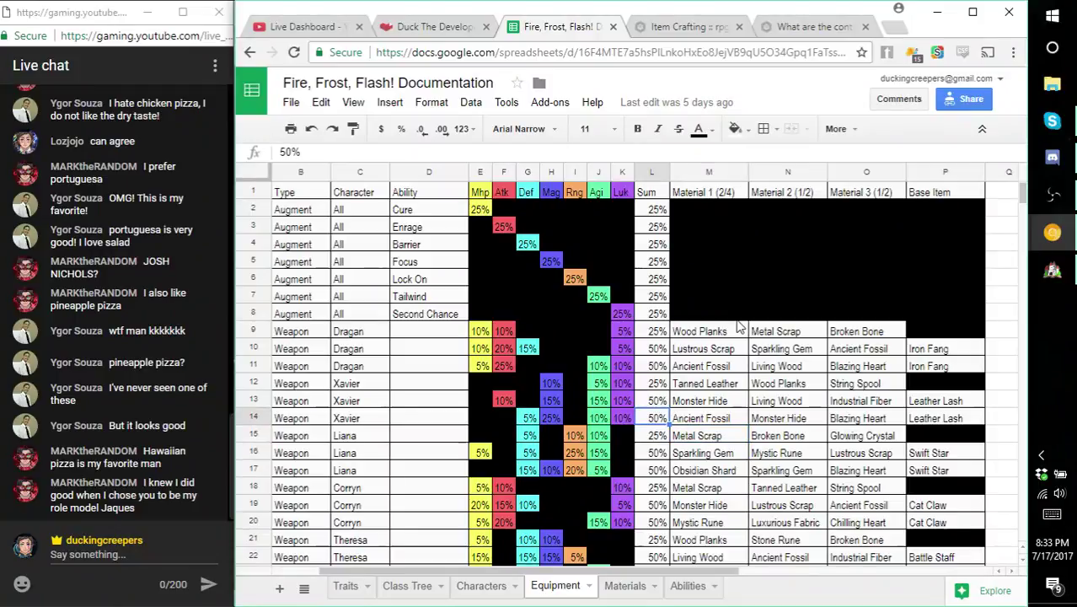
key("Down")
key("Up")
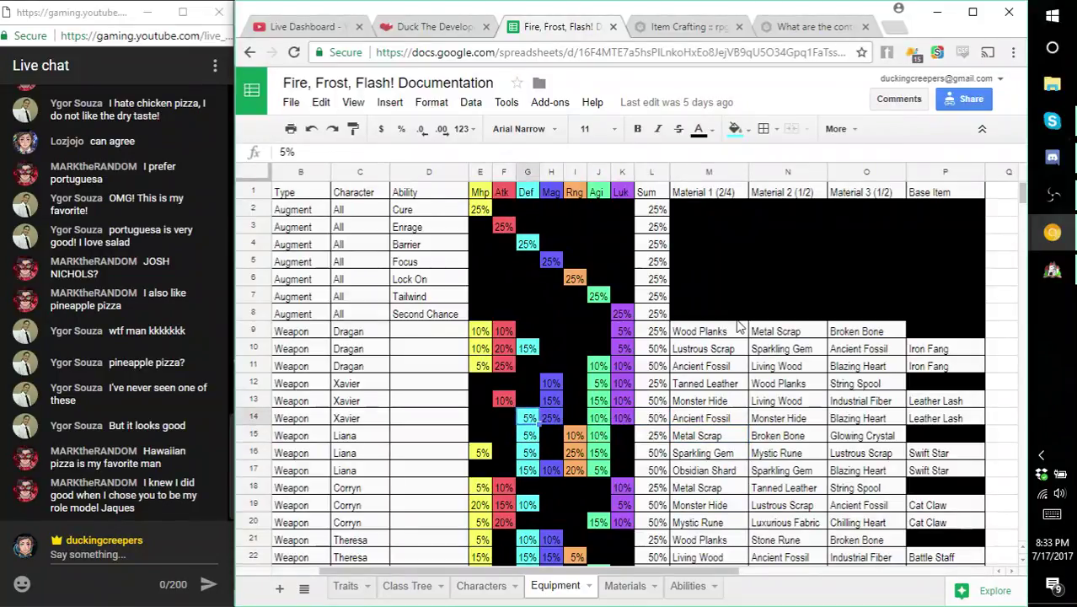
key("Left")
key("Left")
key("Left")
key("Left")
key("Up")
key("Up")
key("Up")
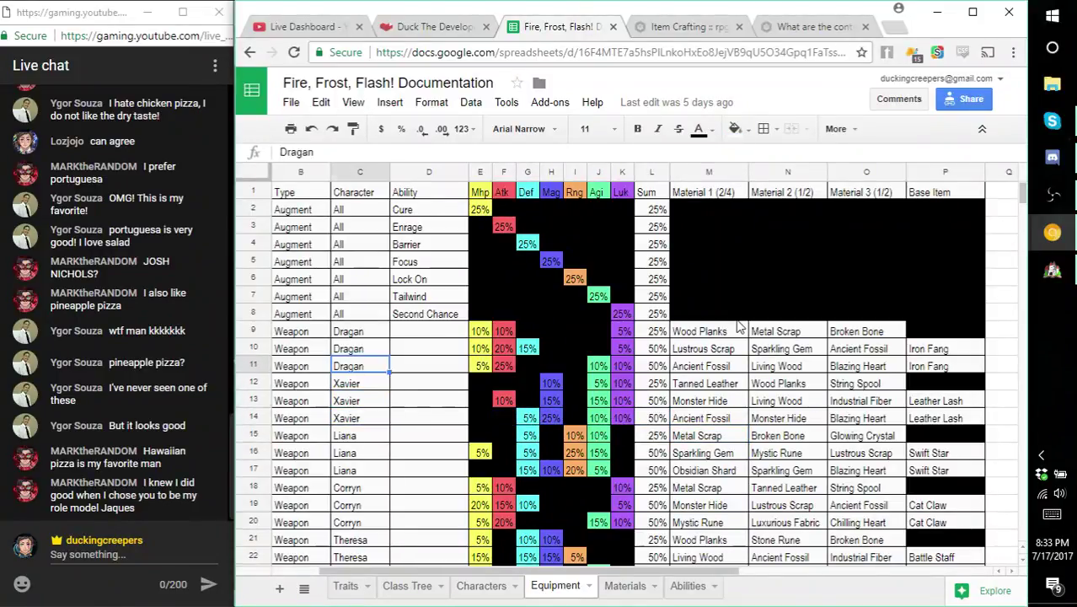
key("Right")
key("Down")
key("Left")
key("Left")
key("Down")
key("Down")
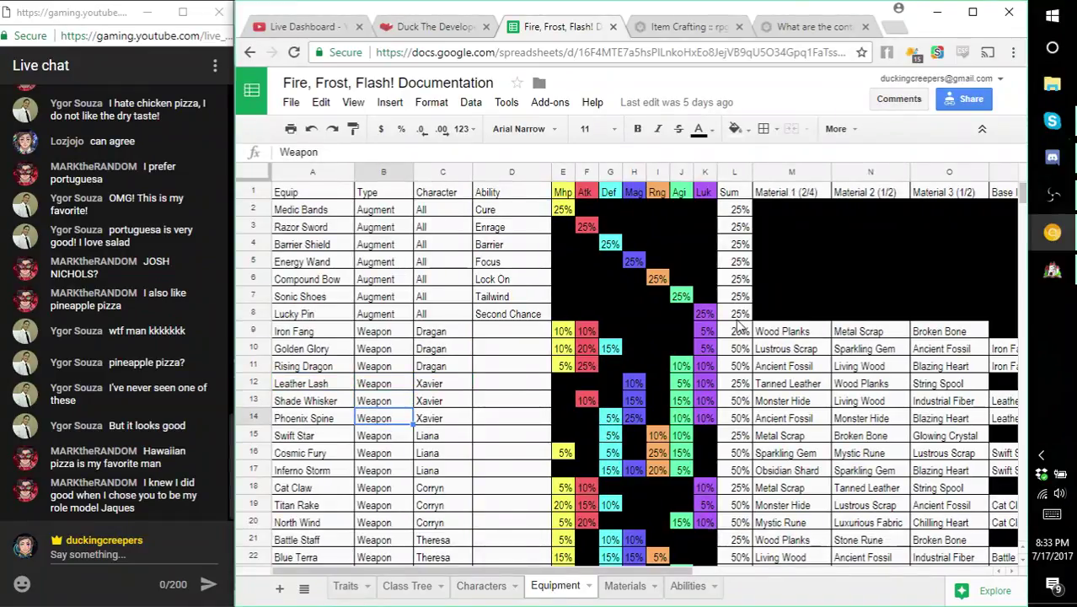
- Search for "rpgmaker moving up and left" in a new tab and open the RPG Maker Forums thread "Player keeps moving left"
left_click(895, 27)
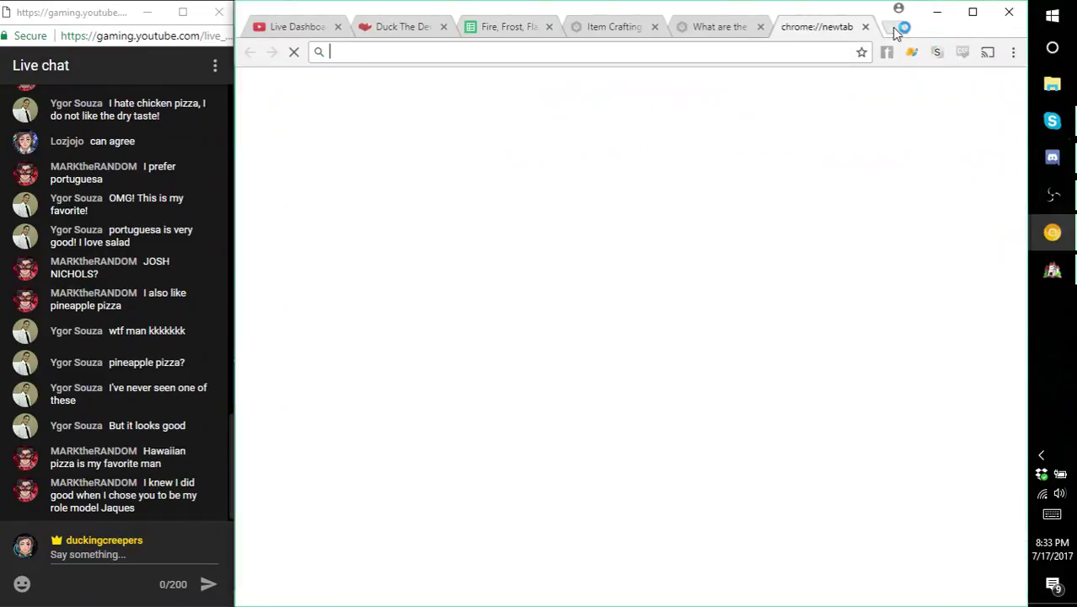
type("rpgmaker moving ")
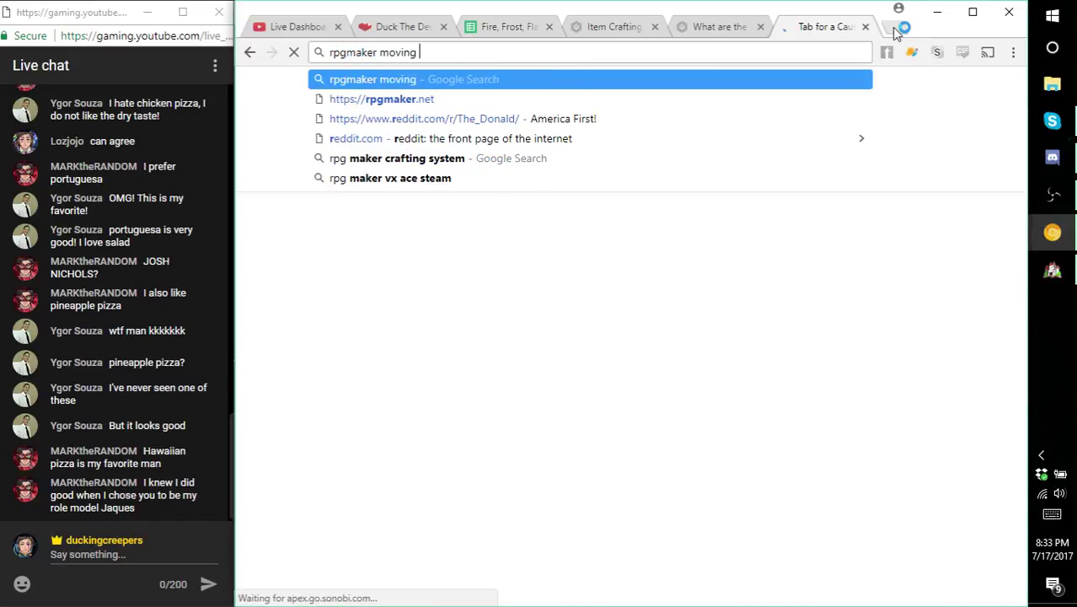
type("up and left")
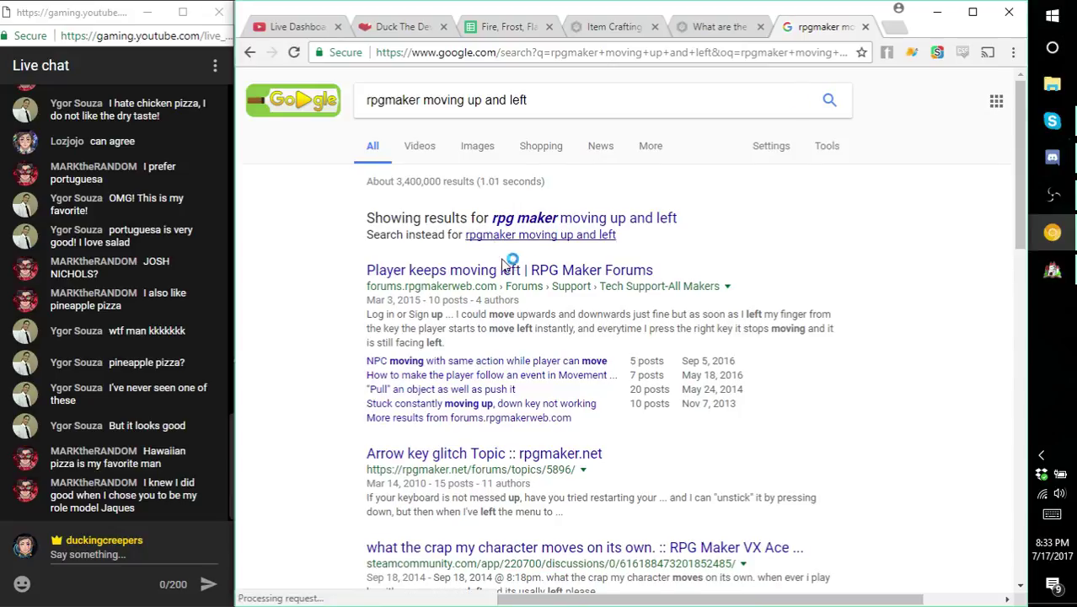
left_click(507, 271)
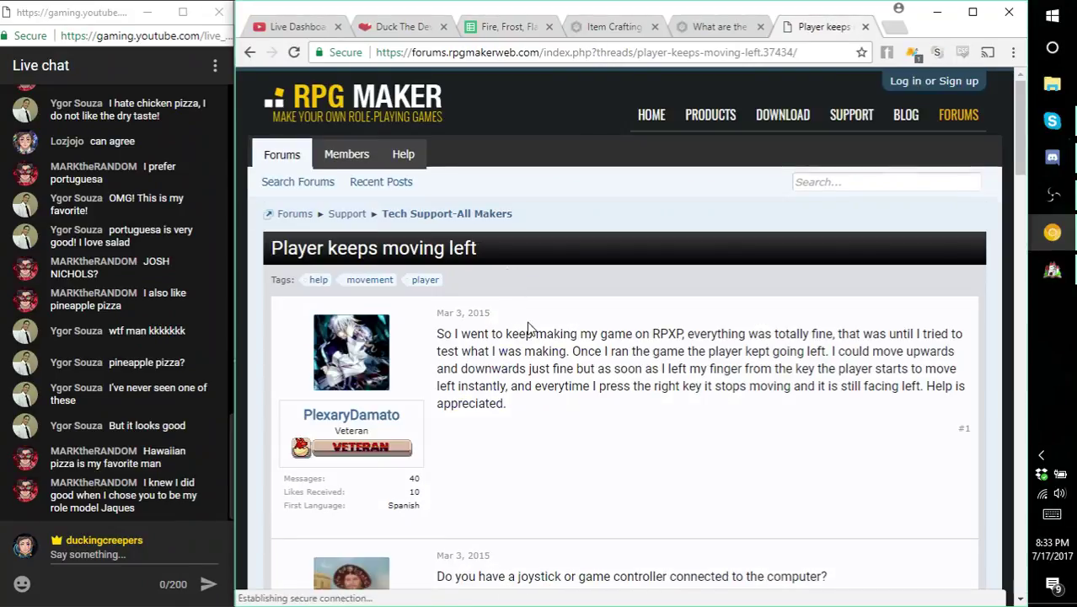
- Read the replies in the "Player keeps moving left" thread for possible causes and fixes of the unwanted movement
scroll(590, 397, "down", 1)
scroll(590, 396, "down", 7)
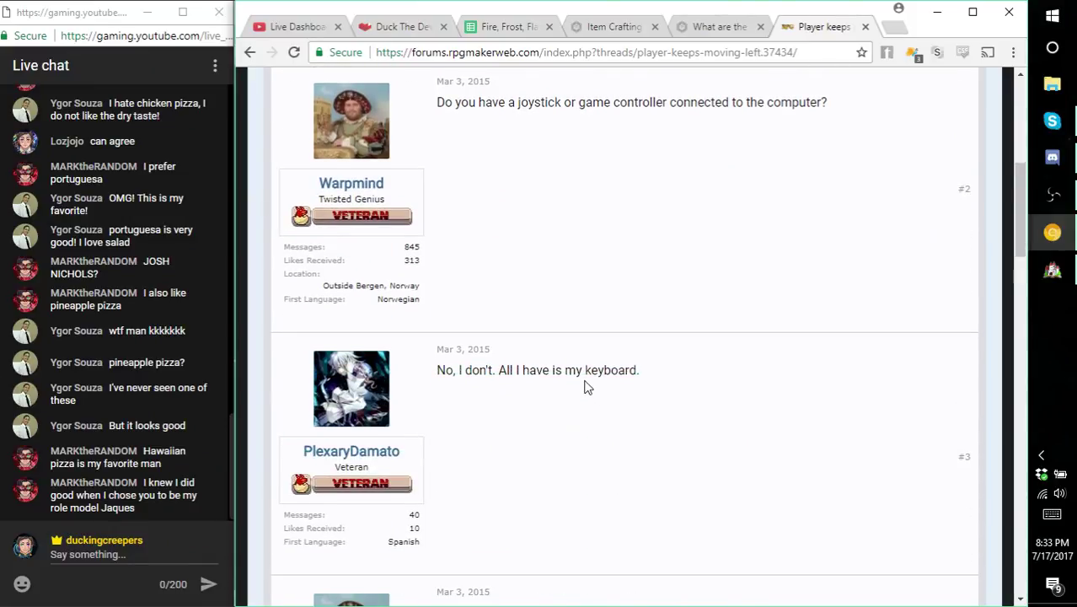
scroll(586, 380, "up", 2)
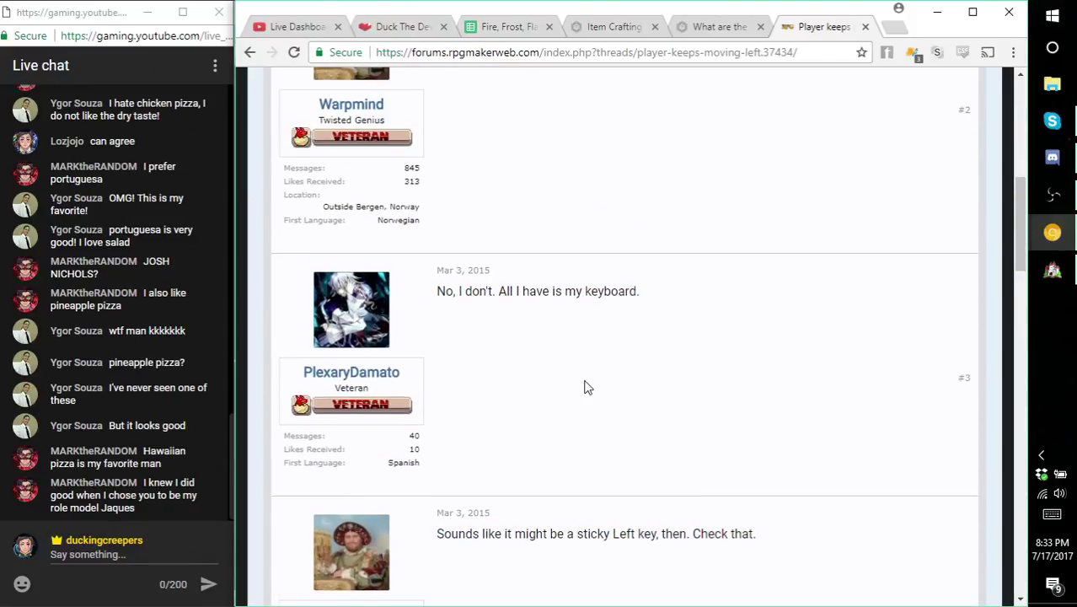
scroll(586, 379, "down", 1)
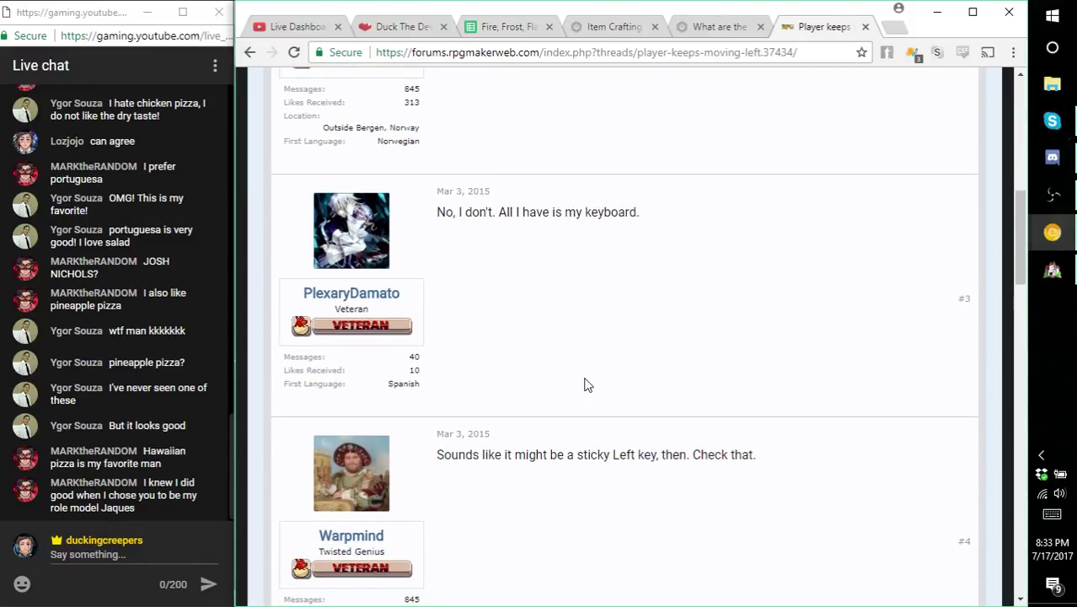
scroll(588, 385, "down", 1)
scroll(588, 384, "down", 5)
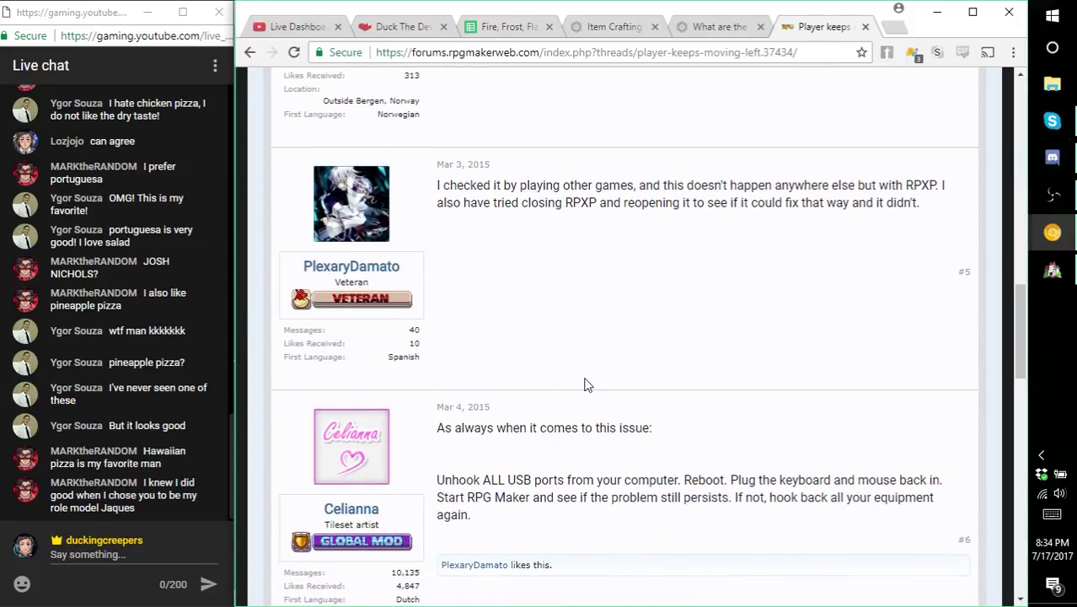
scroll(587, 385, "down", 2)
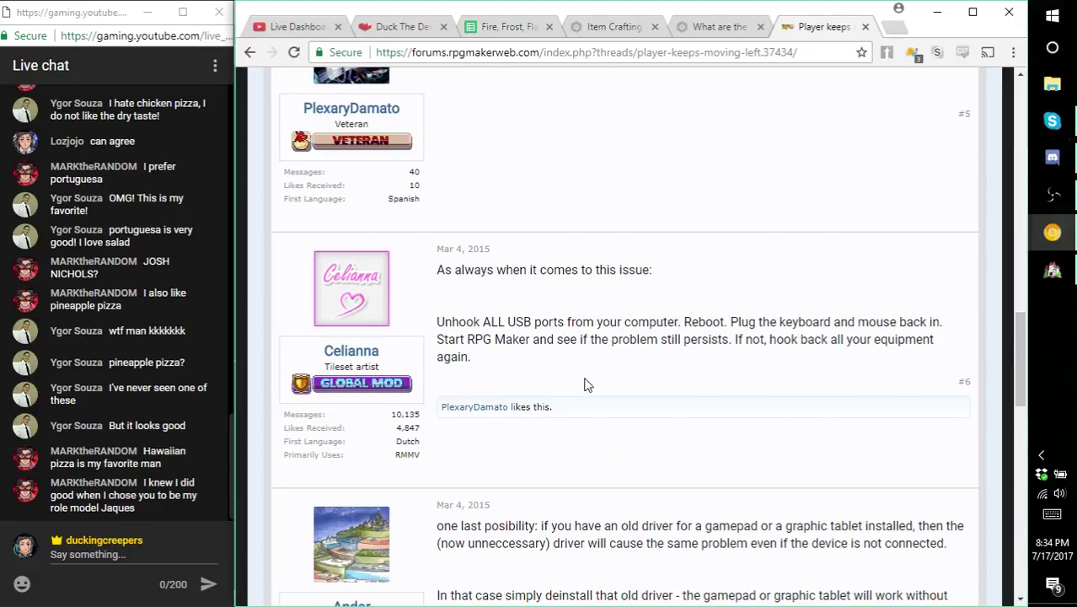
scroll(611, 248, "down", 7)
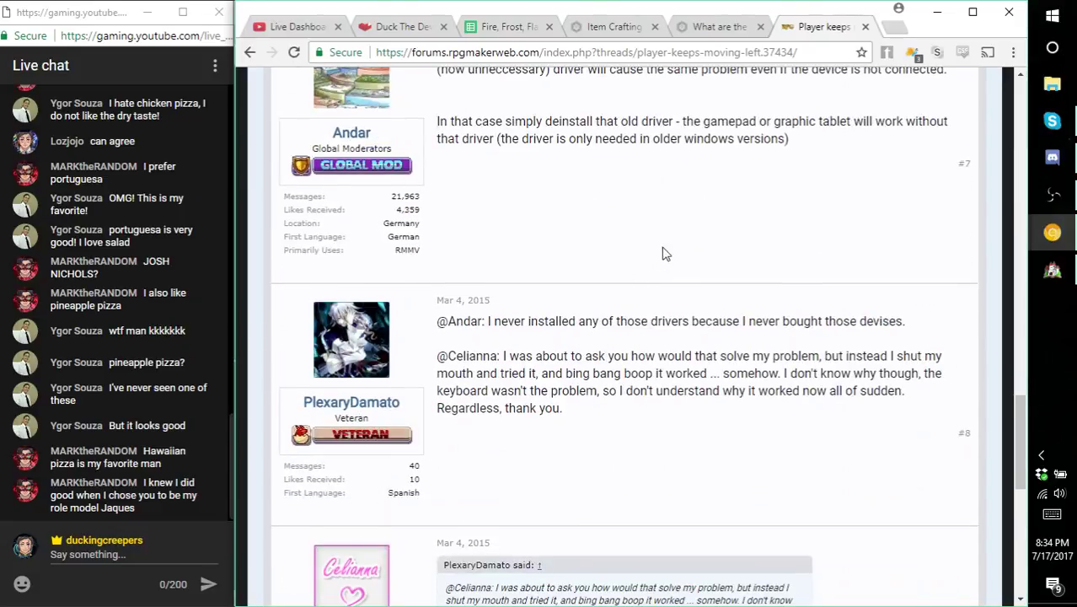
- Switch to RPG Maker VX Ace, start a playtest and open the list of save files to load
left_click(1053, 270)
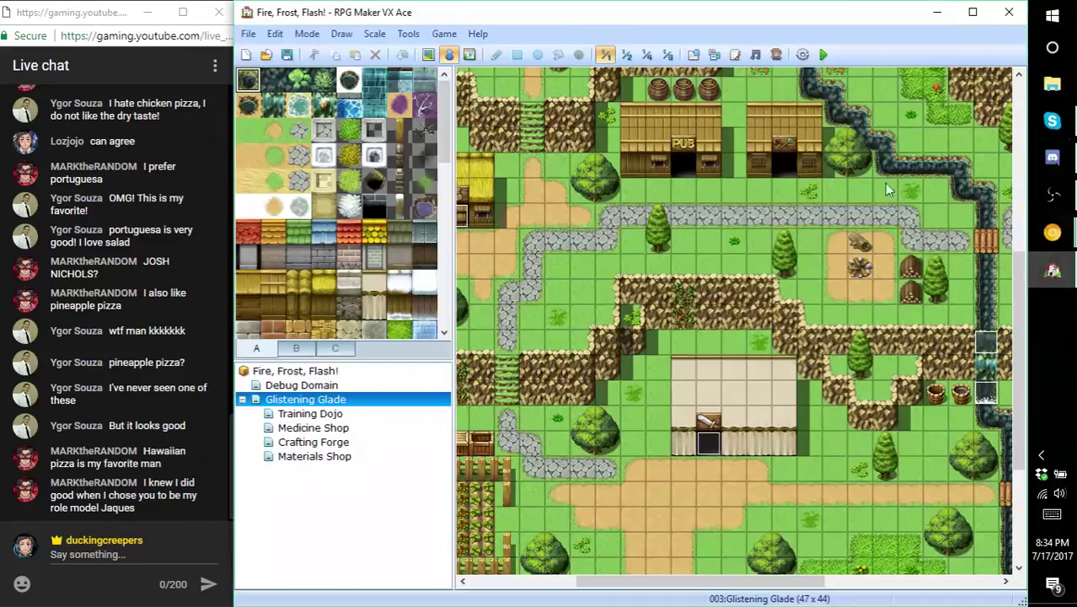
left_click(822, 55)
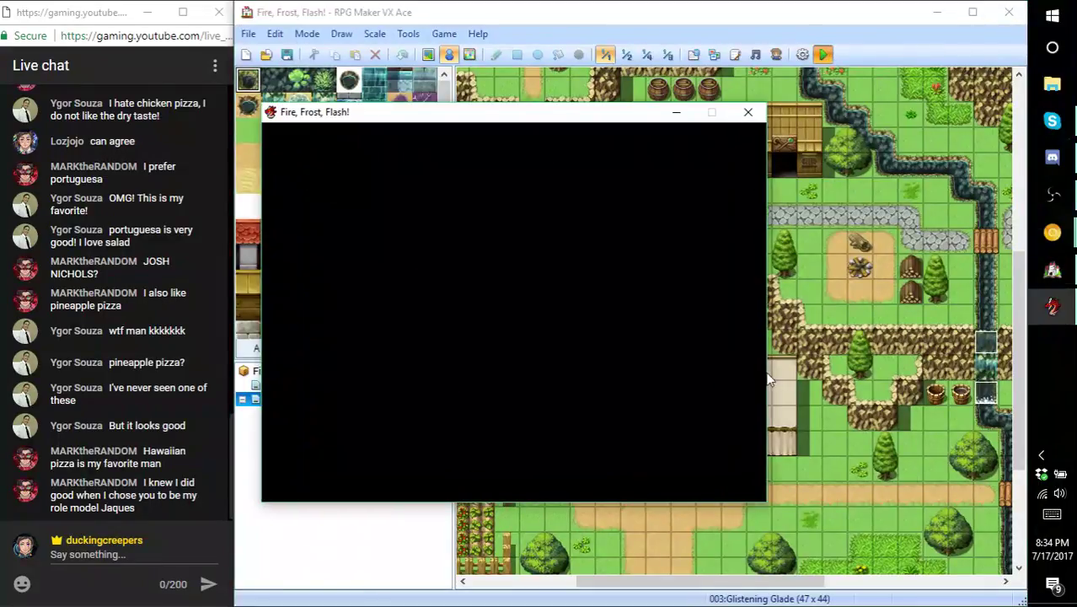
key("Return")
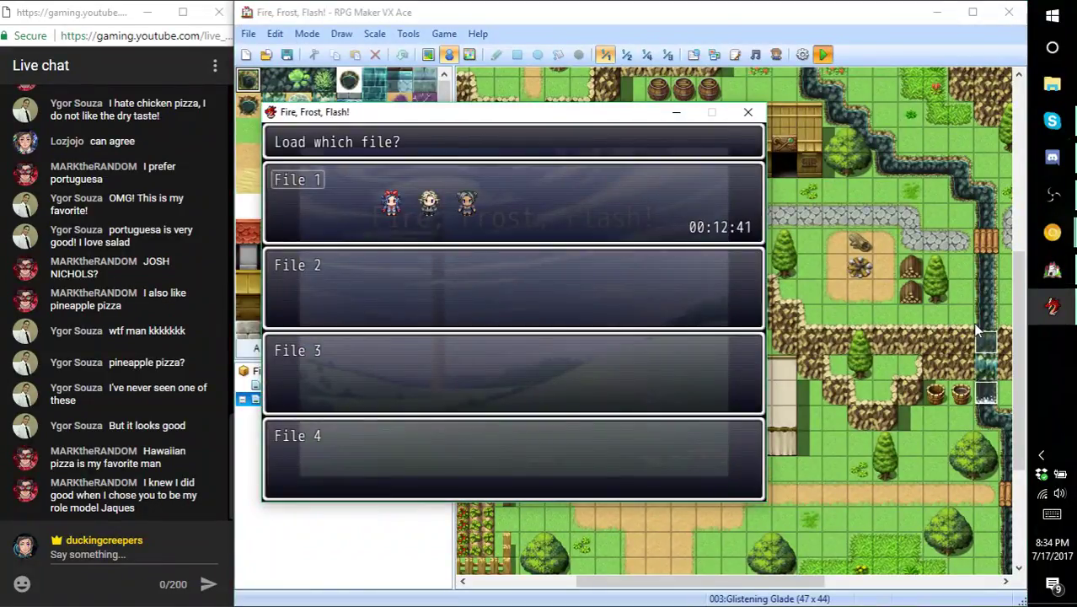
- Test downward movement by moving the selection through the whole save file list and around to File 1
key("Down")
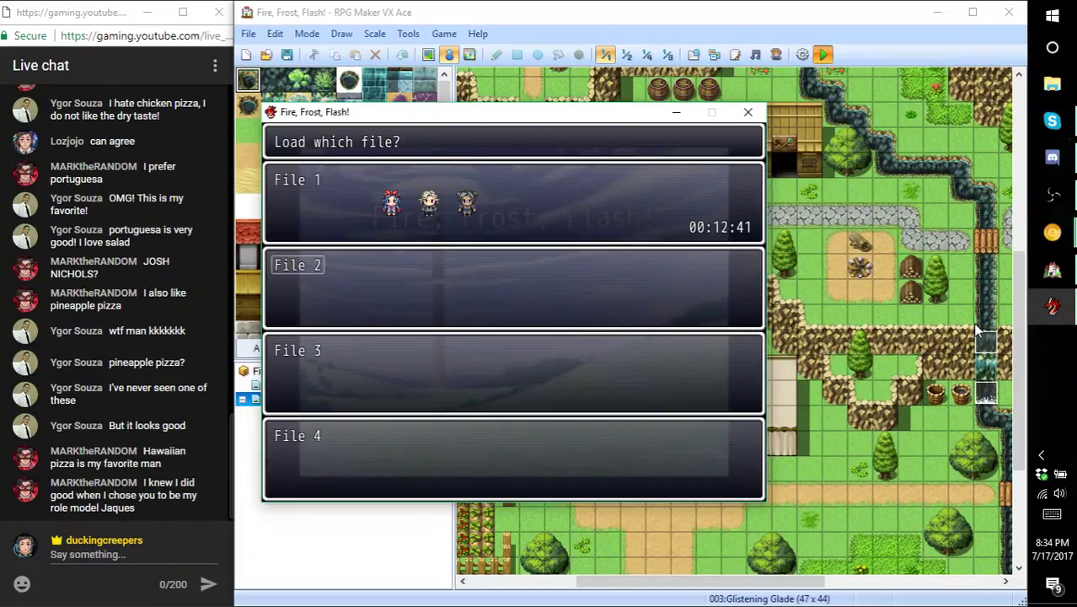
key("Down")
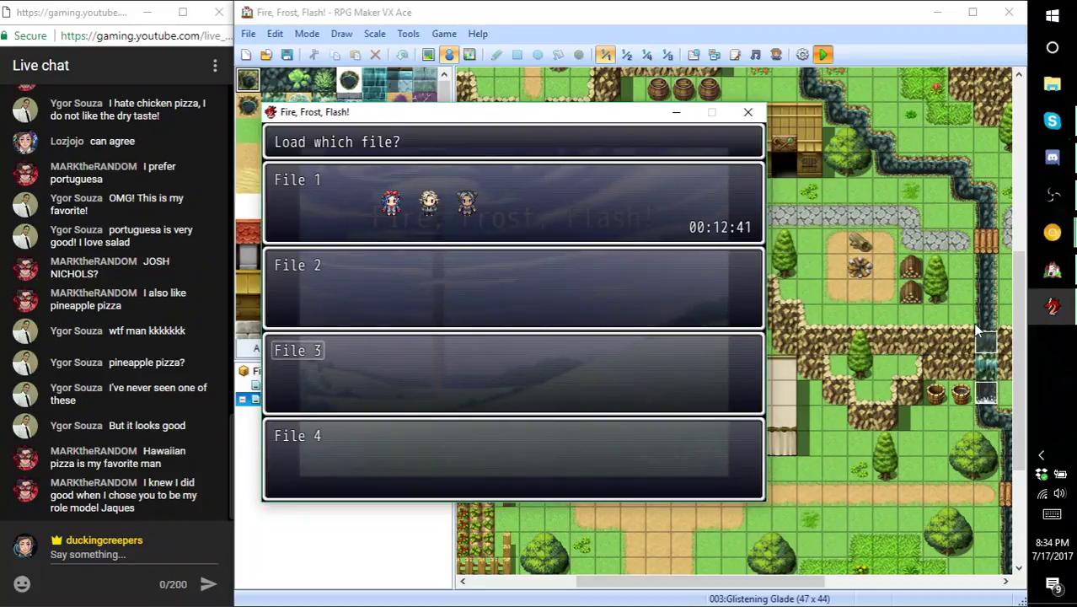
key("Down")
key("Down")
key("Down")
key("Down")
key("Down")
key("Down")
key("Down")
key("Down")
key("Down")
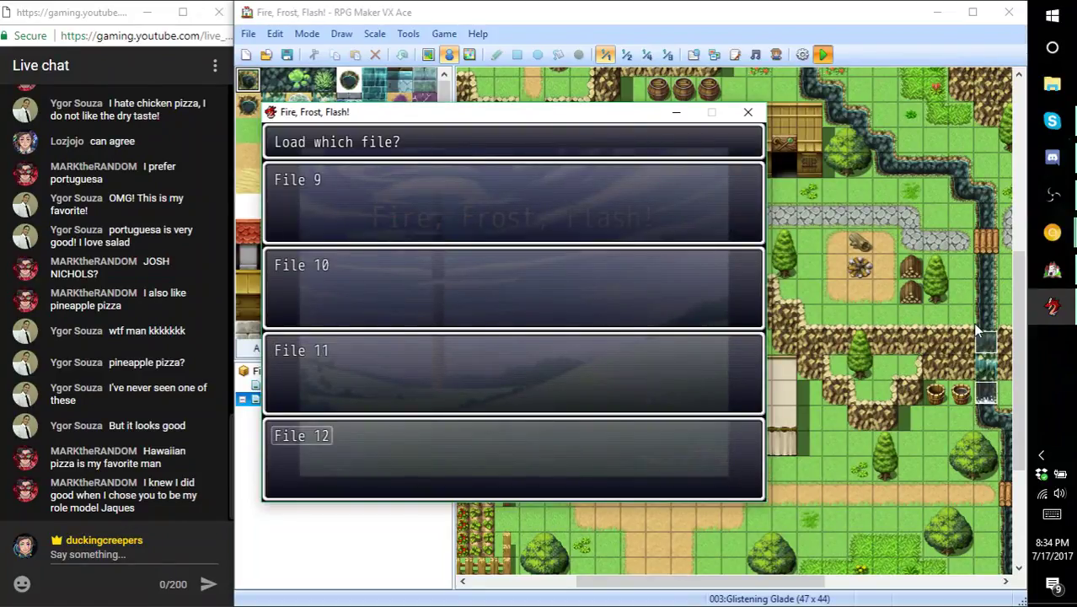
key("Down")
key("Down")
key("Down")
key("Down")
key("Down")
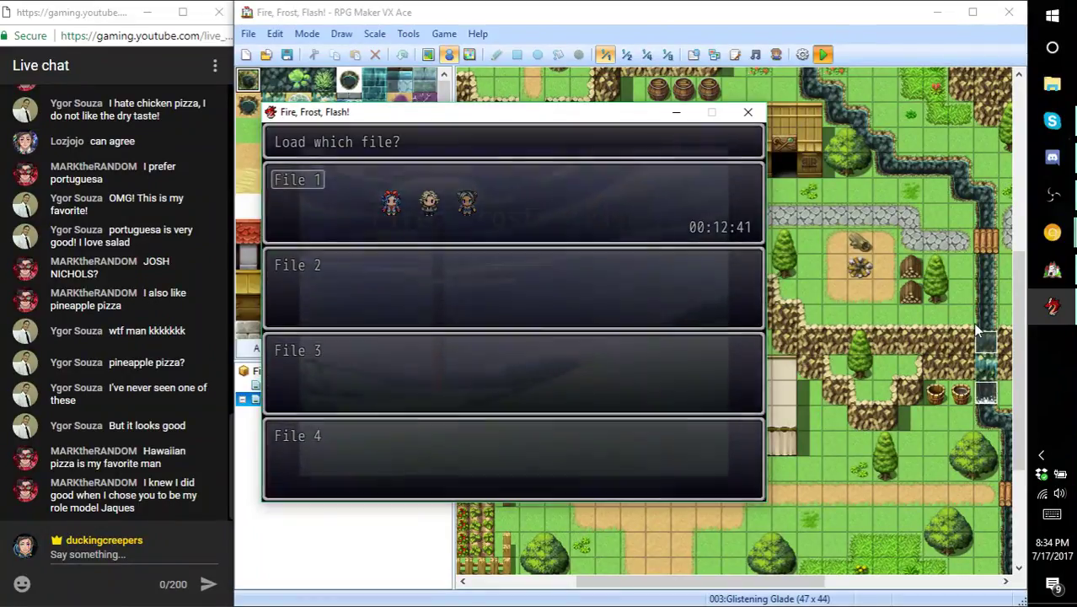
- Load the File 1 save, walk the party north to check upward movement, and close the game window
key("Return")
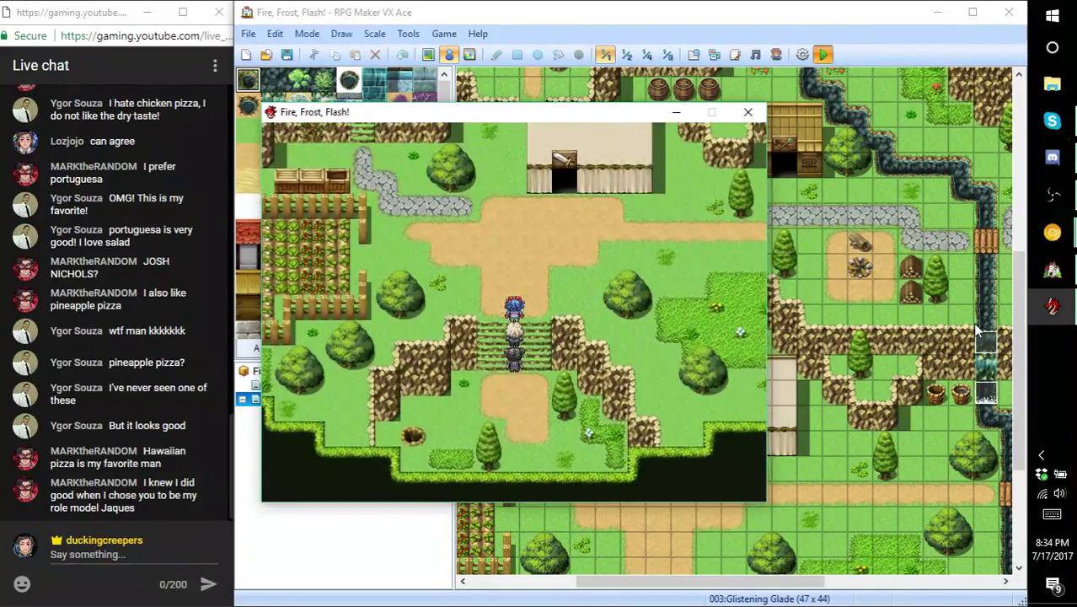
key("Up")
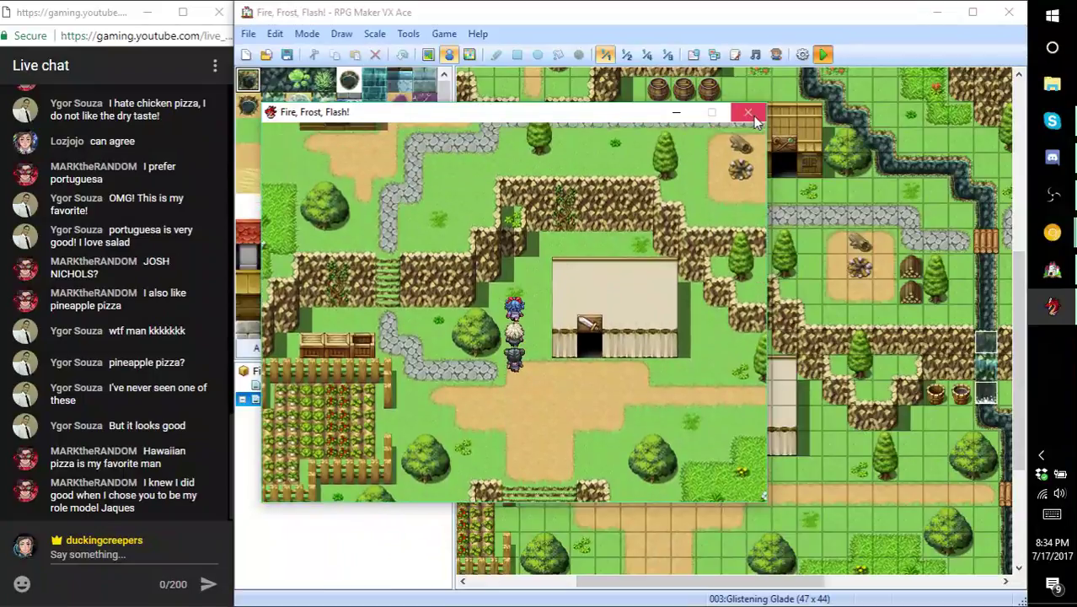
left_click(749, 113)
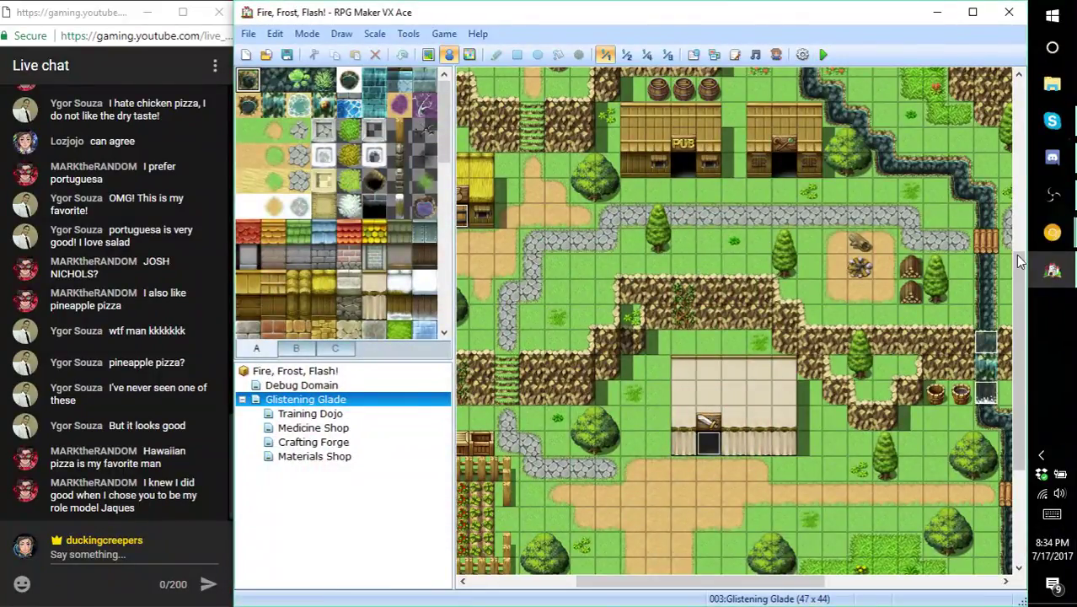
- Switch to the browser, return to the "rpgmaker moving up and left" search results, and open the Arrow key glitch topic and the Steam discussion
left_click(927, 160)
scroll(529, 384, "down", 6)
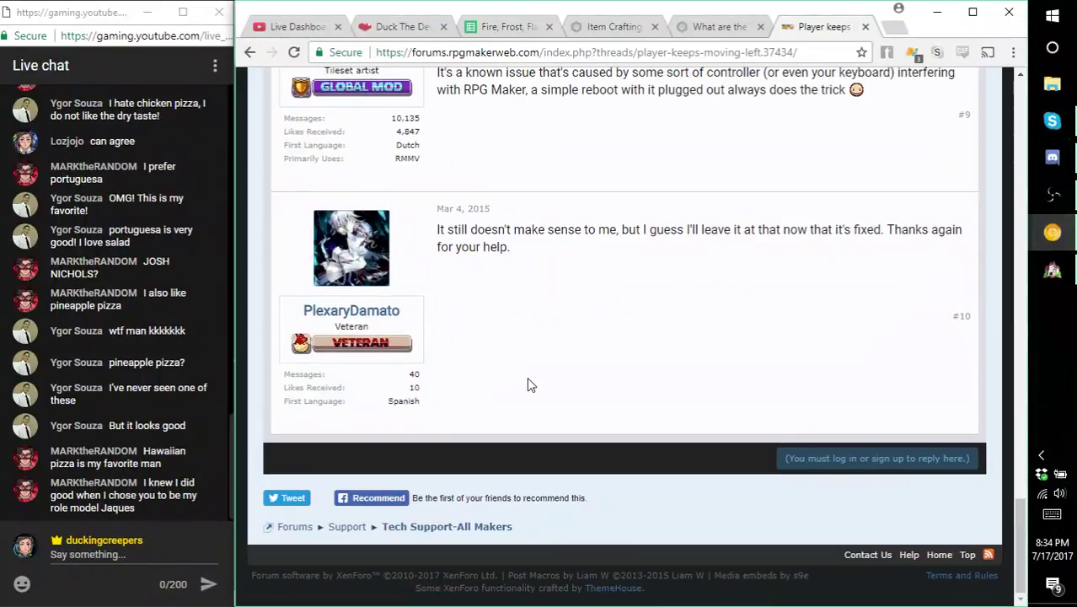
left_click(250, 52)
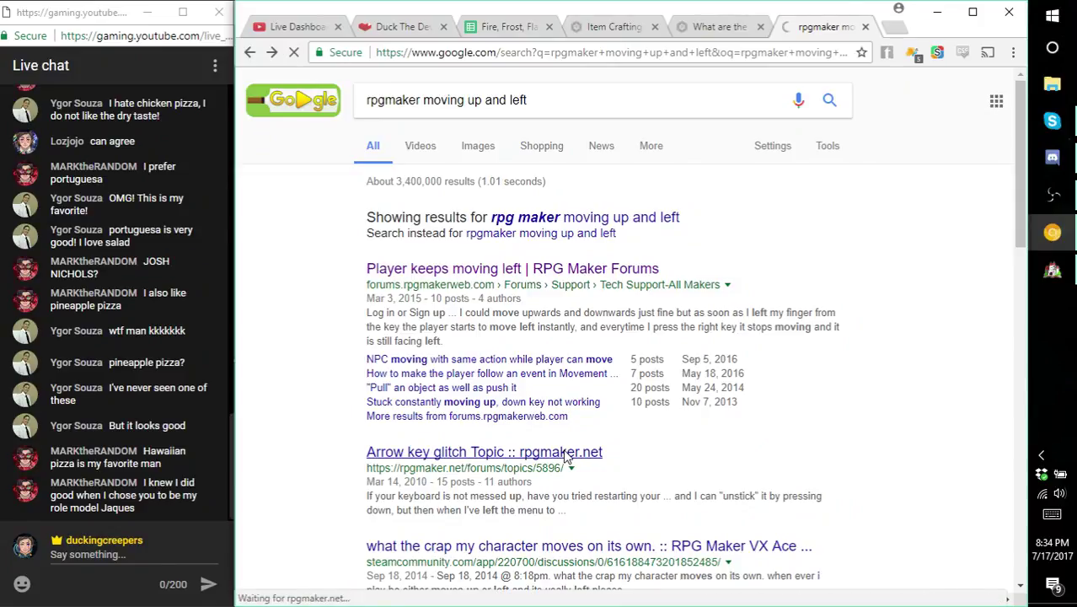
left_click(553, 549)
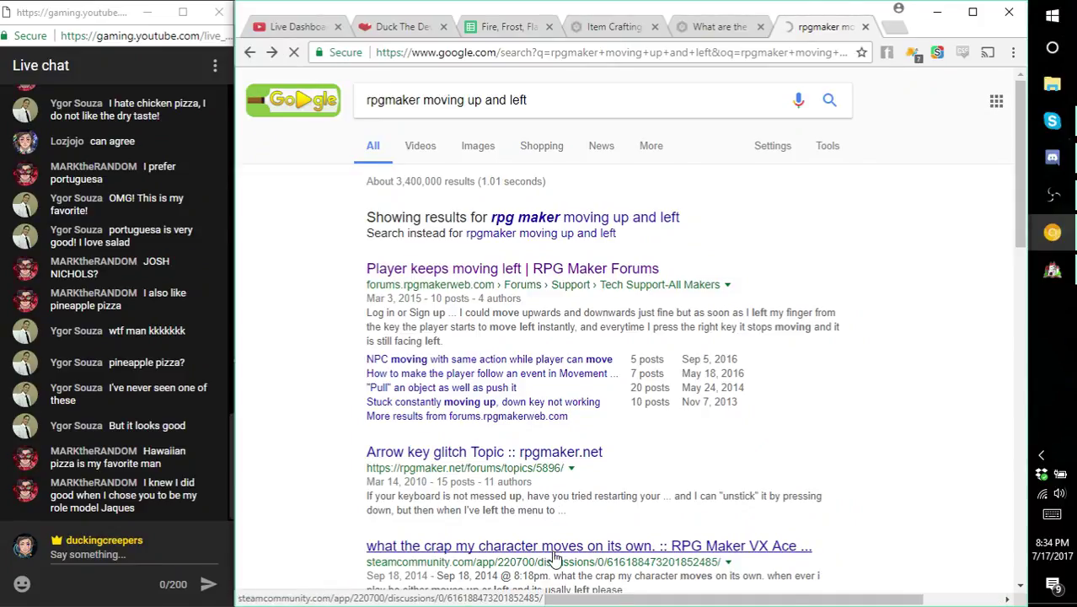
middle_click(553, 551)
- Read the replies in the Arrow key glitch topic, then close it and the Steam discussion
scroll(568, 522, "down", 3)
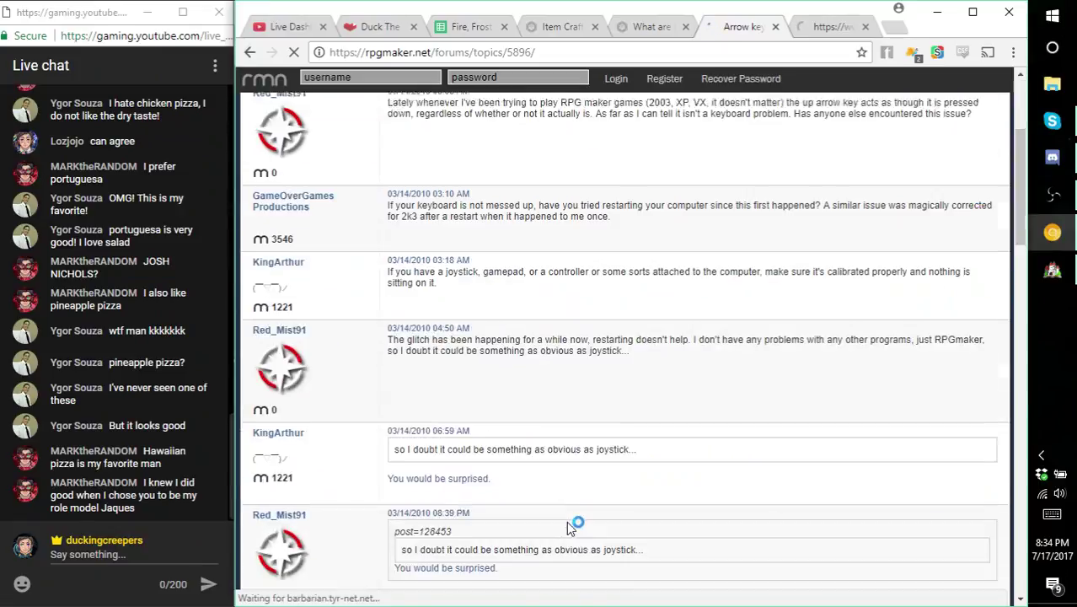
scroll(578, 513, "up", 3)
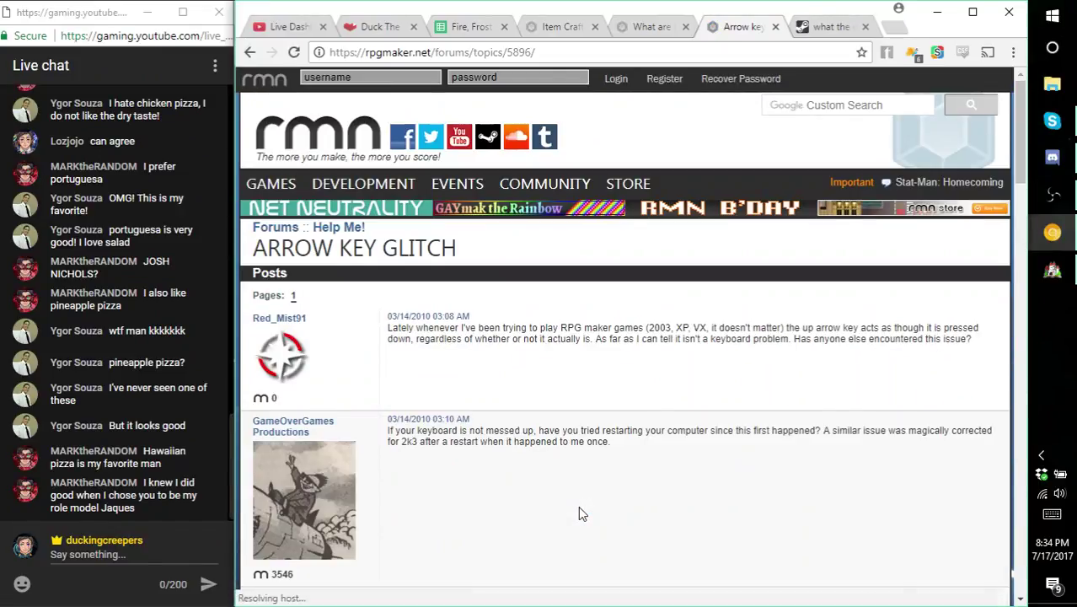
scroll(578, 505, "down", 2)
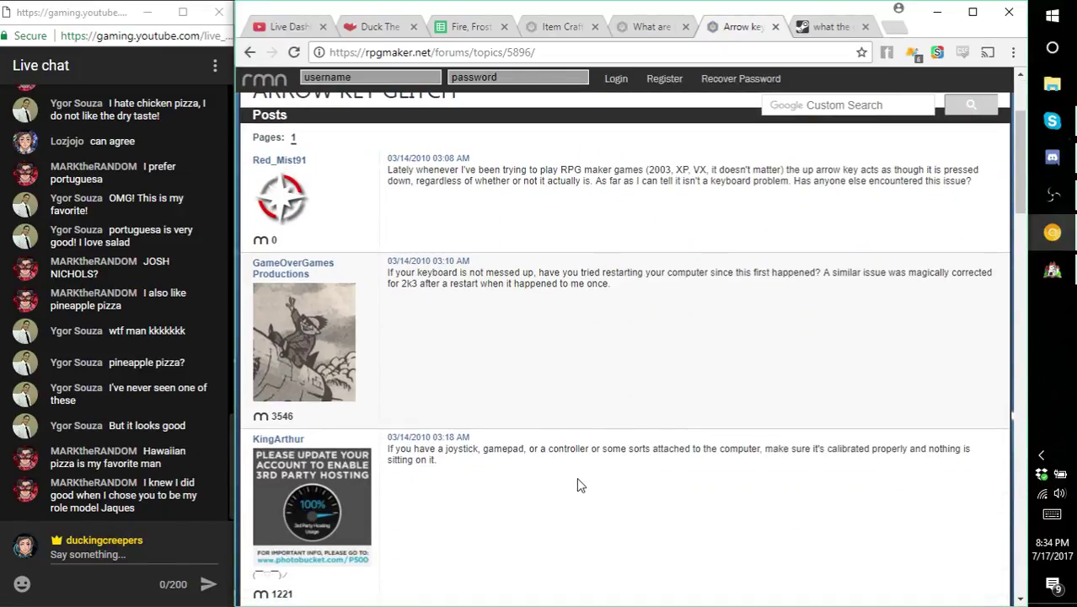
left_click(775, 27)
left_click(776, 27)
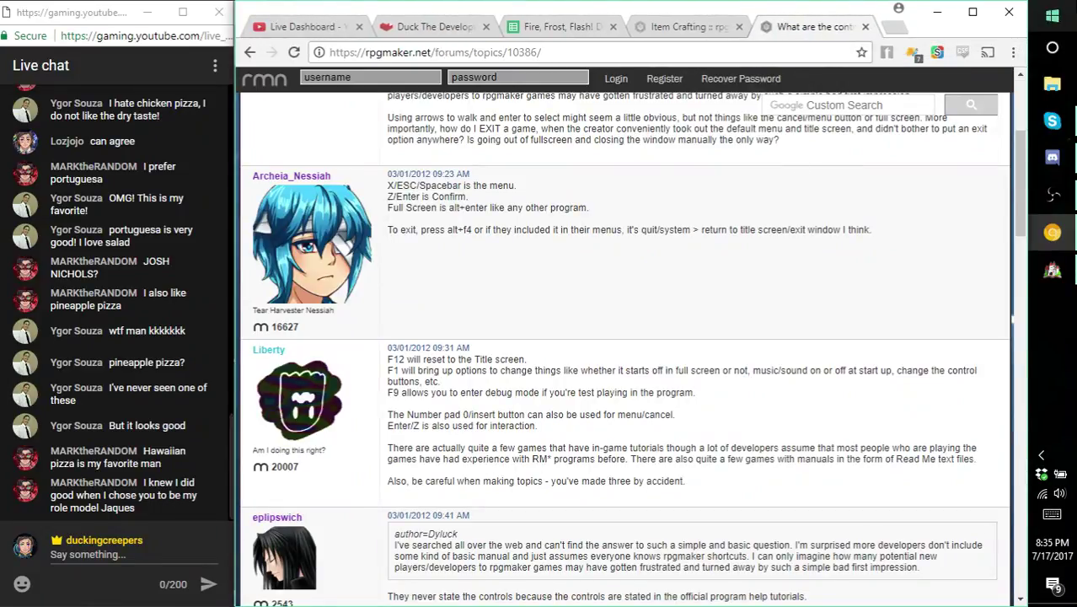
- Launch WiinUSoft, dismiss the connection error, refresh the device list to detect the Pro Controller, and minimize the program
left_click(1051, 15)
scroll(596, 562, "down", 4)
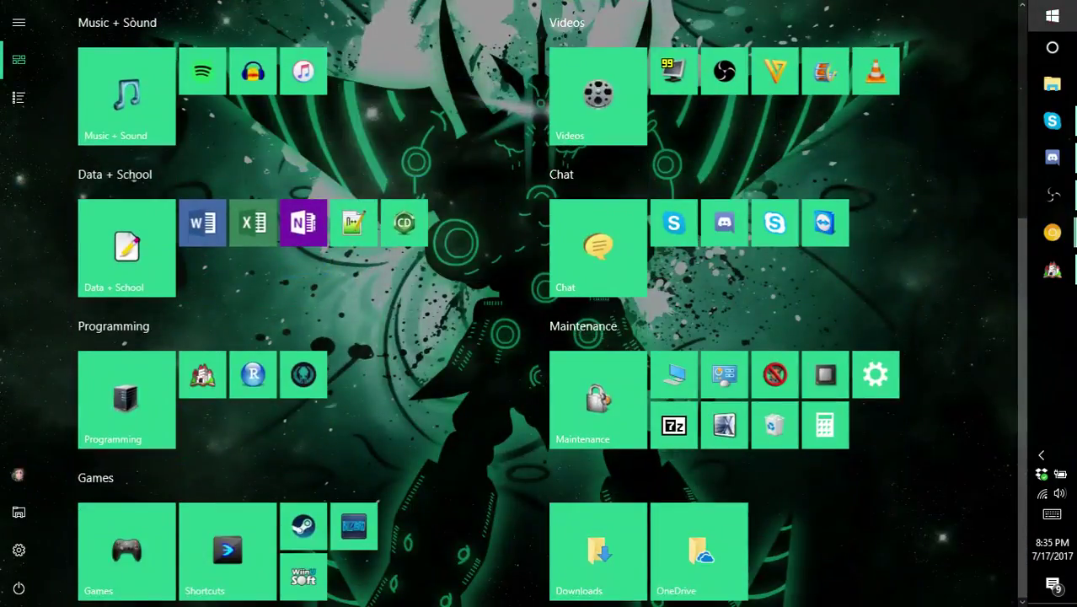
left_click(313, 589)
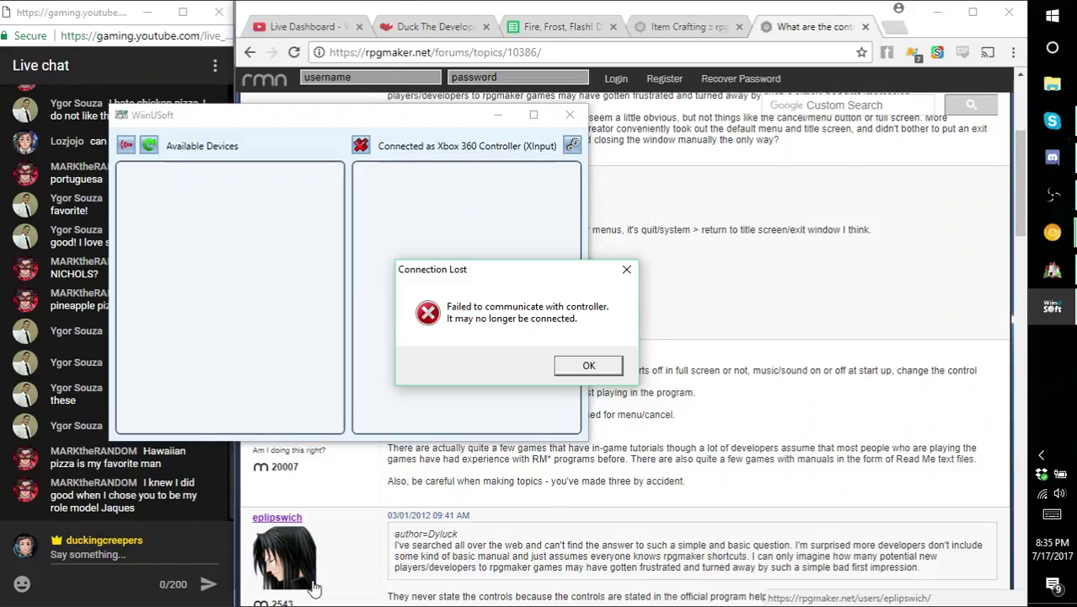
left_click(588, 367)
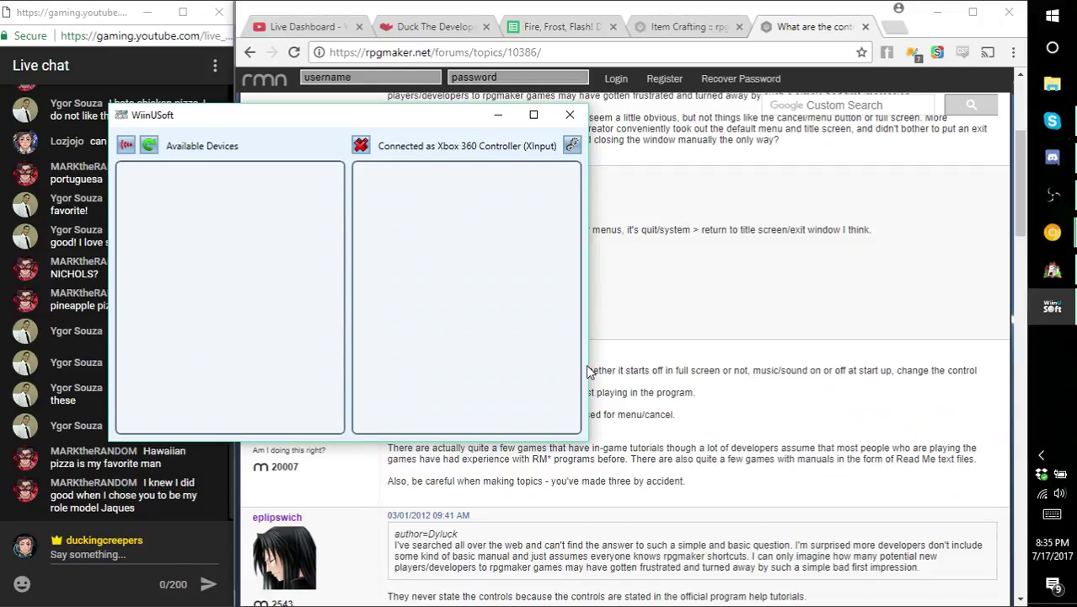
left_click(148, 146)
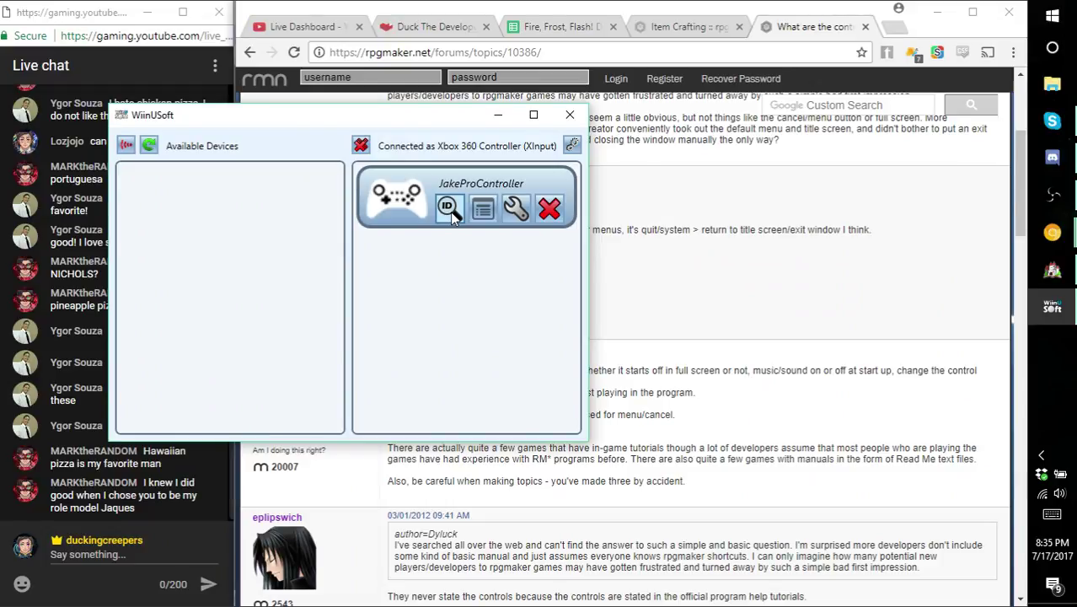
left_click(498, 115)
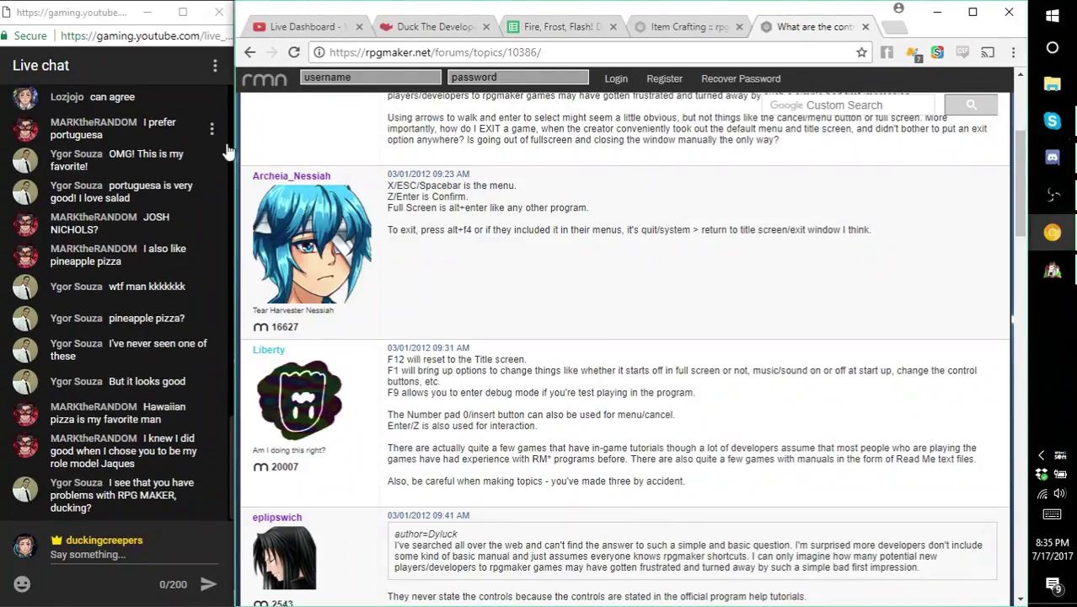
- Show the hidden WiinUSoft window again to check the connected controller, and minimize it
mouse_move(1052, 269)
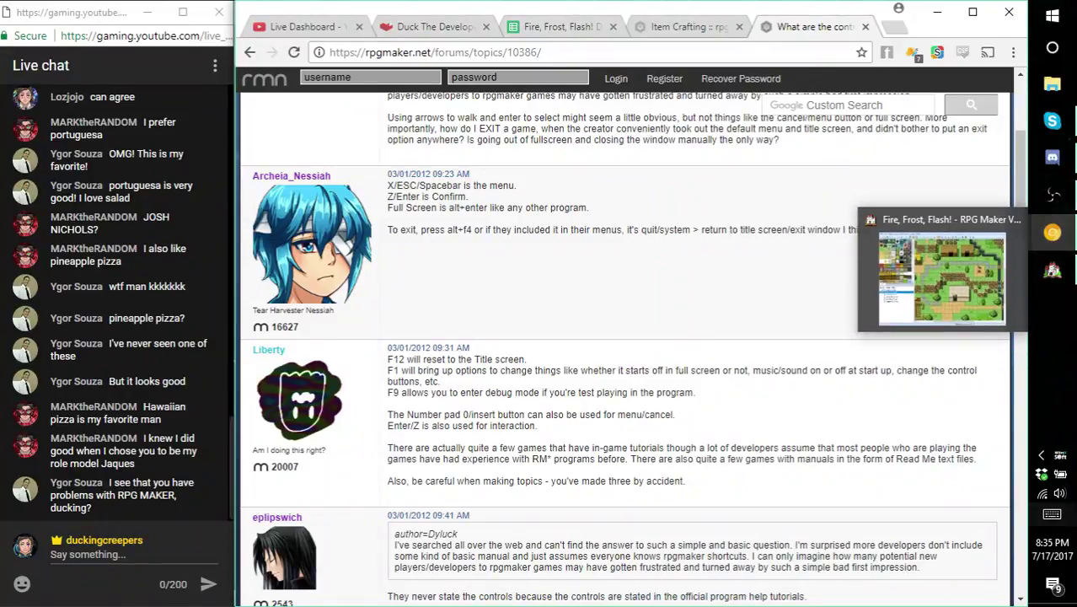
right_click(1060, 472)
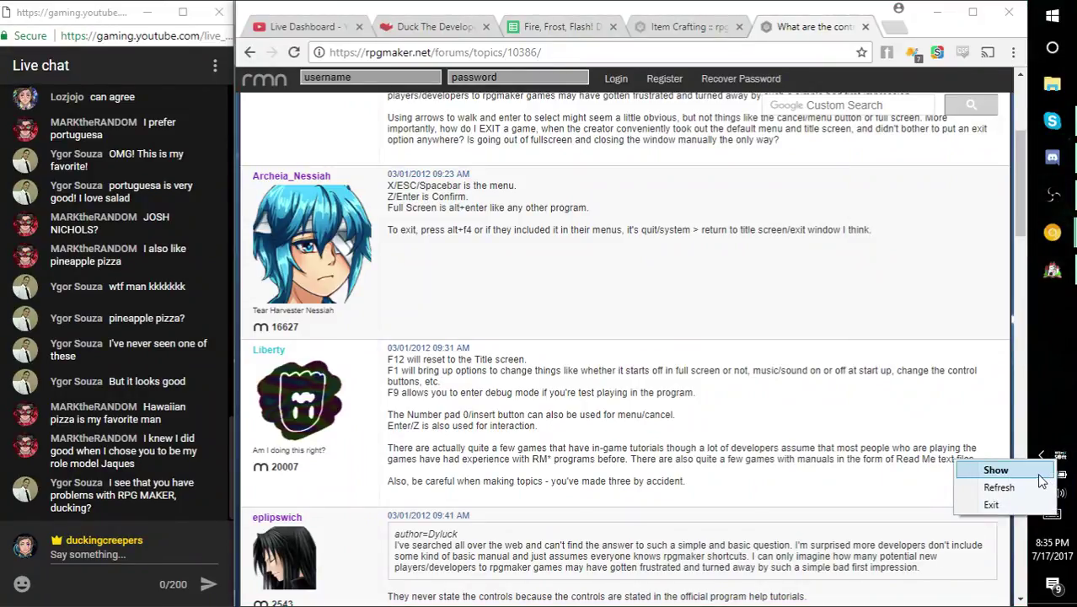
left_click(1041, 473)
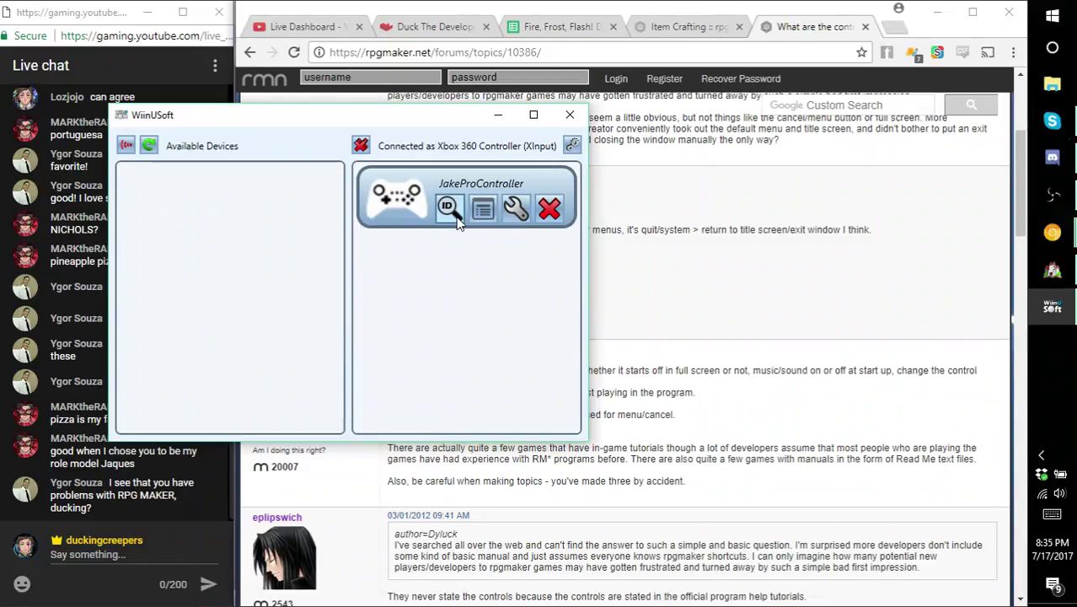
left_click(497, 118)
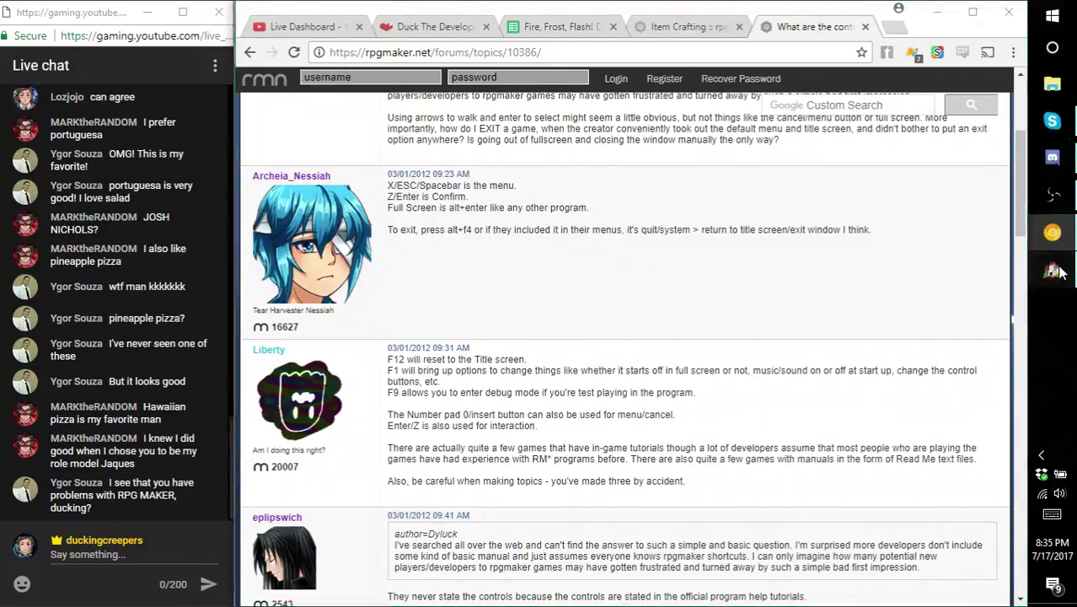
- Switch to RPG Maker VX Ace, playtest the game to check title screen input, and close the game window
left_click(1053, 270)
key("F12")
mouse_move(1065, 310)
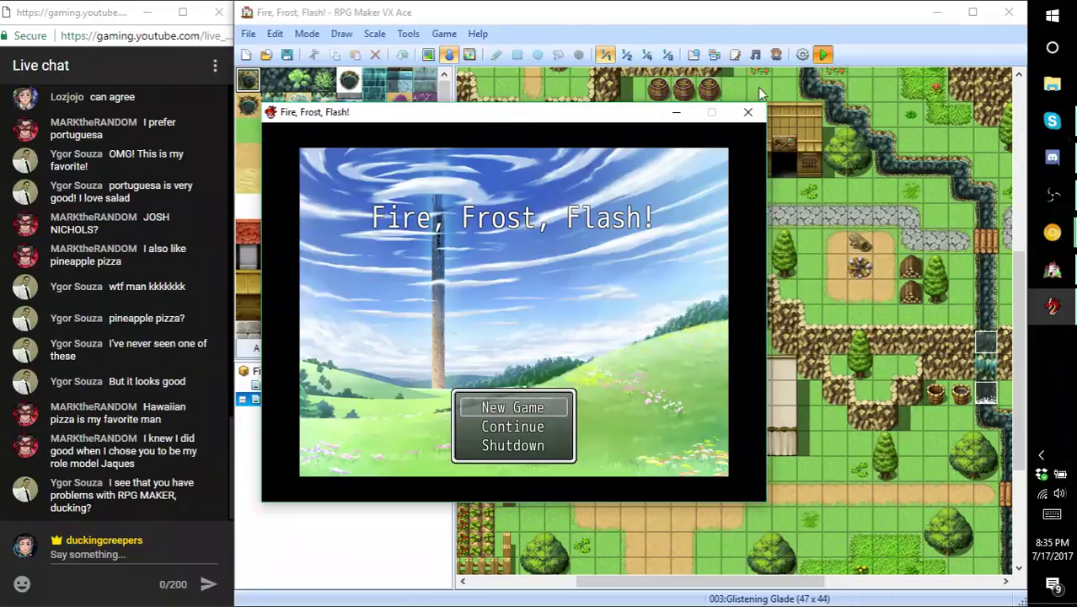
left_click(747, 111)
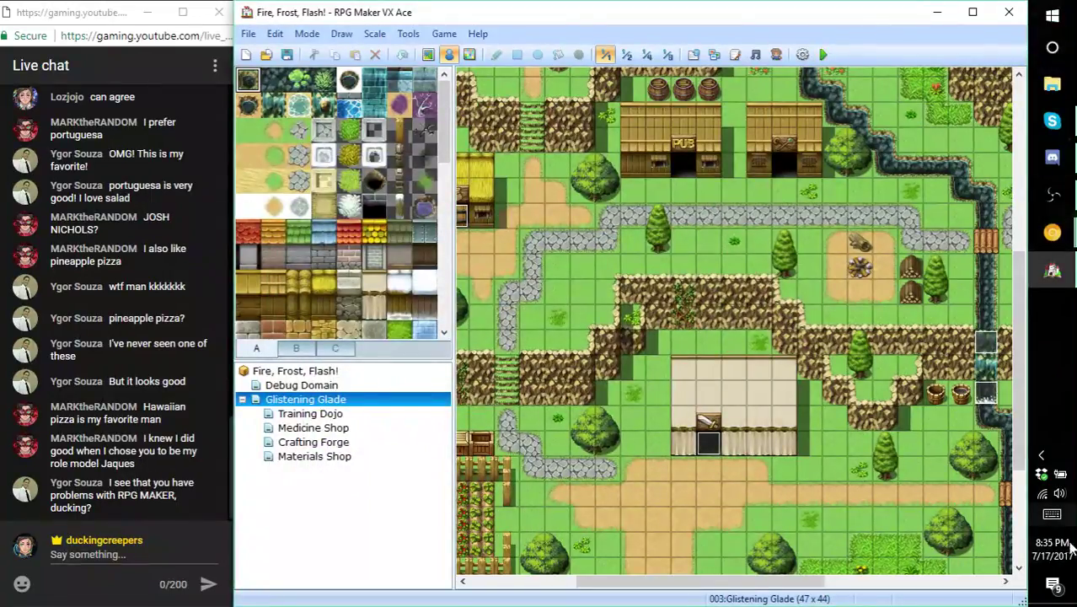
- Bring WiinUSoft back up, inspect the connected controller's properties, and close them without changes
left_click(1041, 455)
right_click(1013, 488)
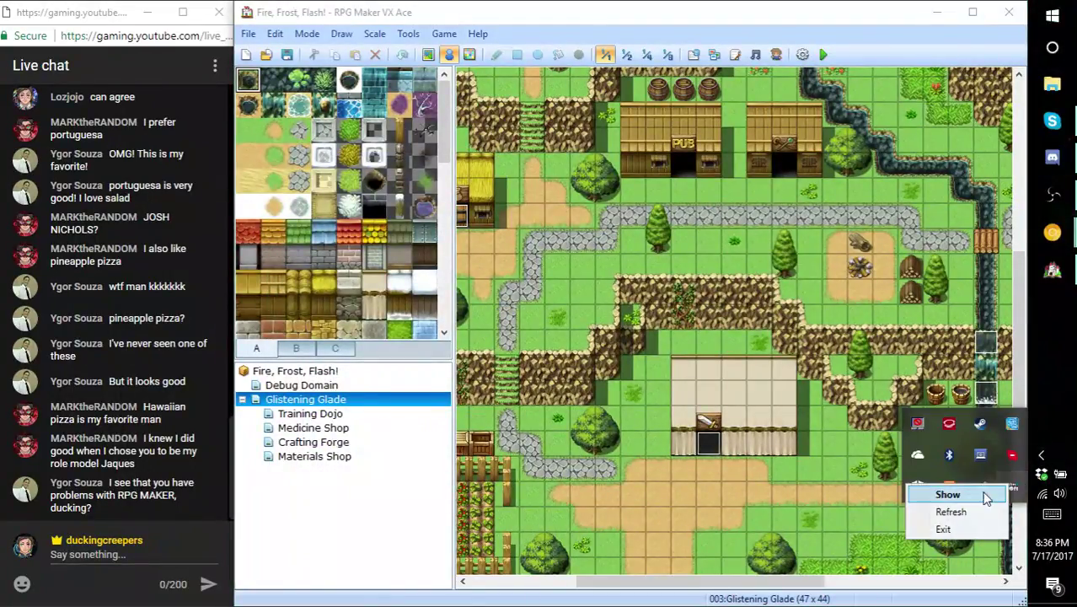
left_click(968, 495)
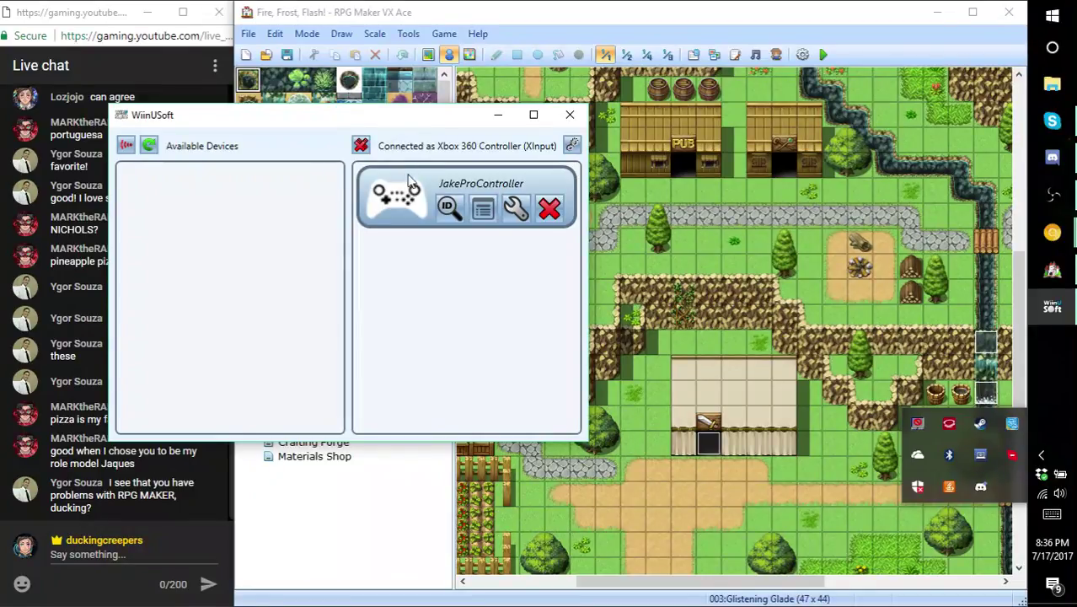
left_click(483, 210)
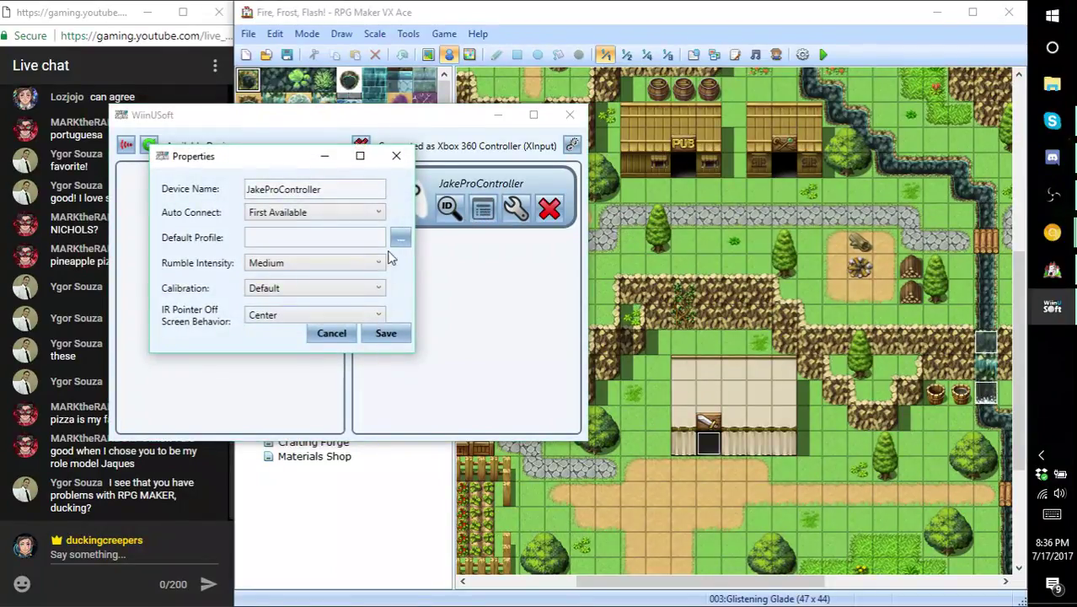
left_click(396, 155)
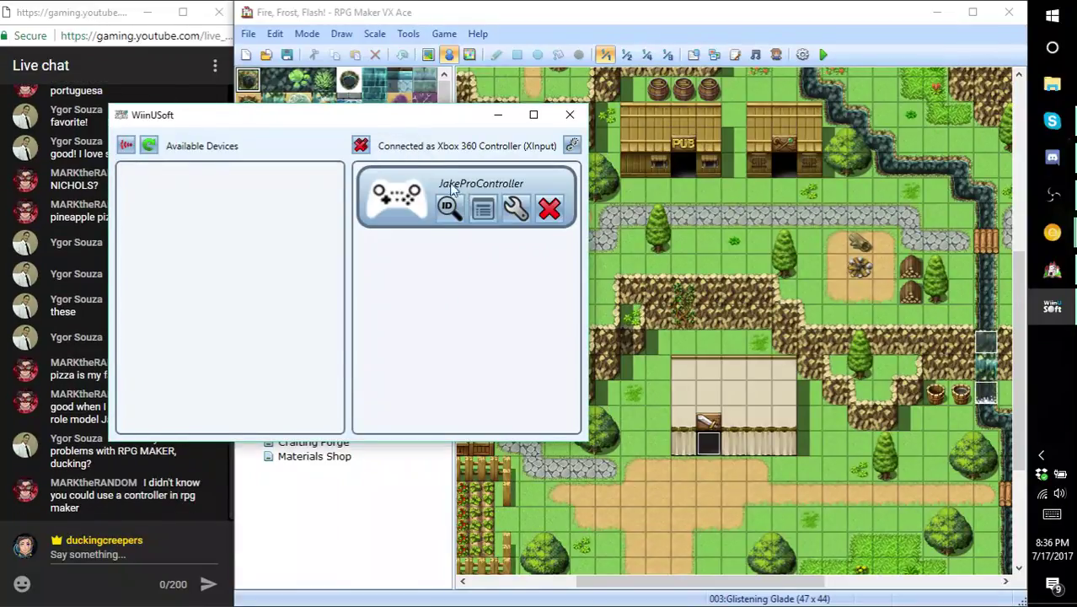
- Disconnect the controller in WiinUSoft, dismiss the connection error, and refresh the device list to reconnect it
left_click(549, 208)
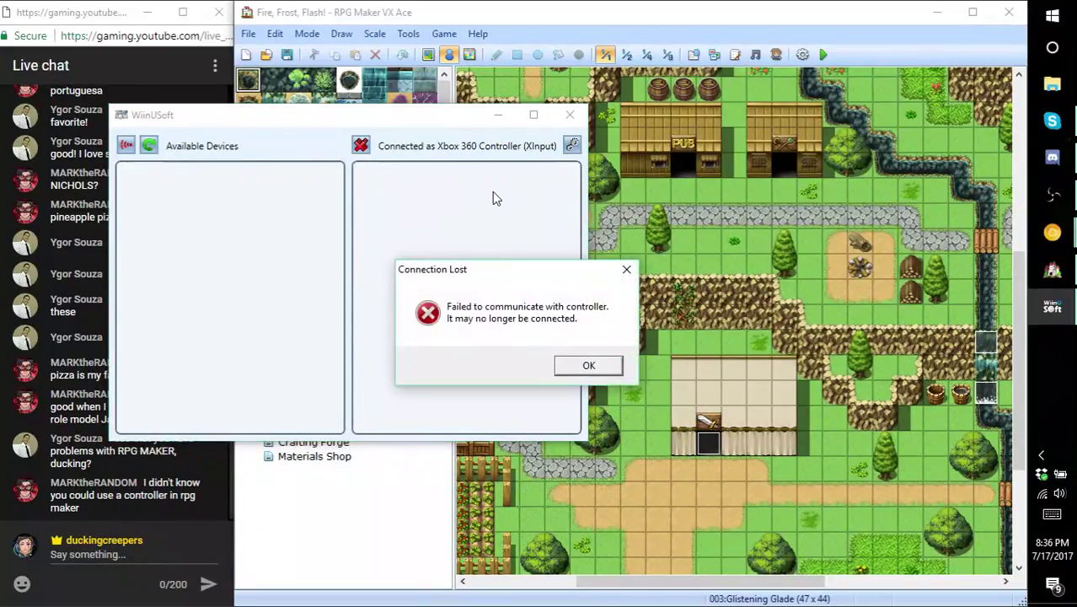
left_click(582, 365)
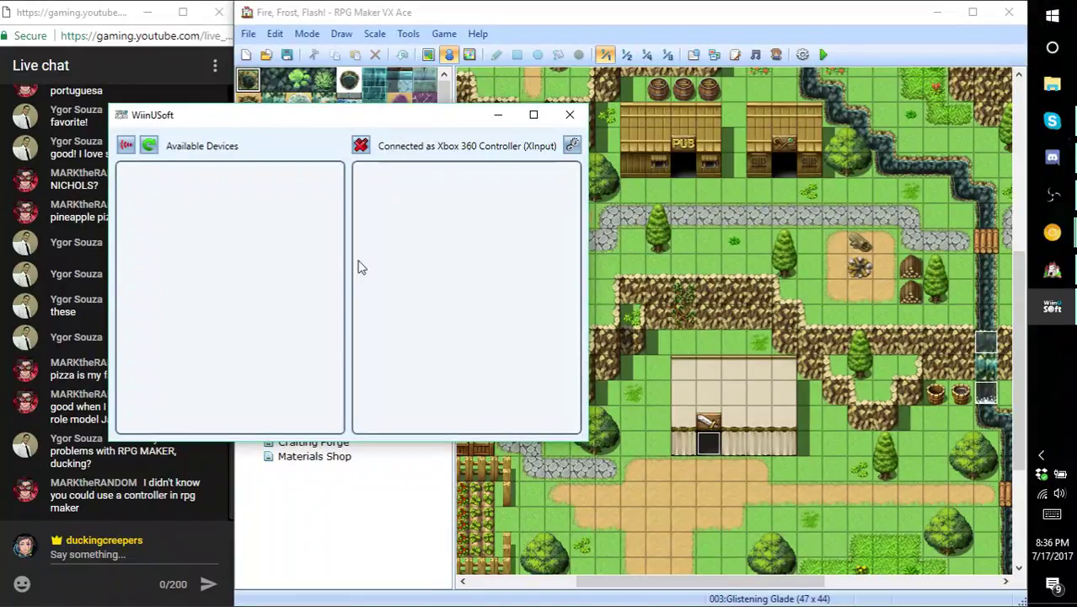
left_click(149, 146)
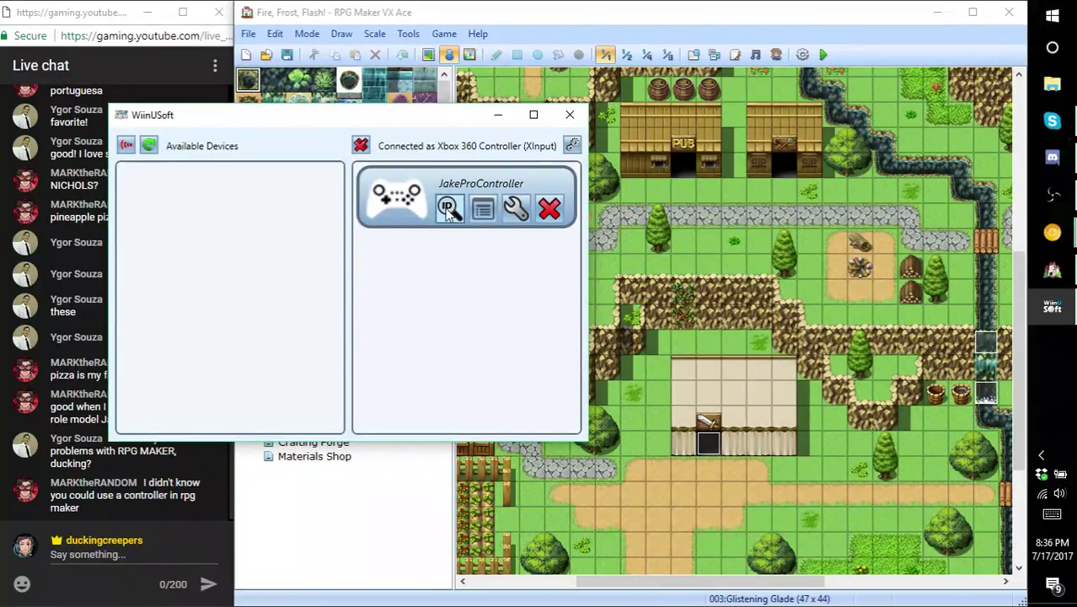
- Minimize WiinUSoft, run another playtest to check the controls on the title screen, and close the game window
left_click(498, 118)
left_click(823, 54)
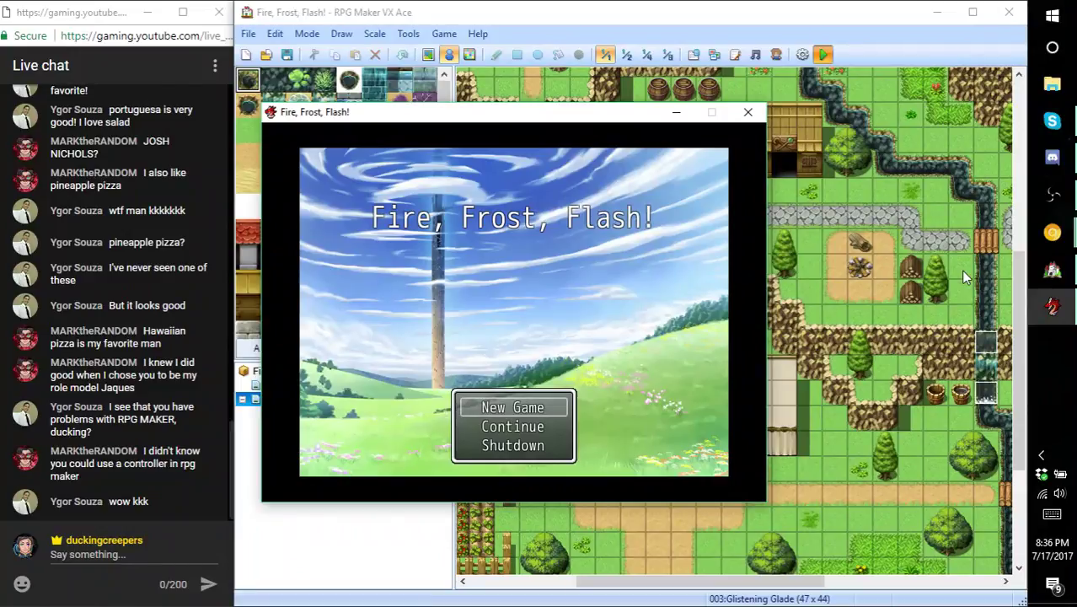
left_click(749, 114)
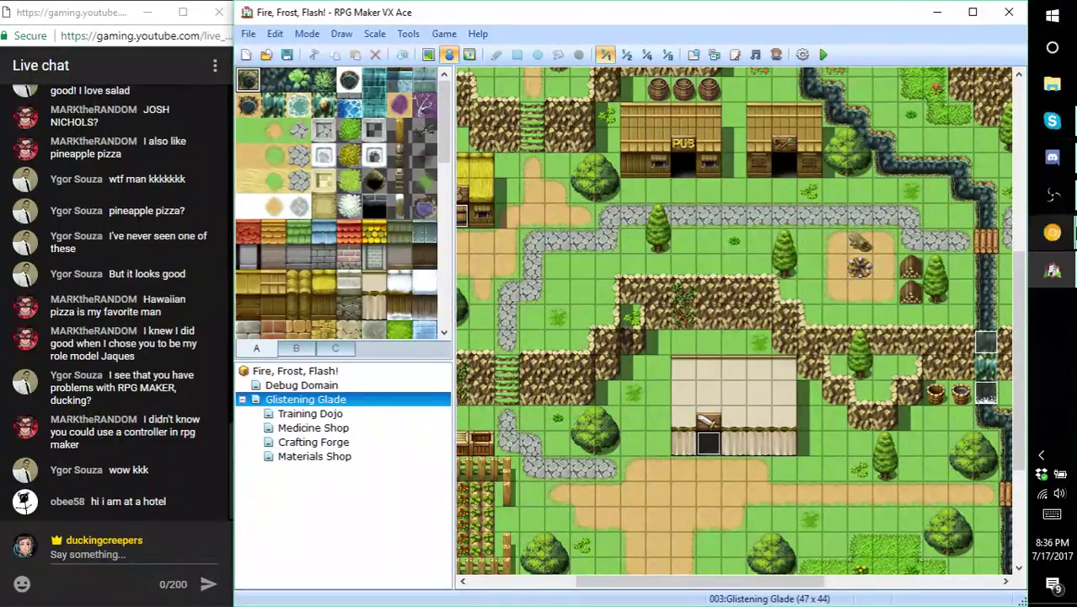
- Switch to the browser, search the web for "keyboard test", and open the "Key-Test" online keyboard test
left_click(1051, 234)
left_click(984, 180)
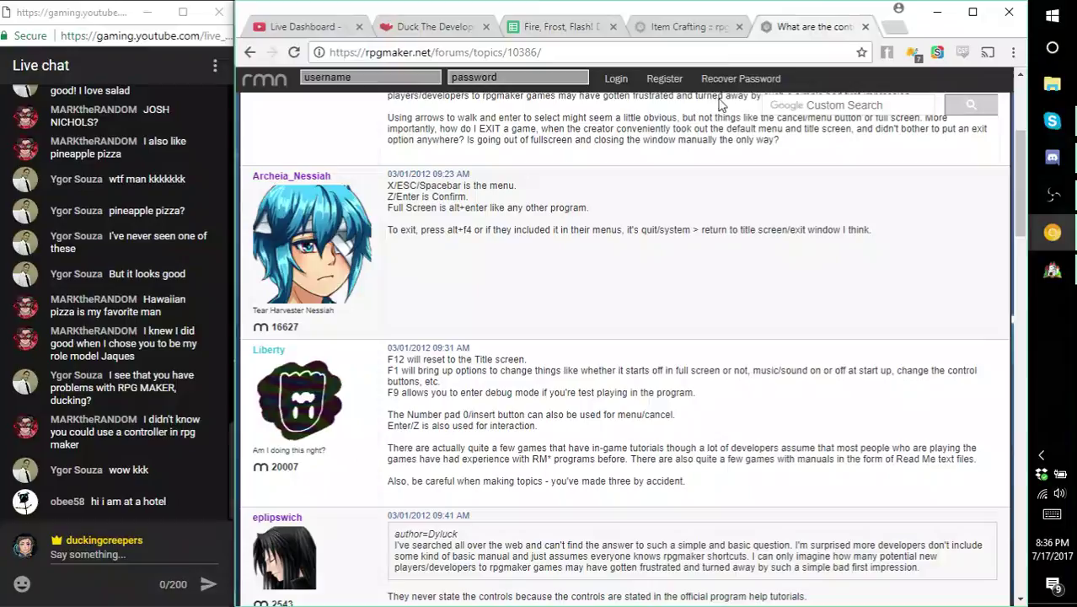
left_click(735, 50)
type("keyboard ")
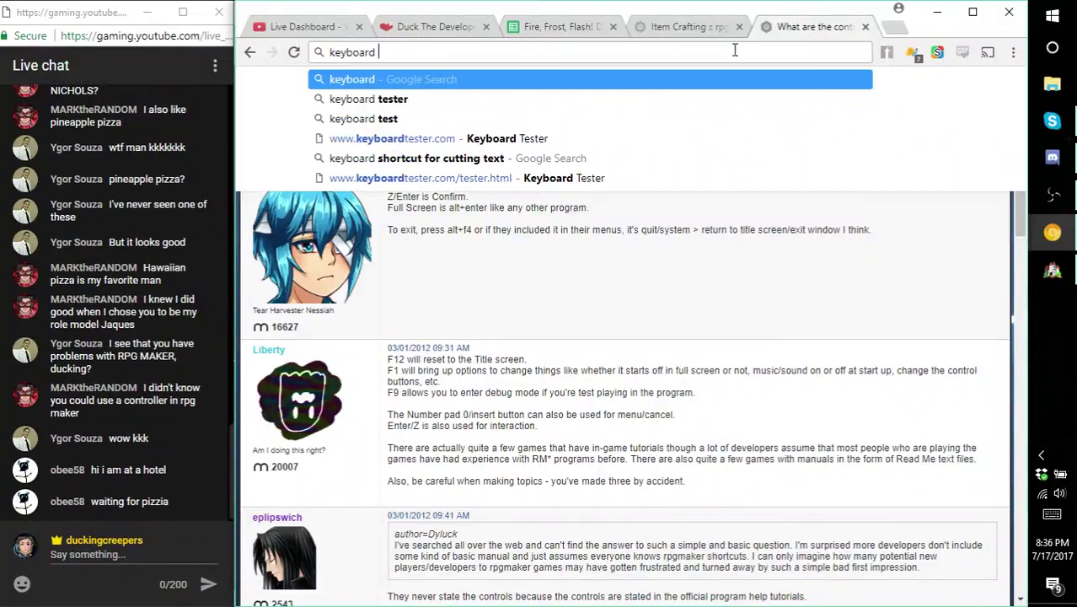
type("tes")
key("Return")
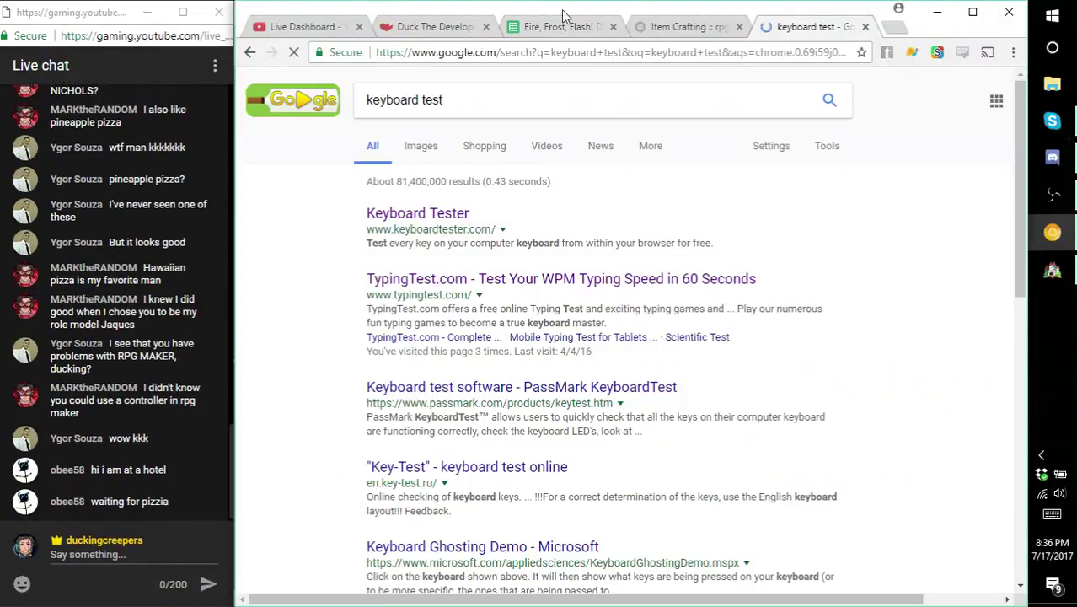
left_click(563, 386)
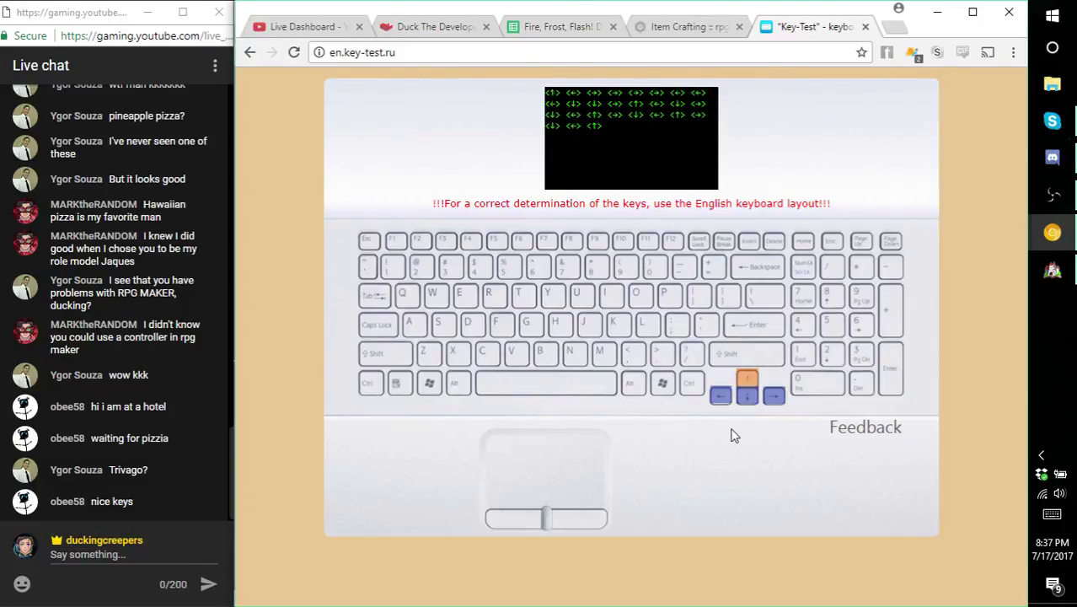
- Test the arrow keys on the Key-Test page and close its tab
key("Down")
key("Left")
key("Up")
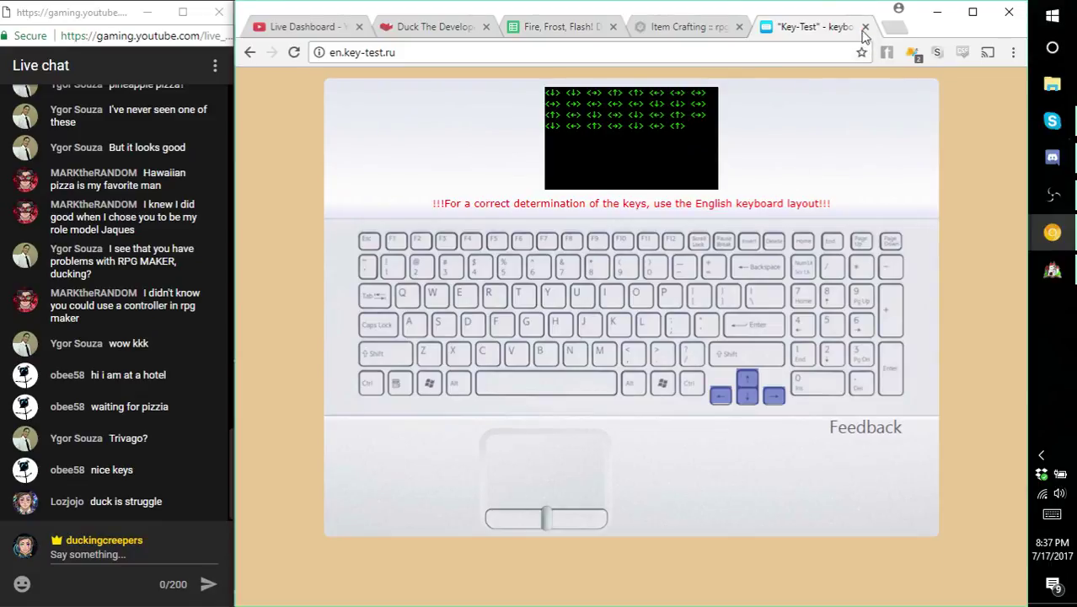
left_click(865, 27)
- Open the game Shortcuts folder, launch Geometry Dash from it, and close the folder window
key("super")
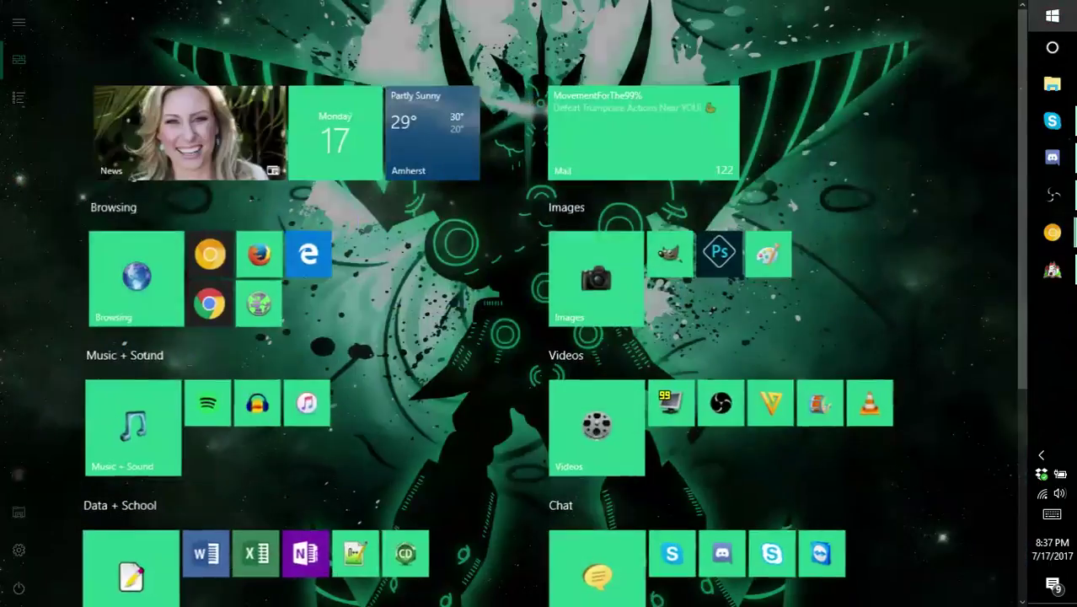
scroll(330, 462, "down", 4)
left_click(221, 573)
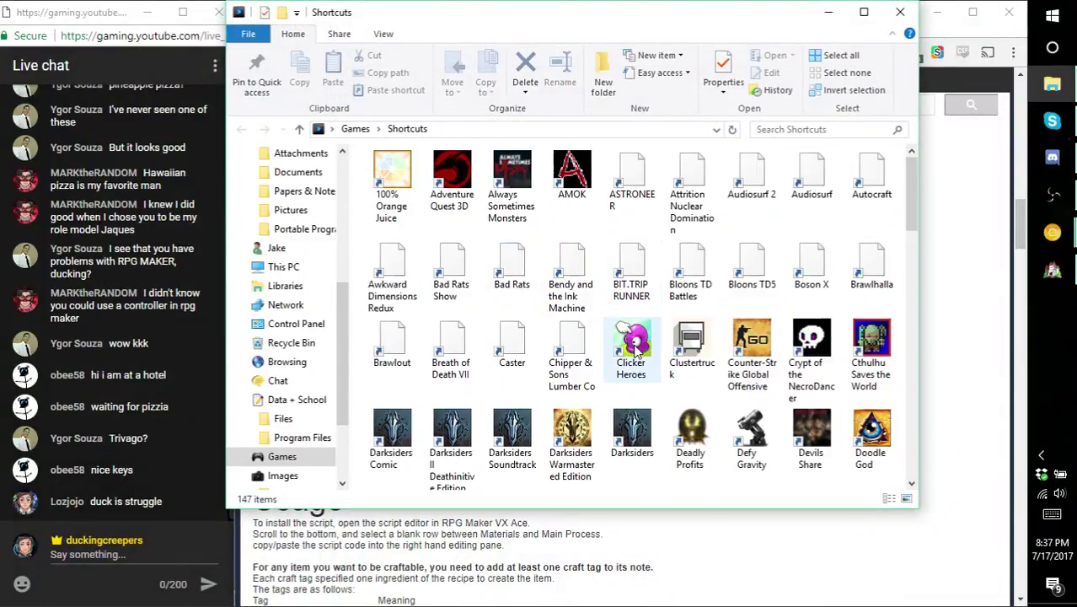
scroll(636, 350, "down", 3)
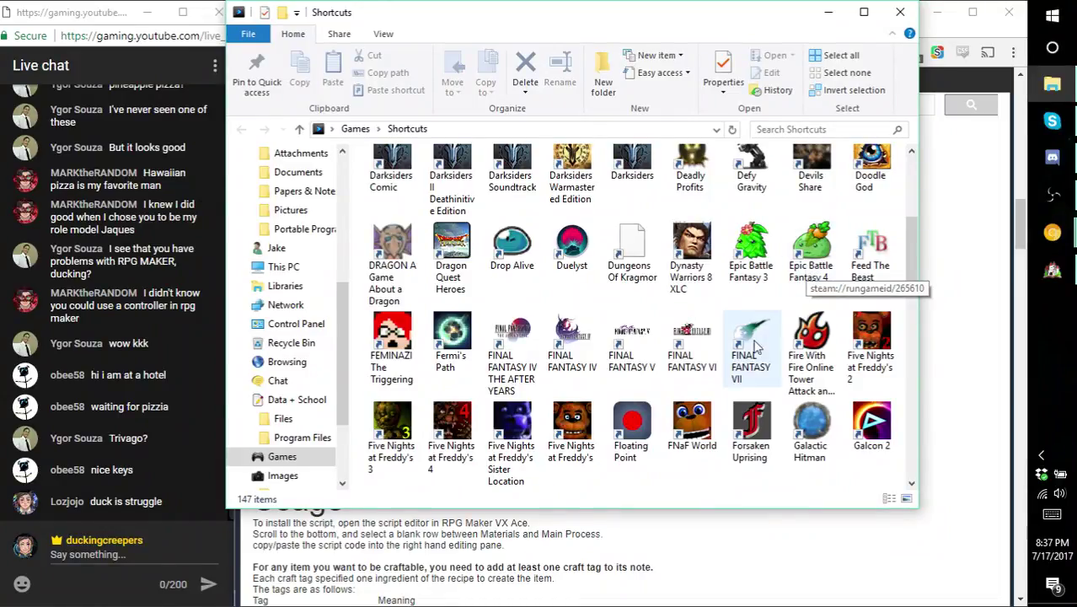
scroll(759, 338, "down", 10)
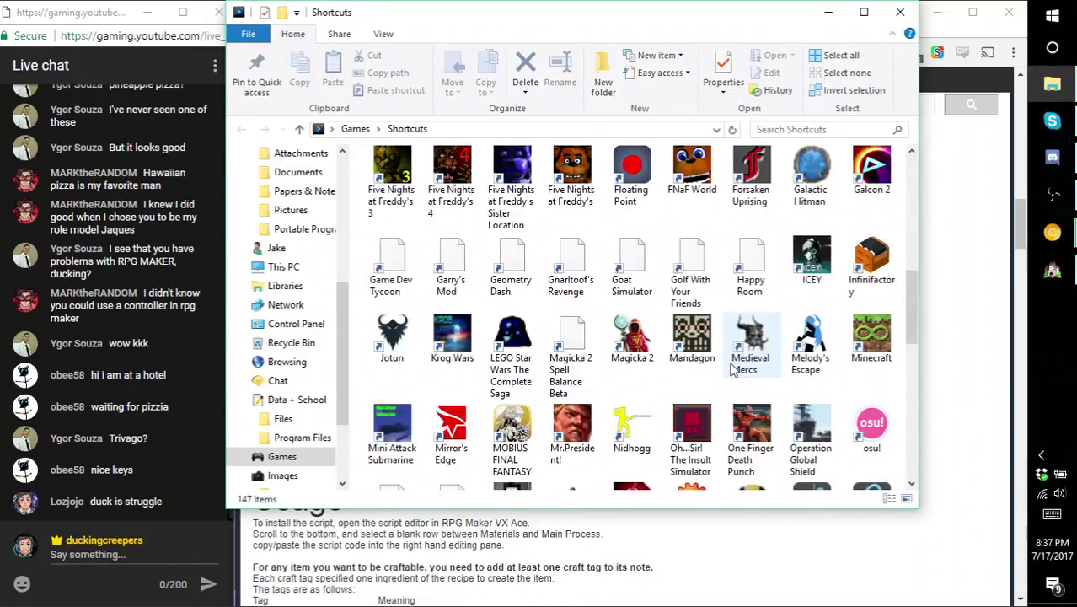
scroll(700, 379, "up", 6)
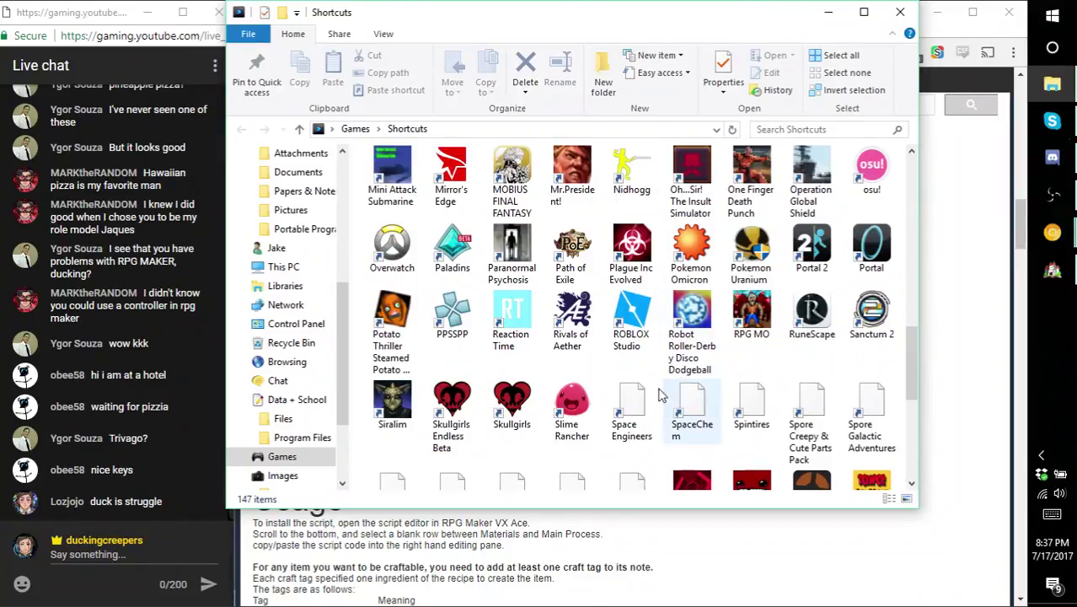
scroll(746, 350, "up", 2)
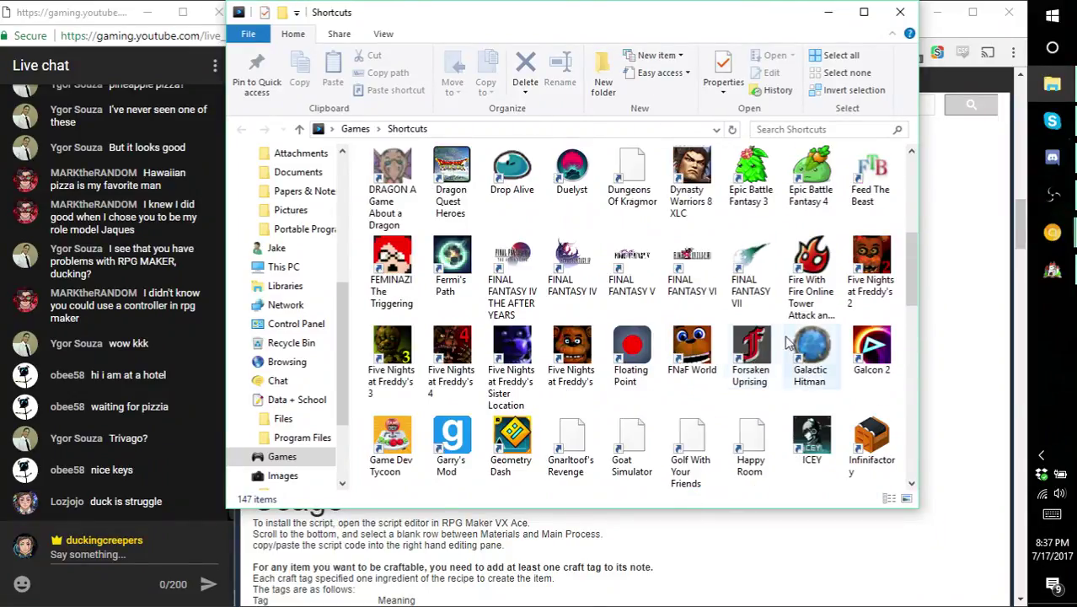
left_click(522, 449)
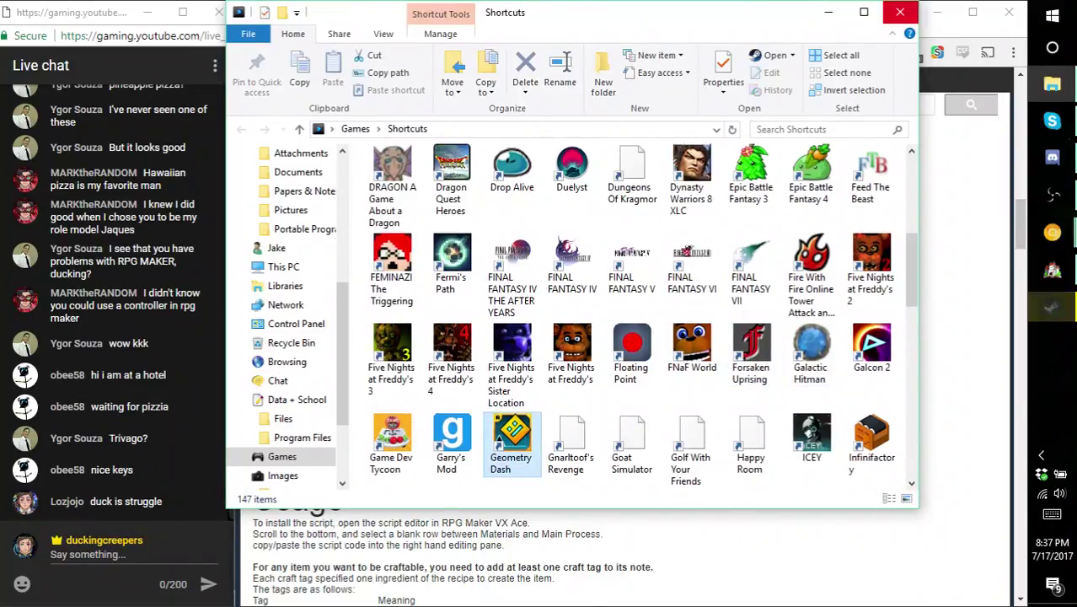
left_click(900, 12)
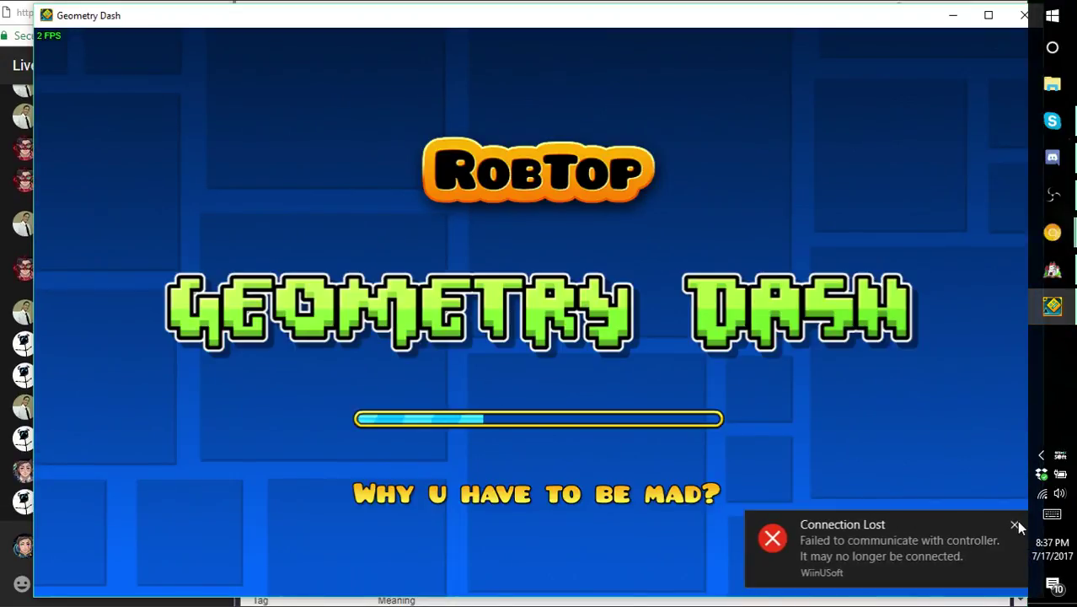
- Dismiss the controller connection notification, claim both daily reward chests in Geometry Dash, and leave the rewards window
left_click(1016, 523)
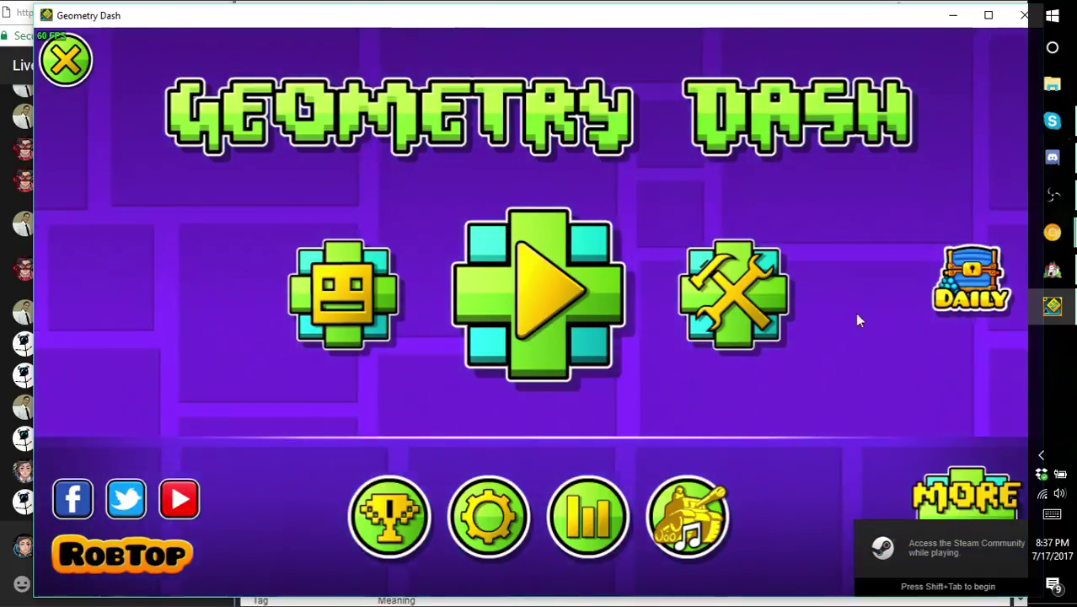
left_click(969, 283)
left_click(672, 350)
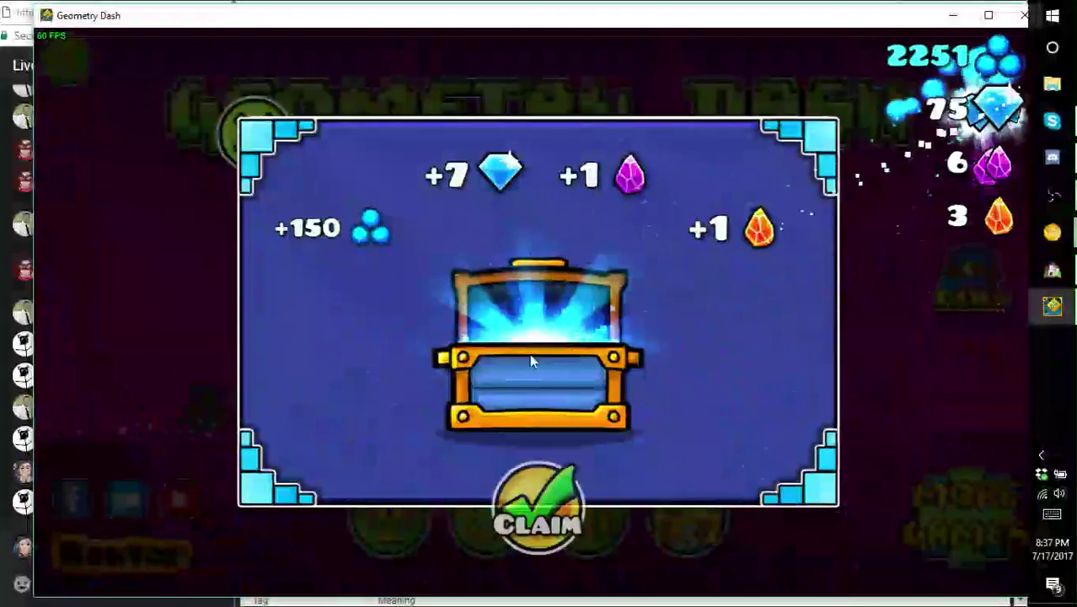
left_click(582, 502)
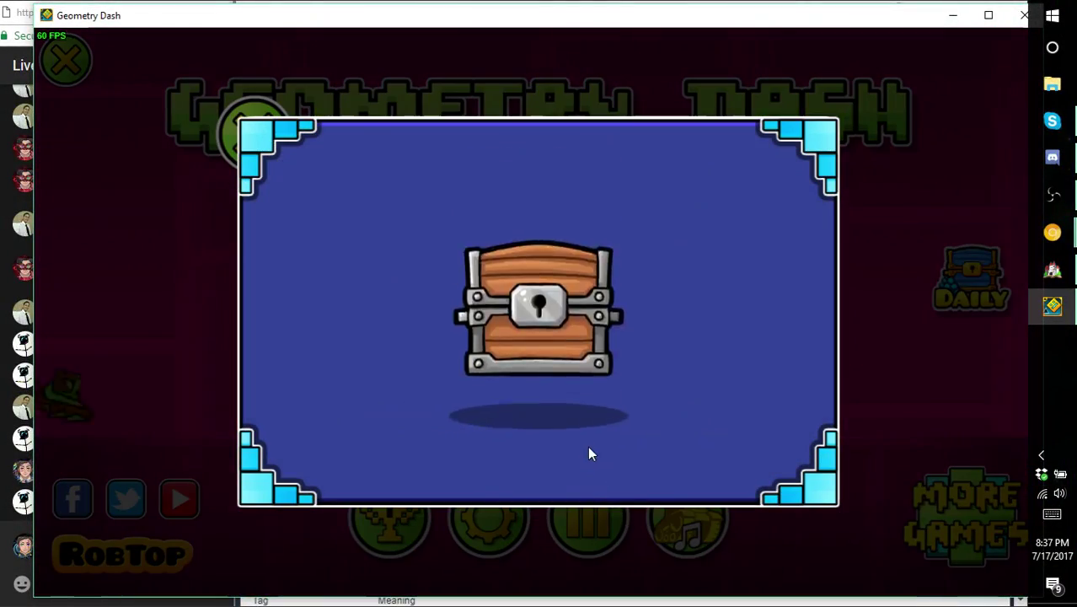
left_click(575, 372)
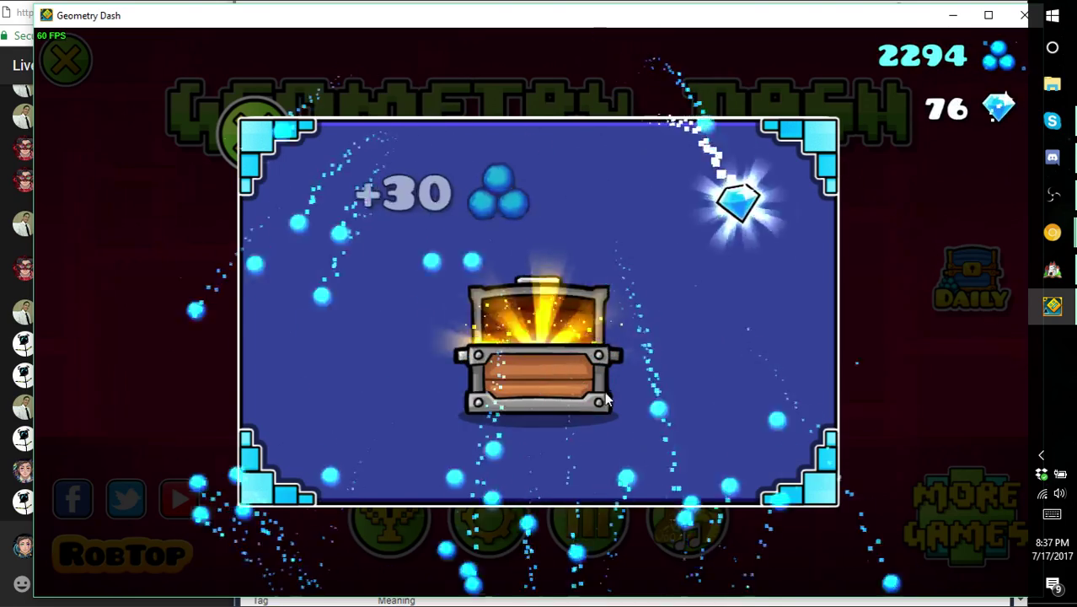
left_click(524, 505)
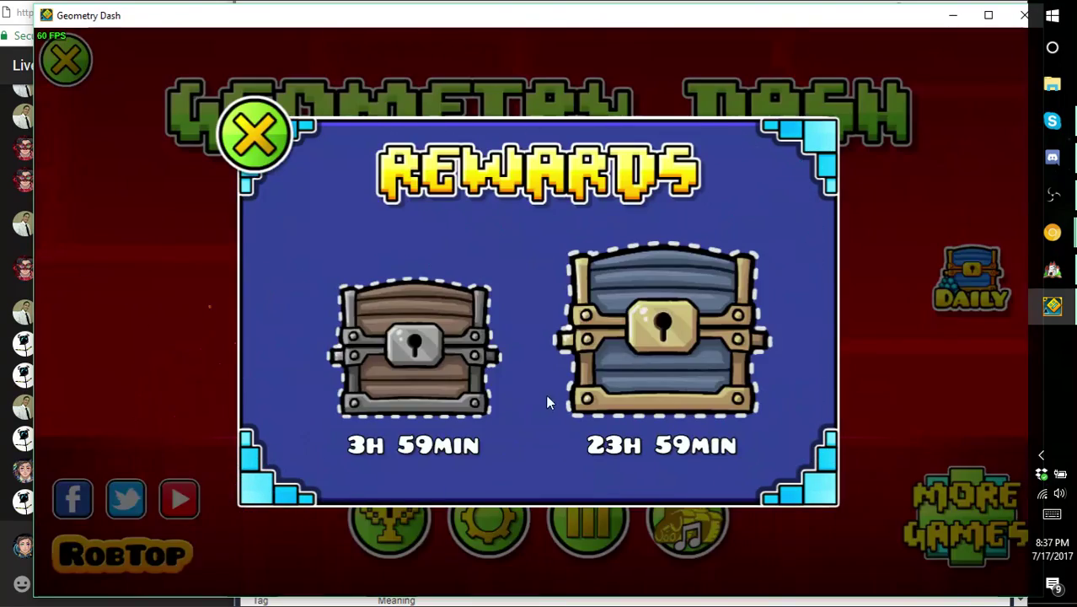
key("Escape")
- Play the Stereo Madness level to test the keyboard's response in another game, and close Geometry Dash after the first attempt
left_click(494, 280)
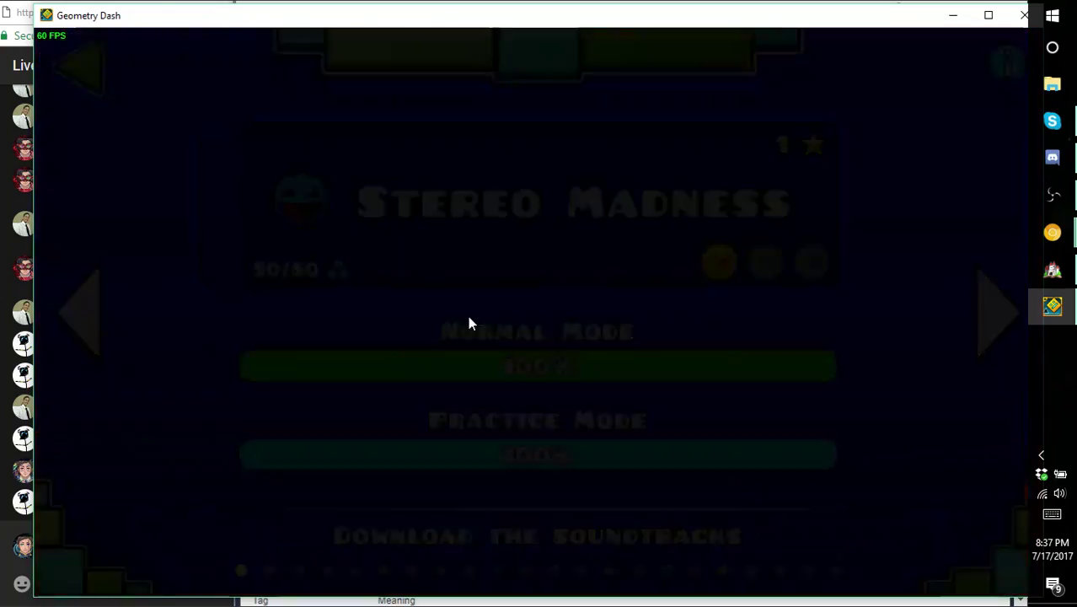
left_click(494, 253)
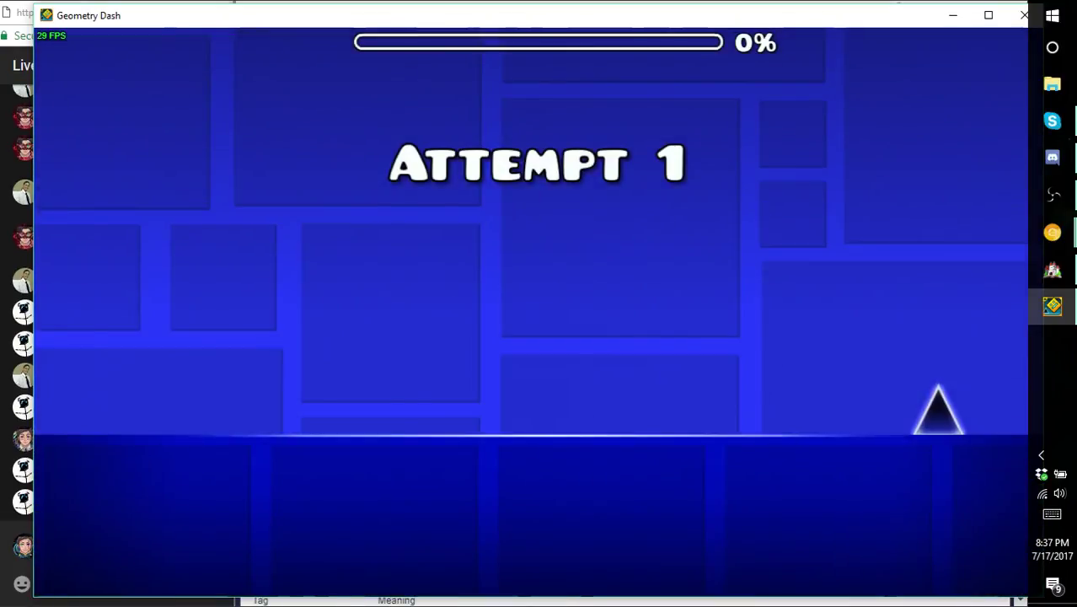
key("space")
key("space")
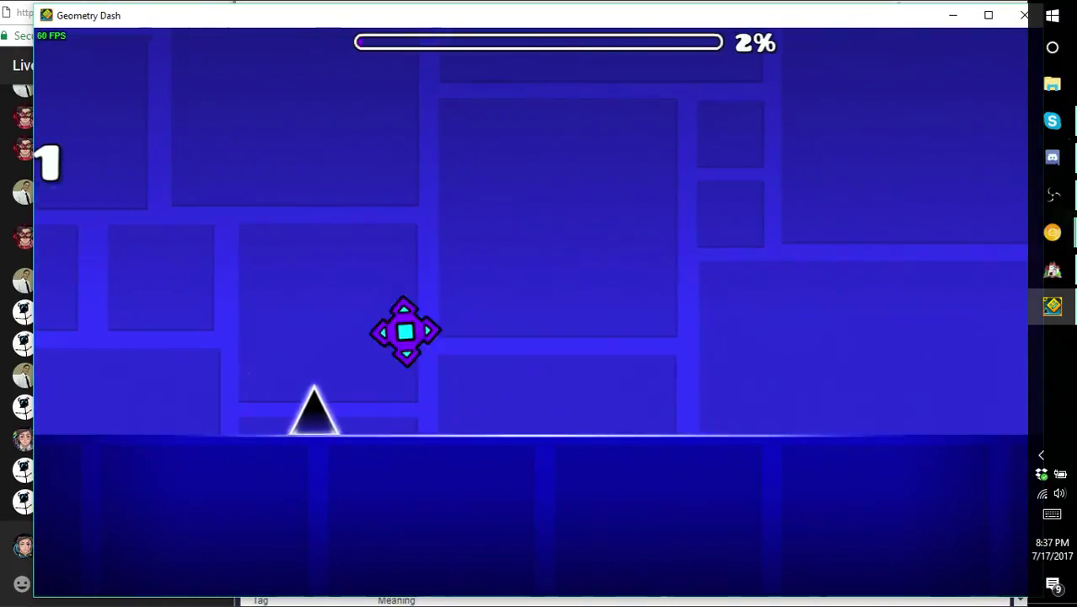
key("space")
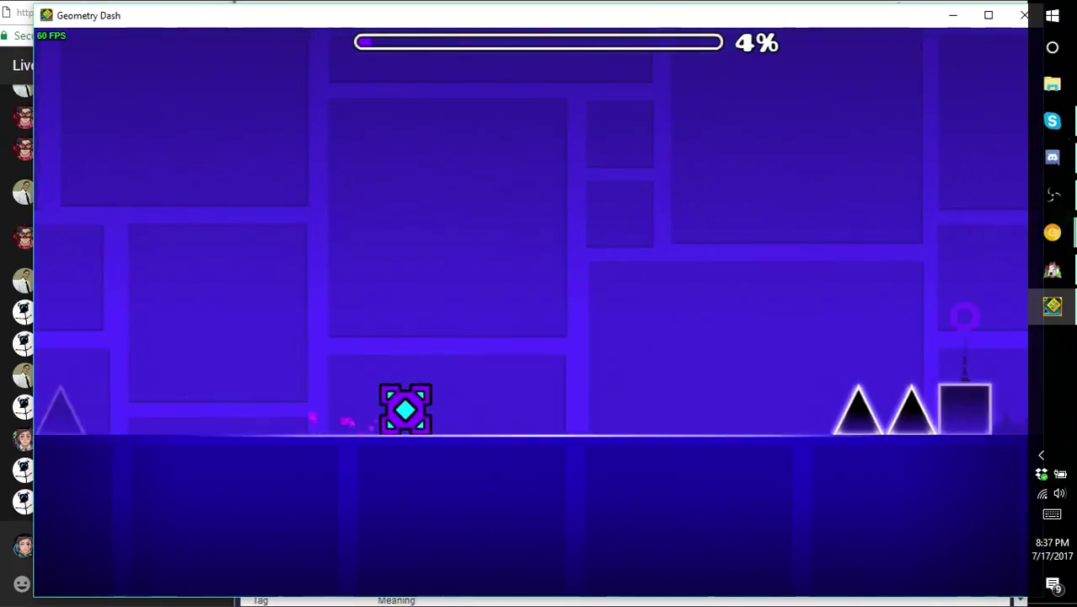
key("space")
key("space")
key("space")
key("space")
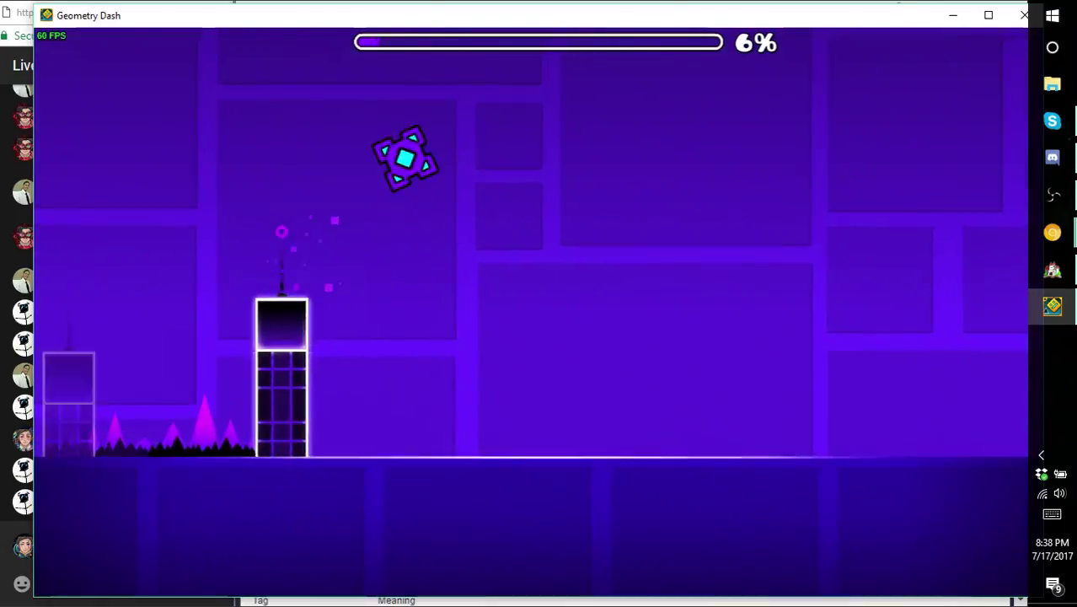
key("space")
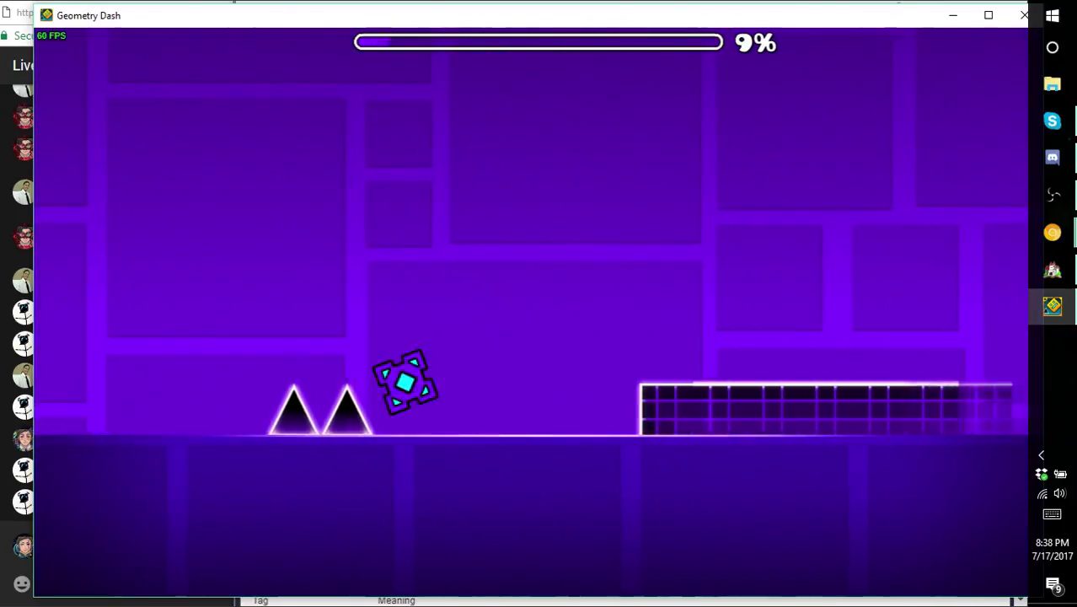
key("space")
key("space")
key("space")
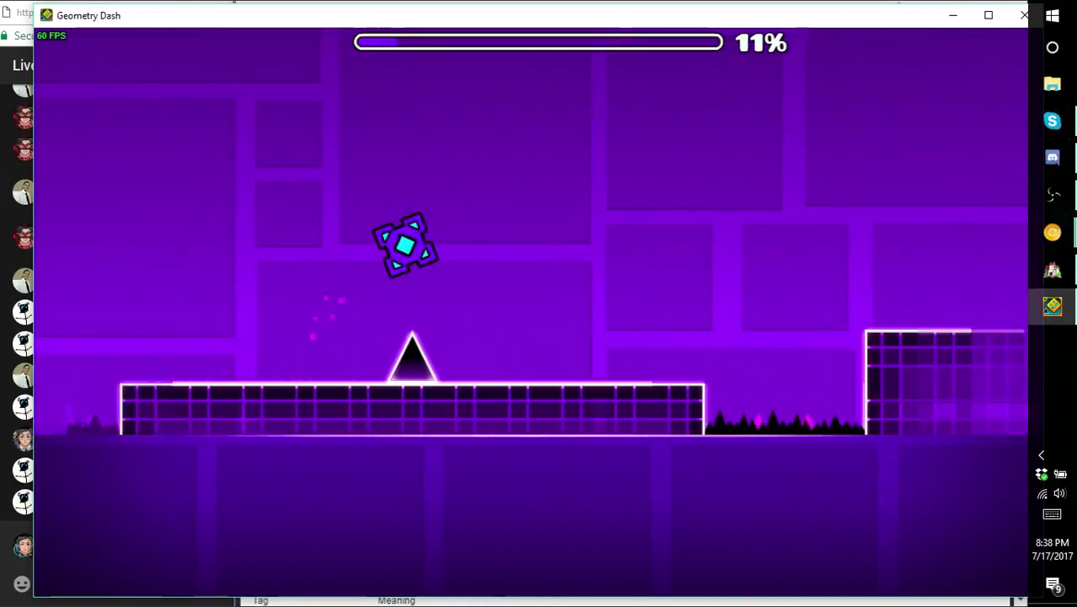
key("space")
key("space")
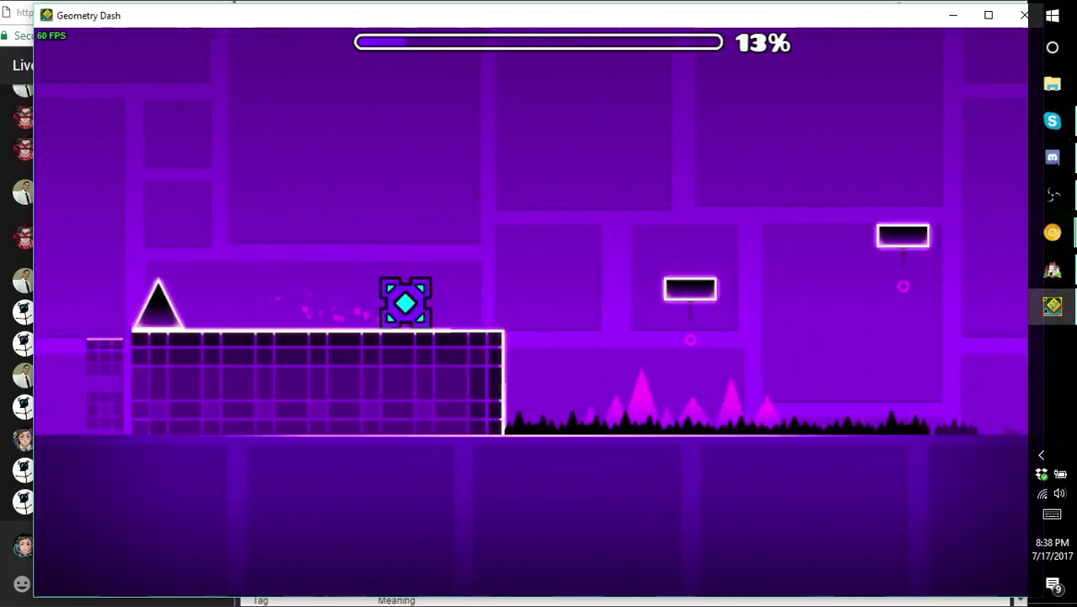
key("space")
key("space")
key("space")
key("space")
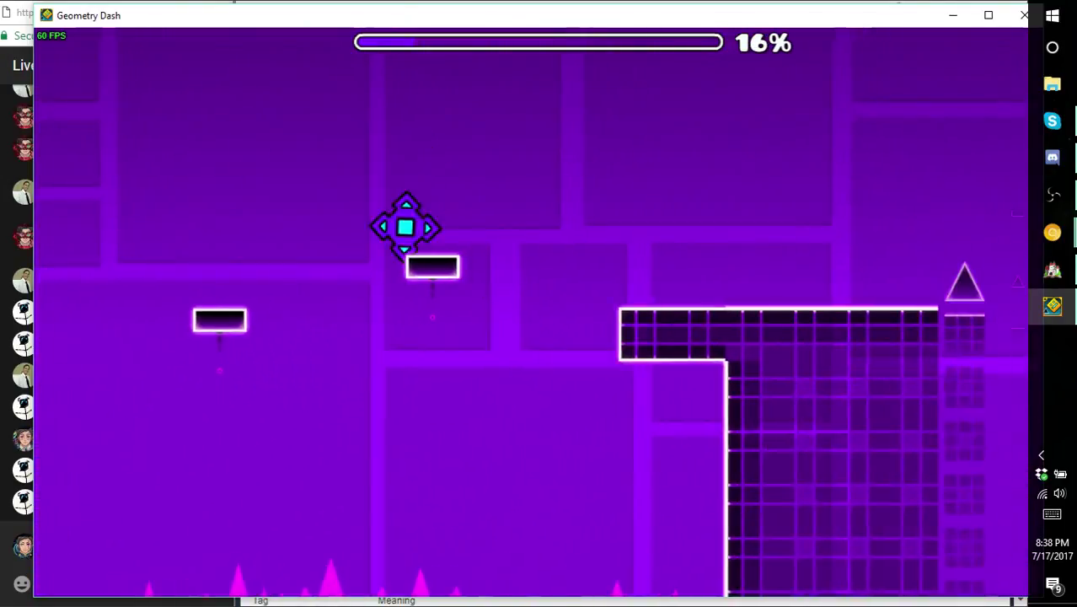
key("space")
key("space")
key("space")
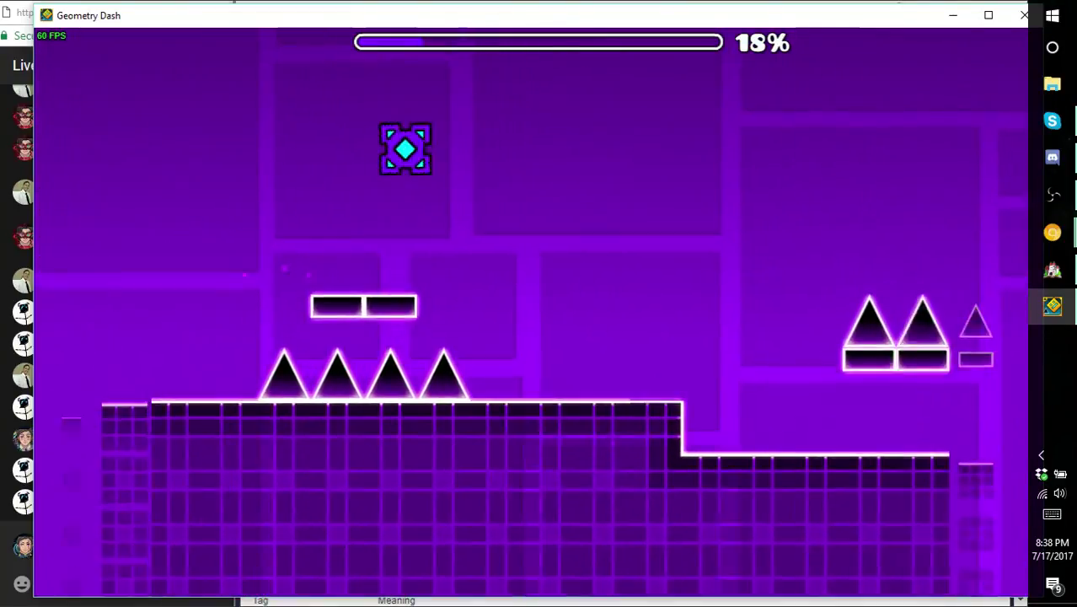
key("space")
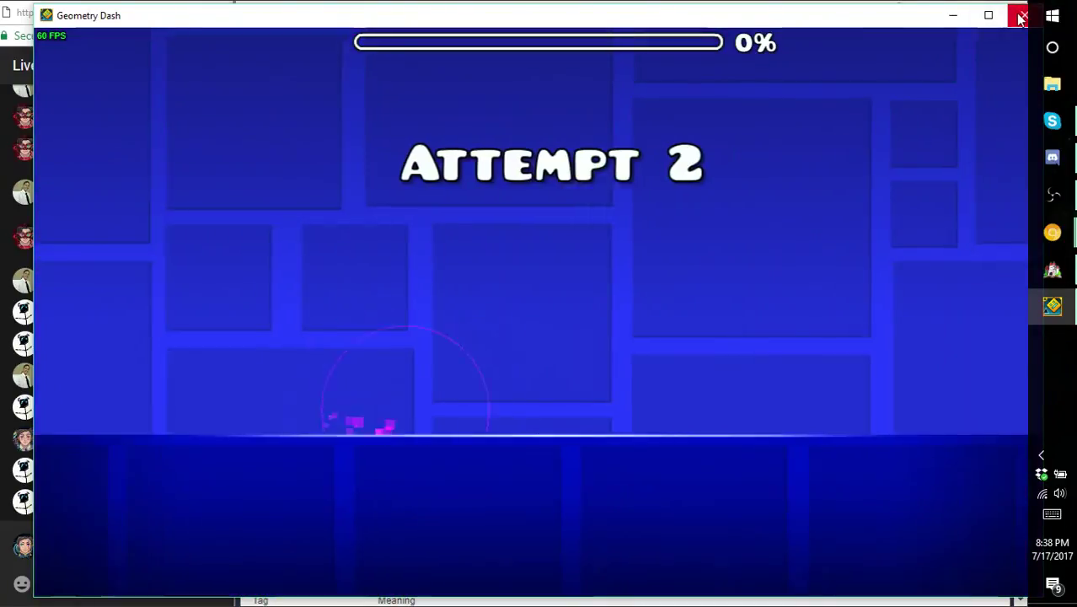
left_click(1019, 17)
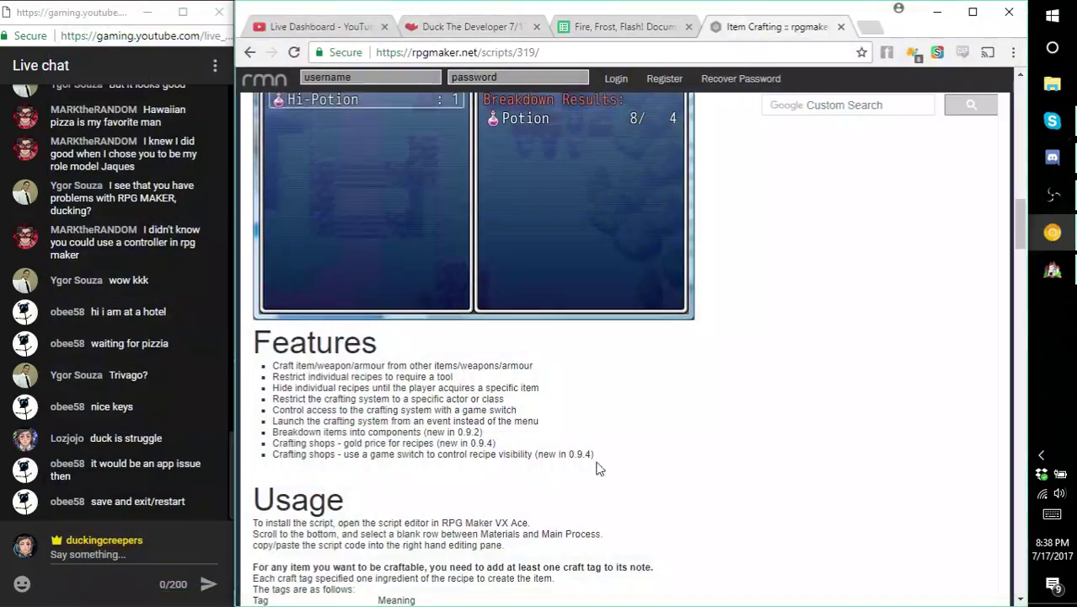
- Switch to RPG Maker VX Ace and close the editor with the Fire, Frost, Flash! project
left_click_drag(593, 436, 560, 445)
left_click(475, 466)
left_click(1050, 273)
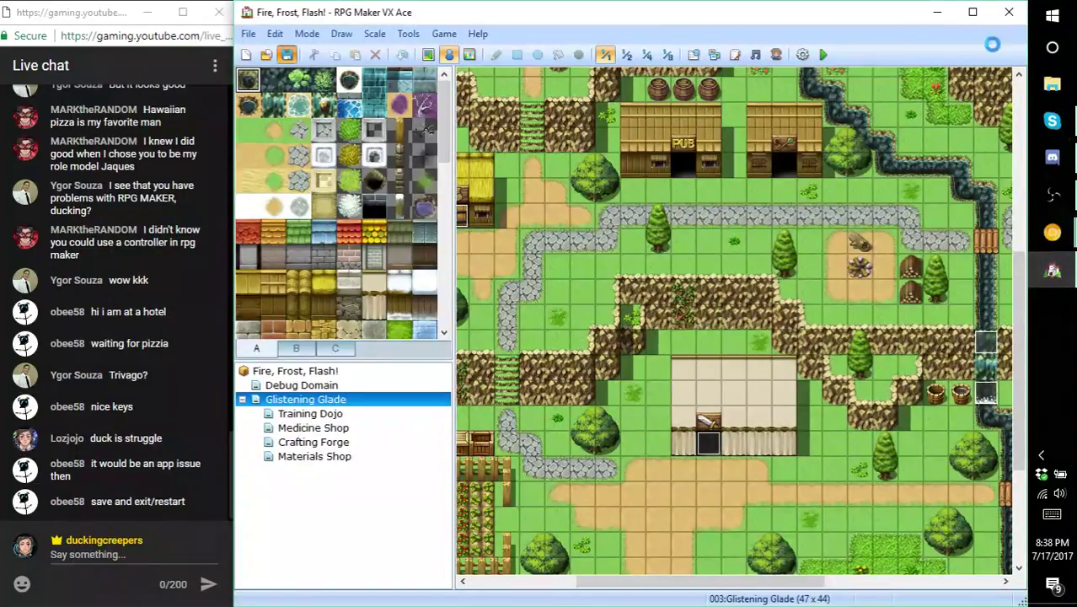
left_click(1013, 12)
left_click(1052, 15)
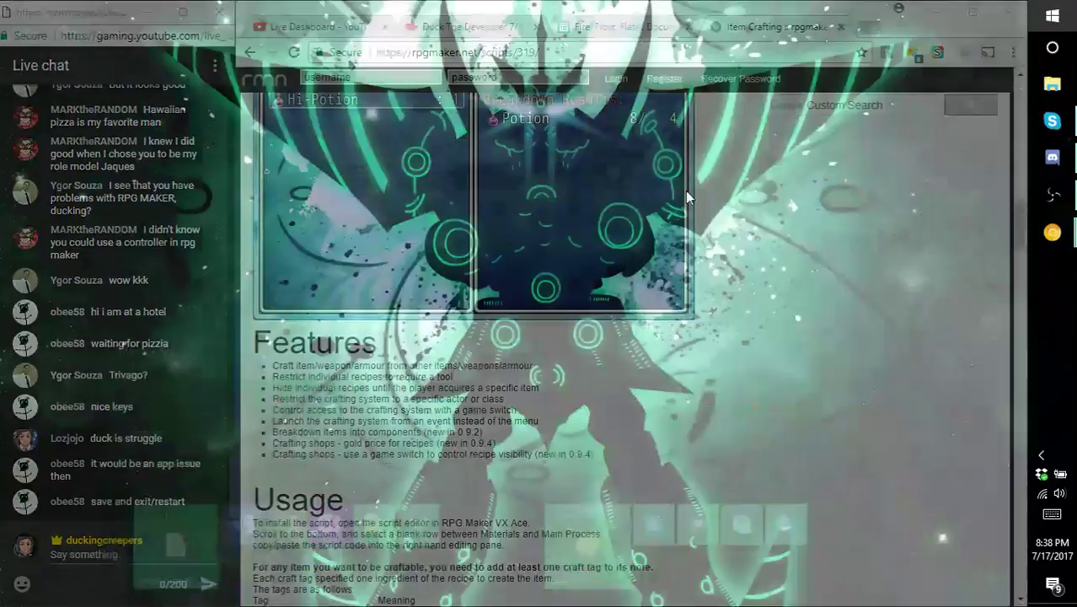
left_click(235, 557)
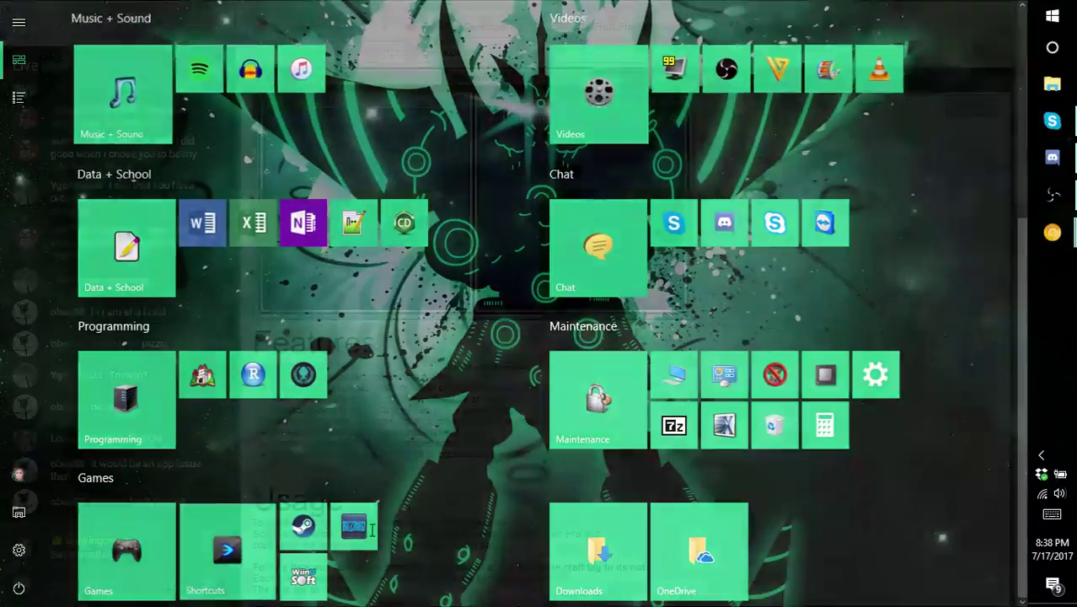
scroll(628, 303, "down", 10)
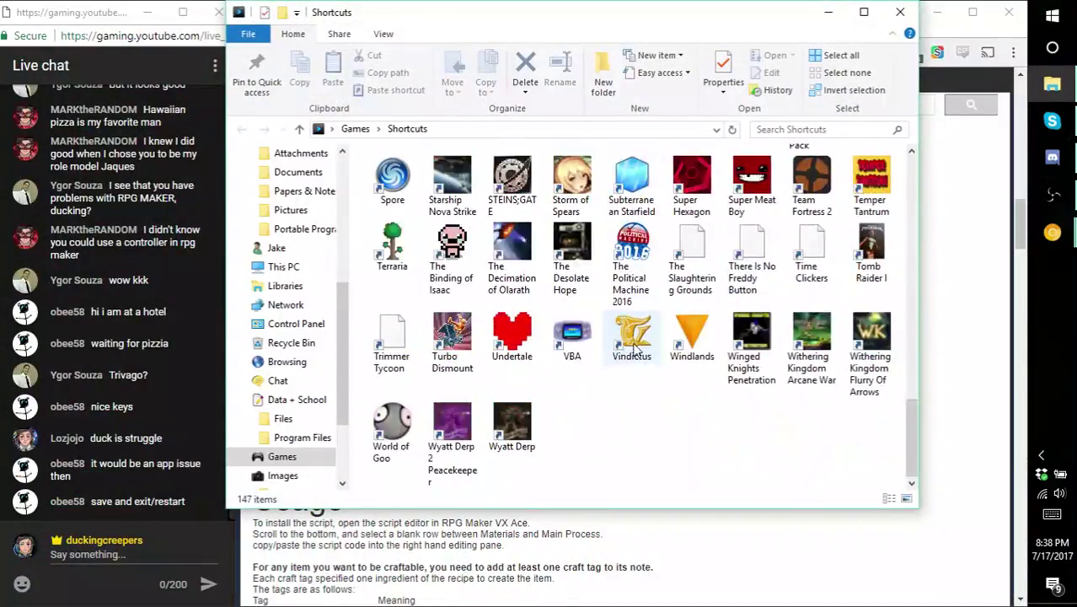
scroll(784, 291, "up", 3)
scroll(787, 293, "up", 3)
left_click(900, 11)
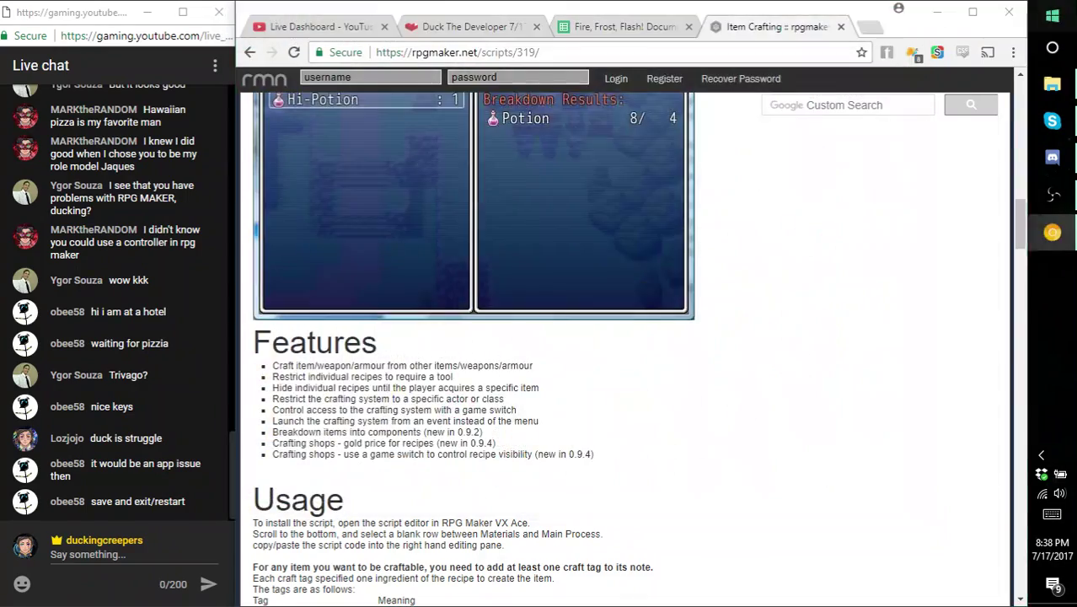
- Relaunch RPG Maker VX Ace with the Fire, Frost, Flash! project
left_click(1052, 15)
scroll(413, 422, "down", 3)
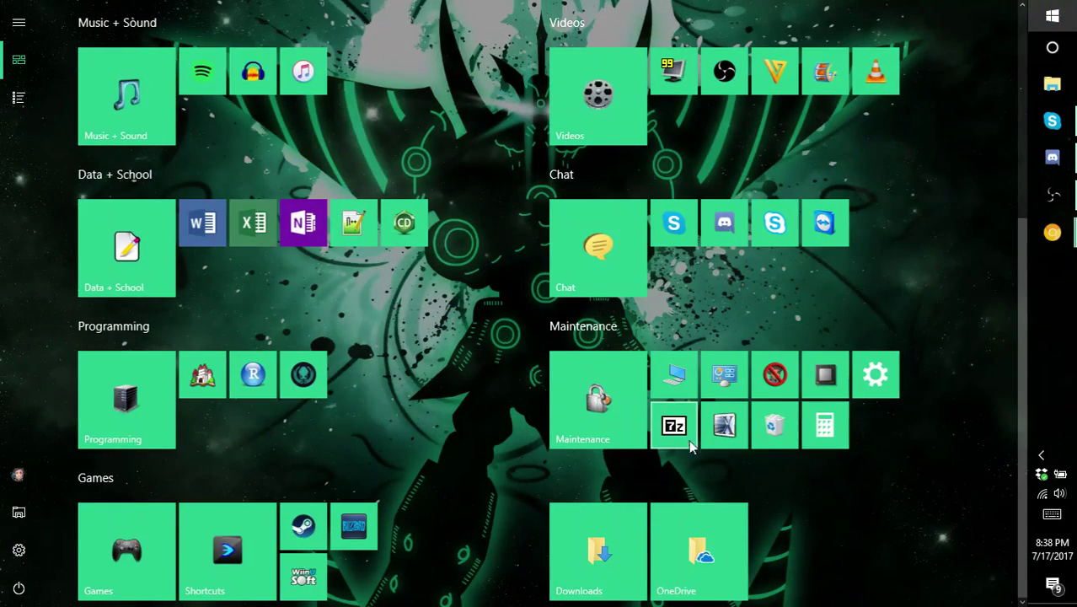
left_click(206, 395)
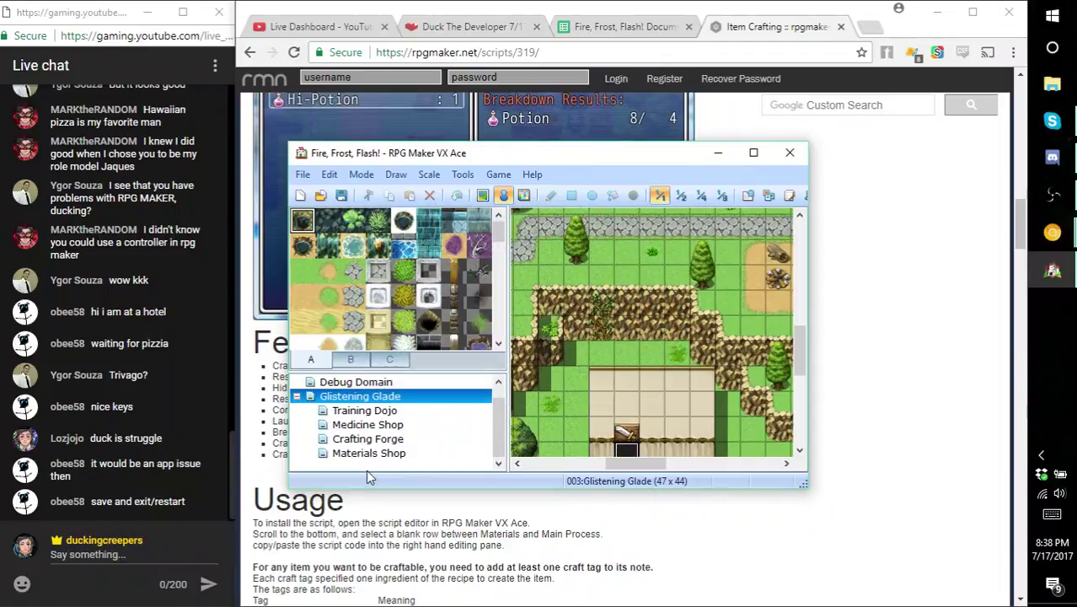
- Move and enlarge the editor window to fill the space beside the live chat, and start a playtest
left_click_drag(529, 160, 473, 14)
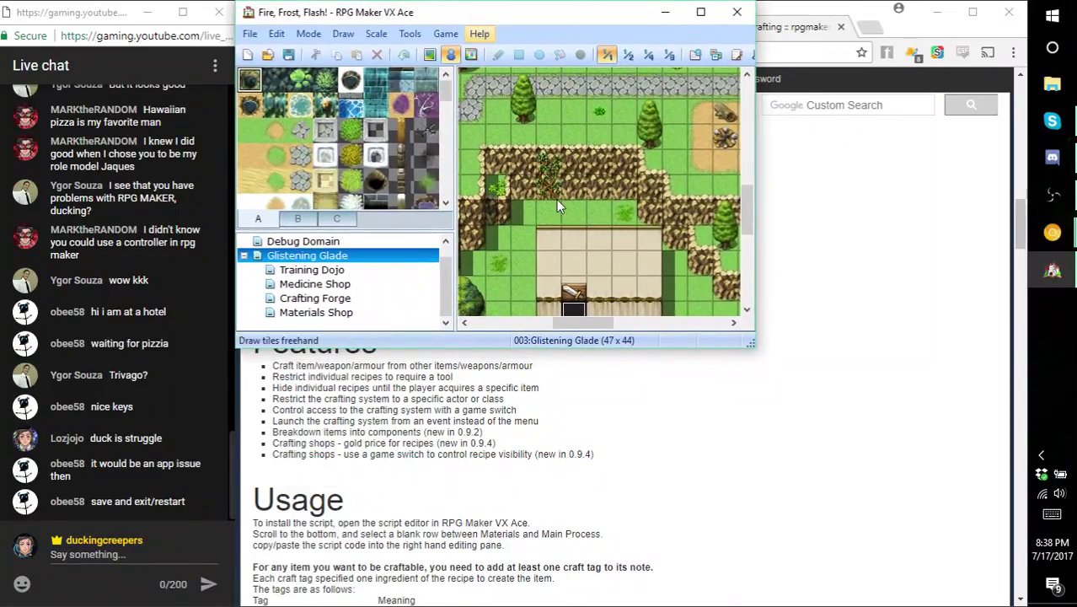
left_click_drag(748, 343, 1008, 601)
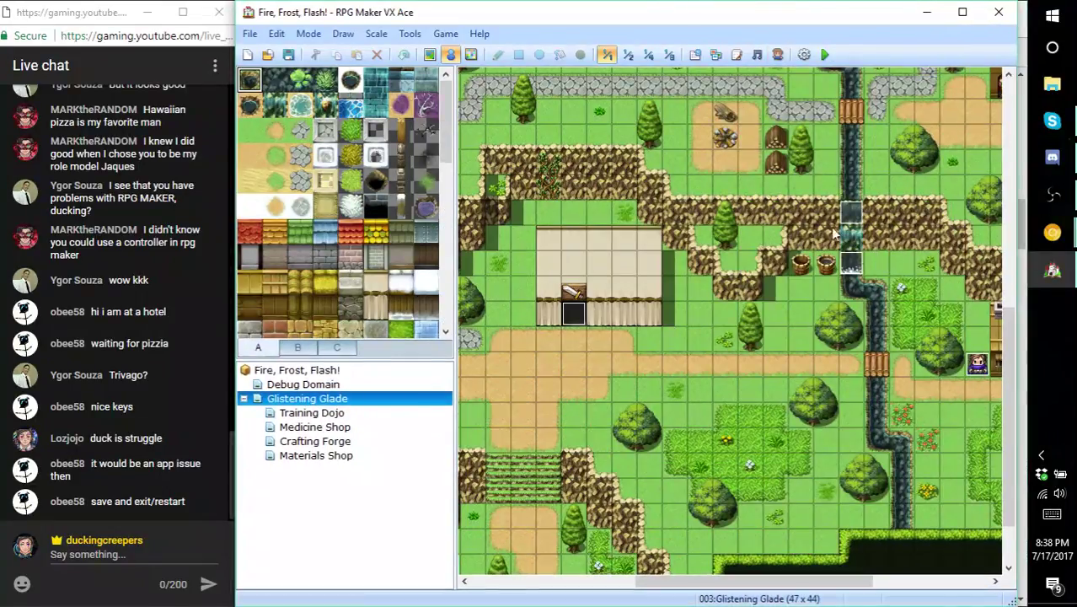
left_click(824, 55)
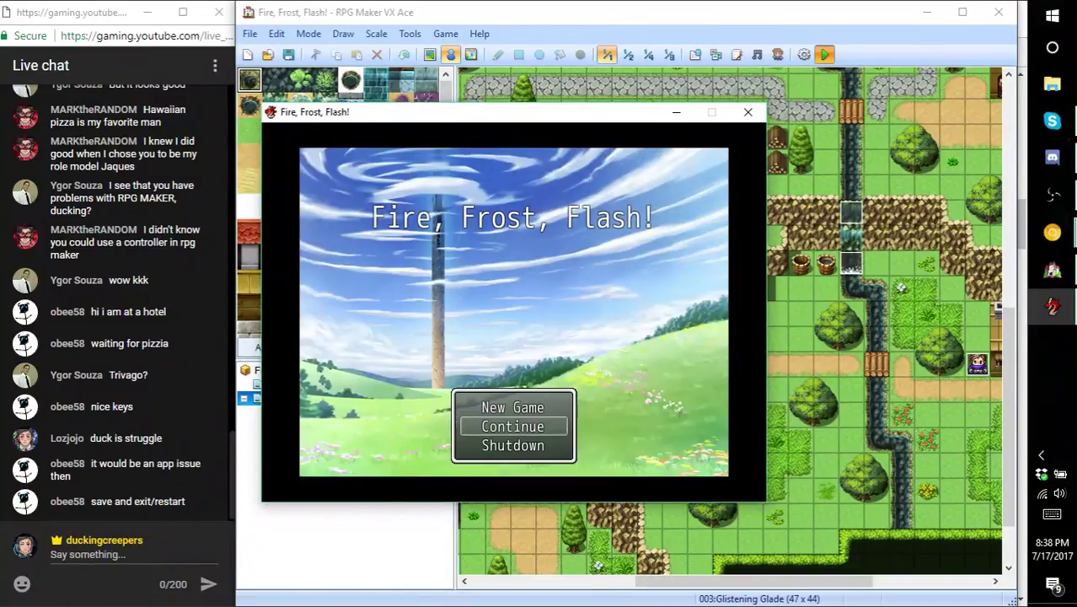
- Load the File 1 save and walk the party past the fenced crop field and over the nearby stairs toward the thatched house
key("Return")
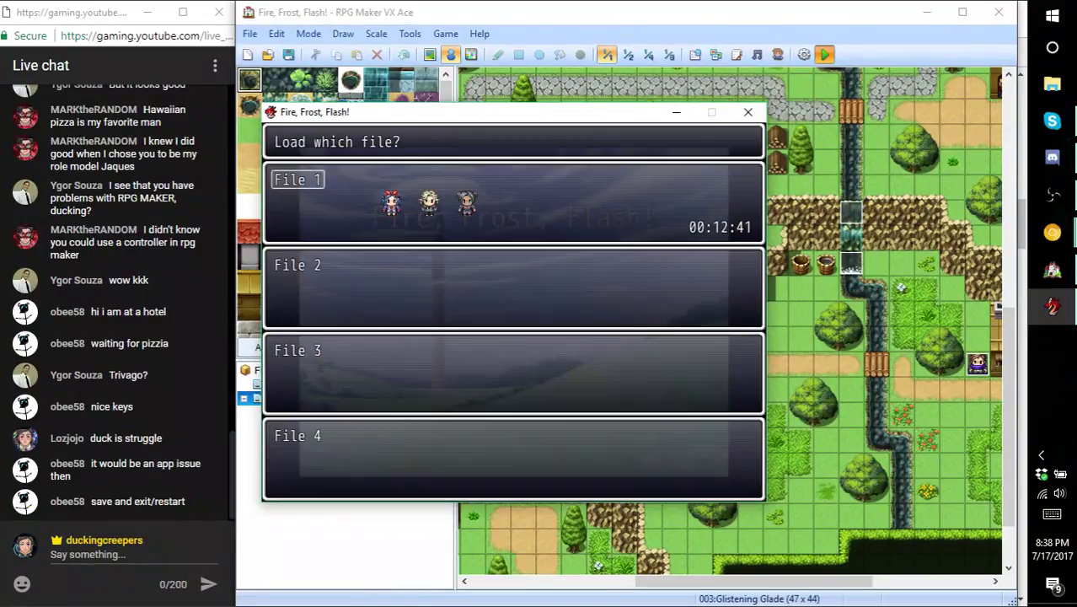
key("Return")
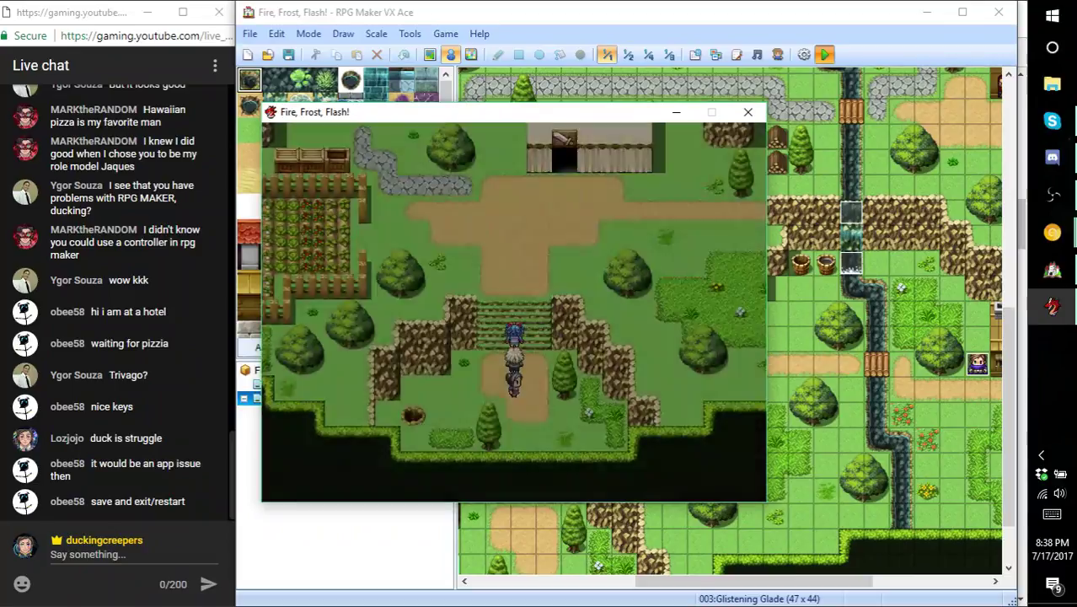
key("Right")
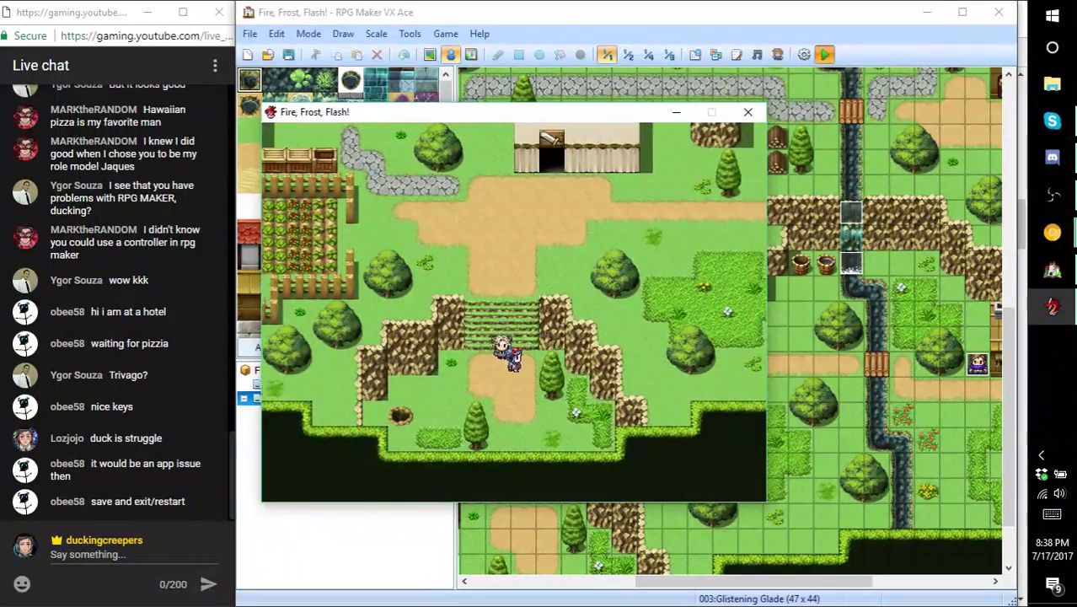
key("Up")
key("Left")
key("Left")
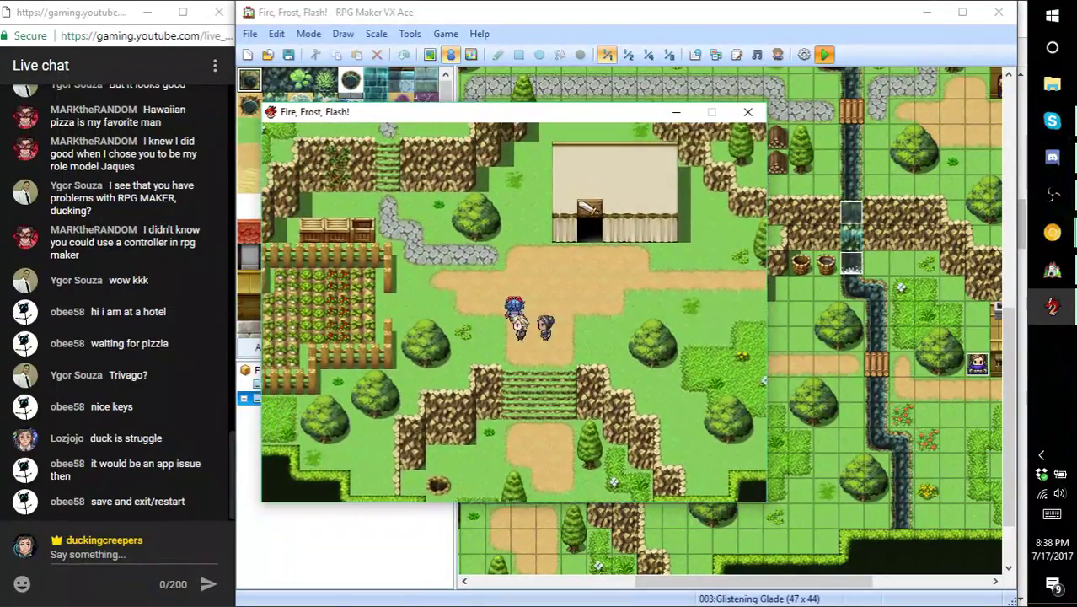
key("Up")
key("Left")
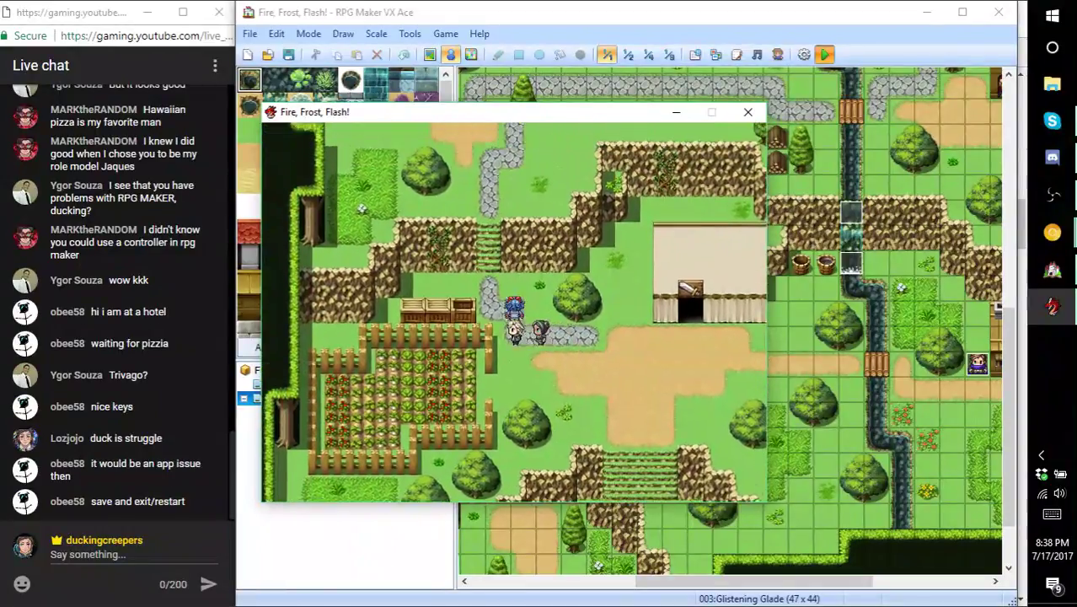
key("Up")
key("Up")
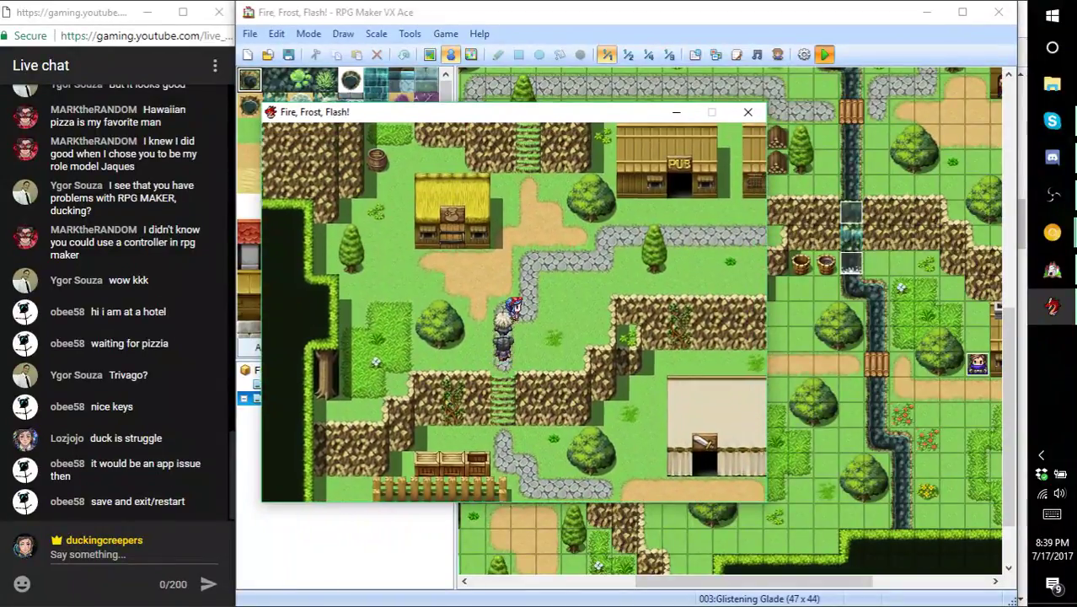
- Walk the party up the stairs beside the thatched house to the clearing below the two metal-roofed buildings
key("Right")
key("Left")
key("Up")
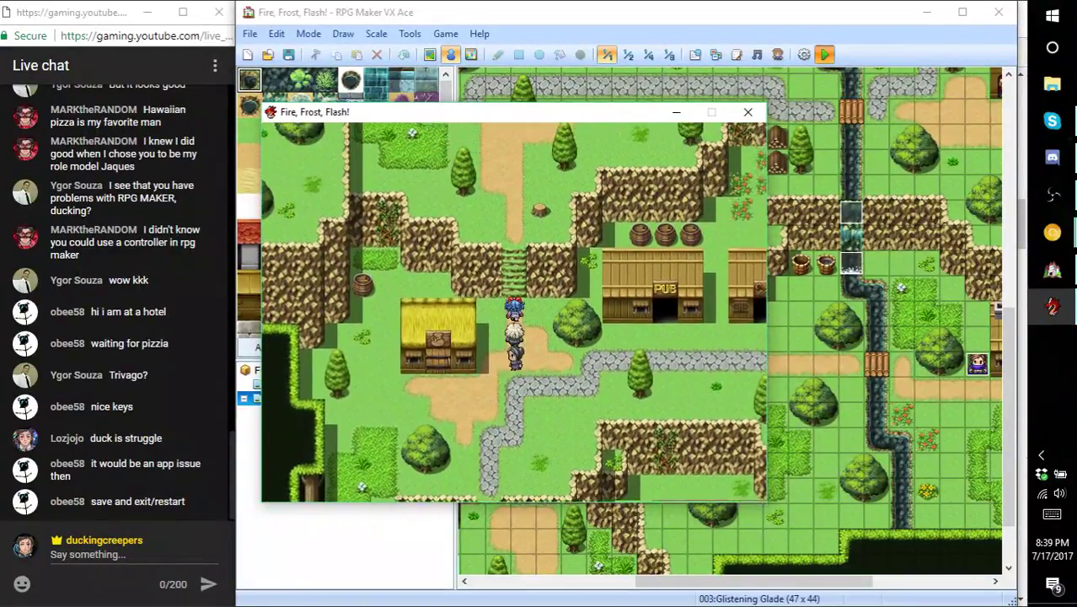
key("Up")
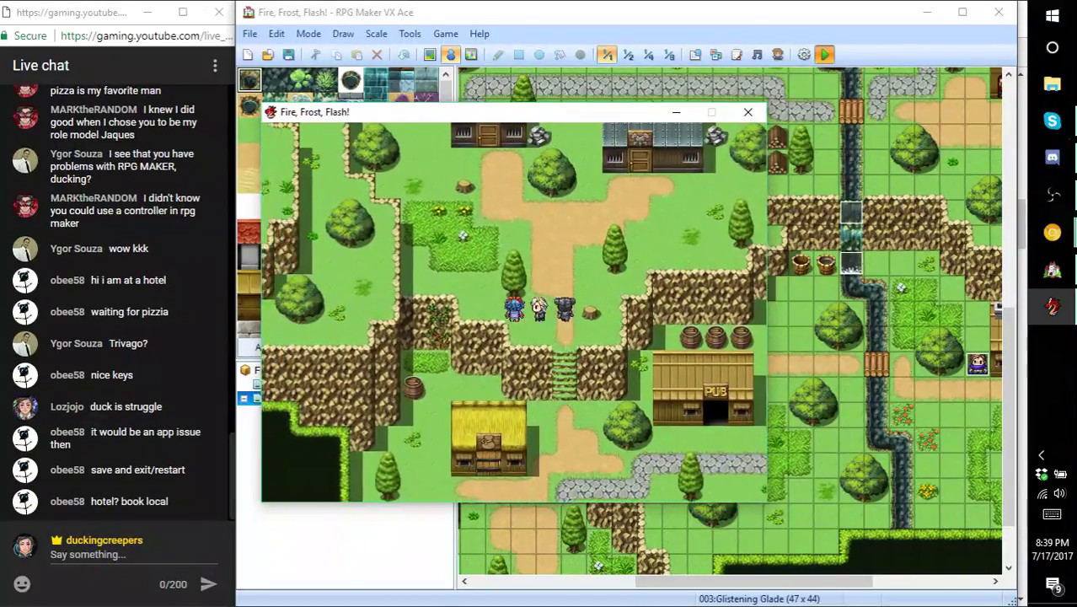
key("Right")
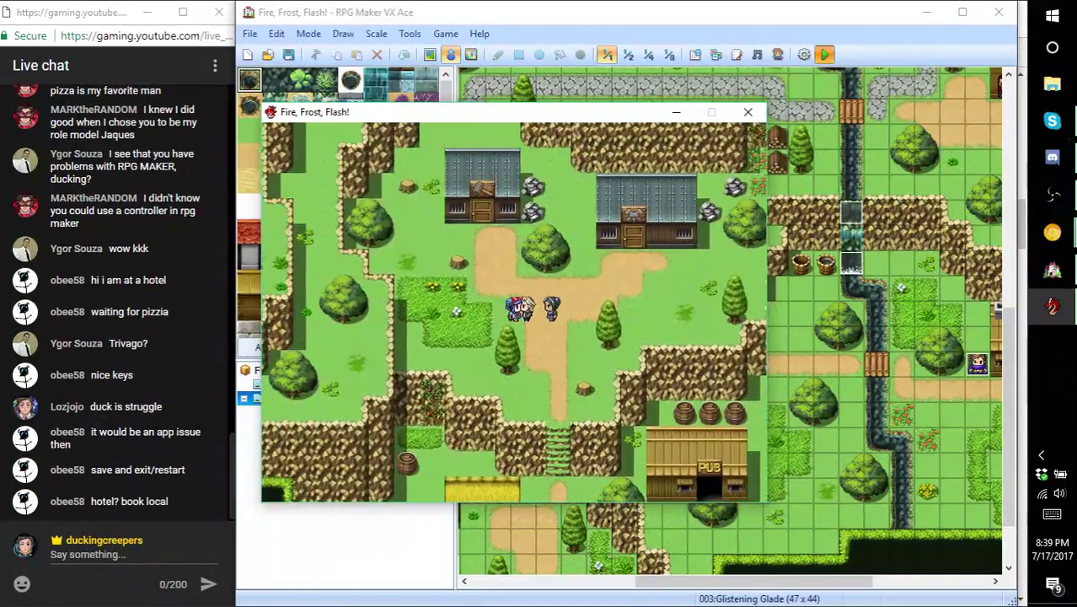
key("Up")
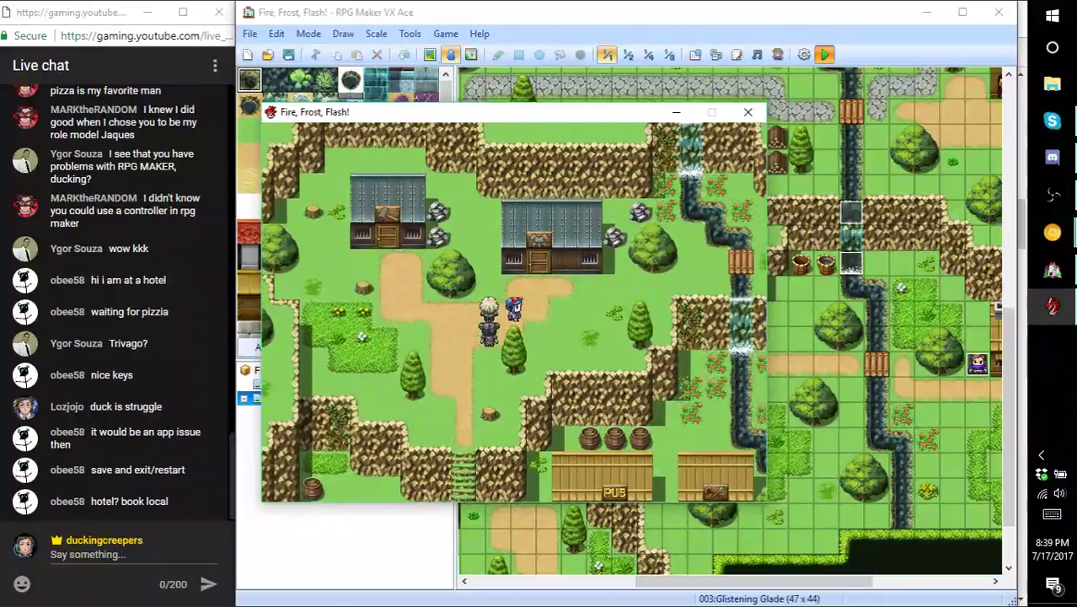
key("Right")
key("Left")
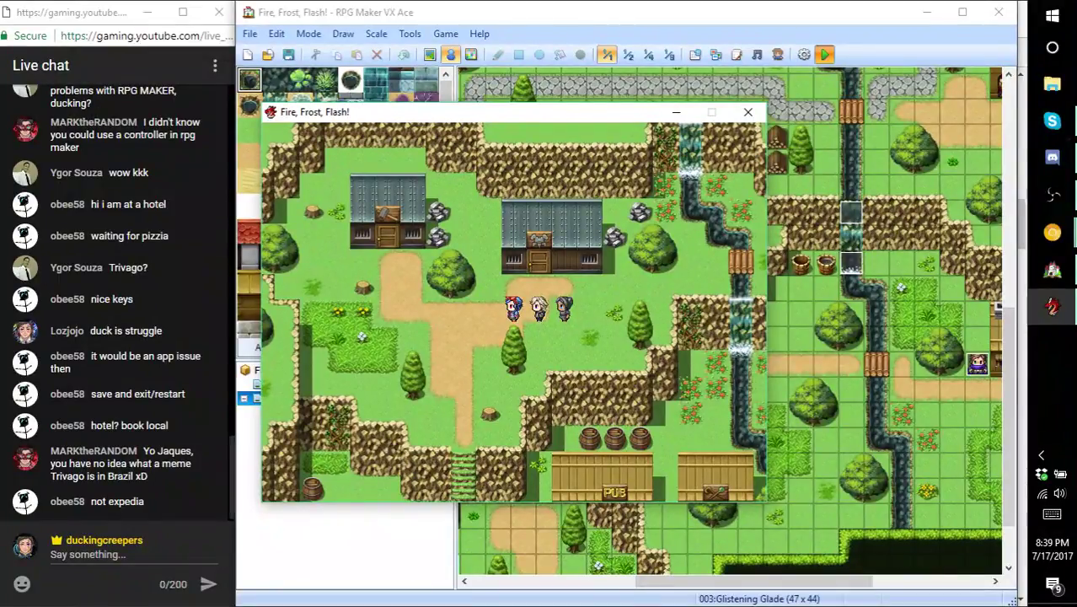
- Walk the party back along the dirt path and enter the metal-roofed building with the hammer sign
key("Left")
key("Down")
key("Left")
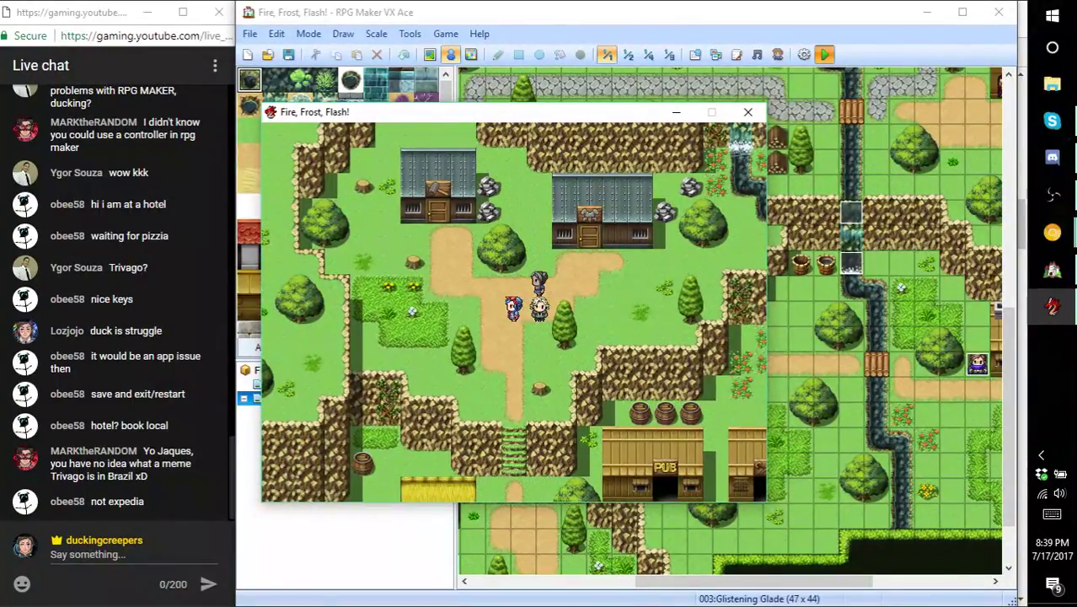
key("Left")
key("Up")
key("Left")
key("Up")
key("Up")
key("Left")
key("Up")
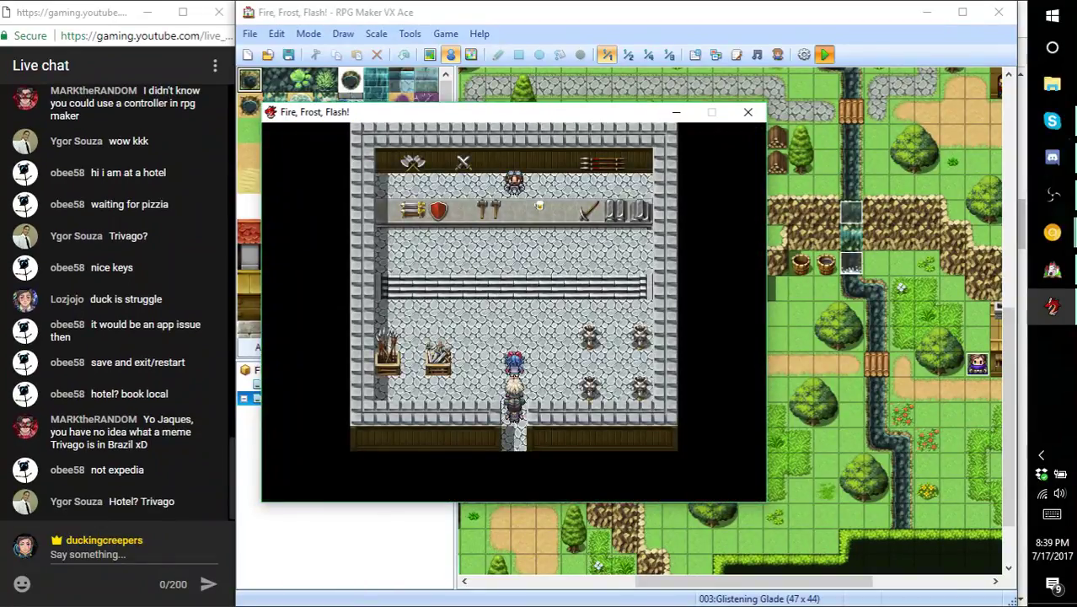
- Talk to the blacksmith behind the counter and bring up the Weapons category of the crafting menu
key("Up")
key("Return")
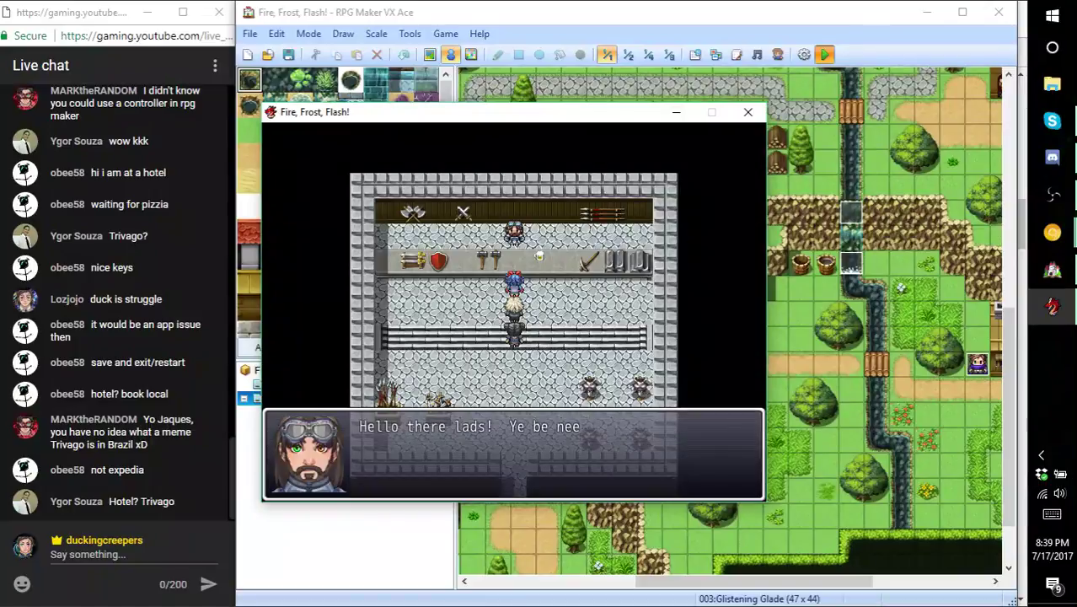
key("Return")
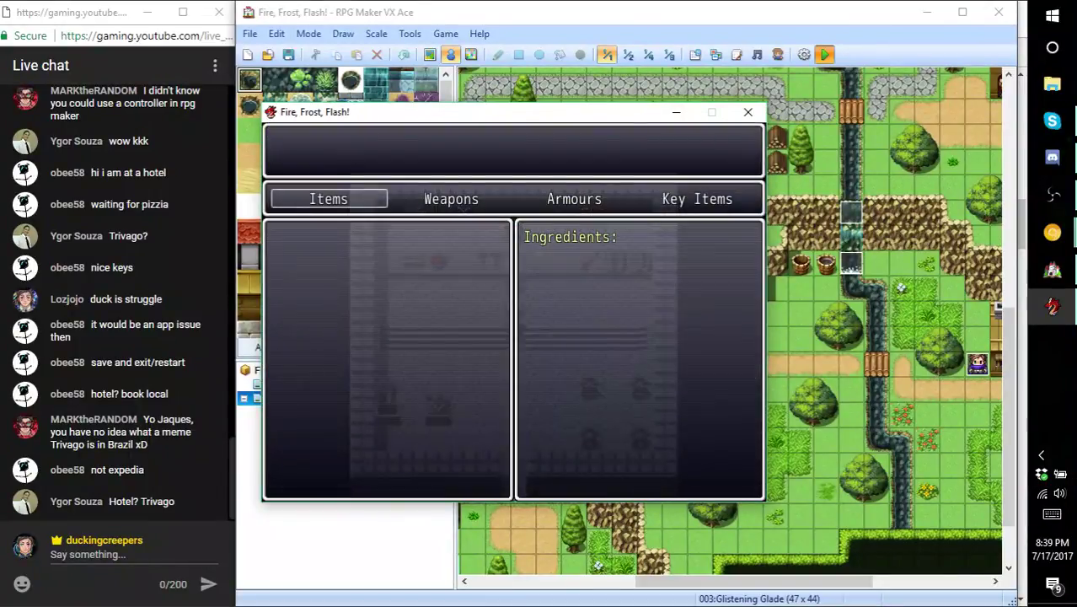
key("Right")
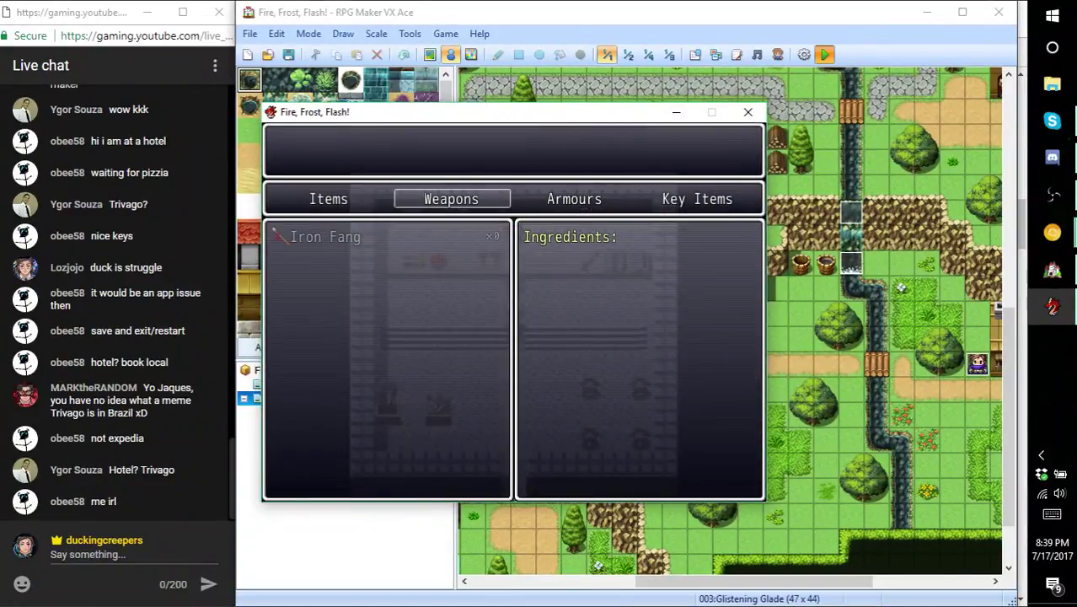
- Examine the Iron Fang recipe's ingredients and price, compare the Items and Weapons categories, and leave the crafting menu
key("Return")
key("Escape")
key("Left")
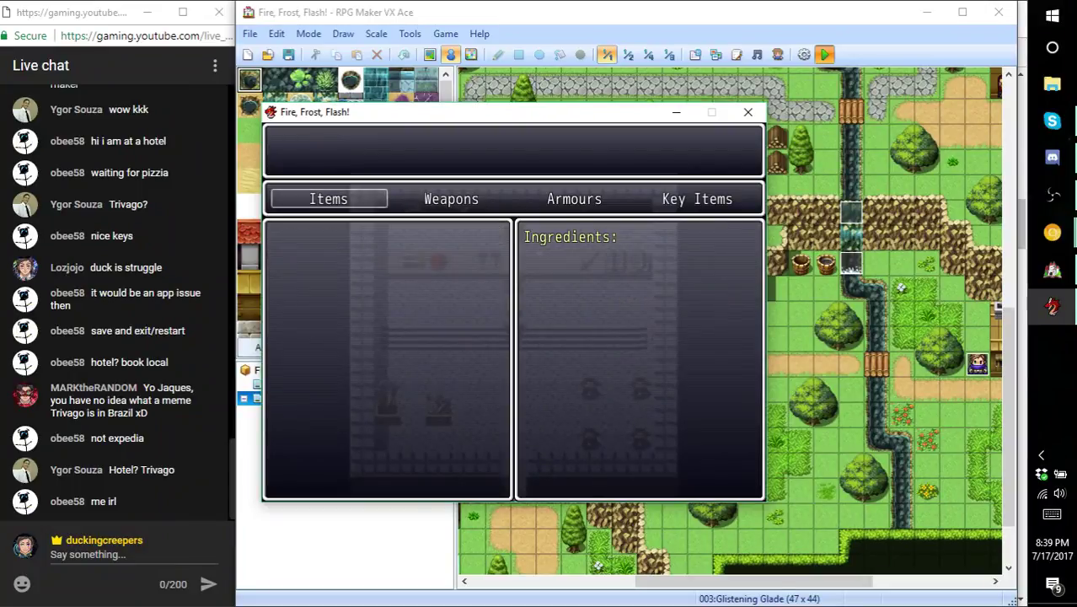
key("Right")
key("Left")
key("Return")
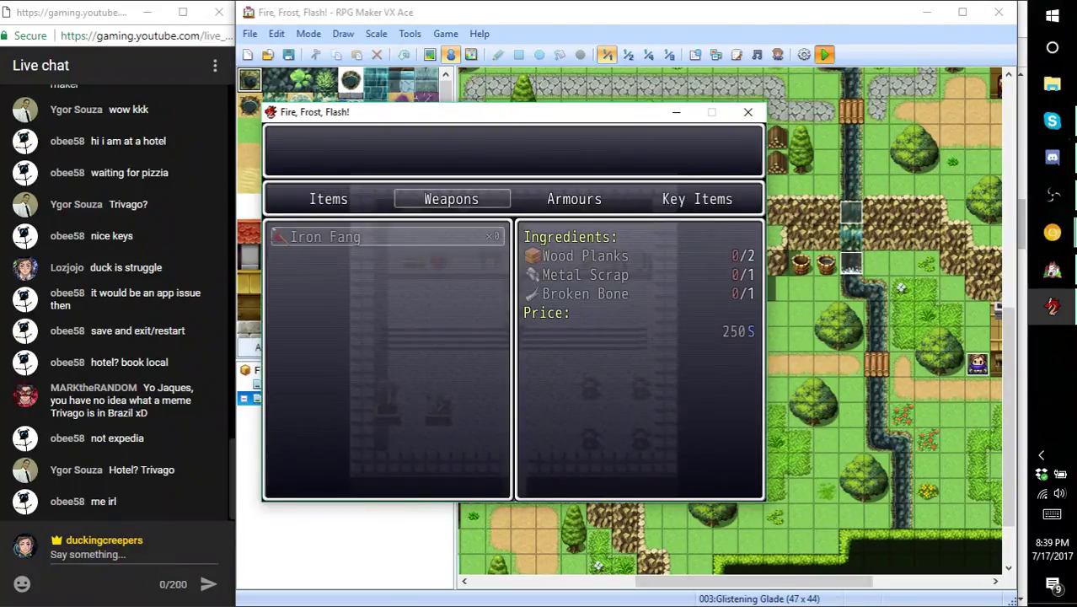
key("Escape")
key("Escape")
key("Escape")
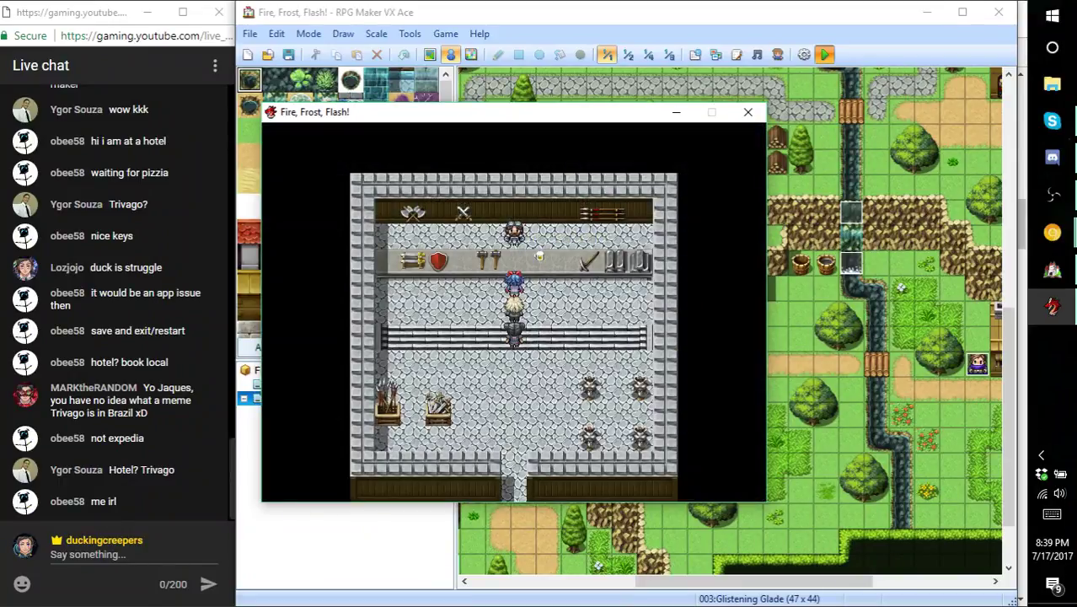
key("Escape")
- Talk to the blacksmith again, look through the crafting menu's item categories, and end the playtest
key("Return")
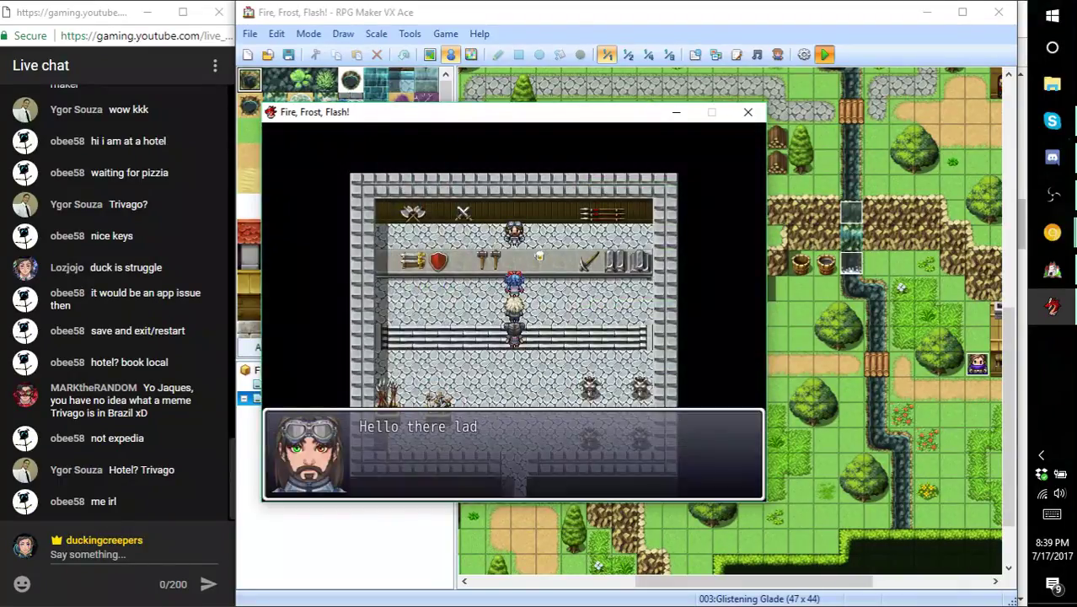
key("Return")
key("Right")
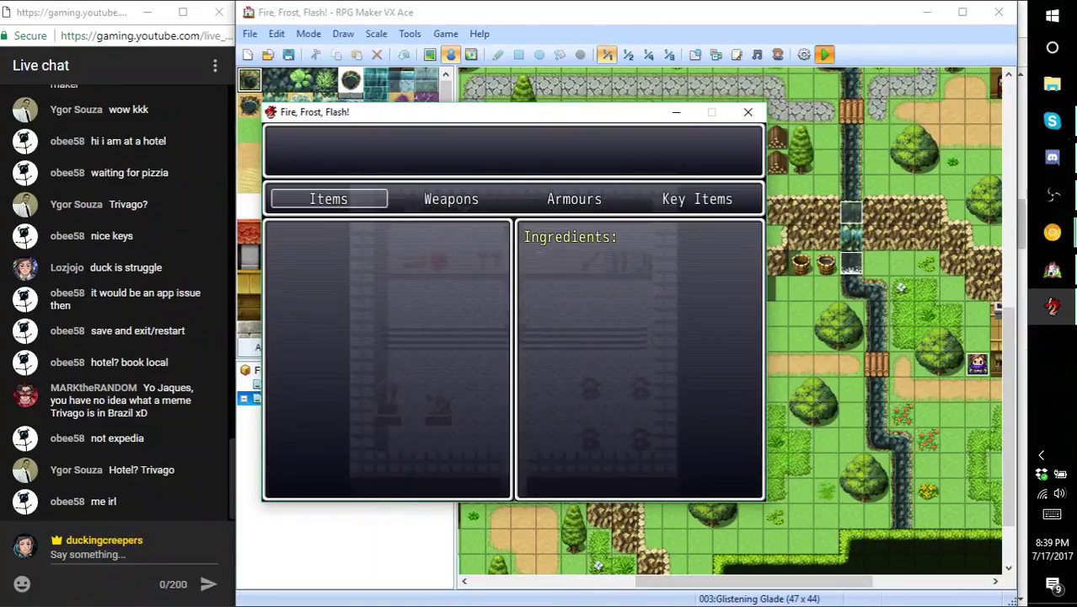
key("Right")
key("Right")
key("Right")
key("Left")
key("Left")
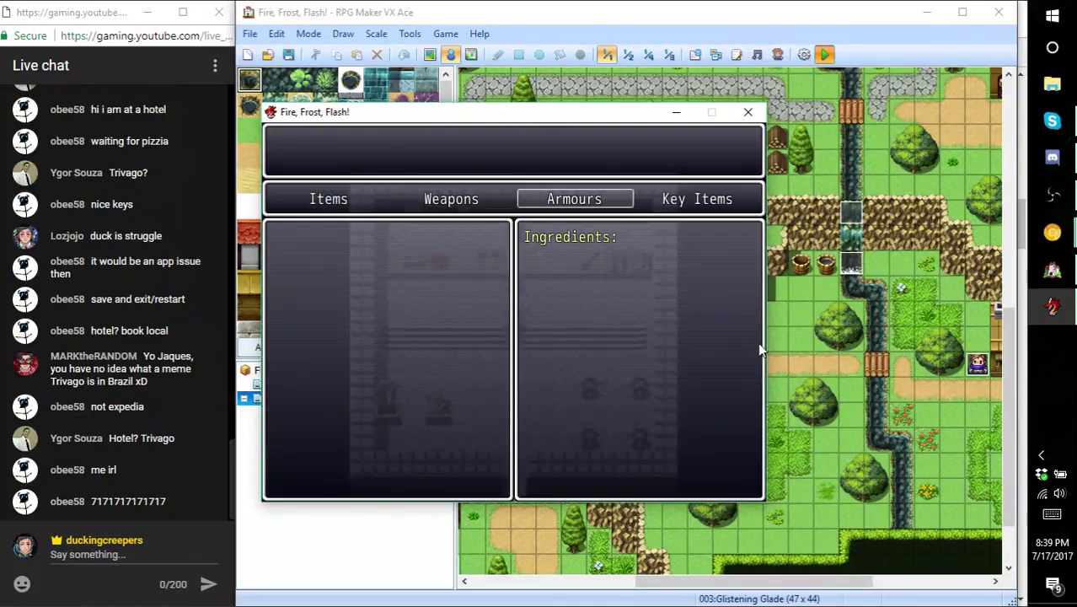
left_click(747, 112)
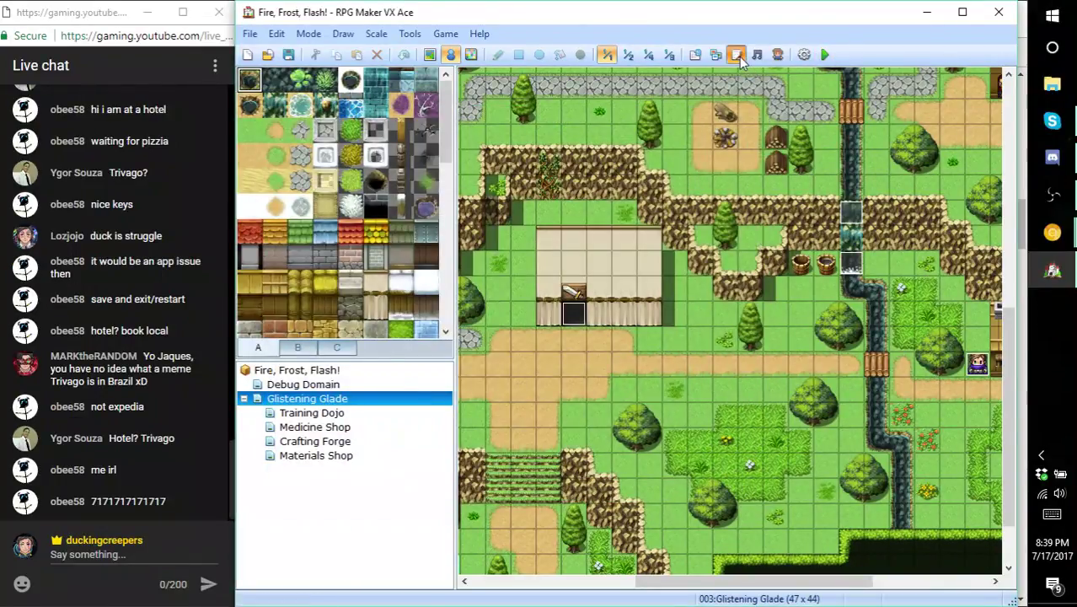
- Open the Coelocanth Crafting script in the Script Editor and read through its notetag instructions and settings
left_click(737, 55)
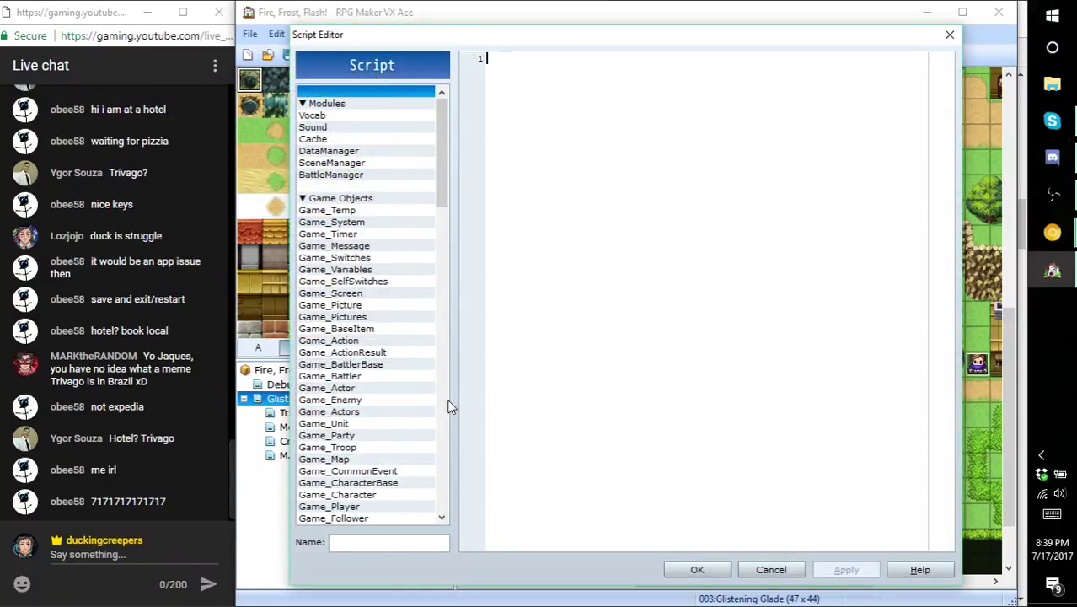
scroll(425, 412, "down", 20)
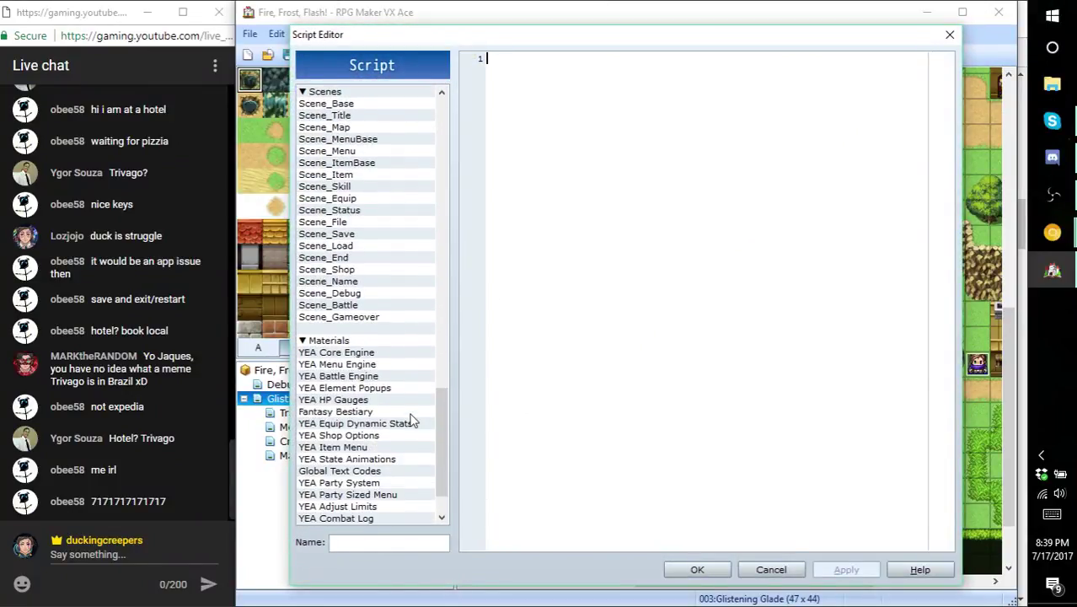
scroll(364, 442, "down", 2)
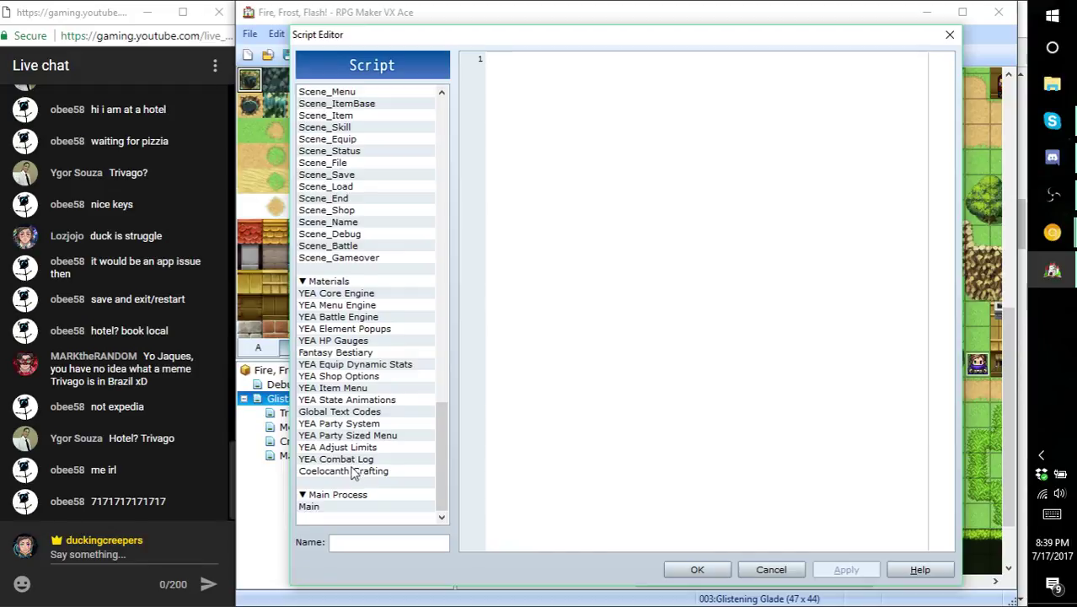
scroll(353, 472, "up", 1)
left_click(353, 473)
left_click(349, 506)
scroll(600, 412, "down", 2)
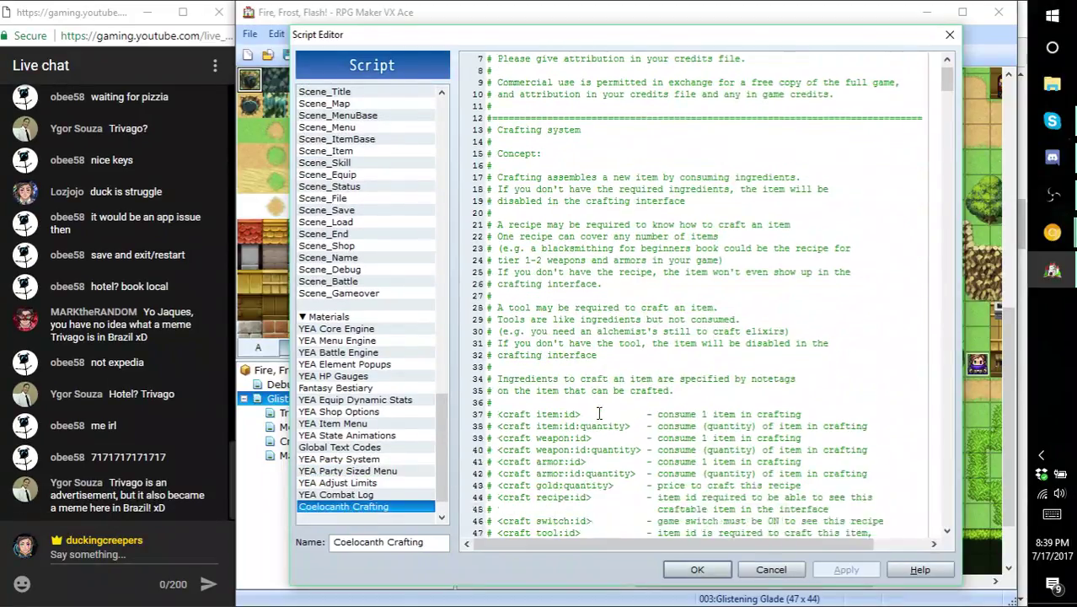
scroll(599, 413, "down", 20)
scroll(662, 440, "down", 7)
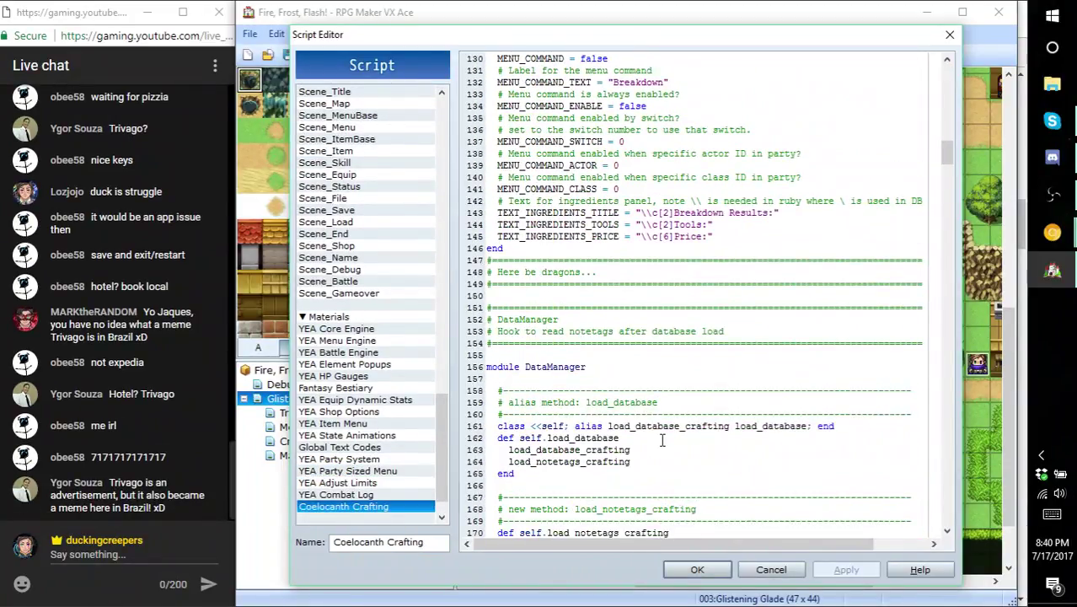
- Search the Coelocanth Crafting script for "weapon" and go through the matches to the end of the script
key("ctrl+f")
type("weapon")
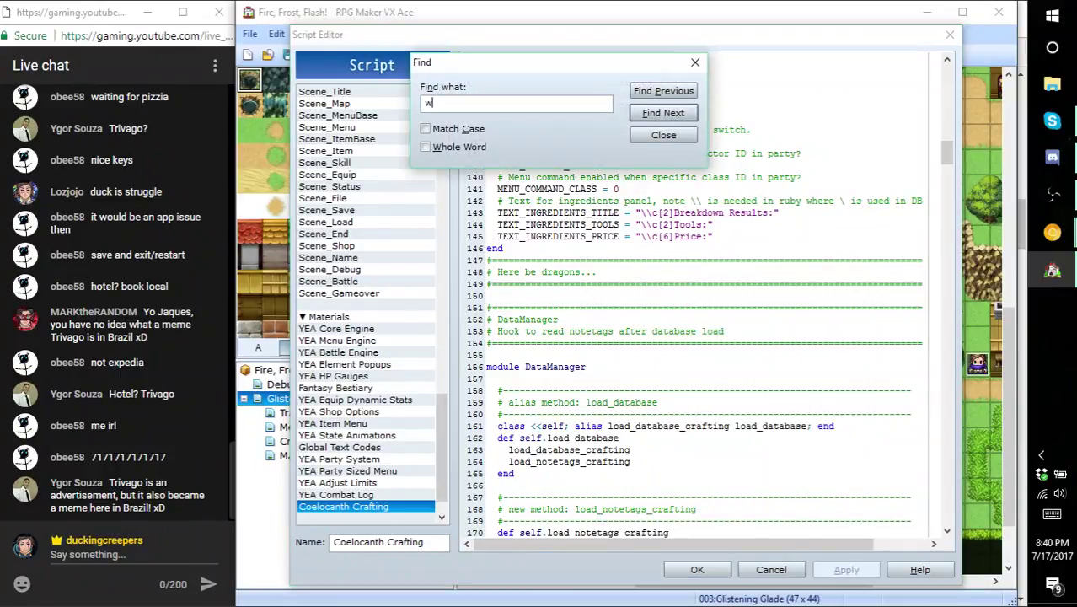
key("Return")
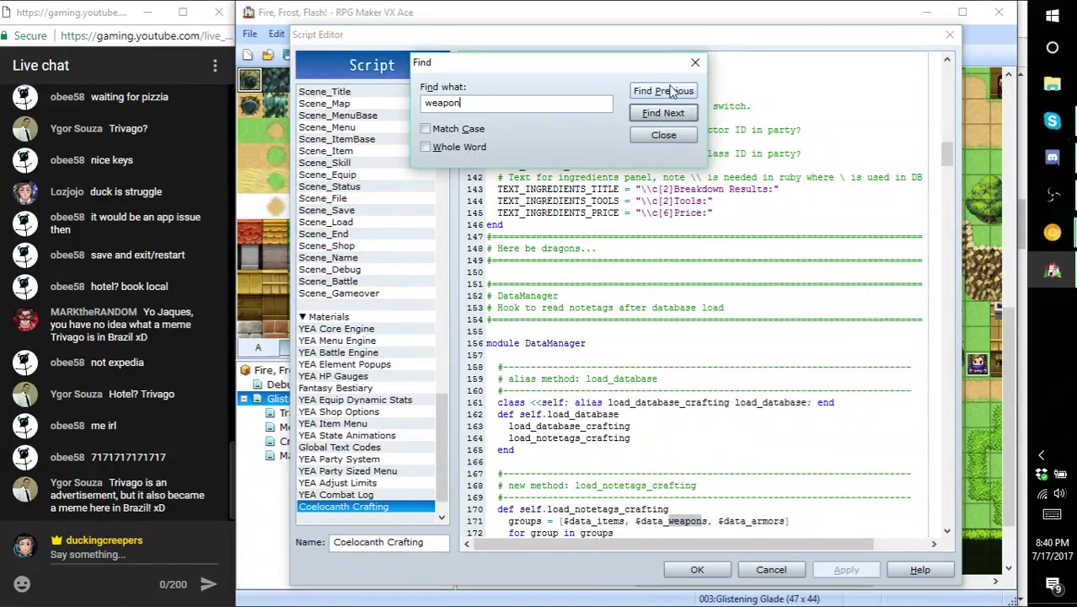
left_click(664, 114)
left_click(665, 114)
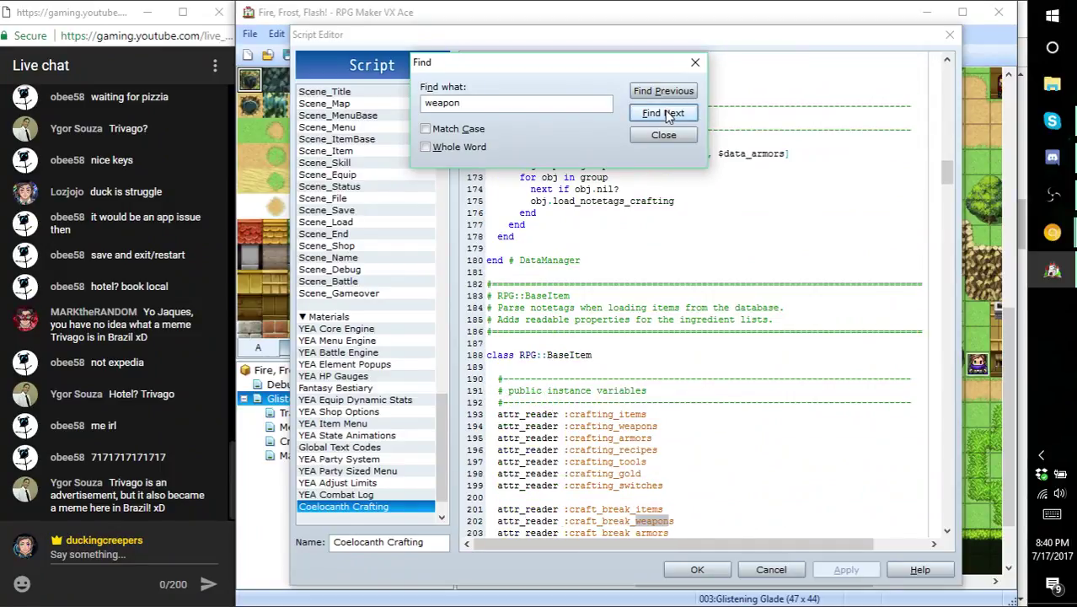
left_click(664, 114)
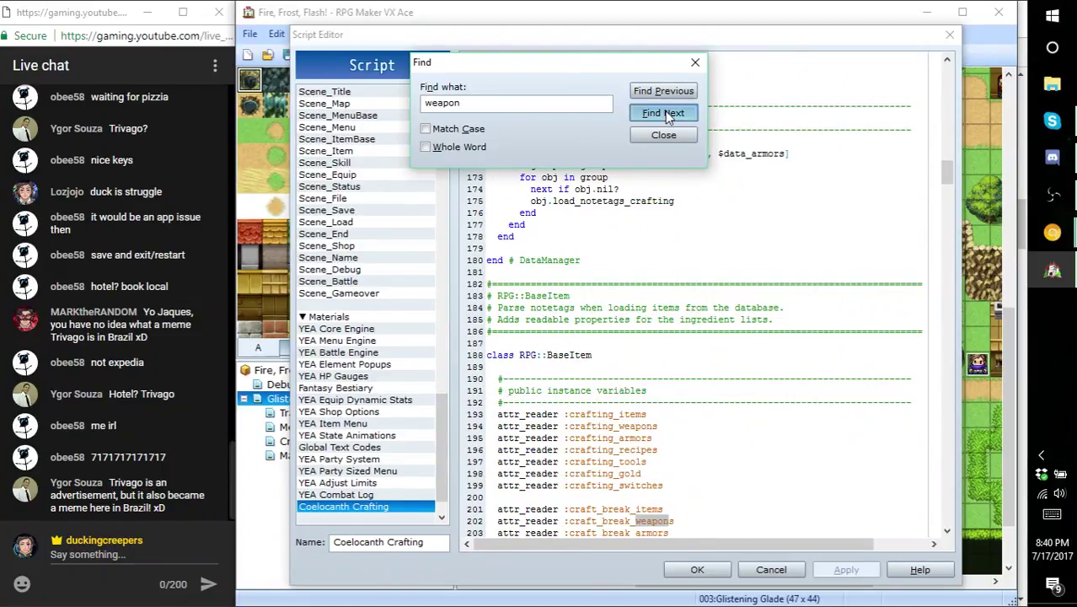
left_click(665, 114)
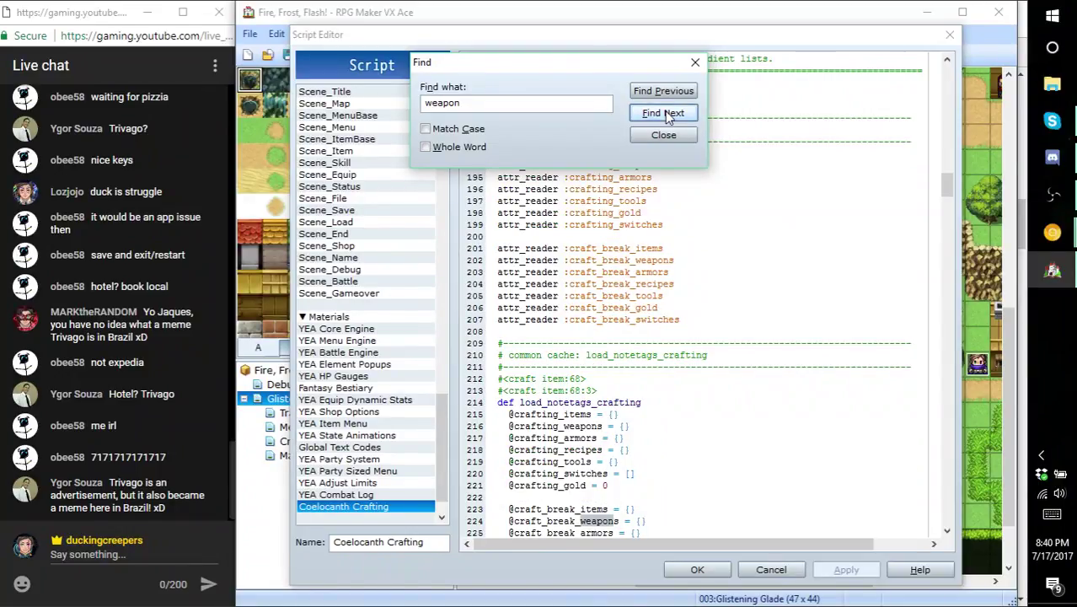
left_click(665, 113)
left_click(665, 114)
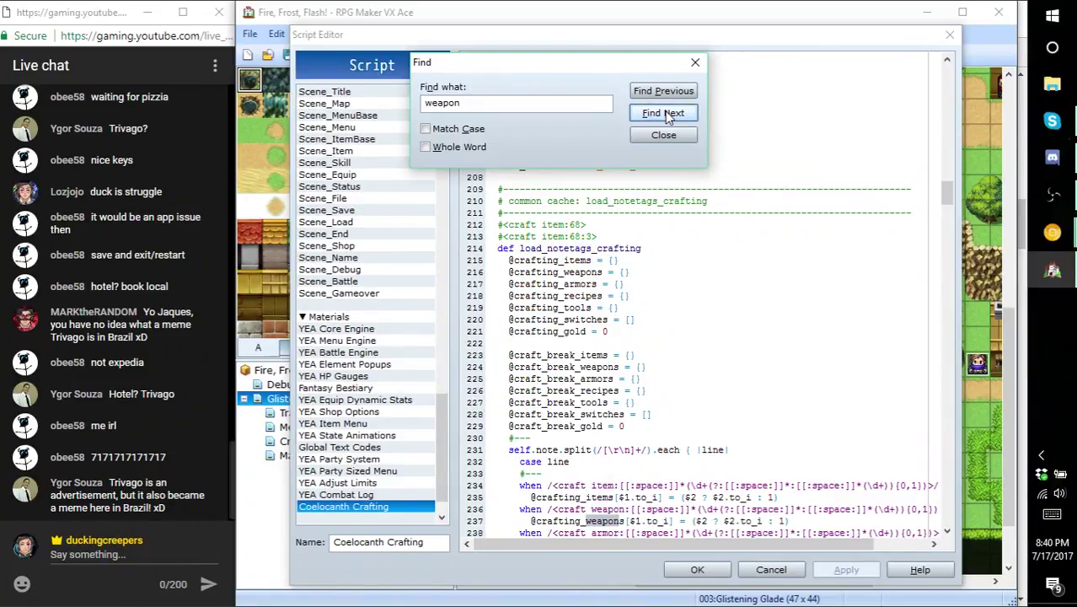
left_click(665, 114)
left_click(665, 114)
left_click(665, 114)
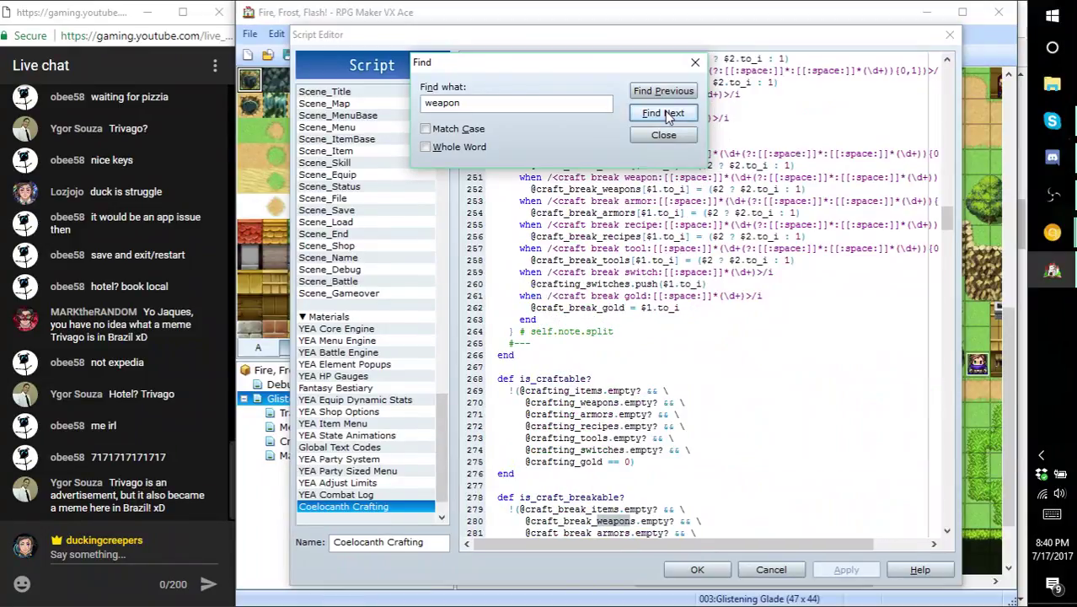
left_click(665, 114)
left_click(665, 114)
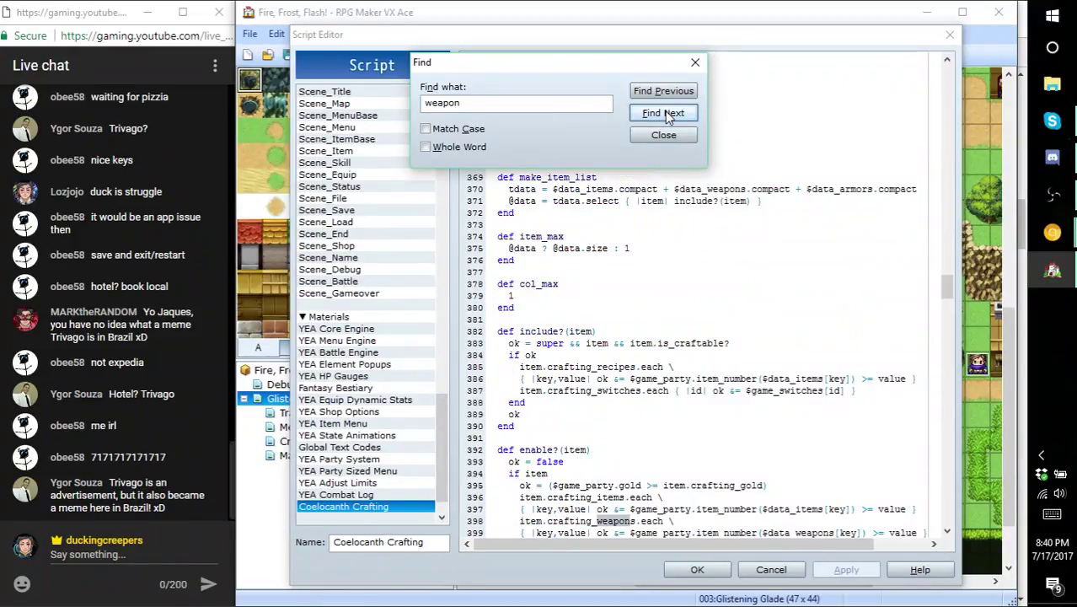
left_click(665, 114)
left_click(665, 114)
left_click(665, 113)
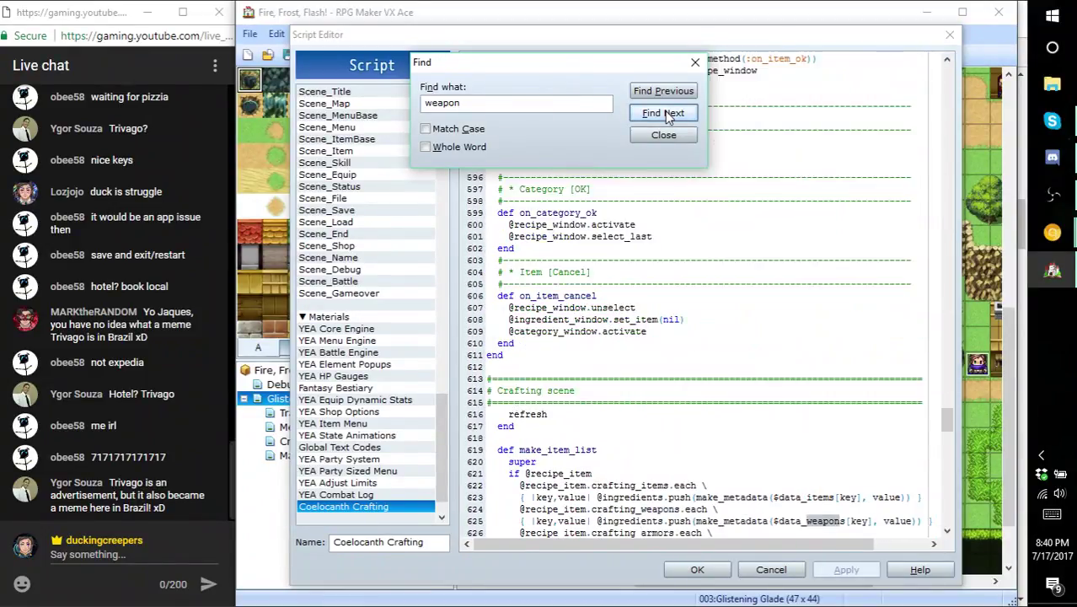
left_click(665, 114)
left_click(665, 114)
left_click(665, 114)
left_click(665, 113)
left_click(665, 113)
left_click(665, 114)
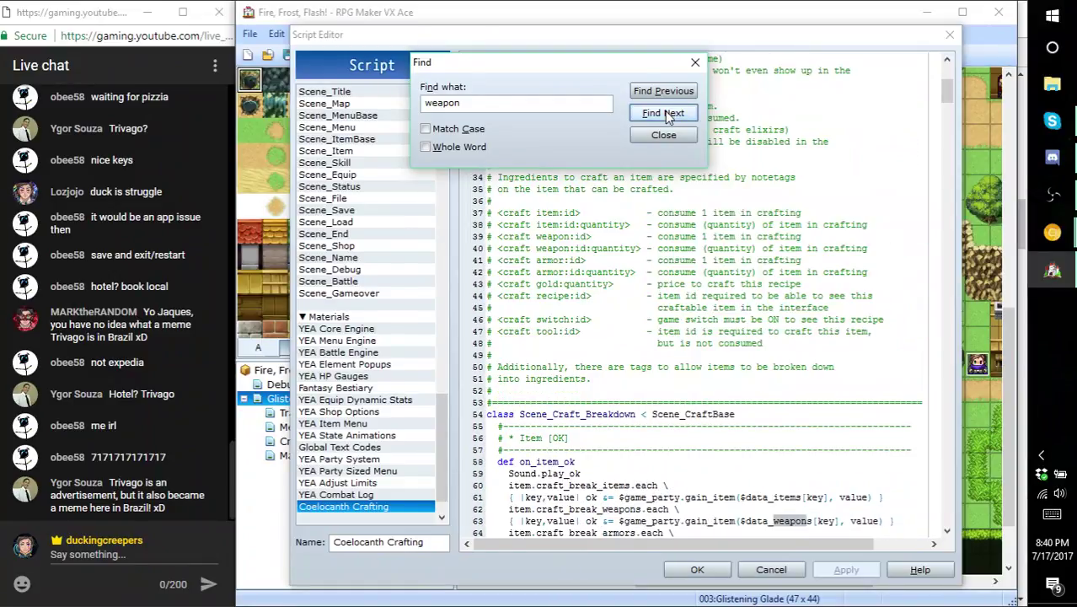
left_click(665, 113)
- Move the search window off the code, review the "weapon" matches again as far as load_notetags_crafting, and close the search
left_click_drag(574, 66, 331, 265)
left_click(419, 311)
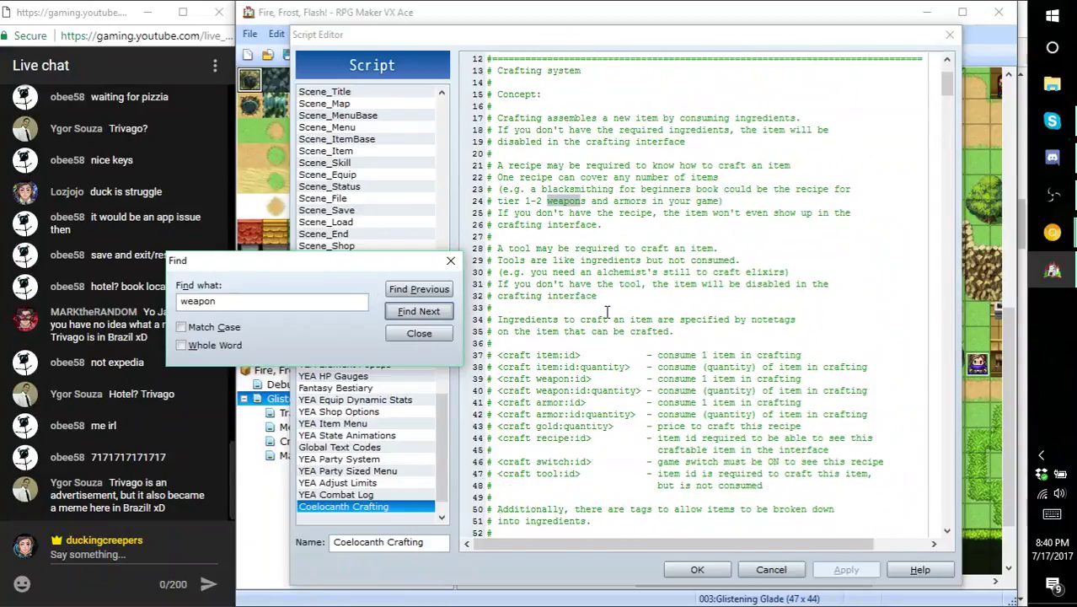
left_click(419, 312)
left_click(419, 312)
left_click(436, 313)
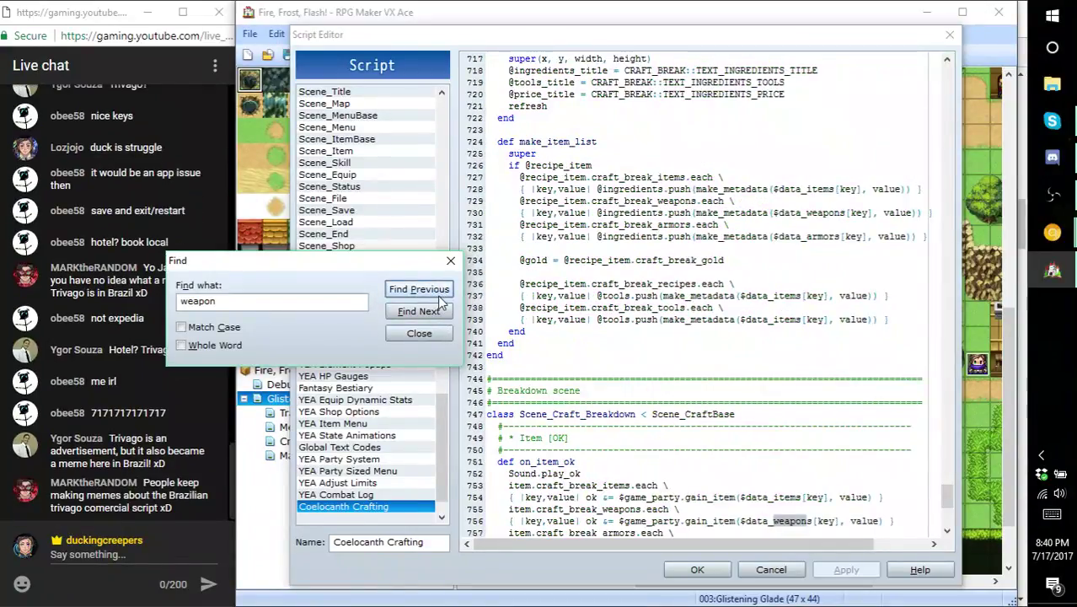
left_click(436, 313)
left_click(436, 313)
left_click(436, 313)
left_click(435, 313)
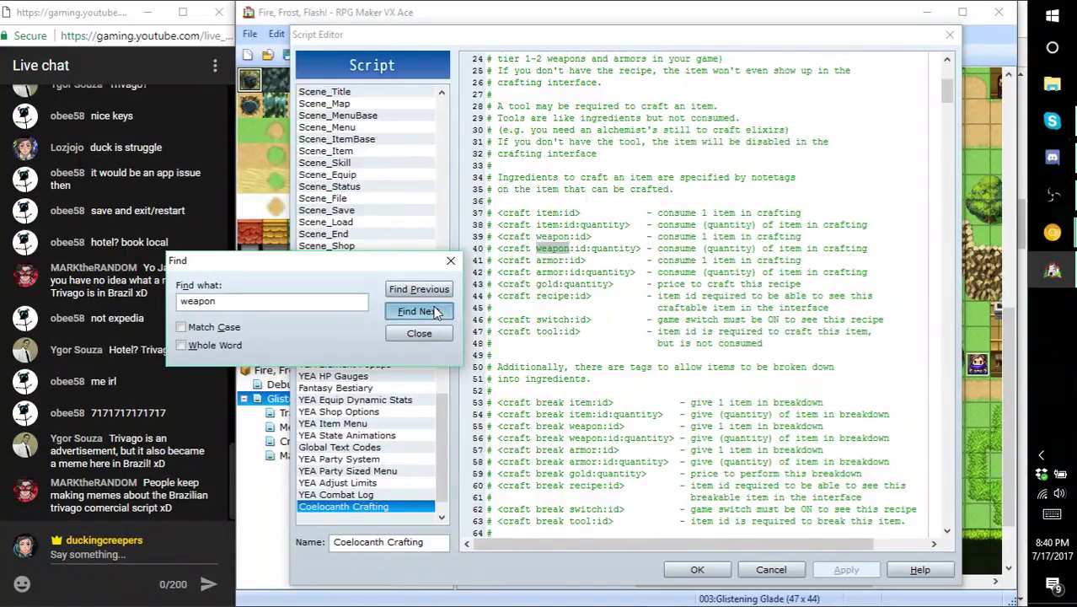
left_click(435, 313)
left_click(436, 313)
left_click(436, 312)
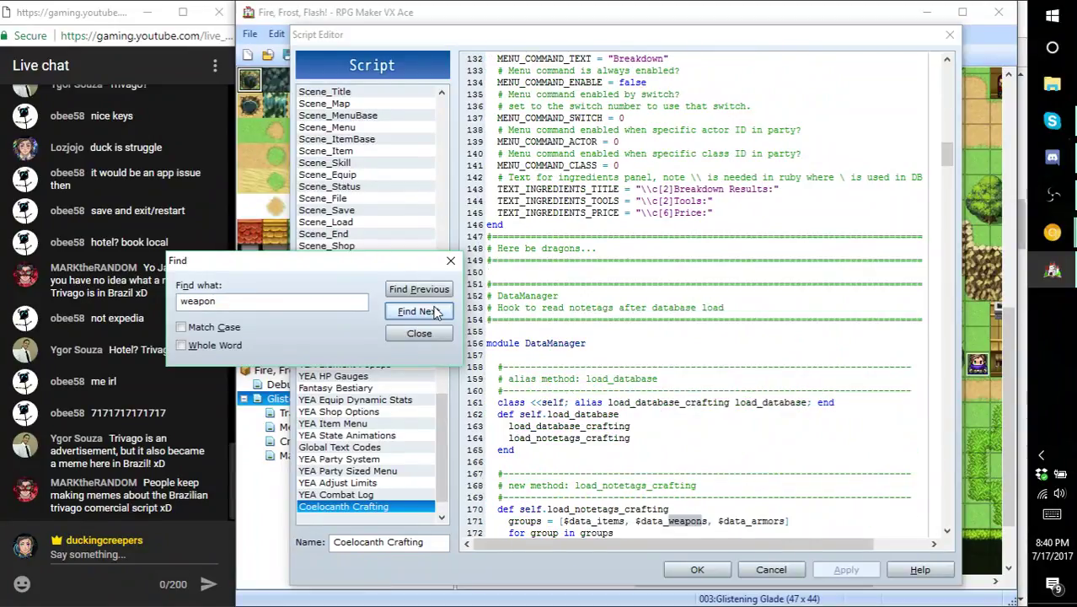
left_click(451, 260)
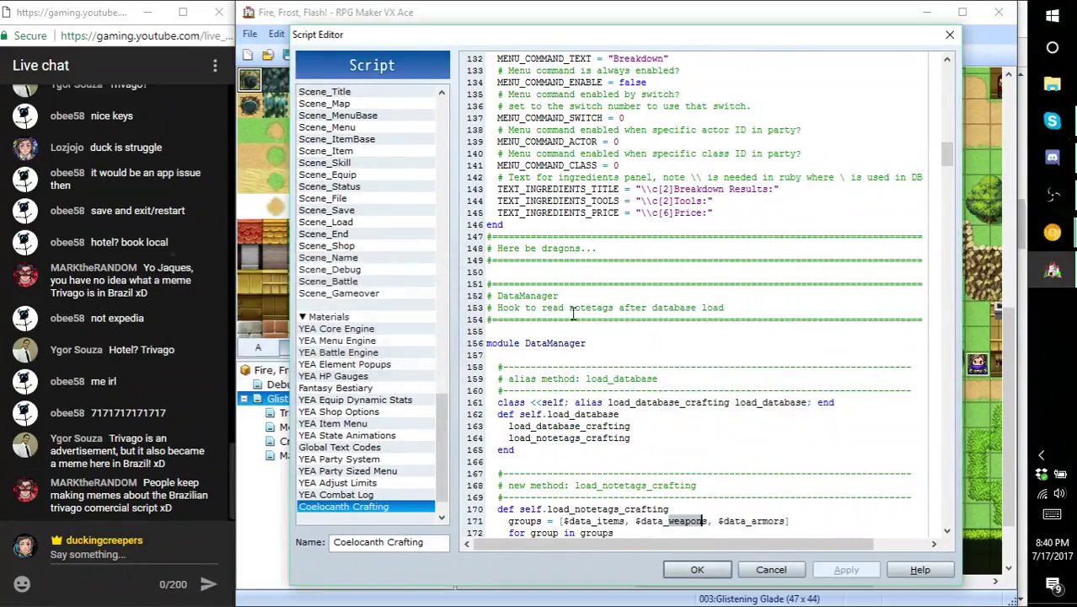
- Read through the DataManager module's load_database and load_notetags_crafting methods
scroll(603, 369, "down", 3)
left_click(614, 425)
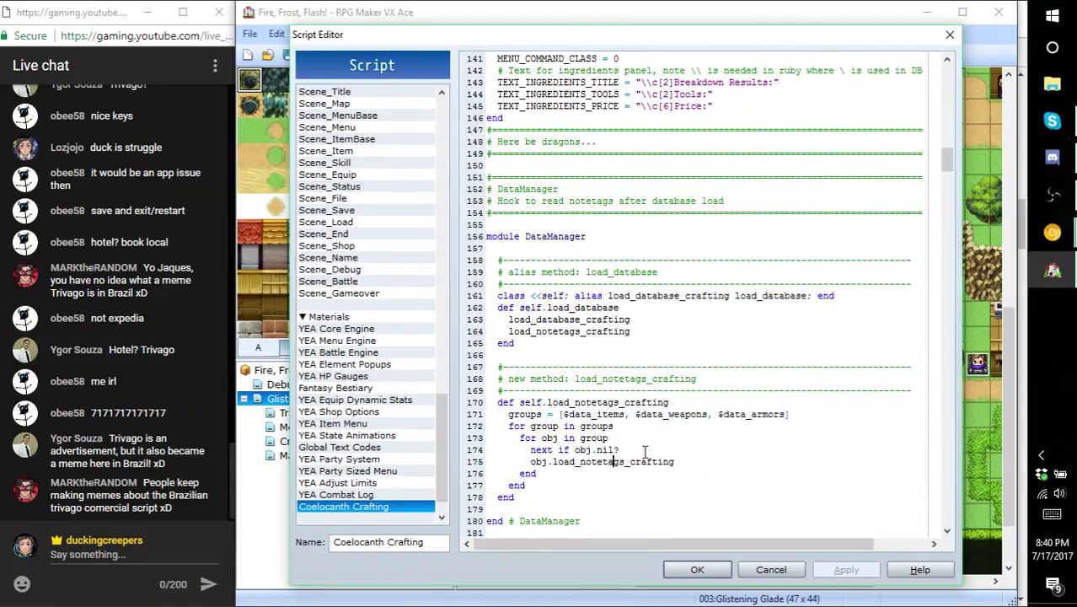
key("Down")
key("Down")
key("Down")
key("Down")
key("Down")
key("Down")
key("Down")
key("Down")
key("Down")
key("Down")
key("Down")
key("Down")
key("Down")
key("Down")
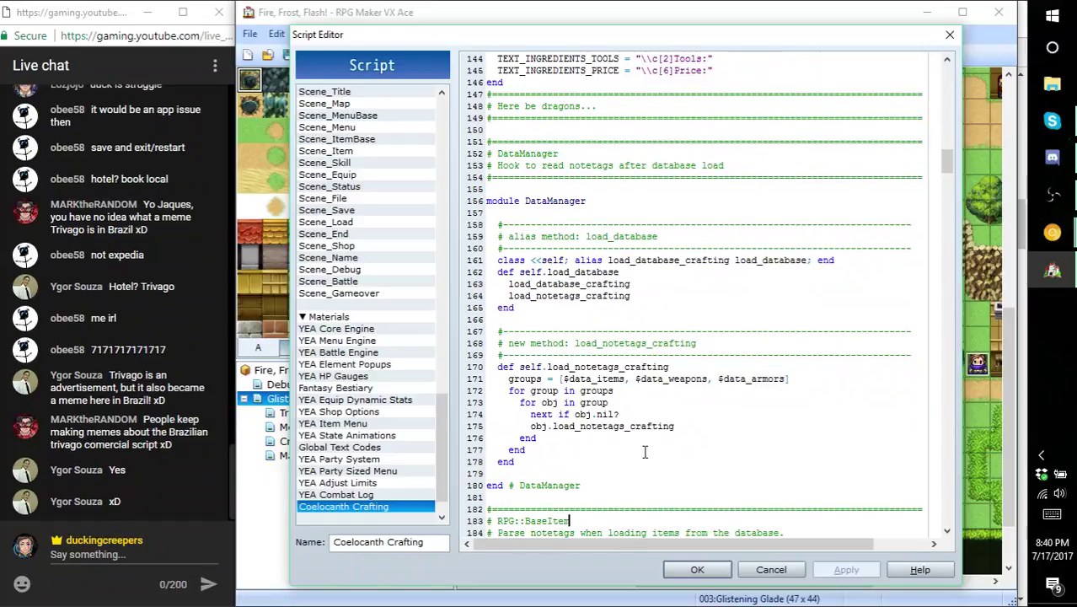
- Examine the RPG::BaseItem class's public instance variables and the start of its load_notetags_crafting method
key("Down")
key("Down")
key("Down")
key("Down")
key("Down")
key("Down")
key("Down")
key("Down")
key("Down")
key("Down")
key("Down")
key("Down")
key("Down")
key("Down")
key("Down")
key("Down")
key("Down")
key("Down")
key("Down")
key("Down")
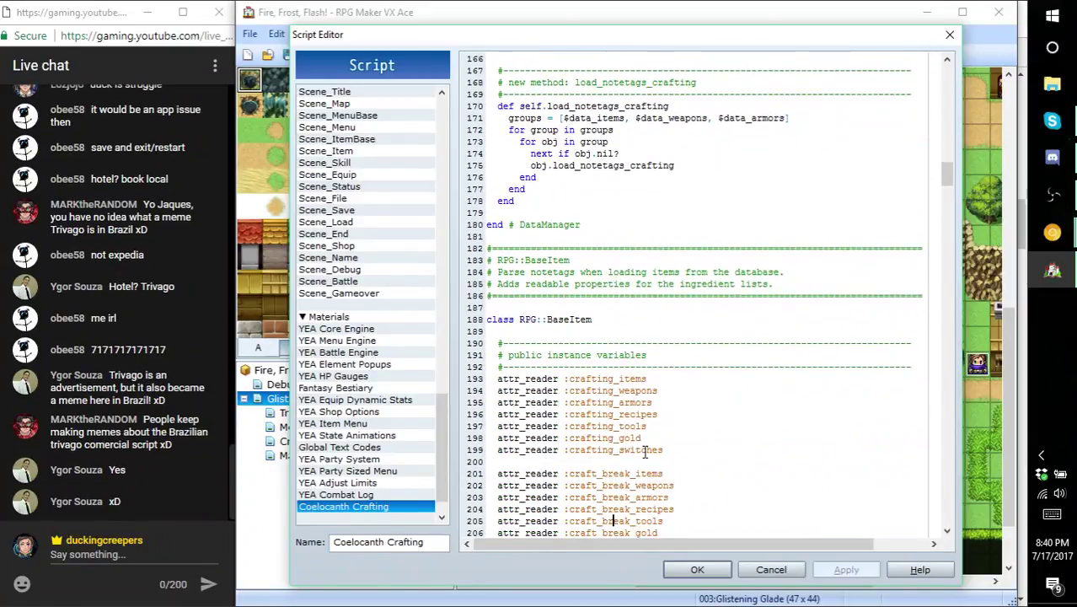
key("Down")
key("Down")
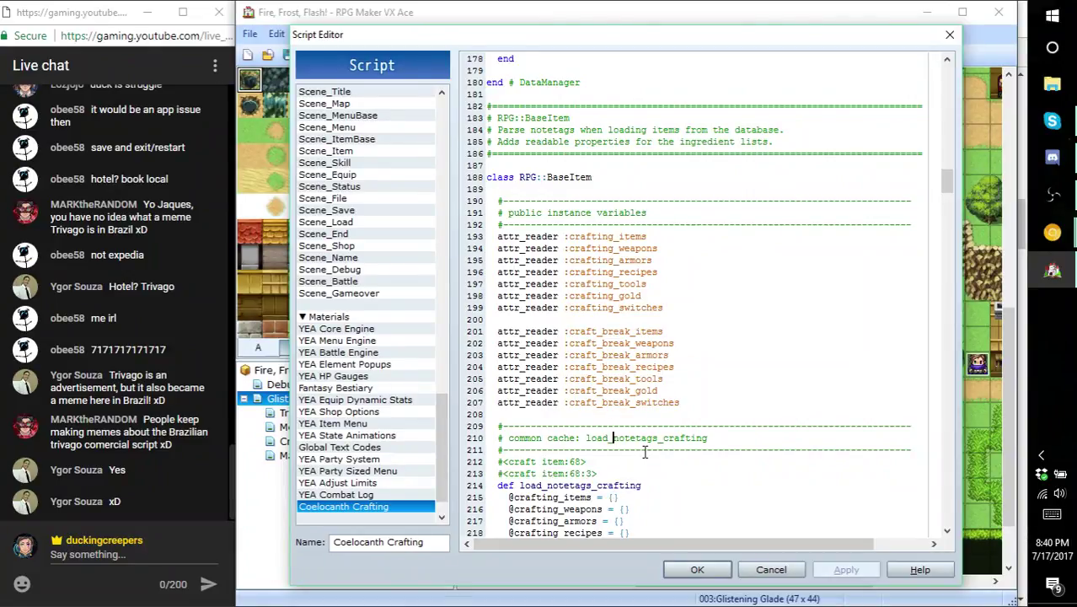
key("Down")
key("Down")
key("Down")
key("Down")
key("Down")
key("Down")
key("Down")
key("Down")
key("Down")
key("Down")
key("Down")
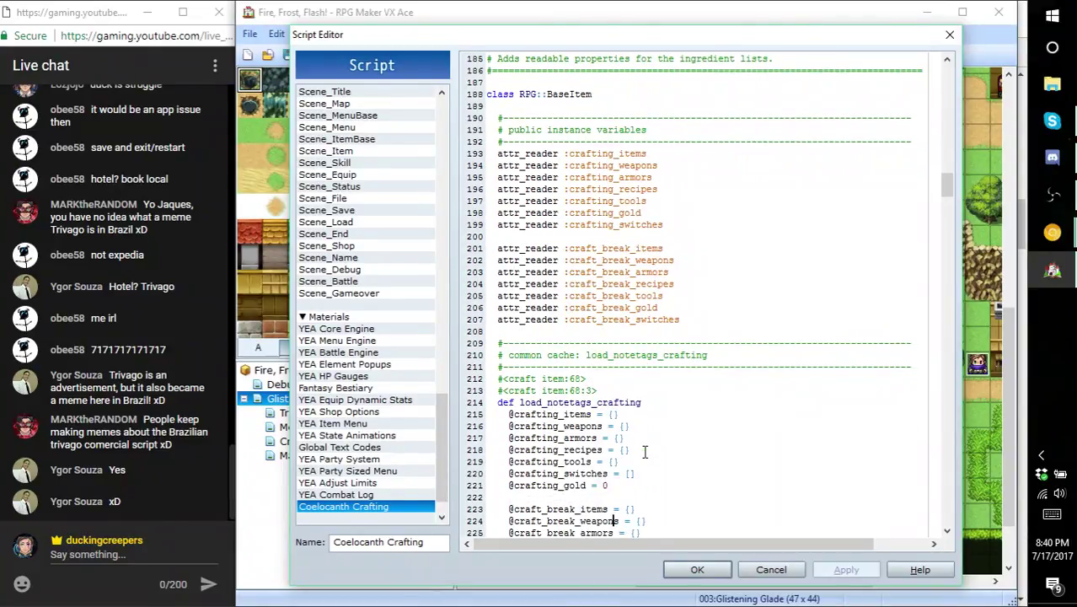
- Read through the RPG::BaseItem section of the Coelocanth Crafting script, covering the crafting notetag loading and the is_craftable? and is_craft_breakable? checks
key("Down")
key("Down")
key("Down")
key("Down")
key("Down")
key("Down")
key("Down")
key("Down")
key("Down")
key("Down")
key("Down")
key("Down")
key("Down")
key("Down")
key("Down")
key("Down")
key("Down")
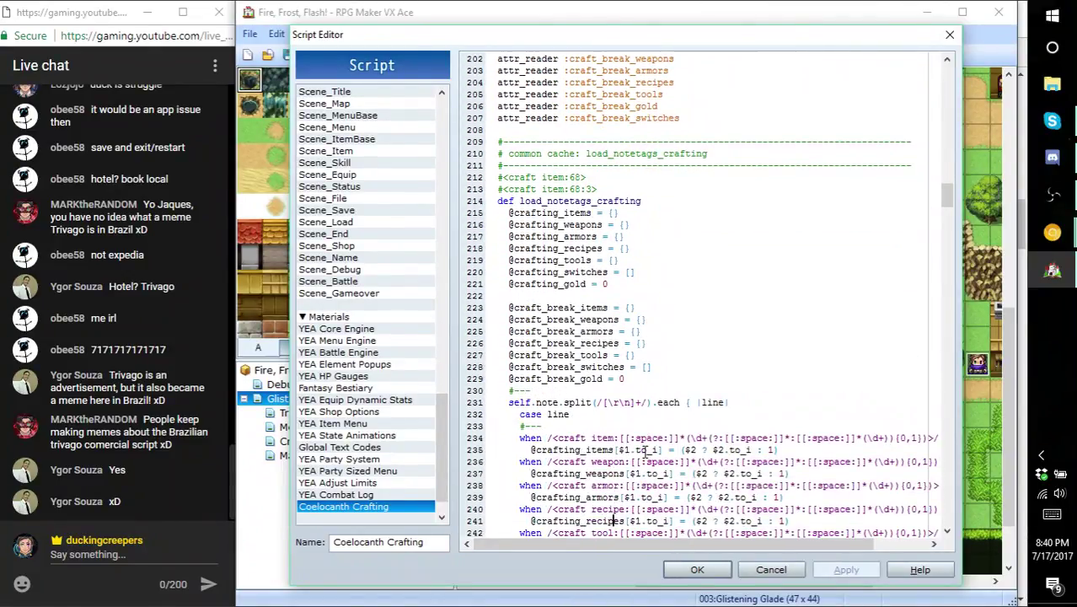
key("Down")
key("Down")
key("Down")
key("Down")
key("Down")
key("Down")
key("Down")
key("Down")
key("Down")
key("Down")
key("Down")
key("Down")
key("Down")
key("Down")
key("Down")
key("Down")
key("Down")
key("Down")
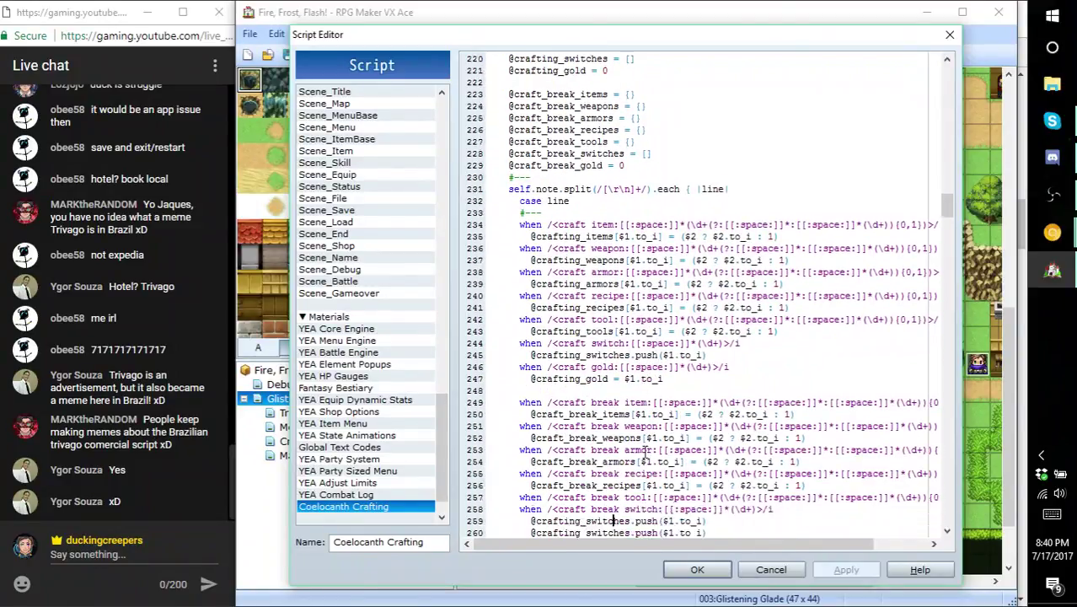
key("Down")
key("Down")
key("Down")
key("Down")
key("Down")
key("Down")
key("Down")
key("Down")
key("Down")
key("Down")
key("Down")
key("Down")
key("Down")
key("Down")
key("Down")
key("Down")
key("Down")
key("Down")
key("Down")
key("Down")
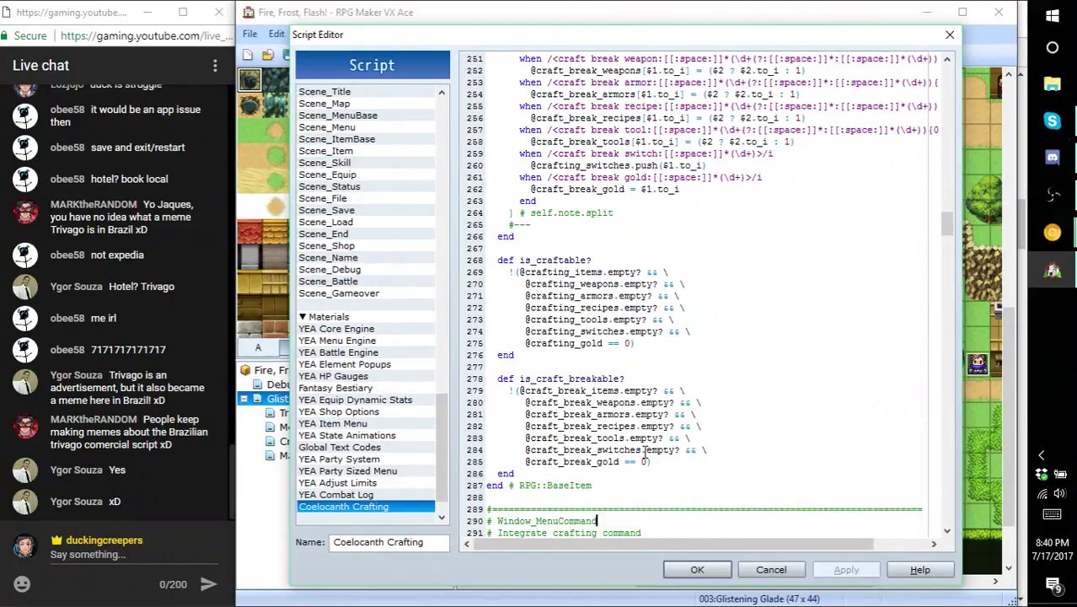
- Examine the Window_MenuCommand class to see how the crafting and craft-break menu commands are enabled and added
key("Down")
key("Down")
key("Down")
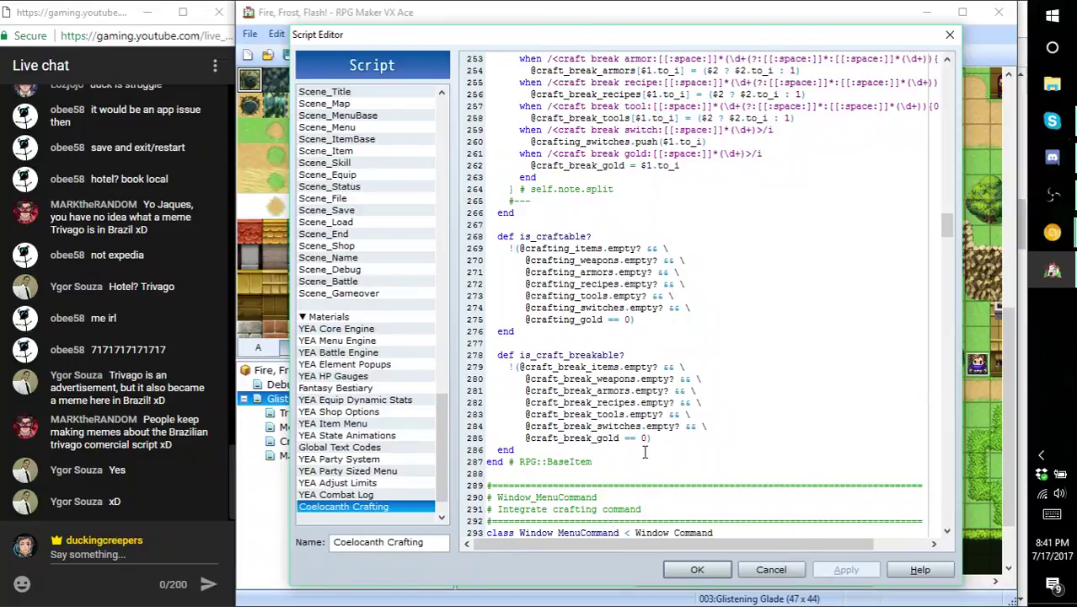
key("Down")
key("Down")
key("Down")
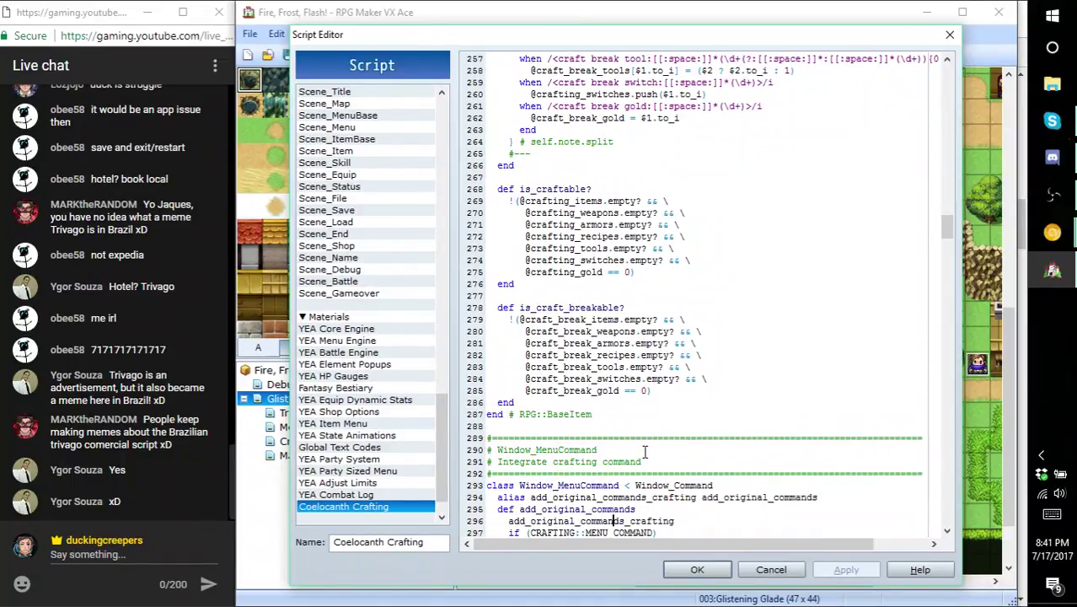
key("Down")
key("Down")
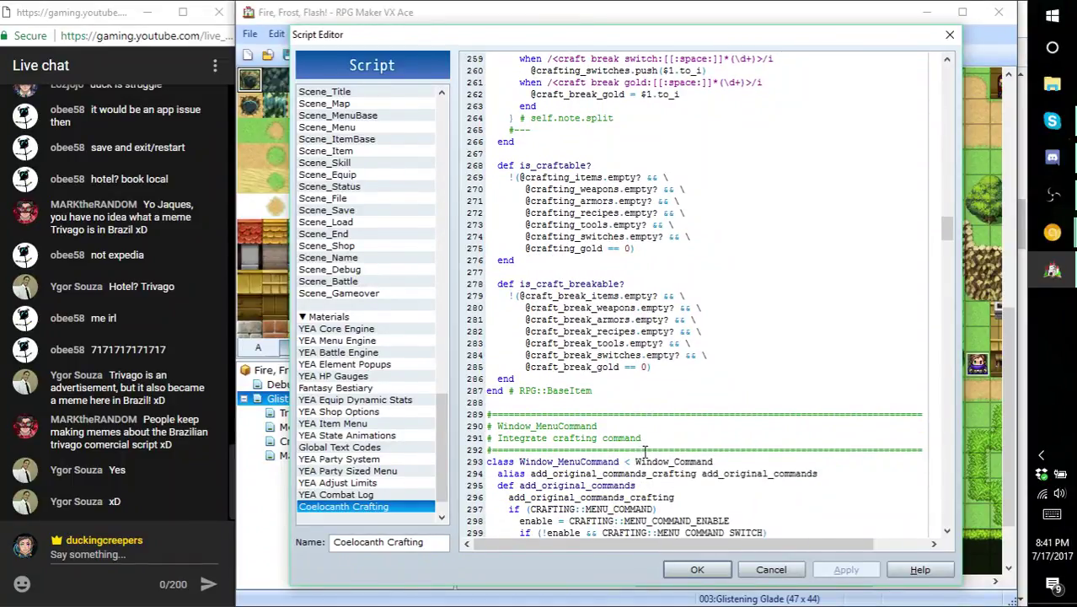
key("Down")
key("Down")
key("Down")
key("Down")
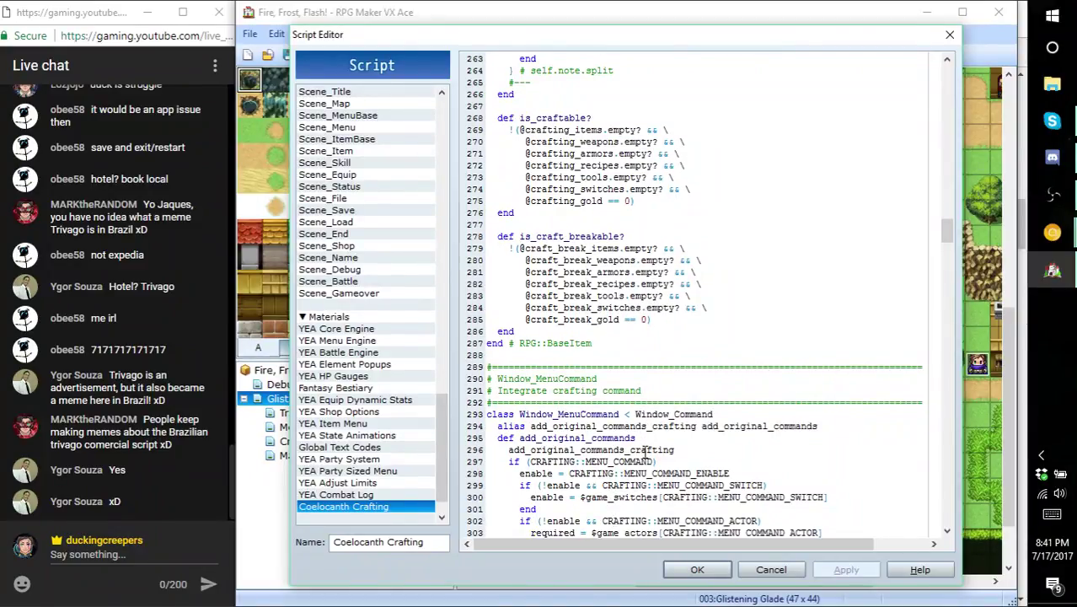
key("Down")
key("Down")
key("Down")
key("Down")
key("Down")
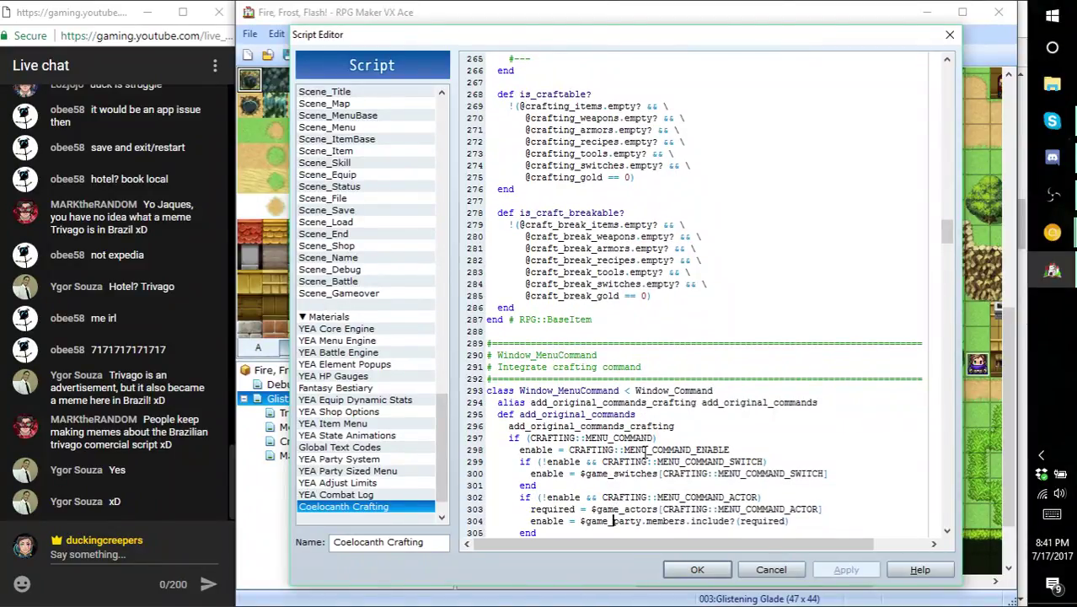
key("Down")
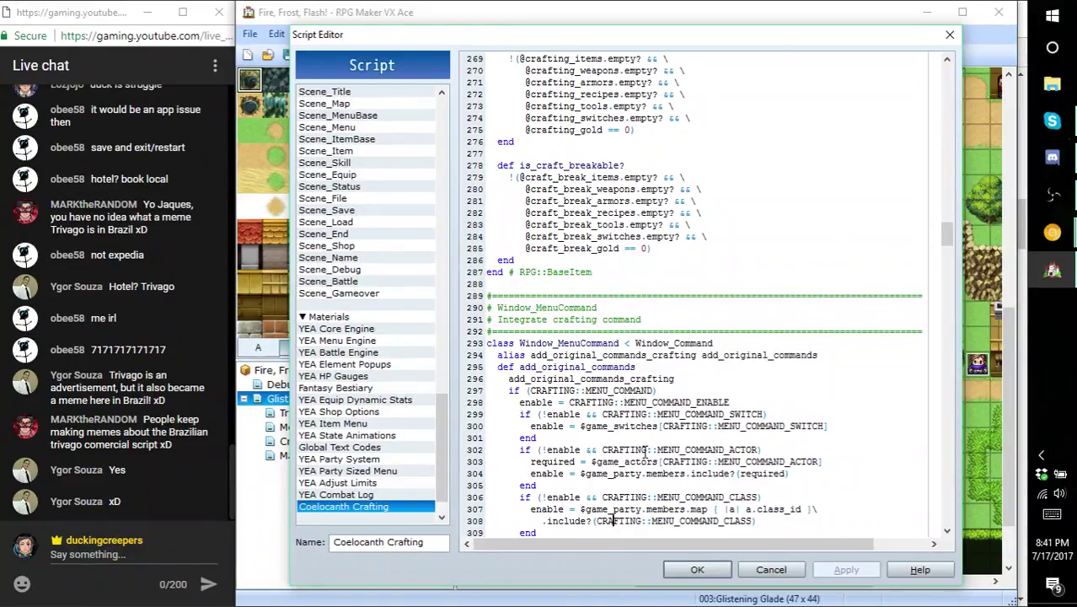
key("Down")
key("Down")
key("Down")
key("Down")
key("Down")
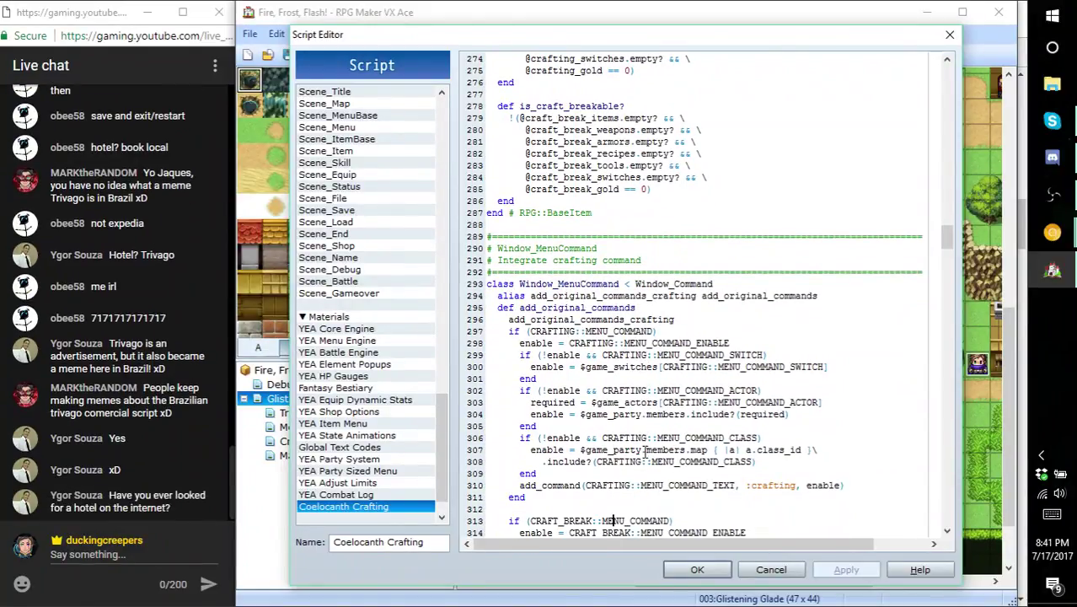
key("Down")
key("Down")
key("Down")
key("Down")
key("Down")
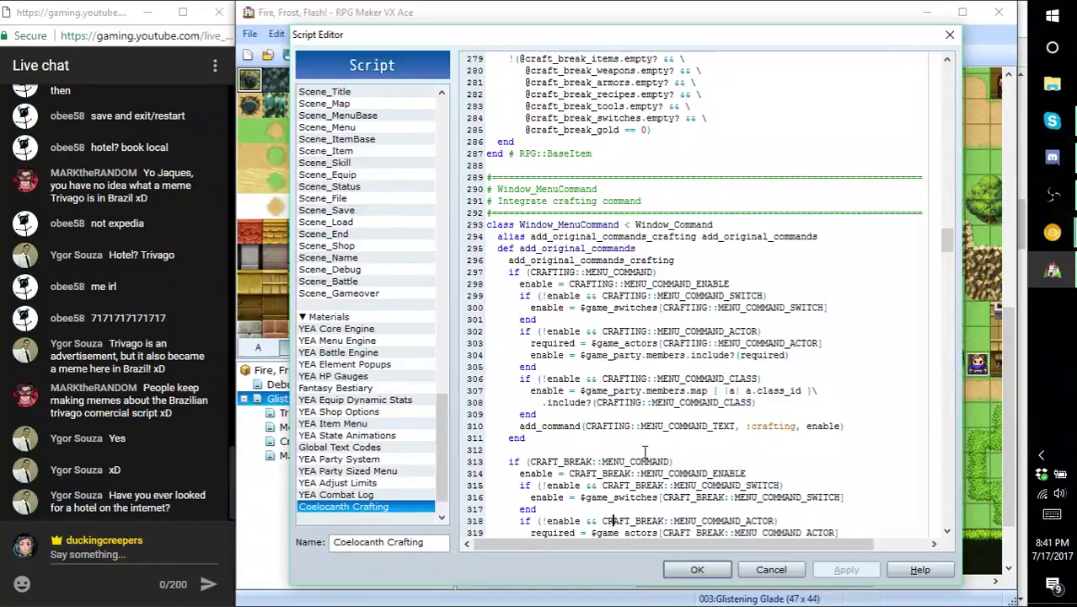
key("Down")
key("Down")
key("Down")
key("Down")
key("Down")
key("Down")
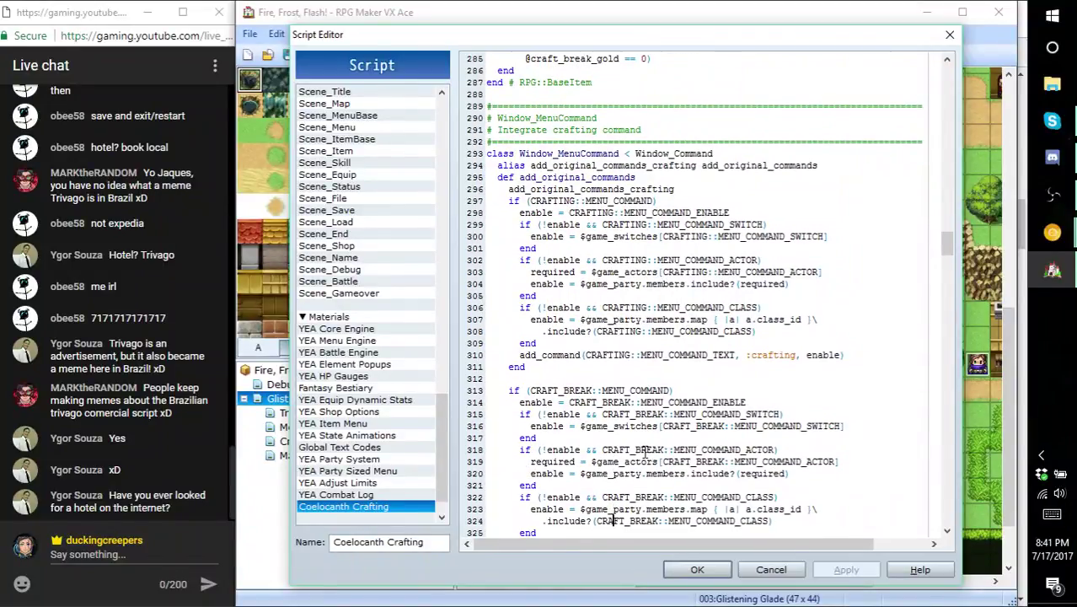
key("Down")
key("Down")
key("Down")
key("Down")
key("Down")
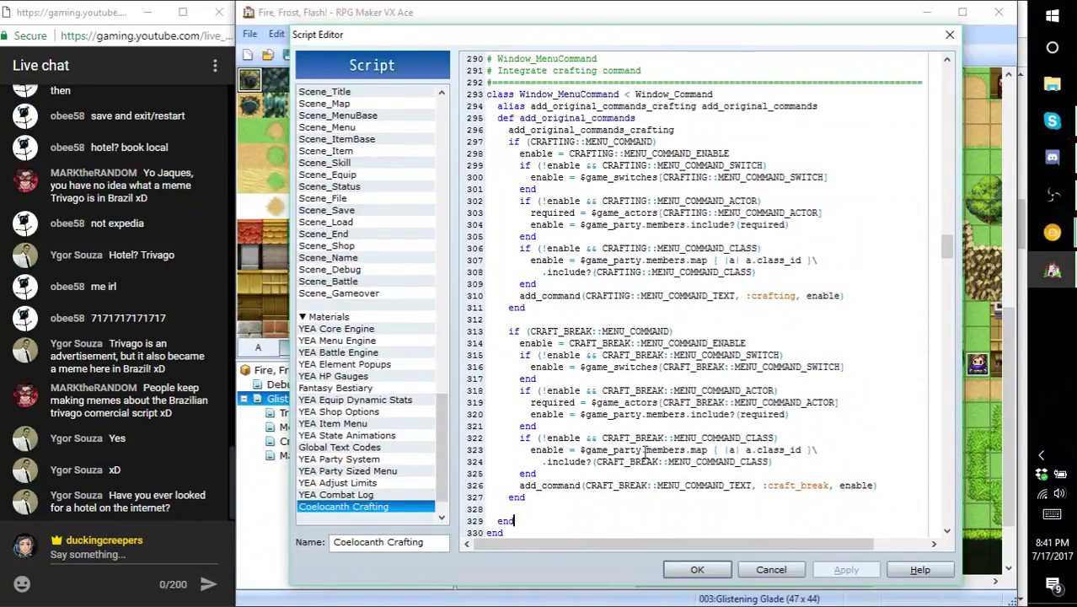
- Review the Scene_Menu class with its command_crafting, command_craft_break and create_command_window methods
key("Down")
key("Down")
key("Down")
key("Down")
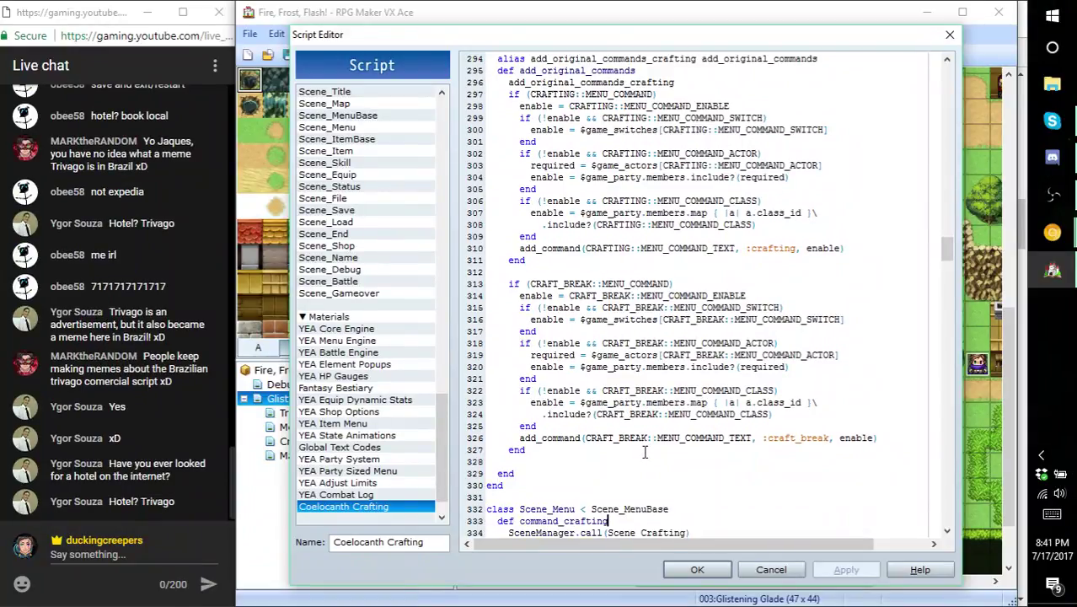
key("Down")
key("Down")
key("Down")
key("Down")
key("Down")
key("Down")
key("Down")
key("Down")
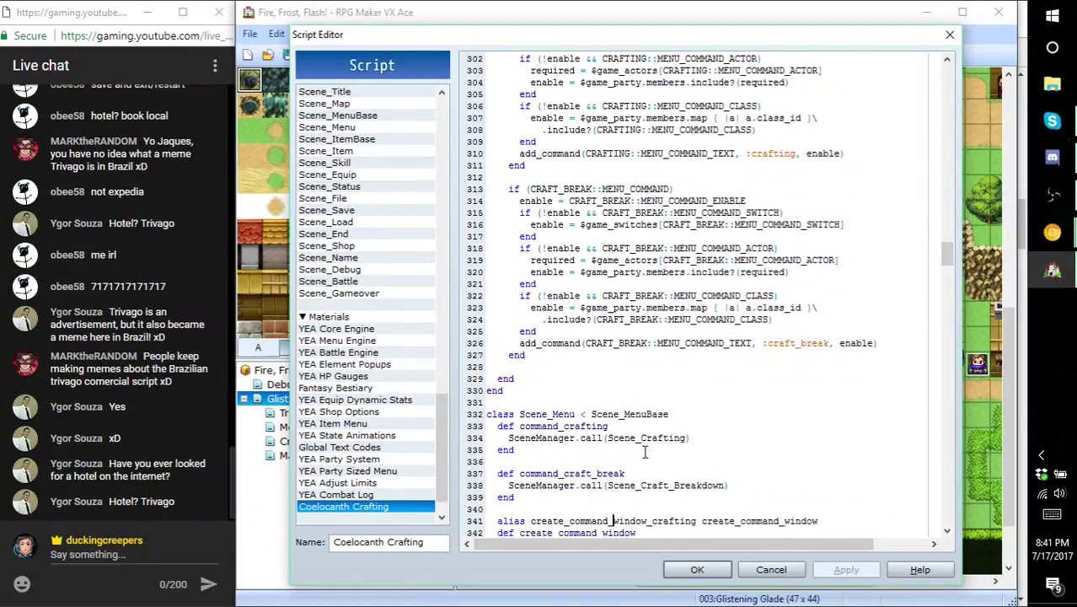
key("Down")
key("Down")
key("Down")
key("Down")
key("Down")
key("Down")
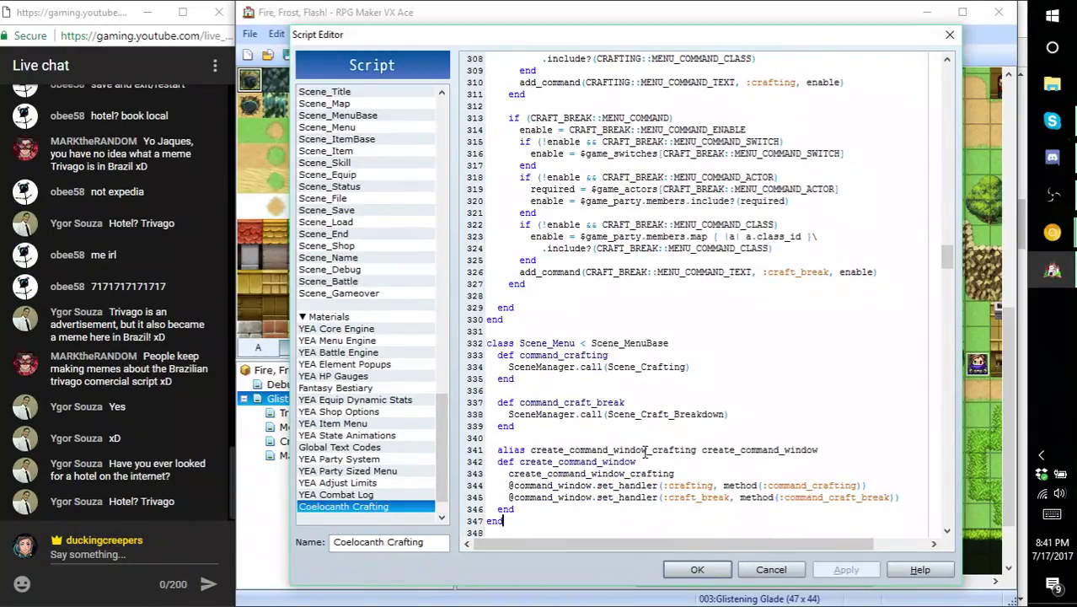
key("Down")
key("Down")
key("Down")
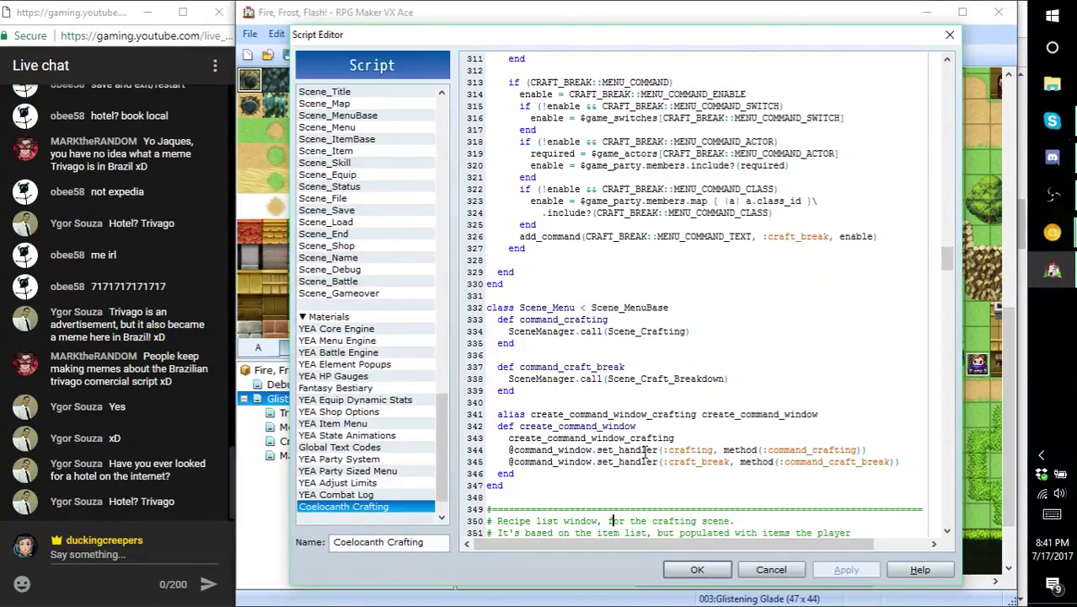
- Read the start of the Window_RecipeList class, covering its initialize, refresh and make_item_list methods
key("Down")
key("Down")
key("Down")
key("Down")
key("Down")
key("Down")
key("Down")
key("Down")
key("Down")
key("Down")
key("Down")
key("Down")
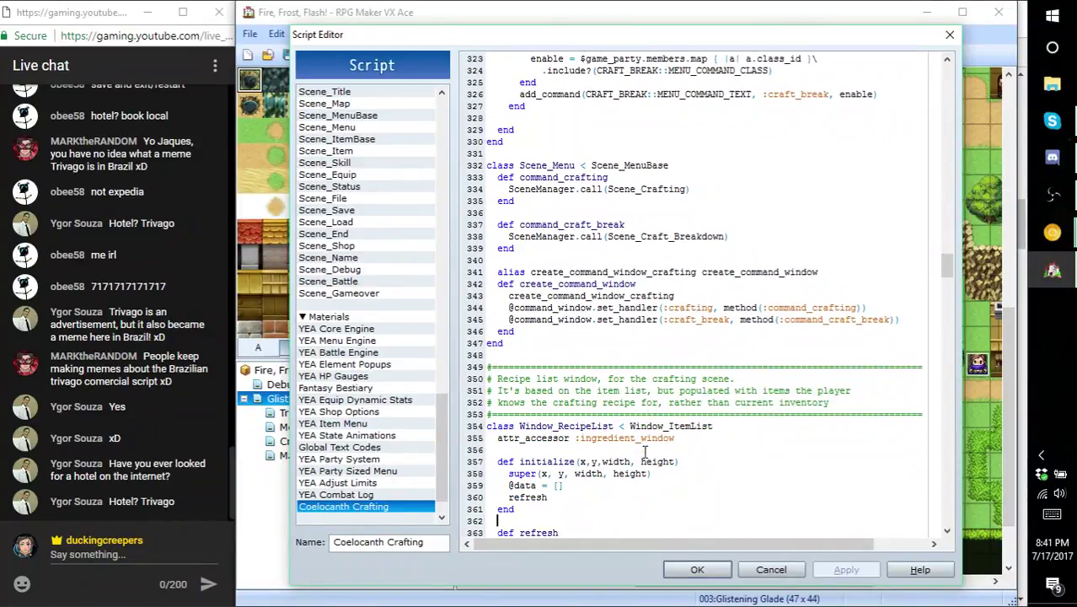
key("Down")
key("Down")
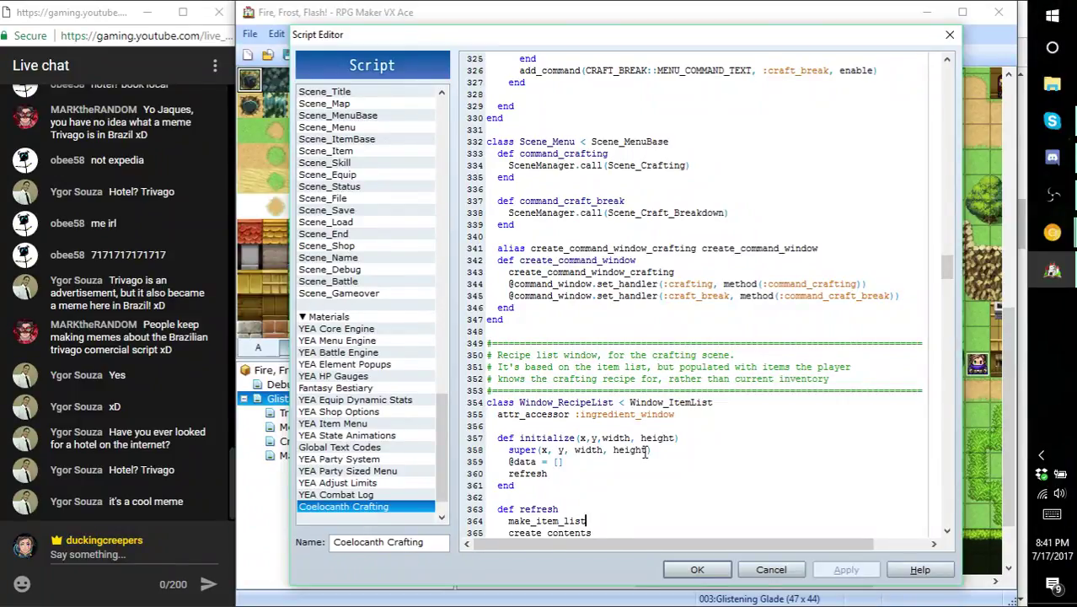
key("Down")
key("Down")
key("Down")
key("Down")
key("Down")
key("Down")
key("Down")
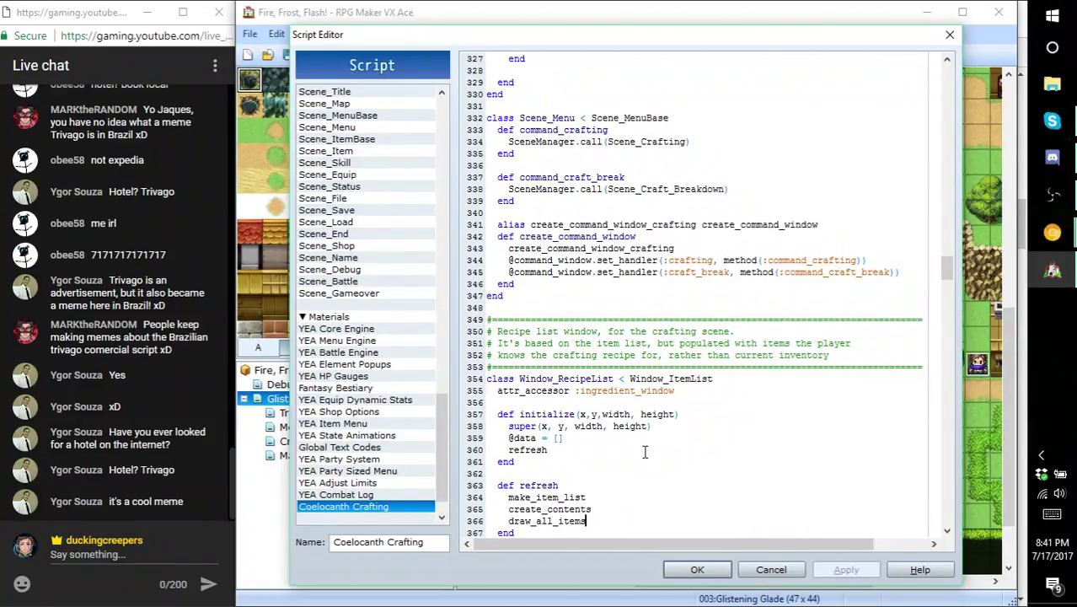
key("Down")
key("Down")
key("Down")
key("Down")
key("Down")
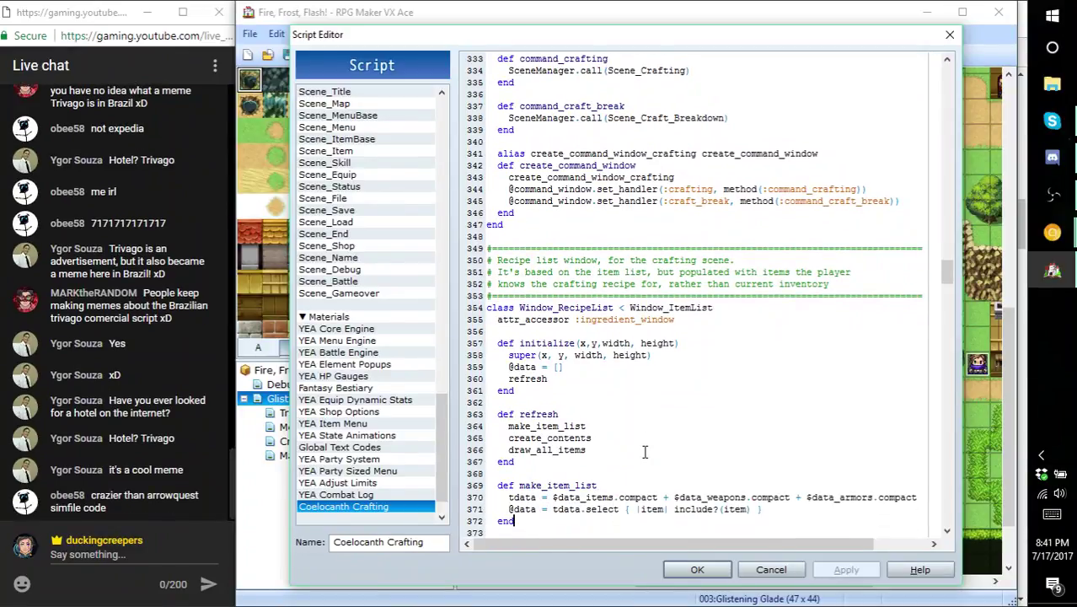
key("Down")
key("Down")
key("Down")
key("Down")
key("Down")
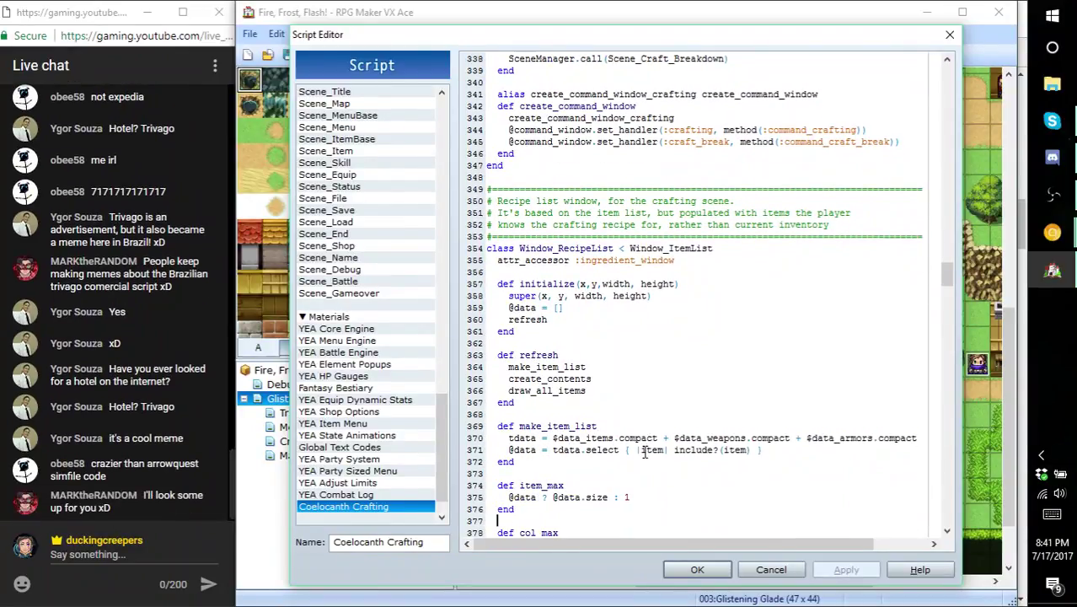
- Examine the include? and enable? methods of Window_RecipeList to see how recipes are listed and enabled
key("Down")
key("Down")
key("Down")
key("Down")
key("Down")
key("Down")
key("Down")
key("Down")
key("Down")
key("Down")
key("Down")
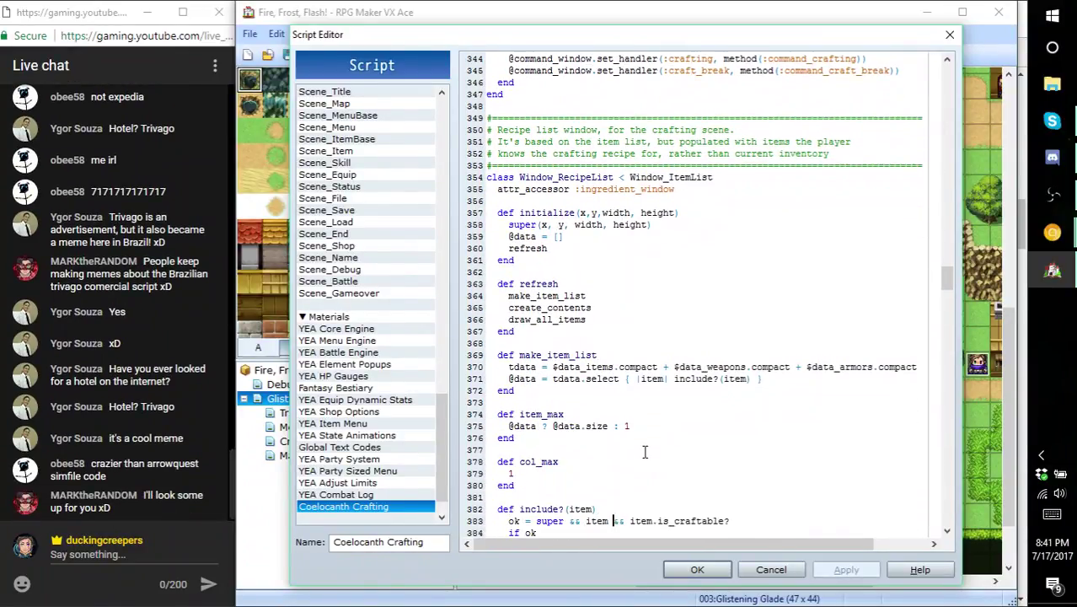
key("Down")
key("Down")
key("Down")
key("Down")
key("Down")
key("Down")
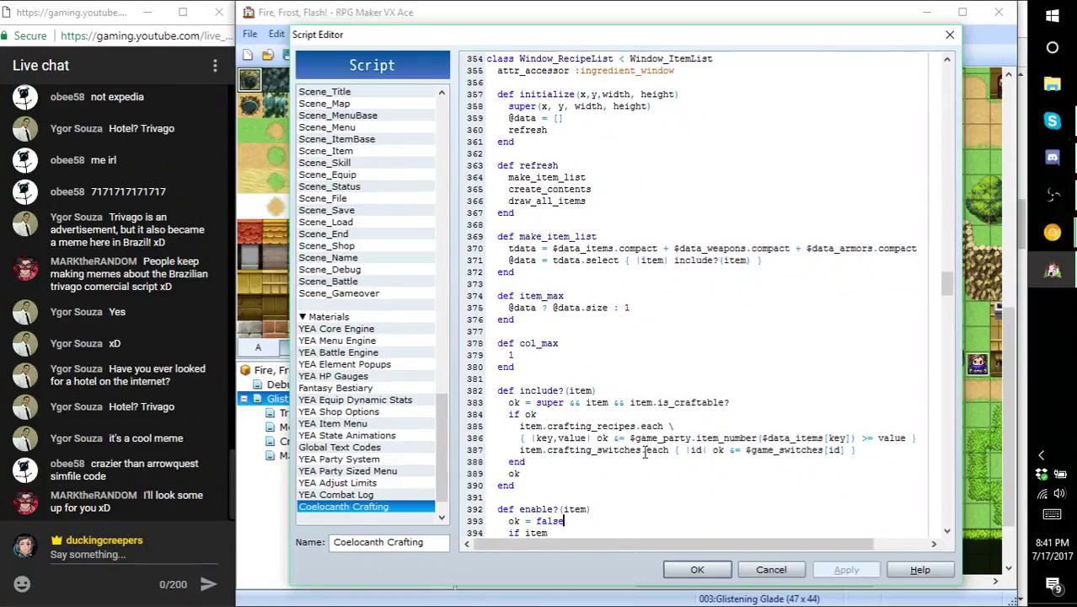
key("Down")
key("Down")
key("Down")
key("Down")
key("Down")
key("Down")
key("Down")
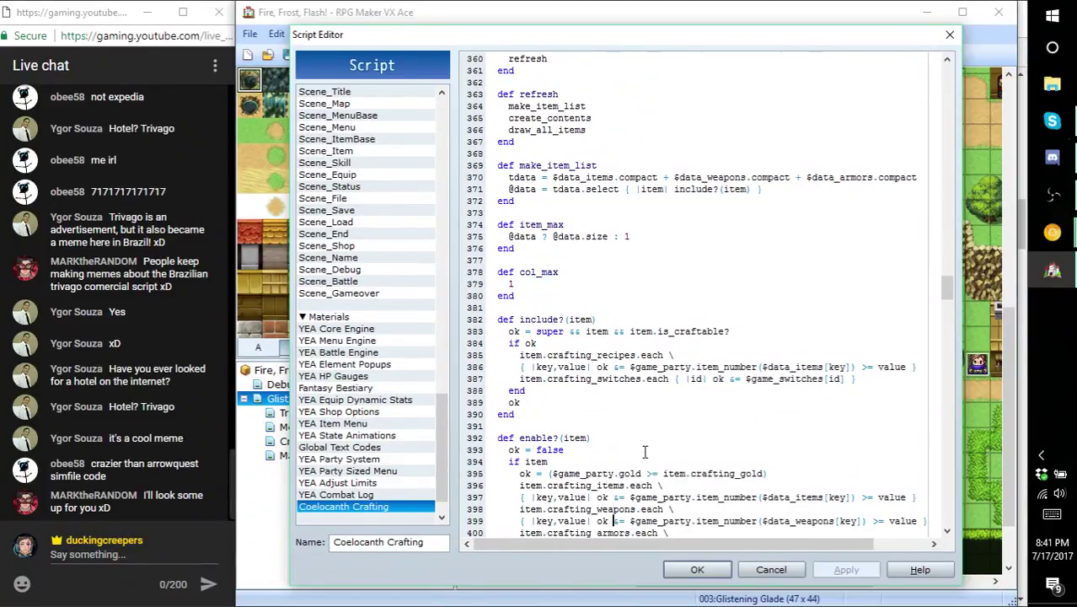
key("Down")
key("Down")
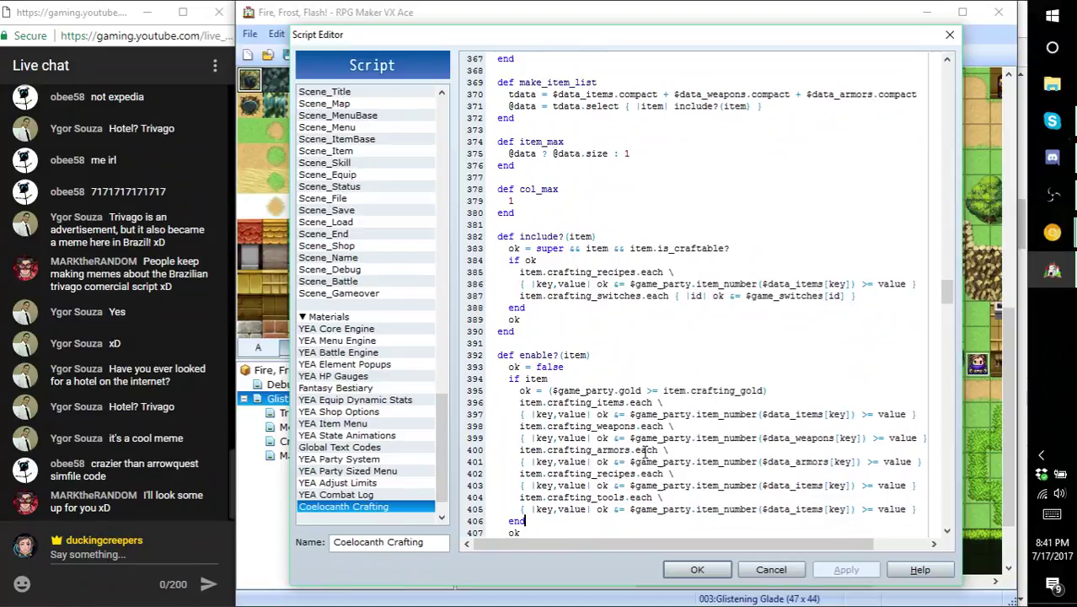
key("Down")
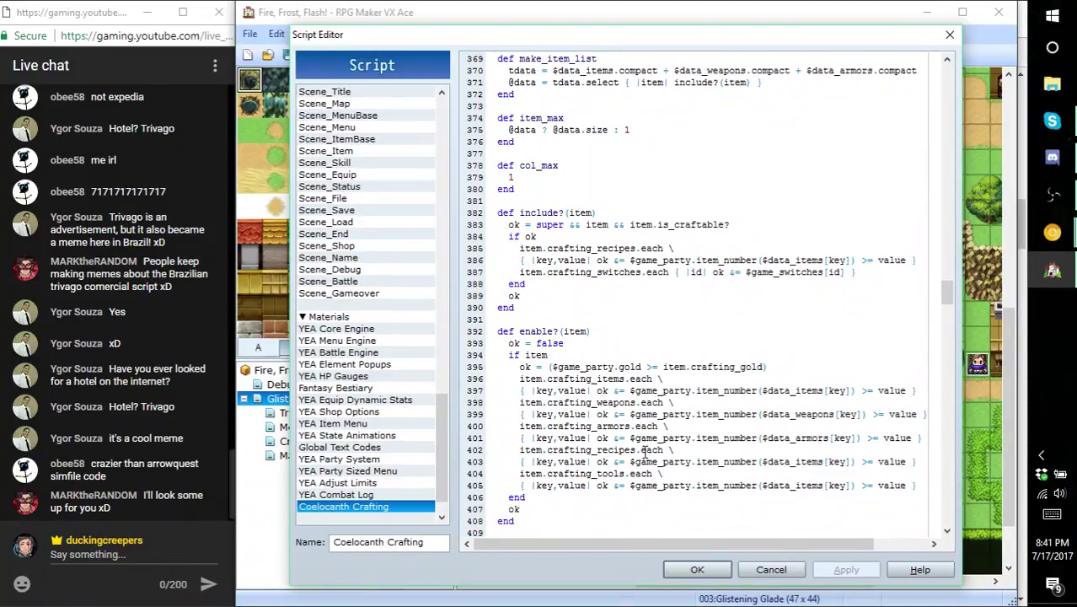
key("Down")
key("Down")
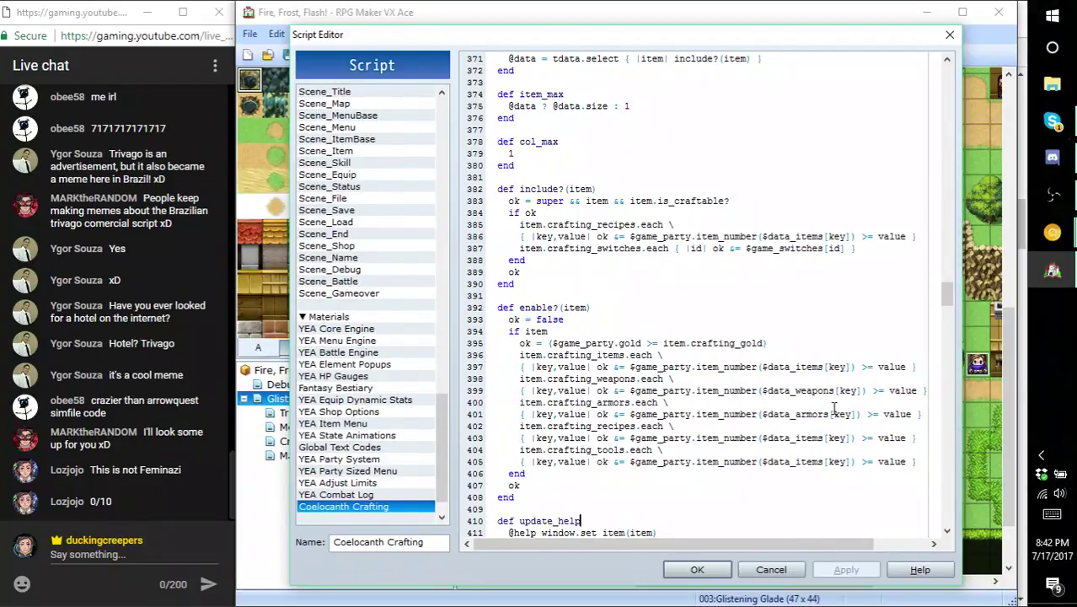
- Recheck the Window_RecipeList methods, focusing on the party gold condition in enable?
scroll(833, 413, "down", 5)
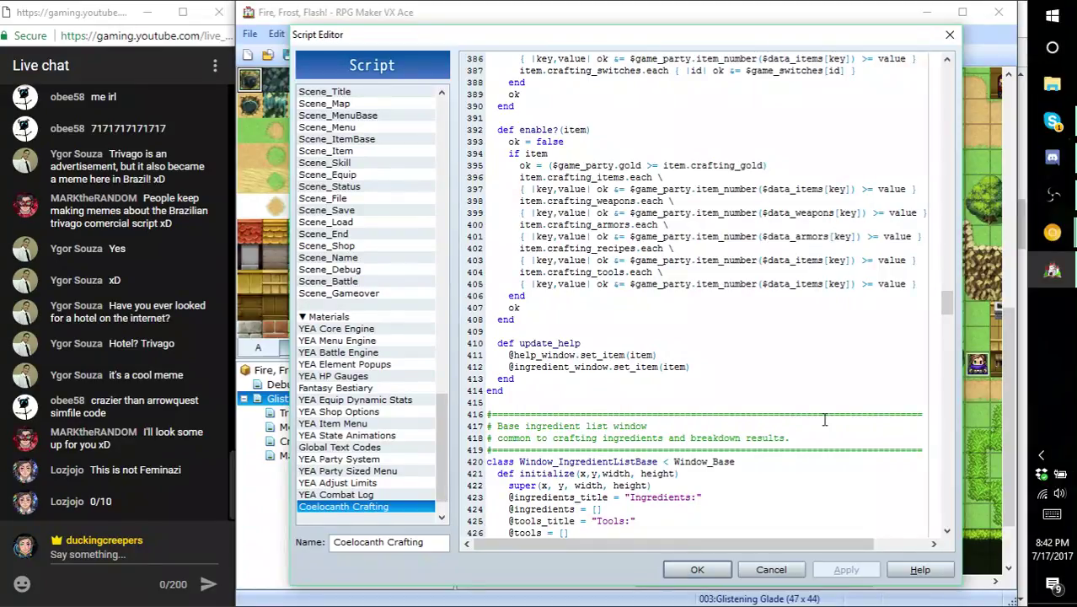
scroll(825, 419, "up", 6)
scroll(823, 419, "up", 7)
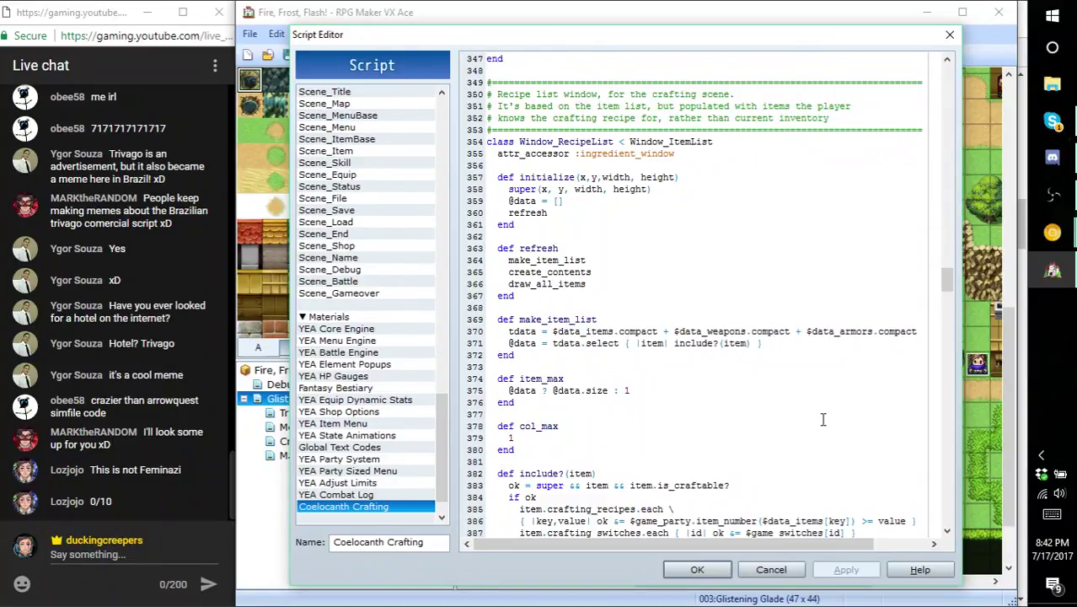
scroll(823, 419, "down", 9)
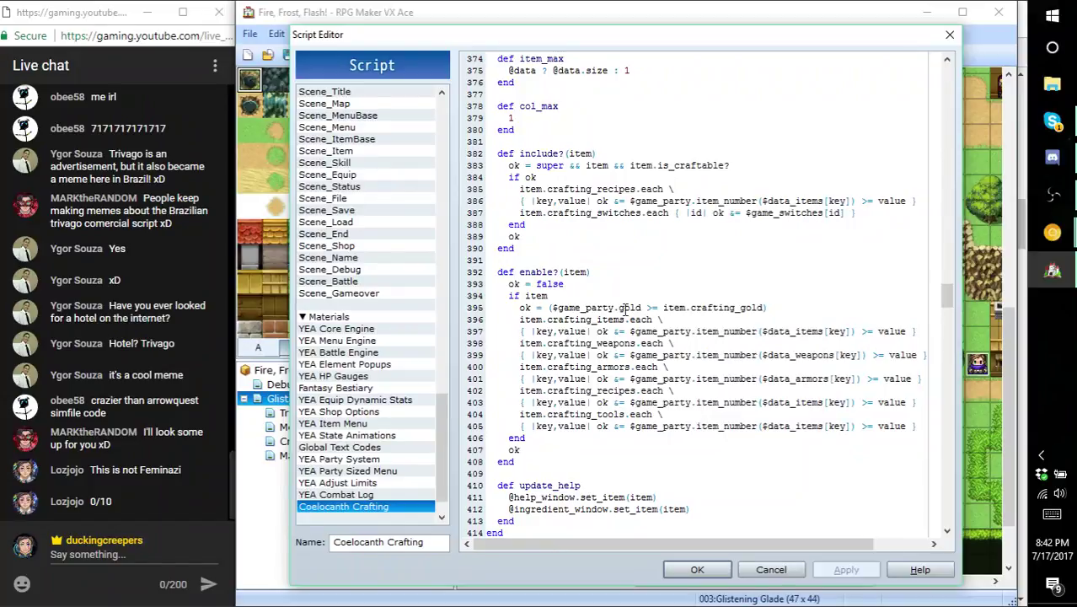
left_click(657, 307)
left_click_drag(661, 319, 556, 313)
left_click(553, 309)
- Skim the ingredient list window classes and the common Scene_CraftBase code for crafting and breakdown scenes
scroll(676, 433, "down", 10)
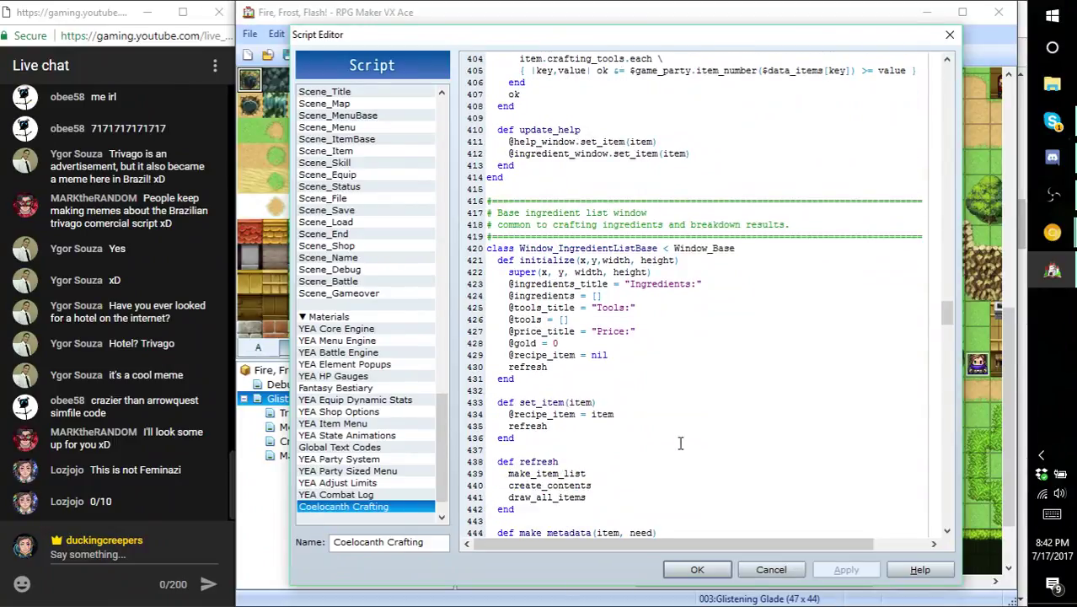
scroll(691, 402, "down", 18)
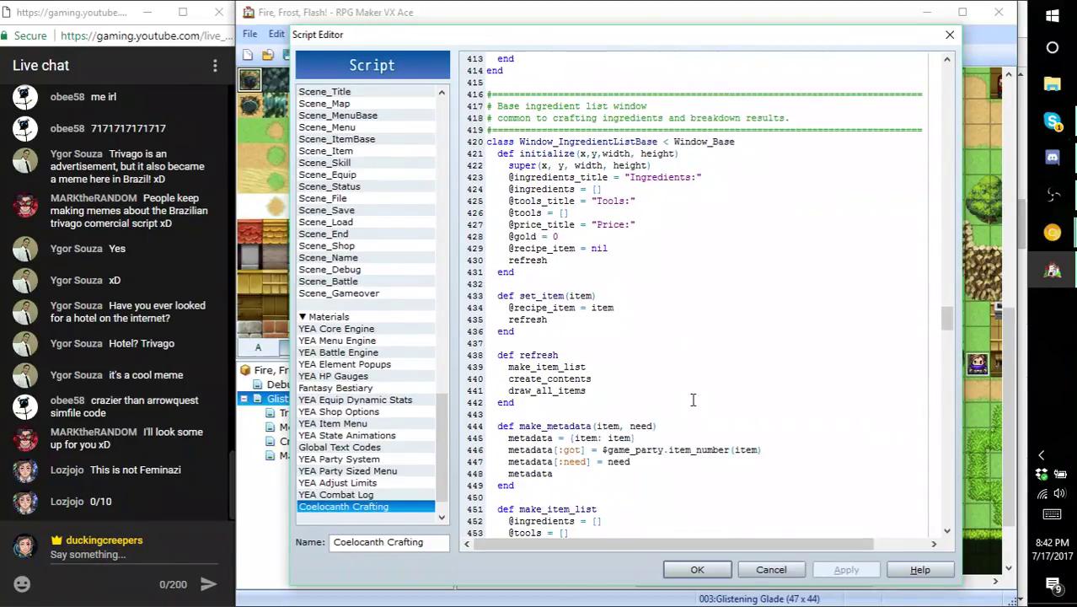
scroll(668, 433, "down", 13)
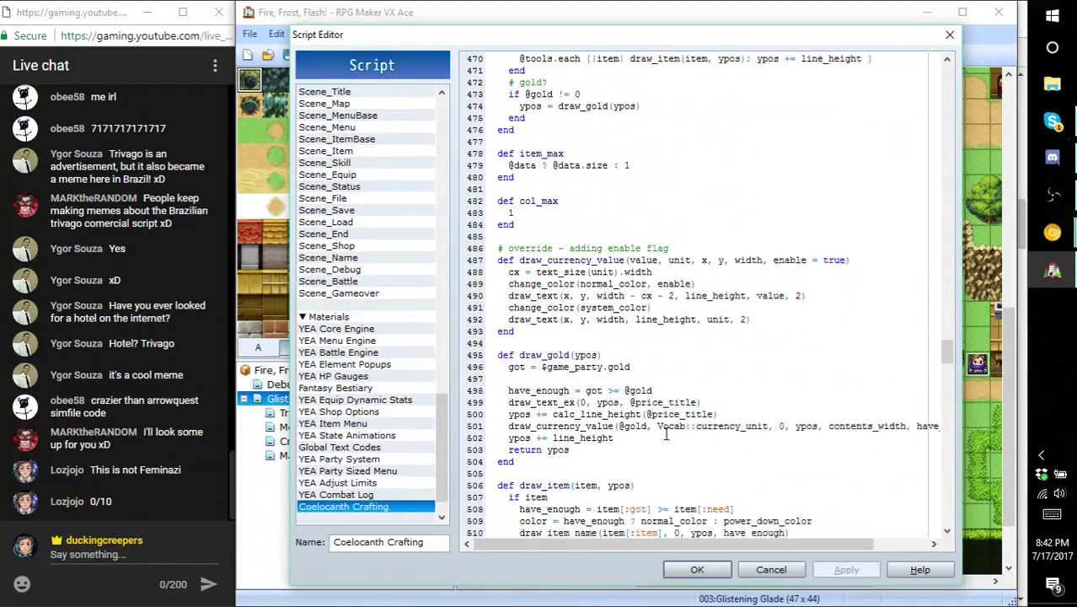
scroll(666, 433, "down", 16)
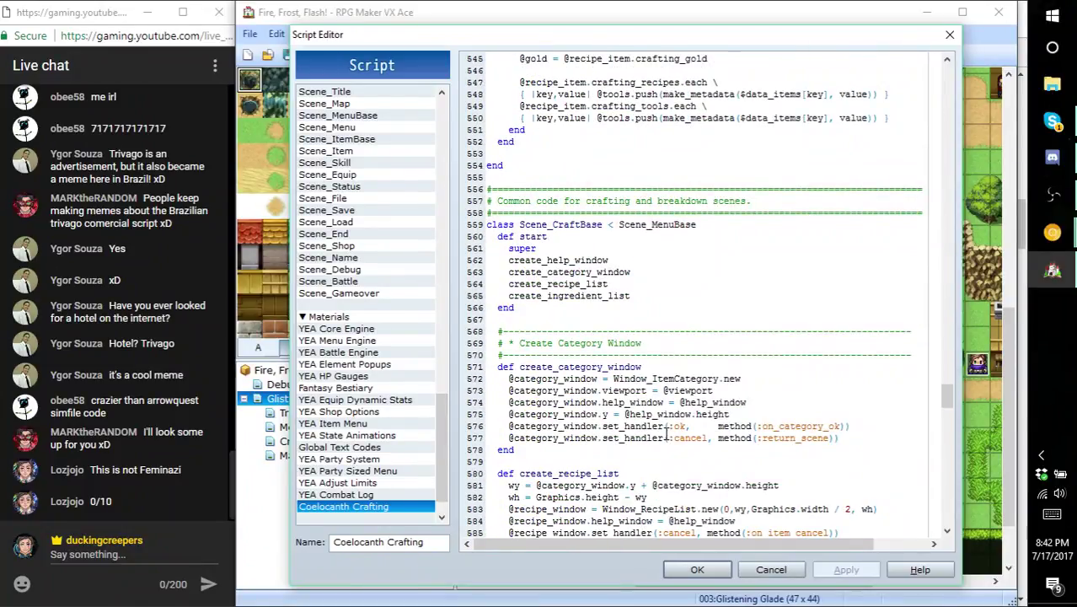
scroll(666, 433, "down", 7)
scroll(666, 433, "down", 3)
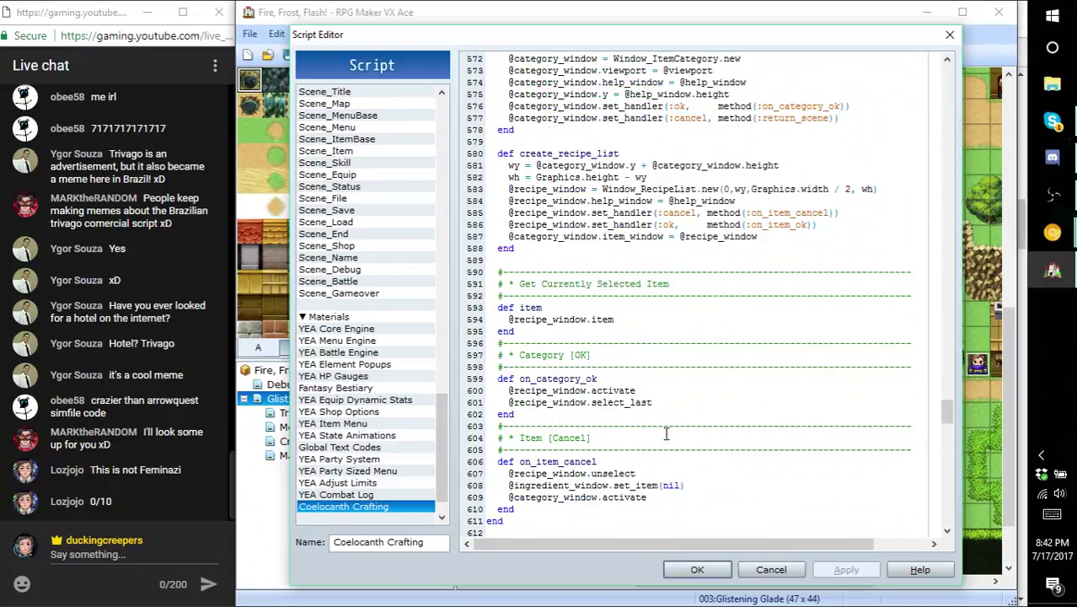
- Review the Scene_Crafting class with its on_item_ok, create_ingredient_list and create_recipe_list methods
scroll(666, 433, "down", 4)
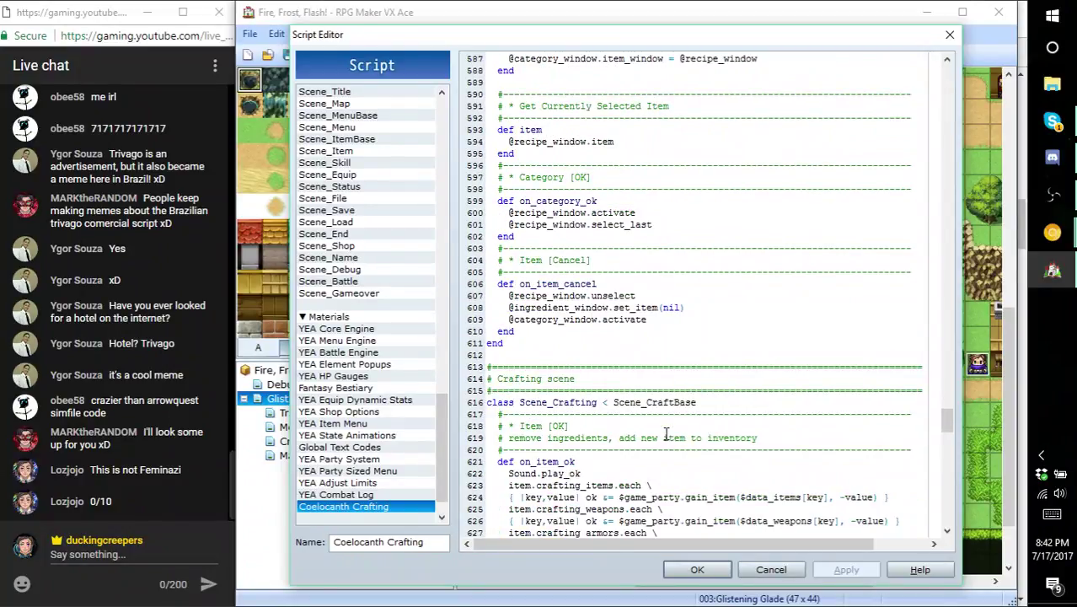
scroll(665, 433, "down", 4)
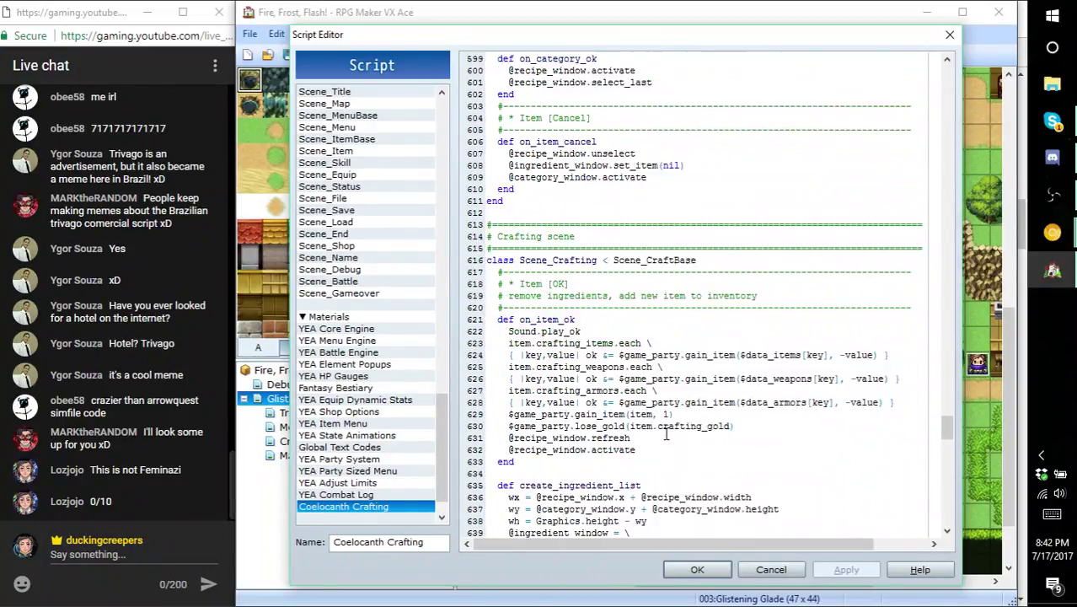
scroll(666, 433, "down", 1)
scroll(666, 434, "down", 5)
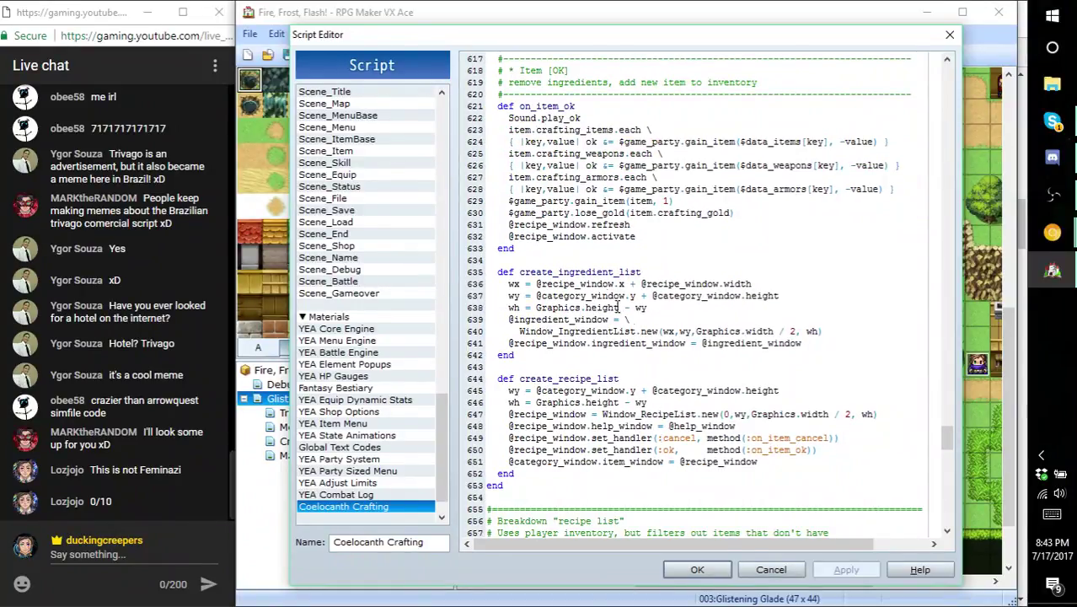
scroll(592, 335, "down", 15)
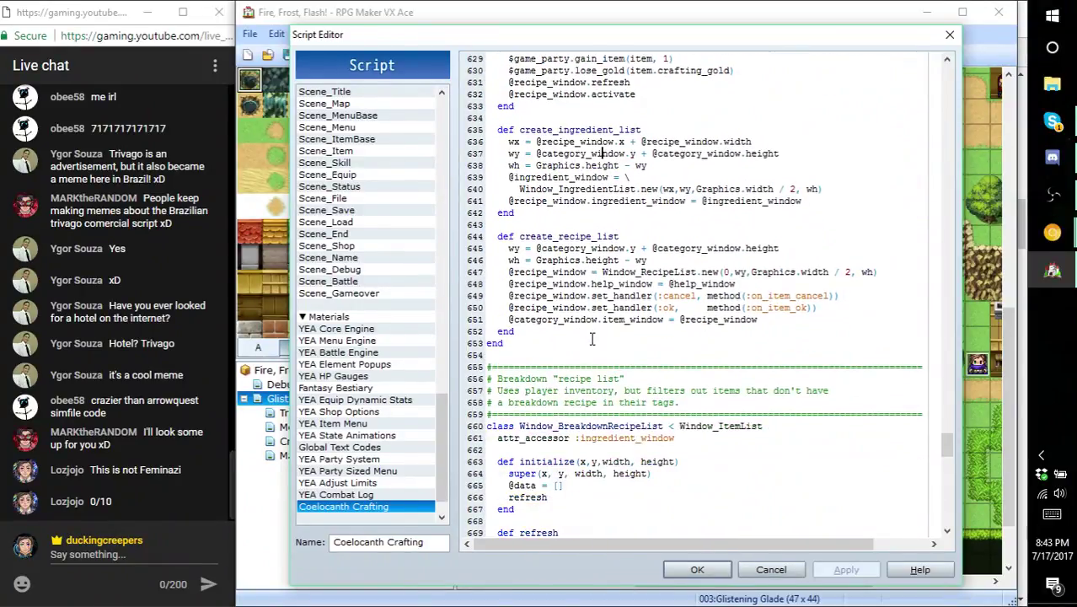
- Look over the breakdown result list and the Scene_Craft_Breakdown class near the script's end
scroll(581, 366, "down", 20)
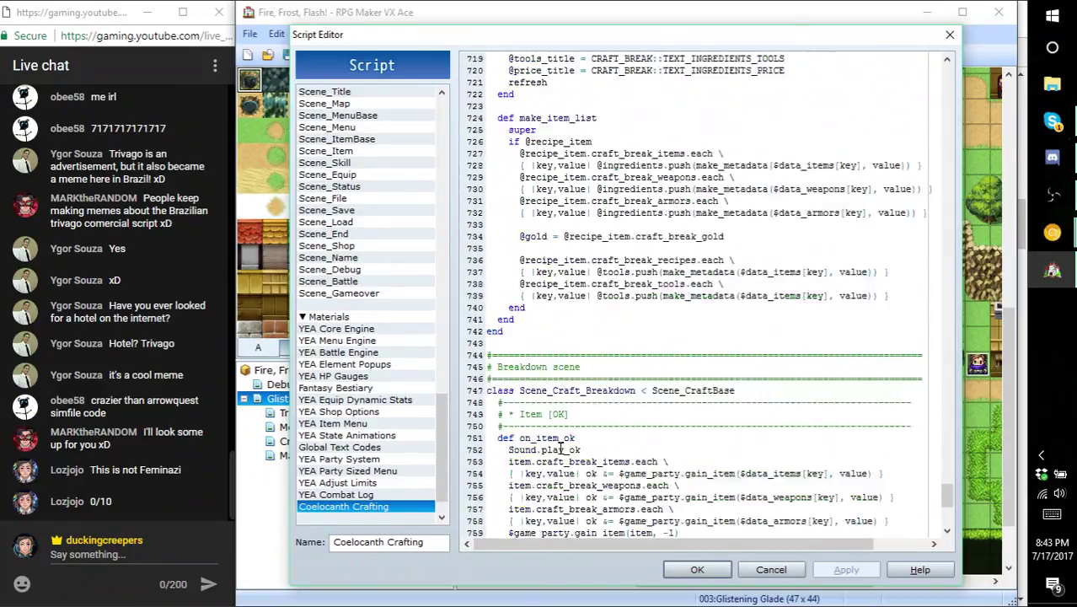
scroll(559, 456, "up", 5)
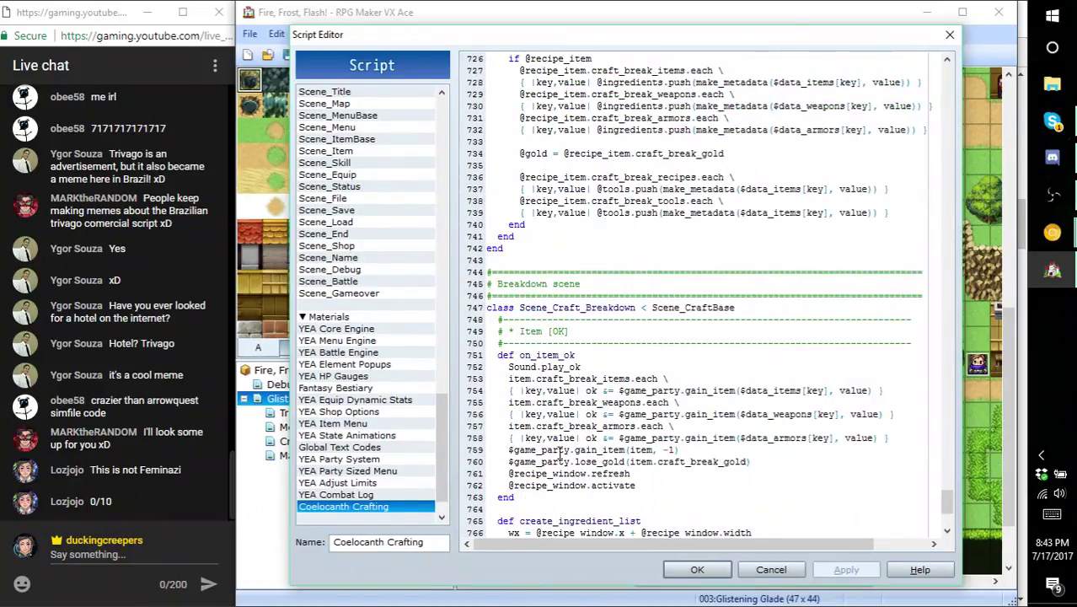
scroll(558, 455, "down", 5)
scroll(590, 421, "up", 1)
- Search the script for "scene" and go back through the matches to the create_category_window method
key("ctrl+f")
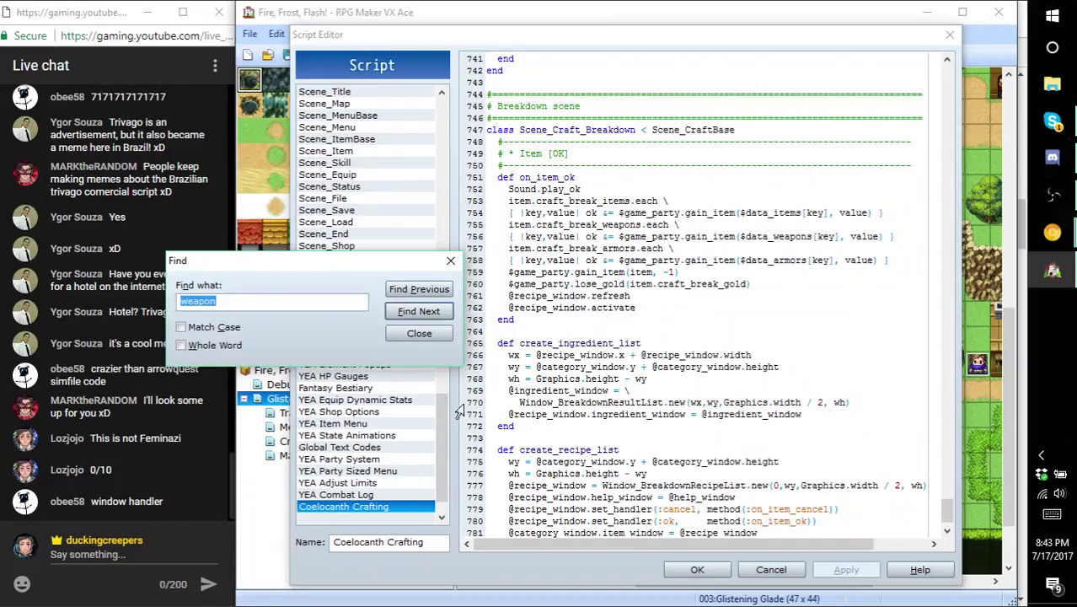
type("craftin")
key("BackSpace")
key("BackSpace")
key("BackSpace")
key("BackSpace")
key("BackSpace")
key("BackSpace")
key("BackSpace")
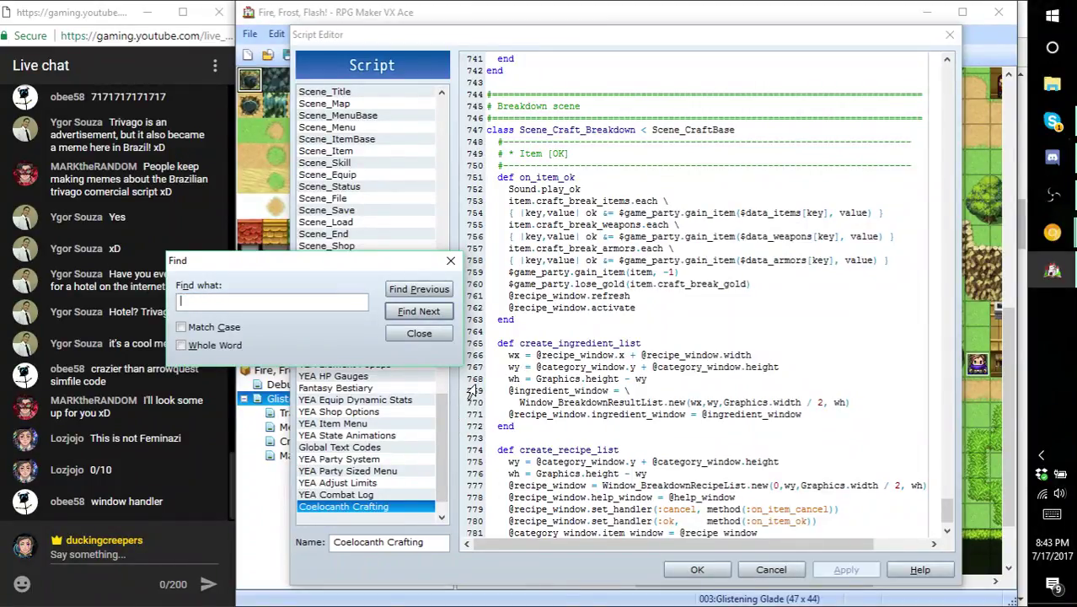
type("scene")
key("Return")
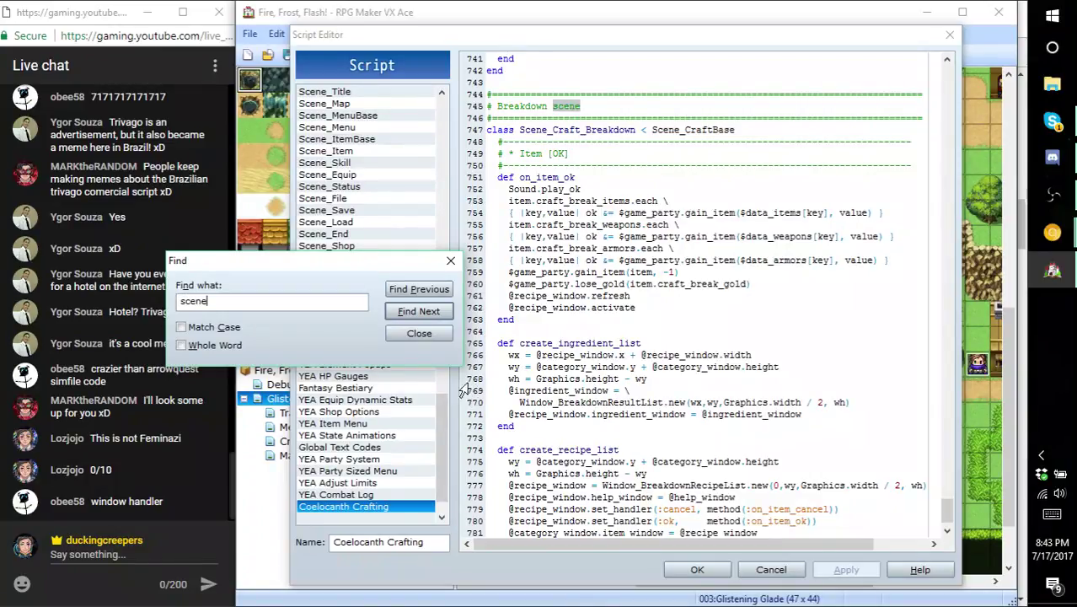
left_click(425, 290)
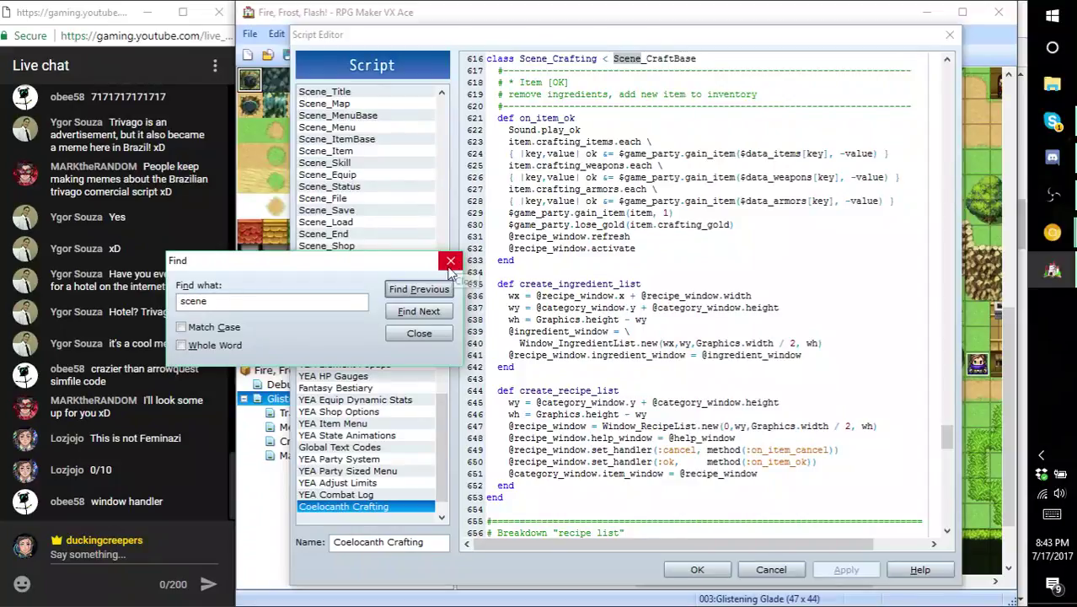
left_click(427, 292)
left_click(427, 292)
left_click(427, 292)
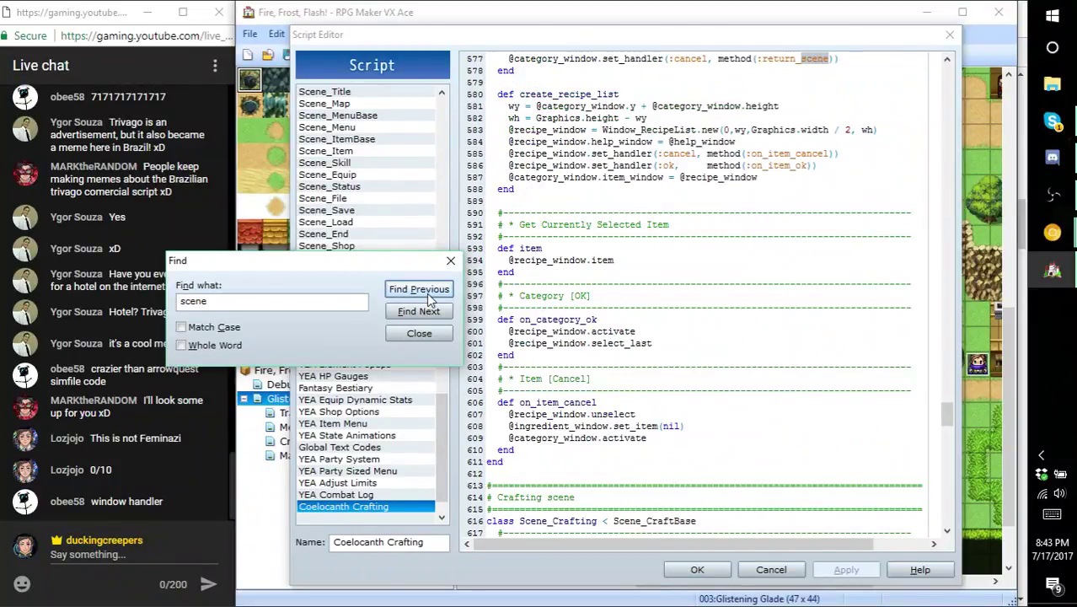
scroll(646, 304, "up", 4)
scroll(646, 304, "up", 1)
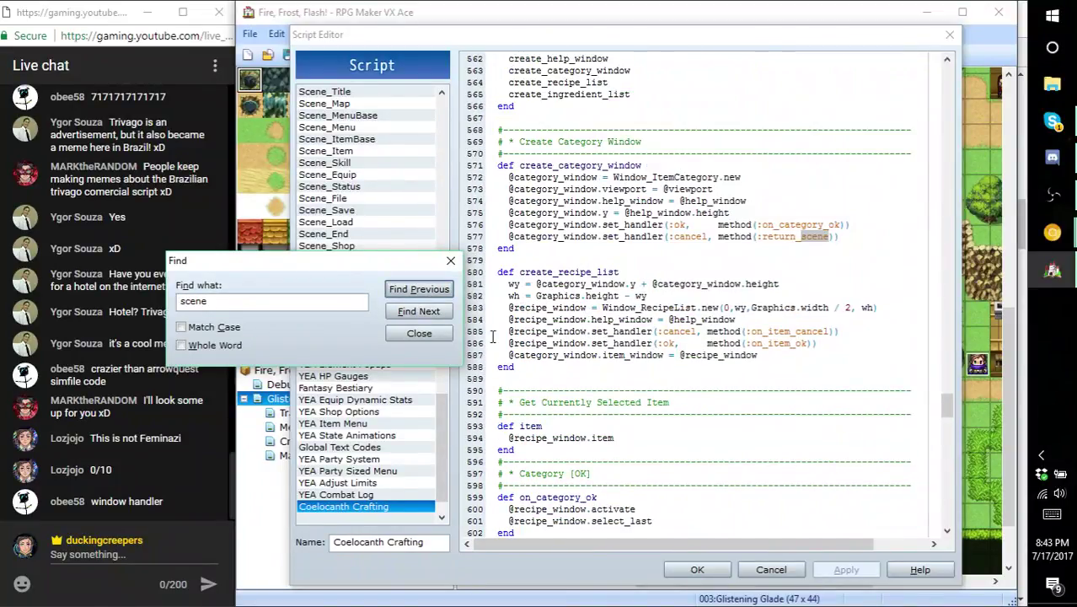
left_click(450, 260)
- Read through the Scene_CraftBase class, covering its start, create_category_window and create_recipe_list methods and the item and category handlers
left_click(603, 237)
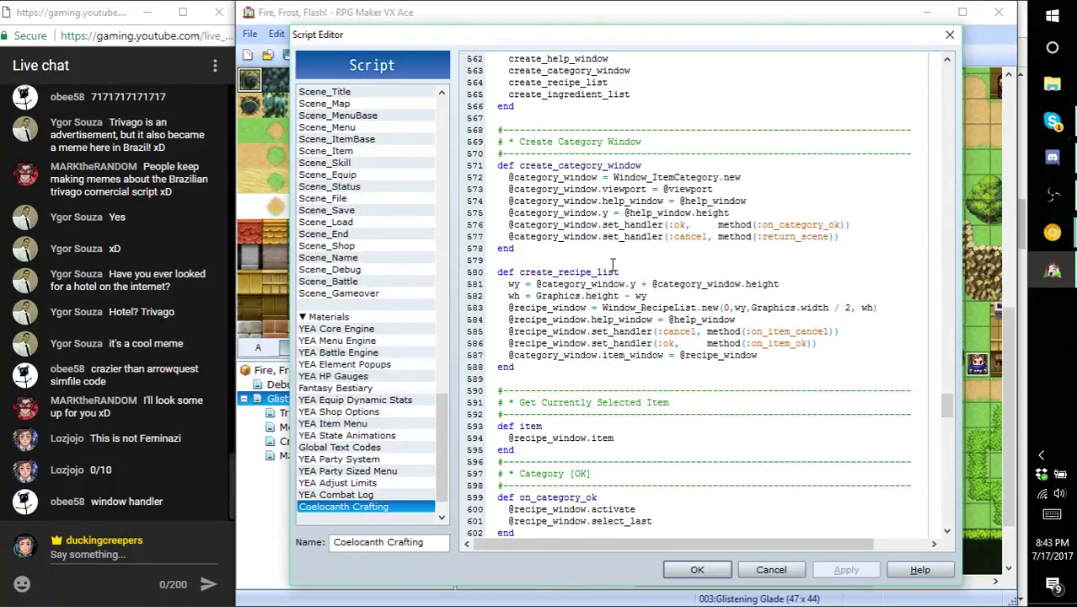
key("Up")
key("Up")
key("Up")
key("Up")
key("Up")
key("Up")
key("Up")
key("Up")
key("Down")
key("Down")
key("Down")
key("Down")
key("Down")
key("Down")
key("Down")
key("Down")
key("Down")
key("Down")
key("Down")
key("Down")
key("Down")
key("Down")
key("Down")
key("Down")
key("Down")
key("Down")
key("Down")
key("Down")
key("Down")
key("Down")
key("Down")
key("Down")
key("Down")
key("Down")
key("Down")
key("Down")
key("Up")
key("Up")
key("Up")
key("Up")
key("Up")
key("Up")
key("Up")
key("Up")
key("Up")
key("Up")
key("Up")
key("Up")
key("Up")
key("Up")
key("Up")
key("Up")
key("Up")
key("Up")
key("Up")
key("Up")
- Search the script for "window" and extend the search text to "window handler"
key("ctrl+f")
type("window")
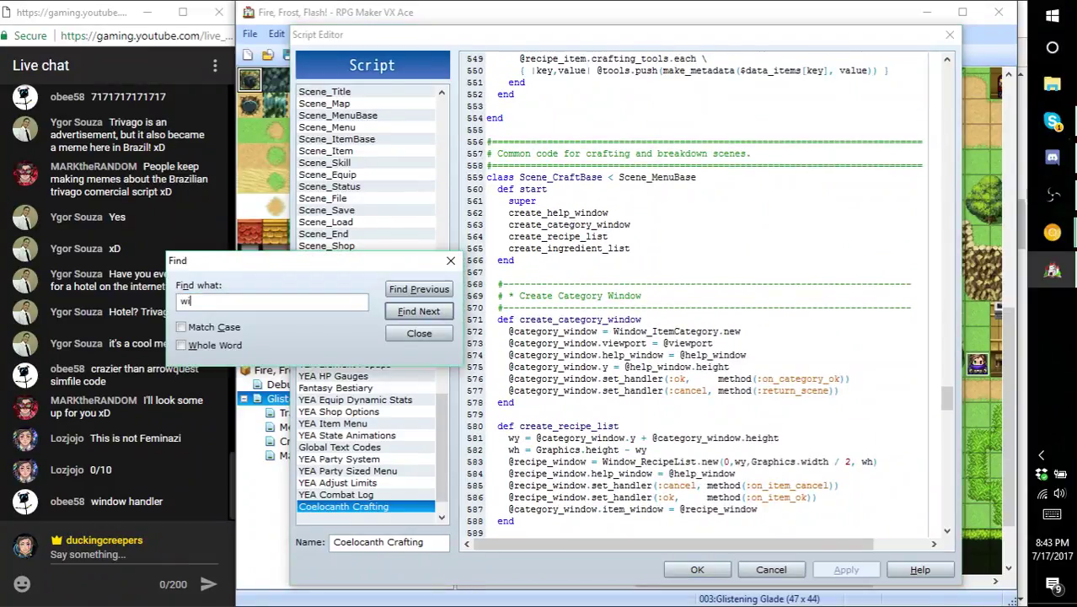
key("Return")
type("handler")
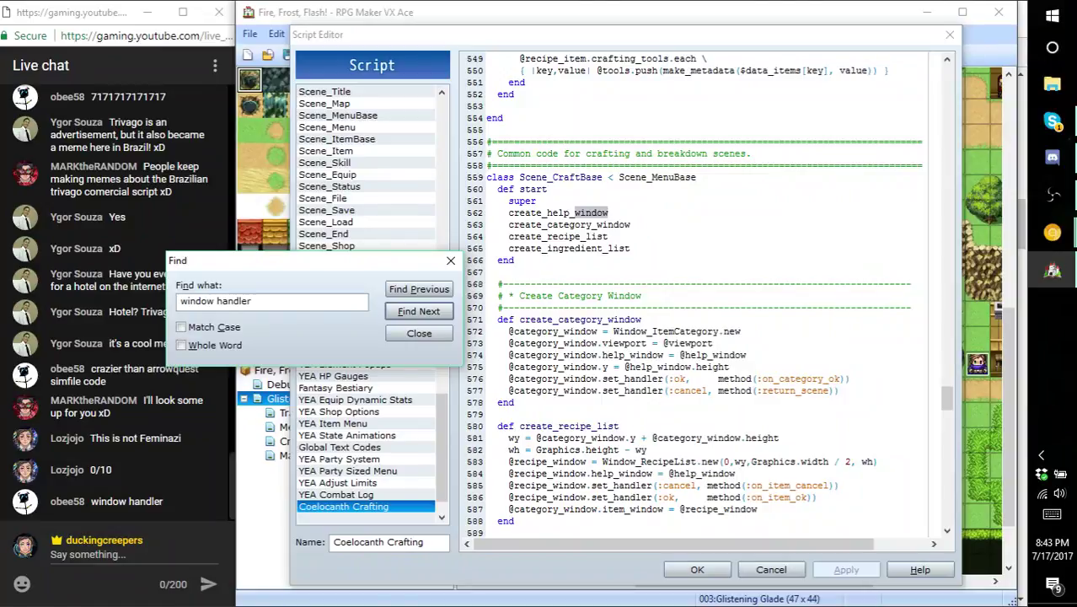
- Shorten the search text to "window" and go through its matches as far as the help_window line in create_category_window
key("BackSpace")
key("BackSpace")
key("BackSpace")
key("BackSpace")
key("BackSpace")
key("BackSpace")
key("BackSpace")
key("BackSpace")
key("Return")
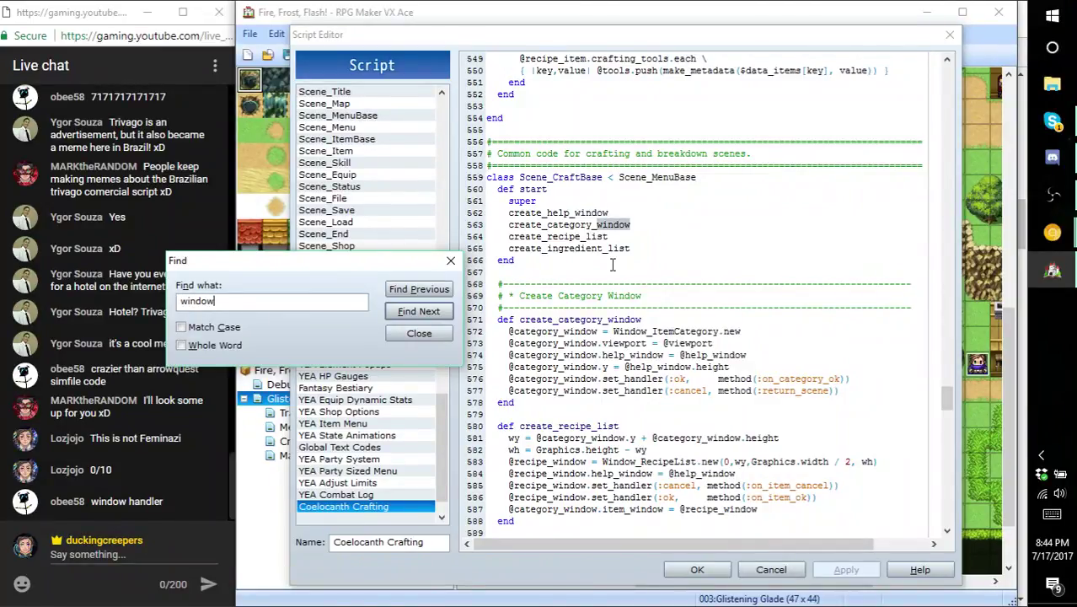
key("Return")
key("Return")
key("Return")
key("Return")
key("Return")
key("Return")
key("Return")
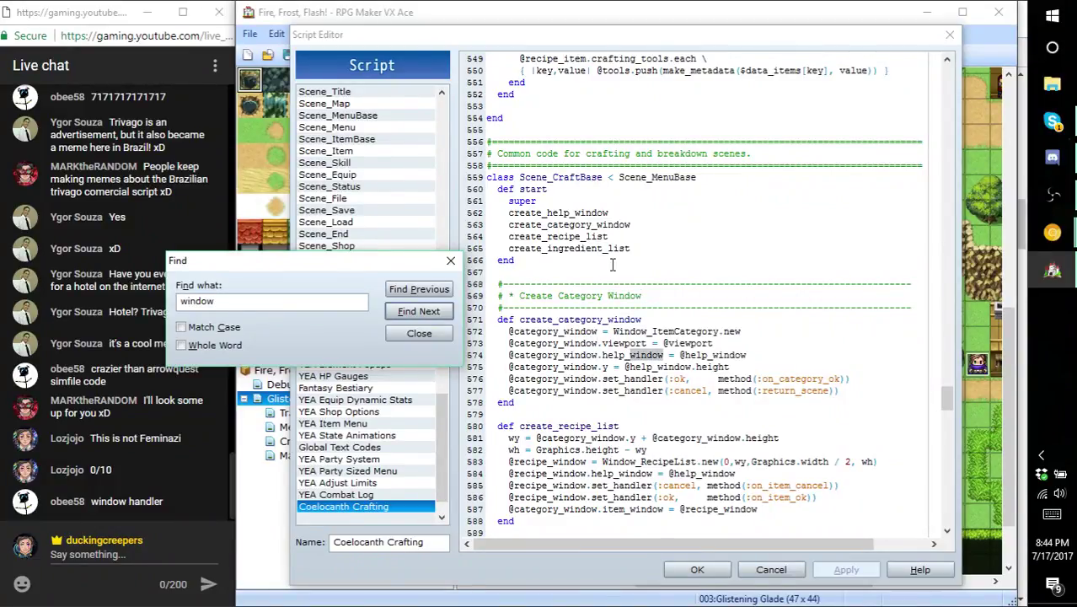
- Search the script for "weapon" and examine the match in the on_item_ok method of Scene_Crafting
key("BackSpace")
key("BackSpace")
key("BackSpace")
key("BackSpace")
key("BackSpace")
key("BackSpace")
type("weapon")
key("Return")
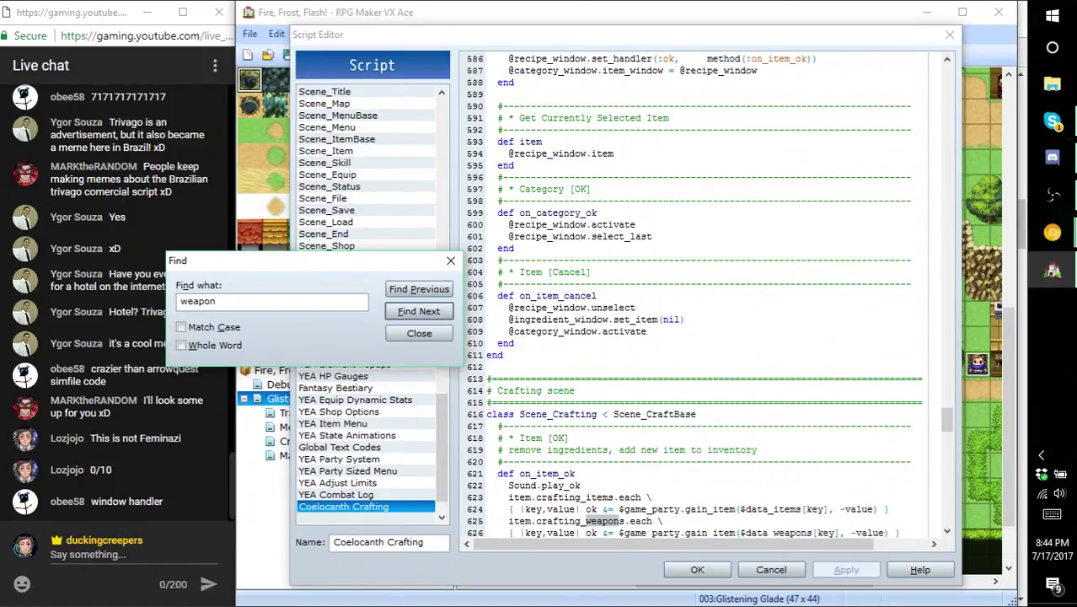
scroll(610, 515, "down", 6)
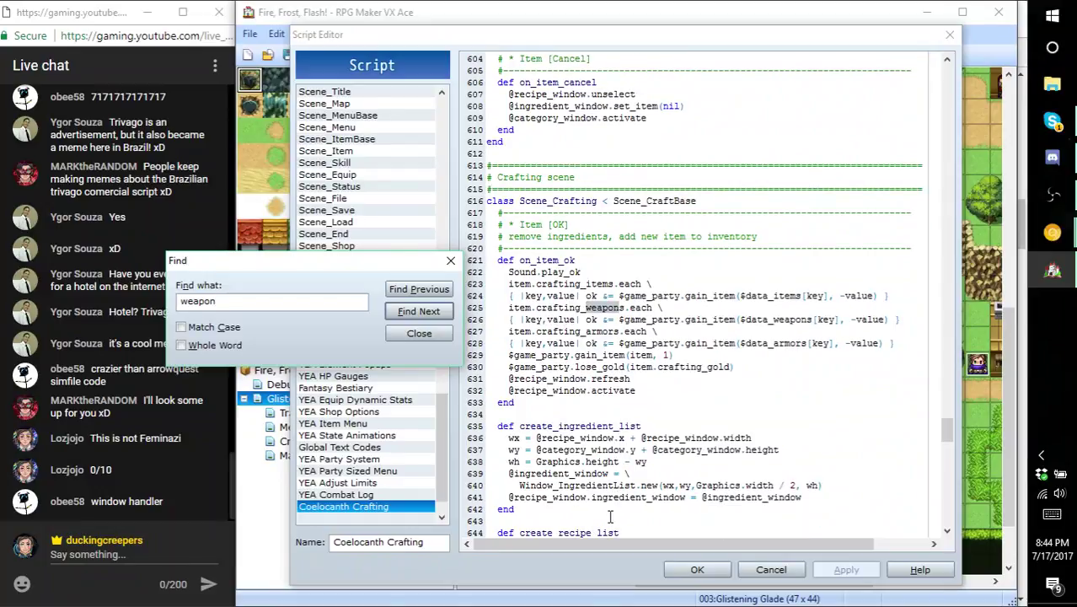
- Go on through the "weapon" matches in the breakdown classes and around to the script's opening comments
left_click(417, 313)
left_click(419, 313)
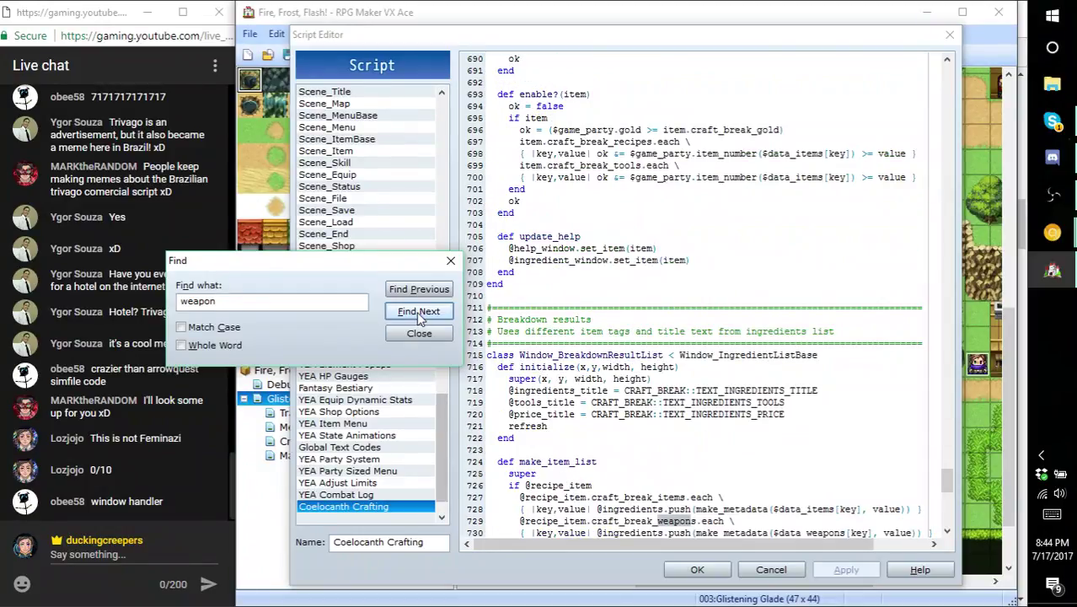
left_click(418, 312)
left_click(419, 312)
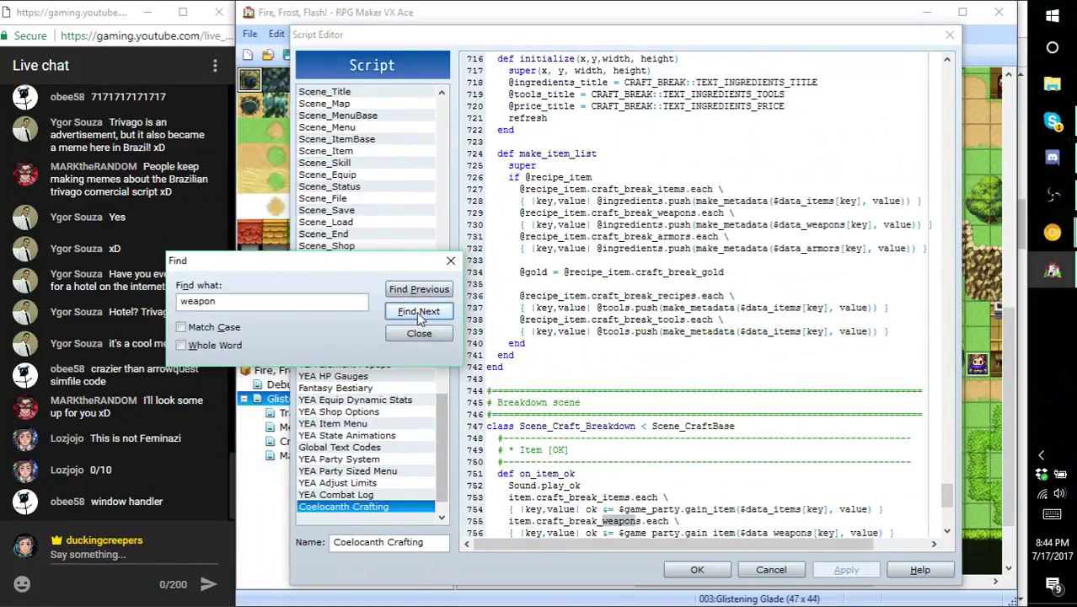
left_click(419, 312)
left_click(419, 311)
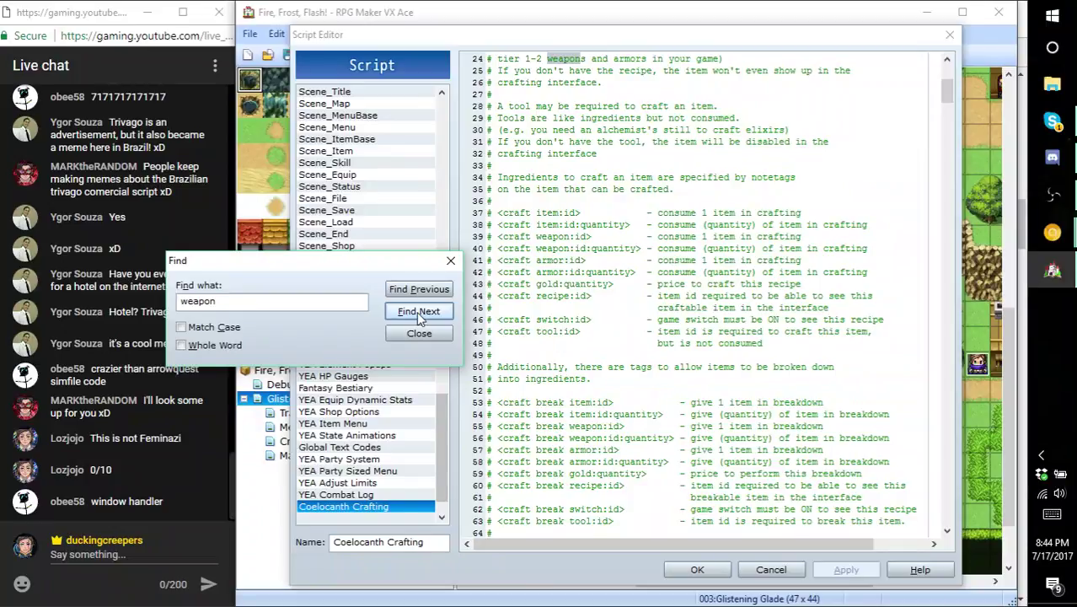
- Follow the "weapon" matches through the notetag instructions to the crafting_weapons attribute in RPG::BaseItem
left_click(419, 312)
left_click(419, 312)
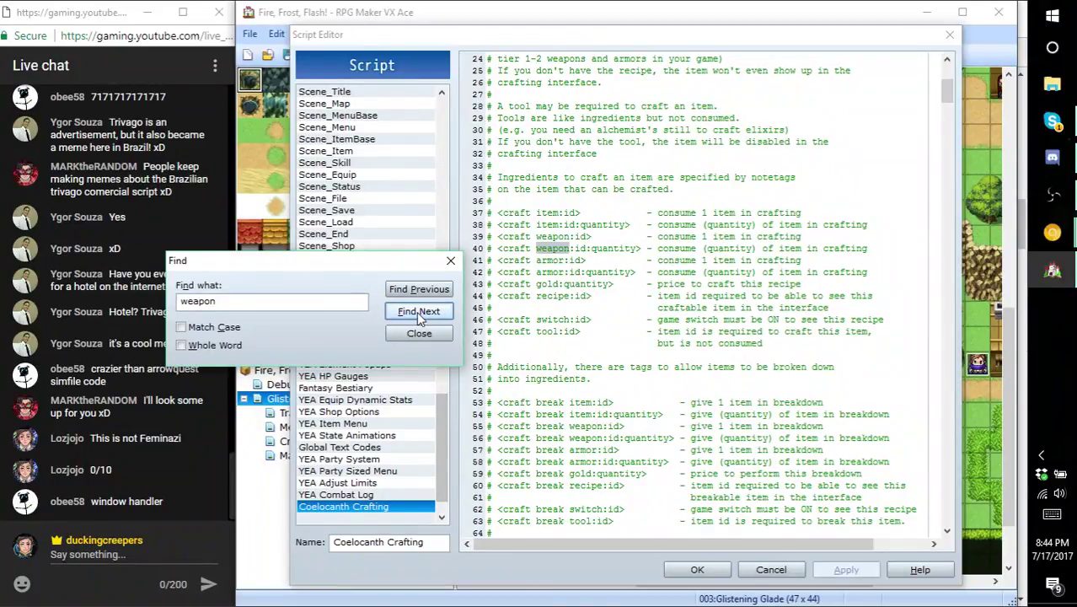
left_click(419, 312)
left_click(419, 312)
left_click(419, 311)
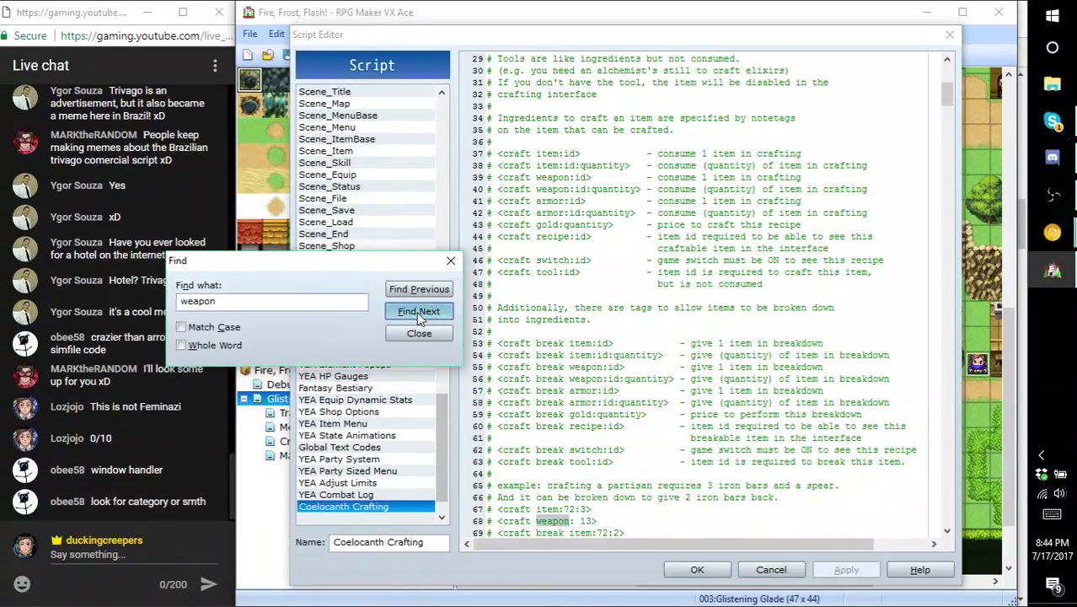
left_click(419, 312)
left_click(419, 312)
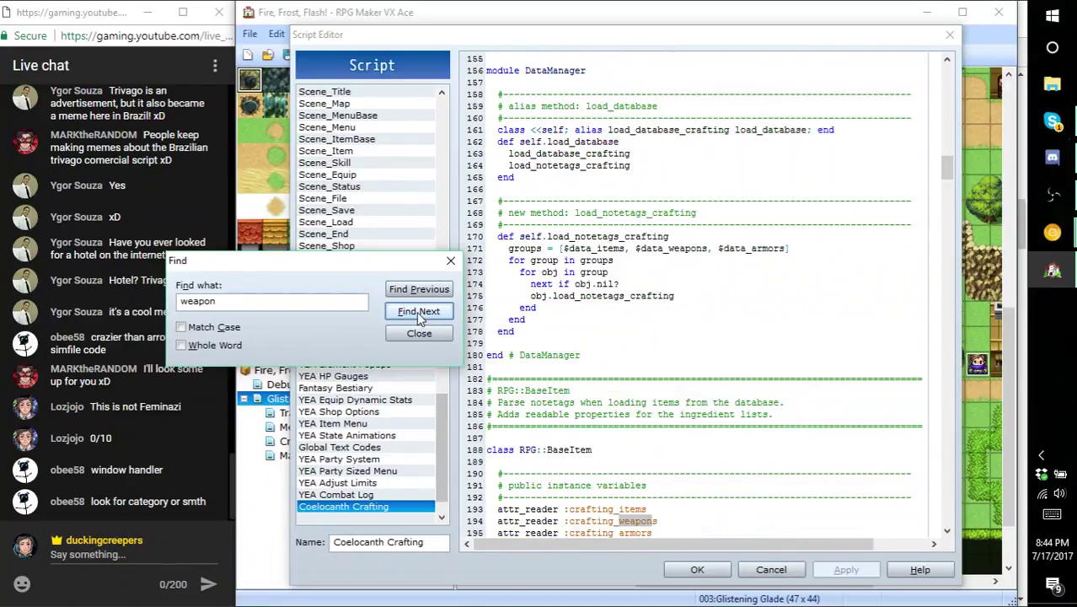
- Look over the RPG::BaseItem attributes and follow the "weapon" matches into the load_notetags_crafting method
scroll(603, 326, "down", 4)
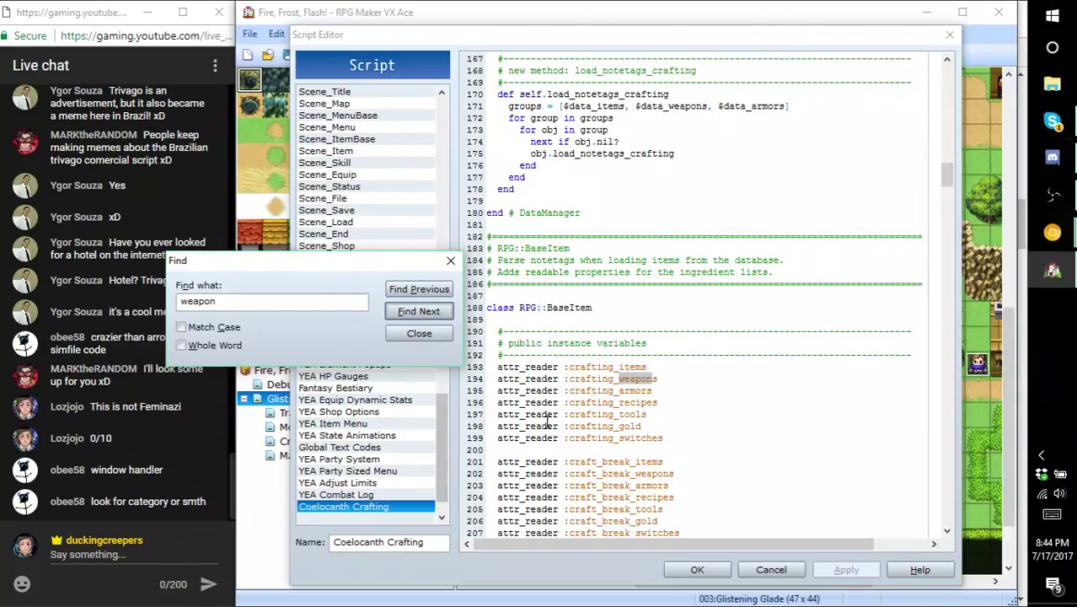
scroll(546, 421, "down", 2)
left_click(419, 314)
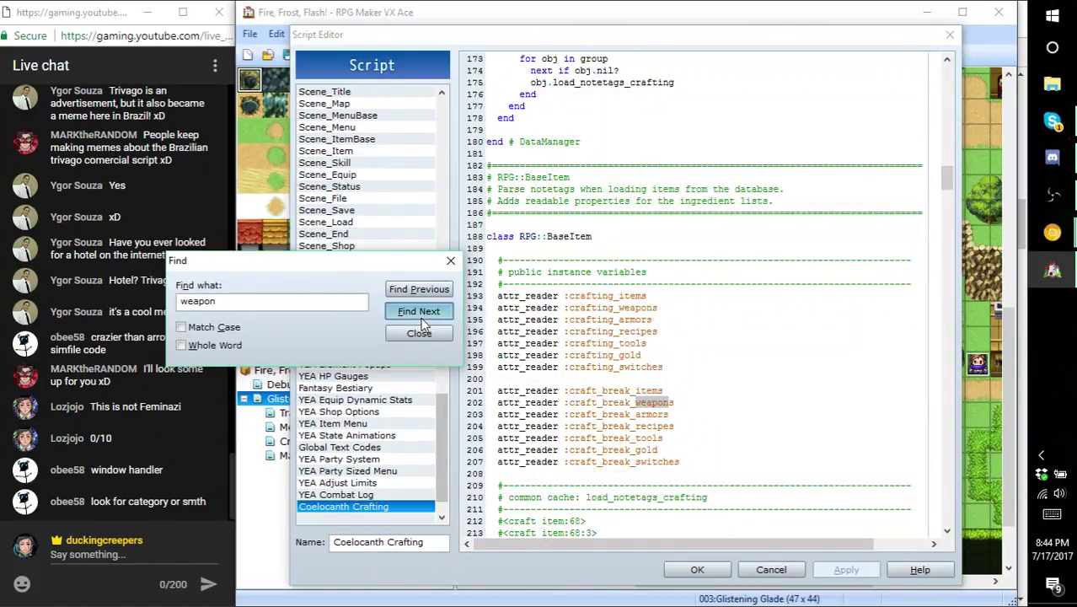
left_click(418, 313)
left_click(419, 313)
left_click(421, 320)
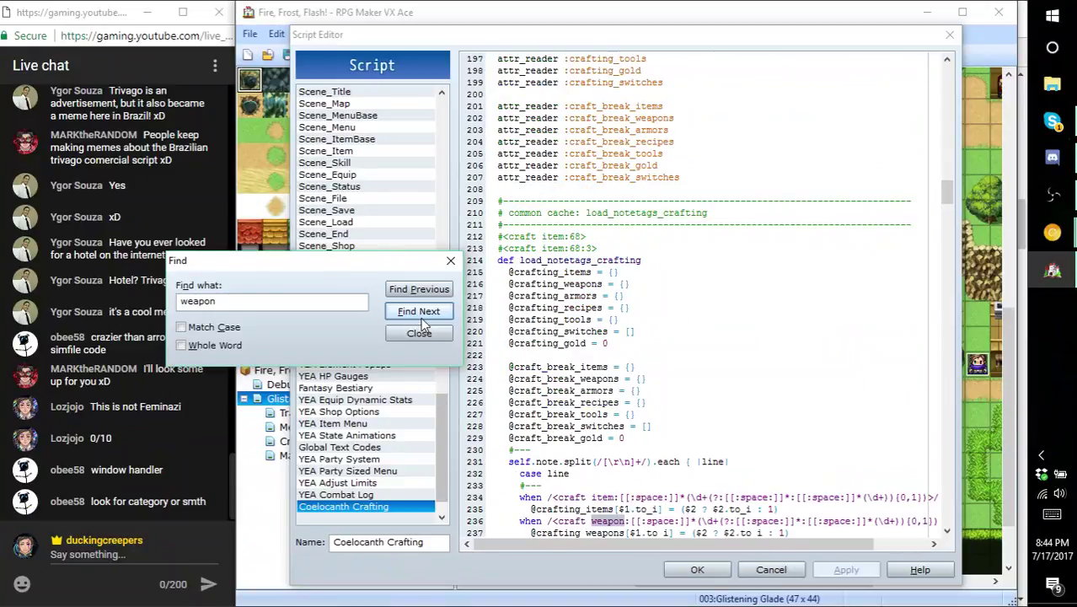
left_click(421, 320)
left_click(421, 321)
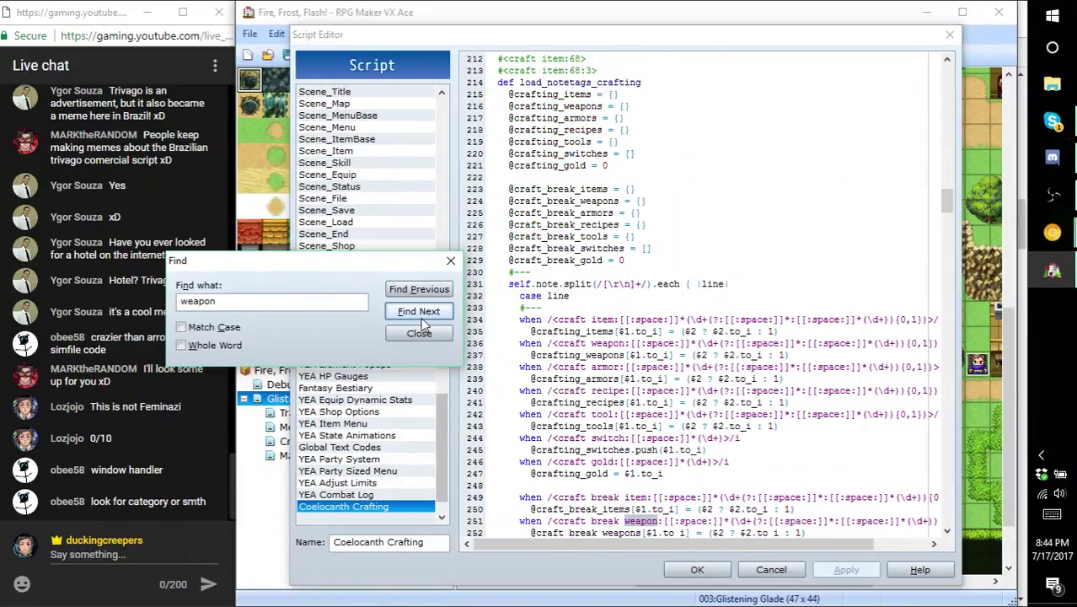
- Continue to the "weapon" match in is_craft_breakable? and examine the is_craftable? and is_craft_breakable? methods
left_click(419, 312)
left_click(419, 312)
left_click(419, 312)
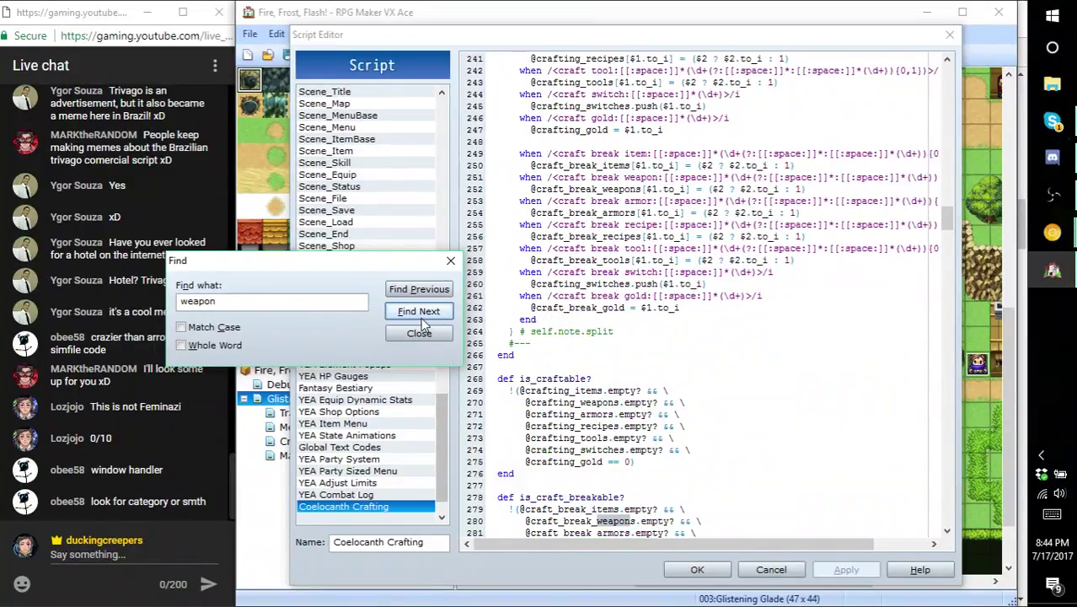
left_click(423, 321)
left_click(426, 290)
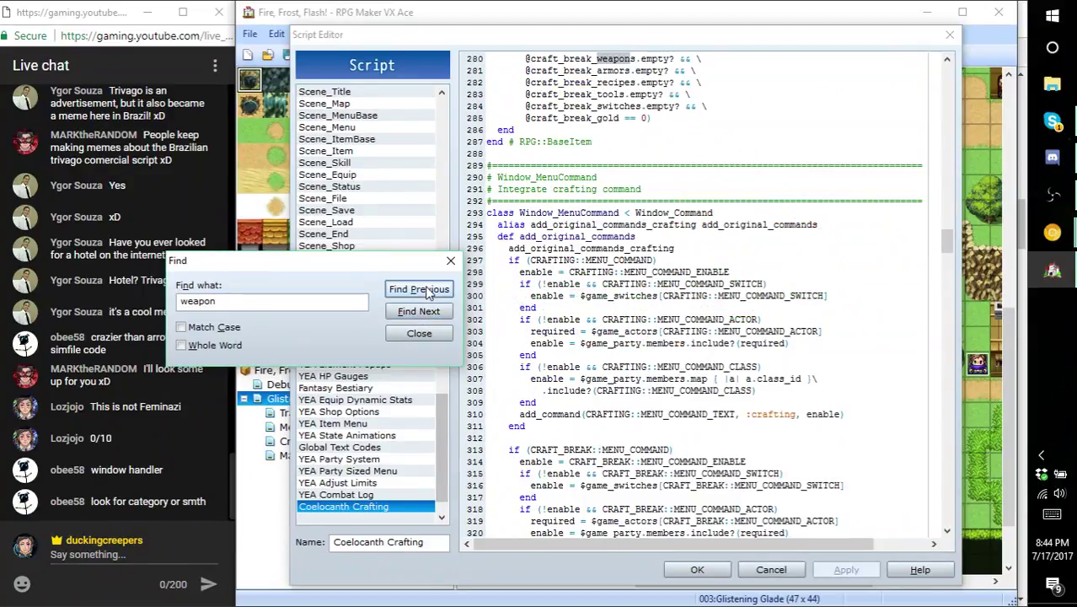
scroll(602, 324, "up", 5)
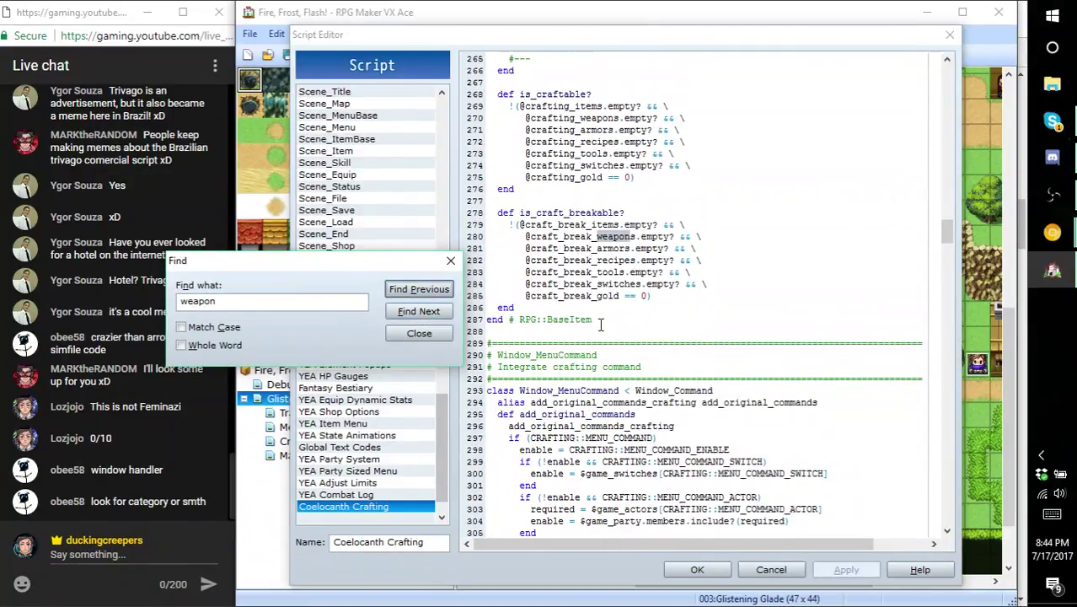
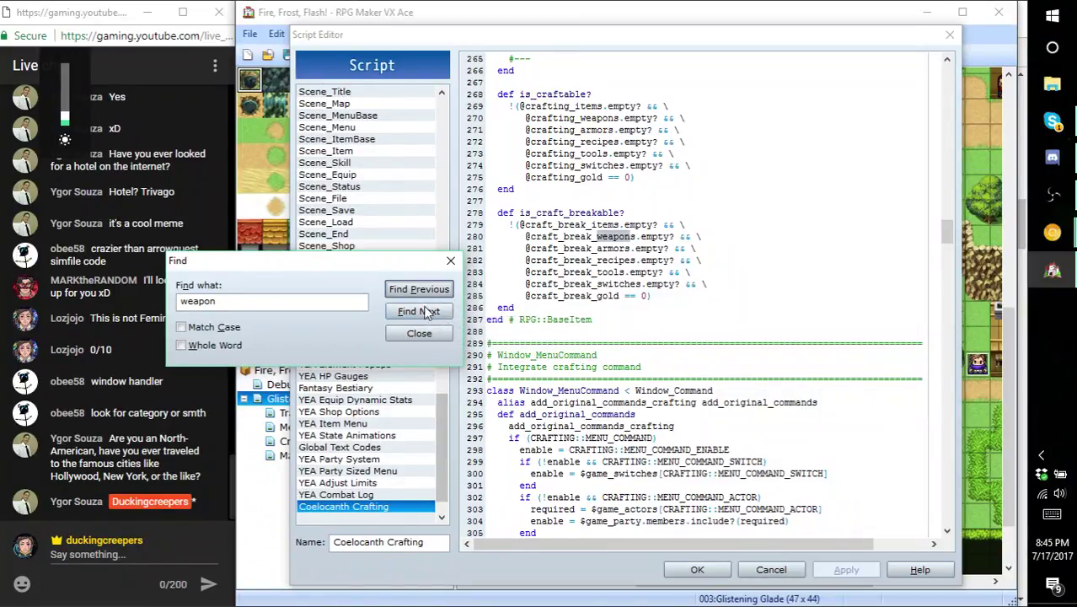
- Follow the "weapon" matches to Window_IngredientList, end the search, and look back over the Window_IngredientListBase methods
left_click(424, 312)
left_click(419, 311)
left_click(419, 312)
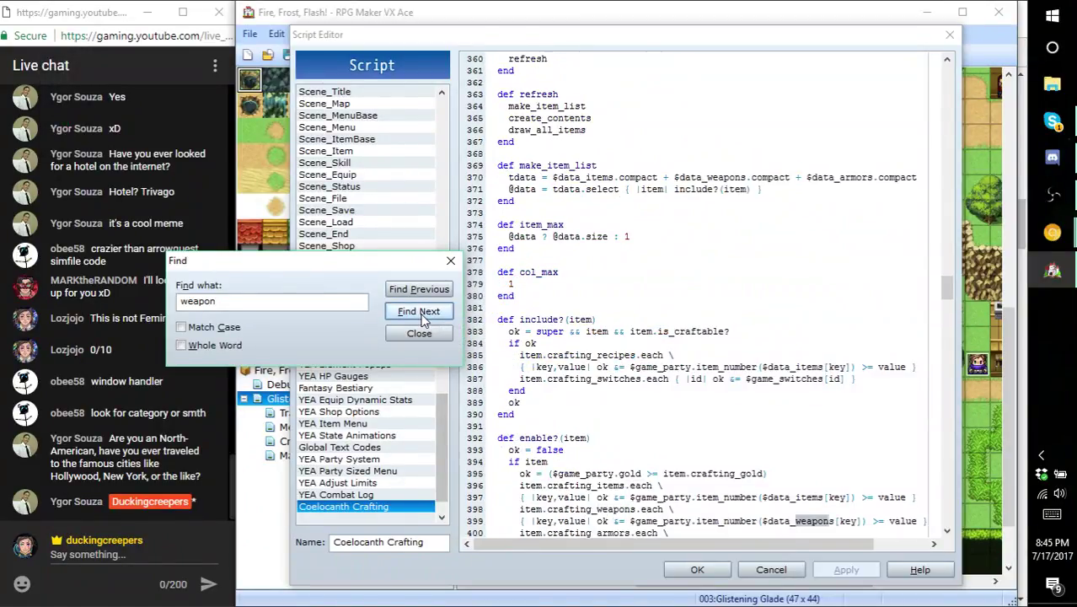
left_click(419, 311)
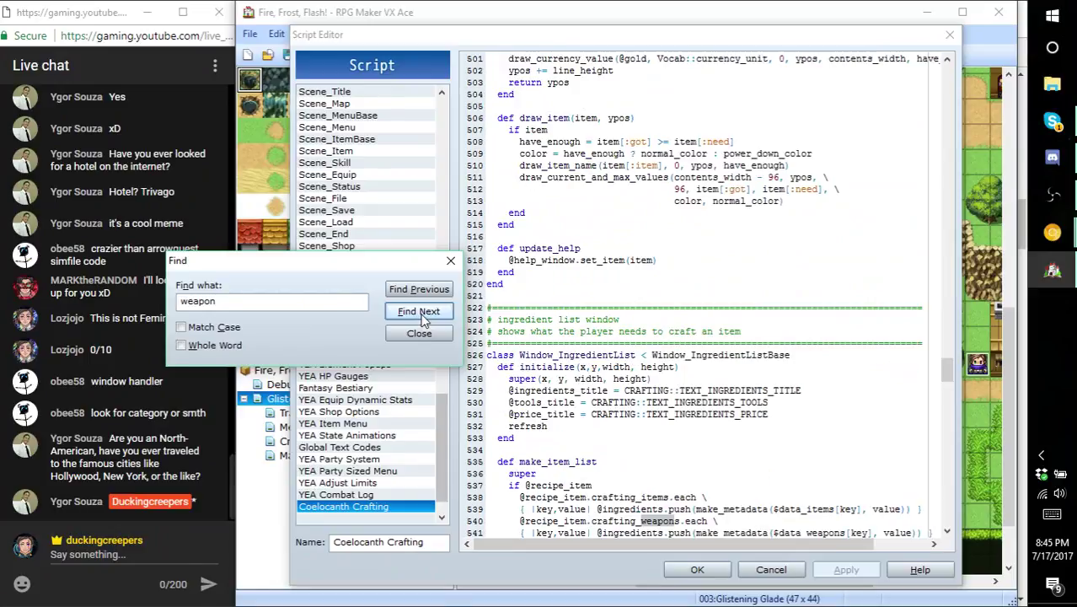
left_click(451, 263)
scroll(575, 358, "up", 16)
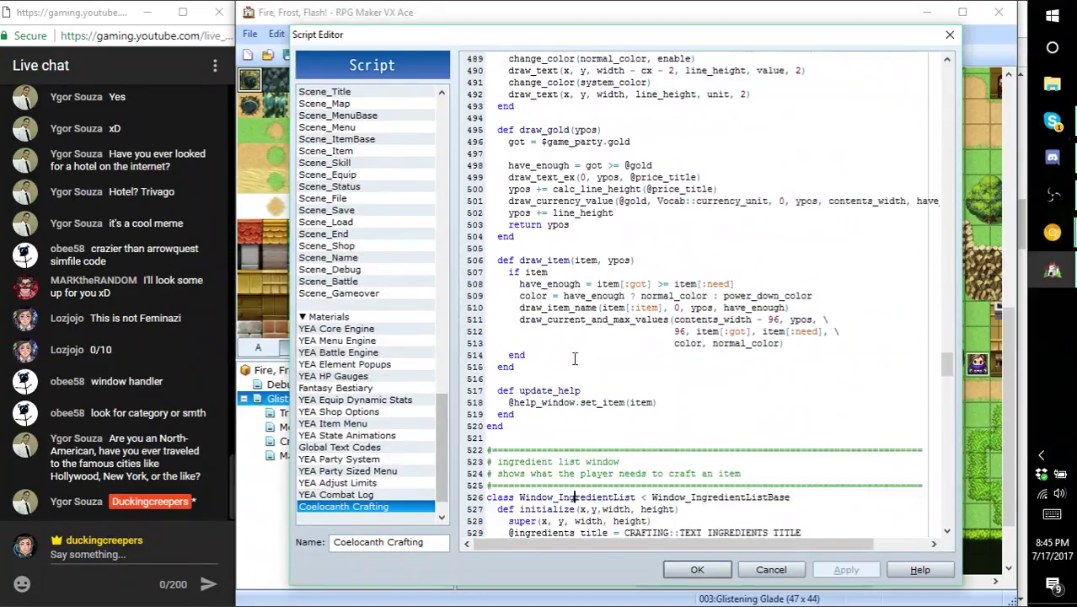
scroll(574, 358, "up", 11)
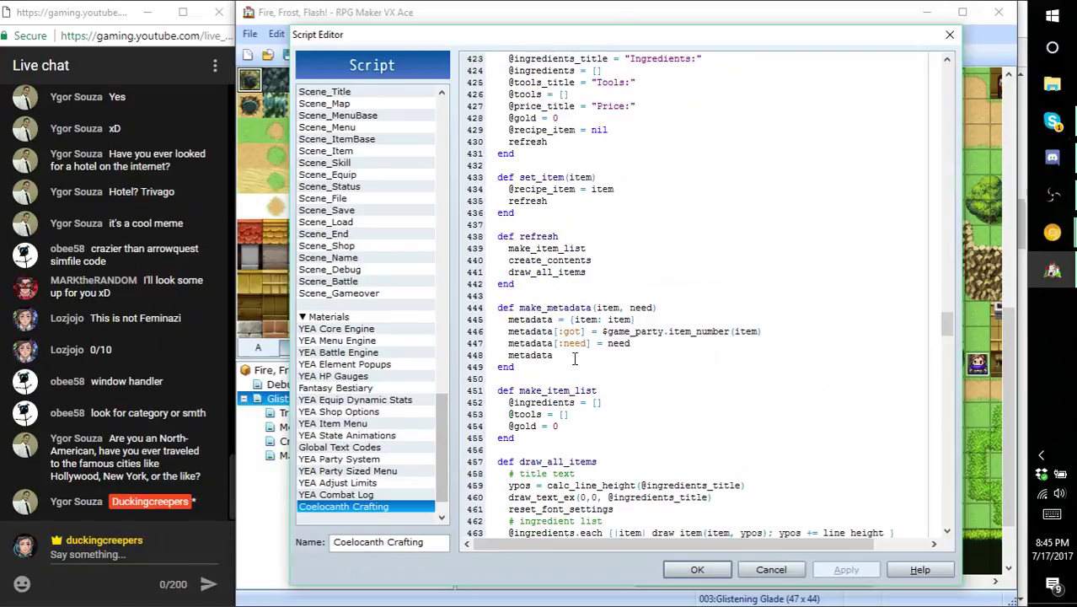
- Search the script for "category" and go to the match in the Create Category Window comment
key("ctrl+f")
type("category")
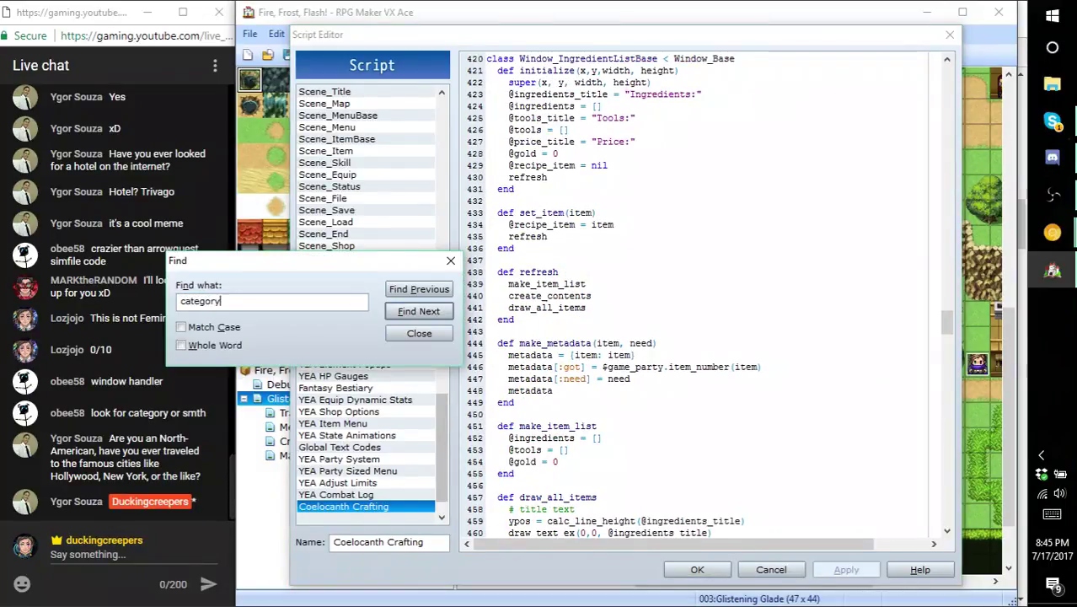
key("Return")
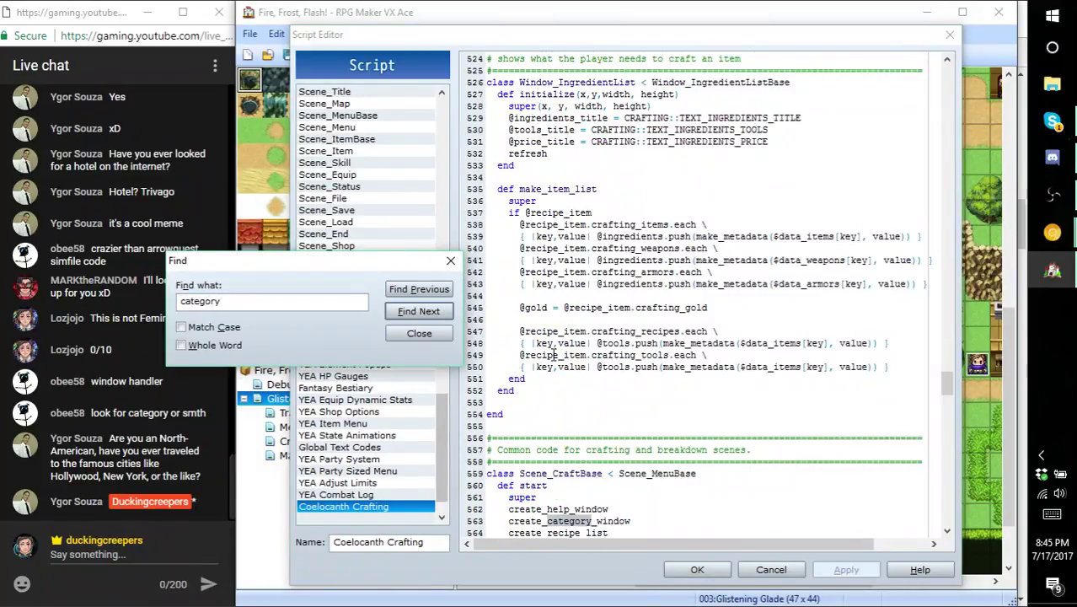
left_click(438, 312)
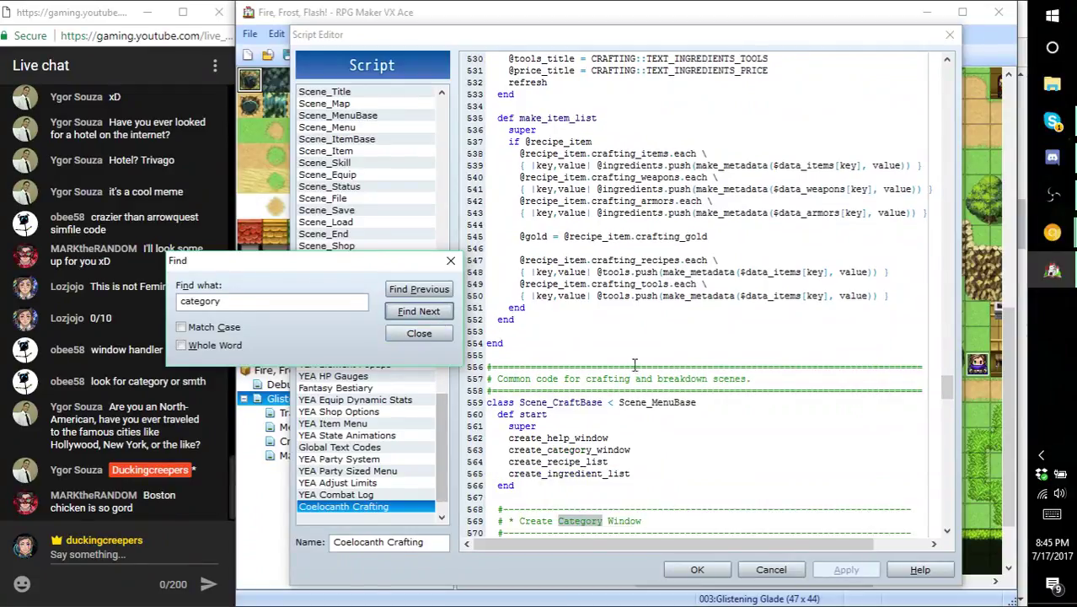
- Read create_category_window and create_recipe_list in Scene_CraftBase, along with the on_category_ok and on_item_cancel handlers
scroll(634, 368, "down", 4)
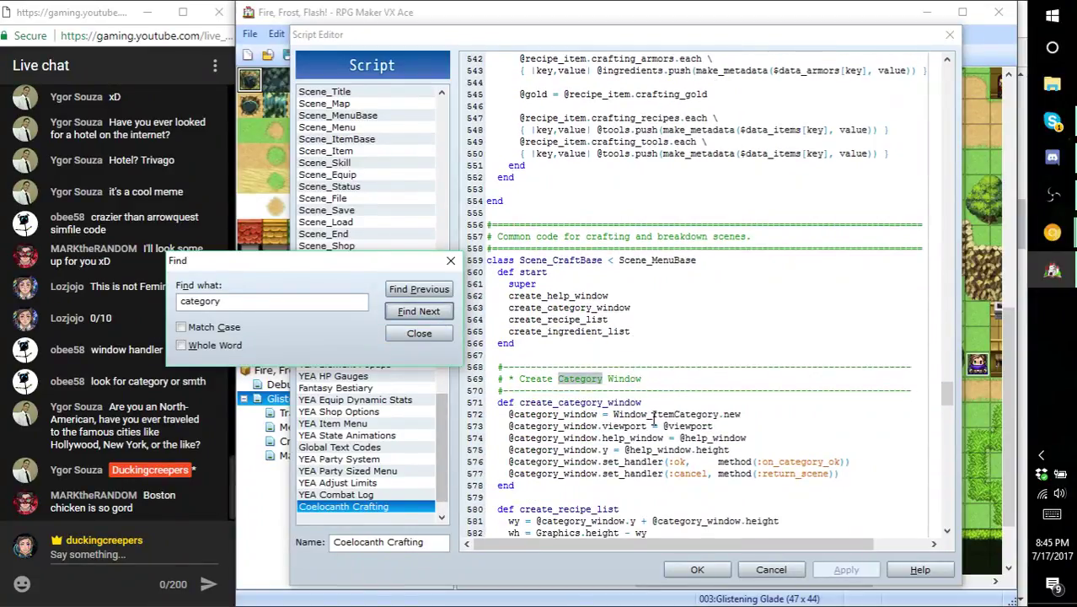
left_click(629, 438)
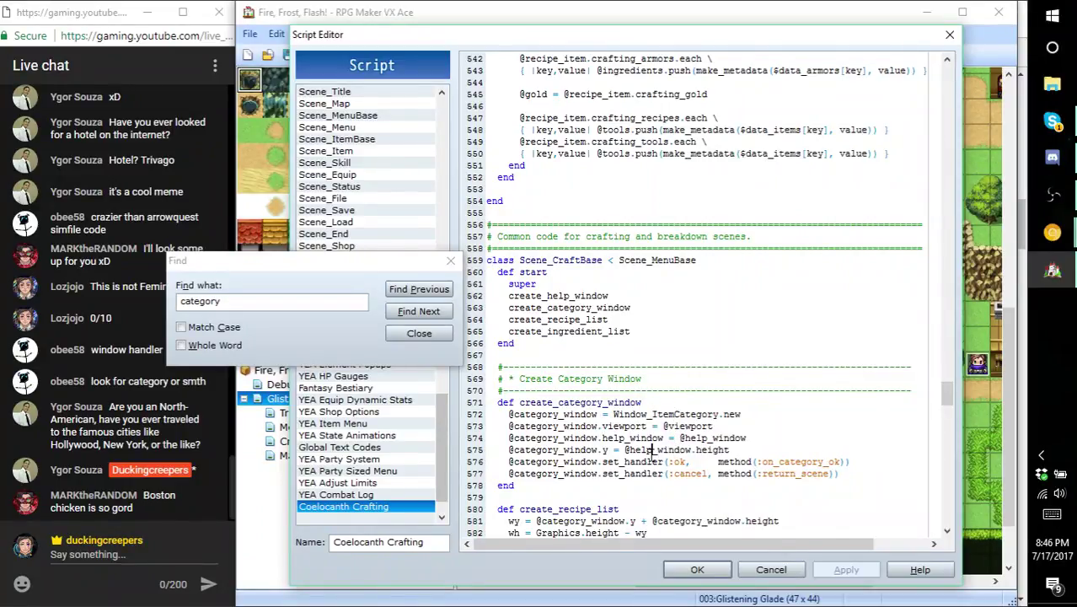
scroll(652, 459, "down", 1)
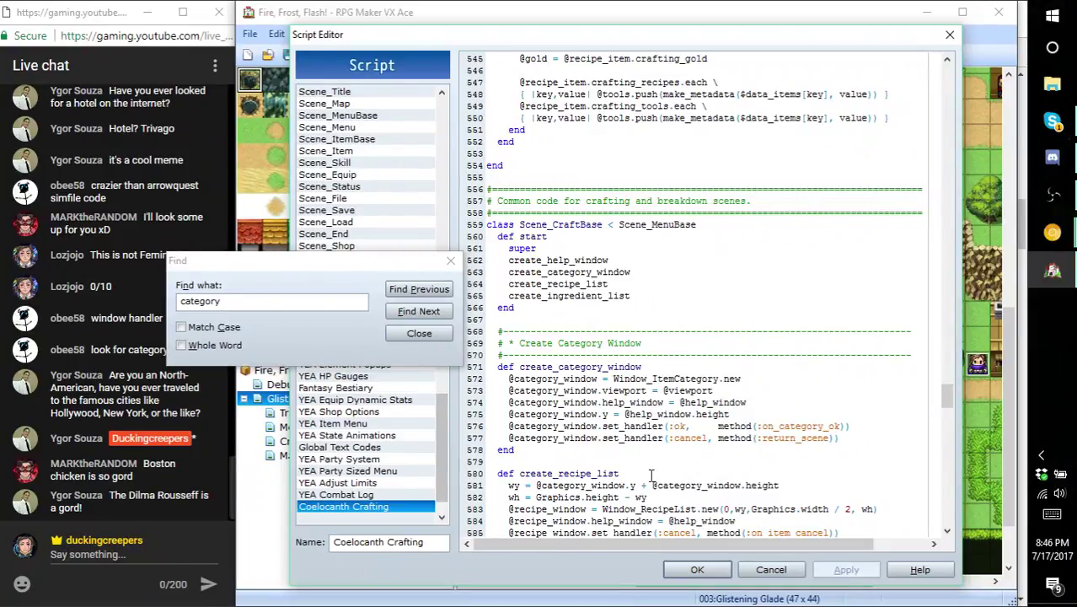
scroll(668, 414, "down", 5)
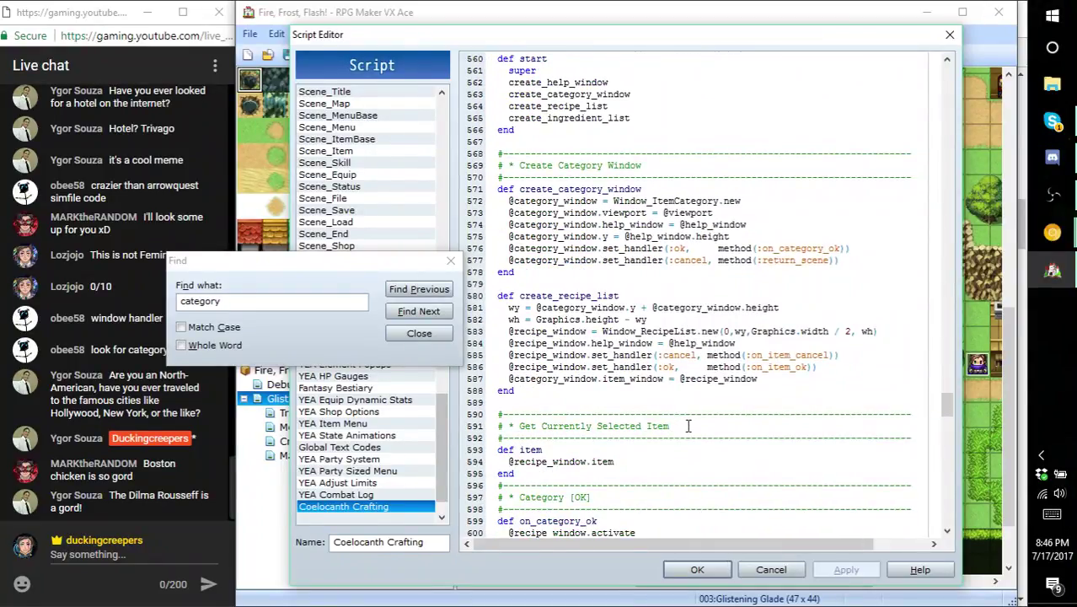
scroll(688, 425, "down", 3)
scroll(689, 427, "down", 3)
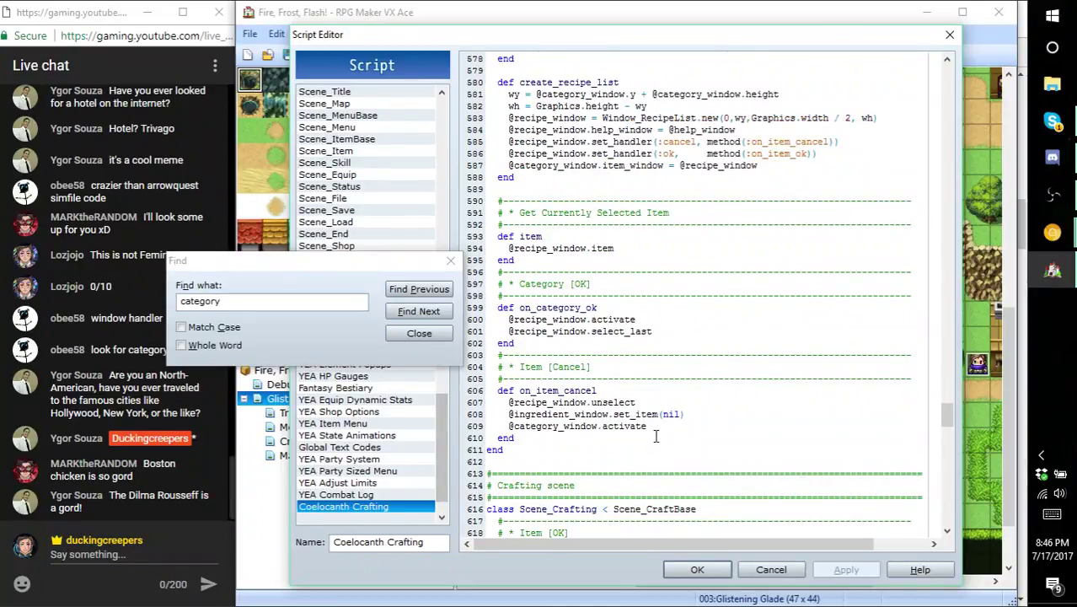
- Look over the Scene_Crafting class again, from on_item_ok through create_ingredient_list to create_recipe_list
scroll(504, 354, "down", 3)
scroll(504, 354, "down", 4)
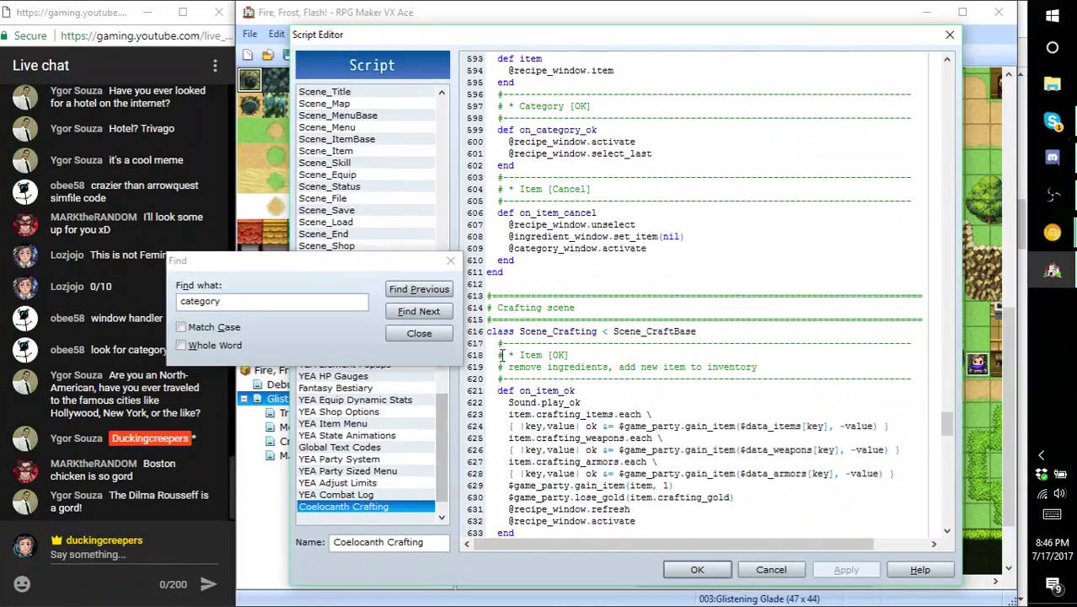
scroll(502, 355, "down", 13)
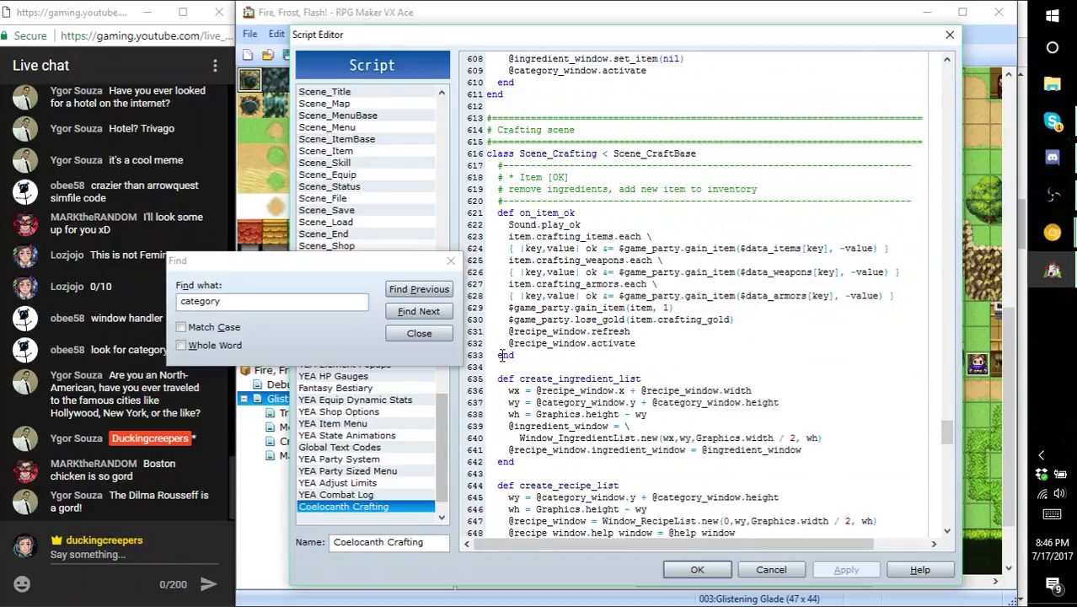
scroll(497, 355, "up", 20)
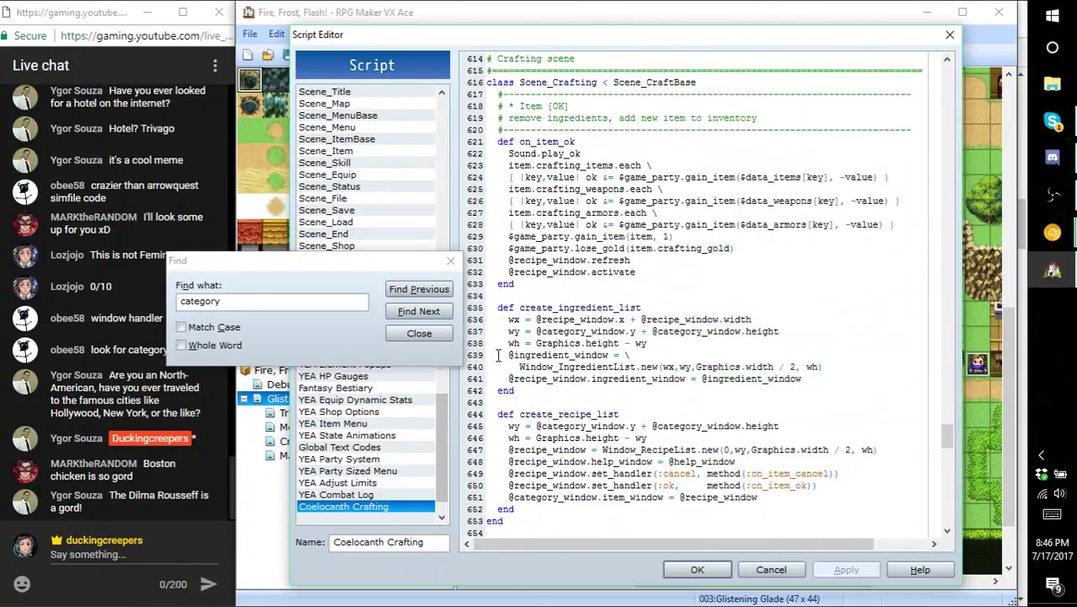
- Look back through the script from Scene_Crafting past Window_IngredientListBase to the Window_RecipeList class, and end the category search
scroll(496, 352, "up", 8)
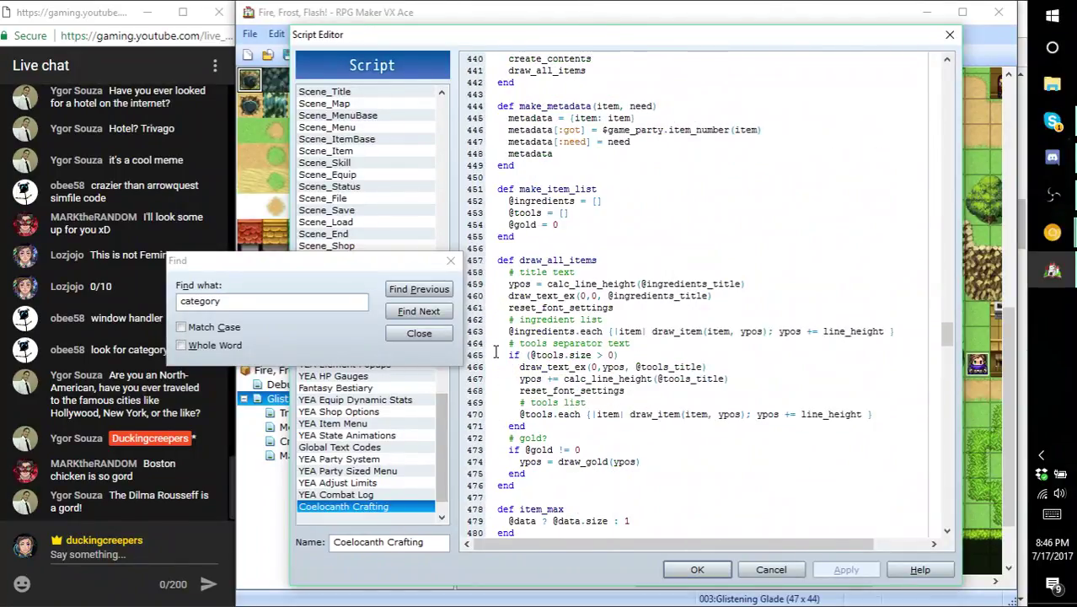
scroll(495, 352, "up", 12)
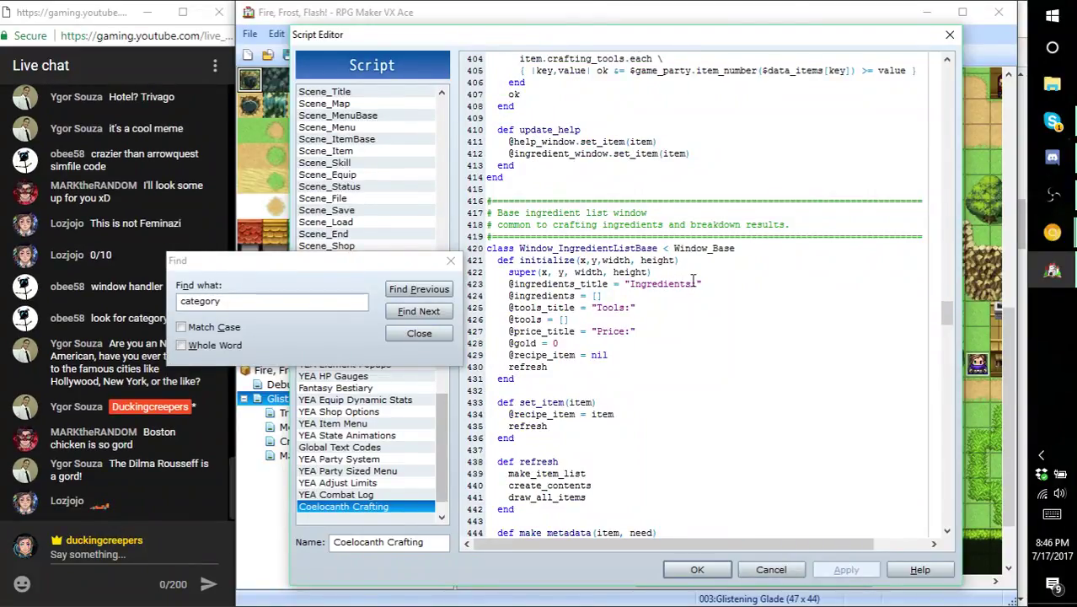
scroll(615, 343, "up", 2)
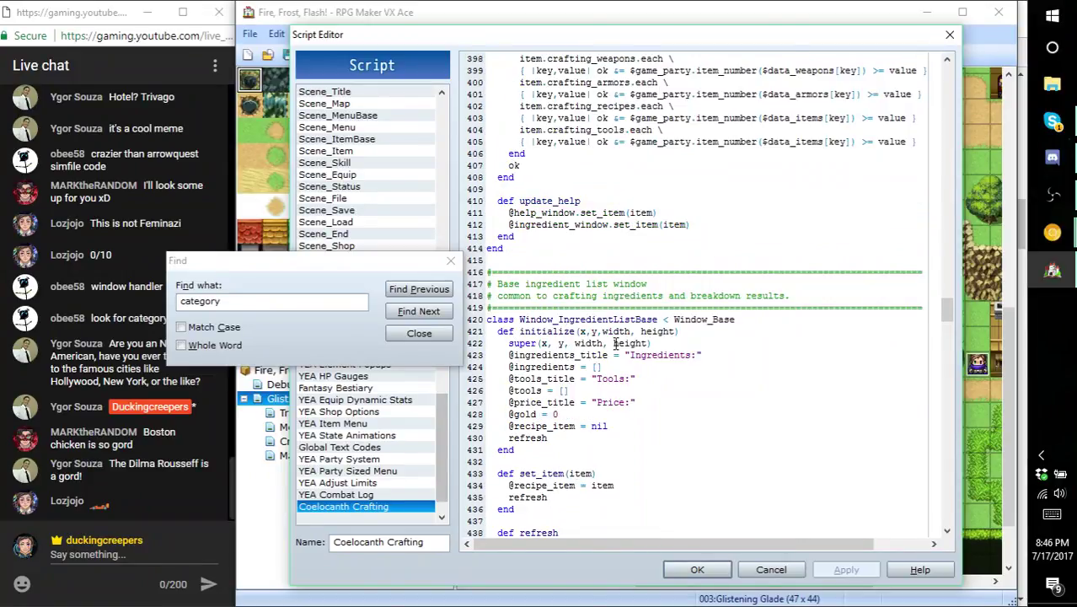
left_click(449, 263)
left_click(449, 262)
scroll(649, 327, "up", 3)
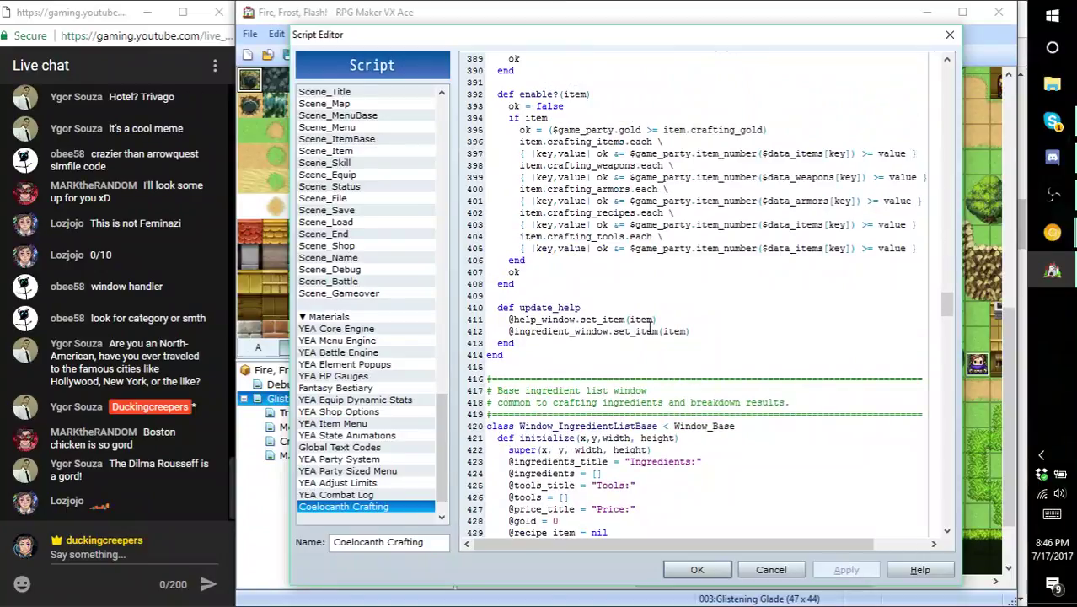
scroll(649, 327, "up", 16)
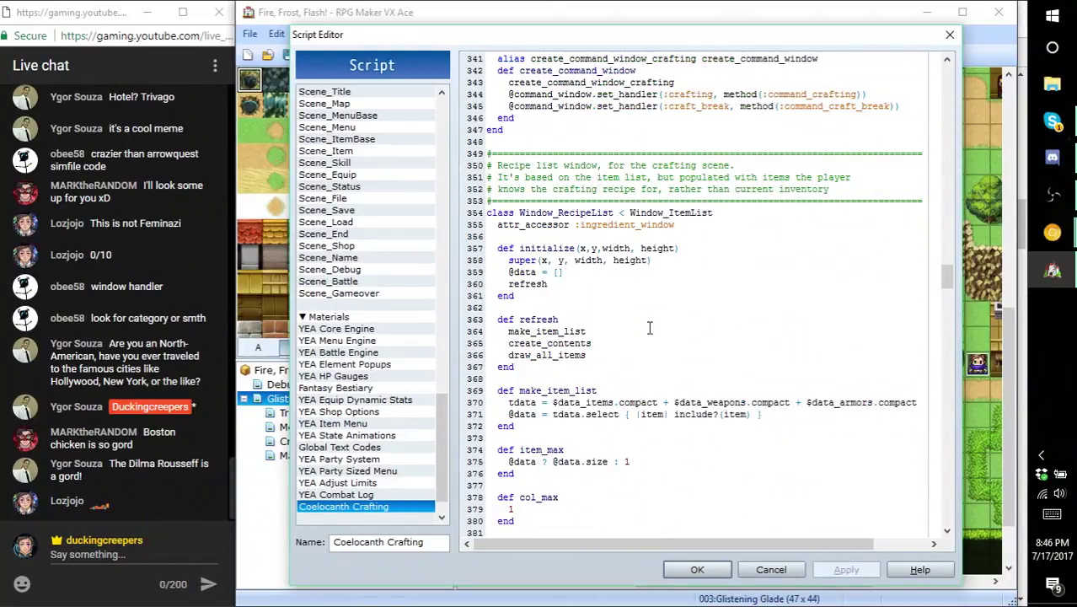
- Read the recipe list window comment and the Window_RecipeList class declaration
left_click(646, 177)
key("Down")
key("Down")
key("Down")
key("End")
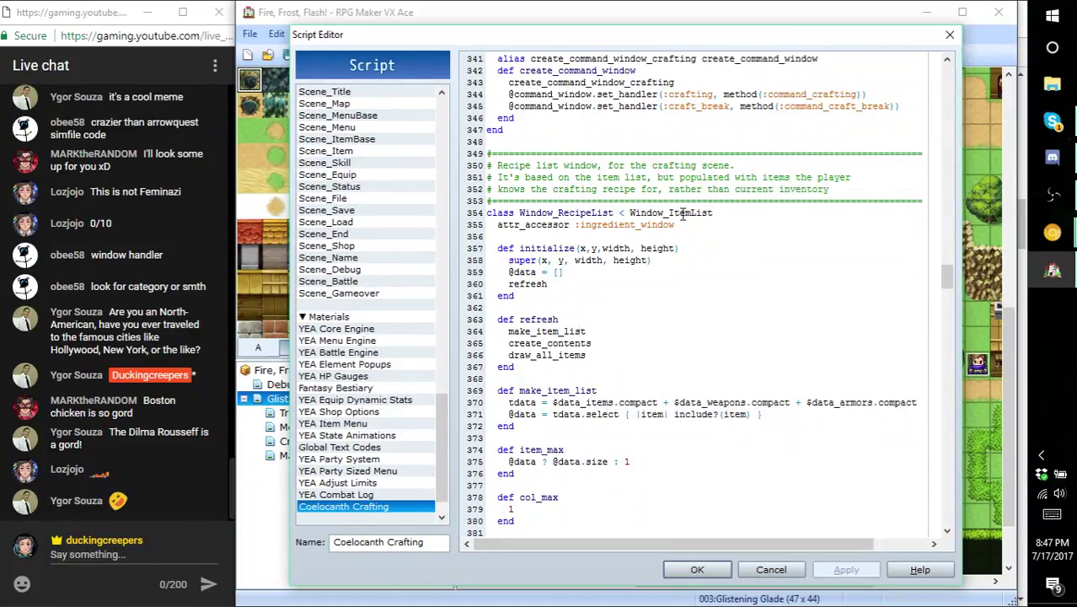
key("Down")
key("Down")
- Switch to Chrome, check the live chat on the YouTube live dashboard, and return to the Script Editor
mouse_move(1052, 232)
left_click(965, 173)
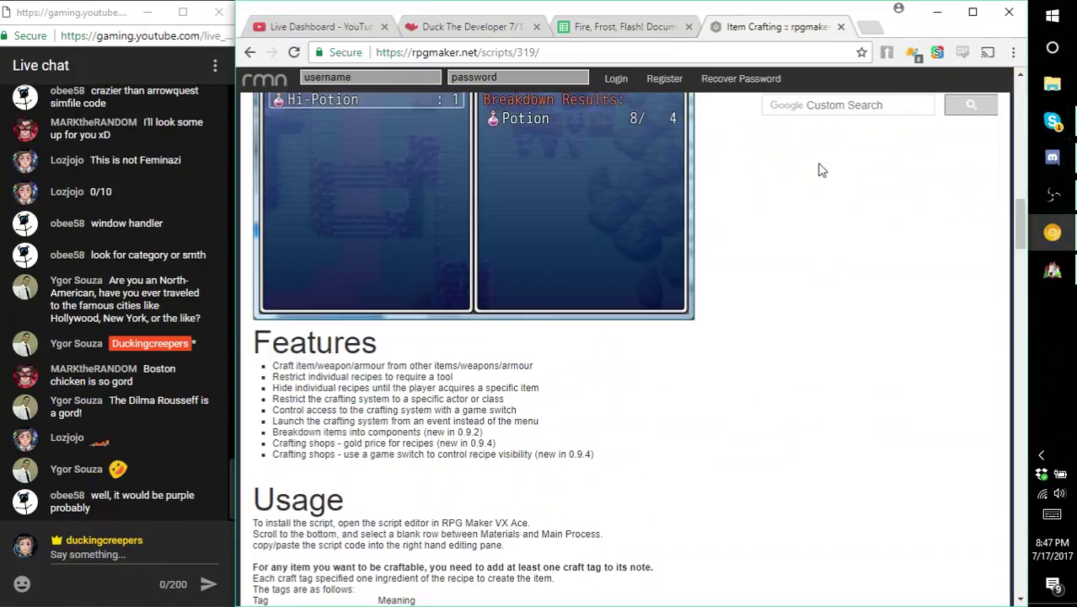
left_click(341, 30)
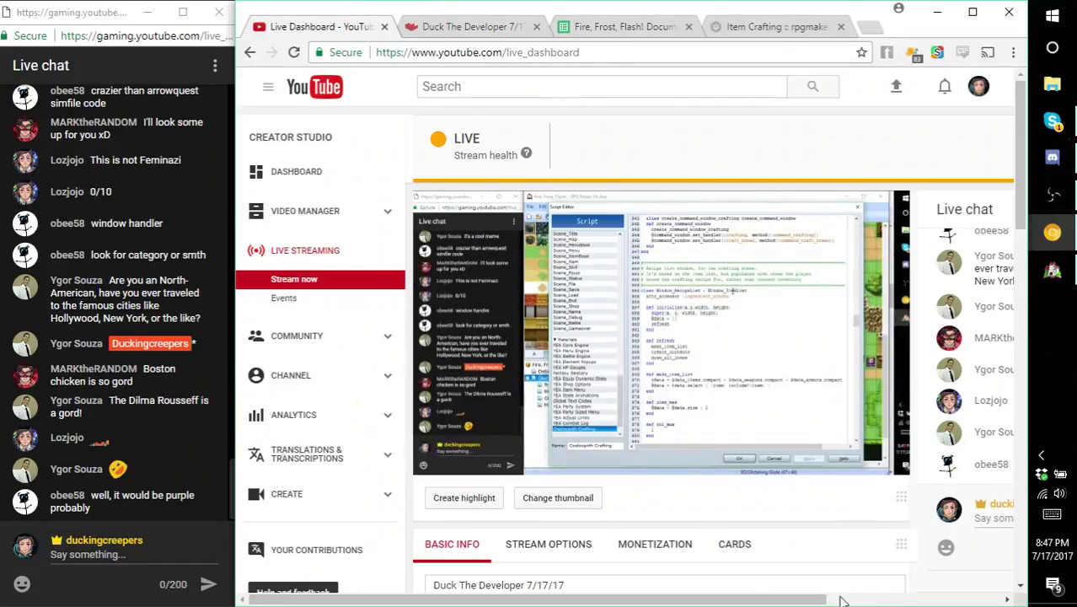
left_click_drag(841, 600, 1016, 599)
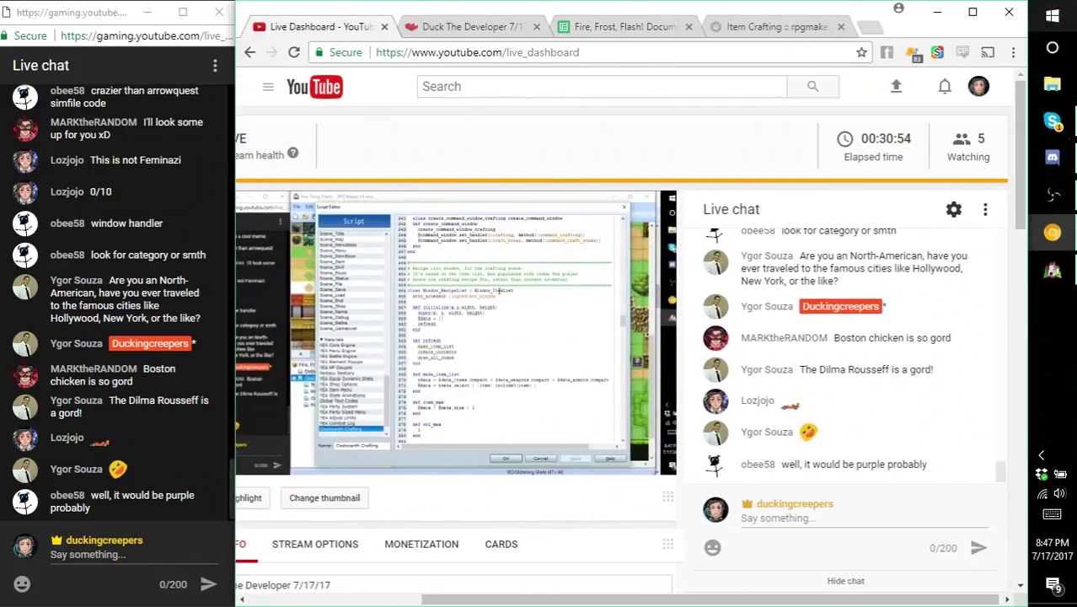
left_click(941, 13)
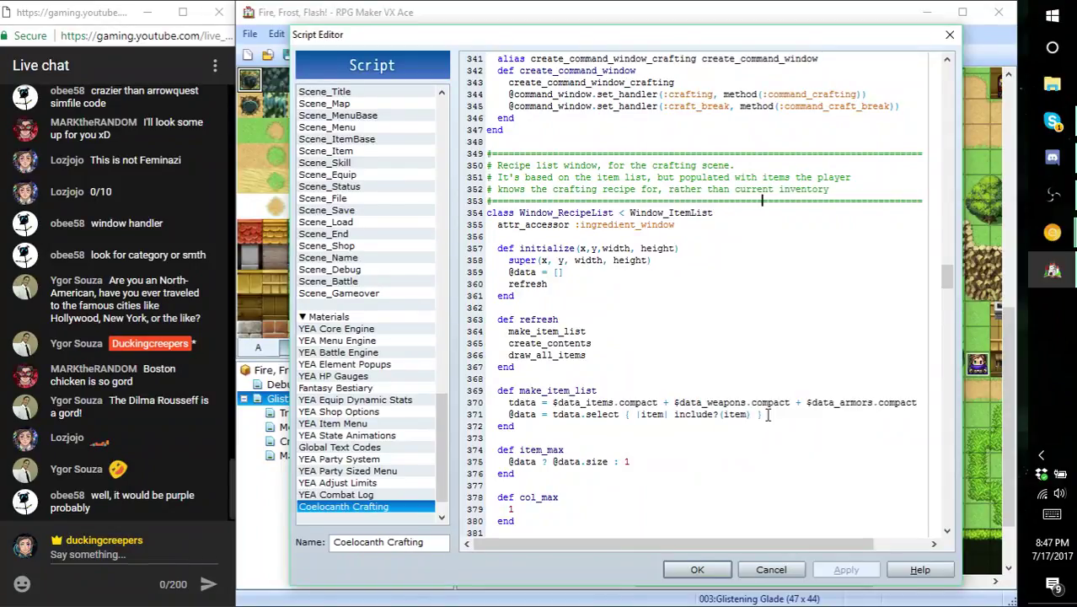
- Search the script for "command_crafting" and read its definition in the Scene_Menu class
key("Up")
key("ctrl+f")
type("command")
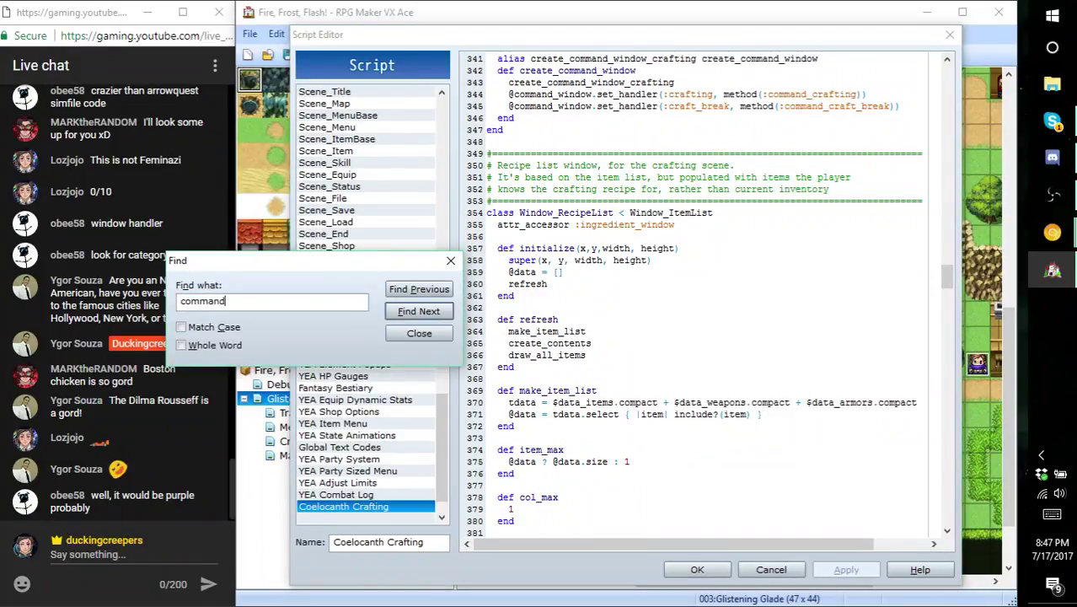
type("_cra")
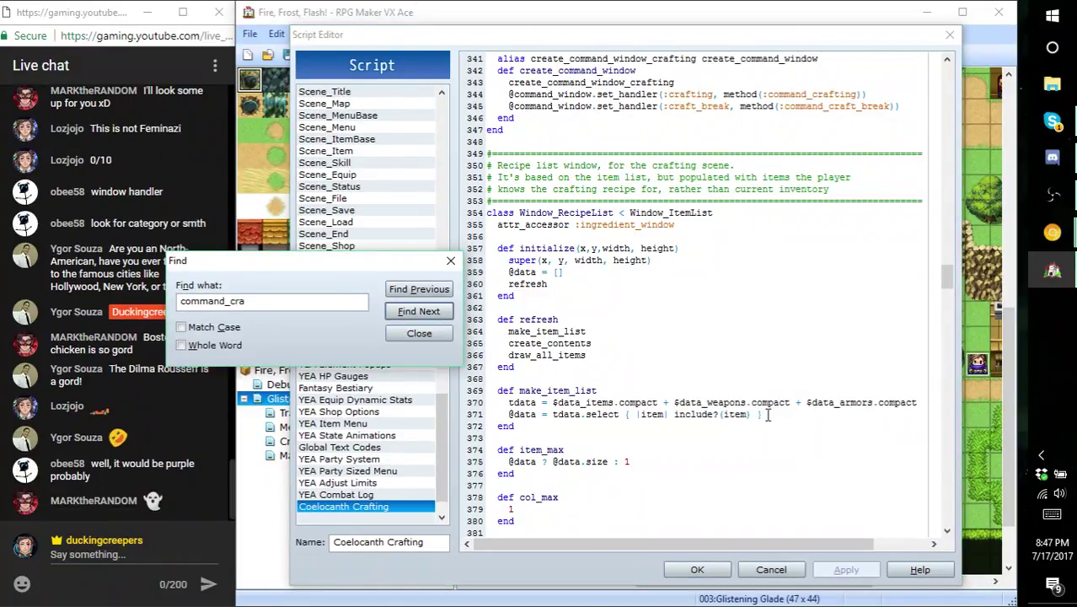
type("fting")
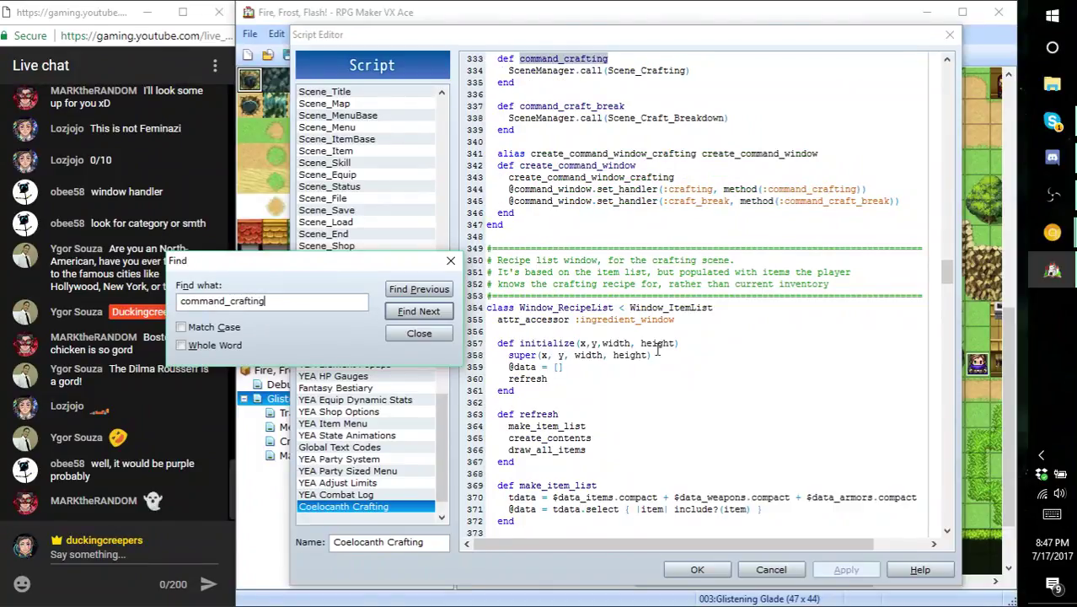
scroll(638, 348, "up", 1)
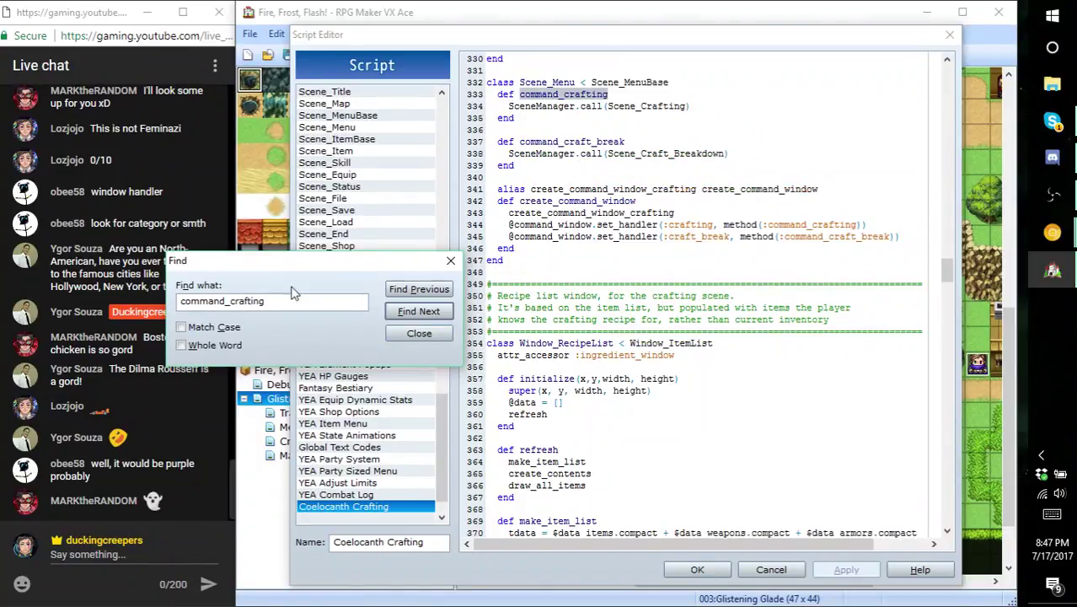
- Search for "scene_crafting", go on to the Scene_Crafting class definition, and read its declaration and the Item [OK] comment
left_click_drag(271, 300, 182, 303)
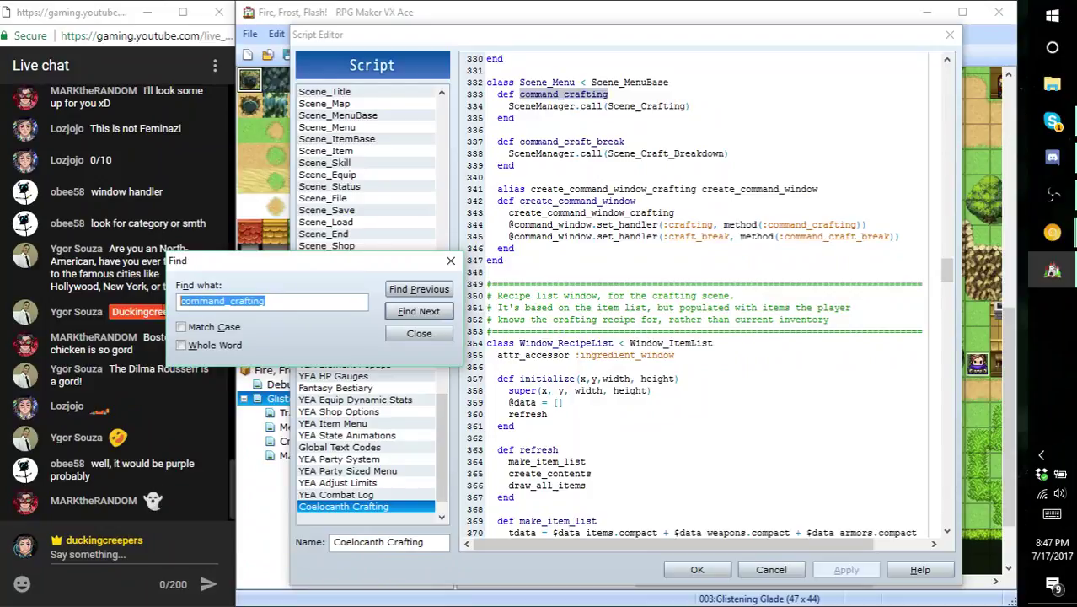
type("sce")
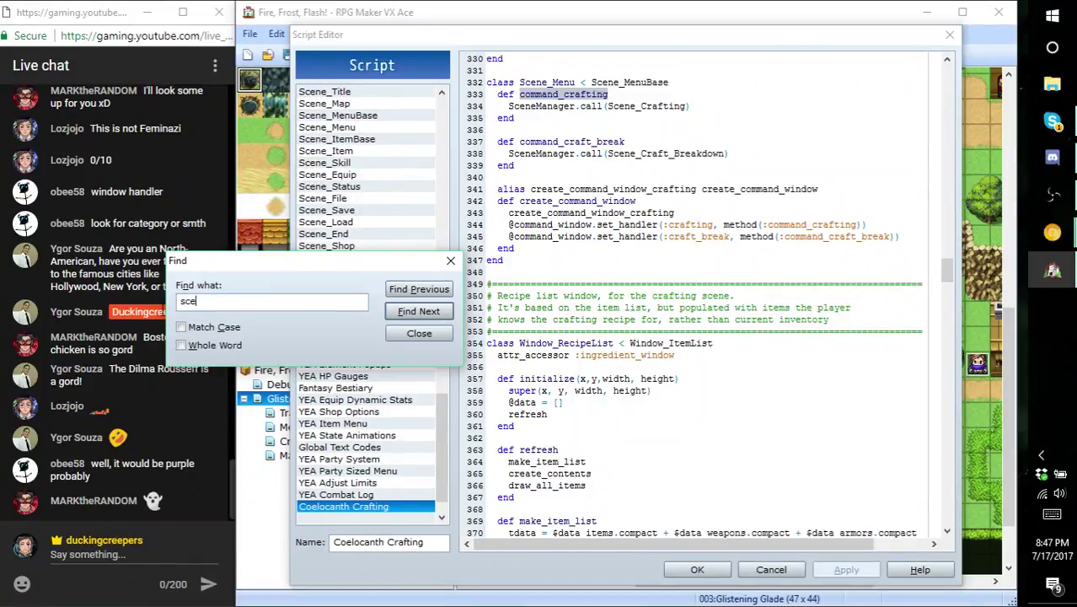
type("ne_crafting")
key("Return")
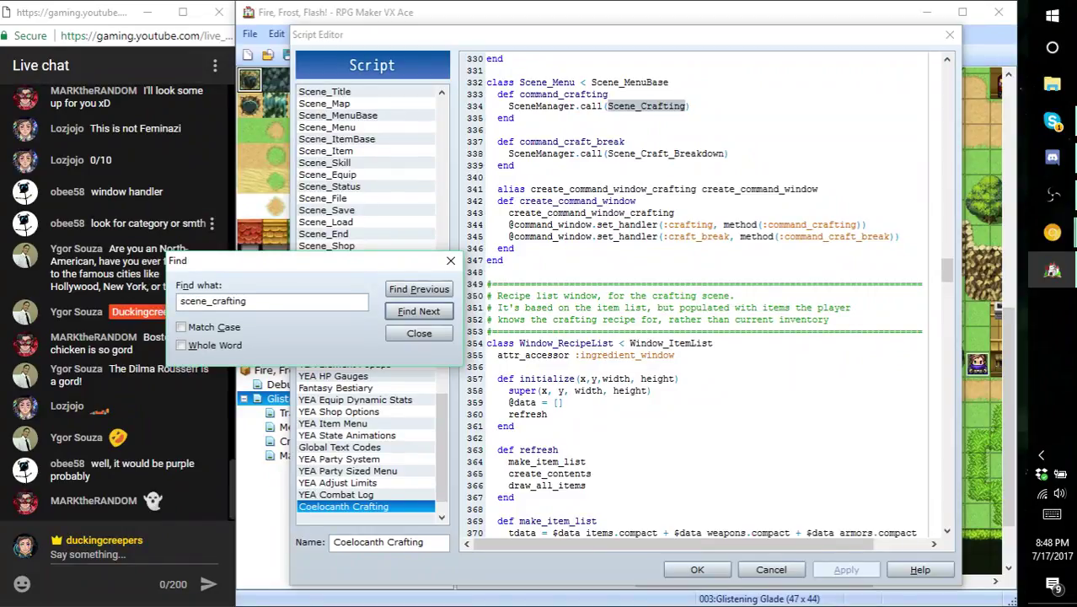
left_click(435, 314)
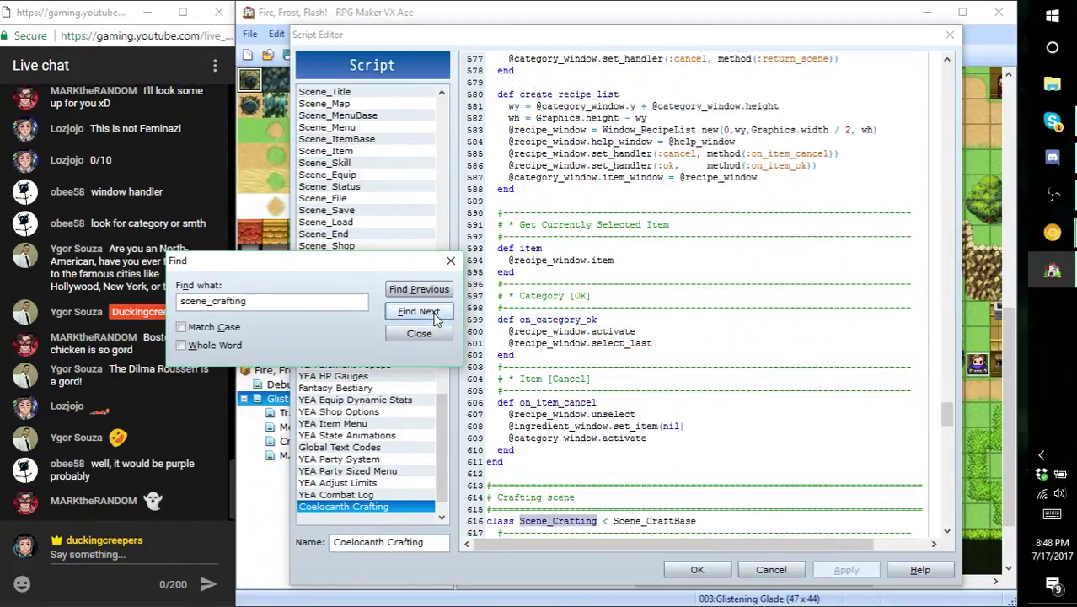
scroll(625, 312, "down", 5)
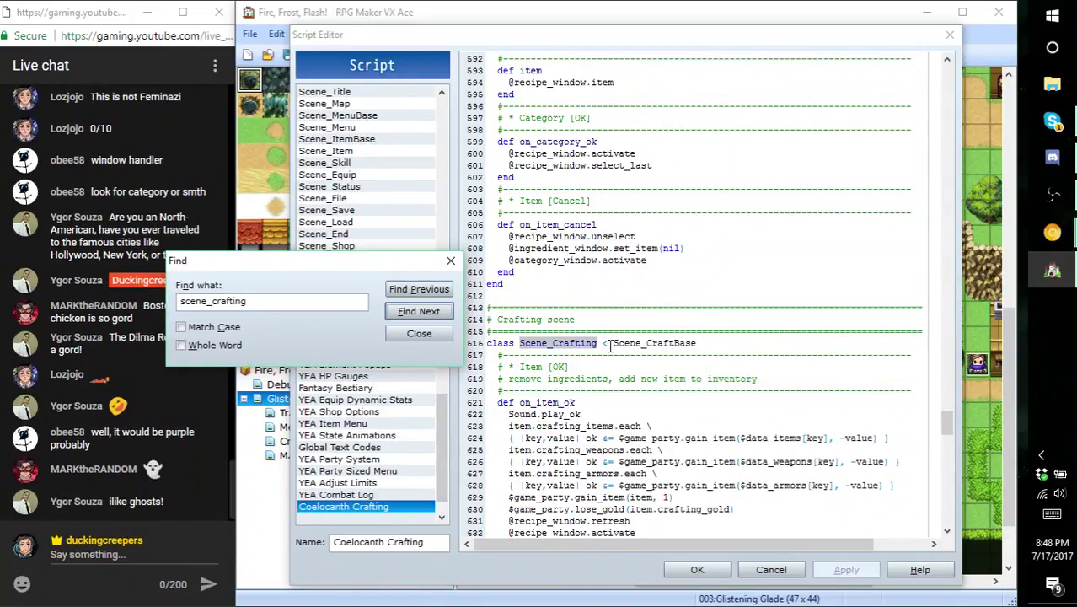
left_click(570, 345)
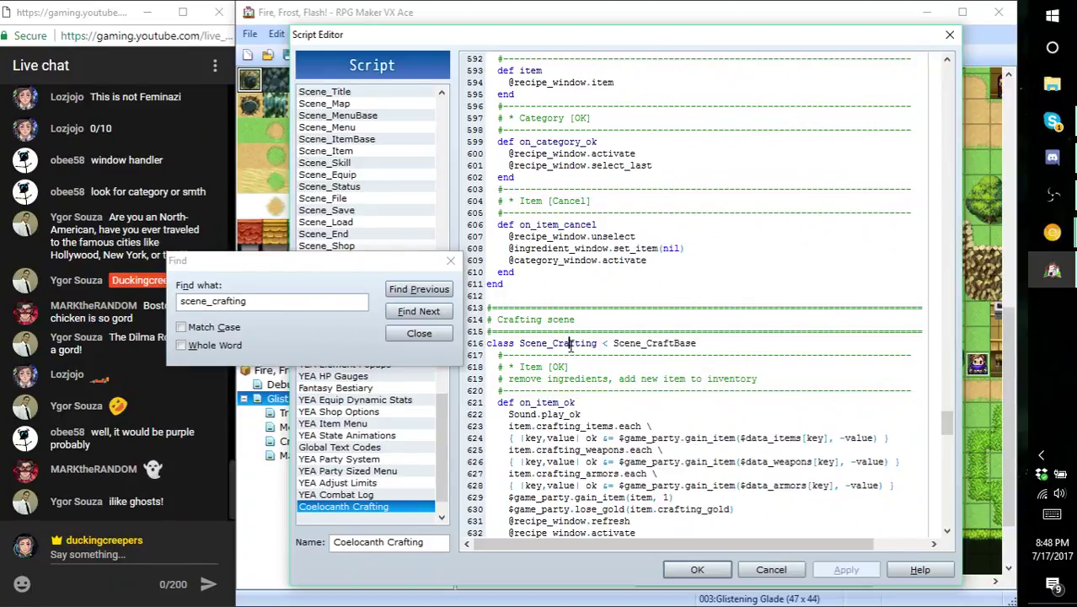
left_click(605, 344)
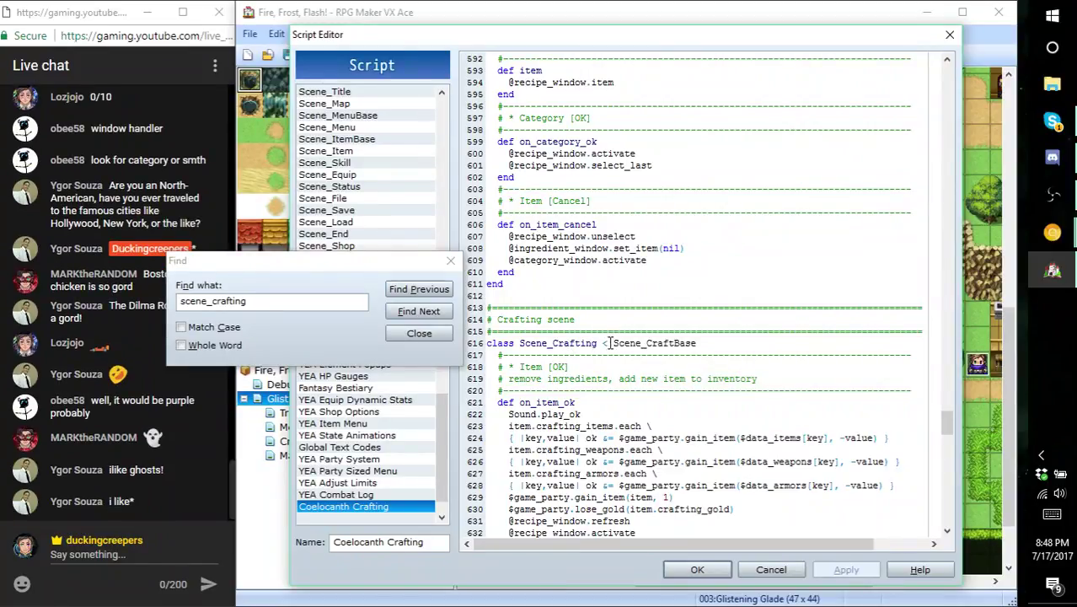
left_click(569, 390)
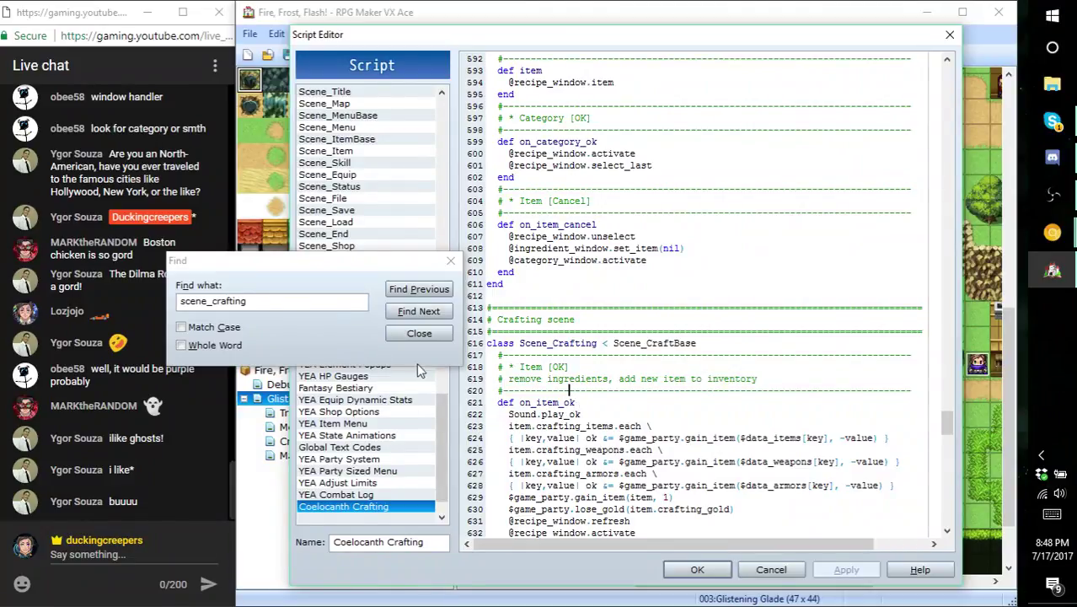
- Go through all the "scene_crafting" matches again, from the script call instructions around to the class definition
double_click(354, 300)
left_click(355, 300)
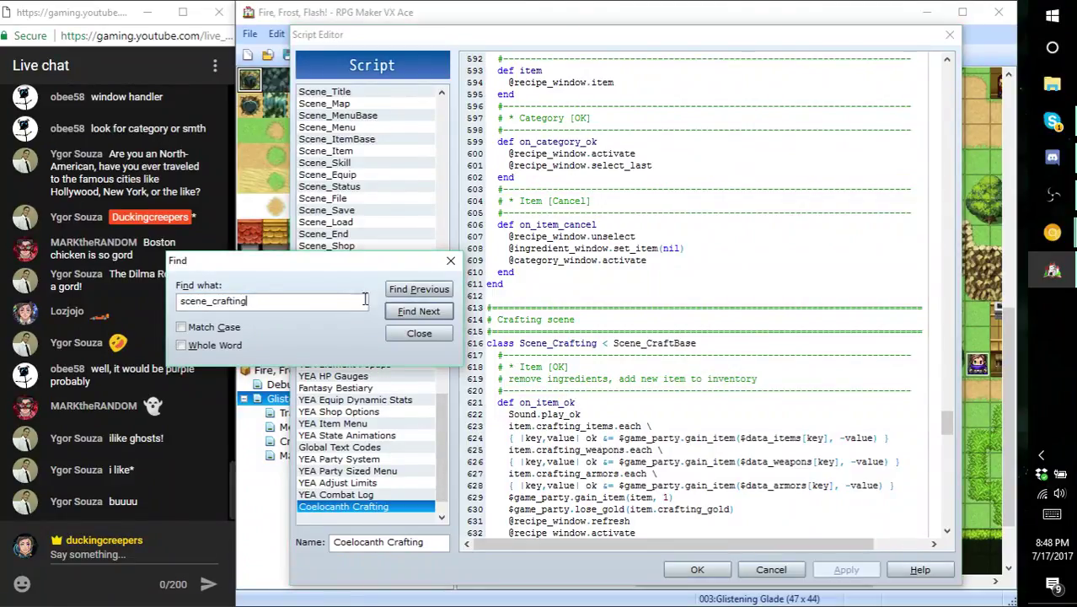
left_click(409, 310)
left_click(411, 312)
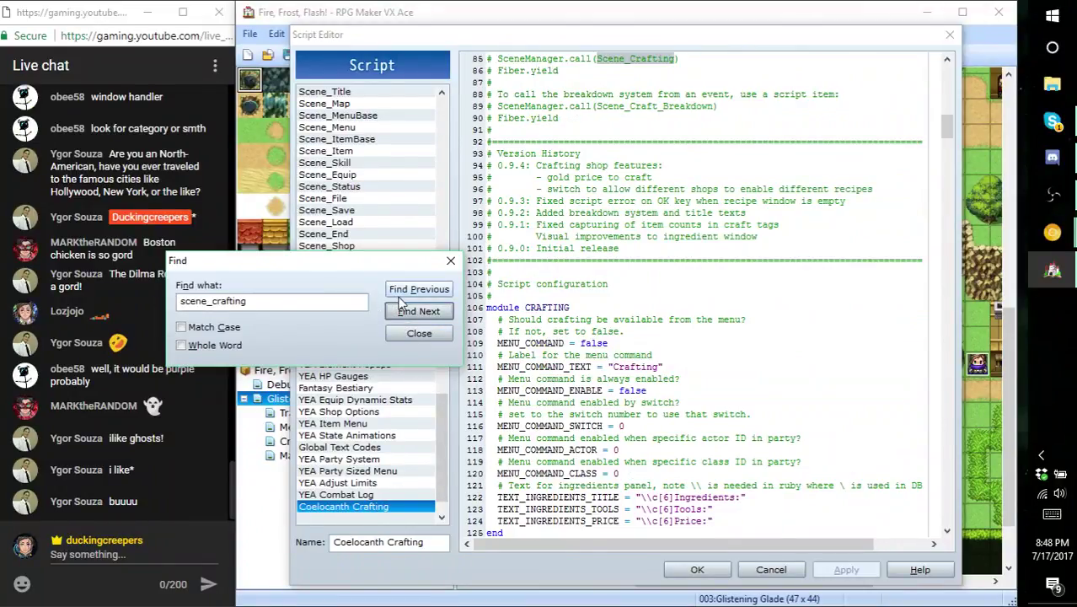
double_click(319, 301)
left_click(406, 311)
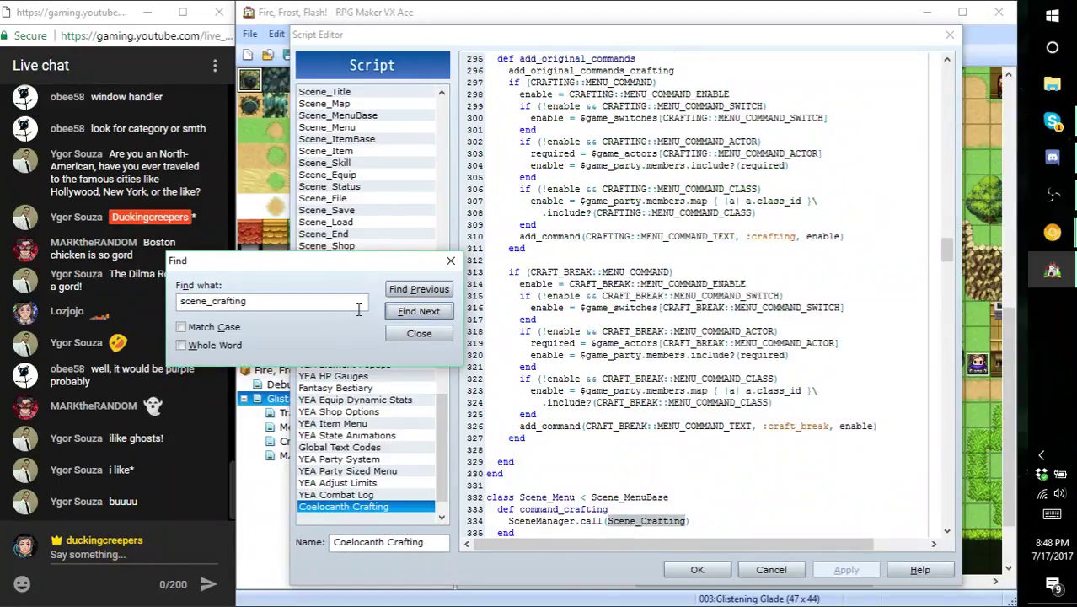
left_click(405, 312)
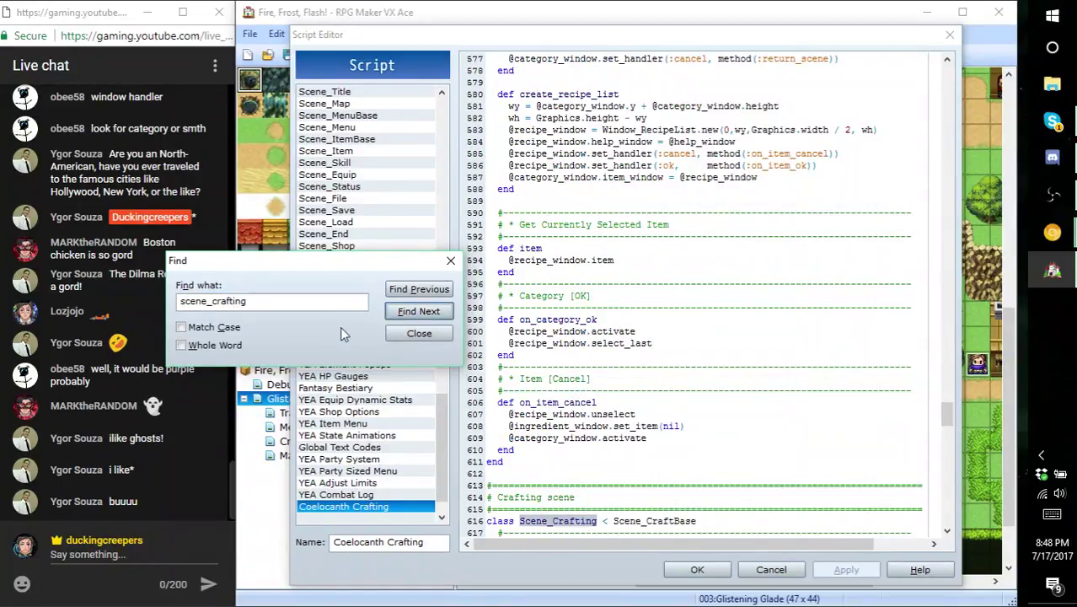
- Search for "scene_craftbase" and follow the matches past Scene_Craft_Breakdown to the Scene_CraftBase class definition
double_click(307, 307)
key("ctrl+x")
key("ctrl+v")
left_click_drag(248, 303, 235, 316)
type("base")
left_click(406, 311)
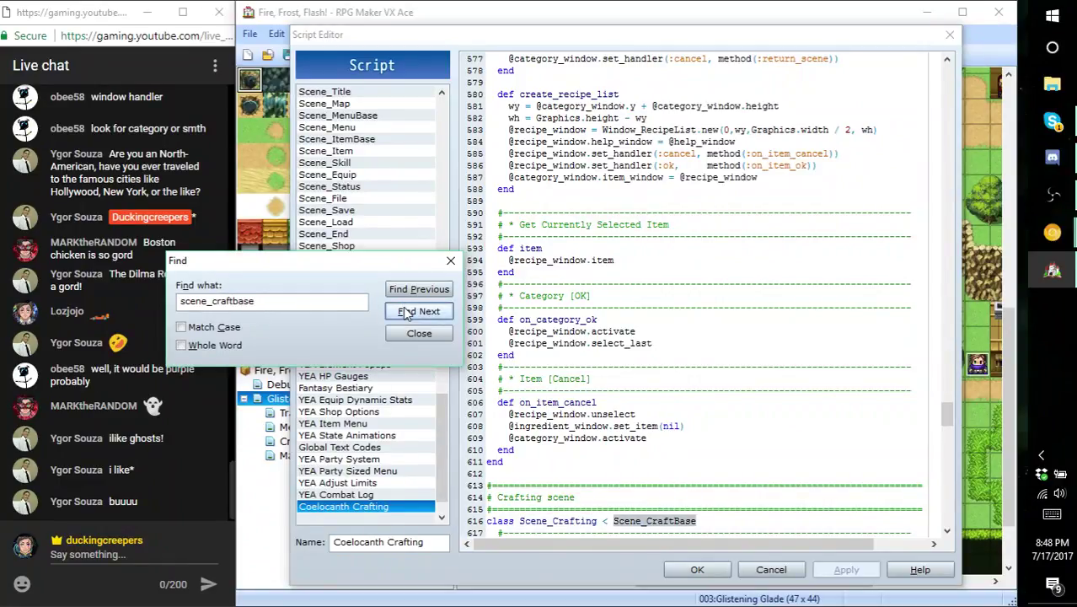
left_click(406, 312)
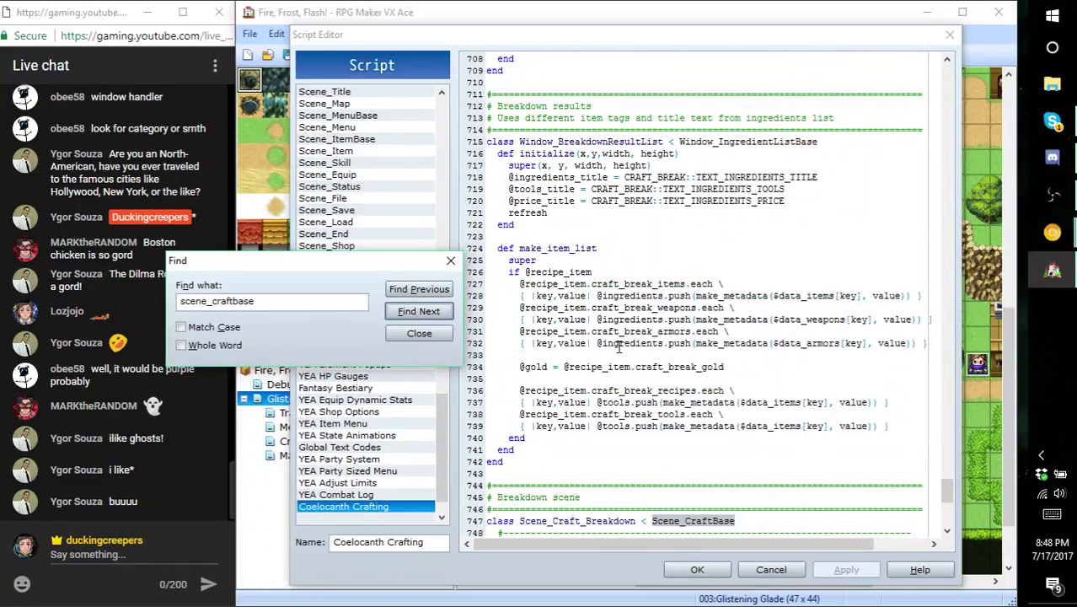
scroll(618, 348, "down", 2)
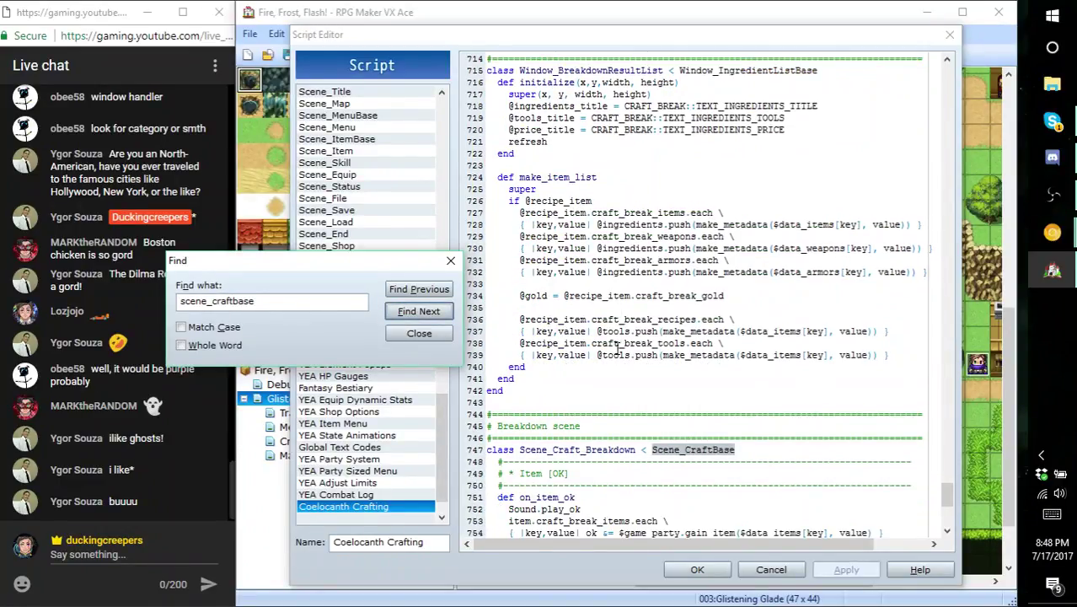
left_click(444, 313)
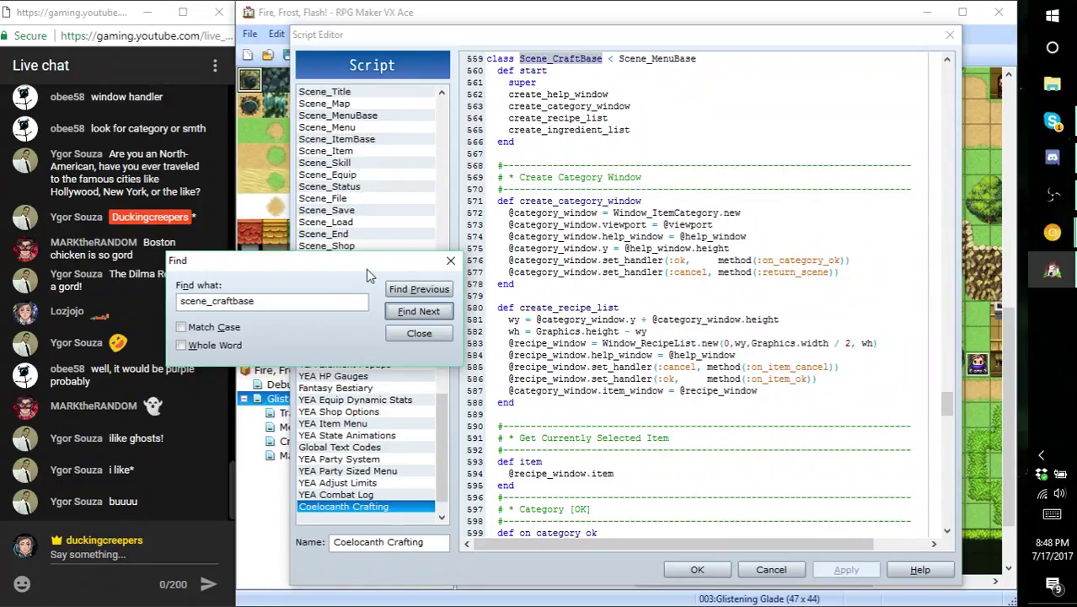
- Start a new search for "Window_ItemCategory" from create_category_window and check for other matches in the script
left_click(451, 260)
left_click(642, 213)
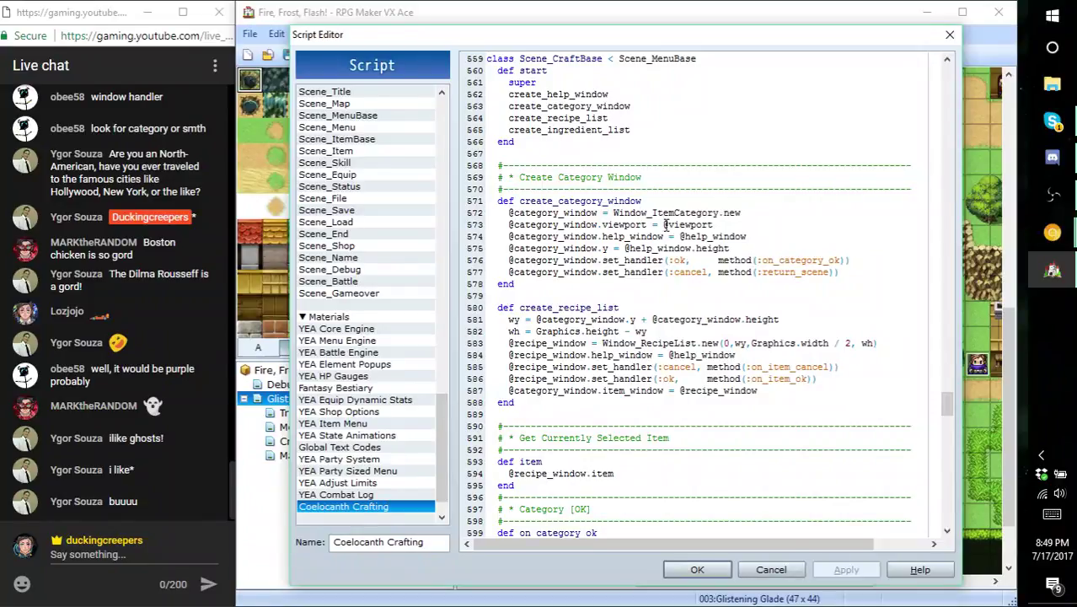
left_click(679, 213)
key("ctrl+f")
type("Window")
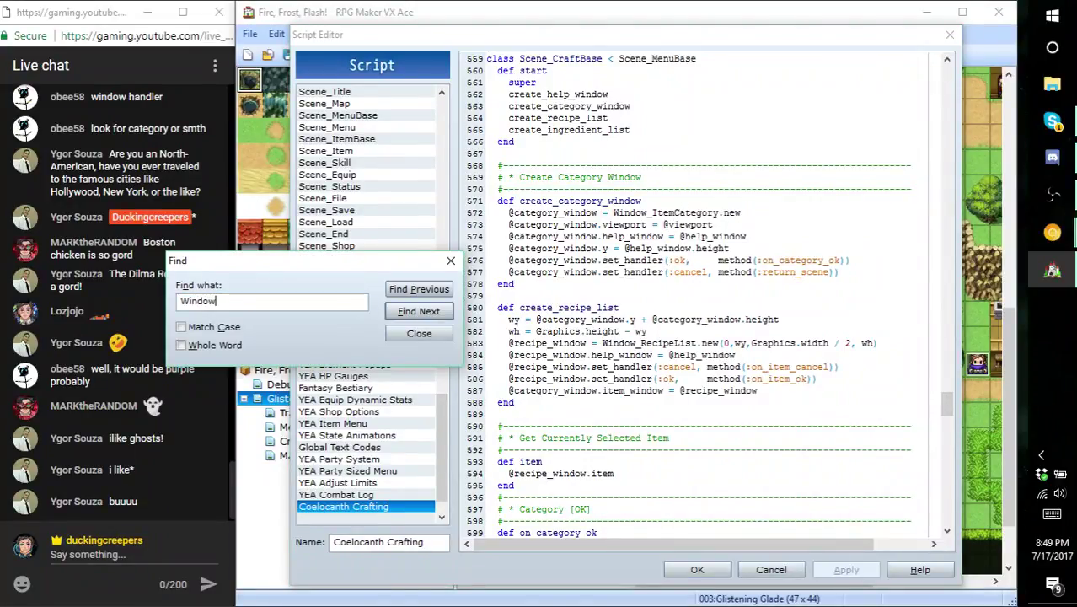
type("_ItemCategory")
key("Return")
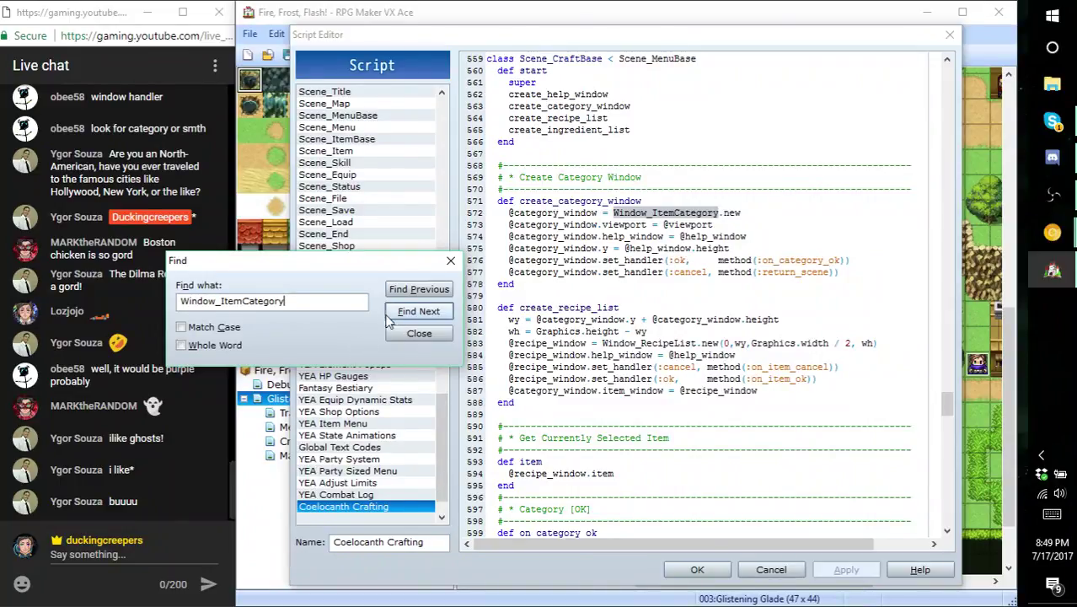
left_click(412, 292)
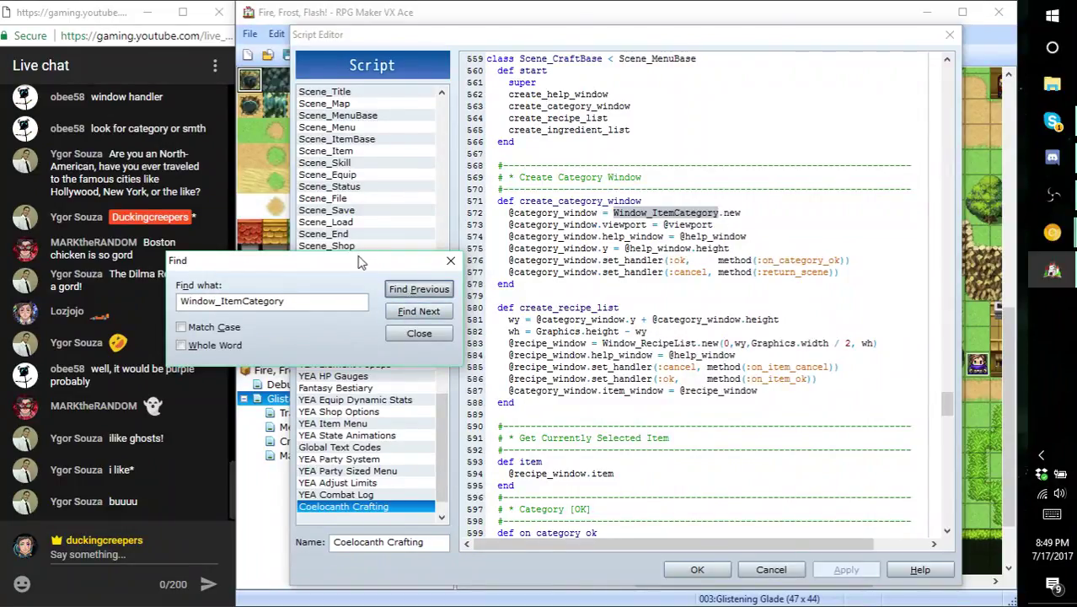
- Open the Scene_MenuBase script and search it for "Window_ItemCategory" in both directions
left_click_drag(358, 255, 486, 421)
scroll(402, 289, "up", 1)
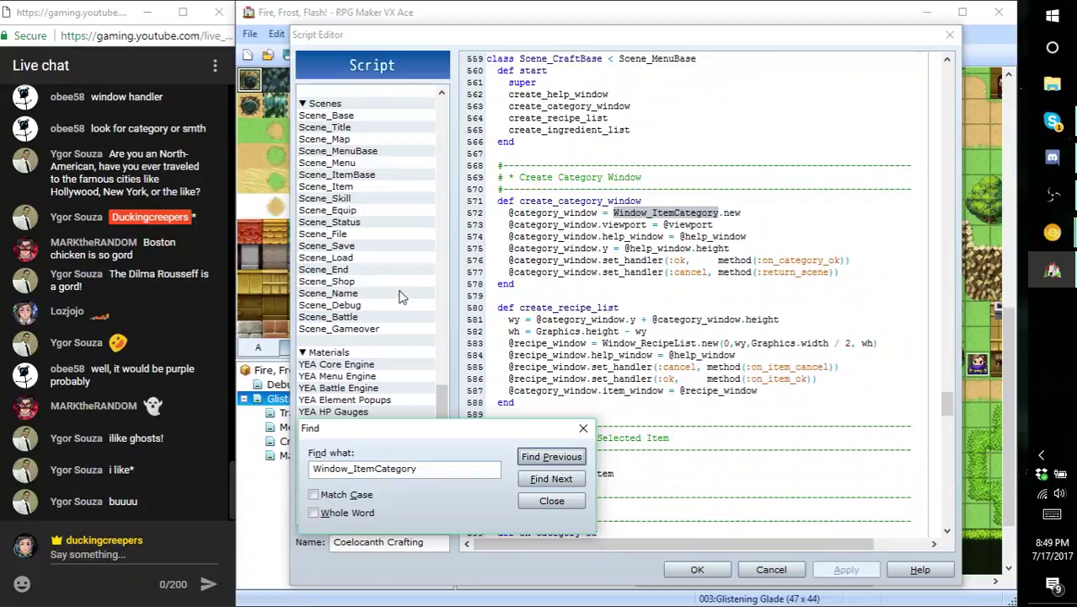
left_click(359, 151)
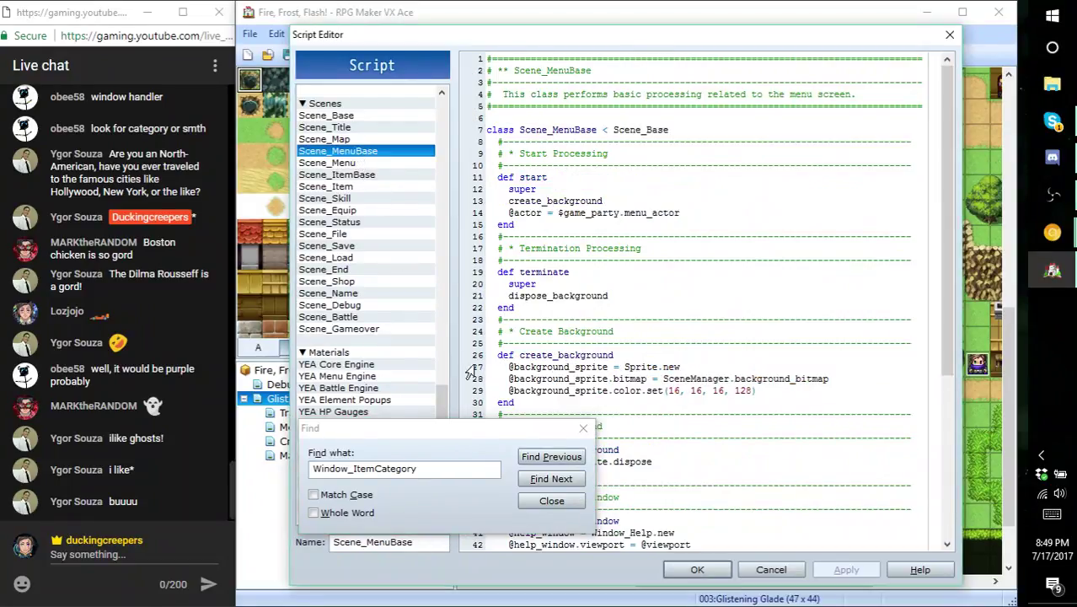
left_click_drag(468, 432, 378, 251)
left_click(455, 296)
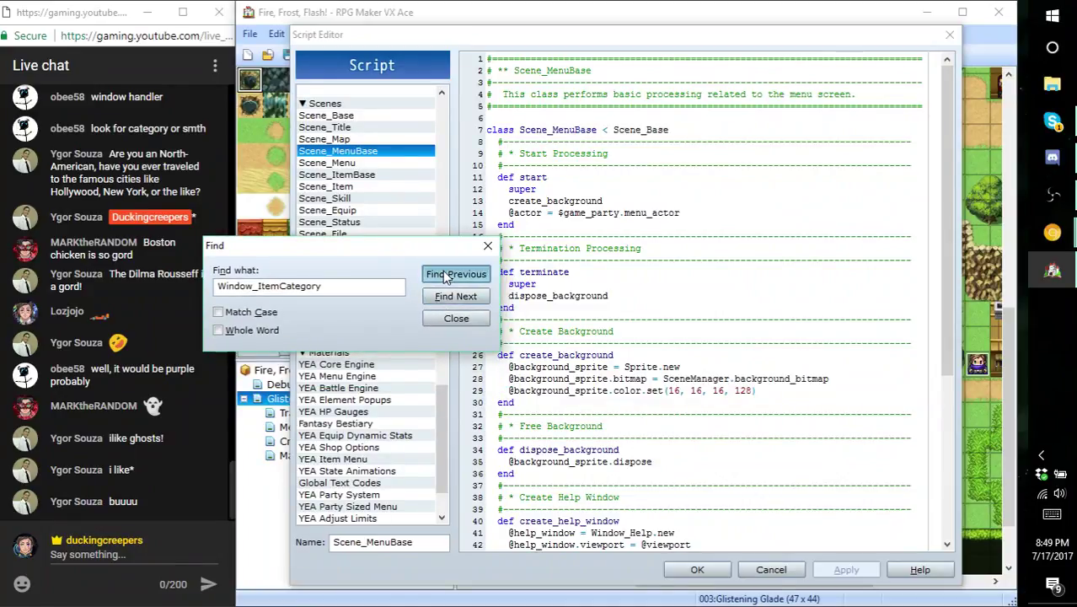
left_click(455, 274)
- Search the Scene_Menu script for "Weapon" and close the search
double_click(286, 286)
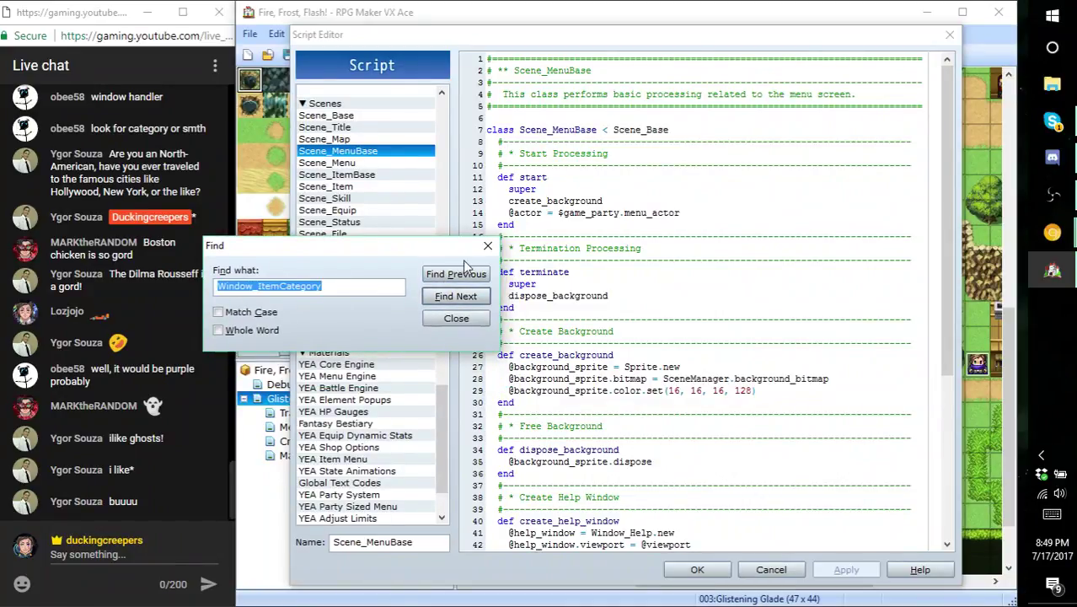
type("Weapon")
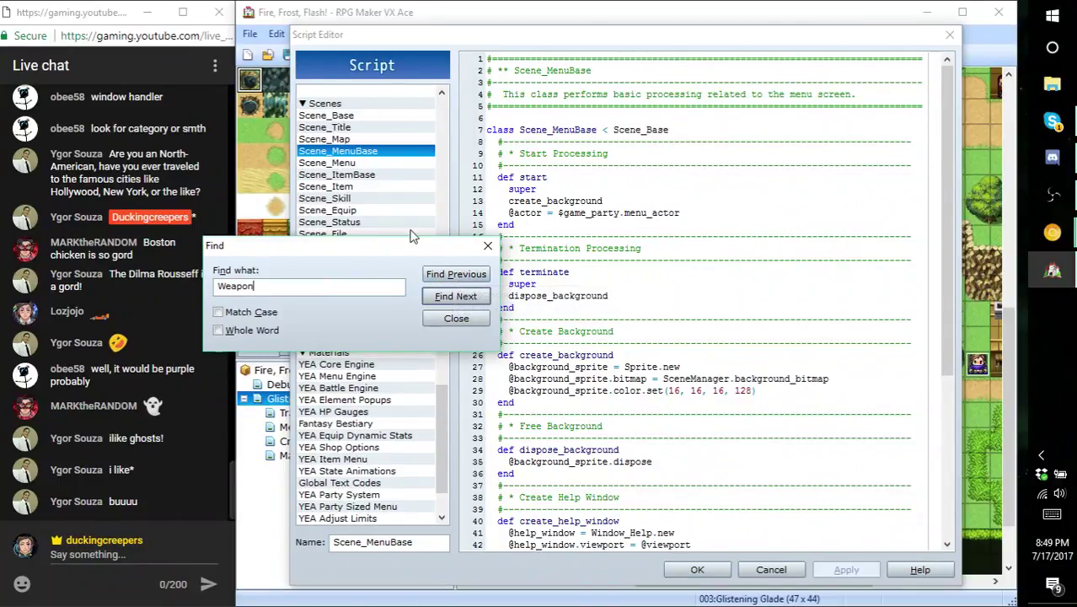
left_click(354, 163)
left_click(450, 297)
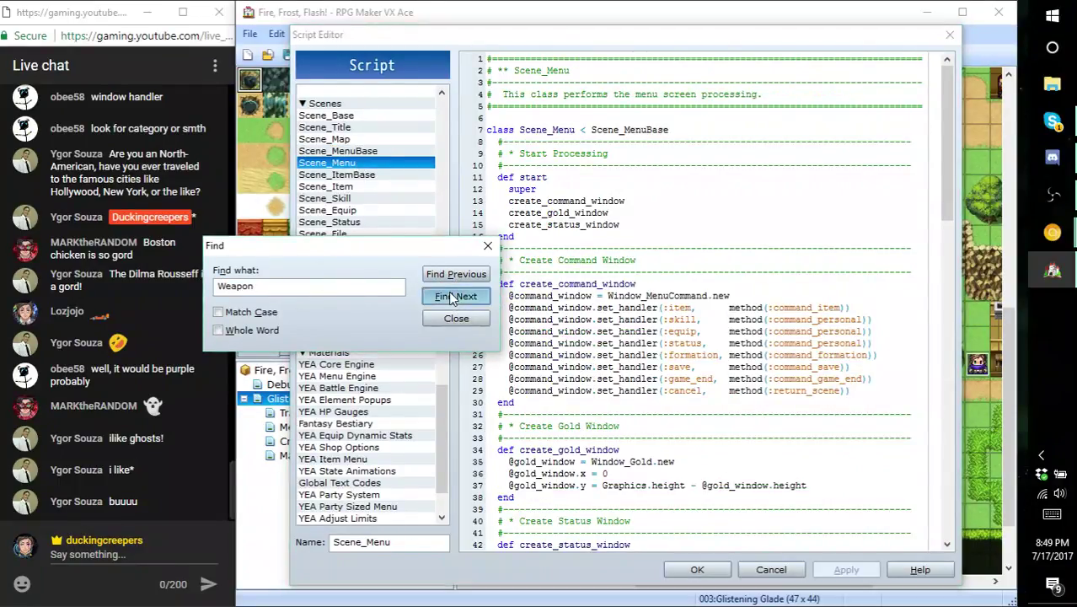
left_click(487, 246)
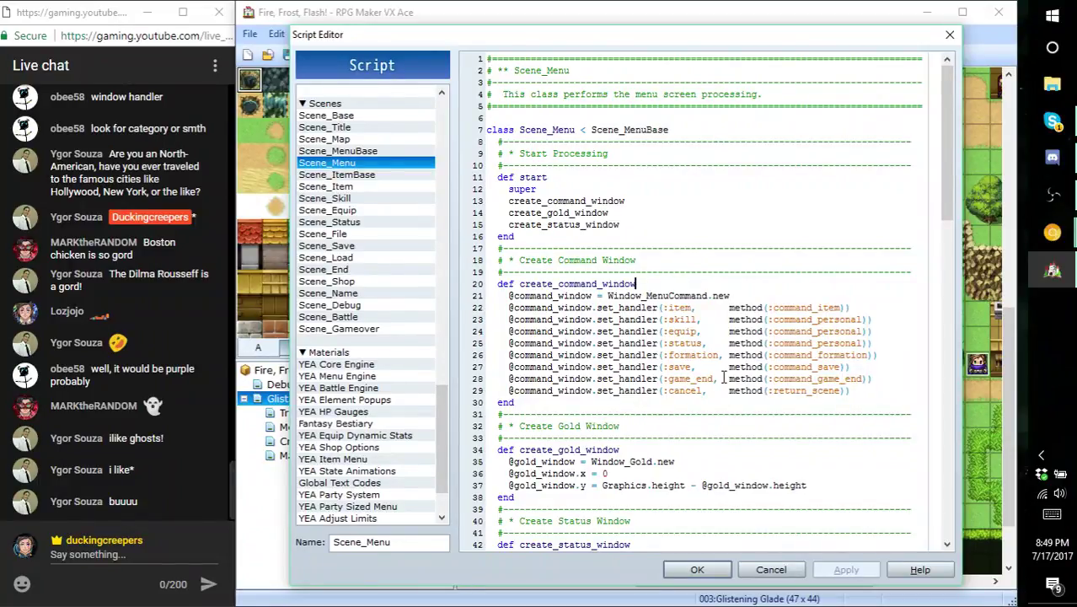
- Read the Scene_Menu script from create_command_window down through the command_personal method and its status window handlers
key("Down")
key("Down")
key("Down")
key("Down")
key("Down")
key("Down")
key("Down")
key("Down")
key("Down")
key("Down")
key("Down")
key("Down")
key("Down")
key("Down")
key("Down")
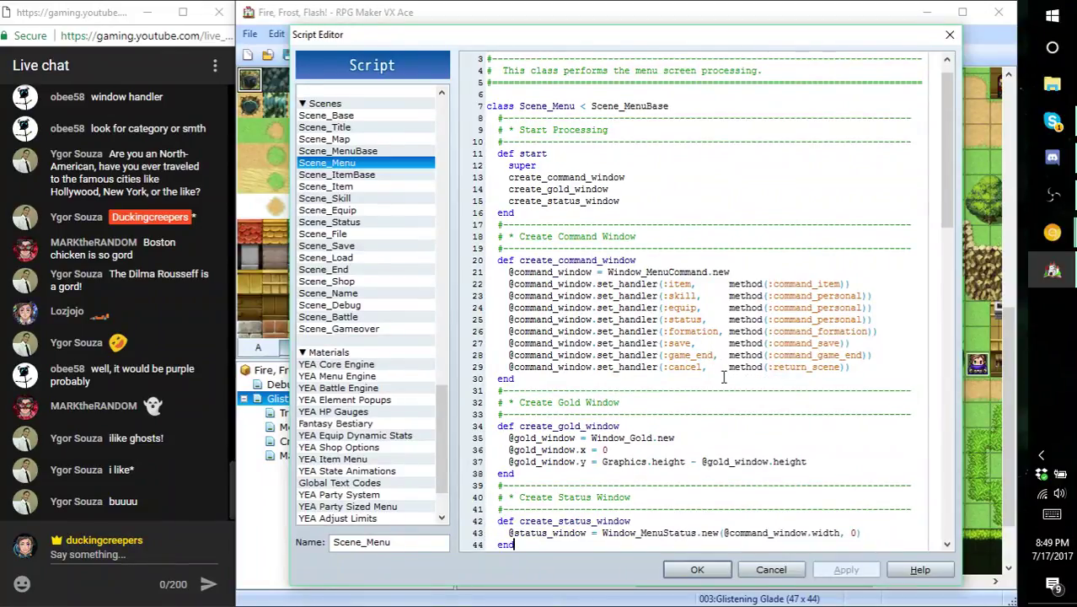
key("Down")
key("Down")
key("Down")
key("Down")
key("Down")
key("Down")
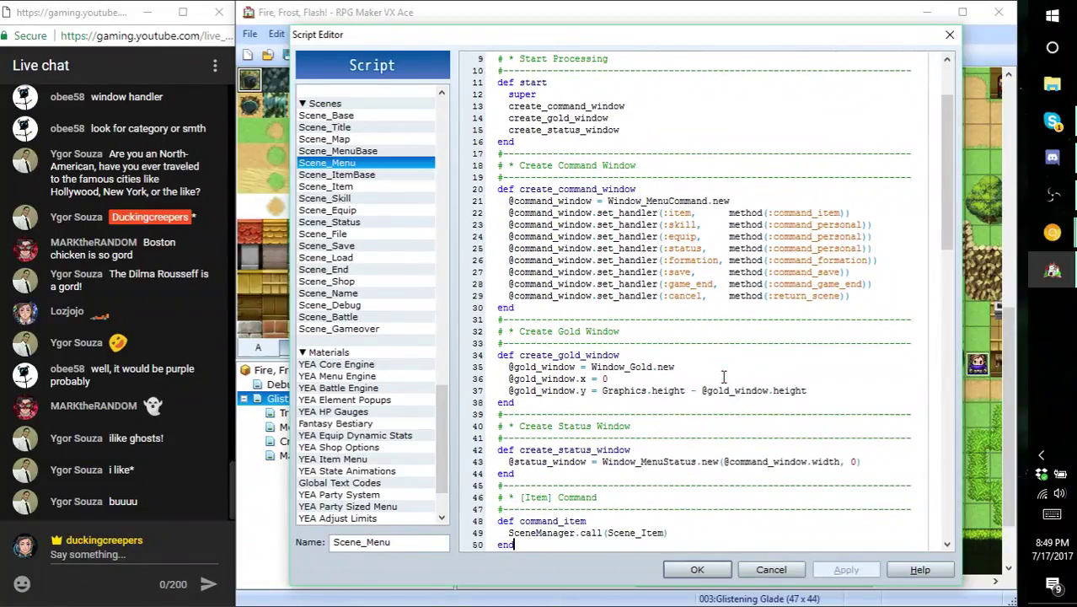
key("Down")
key("Down")
key("Down")
key("Down")
key("Down")
key("Down")
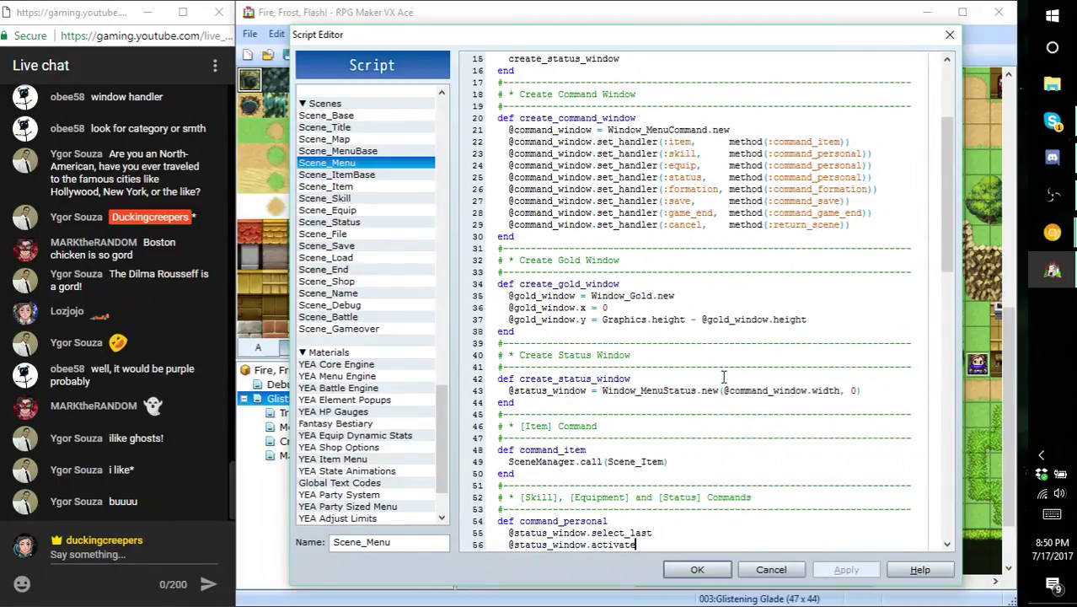
key("Down")
key("Down")
key("Down")
key("Down")
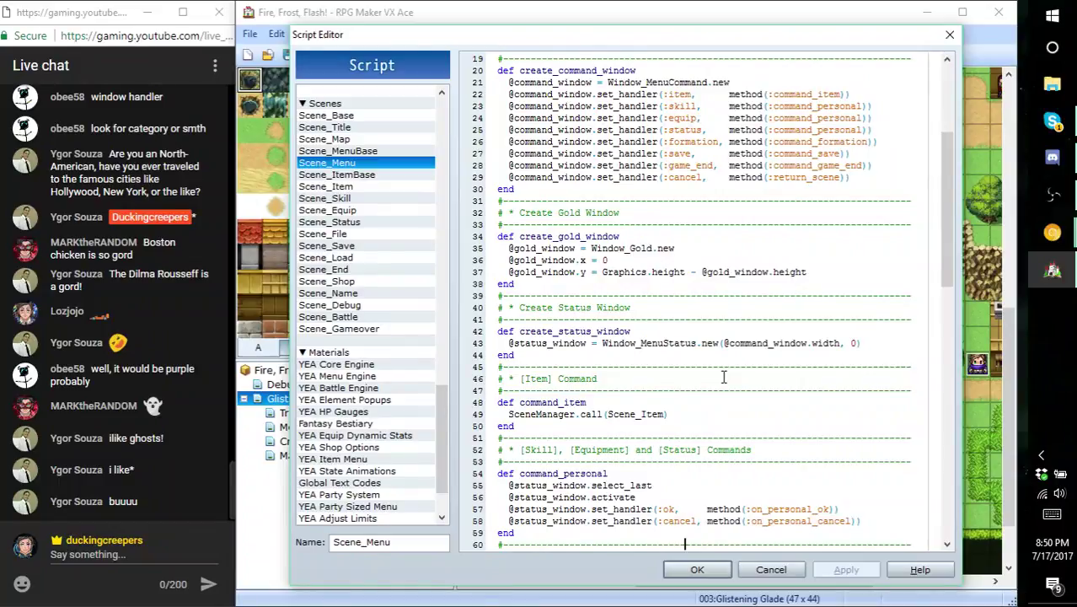
key("Down")
key("Down")
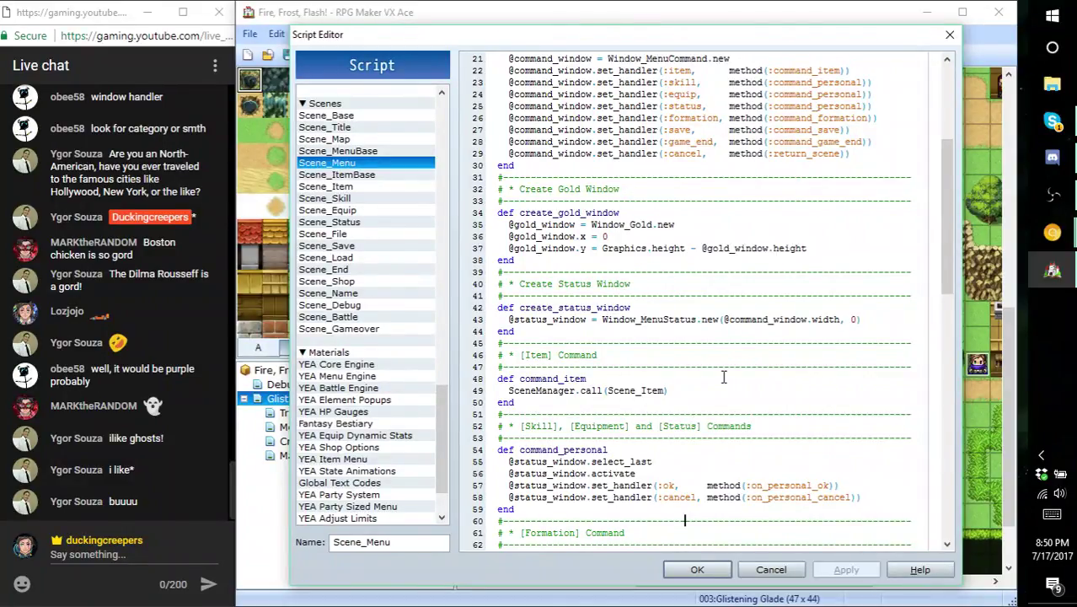
- Read the rest of Scene_Menu, from the Formation, Save and Exit Game commands to the end of the class
key("Down")
key("Down")
key("Down")
key("Down")
key("Down")
key("Down")
key("Down")
key("Down")
key("Down")
key("Down")
key("Down")
key("Down")
key("Down")
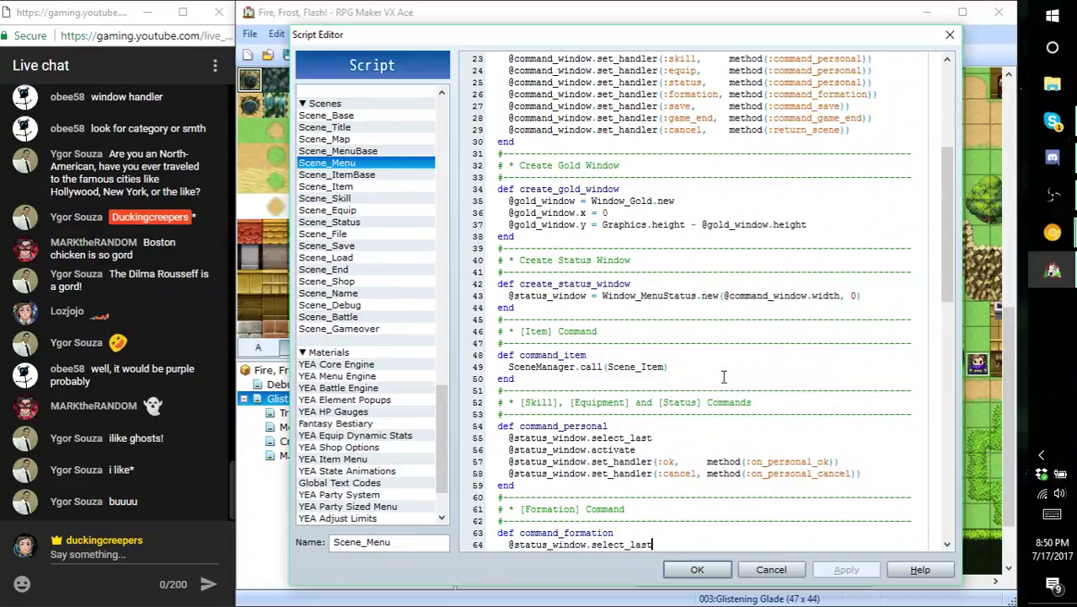
key("Down")
key("Down")
key("Down")
key("Down")
key("Down")
key("Down")
key("Down")
key("Down")
key("Down")
key("Down")
key("Down")
key("Down")
key("Down")
key("Down")
key("Down")
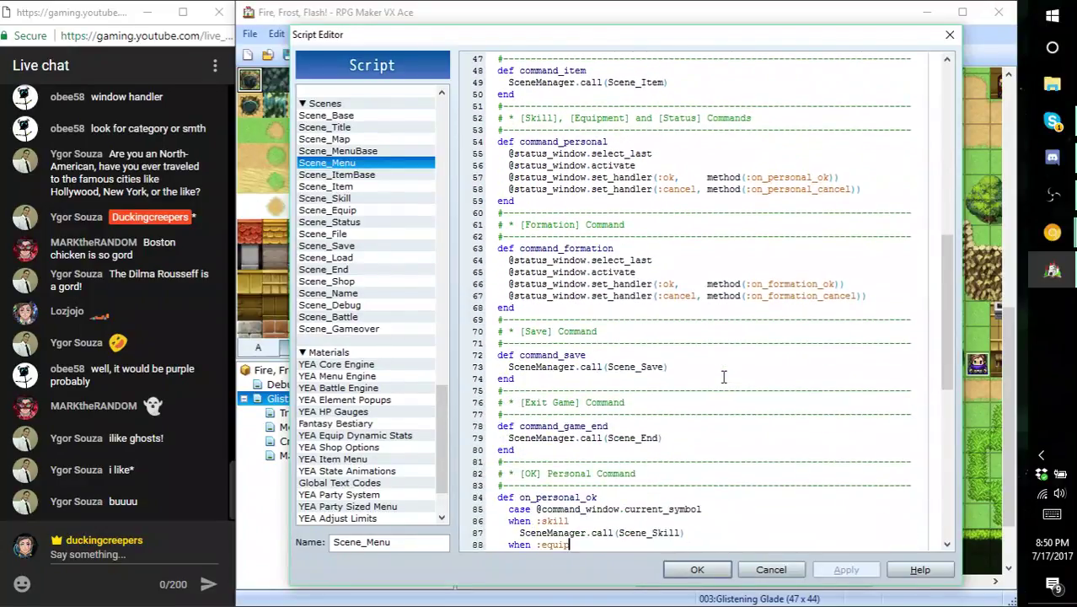
key("Down")
key("Down")
key("Down")
key("Down")
key("Down")
key("Down")
key("Down")
key("Down")
key("Down")
key("Down")
key("Down")
key("Down")
key("Down")
key("Down")
key("Down")
key("Down")
key("Down")
key("Down")
key("Down")
key("Down")
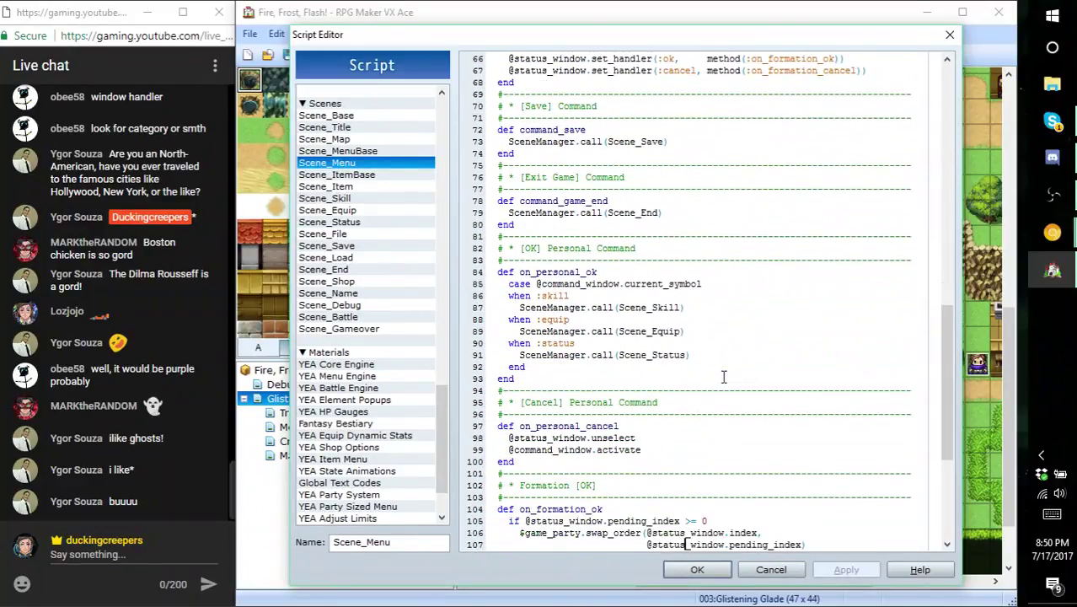
key("Down")
key("Down")
key("Down")
key("Down")
key("Down")
key("Down")
key("Down")
key("Down")
key("Down")
key("Down")
key("Down")
key("Down")
key("Down")
key("Down")
key("Down")
key("Down")
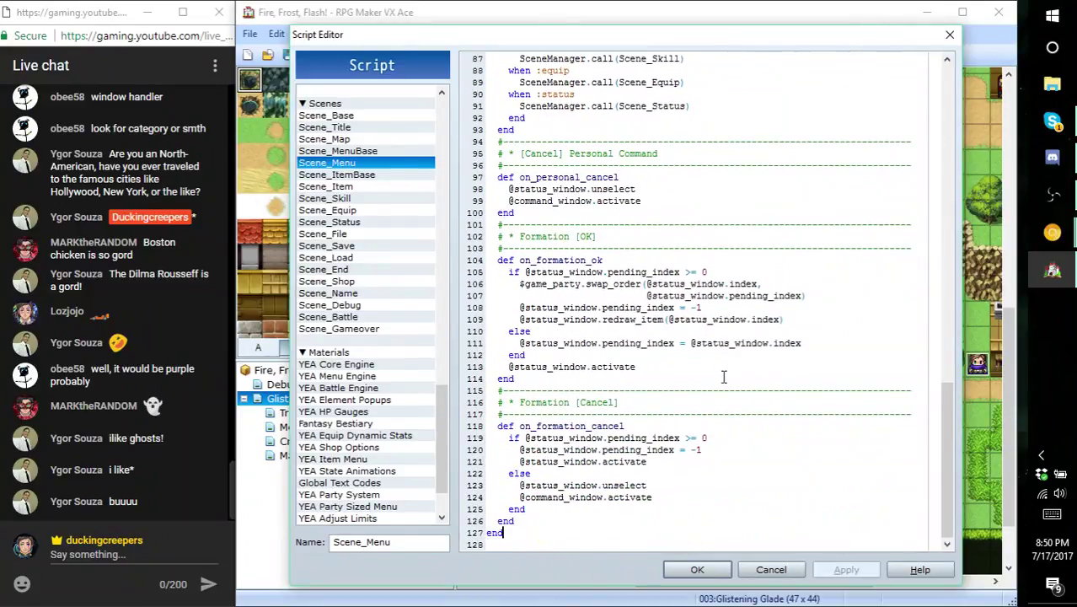
- Review Scene_Menu back up to its start method, and open the Scene_ItemBase script
key("Up")
key("Up")
key("Up")
key("Up")
key("Up")
key("Up")
key("Up")
key("Up")
key("Up")
key("Up")
key("Up")
key("Up")
key("Up")
key("Up")
key("Up")
key("Up")
key("Up")
key("Up")
key("Up")
key("Up")
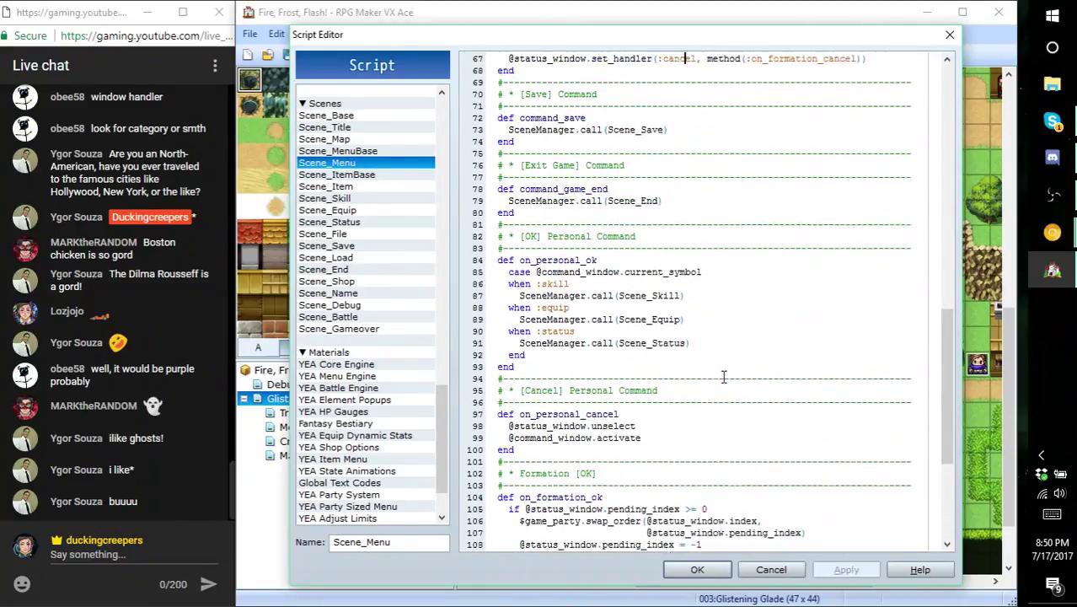
key("Up")
key("Up")
key("Up")
key("Up")
key("Up")
key("Up")
key("Up")
key("Up")
key("Up")
key("Up")
key("Up")
key("Up")
key("Up")
key("Up")
key("Up")
key("Up")
key("Up")
key("Up")
key("Up")
key("Up")
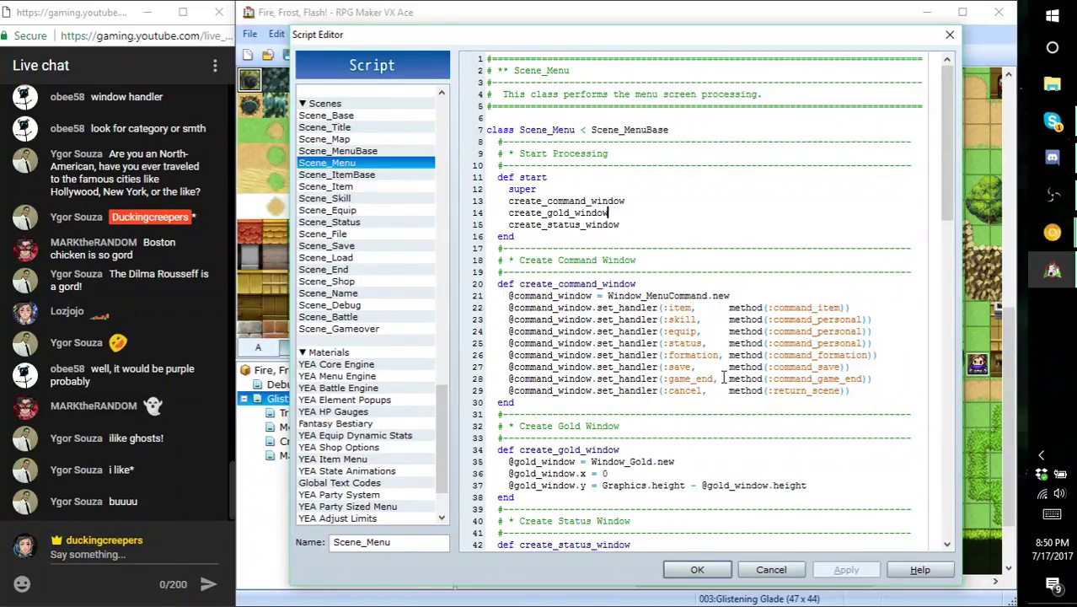
key("Up")
left_click(386, 174)
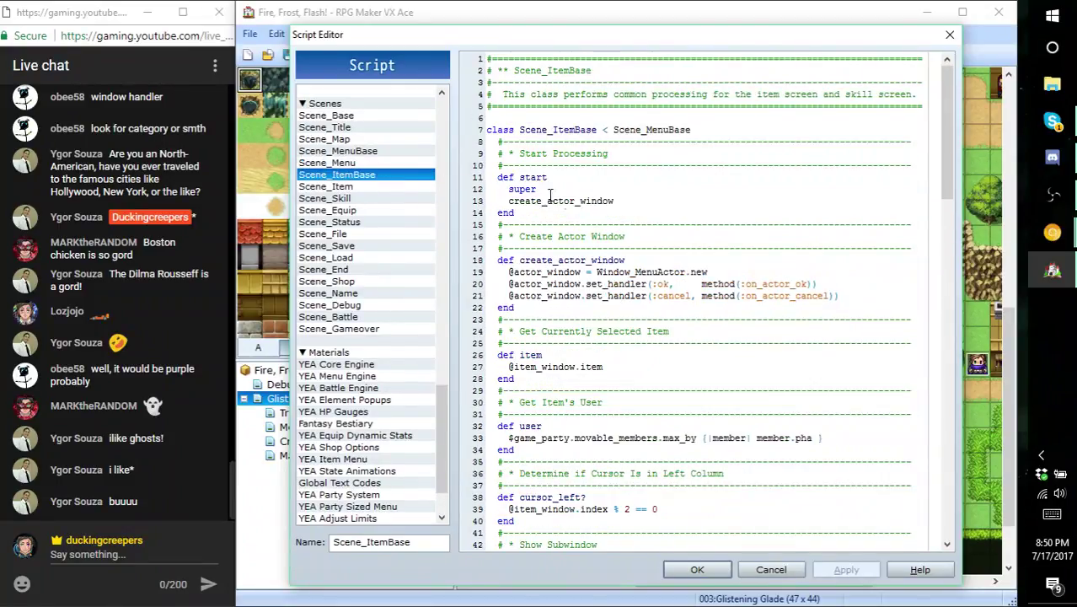
- Read through the whole Scene_ItemBase script, from its start method down to check_common_event and the end of the class
left_click(583, 217)
key("Down")
key("Down")
key("Down")
key("Down")
key("Down")
key("Down")
key("Down")
key("Down")
key("Down")
key("Down")
key("Down")
key("Down")
key("Down")
key("Down")
key("Down")
key("Down")
key("Down")
key("Down")
key("Down")
key("Down")
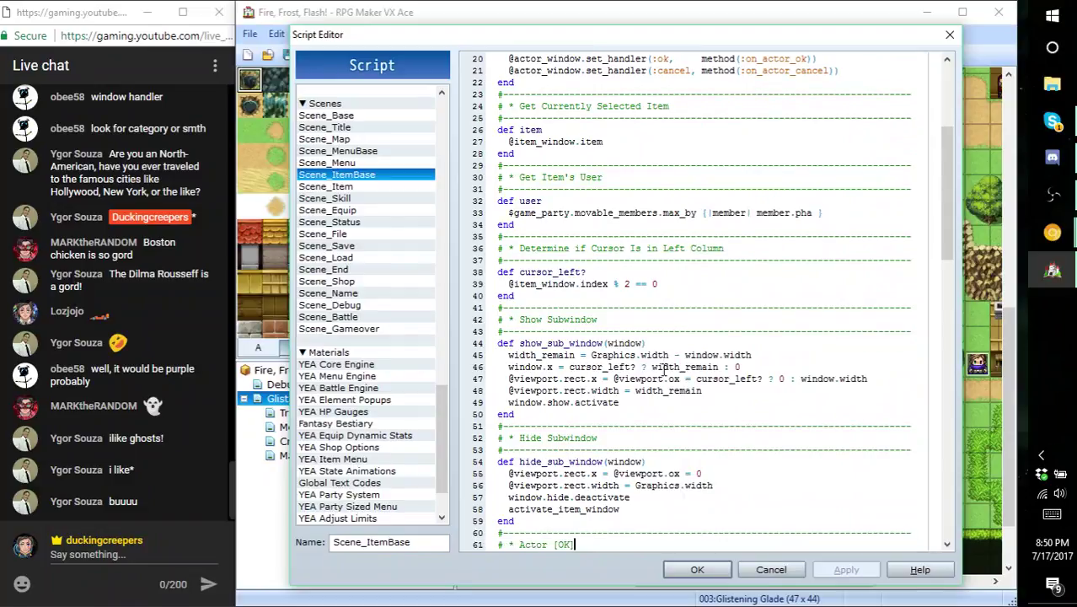
key("Down")
key("Down")
key("Down")
key("Down")
key("Down")
key("Down")
key("Down")
key("Down")
key("Down")
key("Down")
key("Down")
key("Down")
key("Down")
key("Down")
key("Down")
key("Down")
key("Down")
key("Down")
key("Down")
key("Down")
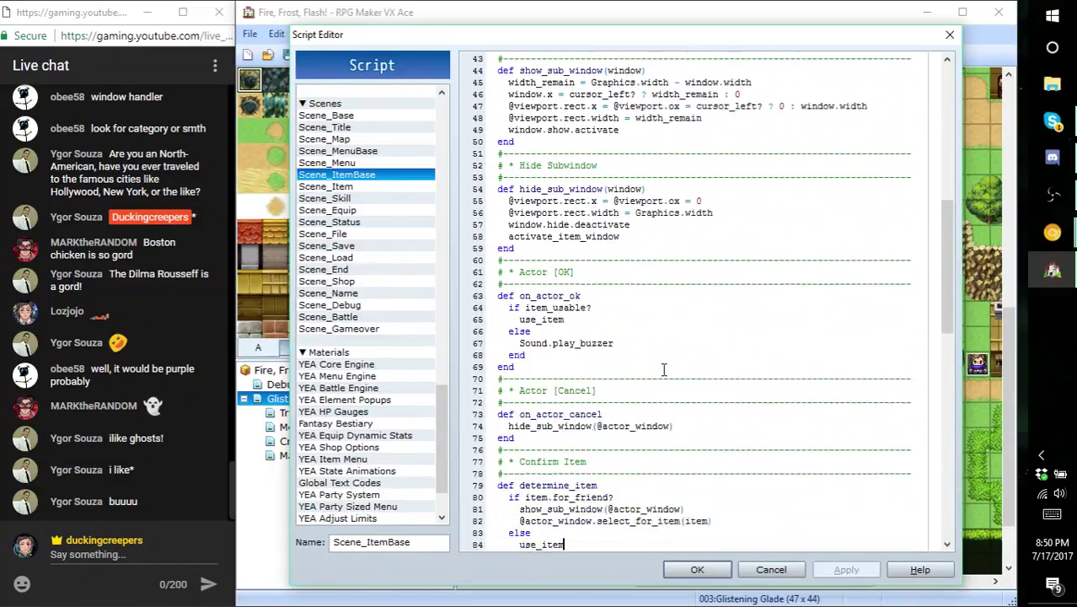
key("Down")
key("Down")
key("Down")
key("Down")
key("Down")
key("Down")
key("Down")
key("Down")
key("Down")
key("Down")
key("Down")
key("Down")
key("Down")
key("Down")
key("Down")
key("Down")
key("Down")
key("Down")
key("Down")
key("Down")
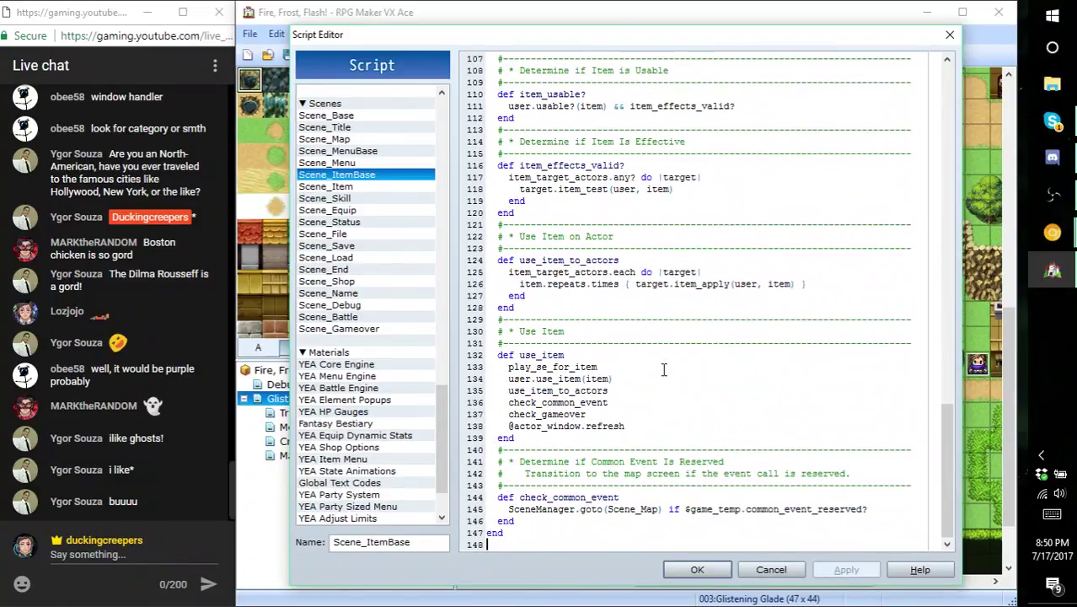
- Skim the Scene_Map update methods and the Scene_Item script, and return to the beginning of Scene_ItemBase
left_click(354, 139)
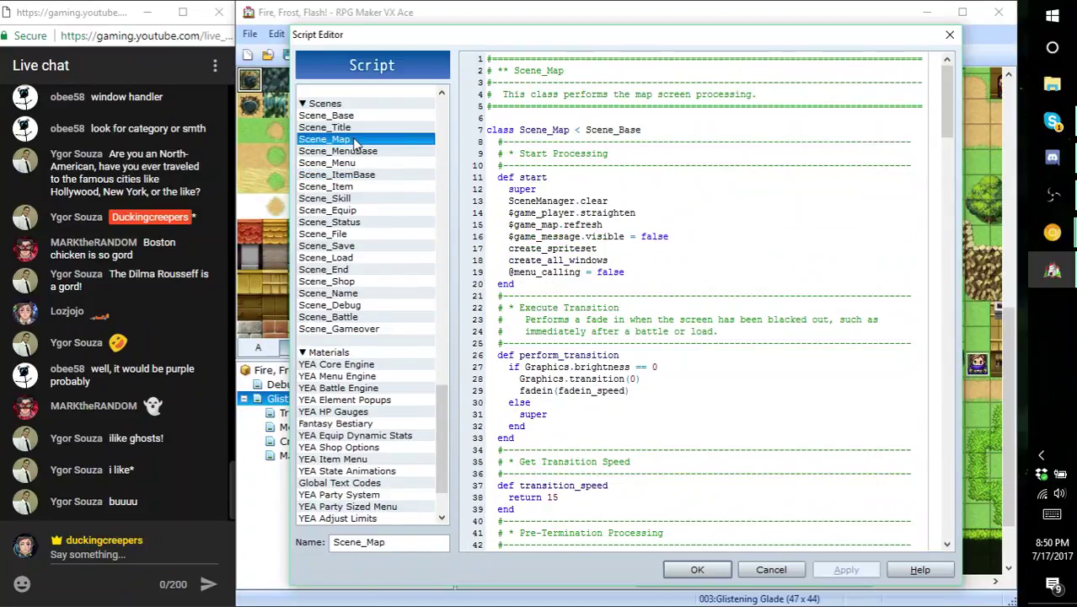
scroll(741, 266, "down", 8)
scroll(741, 267, "down", 12)
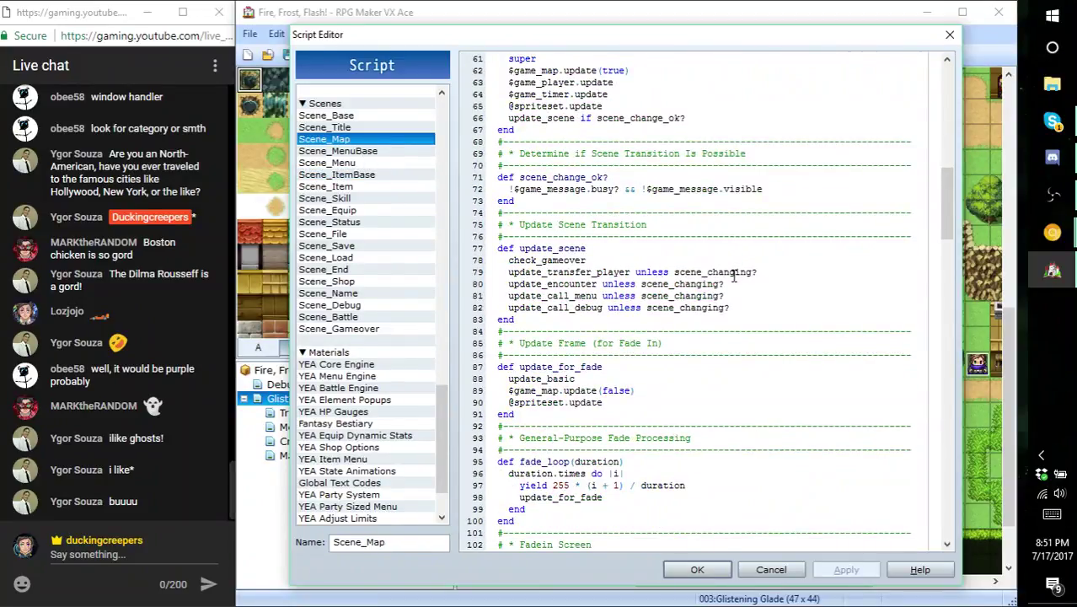
scroll(733, 272, "down", 6)
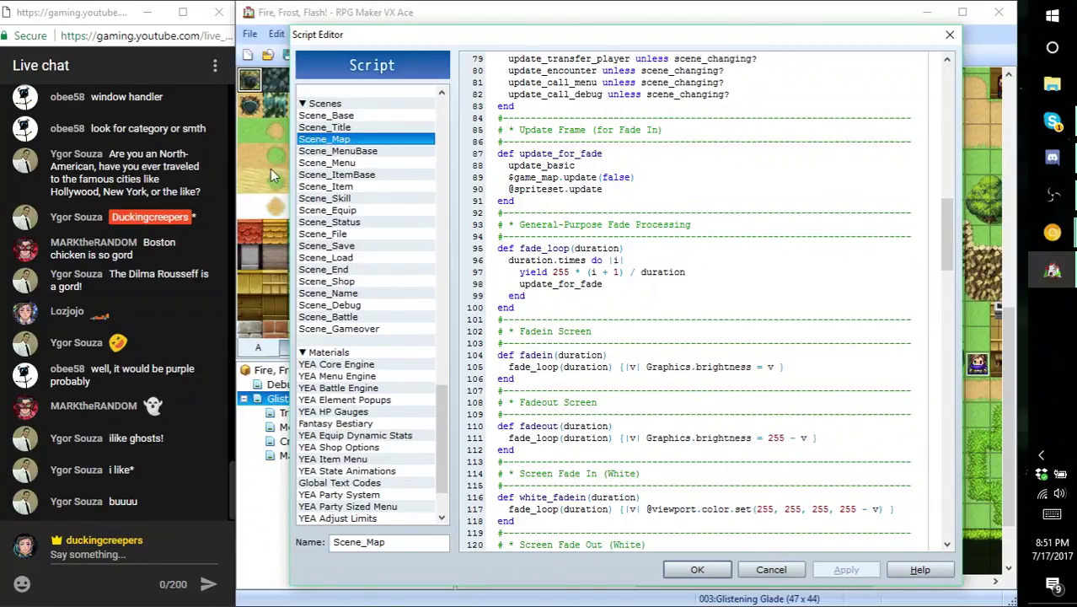
left_click(350, 189)
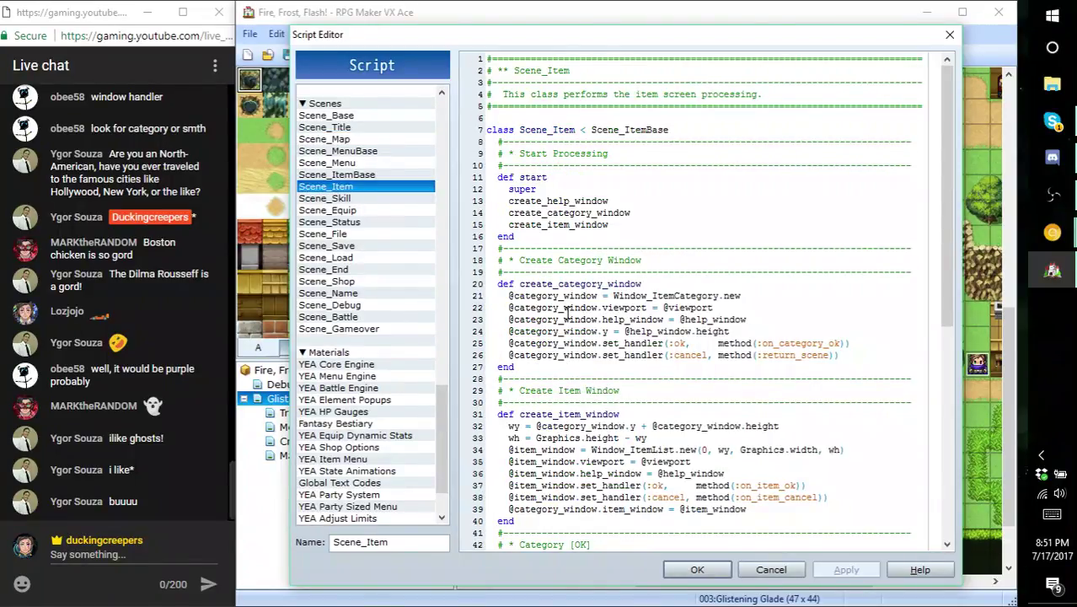
left_click(394, 175)
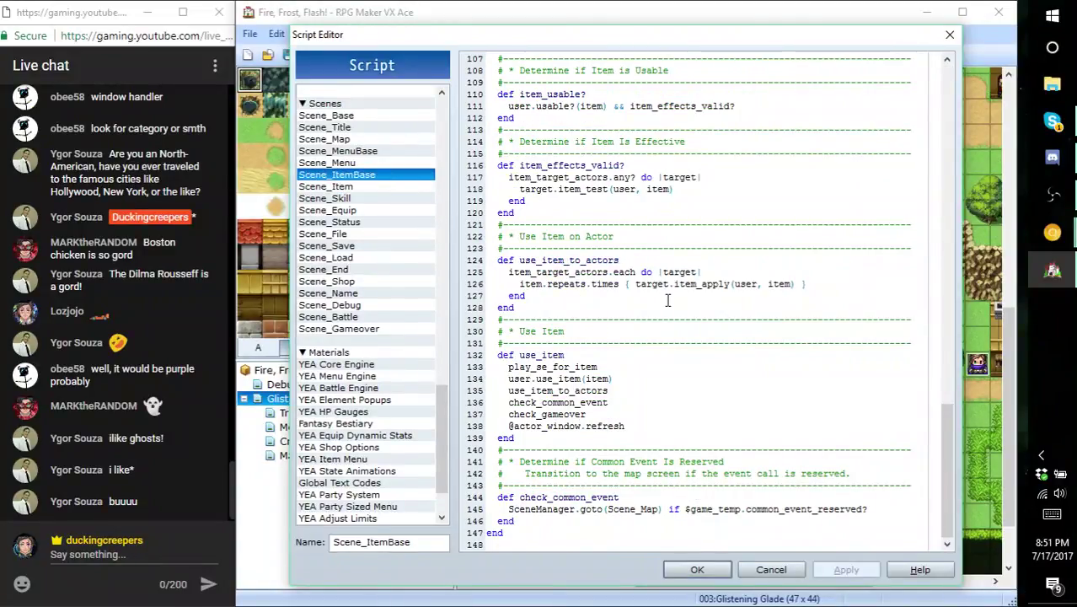
scroll(668, 300, "up", 20)
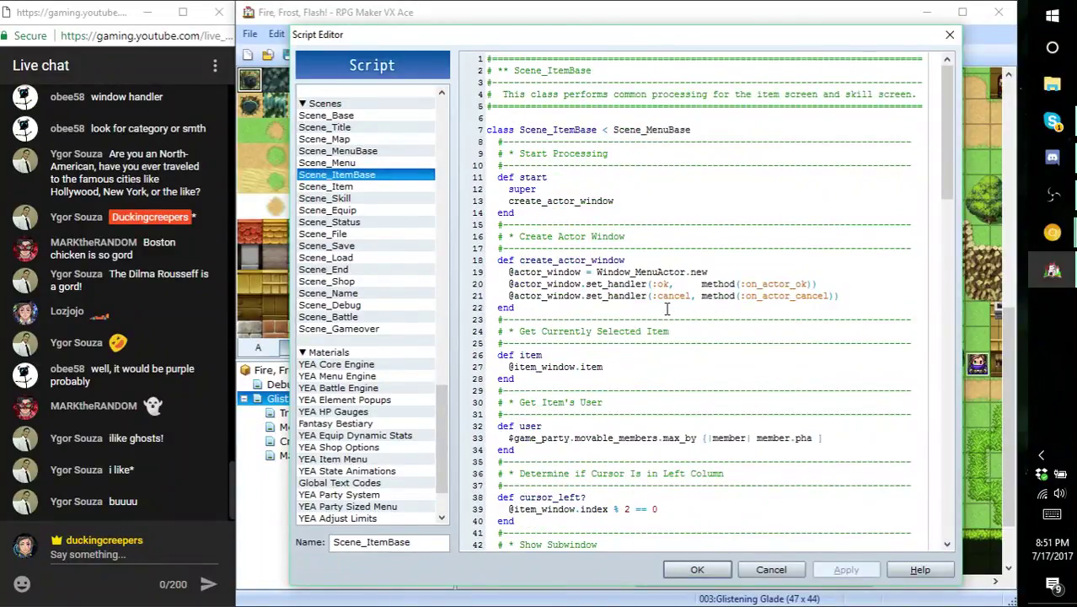
- Switch to Chrome and search Google in a new tab for "rpgmaker reordering item categories"
mouse_move(1052, 232)
mouse_move(988, 198)
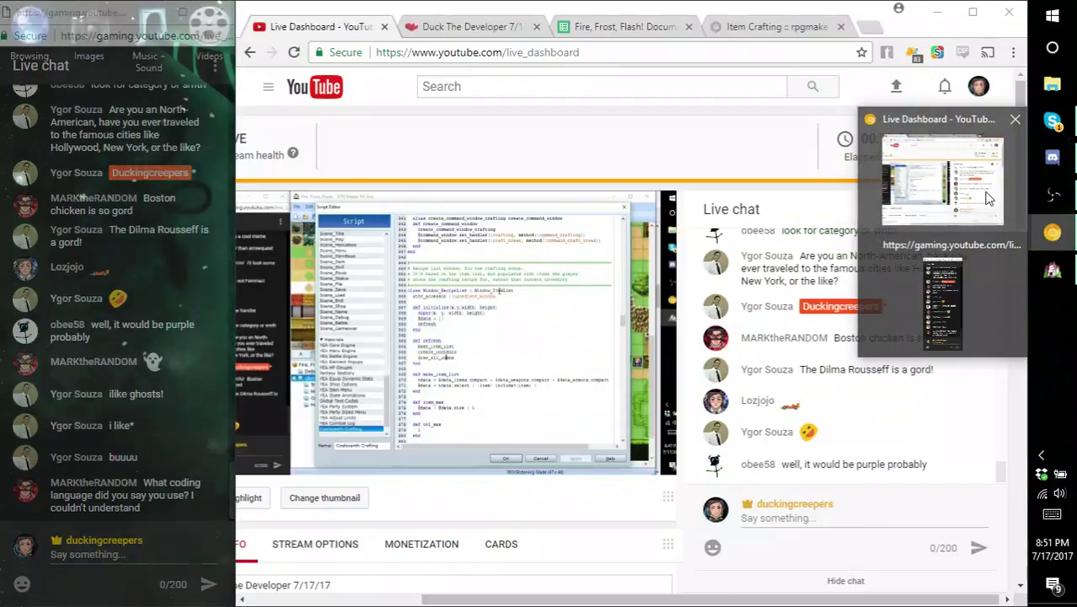
left_click(939, 178)
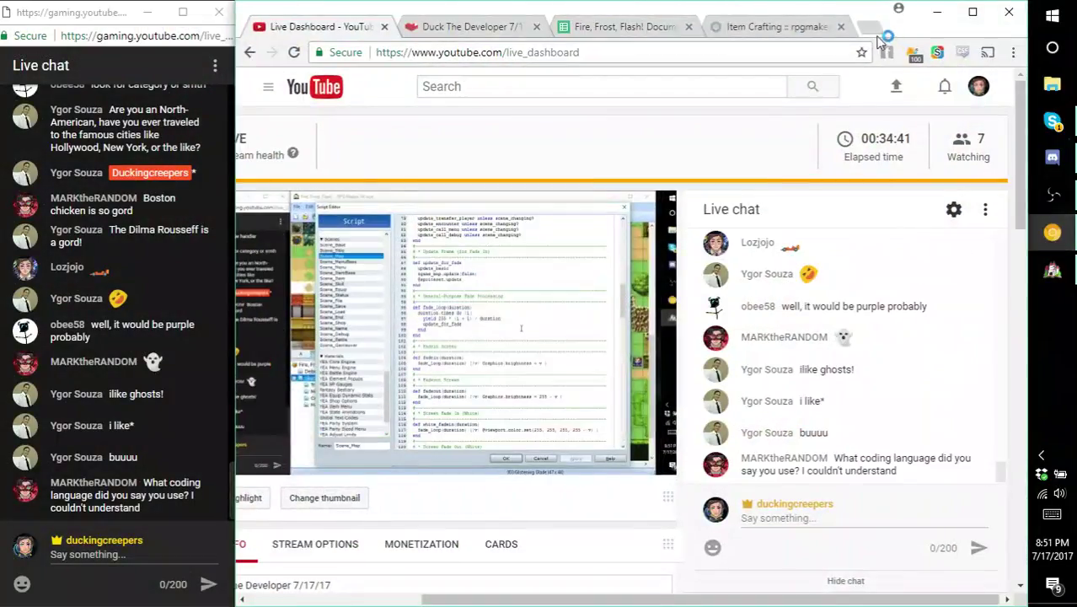
left_click(875, 32)
type("rpgm")
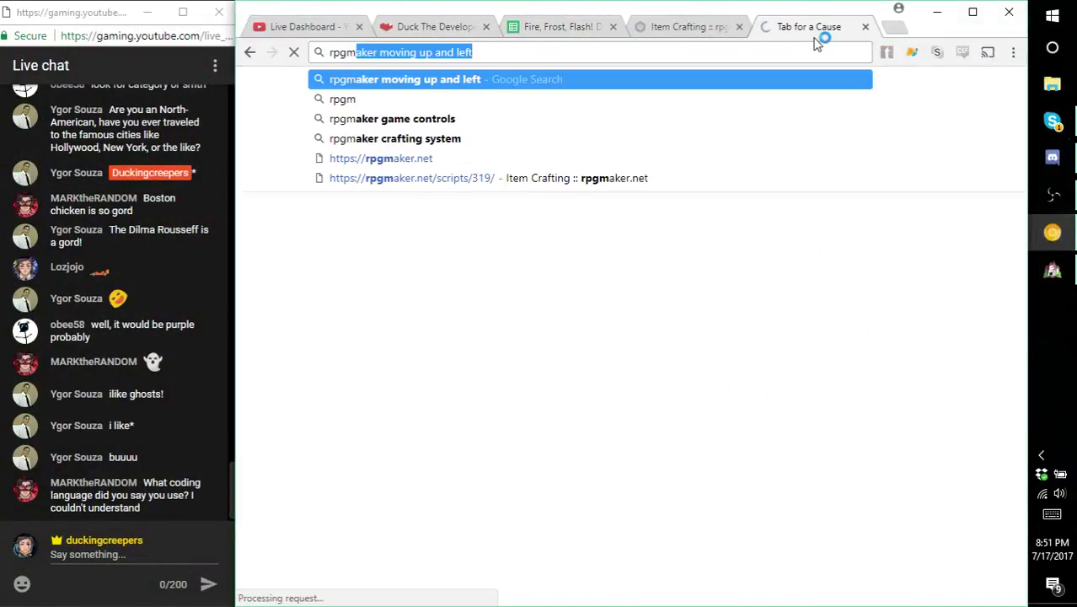
type("aker reordering item categories")
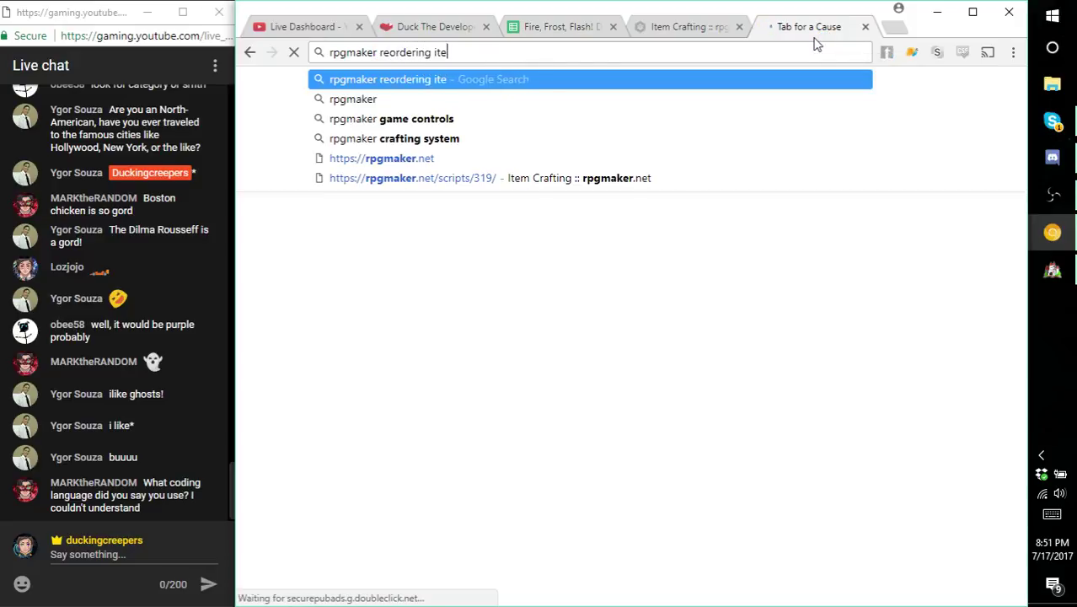
key("Return")
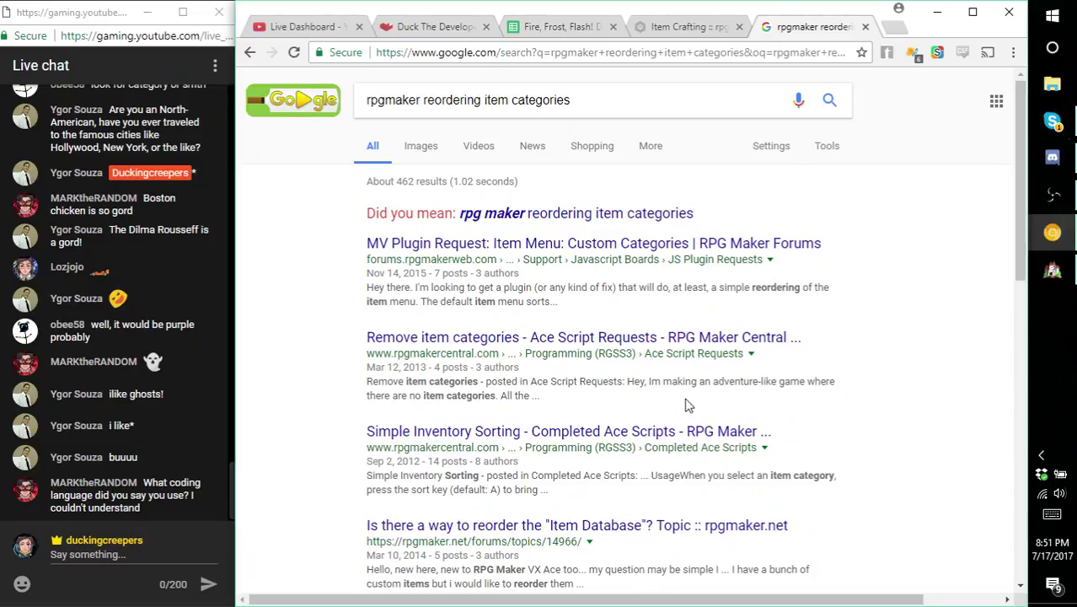
- Open the RPG Maker Central topic "Remove item categories" and read down to the reply with Window_ItemList code
left_click(676, 338)
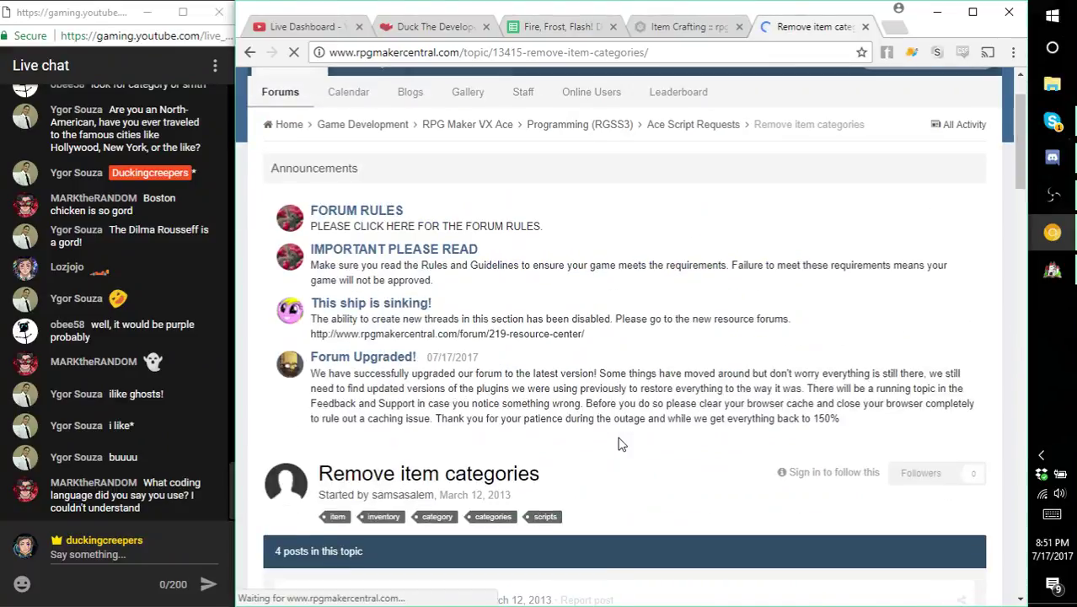
scroll(631, 437, "down", 6)
scroll(634, 433, "down", 1)
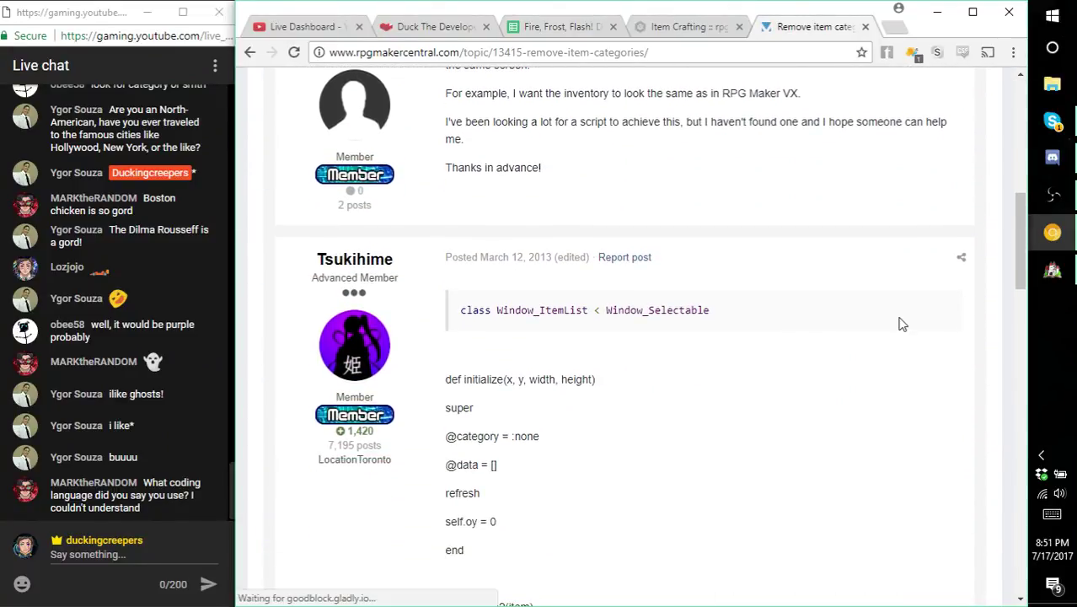
- Return to the Script Editor in RPG Maker VX Ace and open the Window_KeyItem script among the window scripts
left_click(1051, 272)
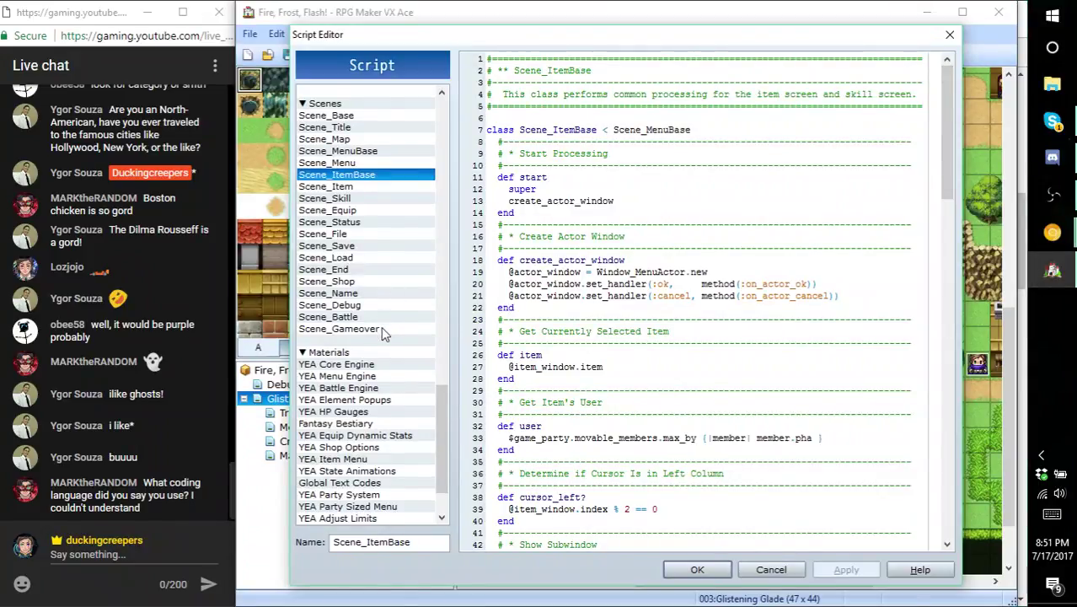
scroll(381, 334, "up", 3)
scroll(396, 168, "up", 1)
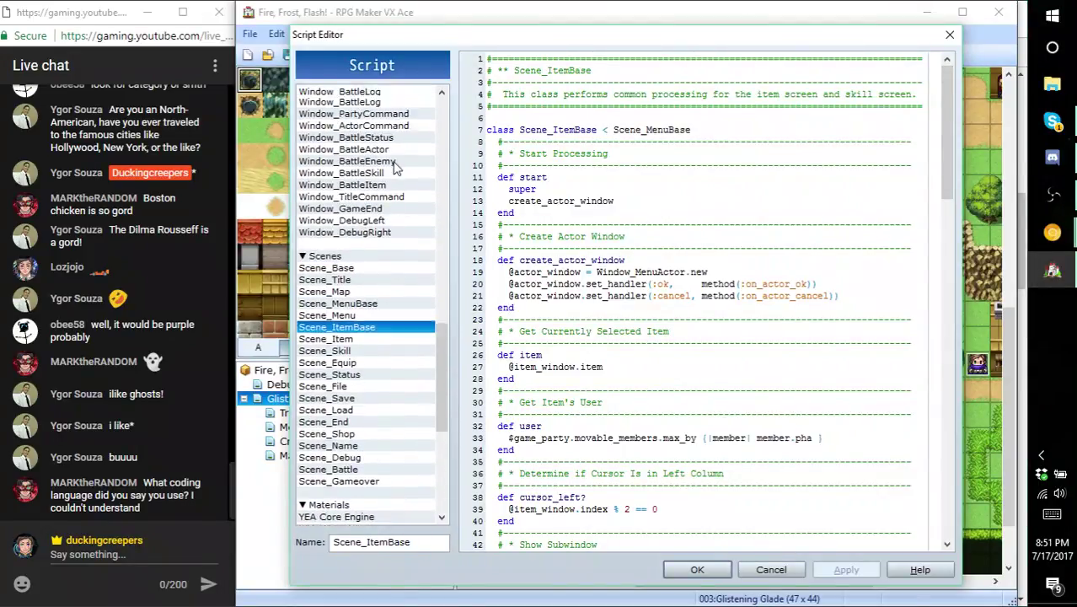
scroll(396, 168, "up", 7)
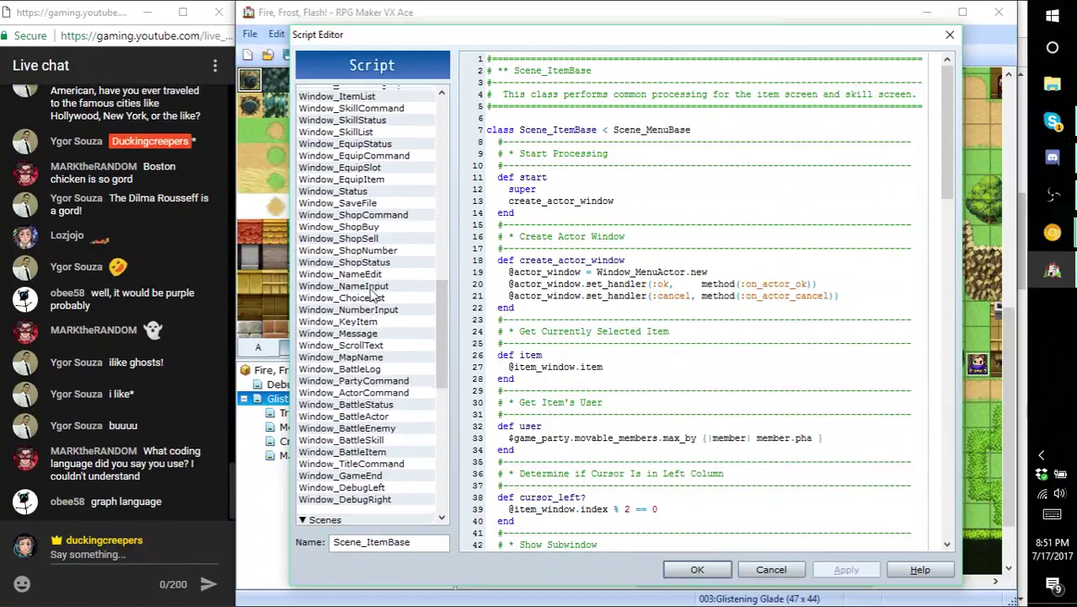
scroll(374, 293, "up", 5)
scroll(362, 353, "down", 6)
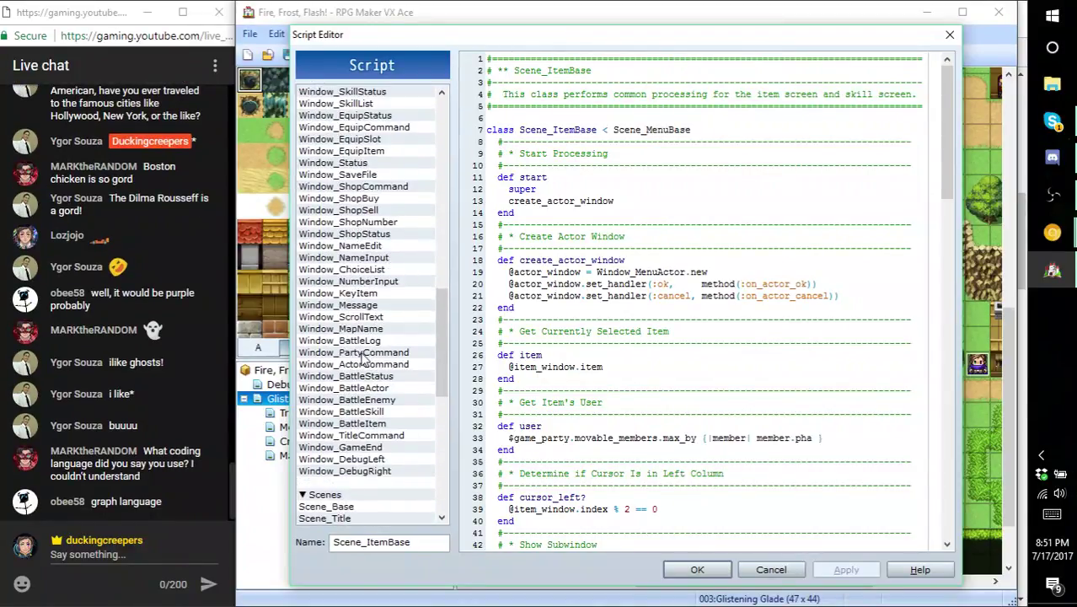
left_click(376, 295)
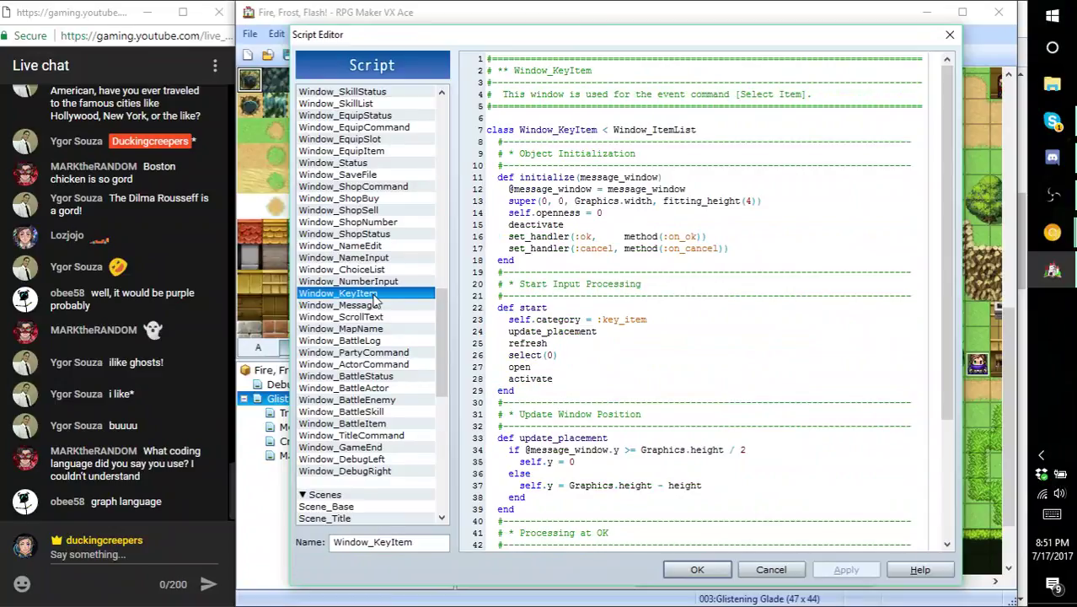
- Open the Window_ItemList script and examine the category cases in its include? method
scroll(352, 384, "up", 4)
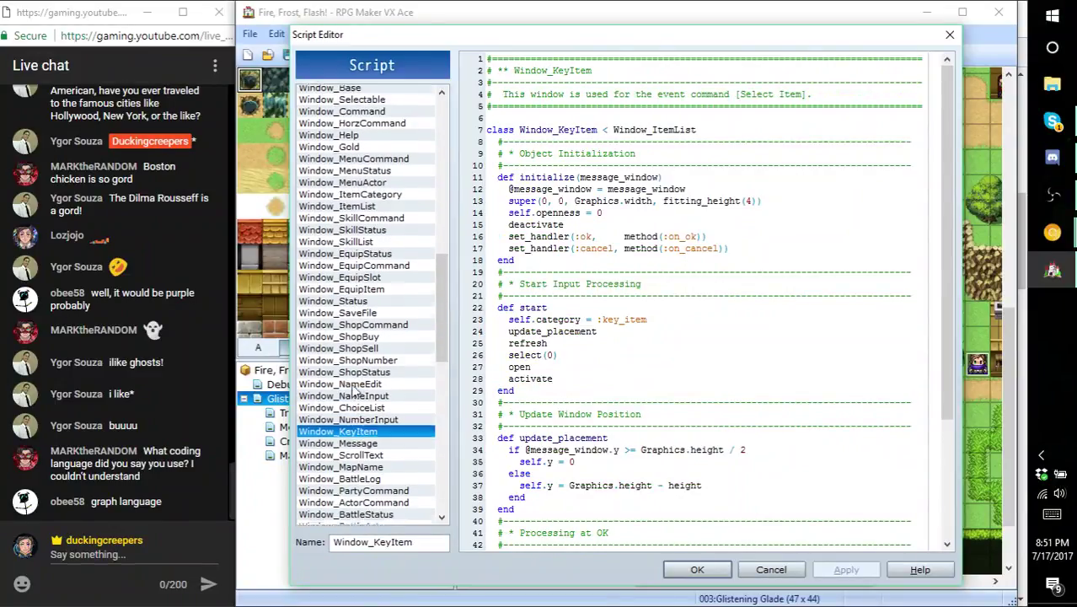
left_click(379, 210)
scroll(371, 287, "up", 3)
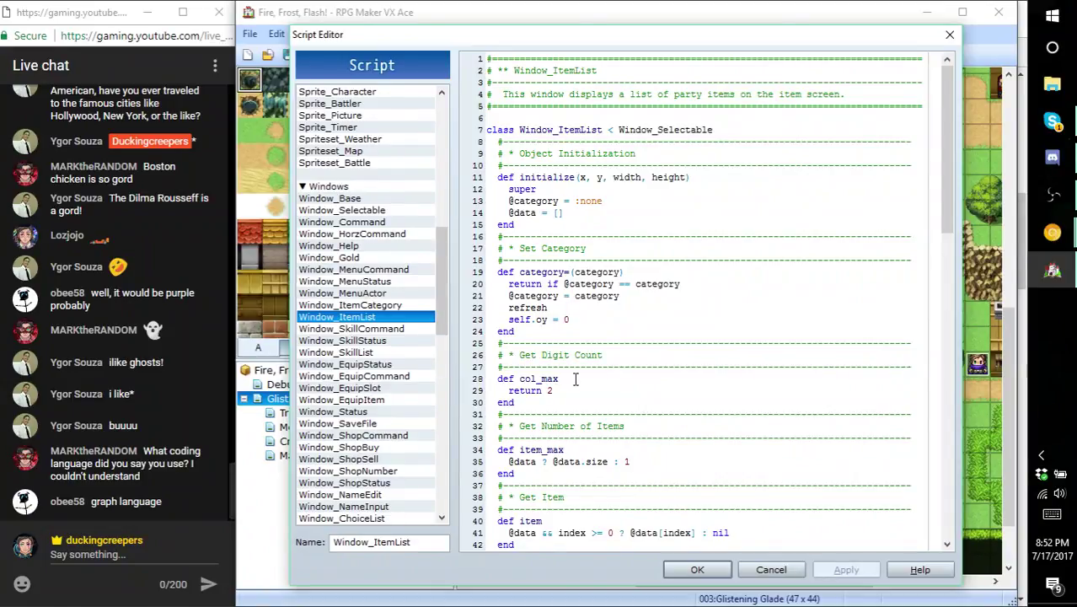
scroll(578, 393, "down", 8)
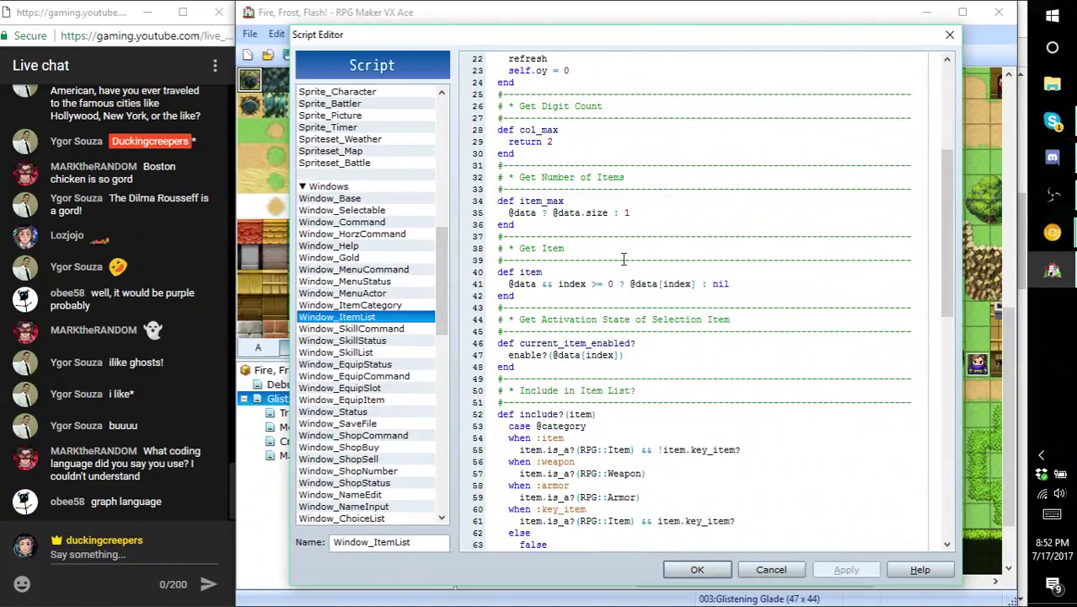
scroll(620, 262, "down", 3)
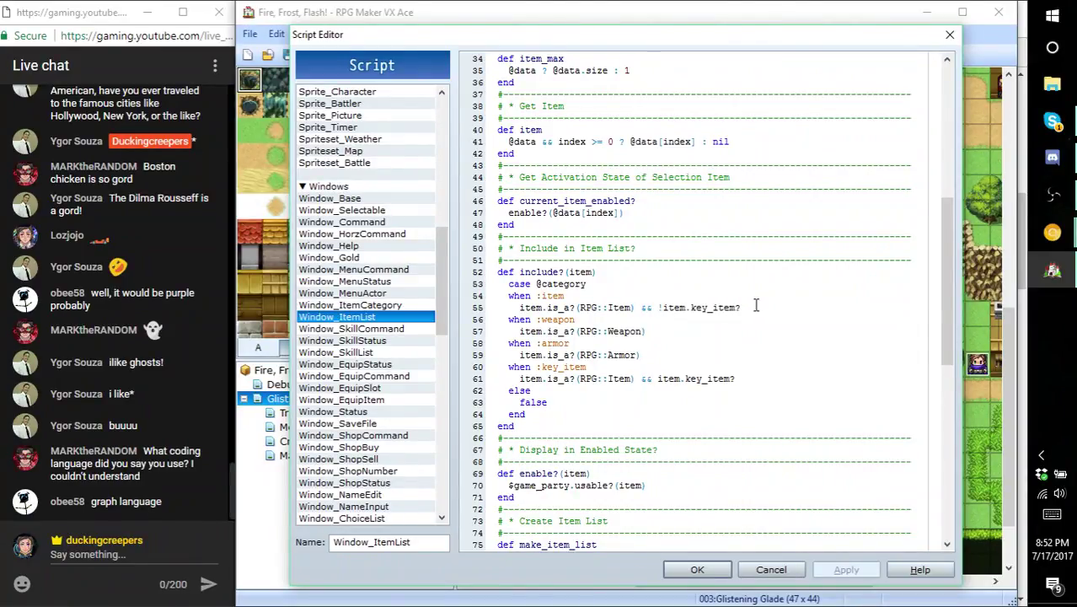
scroll(755, 305, "down", 1)
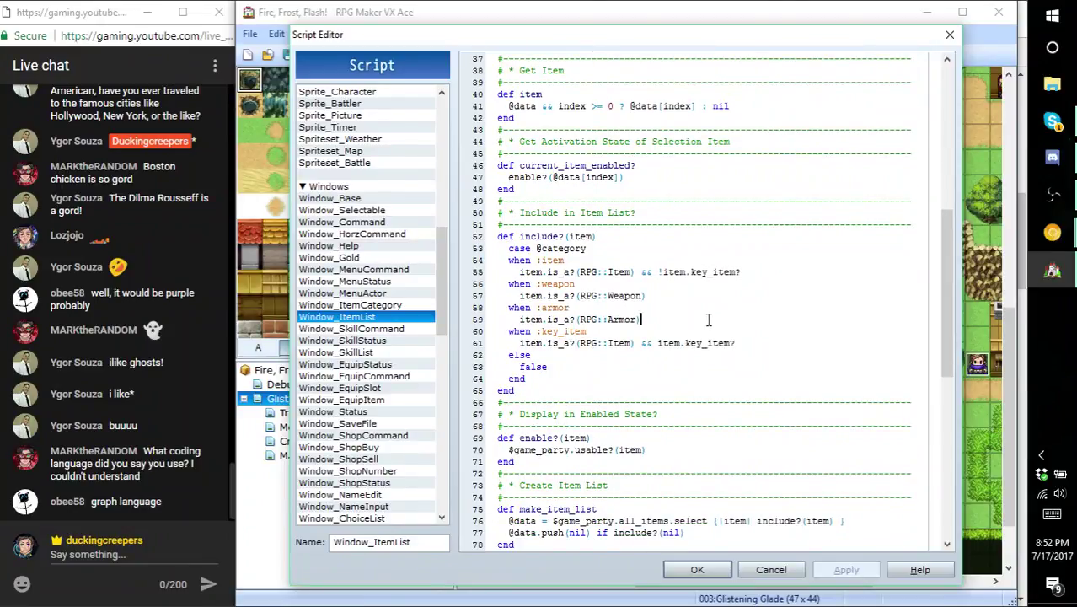
- Copy the two-line "when :item" branch in the include? method and remove it from above the :weapon branch
left_click_drag(741, 271, 509, 264)
key("ctrl+c")
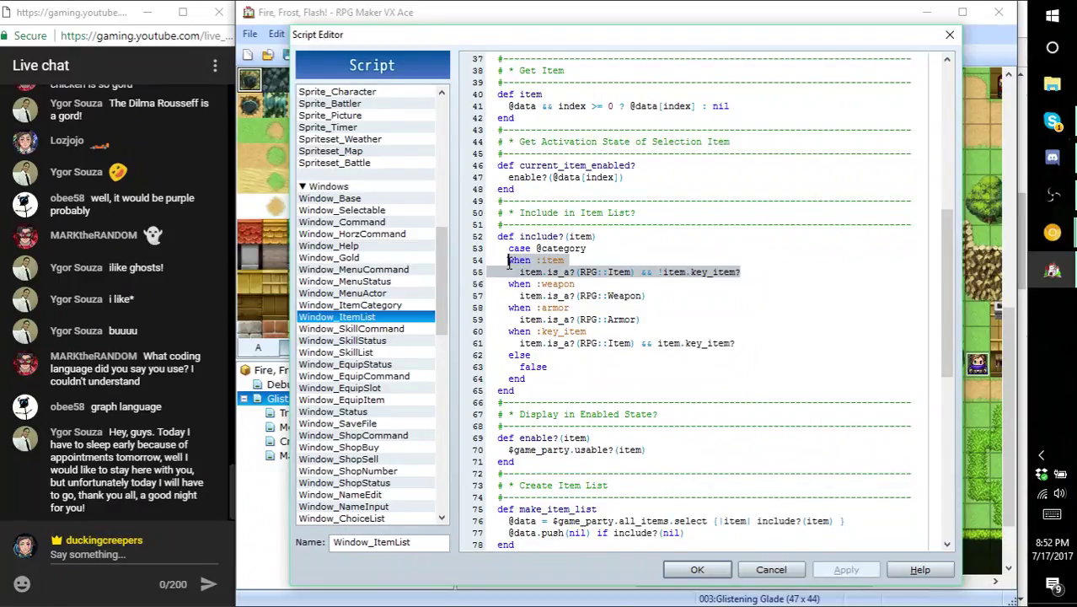
scroll(594, 345, "down", 2)
scroll(628, 357, "down", 2)
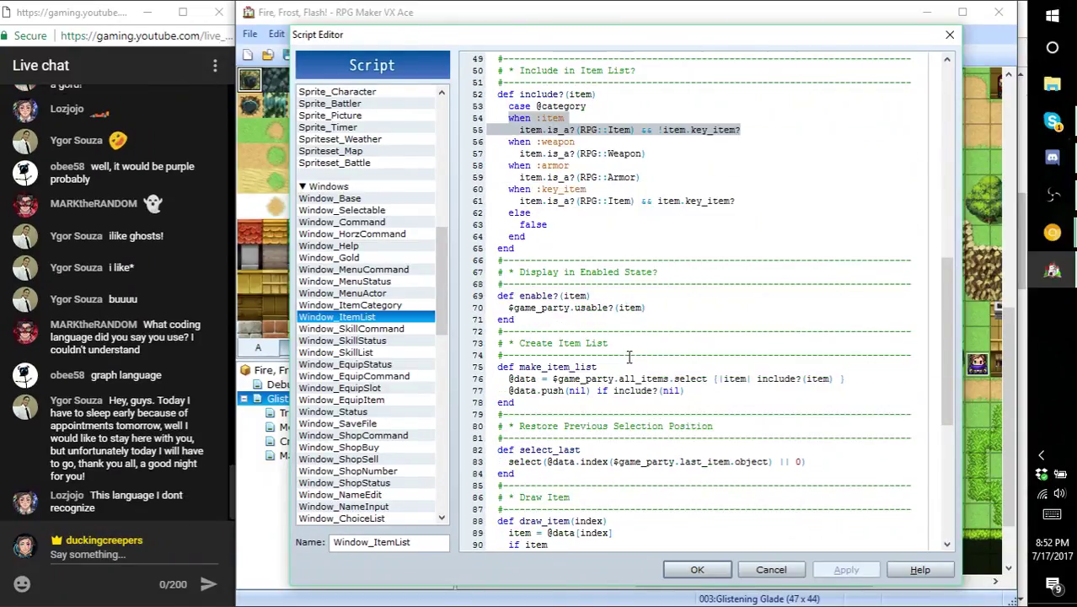
scroll(628, 357, "up", 2)
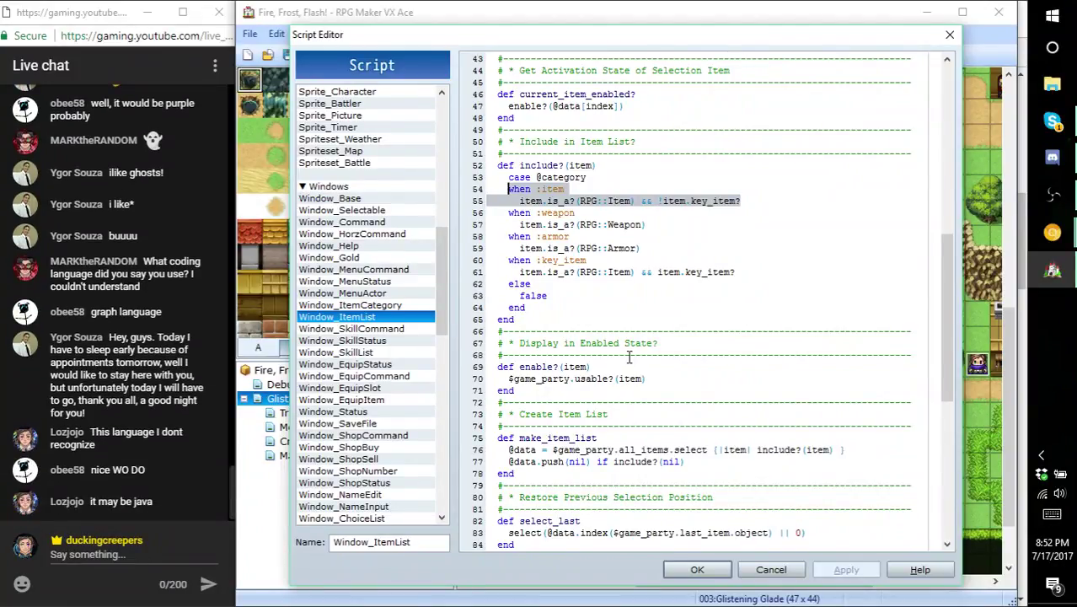
key("Delete")
key("BackSpace")
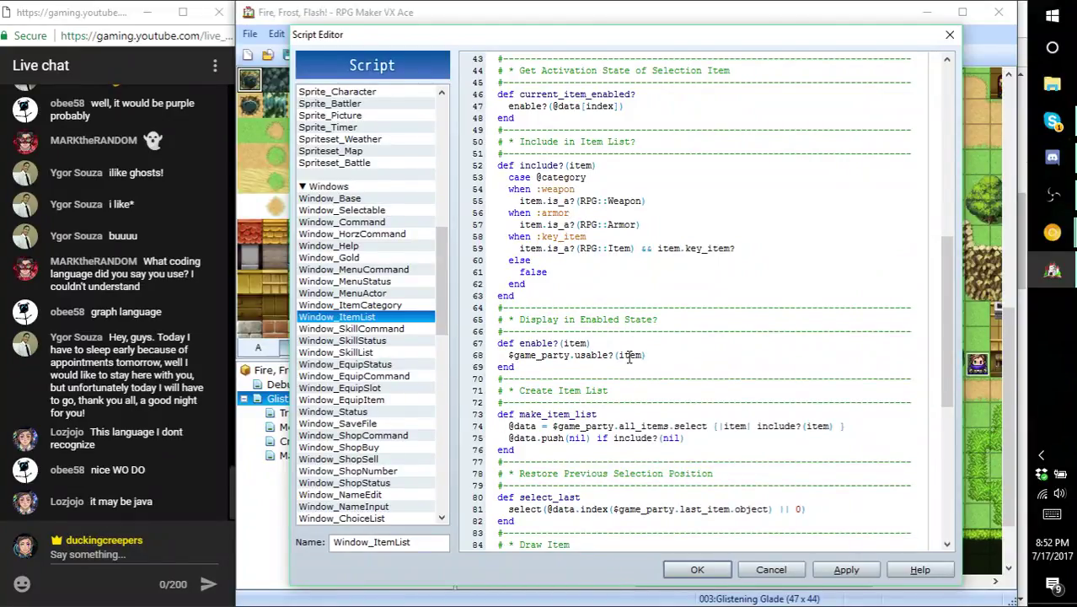
- Paste the "when :item" branch between the :armor and :key_item branches, align its indentation, and apply the script change
left_click(645, 225)
key("ctrl+v")
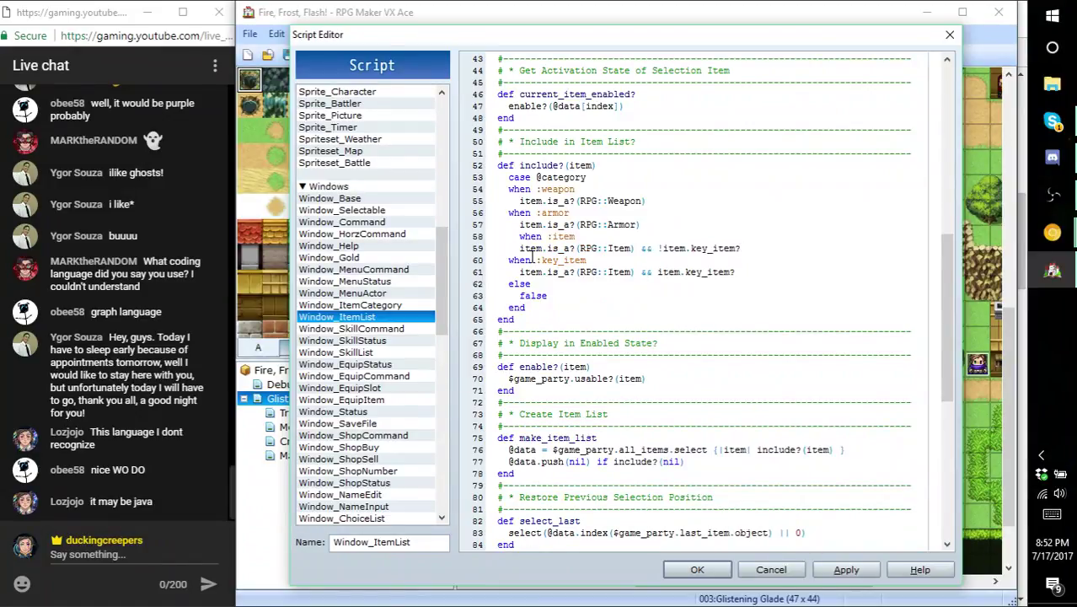
left_click(521, 239)
key("BackSpace")
key("BackSpace")
left_click(846, 570)
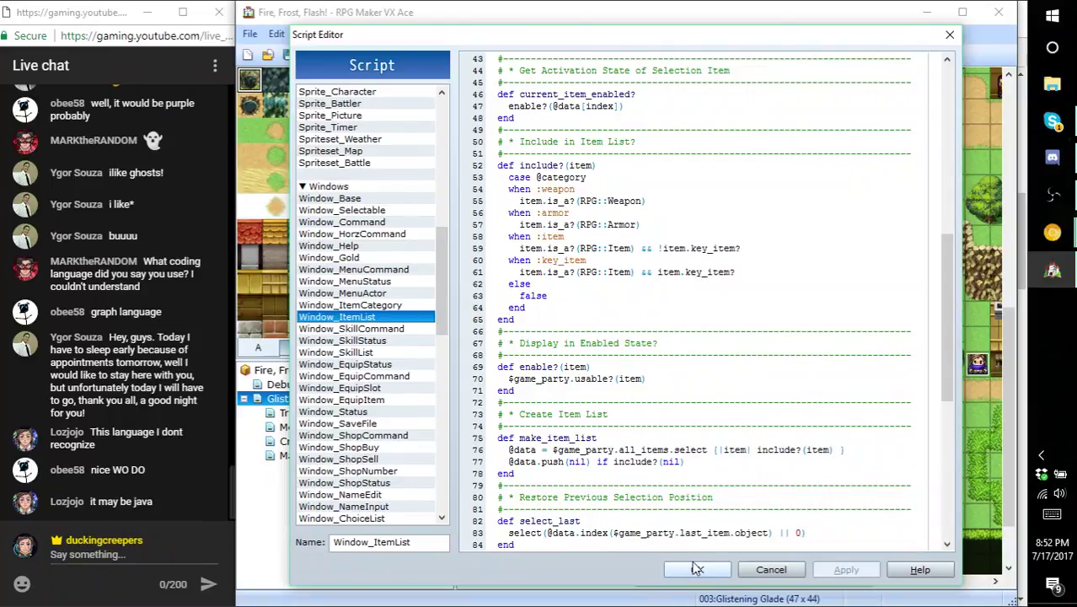
- Review the remaining Window_ItemList methods down to update_help and go back up to its initialize method
scroll(709, 474, "down", 6)
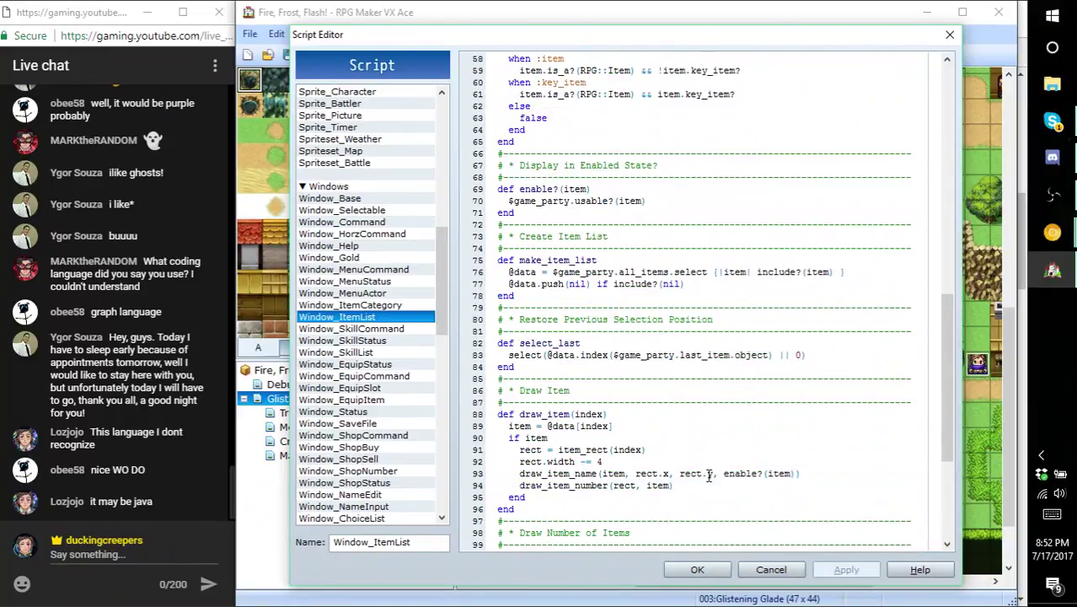
scroll(709, 474, "down", 1)
scroll(709, 474, "down", 1)
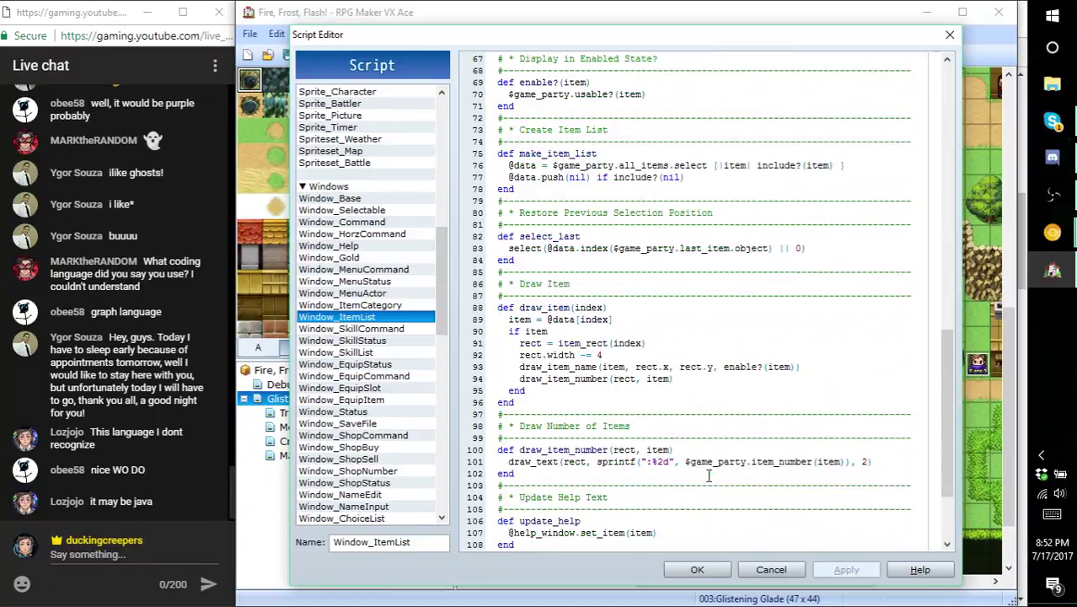
scroll(708, 477, "up", 17)
scroll(706, 479, "up", 5)
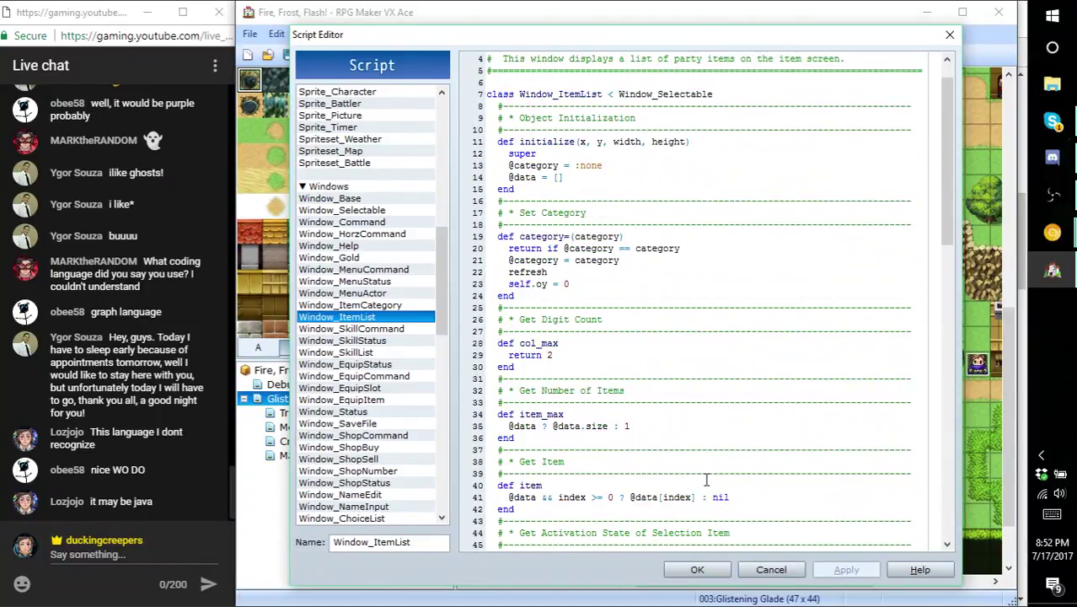
- Accept the script changes, start a playtest of the game and load the saved game in File 1
scroll(696, 497, "down", 12)
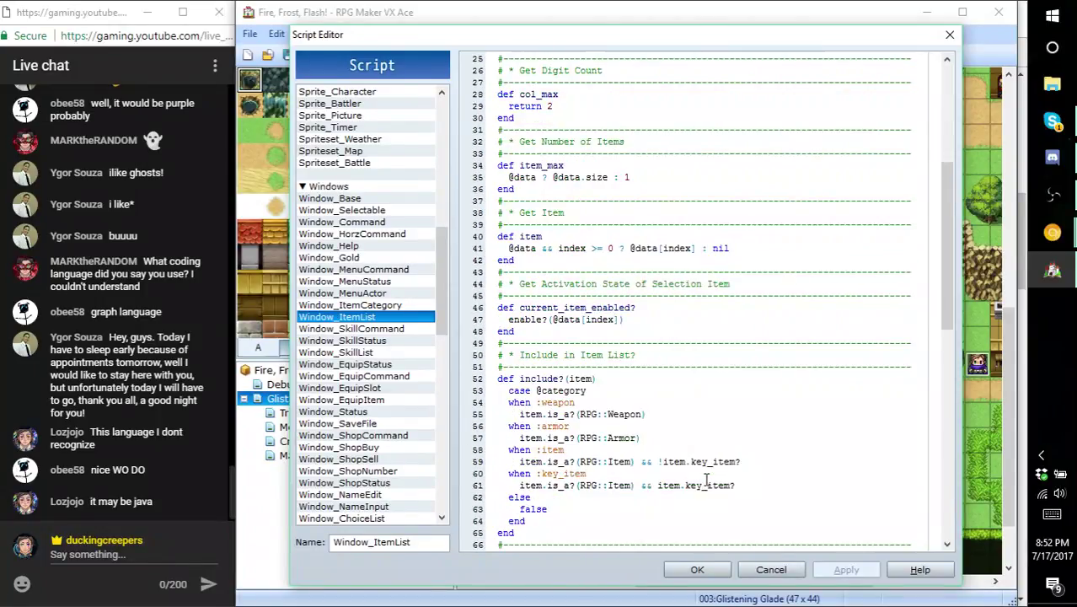
left_click(691, 573)
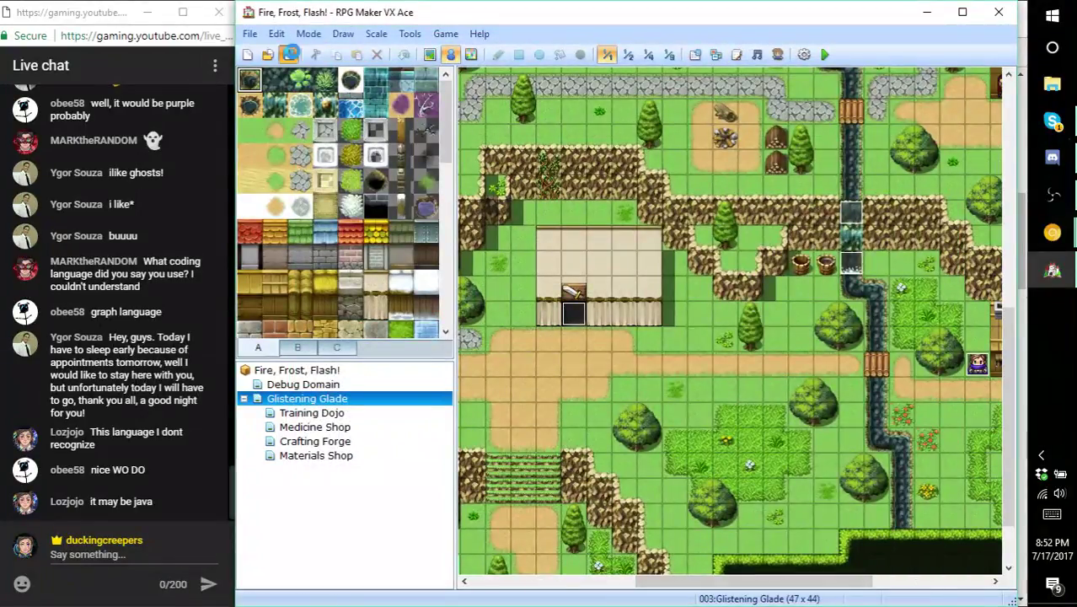
left_click(825, 54)
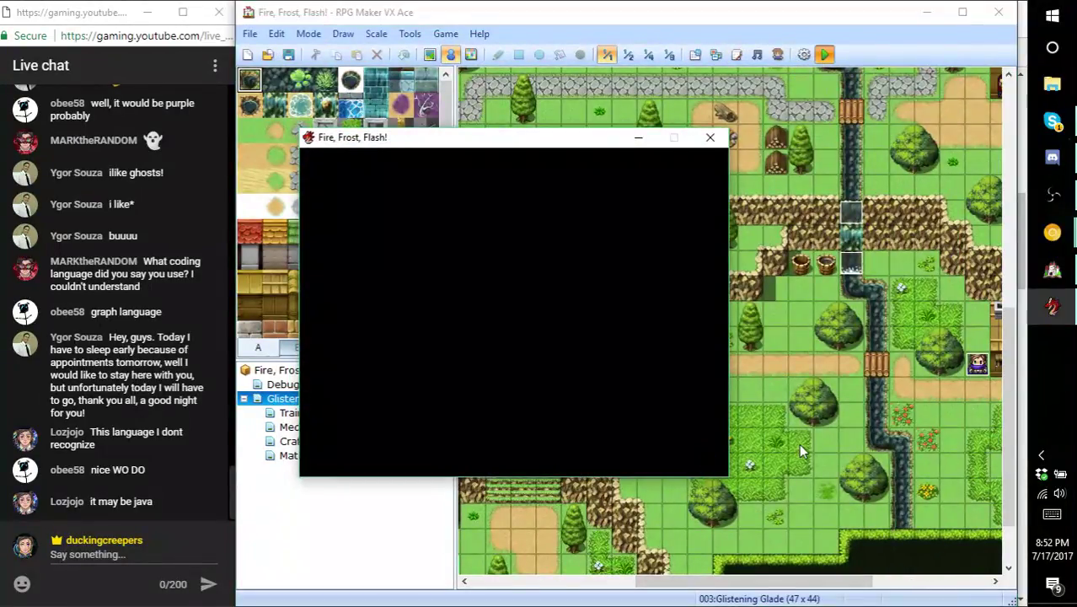
key("Return")
key("Return")
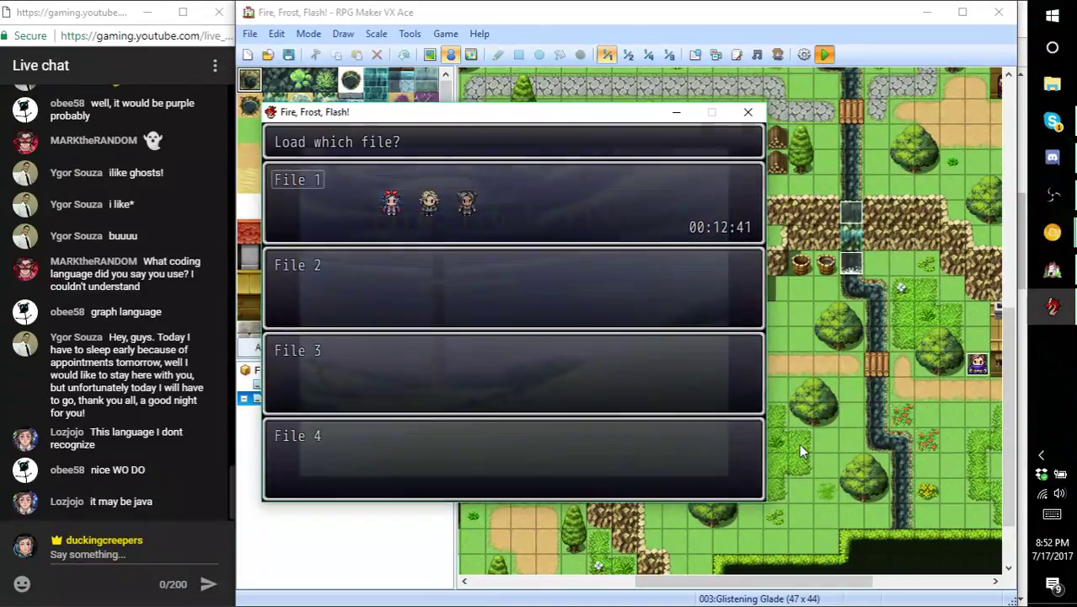
key("Up")
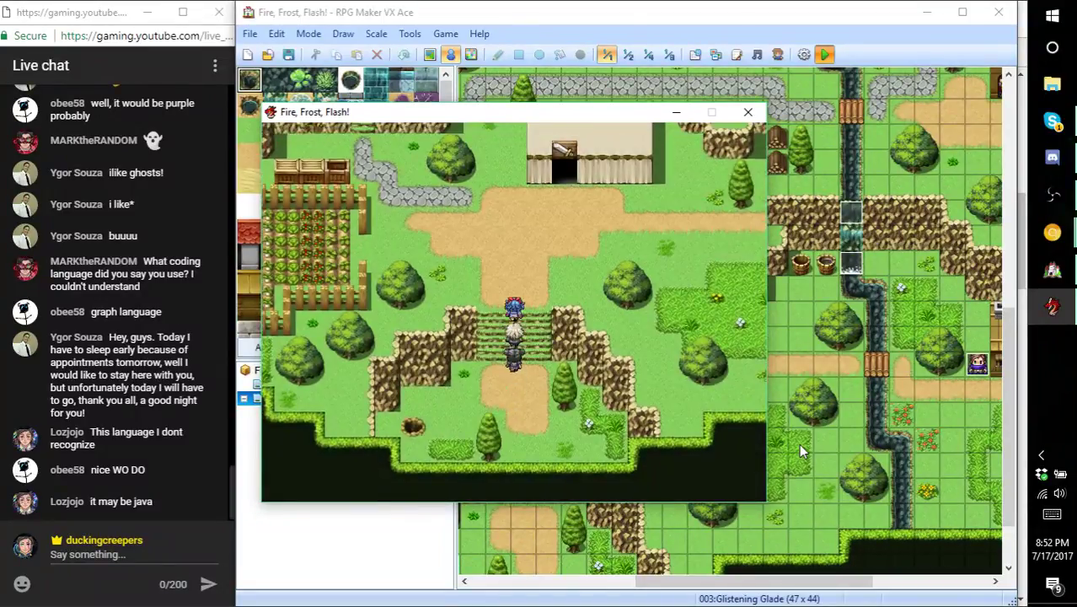
- Check the category order in the game's item menu by cycling through the category list, and close the playtest
key("Escape")
key("Return")
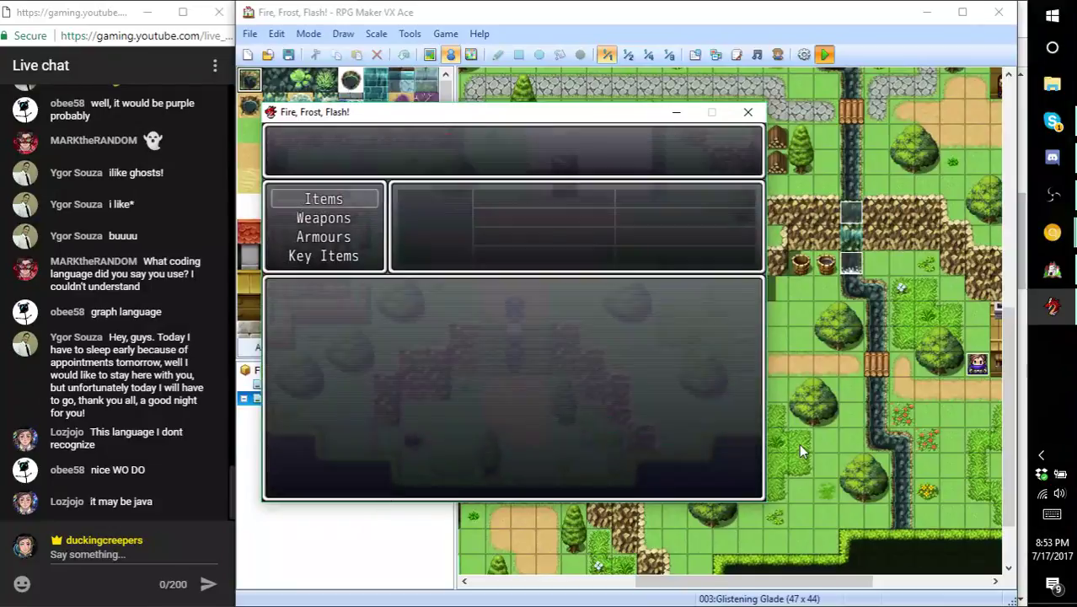
key("Down")
key("Down")
key("Up")
key("Down")
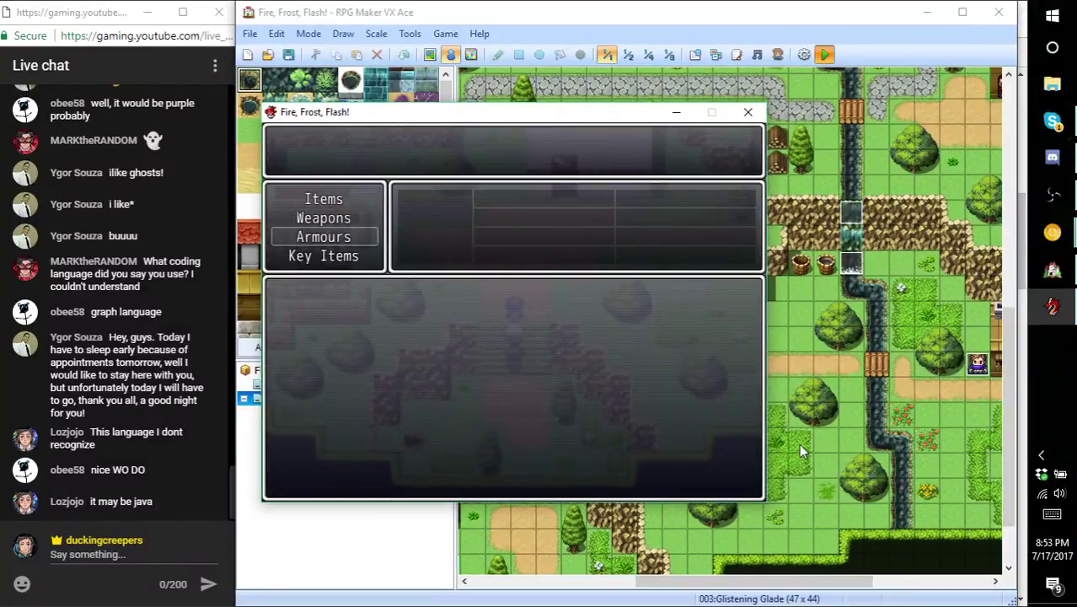
key("Down")
key("Down")
key("Down")
key("Down")
key("Down")
key("Down")
key("Down")
key("Down")
key("Down")
key("Down")
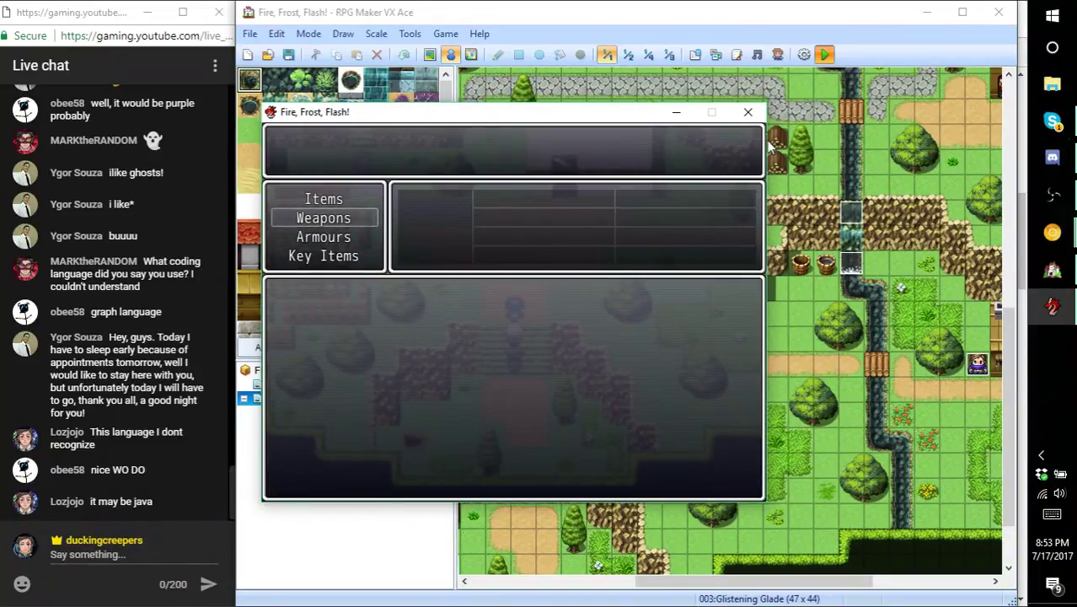
left_click(747, 111)
- Reopen the Script Editor, copy the two-line "when :item" branch in include? and remove it from below the :armor branch
left_click(694, 53)
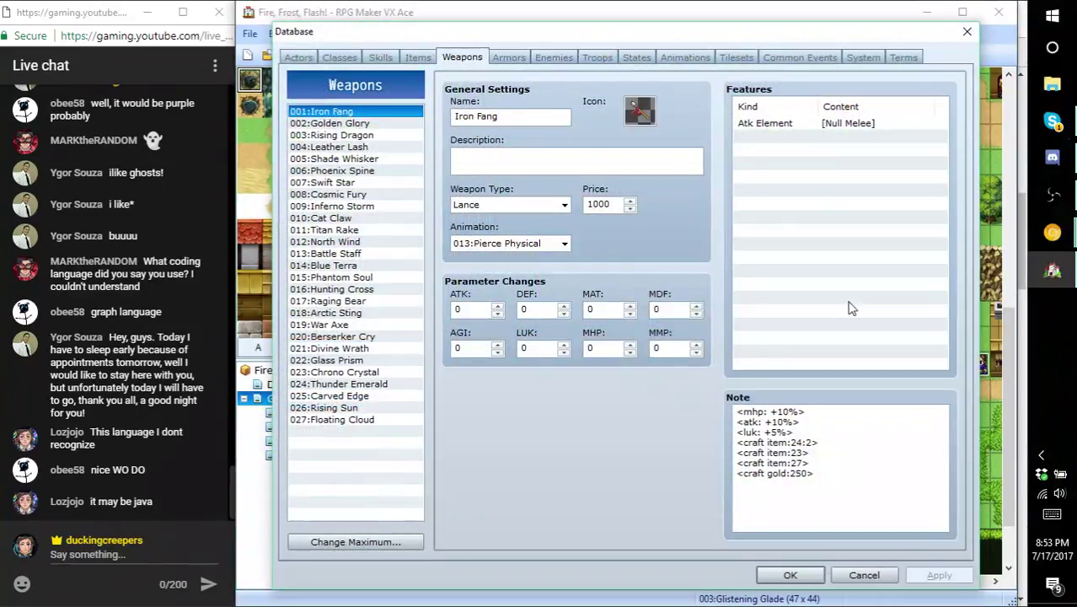
left_click(855, 575)
left_click(736, 54)
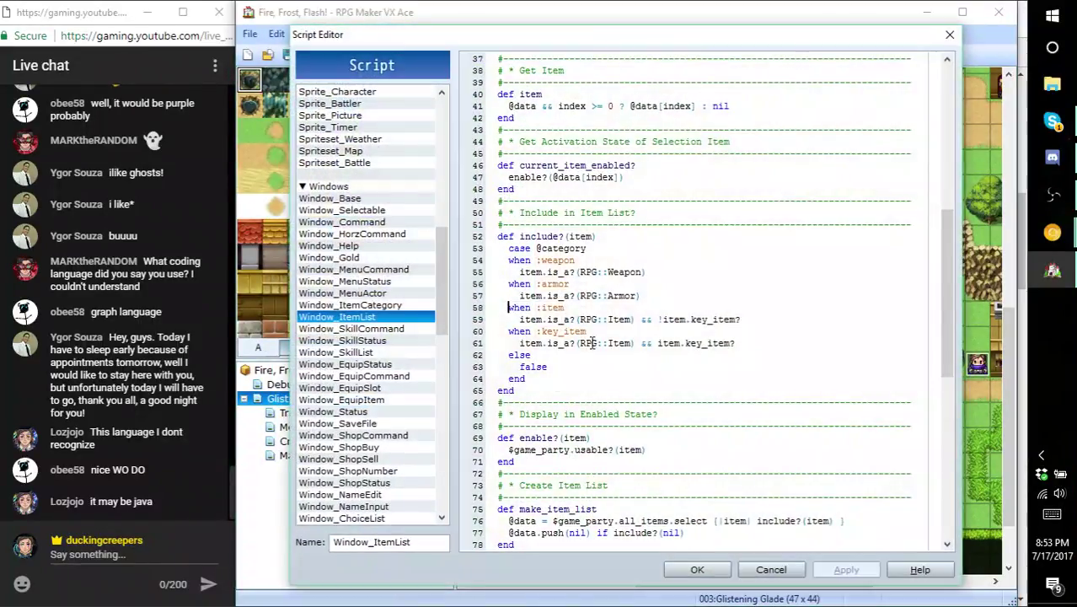
left_click_drag(742, 318, 509, 310)
key("ctrl+c")
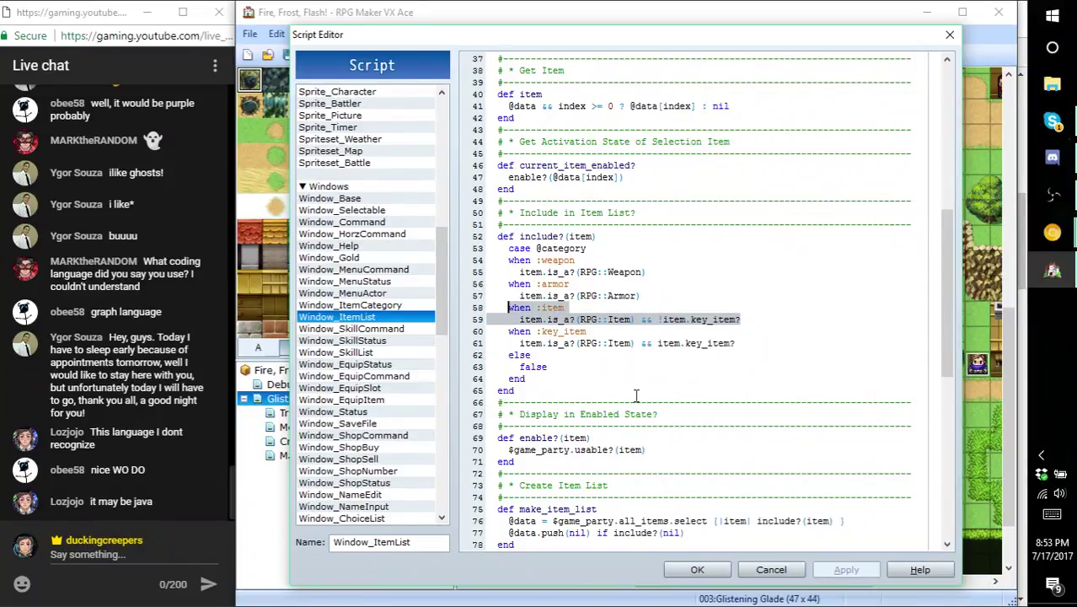
key("Delete")
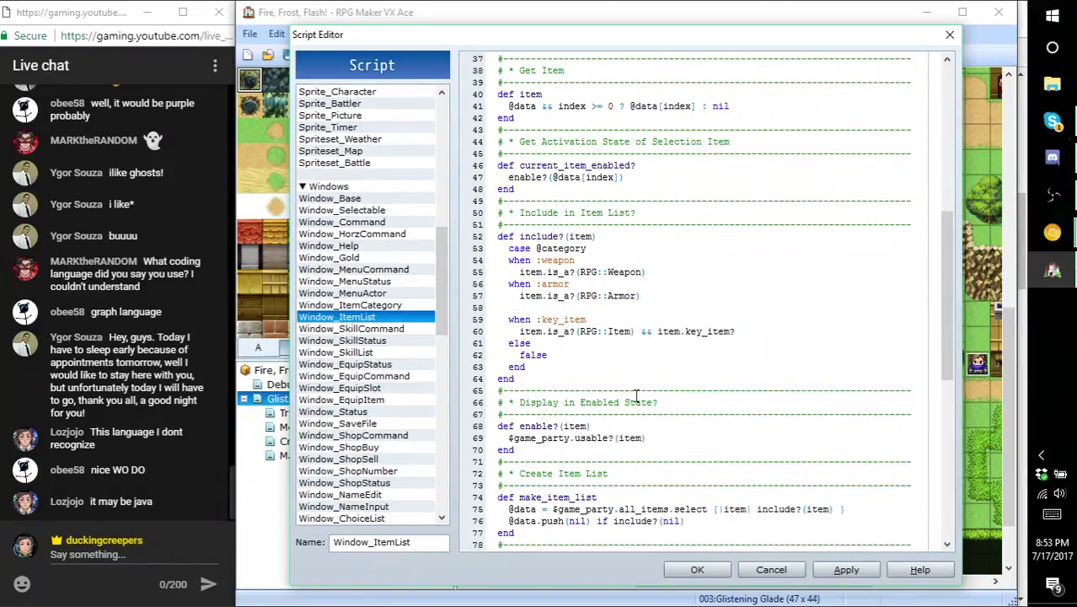
key("Delete")
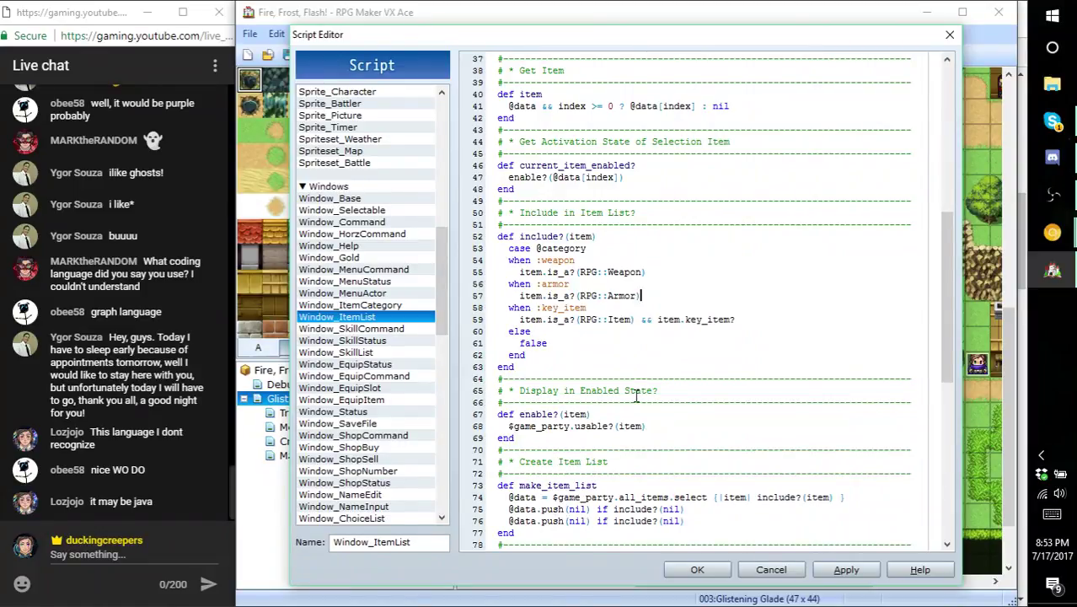
left_click(620, 248)
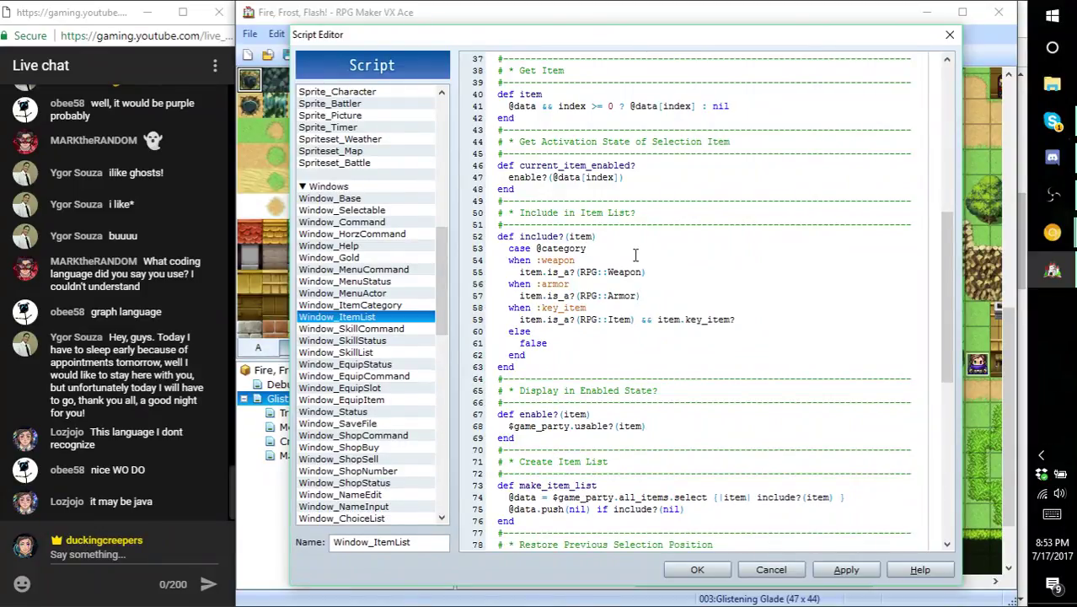
key("Return")
key("ctrl+v")
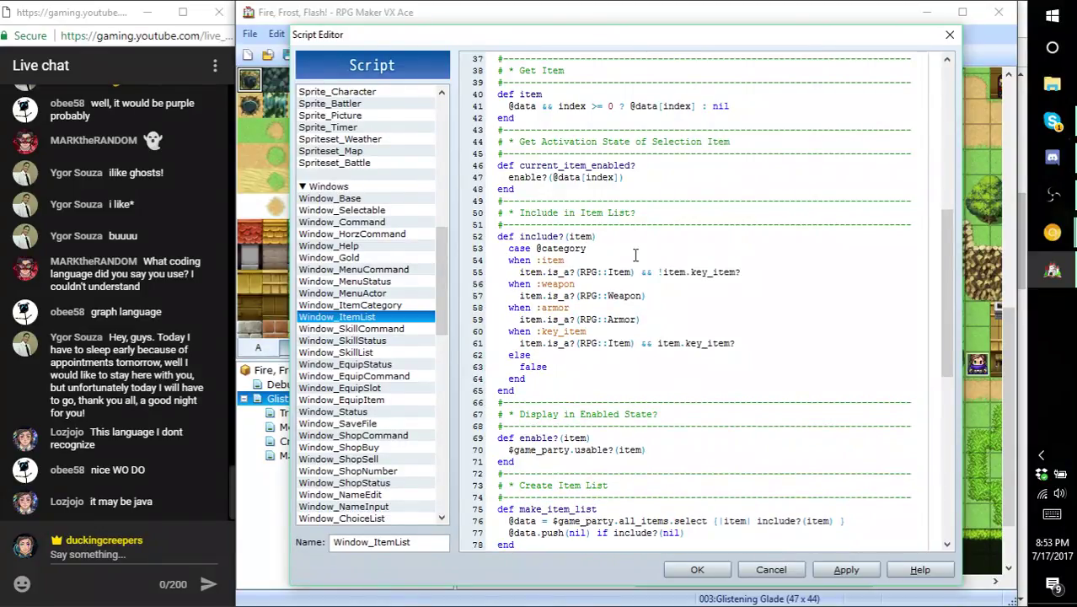
left_click(851, 569)
- Examine the Window_ItemList methods from initialize down to refresh for code that sets the category order
scroll(823, 473, "down", 6)
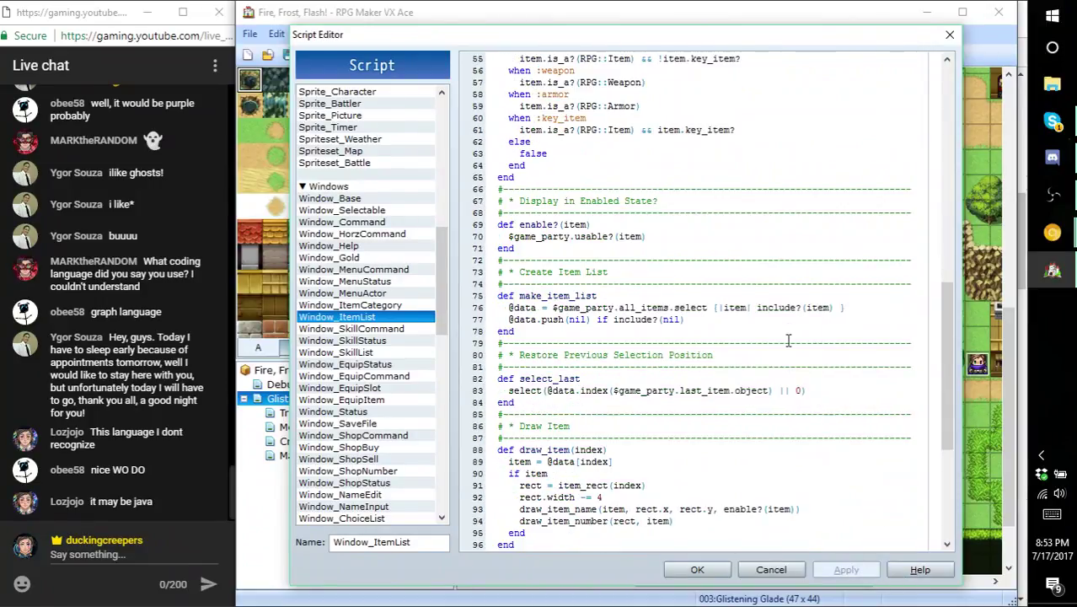
scroll(790, 332, "up", 3)
scroll(790, 333, "up", 9)
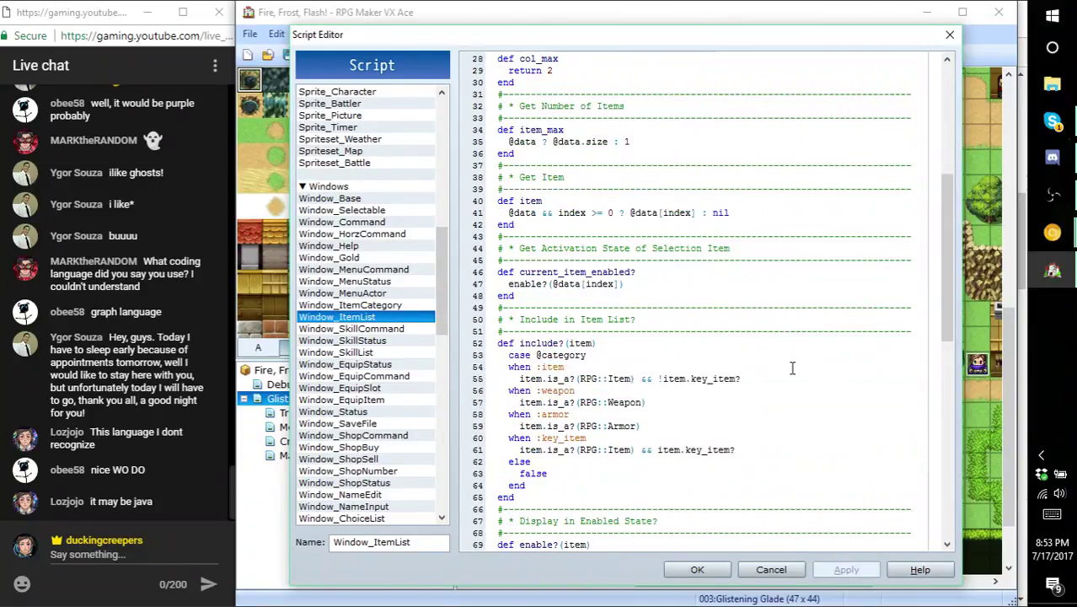
scroll(763, 359, "up", 6)
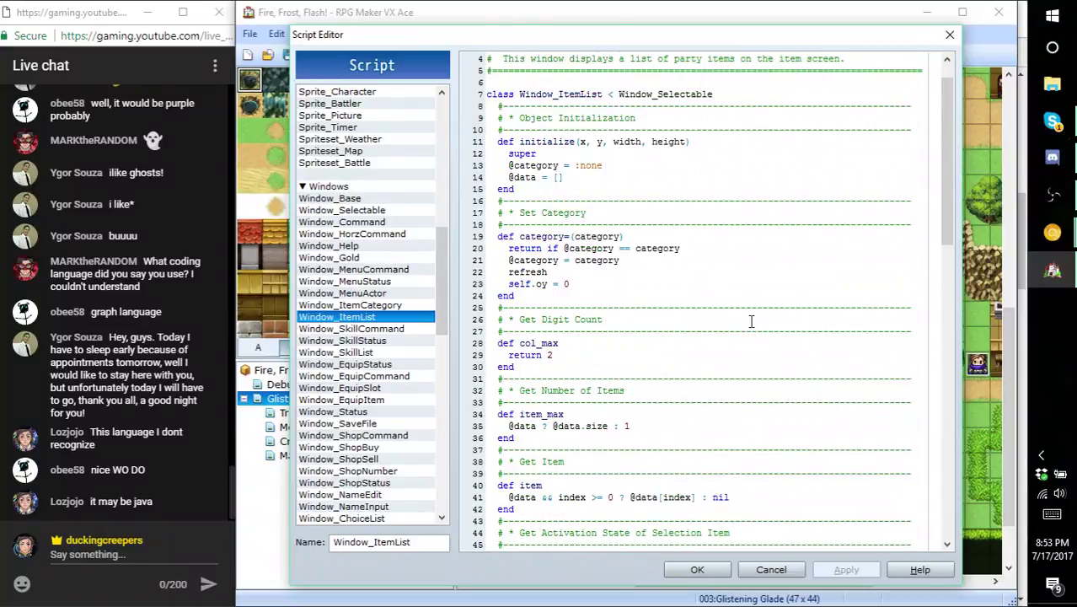
scroll(746, 302, "down", 11)
scroll(736, 301, "down", 8)
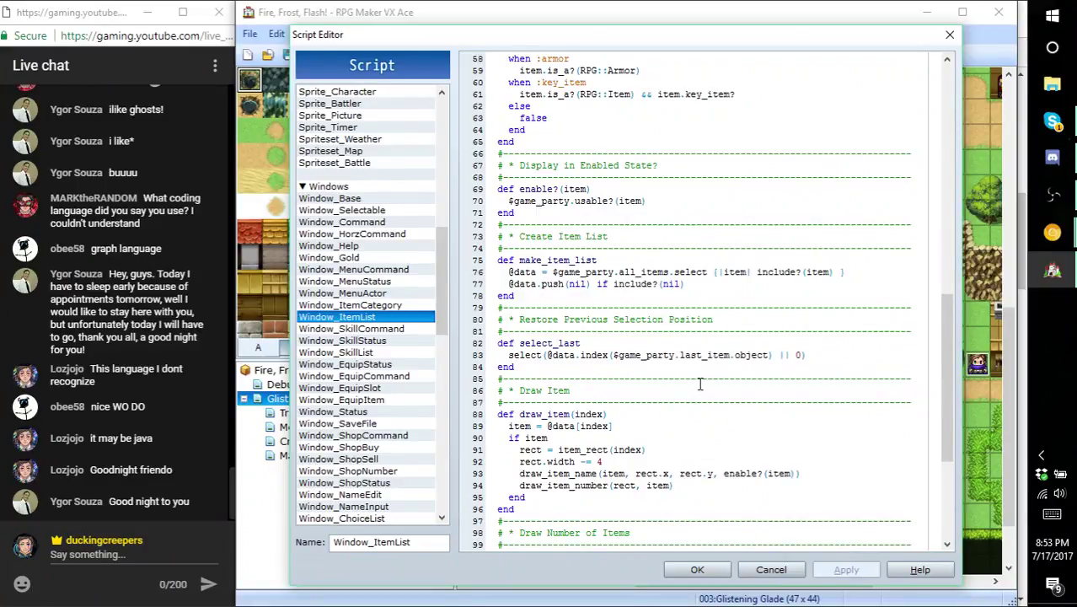
scroll(683, 392, "down", 2)
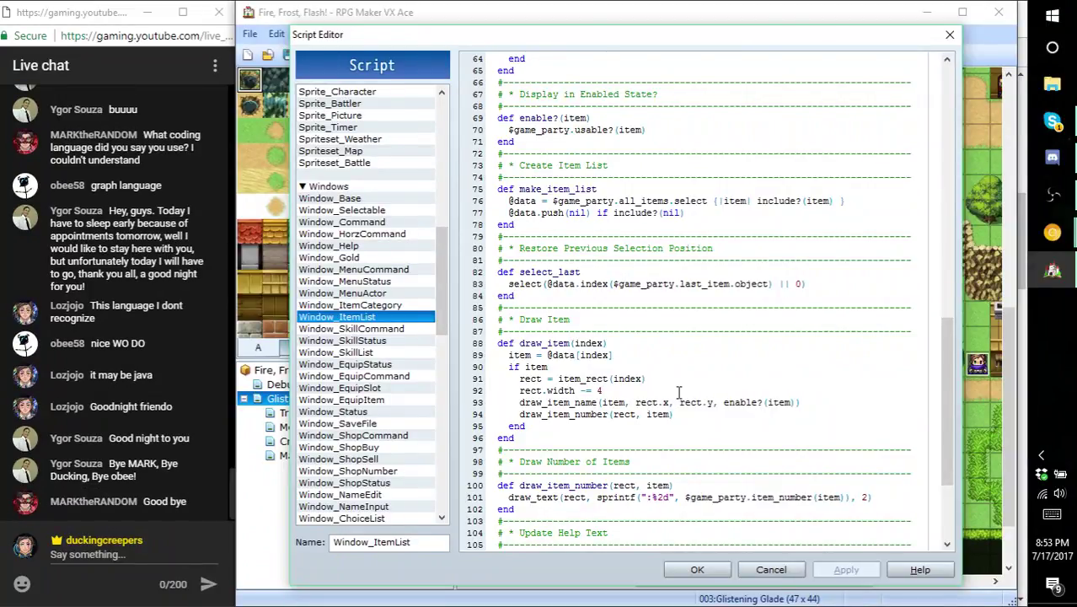
scroll(671, 413, "down", 2)
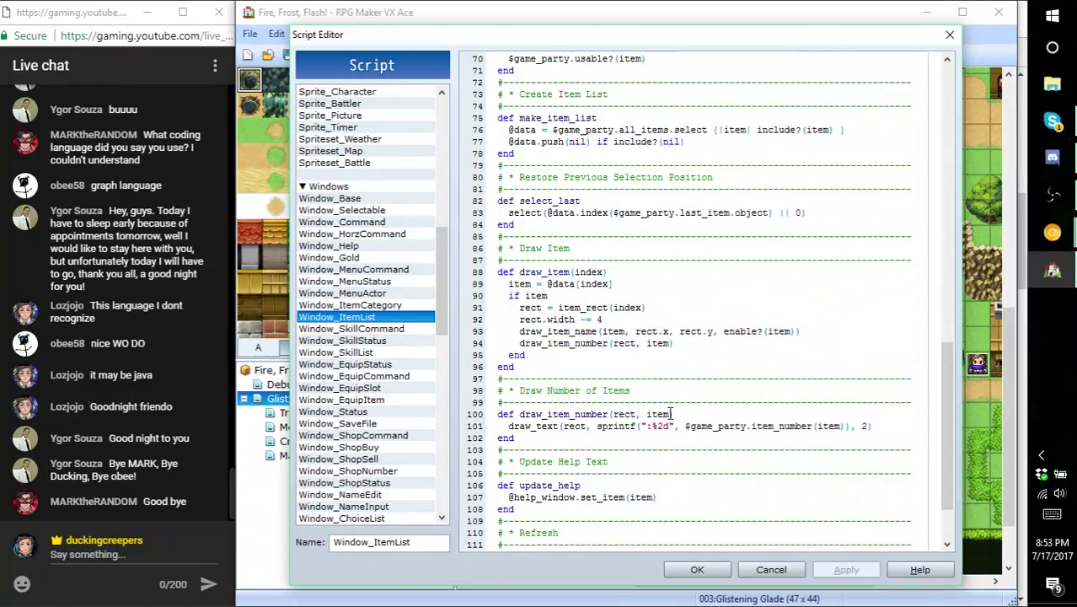
scroll(666, 422, "down", 3)
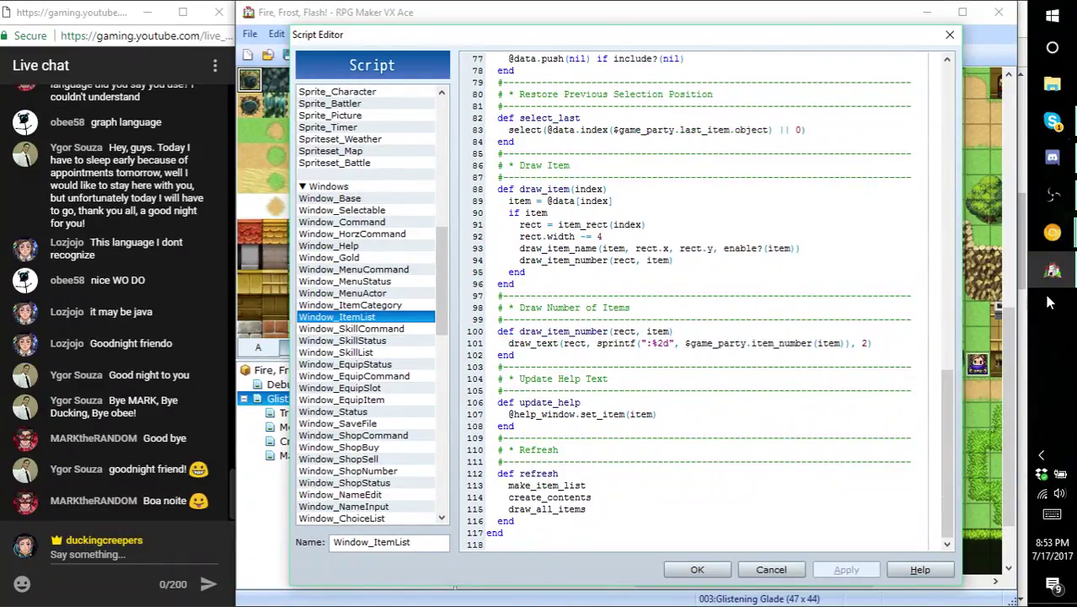
- Switch to the browser's forum example for Window_ItemList, and return to RPG Maker VX Ace to compare the script's opening methods
left_click(1000, 203)
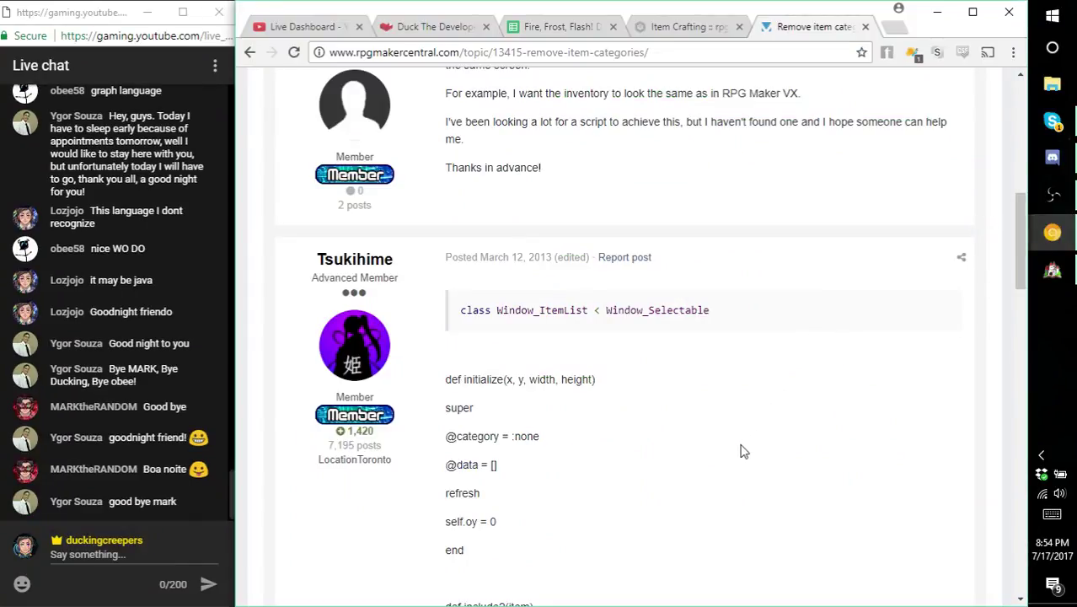
scroll(738, 455, "down", 1)
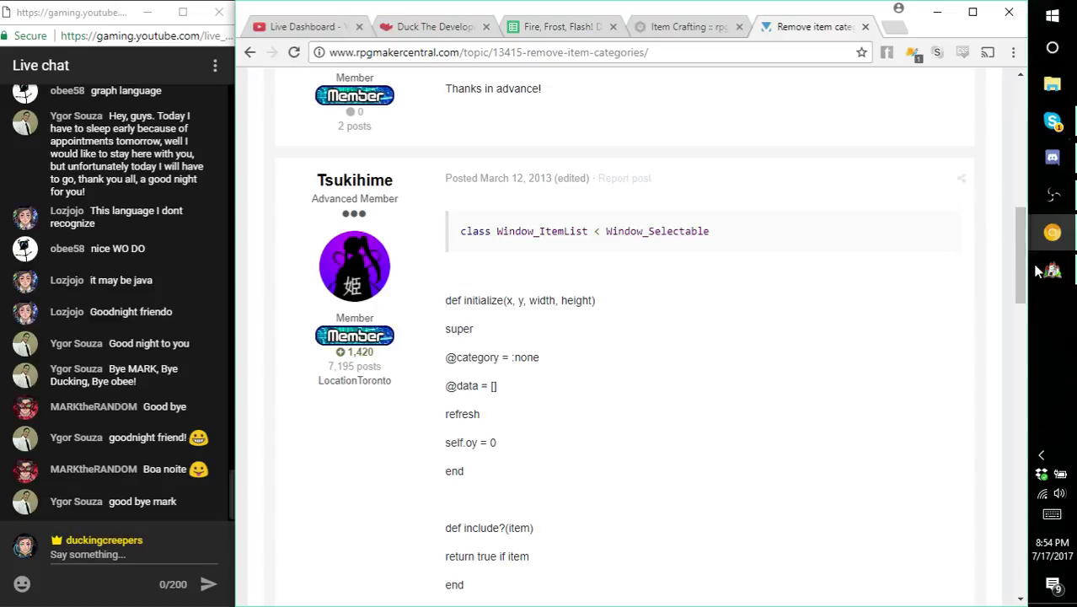
mouse_move(1045, 268)
left_click(995, 278)
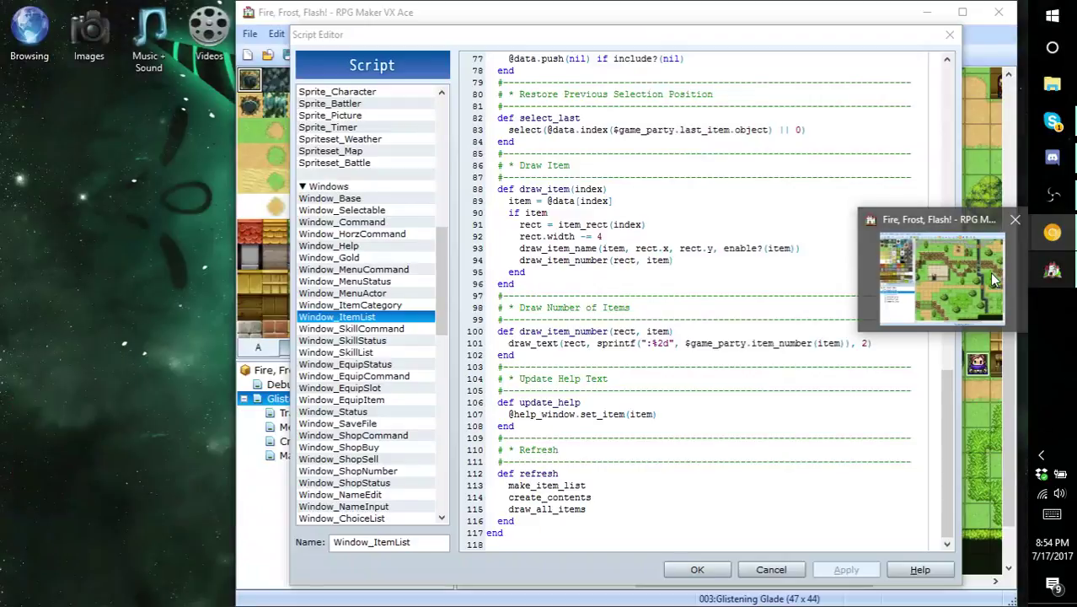
scroll(417, 390, "down", 1)
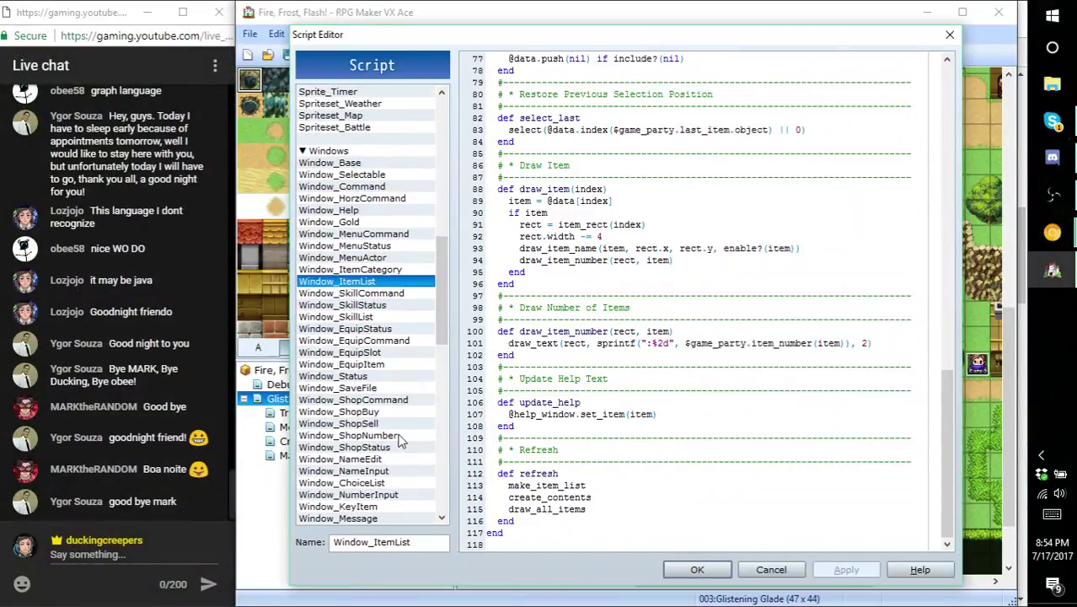
scroll(641, 399, "up", 20)
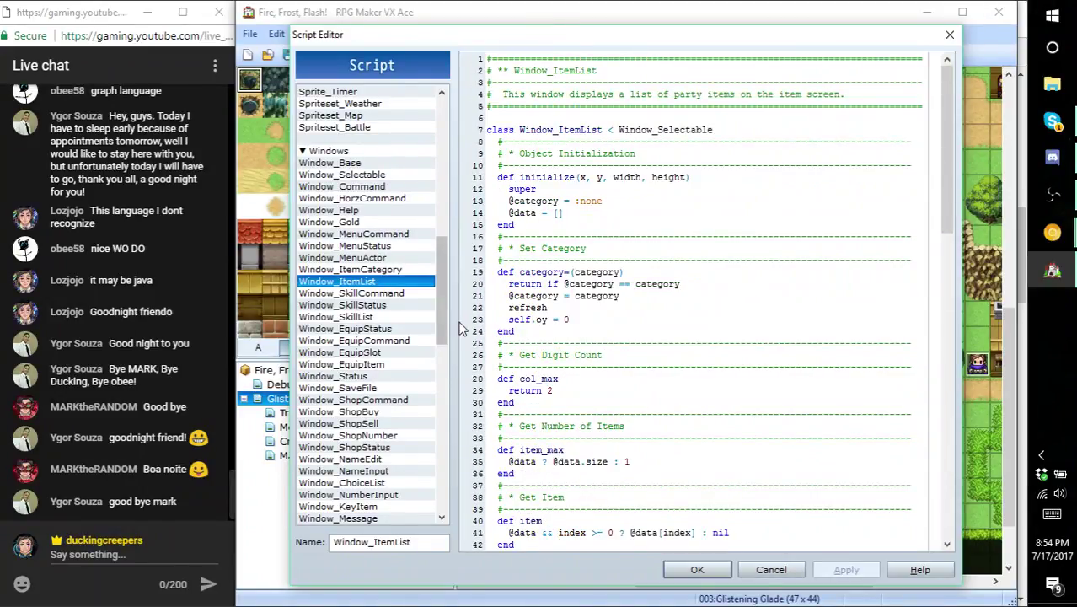
- Switch to the browser's "Remove item categories" thread and read its Window_ItemList and Scene_Item example code and the replies
mouse_move(1049, 239)
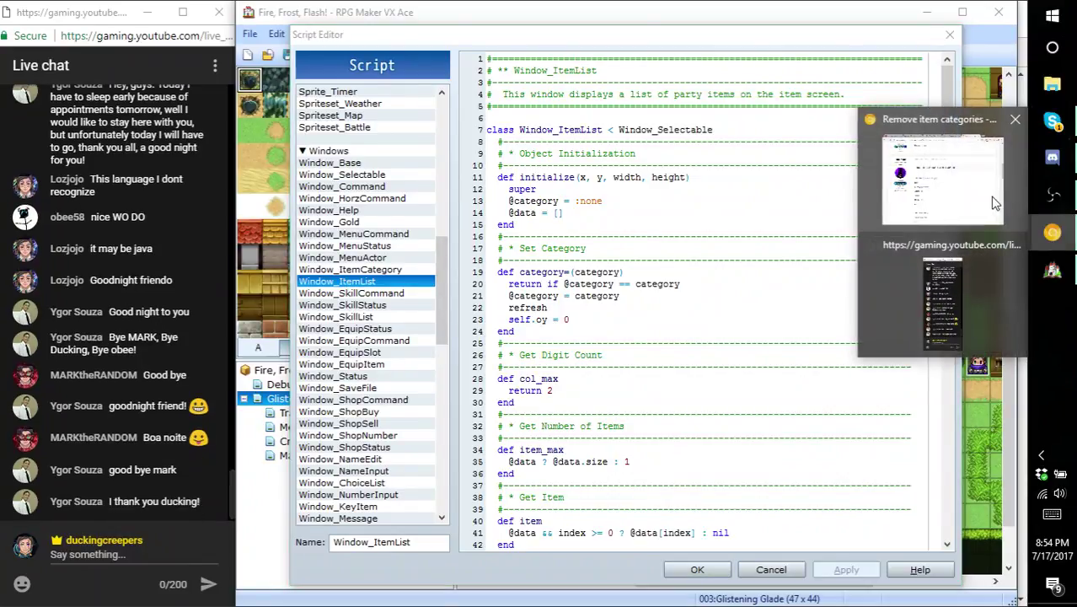
left_click(993, 203)
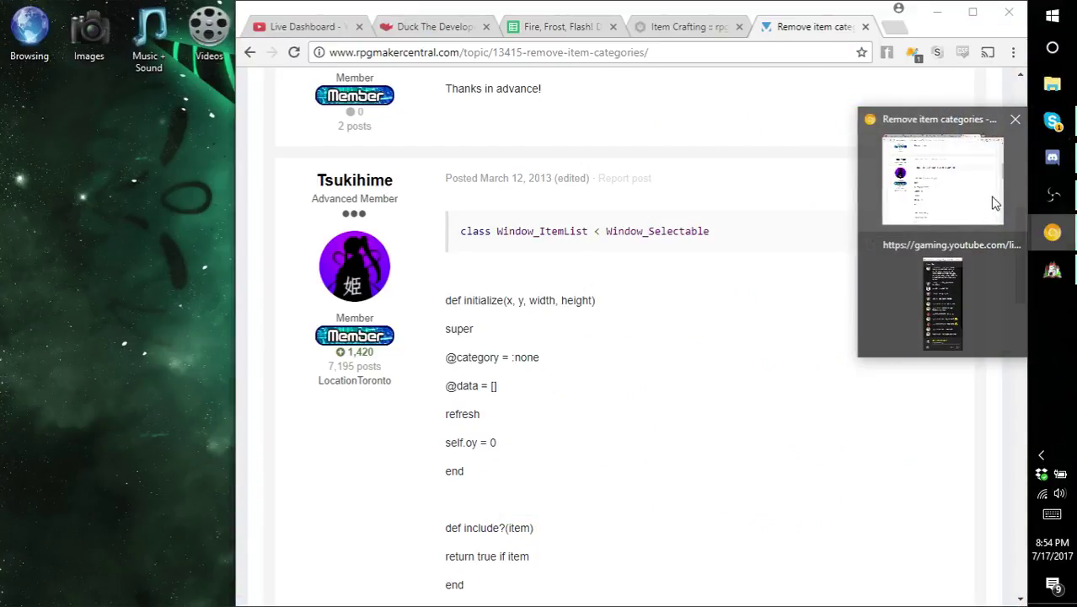
scroll(808, 302, "down", 5)
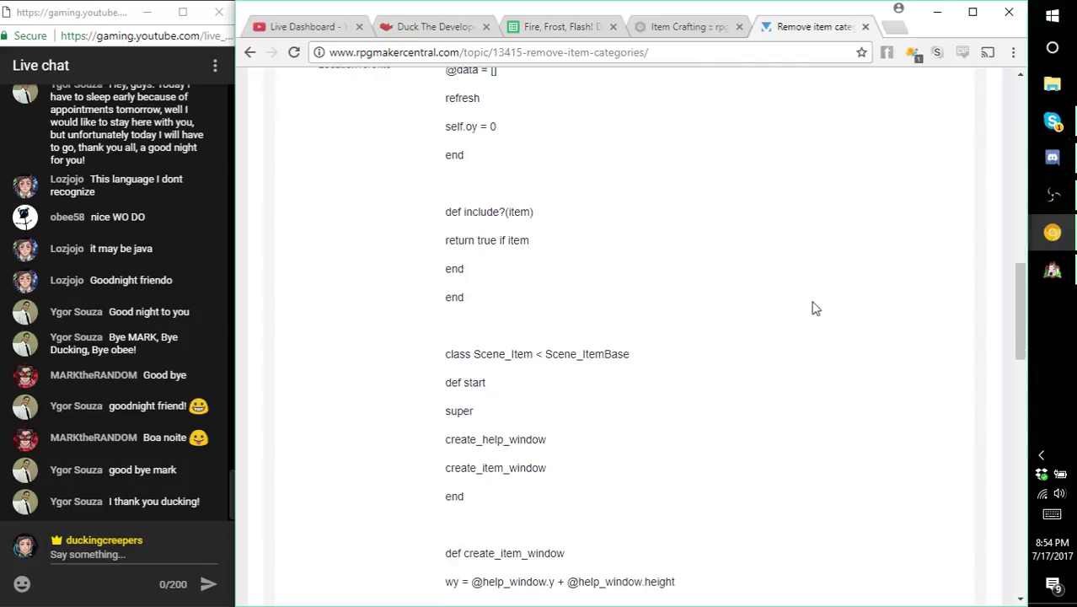
scroll(814, 309, "down", 2)
scroll(815, 310, "up", 1)
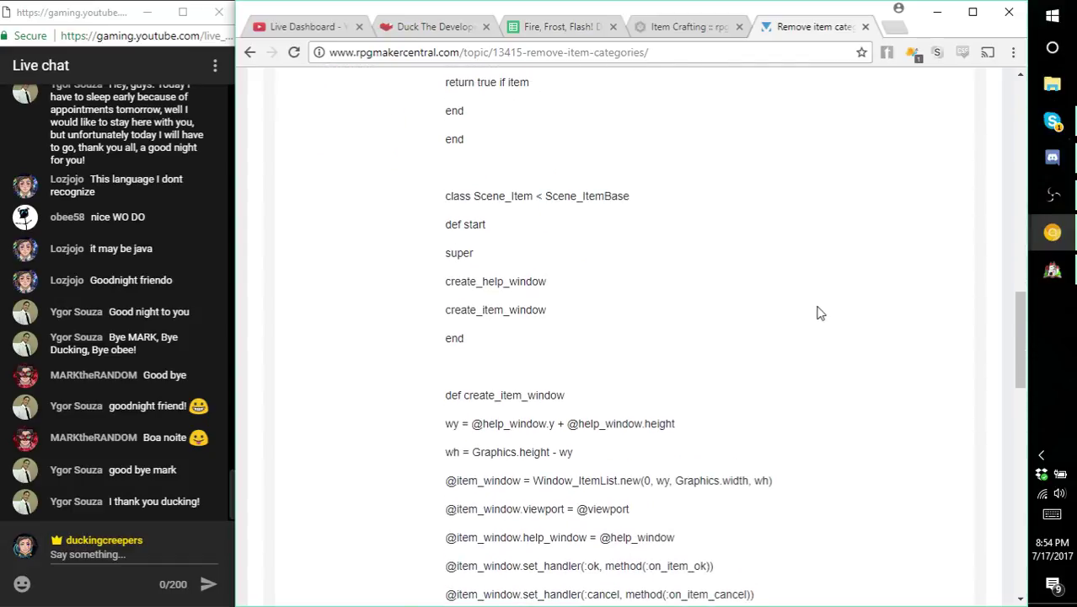
scroll(821, 314, "down", 8)
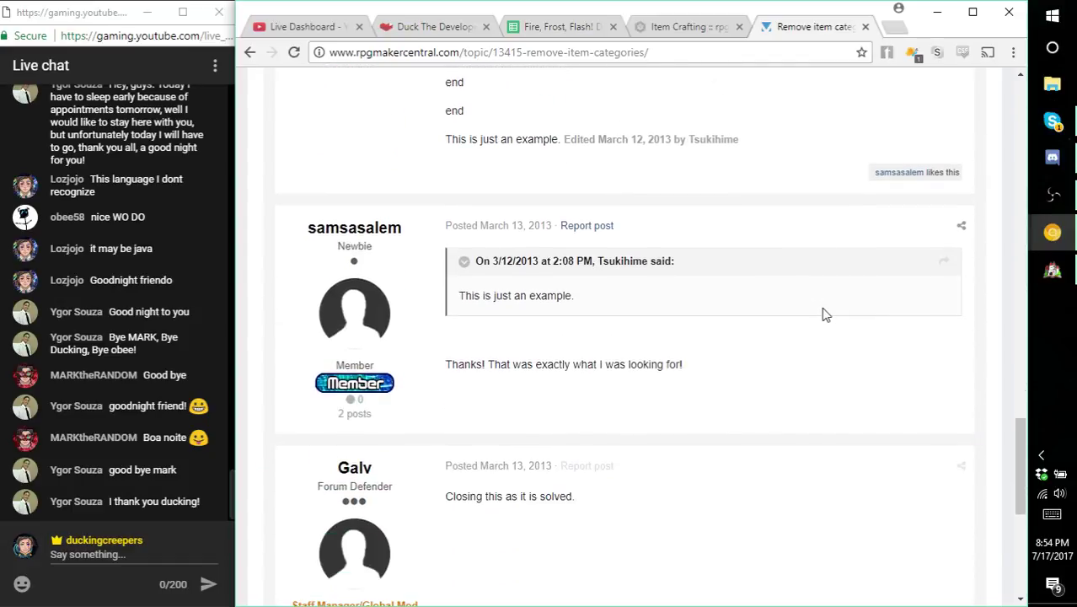
scroll(826, 316, "down", 1)
scroll(826, 316, "down", 2)
scroll(826, 316, "up", 8)
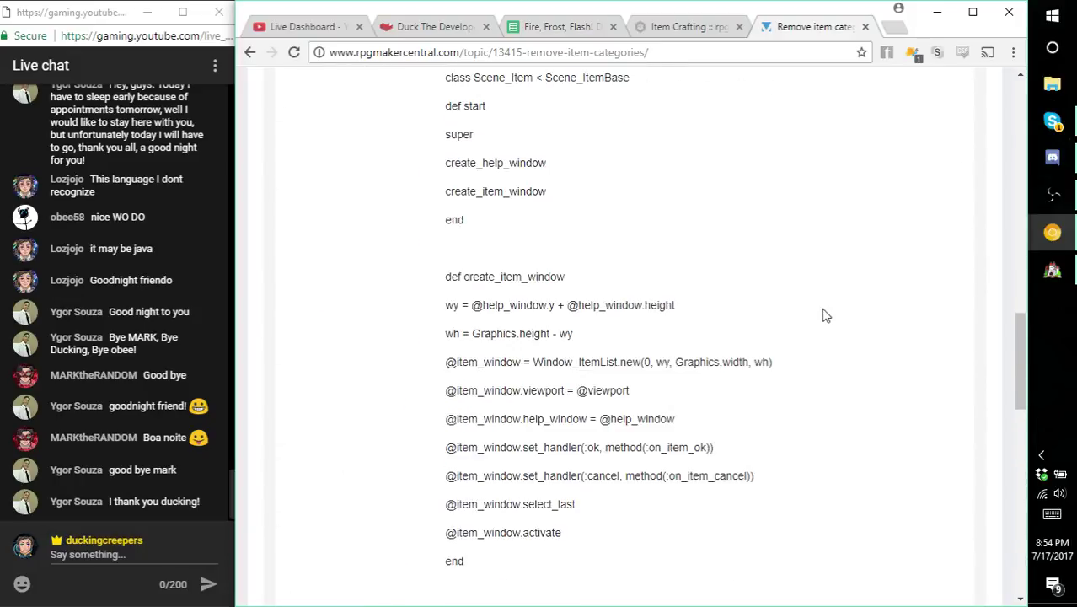
scroll(826, 316, "up", 5)
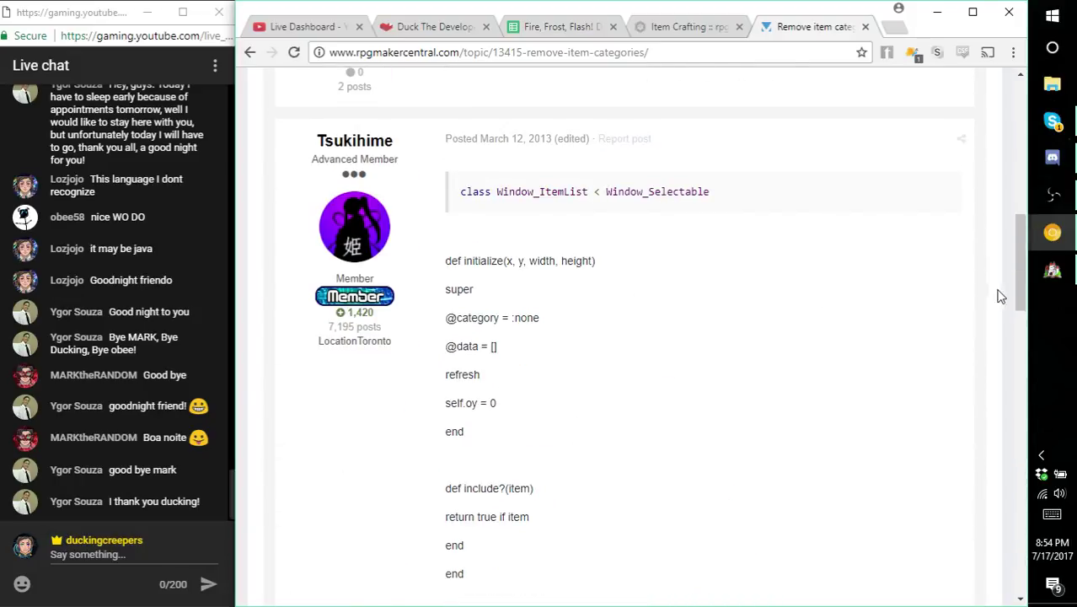
mouse_move(1037, 253)
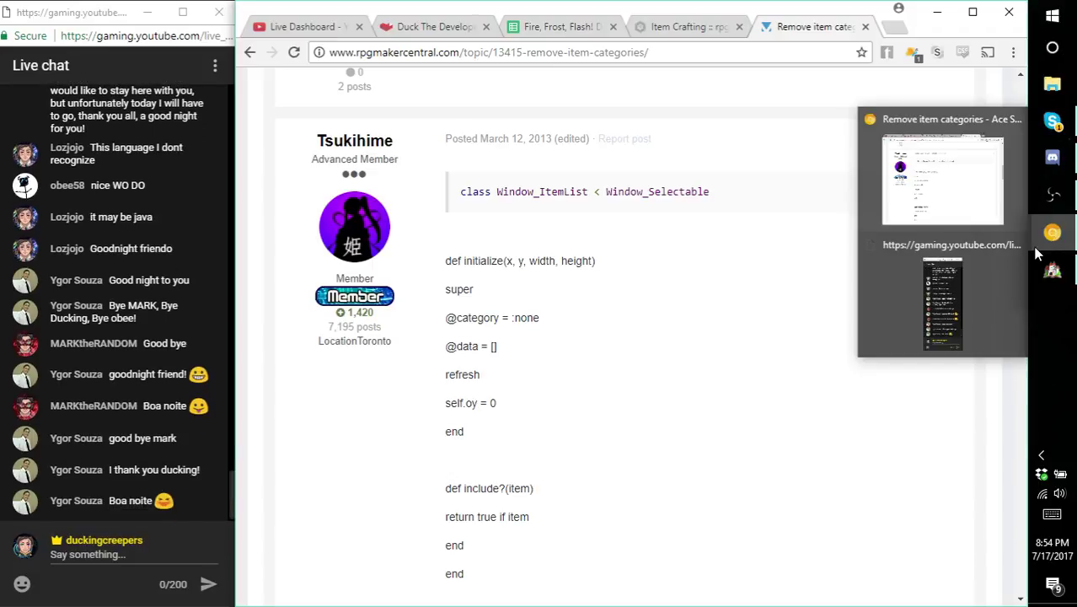
- Switch to RPG Maker VX Ace and examine the Set Category method in the Window_ItemList script
left_click(1052, 270)
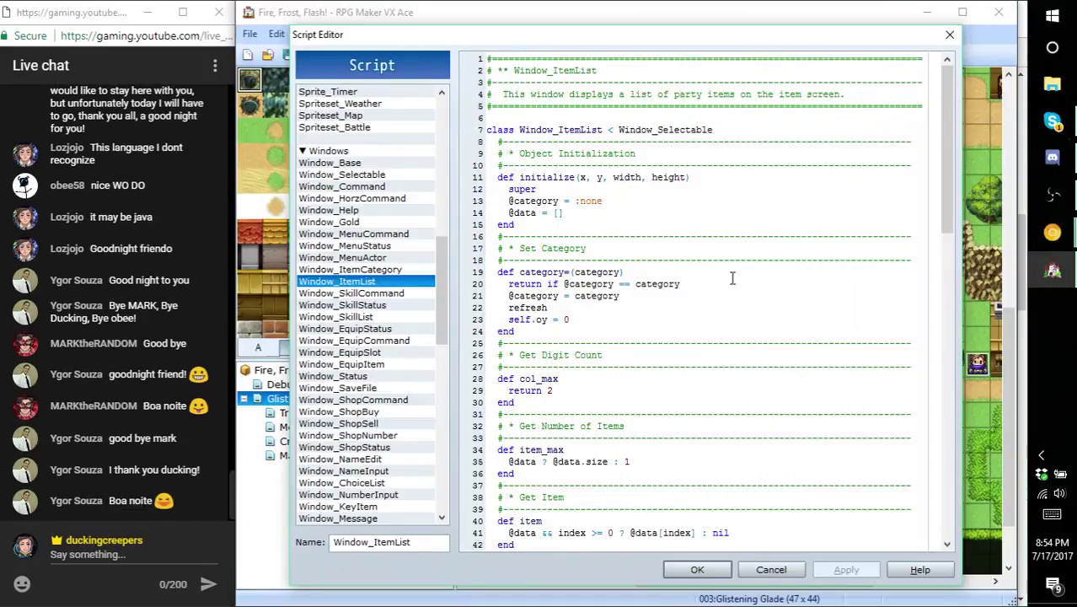
left_click(680, 267)
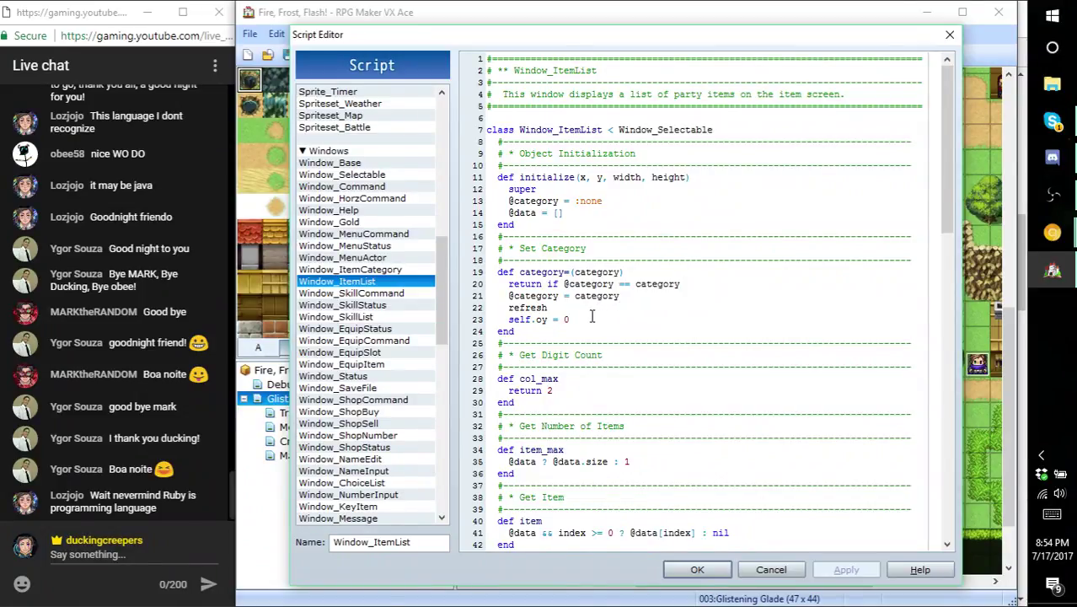
left_click(541, 308)
left_click_drag(546, 307, 573, 310)
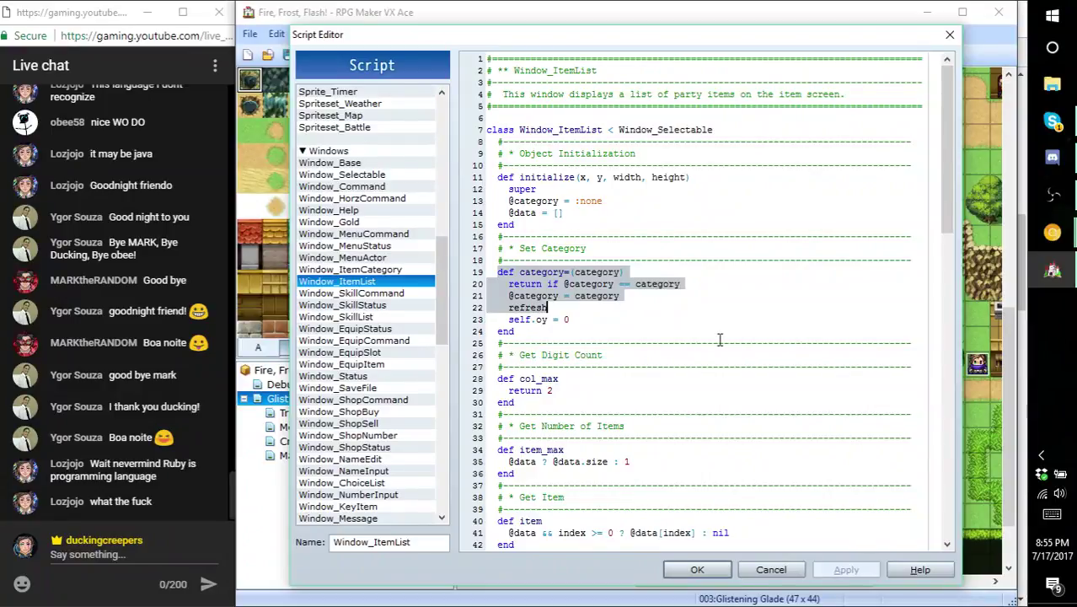
- Open the Window_ItemCategory script and examine the add_command lines in its make_command_list method
left_click(413, 270)
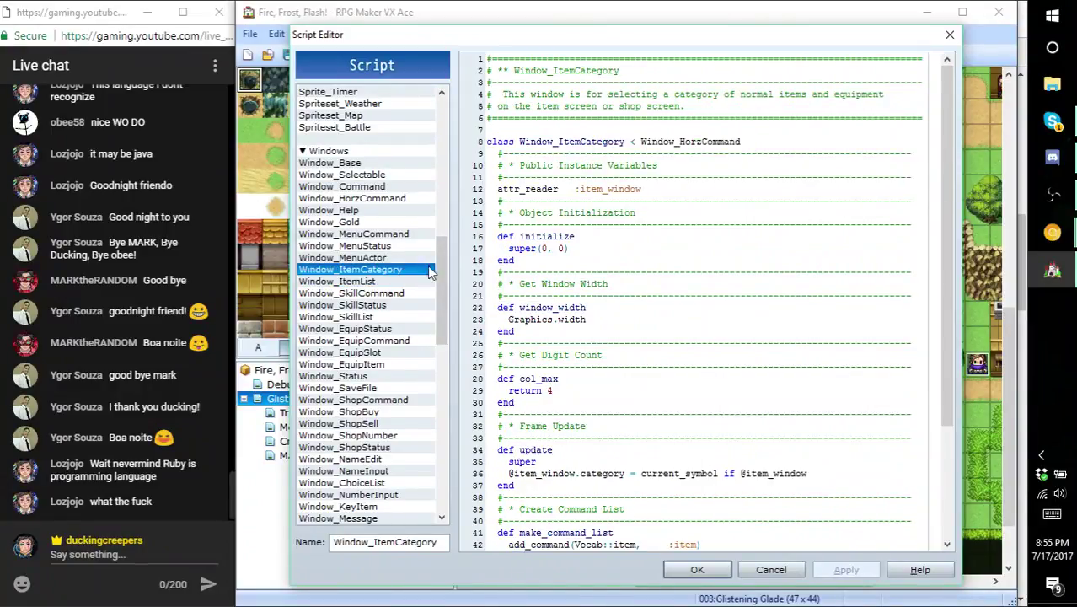
left_click(607, 192)
scroll(621, 251, "down", 5)
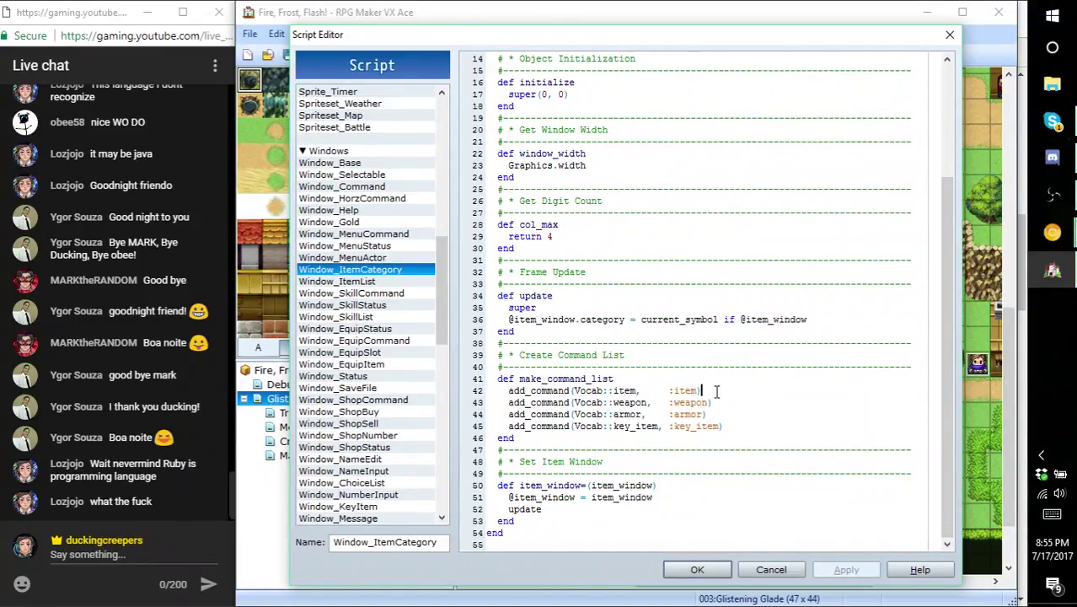
left_click_drag(716, 390, 513, 393)
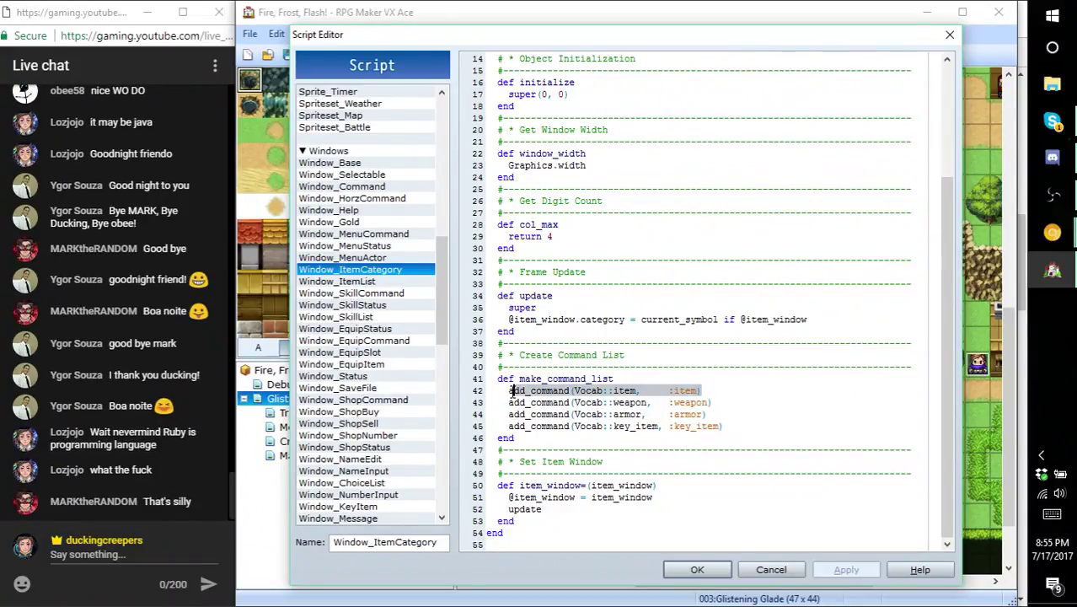
left_click(511, 391)
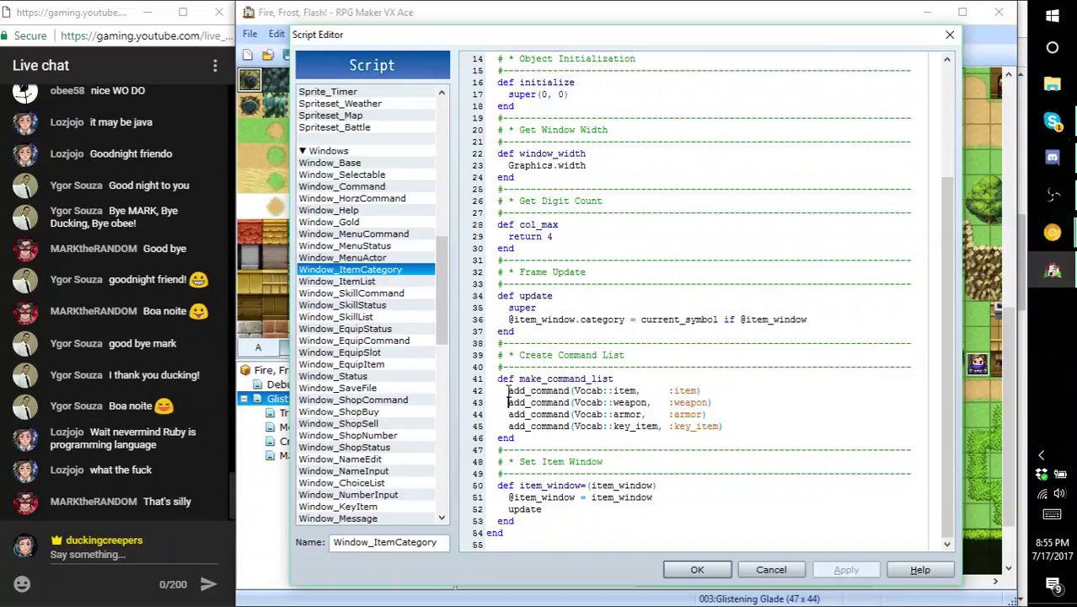
- Try moving the Vocab::item add_command line between the armor and key_item lines in make_command_list, apply it, and close the script editor
left_click_drag(510, 392, 715, 390)
key("ctrl+c")
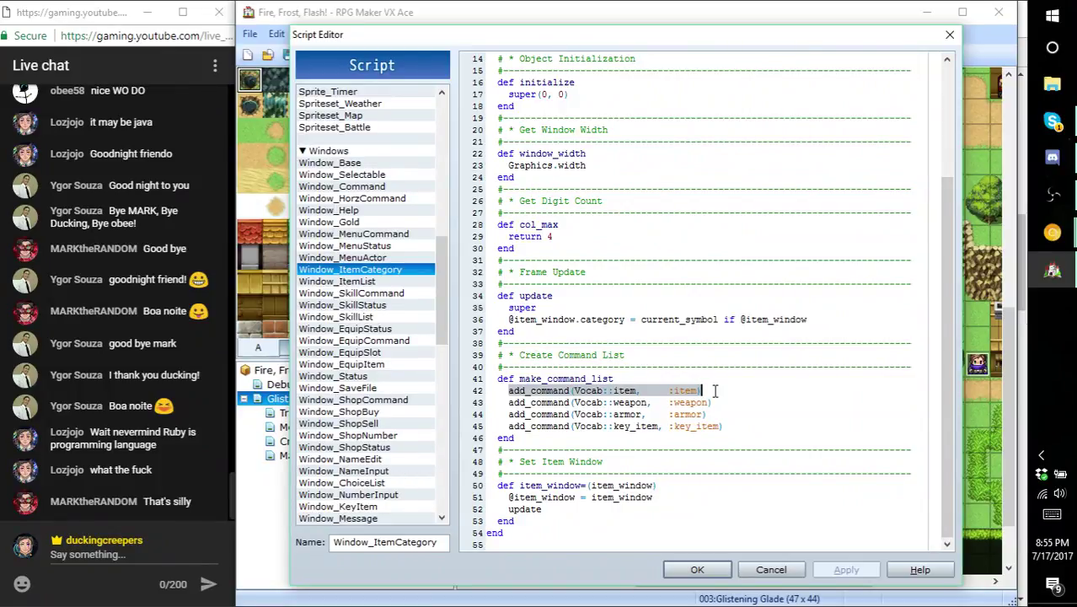
key("BackSpace")
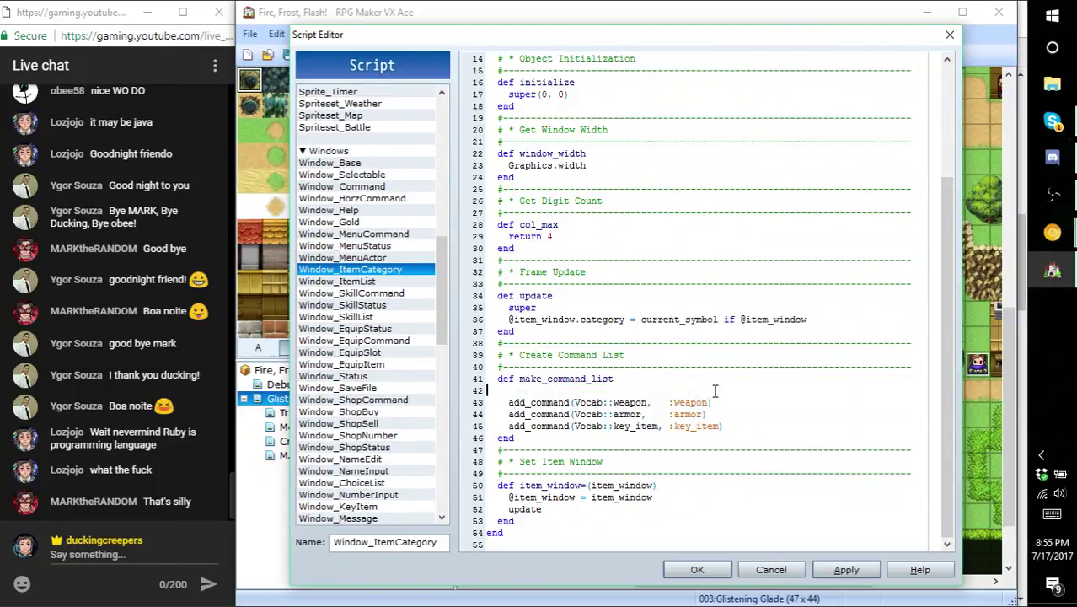
key("BackSpace")
left_click(716, 416)
key("Return")
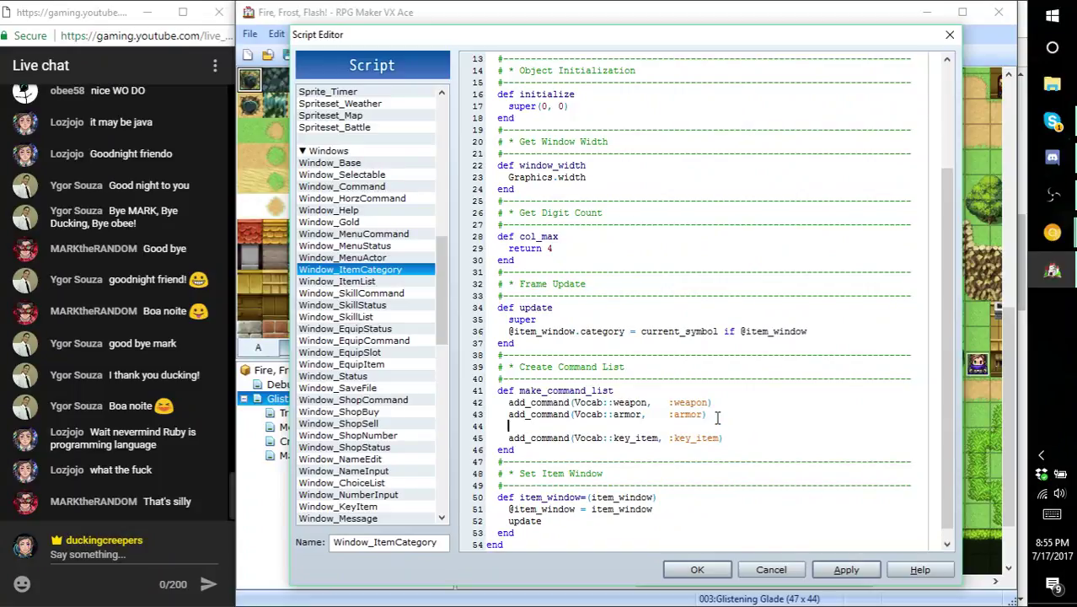
key("ctrl+v")
left_click(846, 569)
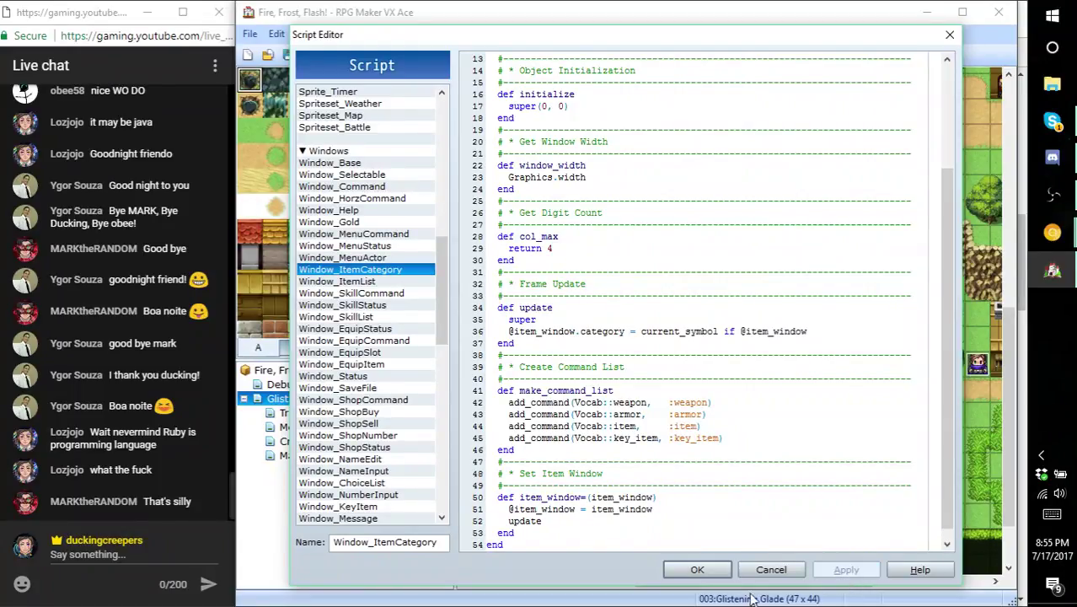
left_click(697, 569)
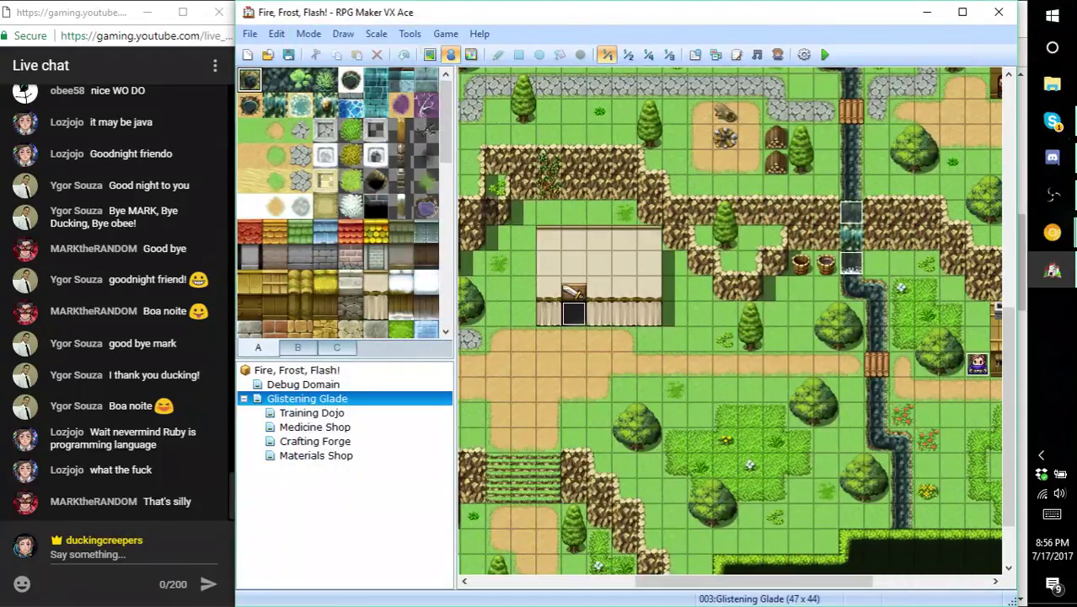
- Playtest the game with the project changes saved, load File 1, check the category order in the Items menu, and close the game
left_click(825, 55)
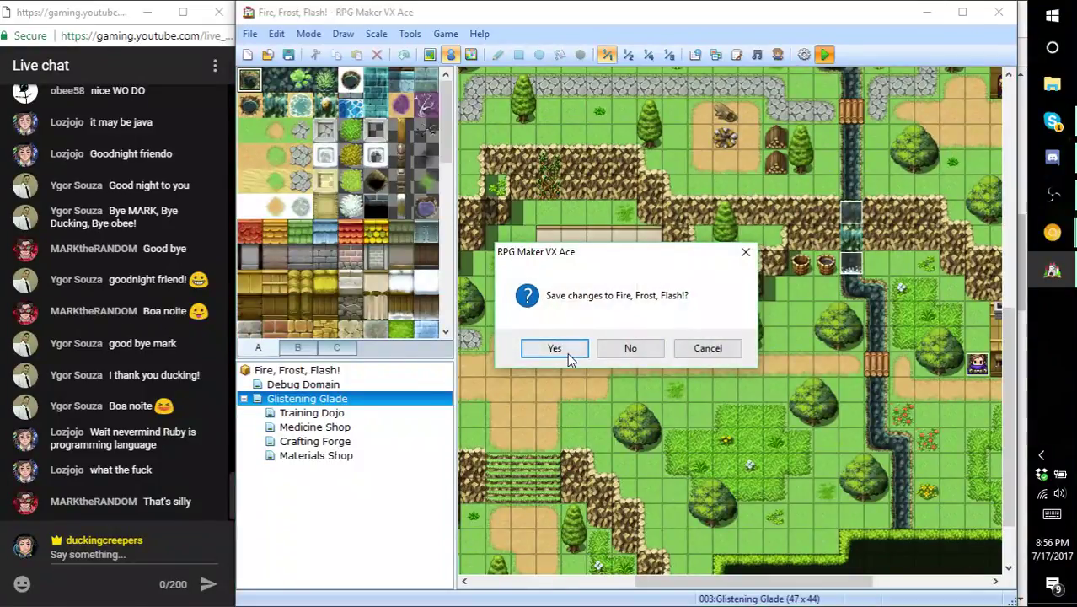
left_click(554, 350)
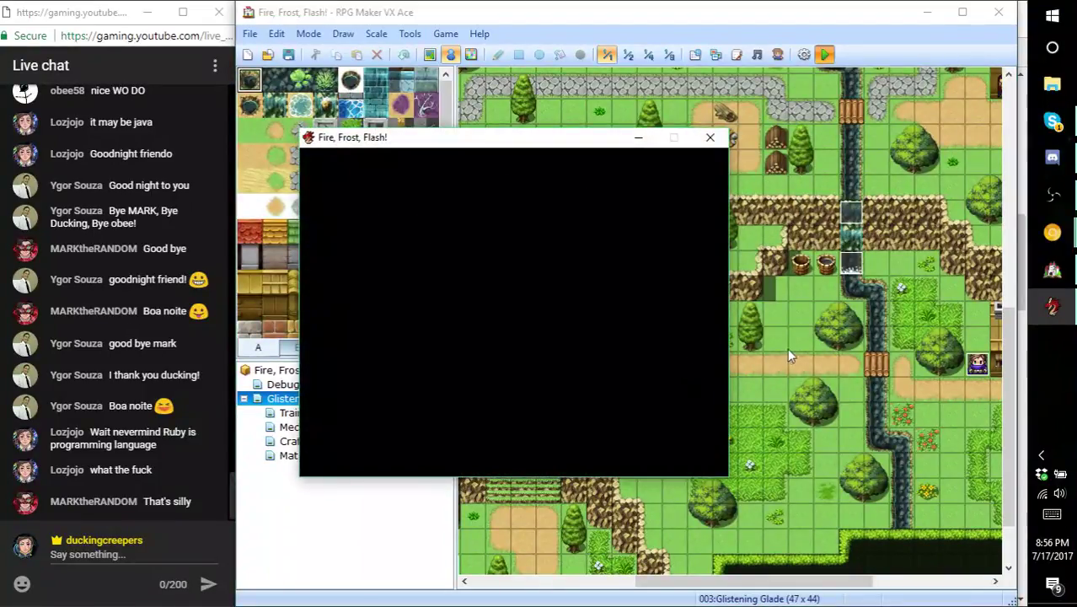
key("Return")
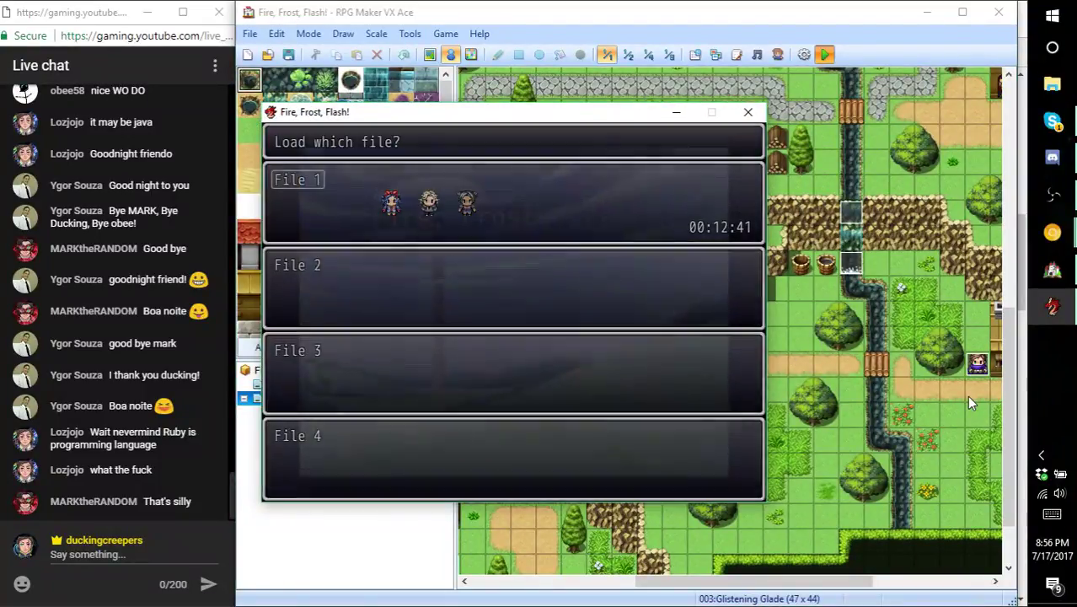
key("Return")
key("Escape")
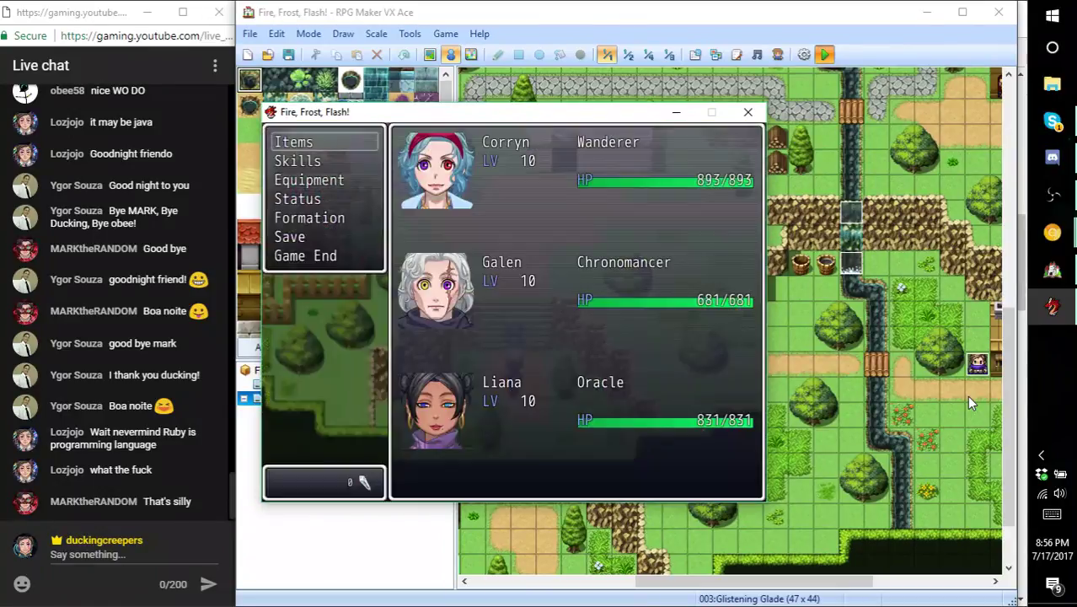
key("Return")
key("Escape")
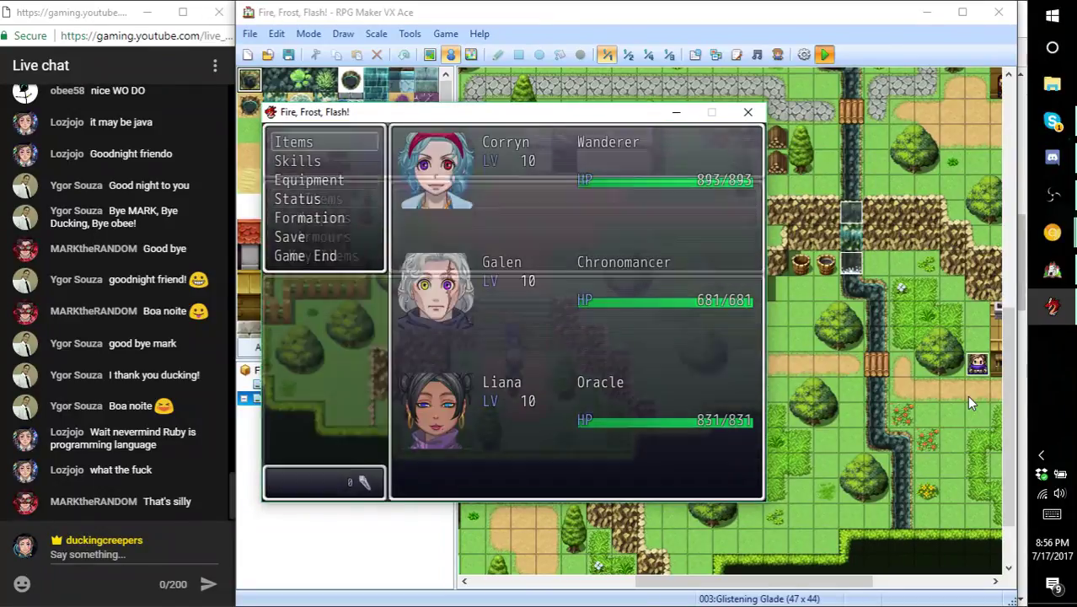
left_click(747, 111)
- Reopen the Window_ItemCategory script, move the Vocab::item add_command line back above the weapon line in make_command_list, and apply the change
left_click(695, 55)
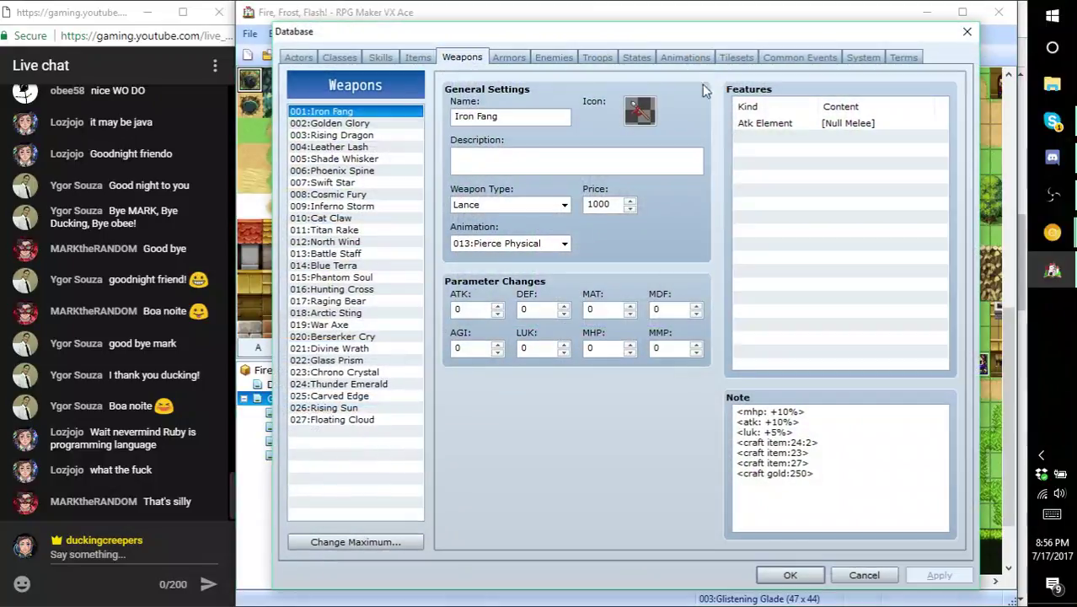
left_click(966, 31)
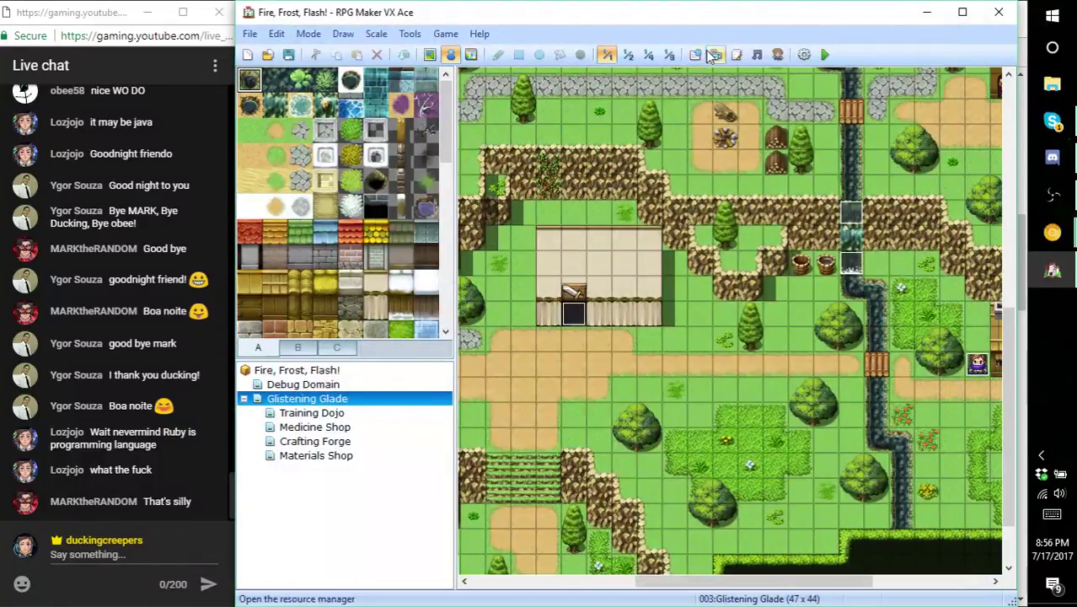
left_click(735, 55)
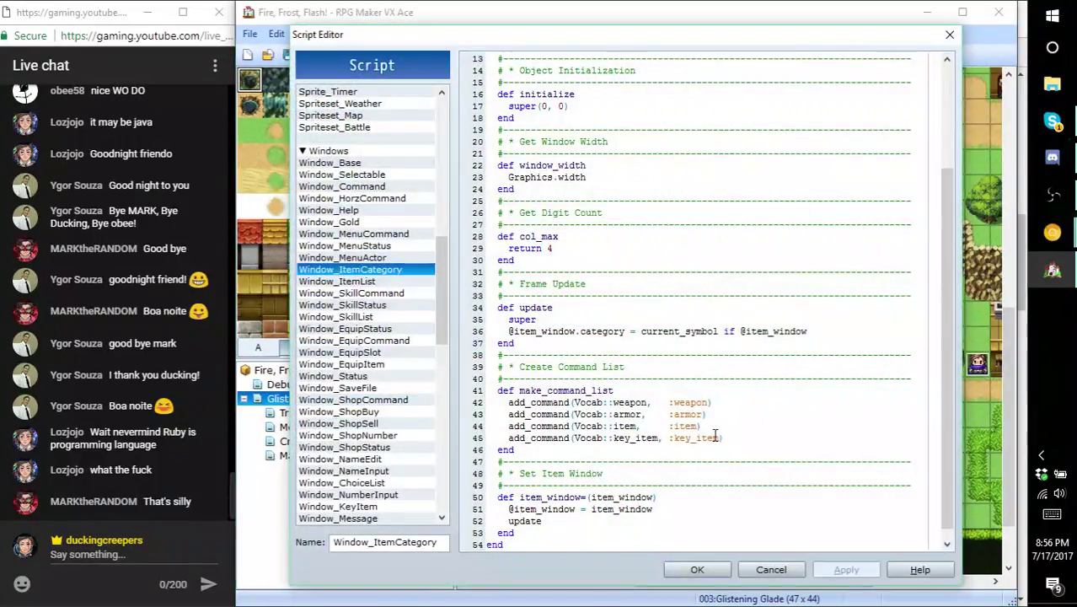
left_click_drag(703, 426, 716, 413)
key("ctrl+c")
key("BackSpace")
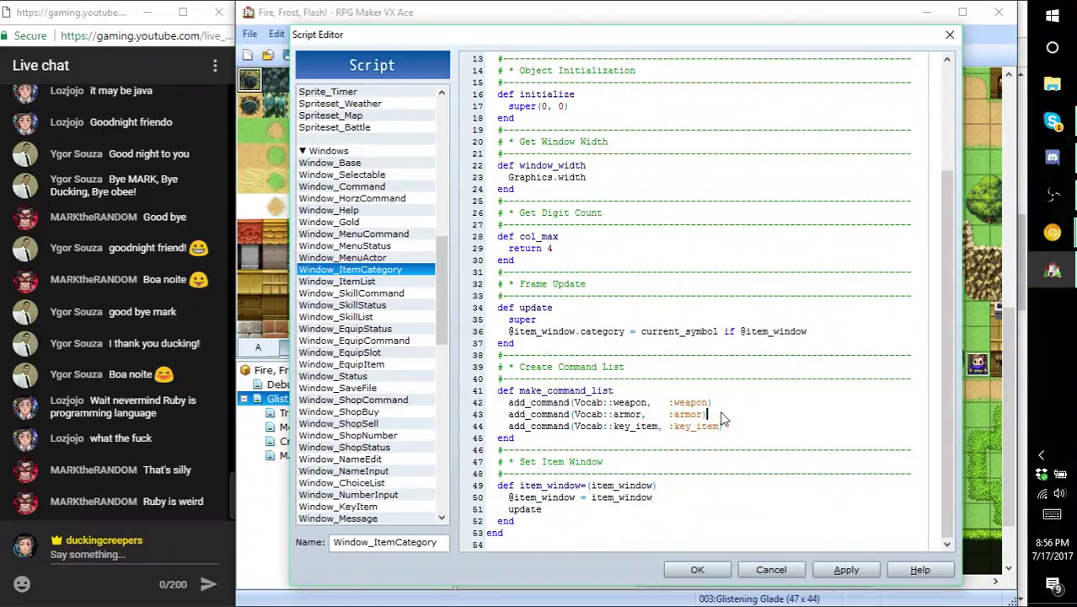
key("Up")
key("Up")
key("Return")
key("ctrl+v")
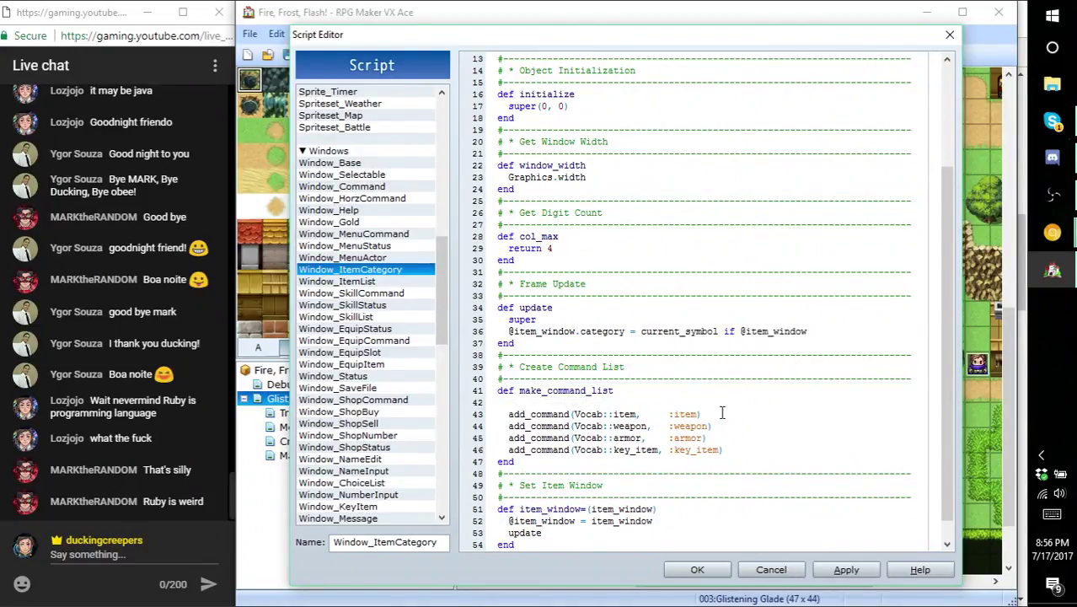
key("BackSpace")
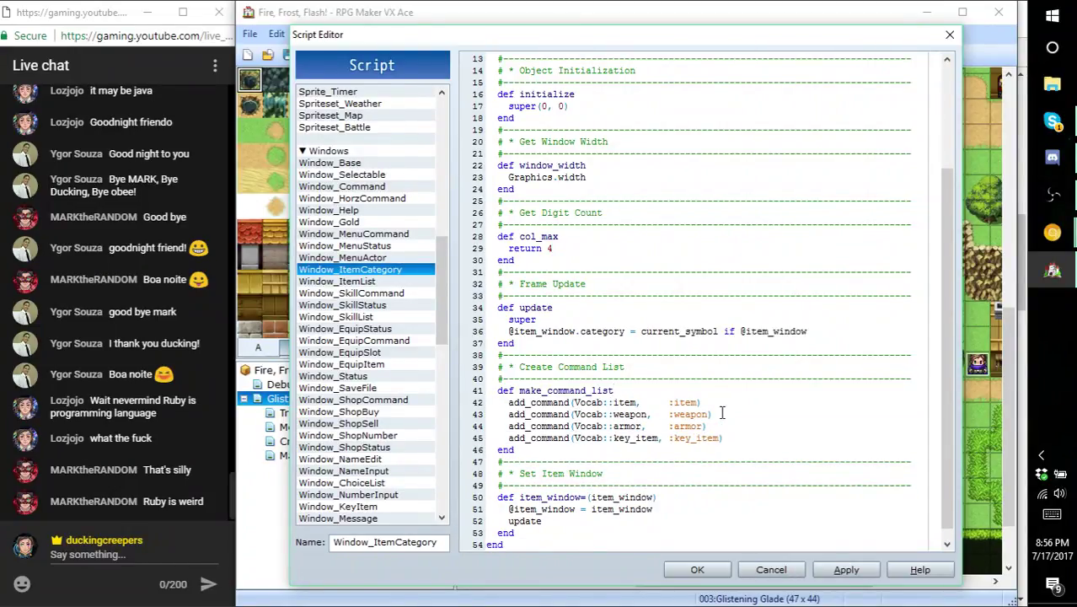
scroll(704, 411, "down", 1)
left_click(659, 506)
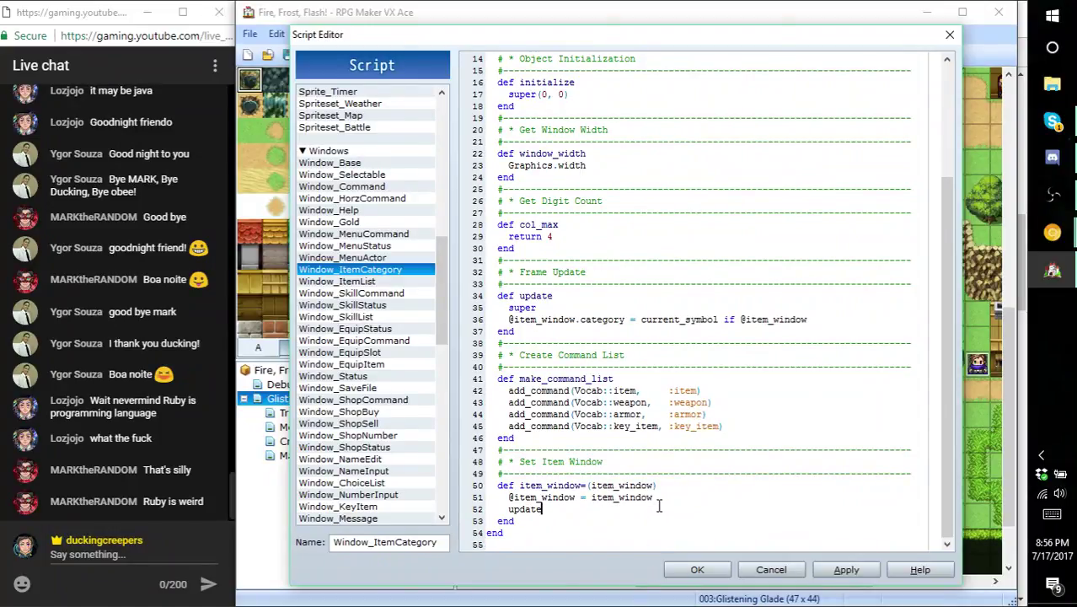
scroll(660, 506, "up", 5)
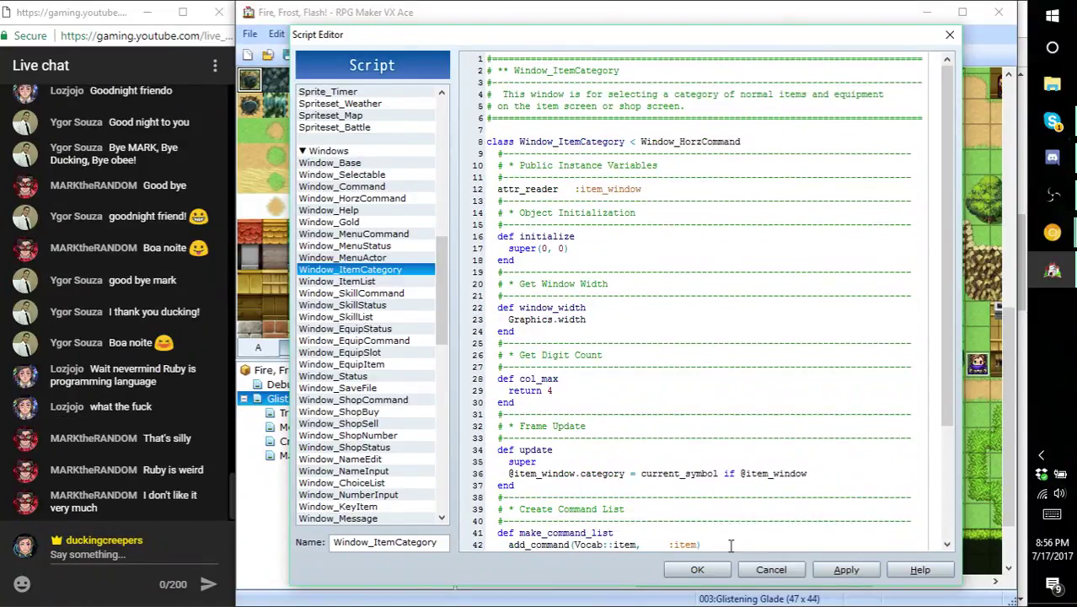
left_click(847, 569)
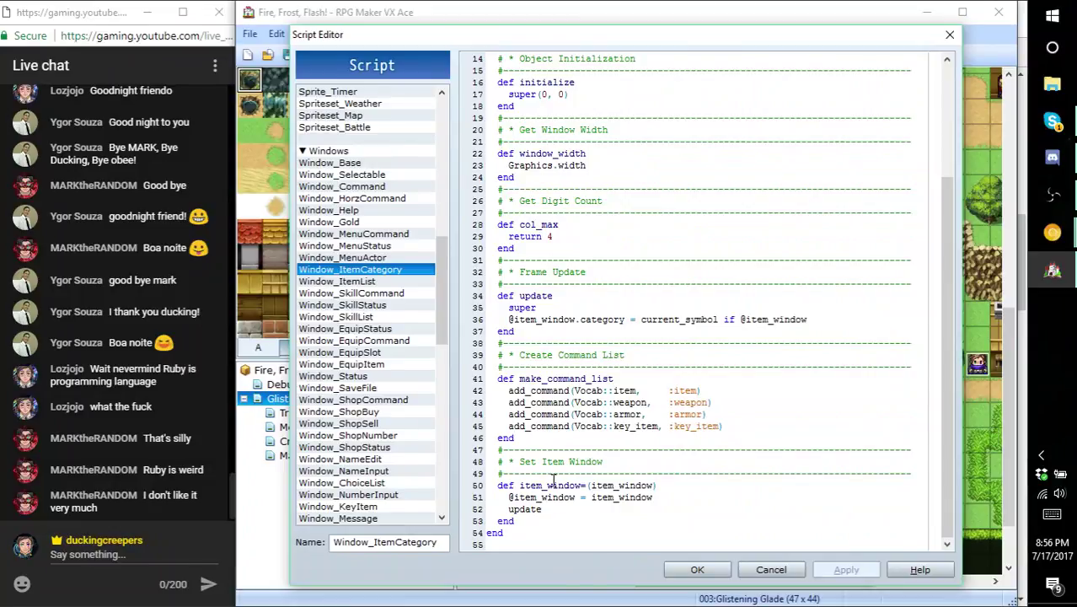
- Review the Window_ItemCategory script again, and examine the Window_Selectable script for code that affects the category order
scroll(572, 411, "up", 5)
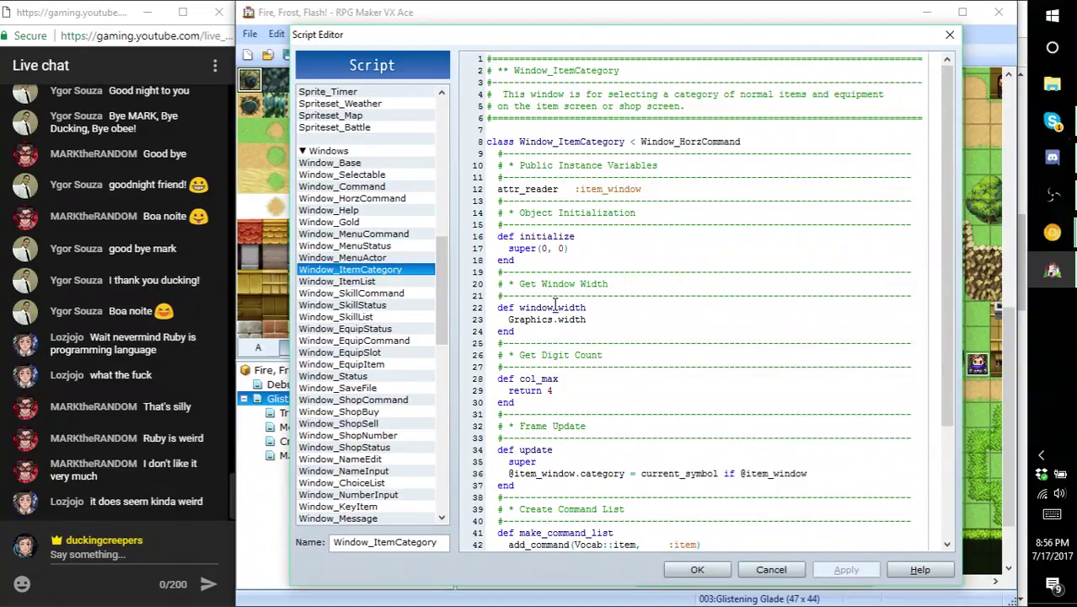
scroll(581, 333, "down", 5)
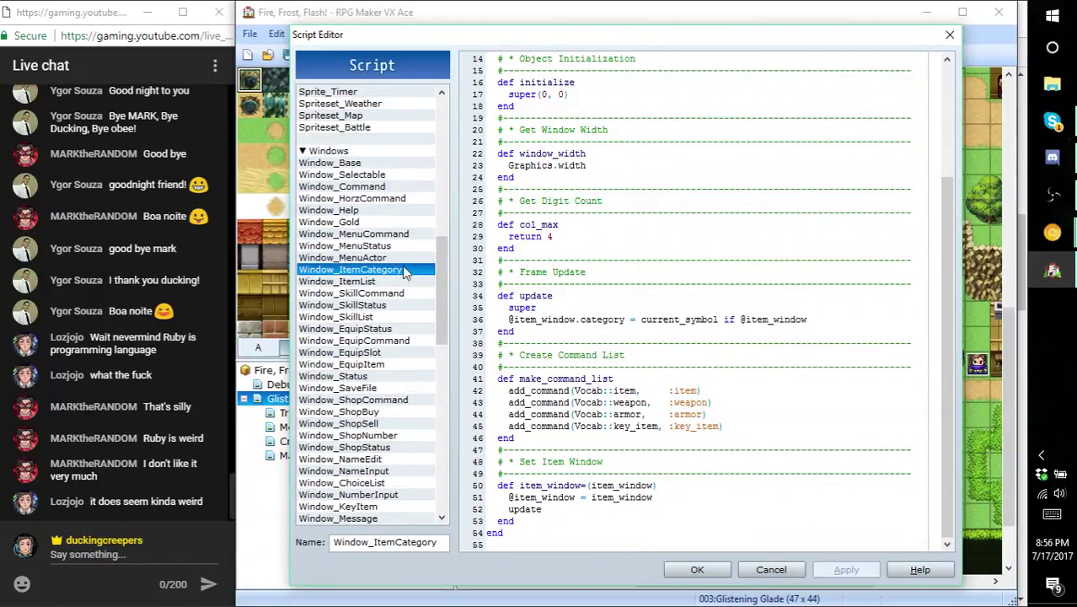
left_click(389, 175)
scroll(575, 282, "up", 2)
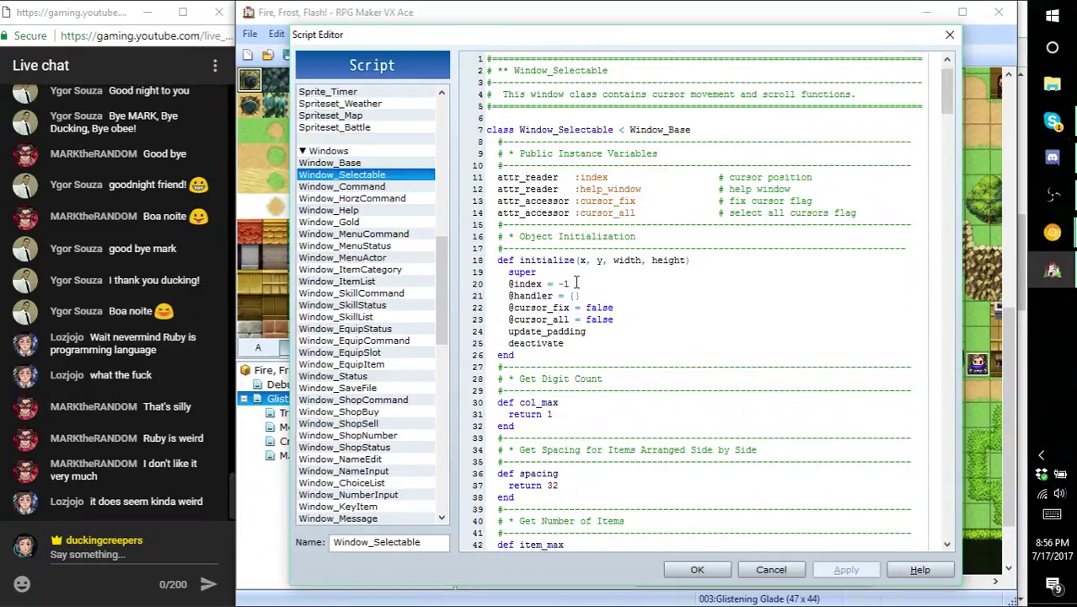
scroll(576, 282, "down", 20)
scroll(576, 282, "down", 20)
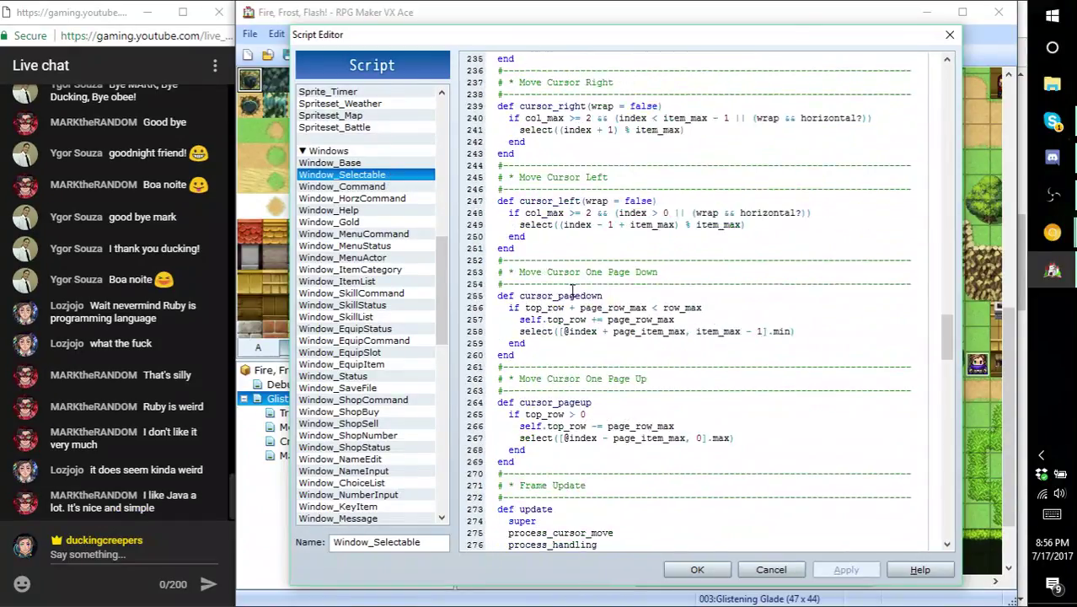
scroll(566, 301, "up", 20)
scroll(567, 307, "up", 20)
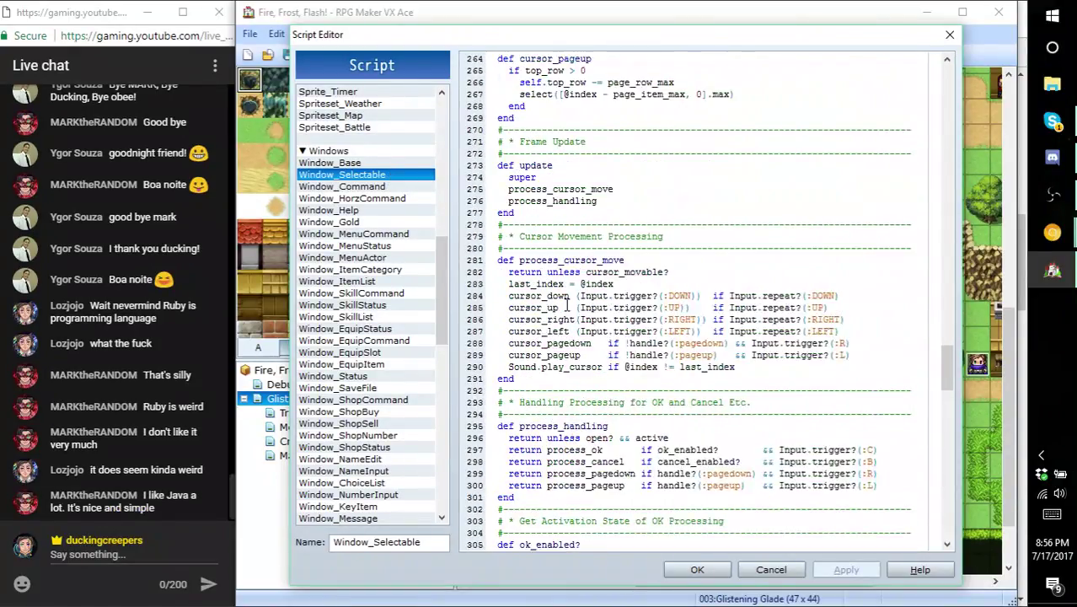
scroll(564, 306, "up", 10)
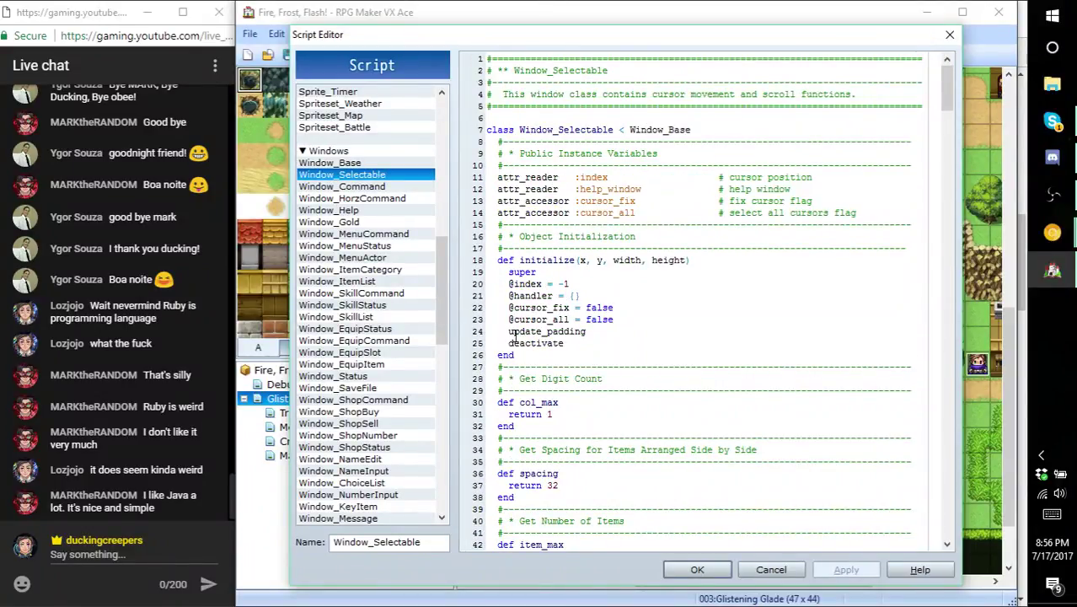
- Search the window scripts for code that sets the category order, examining the Window_ActorCommand script
scroll(389, 297, "down", 3)
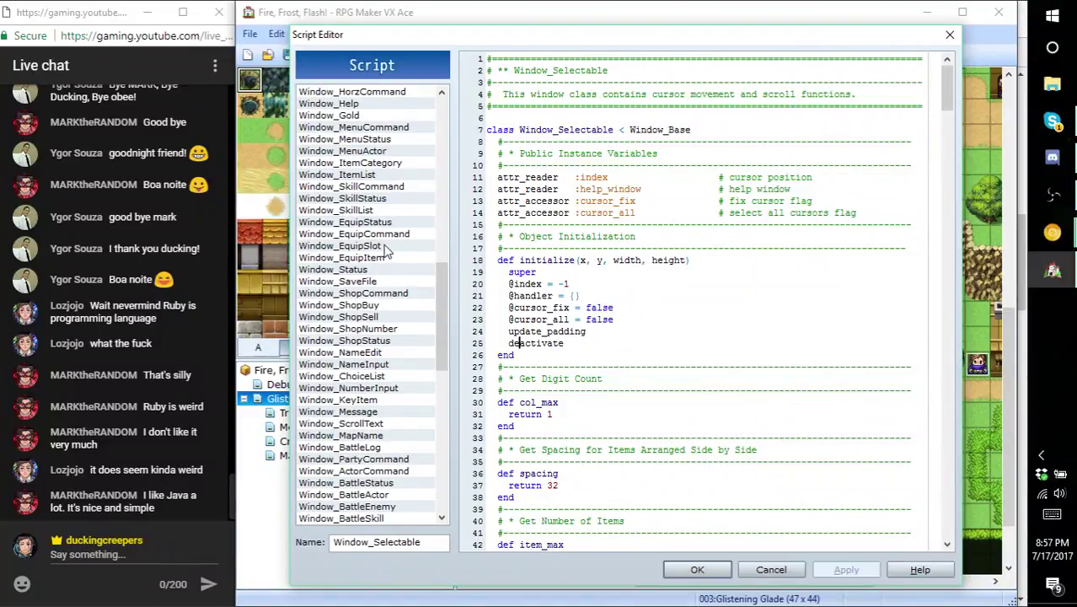
scroll(362, 262, "down", 3)
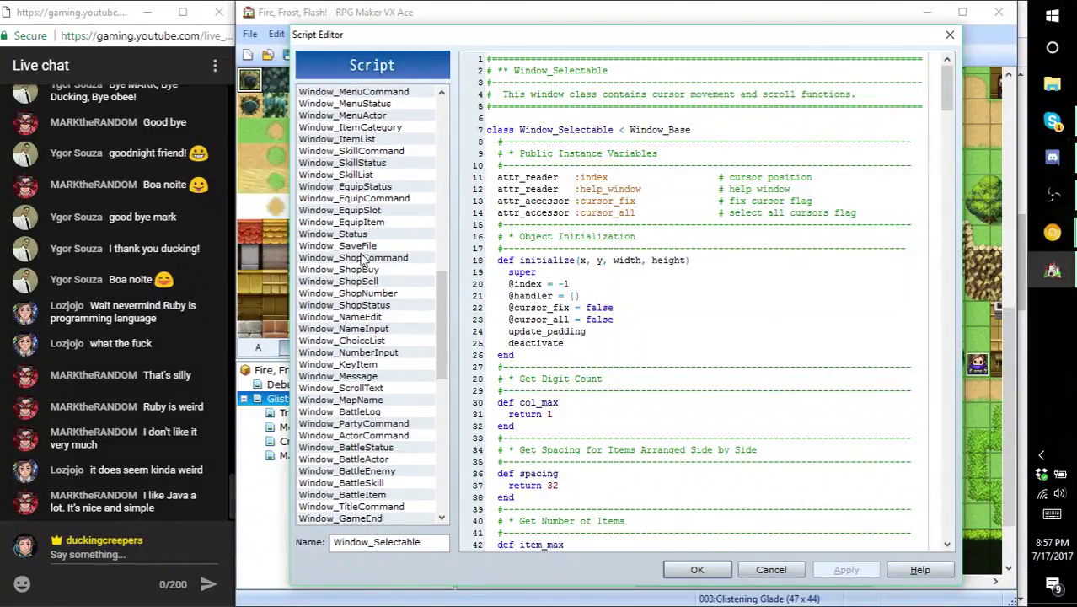
left_click(375, 376)
left_click(384, 364)
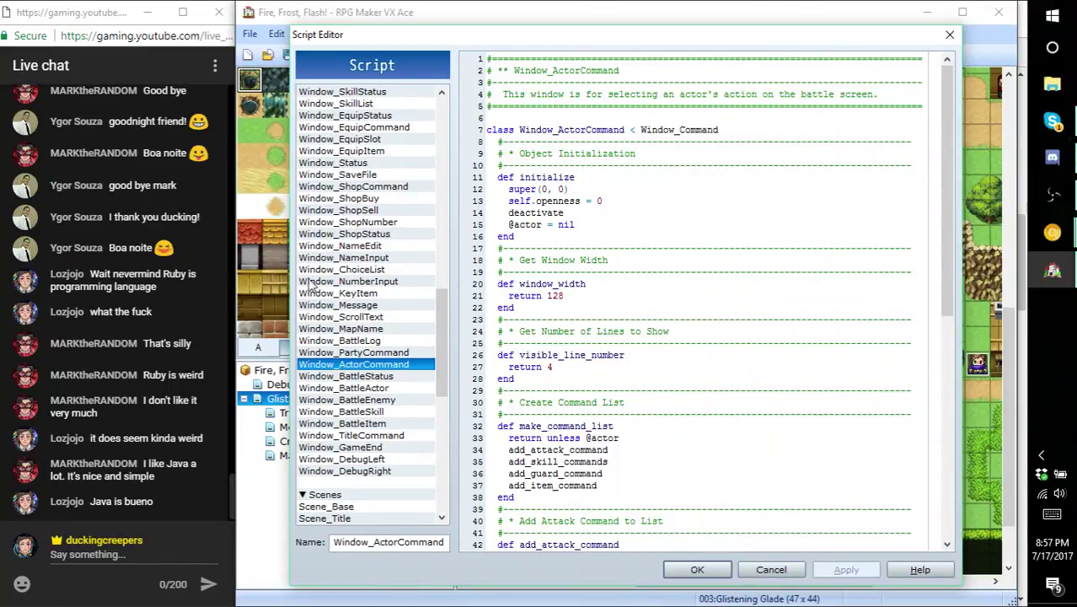
scroll(387, 325, "up", 3)
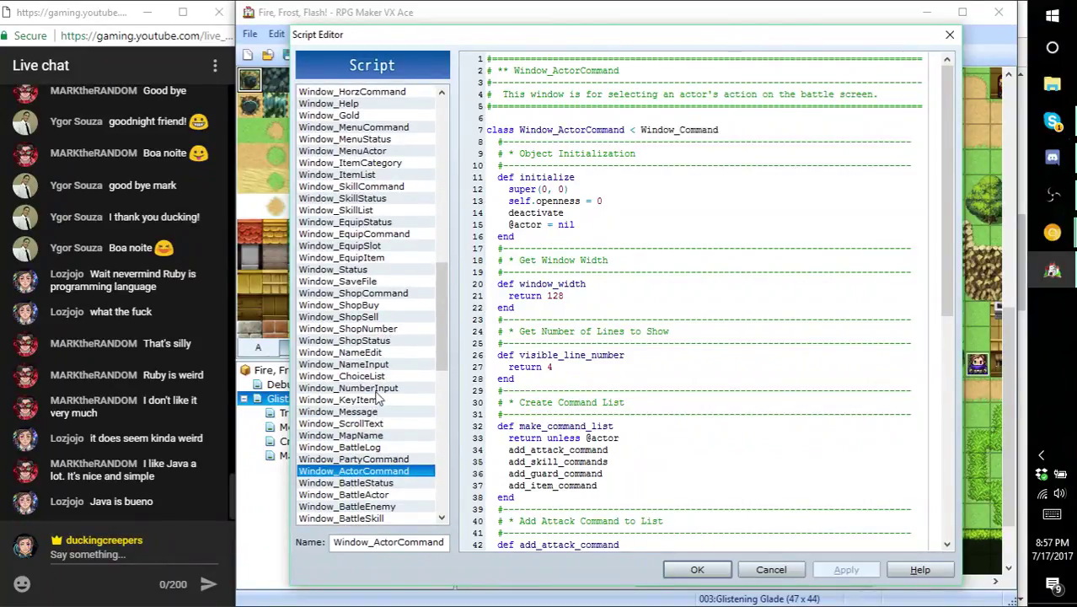
- Examine the Window_KeyItem, Window_EquipItem and Window_SaveFile scripts for category code, and close the script editor
left_click(375, 388)
left_click(375, 399)
scroll(663, 377, "down", 5)
scroll(663, 376, "up", 5)
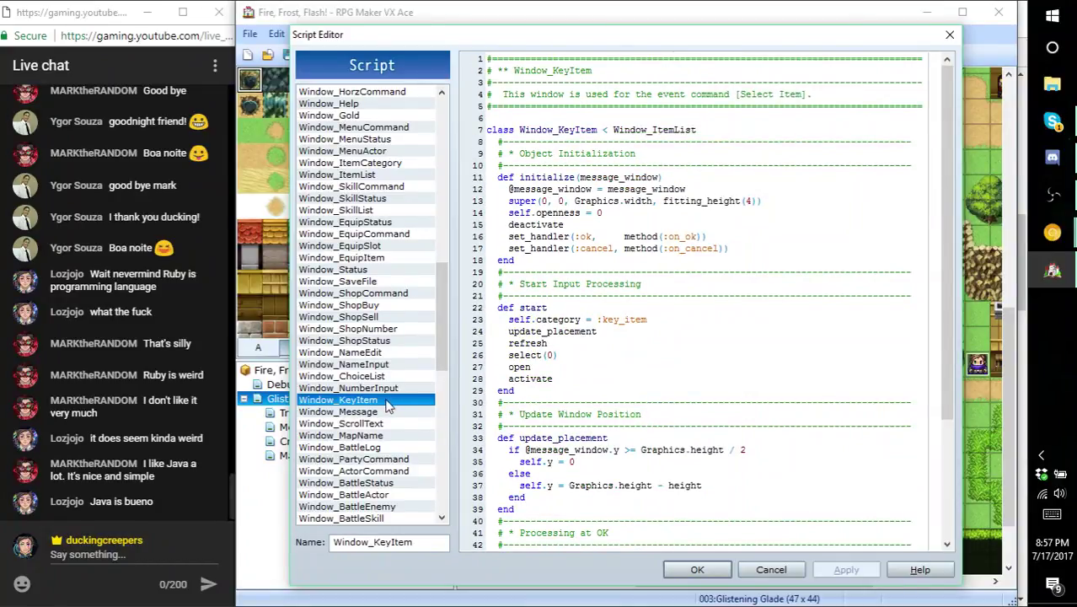
scroll(390, 404, "down", 3)
scroll(388, 406, "up", 2)
scroll(387, 405, "up", 5)
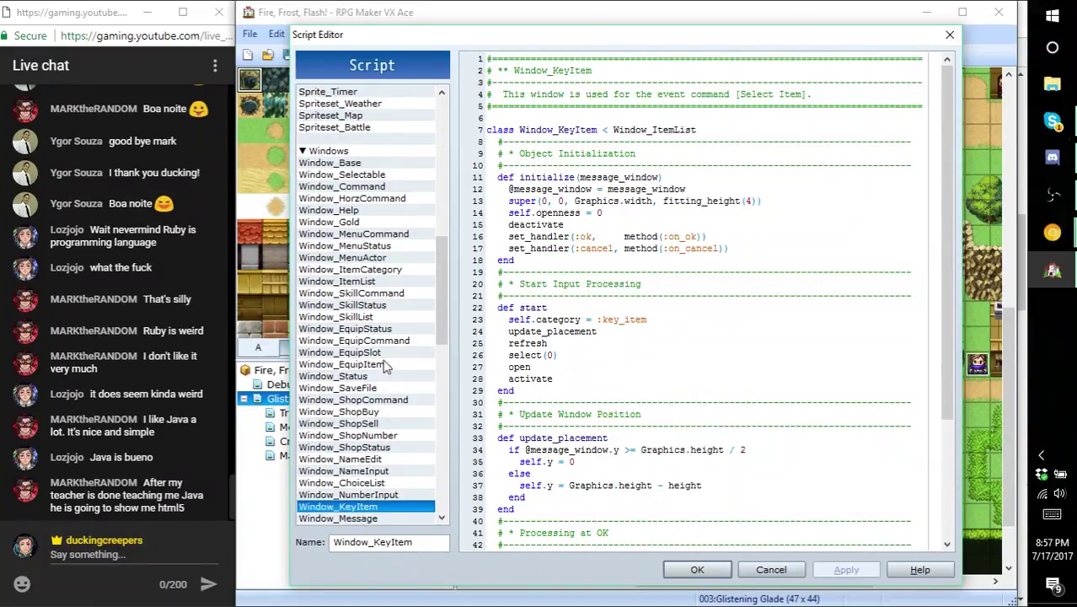
left_click(382, 366)
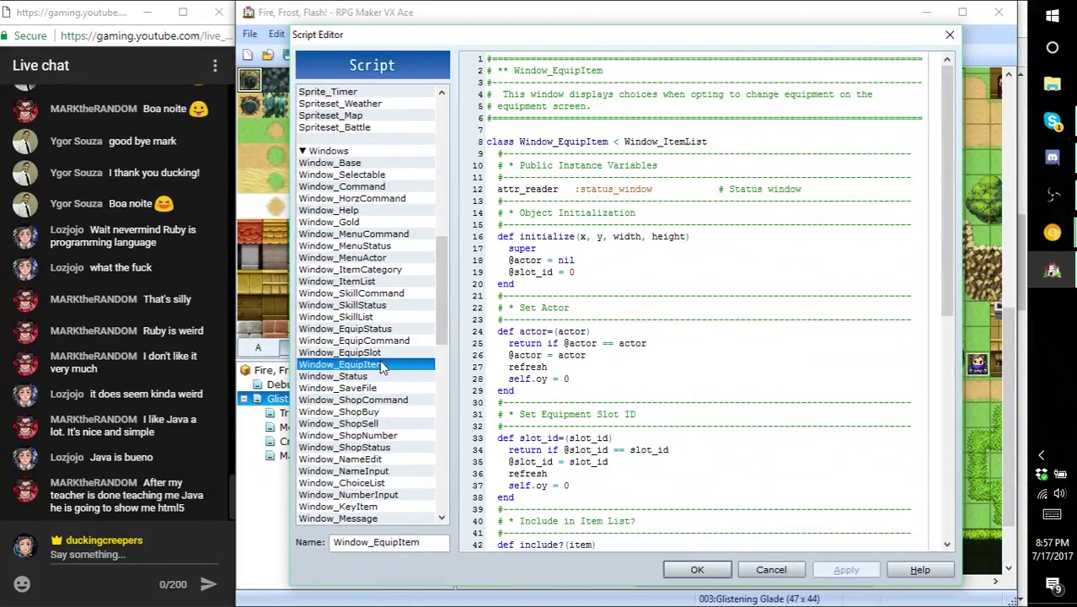
left_click(369, 388)
left_click(770, 572)
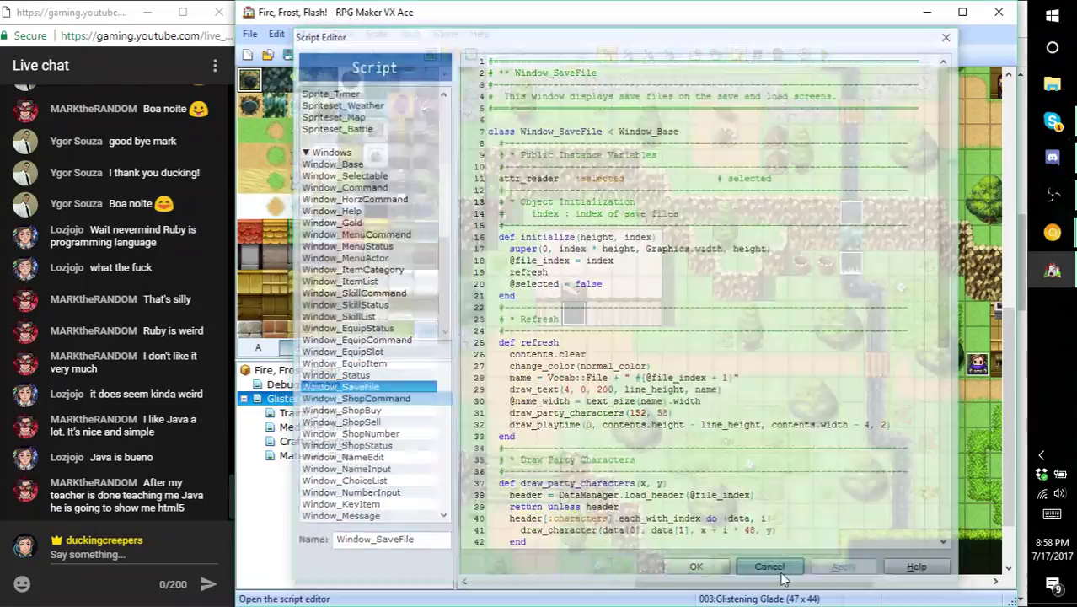
- Save the project, and check the Iron Fang weapon's entry in the database
left_click(296, 56)
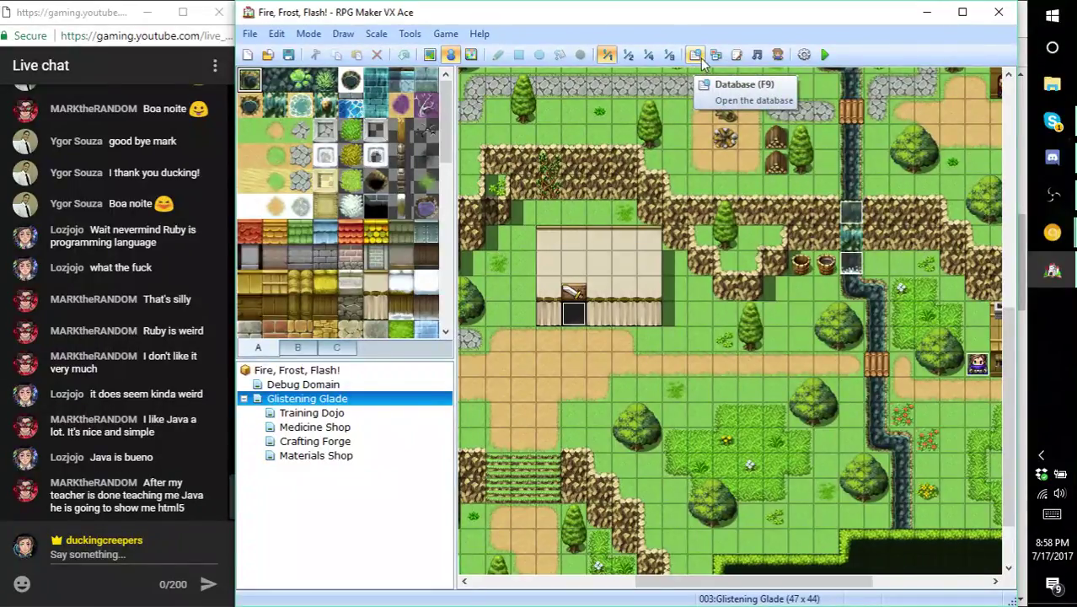
left_click(696, 56)
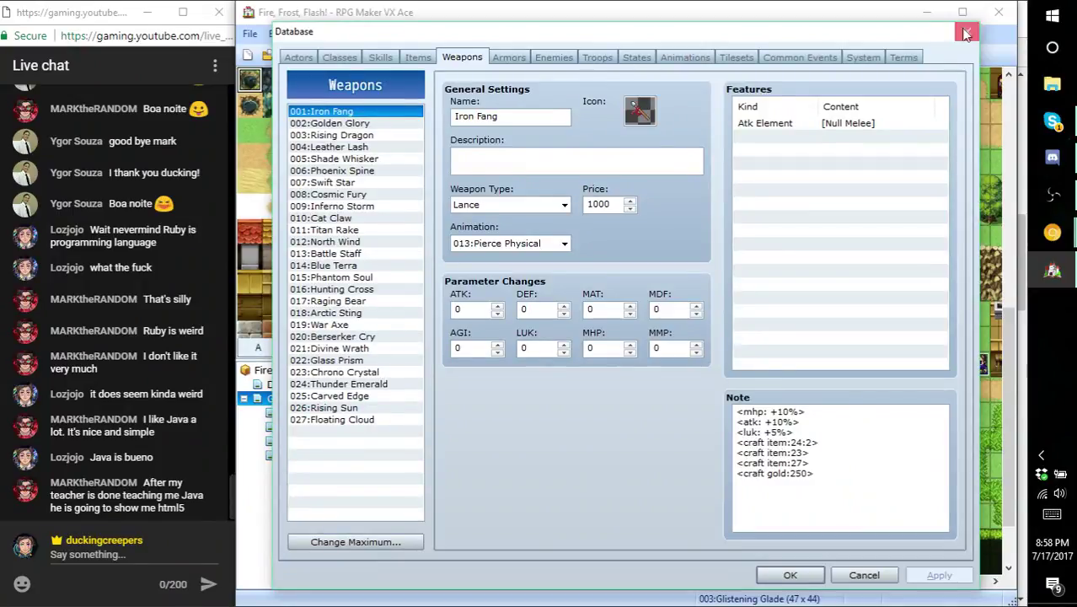
left_click(966, 32)
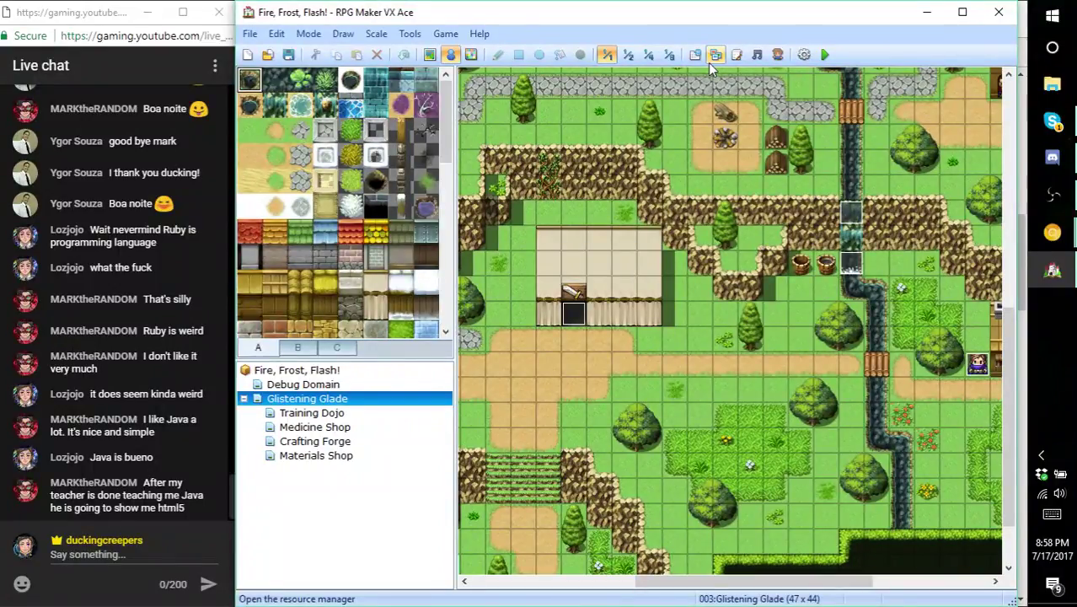
left_click(696, 53)
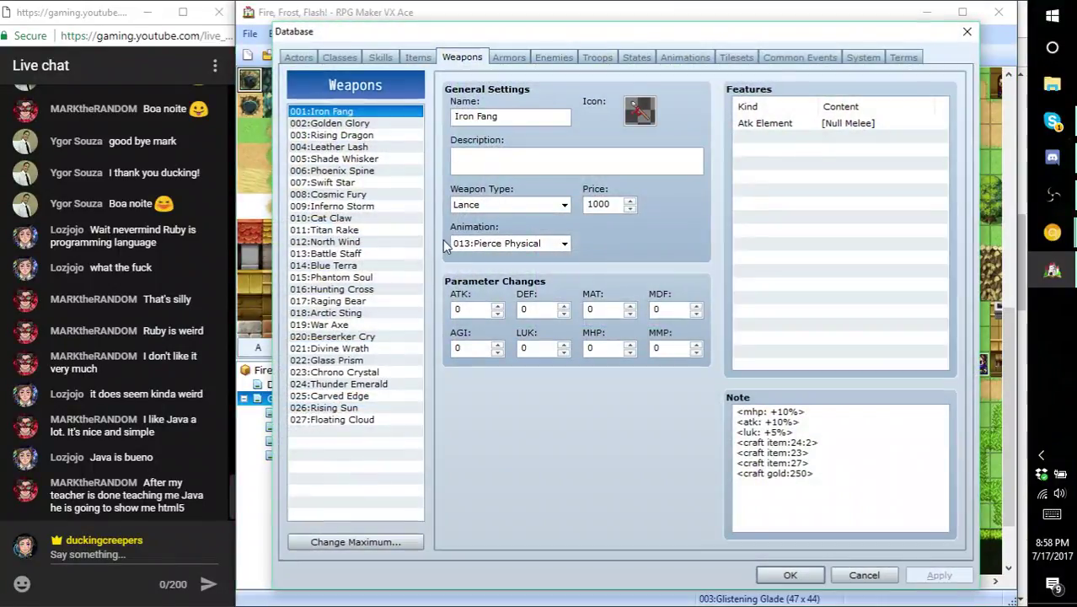
left_click(966, 31)
- Reopen the script editor, look at the Window_ItemList script, and close the editor without changes
left_click(739, 53)
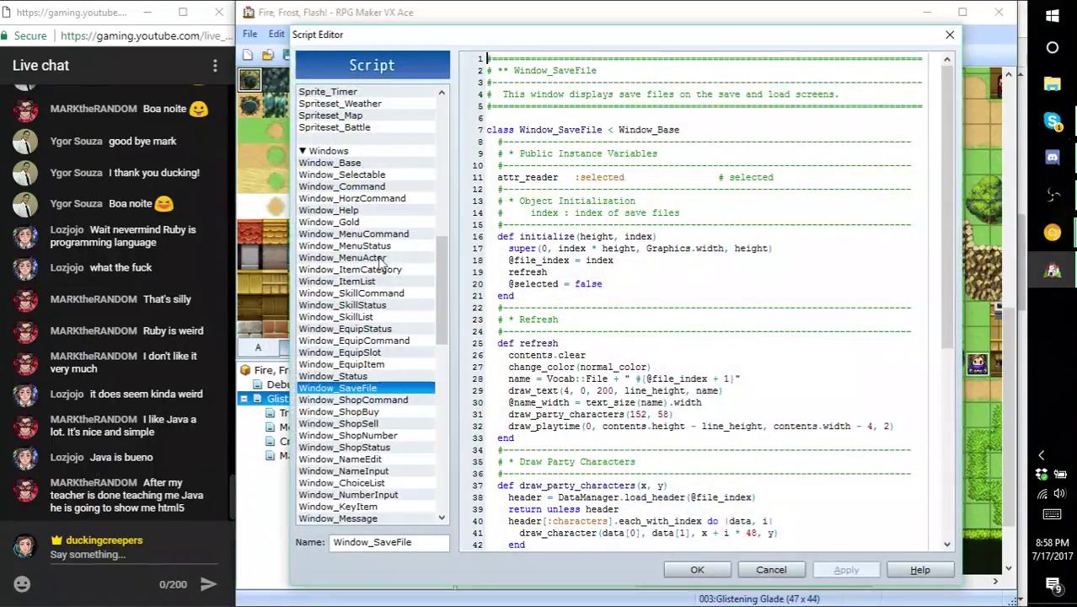
left_click(362, 282)
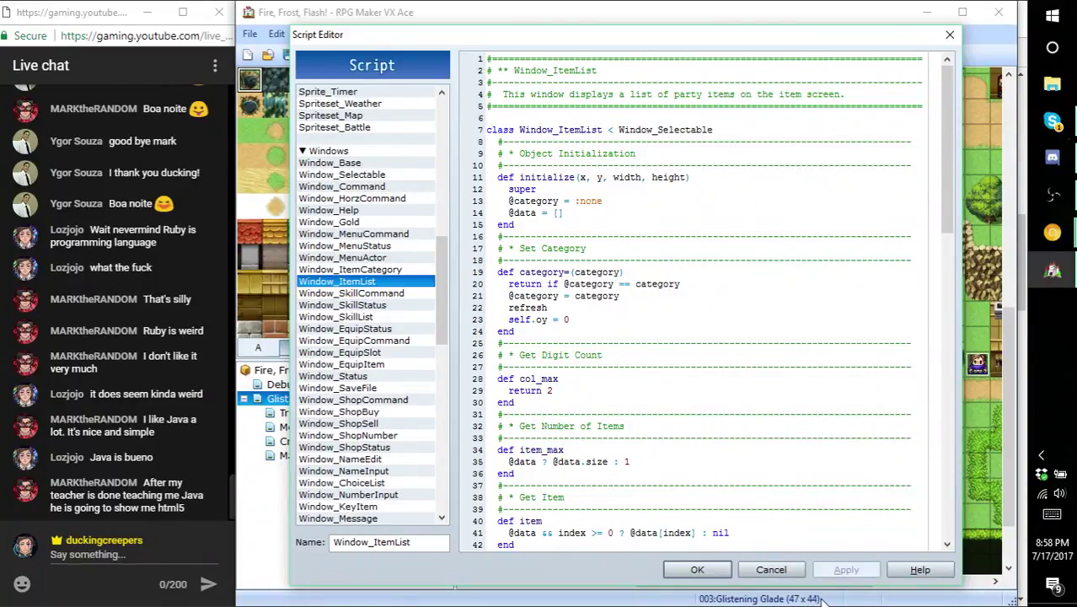
left_click(783, 573)
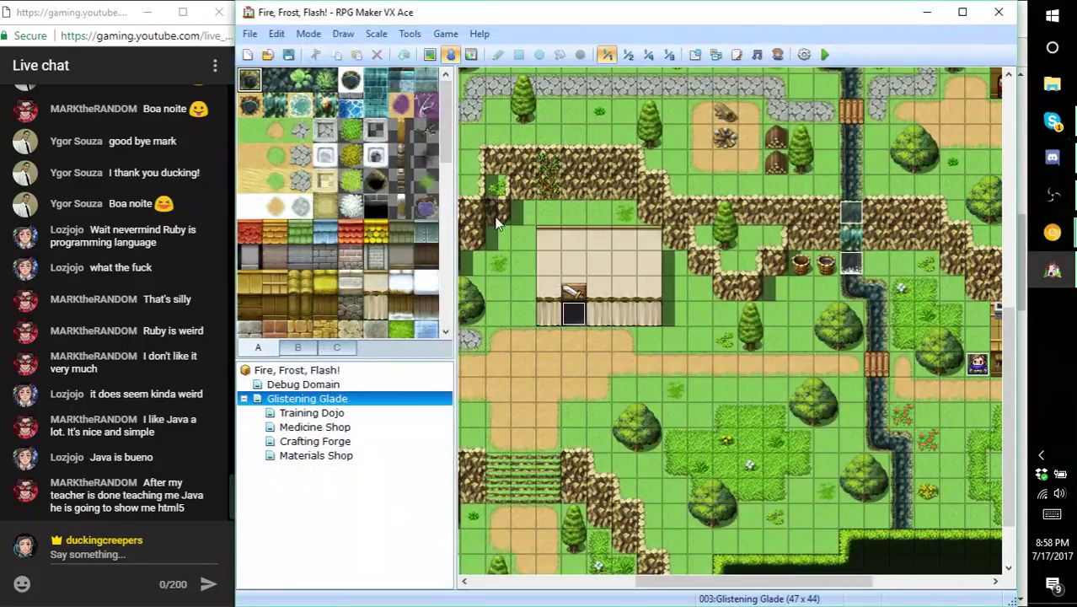
- Start a playtest of the game and load the saved game
left_click(825, 55)
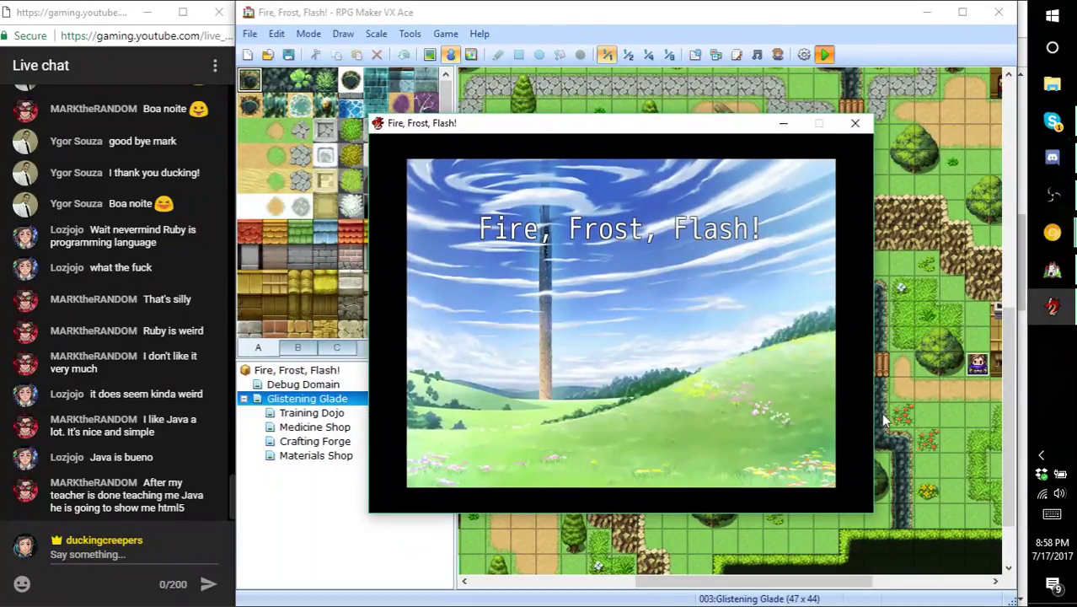
key("Return")
key("Return")
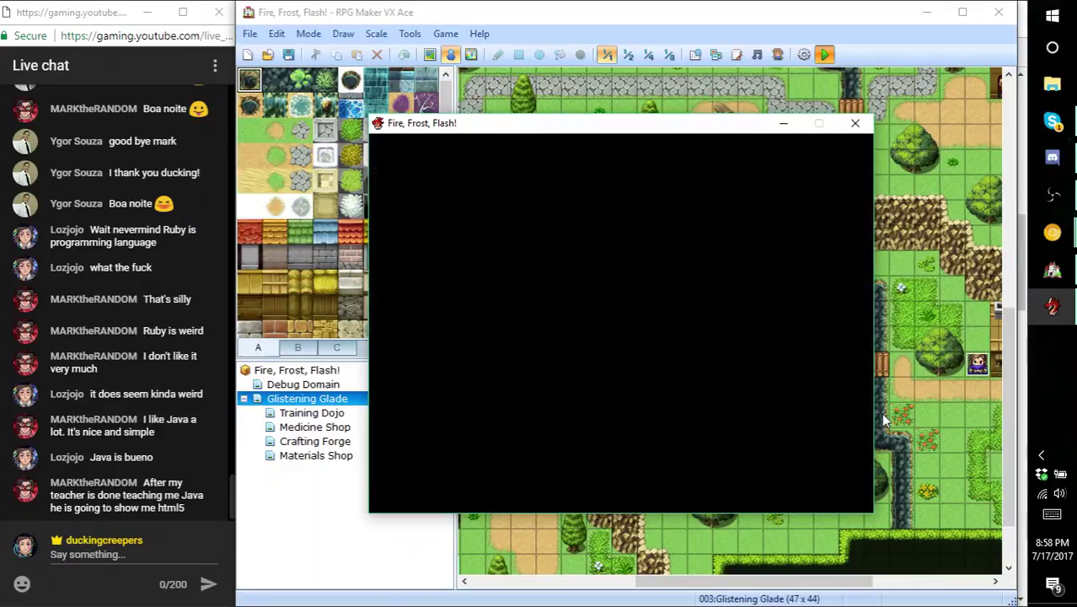
- Walk the party north through Glistening Glade into the Crafting Forge and up to the smith's counter
key("Up")
key("Left")
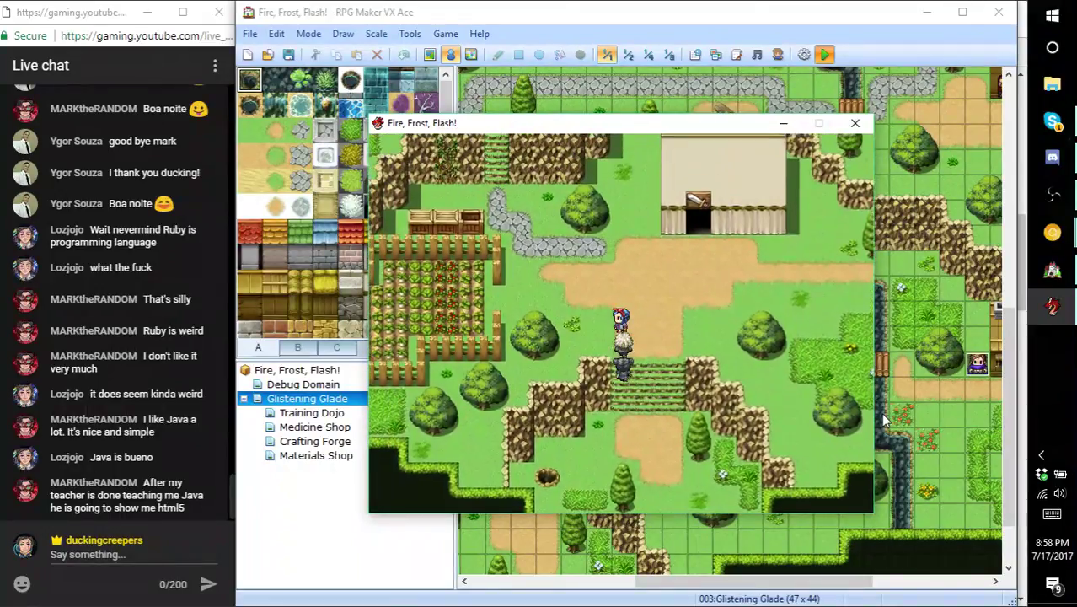
key("Left")
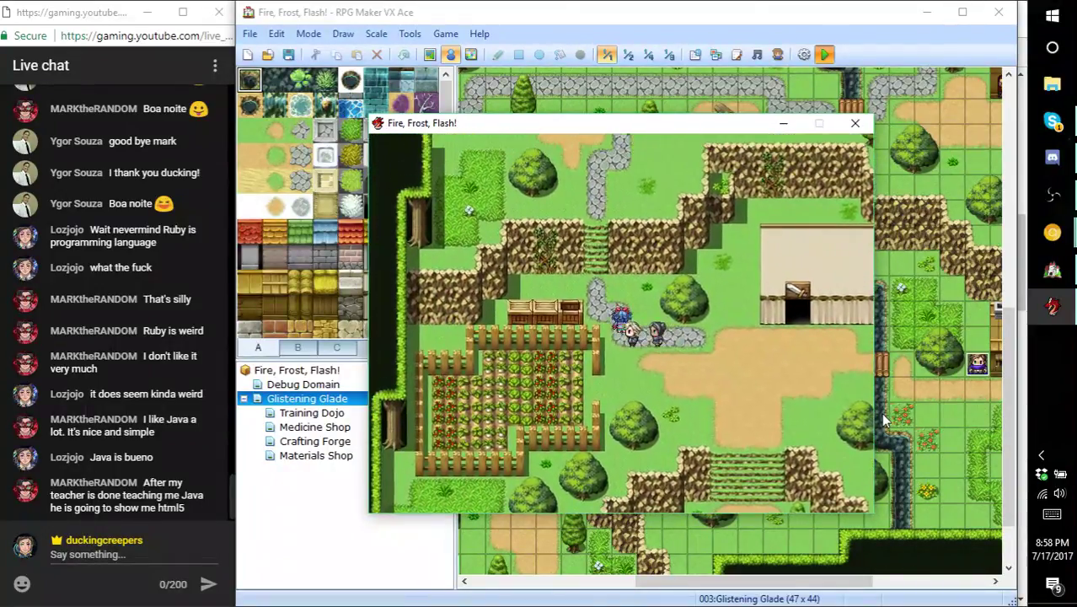
key("Up")
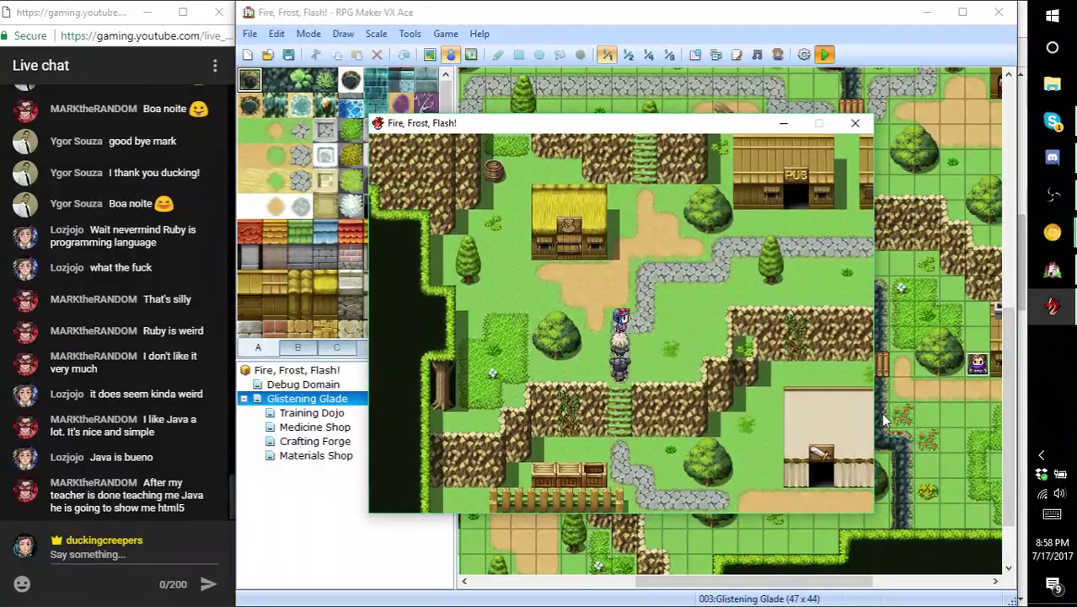
key("Right")
key("Up")
key("Left")
key("Up")
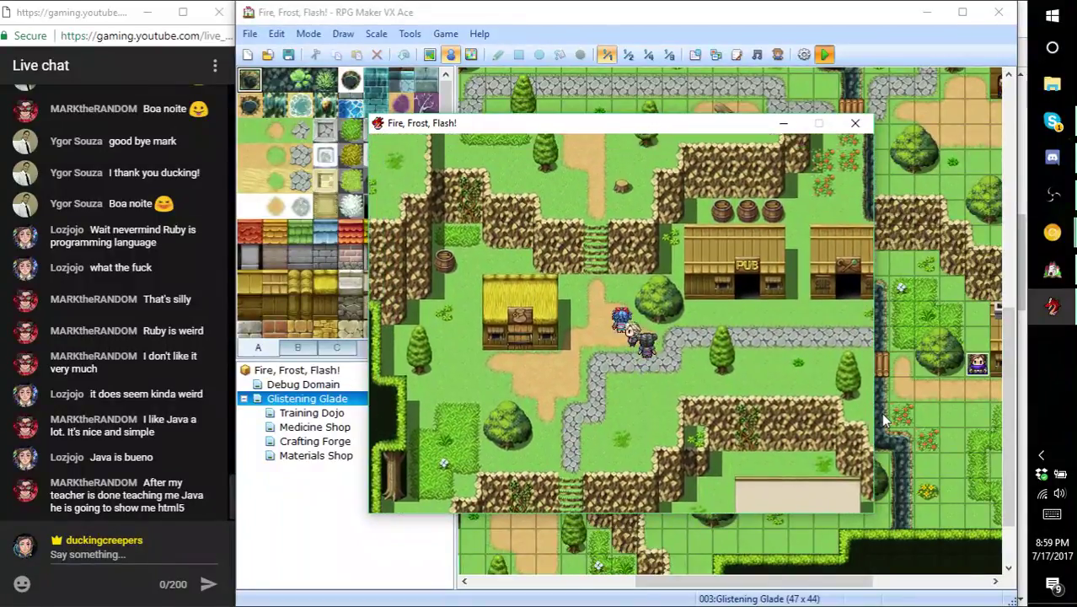
key("Left")
key("Up")
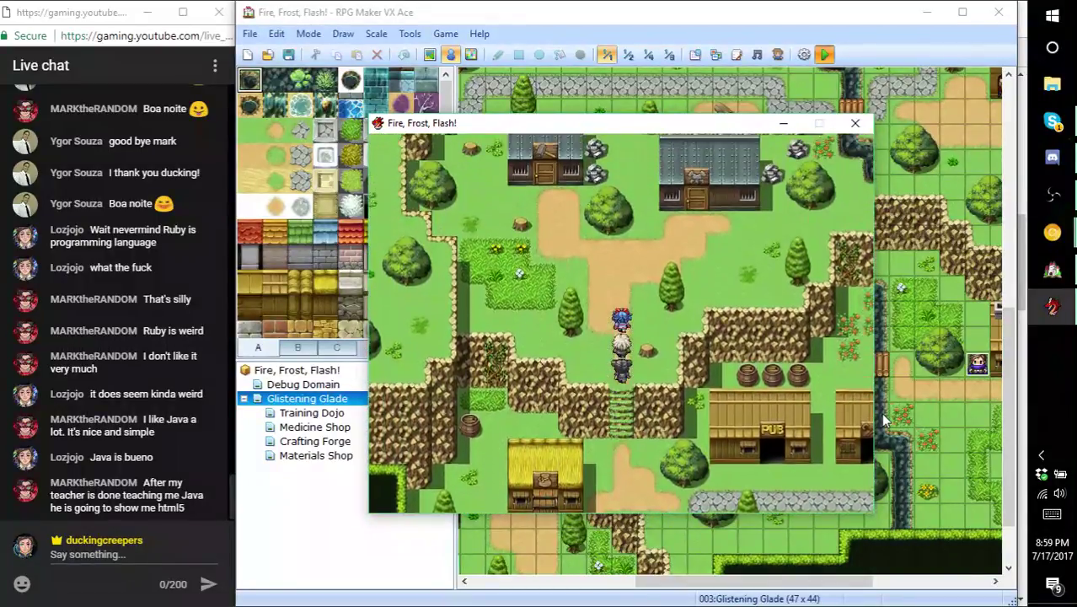
key("Left")
key("Up")
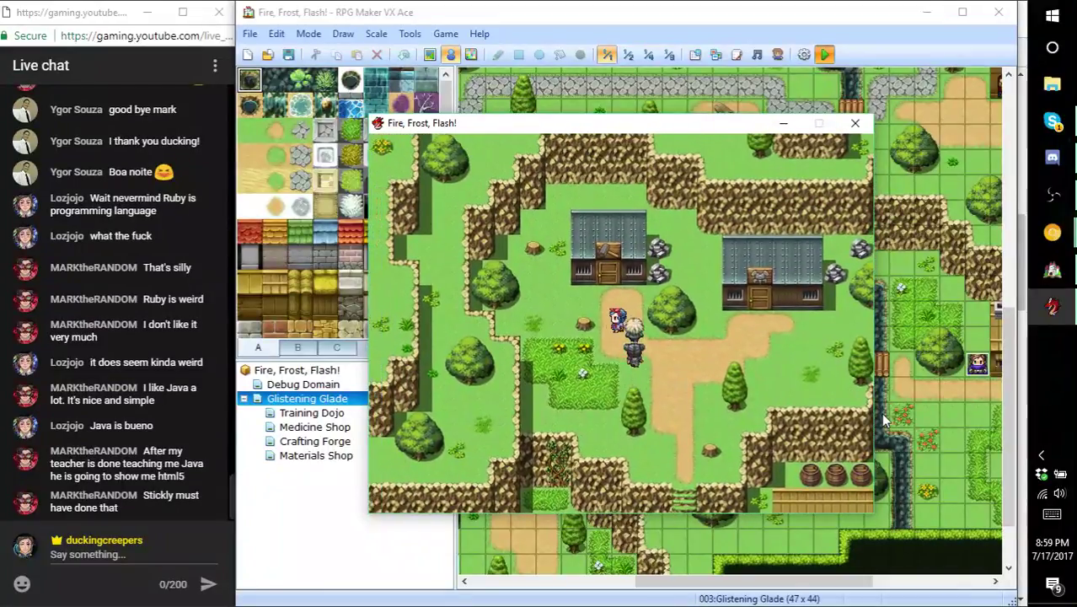
key("Up")
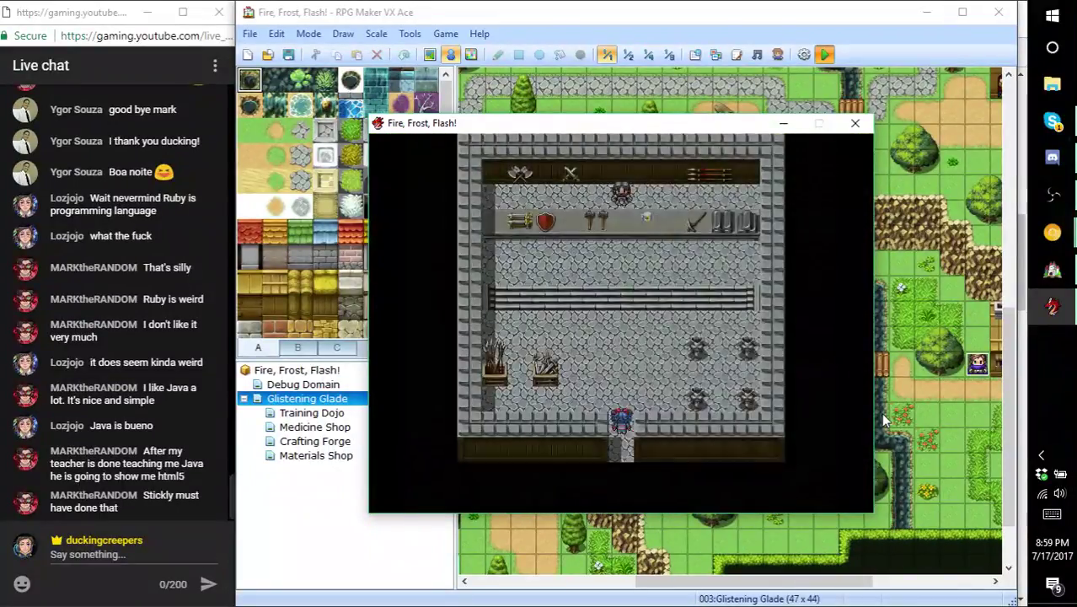
key("Up")
key("Up")
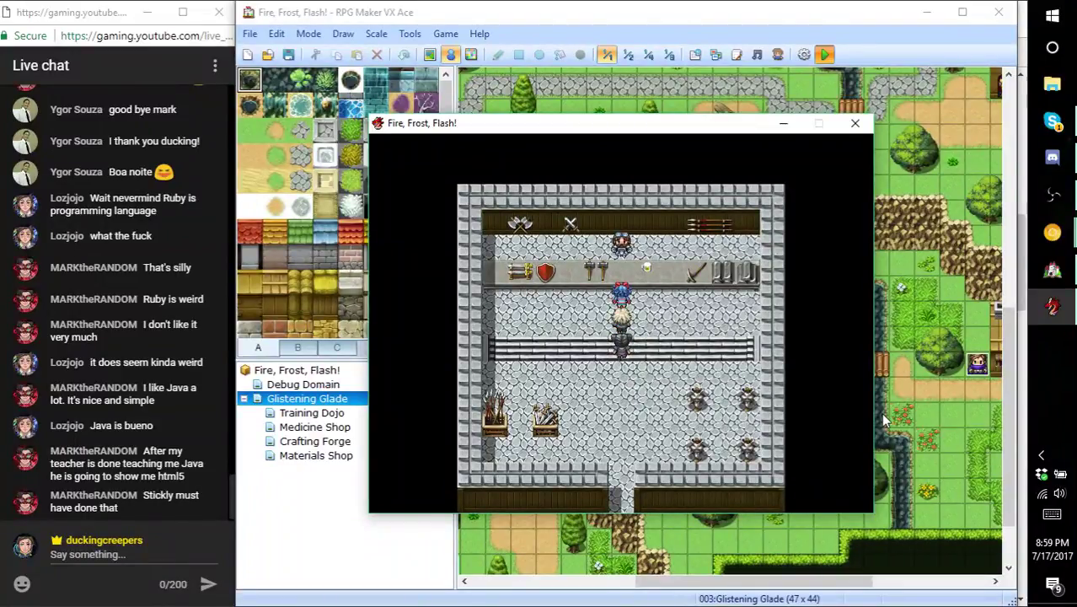
- Open the smith's crafting menu, check the category order and the Iron Fang recipe, and leave the menu
key("Return")
key("Return")
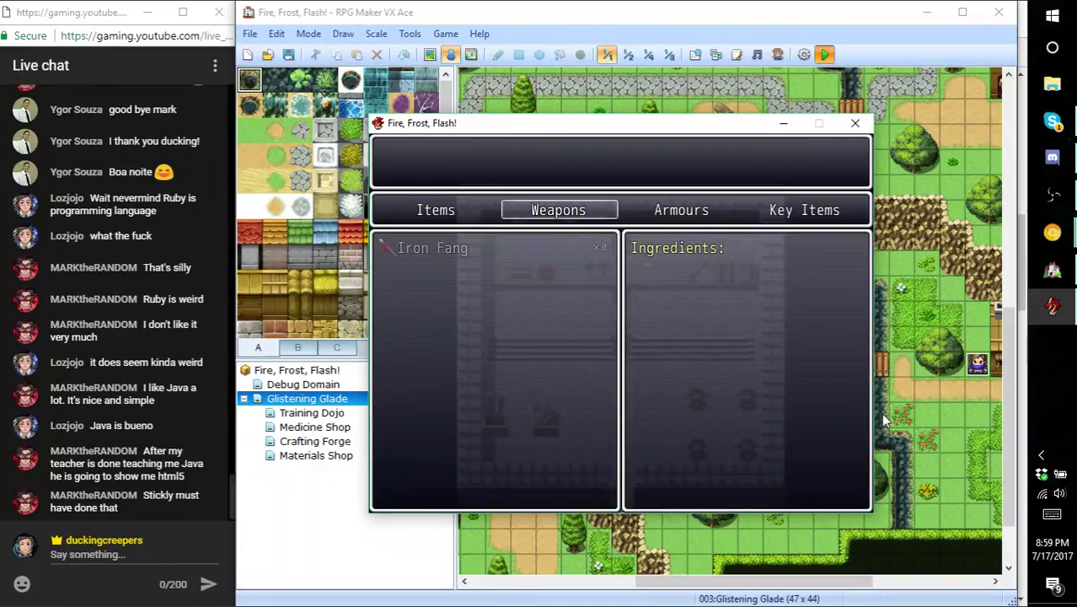
key("Return")
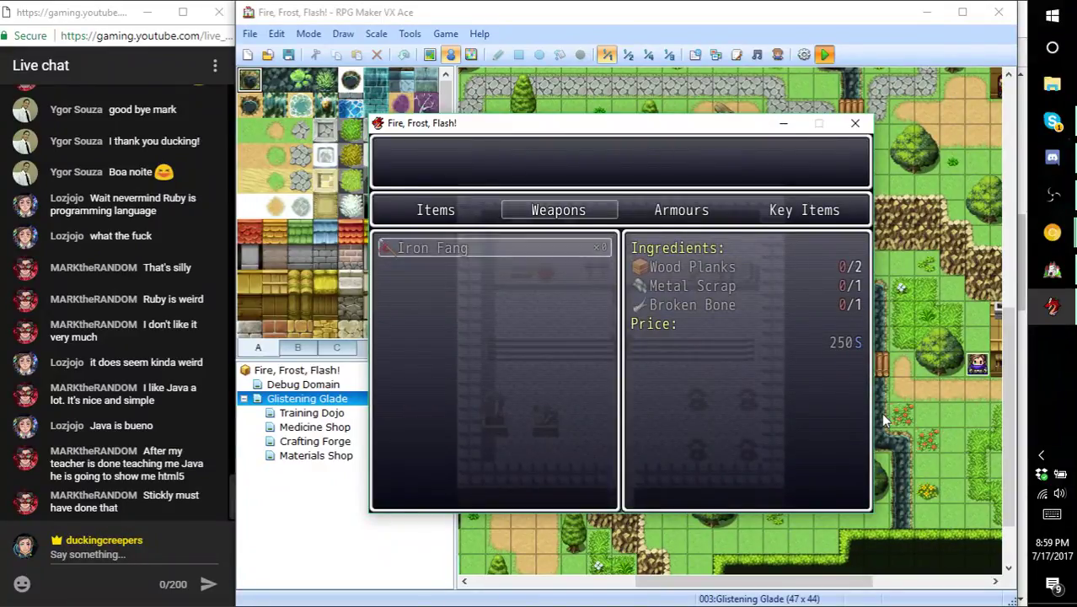
key("Escape")
key("Left")
key("Right")
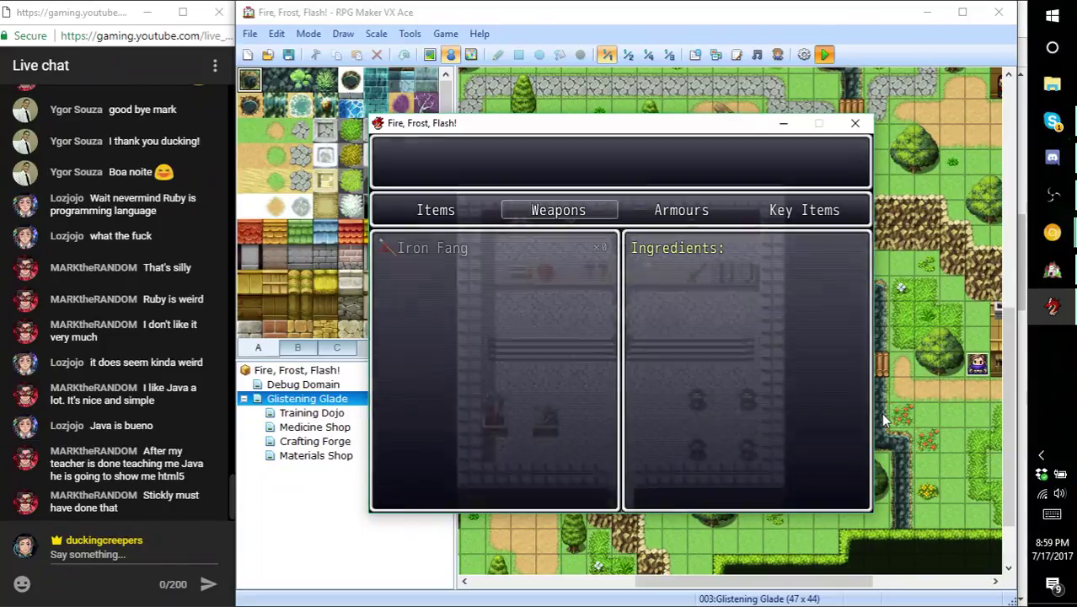
key("Escape")
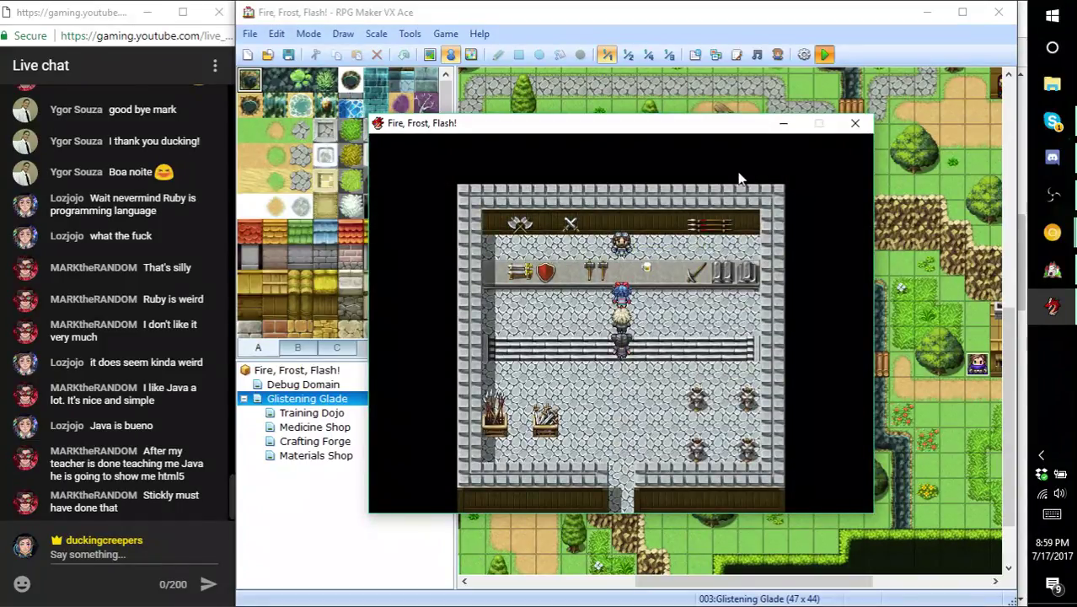
- Save the game progress inside the Crafting Forge and close the playtest
key("Escape")
key("Up")
key("Up")
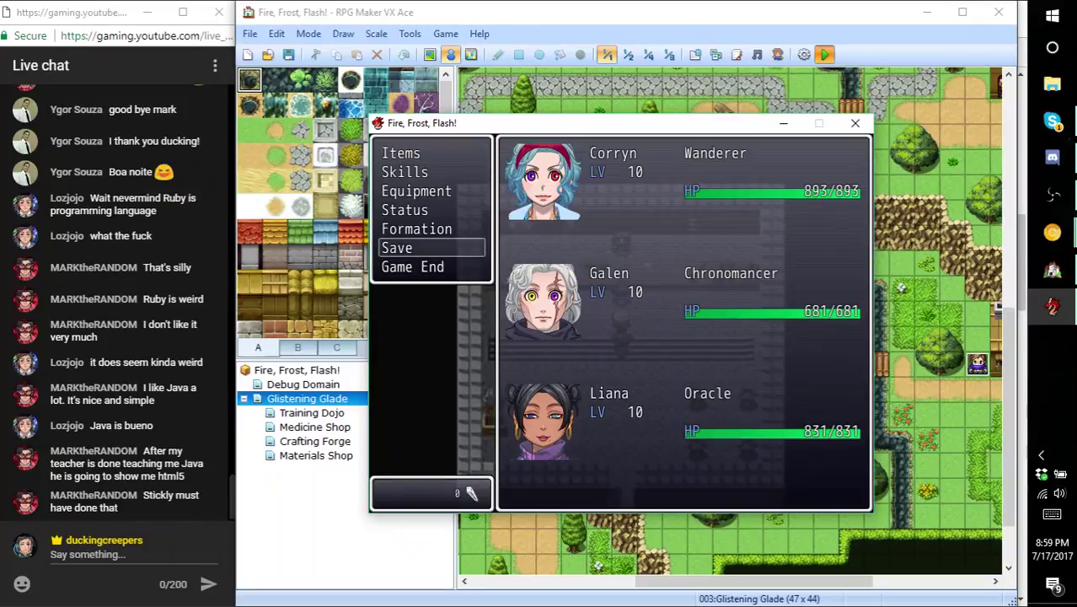
key("Return")
key("Return")
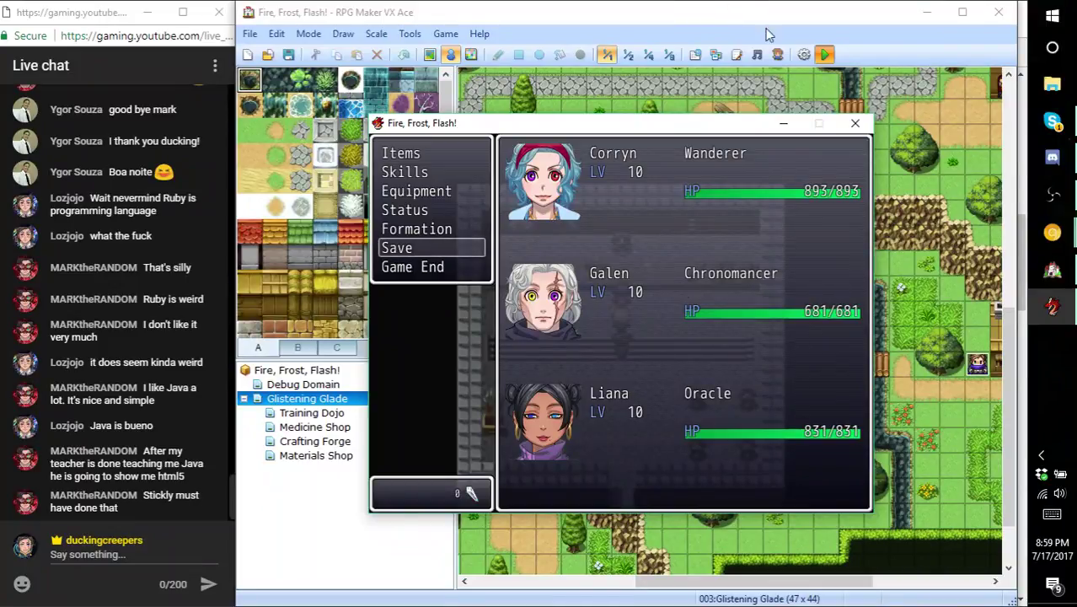
left_click(855, 124)
- Switch to the web browser, close the Remove item categories page, and look over the Item Crafting script page
mouse_move(1051, 232)
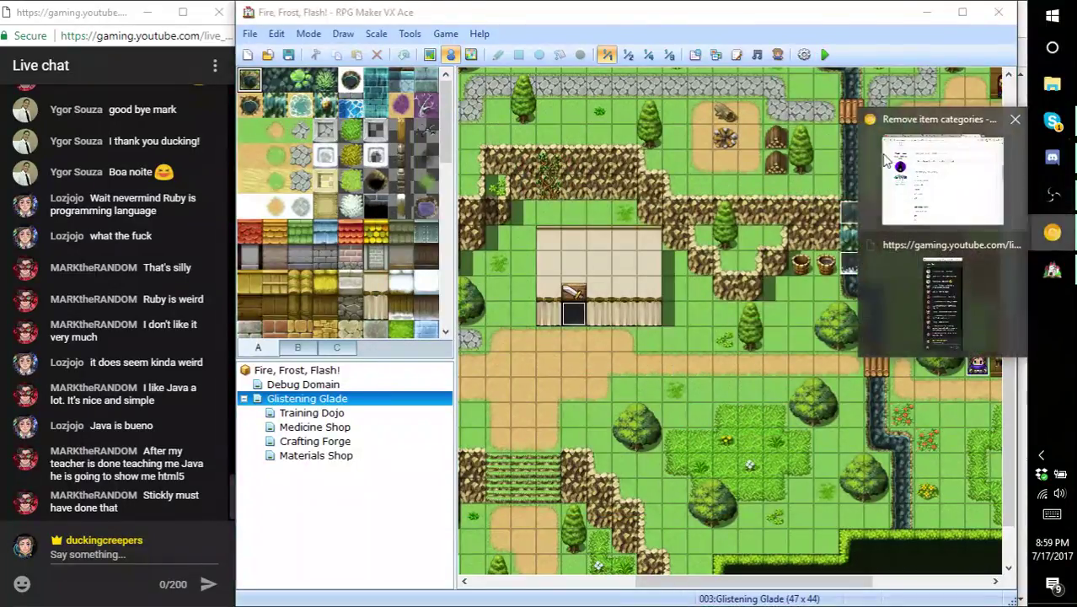
left_click(998, 226)
left_click(882, 28)
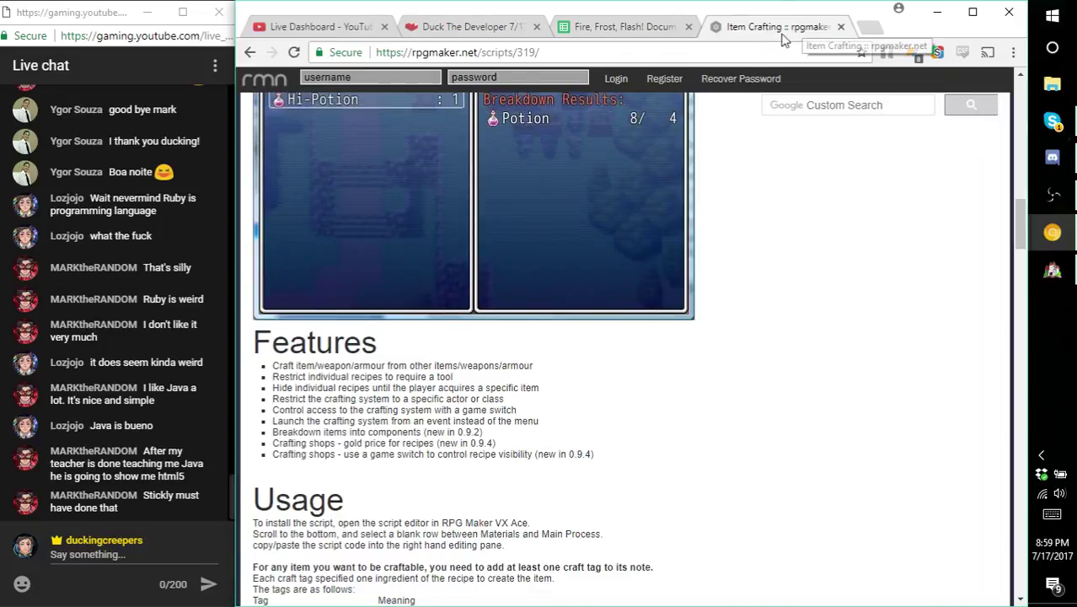
scroll(718, 303, "up", 4)
scroll(718, 304, "down", 1)
- Close the Item Crafting page and view the weapon rows on the Equipment sheet of the Fire, Frost, Flash! Documentation spreadsheet
left_click(651, 31)
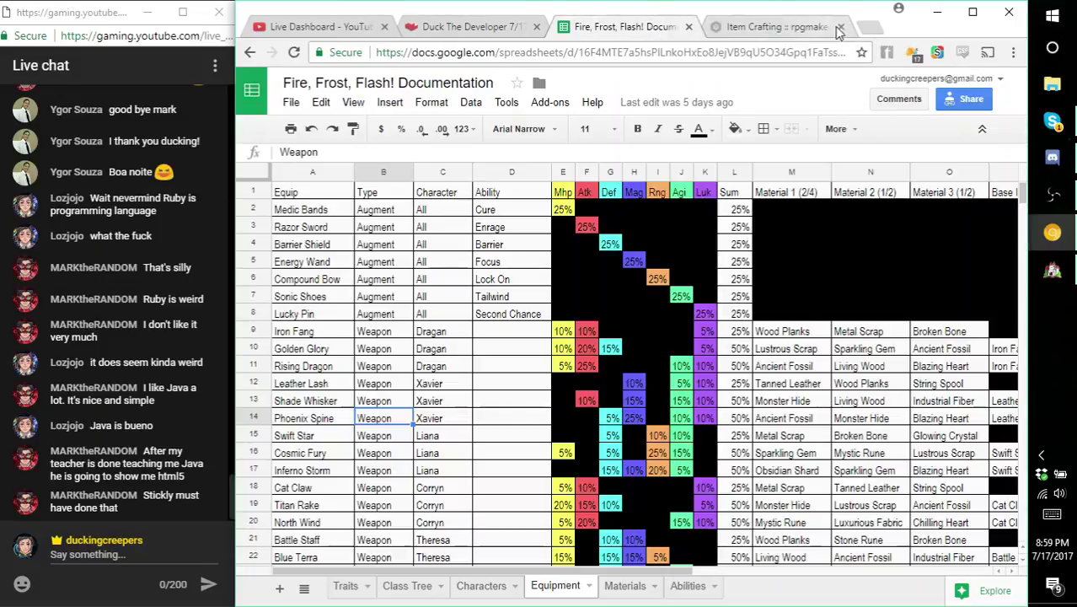
left_click(840, 26)
scroll(590, 379, "down", 2)
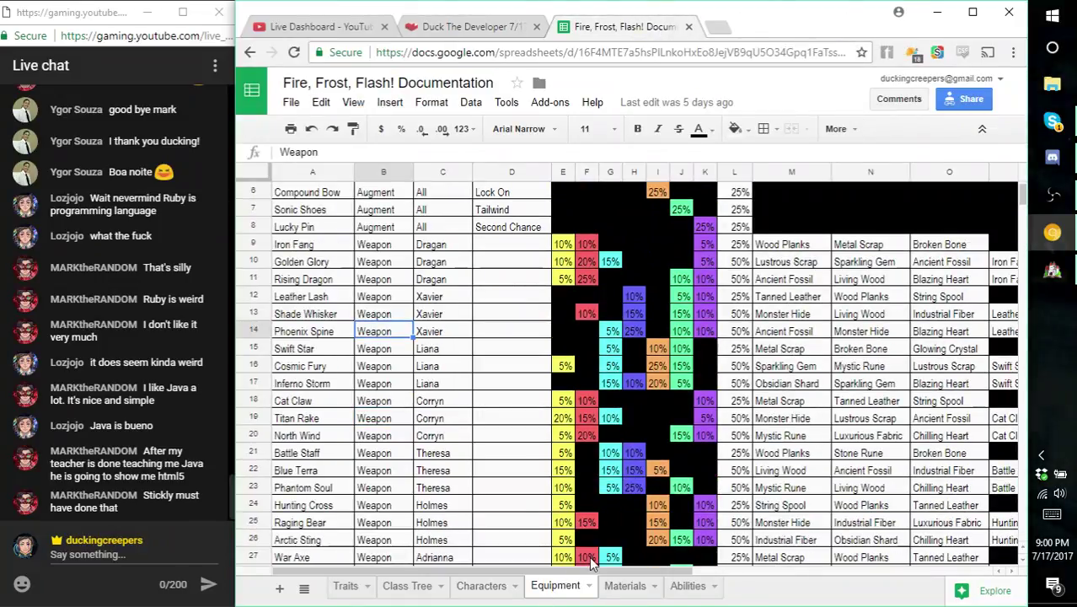
- Check the weapon recipes, switch to RPG Maker VX Ace, and copy Iron Fang's craft item and gold tags into Golden Glory's note
left_click_drag(622, 575, 782, 562)
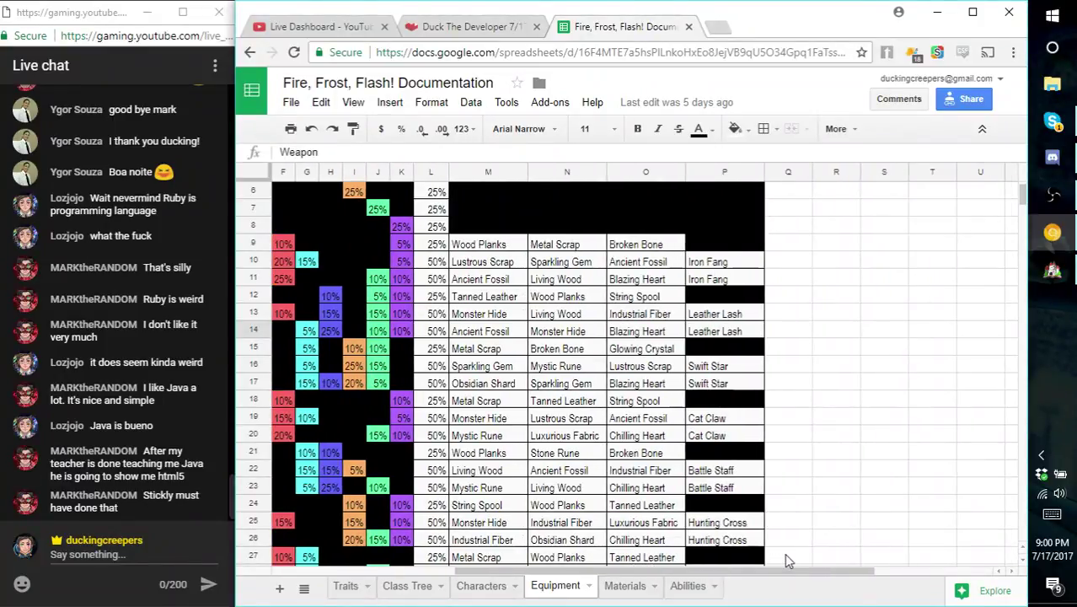
scroll(754, 460, "down", 2)
scroll(751, 432, "up", 1)
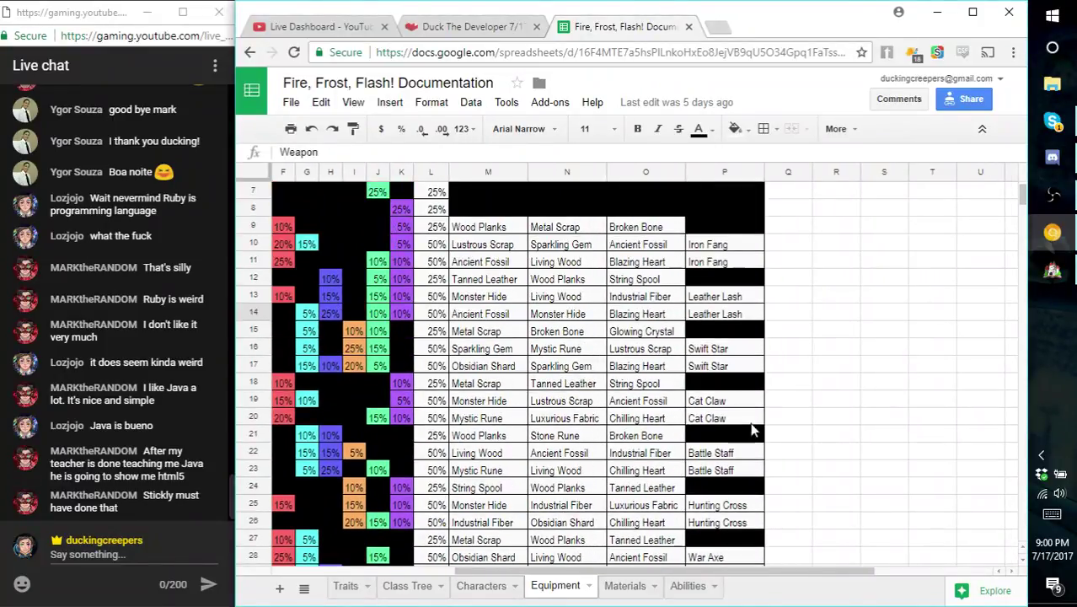
left_click(1051, 273)
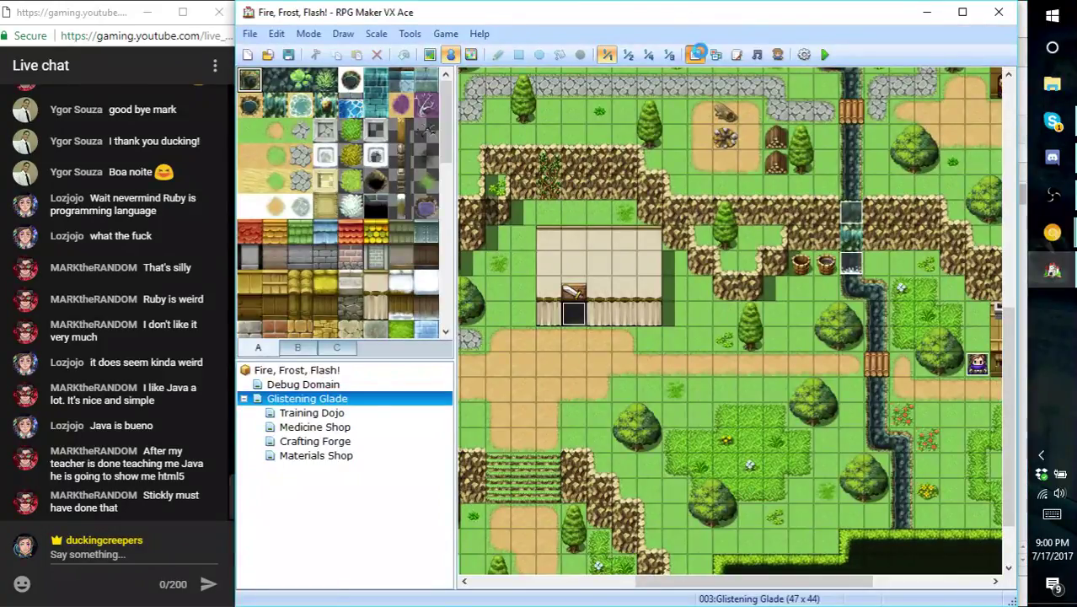
left_click(689, 52)
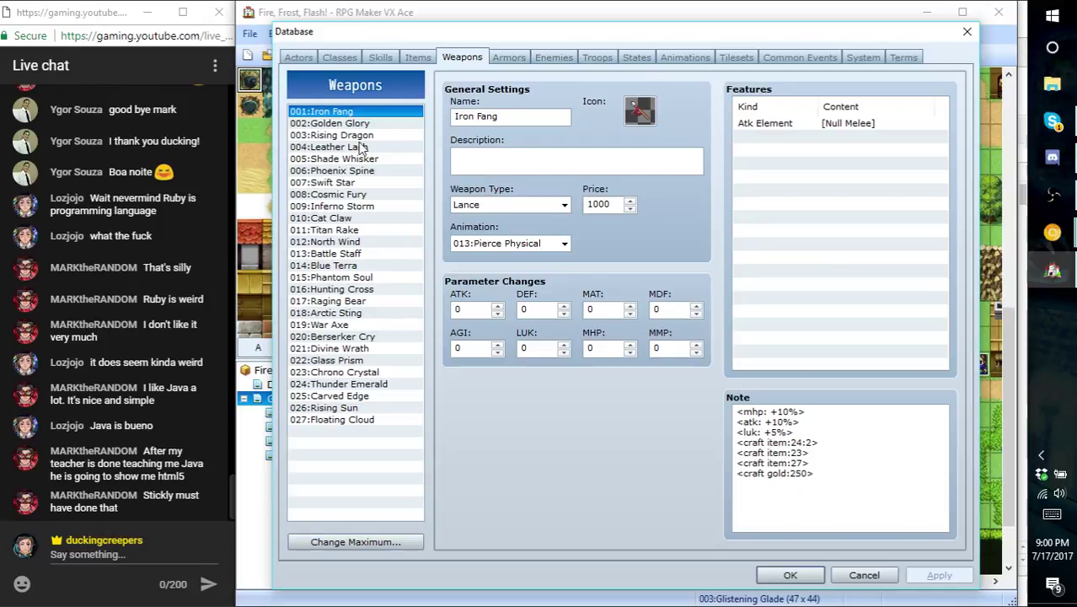
left_click_drag(814, 474, 733, 444)
key("ctrl+c")
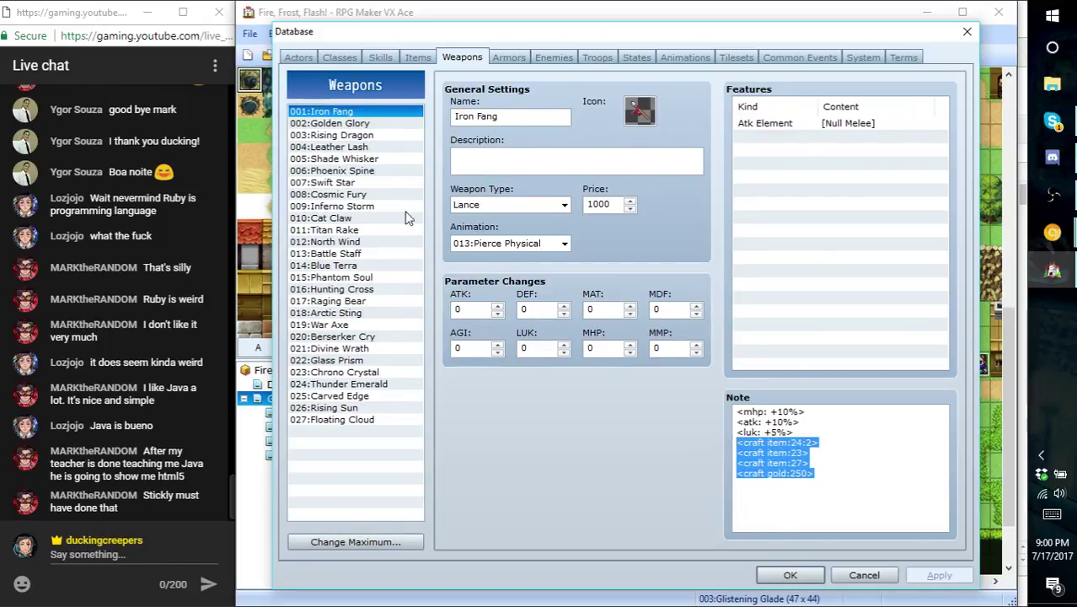
left_click(365, 124)
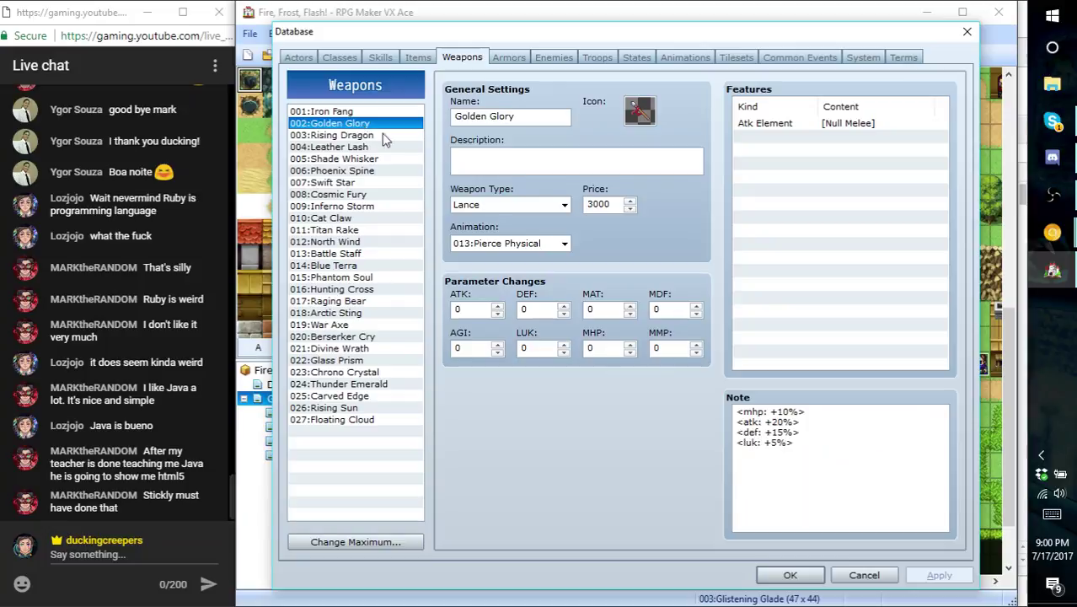
left_click(804, 465)
key("Return")
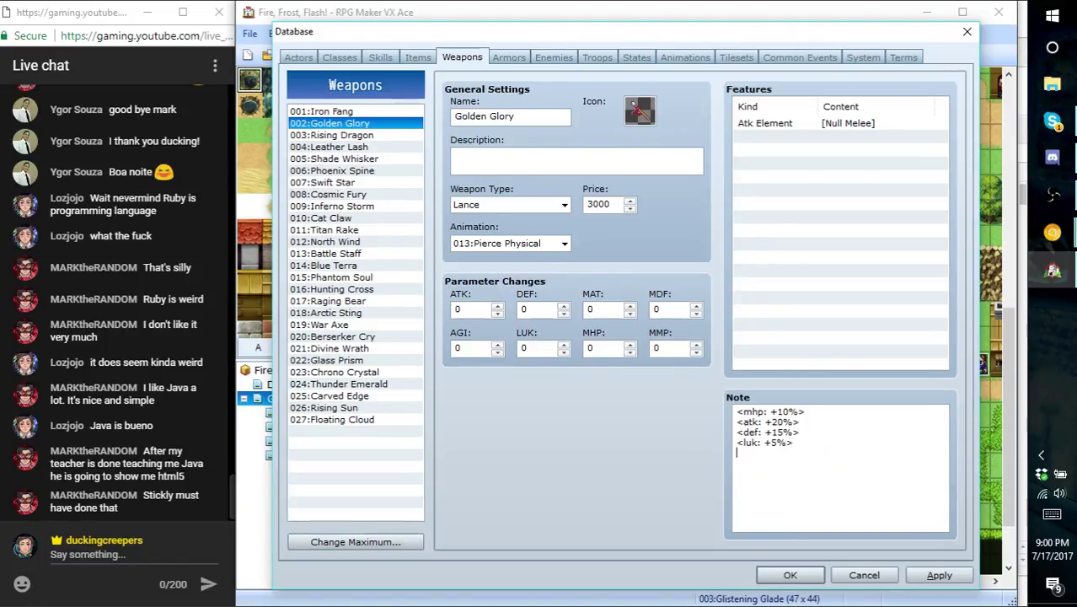
key("ctrl+v")
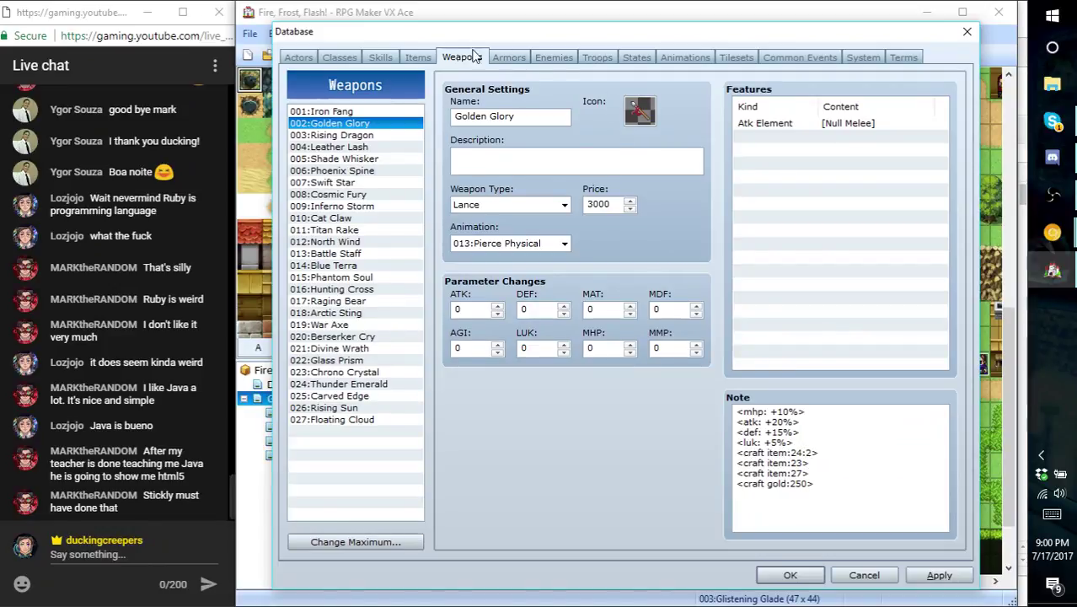
- Look up Lustrous Scrap's item number, set Golden Glory's first ingredient tag to <craft item:32:2>, and recheck the recipes in the spreadsheet
left_click(418, 58)
scroll(359, 383, "down", 3)
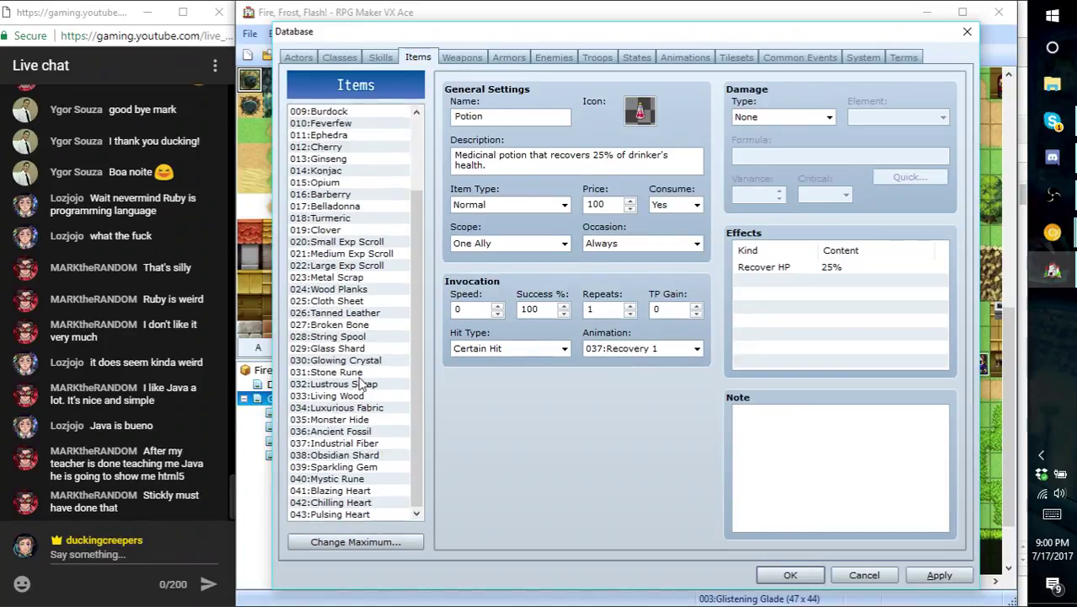
left_click(462, 57)
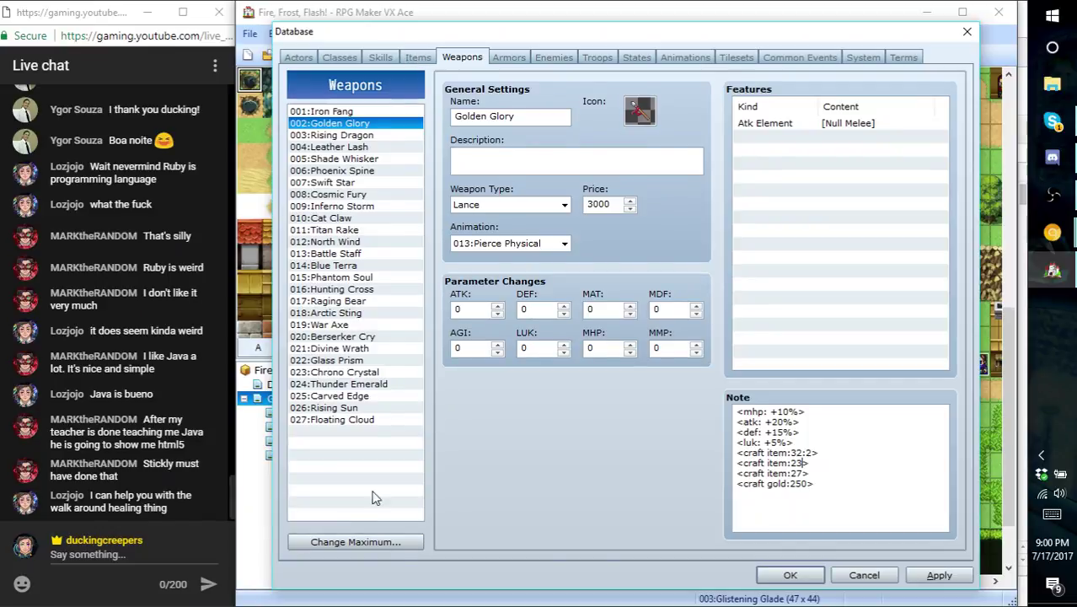
left_click(1052, 233)
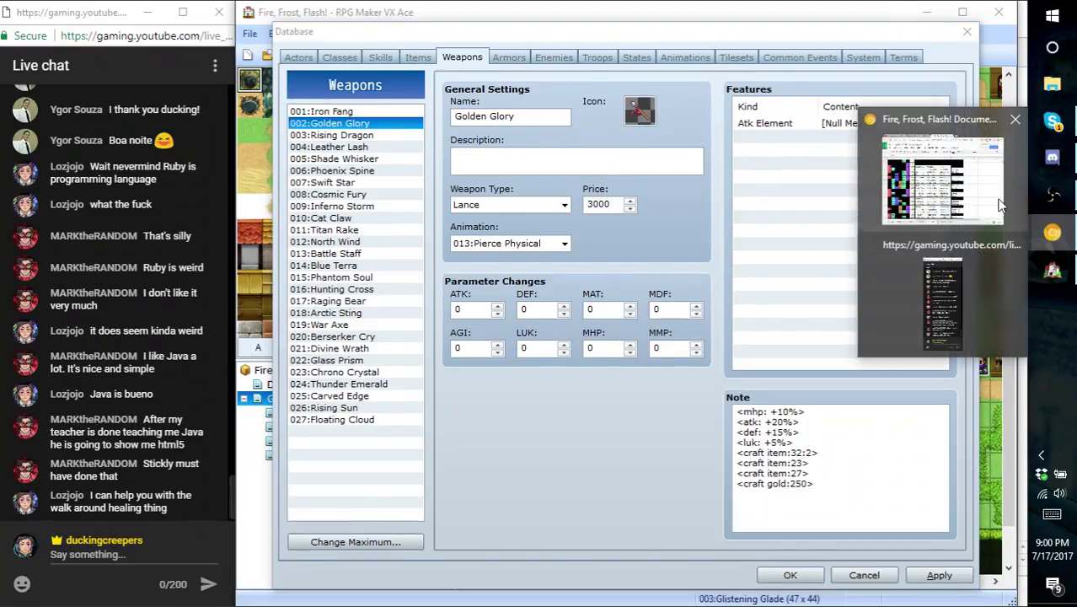
left_click(999, 205)
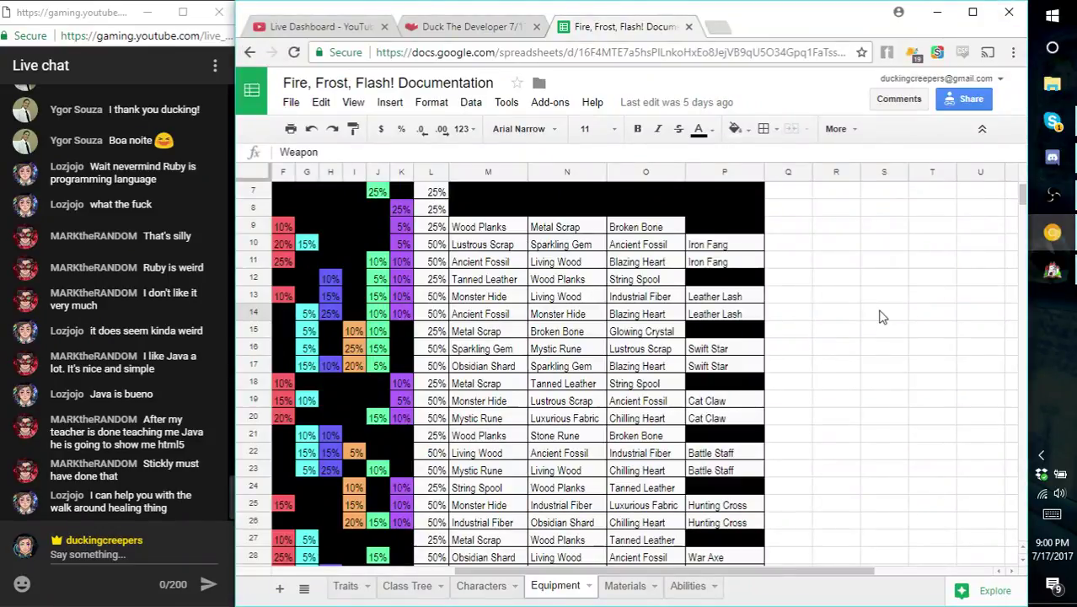
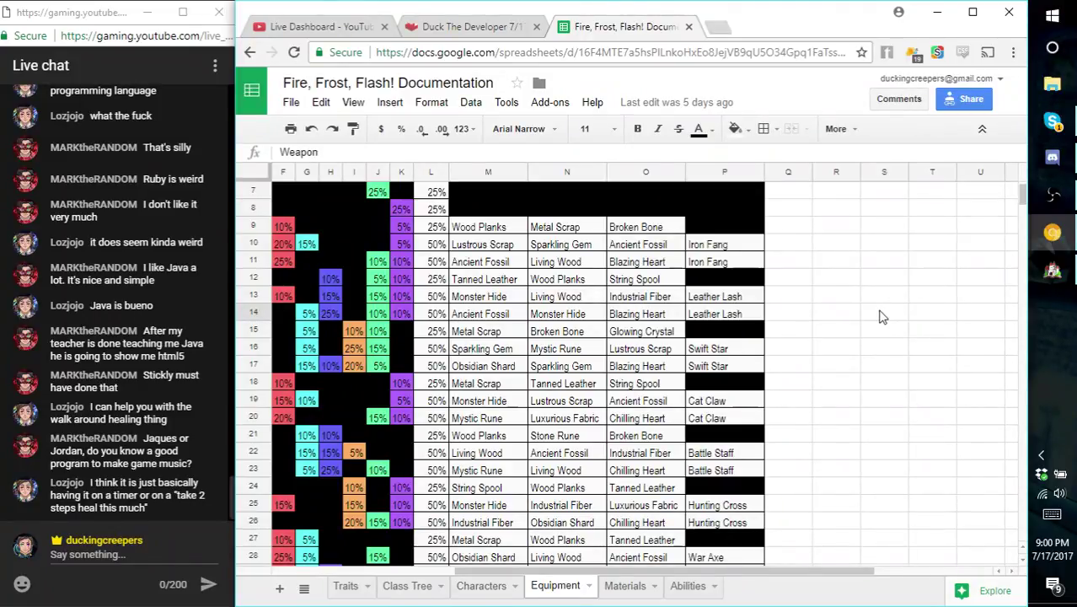
- Return to RPG Maker VX Ace and examine the common events, comparing the experience scroll scripts and the Medium Experience Scroll's trigger options
left_click(1052, 270)
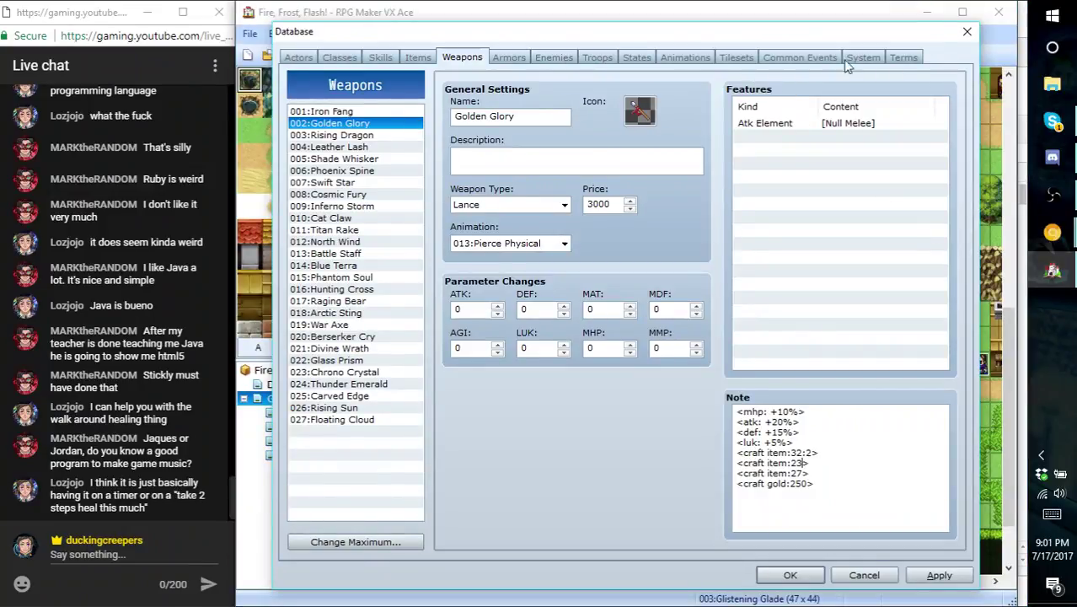
left_click(797, 59)
left_click(341, 149)
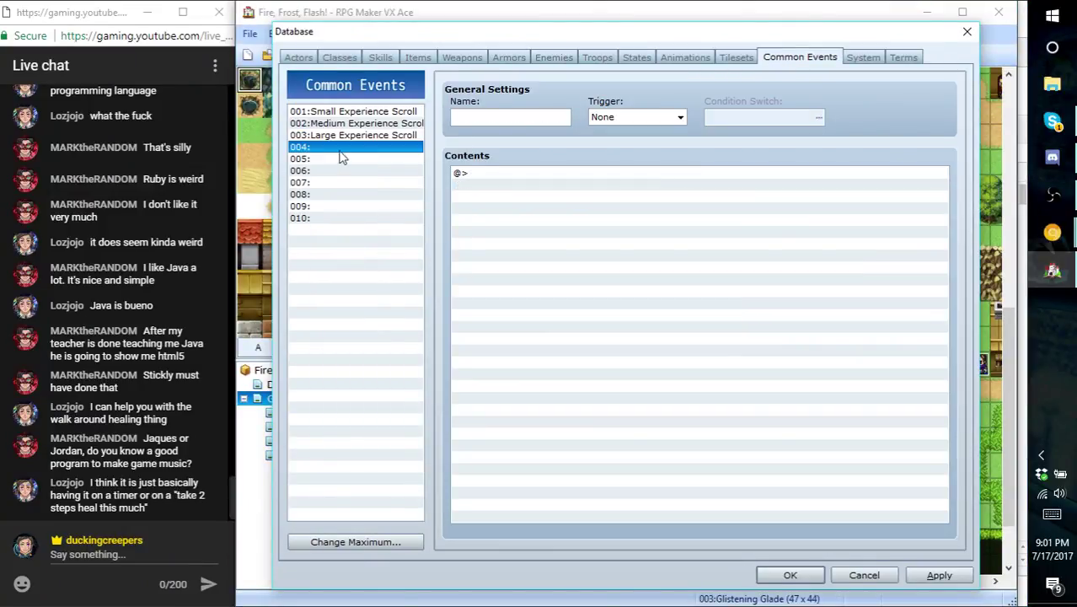
left_click(356, 137)
left_click(356, 149)
left_click(364, 126)
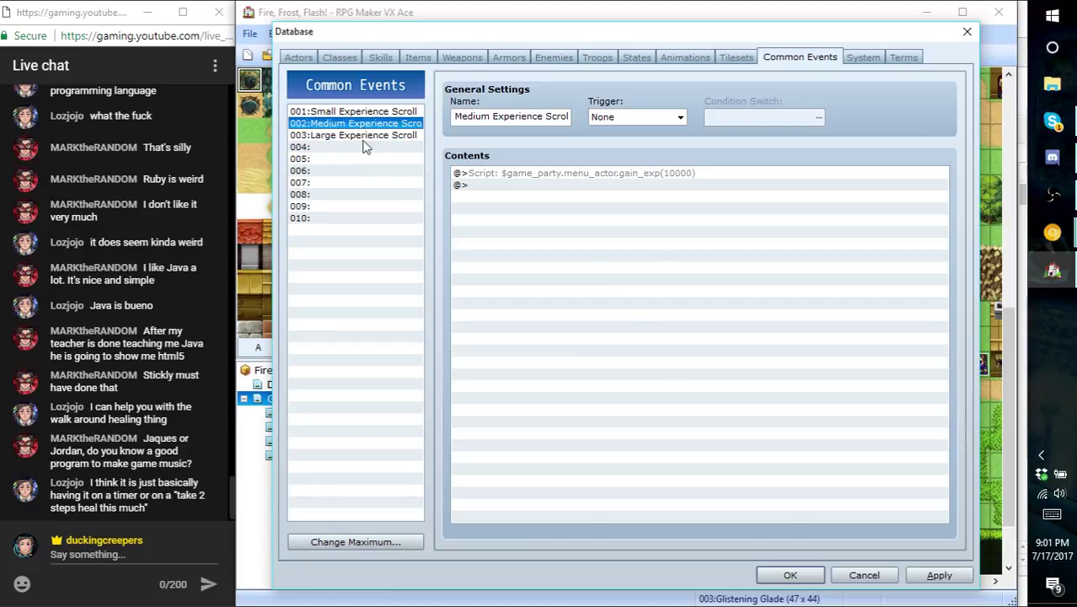
left_click(366, 147)
left_click(375, 136)
key("Up")
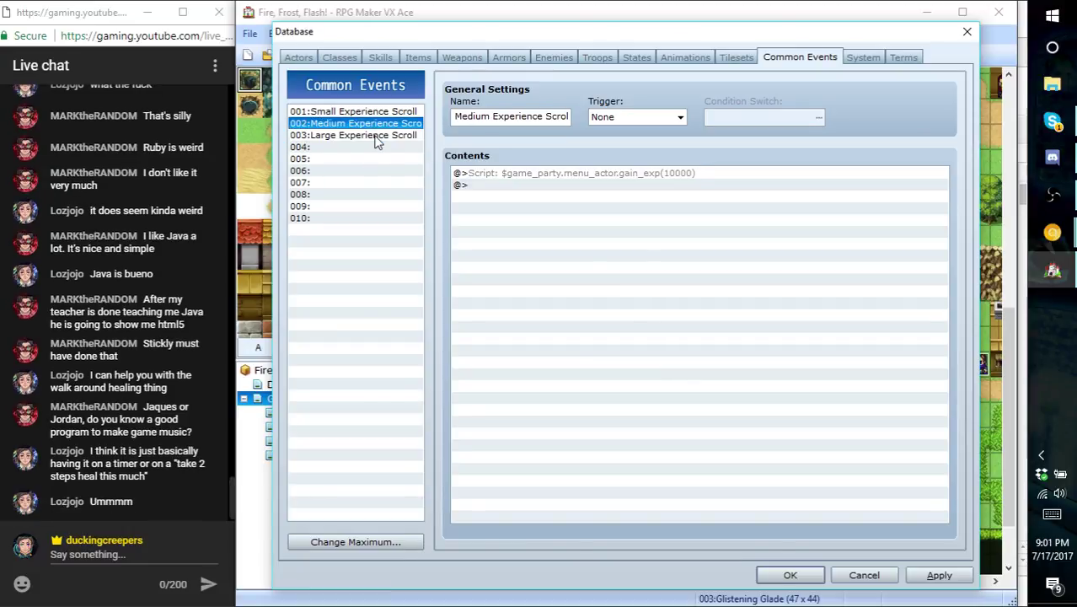
key("Up")
key("Down")
key("Down")
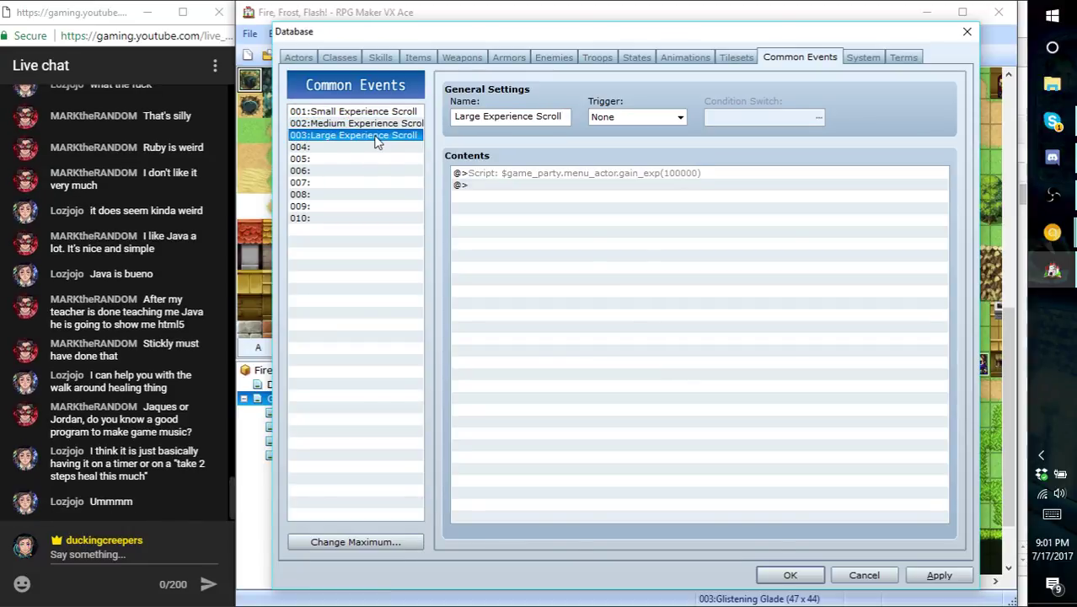
key("Down")
key("Up")
key("Down")
key("Down")
key("Down")
key("Down")
key("Down")
key("Down")
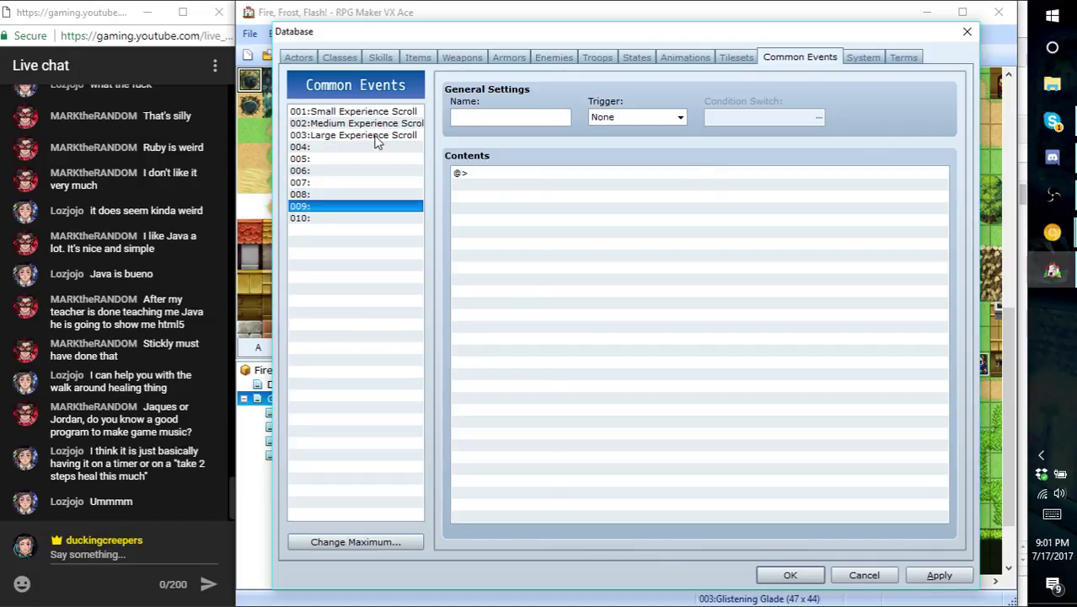
key("Up")
key("Up")
key("Up")
key("Up")
key("Up")
key("Up")
key("Up")
key("Up")
key("Down")
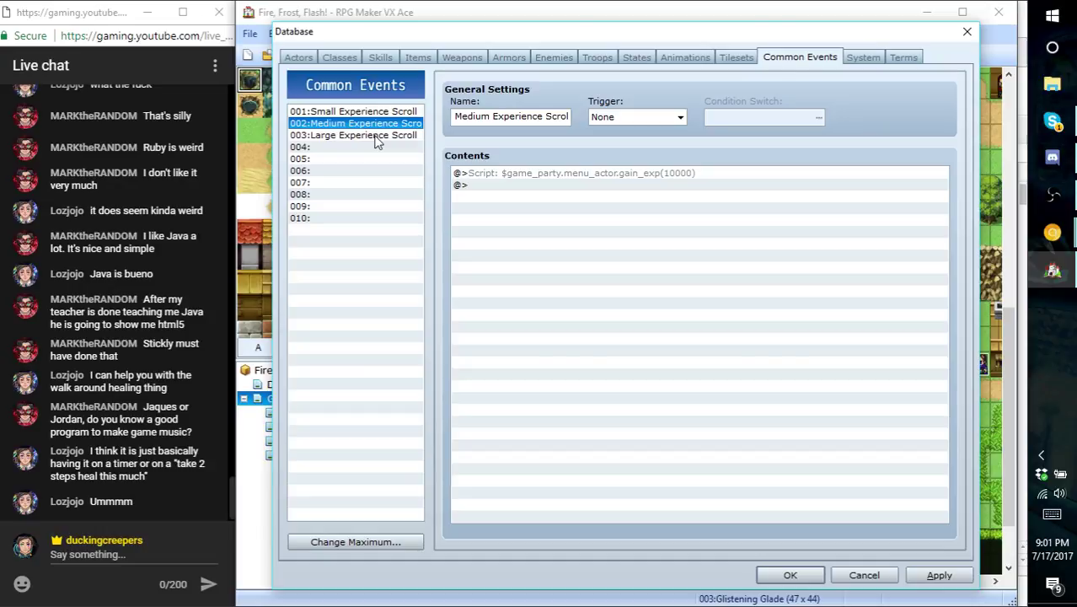
left_click(611, 119)
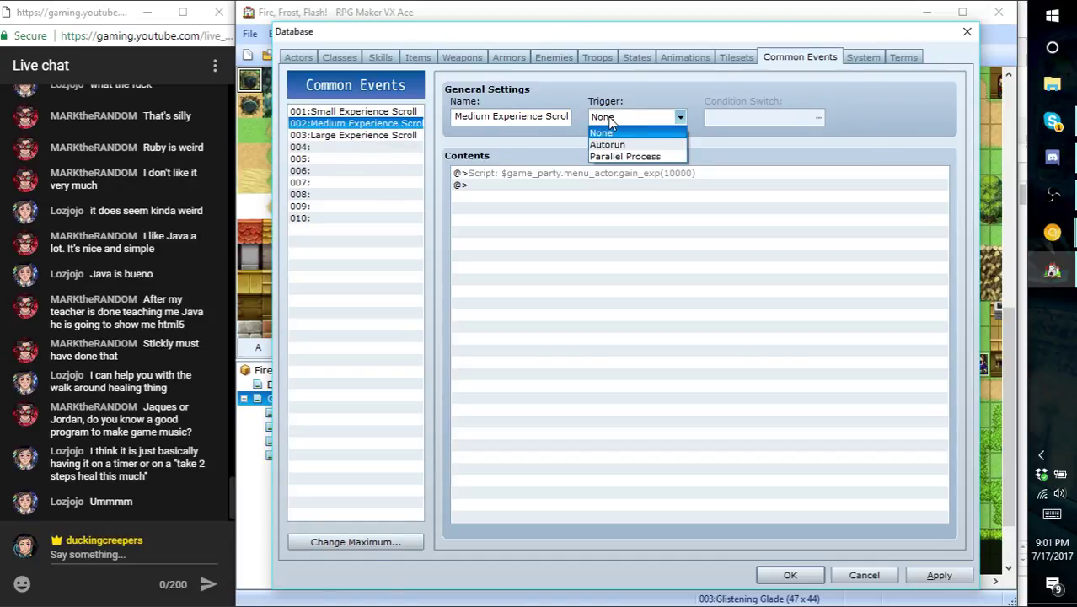
left_click(623, 114)
- Set the trigger of empty common event 004 to Autorun and view the available event commands and condition switches
left_click(371, 148)
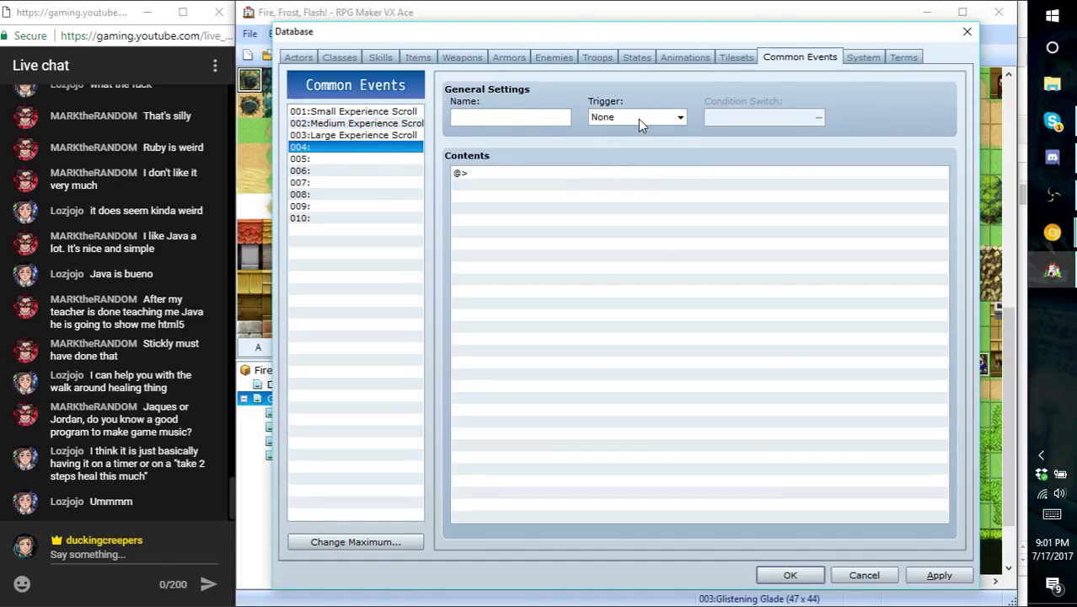
left_click(637, 119)
left_click(608, 144)
double_click(548, 174)
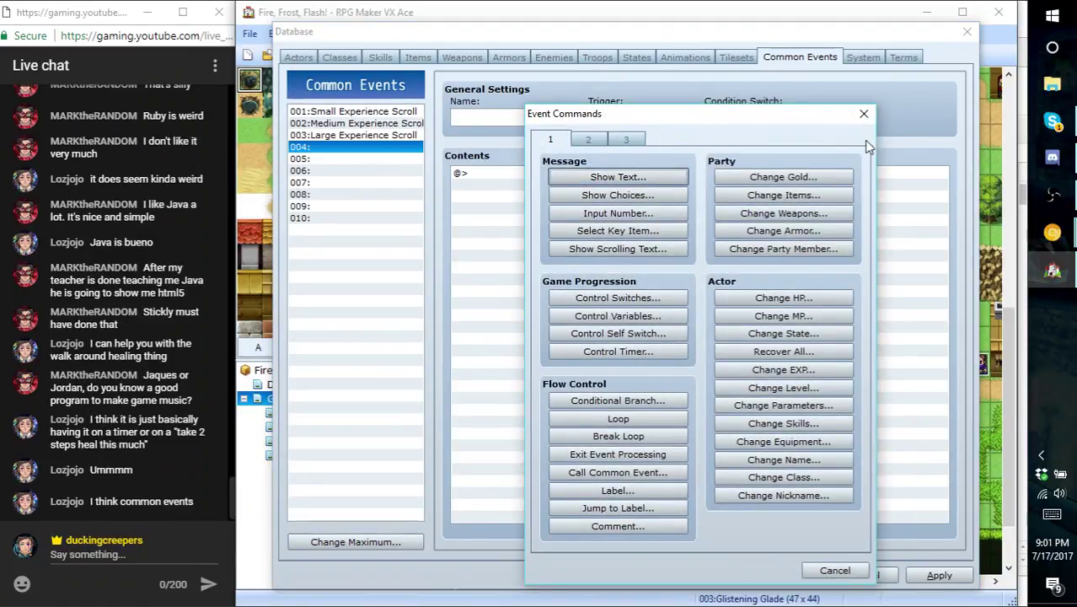
left_click(863, 113)
left_click(649, 117)
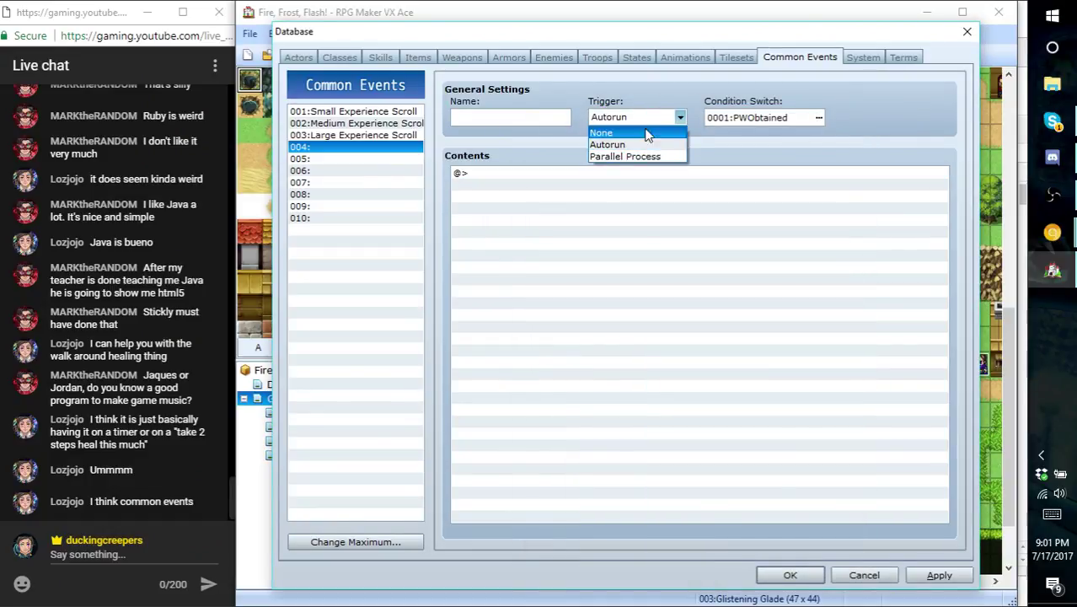
left_click(642, 132)
left_click(649, 116)
left_click(634, 143)
left_click(766, 118)
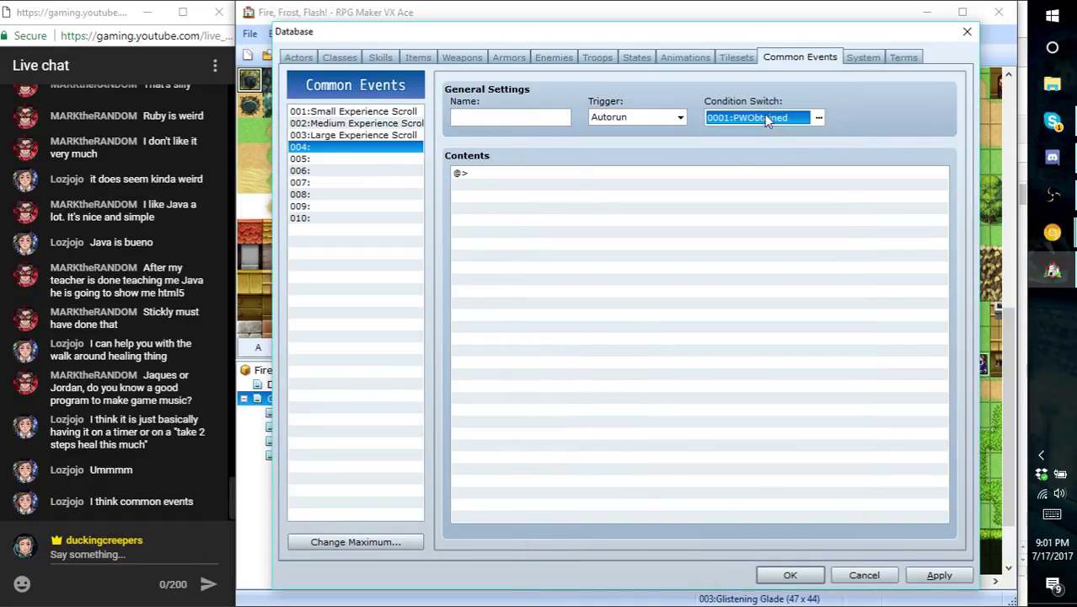
left_click(818, 118)
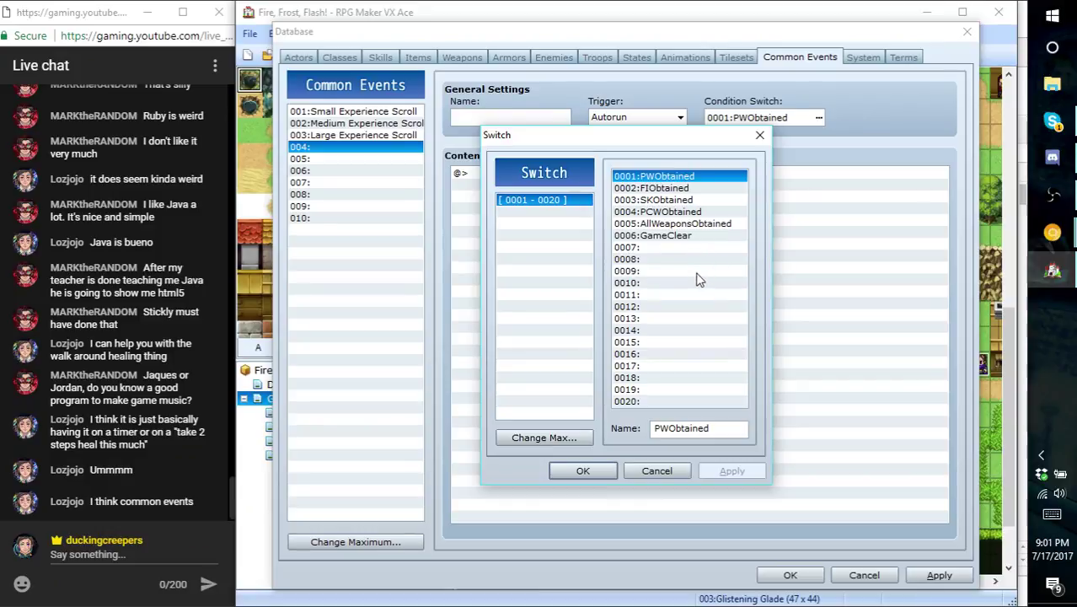
left_click(760, 136)
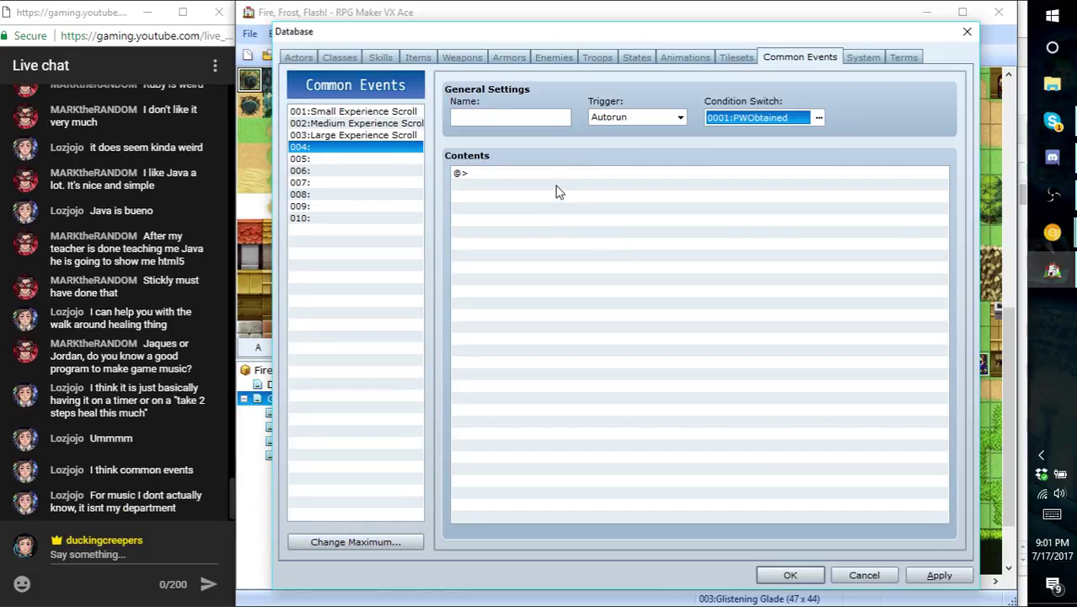
- Reopen Golden Glory's weapon note, switch to the documentation spreadsheet, and select the weapon's ingredients from Lustrous Scrap to Iron Fang in row 10
left_click(462, 59)
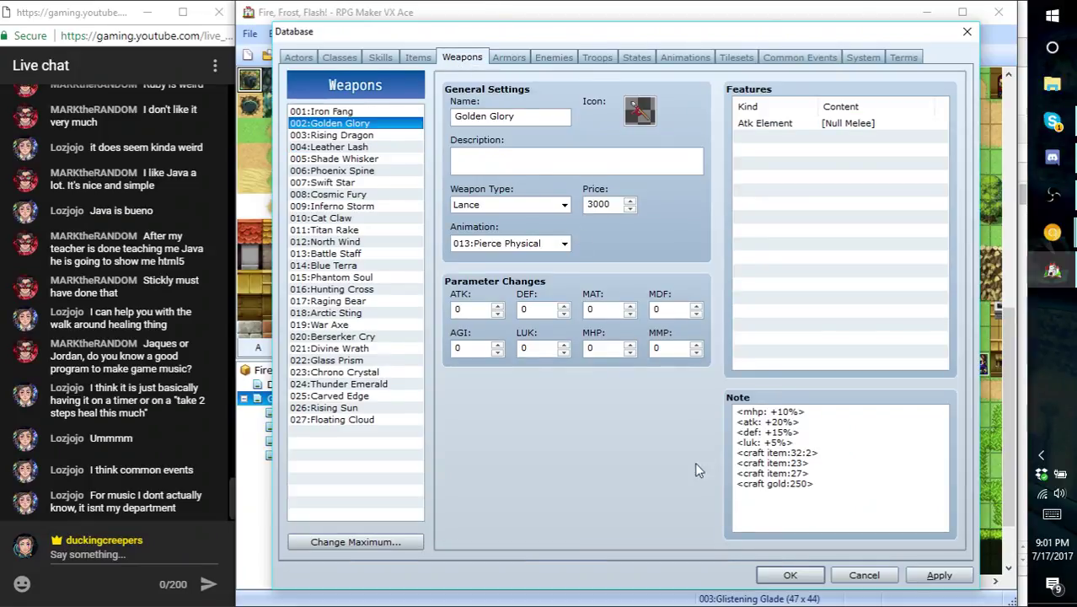
left_click(833, 482)
mouse_move(1045, 239)
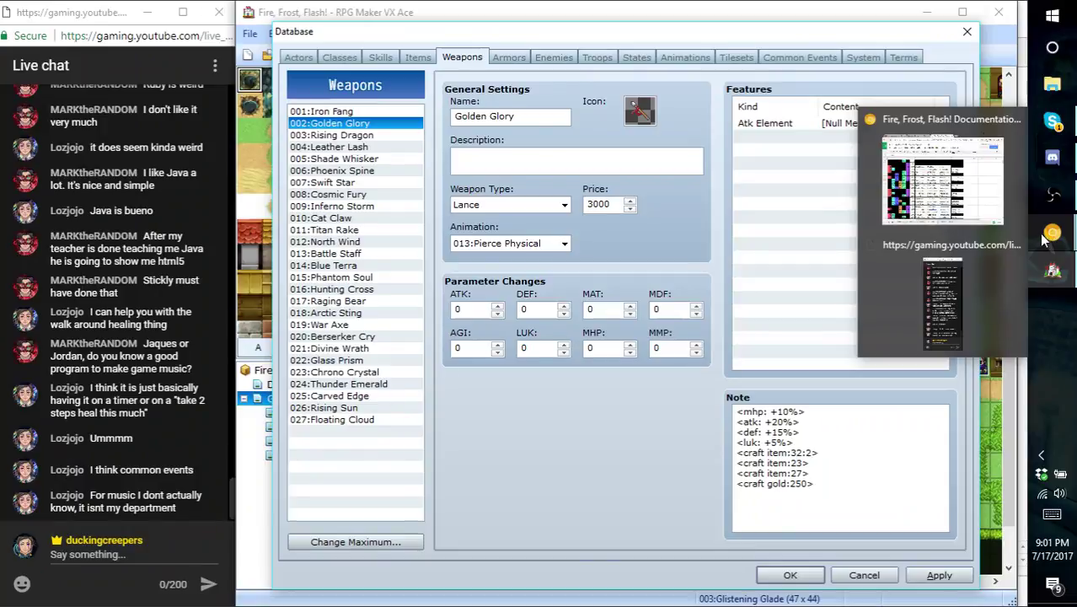
left_click(963, 198)
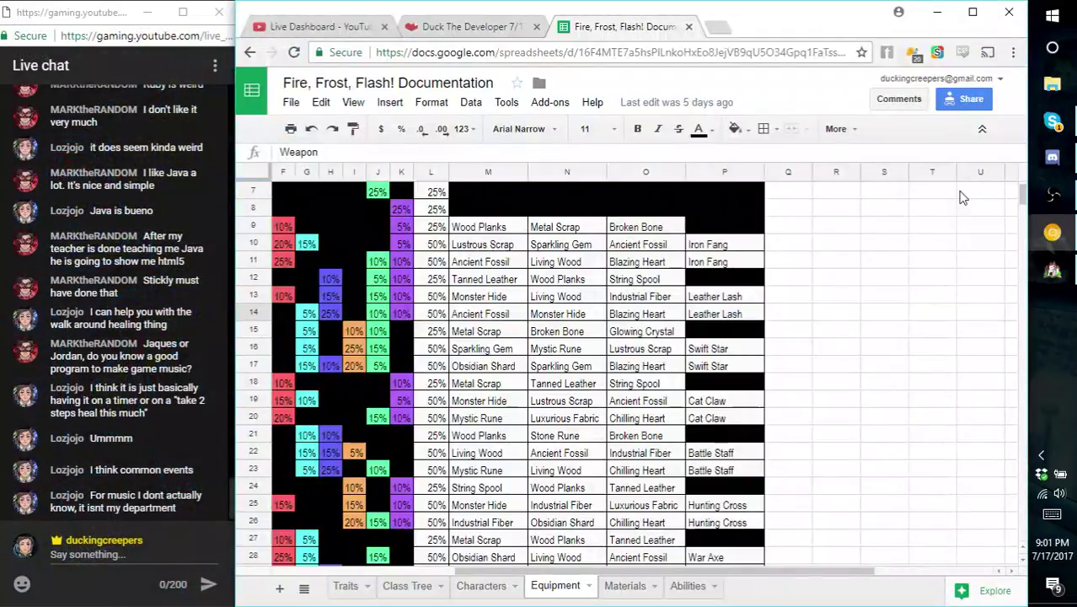
scroll(877, 354, "down", 2)
scroll(851, 375, "up", 3)
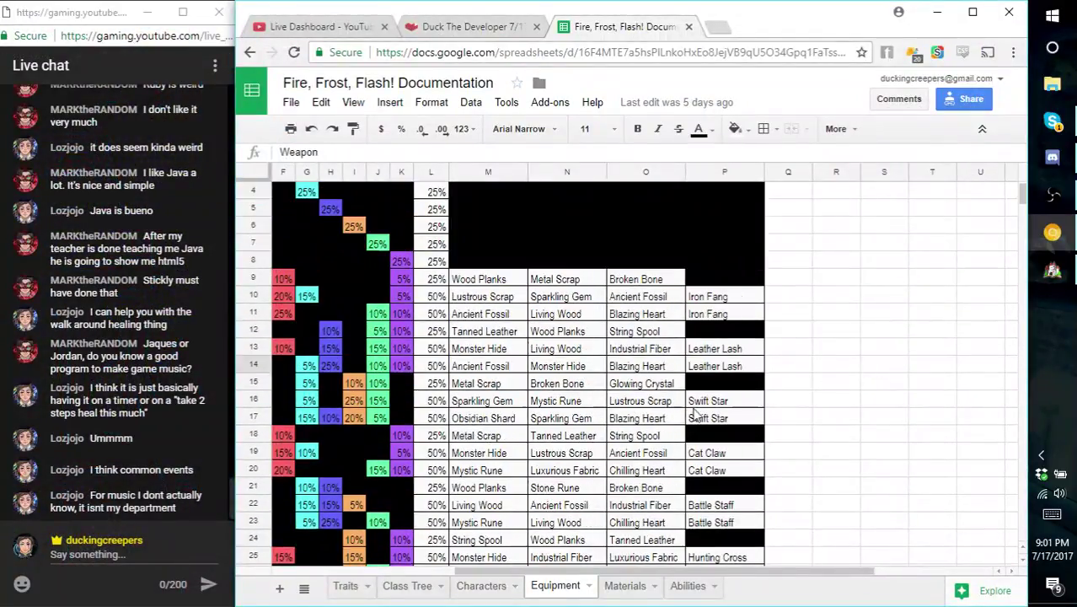
left_click(493, 314)
left_click_drag(497, 296, 707, 297)
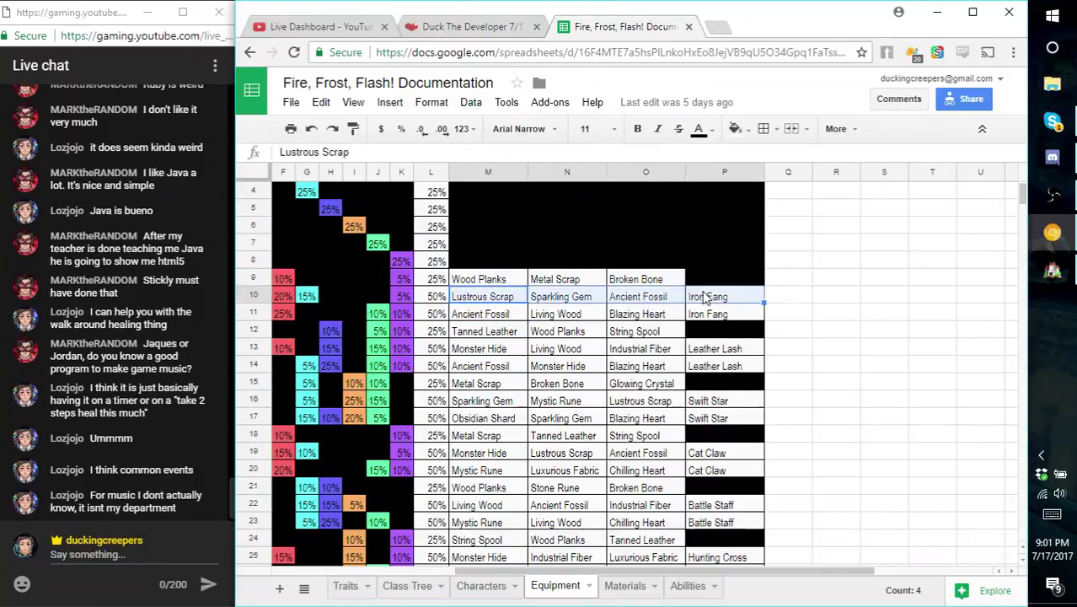
- Switch to RPG Maker VX Ace and look up the crafting materials' item numbers in the database's item list
mouse_move(1053, 230)
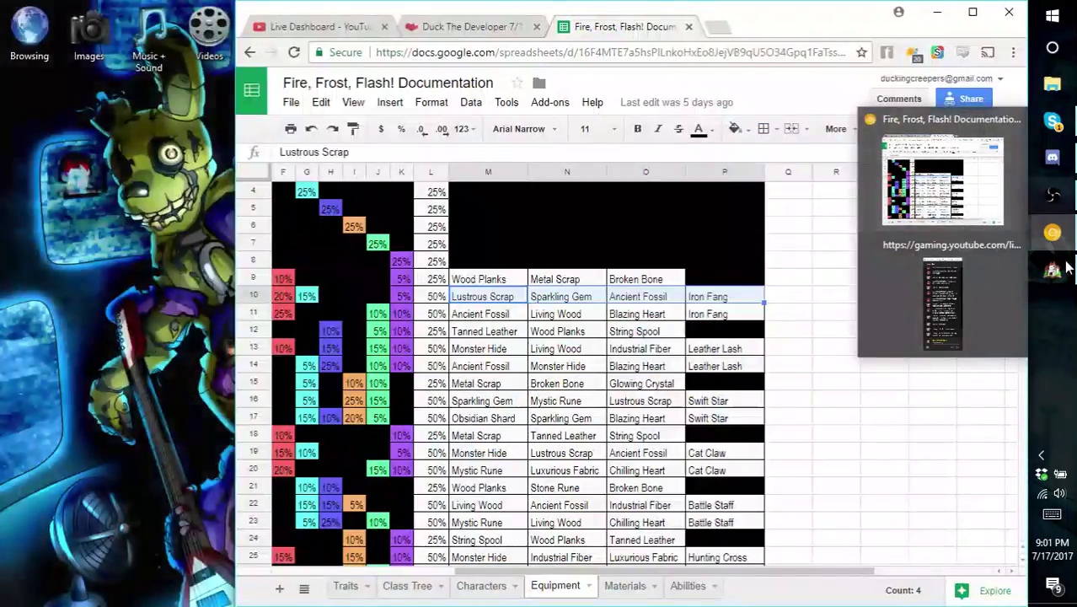
left_click(1066, 267)
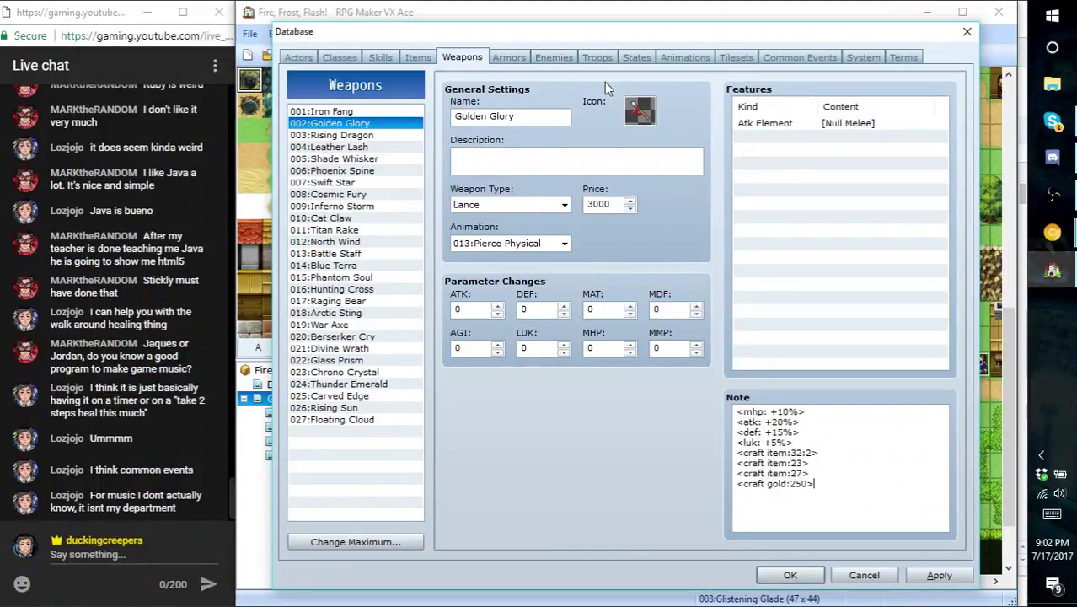
left_click(418, 56)
scroll(350, 340, "down", 3)
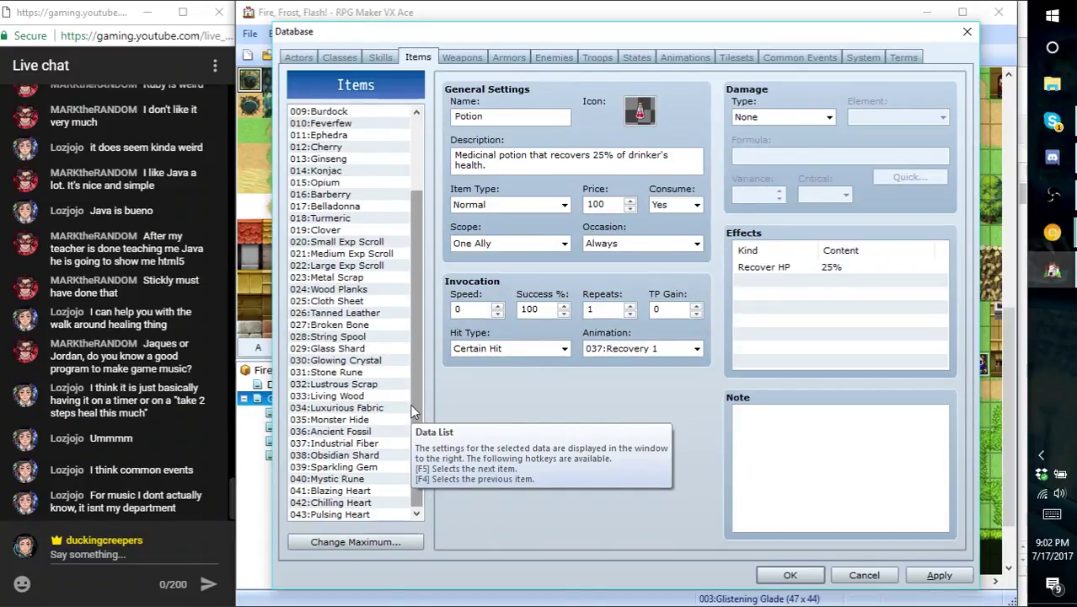
- Switch to the documentation spreadsheet's Materials sheet and check the pixel width of the Tier column
left_click(1052, 232)
left_click(967, 192)
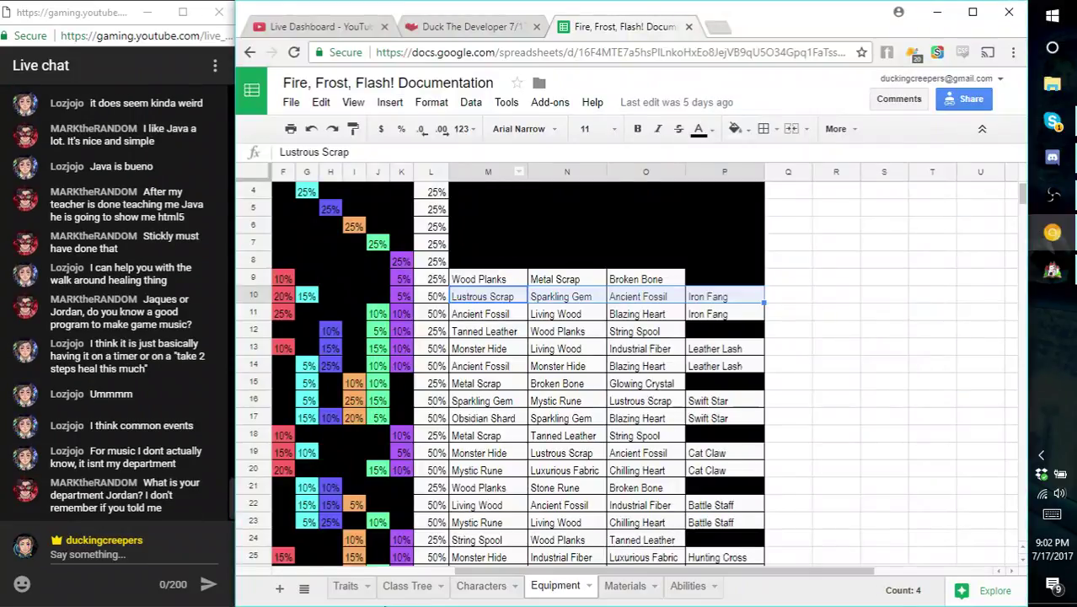
left_click(622, 587)
left_click(401, 196)
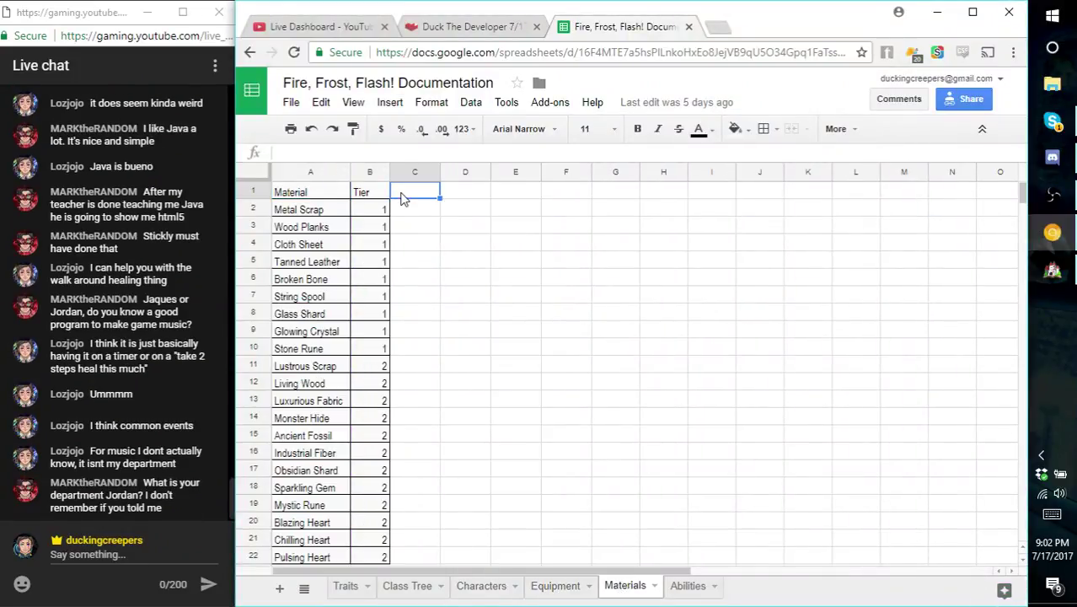
key("Left")
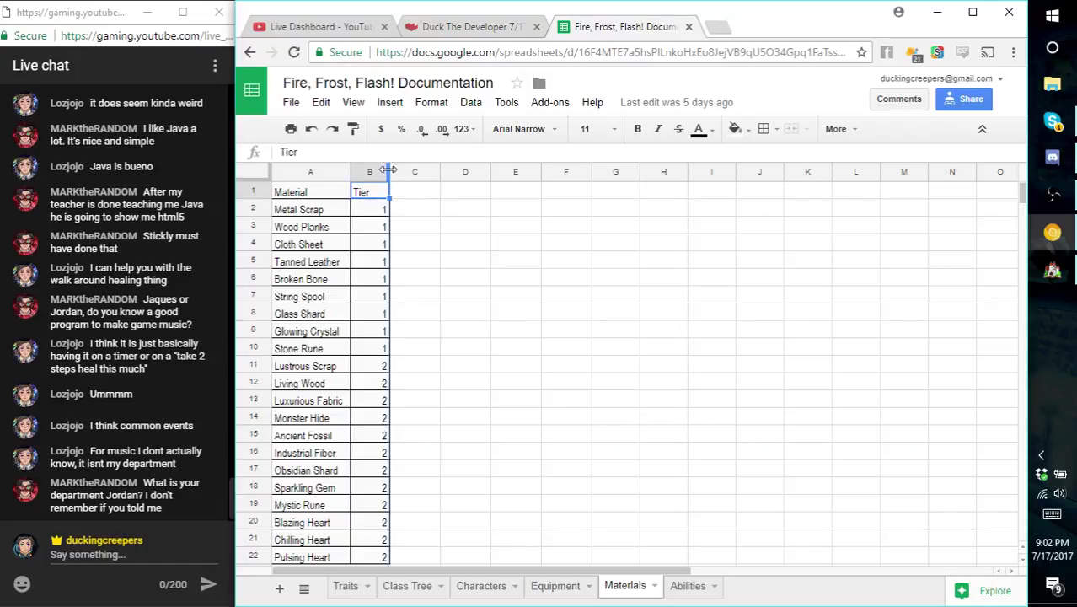
left_click(381, 172)
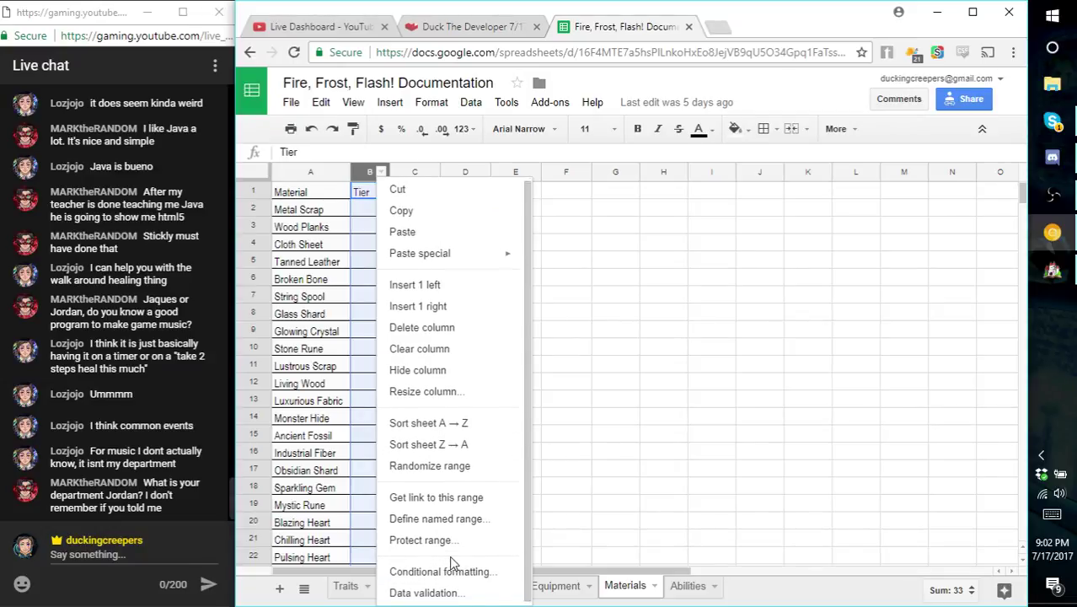
left_click(433, 394)
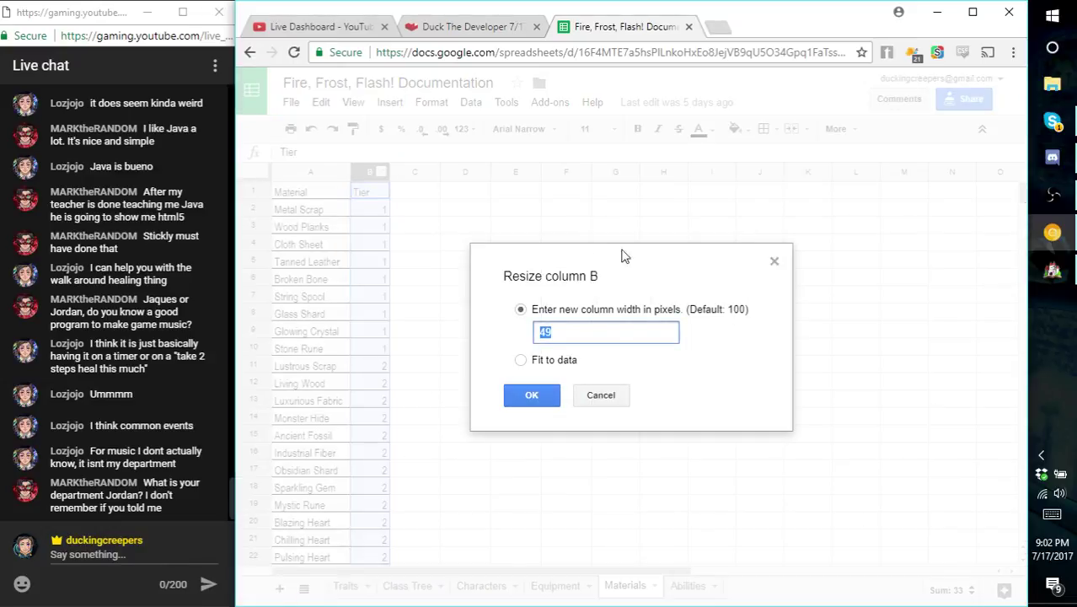
left_click(774, 262)
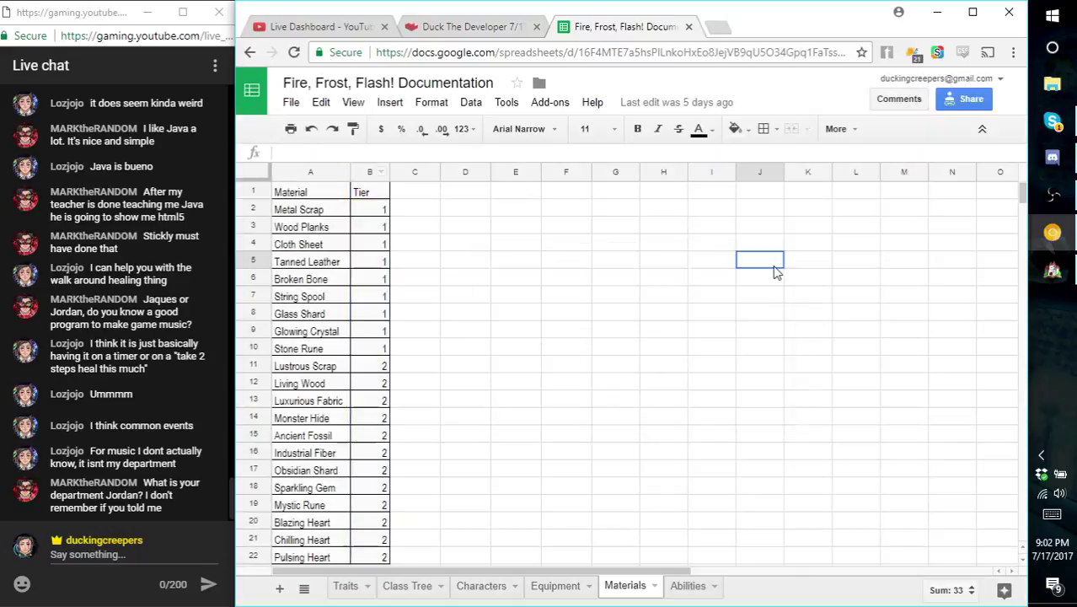
- Resize empty column C on the Materials sheet to 49 pixels
left_click(431, 173)
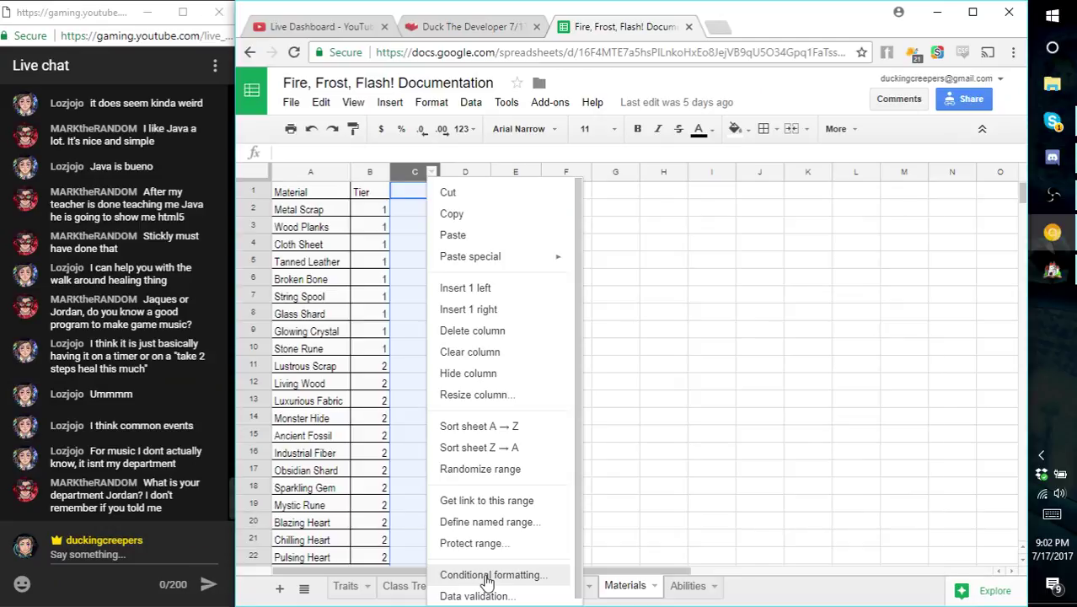
scroll(508, 414, "down", 1)
left_click(498, 389)
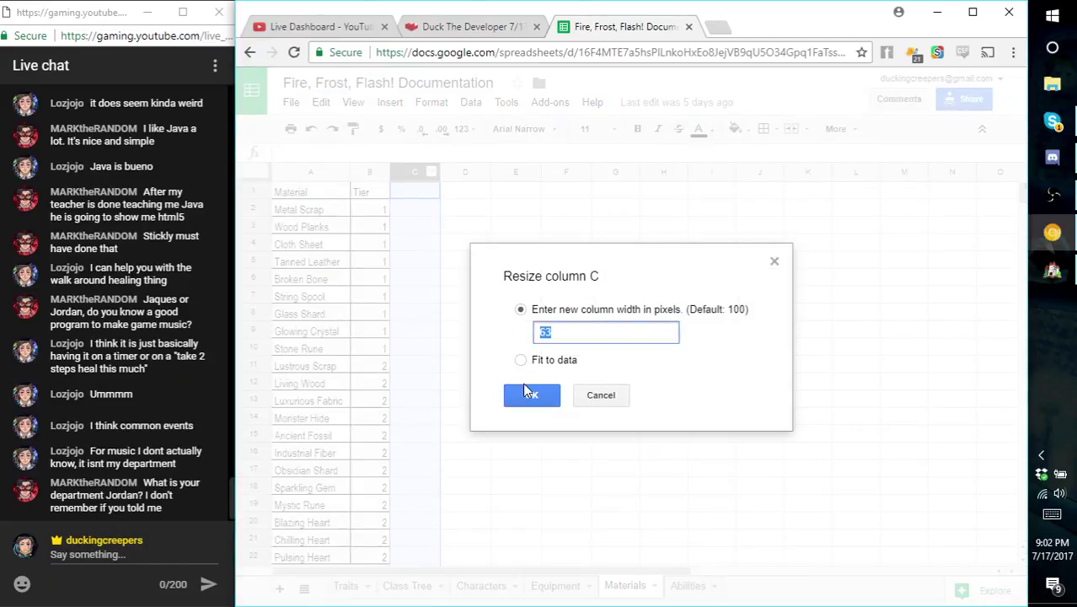
type("49")
left_click(548, 396)
left_click(499, 311)
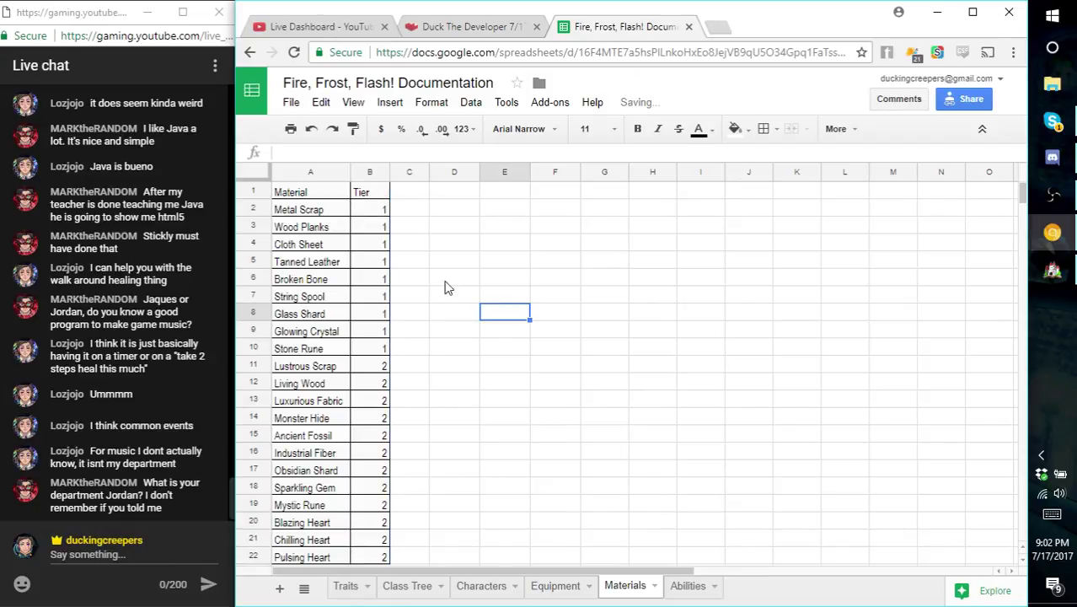
- Give cells C1 to C22 the custom white fill and apply all borders to them
left_click_drag(407, 191, 411, 418)
scroll(457, 385, "up", 3)
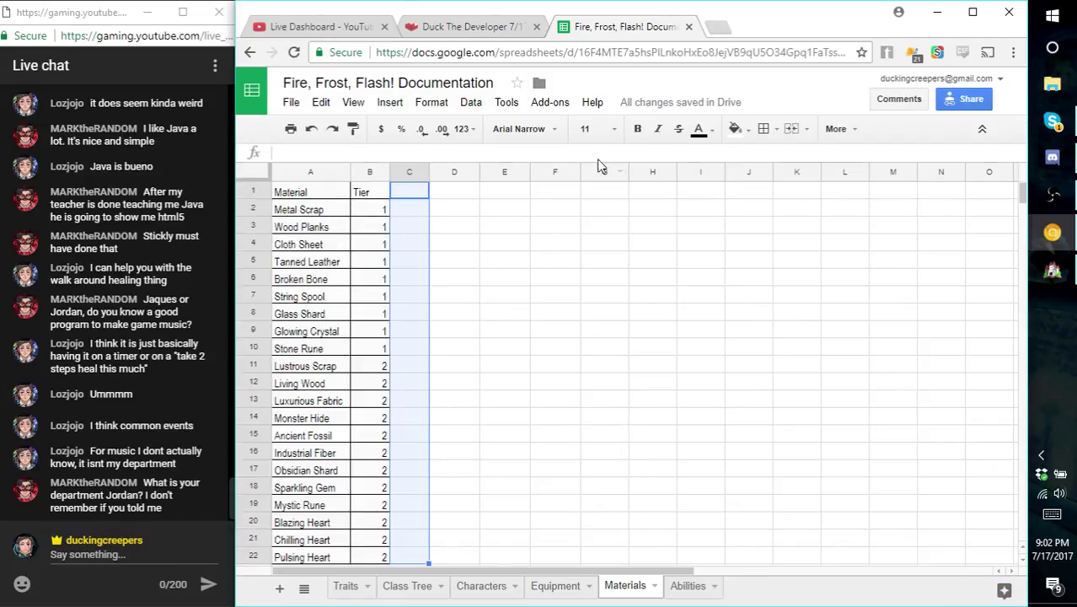
left_click(735, 129)
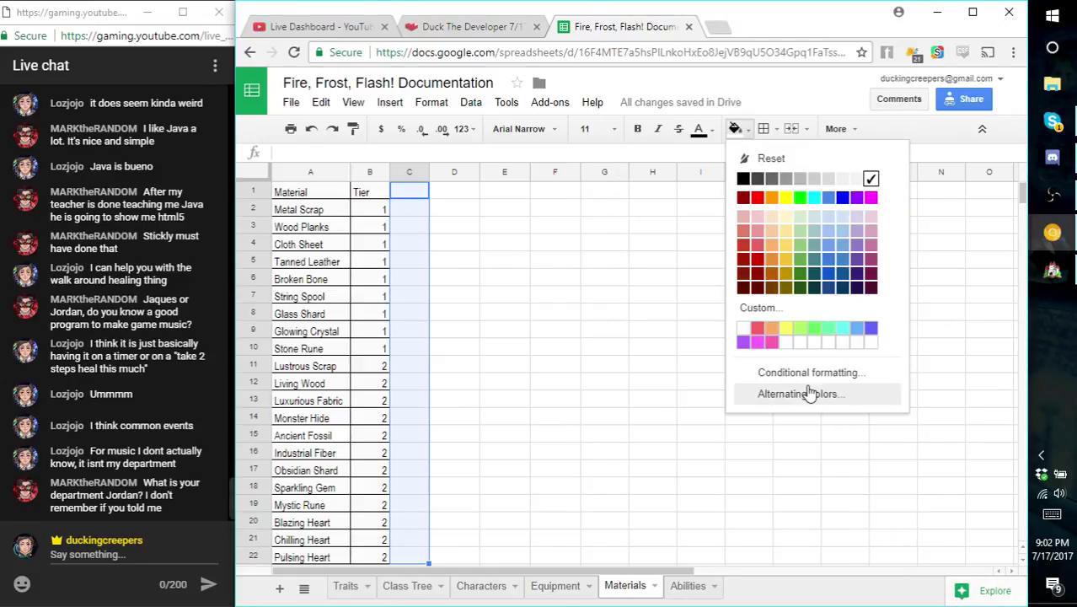
left_click(743, 330)
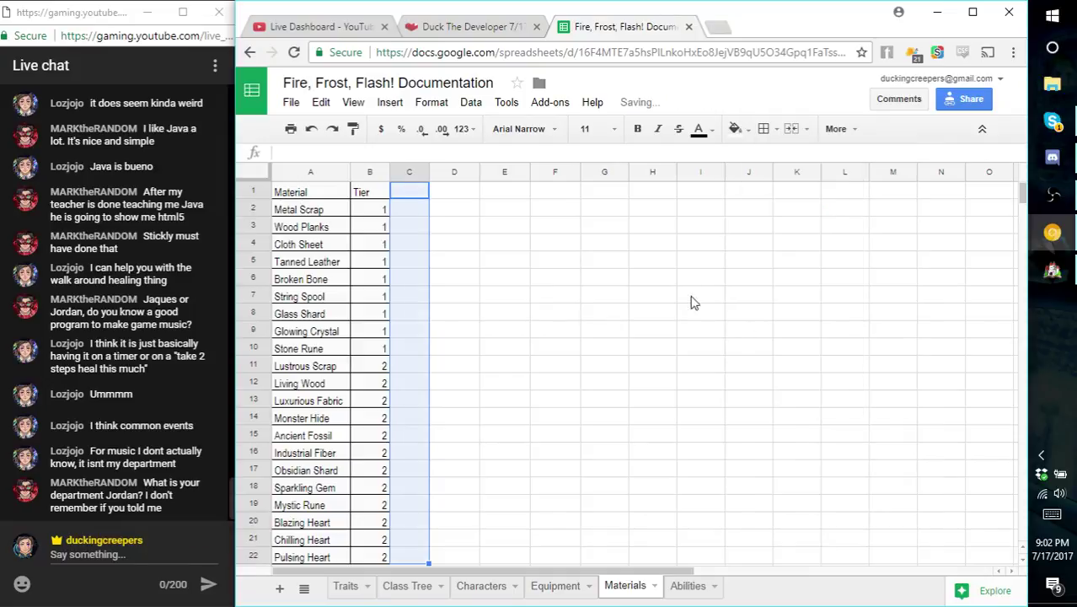
left_click(734, 130)
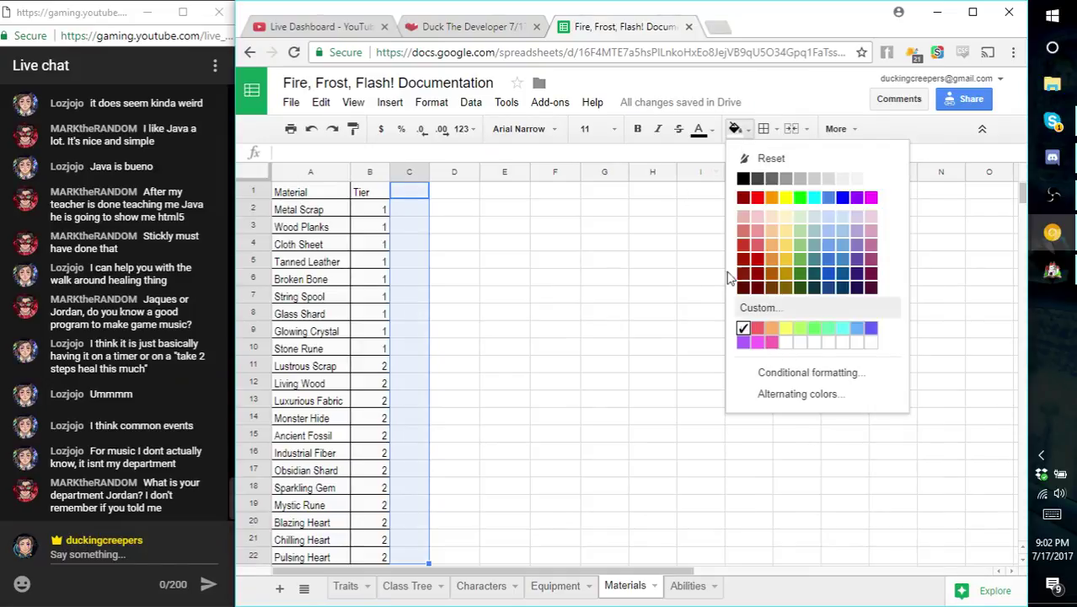
left_click(765, 129)
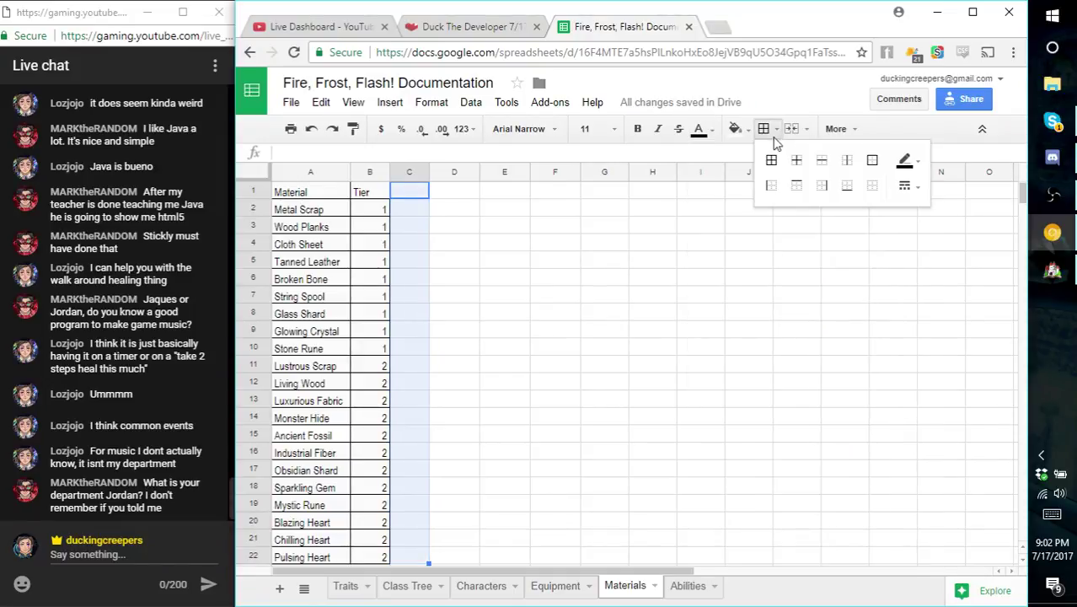
left_click(774, 165)
left_click(483, 281)
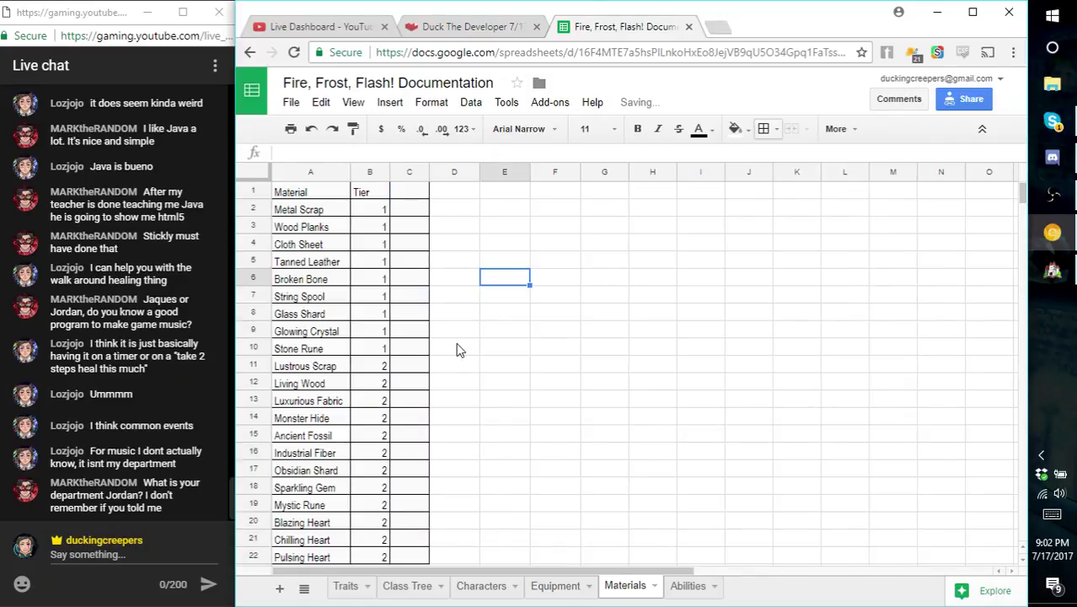
scroll(456, 344, "down", 2)
scroll(456, 344, "up", 2)
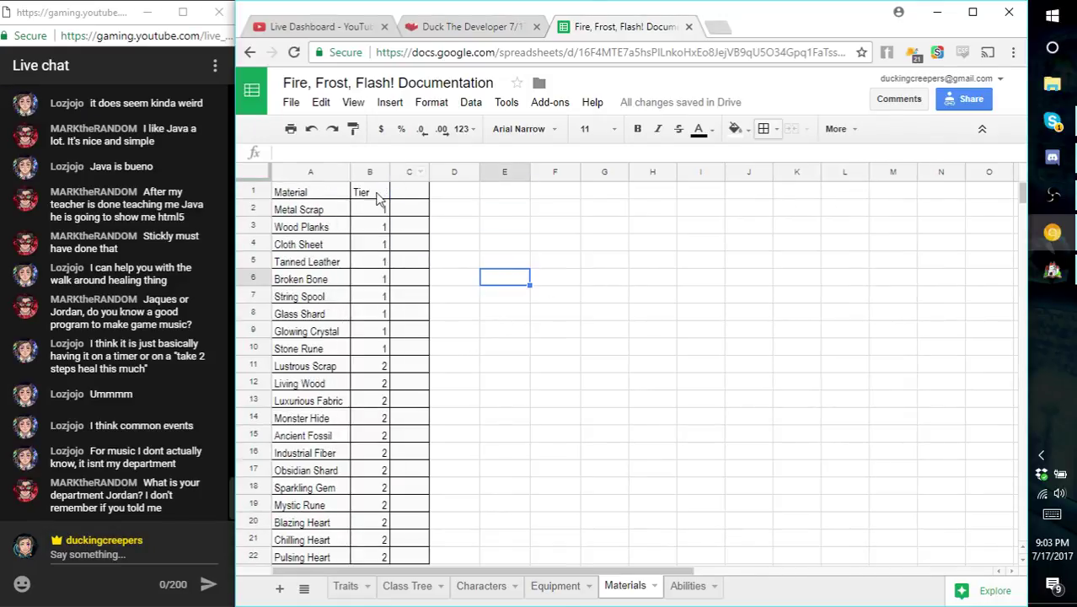
- Try to move the Tier cells B1 to B22 into column C, and undo the move
left_click_drag(377, 197, 379, 488)
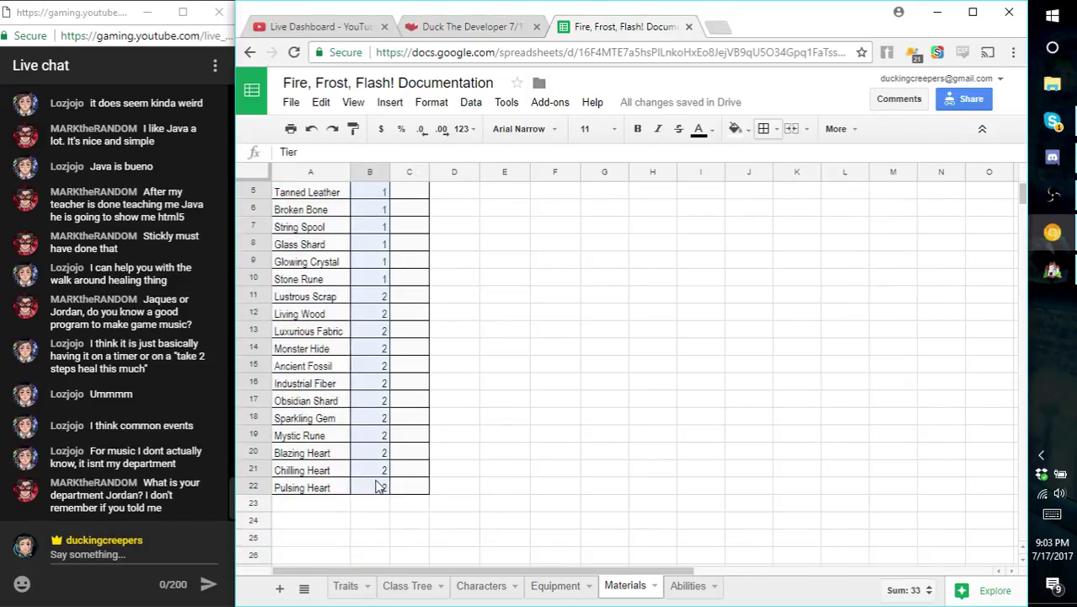
key("ctrl+c")
scroll(426, 405, "up", 2)
left_click(399, 200)
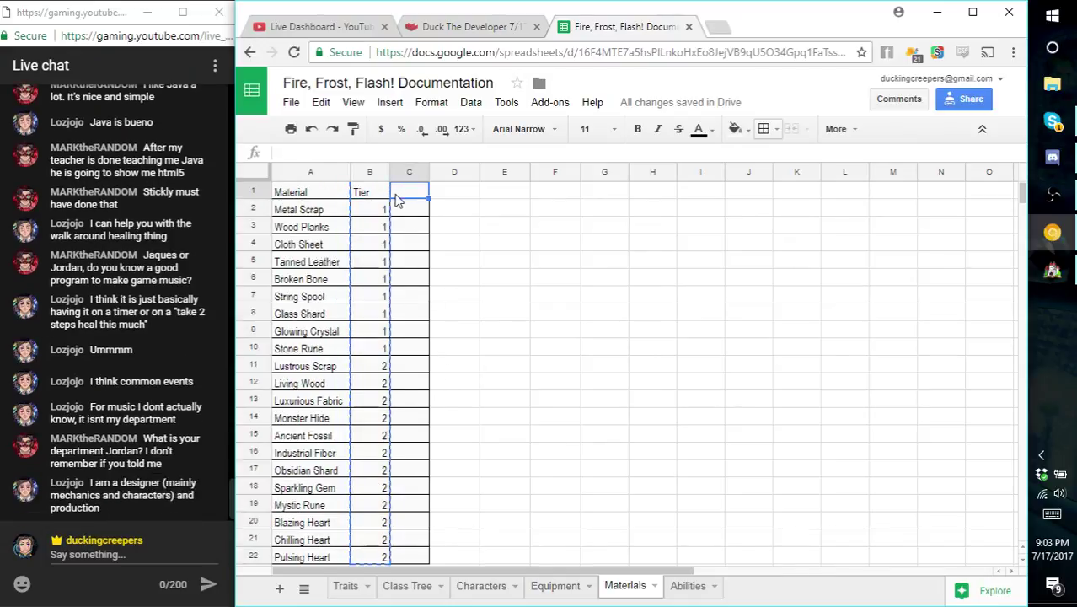
key("ctrl+v")
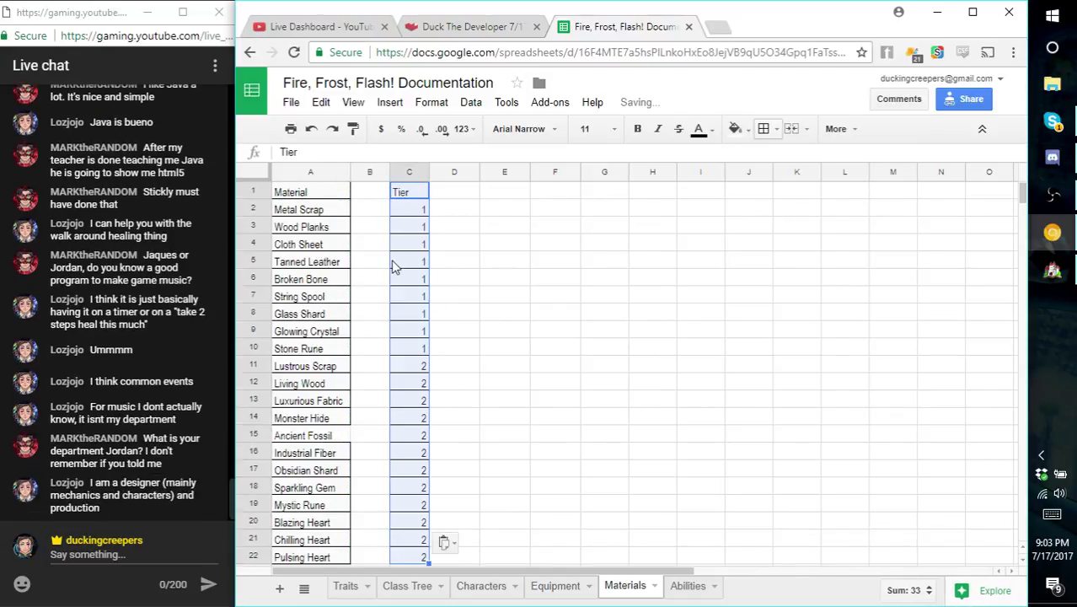
left_click(342, 133)
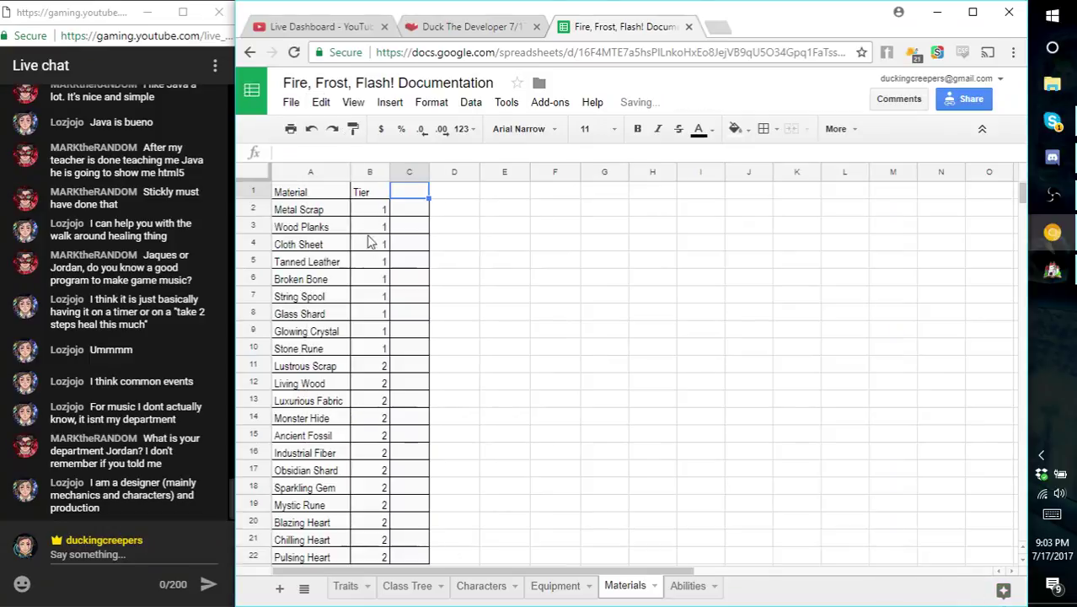
- Copy the Tier cells B1 to B22 into column C and clear the contents of the original cells
left_click_drag(368, 397, 386, 471)
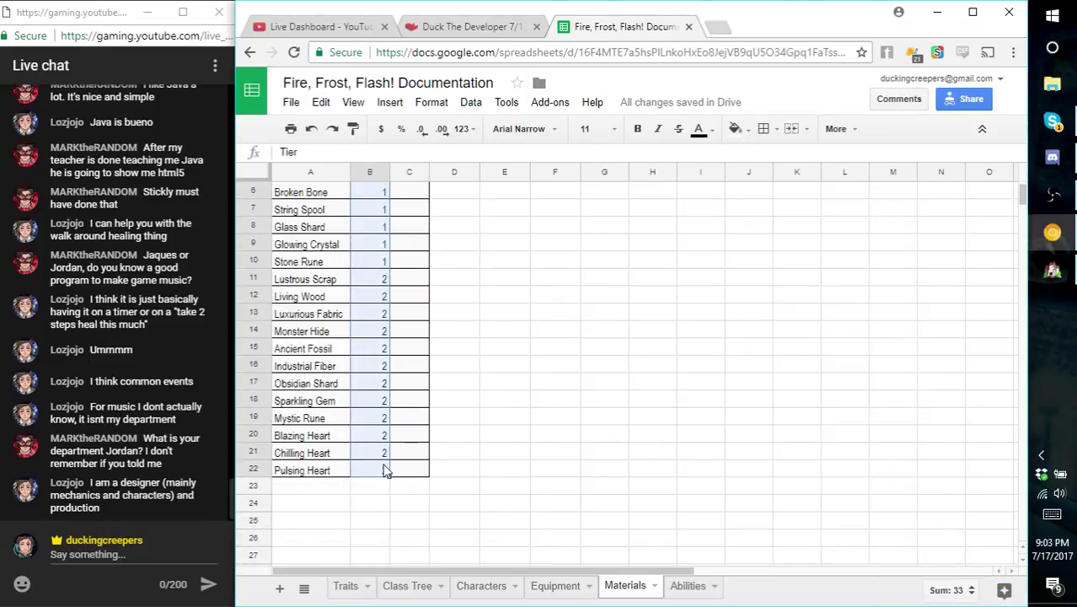
key("ctrl+c")
scroll(413, 428, "up", 1)
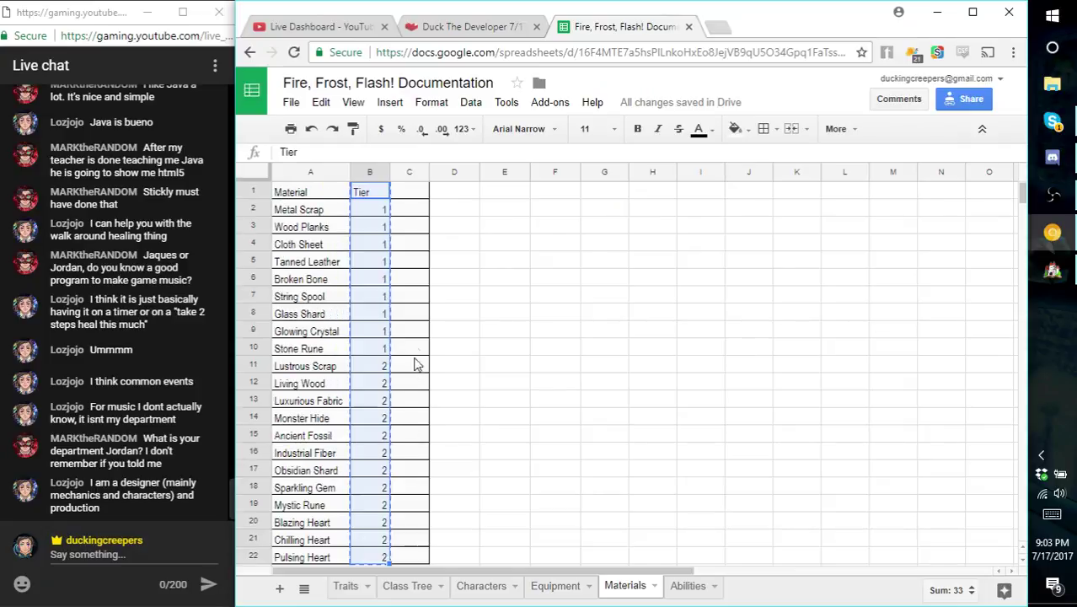
left_click(418, 192)
key("ctrl+v")
left_click_drag(379, 196, 380, 261)
key("Delete")
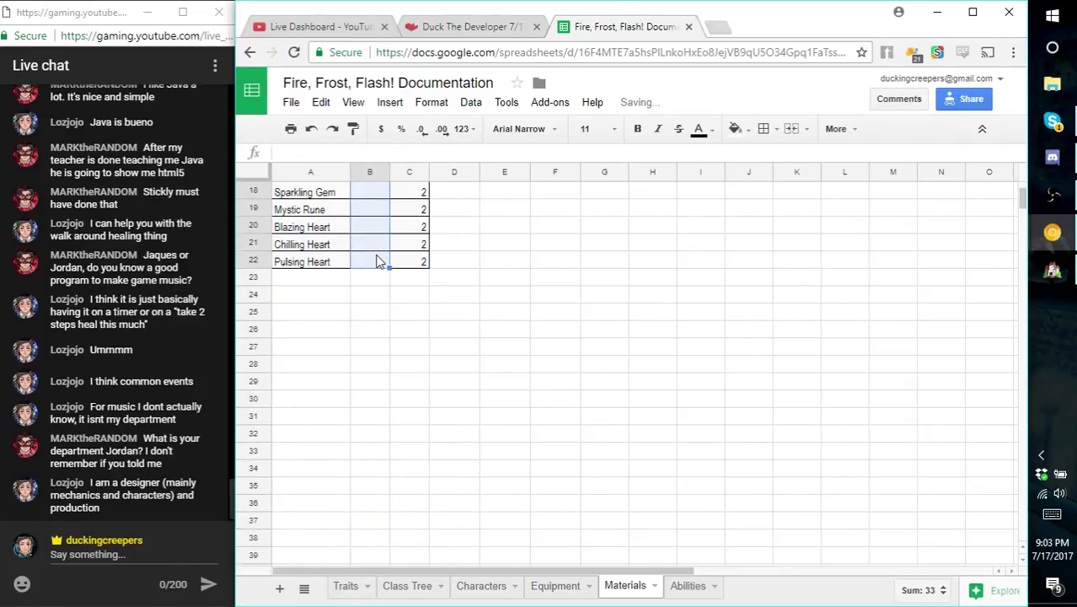
- Head column B with ID and enter 23 for Metal Scrap, 24 for Wood Planks and 25 for Cloth Sheet
scroll(378, 260, "up", 6)
left_click(379, 195)
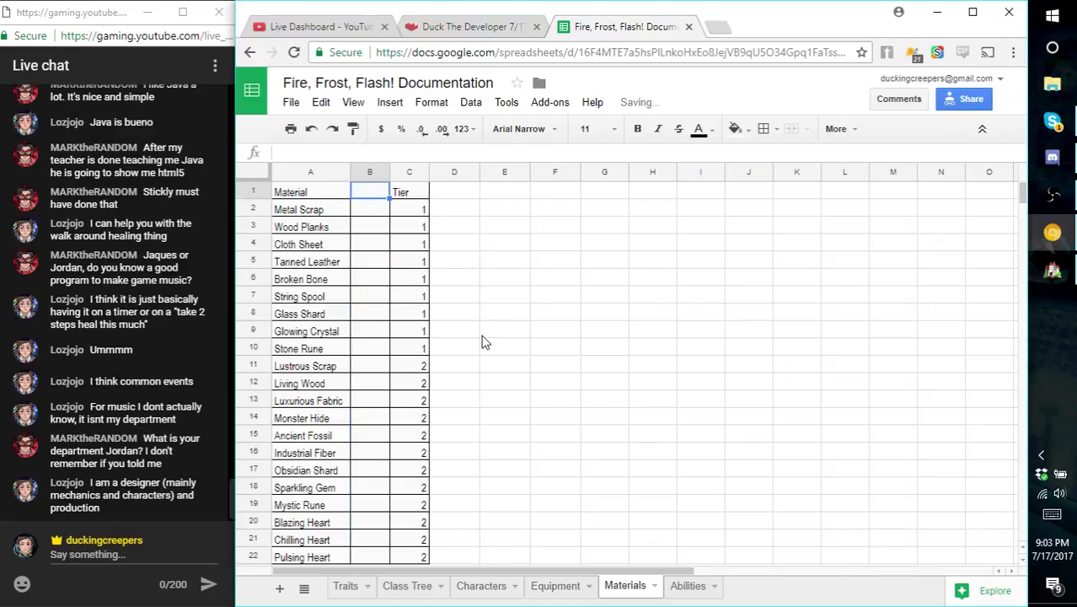
type("ID")
key("Return")
type("23")
key("Return")
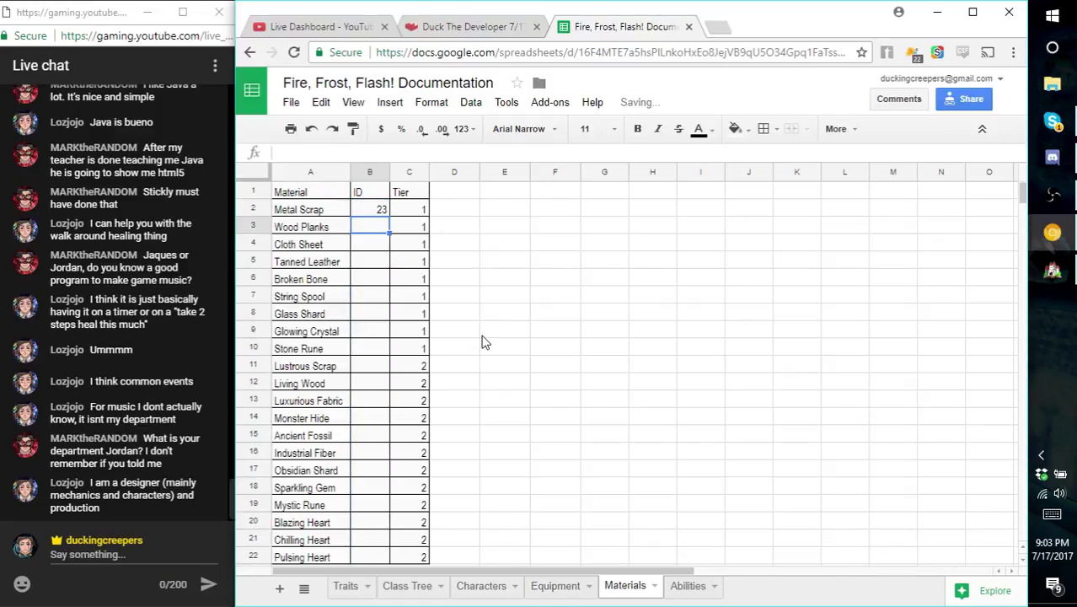
type("24")
key("Return")
type("25")
key("Return")
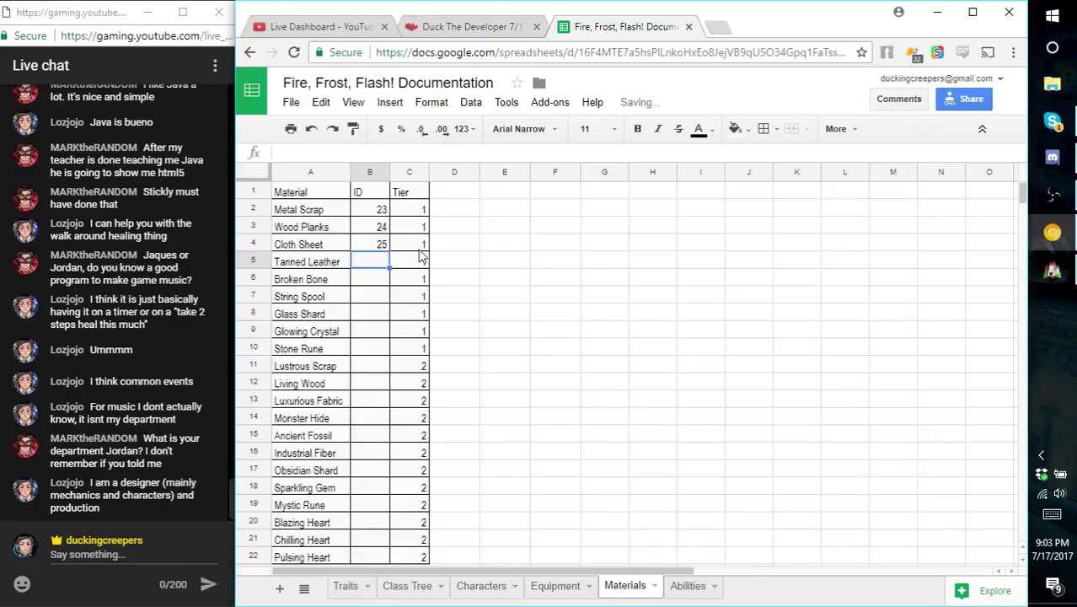
- Extend the ID number series from B2:B4 down to Pulsing Heart in row 22, ending at 43
left_click_drag(381, 217, 380, 247)
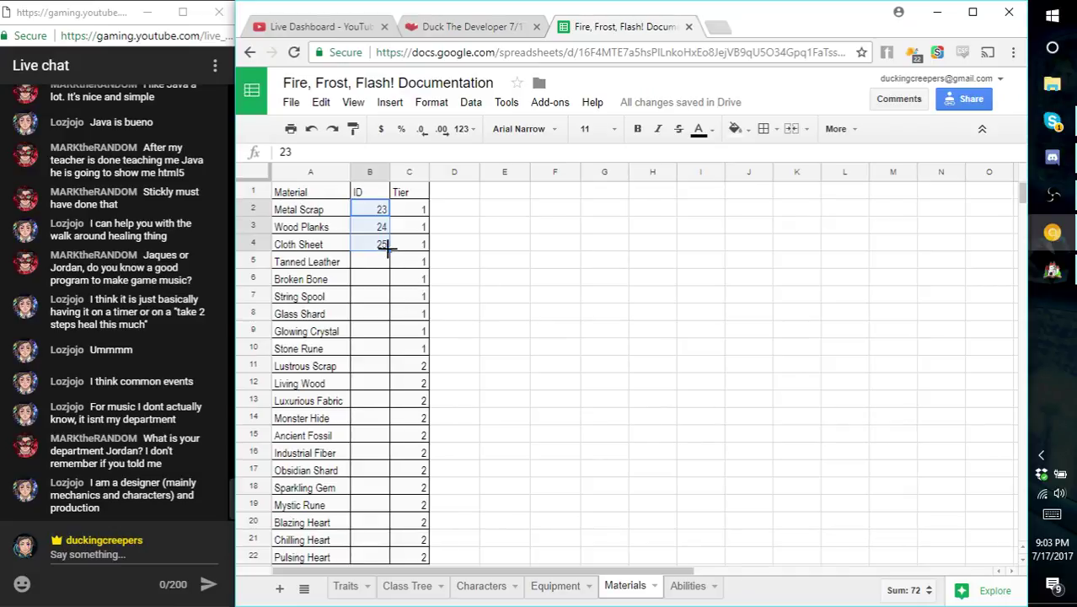
left_click_drag(388, 246, 384, 520)
left_click(504, 434)
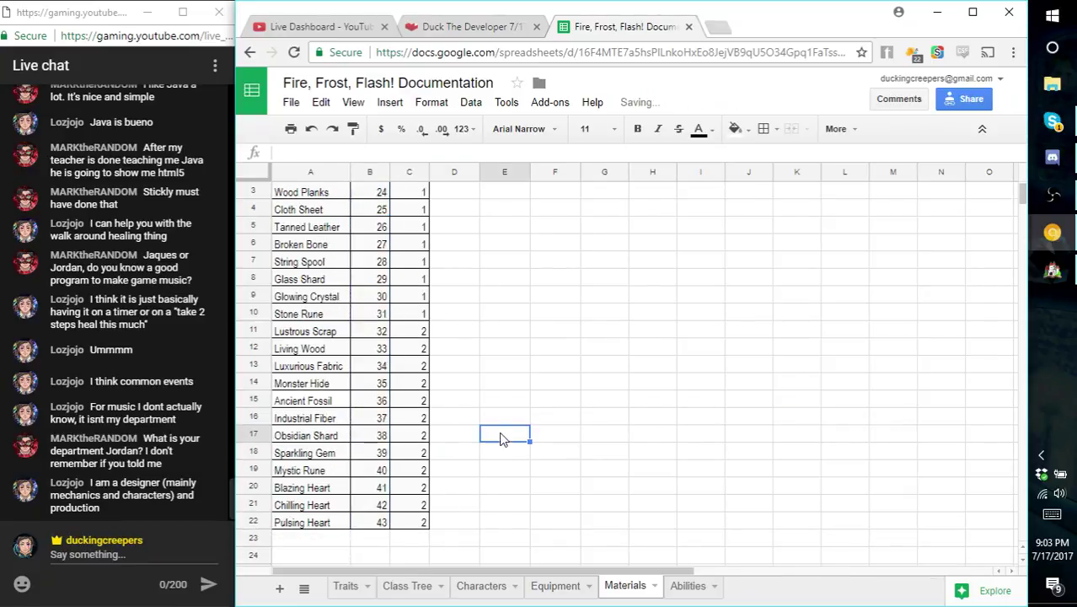
scroll(480, 272, "up", 1)
left_click(442, 210)
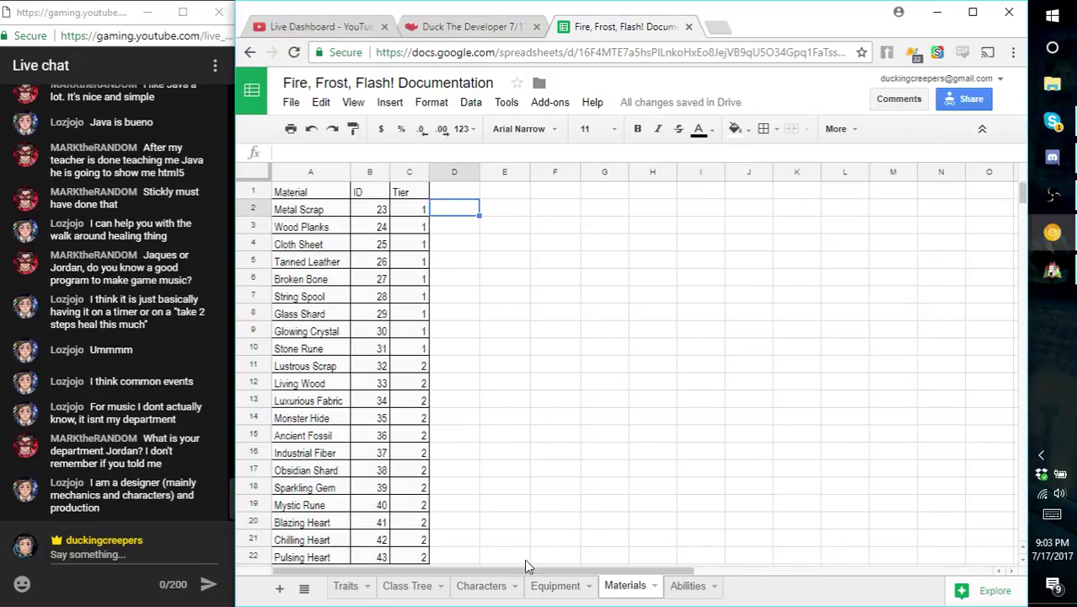
- Check Golden Glory's ingredients on the Equipment sheet and look up their IDs on the Materials sheet
left_click(578, 592)
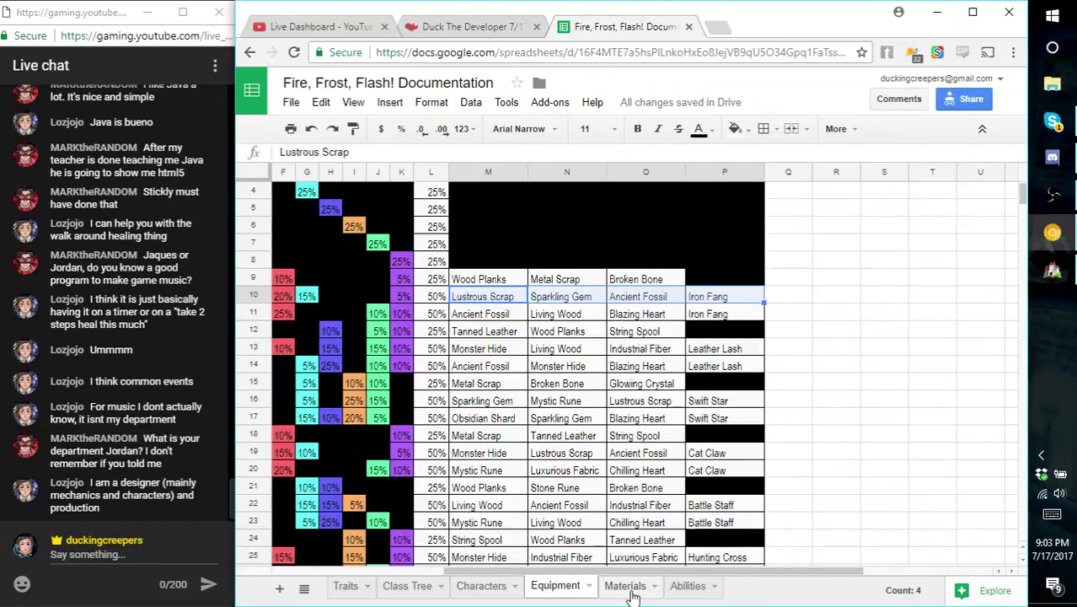
left_click(632, 593)
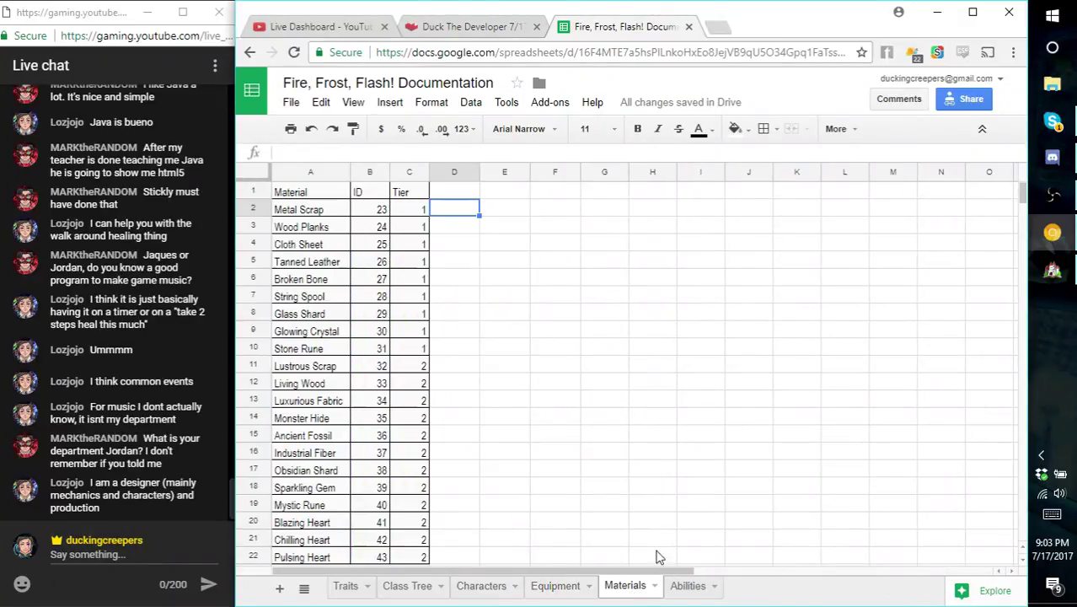
scroll(333, 417, "down", 1)
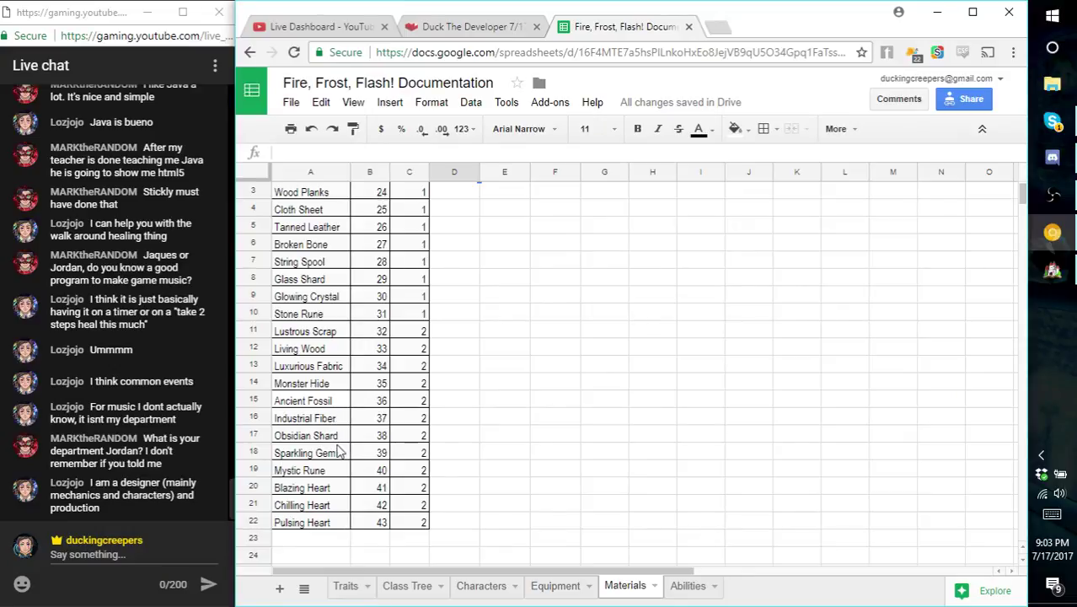
- Check the IDs of Sparkling Gem and Ancient Fossil on the Materials sheet, and switch back to the weapons in RPG Maker's database
left_click(375, 455)
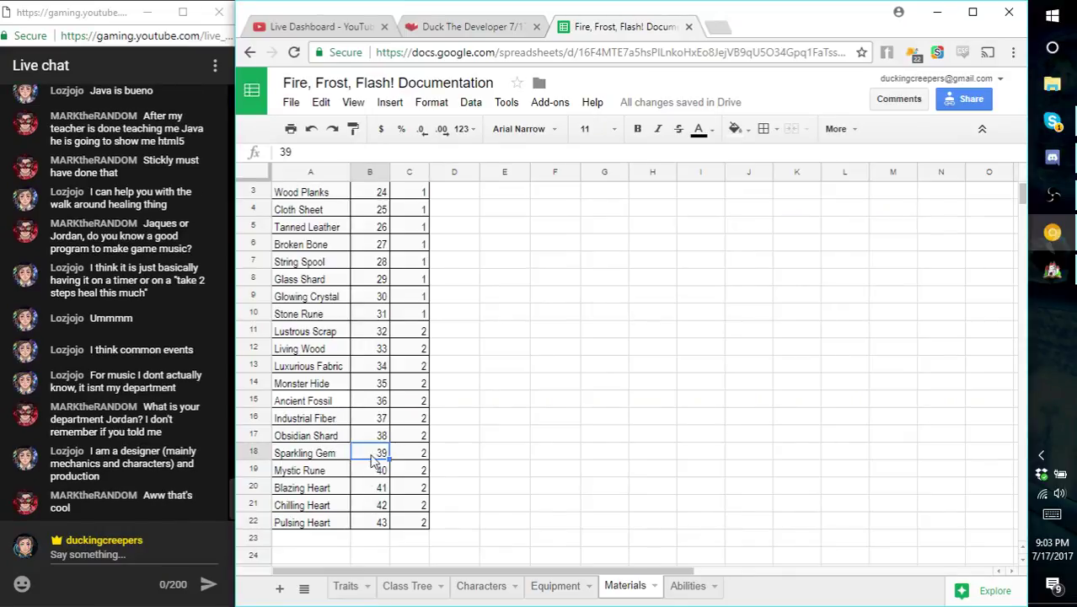
left_click(383, 402)
left_click(1052, 232)
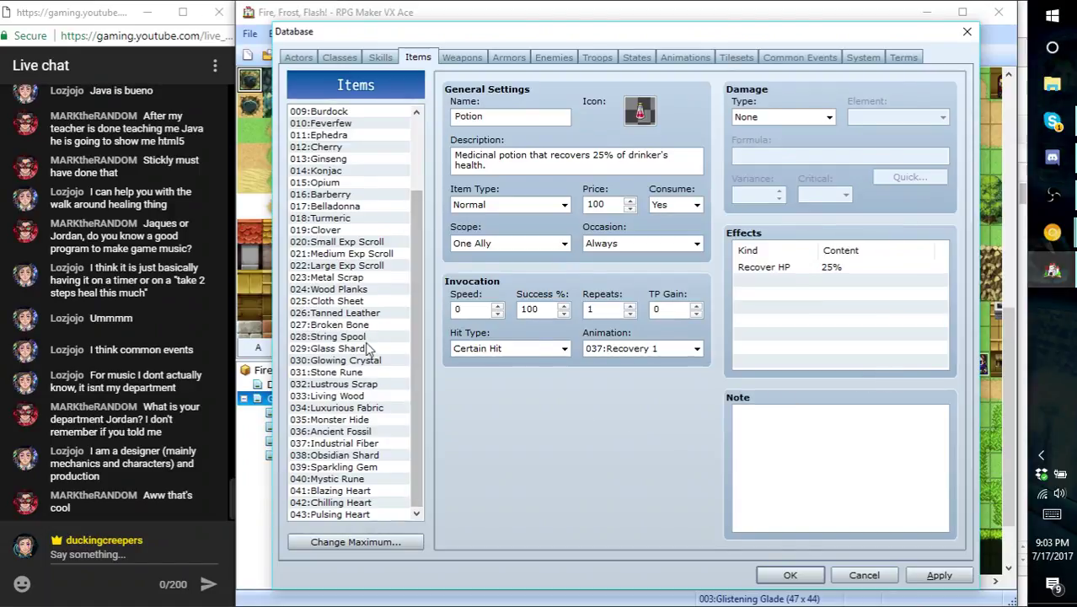
left_click(475, 54)
- In Golden Glory's note, set the second craft item tag to 39, the third to 36 and the craft gold tag to 500
left_click(807, 486)
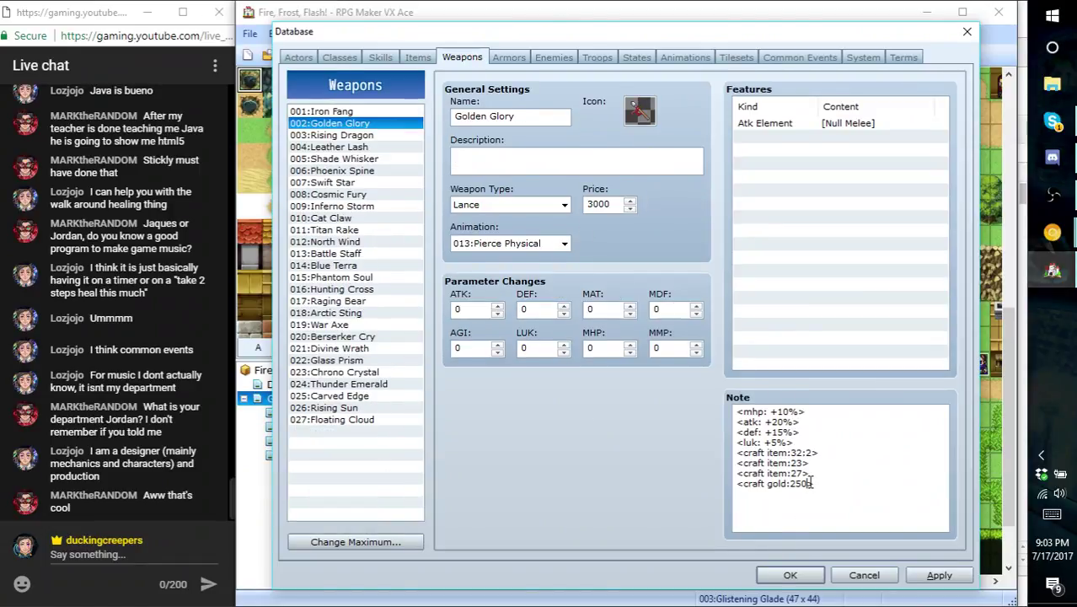
left_click(803, 463)
key("BackSpace")
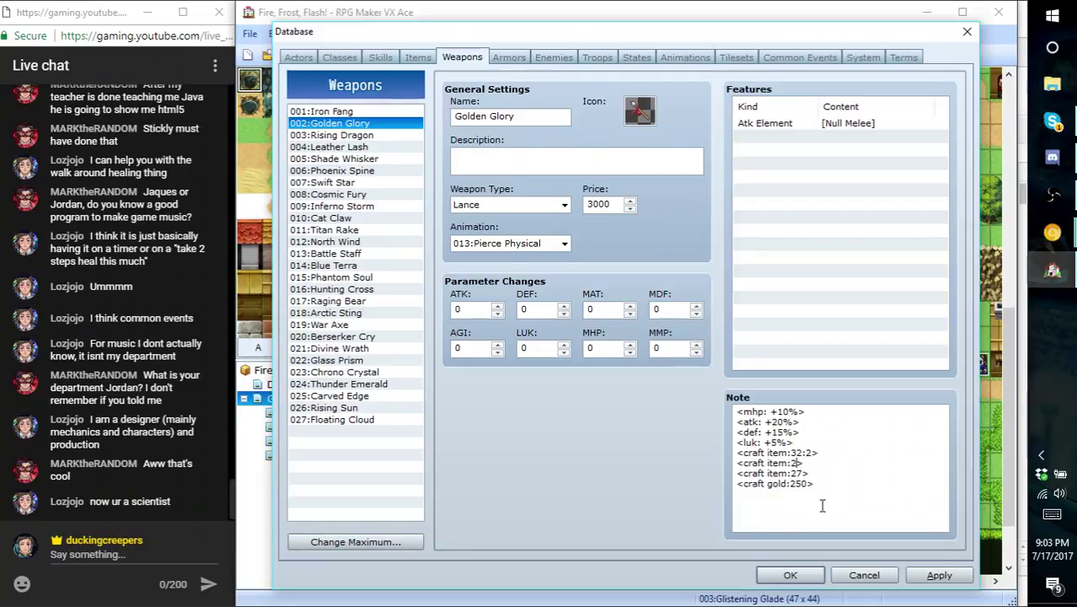
key("BackSpace")
type("9")
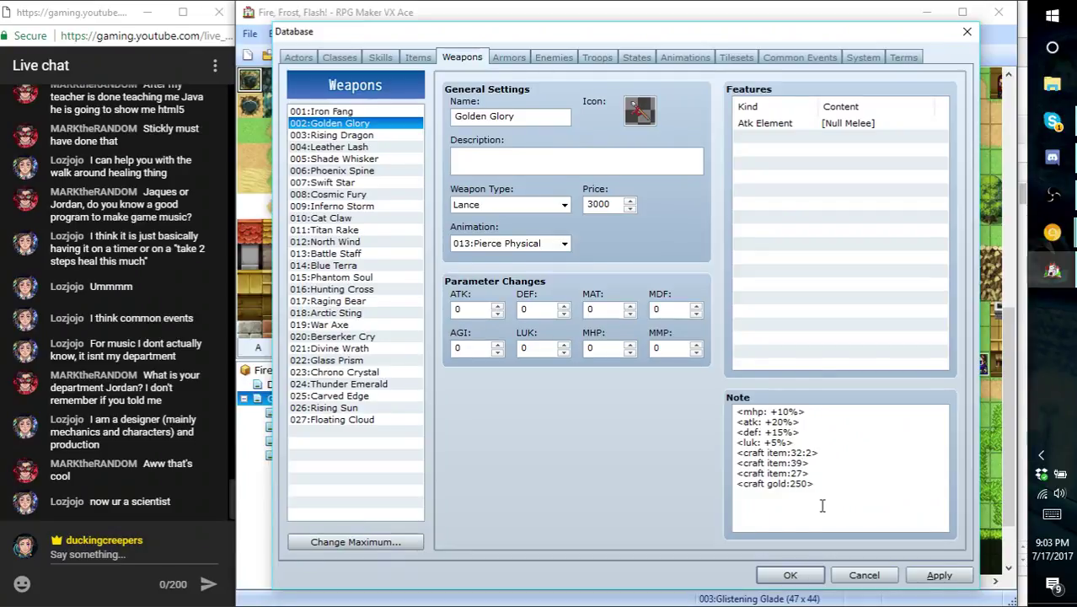
key("BackSpace")
type("36")
key("BackSpace")
key("BackSpace")
type("500")
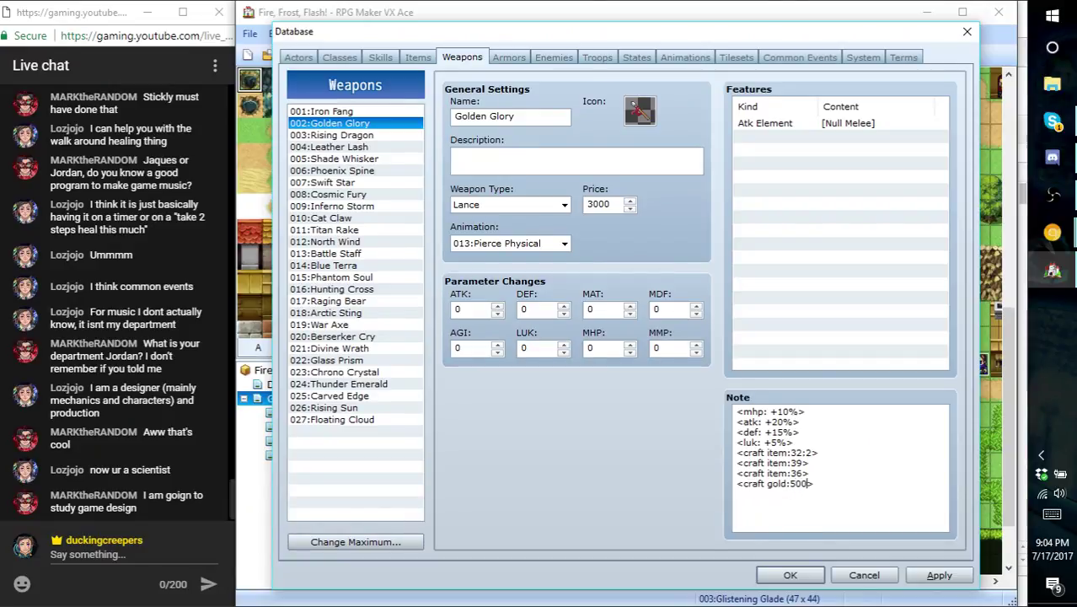
- Add the tag <craft weapon:1> below the luk line in Golden Glory's note, and apply and close the database
left_click(839, 442)
key("Return")
type("<craft weapon:")
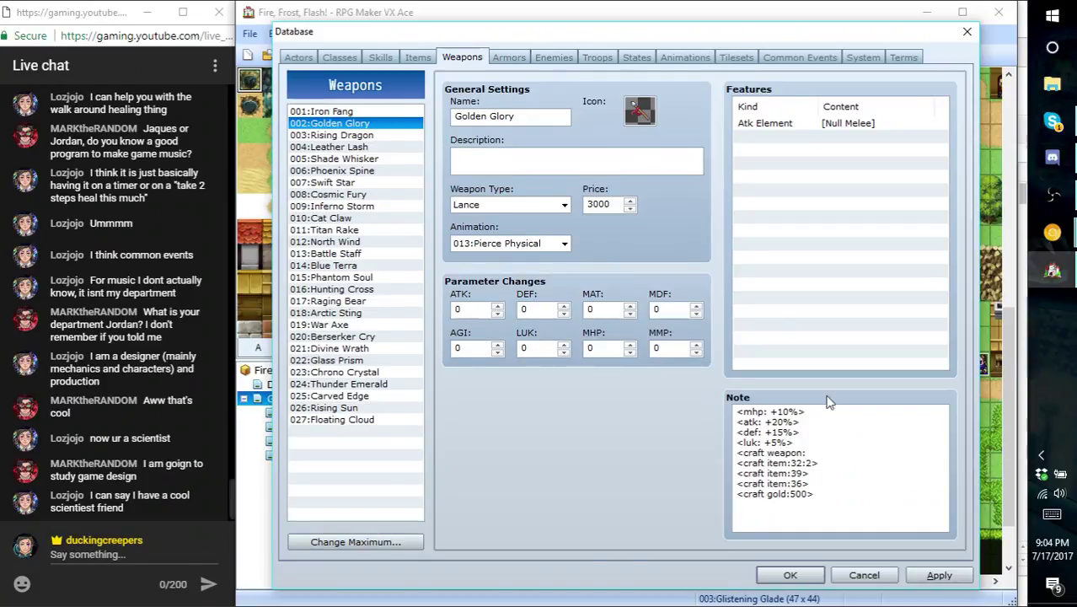
left_click(422, 59)
left_click(463, 59)
left_click(818, 454)
type("1>")
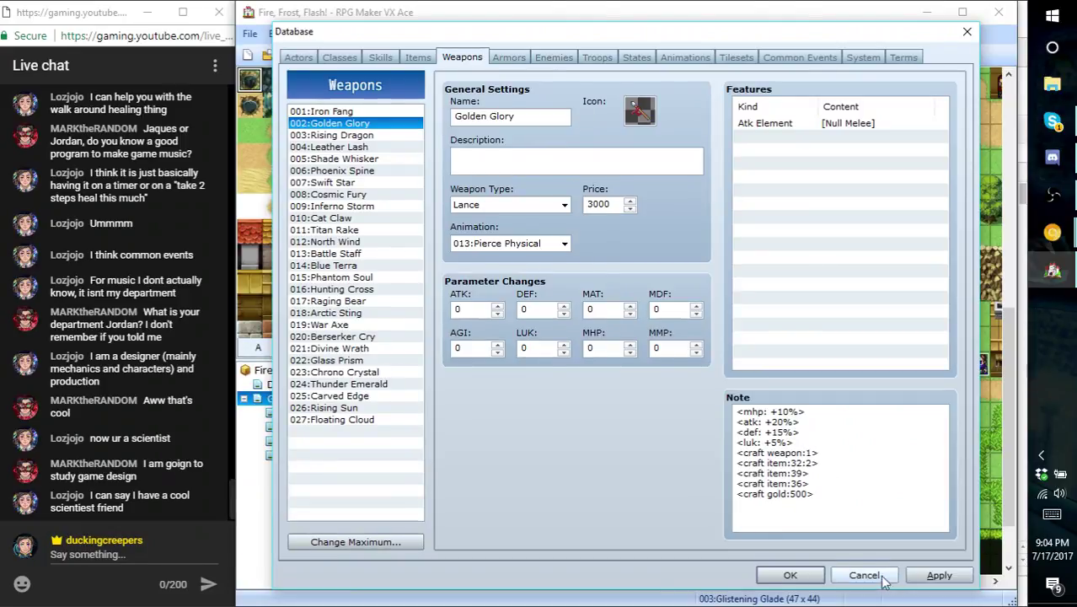
left_click(925, 576)
left_click(792, 575)
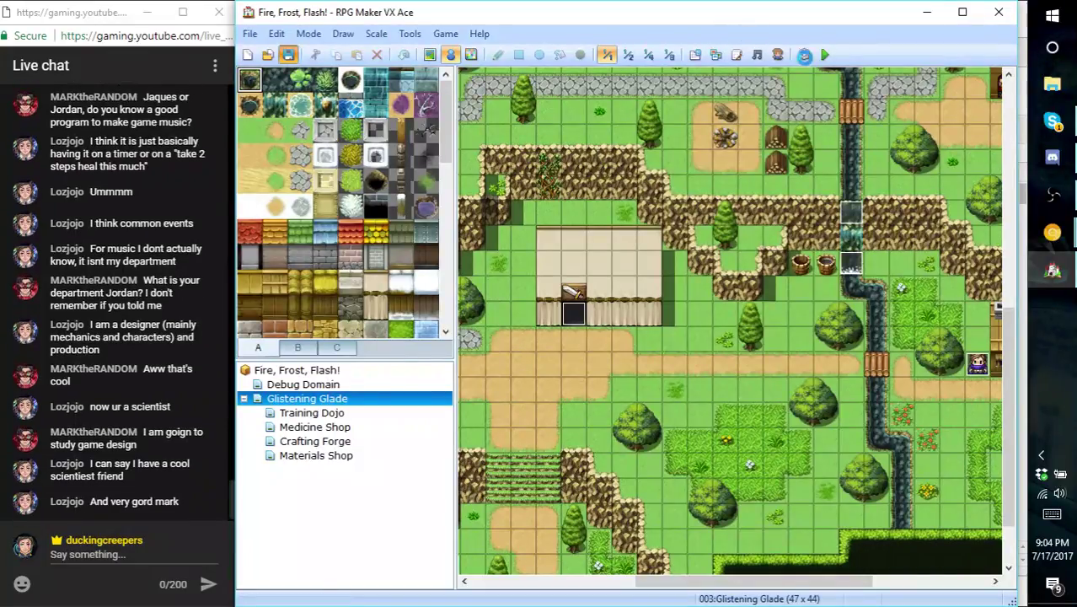
- Playtest the game, continue from the File 1 save and get through the blacksmith's dialogue to the crafting menu
left_click(825, 54)
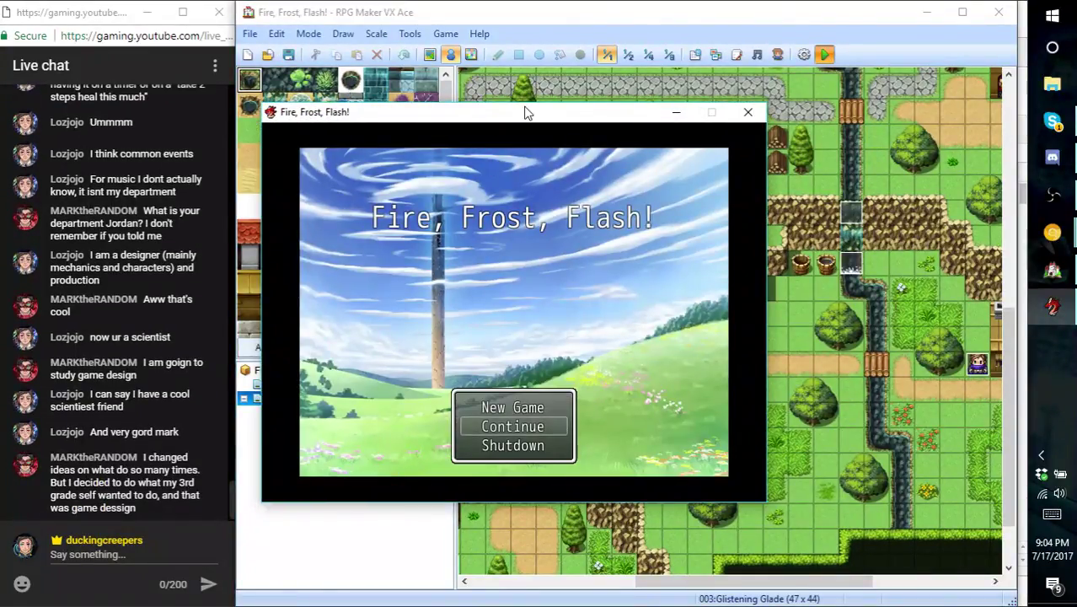
left_click_drag(529, 111, 640, 119)
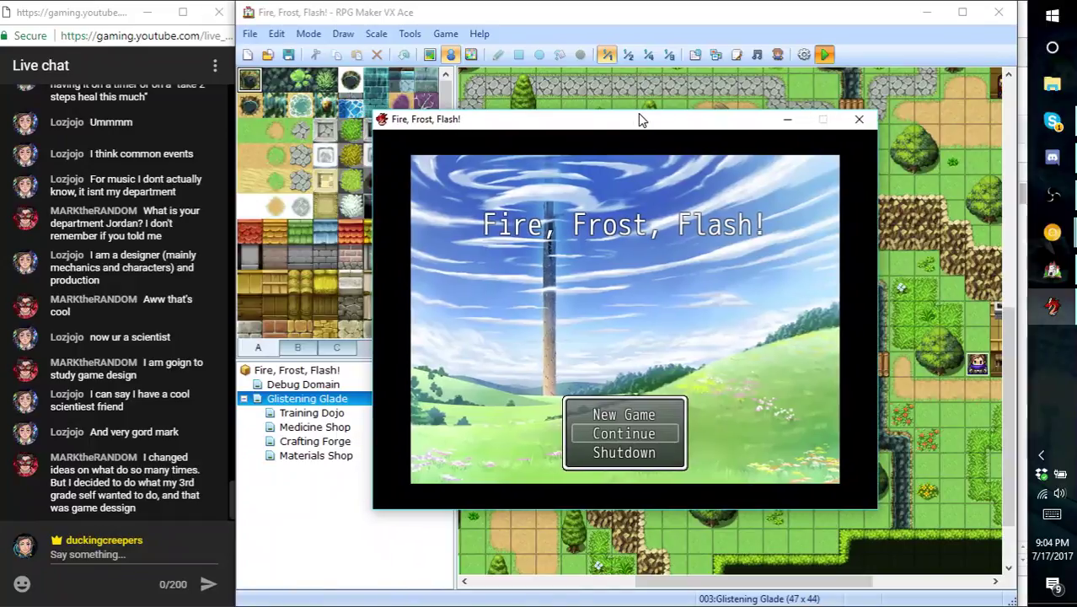
key("Return")
key("Return")
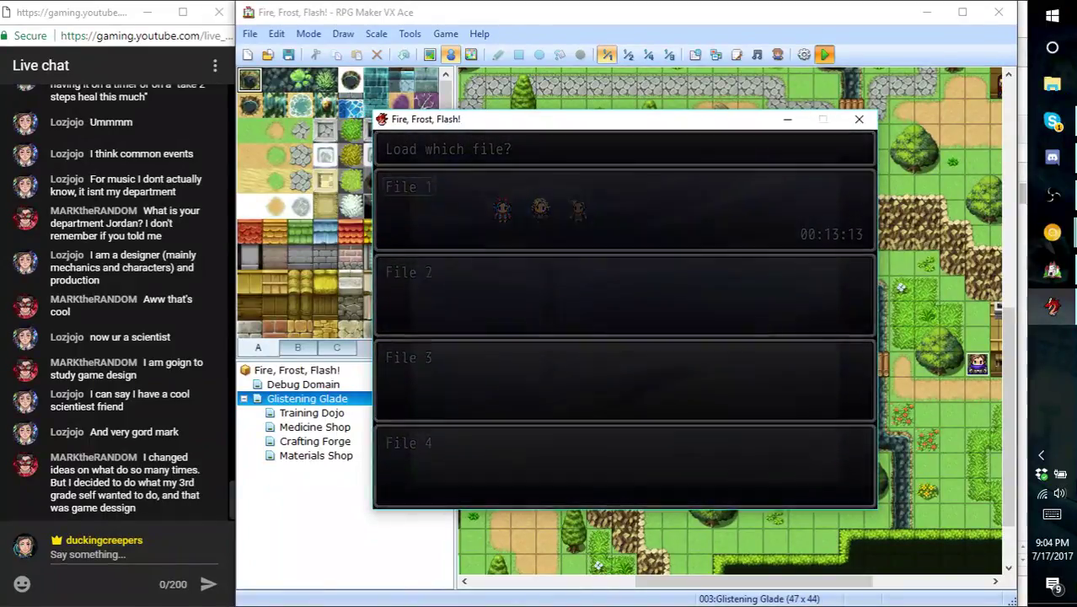
key("Return")
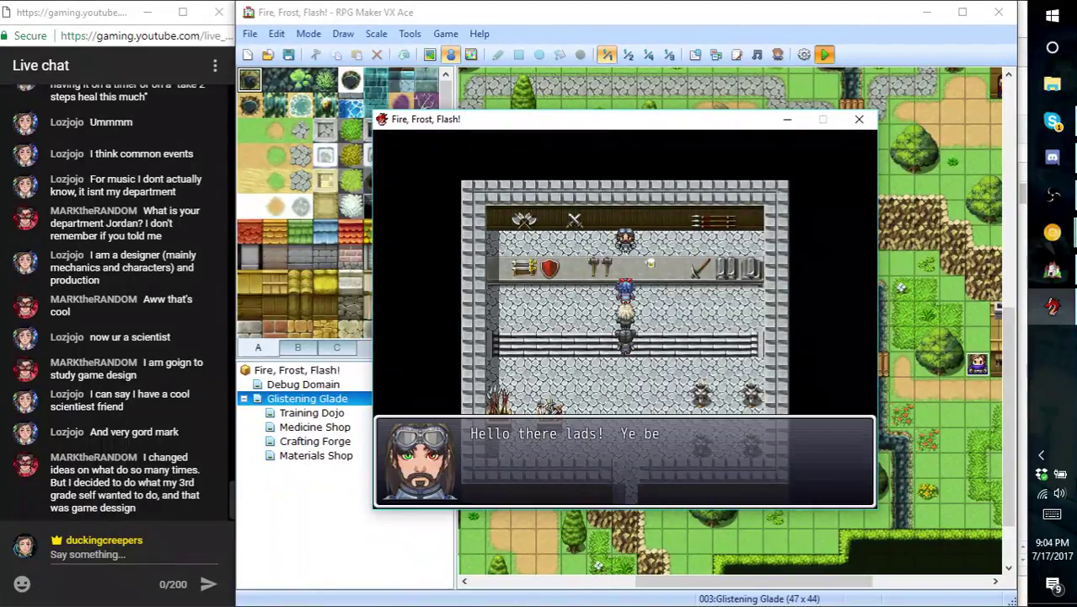
key("Return")
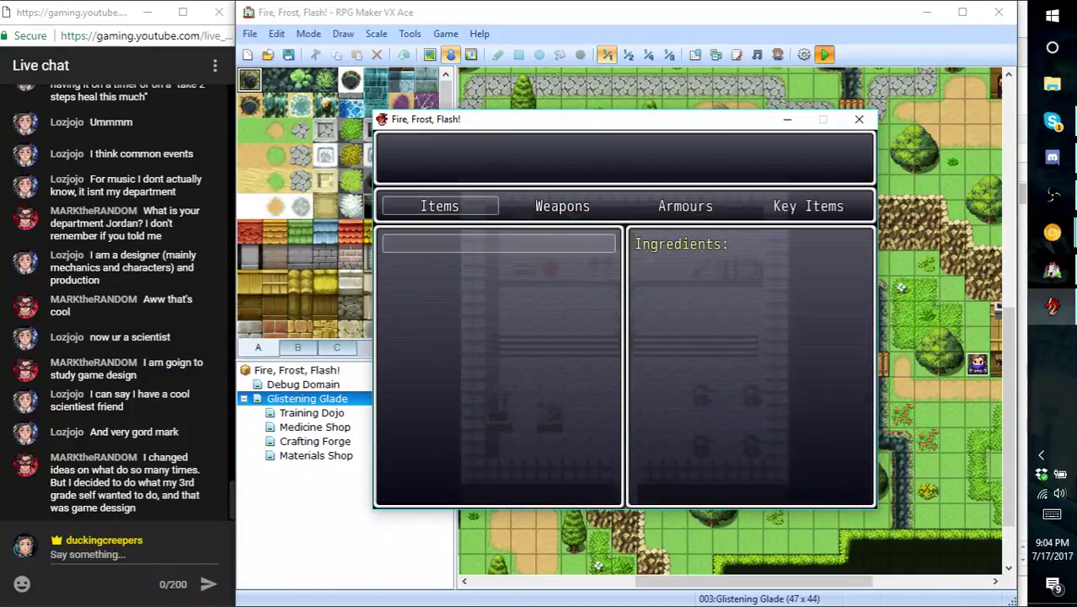
- Compare the ingredients and prices of Iron Fang and Golden Glory under Weapons in the crafting menu, and end the playtest
key("Right")
key("Down")
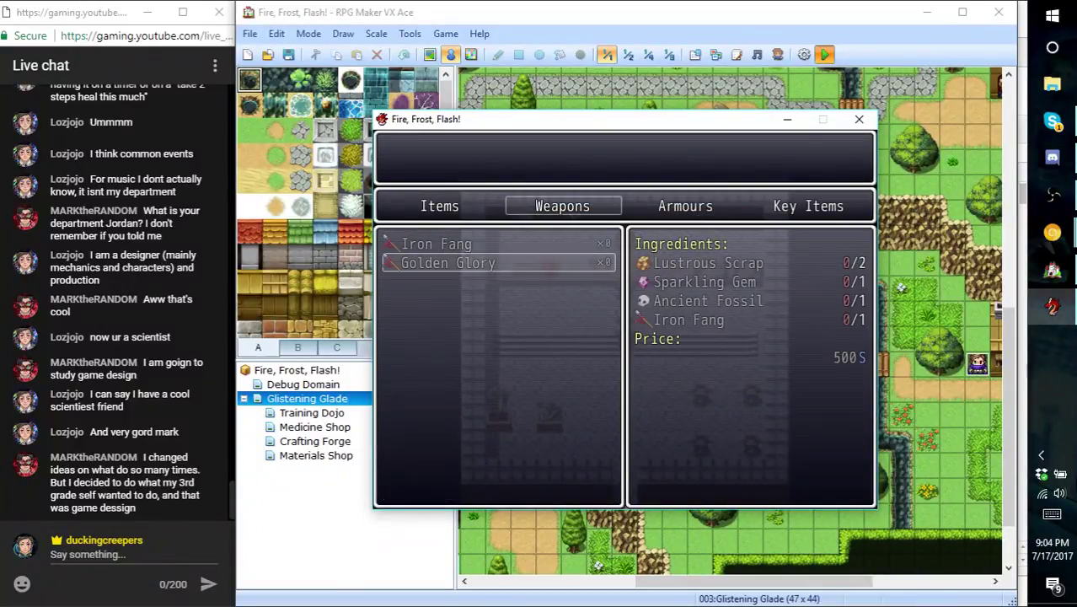
key("Up")
key("Down")
key("Up")
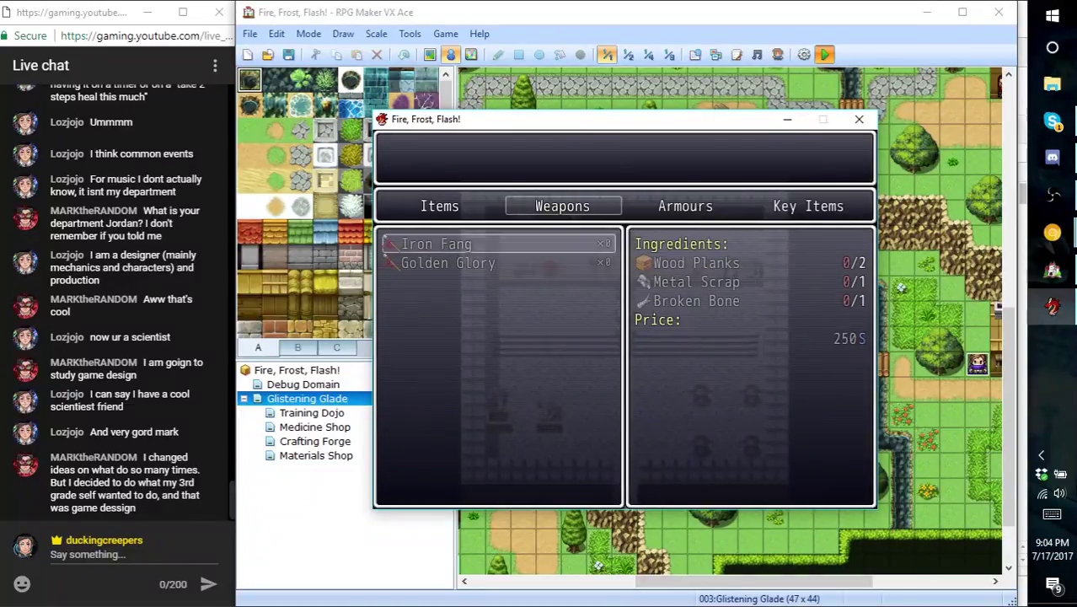
key("Down")
key("Up")
key("Down")
key("Up")
key("Down")
key("Up")
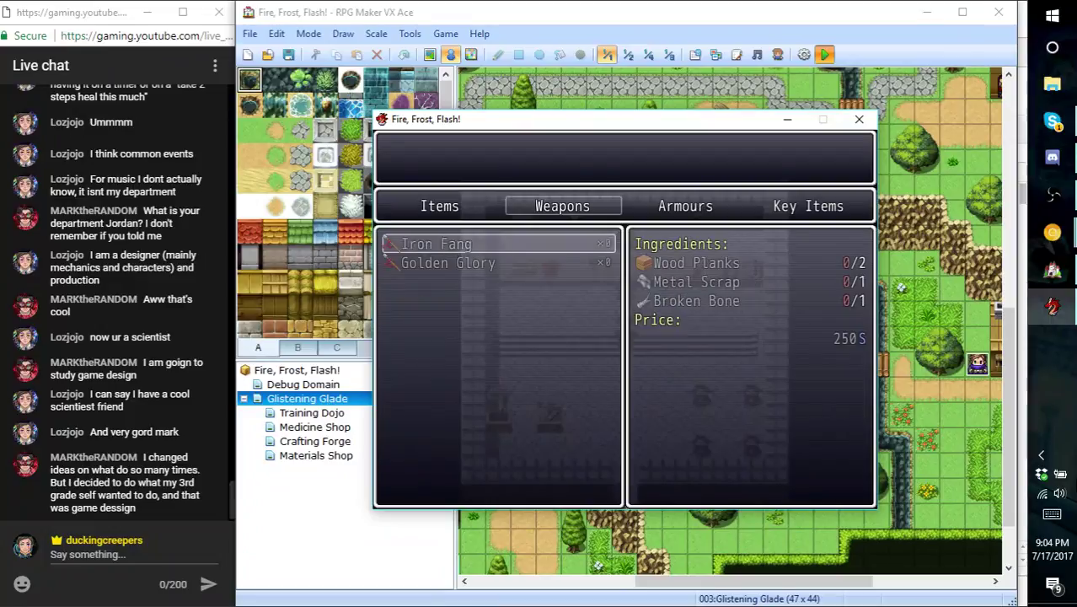
key("Down")
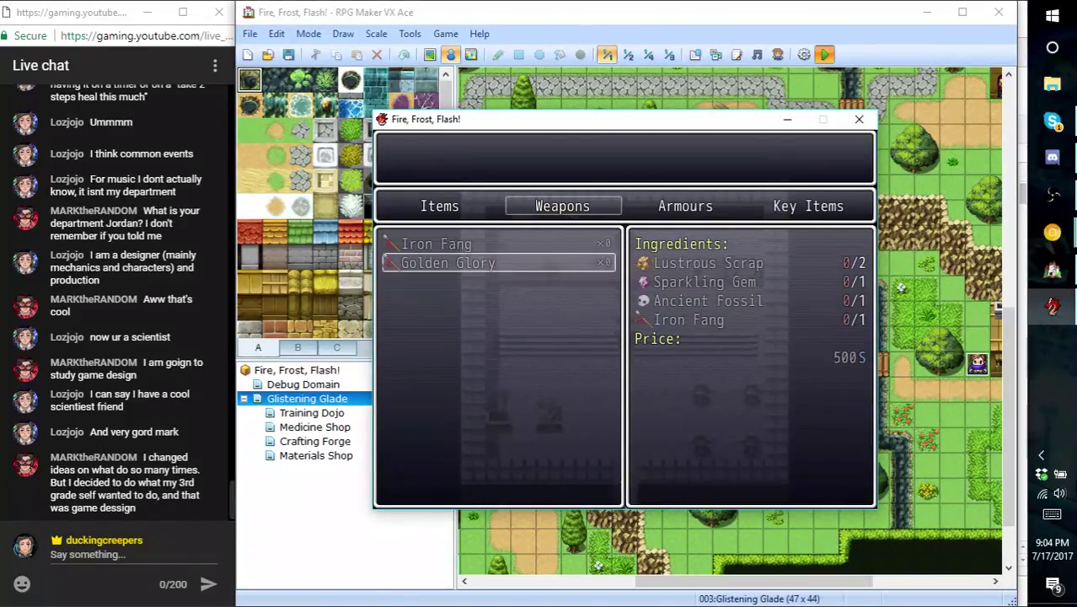
key("Escape")
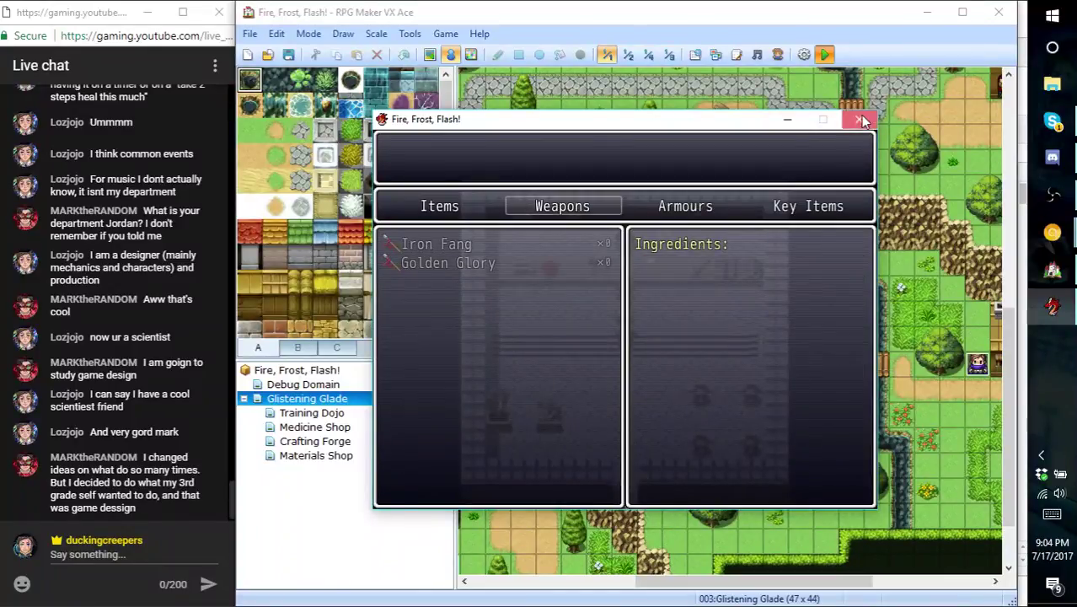
left_click(861, 121)
- In the weapons database, copy the crafting tags from Golden Glory's note to the end of Rising Dragon's note
left_click(694, 54)
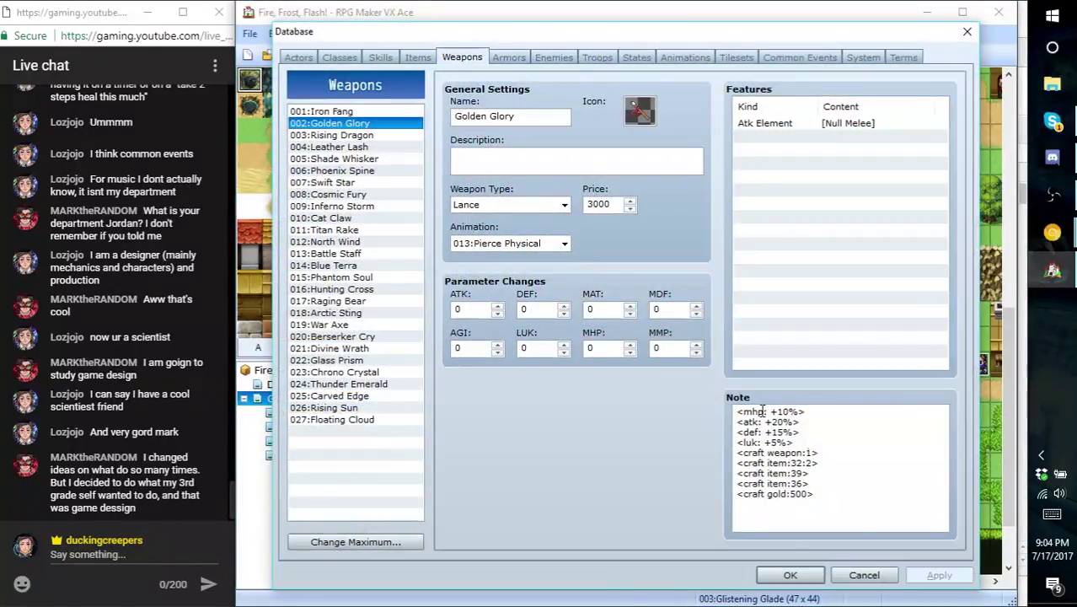
left_click_drag(819, 453, 741, 453)
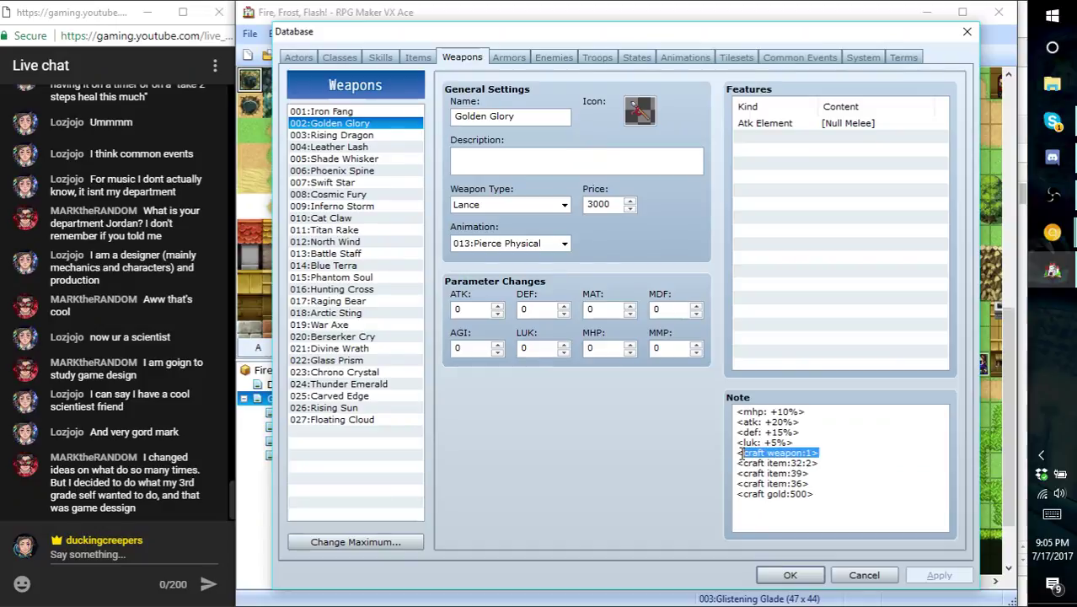
left_click(815, 472)
left_click_drag(833, 496, 739, 456)
key("ctrl+c")
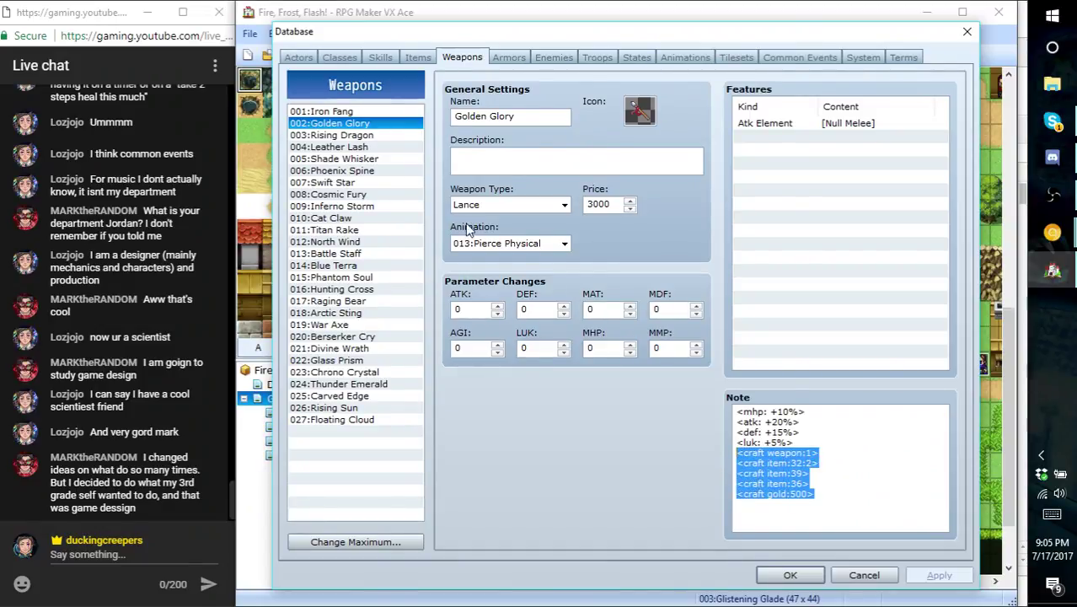
left_click(369, 137)
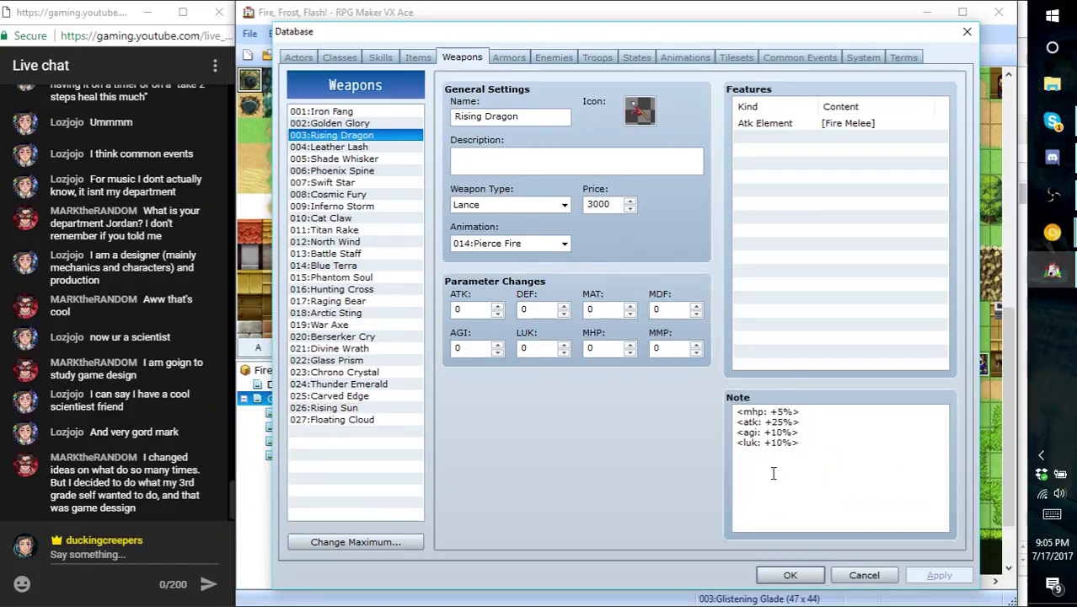
left_click(852, 451)
key("ctrl+v")
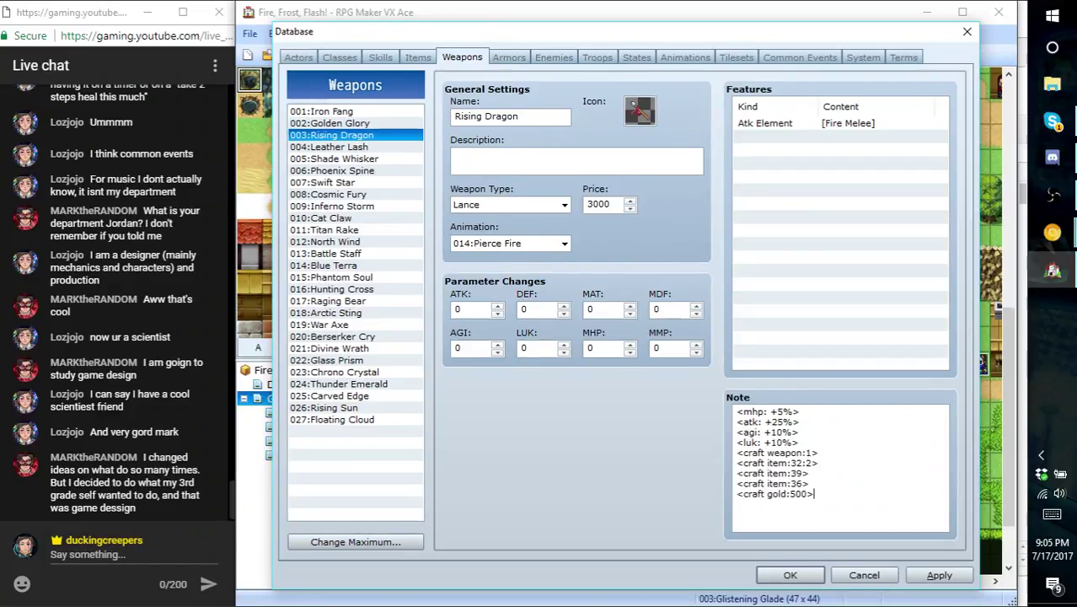
- Look up Rising Dragon's ingredients and their material IDs in the Equipment and Materials sheets of the documentation spreadsheet
left_click(810, 453)
key("alt+Tab")
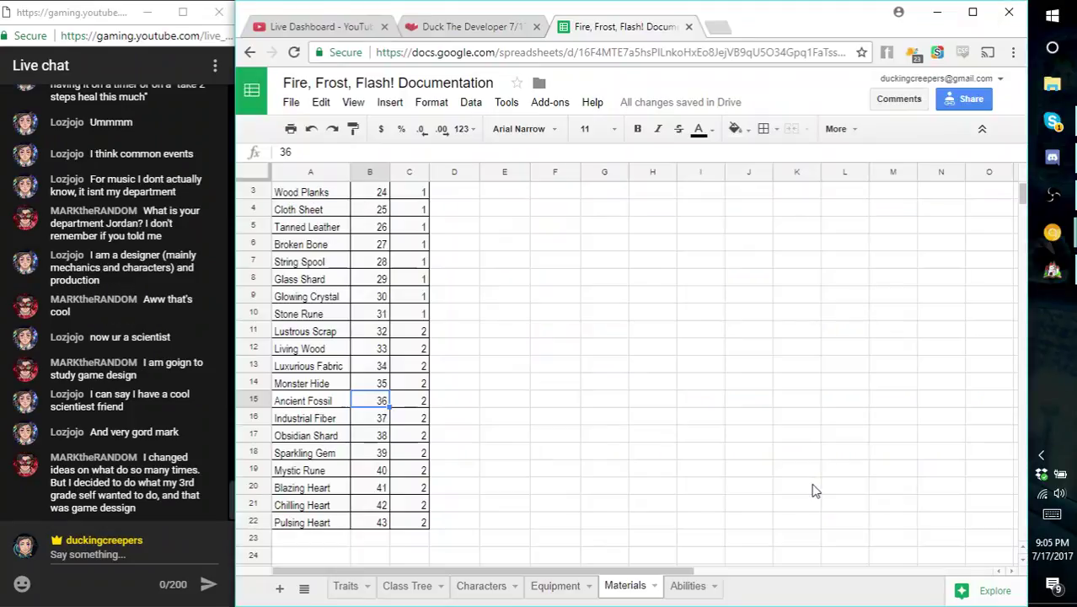
left_click(550, 585)
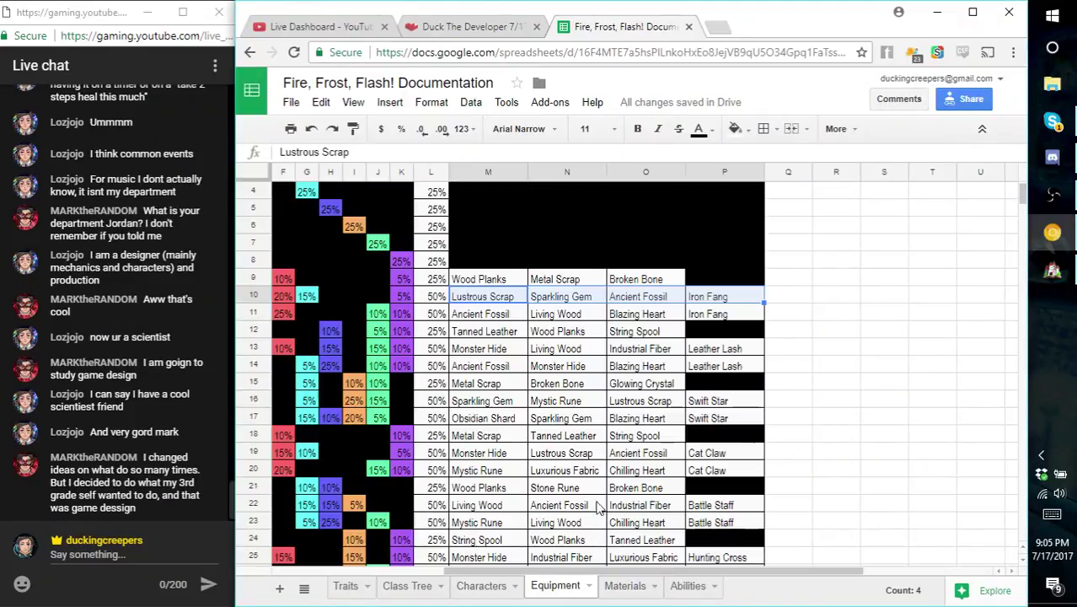
left_click(506, 312)
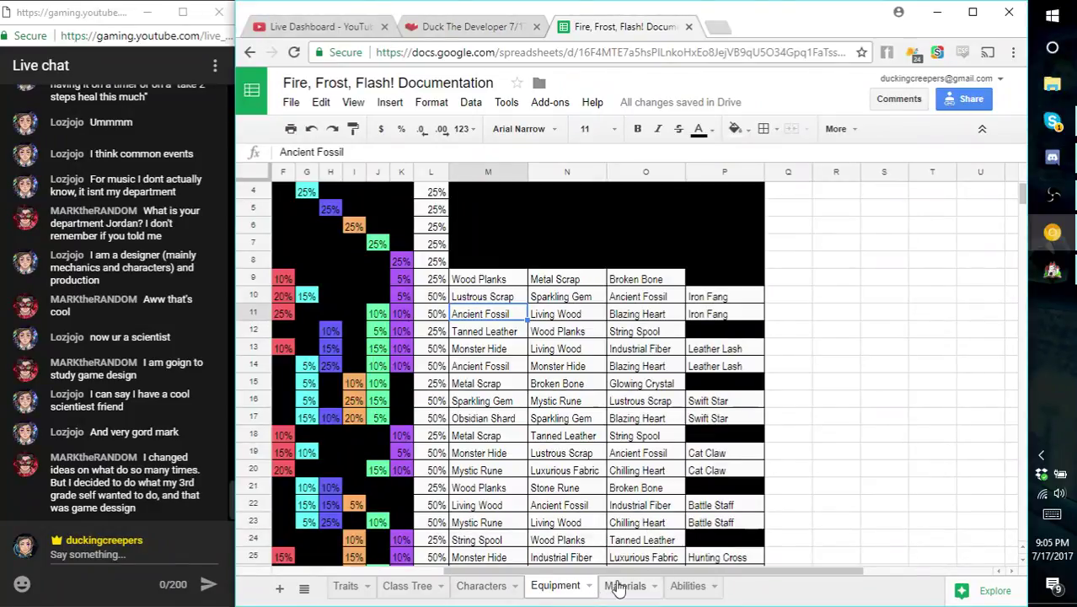
left_click(622, 585)
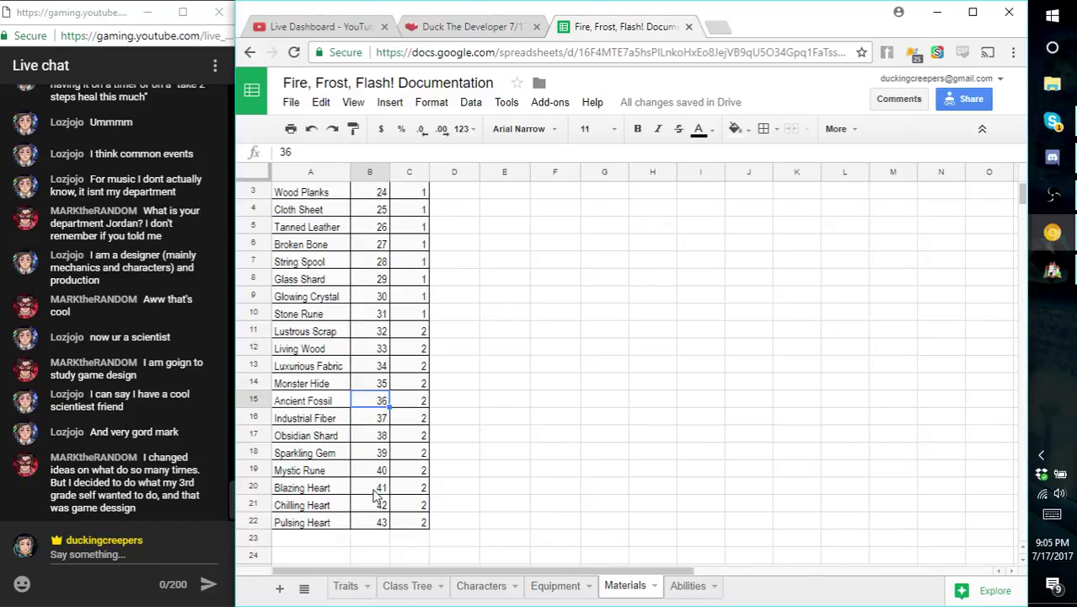
left_click(1053, 269)
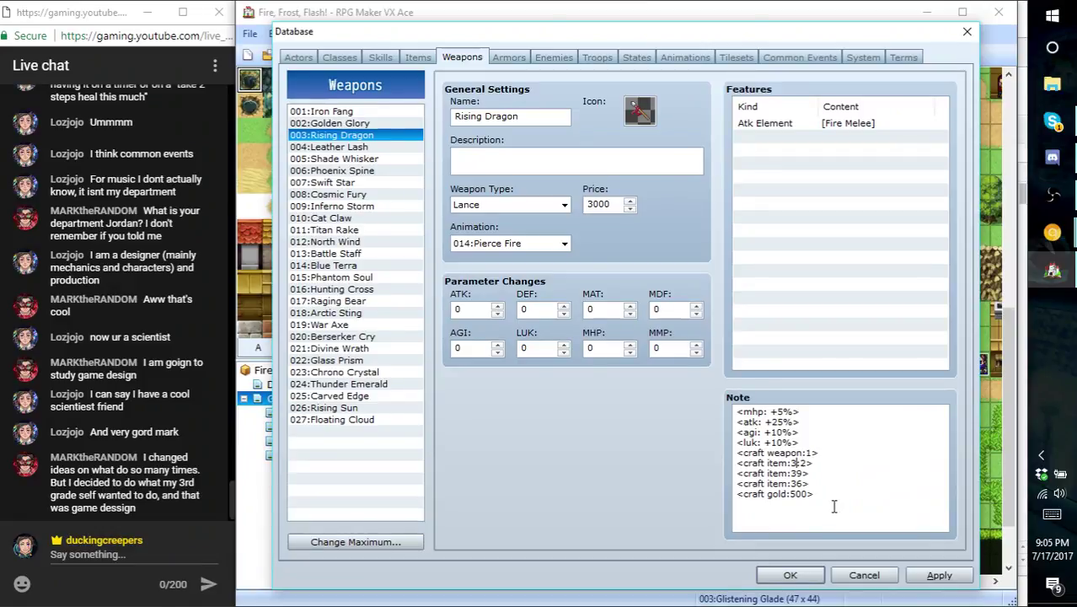
- Change Rising Dragon's craft item tags to 36:2, 33 and 41, and apply the change
type("6")
key("BackSpace")
key("BackSpace")
type("33")
key("Down")
key("BackSpace")
key("BackSpace")
type("41")
key("Down")
left_click(952, 575)
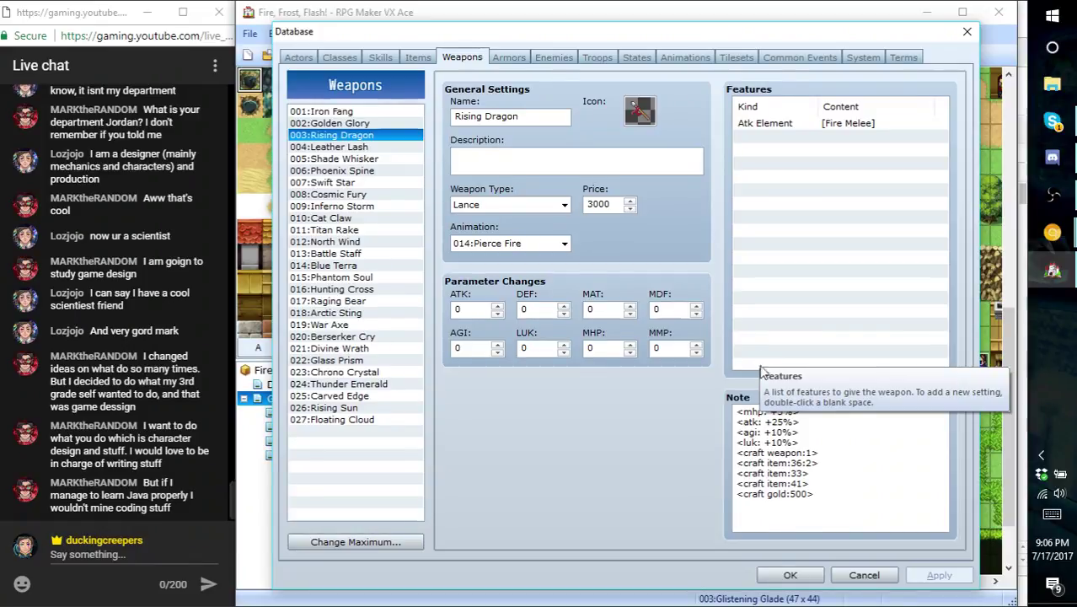
- Copy the crafting tags from Iron Fang's note to the end of Leather Lash's note
left_click(821, 474)
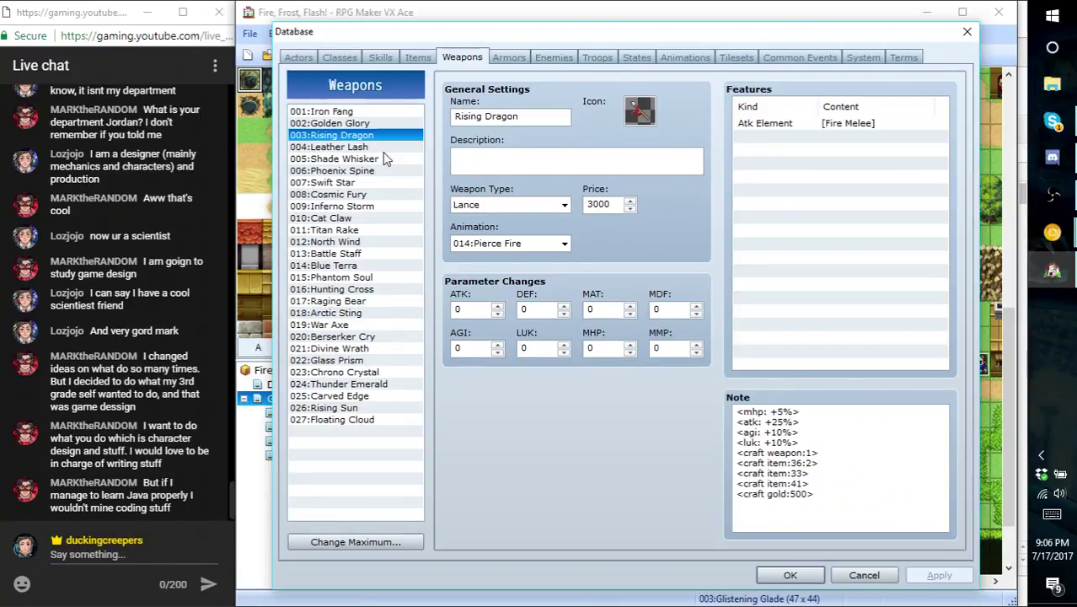
left_click(374, 117)
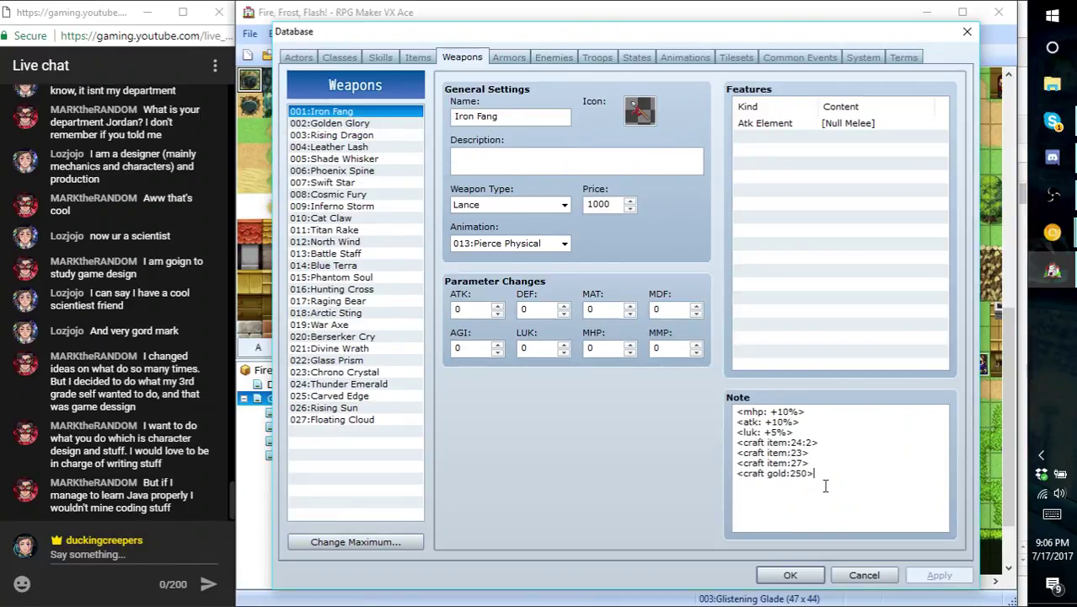
left_click_drag(823, 480, 733, 444)
key("ctrl+c")
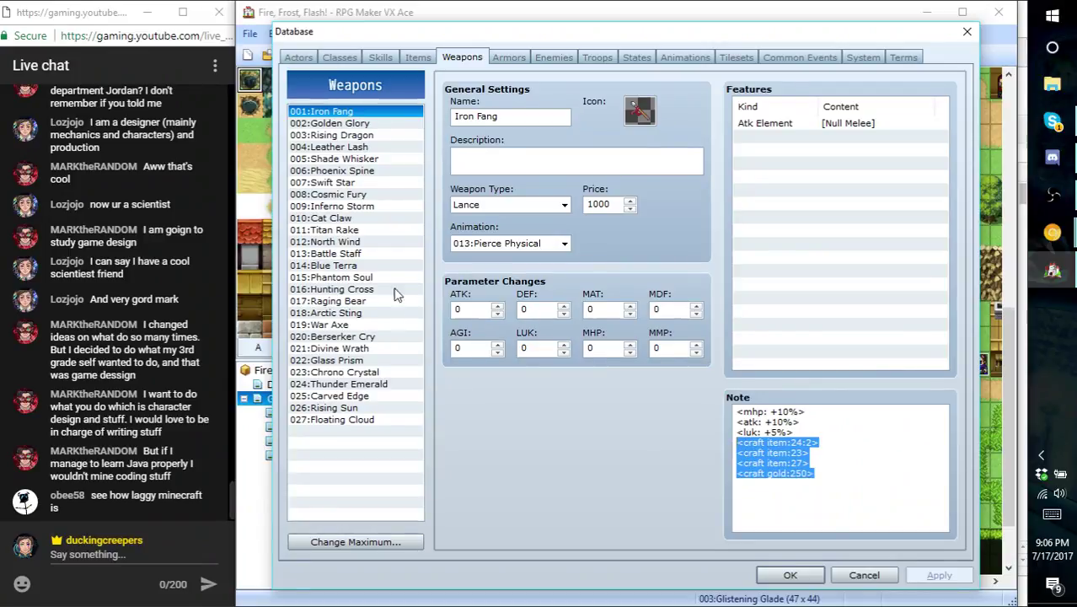
left_click(376, 148)
left_click(851, 424)
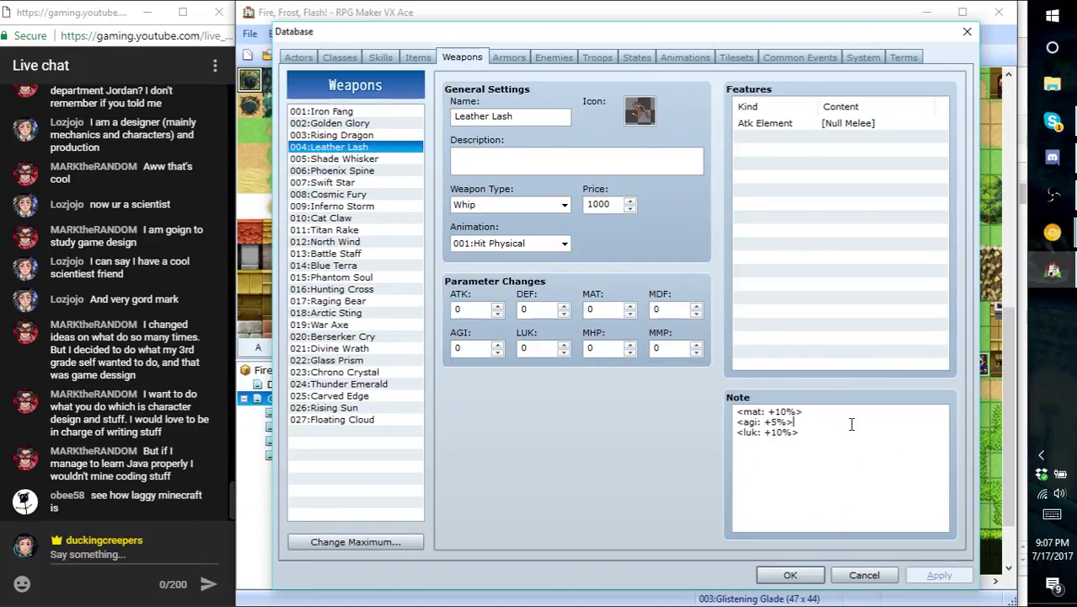
left_click(851, 433)
key("Return")
key("ctrl+v")
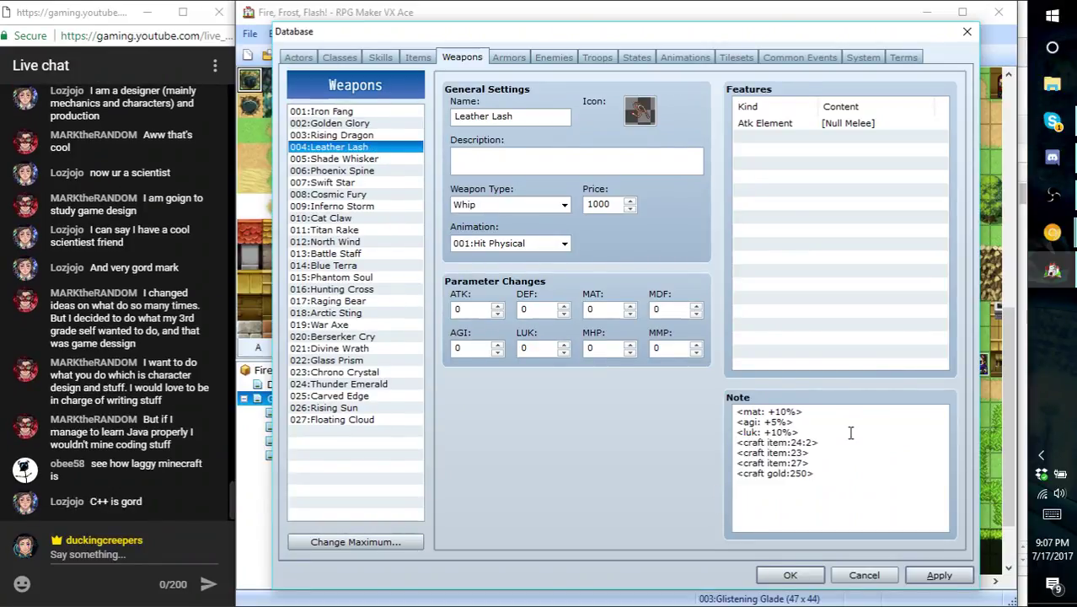
- Switch to the documentation spreadsheet and examine the materials with their IDs and tiers in the Materials sheet
mouse_move(1069, 233)
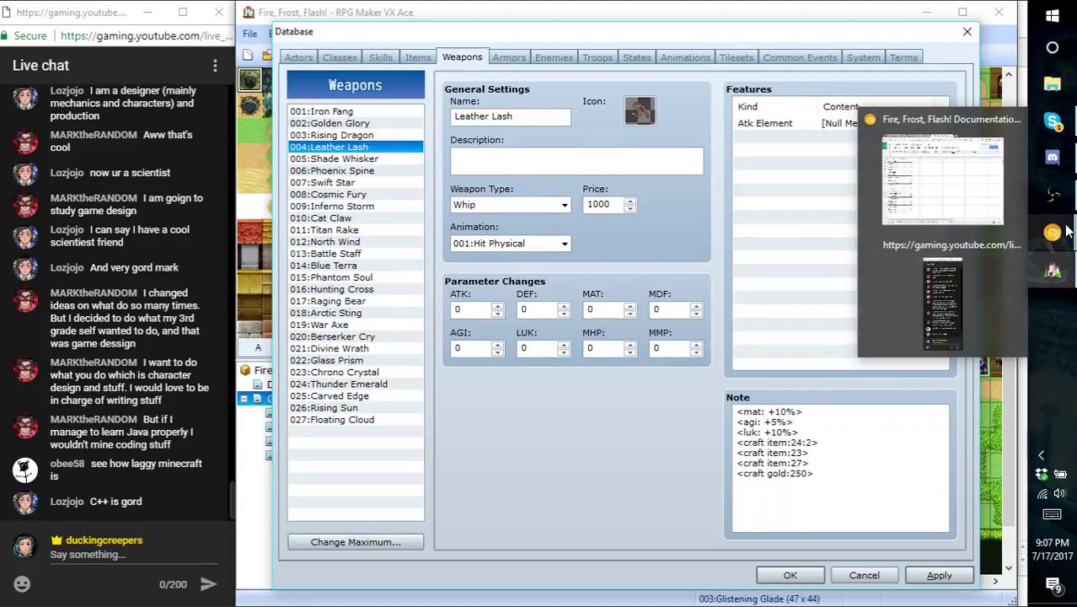
left_click(961, 166)
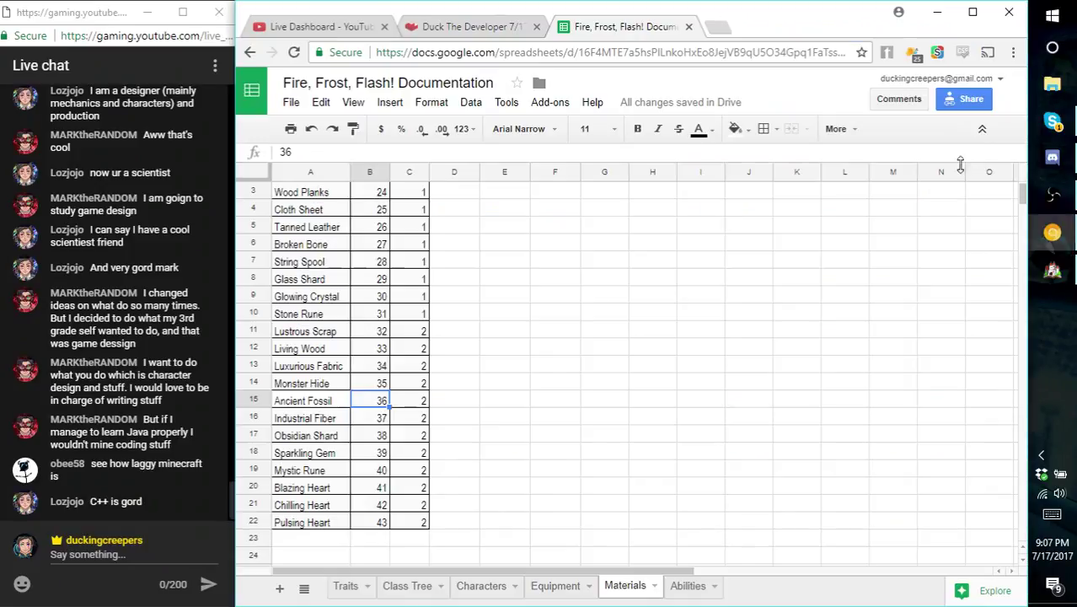
scroll(581, 396, "up", 2)
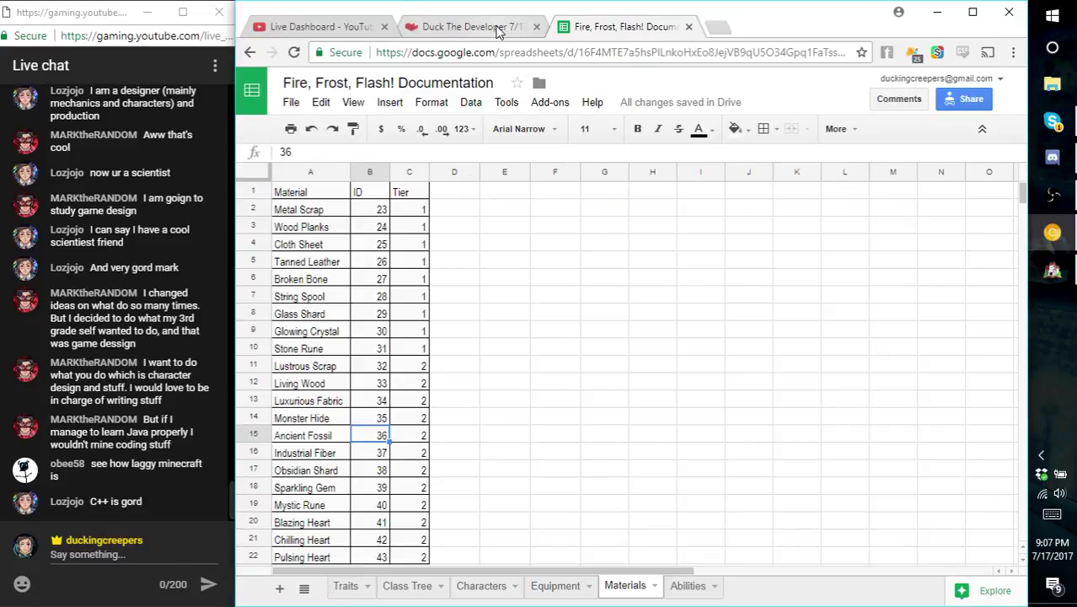
left_click(502, 27)
left_click(587, 28)
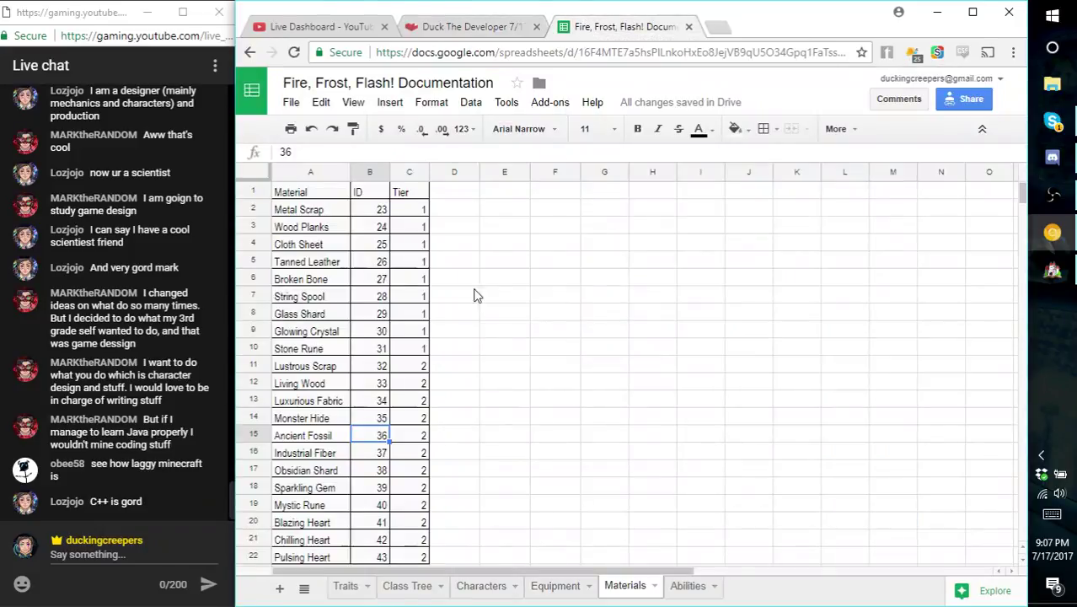
scroll(447, 293, "down", 3)
scroll(450, 281, "up", 3)
left_click(313, 243)
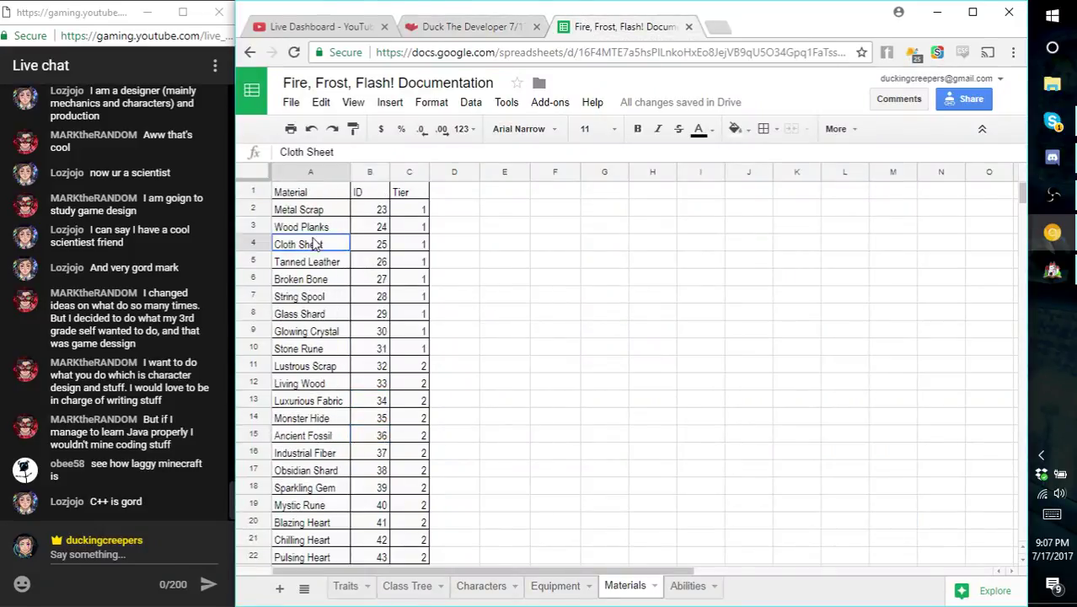
left_click(336, 211)
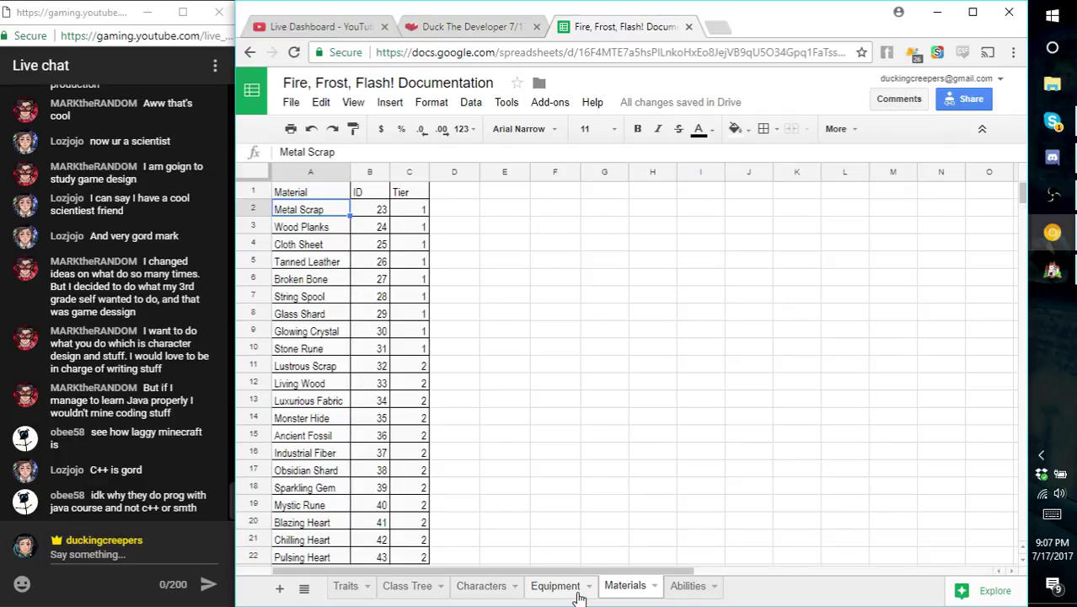
- Copy the documentation spreadsheet's view-only shareable link from its sharing settings
left_click(948, 98)
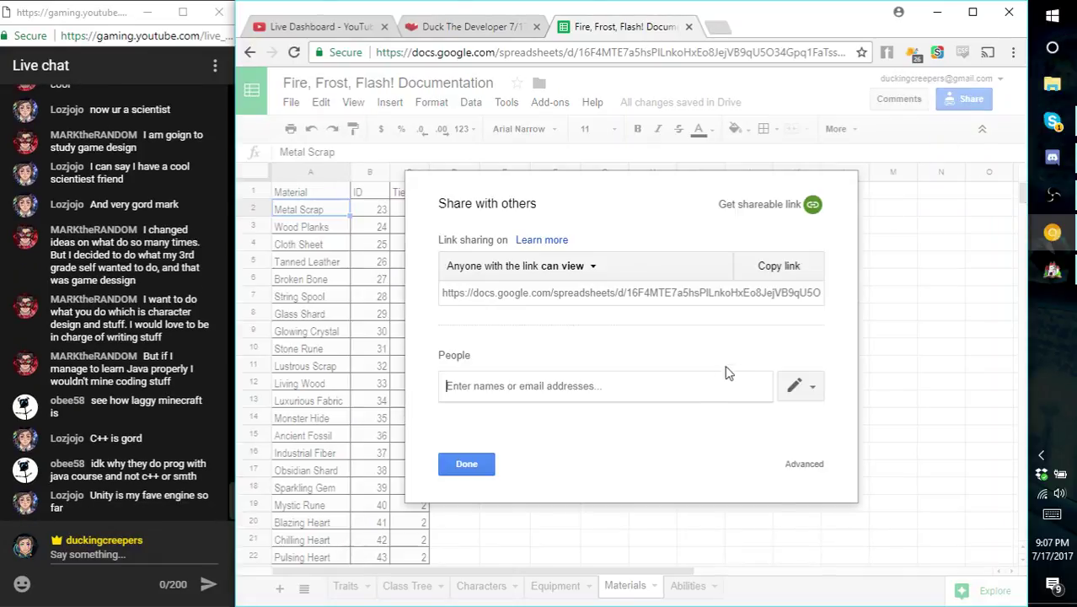
left_click(689, 295)
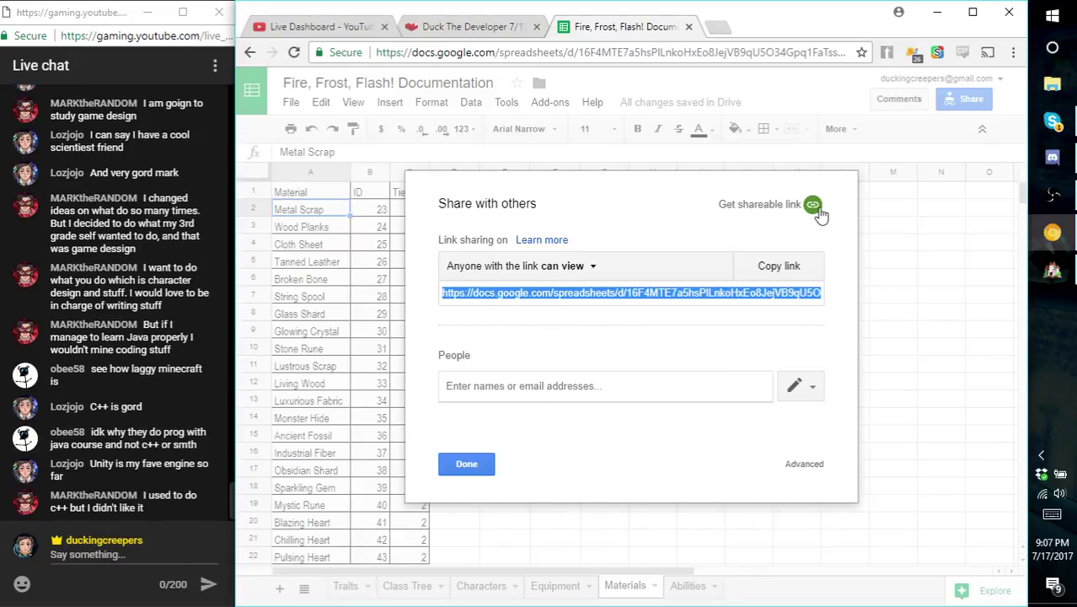
left_click(782, 271)
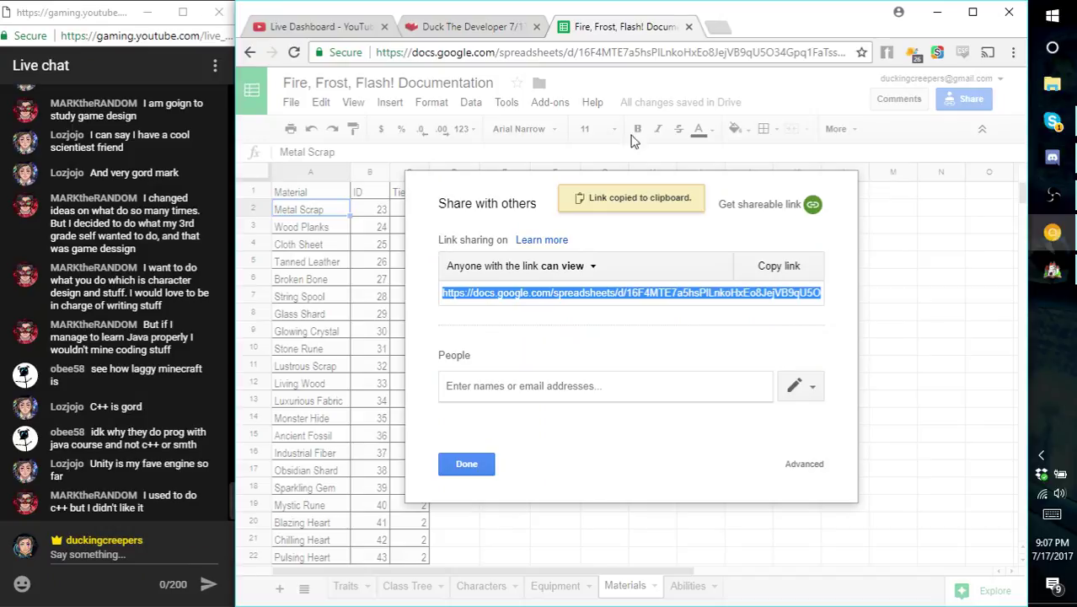
- Open bitly.com in a new browser tab and shorten the copied spreadsheet link
left_click(717, 27)
type("bit.ly")
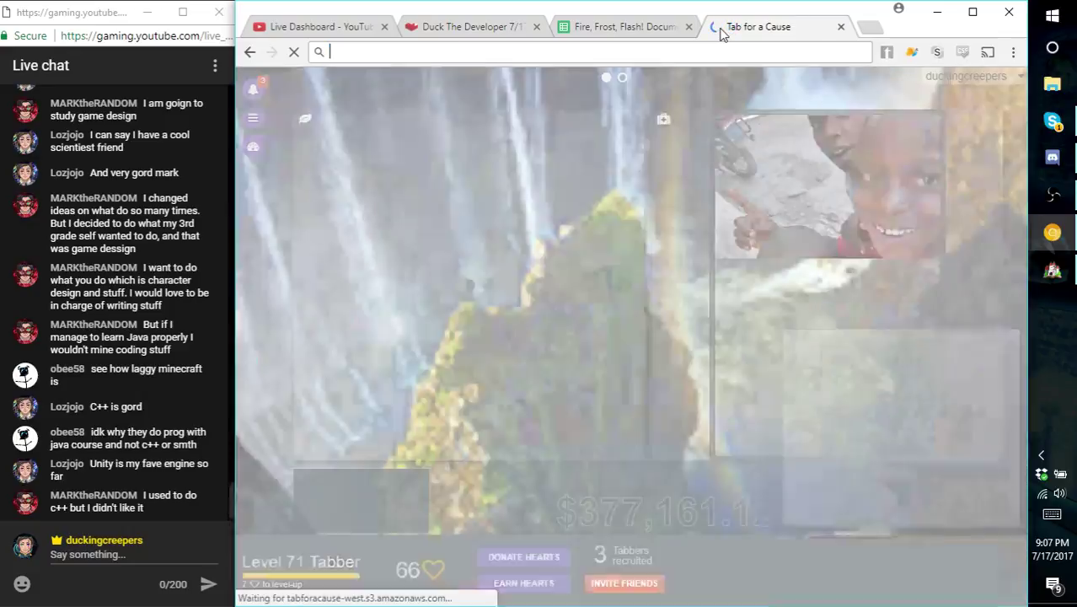
type("bitly.com")
key("Return")
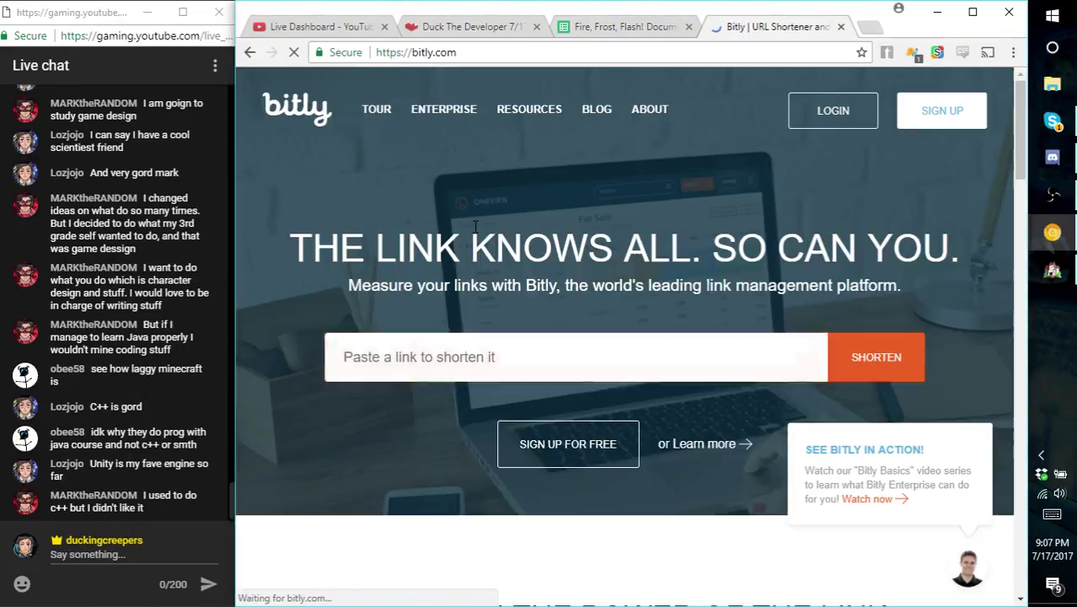
left_click(480, 347)
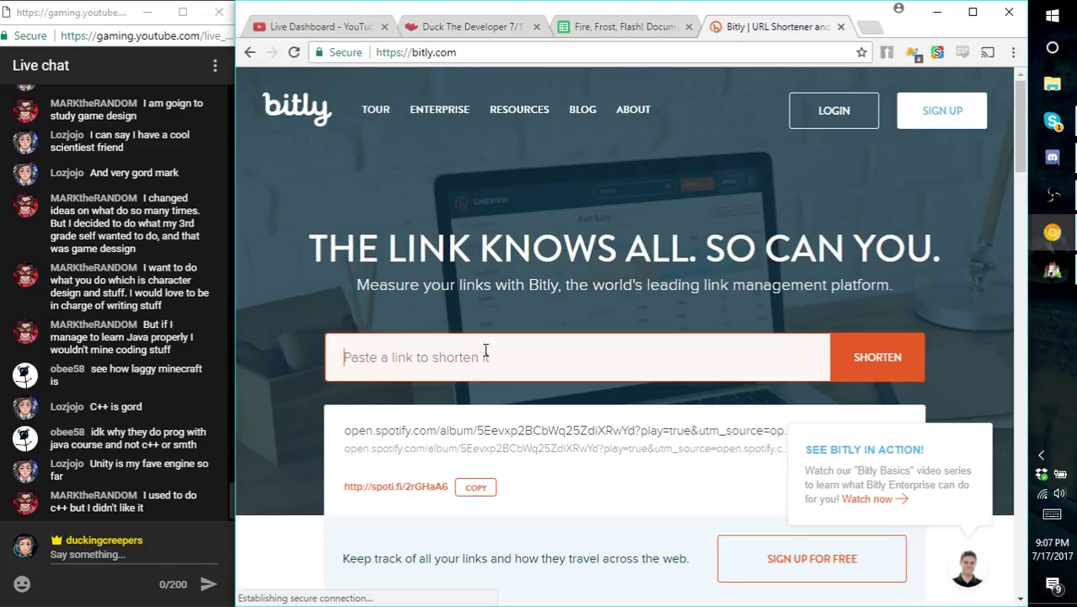
key("ctrl+v")
left_click(578, 171)
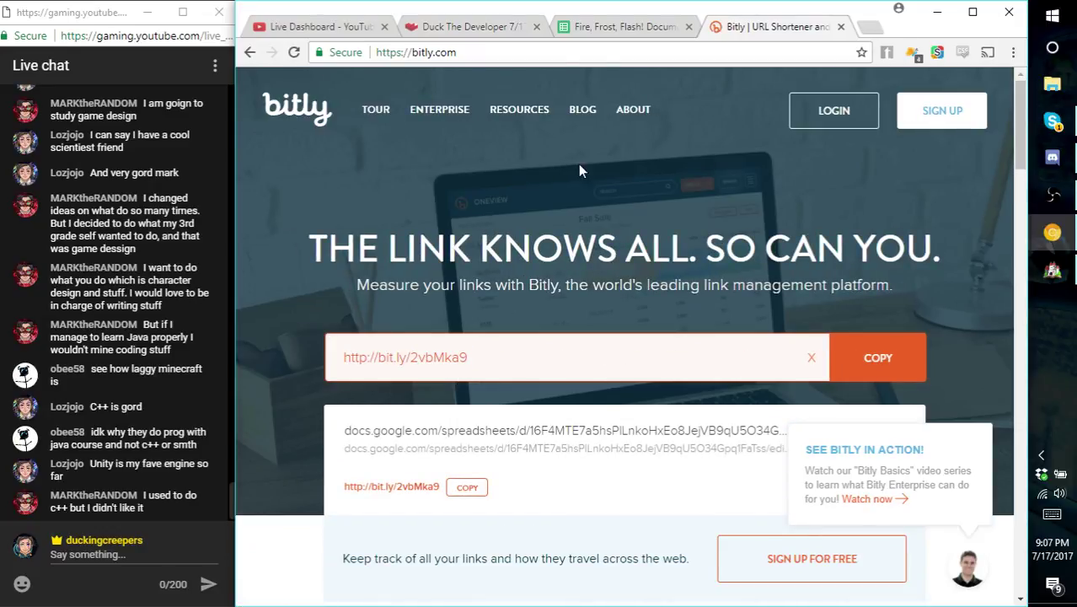
- Try opening the copied link in the same tab and return to the Bitly page
left_click(501, 48)
key("ctrl+v")
key("Return")
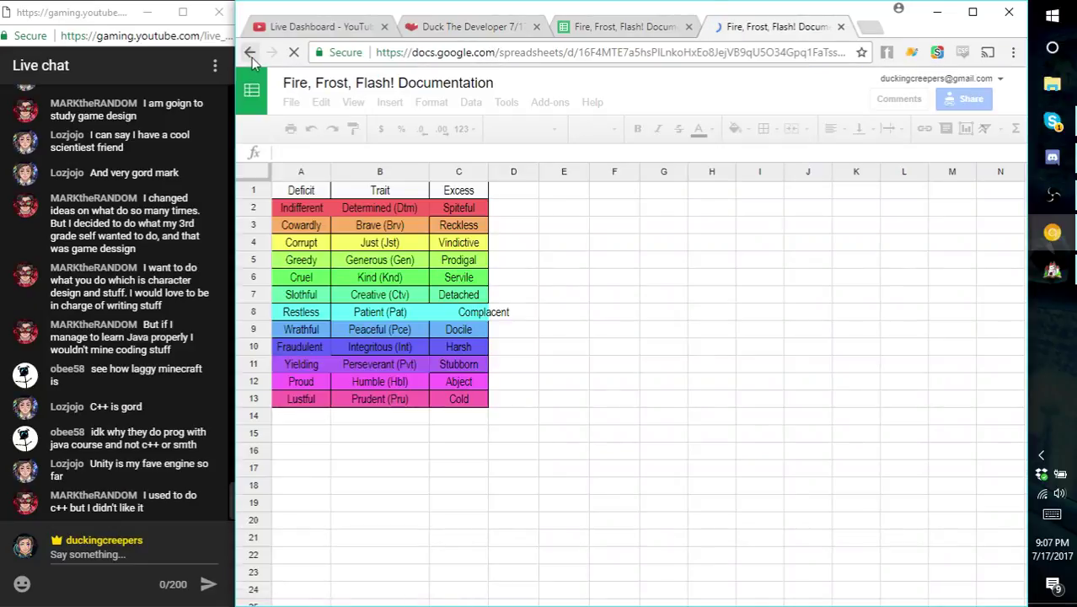
key("alt+Left")
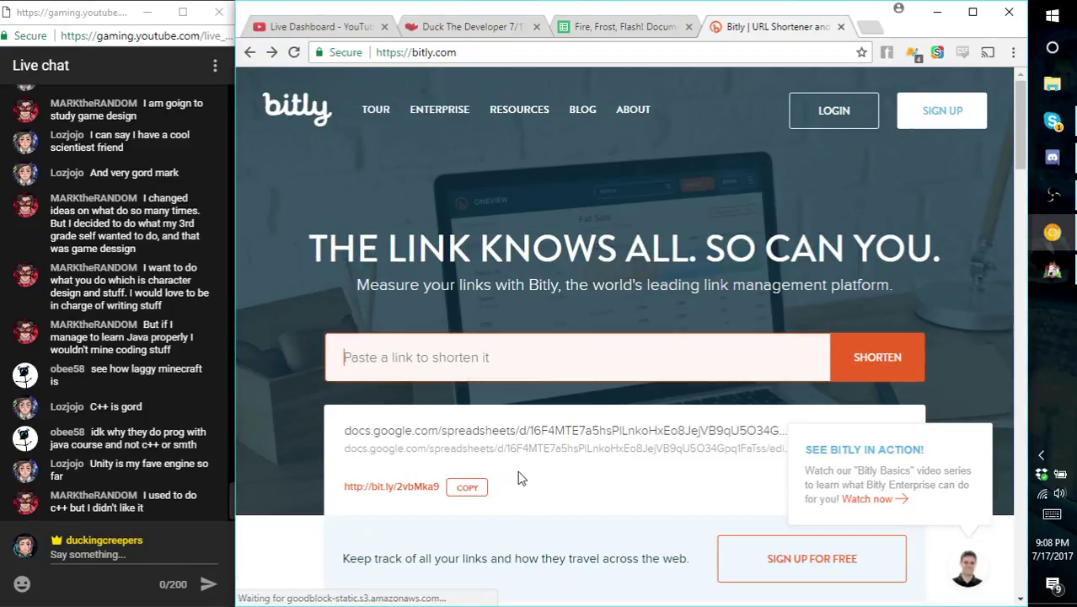
scroll(648, 413, "down", 1)
scroll(648, 413, "down", 1)
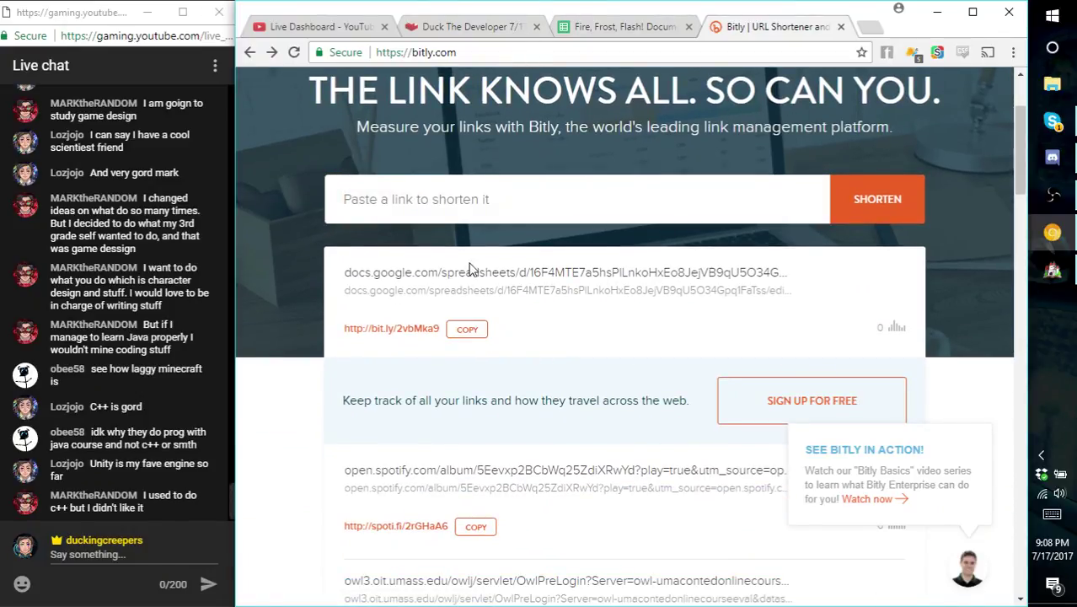
left_click_drag(441, 330, 345, 335)
left_click(570, 56)
key("ctrl+v")
key("ctrl+v")
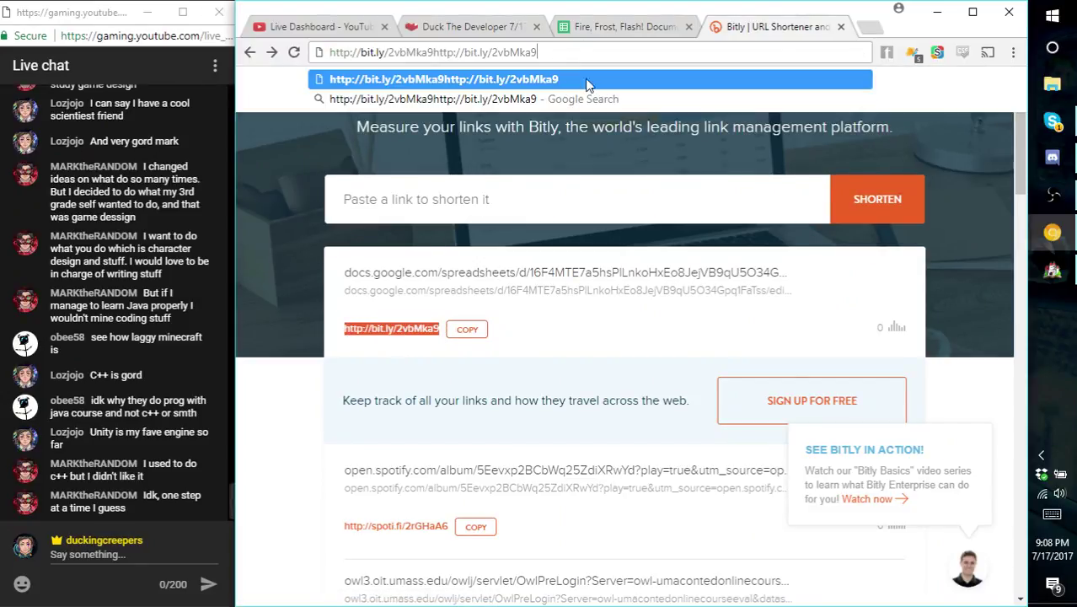
key("BackSpace")
key("BackSpace")
key("BackSpace")
key("BackSpace")
key("BackSpace")
key("BackSpace")
key("BackSpace")
key("BackSpace")
key("BackSpace")
key("BackSpace")
key("BackSpace")
key("BackSpace")
key("BackSpace")
key("BackSpace")
key("BackSpace")
key("BackSpace")
key("BackSpace")
key("BackSpace")
key("BackSpace")
key("BackSpace")
key("BackSpace")
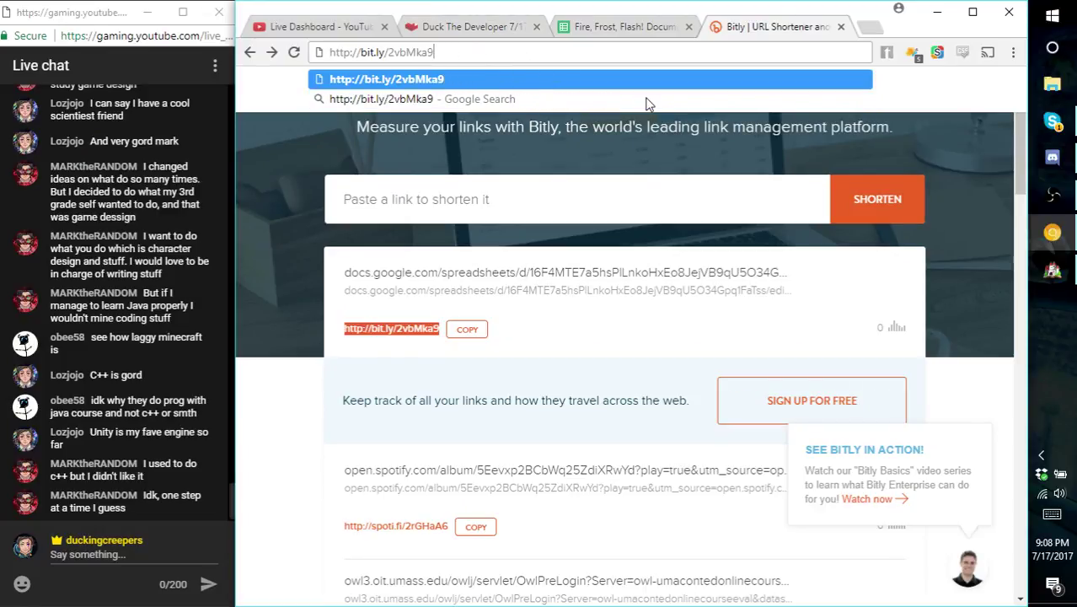
key("ctrl+a")
key("ctrl+c")
key("Return")
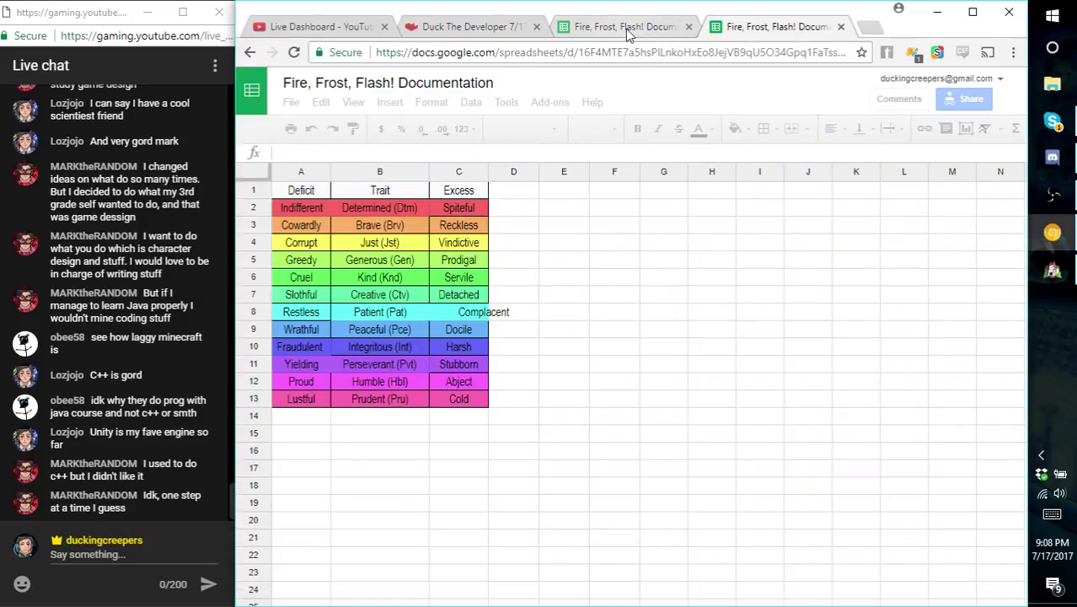
- Examine the full stream description on the YouTube Gaming live page
left_click(473, 28)
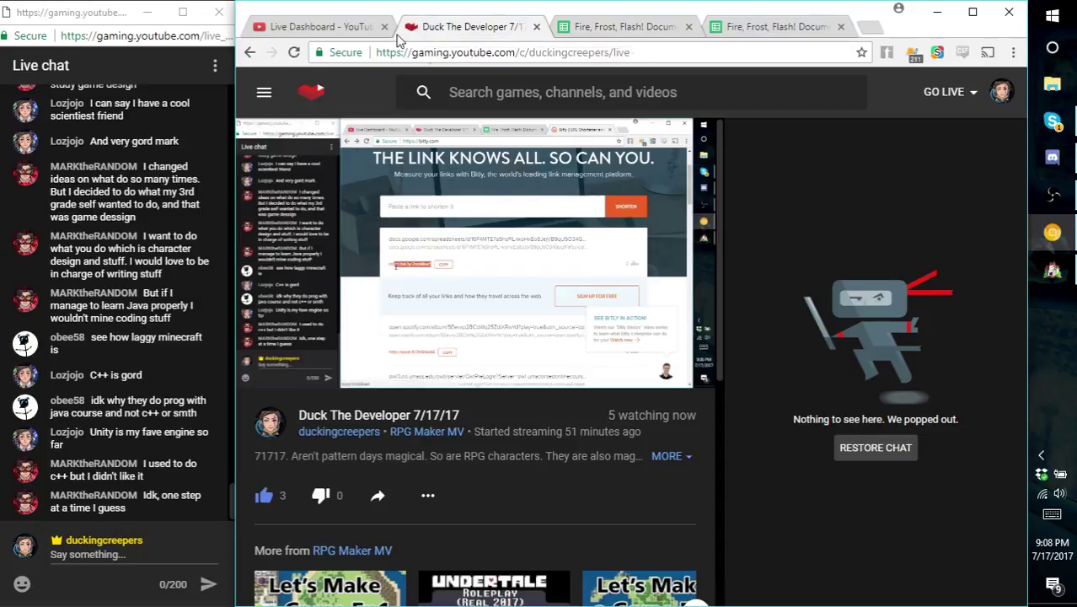
left_click(664, 458)
scroll(577, 480, "down", 2)
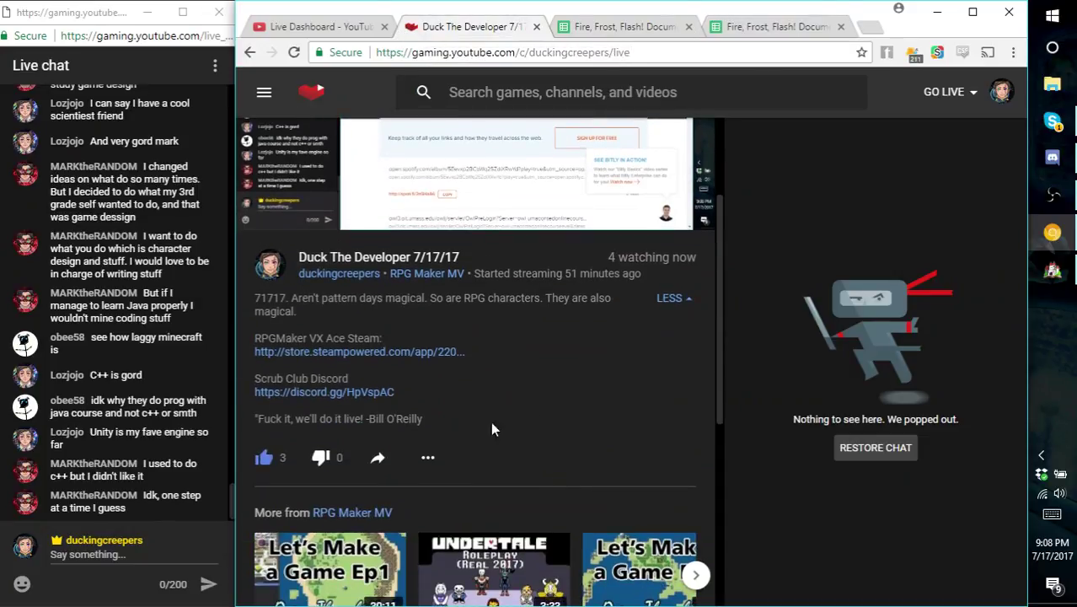
left_click(333, 27)
scroll(481, 512, "down", 4)
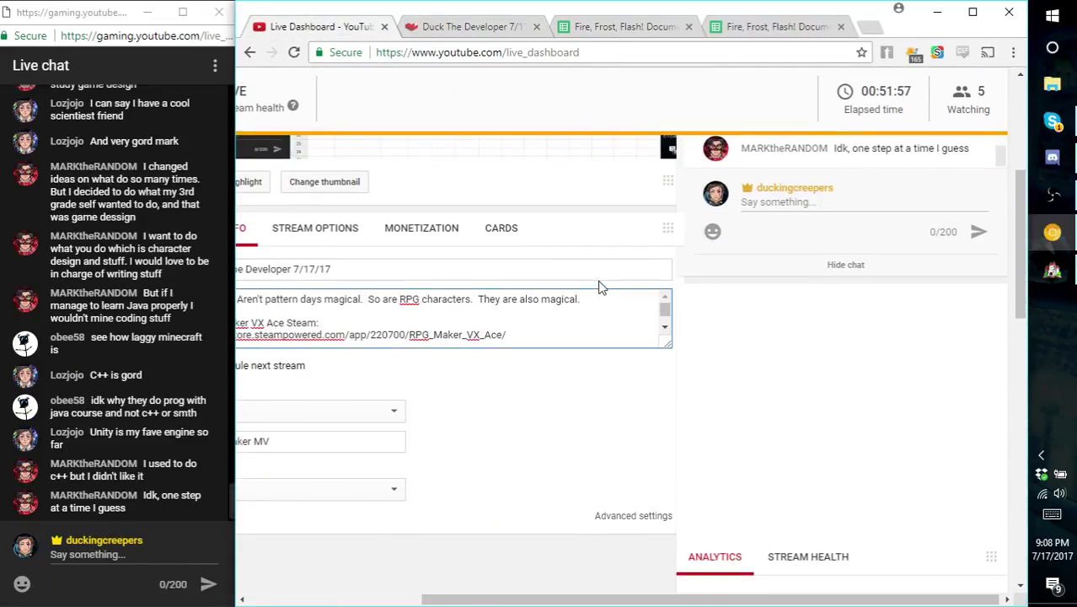
left_click(593, 304)
key("Return")
key("Return")
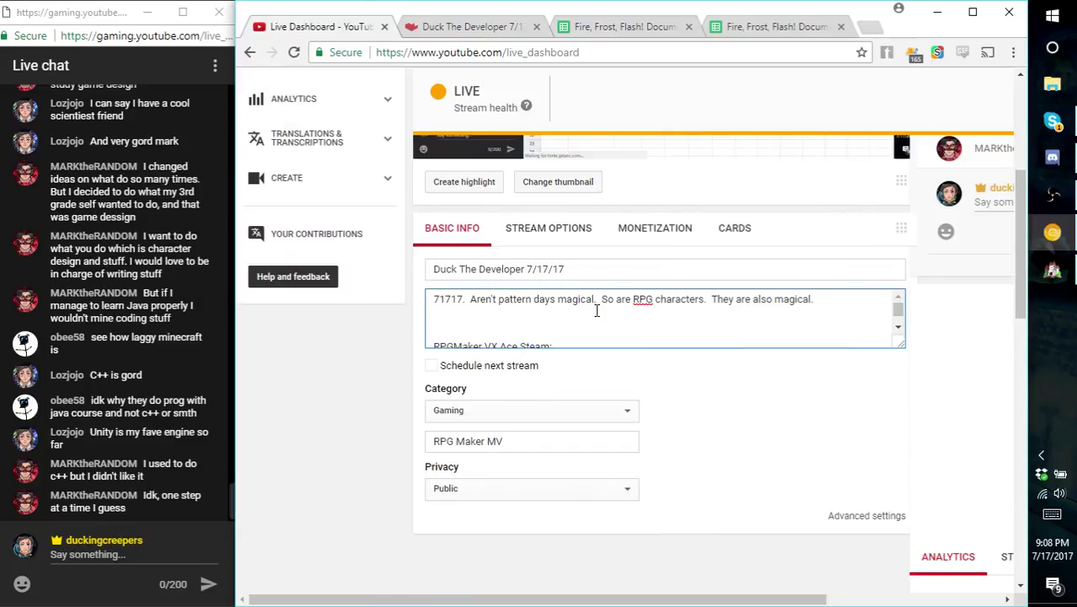
type("Fire, Fr")
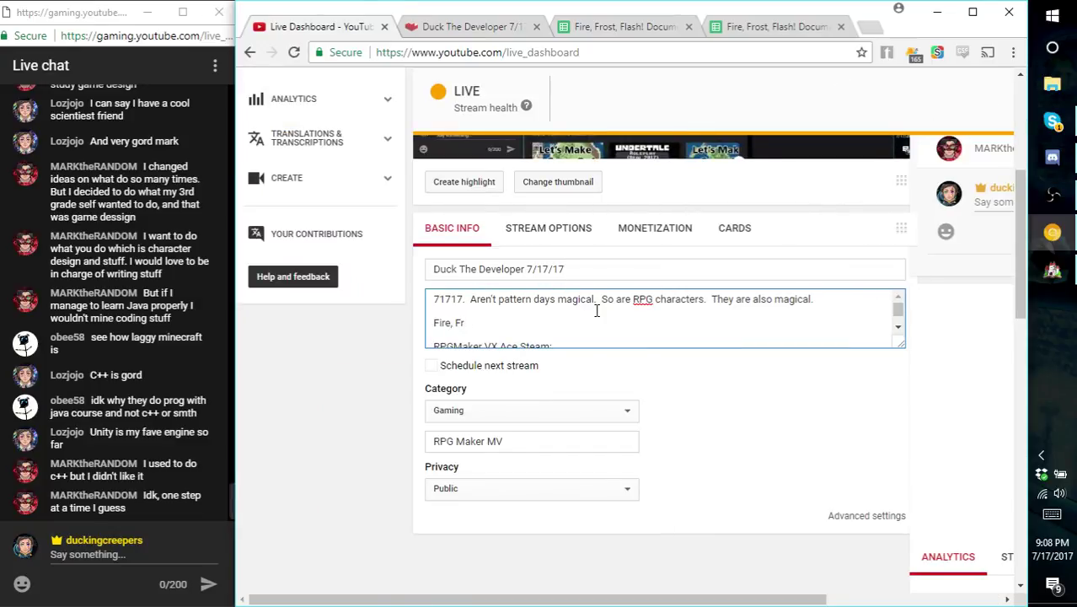
type("rst, Flash! Doc")
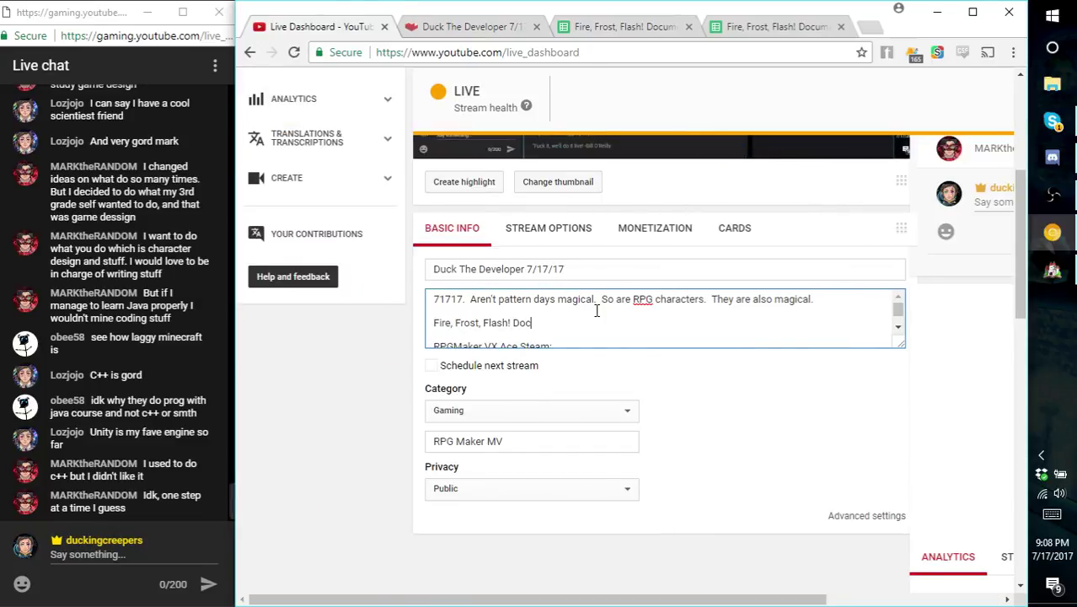
type("umentation:")
key("Return")
key("ctrl+v")
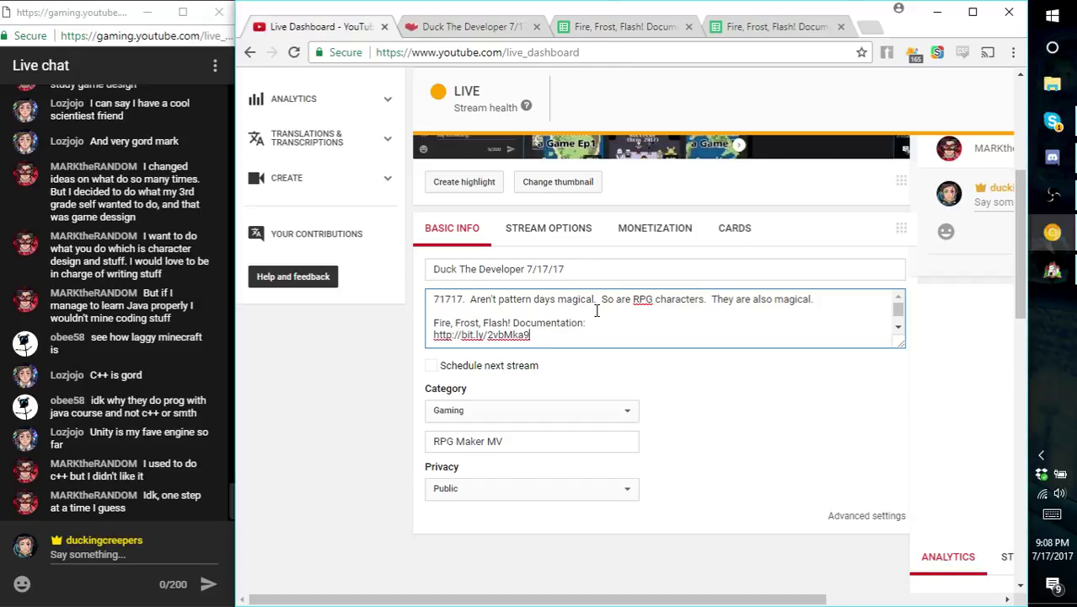
key("Down")
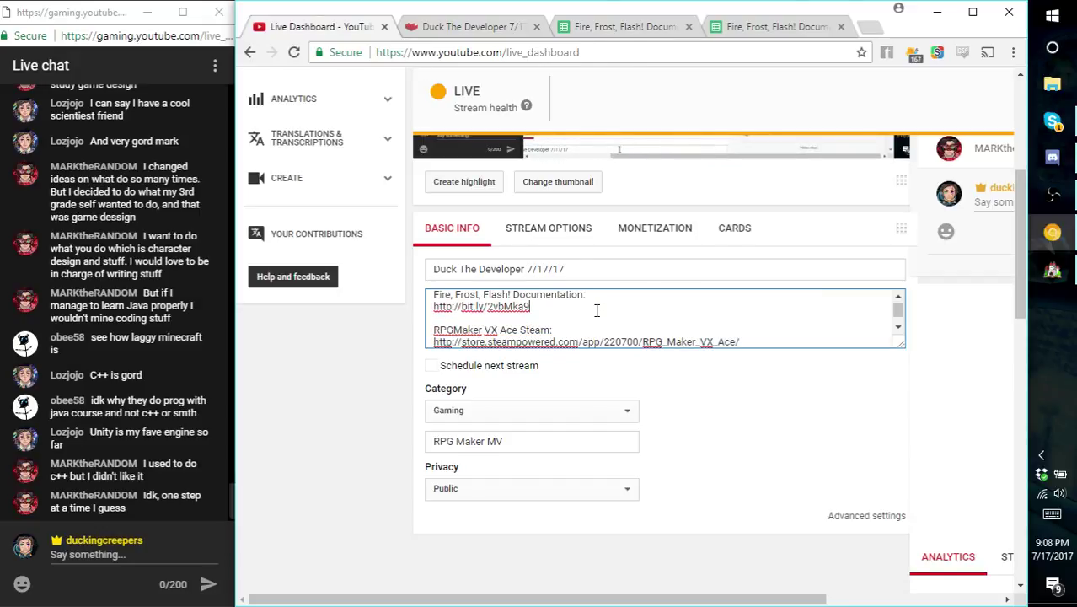
scroll(620, 277, "up", 2)
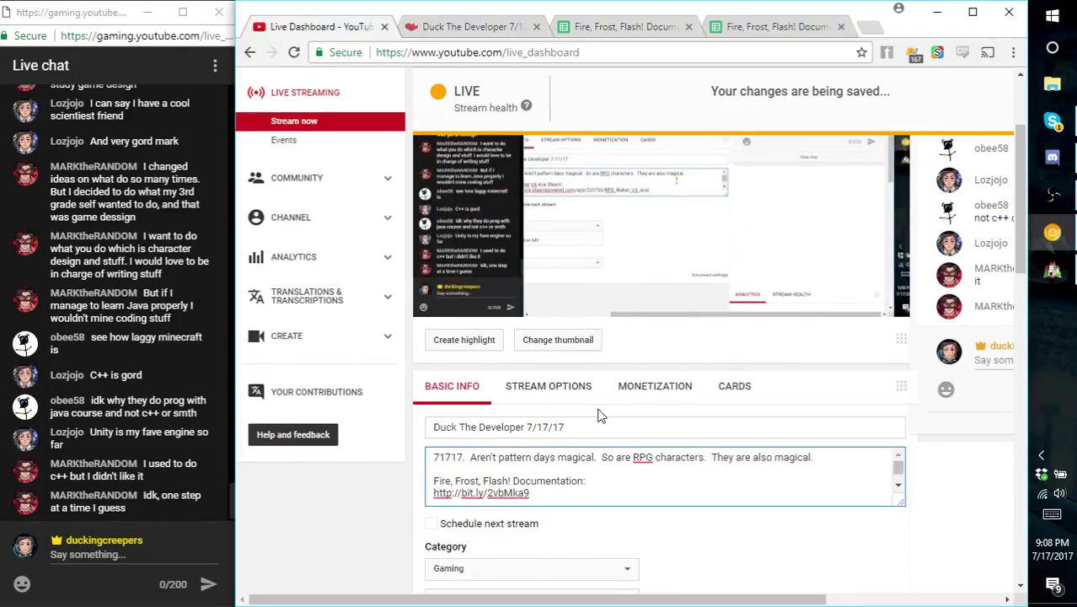
- Return to the documentation spreadsheet, close its sharing settings and look up Leather Lash's ingredients in row 12 of the Equipment sheet
left_click(640, 27)
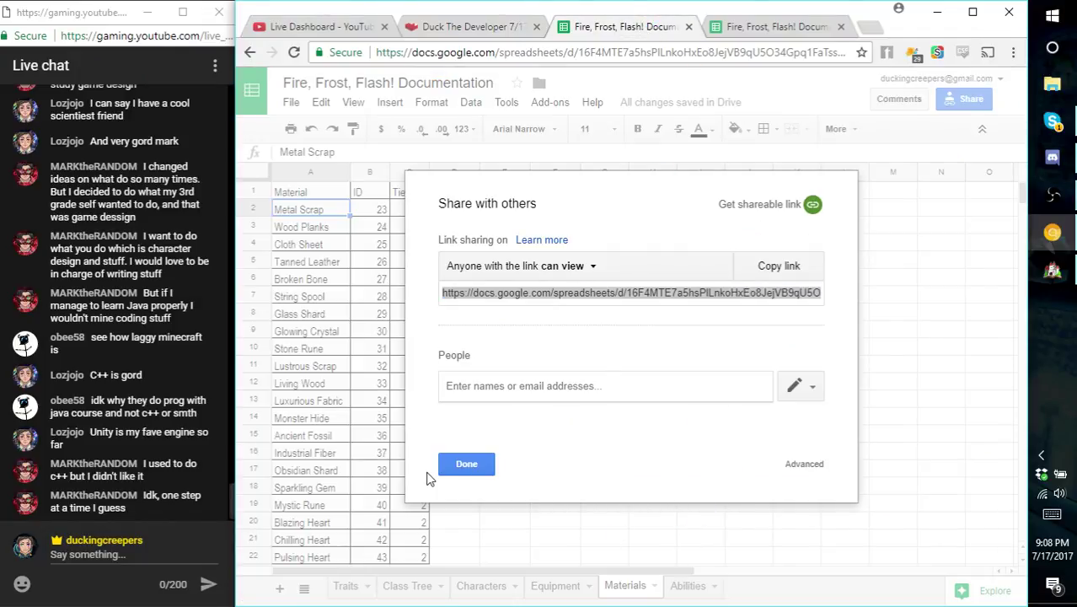
left_click(468, 464)
left_click(495, 348)
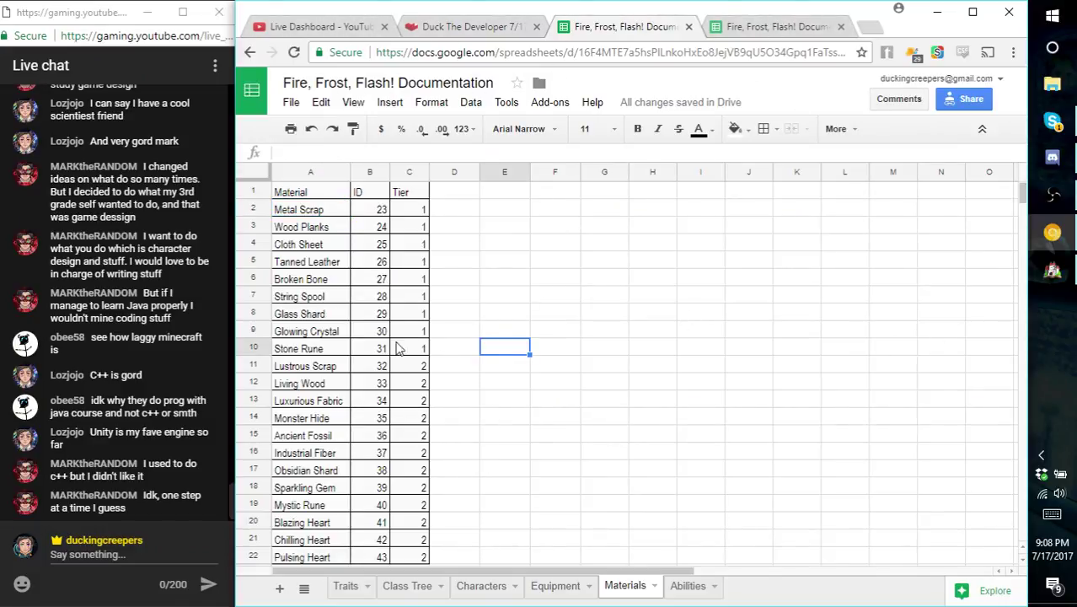
left_click(577, 588)
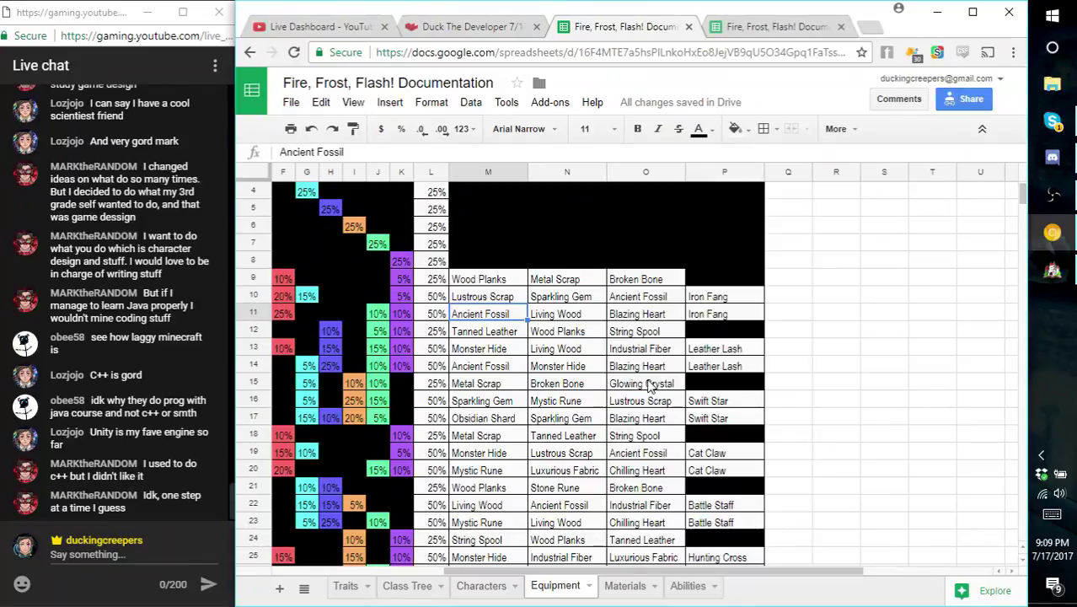
left_click(483, 329)
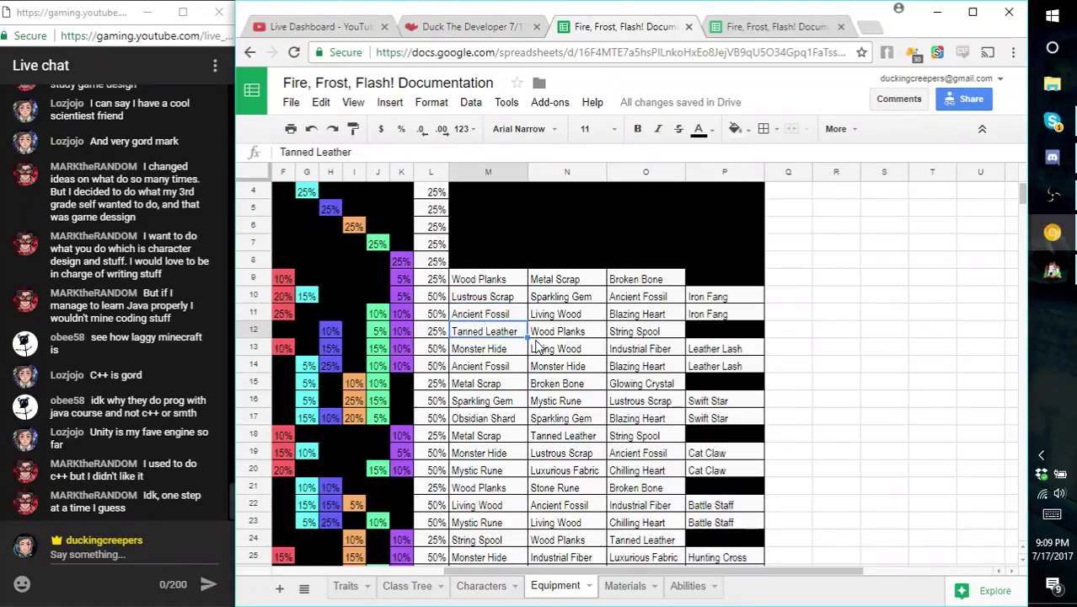
- Check the stream on the Live Dashboard and return to the documentation spreadsheet
left_click(354, 27)
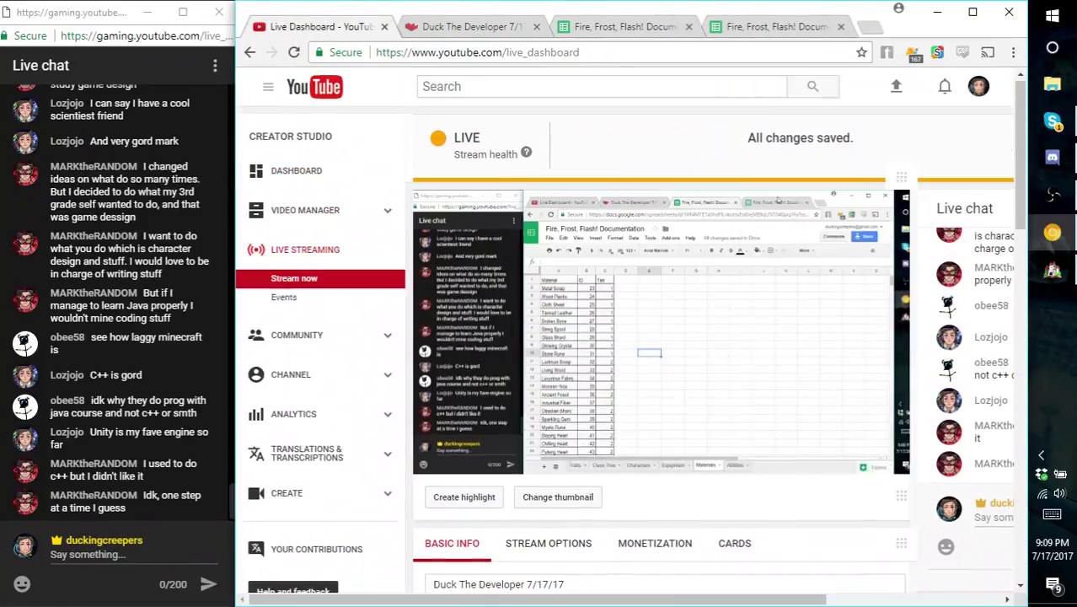
left_click_drag(539, 601, 712, 601)
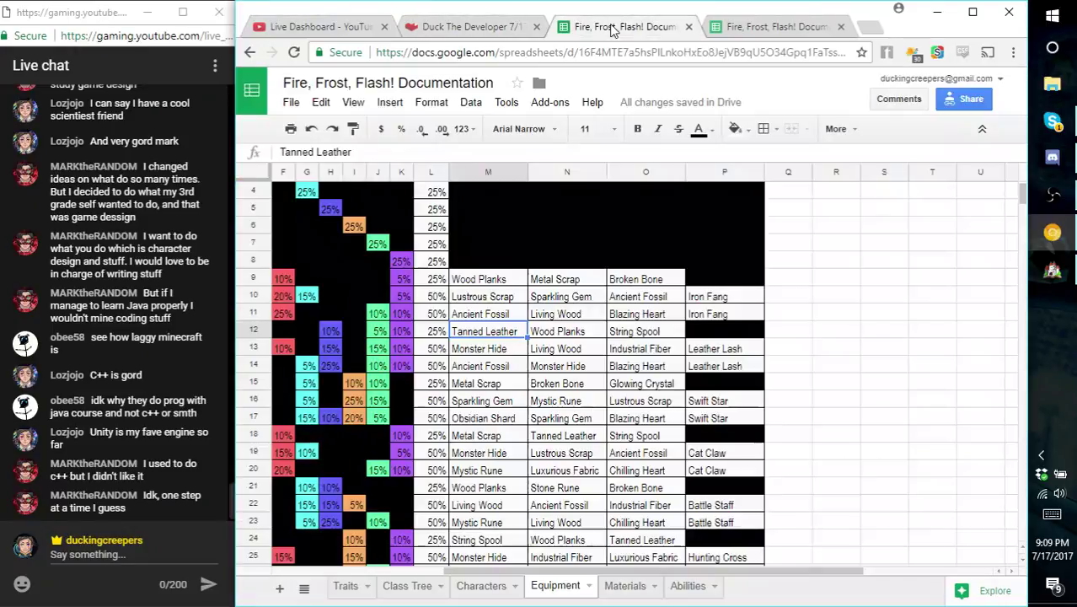
left_click(607, 26)
- Look up the material IDs for Tanned Leather, Wood Planks and String Spool in the Materials sheet
left_click(624, 586)
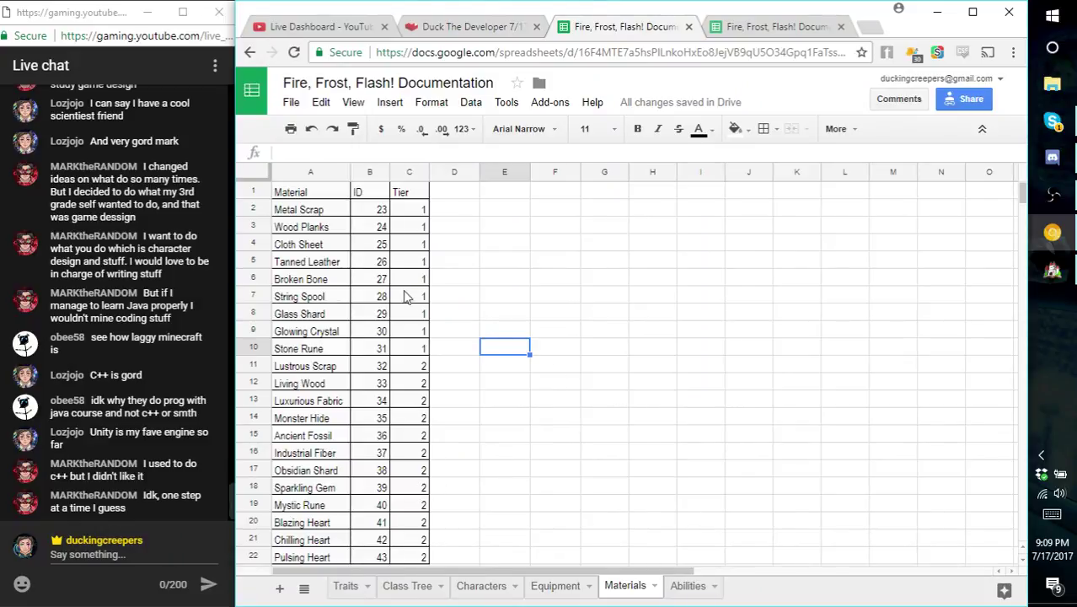
left_click(347, 263)
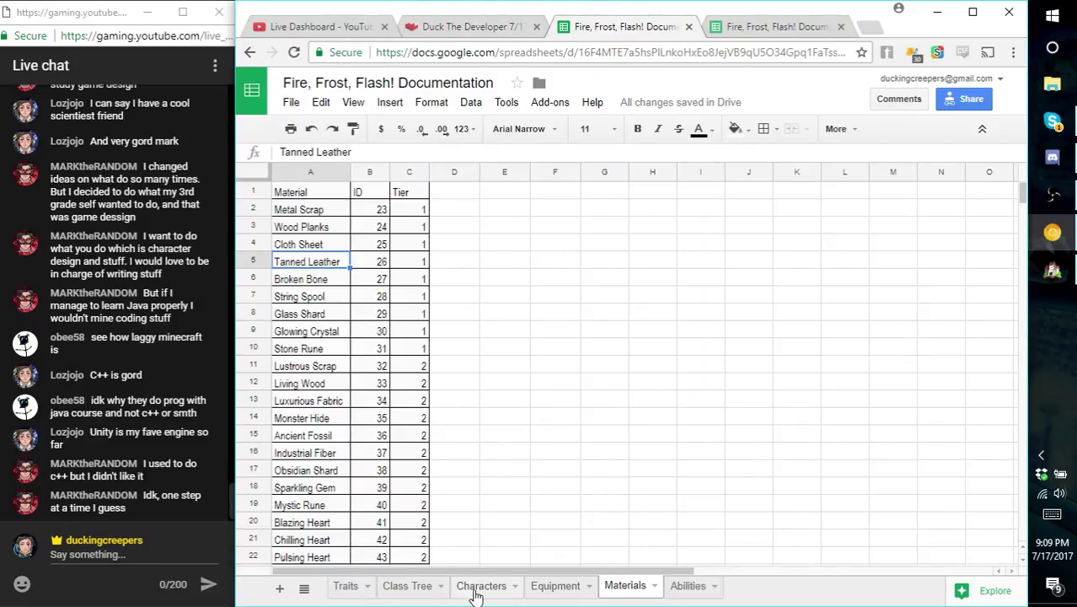
left_click(539, 587)
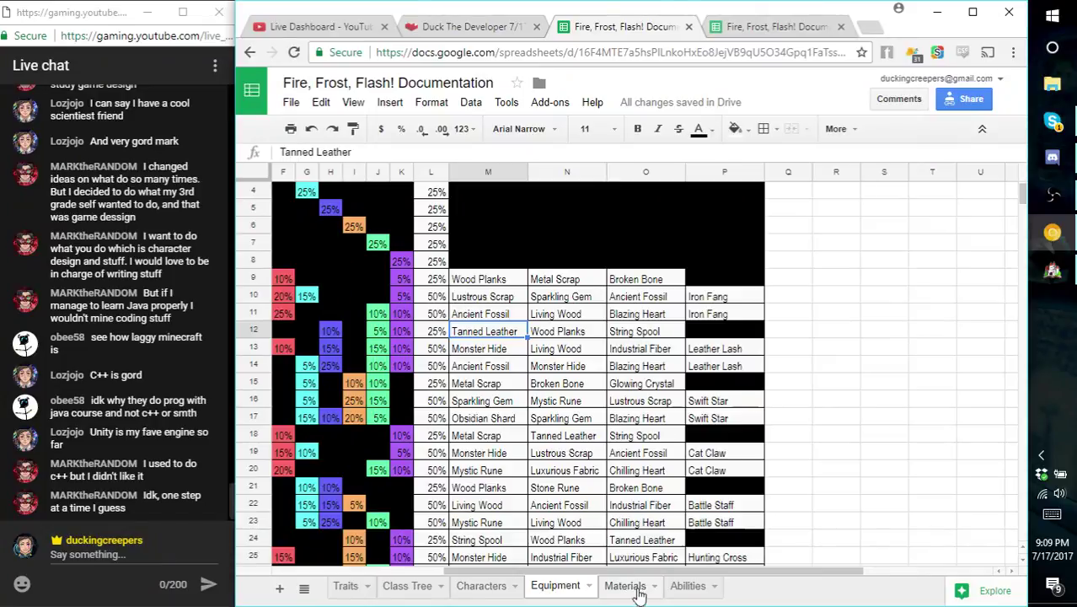
left_click(631, 587)
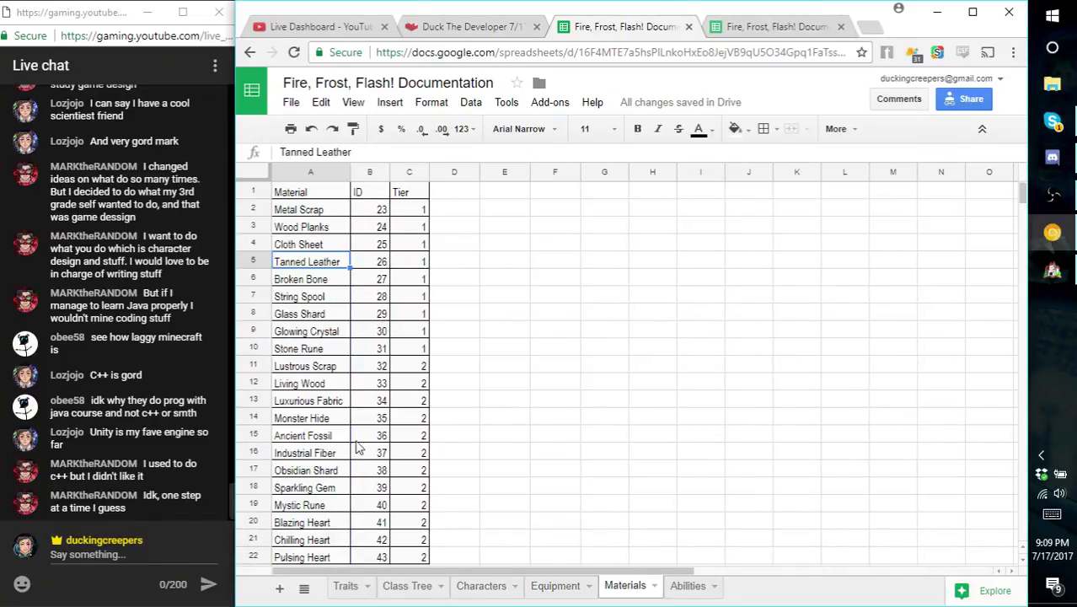
key("Right")
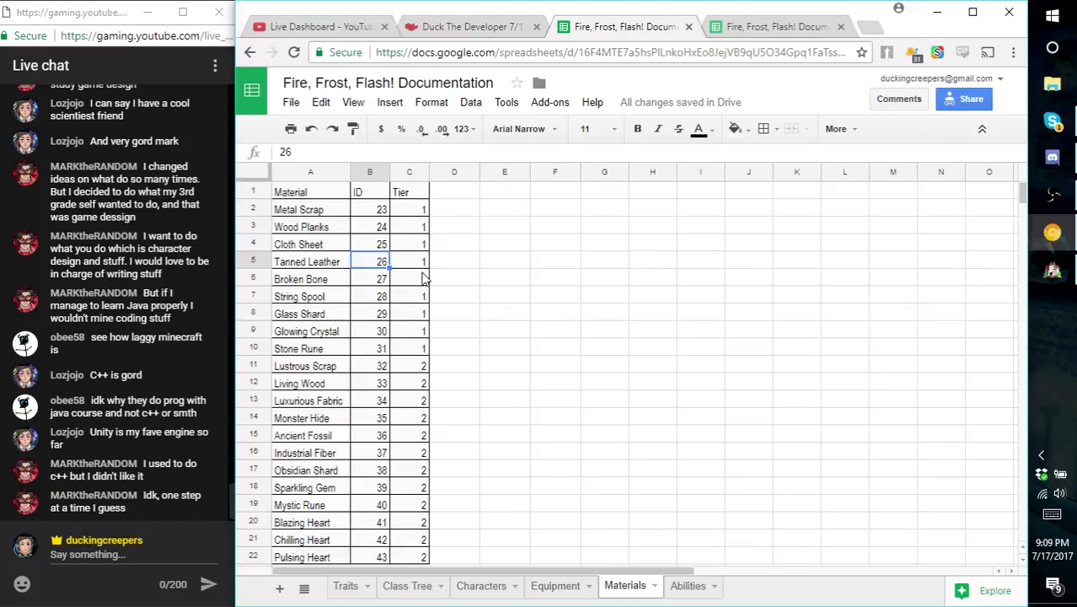
- Switch to RPG Maker VX Ace, set Leather Lash's craft item tags to 26:2, 24 and 28, and apply the change
left_click(1055, 277)
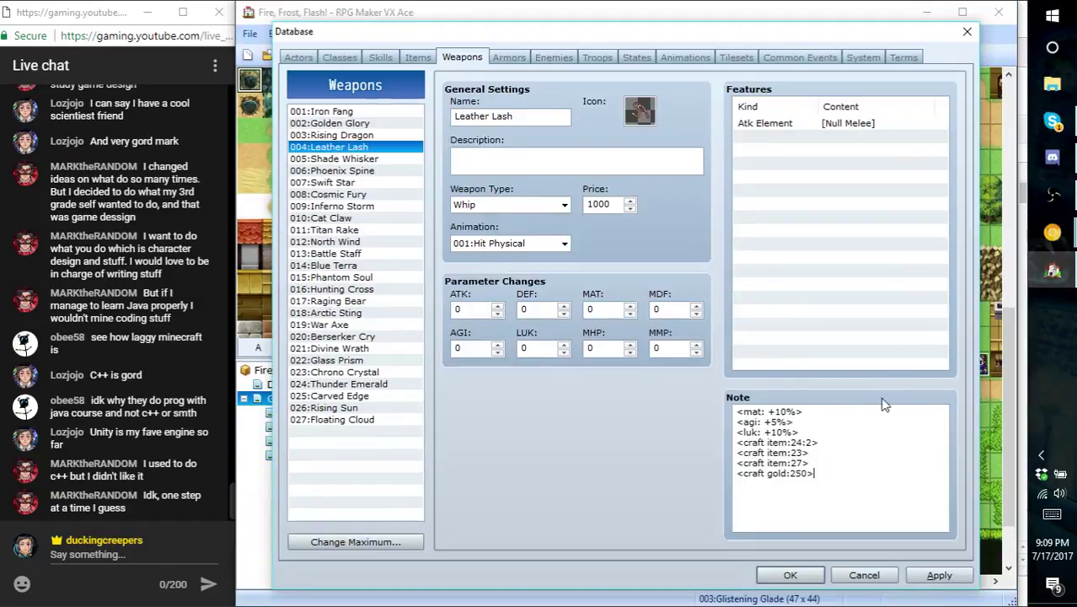
left_click(804, 453)
key("BackSpace")
type("6")
type("8")
left_click(935, 574)
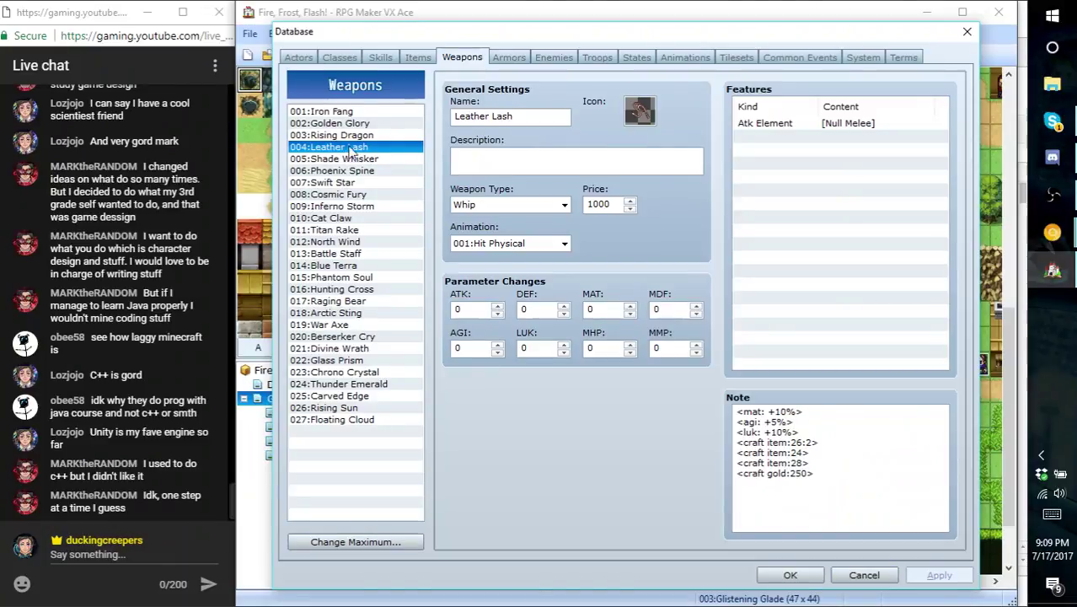
- Copy the craft weapon, craft item and craft gold tags from the note of the Golden Glory weapon
left_click(341, 123)
left_click(825, 495)
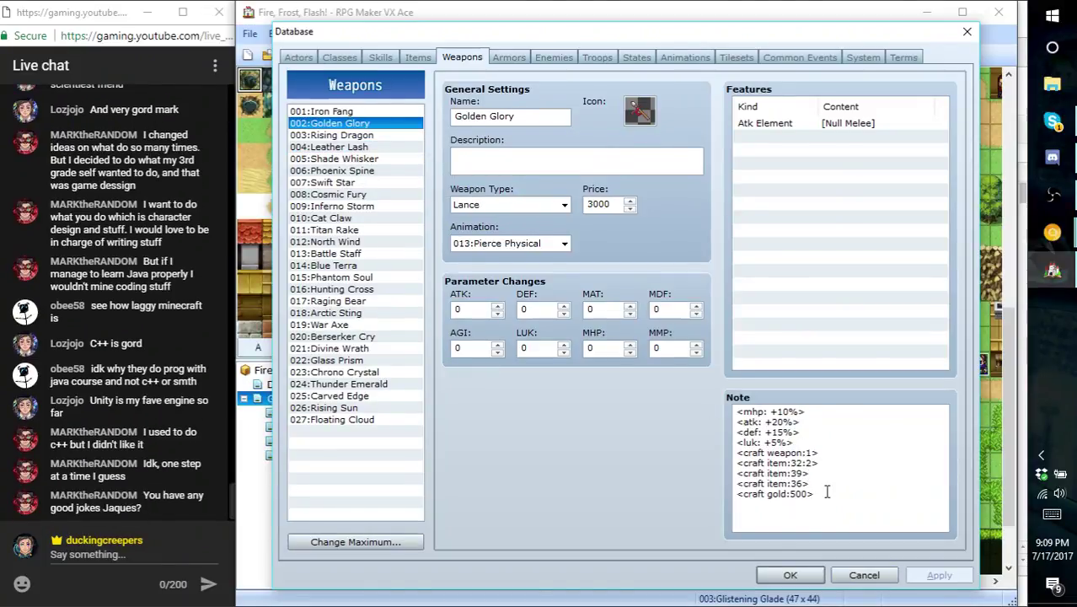
key("shift+Left")
key("shift+Left")
key("shift+Up")
key("shift+Up")
key("shift+Up")
key("shift+Up")
key("shift+Home")
key("ctrl+c")
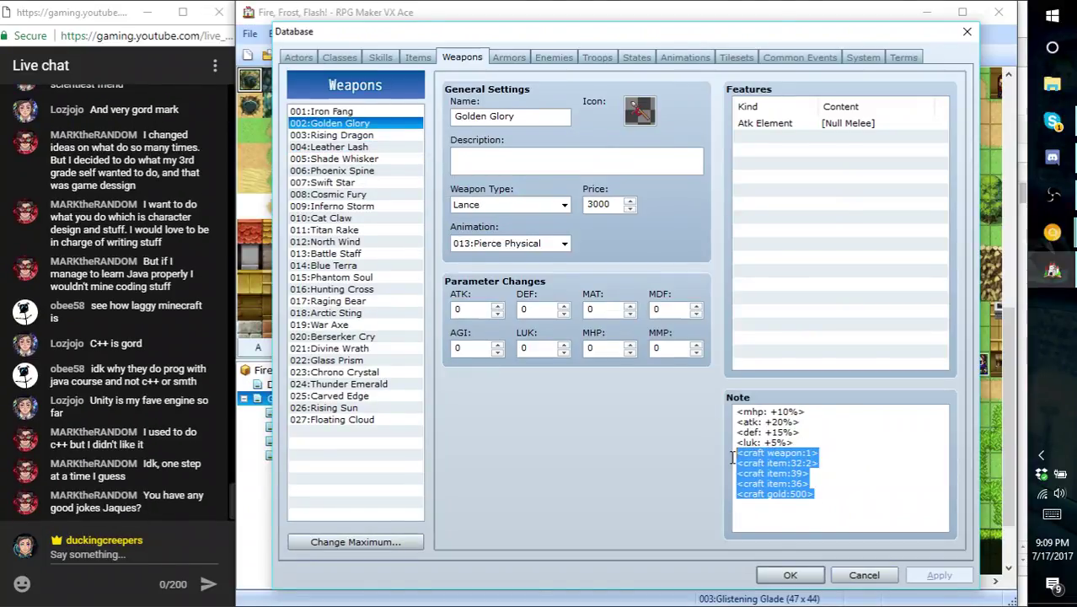
- Add the copied craft tags below the stat tags in Shade Whisker's note and set its craft weapon tag to 4
left_click(354, 148)
left_click(354, 158)
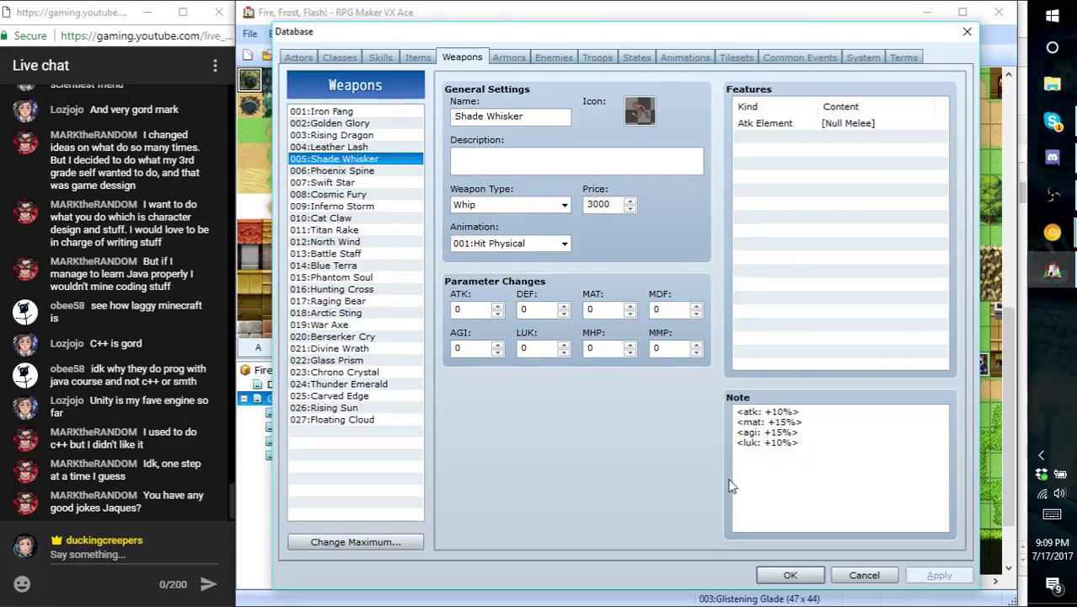
left_click(819, 440)
key("Return")
key("ctrl+v")
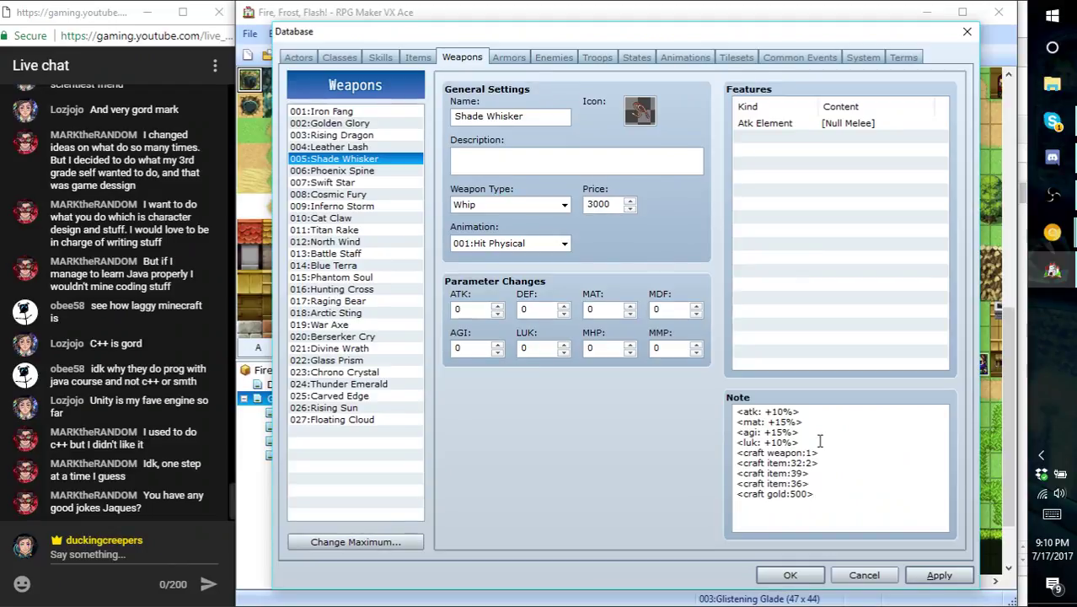
key("Up")
key("Up")
key("Up")
key("Up")
key("BackSpace")
type("4")
key("Down")
- Switch to the documentation spreadsheet and look up Shade Whisker's ingredients and the IDs of Monster Hide, Living Wood and Industrial Fiber
mouse_move(1049, 231)
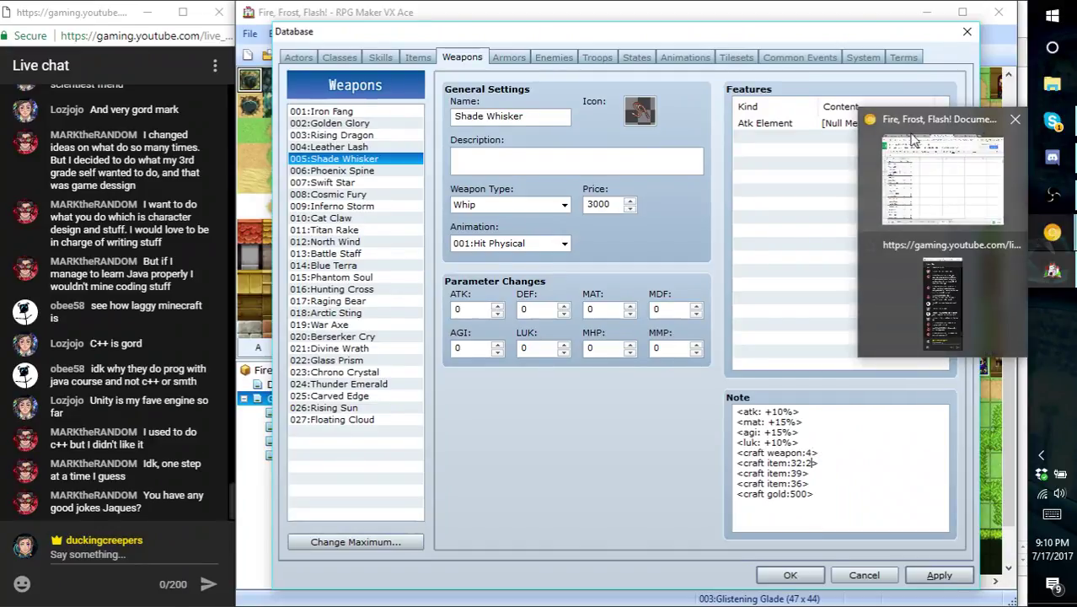
left_click(921, 203)
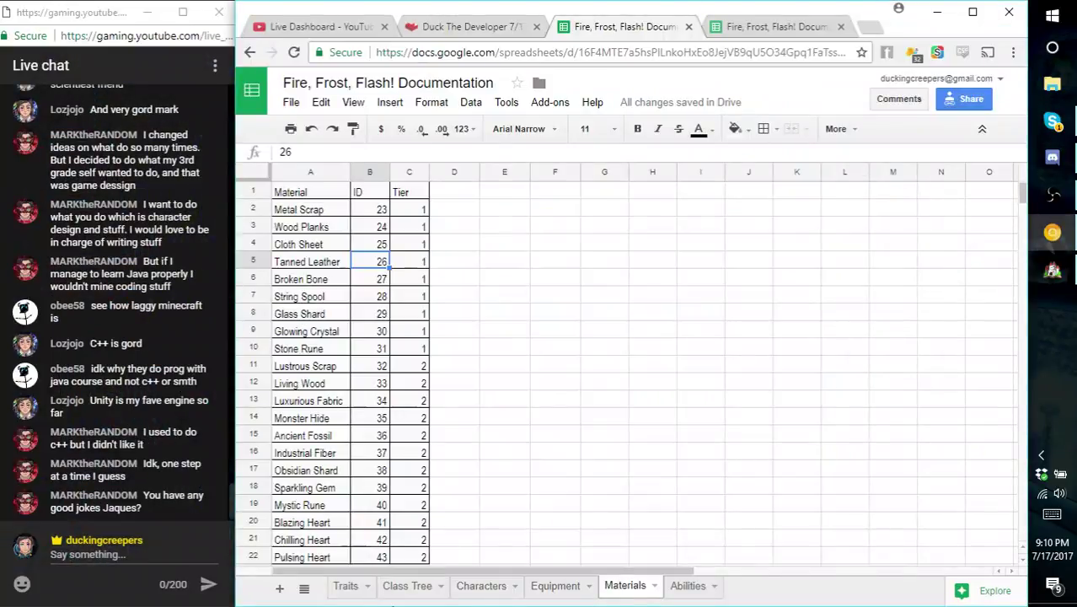
left_click(554, 586)
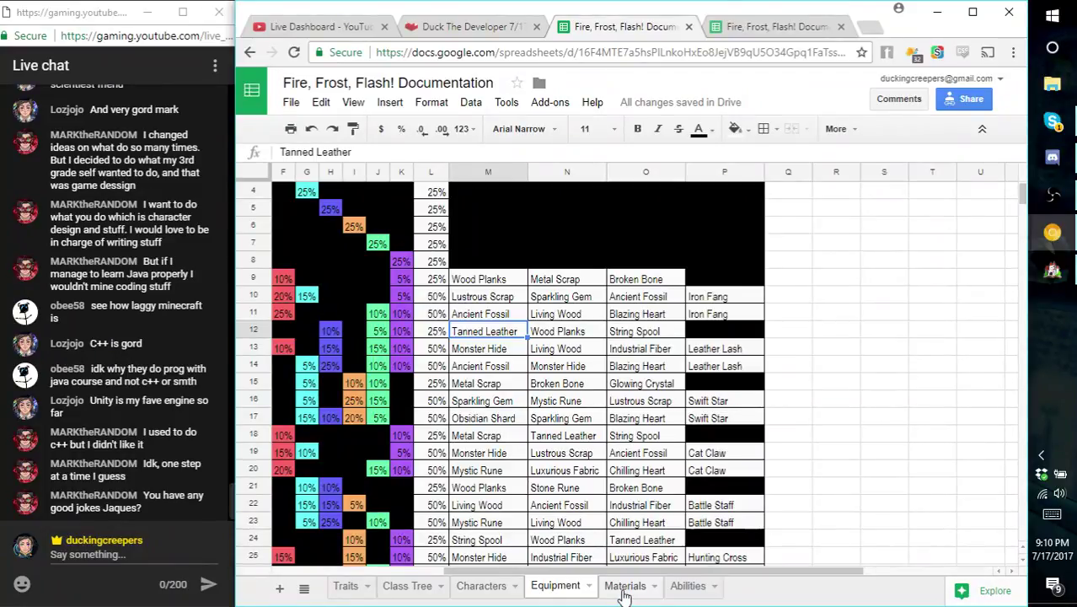
left_click(624, 586)
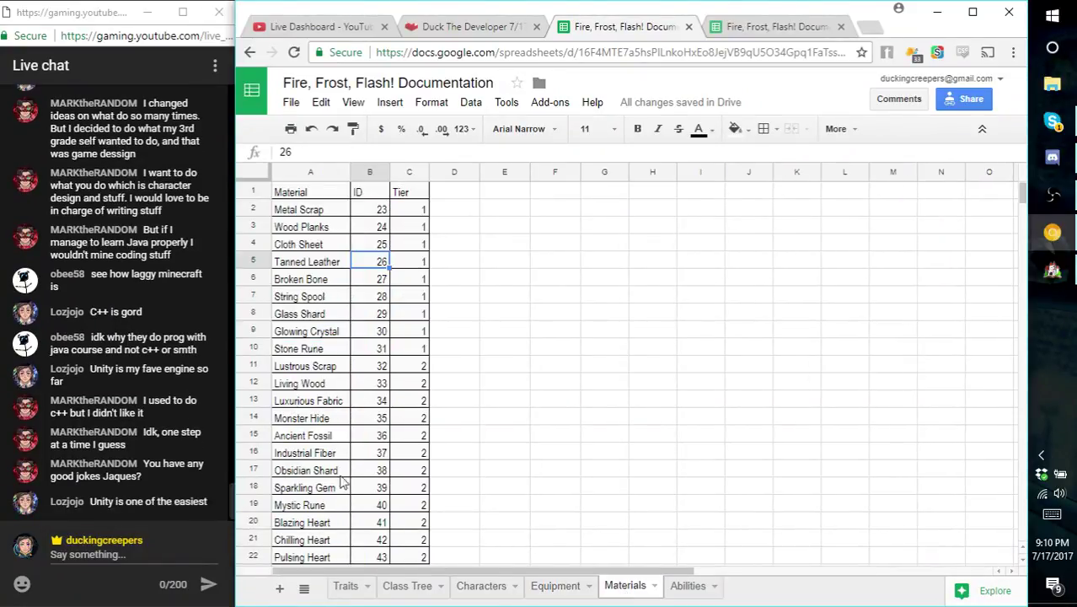
left_click(365, 417)
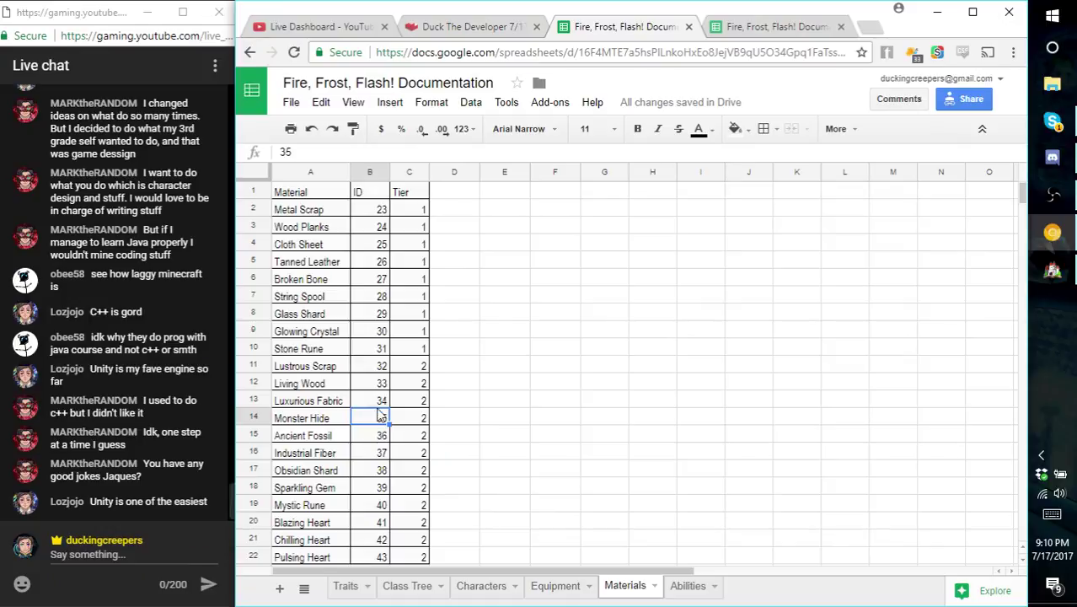
left_click(378, 386)
left_click(371, 456)
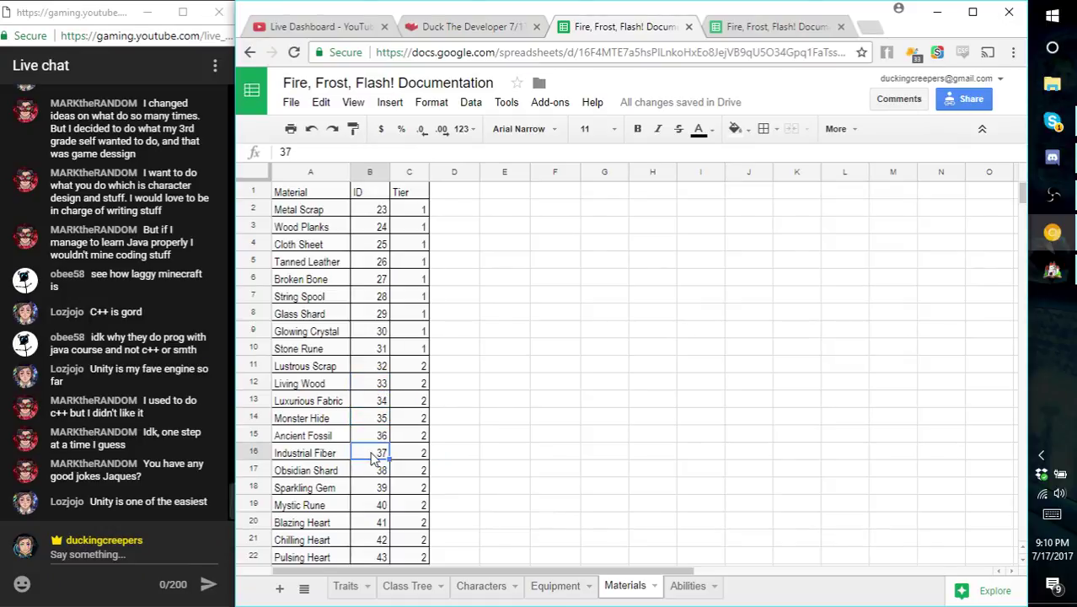
- Return to RPG Maker VX Ace, set Shade Whisker's craft item tags to 35:2, 33 and 37, and apply the change
left_click(1052, 272)
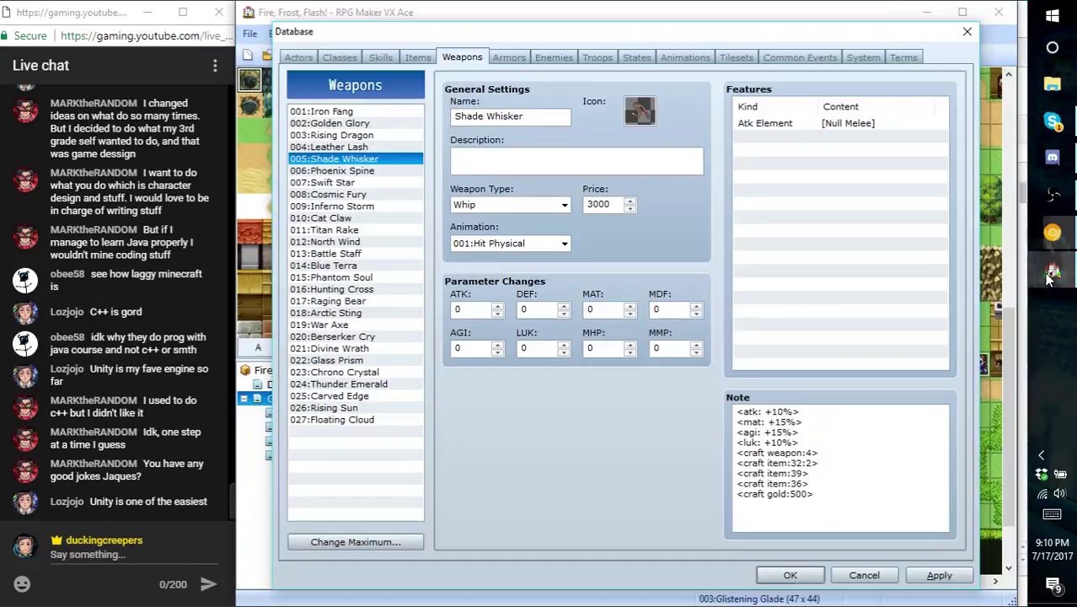
left_click(802, 462)
key("BackSpace")
type("5")
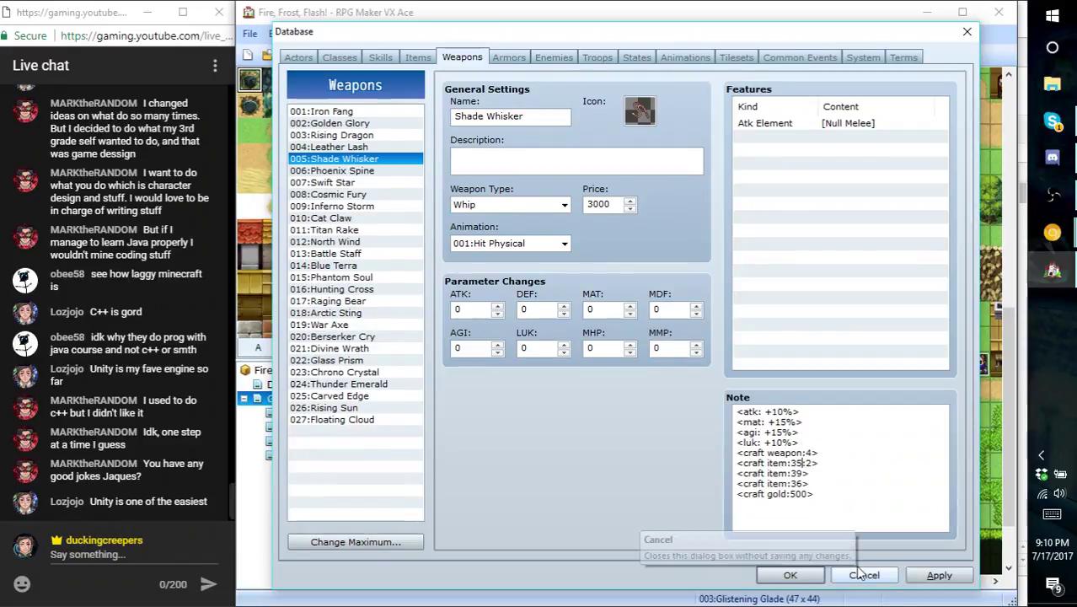
key("Down")
key("BackSpace")
type("3")
key("Down")
key("BackSpace")
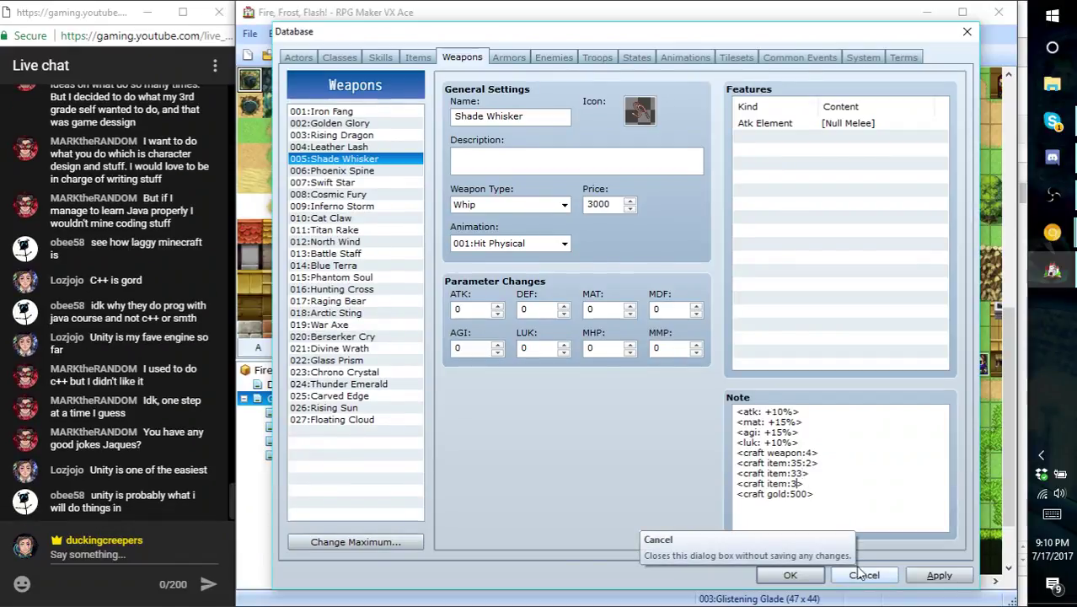
type("7")
left_click(952, 581)
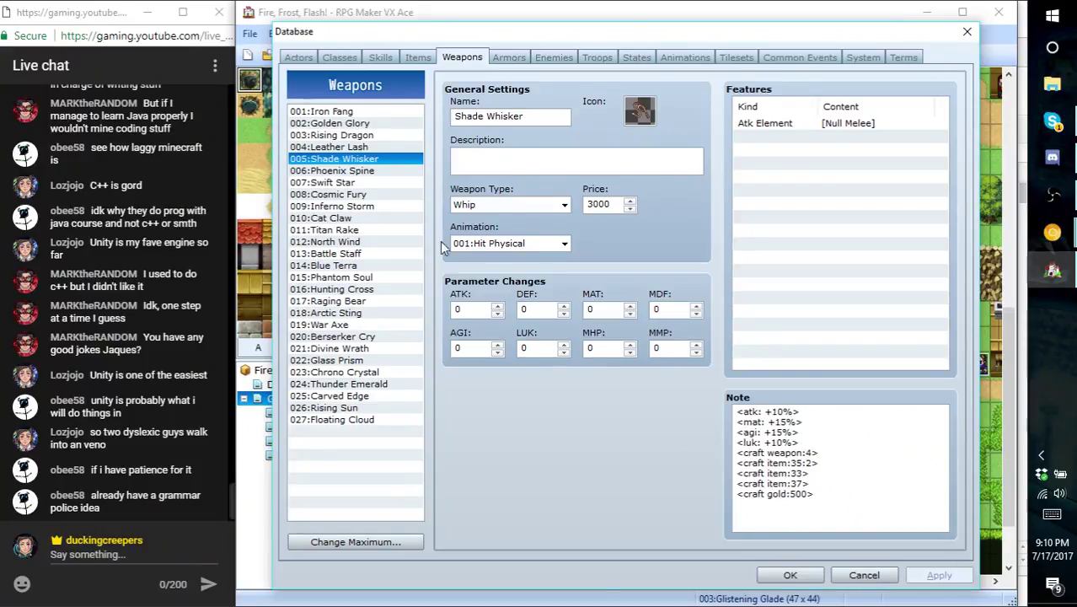
- Copy Shade Whisker's five craft tags to the end of Phoenix Spine's note
left_click_drag(814, 495, 693, 448)
key("ctrl+c")
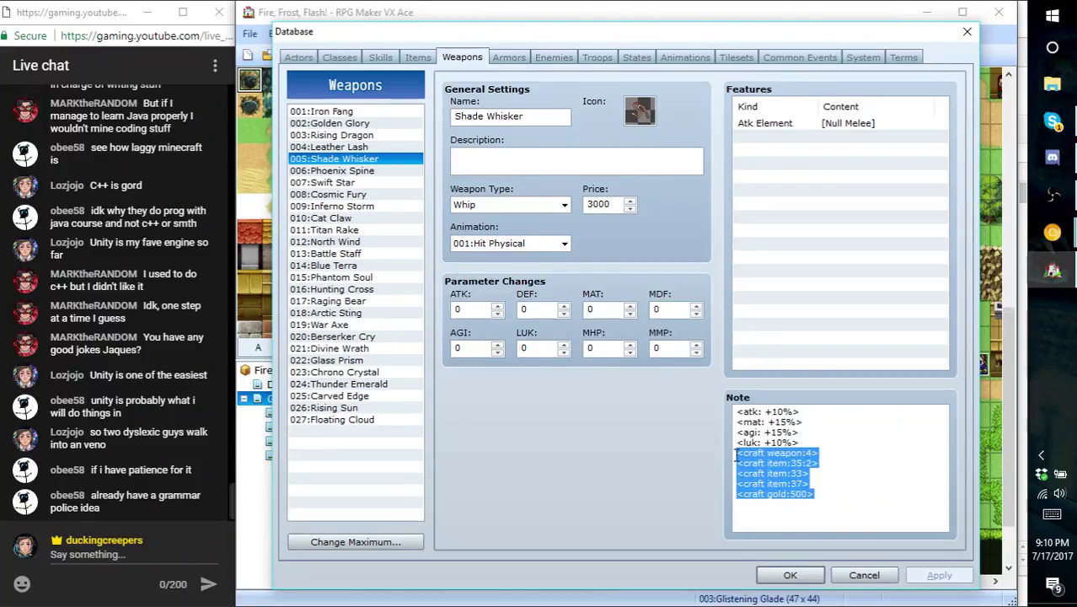
left_click(337, 171)
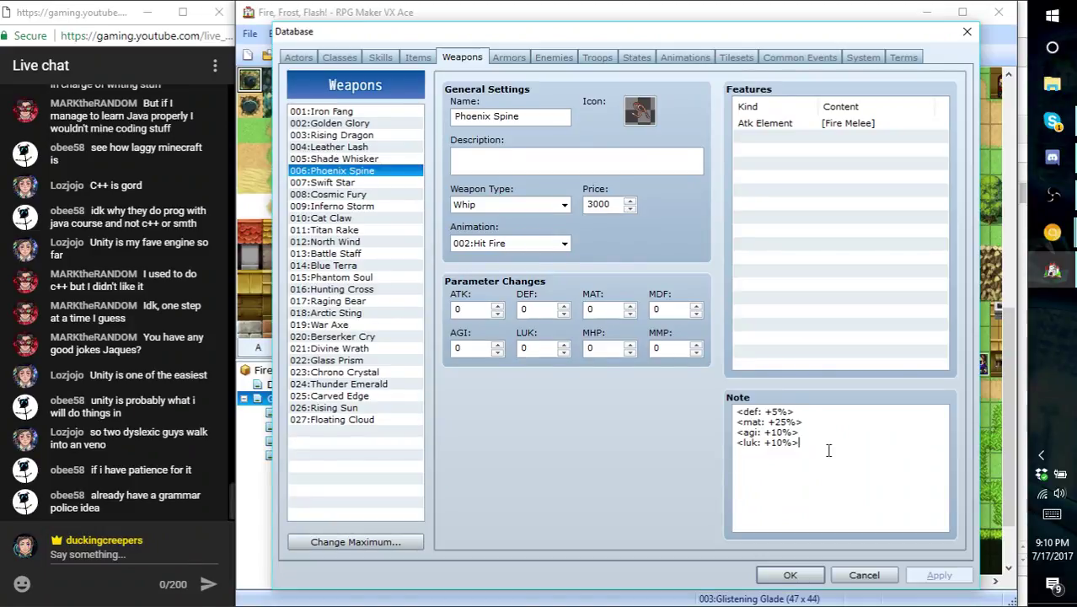
left_click(818, 451)
key("Return")
key("ctrl+v")
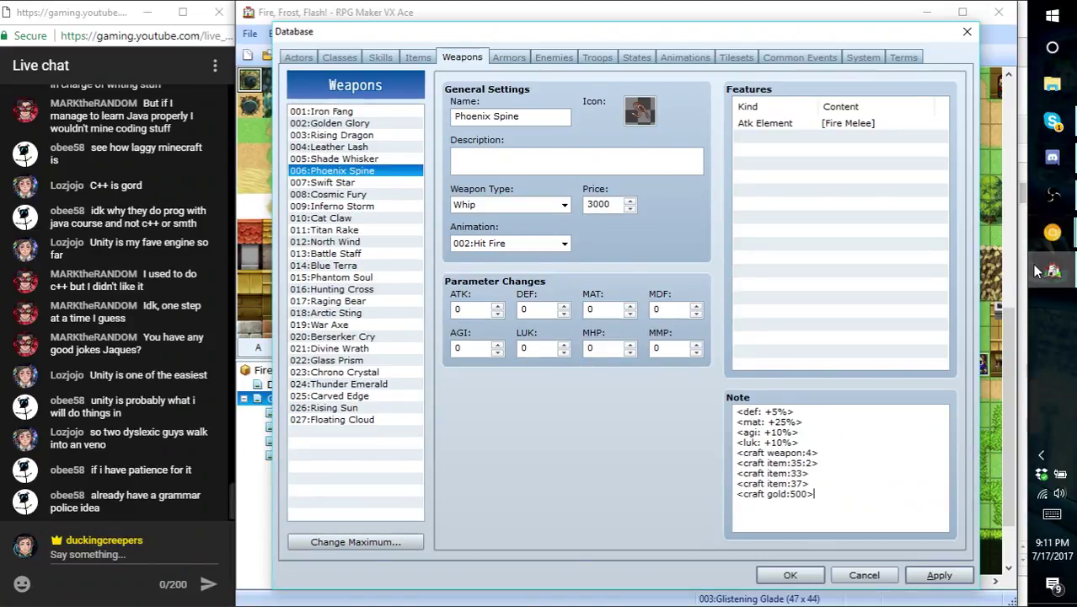
- Switch to the documentation spreadsheet and look up Phoenix Spine's ingredients in row 14 of the Equipment sheet and their IDs in Materials
mouse_move(1051, 236)
left_click(940, 211)
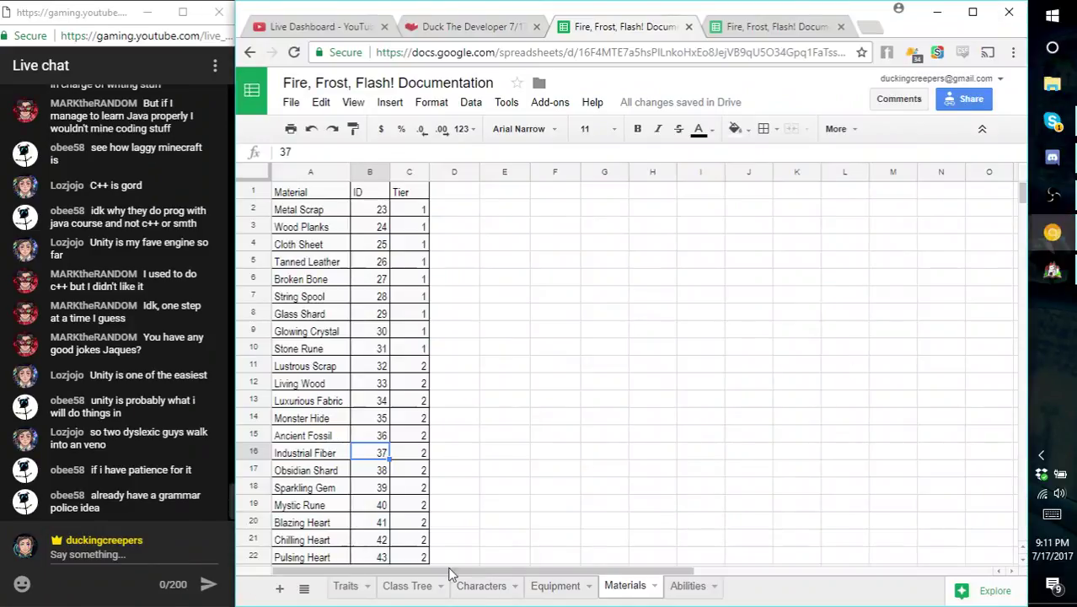
left_click(552, 585)
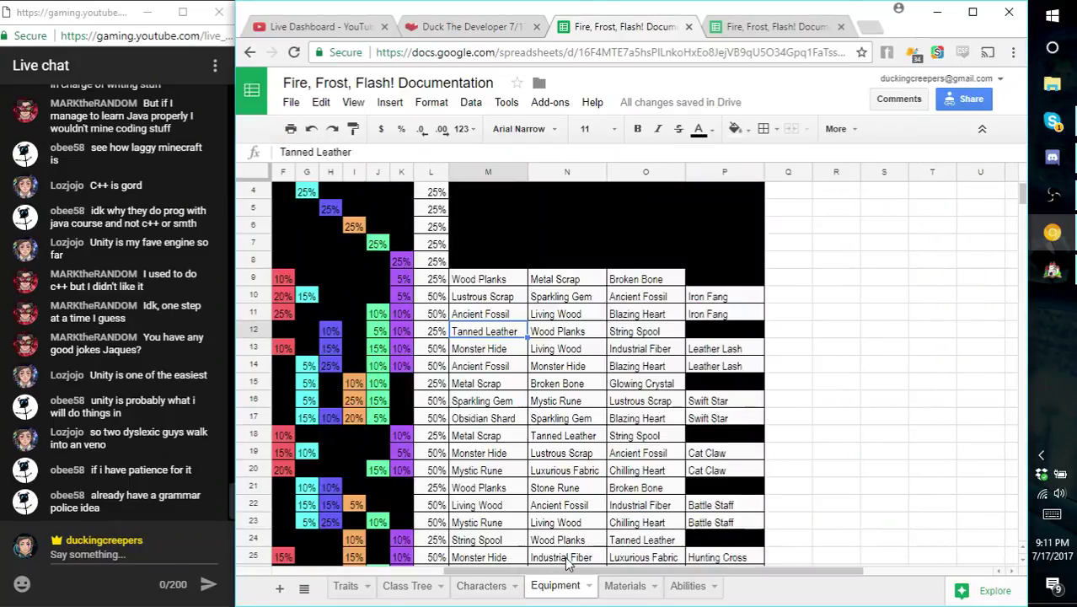
left_click(497, 369)
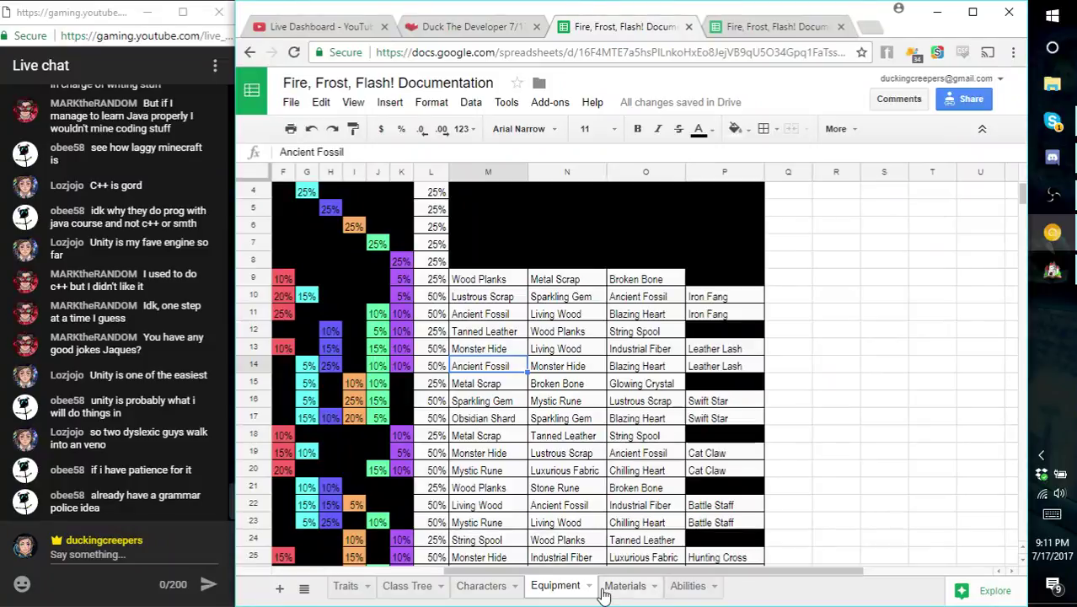
left_click(610, 592)
scroll(394, 487, "down", 1)
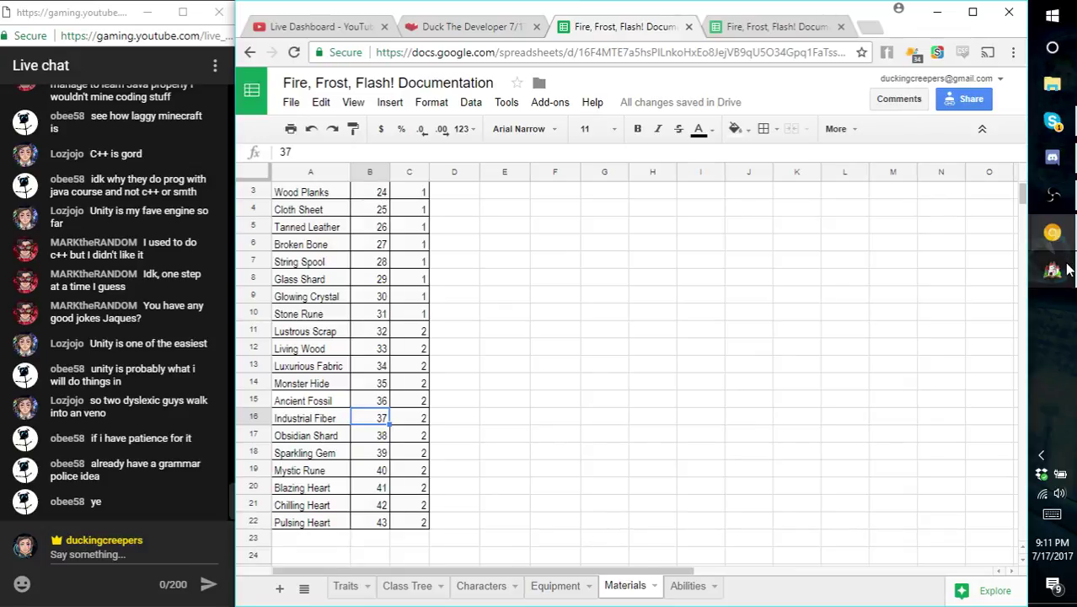
- Return to RPG Maker VX Ace, set Phoenix Spine's craft item tags to 36:2, 35 and 41, and apply the change
left_click(1052, 269)
key("BackSpace")
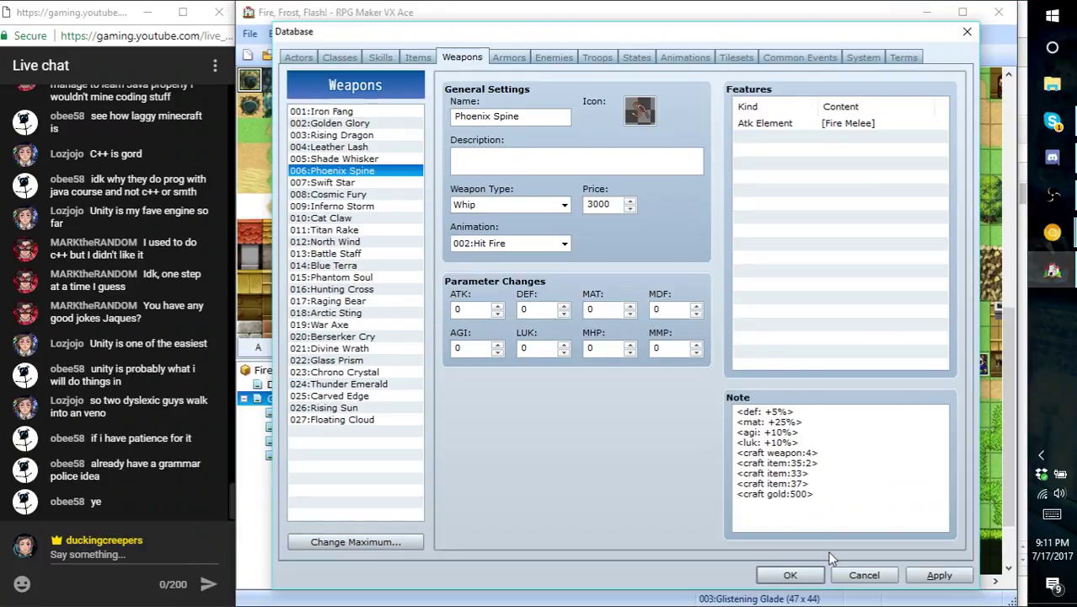
type("6")
key("Down")
key("BackSpace")
type("5")
key("Down")
key("BackSpace")
key("BackSpace")
type("41")
left_click(934, 575)
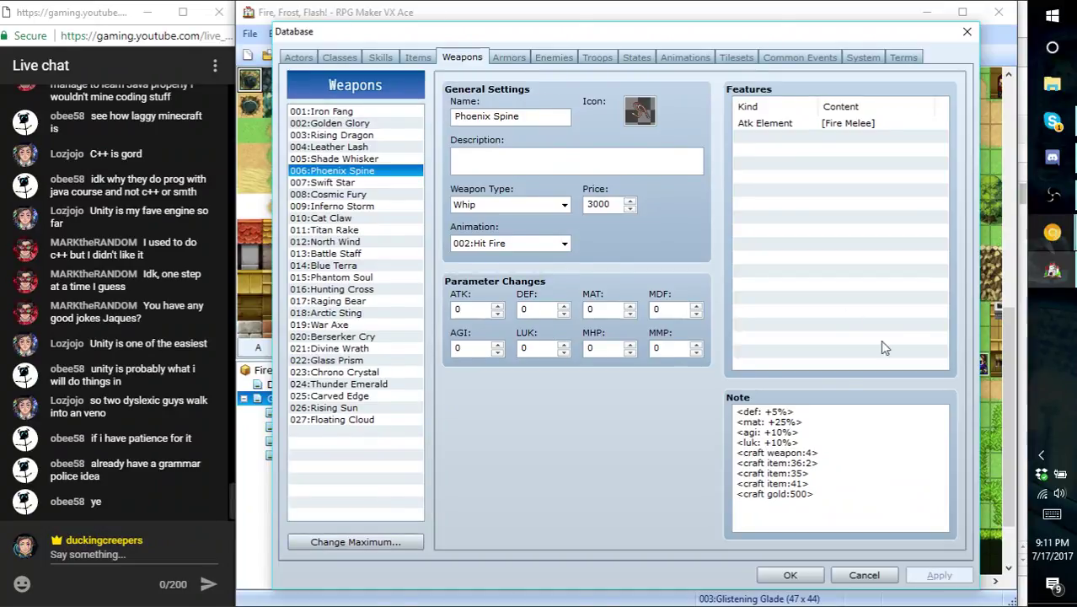
- Copy Leather Lash's craft item and craft gold tags to the end of Swift Star's note and apply the change
left_click(358, 134)
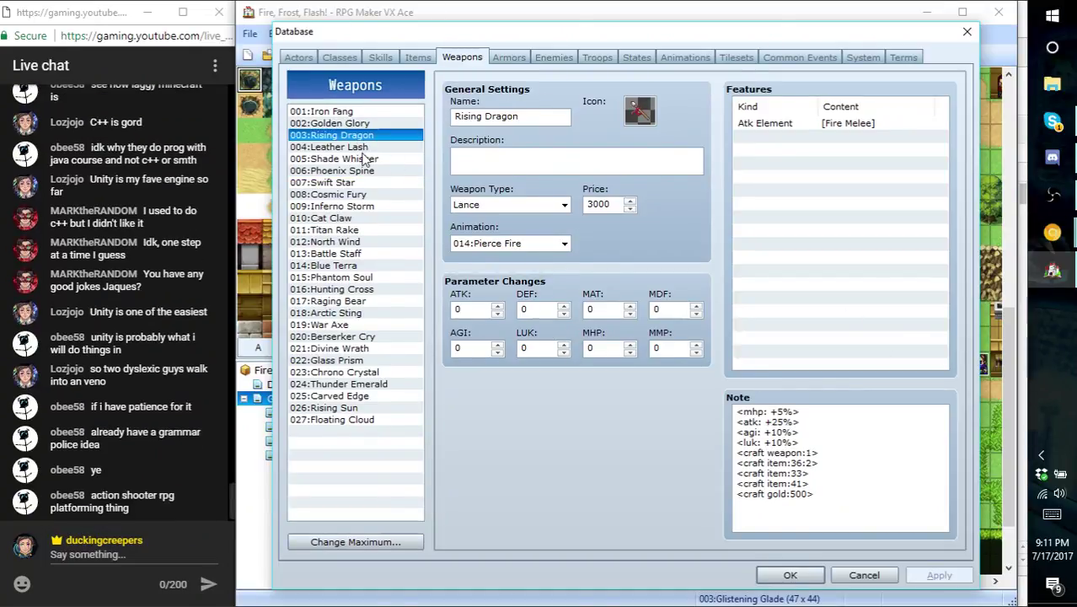
left_click(363, 148)
left_click_drag(814, 473, 738, 442)
key("ctrl+c")
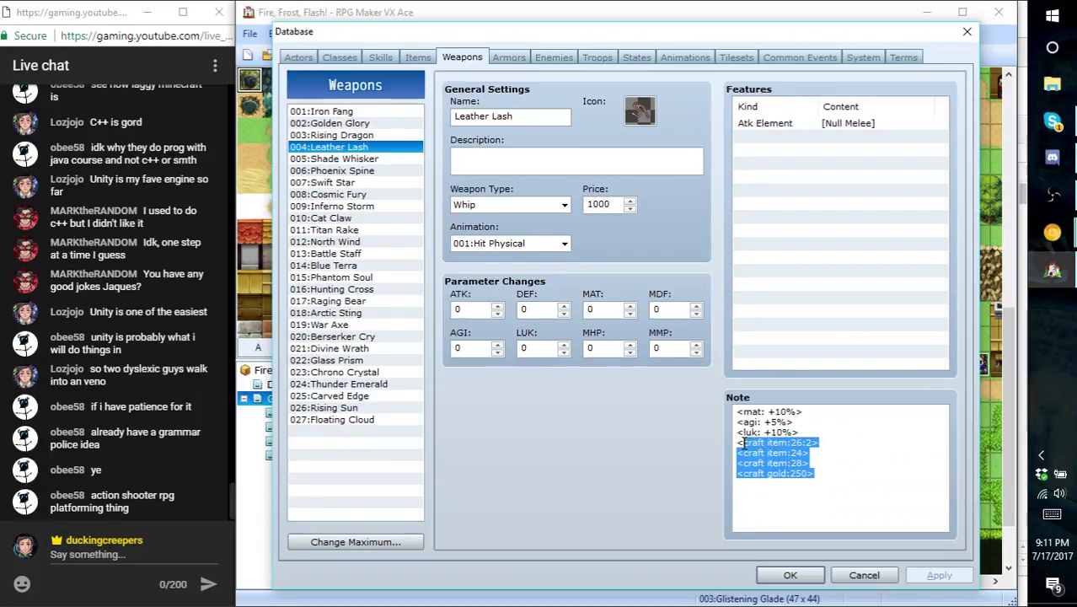
left_click(354, 183)
left_click(815, 433)
key("Return")
key("ctrl+v")
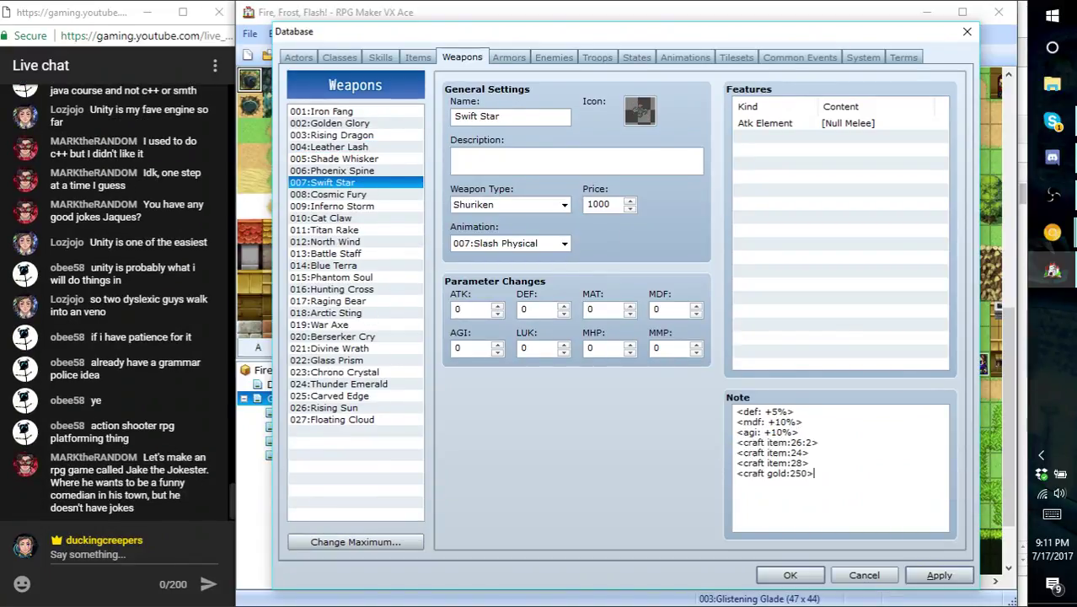
left_click(932, 575)
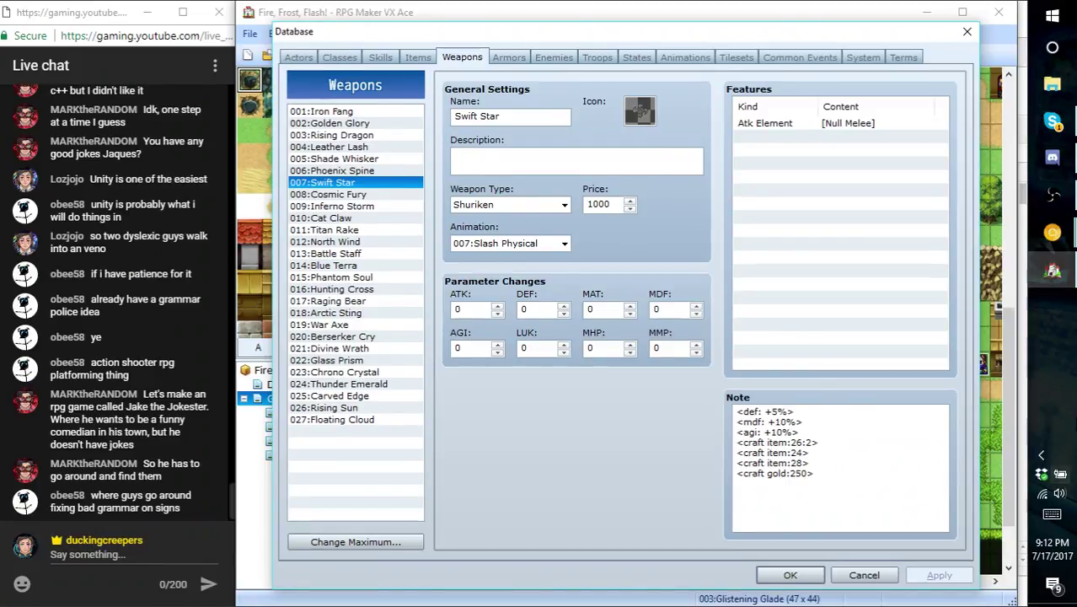
- Switch to the documentation spreadsheet and look up Swift Star's ingredients in row 15 of the Equipment sheet, checking back against the weapon list
mouse_move(1068, 244)
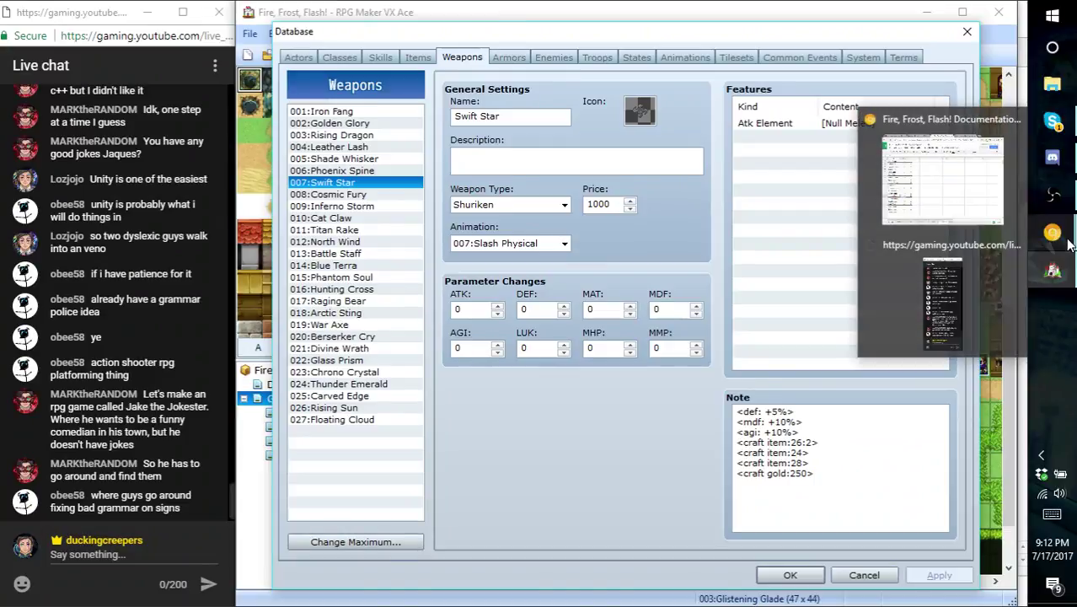
mouse_move(926, 351)
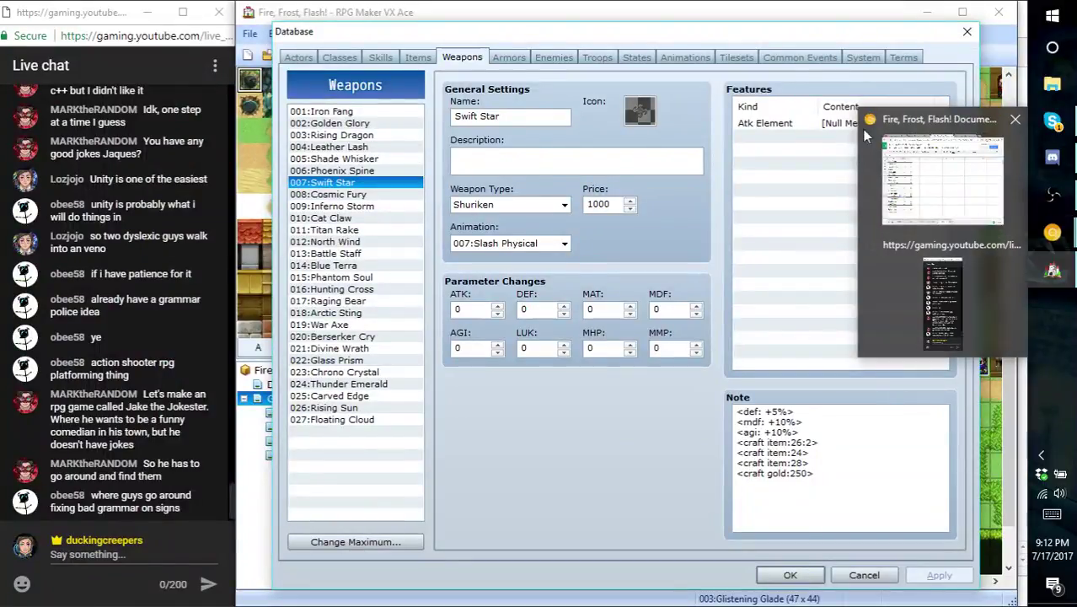
mouse_move(927, 156)
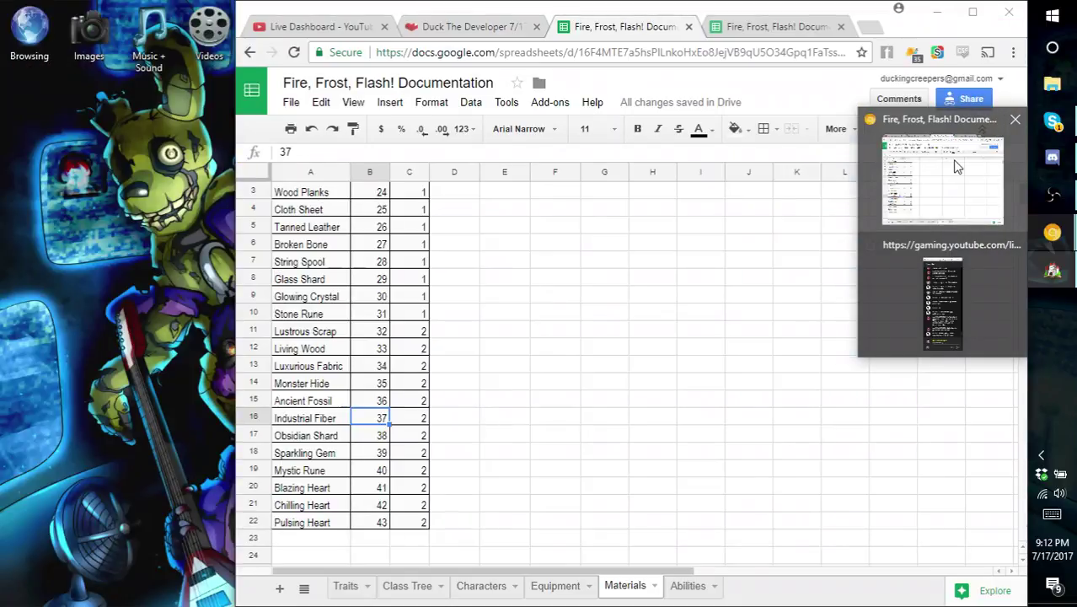
left_click(956, 166)
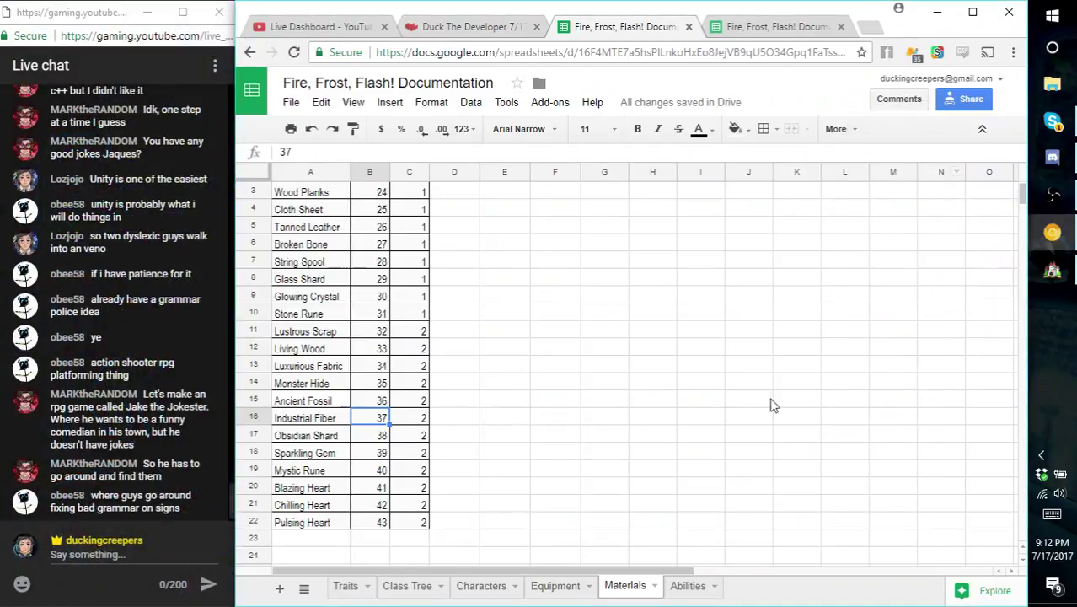
left_click(557, 585)
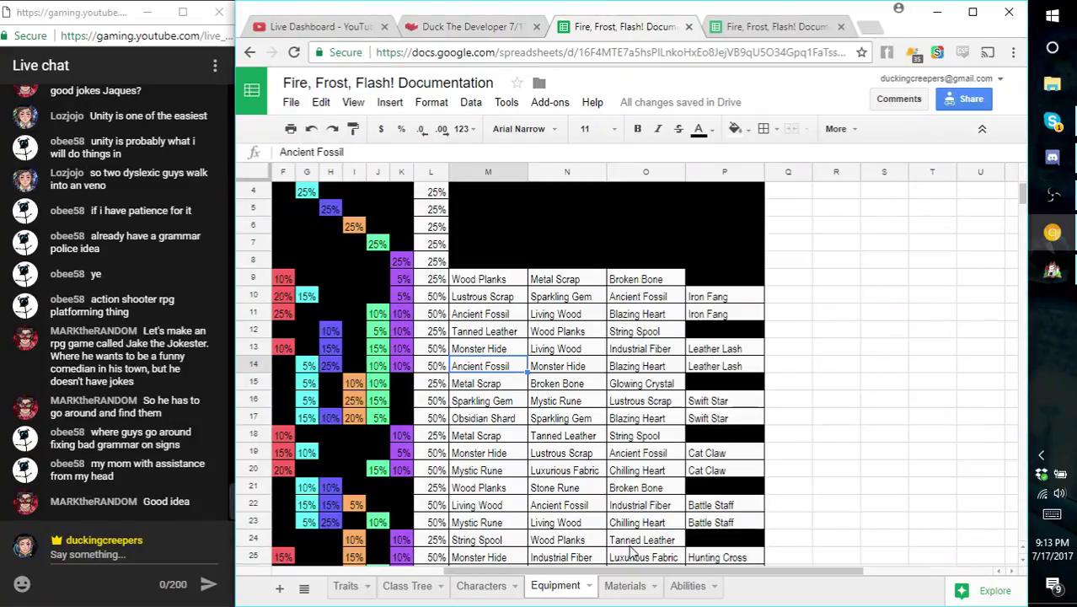
key("Down")
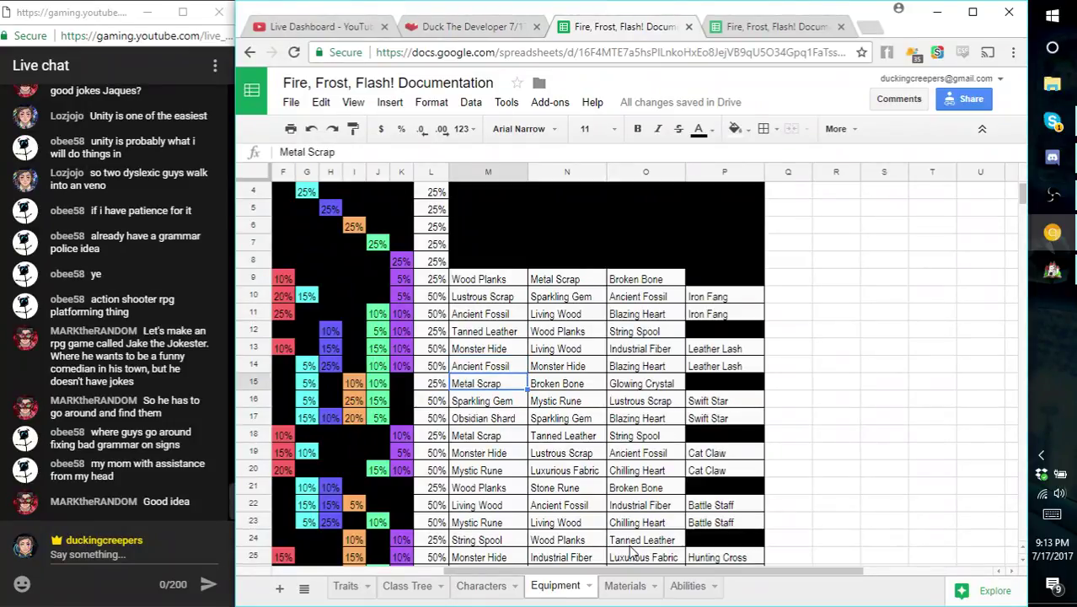
key("Left")
key("Right")
left_click(1053, 272)
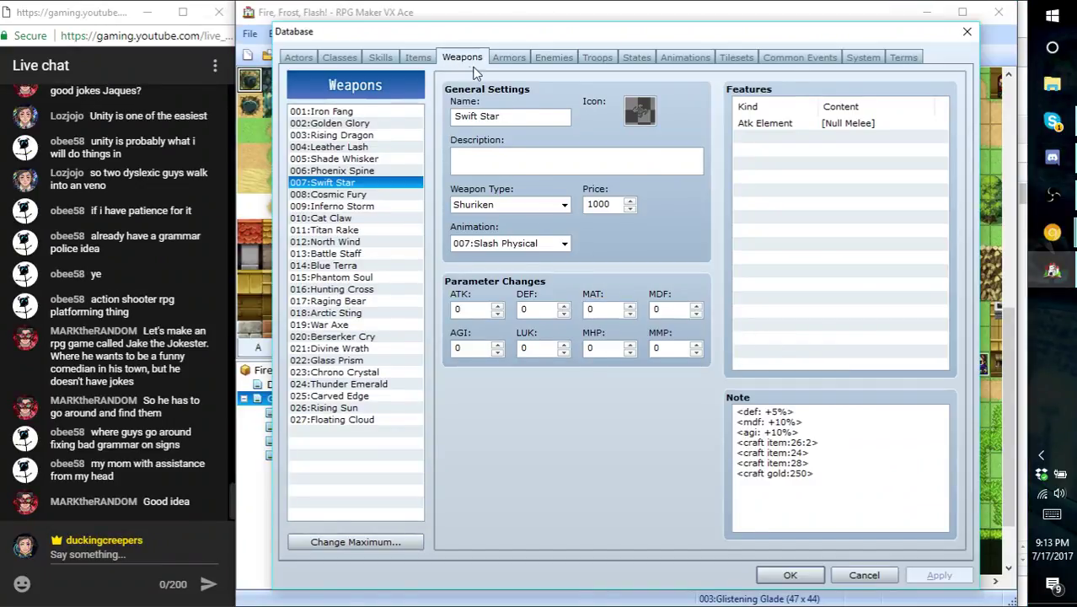
mouse_move(1053, 234)
left_click(990, 174)
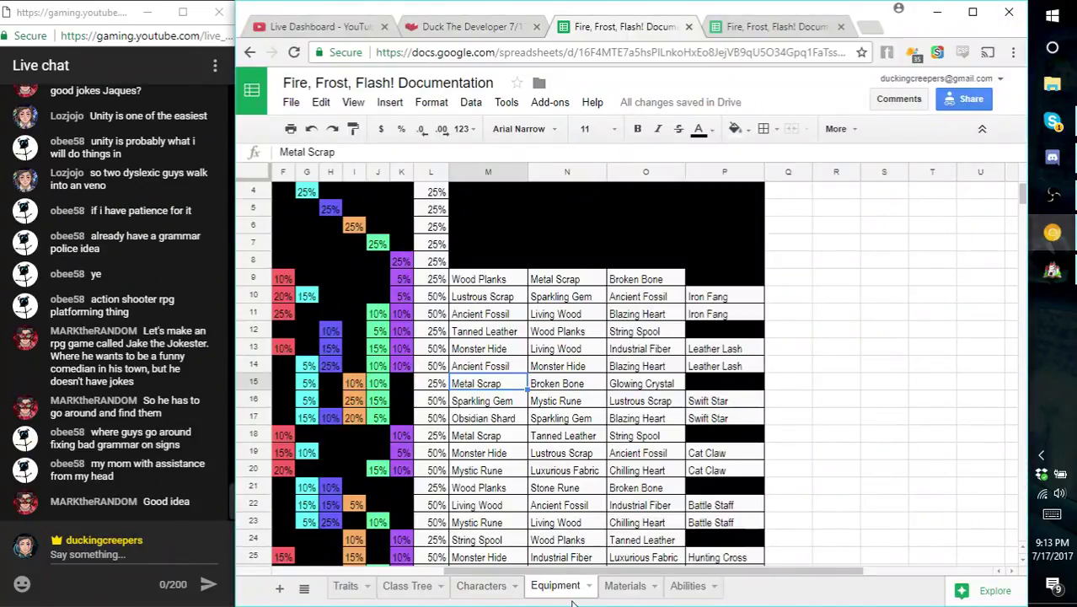
- Look up the IDs of Swift Star's ingredients Metal Scrap, Broken Bone and Glowing Crystal in the Materials sheet
left_click_drag(618, 583, 421, 220)
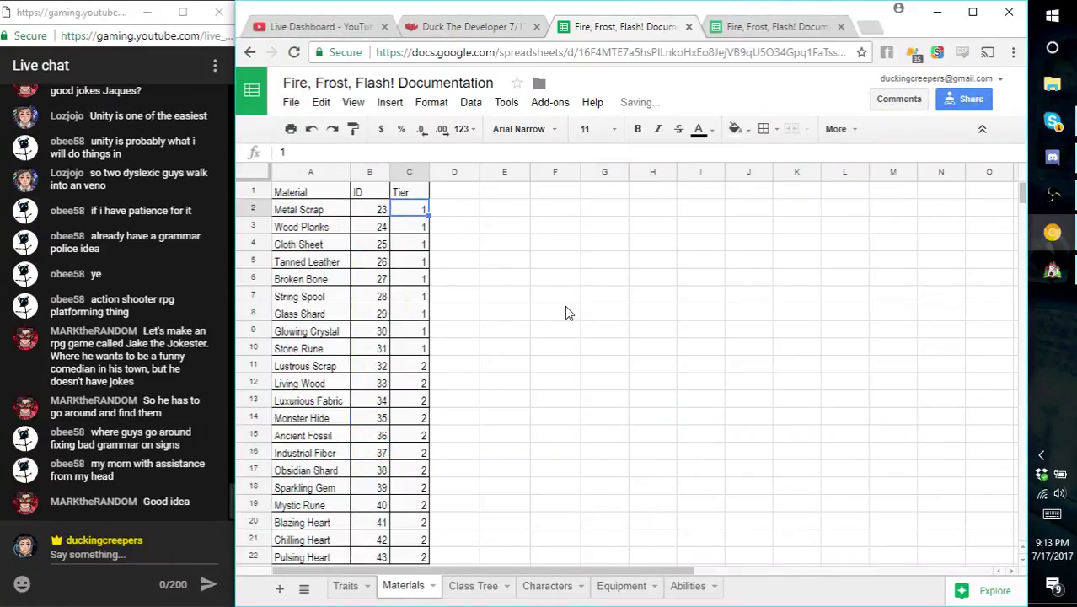
key("Down")
key("Down")
key("Down")
key("Down")
key("Down")
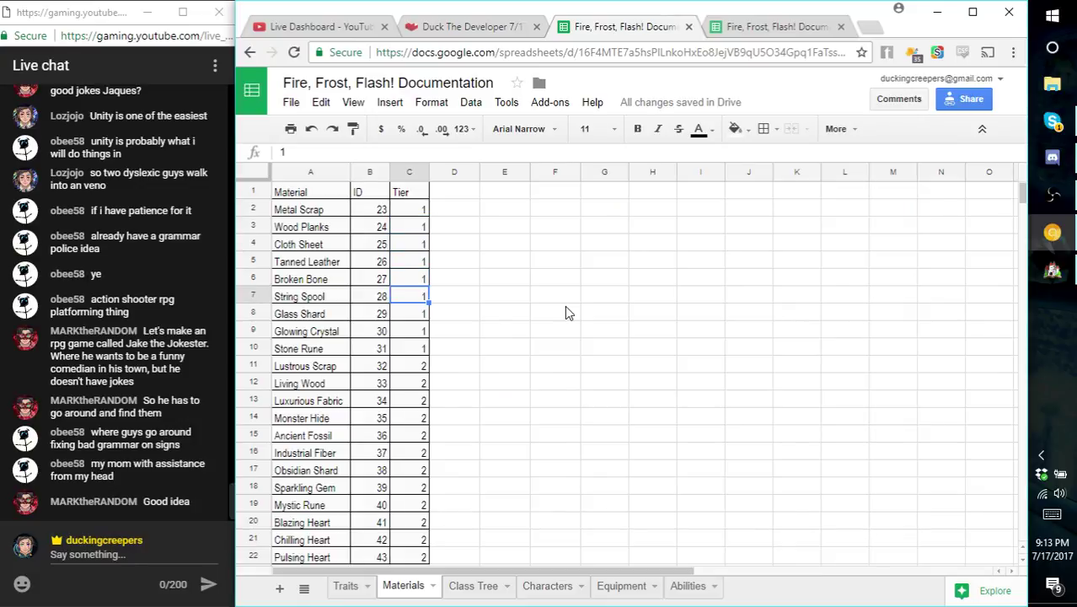
- Return to RPG Maker VX Ace, set Swift Star's craft item tags to 23:2, 27 and 30, and apply the change
left_click(1052, 269)
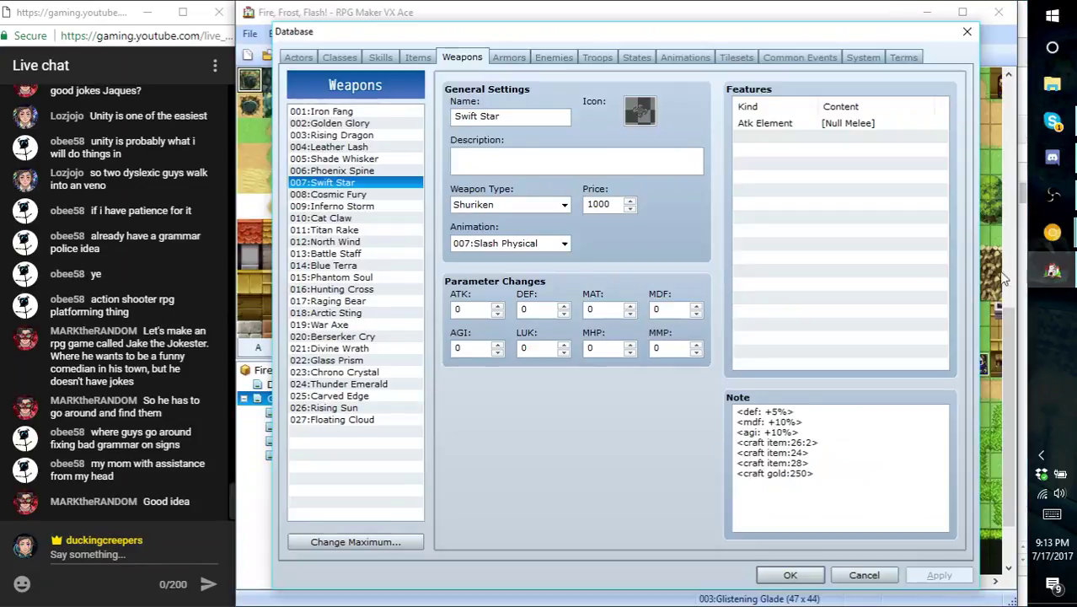
left_click(801, 442)
key("BackSpace")
type("3")
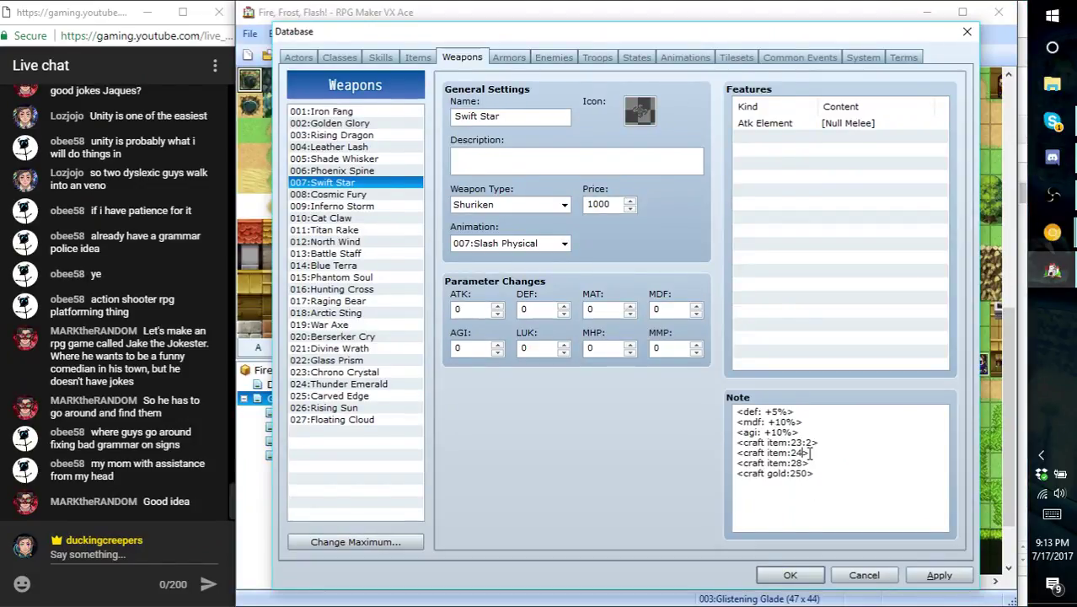
key("BackSpace")
type("7")
left_click(807, 463)
key("BackSpace")
key("BackSpace")
type("30")
left_click(937, 575)
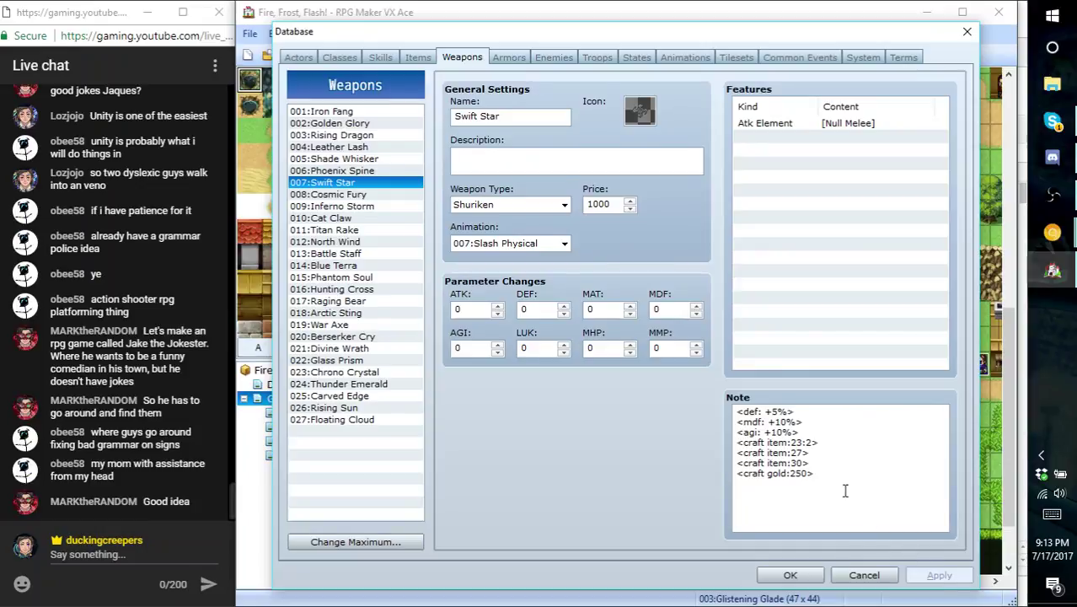
- Copy Shade Whisker's craft weapon, craft item and craft gold tags to the end of Inferno Storm's note
left_click(363, 194)
left_click(355, 183)
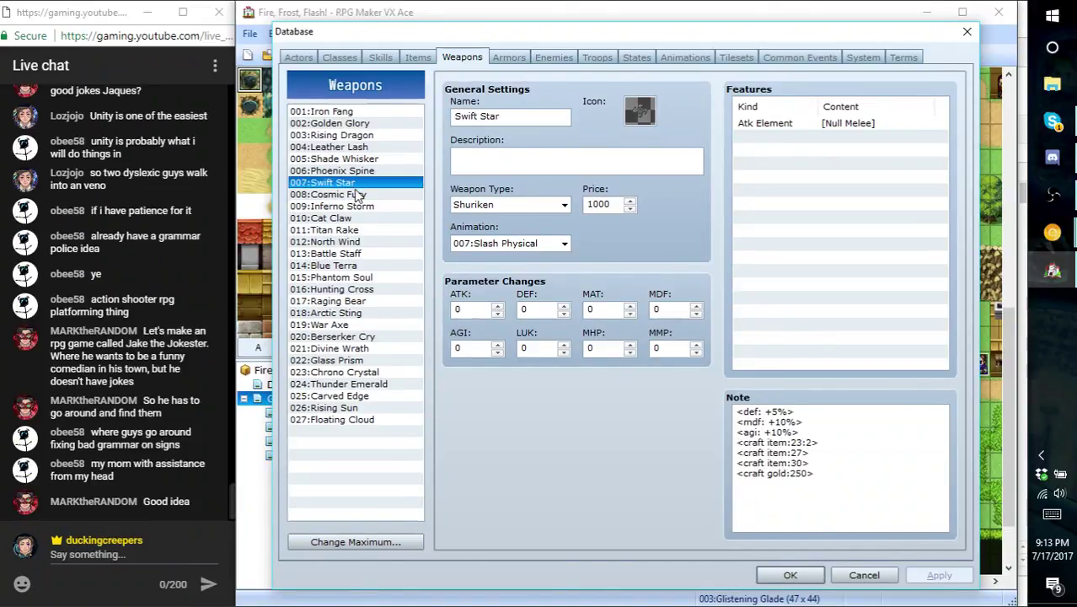
left_click(362, 159)
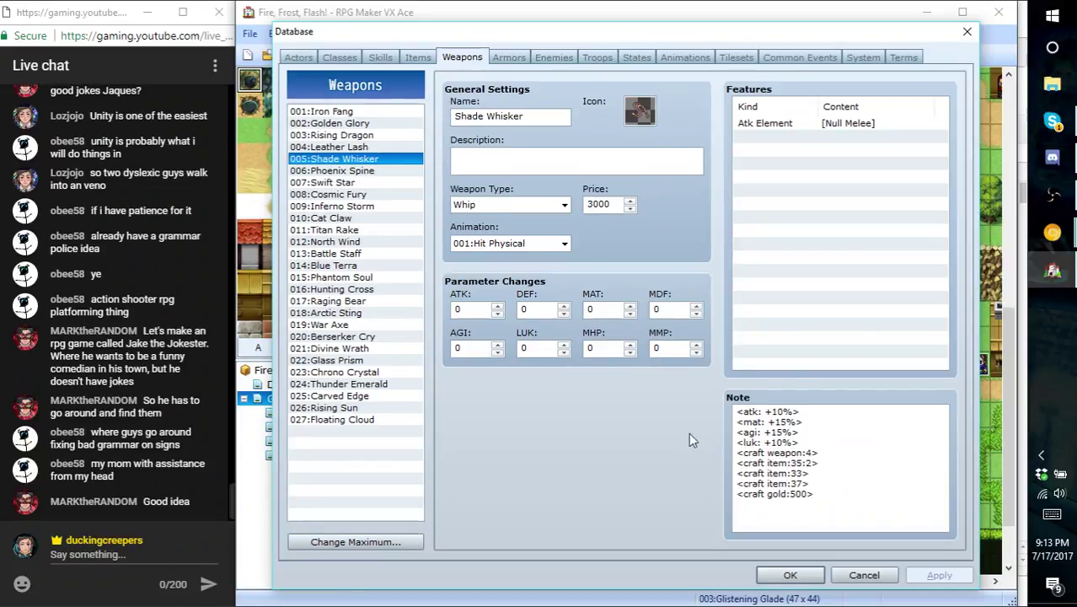
left_click_drag(814, 495, 734, 453)
key("ctrl+c")
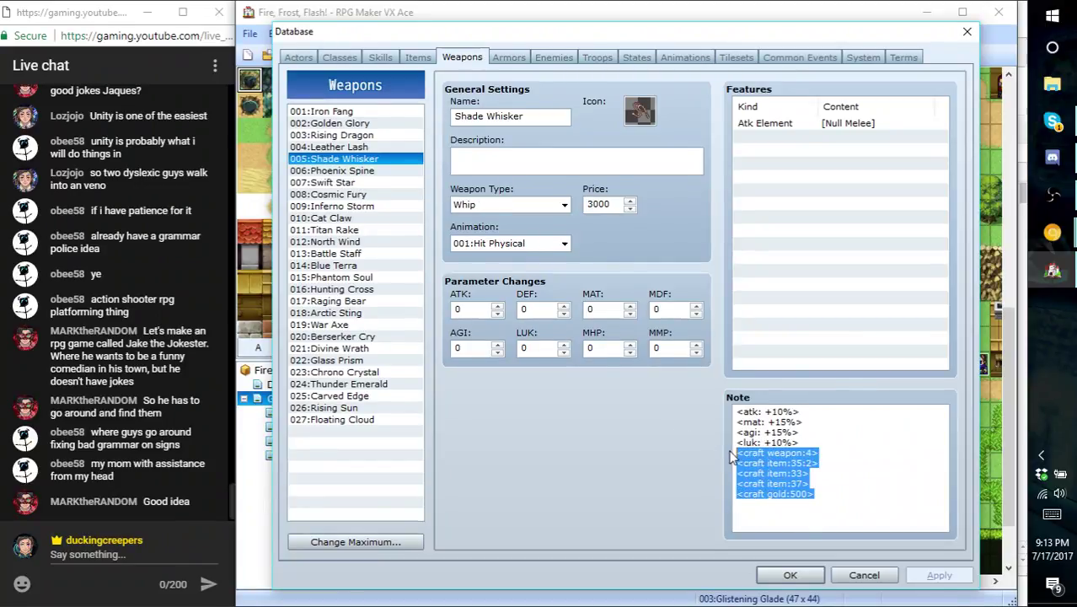
left_click(337, 206)
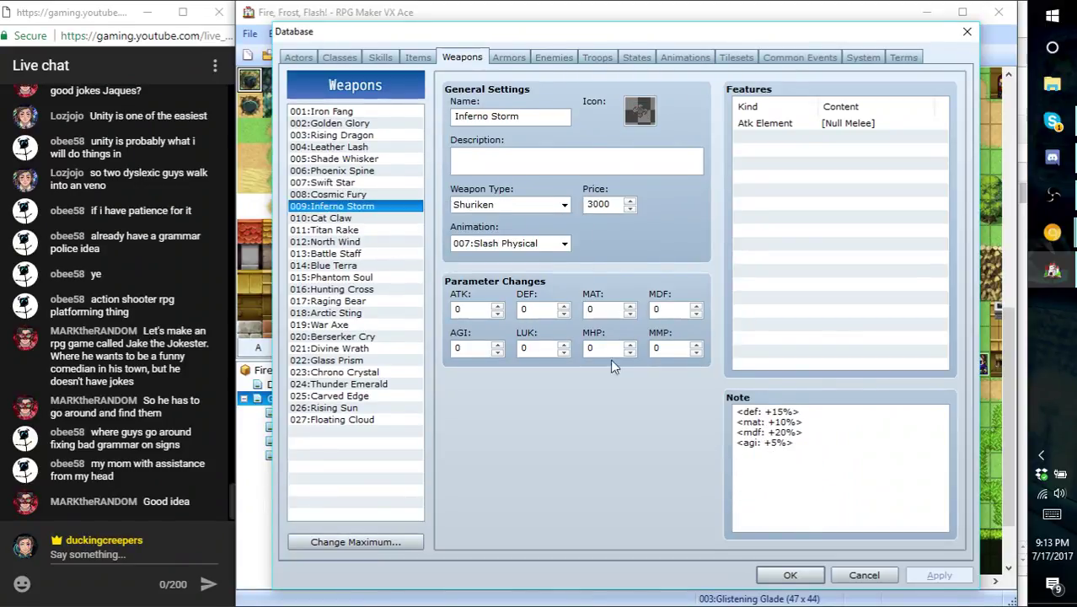
left_click(842, 456)
key("Return")
key("ctrl+v")
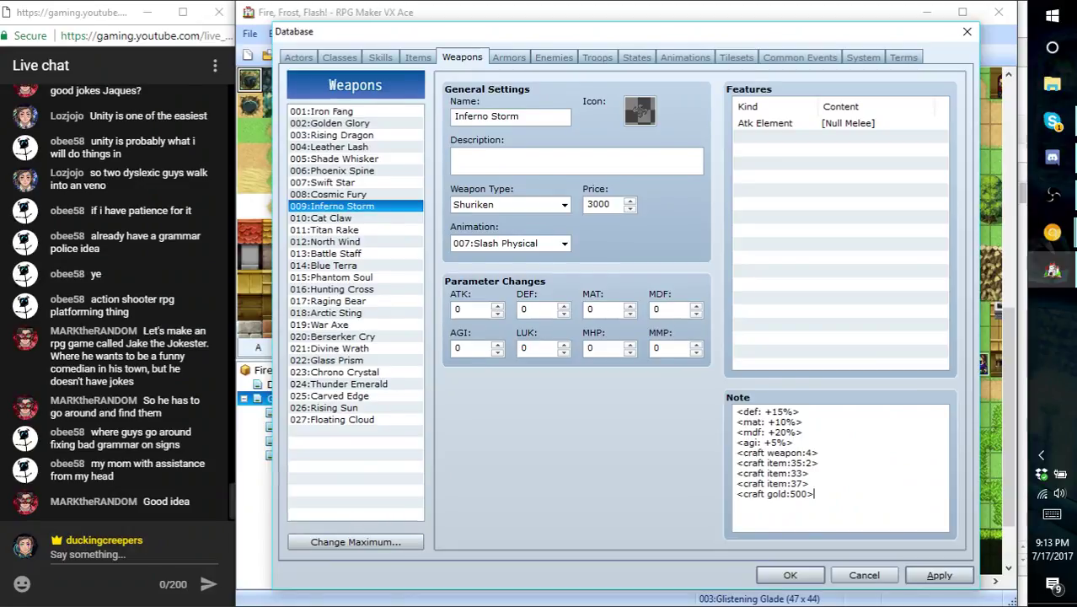
- Set the craft weapon tag in Inferno Storm's note to 7
key("Up")
key("Up")
key("BackSpace")
type("7")
- Switch to the documentation spreadsheet and move the Materials sheet between Equipment and Abilities
left_click(1045, 235)
left_click(942, 179)
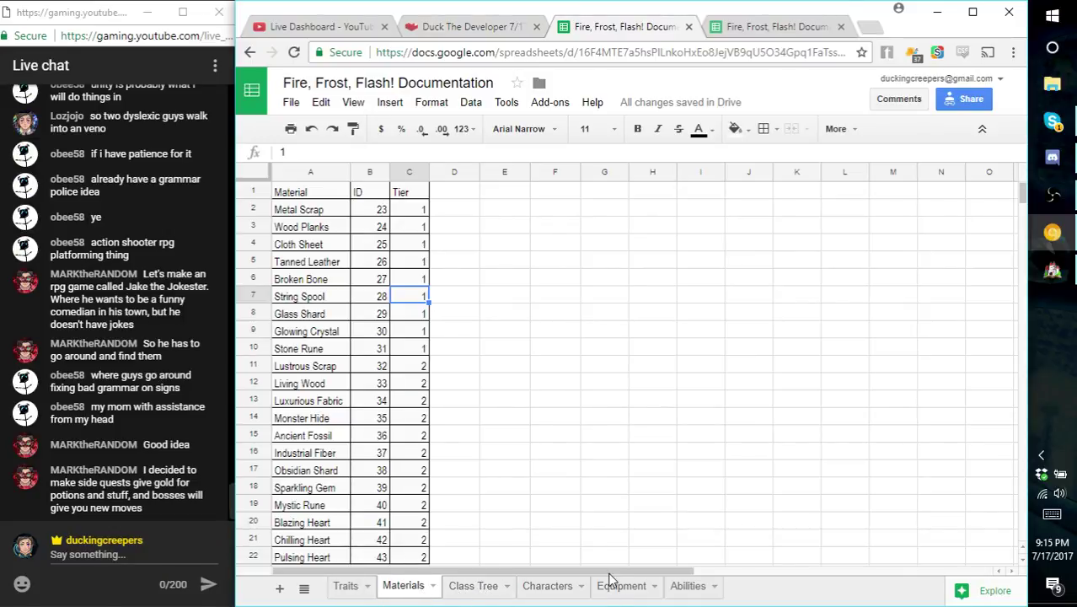
left_click(602, 594)
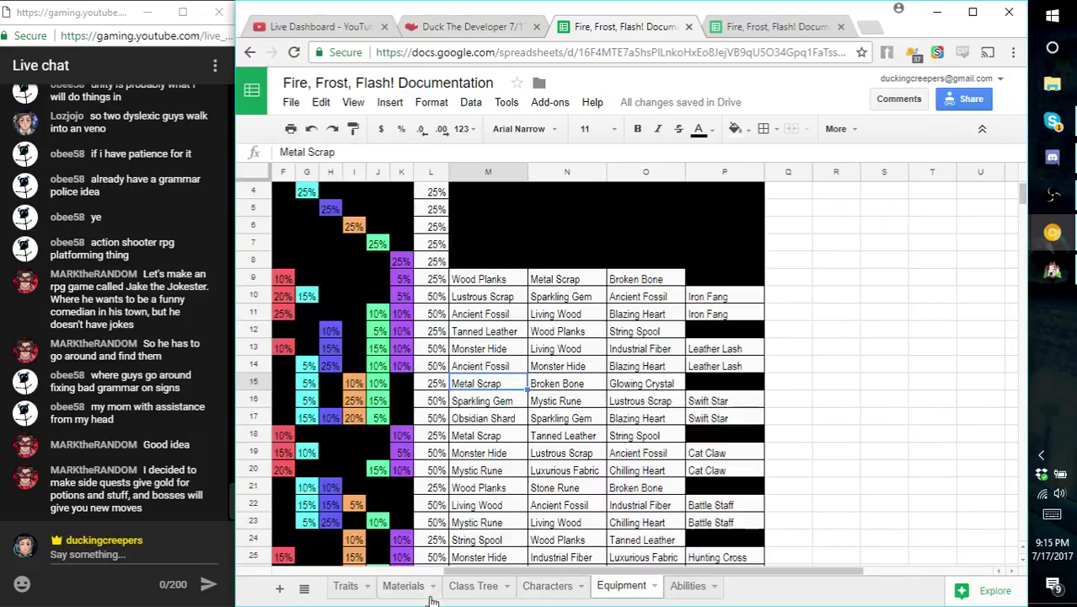
left_click_drag(404, 587, 596, 585)
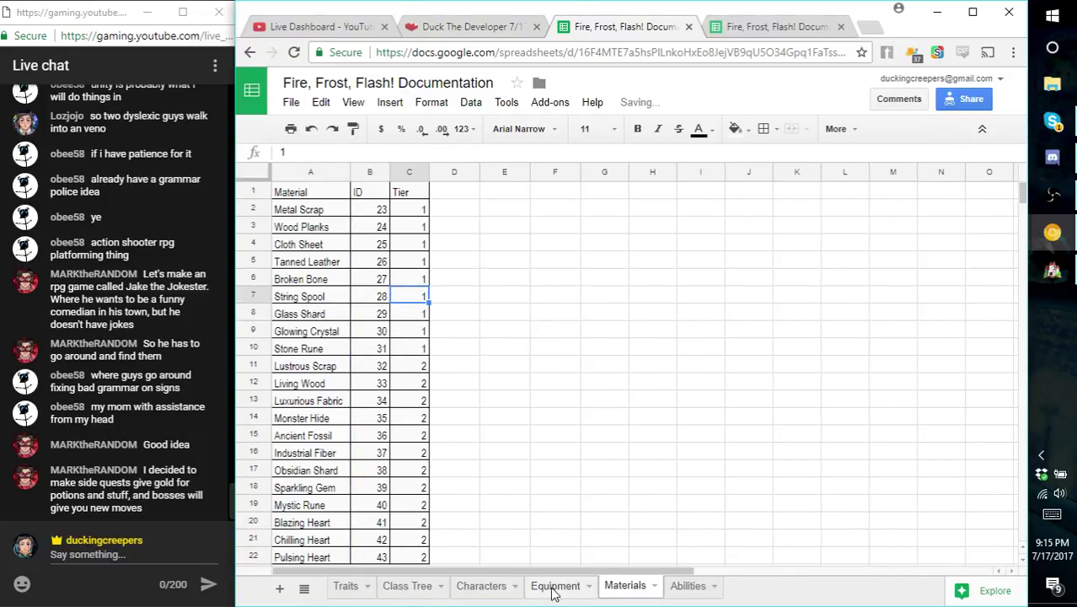
- Look up the ingredients in row 16 of the Equipment sheet and find the IDs of Sparkling Gem and Mystic Rune in Materials
left_click(556, 586)
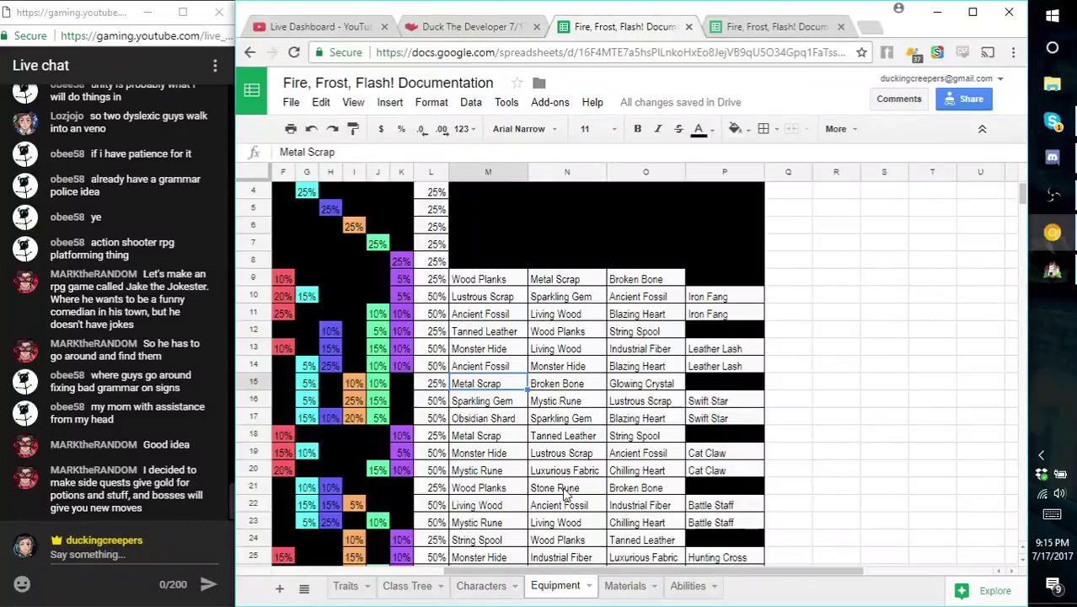
left_click(509, 399)
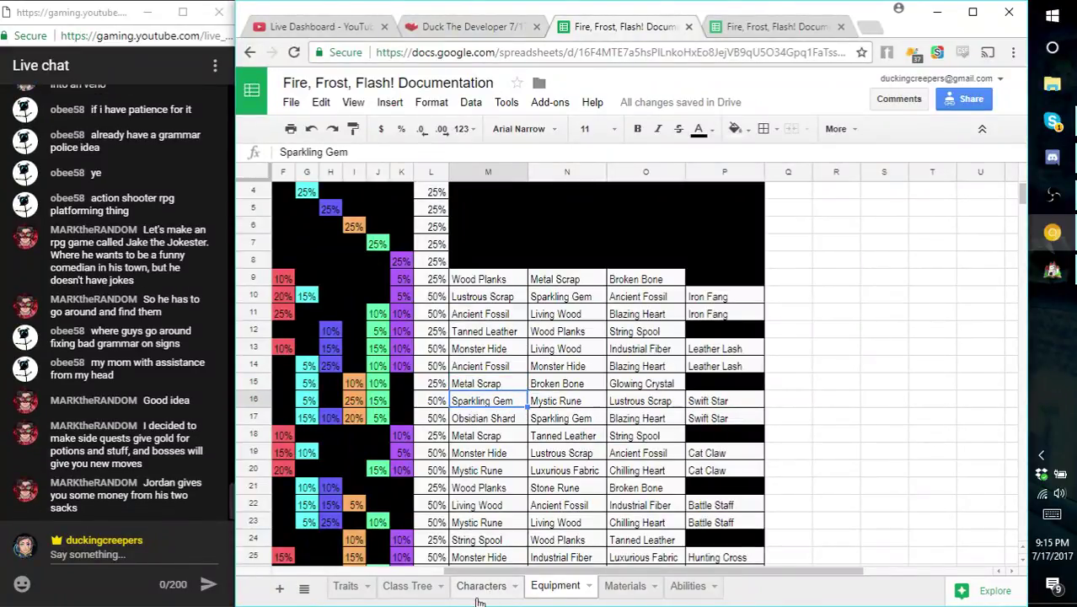
left_click(489, 594)
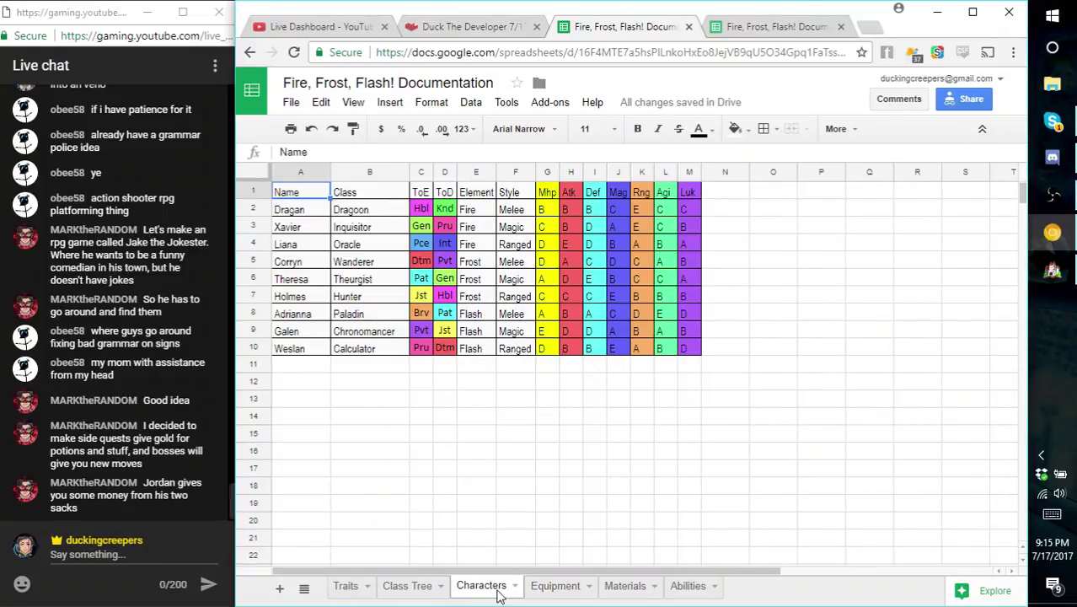
mouse_move(484, 592)
left_mouse_down()
mouse_move(333, 590)
mouse_move(493, 588)
left_mouse_up()
left_click(557, 589)
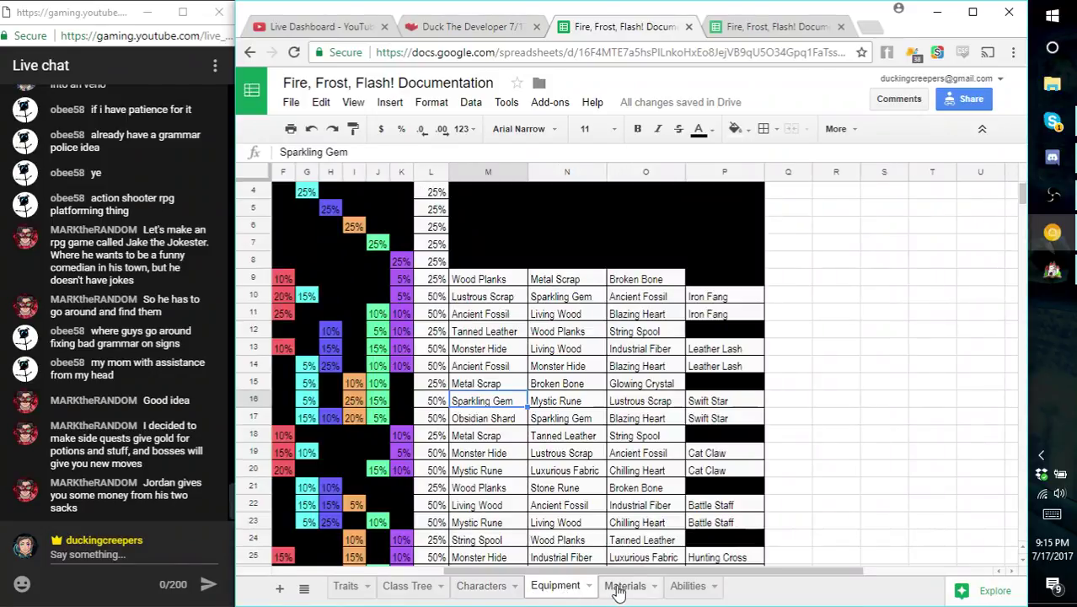
left_click(611, 590)
left_click(558, 588)
left_click(621, 588)
scroll(428, 472, "down", 2)
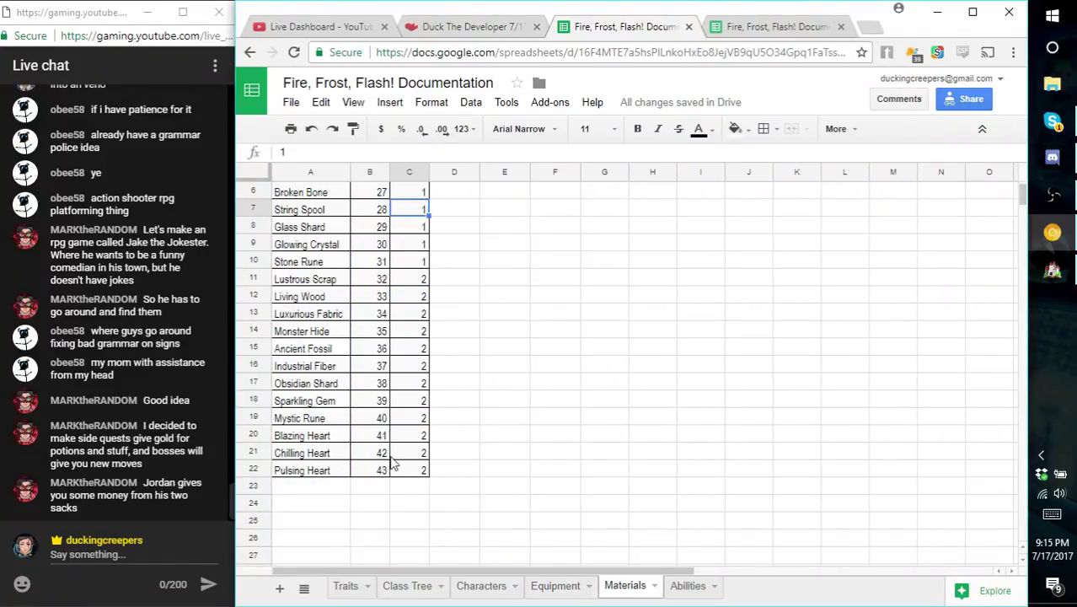
left_click(381, 408)
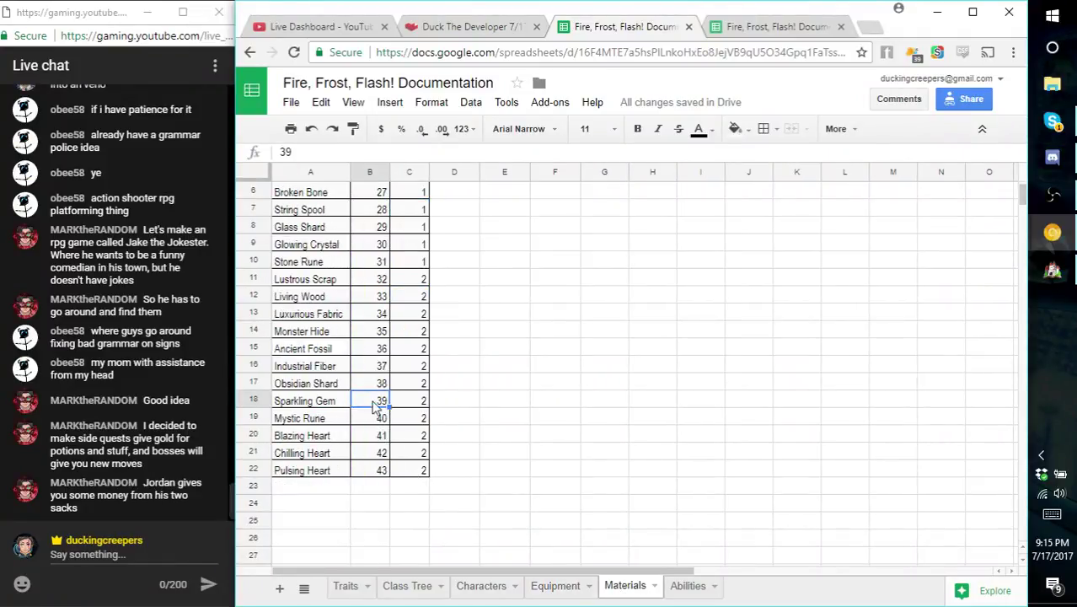
left_click(372, 420)
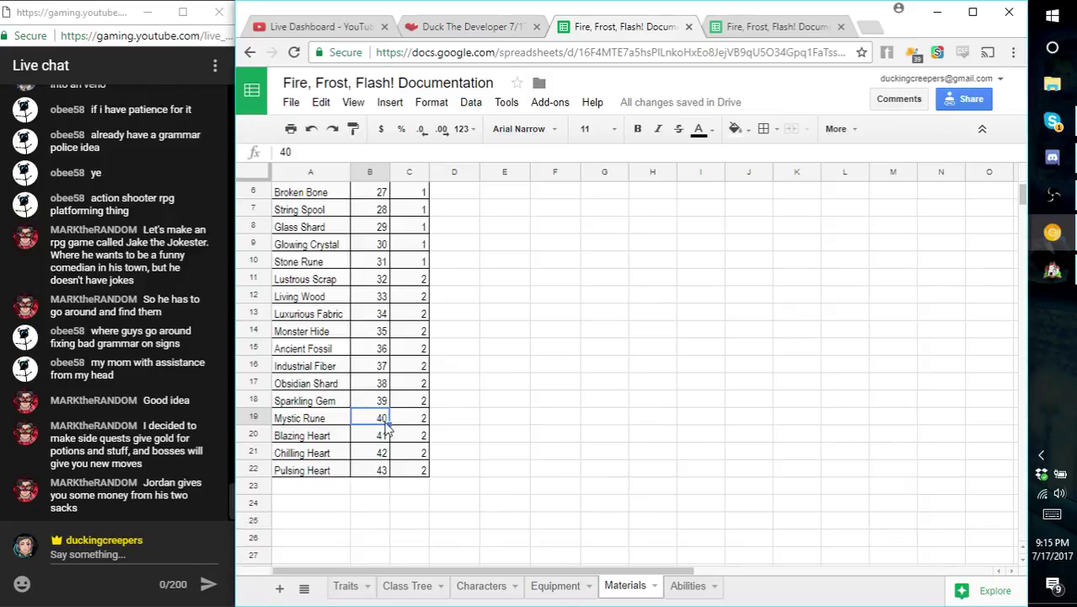
- Fill the Ancient Fossil cell in the Materials sheet with the first custom colour
left_click(337, 352)
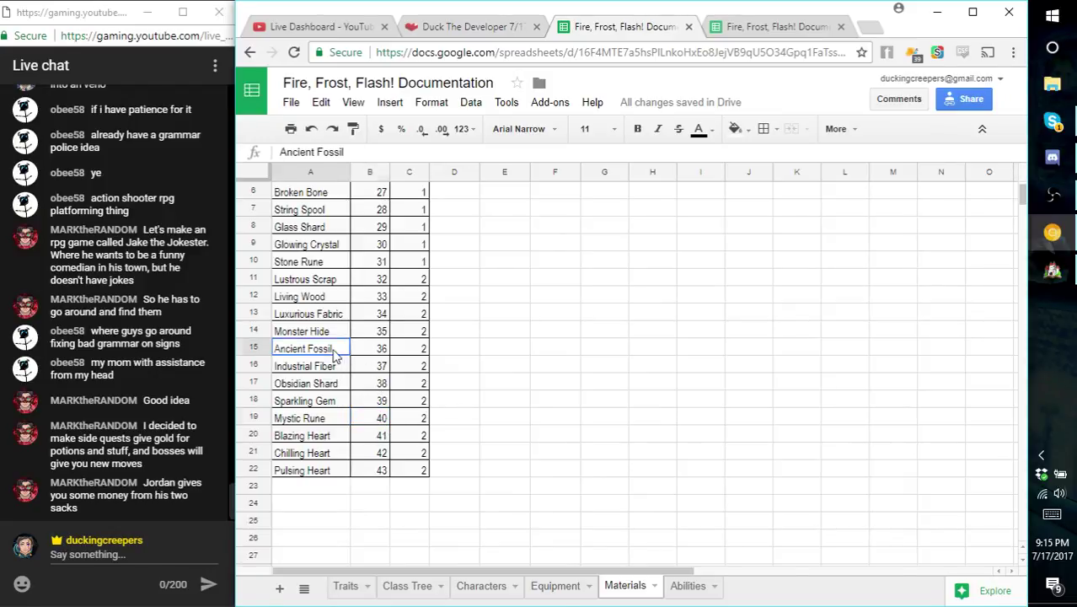
left_click(736, 130)
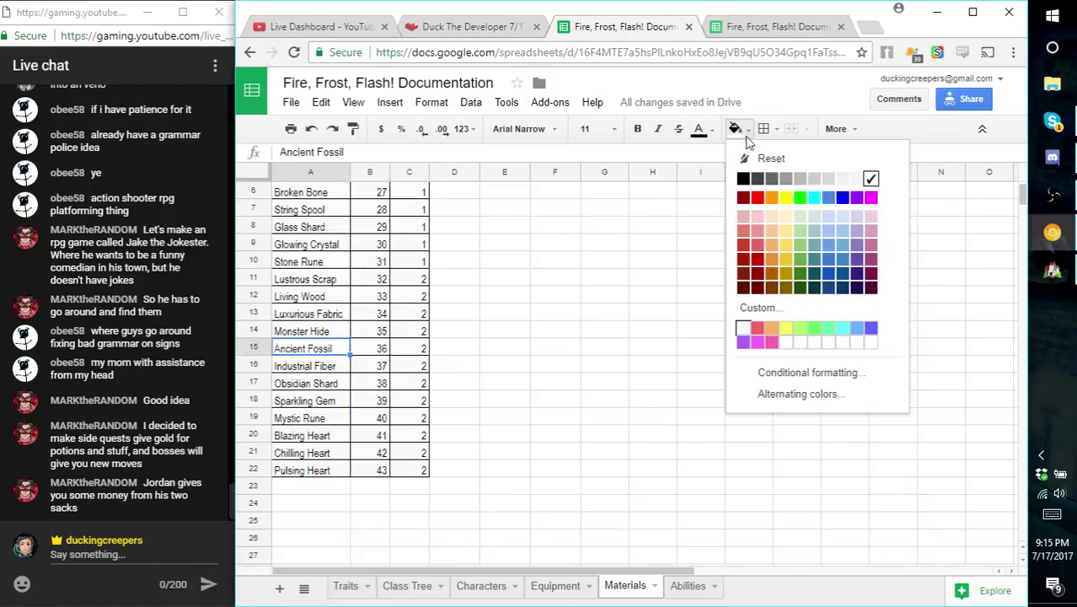
left_click(746, 329)
left_click(464, 507)
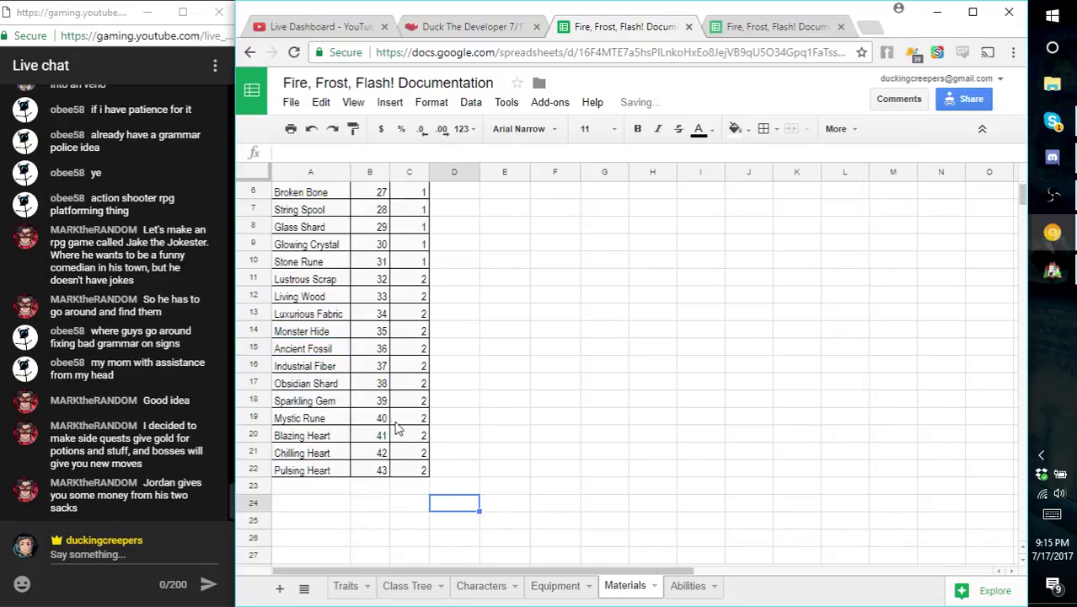
- Recheck the IDs of Mystic Rune and Sparkling Gem in the Materials sheet
left_click(382, 436)
left_click(380, 418)
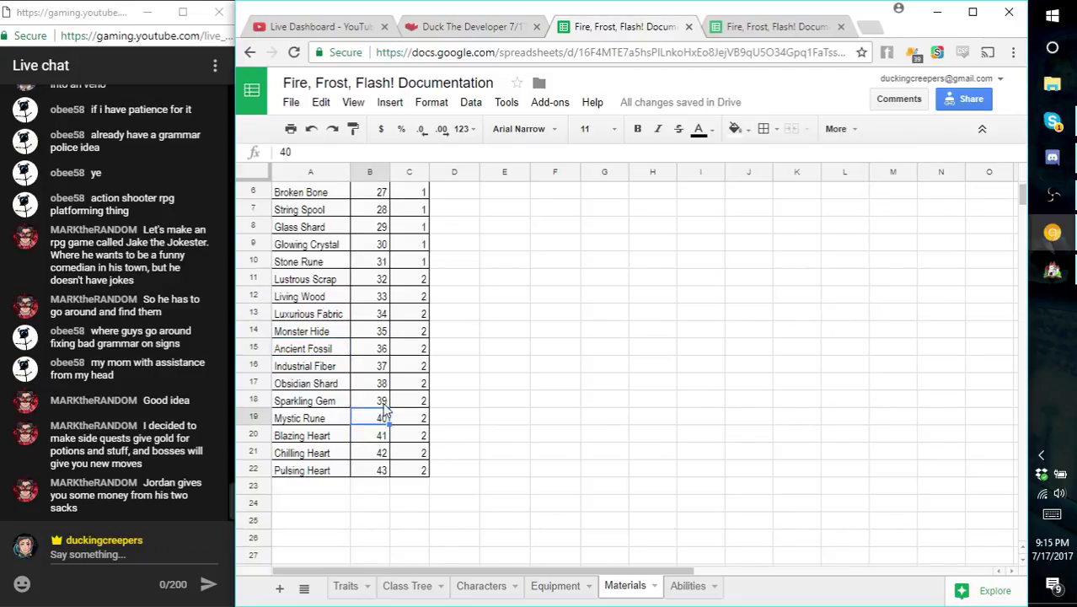
left_click(385, 402)
key("Down")
- Return to RPG Maker VX Ace, set Inferno Storm's craft item tags to 39:2, 40 and 32, and apply the change
left_click(1052, 270)
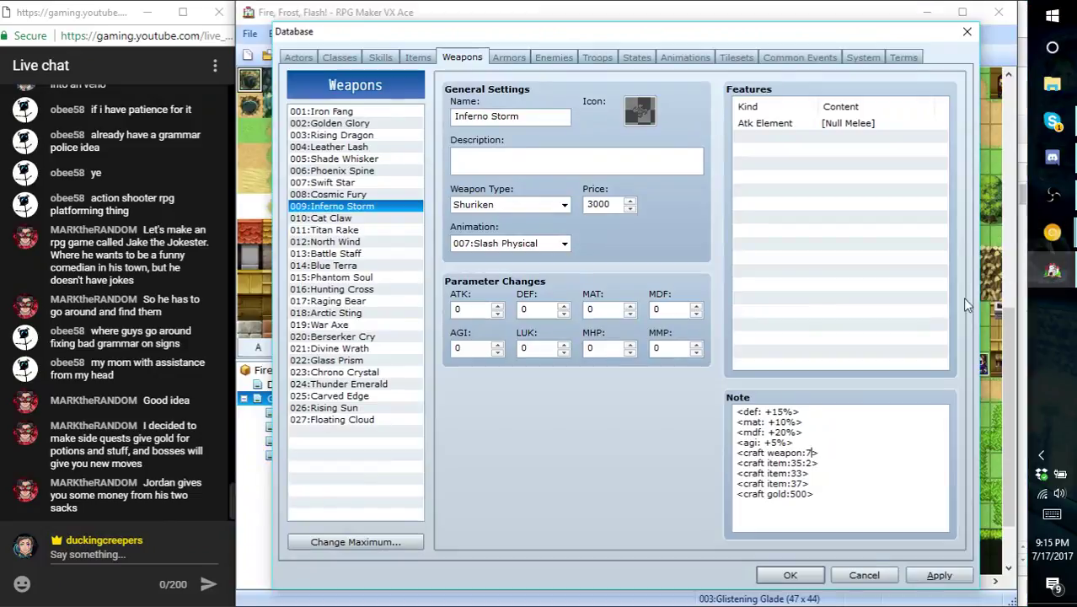
key("Down")
key("Left")
key("Left")
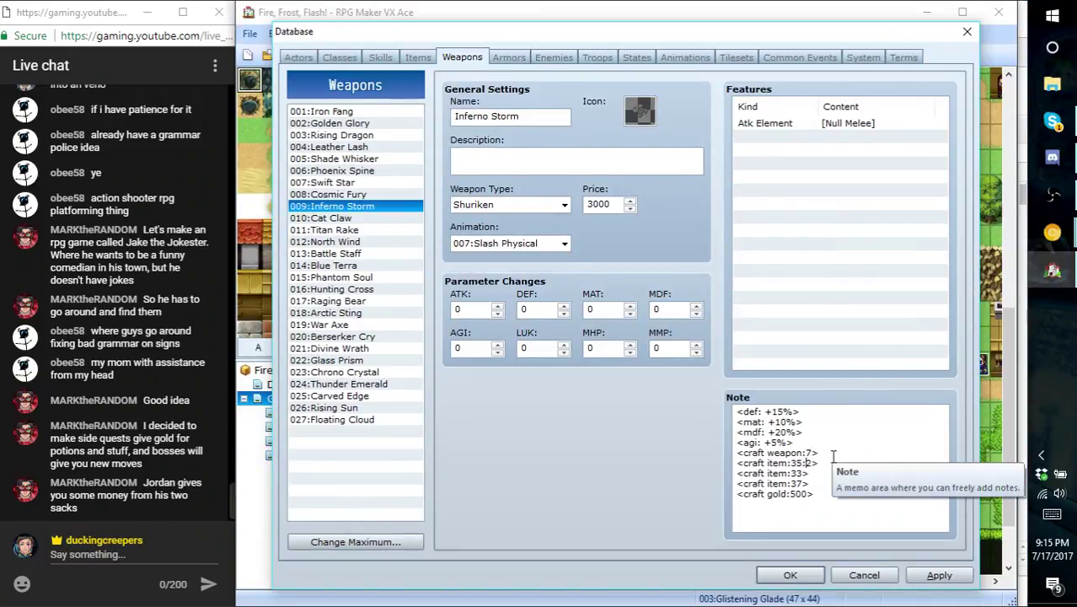
key("BackSpace")
type("0")
key("BackSpace")
type("9")
key("BackSpace")
type("40")
key("BackSpace")
type("2")
left_click(938, 576)
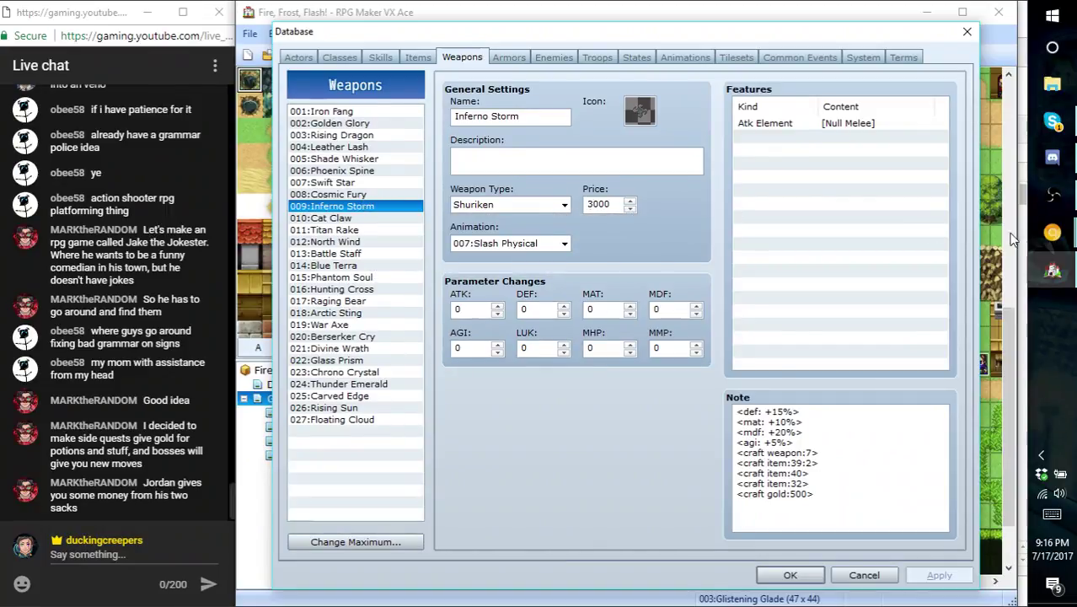
- Switch to the documentation spreadsheet and check which weapon row 16 of the Equipment sheet belongs to
mouse_move(1052, 232)
left_click(944, 174)
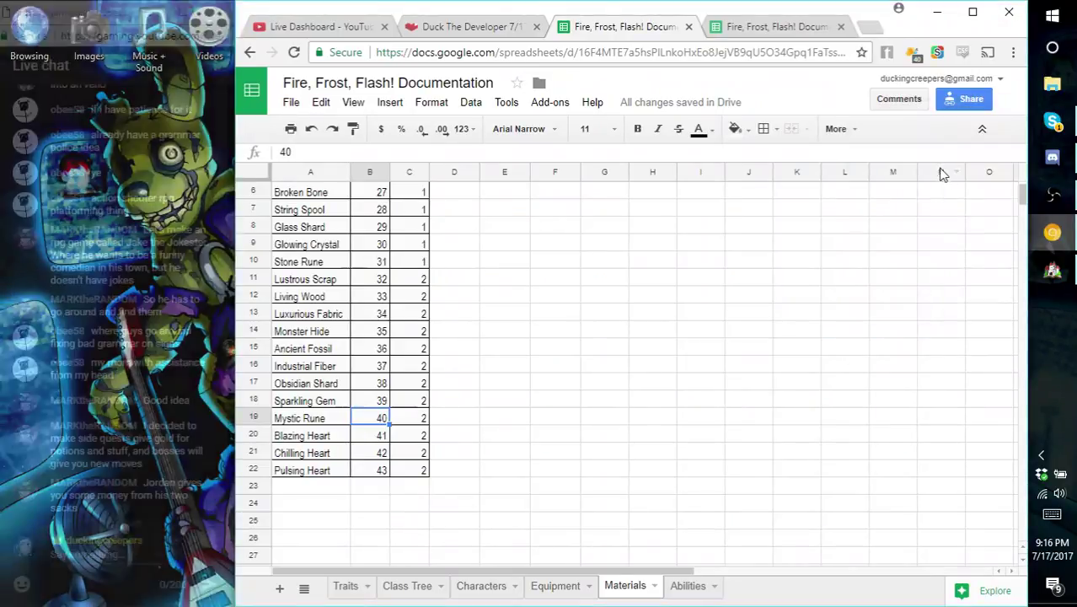
left_click(580, 590)
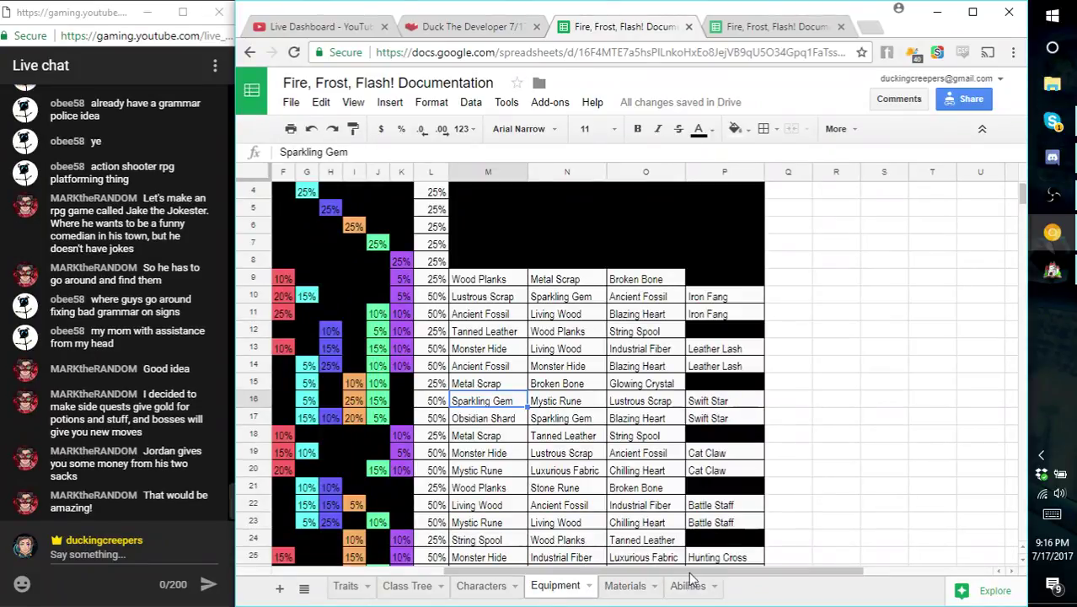
scroll(685, 582, "left", 3)
scroll(627, 578, "left", 3)
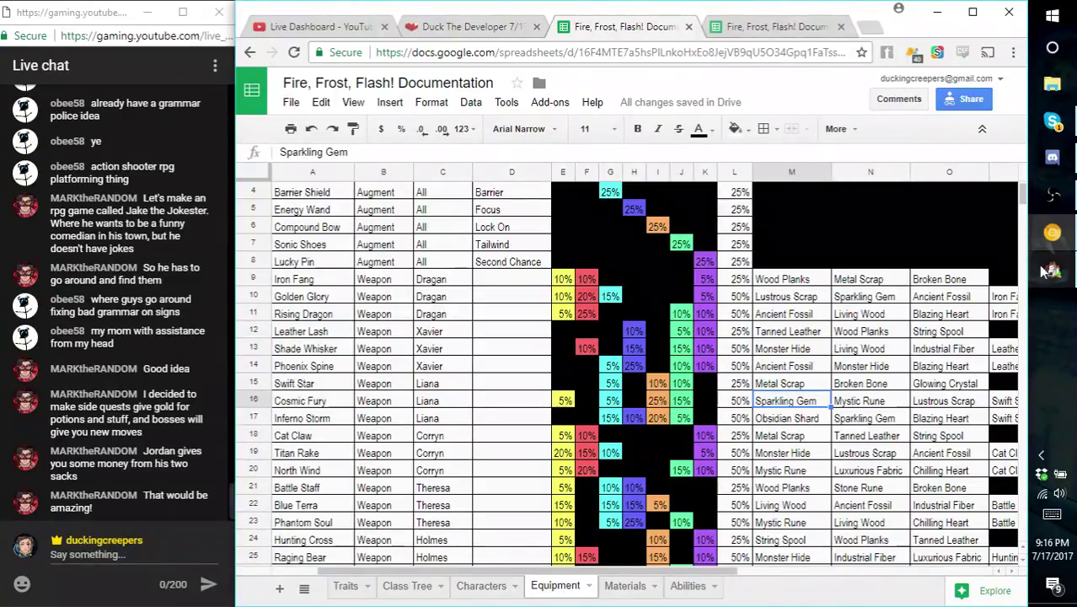
- Return to RPG Maker VX Ace and move Inferno Storm's crafting tags to the end of Cosmic Fury's note
key("alt+Tab")
left_click_drag(816, 495, 736, 453)
key("BackSpace")
left_click(387, 194)
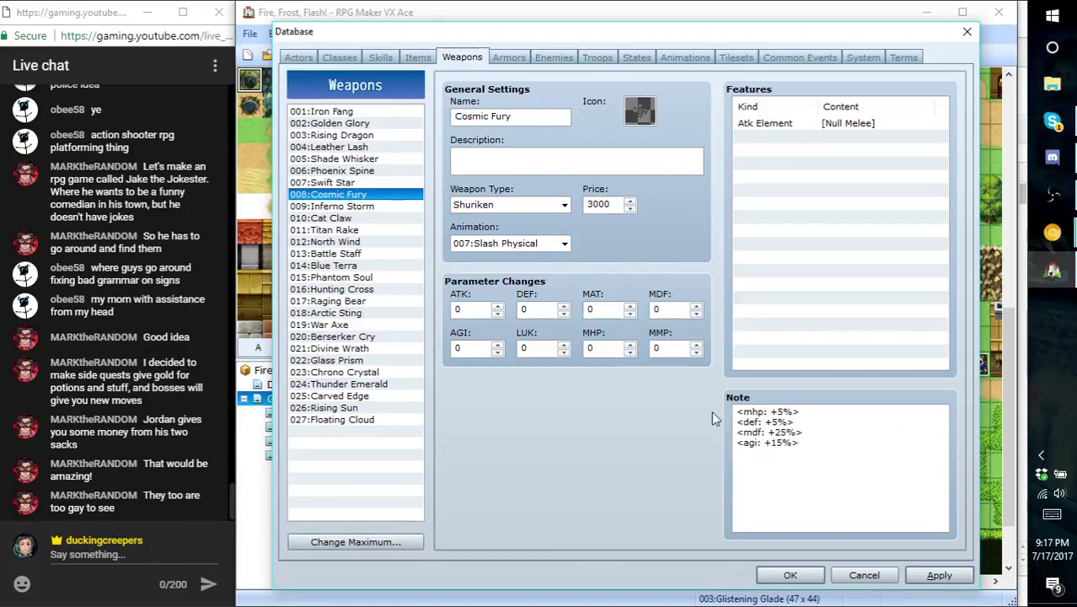
left_click(831, 465)
key("ctrl+v")
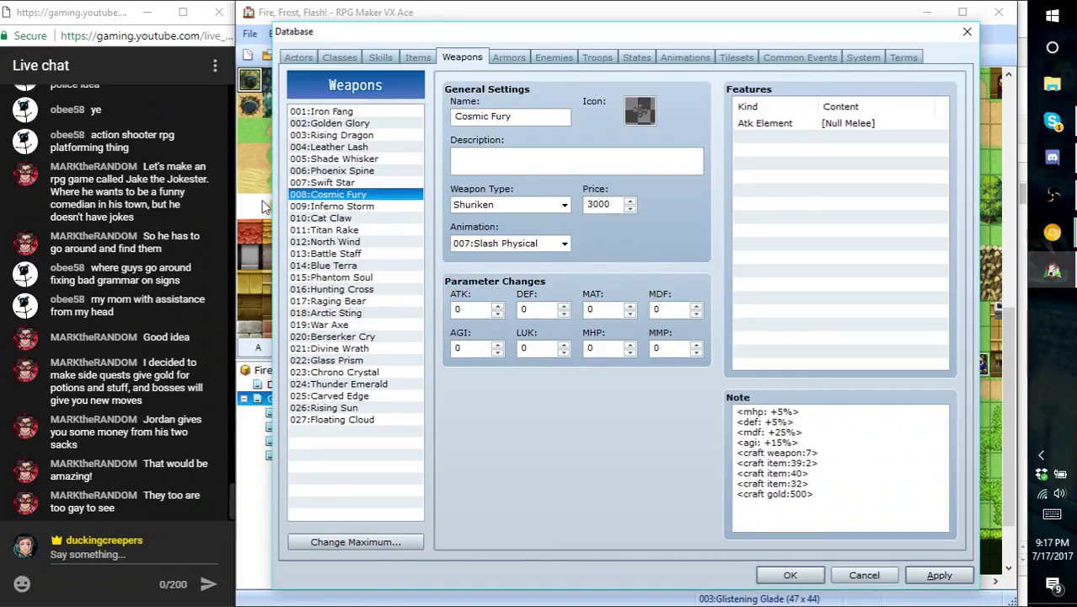
- Paste the same crafting tags back at the end of Inferno Storm's note as a template
left_click(312, 206)
left_click(816, 466)
type("<craft weapon:7> <craft item:39:3> <craft item:40> <craft item:32> <craft gold:500>")
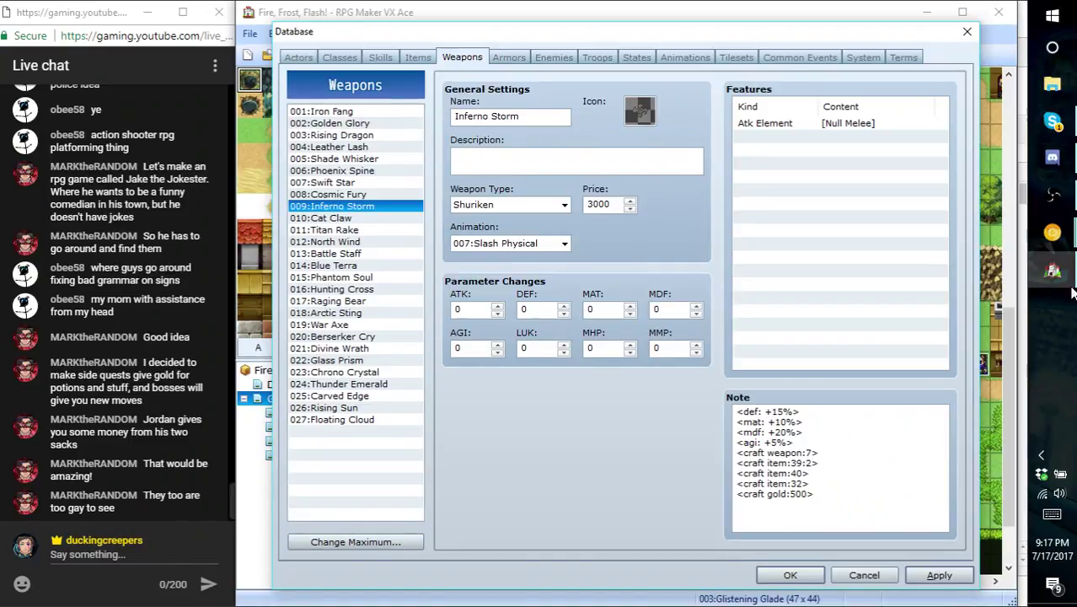
- Switch to the documentation spreadsheet and look up Inferno Storm's ingredients on the Equipment sheet and their IDs on the Materials sheet
mouse_move(1056, 237)
left_click(942, 179)
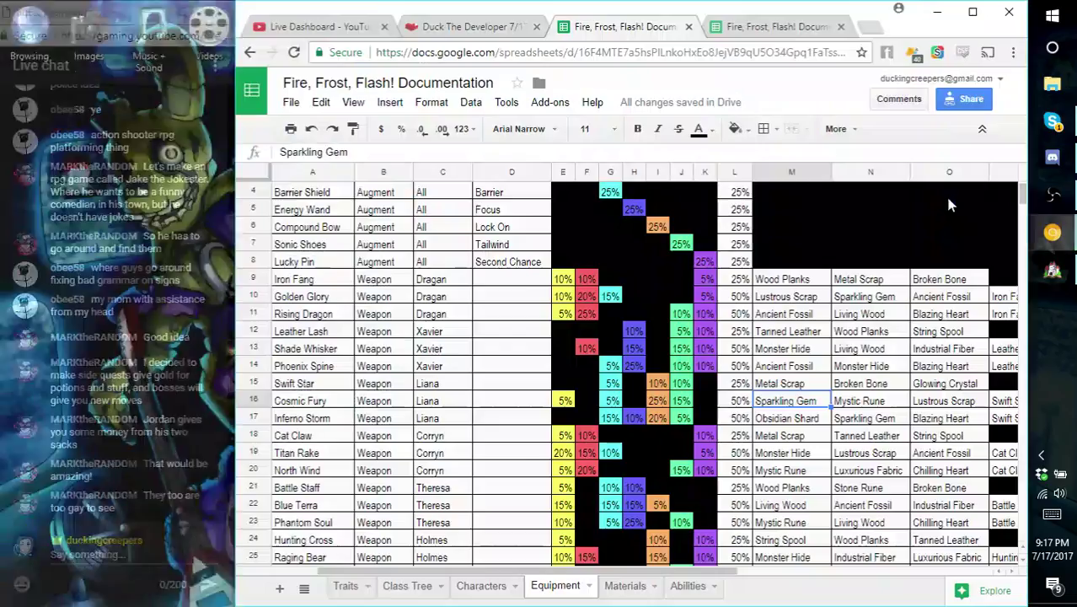
key("Down")
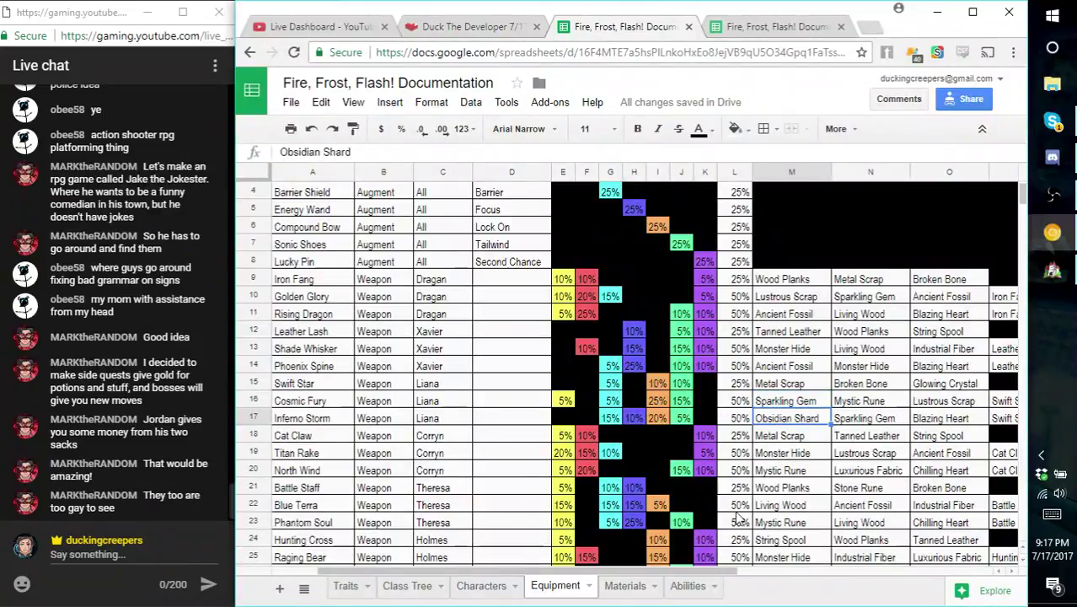
key("Right")
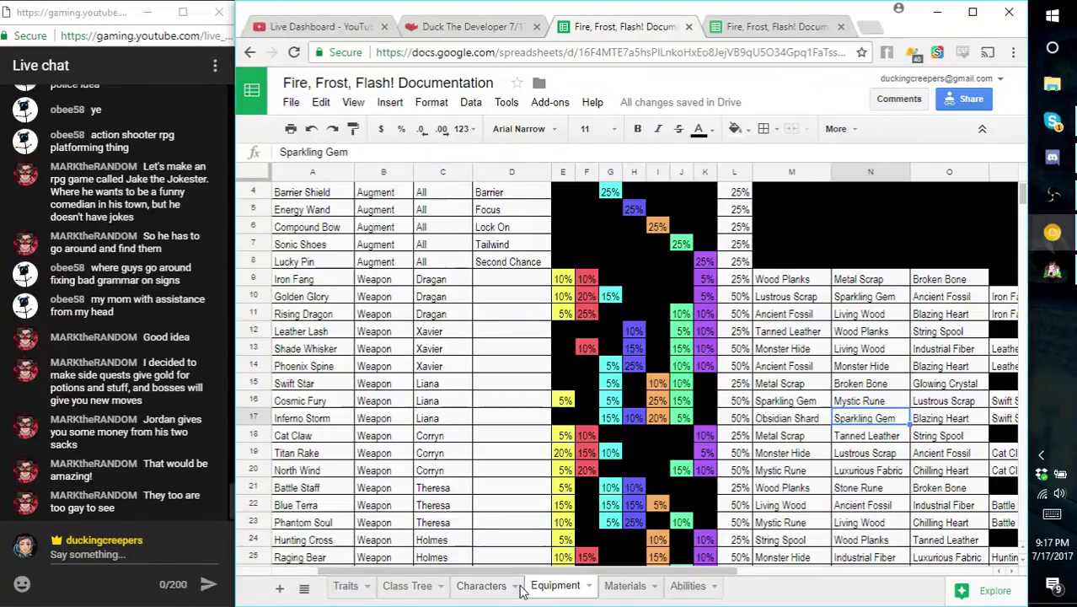
left_click(622, 587)
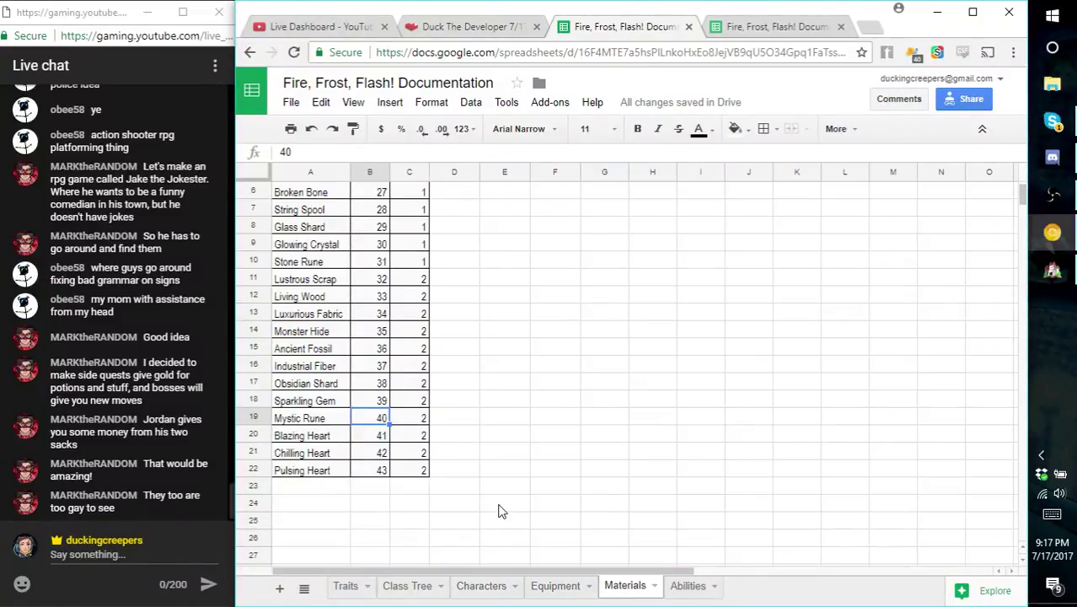
key("Up")
key("Up")
key("Down")
key("Down")
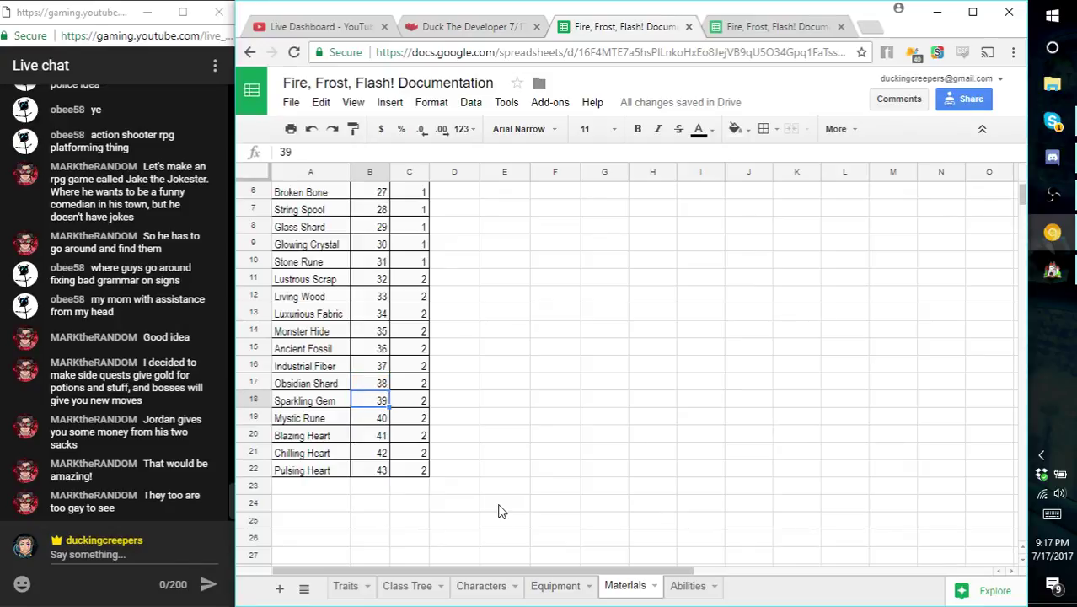
- Return to RPG Maker VX Ace, set Inferno Storm's craft item tags to 38:2, 39 and 41, and apply the change
left_click(1049, 287)
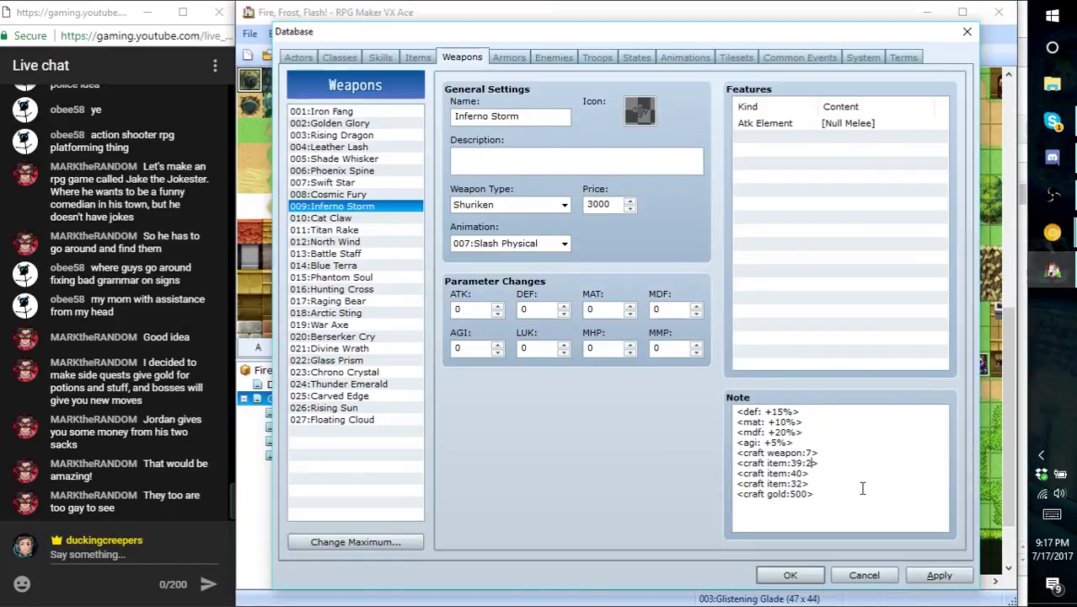
left_click(806, 462)
key("BackSpace")
type("8")
key("Down")
key("BackSpace")
key("BackSpace")
type("3")
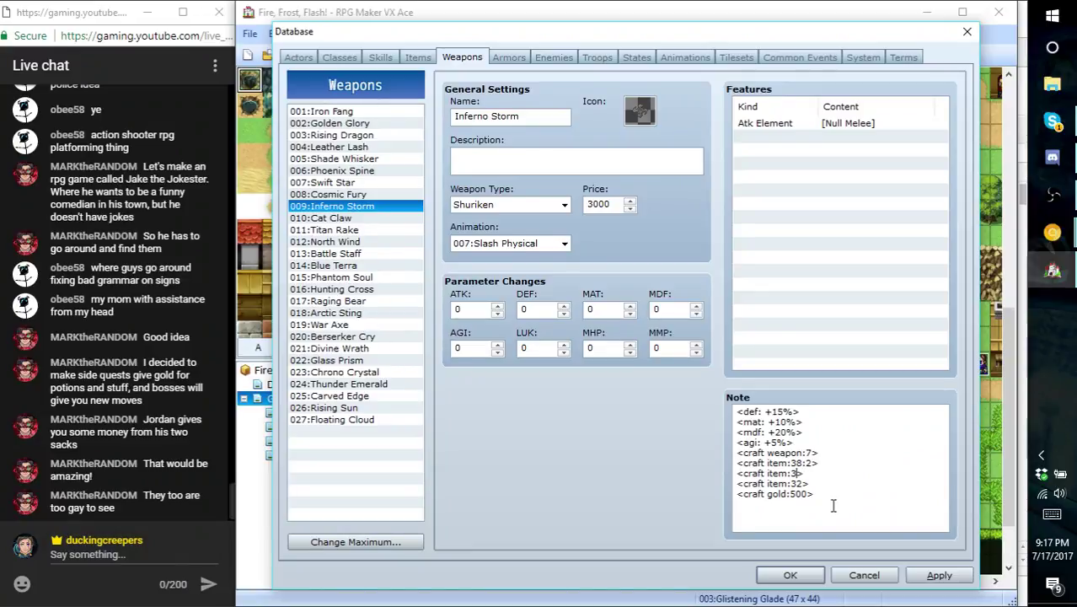
type("9")
key("BackSpace")
key("BackSpace")
type("41")
left_click(930, 575)
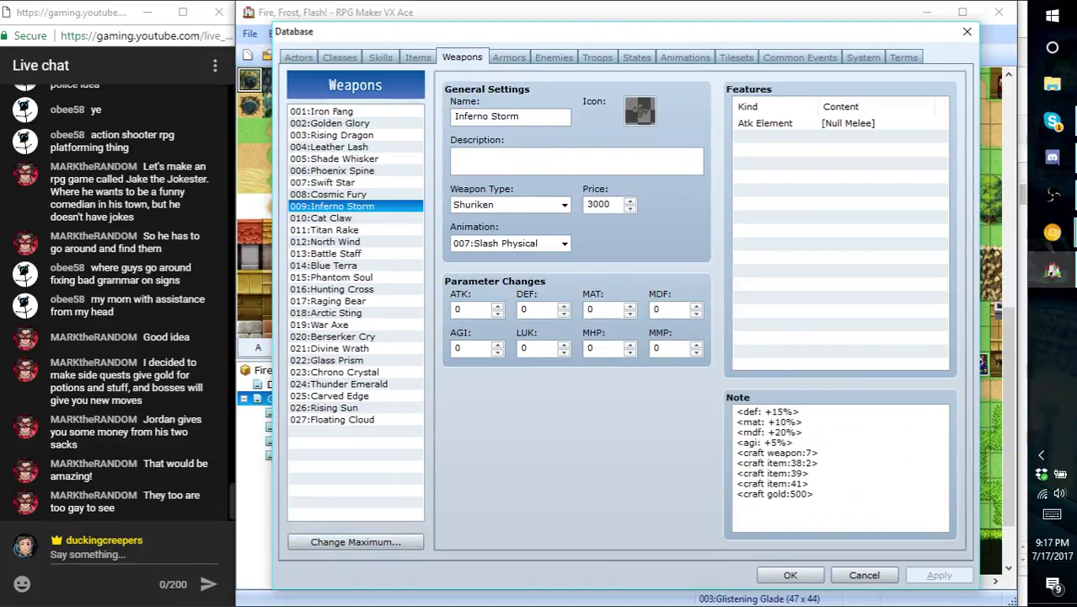
- Copy Iron Fang's crafting tags and paste them at the end of Cat Claw's note
left_click(325, 114)
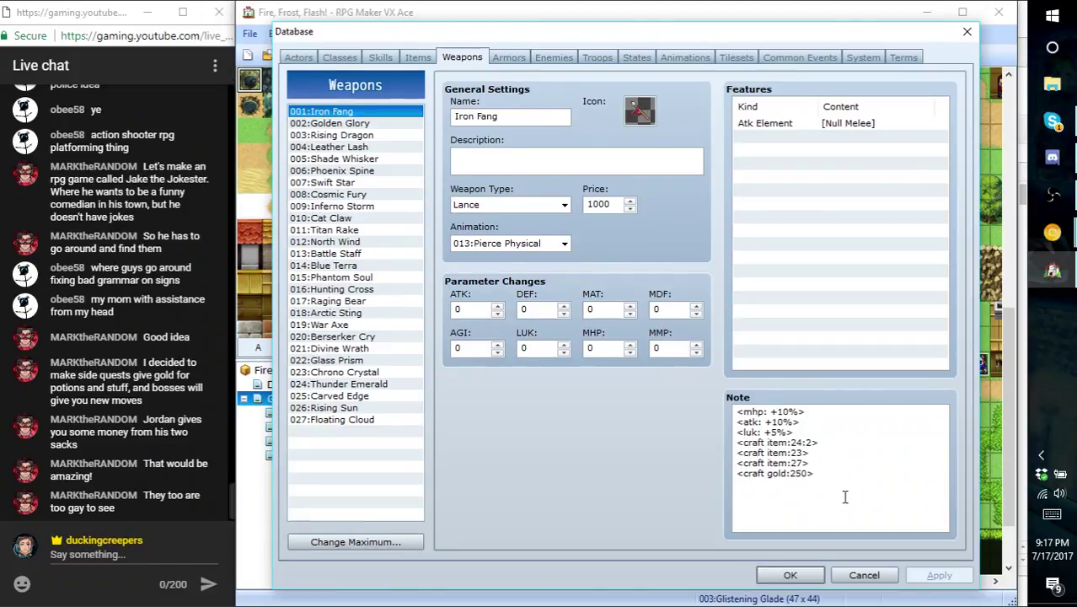
left_click_drag(841, 494, 733, 444)
key("ctrl+c")
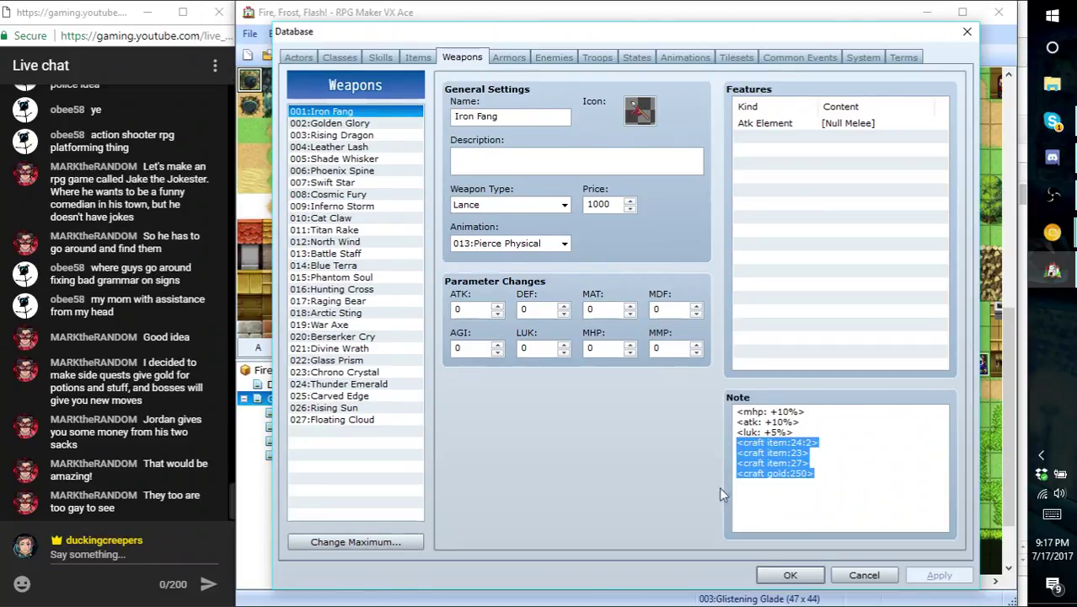
left_click(353, 171)
left_click(357, 183)
left_click(355, 207)
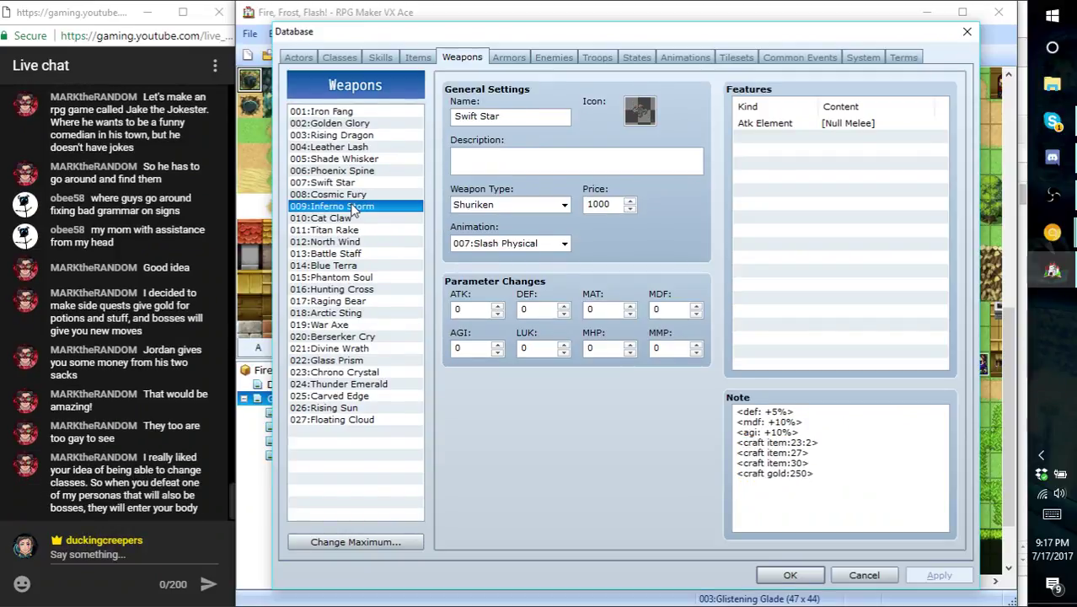
left_click(357, 218)
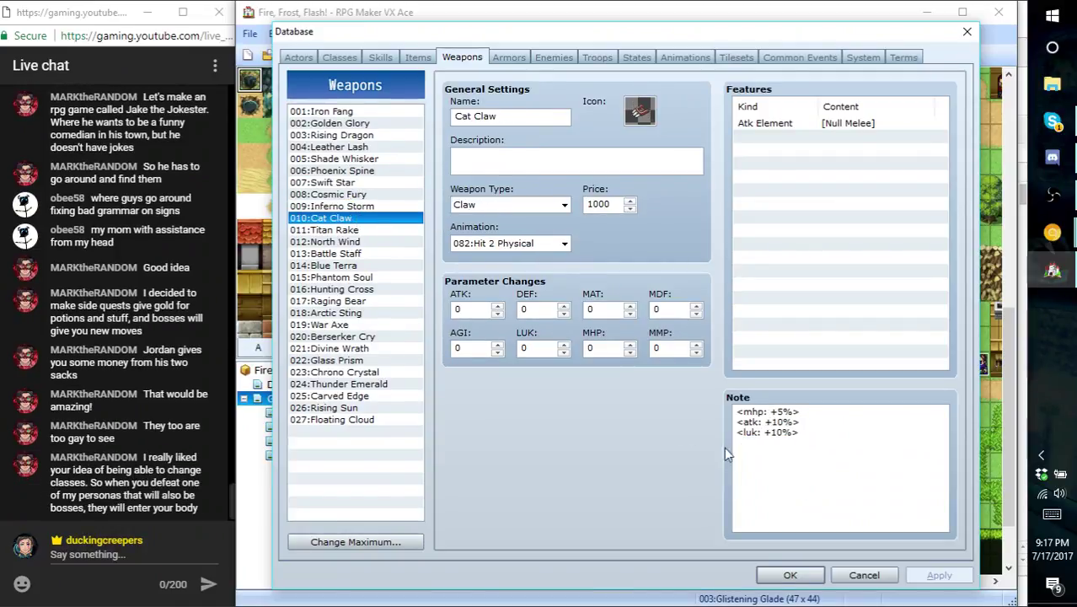
left_click(816, 458)
key("Return")
key("ctrl+v")
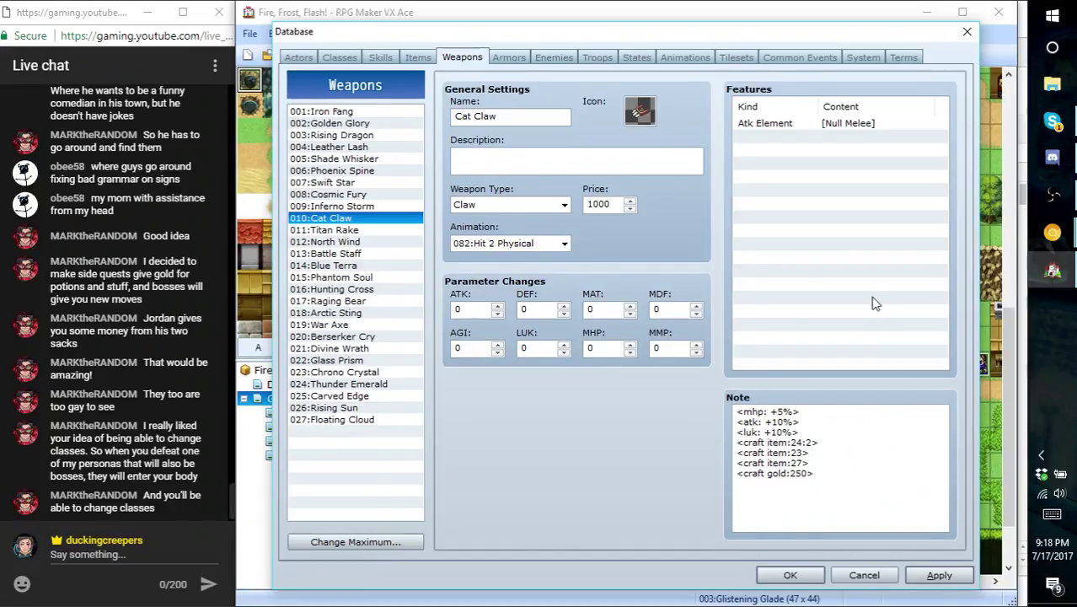
- Switch to the documentation spreadsheet and look up Cat Claw's ingredients on the Equipment sheet and the Metal Scrap ID on the Materials sheet
left_click(1052, 232)
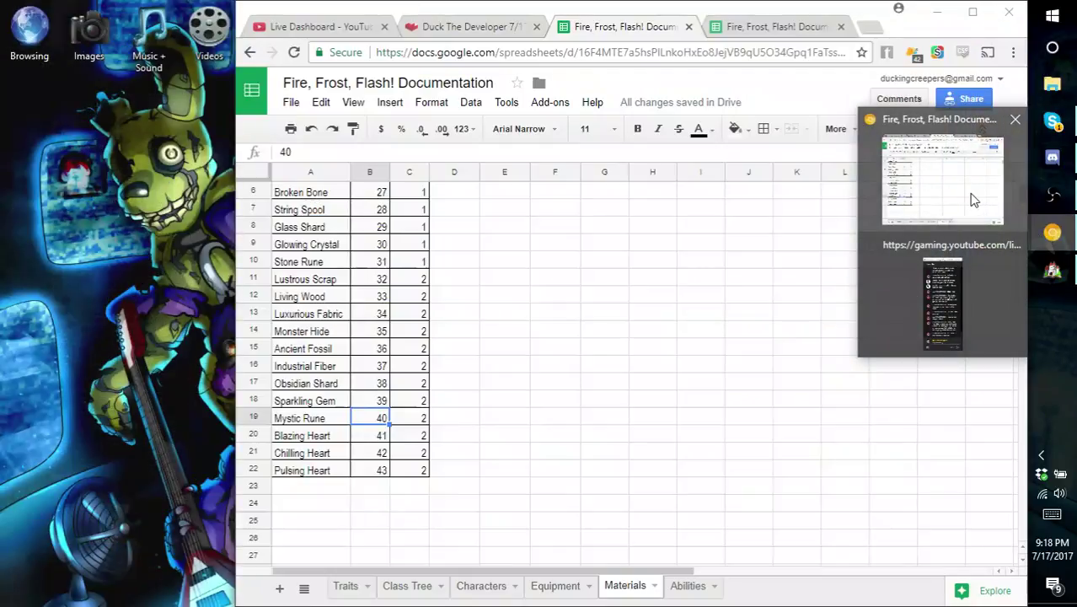
left_click(976, 200)
scroll(512, 346, "up", 2)
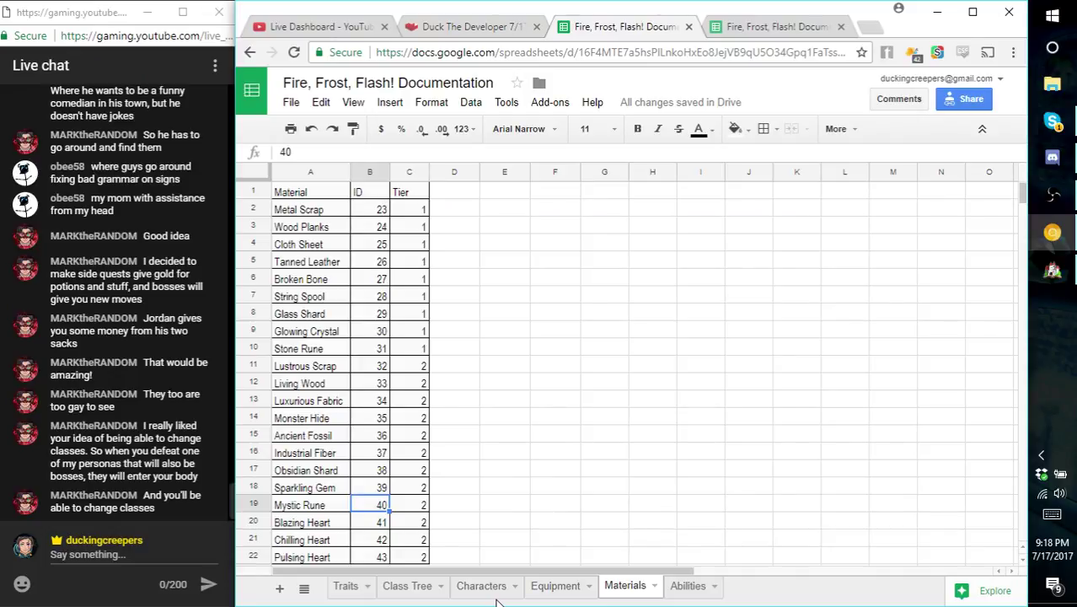
left_click(555, 584)
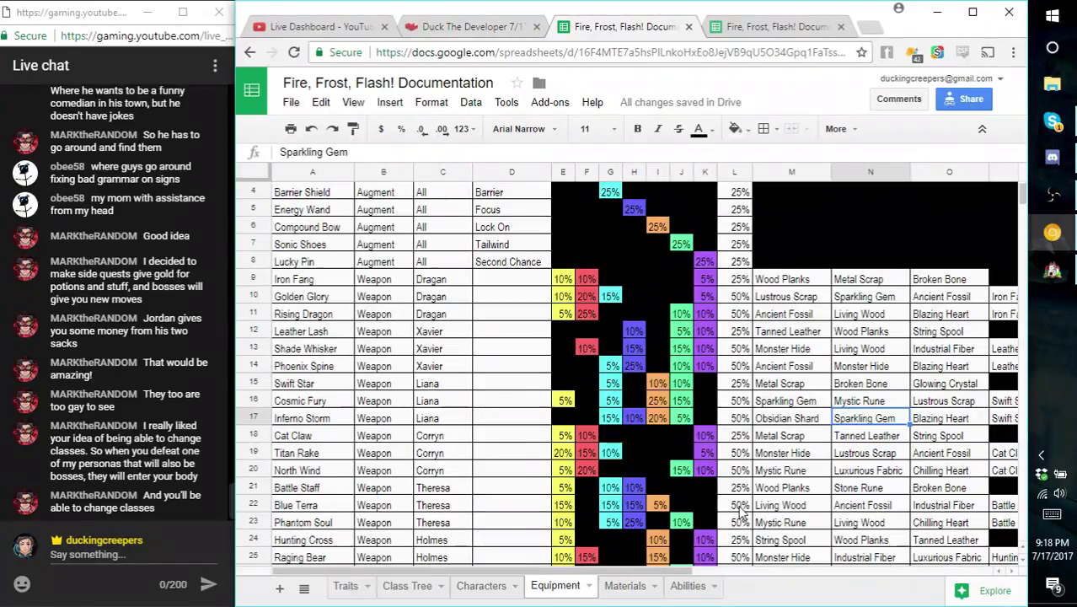
left_click(792, 436)
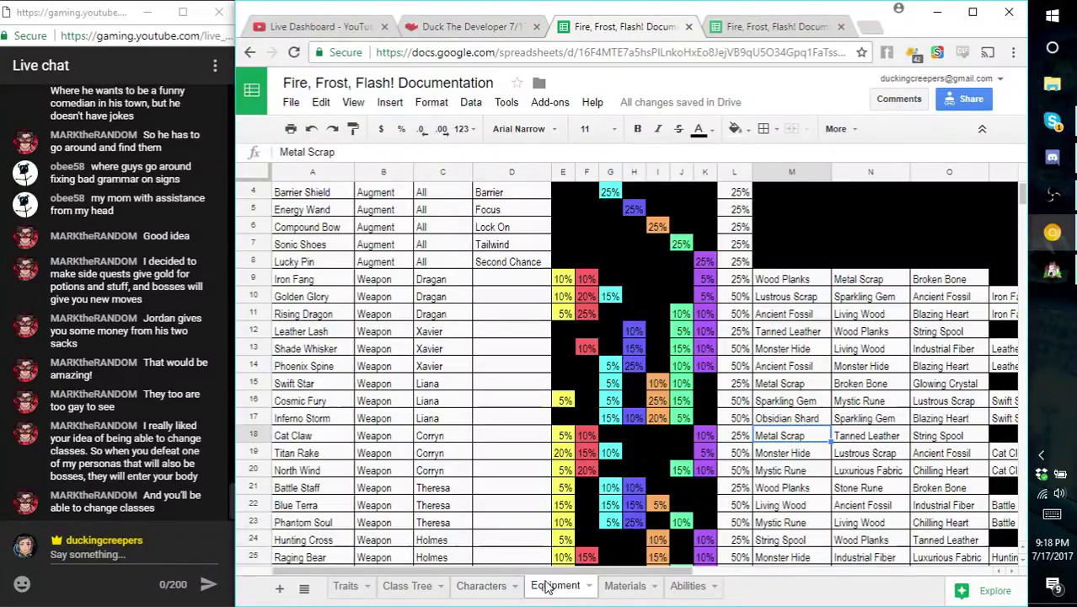
left_click(624, 587)
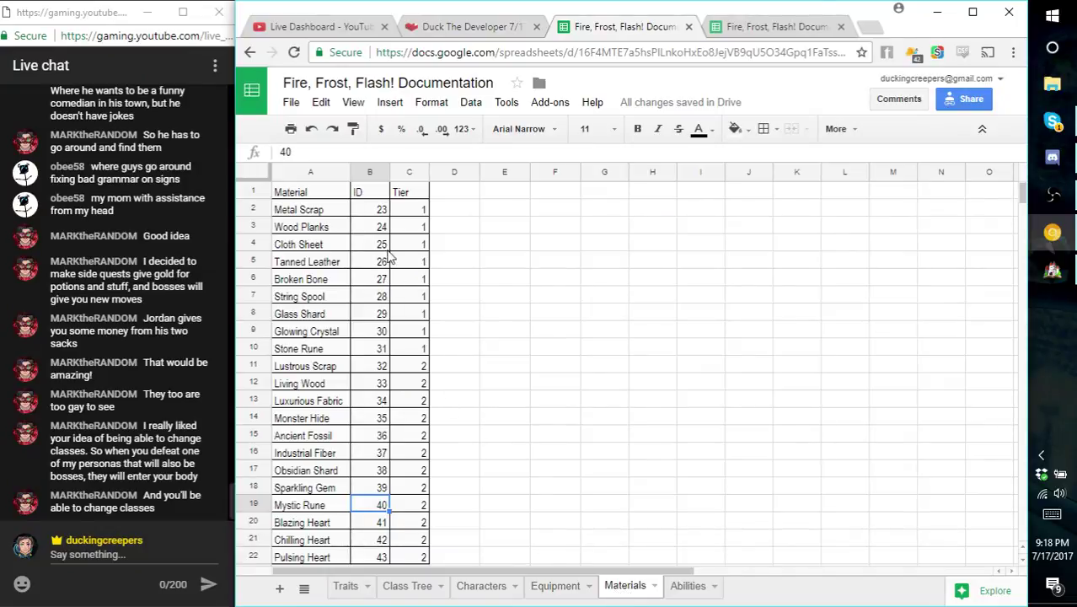
left_click(379, 213)
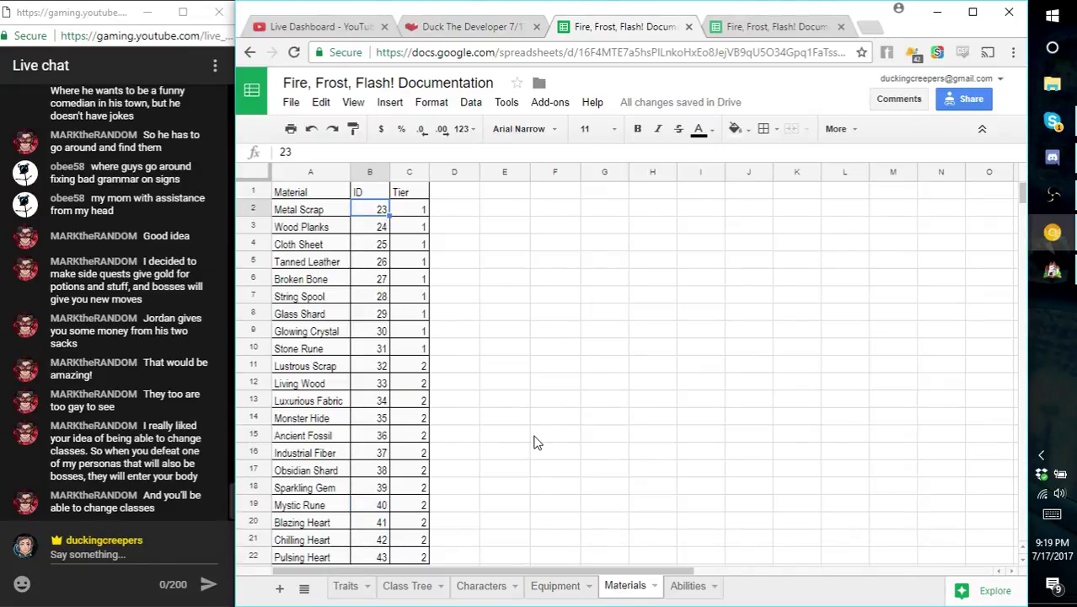
- Return to RPG Maker VX Ace and replace the crafting tags in Cat Claw's note with those copied from Swift Star
left_click(1053, 270)
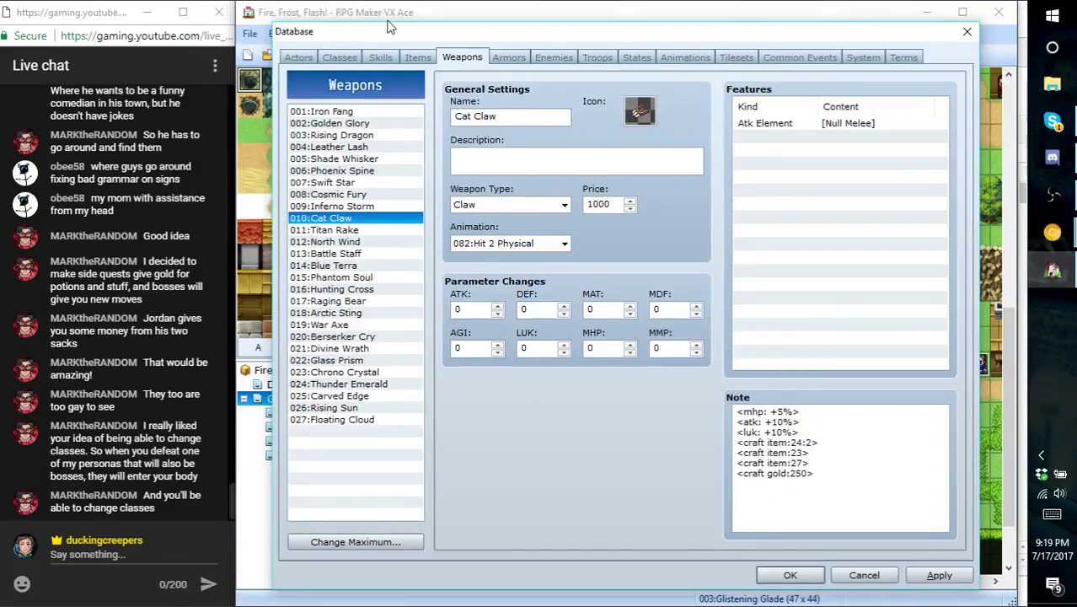
left_click(324, 182)
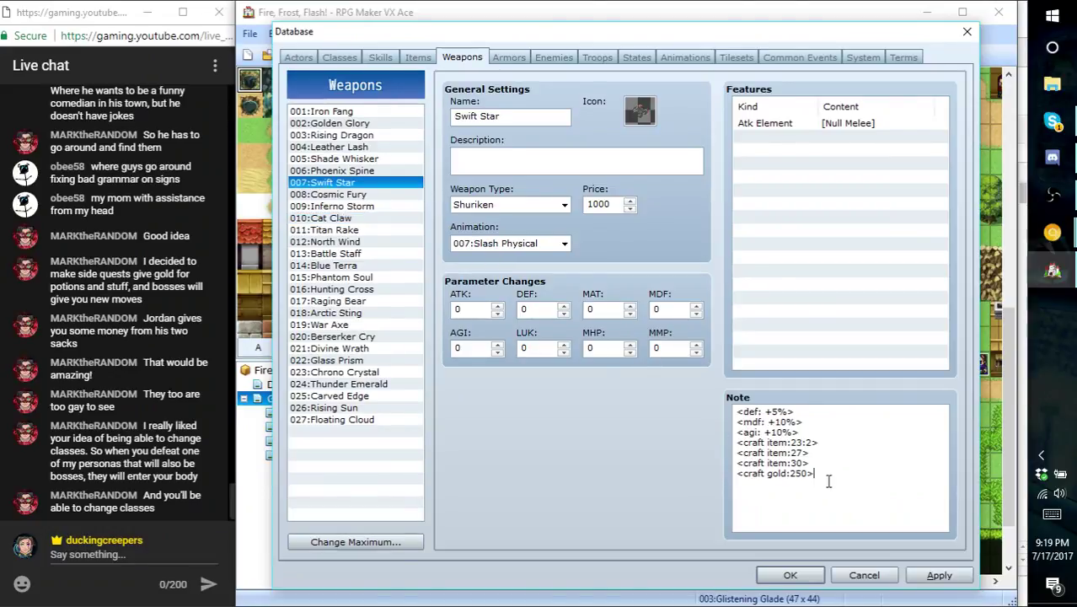
left_click_drag(825, 475, 735, 444)
key("ctrl+c")
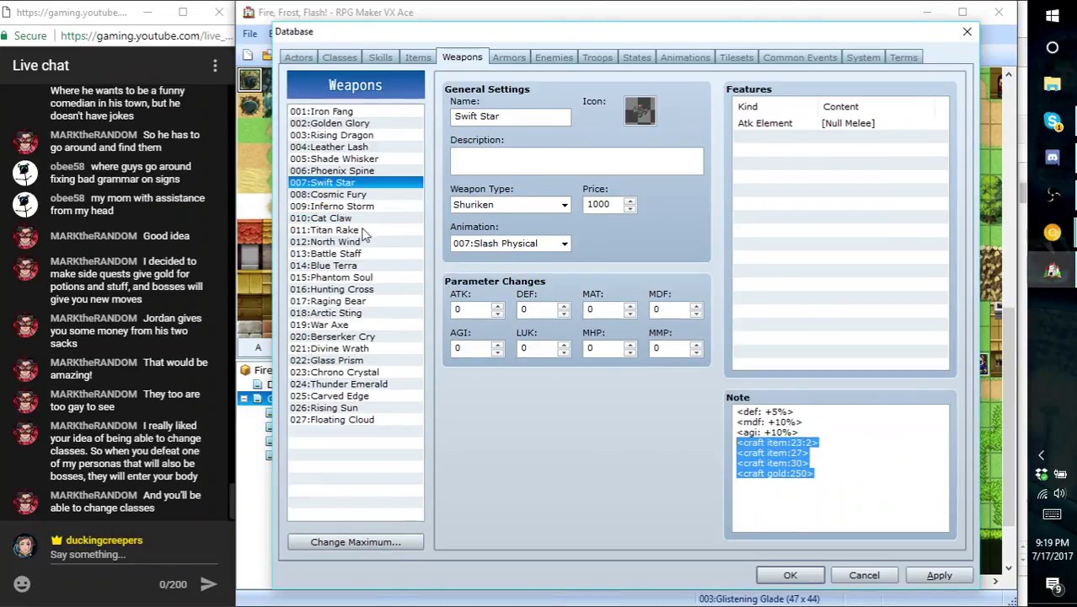
left_click(344, 220)
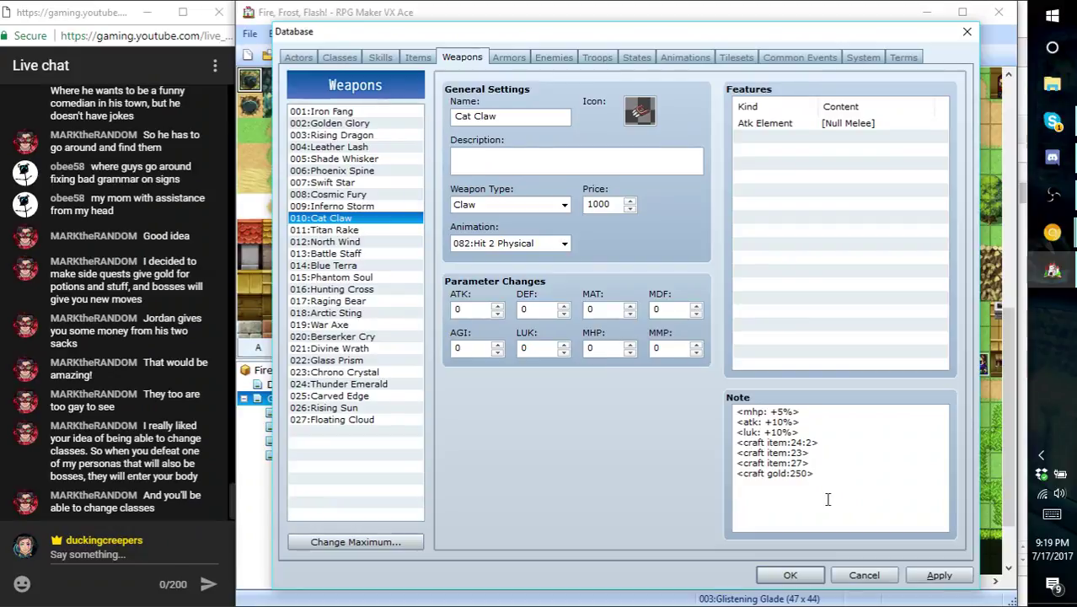
left_click_drag(822, 476, 715, 444)
key("ctrl+v")
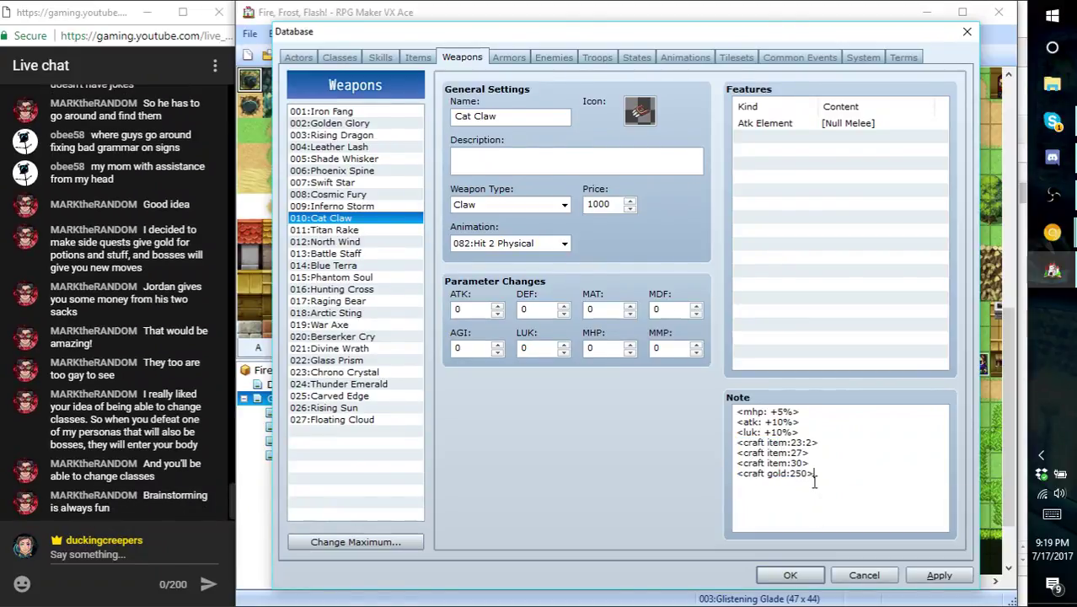
- Set Cat Claw's second and third craft item tags to 26 and 28, and apply the change
left_click_drag(814, 475, 795, 452)
left_click(807, 452)
type("6")
left_click_drag(804, 462, 795, 463)
type("28")
left_click(933, 579)
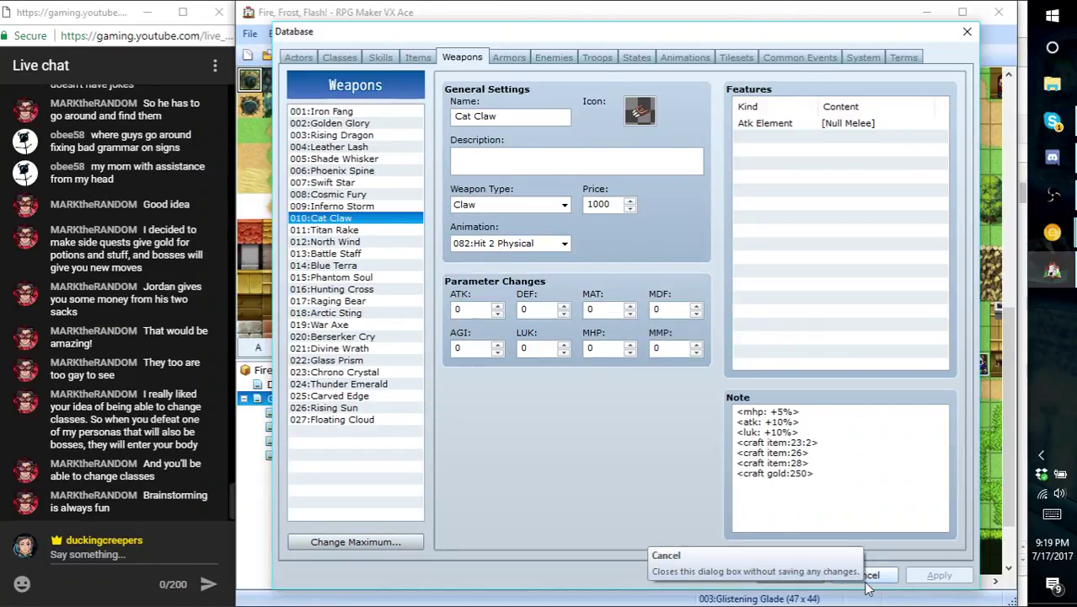
left_click(861, 486)
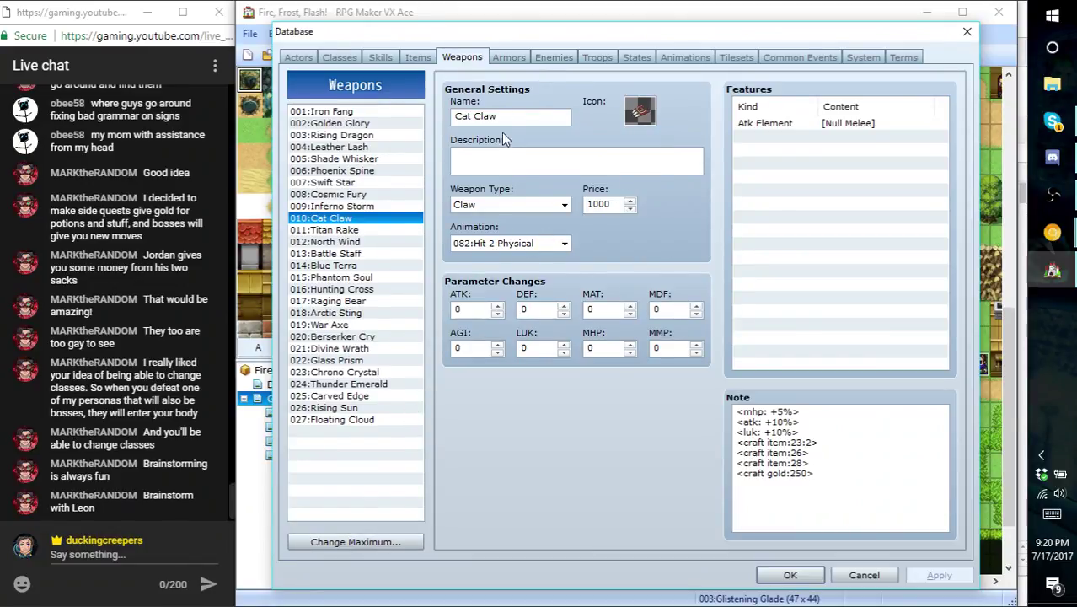
- Copy Cosmic Fury's crafting tags to the end of Titan Rake's note and set its craft weapon tag to 10
left_click(346, 208)
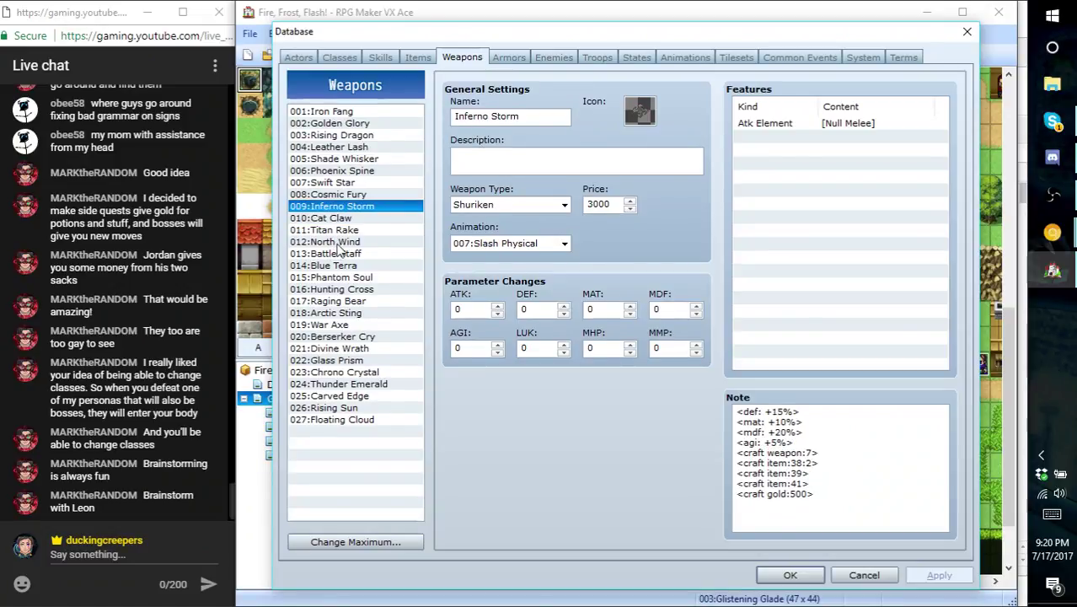
left_click(376, 196)
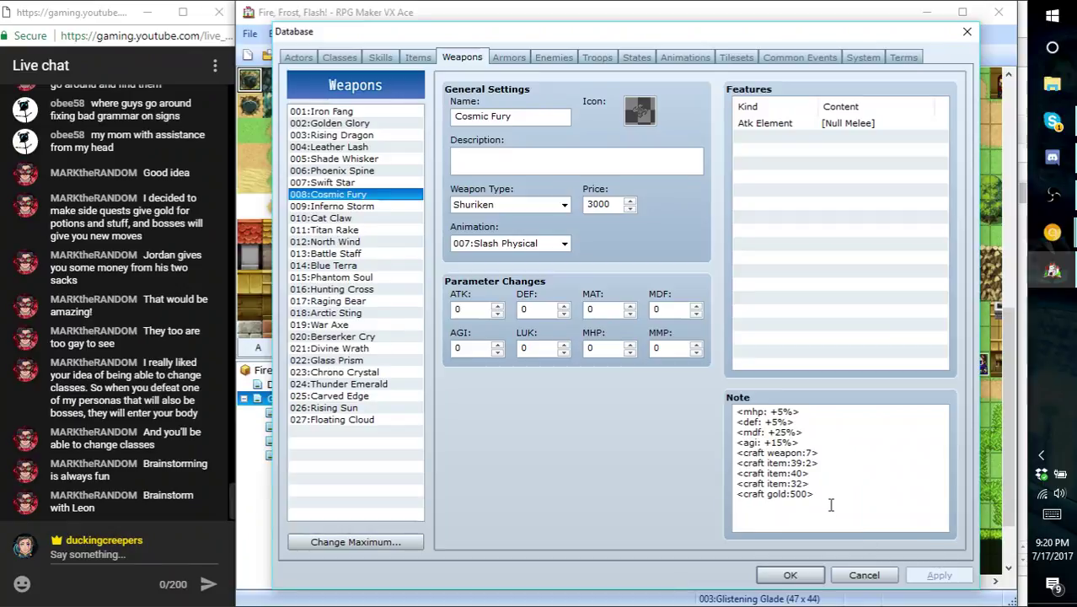
left_click_drag(830, 503, 723, 449)
key("ctrl+c")
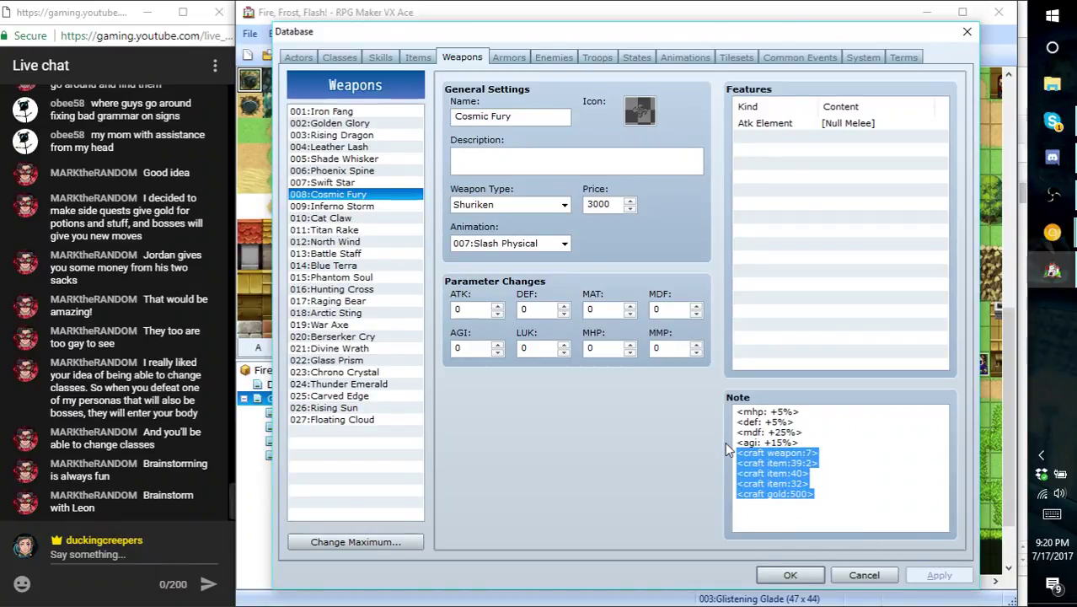
left_click(357, 230)
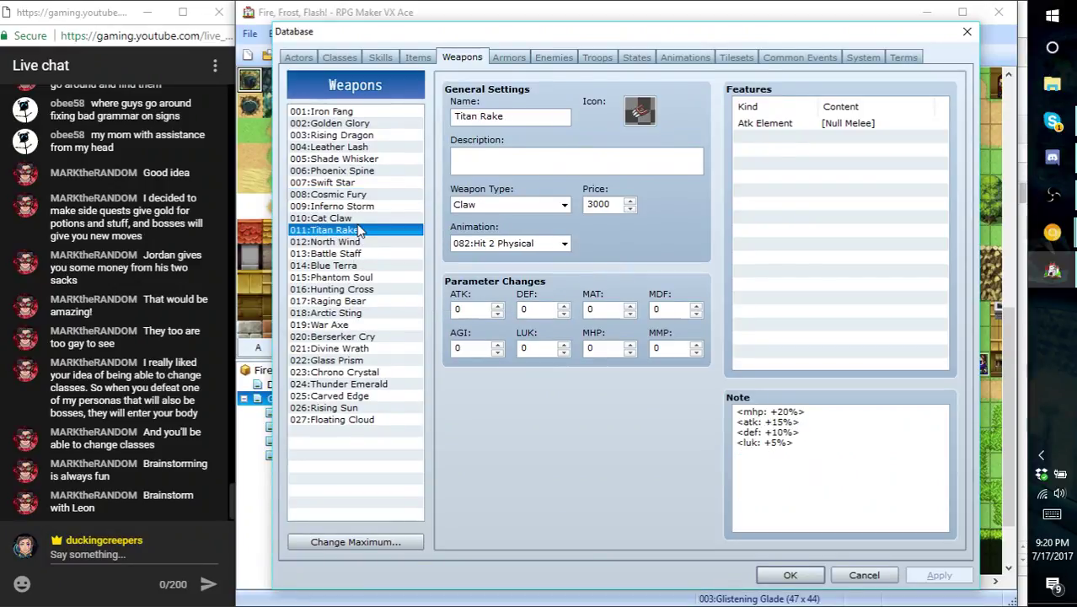
left_click(838, 451)
key("Return")
key("ctrl+v")
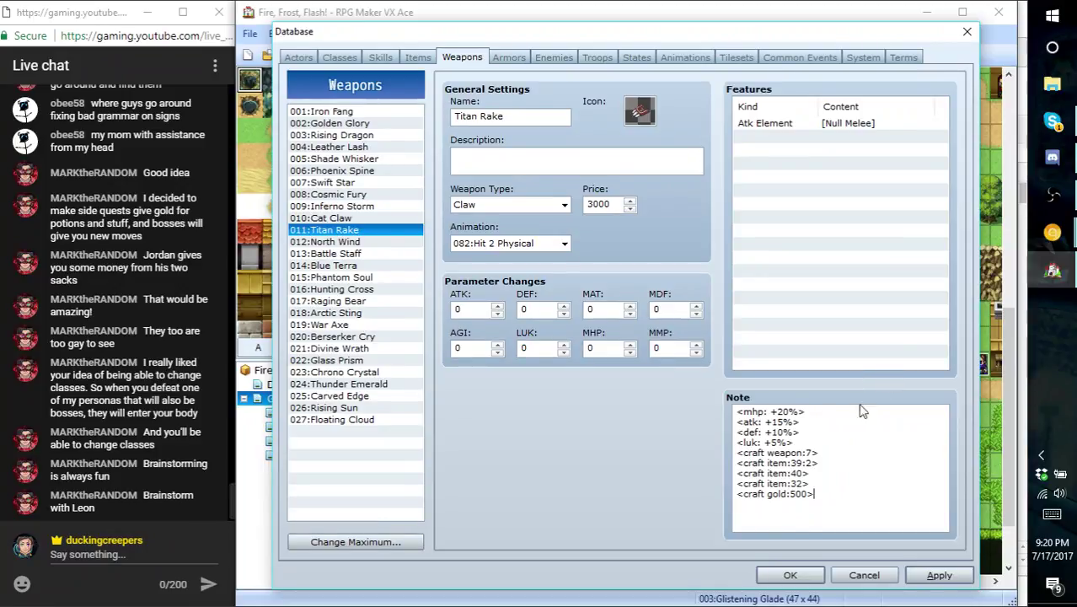
left_click(809, 452)
type("10")
- Switch to the documentation spreadsheet and look up Titan Rake's ingredients on the Equipment sheet and their IDs on the Materials sheet
mouse_move(1060, 234)
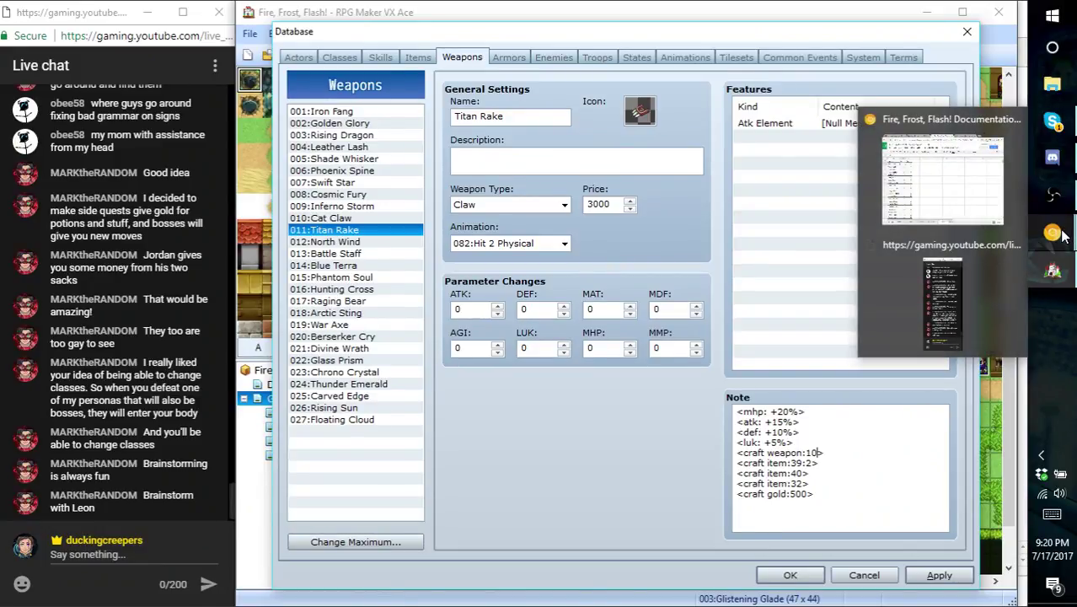
left_click(942, 178)
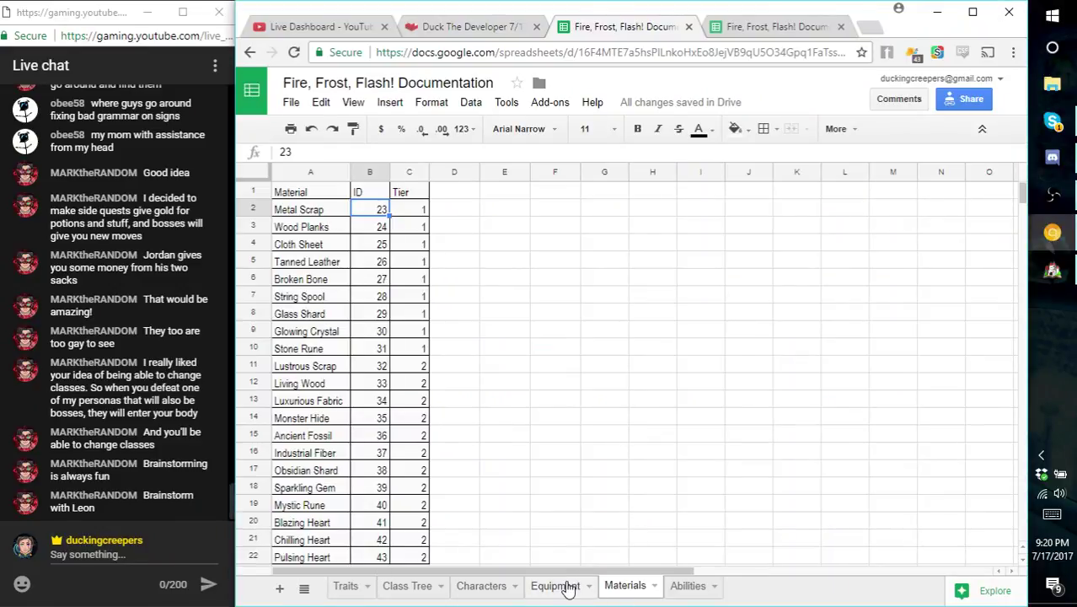
left_click(568, 588)
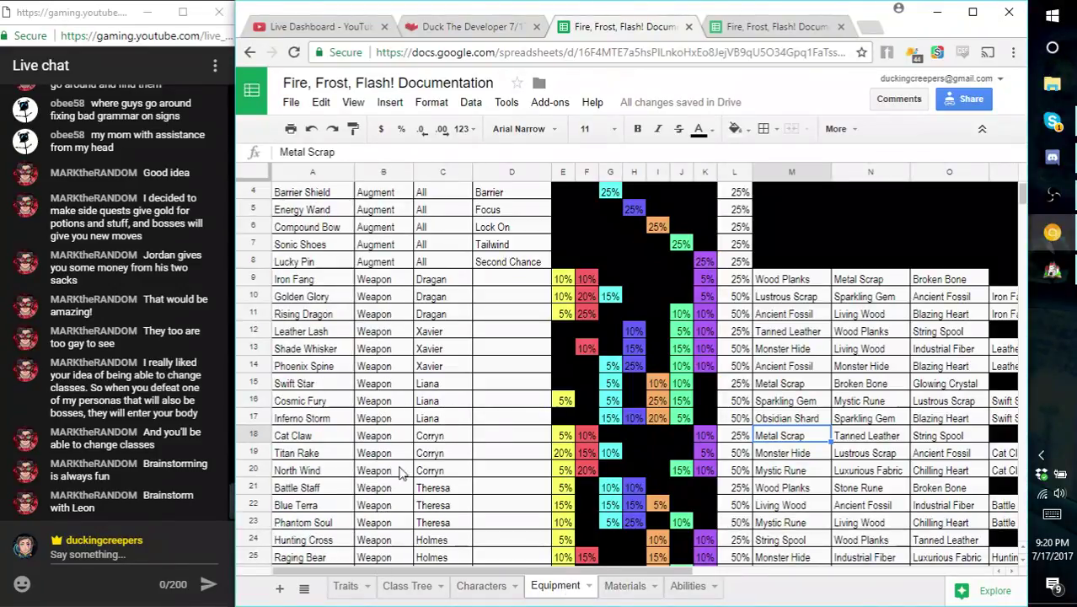
left_click(412, 455)
key("Right")
key("Right")
key("Right")
key("Right")
key("Right")
key("Right")
key("Right")
key("Right")
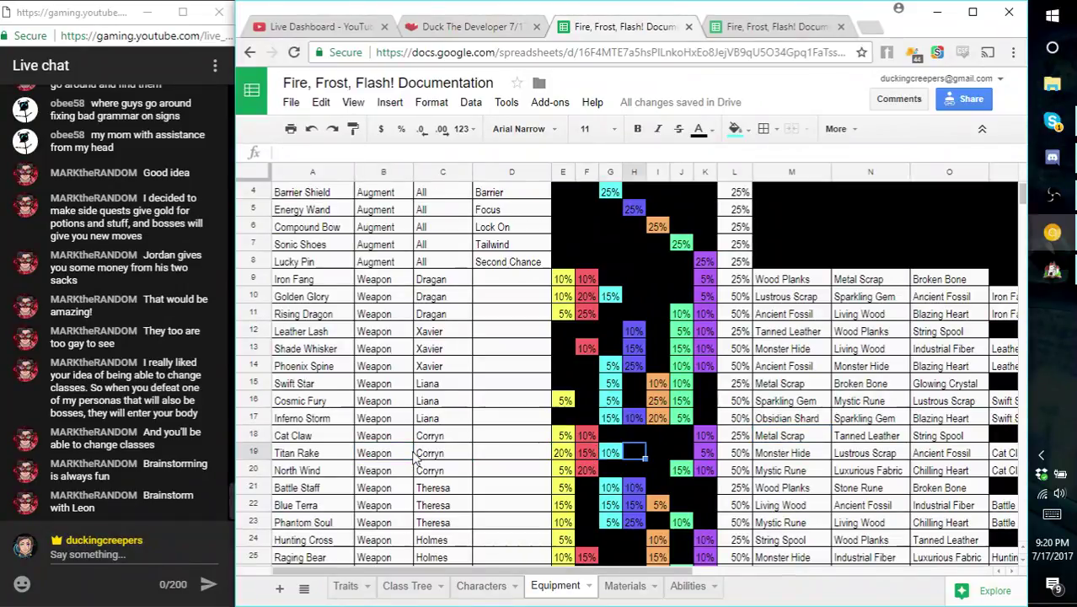
key("Right")
key("Right")
key("Right")
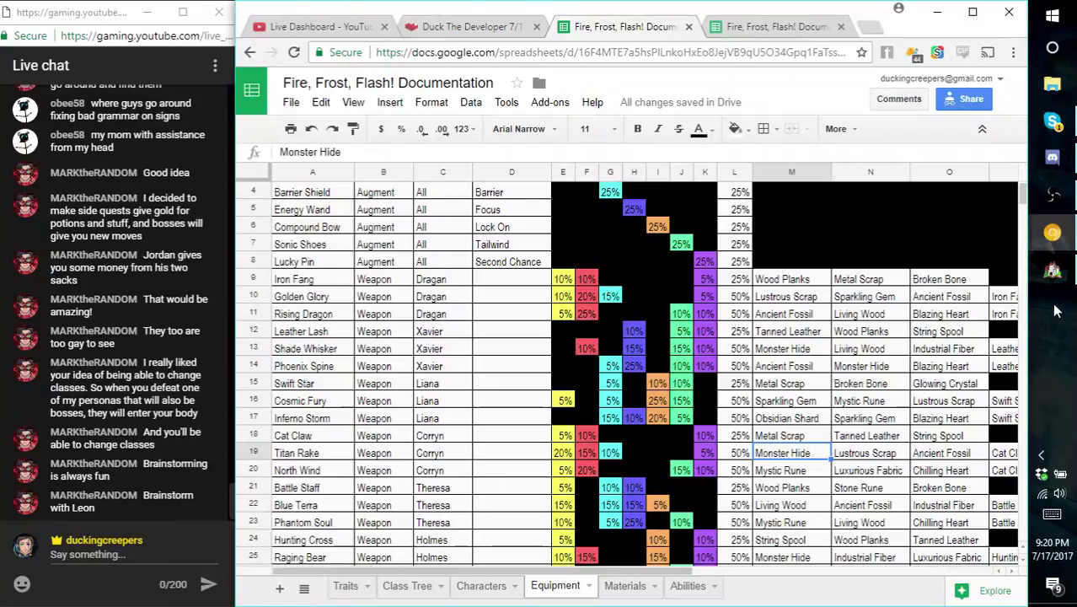
left_click(622, 585)
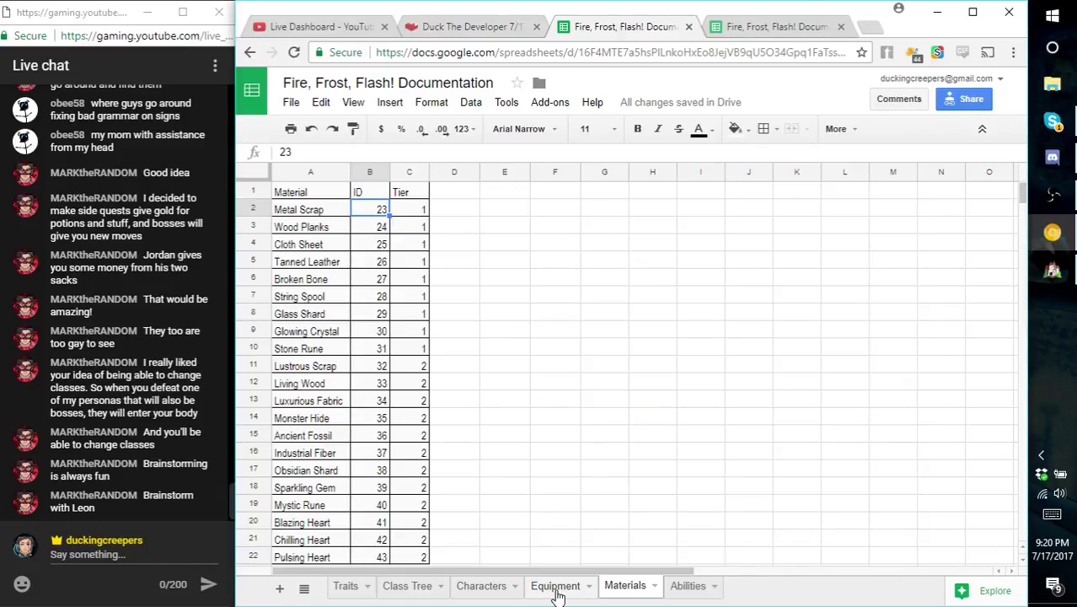
- Return to RPG Maker VX Ace, set Titan Rake's craft item tags to 35:2, 32 and 36, and apply the change
left_click(1053, 269)
key("Down")
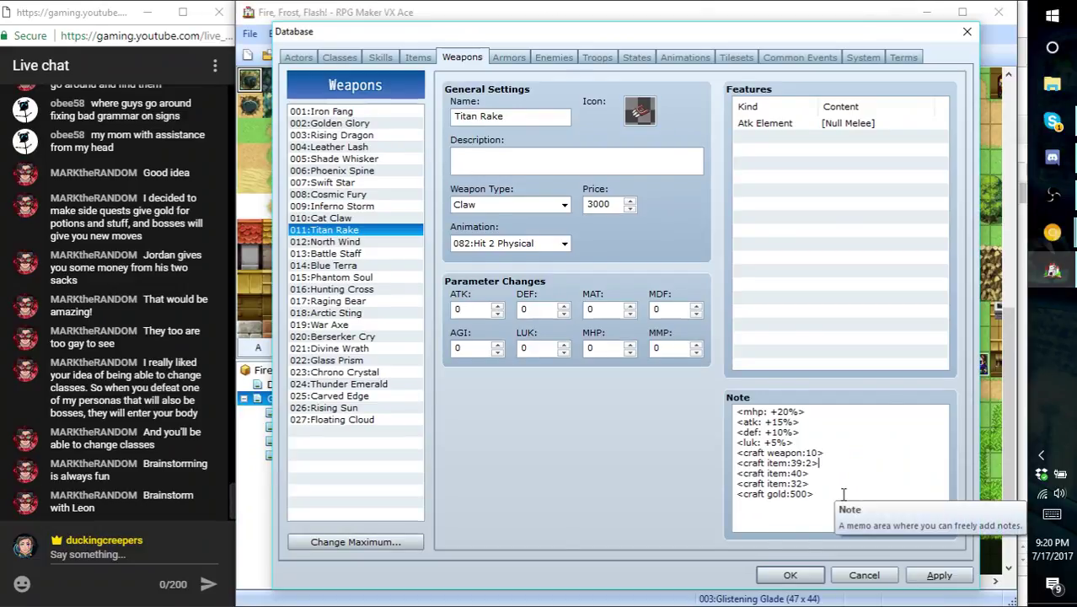
key("BackSpace")
type("5")
key("Down")
key("BackSpace")
type("32")
key("Down")
key("BackSpace")
type("6")
left_click(928, 575)
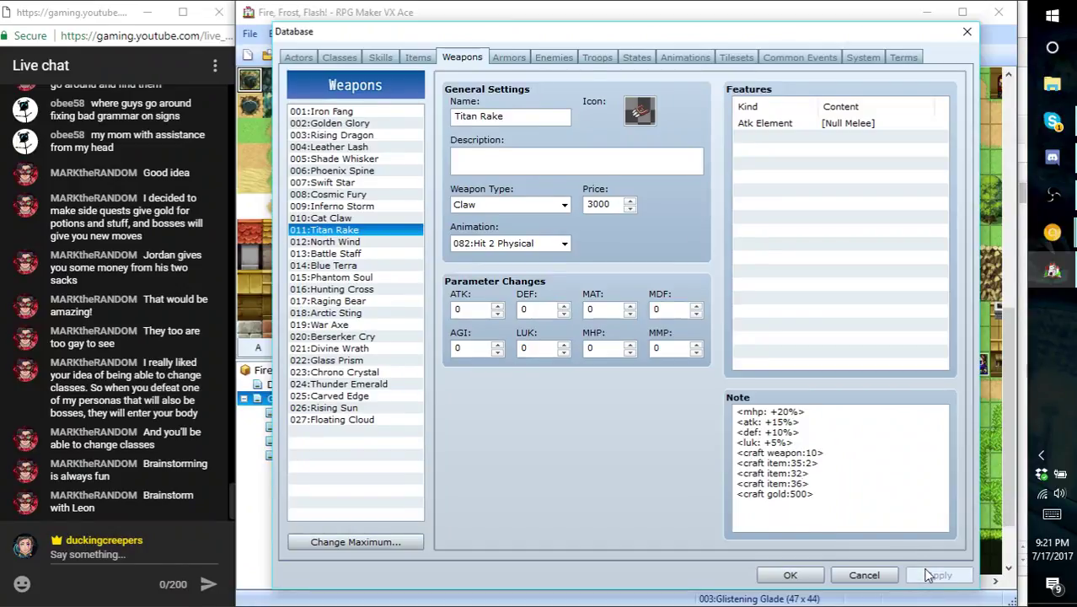
- Switch to the documentation spreadsheet and look up North Wind's ingredients on the Equipment sheet and the Mystic Rune ID on the Materials sheet
mouse_move(1052, 232)
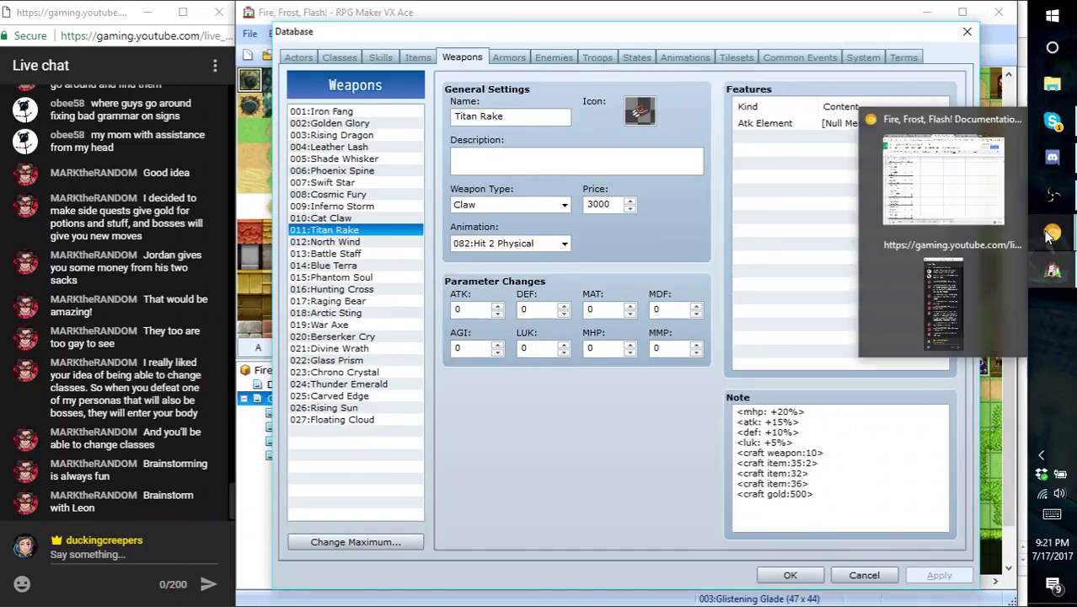
left_click(951, 199)
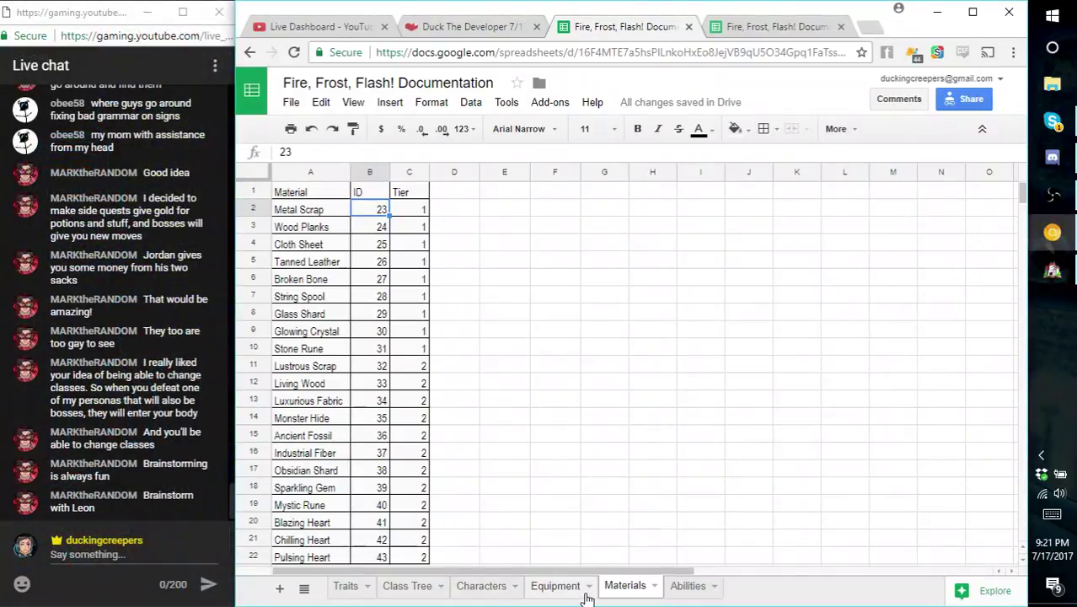
left_click(584, 595)
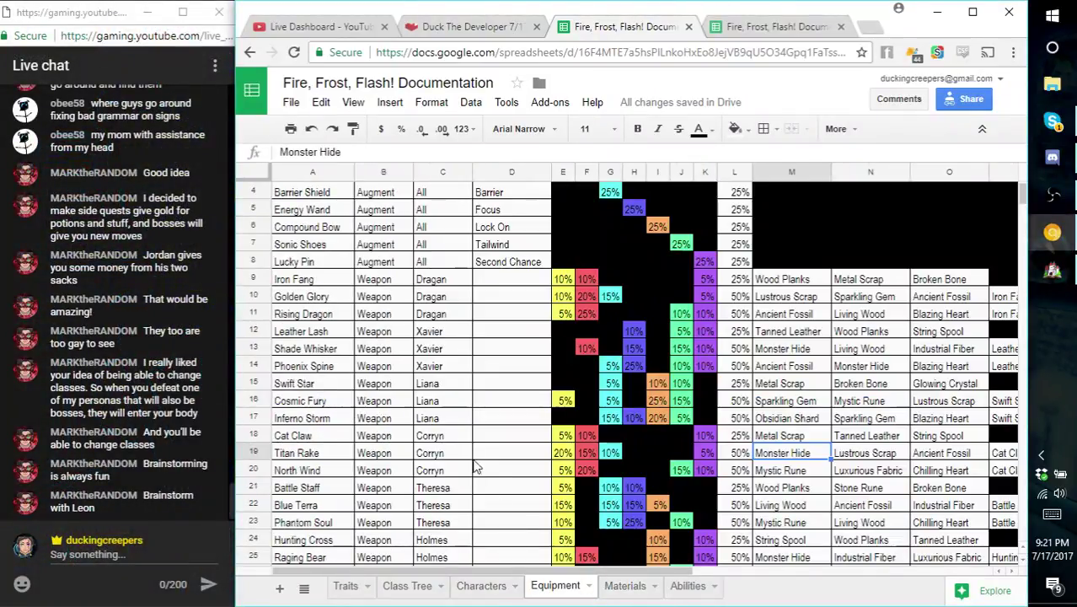
left_click(486, 468)
left_click(488, 487)
left_click(522, 477)
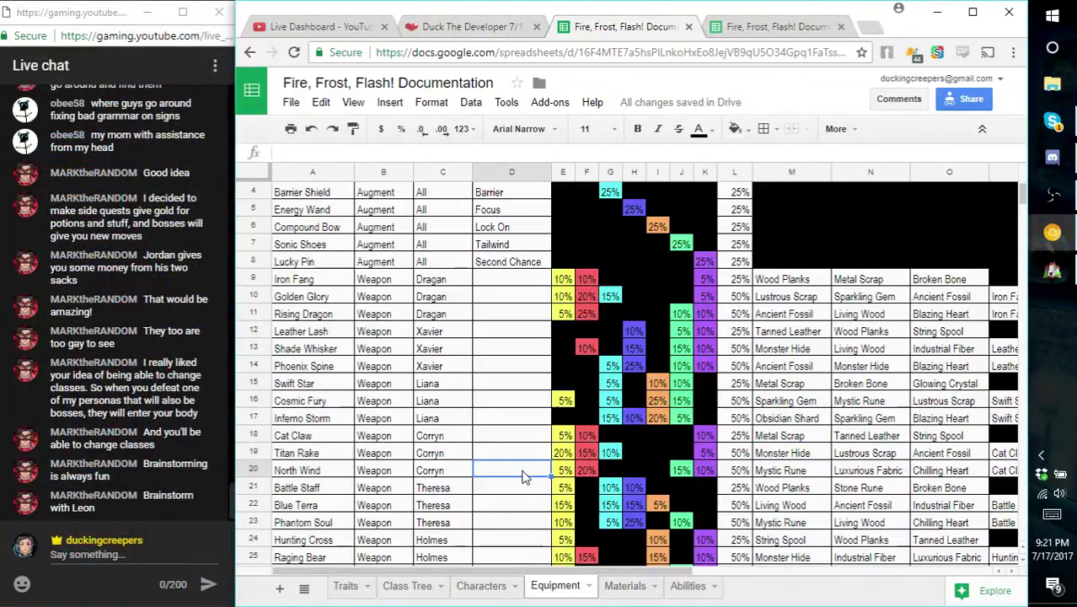
key("Right")
key("Right")
key("Right")
key("Right")
key("Right")
key("Right")
key("Right")
key("Right")
key("Right")
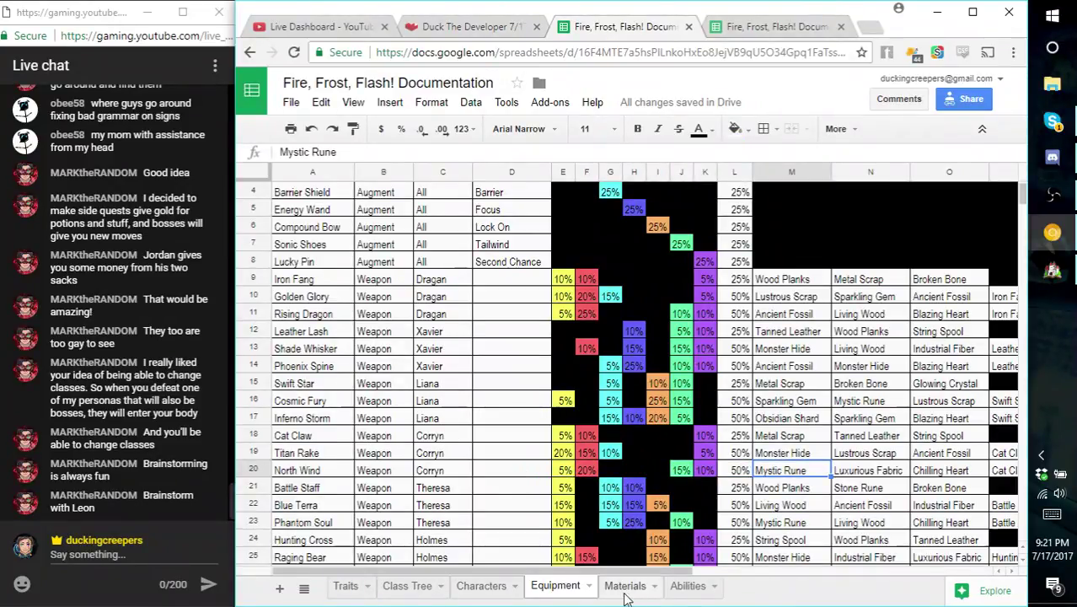
left_click(625, 586)
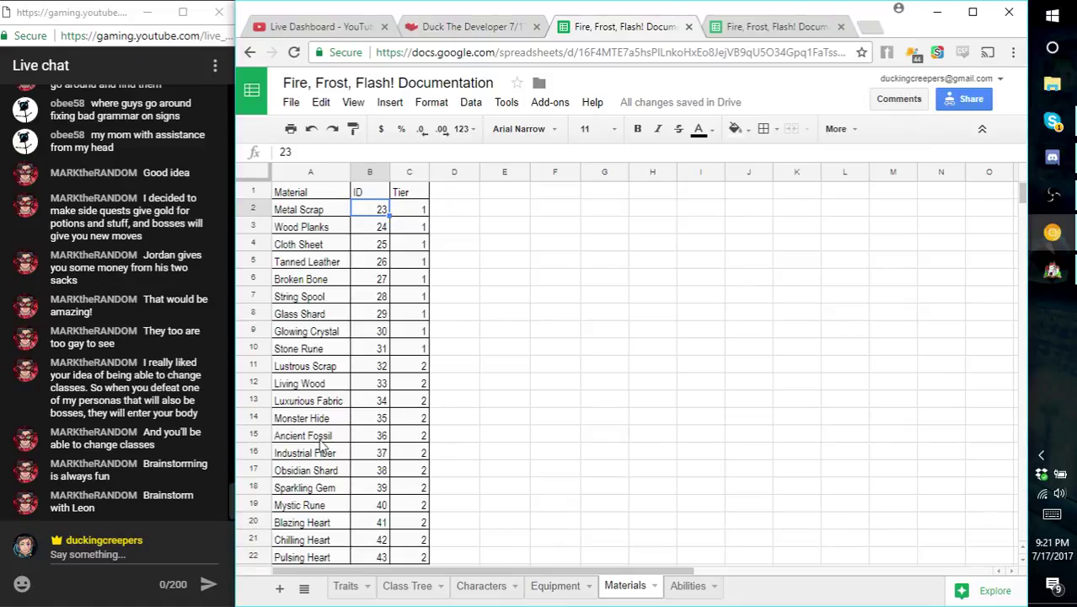
left_click(364, 507)
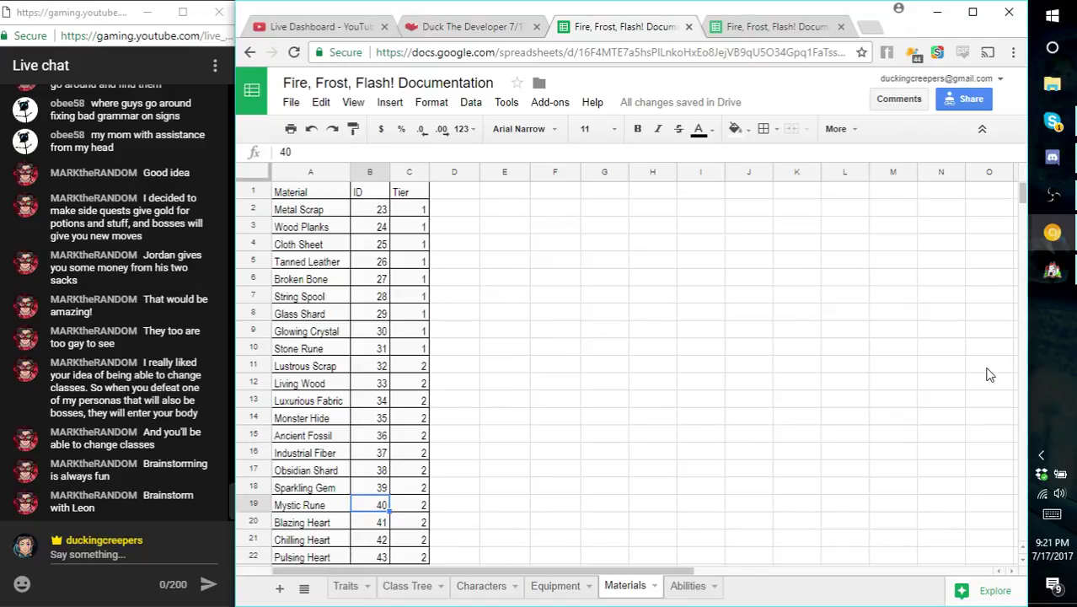
- Return to RPG Maker VX Ace and copy Titan Rake's crafting tags to the end of North Wind's note
left_click(1053, 271)
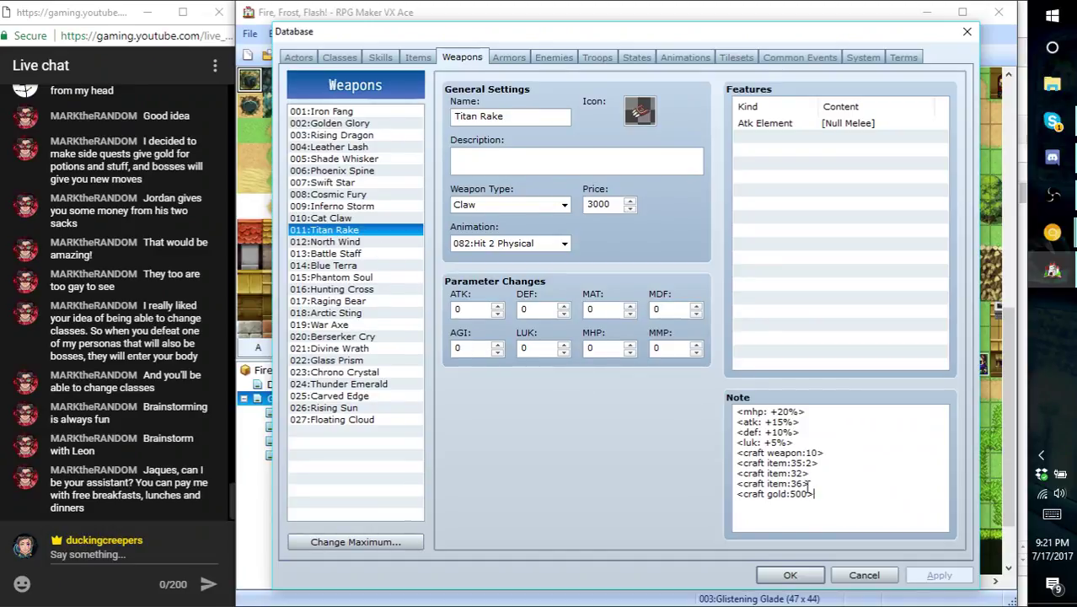
left_click_drag(814, 495, 735, 453)
key("ctrl+c")
left_click(374, 243)
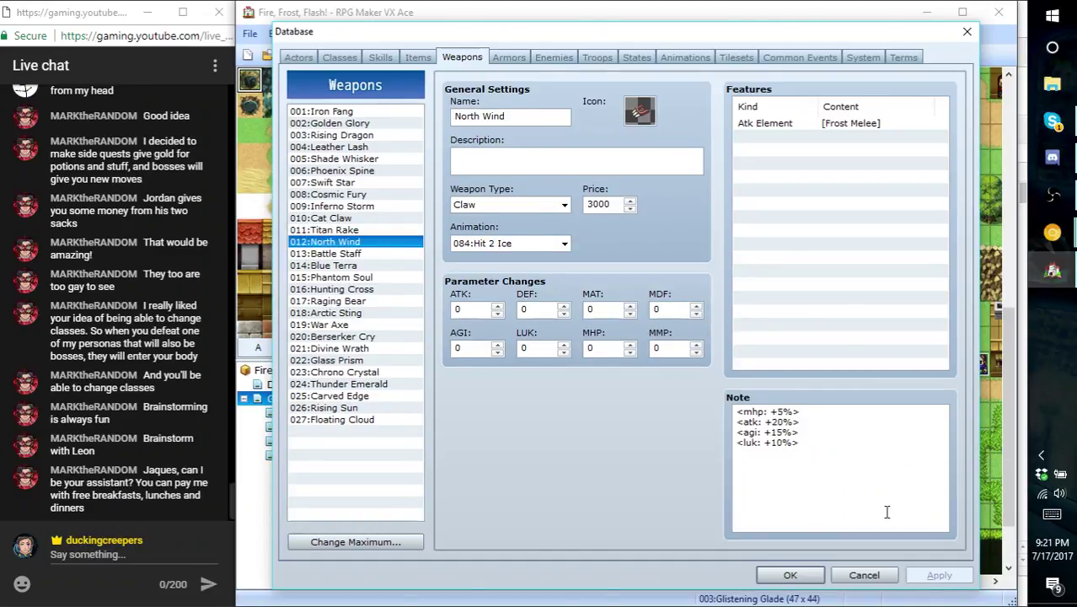
left_click(816, 458)
key("Return")
key("ctrl+v")
key("Up")
key("Up")
key("Up")
key("Up")
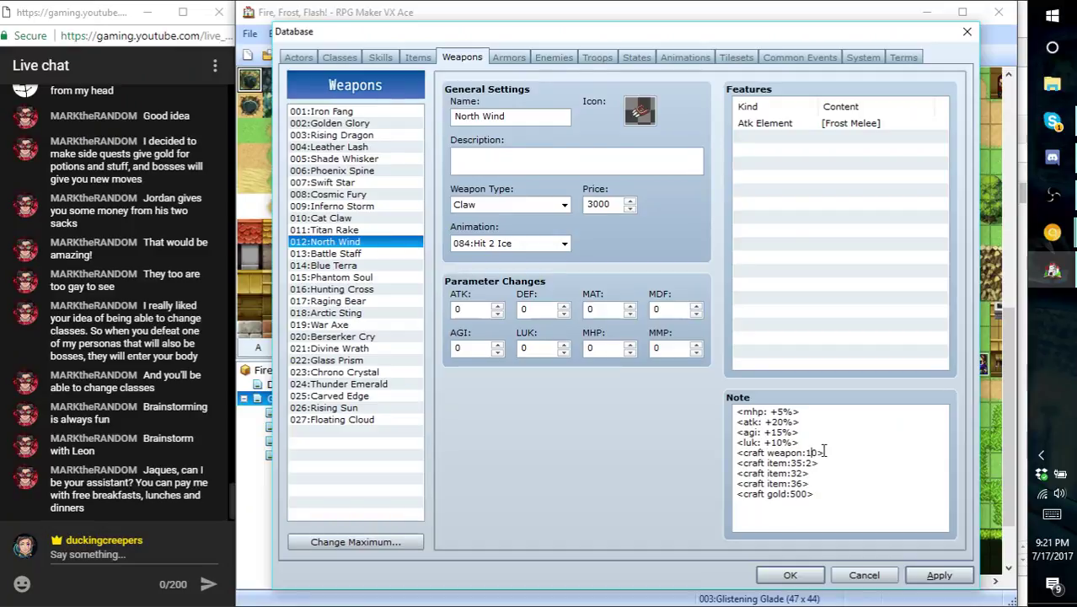
- Set North Wind's craft item tags to 40:2, 34 and 42, and apply the change
key("Down")
key("Down")
key("BackSpace")
key("BackSpace")
type("40")
key("Down")
key("BackSpace")
type("4")
key("Down")
key("BackSpace")
key("BackSpace")
type("42")
left_click(932, 580)
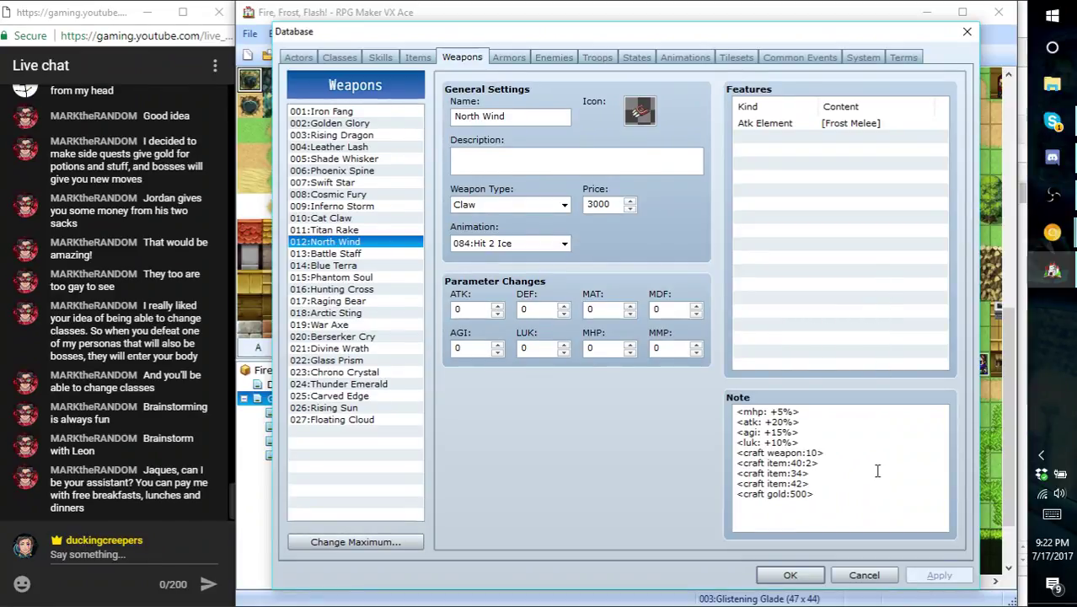
- Switch to the documentation spreadsheet and look up Battle Staff's first ingredient on the Equipment sheet
mouse_move(1039, 238)
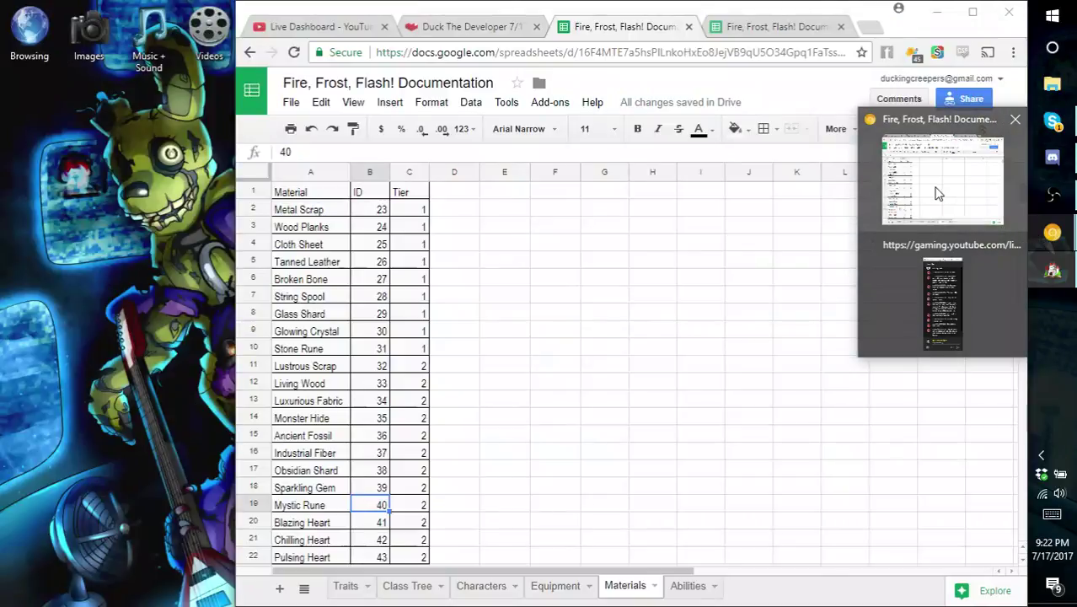
left_click(942, 178)
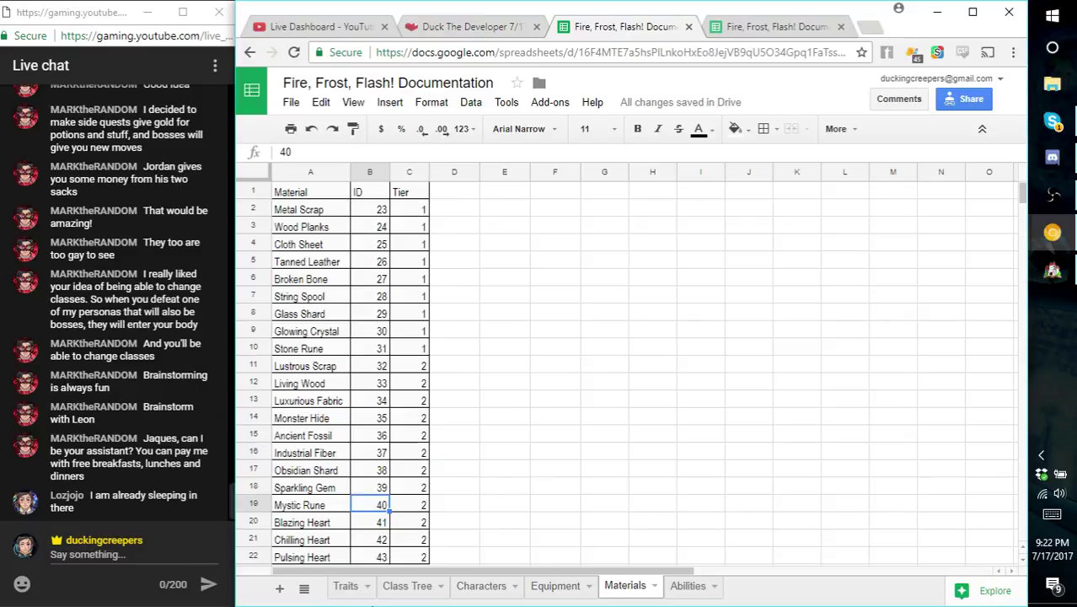
left_click(555, 586)
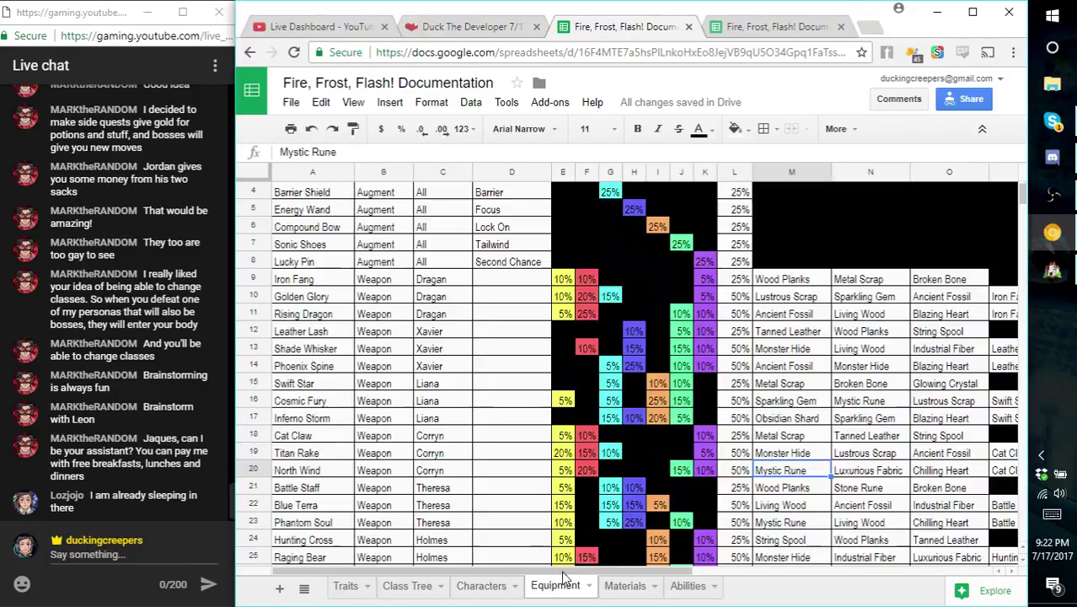
left_click(798, 490)
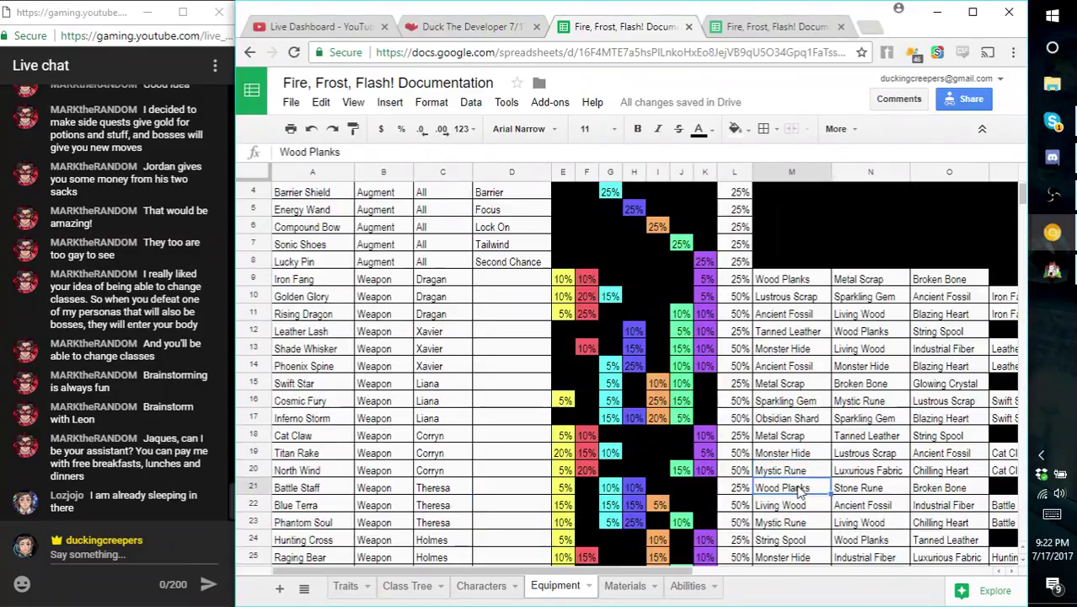
- Return to RPG Maker VX Ace, select the crafting tags in Cat Claw's note, and open the Battle Staff weapon
key("alt+Tab")
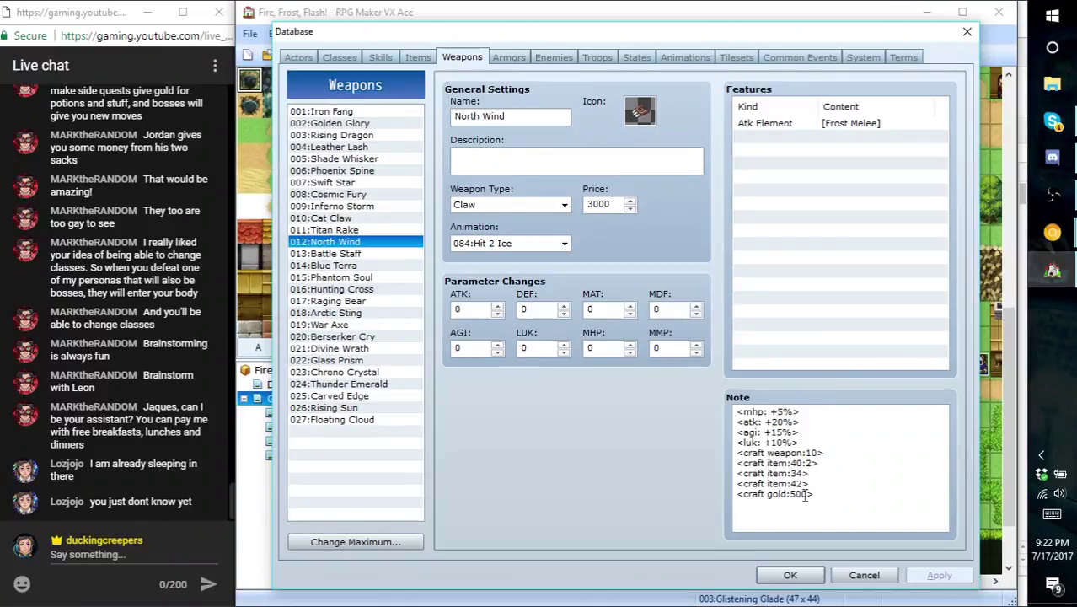
left_click(342, 217)
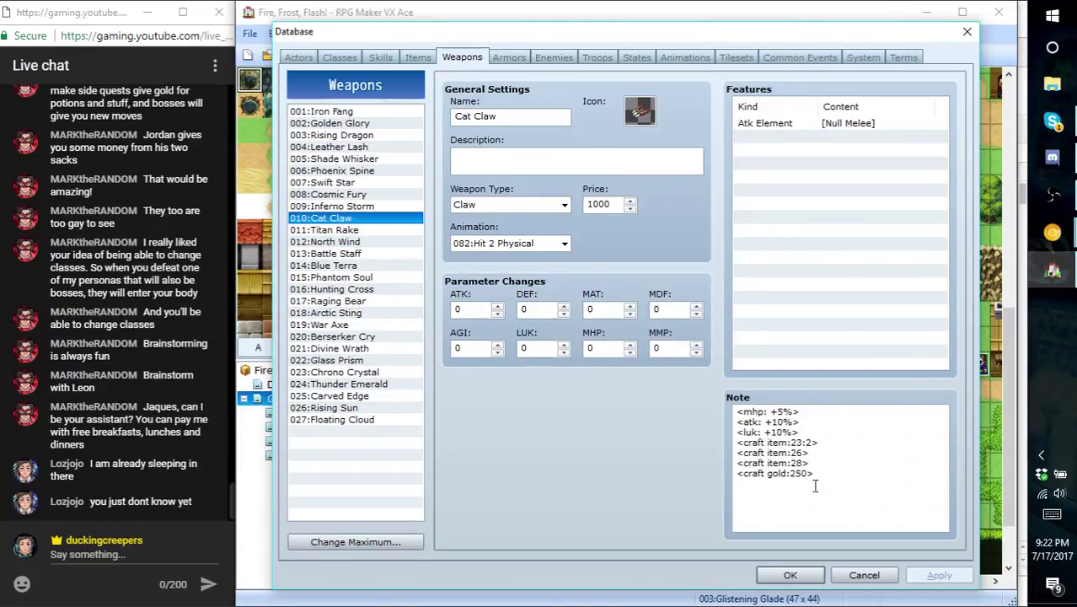
left_click_drag(829, 476, 729, 445)
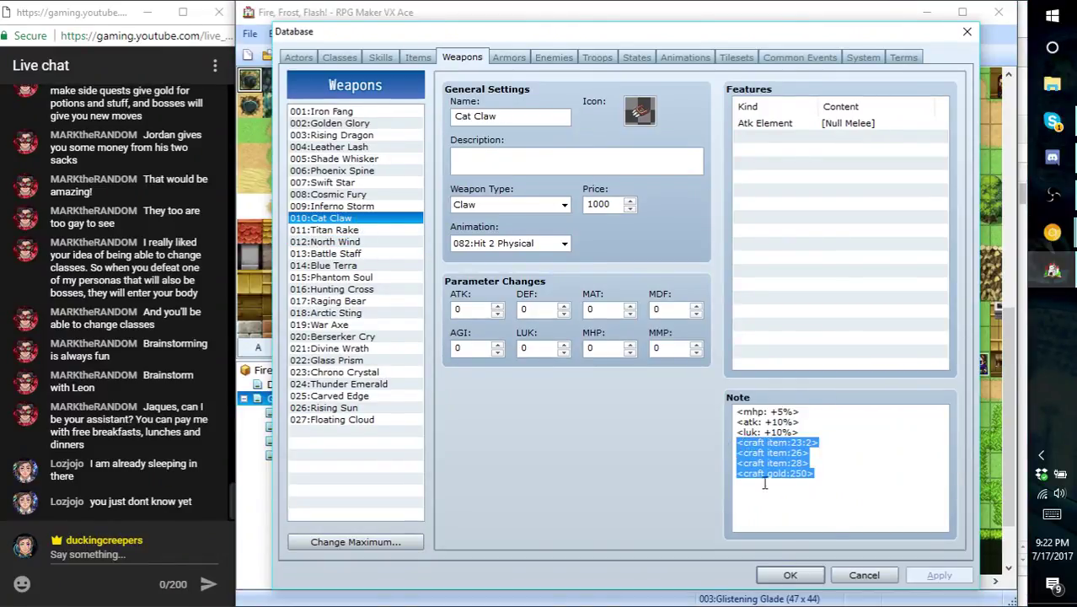
left_click(367, 255)
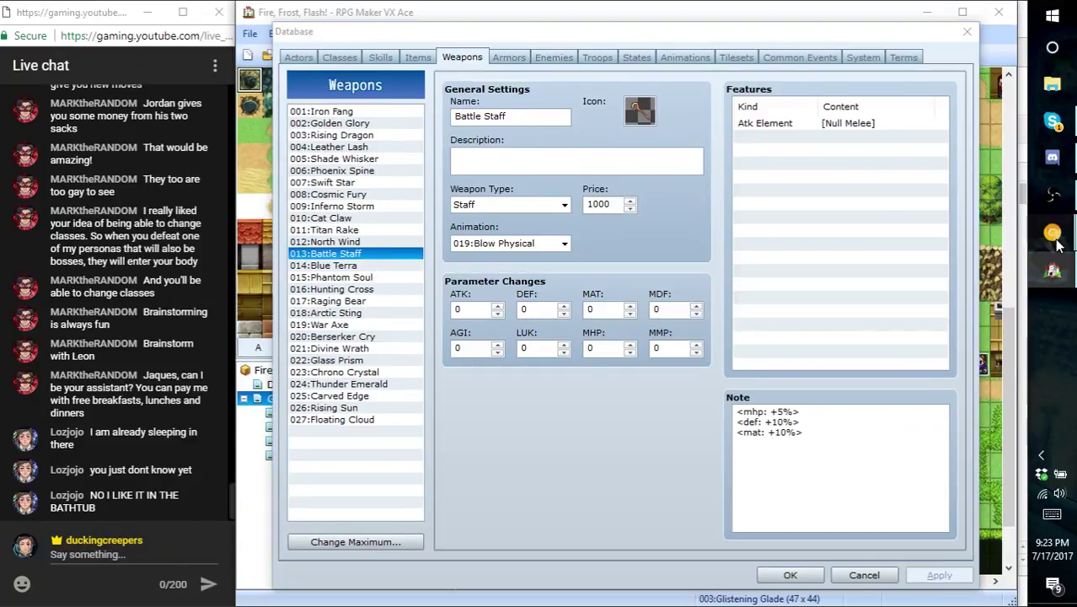
- Switch to the documentation spreadsheet and check Battle Staff's ingredients on the Equipment sheet against the IDs on the Materials sheet
mouse_move(1052, 233)
left_click(973, 187)
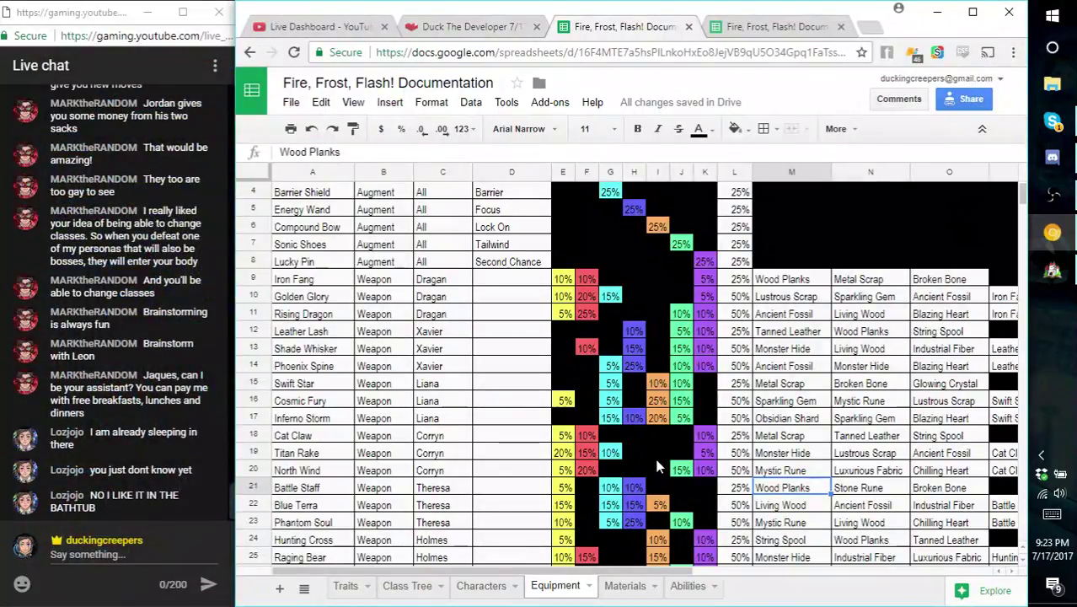
scroll(658, 455, "down", 1)
scroll(604, 523, "down", 1)
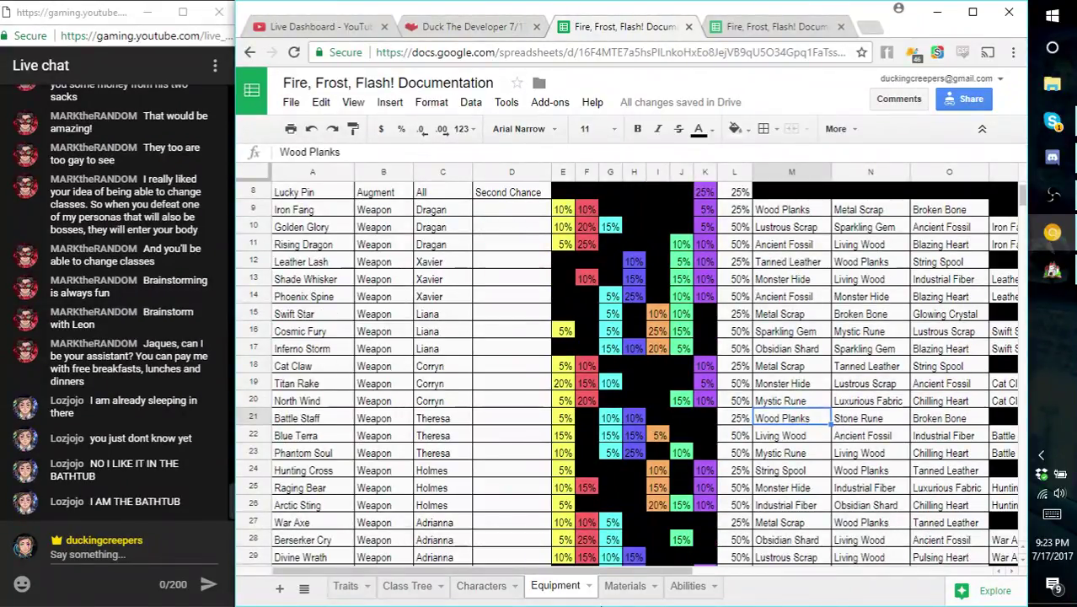
left_click(624, 585)
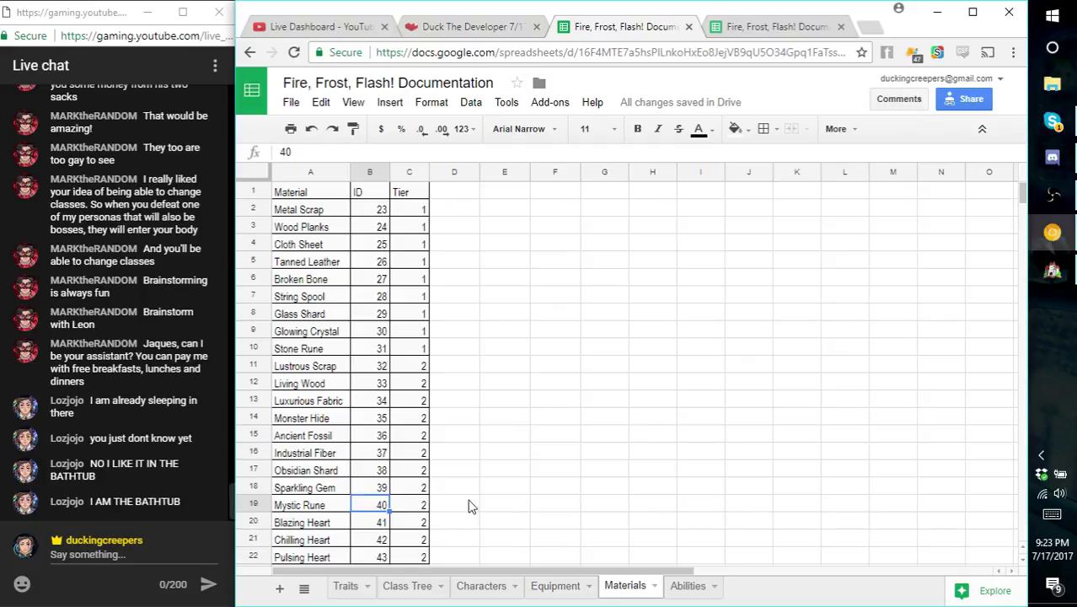
- Return to RPG Maker VX Ace and copy Cat Claw's crafting tags to the end of Battle Staff's note
left_click(1057, 272)
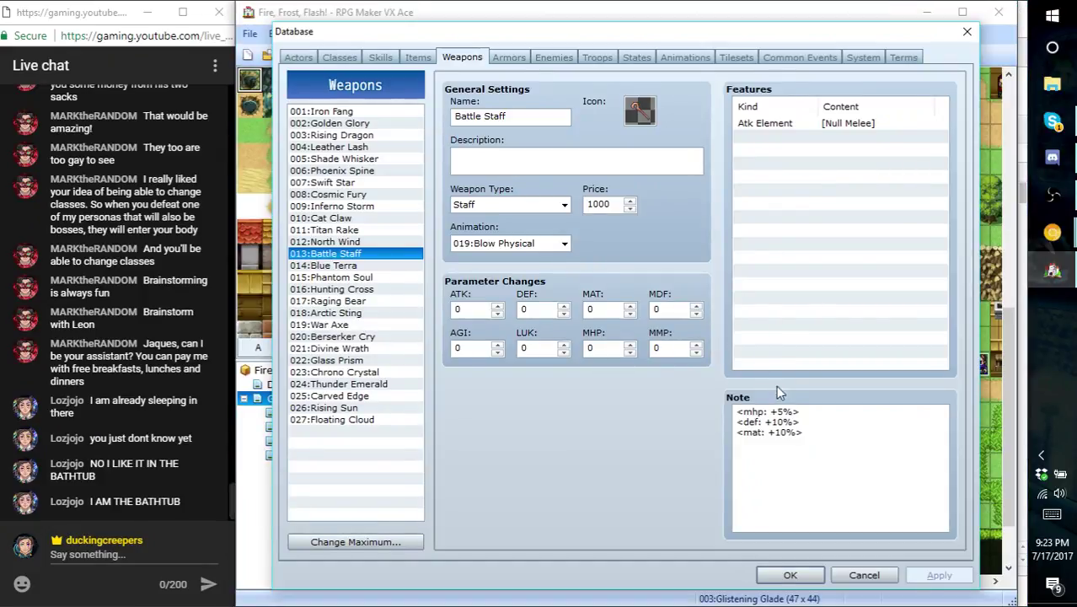
left_click(337, 221)
left_click_drag(826, 475, 717, 442)
key("ctrl+c")
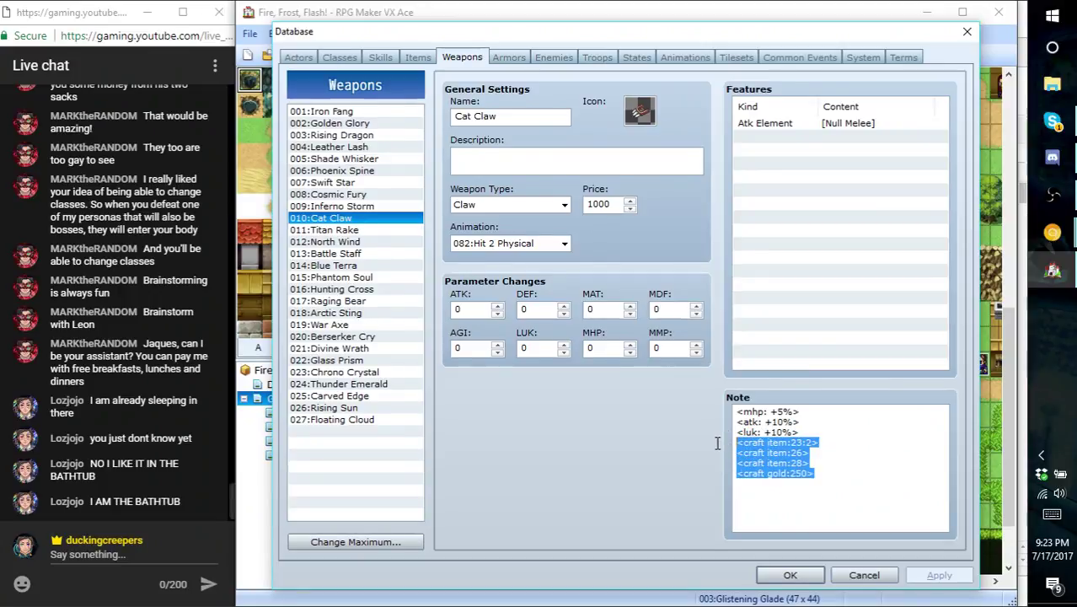
left_click(369, 229)
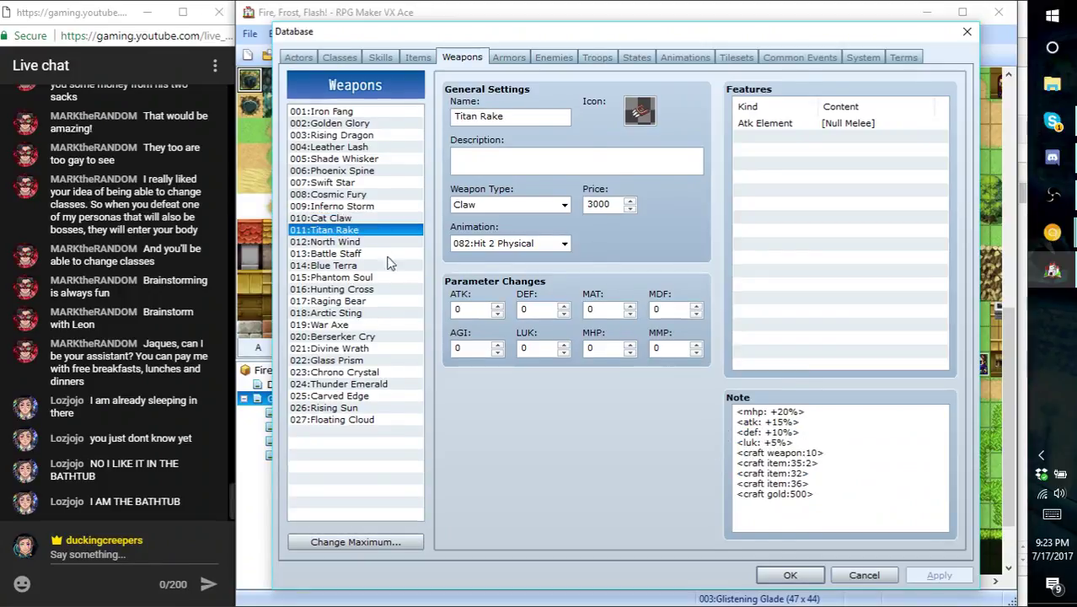
left_click(377, 242)
left_click(375, 256)
left_click(832, 447)
key("Return")
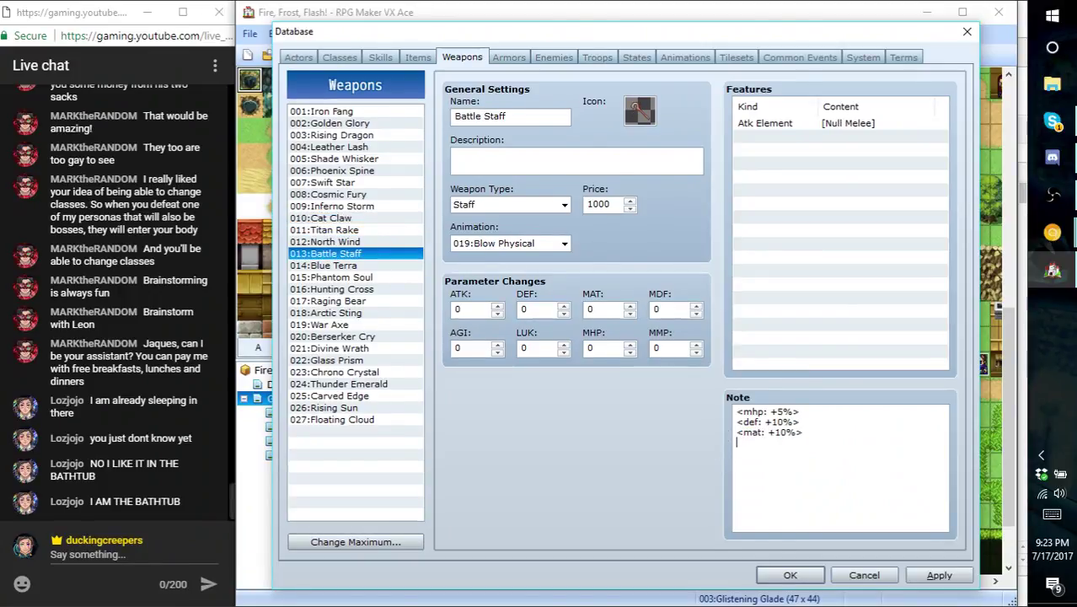
key("ctrl+v")
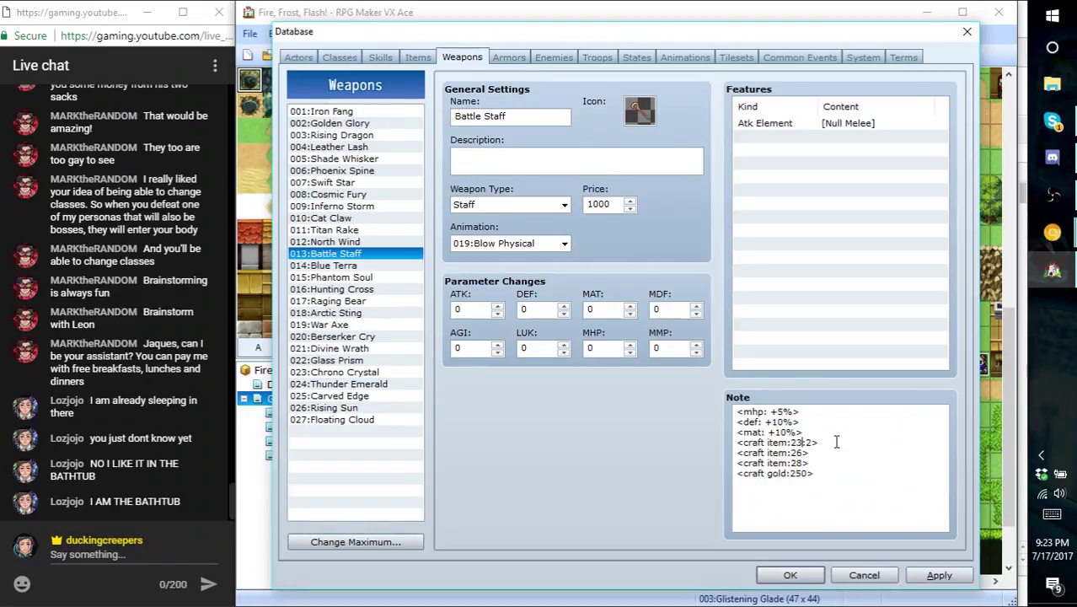
- Set the craft items in Battle Staff's note to 24 with quantity 2, 31 and 27
key("BackSpace")
type("4")
key("Down")
key("BackSpace")
key("BackSpace")
type("31")
key("Down")
key("Down")
key("Down")
type("7")
- Switch to the documentation spreadsheet, review the material IDs on the Materials sheet, and return to RPG Maker VX Ace
mouse_move(1051, 232)
left_click(942, 179)
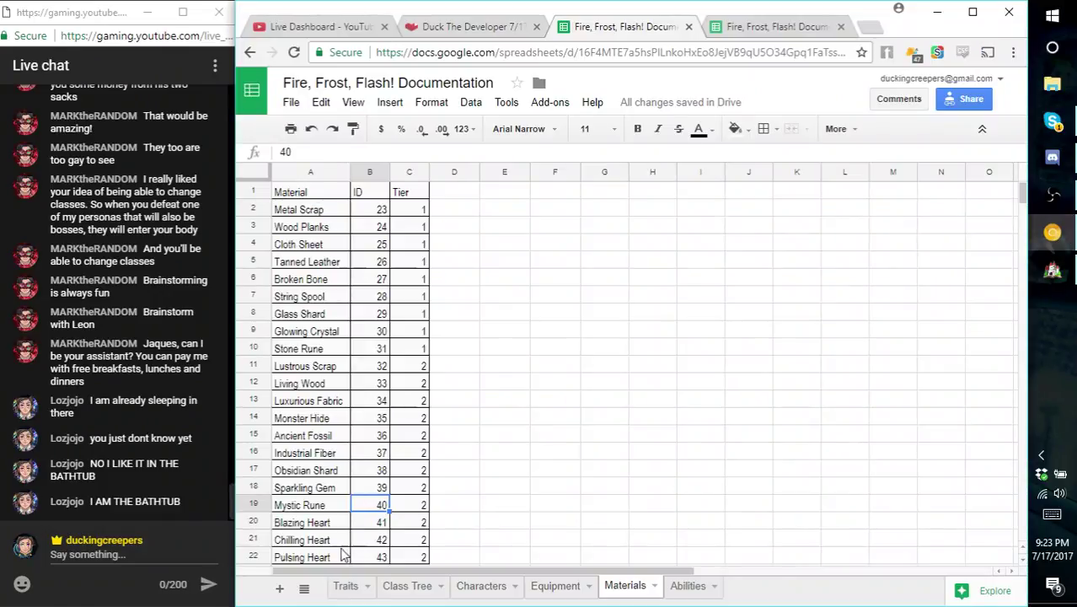
left_click(425, 421)
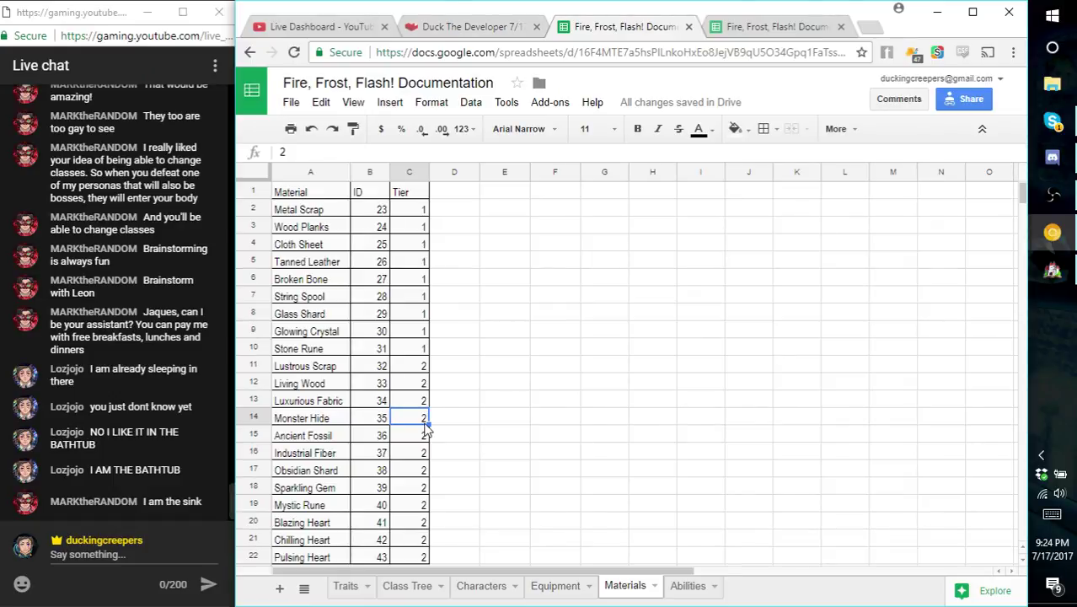
left_click(1051, 278)
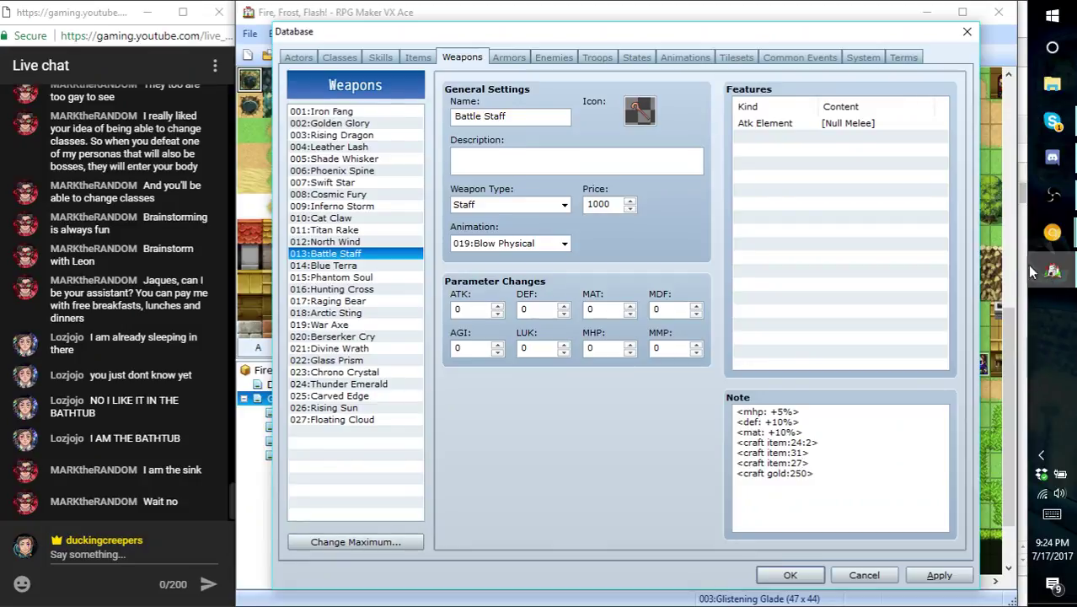
left_click(353, 230)
left_click_drag(844, 496, 726, 453)
left_click(364, 254)
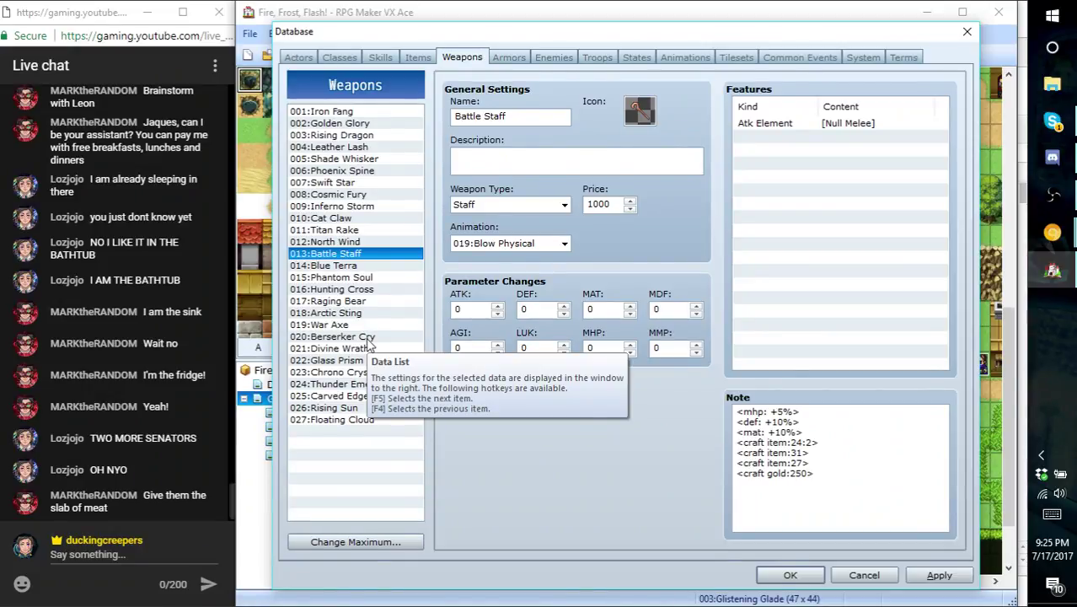
- Copy Titan Rake's crafting tags to the end of Blue Terra's note, with the craft weapon set to 13
left_click(357, 231)
left_click_drag(825, 497, 734, 455)
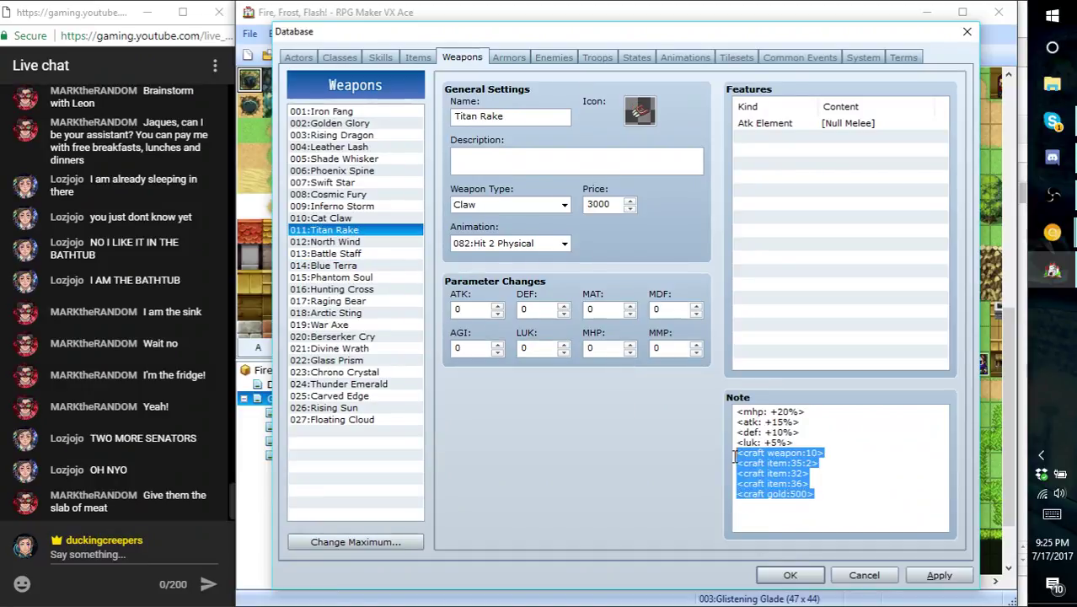
left_click(329, 265)
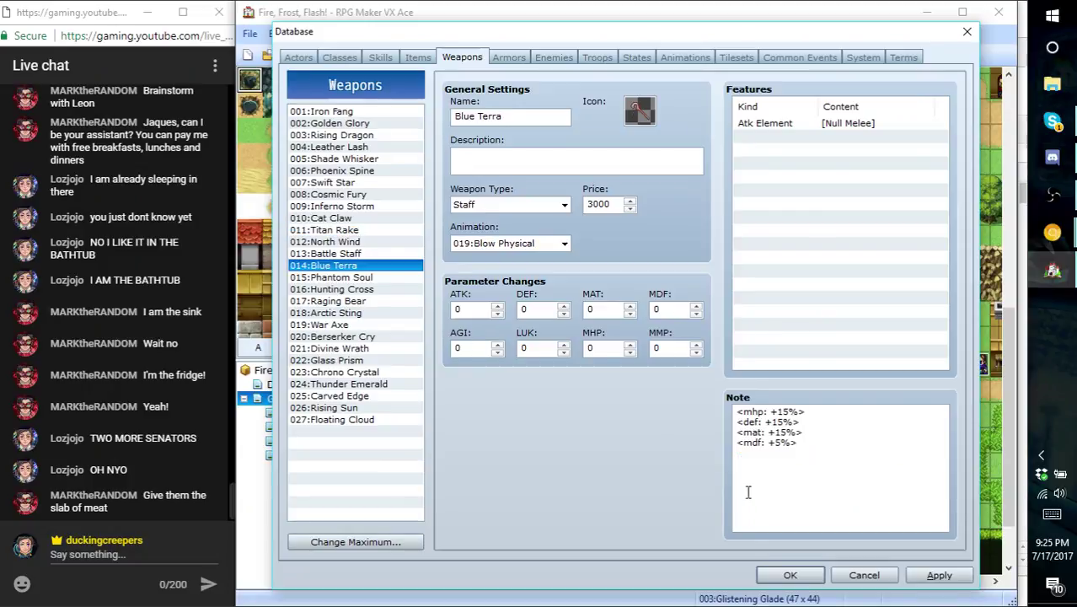
left_click(805, 448)
key("Return")
type("<craft weapon:13> <craft item:35:2> <craft item:32> <craft item:36> <craft gold:500>")
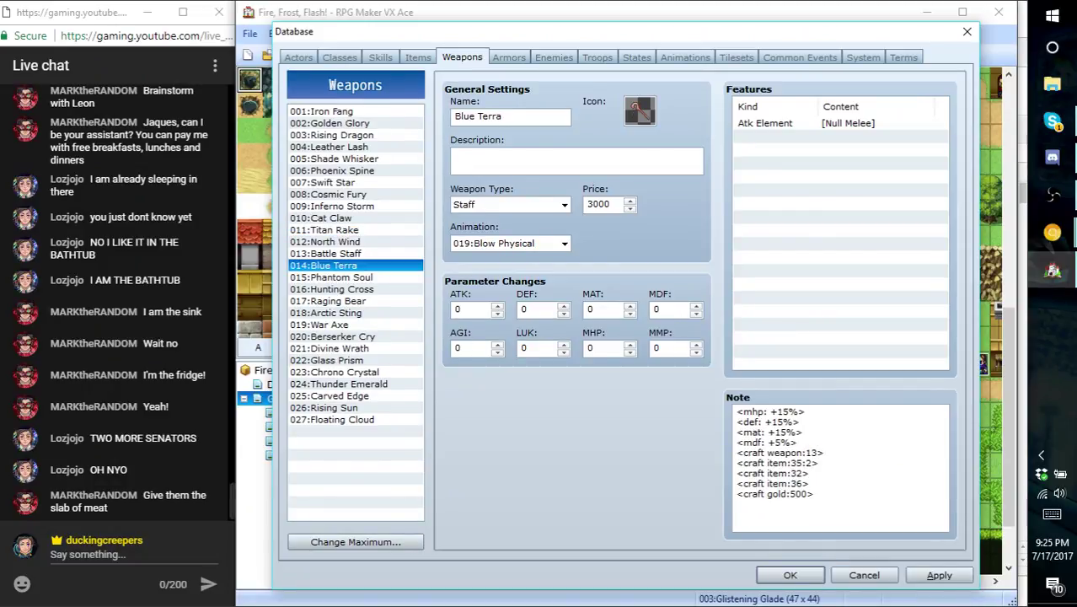
- Switch to the documentation spreadsheet and check Blue Terra's ingredients on the Equipment sheet against the IDs on the Materials sheet
mouse_move(1053, 194)
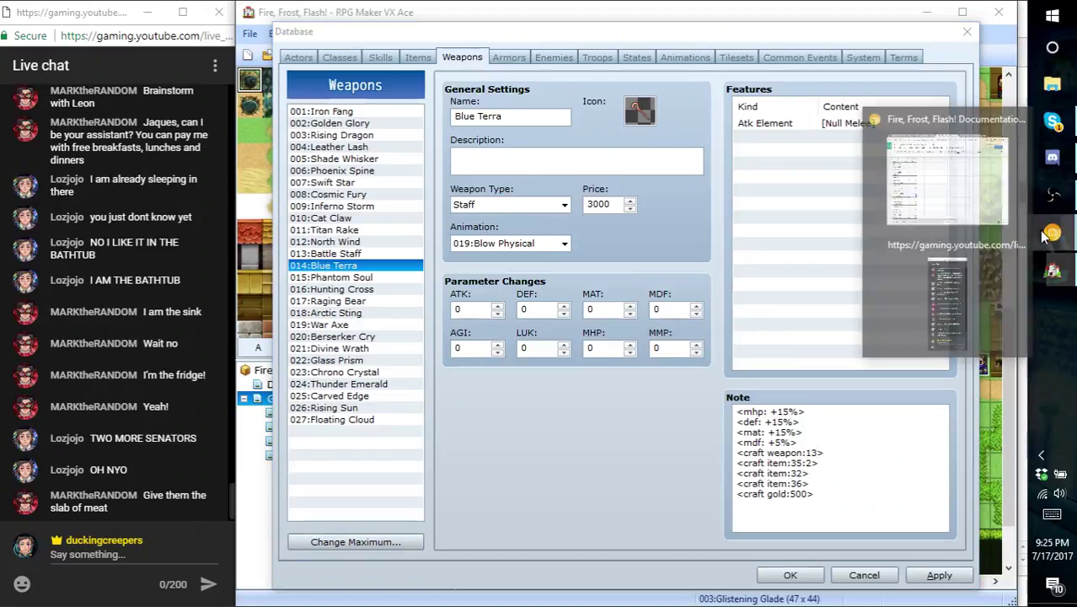
left_click(962, 248)
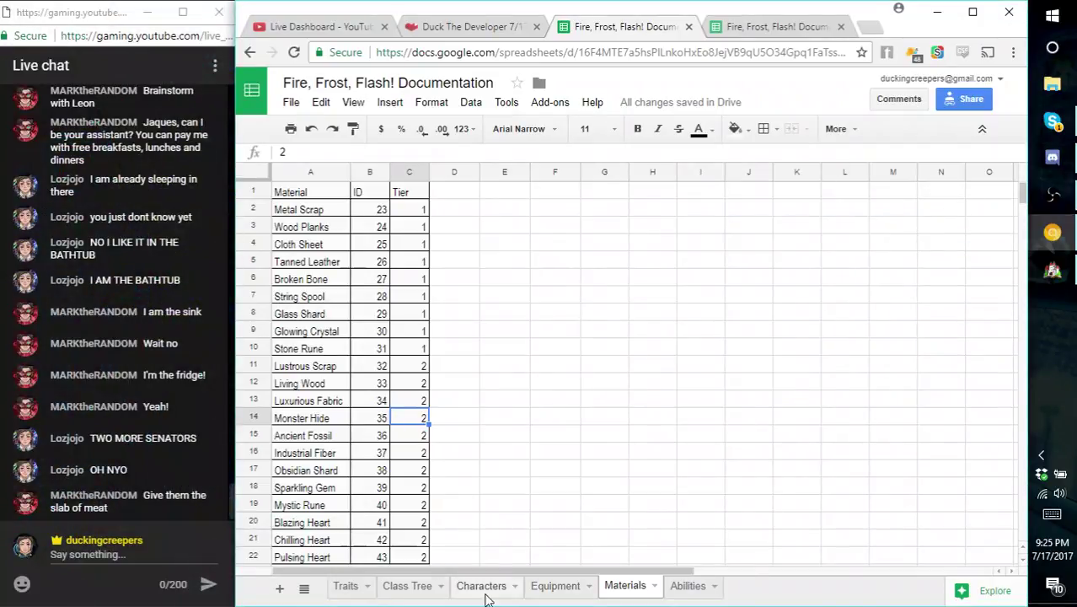
left_click(555, 586)
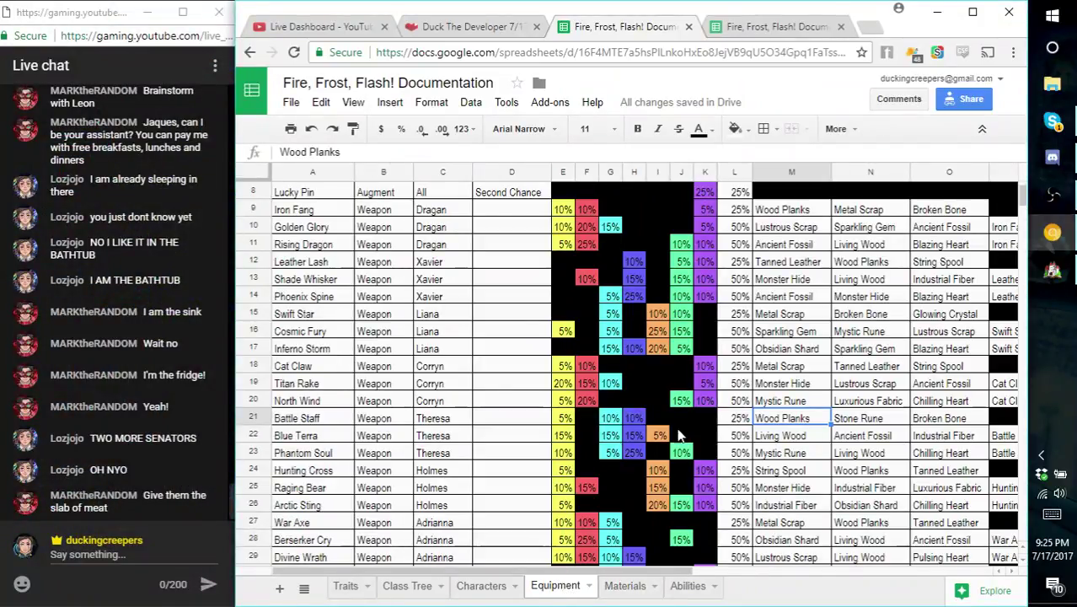
left_click(797, 439)
left_click(851, 438)
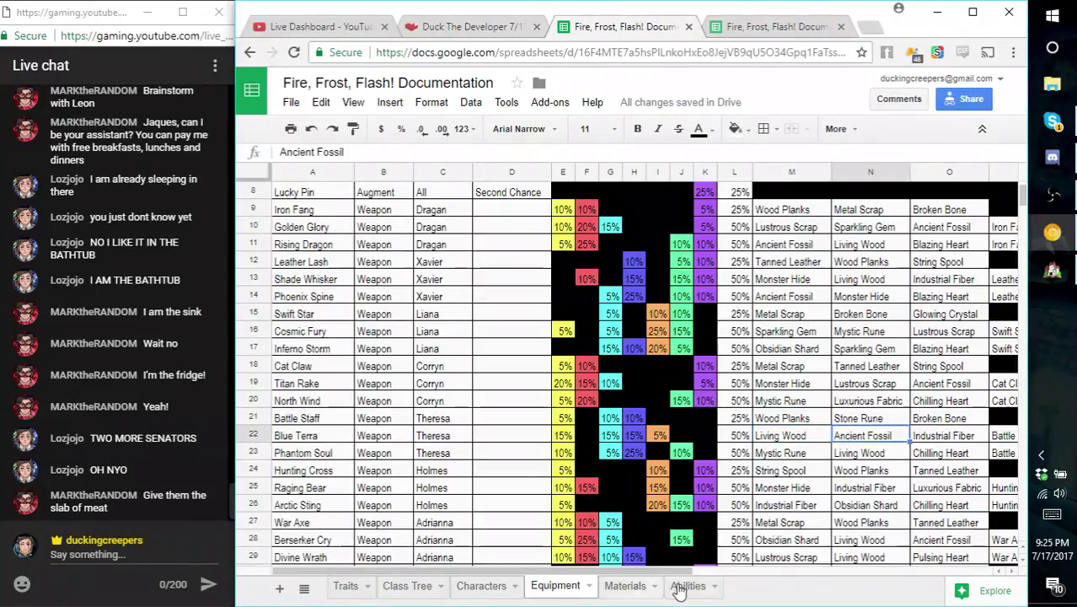
left_click(624, 587)
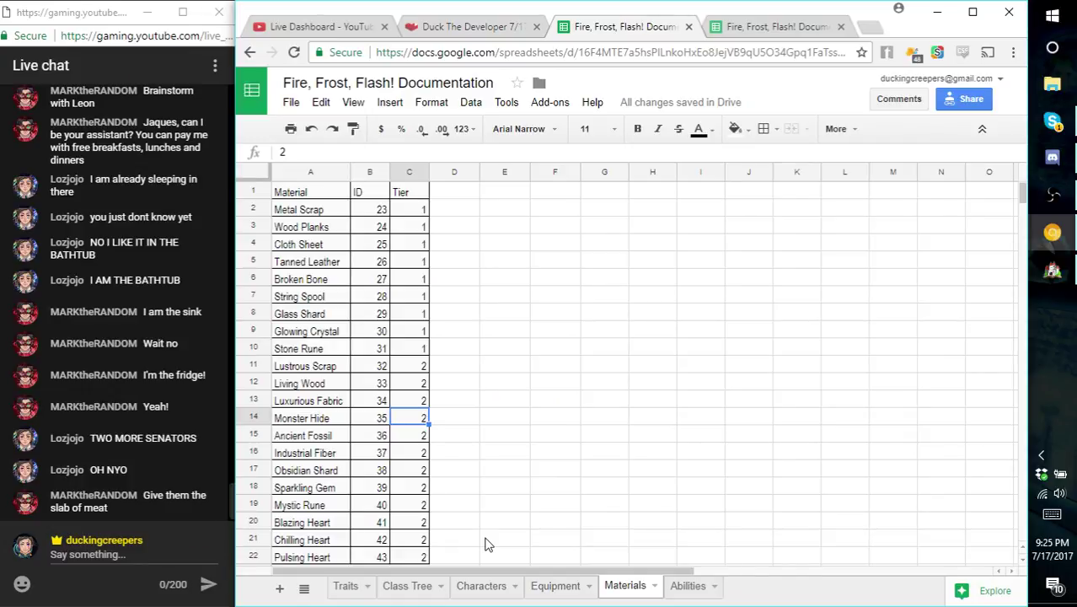
- Return to RPG Maker VX Ace, set Blue Terra's craft items to 33 with quantity 2, 36 and 37, and apply the changes
left_click(1052, 268)
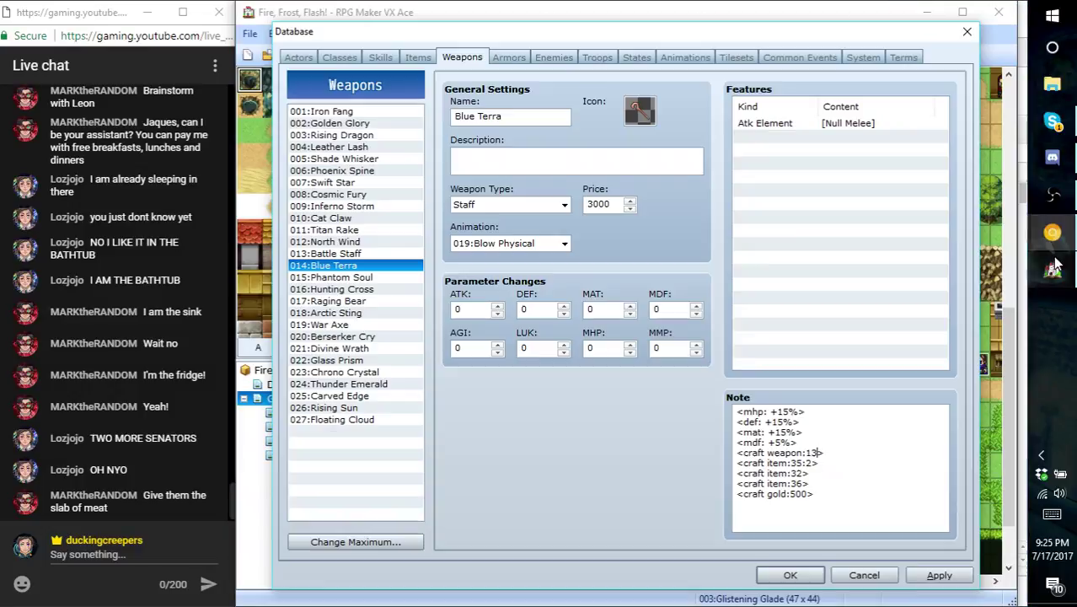
key("Down")
key("Left")
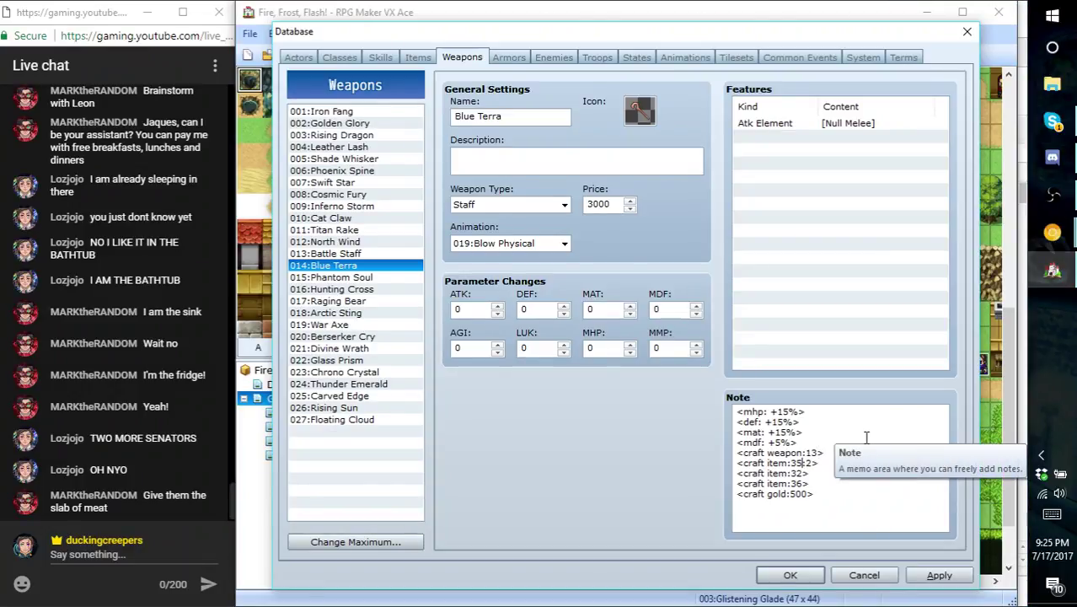
key("BackSpace")
type("3")
key("BackSpace")
type("6")
key("BackSpace")
type("7")
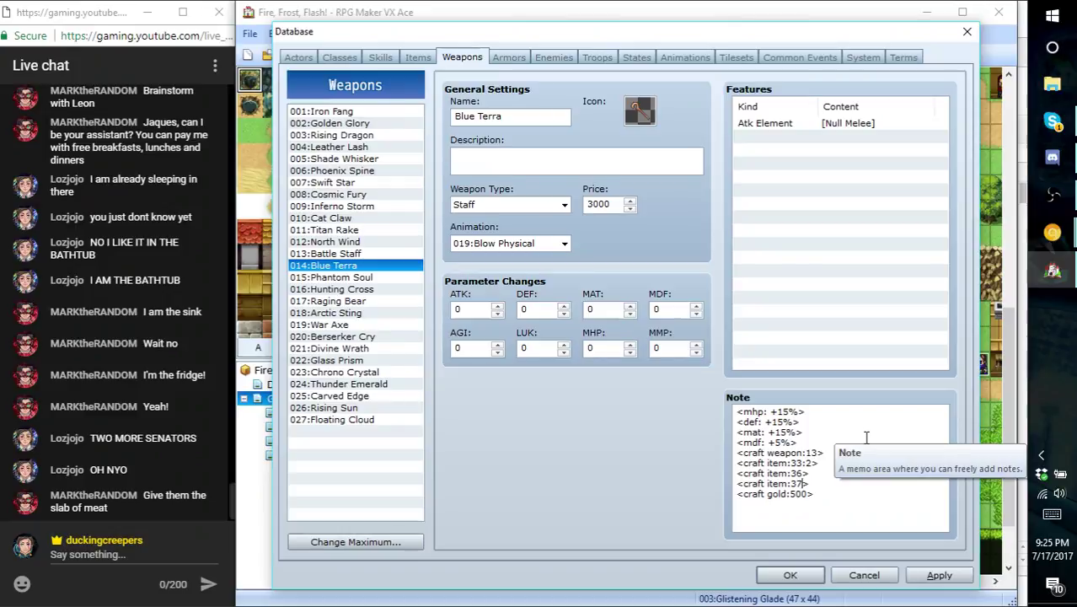
left_click(930, 577)
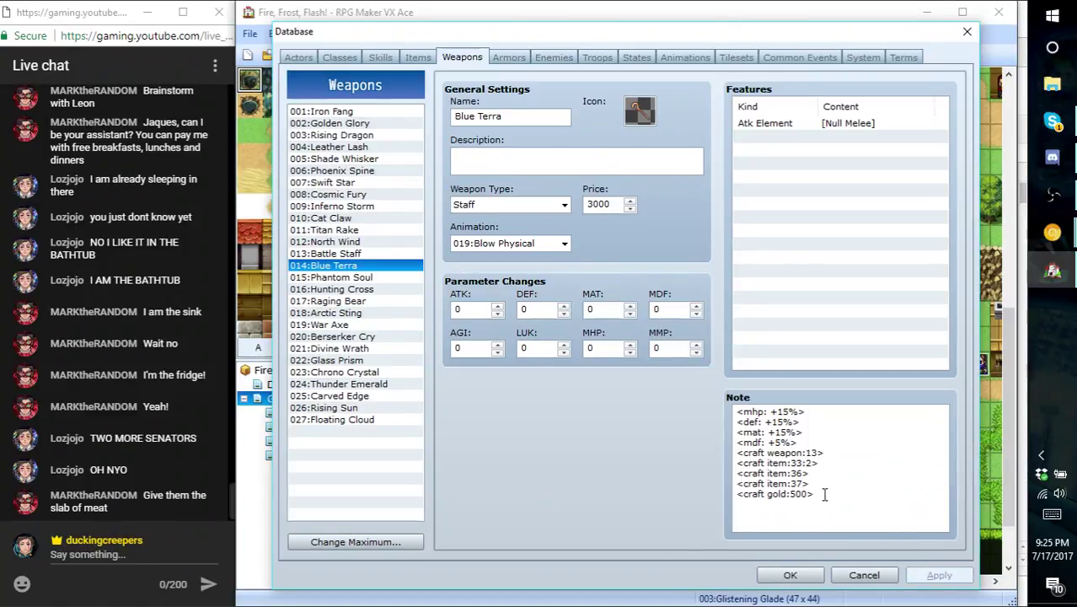
- Copy Blue Terra's crafting tags to the end of Phantom Soul's note
left_click_drag(824, 495, 735, 454)
key("ctrl+c")
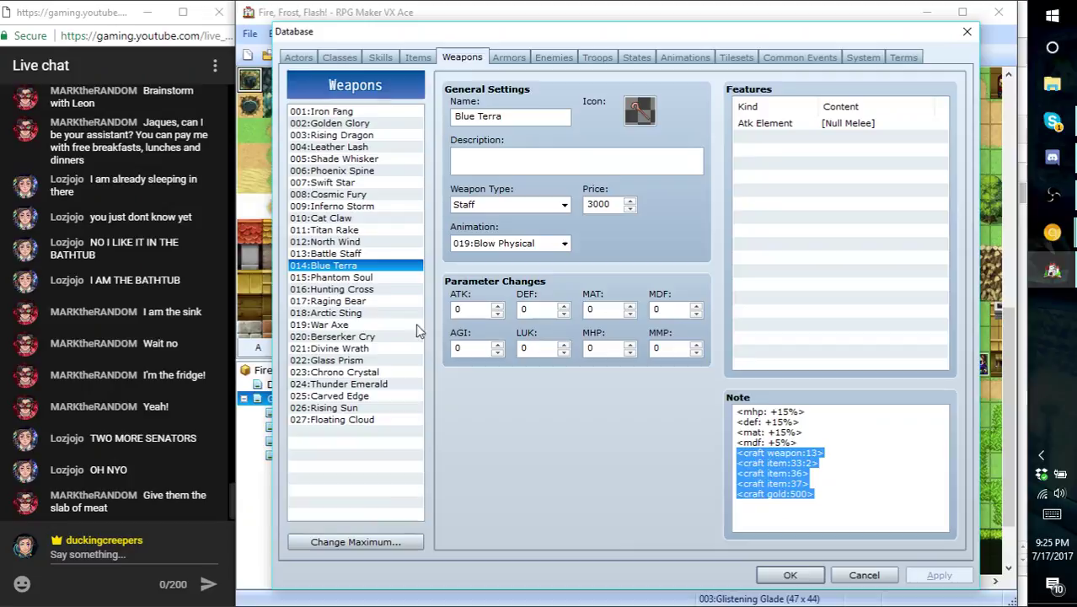
left_click(354, 276)
left_click(828, 437)
key("Return")
key("ctrl+v")
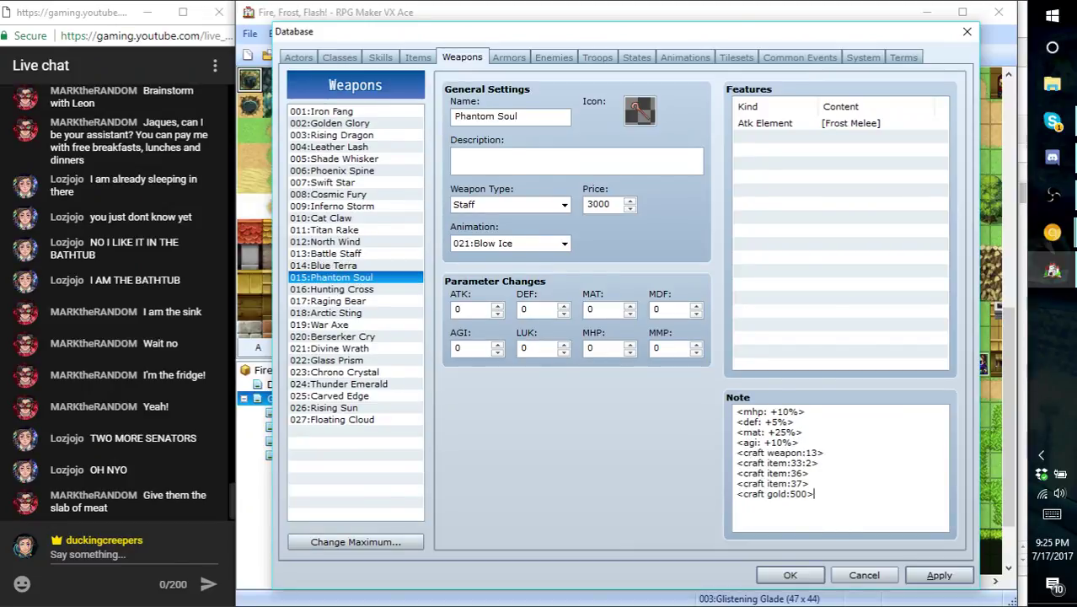
- Set the third craft item in Phantom Soul's note to 42 and apply the change
key("BackSpace")
key("BackSpace")
type("42")
left_click(938, 576)
- Switch to the documentation spreadsheet and check Phantom Soul's ingredients on the Equipment sheet against the IDs on the Materials sheet
mouse_move(1051, 232)
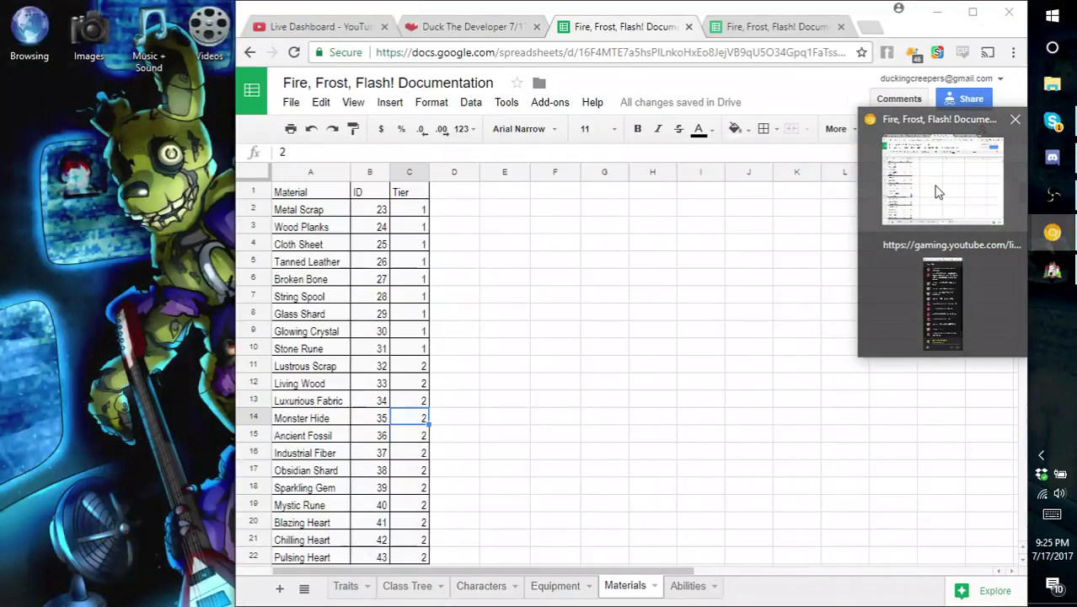
left_click(938, 174)
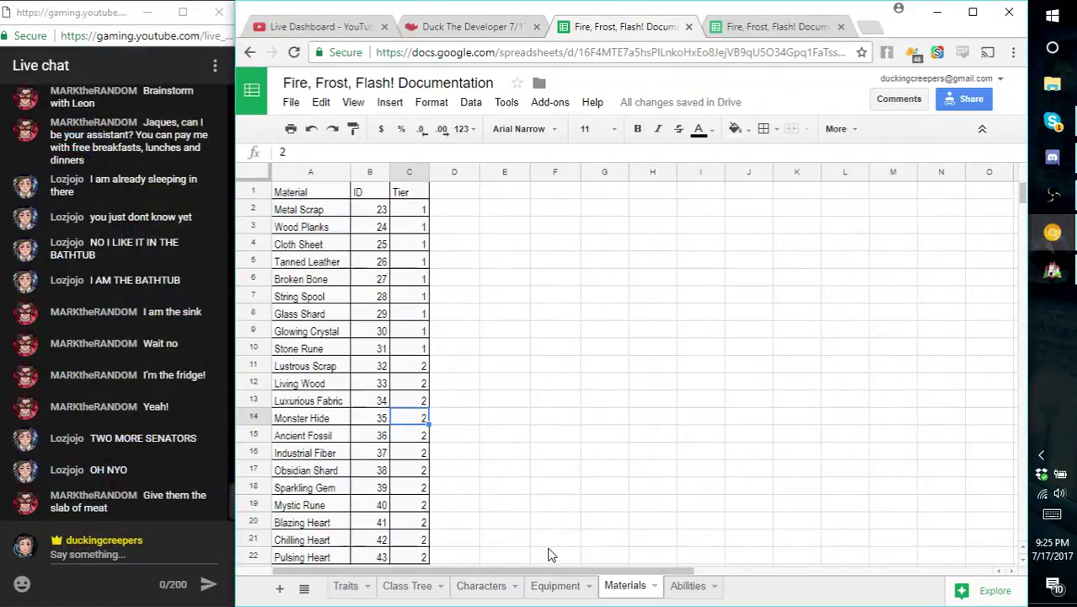
left_click(556, 585)
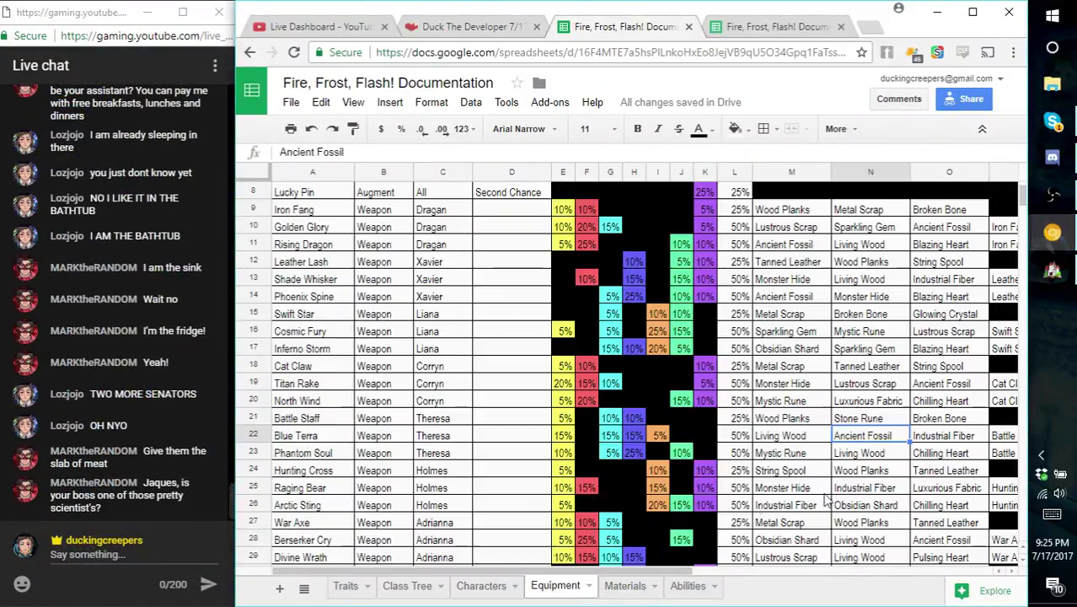
left_click(873, 455)
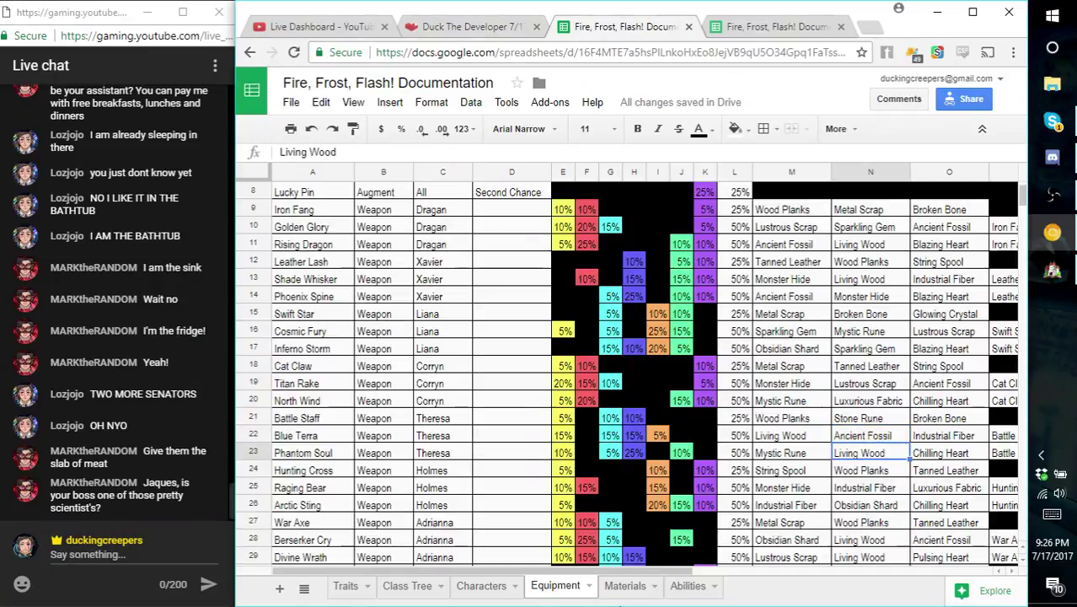
left_click(604, 590)
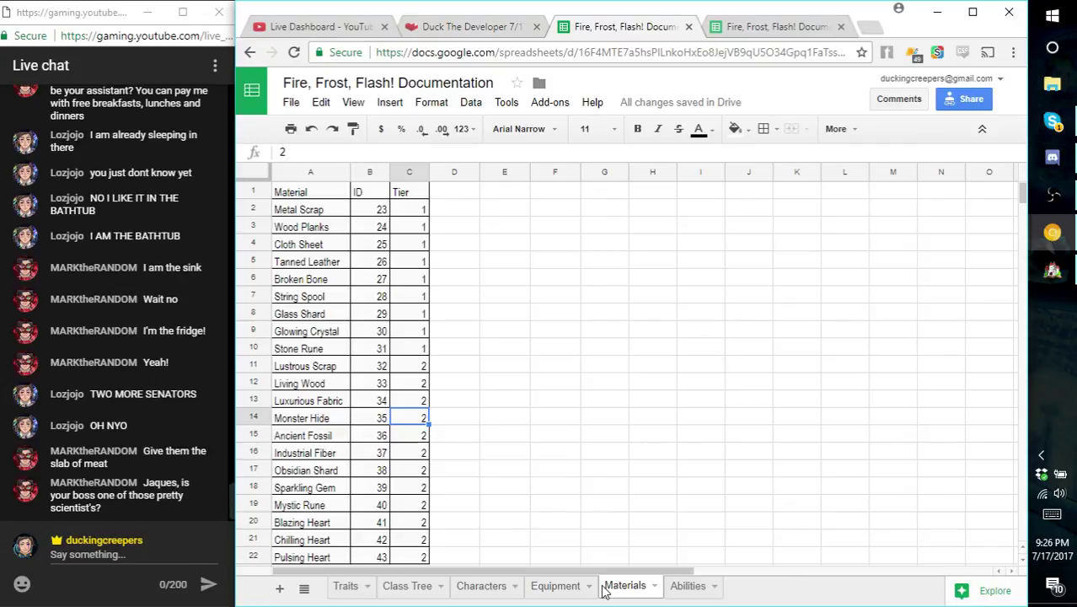
- Return to RPG Maker VX Ace, set Phantom Soul's first two craft items to 40 with quantity 2 and 33, and save and close the database
left_click(1051, 274)
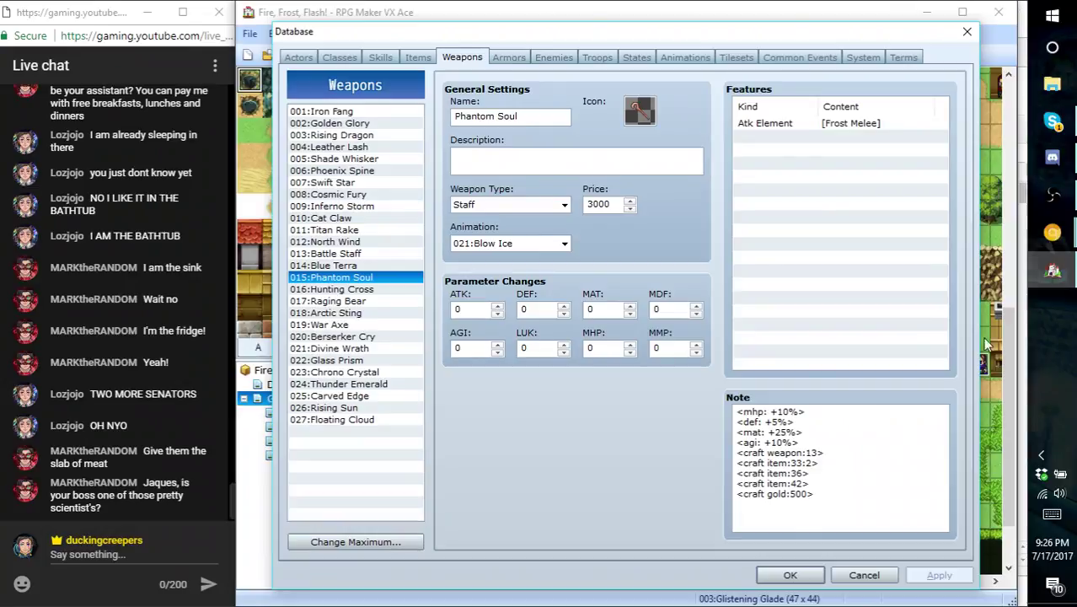
left_click(808, 473)
key("Up")
key("BackSpace")
key("BackSpace")
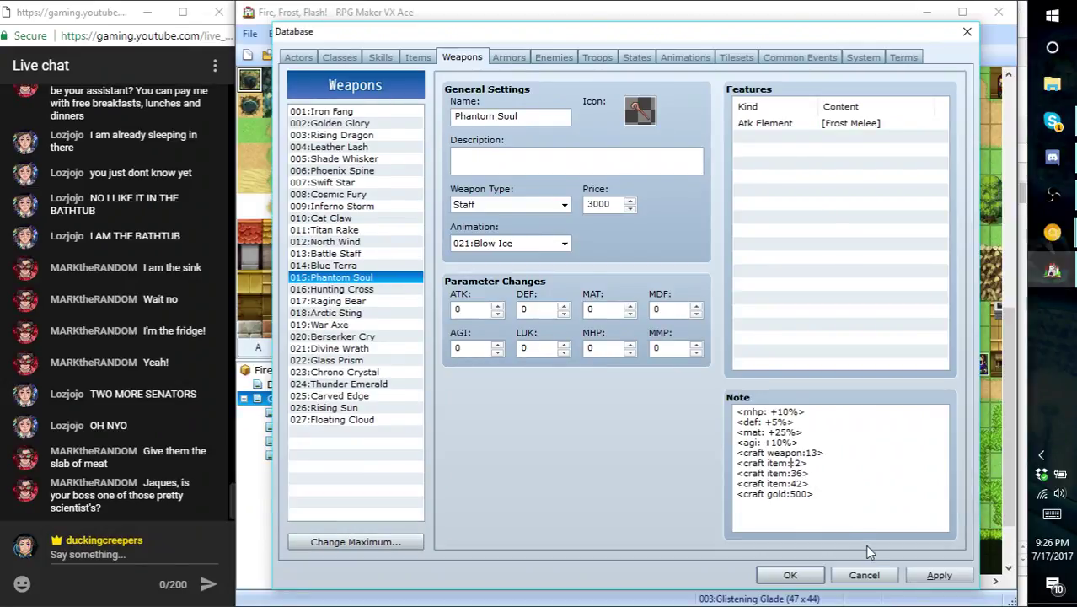
type("40:")
key("Down")
key("BackSpace")
type("3")
left_click(940, 575)
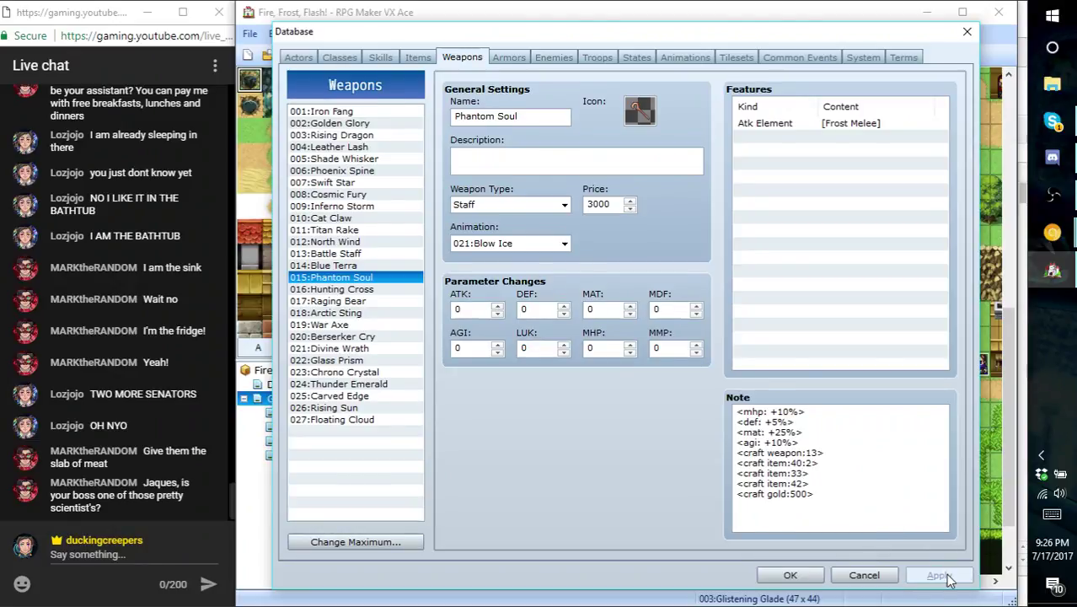
left_click(790, 575)
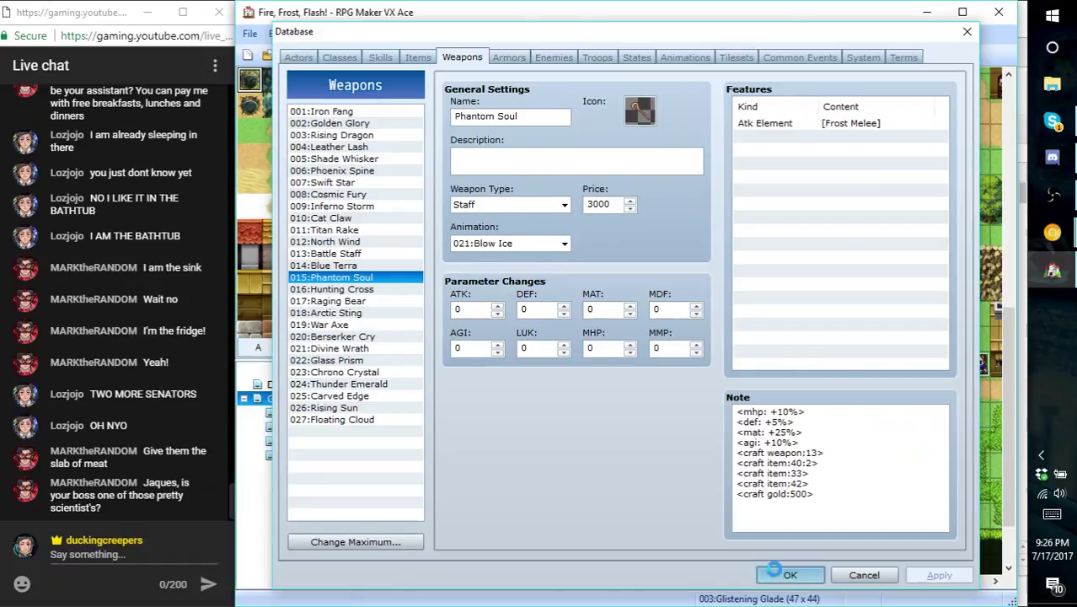
- Switch to the browser, check the YouTube live dashboard, and return to the Materials sheet of the documentation spreadsheet
mouse_move(1052, 233)
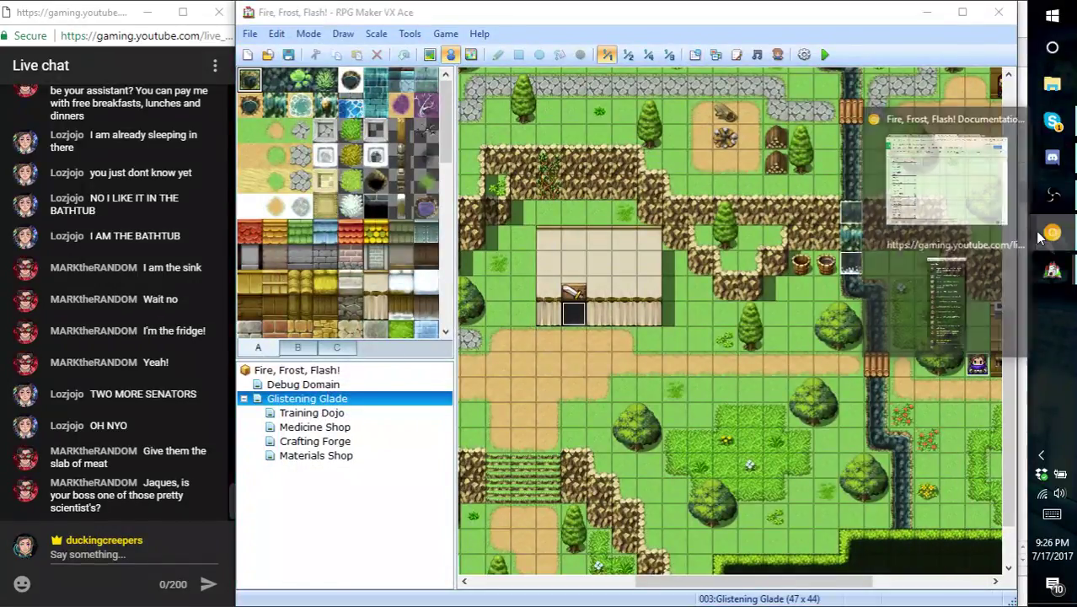
left_click(948, 181)
left_click(308, 28)
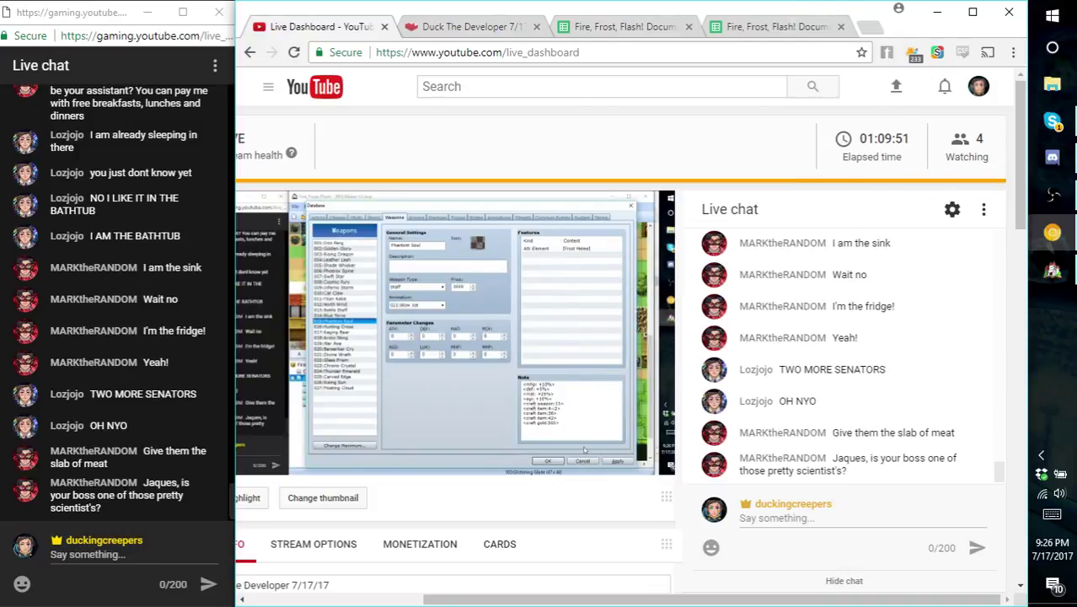
left_click(762, 34)
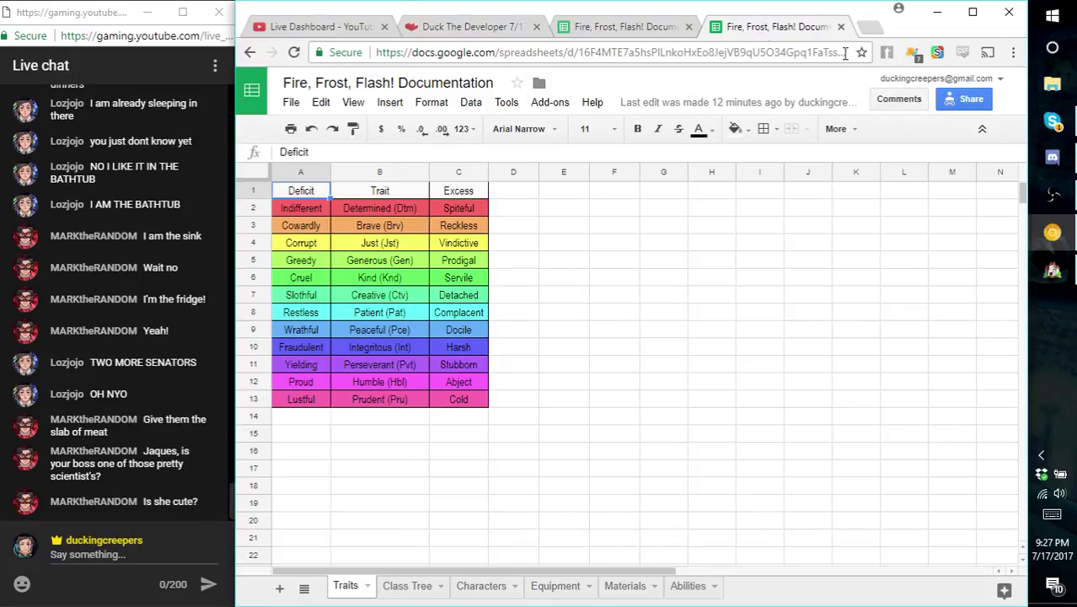
mouse_move(1052, 185)
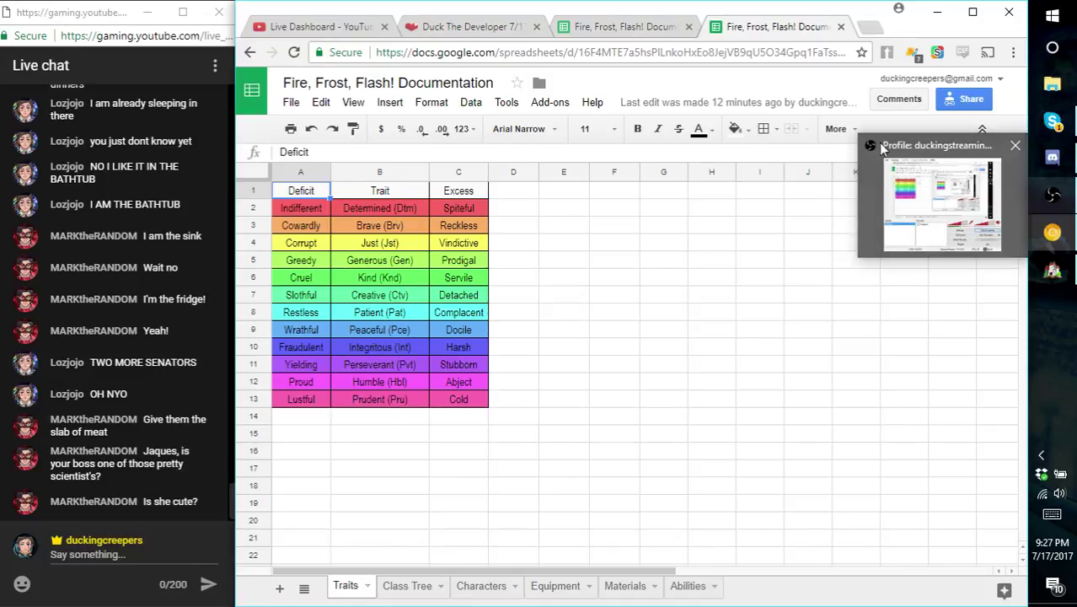
left_click(647, 28)
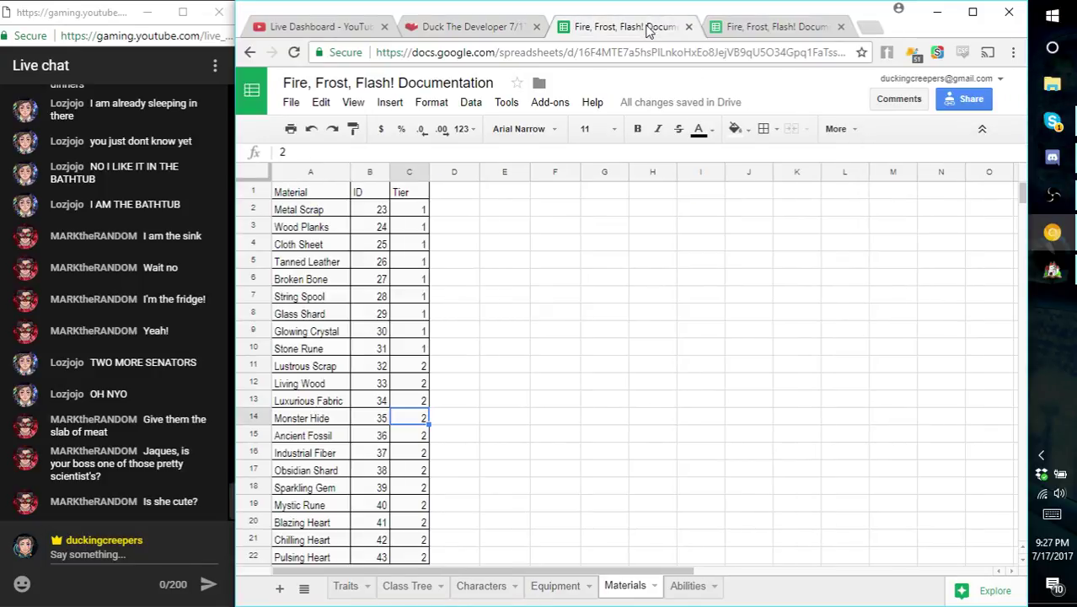
scroll(565, 282, "down", 1)
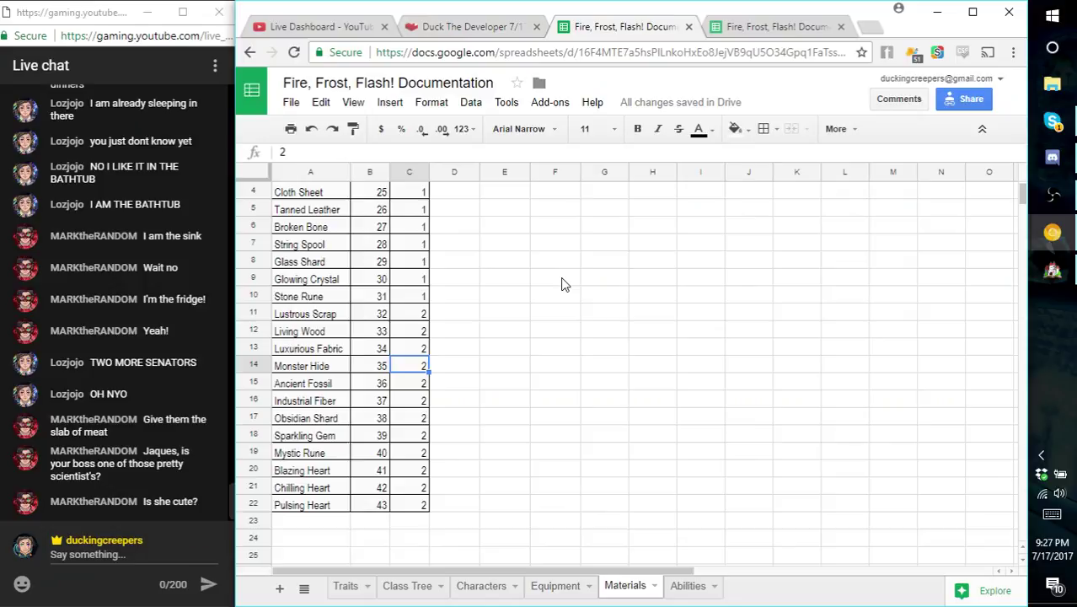
left_click(485, 328)
scroll(479, 320, "up", 1)
left_click(464, 319)
left_click_drag(462, 400, 478, 419)
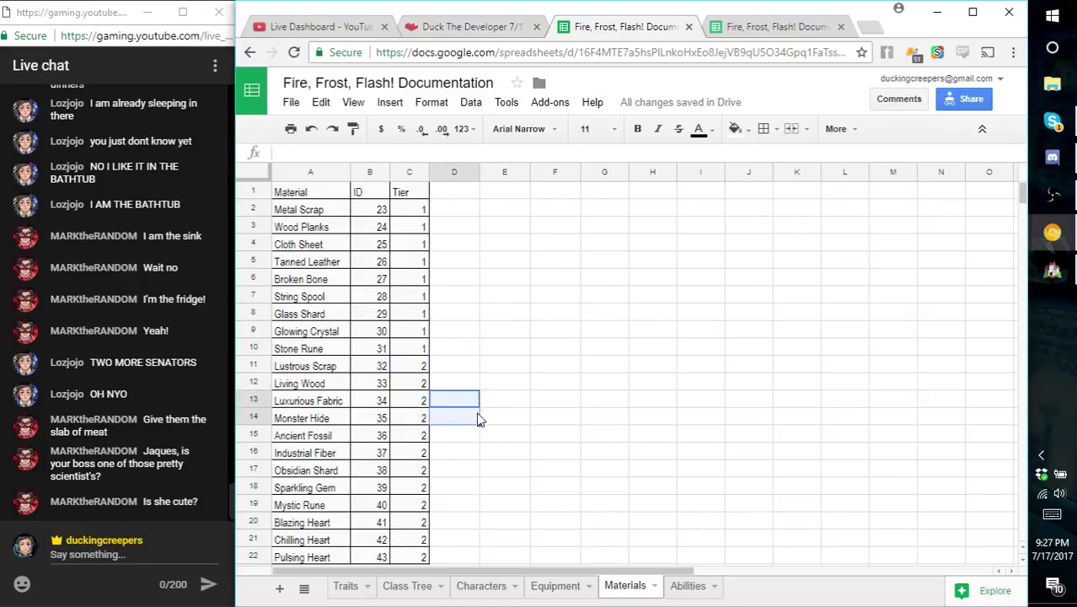
left_click(465, 418)
left_click(466, 469)
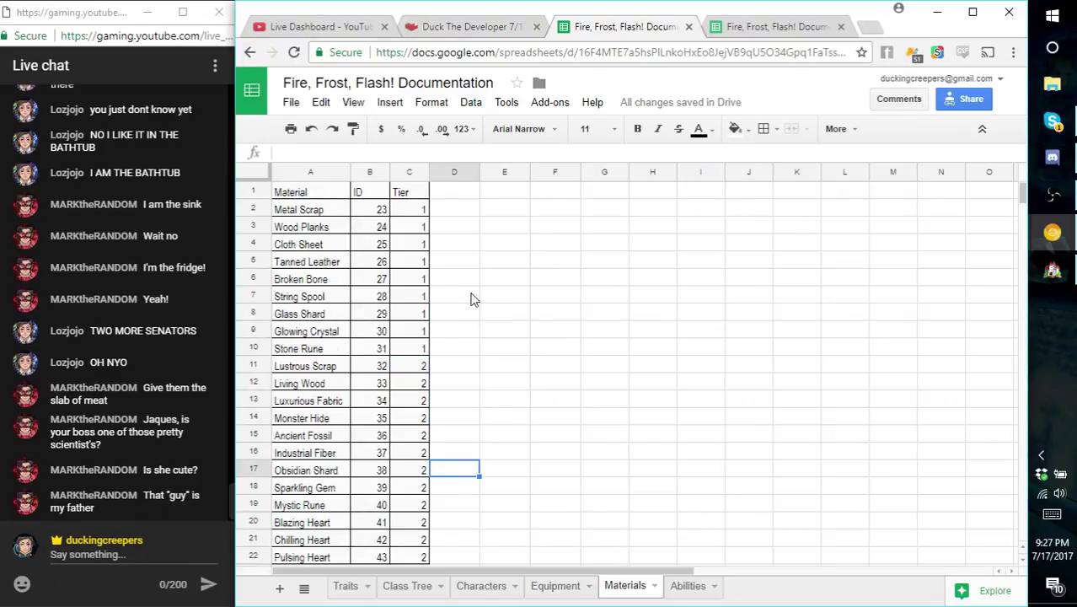
left_click(466, 298)
scroll(466, 484, "down", 1)
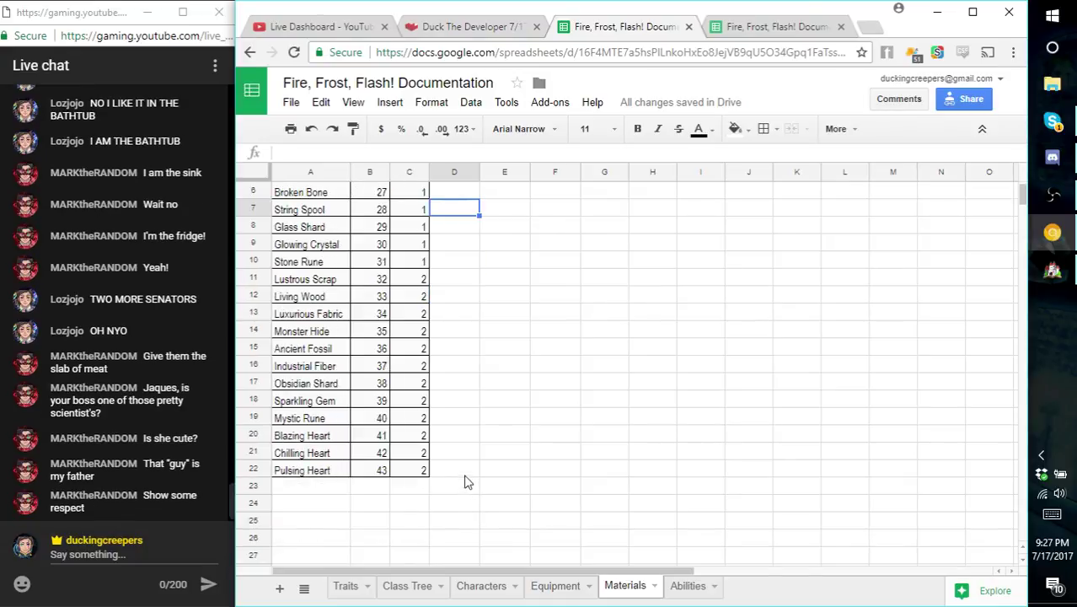
scroll(470, 478, "up", 1)
left_click(489, 452)
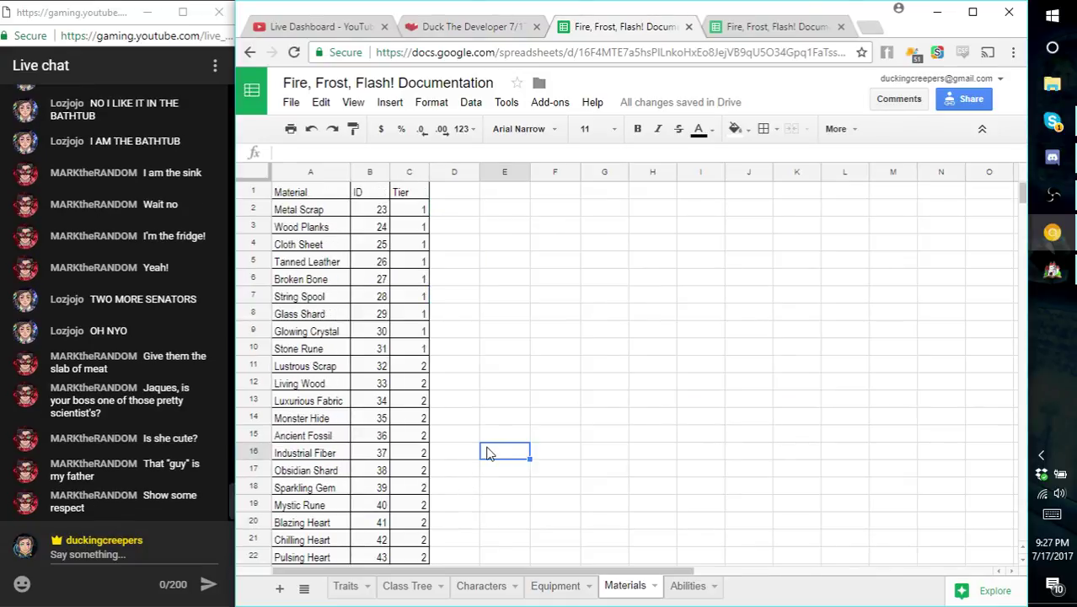
left_click(515, 388)
left_click(494, 433)
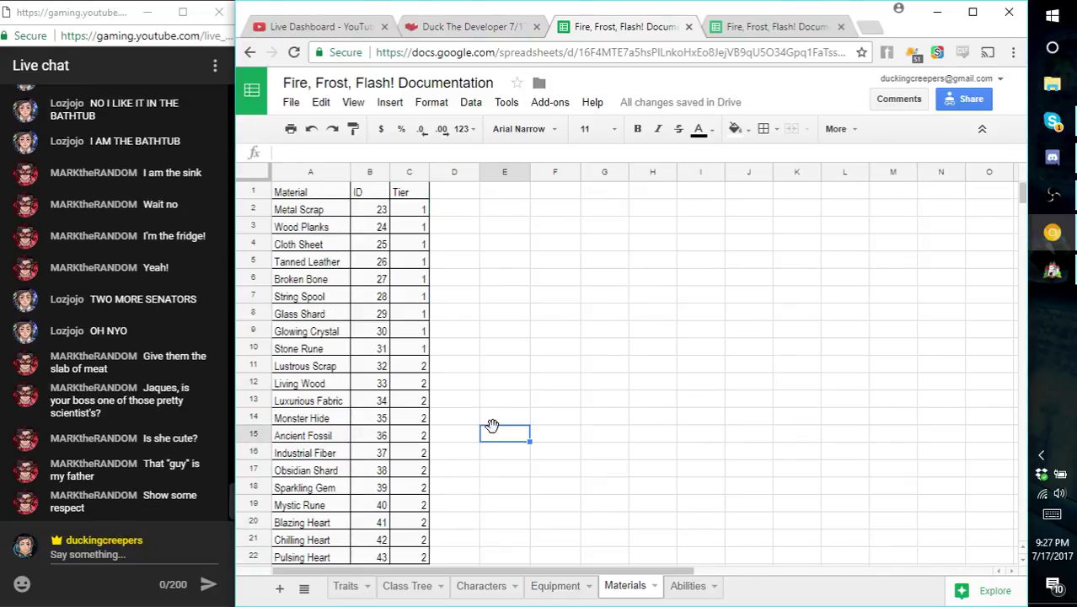
left_click(511, 385)
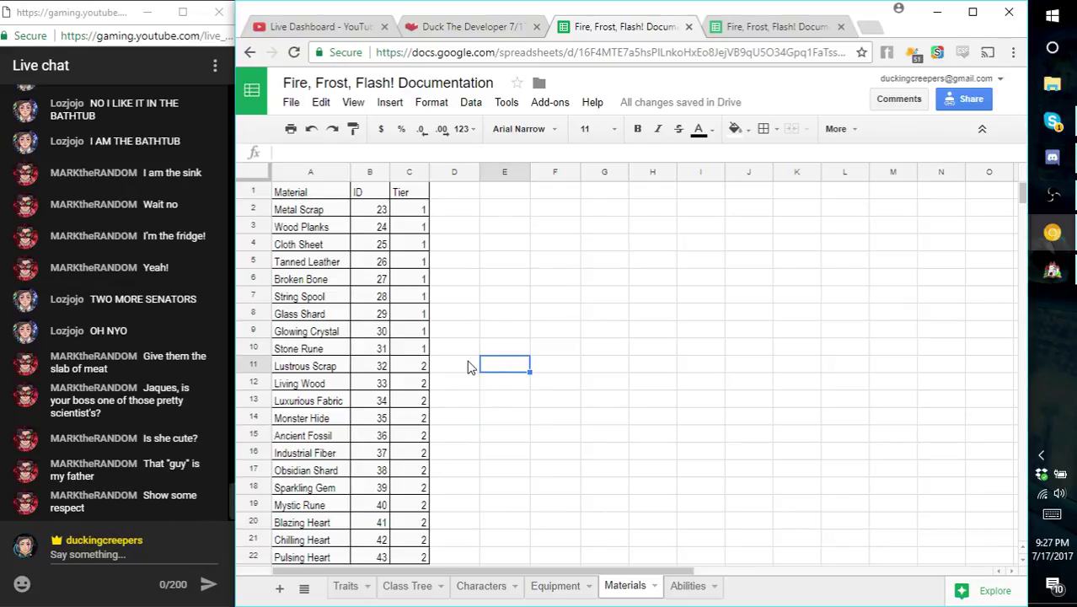
left_click(469, 366)
left_click(473, 350)
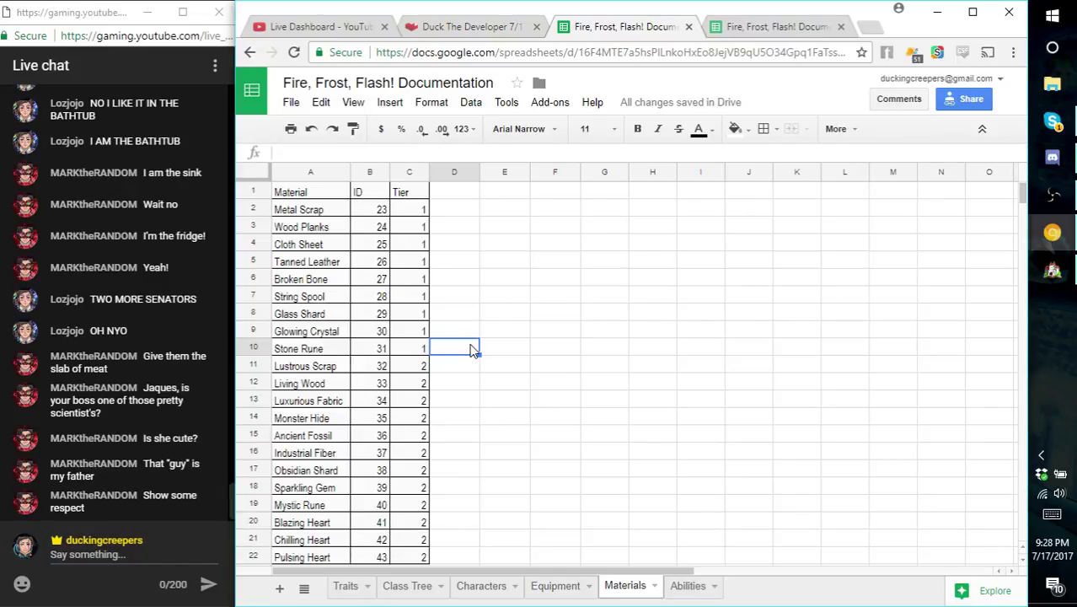
left_click(433, 250)
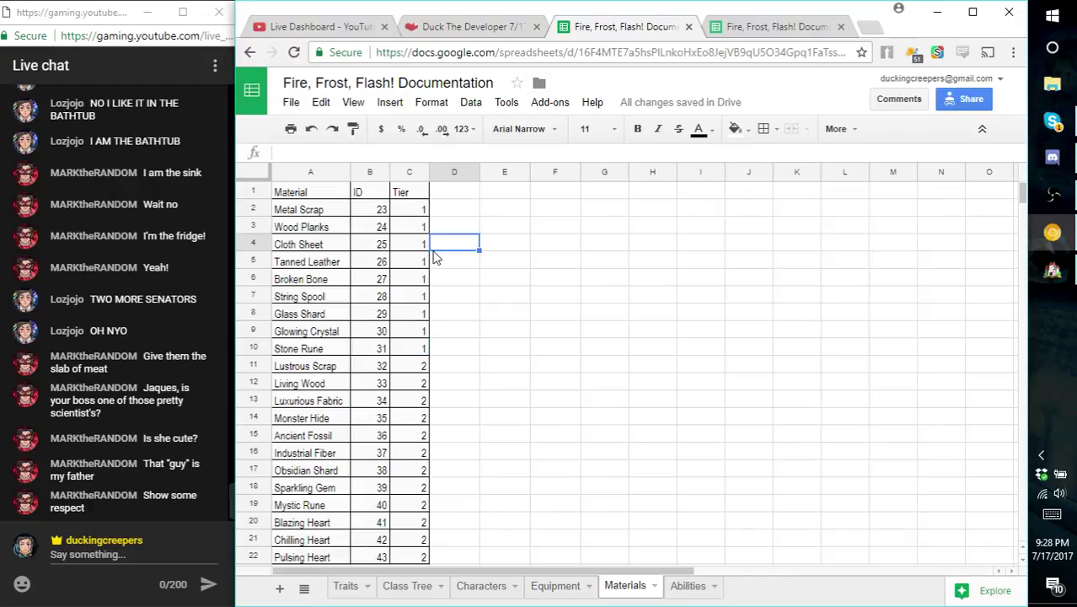
left_click(456, 419)
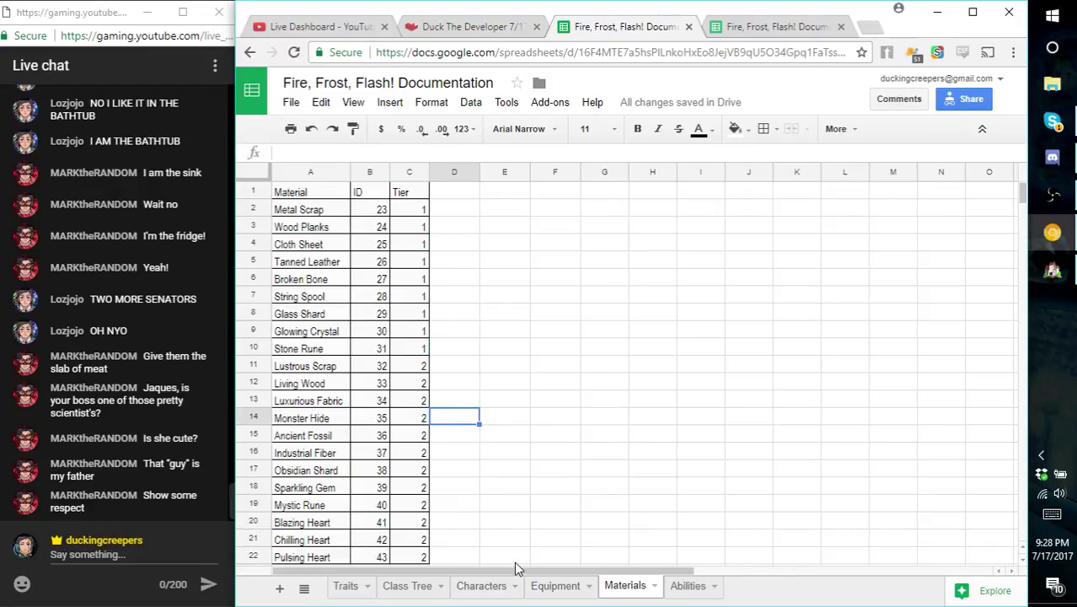
- Bring up the Equipment sheet, then switch to RPG Maker VX Ace and open the Hunting Cross entry in the weapons database
left_click(553, 585)
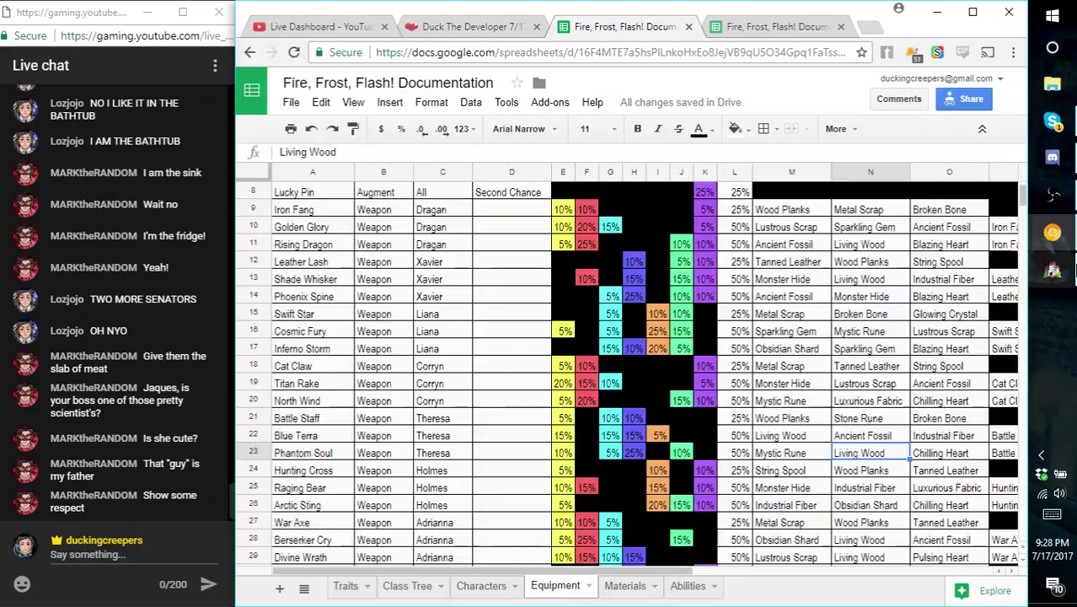
left_click(1053, 269)
left_click(697, 56)
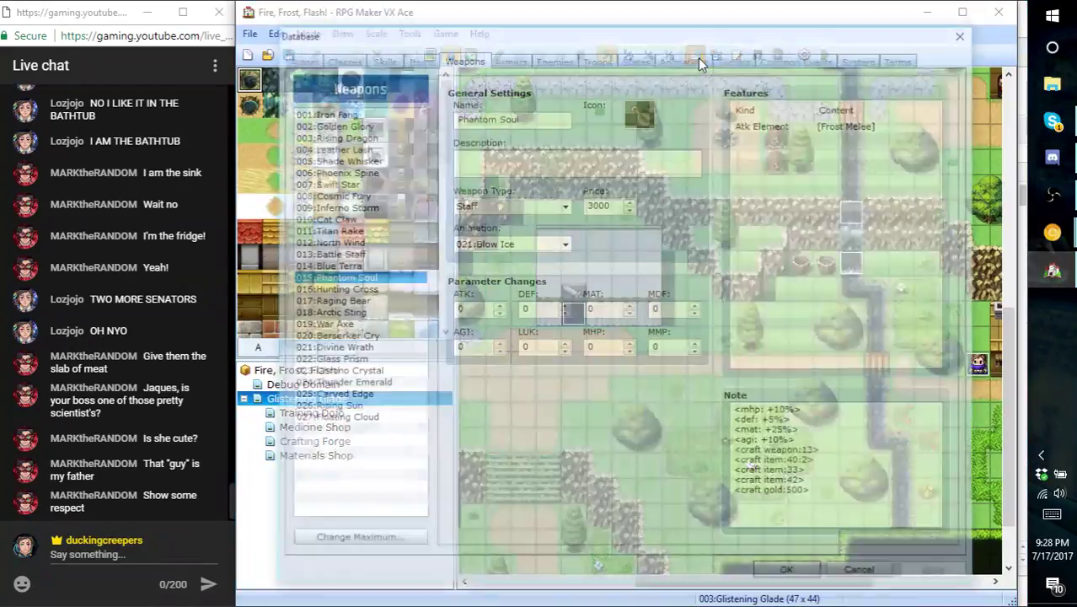
left_click(346, 289)
mouse_move(1058, 234)
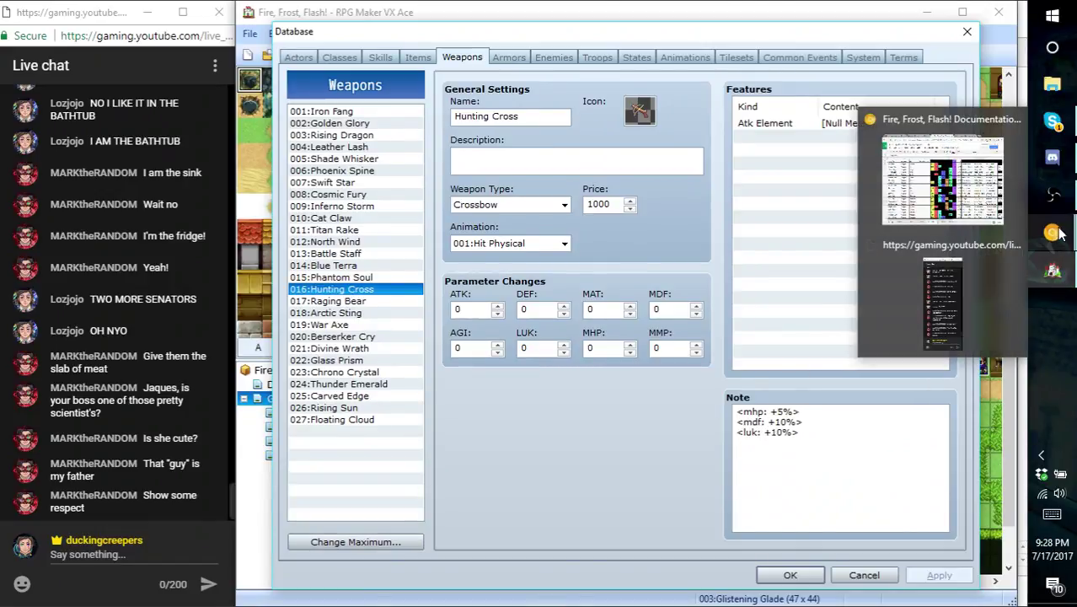
- Copy Battle Staff's three craft item lines and craft gold line to the end of Hunting Cross's note
left_click(362, 254)
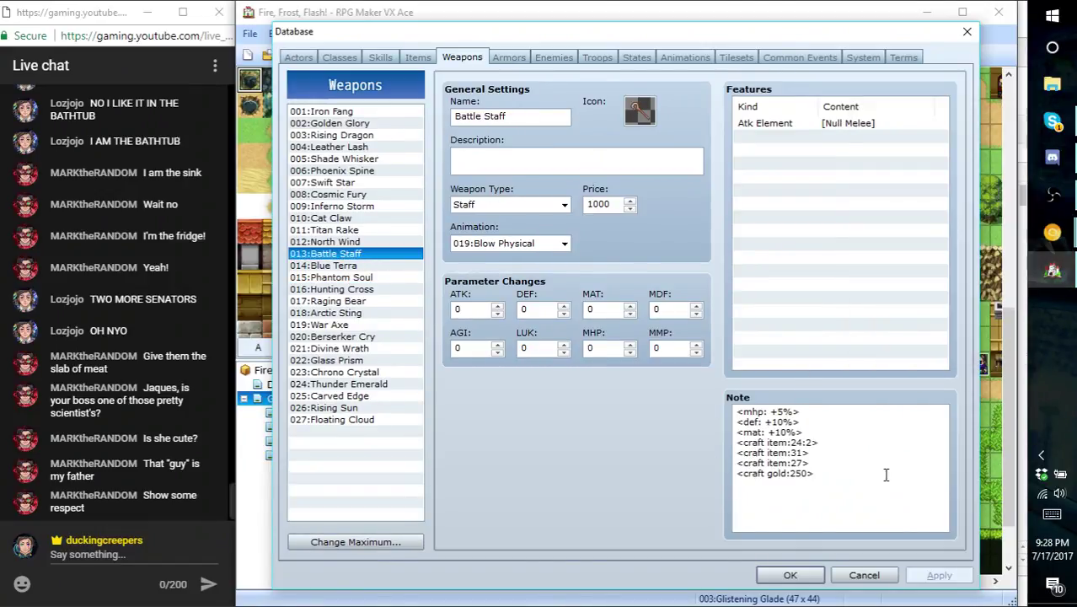
left_click_drag(886, 474, 735, 440)
key("ctrl+c")
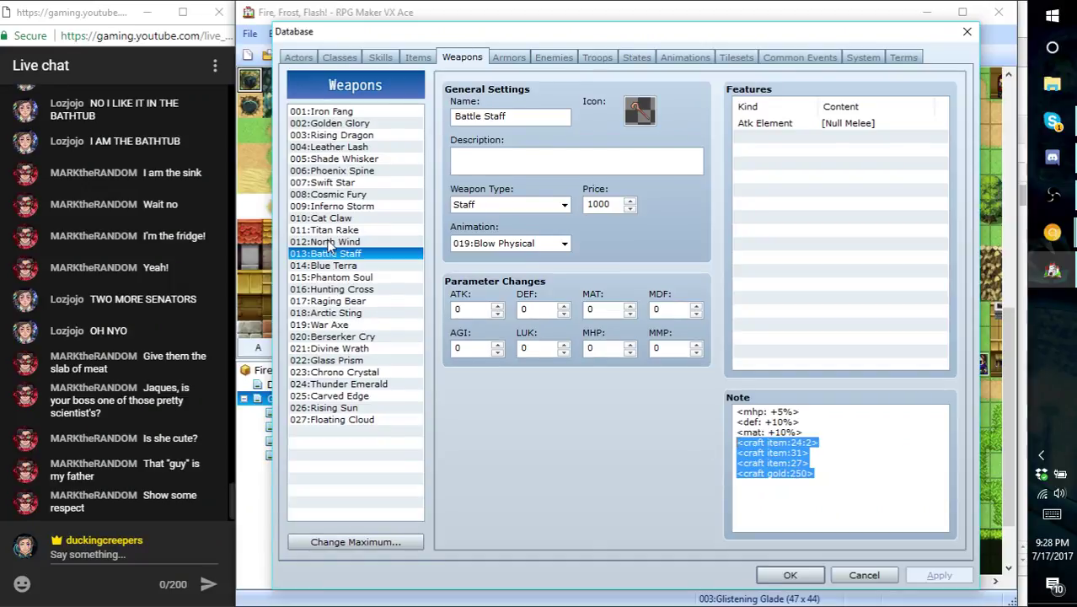
left_click(331, 289)
left_click(874, 456)
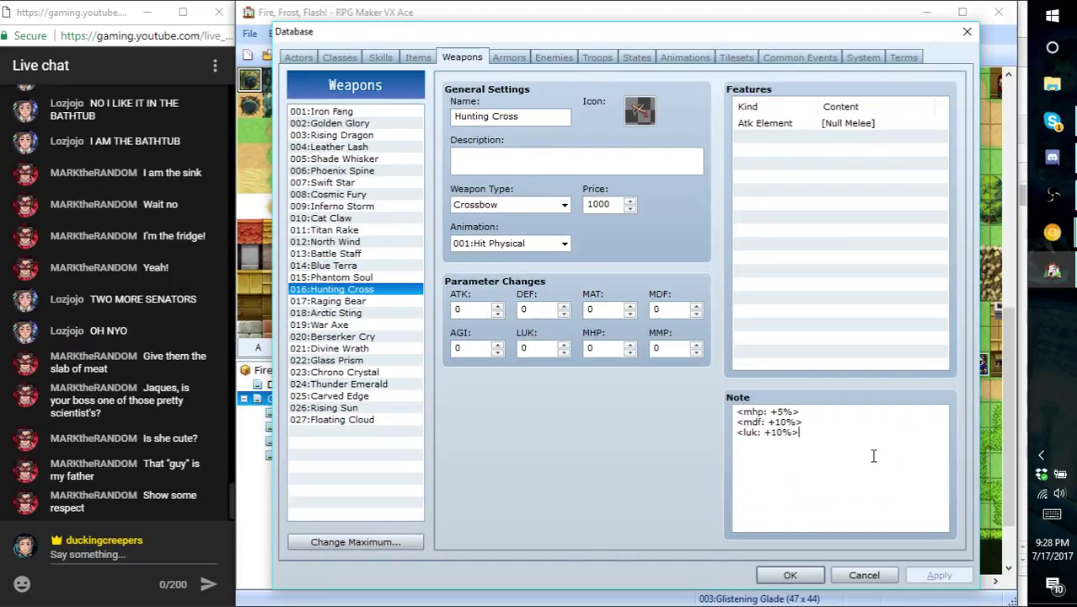
key("Return")
key("ctrl+v")
- Switch to the documentation spreadsheet and check Hunting Cross's ingredients on the Equipment sheet against the IDs on the Materials sheet
left_click(1057, 242)
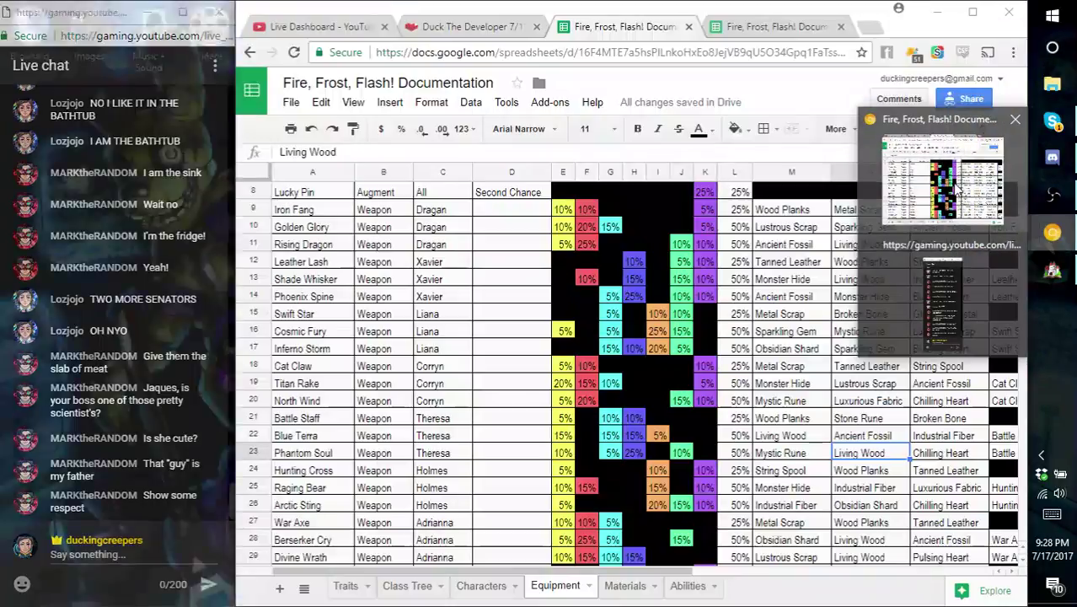
left_click(952, 185)
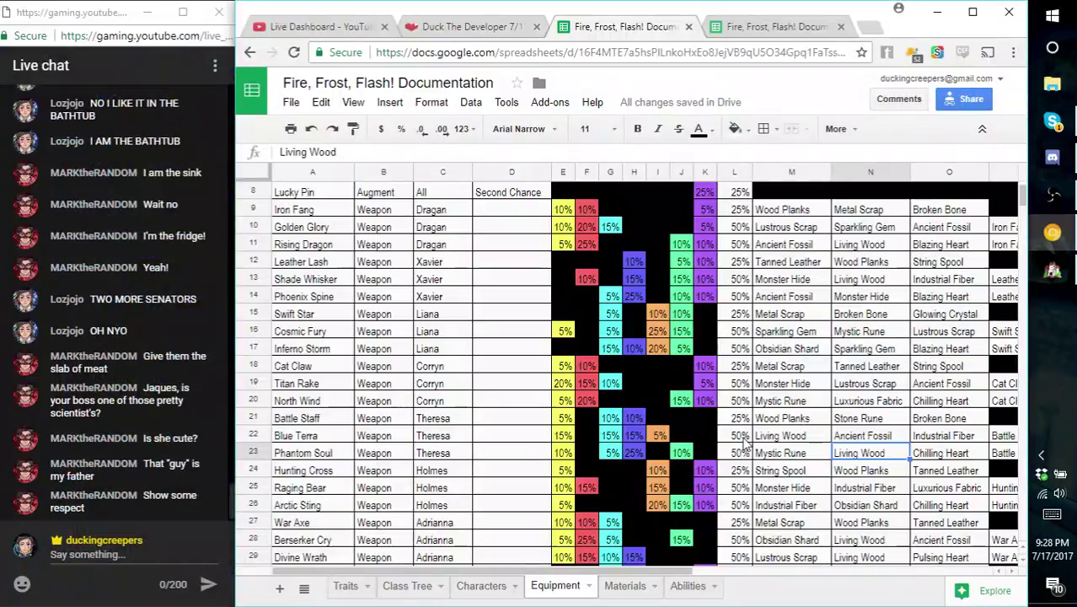
left_click(777, 435)
left_click(777, 470)
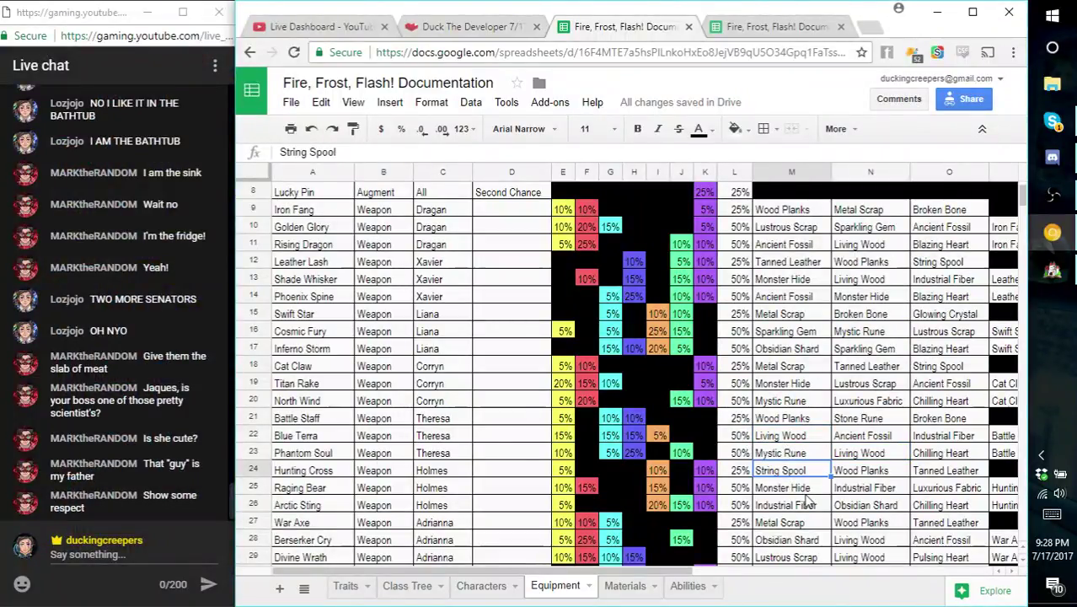
key("Right")
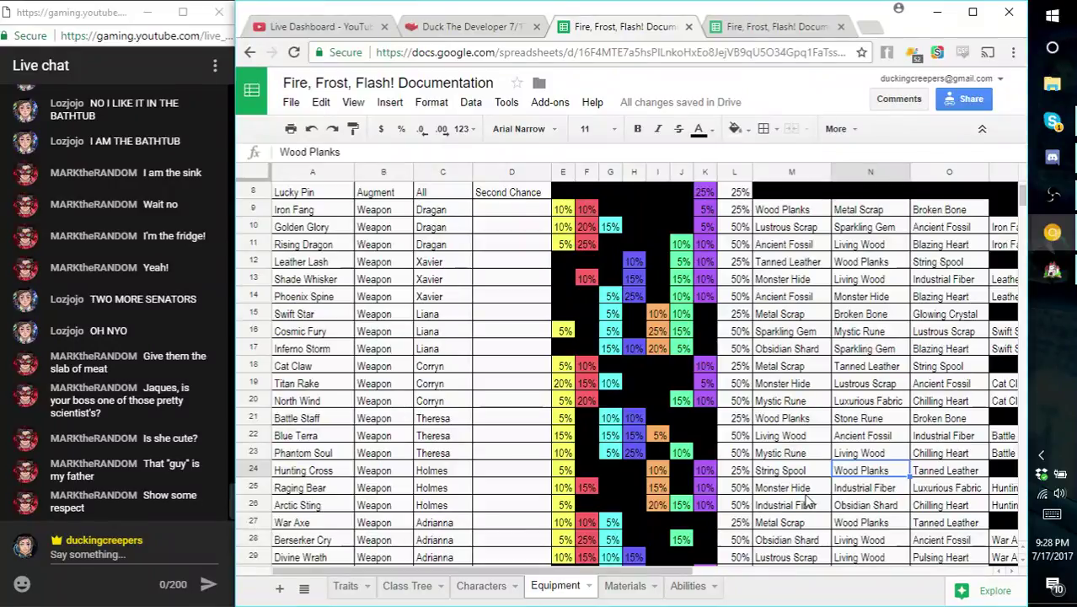
left_click(623, 584)
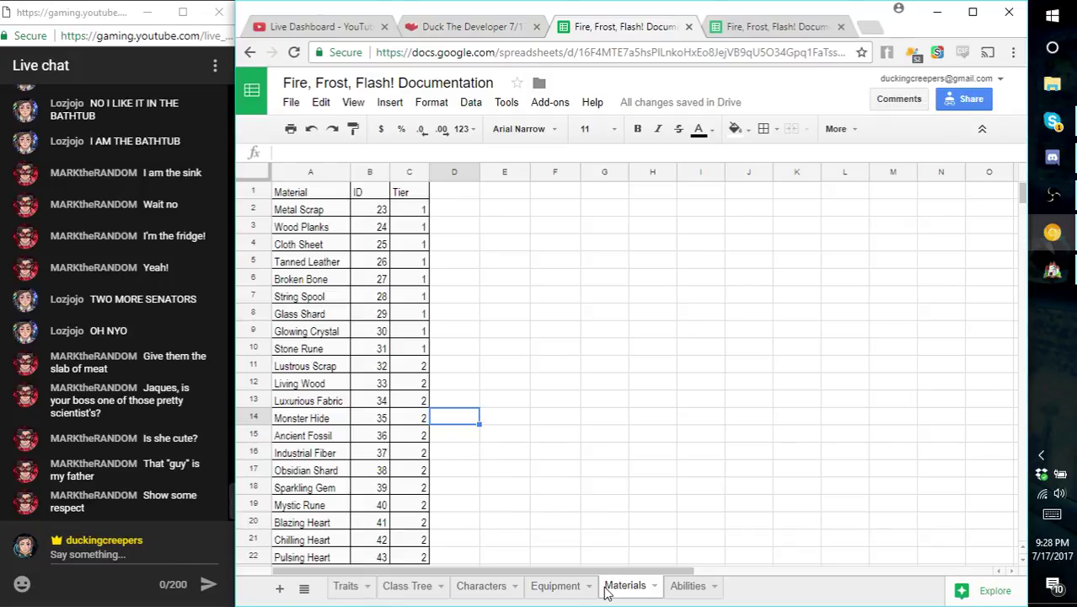
- Return to RPG Maker VX Ace, set Hunting Cross's craft items to 28 with quantity 2, 24 and 26, and apply the change
left_click(1053, 269)
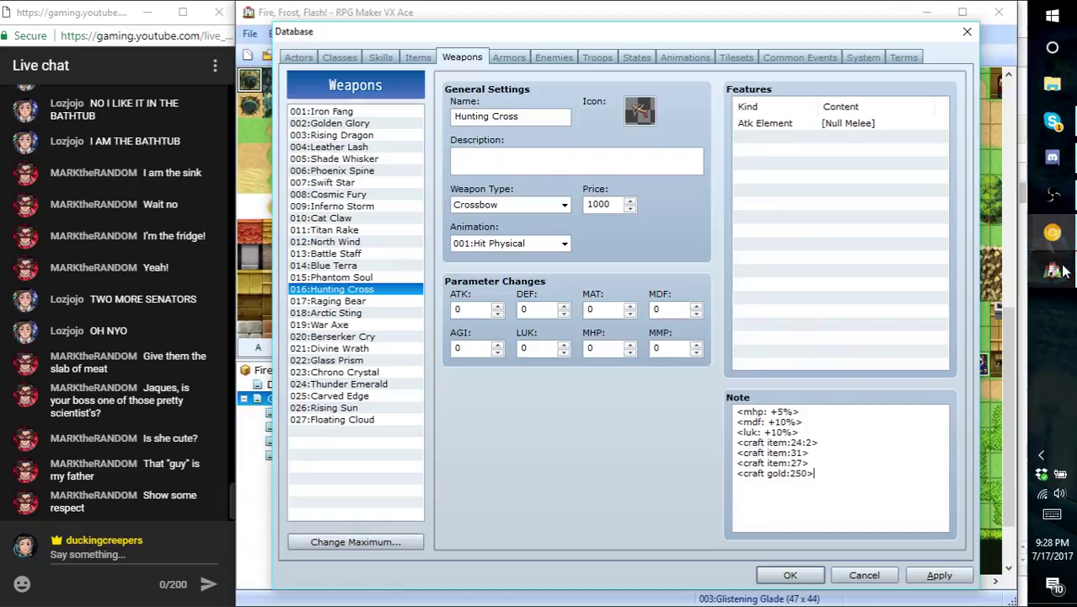
left_click(798, 443)
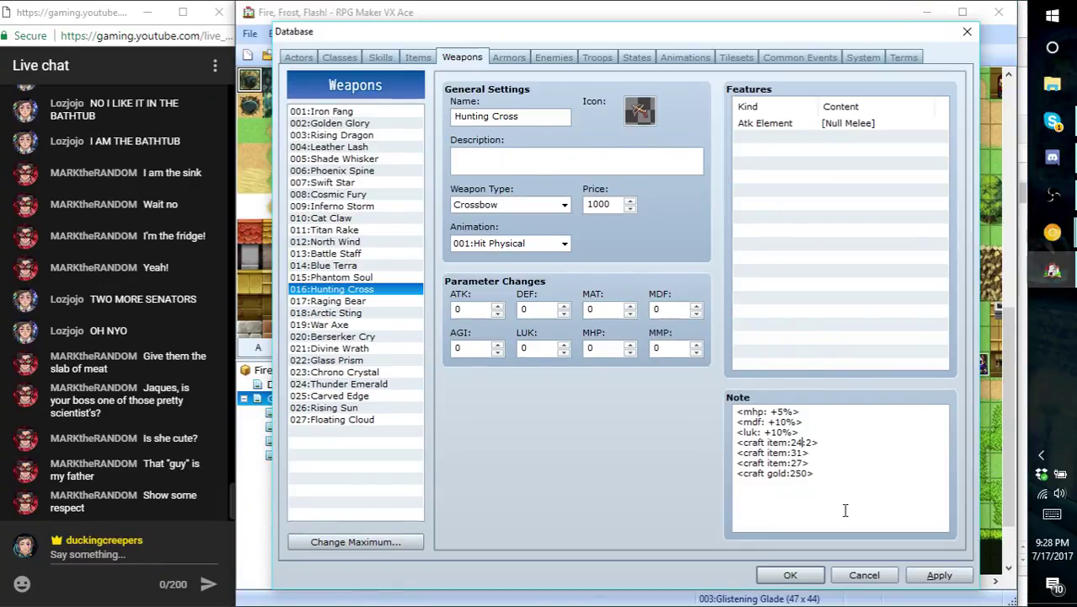
key("BackSpace")
type("8")
key("Down")
key("BackSpace")
key("BackSpace")
type("24")
key("Down")
key("BackSpace")
type("6")
left_click(938, 576)
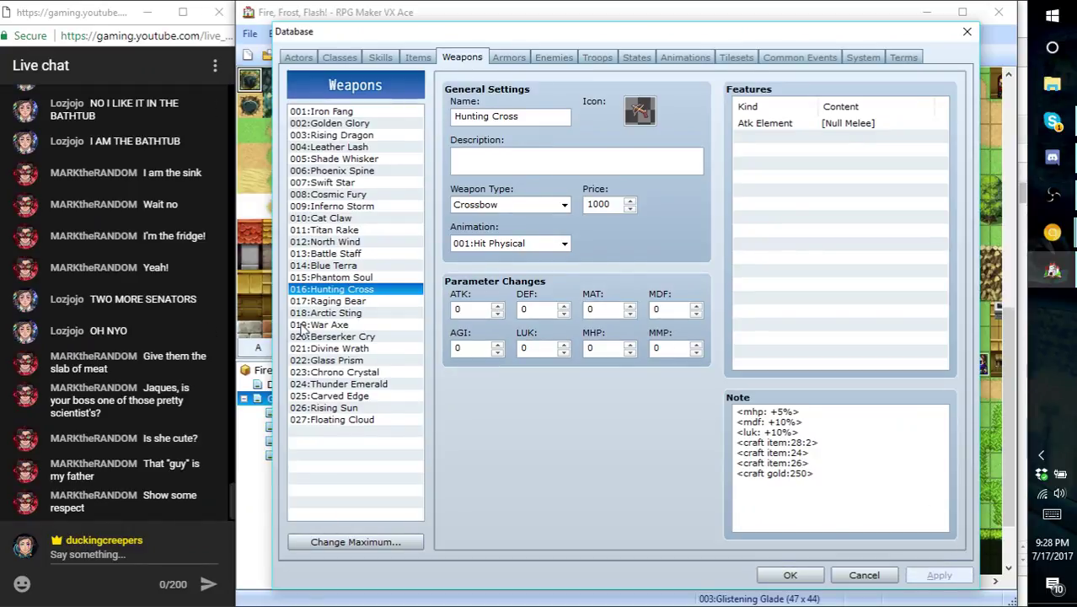
- Copy Blue Terra's craft weapon, craft item and craft gold lines to the end of Raging Bear's note
left_click(337, 263)
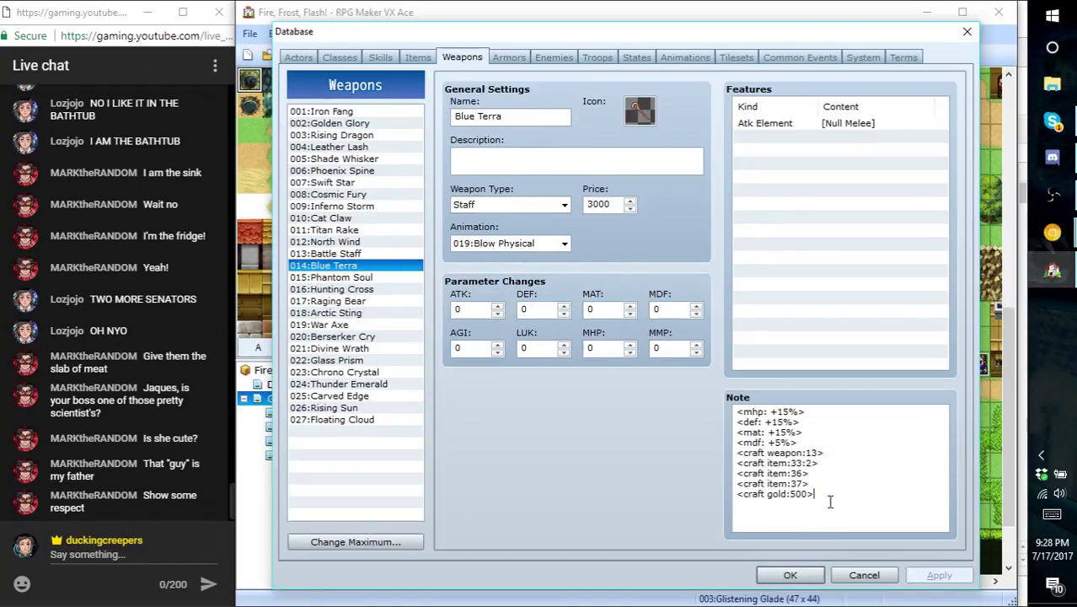
left_click_drag(814, 496, 738, 455)
key("ctrl+c")
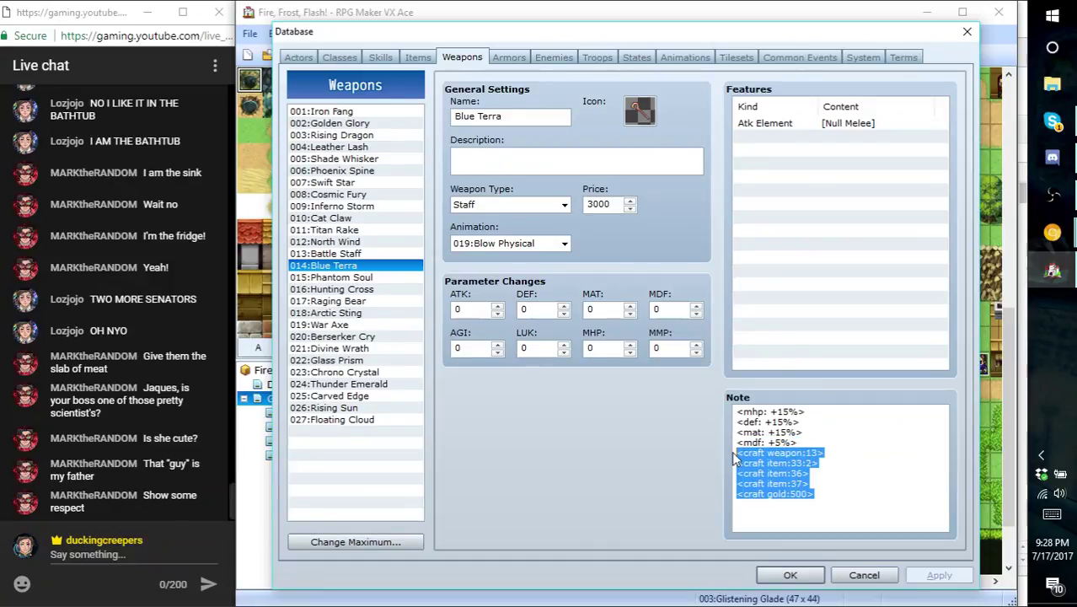
left_click(354, 301)
left_click(868, 468)
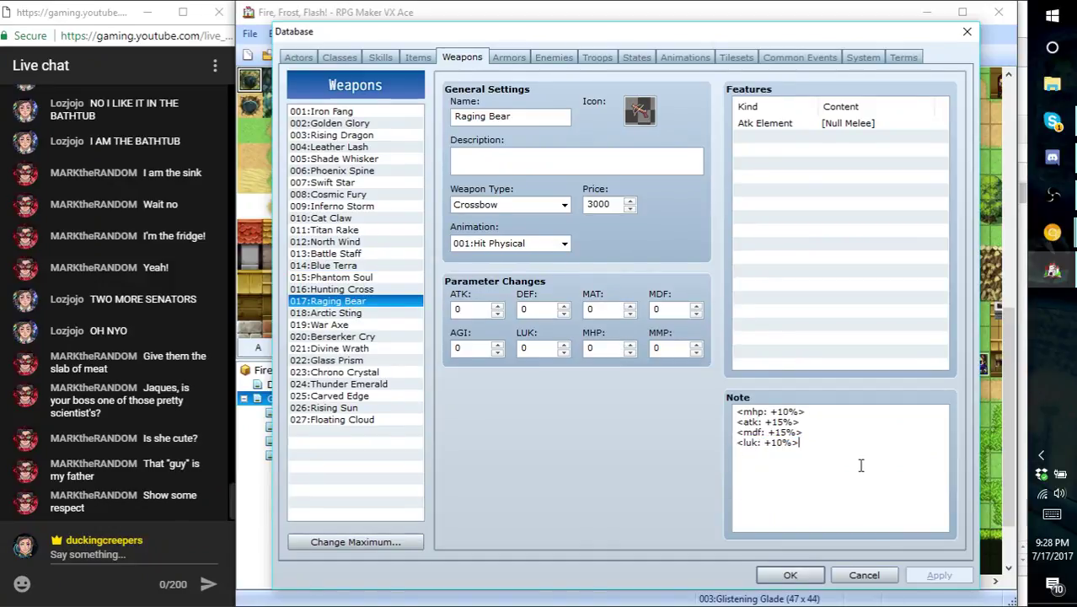
key("Return")
key("ctrl+v")
- Set the craft weapon in Raging Bear's note to 16
key("Up")
key("Up")
key("Up")
key("Up")
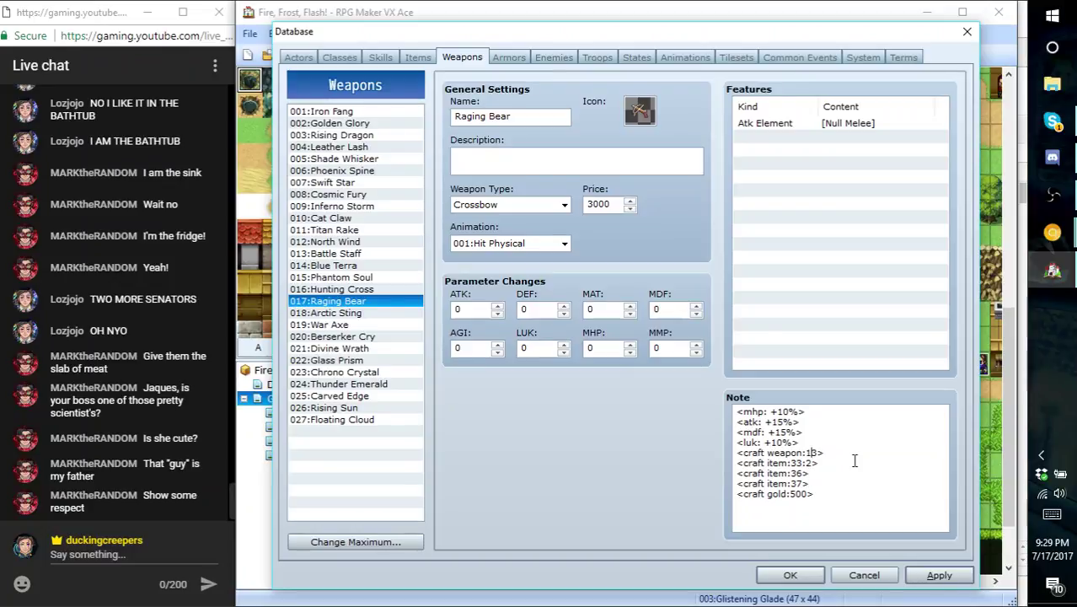
key("Delete")
type("6")
key("Down")
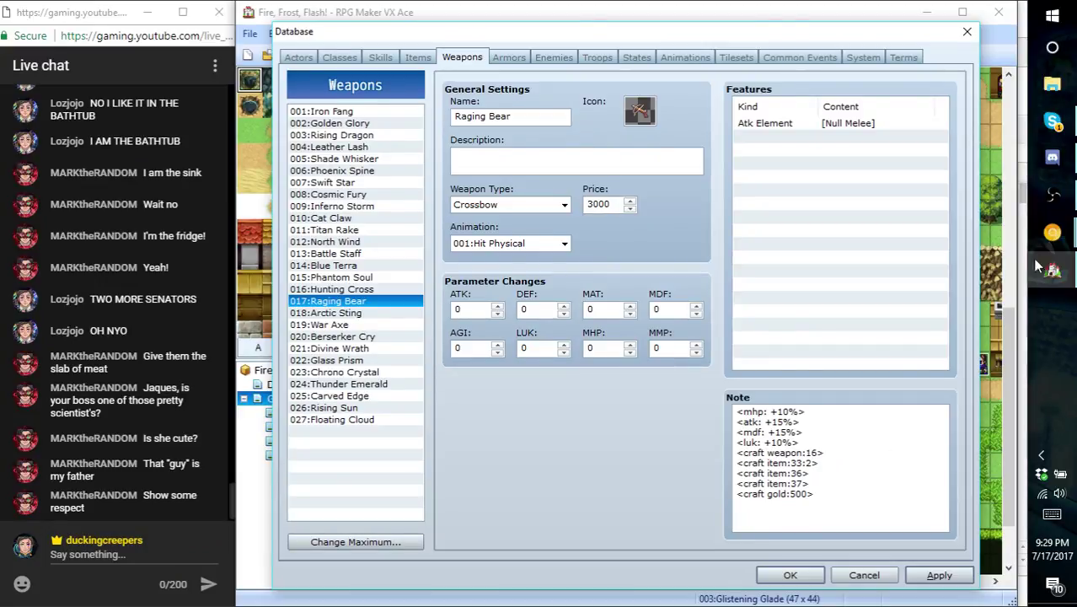
- Switch to the browser, check the live stream page and the YouTube live dashboard, and return to RPG Maker VX Ace
mouse_move(1052, 232)
left_click(902, 124)
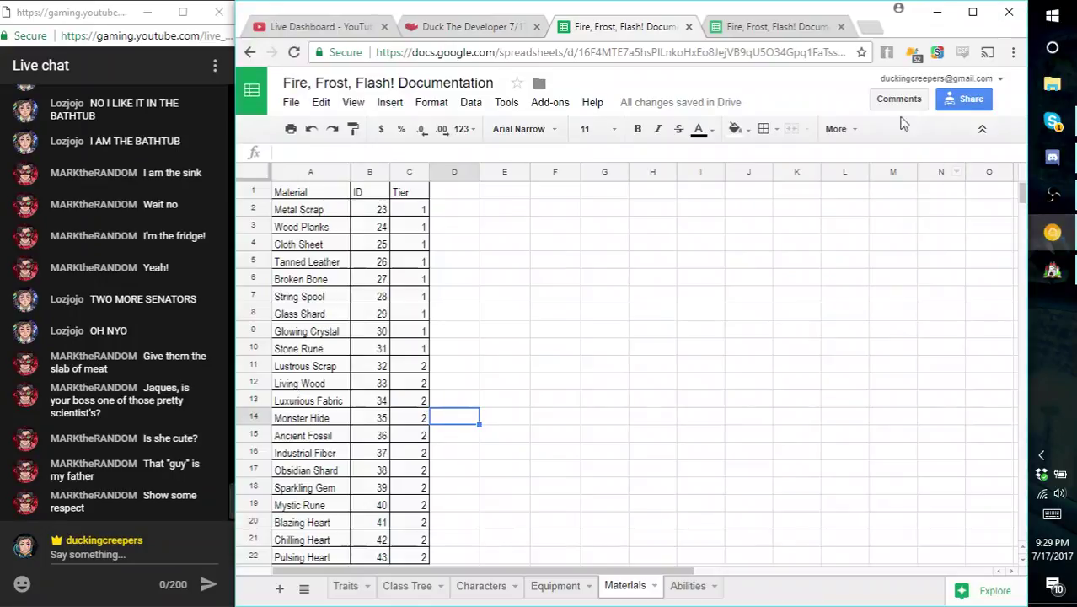
left_click(468, 26)
scroll(597, 430, "up", 3)
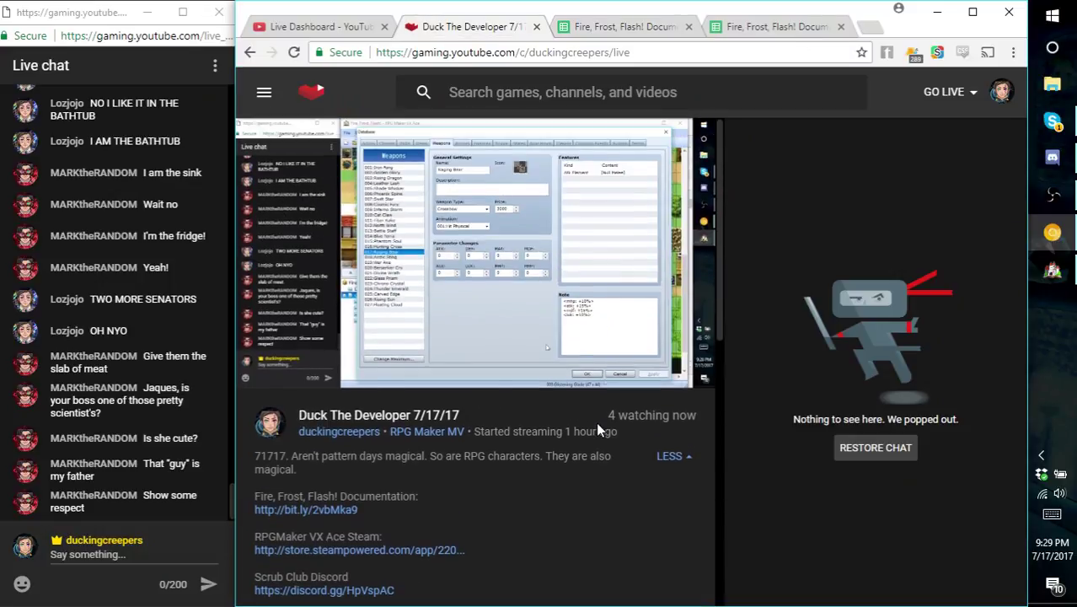
left_click(322, 26)
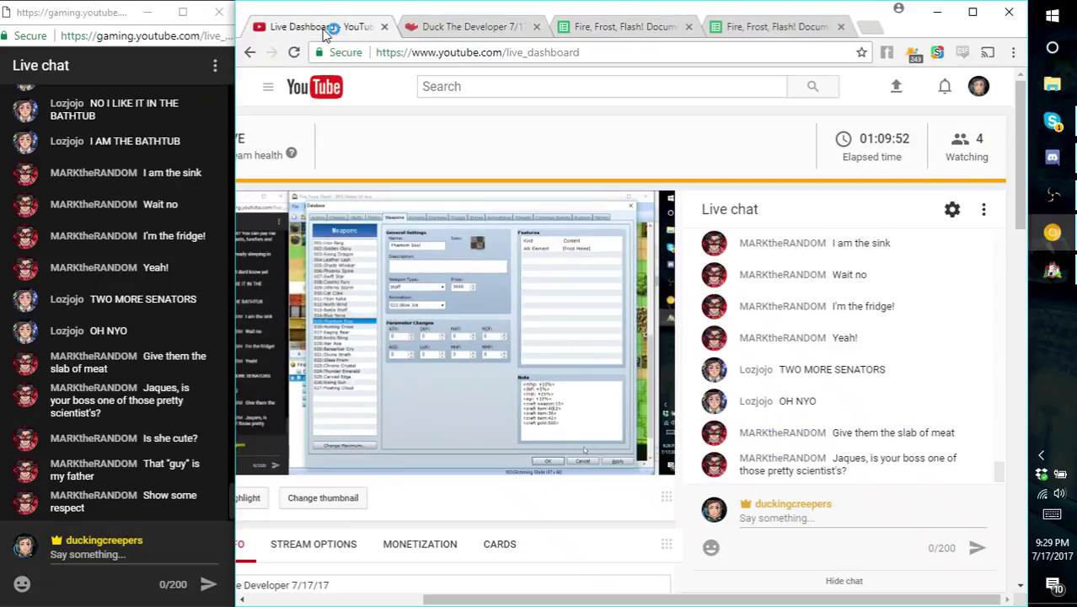
left_click(430, 27)
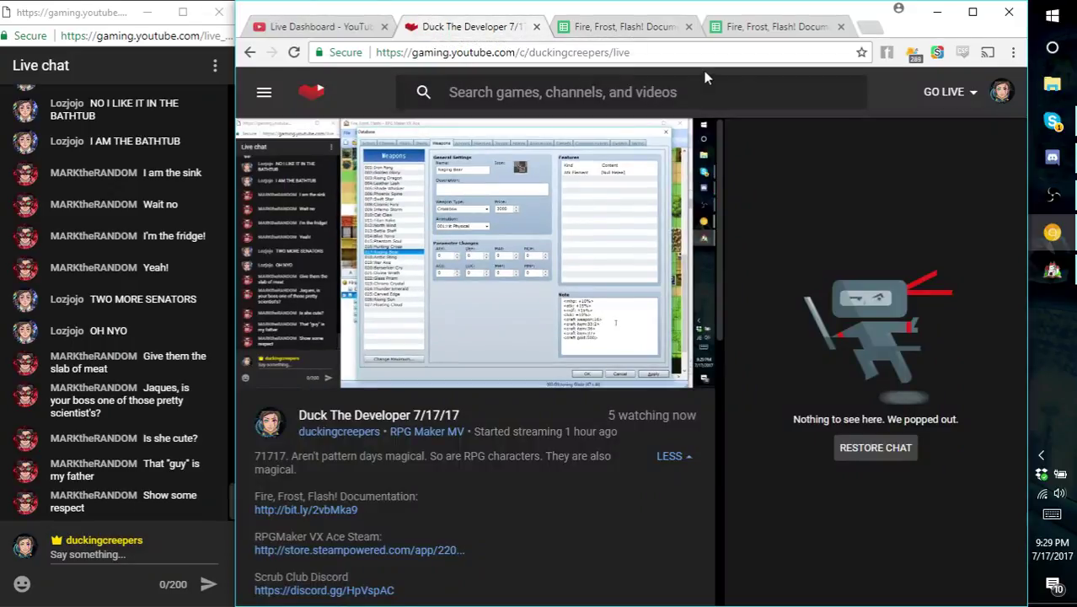
left_click(1054, 272)
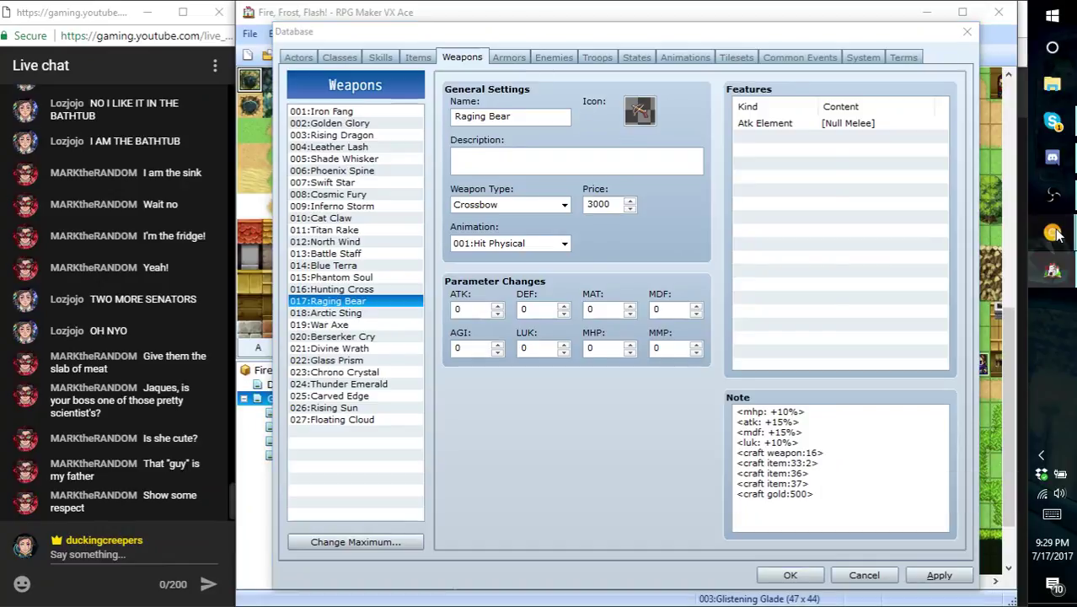
- Switch to the documentation spreadsheet in the browser and look up Raging Bear's ingredients and their material IDs
mouse_move(1052, 232)
left_click(977, 184)
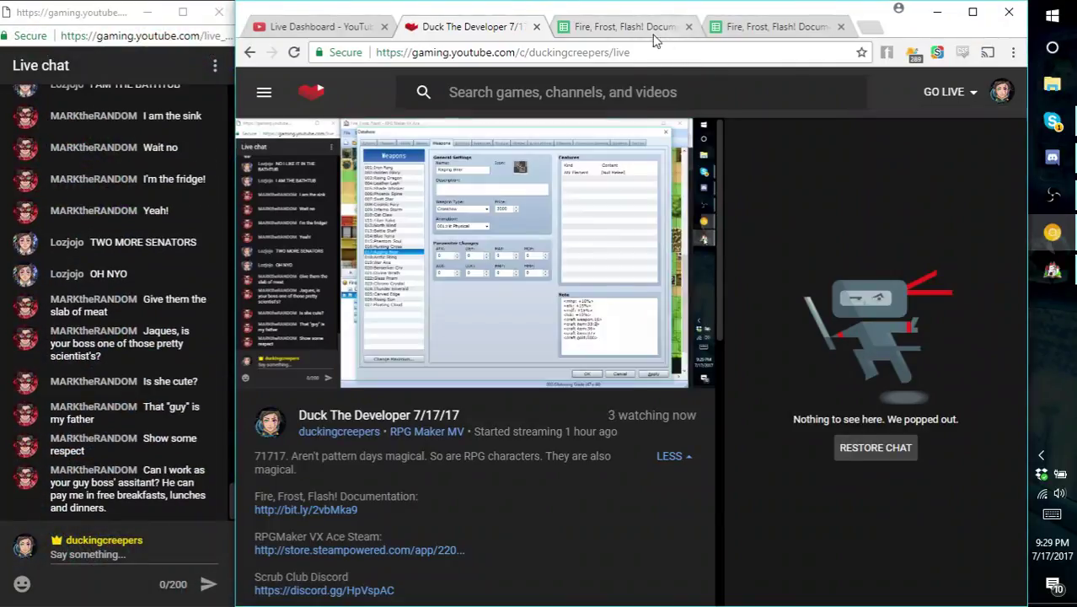
left_click(647, 34)
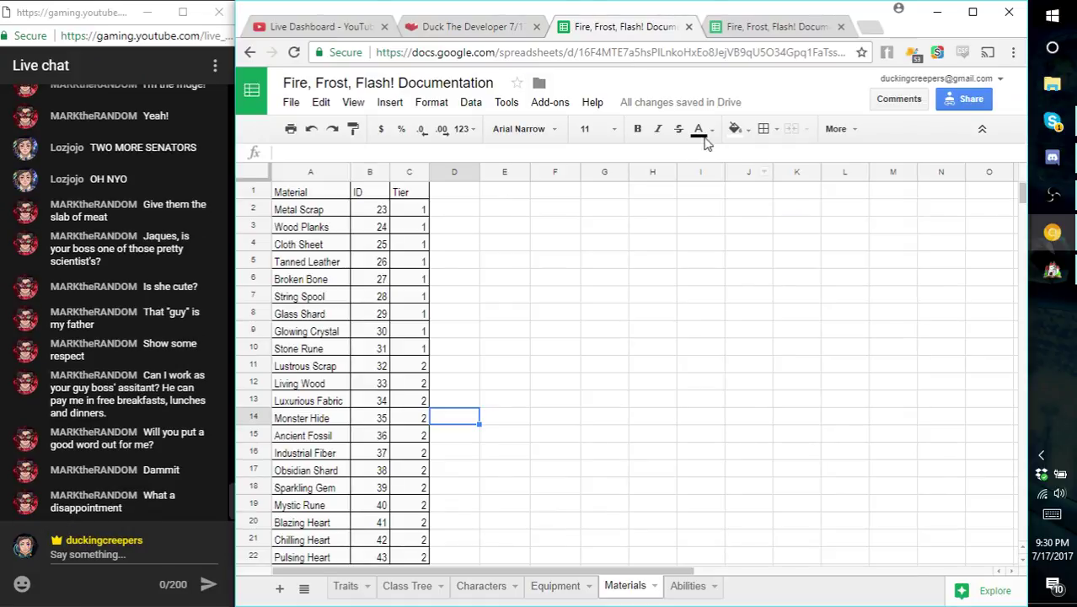
left_click(555, 587)
scroll(566, 478, "down", 4)
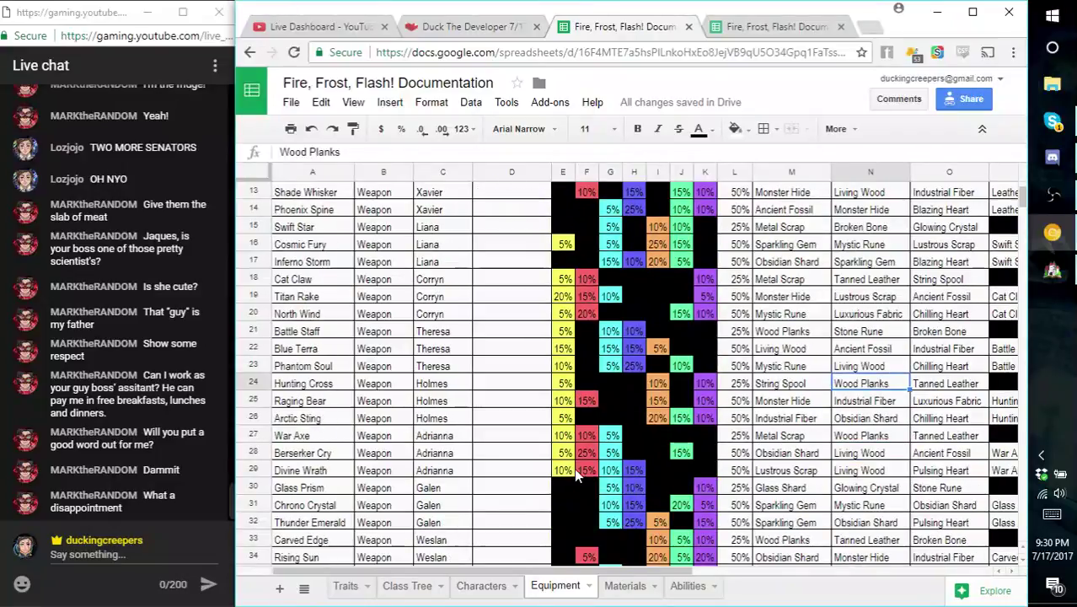
left_click(370, 402)
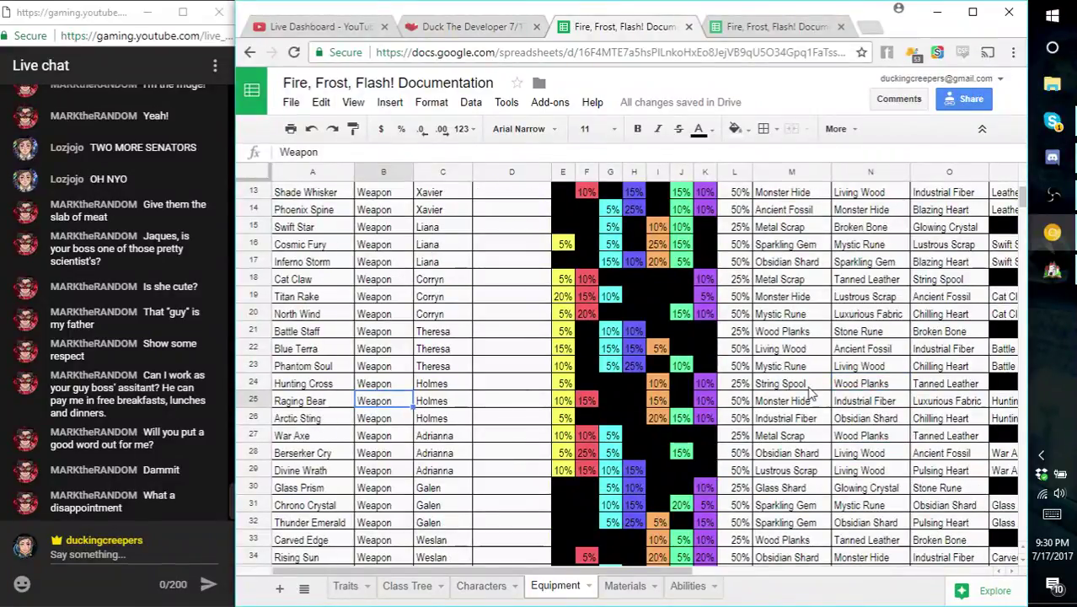
left_click(781, 403)
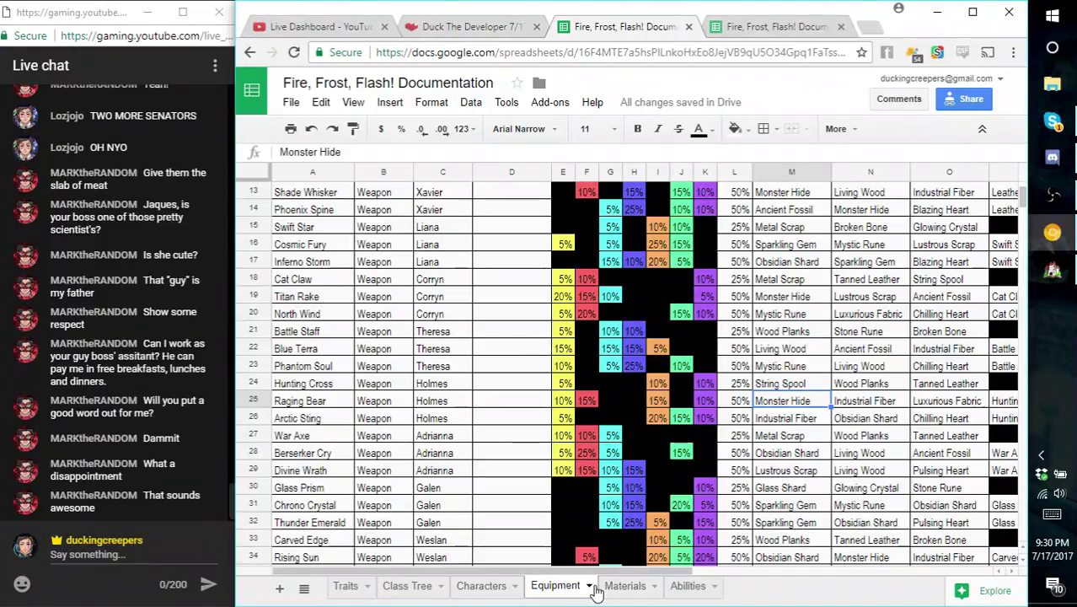
left_click(623, 585)
left_click(378, 419)
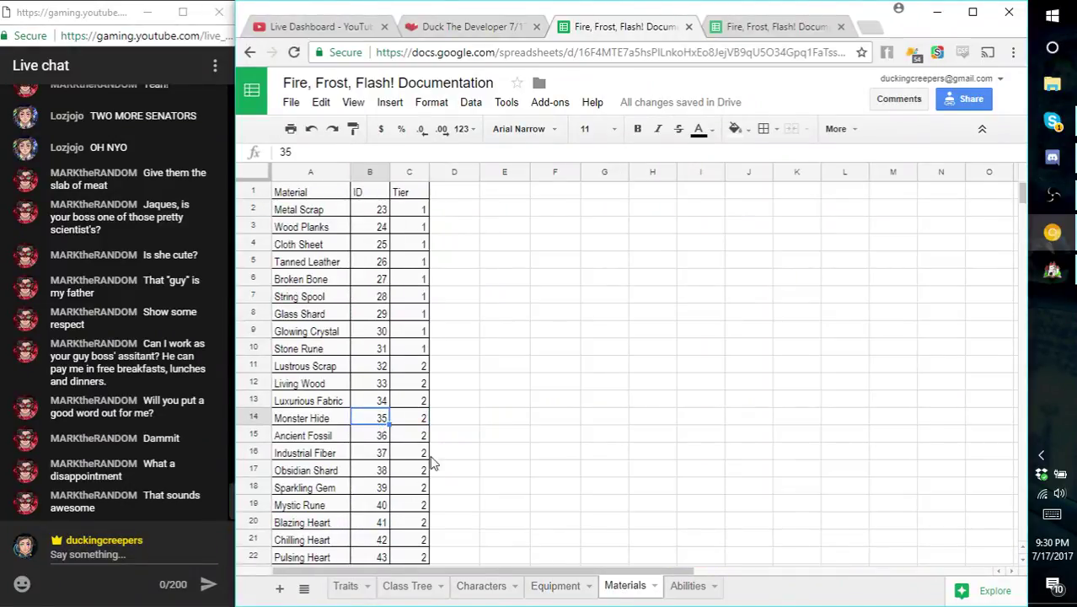
left_click(379, 454)
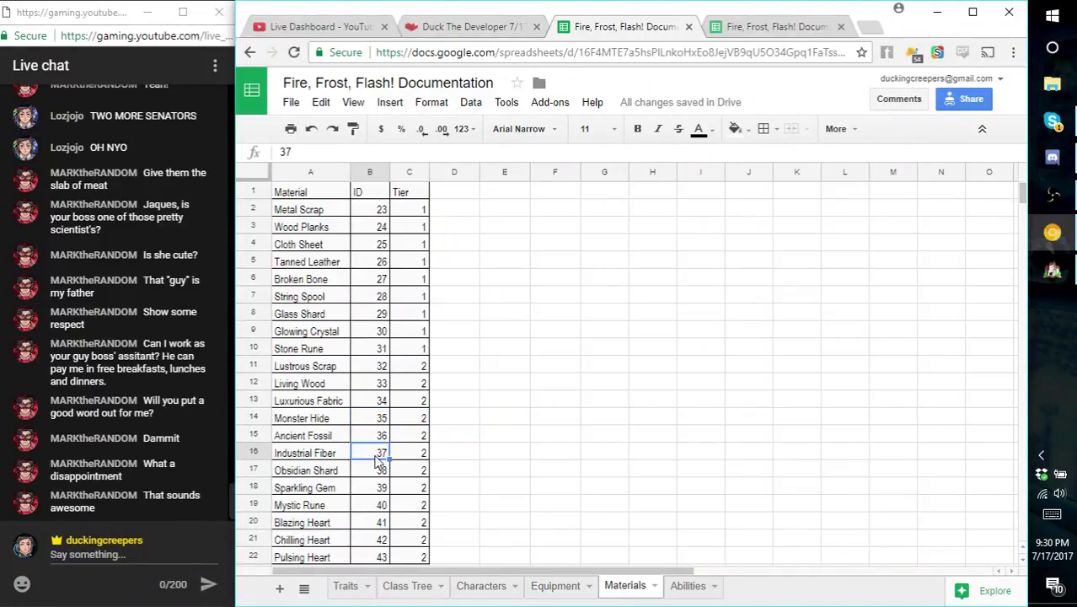
- Return to RPG Maker VX Ace, set Raging Bear's craft items to 35 with quantity 2, 37 and 34, and apply the change
left_click(1052, 269)
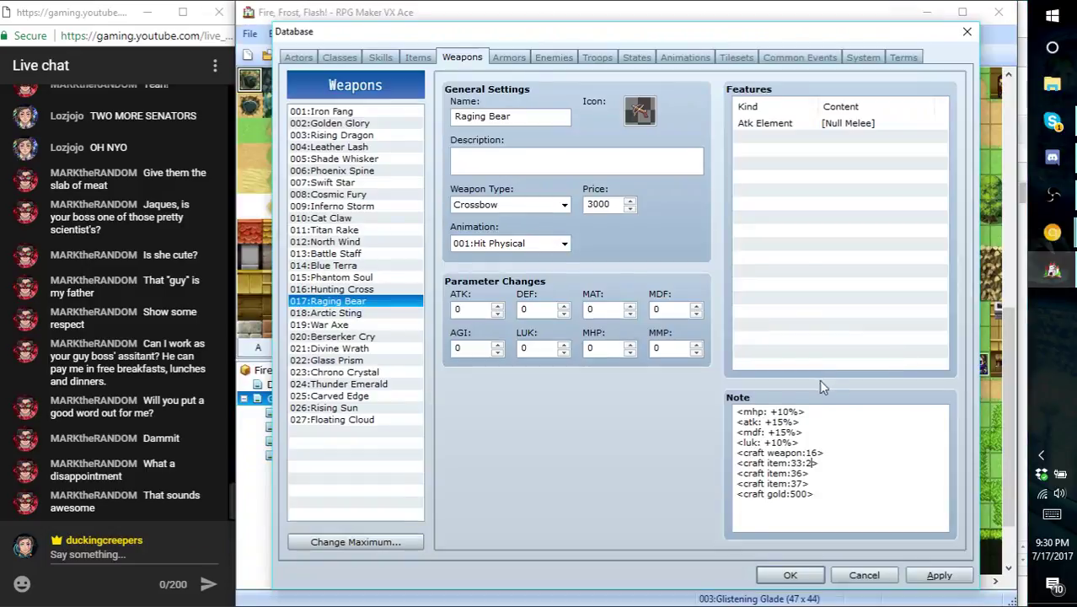
left_click(797, 463)
key("BackSpace")
type("5")
key("Down")
key("BackSpace")
type("7")
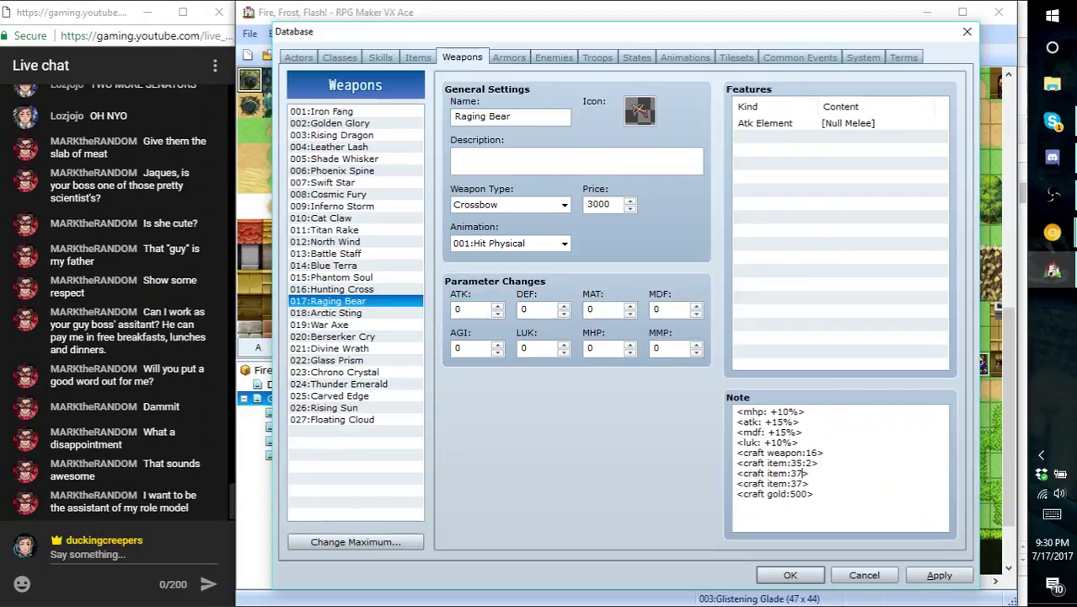
key("Down")
key("BackSpace")
type("4")
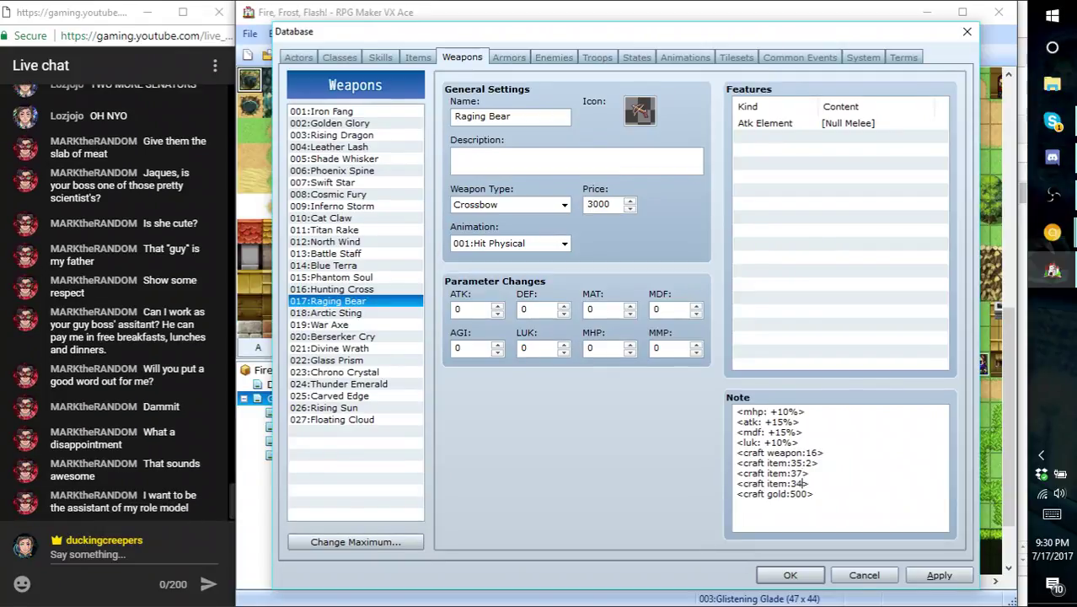
left_click(937, 575)
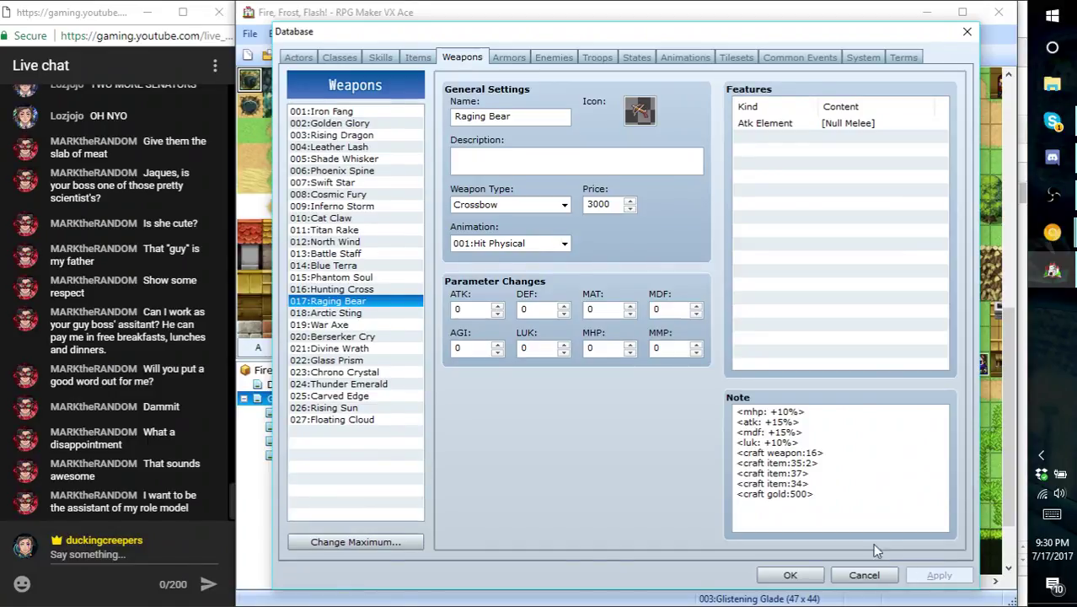
- Copy Raging Bear's craft weapon, craft item and craft gold lines to the end of Arctic Sting's note
left_click(856, 486)
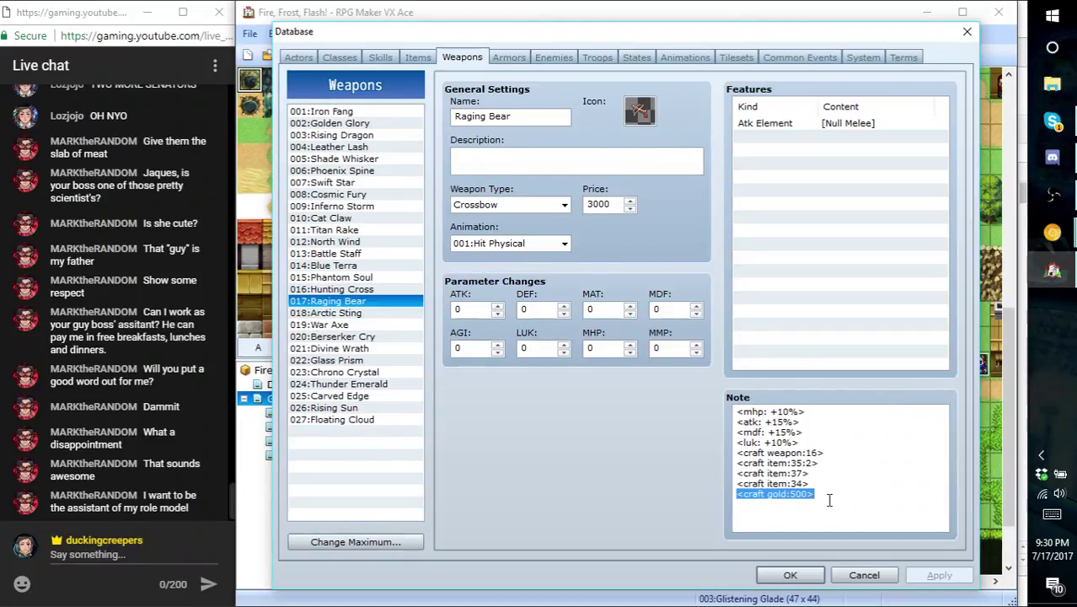
left_click_drag(826, 499, 739, 463)
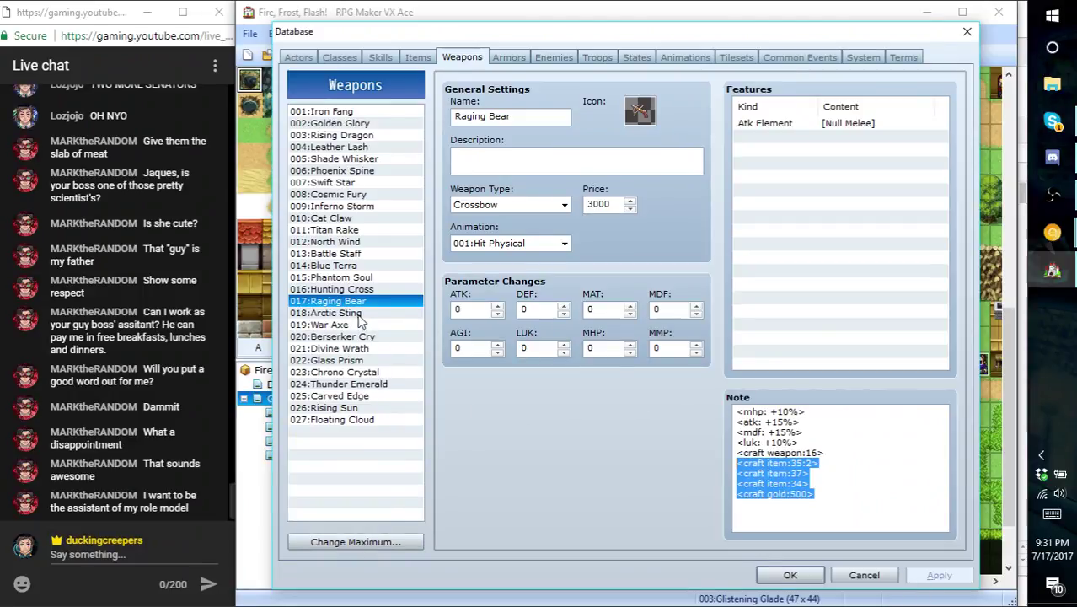
left_click(824, 494)
left_click_drag(825, 494, 736, 453)
key("ctrl+c")
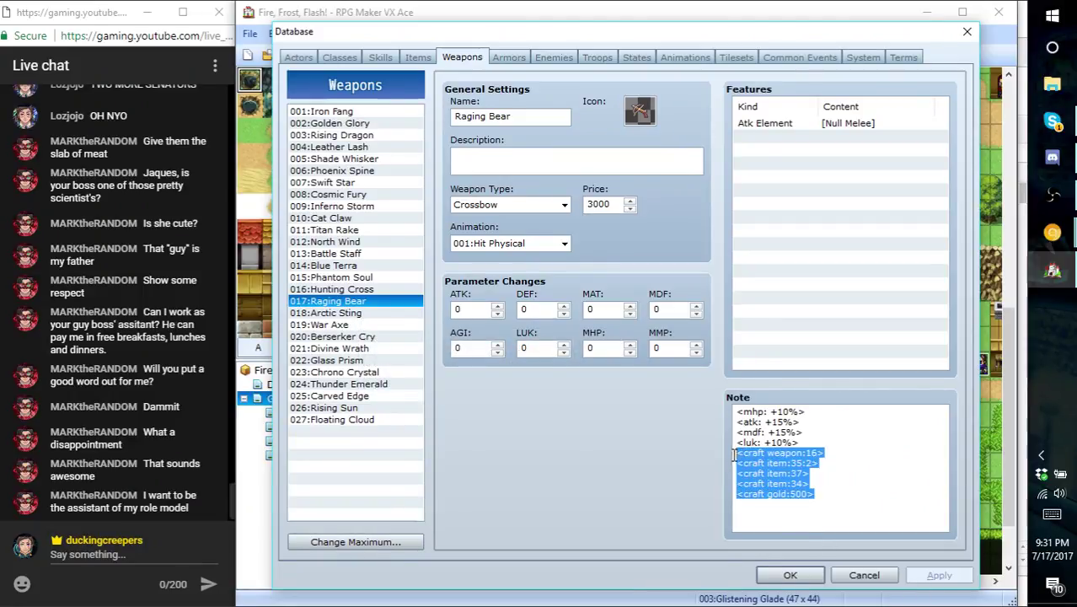
left_click(329, 313)
left_click(829, 473)
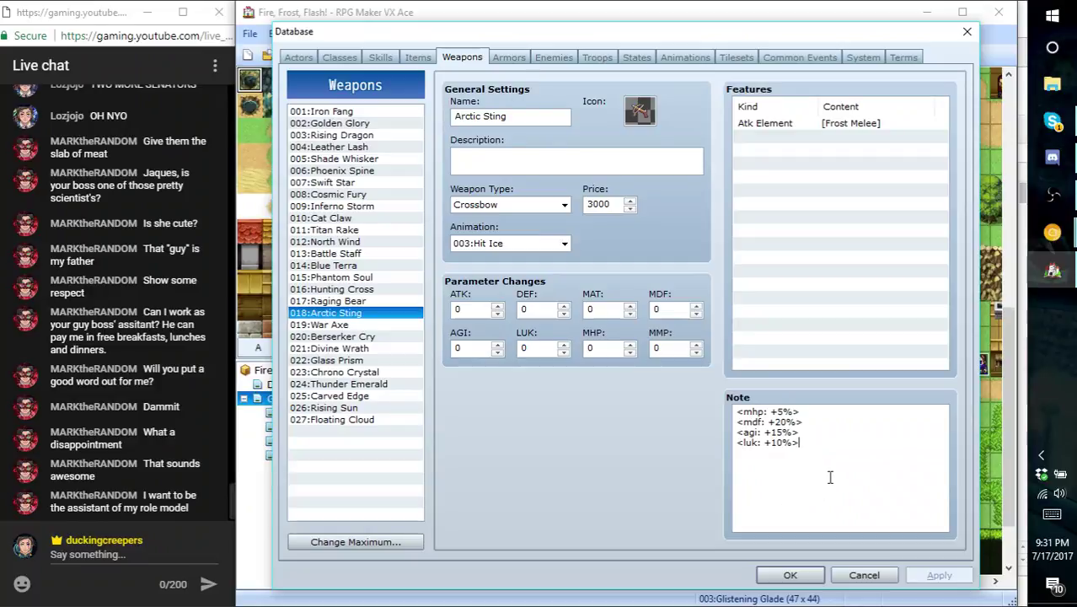
key("Return")
key("ctrl+v")
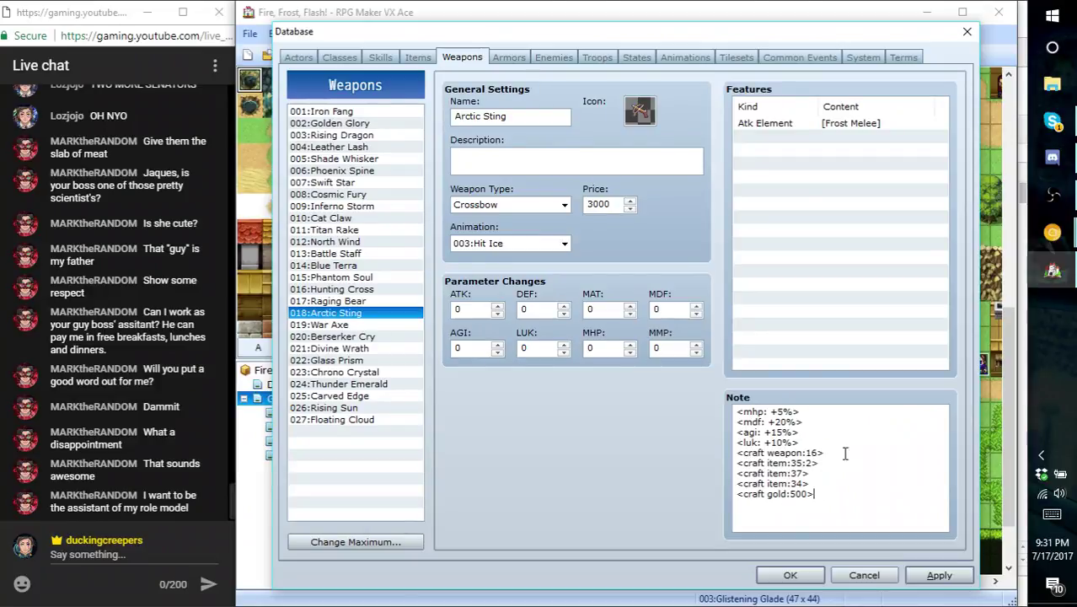
- Set the third craft item in Arctic Sting's note to 42
left_click(804, 483)
key("BackSpace")
key("BackSpace")
type("42")
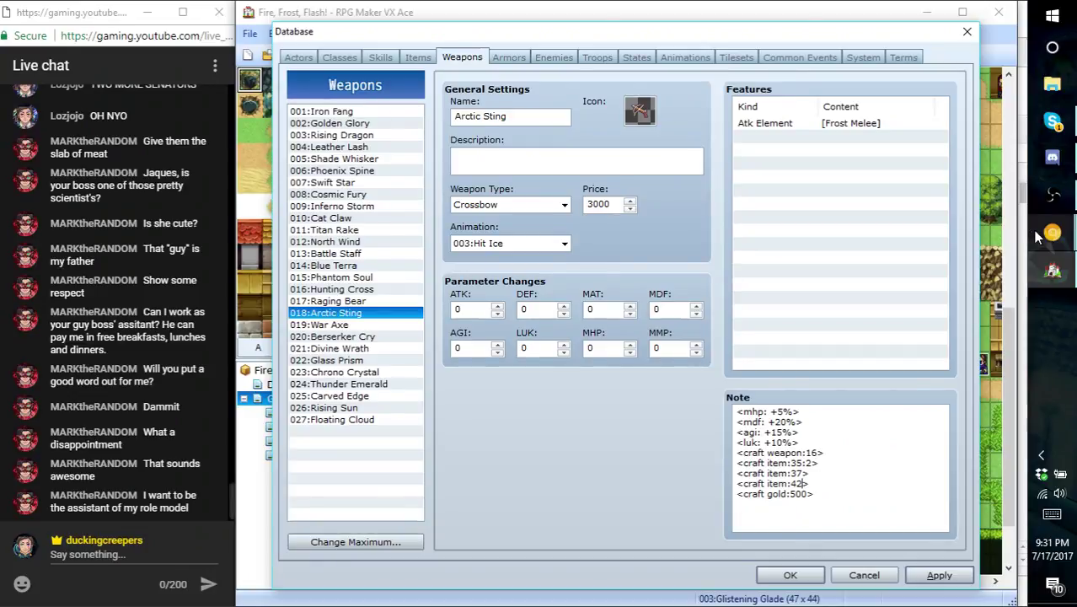
- Switch to the documentation spreadsheet and look up Arctic Sting's ingredients and their material IDs
mouse_move(1045, 238)
left_click(954, 192)
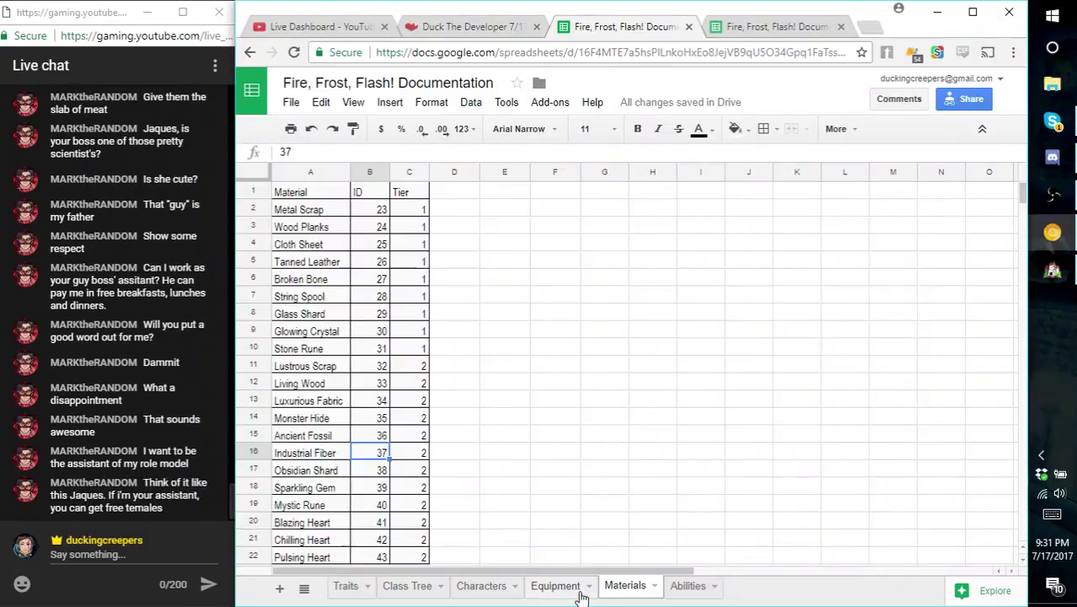
left_click(561, 585)
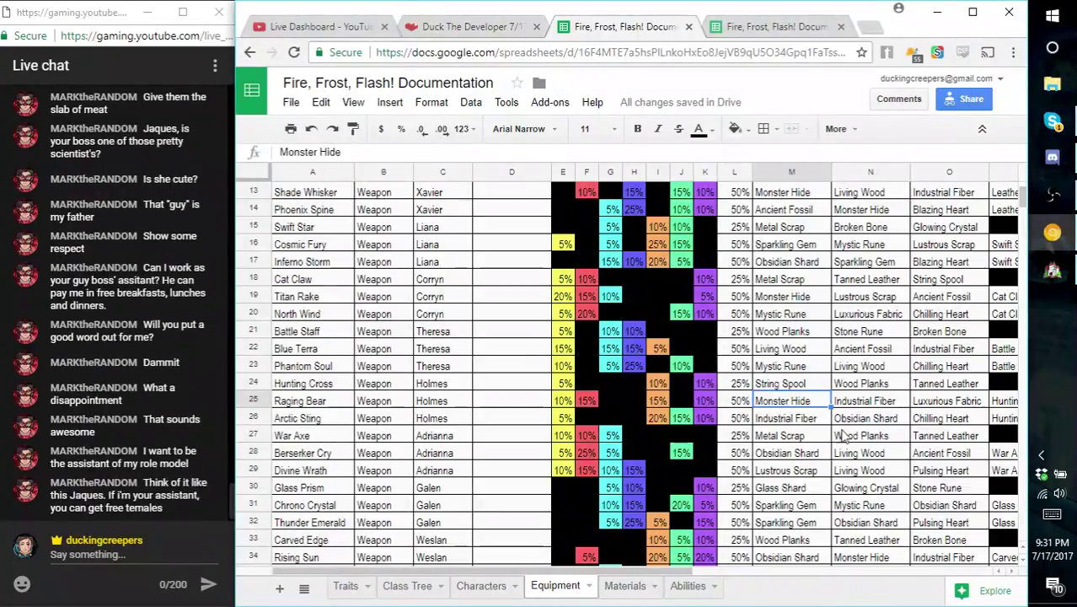
left_click(868, 421)
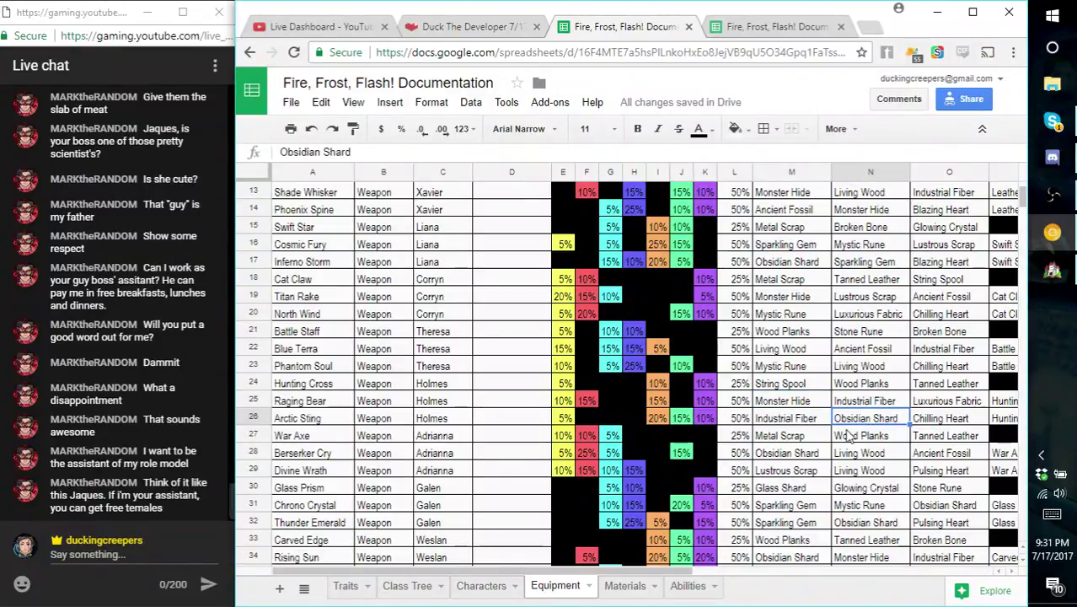
left_click(797, 418)
left_click(853, 423)
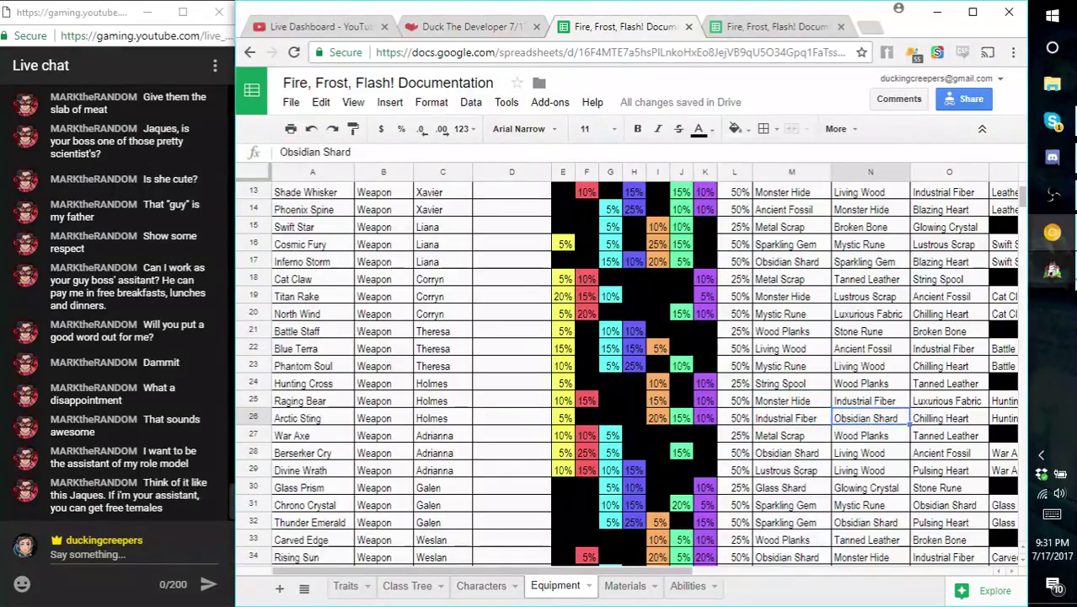
left_click(624, 586)
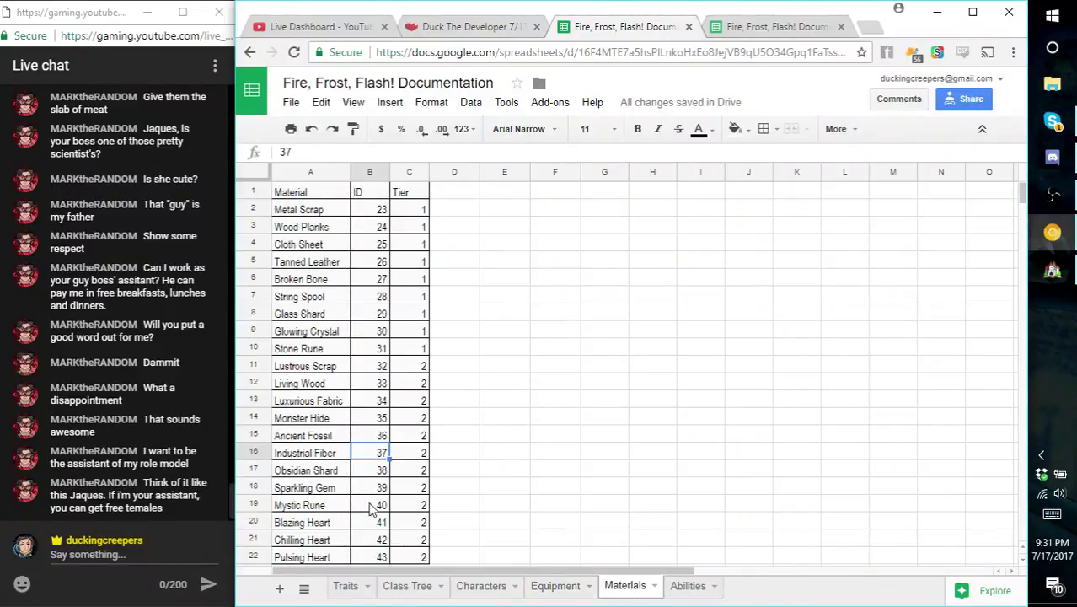
- Return to RPG Maker VX Ace, set Arctic Sting's first two craft items to 37 and 38, and apply the change
left_click(1053, 271)
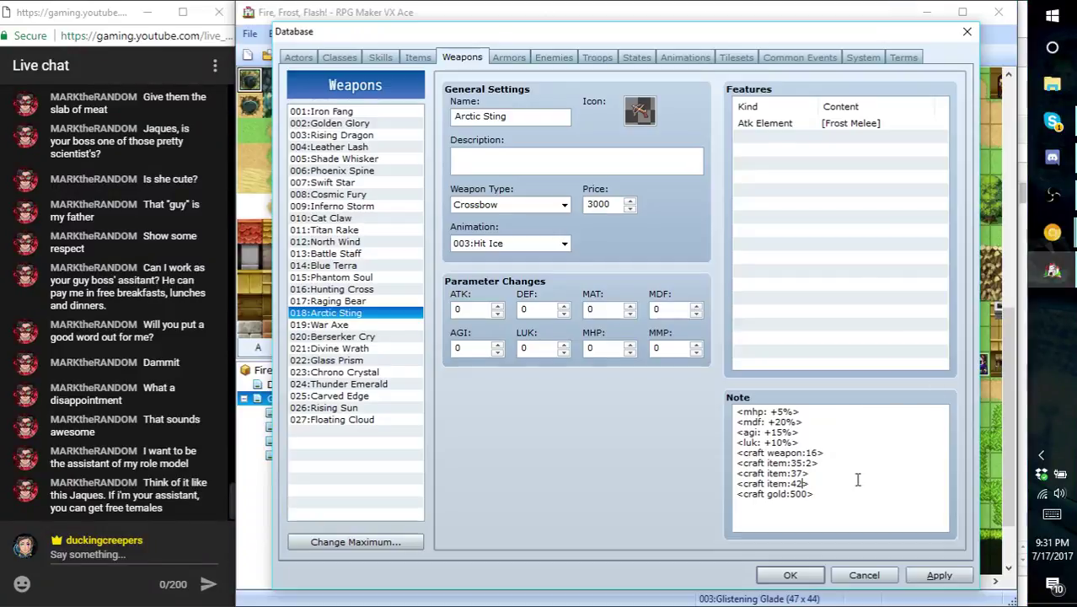
left_click(802, 463)
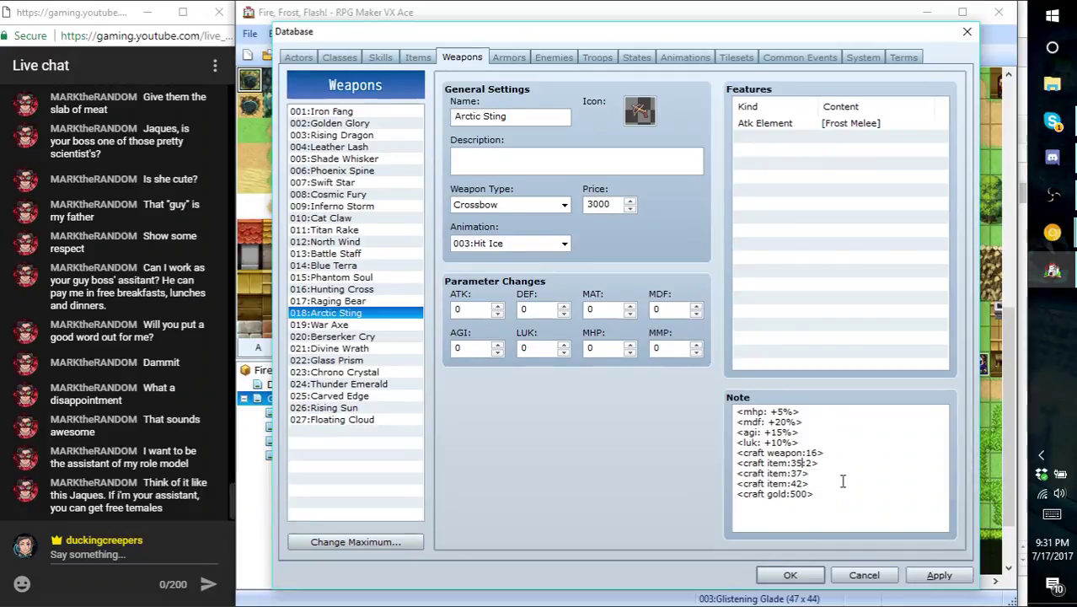
key("BackSpace")
type("7")
key("Down")
key("BackSpace")
type("8")
left_click(935, 574)
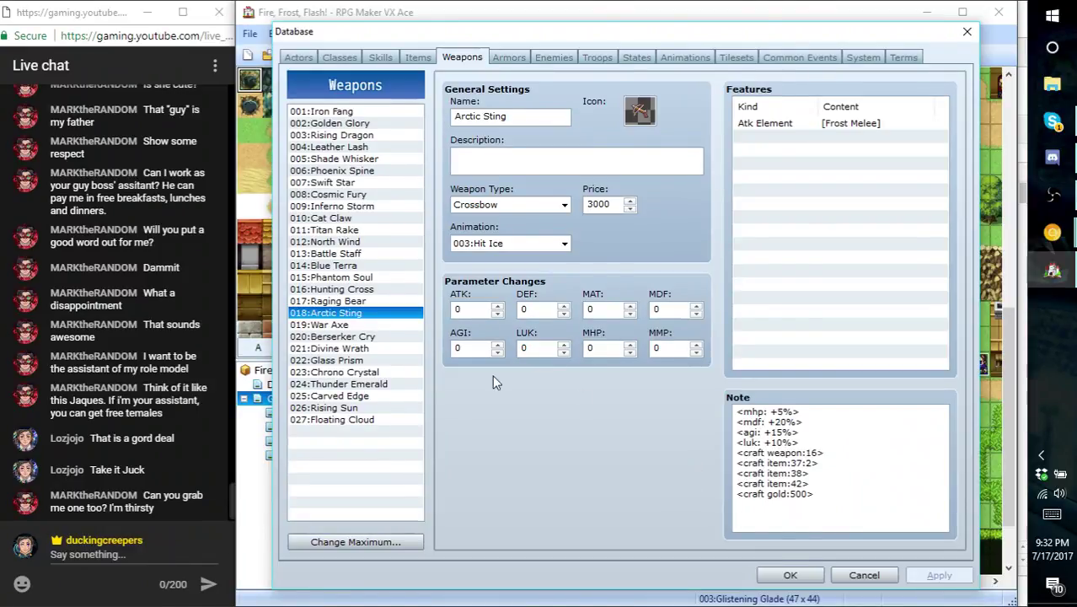
- Review the notes of the weapons from Raging Bear through Divine Wrath for existing craft lines
left_click(390, 325)
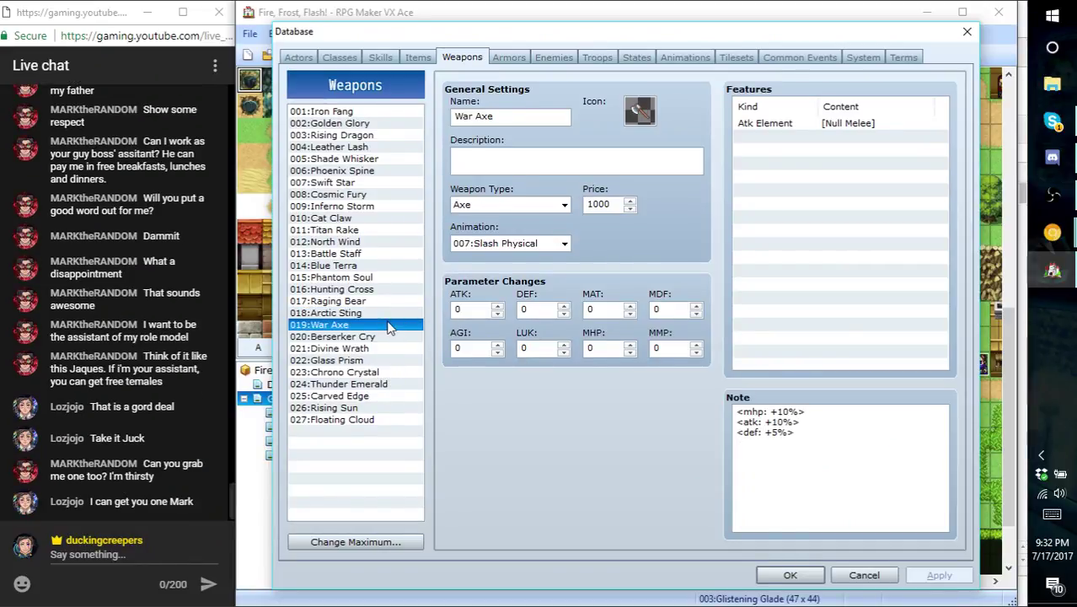
left_click(368, 314)
left_click(364, 338)
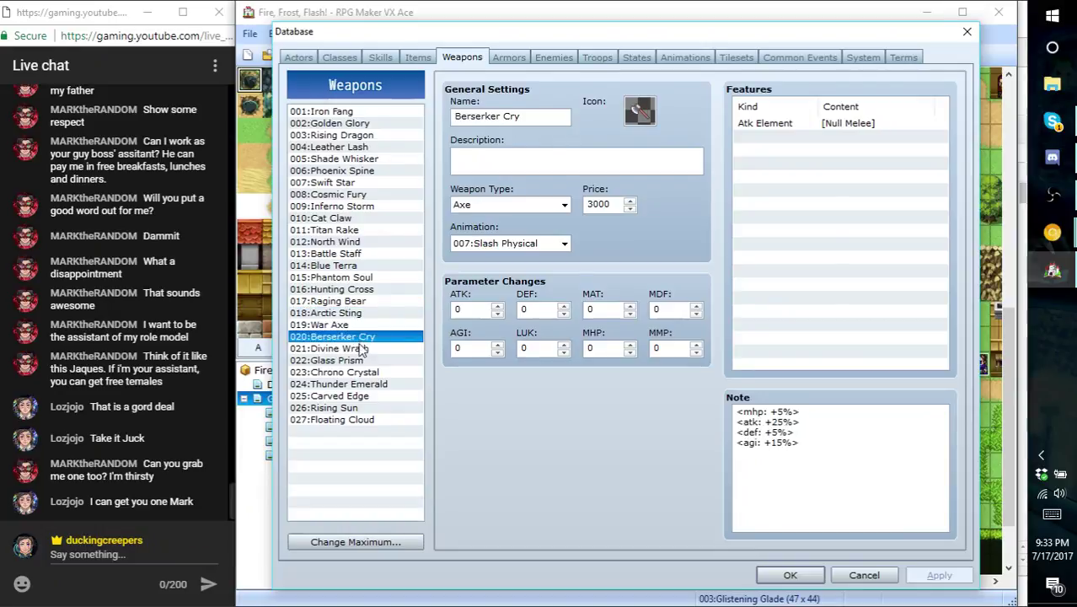
left_click(360, 349)
left_click(362, 303)
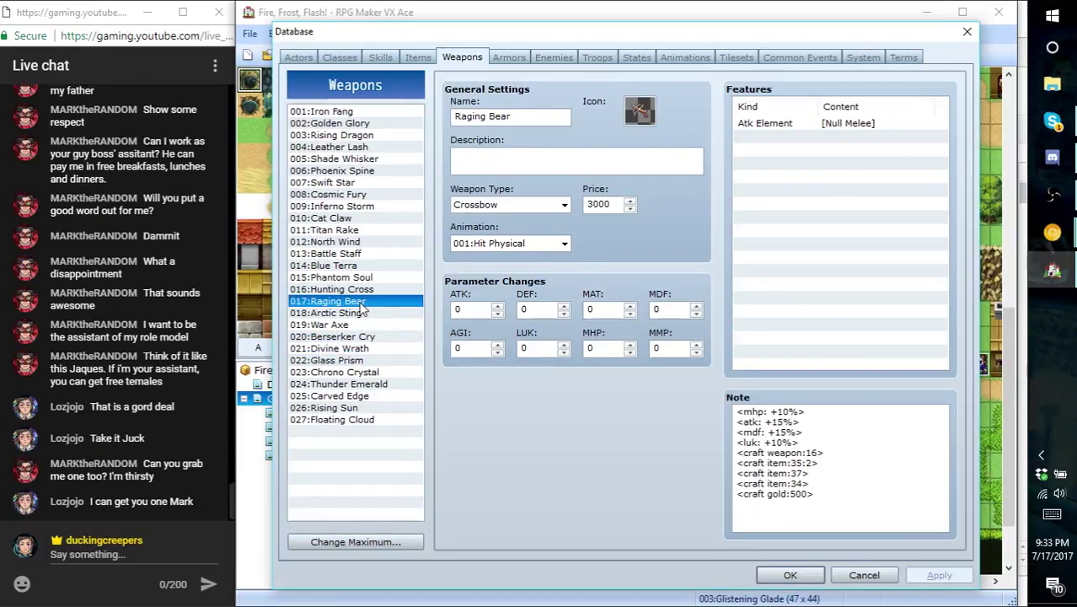
left_click(360, 313)
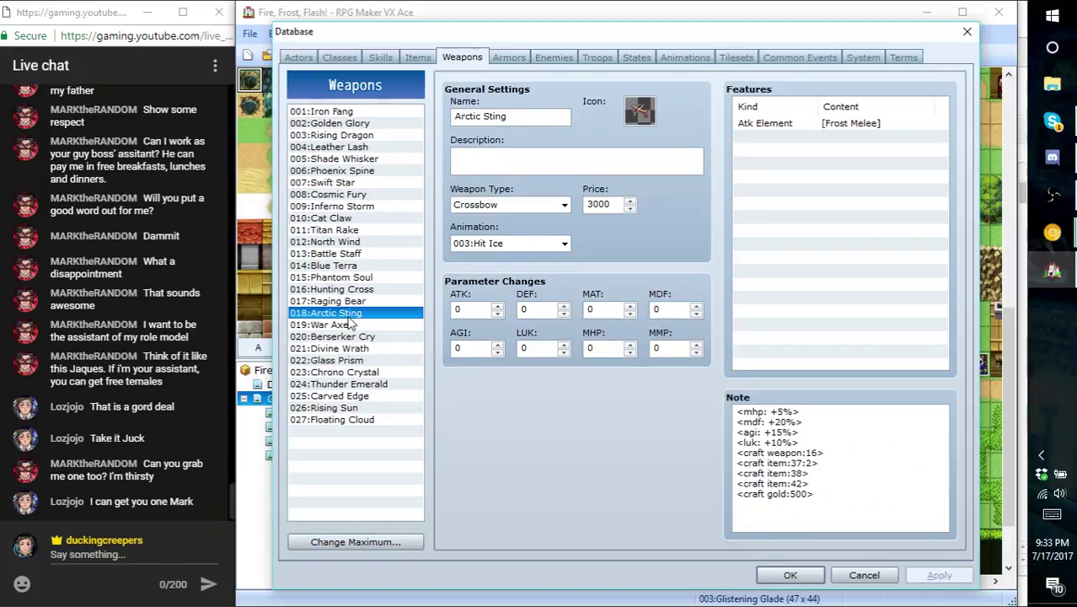
left_click(305, 327)
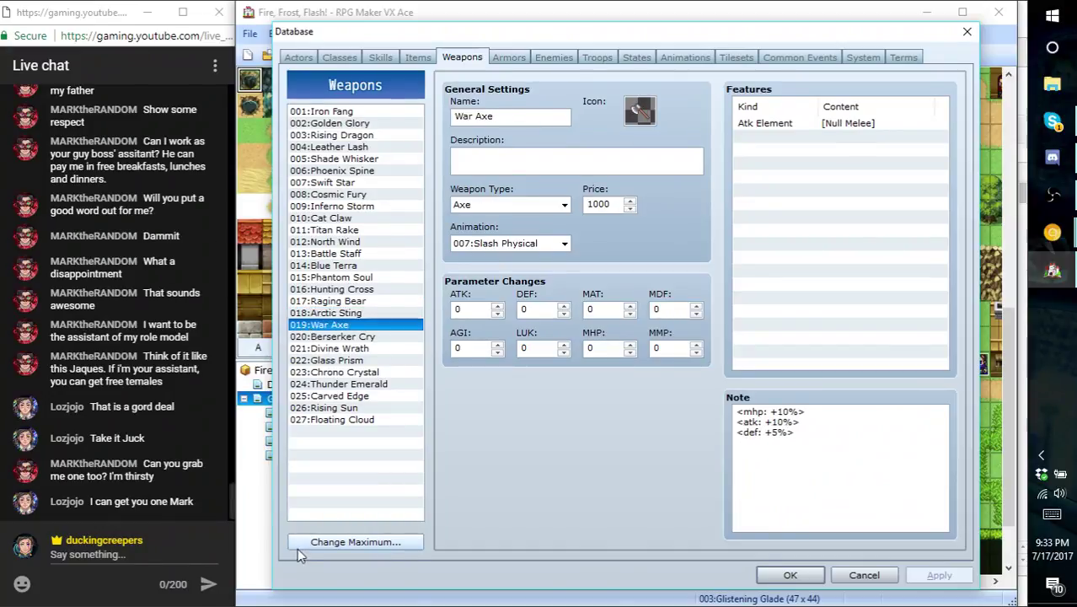
- Copy Hunting Cross's craft item and craft gold lines to the end of War Axe's note
left_click(368, 289)
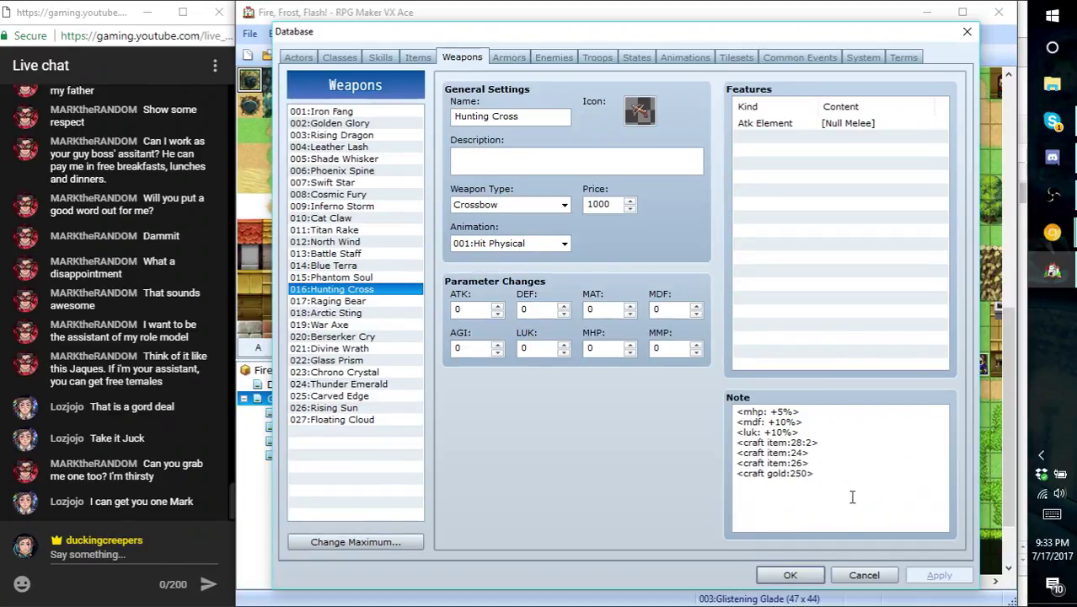
left_click_drag(832, 479, 721, 448)
key("ctrl+c")
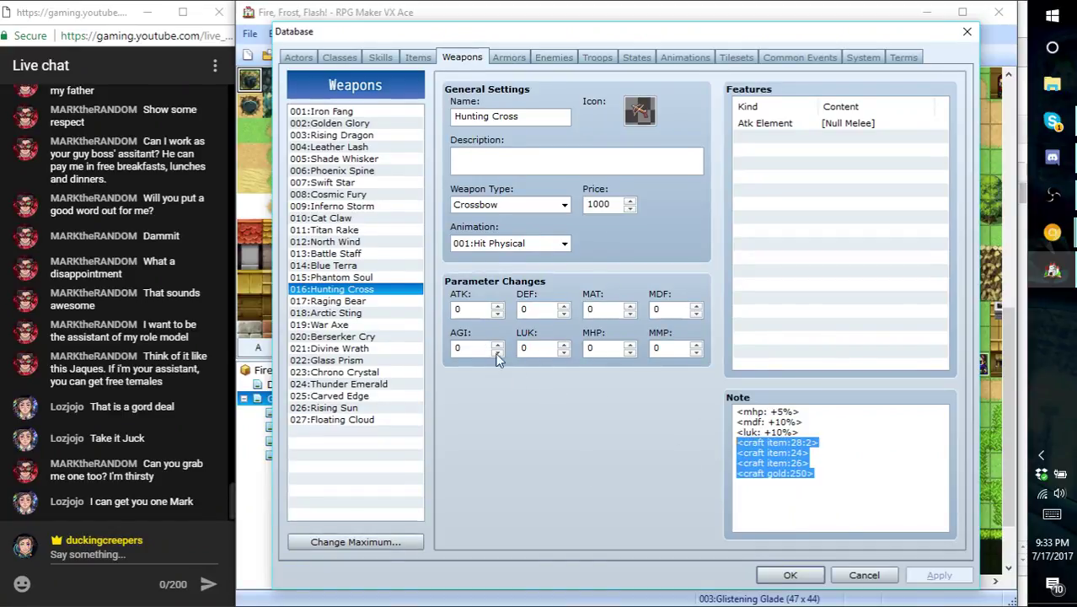
left_click(336, 312)
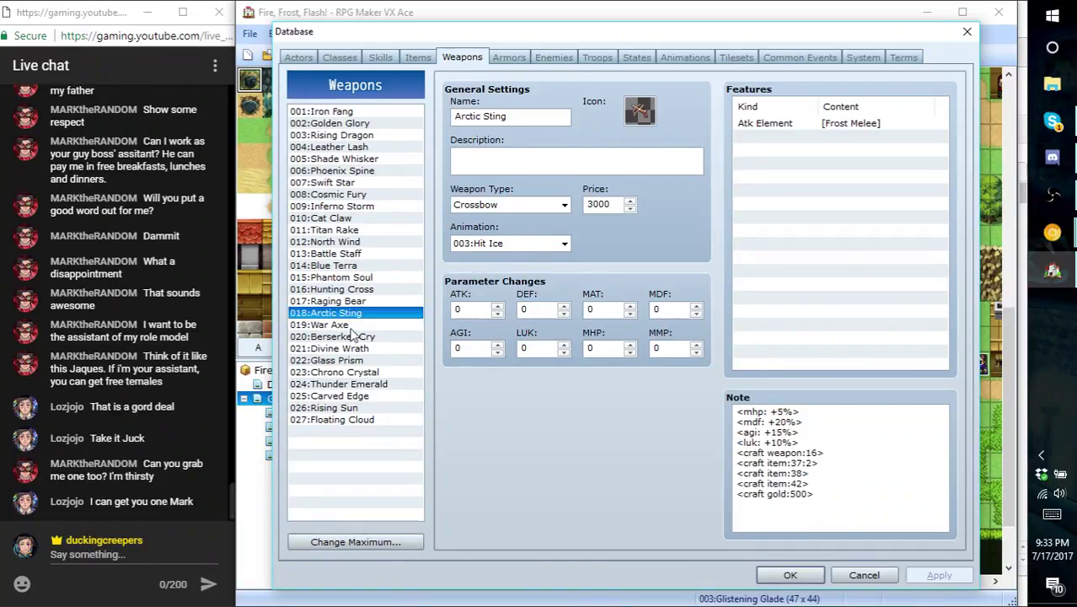
left_click(347, 325)
left_click(860, 440)
key("Return")
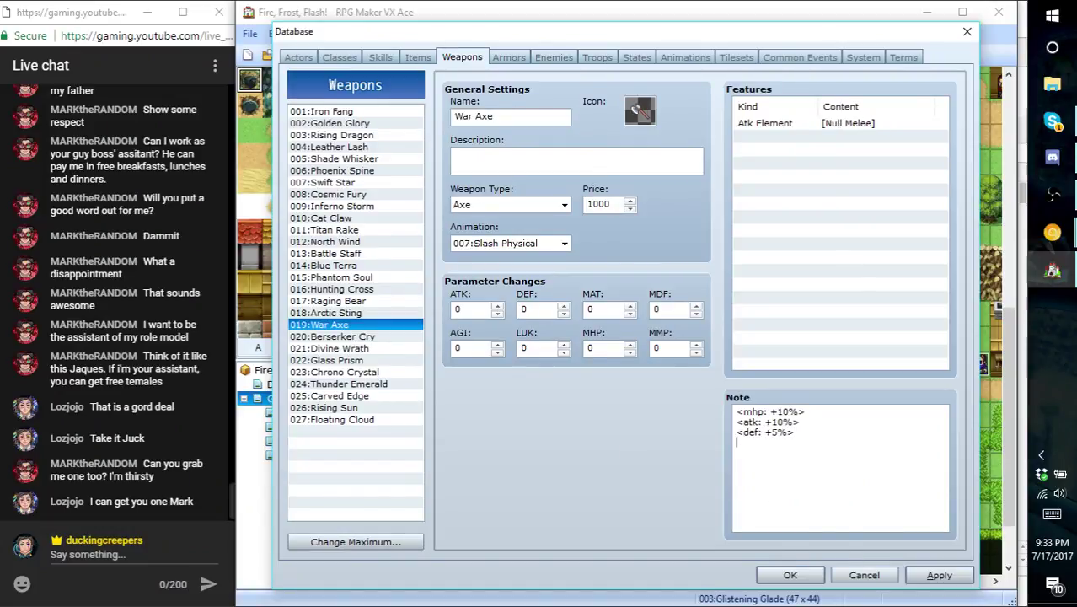
key("ctrl+v")
- Switch to the documentation spreadsheet and look up War Axe's ingredients and their material IDs
left_click(1054, 229)
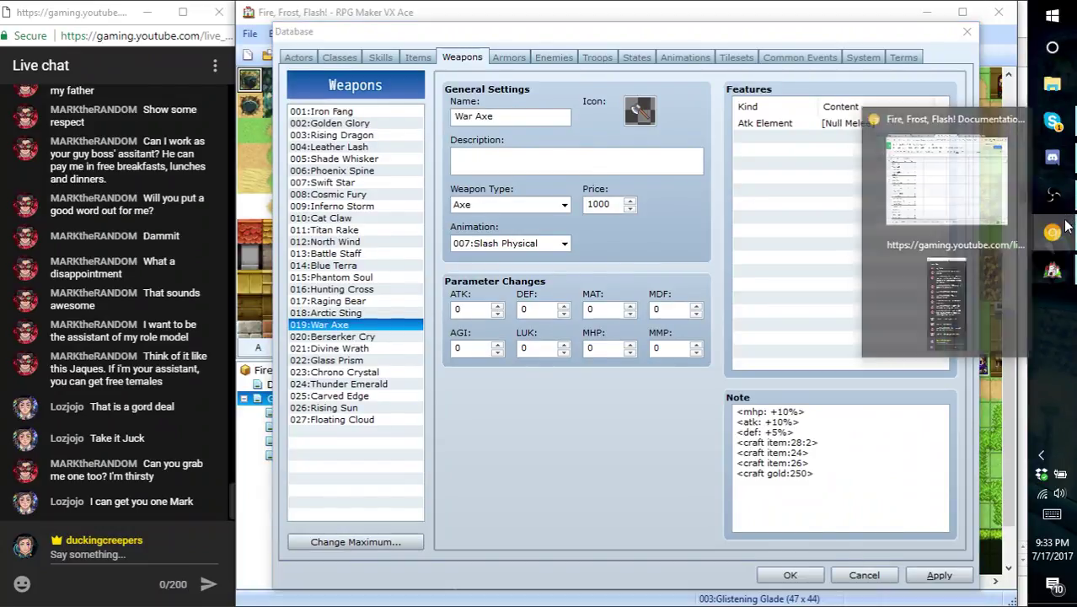
left_click(972, 183)
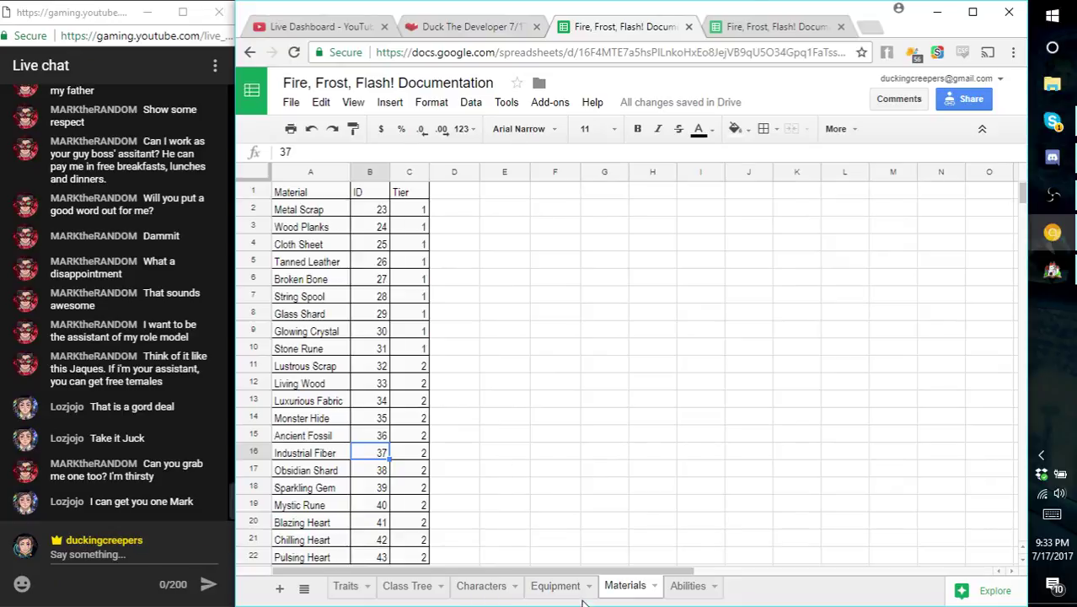
left_click(555, 585)
scroll(514, 506, "down", 4)
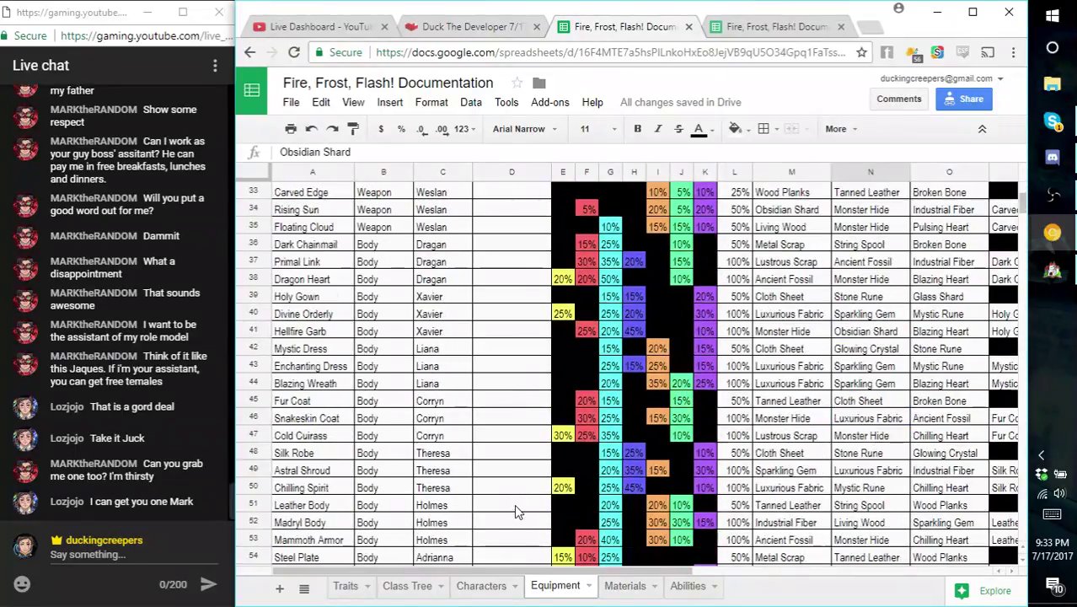
scroll(510, 520, "down", 2)
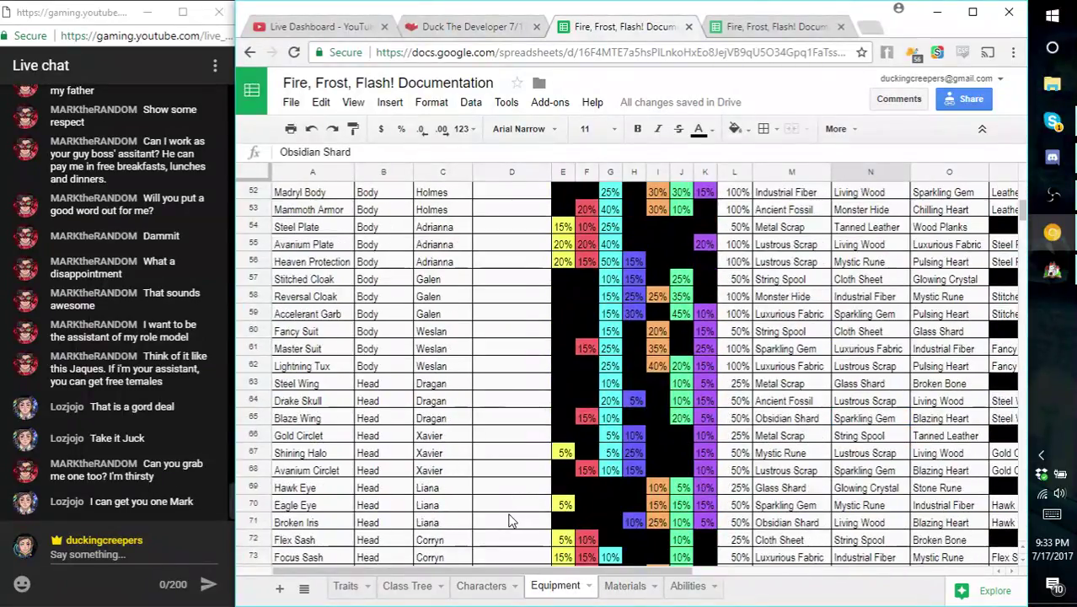
scroll(509, 520, "up", 12)
scroll(510, 522, "down", 2)
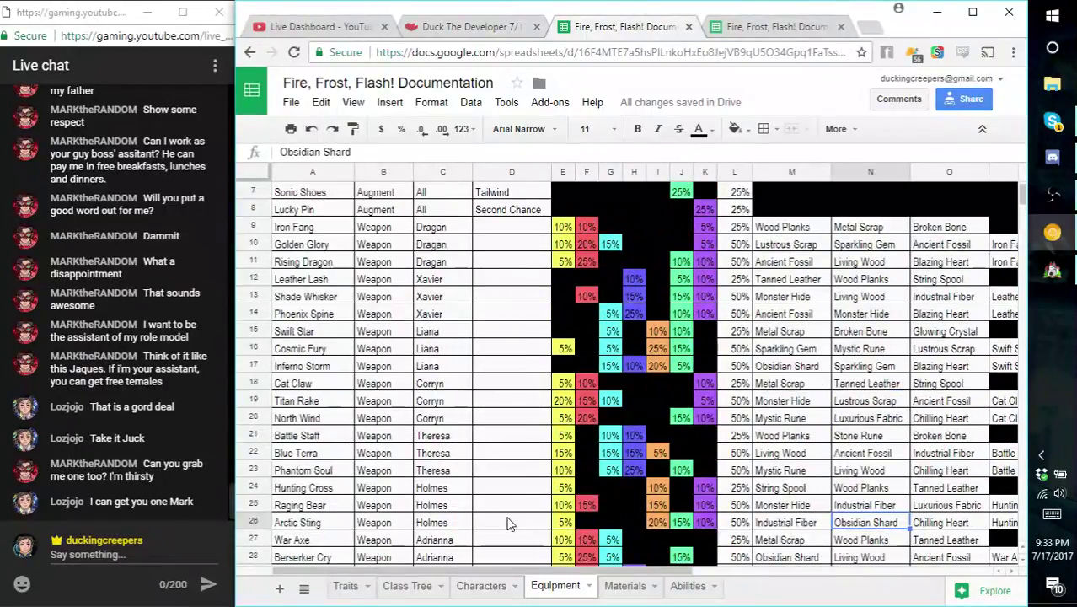
left_click(484, 492)
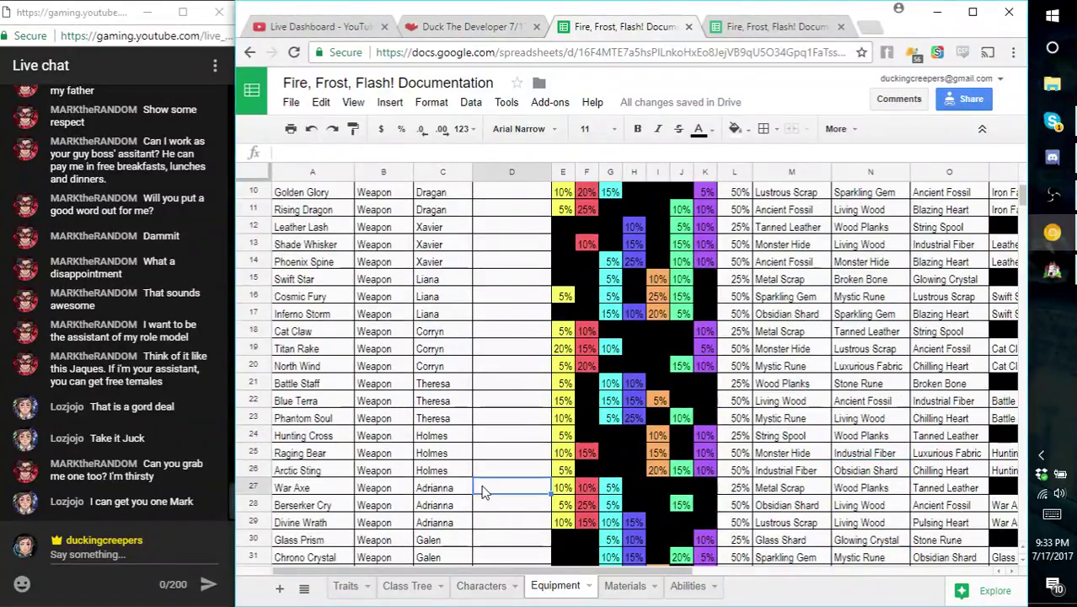
key("Right")
key("Right")
key("Right")
key("Right")
key("Right")
key("Right")
key("Right")
key("Right")
key("Right")
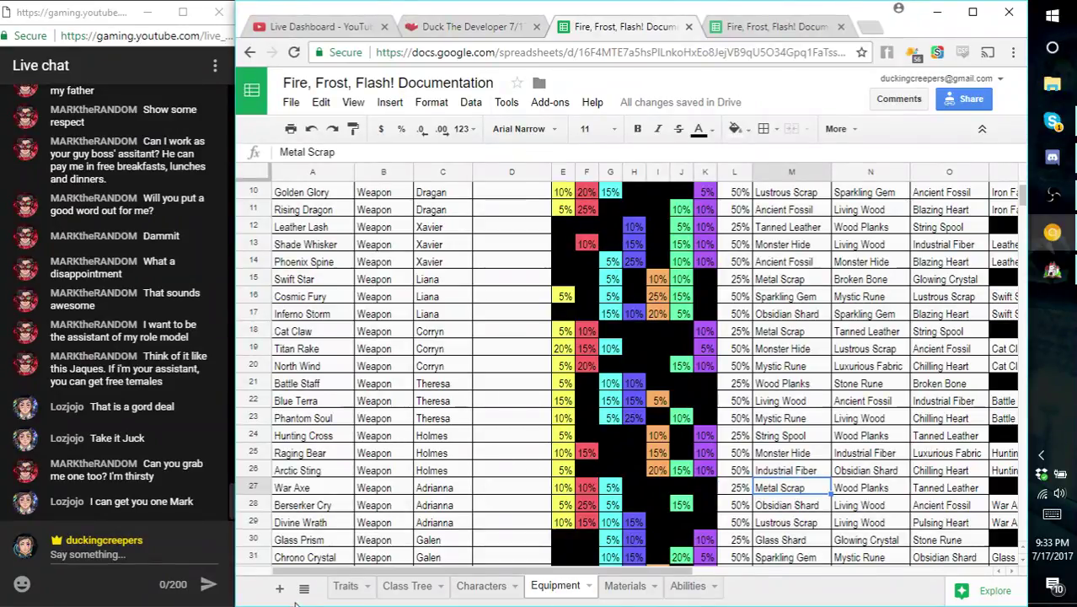
left_click(625, 585)
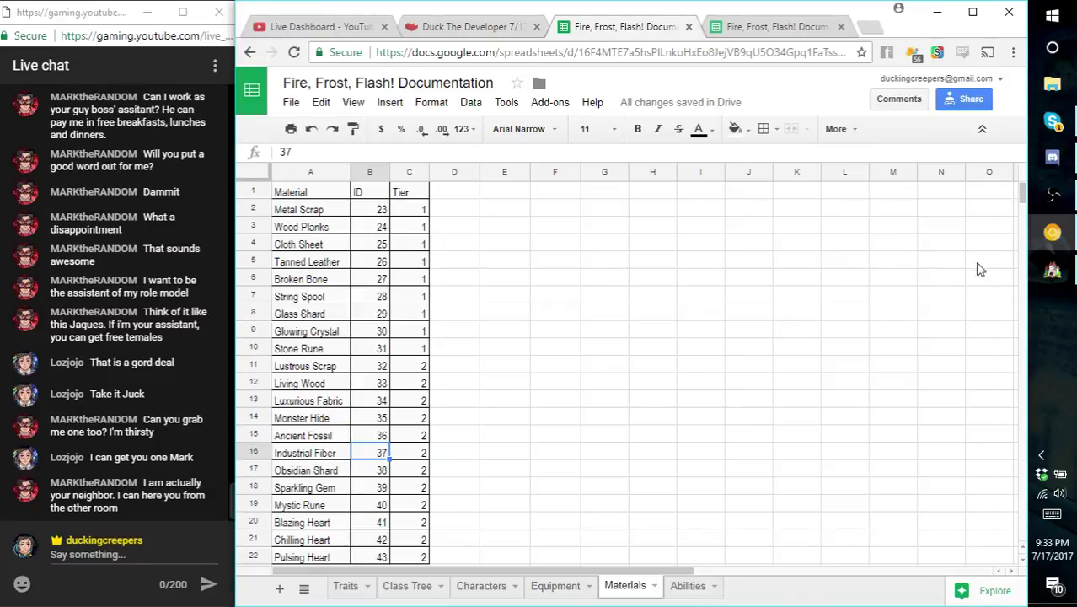
- Return to RPG Maker VX Ace, set War Axe's first craft item to 23, and apply the change
left_click(1051, 269)
left_click_drag(803, 443, 798, 443)
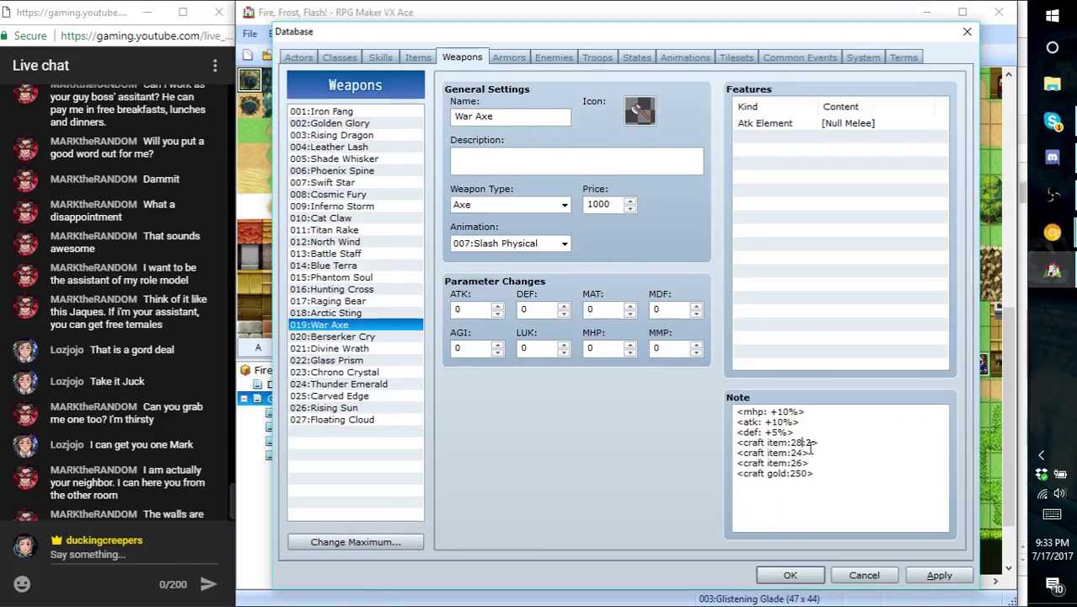
type("3")
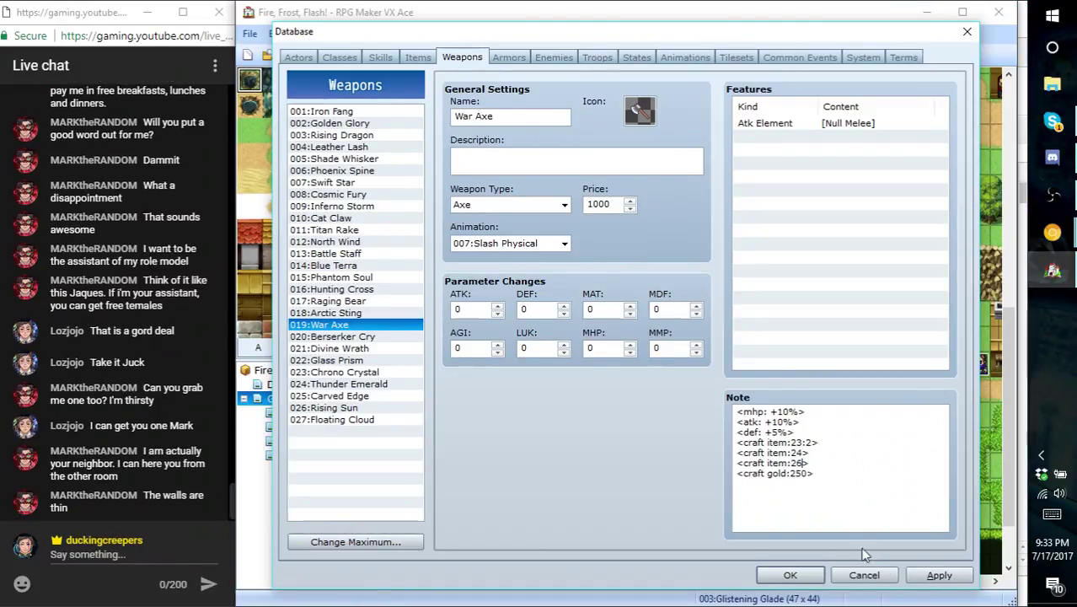
left_click(940, 578)
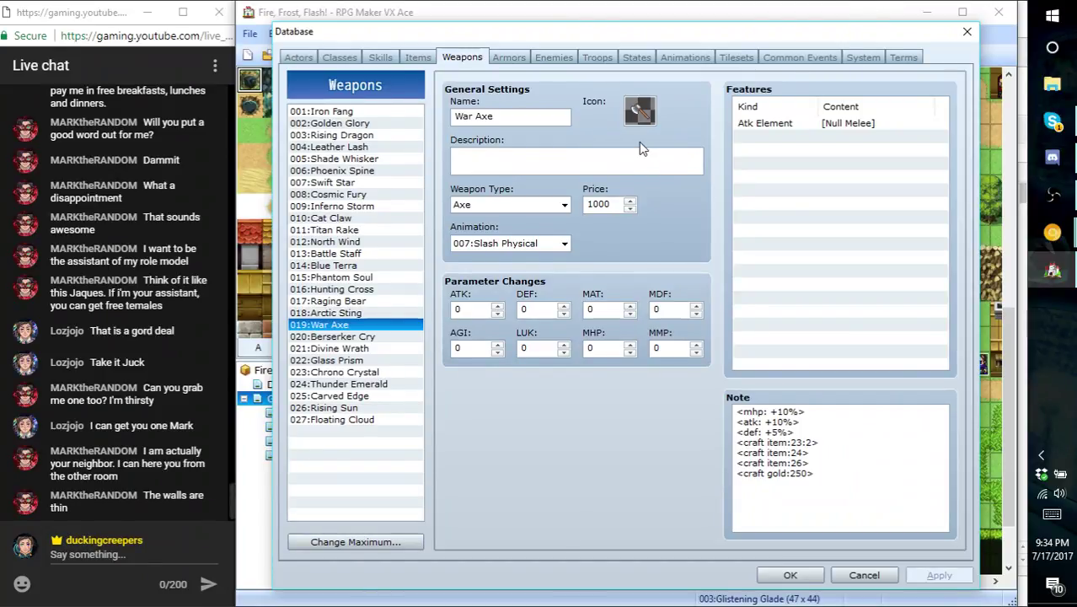
left_click(636, 165)
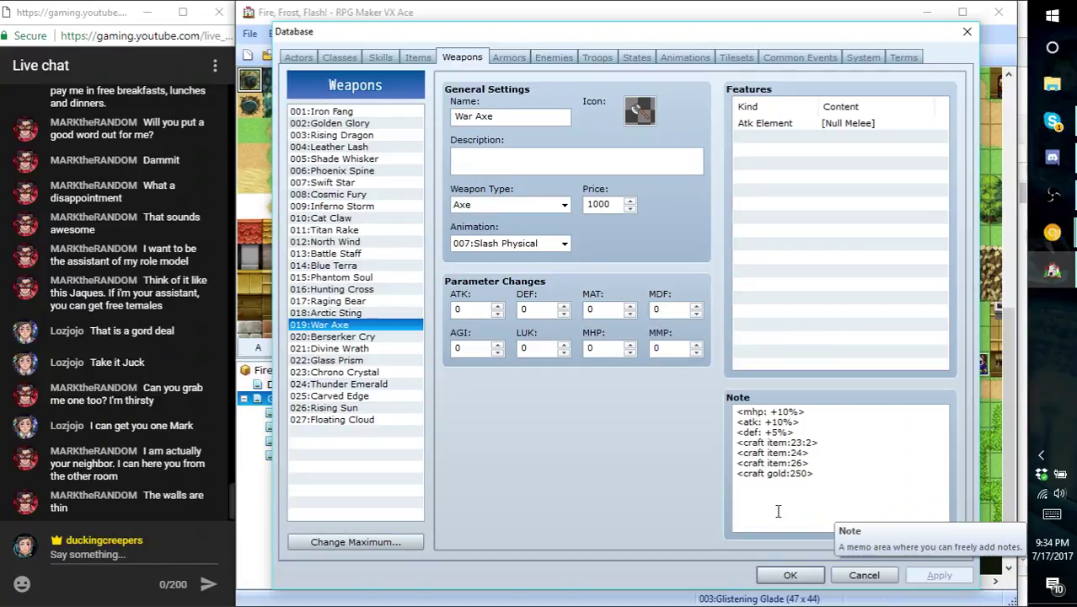
- Copy Raging Bear's craft lines to the end of Berserker Cry's note and set the craft weapon to 19
left_click(329, 301)
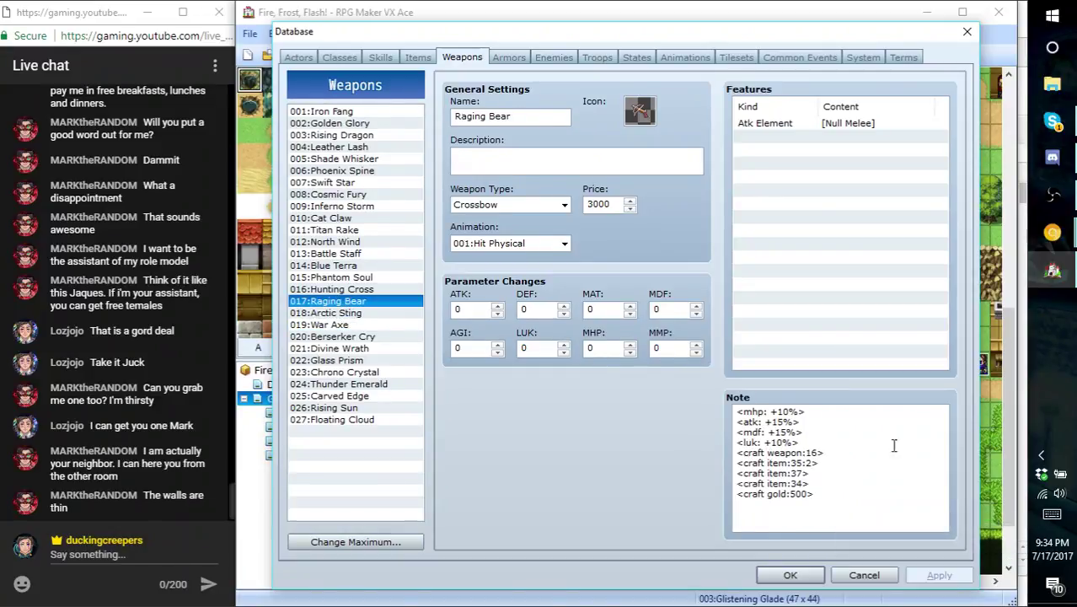
left_click_drag(823, 504, 735, 453)
key("ctrl+c")
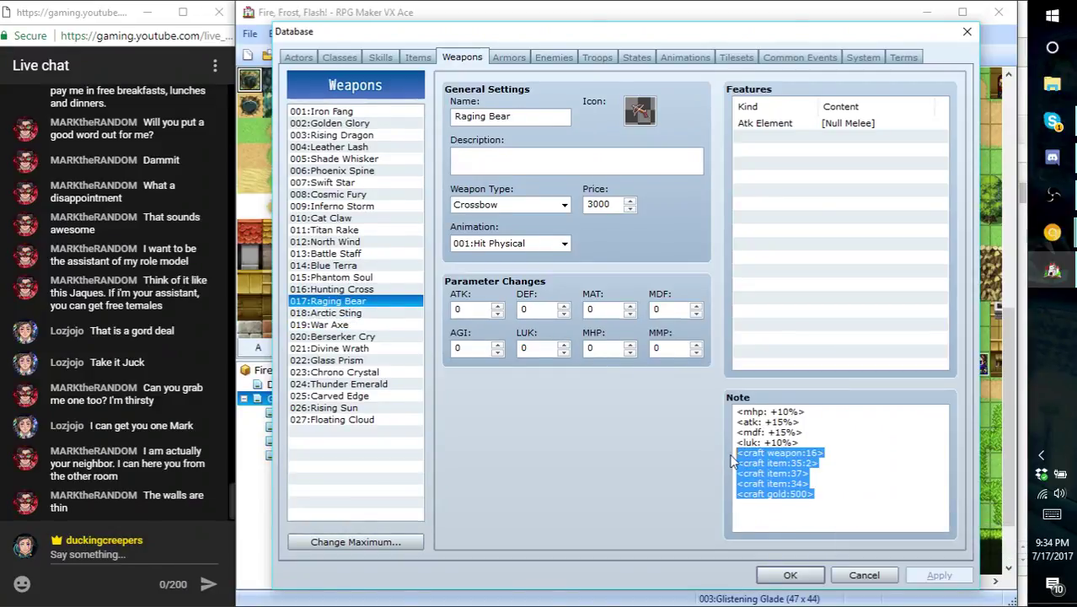
left_click(362, 337)
left_click(874, 456)
key("ctrl+v")
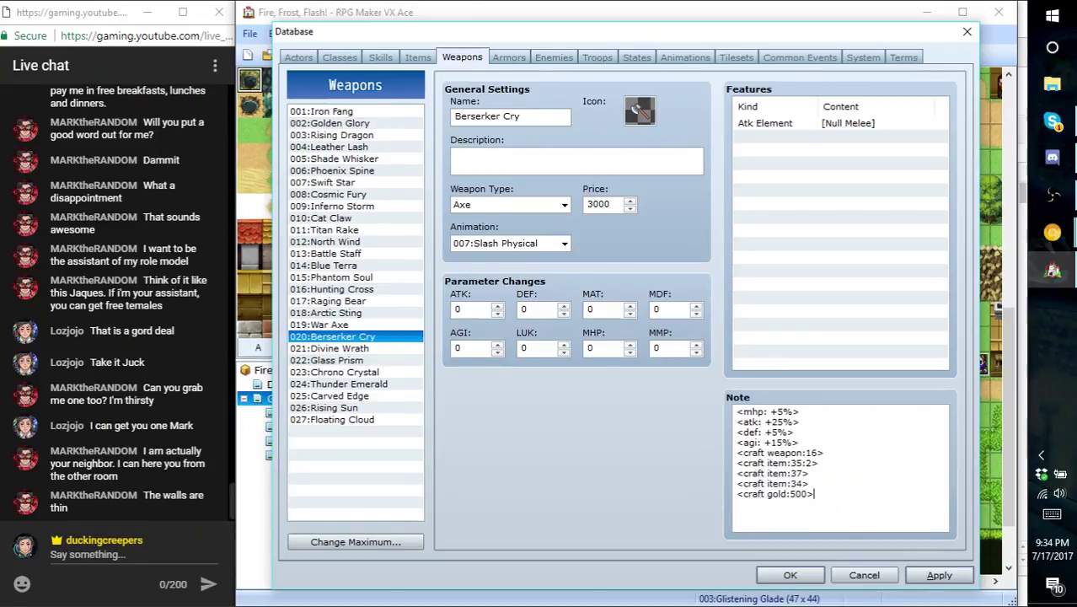
key("BackSpace")
type("9")
- Switch to the documentation spreadsheet and look up Berserker Cry's ingredients and their material IDs
mouse_move(1053, 234)
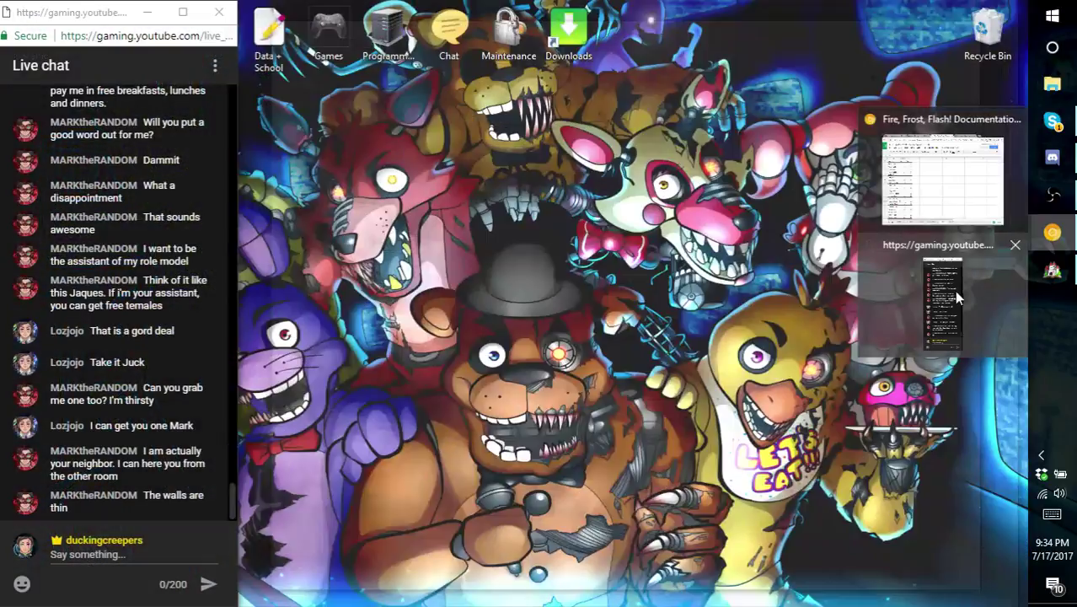
left_click(950, 181)
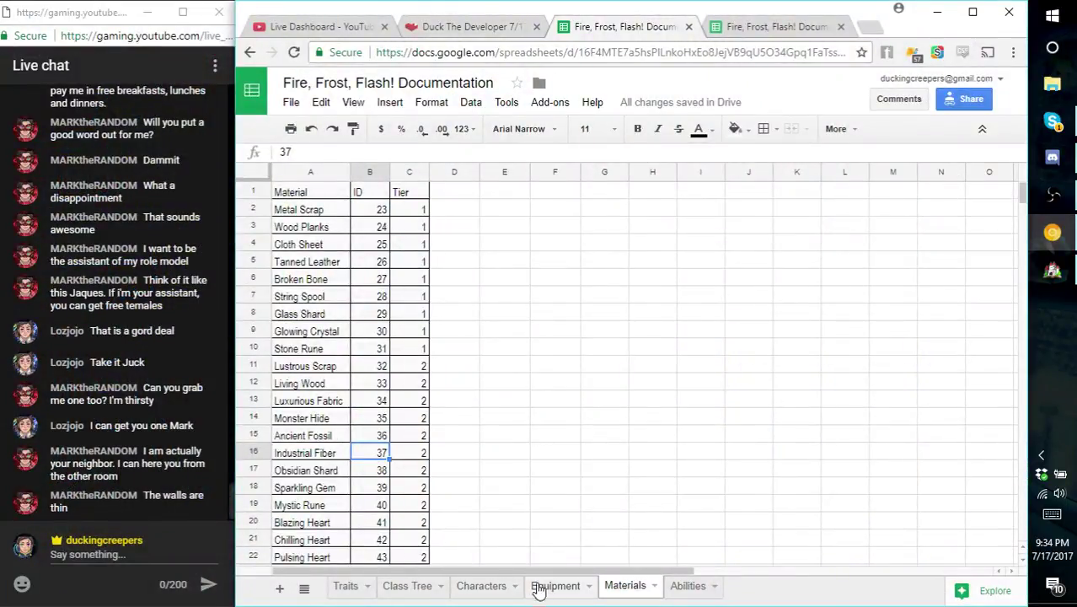
left_click(549, 586)
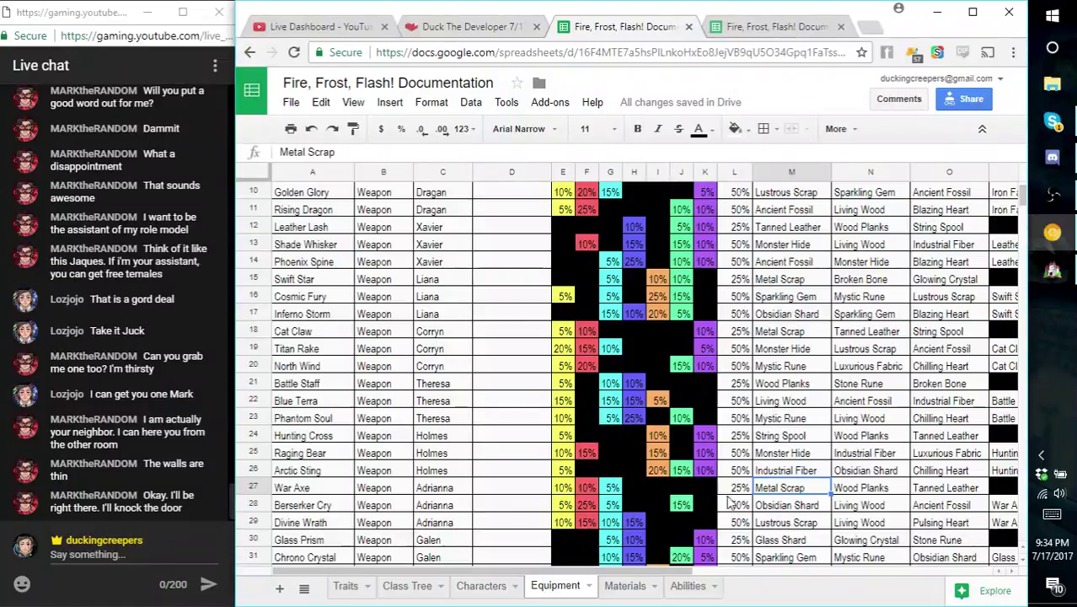
left_click(807, 505)
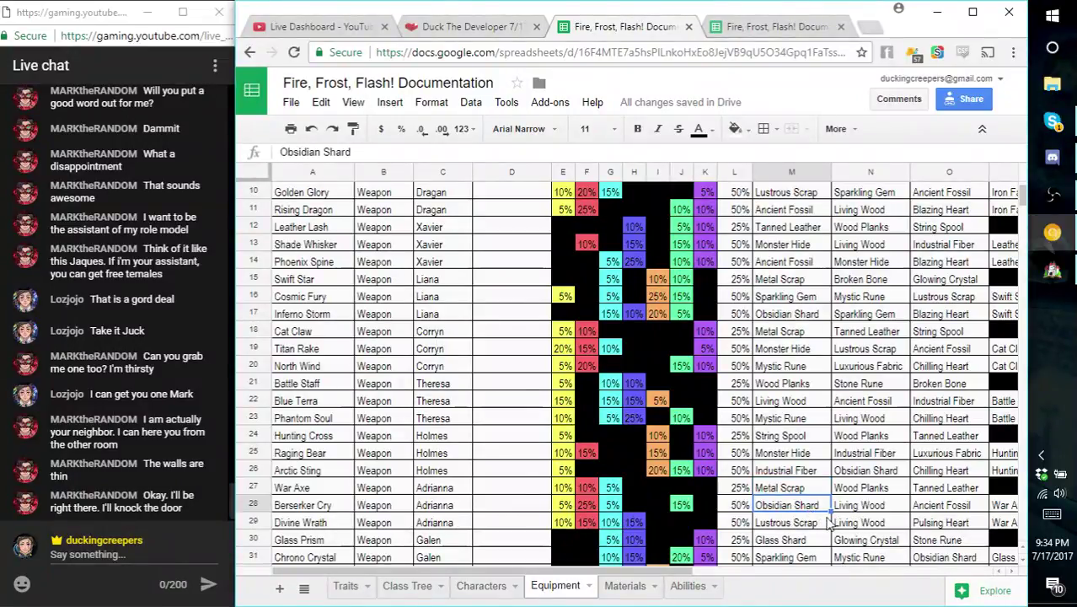
left_click(868, 508)
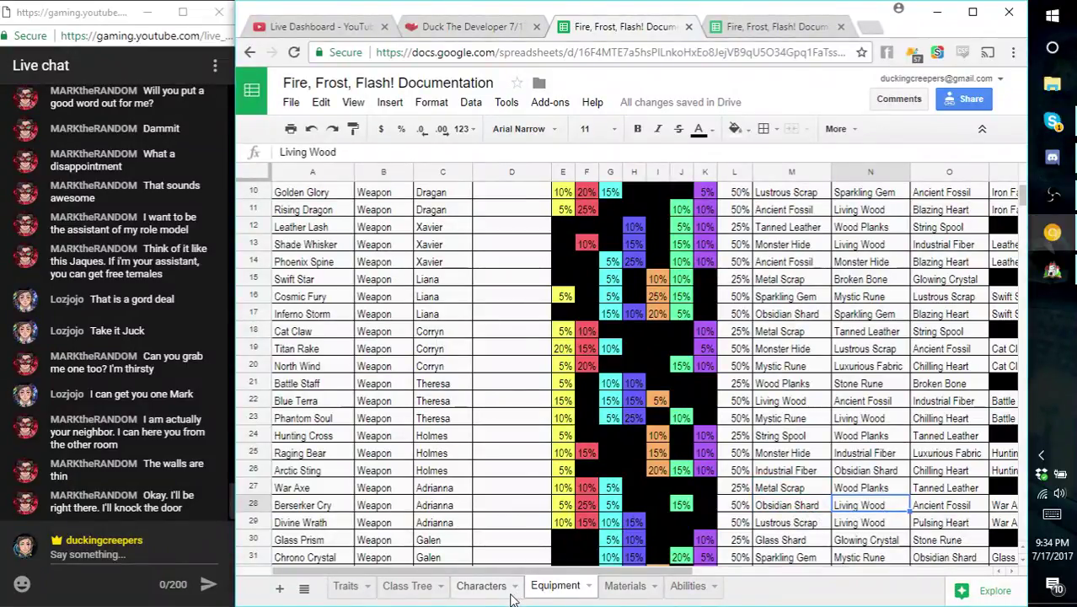
left_click(622, 588)
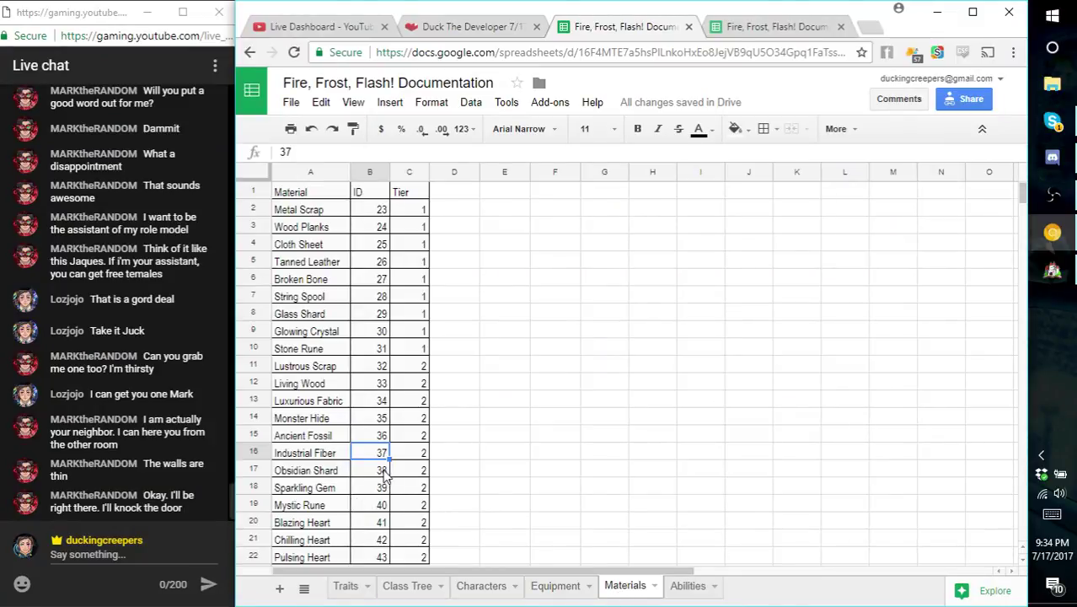
left_click(382, 471)
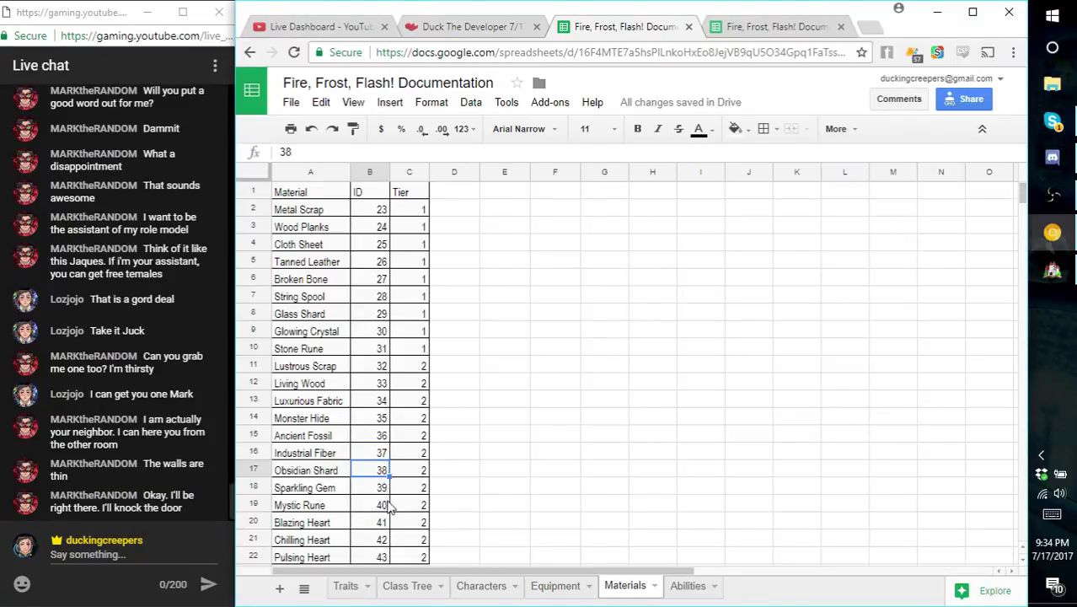
- Return to RPG Maker VX Ace, set Berserker Cry's craft items to 38, 33 and 36, and apply the change
left_click(1053, 270)
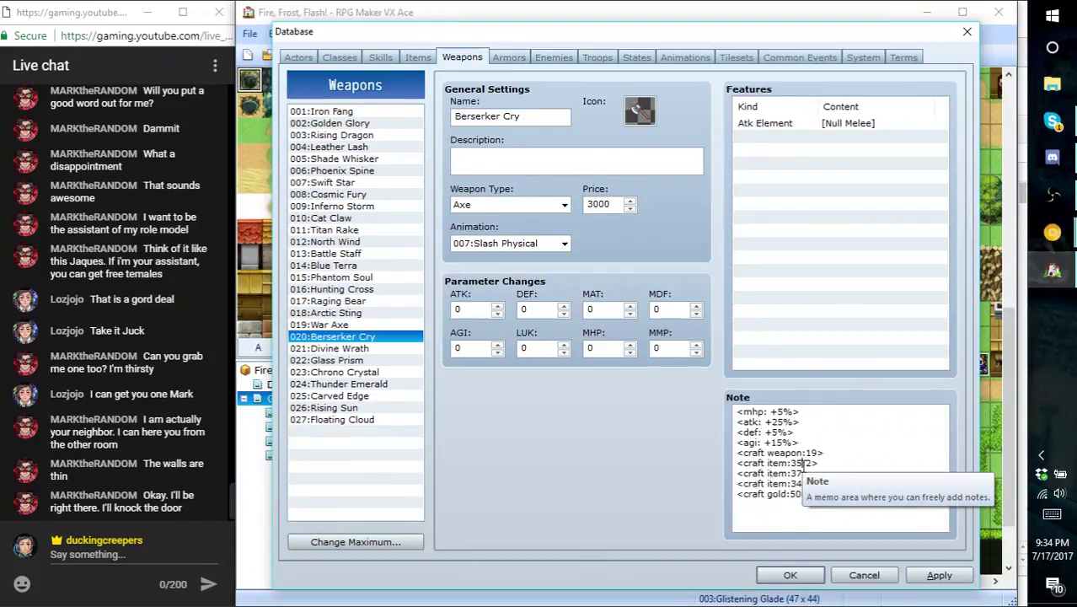
type("8")
key("Down")
key("BackSpace")
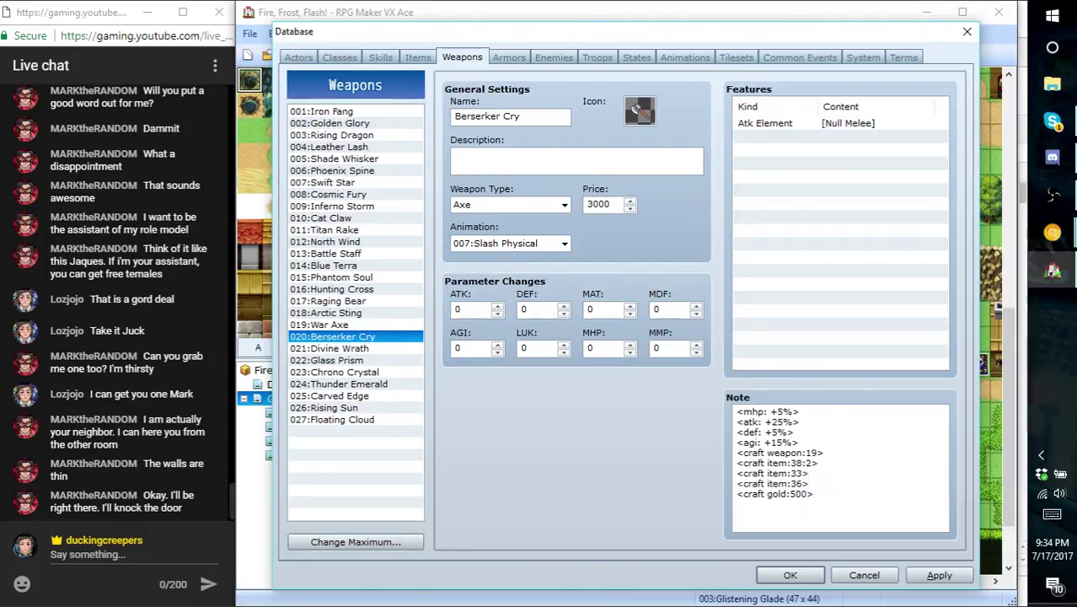
left_click(927, 575)
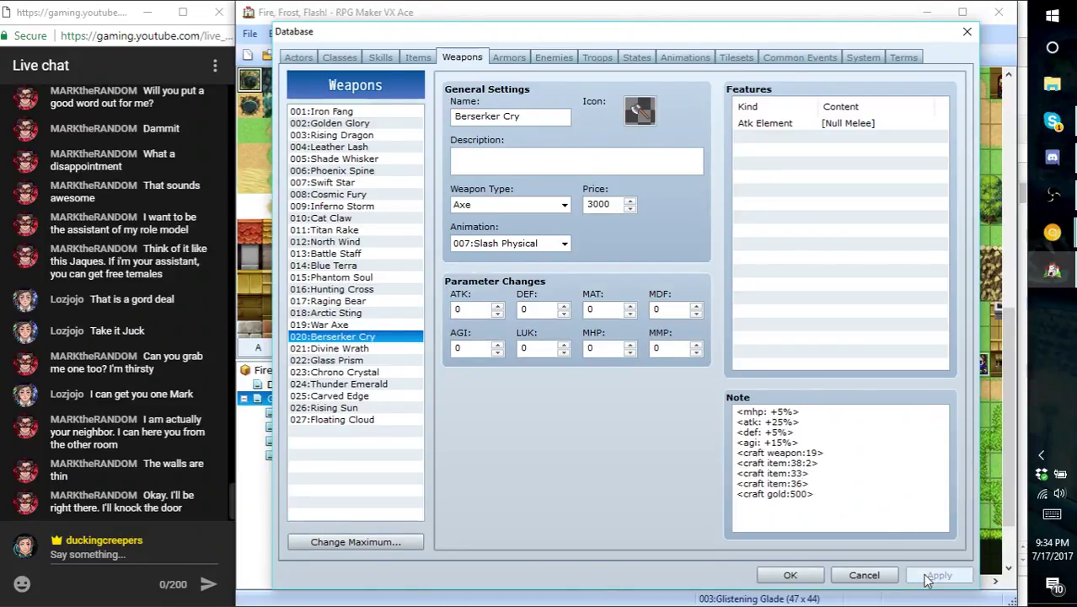
- Copy Berserker Cry's craft weapon, craft item and craft gold lines to the end of Divine Wrath's note
left_click_drag(848, 502, 739, 456)
key("ctrl+c")
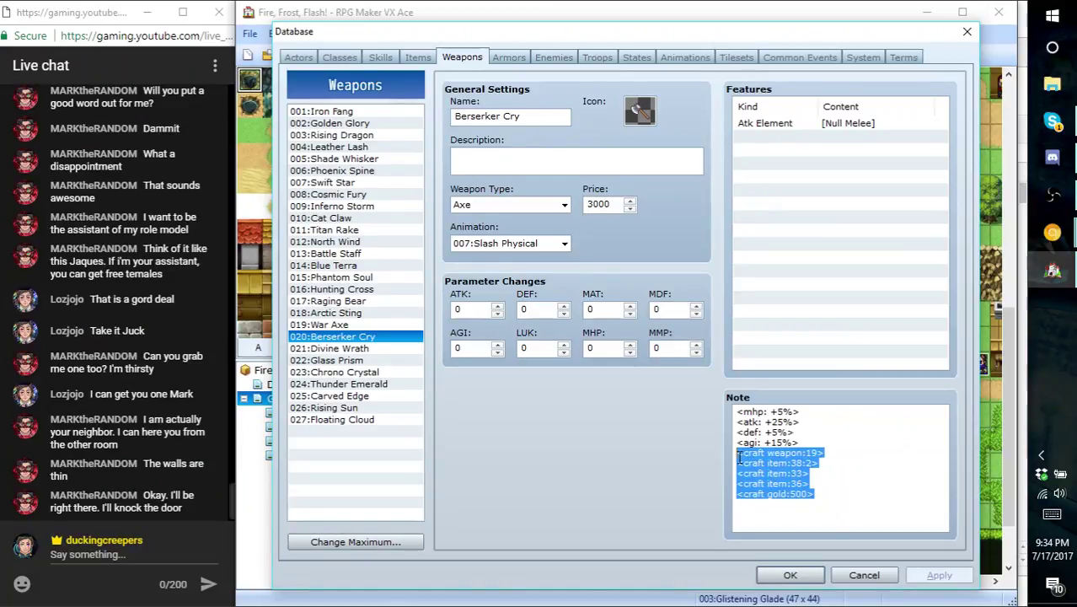
left_click(325, 348)
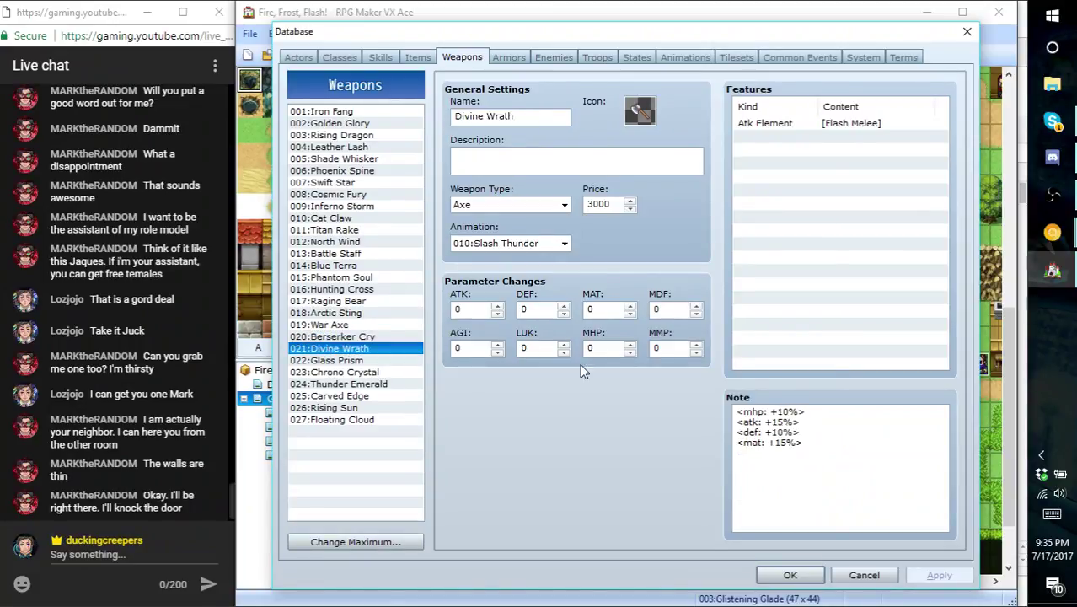
left_click(841, 469)
key("ctrl+v")
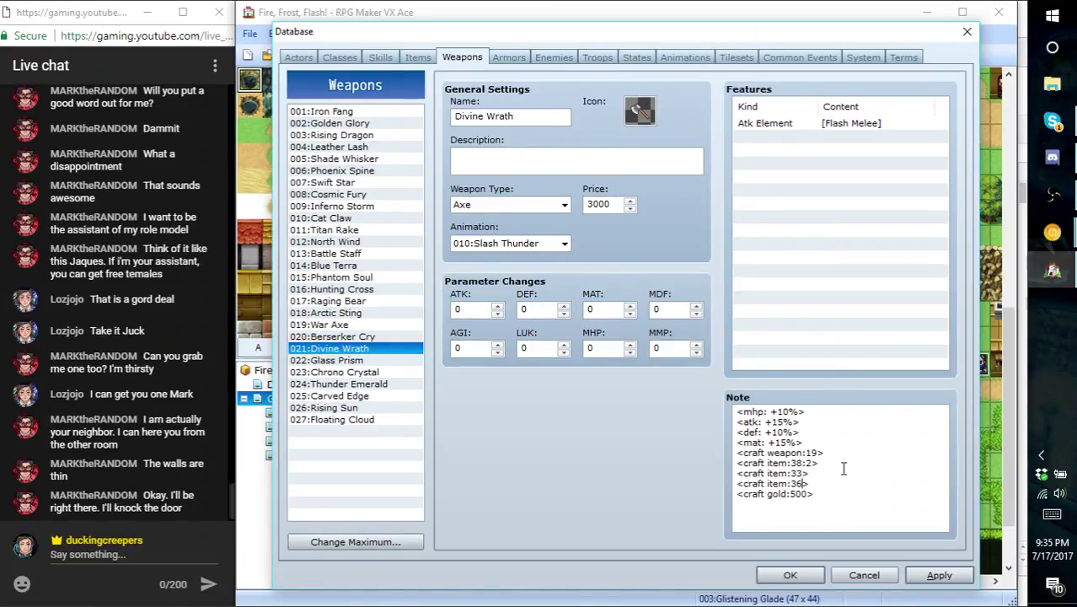
- Set Divine Wrath's third craft item to 43 and apply the change
key("BackSpace")
key("BackSpace")
type("4")
left_click(930, 580)
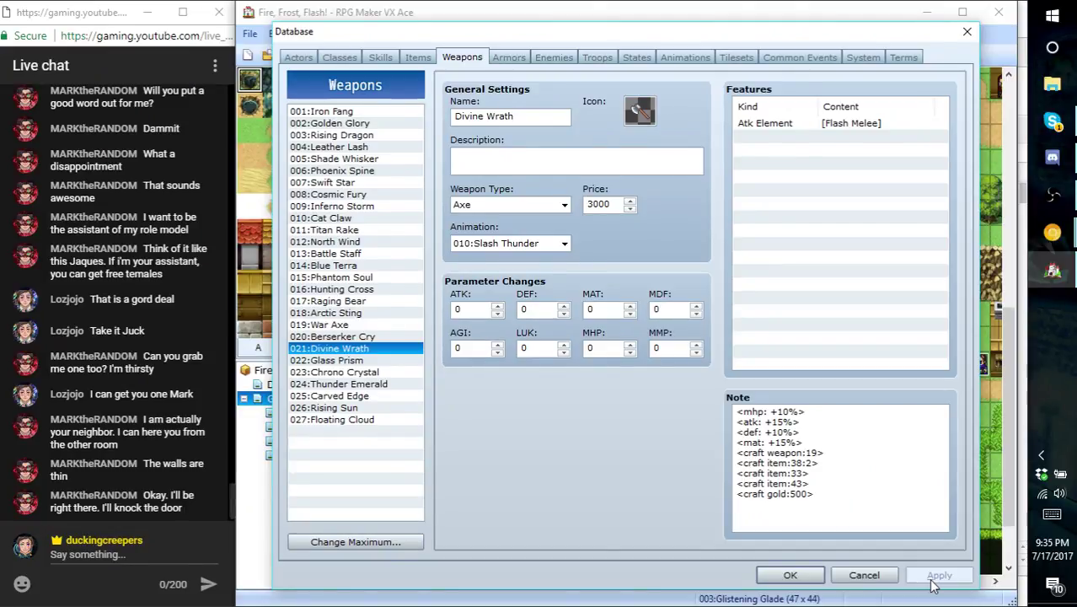
- Review the weapons from Glass Prism through Floating Cloud and set Floating Cloud's animation to 022:Blow Thunder
left_click(361, 361)
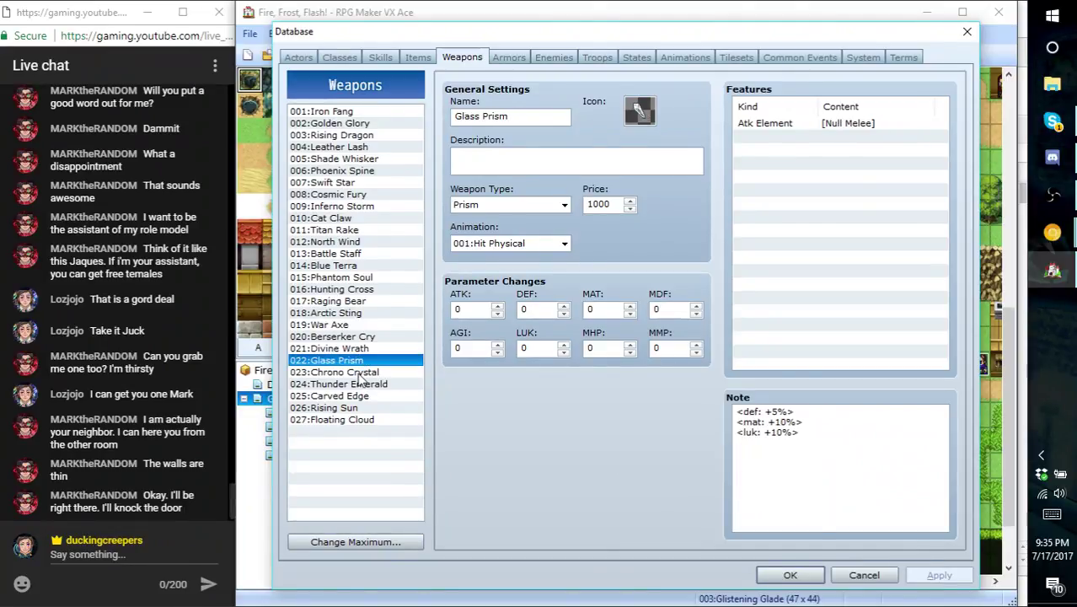
left_click(357, 386)
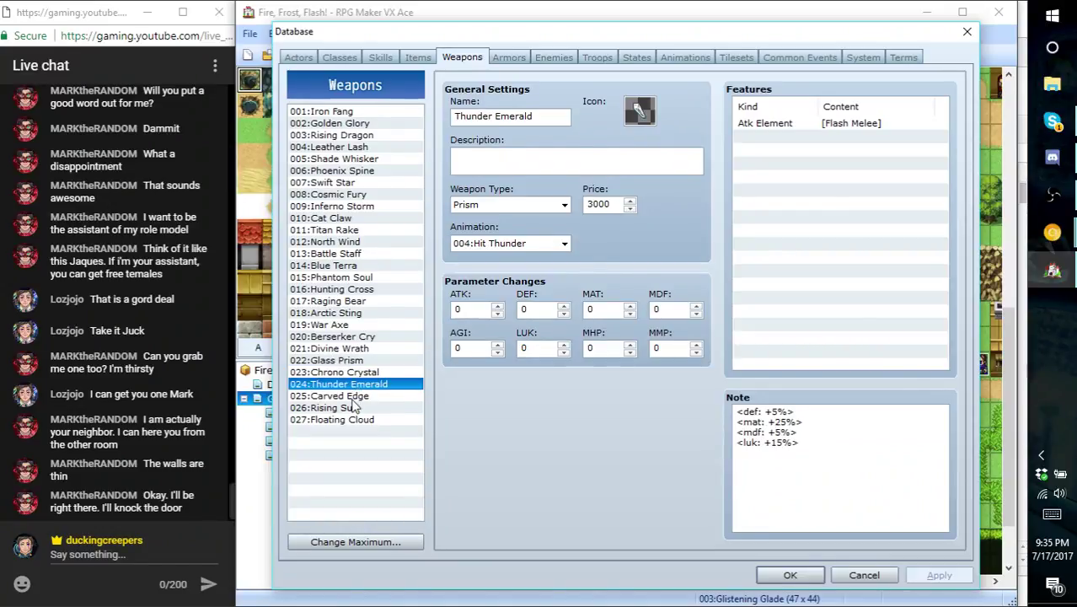
left_click(351, 398)
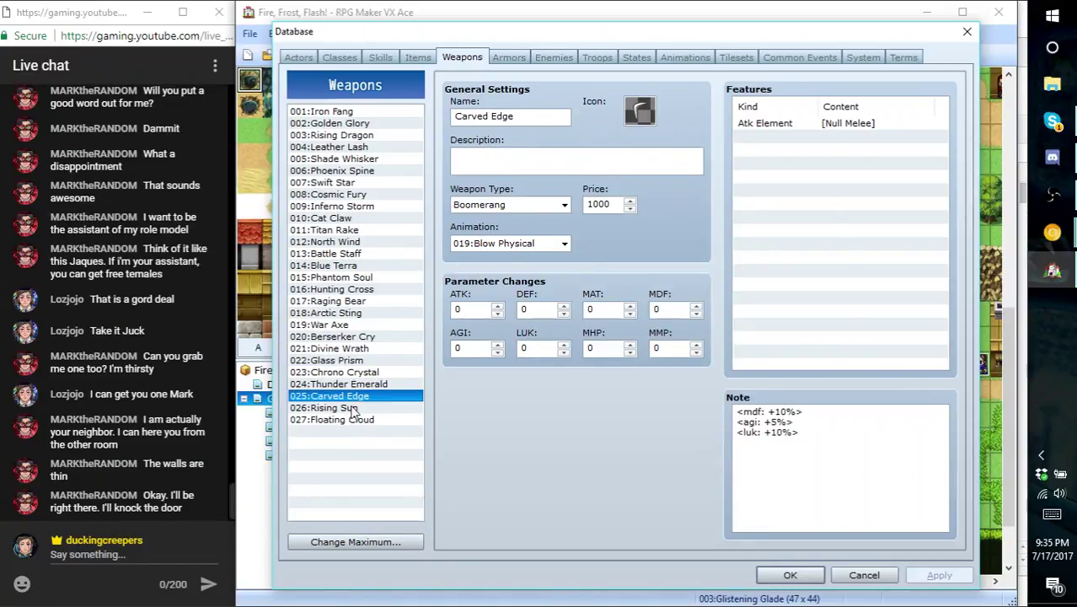
left_click(354, 408)
left_click(353, 419)
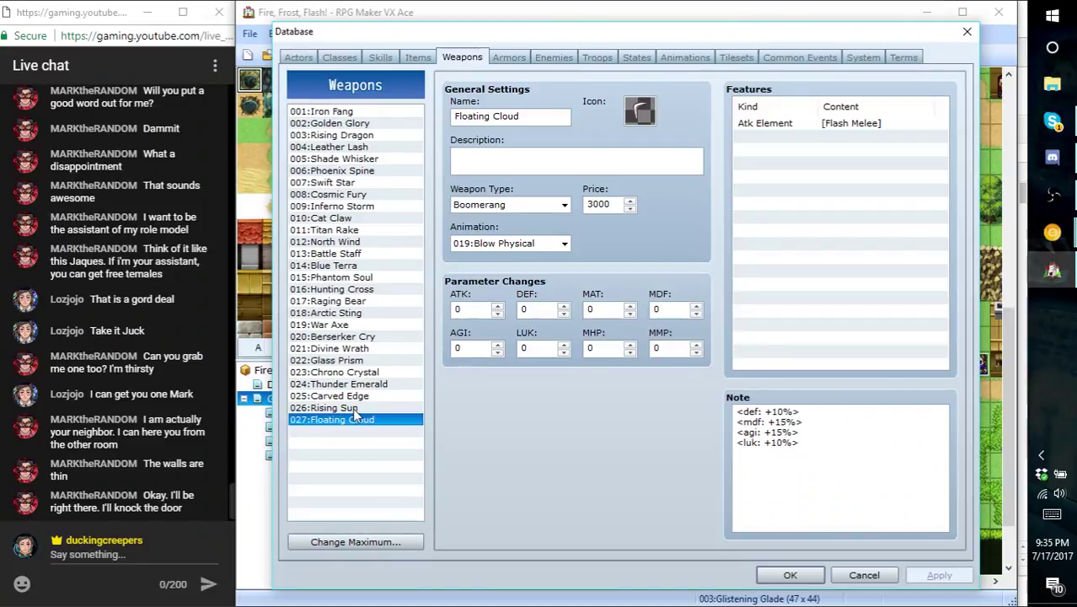
left_click(353, 408)
left_click(370, 419)
left_click(542, 243)
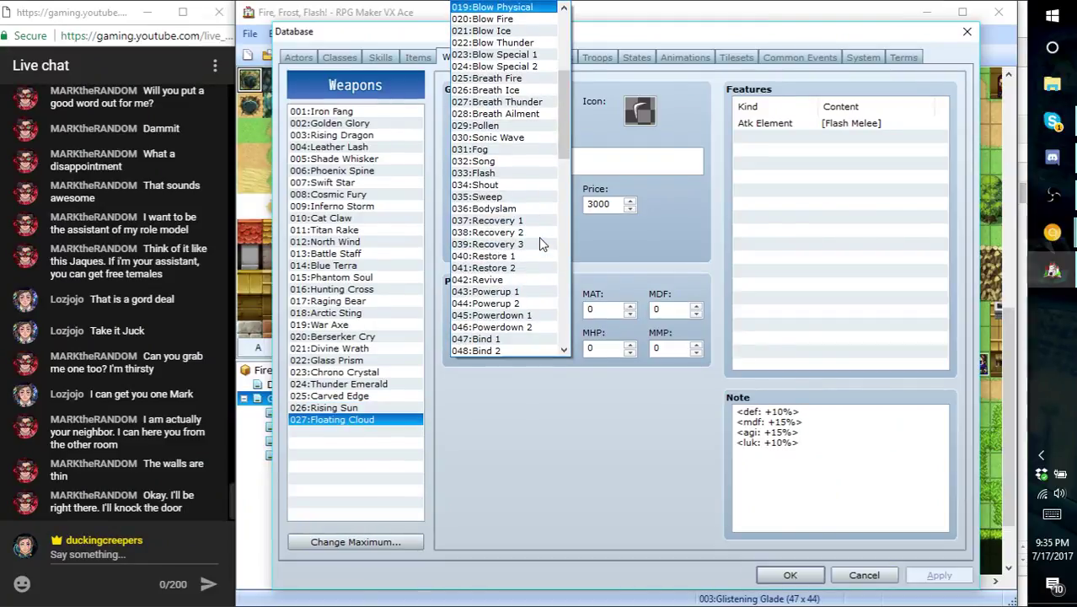
left_click(540, 50)
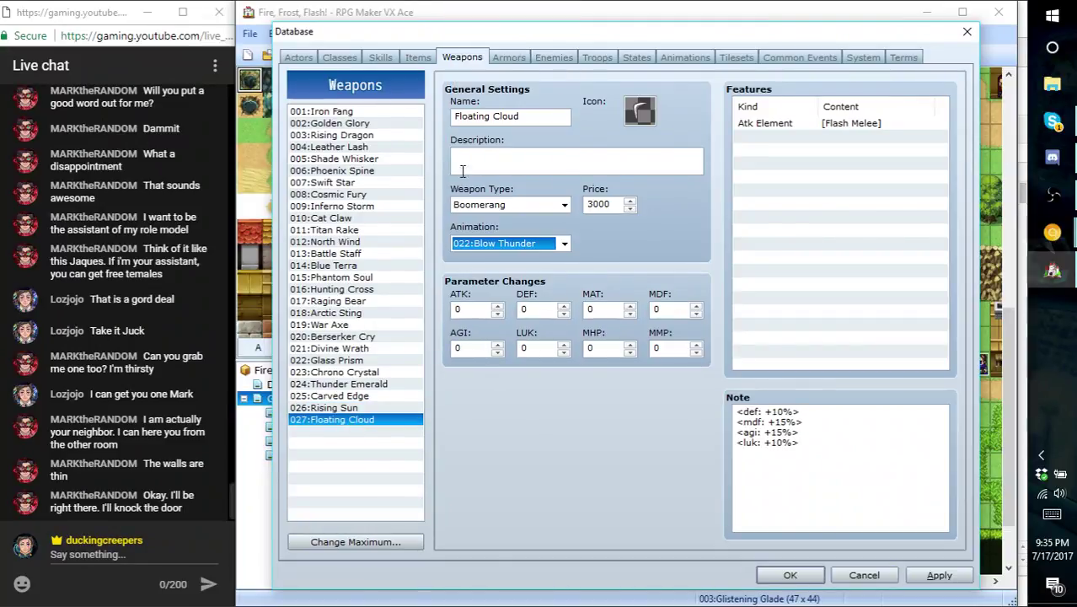
- Review the weapons from Rising Sun back through Cosmic Fury, comparing each one's animation with its attack element
left_click(338, 410)
key("Up")
key("Up")
key("Up")
key("Up")
key("Up")
key("Up")
key("Up")
key("Up")
key("Up")
key("Up")
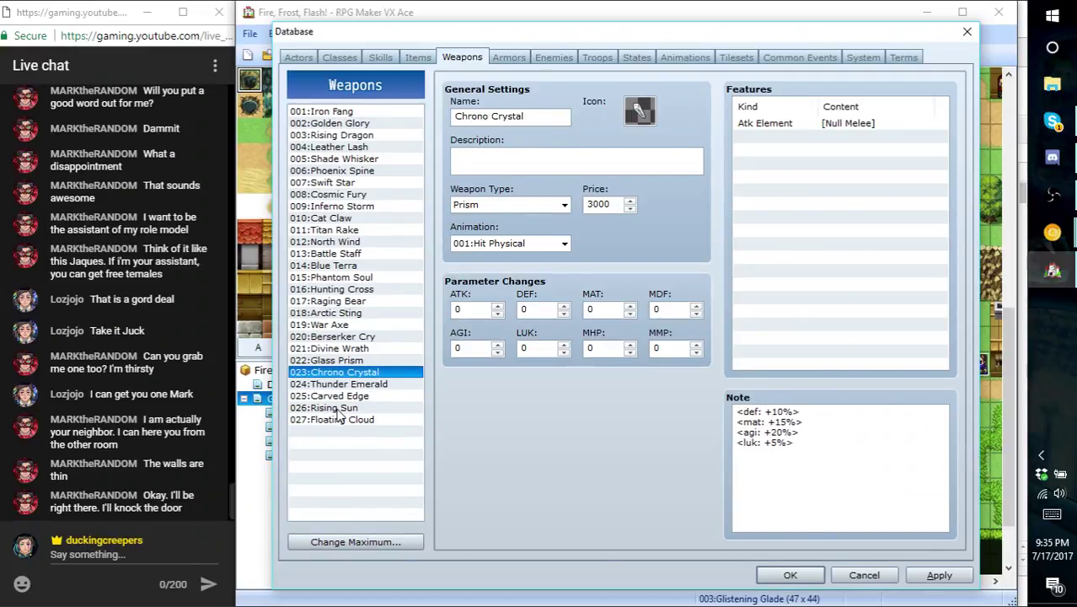
key("Up")
key("Down")
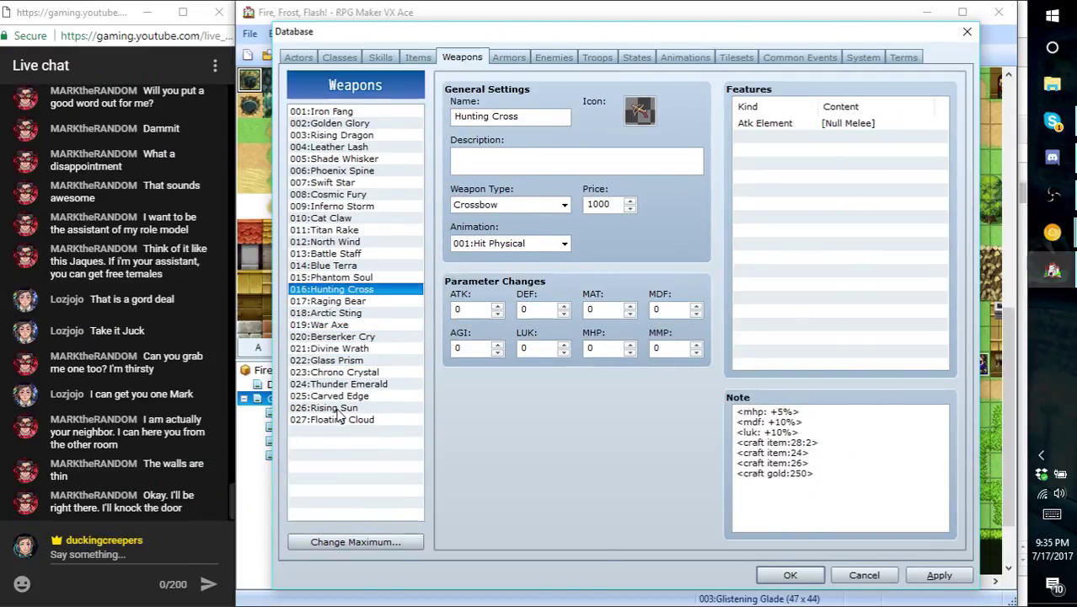
key("Down")
key("Down")
key("Up")
key("Up")
key("Up")
key("Up")
key("Up")
key("Up")
key("Up")
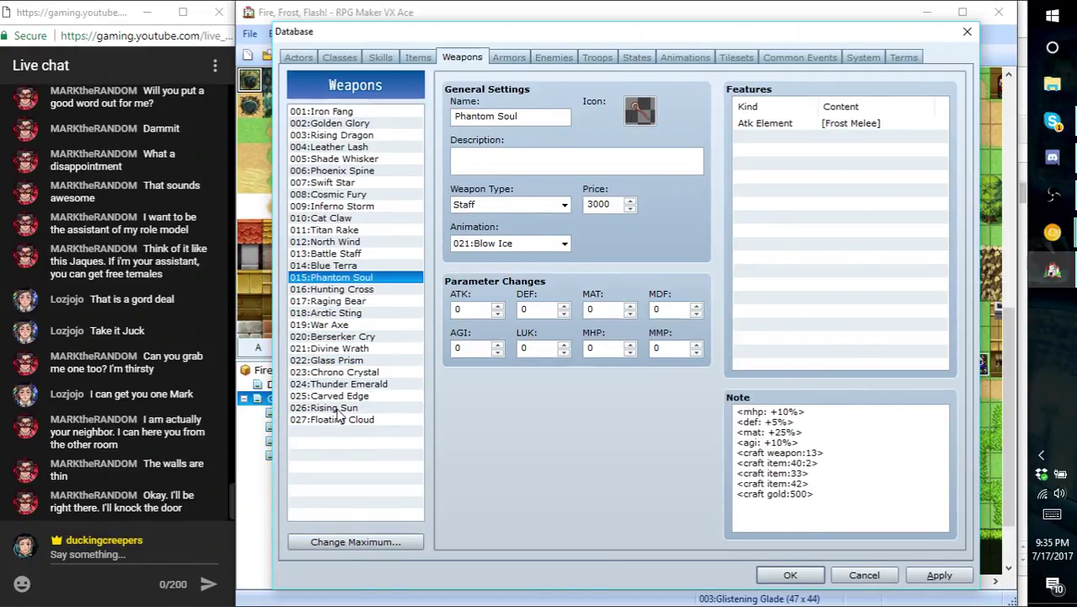
key("Up")
key("Up")
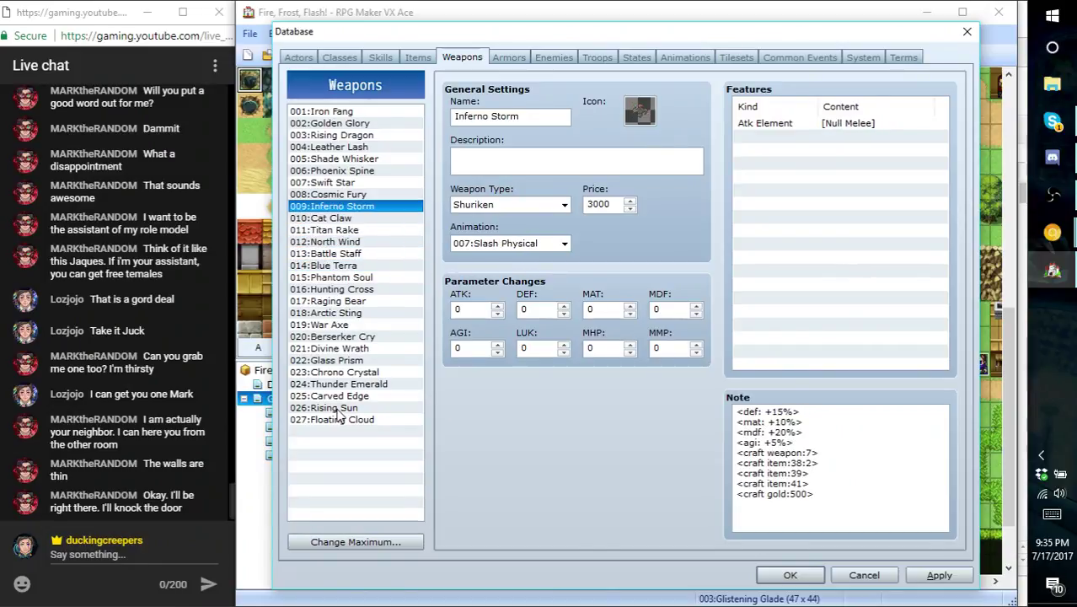
key("Up")
key("Up")
key("Up")
key("Down")
key("Down")
key("Down")
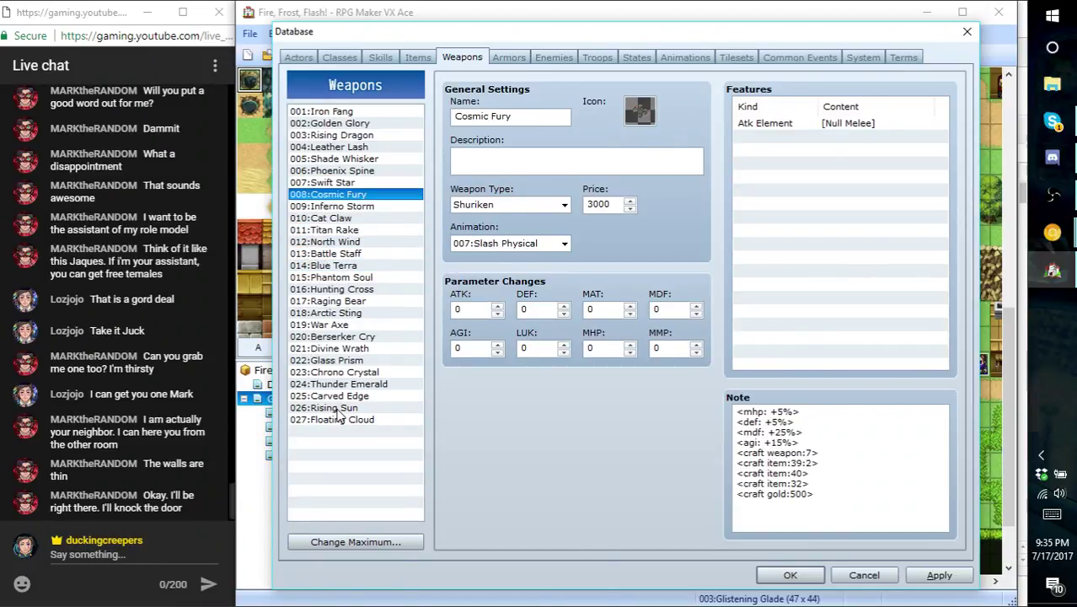
- Set Inferno Storm's animation to 008:Slash Fire
left_click(544, 244)
left_click(518, 31)
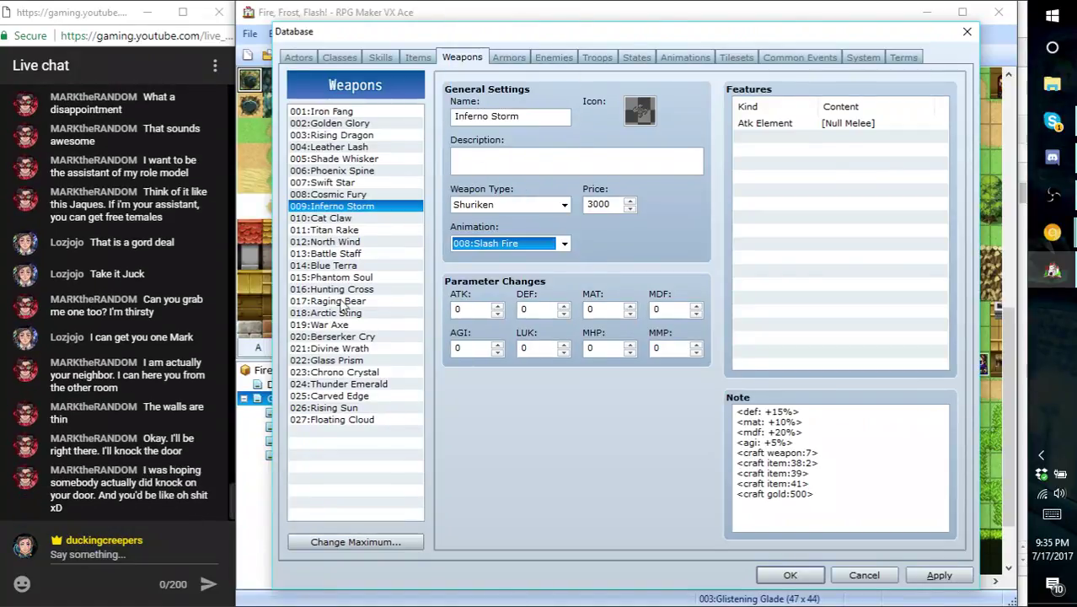
left_click(352, 218)
left_click(350, 211)
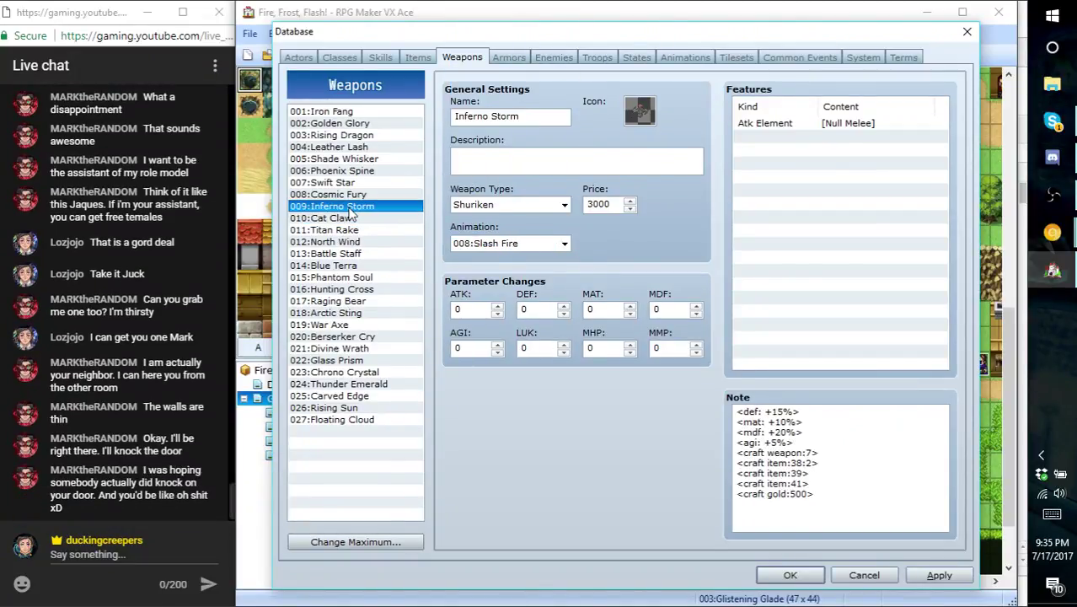
- Change Inferno Storm's attack element feature to Fire Melee
double_click(829, 123)
left_click(869, 166)
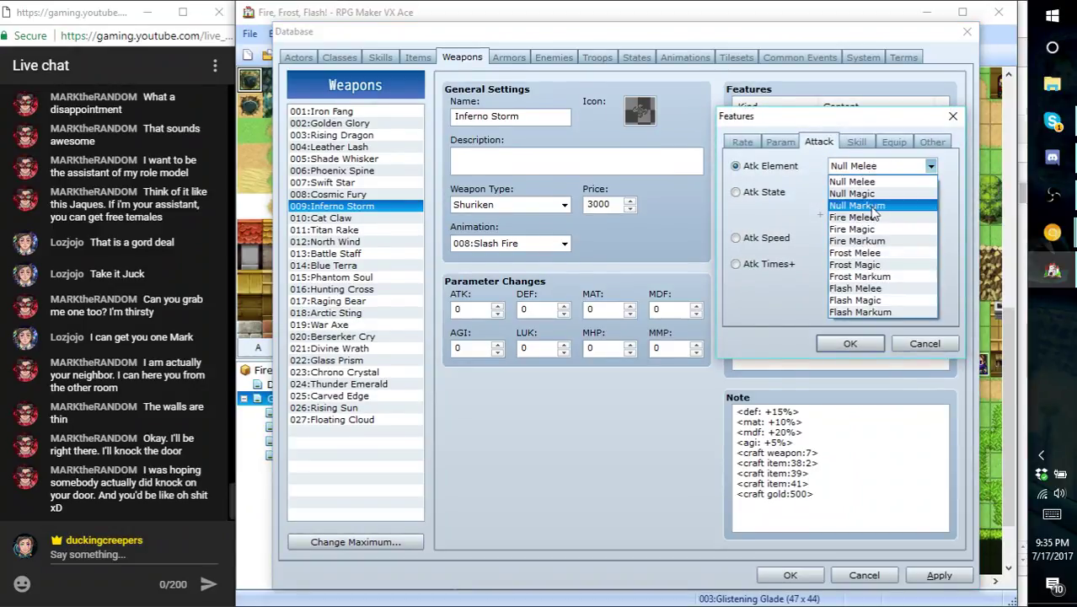
left_click(859, 218)
left_click(849, 343)
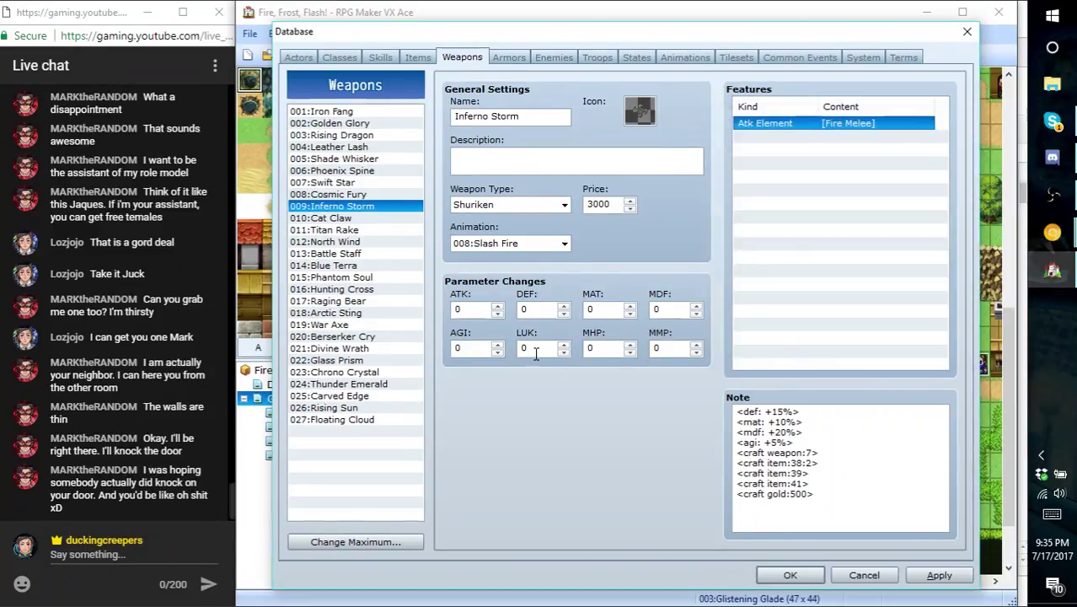
left_click(345, 194)
left_click(342, 208)
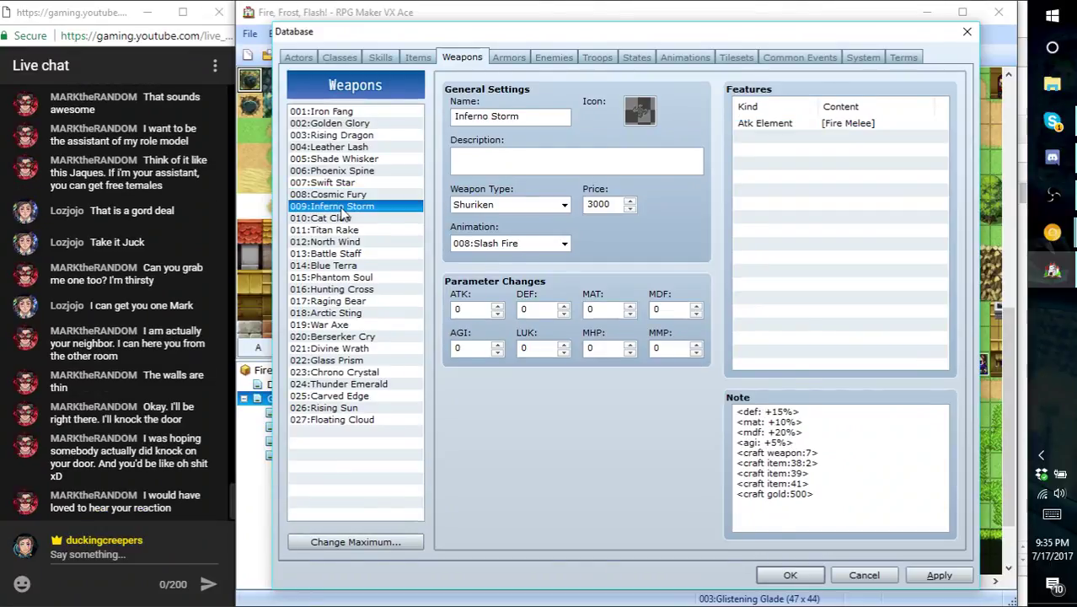
- Check the attack elements and animations of the weapons from Cosmic Fury back to the start of the list and forward to Phantom Soul
key("Up")
key("Up")
key("Up")
key("Up")
key("Up")
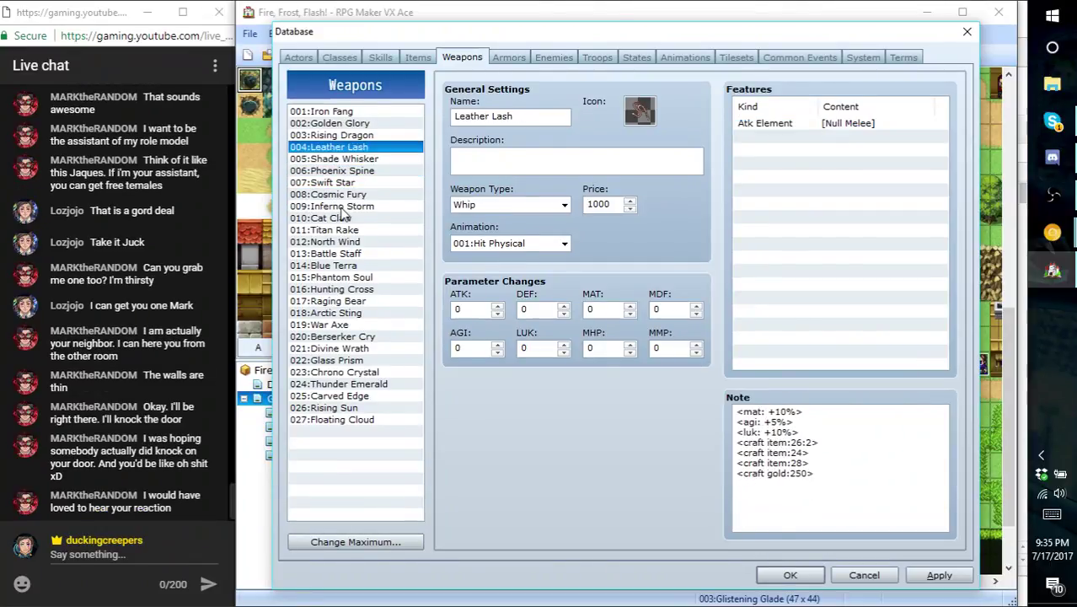
key("Up")
key("Up")
key("Up")
key("Down")
key("Down")
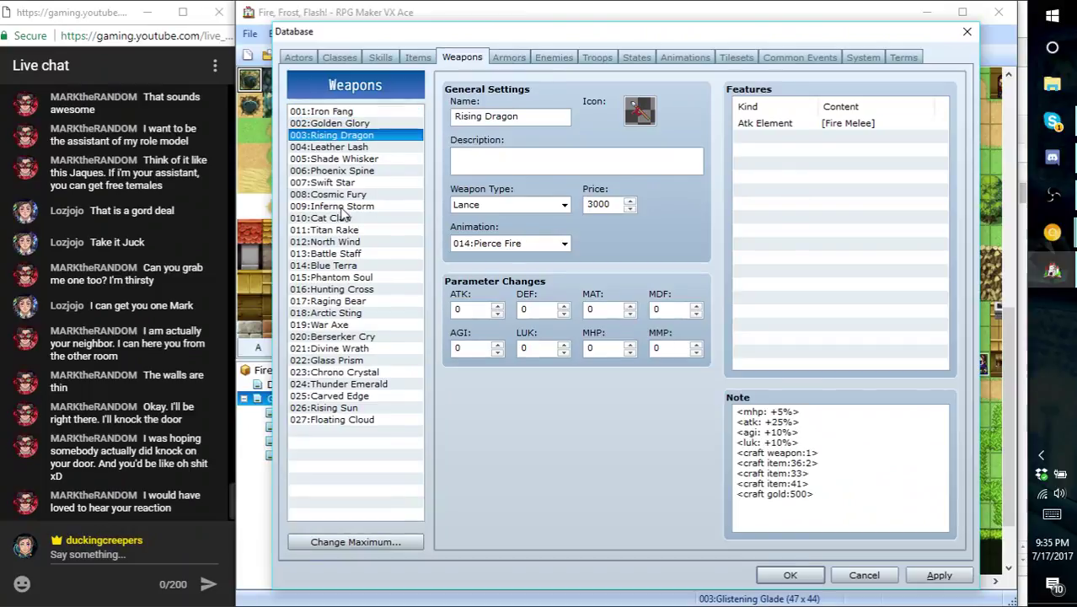
key("Down")
key("Down")
key("Down")
key("Down")
key("Down")
key("Down")
key("Down")
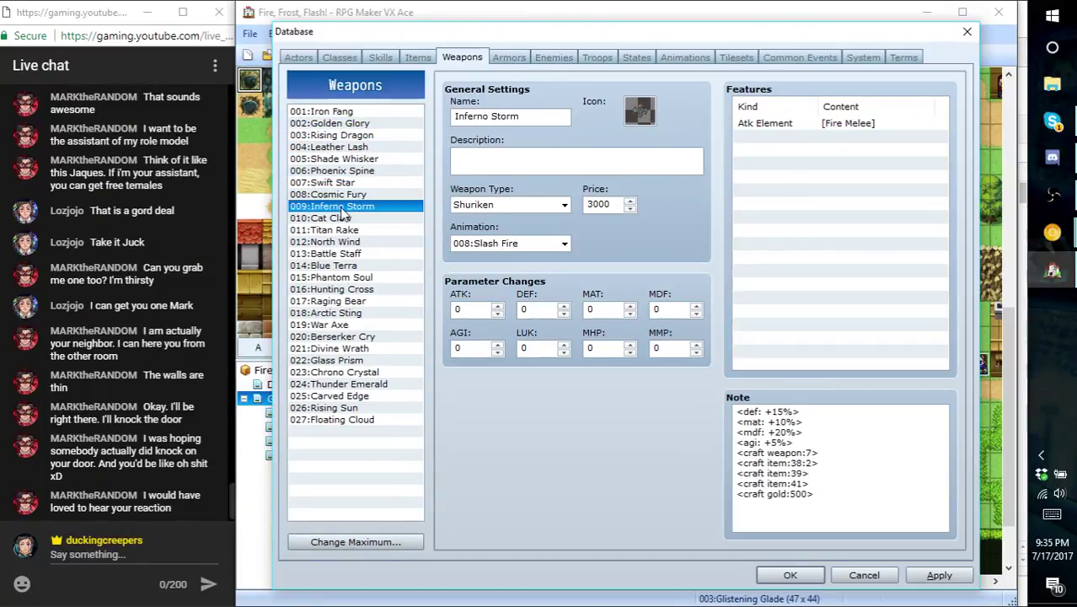
key("Down")
key("Down")
key("Down")
key("Down")
key("Down")
key("Down")
key("Down")
key("Down")
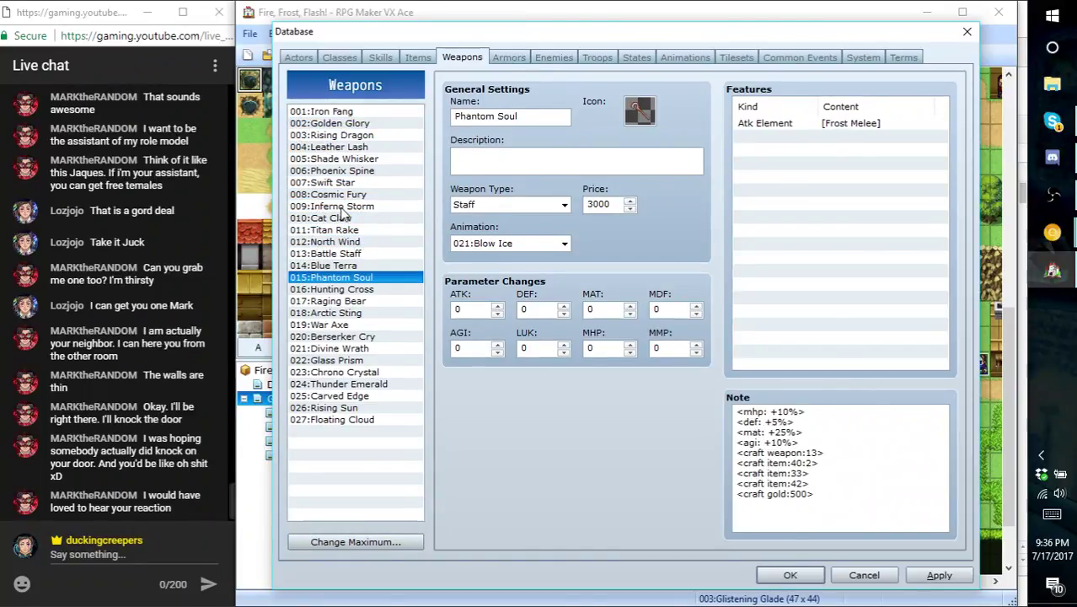
- Review the notes of the weapons following Phantom Soul through Floating Cloud, then return to Divine Wrath
key("Down")
key("Down")
key("Down")
key("Down")
key("Down")
key("Down")
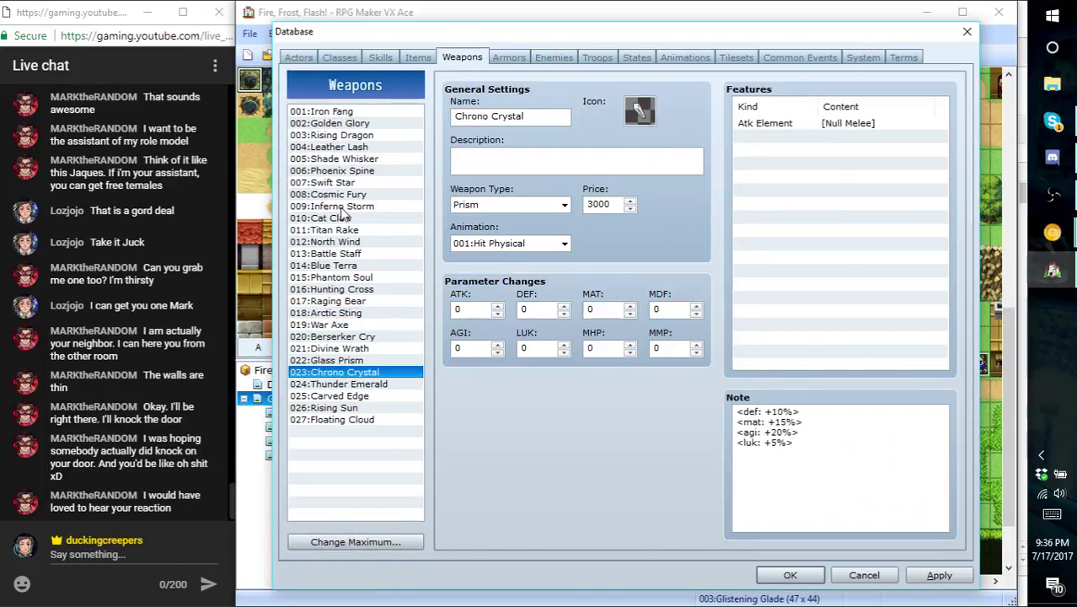
key("Down")
key("Down")
key("Down")
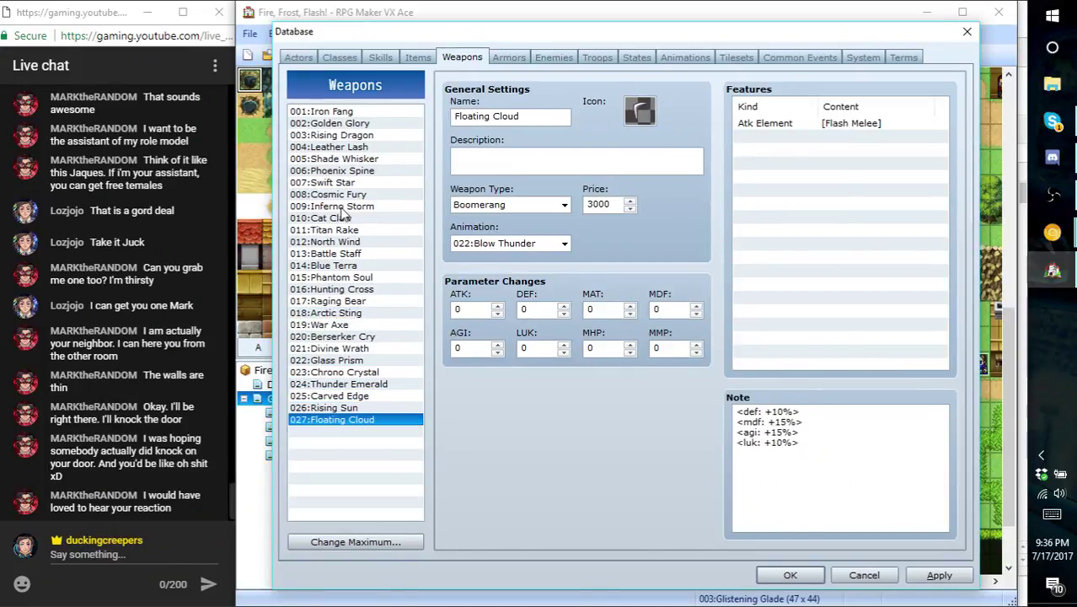
key("Up")
key("Up")
key("Up")
key("Up")
key("Up")
key("Up")
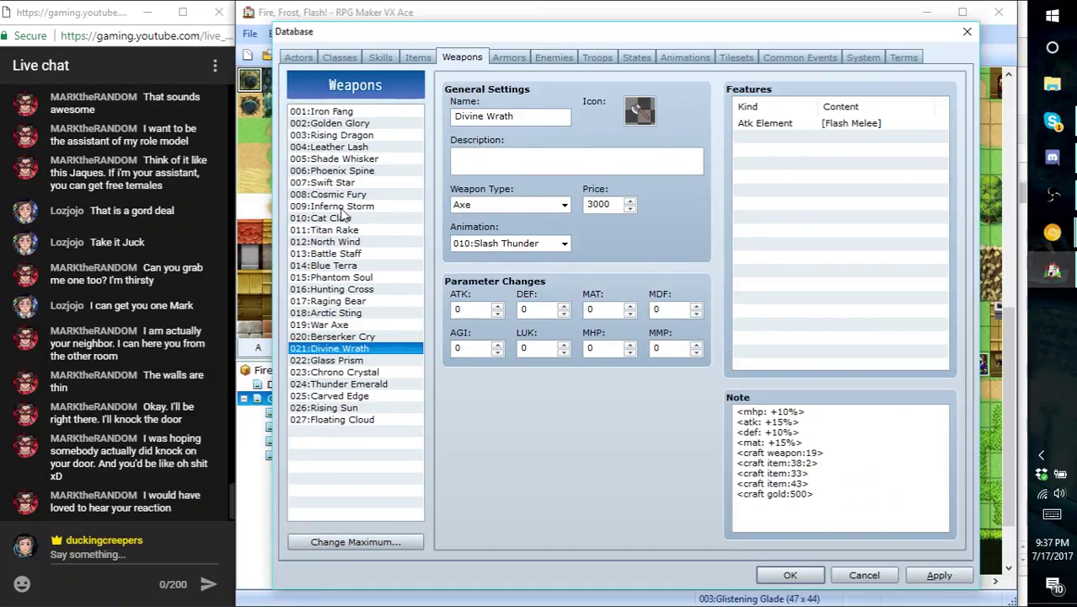
- Set Divine Wrath's first crafting ingredient tag to item 32:2, using the Lustrous Scrap ID from the documentation spreadsheet, and apply it
left_click(371, 339)
left_click(369, 350)
mouse_move(1052, 231)
left_click(955, 206)
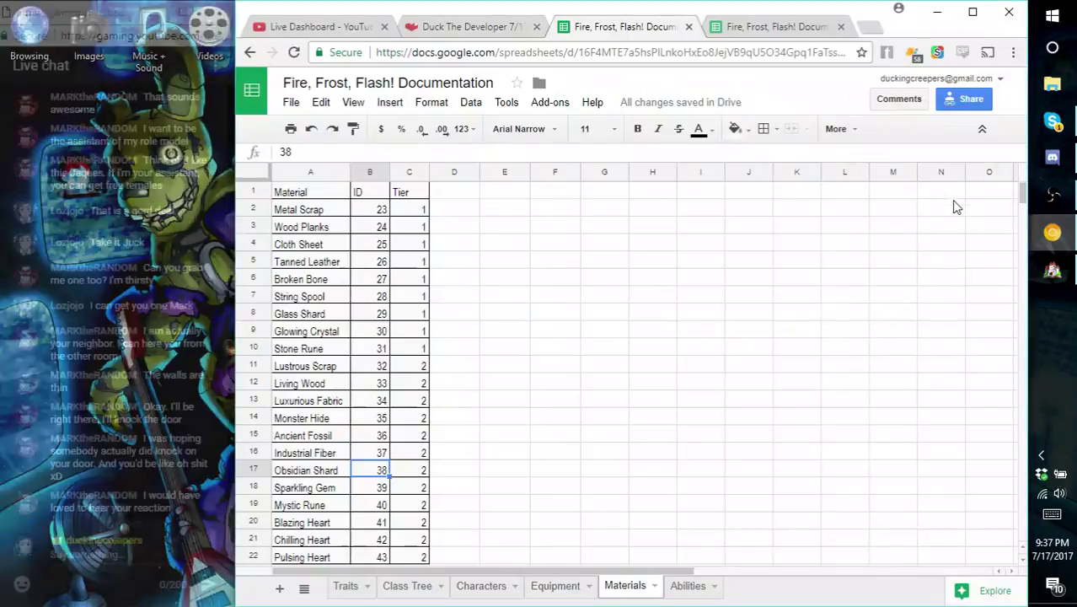
left_click(569, 588)
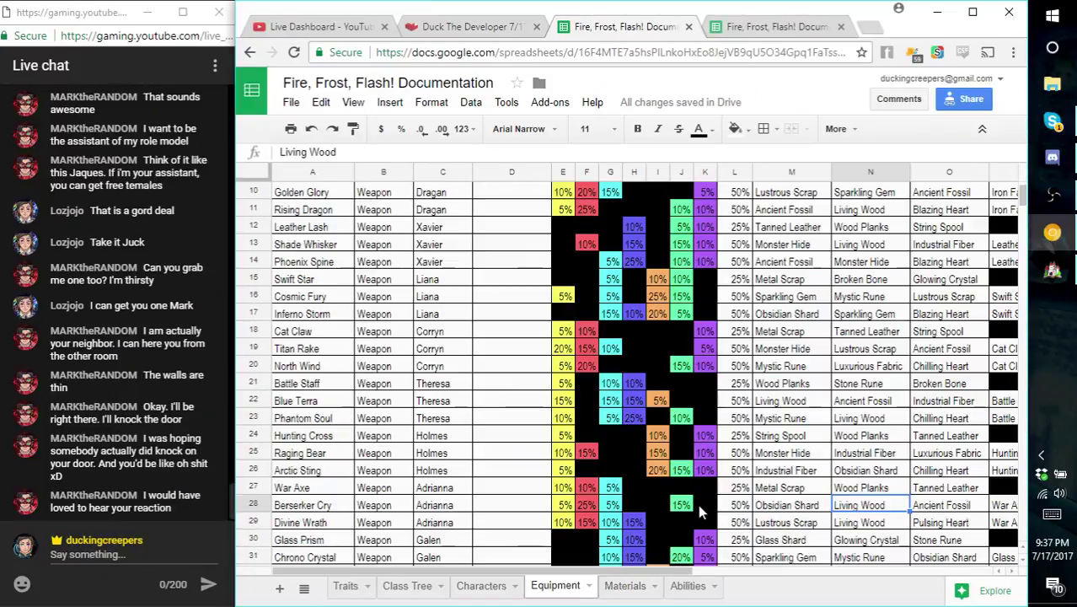
scroll(636, 413, "down", 3)
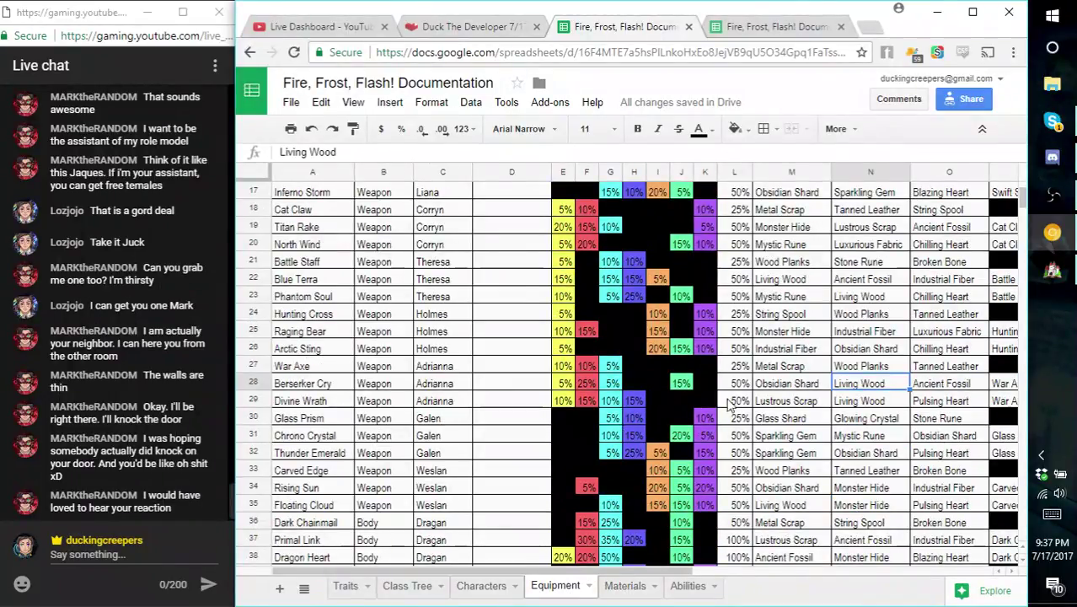
left_click(779, 404)
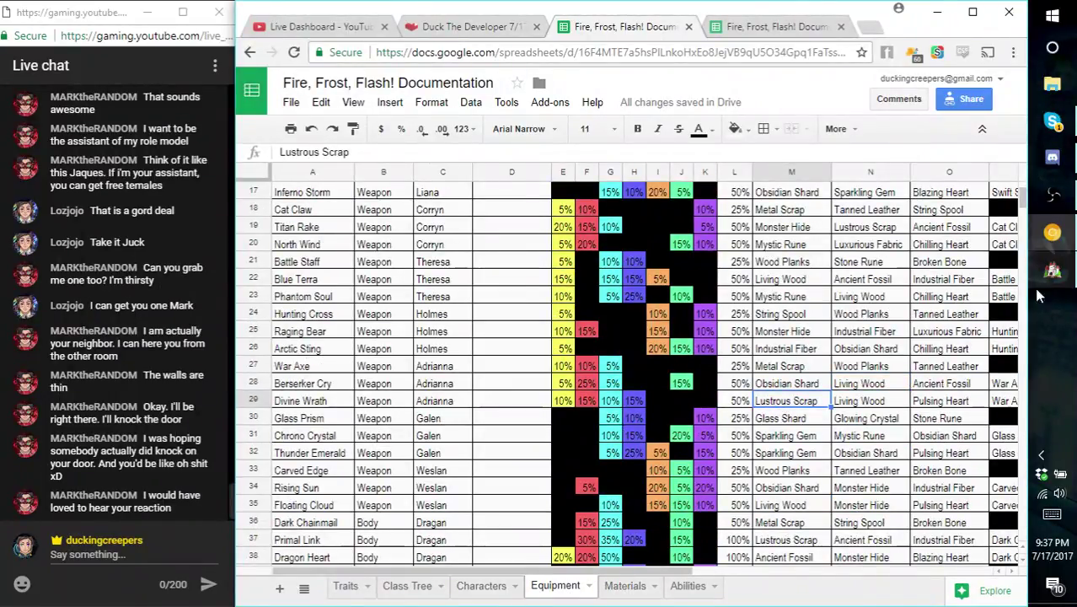
left_click(635, 588)
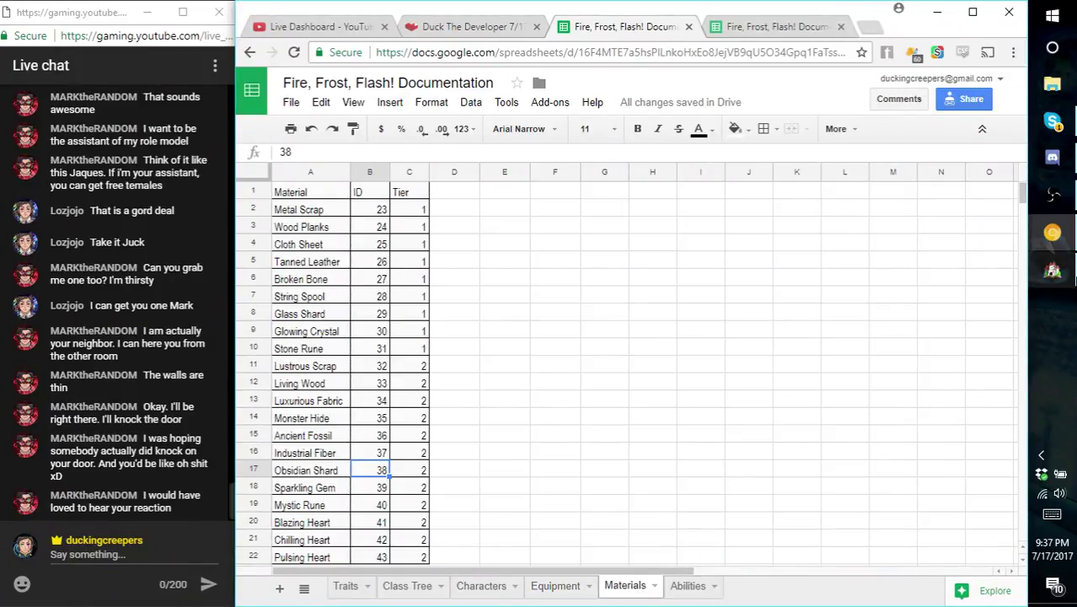
left_click(1053, 269)
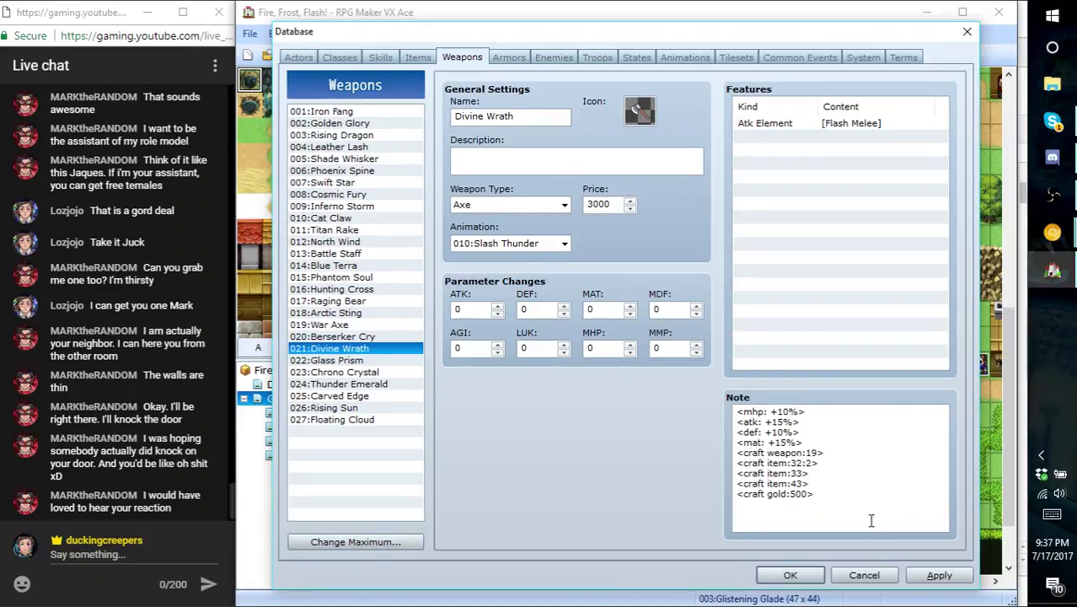
left_click(939, 575)
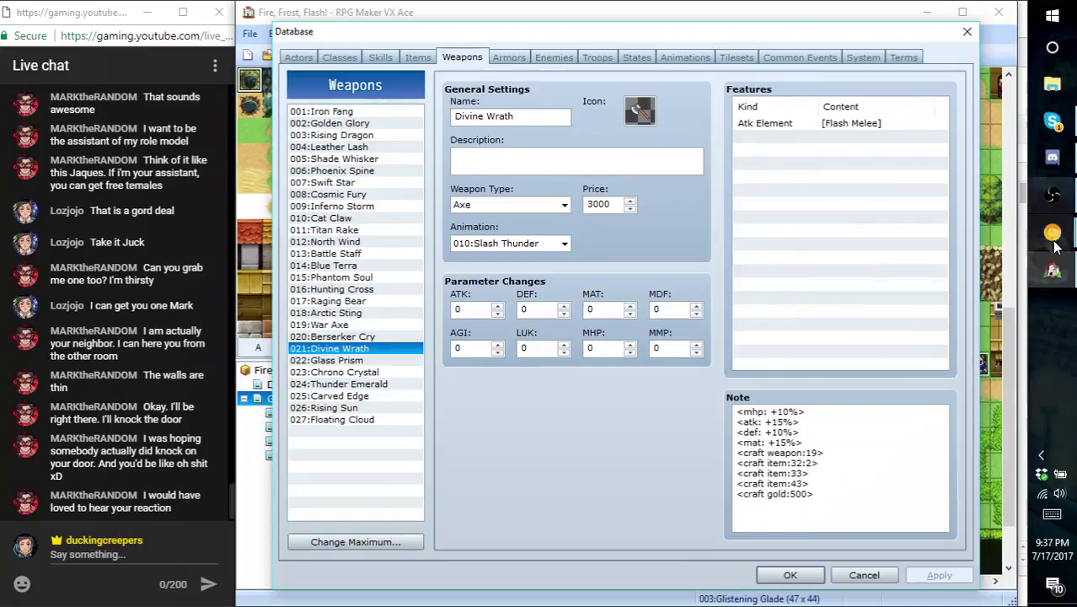
- Look up Glass Prism's crafting materials on the Equipment sheet and their IDs on the Materials sheet, returning to the weapon database
mouse_move(1052, 232)
left_click(984, 193)
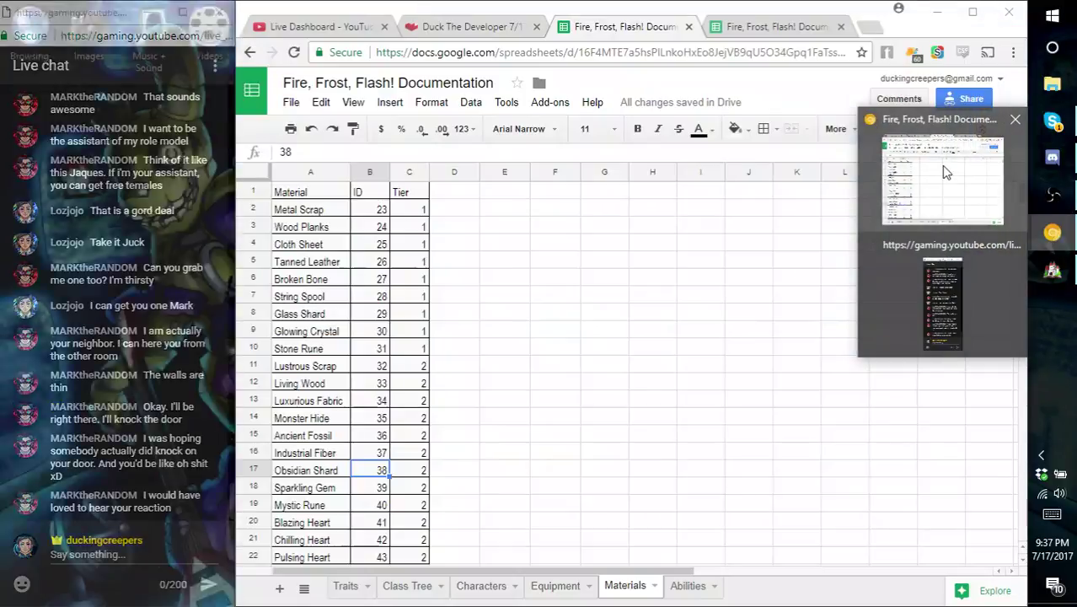
left_click(573, 588)
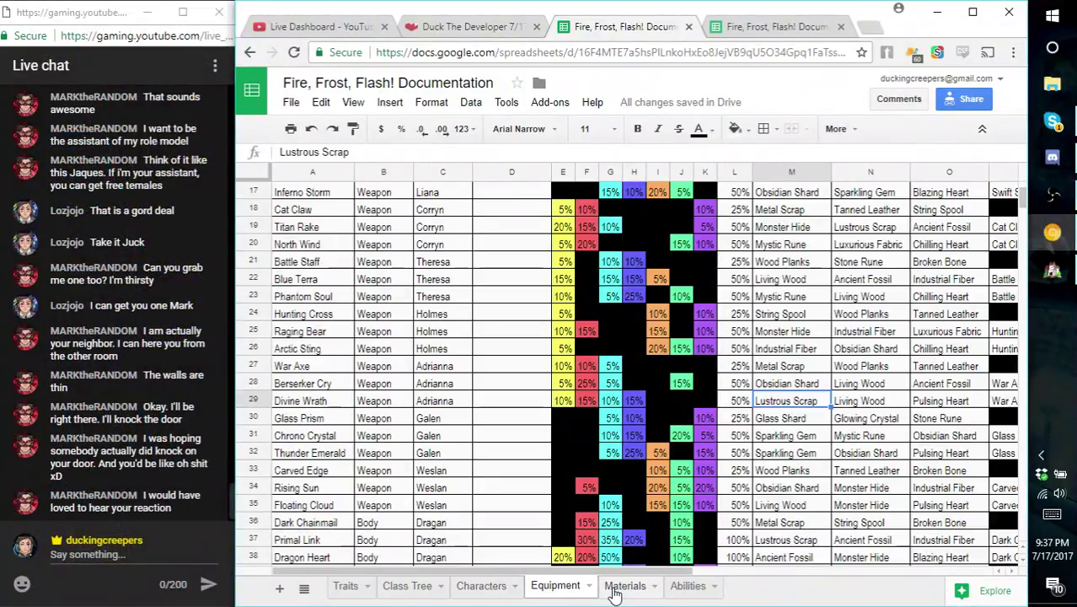
left_click(619, 588)
left_click(1052, 270)
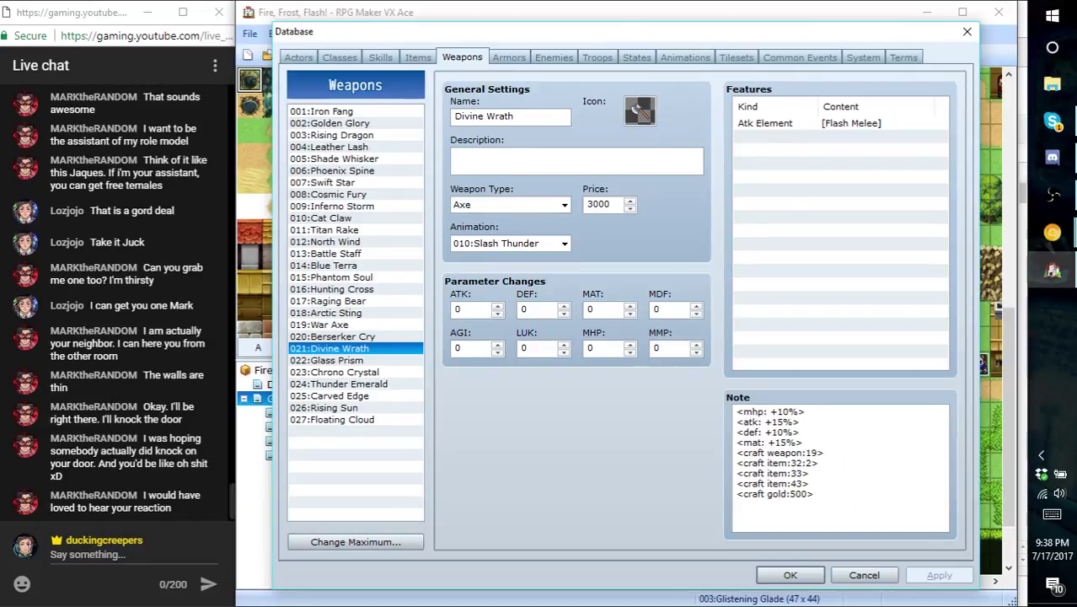
mouse_move(1053, 232)
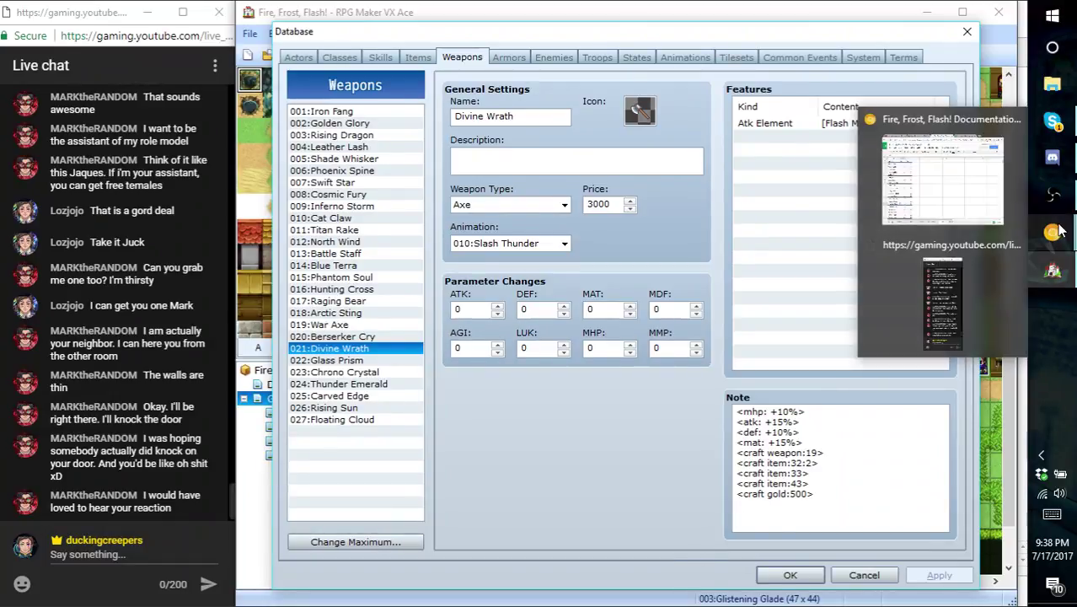
left_click(961, 193)
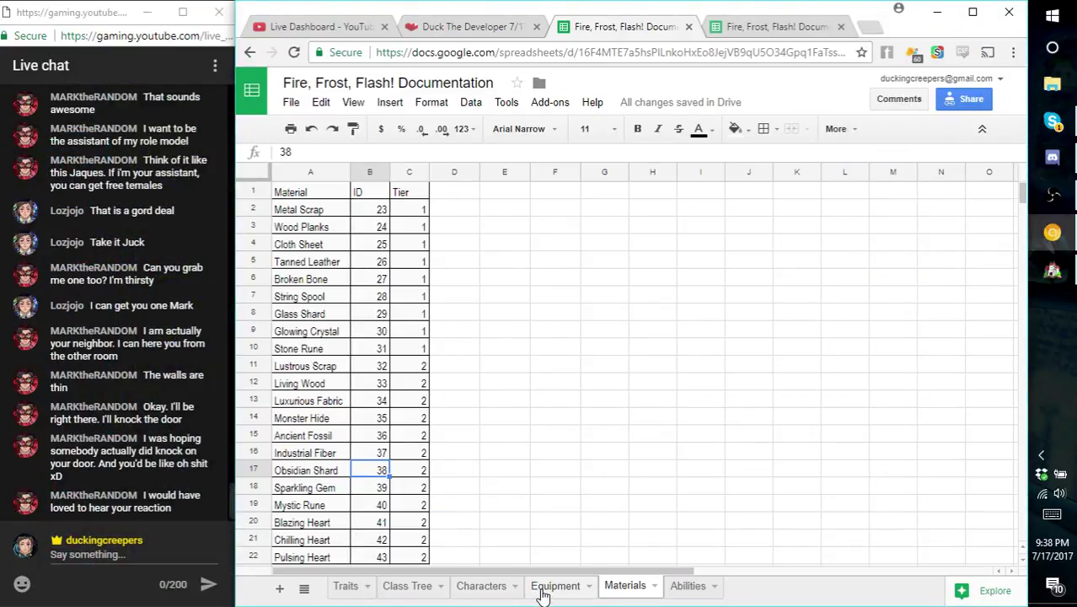
left_click(543, 592)
scroll(618, 510, "down", 2)
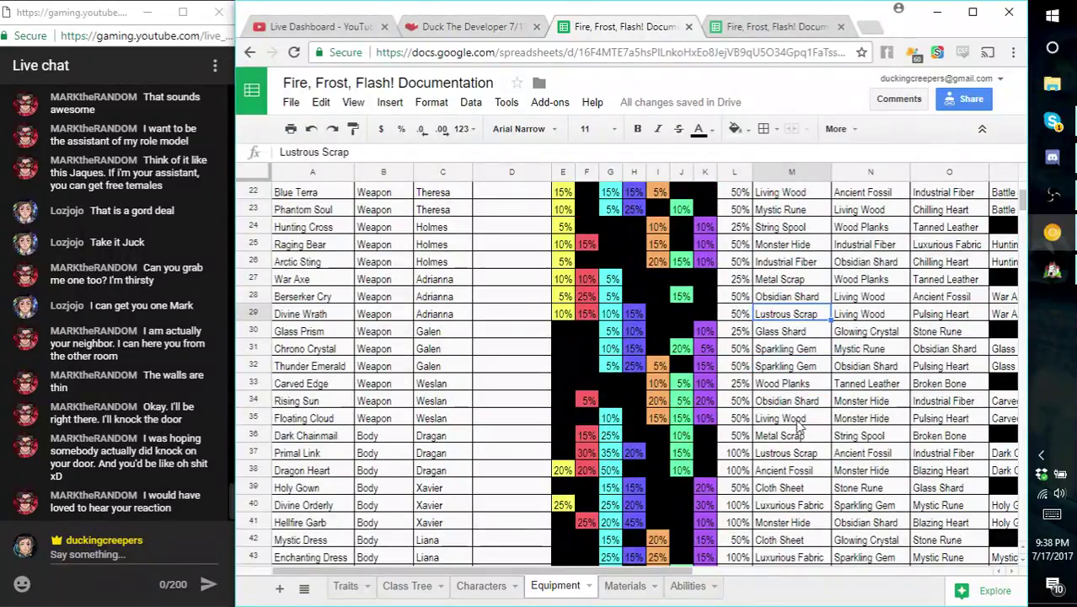
left_click(790, 383)
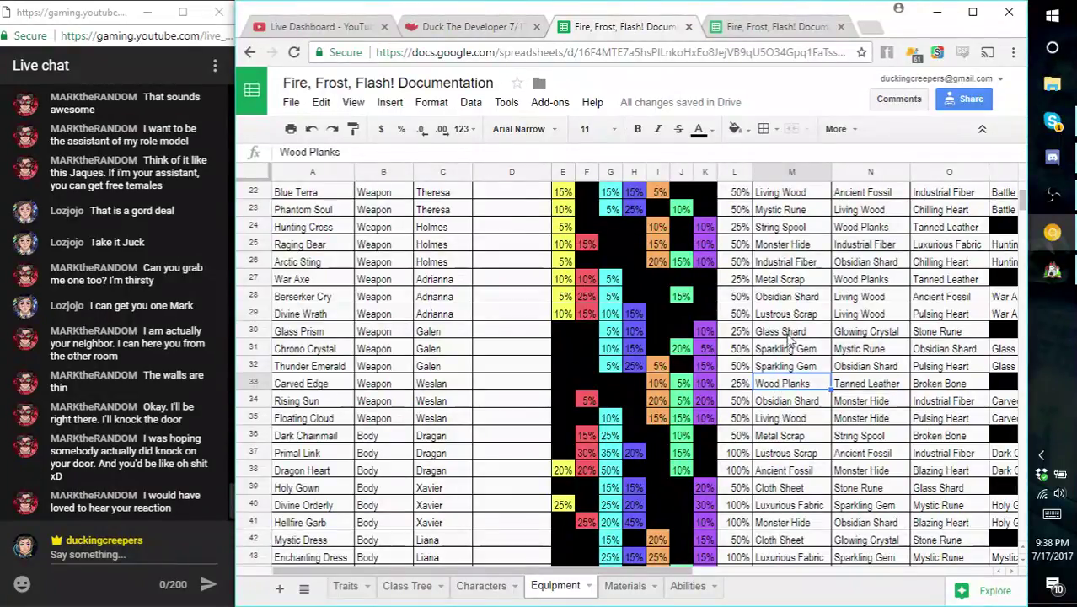
left_click(791, 336)
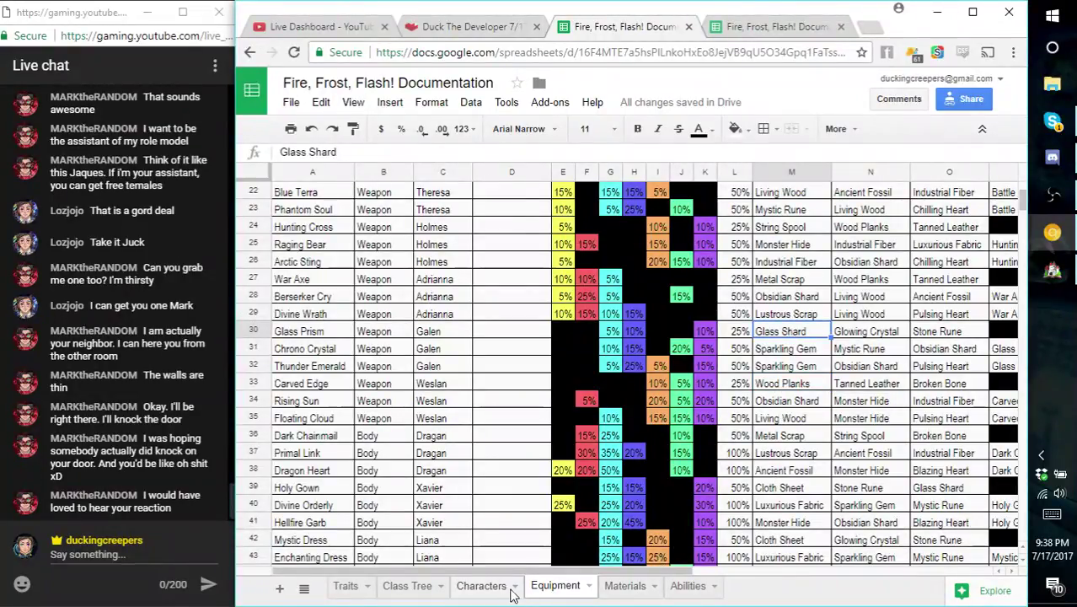
left_click(616, 590)
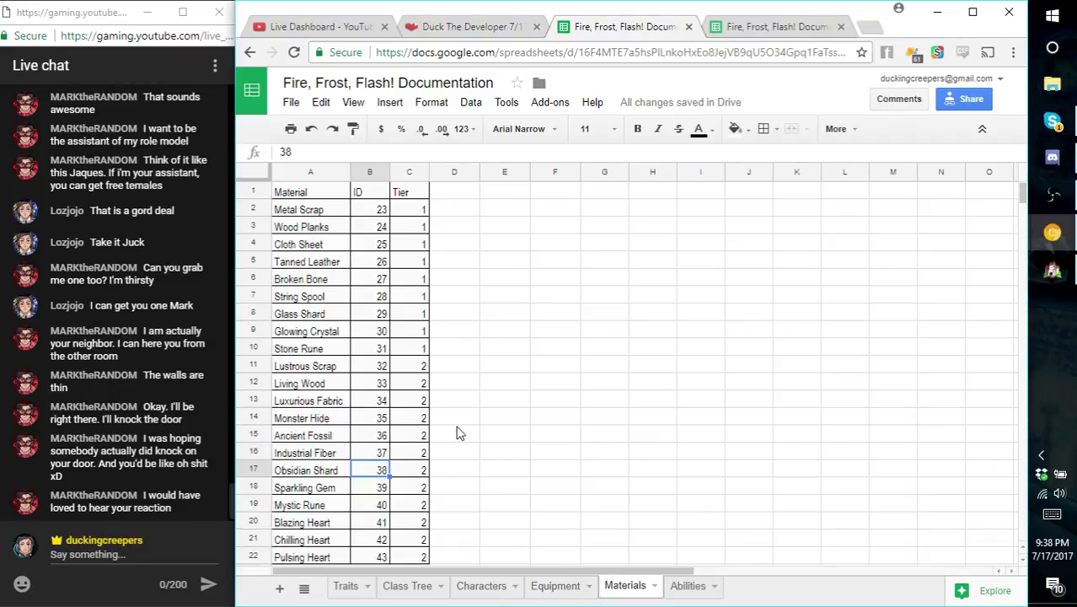
left_click(1052, 272)
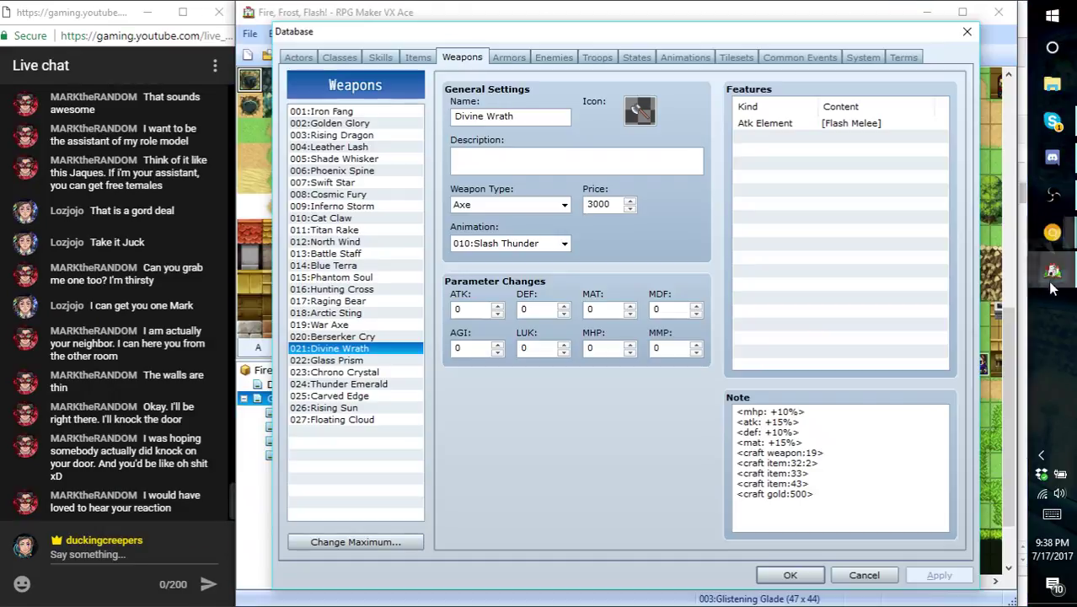
- Copy the three craft item tags and the craft gold tag from War Axe's note to the end of Glass Prism's note
left_click(341, 325)
left_click_drag(842, 476, 721, 449)
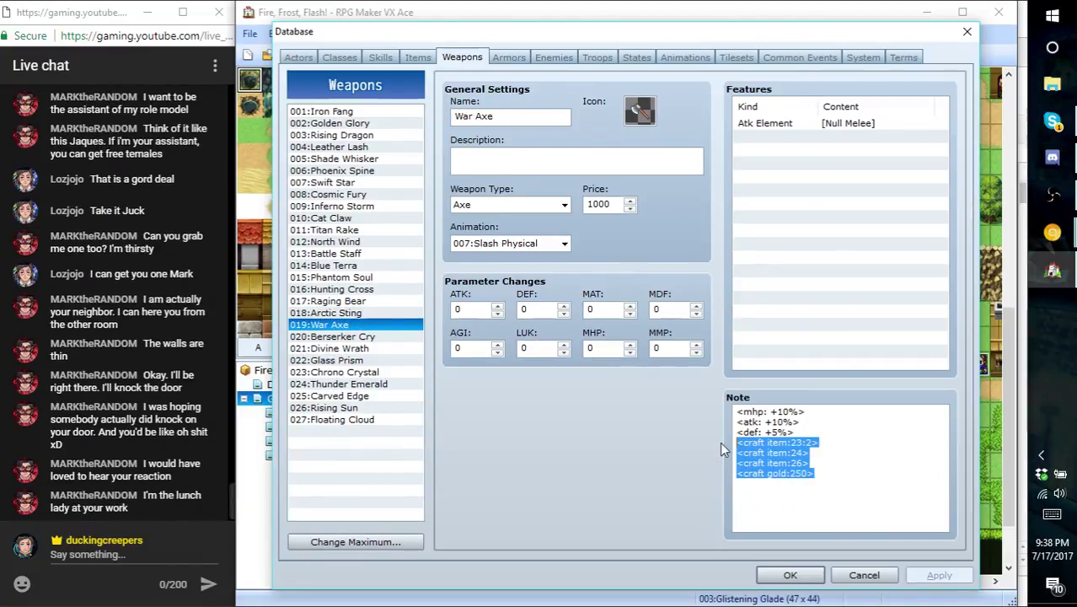
left_click(354, 362)
left_click(865, 439)
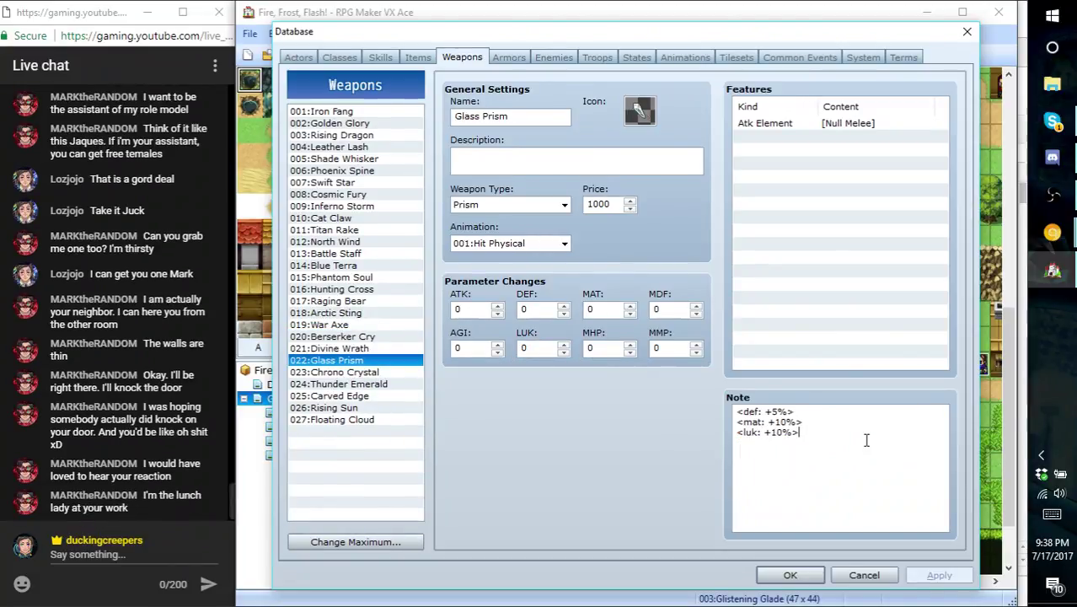
type("<craft item:232> <craft item:24> <craft item:26> <craft gold:250>")
- Change Glass Prism's craft item tags to 29:2, 30 and 31, and apply the changes
key("Up")
key("Up")
key("Up")
key("Left")
key("Left")
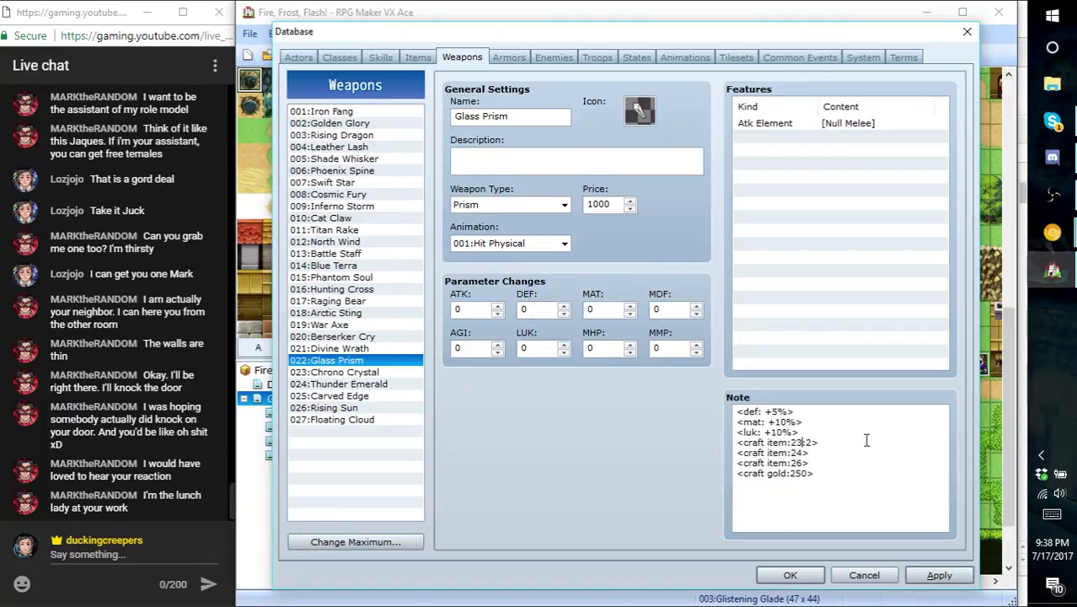
key("BackSpace")
type("9")
key("Down")
key("BackSpace")
key("BackSpace")
type("31")
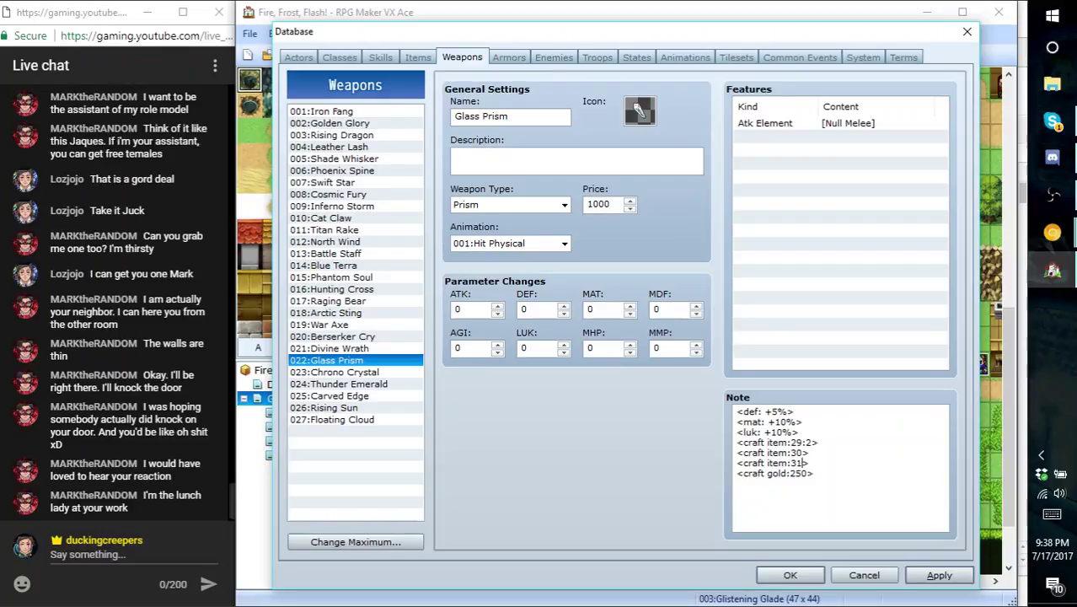
left_click(939, 576)
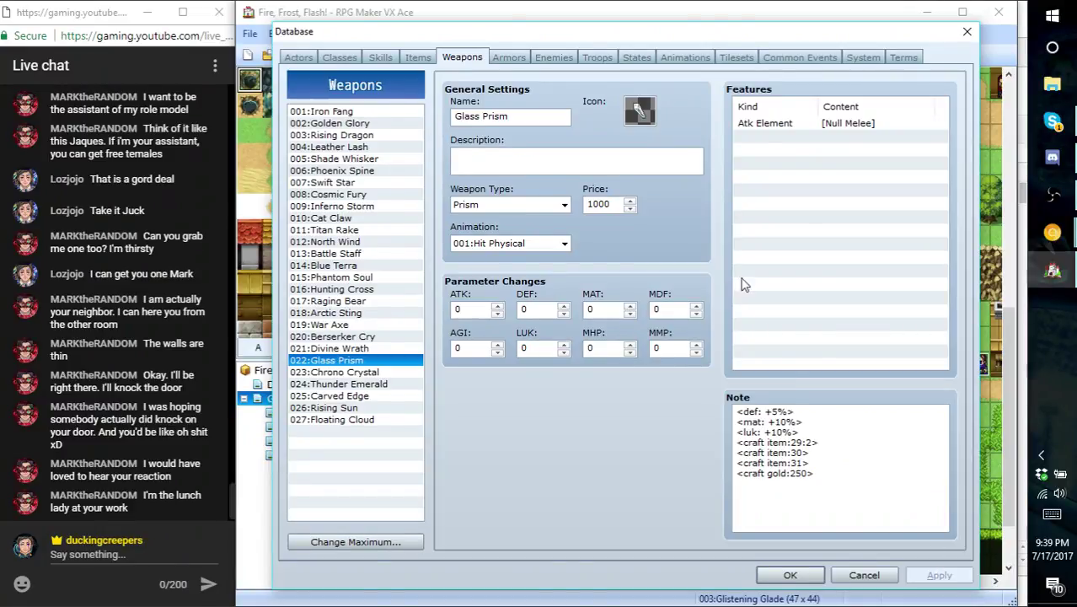
- Open the armor database and review the skills and notes of the augments near the end of the list
left_click(509, 57)
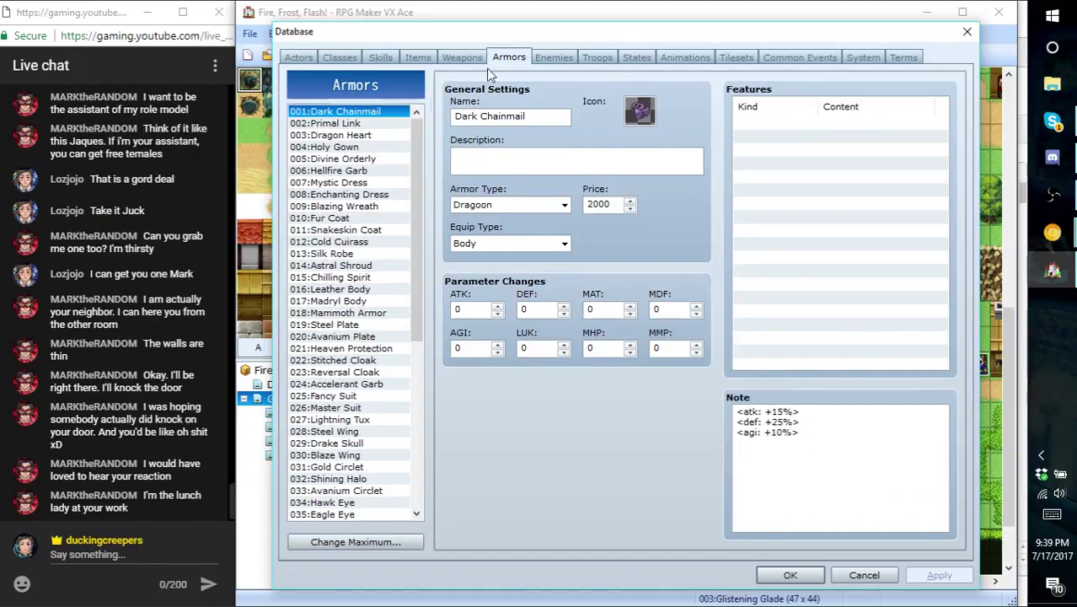
scroll(341, 152, "down", 5)
scroll(336, 181, "down", 3)
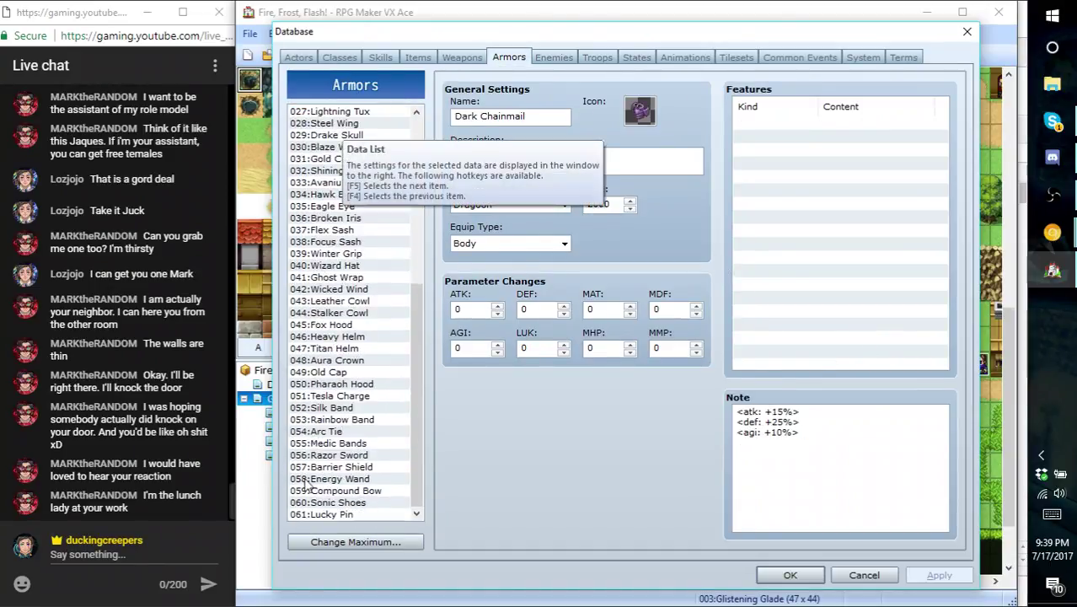
left_click(325, 492)
key("Down")
key("Down")
key("Up")
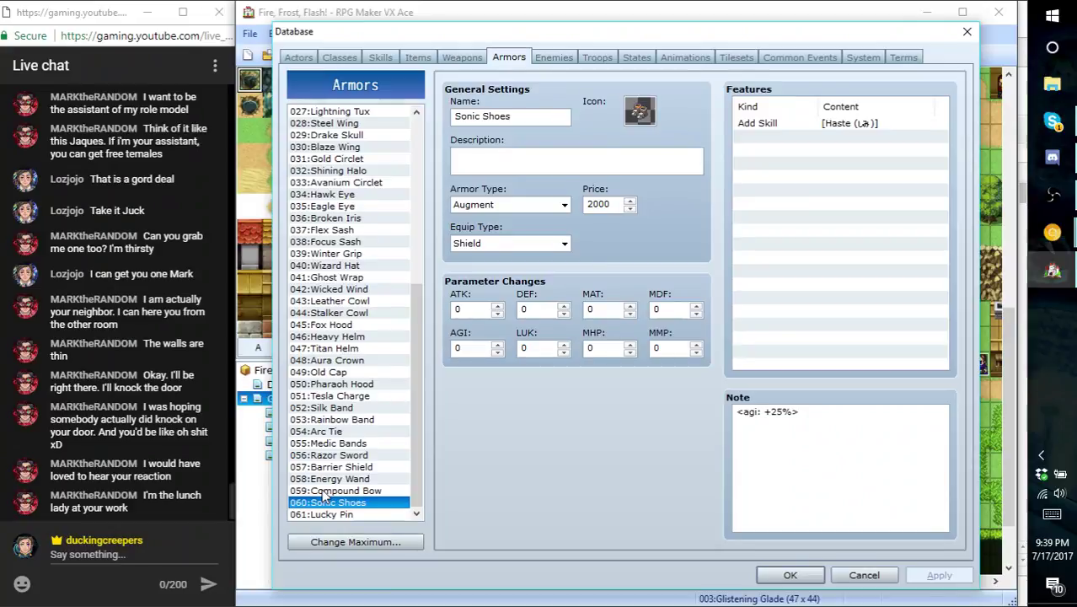
key("Up")
key("Up")
key("Up")
key("Up")
key("Up")
key("Up")
key("Up")
key("Down")
key("Down")
key("Down")
key("Down")
key("Down")
key("Down")
key("Down")
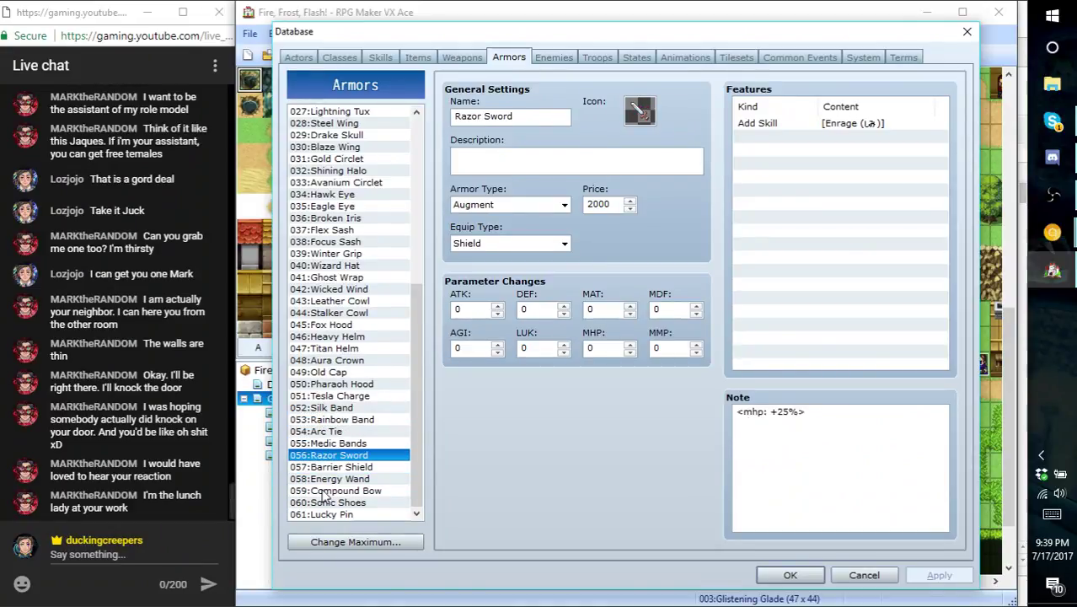
key("Down")
key("Up")
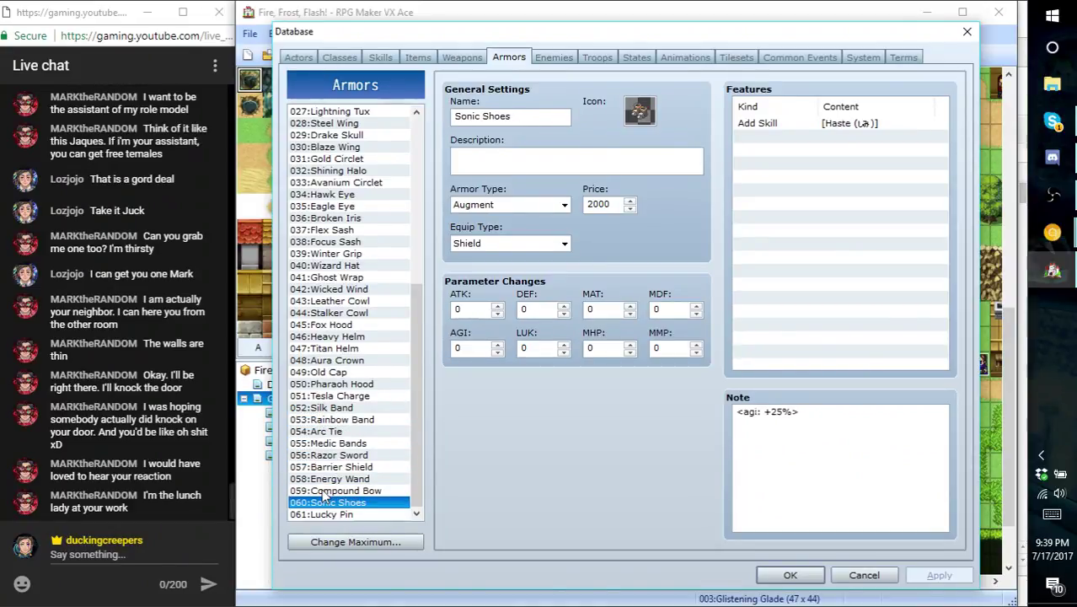
- Go back to the start of the armor list and compare the types, prices and notes of the early body armors
key("Up")
key("Up")
key("Up")
key("Up")
key("Up")
key("Up")
key("Up")
key("Up")
key("Up")
key("Up")
key("Up")
key("Up")
key("Up")
key("Up")
key("Up")
key("Up")
key("Up")
key("Up")
key("Up")
key("Up")
key("Up")
key("Up")
key("Up")
key("Up")
key("Up")
key("Up")
key("Up")
key("Up")
key("Up")
key("Up")
key("Up")
key("Up")
key("Up")
key("Up")
key("Up")
key("Up")
key("Up")
key("Up")
key("Up")
key("Up")
key("Up")
key("Up")
key("Up")
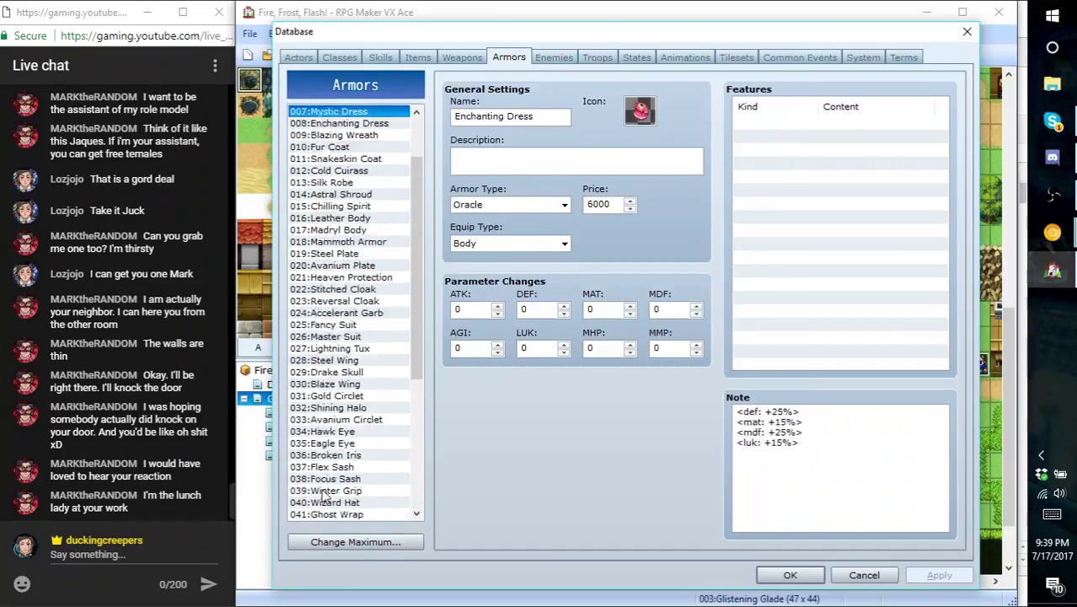
key("Down")
key("Down")
key("Down")
key("Down")
key("Down")
key("Down")
key("Down")
key("Down")
key("Down")
key("Down")
key("Down")
key("Down")
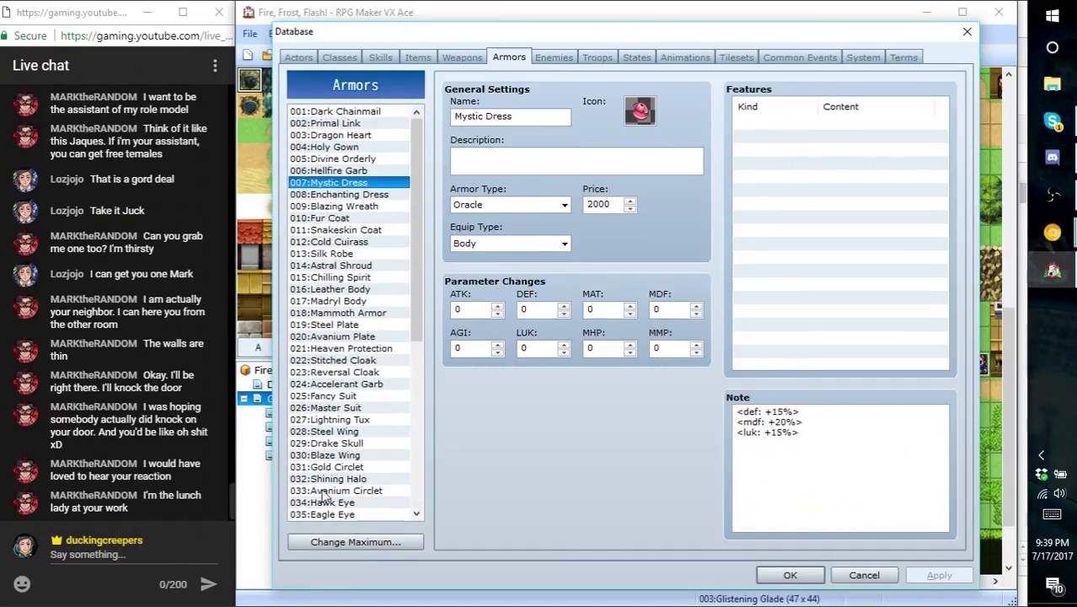
key("Up")
key("Up")
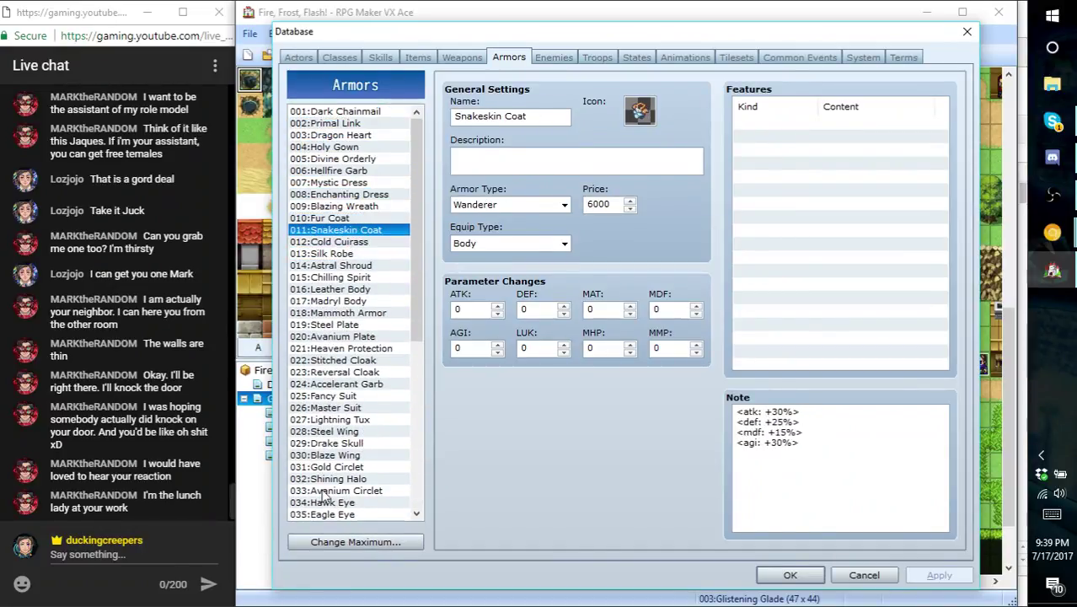
key("Up")
key("Up")
key("Down")
key("Down")
key("Down")
key("Up")
key("Down")
key("Down")
key("Up")
key("Up")
key("Up")
key("Up")
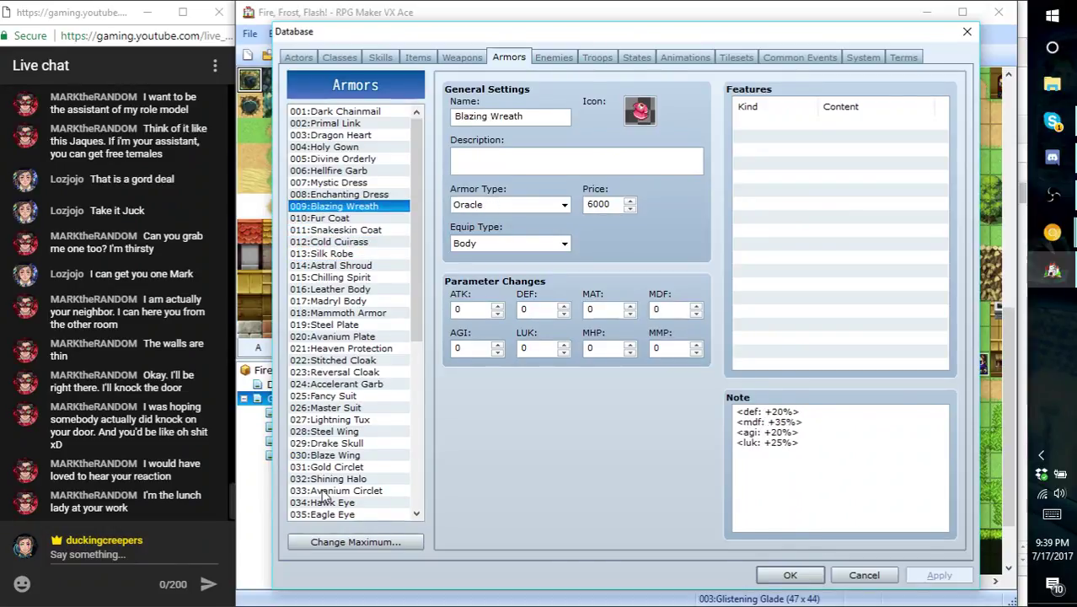
key("Down")
key("Down")
key("Up")
key("Up")
key("Up")
key("Down")
key("Down")
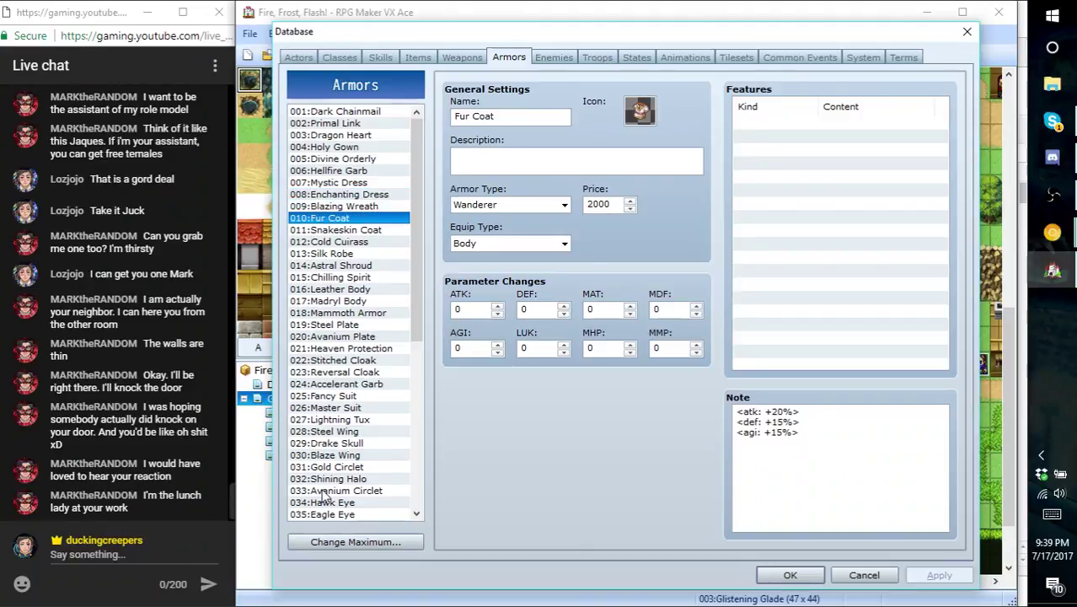
- Change Snakeskin Coat's icon to the body armor icon used by Fur Coat, and apply the change
key("Down")
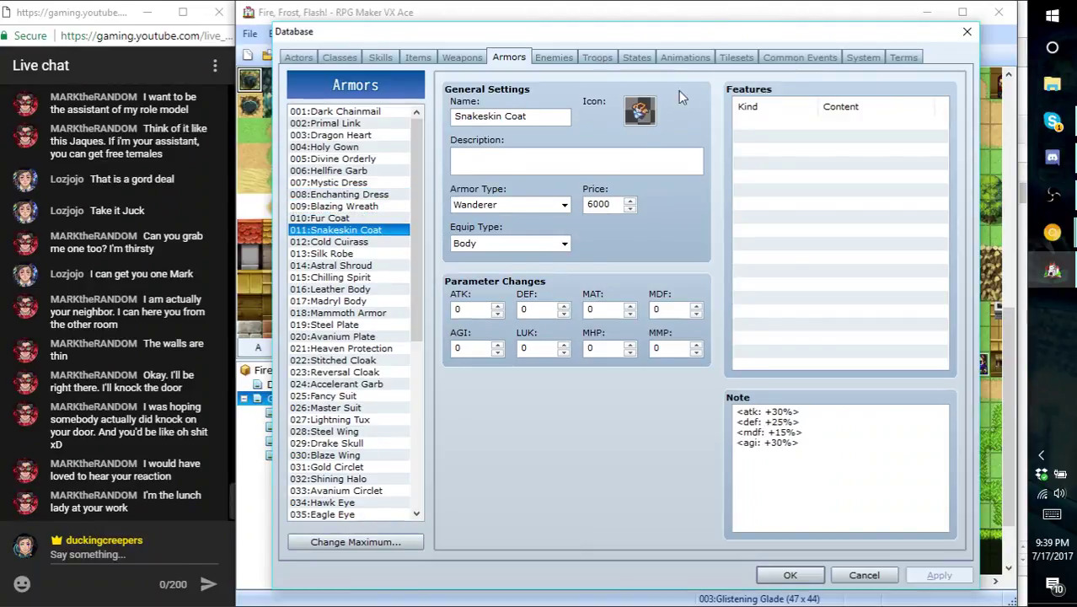
double_click(638, 118)
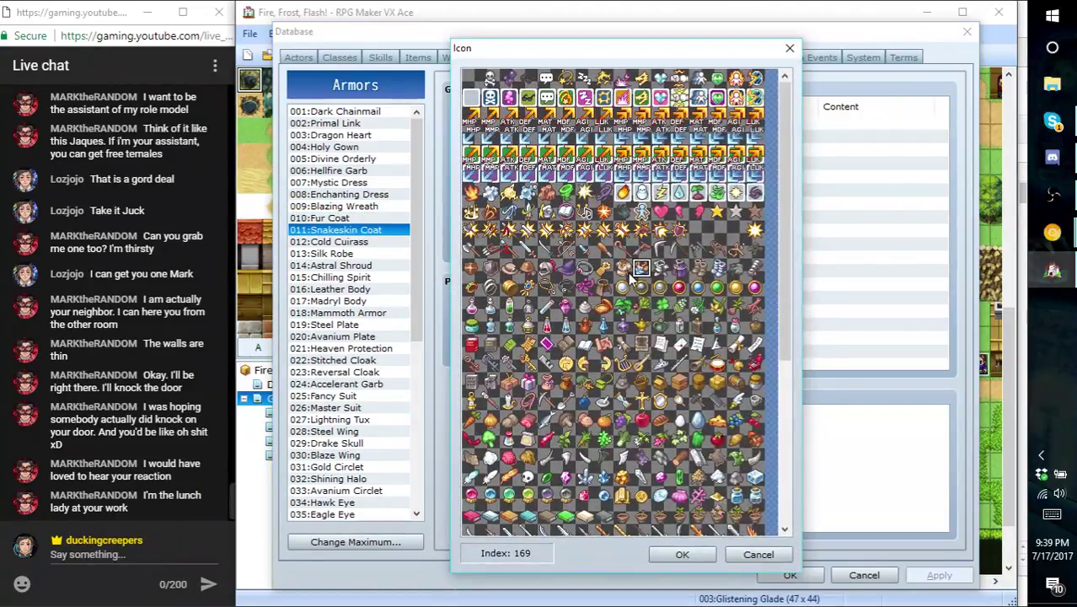
left_click(623, 268)
left_click(682, 555)
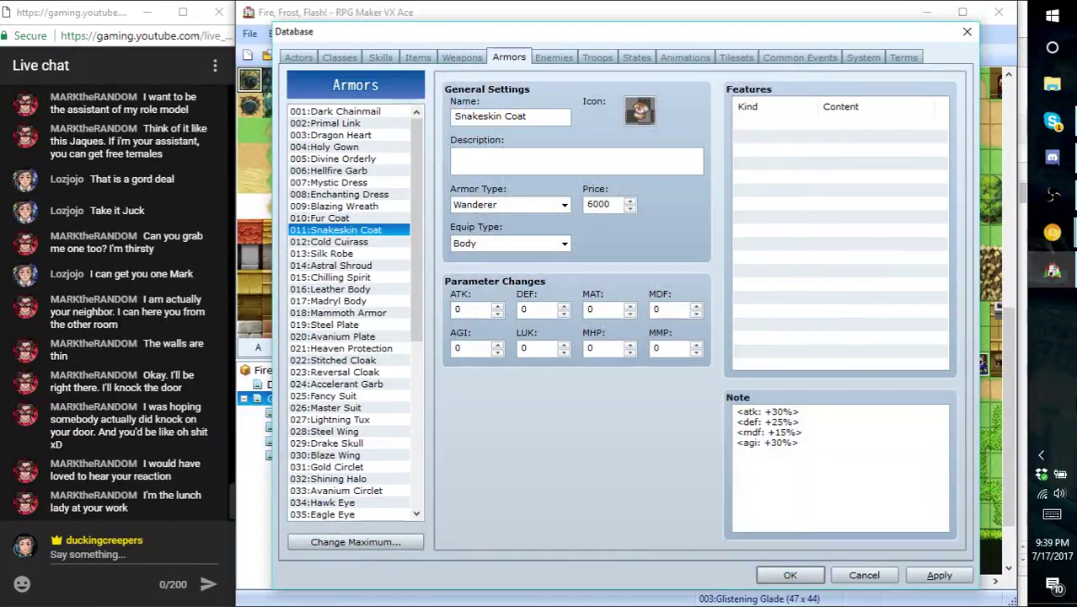
left_click(938, 576)
- Go to the desktop and open the Files folder inside the Programming folder
left_click(1051, 605)
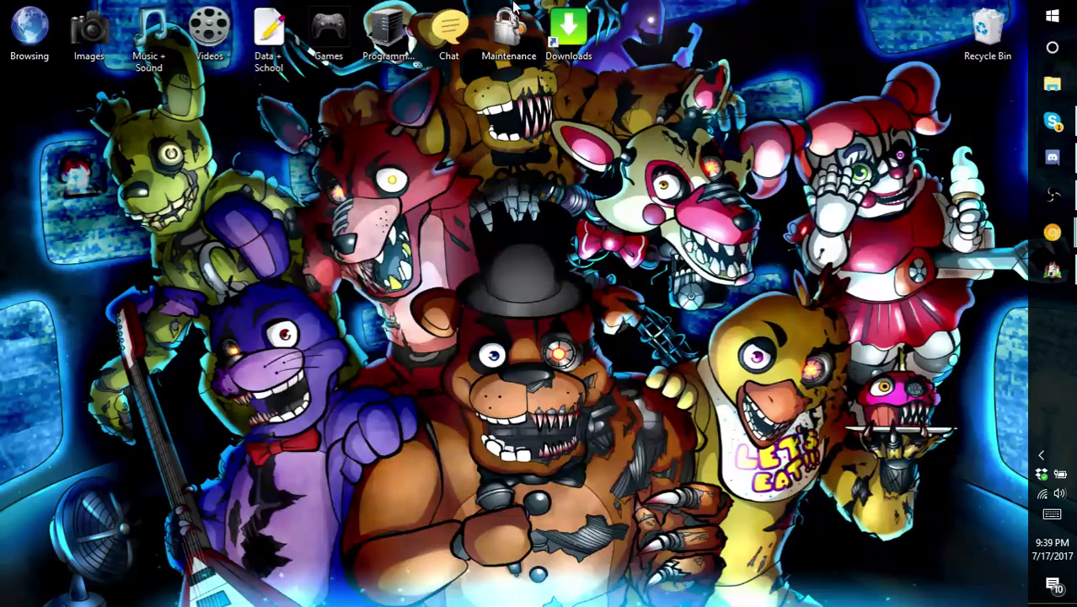
double_click(390, 35)
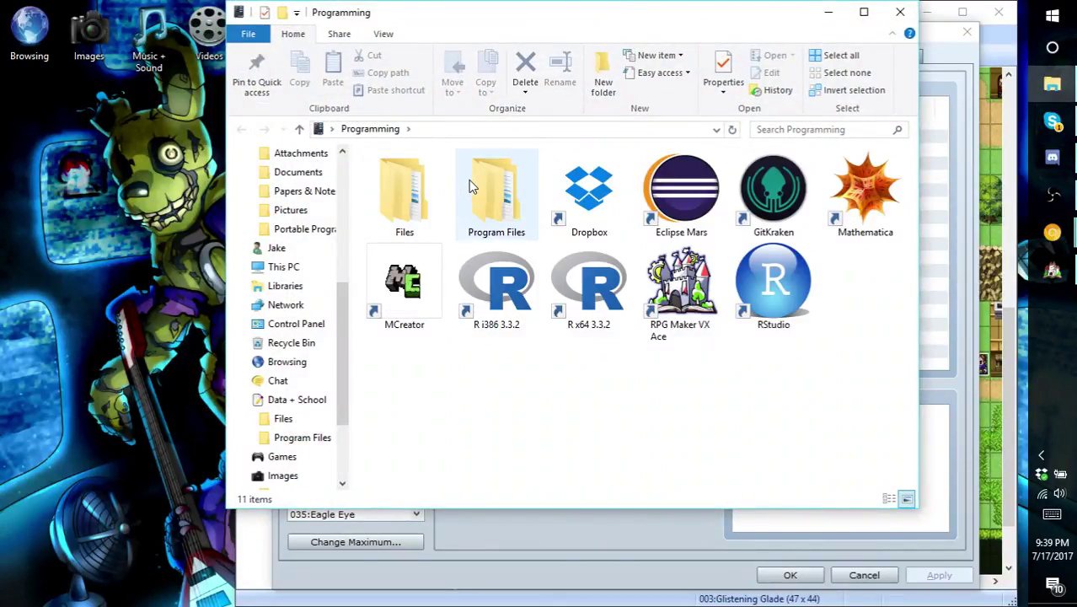
left_click(474, 190)
double_click(476, 187)
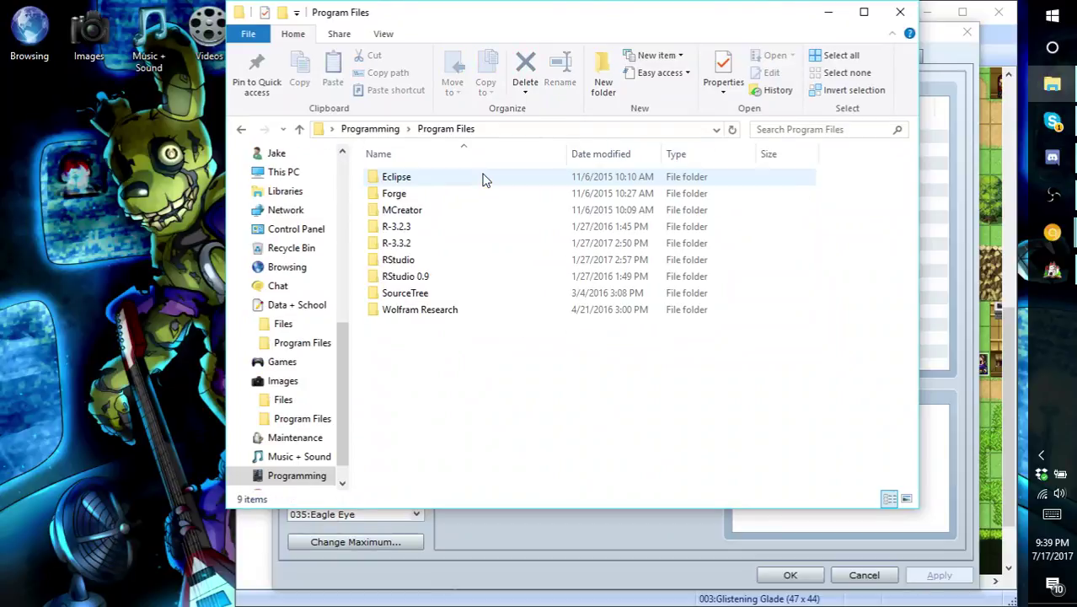
left_click(392, 128)
left_click(402, 185)
double_click(402, 185)
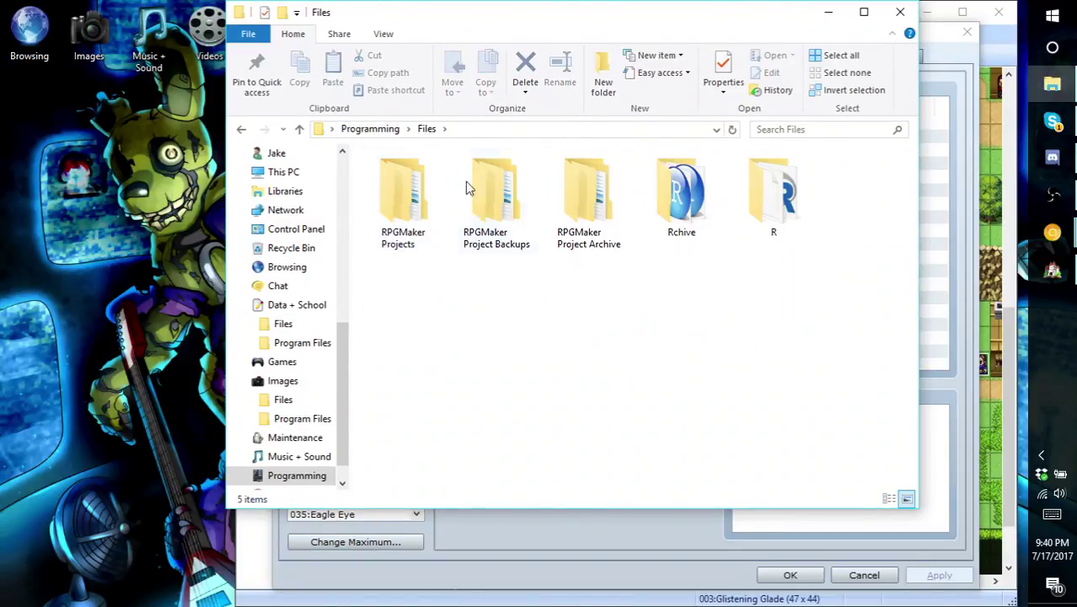
- Check the RPGMaker Project Backups folder, delete it, and close the file window
double_click(489, 177)
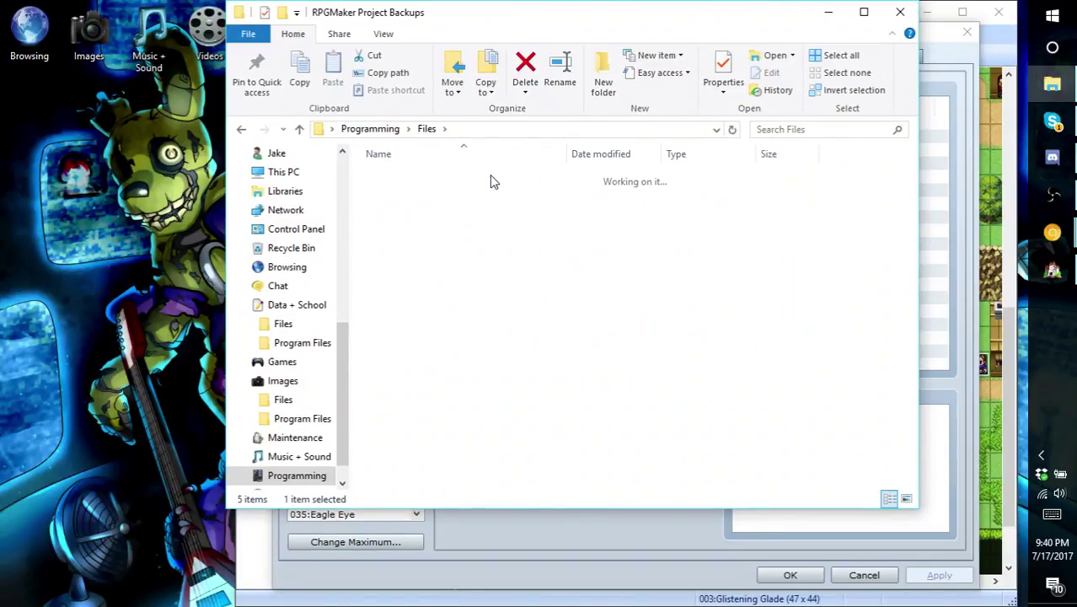
left_click(427, 129)
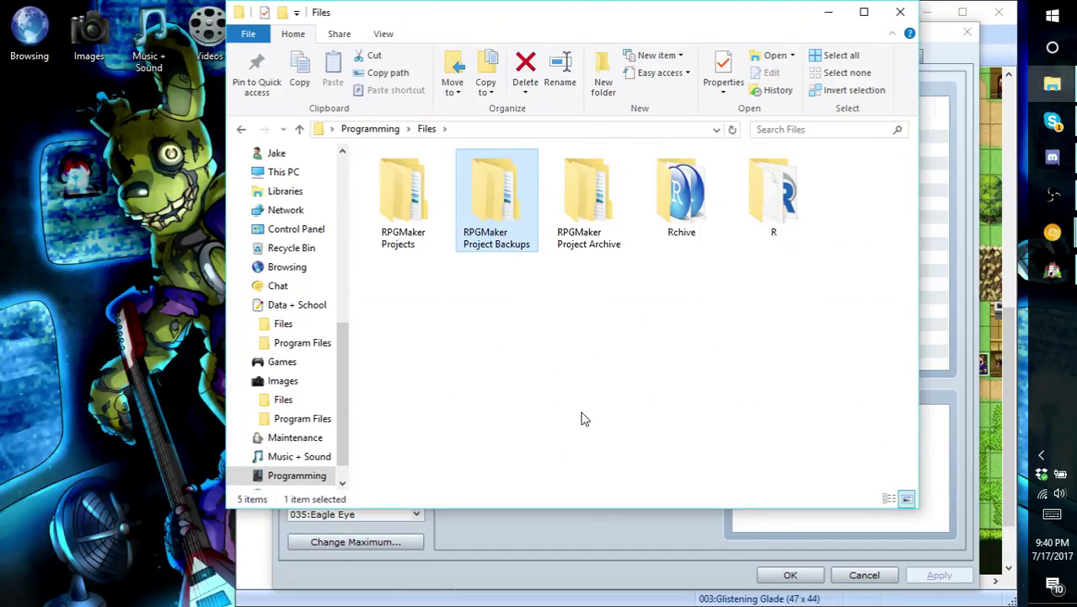
key("Delete")
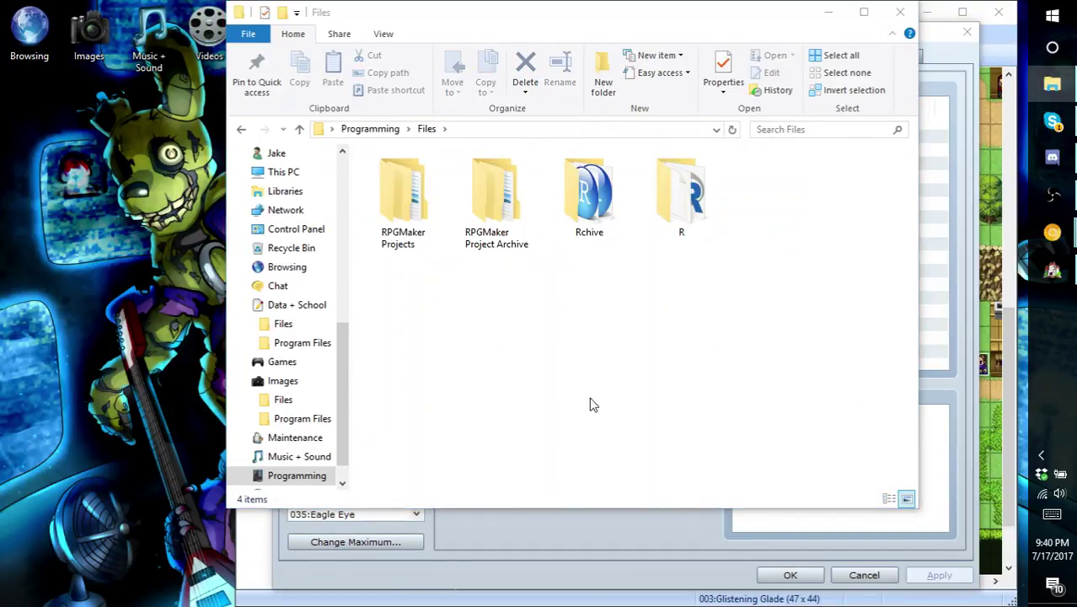
left_click(900, 13)
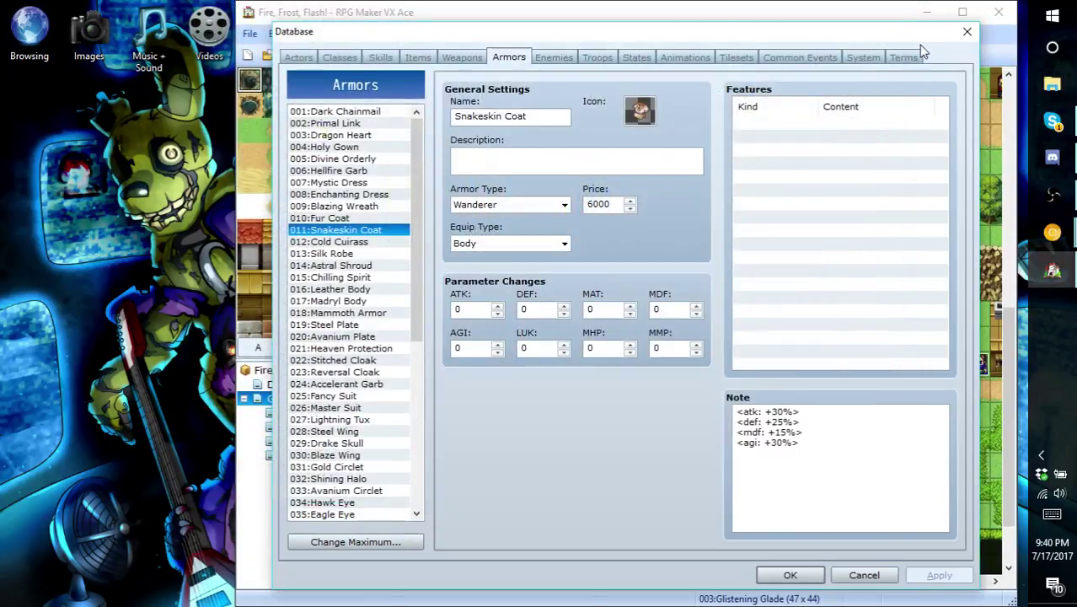
mouse_move(1052, 233)
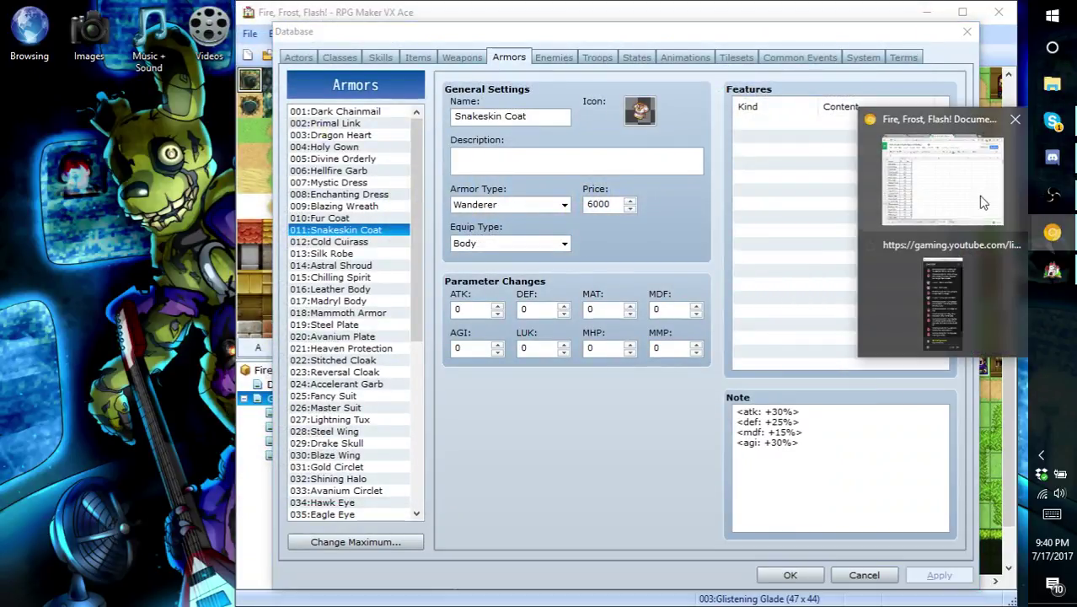
left_click(971, 201)
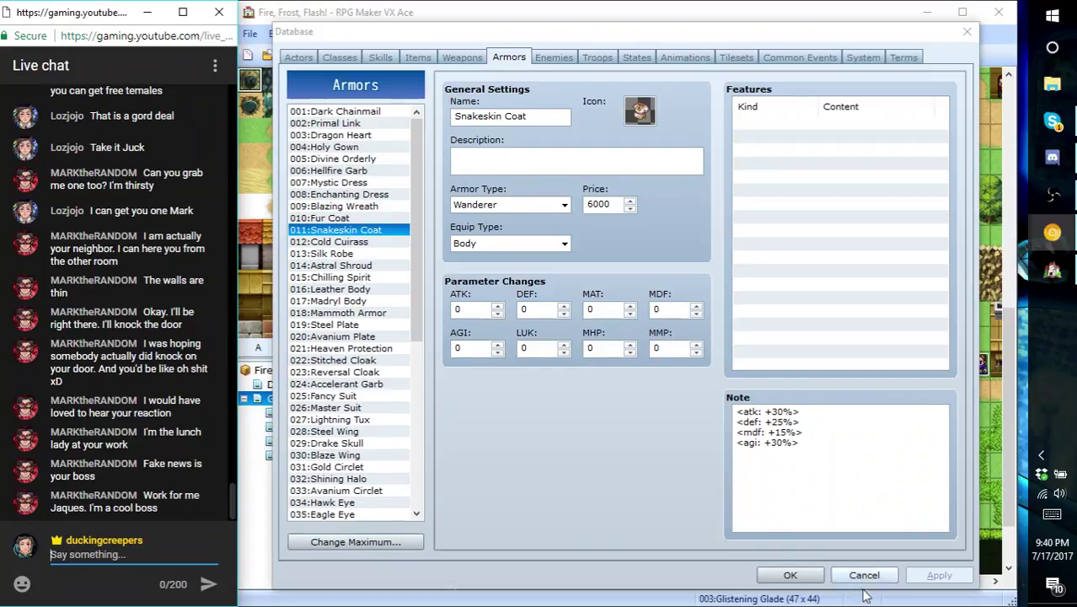
- Open the Recycle Bin from the desktop, look through its contents, empty it permanently and close it
left_click(1063, 604)
double_click(979, 34)
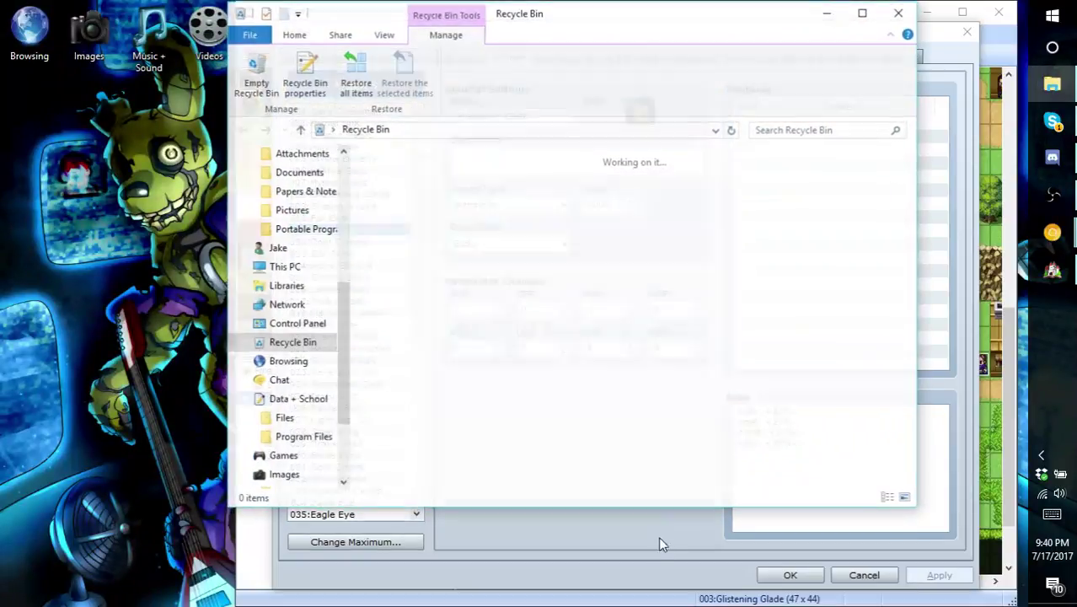
scroll(502, 329, "down", 10)
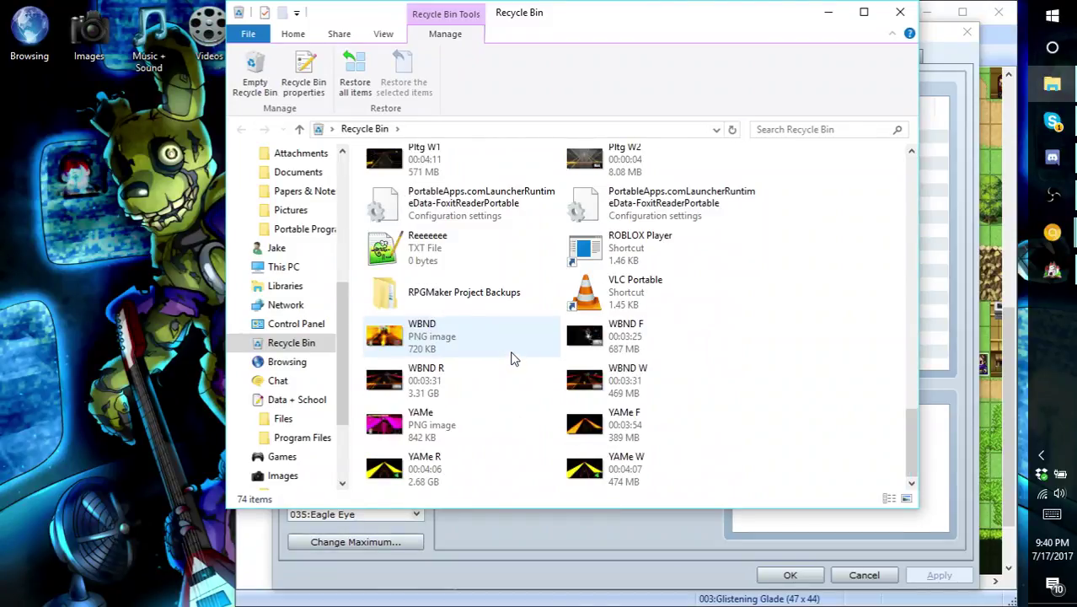
scroll(499, 286, "up", 10)
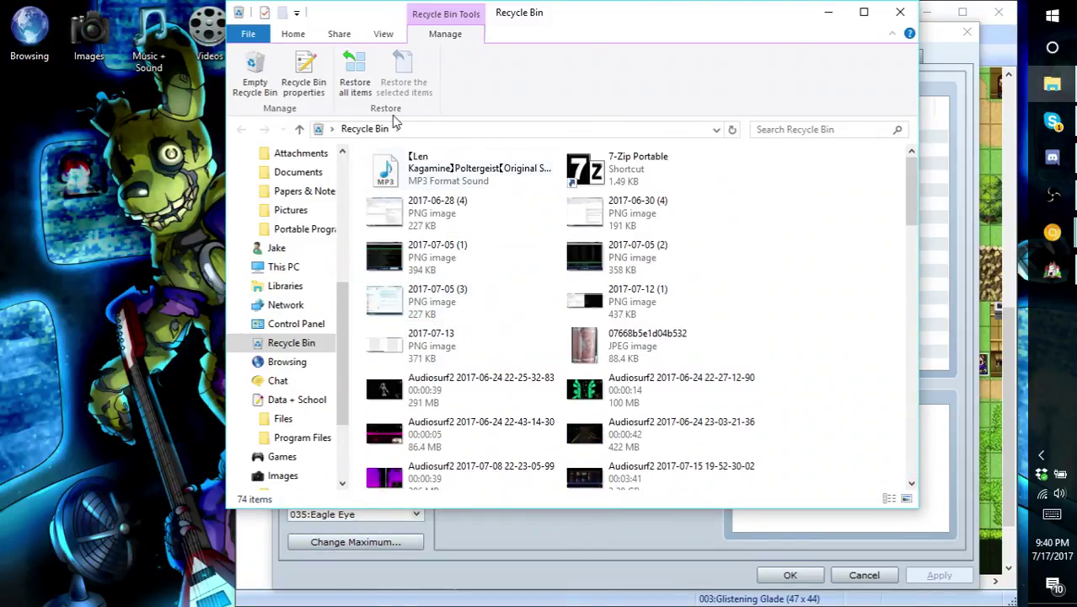
left_click(259, 74)
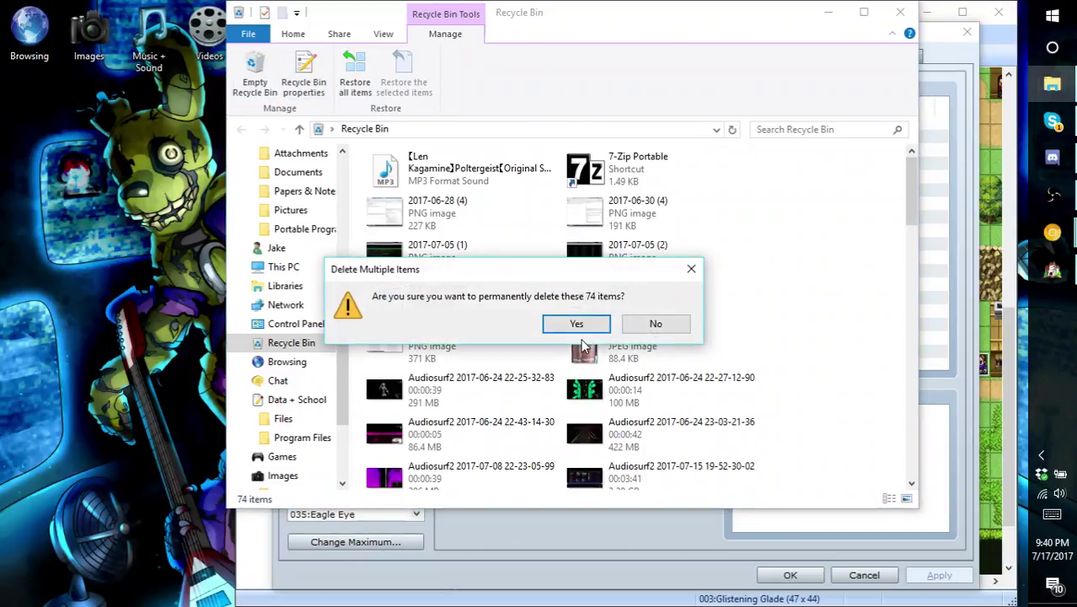
left_click(576, 324)
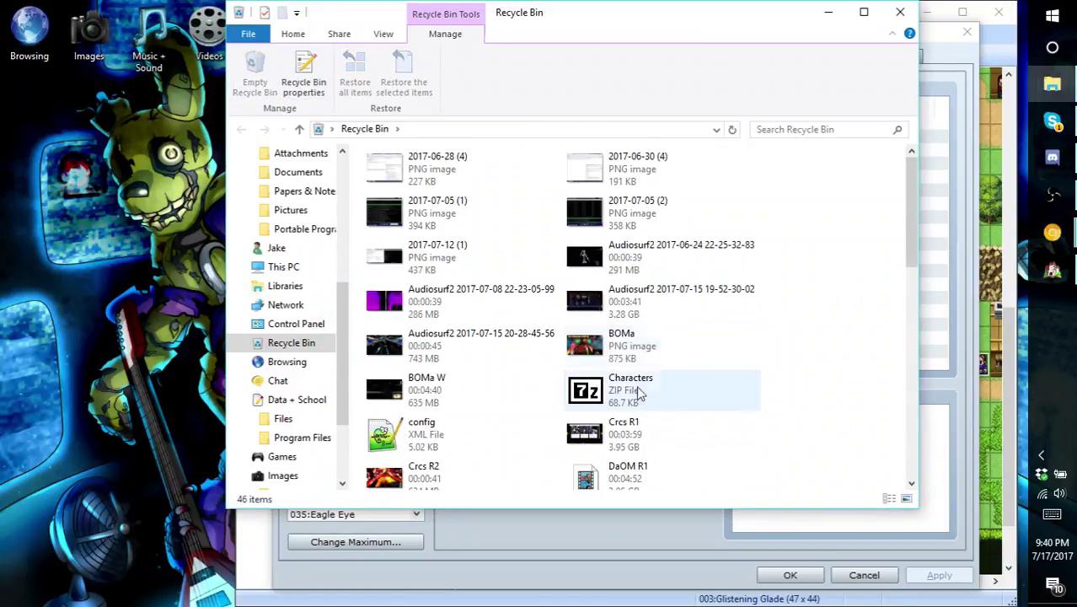
scroll(649, 412, "down", 5)
scroll(654, 425, "down", 10)
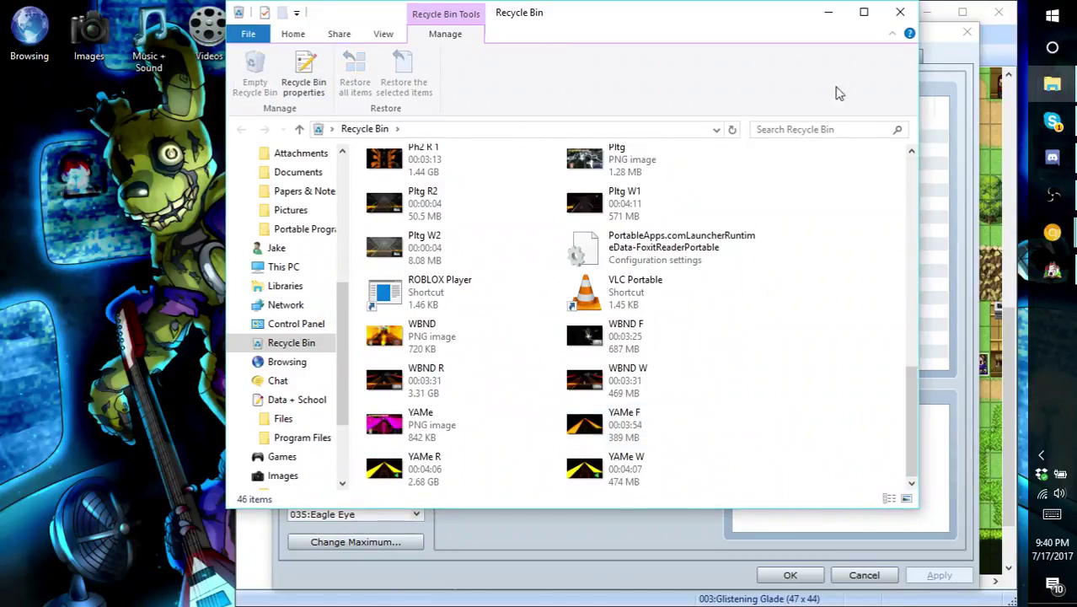
left_click(897, 15)
- Restore the live chat window, then compare Chrono Crystal's and Glass Prism's notes in the weapon database
mouse_move(1053, 121)
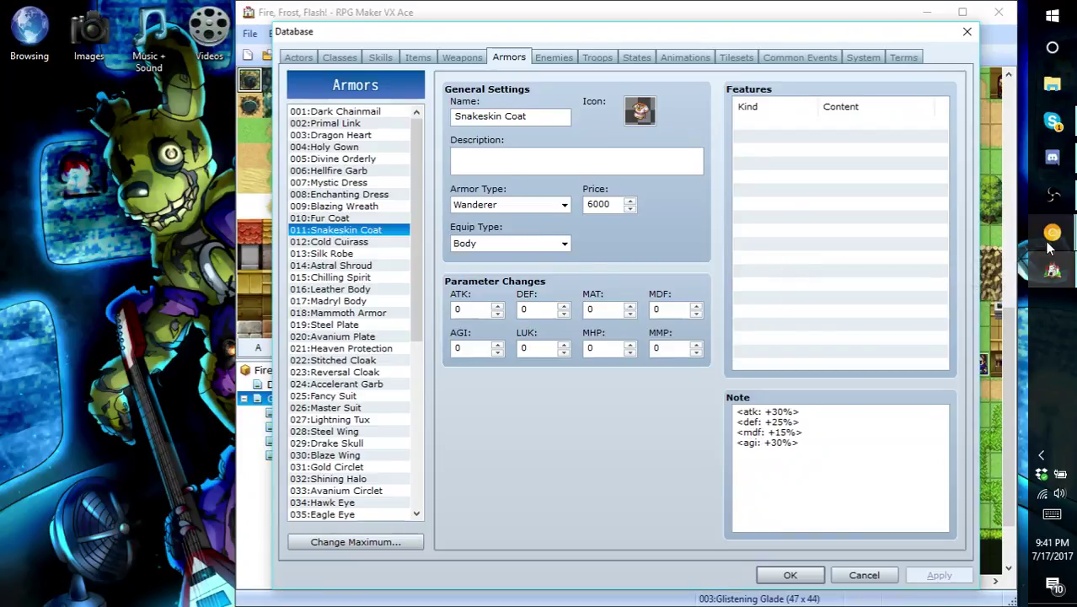
mouse_move(1053, 231)
left_click(916, 319)
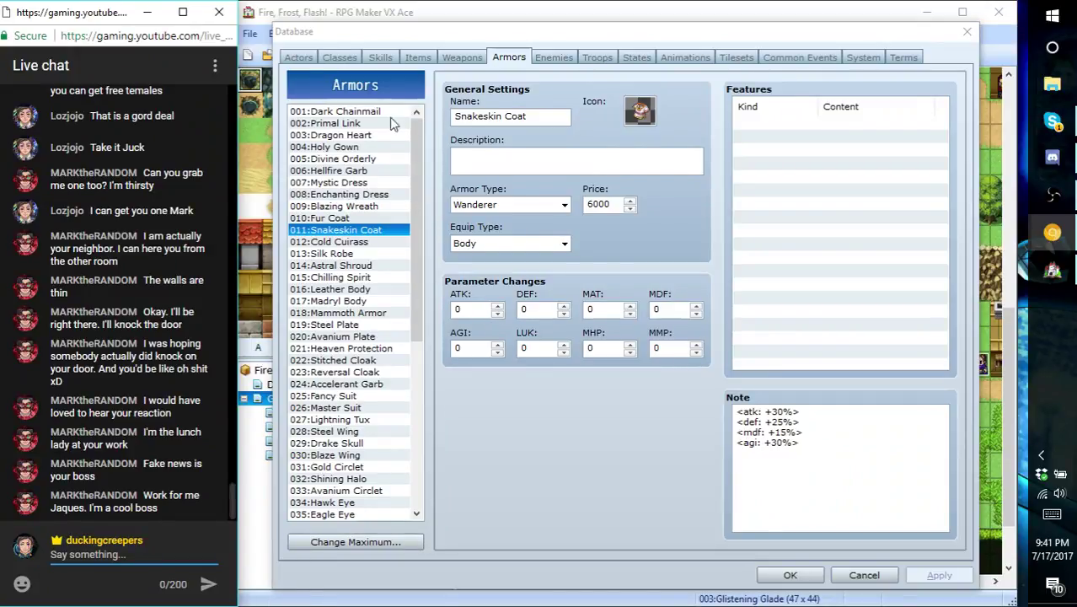
left_click(460, 59)
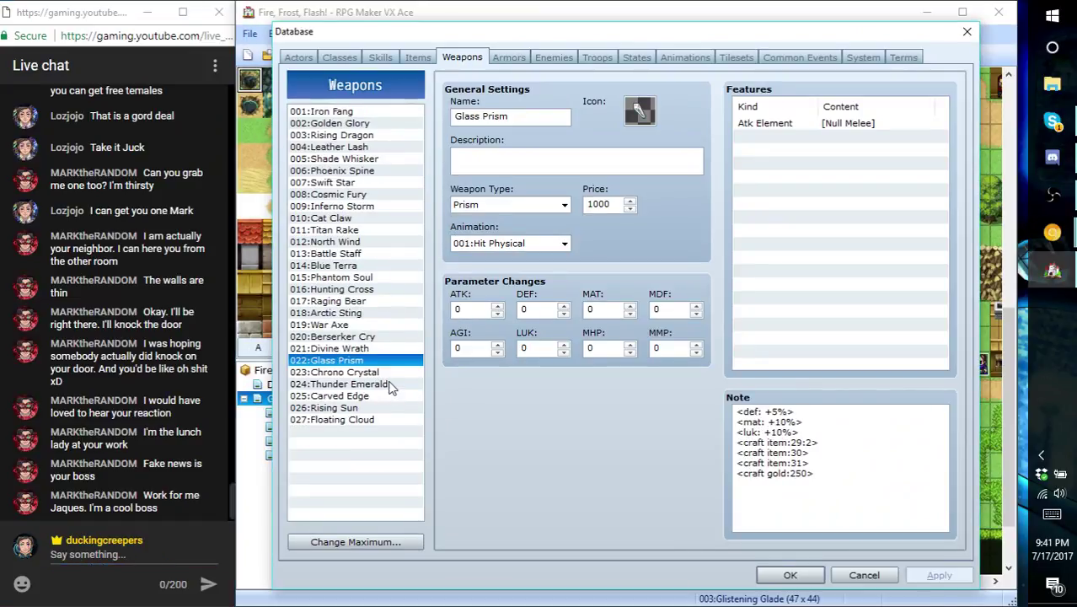
left_click(389, 375)
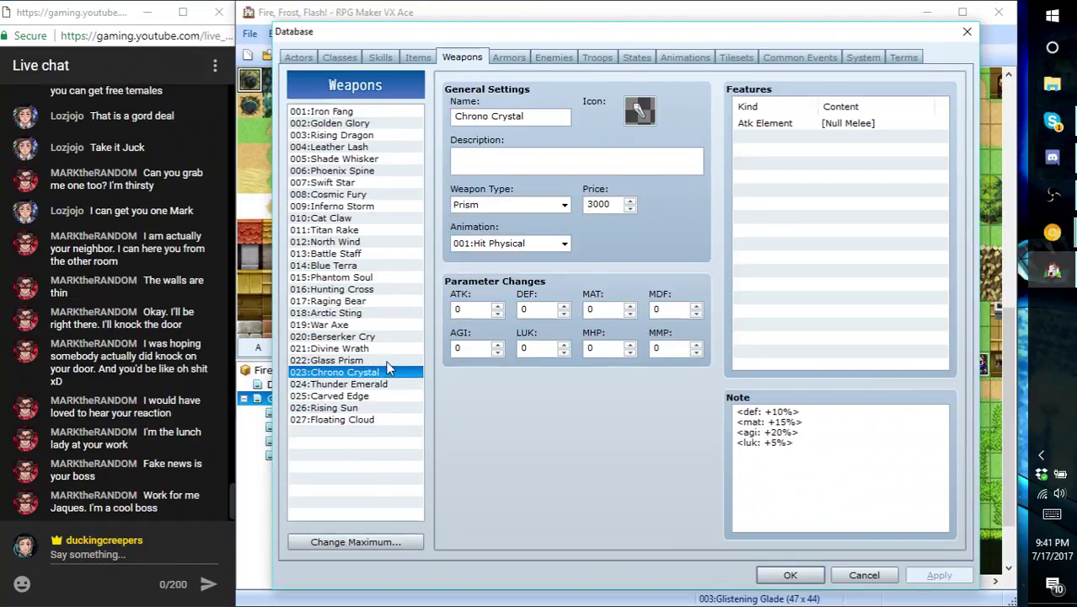
left_click(388, 361)
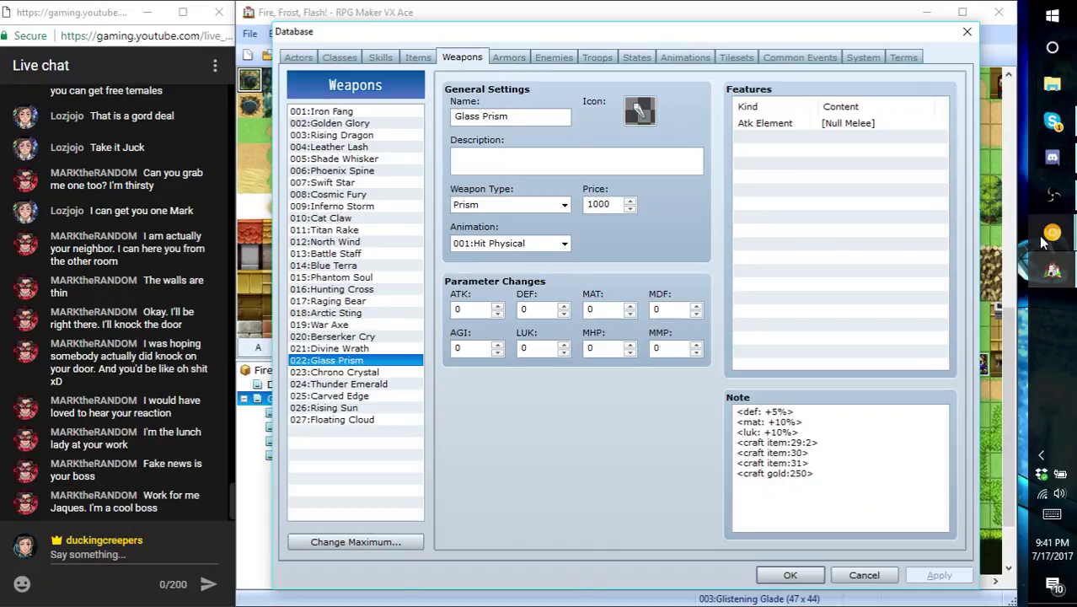
- Switch to the second copy of the documentation spreadsheet and look up Chrono Crystal's crafting materials in the Equipment sheet
mouse_move(1045, 241)
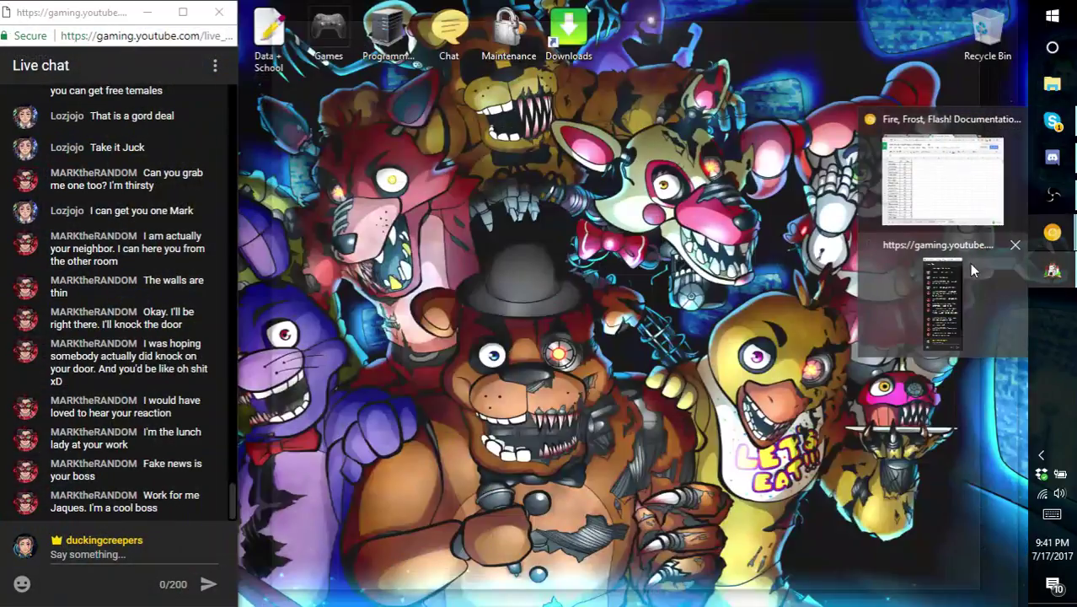
left_click(962, 202)
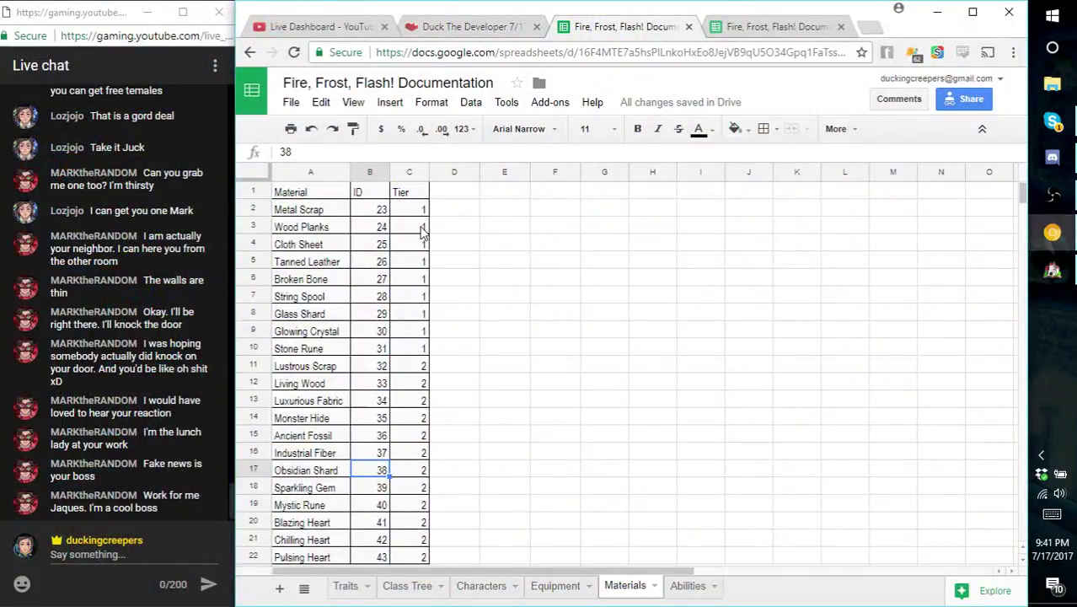
left_click(760, 32)
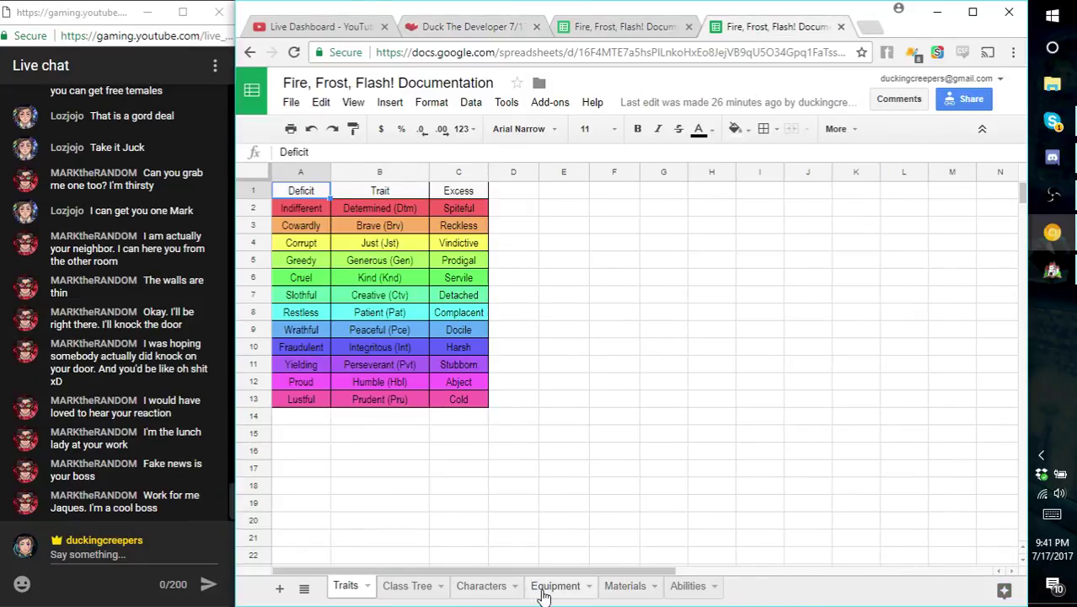
left_click(552, 586)
scroll(603, 487, "down", 4)
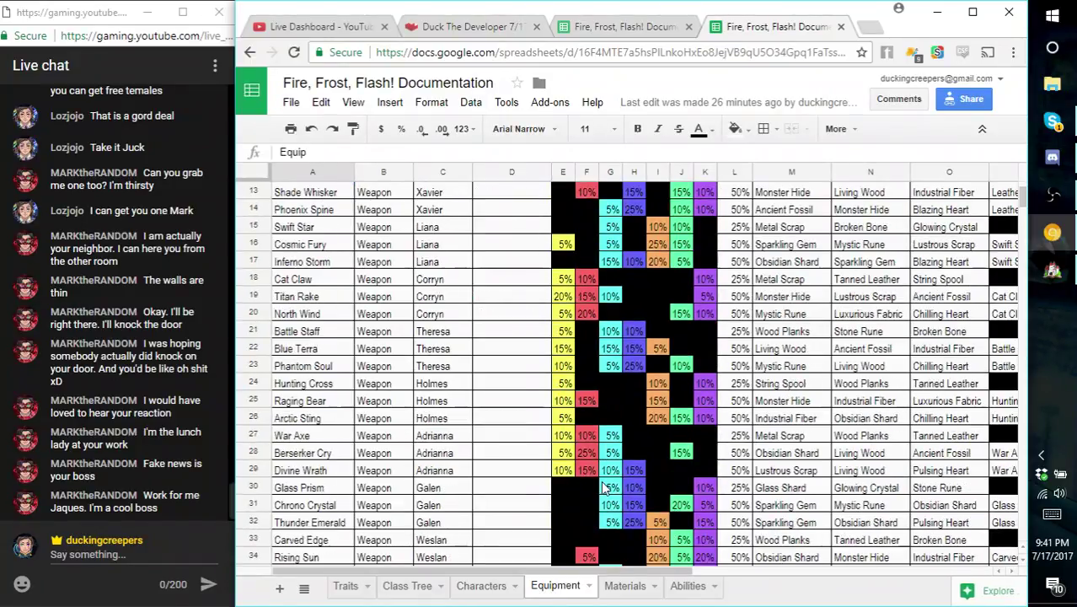
scroll(603, 487, "down", 1)
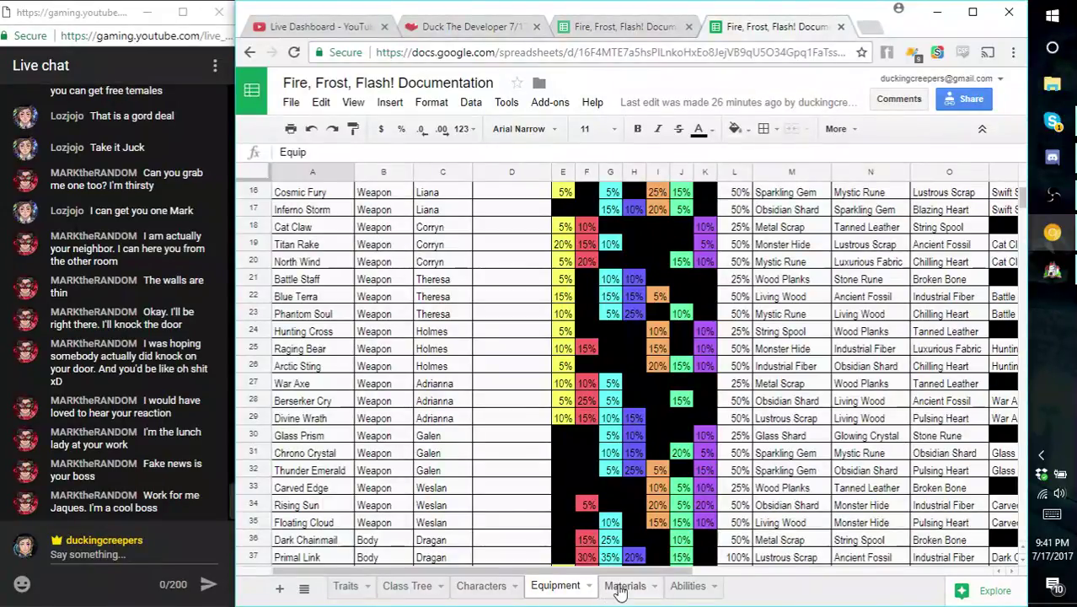
- Look up the IDs of Sparkling Gem and Mystic Rune in the Materials sheet
left_click(623, 586)
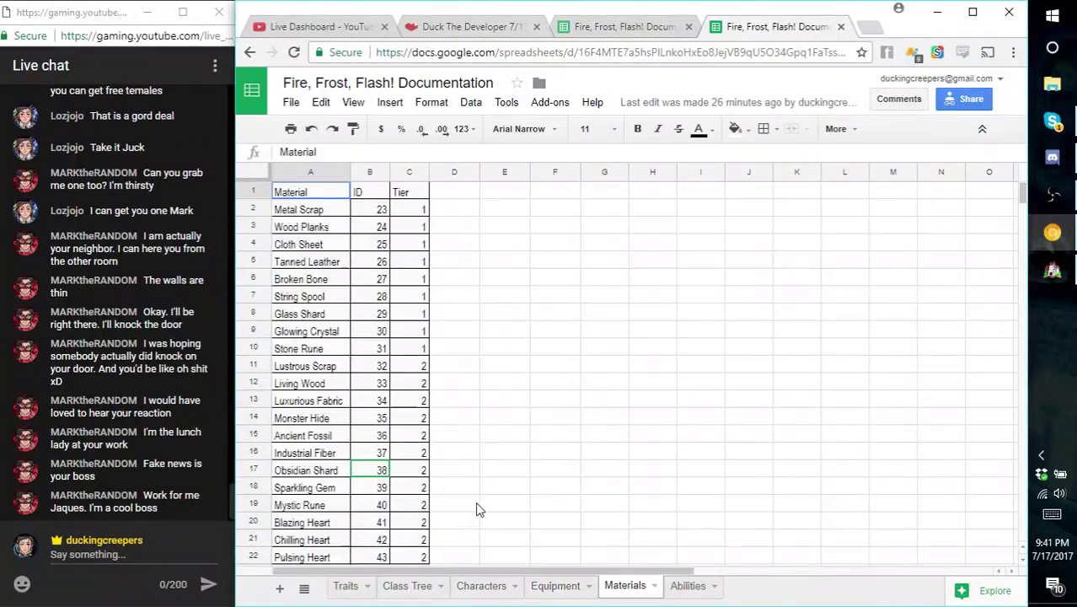
scroll(459, 506, "down", 1)
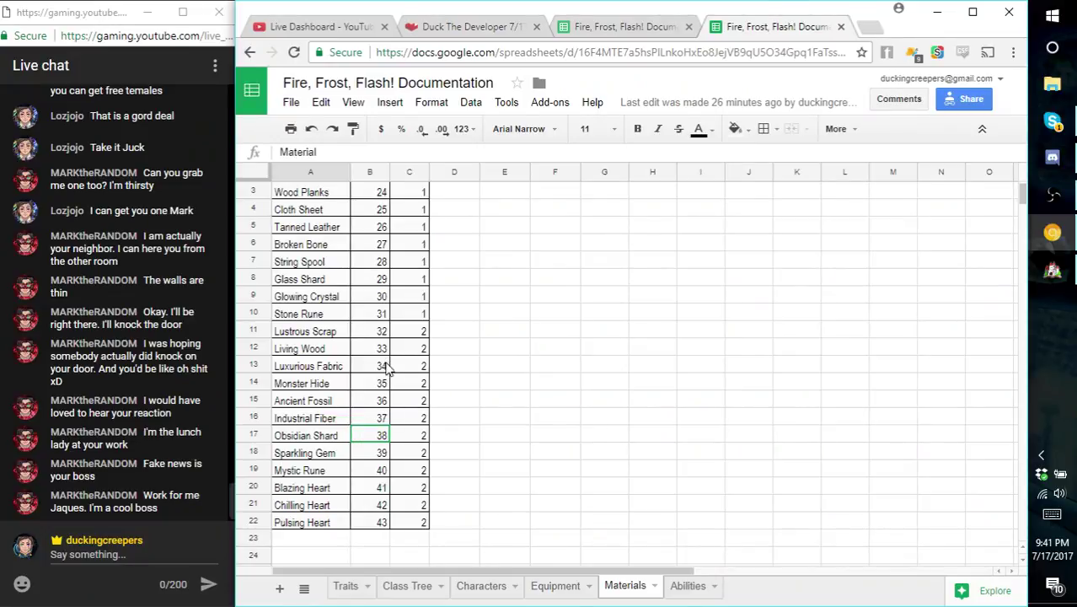
left_click(377, 452)
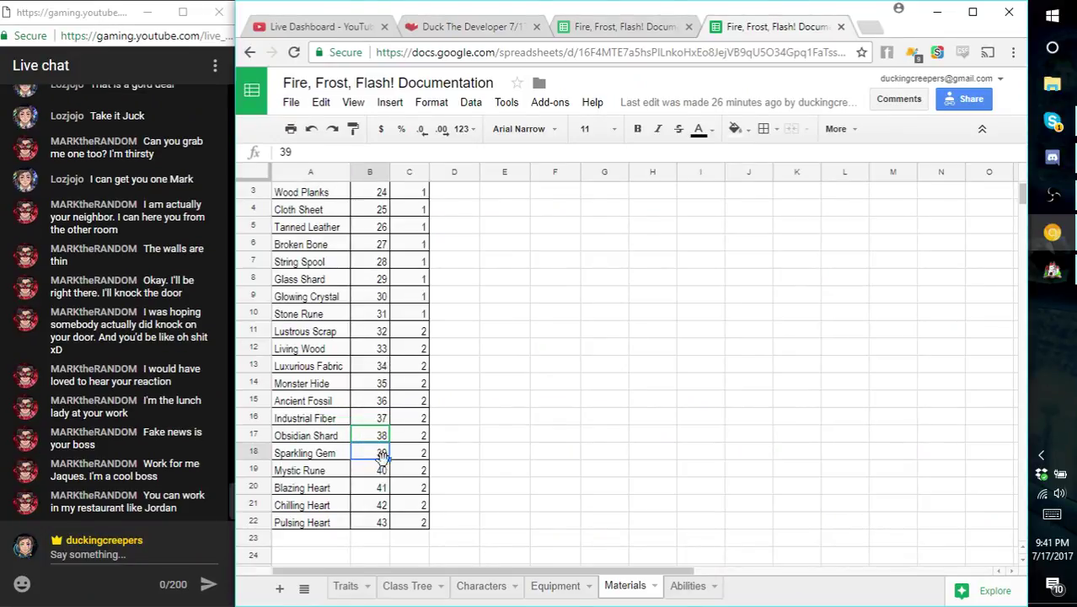
left_click(379, 471)
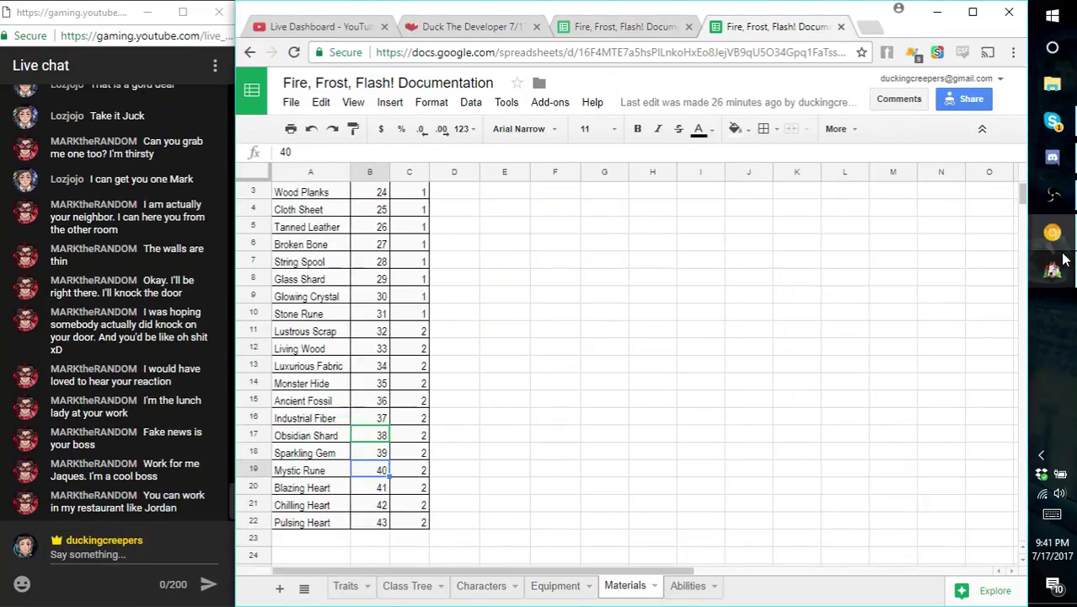
- Switch to RPG Maker's weapon database and copy Divine Wrath's five crafting tags to the end of Chrono Crystal's note
left_click(1051, 271)
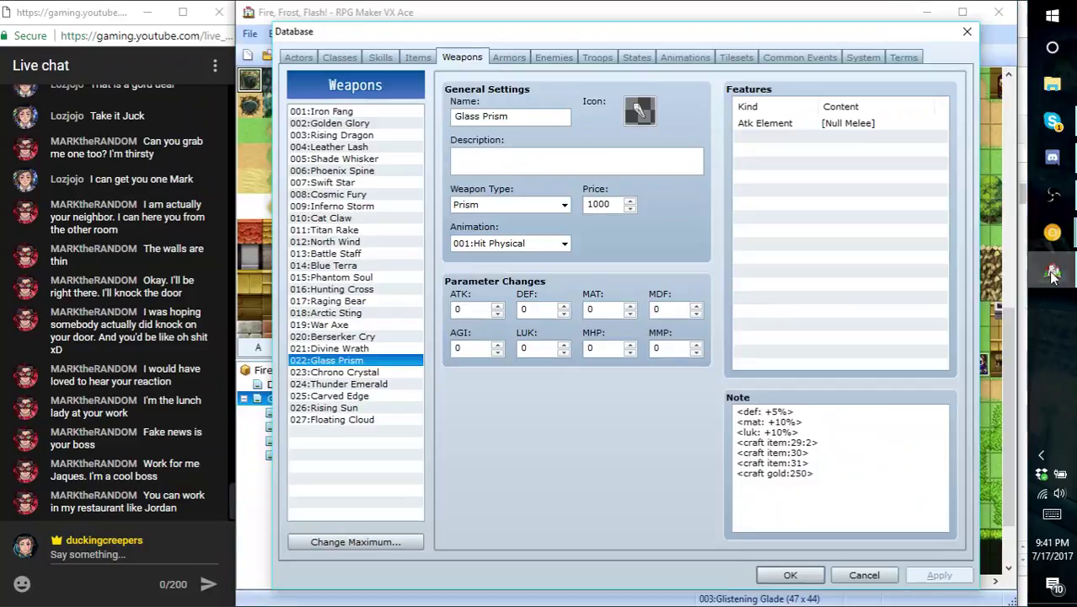
left_click(368, 349)
left_click_drag(835, 495, 710, 453)
key("ctrl+c")
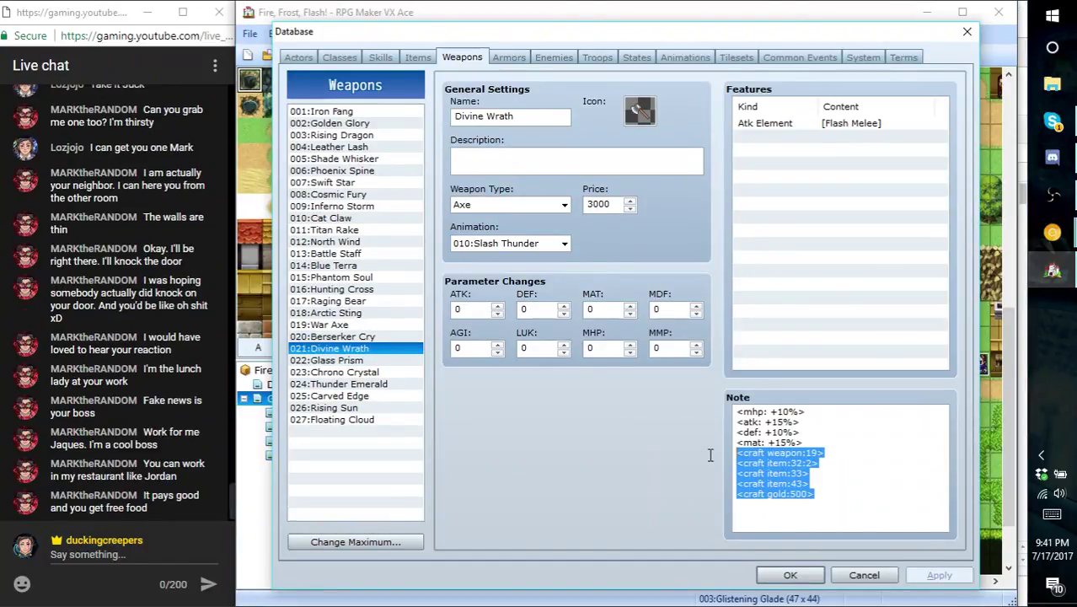
left_click(367, 373)
left_click(820, 458)
key("Return")
key("ctrl+v")
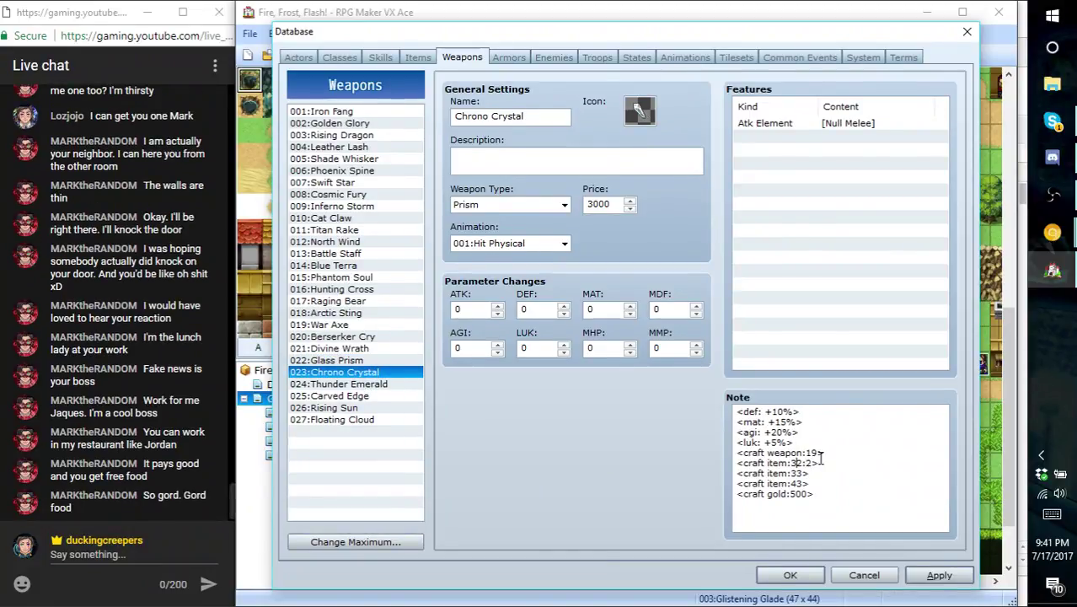
- Change Chrono Crystal's craft item tags to 39:2, 40 and 38, and apply the changes
type("9")
key("BackSpace")
key("BackSpace")
type("40")
key("Down")
key("BackSpace")
key("BackSpace")
type("38")
left_click(933, 575)
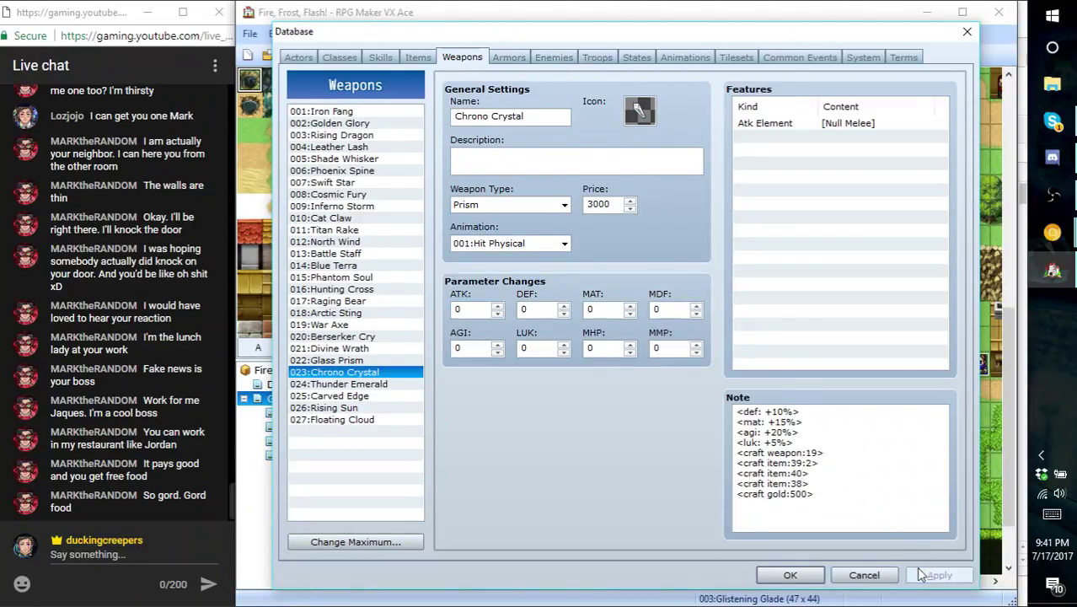
- Set the craft weapon tag in Chrono Crystal's note to 22
left_click_drag(818, 446, 813, 450)
left_click(815, 451)
key("BackSpace")
key("BackSpace")
type("22")
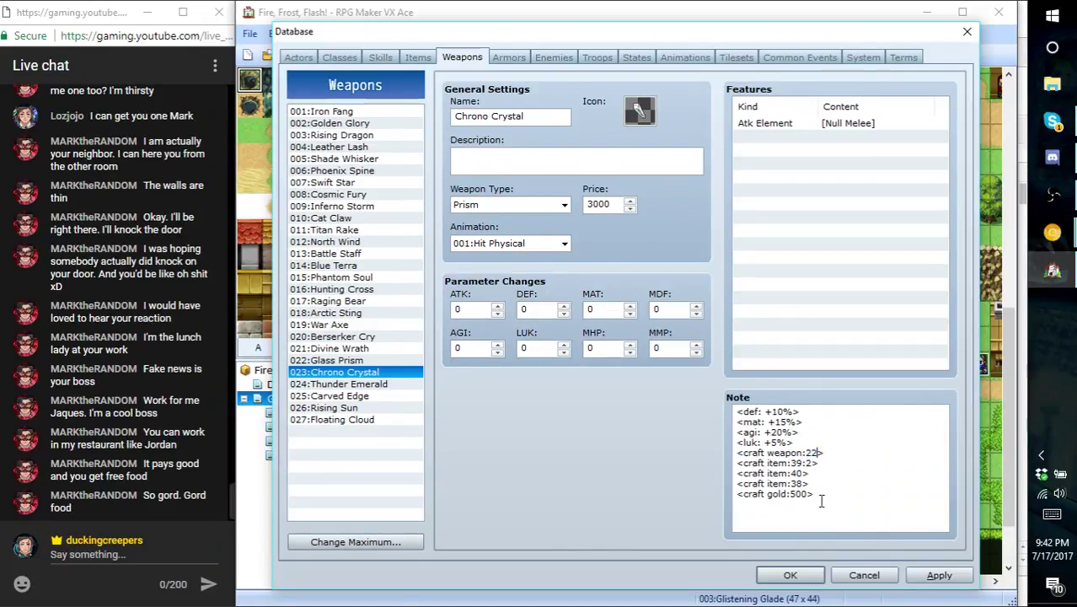
- Copy Chrono Crystal's five crafting tags to the end of Thunder Emerald's note
left_click_drag(816, 497, 722, 453)
key("ctrl+c")
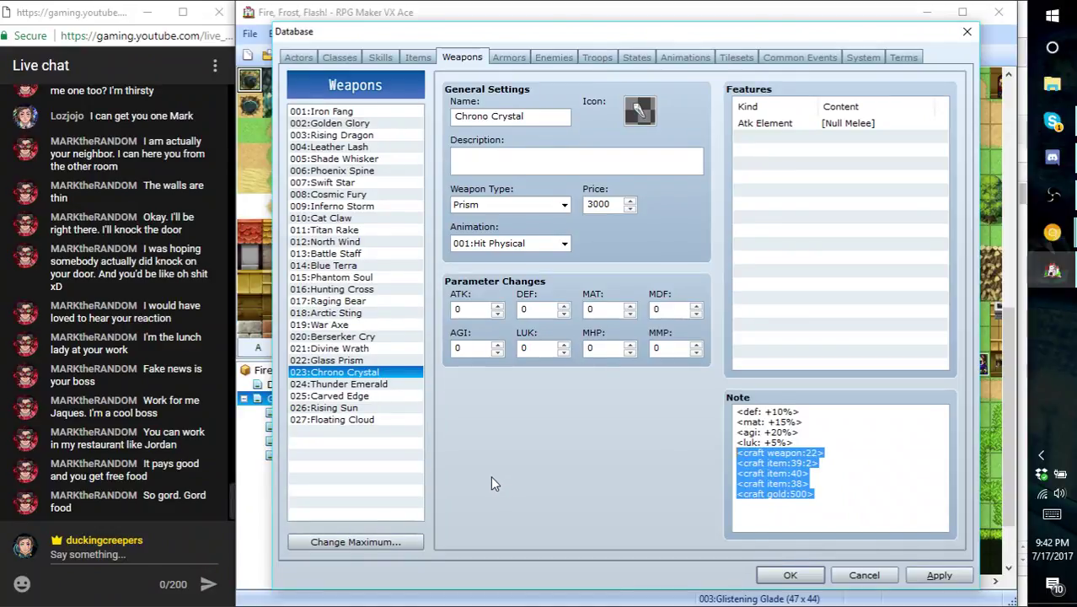
left_click(375, 384)
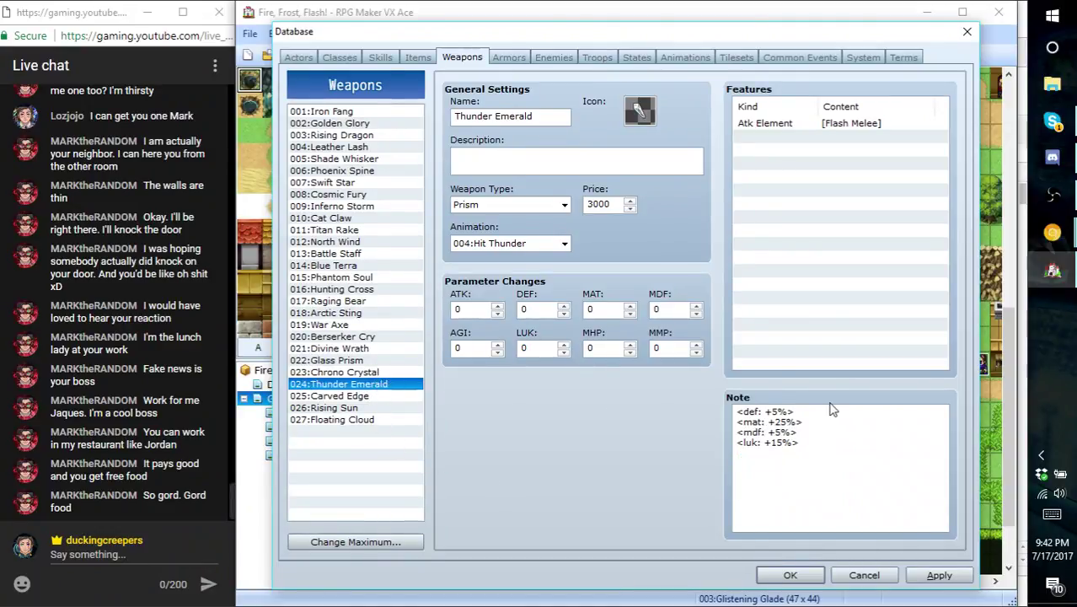
left_click(822, 438)
key("Return")
key("ctrl+v")
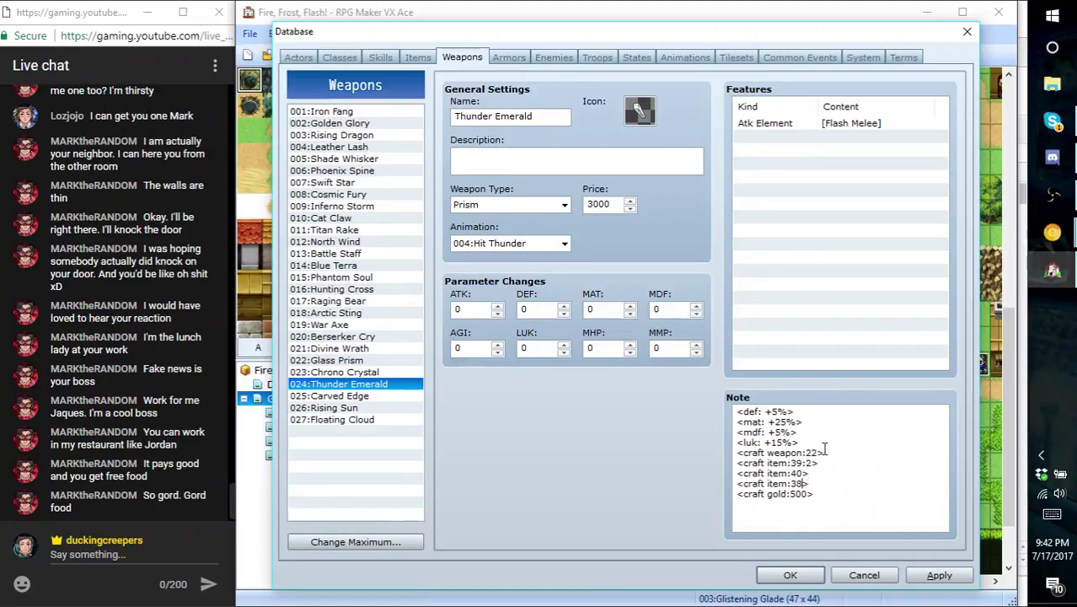
- Set Thunder Emerald's third craft item tag to 43 and apply the change
key("BackSpace")
key("BackSpace")
type("43")
left_click(921, 575)
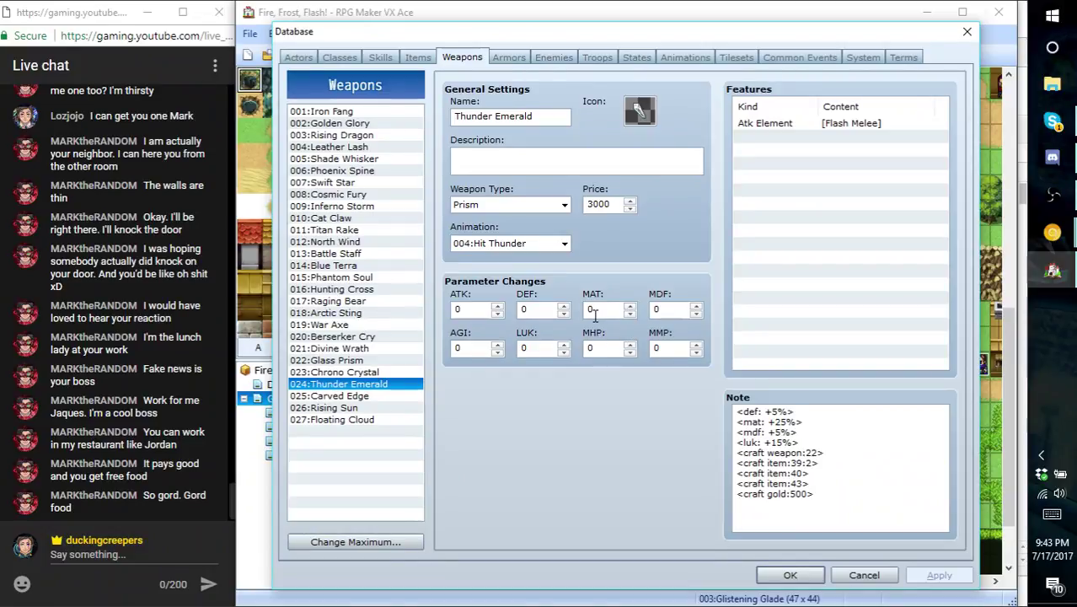
left_click(629, 306)
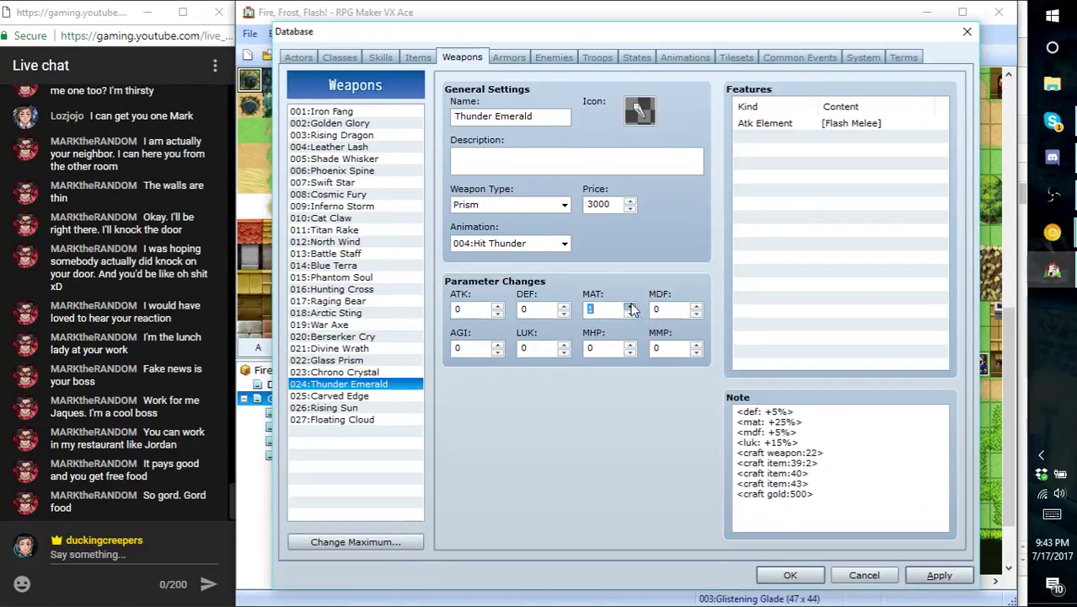
left_click(629, 313)
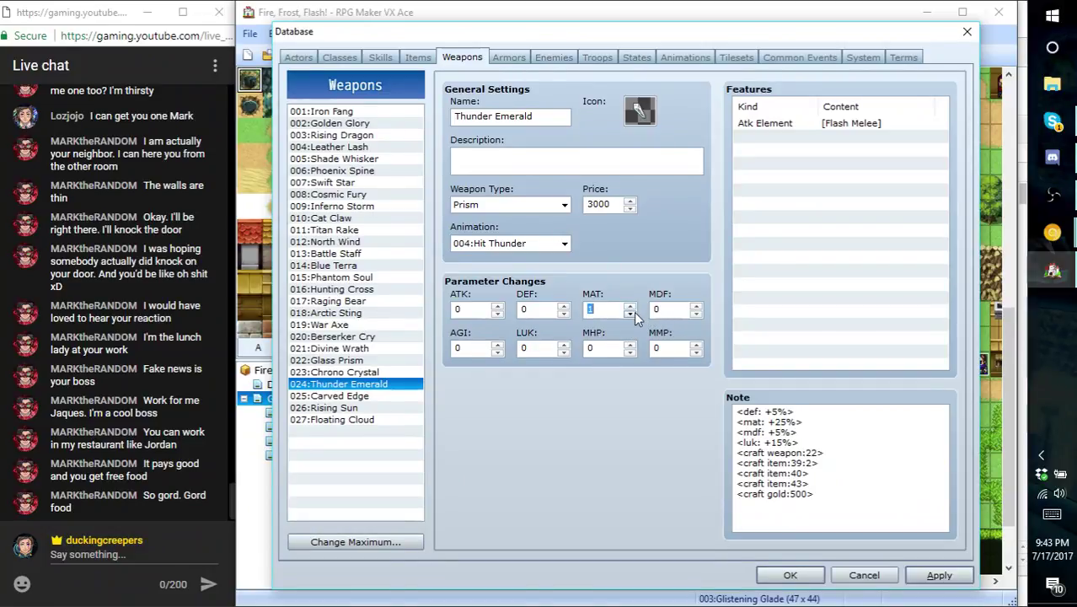
left_click(952, 576)
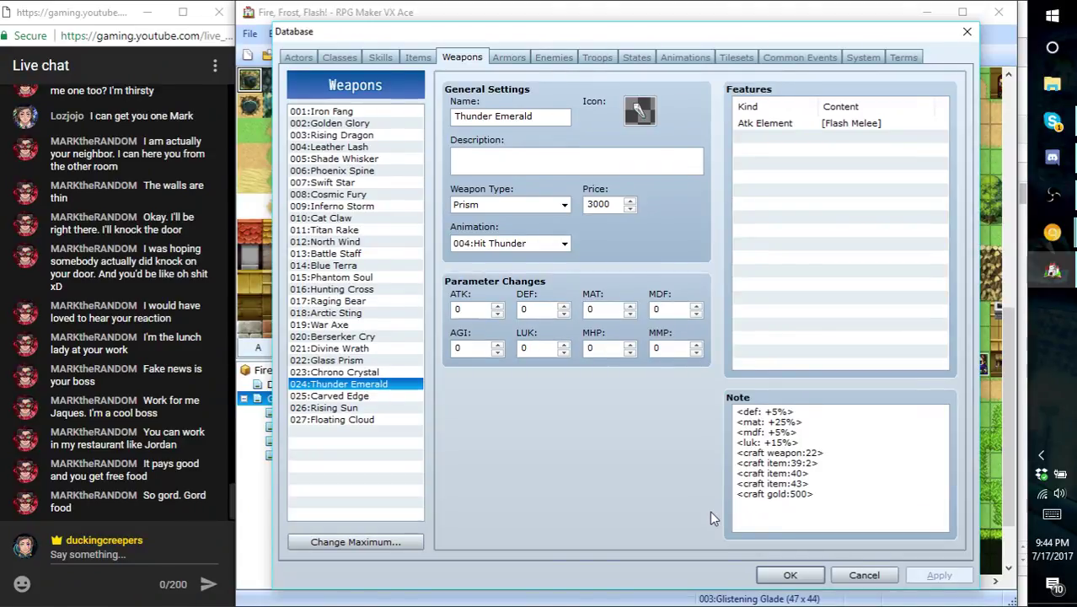
- Compare the notes of Chrono Crystal, Thunder Emerald and Carved Edge in the weapon database
left_click(371, 373)
left_click(372, 384)
left_click(371, 374)
left_click(368, 396)
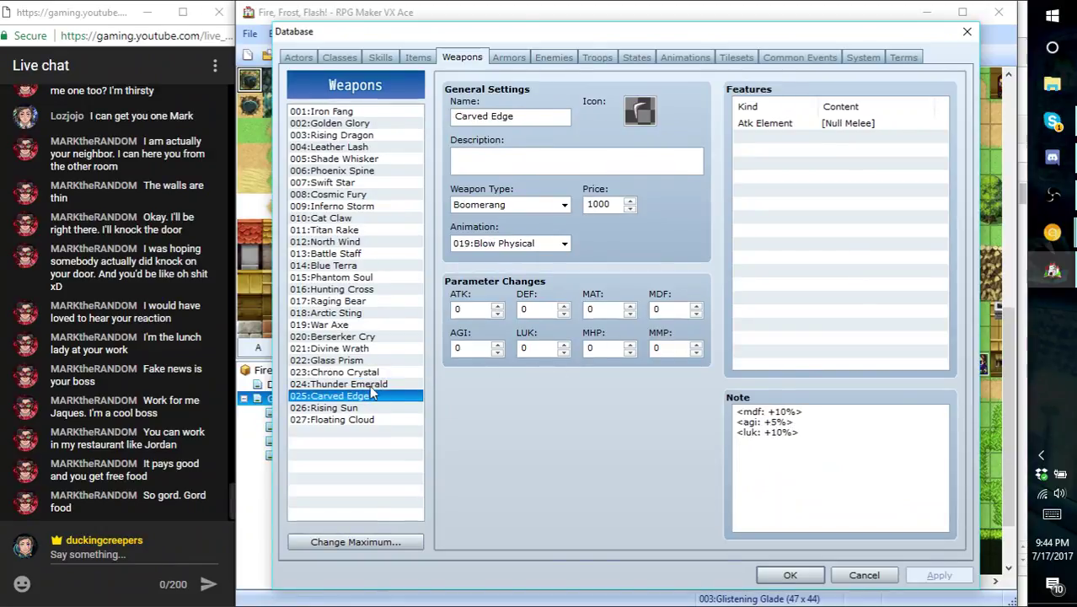
left_click(369, 384)
left_click(368, 373)
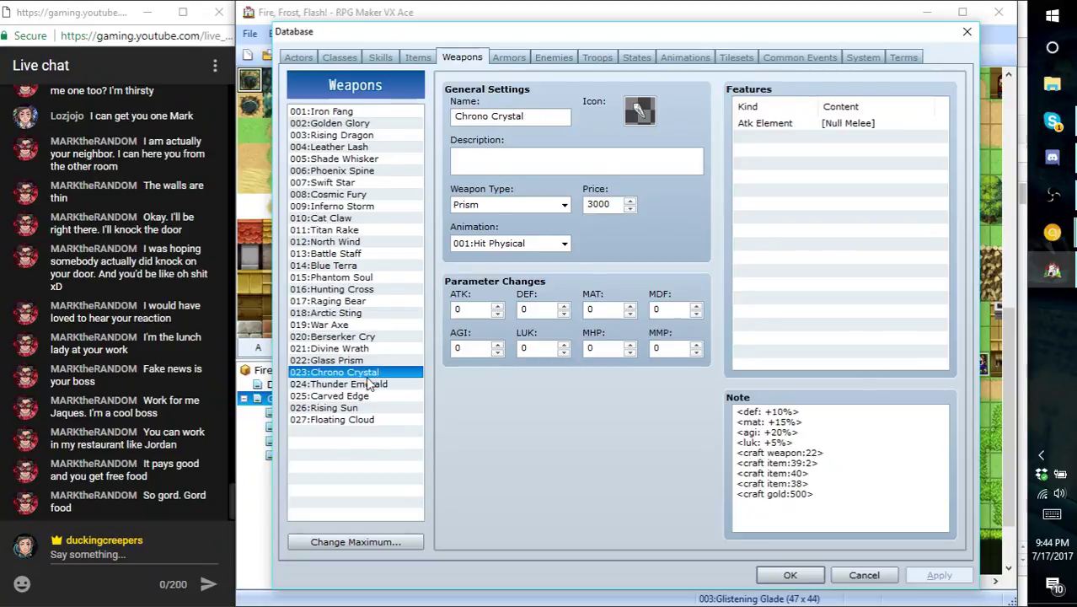
left_click(375, 384)
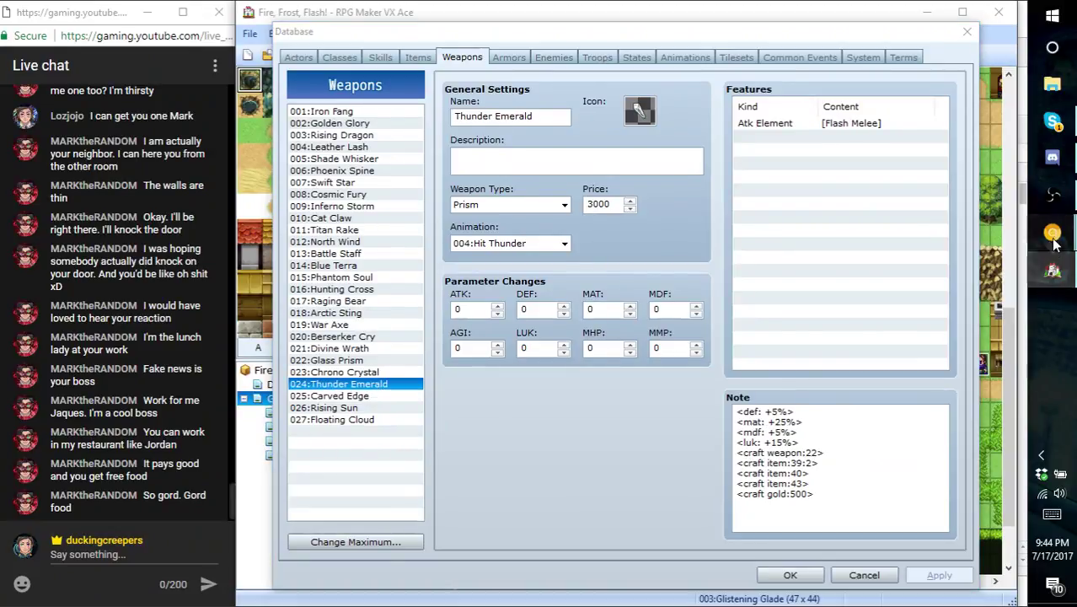
- Switch to the documentation spreadsheet and look up Thunder Emerald's crafting materials in the Equipment sheet
mouse_move(1053, 233)
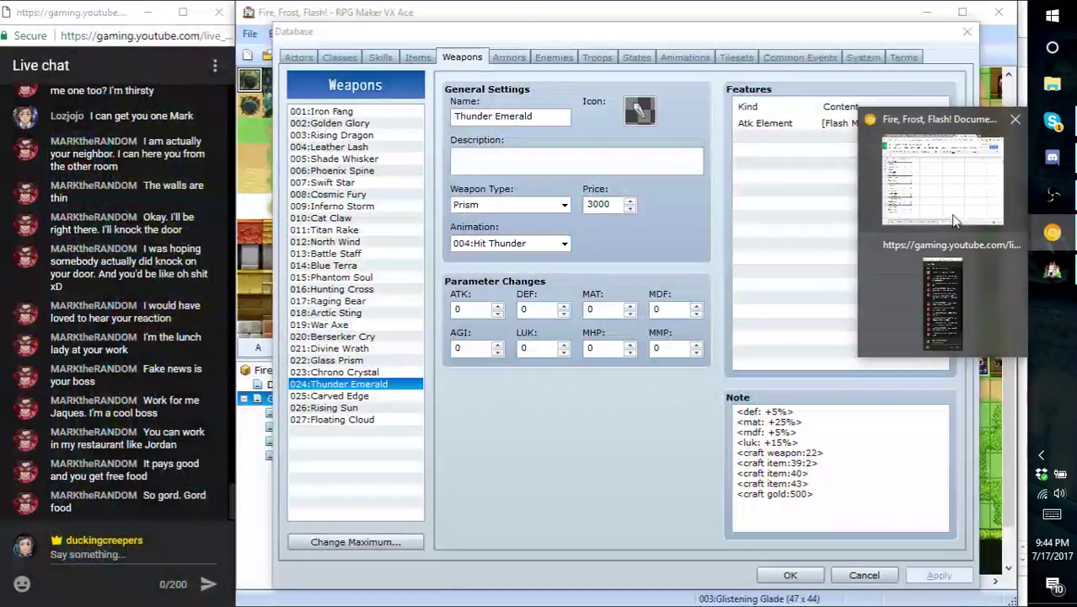
left_click(944, 181)
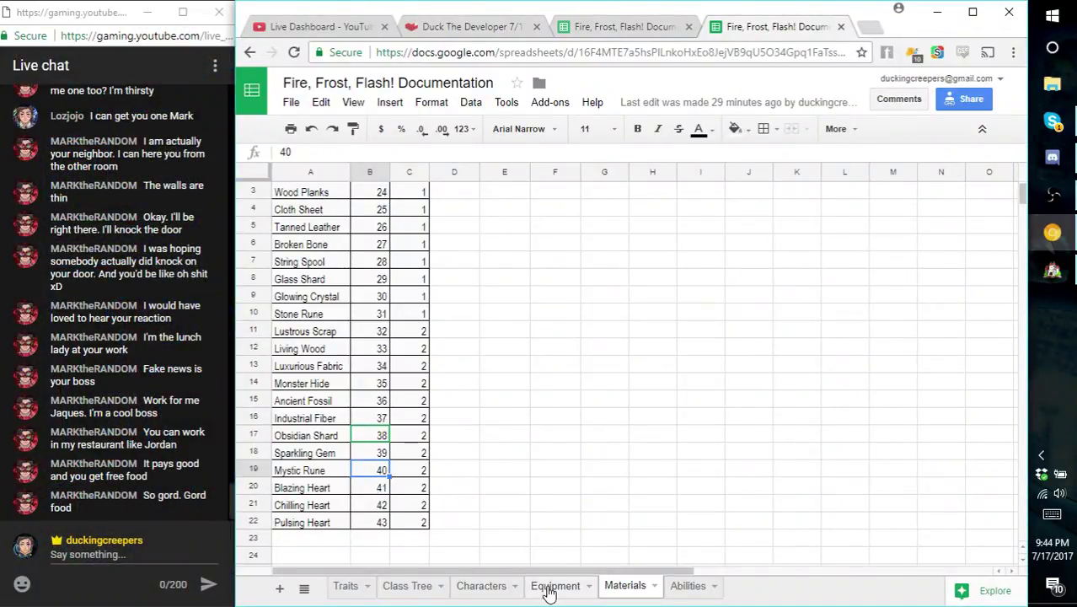
left_click(549, 586)
scroll(689, 400, "down", 15)
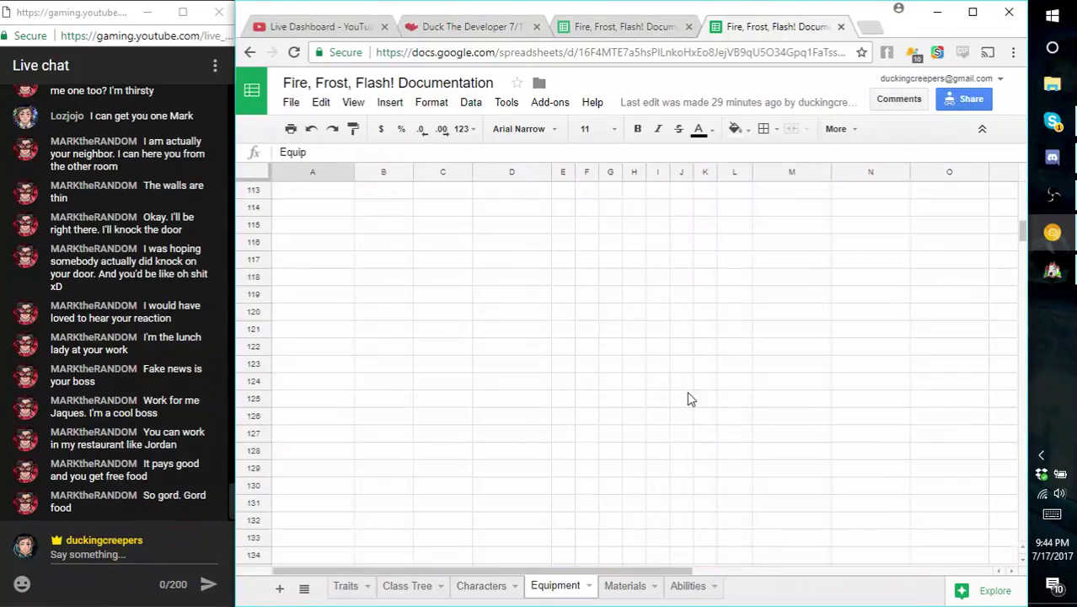
scroll(687, 397, "up", 15)
scroll(665, 438, "down", 3)
scroll(638, 470, "up", 2)
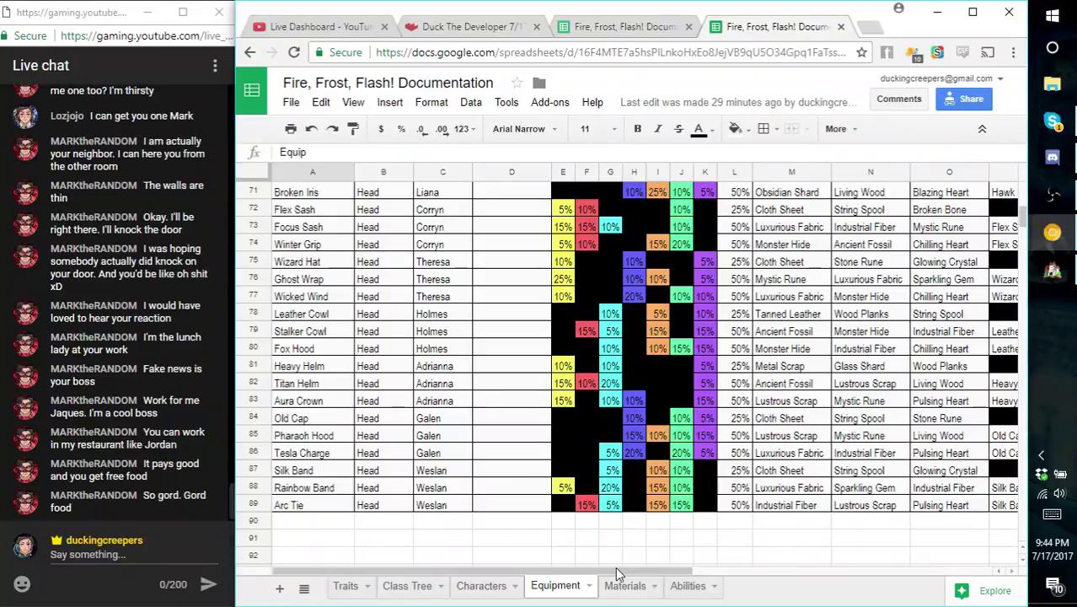
left_click_drag(620, 573, 553, 548)
scroll(554, 548, "up", 2)
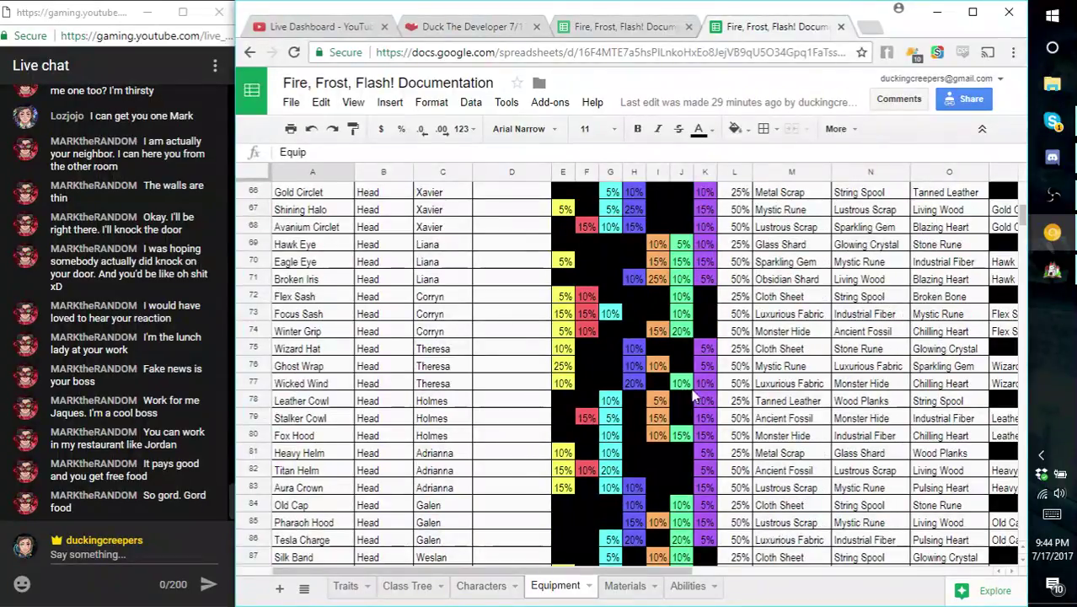
scroll(537, 398, "up", 20)
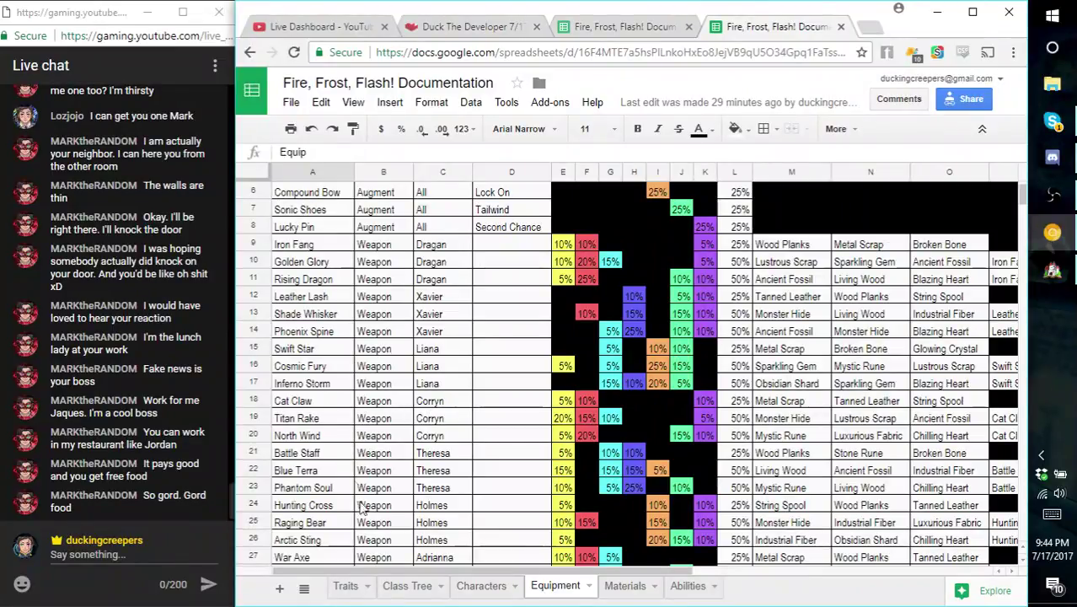
scroll(371, 539, "down", 3)
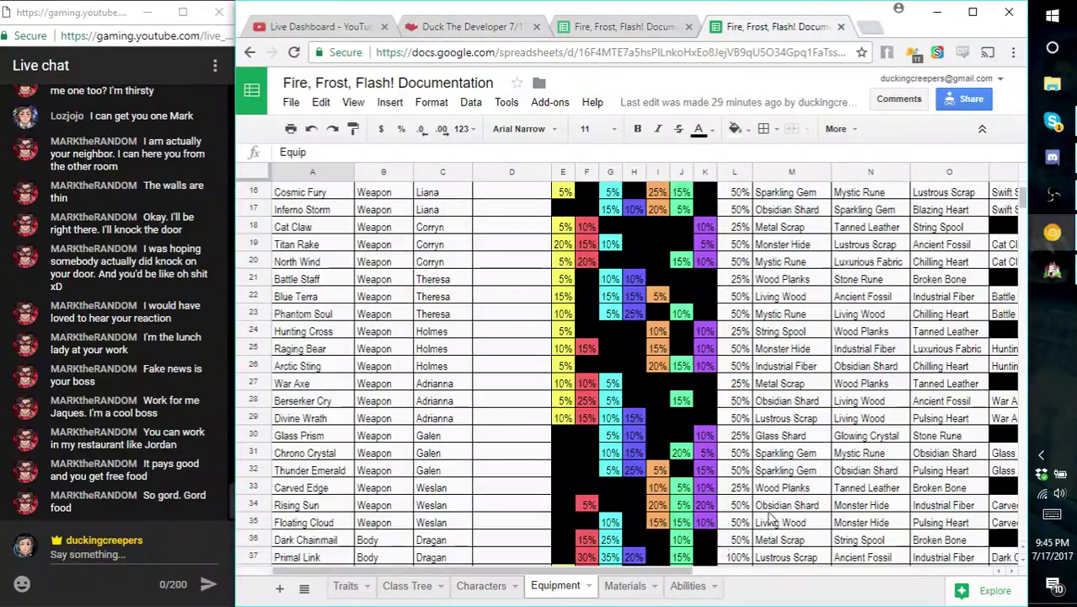
- Check Thunder Emerald's craft tags in RPG Maker, and look up Obsidian Shard's ID in the spreadsheet's Materials sheet
left_click(1061, 270)
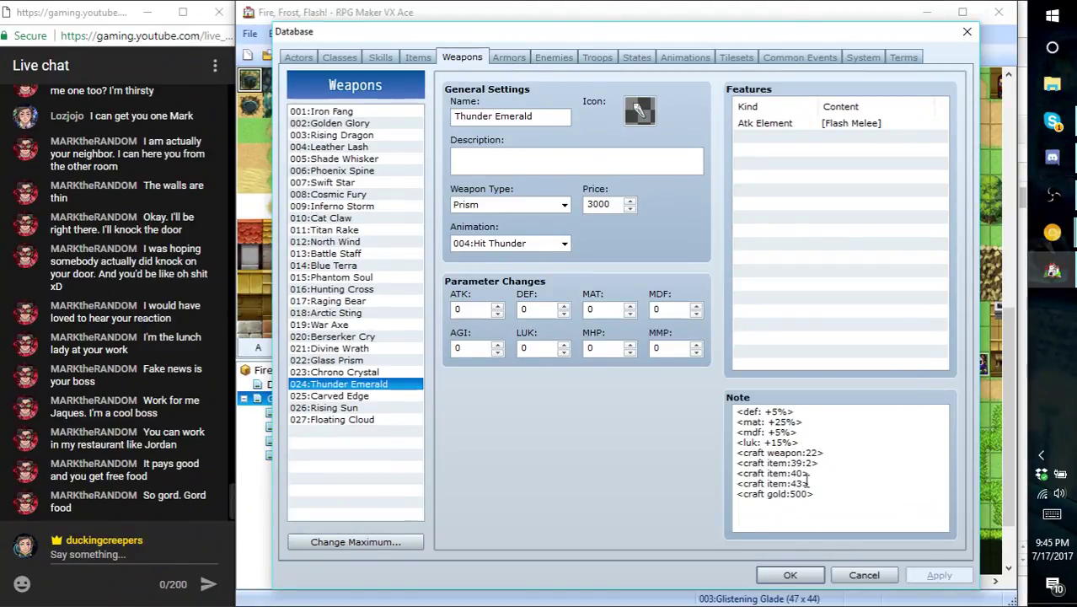
mouse_move(1058, 236)
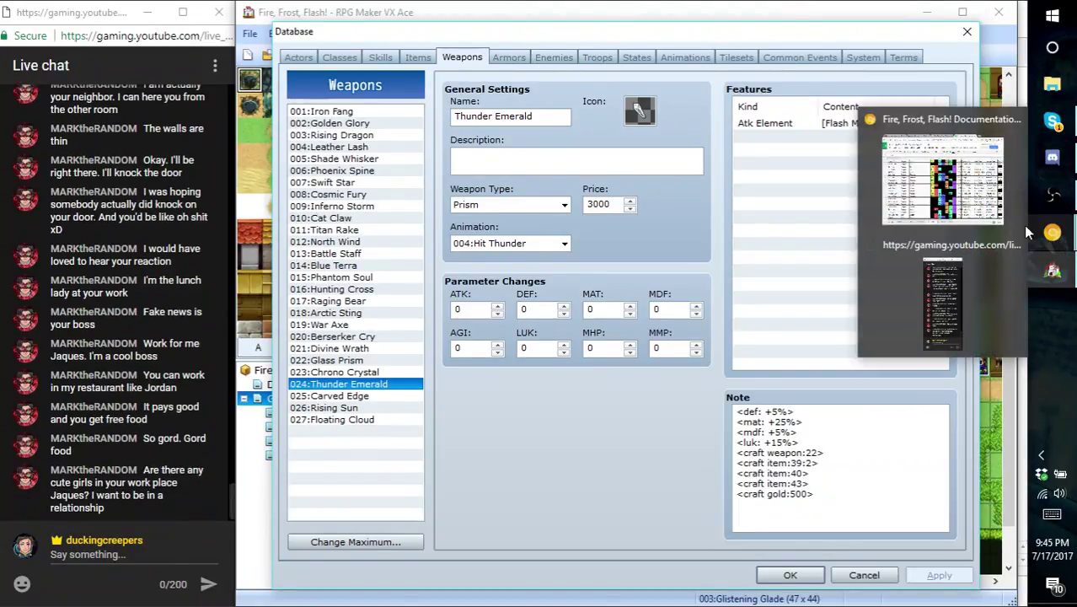
left_click(952, 187)
left_click(625, 586)
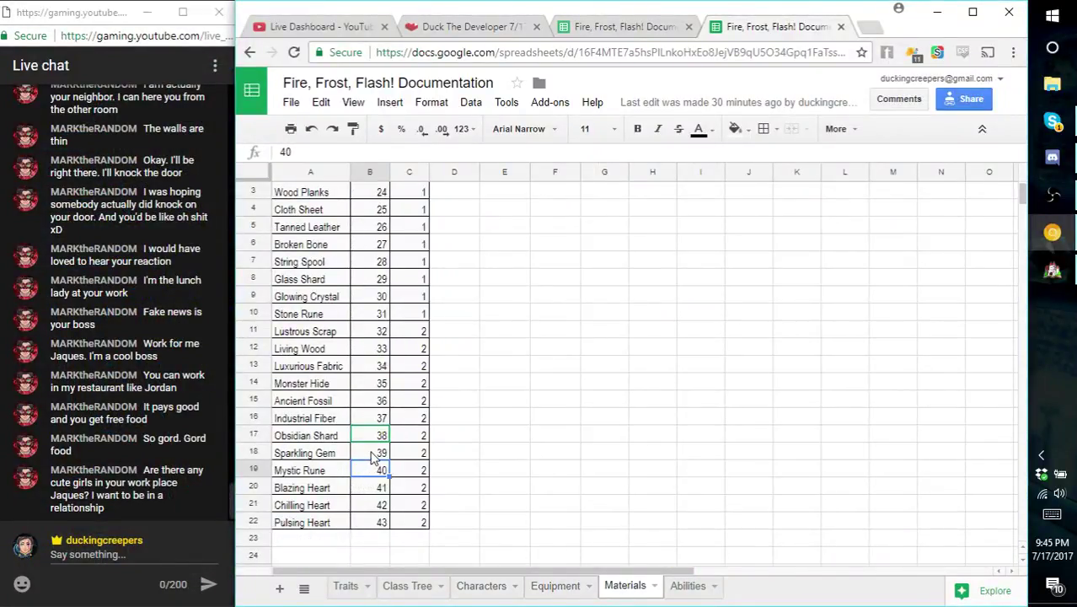
- Switch back to RPG Maker, set Thunder Emerald's second craft item tag to 38 and apply the change
left_click(1052, 269)
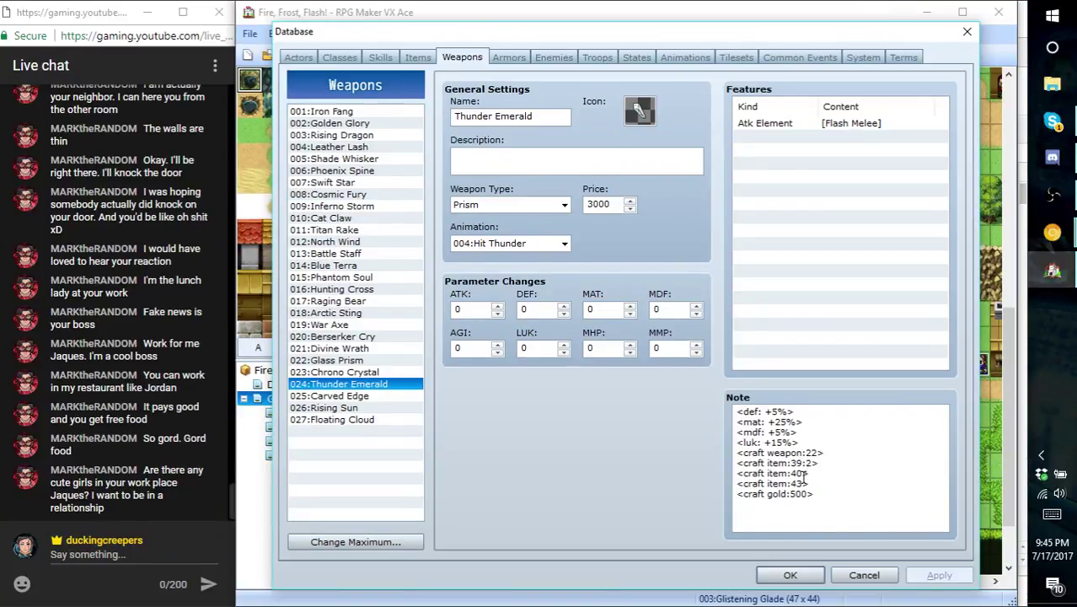
double_click(797, 474)
type("38")
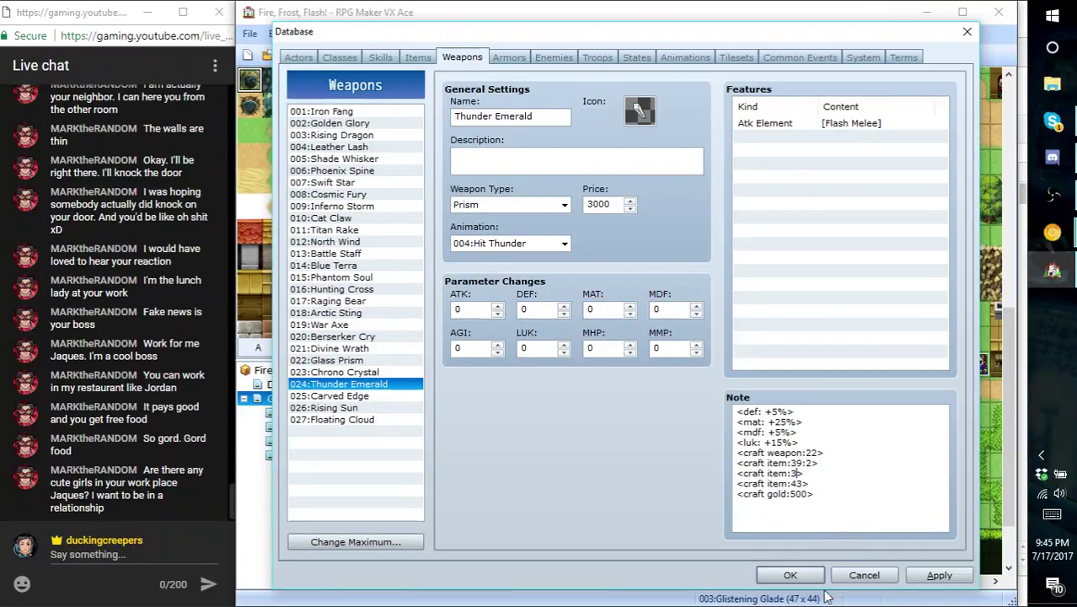
left_click(927, 575)
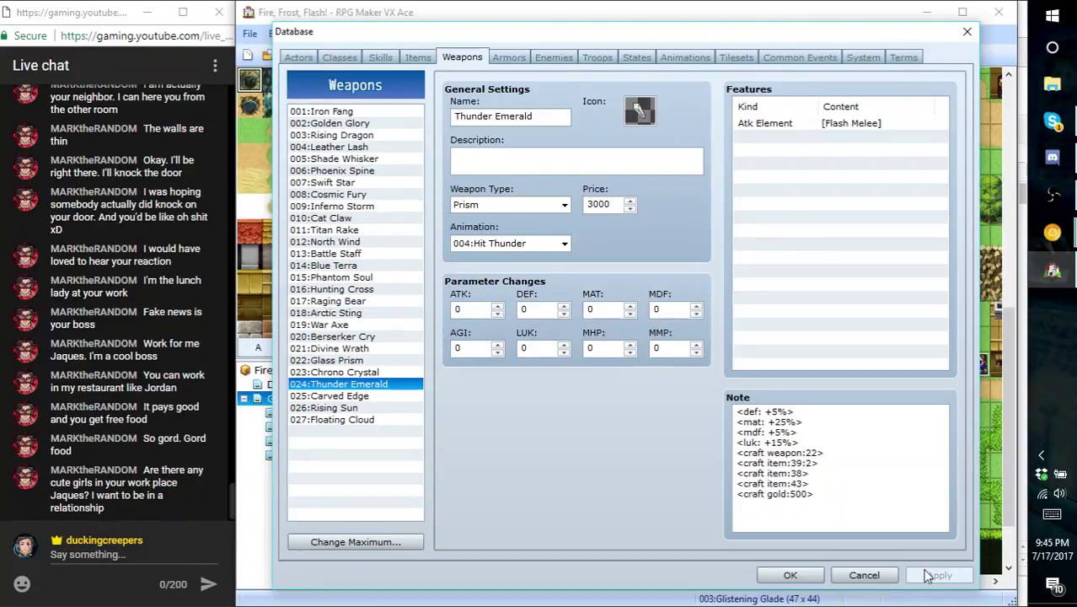
left_click(396, 373)
left_click(395, 384)
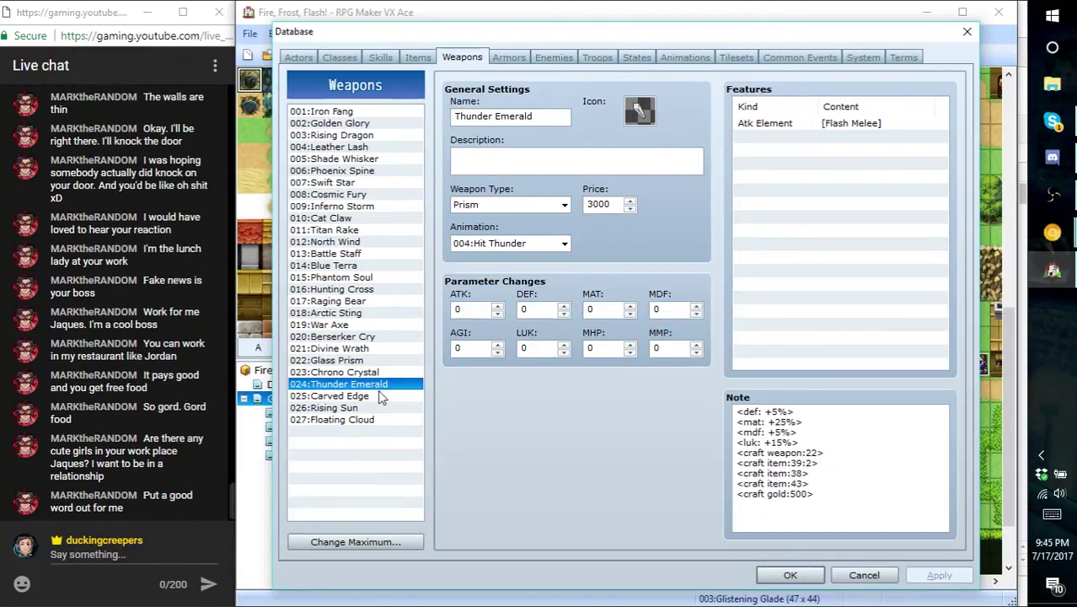
left_click(374, 396)
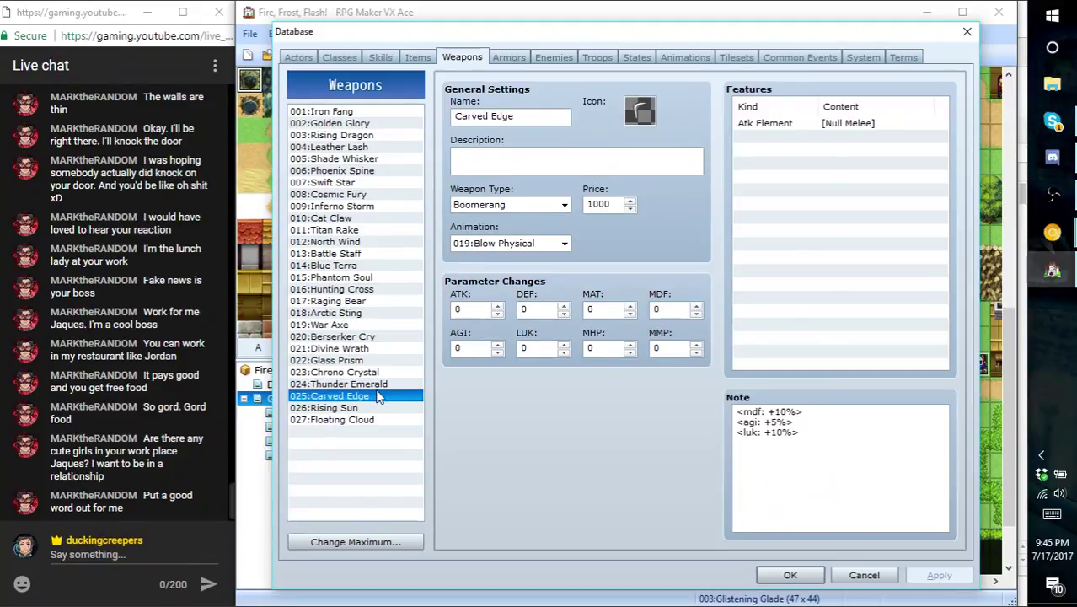
left_click(377, 385)
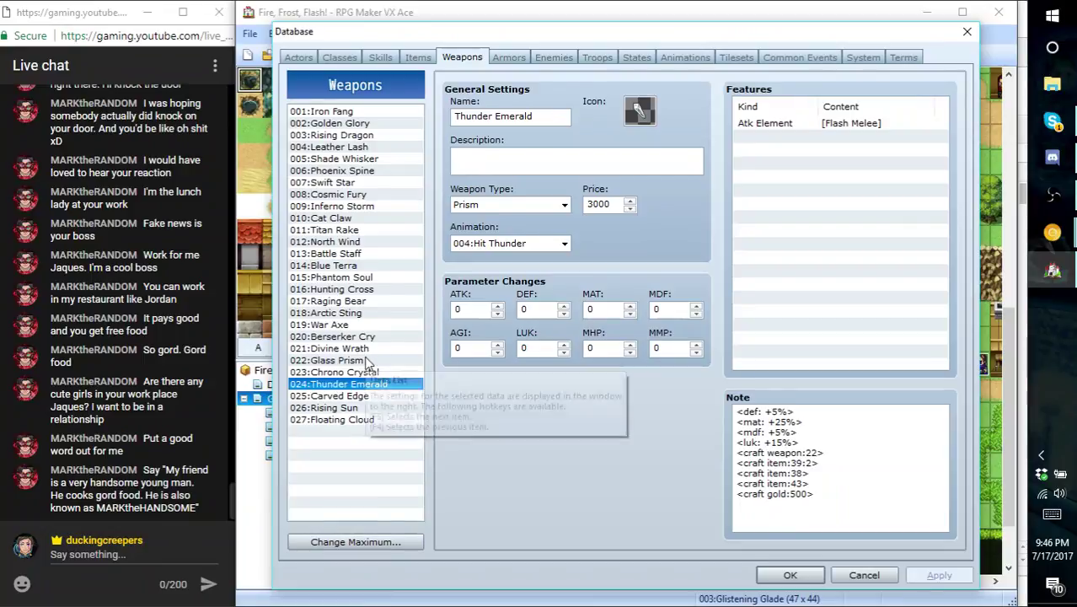
- Copy Glass Prism's four crafting tags to the end of Carved Edge's note
left_click(327, 360)
left_click_drag(824, 485, 738, 443)
key("ctrl+c")
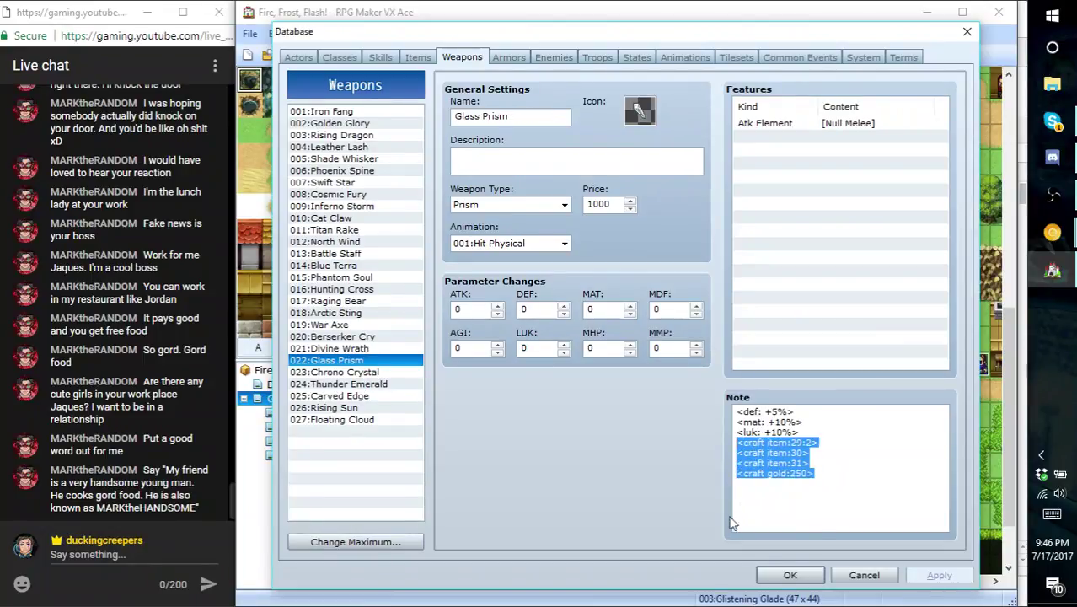
left_click(361, 394)
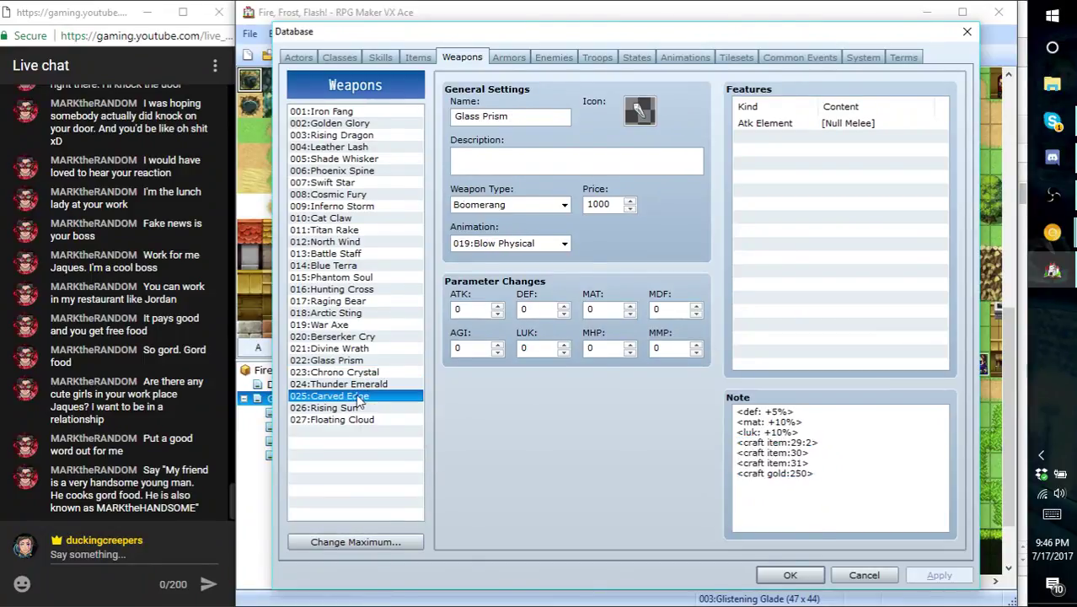
left_click(829, 457)
key("Return")
key("ctrl+v")
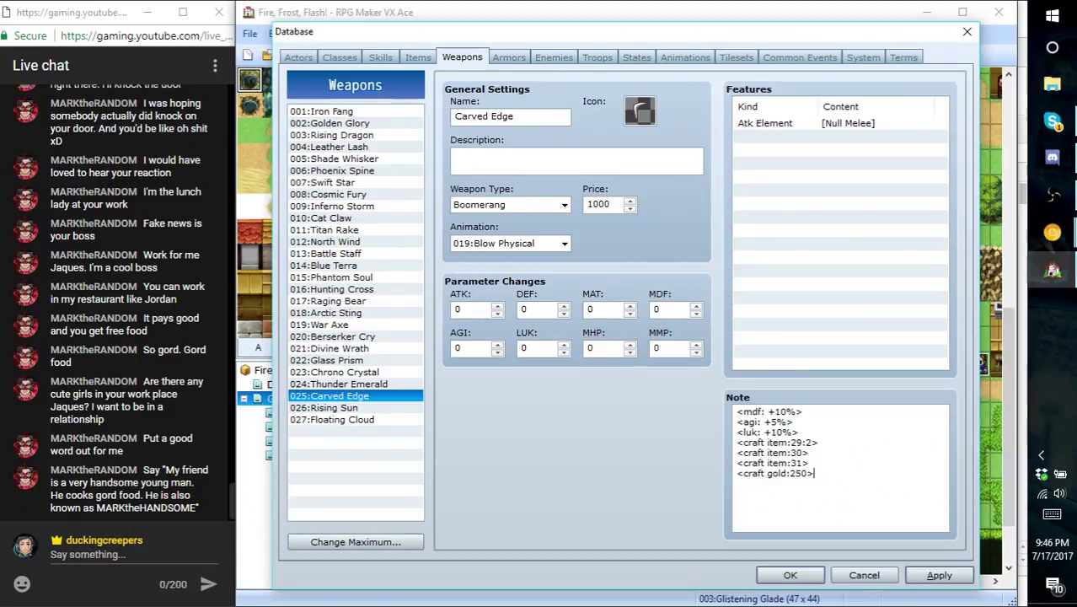
mouse_move(1050, 244)
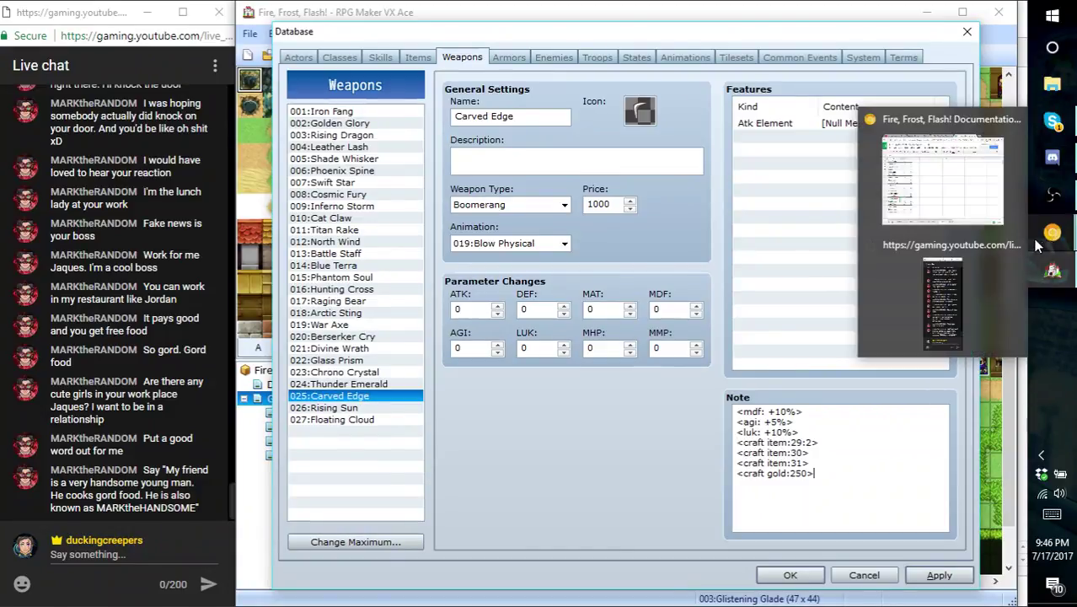
- Switch to the documentation spreadsheet and look up Carved Edge's materials in the Equipment sheet and their IDs in the Materials sheet
left_click(956, 215)
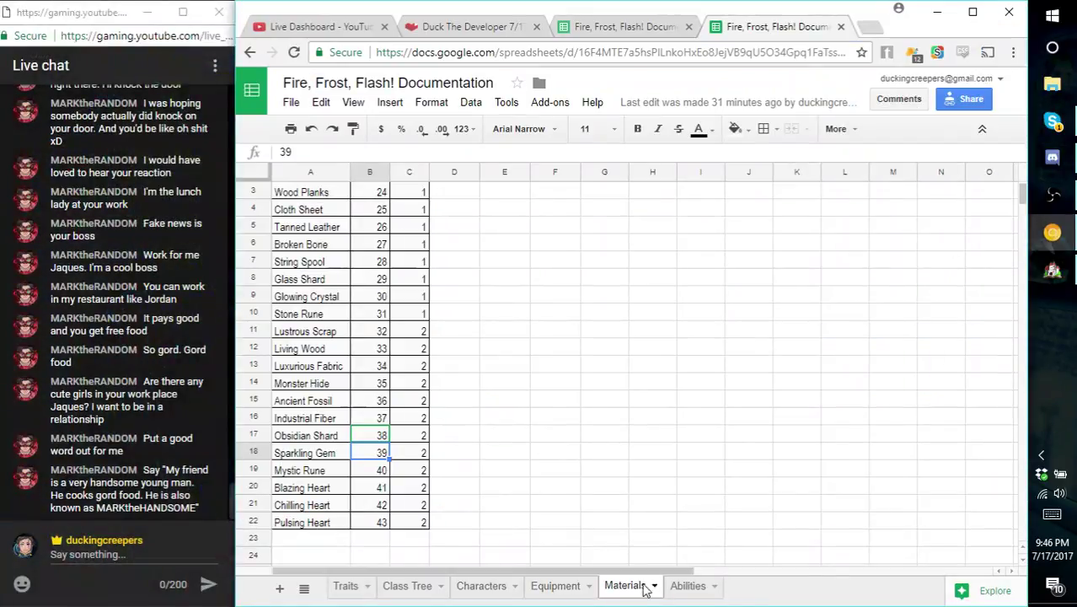
scroll(455, 464, "up", 1)
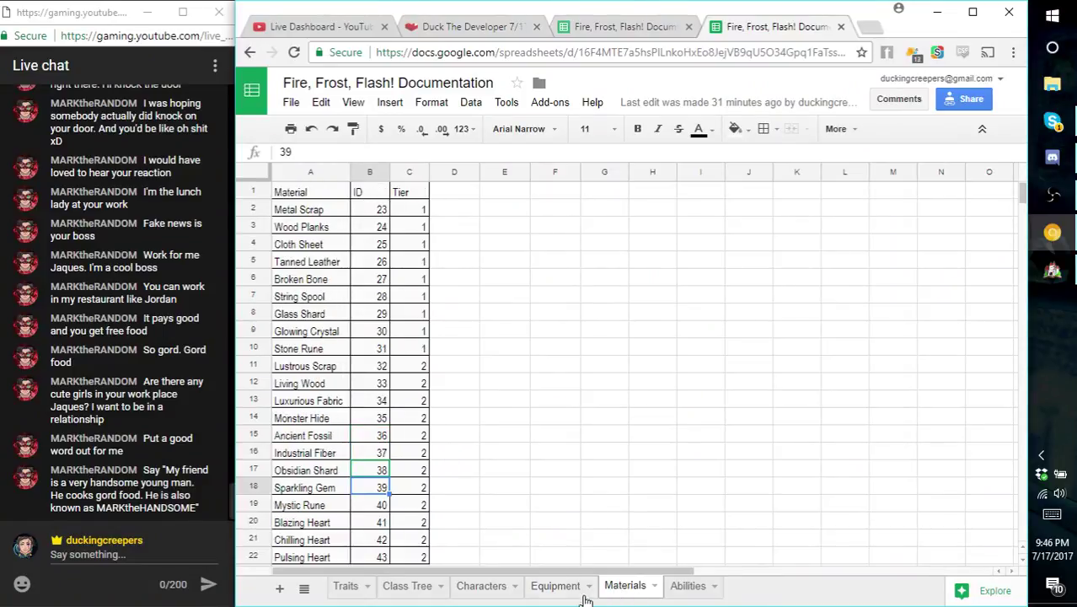
left_click(585, 596)
scroll(620, 459, "down", 10)
scroll(620, 459, "up", 5)
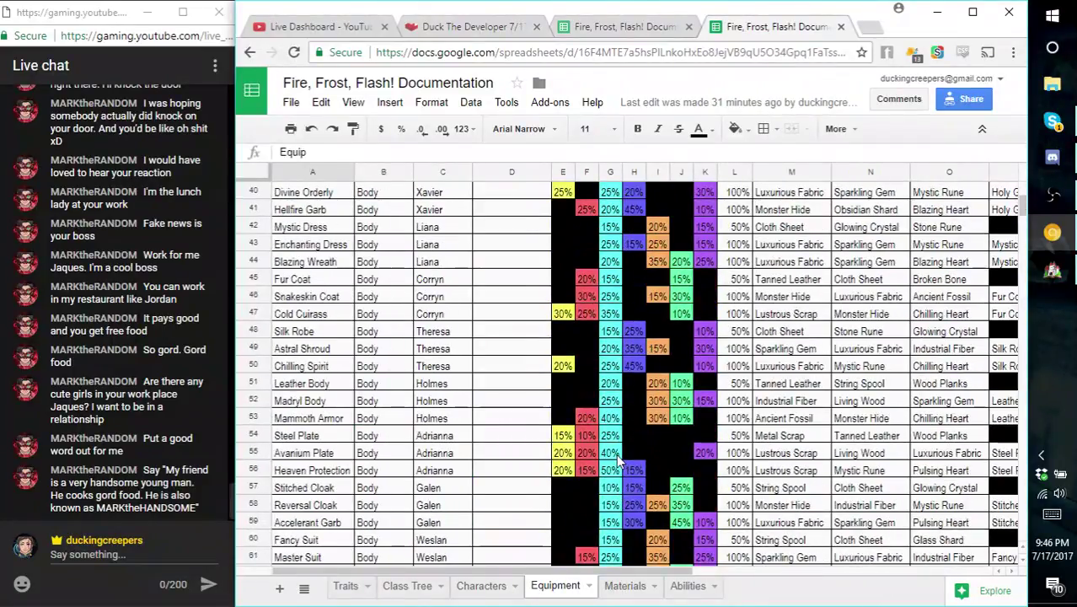
scroll(620, 459, "up", 4)
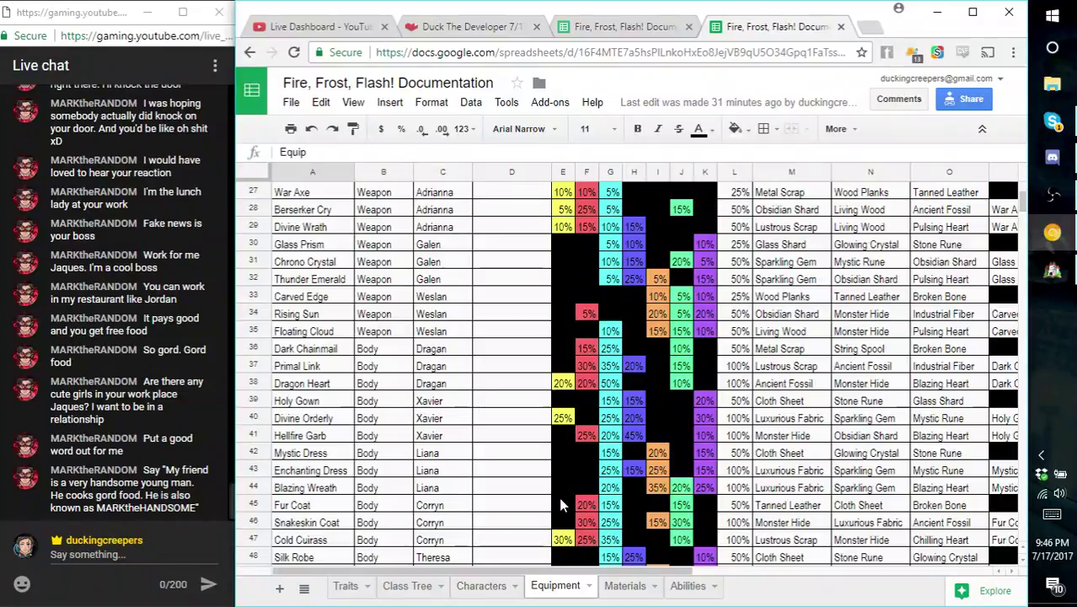
left_click(775, 301)
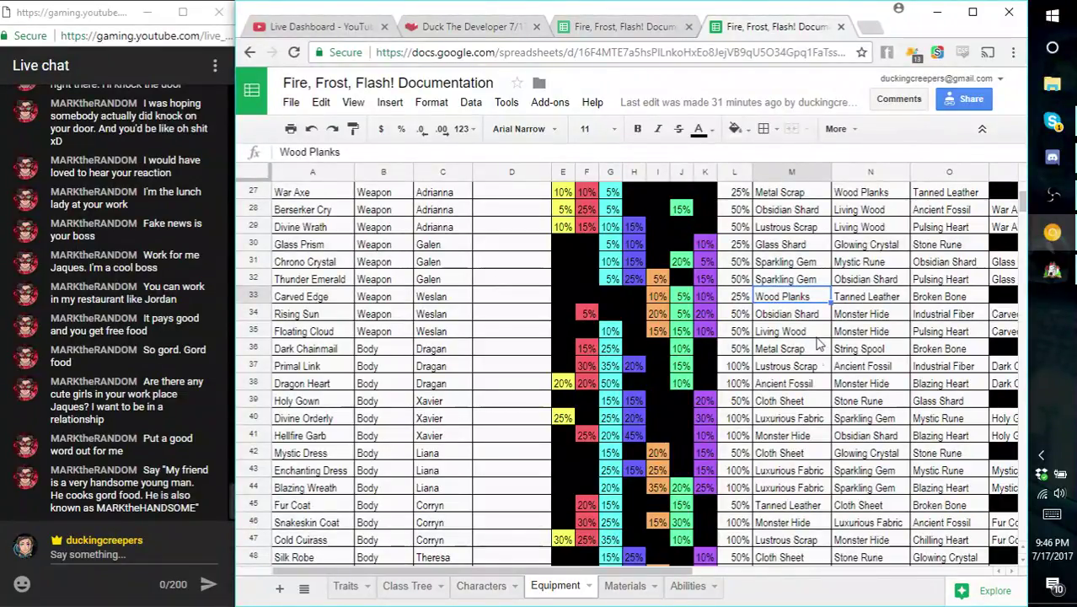
left_click(623, 586)
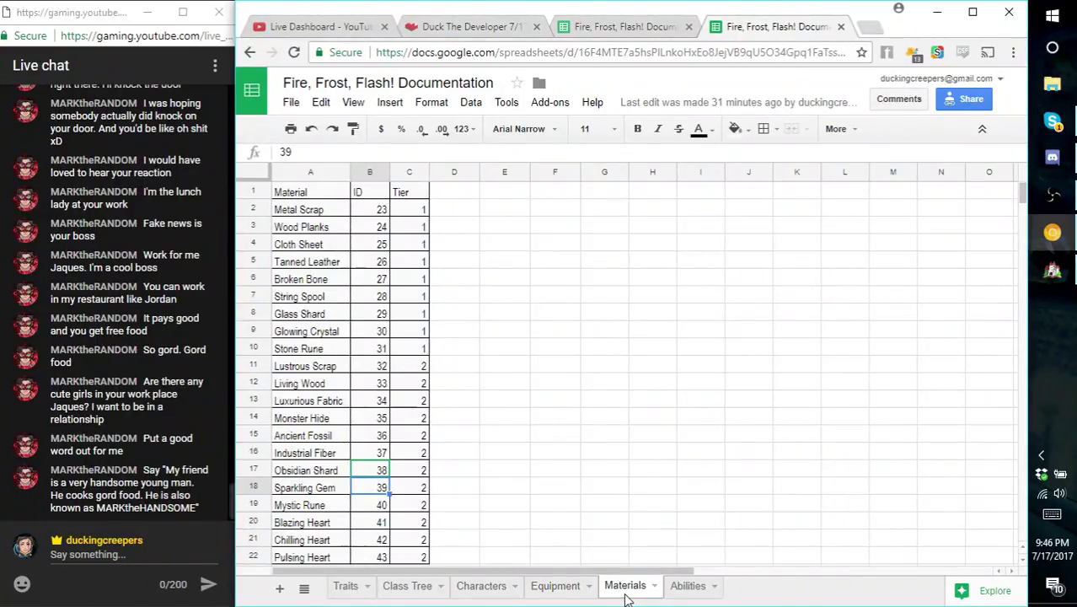
- Switch back to RPG Maker, set Carved Edge's three craft item tags to 24:2, 26 and 27, and apply the change
key("alt+Tab")
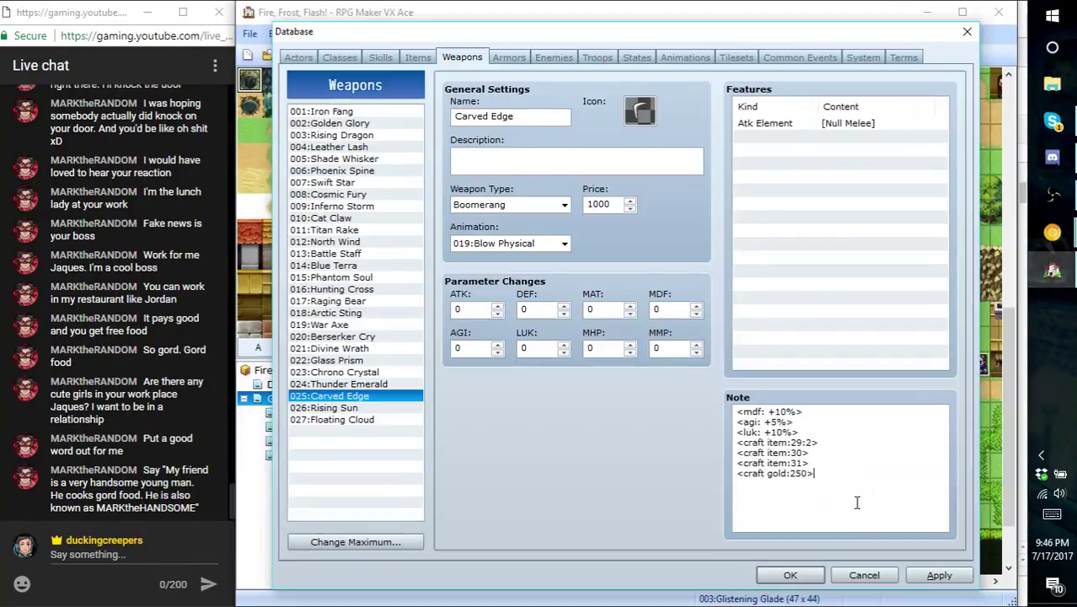
left_click_drag(802, 443, 789, 464)
type("4")
type("26")
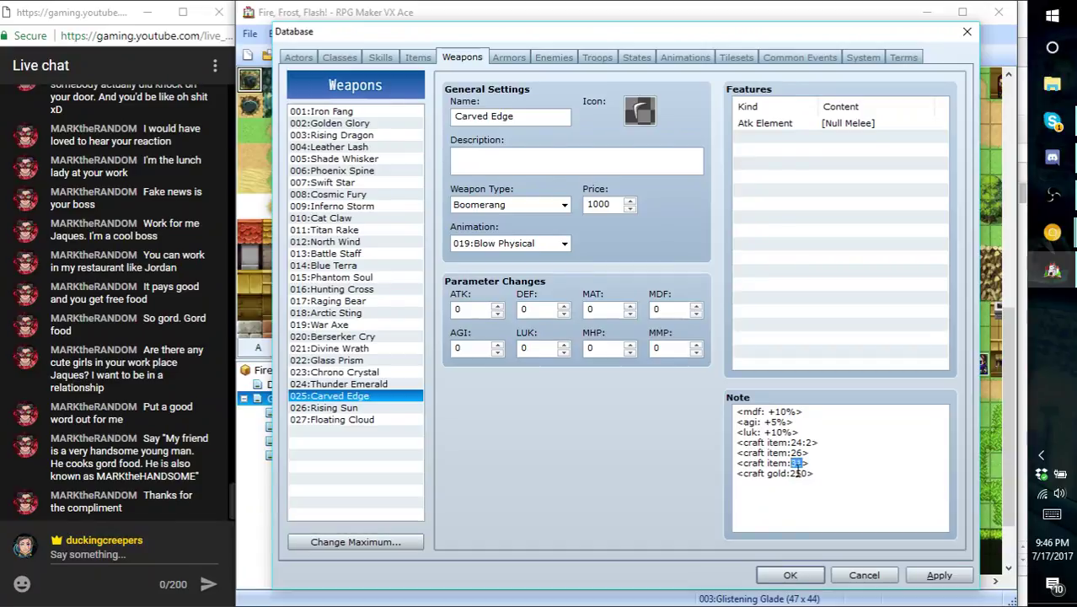
type("2")
left_click(940, 576)
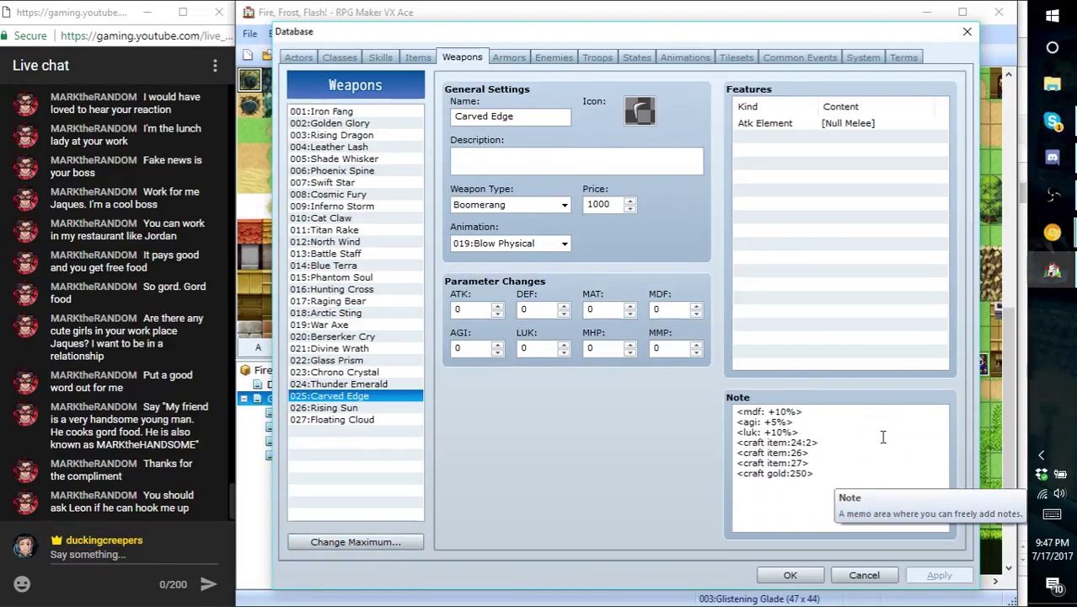
- Copy Chrono Crystal's five crafting tags to the end of Rising Sun's note and set the craft weapon tag to 25
left_click_drag(814, 474, 733, 455)
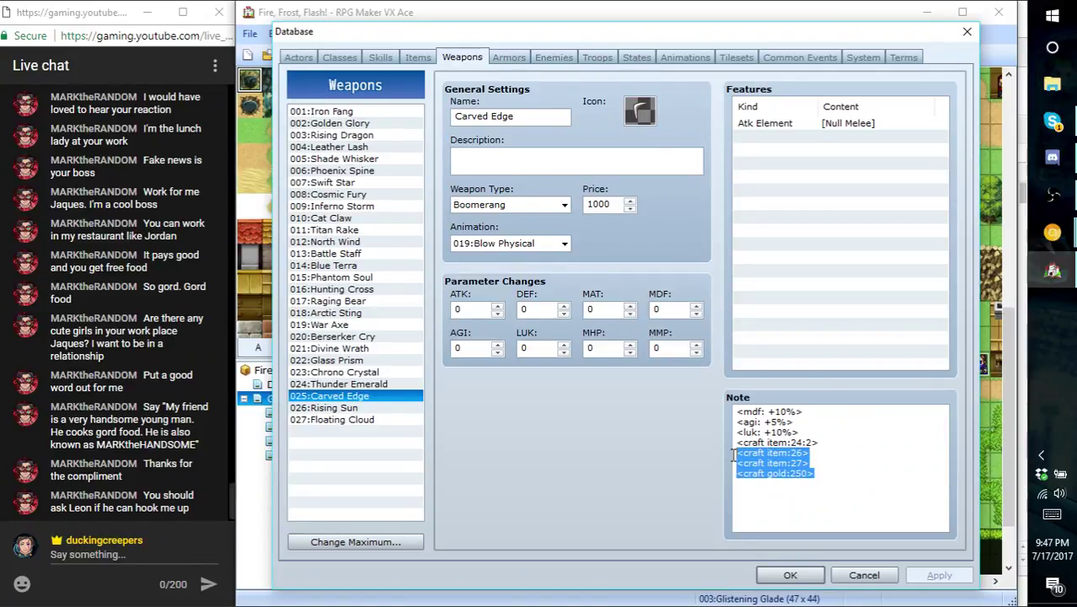
left_click(363, 372)
left_click_drag(906, 503, 728, 456)
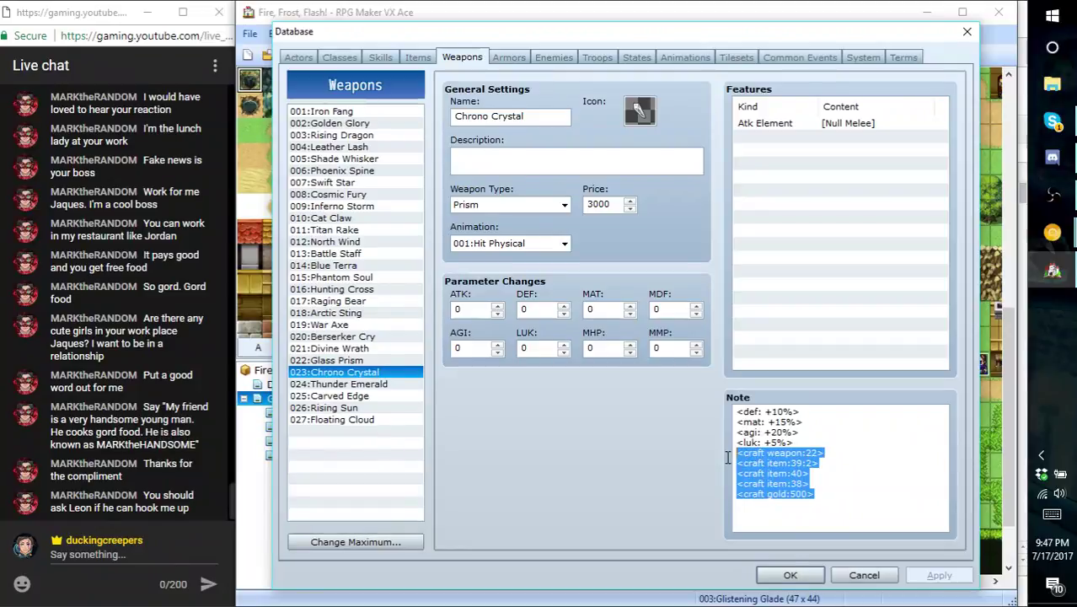
left_click(352, 409)
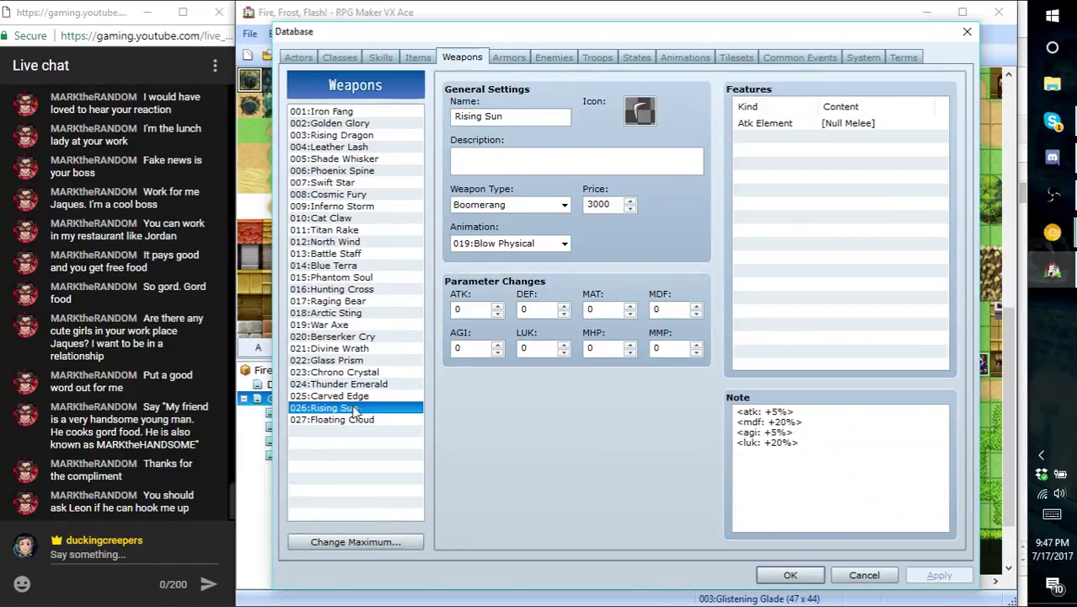
left_click(834, 455)
type("<craft weapon:25> <craft item:39:2> <craft item:40> <craft item:38> <craft gold:500>")
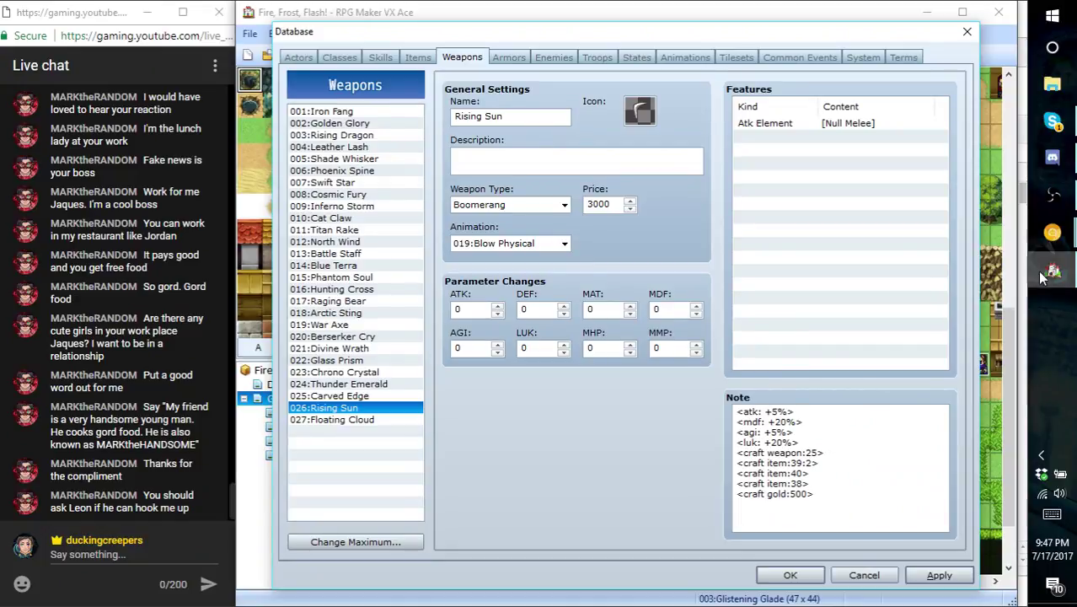
- Switch to the documentation spreadsheet and close its duplicate browser tab
mouse_move(1052, 233)
left_click(956, 219)
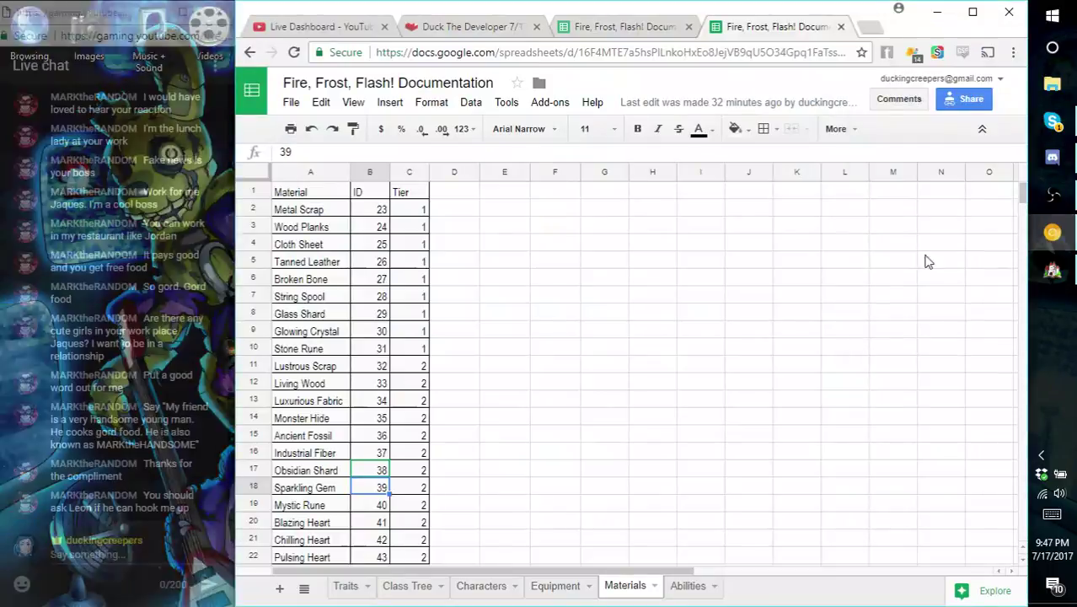
scroll(584, 457, "down", 3)
scroll(413, 428, "up", 3)
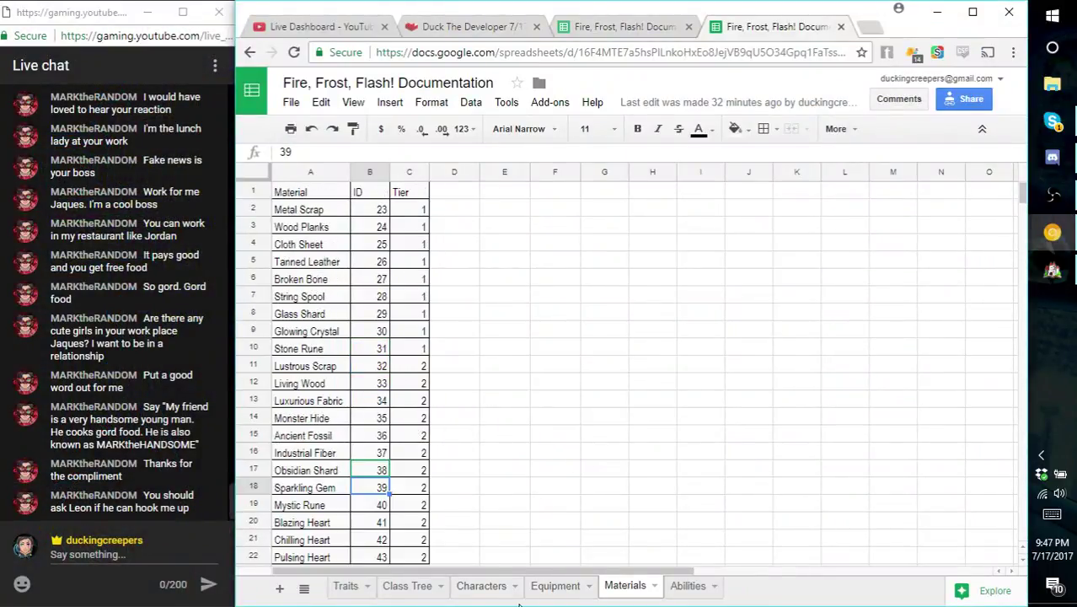
left_click(596, 31)
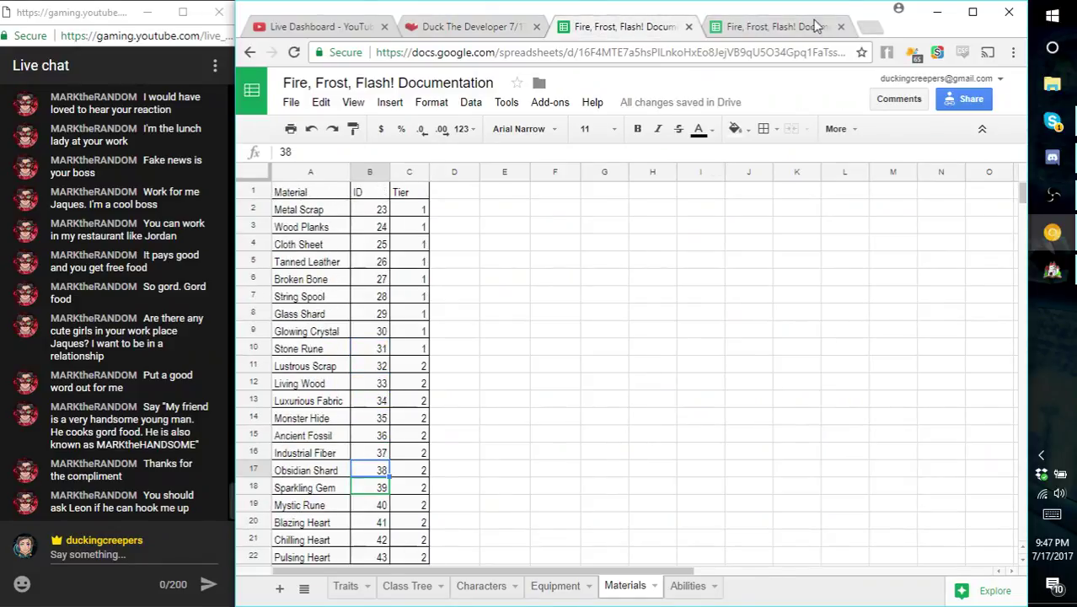
left_click(840, 26)
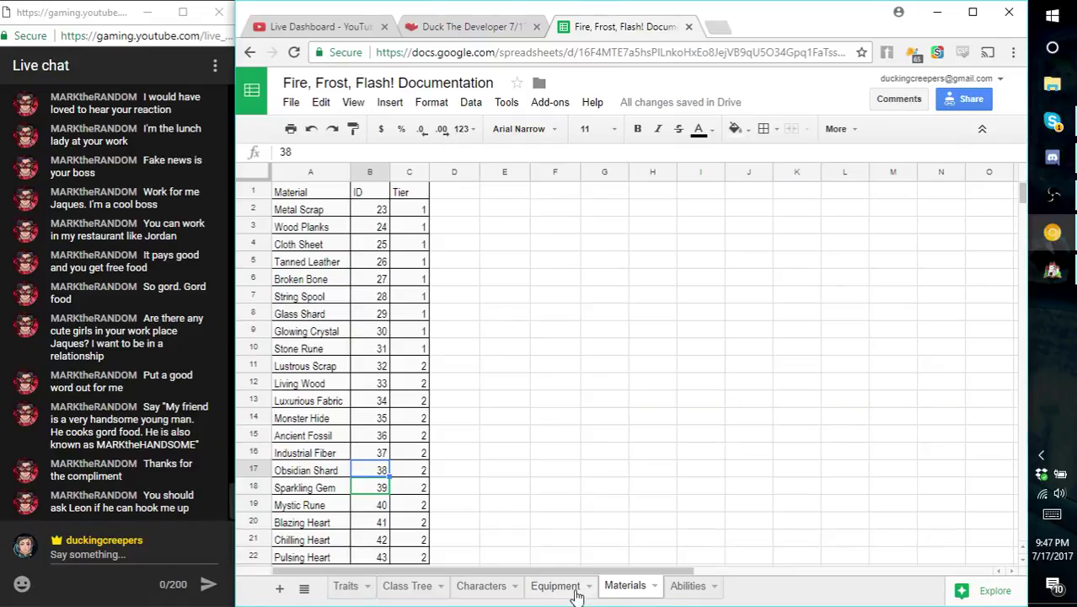
- Look up Rising Sun's crafting materials in the Equipment sheet
left_click(581, 593)
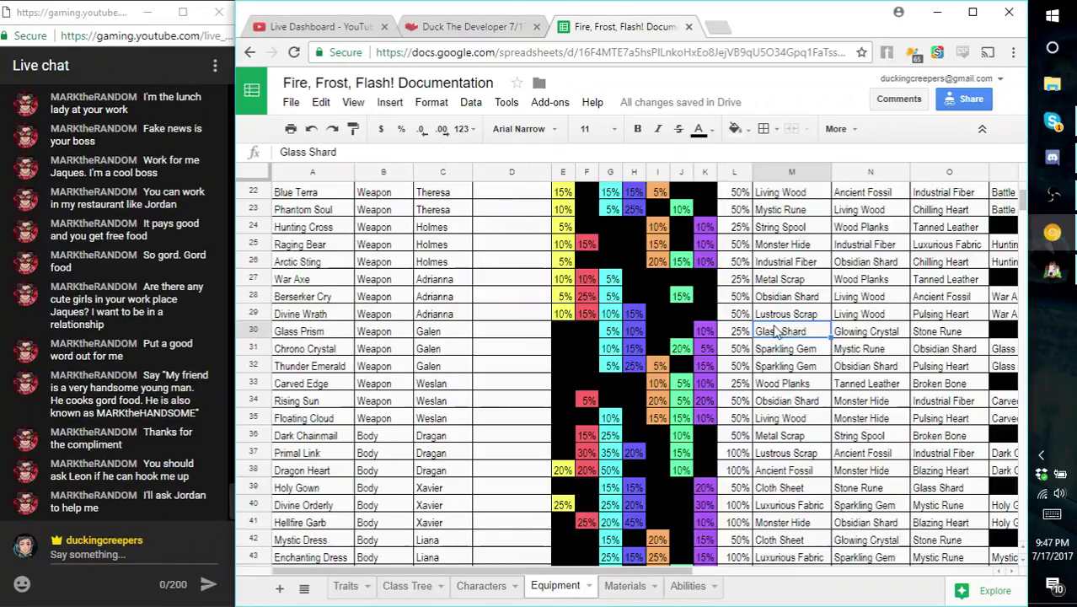
scroll(779, 331, "down", 10)
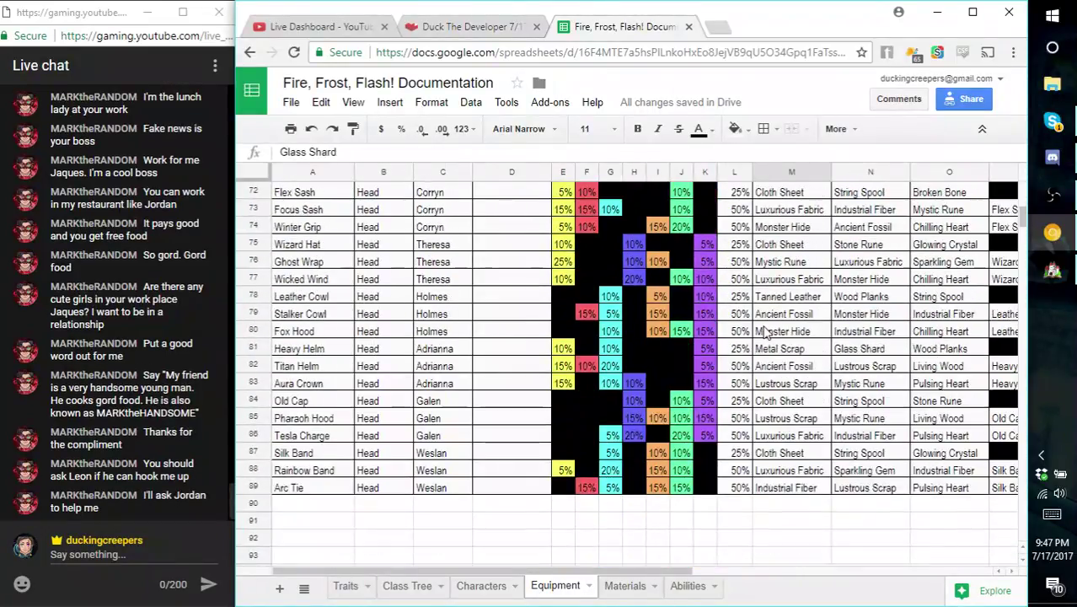
scroll(765, 331, "up", 1)
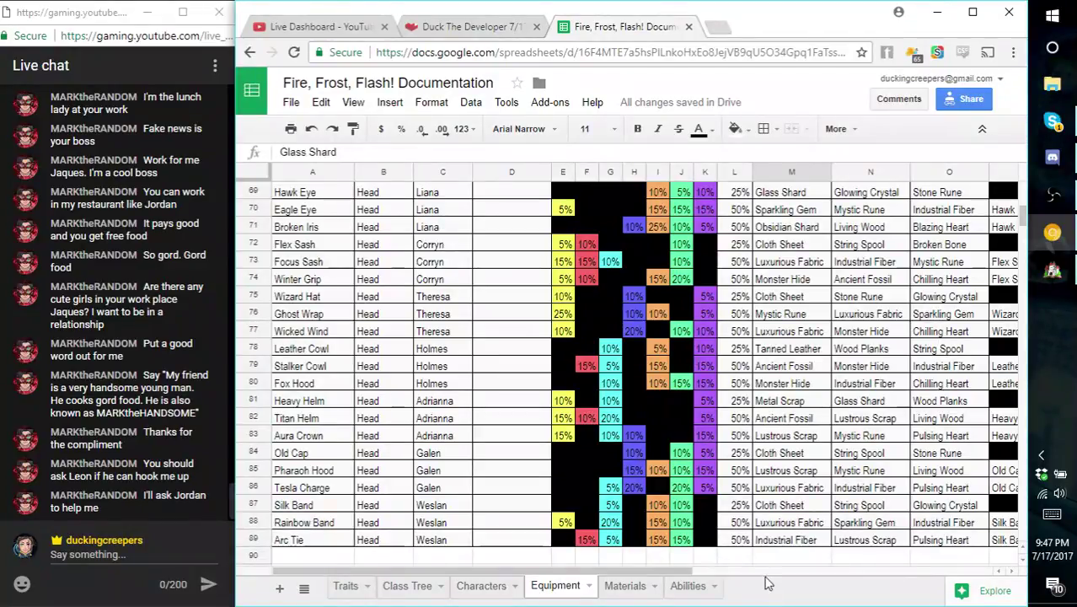
scroll(674, 478, "up", 15)
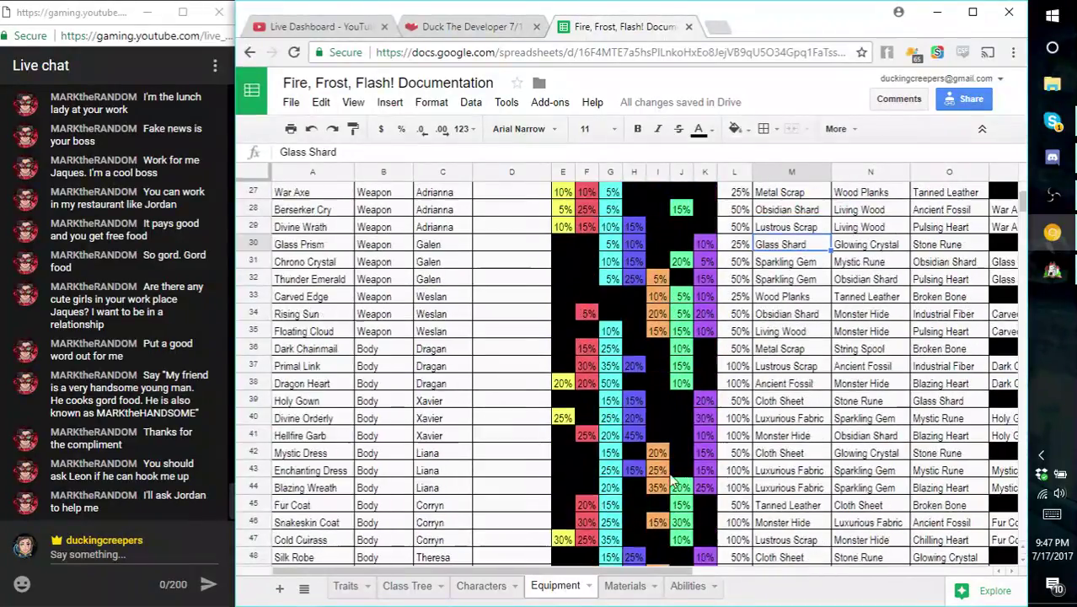
left_click(340, 436)
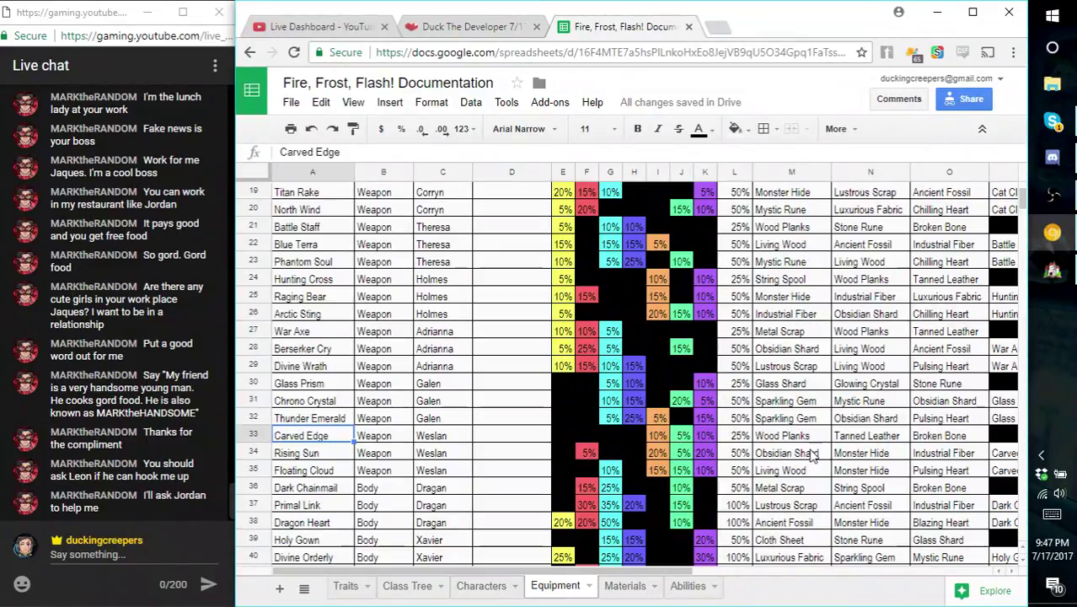
left_click(830, 453)
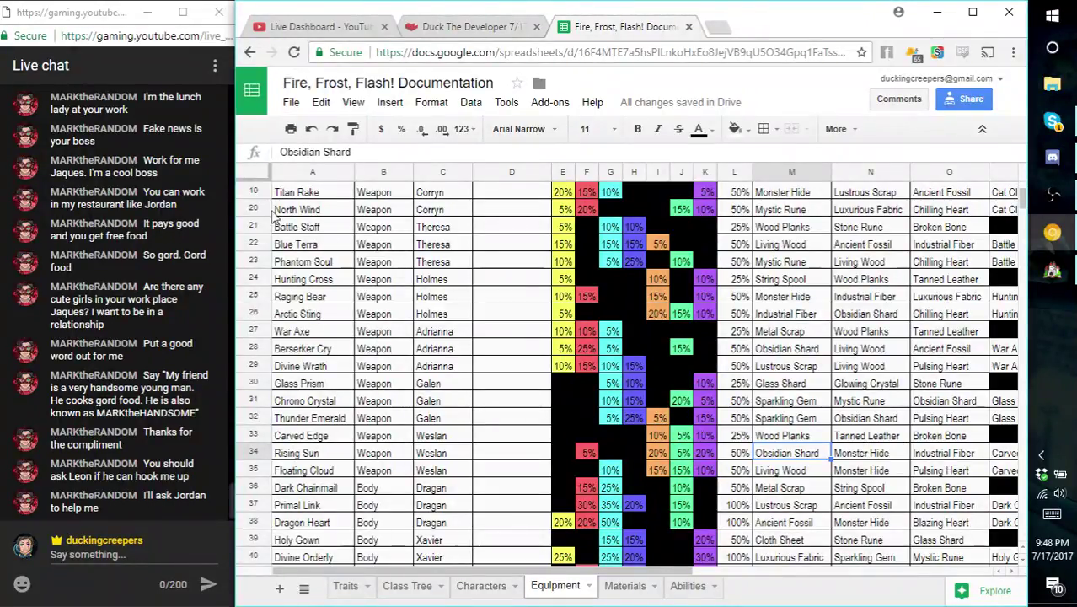
scroll(118, 295, "up", 5)
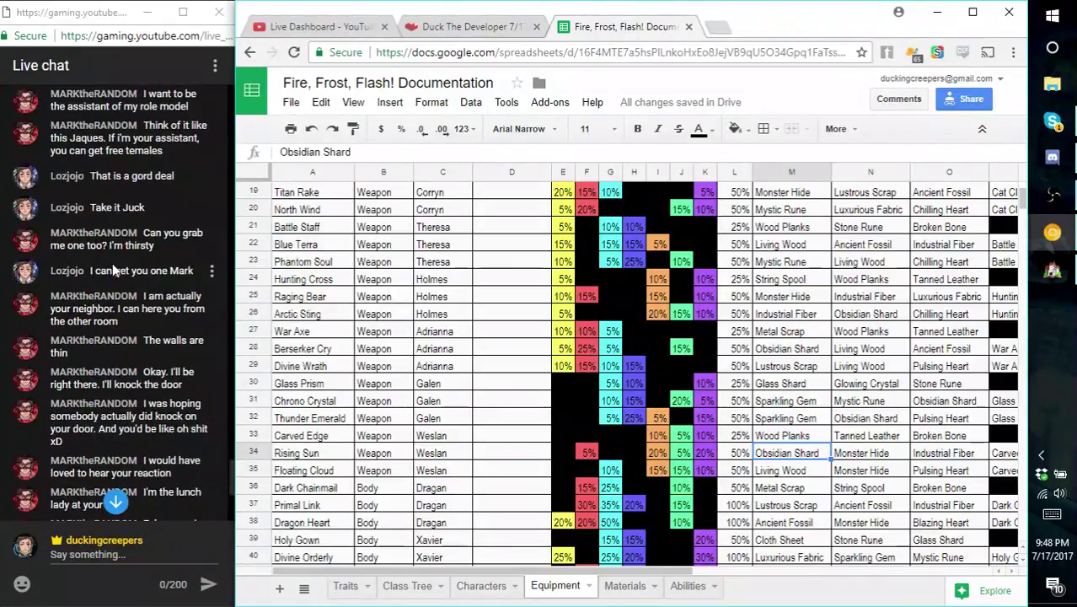
left_click(118, 271)
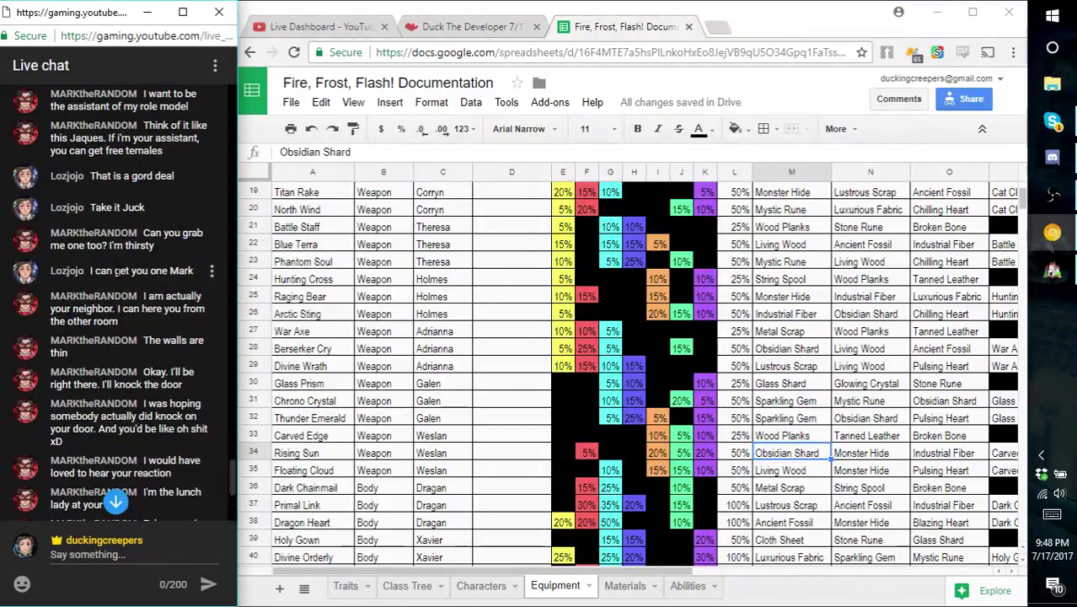
scroll(118, 295, "down", 10)
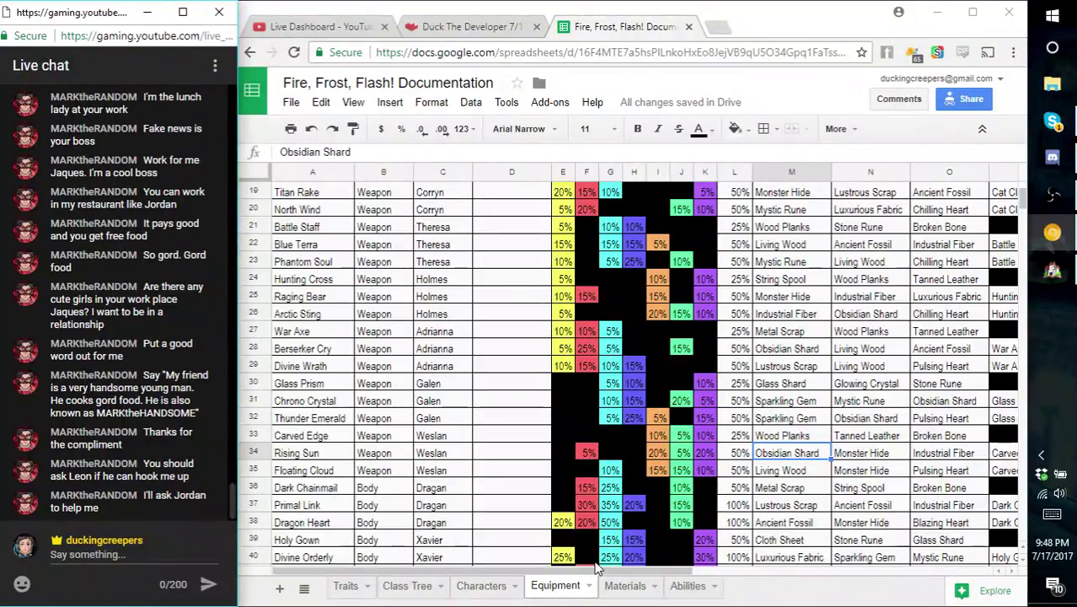
- Look up the IDs of Rising Sun's materials, including Obsidian Shard, in the Materials sheet
left_click(622, 588)
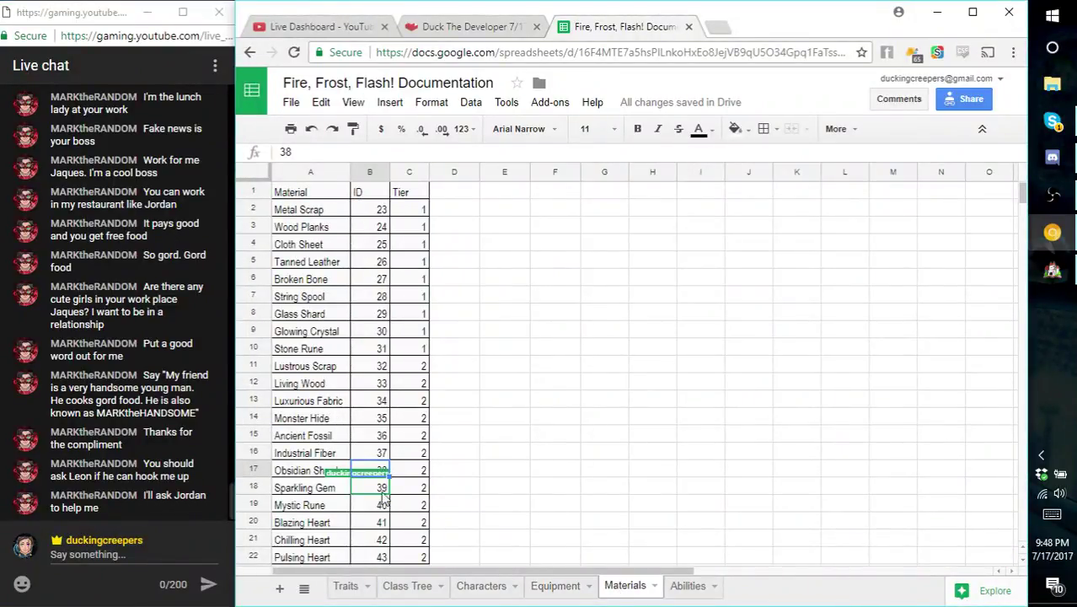
left_click(464, 492)
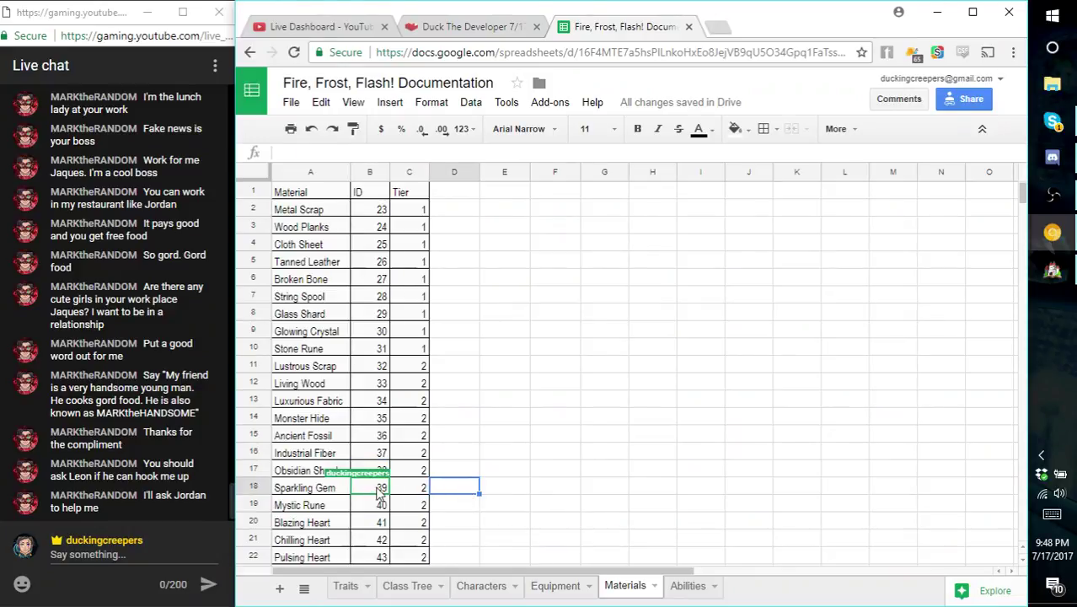
left_click(386, 470)
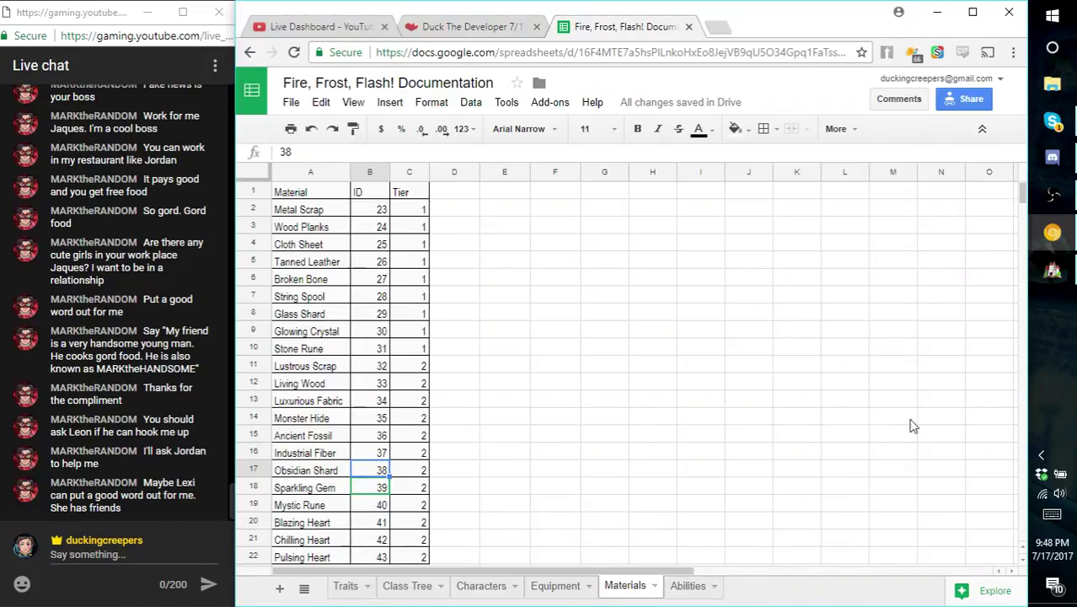
- Switch back to RPG Maker and set Rising Sun's three craft item tags to 38:2, 35 and 37
left_click(1052, 270)
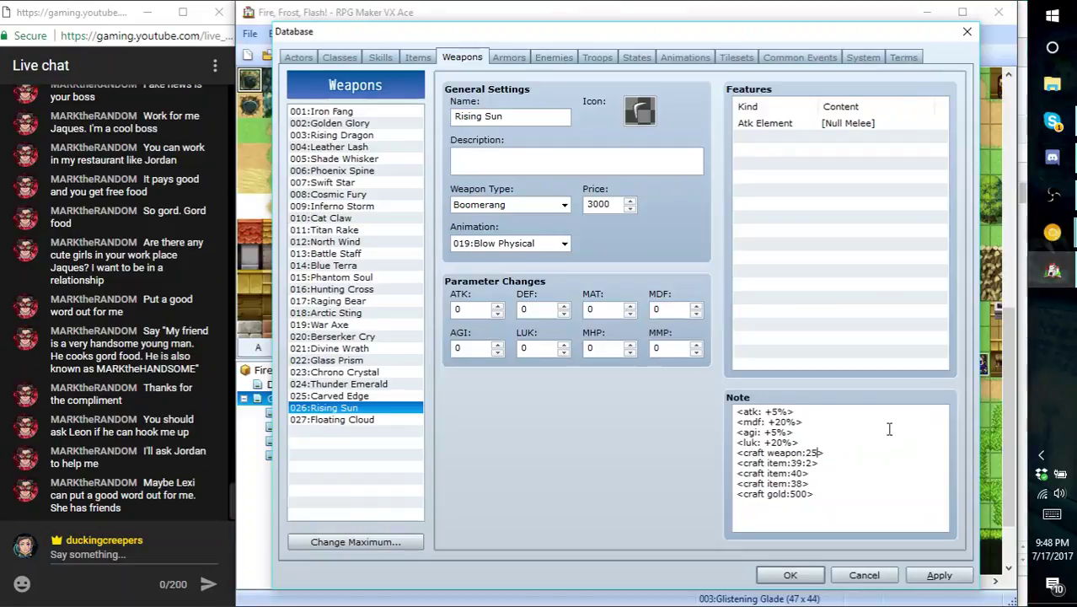
left_click(801, 463)
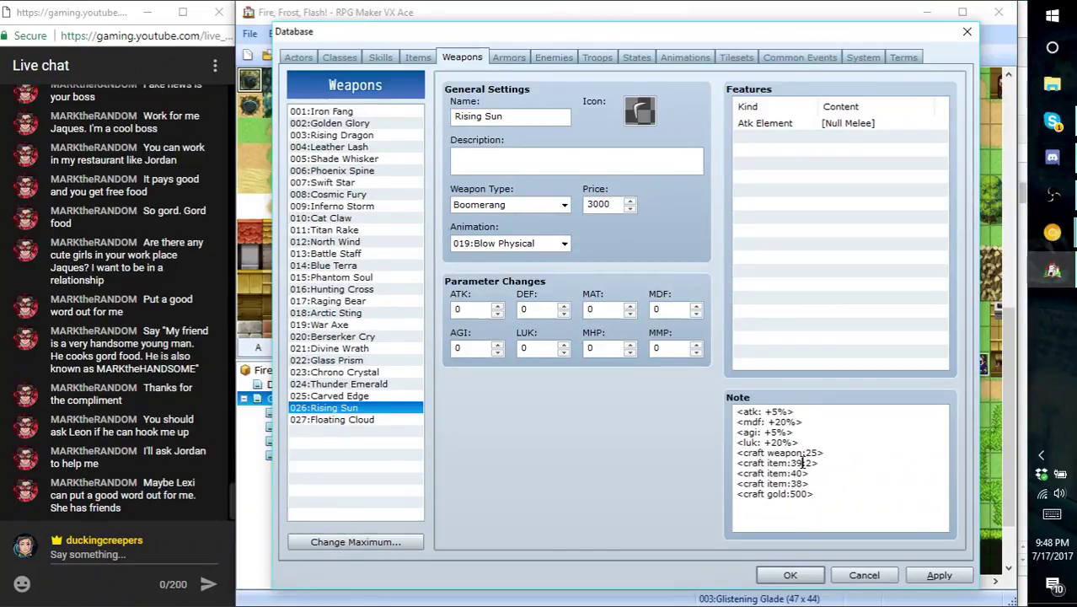
double_click(798, 462)
double_click(799, 473)
type("35")
type("8")
key("BackSpace")
type("7")
- Copy Rising Sun's five crafting tags to the end of Floating Cloud's note
left_click_drag(831, 496, 722, 456)
key("ctrl+c")
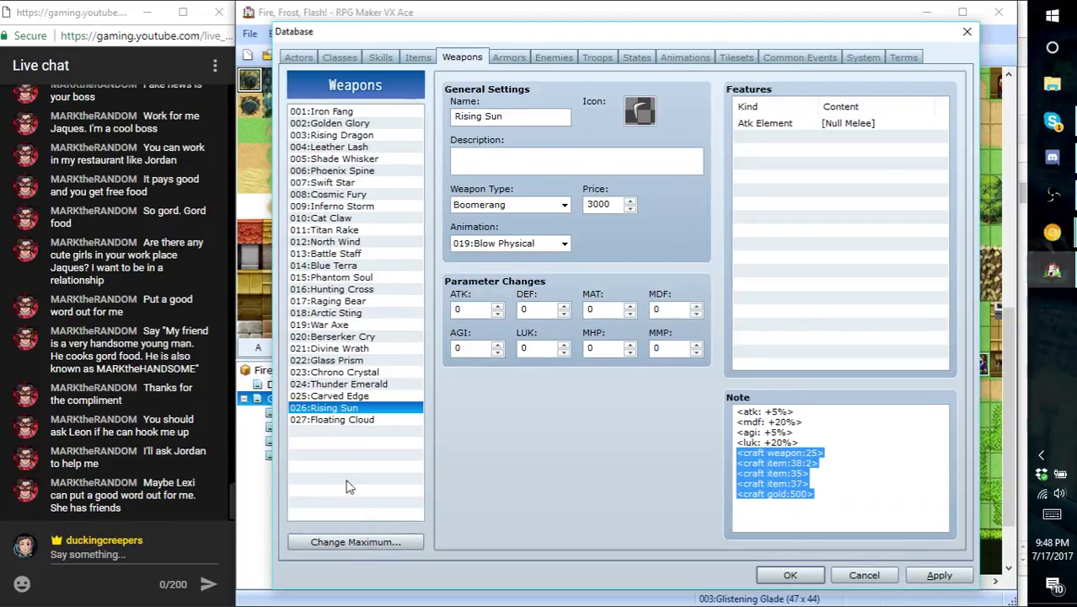
left_click(406, 419)
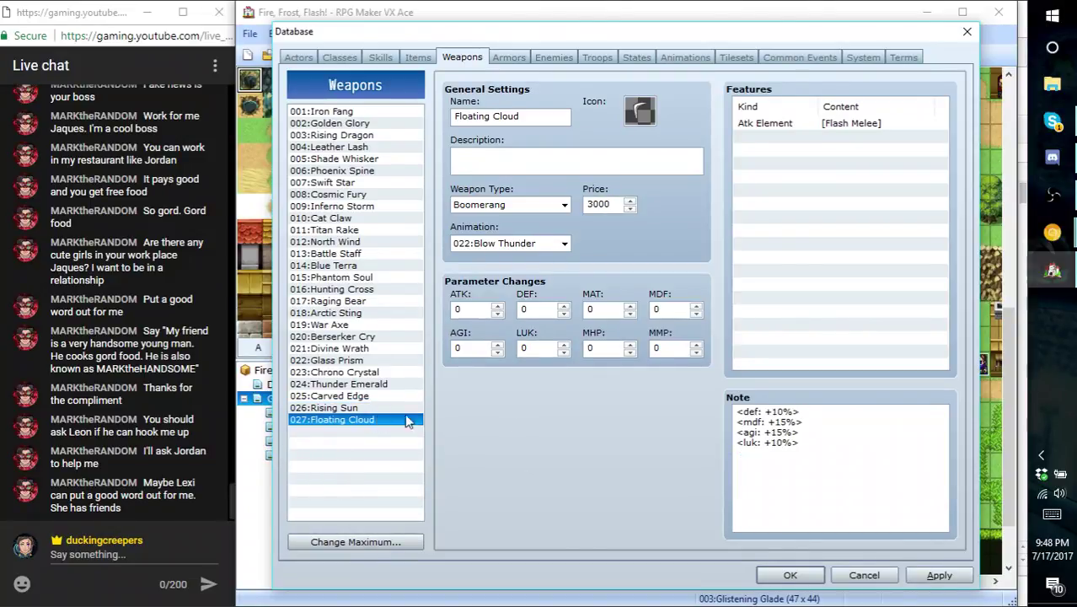
left_click(880, 447)
key("Return")
key("ctrl+v")
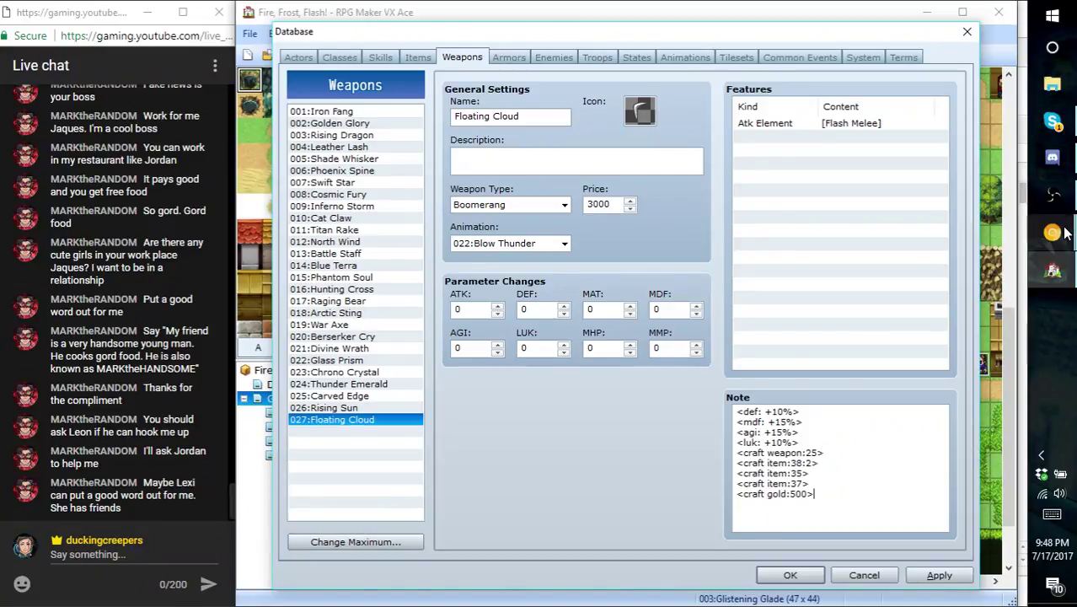
- Switch to the documentation spreadsheet and look up Floating Cloud's crafting materials in the Equipment sheet and their IDs in the Materials sheet
mouse_move(1055, 232)
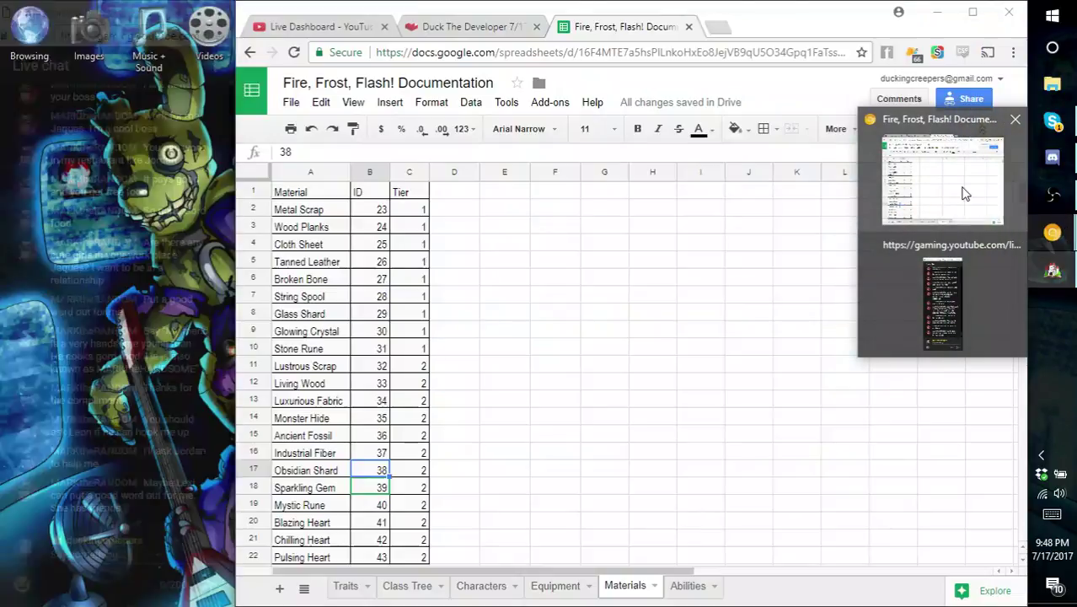
left_click(965, 194)
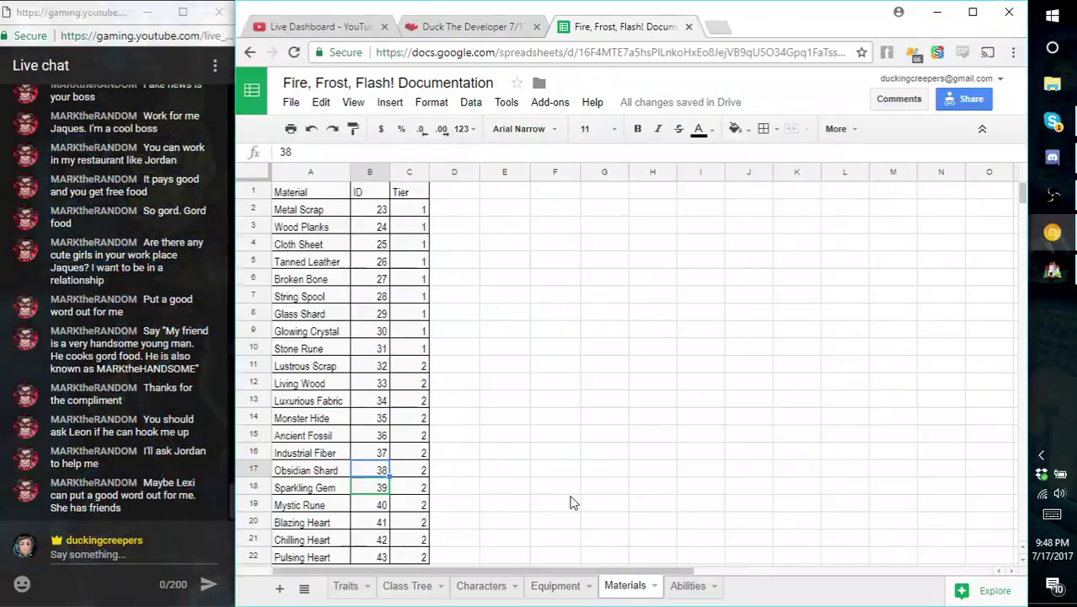
left_click(556, 585)
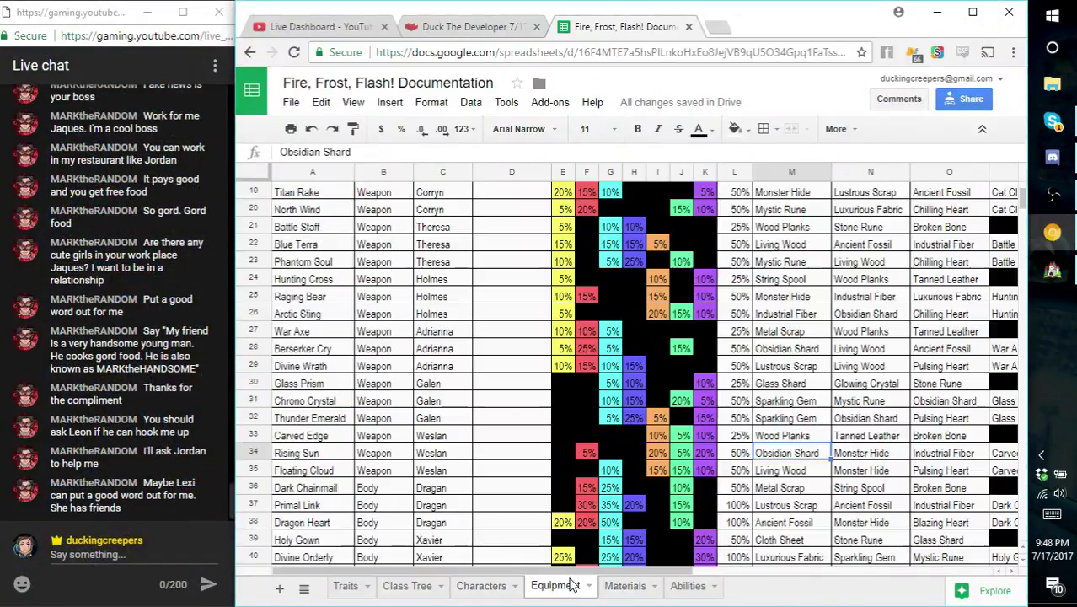
left_click(387, 469)
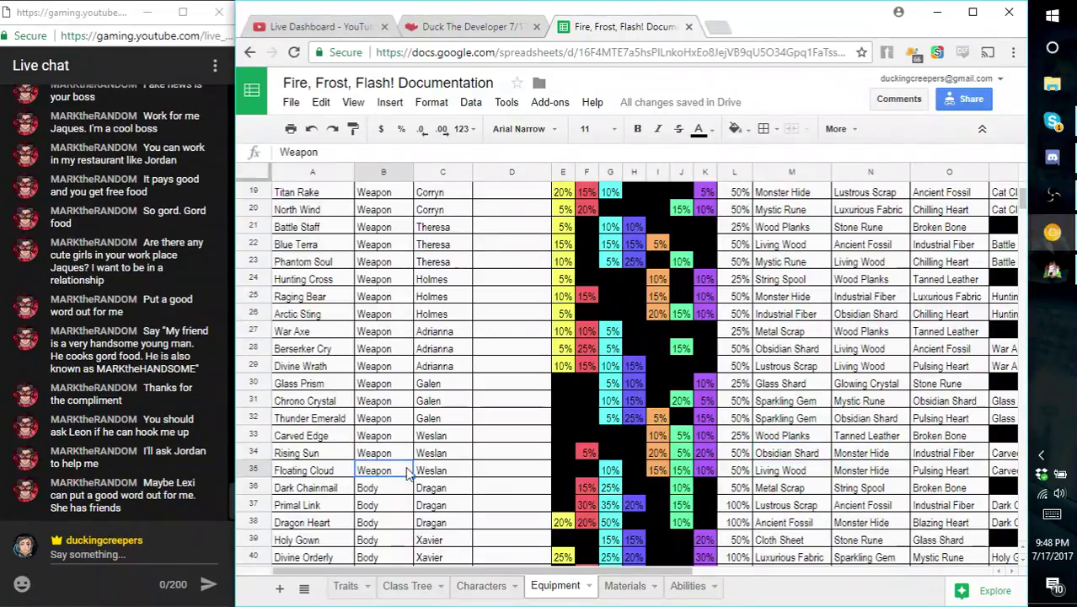
key("Right")
key("Right")
key("Right")
key("Right")
key("Right")
key("Right")
key("Right")
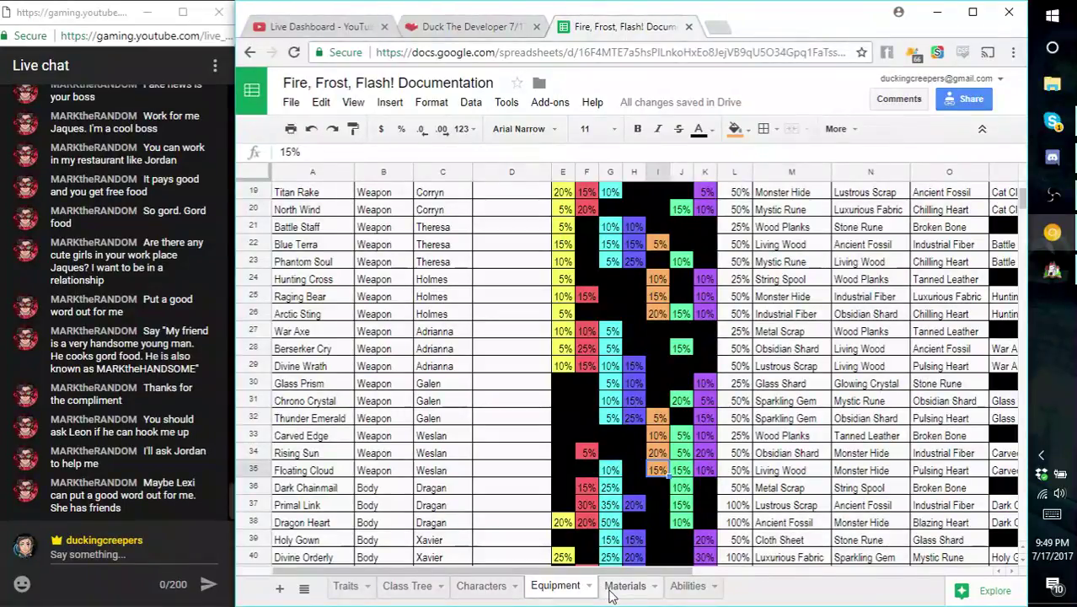
left_click(612, 590)
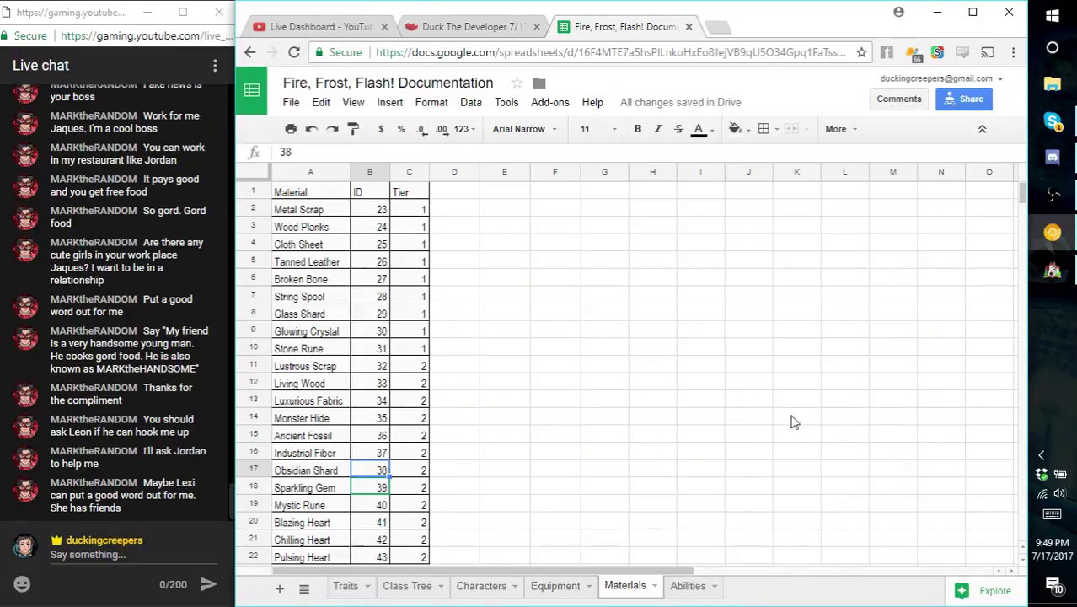
- Switch back to RPG Maker, set Floating Cloud's first and third craft item tags to 33:2 and 43, and save the database changes
left_click(1052, 269)
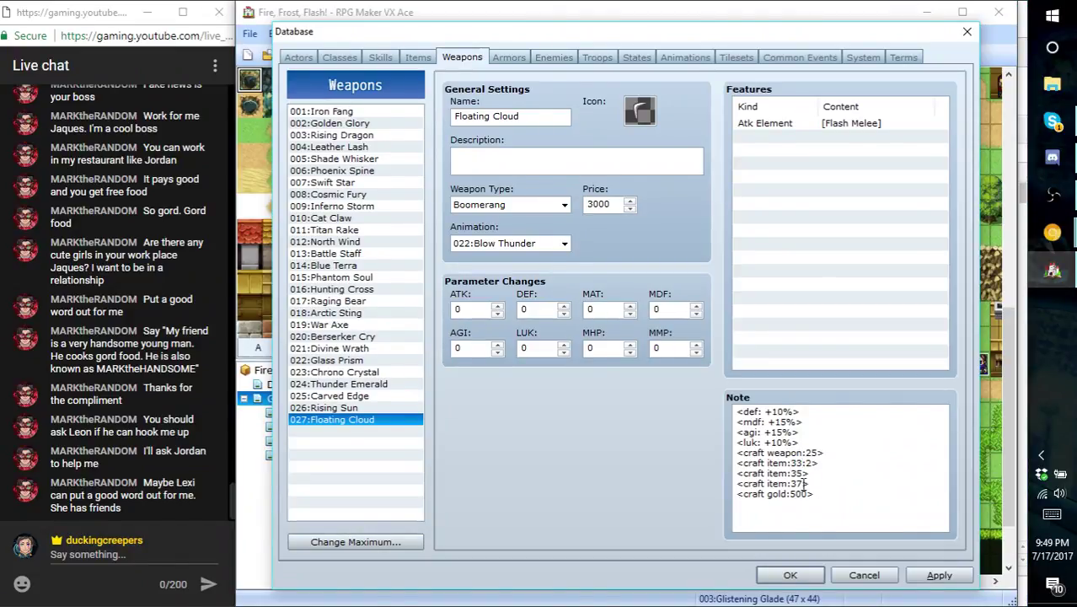
left_click_drag(805, 484, 790, 483)
type("43")
left_click(932, 580)
left_click(790, 577)
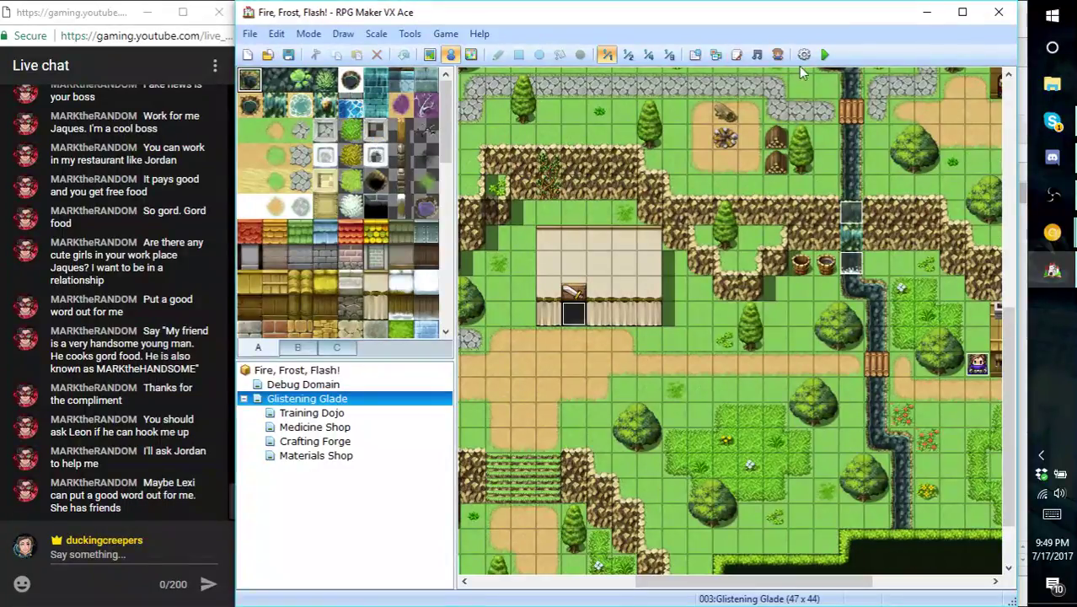
- Start a playtest of the game and continue from the saved game
left_click(824, 55)
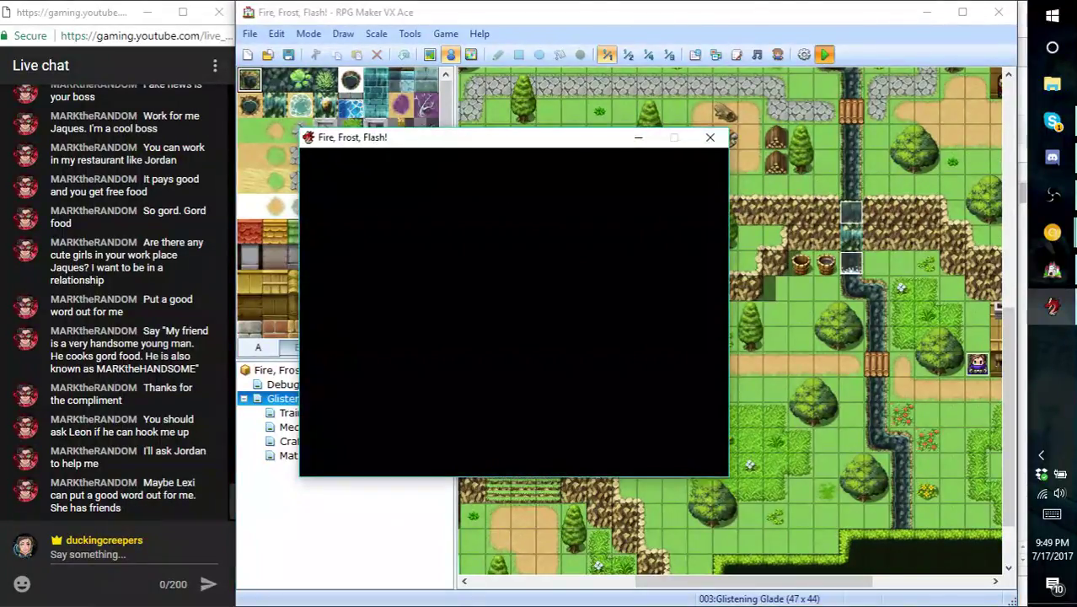
left_click_drag(610, 111, 715, 115)
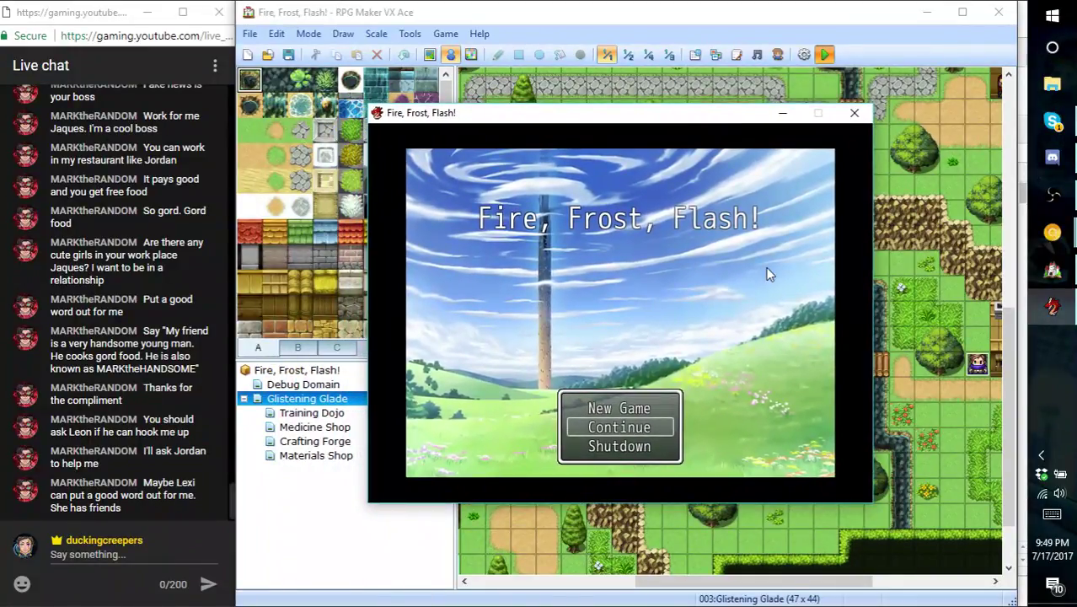
key("Return")
key("Return")
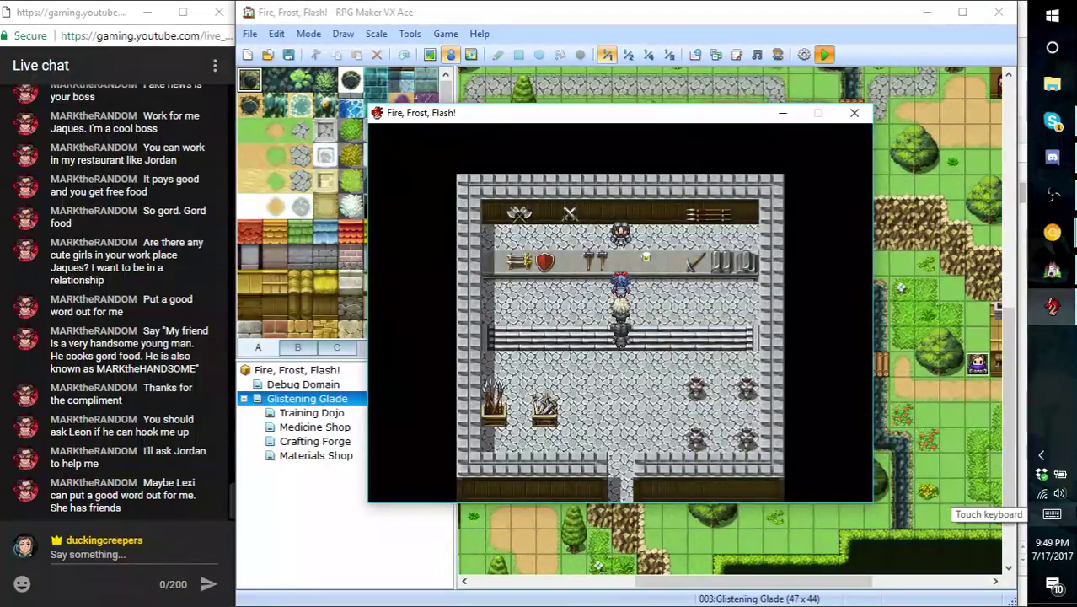
- Talk to the blacksmith, enter the Crafting Forge and open its Weapons category
key("Return")
key("Return")
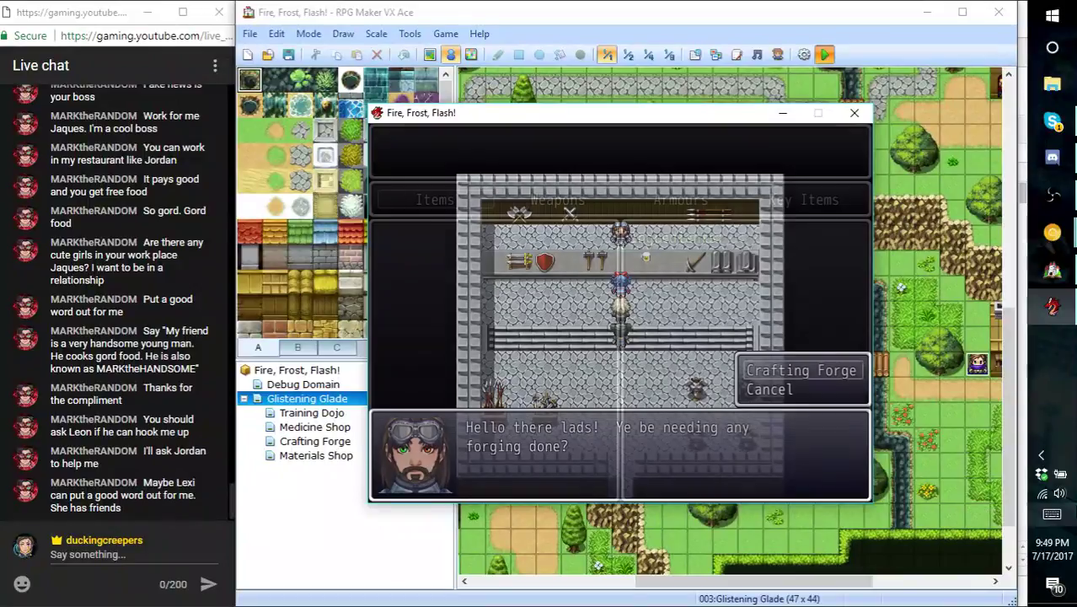
key("Right")
key("Return")
- Check the ingredients and price of each weapon recipe in the Crafting Forge, from Golden Glory through Floating Cloud
key("Down")
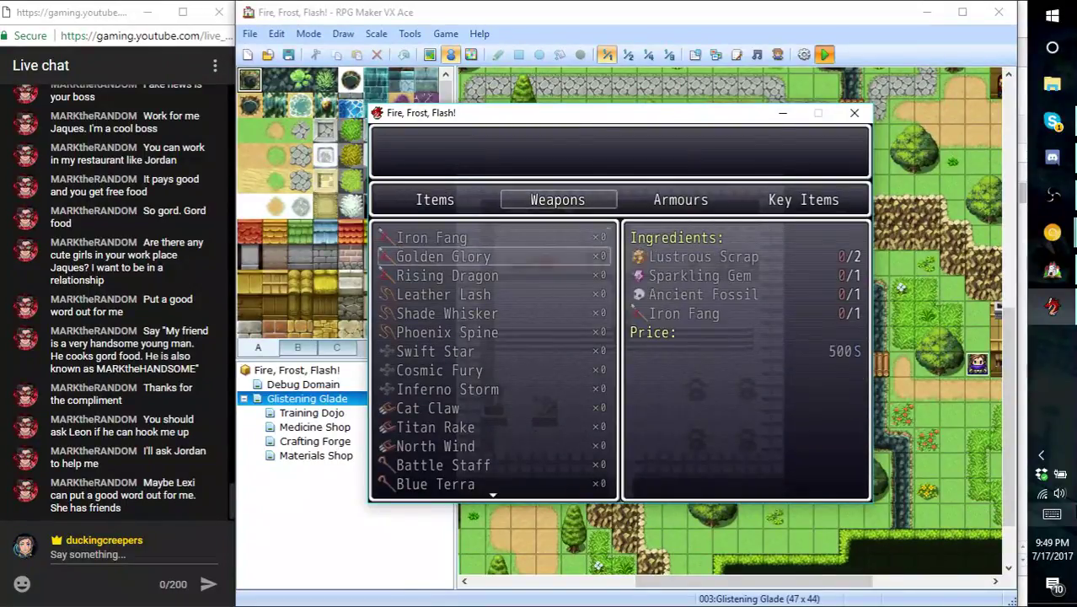
key("Down")
key("Down")
key("Down")
key("Down")
key("Down")
key("Down")
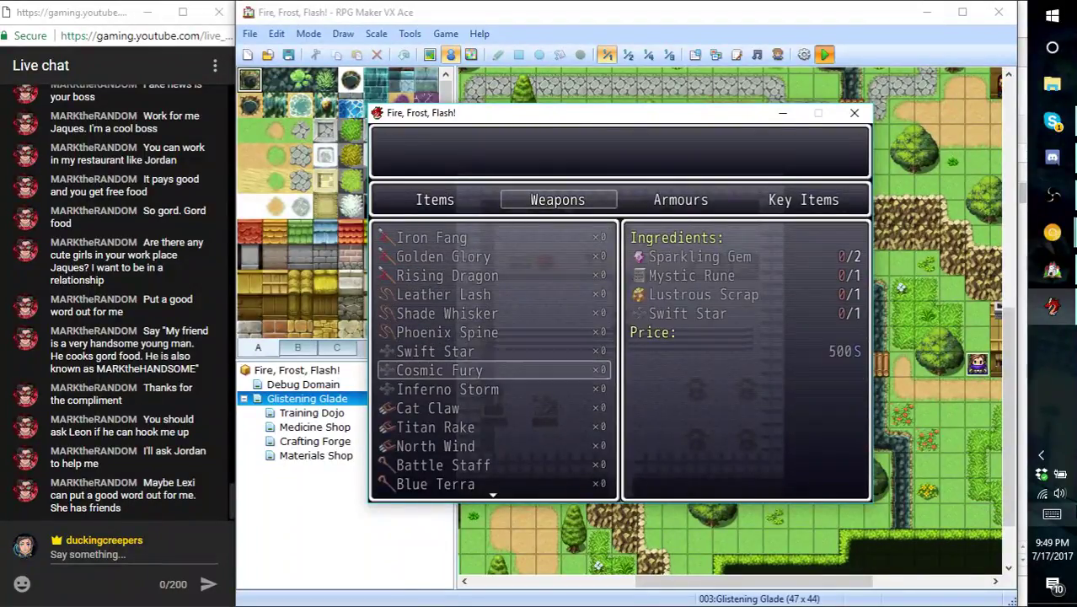
key("Down")
key("Down")
key("Down")
key("Down")
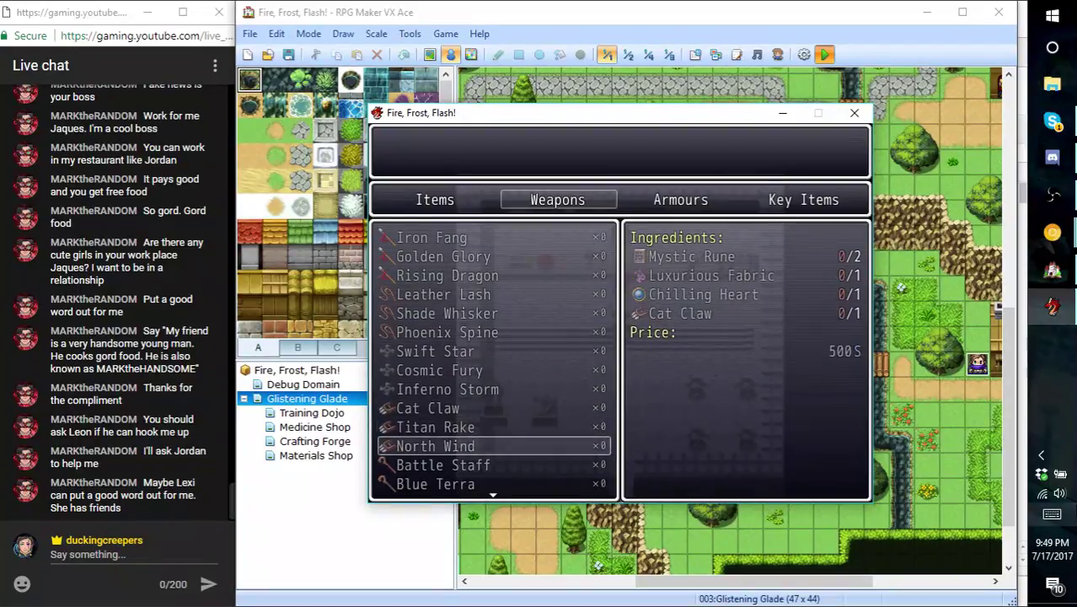
key("Down")
key("Down")
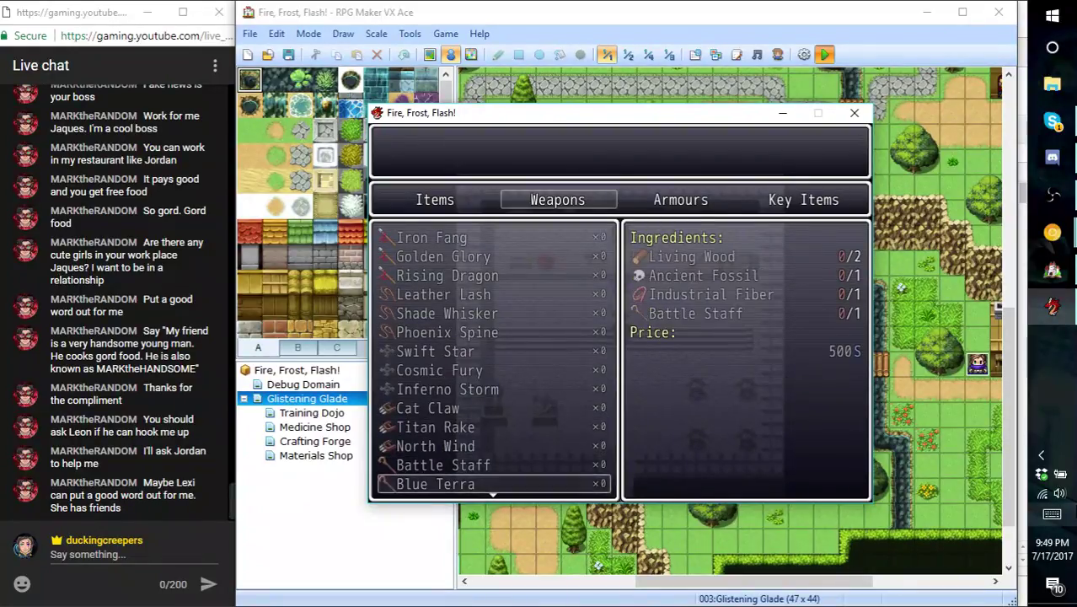
key("Down")
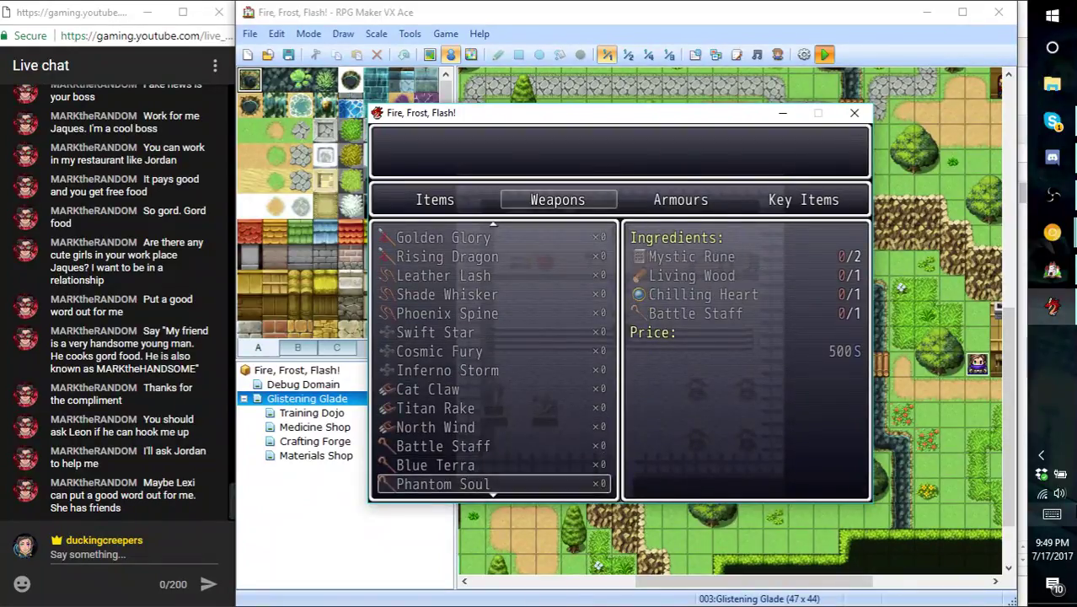
key("Down")
key("Up")
key("Up")
key("Up")
key("Up")
key("Up")
key("Up")
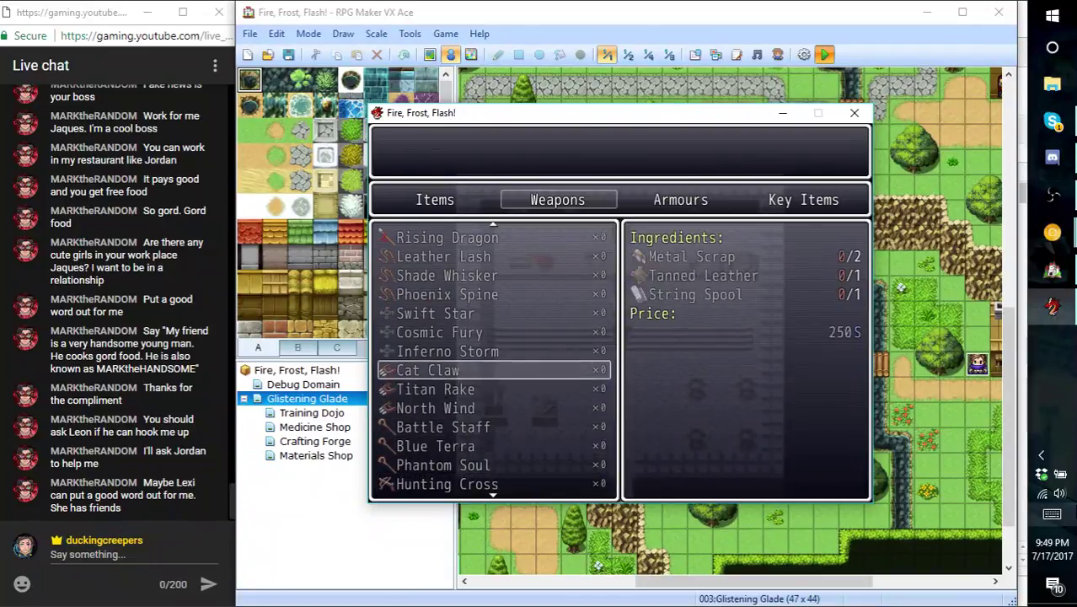
key("Up")
key("Up")
key("Up")
key("Up")
key("Up")
key("Up")
key("Up")
key("Up")
key("Up")
key("Down")
key("Down")
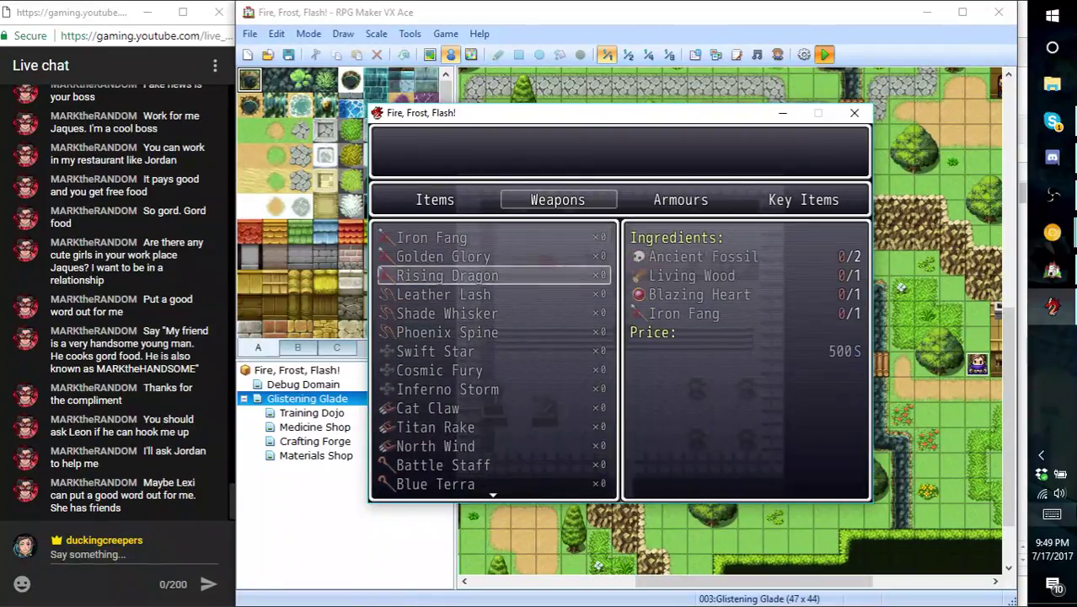
key("Down")
key("Down")
key("Down")
key("Down")
key("Down")
key("Down")
key("Down")
key("Down")
key("Down")
key("Down")
key("Down")
key("Down")
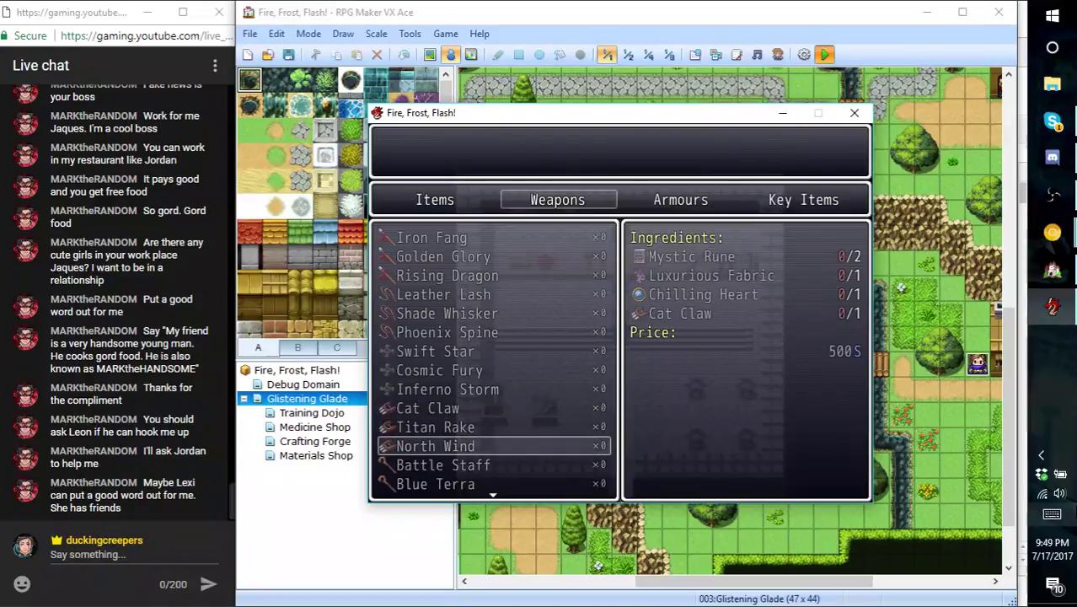
key("Down")
key("Down")
key("Down")
key("Down")
key("Down")
key("Down")
key("Down")
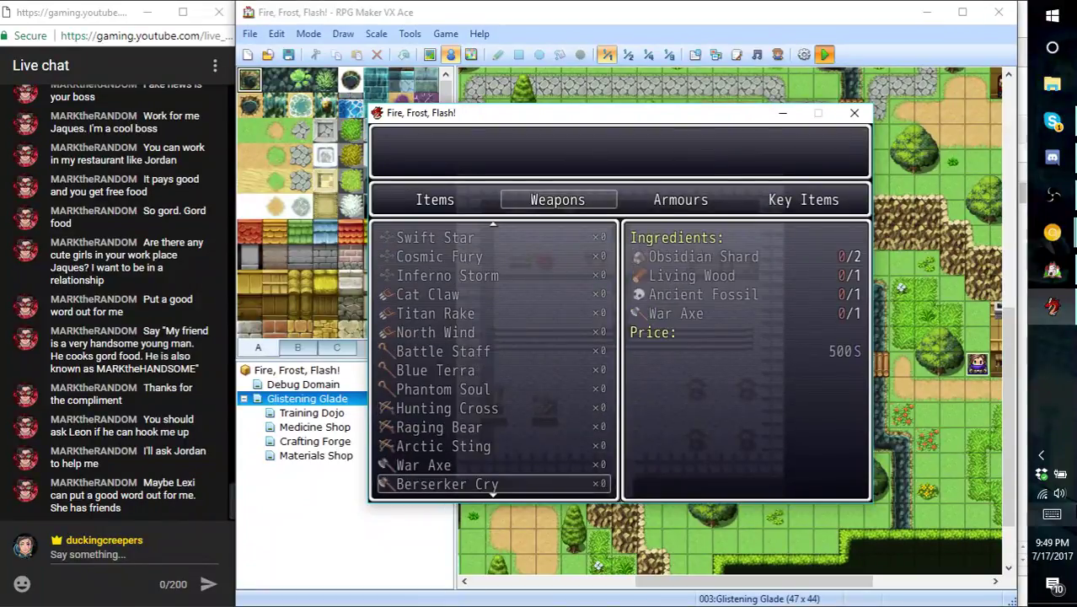
key("Down")
key("Down")
key("Down")
key("Down")
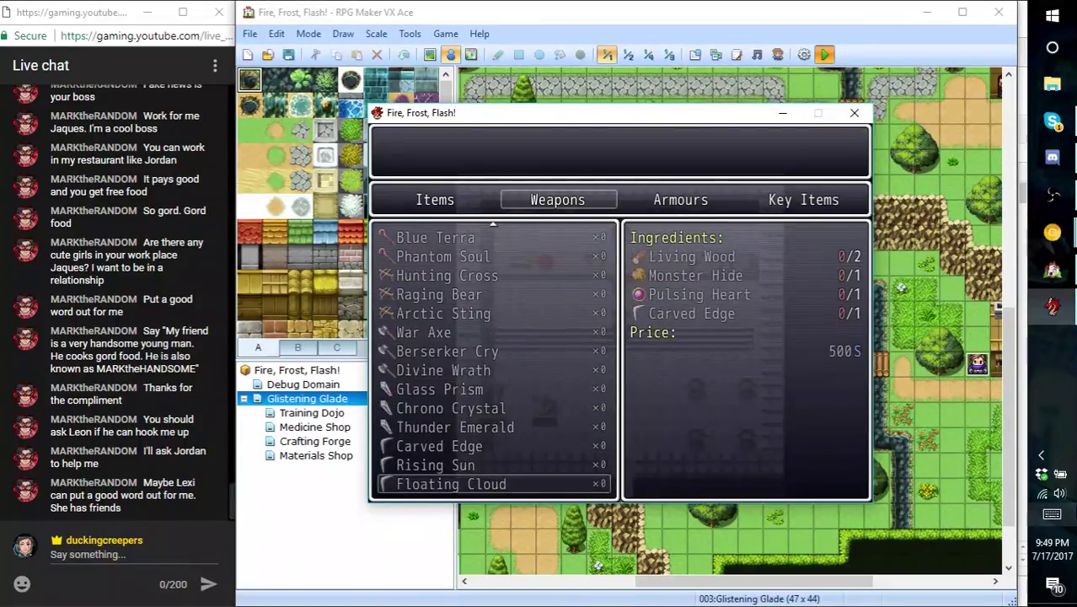
- Go through the weapon recipe list again in both directions to recheck ingredients and prices, finishing on Carved Edge
key("Down")
key("Down")
key("Down")
key("Down")
key("Down")
key("Down")
key("Down")
key("Down")
key("Down")
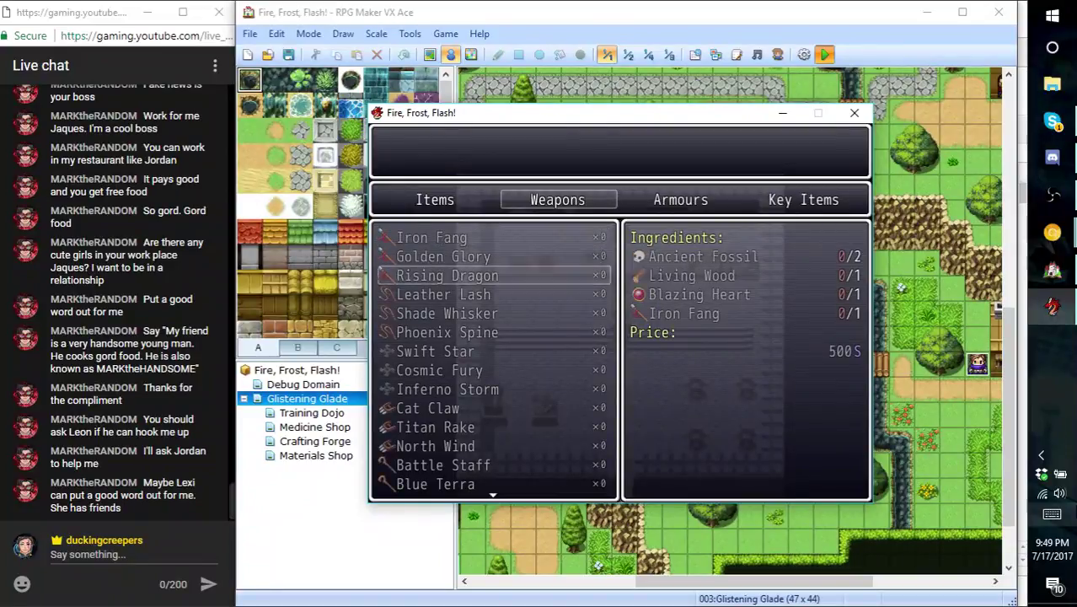
key("Down")
key("Down")
key("Down")
key("Down")
key("Down")
key("Down")
key("Down")
key("Down")
key("Down")
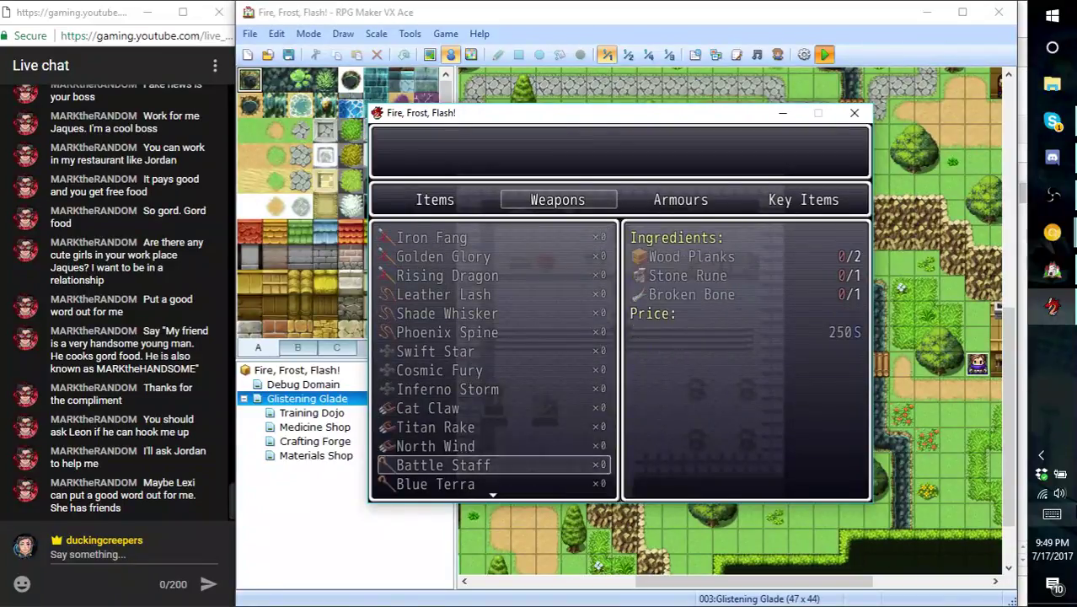
key("Down")
key("Down")
key("Down")
key("Down")
key("Down")
key("Down")
key("Down")
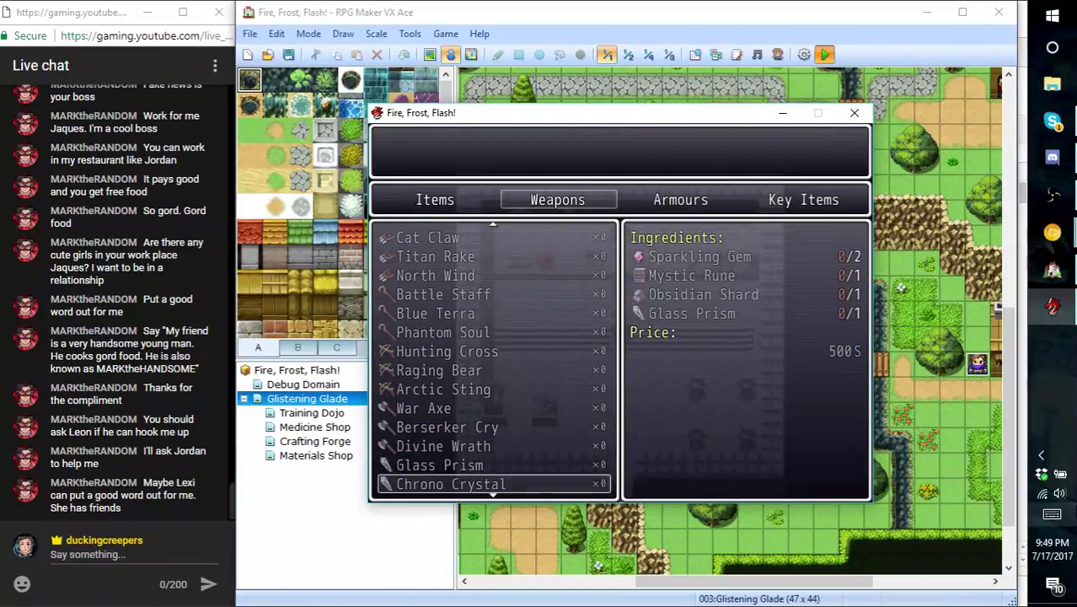
key("Up")
key("Up")
key("Up")
key("Up")
key("Up")
key("Up")
key("Up")
key("Up")
key("Up")
key("Up")
key("Up")
key("Up")
key("Up")
key("Up")
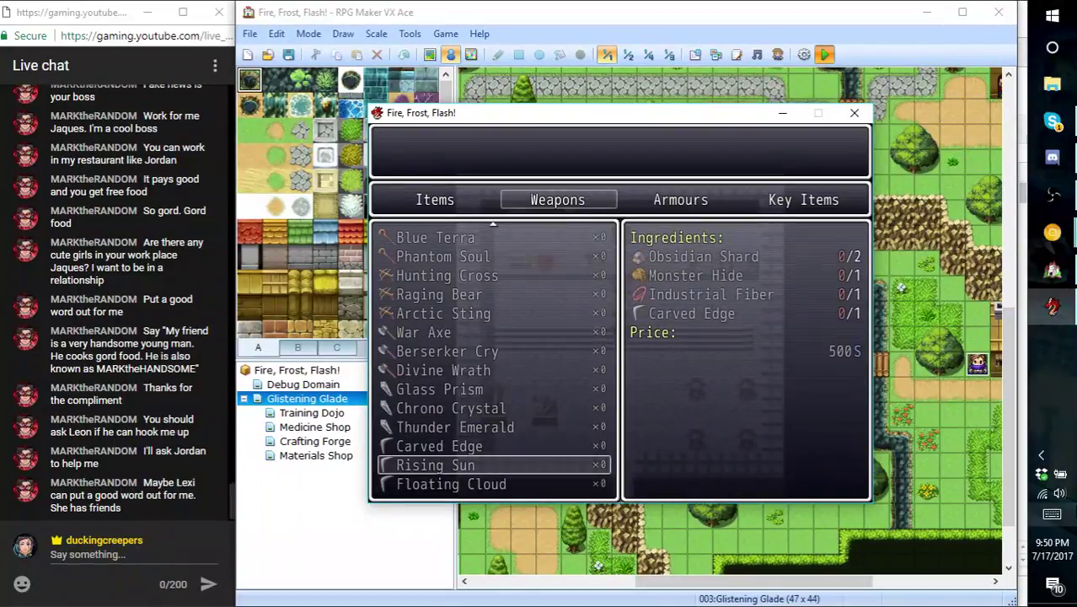
key("Up")
key("Up")
key("Up")
key("Up")
key("Up")
key("Up")
key("Up")
key("Up")
key("Up")
key("Up")
key("Up")
key("Up")
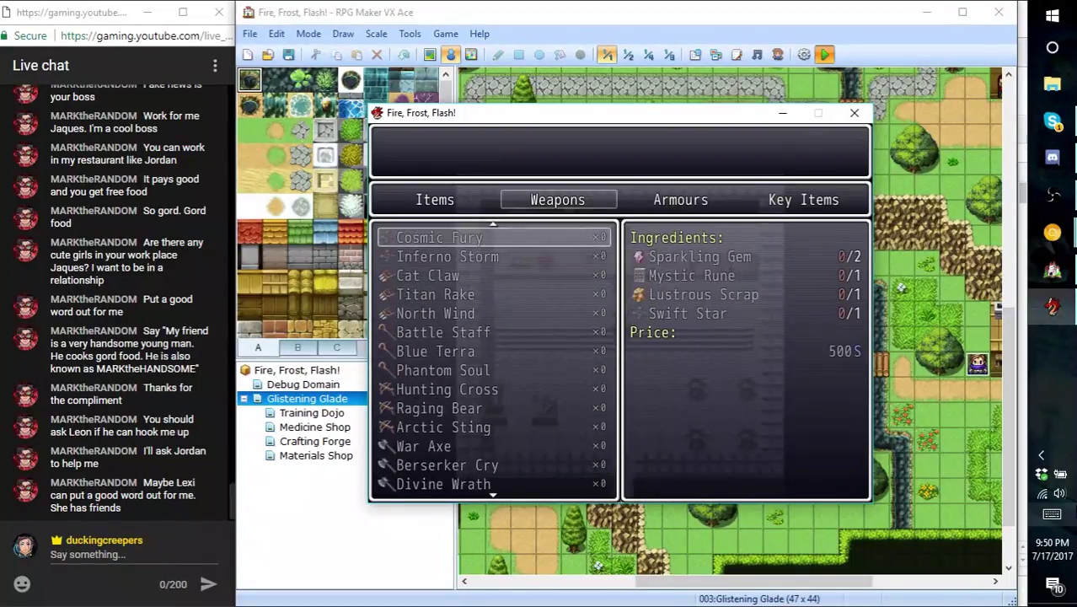
key("Down")
key("Down")
key("Down")
key("Down")
key("Down")
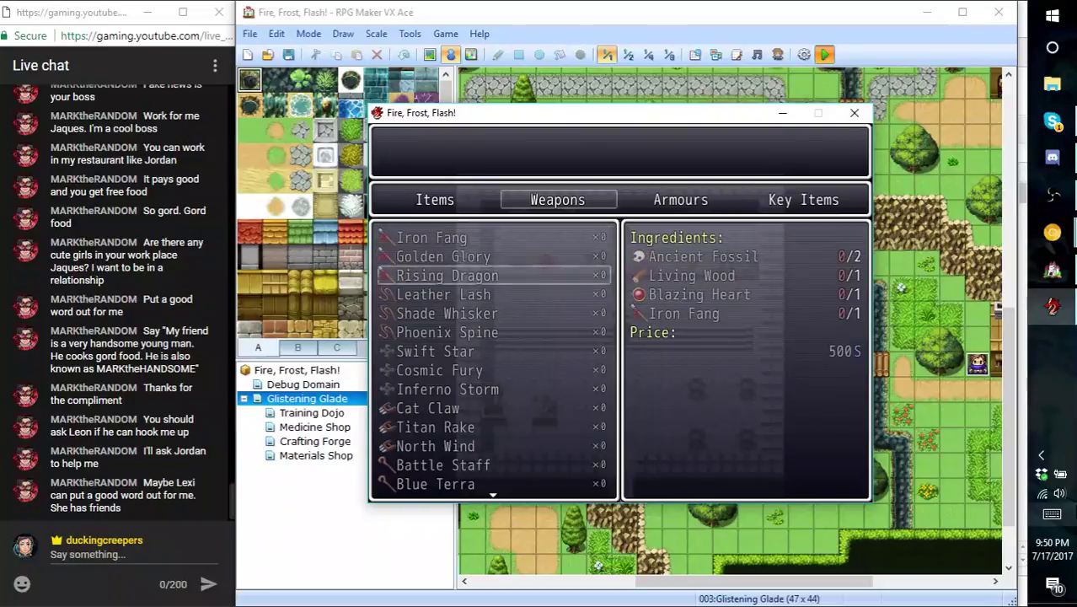
key("Down")
key("Down")
key("Down")
key("Down")
key("Down")
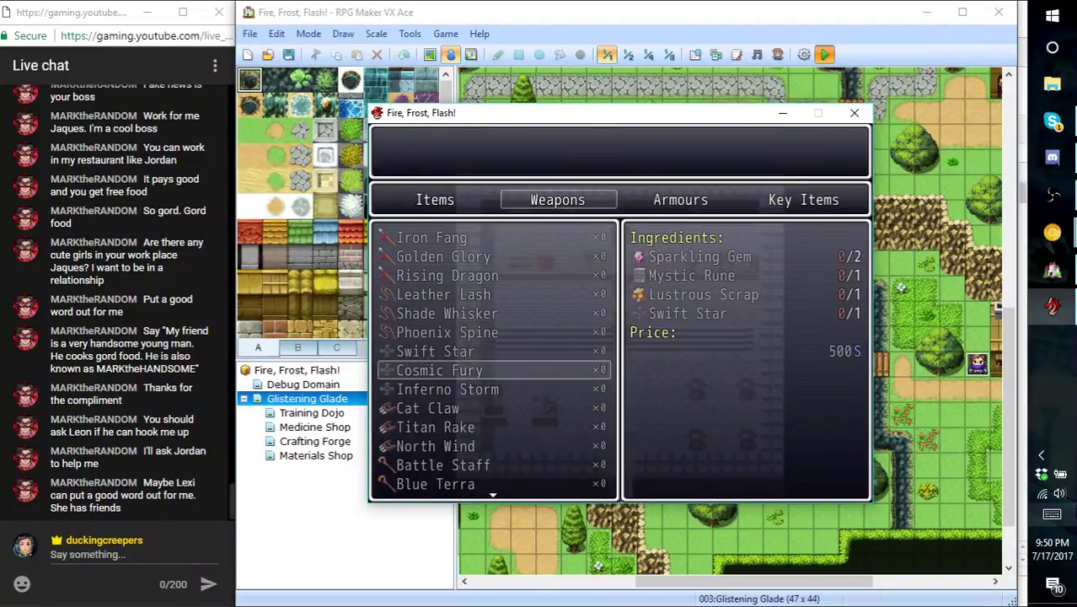
key("Down")
key("Down")
key("Down")
key("Down")
key("Down")
key("Down")
key("Down")
key("Down")
key("Down")
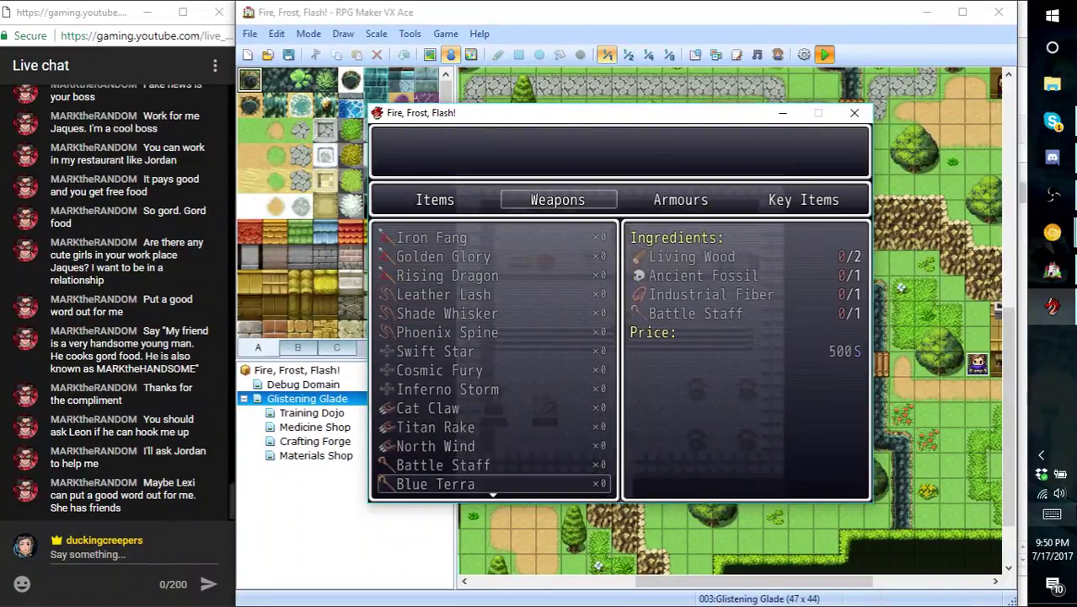
key("Down")
key("Down")
key("Down")
key("Down")
key("Down")
key("Down")
key("Down")
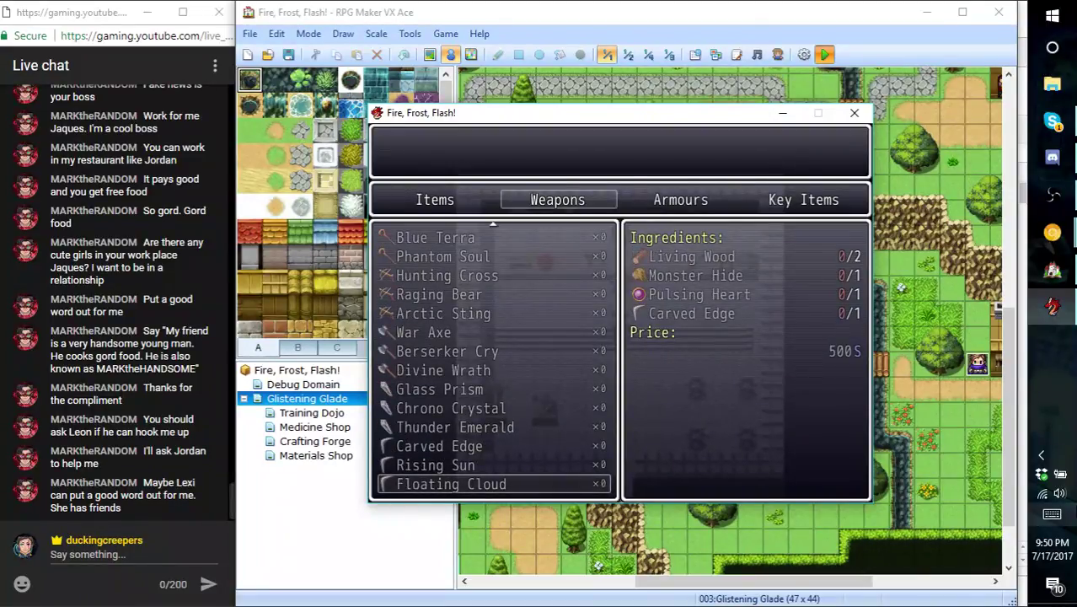
key("Up")
key("Up")
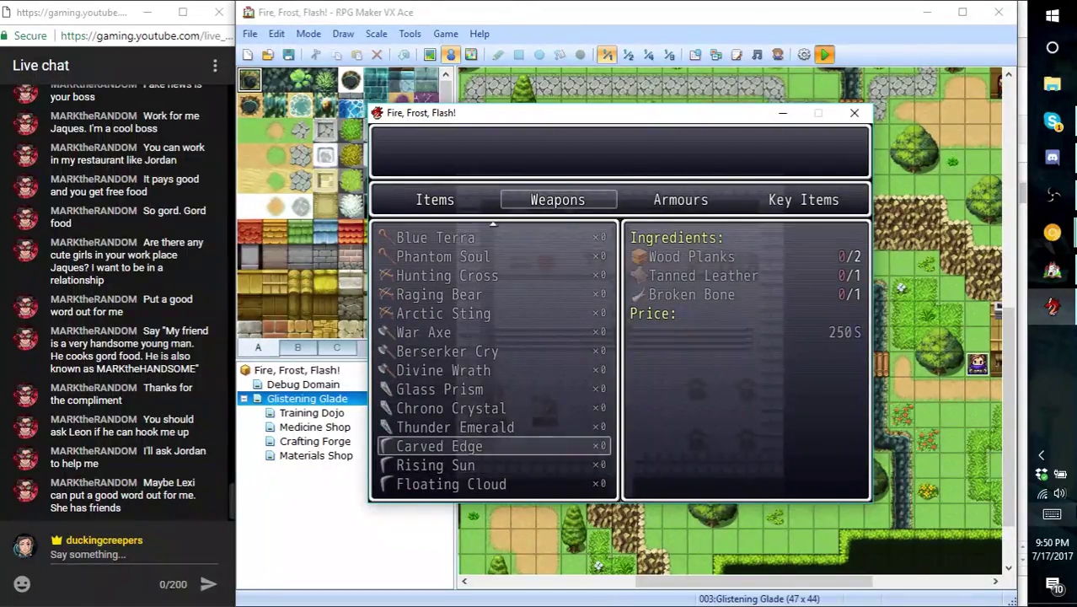
- Recheck the ingredients and price of the weapon recipes from Thunder Emerald back up to Hunting Cross, and close the playtest
key("Up")
key("Up")
key("Up")
key("Up")
key("Up")
key("Up")
key("Up")
key("Up")
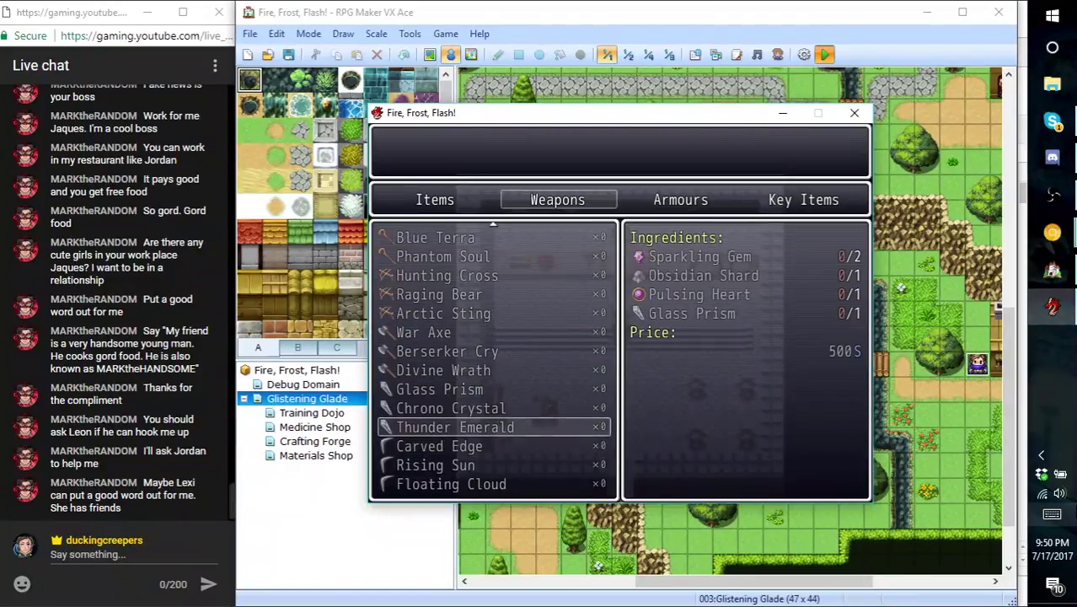
key("Up")
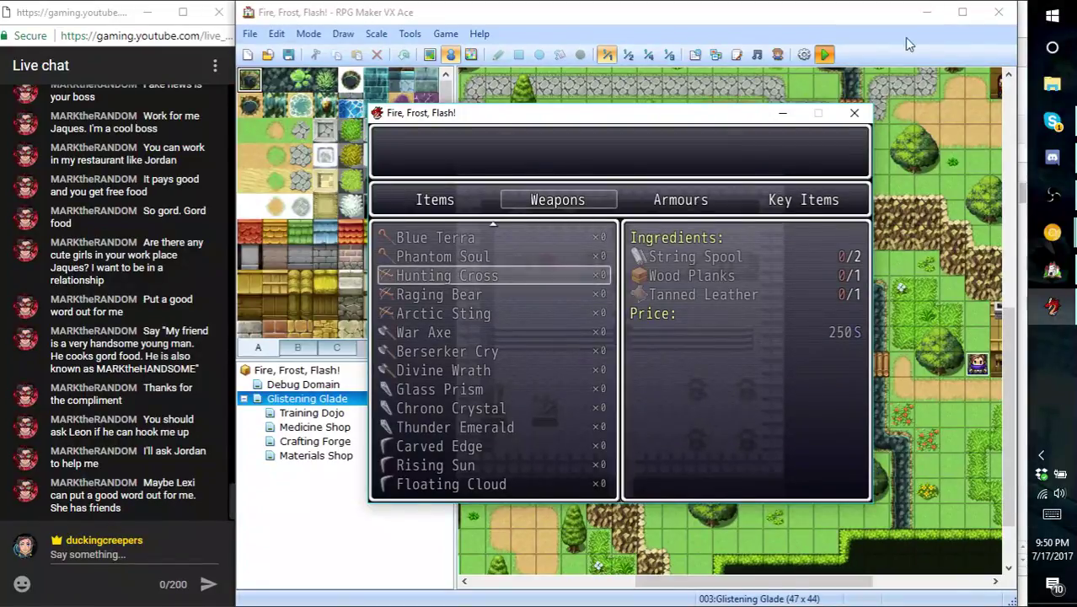
left_click(852, 114)
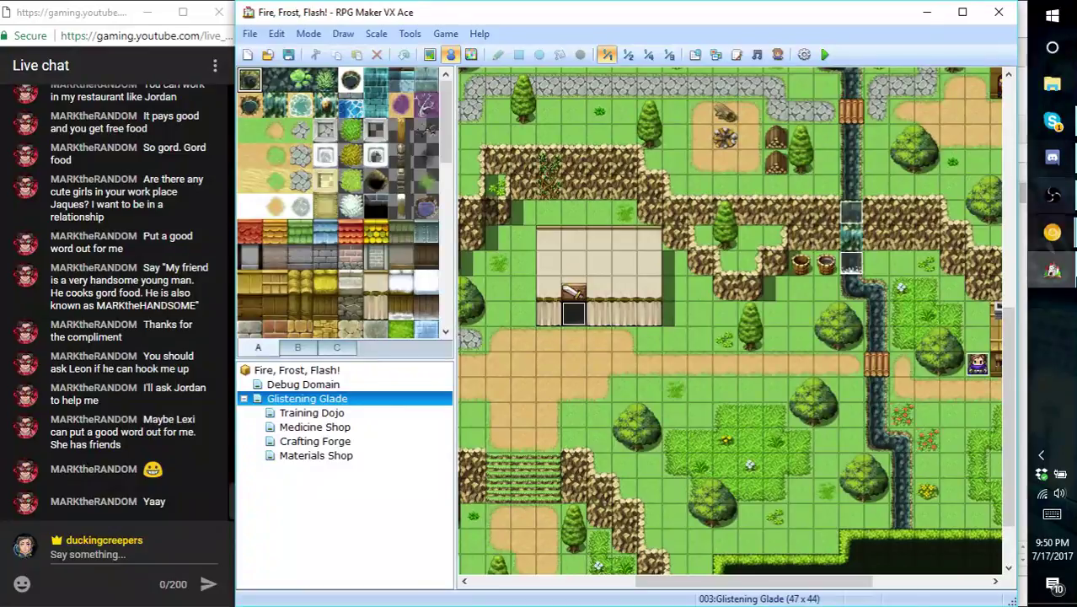
- Switch to the Chrome window with the documentation spreadsheet and search the web for "coelacanth" in a new tab
mouse_move(1052, 232)
left_click(969, 184)
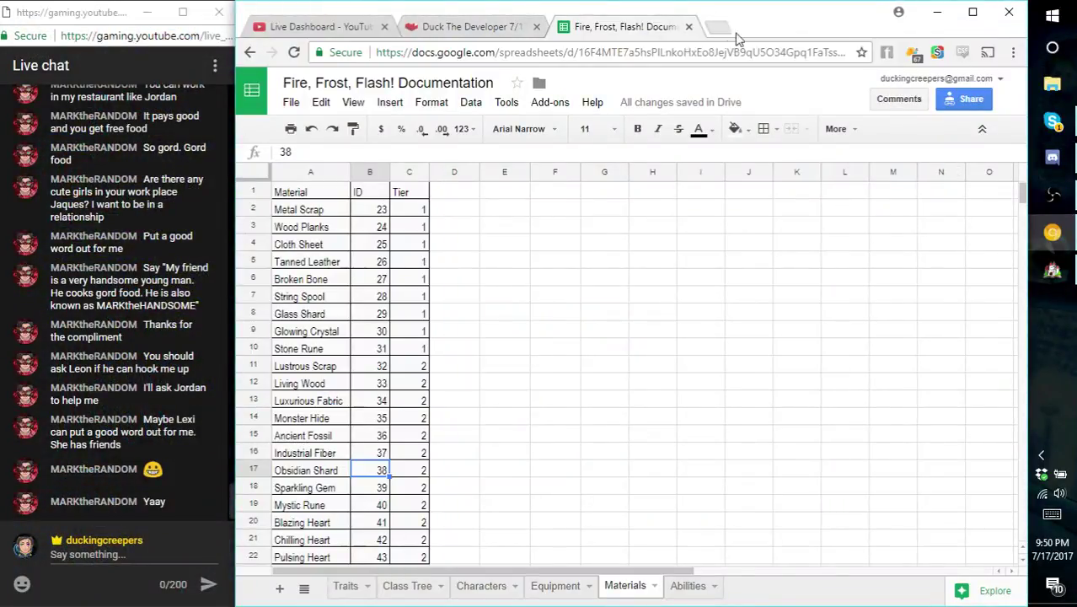
mouse_move(1051, 231)
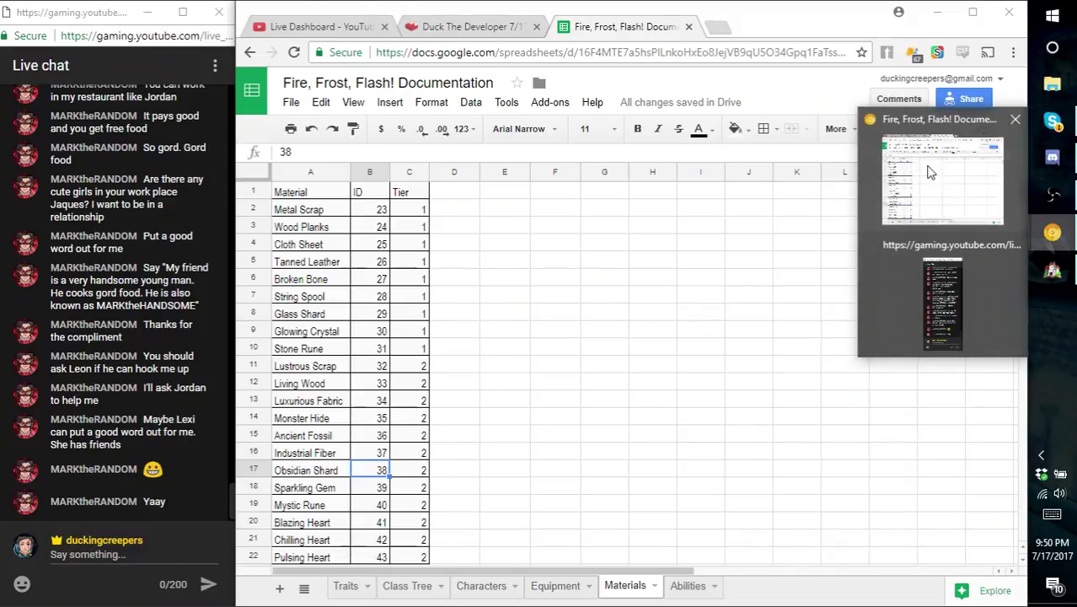
left_click(716, 26)
type("coele")
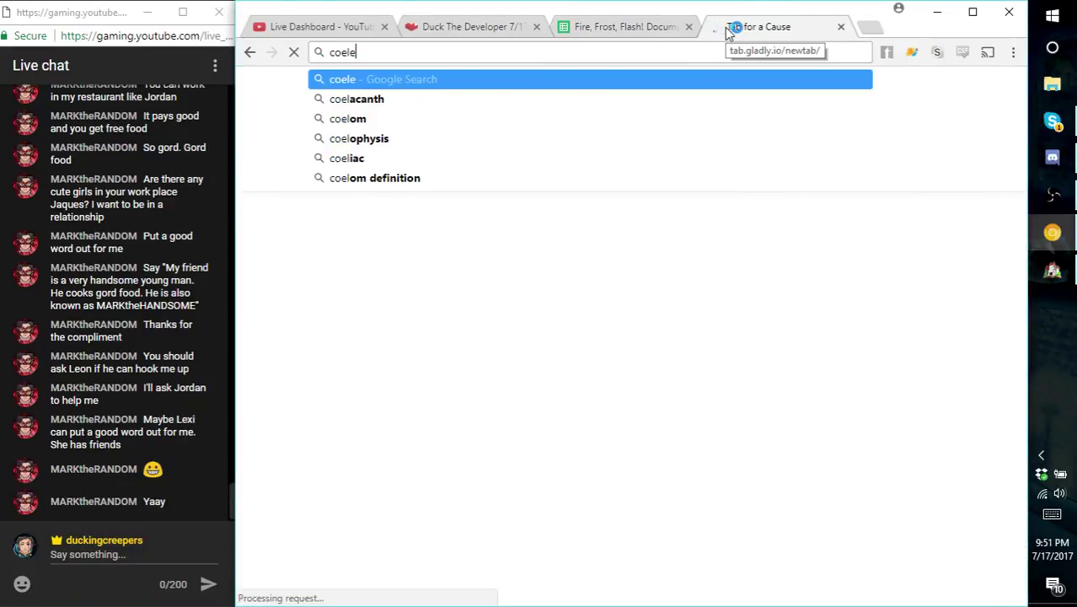
key("BackSpace")
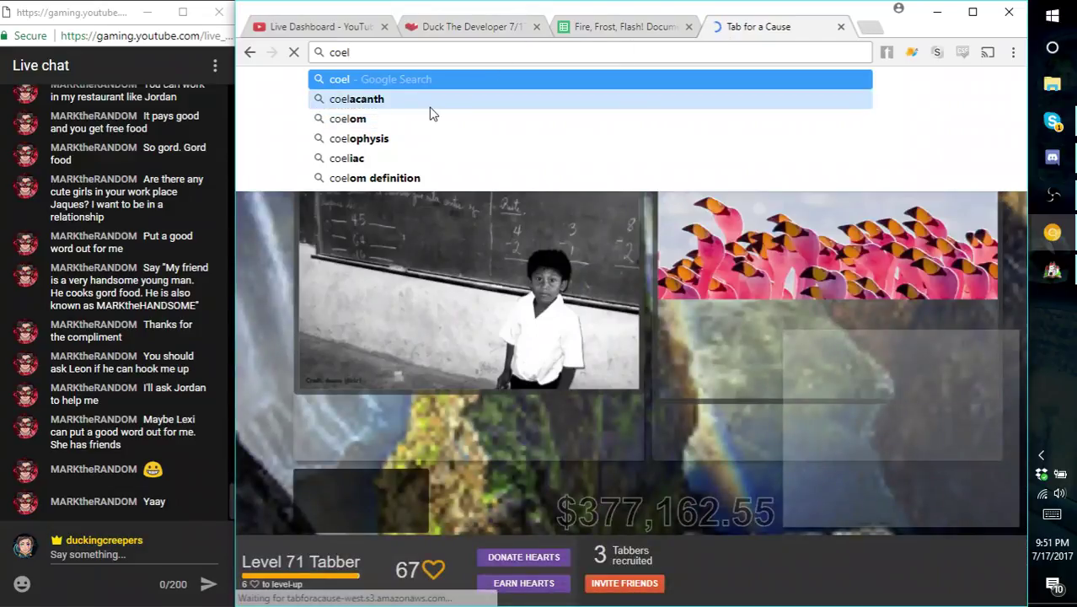
left_click(429, 106)
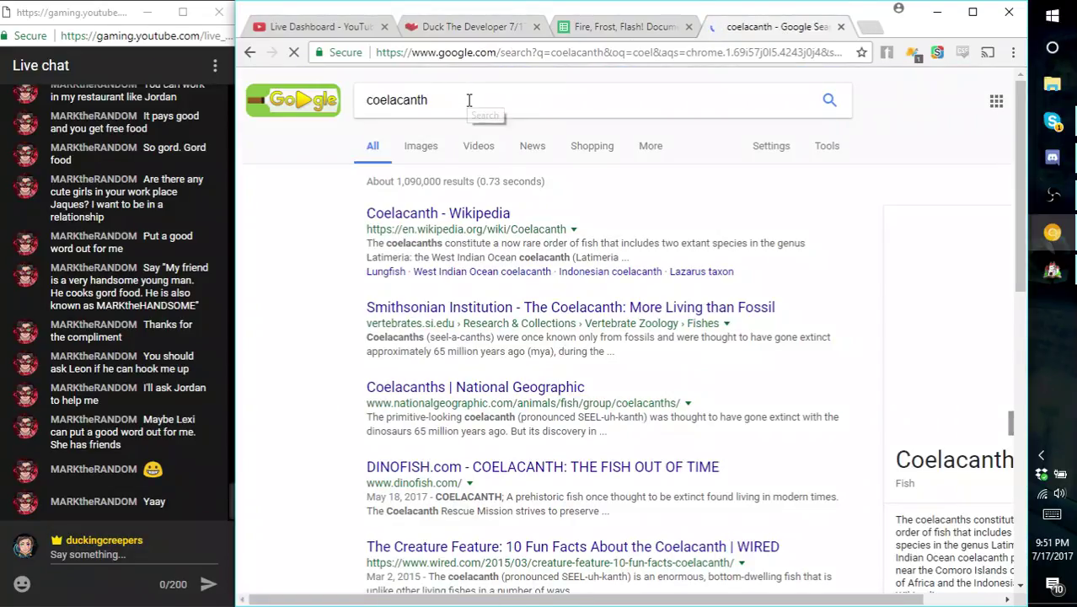
- Refine the web search to "coelacanth crafting system" and open the Item Crafting script page on rpgmaker.net
left_click(470, 101)
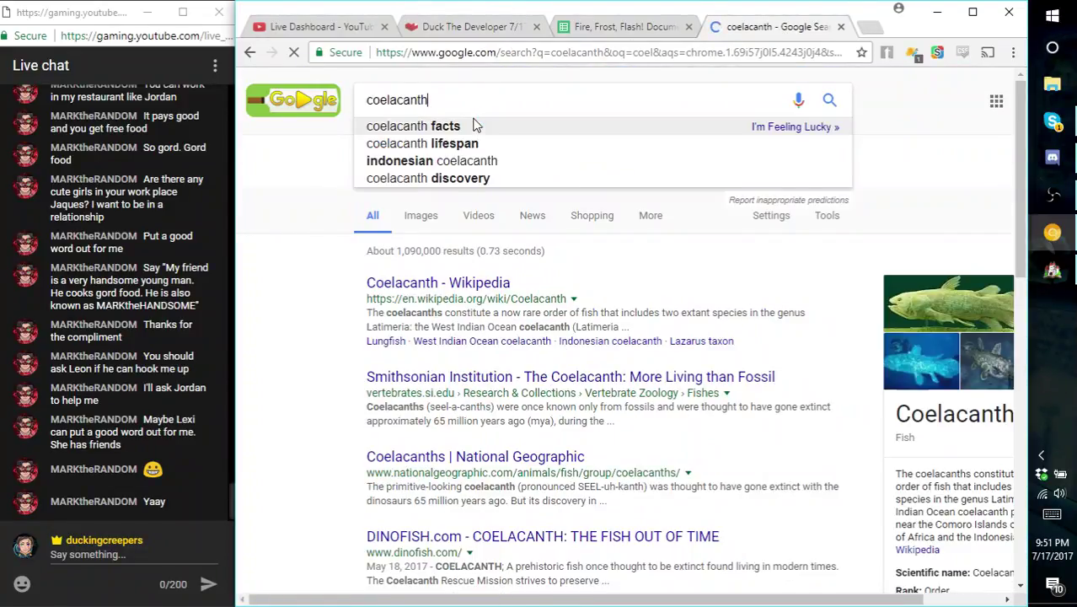
type("crafting ")
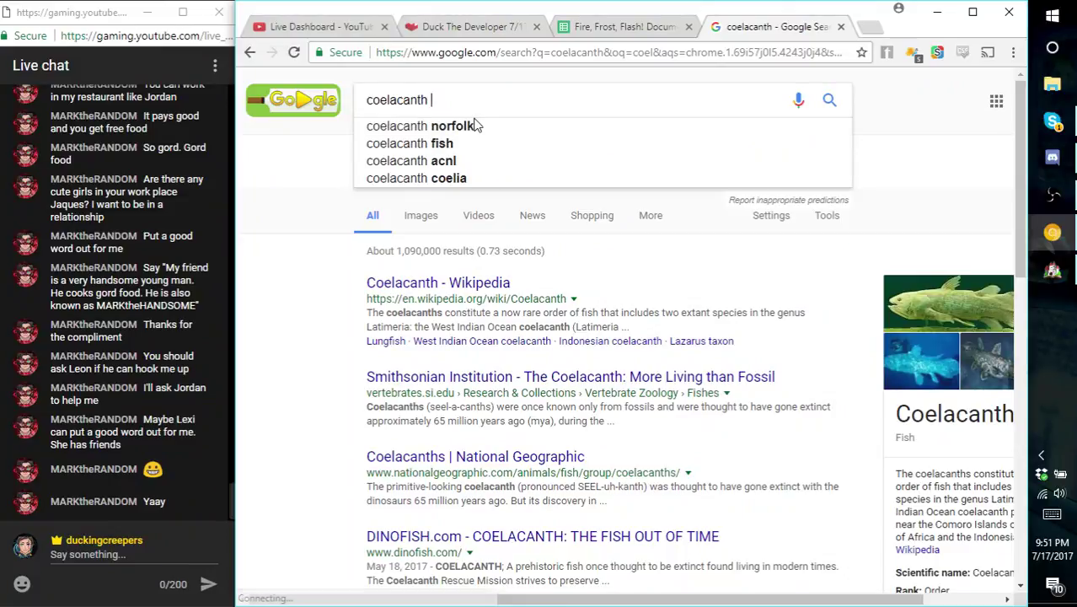
type("system")
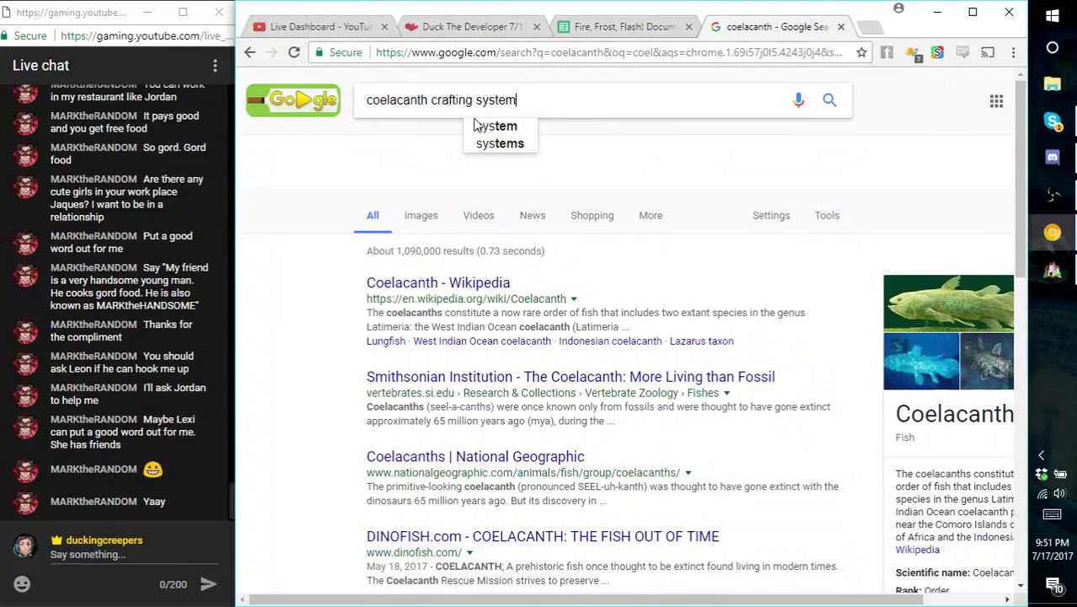
key("Return")
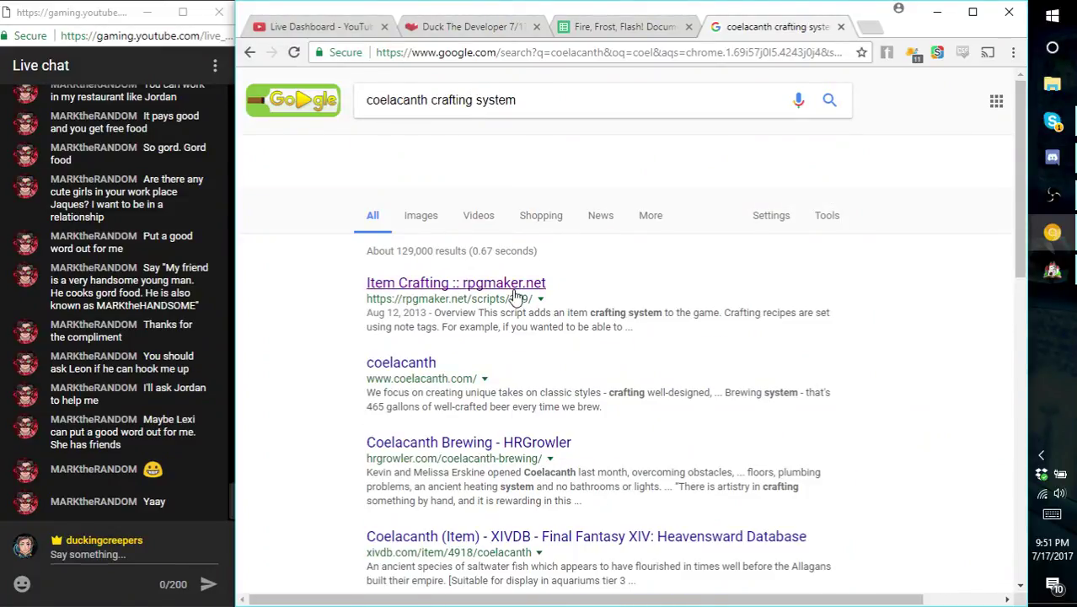
left_click(515, 288)
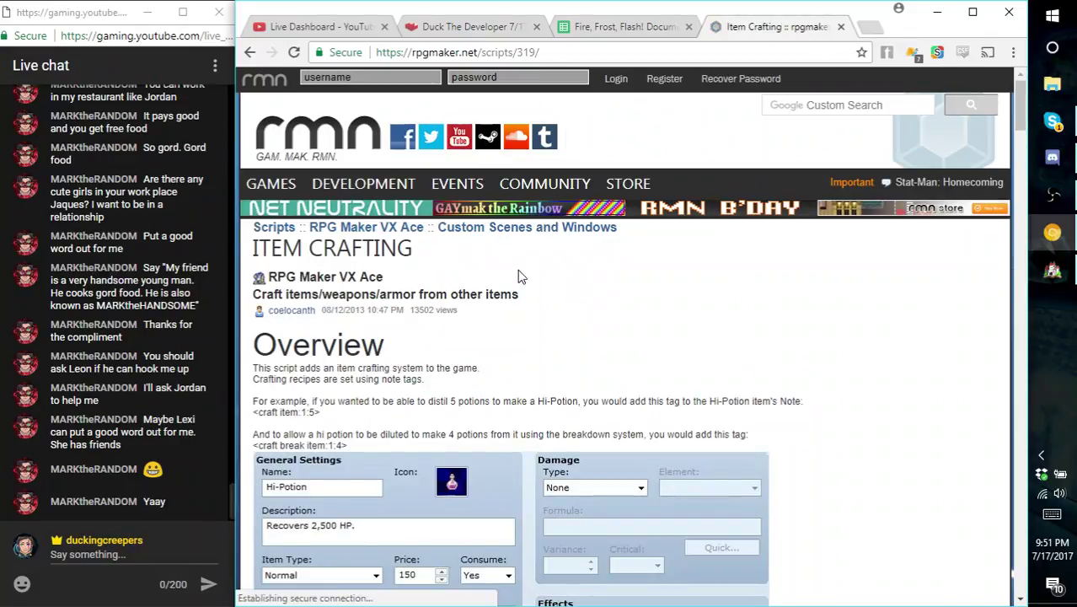
left_click(250, 52)
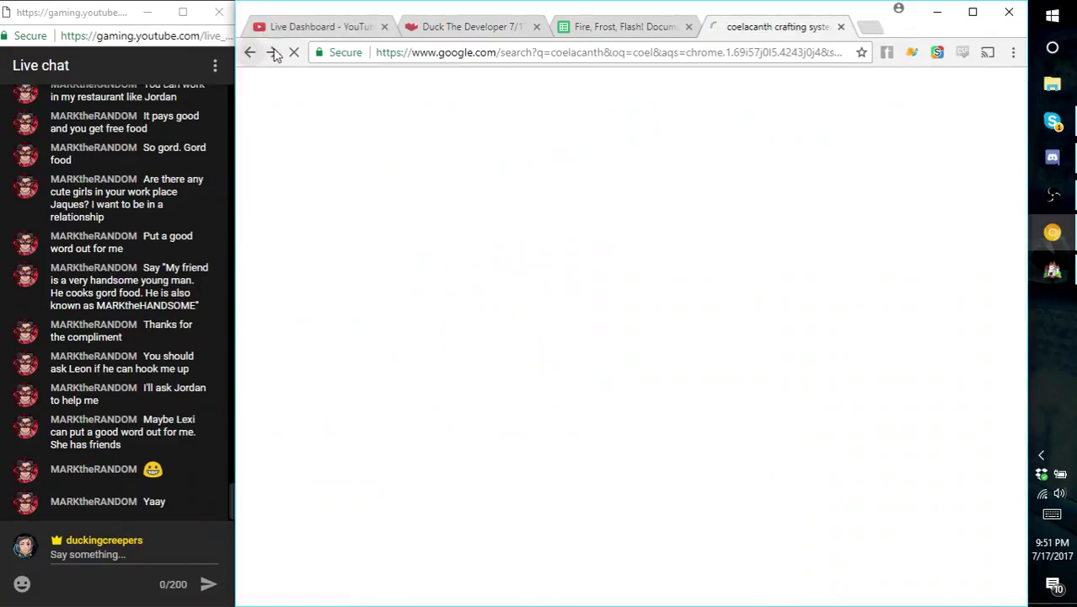
left_click(280, 54)
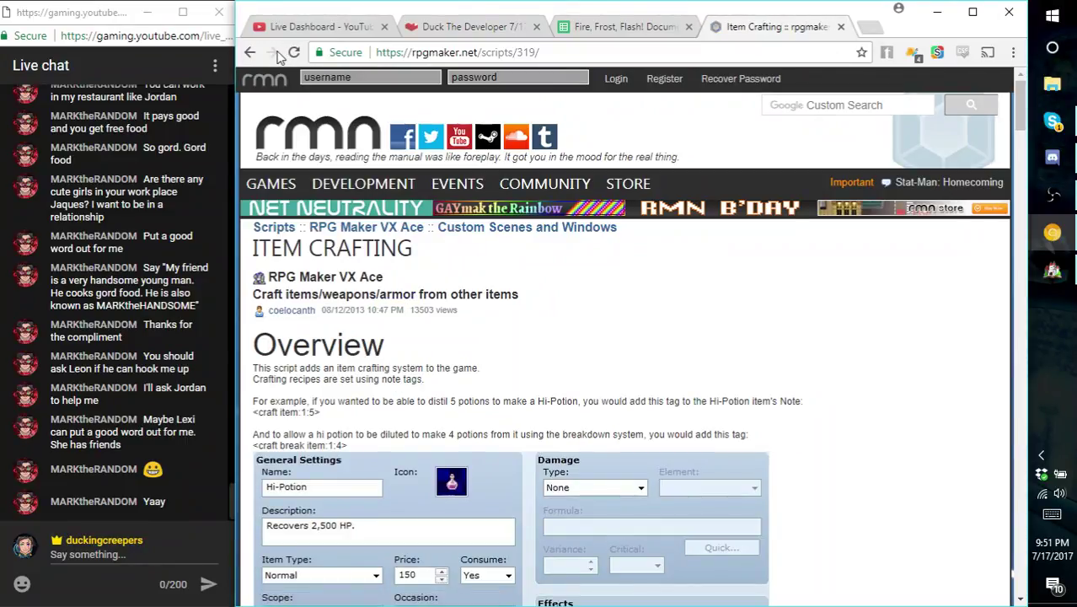
- Read through the Item Crafting page, examining the crafting shops section and the usage tables of craft and breakdown note tags
scroll(666, 358, "down", 2)
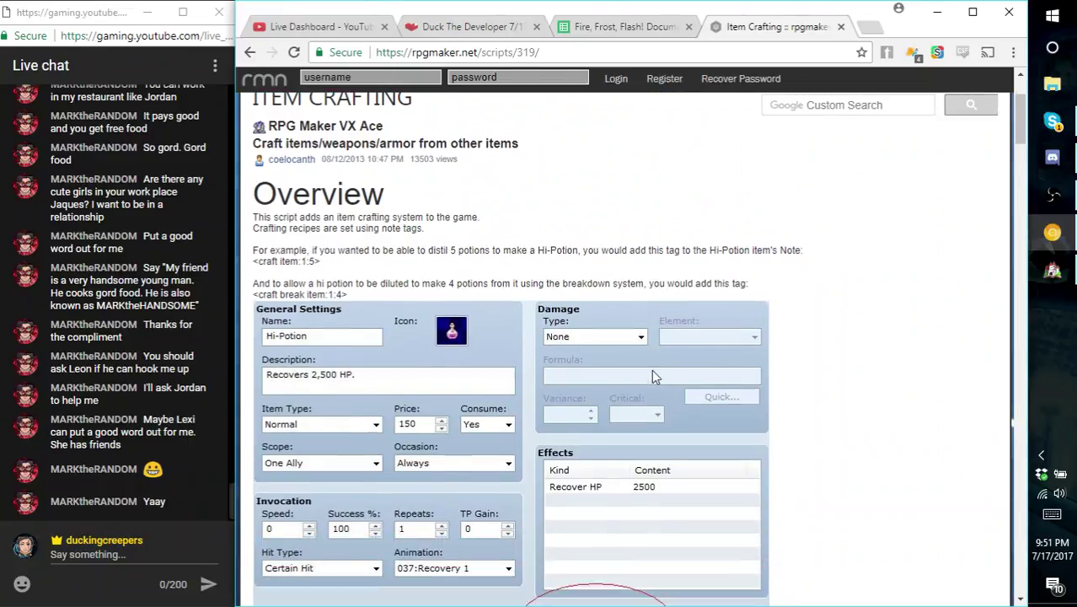
scroll(652, 371, "up", 2)
scroll(651, 375, "down", 7)
scroll(650, 374, "up", 3)
scroll(649, 377, "down", 15)
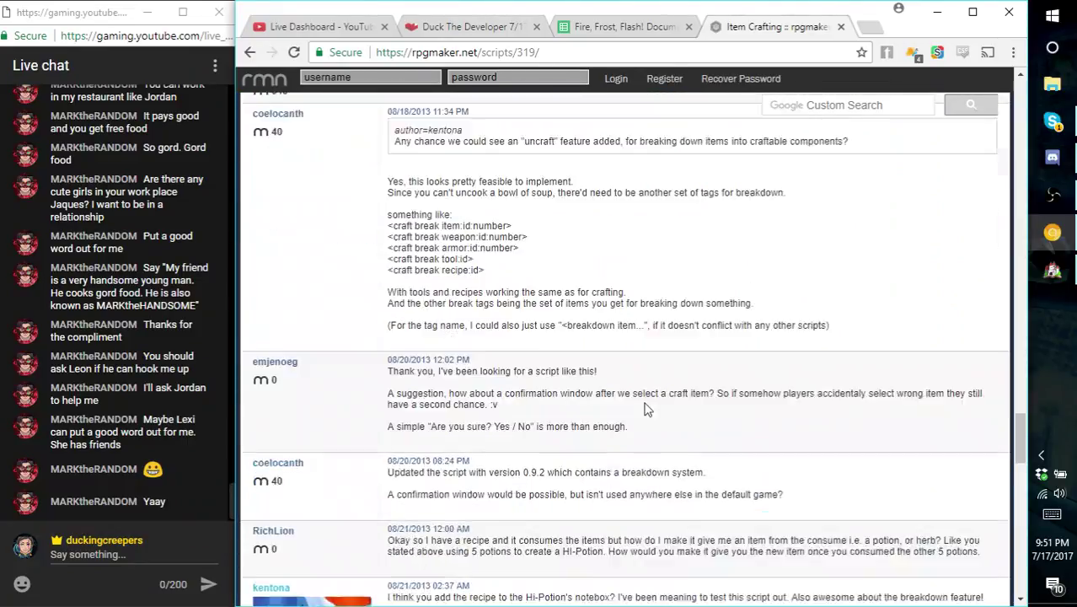
scroll(647, 396, "up", 8)
scroll(644, 417, "up", 3)
scroll(661, 419, "down", 3)
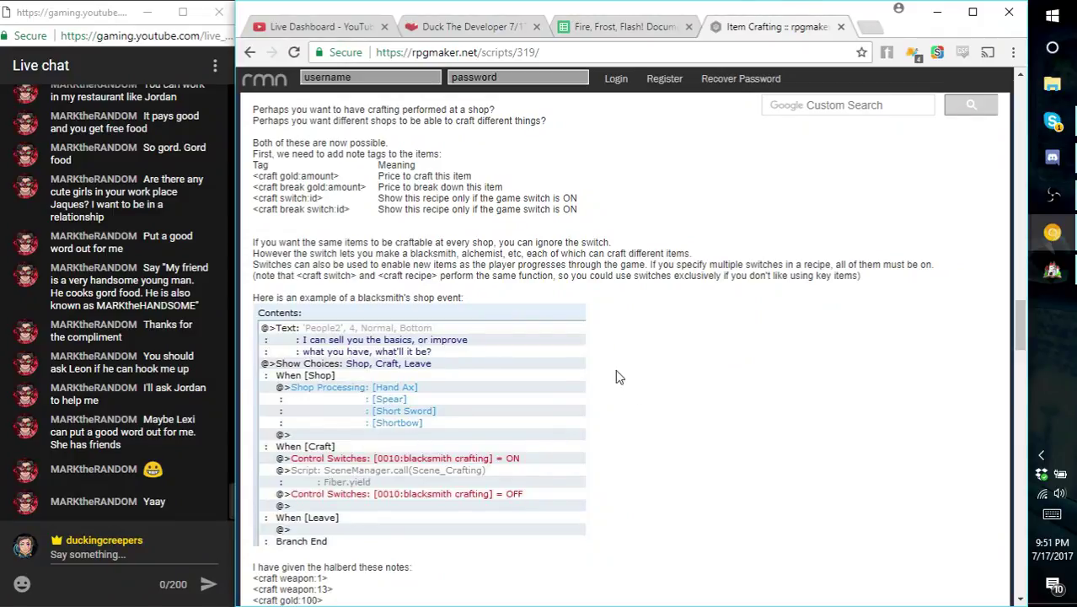
scroll(564, 358, "down", 7)
scroll(565, 357, "up", 3)
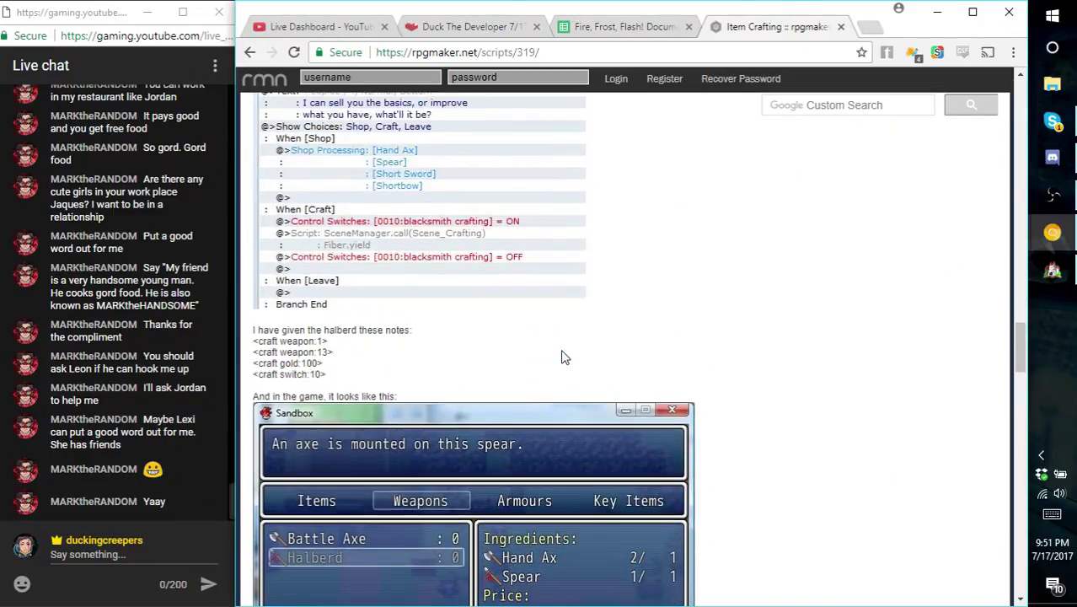
scroll(564, 357, "down", 6)
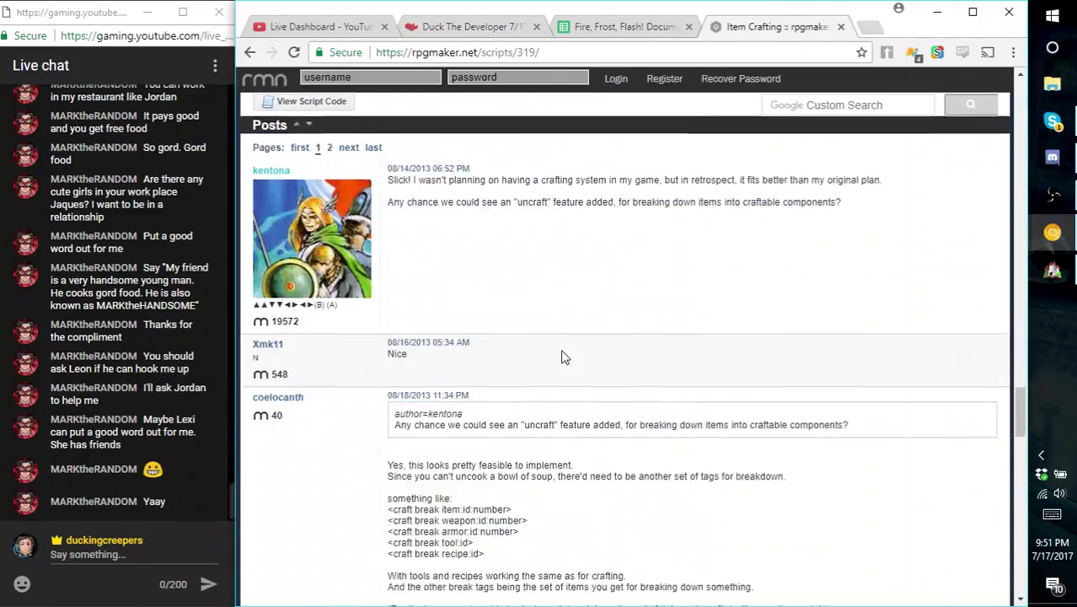
scroll(565, 357, "up", 10)
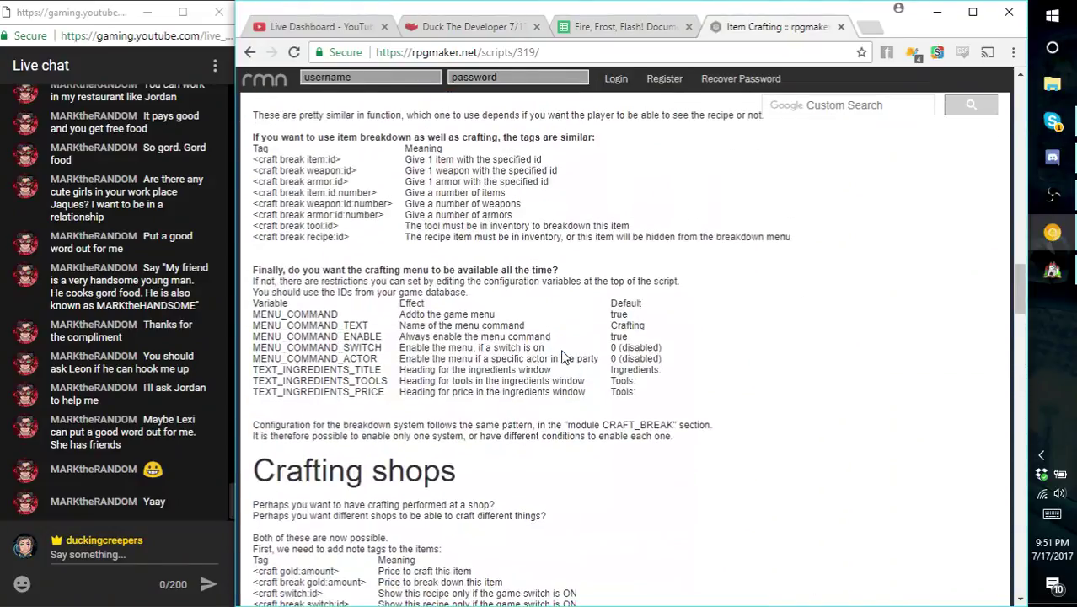
scroll(565, 358, "up", 2)
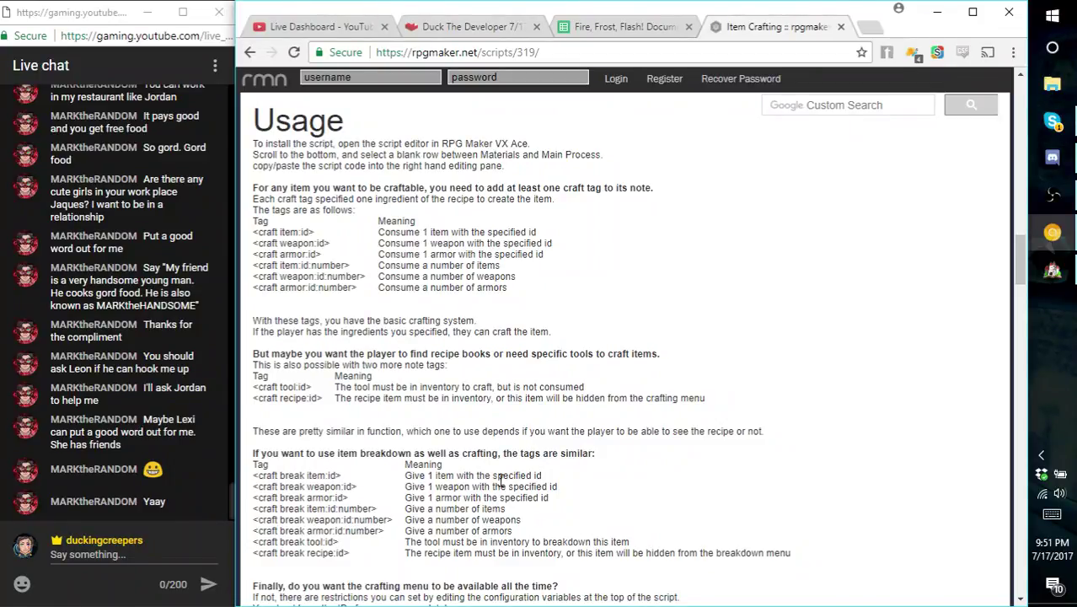
scroll(501, 480, "down", 1)
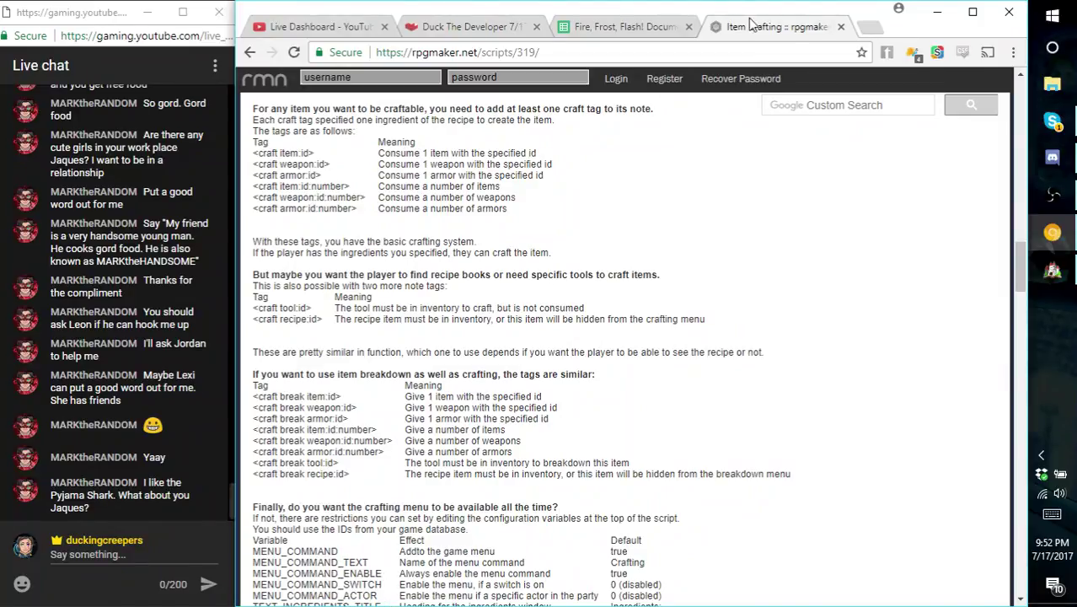
- Search for "pyjama shark" in another new tab, open its Wikipedia article and view the main photo enlarged
left_click(868, 31)
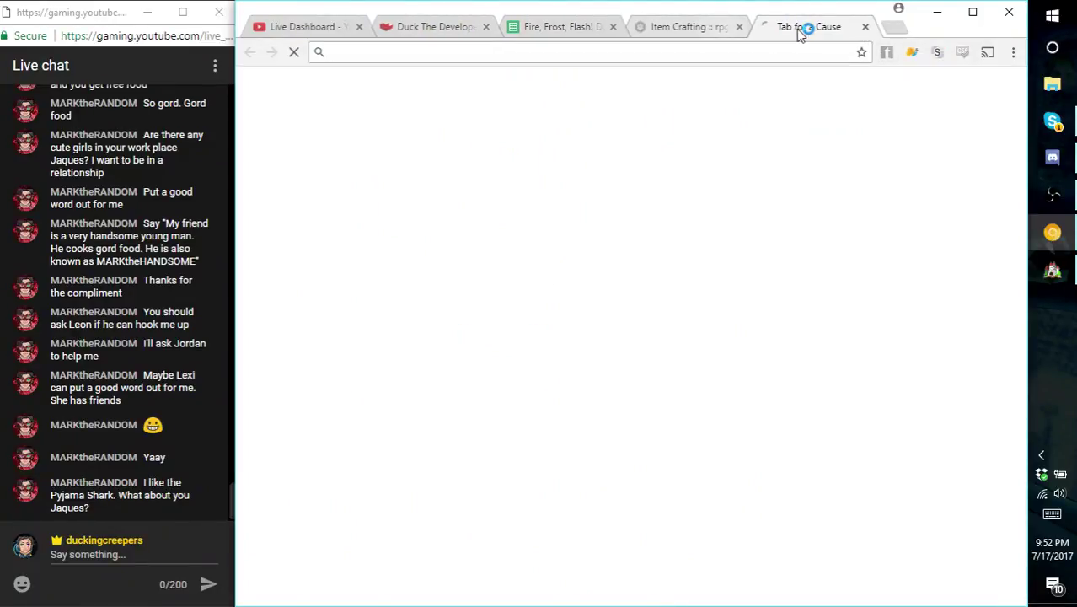
type("pyjama shark")
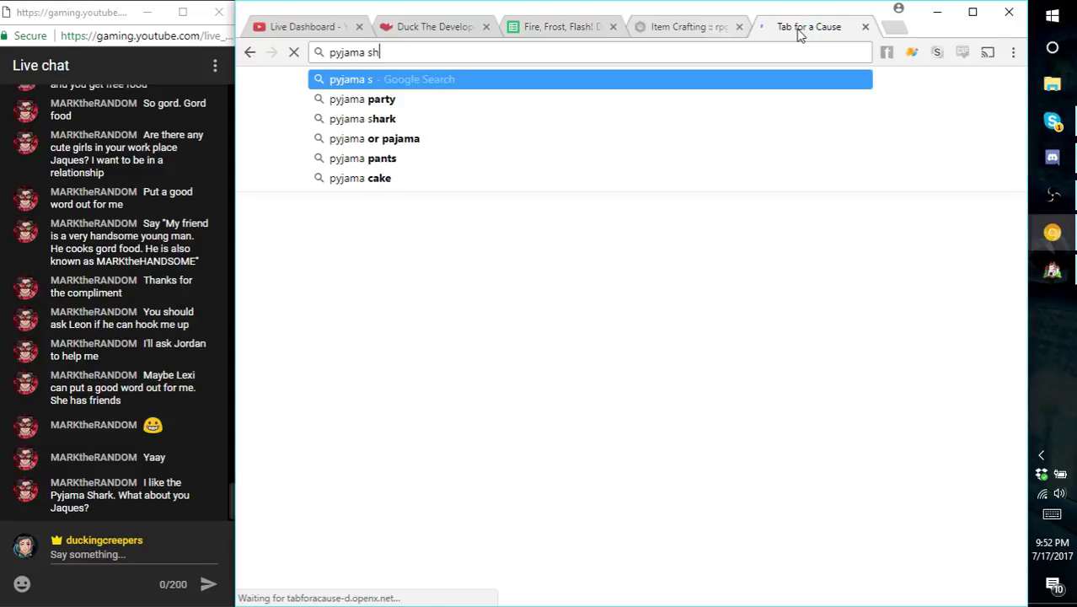
key("Return")
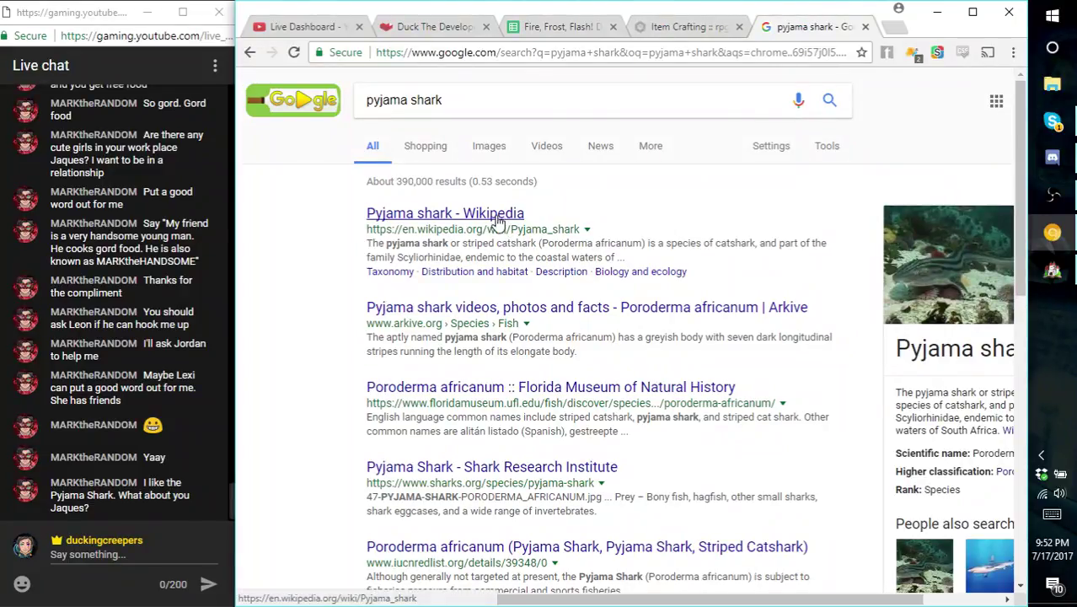
left_click(494, 215)
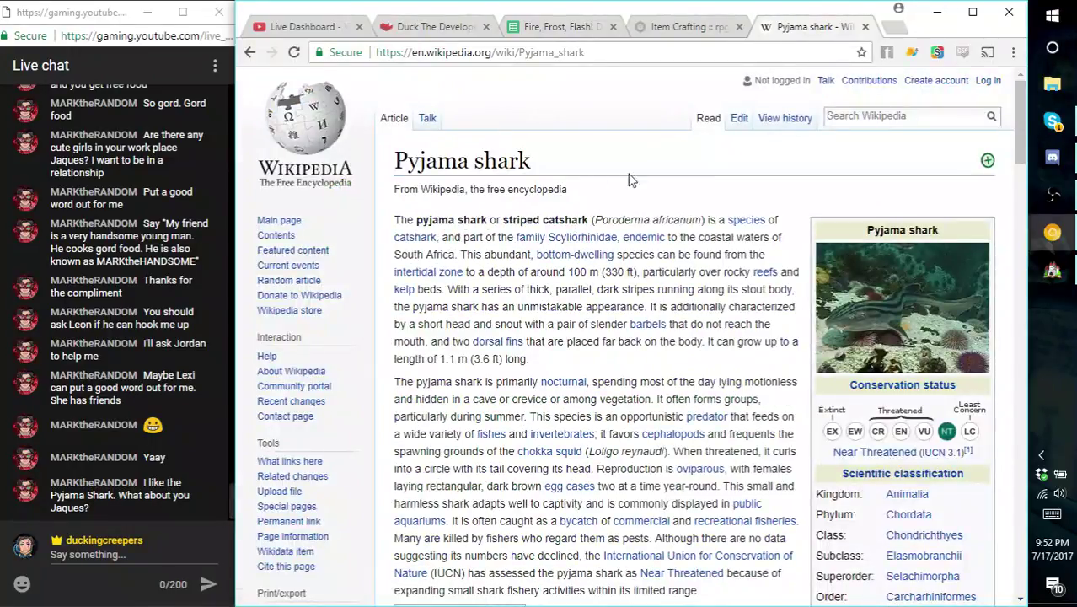
left_click(926, 345)
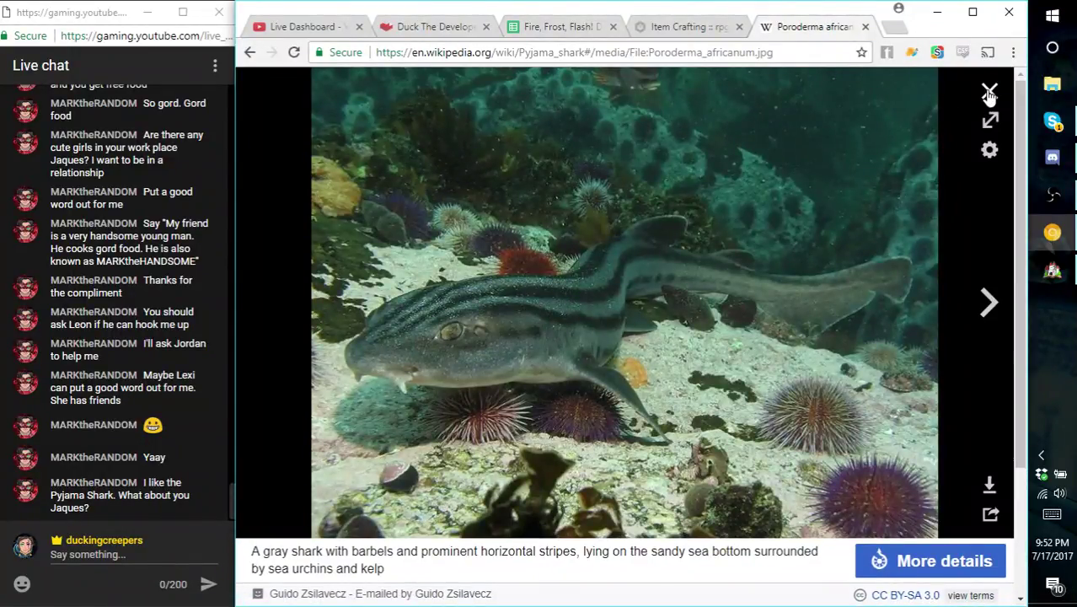
left_click(989, 93)
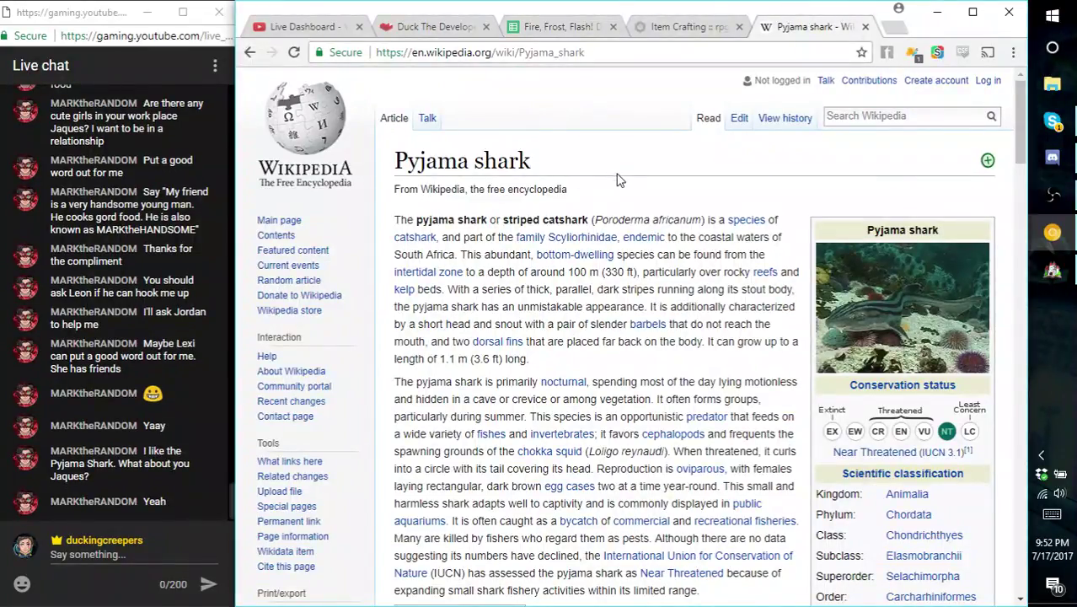
scroll(624, 184, "down", 1)
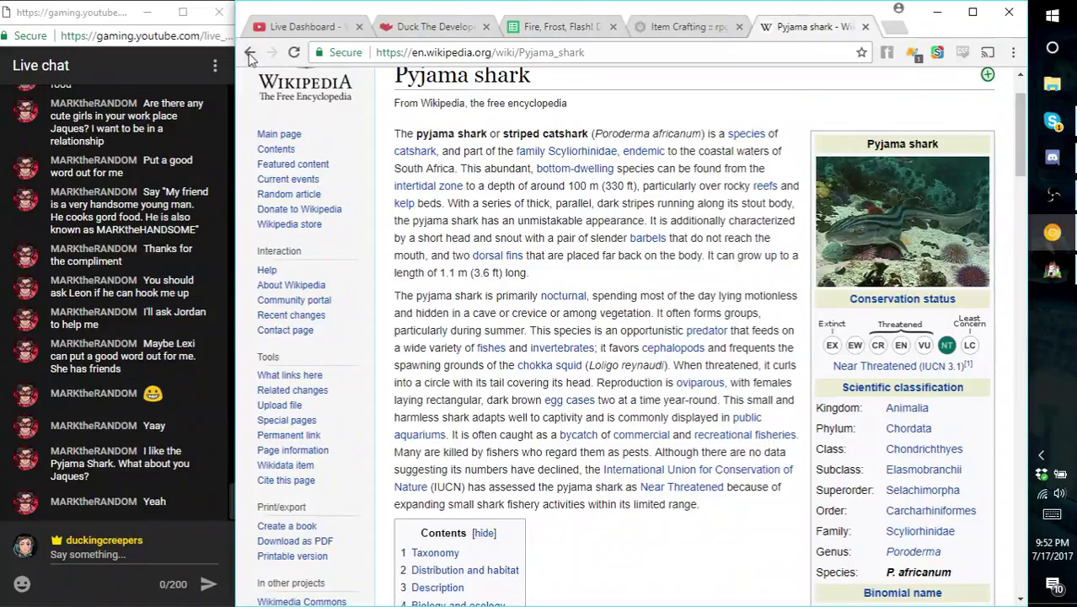
- Return to the "pyjama shark" search results and browse the image results
left_click(250, 54)
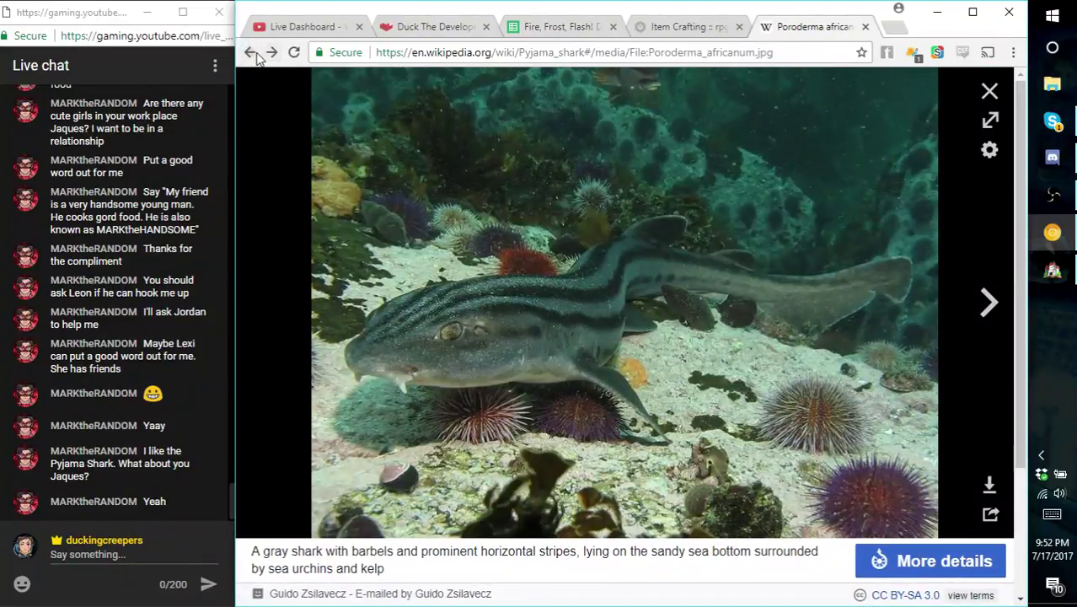
left_click(251, 53)
left_click(251, 53)
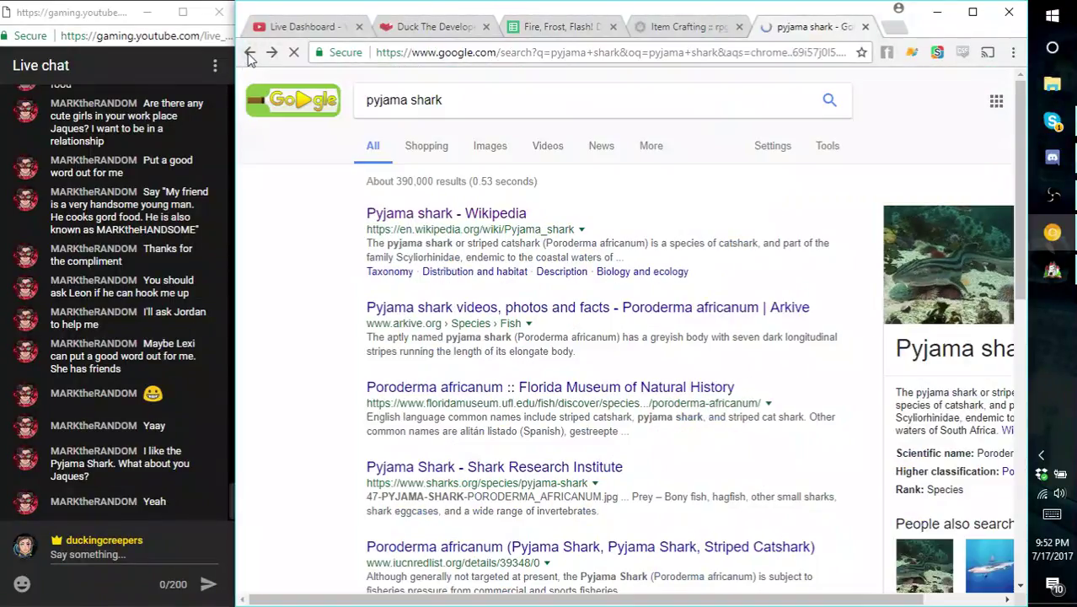
left_click(507, 151)
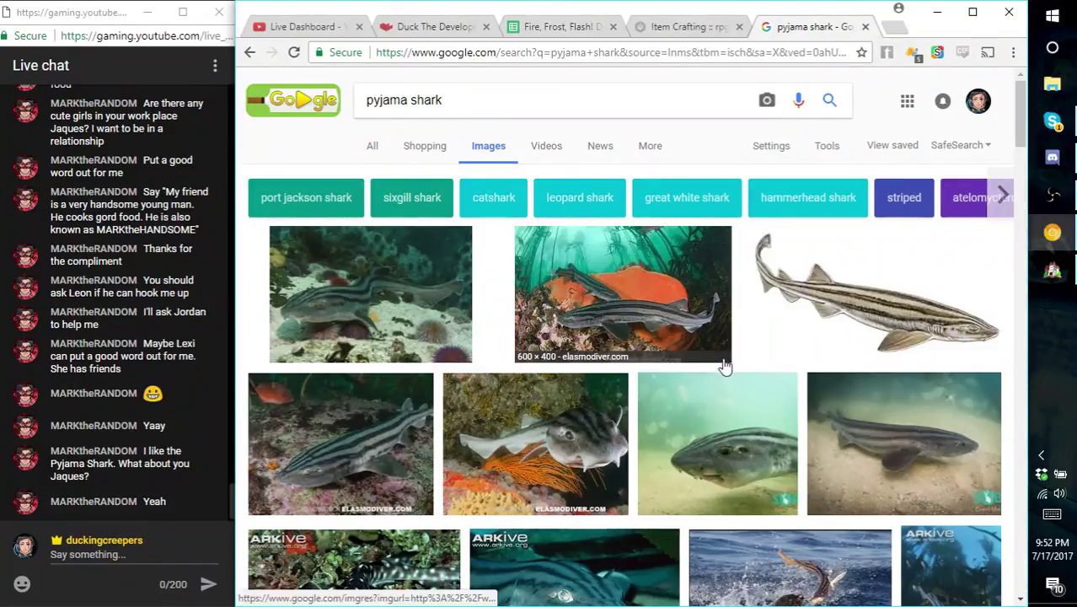
scroll(727, 465, "down", 4)
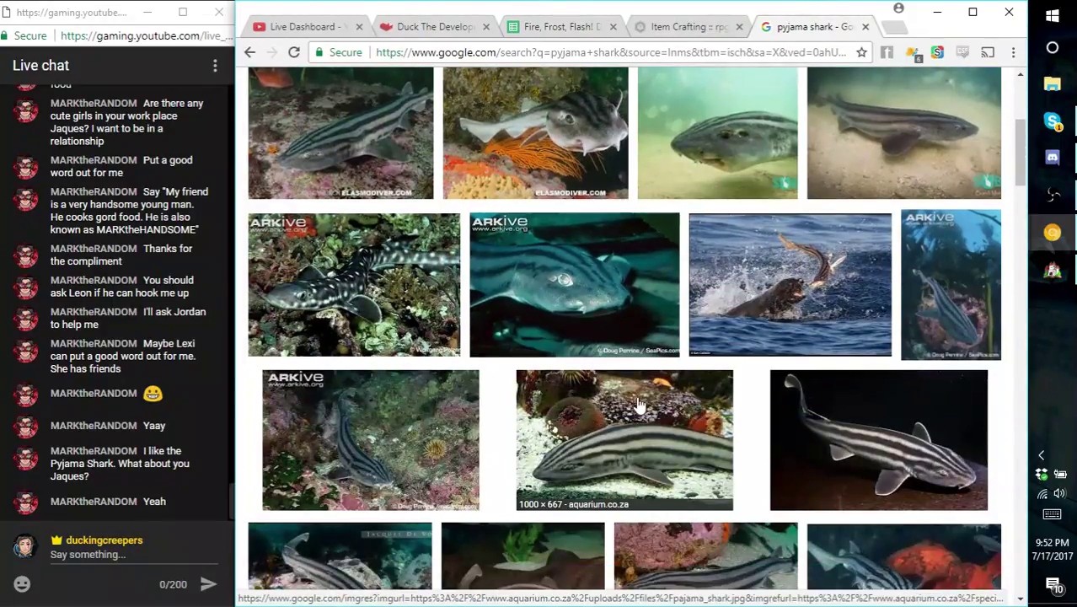
scroll(598, 413, "down", 3)
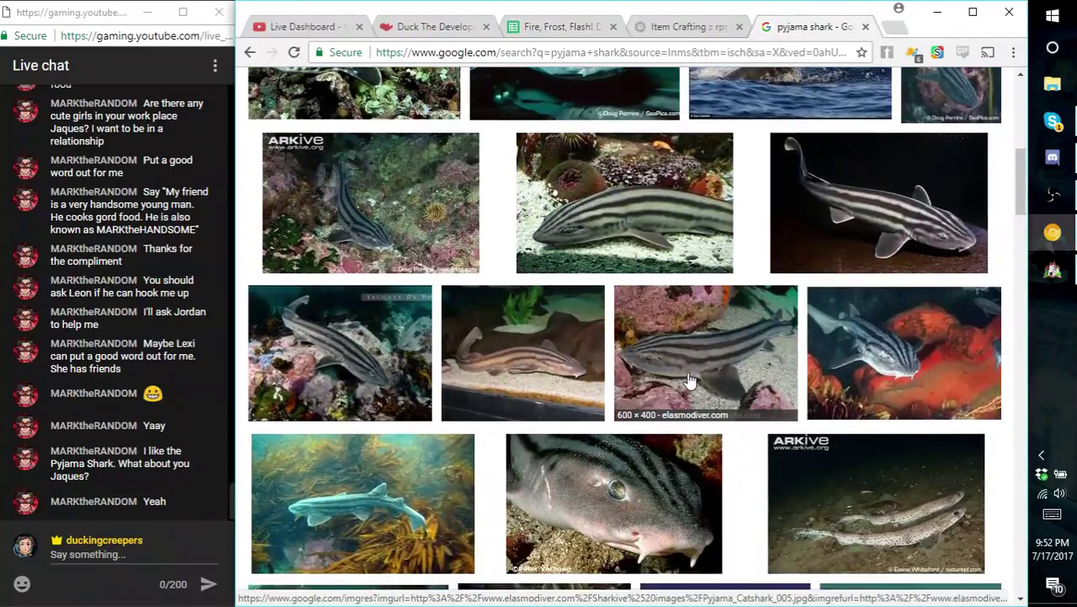
- Browse more "pyjama shark" image results, preview the cartoon of two sharks, and close the image search tab
scroll(689, 381, "down", 3)
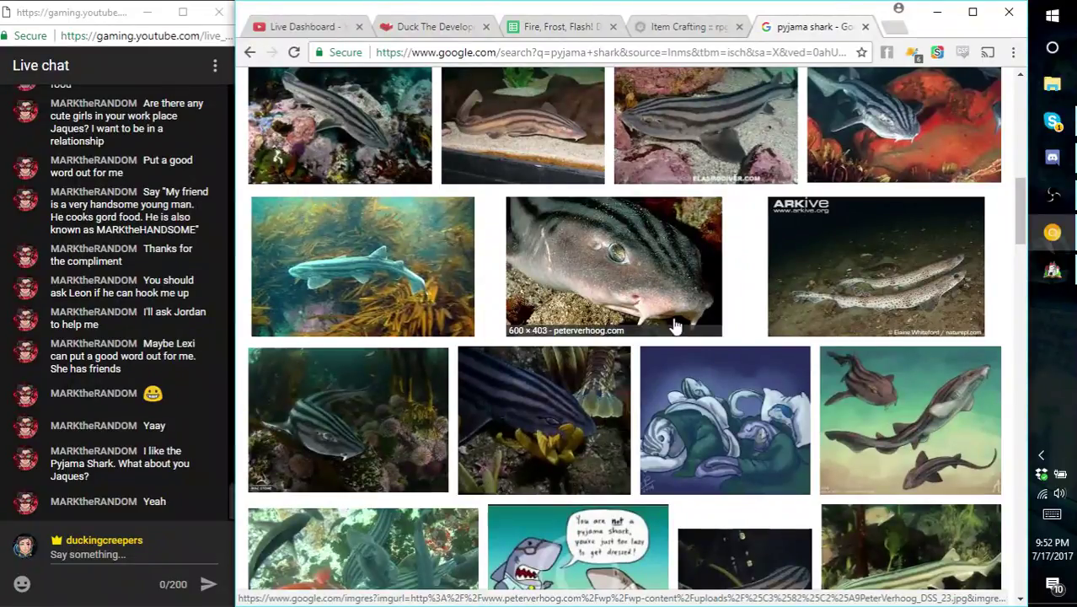
scroll(598, 375, "down", 1)
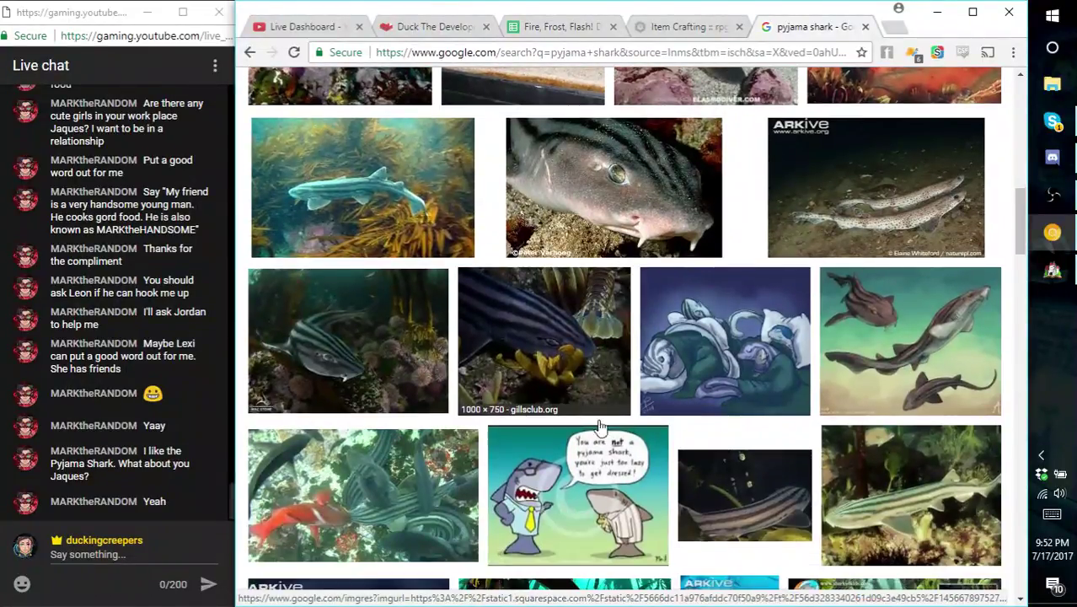
left_click(655, 489)
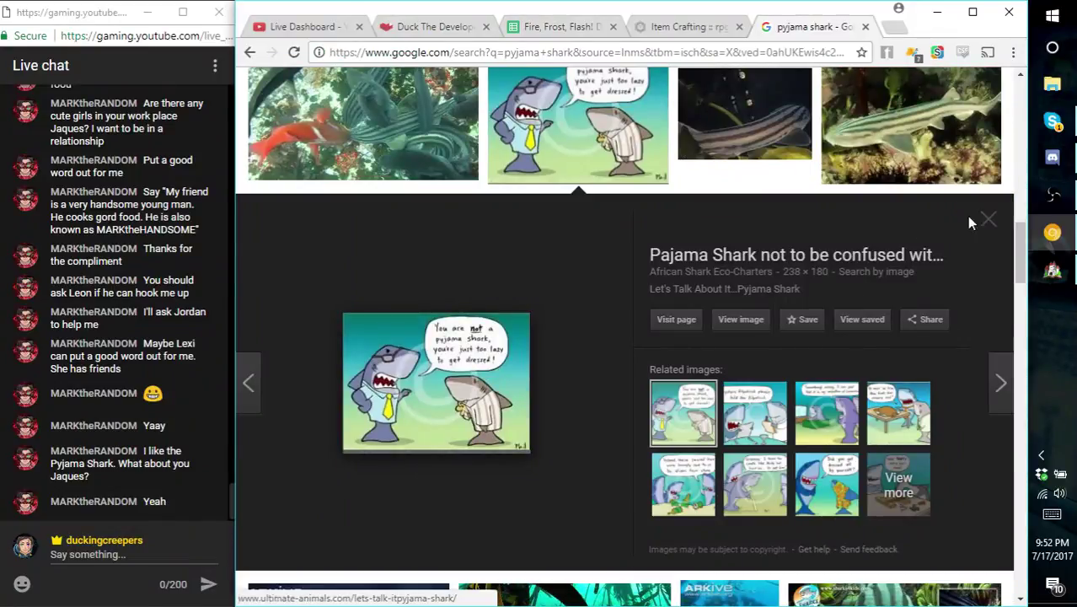
left_click(990, 221)
scroll(743, 266, "up", 5)
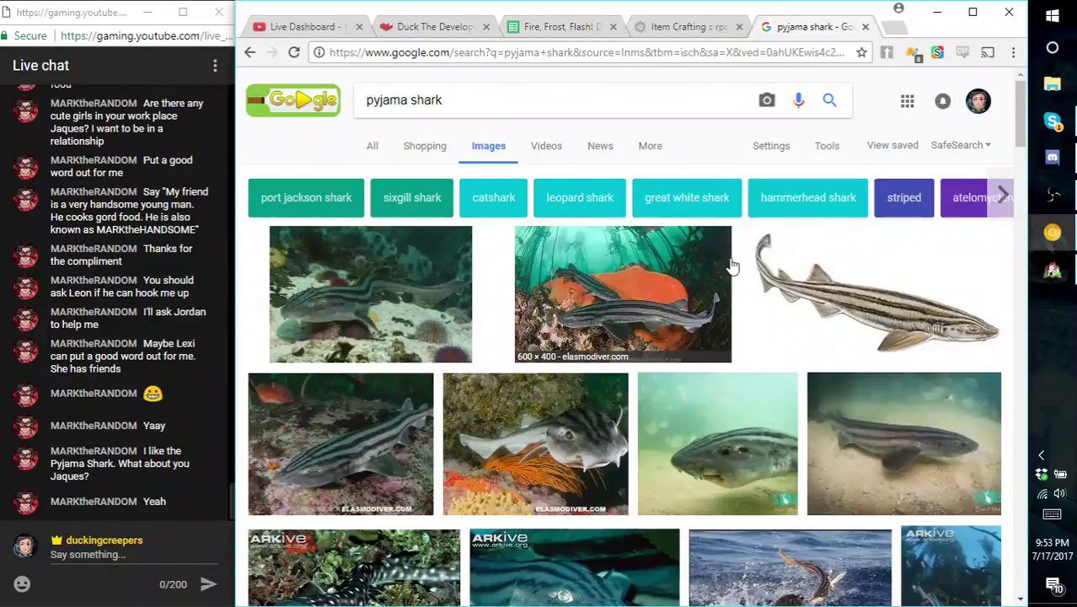
left_click(865, 26)
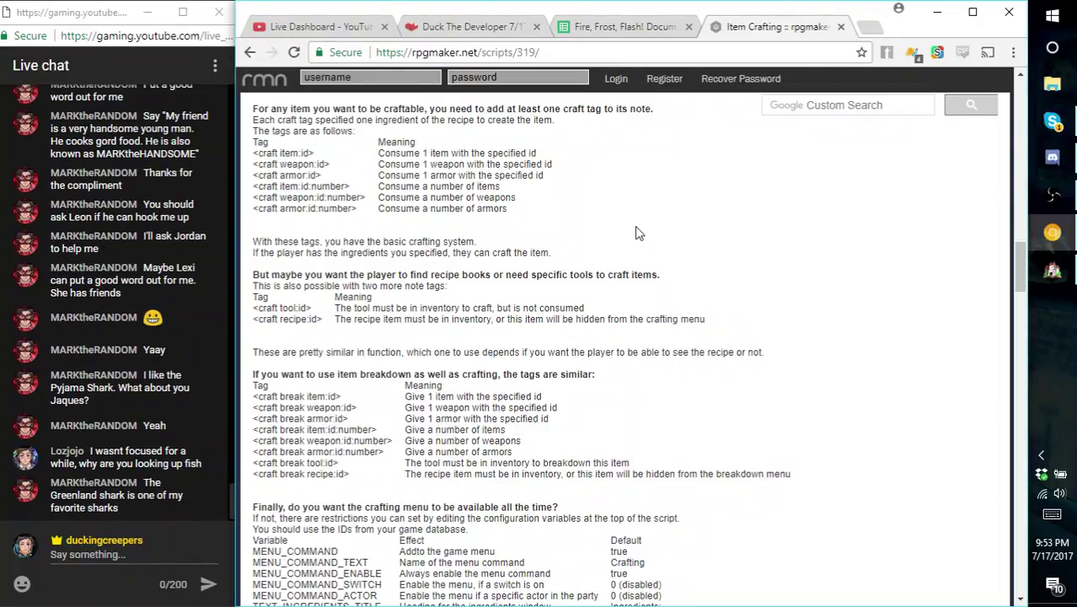
- Search for "greenland shark" in a new tab and show the image results
scroll(641, 228, "up", 1)
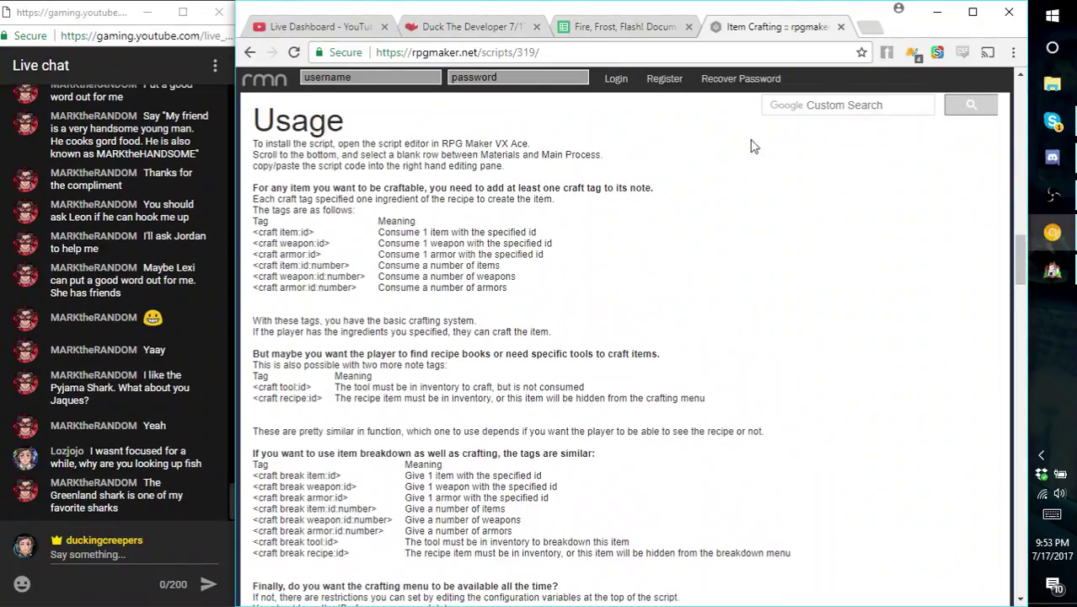
left_click(870, 29)
type("gre")
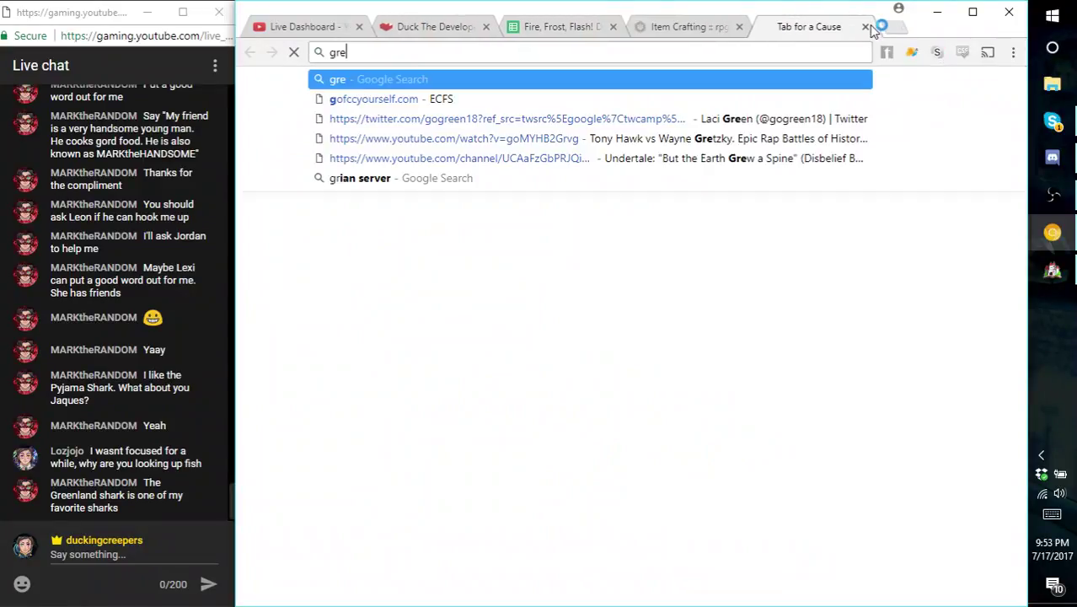
type("enland shark")
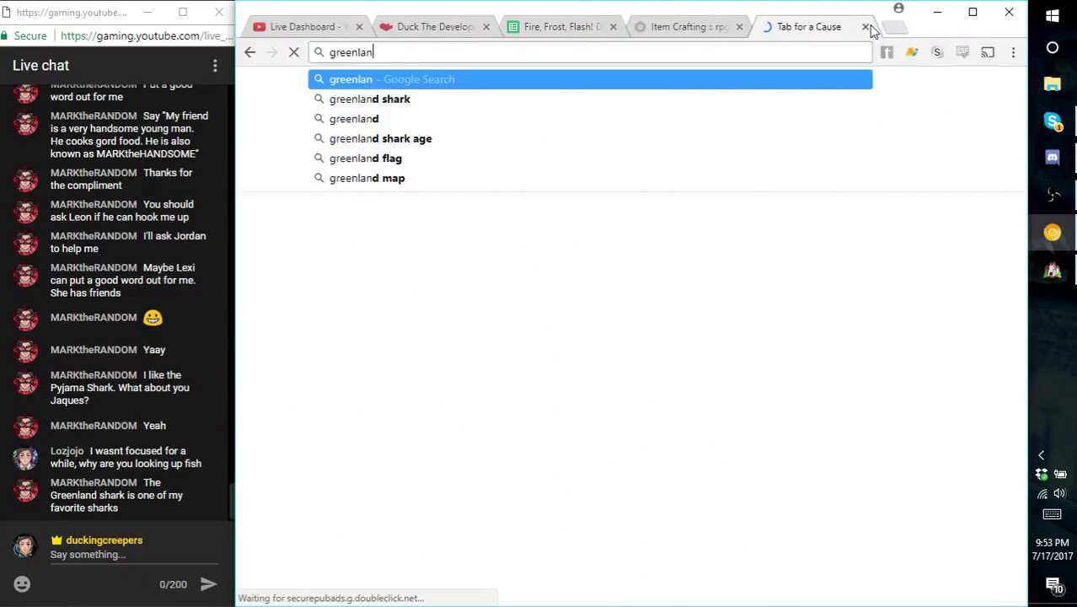
key("Return")
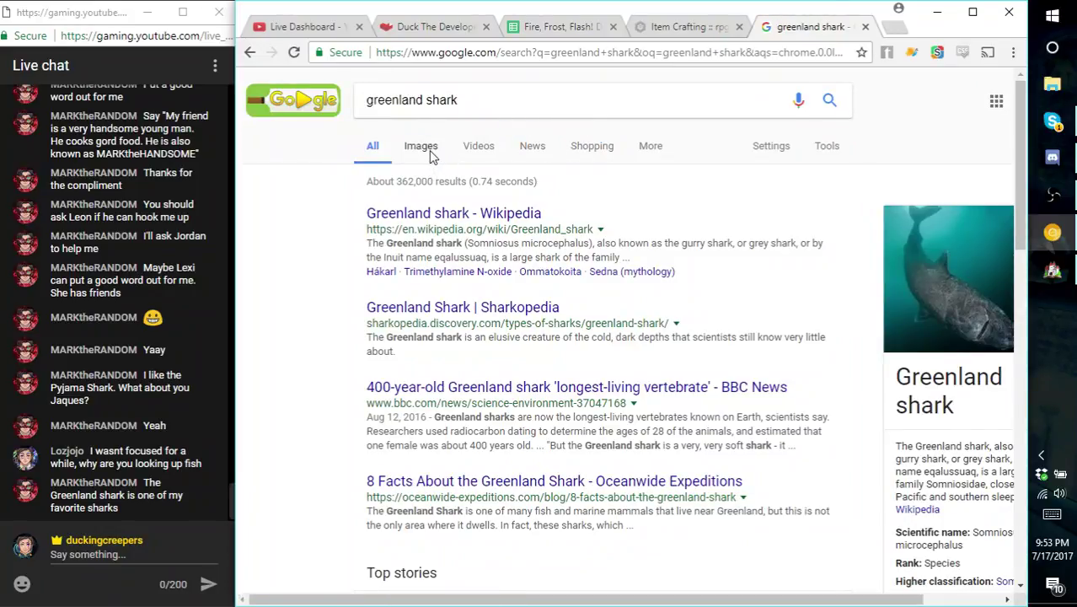
left_click(427, 154)
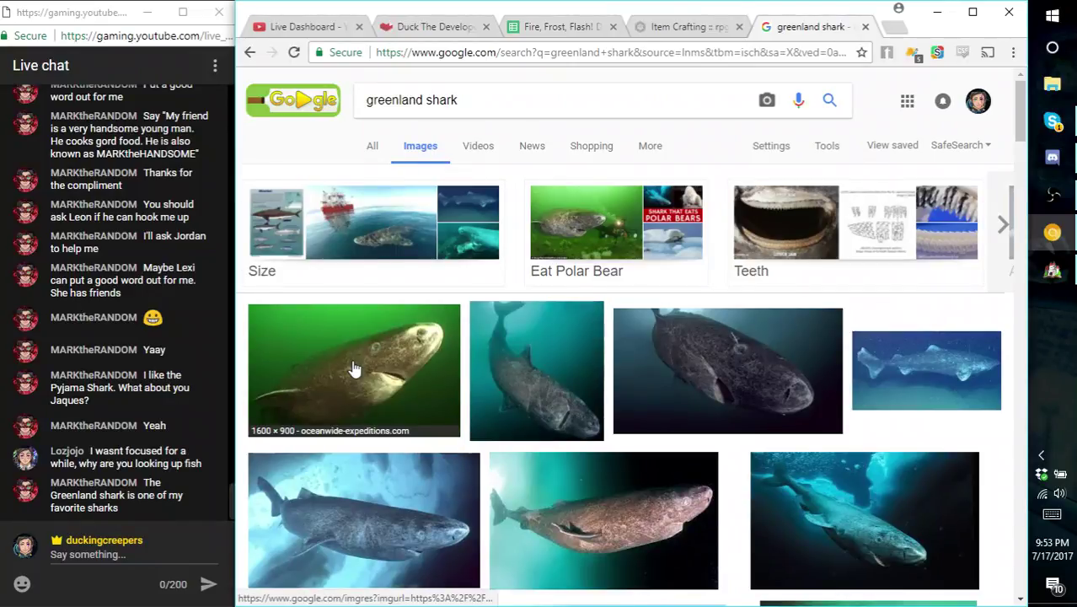
- Browse the Greenland shark images, preview the Sharkopedia photo, and close the search tab
scroll(354, 369, "down", 3)
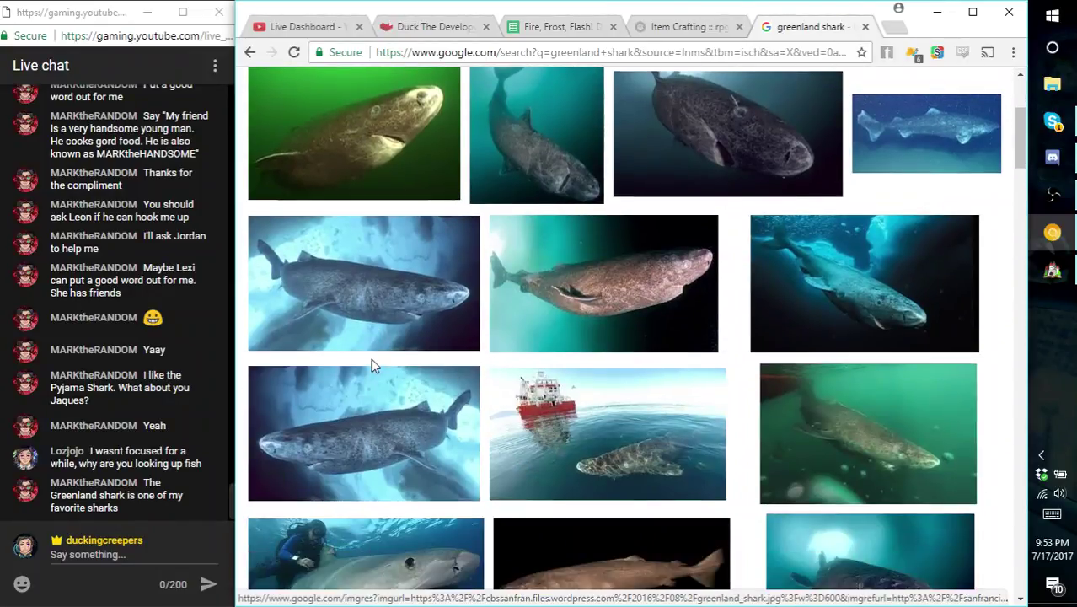
left_click(572, 264)
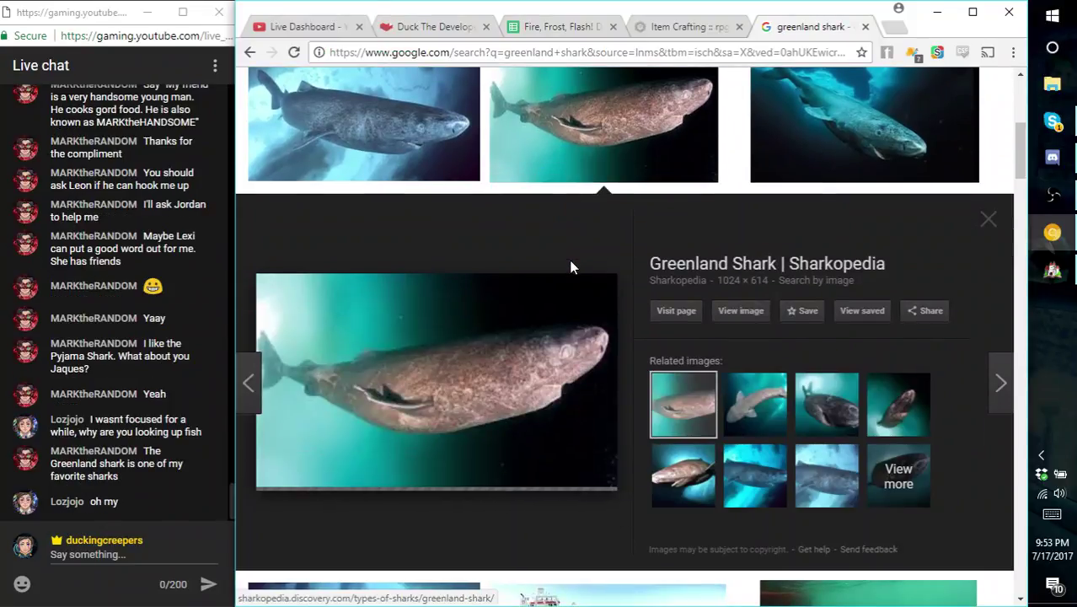
left_click(987, 224)
scroll(819, 279, "down", 2)
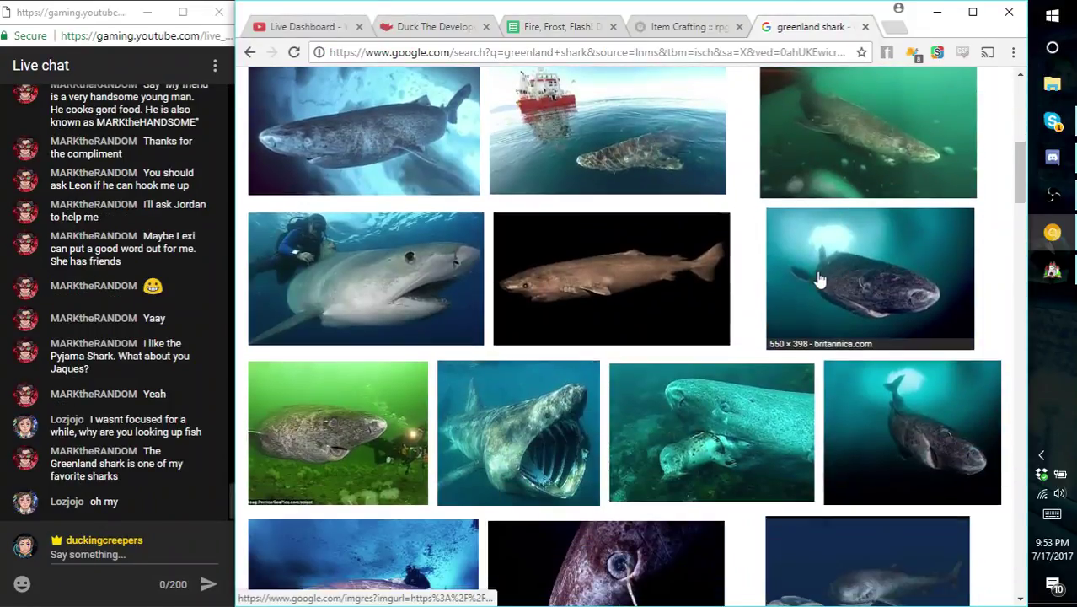
scroll(820, 280, "down", 15)
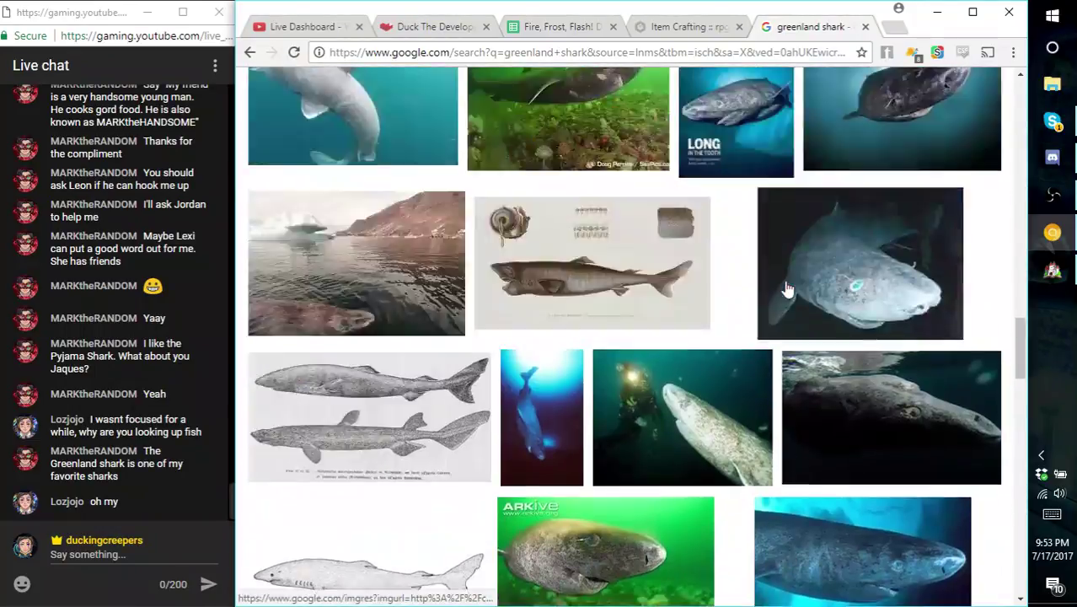
scroll(785, 289, "up", 15)
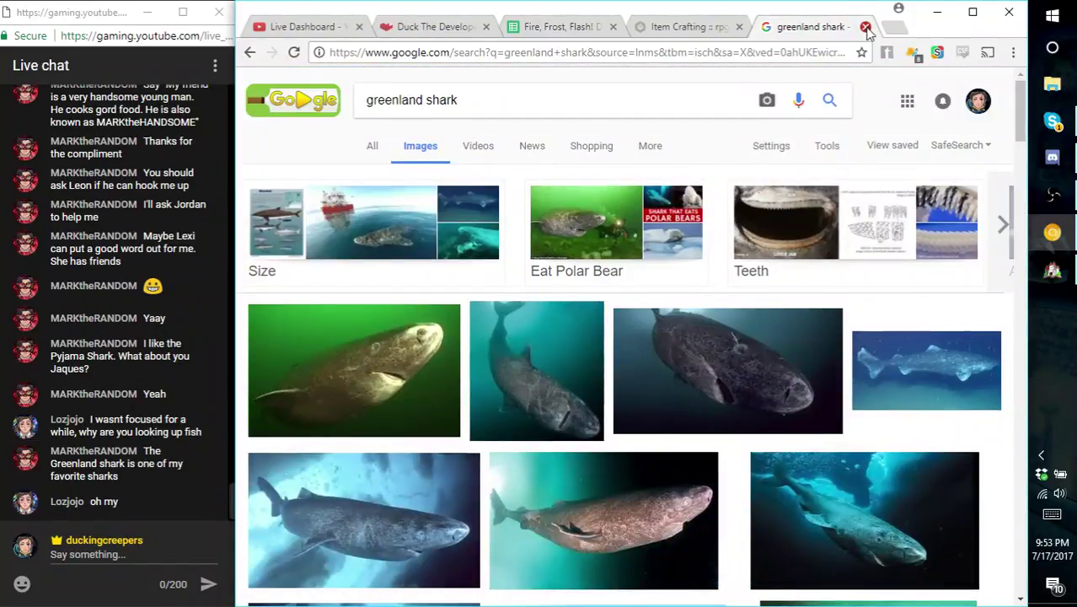
left_click(866, 28)
- Switch to RPG Maker VX Ace and compare the Training Dojo, Medicine Shop, Crafting Forge and Materials Shop maps
left_click(1052, 270)
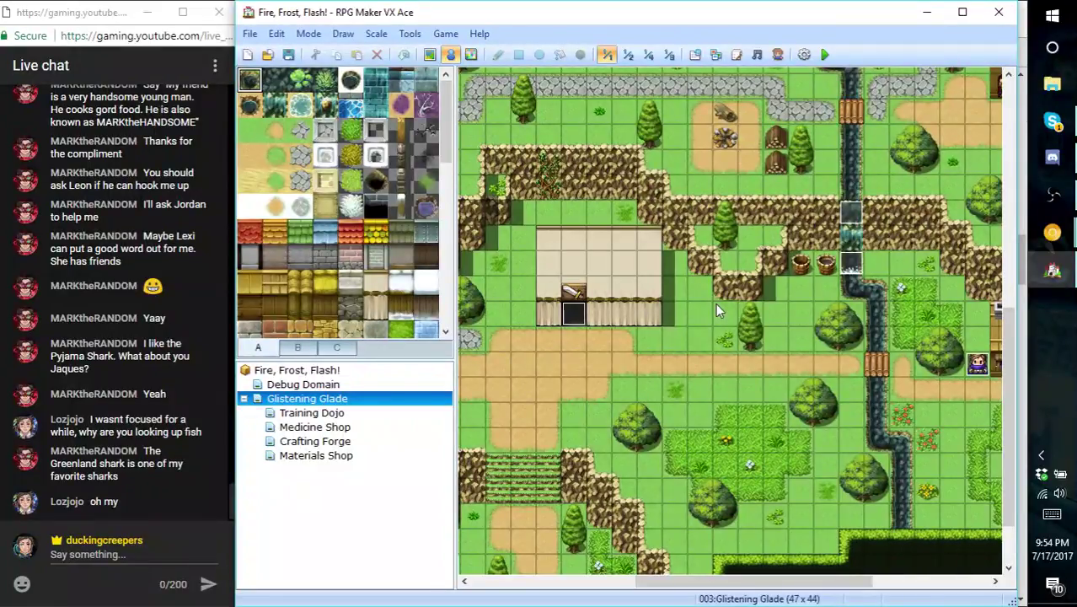
left_click(352, 428)
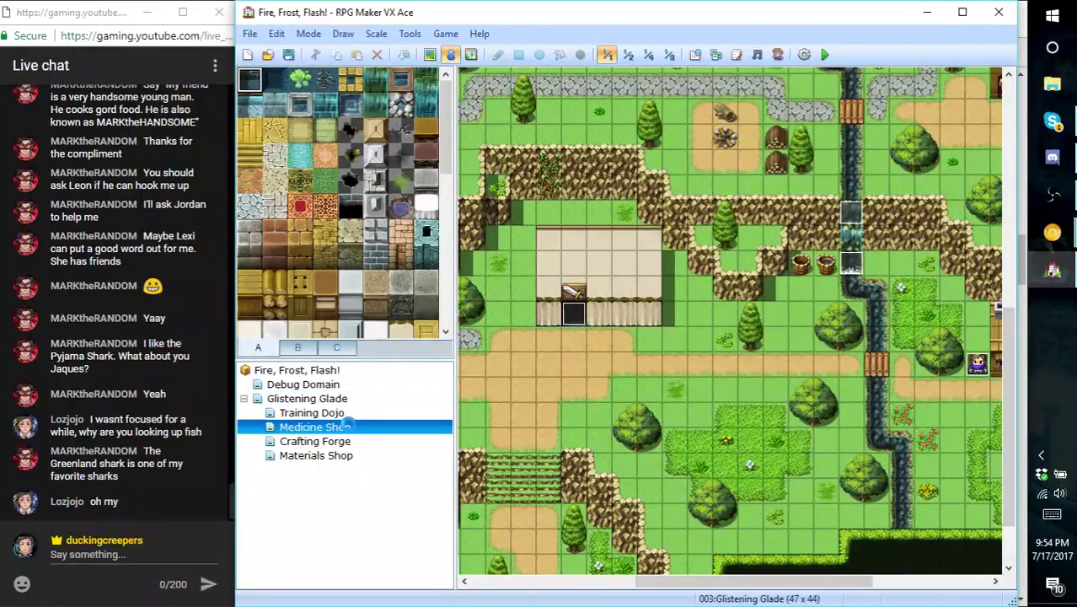
left_click(349, 416)
key("Down")
key("Down")
key("Down")
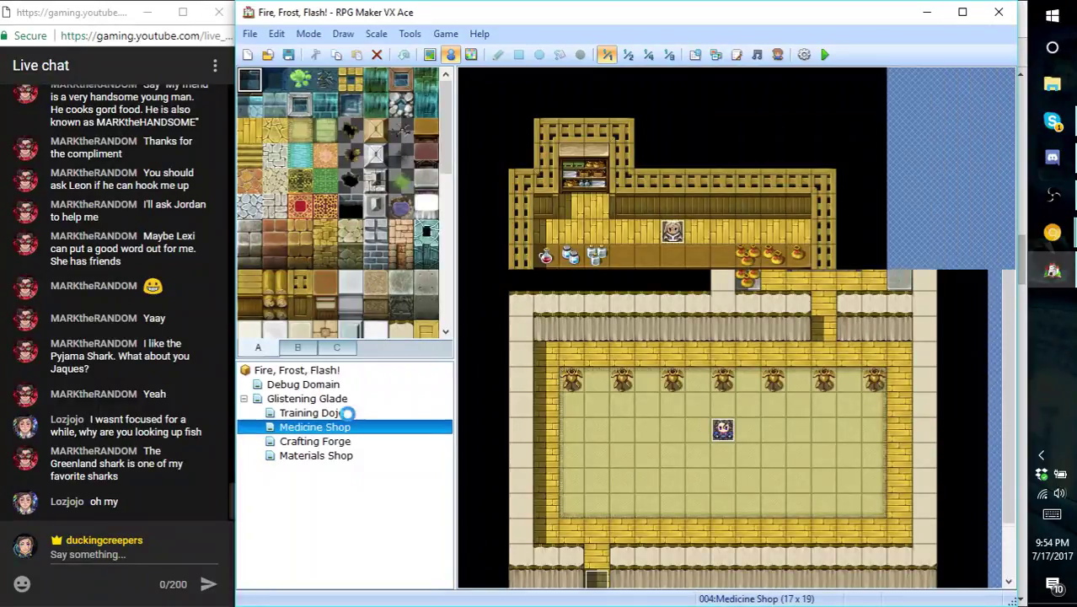
key("Up")
key("Down")
key("Up")
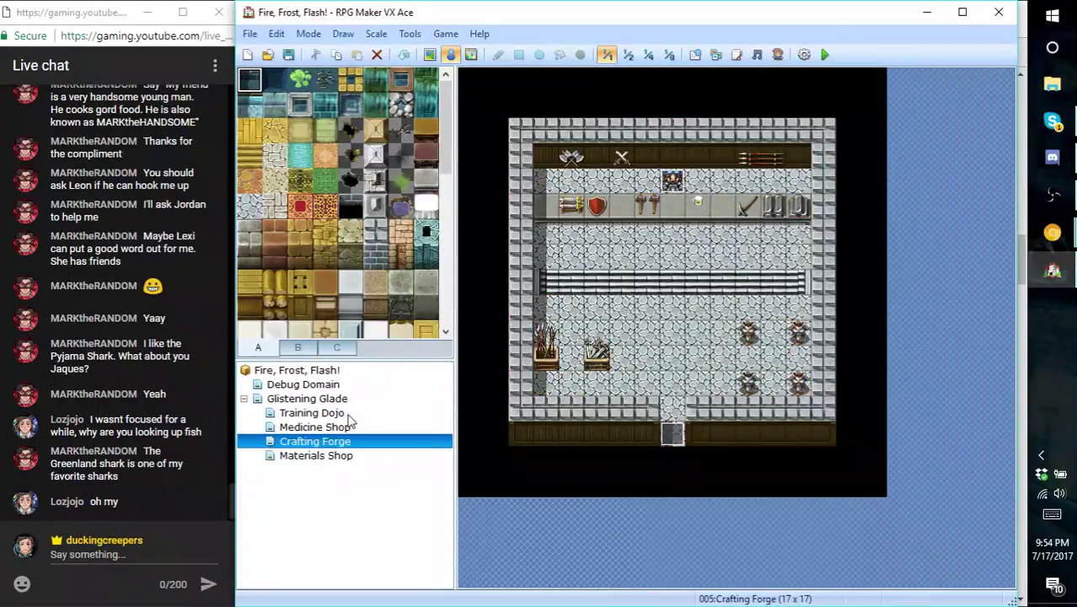
key("Down")
key("Up")
key("Down")
key("Up")
key("Down")
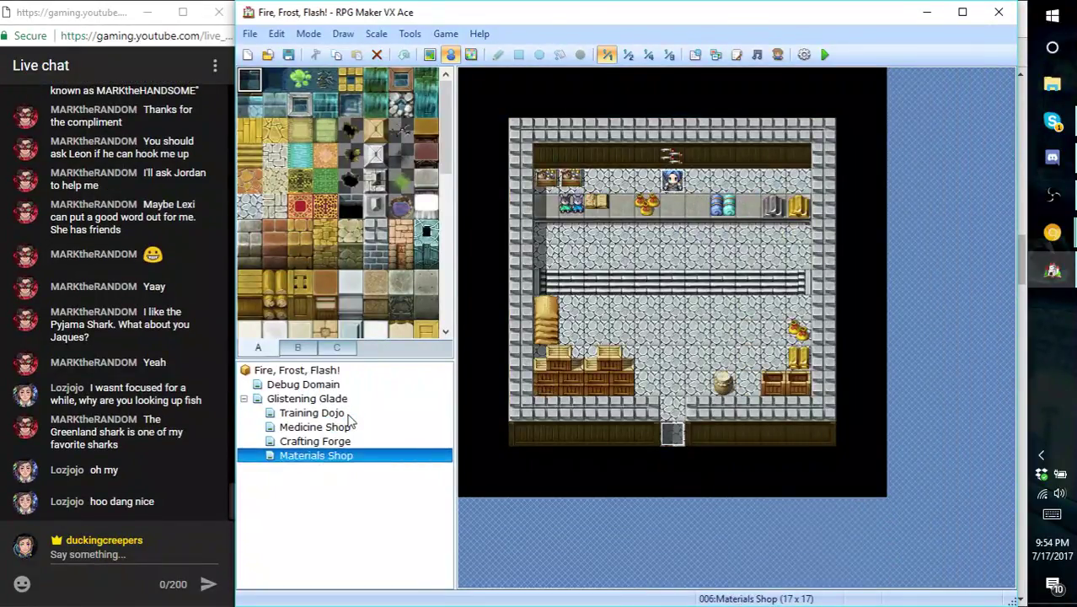
key("Up")
key("Down")
key("Up")
key("Up")
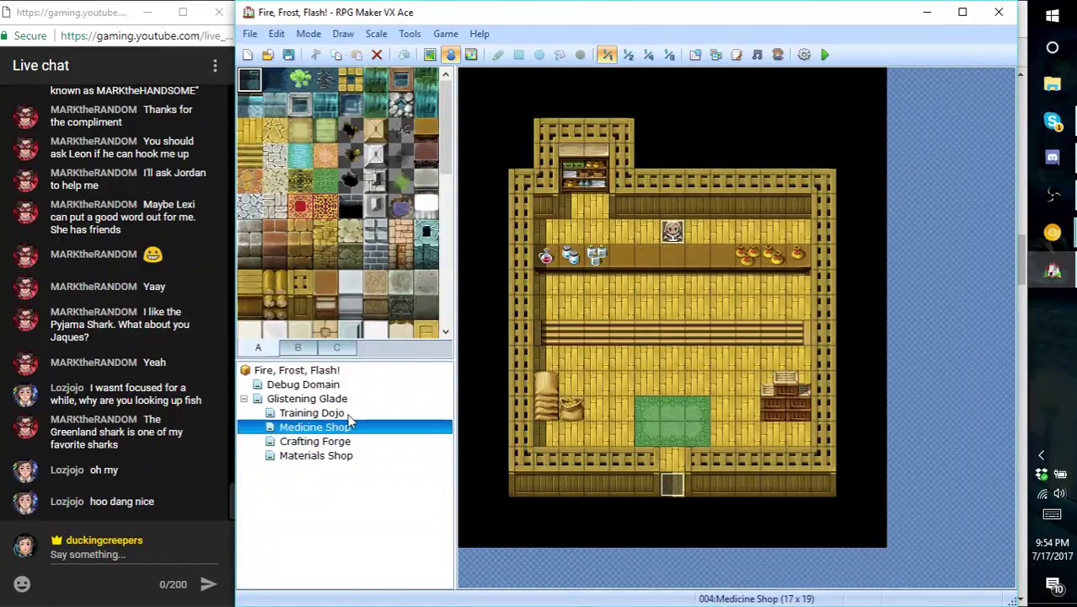
key("Up")
key("Down")
key("Down")
key("Down")
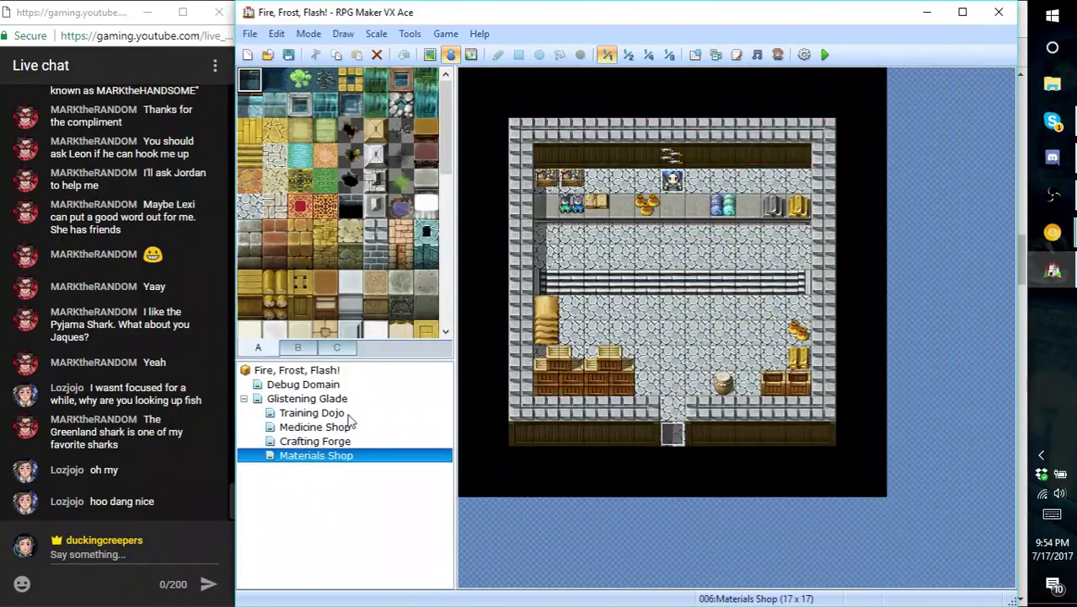
key("Up")
key("Down")
key("Up")
key("Down")
key("Up")
key("Up")
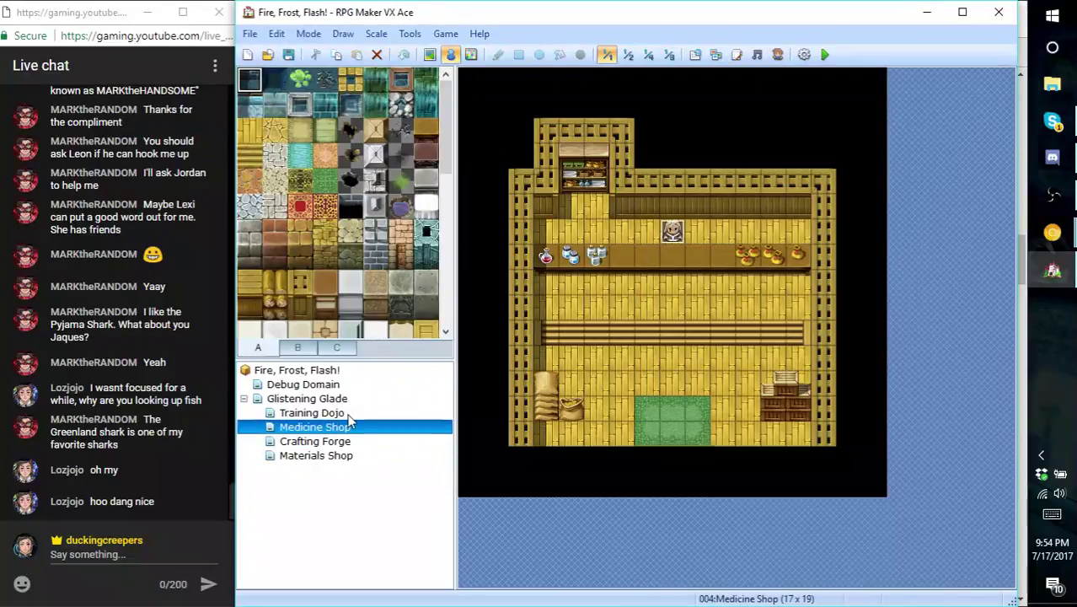
key("Down")
key("Up")
key("Down")
key("Up")
key("Down")
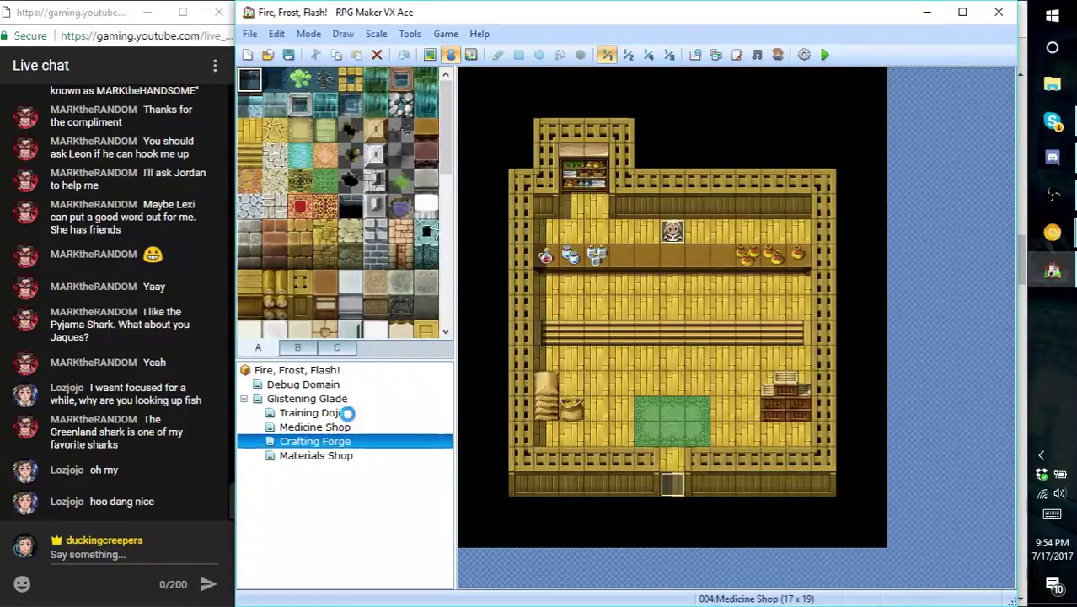
key("Up")
key("Down")
key("Up")
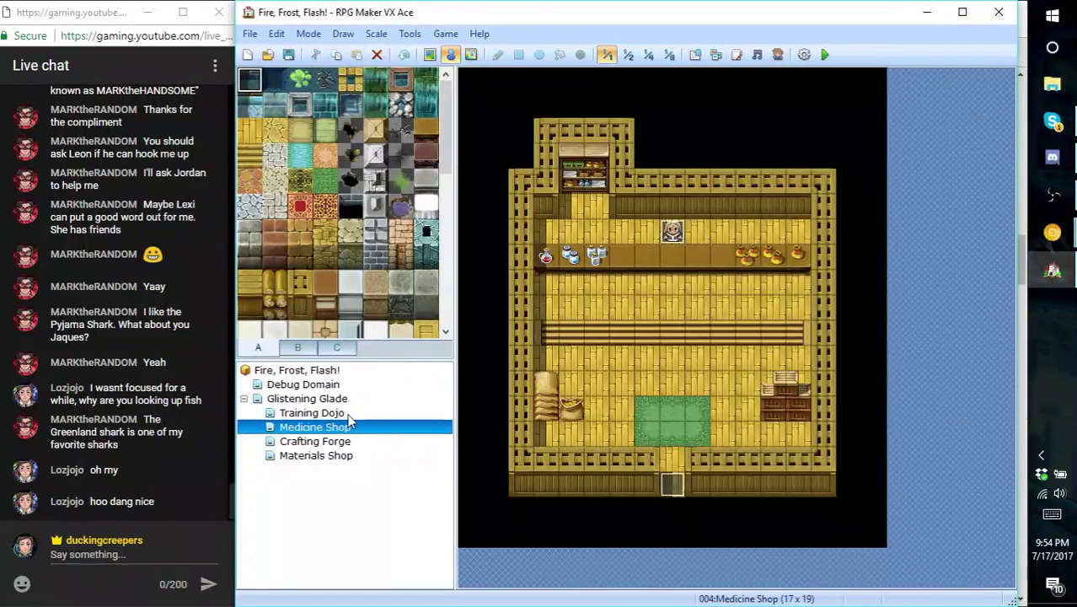
key("Up")
key("Down")
key("Down")
key("Up")
key("Up")
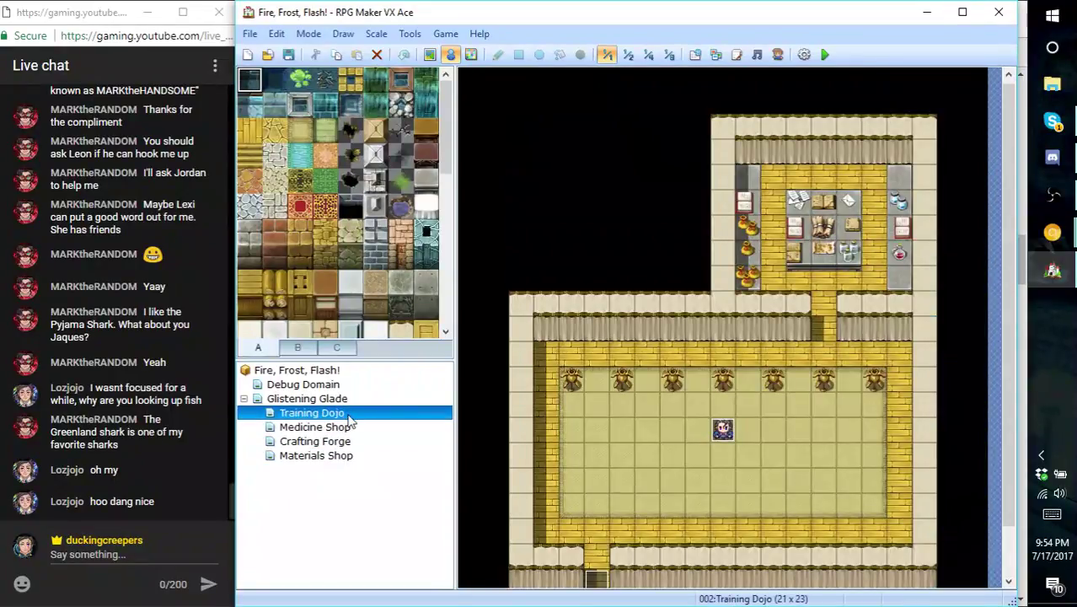
key("Down")
key("Up")
key("Down")
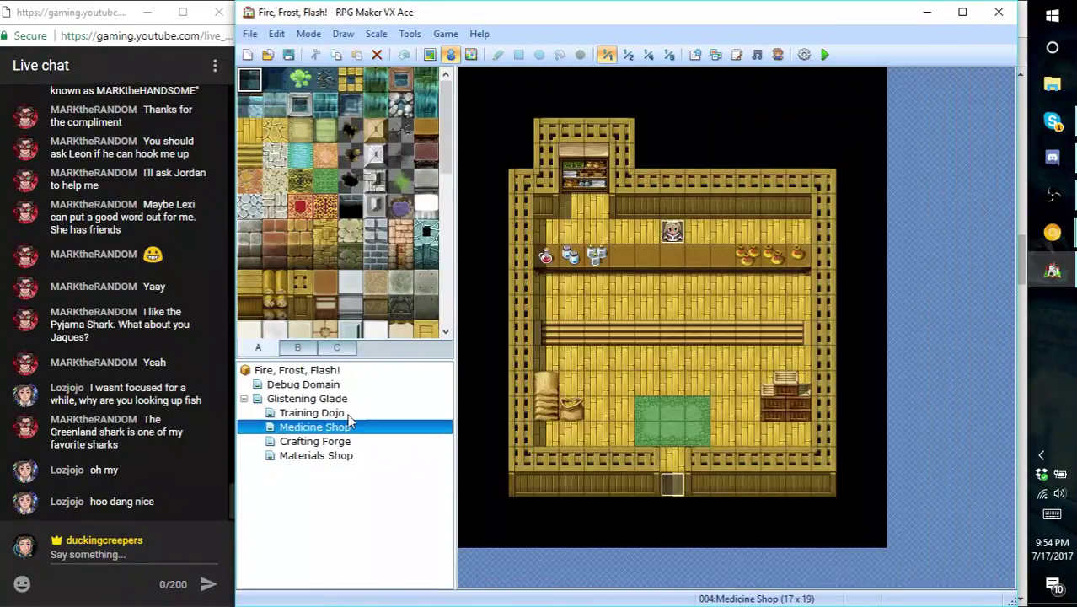
key("Down")
key("Up")
key("Down")
key("Down")
key("Up")
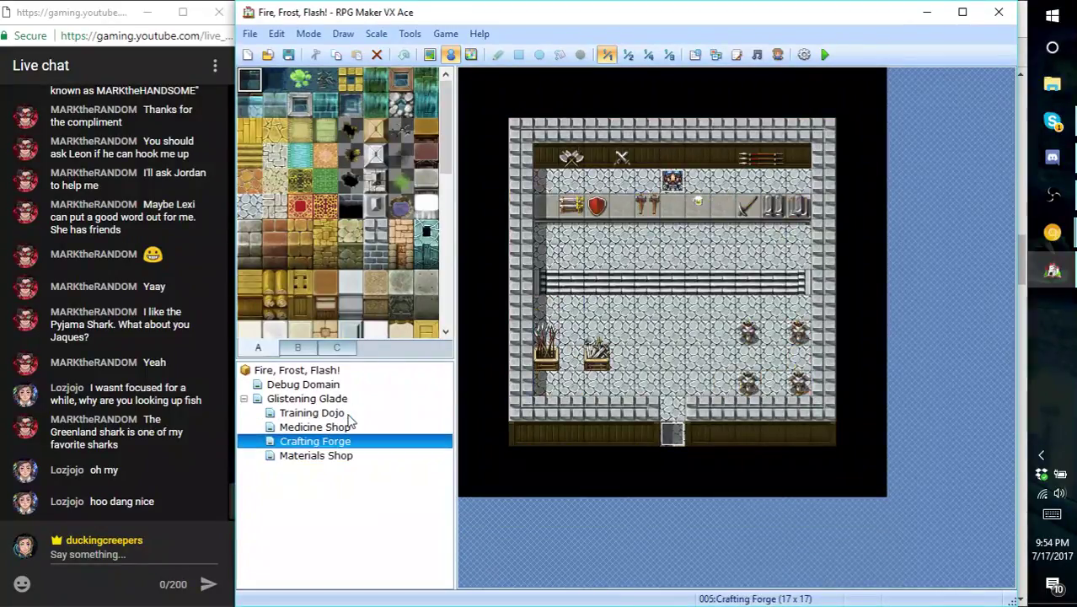
key("Down")
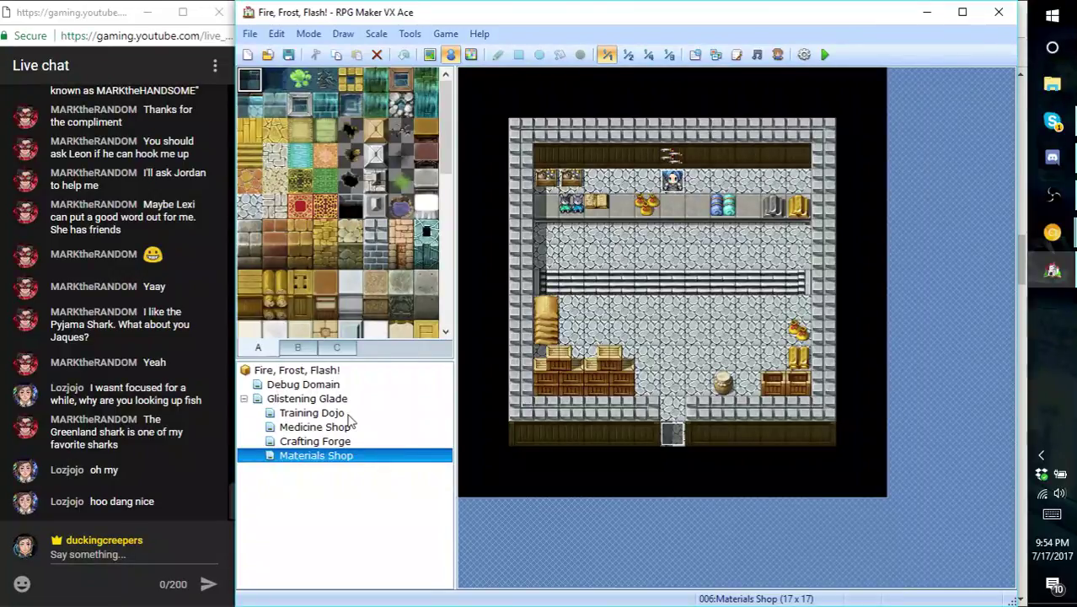
key("Up")
key("Up")
key("Up")
key("Down")
key("Down")
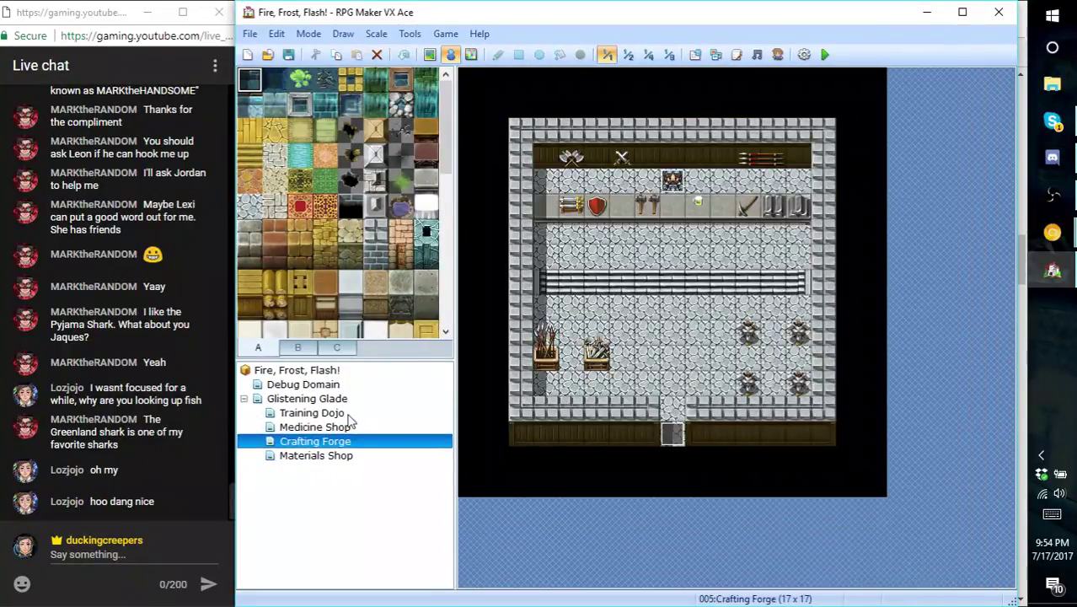
key("Down")
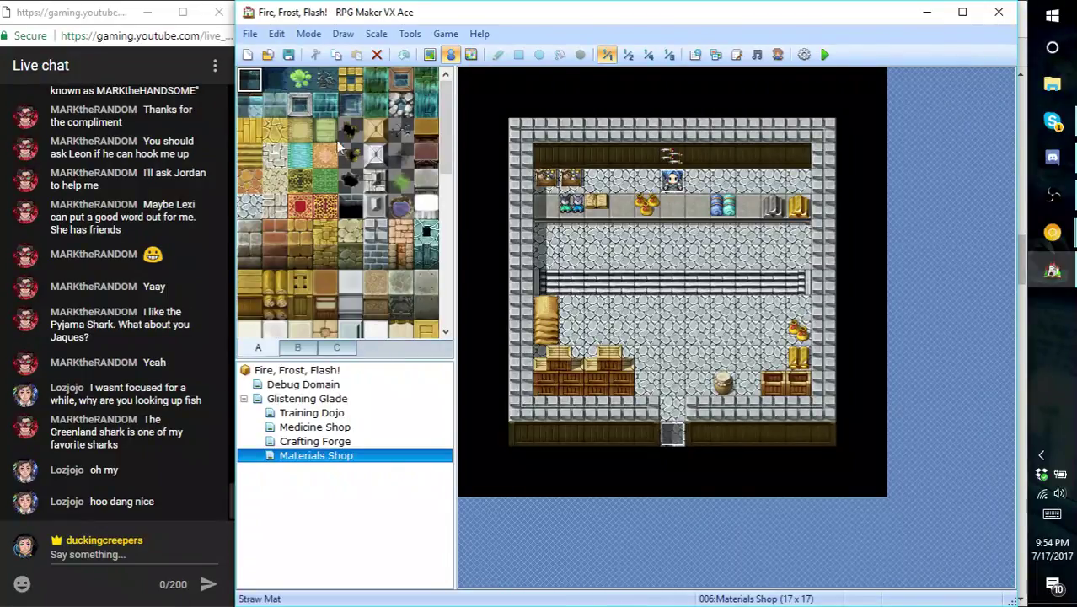
- Save the game project and switch to Chrome to view the YouTube Live Dashboard
left_click(295, 57)
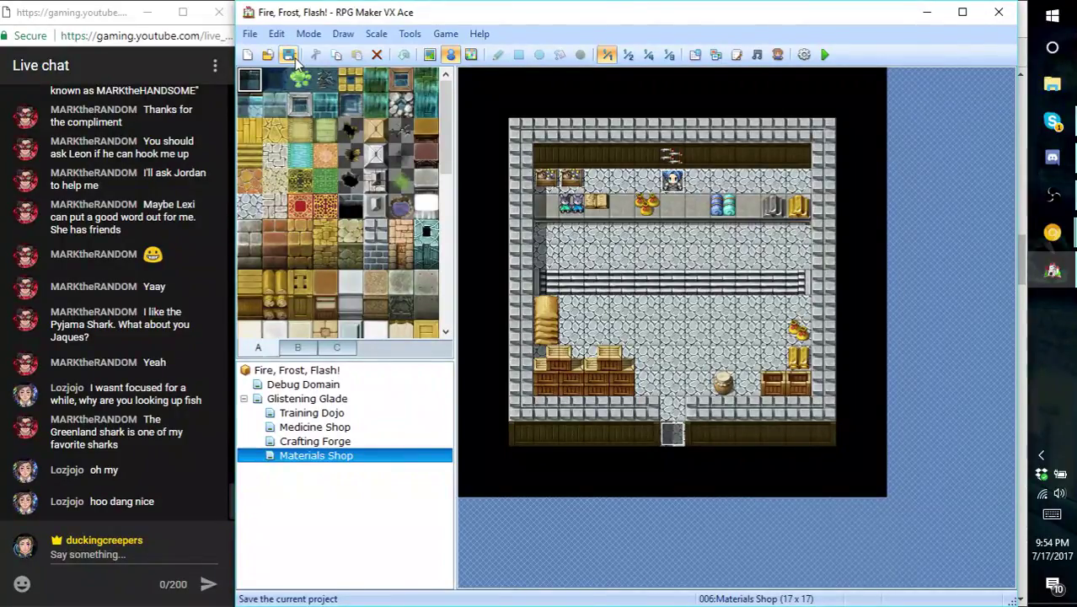
left_click(1051, 232)
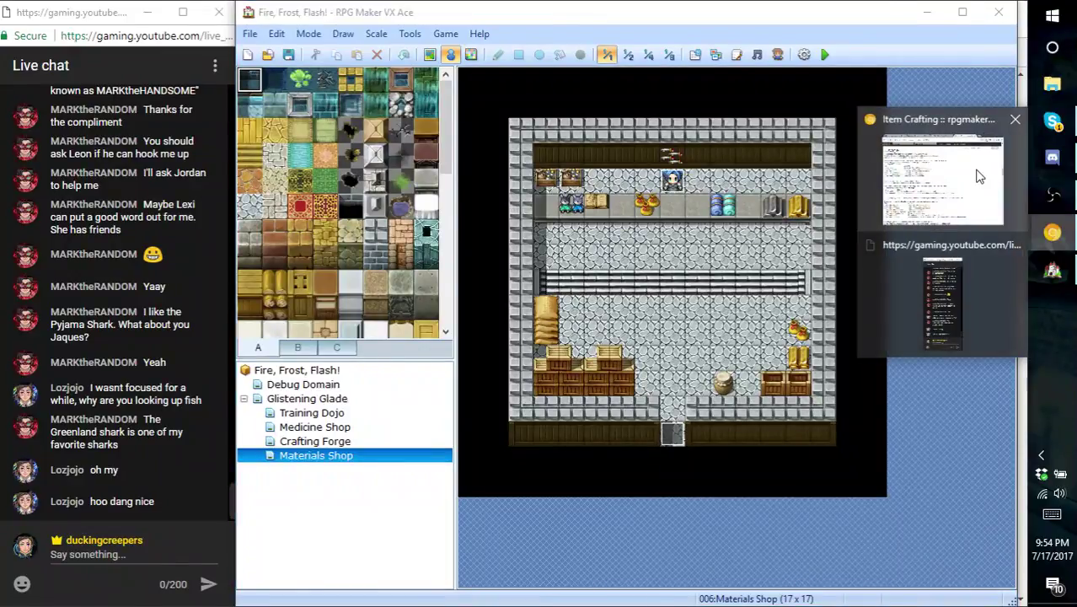
left_click(979, 176)
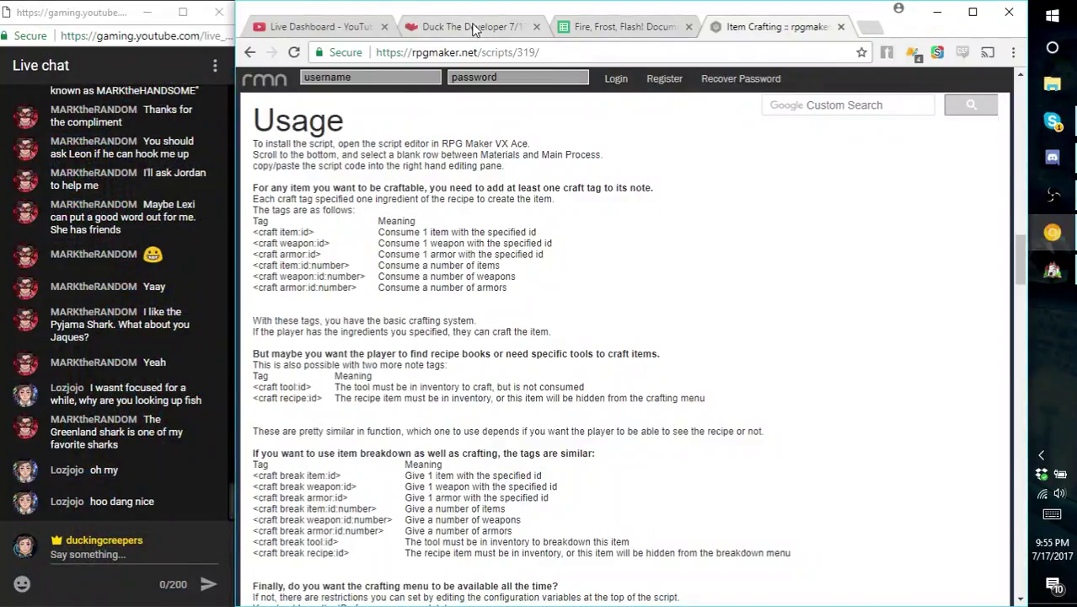
left_click(475, 28)
left_click(340, 27)
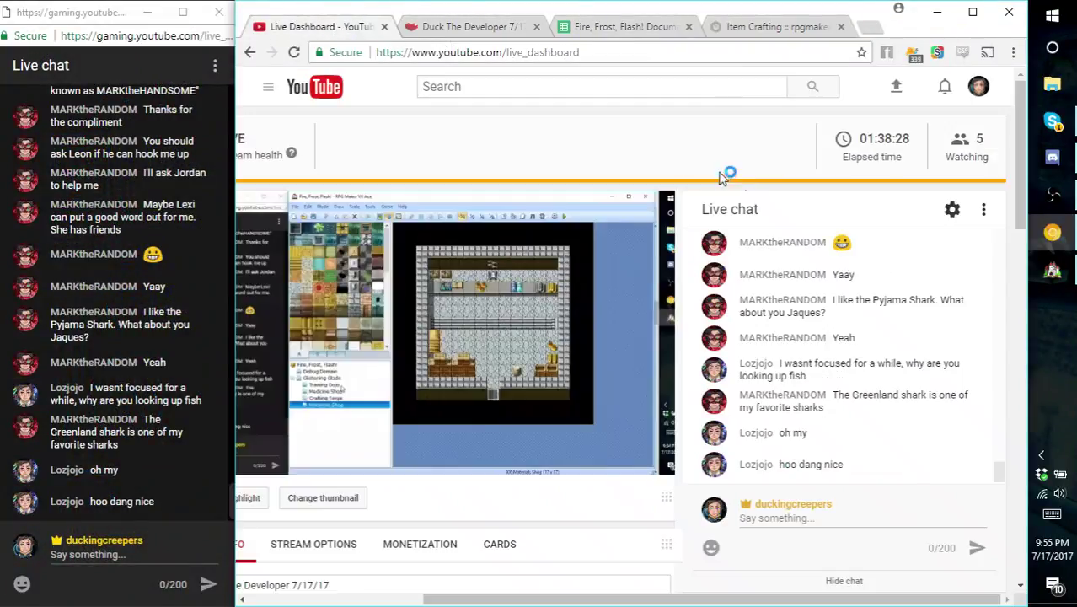
- Switch to RPG Maker VX Ace and look through the armor list in the database, selecting Dark Chainmail
left_click(1060, 275)
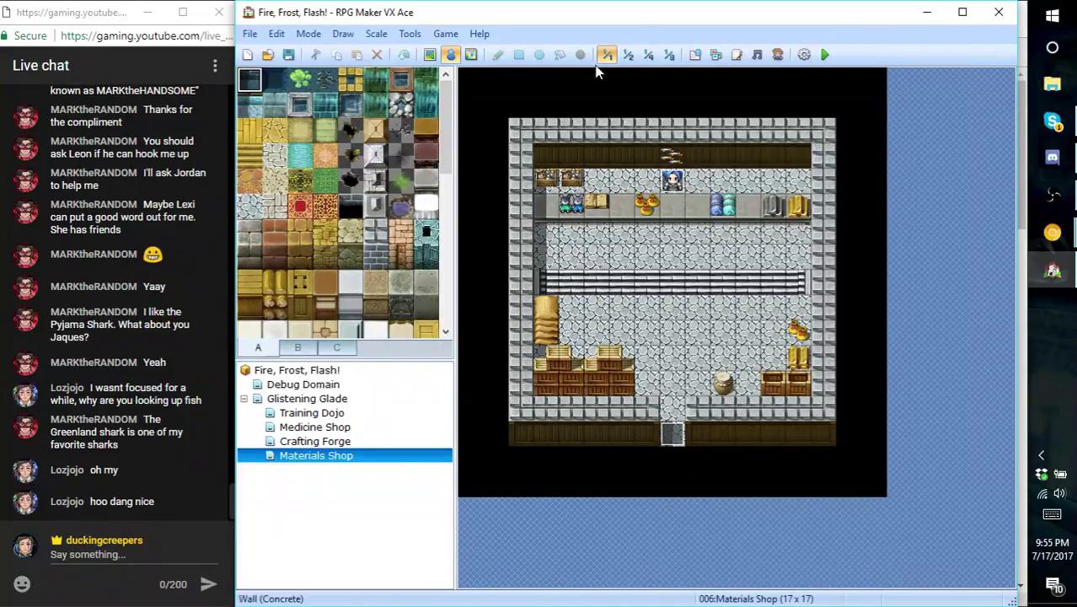
left_click(695, 56)
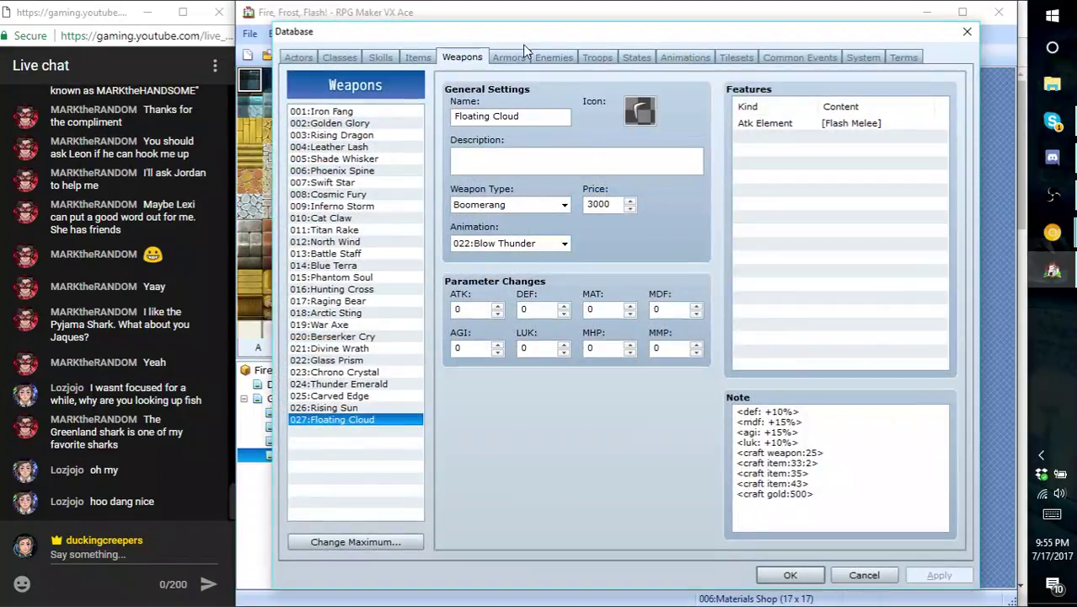
left_click(506, 58)
scroll(405, 202, "down", 9)
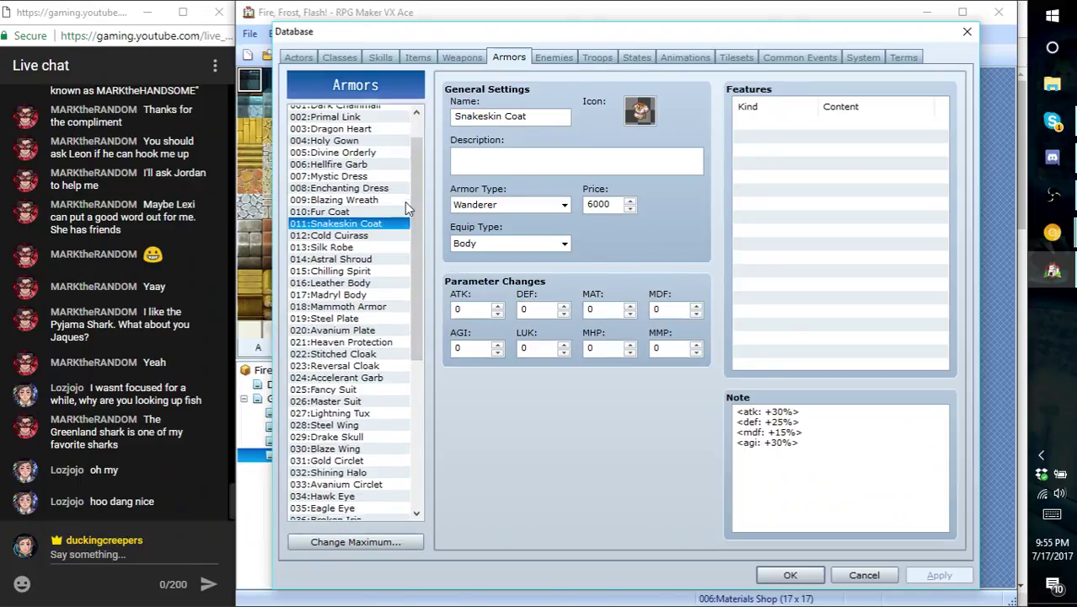
scroll(402, 201, "up", 9)
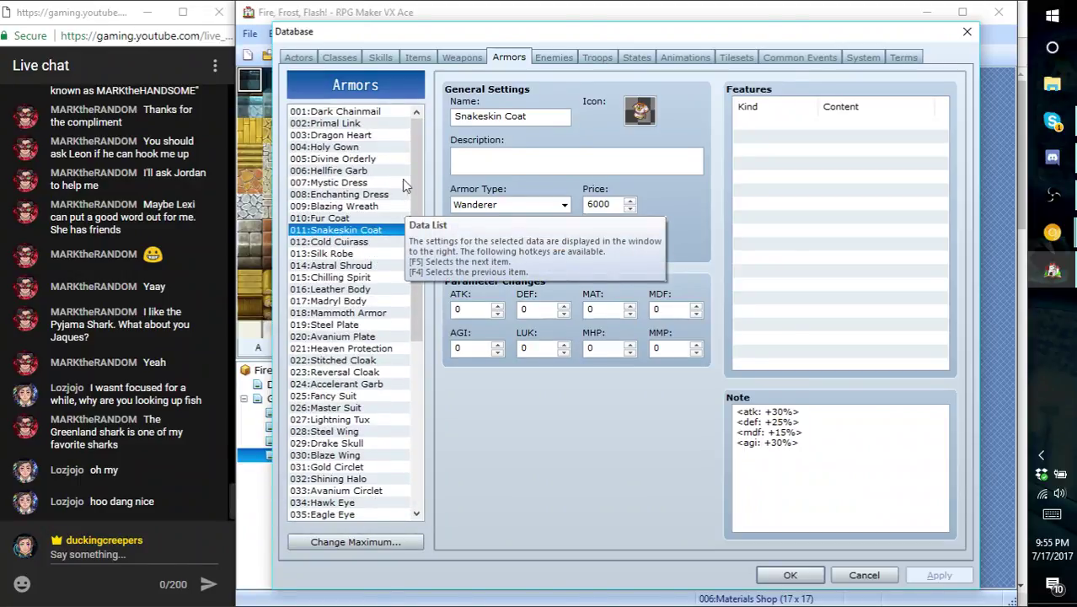
left_click(376, 112)
- Check the Enemies, Weapons, Items and Skills sections of the database, and close it without changes
left_click(552, 57)
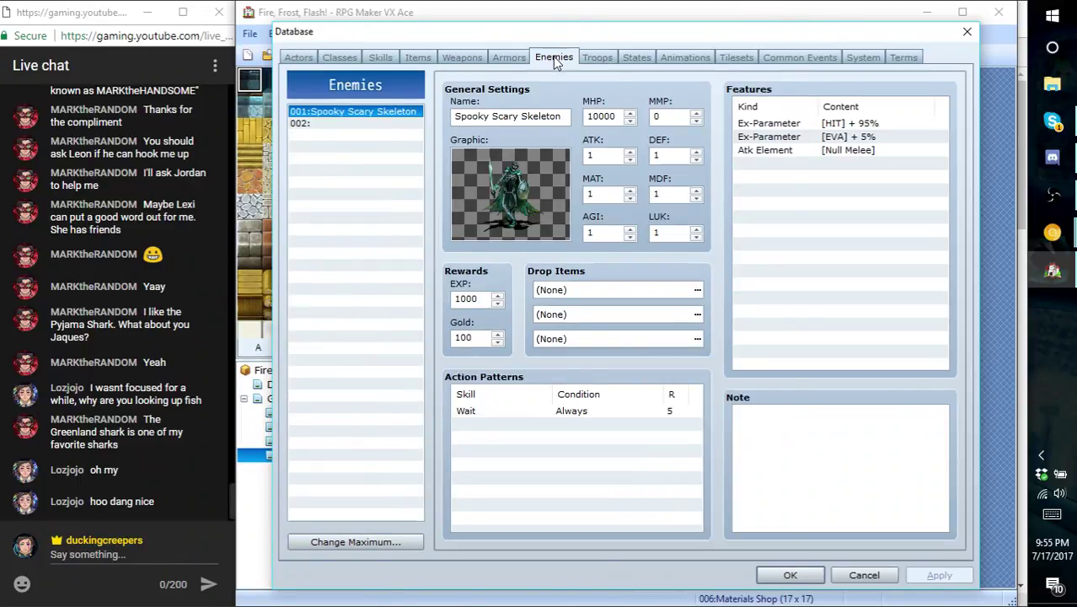
left_click(515, 55)
left_click(468, 61)
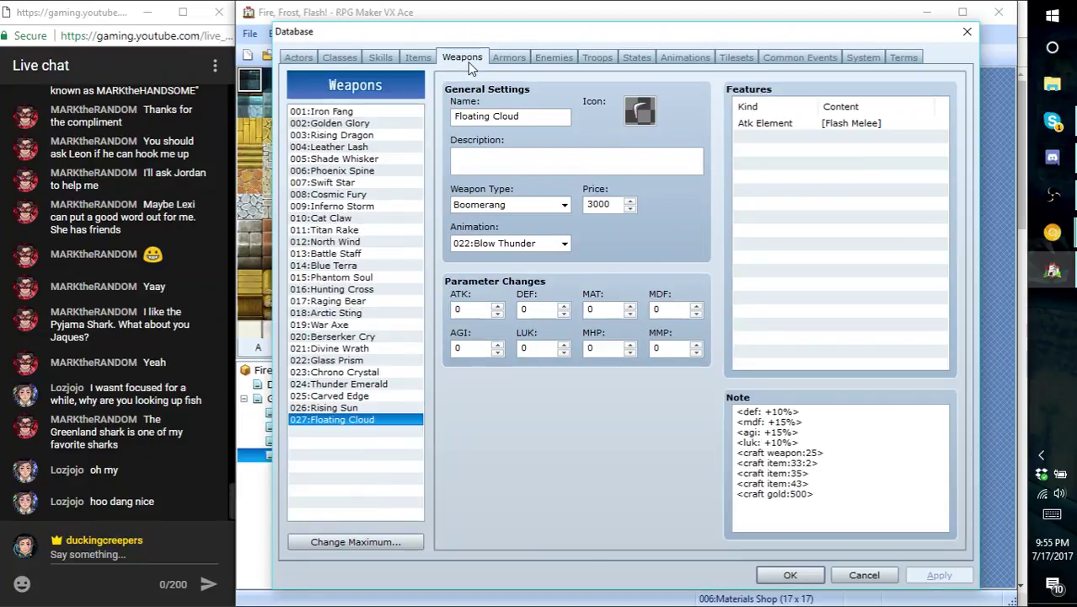
left_click(424, 60)
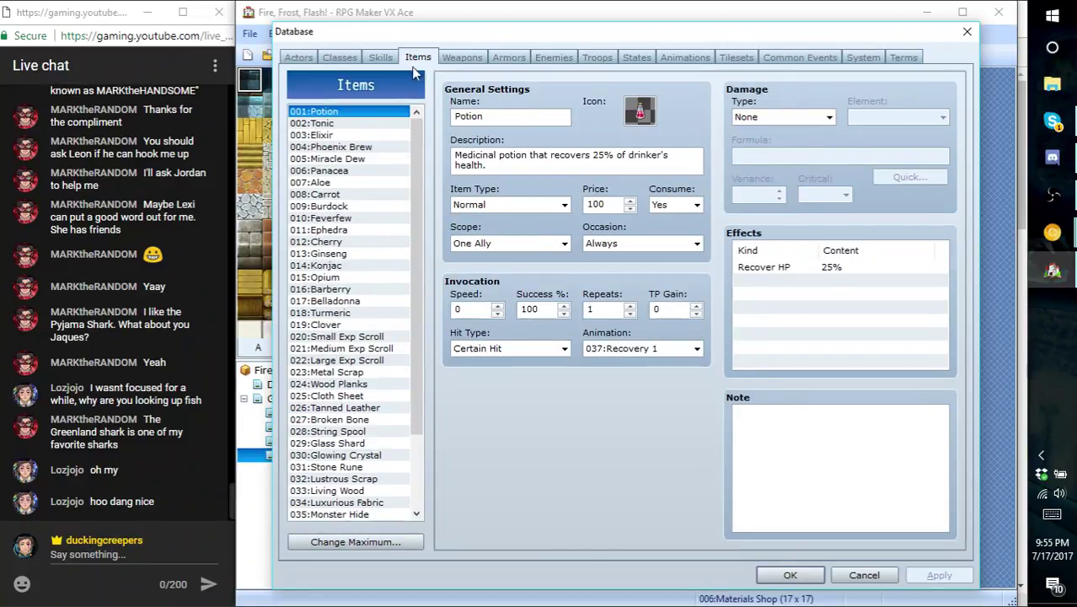
left_click(381, 57)
left_click(865, 578)
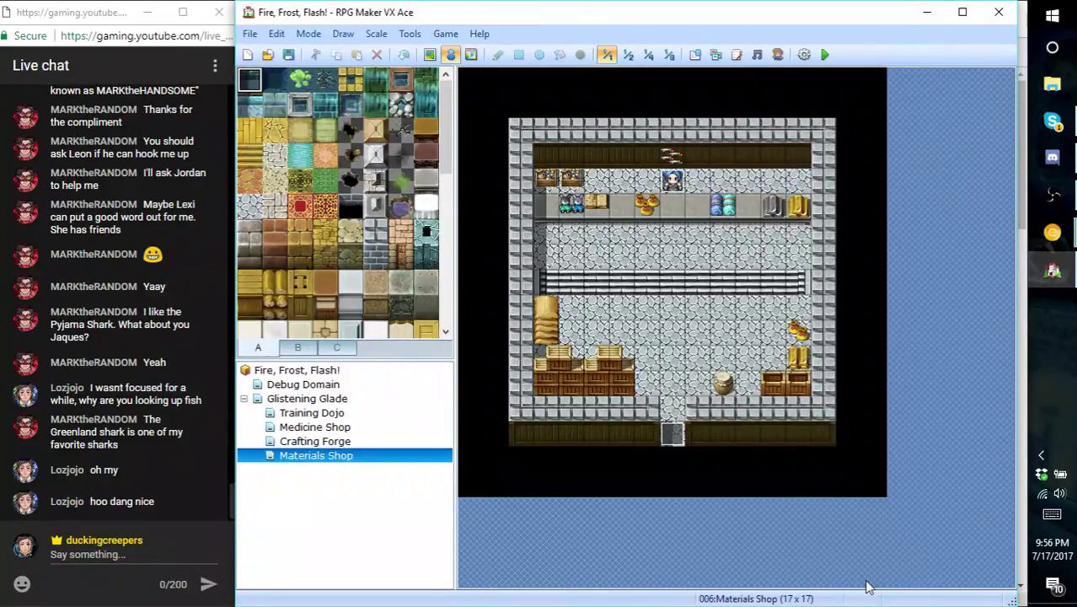
- Open the sample map library and preview the maps from Field 6 through the towns to Temple City
right_click(300, 526)
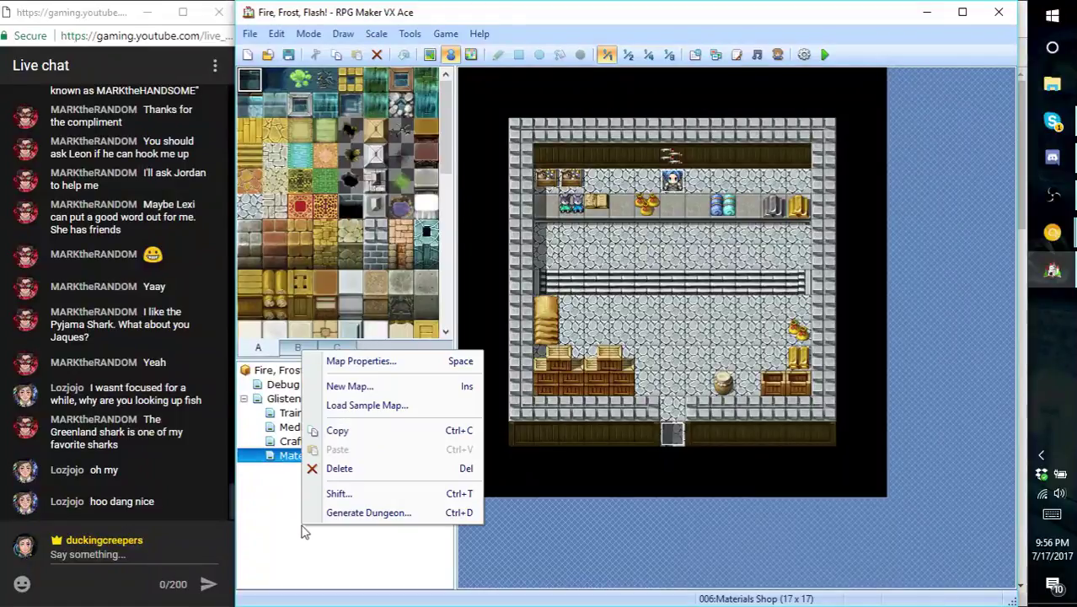
left_click(362, 404)
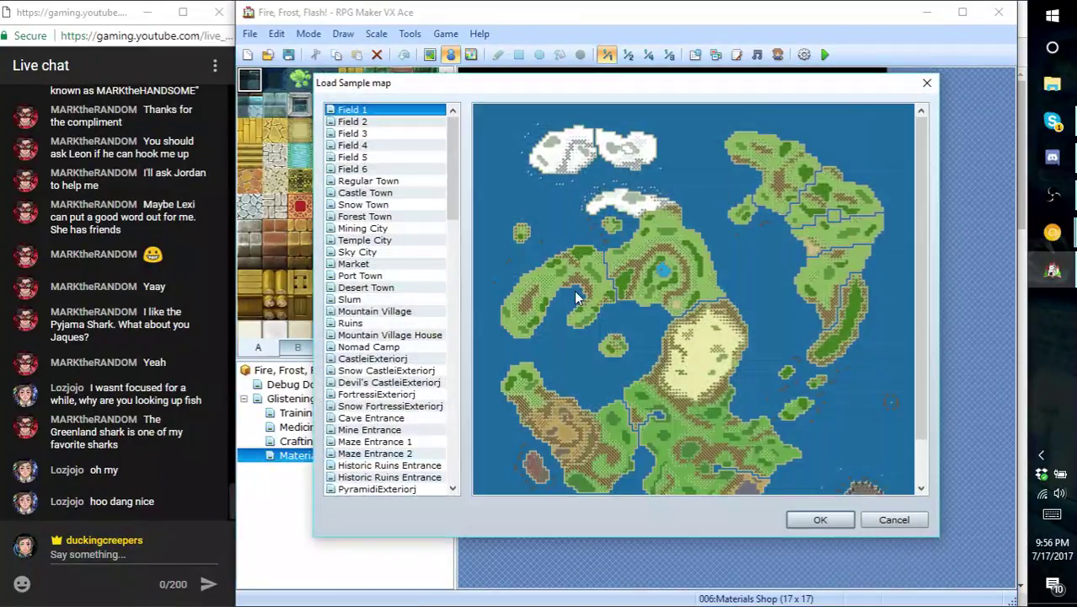
left_click(353, 169)
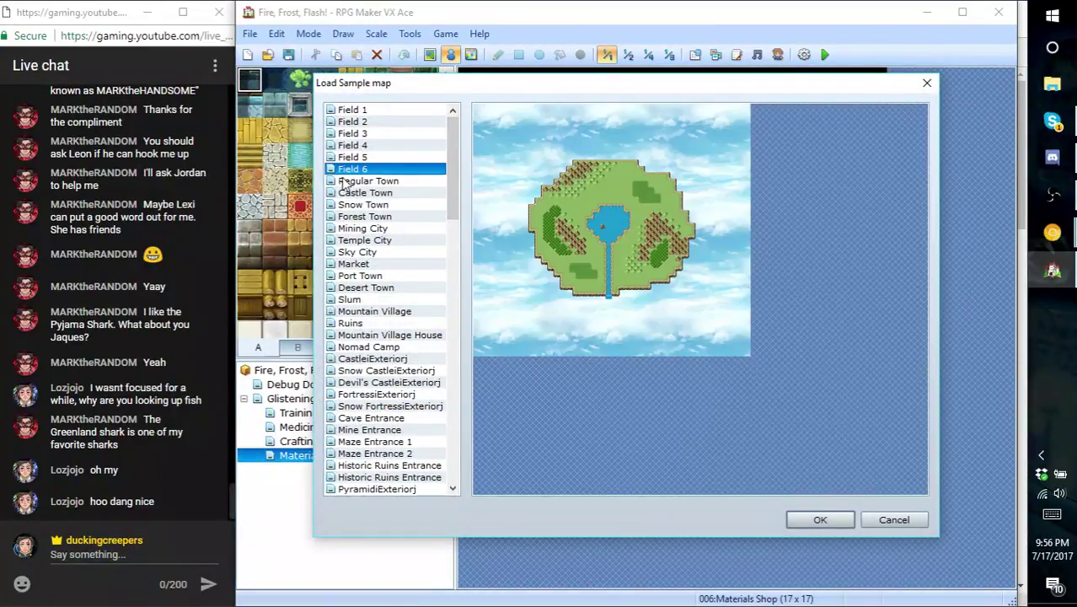
scroll(343, 183, "down", 15)
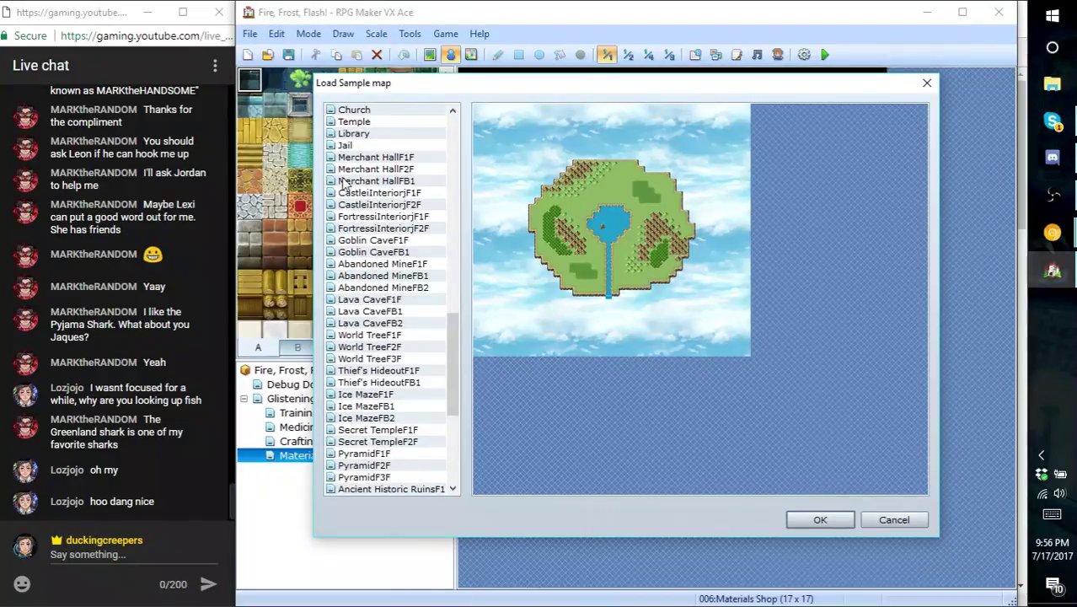
key("Down")
key("Down")
key("Down")
key("Down")
key("Down")
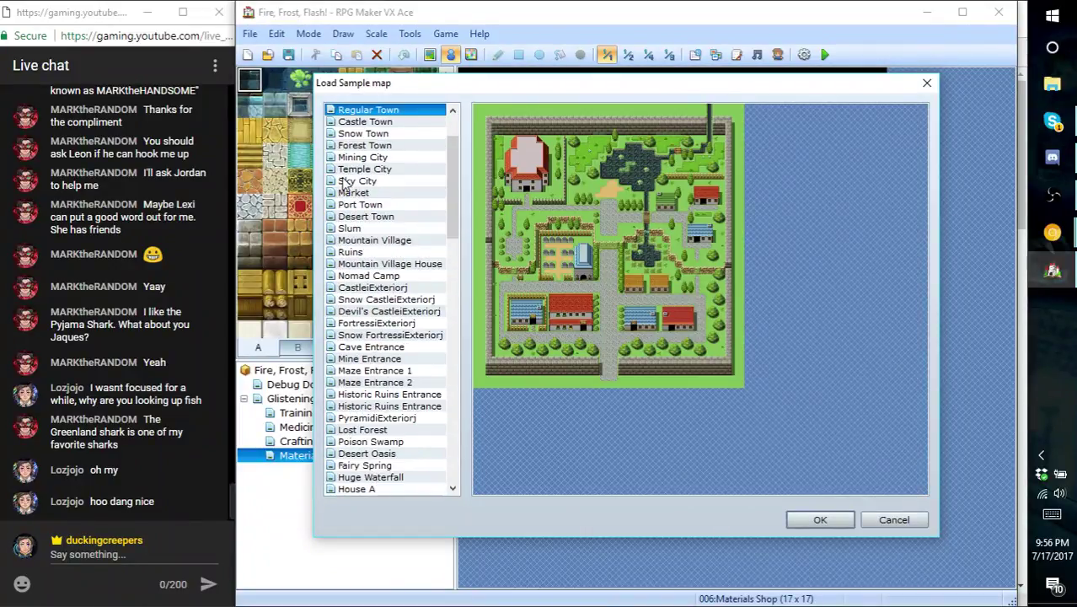
key("Down")
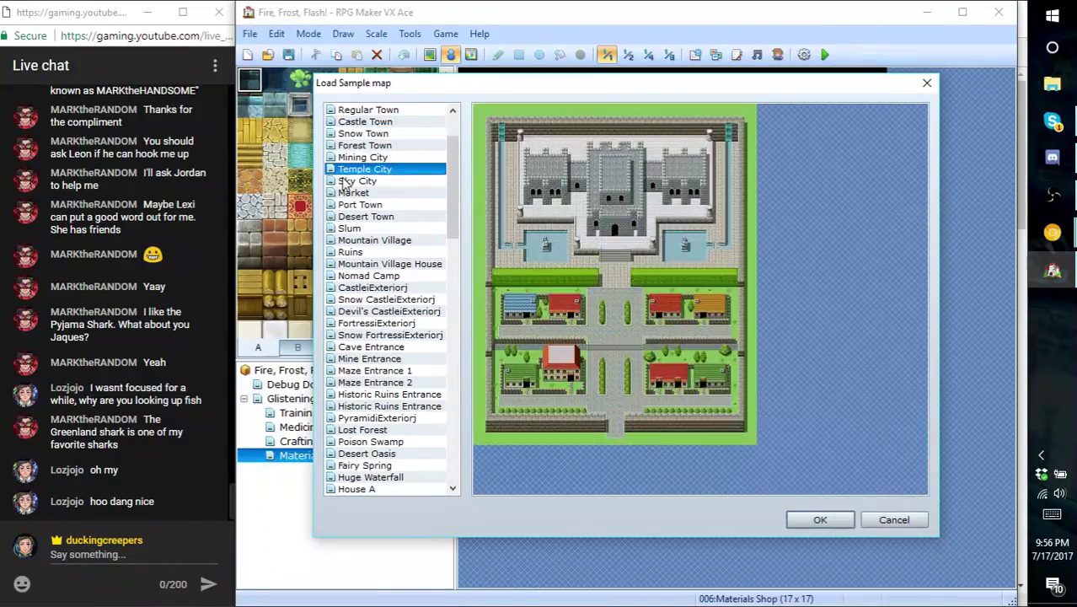
- Compare the Temple City sample map with the neighbouring Mining City and Sky City maps
key("Down")
key("Up")
key("Up")
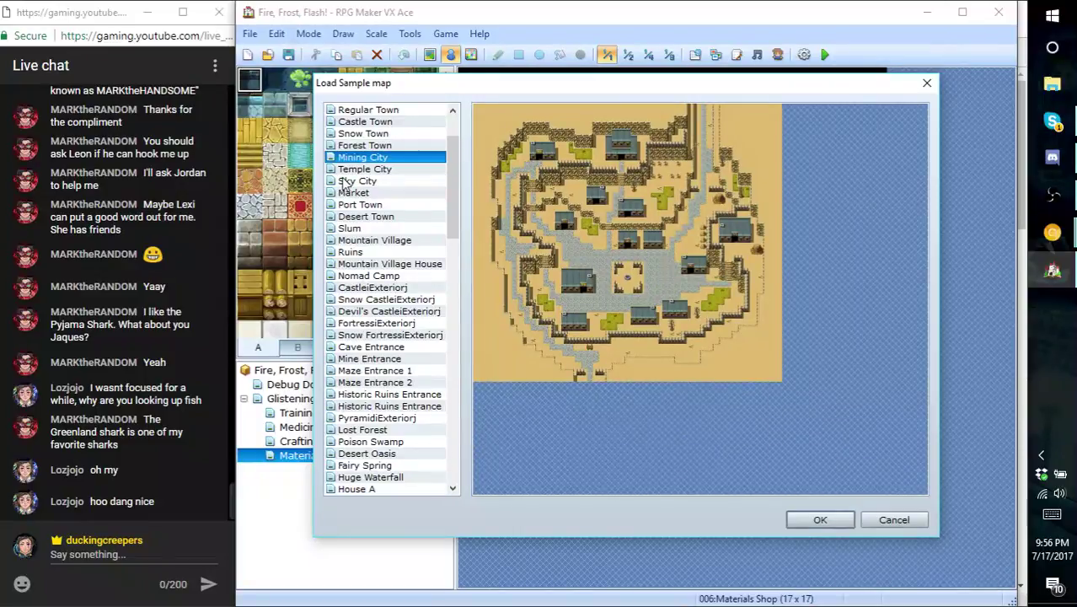
key("Up")
key("Down")
key("Down")
key("Up")
key("Down")
key("Up")
key("Down")
key("Up")
key("Down")
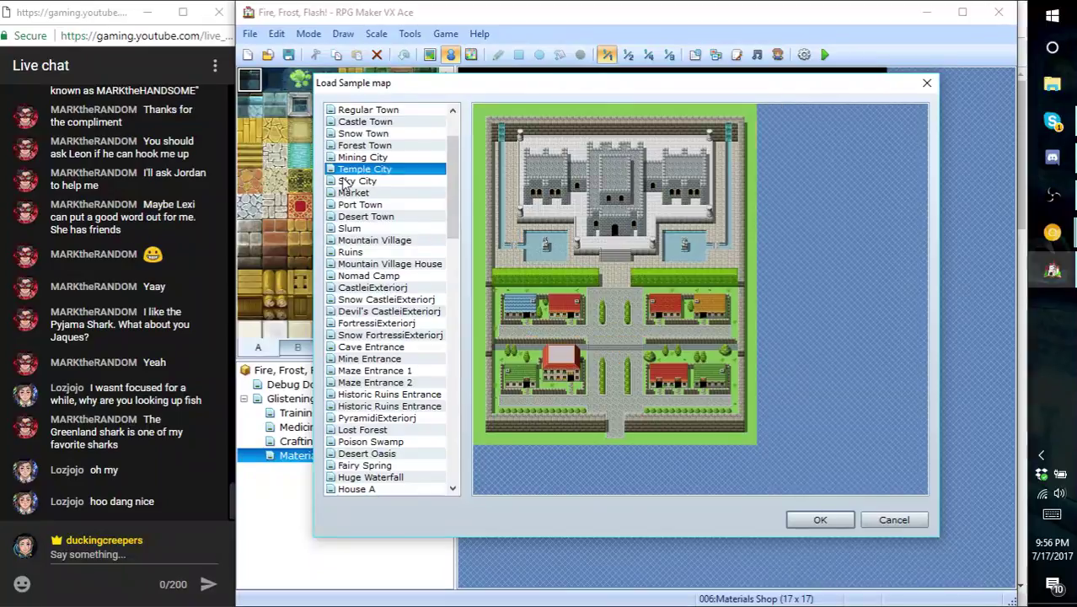
- Preview the sample maps from Sky City through Desert Town and Slum to Mountain Village
key("Down")
key("Down")
key("Down")
key("Down")
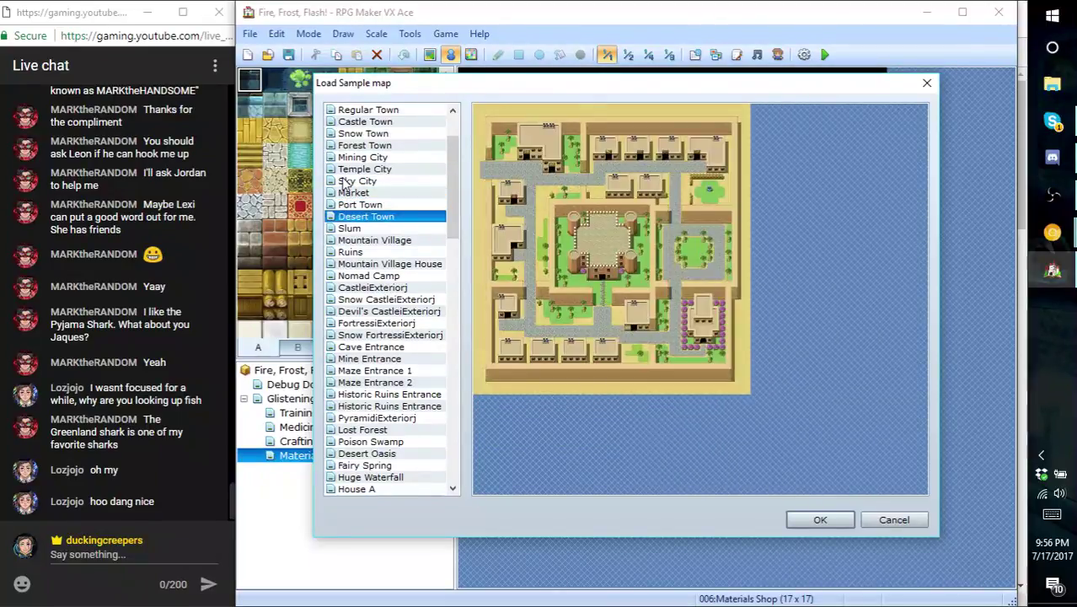
key("Down")
key("Down")
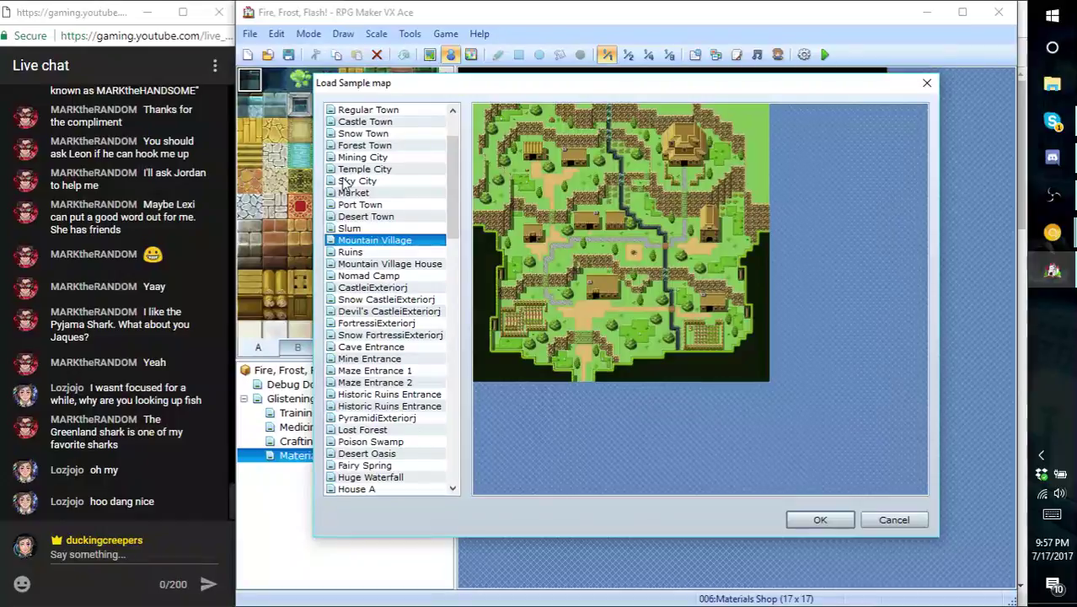
- Compare the Mountain Village, Ruins, Mountain Village House and Nomad Camp sample maps
key("Down")
key("Down")
key("Up")
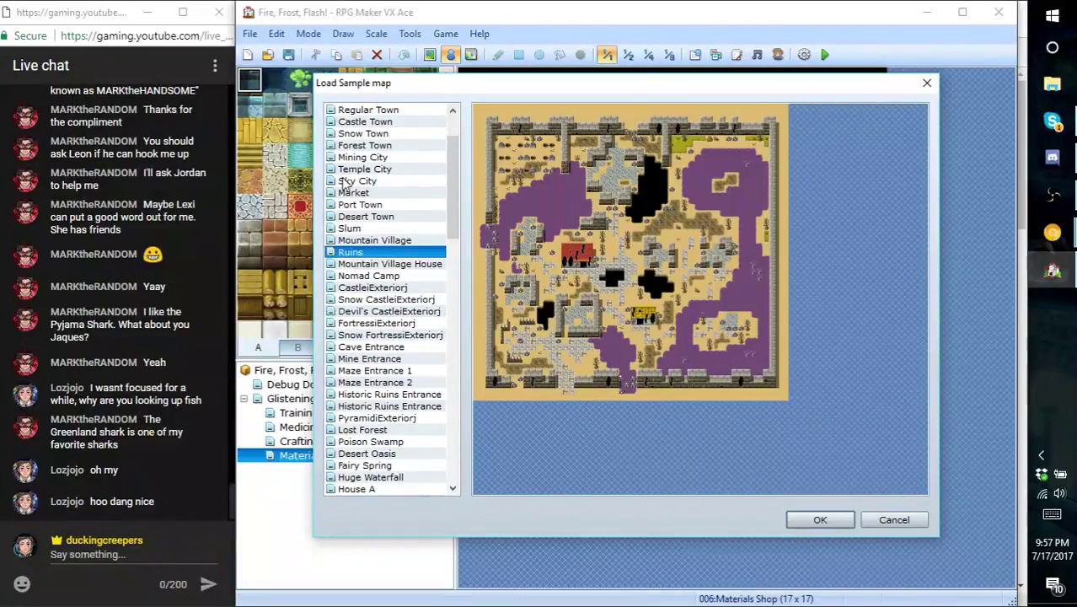
key("Down")
key("Up")
key("Up")
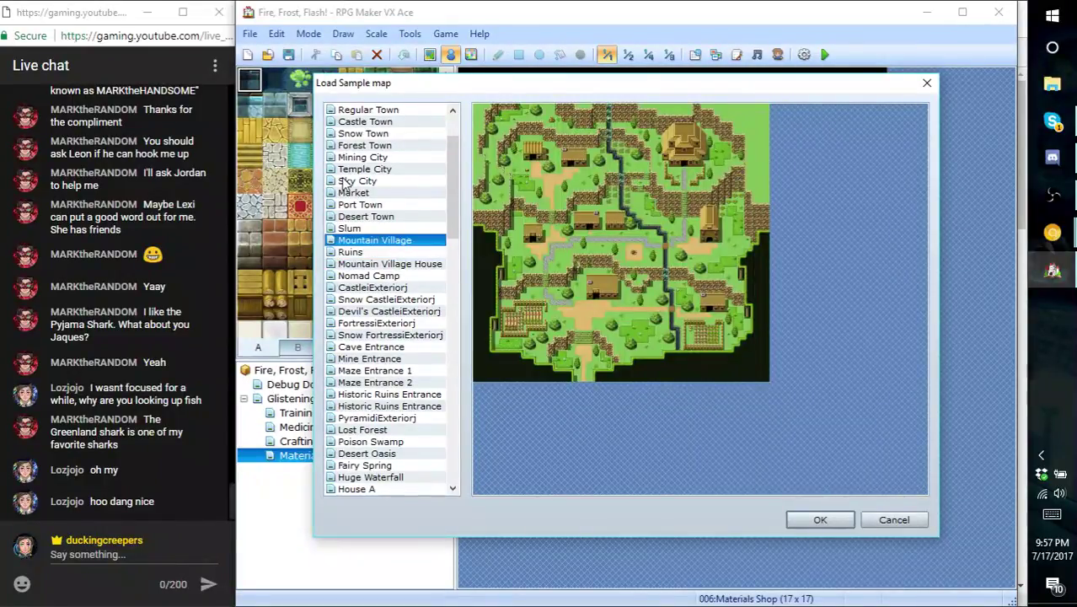
key("Down")
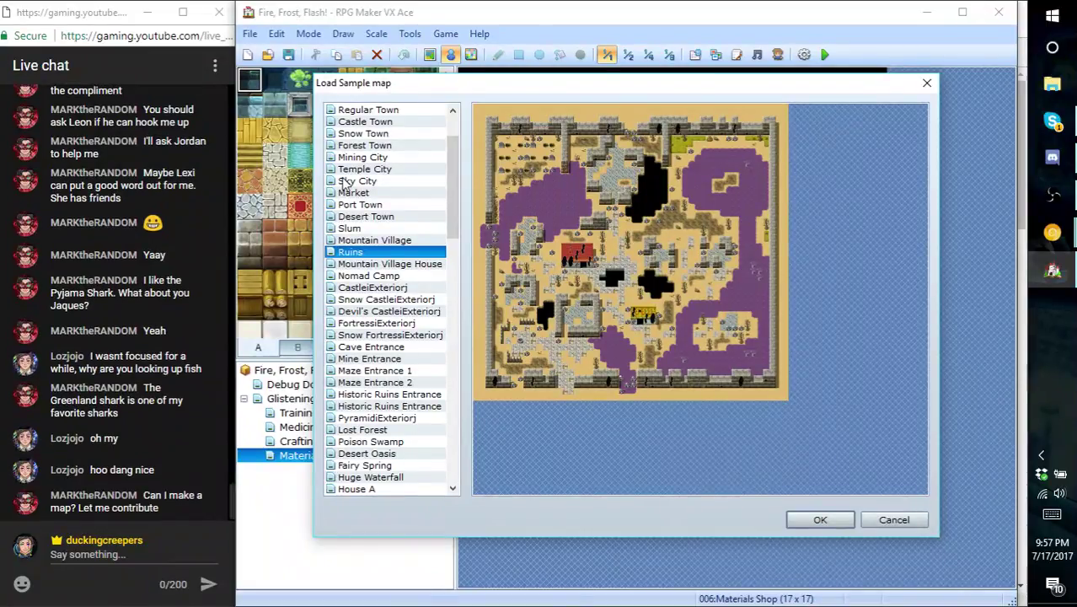
key("Down")
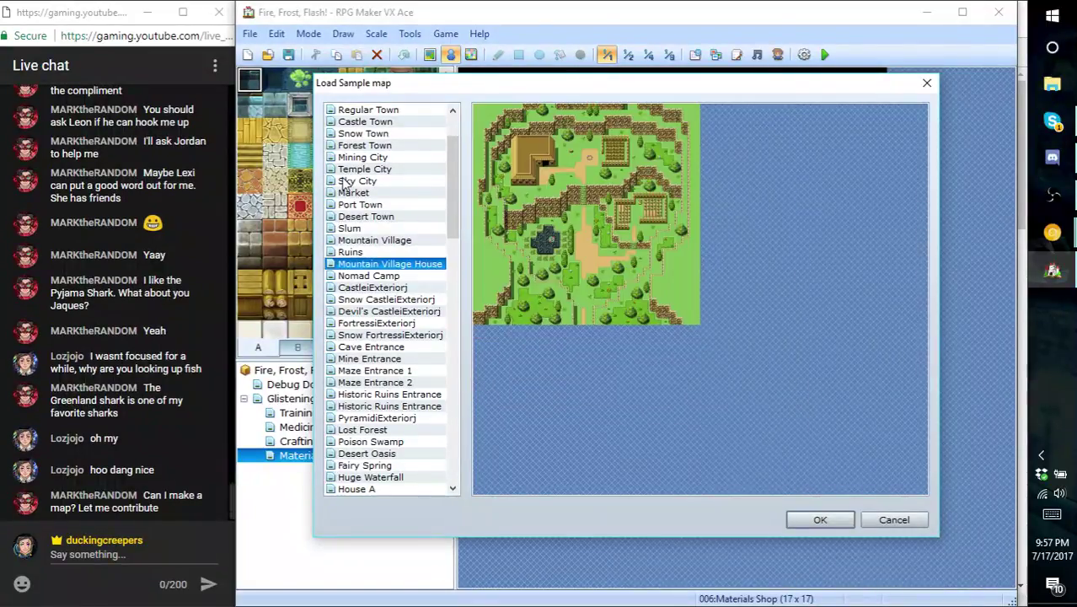
key("Up")
key("Down")
key("Down")
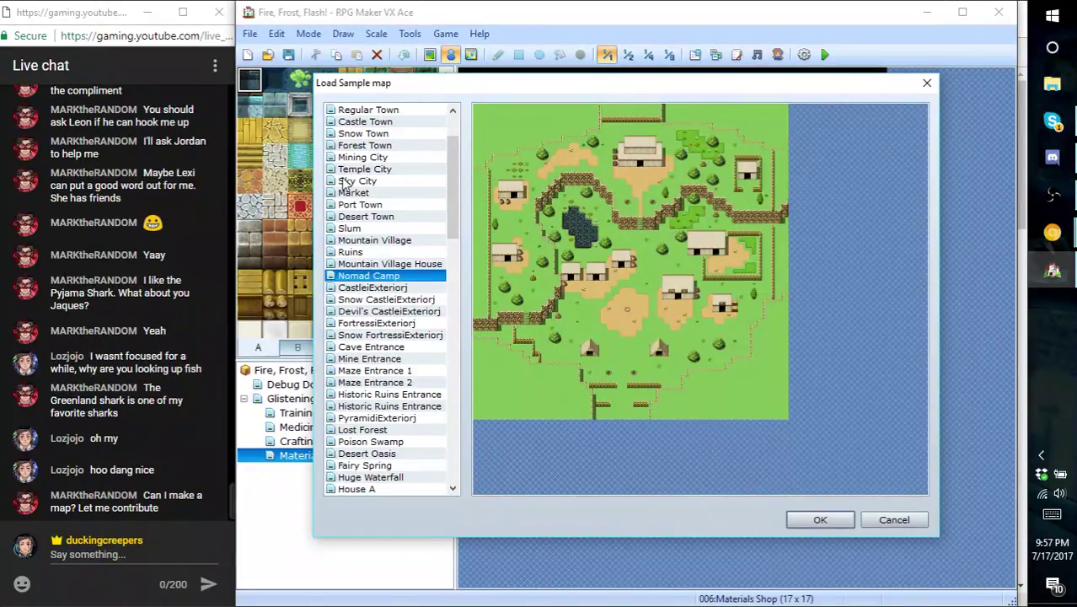
- Examine the castle and fortress exterior sample maps, including the snow variants and Devil's Castle
key("Down")
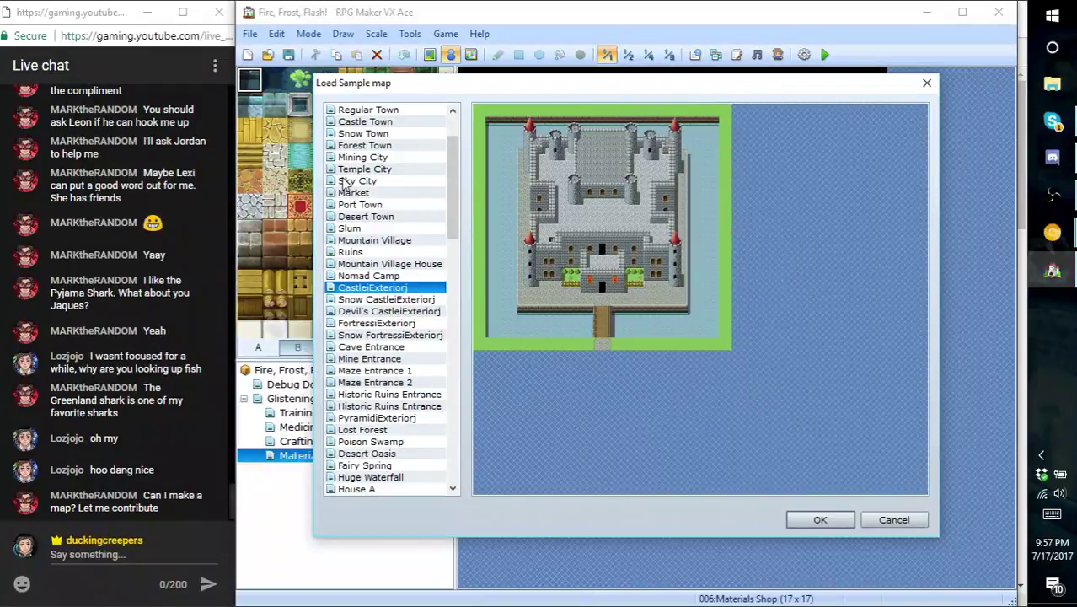
key("Down")
key("Down")
key("Down")
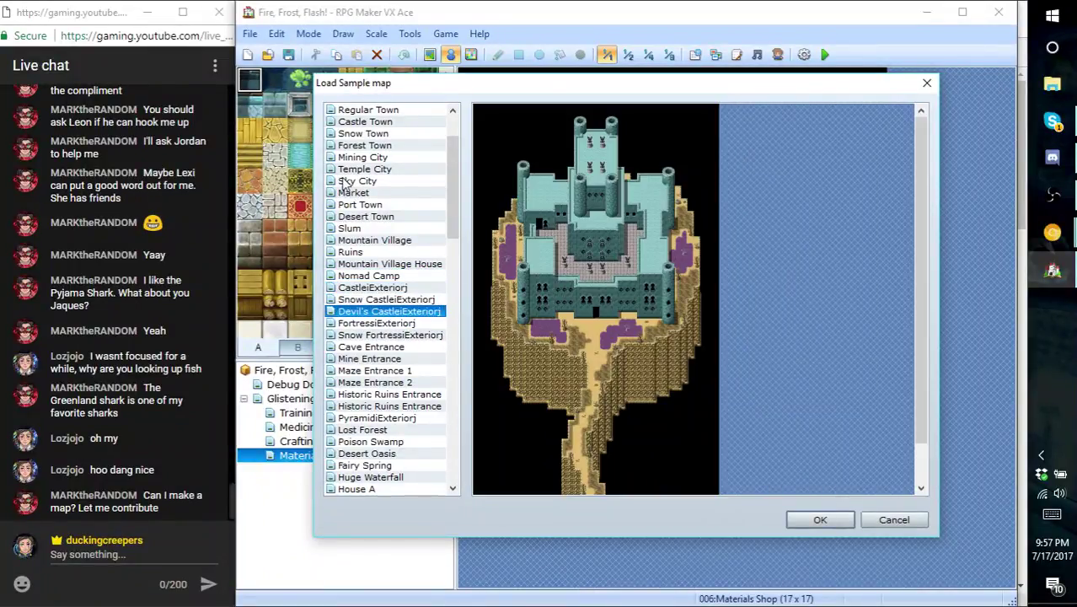
key("Up")
key("Up")
key("Up")
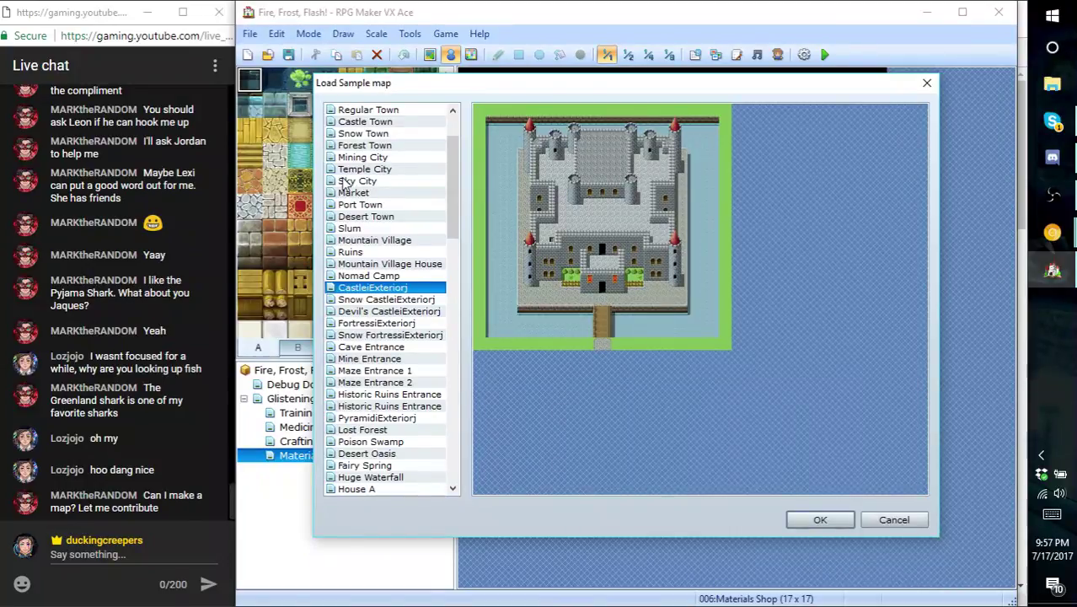
key("Down")
key("Down")
key("Down")
key("Down")
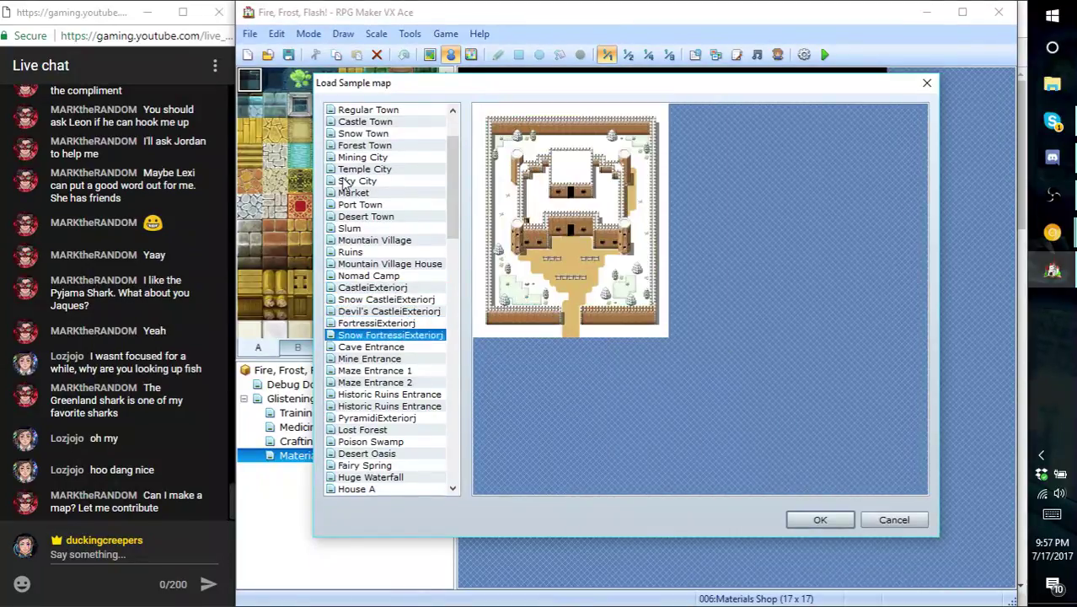
- Preview the cave, mine, maze and historic ruins entrance sample maps
key("Down")
key("Down")
key("Down")
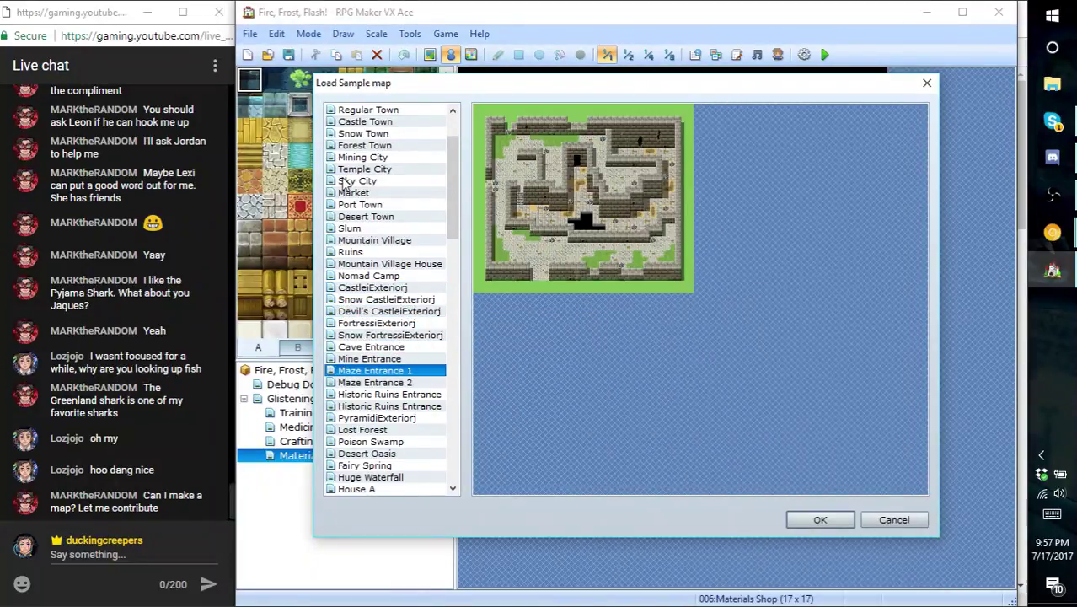
key("Down")
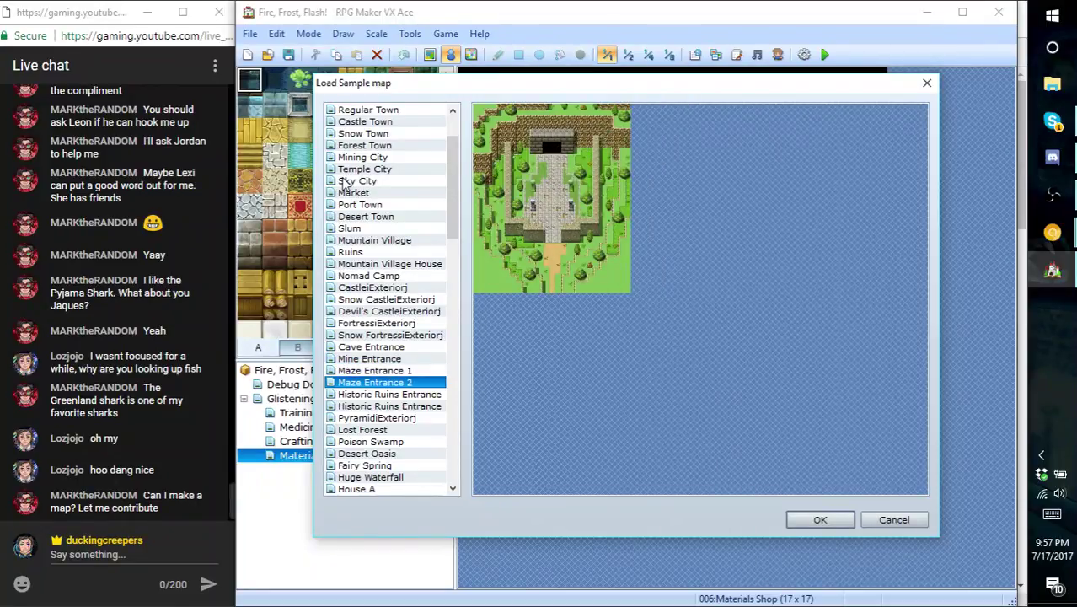
key("Up")
key("Down")
key("Down")
key("Down")
key("Up")
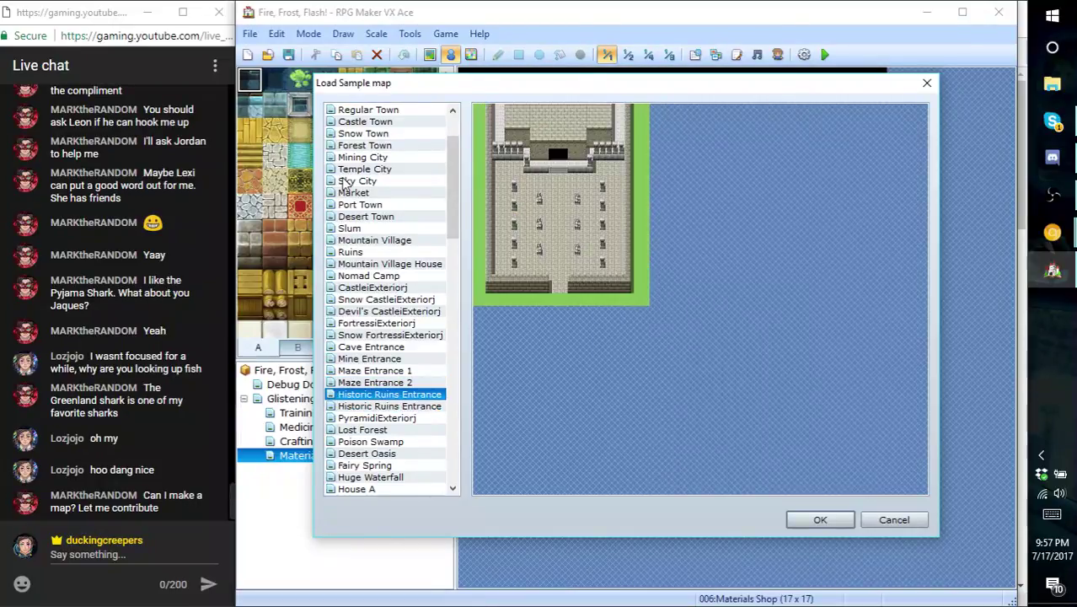
- Compare the pyramid exterior and Lost Forest sample maps, and examine the lower part of Lost Forest
key("Down")
key("Down")
key("Down")
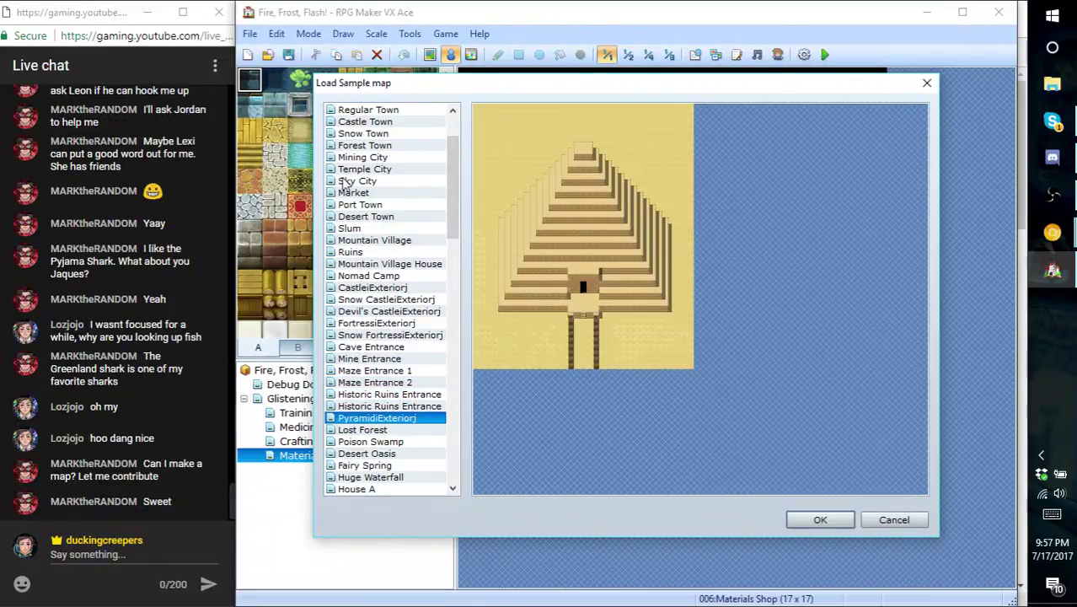
key("Up")
key("Down")
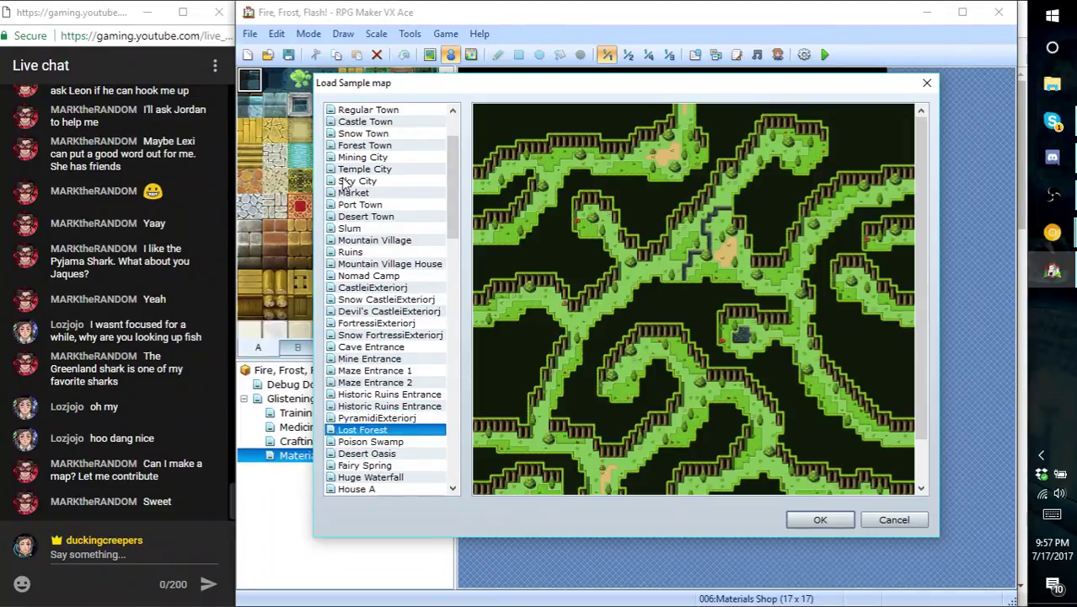
key("Up")
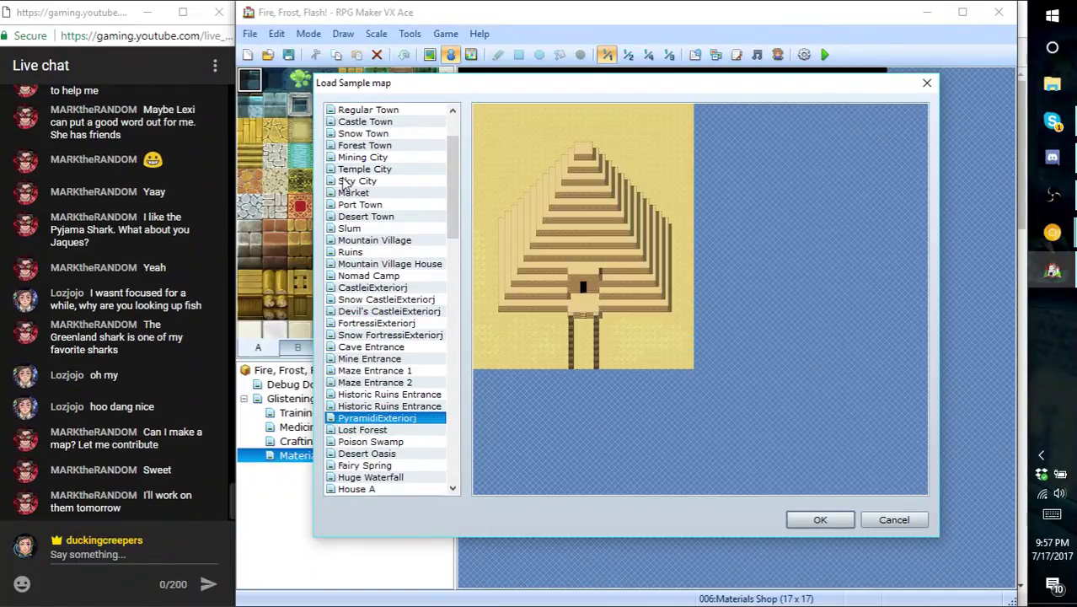
key("Down")
key("Down")
key("Up")
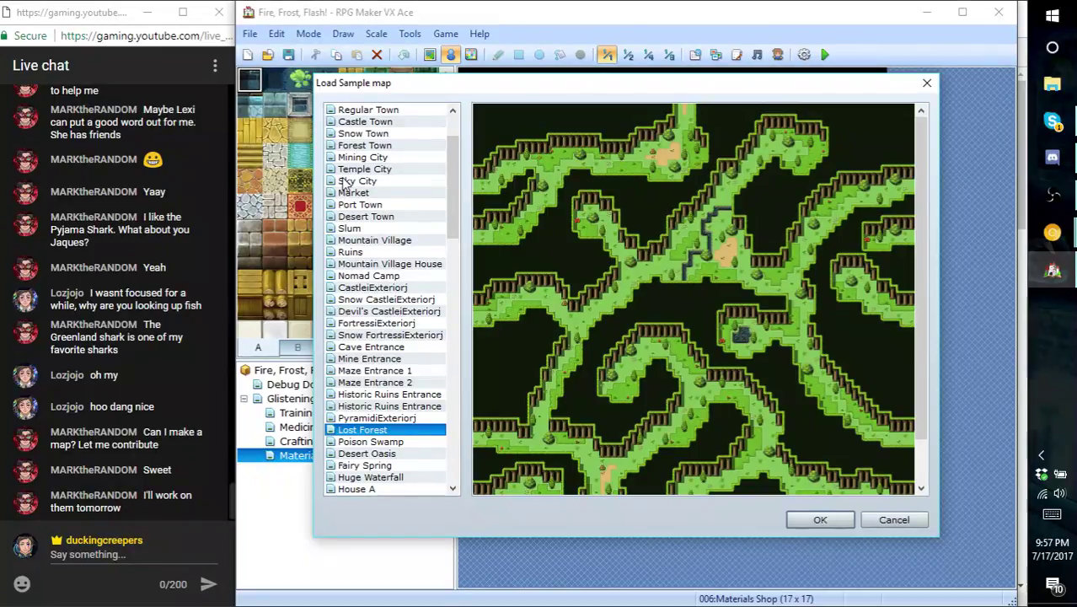
key("Down")
key("Up")
left_click_drag(916, 278, 897, 341)
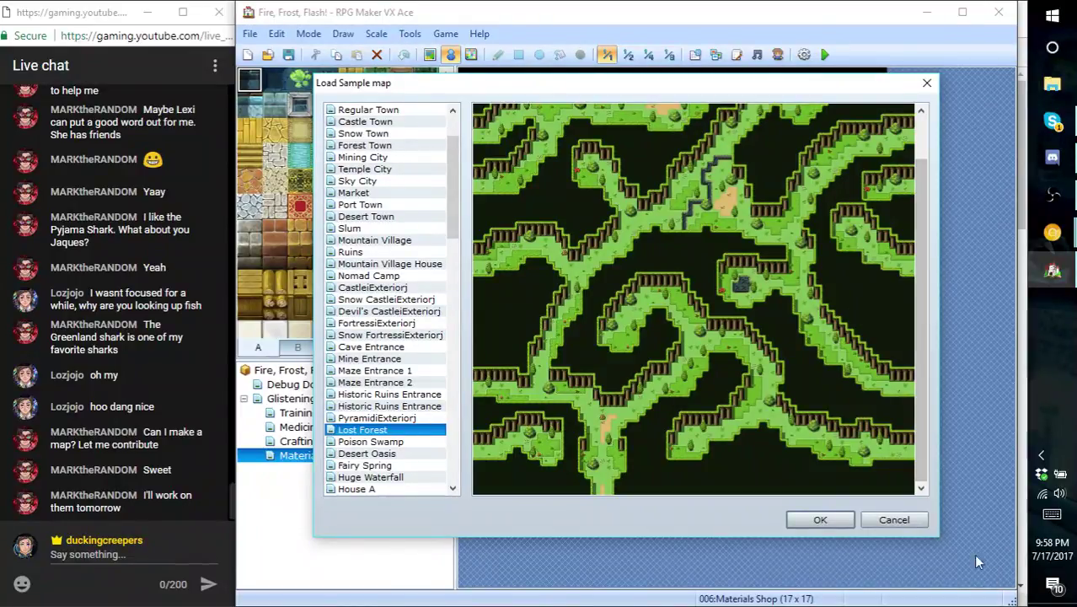
- Dismiss the sample map browser without loading a map, and open the FireFrostFlash project's Graphics\Faces folder in File Explorer
left_click(922, 520)
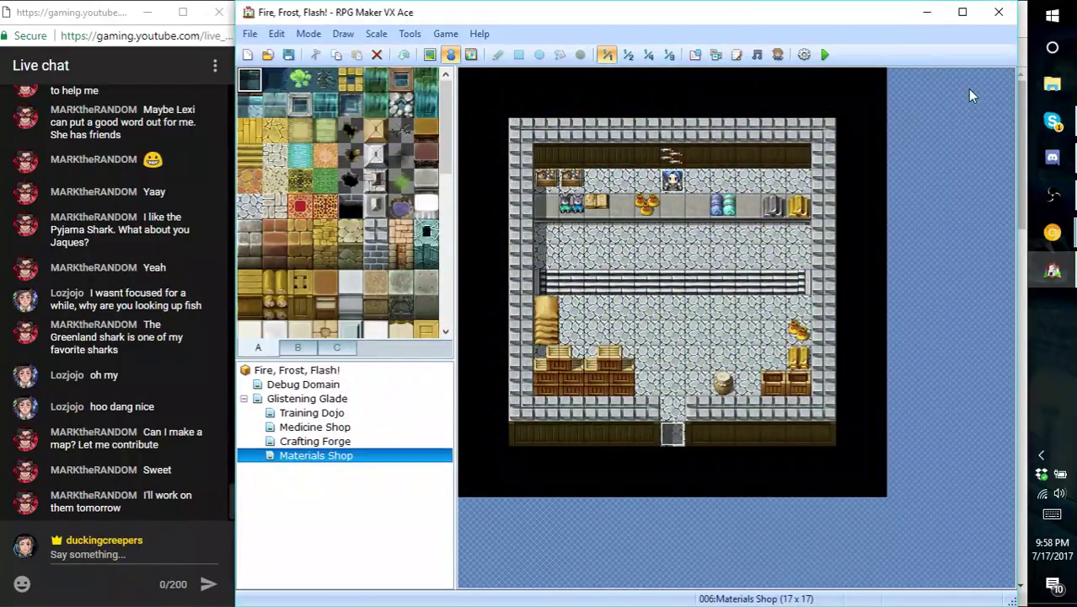
left_click(1052, 84)
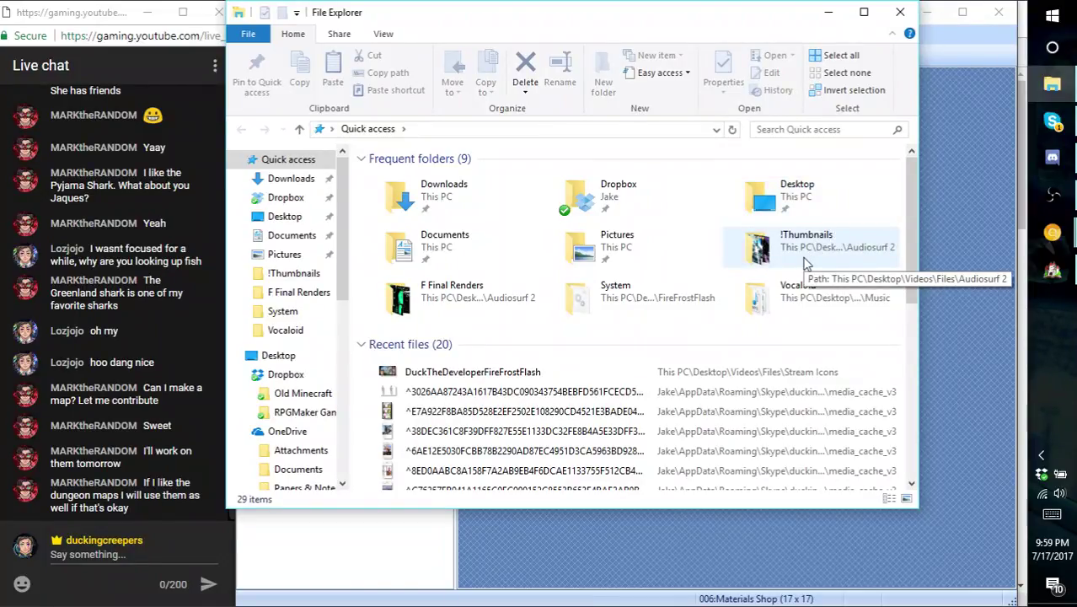
left_click(808, 208)
double_click(808, 208)
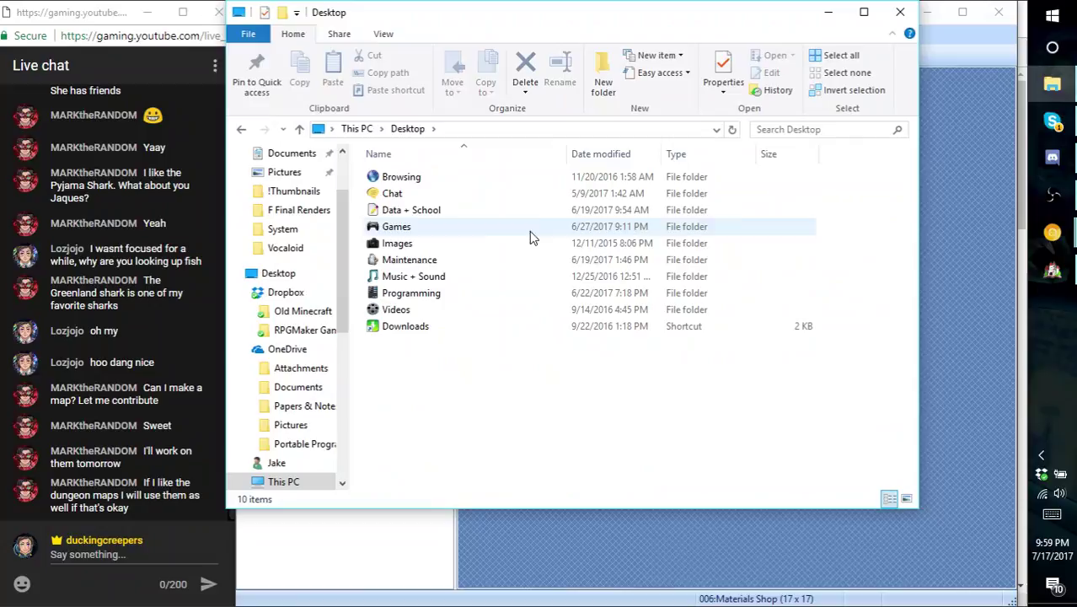
double_click(408, 292)
double_click(413, 182)
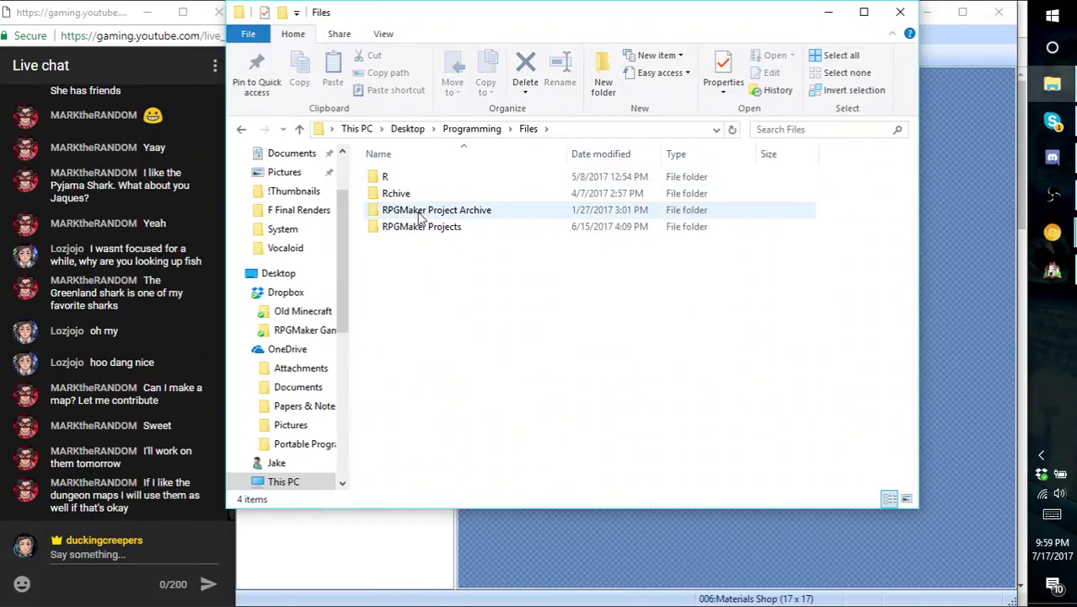
double_click(420, 227)
double_click(419, 214)
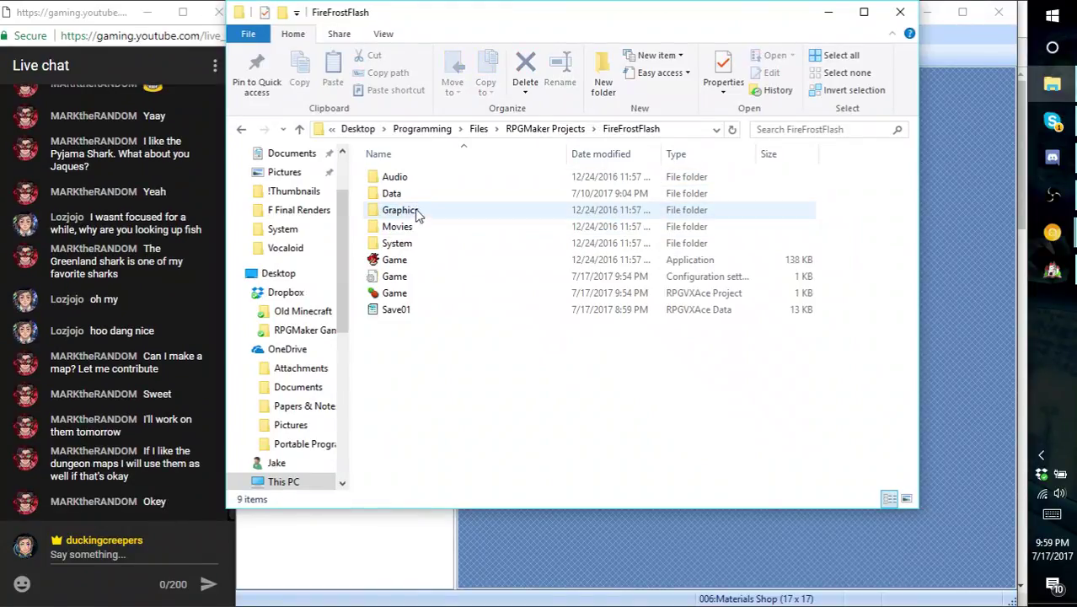
double_click(412, 210)
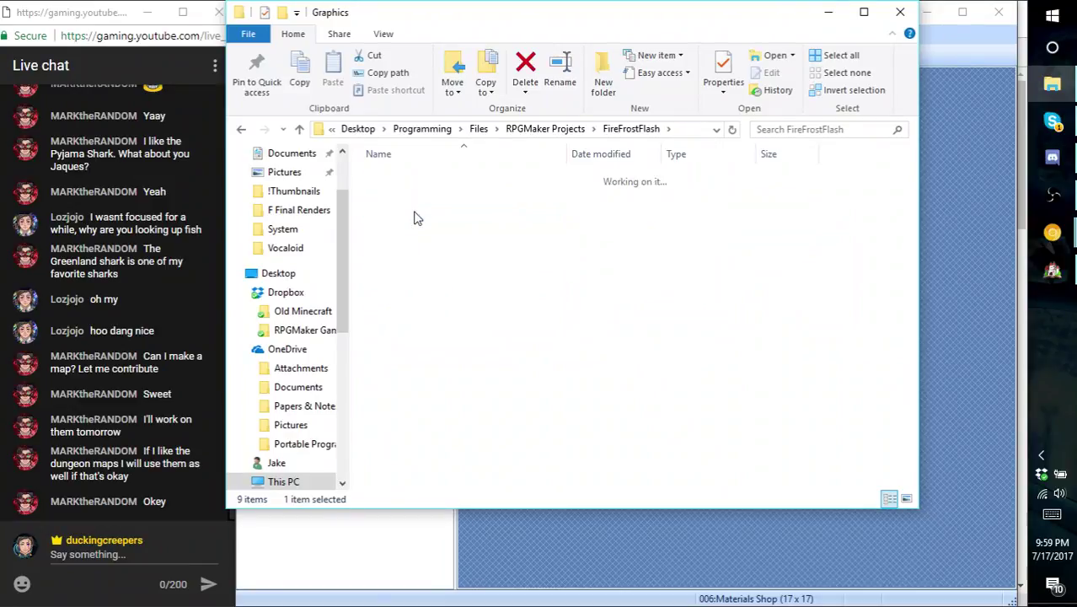
double_click(394, 261)
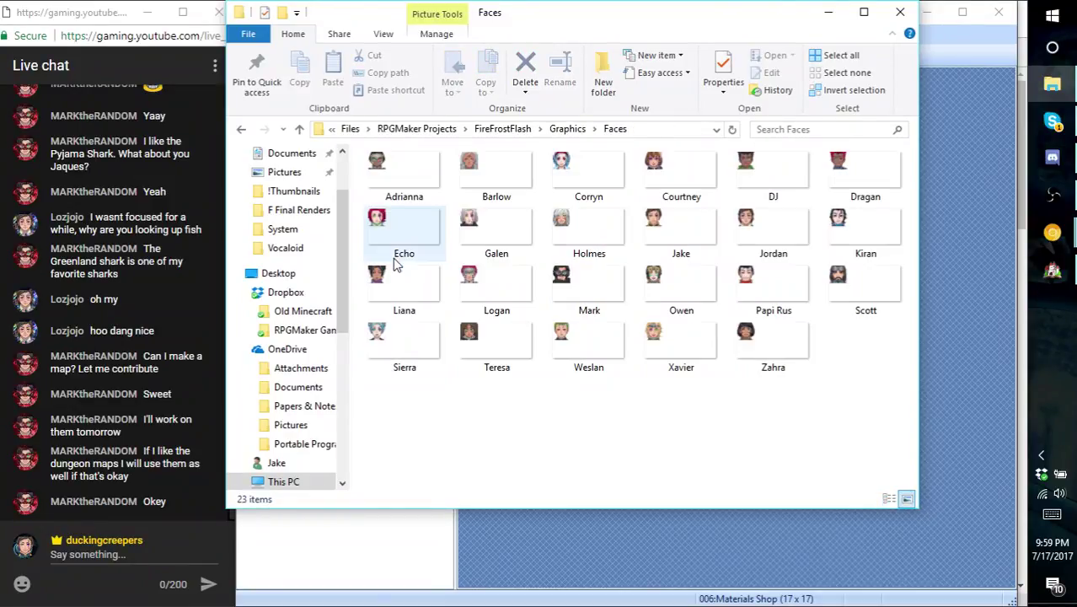
- View the Echo face image enlarged to examine the eyes and scar, and close the image
left_click(421, 241)
double_click(422, 241)
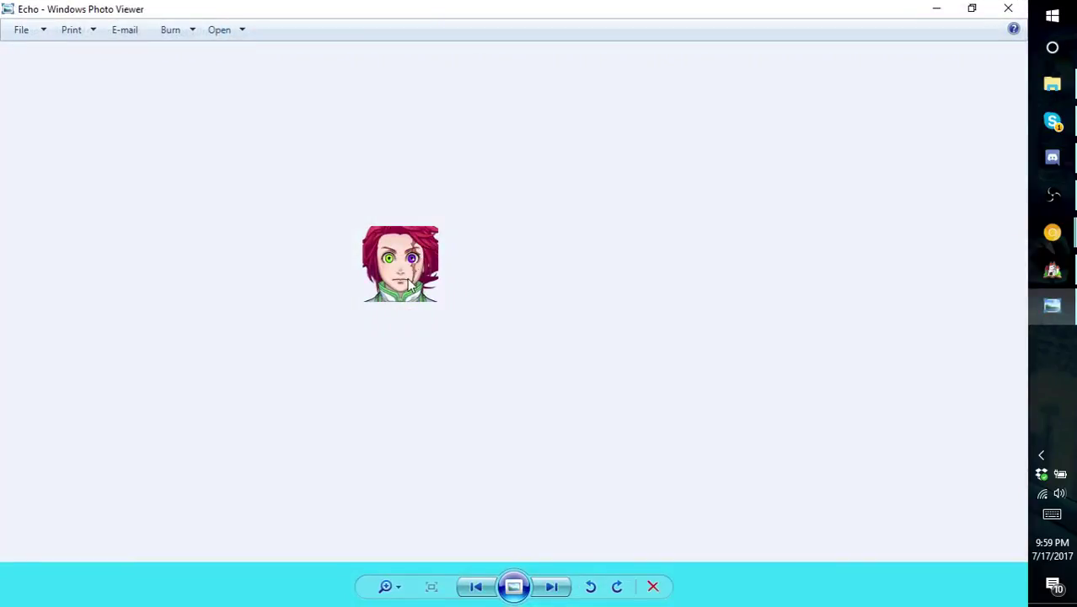
scroll(406, 291, "up", 3)
scroll(252, 205, "up", 2)
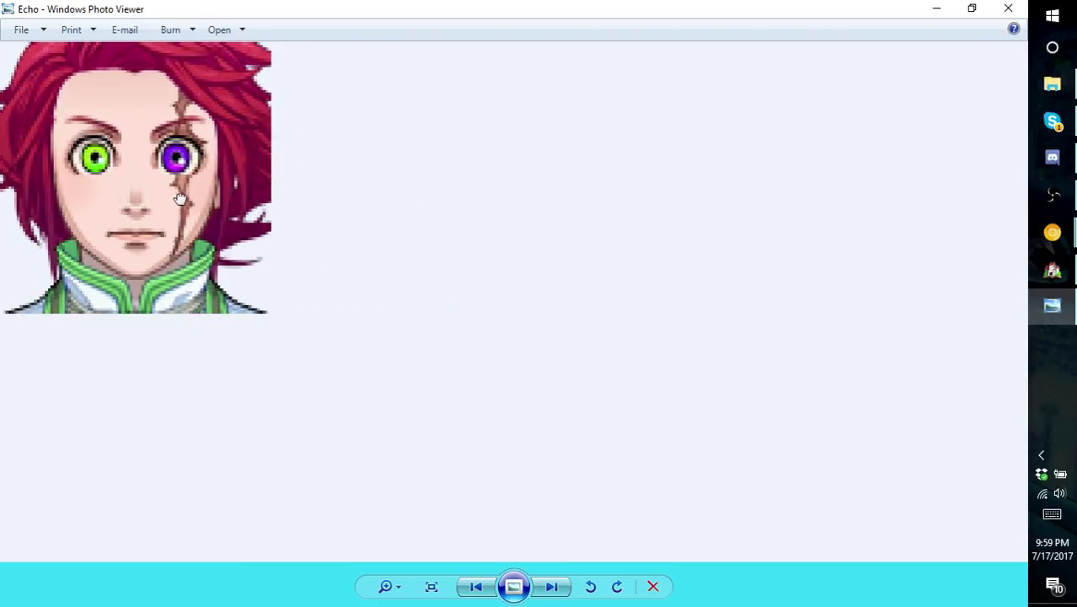
scroll(145, 205, "up", 2)
scroll(144, 205, "down", 5)
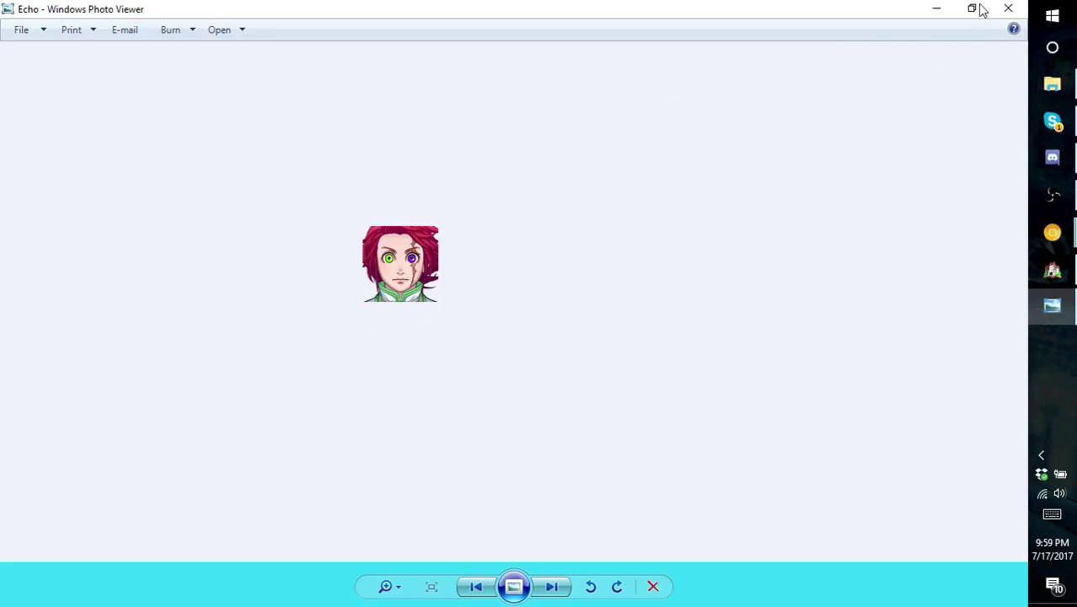
left_click(1008, 8)
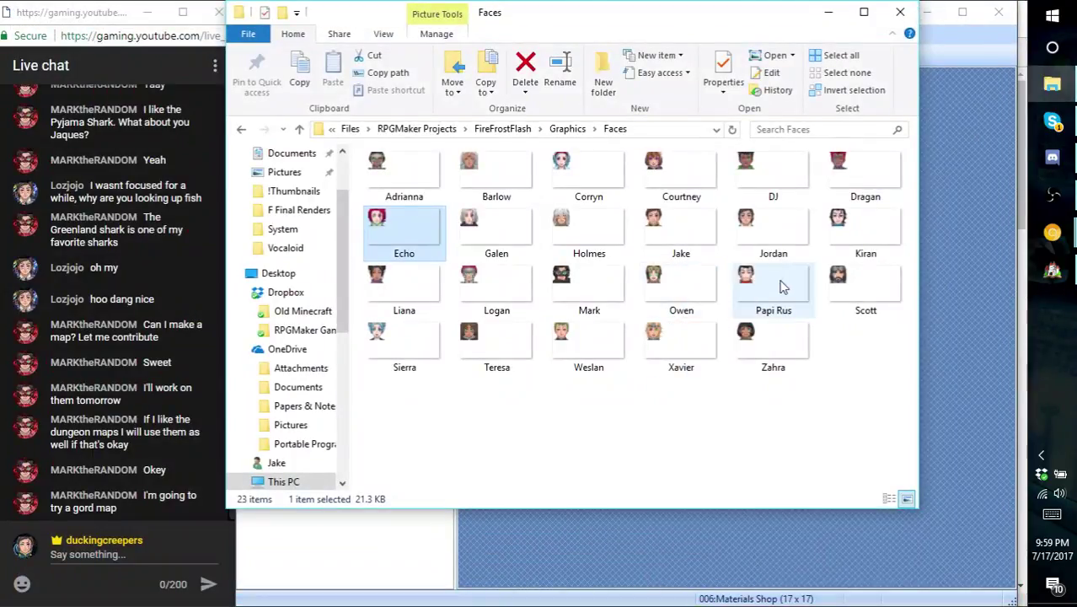
- Reopen the Echo portrait for a second enlarged look, and return to the Faces folder
left_click(772, 474)
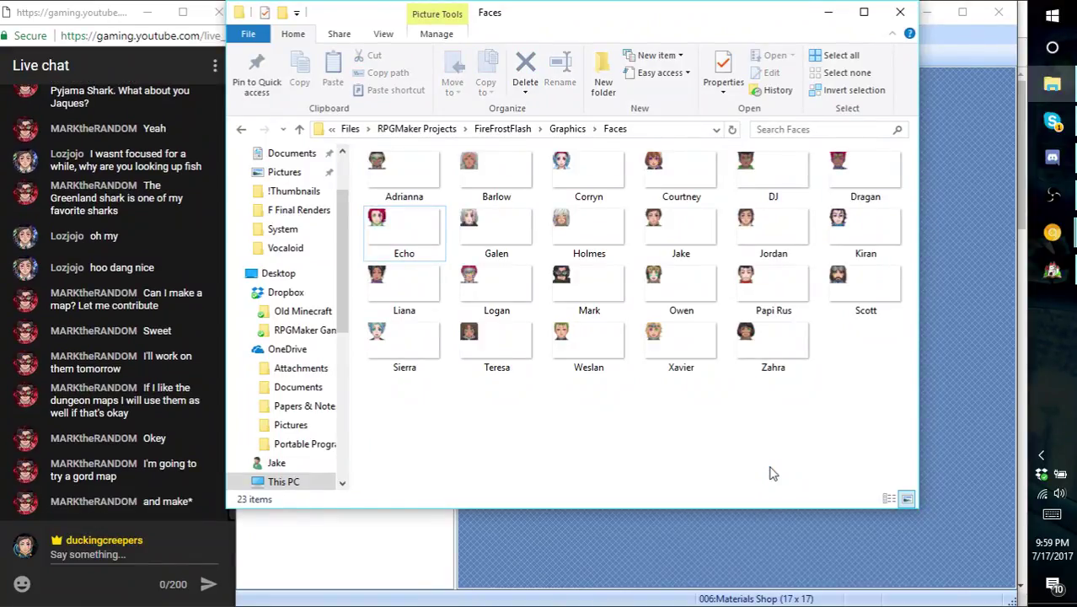
left_click(429, 229)
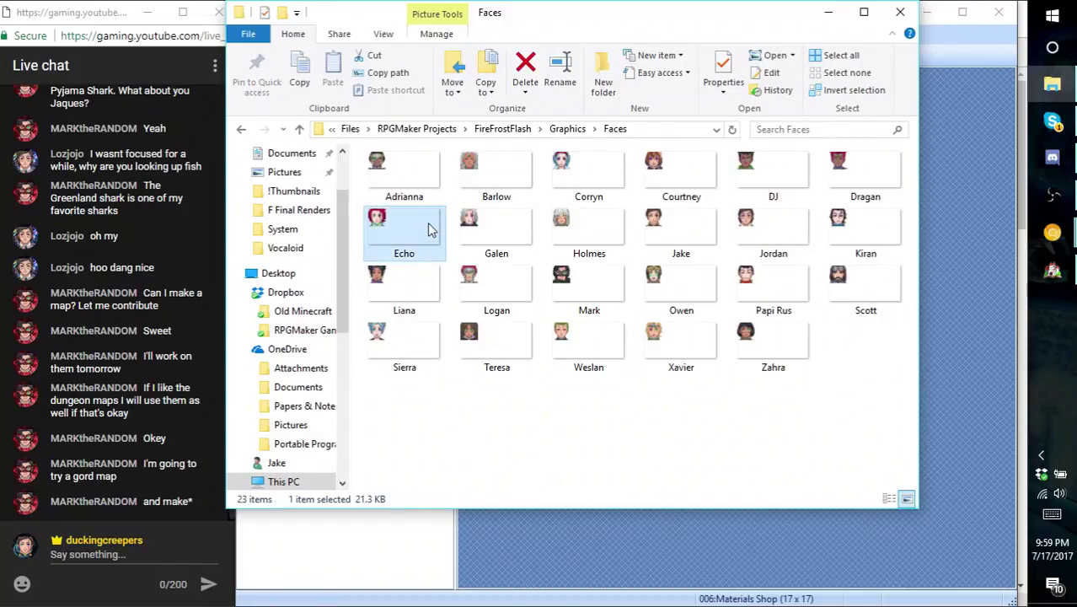
double_click(430, 230)
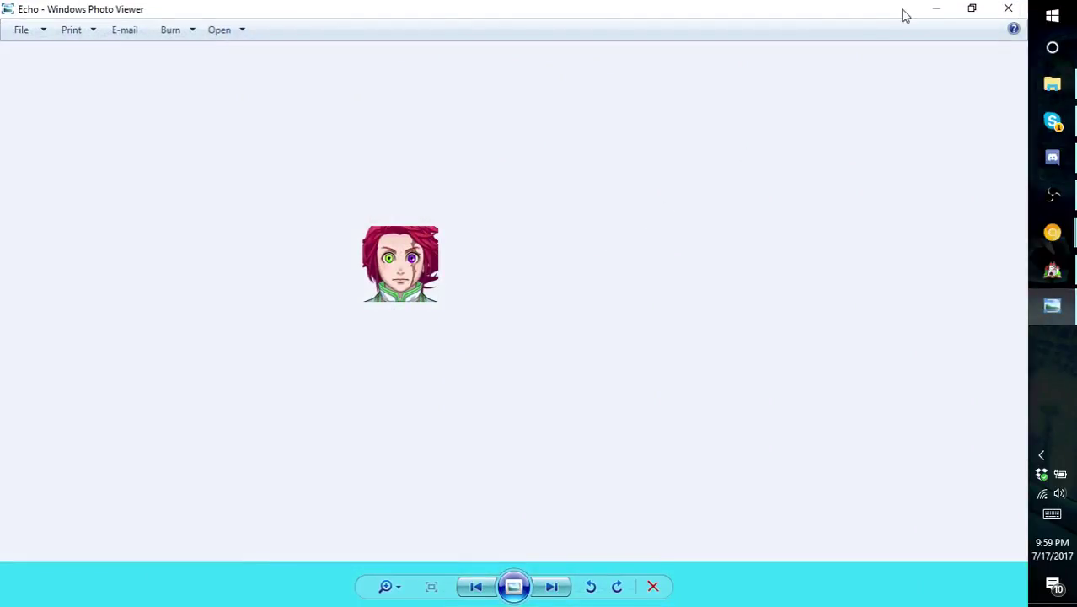
scroll(388, 240, "up", 3)
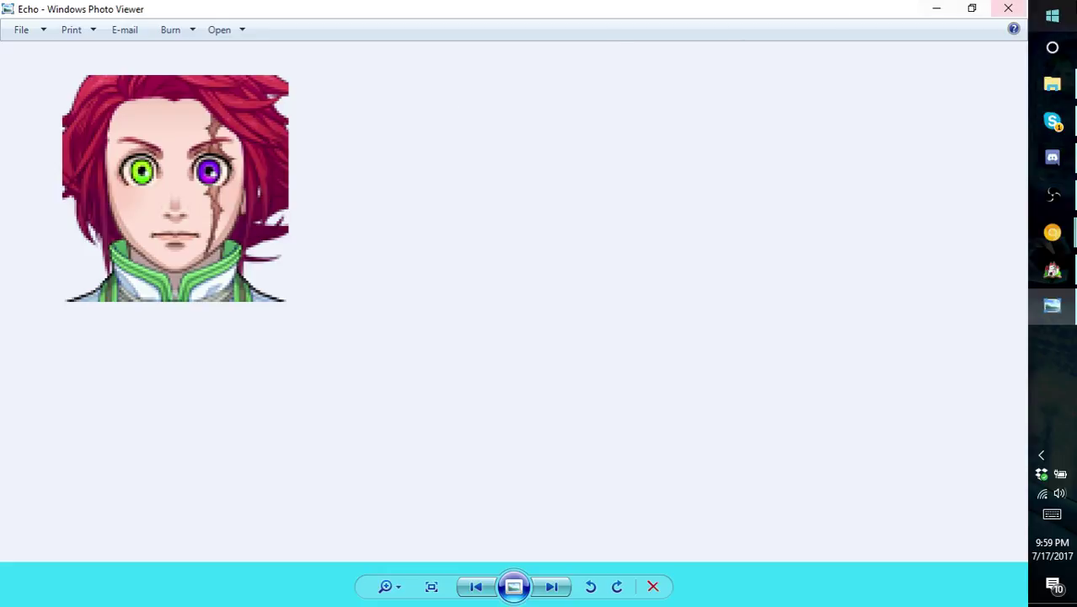
left_click(1005, 7)
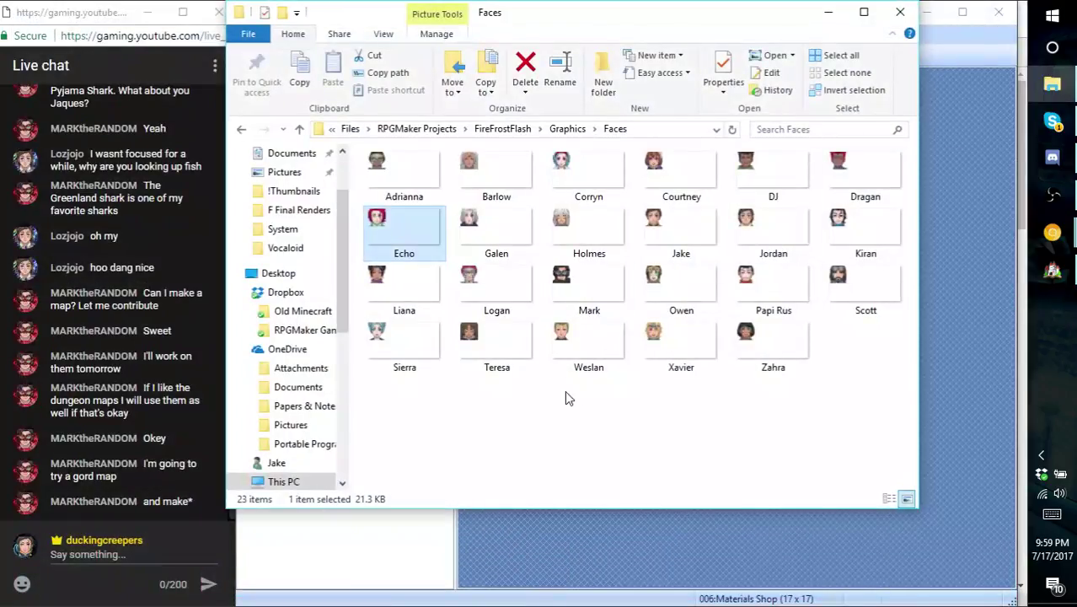
- Switch to the Fire, Frost, Flash! Documentation spreadsheet in Chrome and examine the Chronomancer and Entromancer traits on the Class Tree sheet
mouse_move(1052, 235)
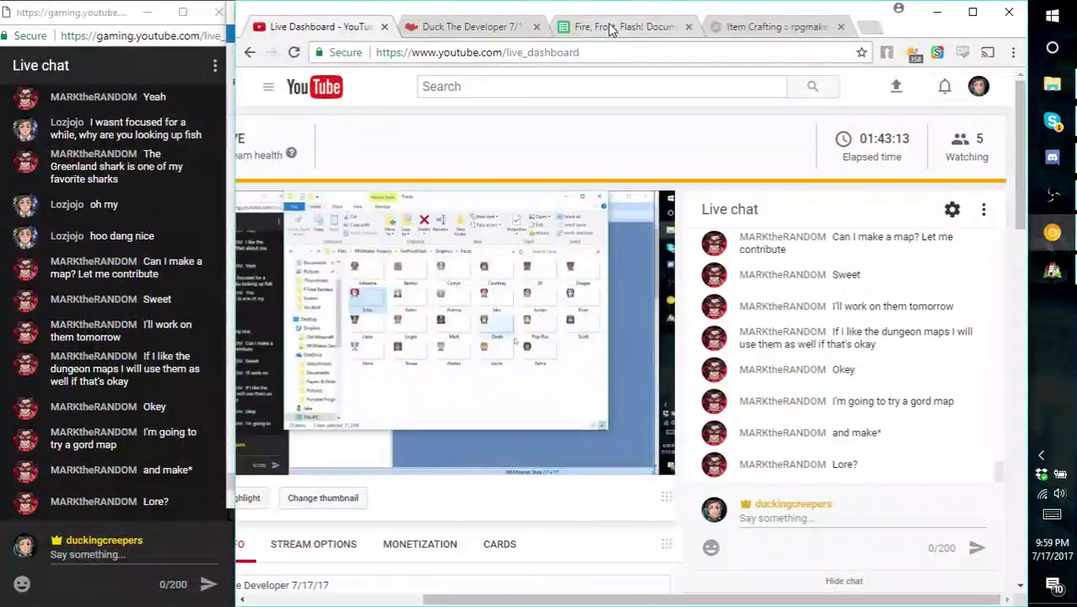
left_click(608, 26)
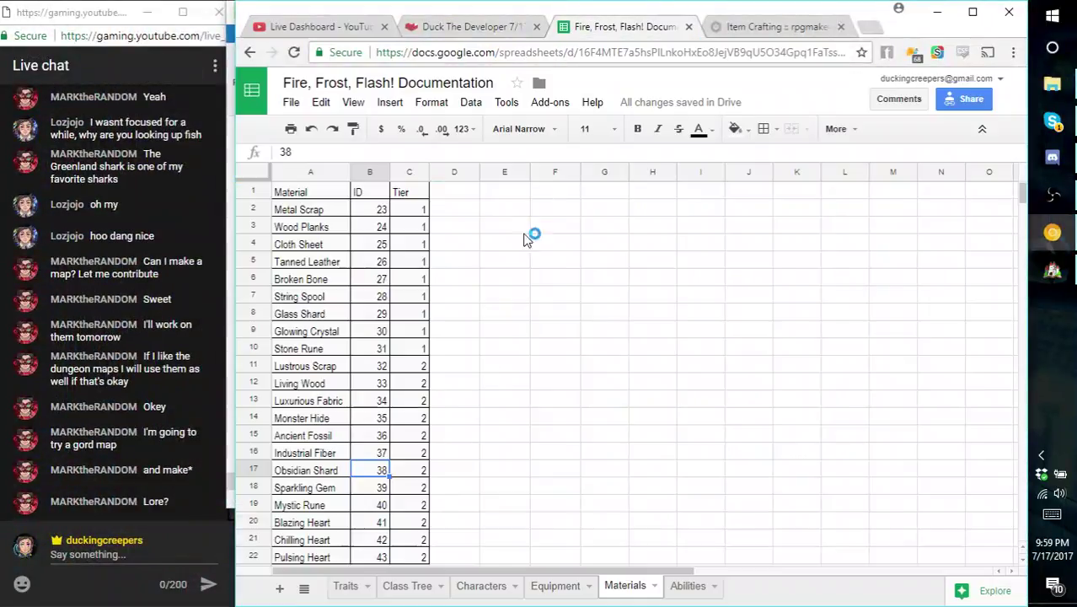
left_click(477, 586)
left_click(417, 590)
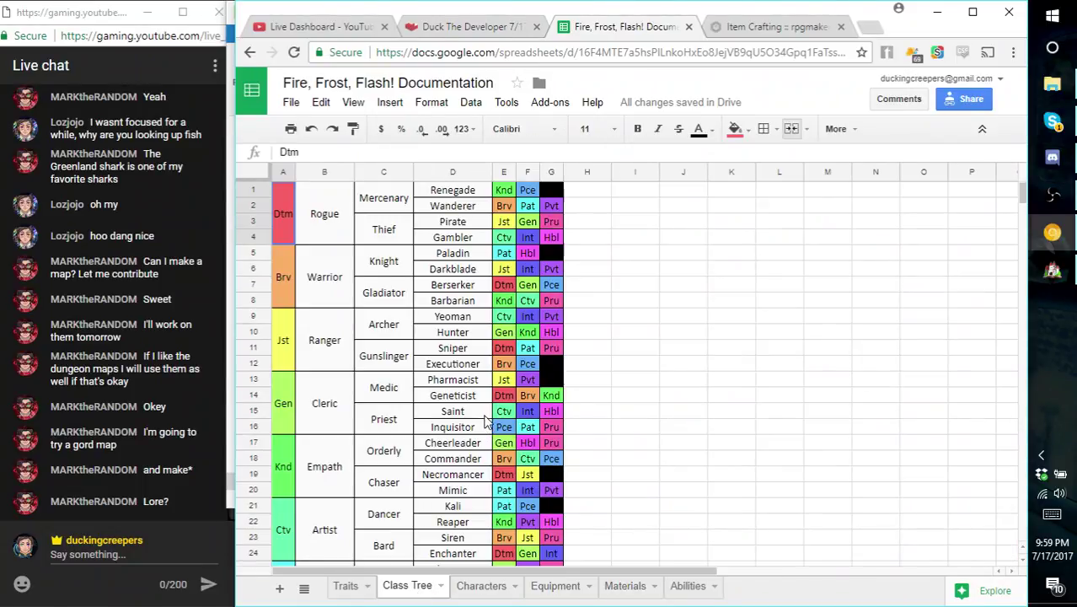
scroll(476, 472, "down", 7)
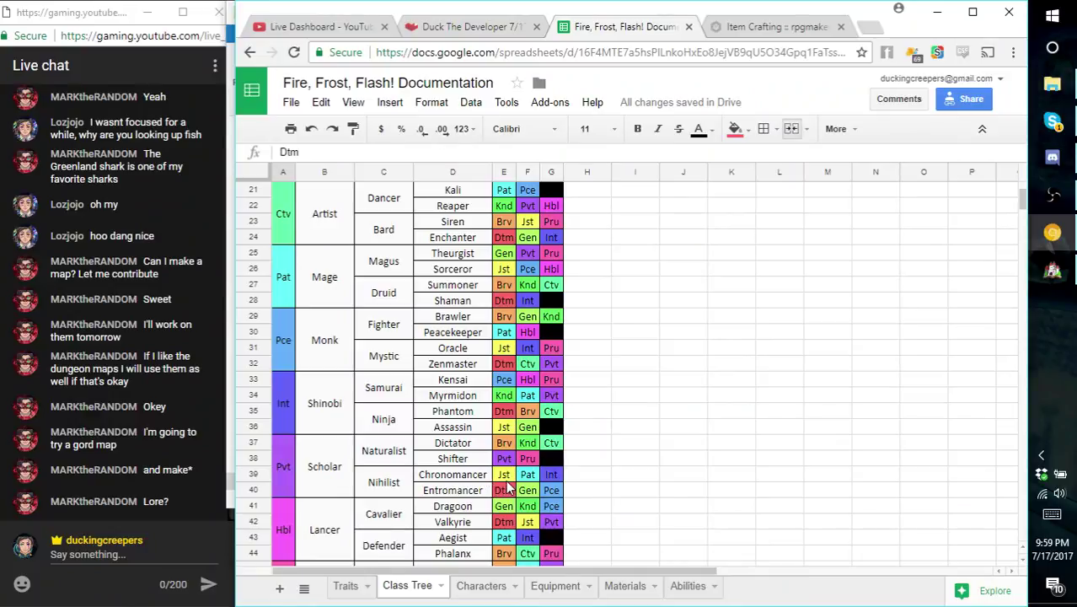
left_click(505, 476)
key("Right")
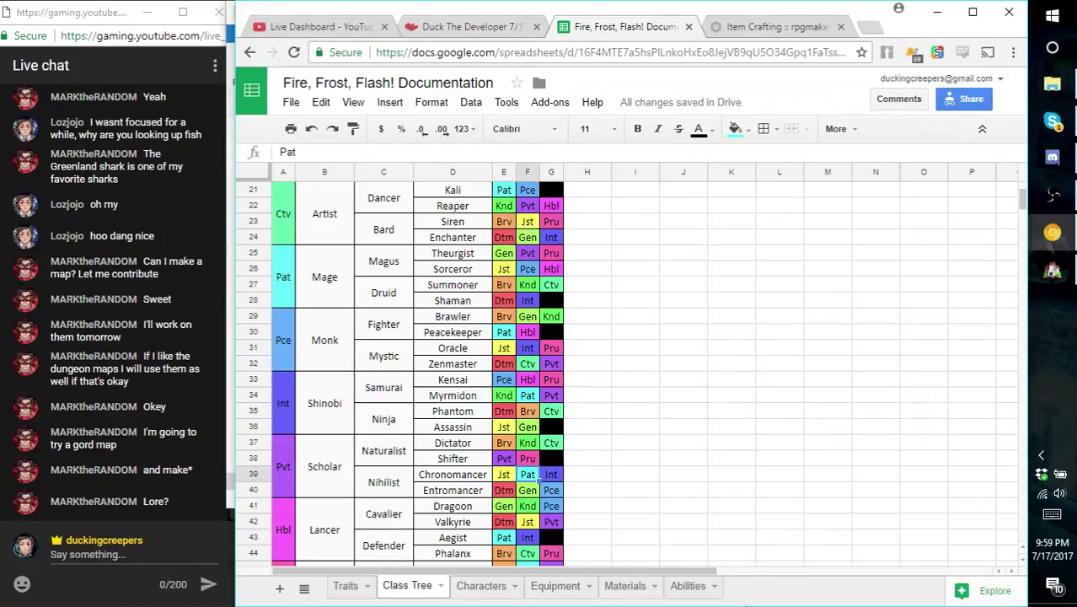
key("Down")
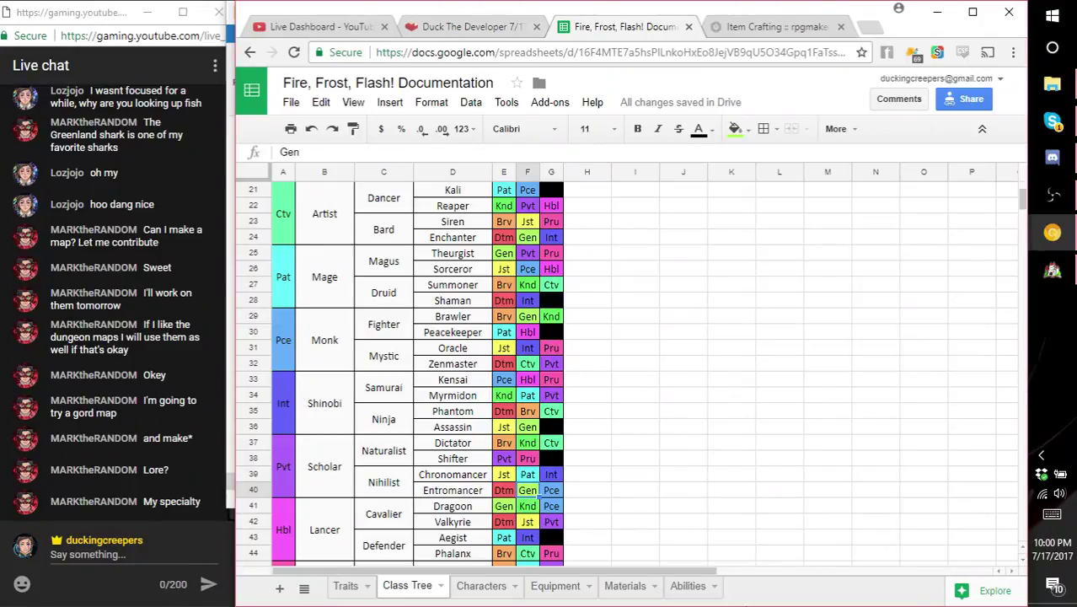
- Compare the trait cells of the Technician's Gearmaster and Cyborg classes at the end of the Class Tree sheet
scroll(666, 497, "down", 2)
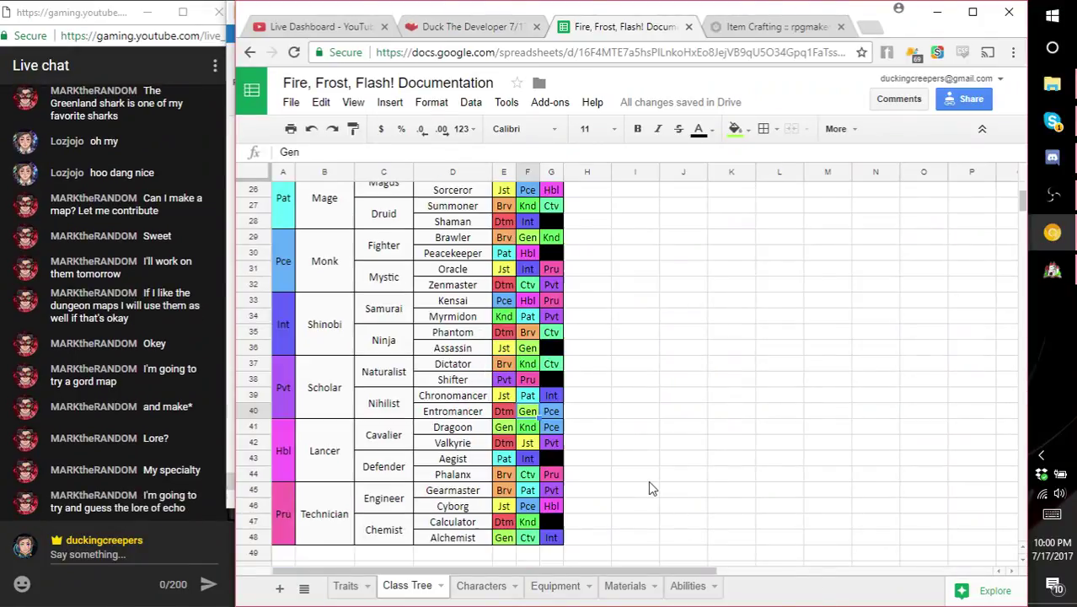
scroll(659, 487, "down", 1)
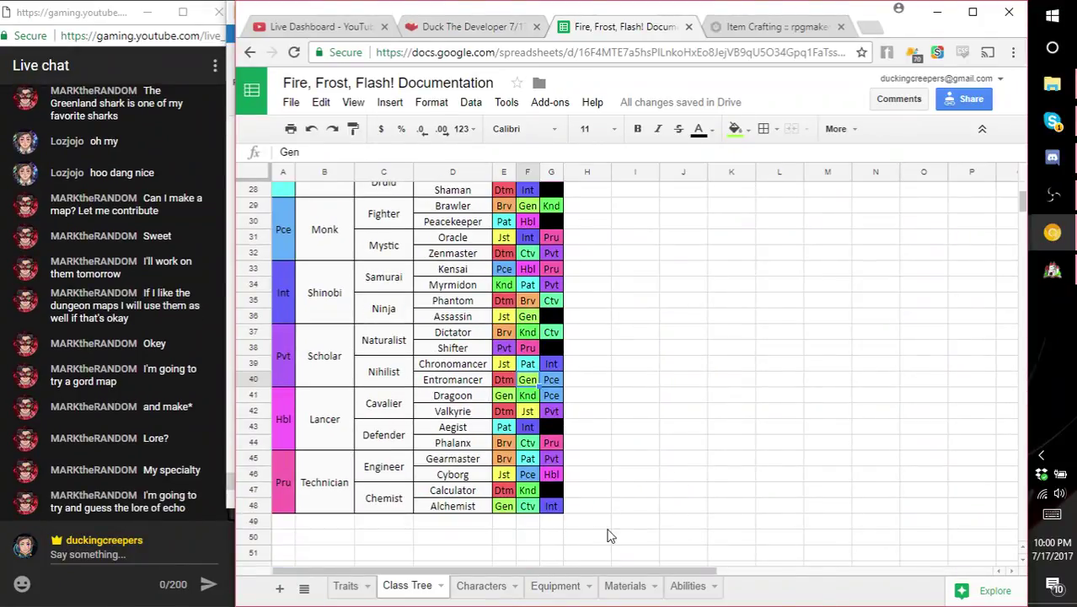
left_click(483, 476)
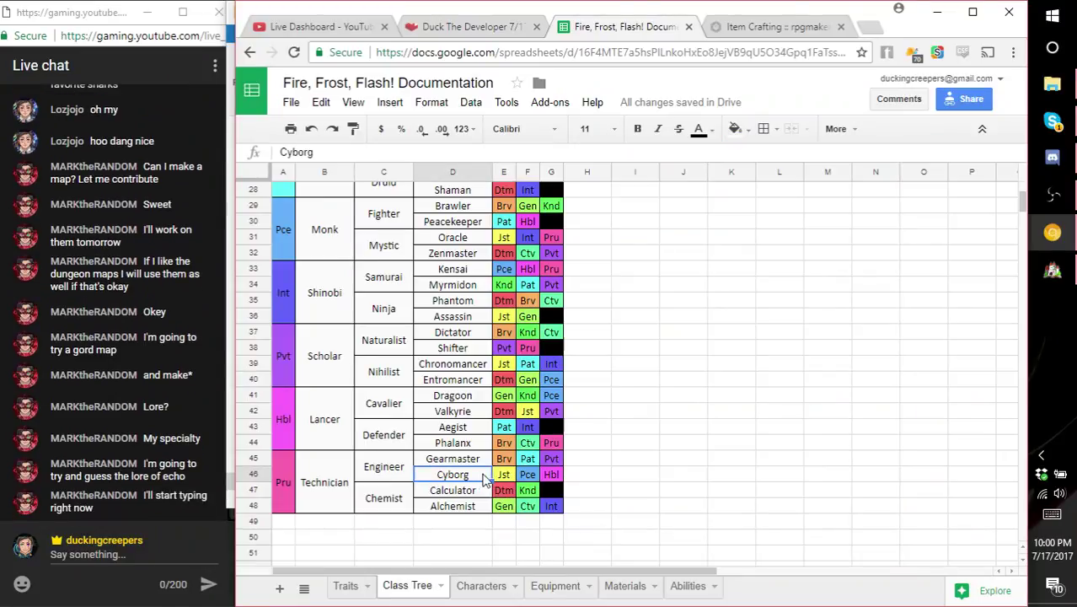
left_click(528, 476)
left_click(466, 463)
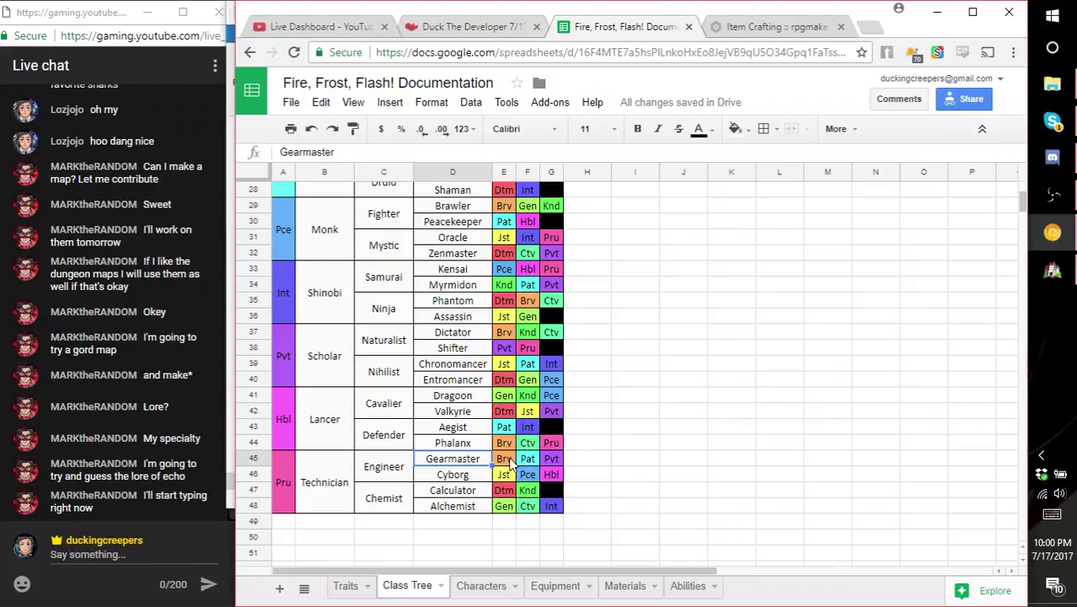
left_click(509, 458)
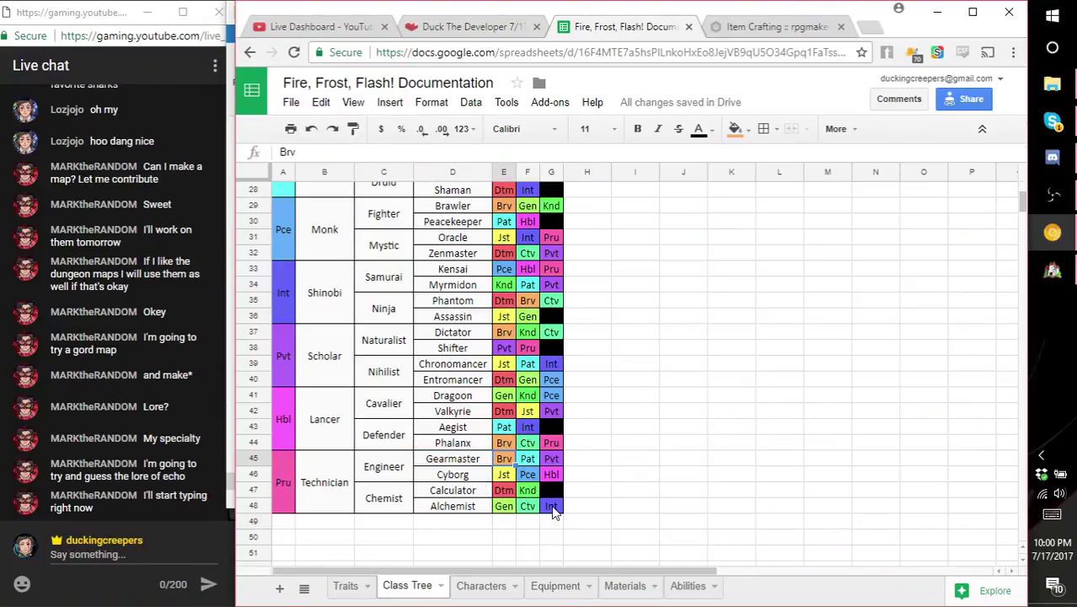
key("Right")
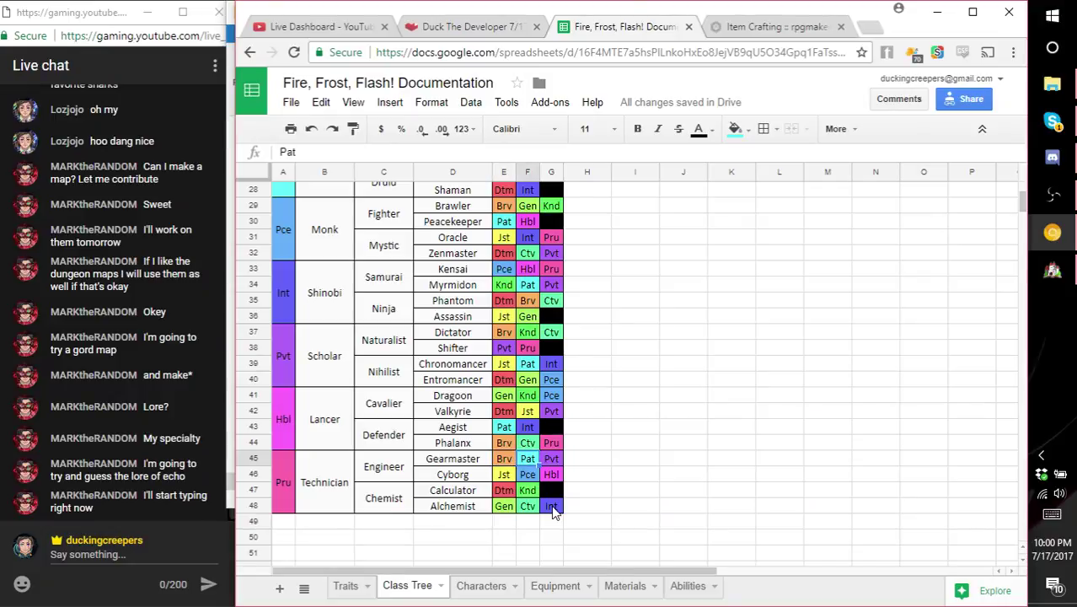
key("Left")
key("Down")
key("Left")
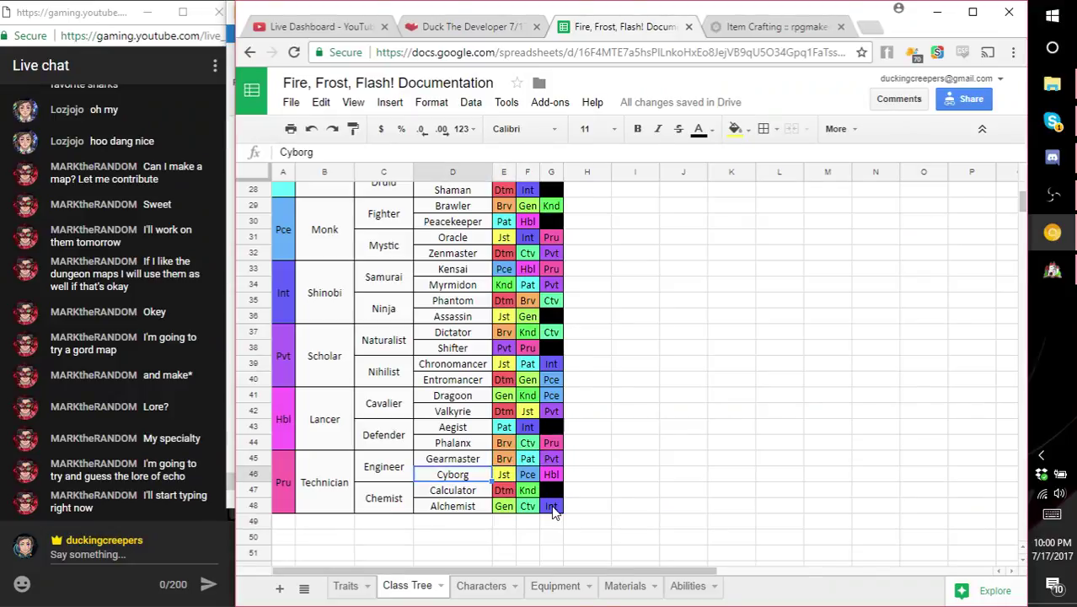
key("Right")
key("Right")
key("Up")
key("Left")
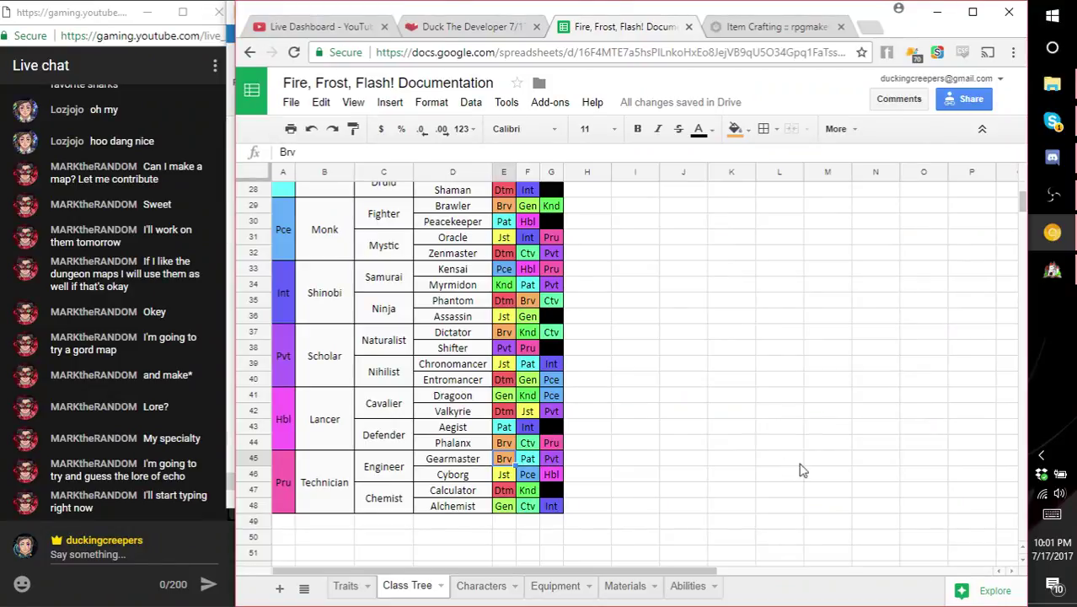
- Switch to File Explorer and open the Faces folder inside the Graphics folder of the Death's Door project
mouse_move(1070, 265)
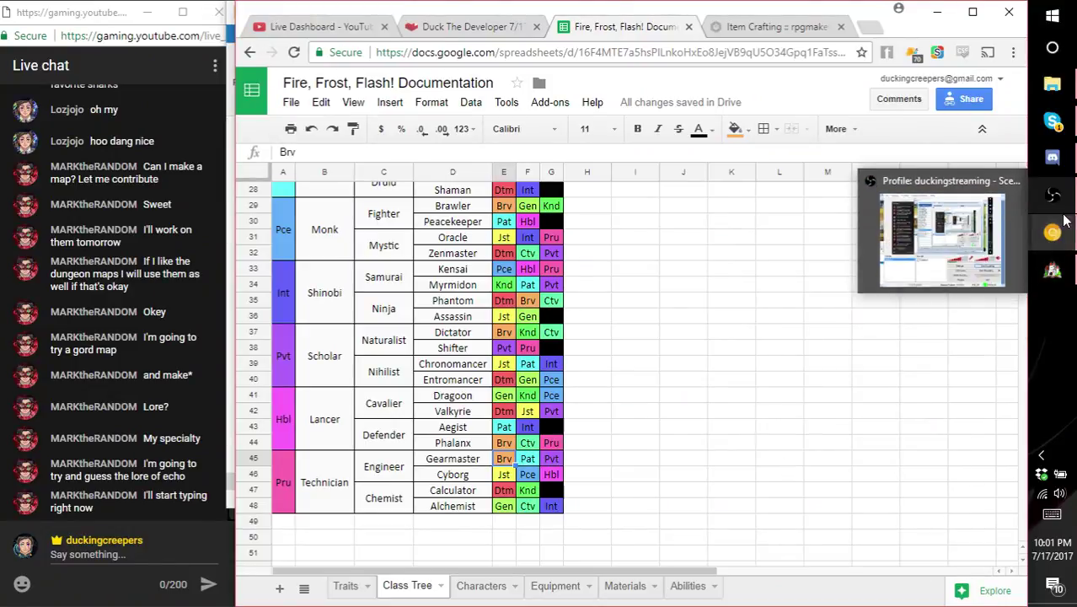
left_click(1052, 271)
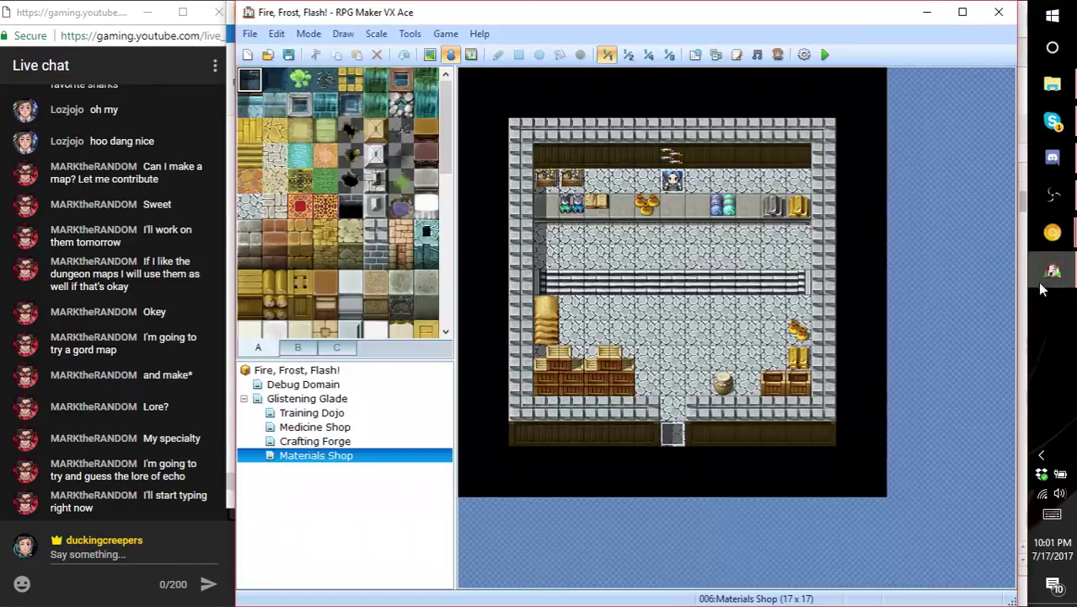
left_click(1052, 84)
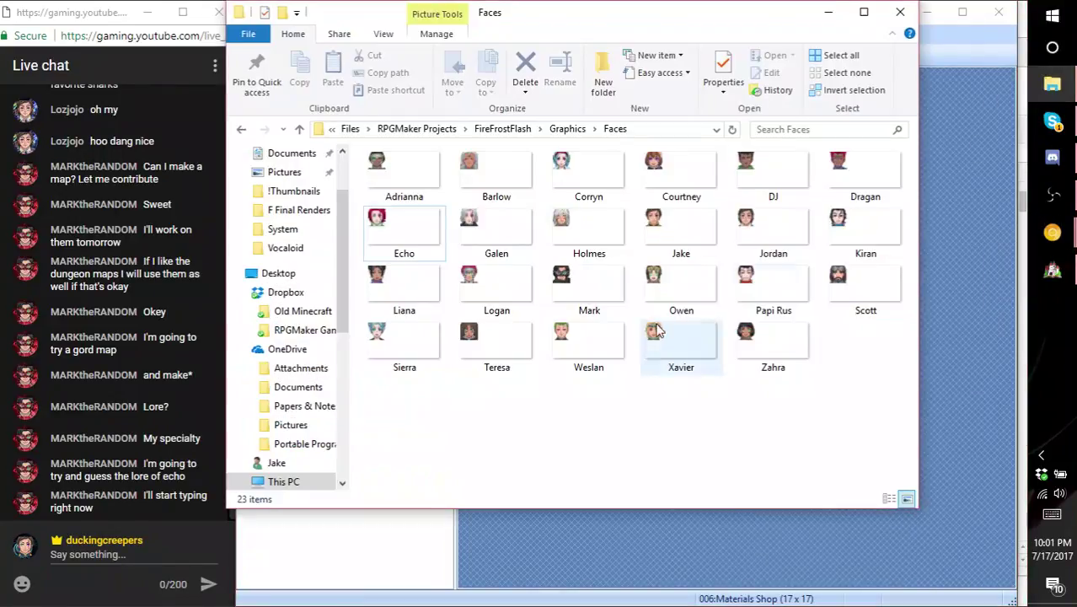
left_click(567, 128)
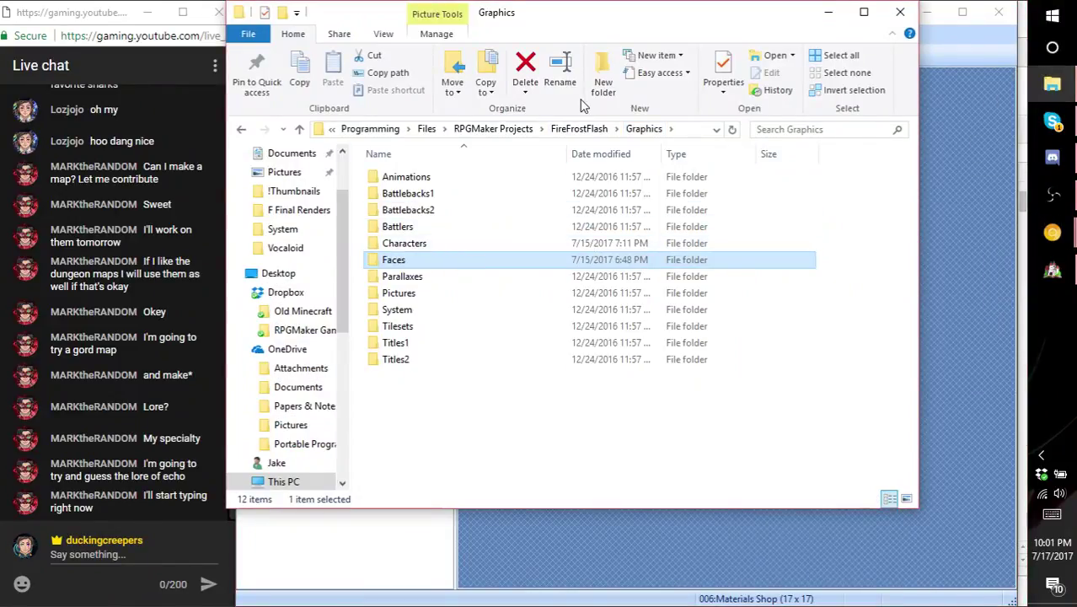
left_click(581, 128)
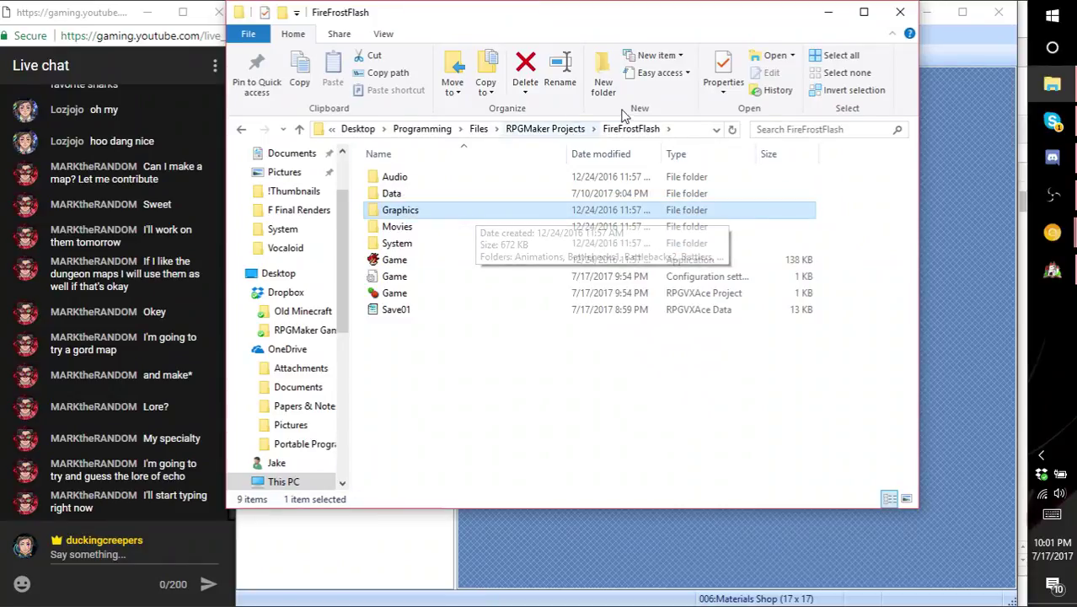
left_click(552, 129)
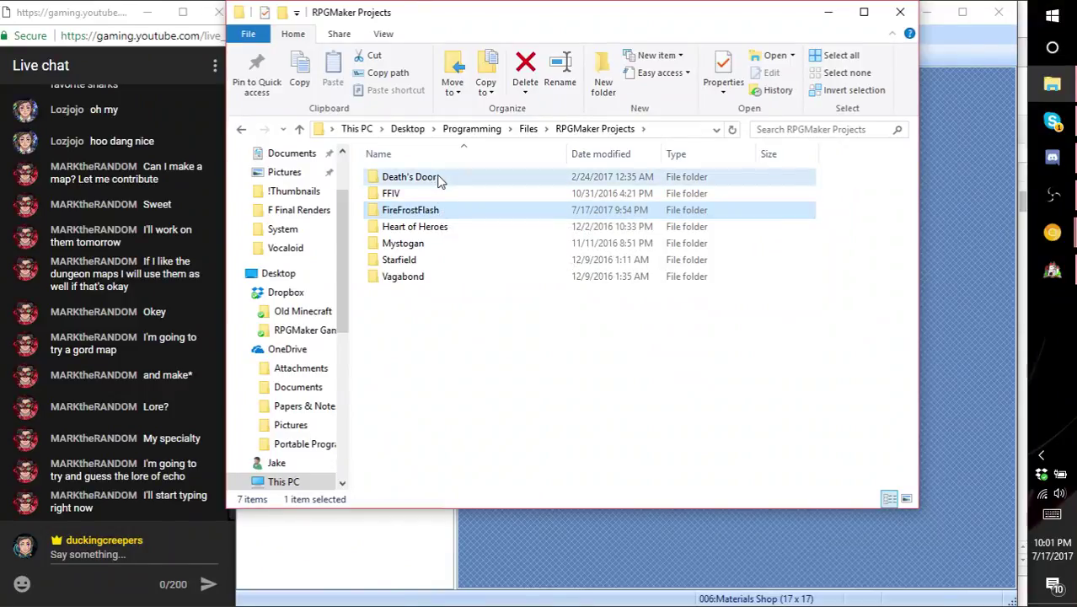
double_click(437, 177)
double_click(438, 211)
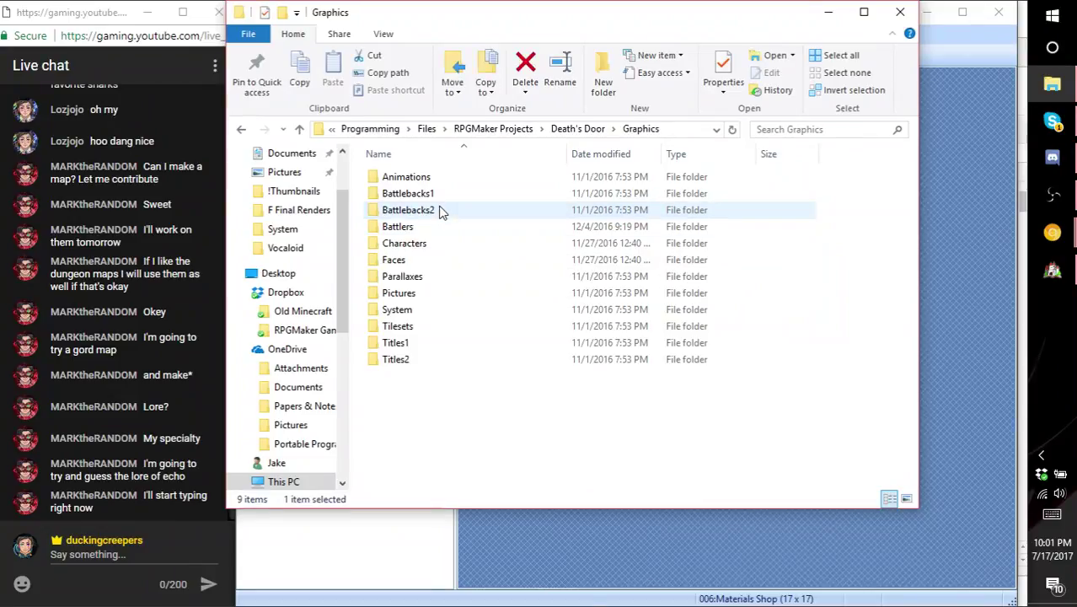
double_click(405, 259)
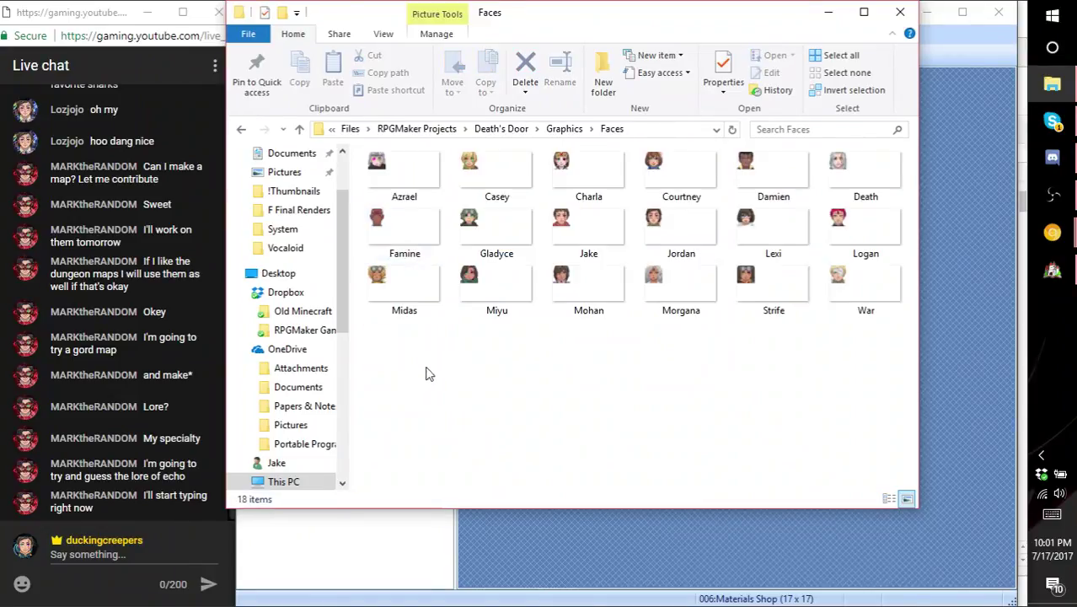
- Open the Strife face image in Windows Photo Viewer as a non-maximized window and minimize the Faces folder window
left_click_drag(480, 384, 624, 436)
left_click(769, 285)
double_click(769, 284)
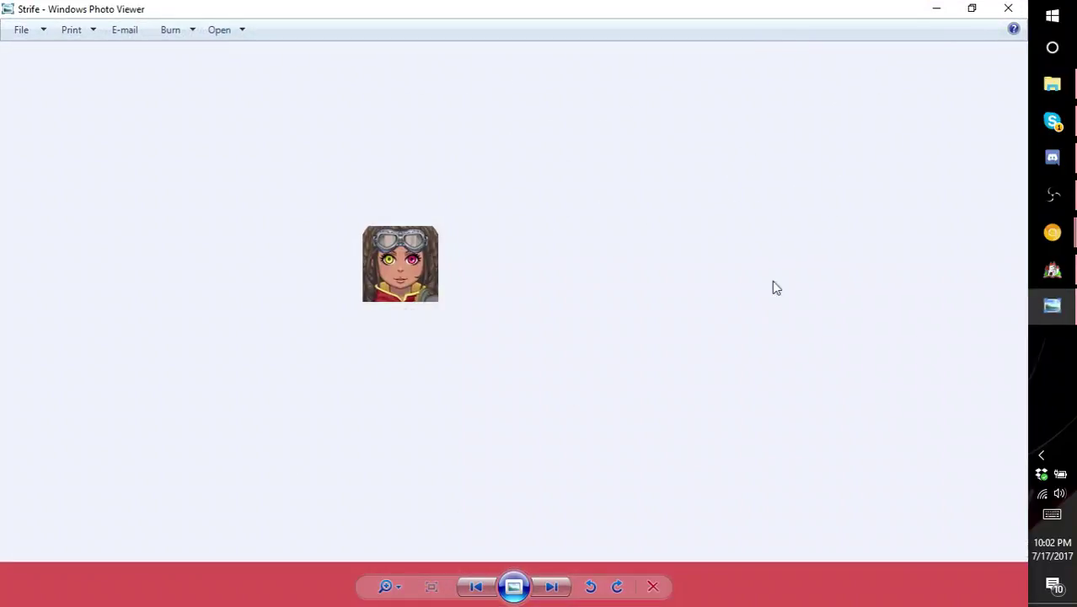
left_click(972, 8)
left_click(850, 32)
left_click(828, 12)
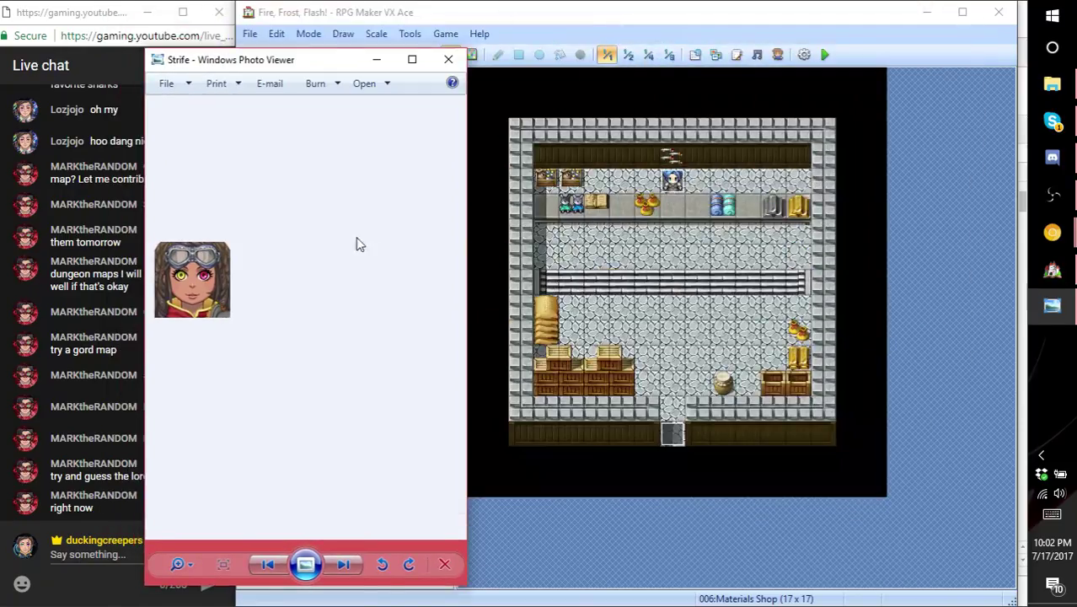
- Shrink the Strife image window's height, park it over the upper part of the live chat, and return to RPG Maker VX Ace
left_click_drag(323, 68, 412, 56)
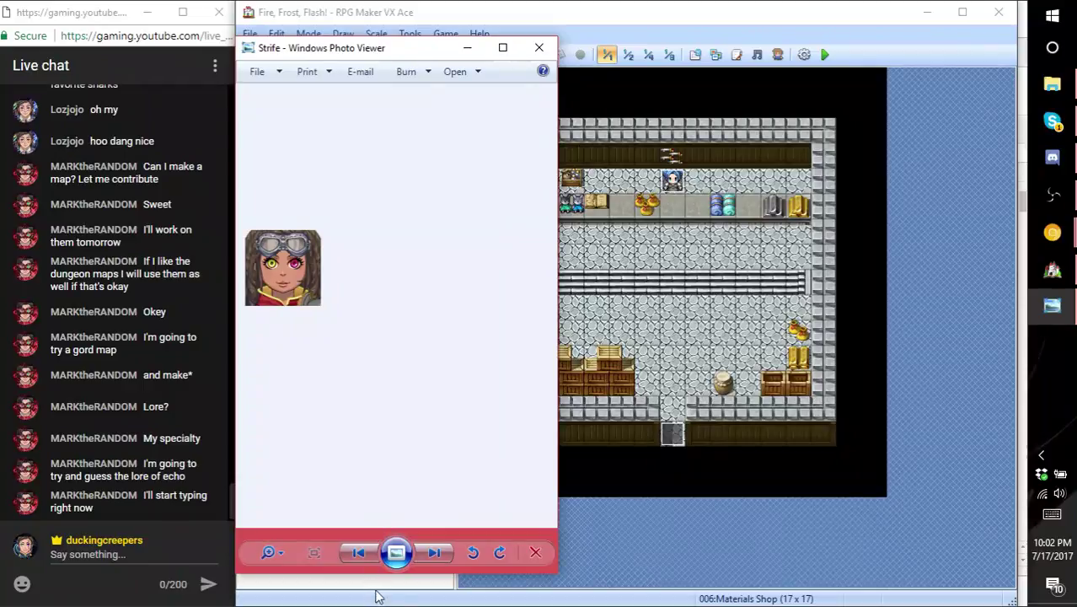
left_click_drag(384, 573, 444, 346)
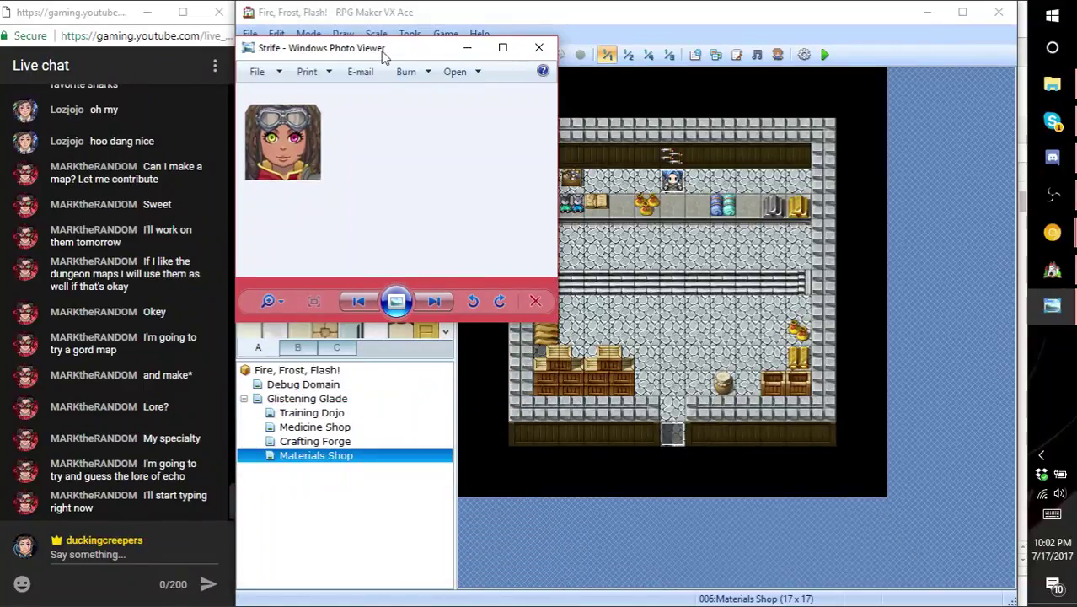
left_click_drag(383, 52, 148, 22)
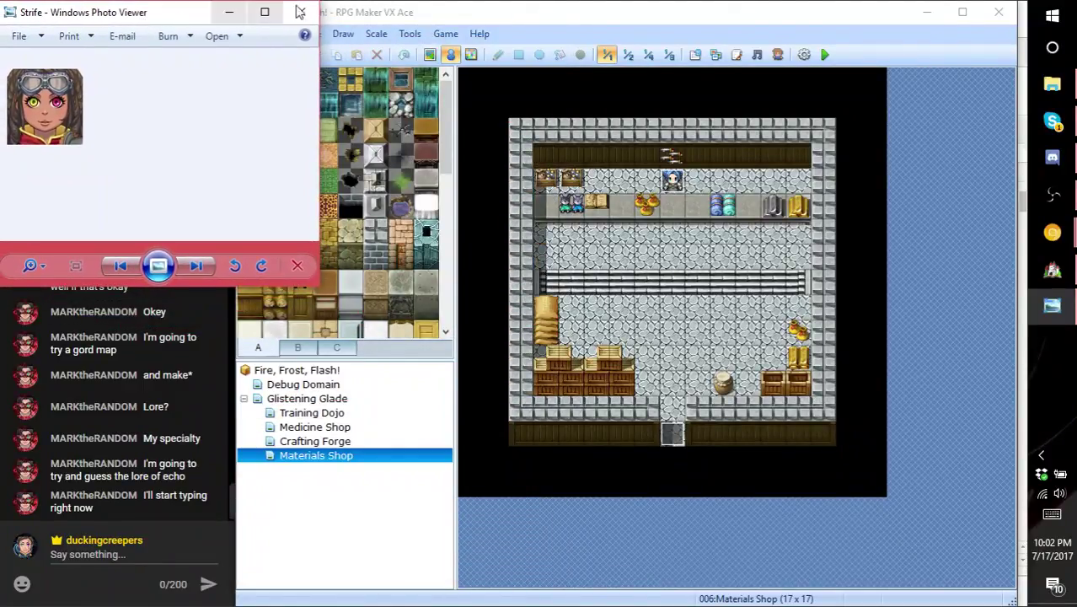
left_click(515, 17)
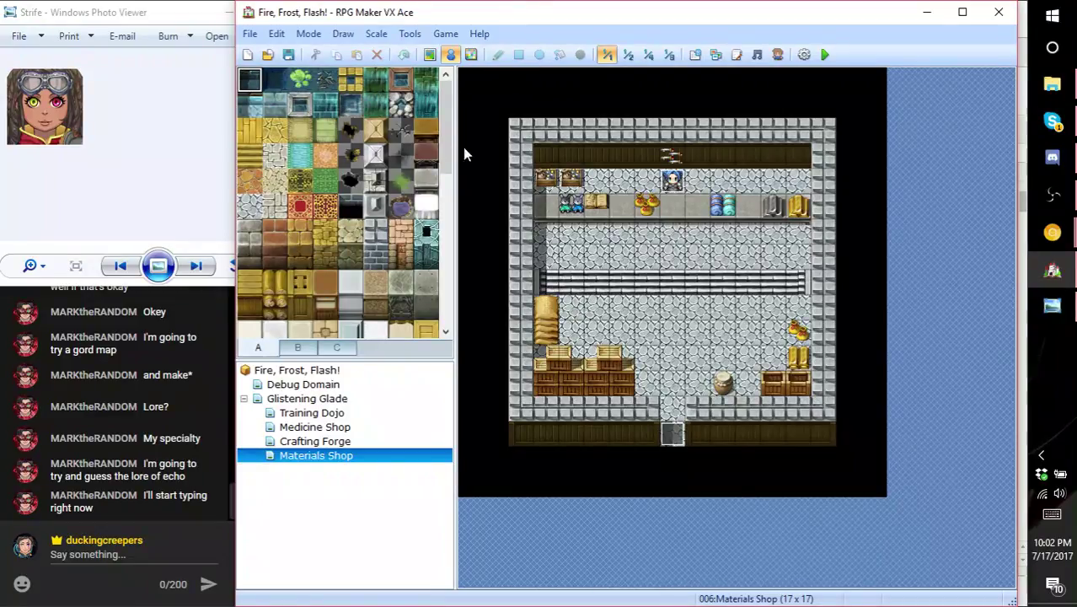
- Enlarge the Strife portrait in its viewer window as a reference, and return to the RPG Maker map editor
scroll(59, 120, "up", 2)
left_click(59, 120)
scroll(59, 120, "down", 2)
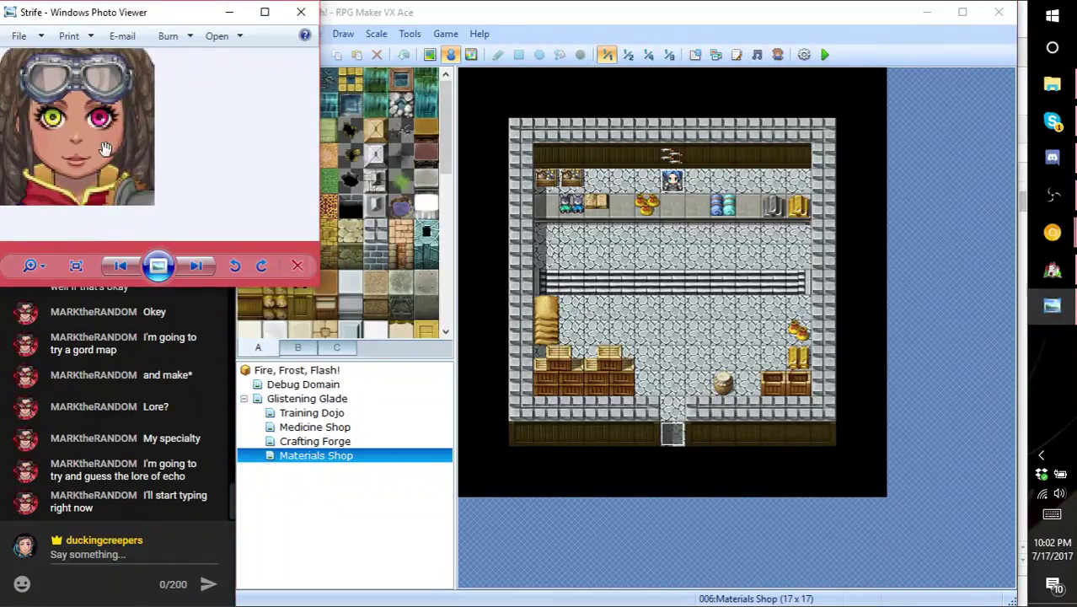
scroll(105, 151, "up", 2)
scroll(284, 183, "down", 2)
left_click(511, 18)
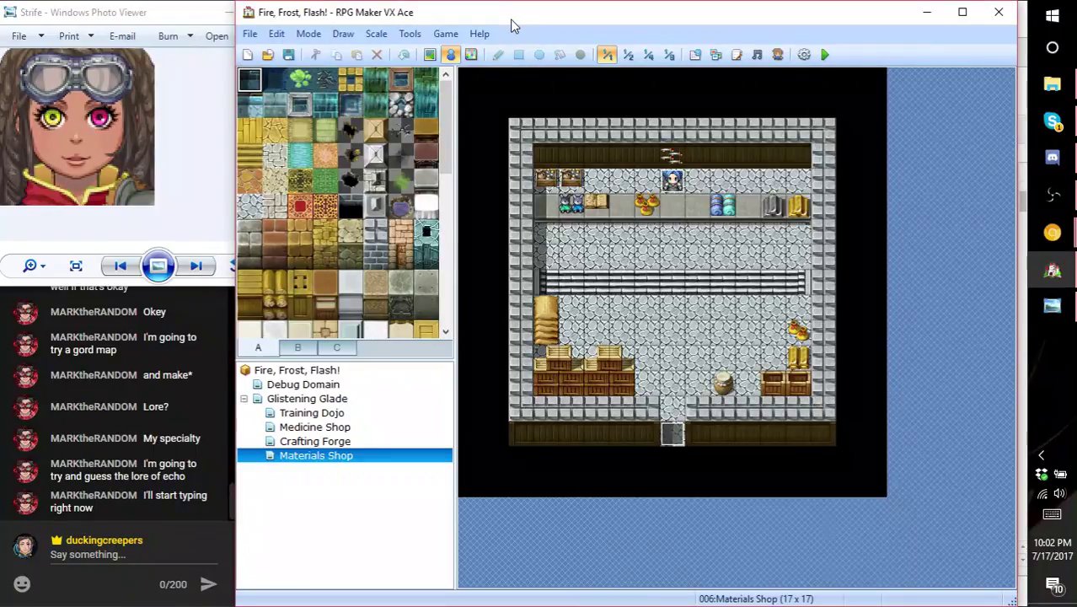
- Start a female character in the Character Generator with tan skin, brown hair and orange eyes
left_click(777, 54)
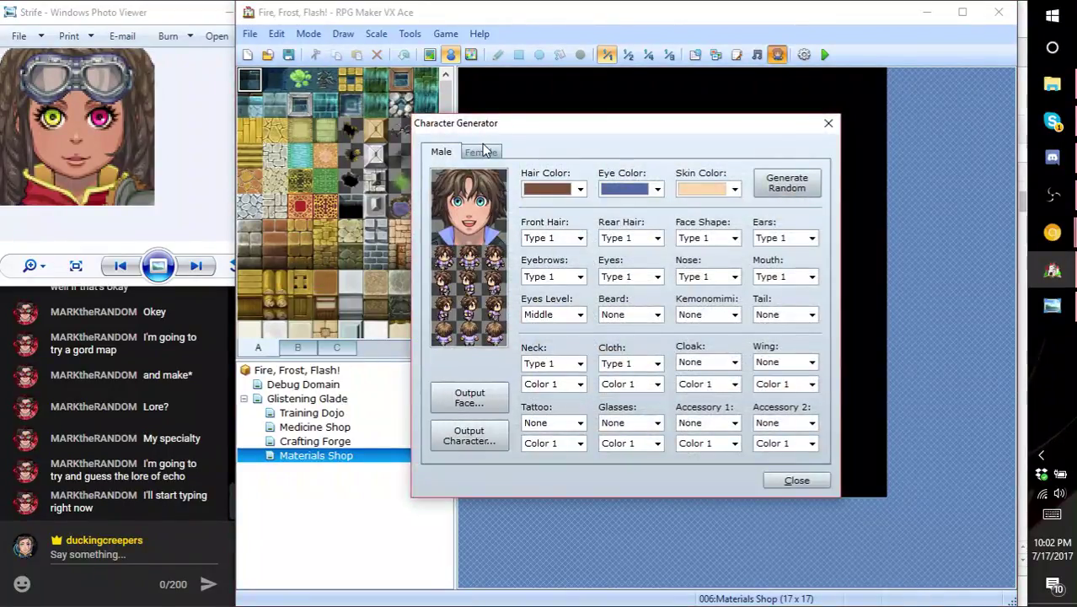
left_click(486, 153)
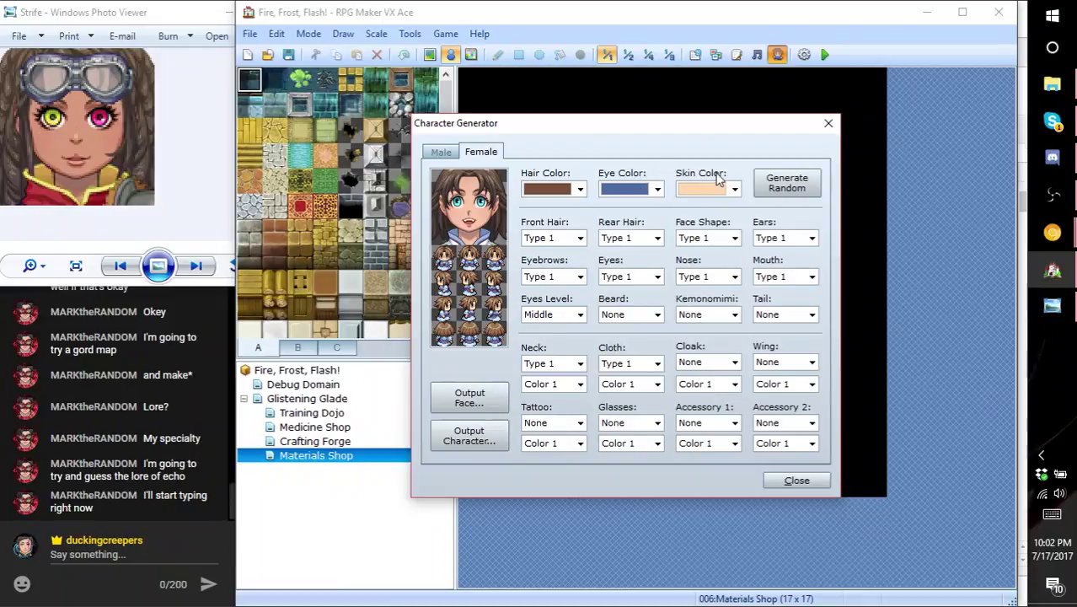
left_click(715, 189)
left_click(696, 241)
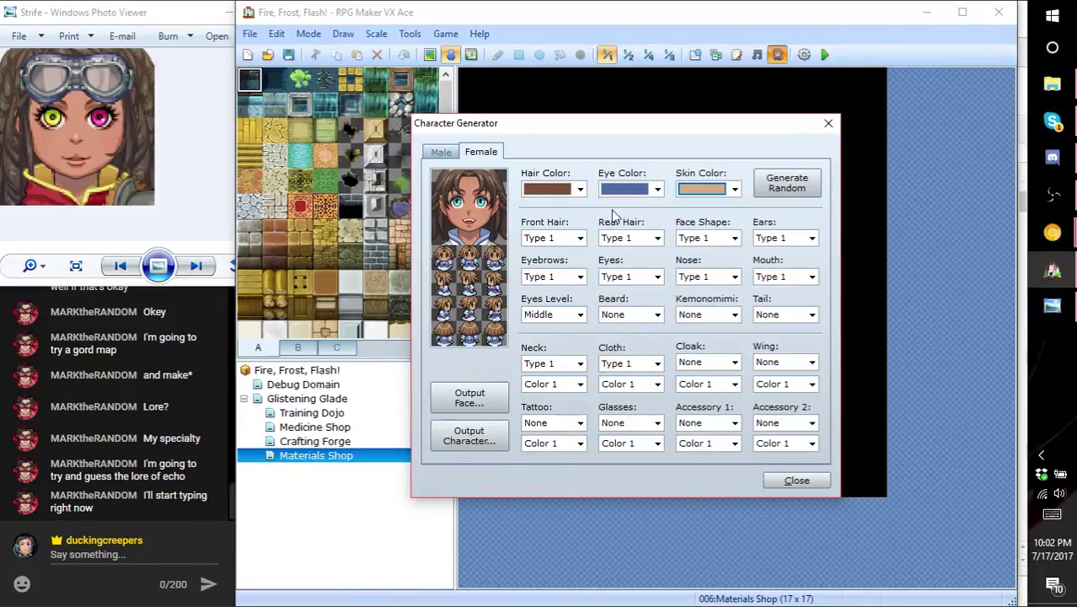
left_click(578, 199)
left_click(568, 206)
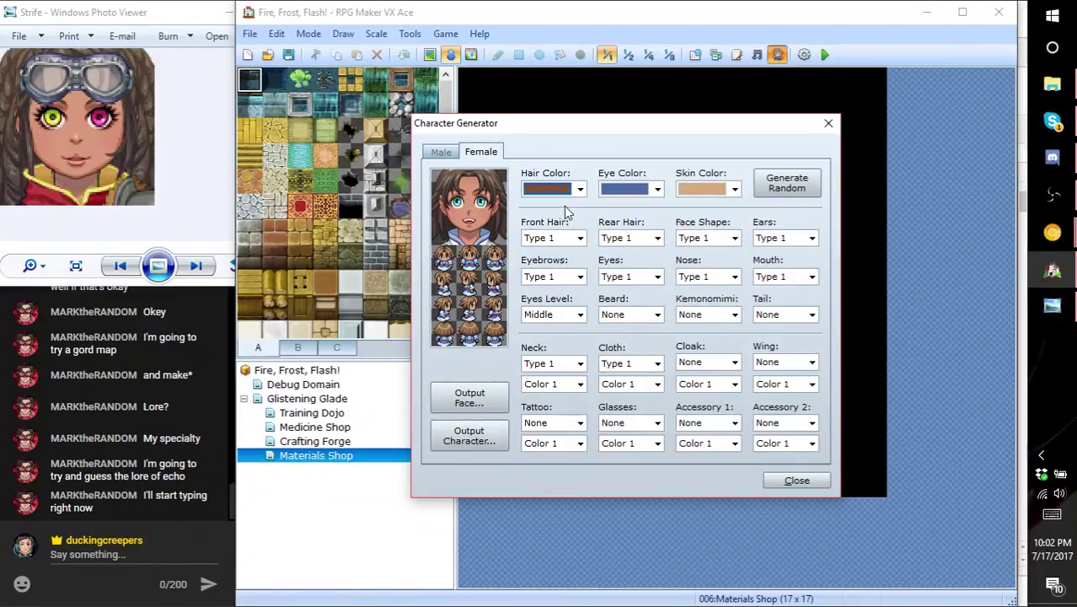
left_click(640, 189)
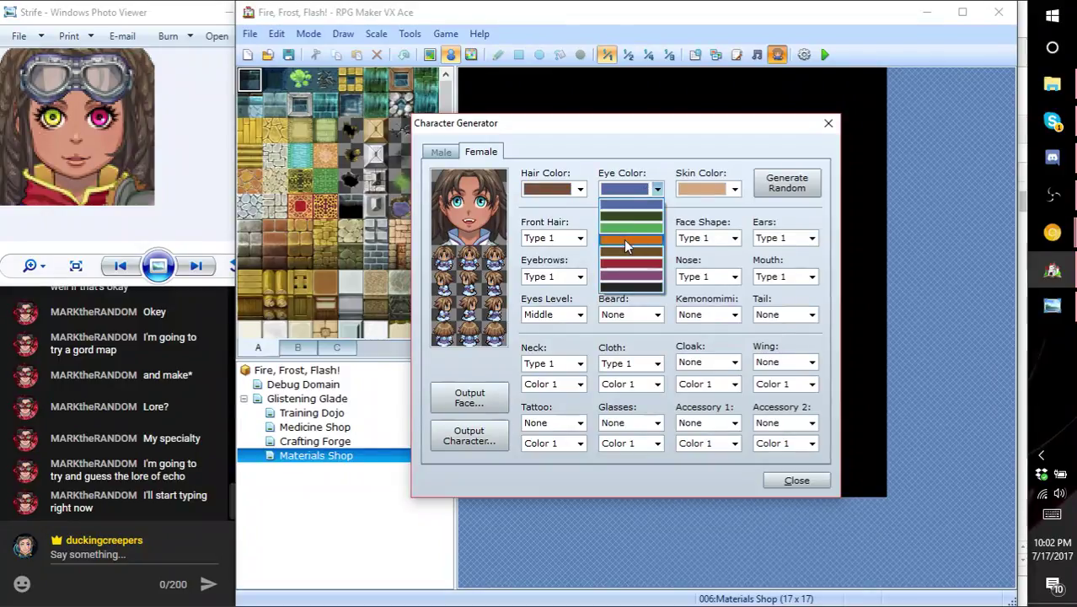
left_click(627, 240)
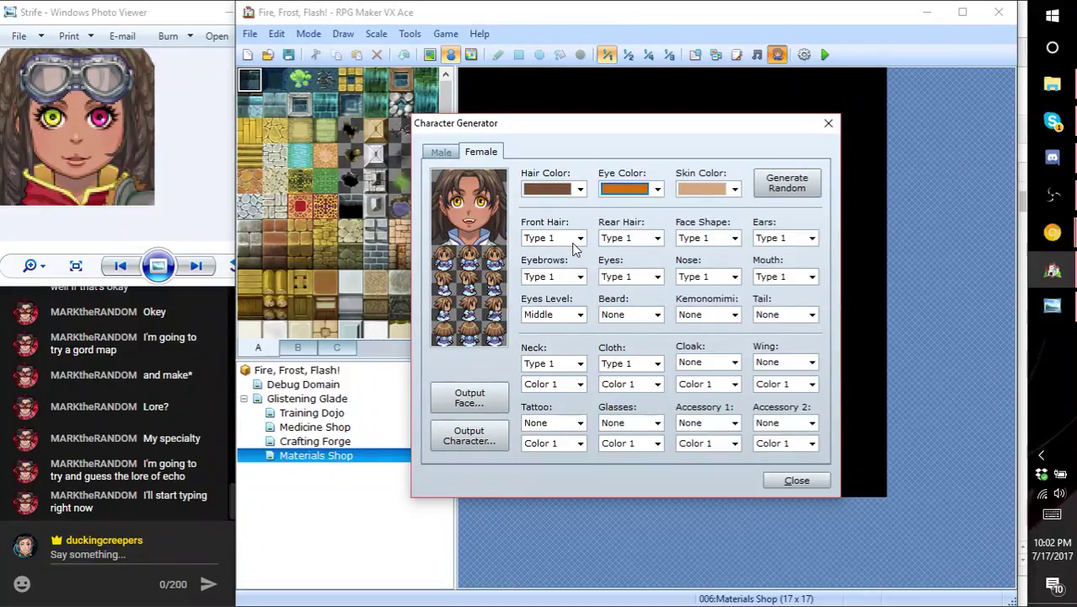
- Set the character's eyes to Type 4, nose to Type 3 and mouth to Type 5
scroll(617, 278, "down", 2)
scroll(617, 284, "down", 1)
scroll(688, 286, "down", 2)
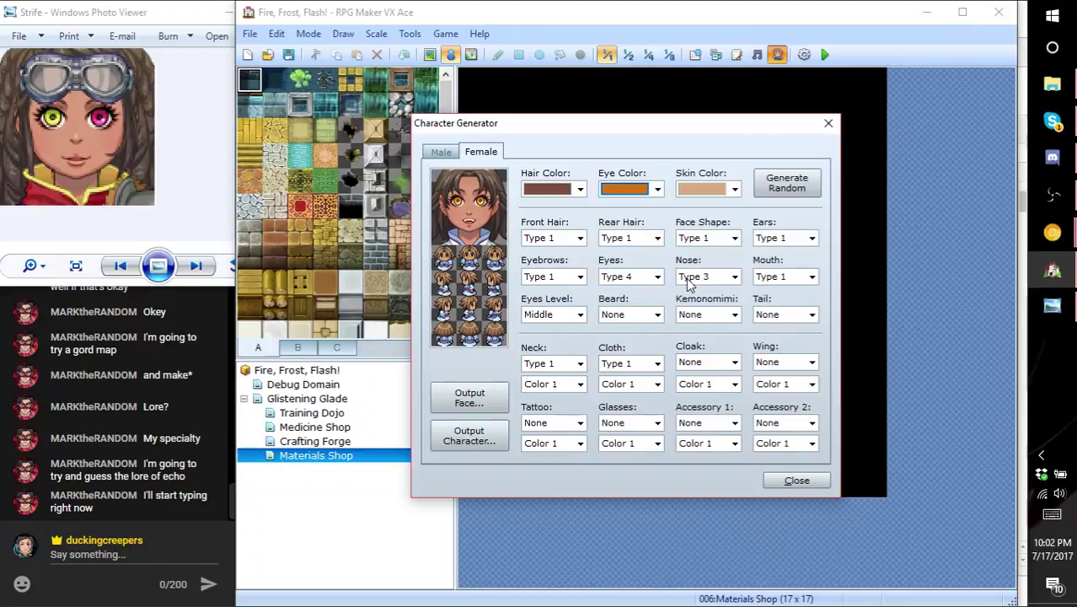
scroll(767, 280, "down", 2)
scroll(767, 281, "down", 3)
scroll(767, 280, "up", 1)
- Browse the rear hair styles and set the character's rear hair to Type 15
scroll(618, 239, "down", 2)
scroll(618, 240, "down", 6)
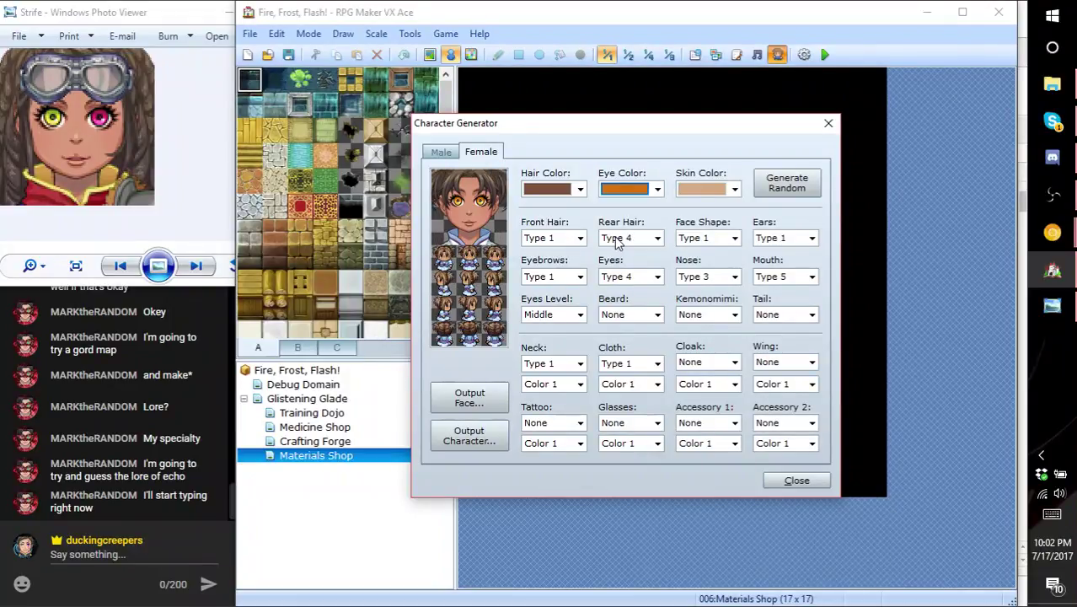
scroll(618, 242, "down", 5)
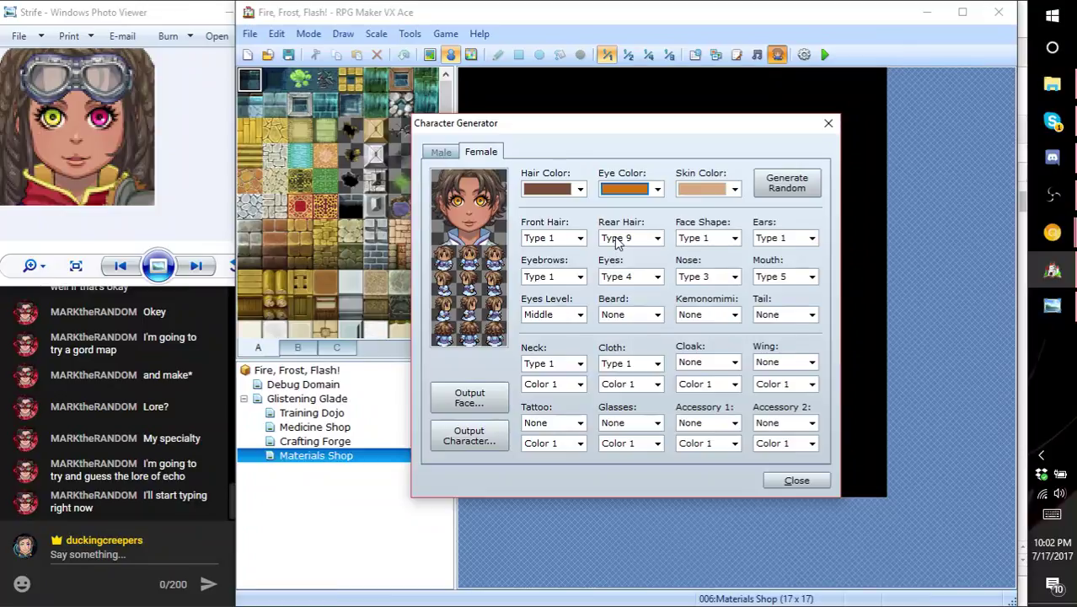
scroll(618, 242, "down", 2)
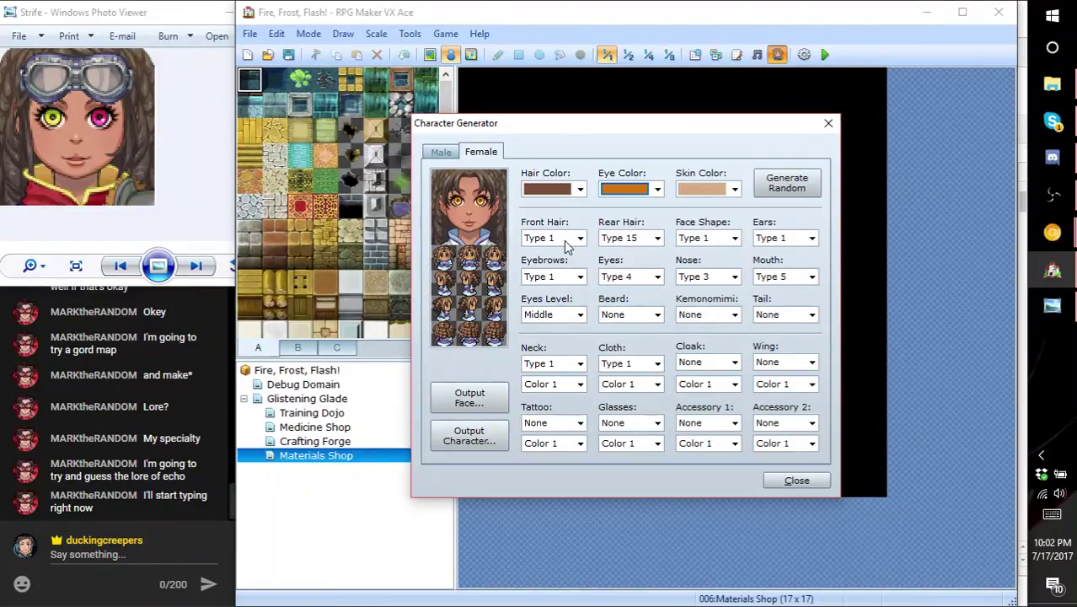
- Compare front hair styles around Type 13 to Type 15 and set the character's front hair to Type 10
scroll(564, 240, "up", 1)
scroll(564, 240, "down", 16)
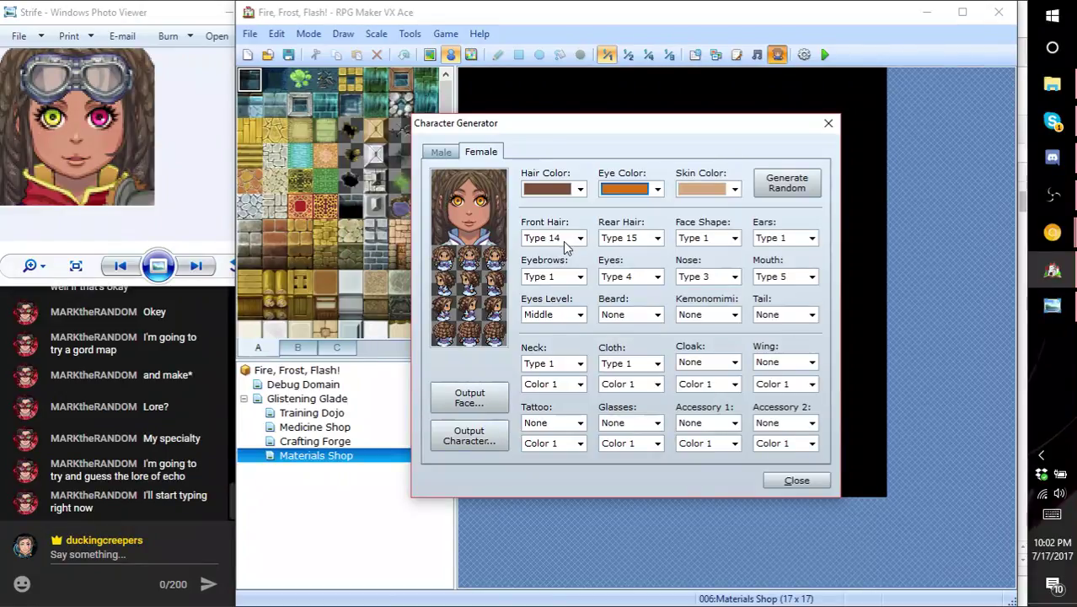
scroll(563, 241, "up", 1)
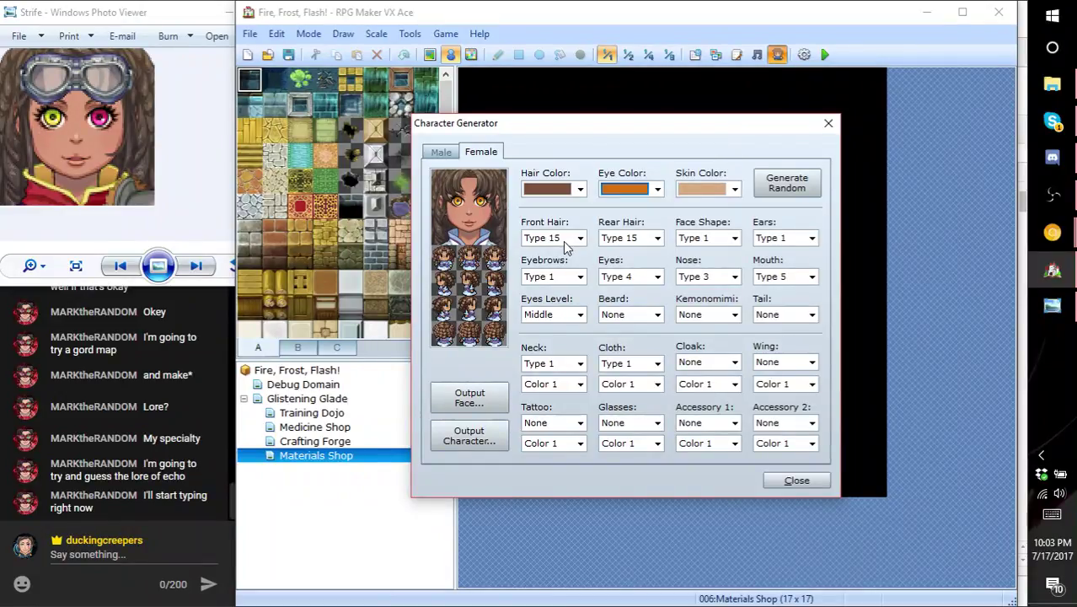
scroll(563, 241, "up", 1)
scroll(563, 241, "up", 1)
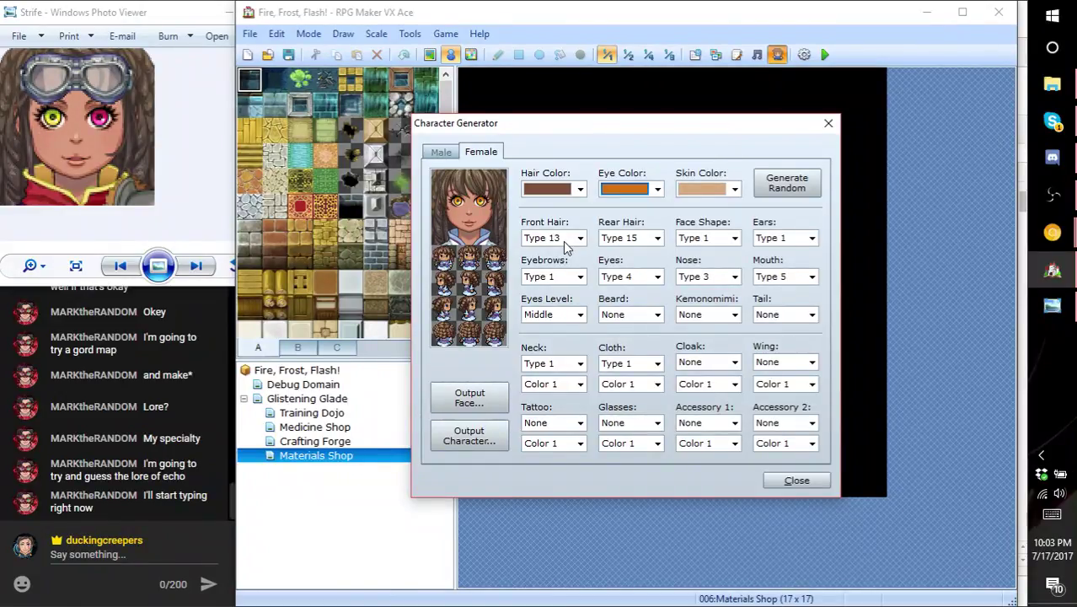
scroll(563, 241, "down", 1)
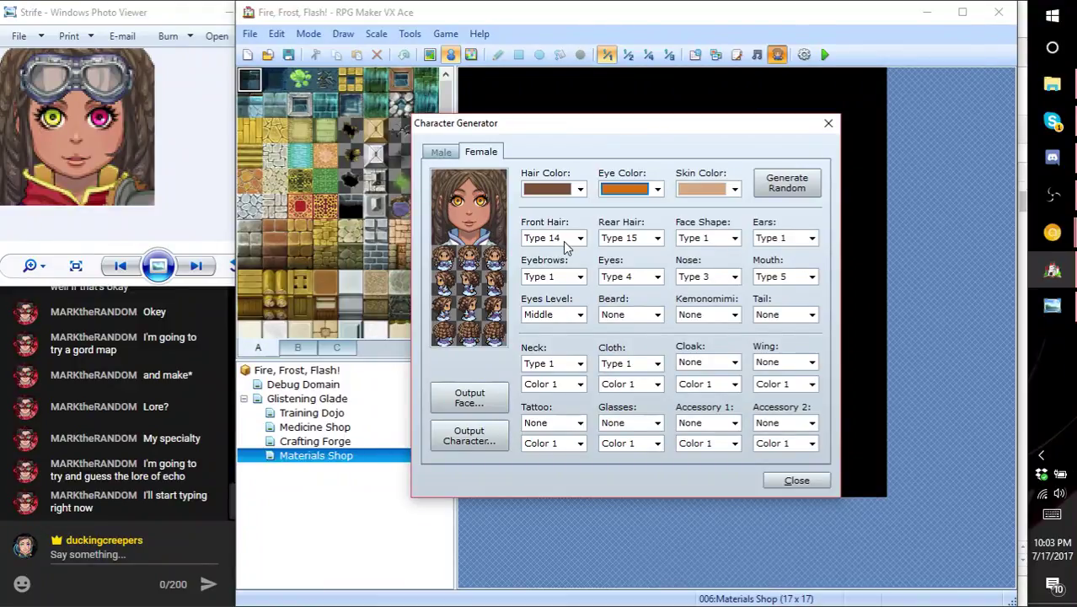
scroll(563, 241, "up", 1)
scroll(563, 241, "up", 2)
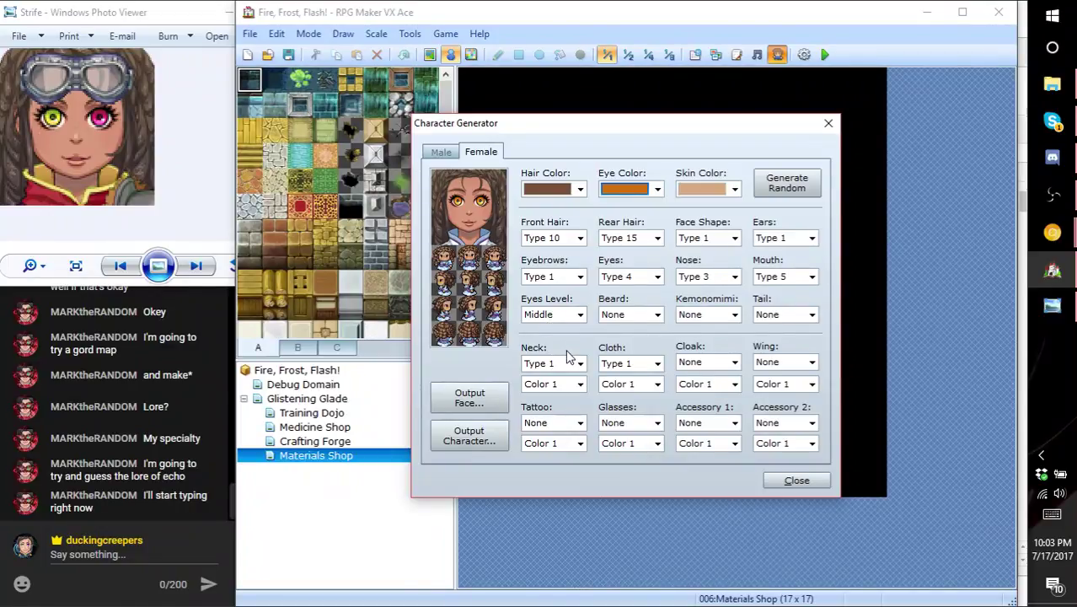
- Set the character's eyebrows to Type 5
left_click(578, 277)
left_click(560, 309)
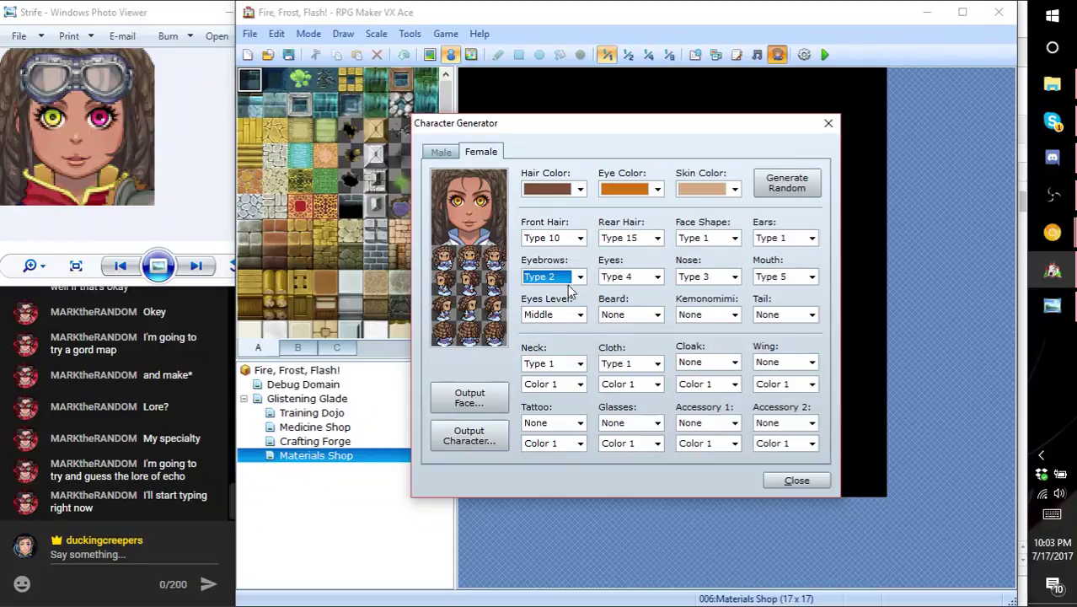
scroll(567, 282, "down", 3)
- Browse the second accessory styles and set the character's Accessory 2 to the Type 7 goggles
left_click(762, 430)
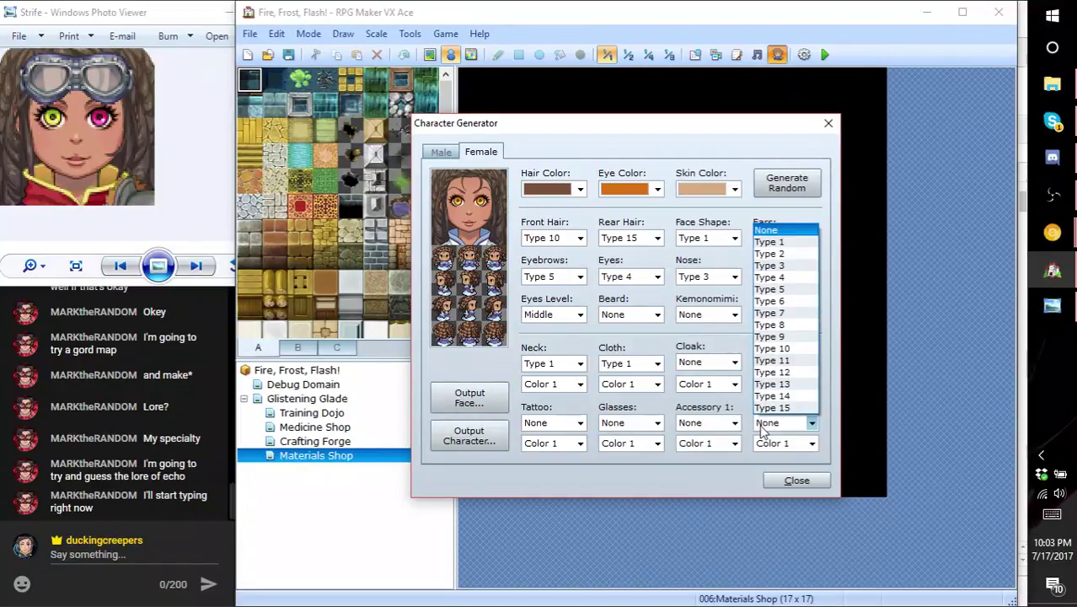
left_click(784, 301)
scroll(788, 426, "up", 5)
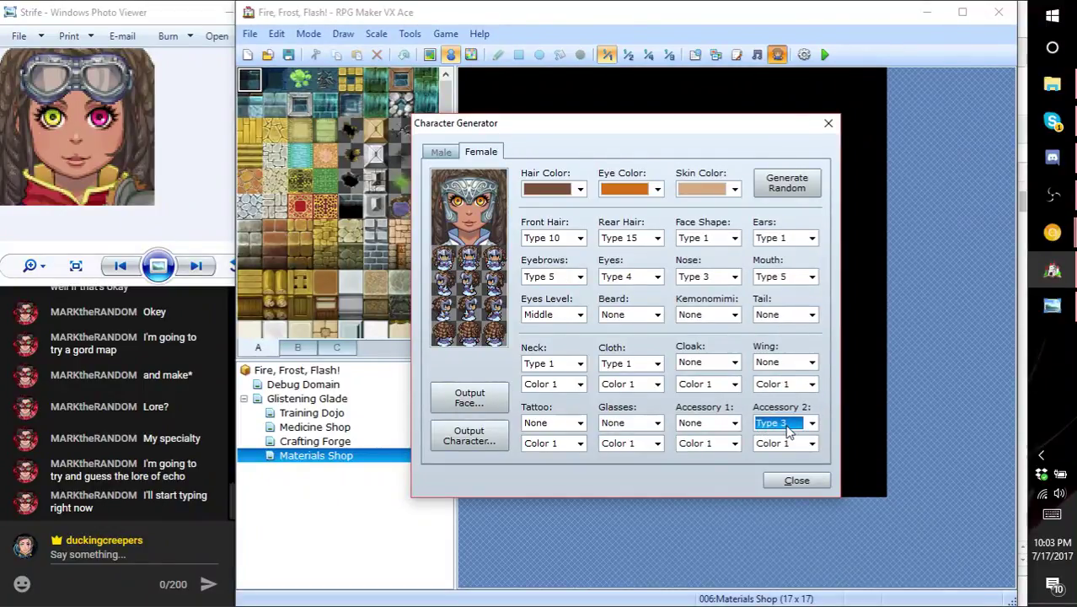
scroll(788, 426, "down", 2)
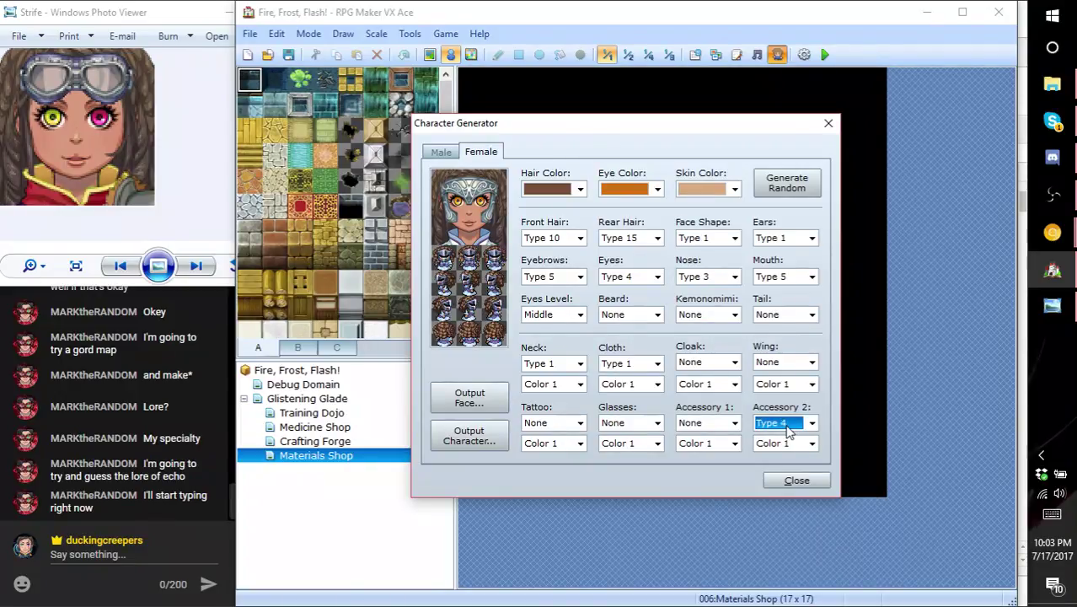
scroll(788, 426, "down", 5)
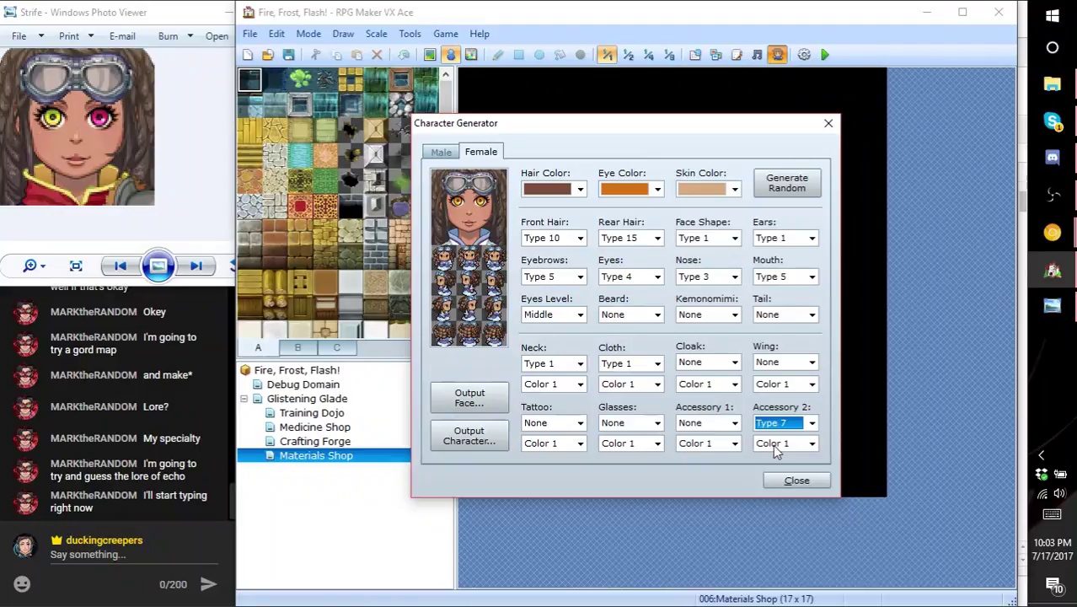
- Compare color variants for Accessory 2 and set it to Color 6, keeping the Type 7 goggles
scroll(775, 451, "down", 2)
scroll(775, 444, "down", 4)
scroll(773, 446, "up", 5)
scroll(775, 451, "down", 2)
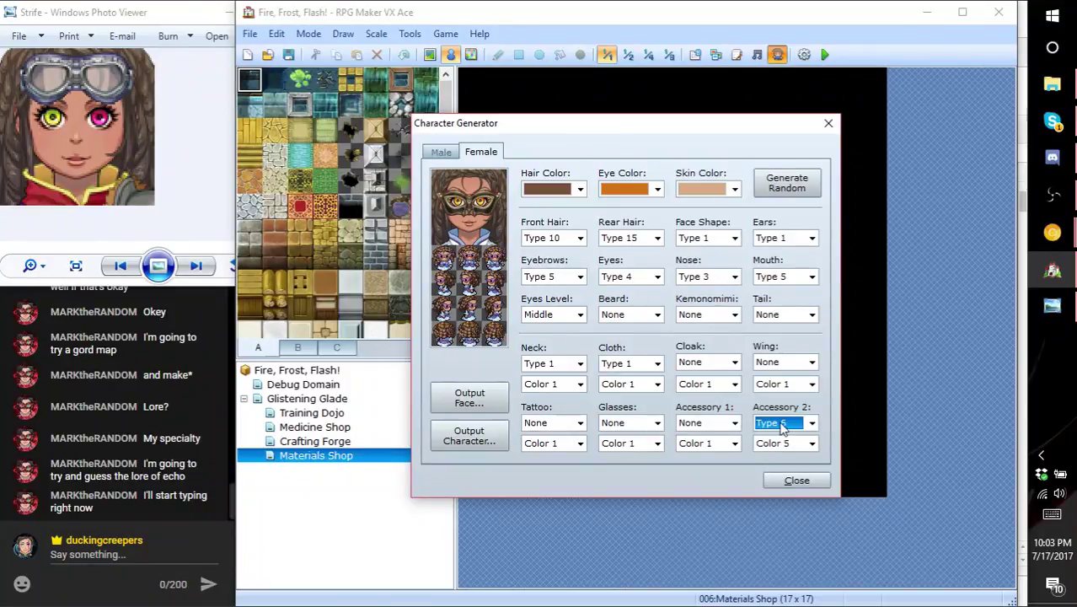
scroll(775, 449, "down", 1)
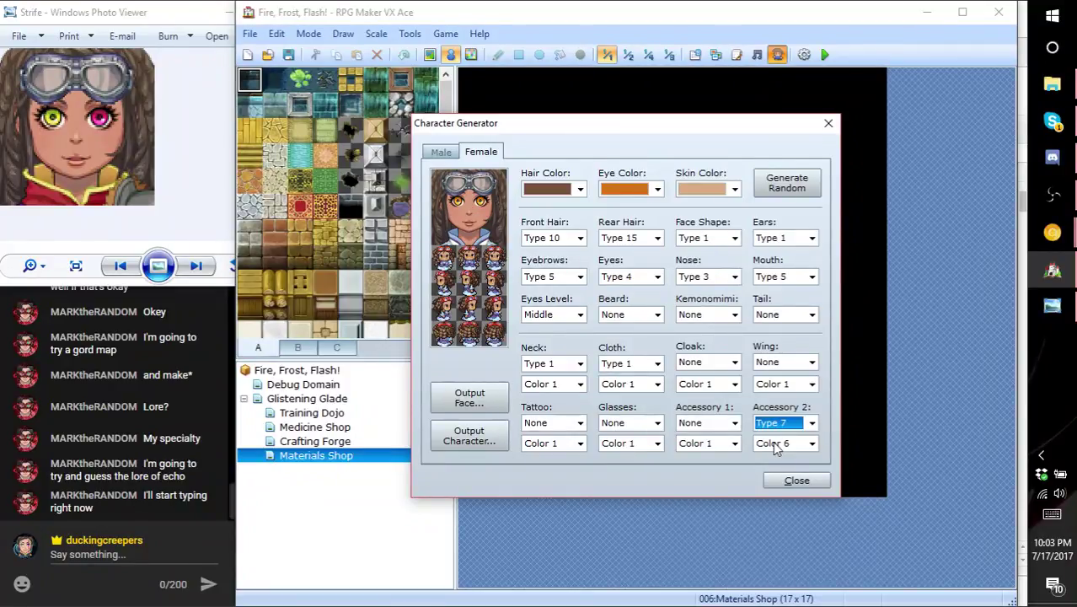
- Browse the neck styles, compare those around Type 12 to Type 14, and set the character's neck to Type 12
left_click(580, 363)
left_click(569, 403)
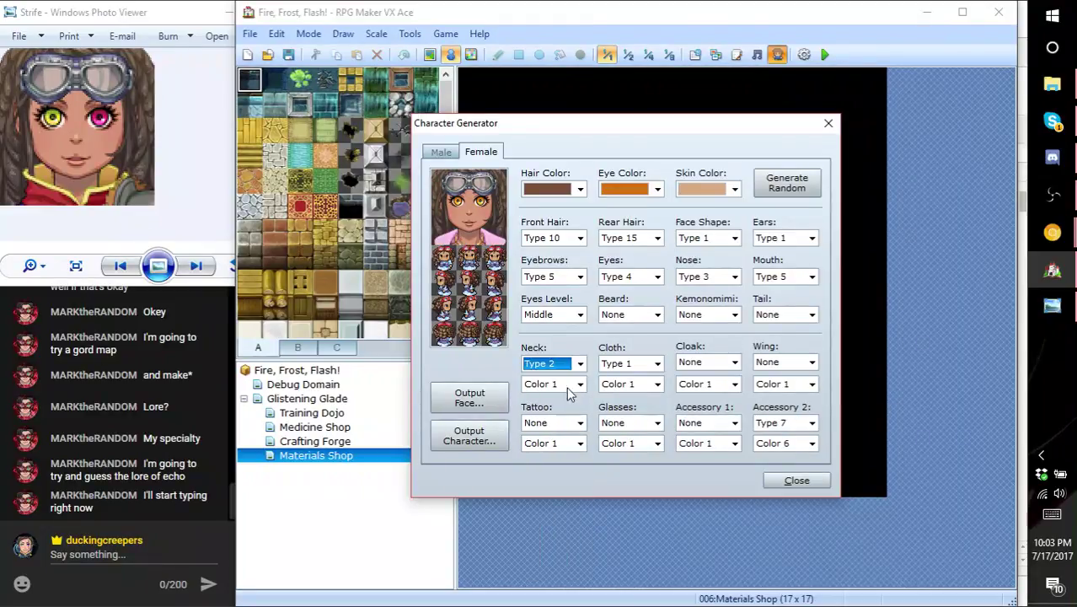
scroll(571, 373, "down", 7)
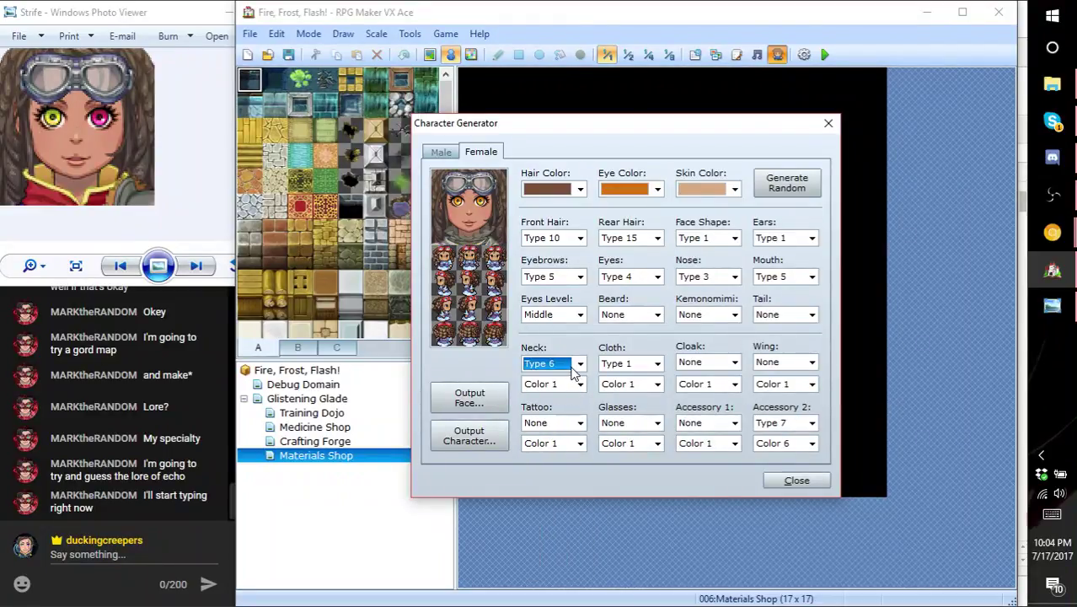
scroll(572, 373, "down", 5)
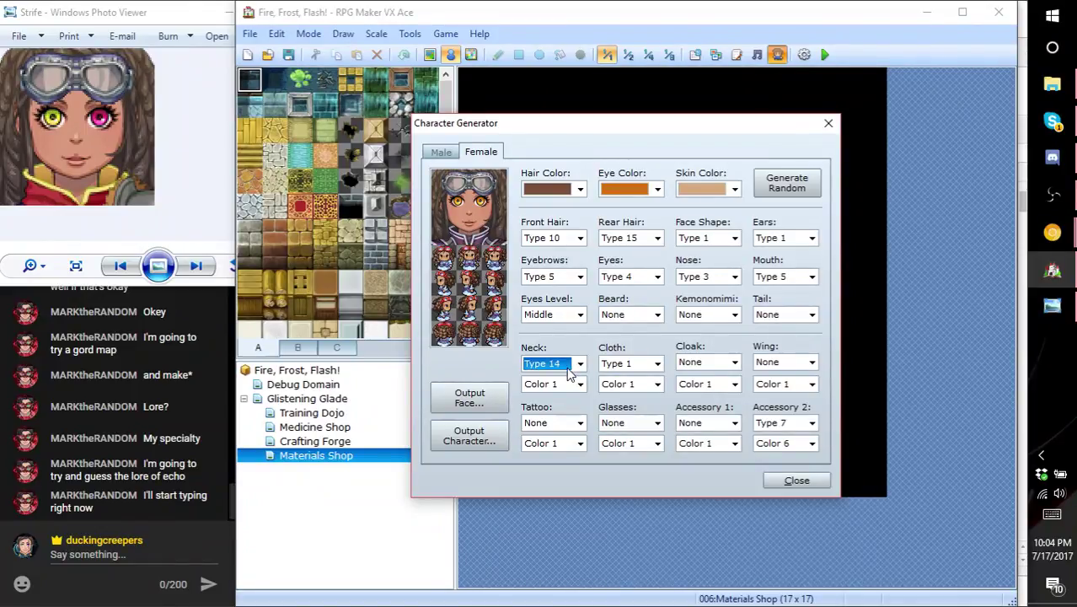
scroll(571, 373, "up", 1)
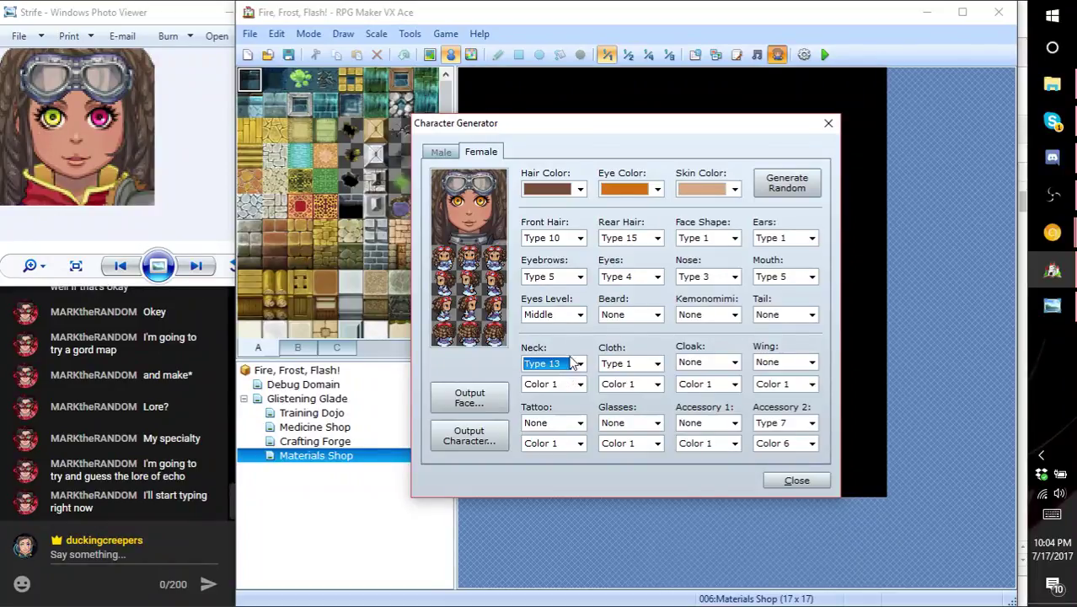
scroll(576, 366, "down", 1)
scroll(578, 369, "up", 1)
scroll(571, 389, "down", 3)
scroll(572, 396, "up", 1)
scroll(572, 396, "down", 1)
scroll(573, 396, "up", 1)
- Compare neck color variants between Color 6 and Color 8 and set the character's neck to Color 6
scroll(571, 396, "down", 5)
scroll(580, 371, "up", 1)
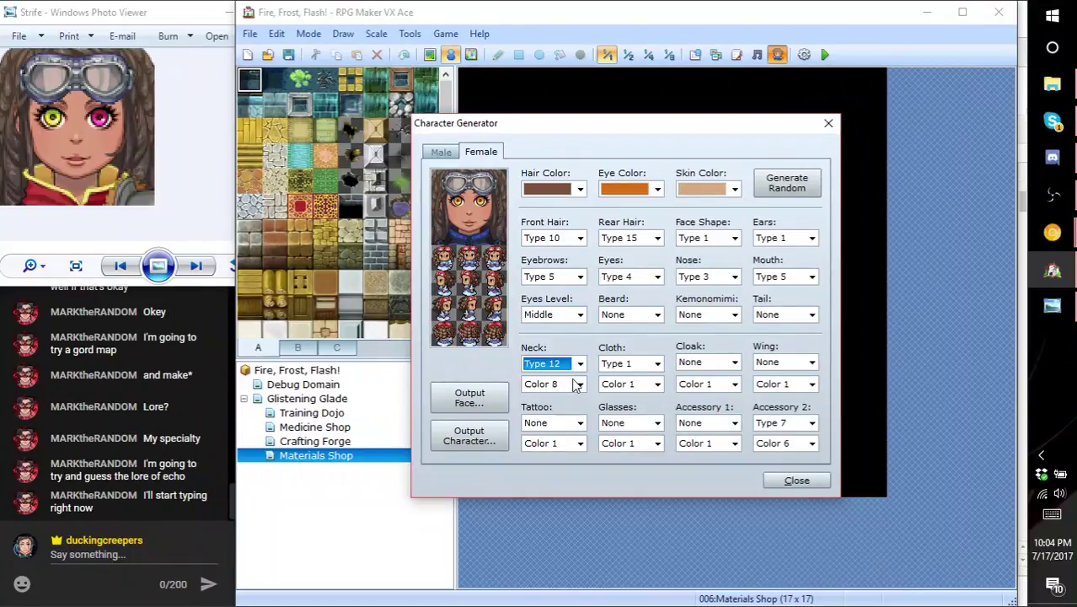
scroll(571, 389, "up", 2)
scroll(571, 390, "down", 1)
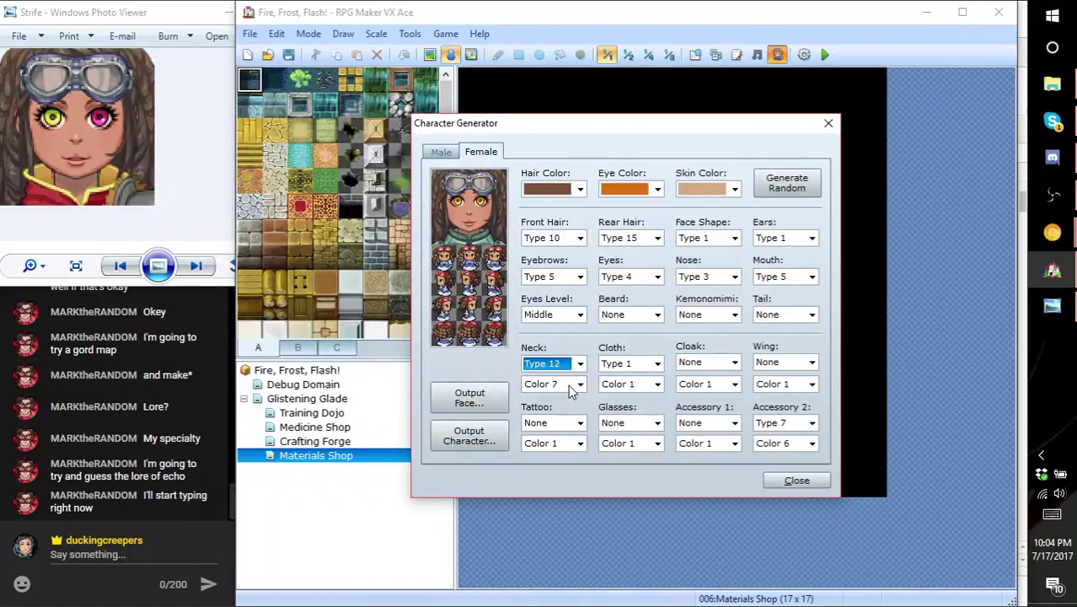
scroll(572, 392, "up", 1)
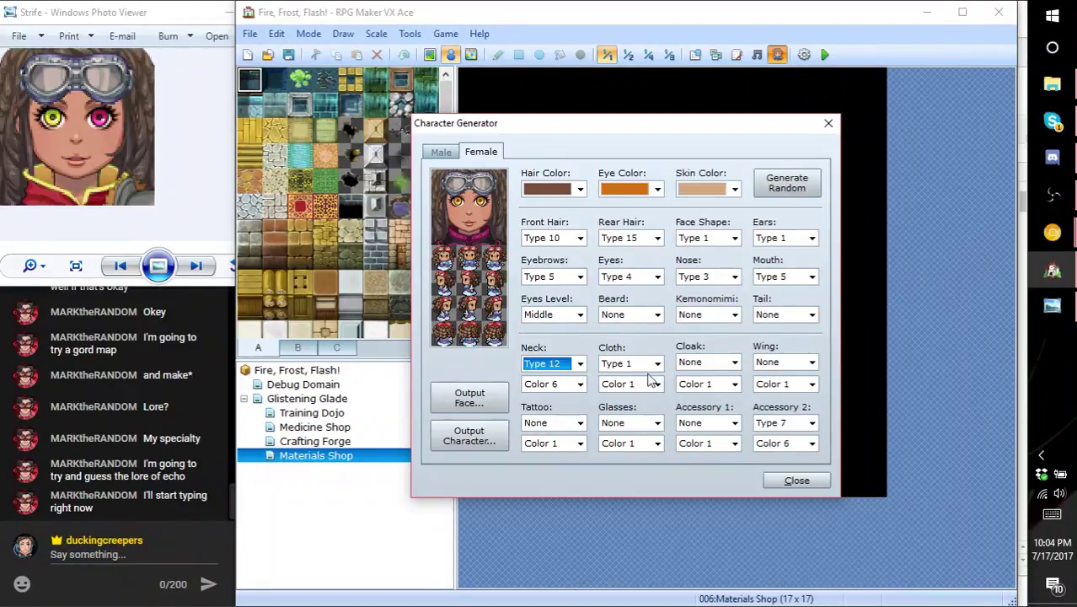
- Set the character's cloth to Type 5
scroll(646, 369, "down", 4)
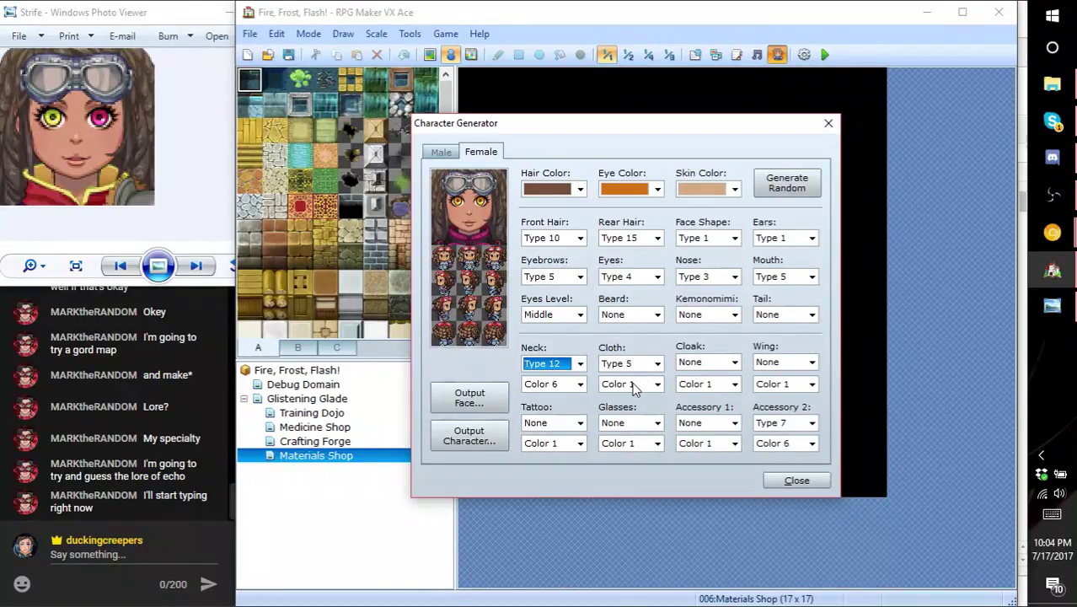
- Set the character's clothing to Color 6 and the neck piece to Type 13
scroll(635, 386, "down", 4)
scroll(635, 388, "down", 3)
scroll(635, 387, "up", 5)
scroll(634, 385, "down", 2)
scroll(576, 371, "down", 1)
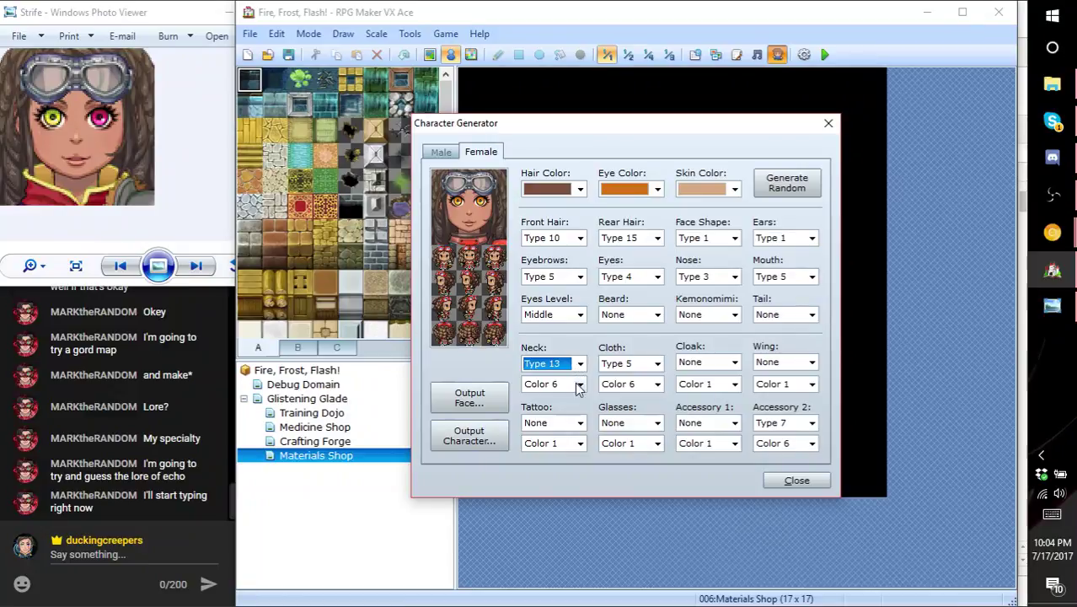
- Try Color 4 and Color 3 on the Type 13 neck piece
scroll(579, 387, "down", 2)
scroll(578, 389, "up", 4)
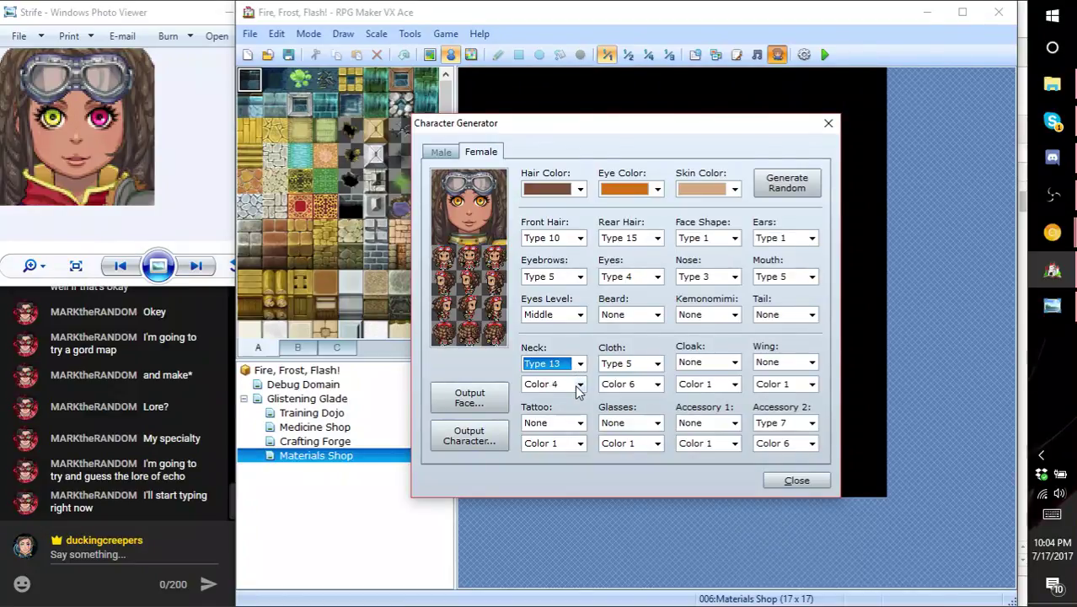
scroll(578, 389, "up", 1)
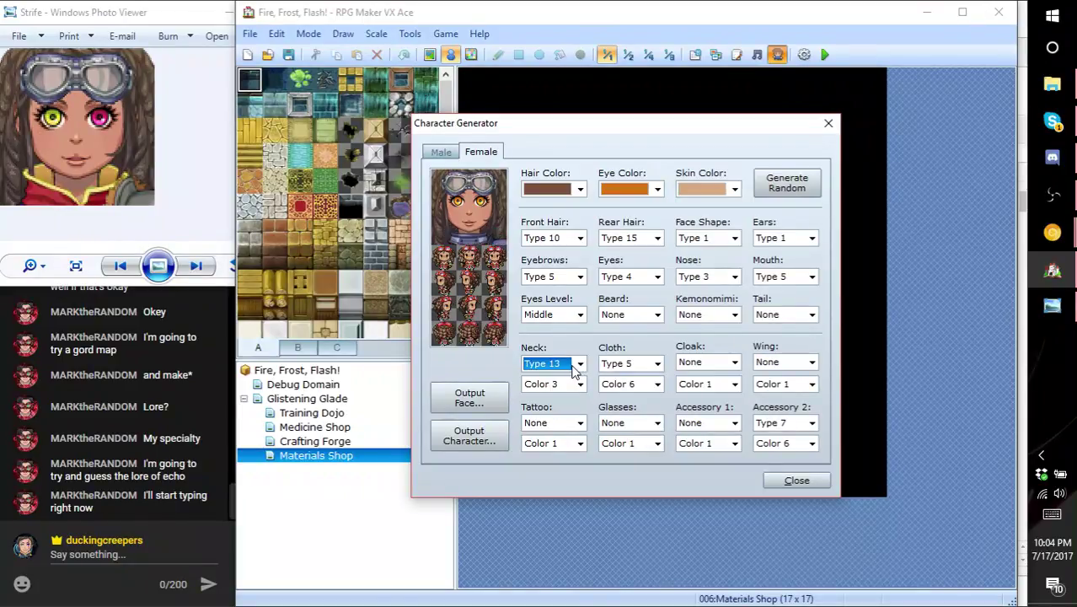
- Try the Type 14 neck piece in Color 5 and Color 4
scroll(573, 373, "down", 1)
scroll(573, 394, "down", 2)
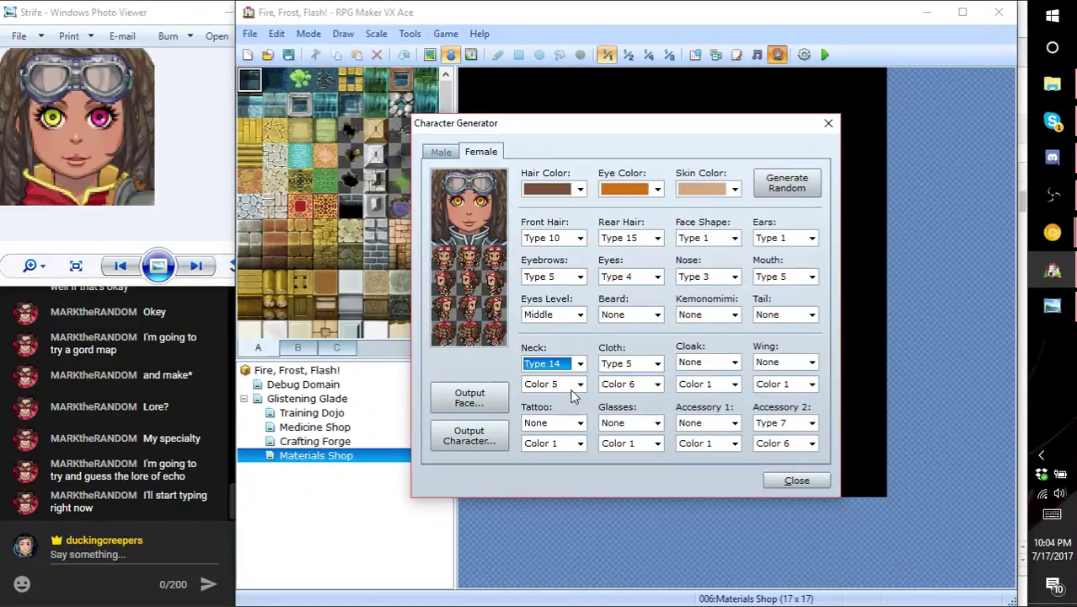
scroll(573, 396, "up", 1)
scroll(573, 396, "down", 3)
scroll(573, 396, "up", 3)
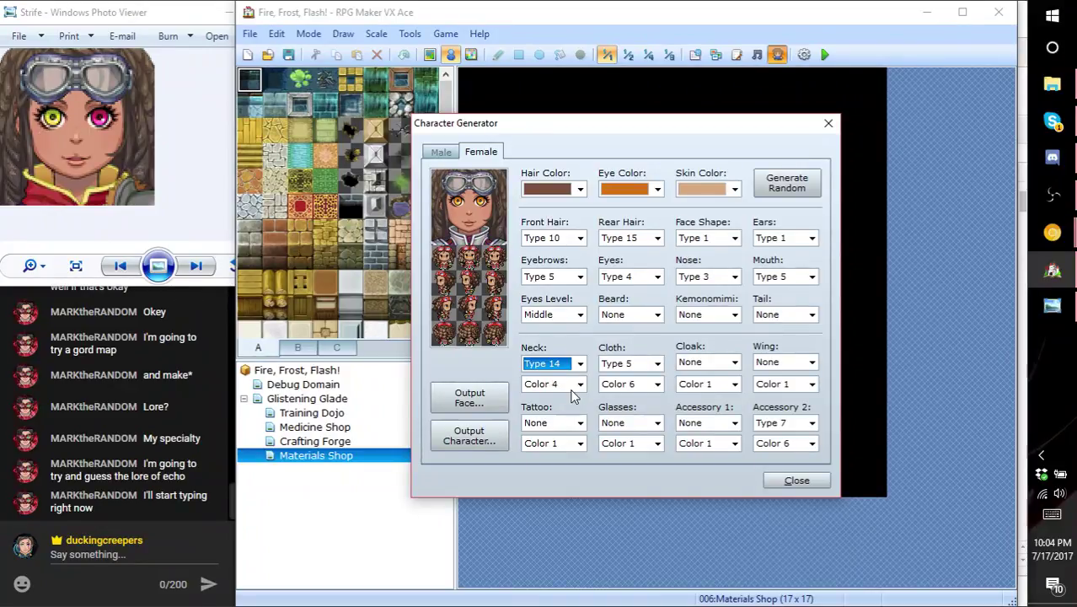
- Try the Type 15 neck piece, then return the neck to Type 13 in Color 6
scroll(578, 376, "up", 2)
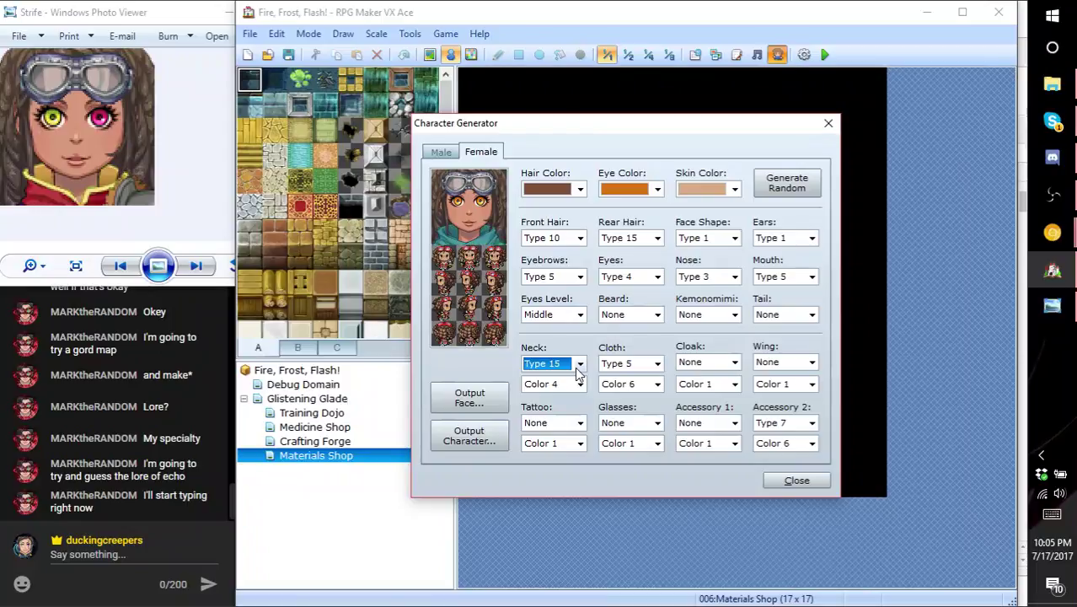
scroll(578, 377, "down", 1)
scroll(570, 389, "down", 2)
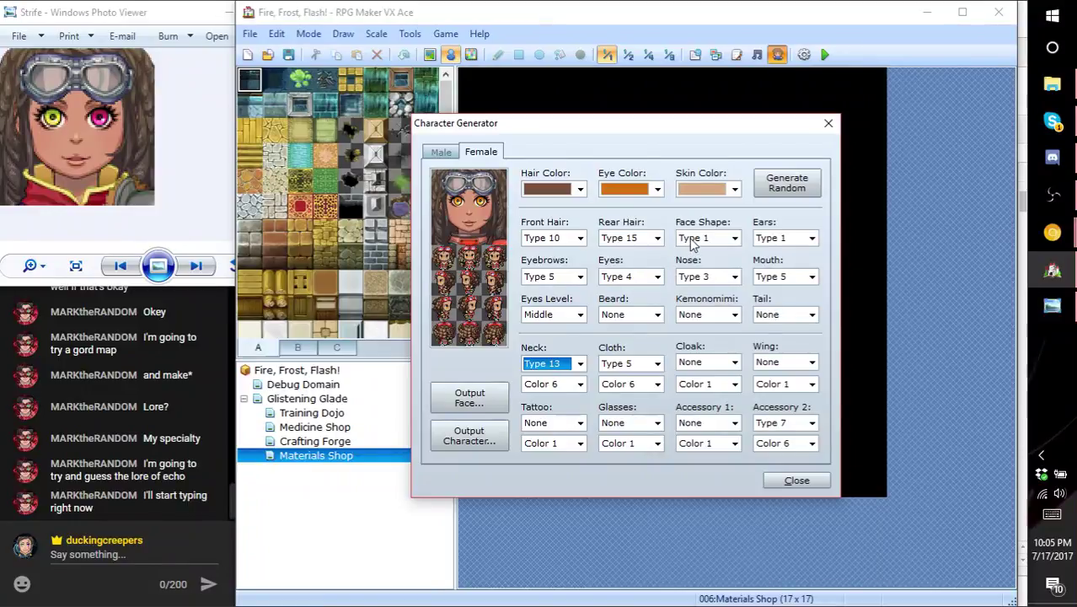
scroll(692, 240, "down", 1)
scroll(691, 240, "down", 3)
scroll(692, 240, "up", 4)
scroll(730, 240, "down", 2)
scroll(729, 240, "up", 2)
- Check which beard options are available for the female character, keeping None
left_click(646, 315)
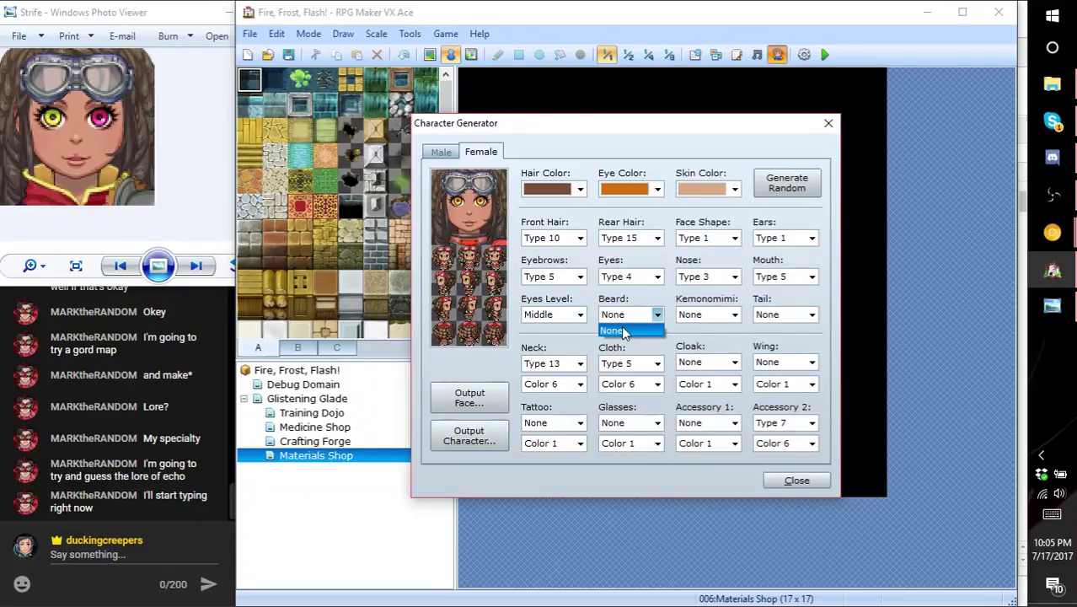
left_click(627, 325)
left_click(656, 315)
left_click(656, 317)
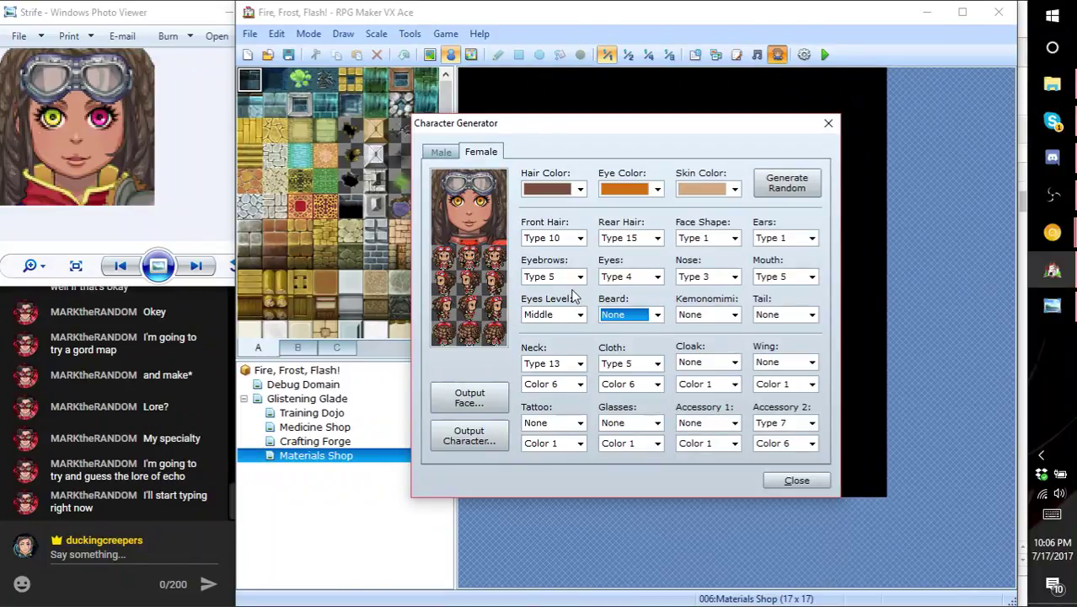
- Set the eyebrows to Type 7 and output the face graphic as Strife in the project's Faces folder
scroll(566, 289, "down", 1)
left_click(487, 405)
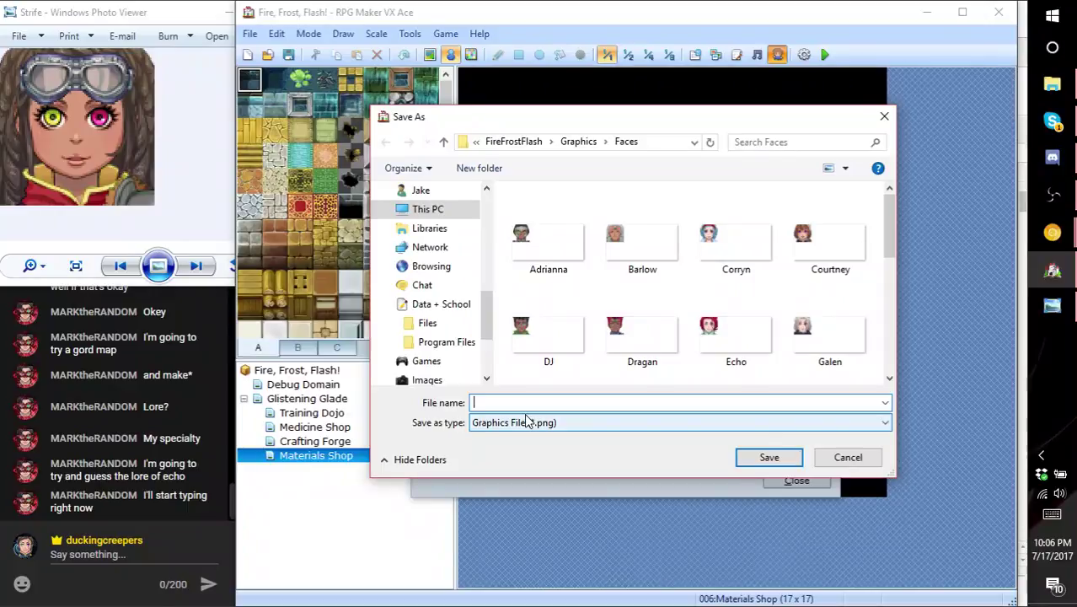
type("Strife")
key("Return")
- Output the character sprite sheet as Strife in the project's Characters folder
left_click(485, 436)
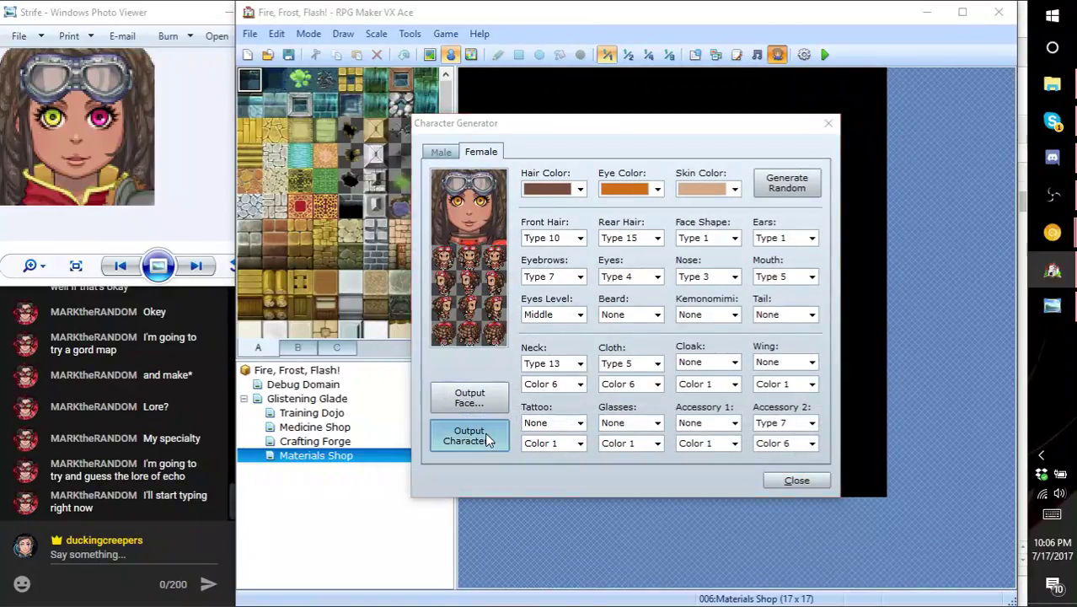
type("Strife")
key("Return")
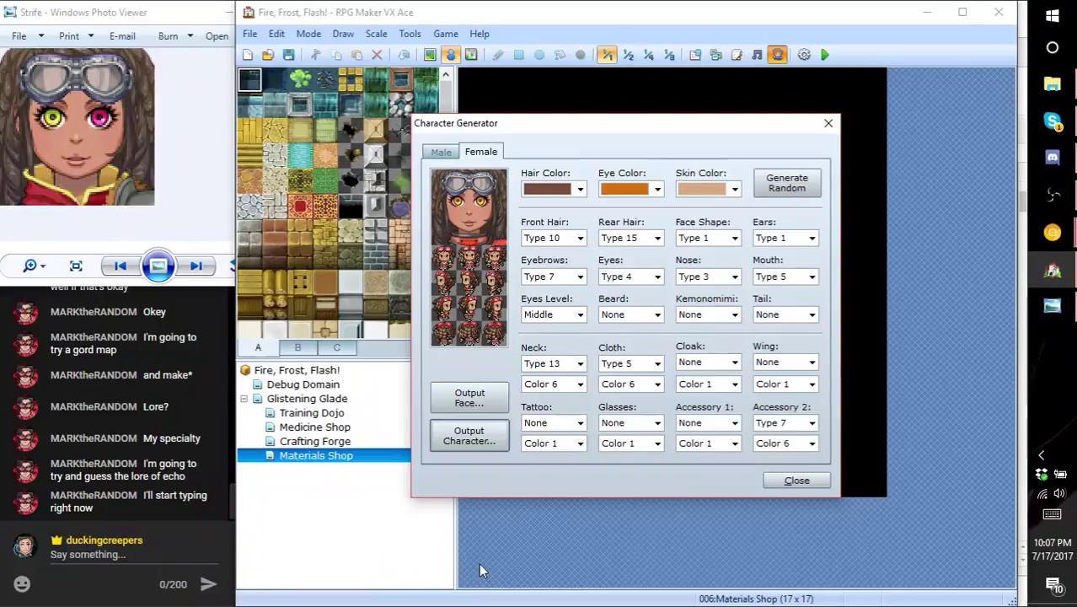
- Check the Faces and Characters output folders for the saved Strife graphics without saving again
left_click(470, 397)
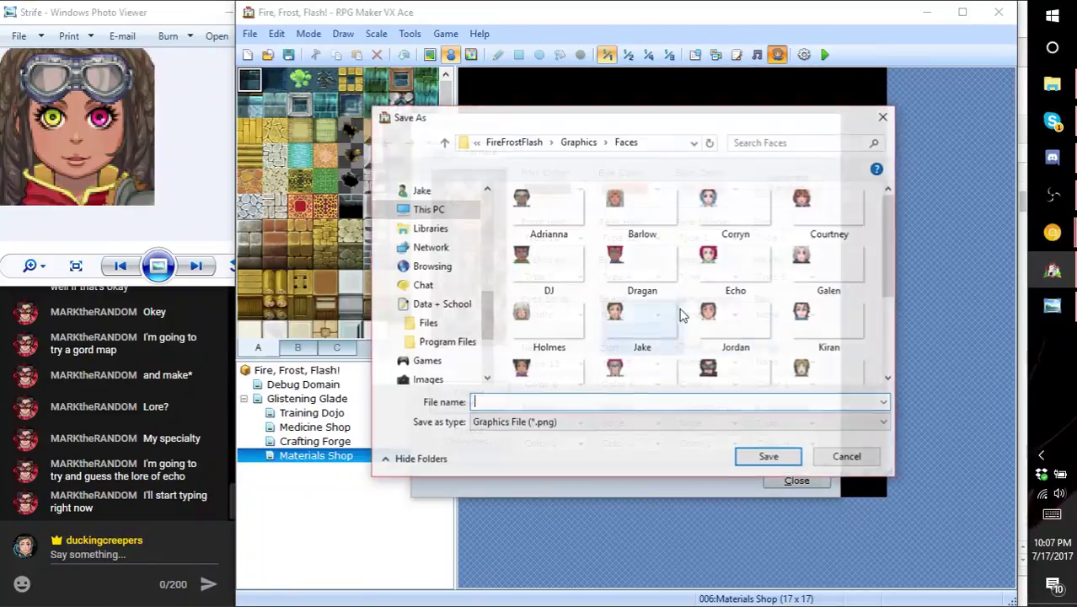
scroll(708, 315, "down", 5)
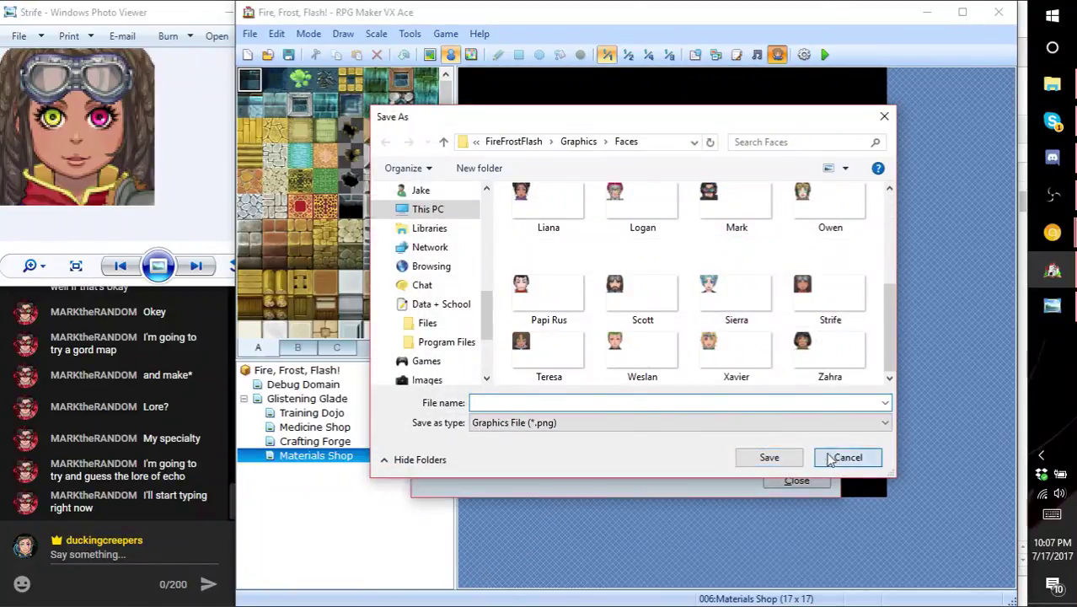
left_click(830, 460)
left_click(466, 433)
scroll(797, 303, "down", 5)
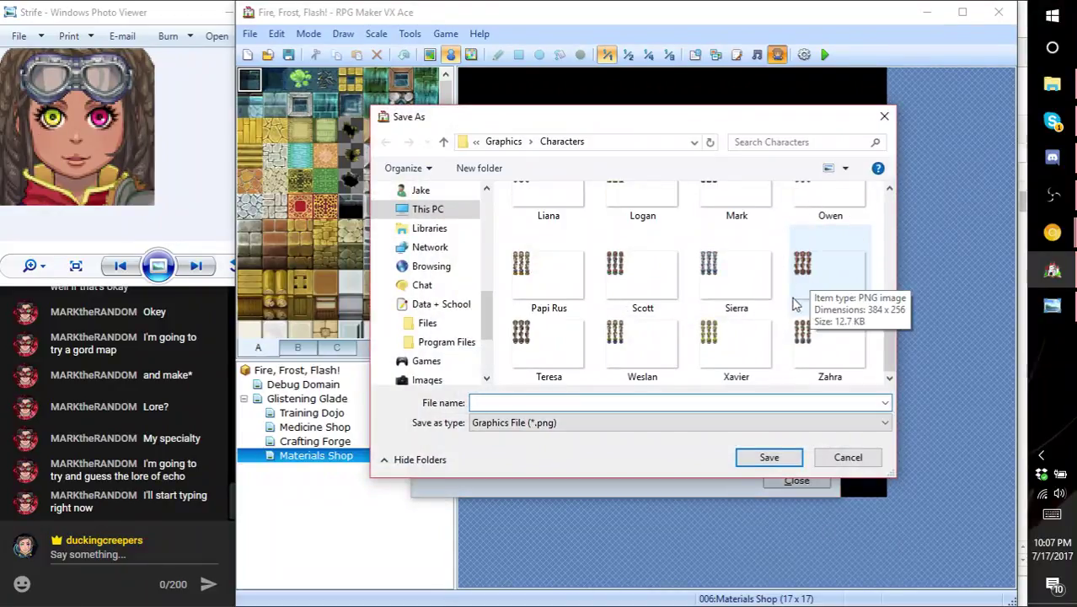
left_click(858, 462)
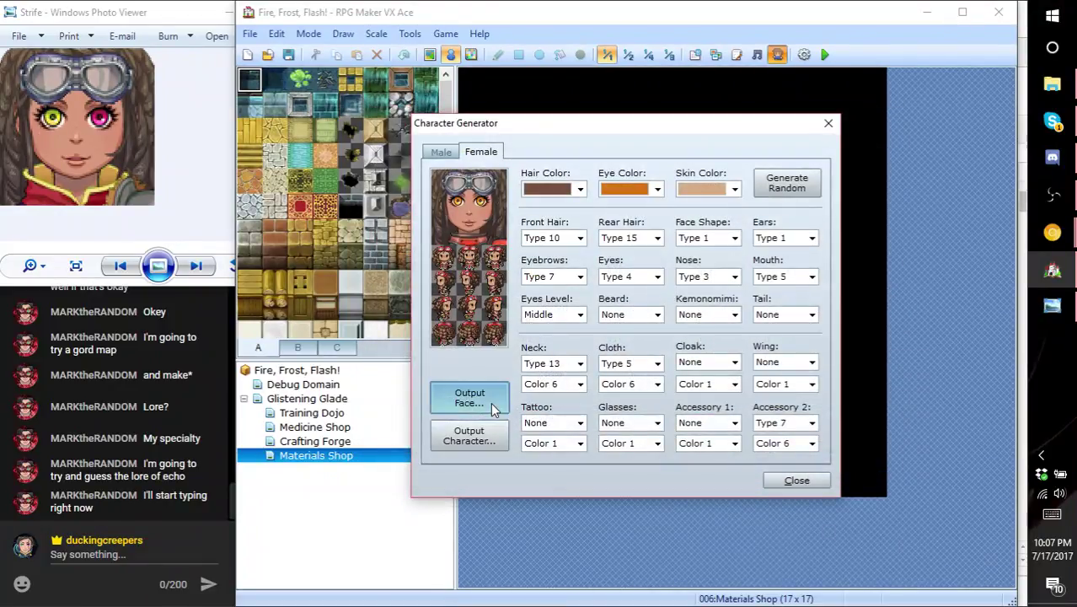
left_click(468, 397)
scroll(758, 304, "down", 4)
left_click(821, 461)
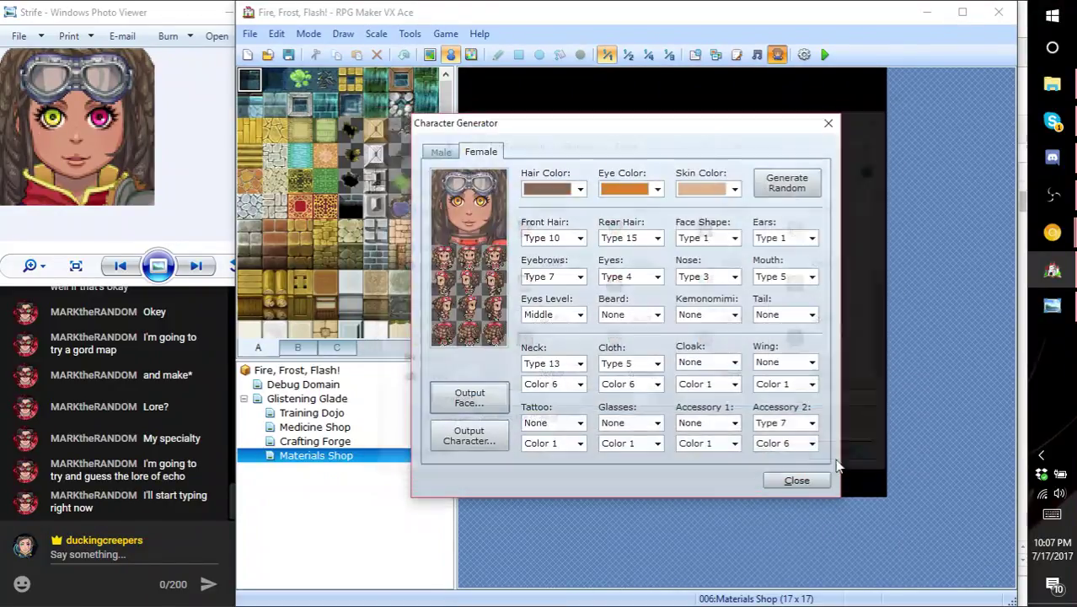
- Close the Character Generator, minimize the game editor, and close the Strife reference photo
left_click(771, 481)
left_click(927, 12)
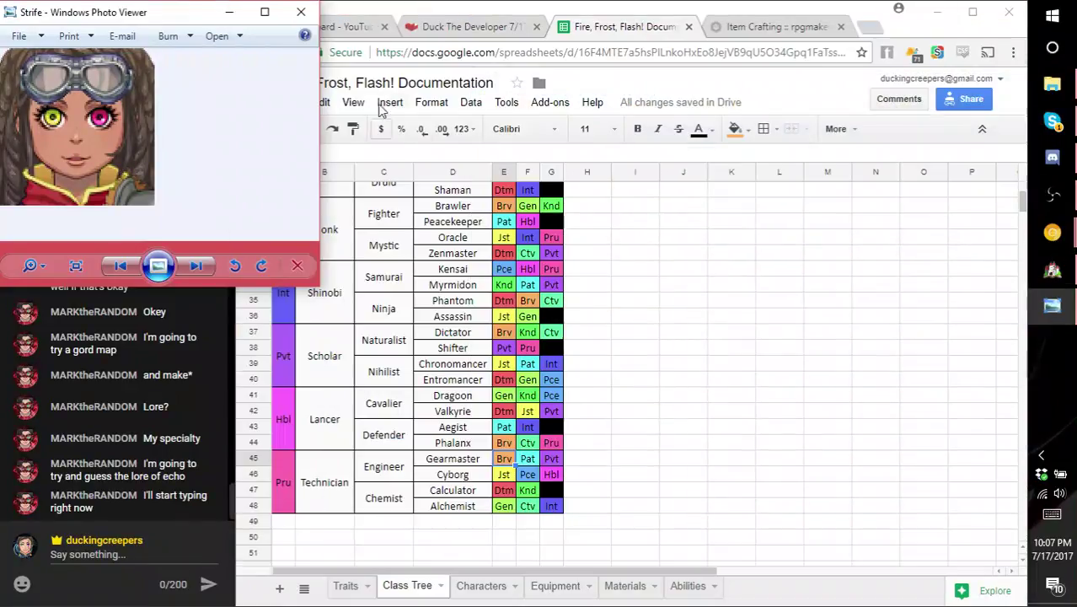
left_click(301, 12)
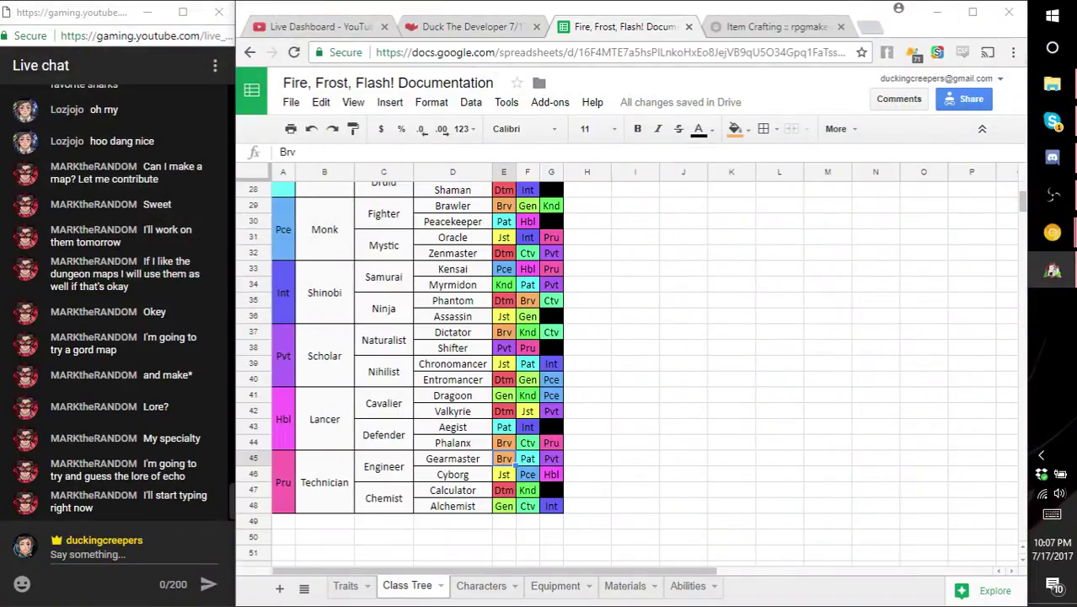
- Close the Item Crafting tab in the browser and minimize the browser window
left_click(936, 12)
mouse_move(1035, 223)
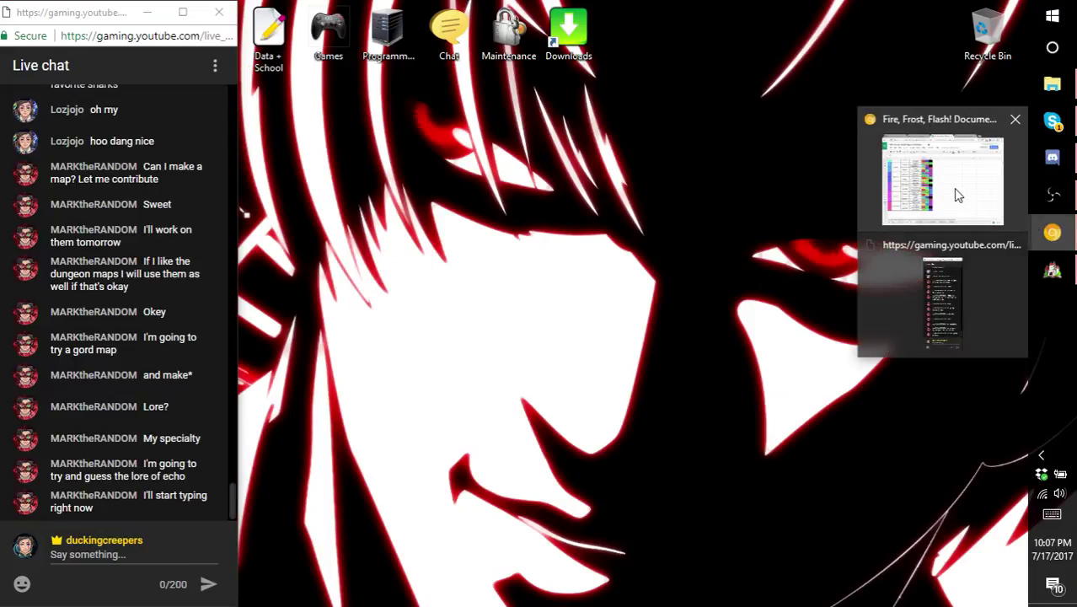
left_click(936, 168)
left_click(841, 27)
left_click(936, 12)
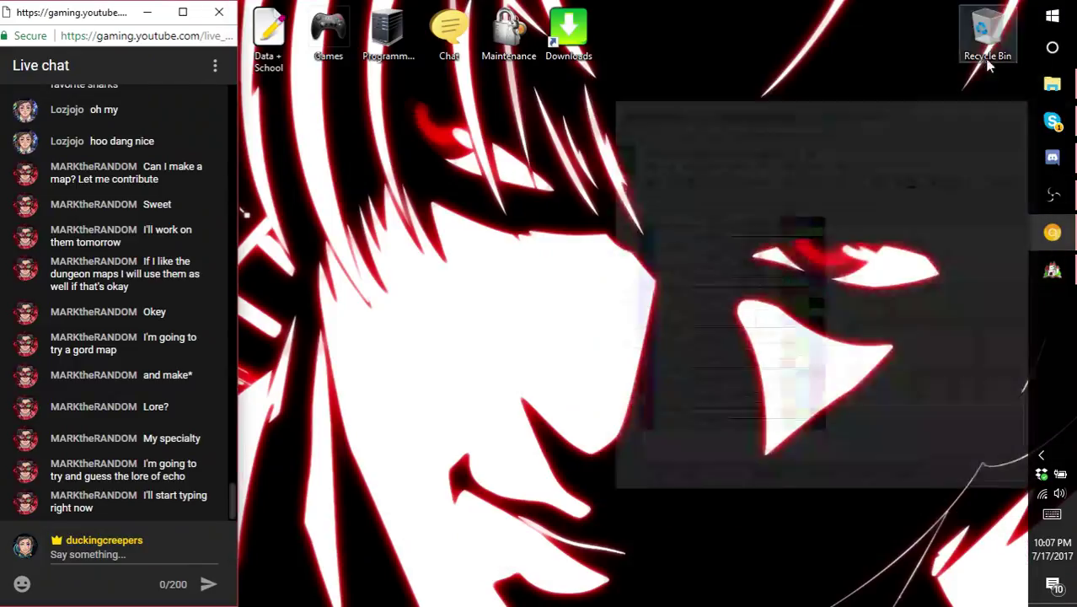
- Switch to the Death's Door Faces folder in File Explorer and clear the selection of the Strife image
left_click(1052, 84)
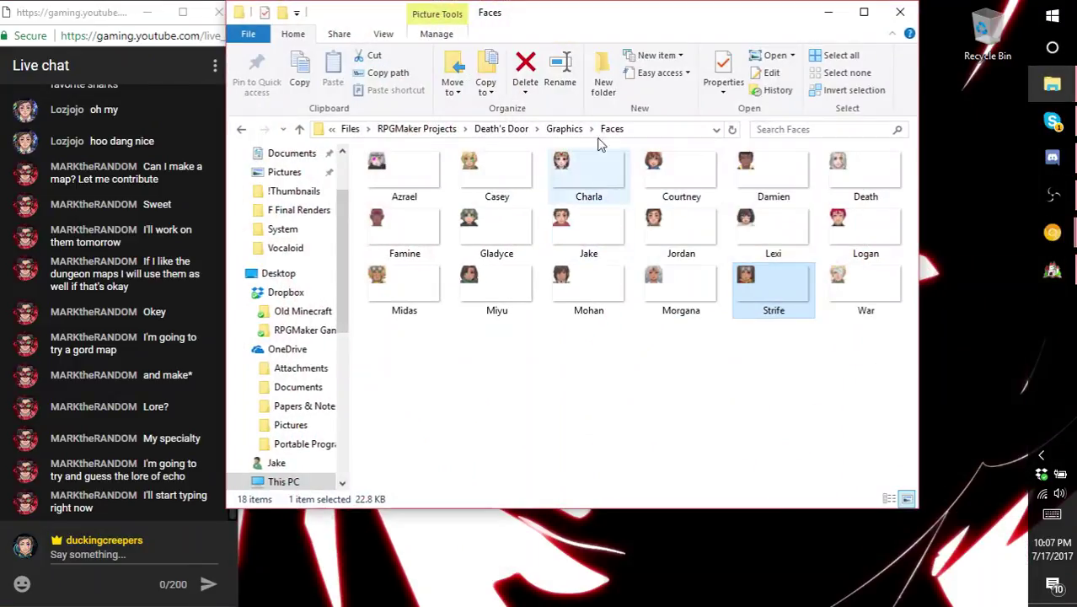
right_click(771, 286)
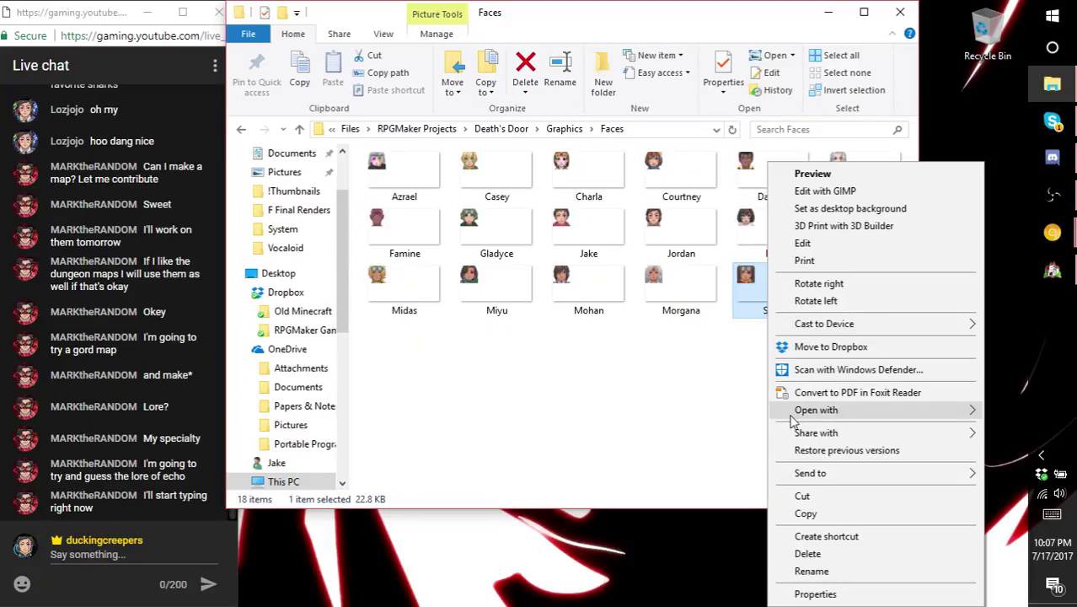
left_click(574, 374)
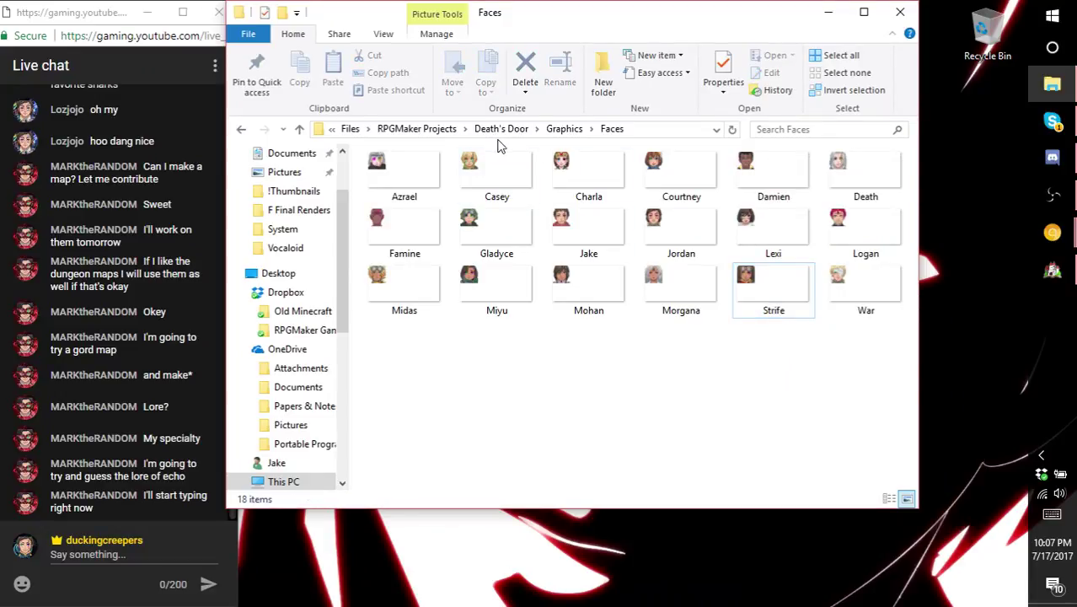
- View the Charla face image zoomed in within a moved and resized viewer window, then close it
double_click(587, 167)
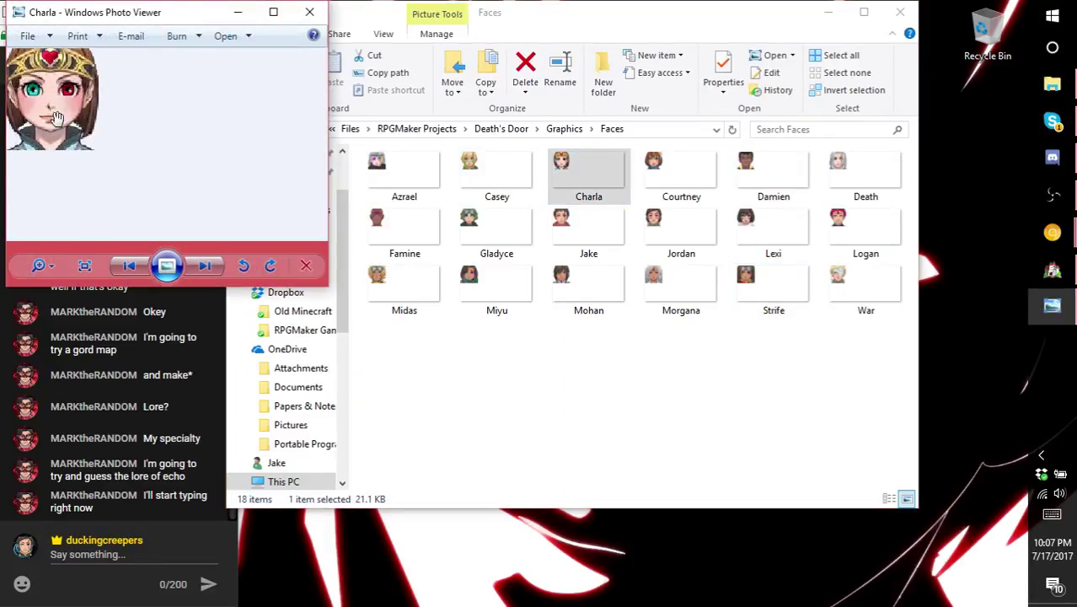
left_click_drag(155, 15, 539, 136)
left_click_drag(712, 405, 762, 523)
scroll(572, 331, "up", 2)
scroll(573, 331, "down", 1)
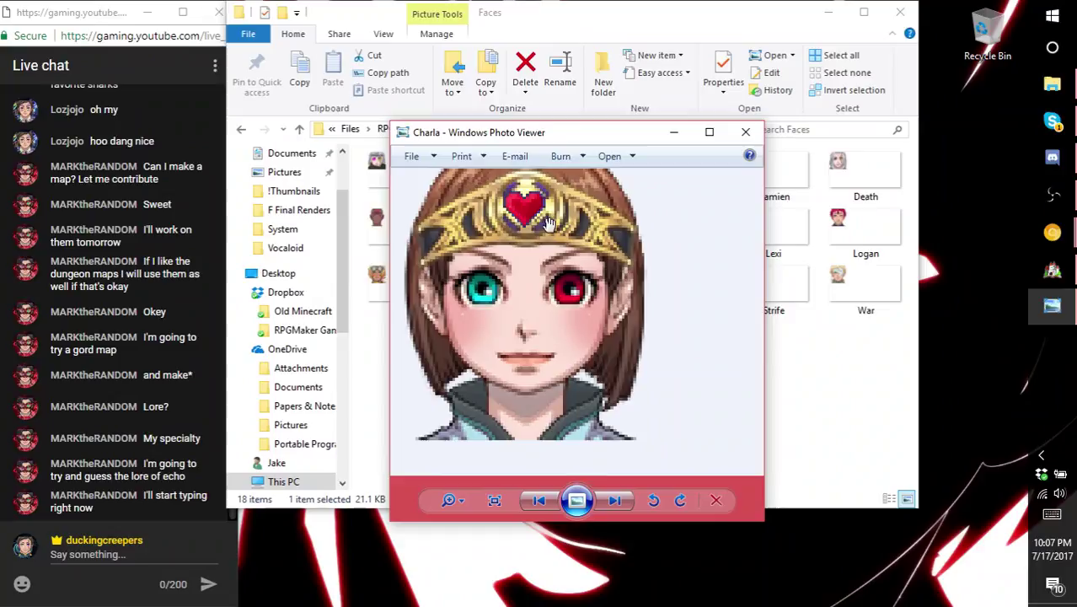
left_click(745, 132)
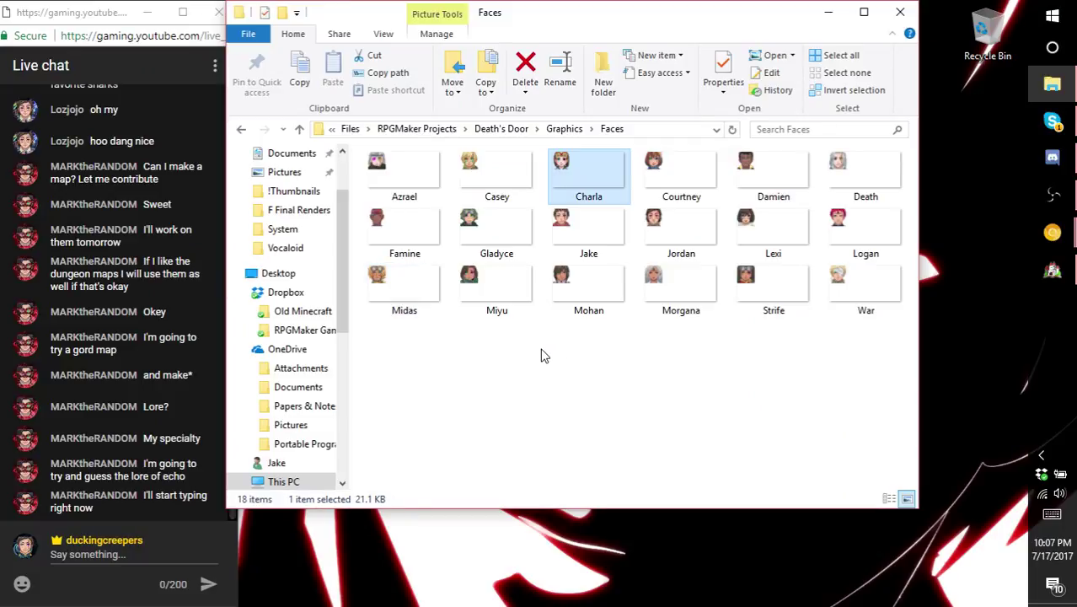
- View the Jake face image zoomed in, then close it and clear the file selection
left_click_drag(543, 356, 556, 373)
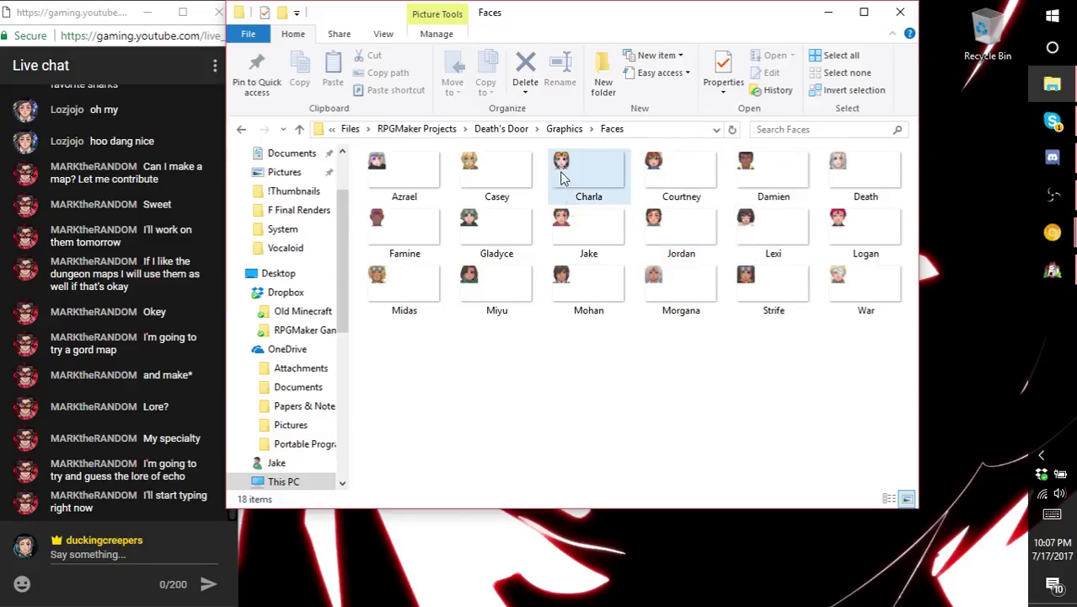
double_click(580, 235)
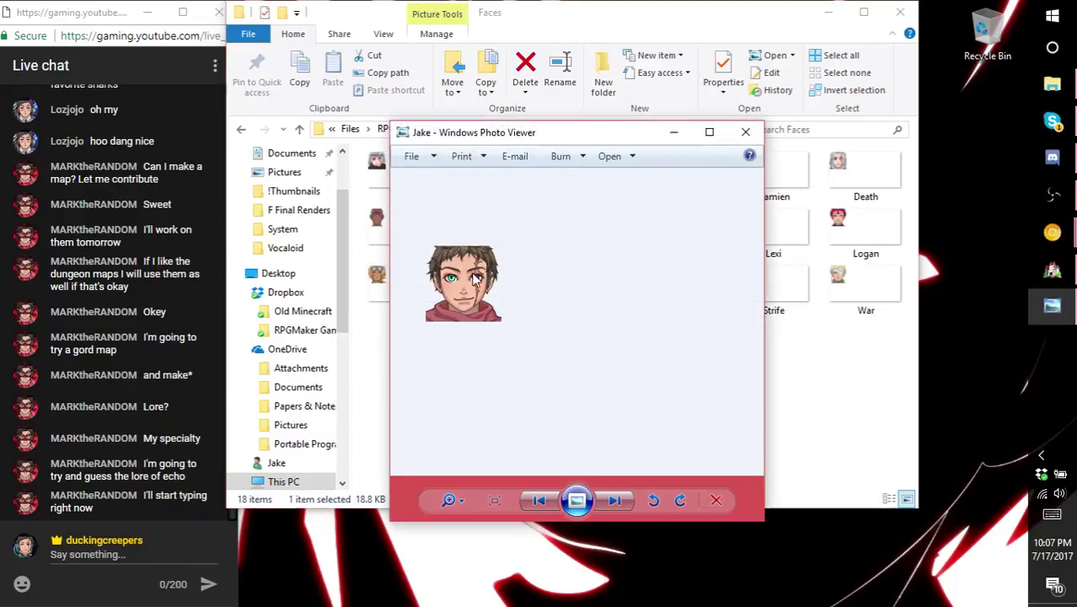
scroll(621, 380, "up", 4)
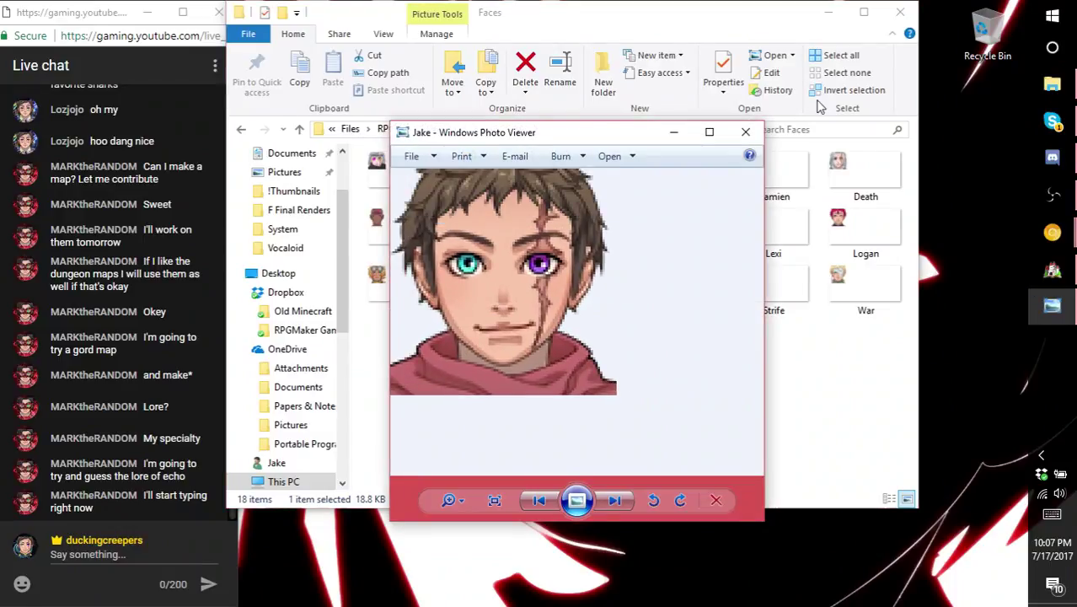
left_click(745, 131)
left_click(793, 420)
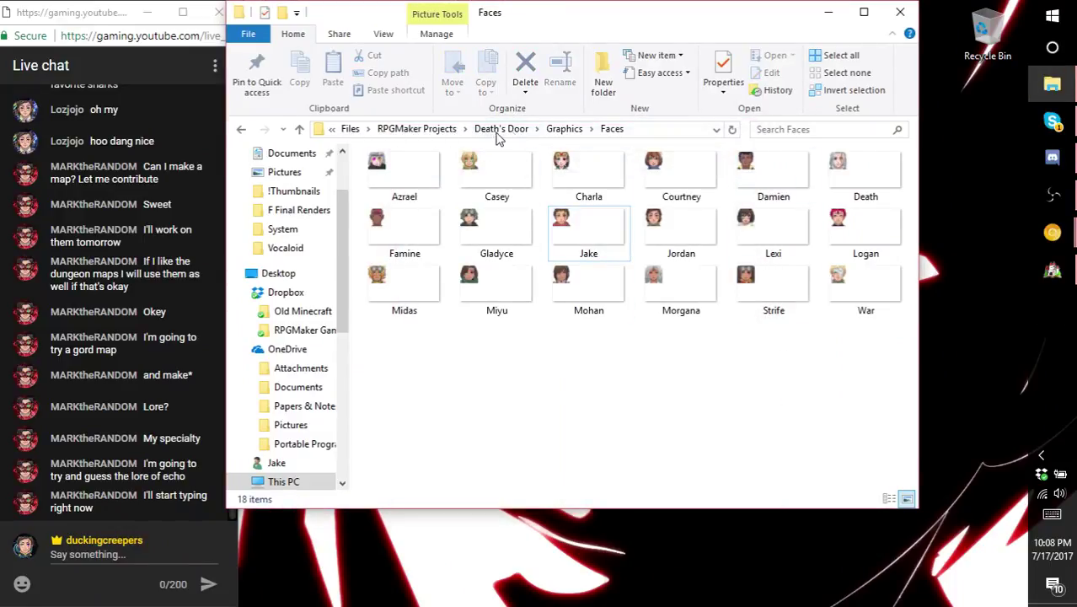
- View the Miyu and Mohan face images one after the other, closing each one
double_click(502, 282)
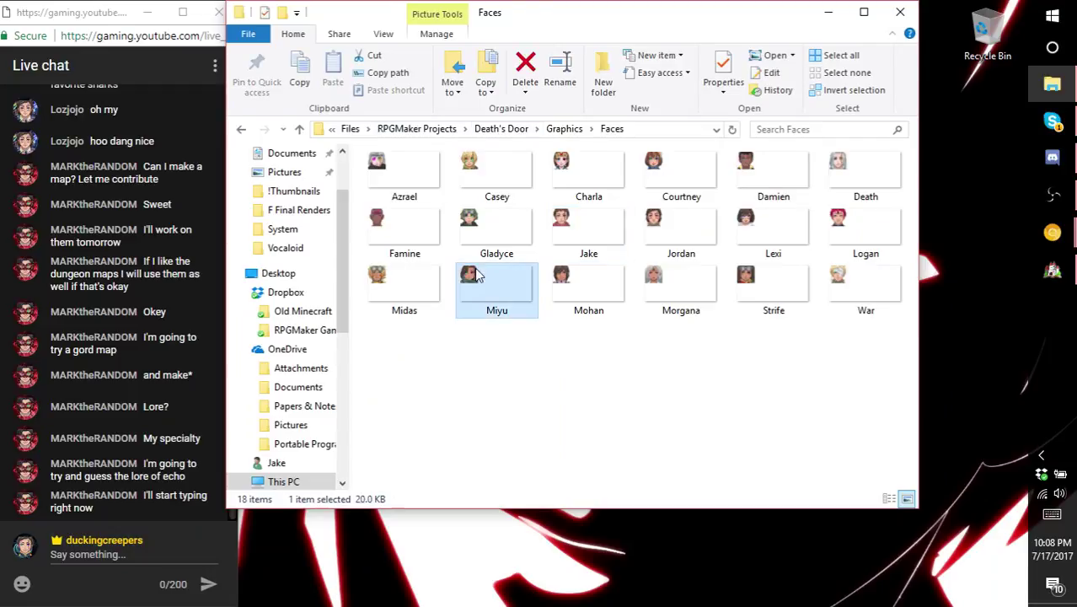
left_click(745, 131)
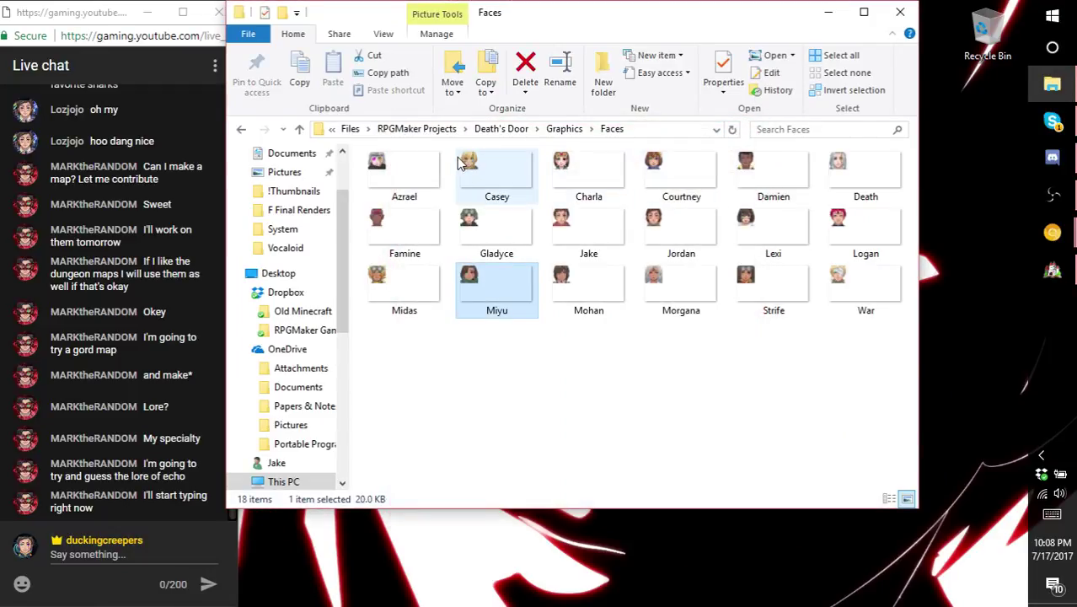
double_click(560, 278)
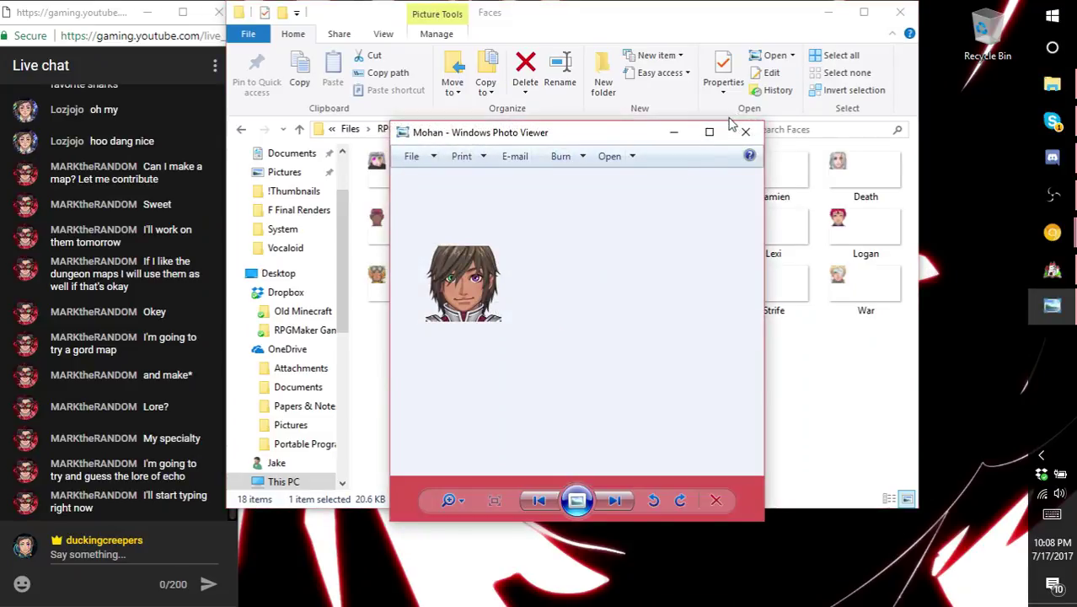
left_click(745, 132)
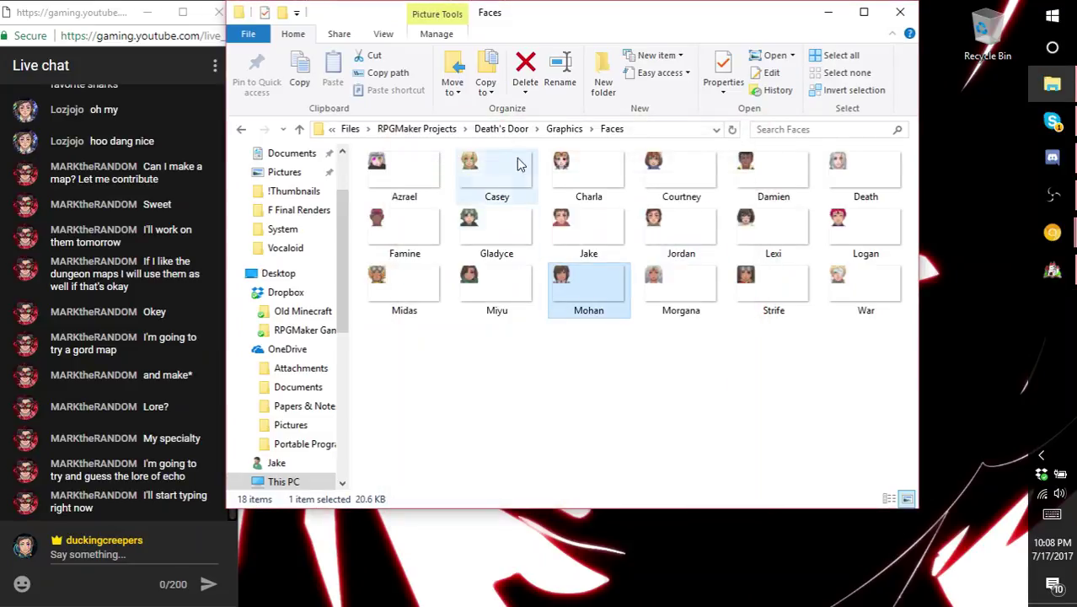
- Go from the Death's Door project to the Faces folder inside the FireFrostFlash project's Graphics folder
left_click(563, 129)
left_click(579, 129)
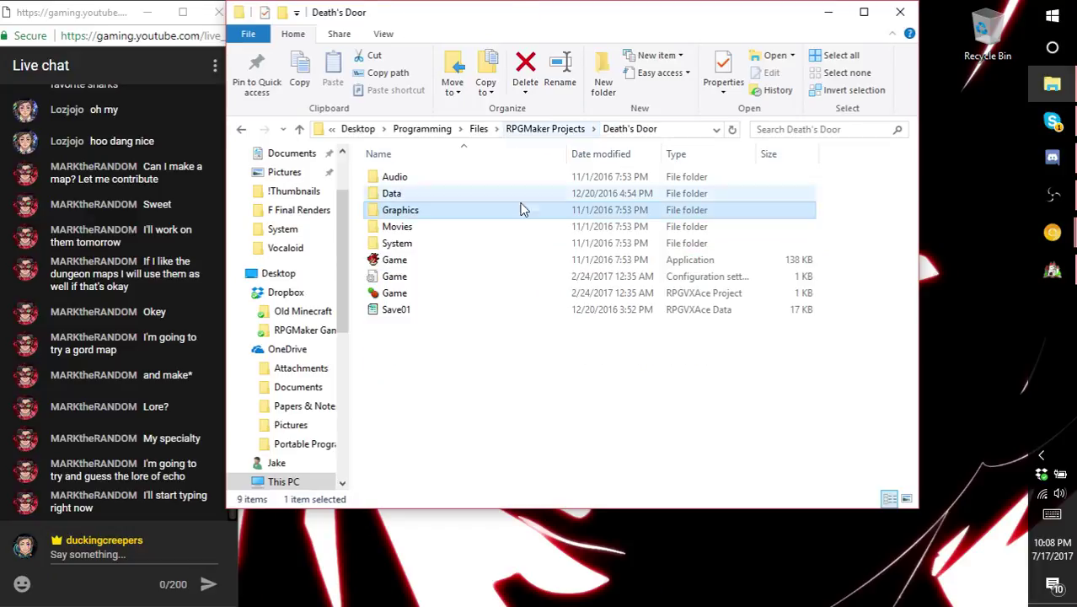
left_click(545, 129)
left_click(460, 234)
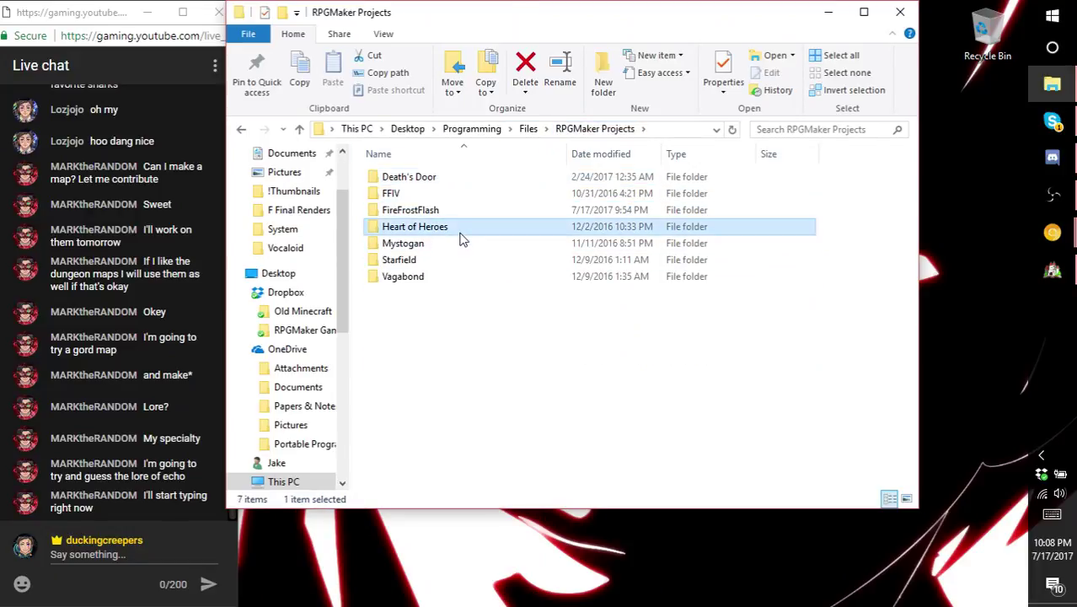
double_click(460, 236)
key("BackSpace")
double_click(421, 211)
double_click(423, 213)
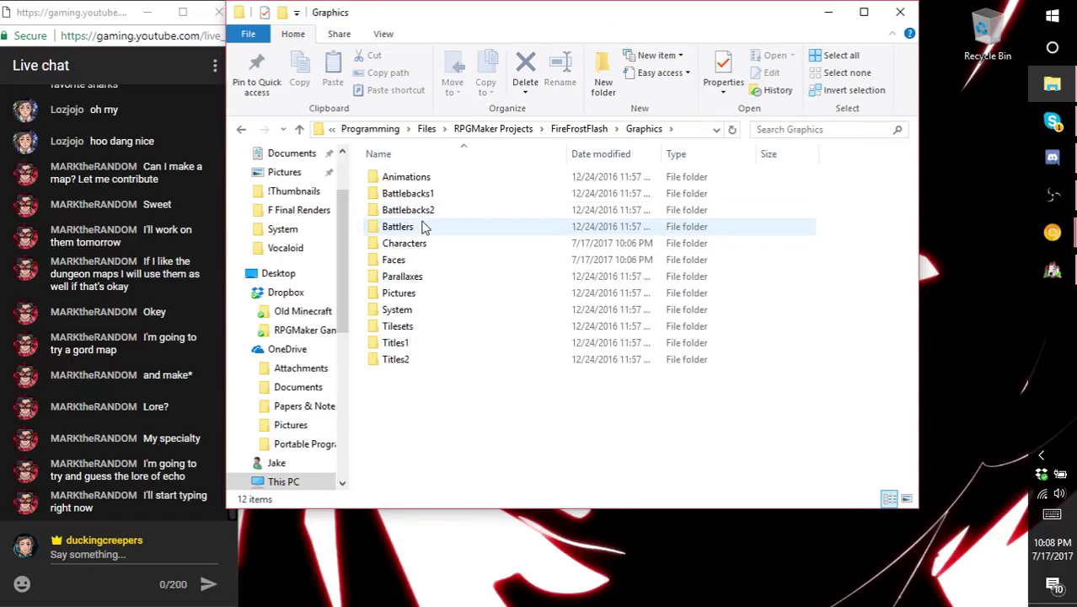
double_click(403, 260)
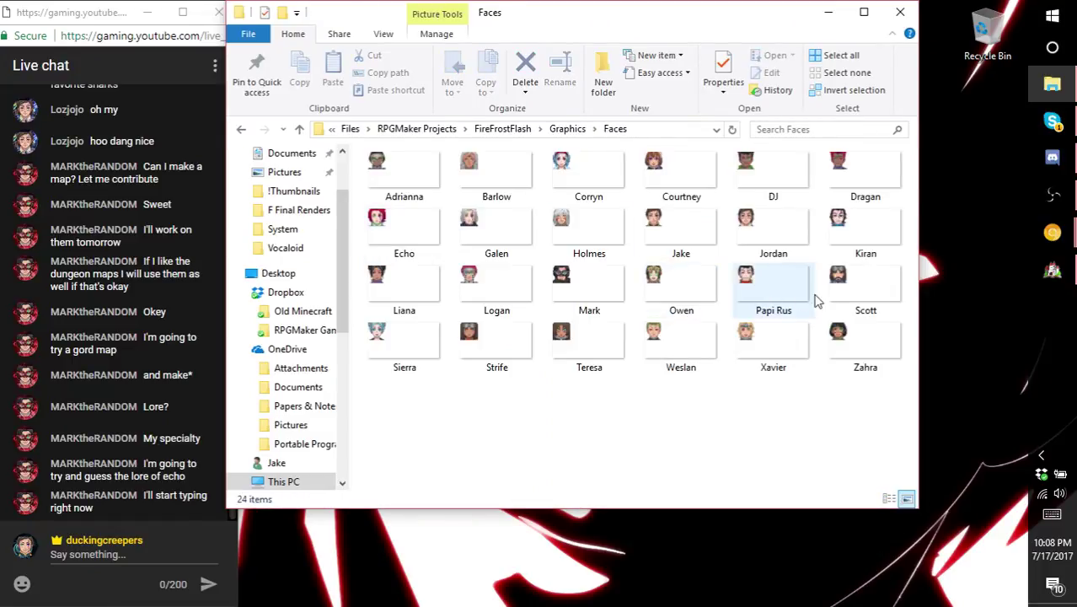
- Open the Strife face image with GIMP (GNU Image Manipulation Program)
left_click(510, 342)
right_click(509, 341)
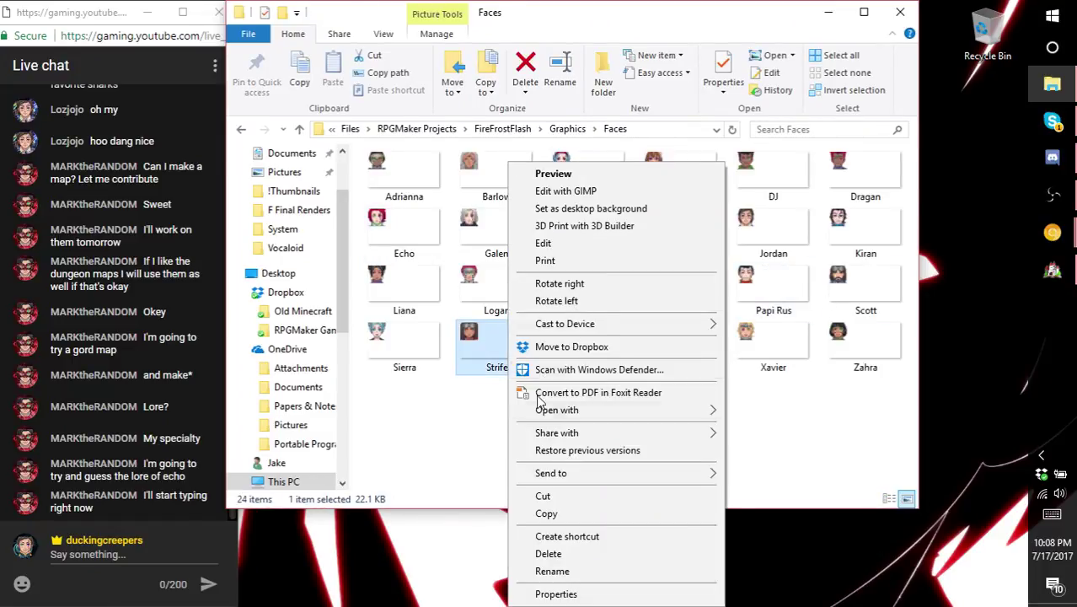
mouse_move(548, 410)
left_click(611, 135)
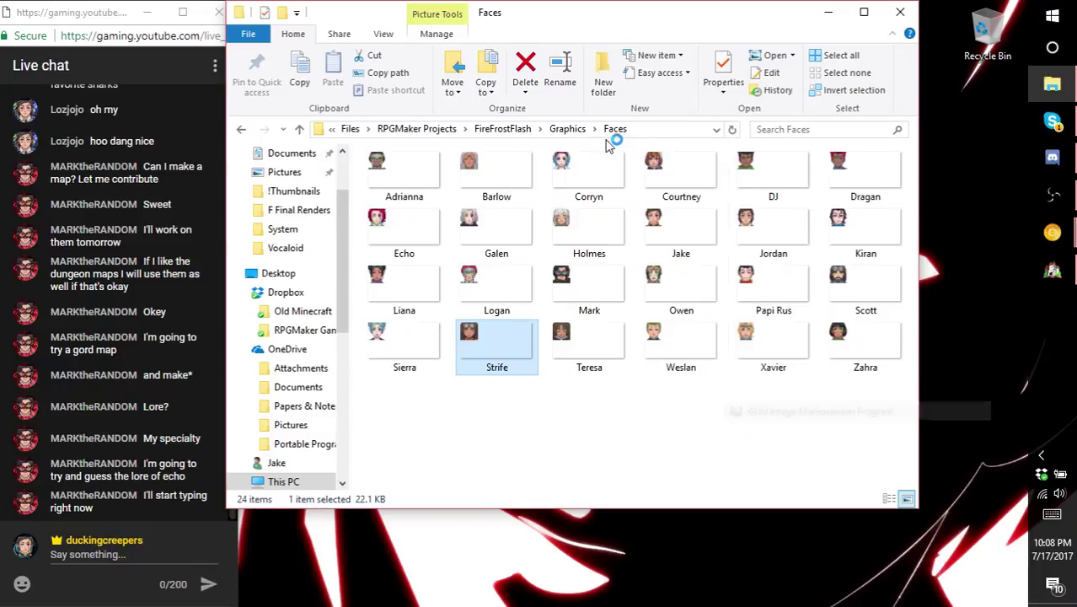
- Open the Strife sprite sheet from the FireFrostFlash Characters folder in GIMP
left_click(565, 130)
double_click(434, 243)
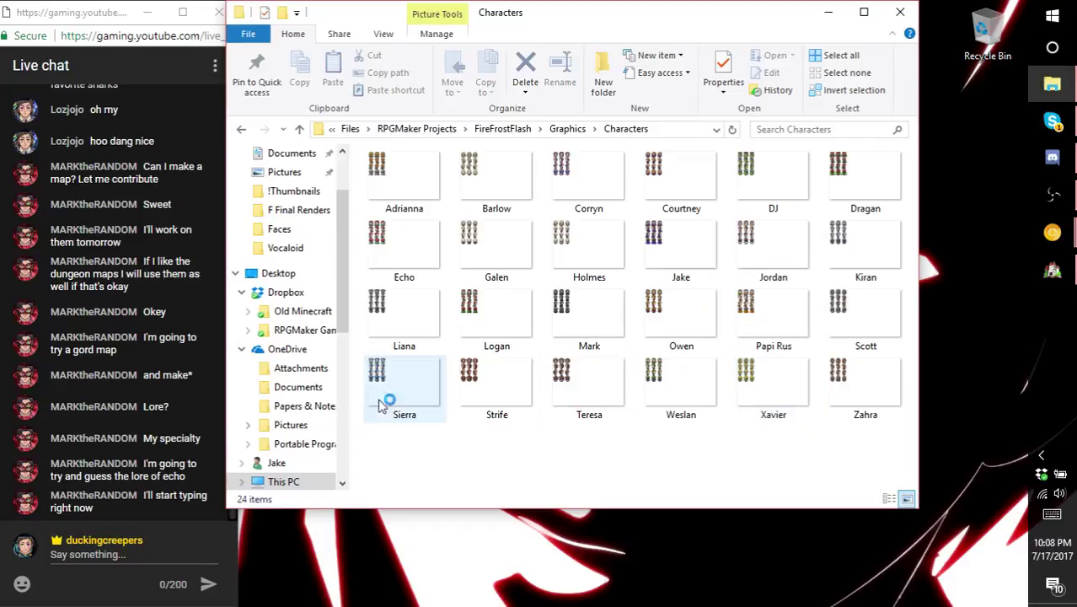
right_click(482, 406)
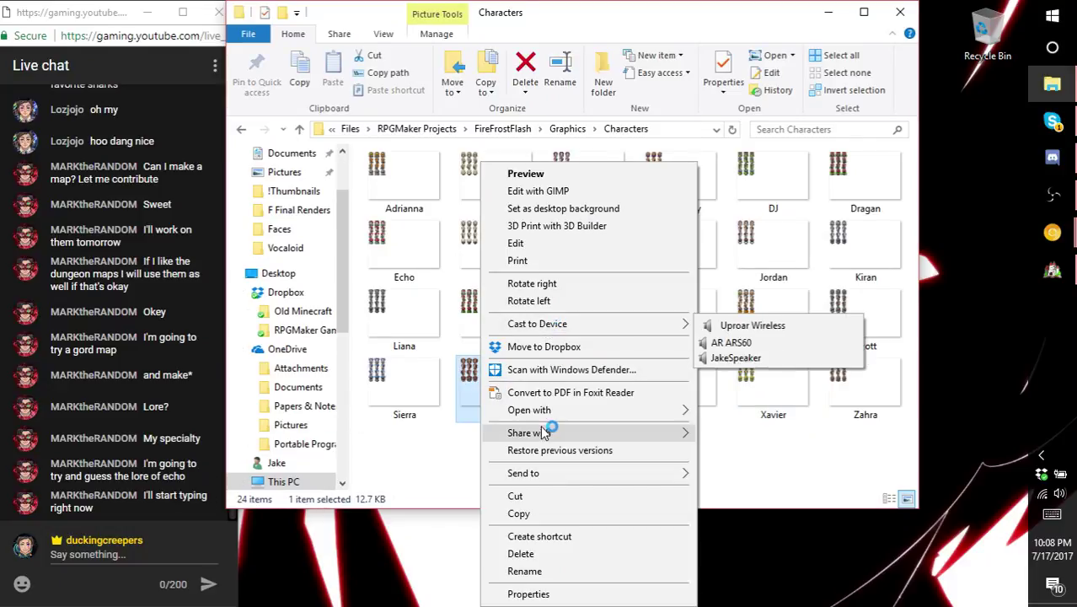
mouse_move(560, 412)
left_click(741, 412)
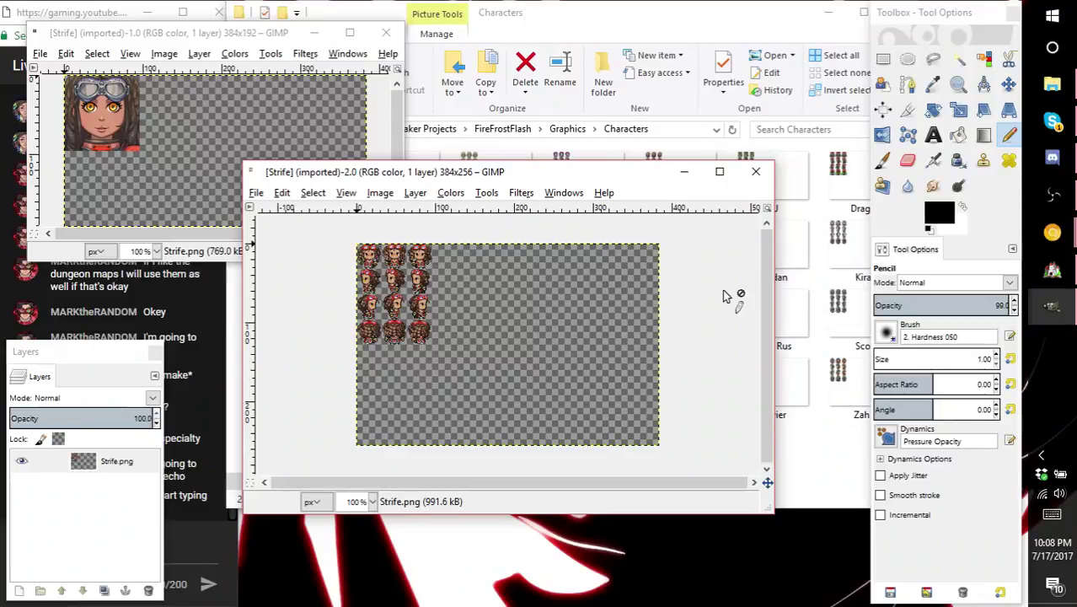
- Place the Strife face image window over the sprite sheet window, enlarge it, and show the face at 400%
left_click_drag(206, 32, 564, 212)
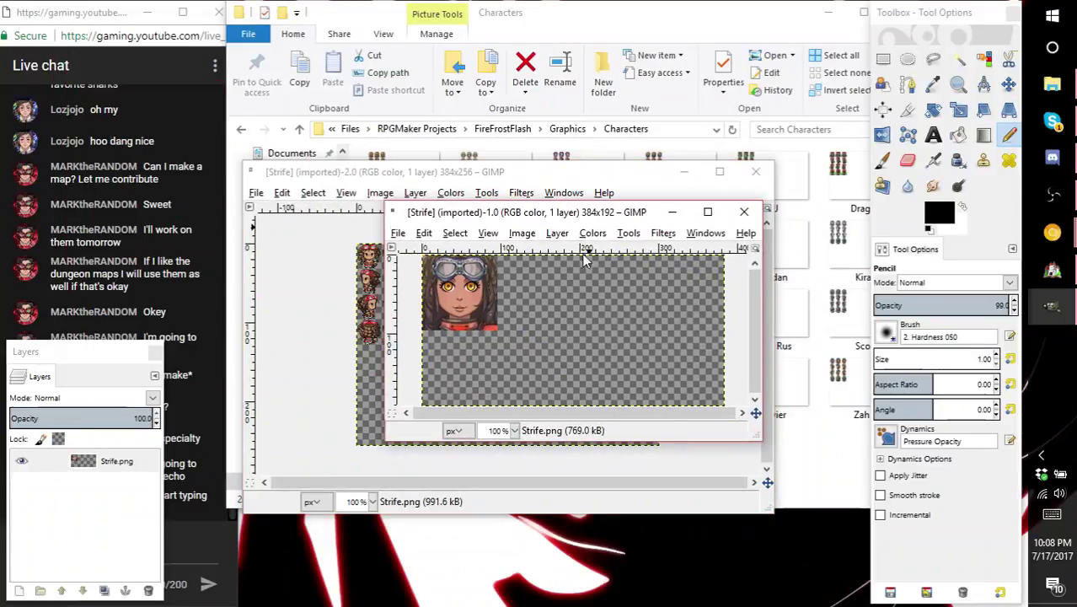
key("3")
left_click_drag(559, 410, 346, 460)
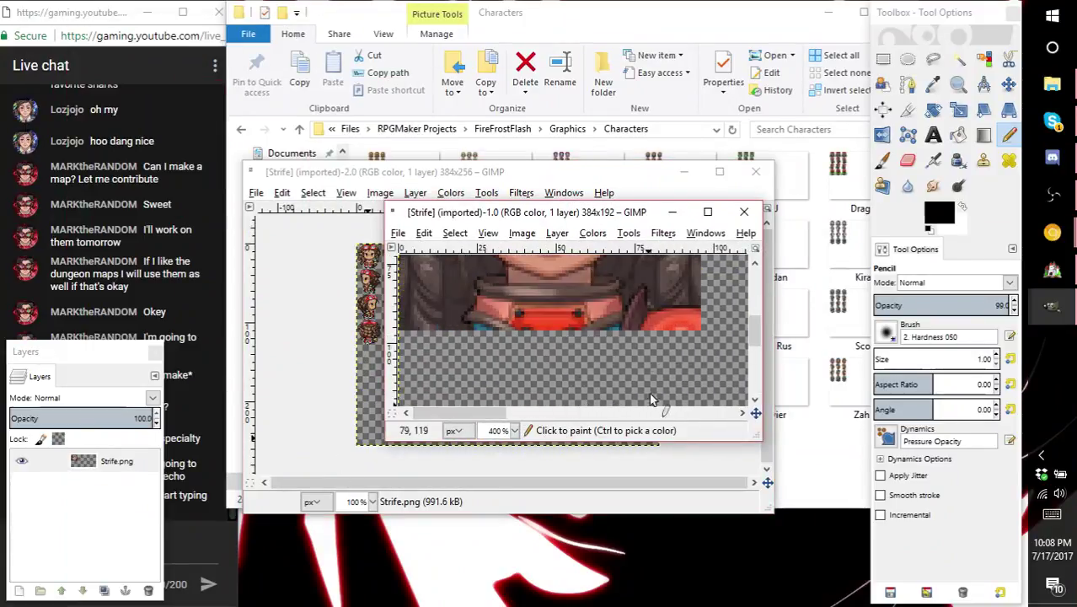
scroll(650, 399, "up", 3)
left_click_drag(749, 433, 802, 558)
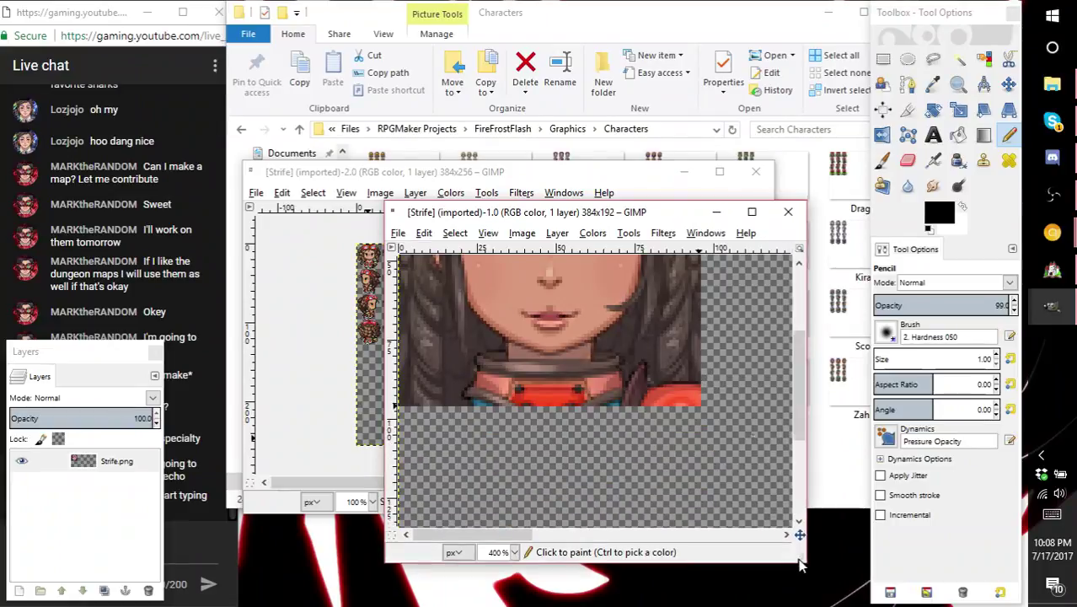
scroll(728, 471, "down", 3)
scroll(728, 471, "up", 5)
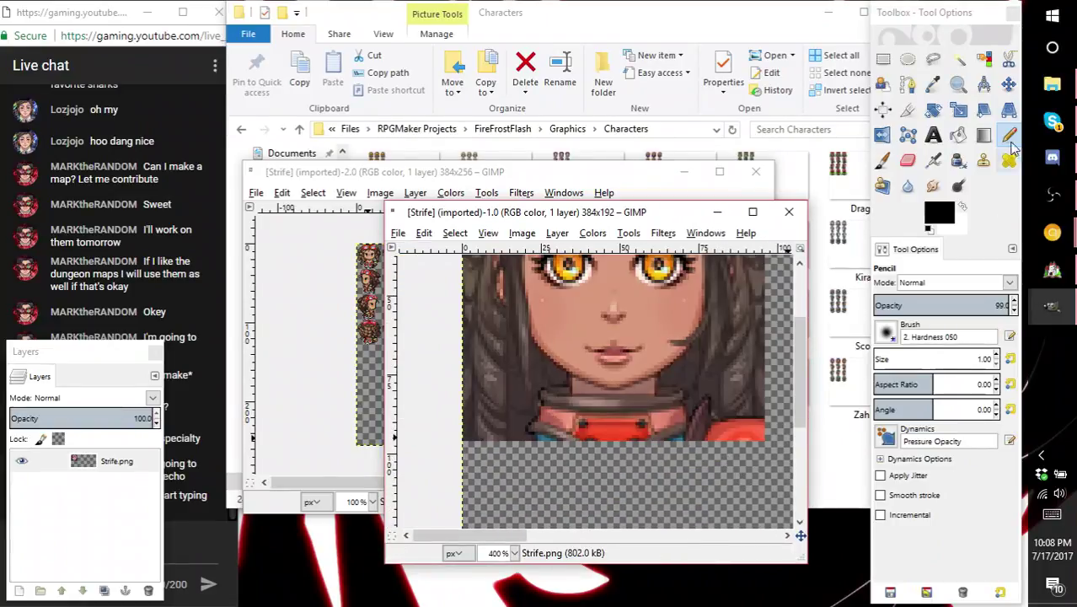
- Outline the pink and red collar band below Strife's chin with Free Select at 800% zoom
left_click(933, 58)
key("4")
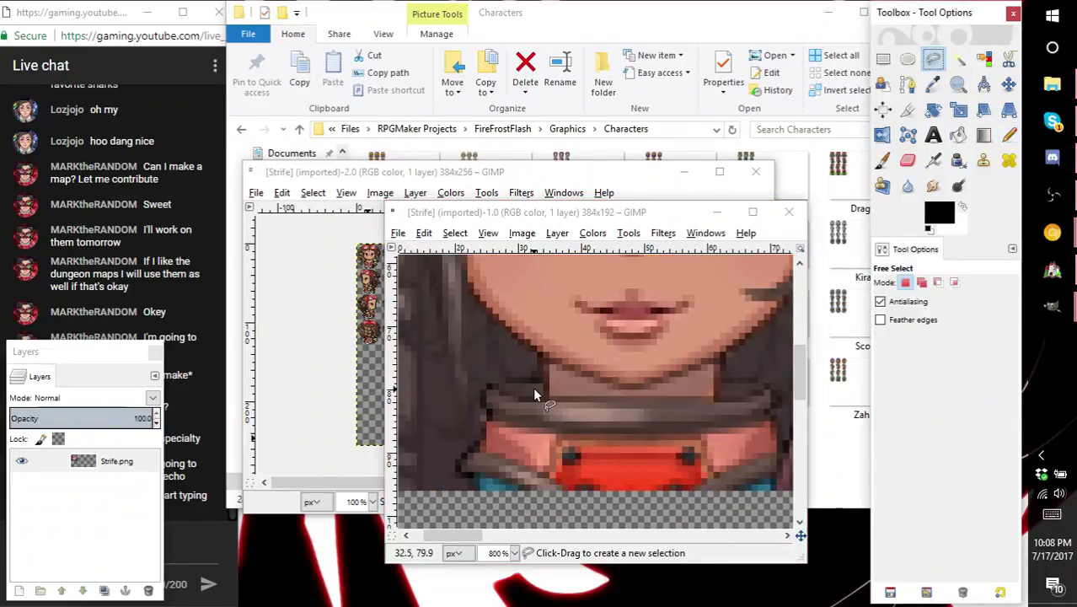
left_click(488, 415)
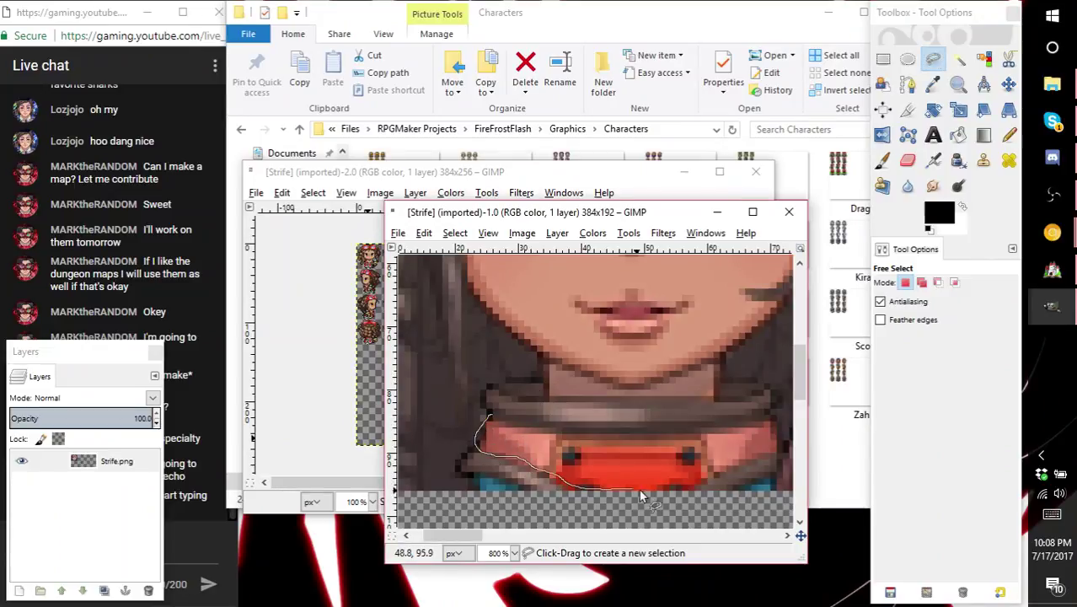
left_click_drag(778, 431, 706, 439)
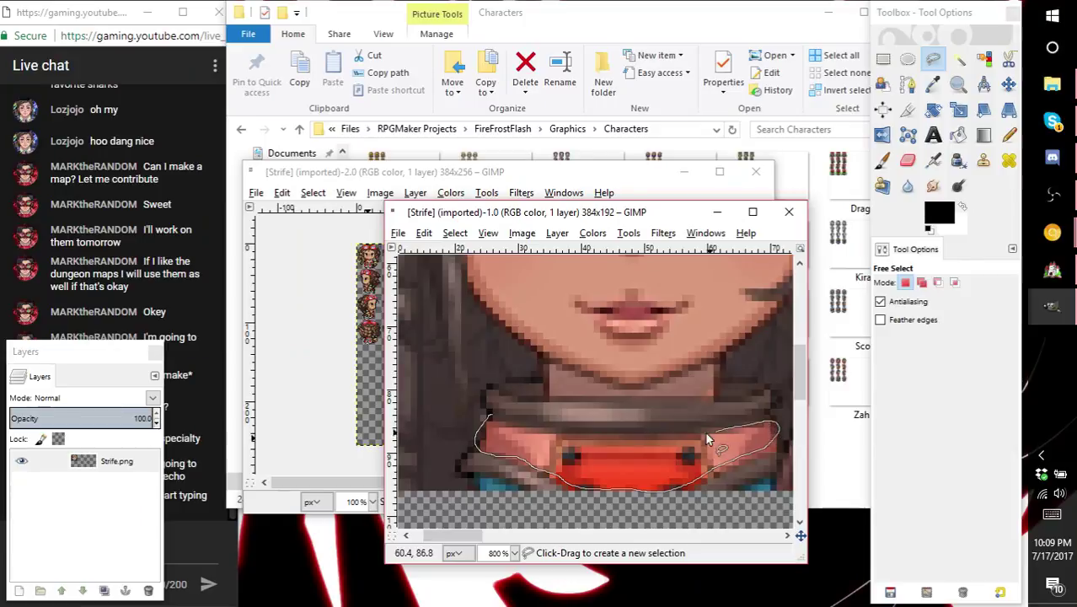
left_click_drag(492, 423, 491, 418)
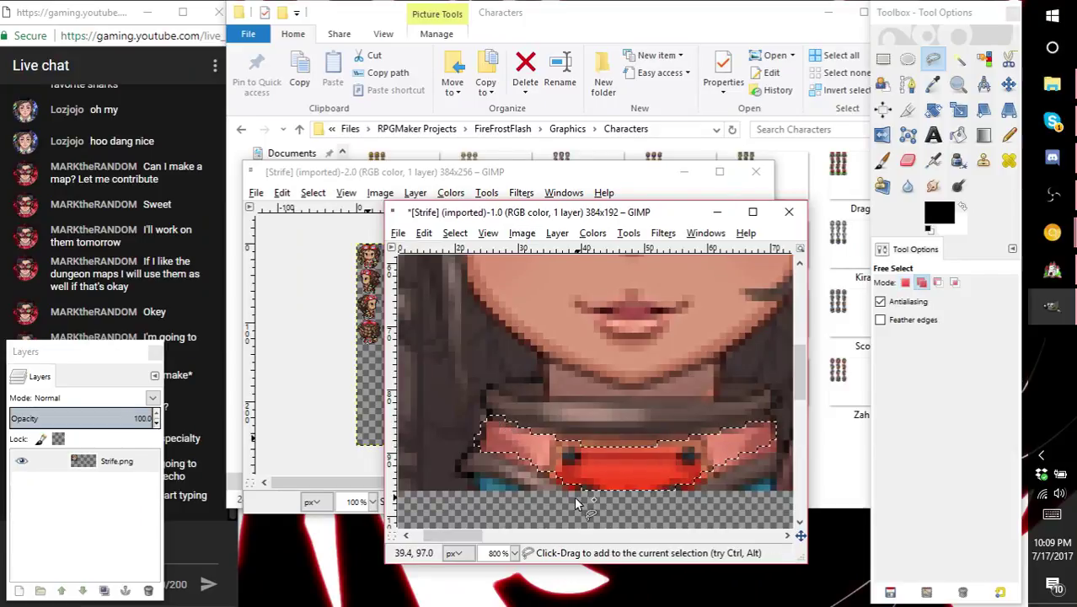
- Add the missed pixels along the lower edge of the red collar plate to the selection
mouse_move(583, 500)
left_mouse_down()
mouse_move(546, 474)
mouse_move(581, 497)
left_mouse_up()
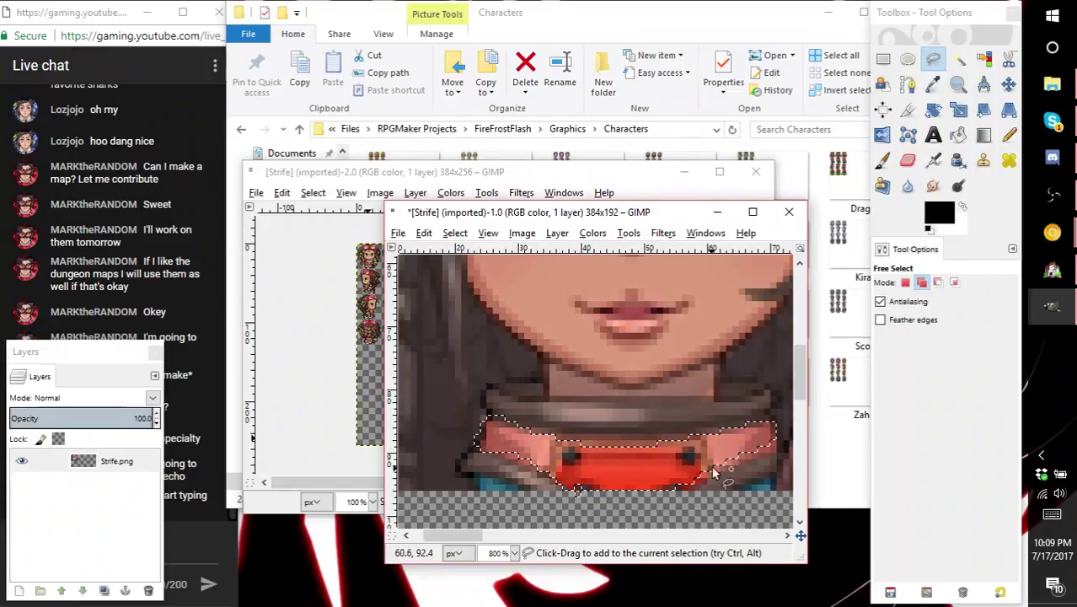
left_click_drag(715, 456, 676, 491)
left_click_drag(750, 462, 777, 448)
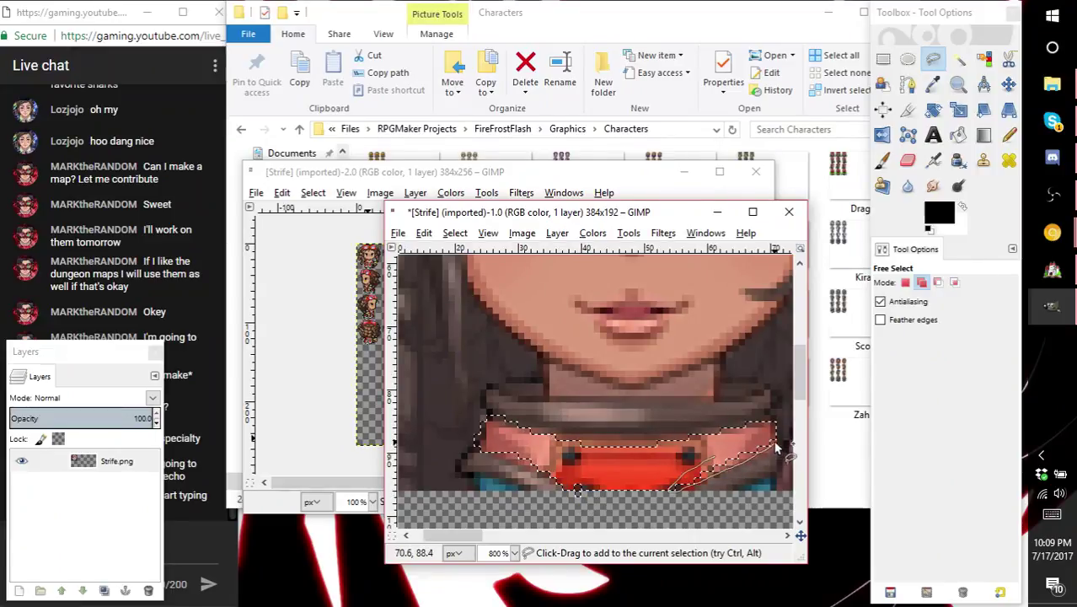
left_click_drag(712, 459, 715, 457)
- Extend the collar selection to cover the red plate's upper edge and the missed pixels at its left side
mouse_move(771, 426)
left_mouse_down()
mouse_move(779, 457)
mouse_move(763, 459)
mouse_move(779, 443)
mouse_move(771, 427)
left_mouse_up()
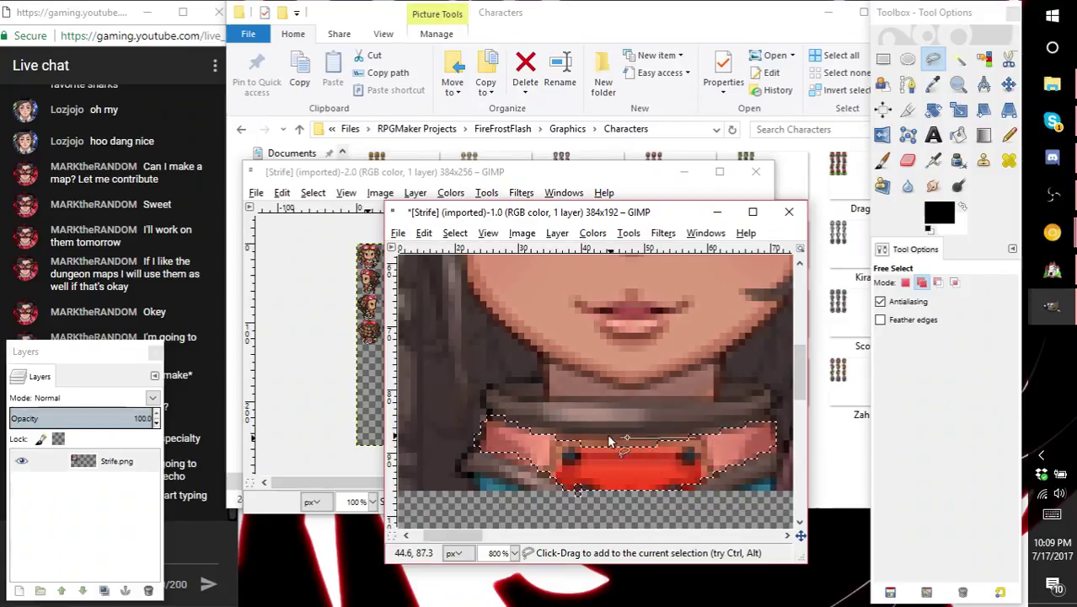
mouse_move(560, 449)
left_mouse_down()
mouse_move(659, 469)
mouse_move(708, 447)
mouse_move(715, 456)
left_mouse_up()
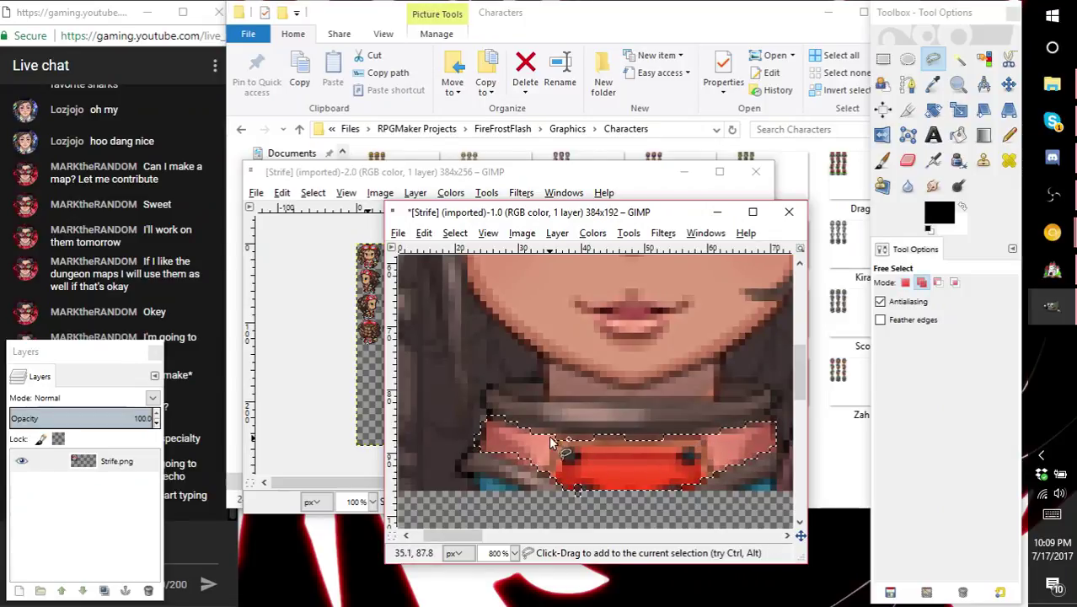
left_click_drag(557, 442, 558, 443)
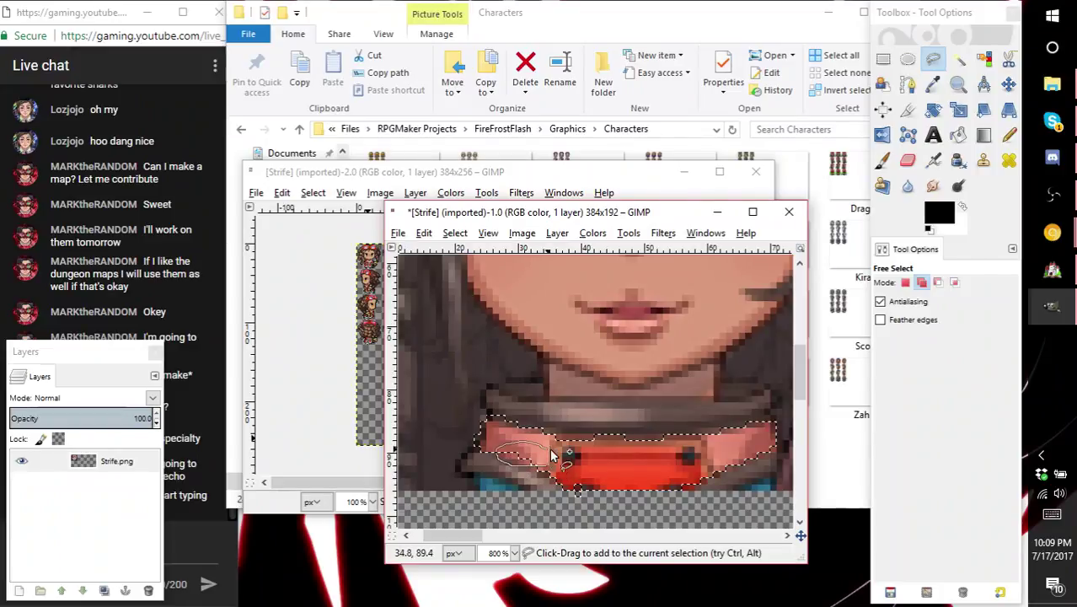
mouse_move(547, 469)
left_mouse_down()
mouse_move(583, 521)
mouse_move(536, 474)
left_mouse_up()
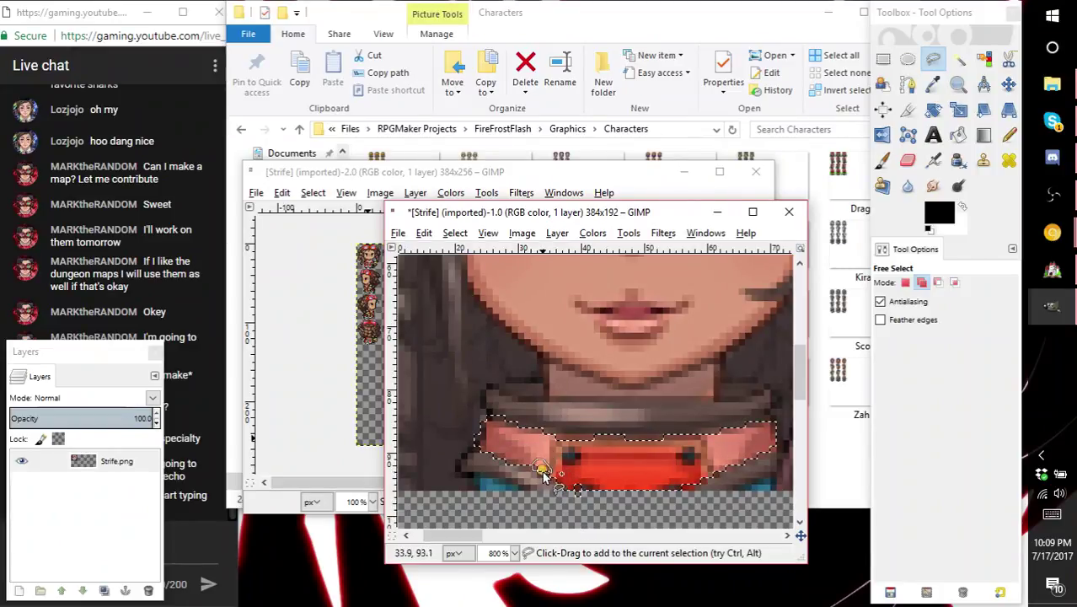
left_click(543, 473)
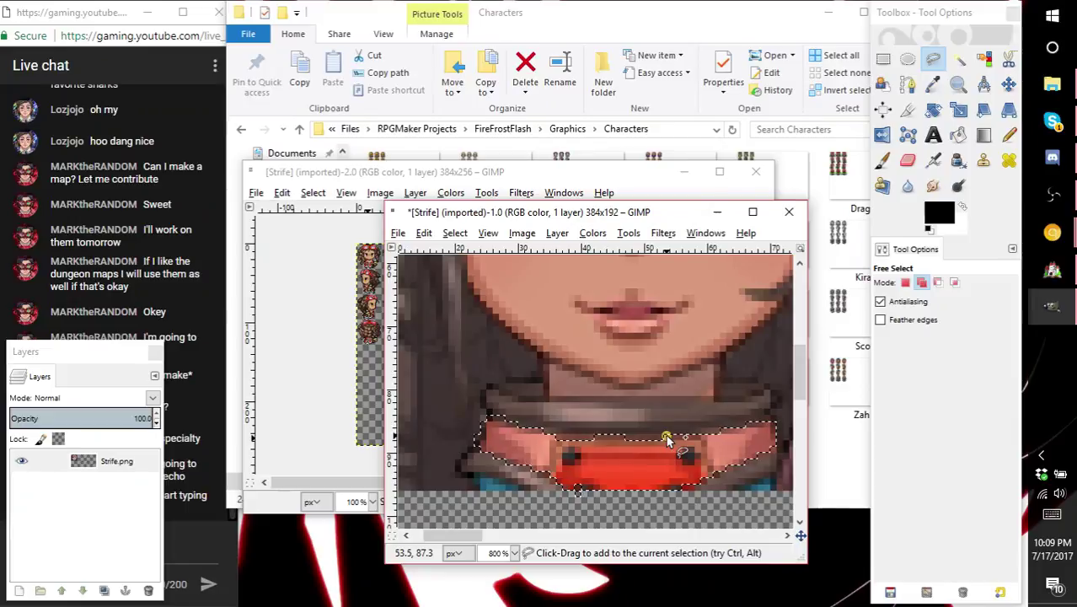
mouse_move(665, 437)
left_mouse_down()
mouse_move(559, 444)
mouse_move(640, 457)
mouse_move(666, 438)
left_mouse_up()
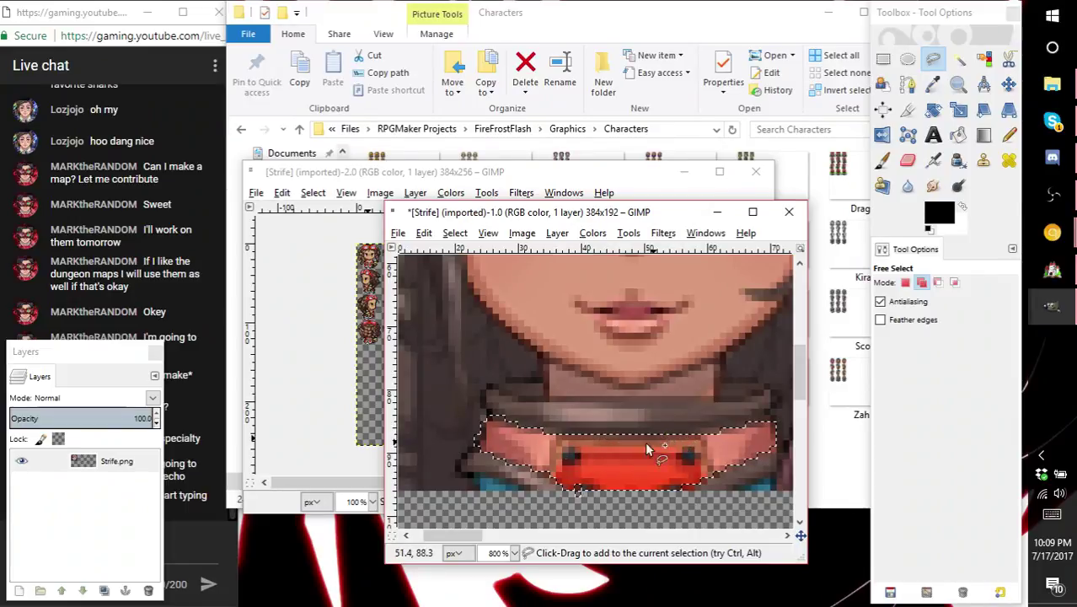
- Try a Hue-Saturation adjustment with a hue of -15 on the selected collar band
left_click(592, 234)
left_click(613, 287)
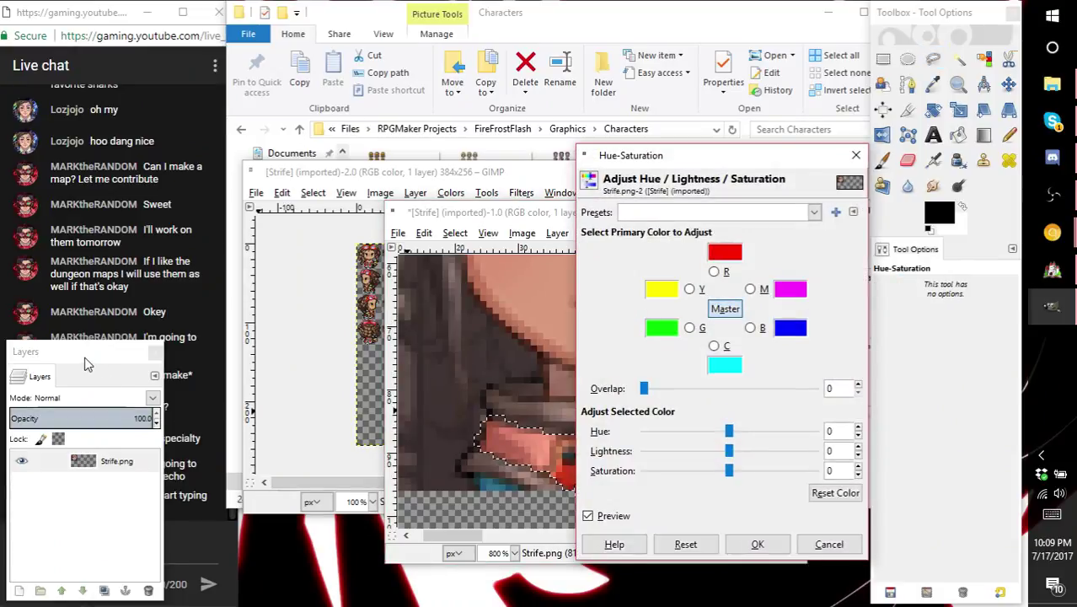
left_click_drag(84, 359, 310, 362)
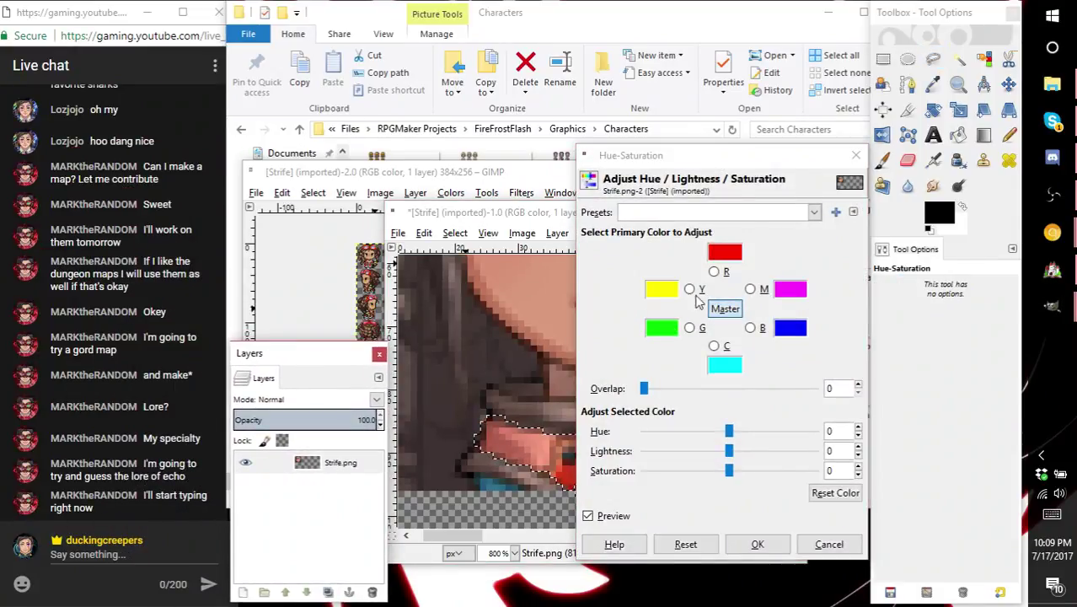
left_click_drag(731, 434, 715, 433)
left_click_drag(696, 166, 298, 133)
mouse_move(318, 401)
left_mouse_down()
mouse_move(426, 416)
mouse_move(253, 403)
mouse_move(324, 407)
left_mouse_up()
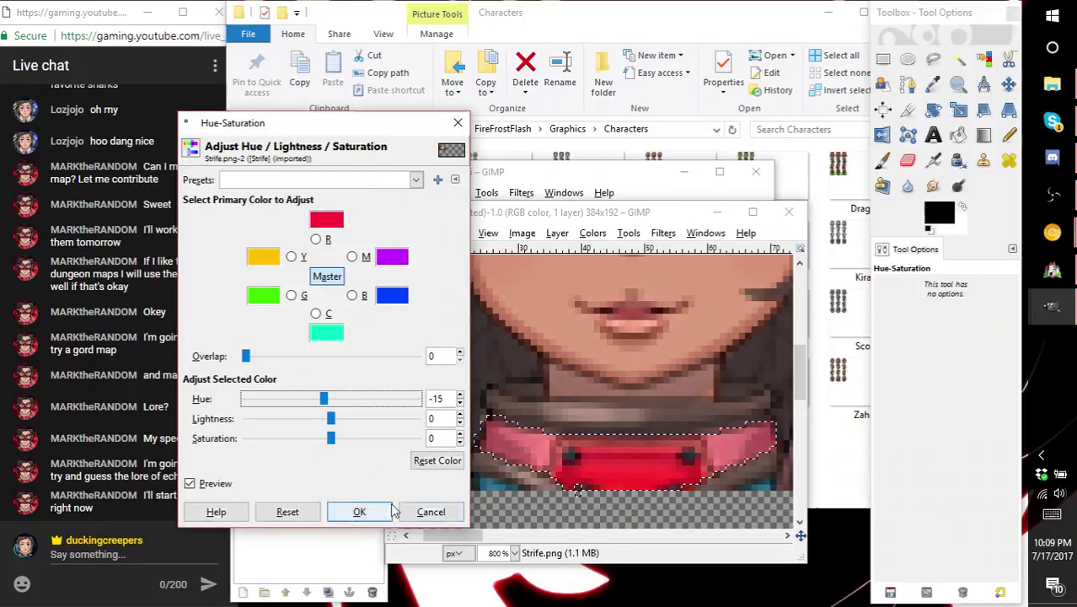
left_click(429, 511)
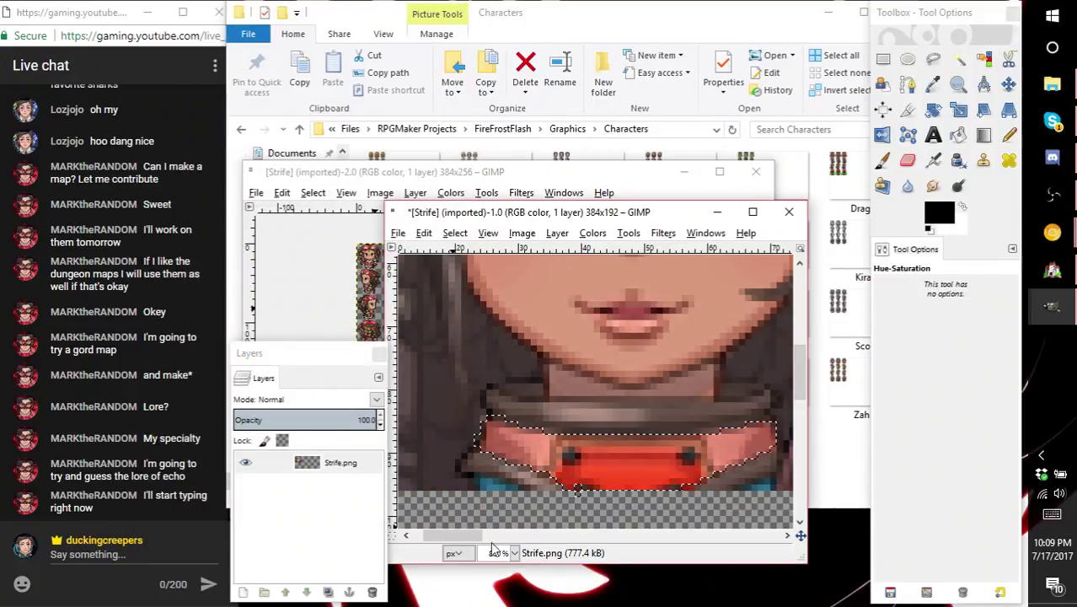
- Add the red shoulder patch at the face graphic's lower-right corner, including its missed upper-edge pixels, to the collar selection with Free Select
left_click_drag(468, 536, 505, 537)
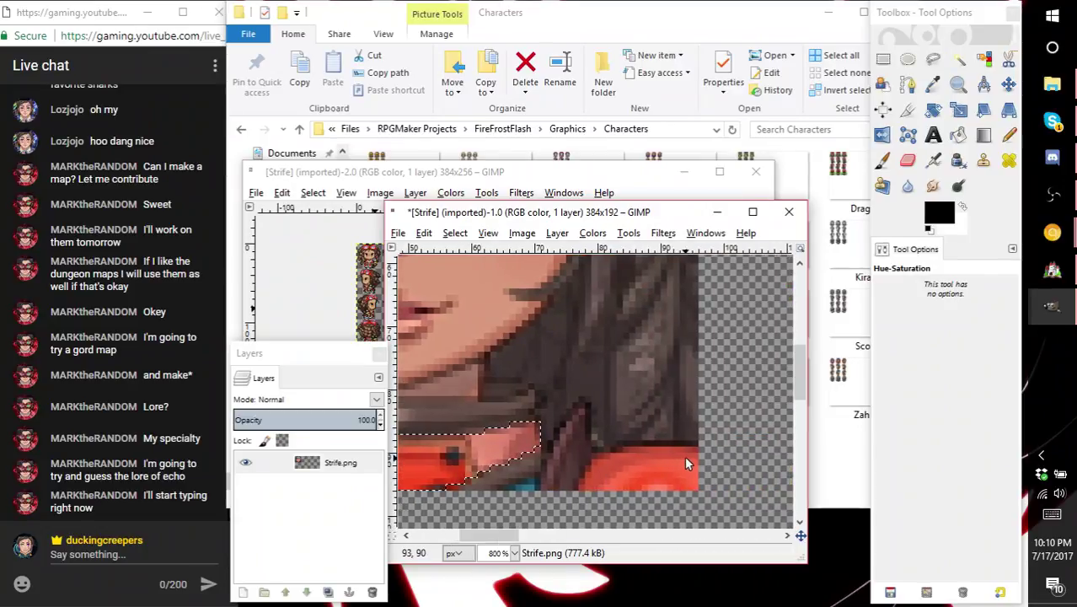
left_click(932, 59)
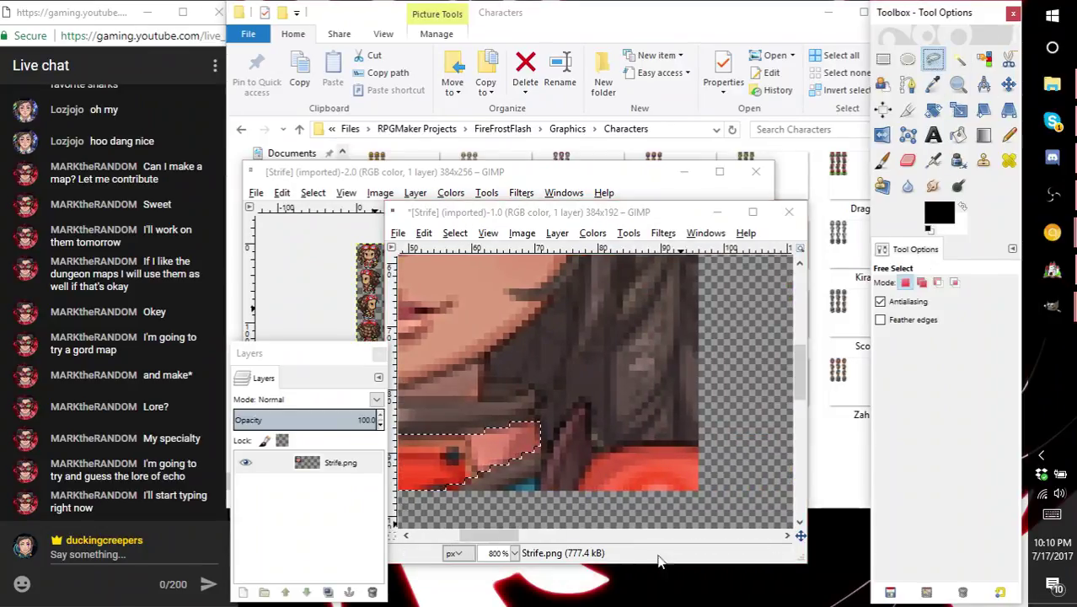
left_click_drag(678, 214, 681, 192)
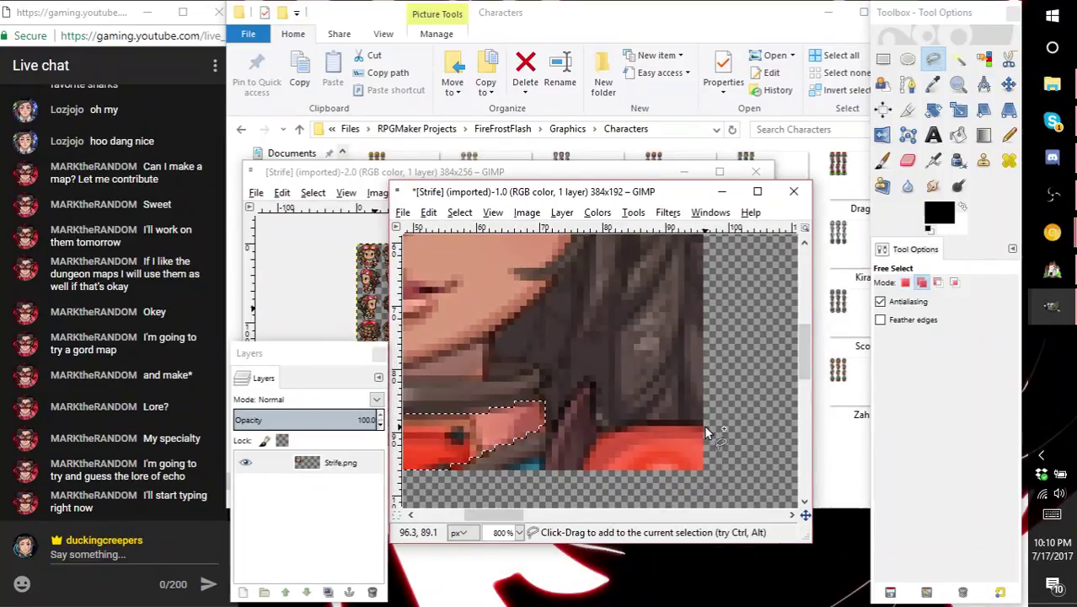
mouse_move(703, 425)
left_mouse_down()
mouse_move(669, 416)
mouse_move(618, 436)
left_mouse_up()
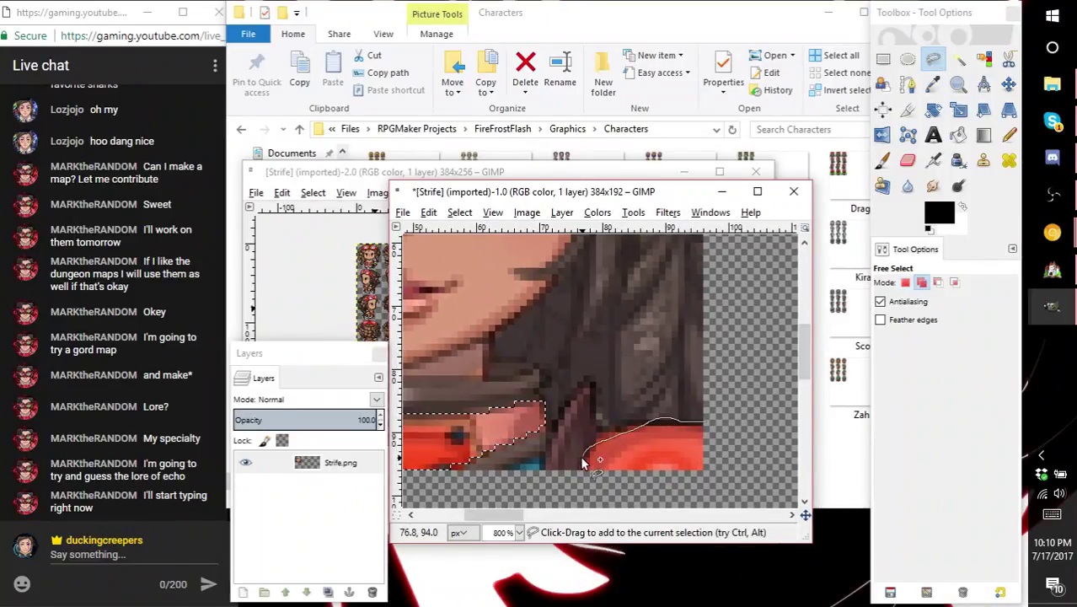
left_click_drag(733, 425, 704, 422)
key("Return")
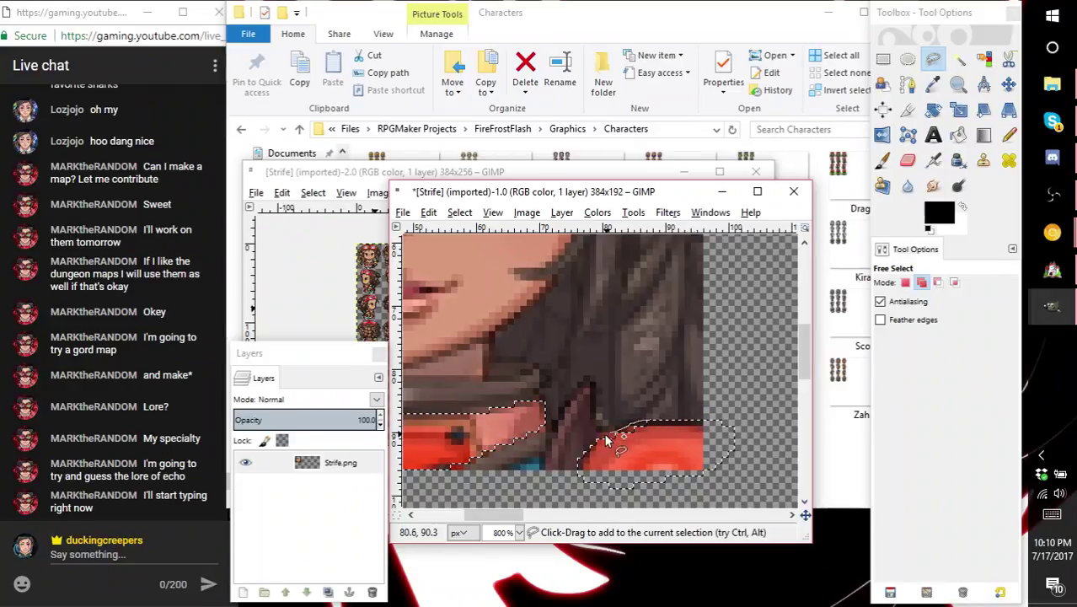
mouse_move(598, 441)
left_mouse_down()
mouse_move(637, 445)
mouse_move(651, 420)
left_mouse_up()
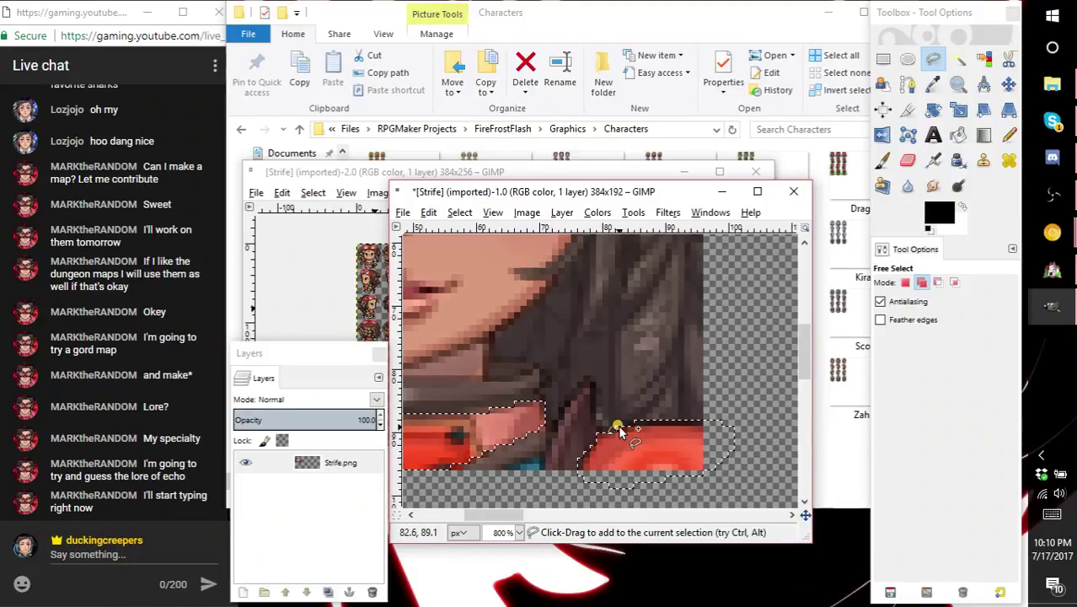
- Apply Hue-Saturation with hue -15 and saturation -5 to the selected collar and shoulder, and clear the selection at 100% zoom
left_click(597, 212)
left_click(613, 253)
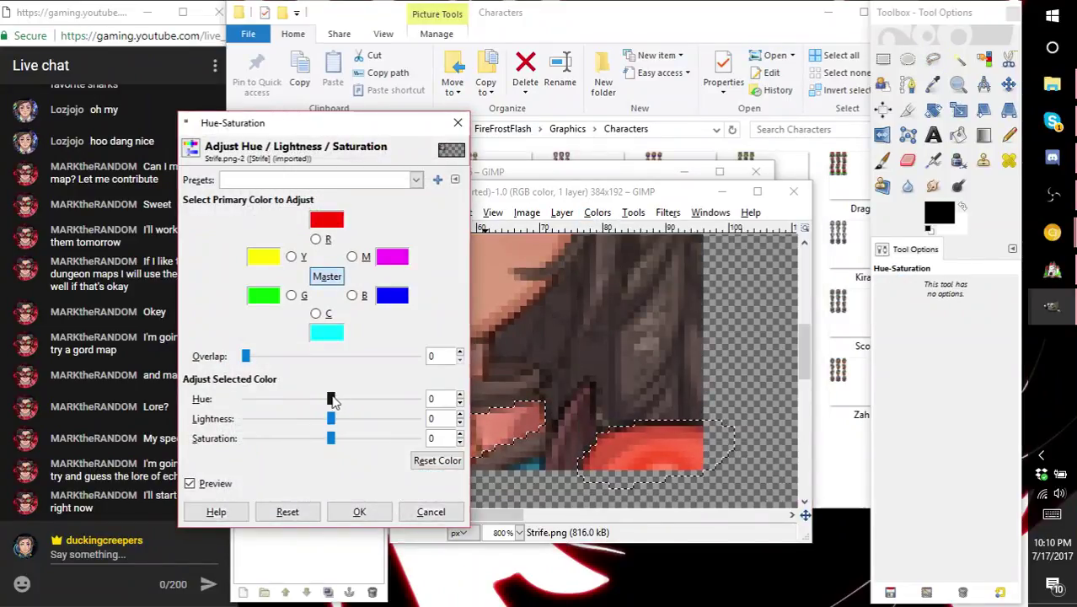
left_click_drag(332, 401, 323, 399)
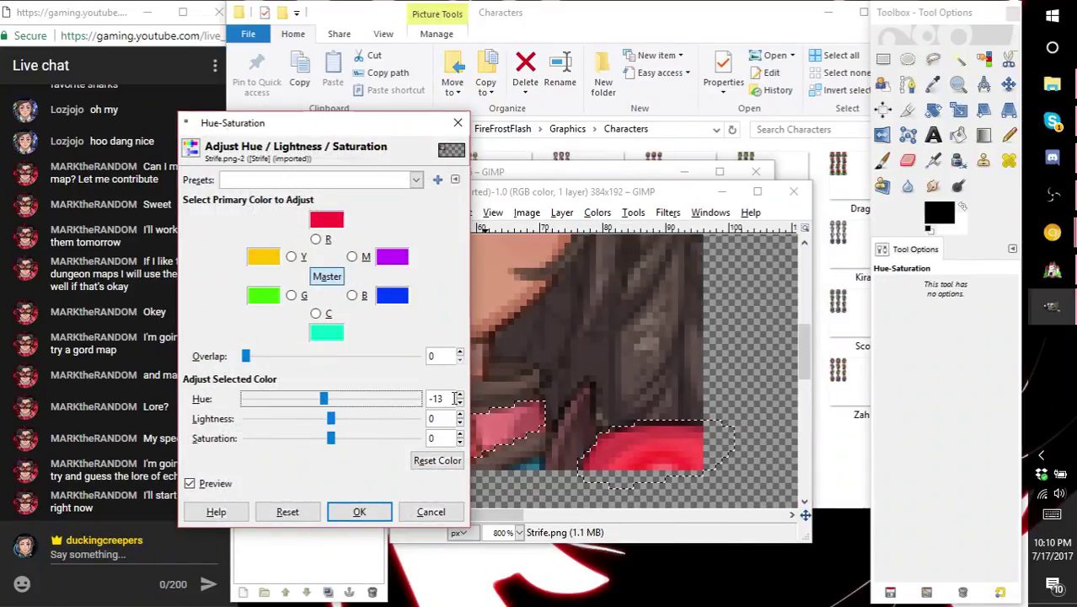
scroll(454, 399, "down", 2)
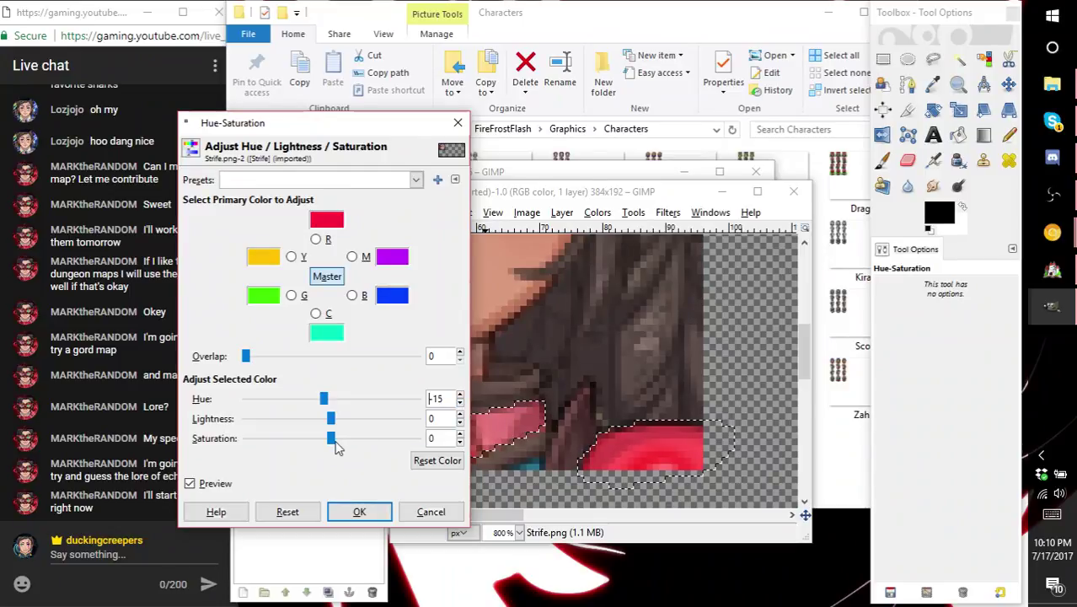
left_click_drag(331, 438, 327, 439)
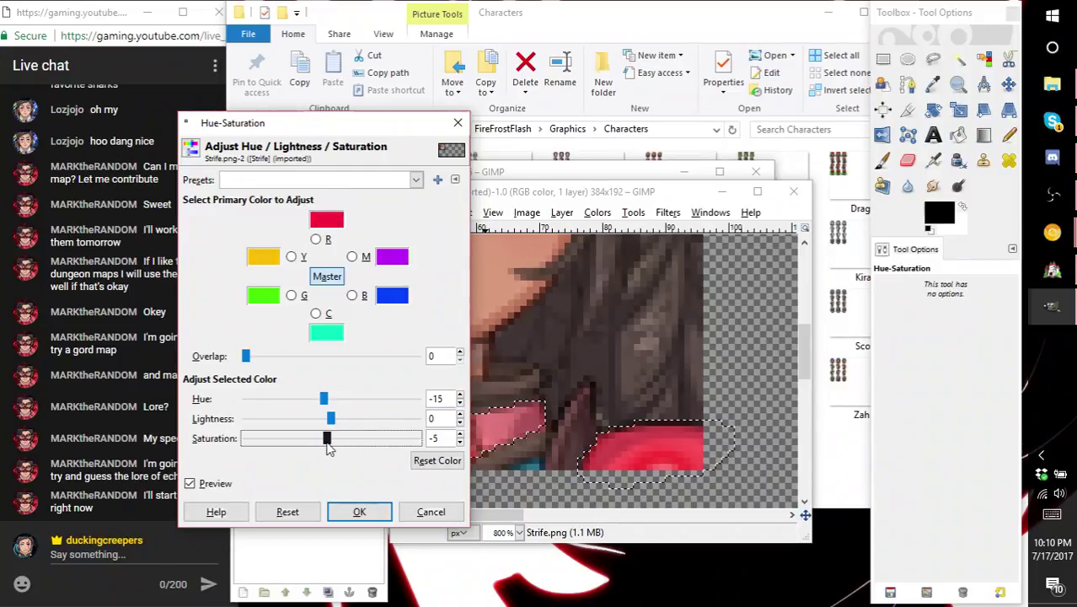
left_click(360, 511)
key("r")
key("1")
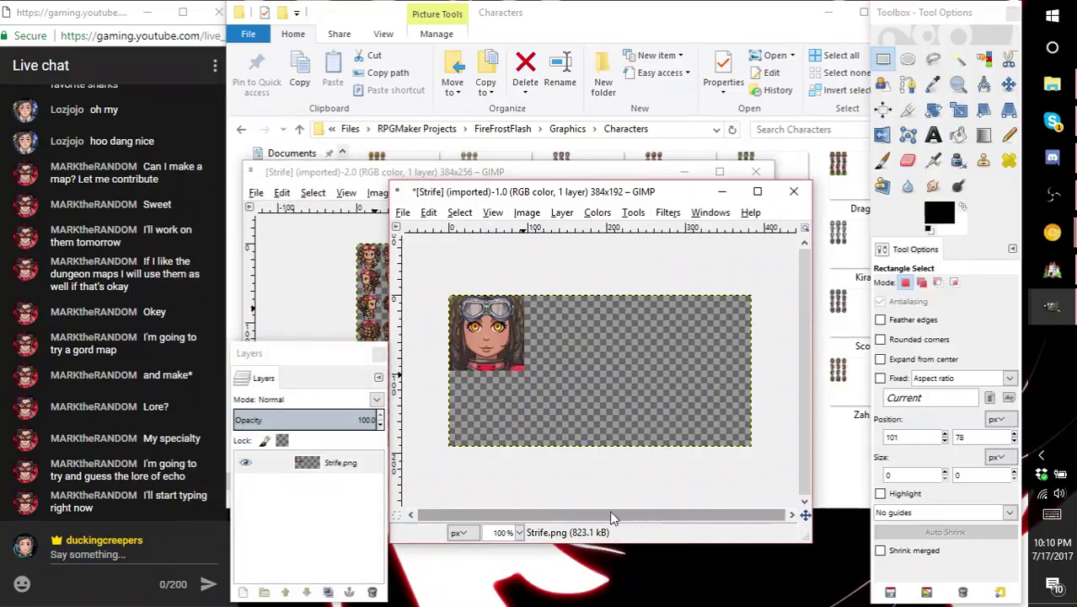
- Outline the small blue patch under the collar's right end with Free Select at 1600% zoom
scroll(489, 405, "up", 4, "ctrl")
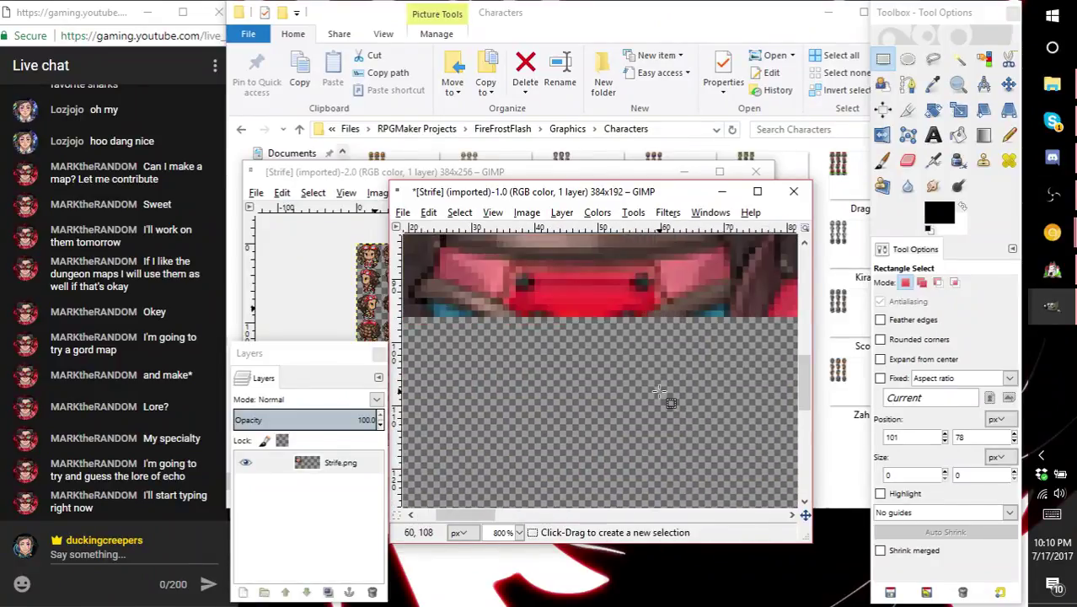
scroll(660, 392, "down", 1)
left_click(933, 59)
scroll(704, 345, "up", 2, "ctrl")
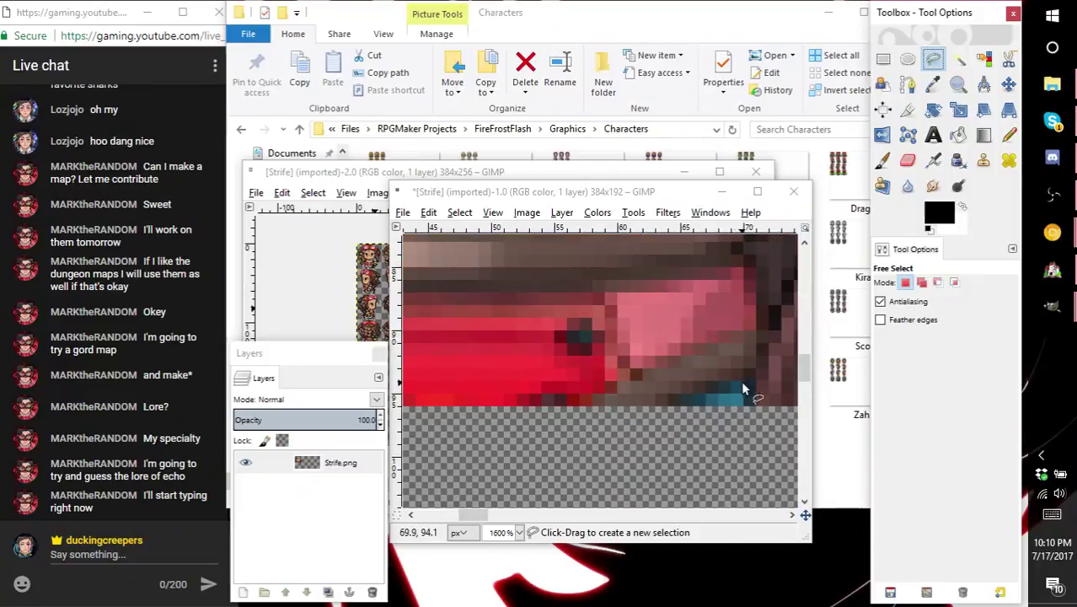
left_click_drag(743, 383, 689, 399)
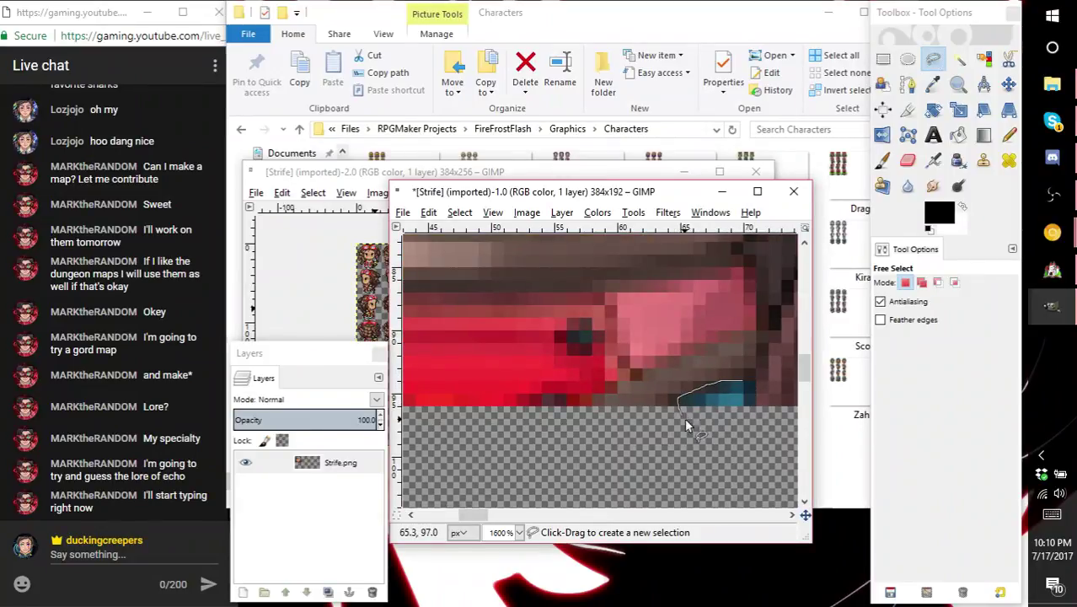
left_click_drag(754, 388, 748, 384)
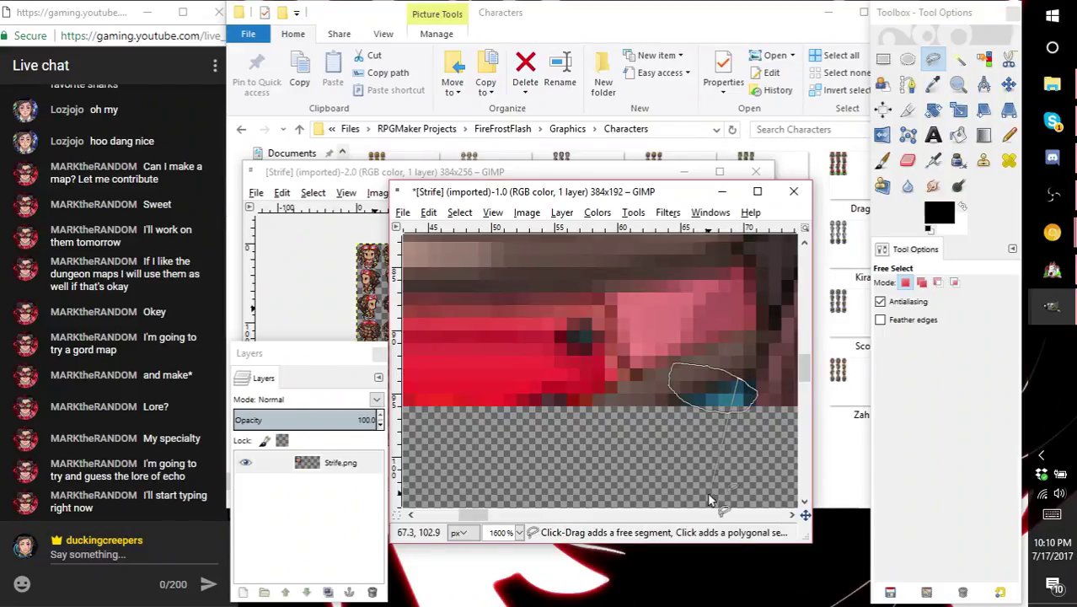
left_click(740, 379)
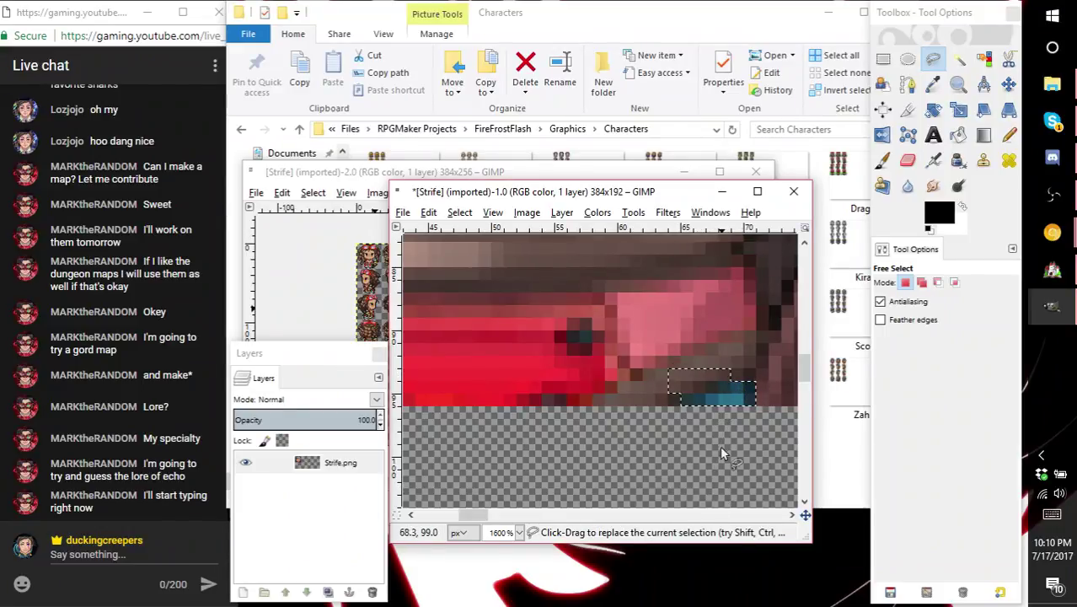
left_click(714, 441)
left_click(672, 444)
left_click(653, 460)
left_click(684, 476)
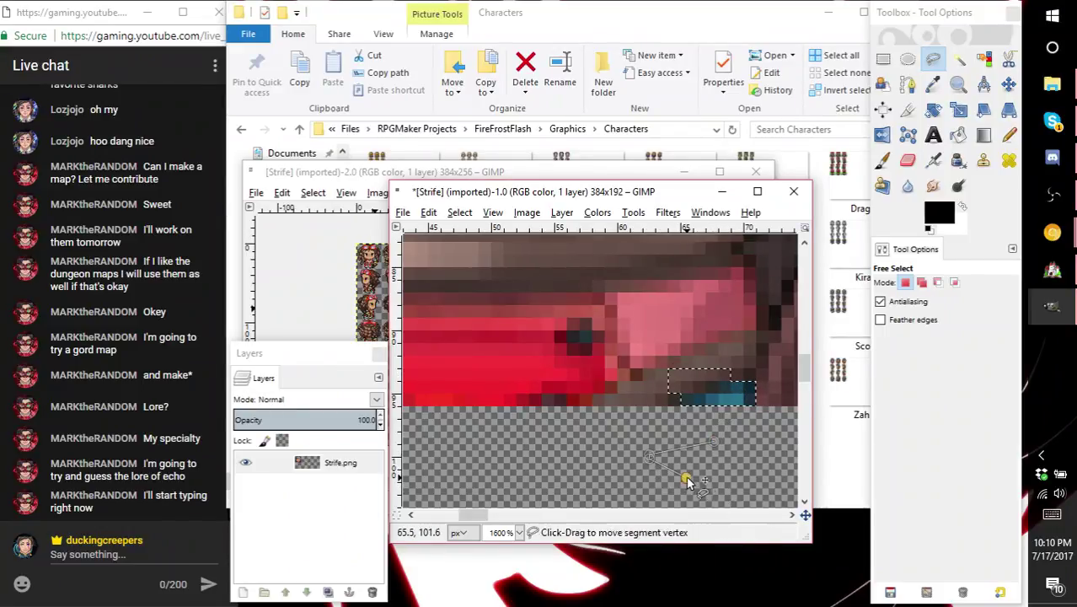
left_click(716, 443)
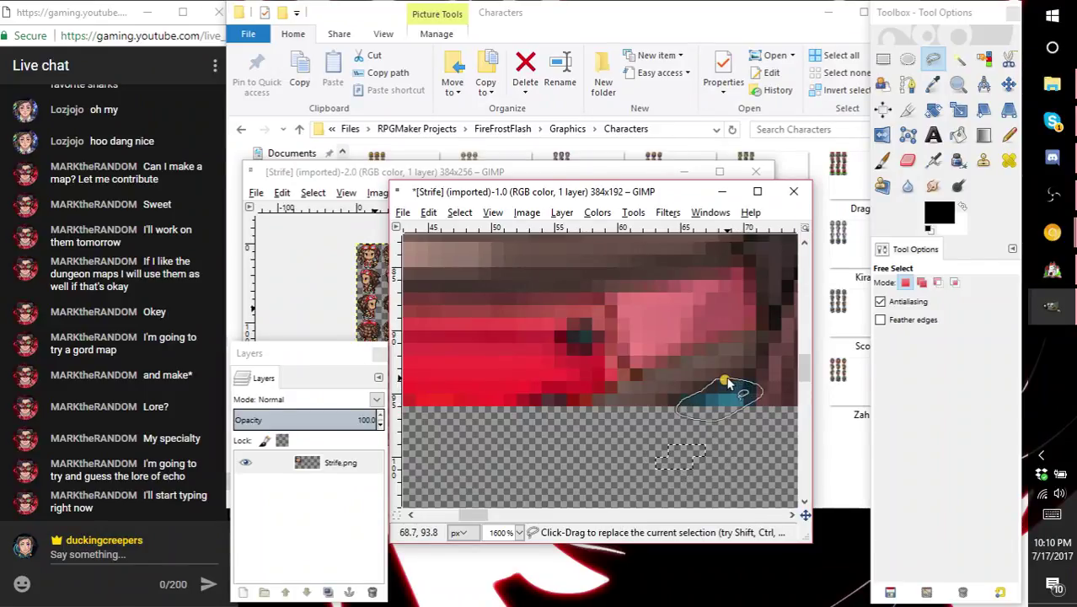
- Reselect the blue patch under the collar's right end more tightly and add the matching blue patch under its left end
left_click_drag(729, 384, 725, 382)
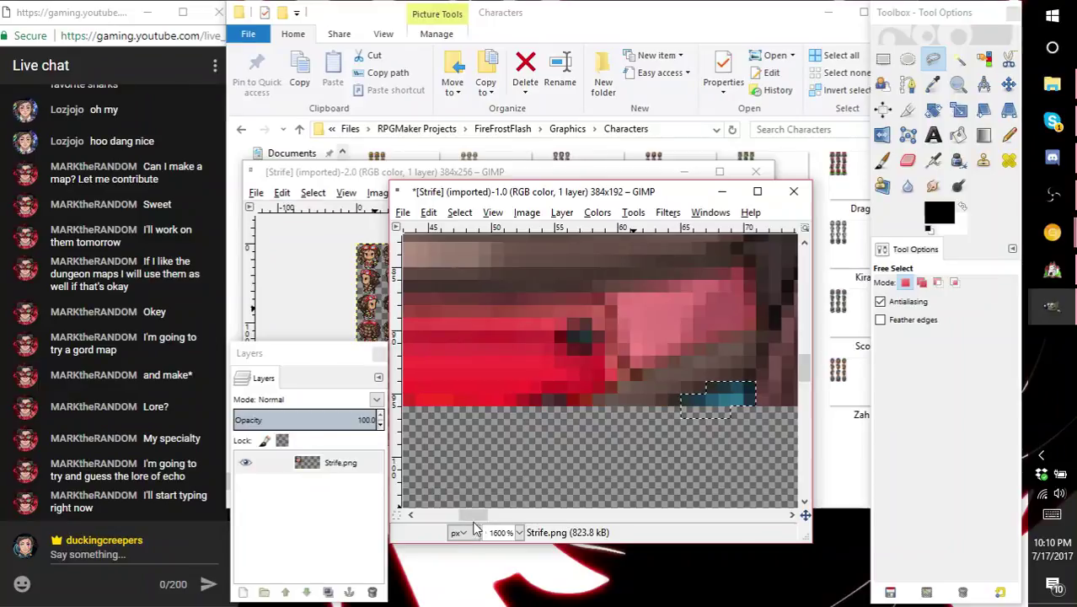
left_click_drag(473, 515, 450, 515)
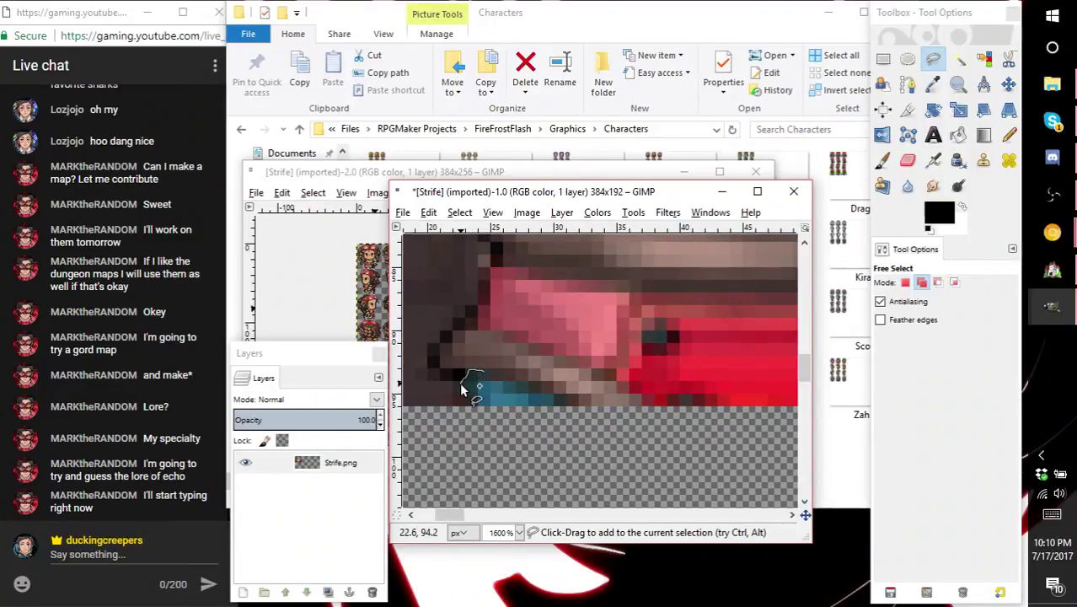
left_click_drag(542, 394, 470, 371)
- Turn both selected blue patches light gray using Hue-Saturation with saturation -100 and lightness 100, and clear the selection
left_click(597, 212)
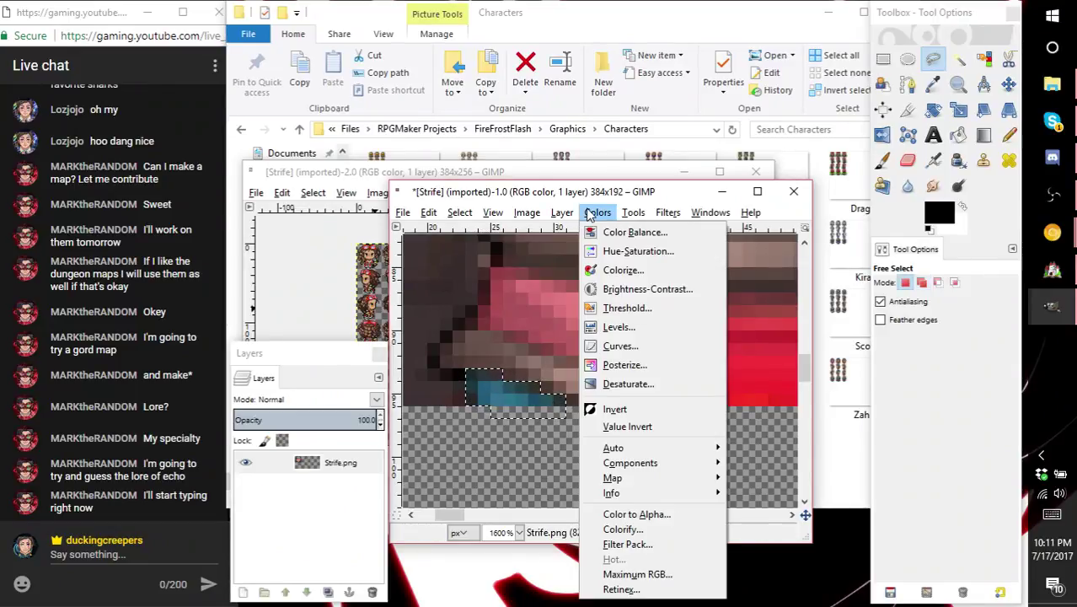
left_click(611, 248)
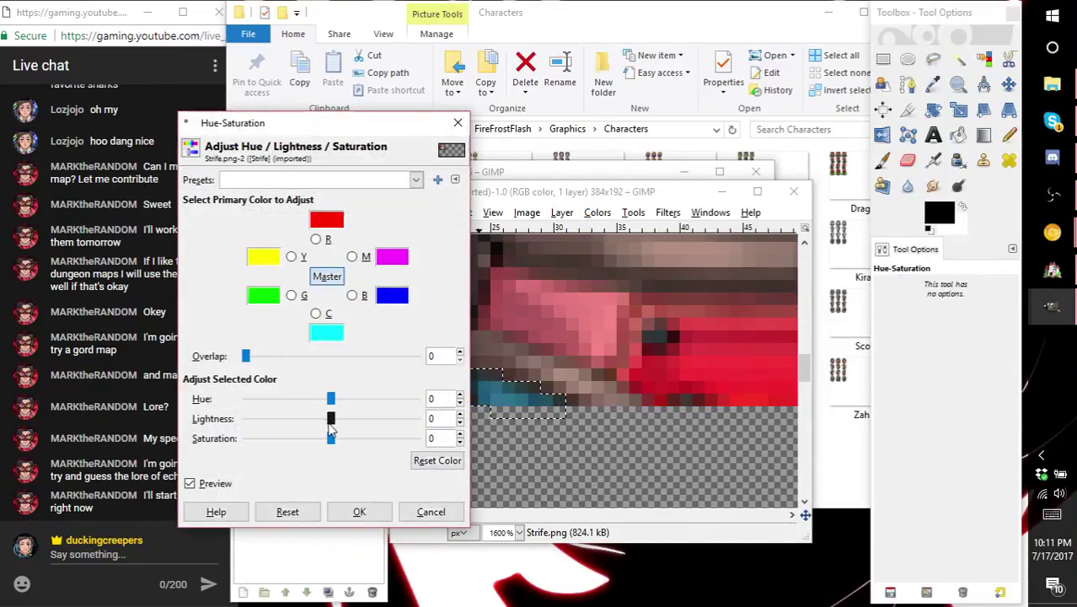
left_click_drag(330, 438, 245, 439)
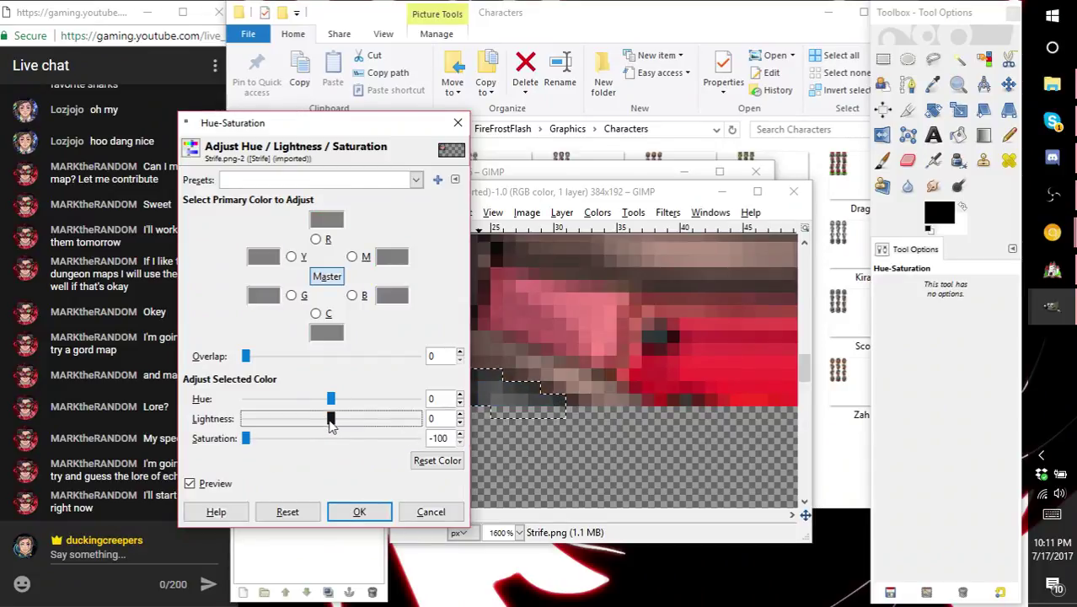
left_click_drag(330, 424, 446, 425)
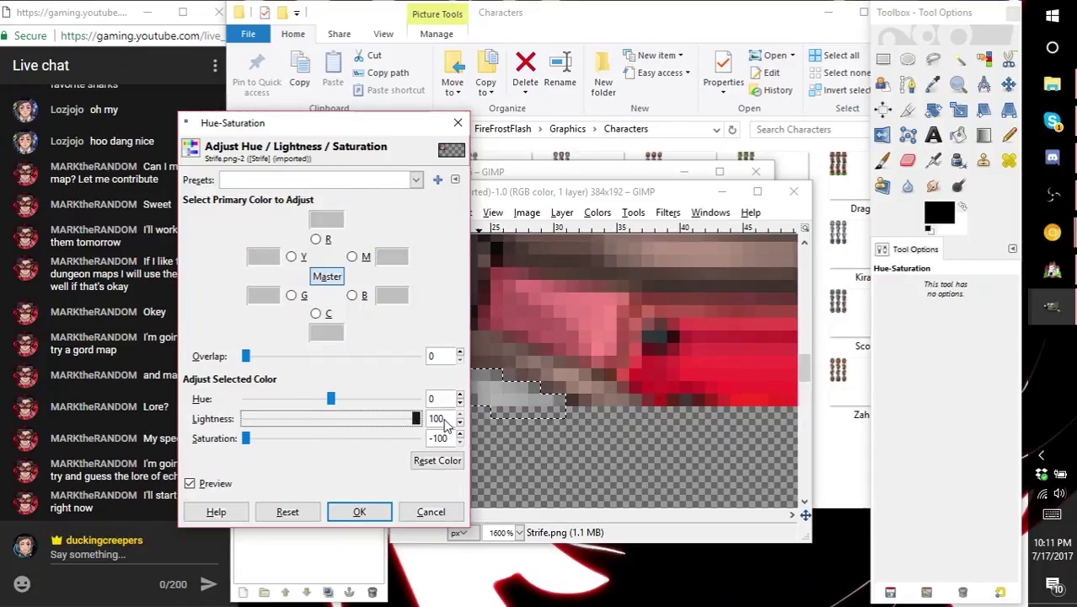
left_click(360, 512)
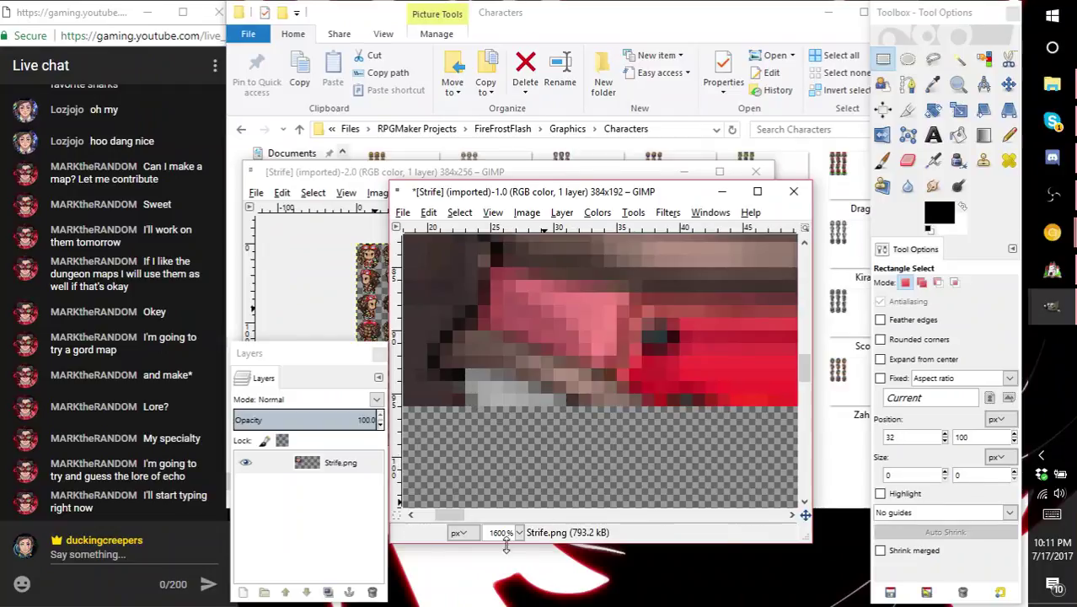
left_click_drag(447, 515, 486, 520)
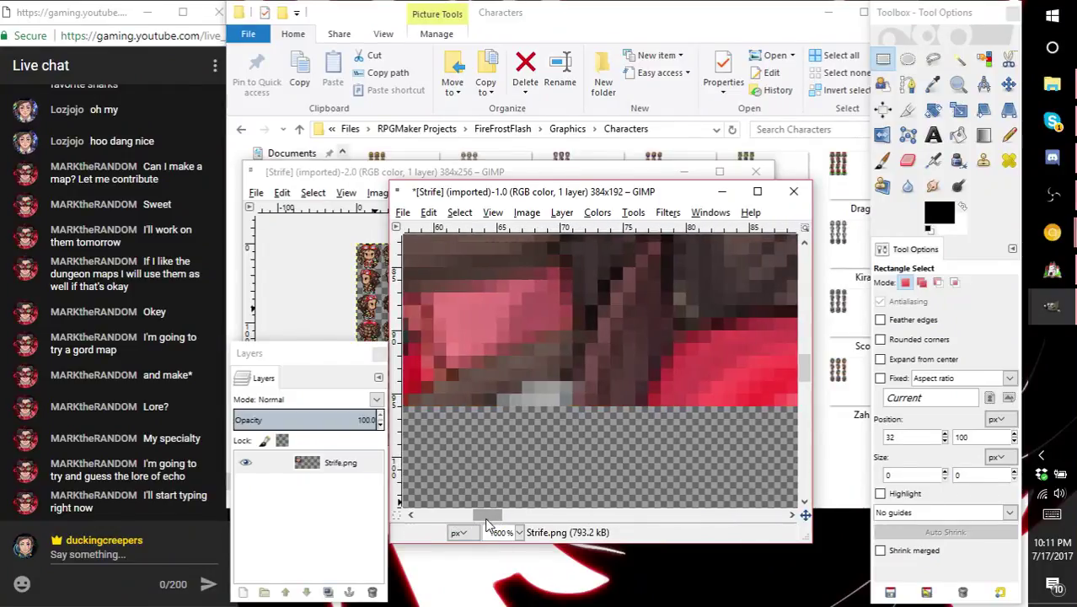
key("1")
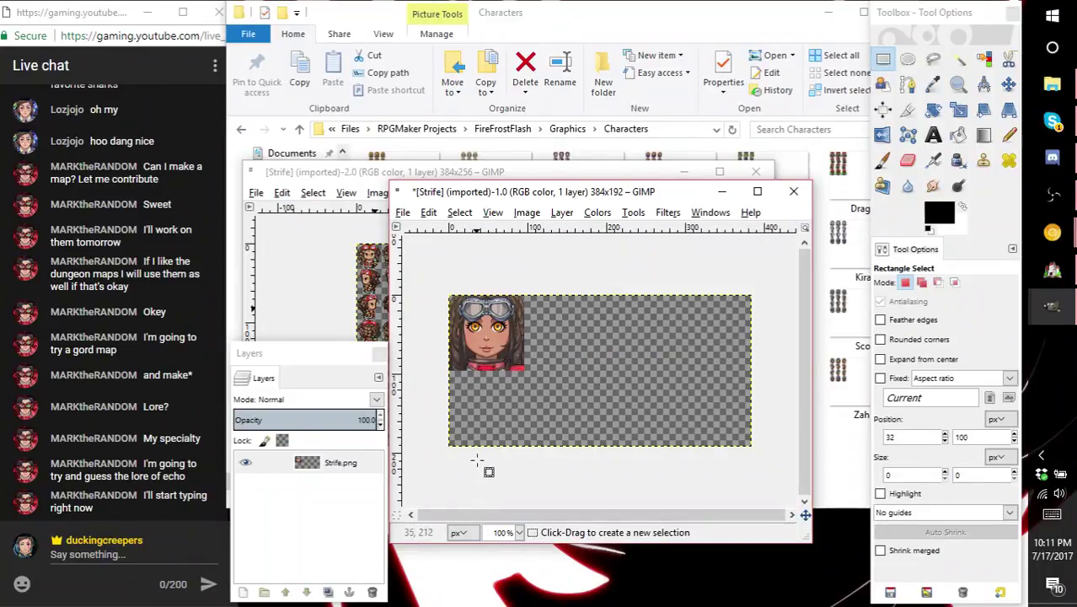
- Outline the orange iris of the eye on the right side of the face with Free Select at 1600% zoom
key("4")
left_click_drag(515, 515, 433, 520)
scroll(640, 272, "up", 4)
key("4")
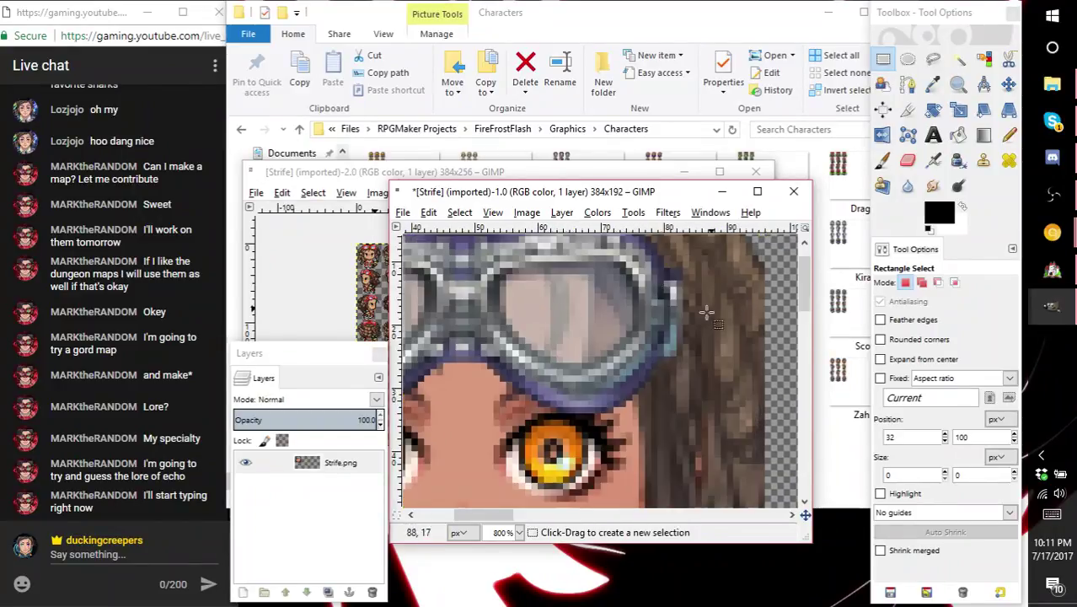
scroll(607, 368, "up", 2, "ctrl")
key("f")
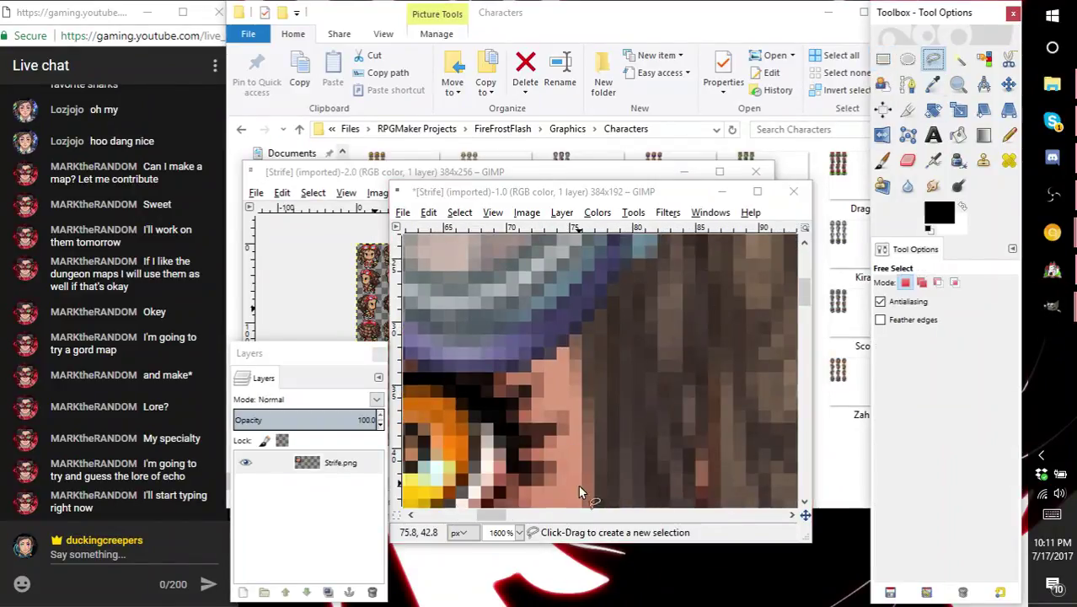
left_click_drag(495, 515, 481, 521)
scroll(602, 376, "down", 2)
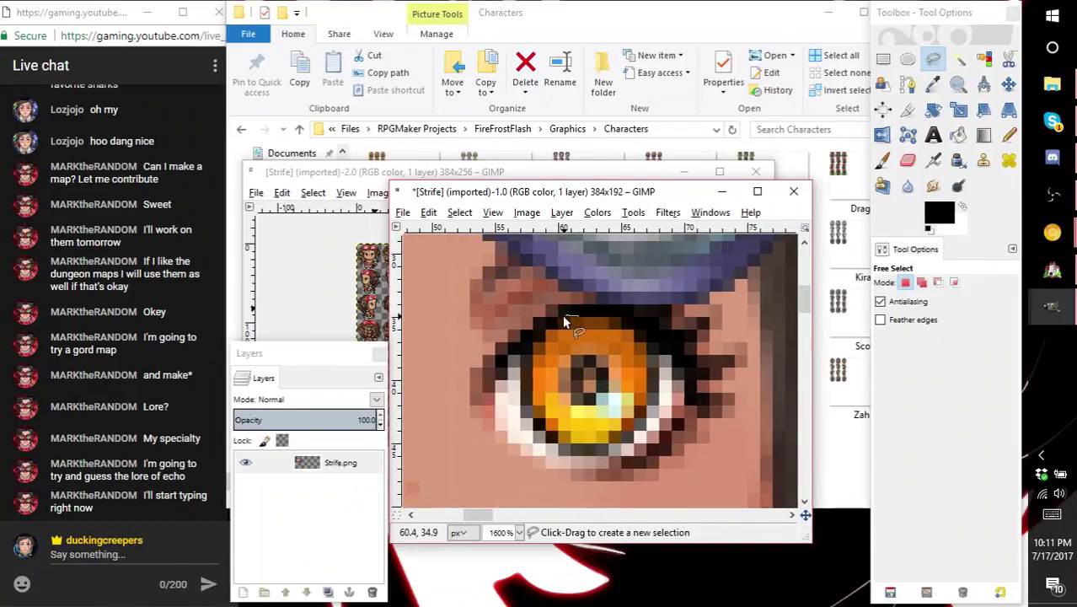
mouse_move(519, 413)
left_mouse_down()
mouse_move(571, 440)
mouse_move(657, 412)
left_mouse_up()
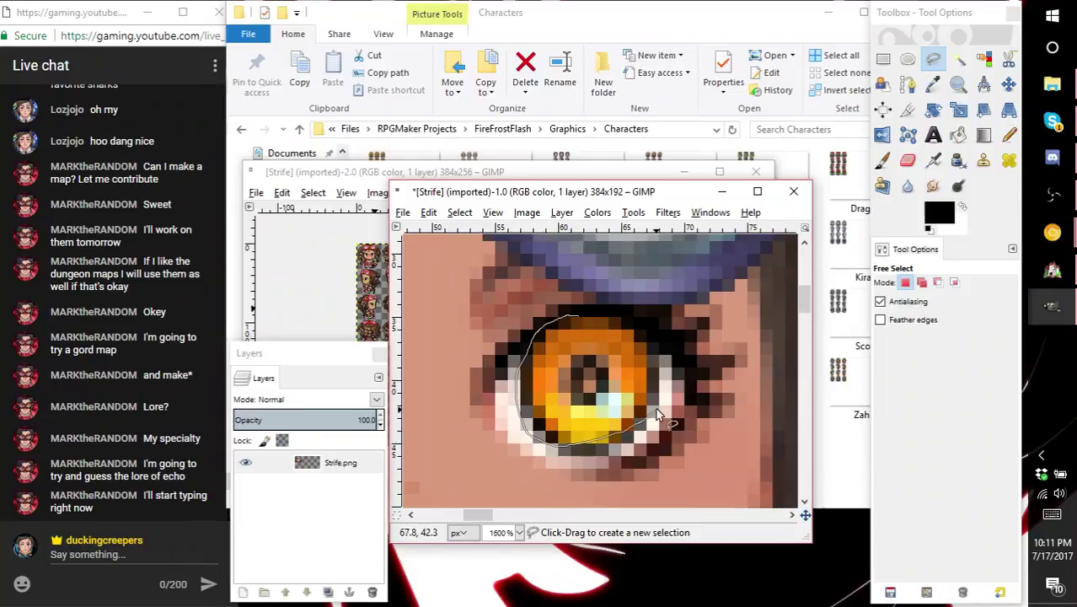
left_click_drag(604, 323, 576, 319)
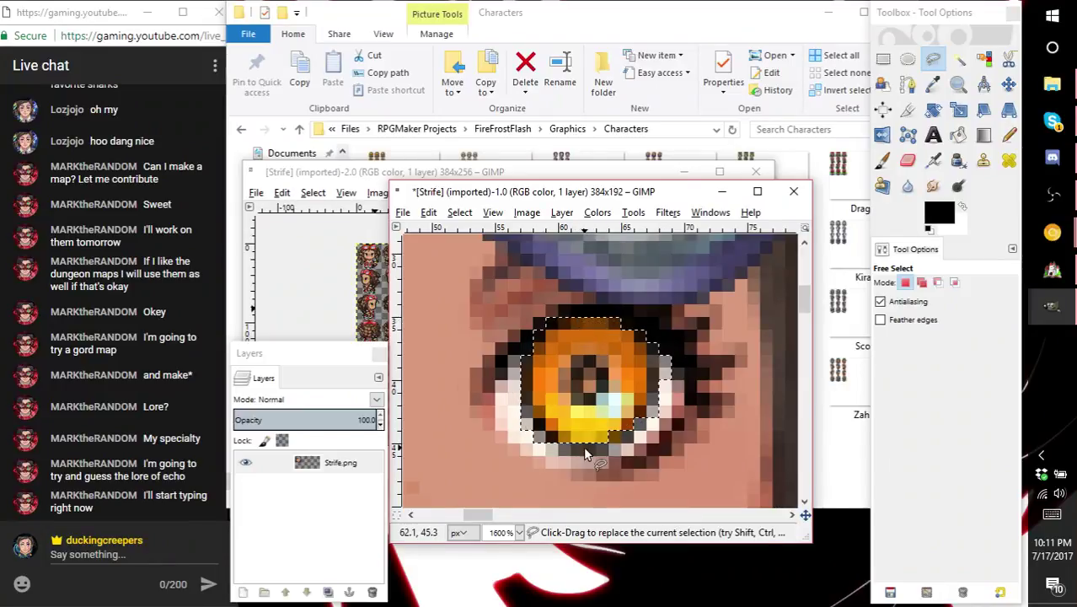
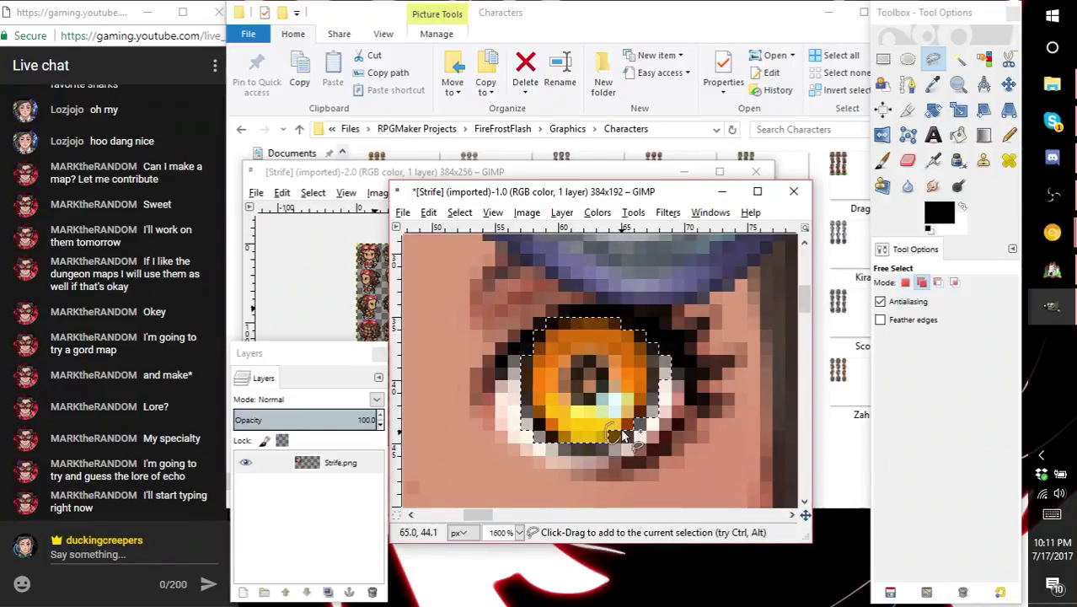
- Add the missed dark pixels along the iris's lower edge to the selection
left_click(575, 433)
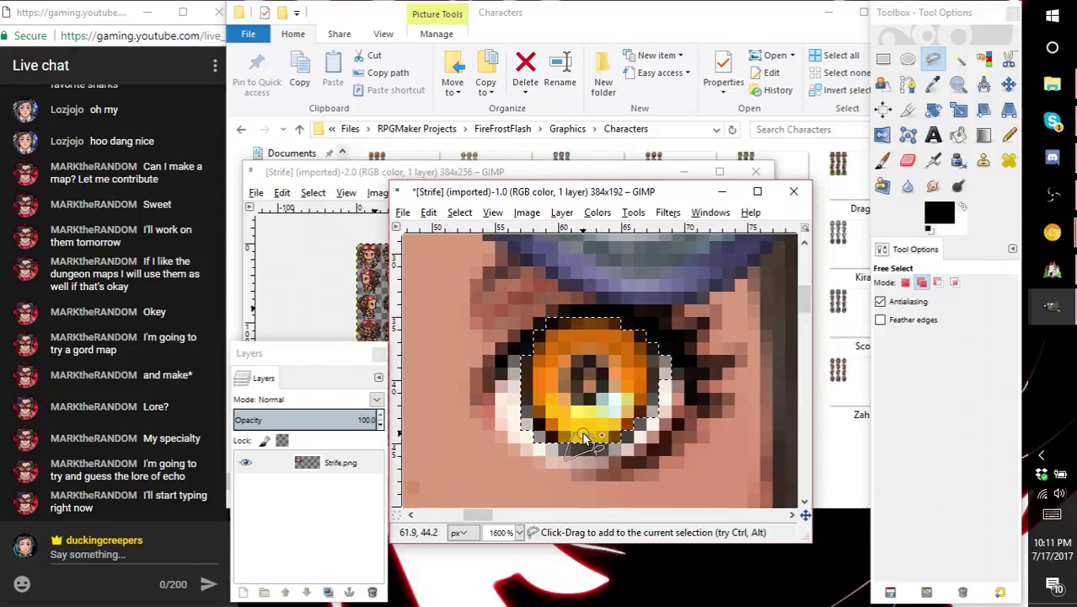
left_click_drag(583, 433, 583, 435)
mouse_move(585, 434)
left_mouse_down()
mouse_move(588, 459)
mouse_move(587, 434)
left_mouse_up()
mouse_move(589, 434)
left_mouse_down()
mouse_move(581, 443)
mouse_move(592, 448)
mouse_move(583, 432)
left_mouse_up()
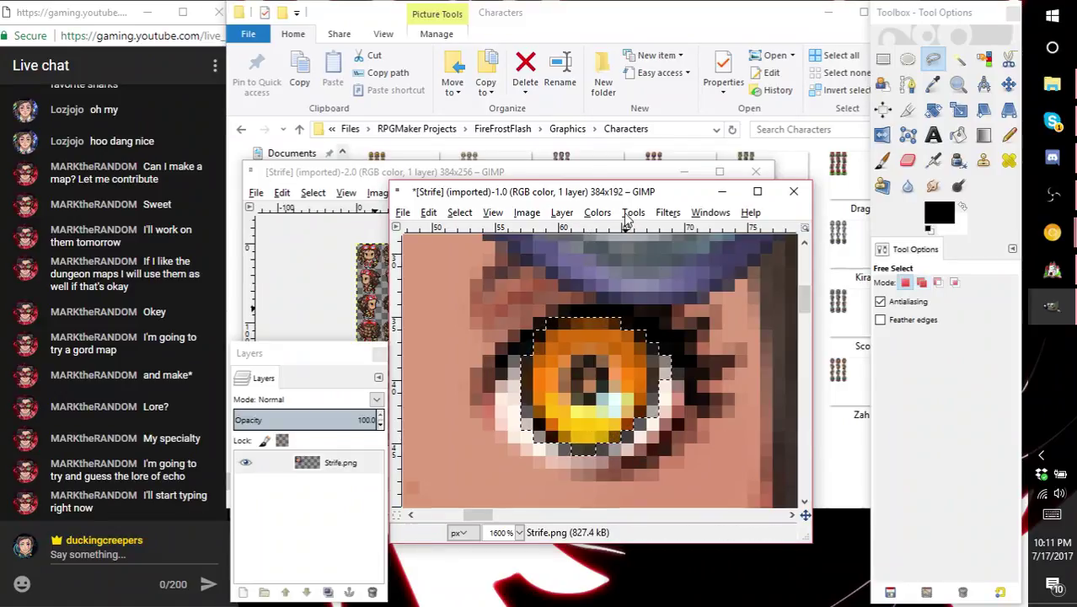
- Shift the yellow range of the selected iris to pink with Hue-Saturation, setting its hue to -65
left_click(597, 212)
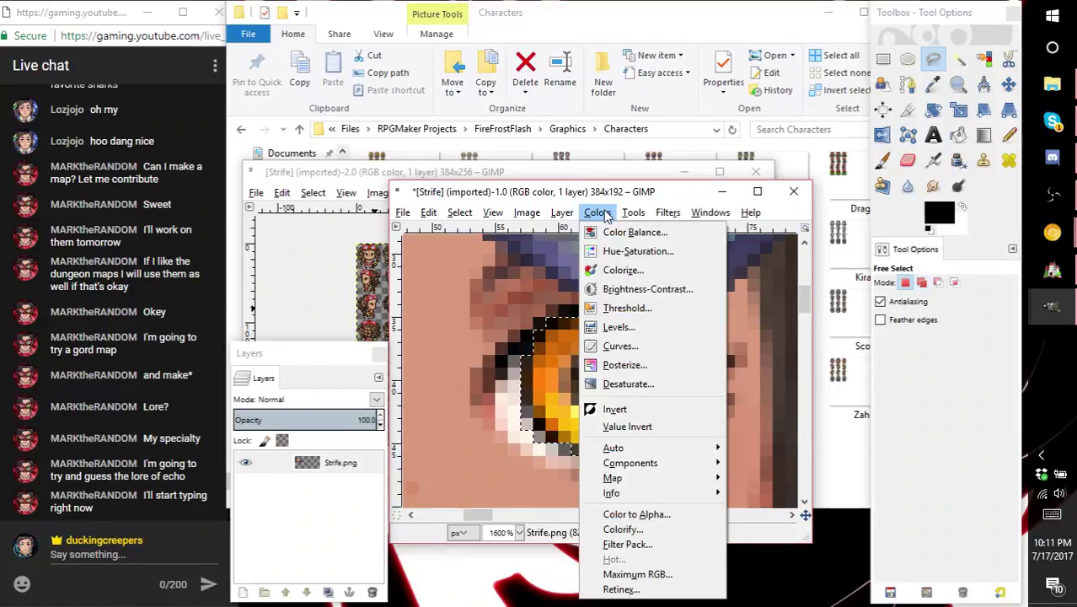
left_click(638, 251)
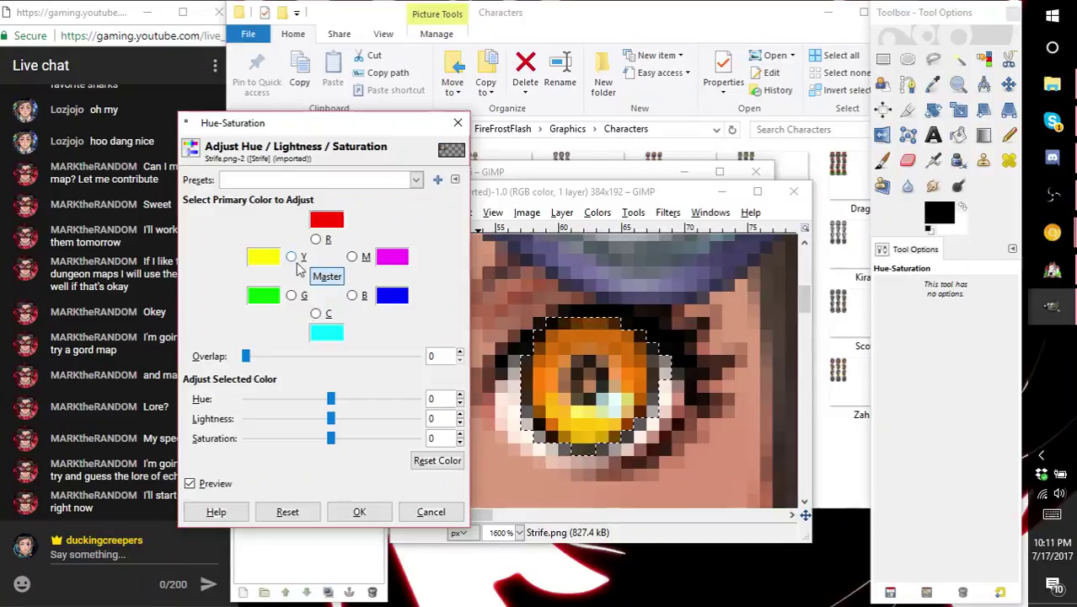
left_click(291, 257)
left_click_drag(332, 399, 302, 421)
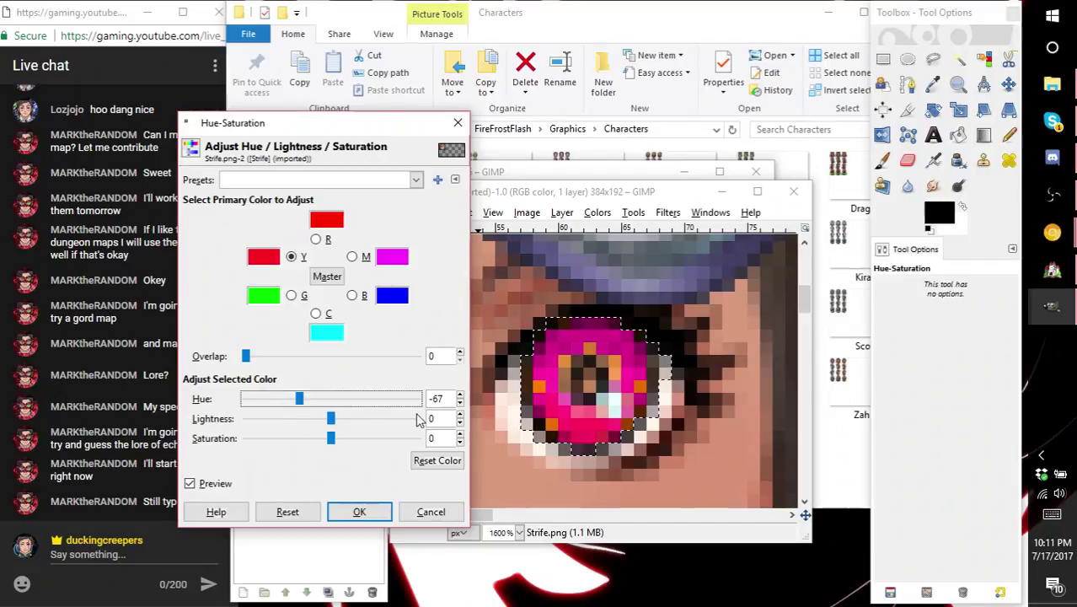
left_click(460, 404)
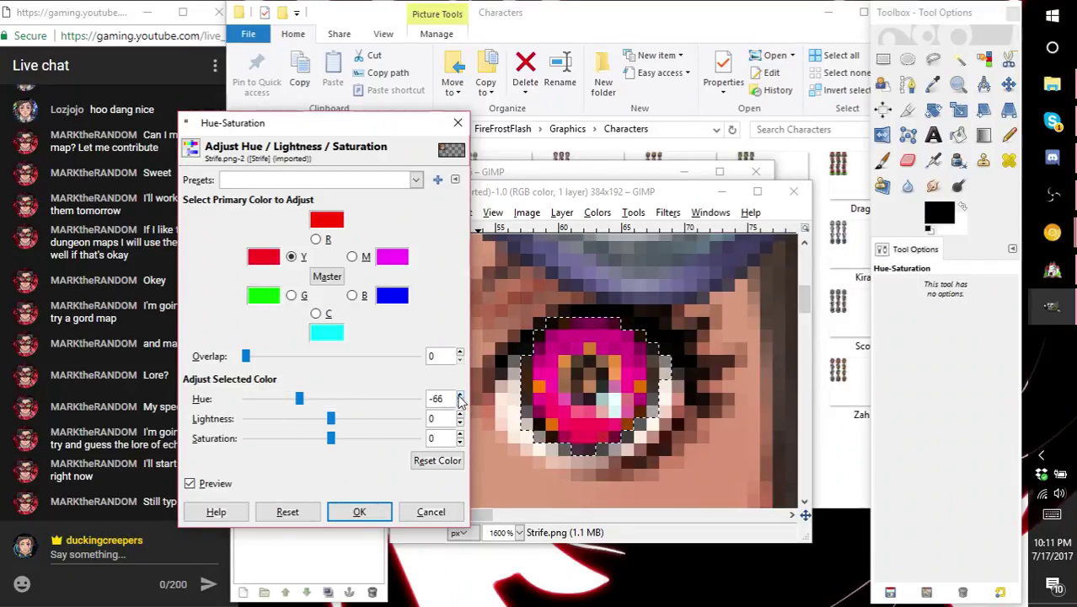
left_click(460, 395)
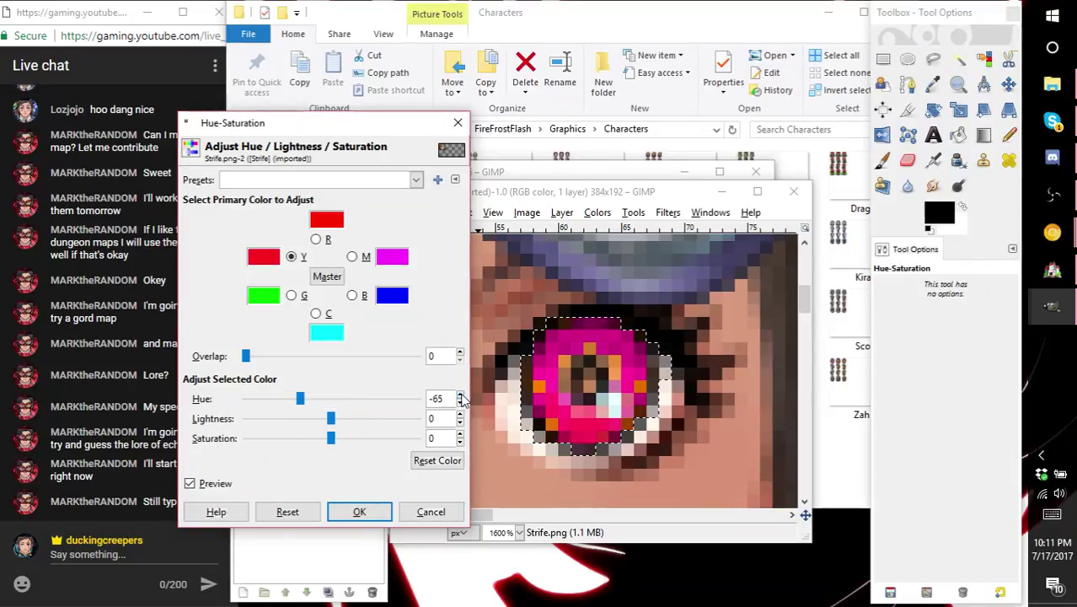
- Set the hue of both the red and yellow ranges to -60 for the selected iris
left_click(318, 240)
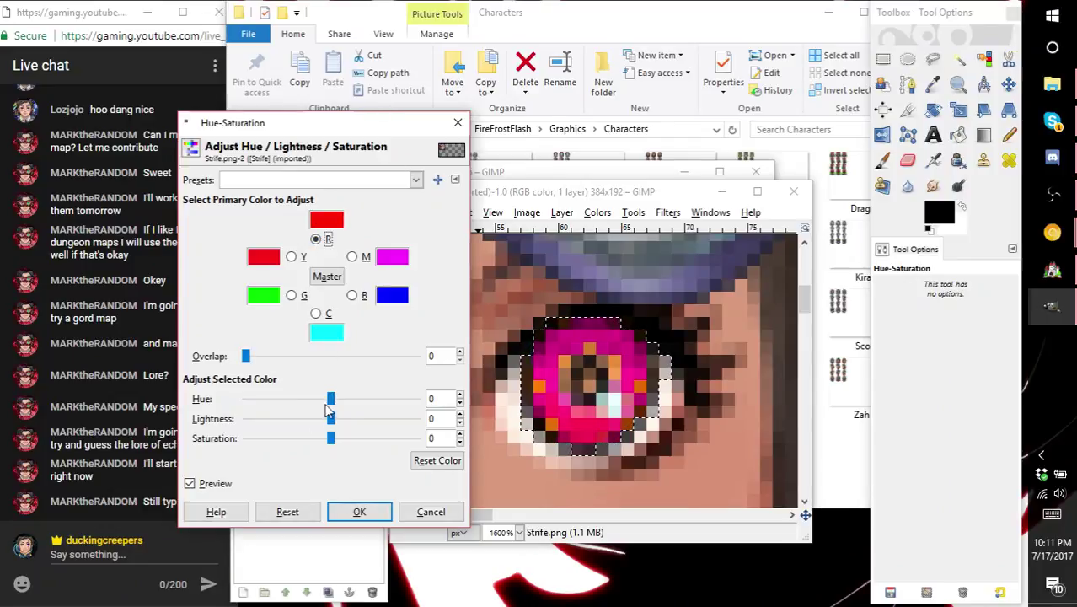
left_click_drag(331, 399, 296, 431)
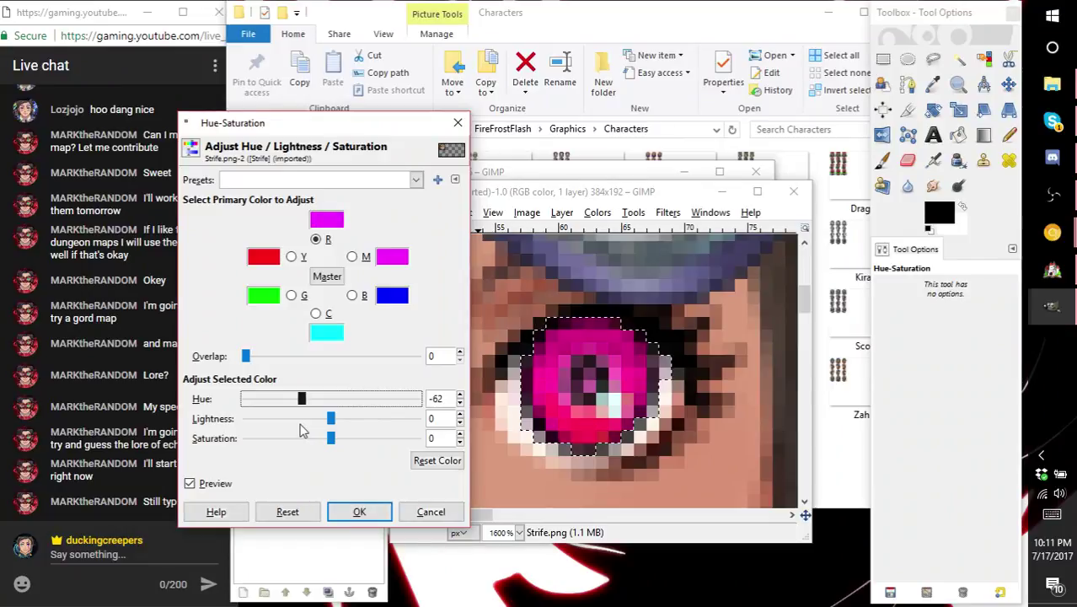
left_click(460, 403)
left_click(459, 403)
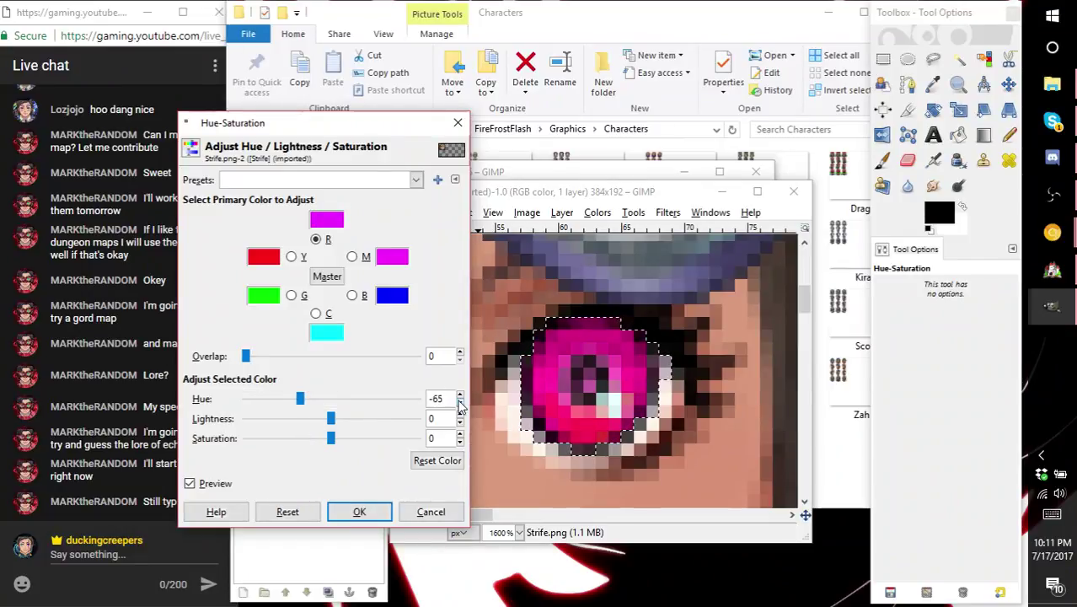
left_click(459, 403)
left_click(459, 394)
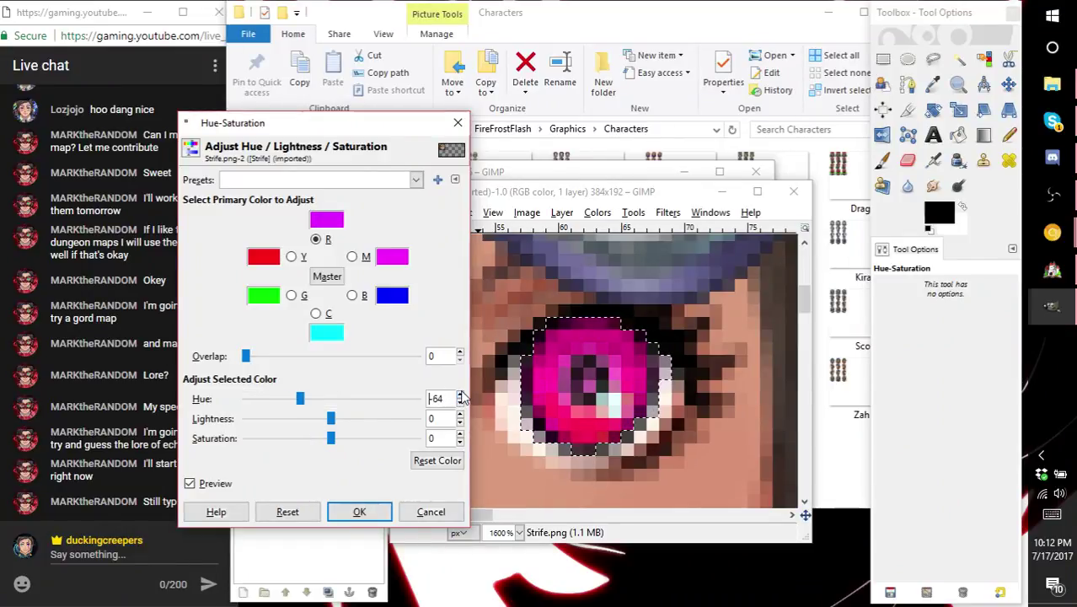
left_click(292, 258)
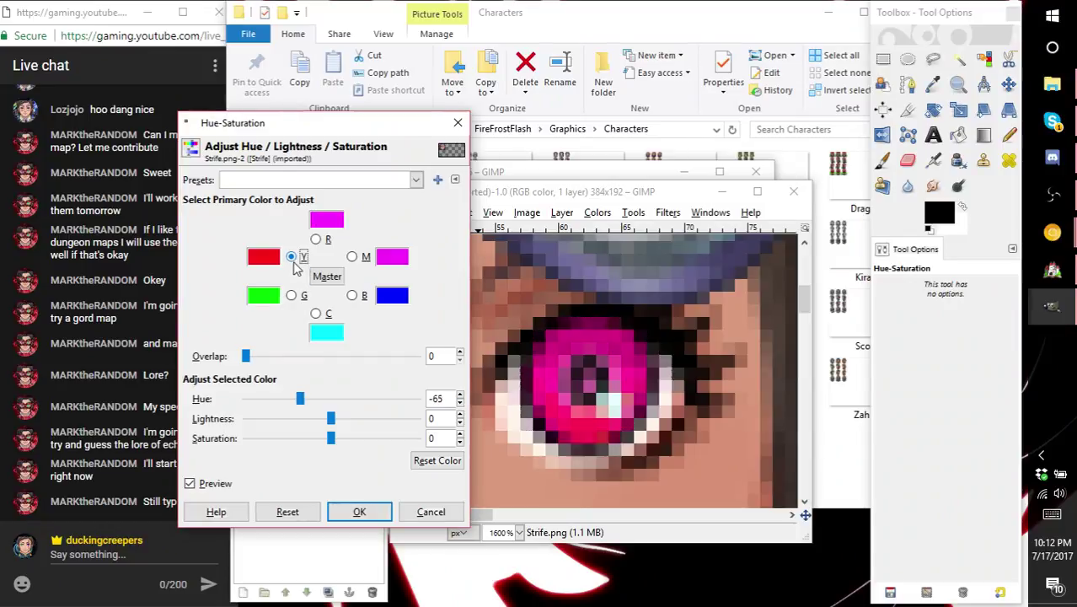
left_click(459, 395)
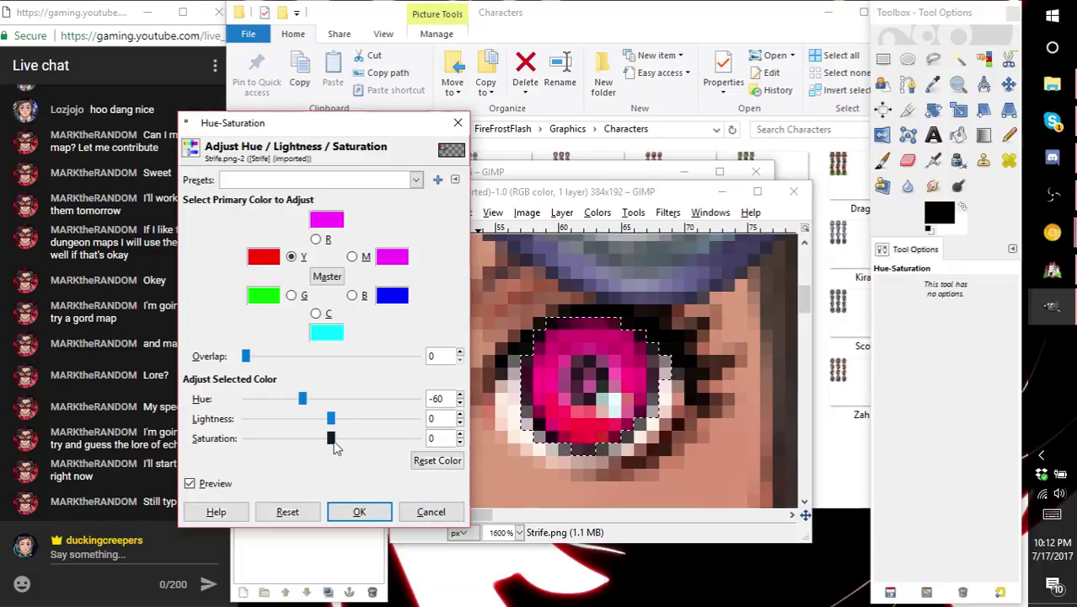
- Raise the saturation of the yellow and red ranges to 10, apply the adjustment to the iris, and clear the selection
left_click_drag(330, 446, 339, 446)
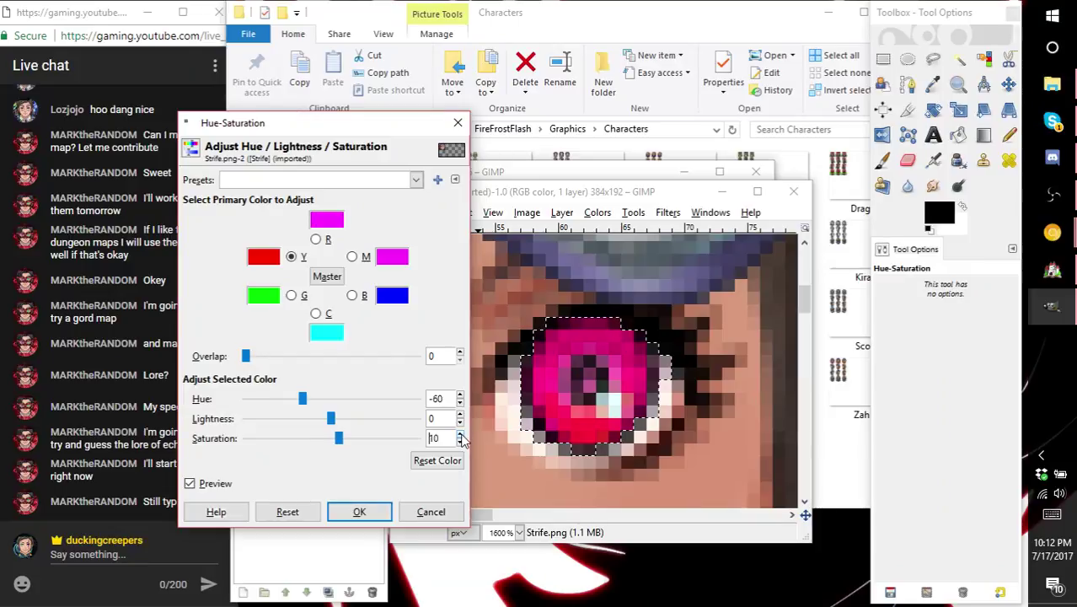
left_click(316, 239)
left_click_drag(331, 439, 339, 438)
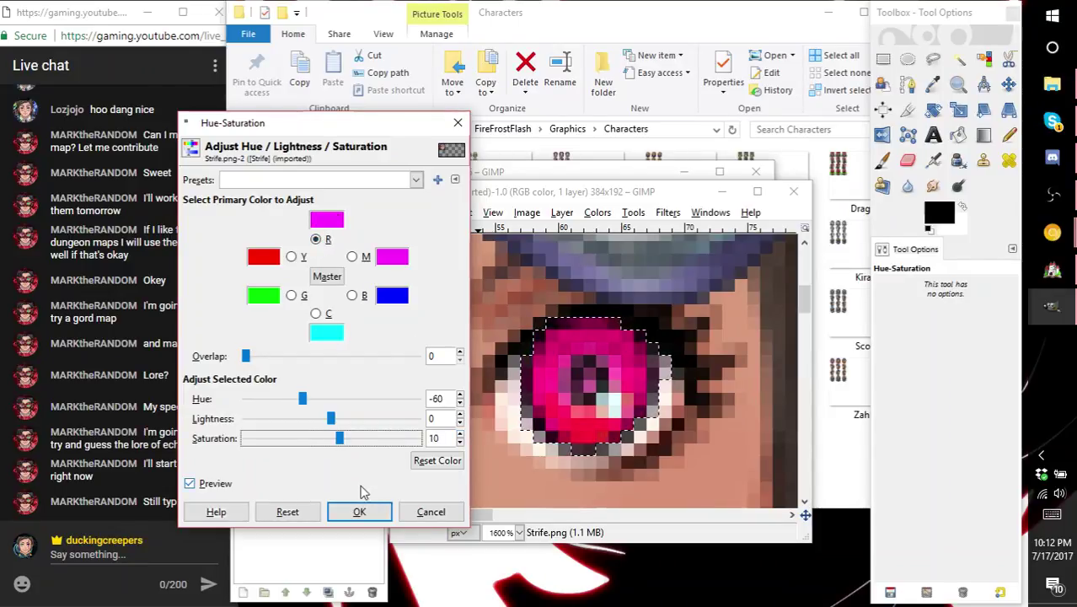
left_click(357, 514)
key("r")
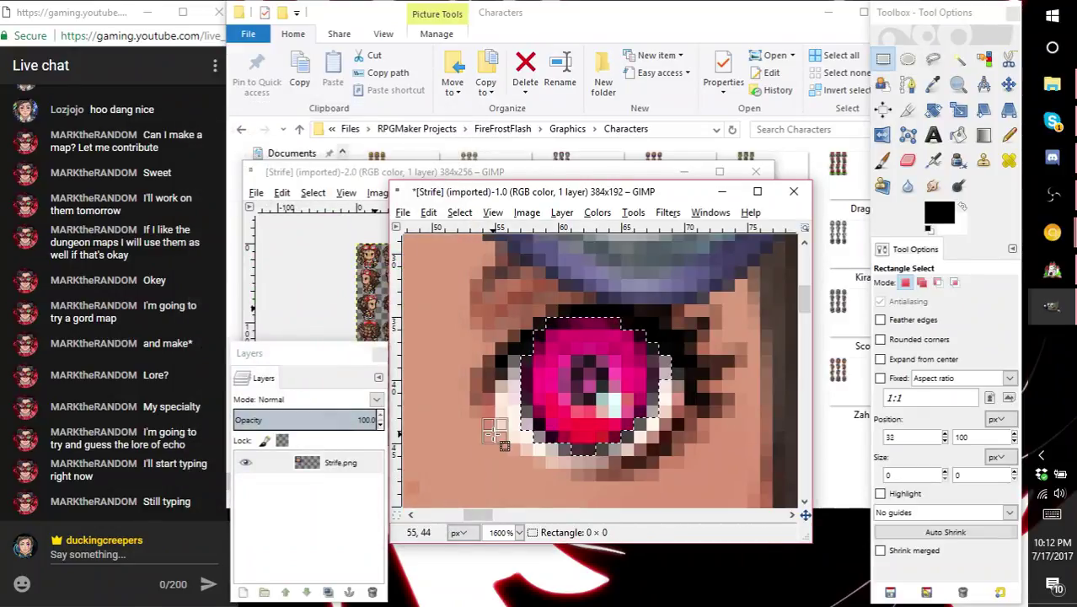
- Outline the remaining orange iris with Free Select at 1600% zoom, adding the missed dark pixels along its lower edge
key("1")
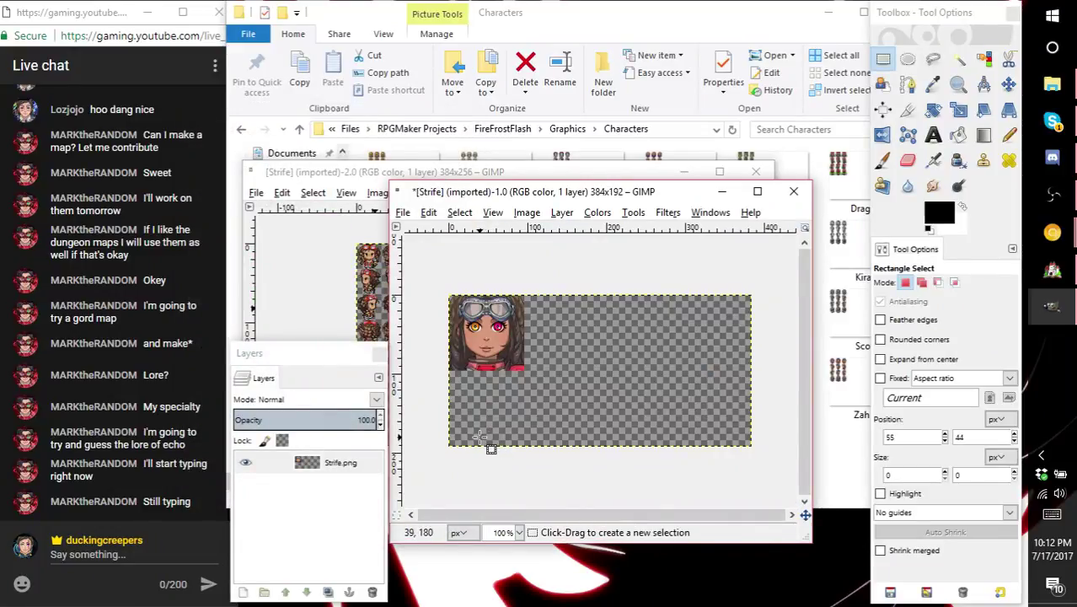
key("2")
key("1")
key("2")
key("3")
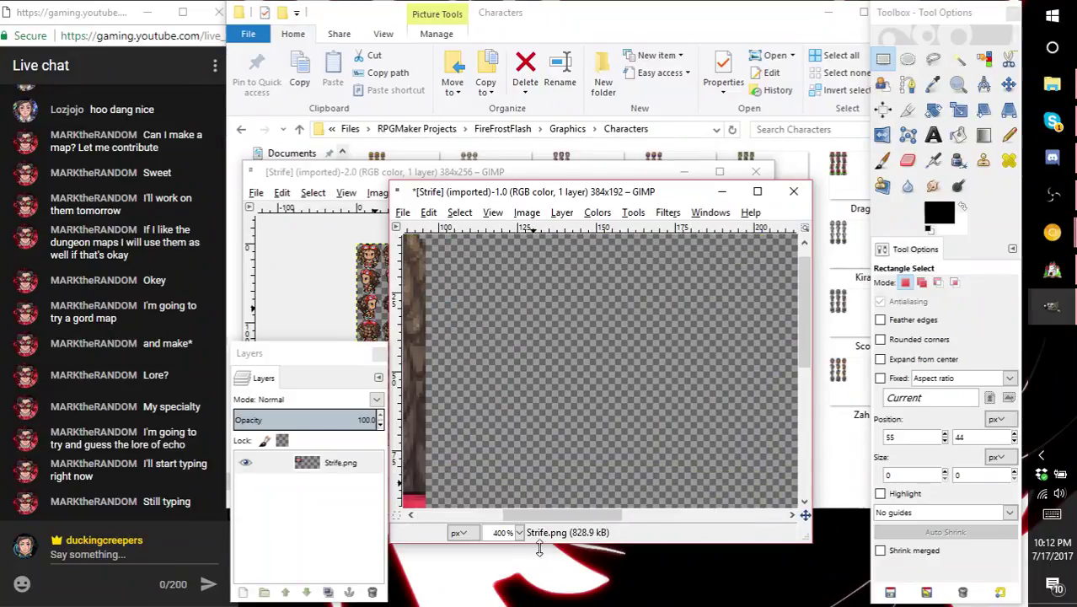
left_click_drag(524, 518, 436, 517)
key("4")
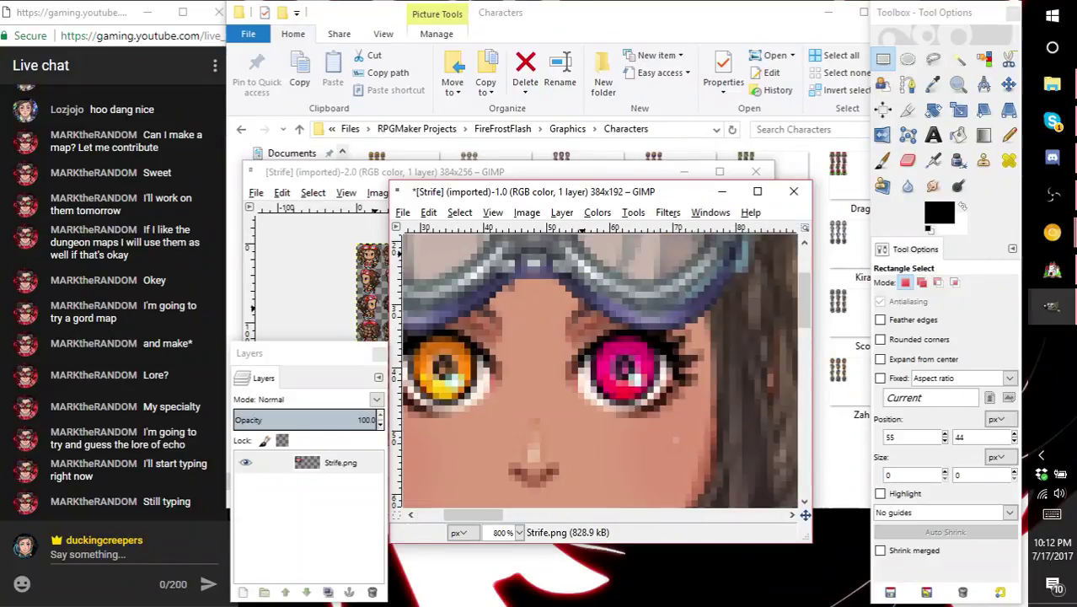
left_click(932, 59)
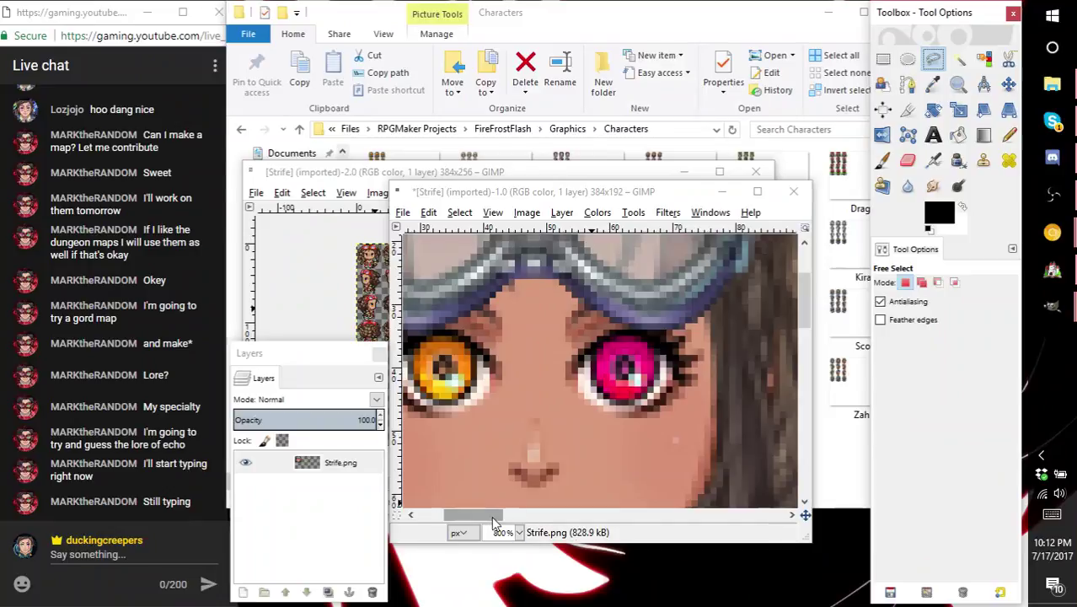
left_click_drag(487, 516, 445, 527)
key("5")
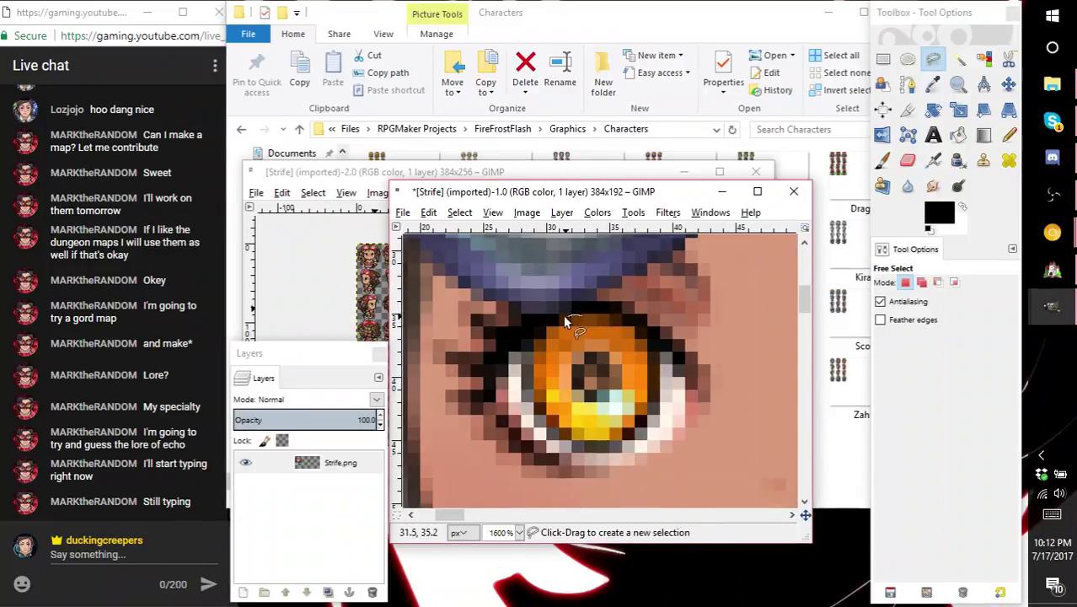
mouse_move(536, 343)
left_mouse_down()
mouse_move(531, 398)
mouse_move(557, 432)
mouse_move(595, 448)
left_mouse_up()
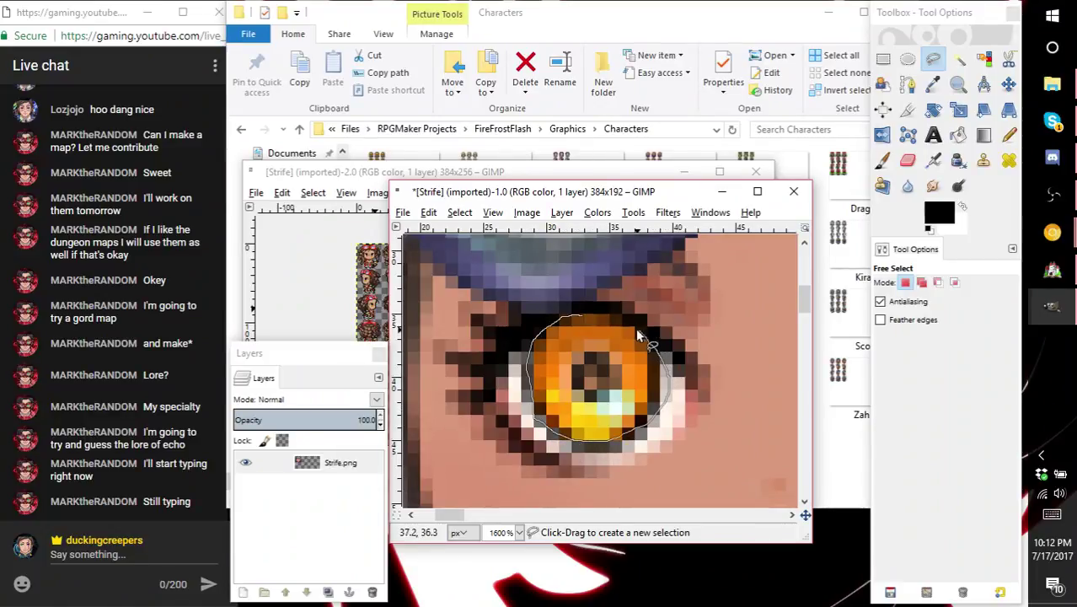
left_click_drag(593, 321, 590, 320)
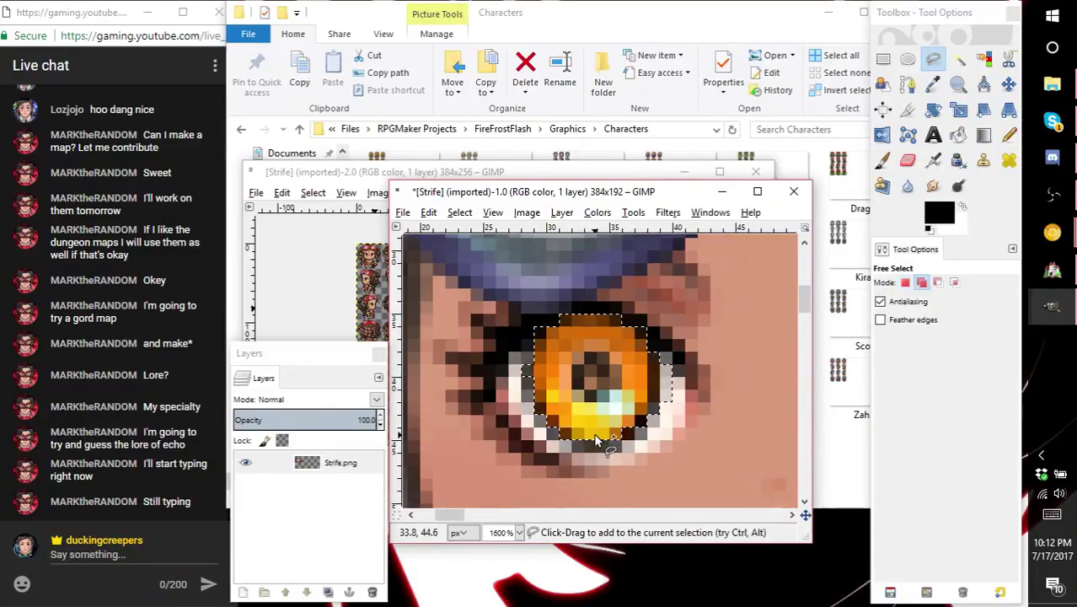
left_click_drag(603, 453, 590, 440)
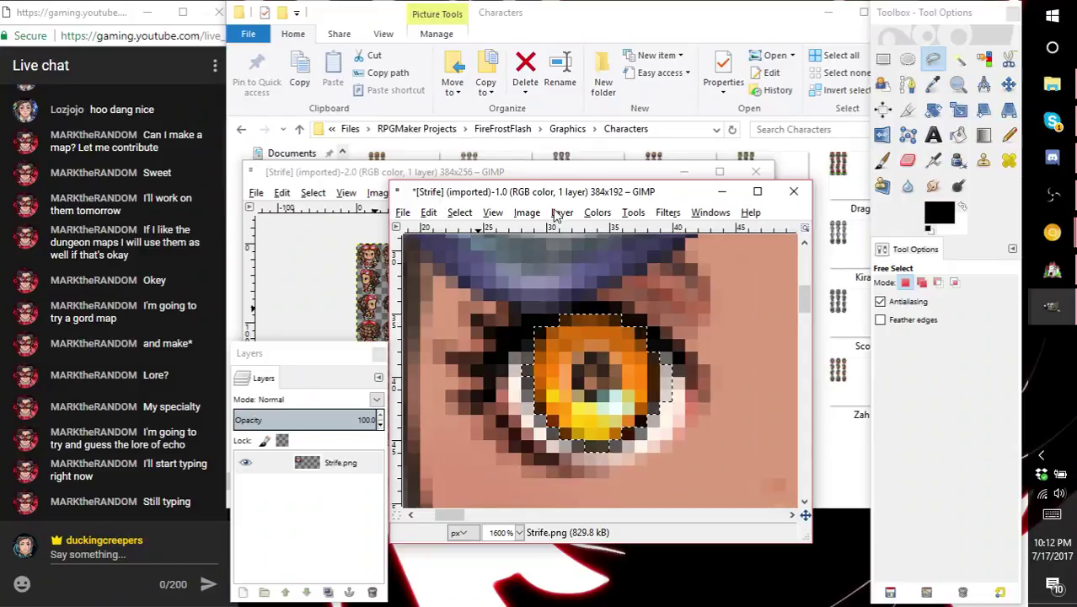
- Make the selected iris redder with Hue-Saturation, lowering the yellow hue slightly and setting the red hue to -10, and clear the selection
left_click(598, 212)
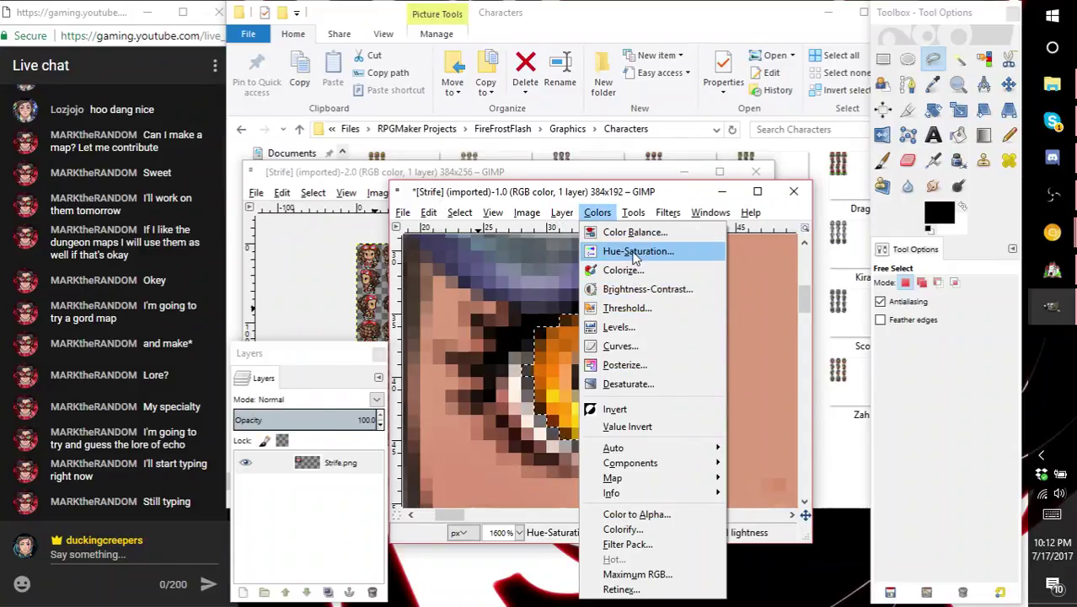
left_click(623, 251)
left_click(291, 256)
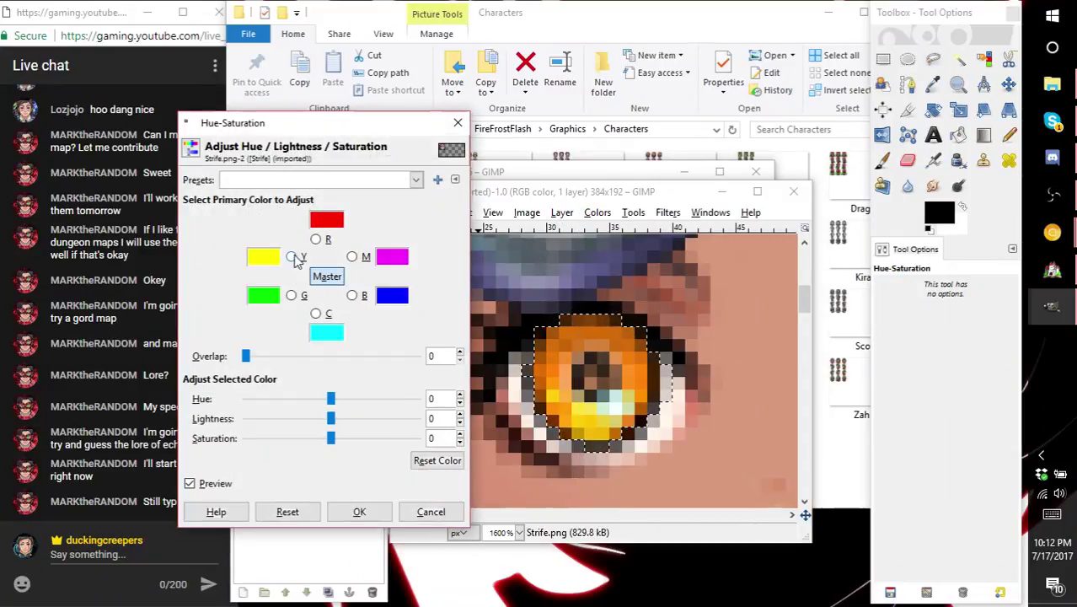
left_click_drag(330, 401, 329, 403)
left_click(315, 239)
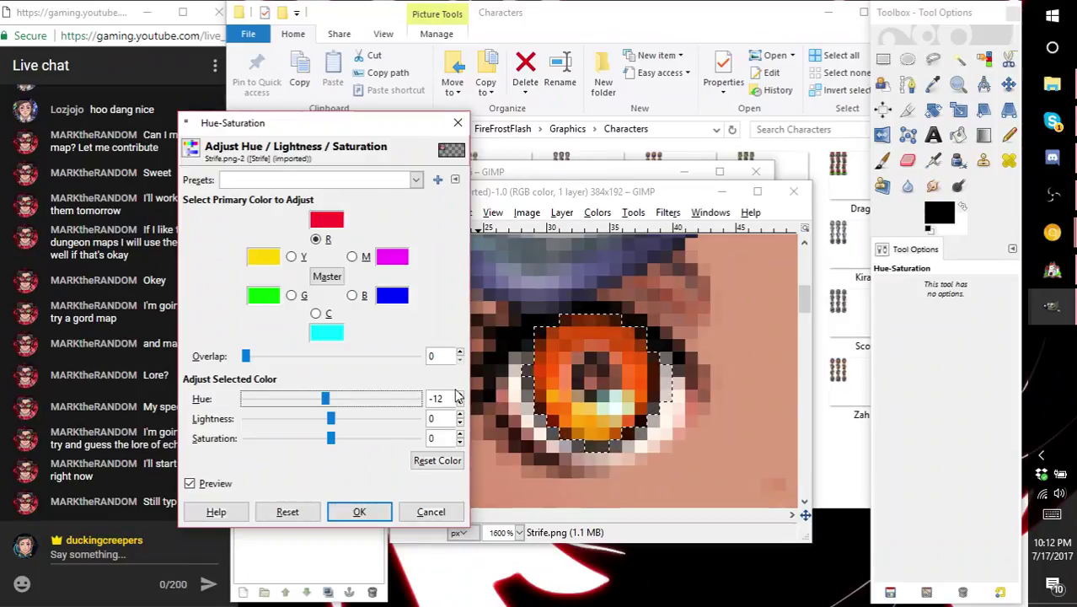
left_click(460, 395)
left_click(460, 394)
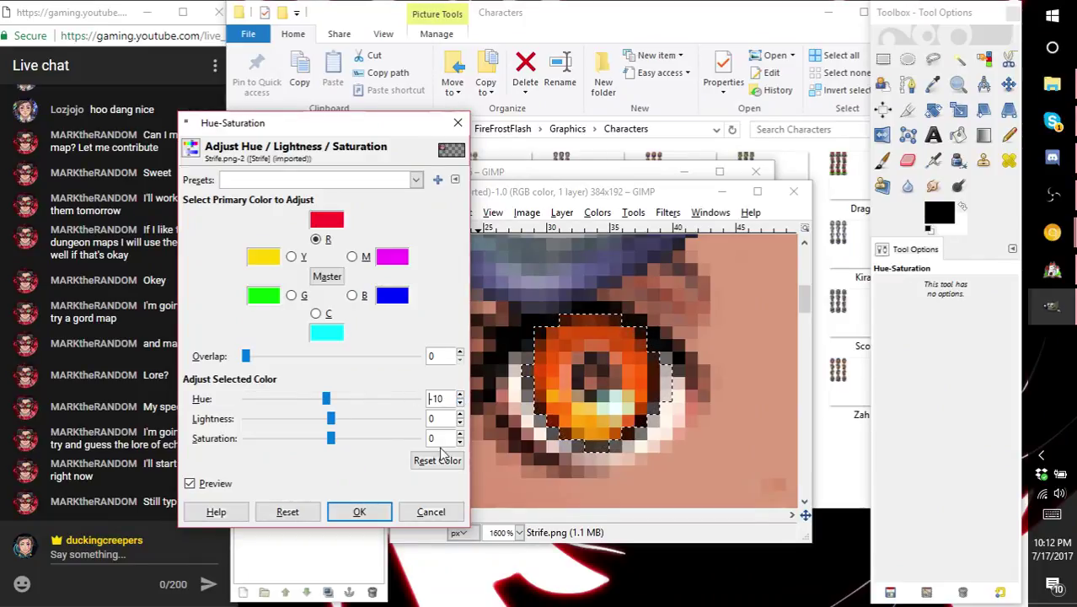
left_click(357, 511)
left_click(669, 452)
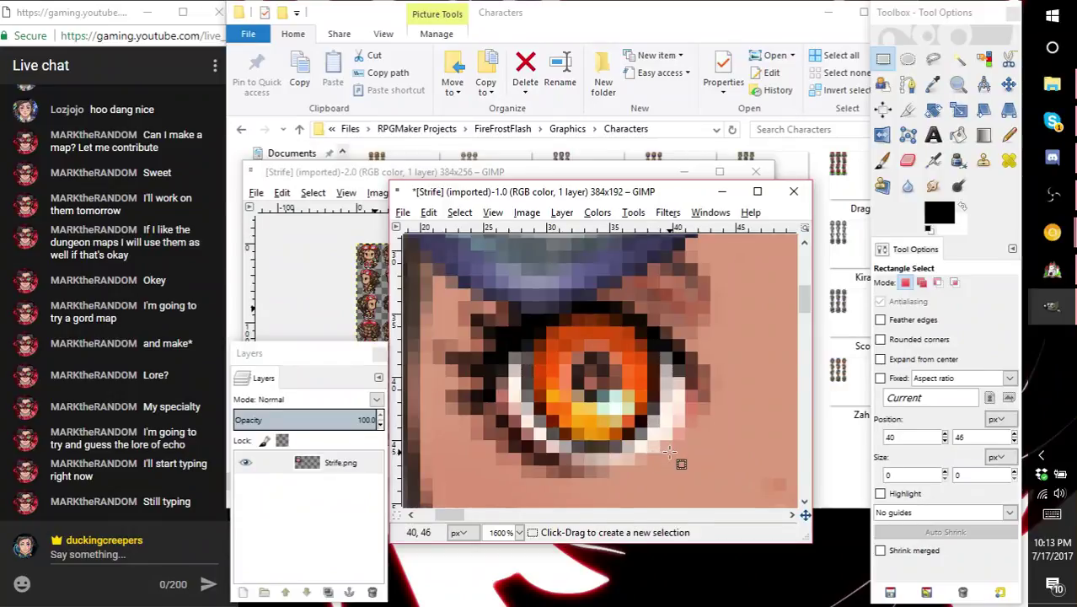
- Check the recolored eyes on the whole face and overwrite Strife.png with the edited face image
key("1")
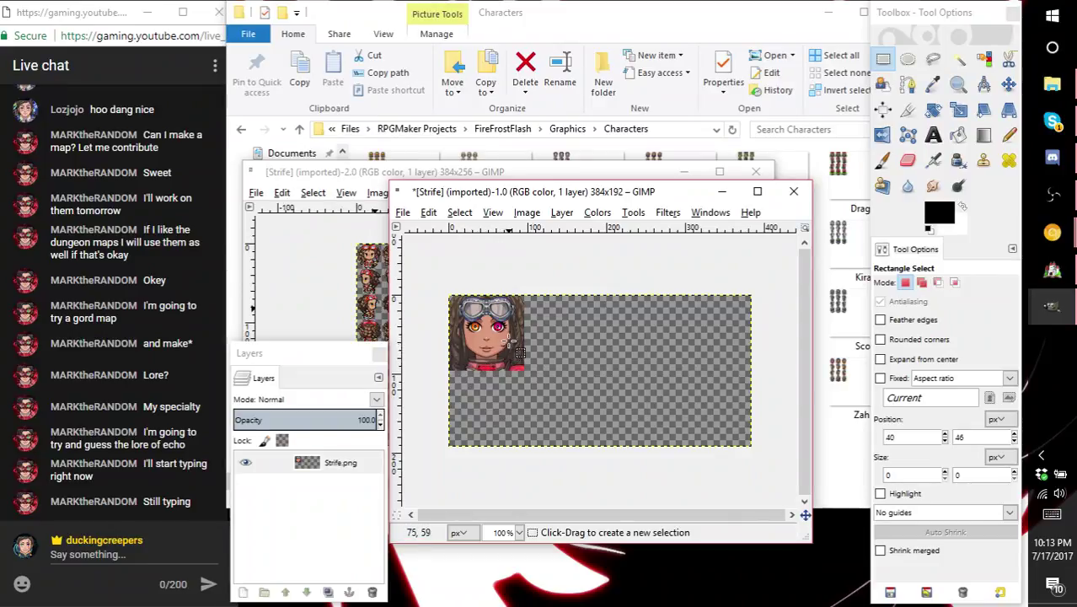
key("2")
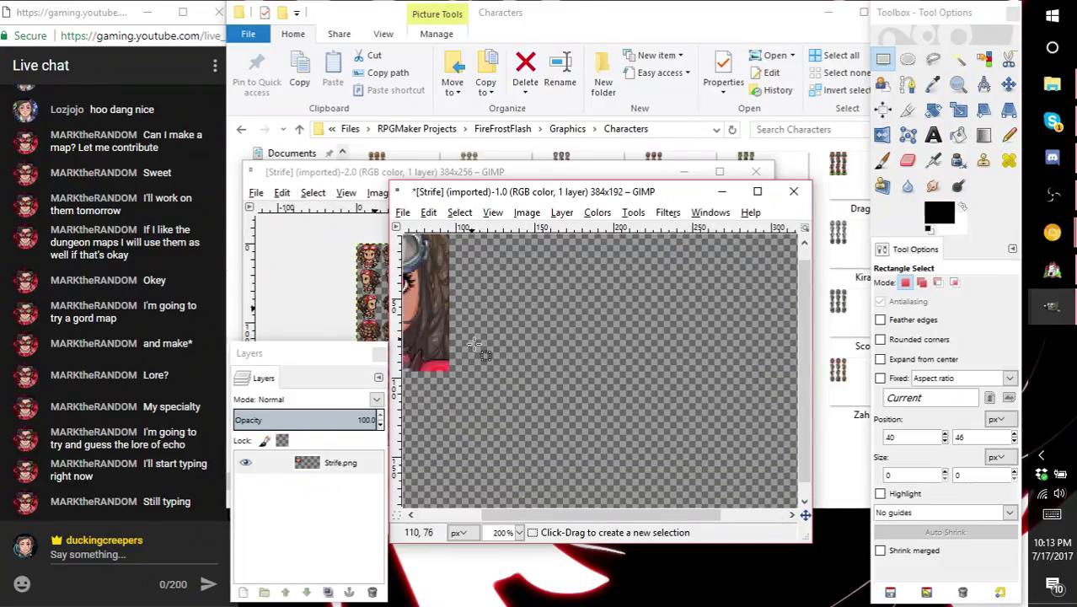
scroll(496, 364, "up", 2)
left_click_drag(500, 515, 469, 516)
scroll(459, 278, "up", 2, "ctrl")
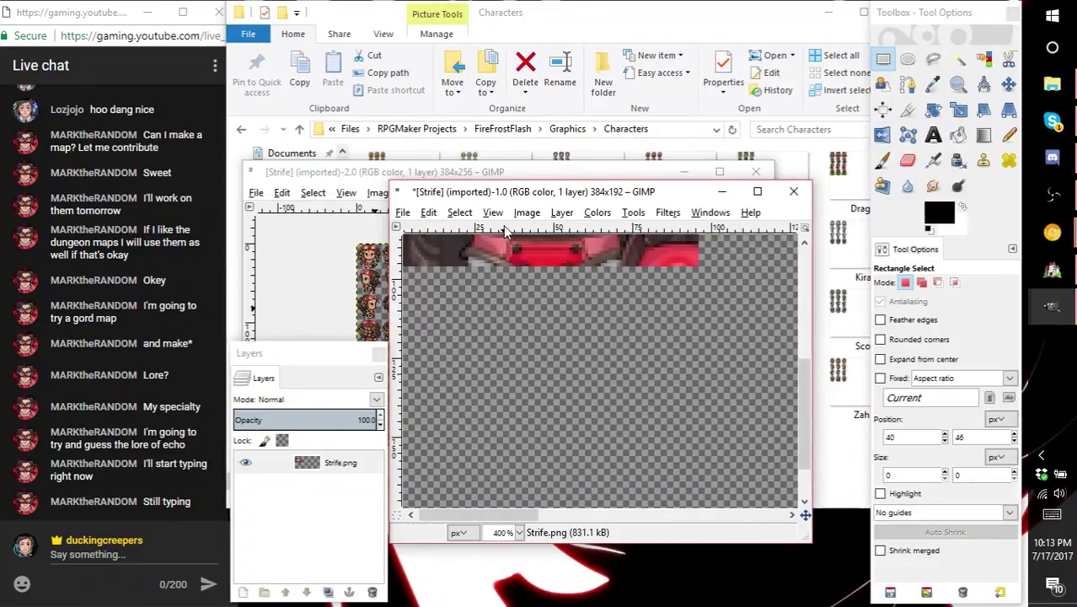
left_click(402, 213)
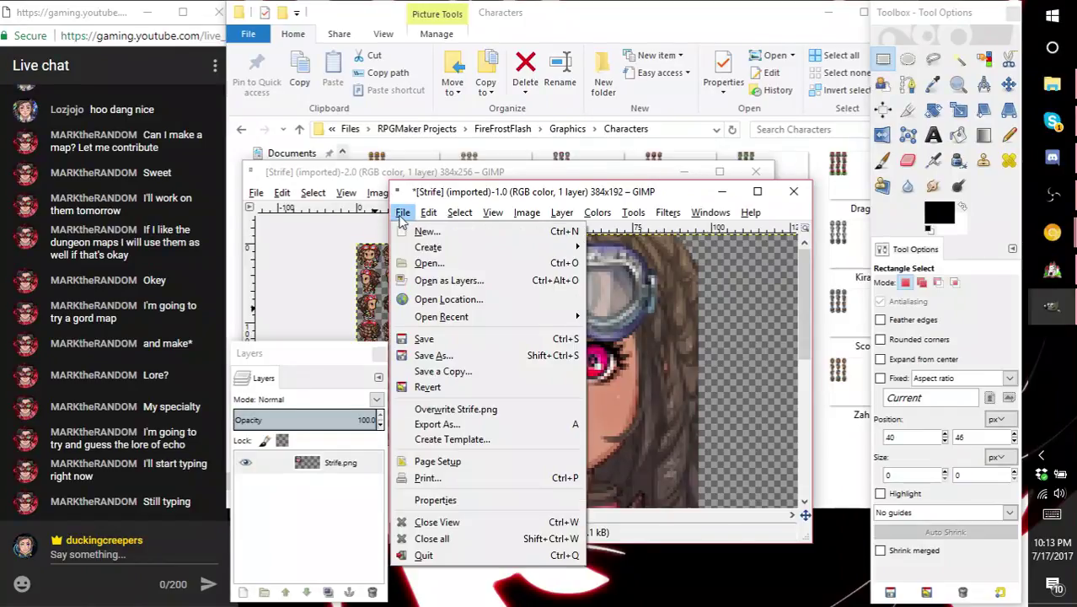
left_click(455, 408)
- Review the exported face at 200% zoom and switch to the Characters folder in File Explorer
scroll(590, 358, "up", 1, "ctrl")
key("1")
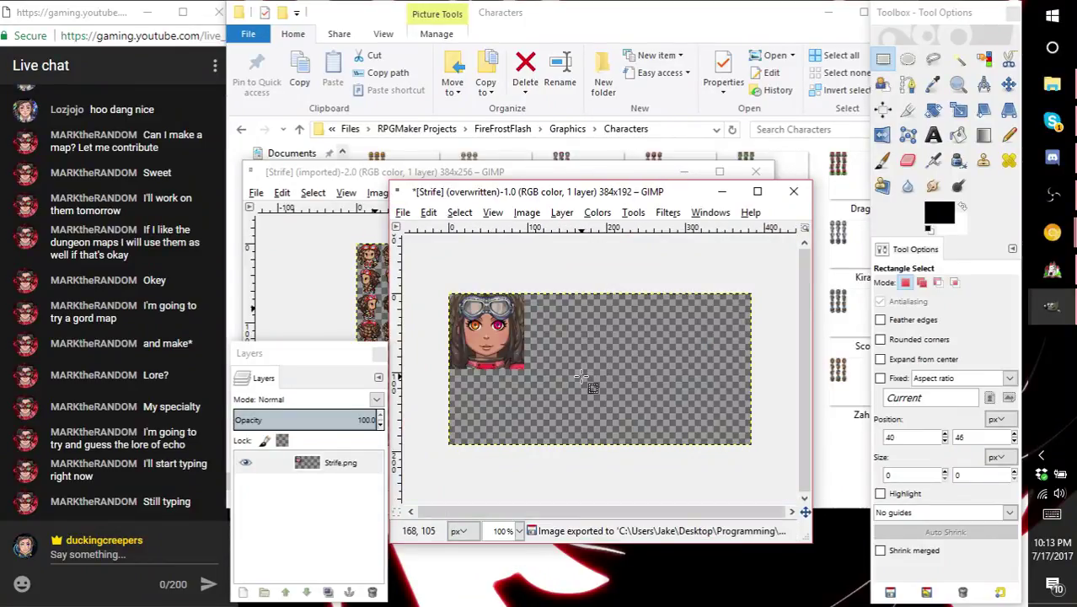
scroll(473, 364, "up", 2, "ctrl")
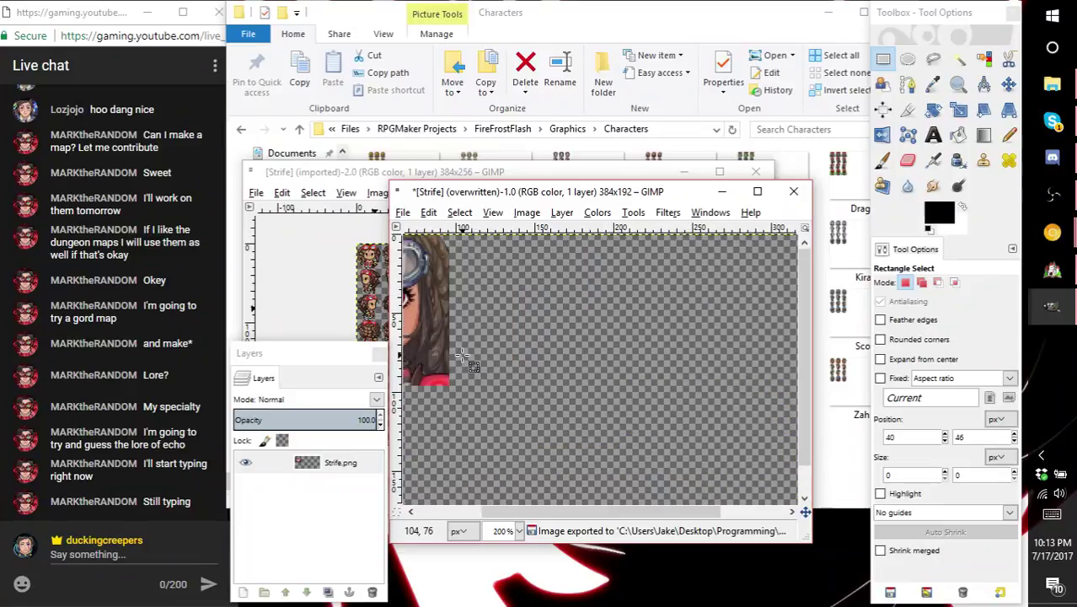
left_click_drag(557, 511, 478, 484)
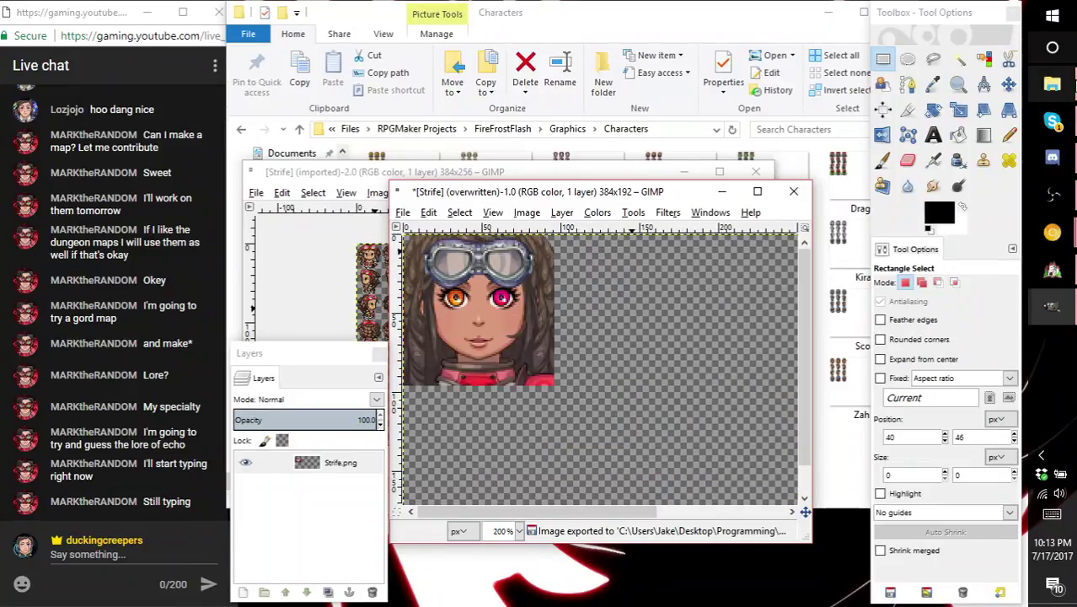
left_click(1052, 83)
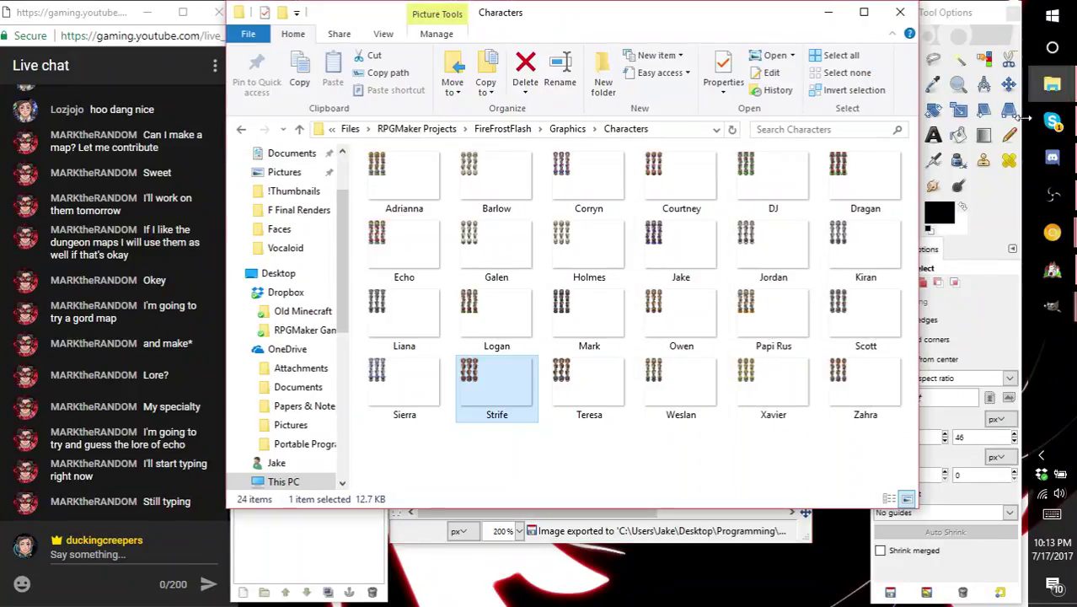
- Open the Faces folder and view the Echo face as an eye color reference, then return to the Strife images
left_click(567, 129)
left_click(417, 262)
double_click(416, 261)
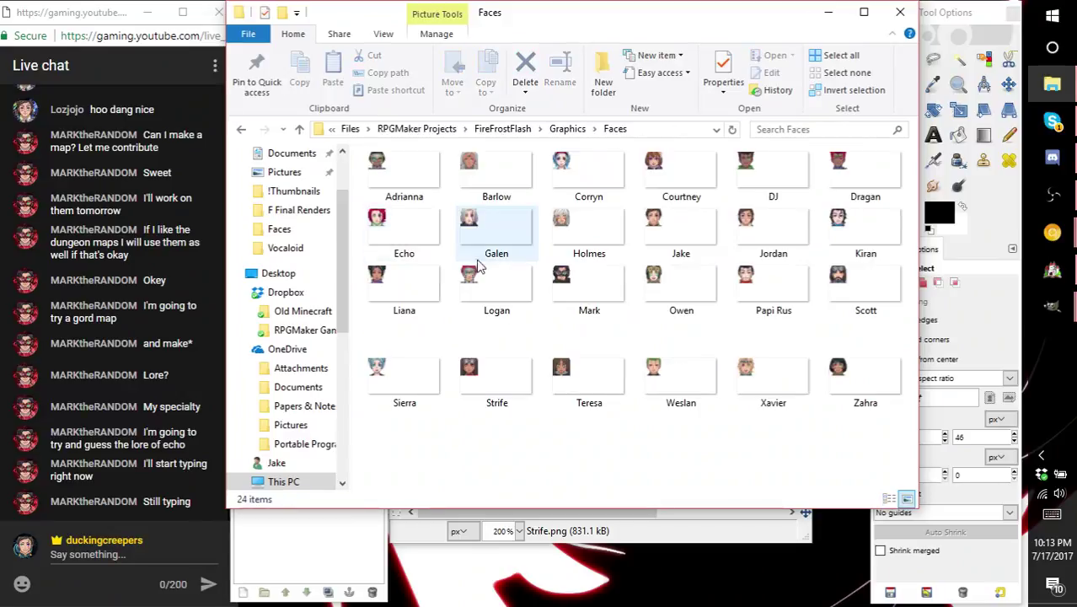
double_click(403, 232)
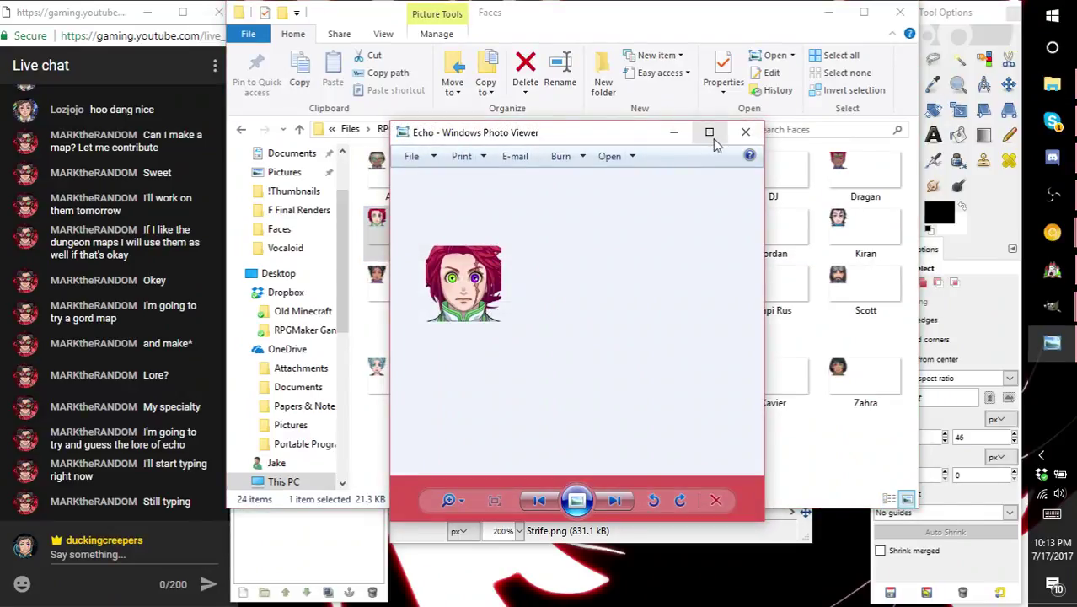
left_click(710, 137)
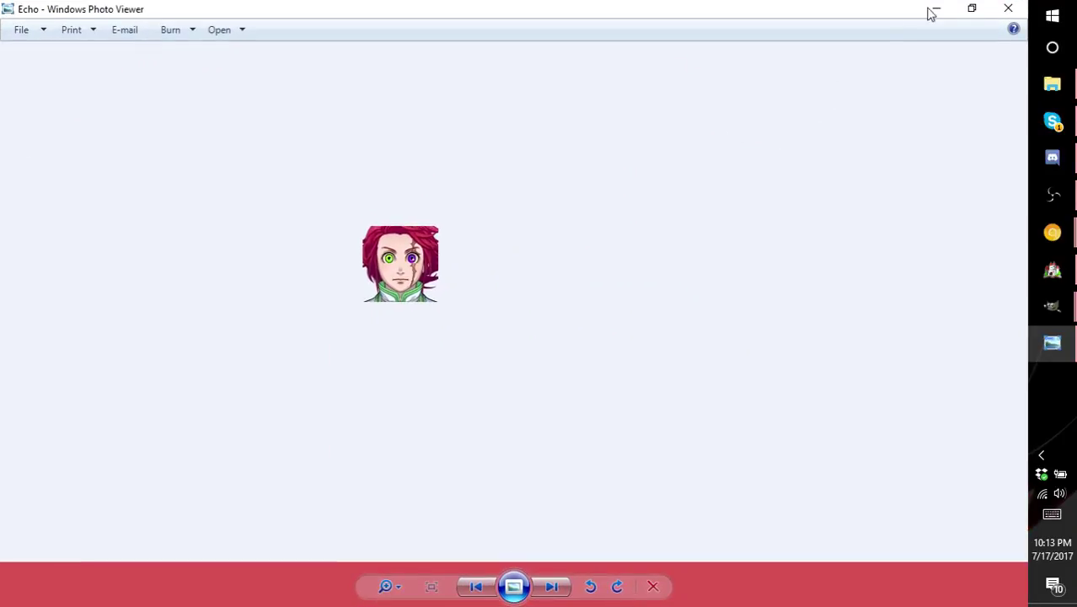
left_click(929, 13)
left_click(900, 12)
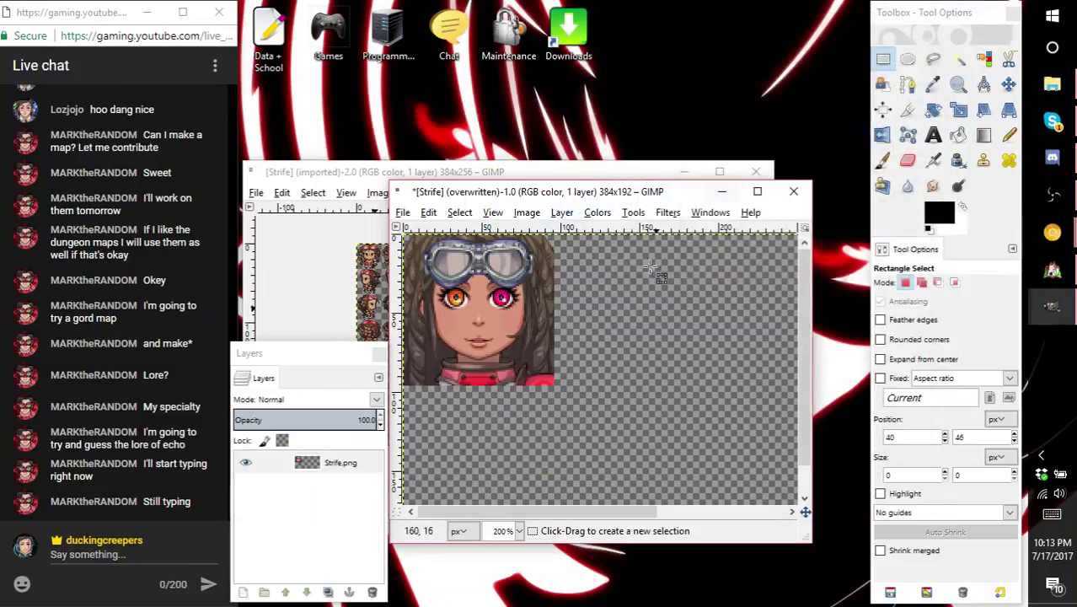
- Sample dark magenta from the pink iris and dark orange from the orange iris, keeping magenta as the foreground color
left_click_drag(580, 195, 650, 219)
scroll(668, 313, "up", 4, "ctrl")
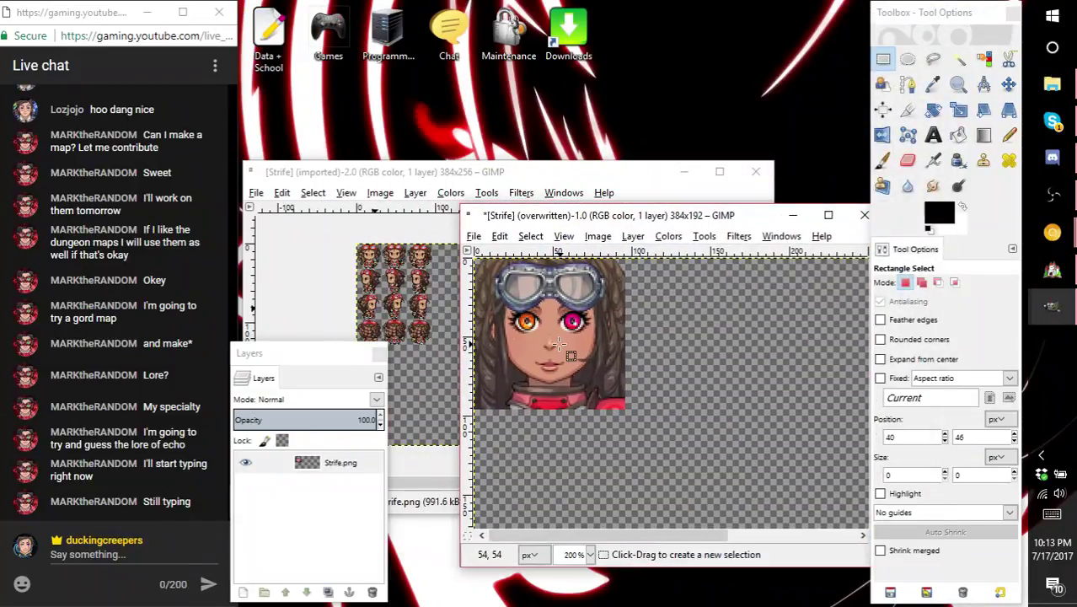
key("o")
scroll(691, 371, "up", 3)
scroll(706, 375, "up", 2, "ctrl")
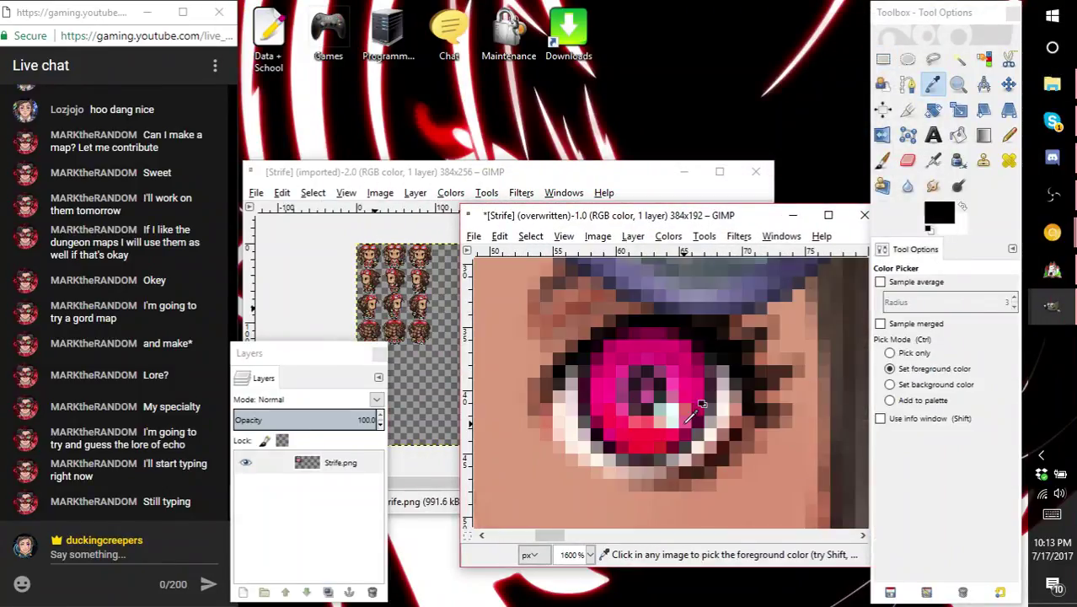
left_click(700, 371)
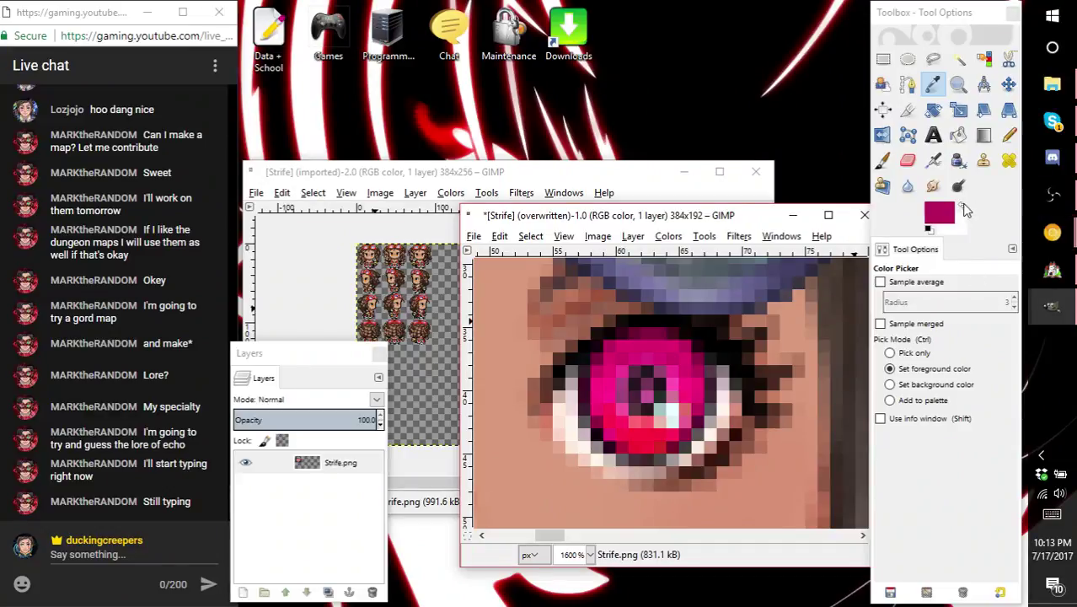
scroll(573, 536, "left", 5)
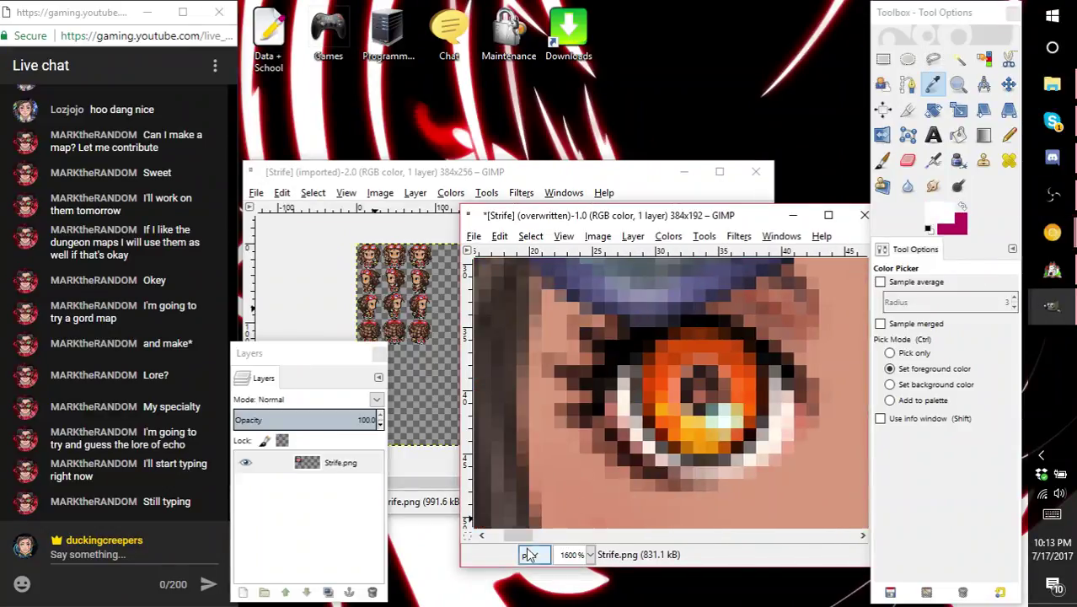
left_click(650, 371)
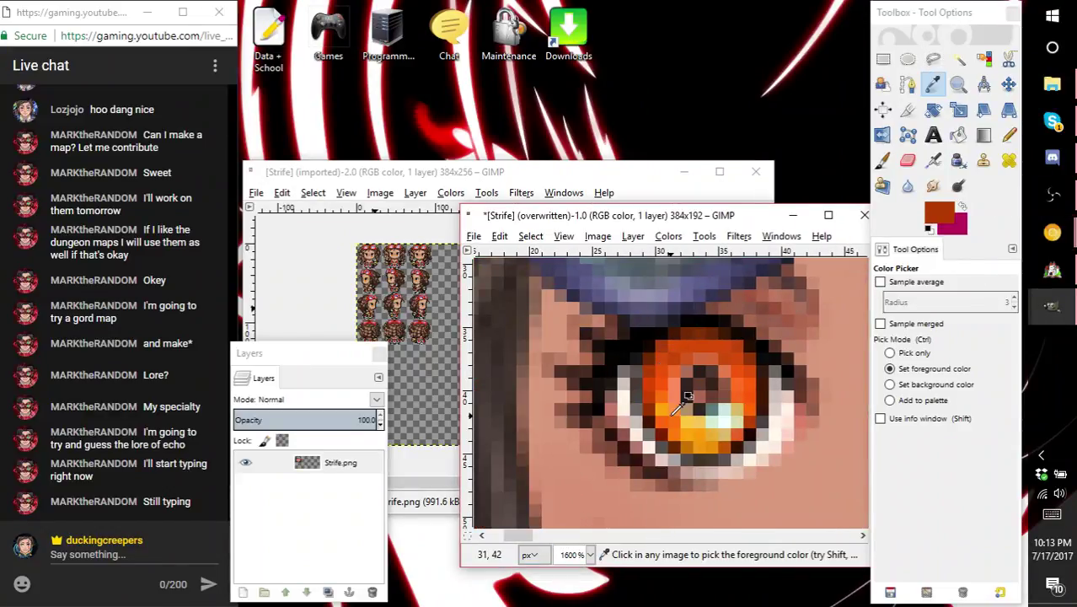
left_click(654, 381)
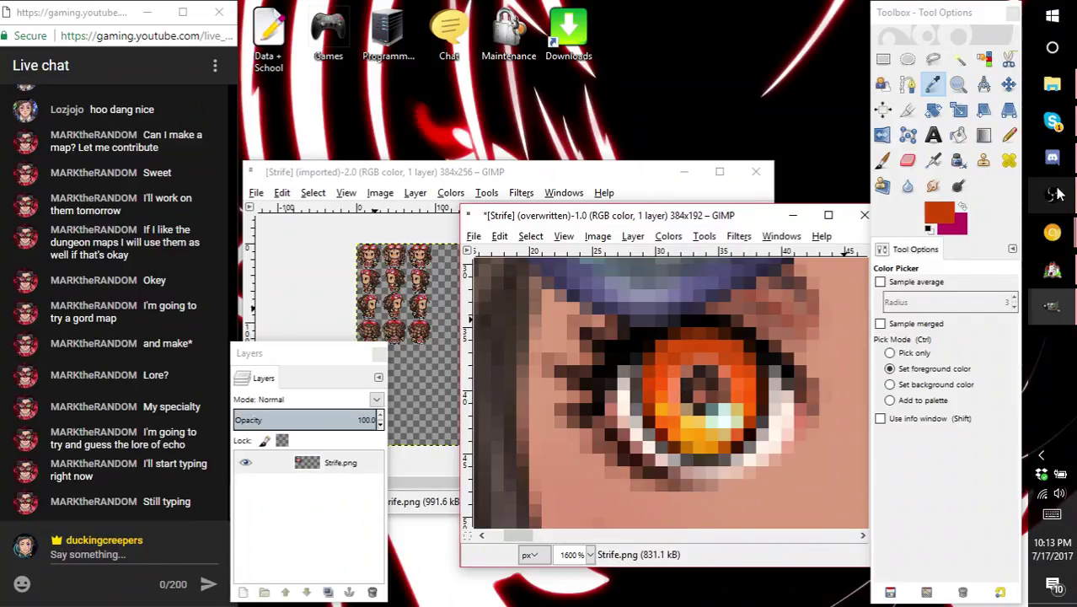
left_click(962, 207)
- Paint the right-hand eye of the three front-facing sprites dark magenta with the Pencil at size 1
left_click(1008, 135)
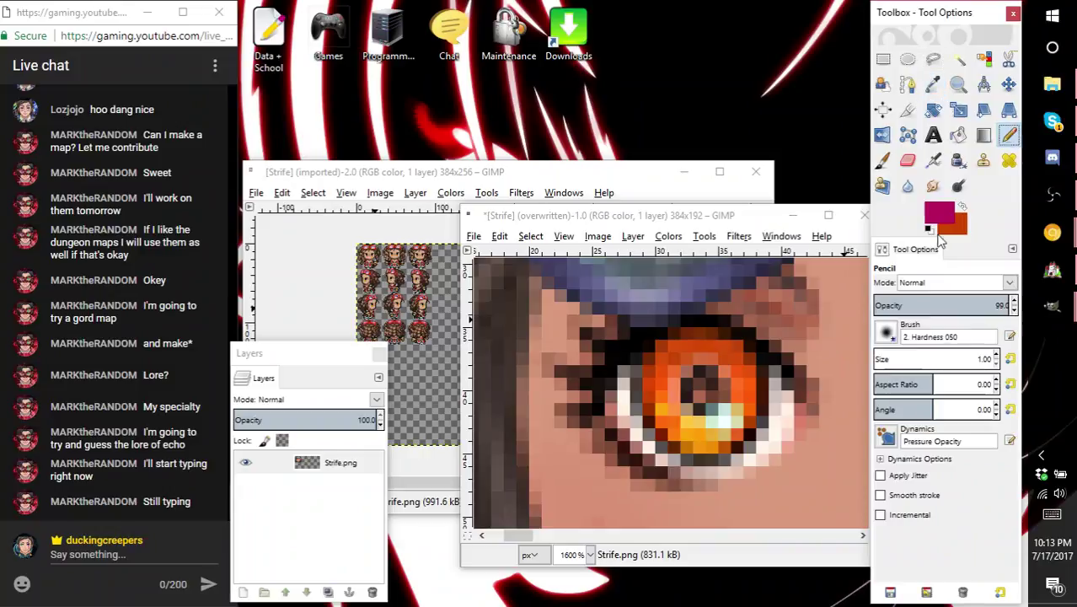
left_click(900, 362)
left_click(502, 173)
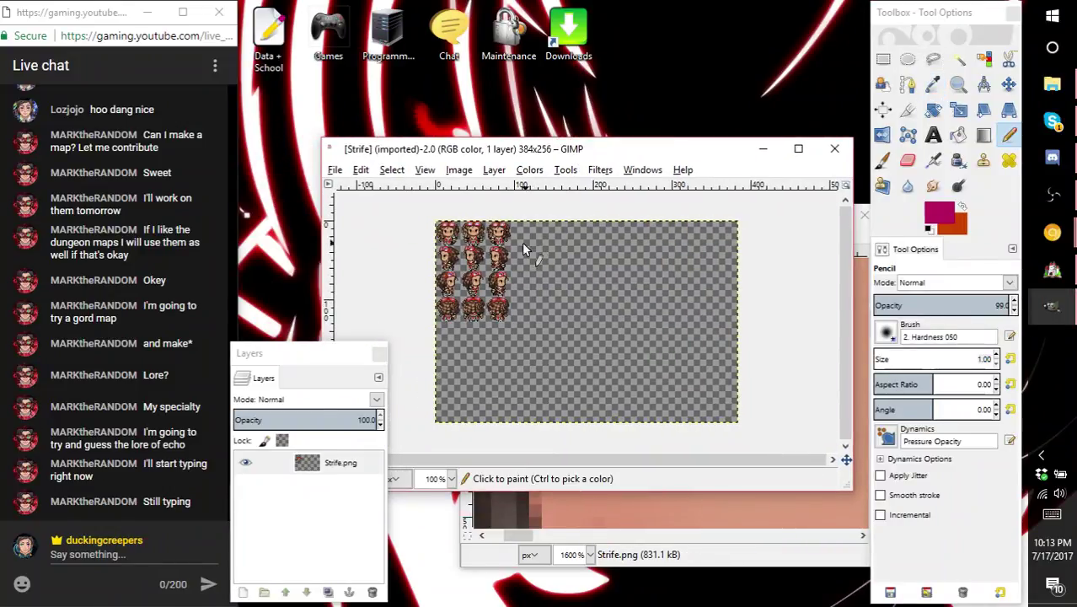
scroll(522, 242, "up", 4, "ctrl")
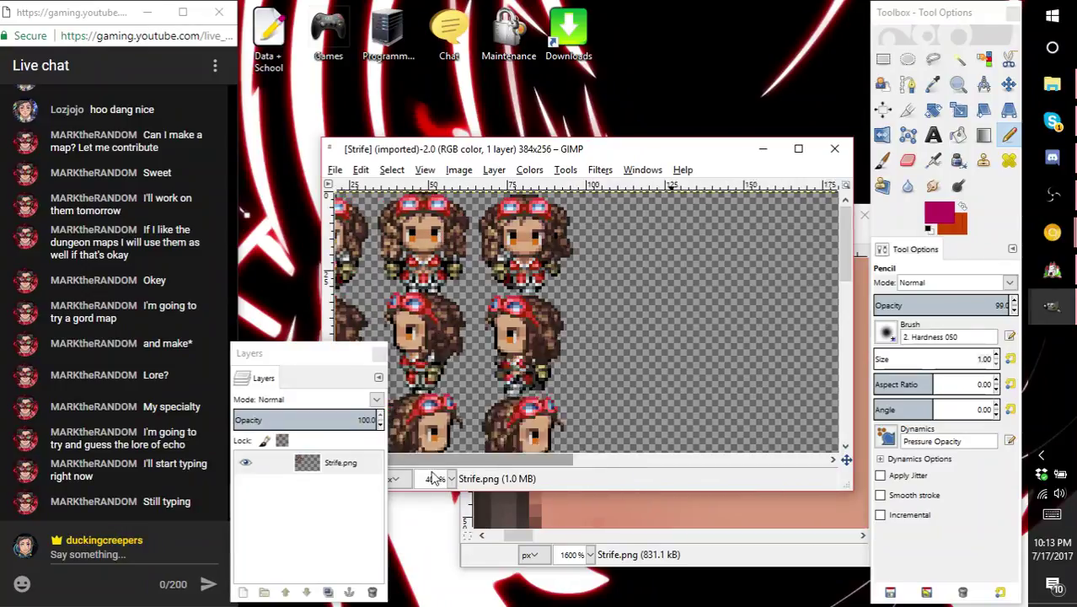
scroll(627, 219, "up", 4, "ctrl")
left_click(620, 337)
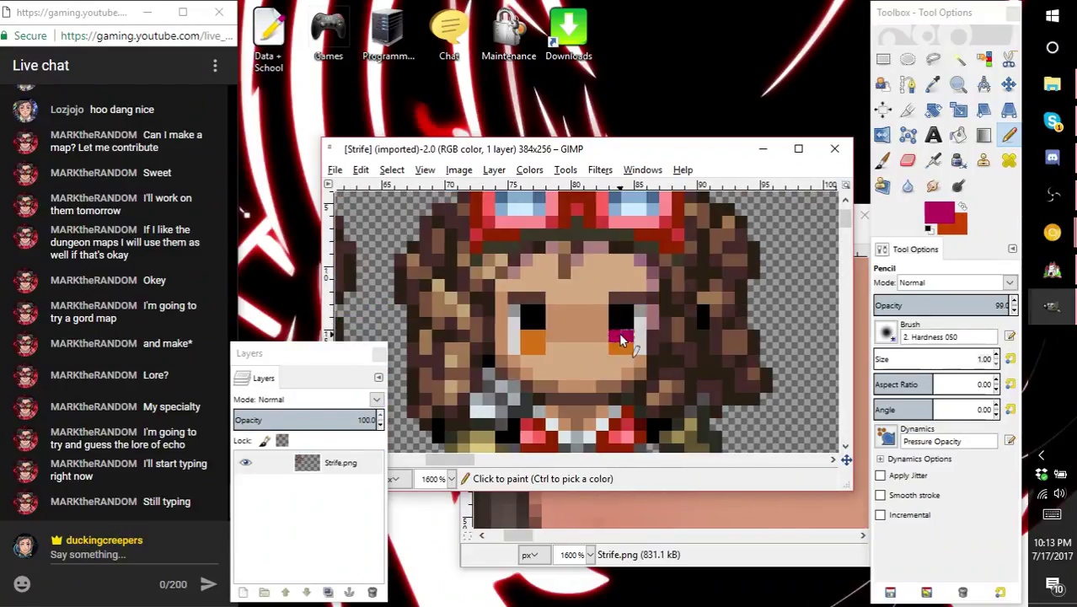
left_click_drag(468, 459, 422, 477)
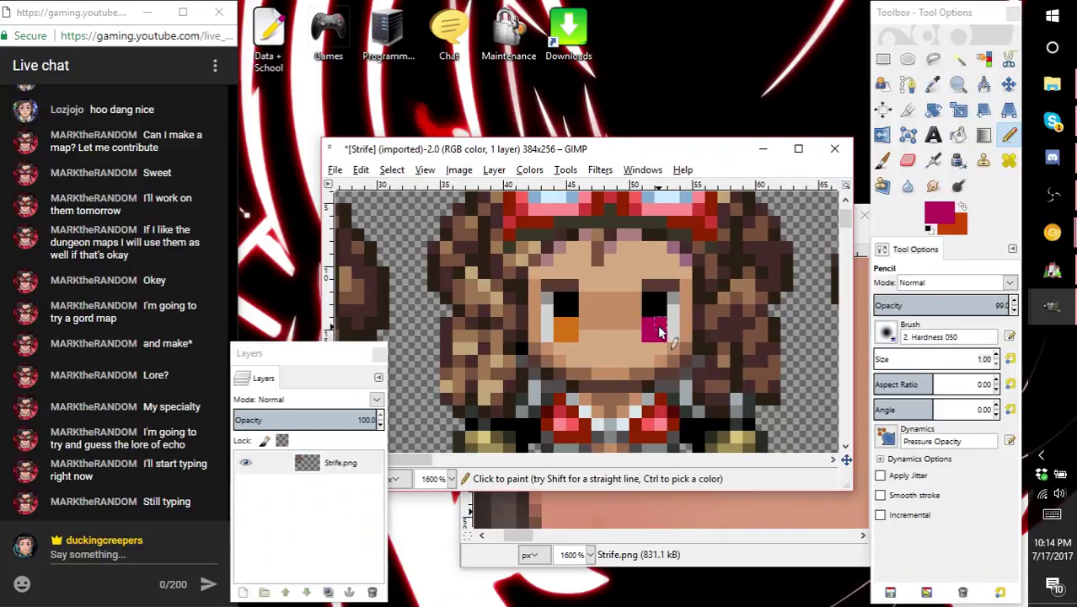
middle_click_drag(496, 360, 699, 360)
left_click(456, 329)
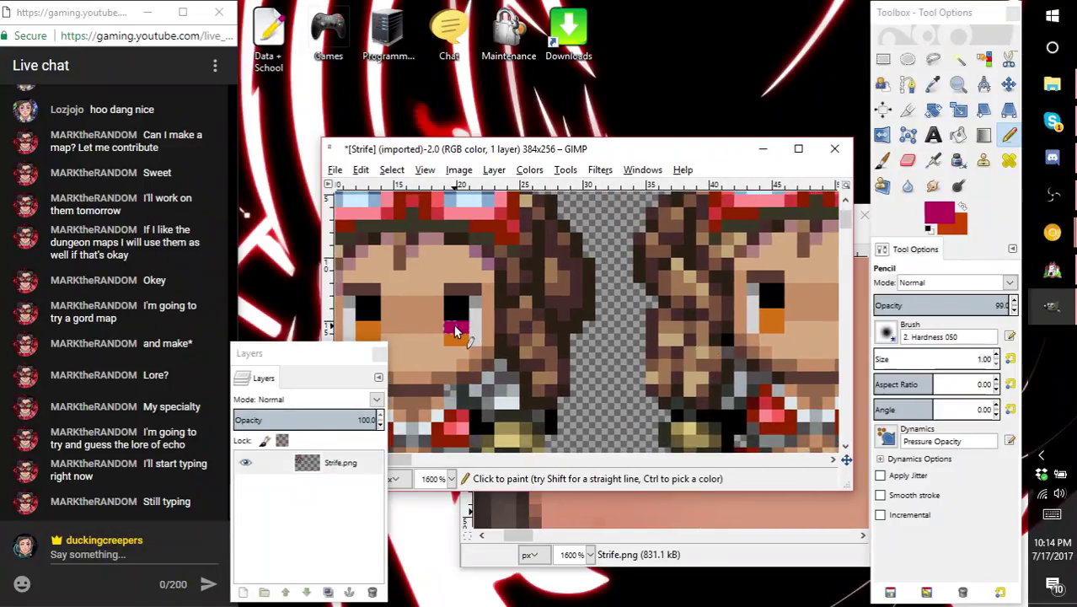
key("ctrl+z")
key("ctrl+z")
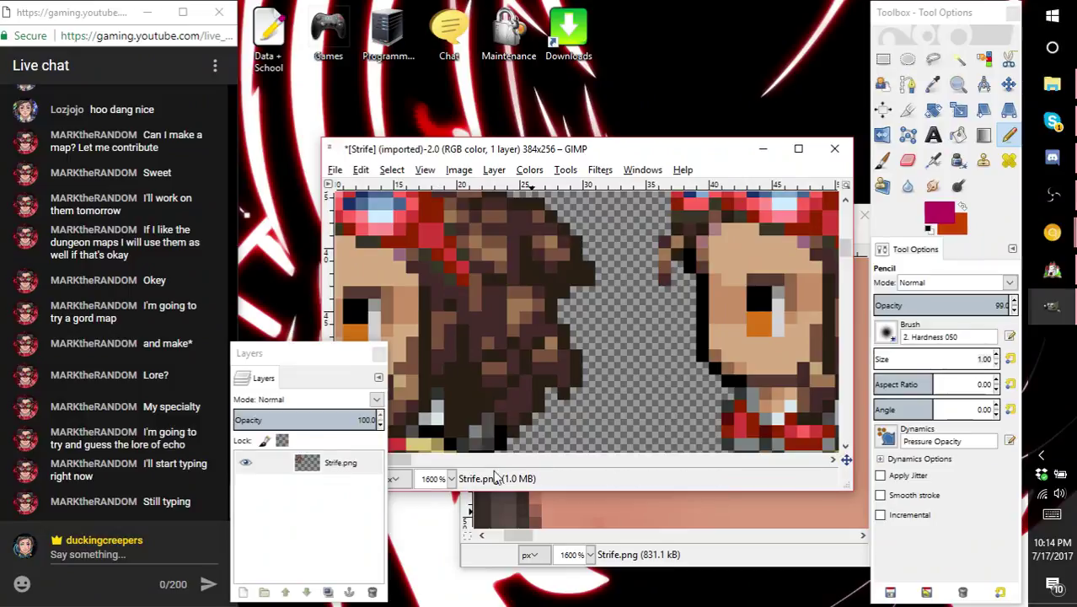
- Paint the eye of the three left-facing sprites in the second row dark magenta
left_click_drag(420, 476, 409, 476)
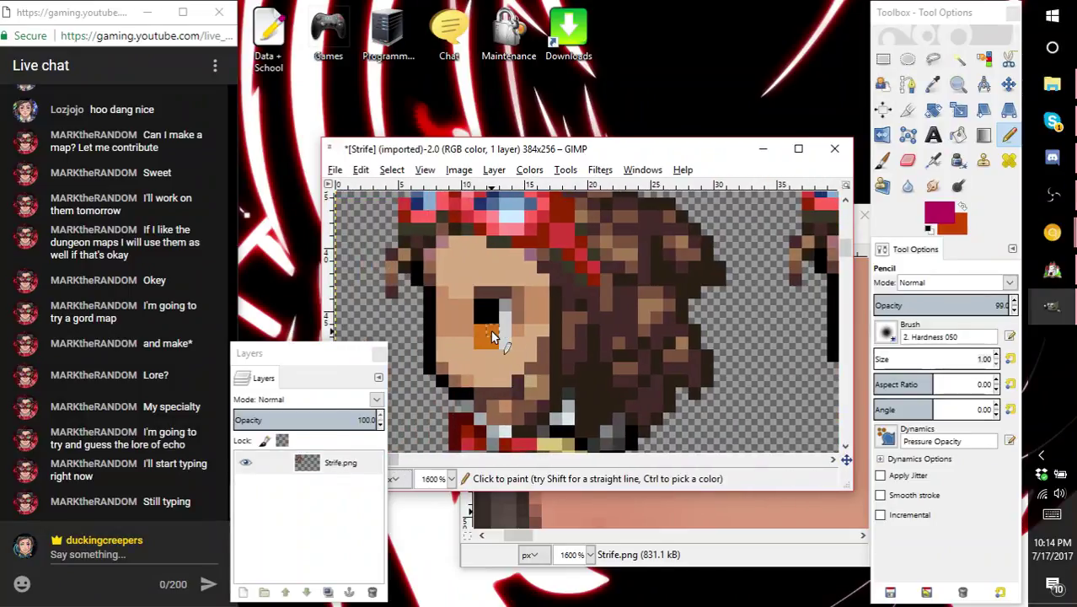
scroll(590, 345, "right", 5)
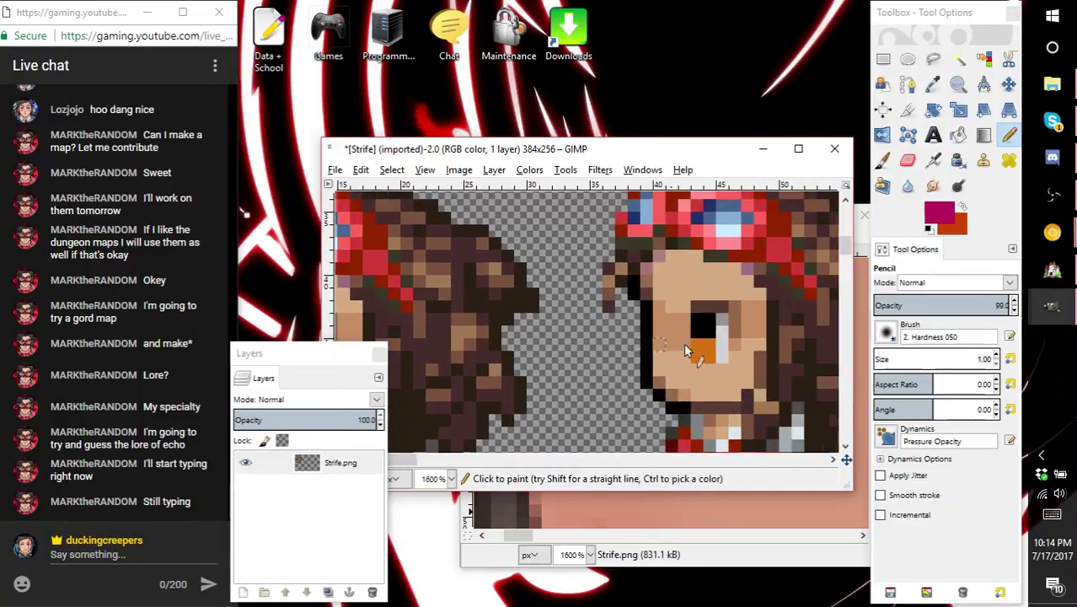
left_click_drag(698, 342, 698, 355)
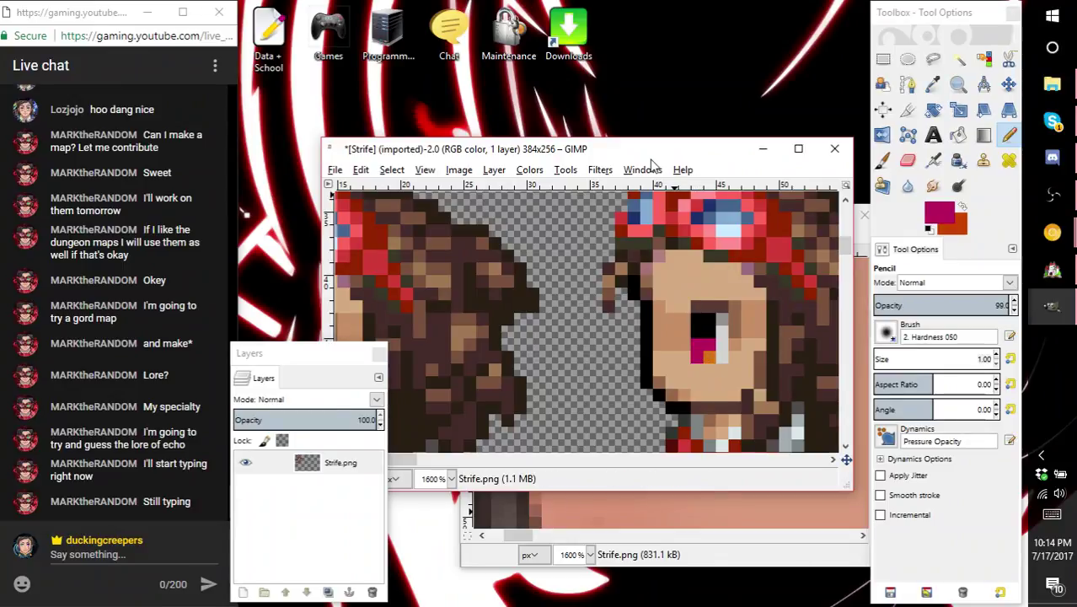
left_click_drag(650, 158, 626, 35)
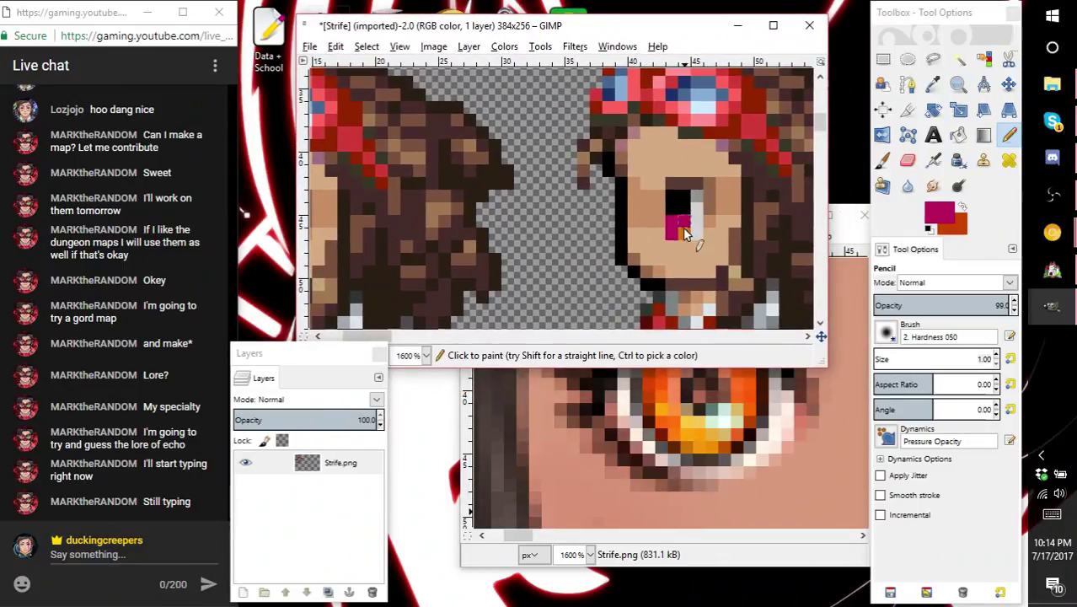
scroll(681, 231, "right", 10)
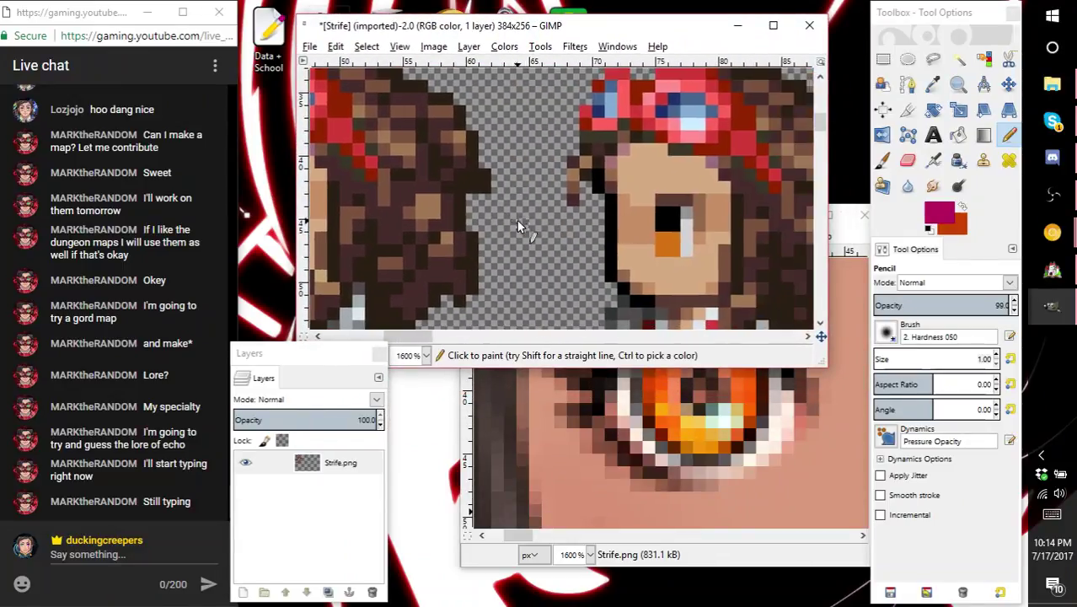
scroll(518, 226, "down", 2)
left_click_drag(674, 168, 669, 184)
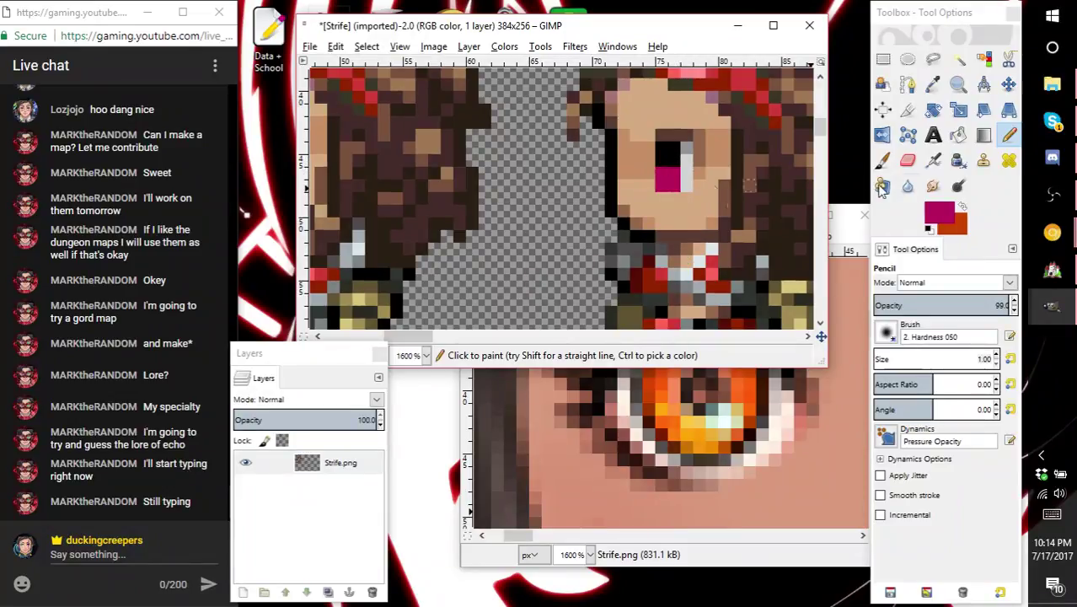
- Swap to the dark orange color and paint the left-hand eye of the three front-facing sprites
left_click(962, 206)
scroll(644, 317, "down", 5)
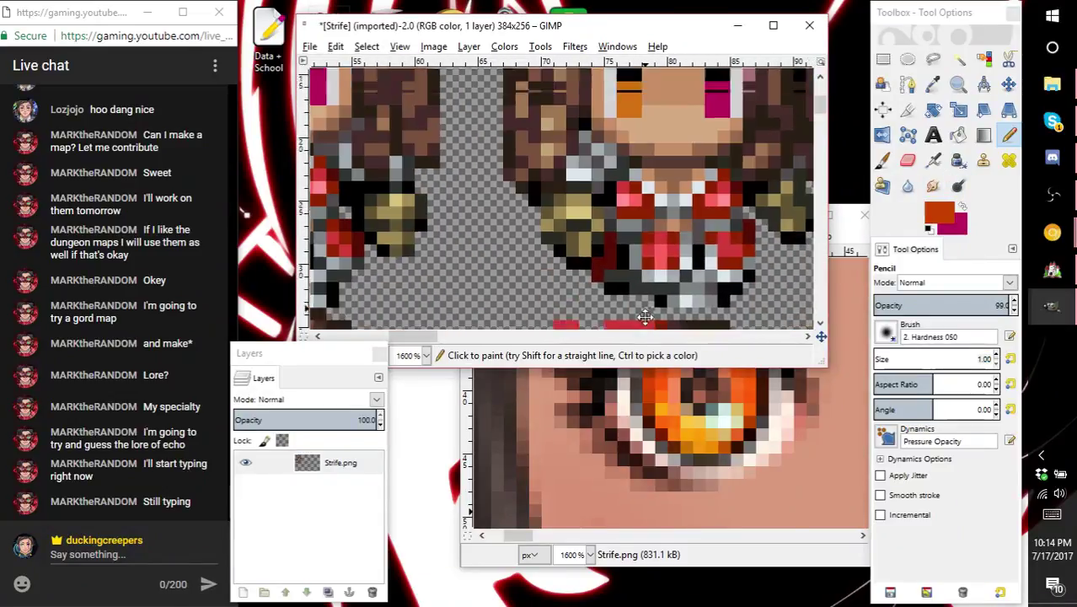
scroll(644, 317, "up", 4)
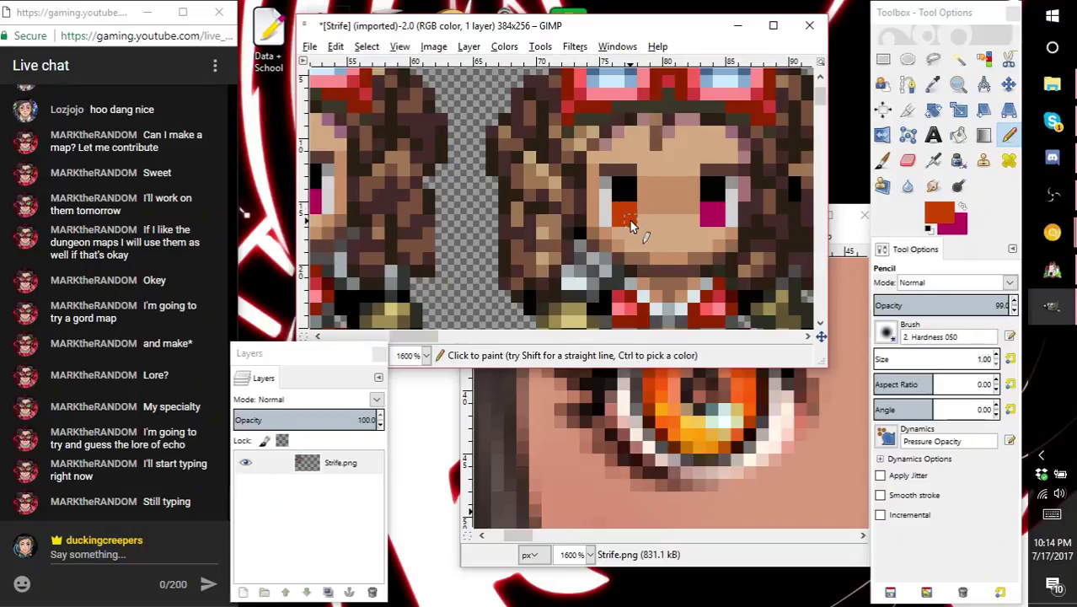
scroll(631, 226, "down", 2)
scroll(534, 209, "left", 5, "shift")
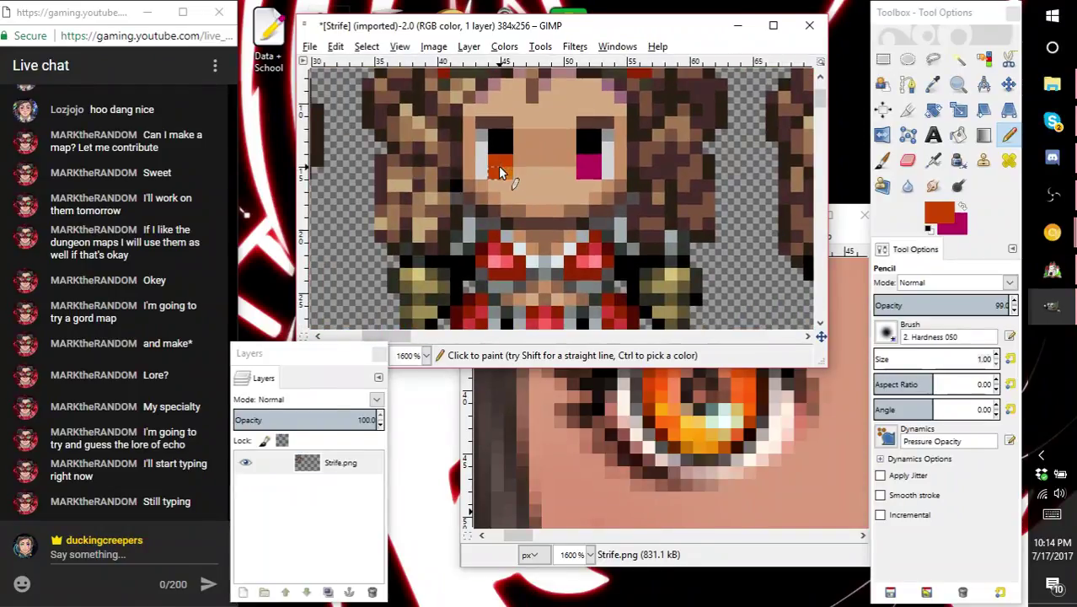
scroll(480, 193, "left", 8, "shift")
scroll(390, 194, "up", 1)
scroll(390, 194, "left", 3, "shift")
scroll(449, 219, "up", 1)
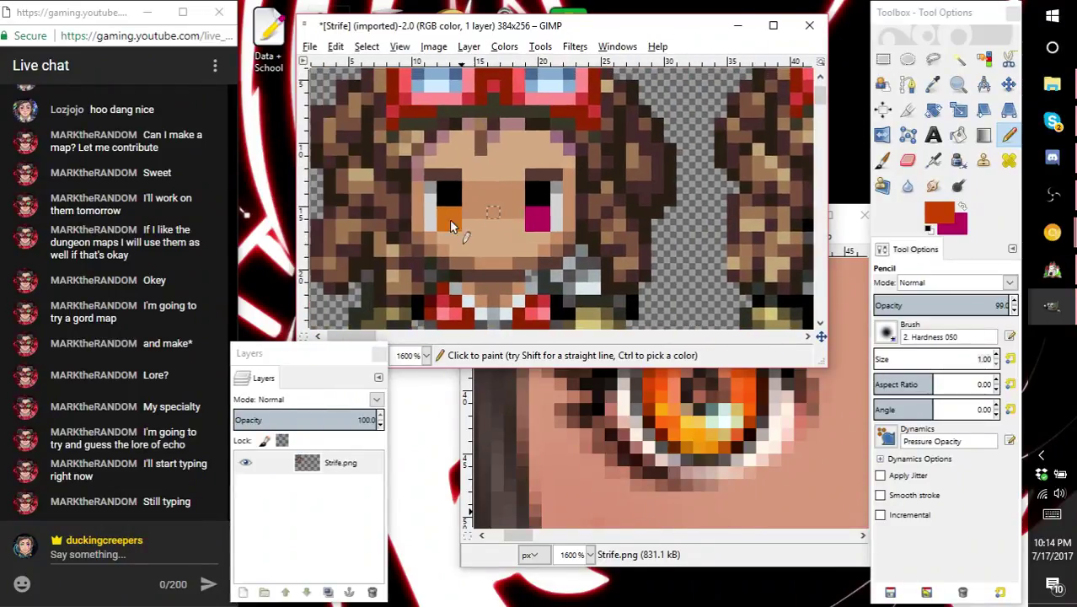
scroll(515, 219, "left", 3, "shift")
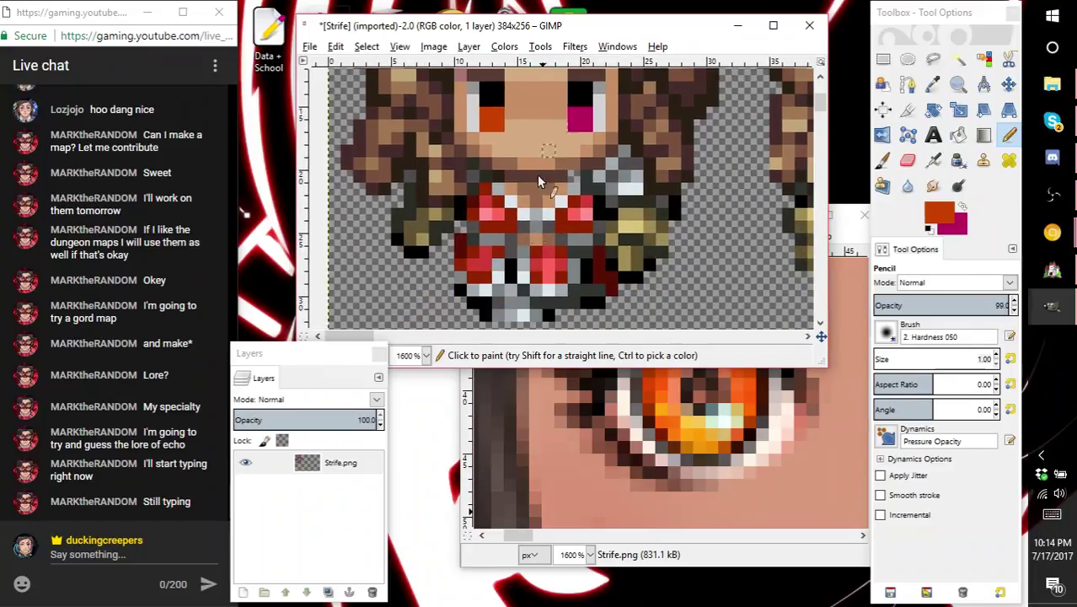
- Paint the eye of the three right-facing sprites in the third row dark orange
scroll(546, 176, "down", 10)
scroll(619, 287, "down", 10)
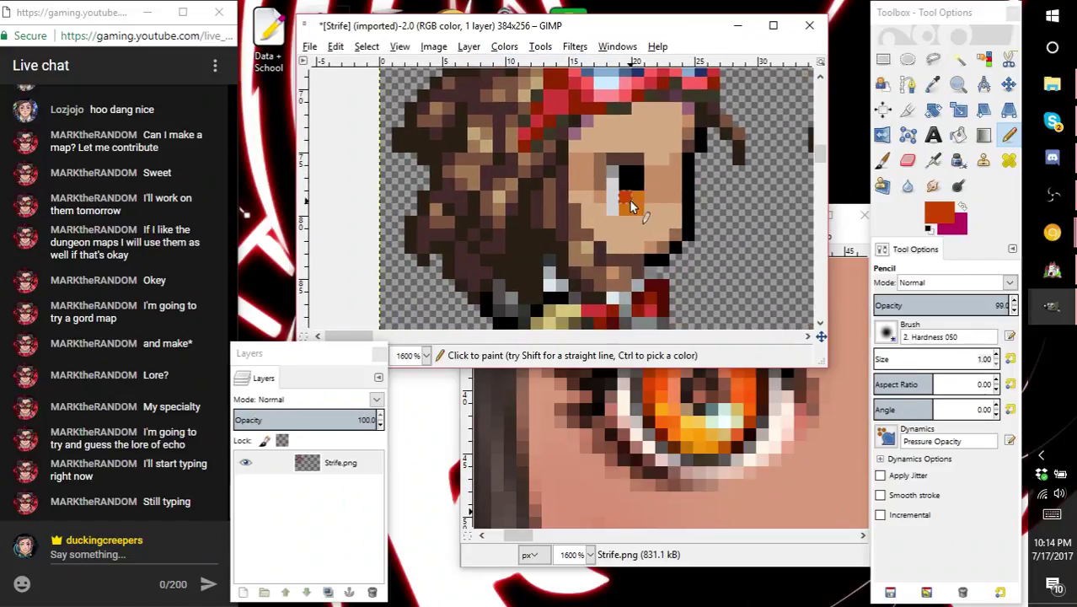
scroll(540, 246, "right", 3, "shift")
scroll(540, 246, "right", 5, "shift")
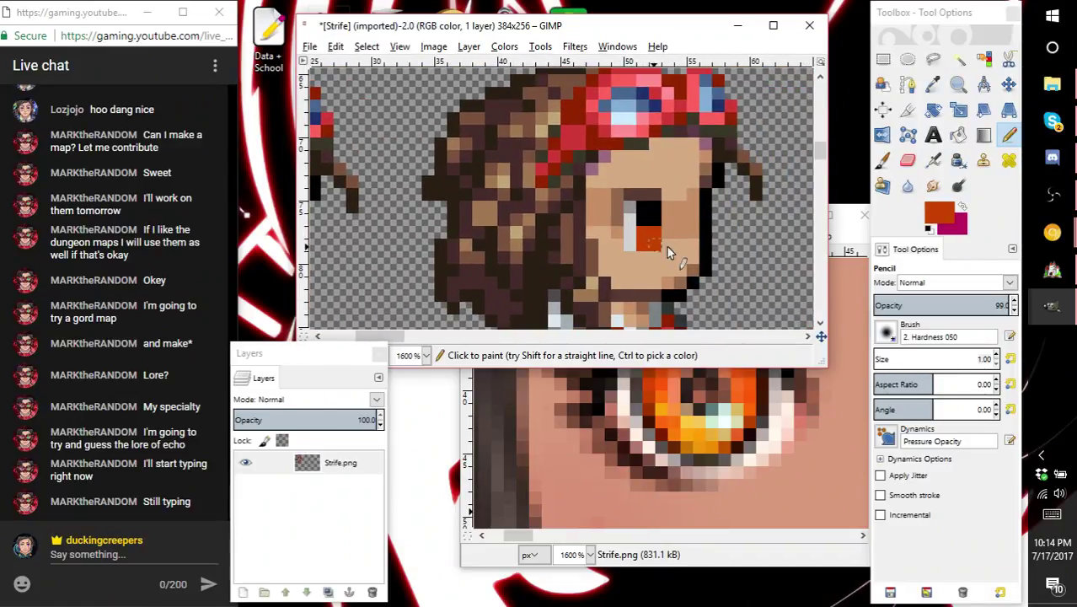
scroll(674, 246, "right", 8, "shift")
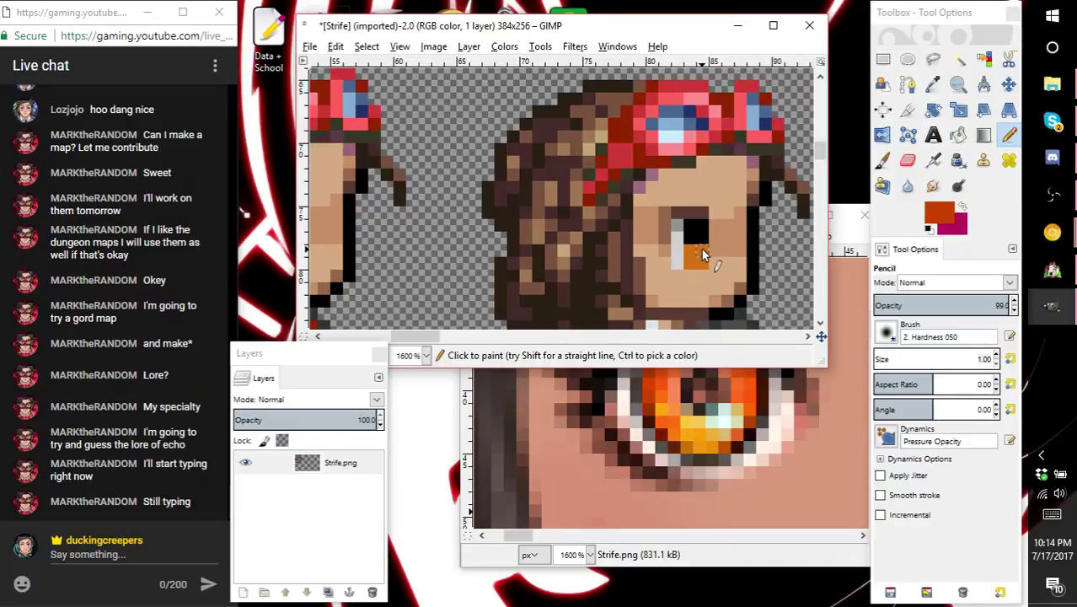
left_click(697, 260)
mouse_move(685, 253)
middle_mouse_down()
mouse_move(697, 226)
mouse_move(653, 184)
middle_mouse_up()
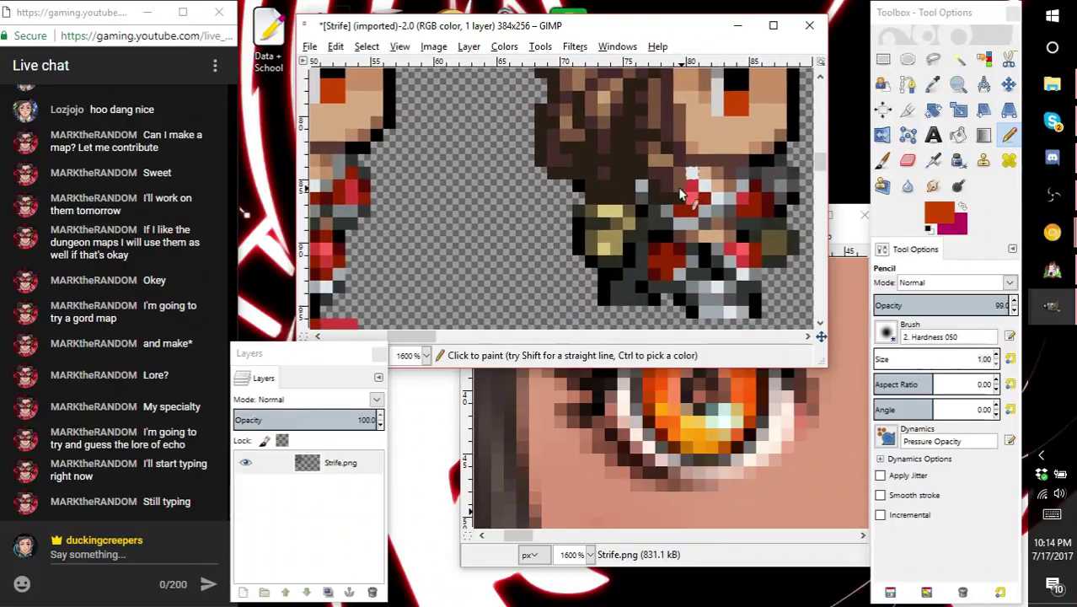
- Overwrite the original Strife.png with the recolored sprite sheet
key("1")
key("2")
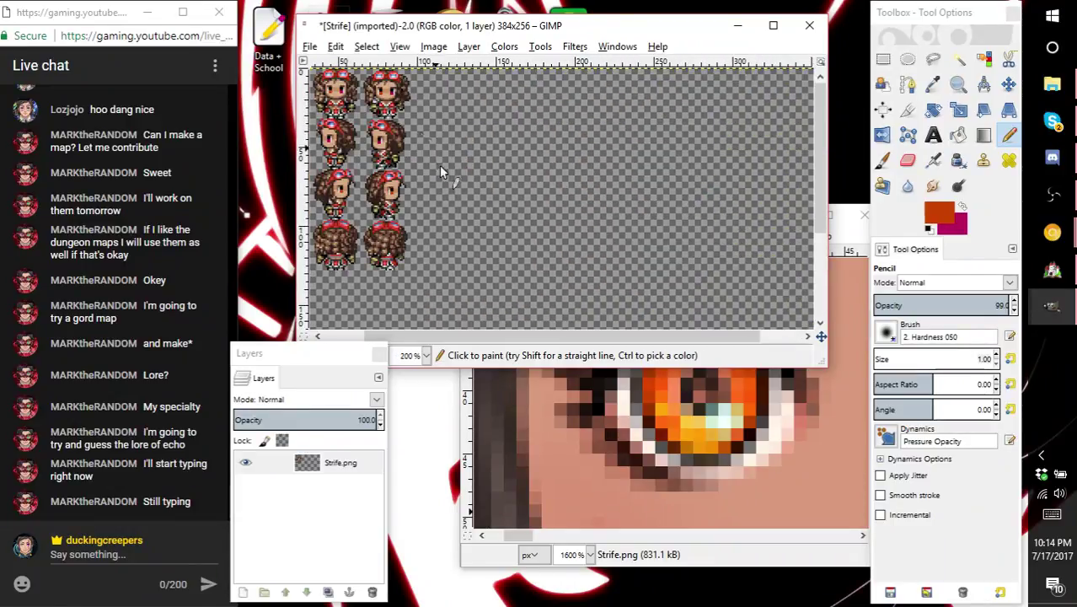
key("3")
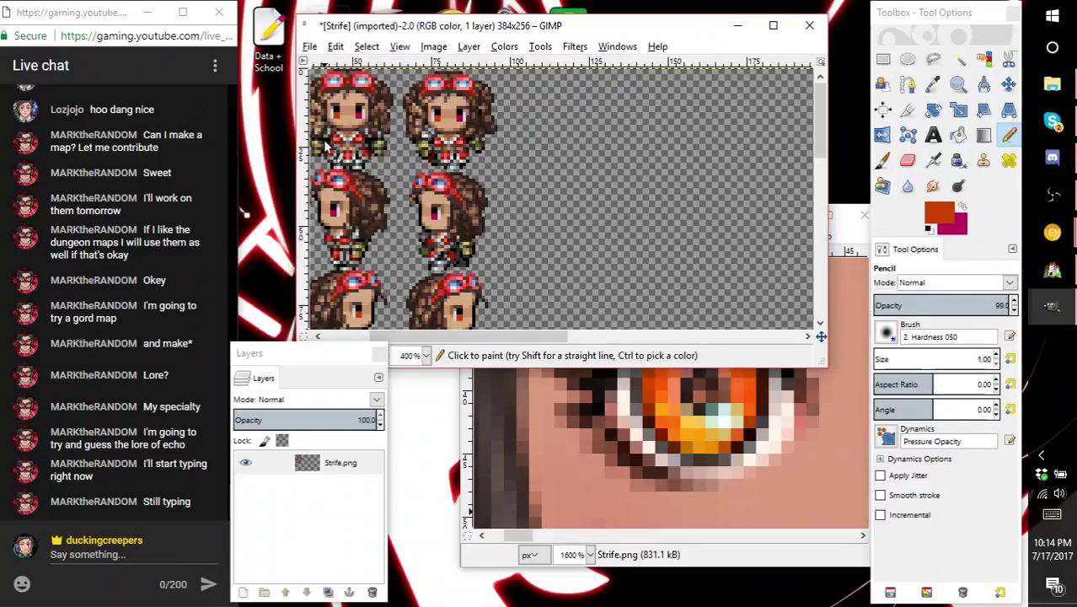
left_click(312, 48)
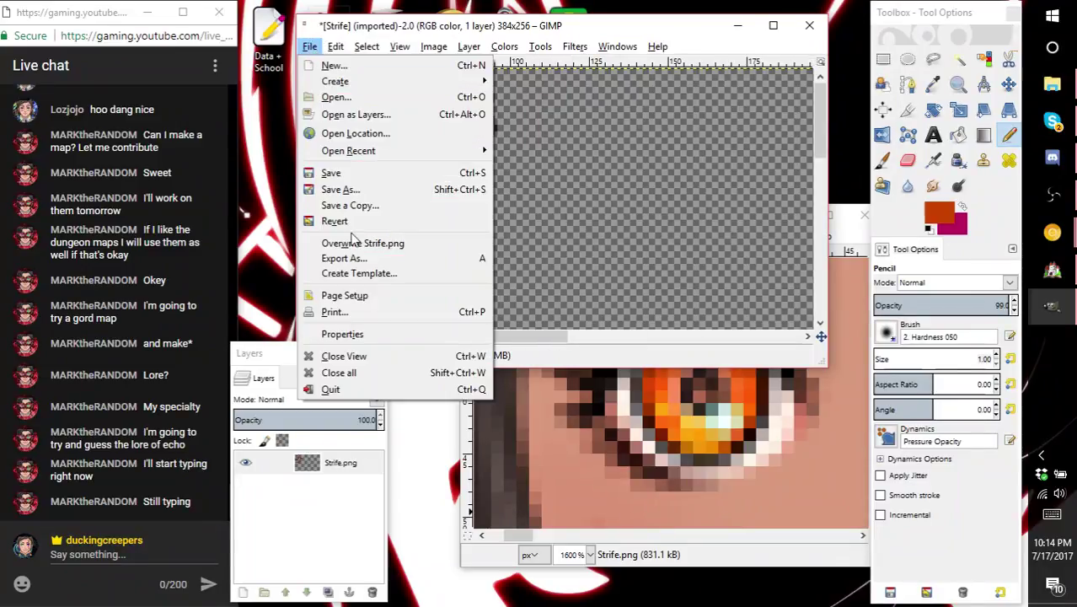
left_click(363, 207)
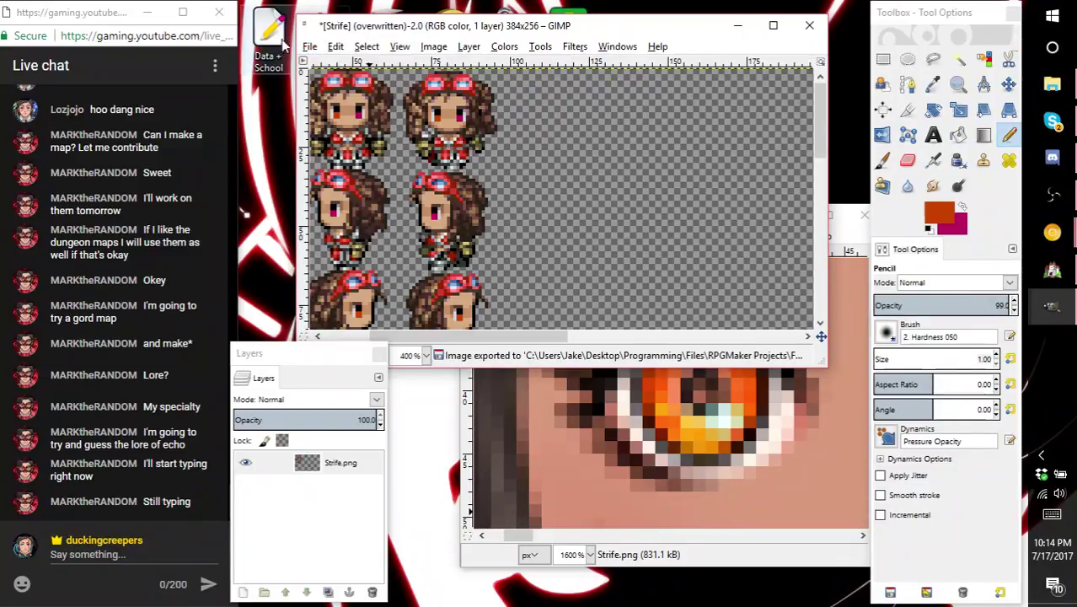
- Check the recolored sprites at 400% zoom and overwrite Strife.png once more
key("1")
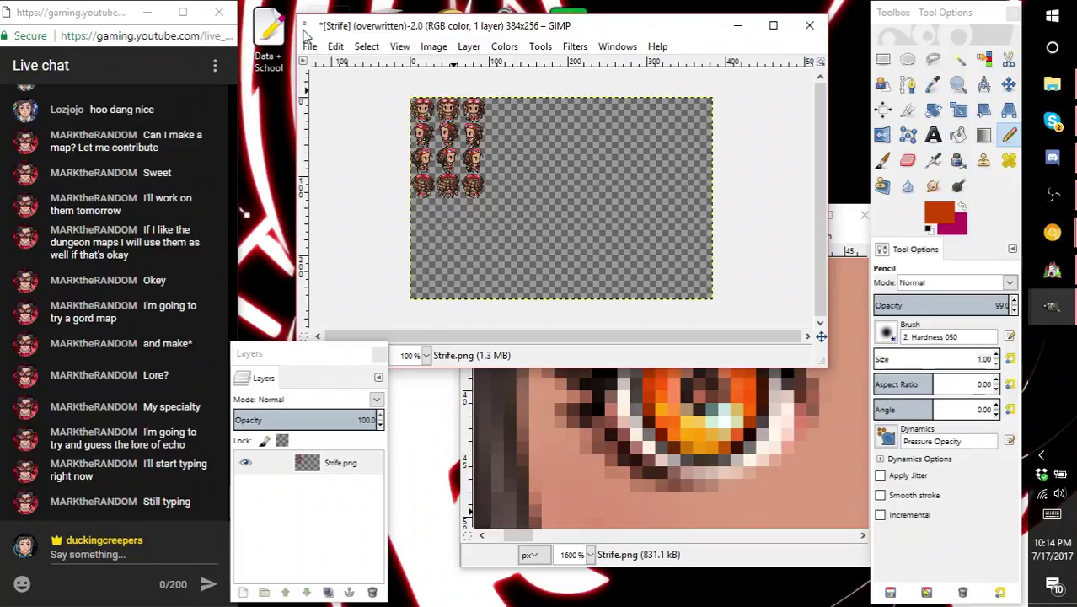
key("2")
scroll(477, 116, "up", 1)
key("3")
scroll(419, 142, "up", 1)
middle_click_drag(407, 193, 709, 247)
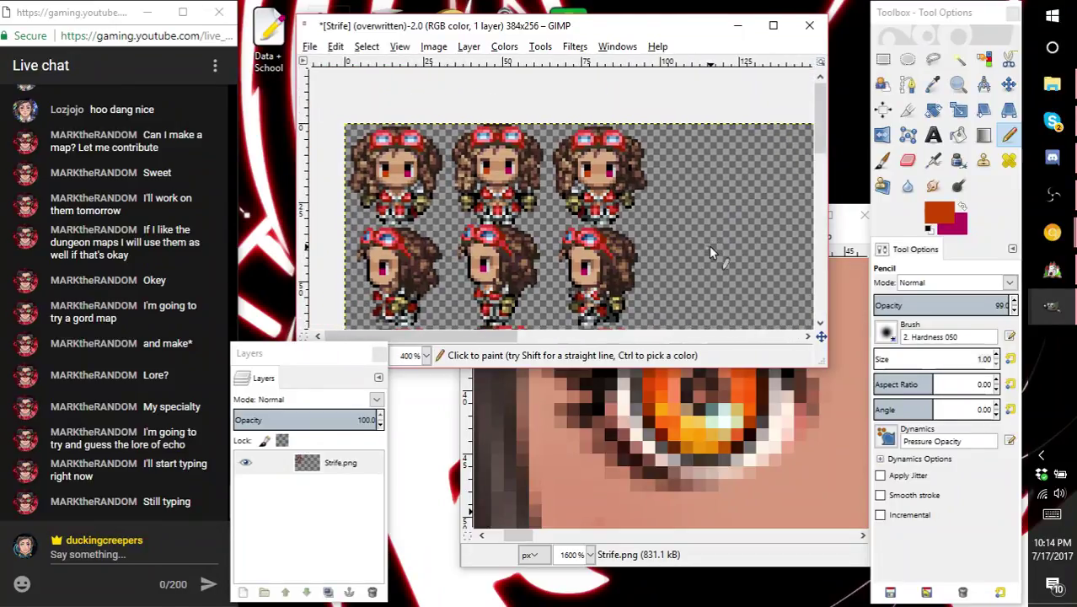
left_click(310, 47)
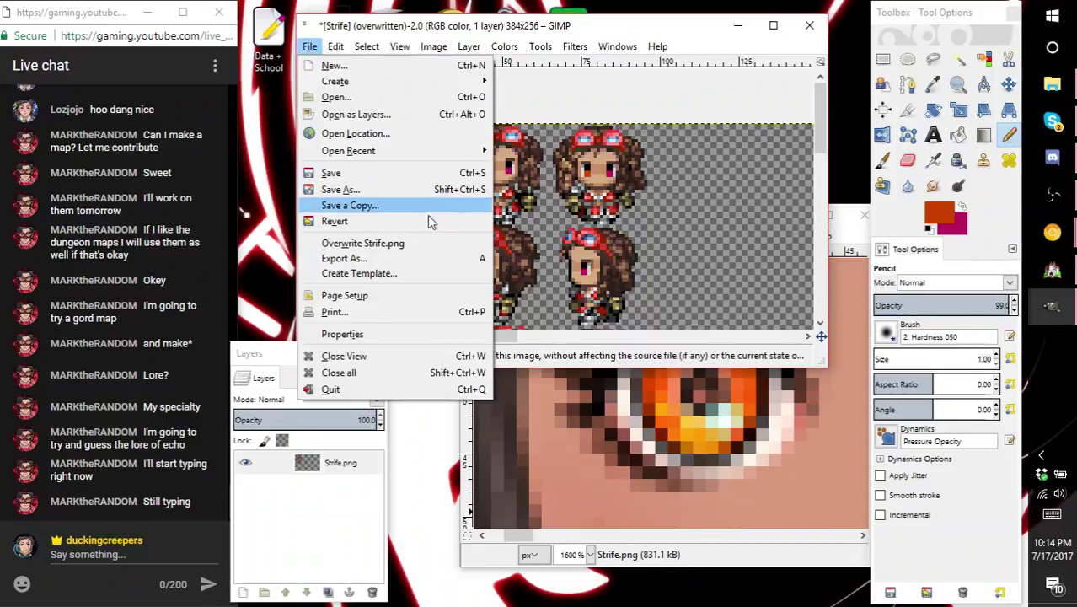
left_click(362, 242)
left_click(807, 28)
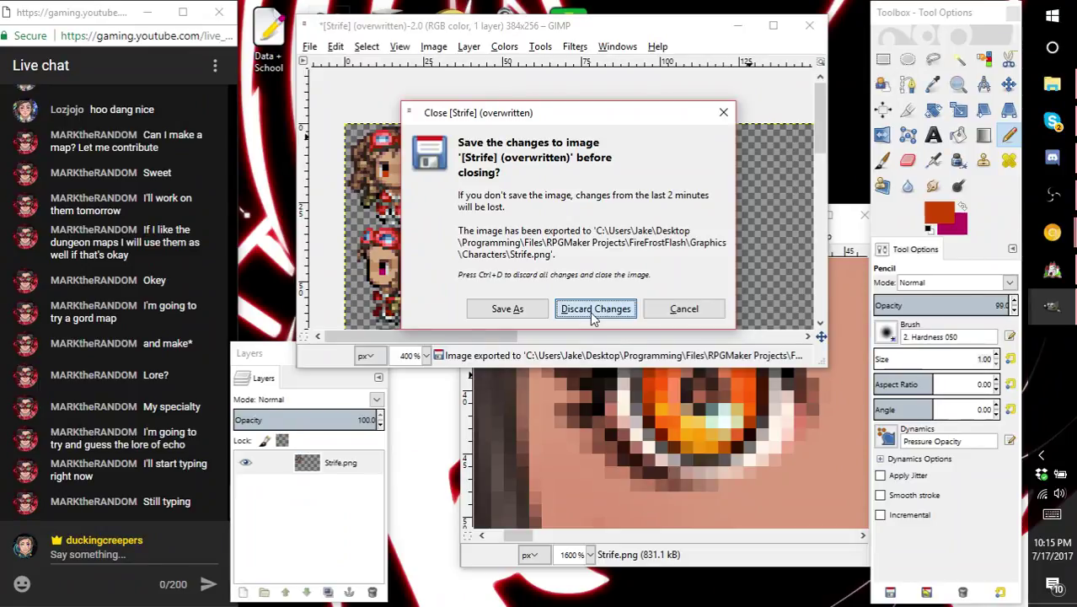
left_click(682, 309)
left_click(308, 48)
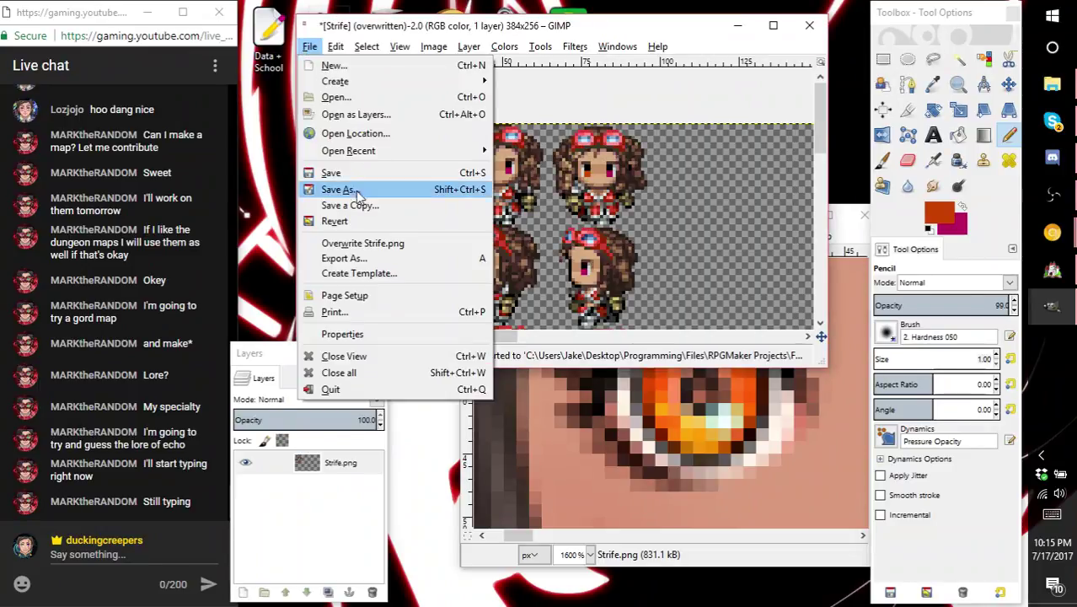
key("Escape")
- Close the exported sprite sheet, discarding its unsaved changes, and overwrite Strife.png with the recolored face image
left_click(809, 25)
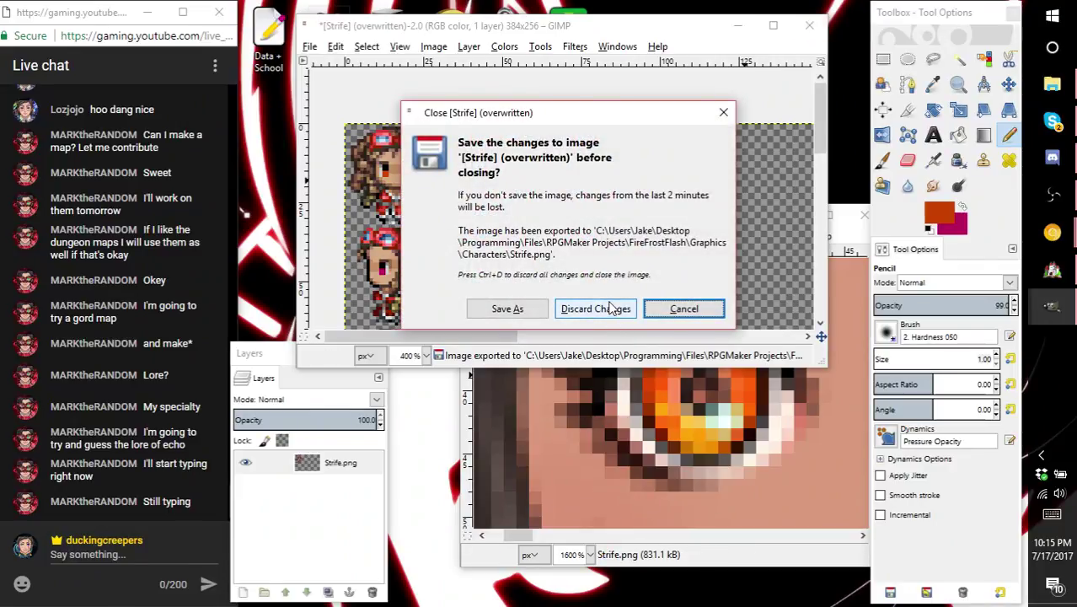
left_click(611, 308)
left_click(475, 237)
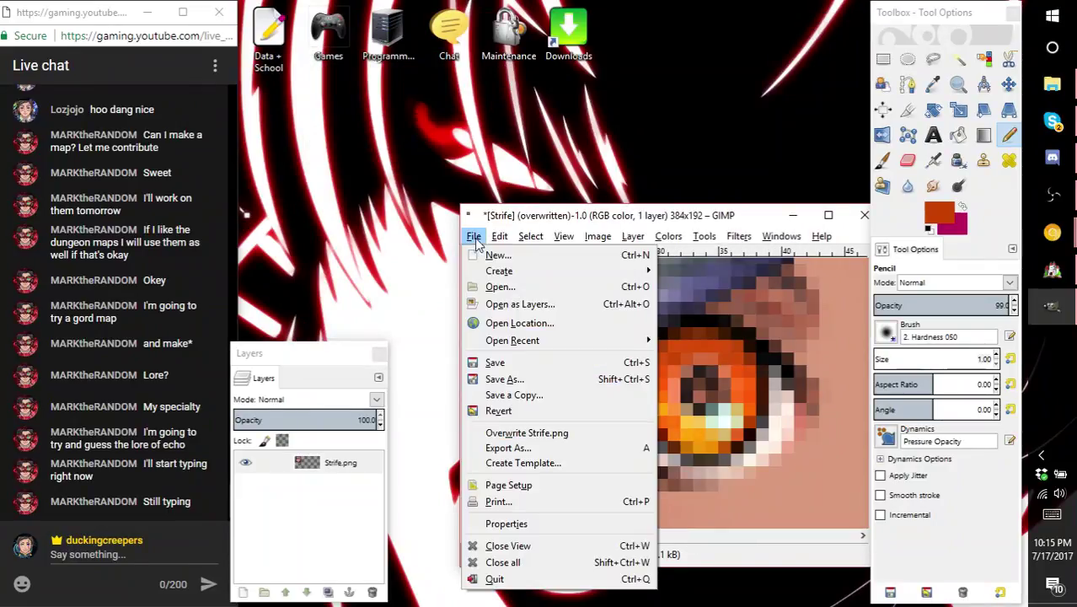
left_click(505, 433)
- Close the face image, discarding its unsaved changes, and quit GIMP
left_click_drag(823, 215, 693, 224)
left_click(731, 225)
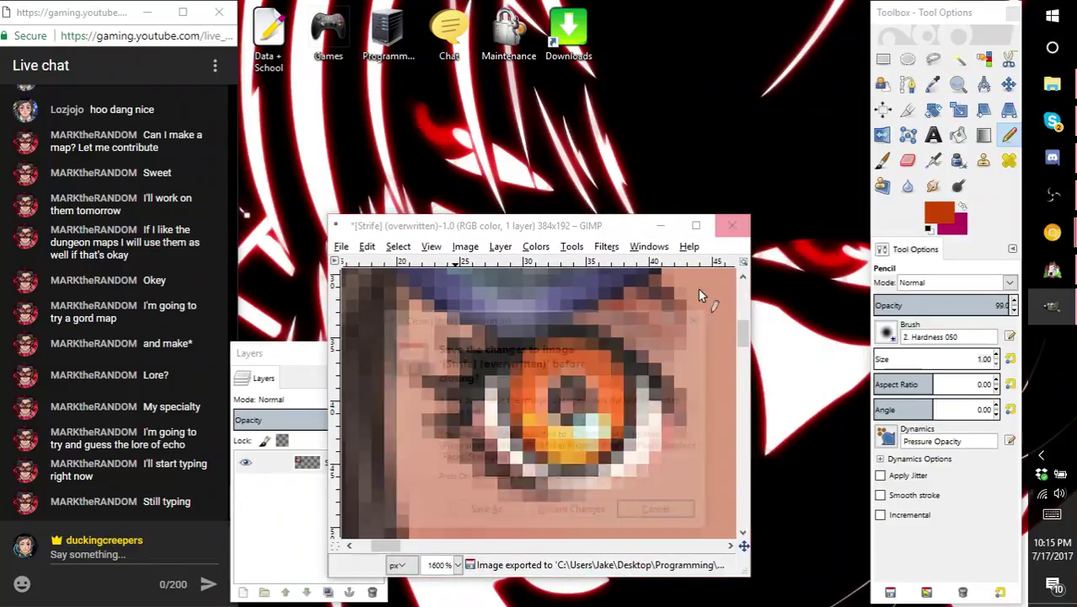
left_click(569, 511)
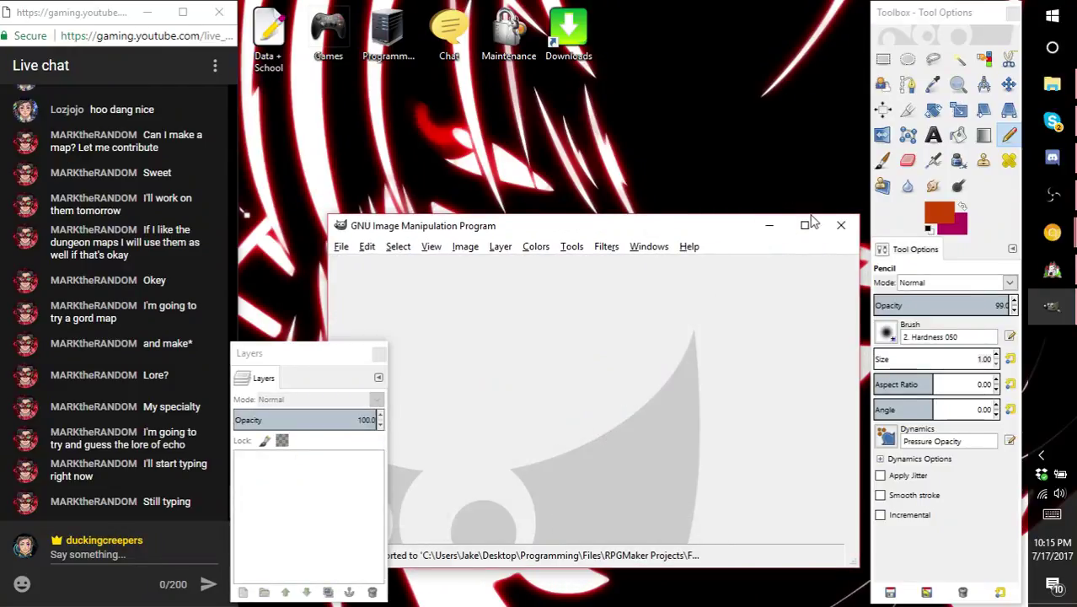
left_click(840, 225)
- Switch to the Faces folder in File Explorer and briefly check the Skype group chat
left_click(1050, 85)
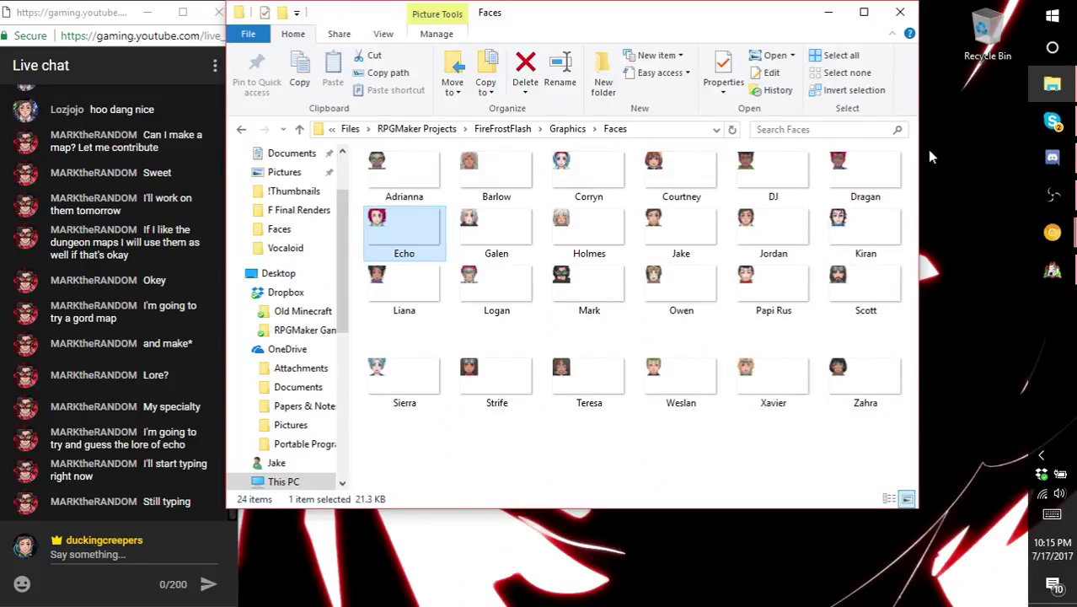
left_click(1045, 133)
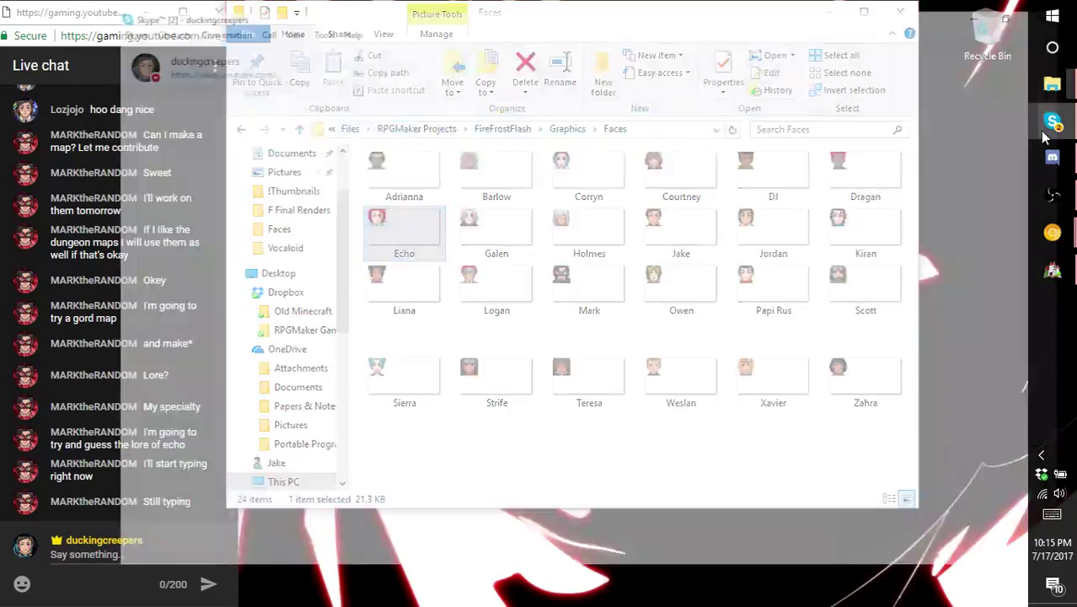
left_click(1045, 134)
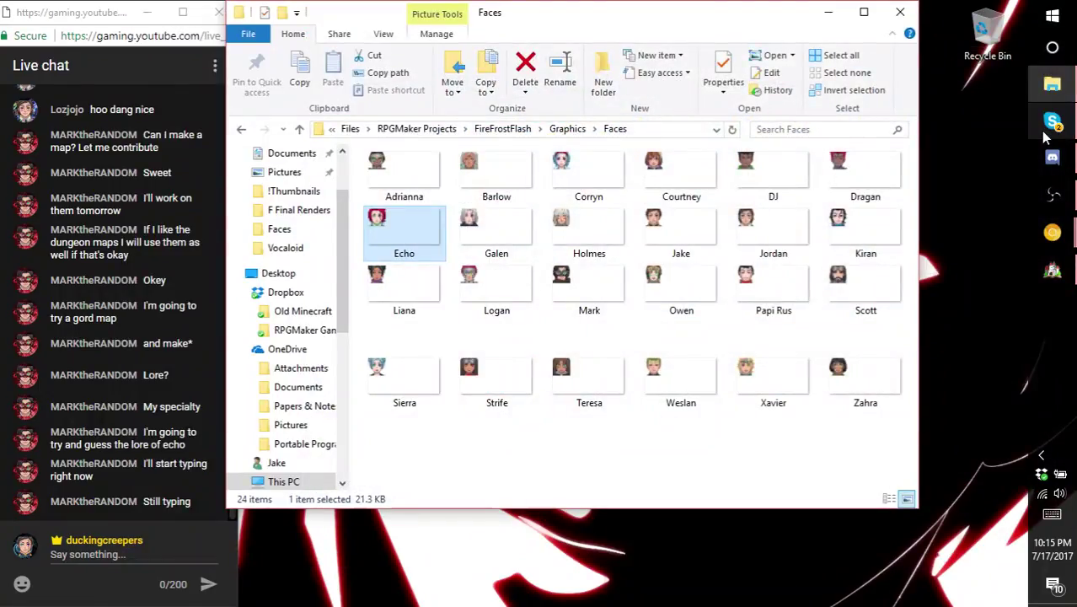
left_click(1045, 134)
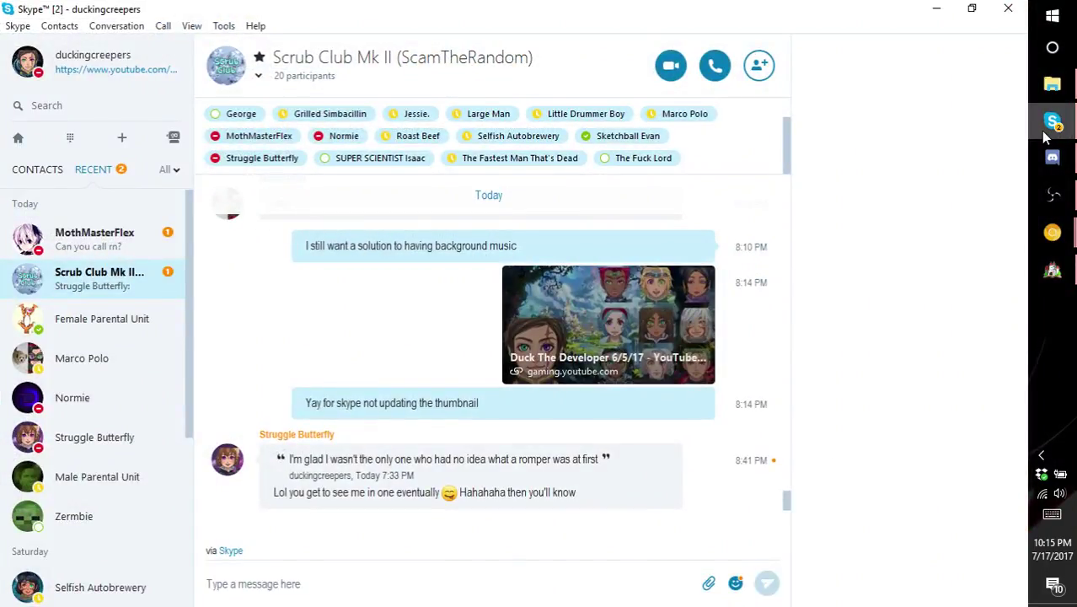
left_click(1045, 135)
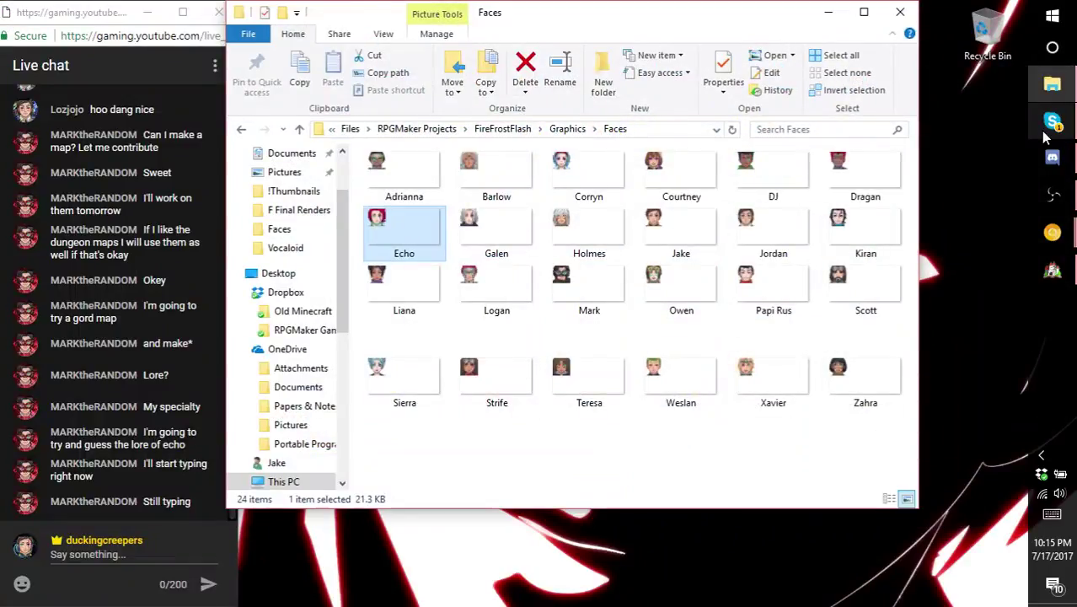
- View the Echo face image enlarged in Windows Photo Viewer and close it
mouse_move(857, 416)
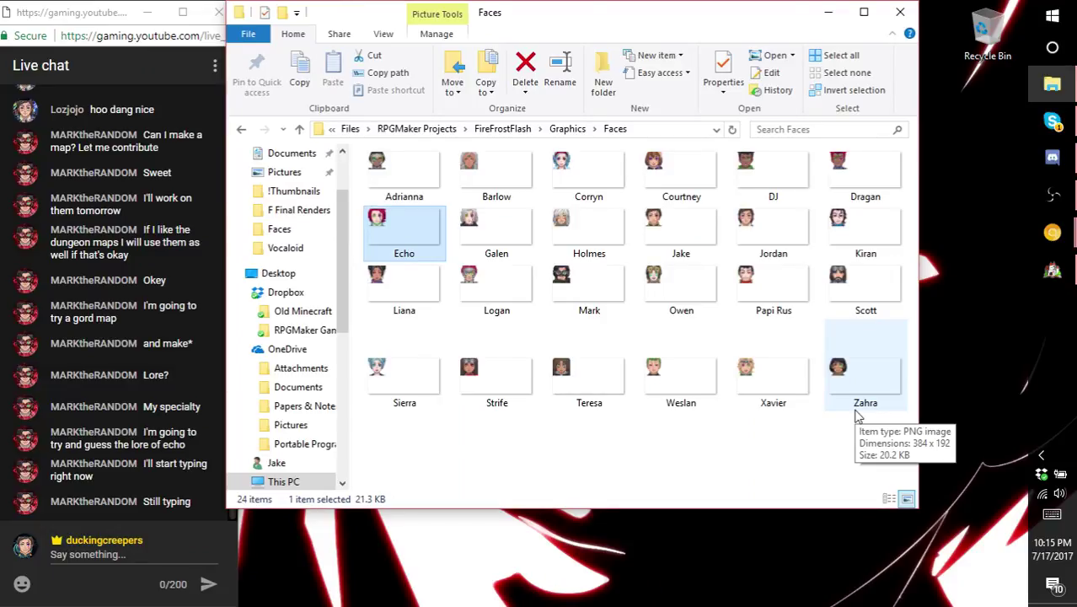
left_click(674, 469)
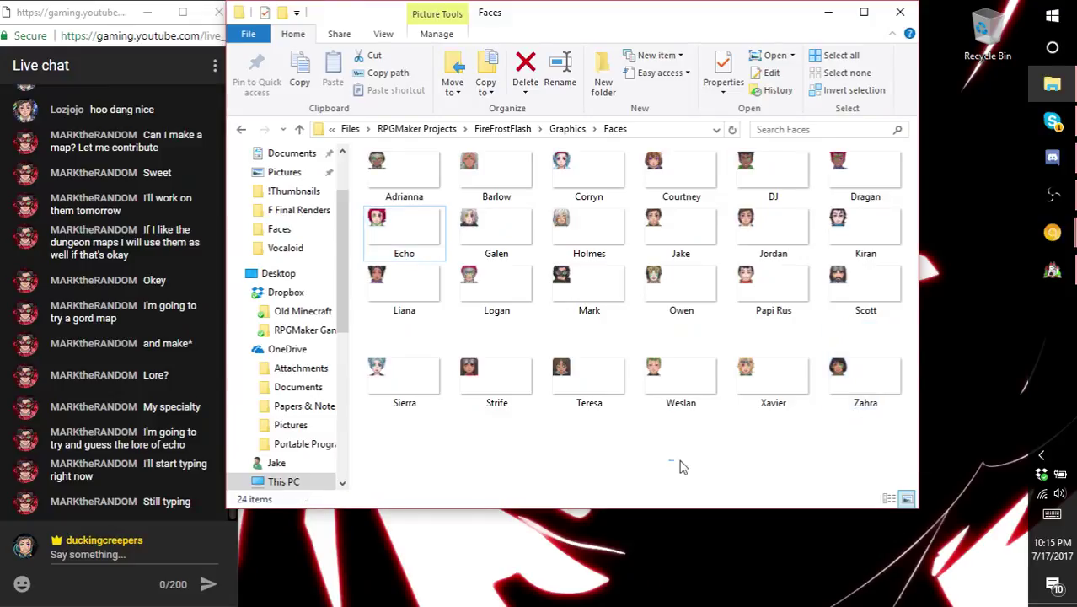
double_click(392, 231)
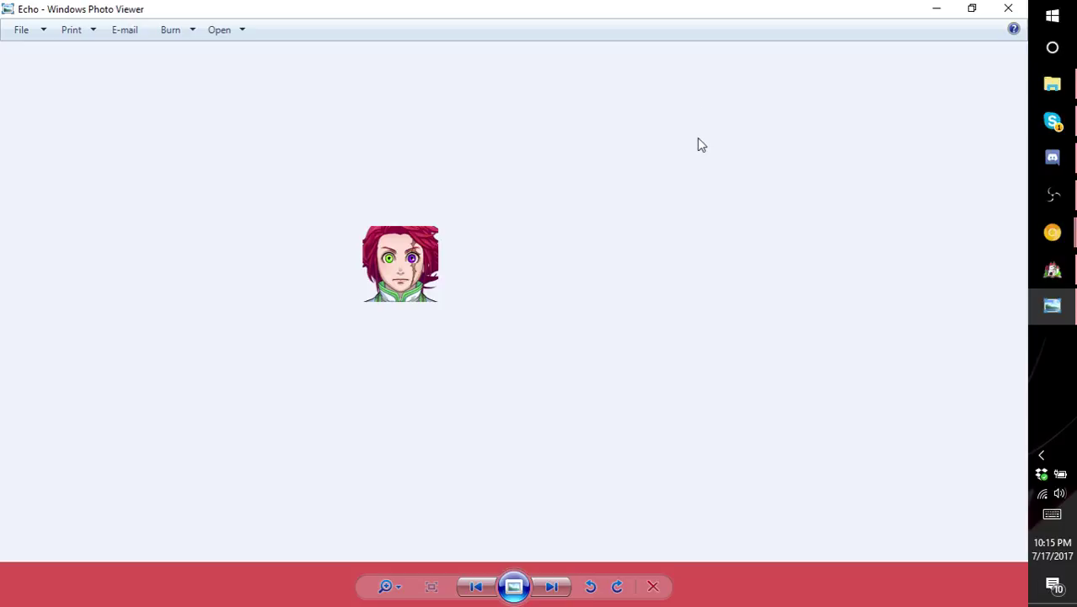
scroll(172, 231, "up", 2)
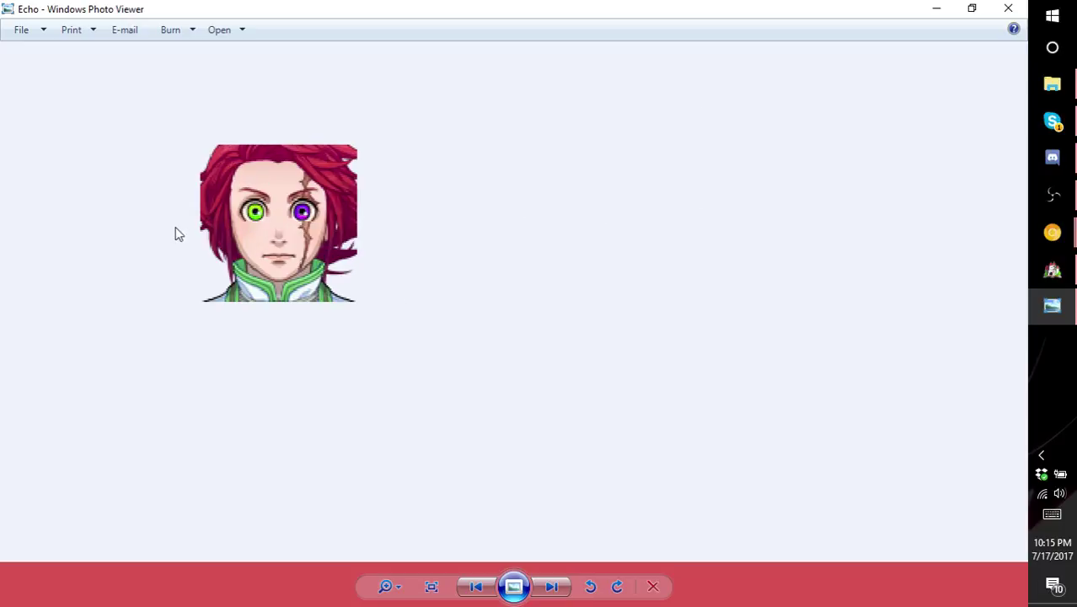
scroll(177, 194, "up", 1)
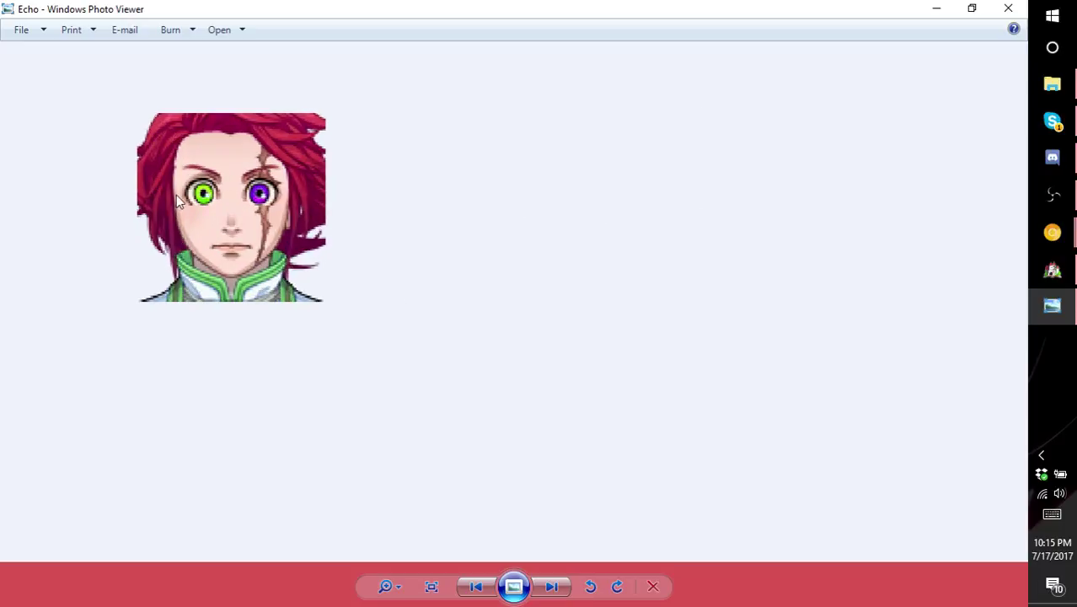
left_click(995, 7)
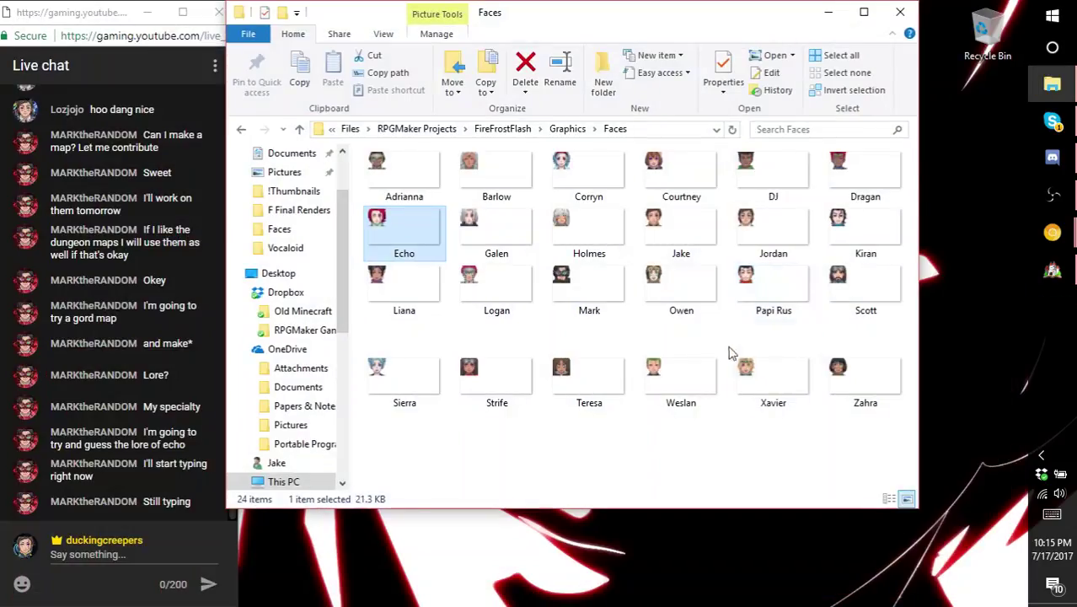
- View the Papi Rus and Strife face images in Windows Photo Viewer, closing each one
left_click(500, 375)
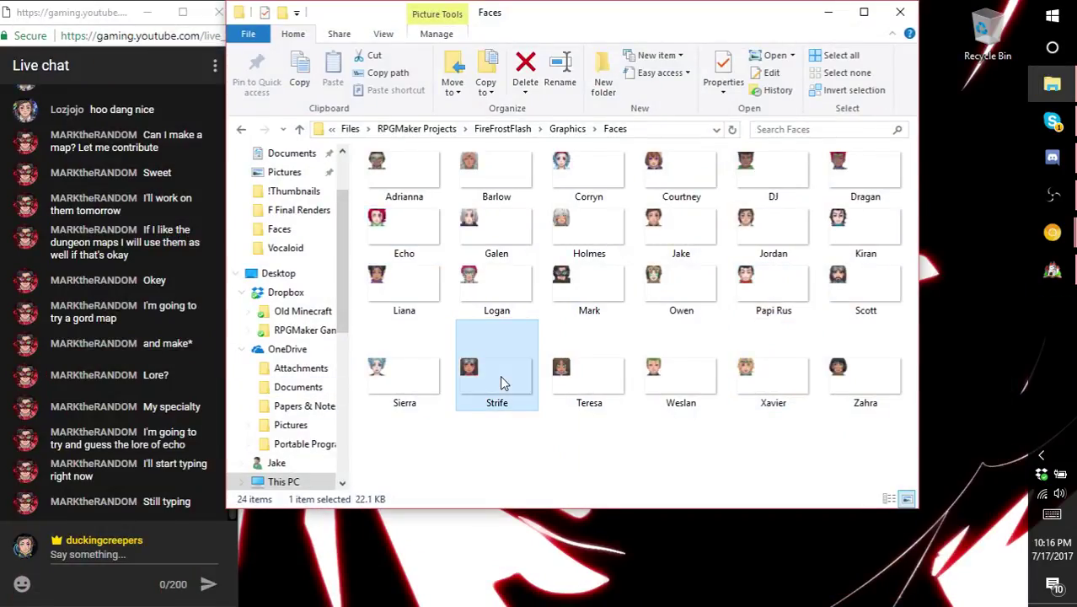
left_click(739, 304)
double_click(738, 304)
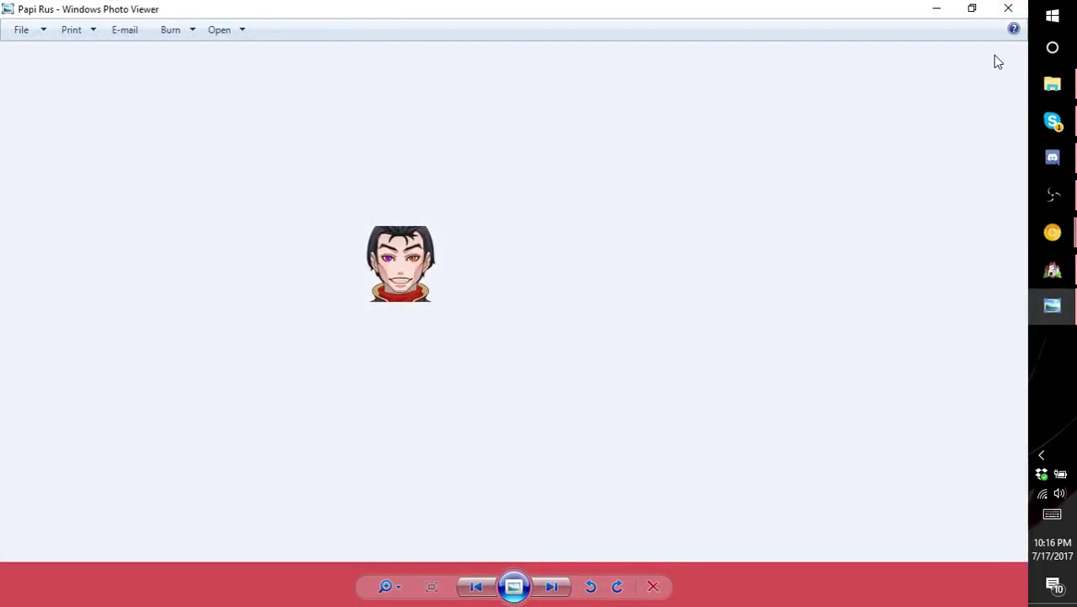
left_click(1008, 7)
double_click(505, 362)
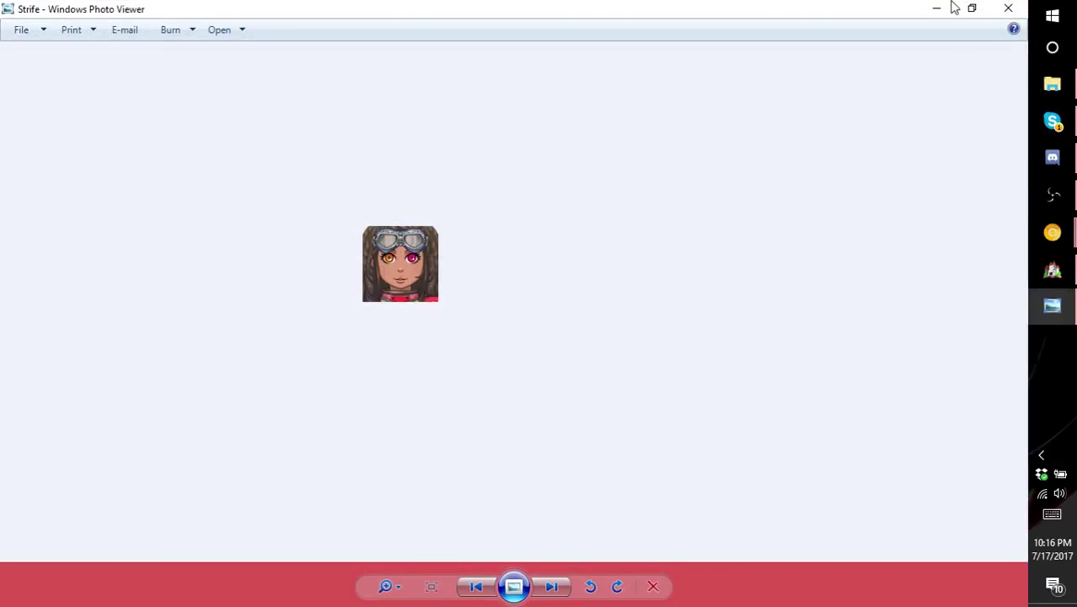
left_click(1007, 8)
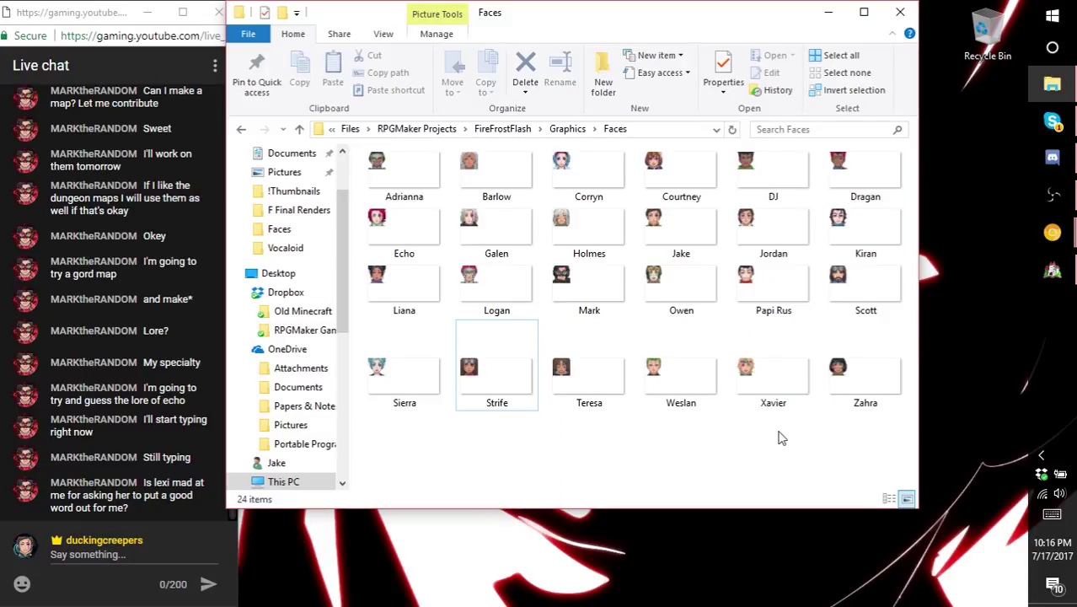
- Switch to the browser, check the YouTube live dashboard, and minimize the browser window
mouse_move(1052, 232)
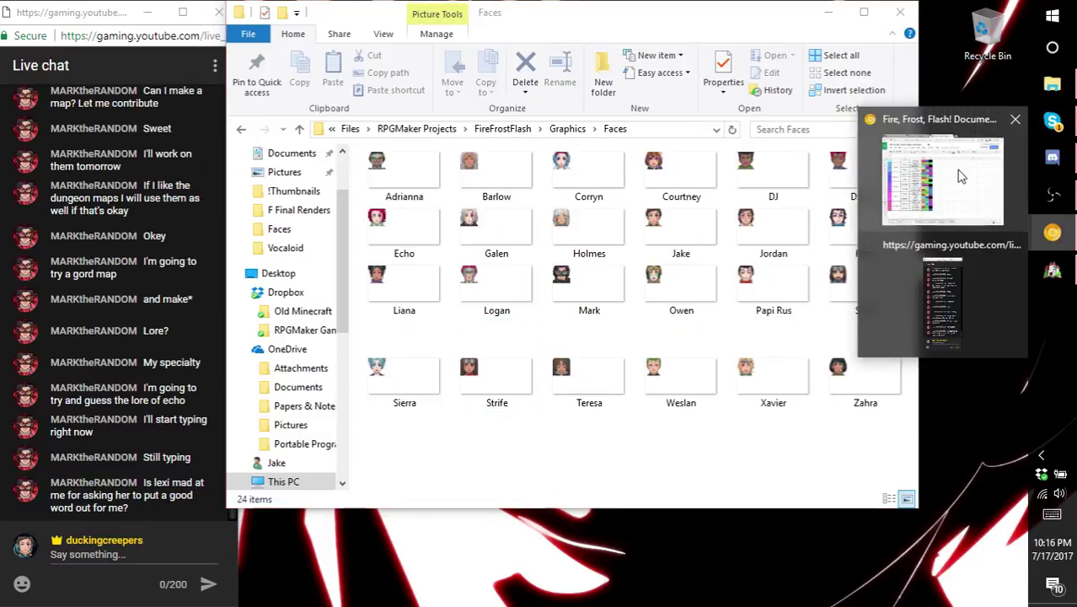
left_click(942, 173)
left_click(287, 26)
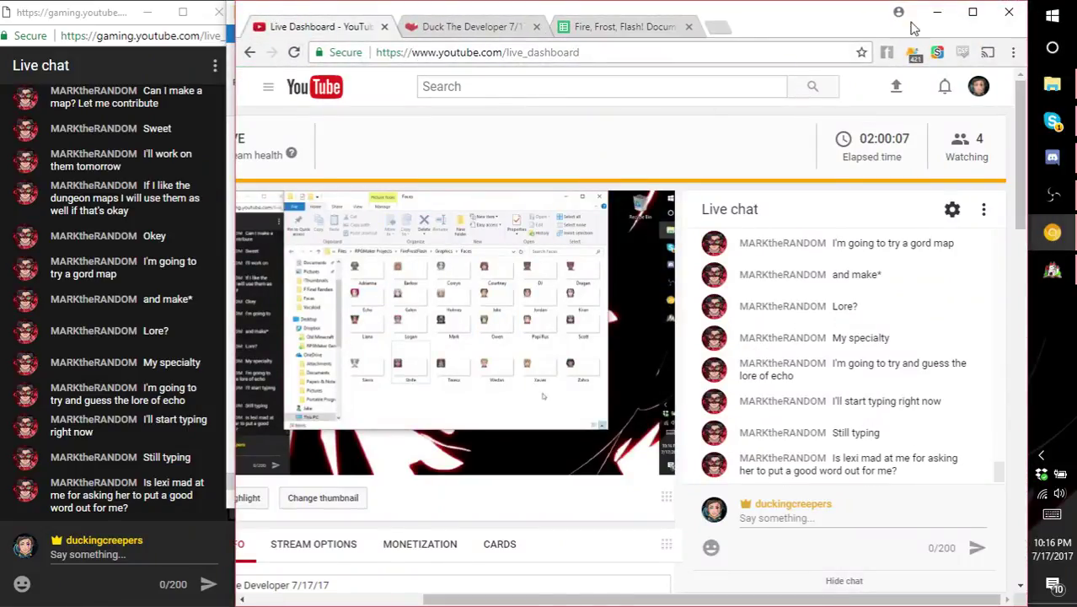
left_click(941, 11)
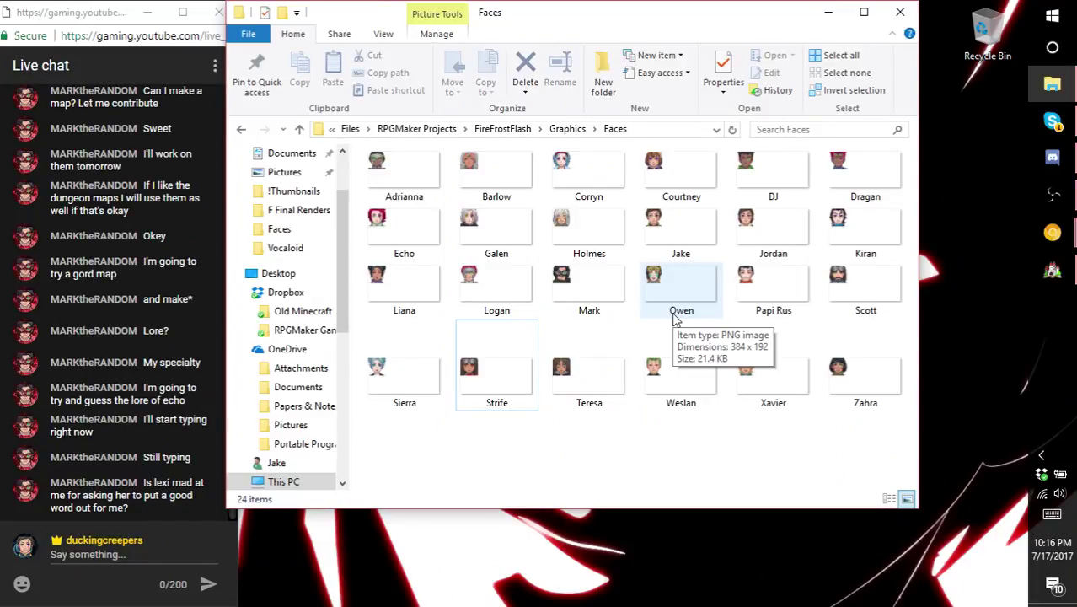
- Switch to RPG Maker VX Ace and view the actor Xavier's entry in the database
left_click(1052, 271)
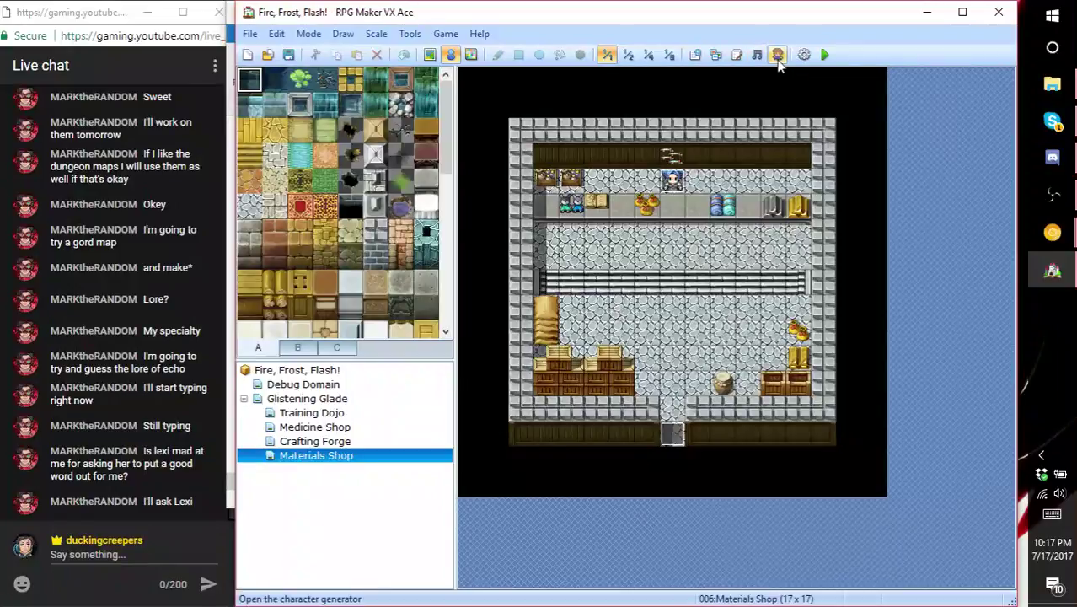
left_click(695, 54)
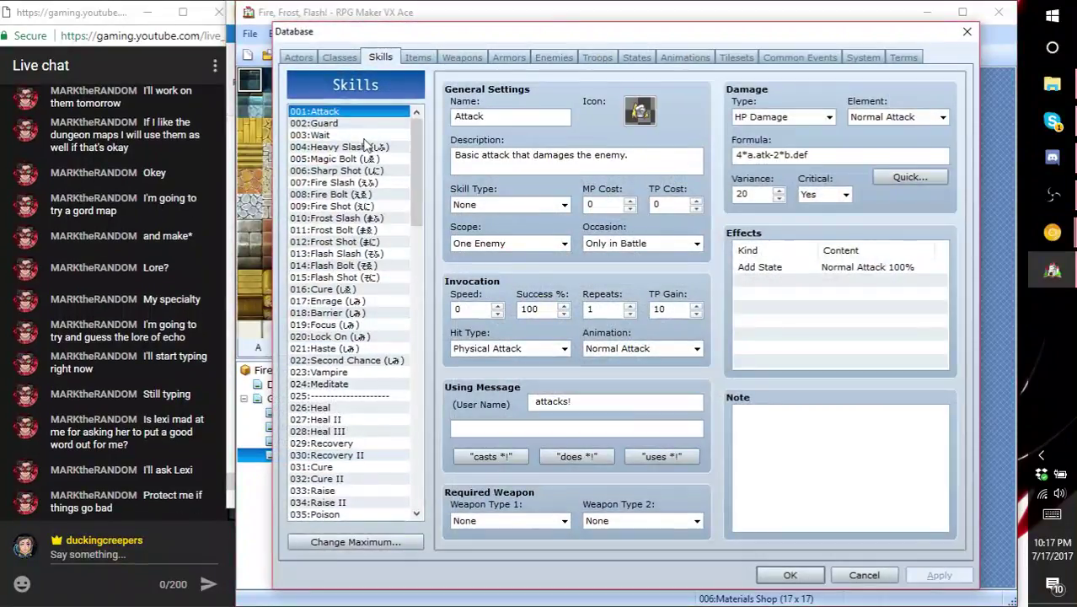
left_click(339, 58)
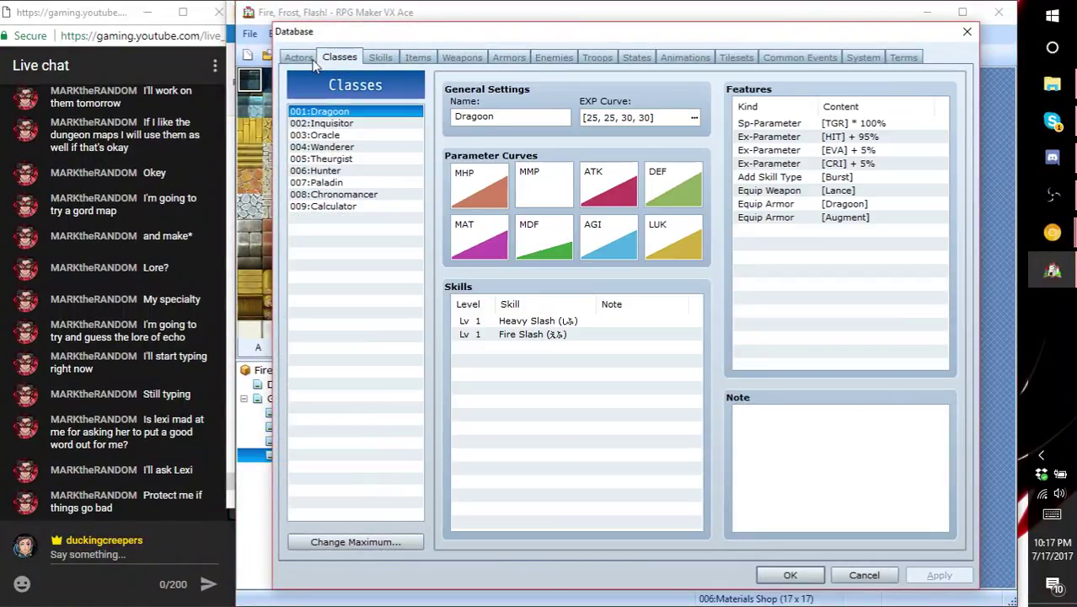
key("Left")
left_click(361, 135)
left_click(357, 124)
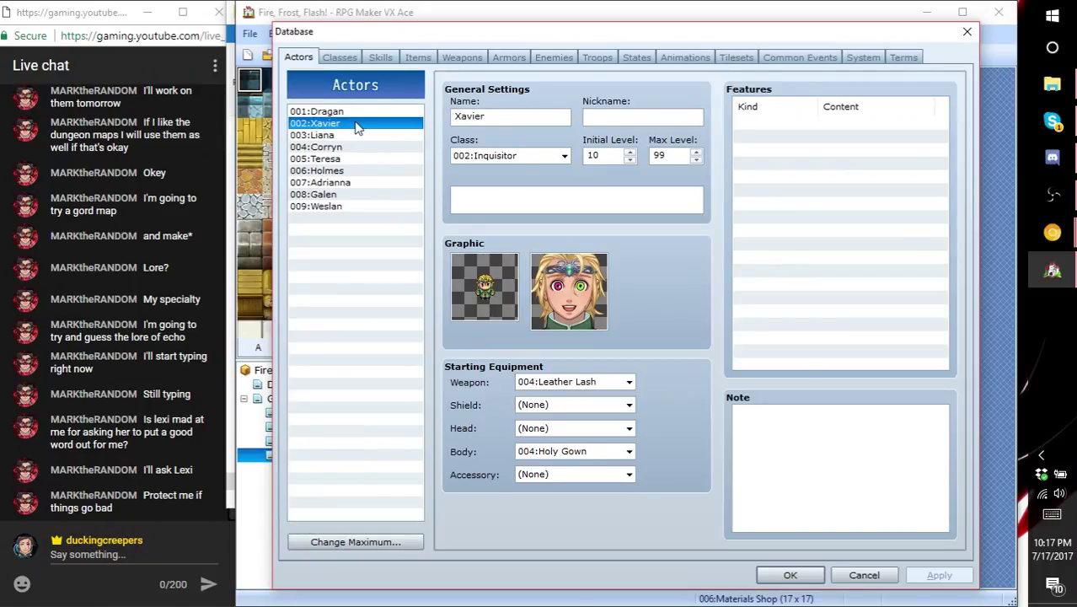
- View the actor entries for Liana and Dragan, and go through the remaining actors down to Weslan
left_click(357, 136)
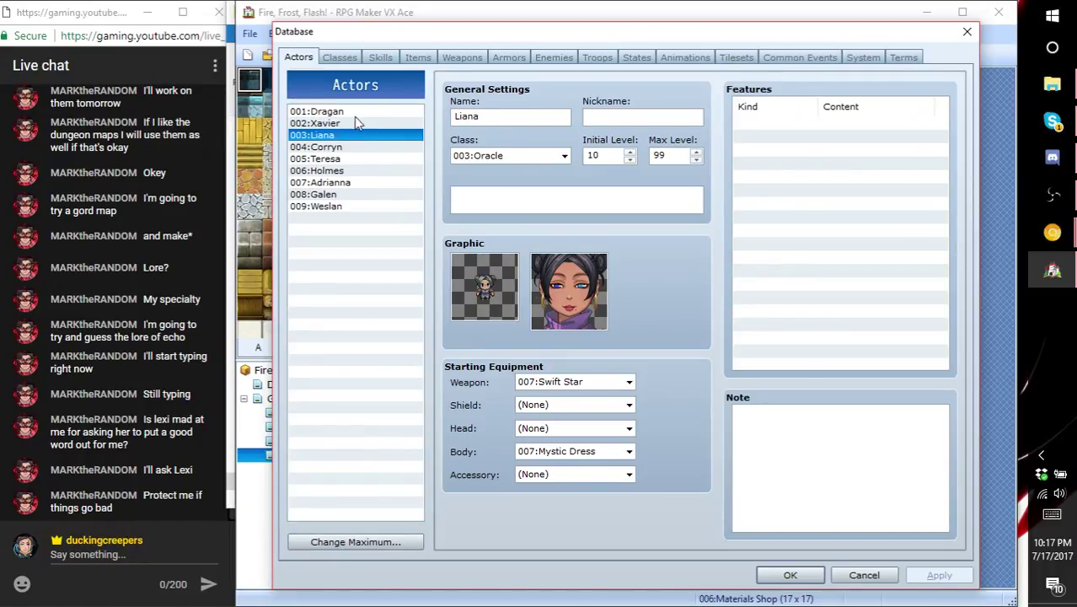
left_click(354, 115)
key("Down")
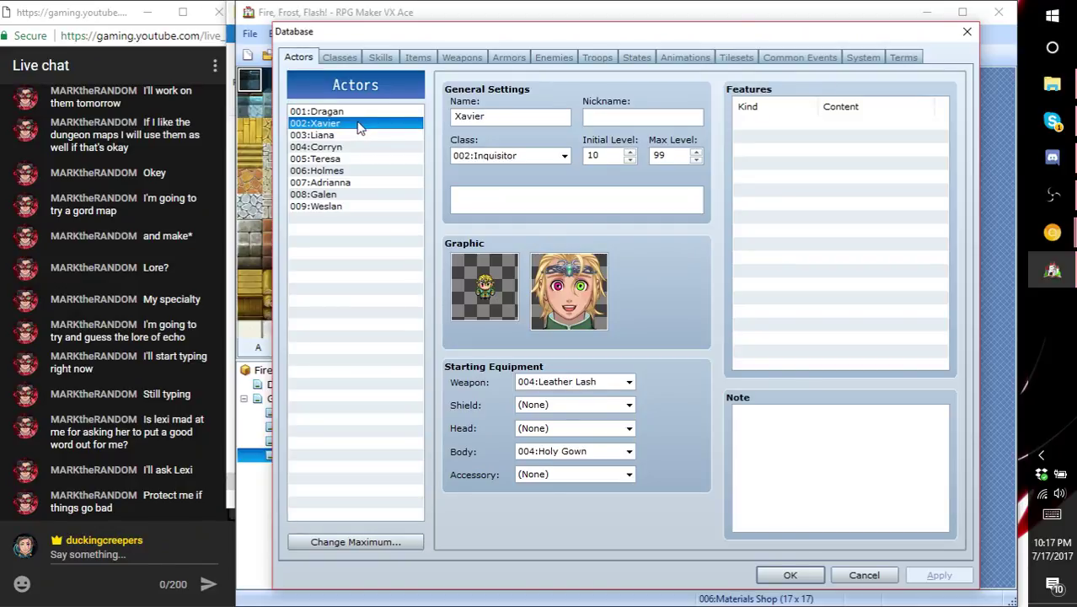
key("Down")
key("Down")
key("Down")
key("Down")
key("Down")
key("Down")
key("Down")
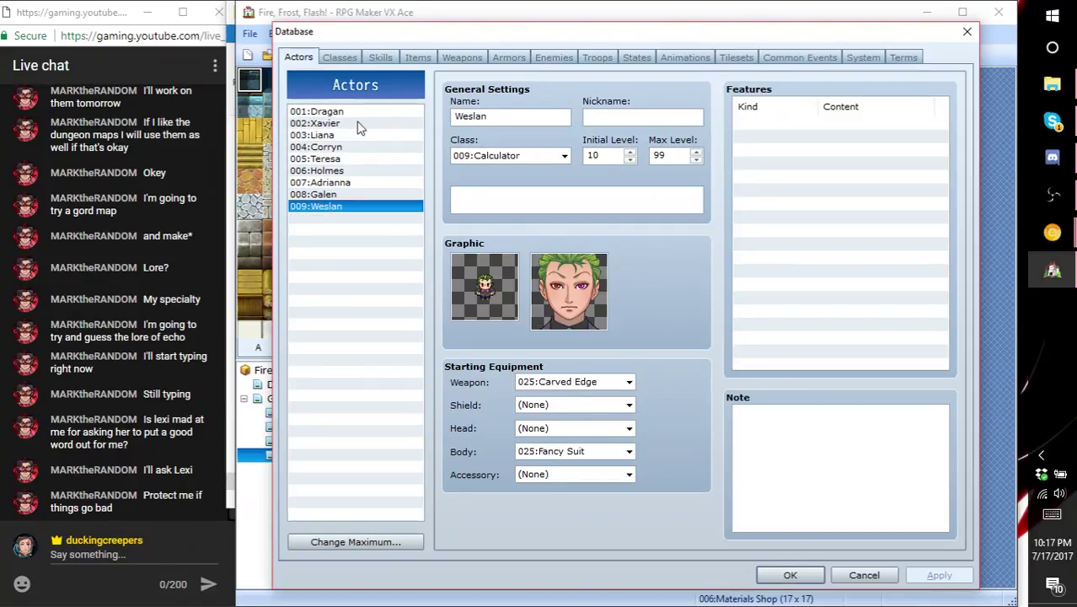
- Preview the Strife face among Weslan's face graphic choices and cancel without changing his face
double_click(589, 268)
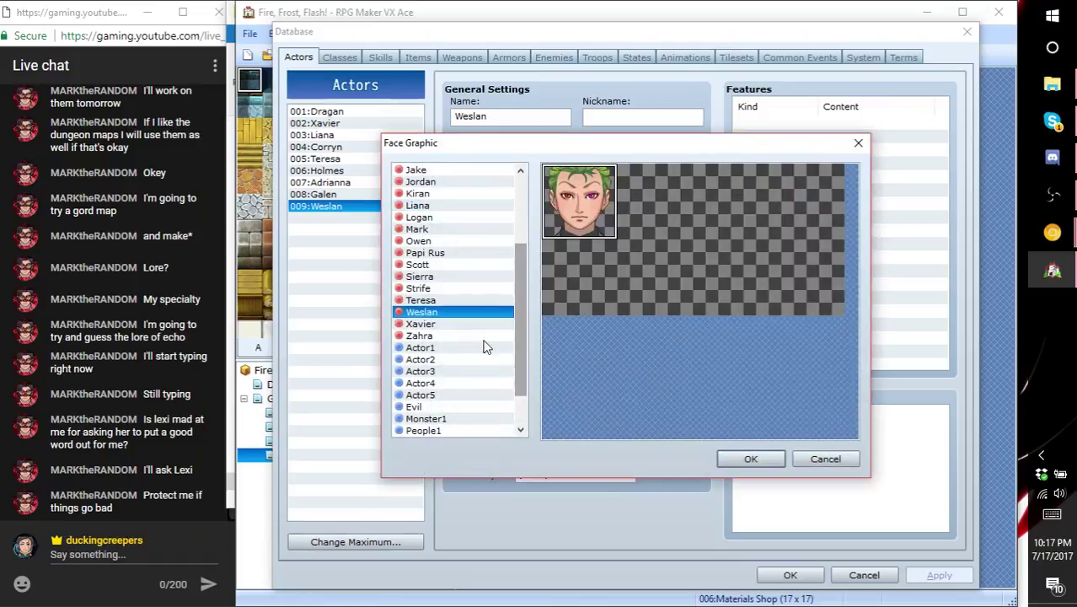
left_click(433, 288)
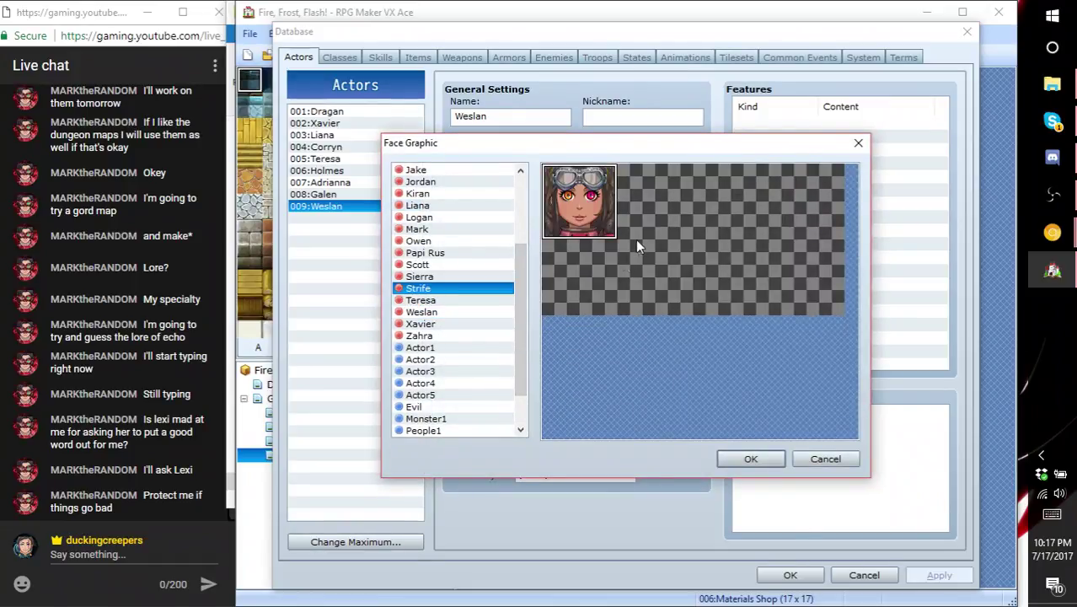
left_click(824, 459)
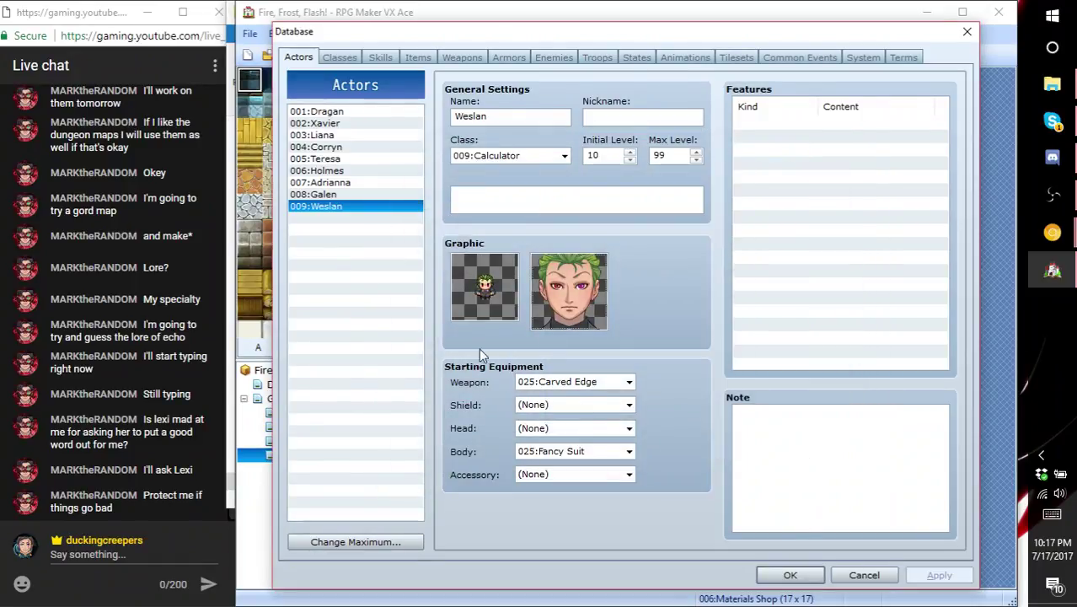
- Reopen Weslan's face graphic choices and preview the Liana face sheet, marking its last empty cell
double_click(568, 295)
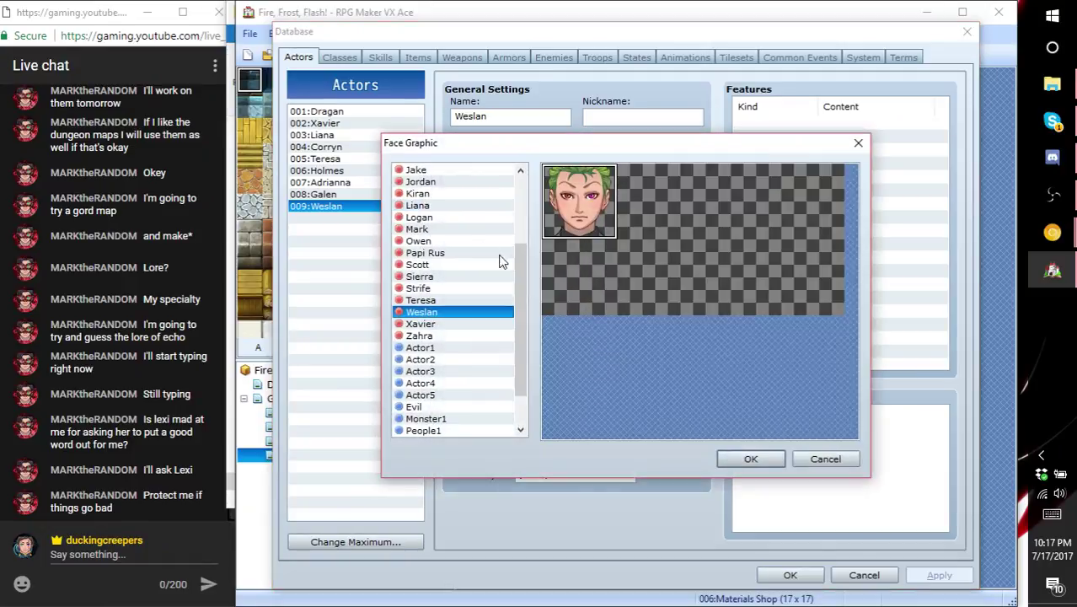
left_click(432, 205)
left_click_drag(679, 223, 807, 289)
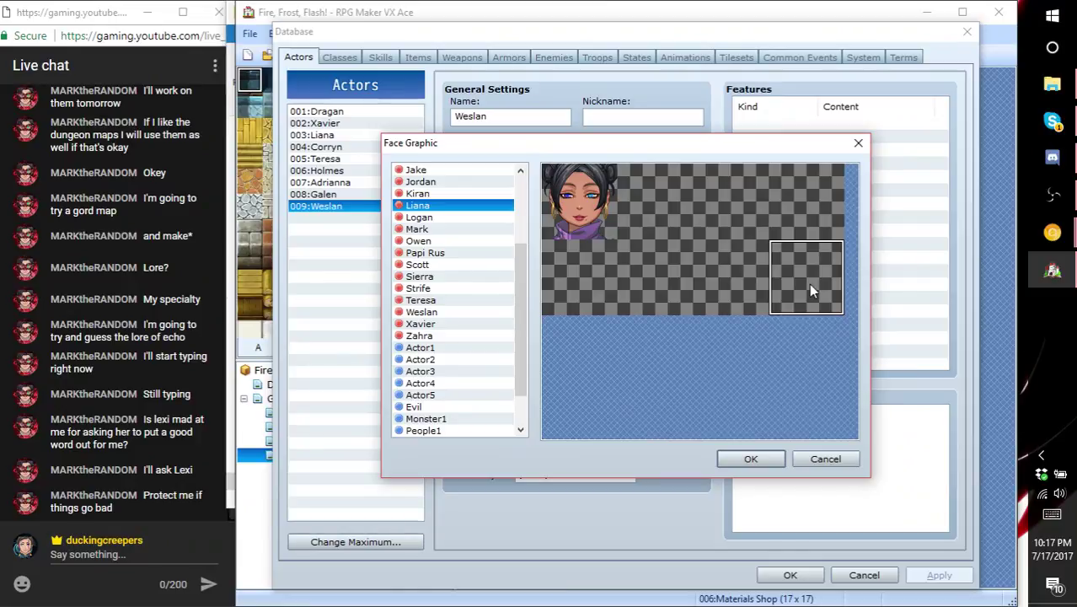
- Compare the default face sheets Actor2 through Actor5 by going back and forth between them
left_click(459, 371)
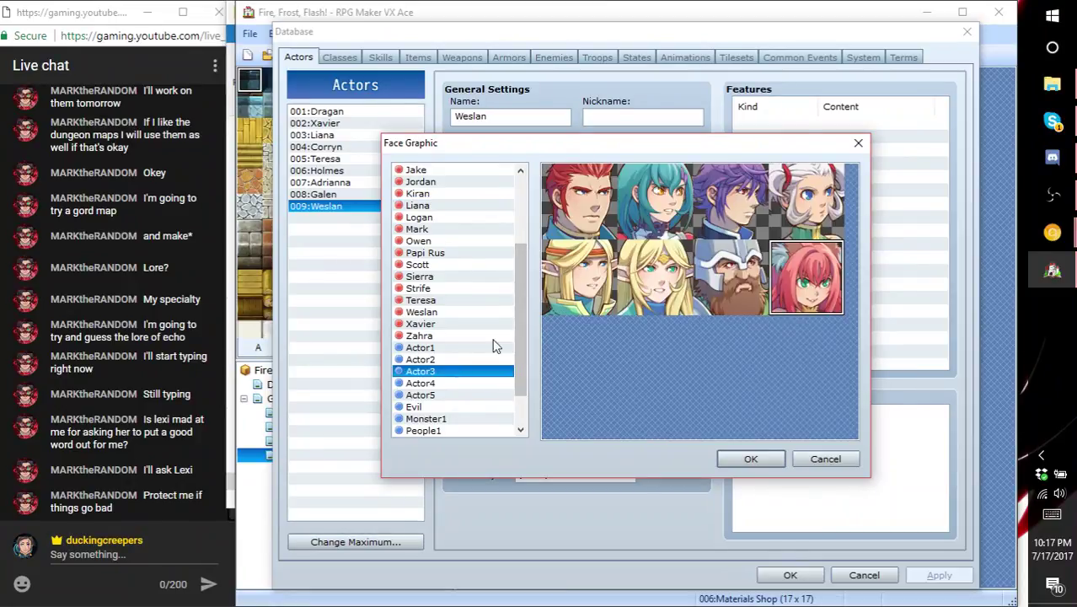
key("Down")
key("Down")
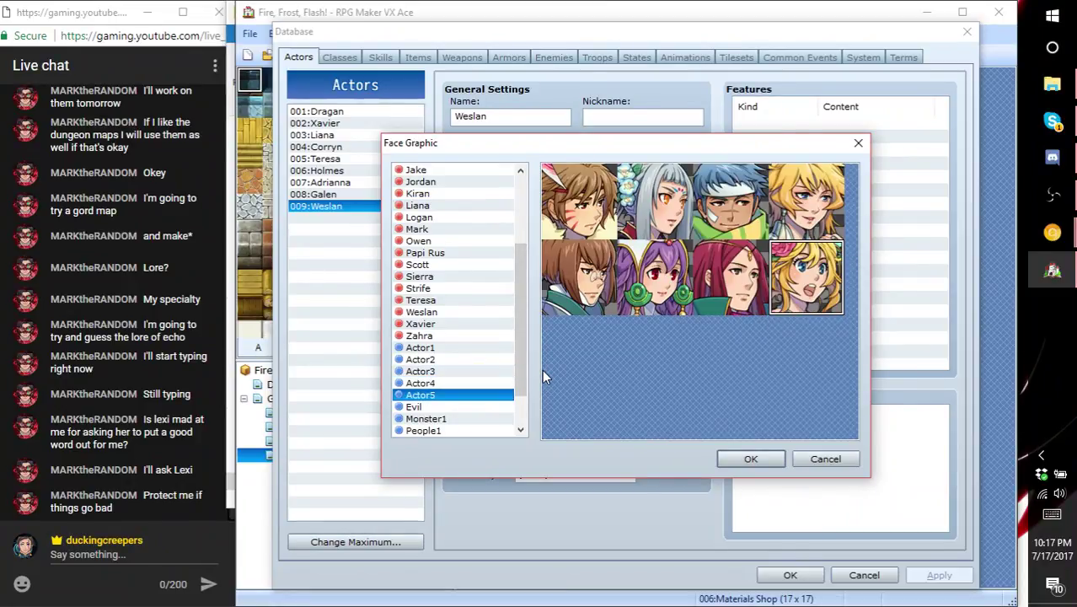
key("Up")
key("Up")
key("Up")
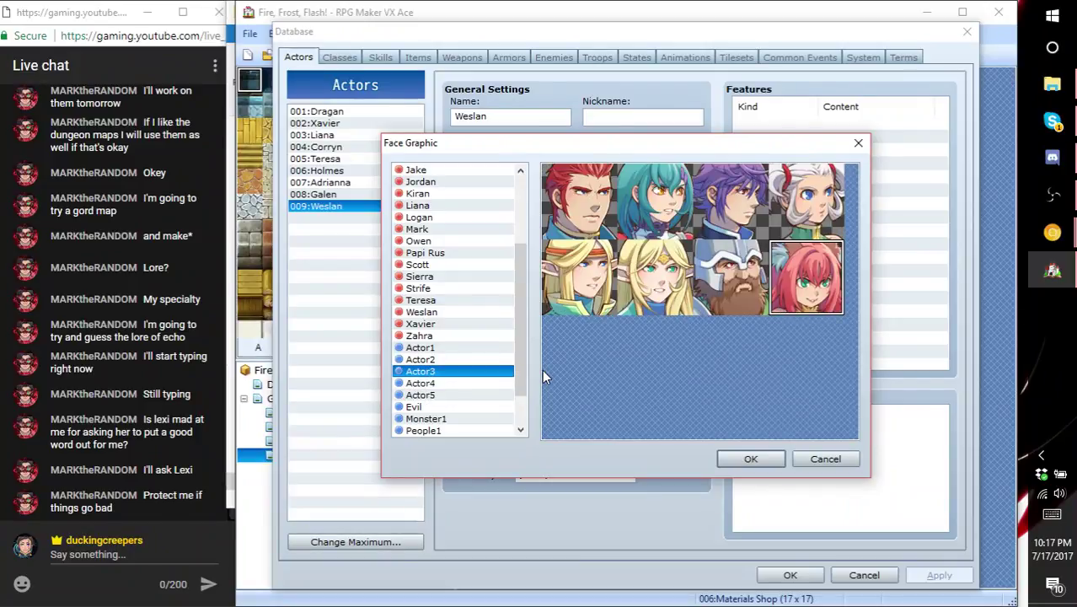
key("Down")
key("Down")
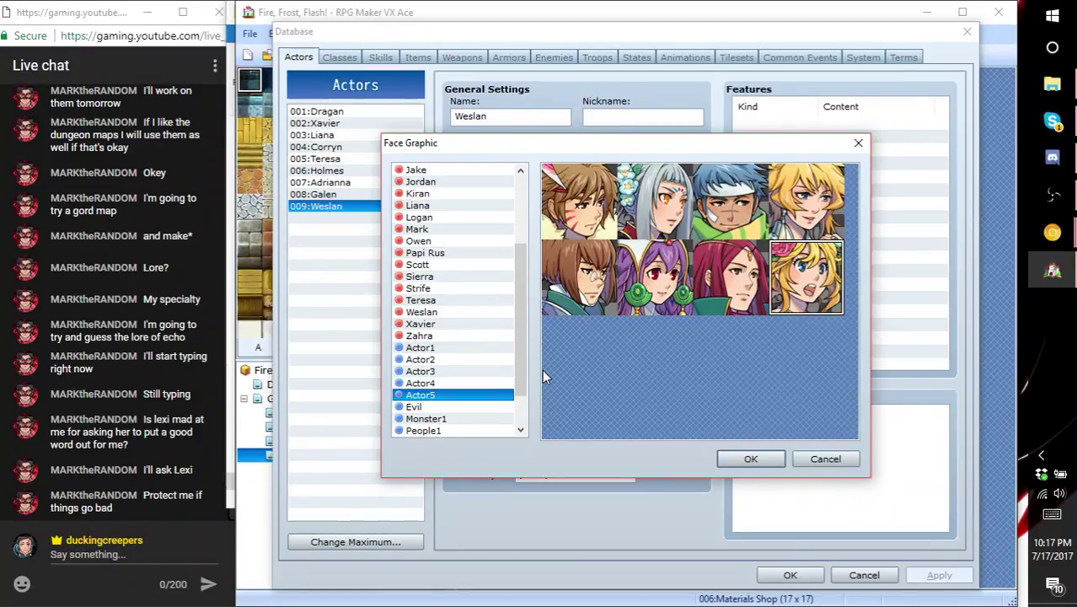
key("Up")
key("Up")
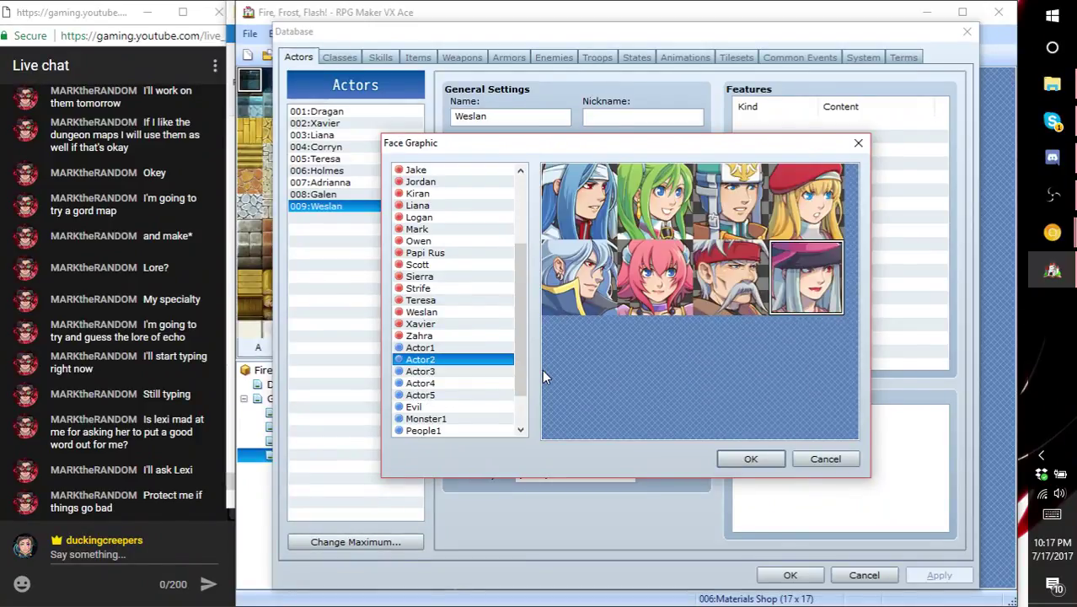
key("Down")
key("Down")
key("Up")
key("Up")
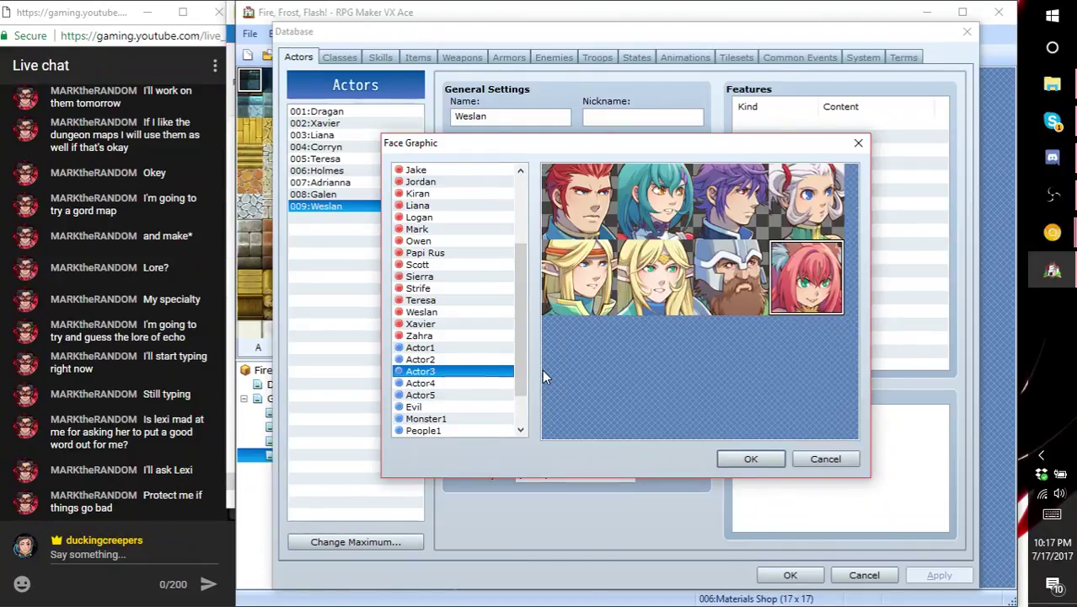
key("Down")
key("Up")
key("Down")
key("Down")
key("Down")
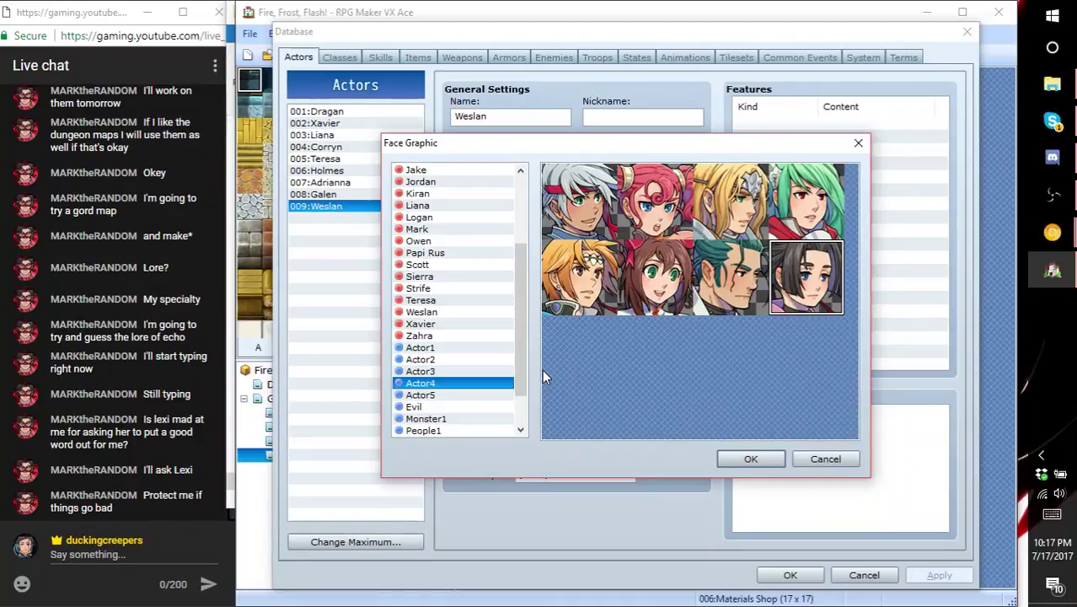
key("Up")
key("Down")
key("Up")
key("Down")
key("Up")
key("Down")
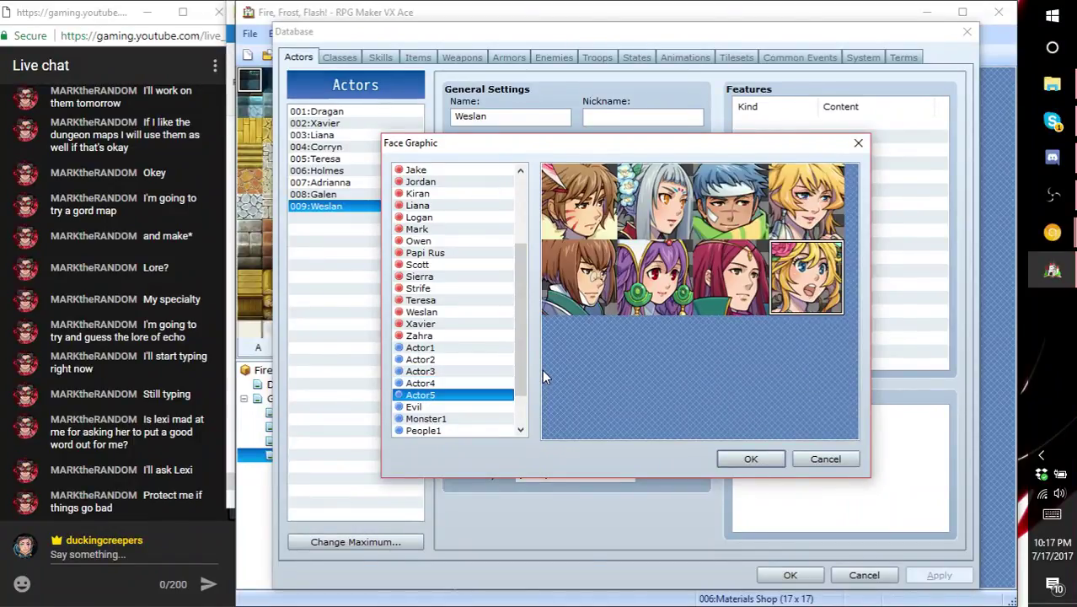
- Look through the remaining default face sheets from Evil and Monster1 to the People sets and Spiritual
key("Down")
key("Down")
key("Down")
key("Down")
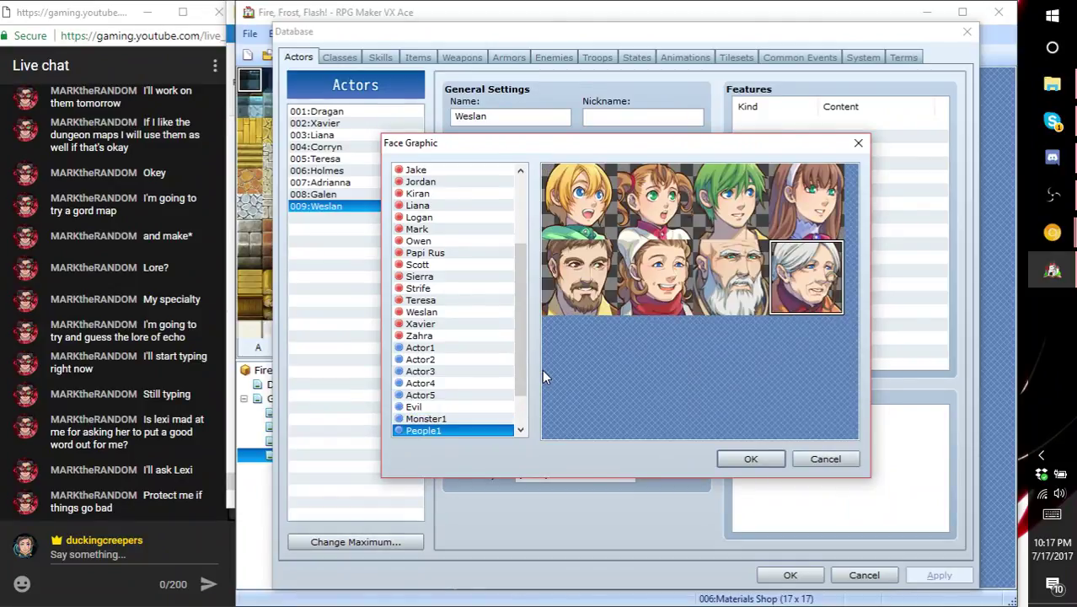
key("Down")
key("Down")
key("Down")
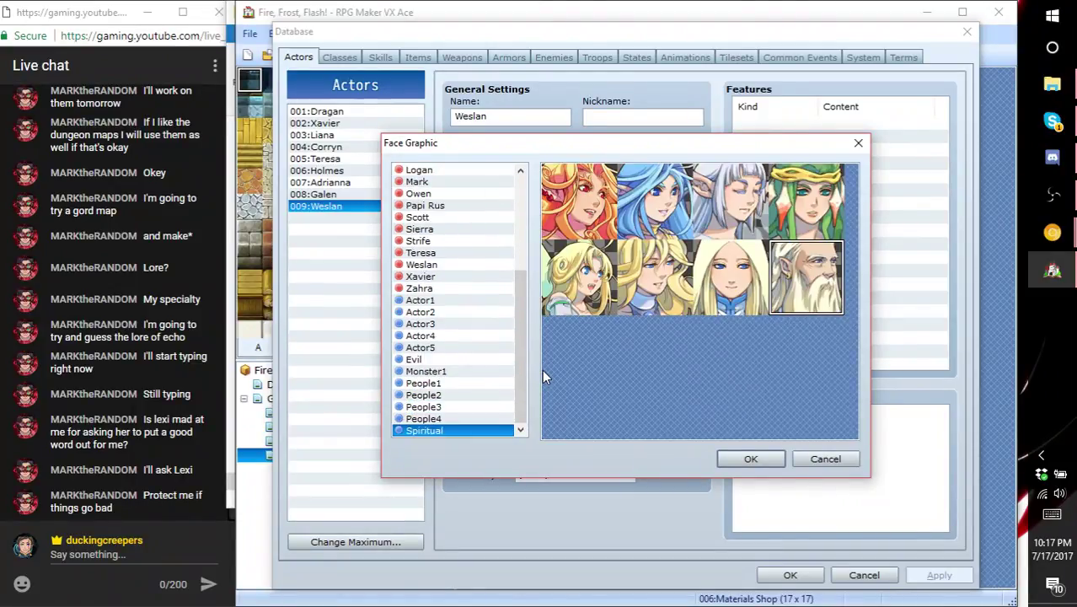
key("Up")
key("Down")
- Go back up the face sheets to Zahra and examine the Actor2 through Actor5 portraits again
key("Up")
key("Up")
key("Up")
key("Up")
key("Up")
key("Up")
key("Up")
key("Up")
key("Up")
key("Up")
key("Up")
key("Up")
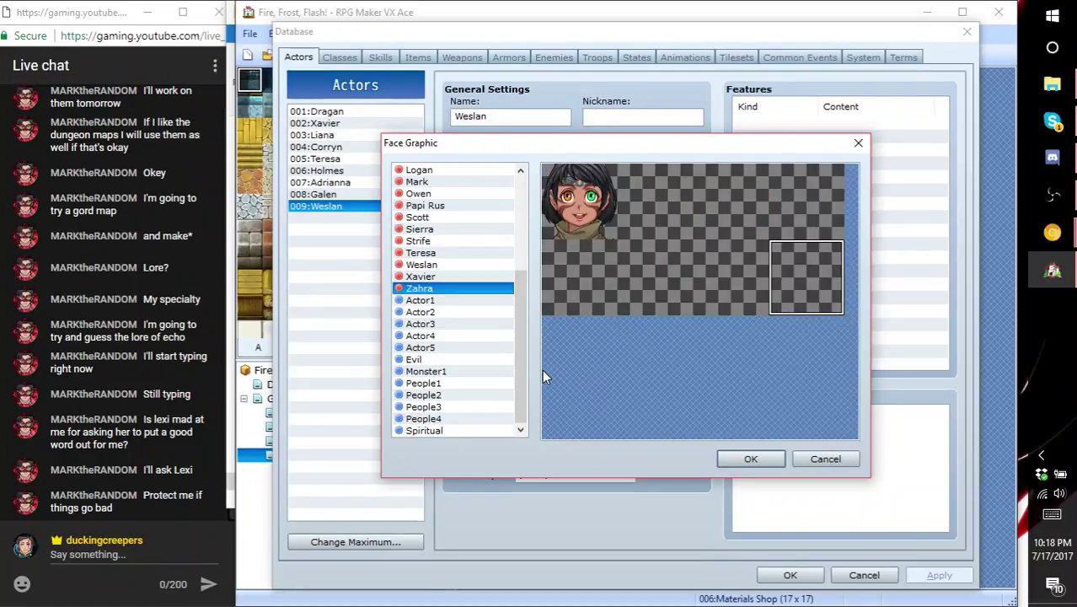
key("Down")
key("Down")
key("Down")
key("Down")
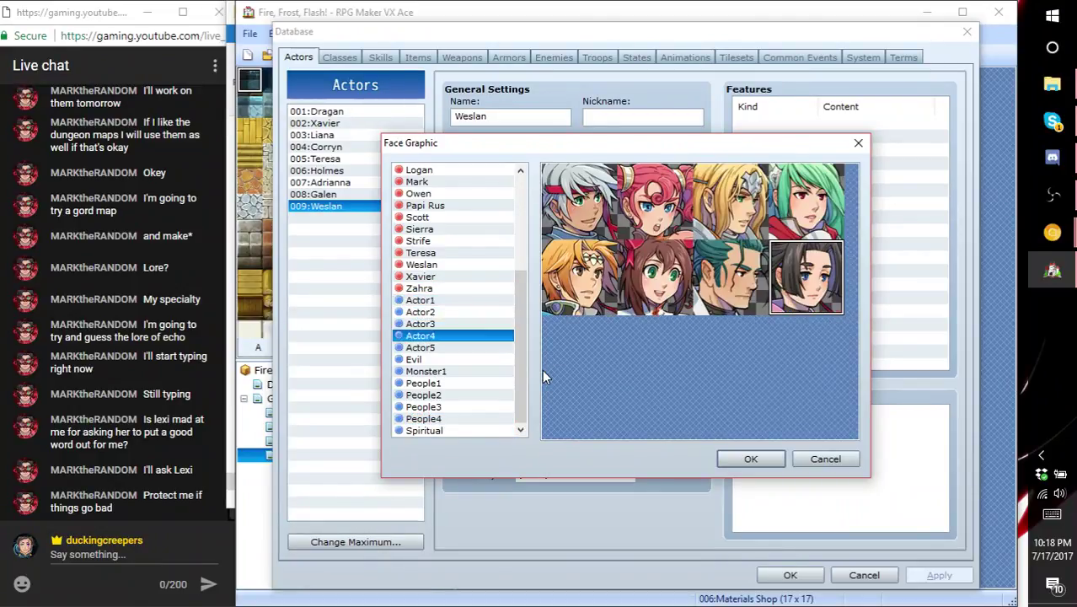
key("Up")
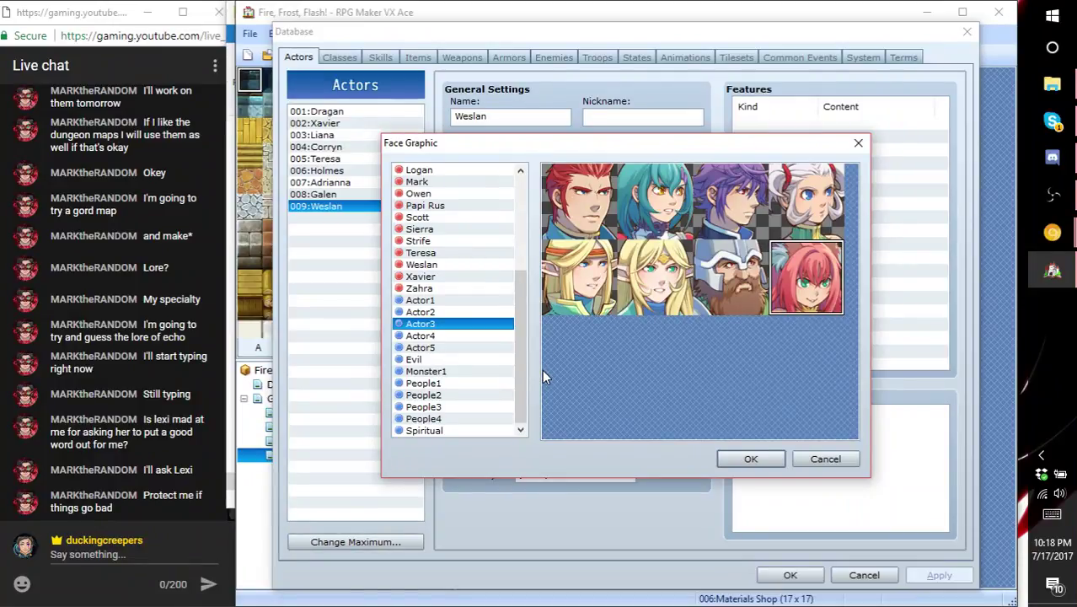
key("Down")
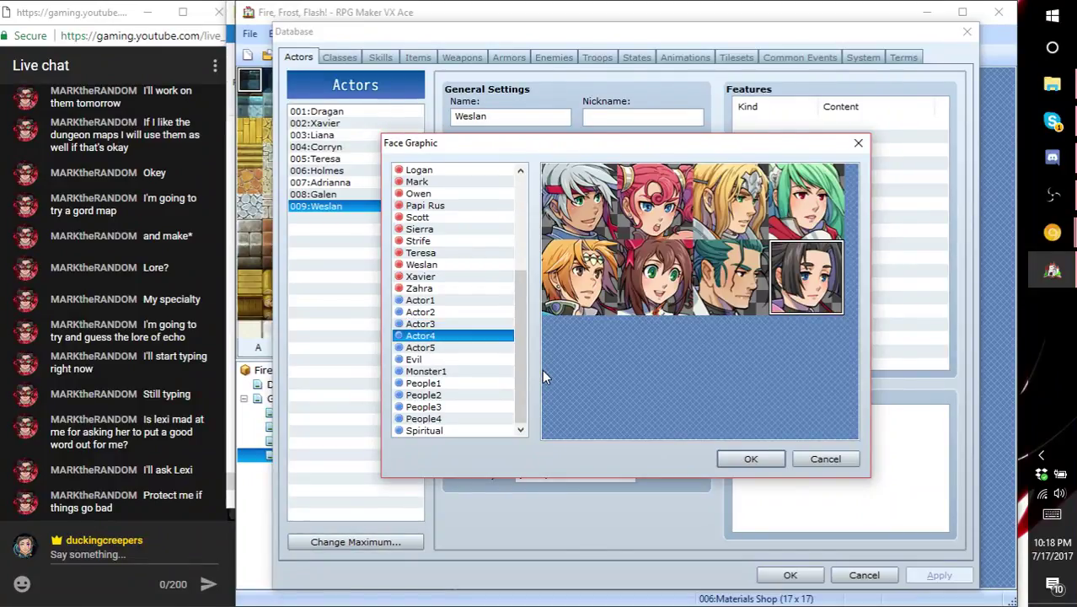
key("Down")
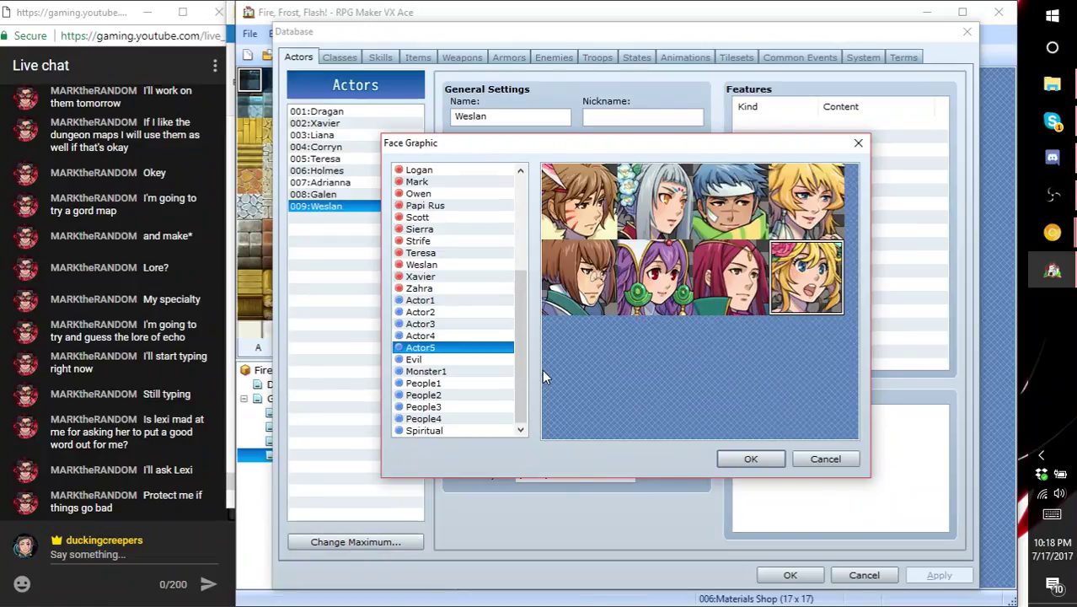
key("Up")
key("Up")
key("Up")
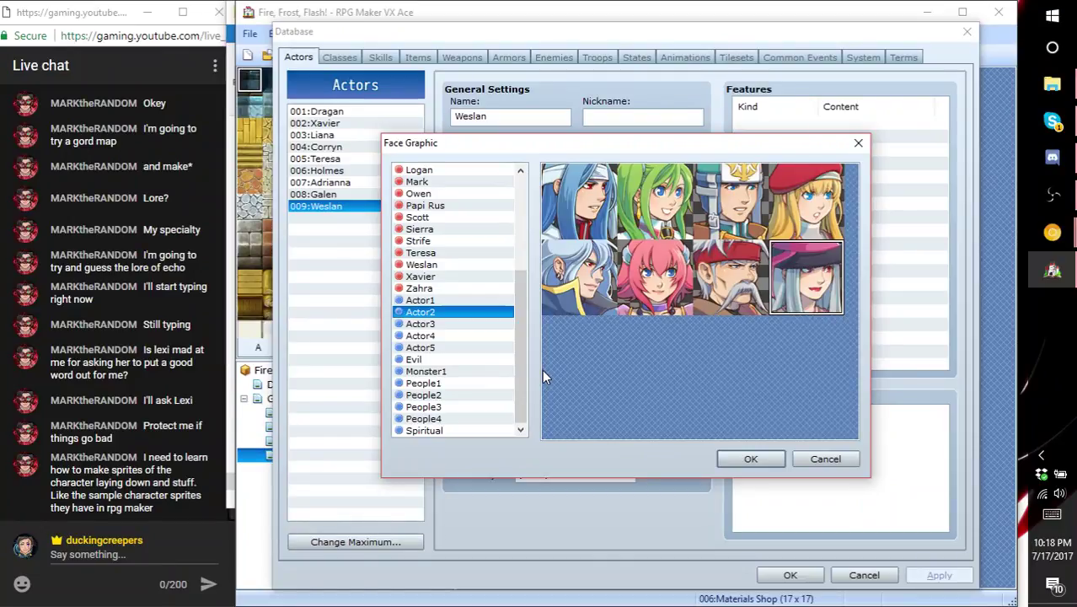
key("Down")
key("Down")
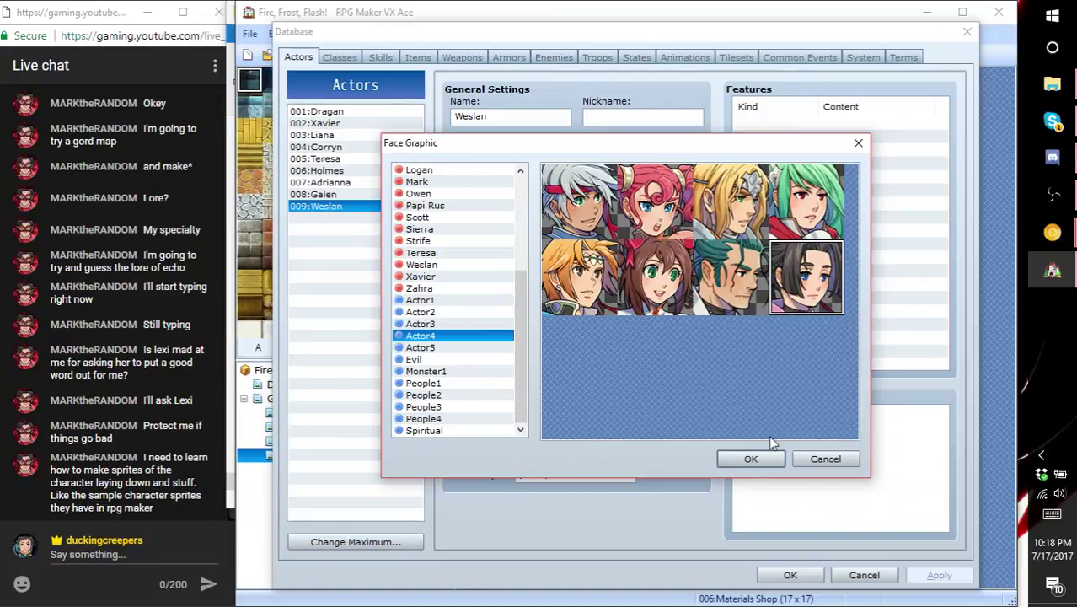
- Preview the Teresa face and the People1 sheet, and cancel the face graphic selection
left_click(442, 253)
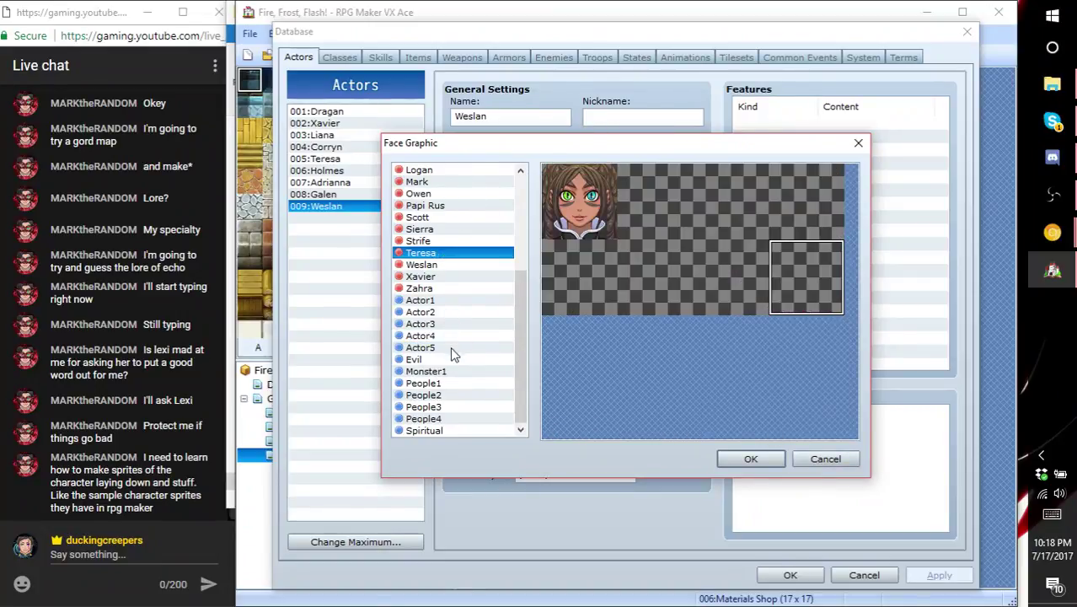
left_click(446, 371)
key("Down")
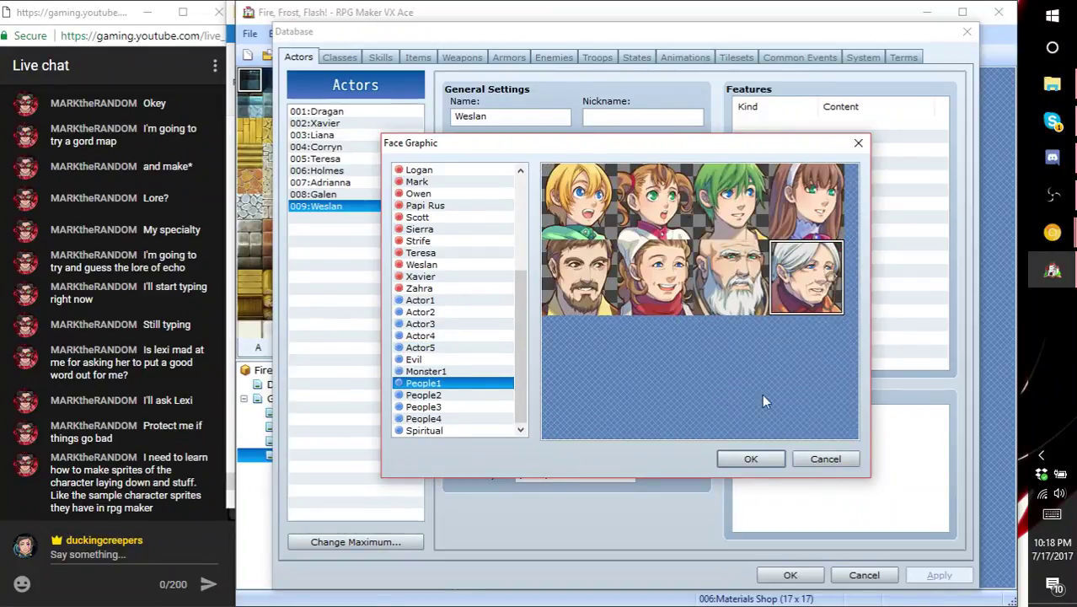
left_click(825, 458)
- Open Weslan's character graphic choices and browse the sprite sheets from Actor2 to Behavior1 and Animal
double_click(485, 274)
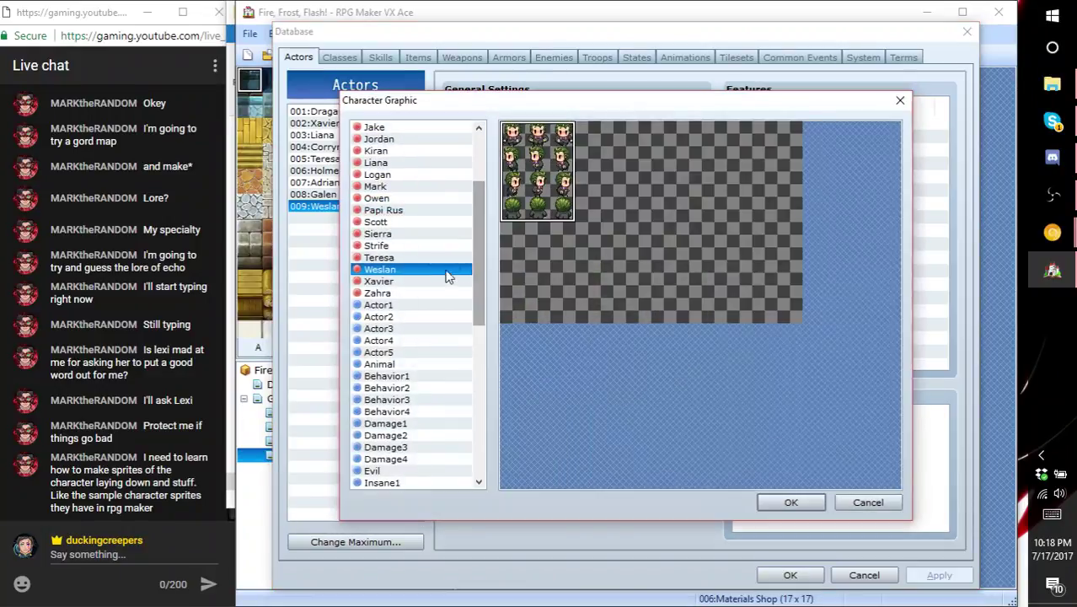
left_click(406, 317)
key("Down")
key("Down")
key("Down")
key("Down")
key("Down")
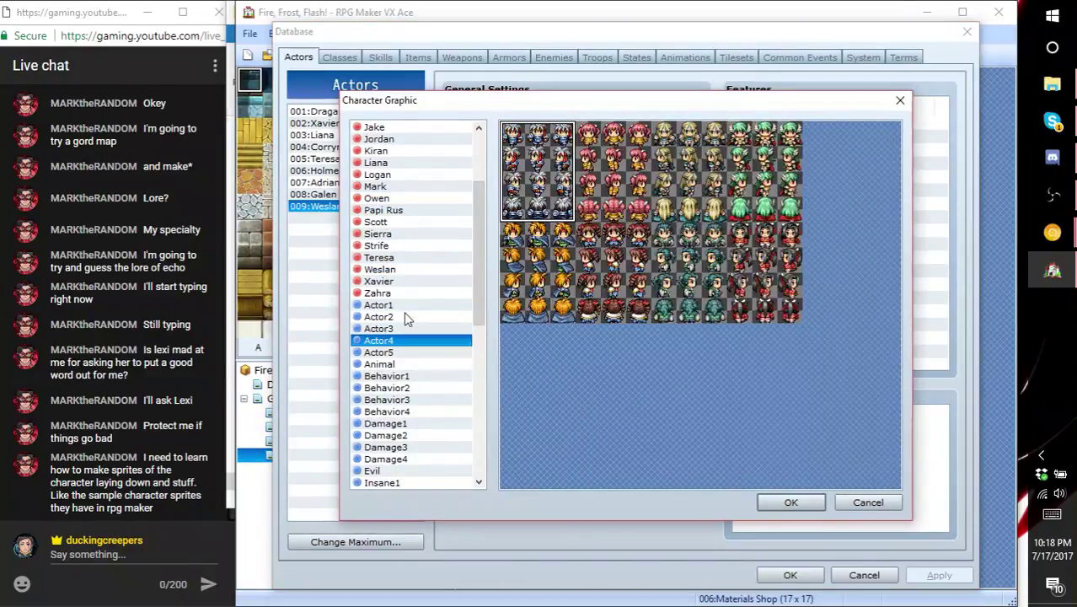
key("Down")
key("Up")
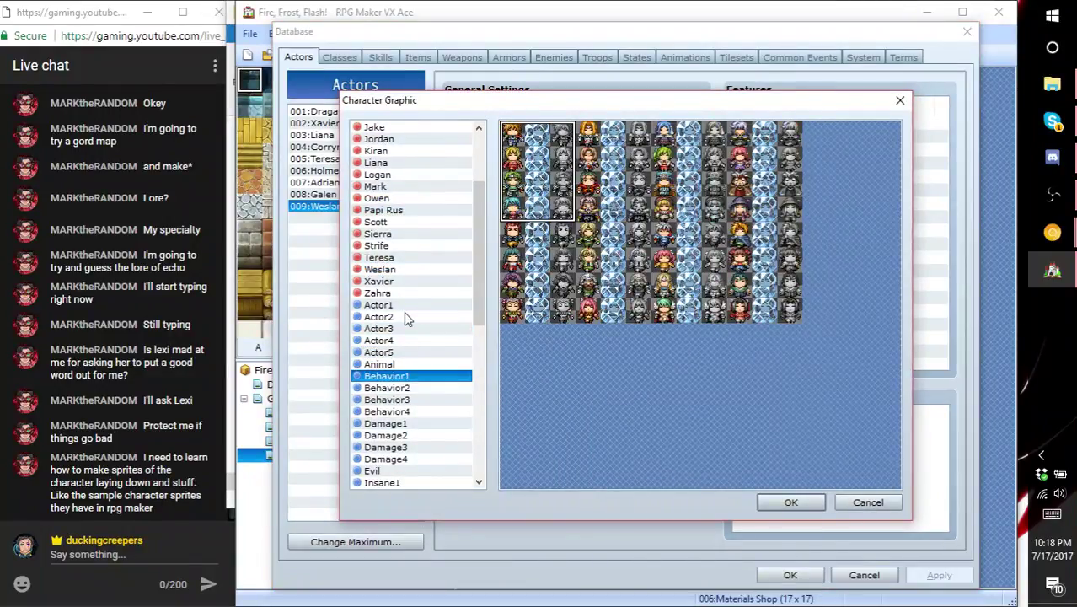
key("Up")
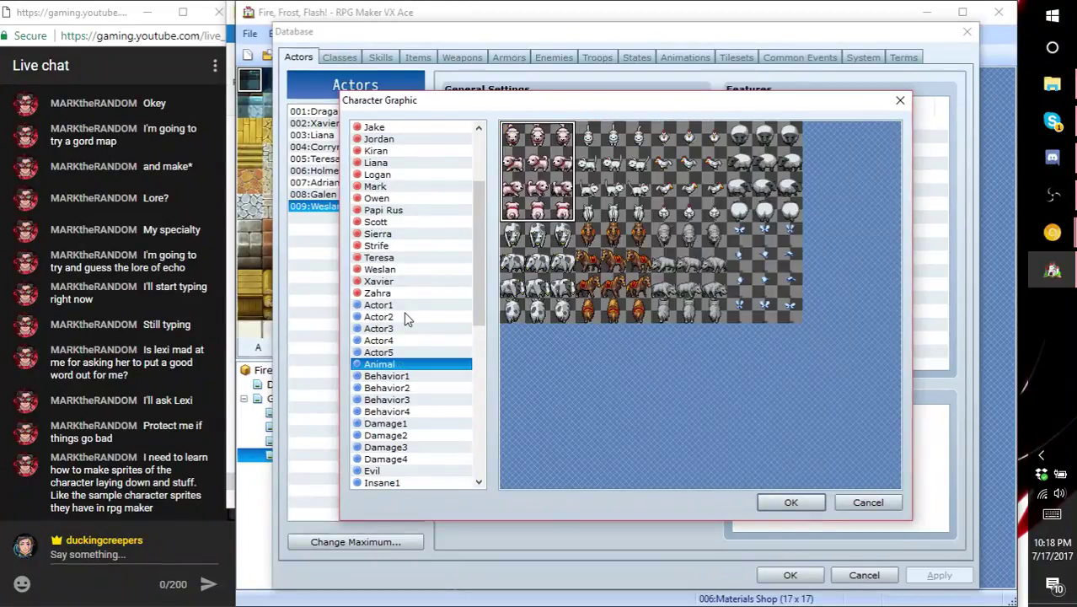
- Examine the pose sprites in the Behavior1 through Behavior4 character sheets
key("Down")
key("Down")
key("Down")
key("Down")
key("Up")
key("Up")
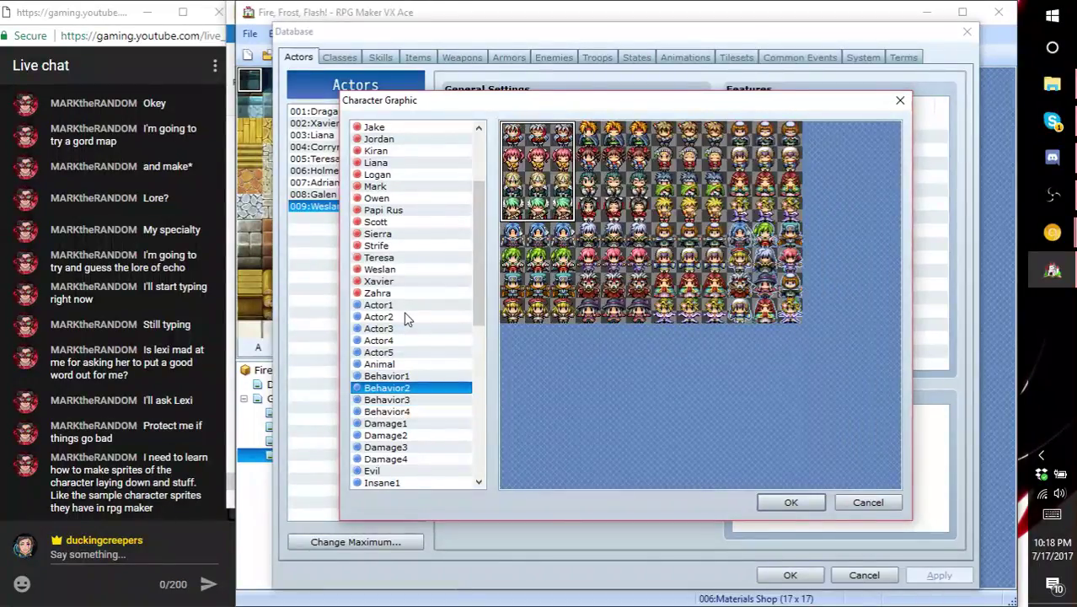
key("Down")
key("Up")
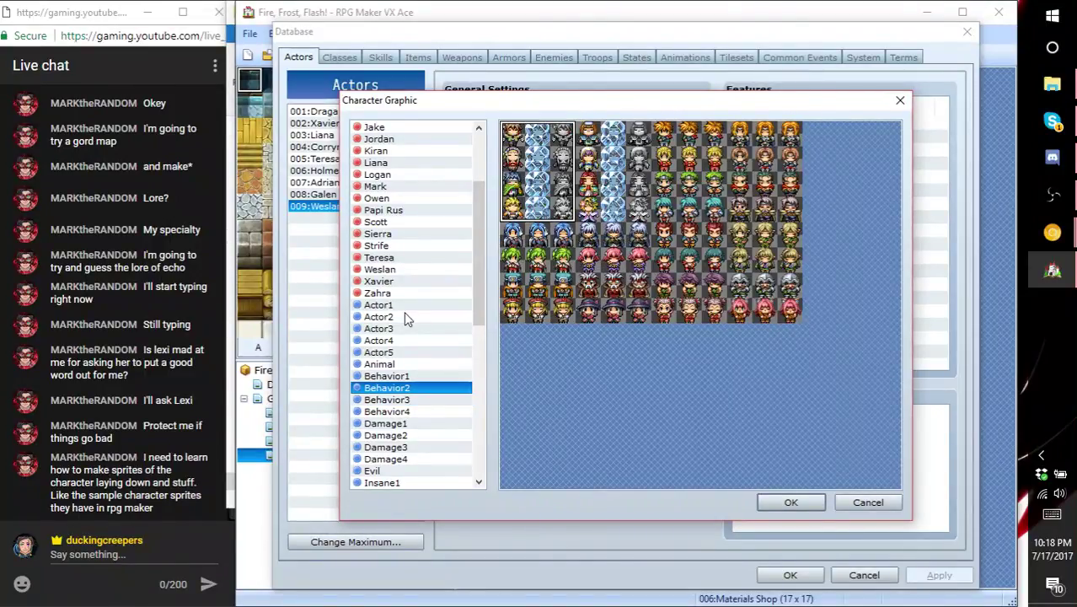
key("Down")
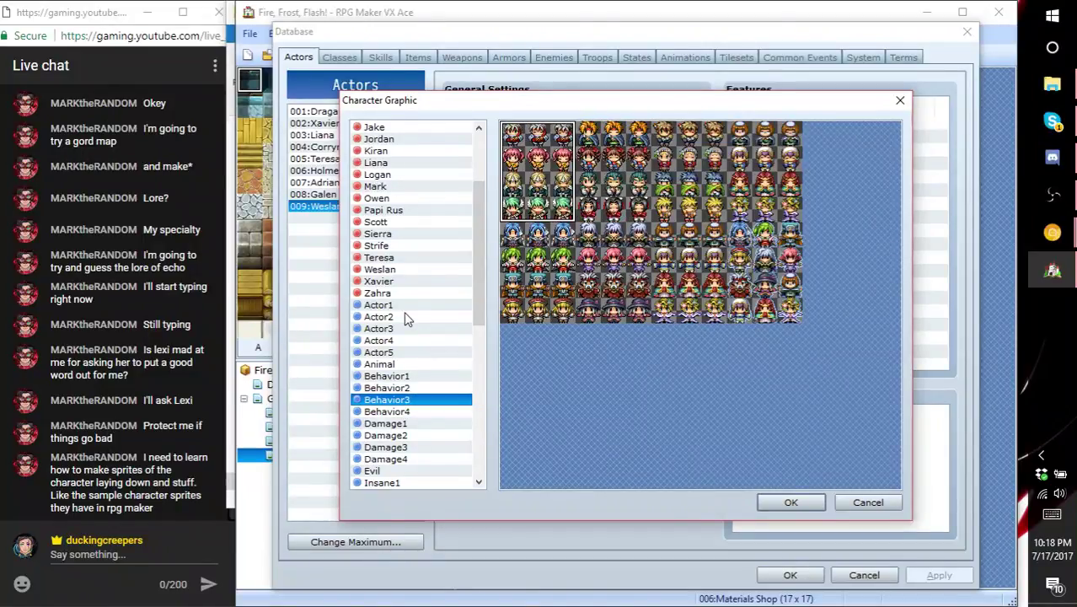
key("Down")
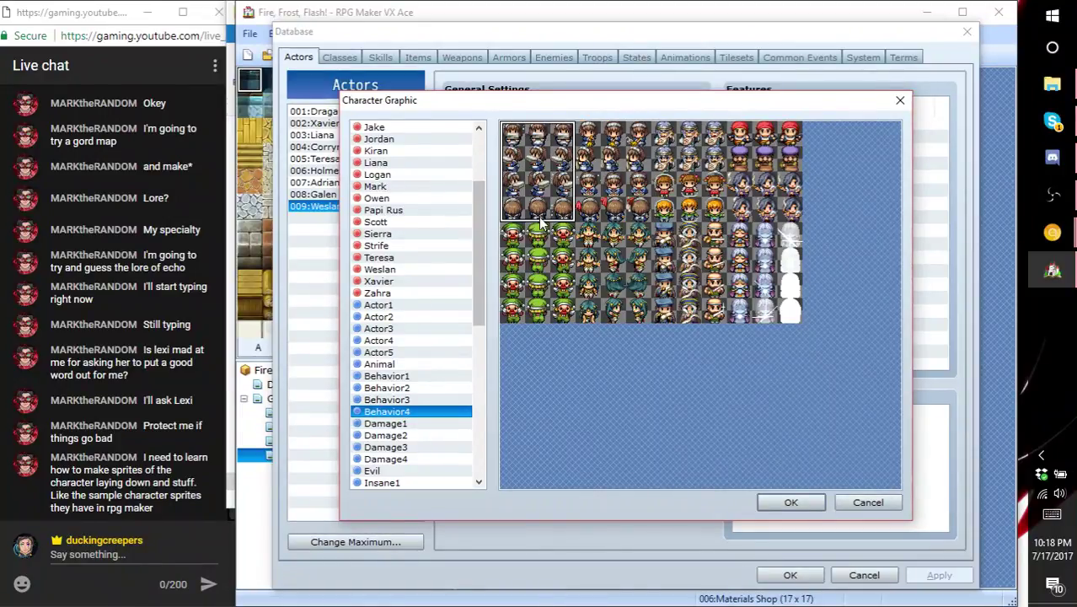
- Select the teal-haired character's pose set in the Behavior4 sheet, and cancel the character graphic selection
left_click(591, 244)
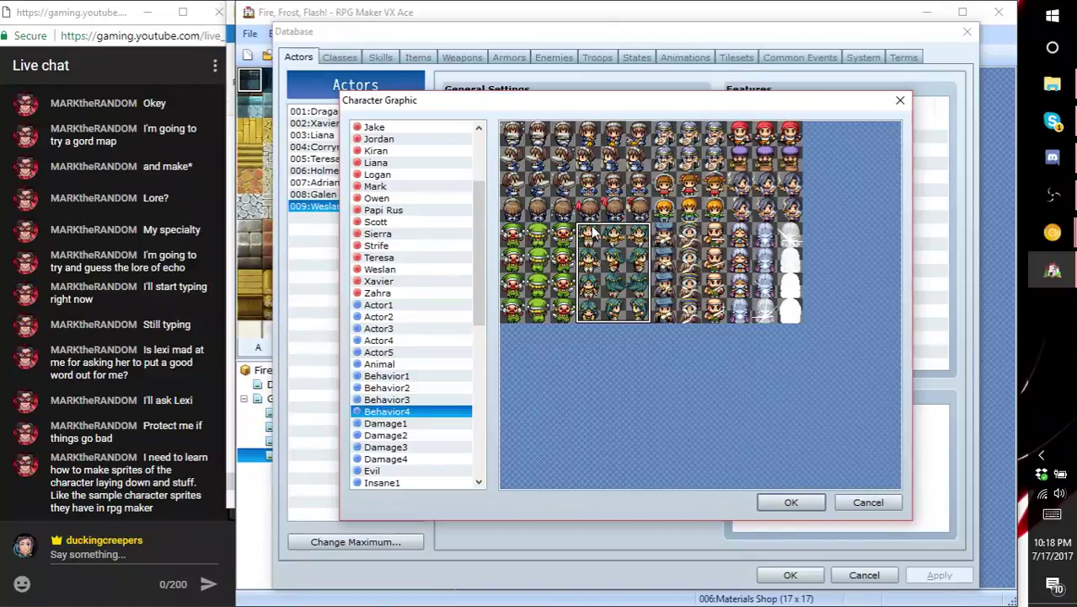
left_click(868, 502)
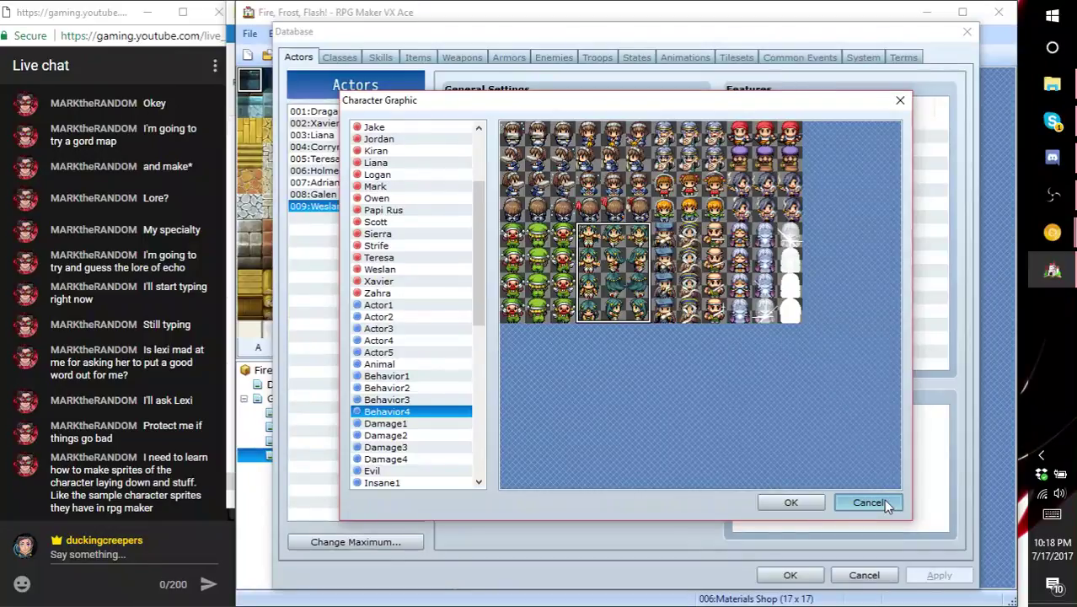
left_click(887, 504)
- Review the actor entries from Galen up to Dragan and back at Weslan, and close the database without saving
left_click(354, 196)
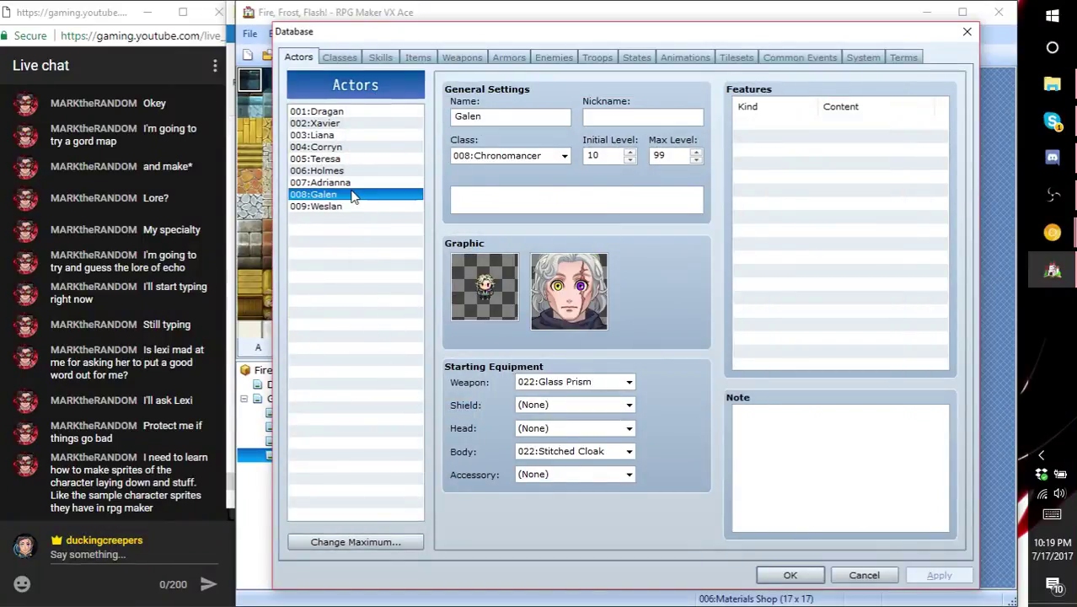
key("Up")
key("Up")
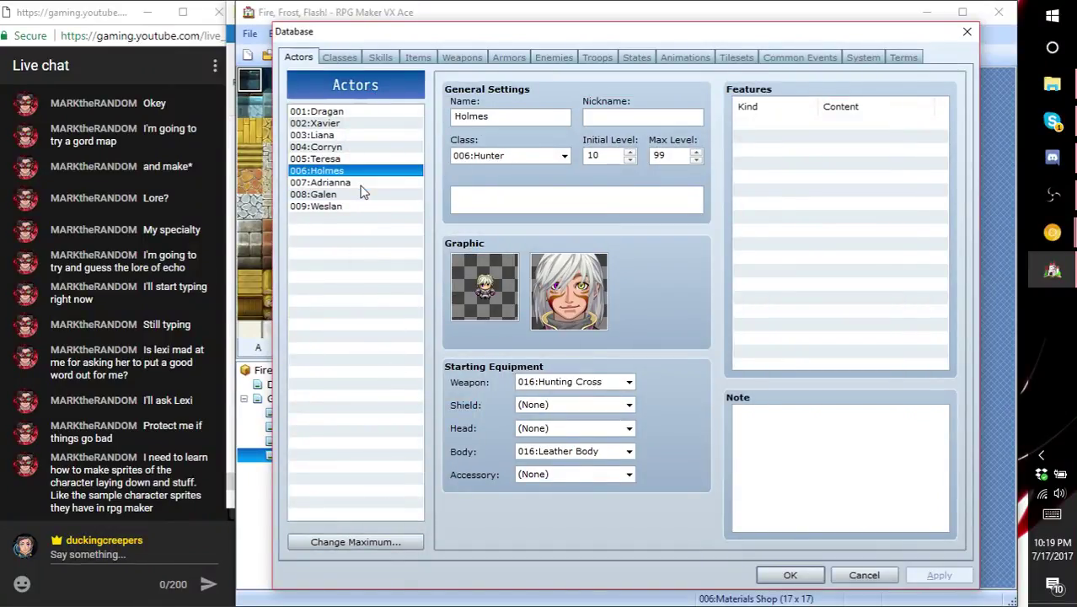
key("Up")
key("Up")
key("Up")
key("Up")
key("Up")
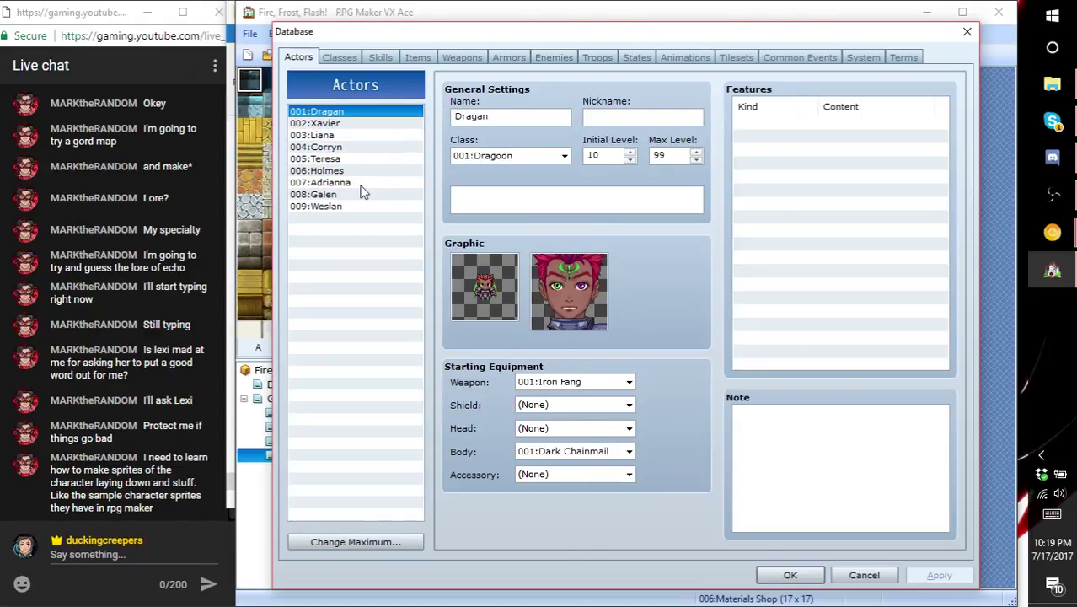
key("Down")
key("End")
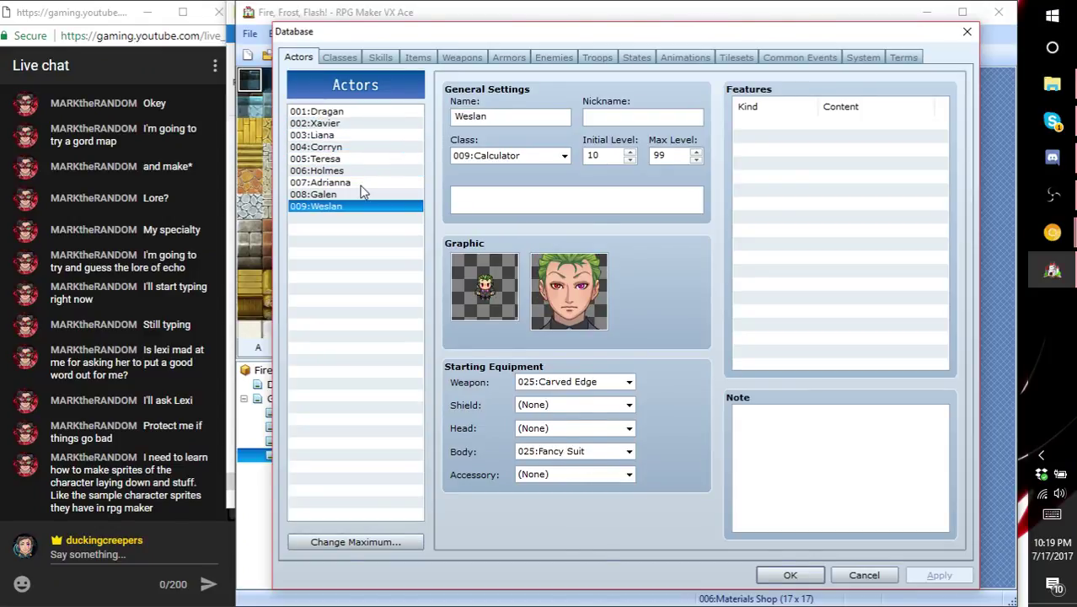
left_click(845, 578)
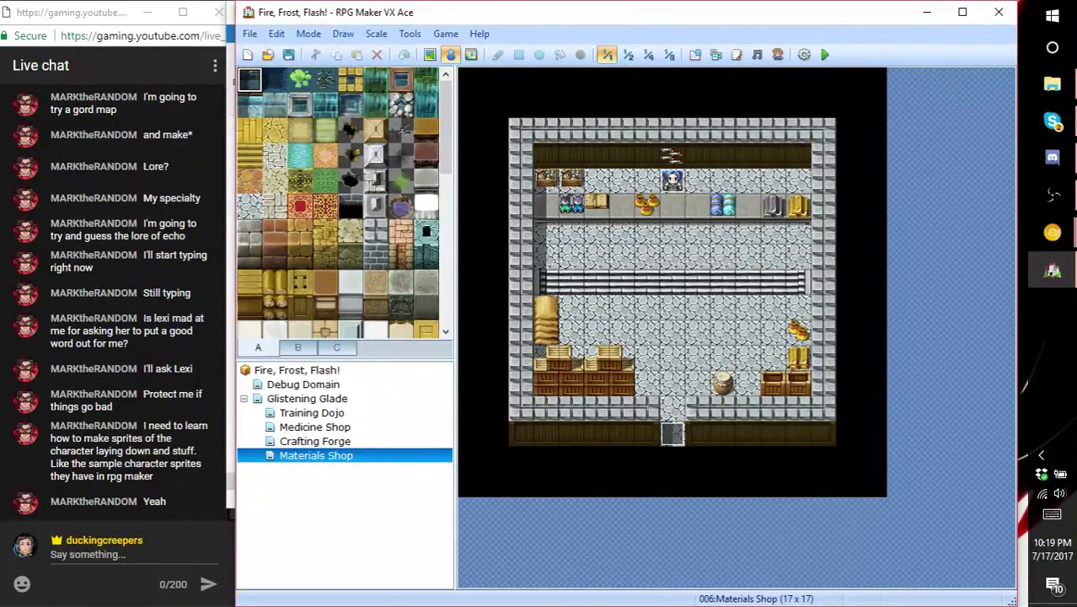
- Switch to the Fire, Frost, Flash! Documentation spreadsheet in the browser and open the Characters sheet at the empty column after Luk
mouse_move(1052, 233)
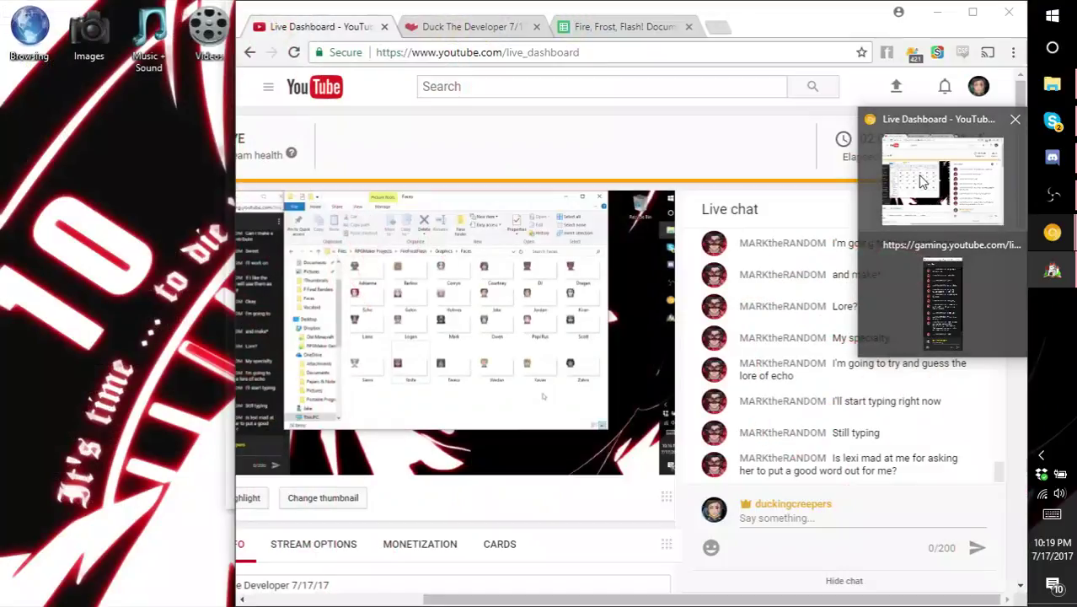
left_click(922, 126)
left_click(623, 26)
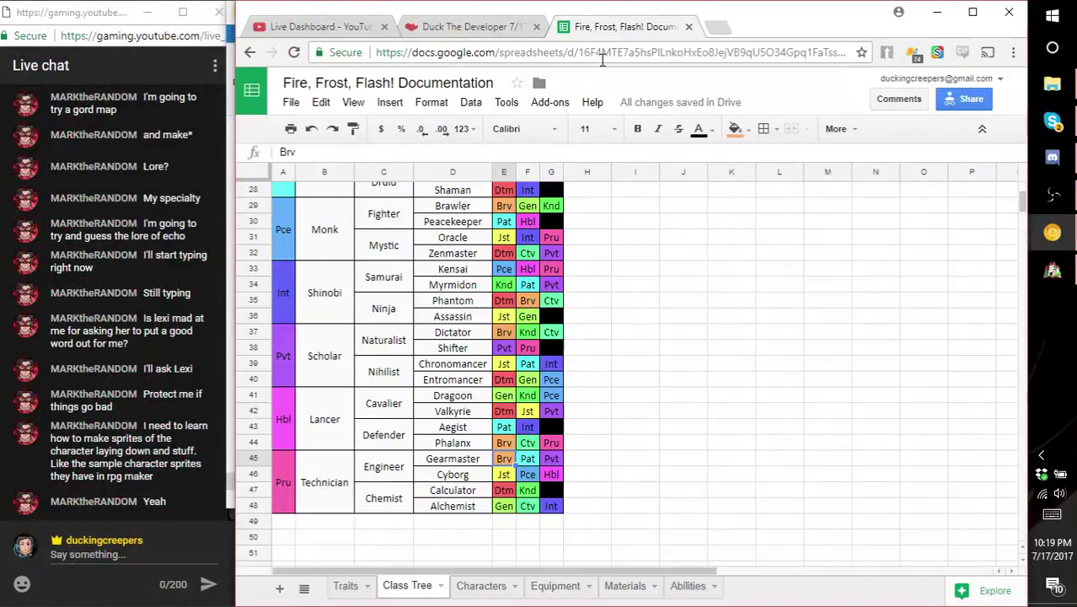
scroll(422, 379, "up", 5)
left_click(489, 587)
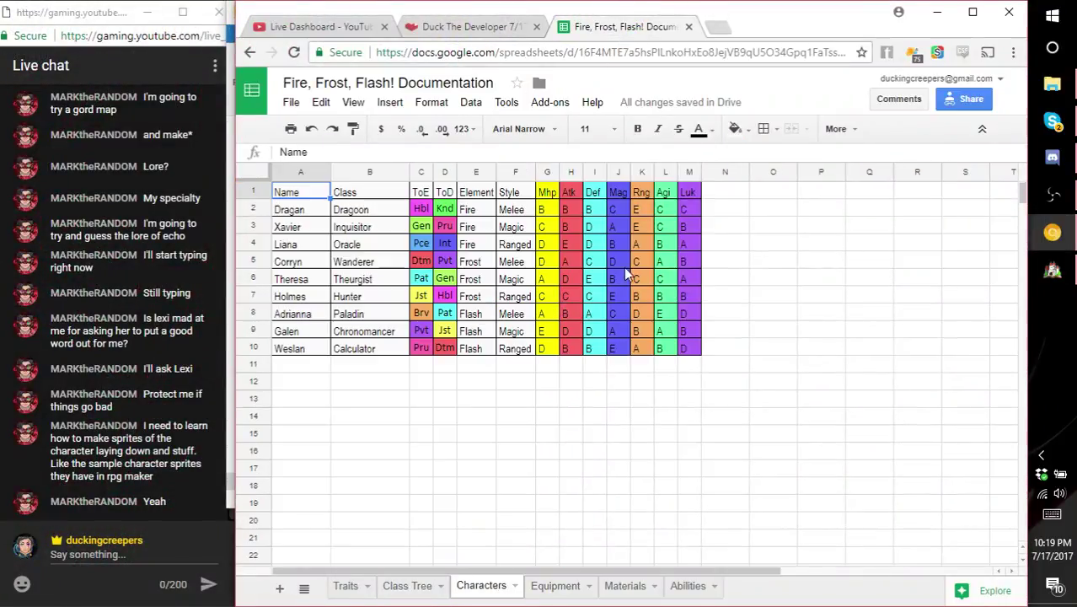
left_click(722, 193)
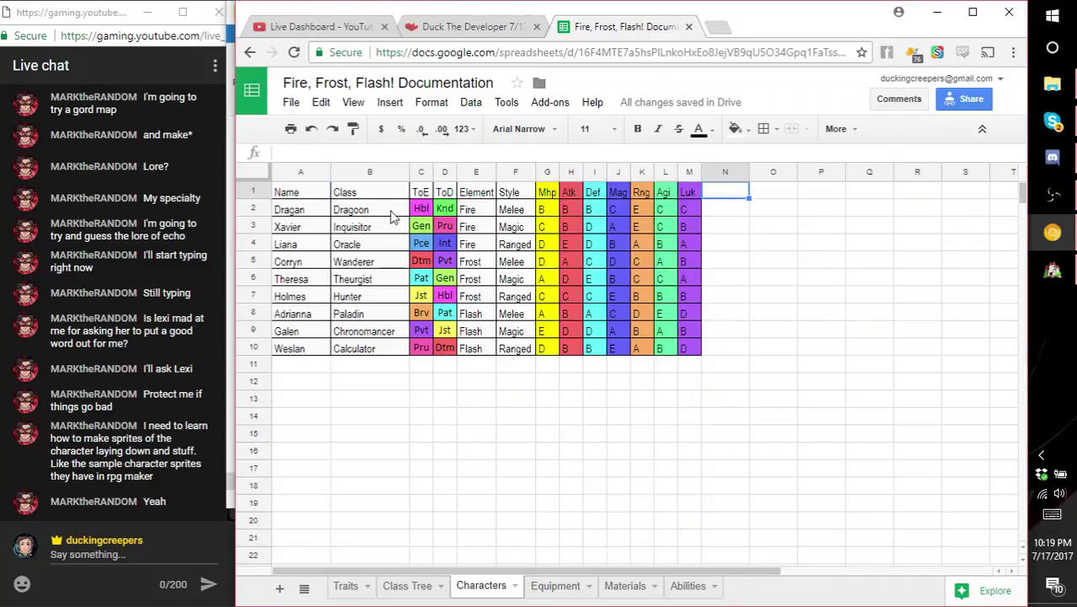
- Check the width of column A and set the width of column N to 74 pixels
left_click(322, 173)
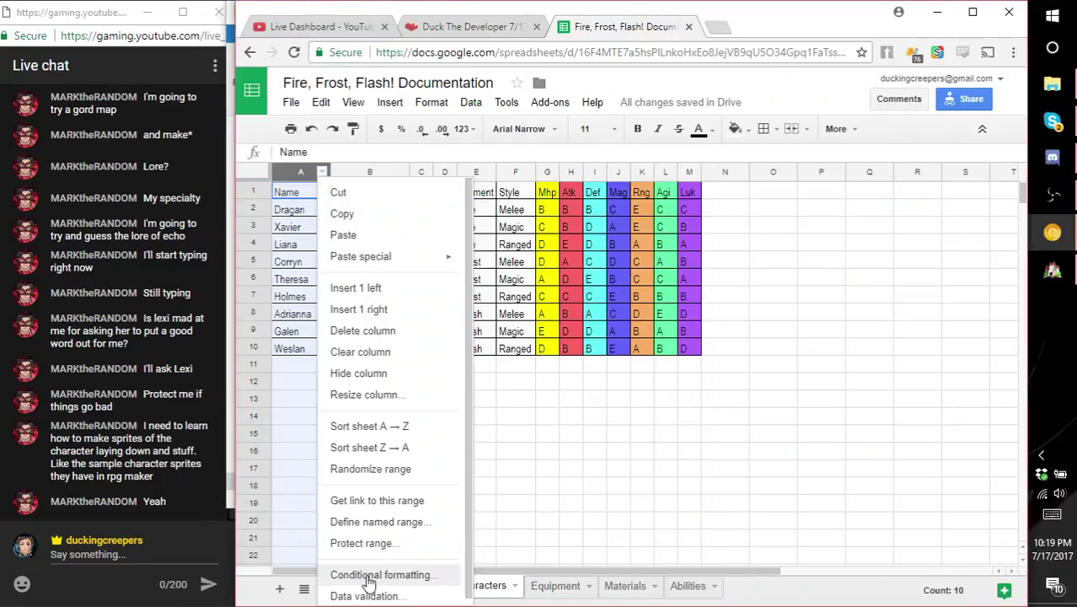
left_click(396, 398)
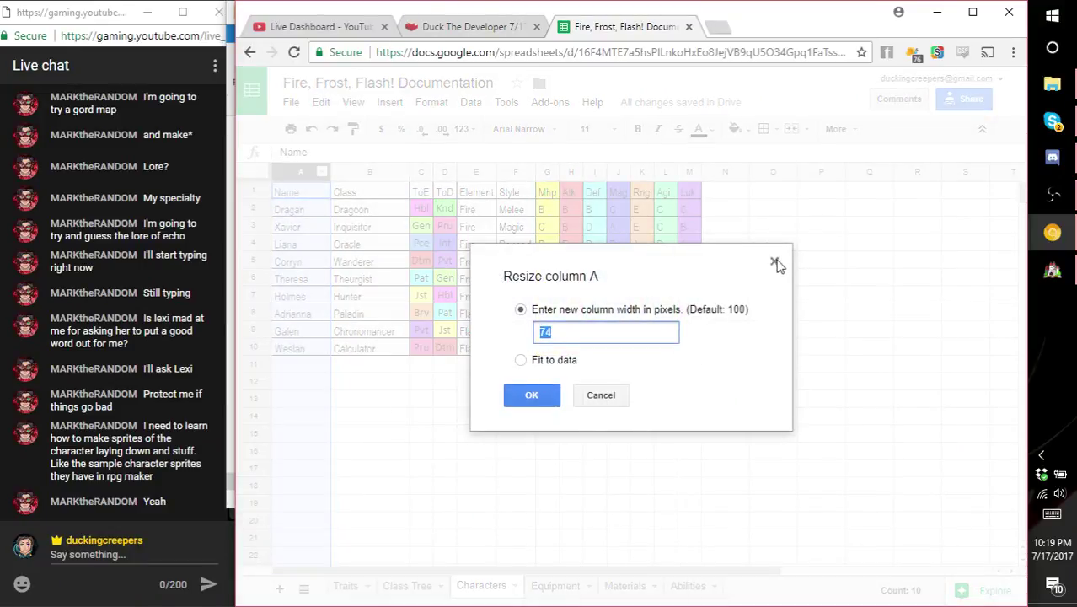
left_click(775, 264)
left_click(740, 173)
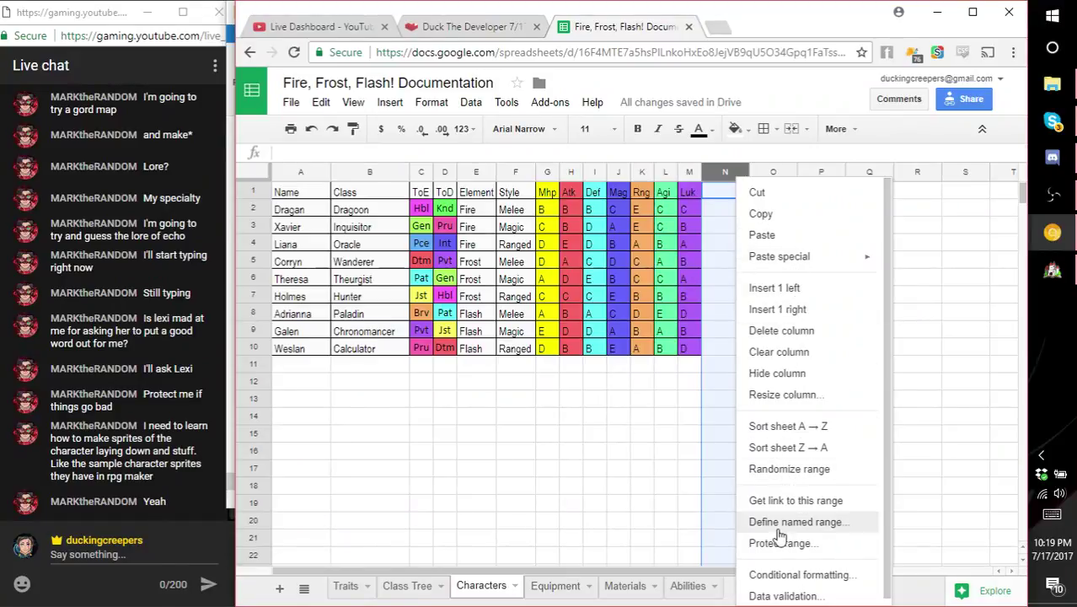
left_click(792, 396)
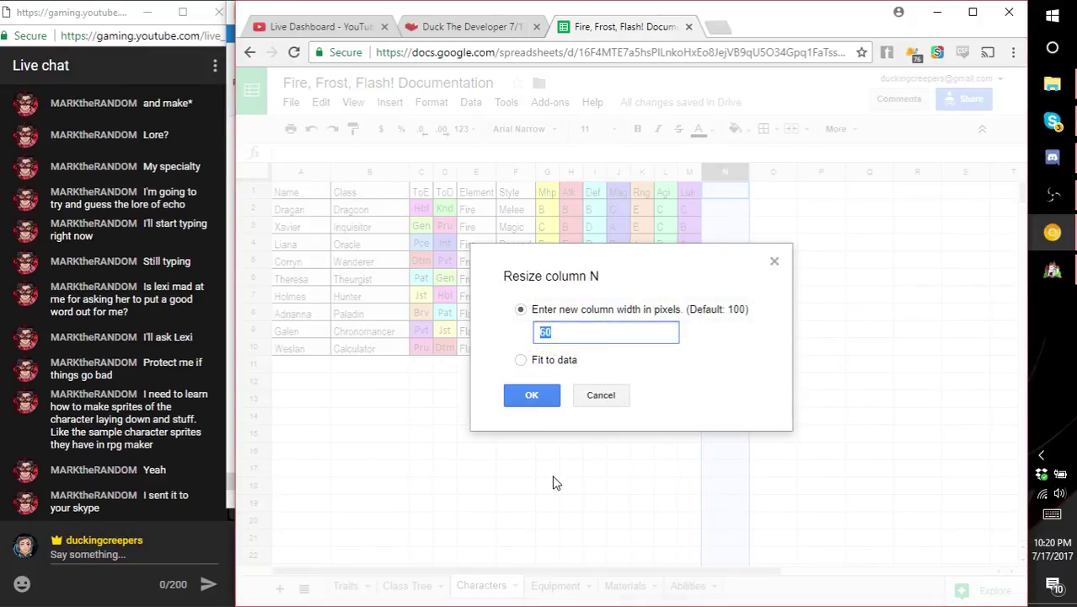
type("74")
left_click(532, 395)
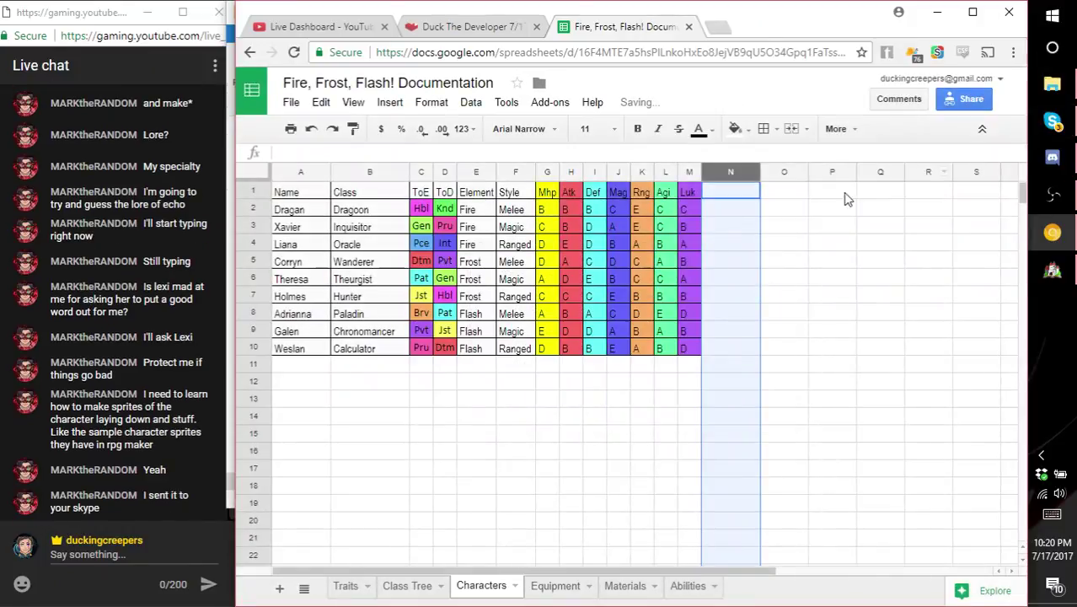
- Give cells N1:N10 the custom white fill and apply borders around all of the cells
left_click_drag(747, 199, 723, 352)
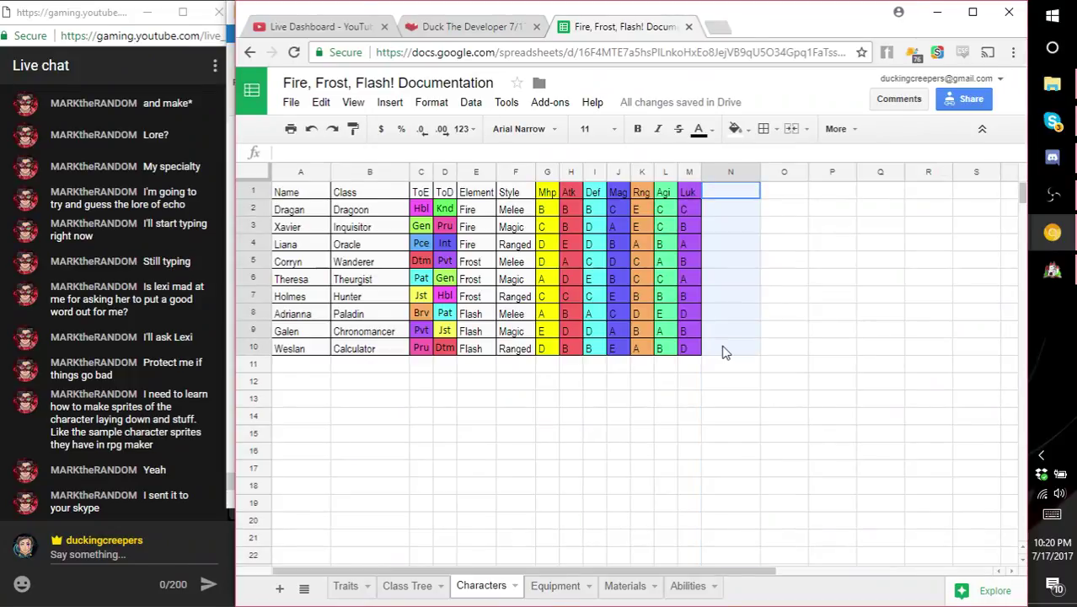
left_click(736, 128)
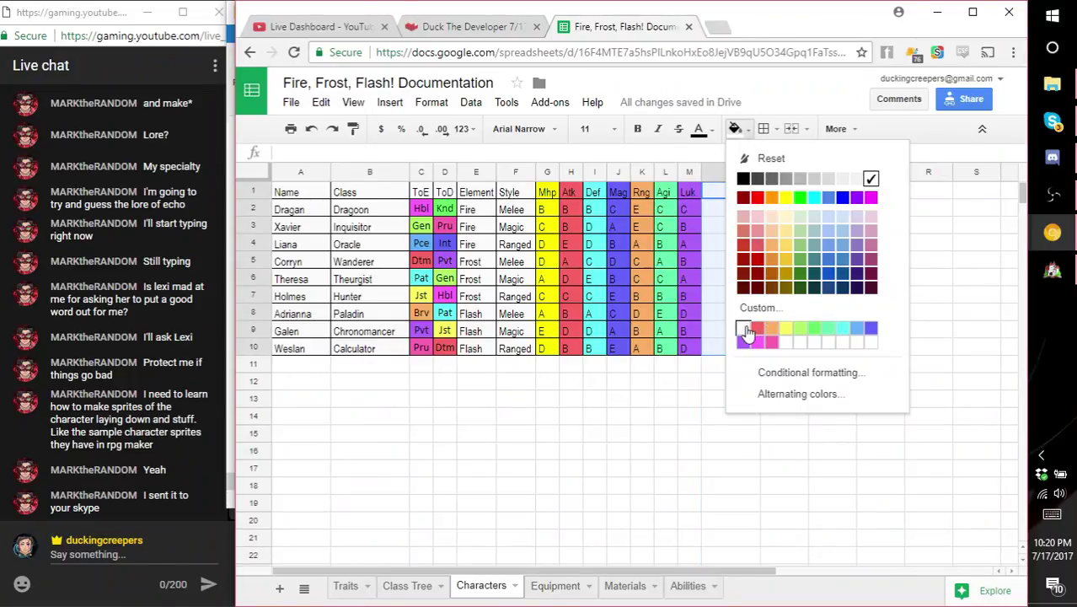
left_click(745, 329)
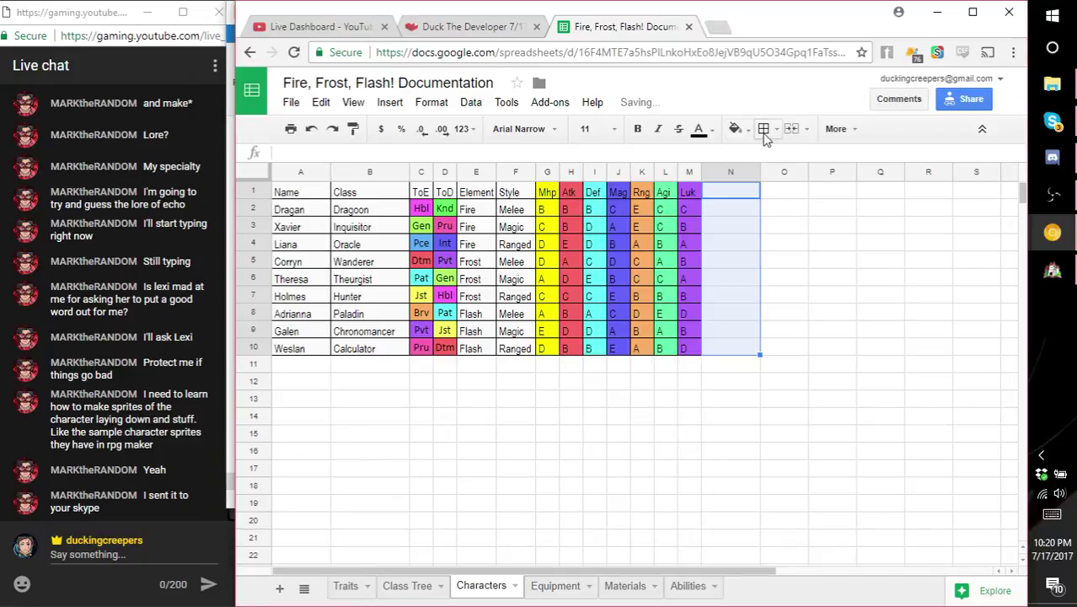
left_click(735, 128)
left_click(745, 329)
left_click(763, 128)
left_click(770, 155)
left_click(779, 300)
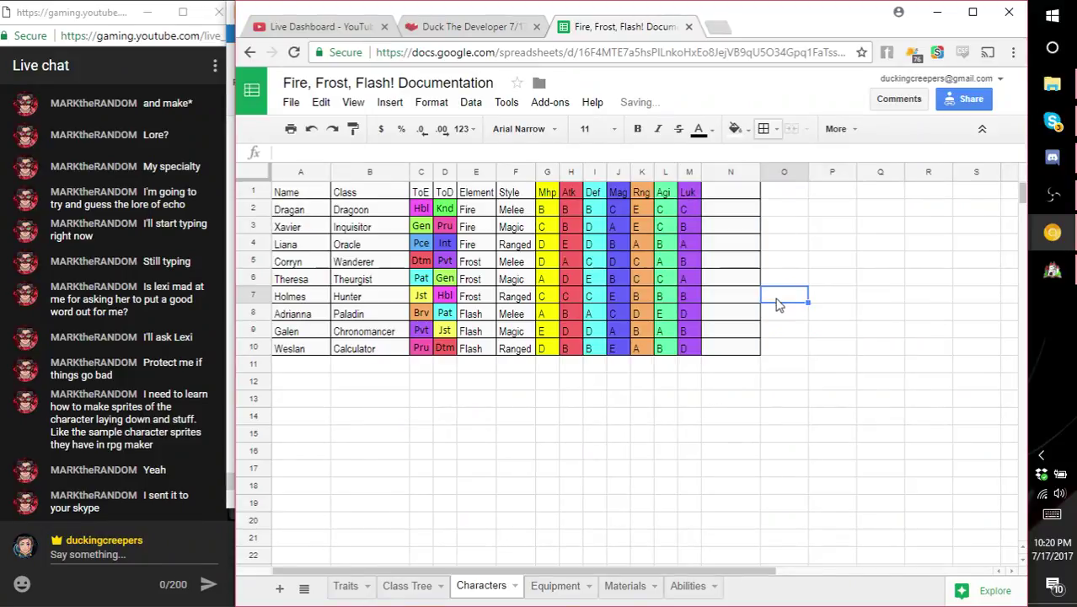
- Enter the header "Antagonist" in cell N1
left_click(748, 194)
type("Anta")
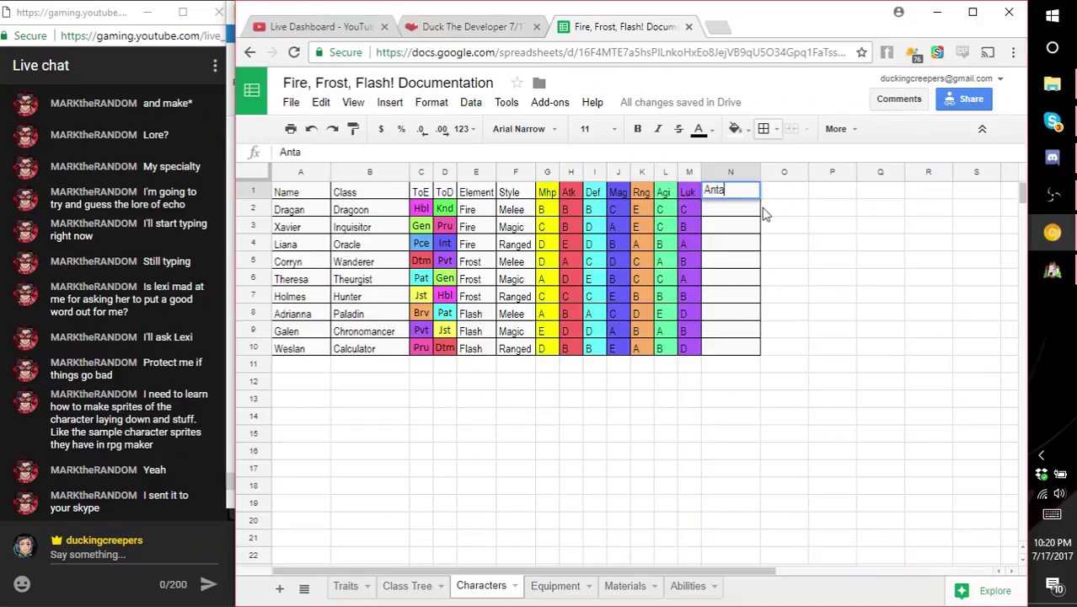
type("gonist")
key("Return")
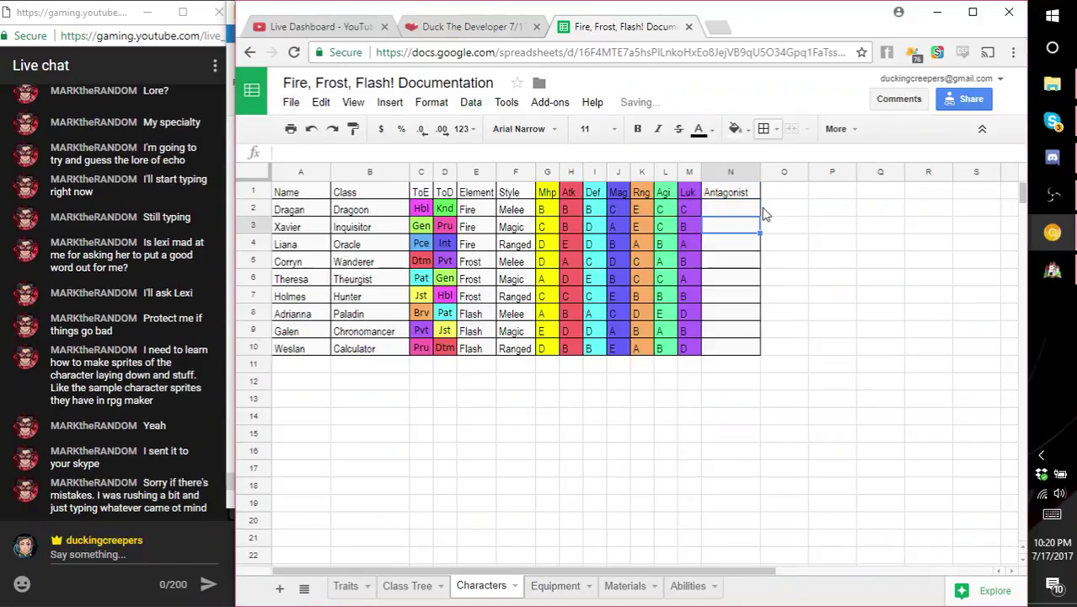
key("Down")
key("Down")
key("Down")
key("Down")
key("Down")
key("Down")
key("Up")
key("Up")
key("Up")
key("Up")
key("Up")
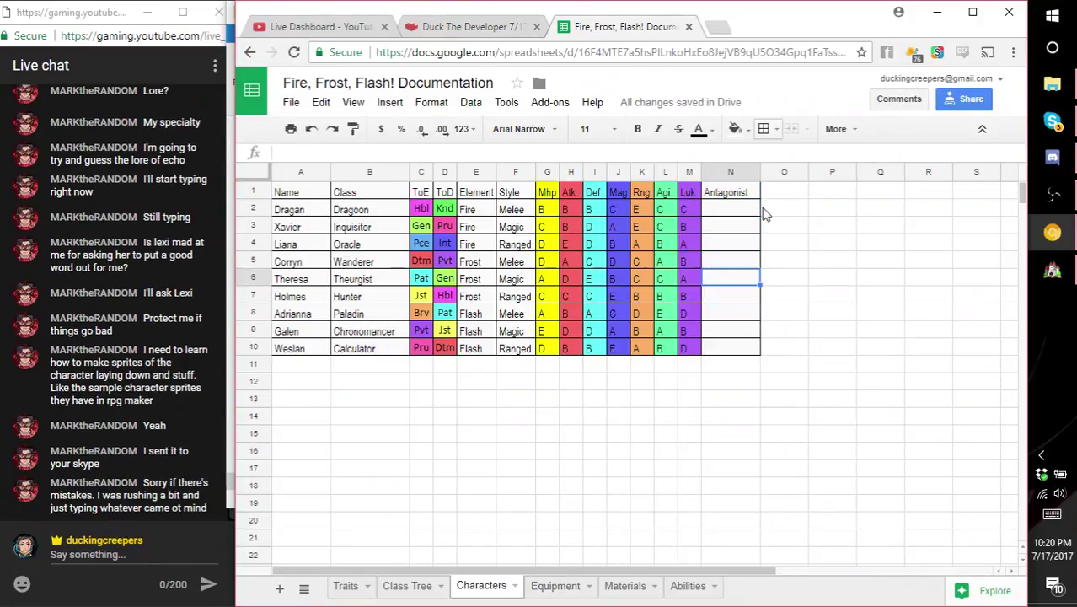
key("Down")
key("Down")
key("Down")
key("Down")
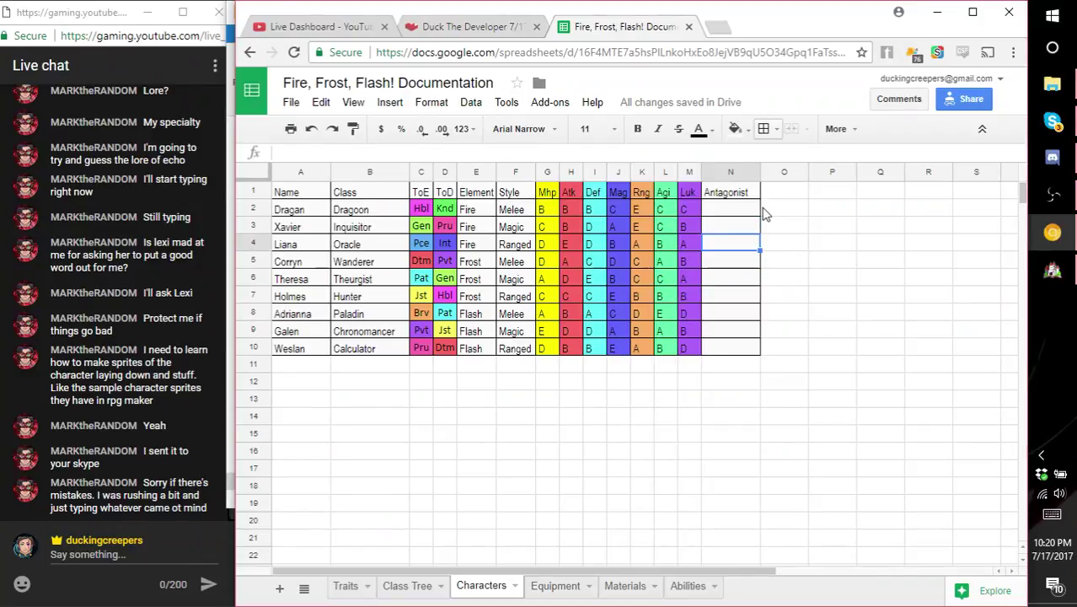
key("Down")
key("Down")
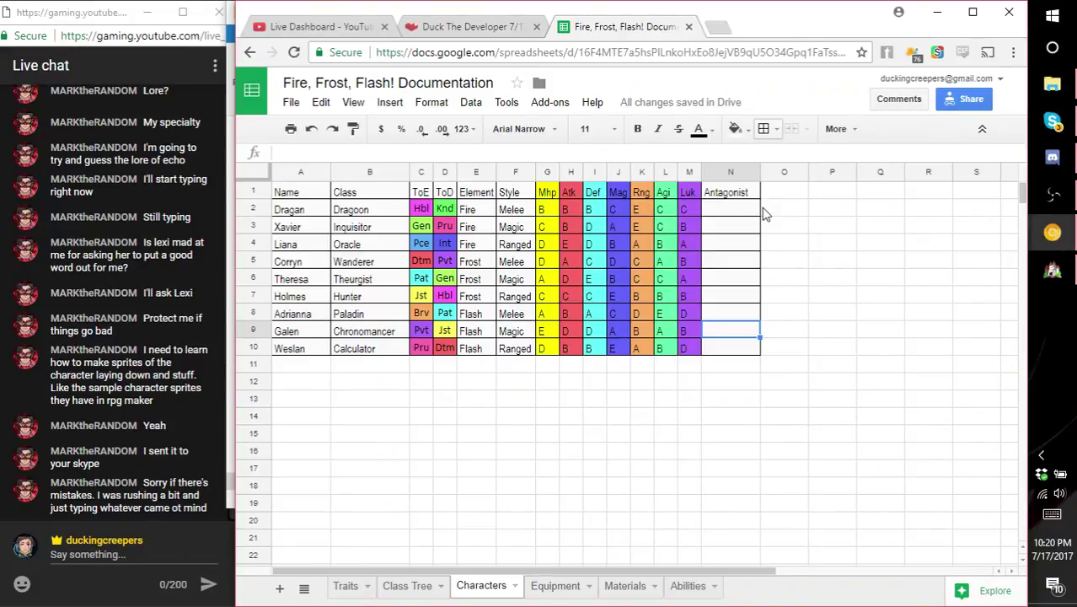
- Enter "Death" as Liana's antagonist in cell N4
key("Up")
key("Up")
key("Up")
key("Up")
key("Up")
key("Up")
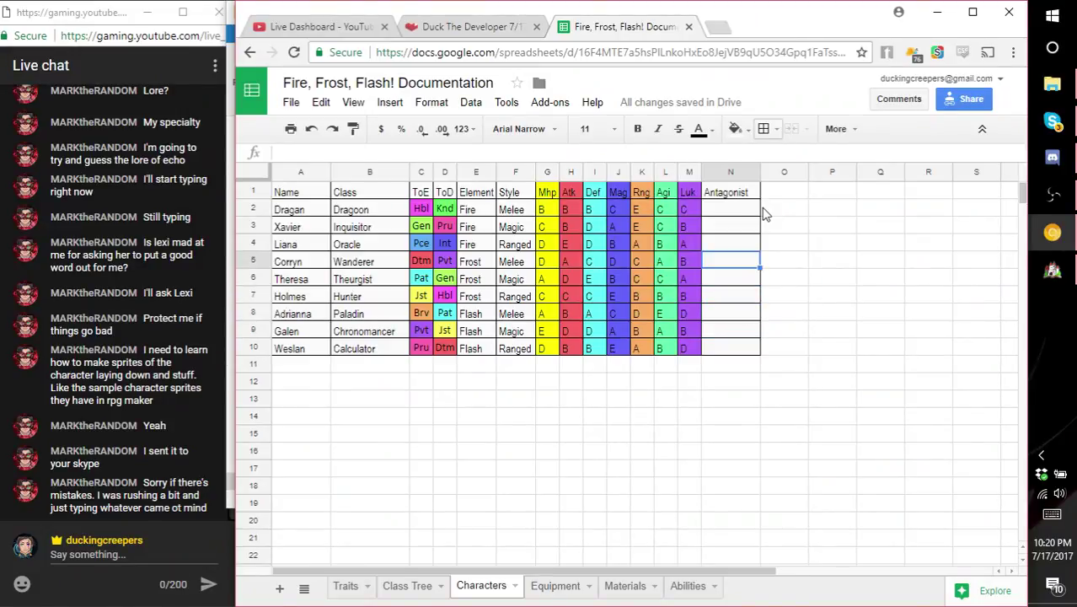
key("Down")
type("Death")
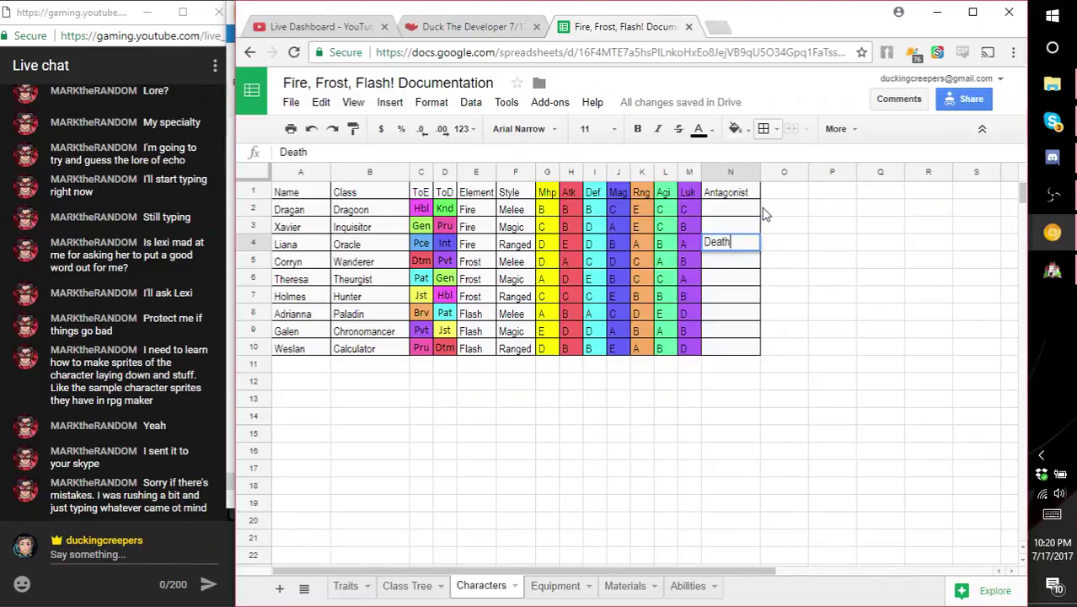
key("Return")
- Enter "Famine" as Holmes's antagonist in cell N7
key("Up")
key("Up")
key("Down")
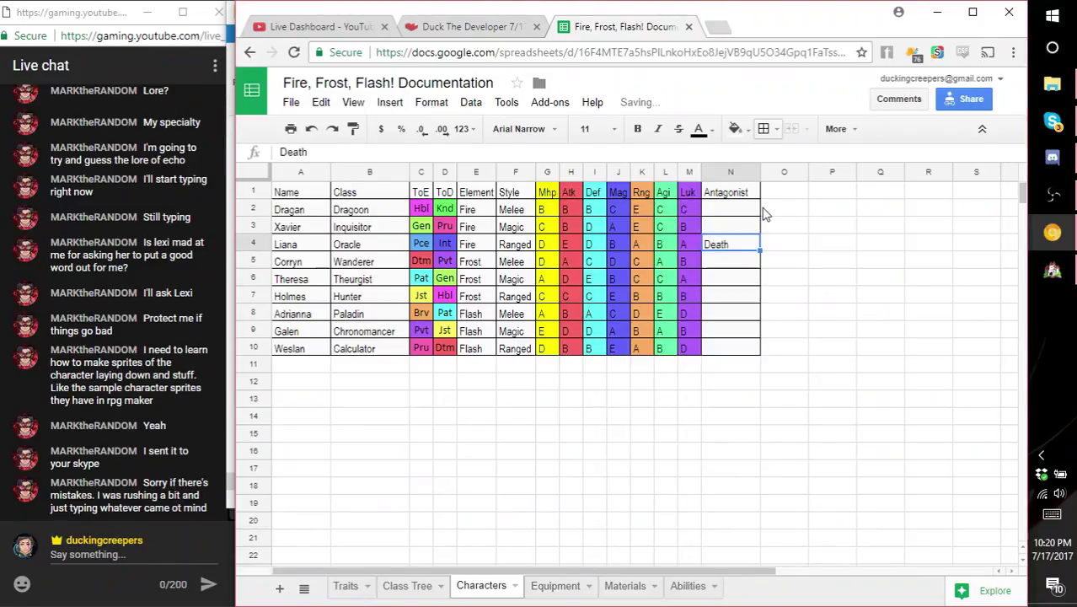
key("Down")
key("Down")
key("Down")
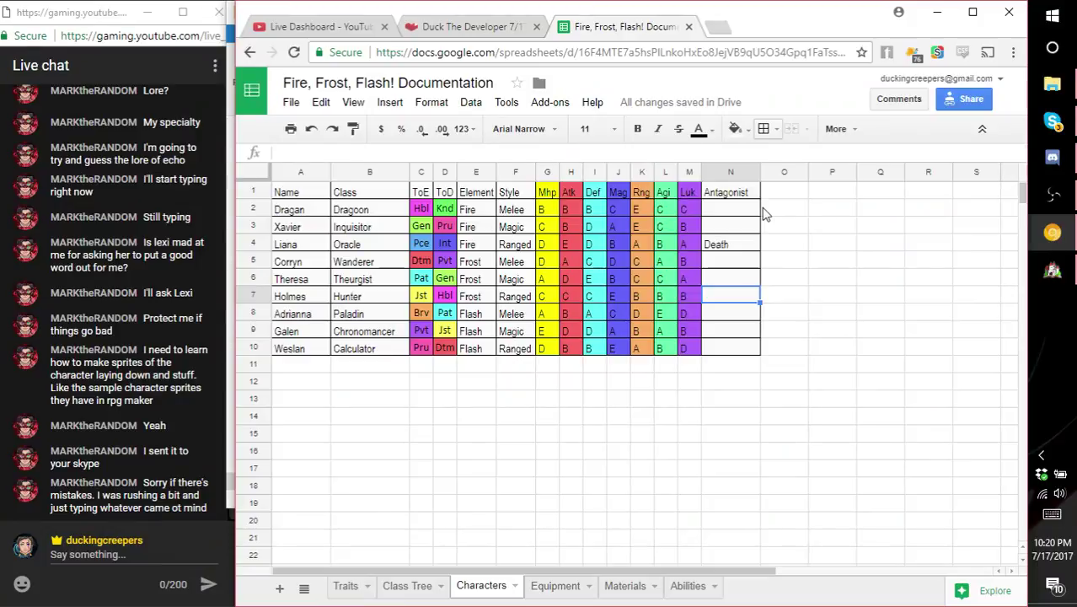
type("Famine")
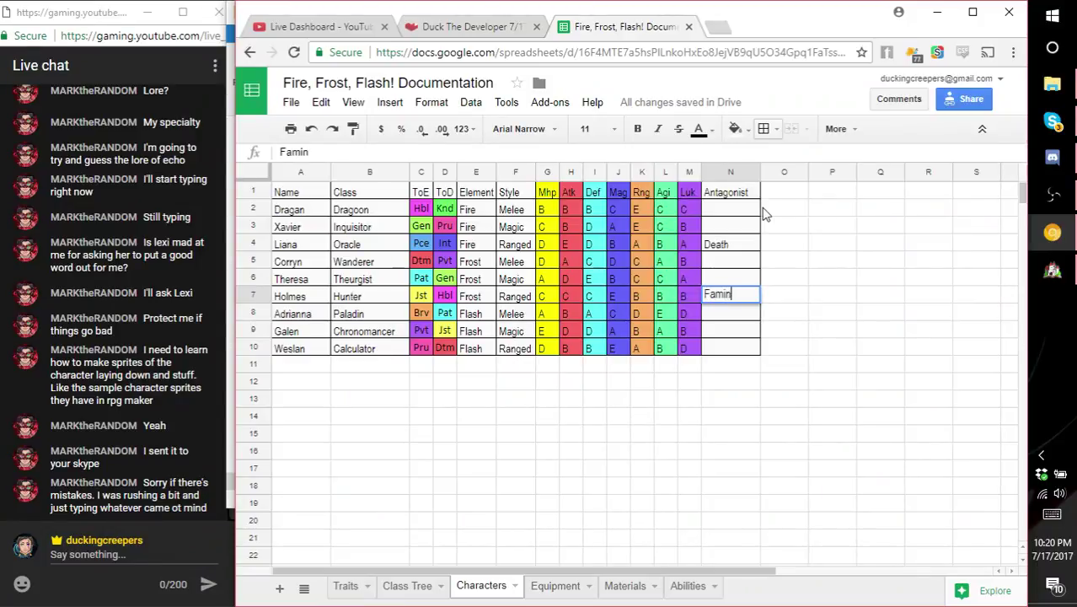
key("Return")
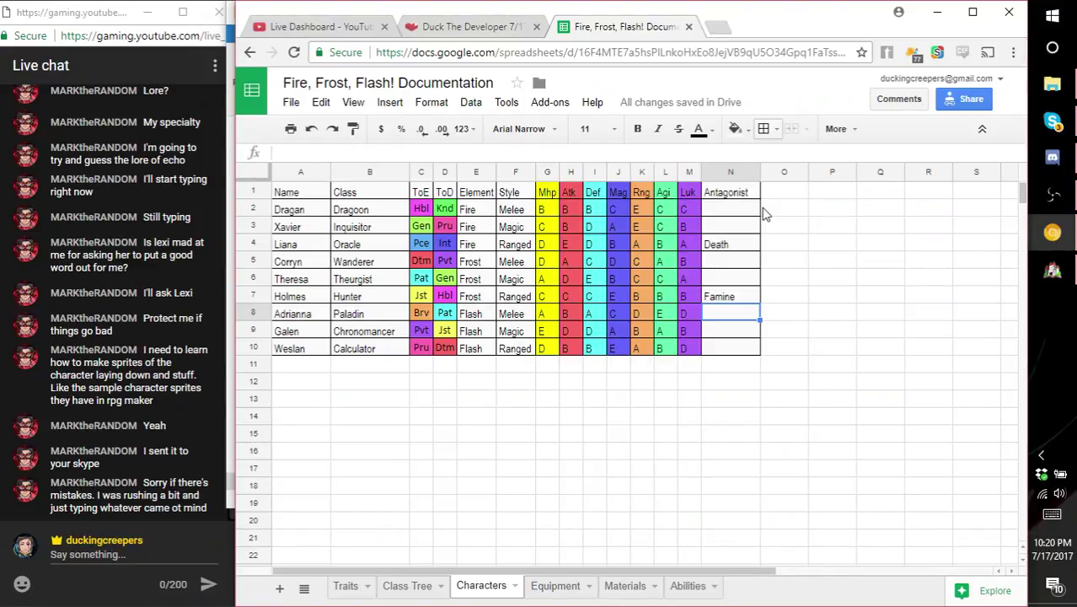
- Enter "Strife" as Adrianna's antagonist in cell N8
key("Up")
key("Down")
type("Strife")
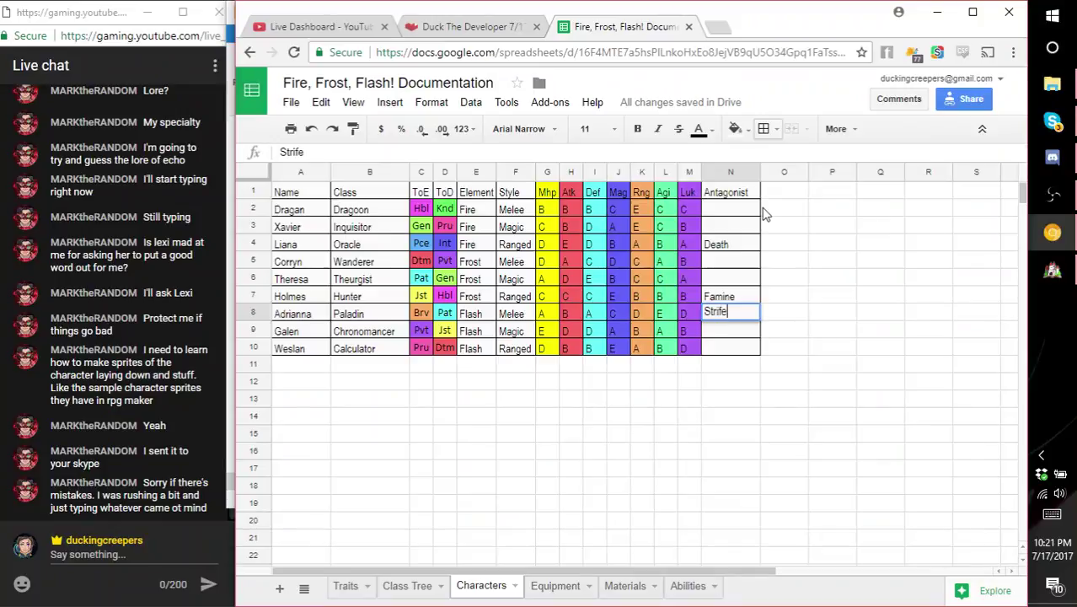
key("Return")
key("Up")
key("Up")
key("Up")
key("Up")
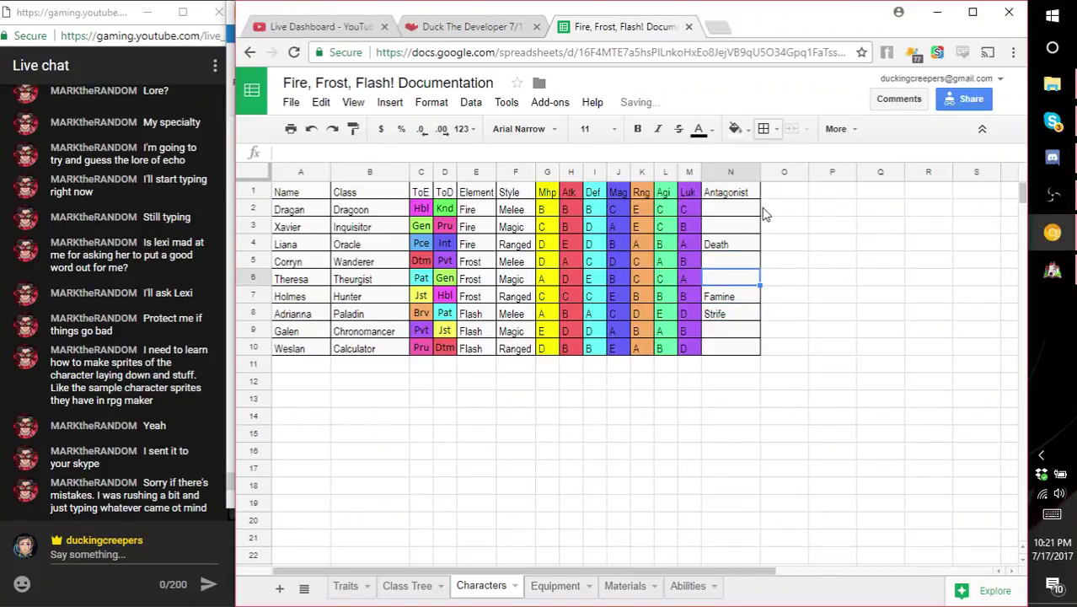
key("Up")
key("Up")
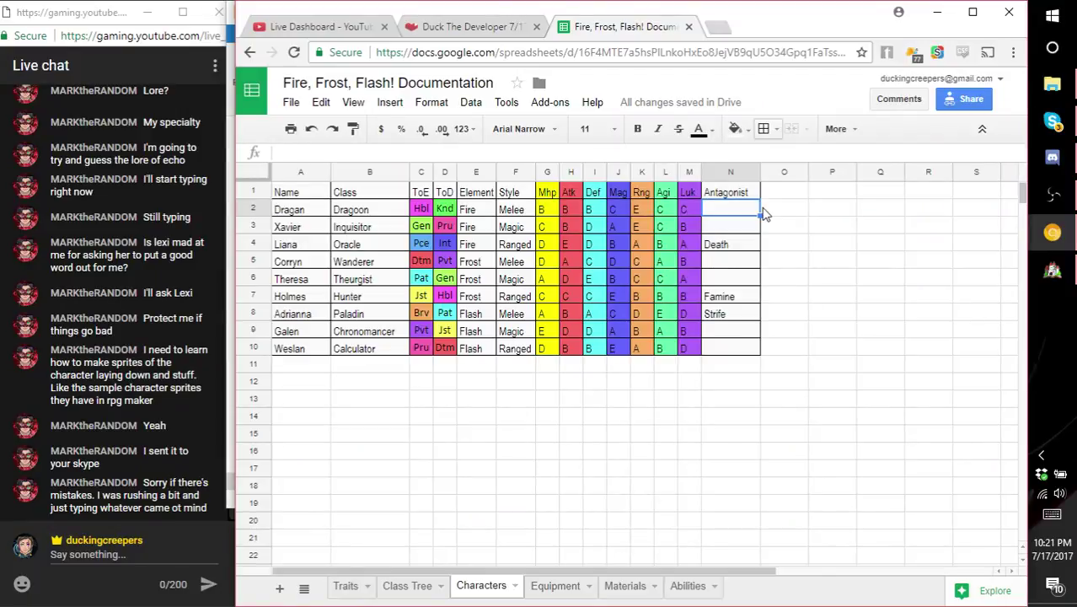
key("Down")
key("Down")
key("Down")
key("Down")
key("Down")
key("Down")
key("Down")
key("Down")
key("Down")
key("Down")
key("Down")
key("Down")
key("Down")
key("Down")
key("Up")
key("Up")
key("Up")
key("Up")
key("Up")
key("Up")
key("Up")
key("Up")
key("Up")
key("Up")
key("Up")
key("Up")
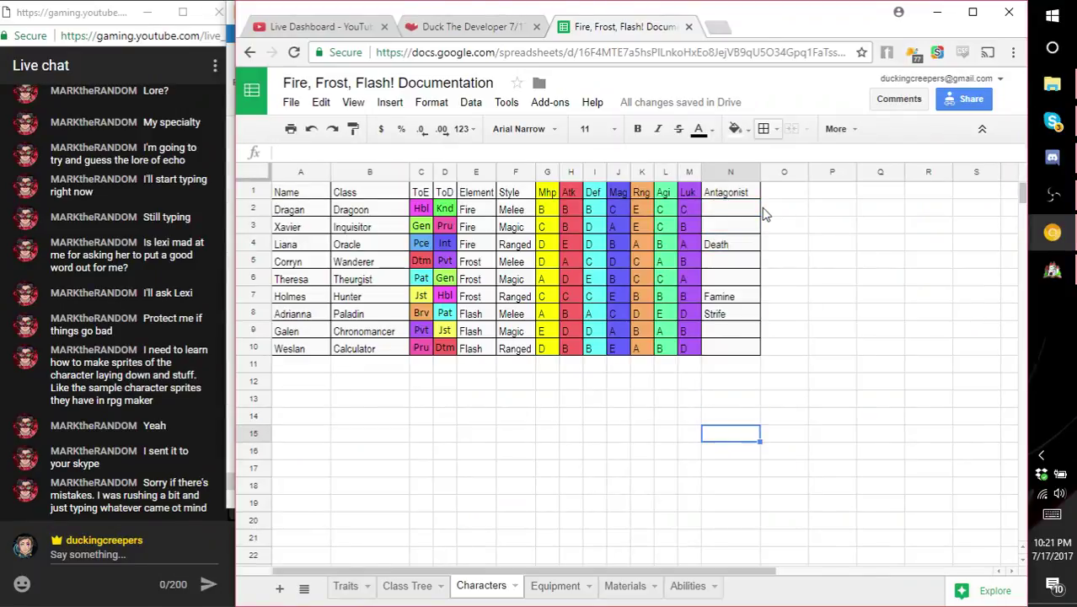
- Change Adrianna's antagonist in cell N8 to "War"
key("Down")
key("Down")
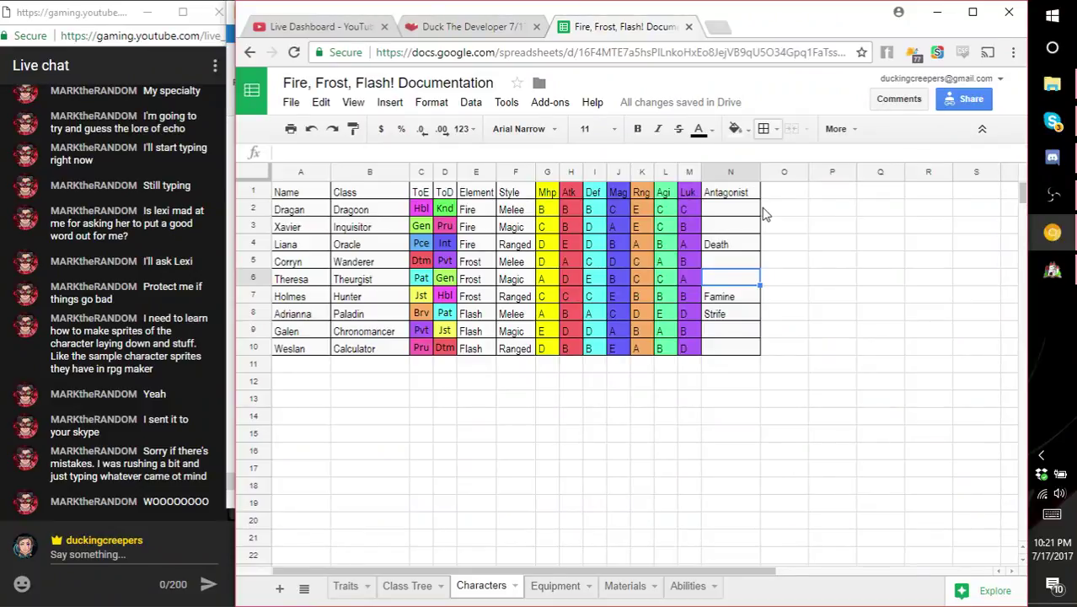
key("Down")
key("Down")
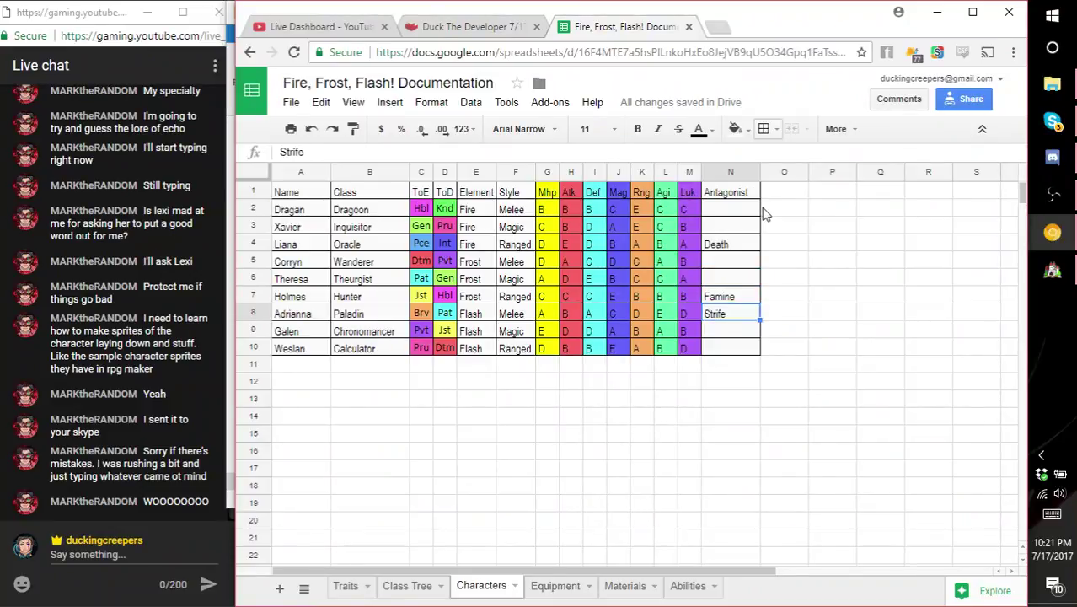
type("War")
key("Return")
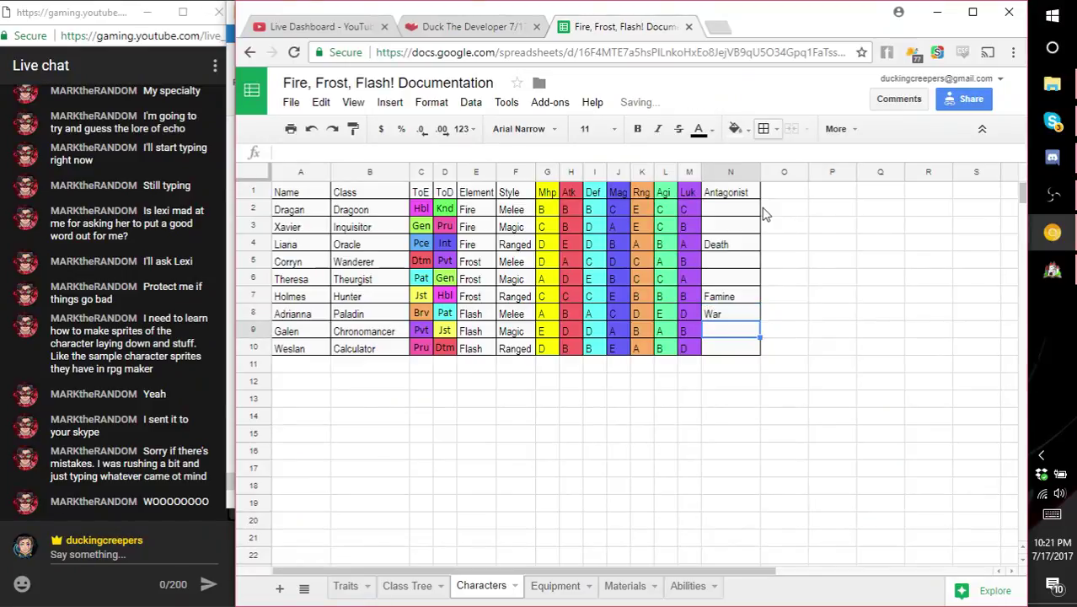
- Enter "Strife" as Corryn's antagonist in cell N5
key("Up")
key("Up")
key("Up")
key("Up")
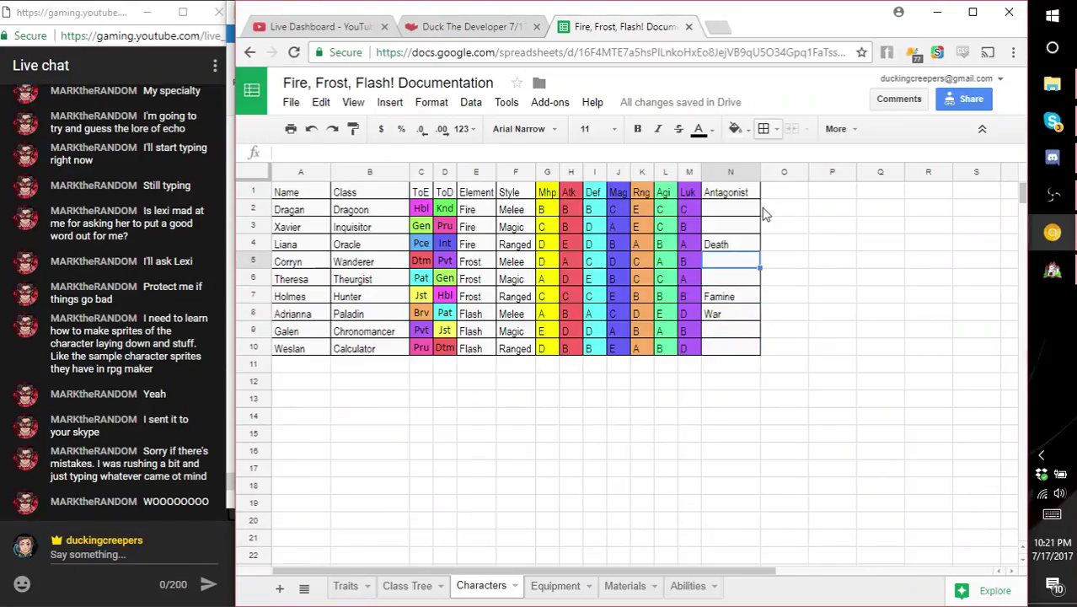
type("Str")
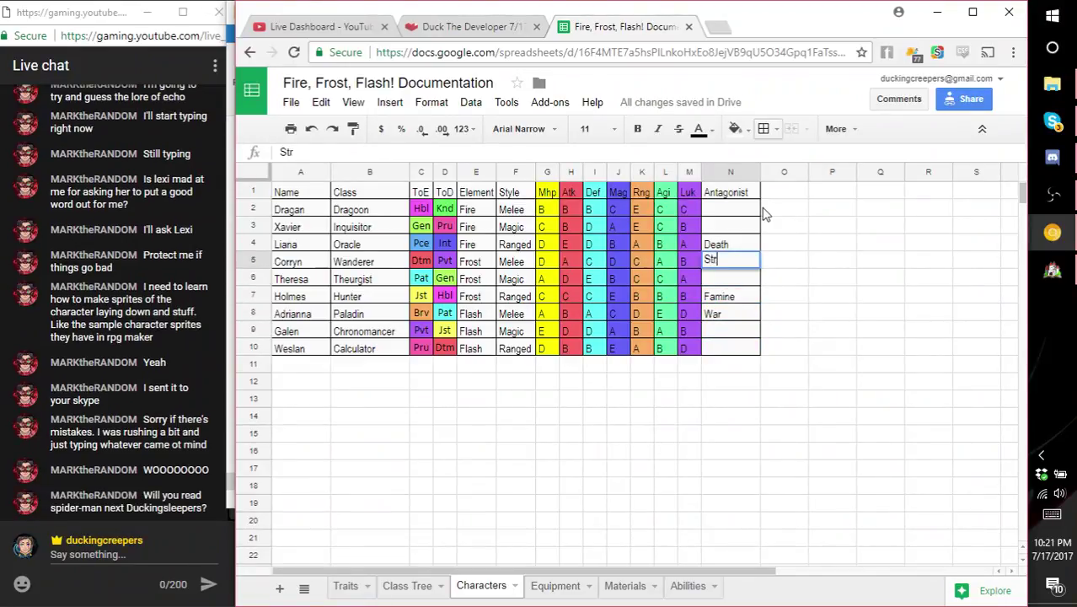
type("ife")
key("Return")
- Enter "Madness" as Xavier's antagonist in cell N3
key("Up")
key("Up")
key("Up")
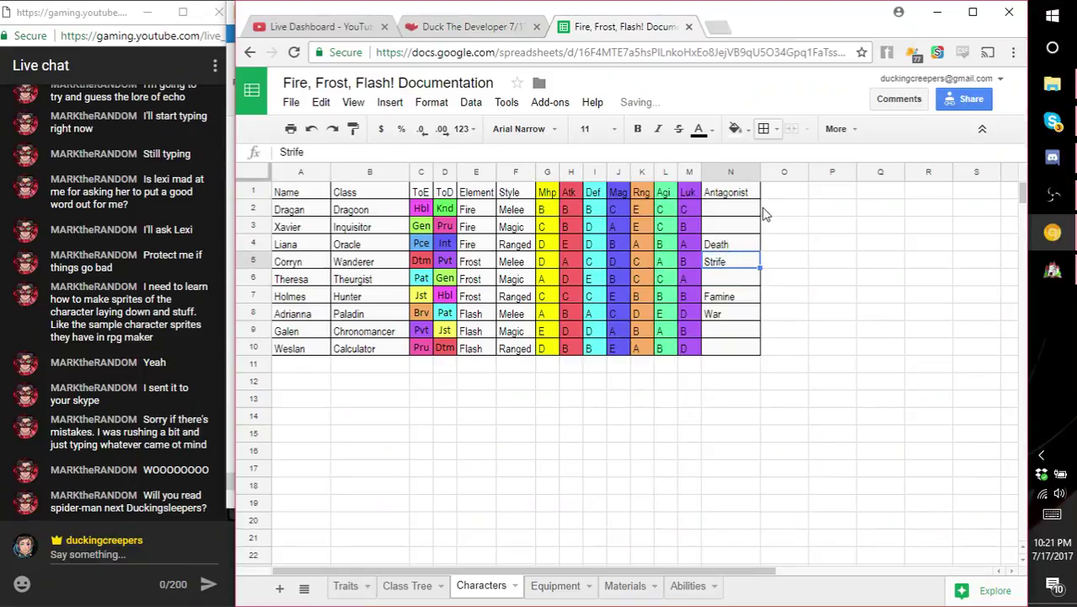
key("Up")
key("Down")
key("Down")
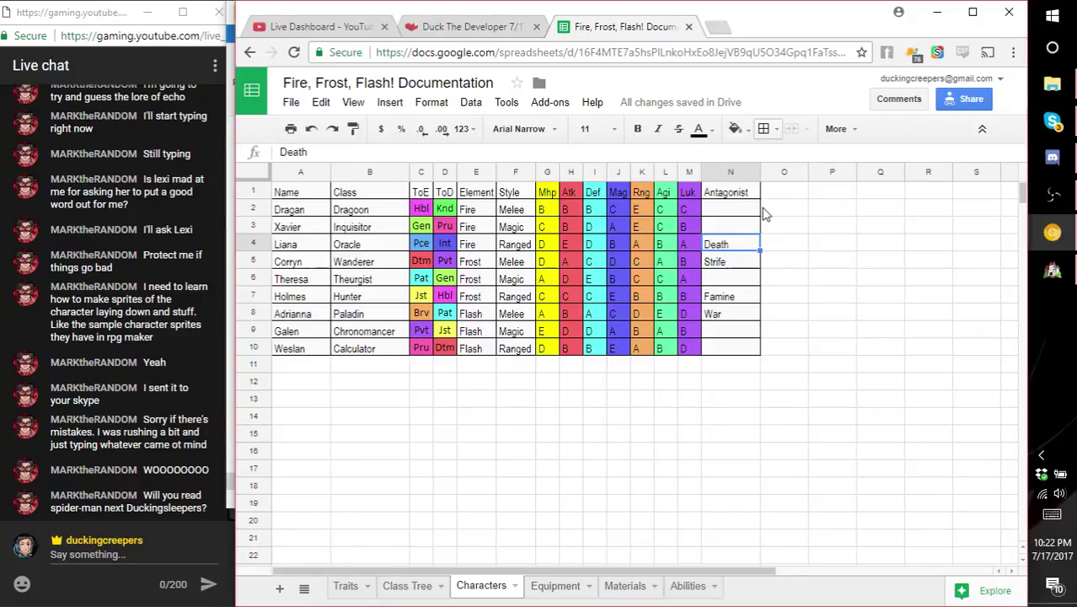
key("Up")
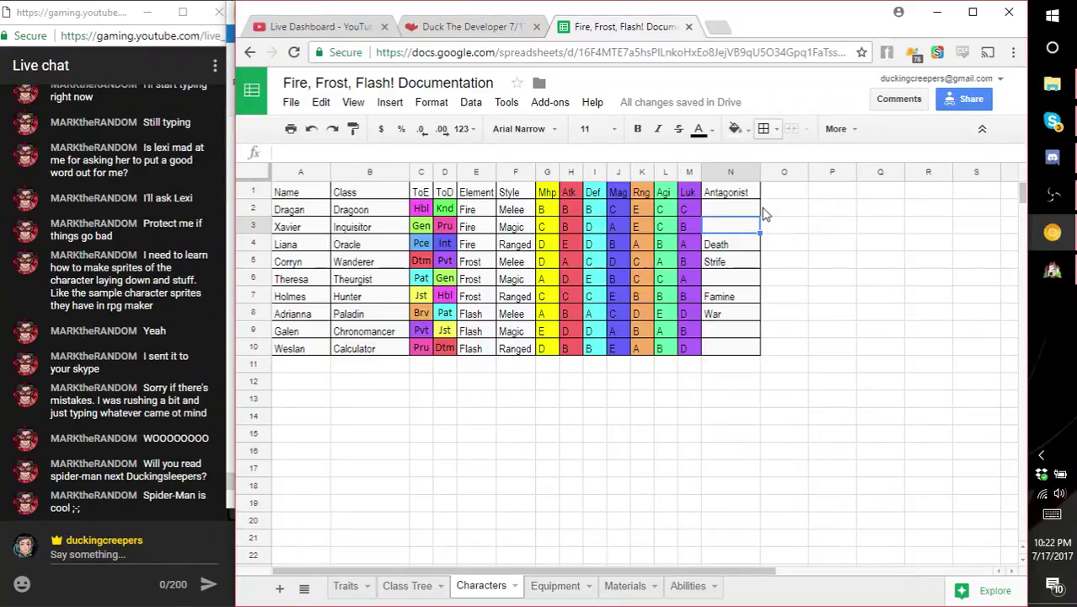
type("Madness")
key("Return")
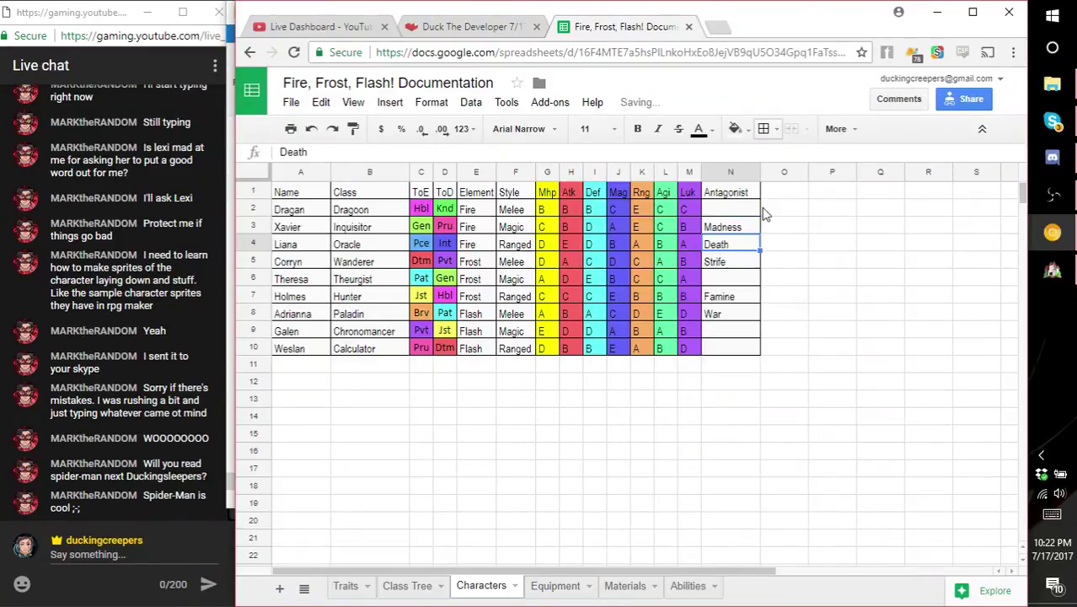
- Enter "Sorrow" as Galen's antagonist in cell N9
key("Down")
key("Down")
key("Down")
key("Down")
key("Down")
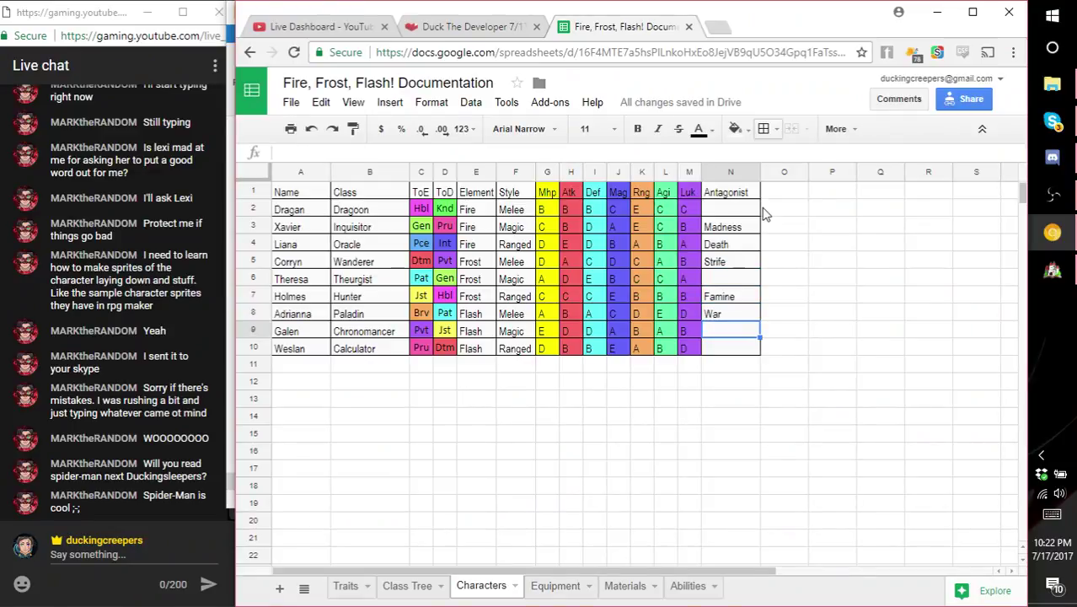
key("Down")
key("Up")
key("Up")
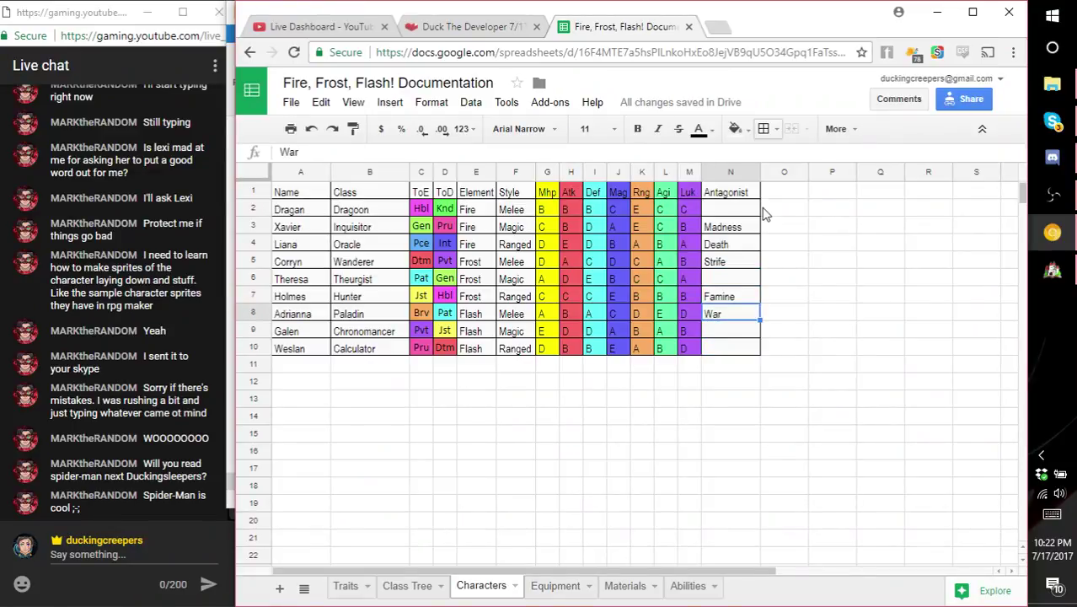
key("Down")
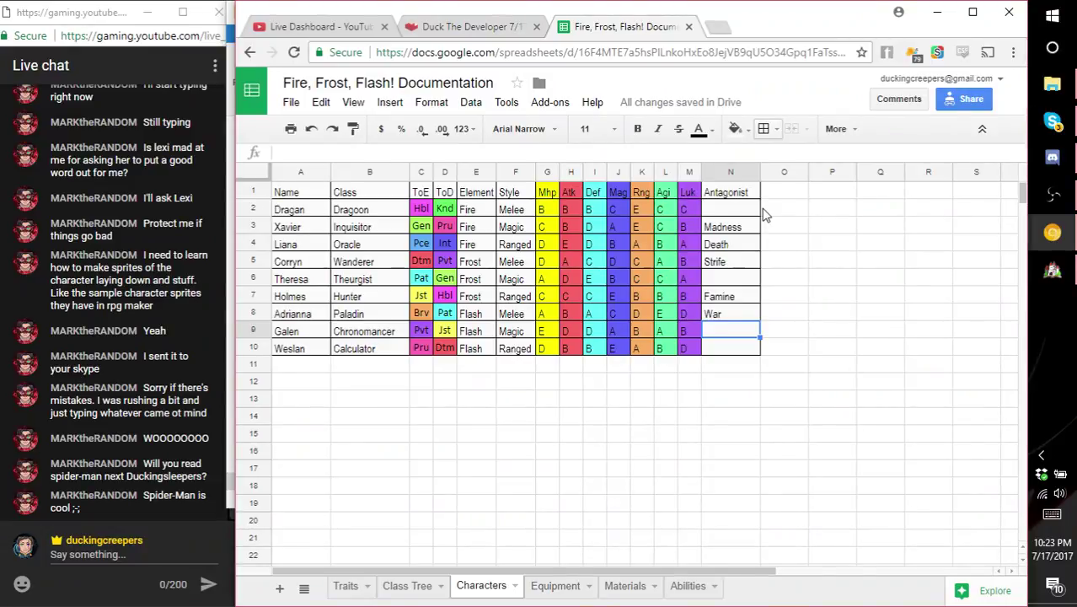
type("Sorrow")
key("Return")
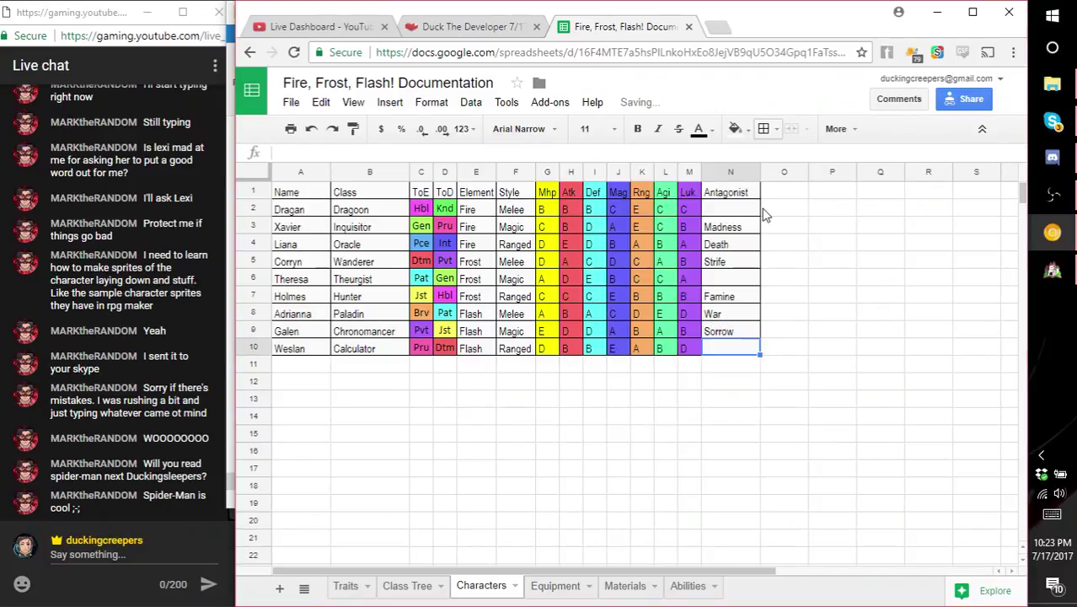
- Enter "Plague" as Theresa's antagonist in cell N6
key("Up")
key("Up")
key("Up")
key("Up")
type("Plagu")
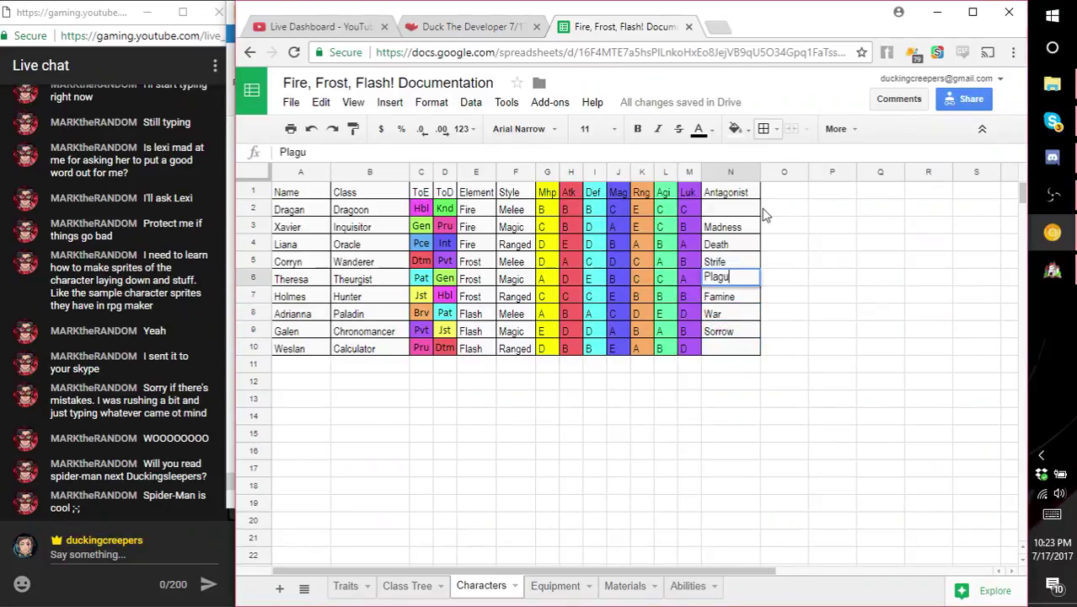
type("e")
key("Return")
- Try to move "Plague" from Theresa's antagonist cell N6 to Dragan's cell N2, then undo the move
key("Up")
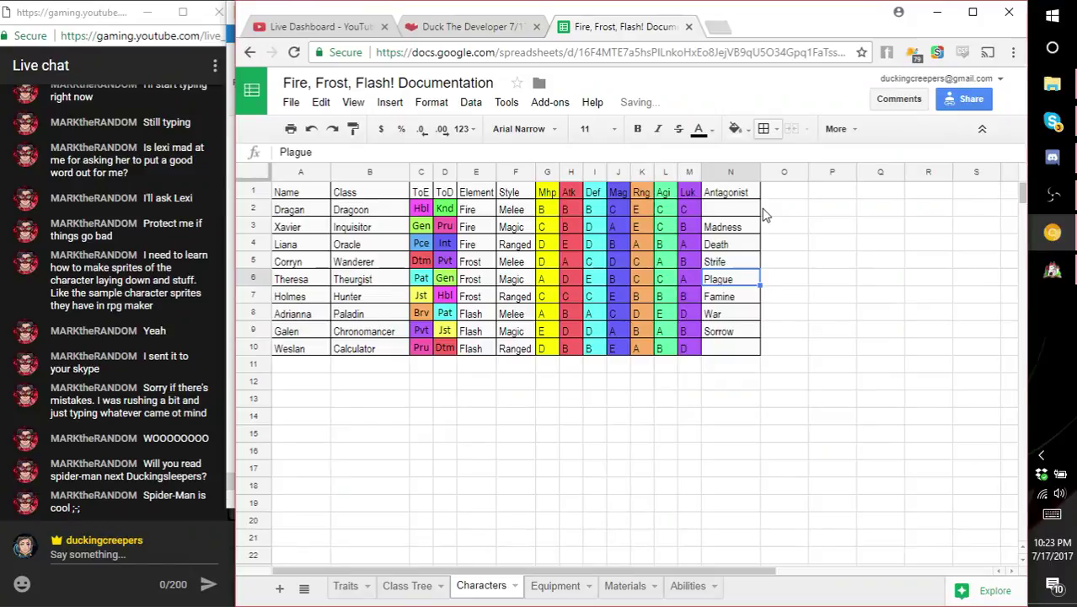
key("ctrl+x")
key("Up")
key("Up")
key("Up")
key("Up")
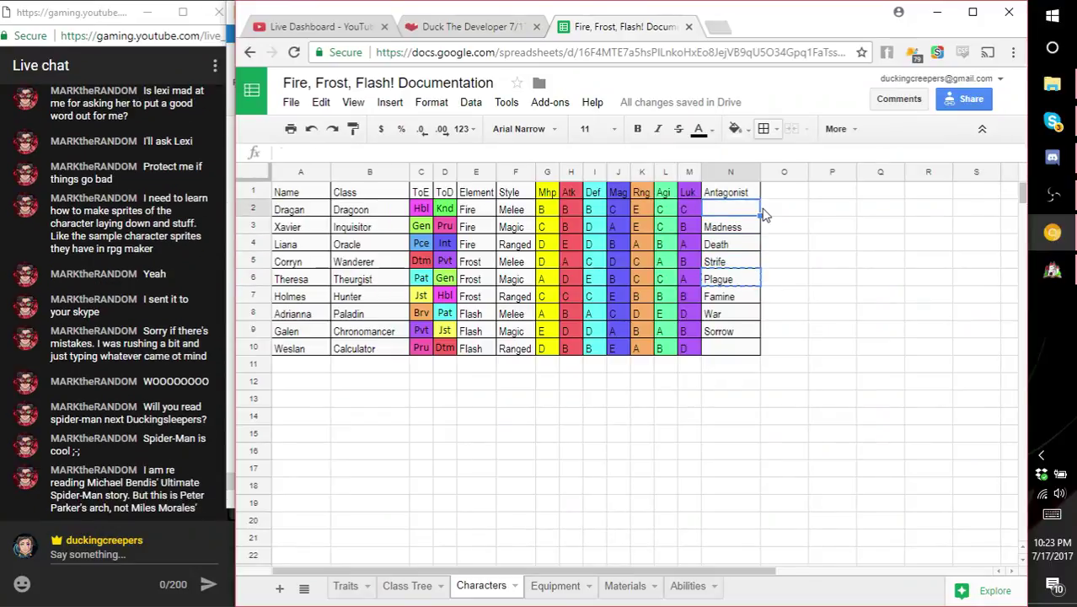
key("ctrl+v")
key("Down")
key("Down")
key("Down")
key("Down")
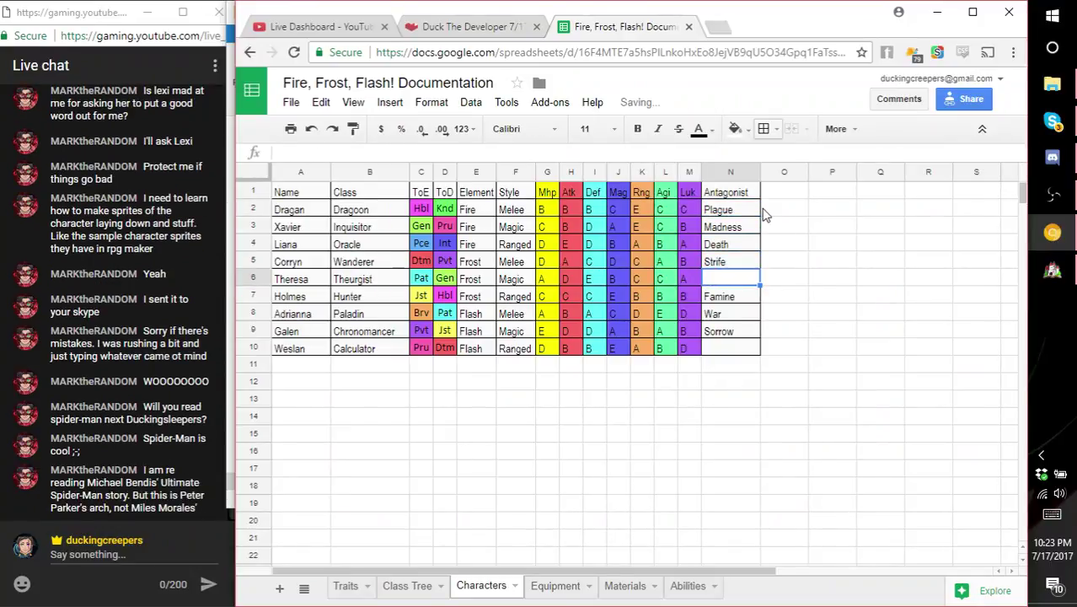
left_click(311, 128)
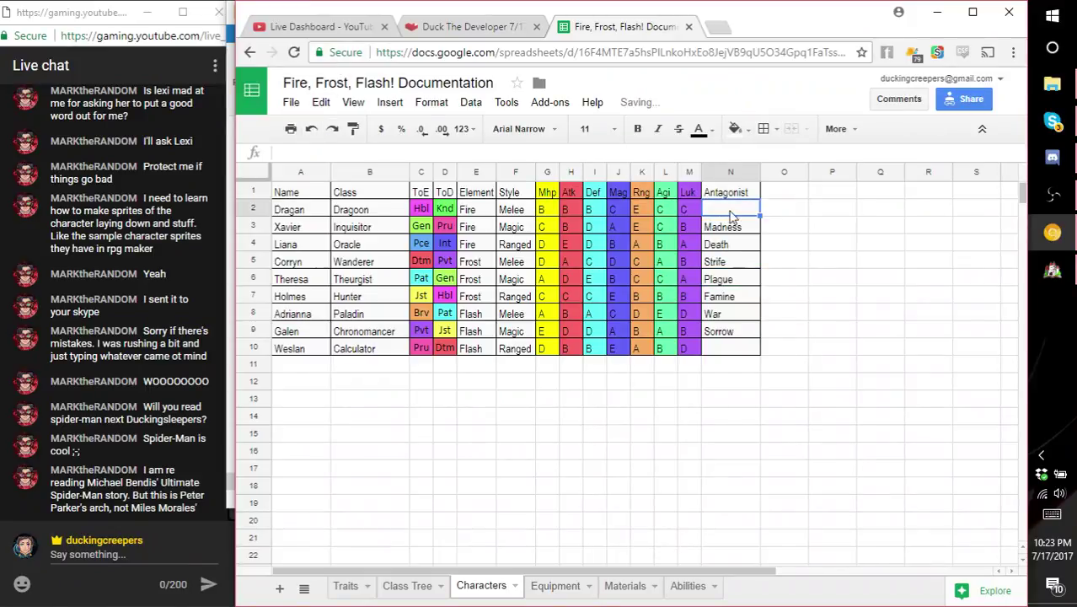
- Enter "Plague" as Dragan's antagonist in cell N2 and clear Theresa's antagonist cell N6
type("Pla")
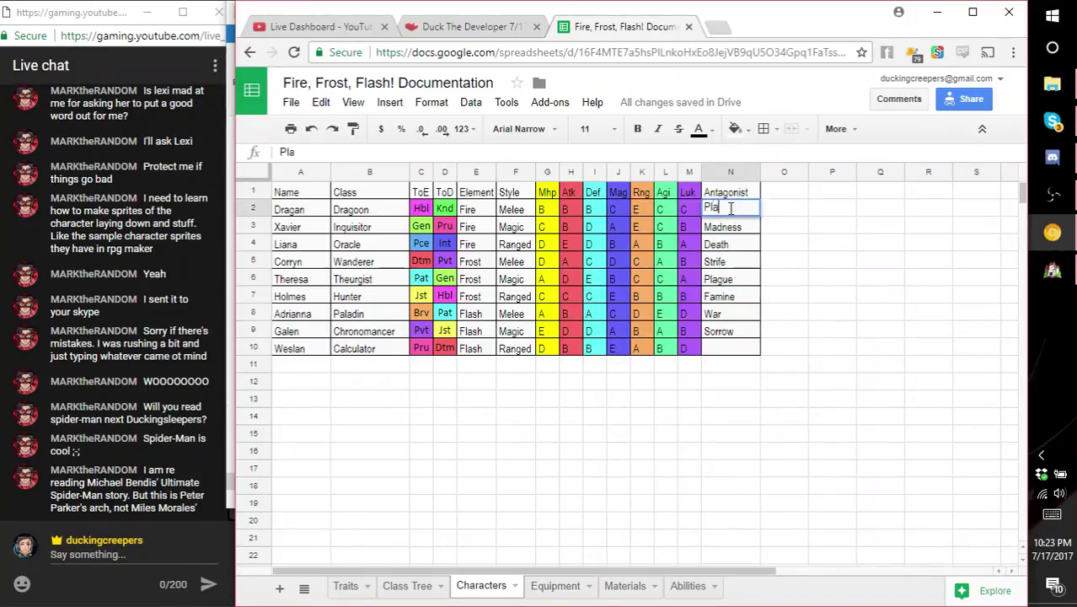
type("gue")
key("Return")
key("Down")
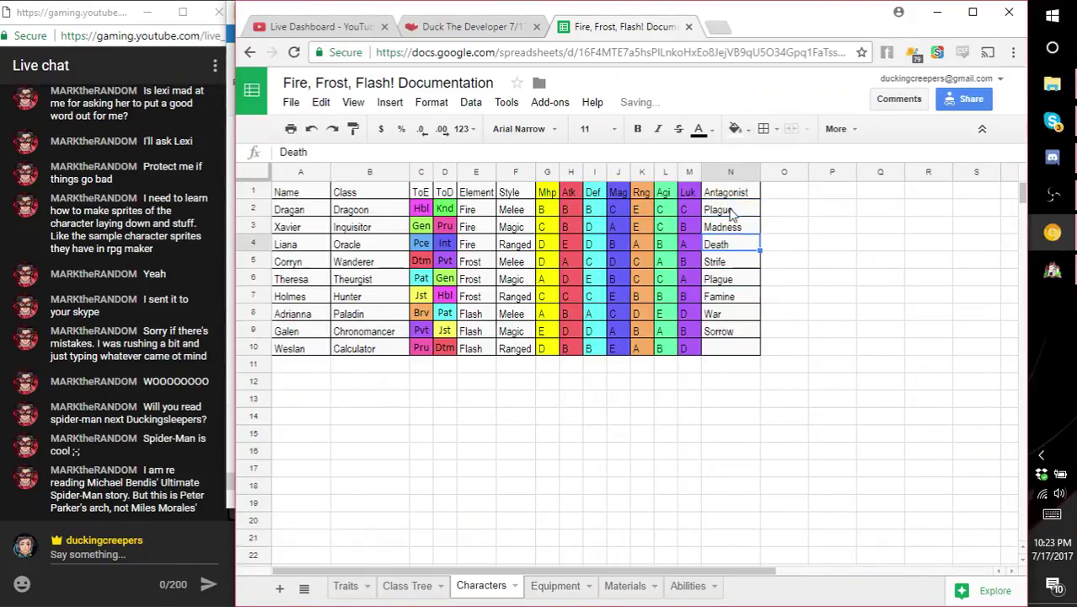
key("Down")
key("Down")
key("Delete")
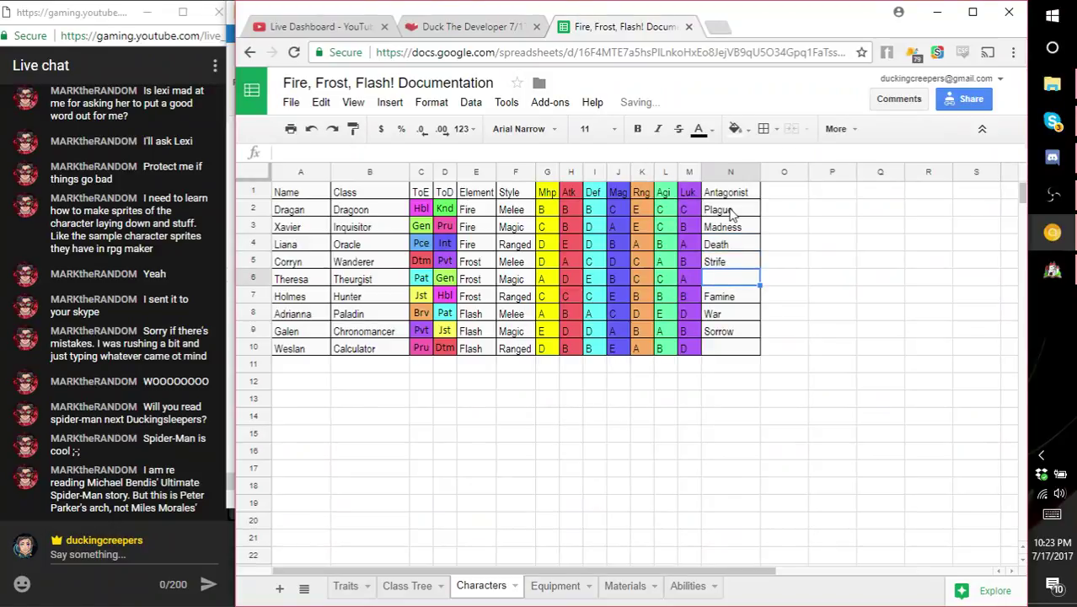
left_click(784, 253)
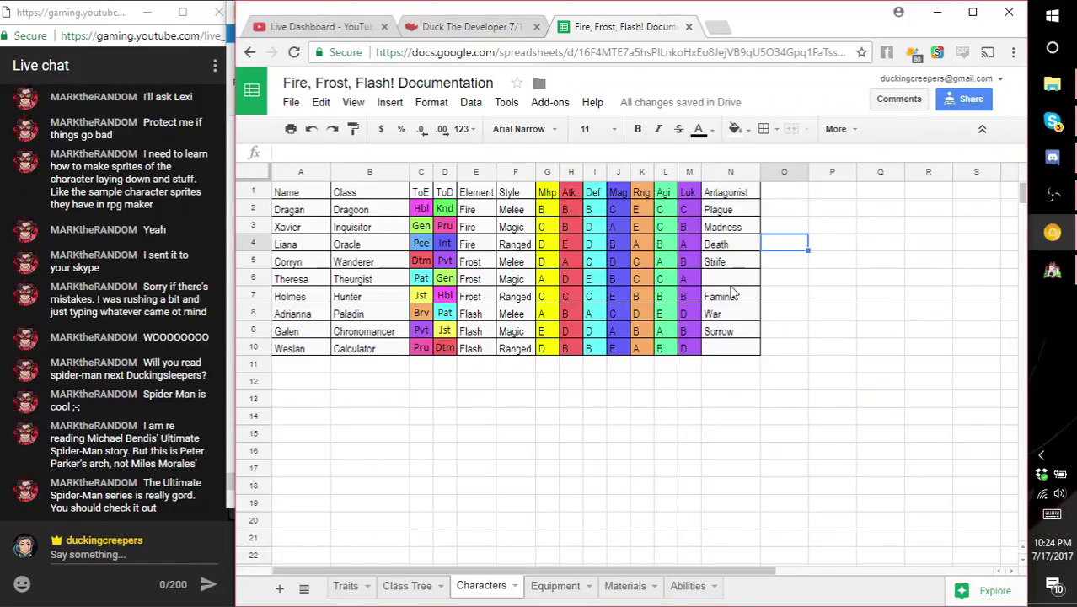
- Enter "Disorder" as Weslan's antagonist in cell N10
key("Left")
key("Down")
key("Down")
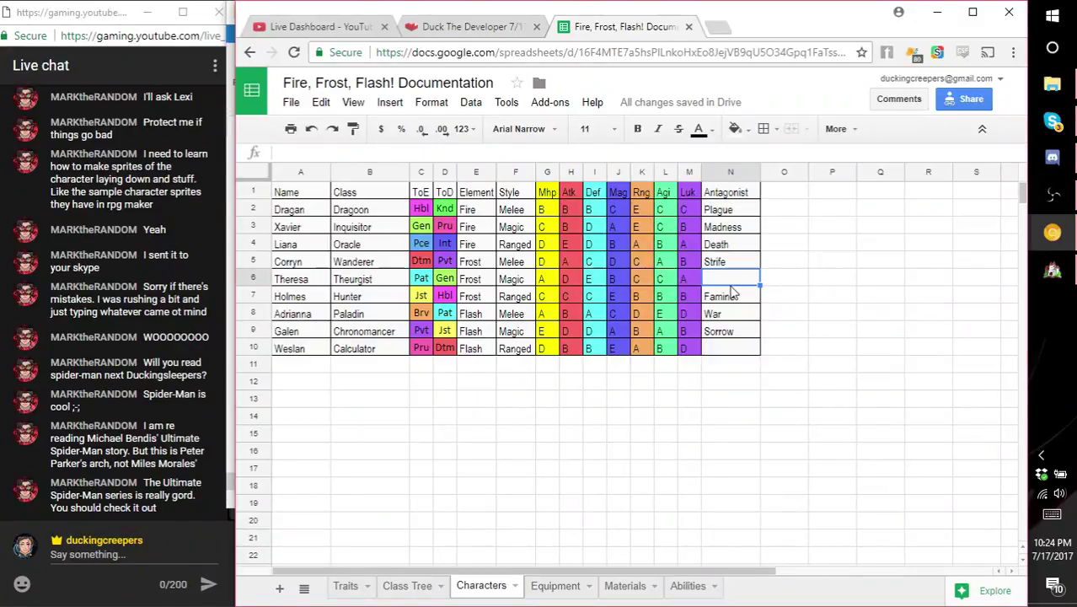
key("Up")
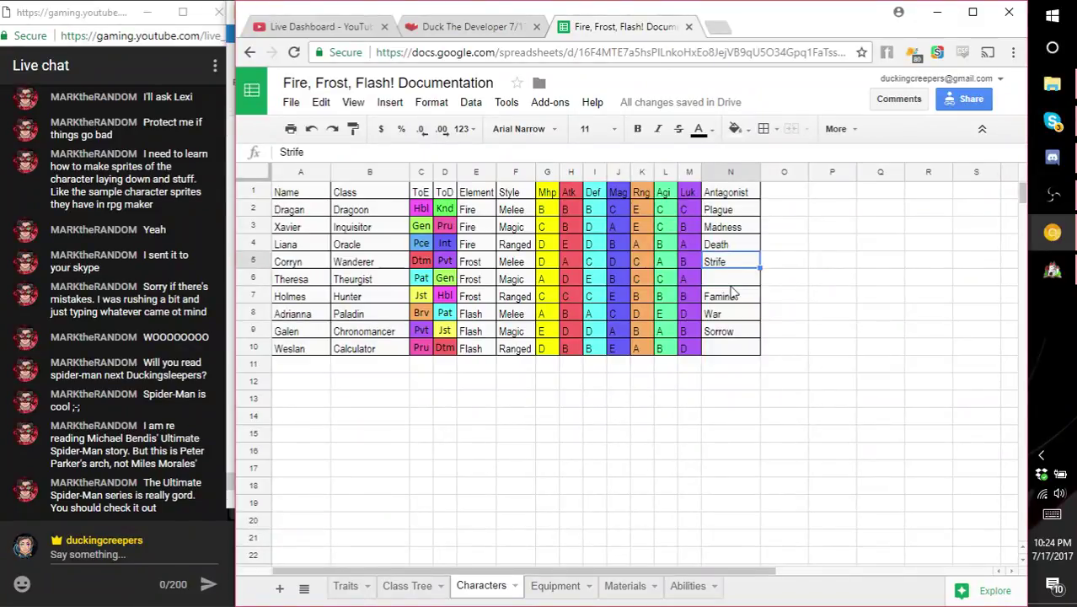
key("Up")
key("Down")
key("Down")
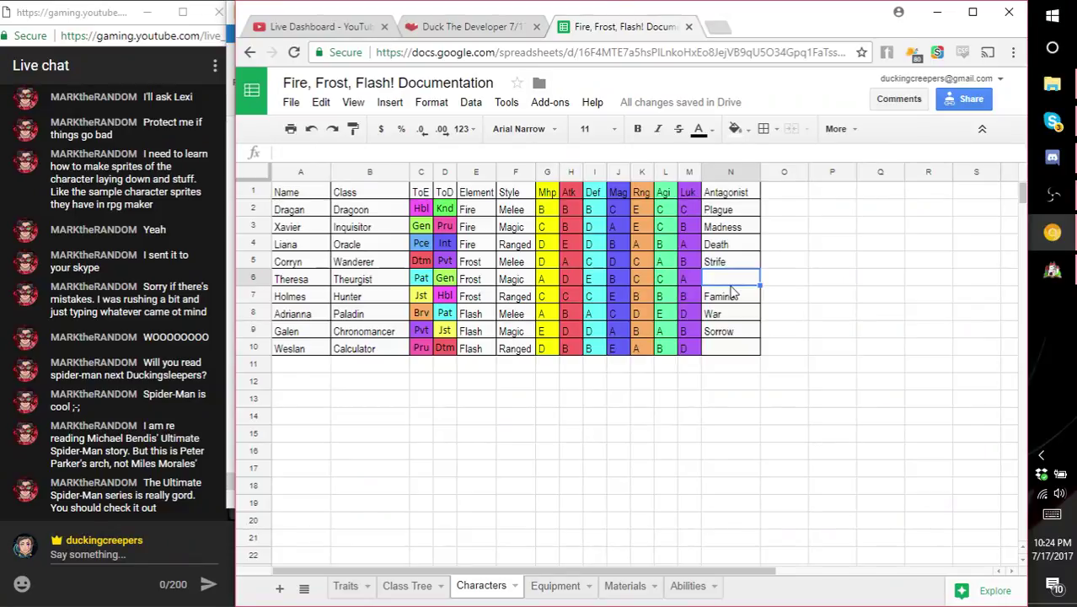
key("Down")
key("Down")
key("Down")
key("Down")
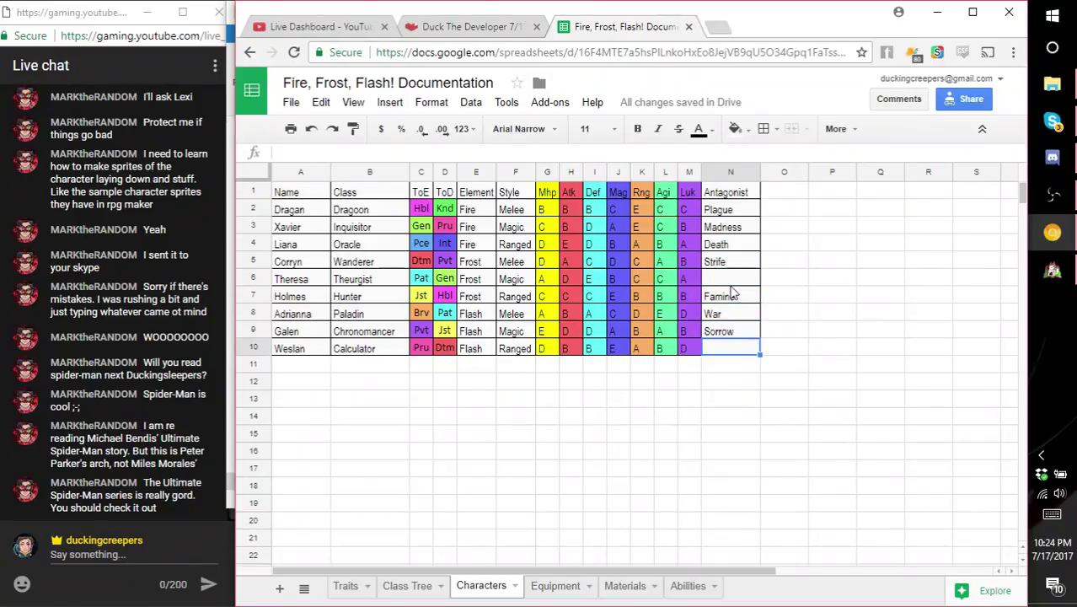
type("Disorder")
key("Return")
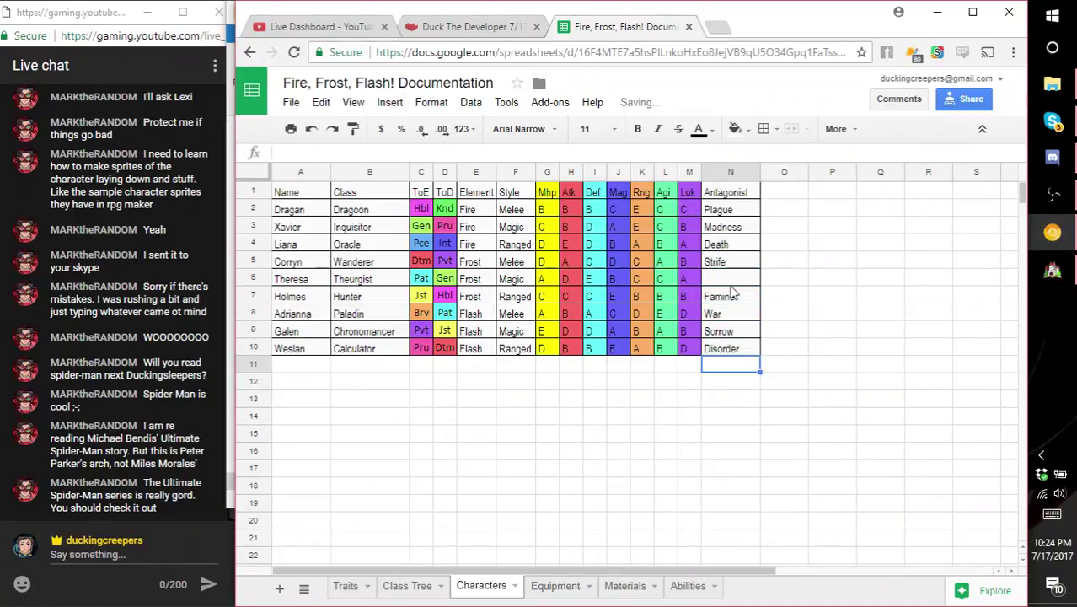
- Enter "Longing" as Theresa's antagonist in cell N6
key("Up")
key("Up")
key("Up")
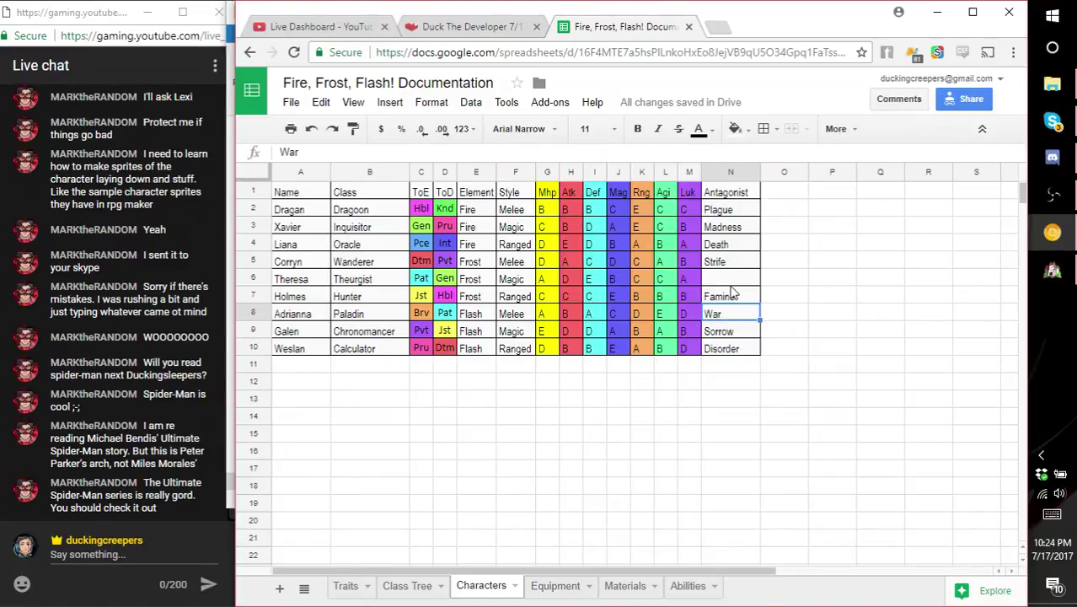
key("Up")
key("Up")
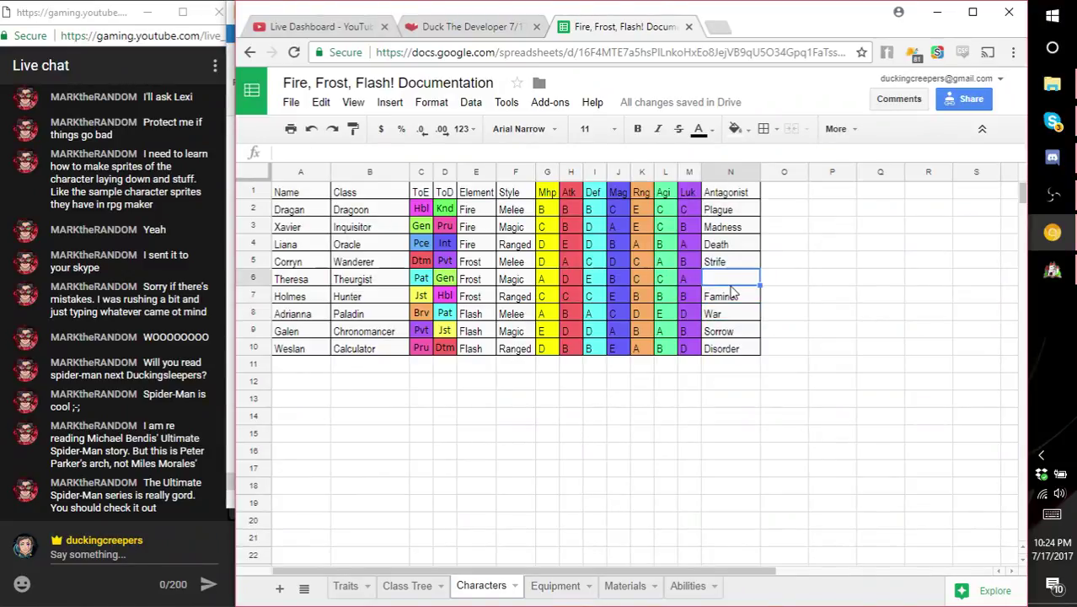
type("Longing")
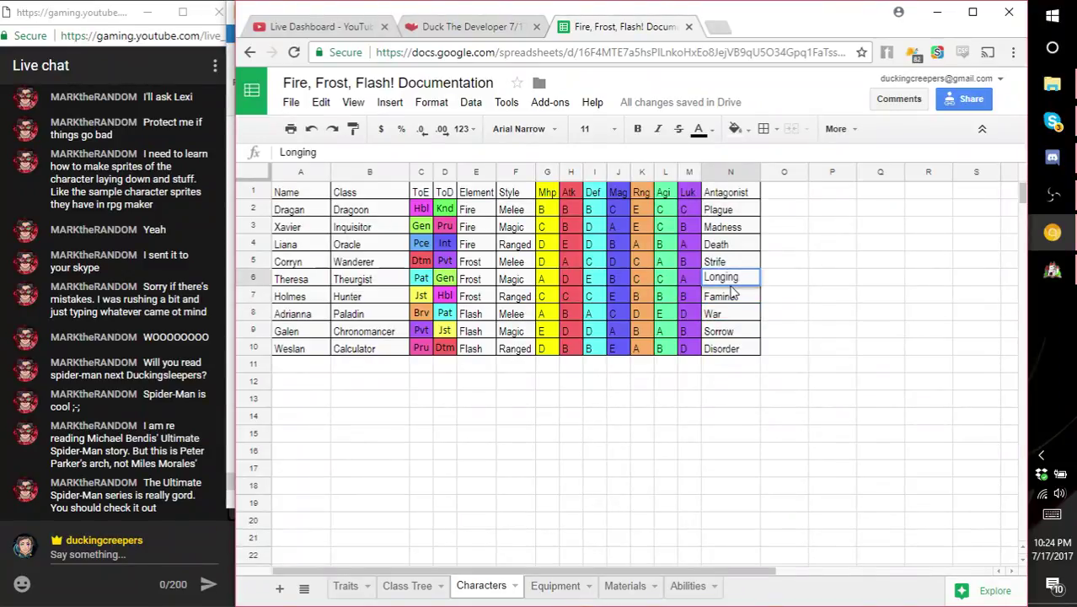
key("Return")
- Replace Theresa's antagonist in cell N6 with "Hatred"
key("Right")
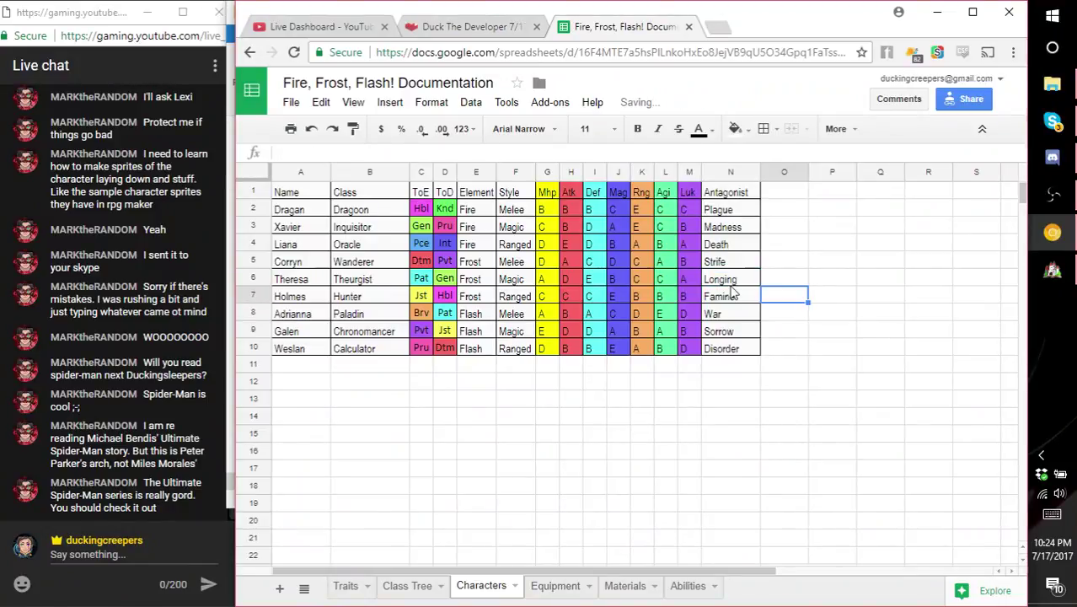
key("Up")
key("Left")
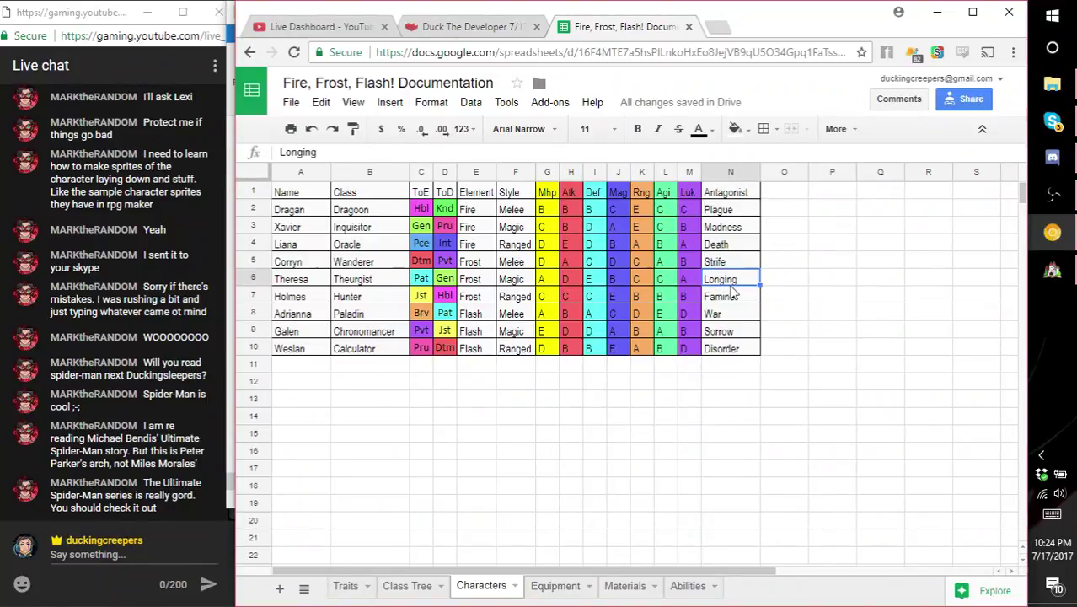
type("Hatred")
key("Return")
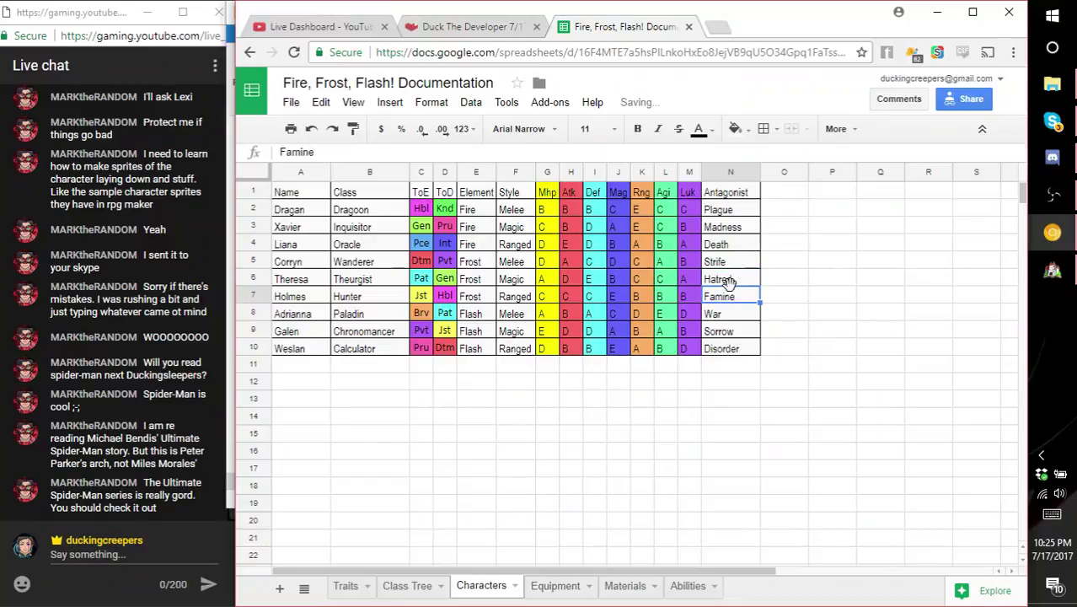
- Change Theresa's antagonist in cell N6 to "Hate"
key("Right")
key("Up")
key("Left")
key("Return")
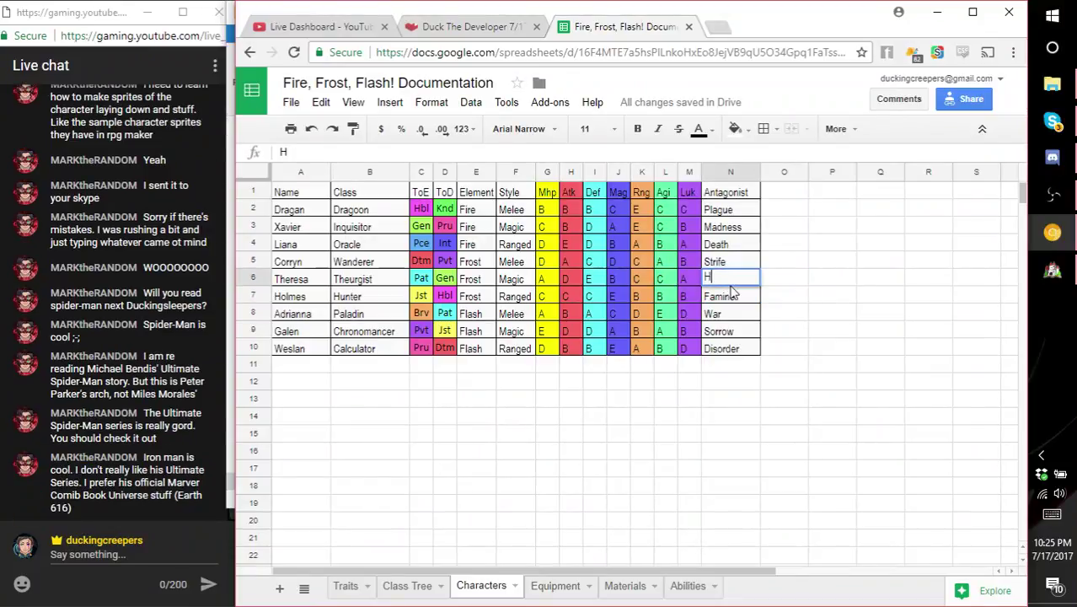
key("Return")
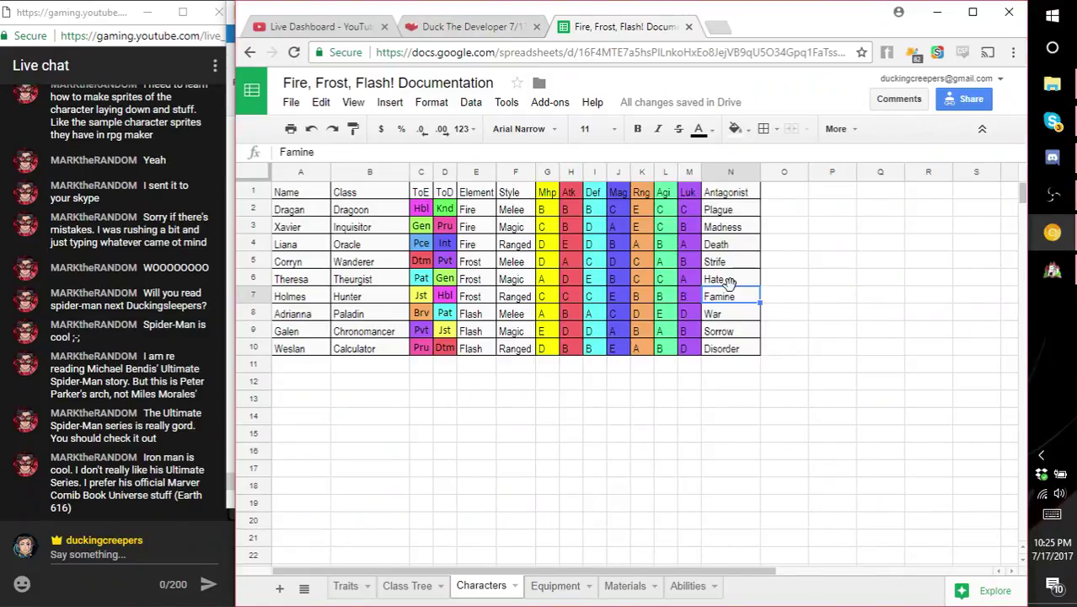
- Change Weslan's antagonist in cell N10 to "Chaos"
key("Down")
key("Down")
key("Down")
type("Chaos")
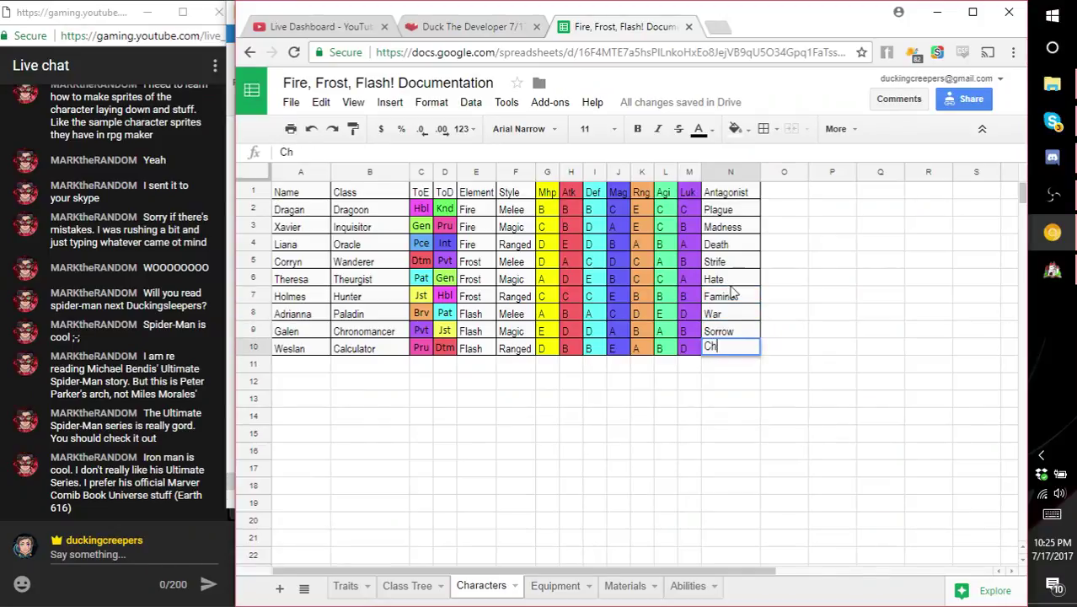
key("Return")
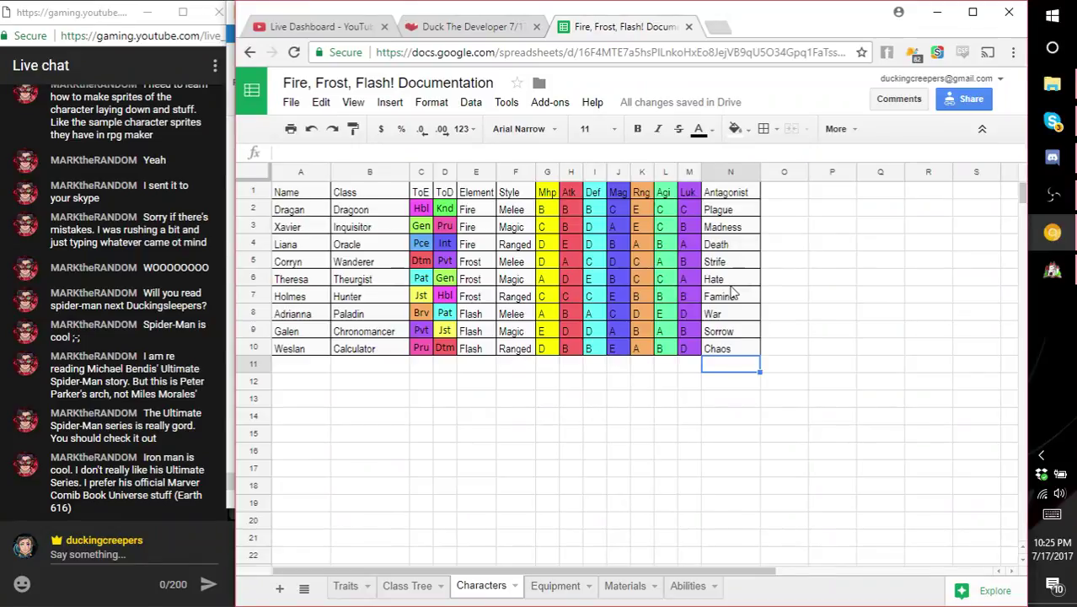
- Go through the antagonist entries of all the heroes in column N of the Characters sheet
key("Up")
key("Up")
key("Up")
key("Up")
key("Up")
key("Up")
key("Up")
key("Up")
key("Up")
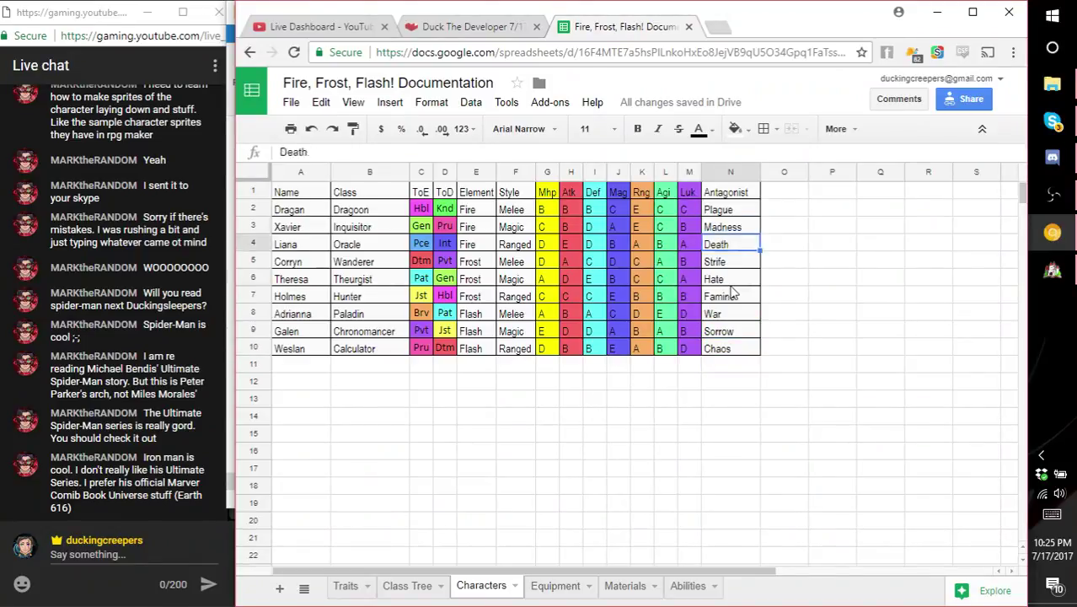
key("Down")
key("Down")
key("Down")
key("Down")
key("Down")
key("Down")
key("Down")
key("Up")
key("Up")
key("Up")
key("Up")
key("Up")
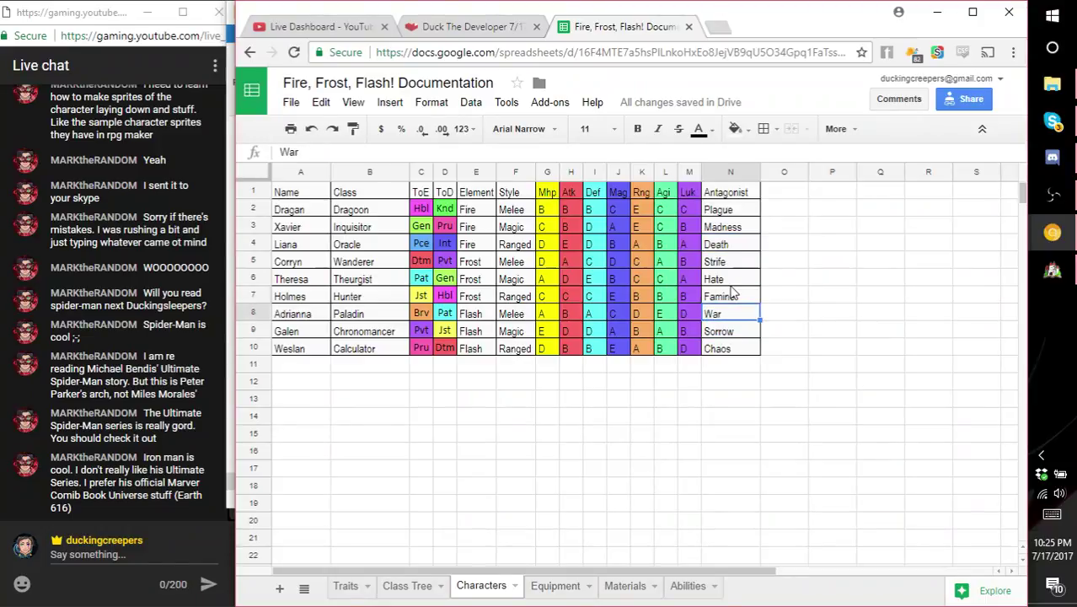
key("Up")
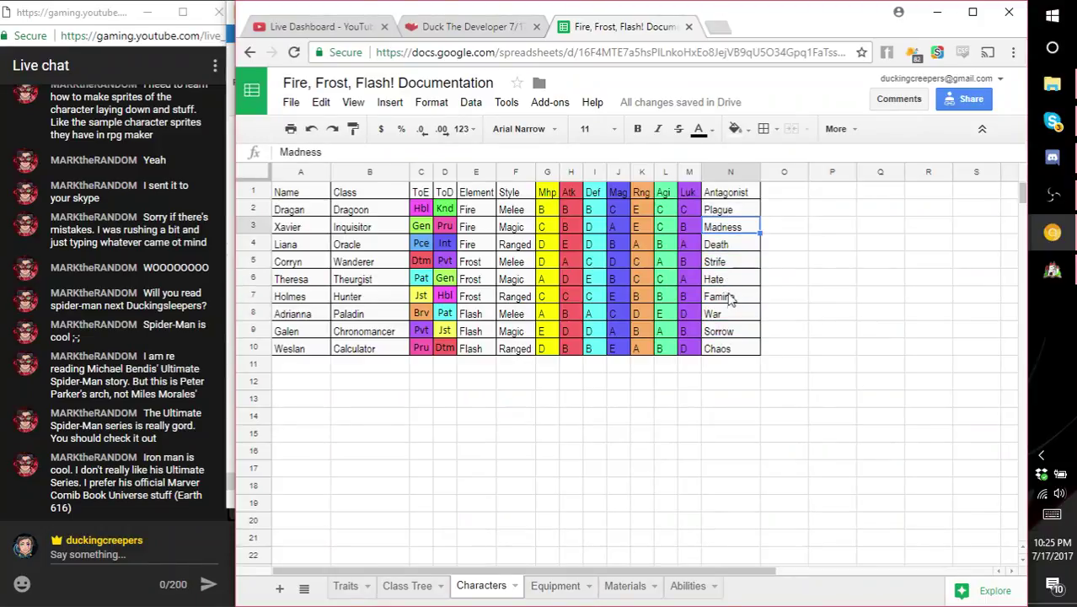
left_click(730, 350)
key("Down")
key("Down")
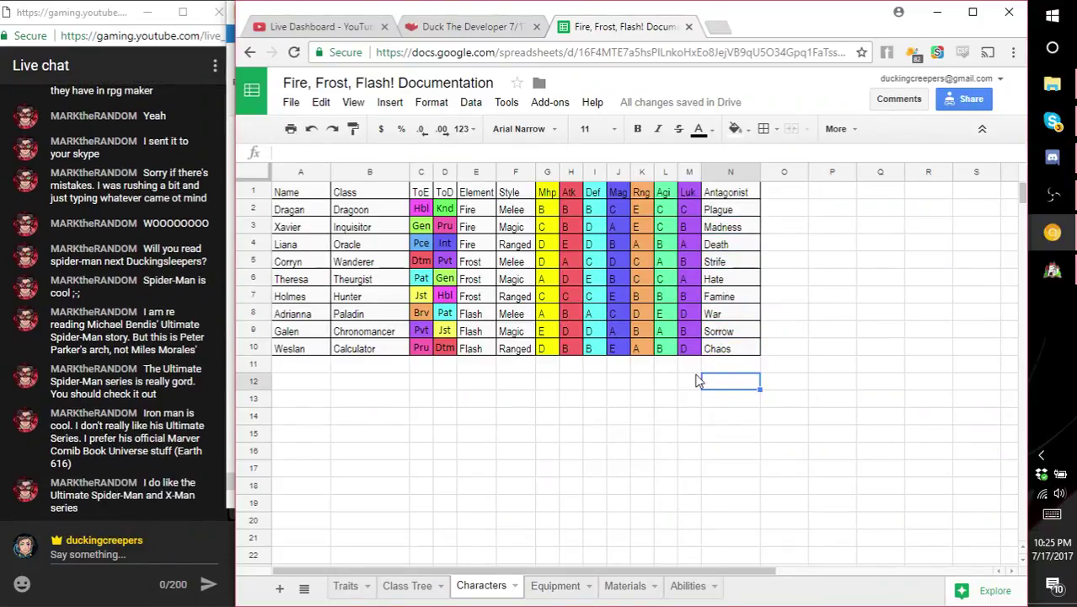
left_click(698, 380)
left_click(517, 398)
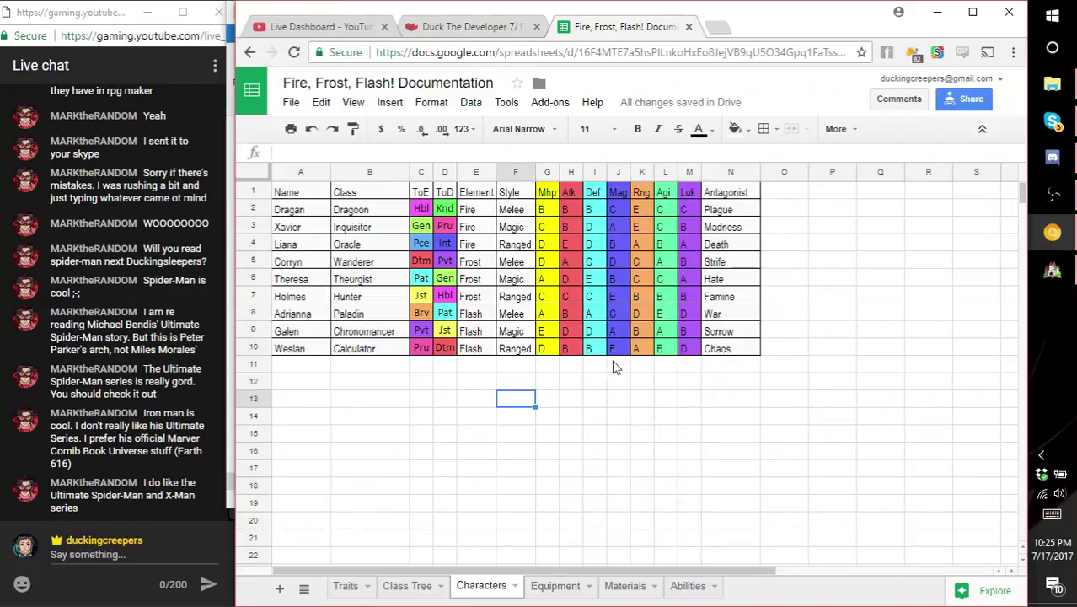
left_click(616, 366)
left_click(616, 472)
left_click(688, 398)
left_click(578, 472)
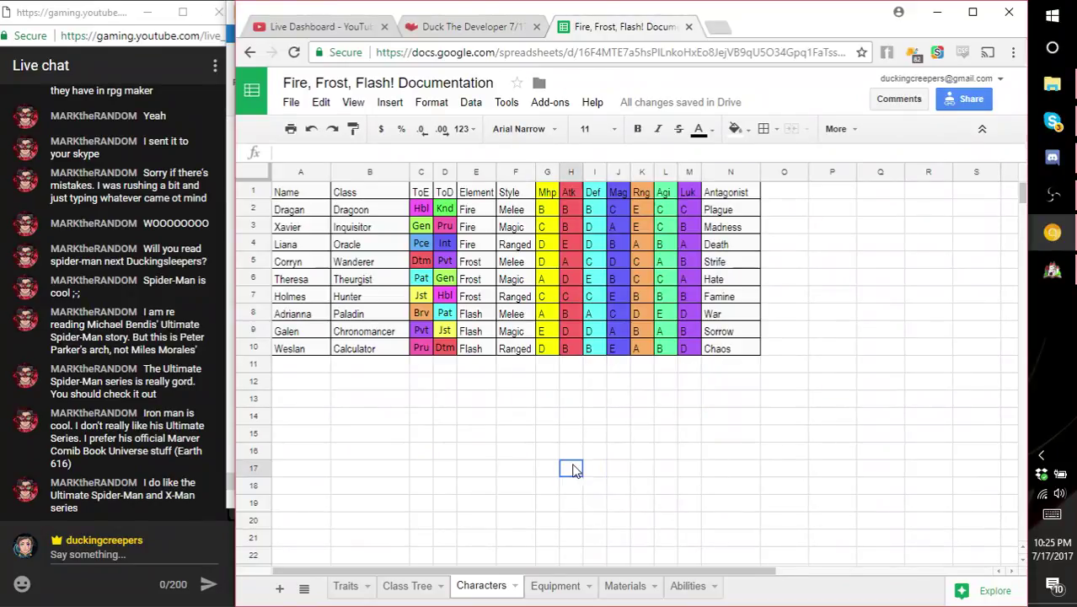
left_click(663, 384)
left_click(640, 451)
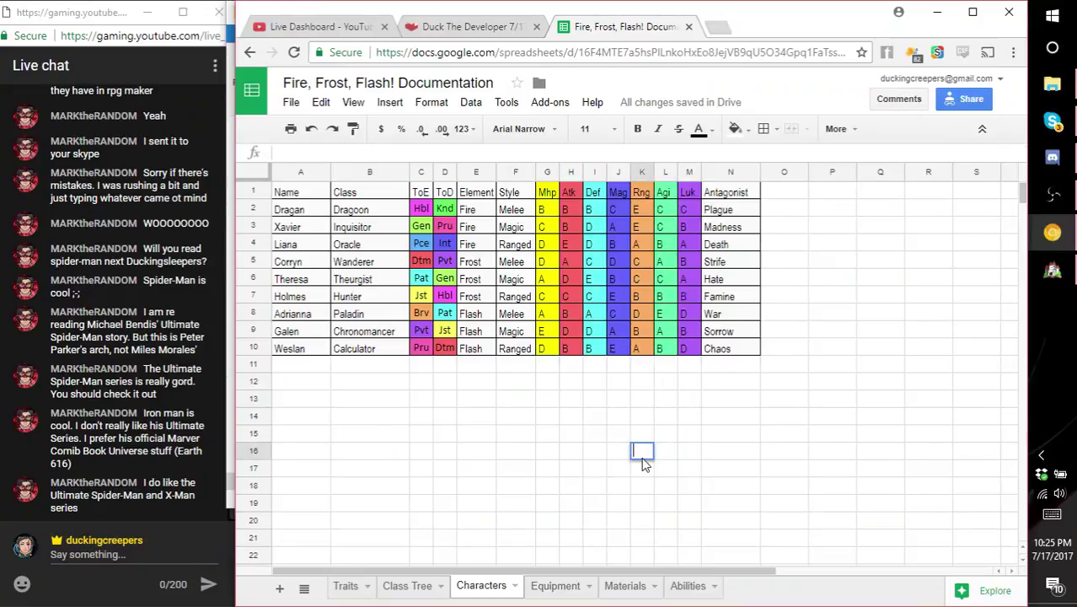
left_click(622, 376)
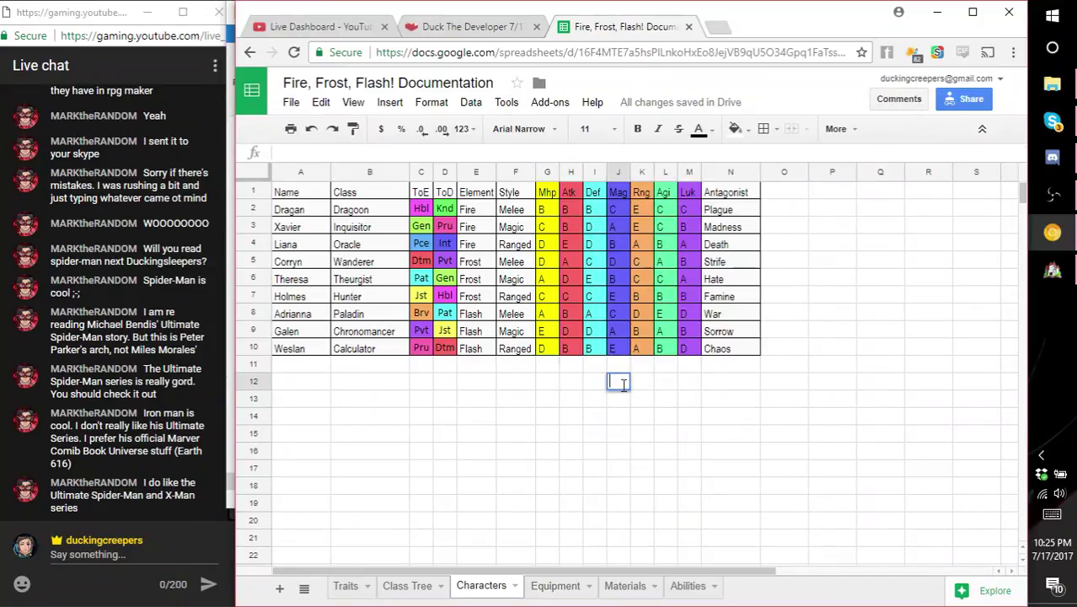
left_click(613, 402)
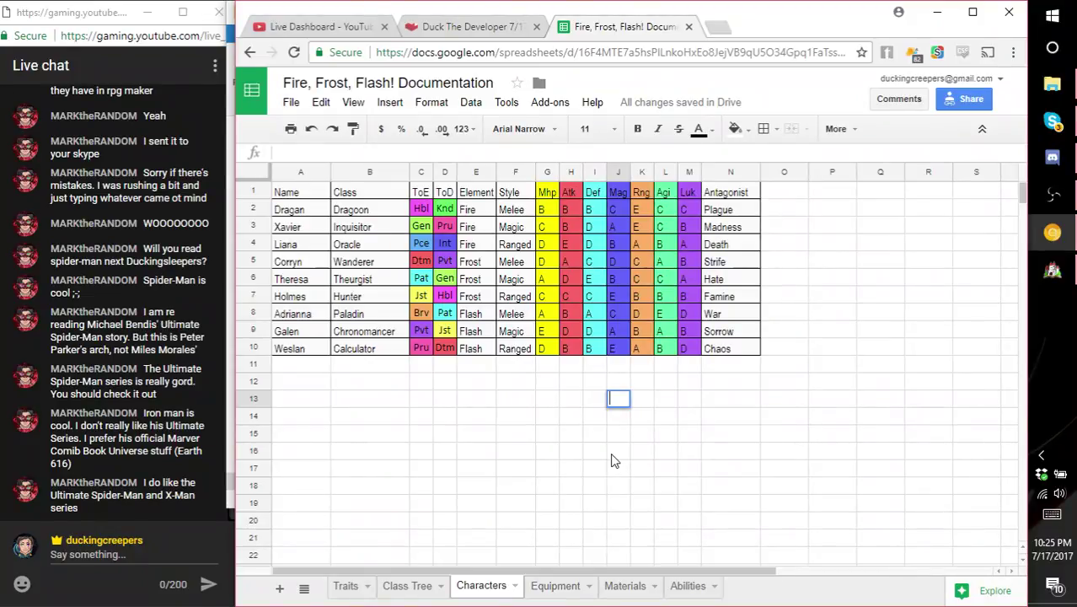
key("Return")
- Recheck the antagonists between Liana's and Weslan's rows, leaving every entry as it is
left_click(742, 295)
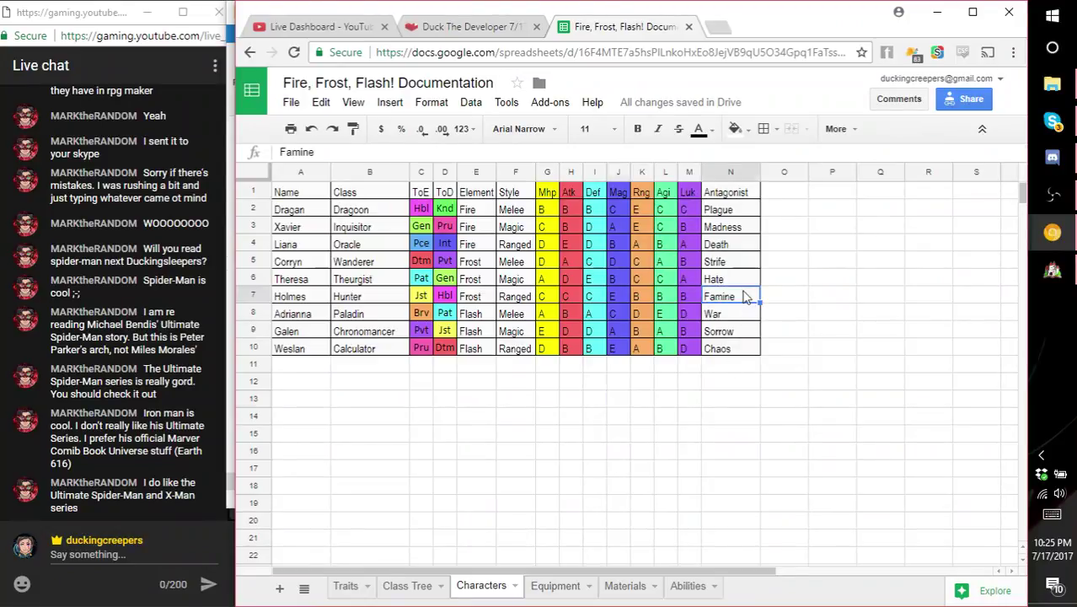
left_click(727, 332)
left_click(729, 348)
left_click(742, 331)
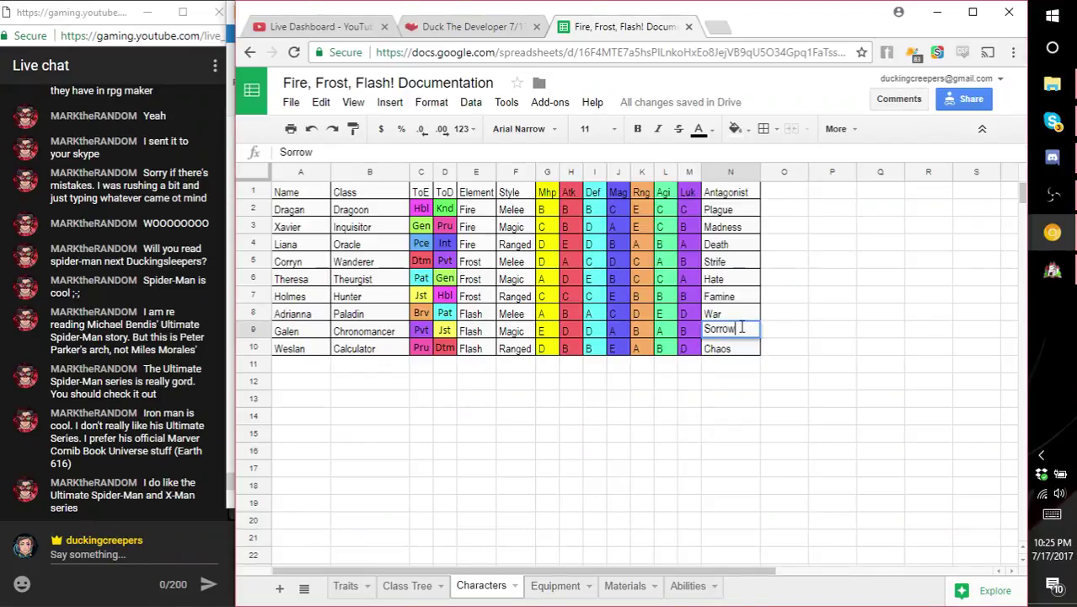
left_click(743, 313)
left_click(742, 283)
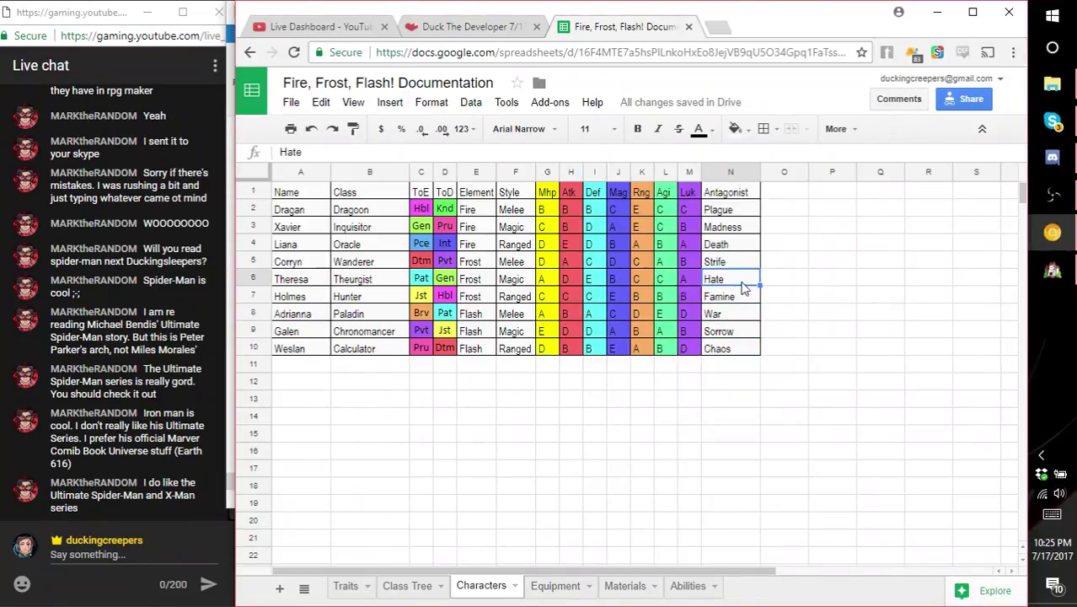
double_click(742, 279)
left_click(742, 260)
left_click(743, 246)
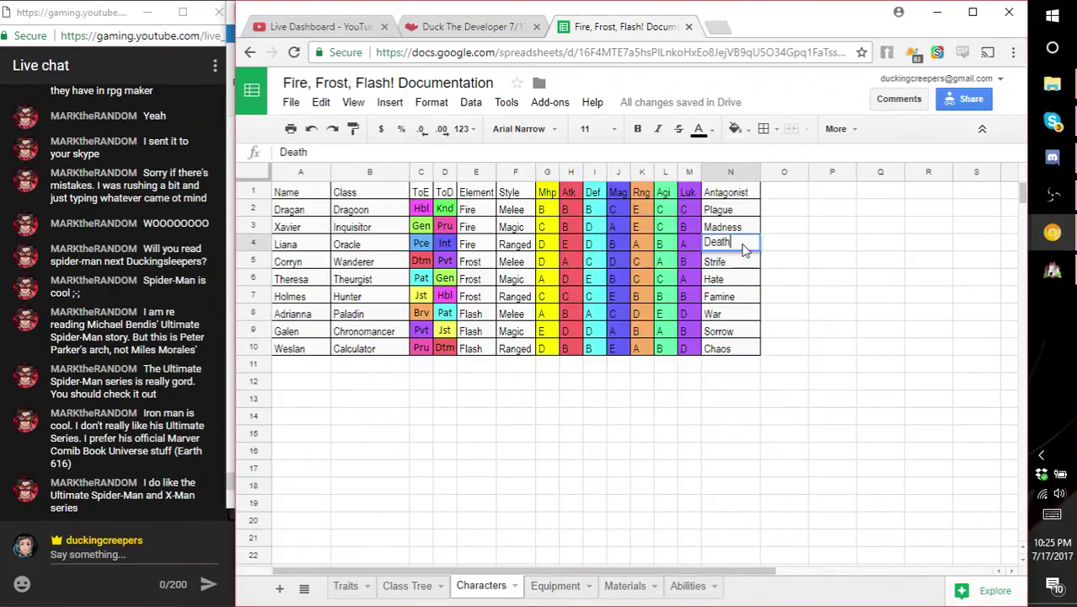
left_click(796, 316)
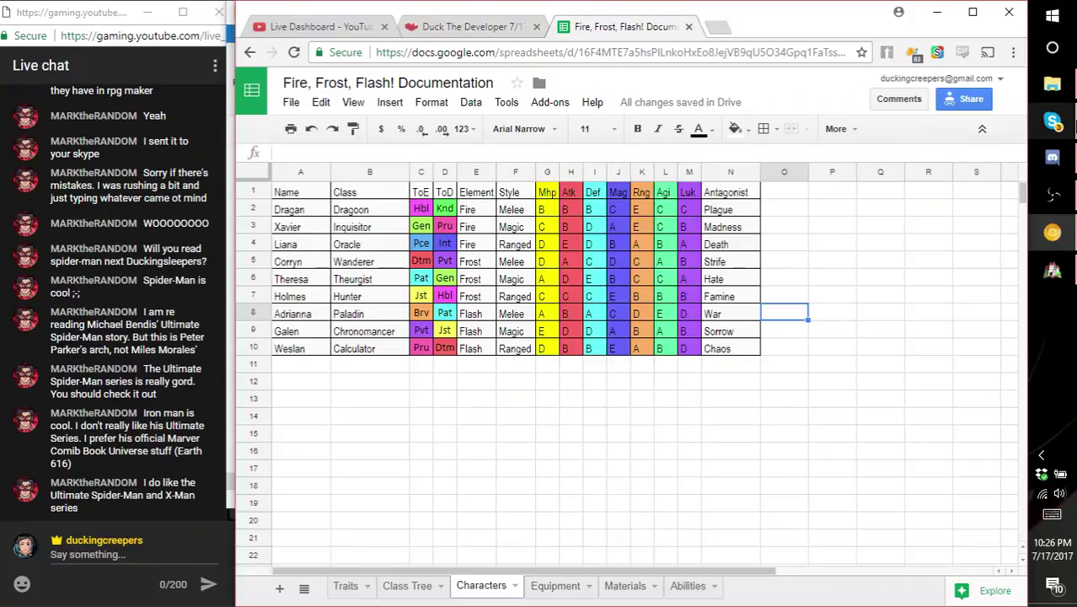
- Switch to Skype and open the recent conversation containing the unread message about Echo's backstory
left_click(1052, 121)
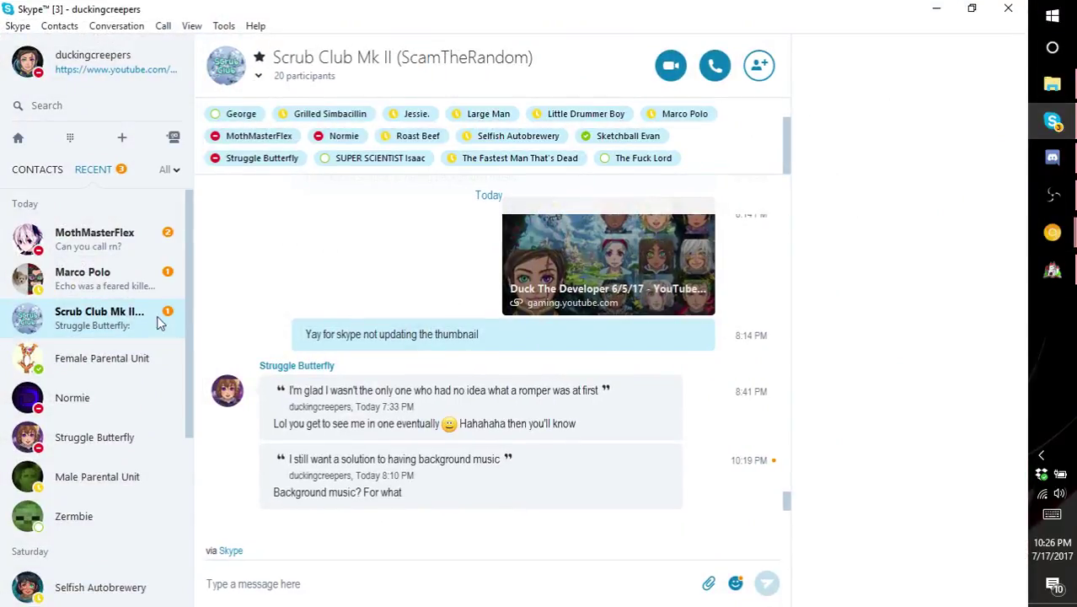
left_click(161, 285)
scroll(468, 288, "up", 5)
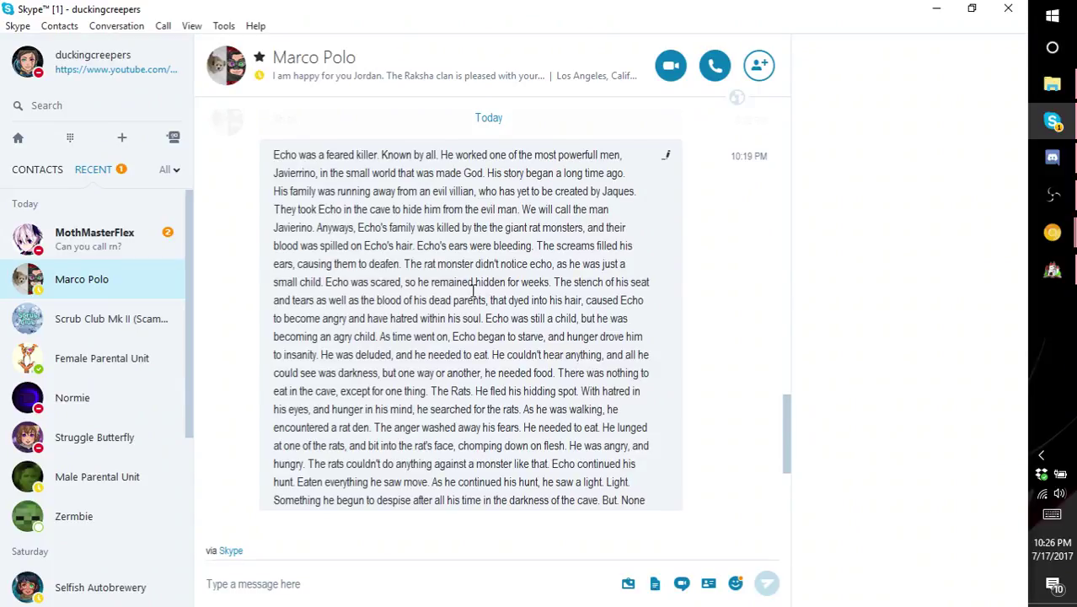
- Restore the Skype window from full screen and resize it to fill the area beside the stream's live chat
left_click(972, 17)
left_click_drag(504, 284, 520, 23)
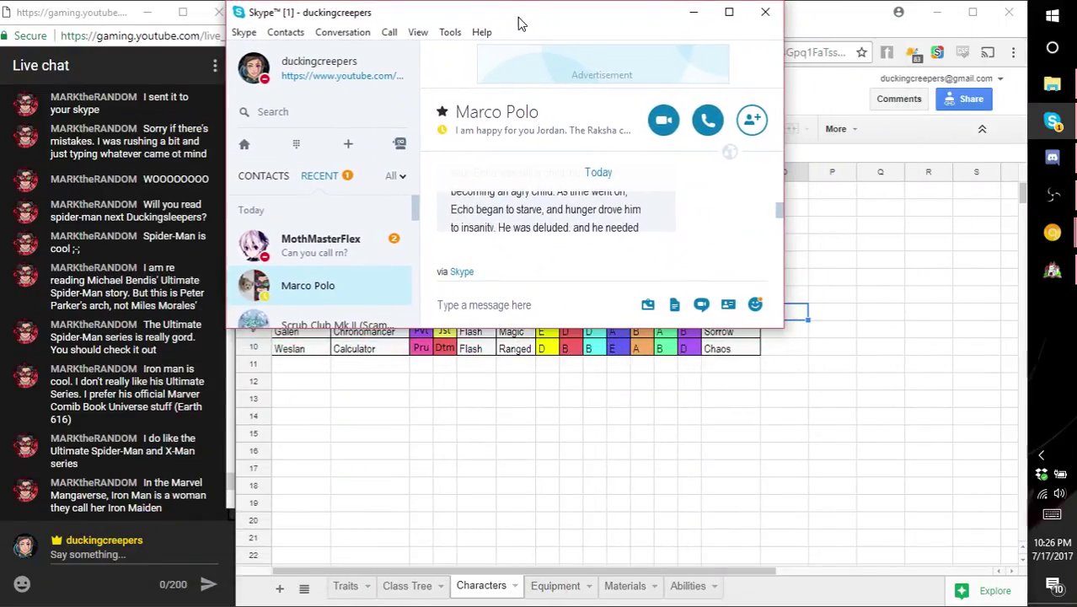
left_click_drag(783, 327, 1025, 604)
- Read Echo's backstory message in the Skype conversation from its beginning, through the cave and rat hunt
scroll(718, 337, "up", 3)
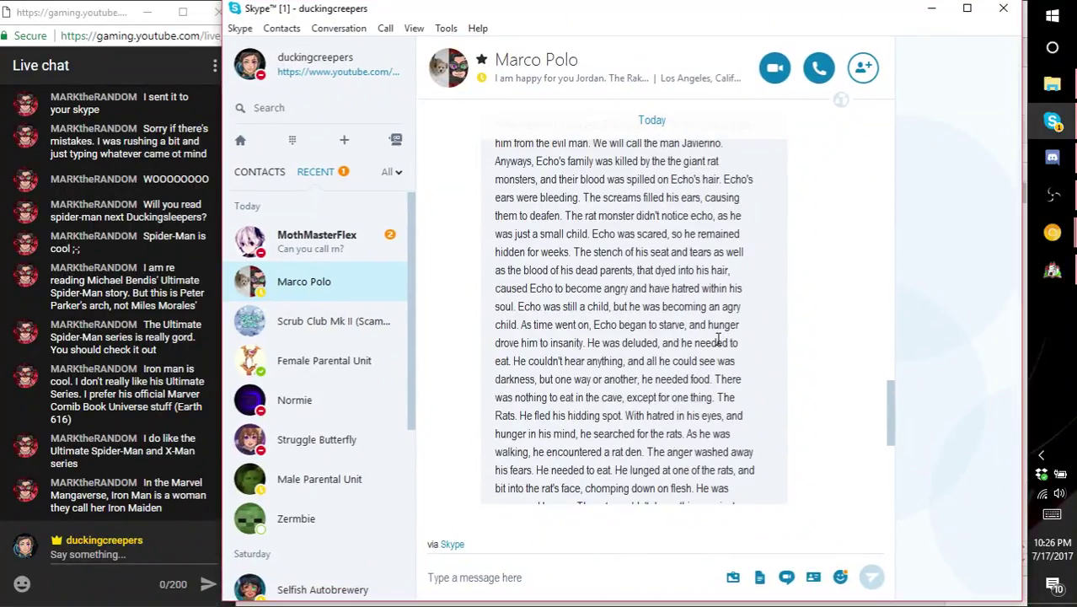
scroll(718, 337, "up", 4)
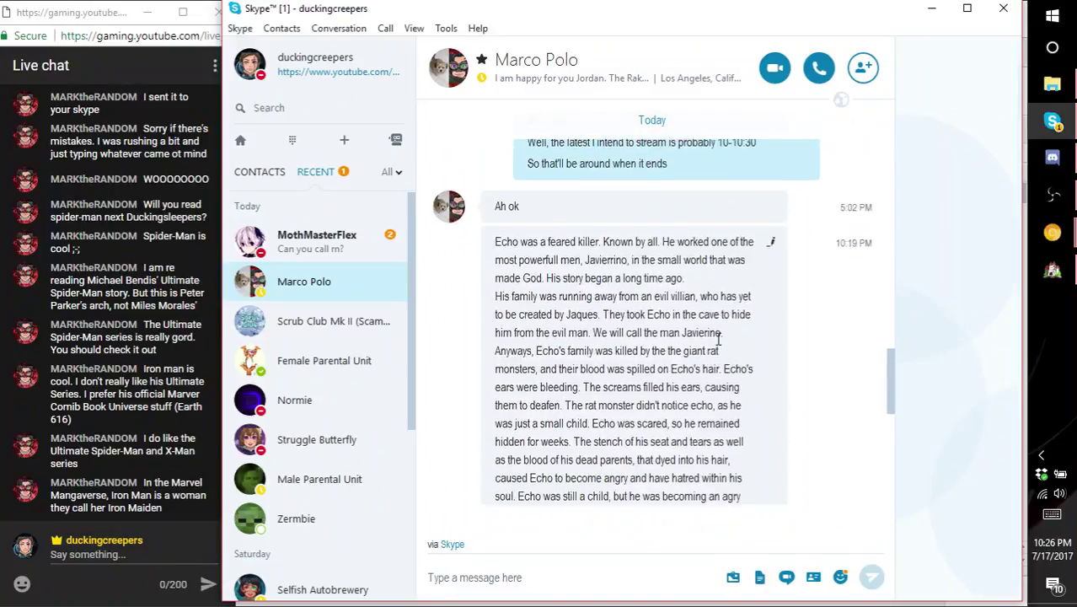
scroll(718, 340, "down", 2)
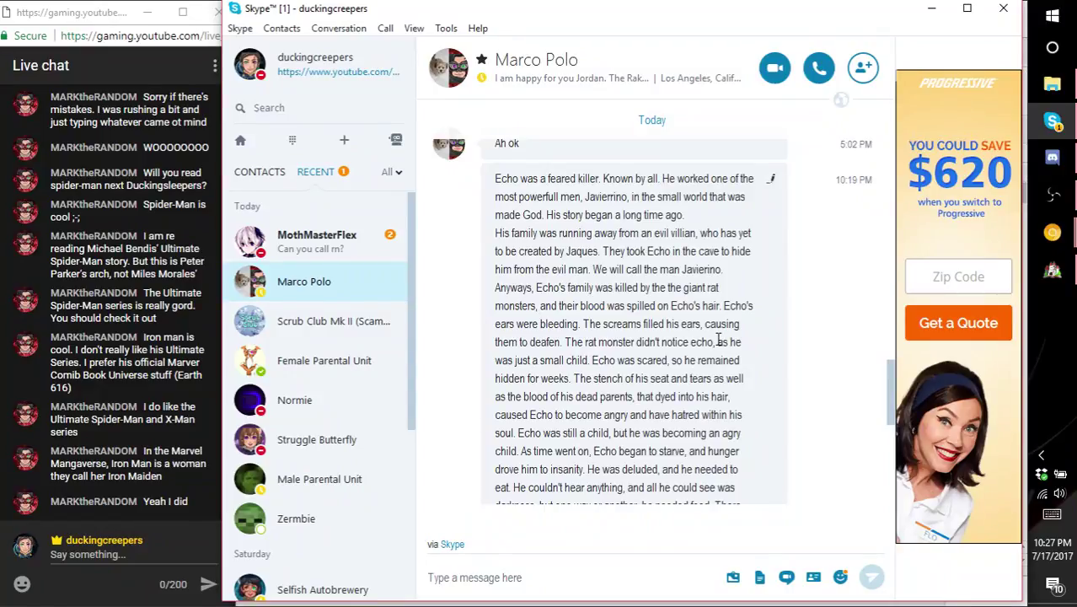
scroll(718, 340, "down", 3)
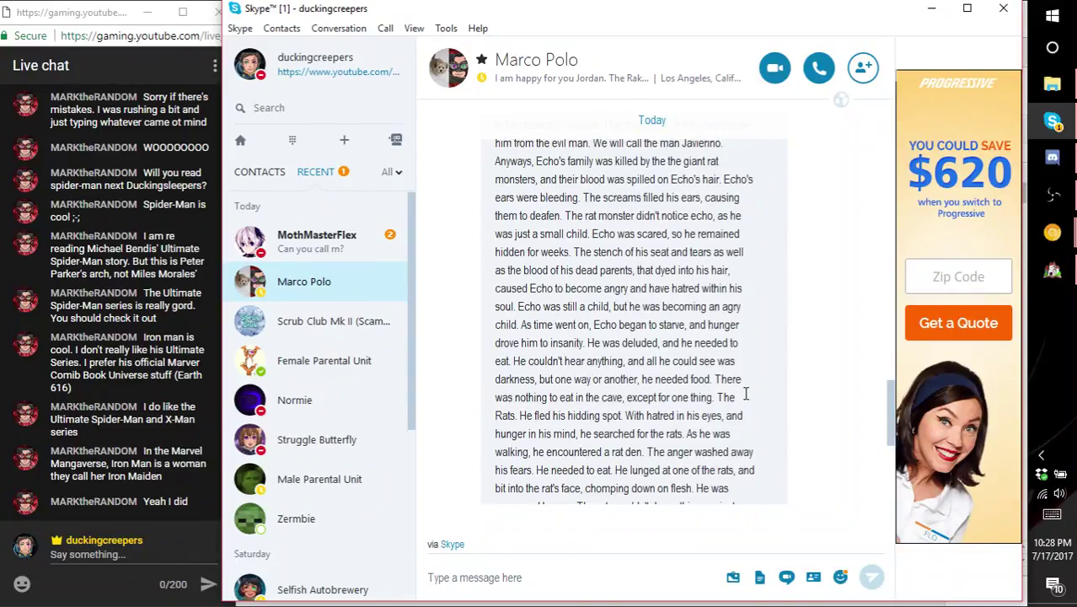
scroll(745, 394, "down", 1)
scroll(749, 402, "down", 1)
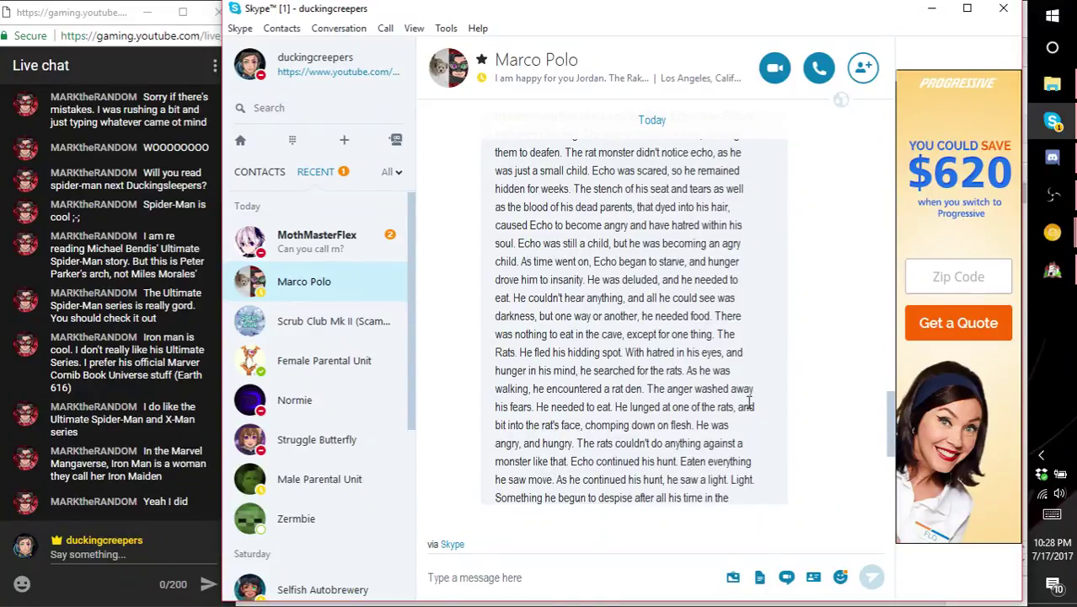
scroll(749, 403, "down", 5)
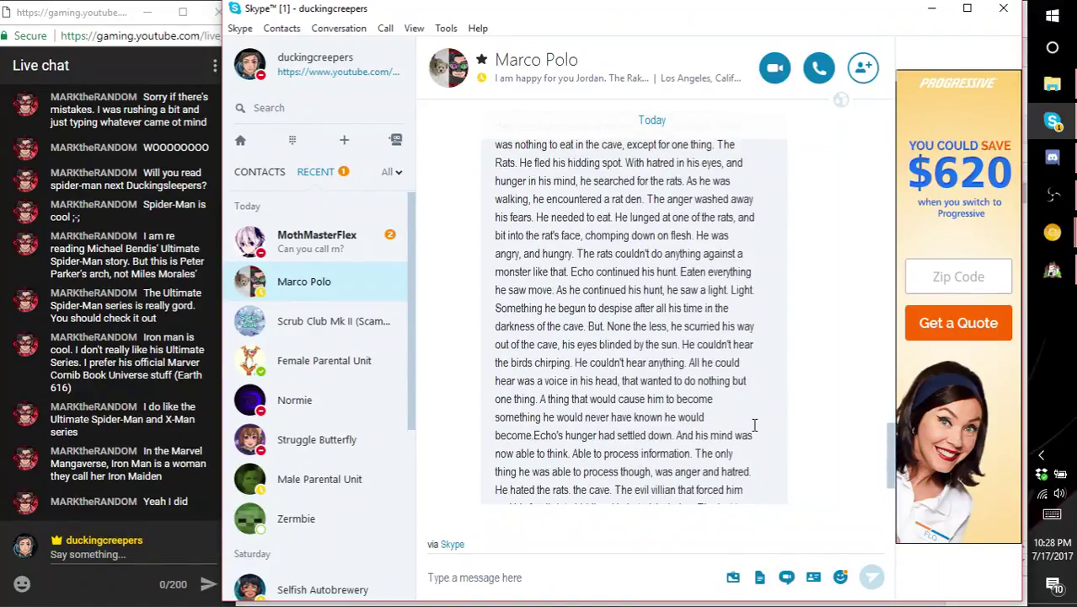
scroll(754, 426, "down", 1)
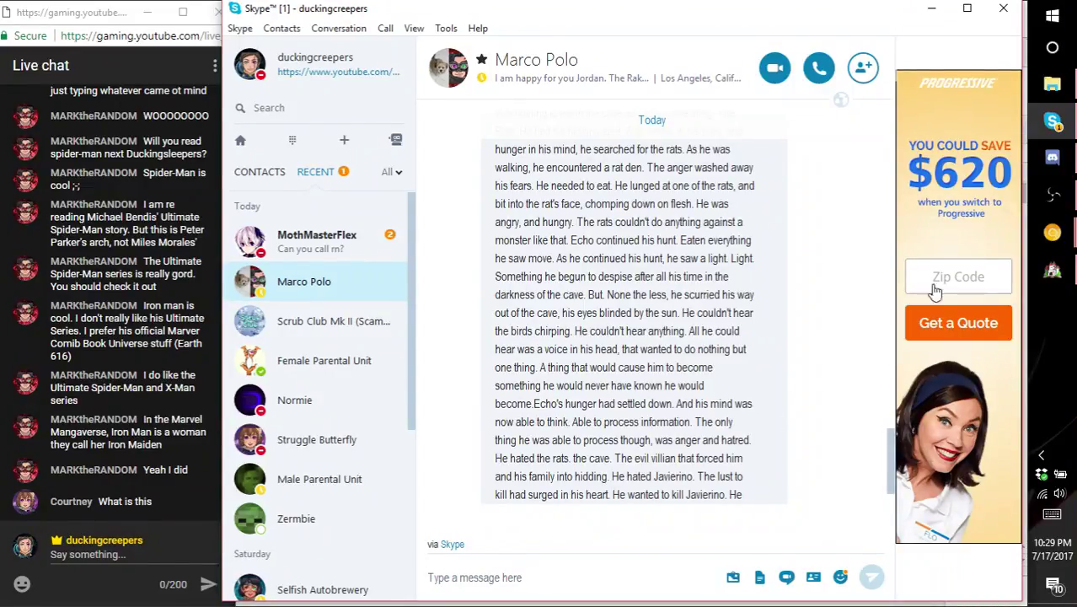
- Open the Echo portrait from the project's Faces folder, close the folder, and place the restored image viewer over the live chat
left_click(1052, 85)
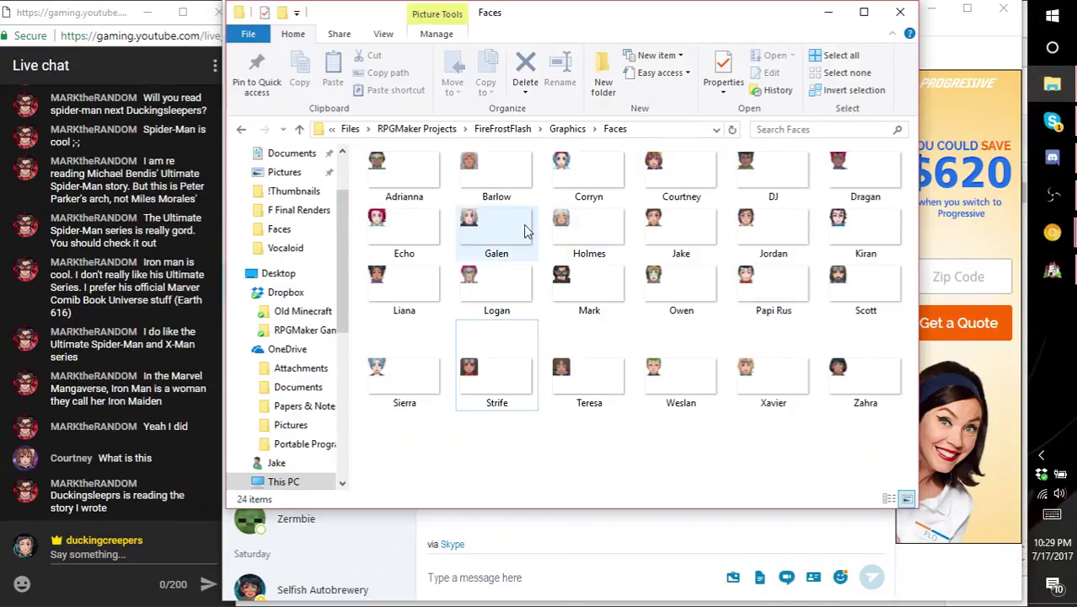
double_click(400, 226)
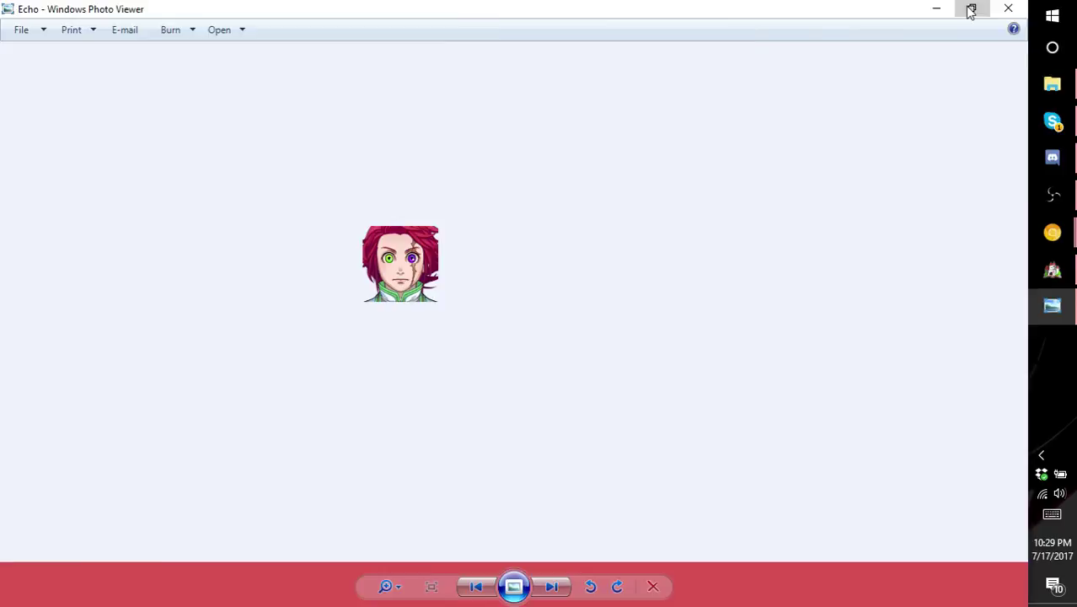
left_click(968, 7)
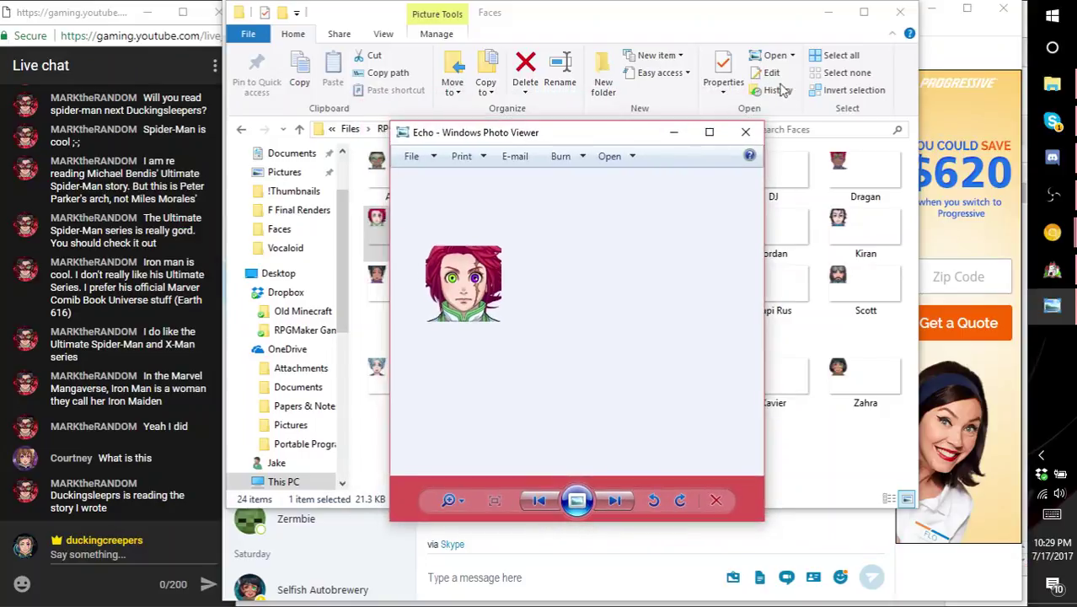
left_click(896, 15)
left_click_drag(537, 134, 140, 13)
- Enlarge the Echo portrait, bring the Skype story back in front, and adjust the zoom to show the face beside it
scroll(87, 126, "up", 5)
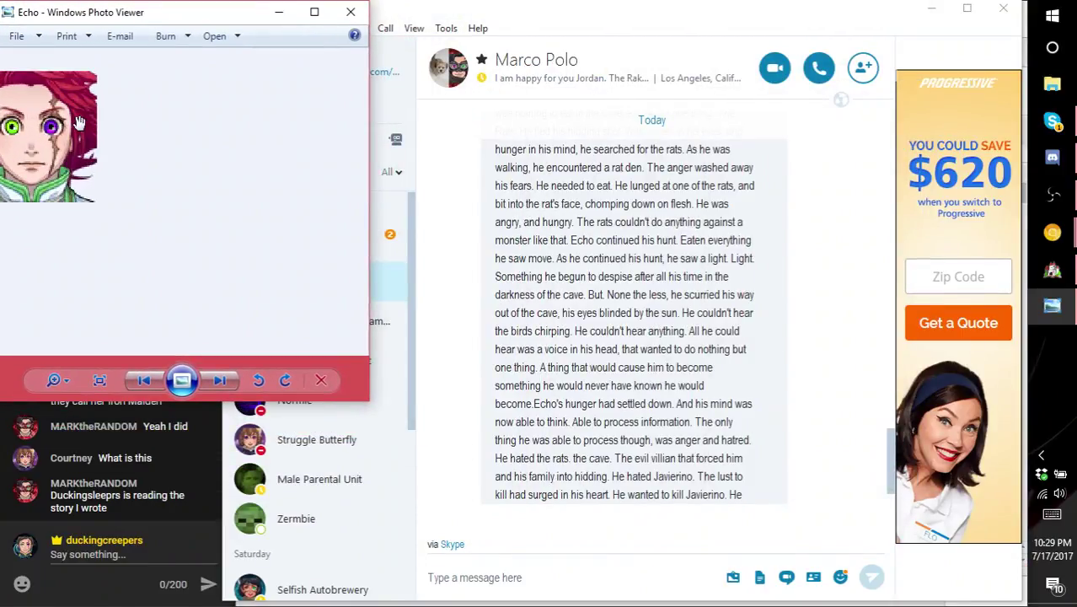
scroll(73, 174, "up", 1)
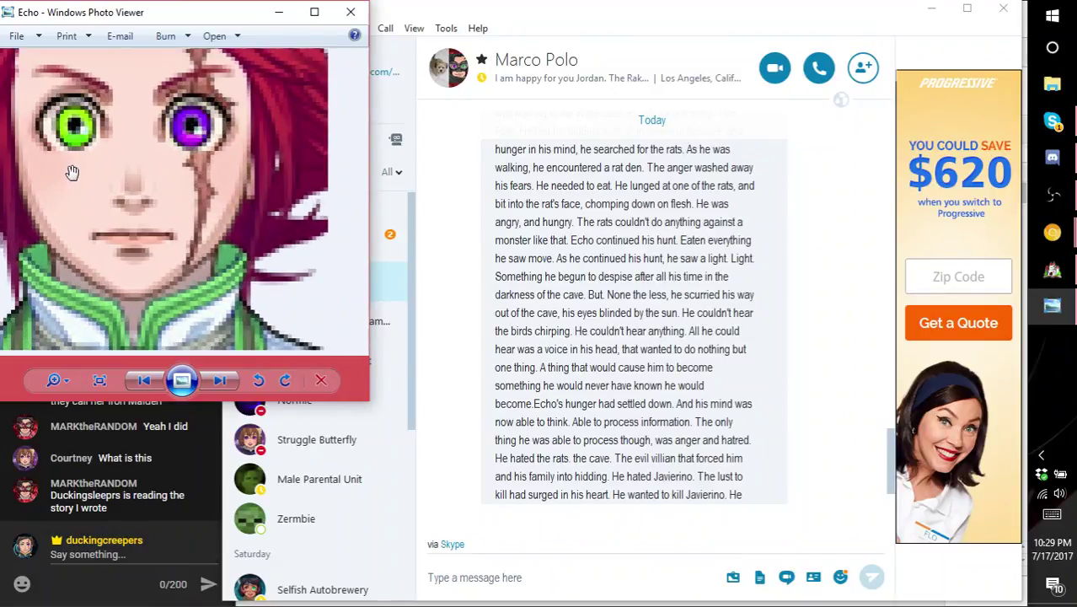
scroll(73, 175, "down", 3)
scroll(73, 175, "up", 2)
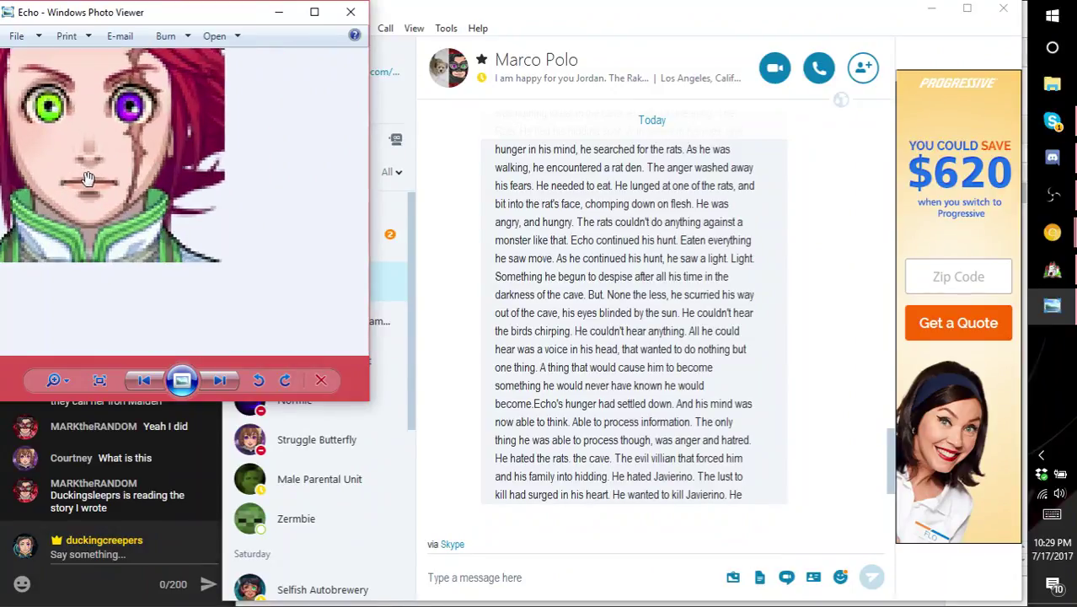
left_click(735, 458)
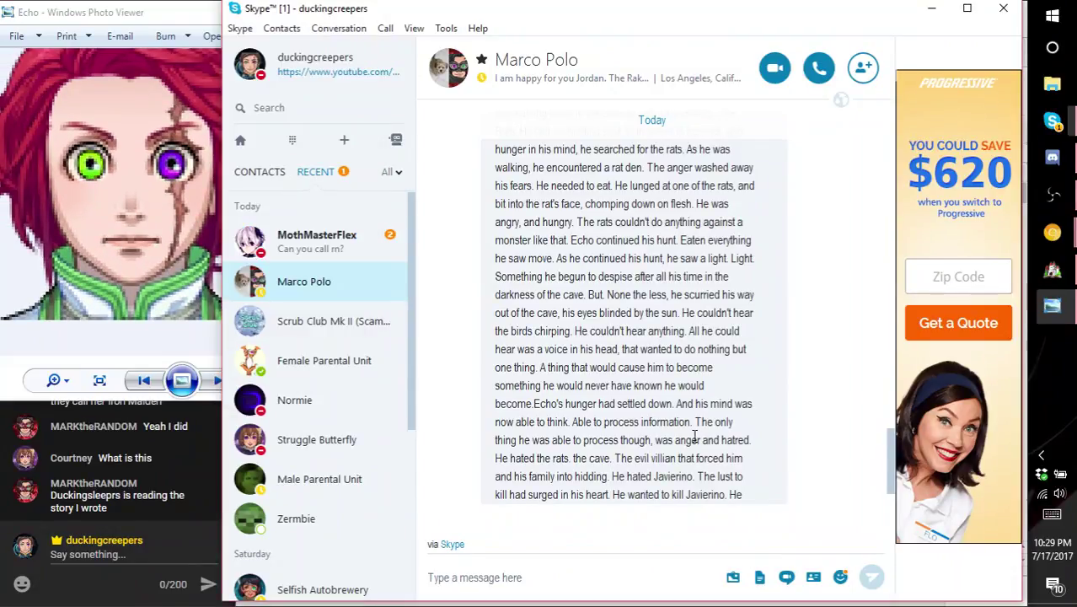
scroll(157, 232, "down", 1)
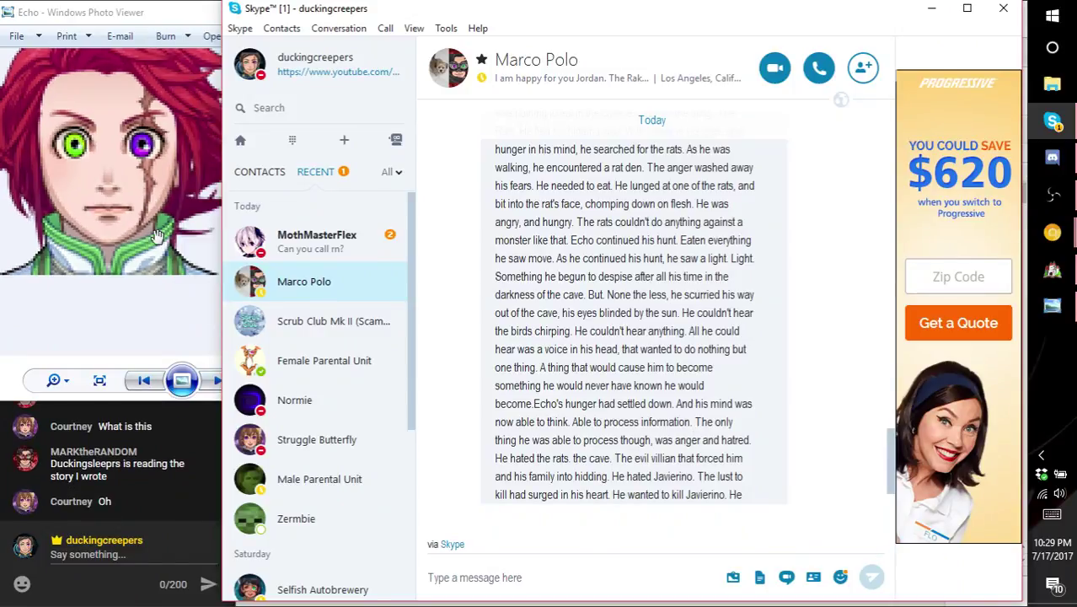
scroll(156, 236, "down", 1)
scroll(158, 236, "down", 1)
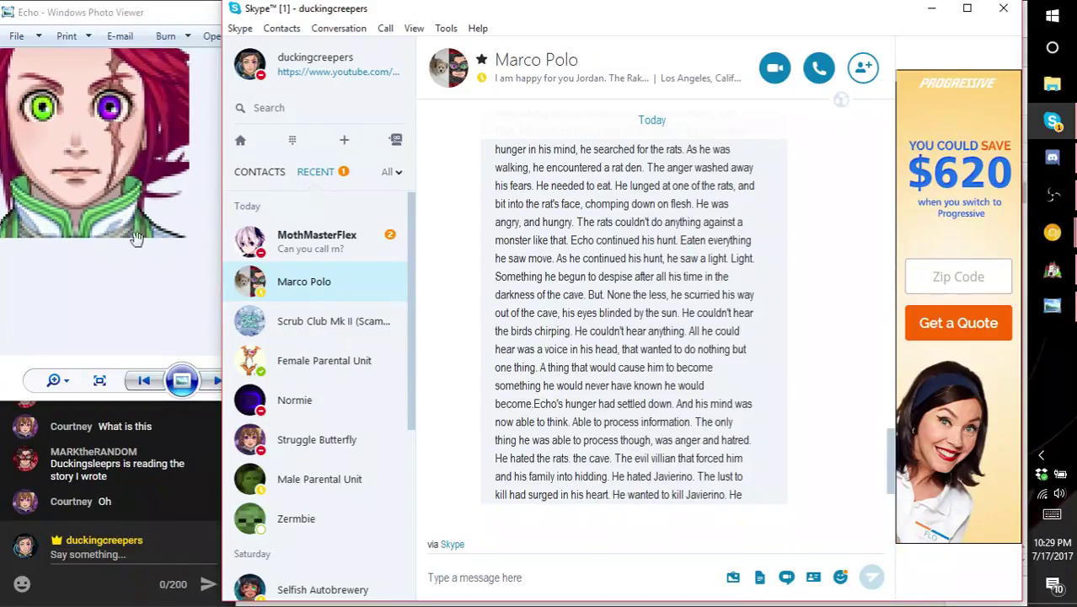
- Shift the Echo portrait to show the whole face, bring the Skype story back in front, and read it to its last line
left_click(143, 246)
scroll(173, 304, "up", 2)
left_click(605, 274)
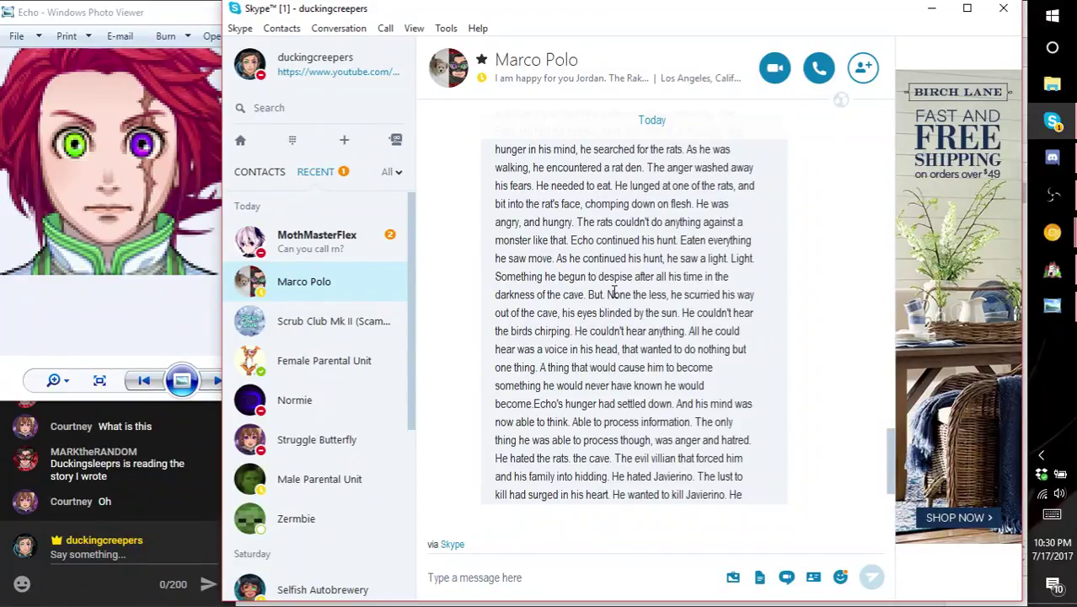
scroll(641, 431, "down", 2)
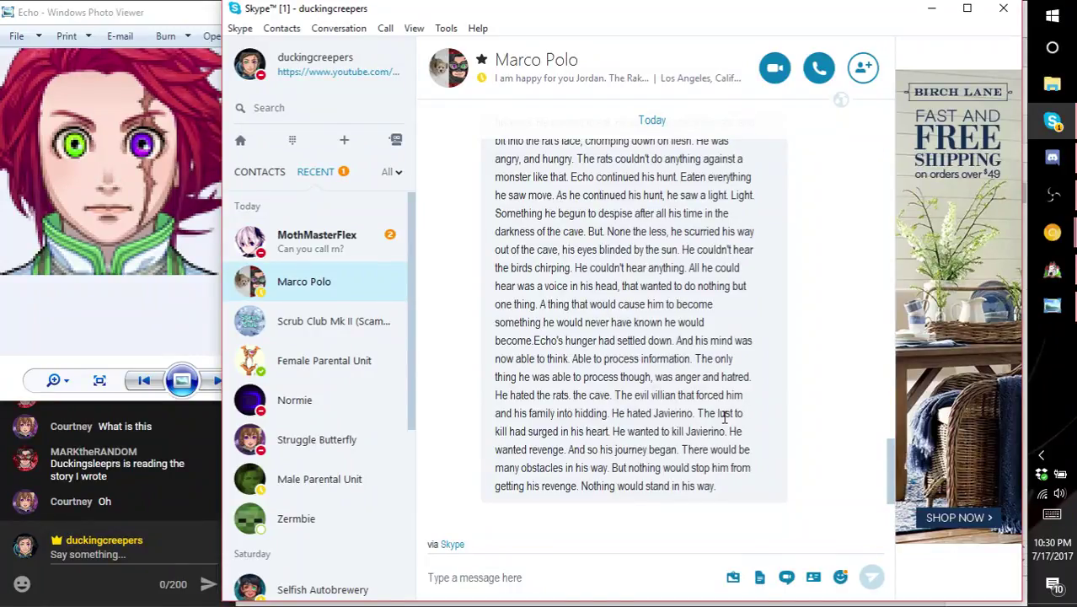
- Close the Echo portrait, restore the Skype conversation to full size, and minimize it to return to the Characters sheet
left_click(162, 80)
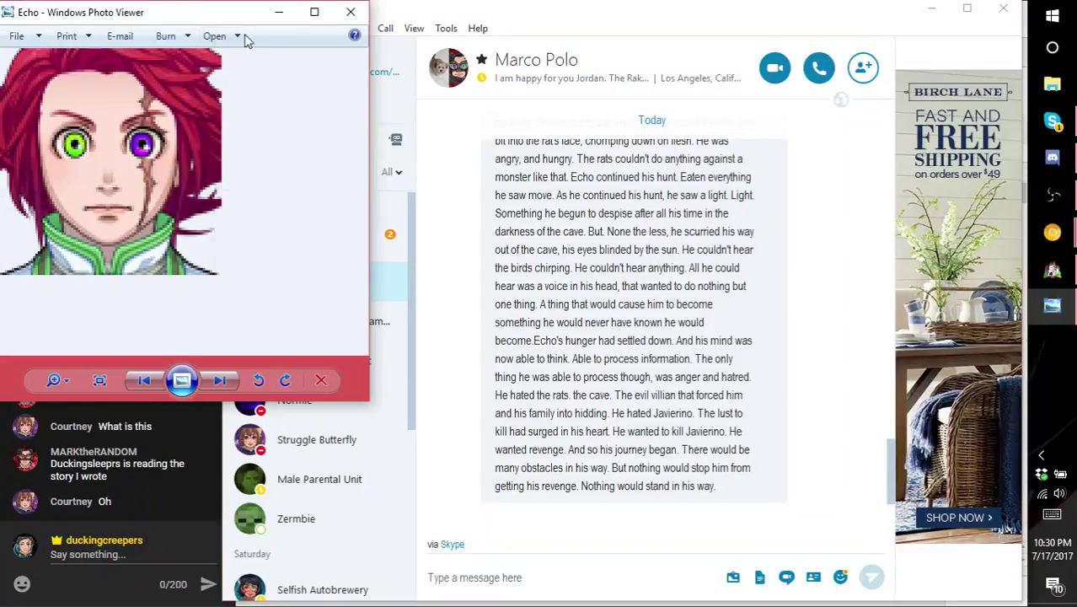
left_click(350, 12)
left_click(967, 9)
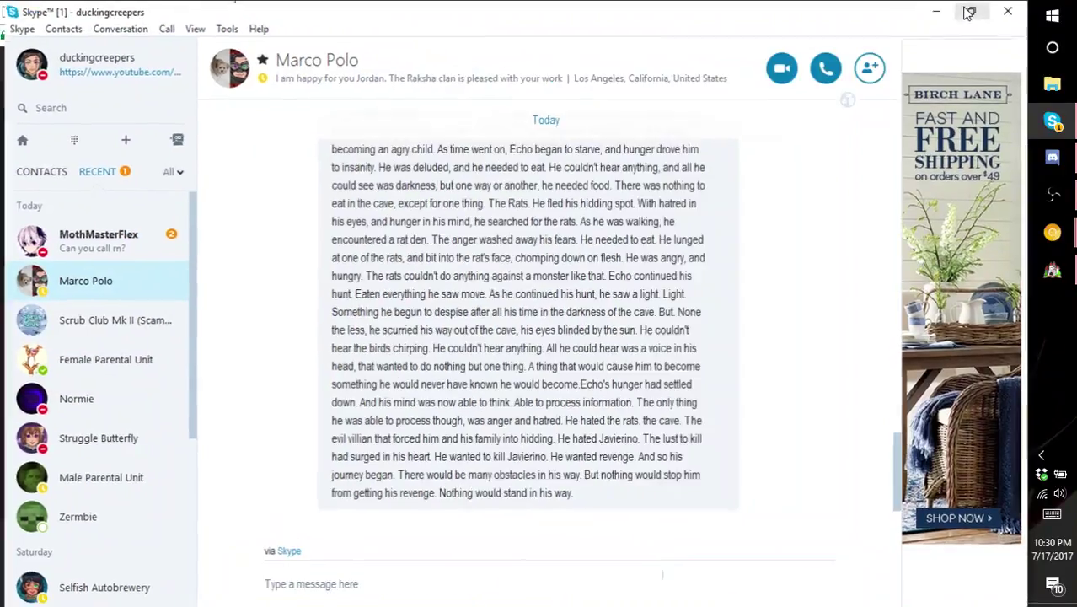
left_click(937, 12)
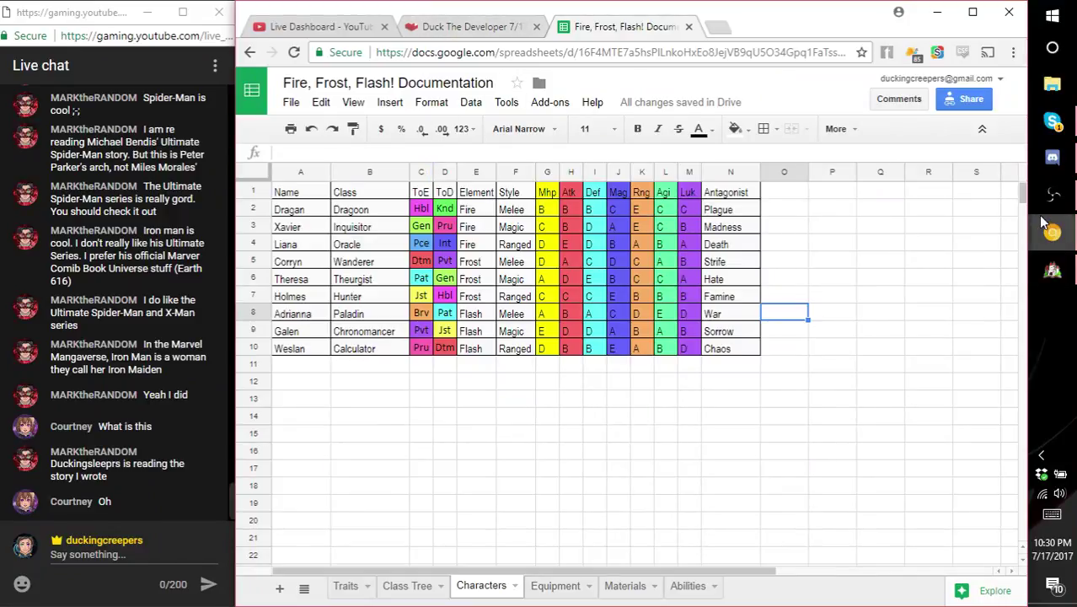
- Switch to RPG Maker VX Ace, open the Glistening Glade map, and save the project
left_click(1058, 285)
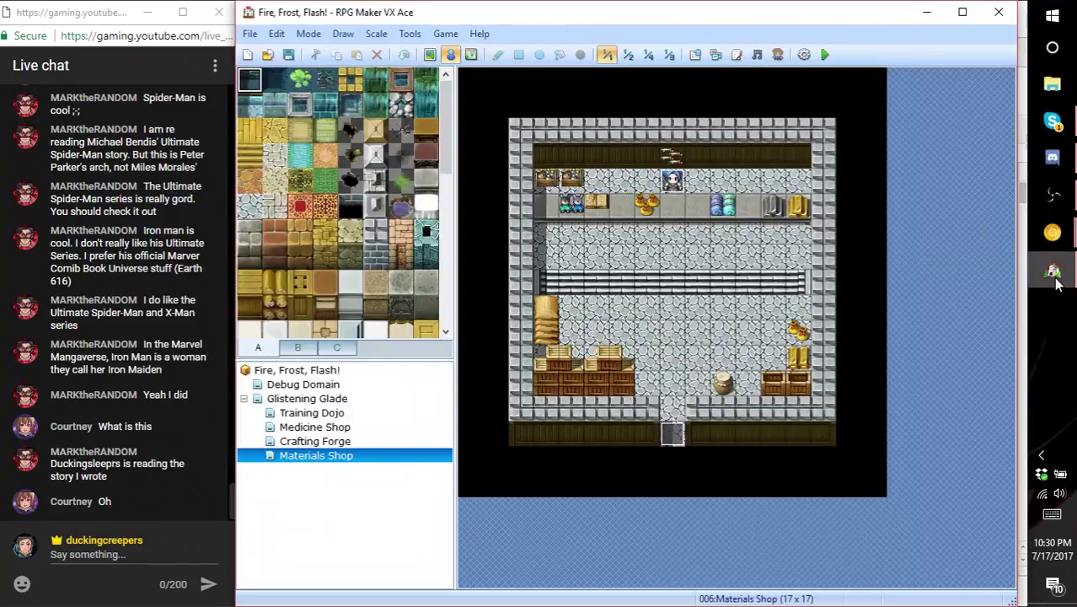
left_click(348, 399)
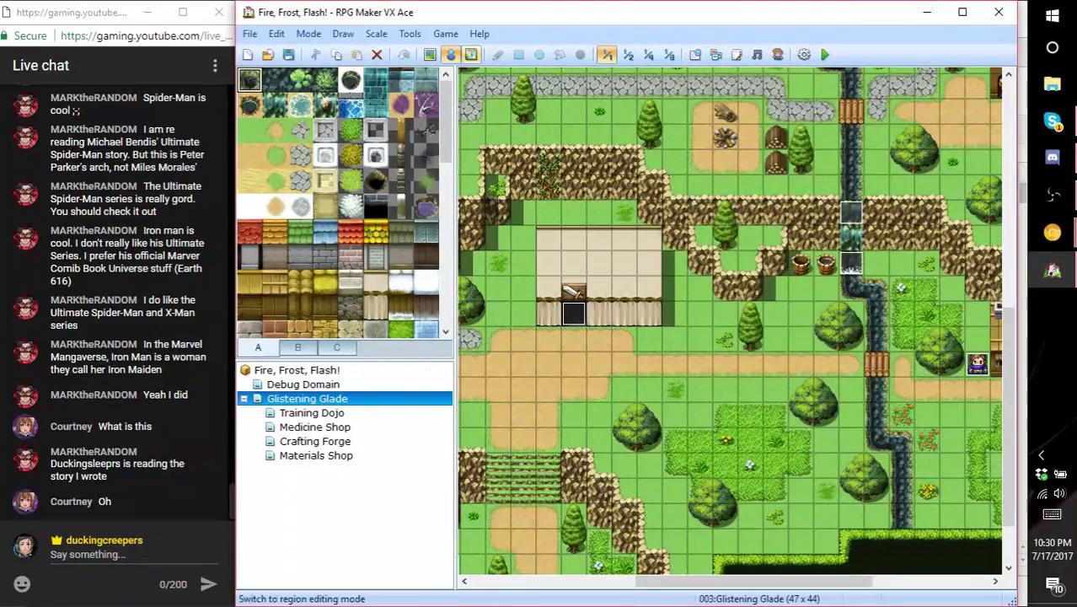
left_click(288, 55)
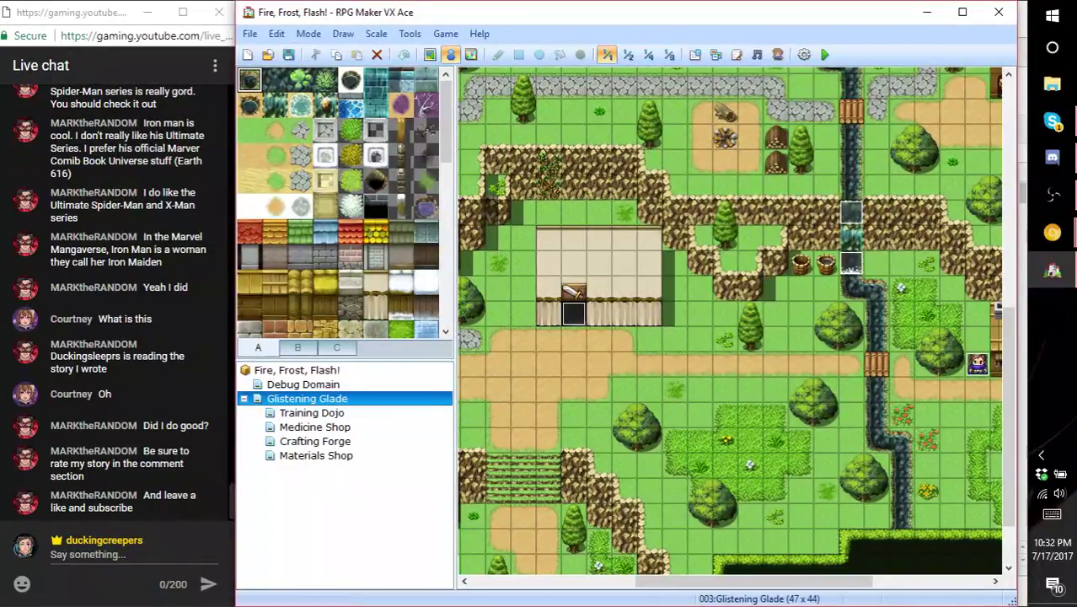
- Switch to Open Broadcaster Software to bring up the live stream's controls
left_click(1051, 195)
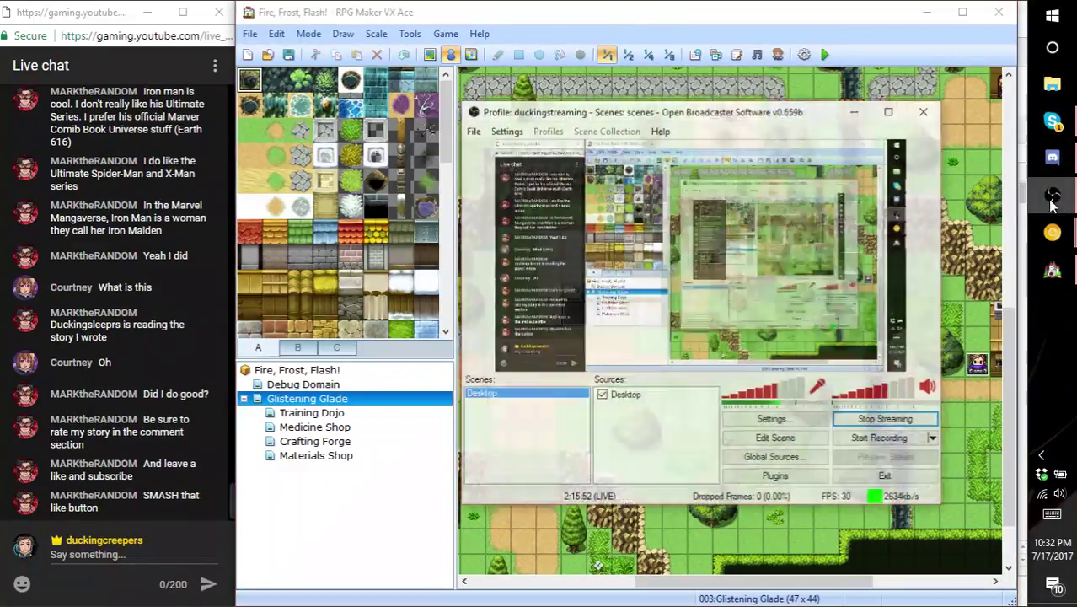